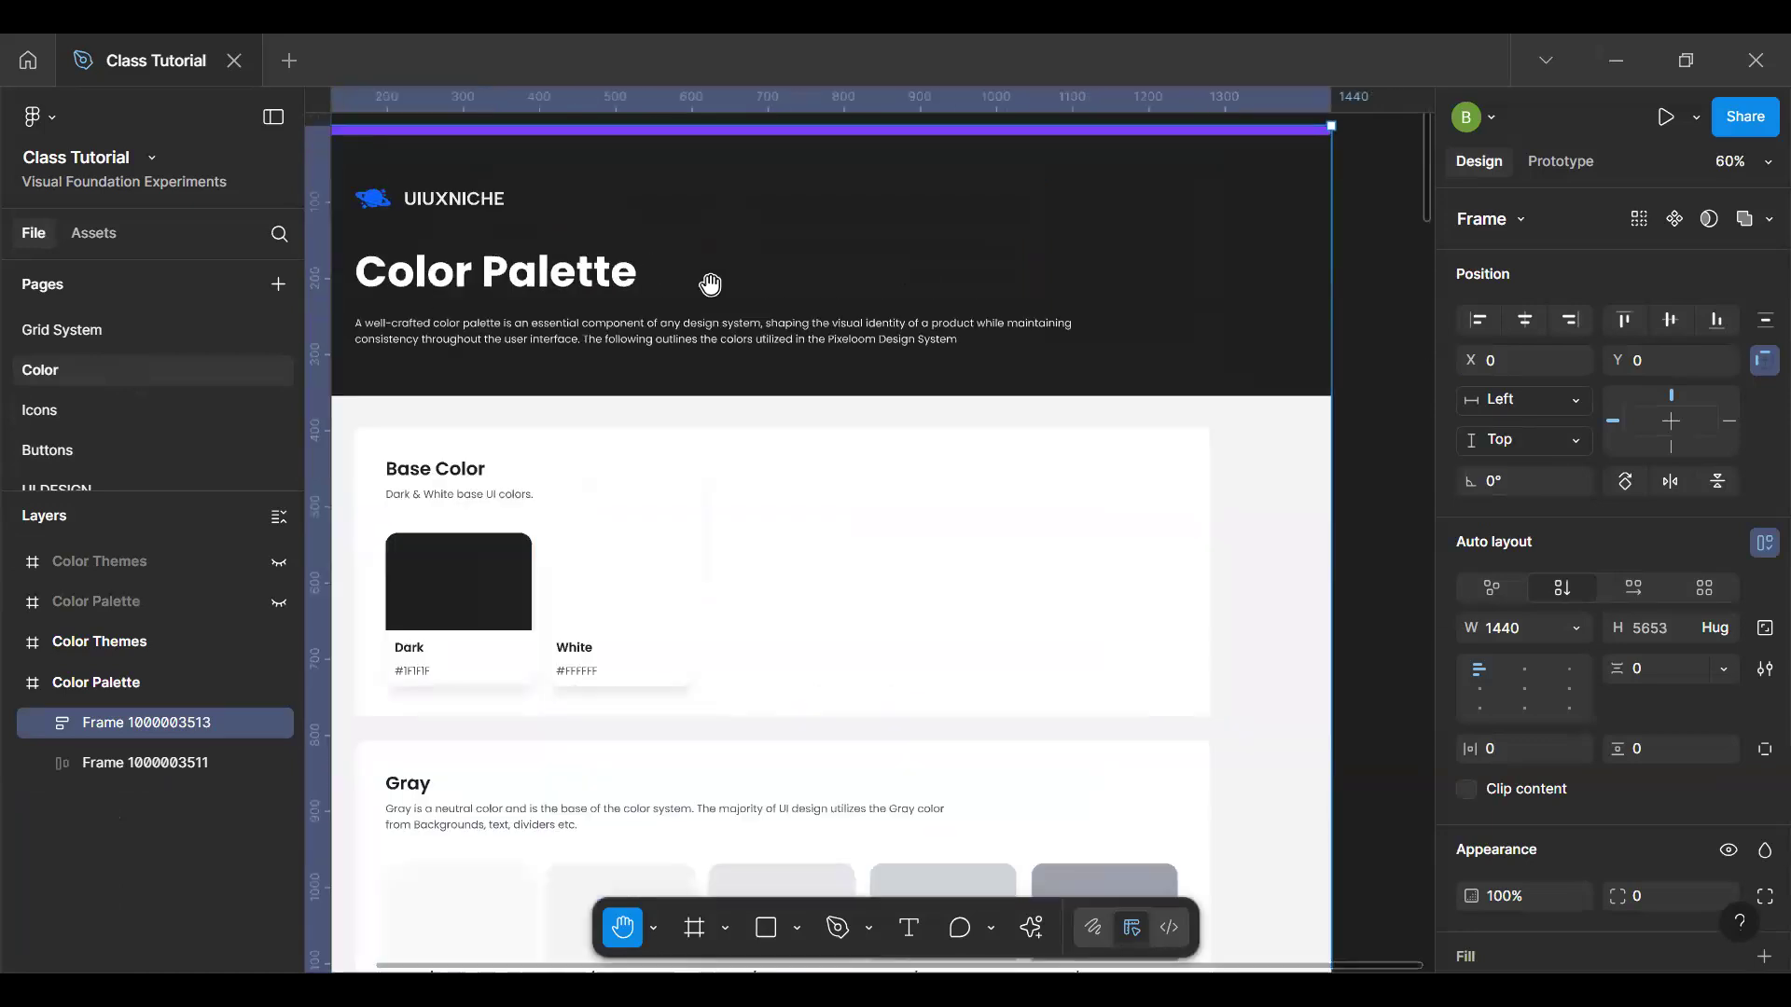
Step: Examine the Base Color, Gray and Primary Color sections of the Color Palette frame
scroll(691, 388, down, 2)
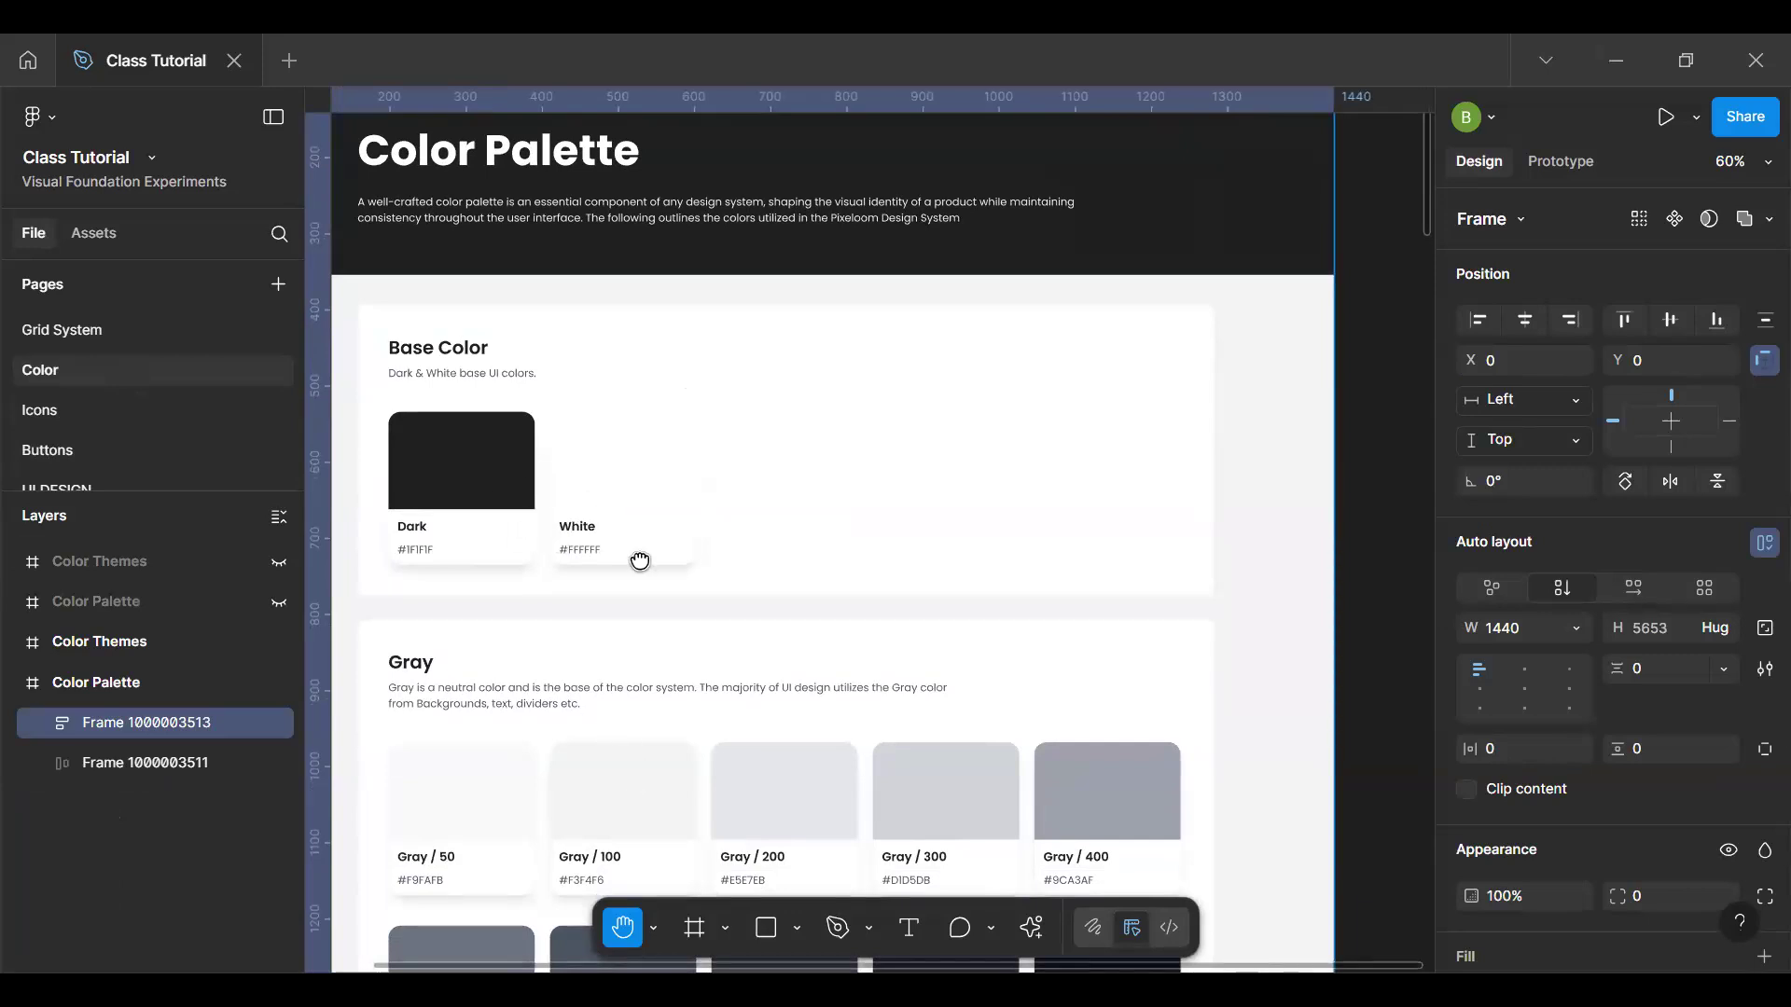
scroll(640, 556, down, 4)
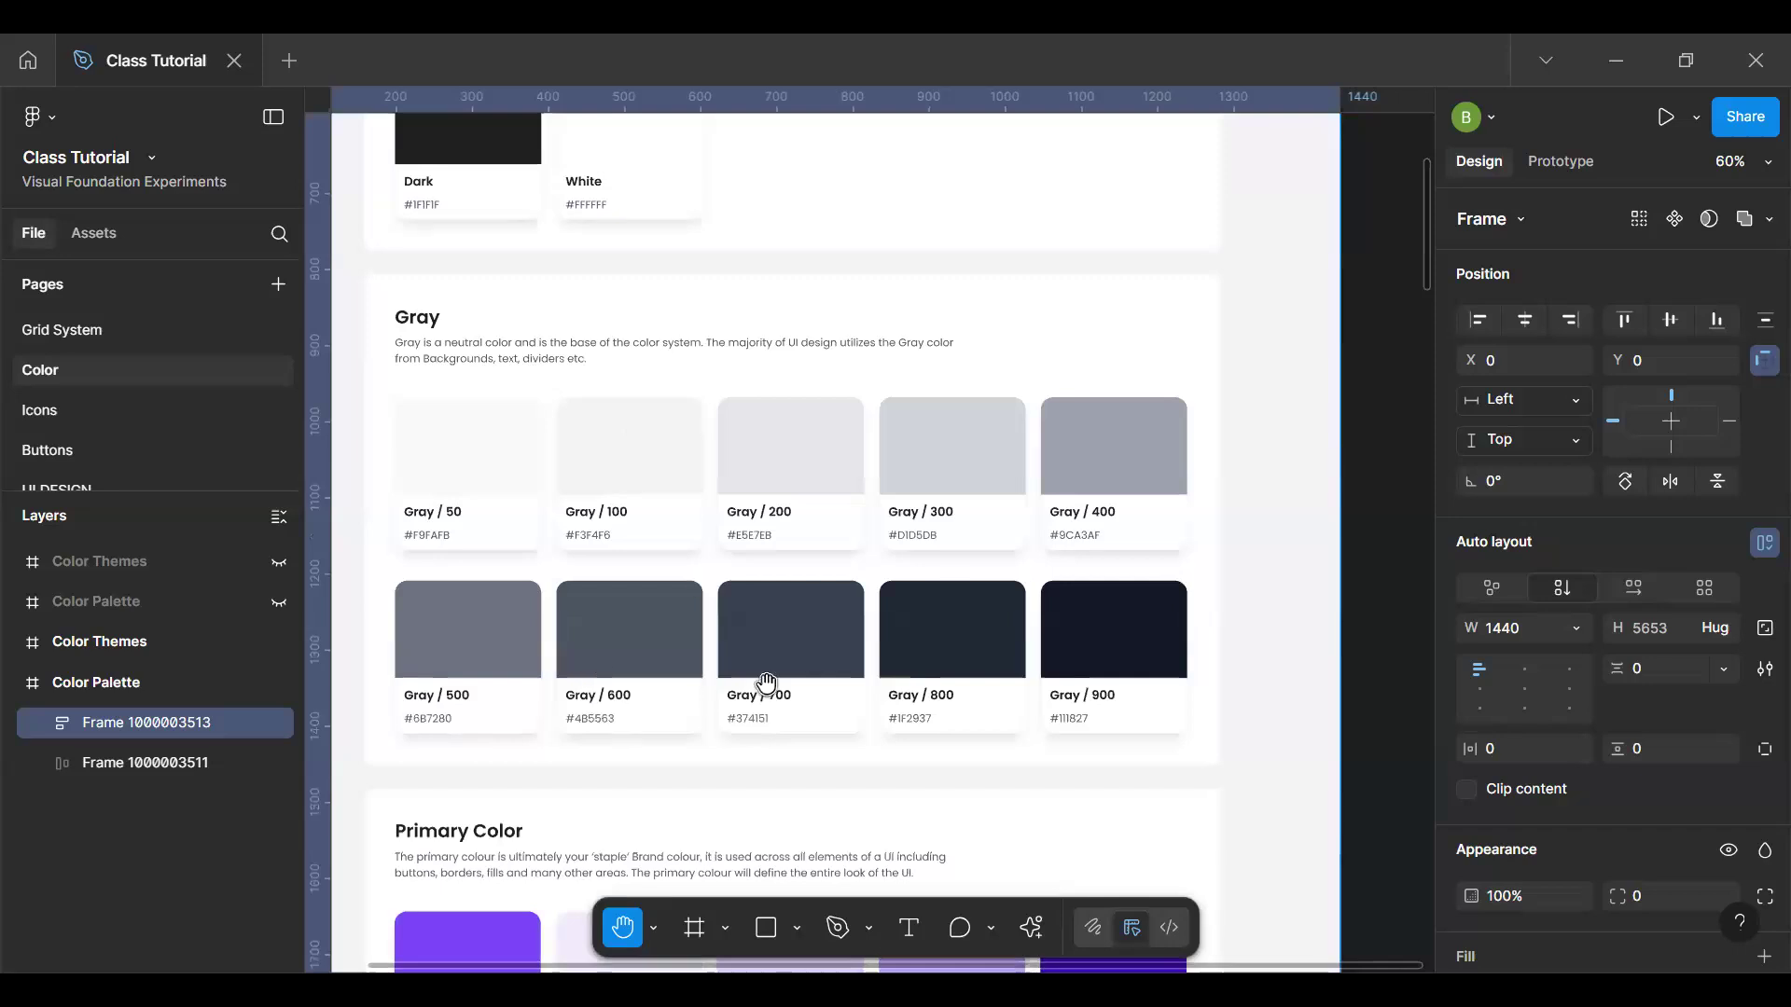
scroll(780, 702, down, 1)
drag(779, 701, 760, 148)
scroll(703, 567, down, 1)
scroll(716, 280, up, 4)
scroll(715, 280, right, 1)
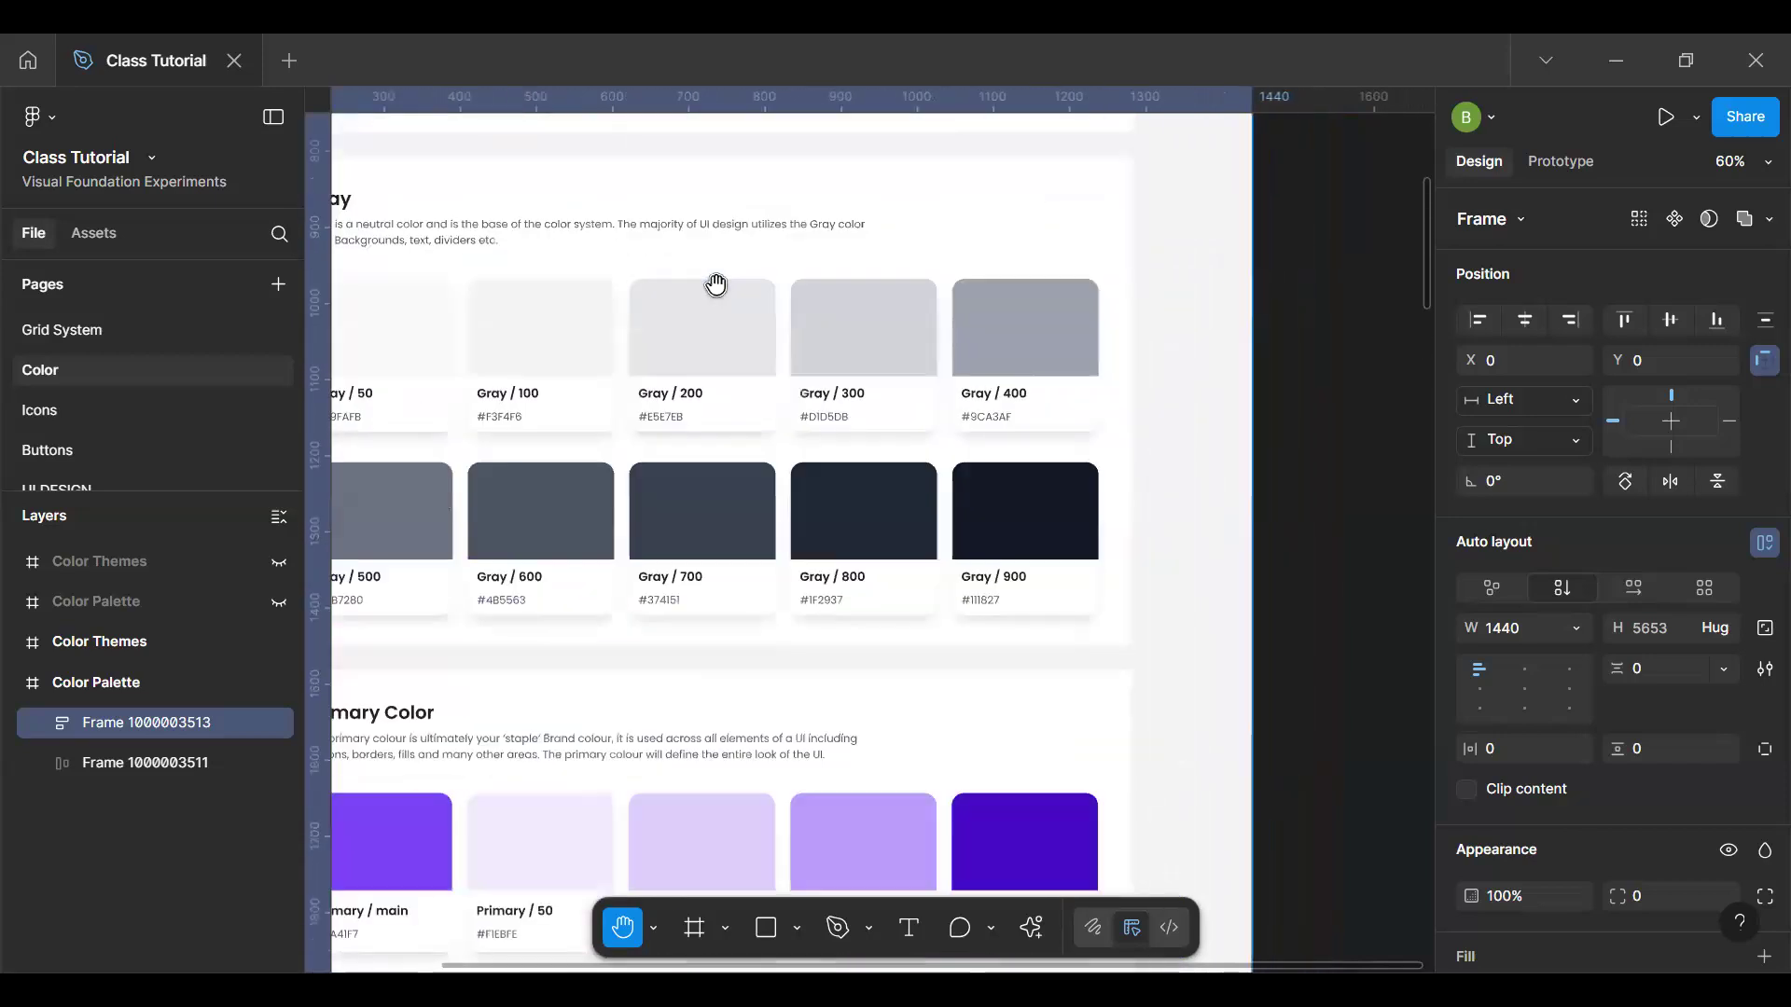
scroll(719, 187, down, 2)
scroll(760, 392, up, 1)
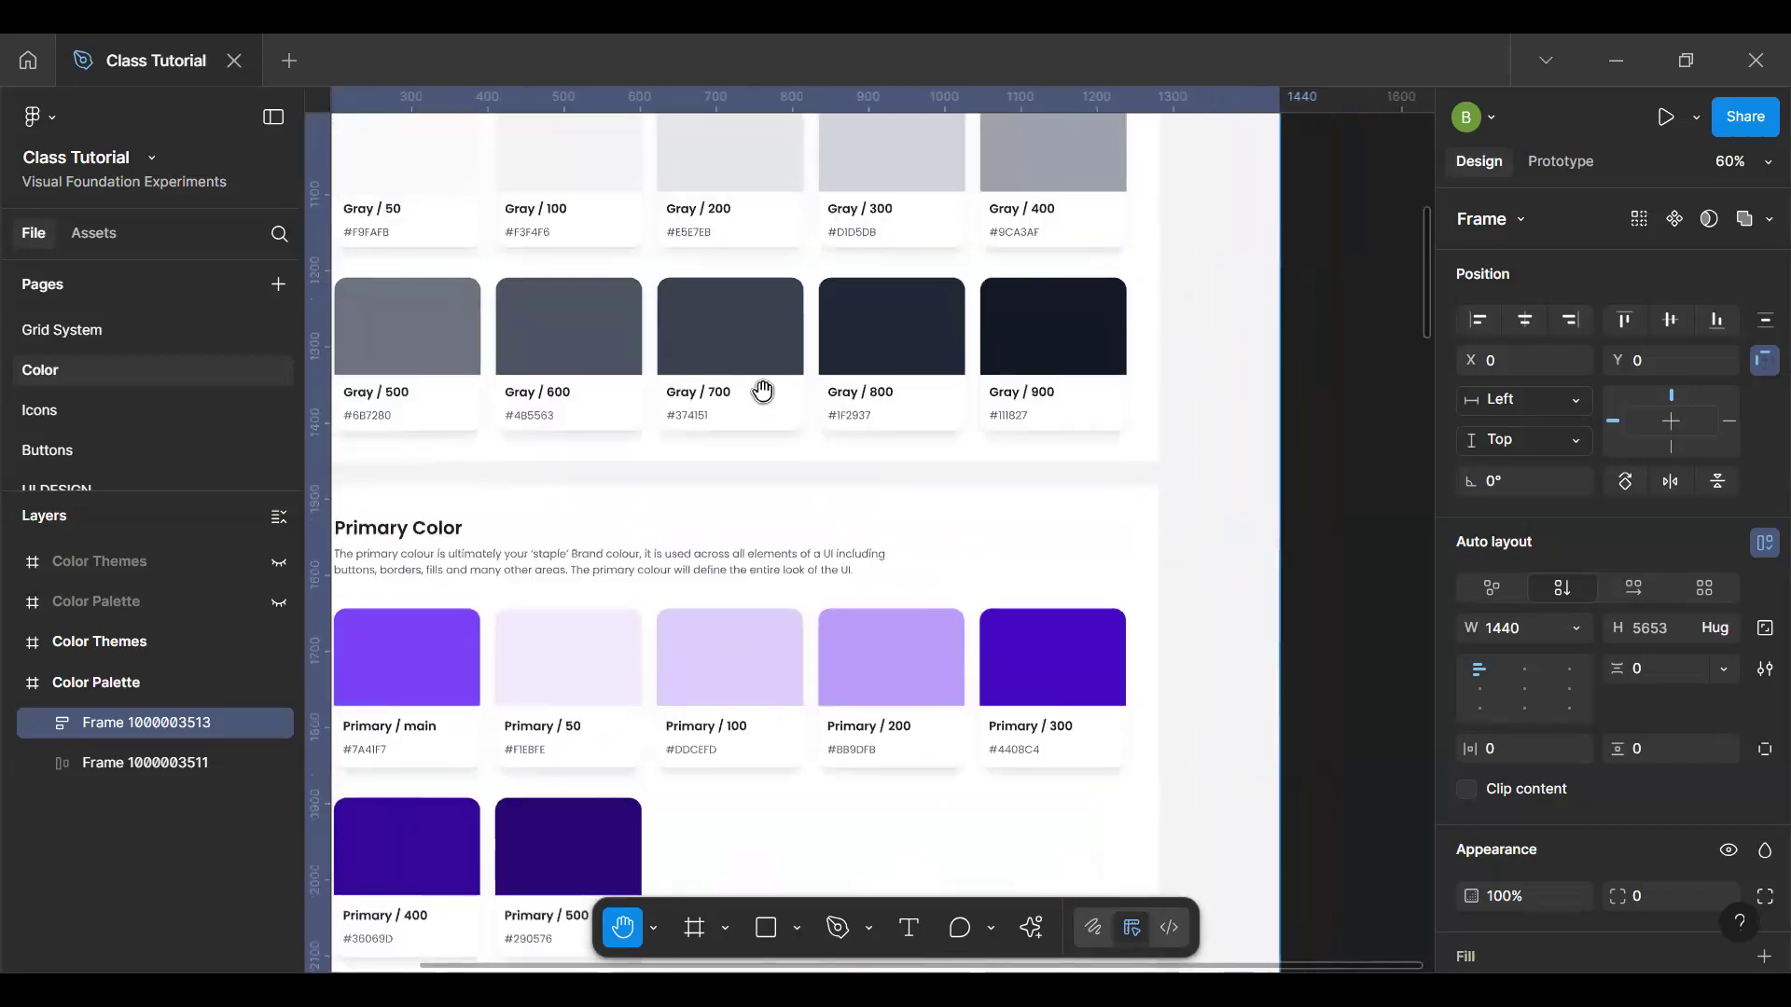
scroll(759, 391, up, 3)
scroll(759, 392, left, 1)
scroll(887, 639, up, 3)
scroll(886, 639, left, 1)
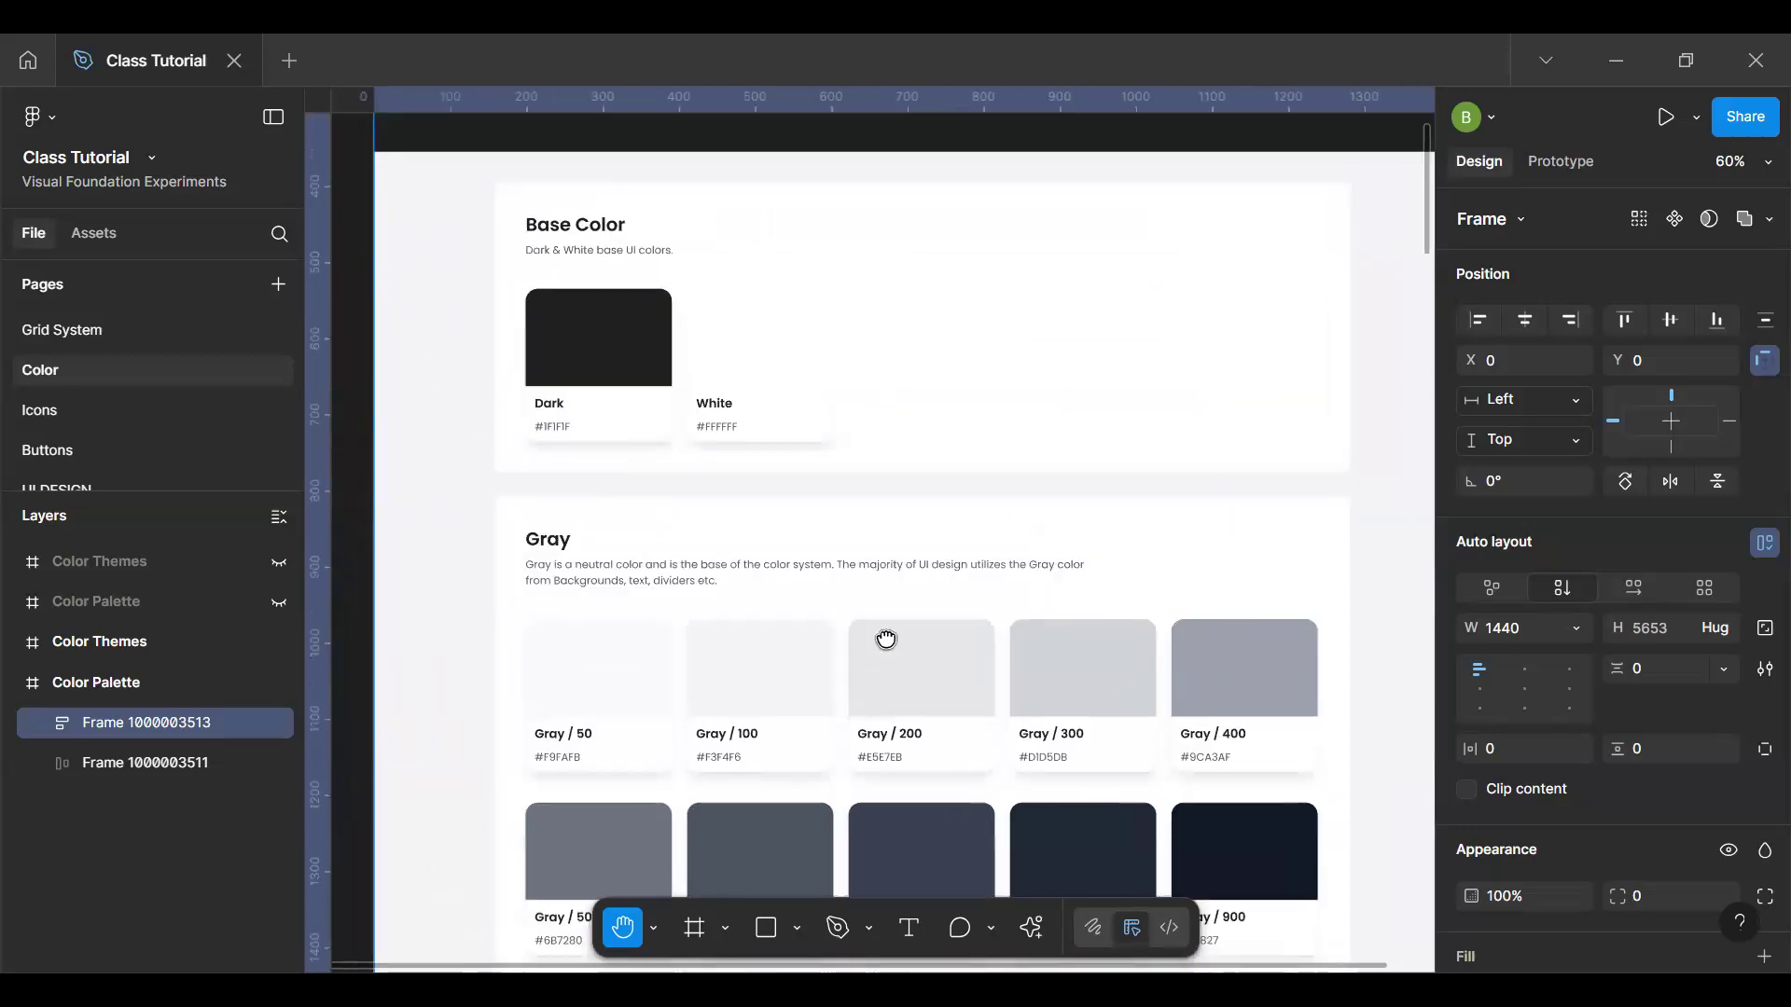
Step: Duplicate the Dark swatch card in the Base Color section
key(v)
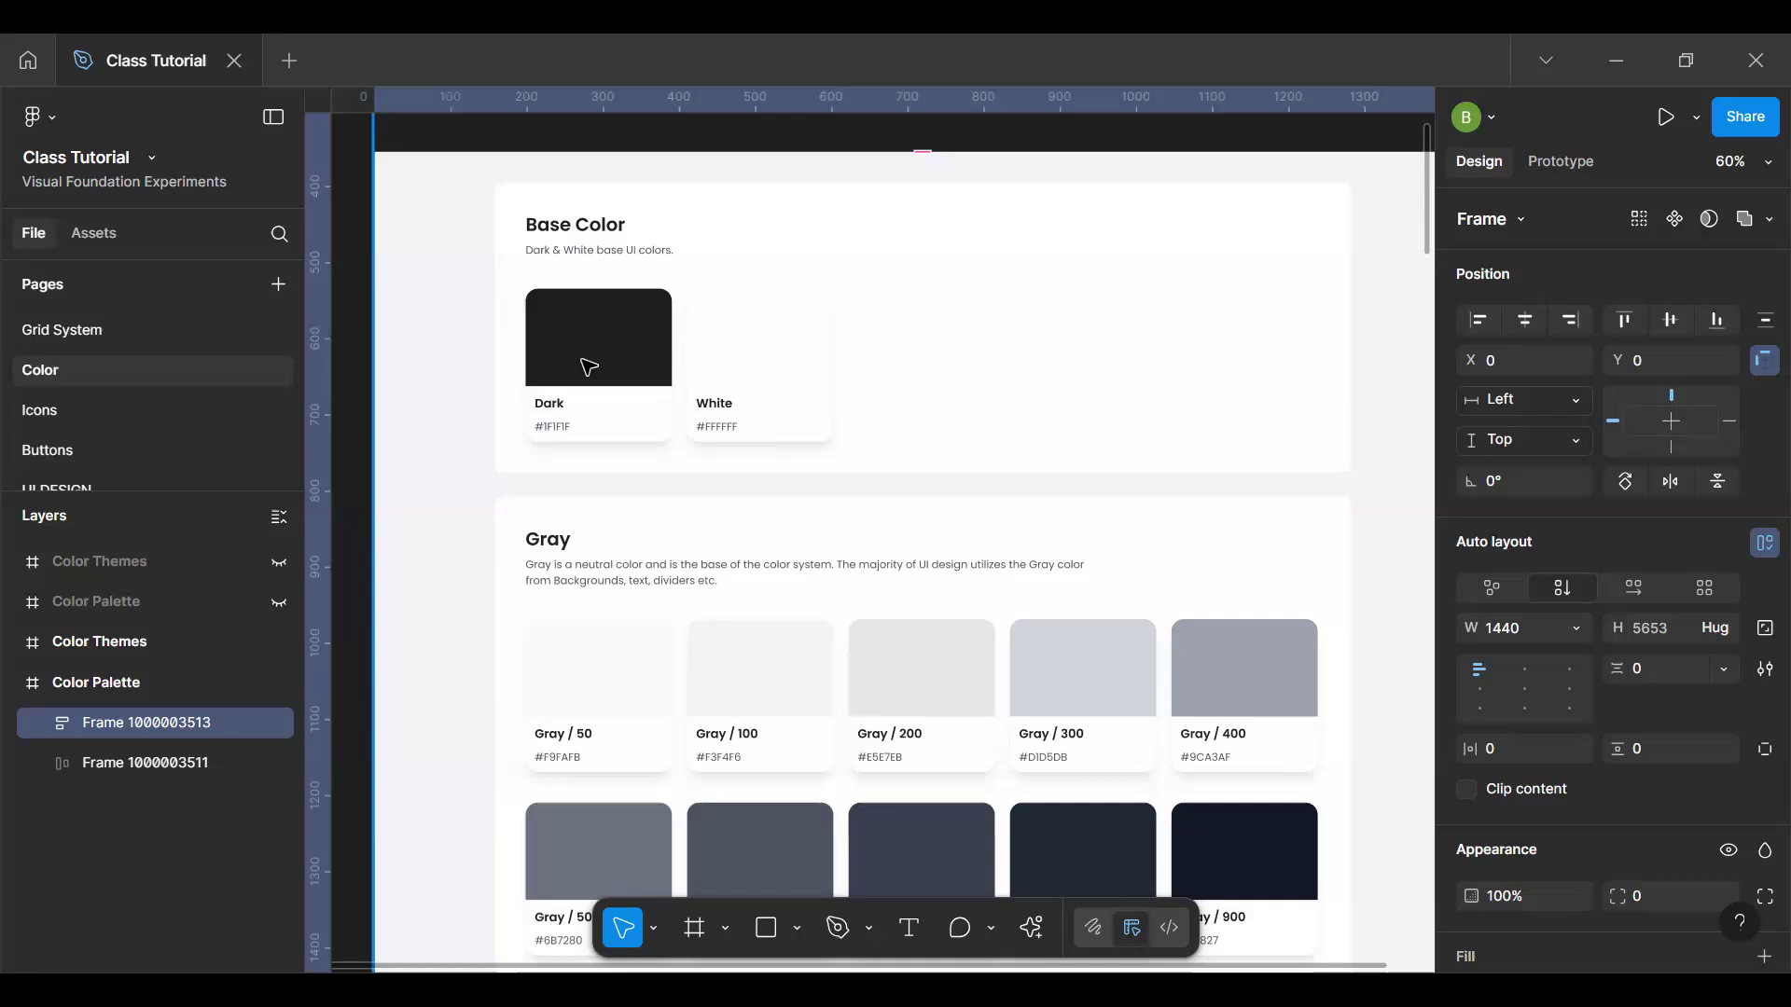
scroll(573, 399, up, 5)
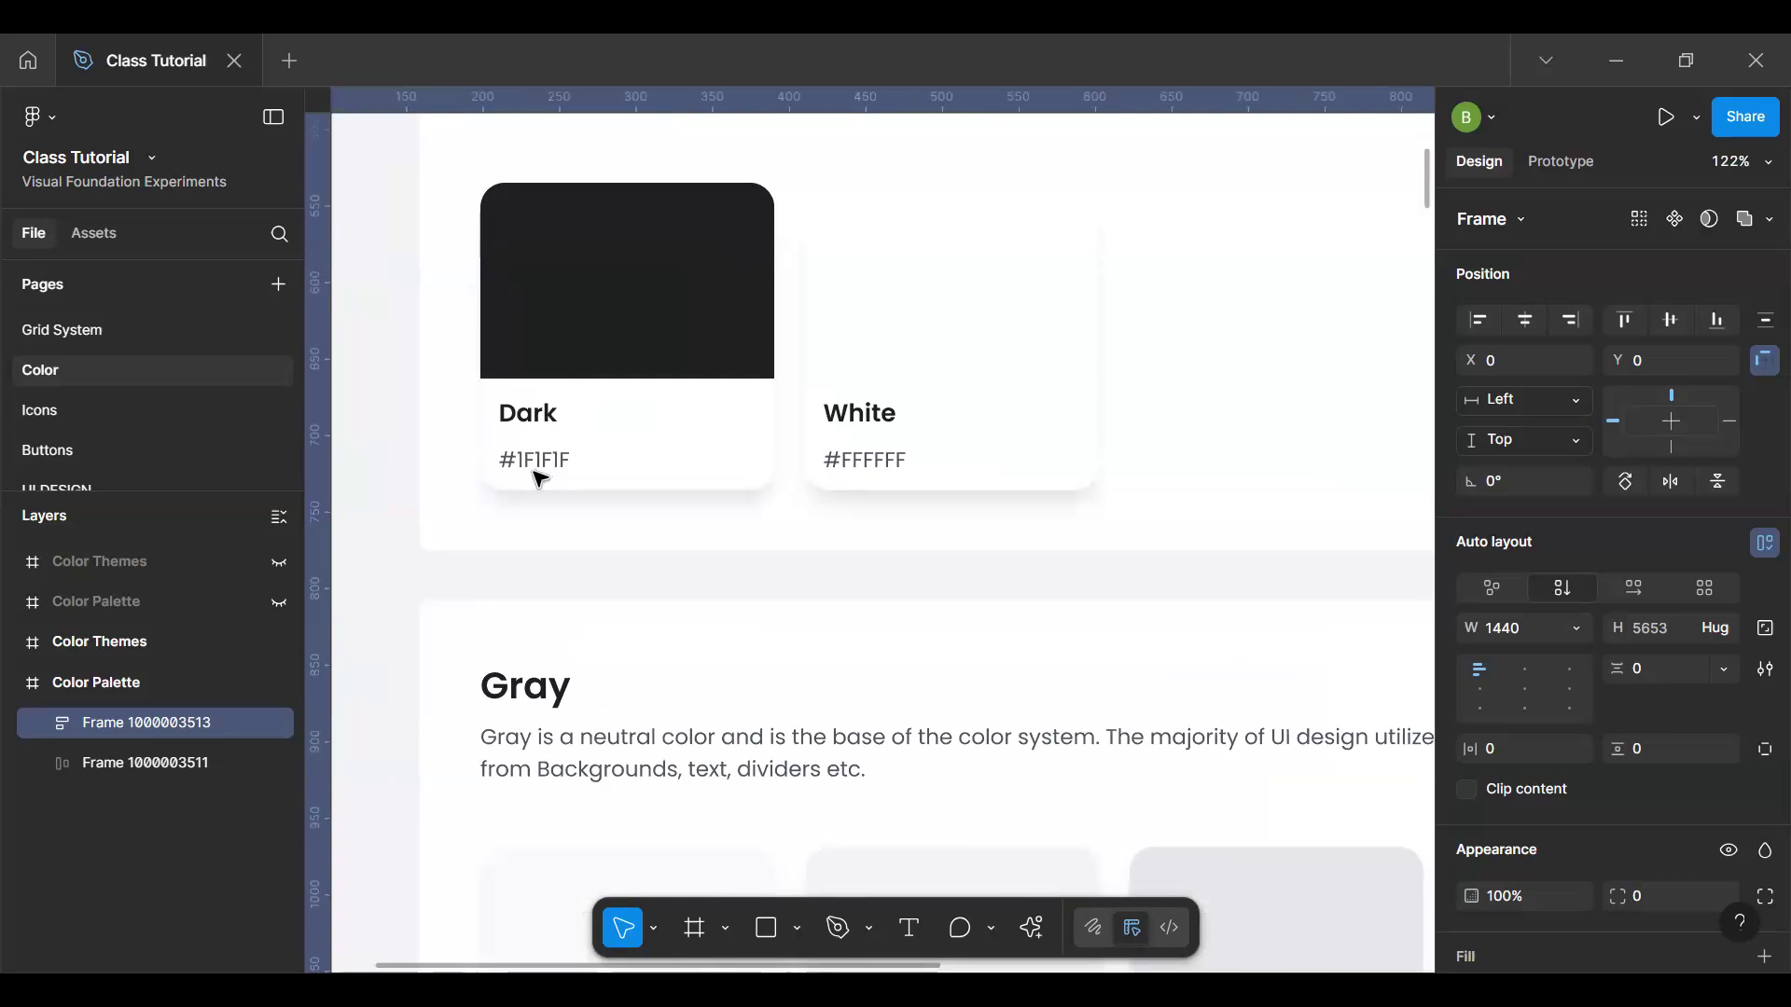
click(546, 477)
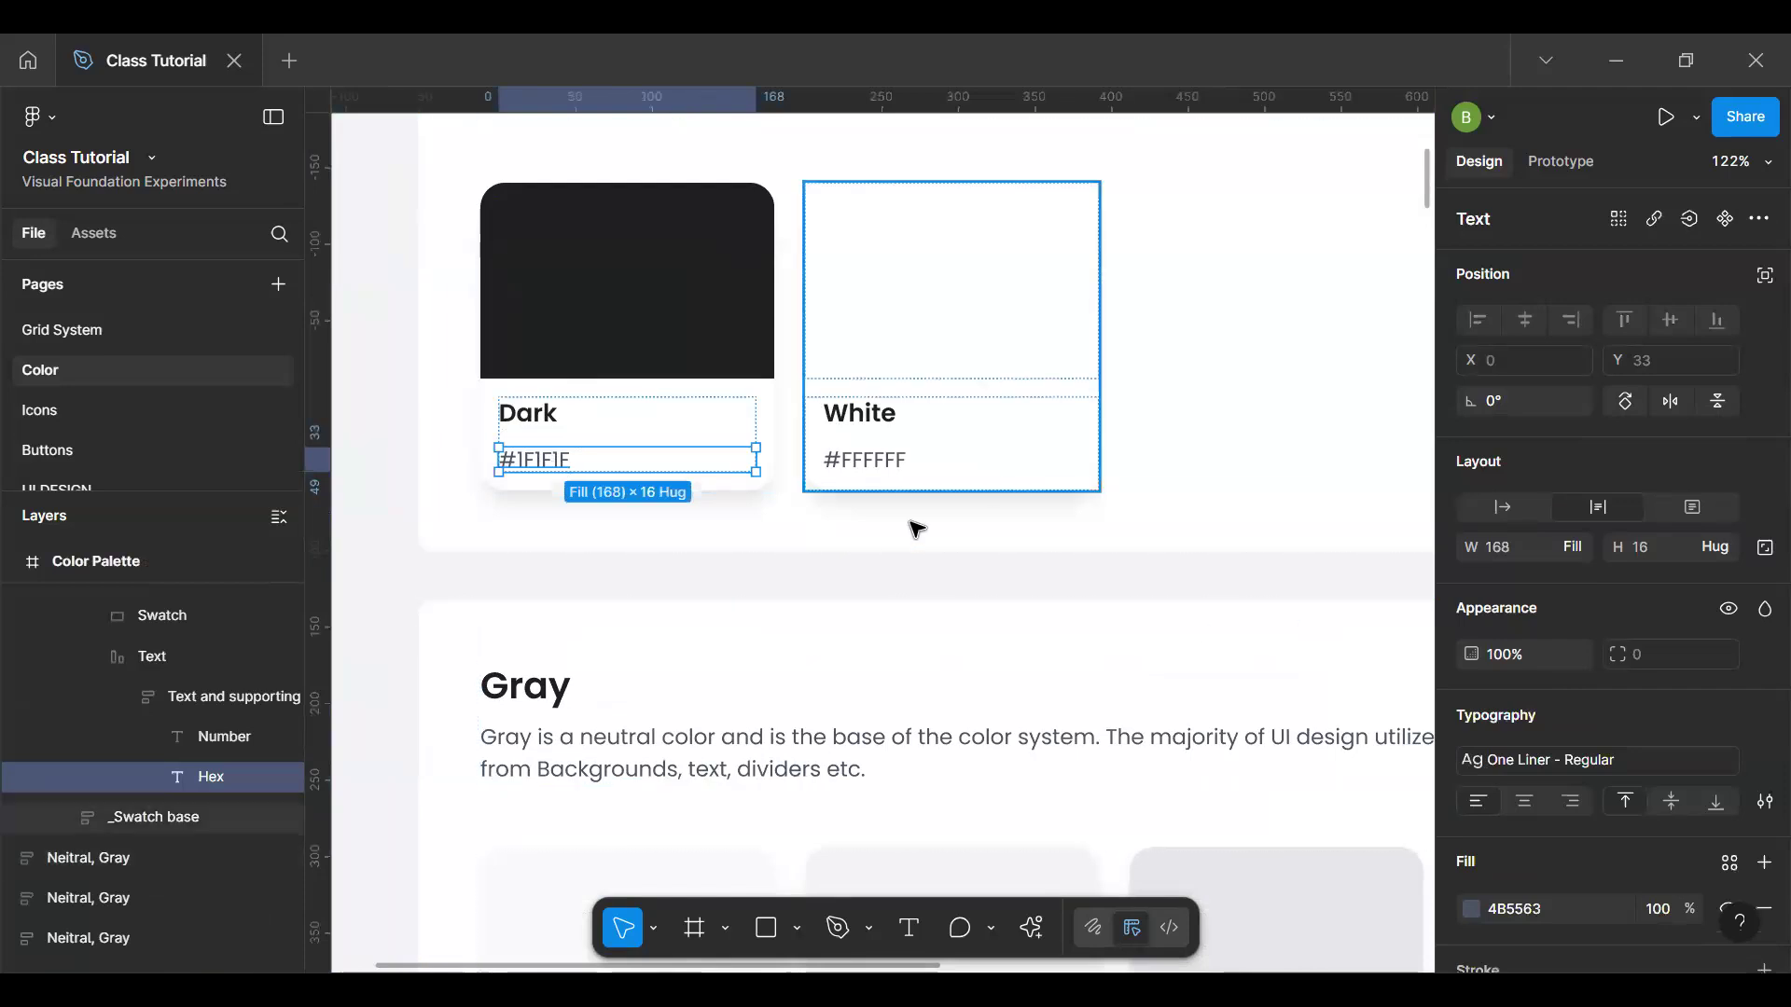
click(603, 316)
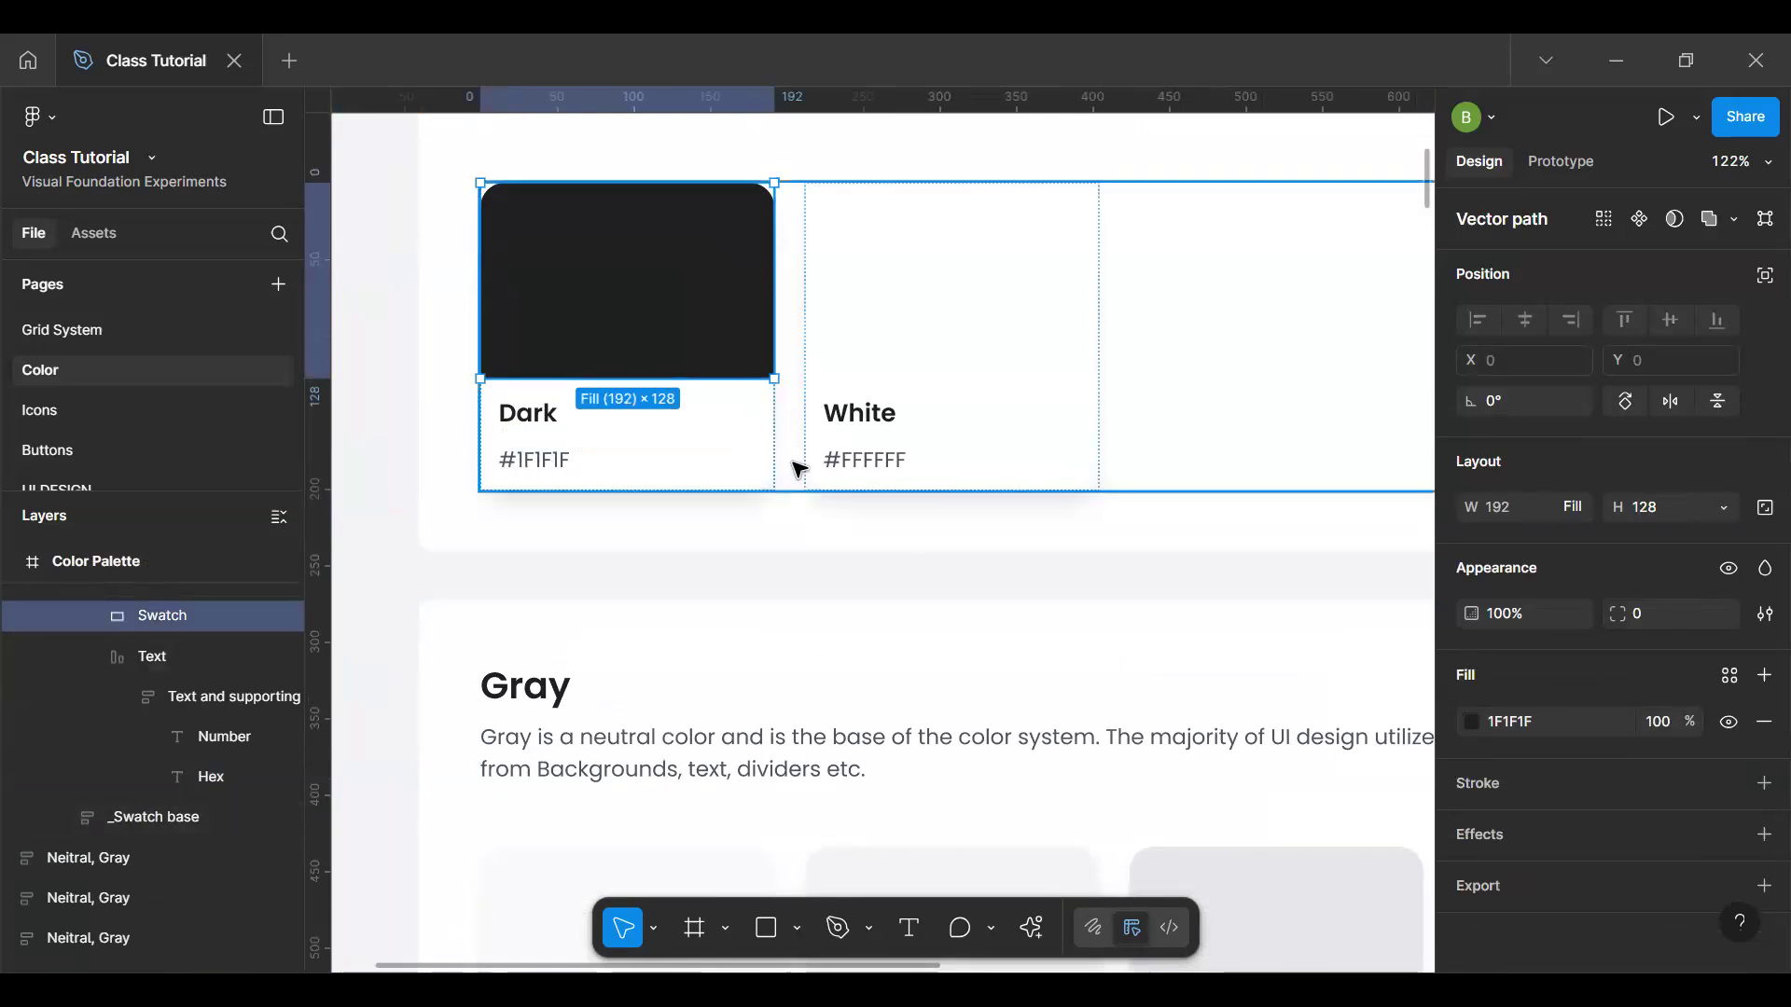
click(744, 427)
click(743, 427)
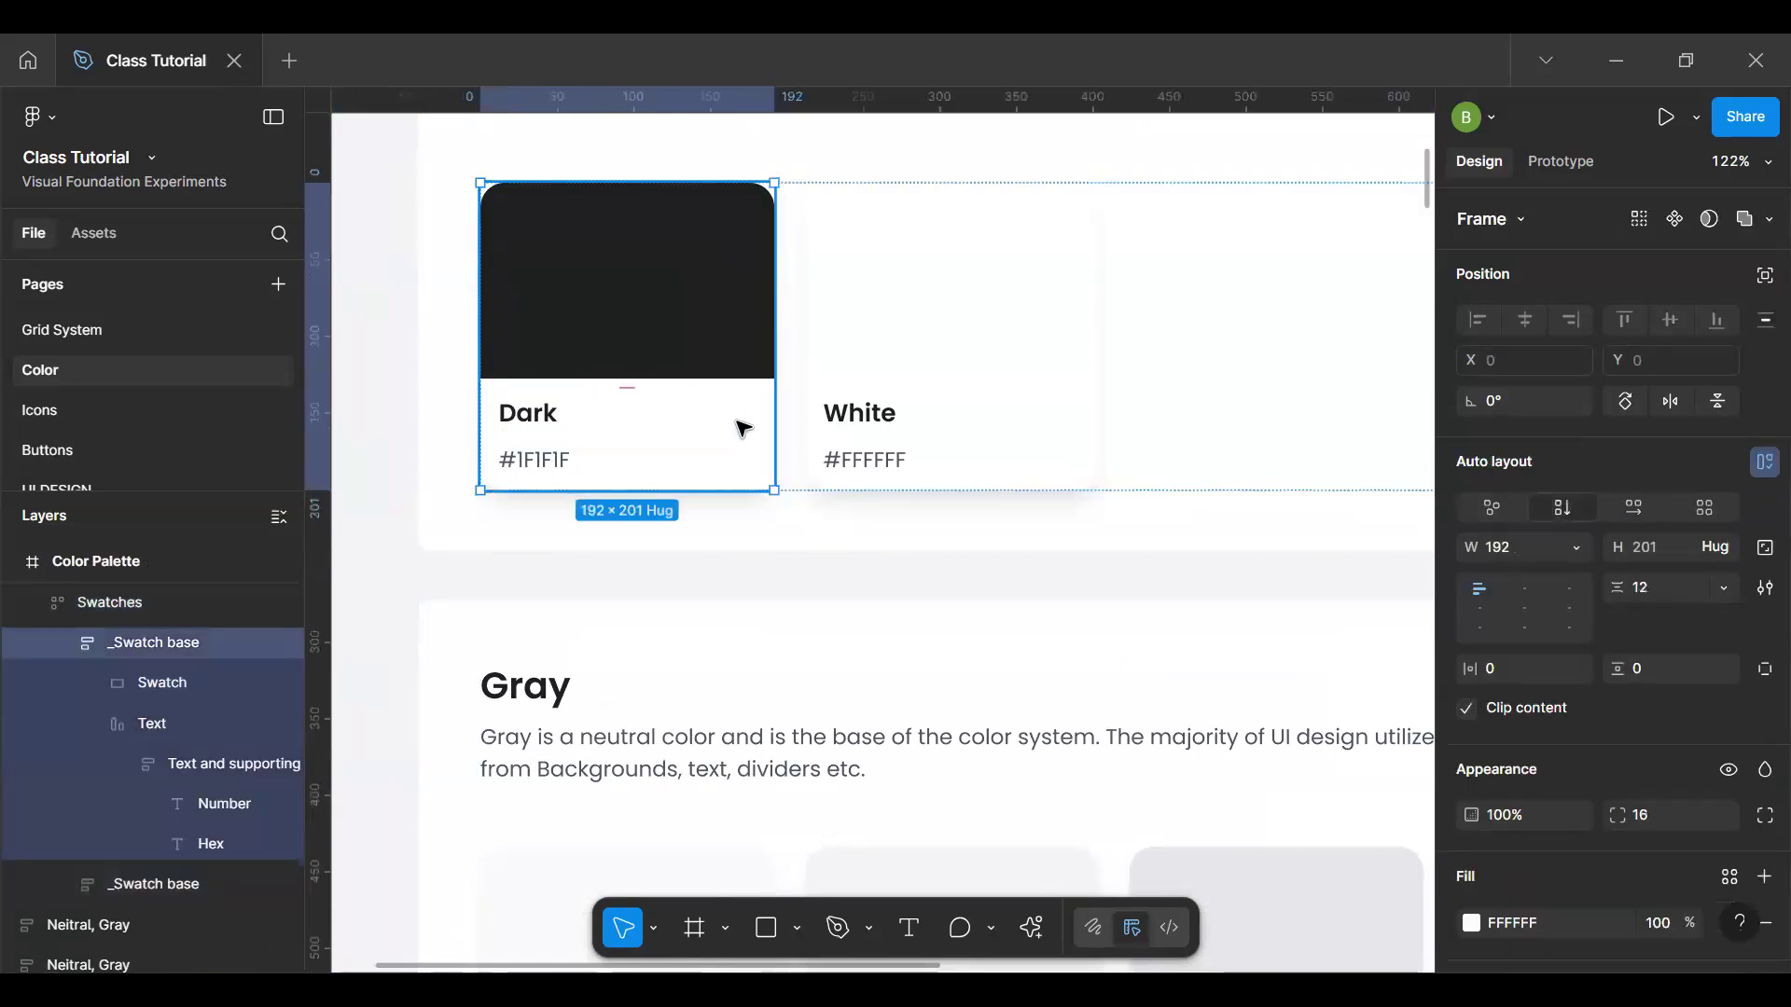
key(ctrl+d)
Step: Set the color fill of the first Dark card's swatch to 000000
click(667, 331)
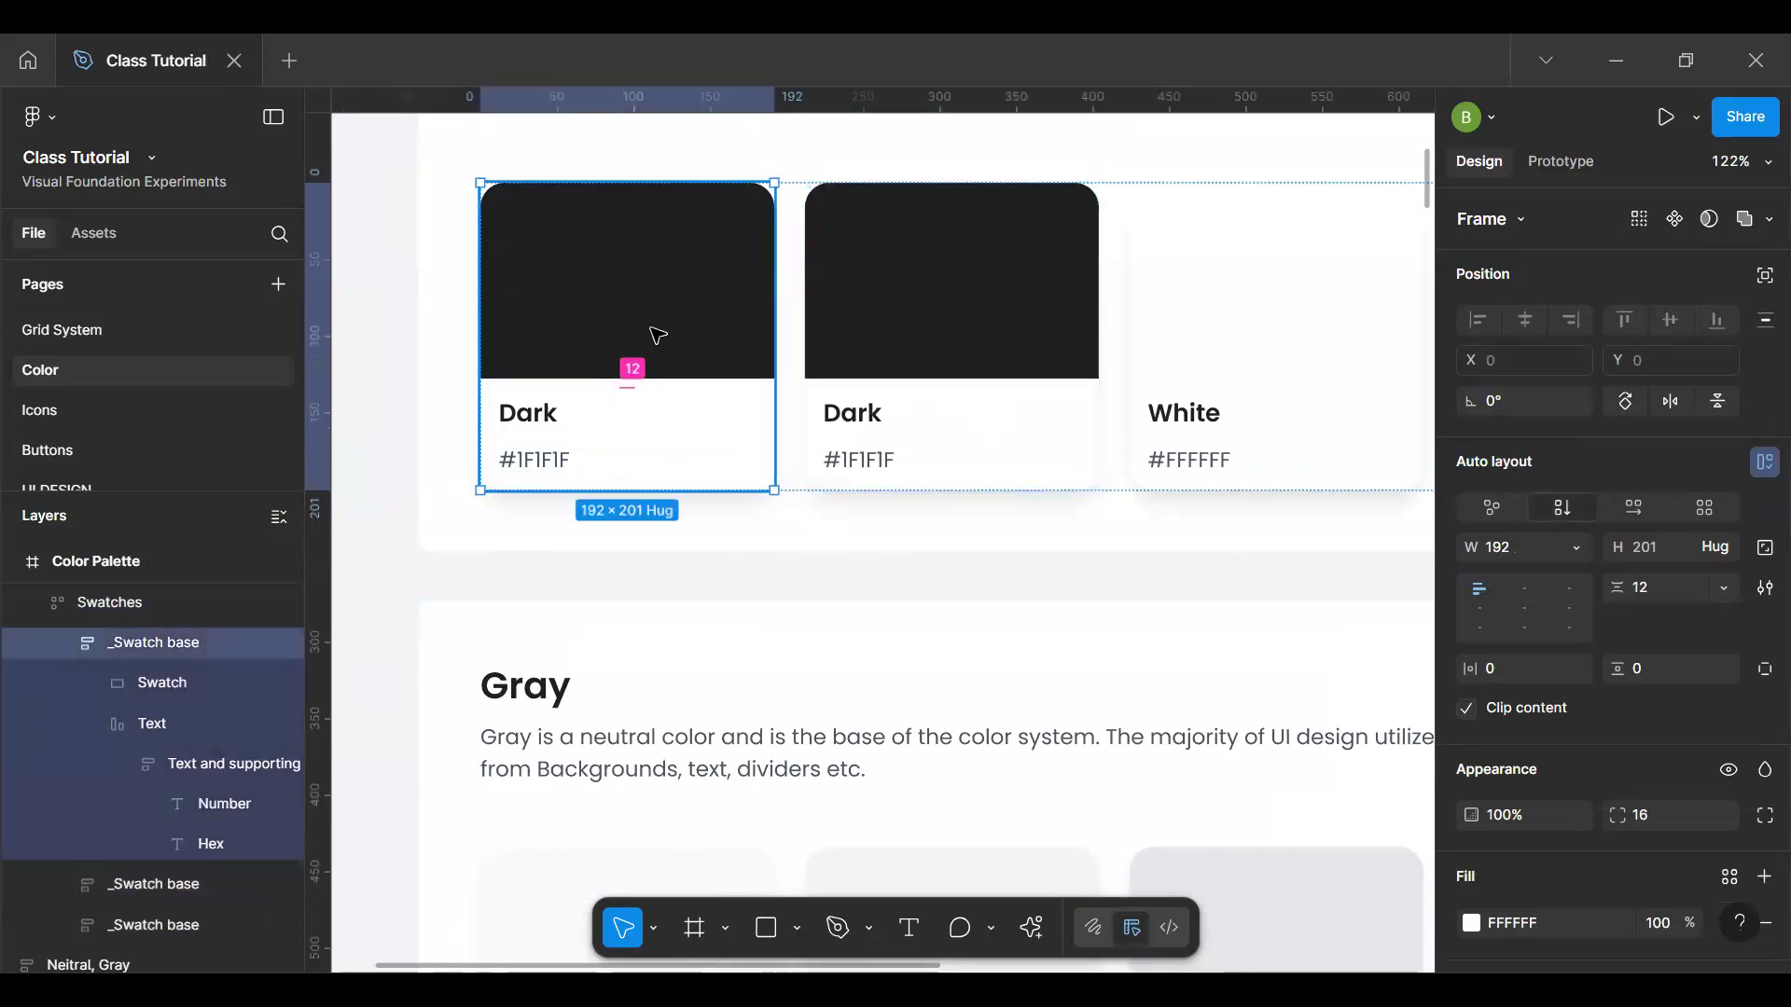
click(658, 332)
click(1530, 726)
text(000000)
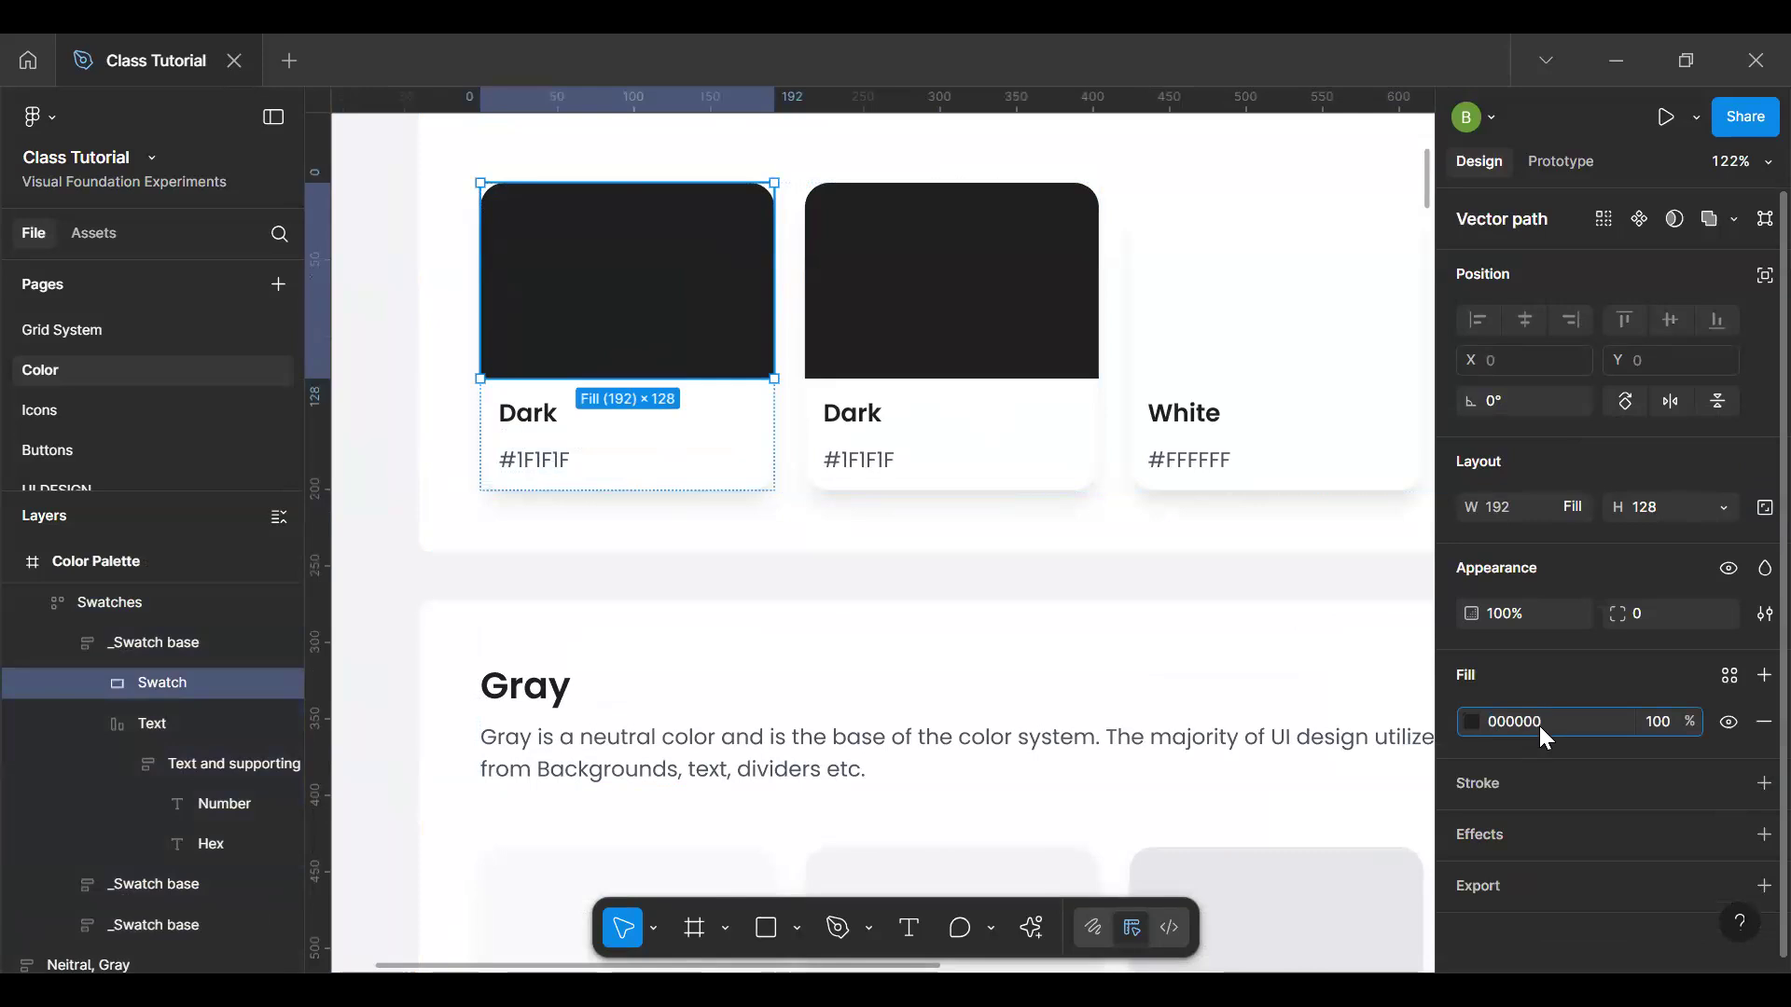
key(Return)
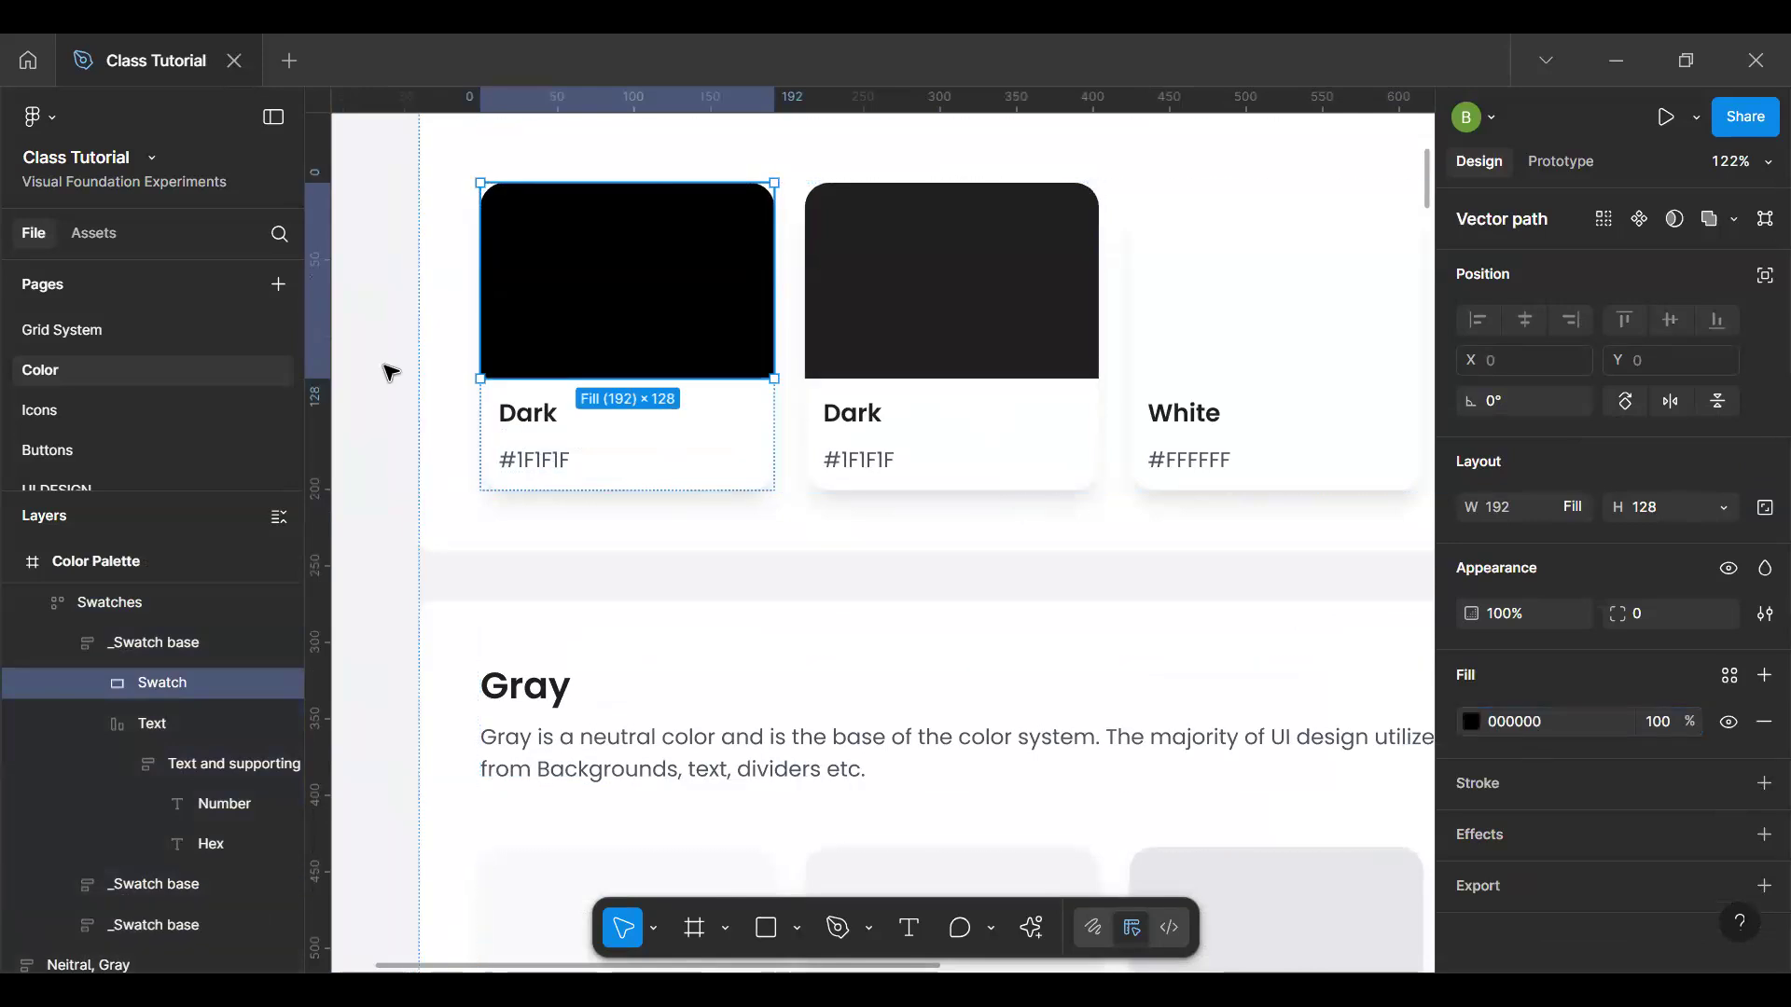
Step: Change the hex label on the pure black swatch card to #000000
click(784, 392)
scroll(786, 390, up, 2)
key(h)
scroll(779, 383, down, 5)
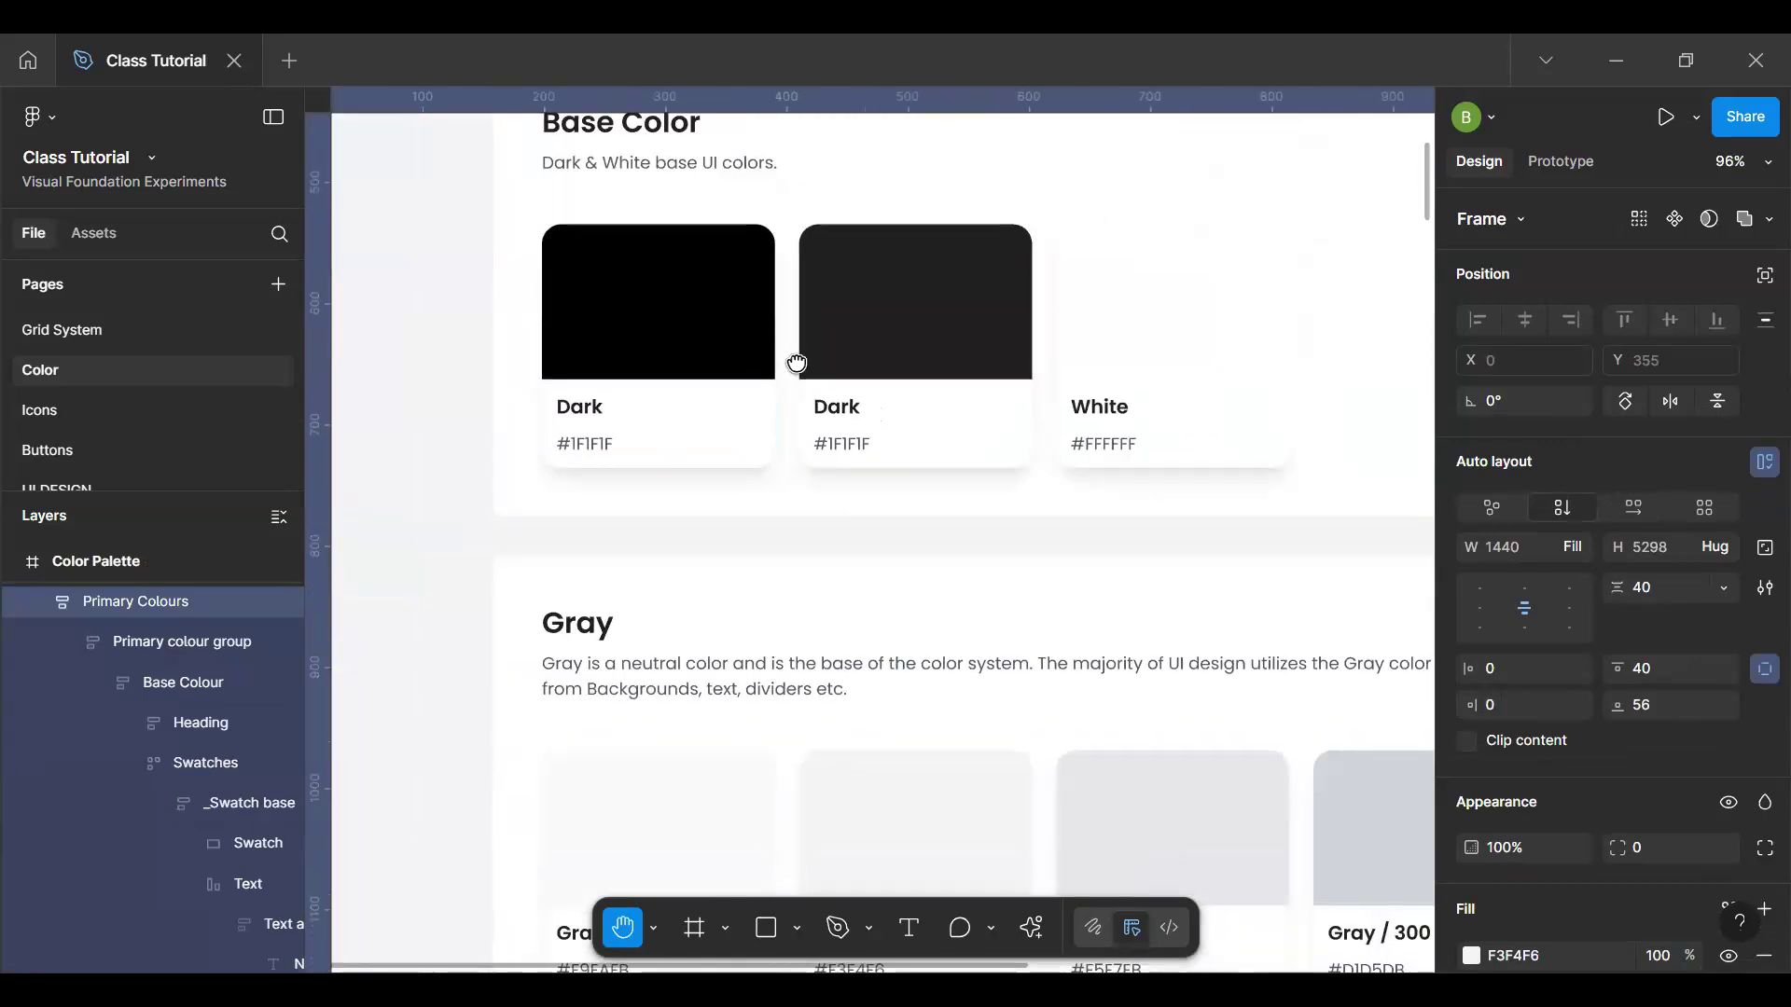
scroll(784, 354, up, 3)
scroll(798, 364, up, 3)
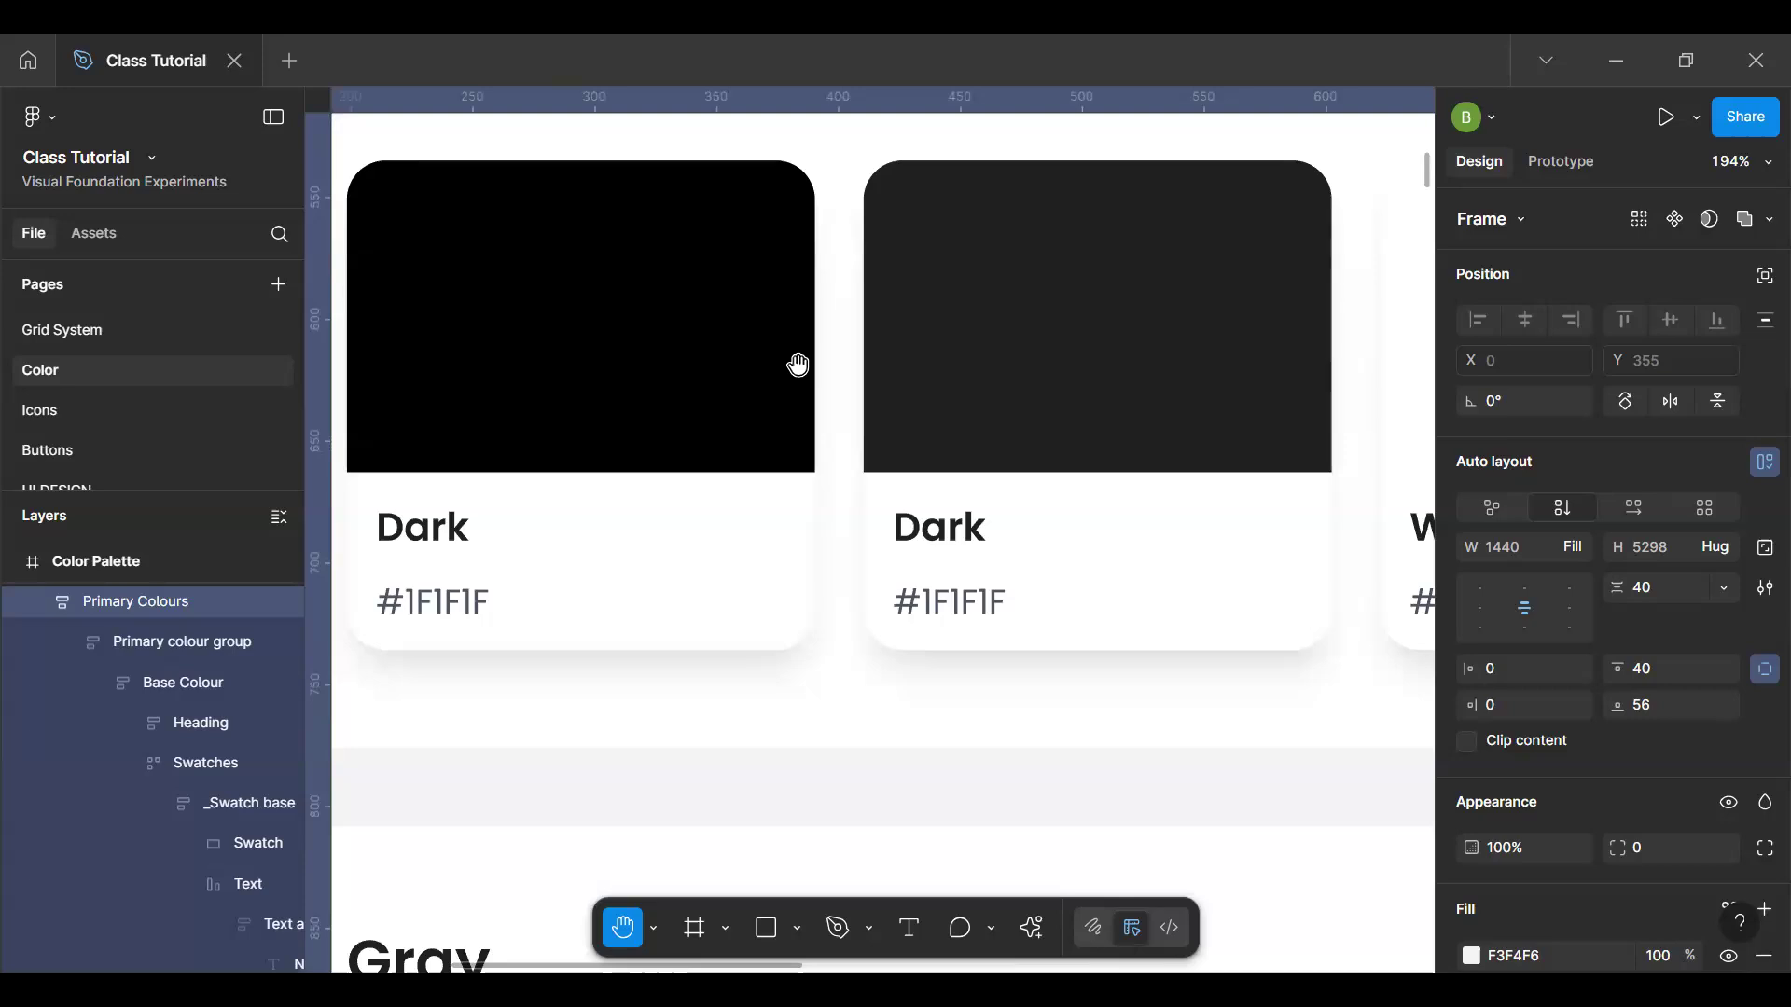
key(v)
double_click(464, 608)
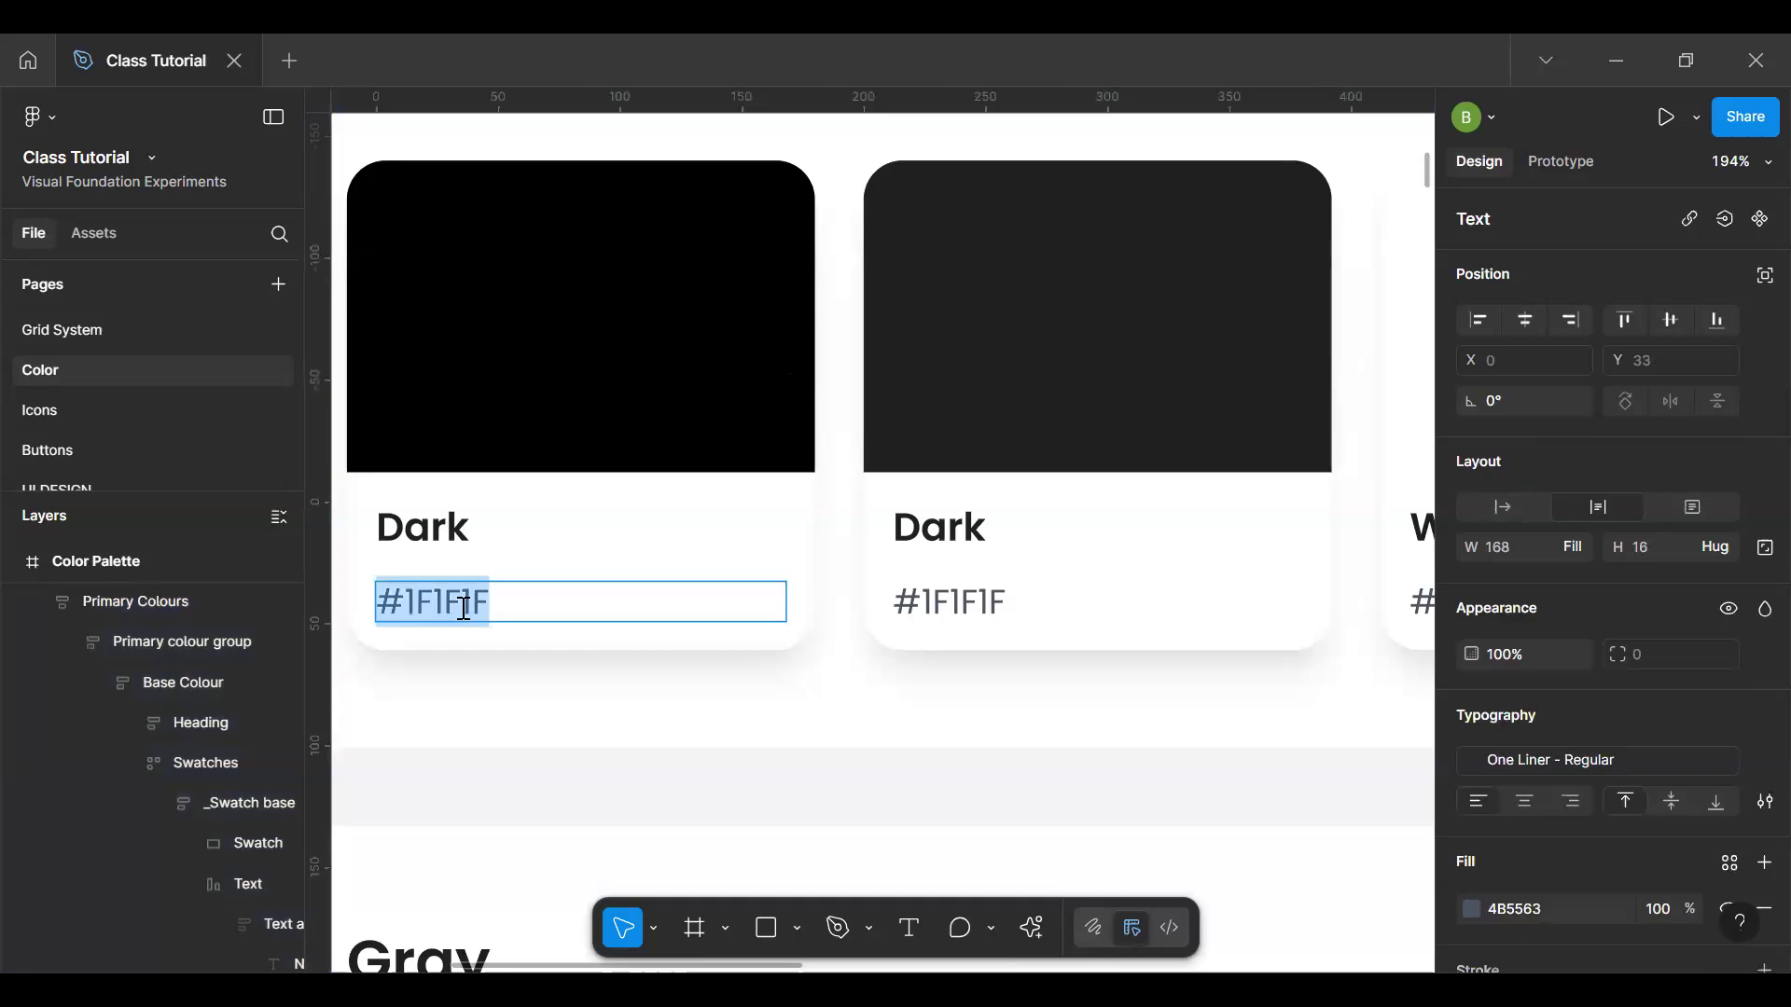
double_click(466, 605)
text(000000)
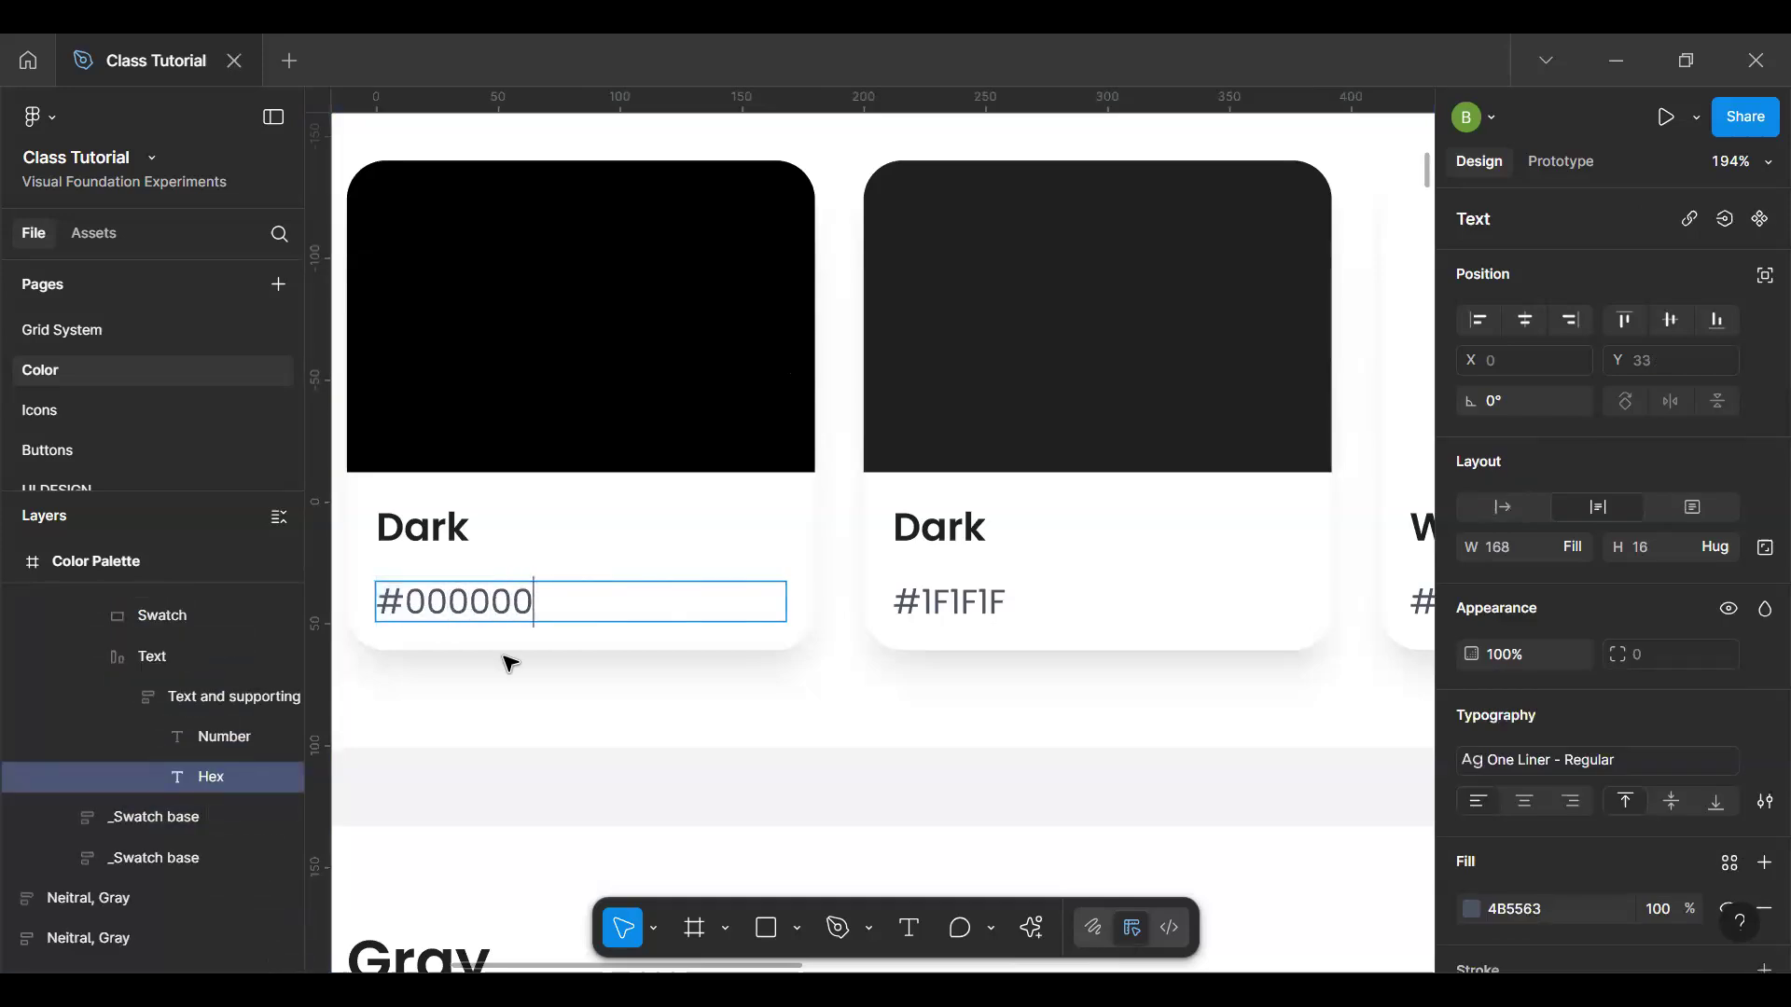
key(Escape)
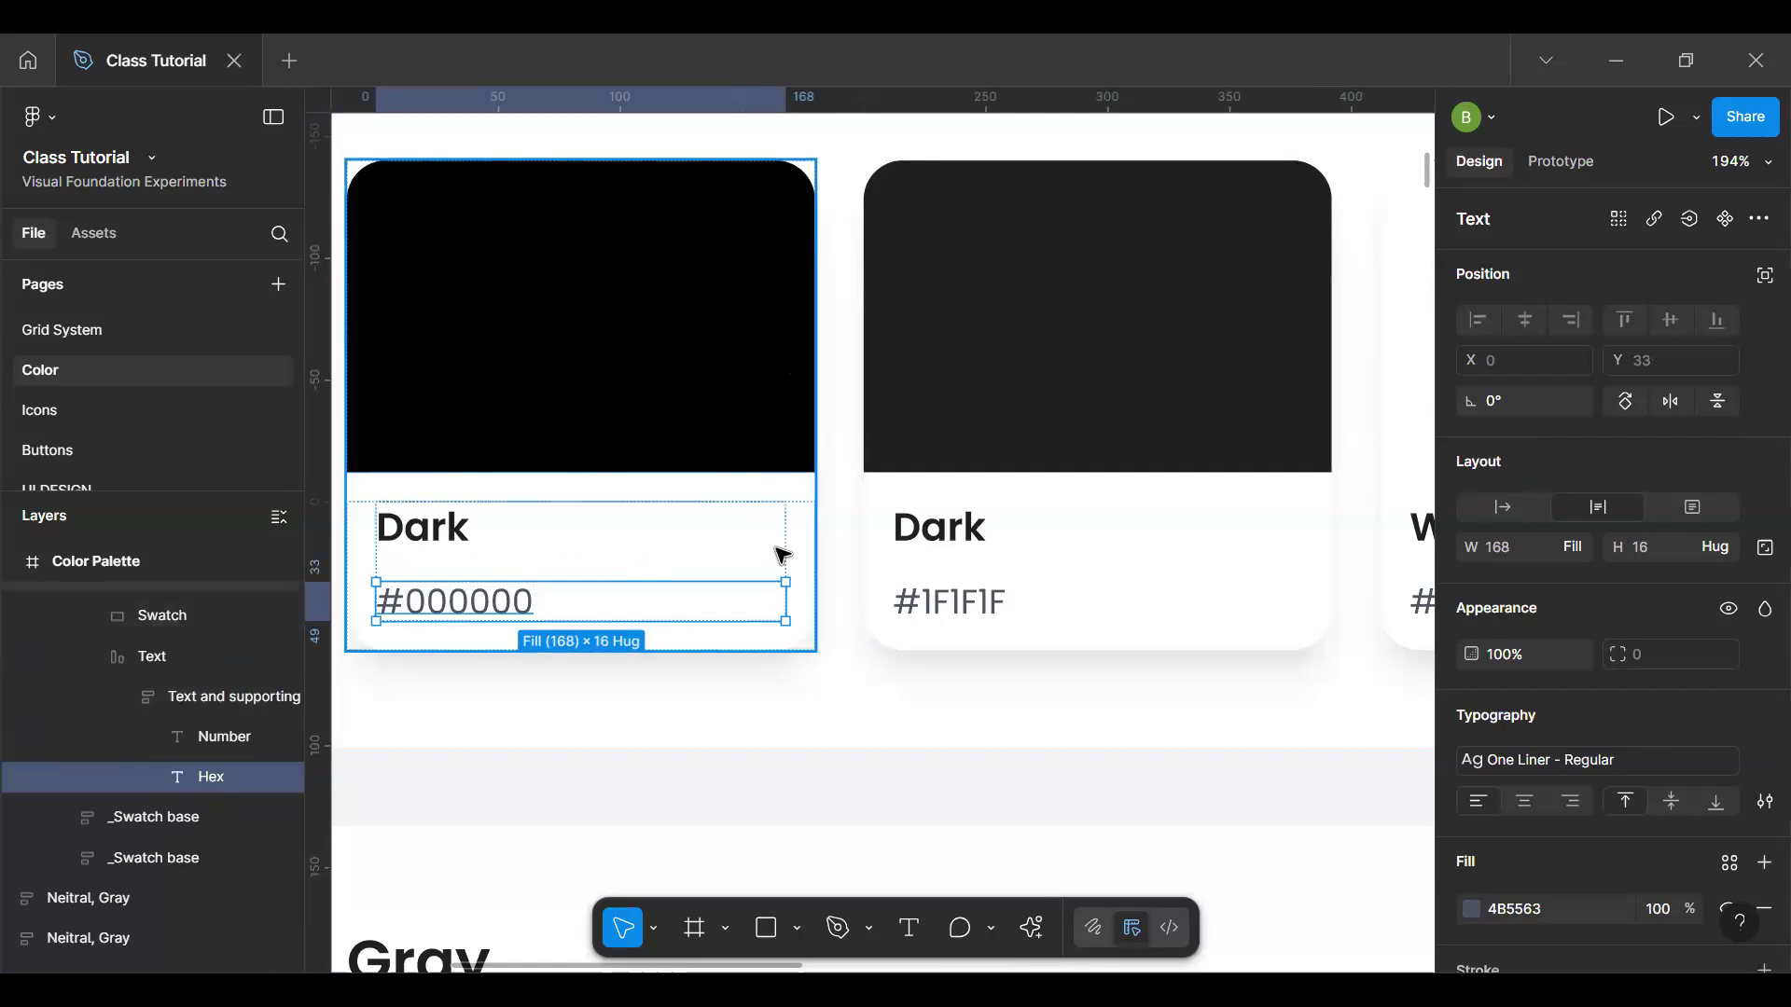
Step: Delete the pure black swatch card from the Base Color section
click(809, 489)
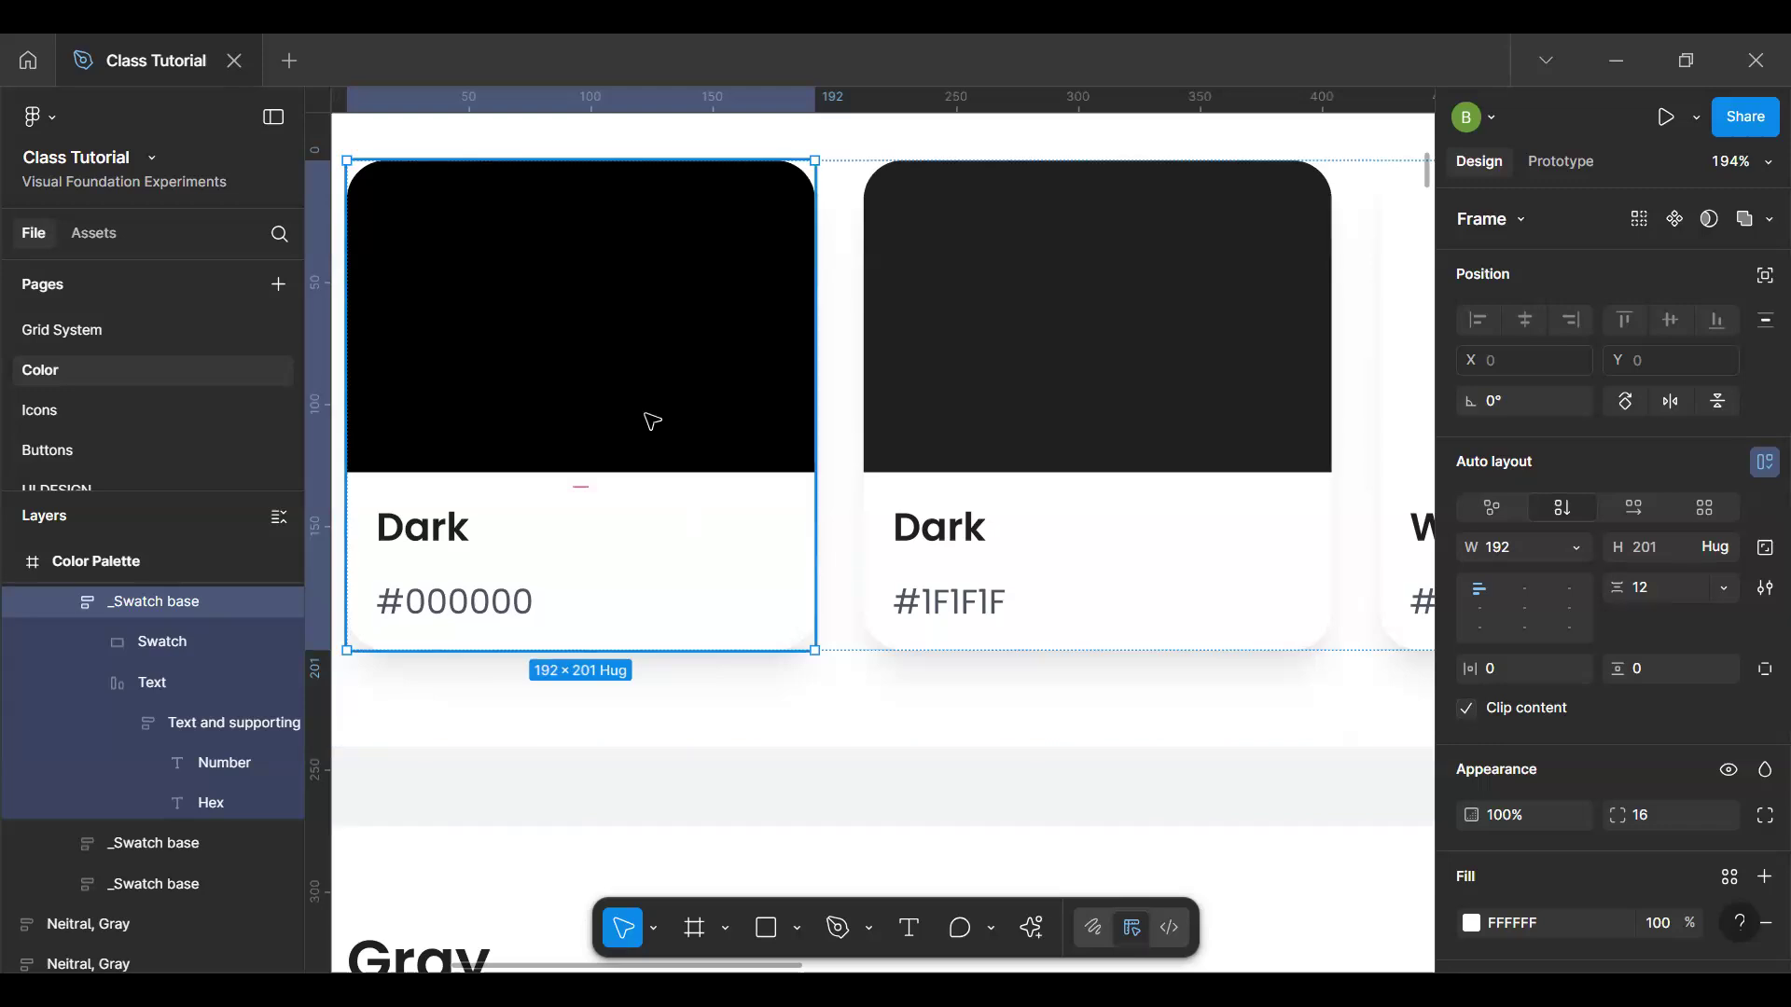
key(Delete)
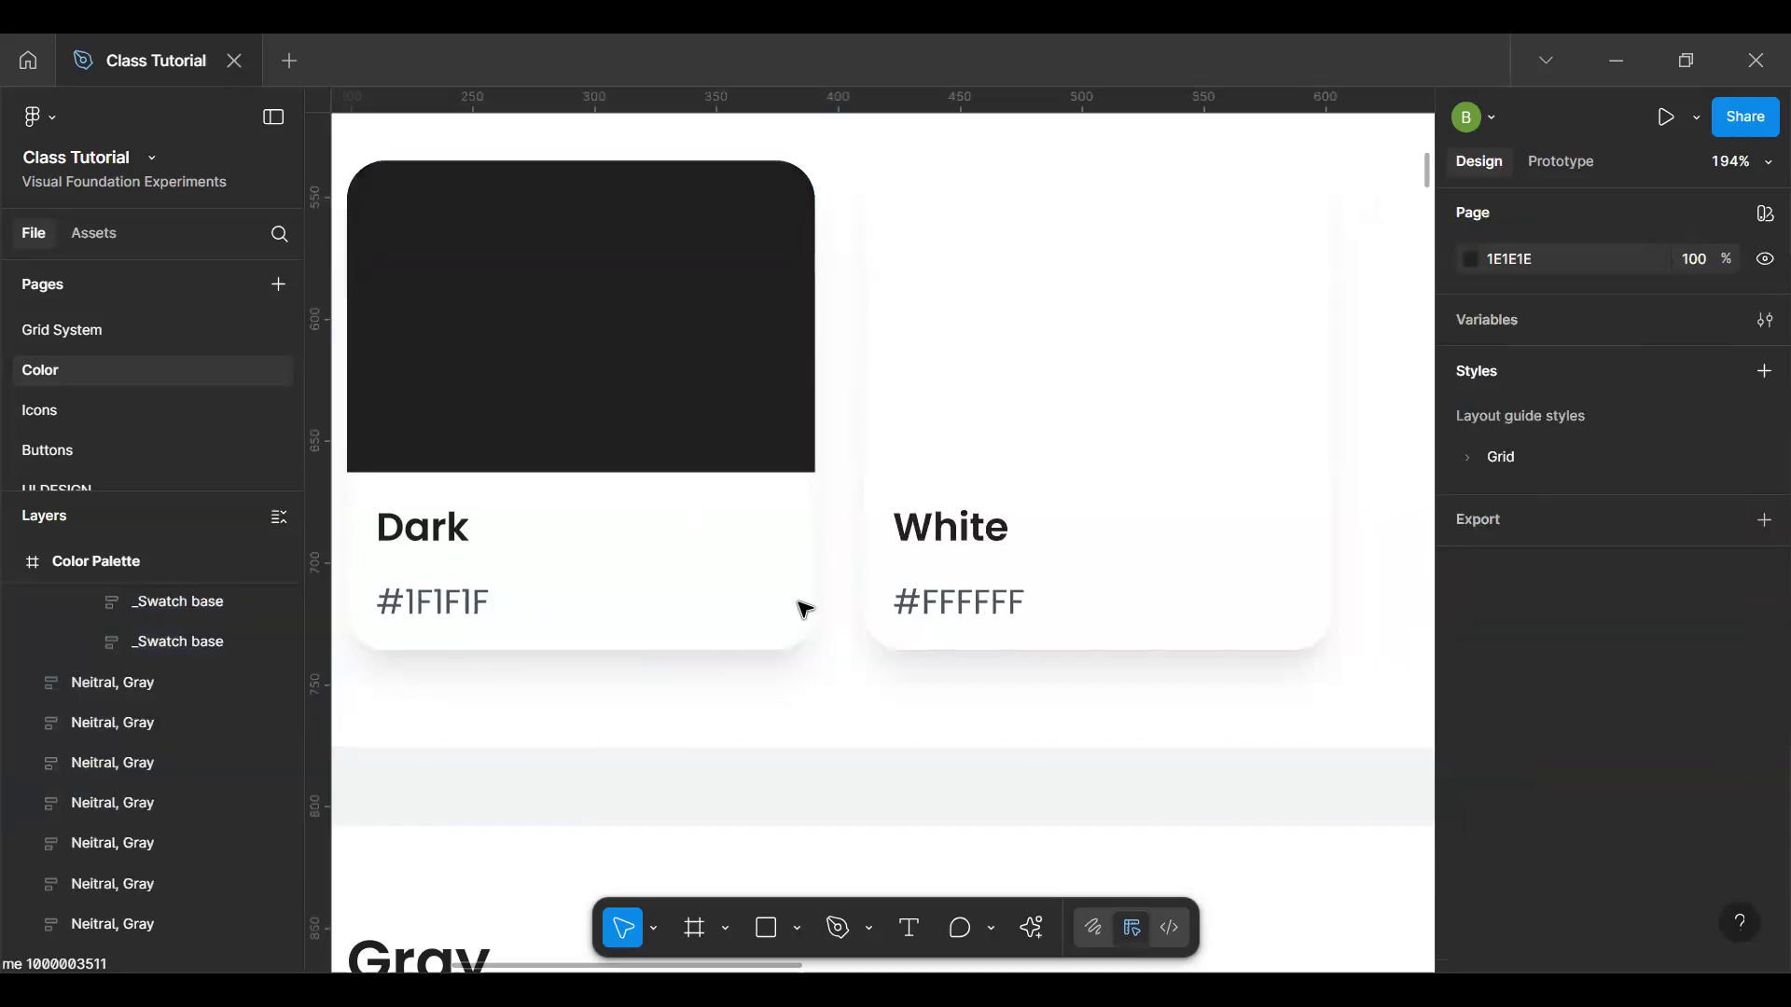
Step: Look over the Color Palette page, and examine the Dark and White base swatches up close
scroll(804, 609, down, 5)
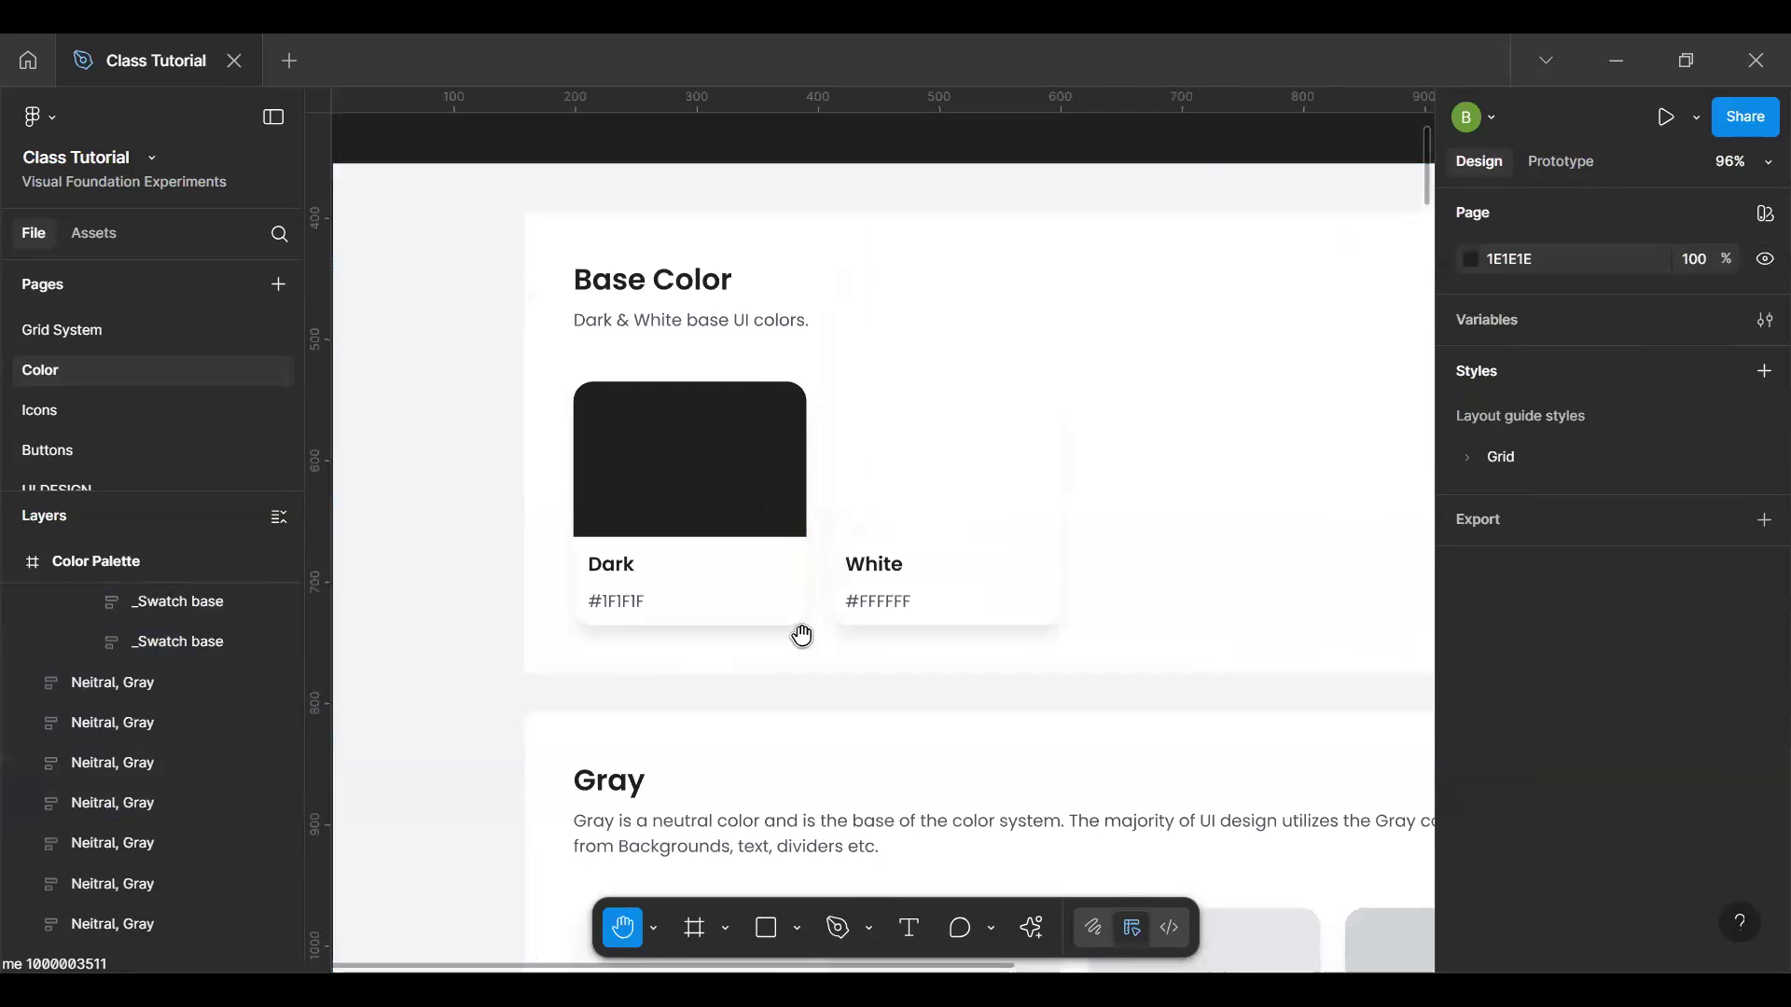
scroll(838, 607, down, 5)
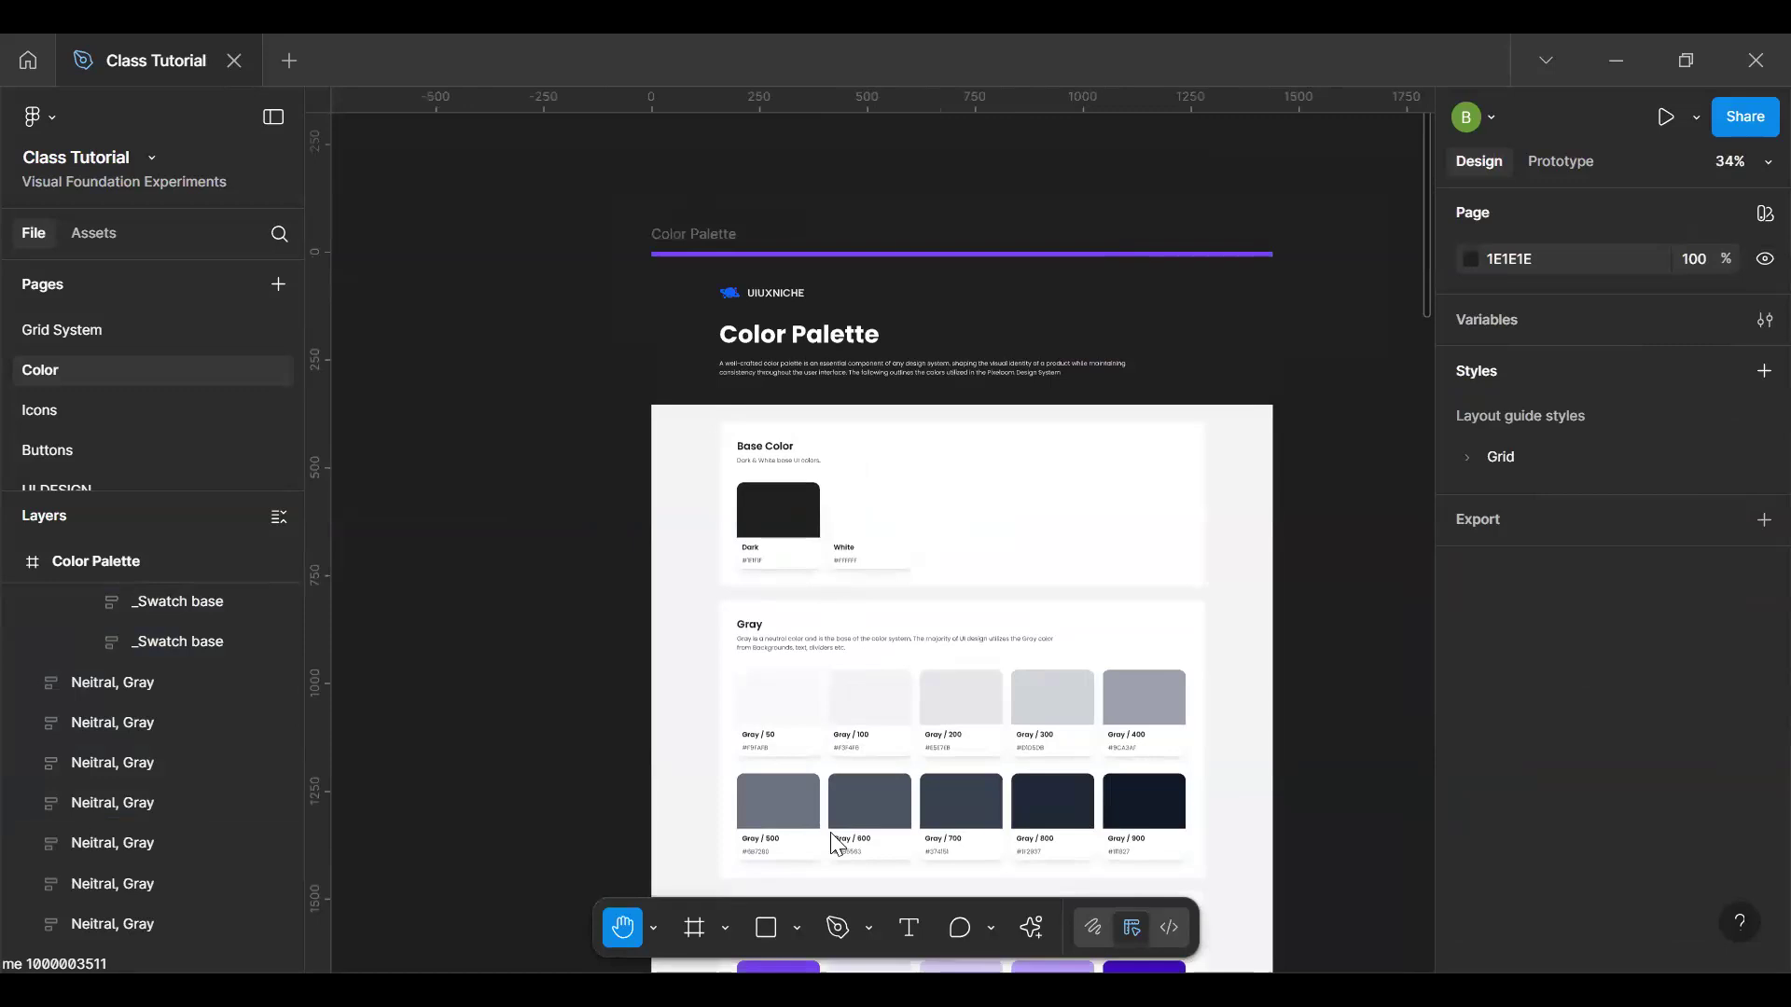
scroll(833, 844, down, 3)
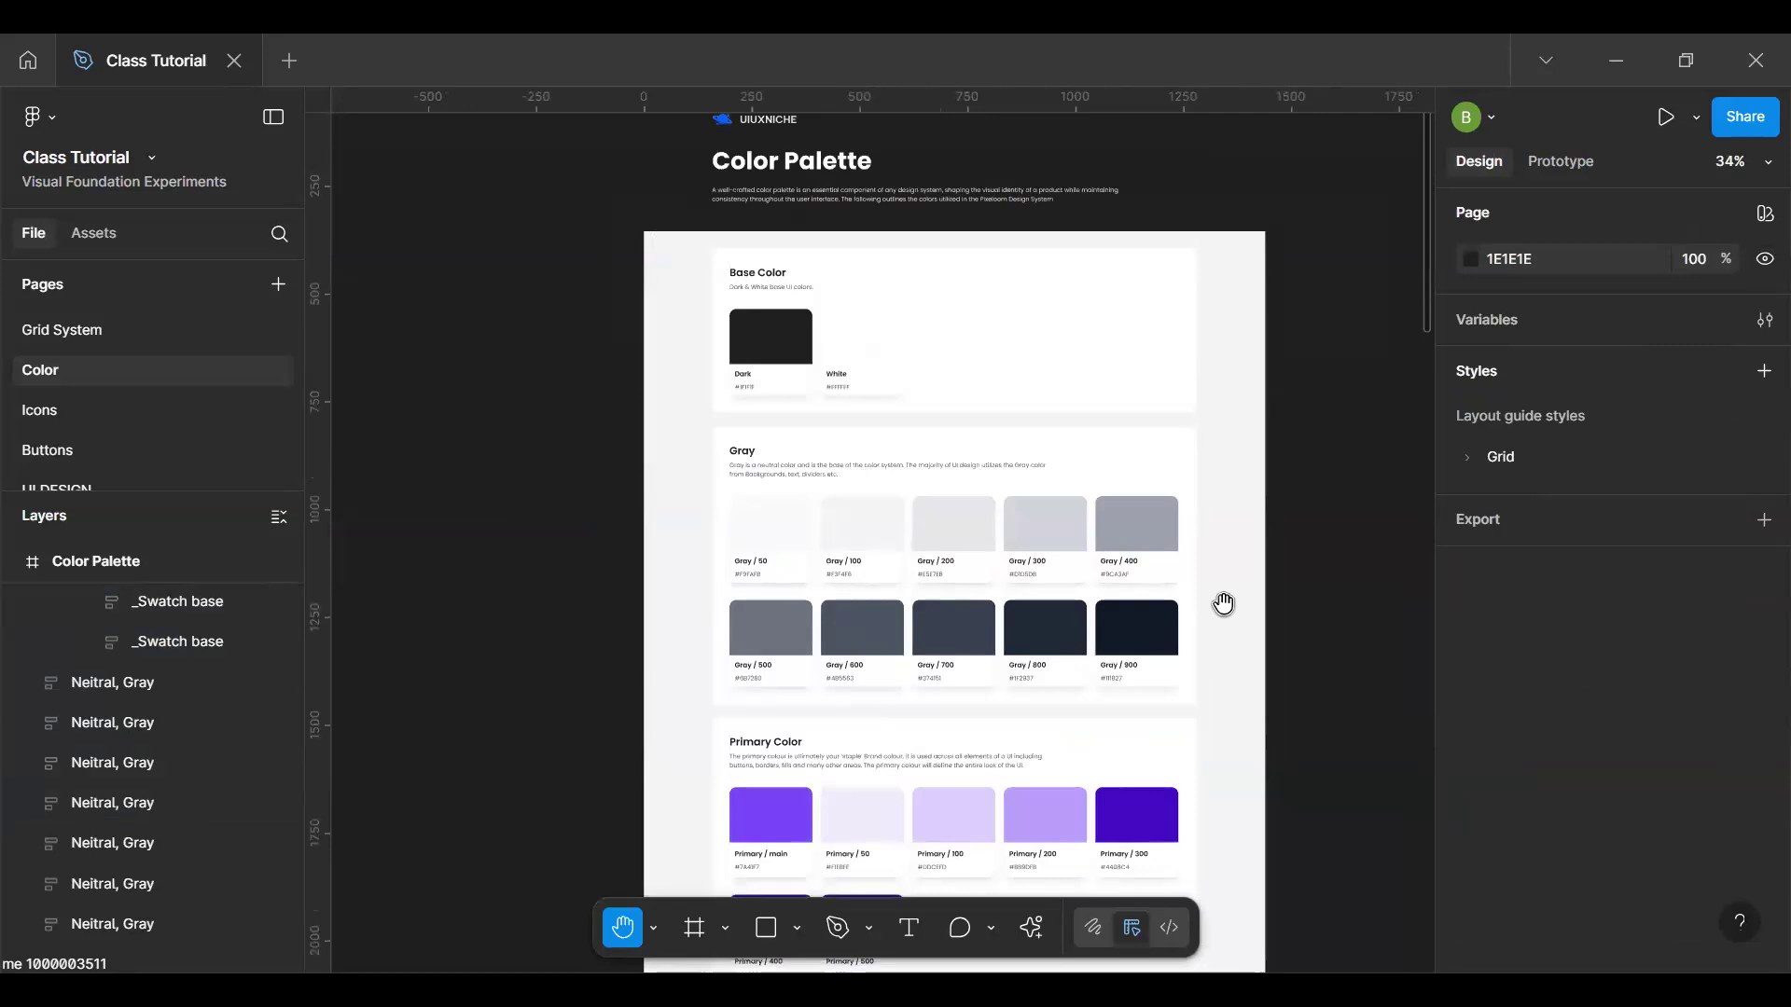
scroll(1017, 545, up, 10)
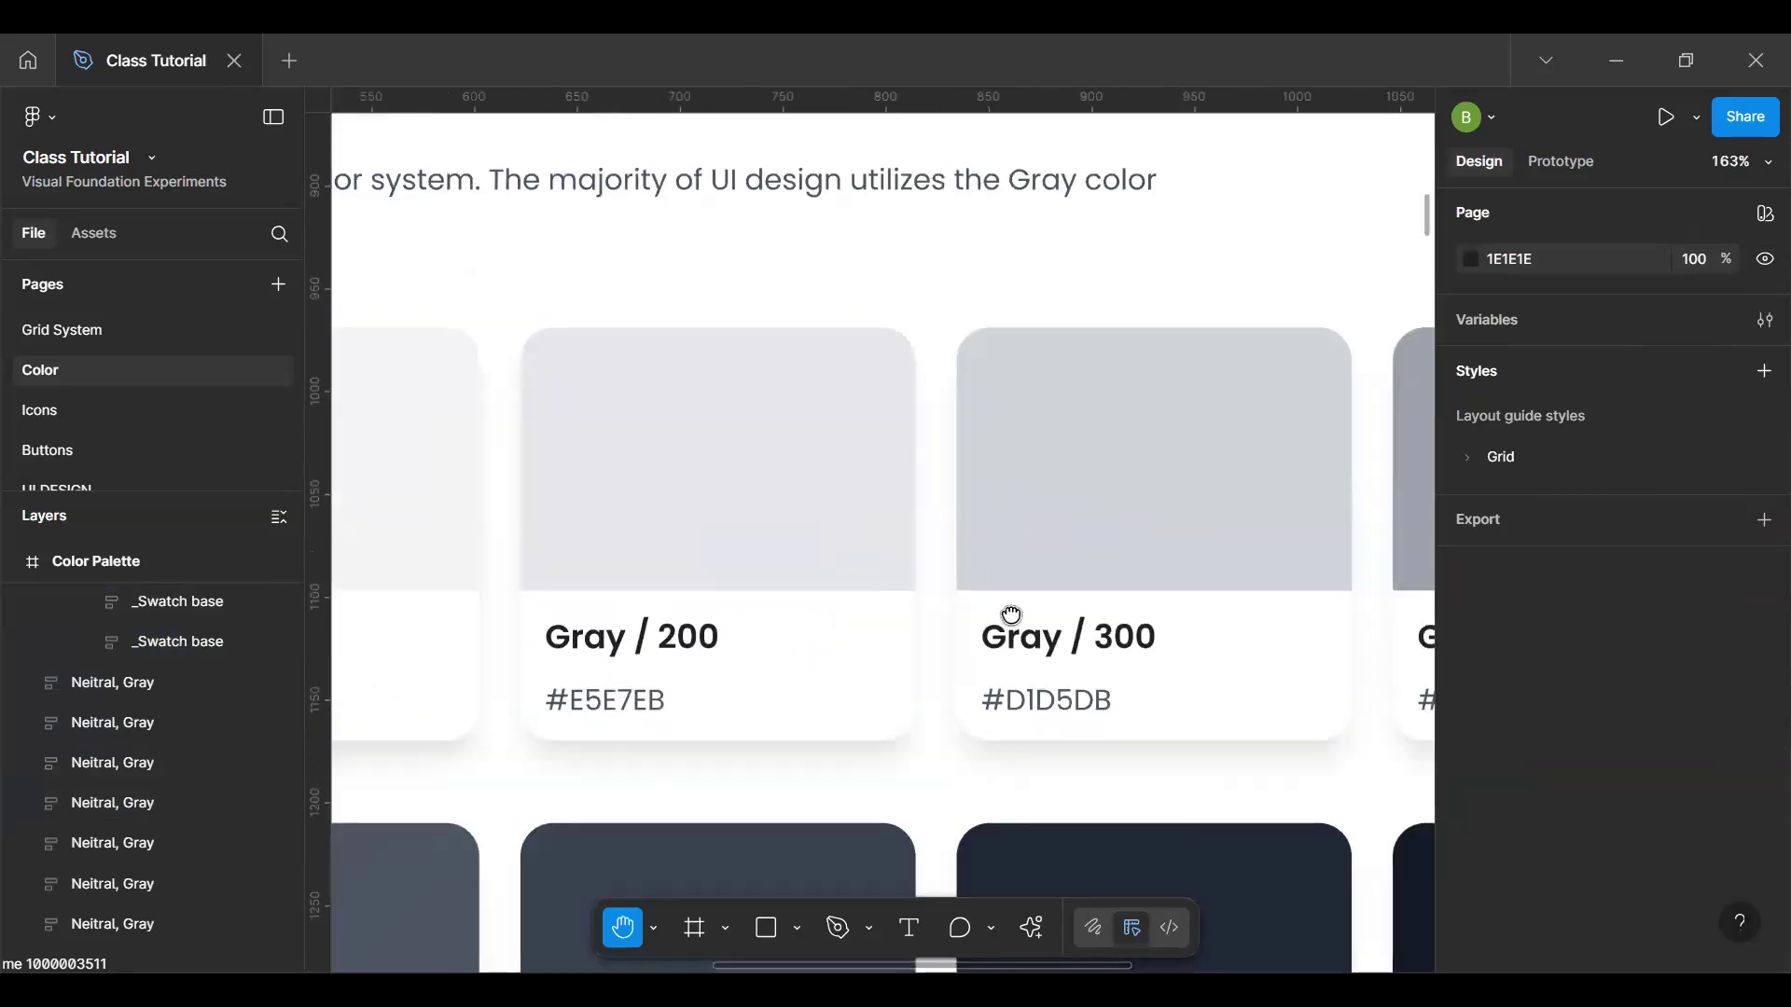
scroll(1011, 615, up, 5)
scroll(848, 428, left, 5)
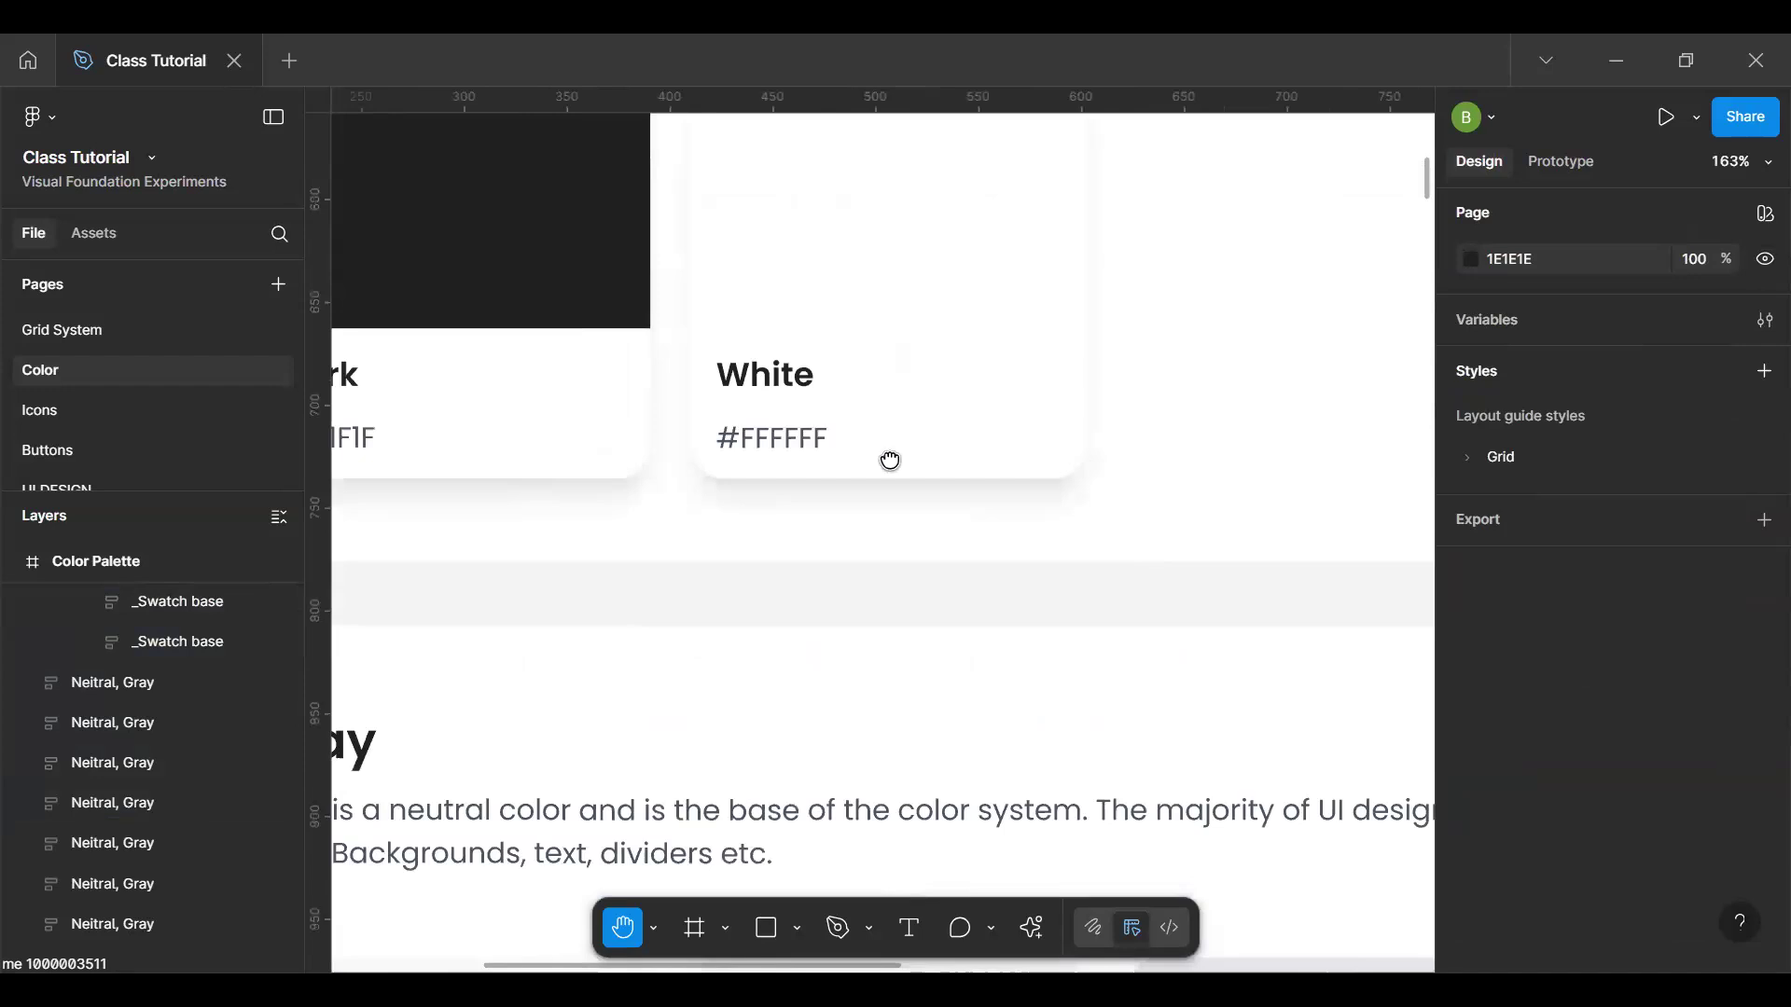
scroll(890, 461, left, 3)
scroll(959, 488, up, 1)
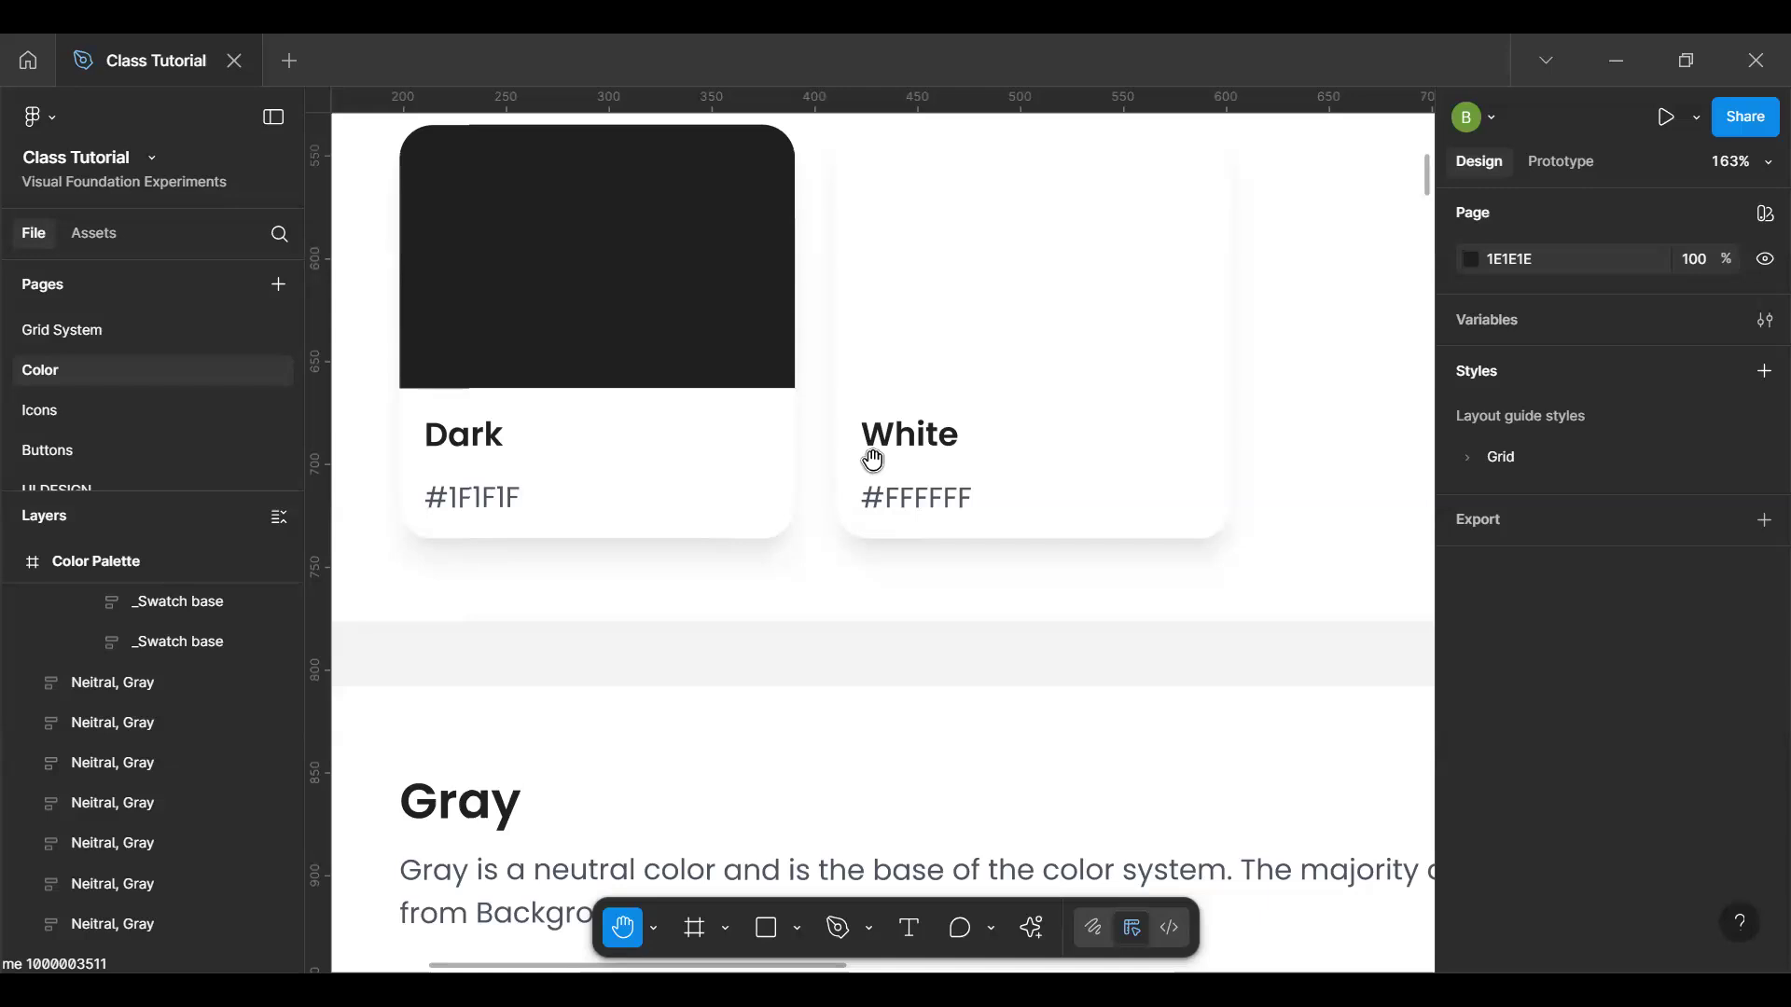
key(v)
click(1004, 401)
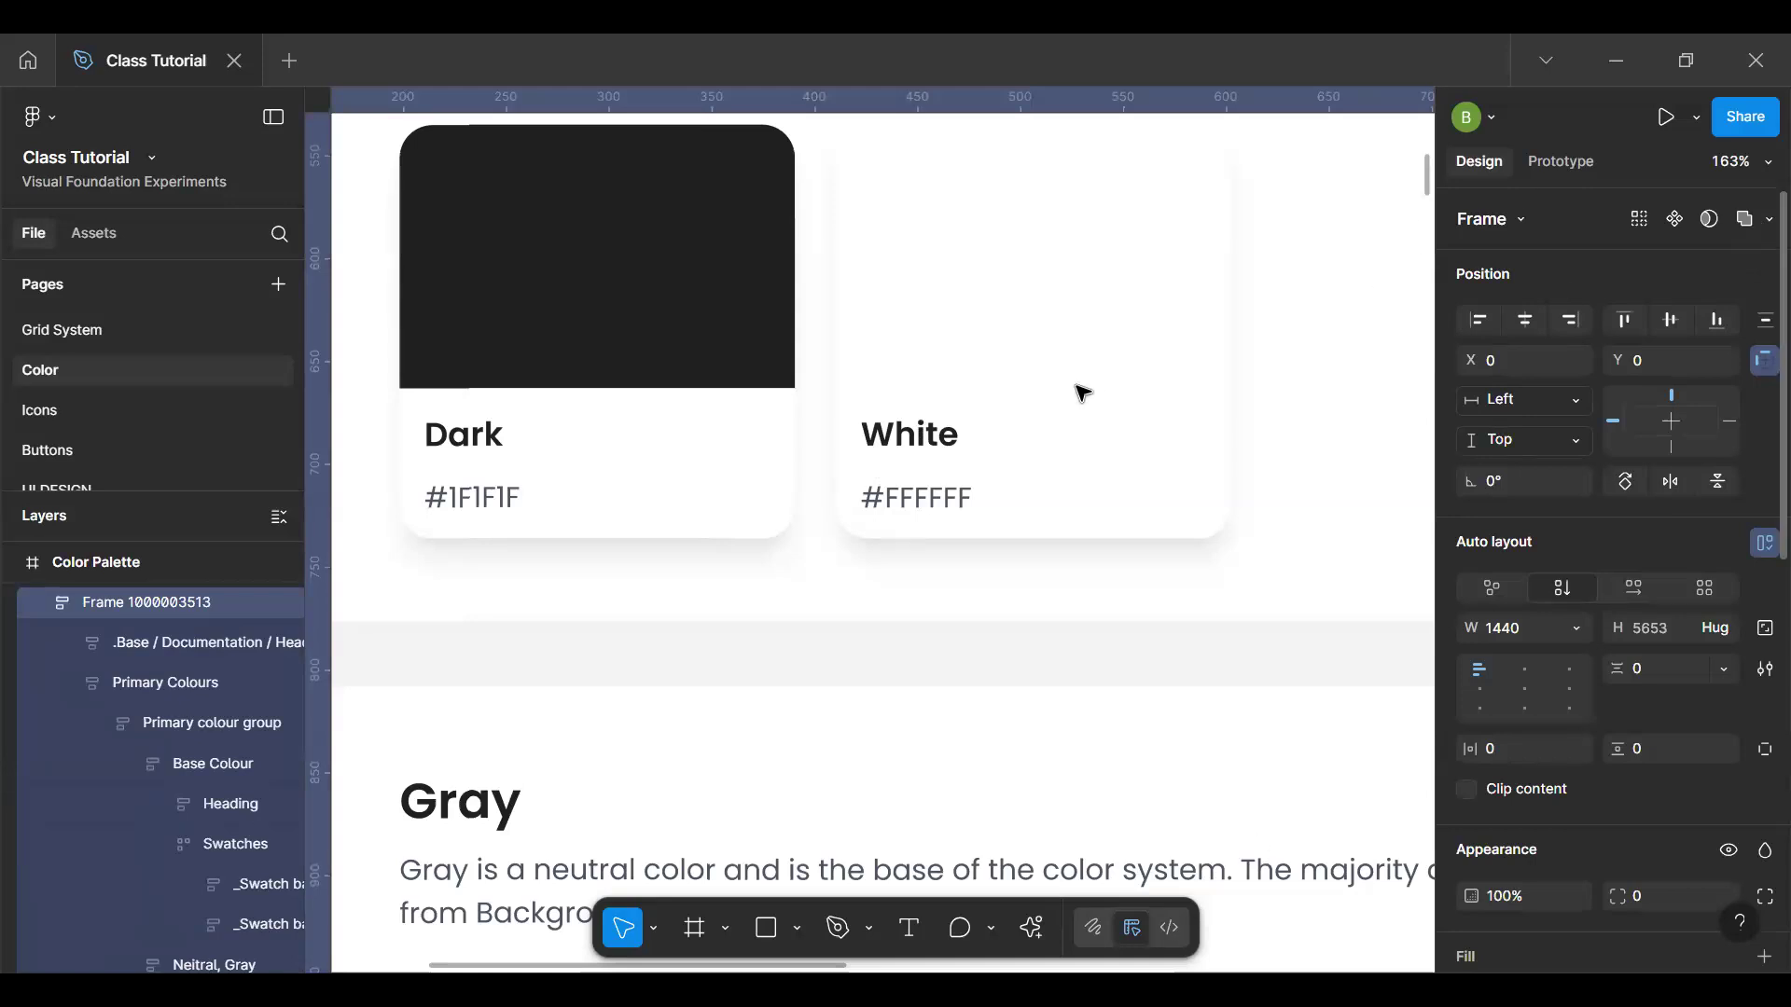
Step: Examine the Gray, Primary Color and Secondary Color sections, and return to the top of the palette
key(space)
drag(911, 523, 878, 97)
scroll(880, 512, down, 10)
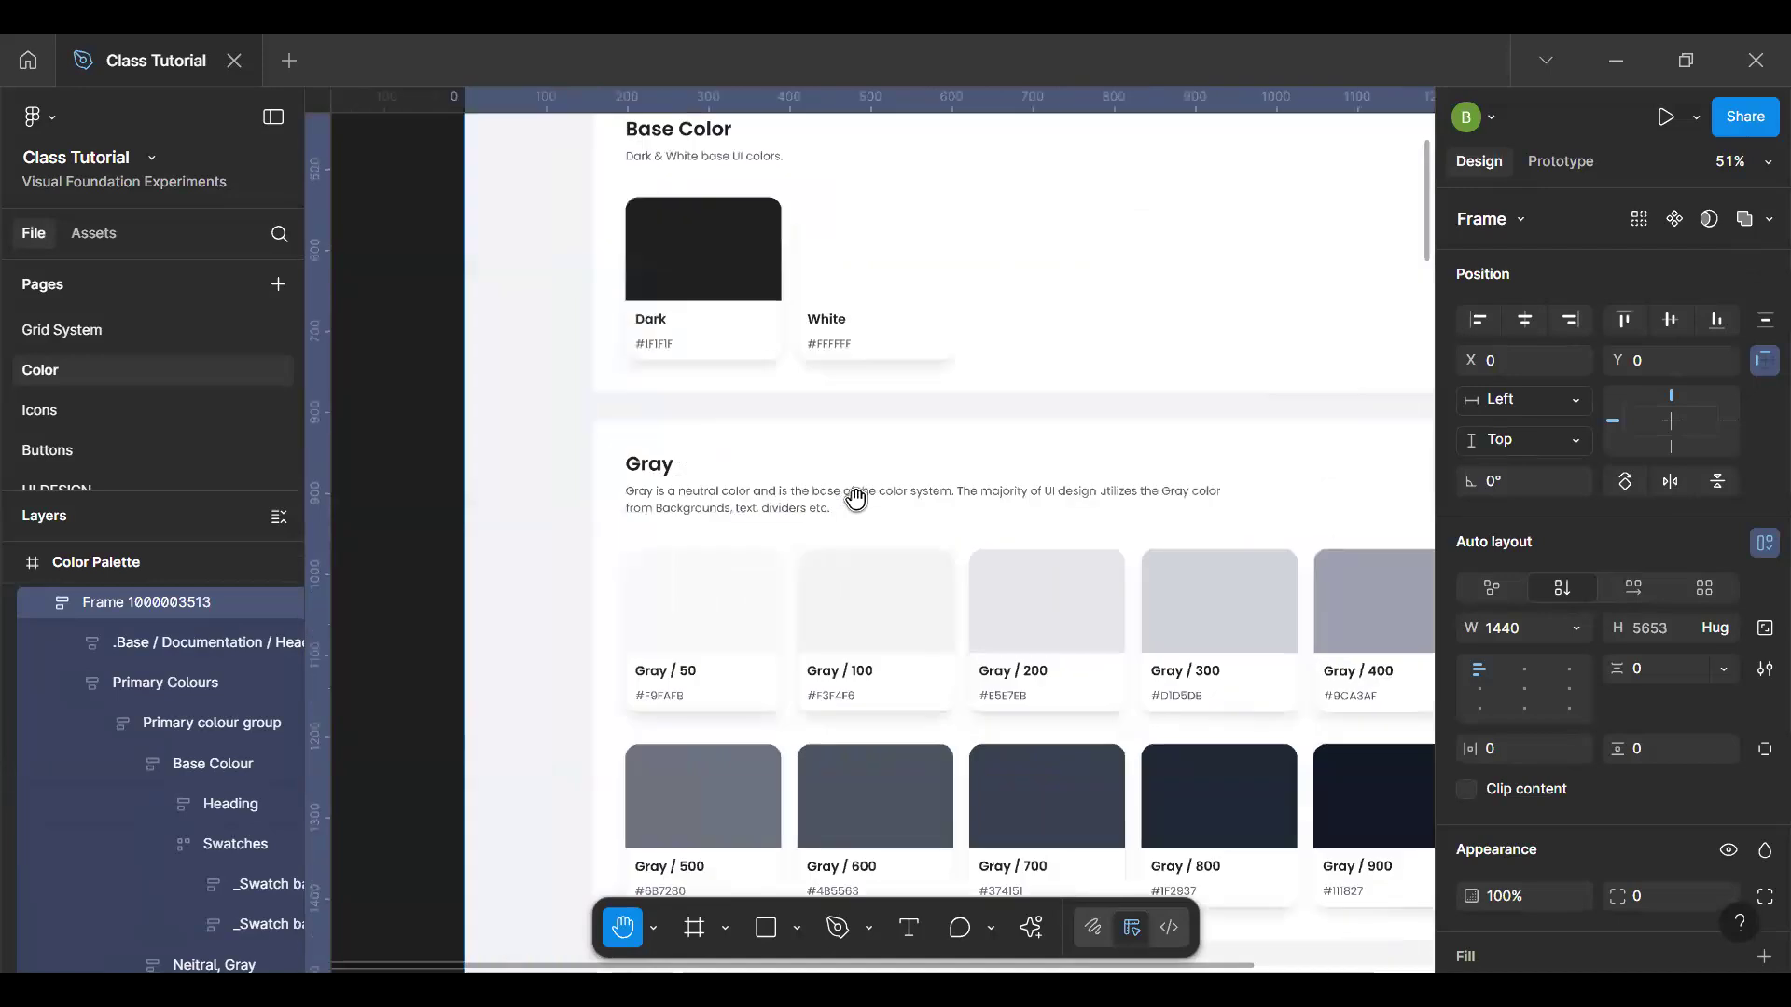
scroll(1030, 536, up, 6)
drag(1030, 536, 982, 357)
scroll(981, 358, down, 6)
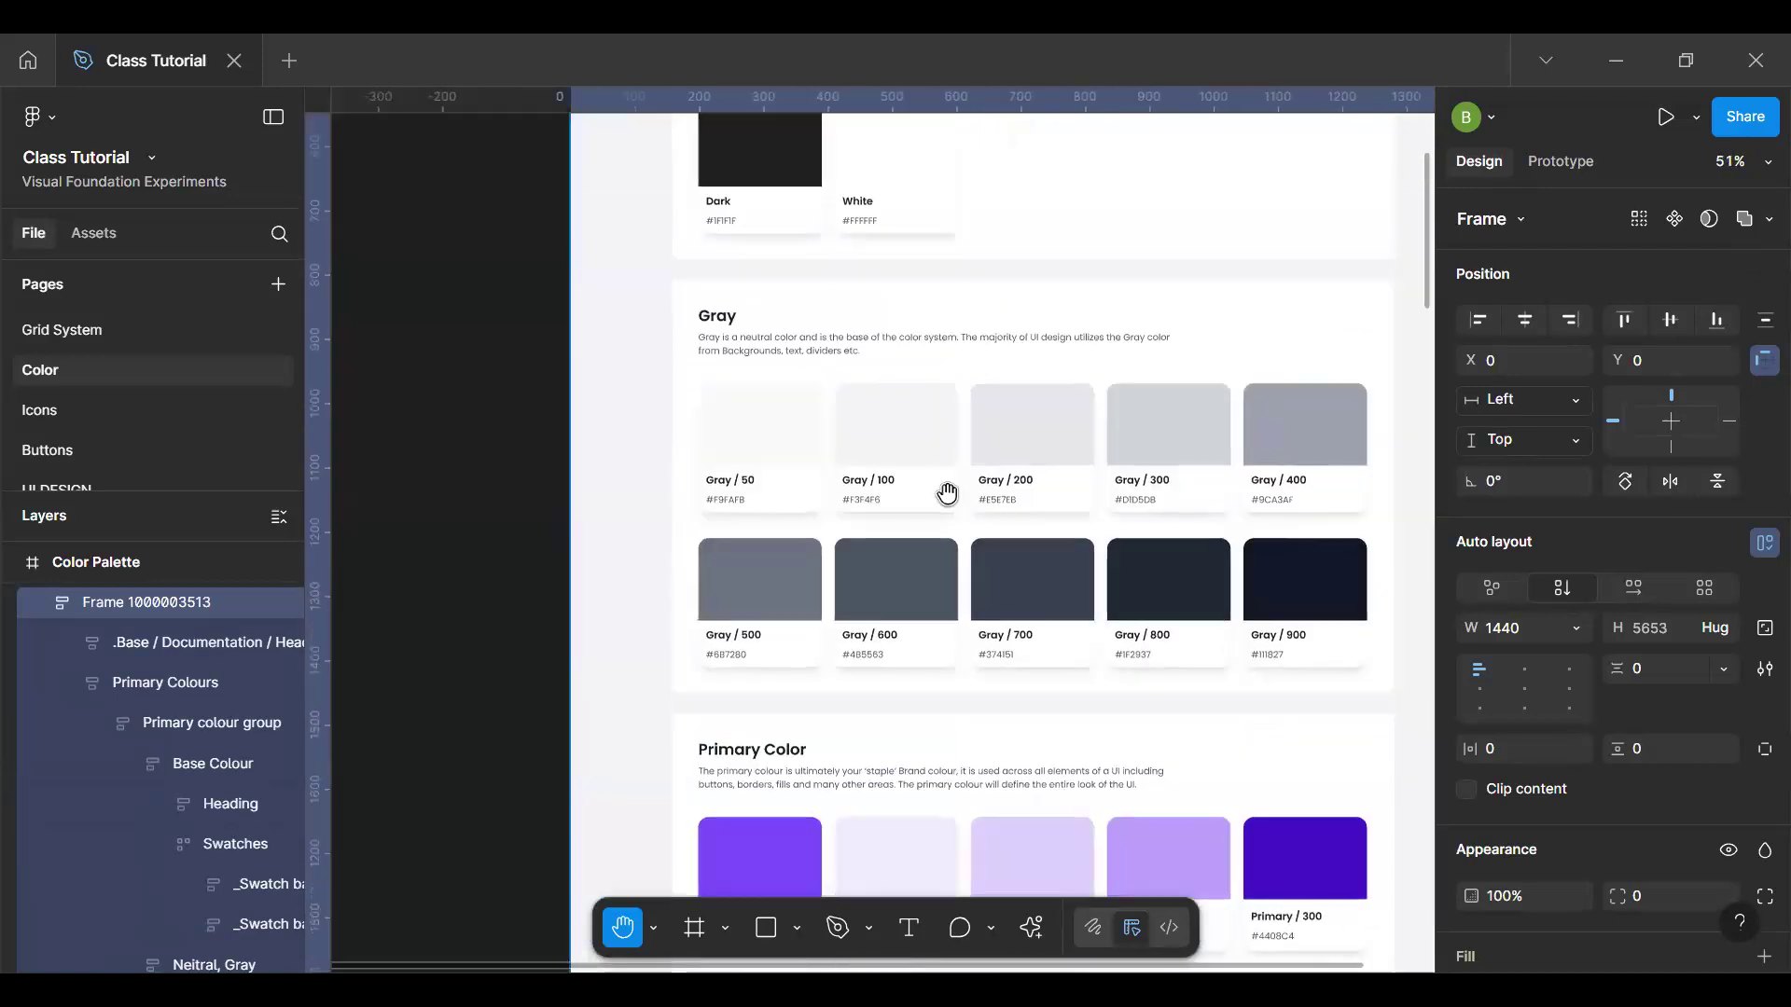
scroll(904, 335, down, 3)
scroll(873, 228, down, 3)
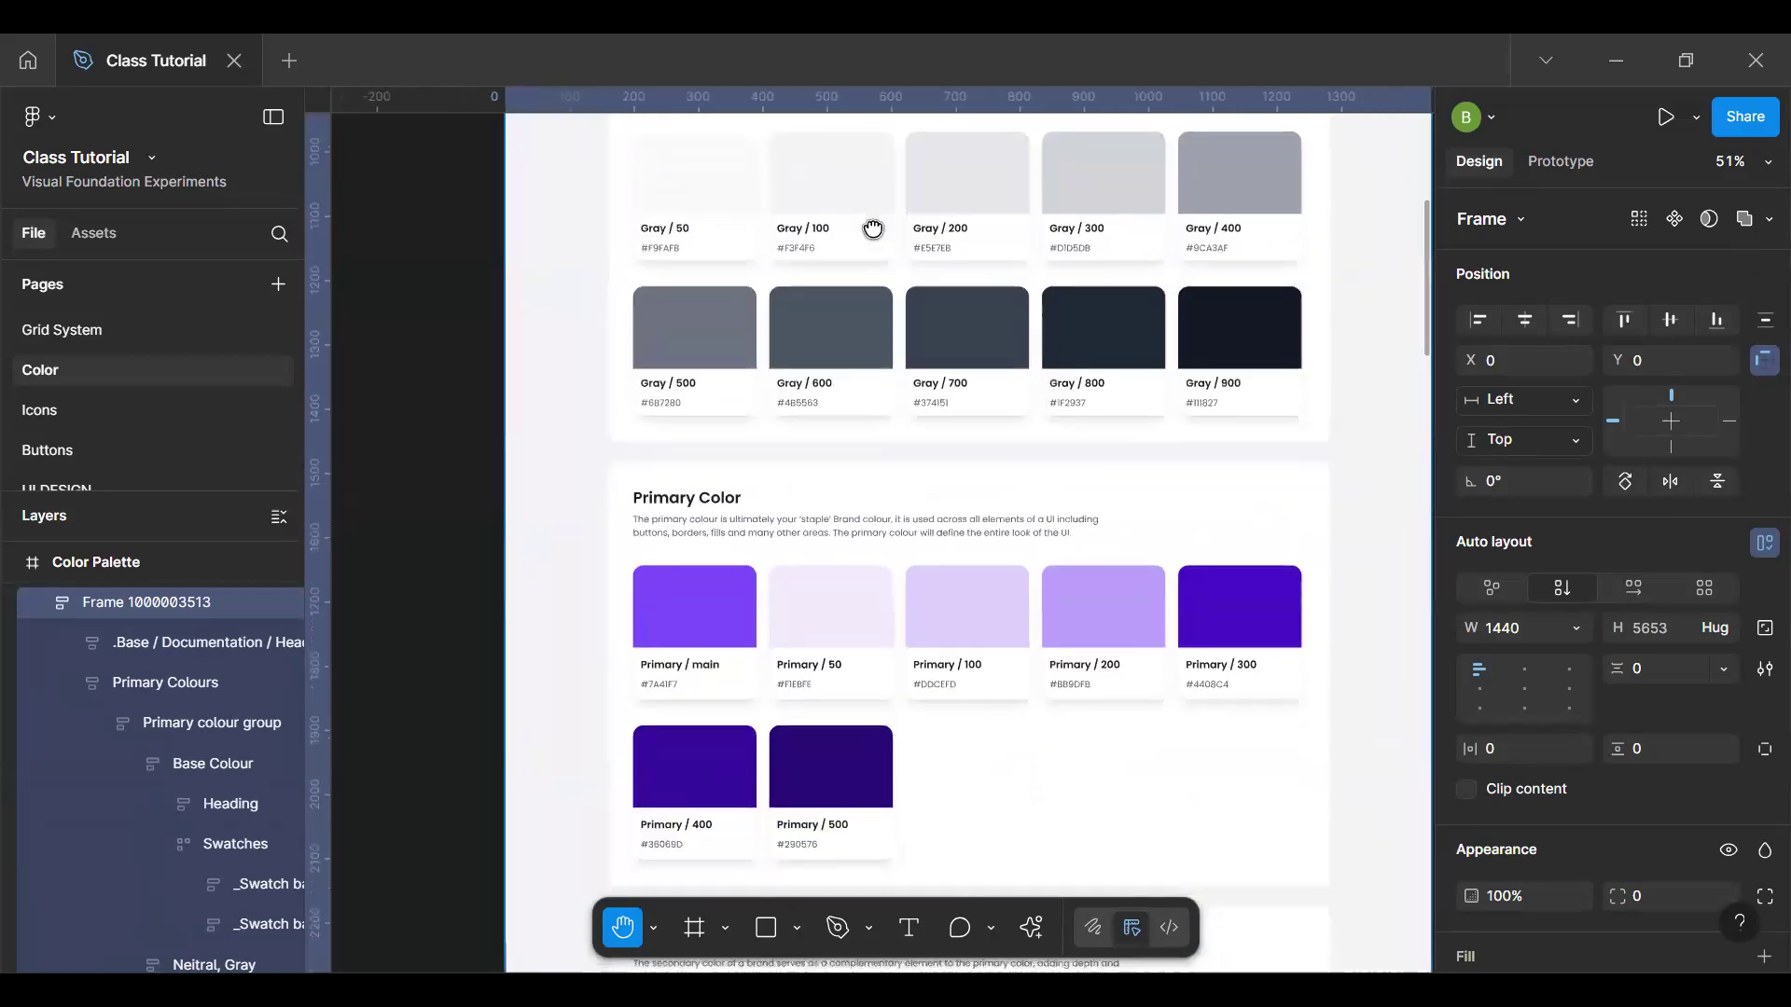
scroll(913, 373, down, 3)
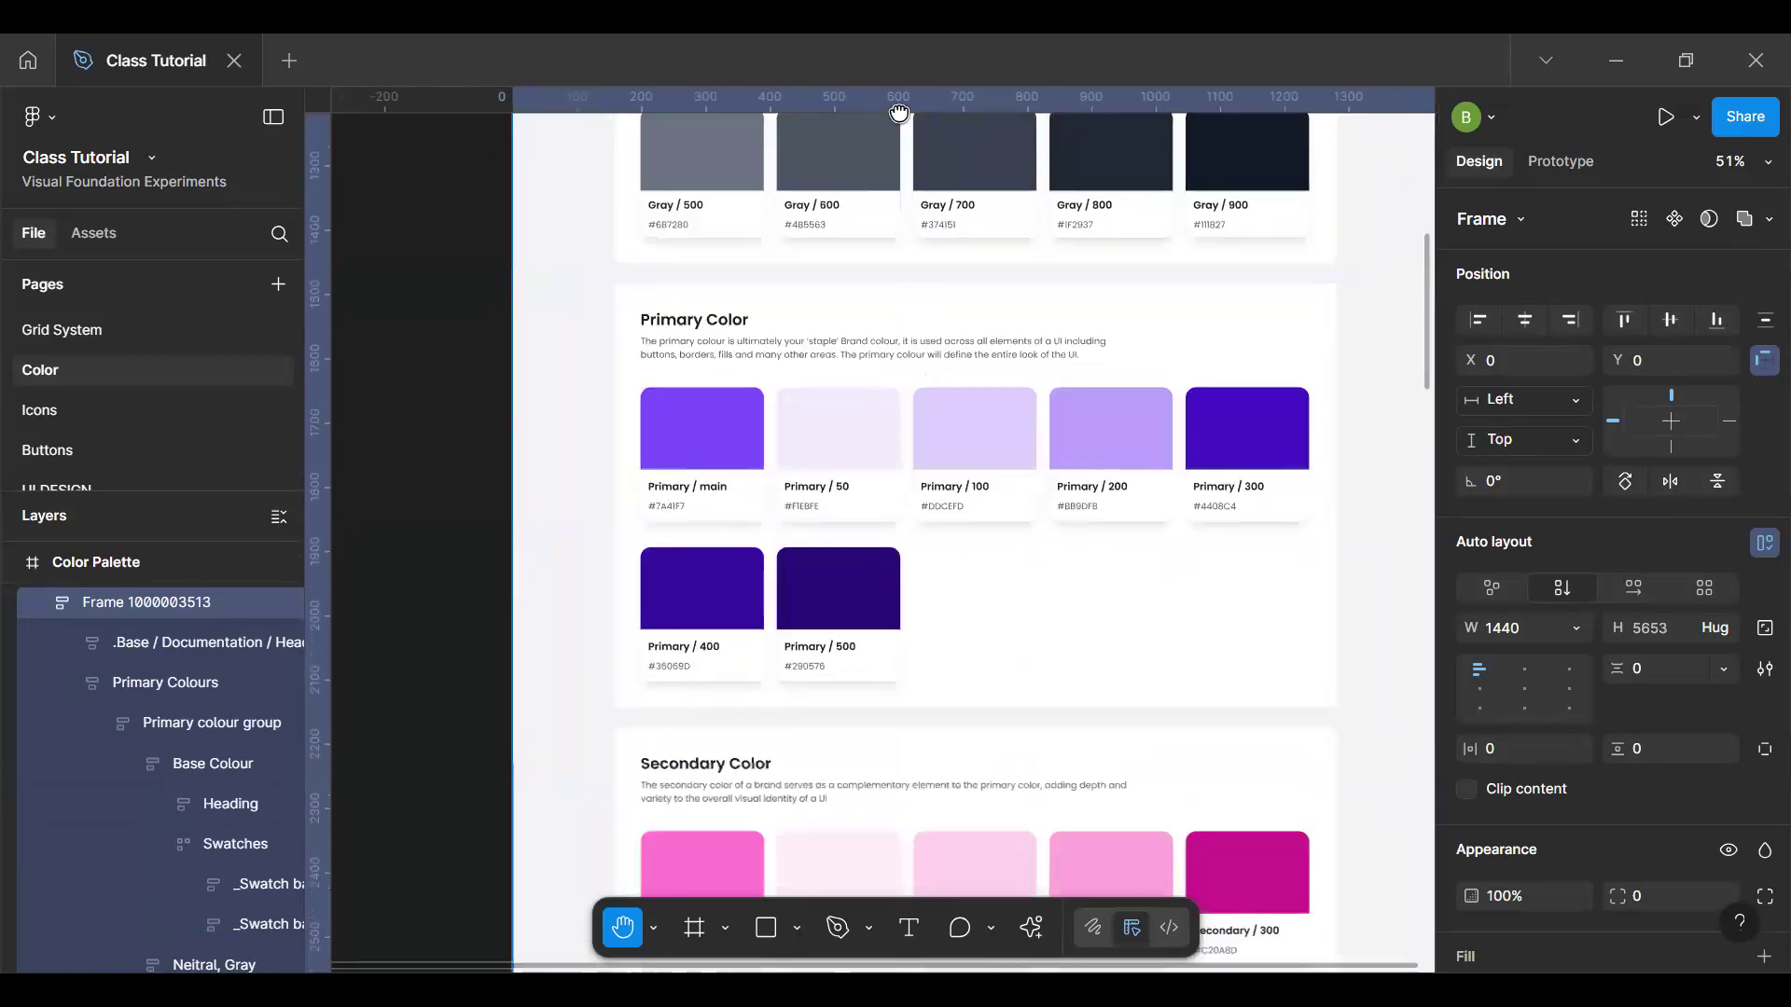
scroll(919, 296, down, 5)
scroll(869, 808, up, 15)
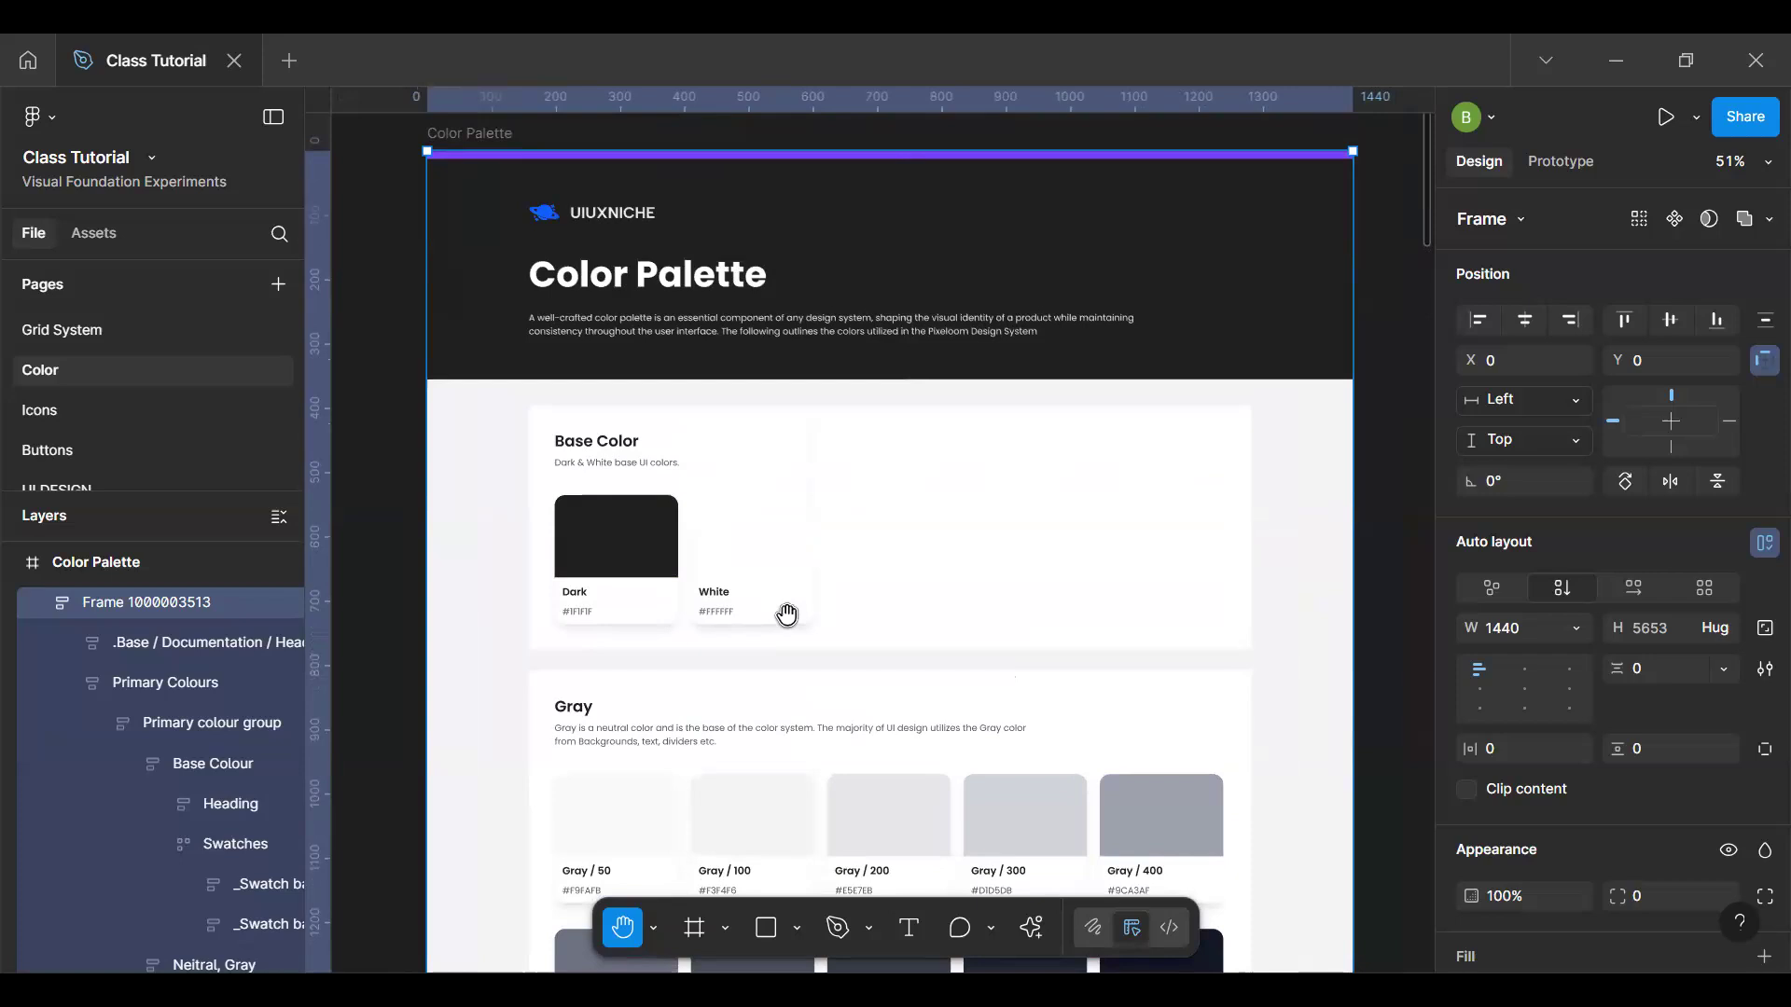
Step: Duplicate the Dark swatch card in the Base Color section
key(v)
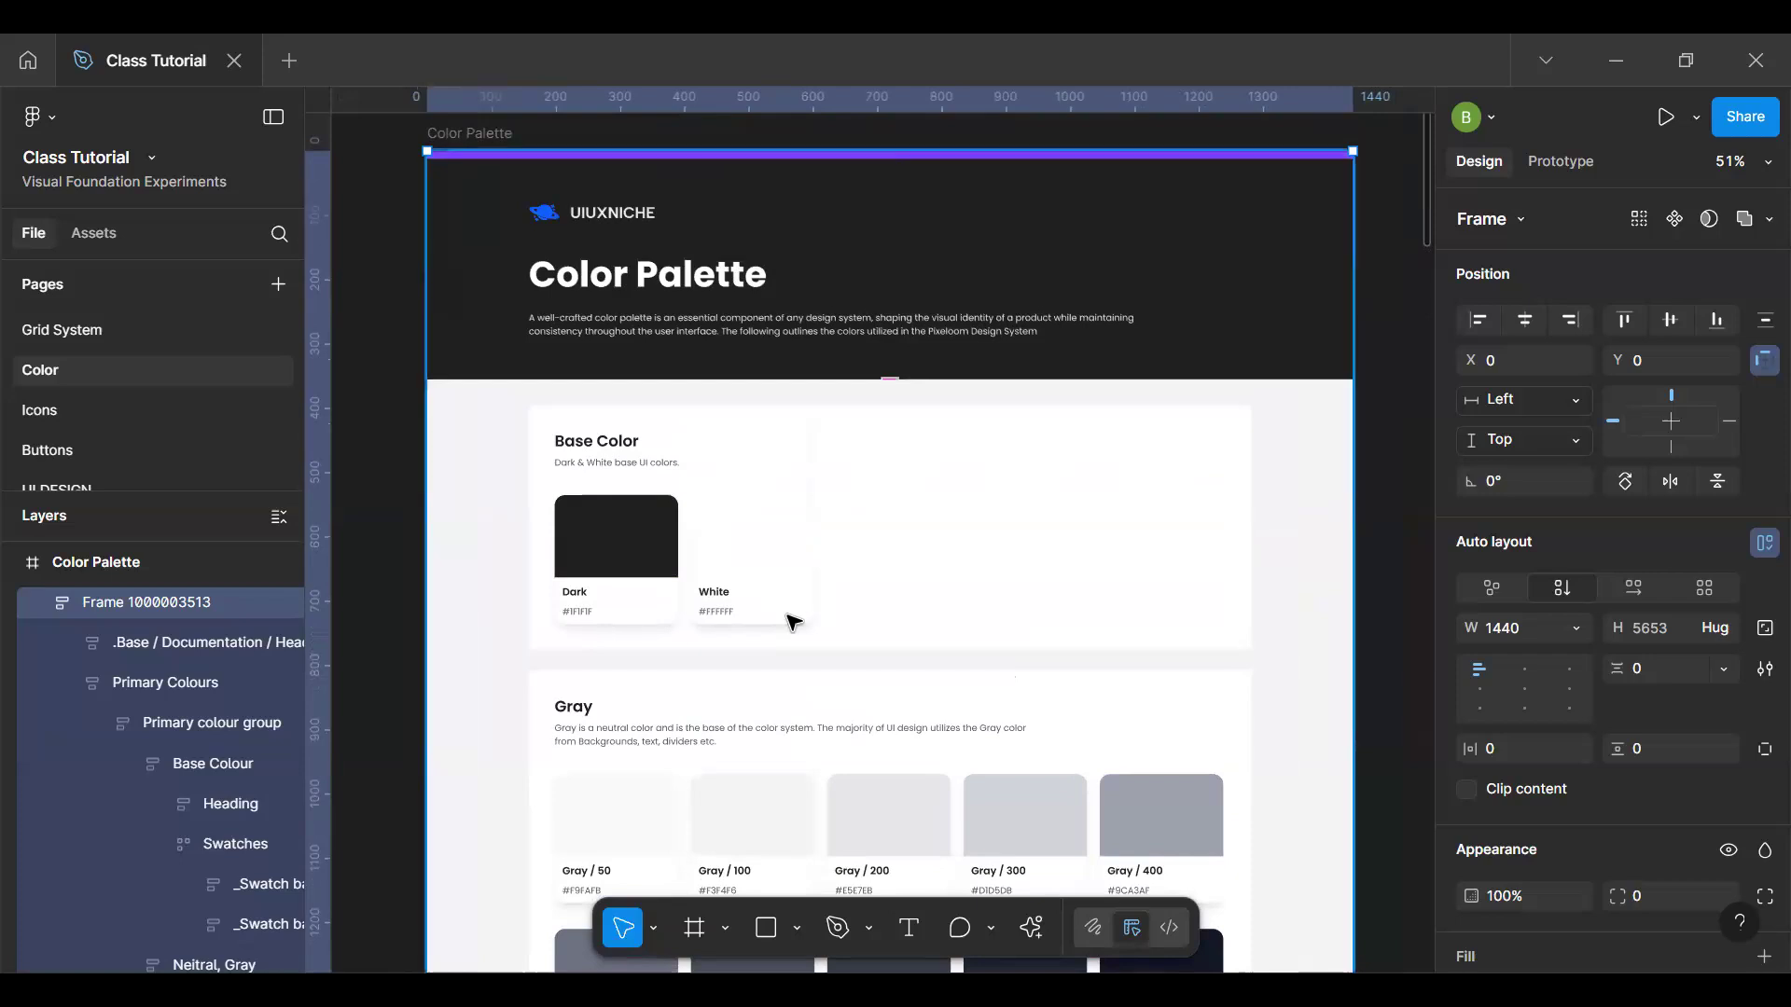
click(797, 543)
click(799, 547)
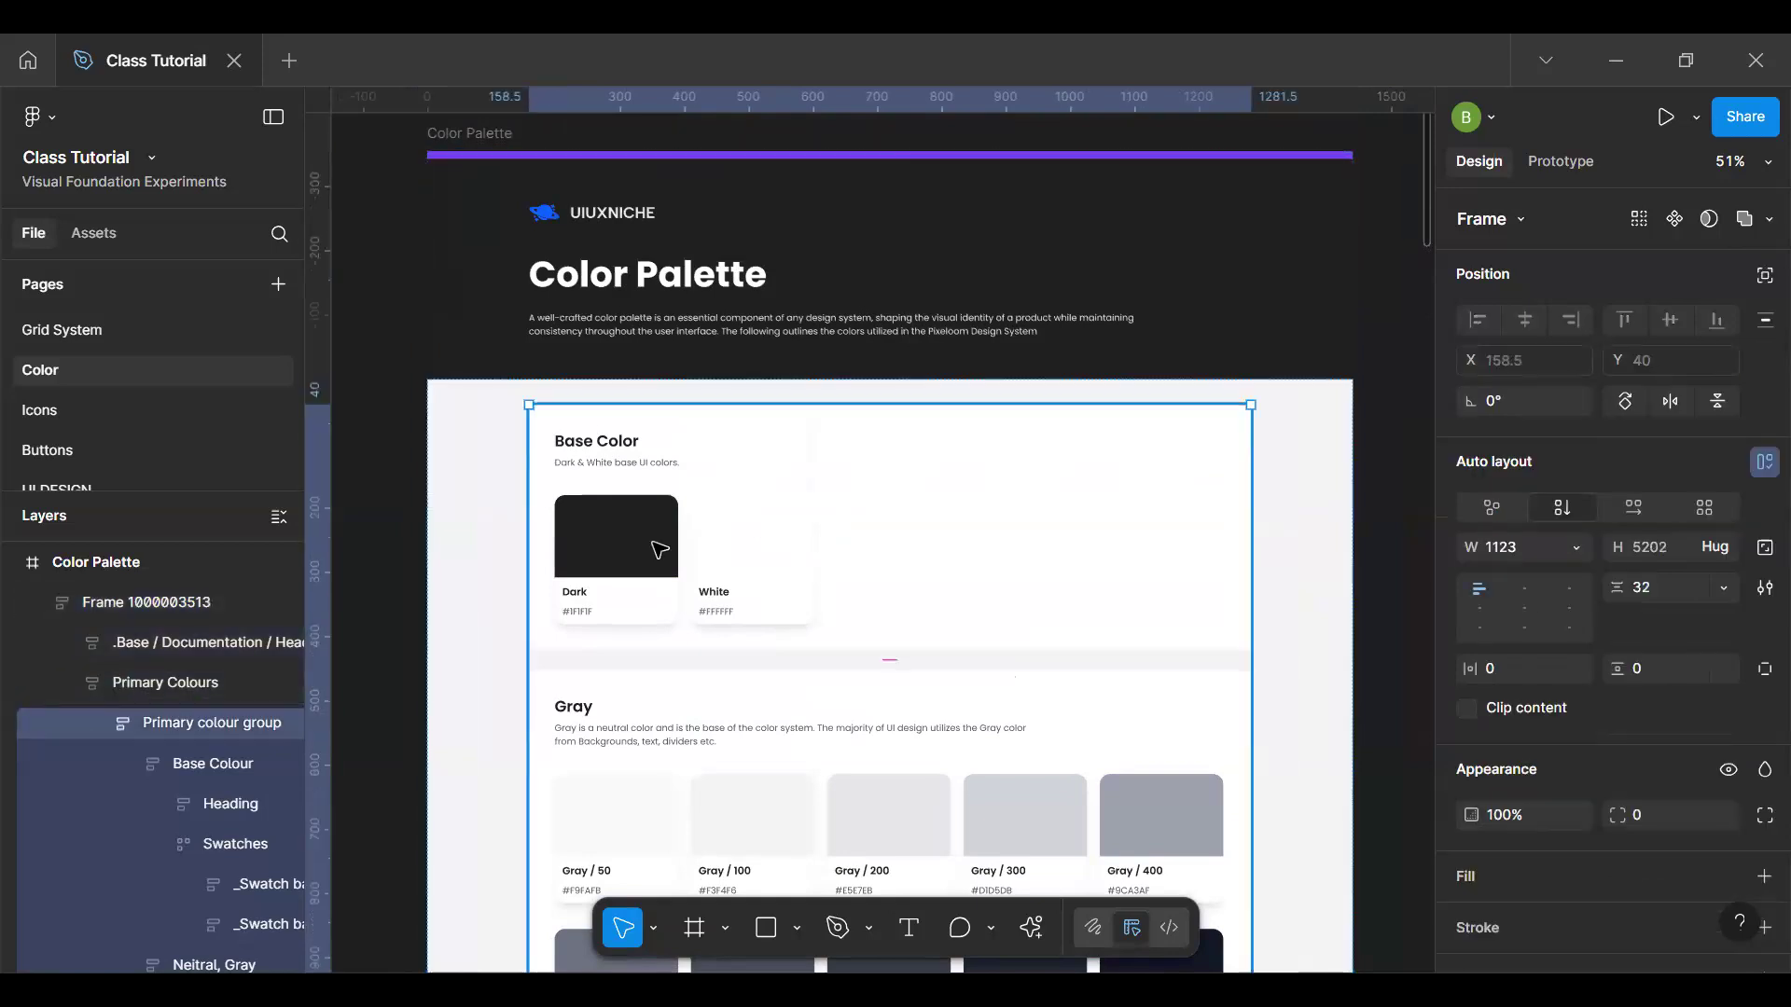
double_click(644, 556)
click(644, 556)
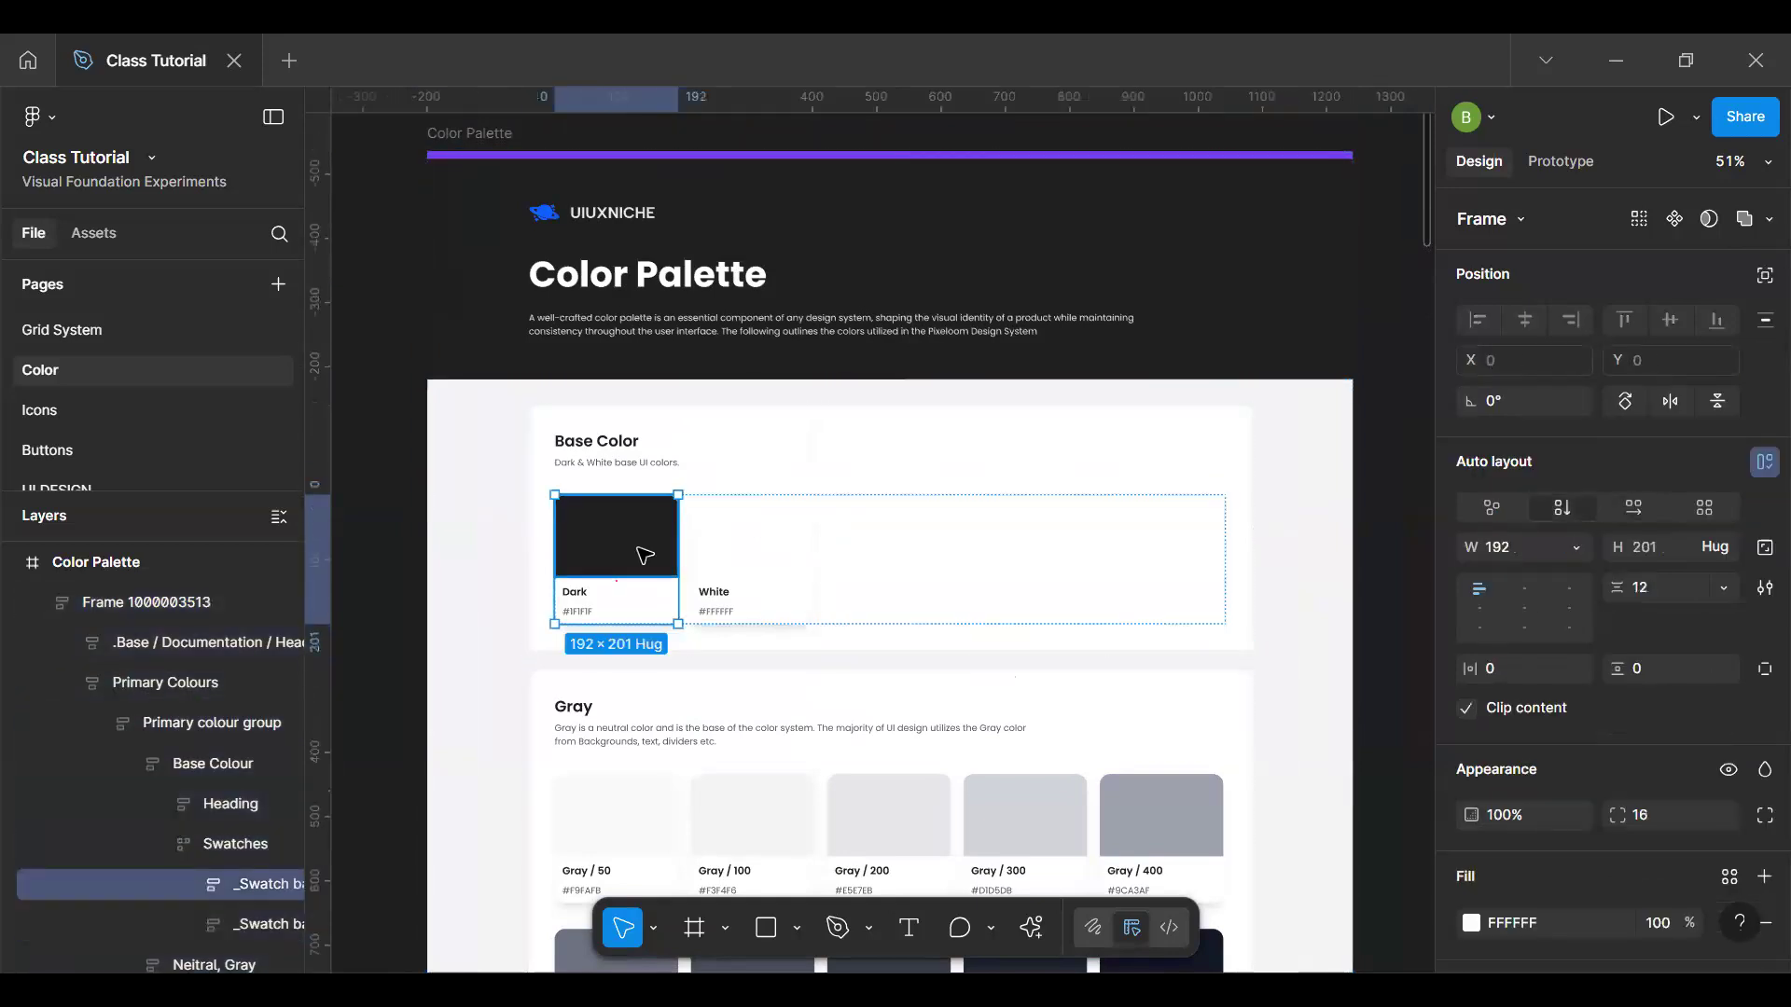
key(ctrl+d)
Step: Set the corner radius of the duplicated Dark card's color rectangle to 10000
double_click(773, 553)
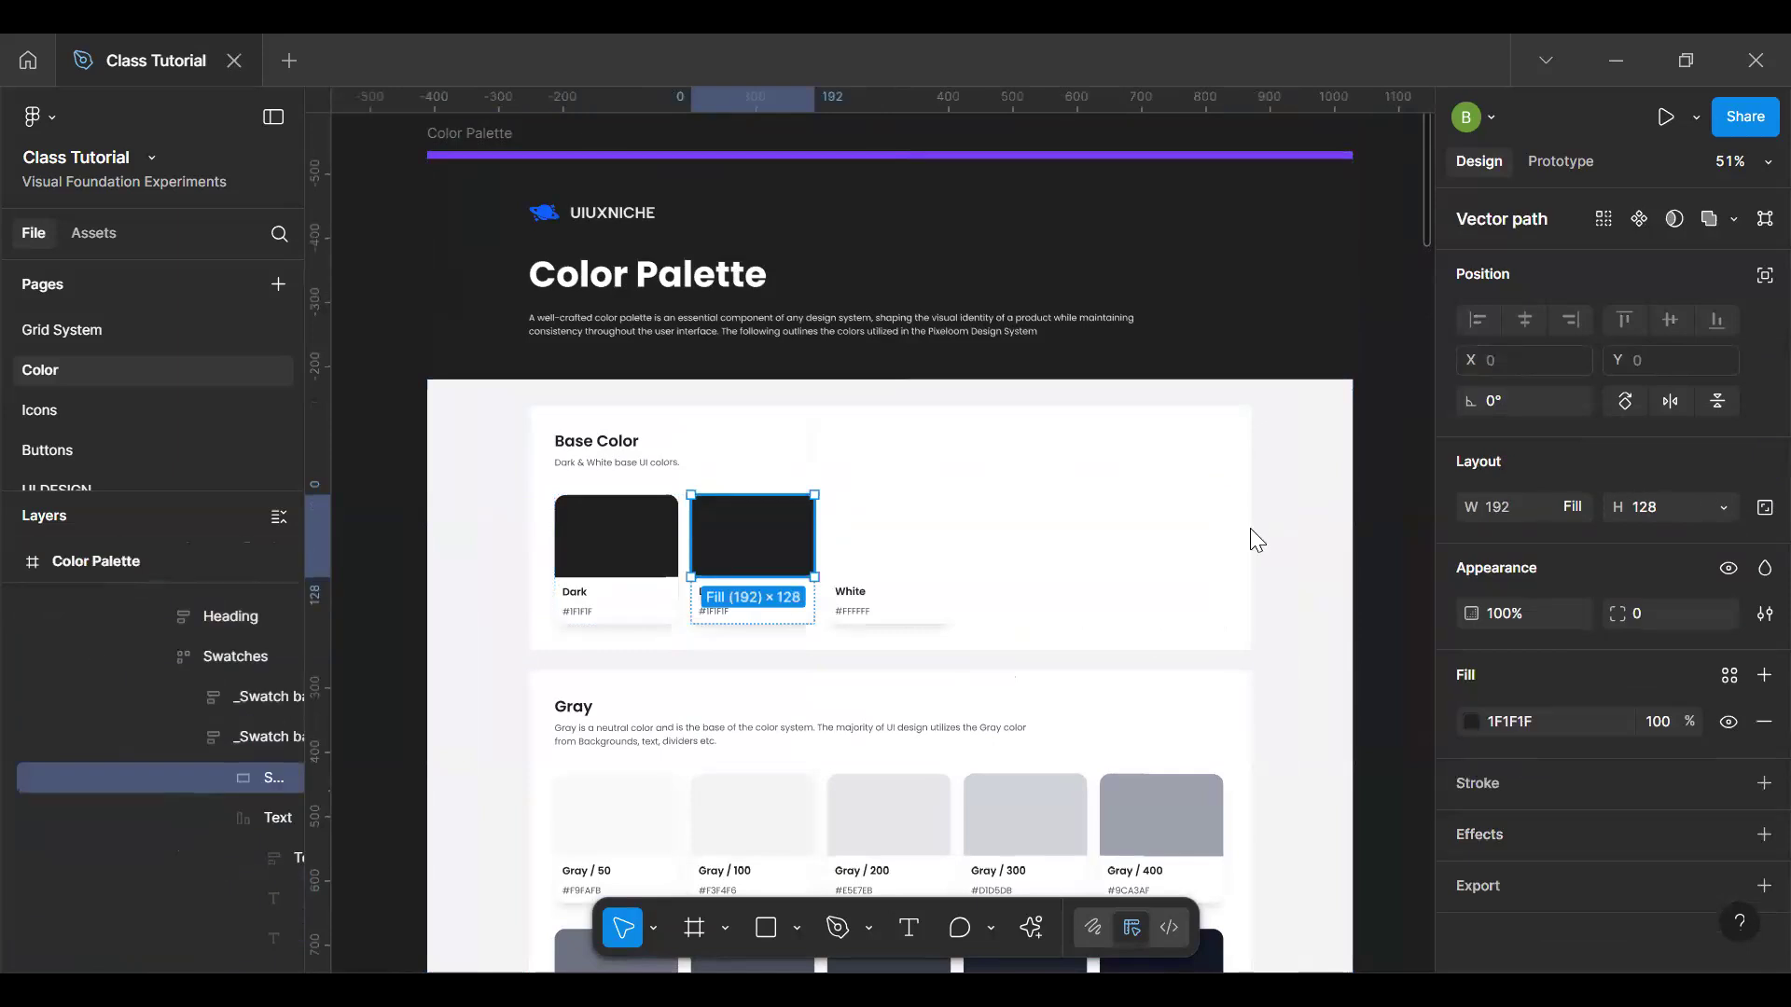
click(1659, 614)
text(1000)
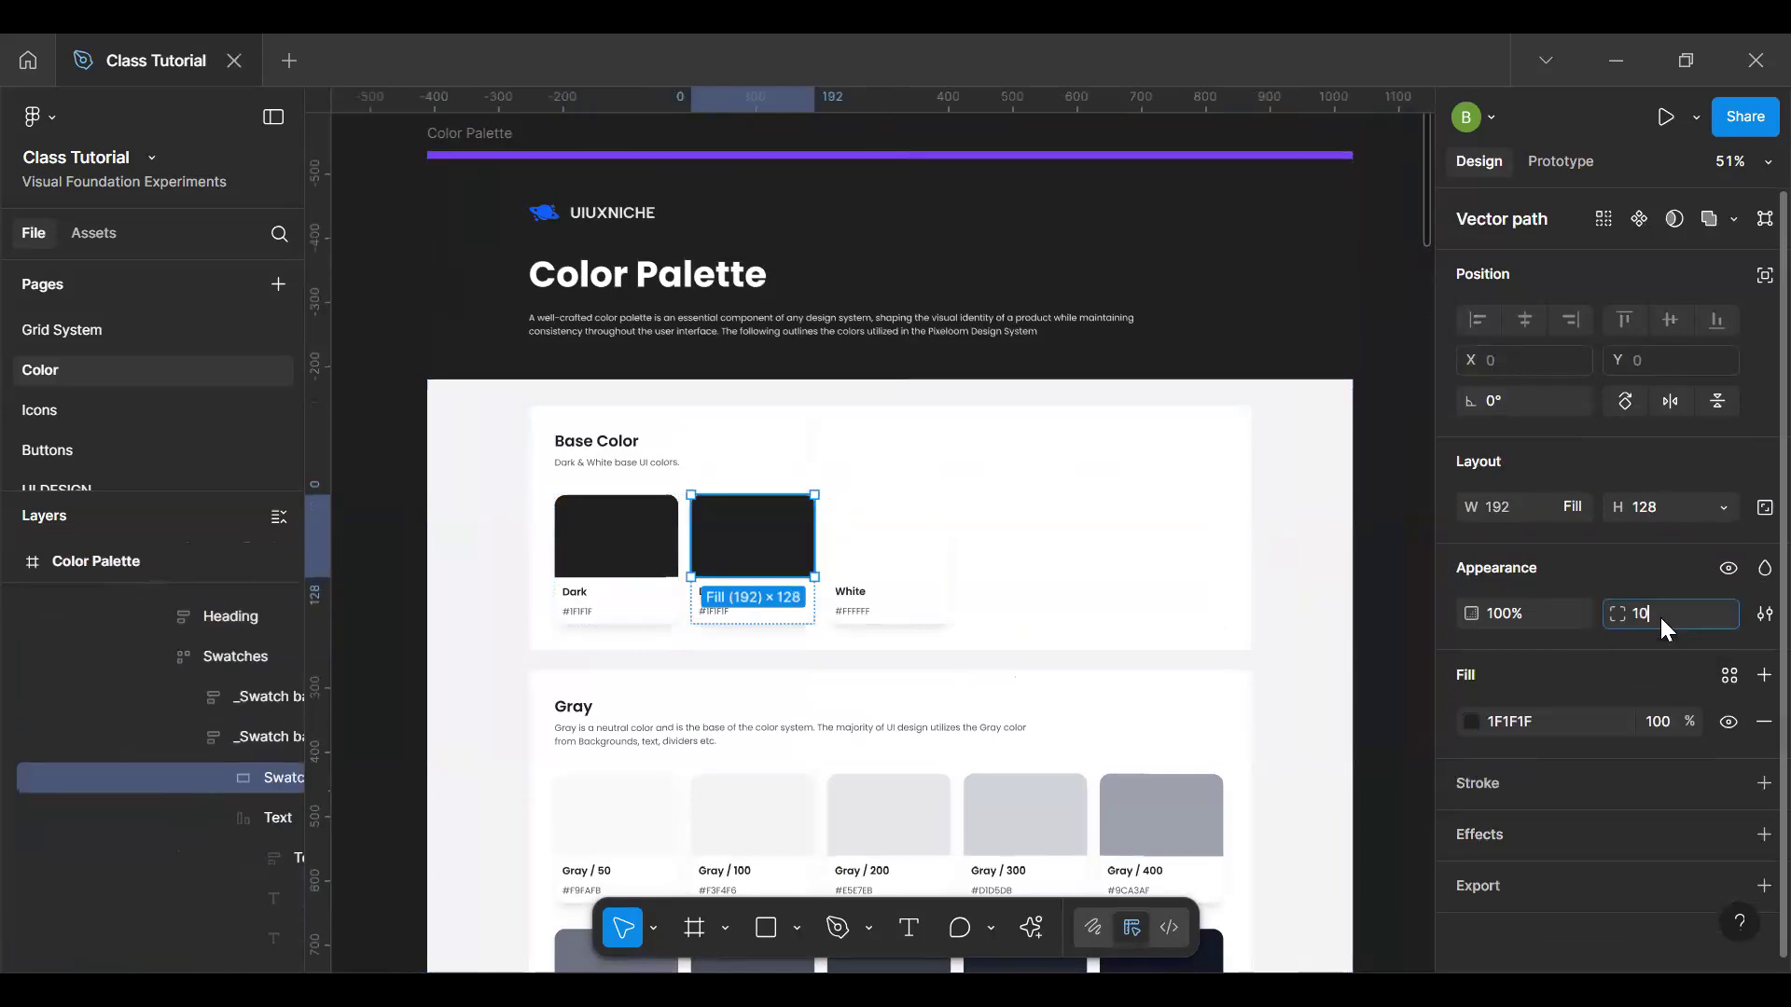
key(Return)
click(1659, 613)
text(10000)
key(Return)
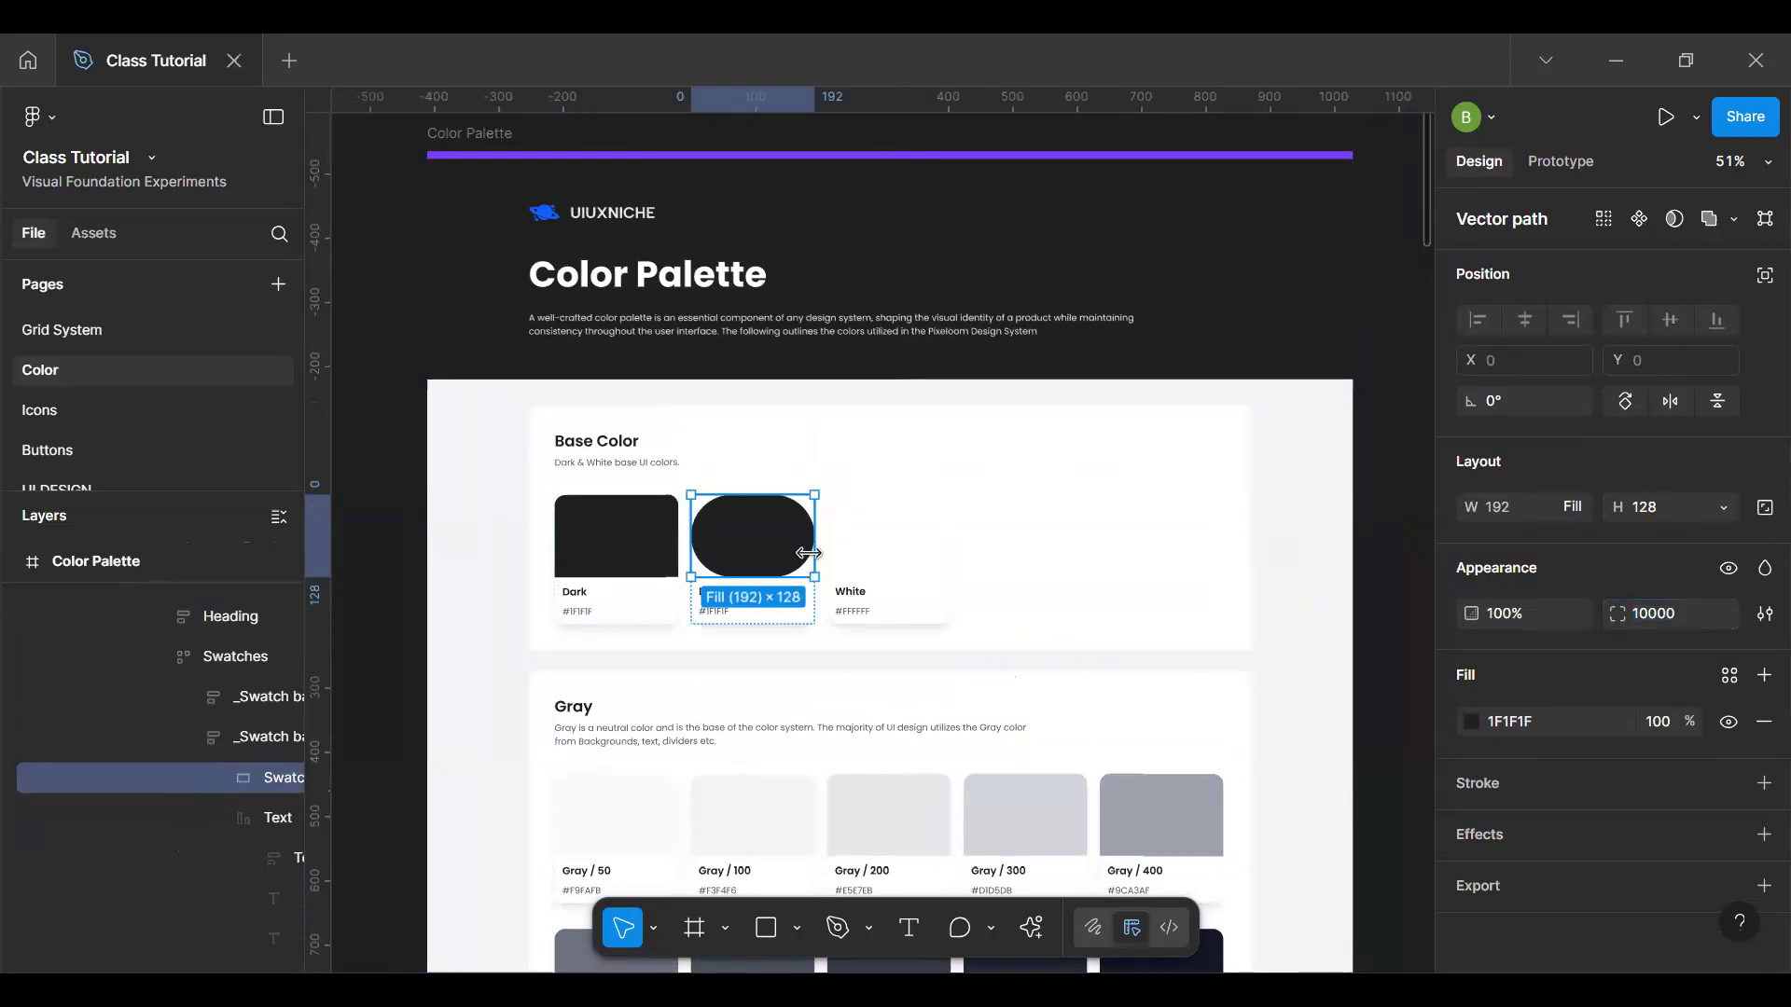
Step: Set the rounded color shape's height to 192 so that it forms a circle
click(1670, 508)
text(1)
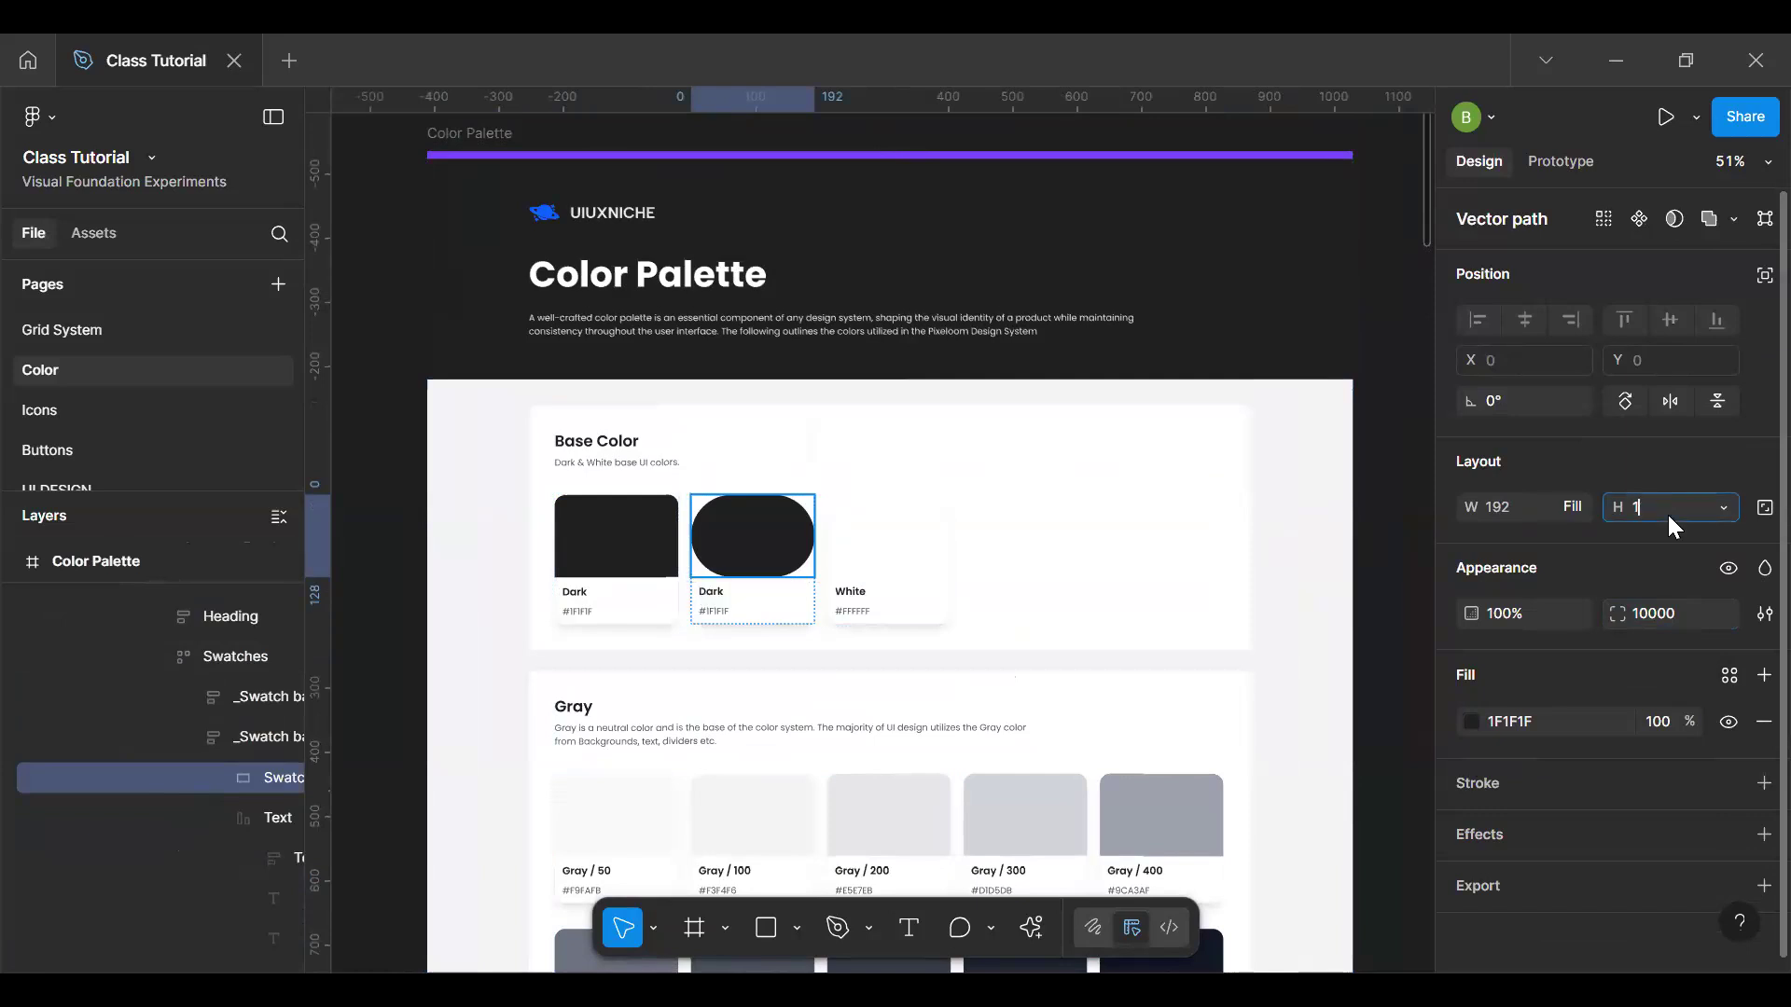
text(92)
key(Return)
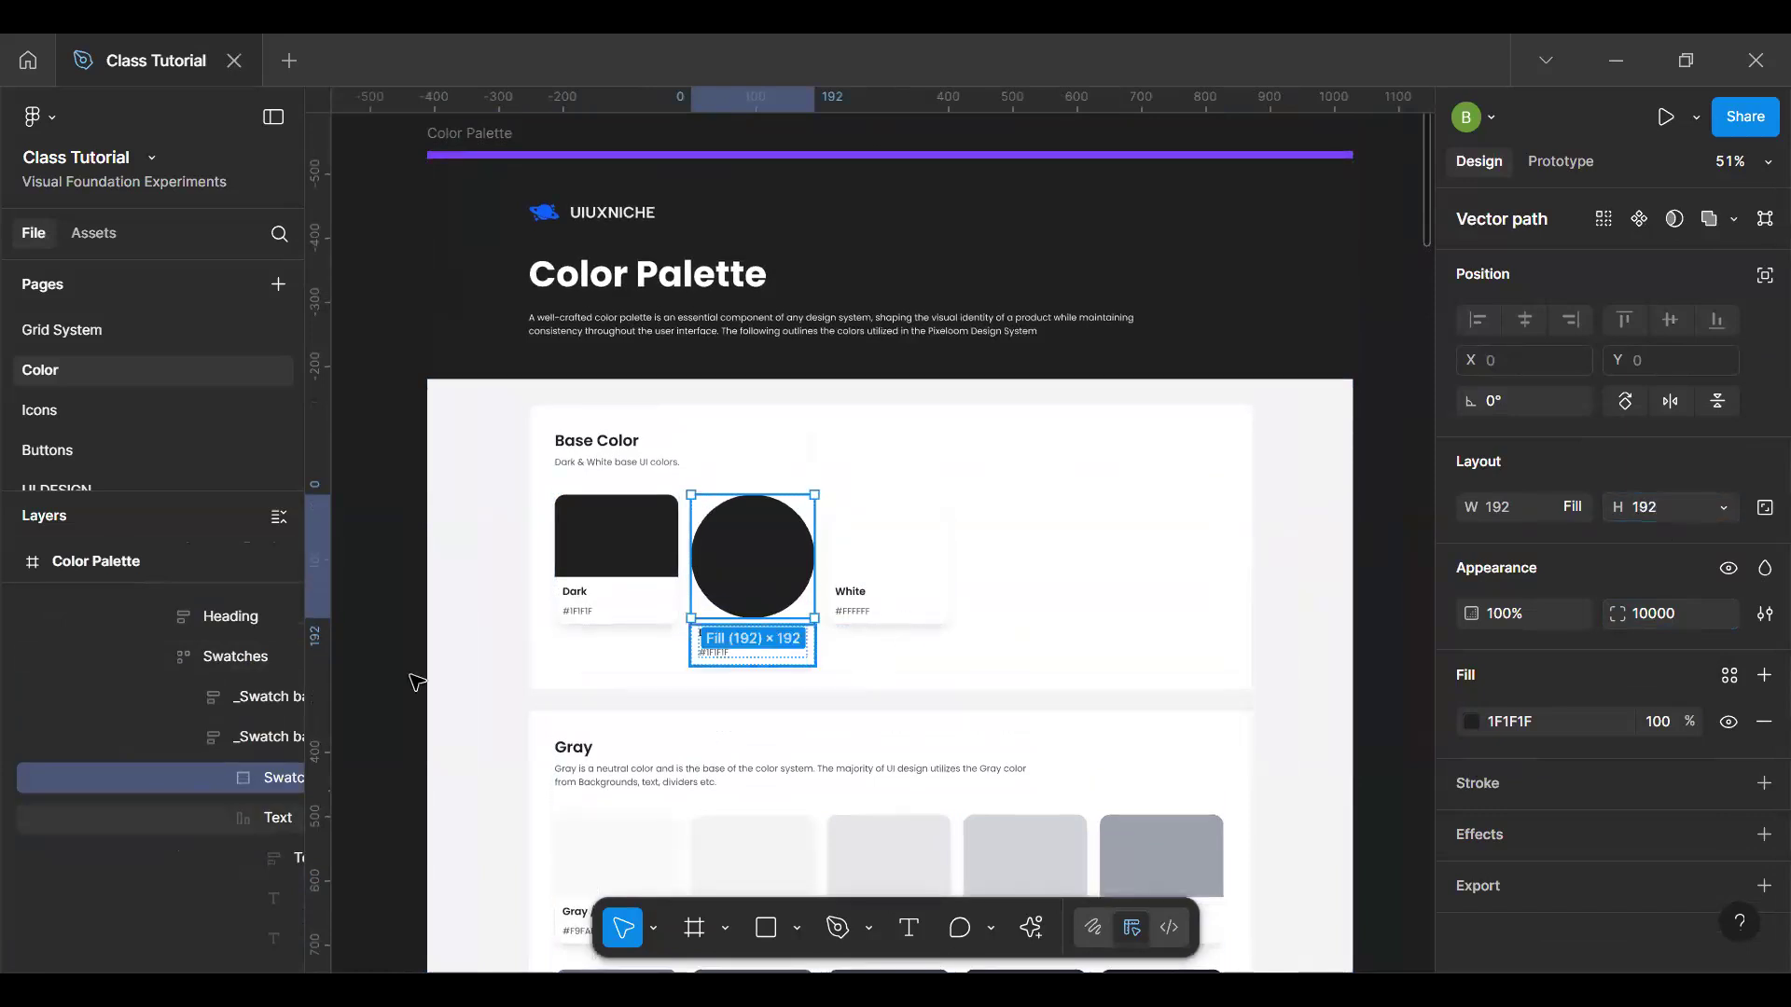
click(416, 682)
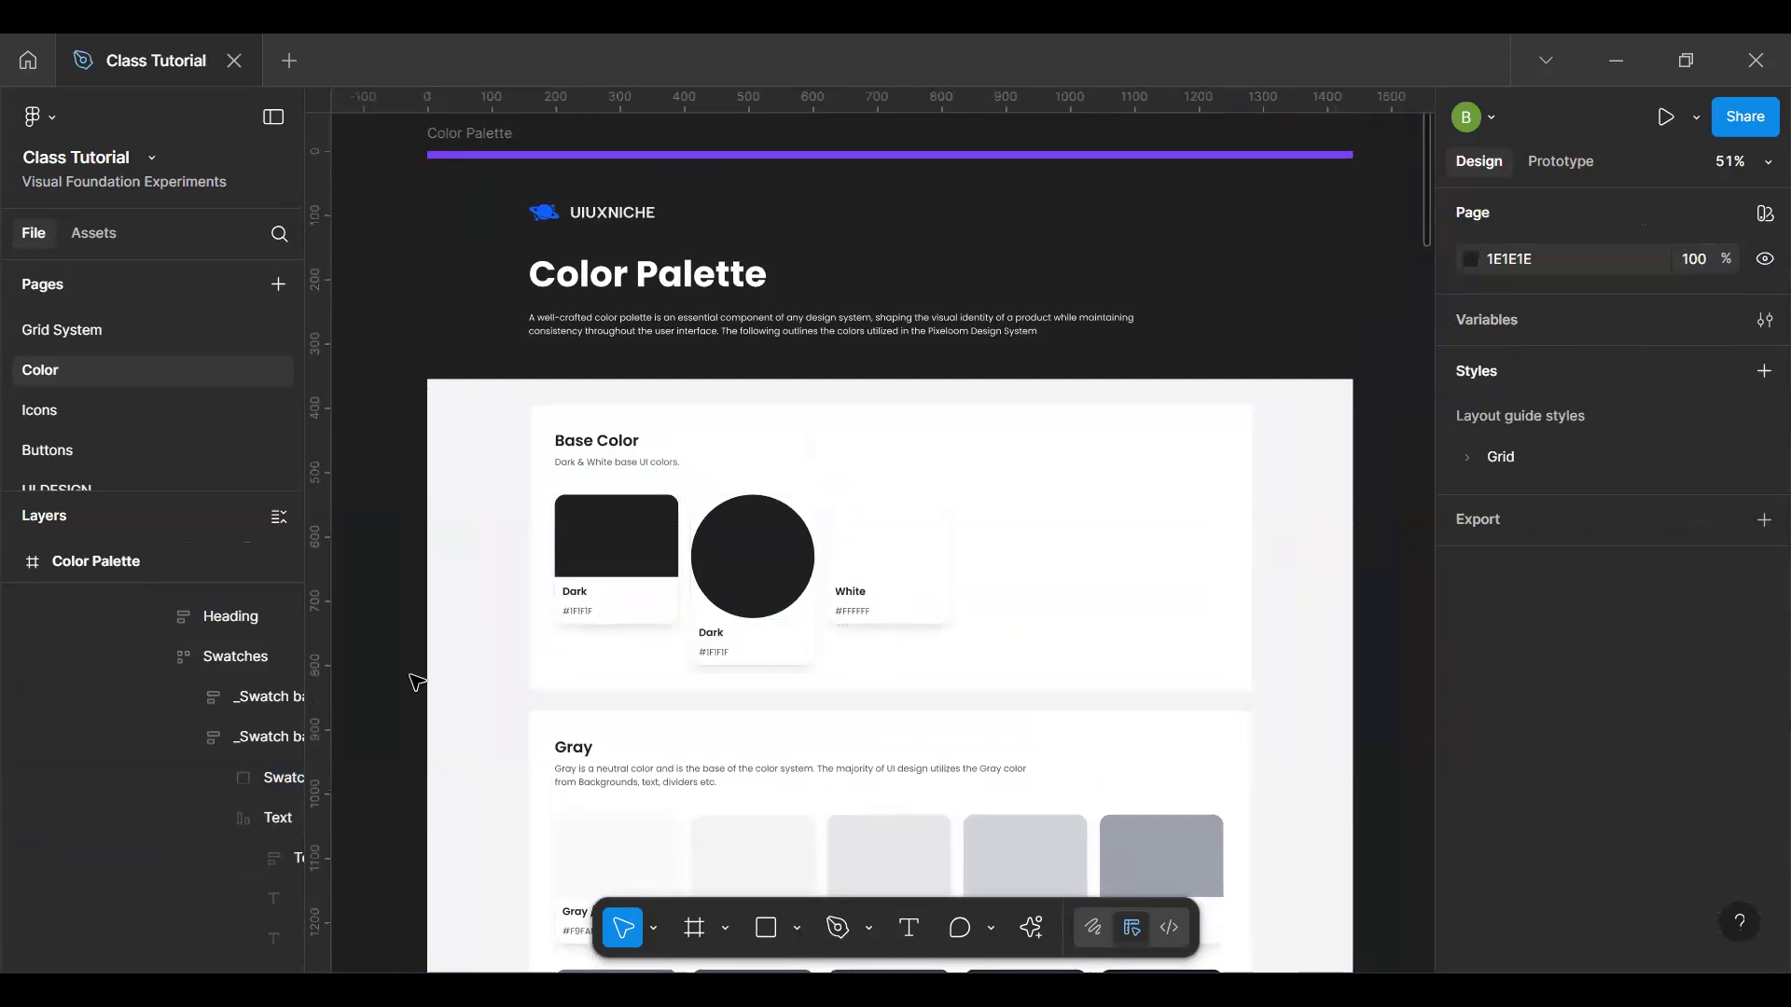
Step: Delete the duplicated Dark card with the circular swatch from the Base Color section
click(758, 562)
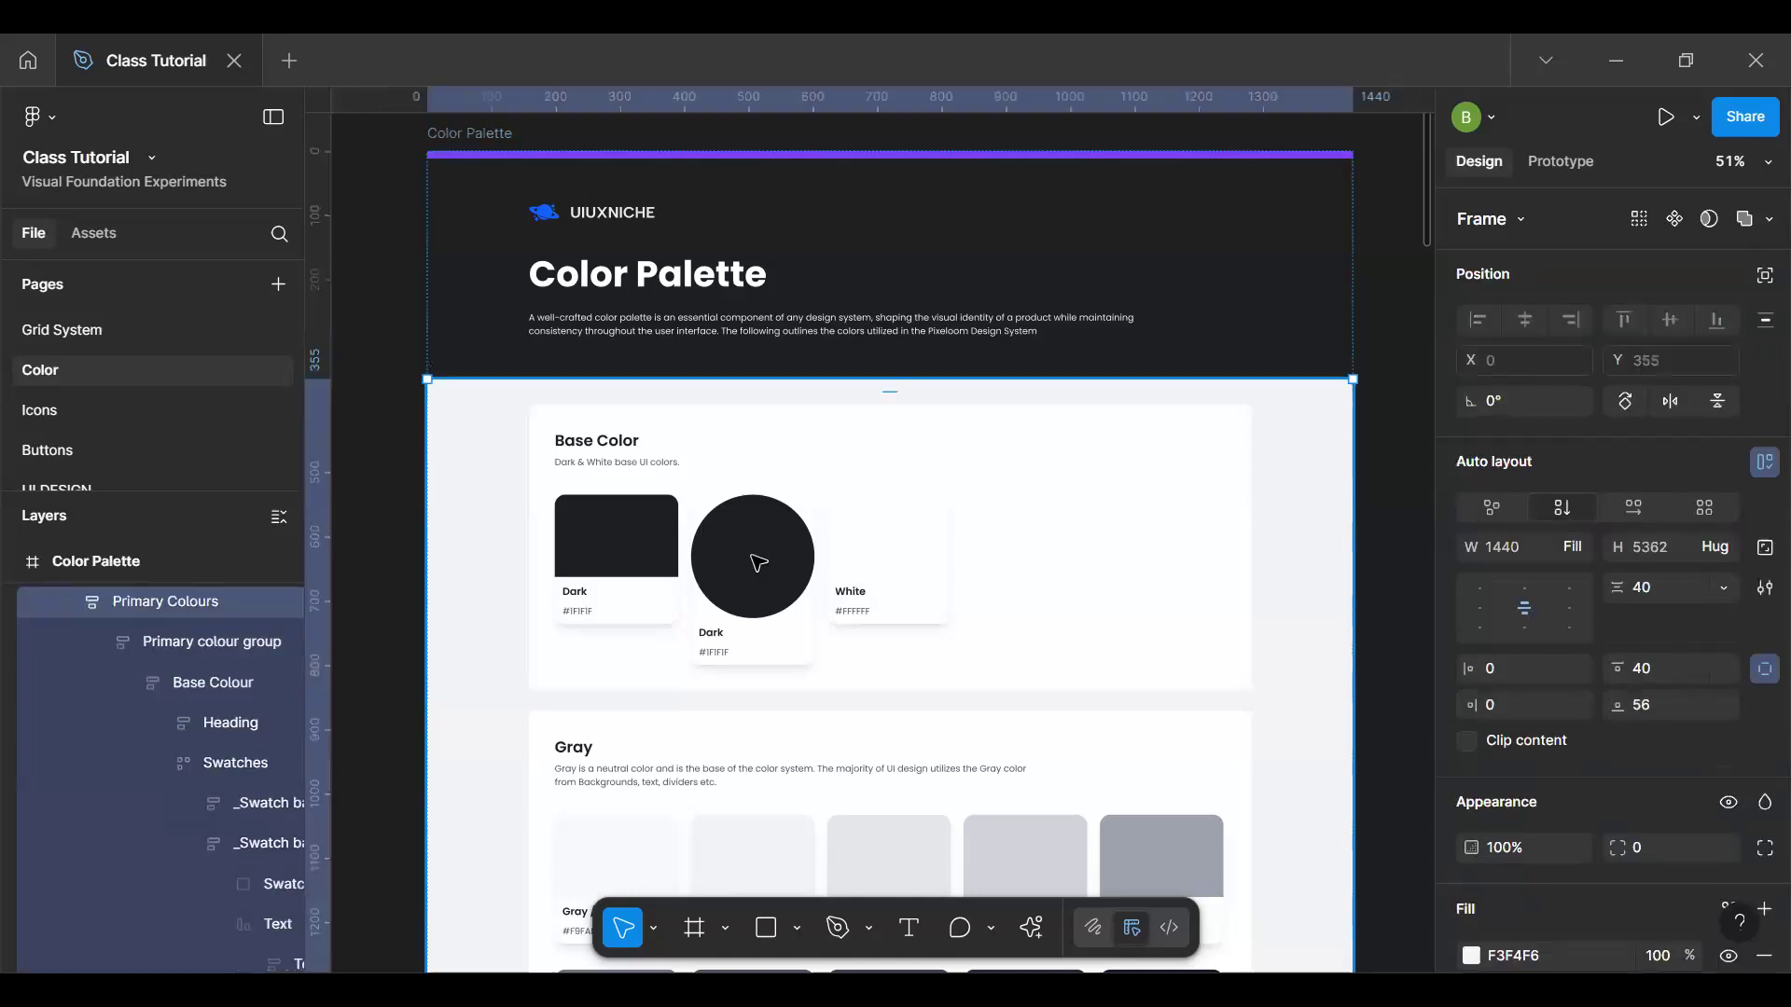
double_click(759, 563)
double_click(759, 563)
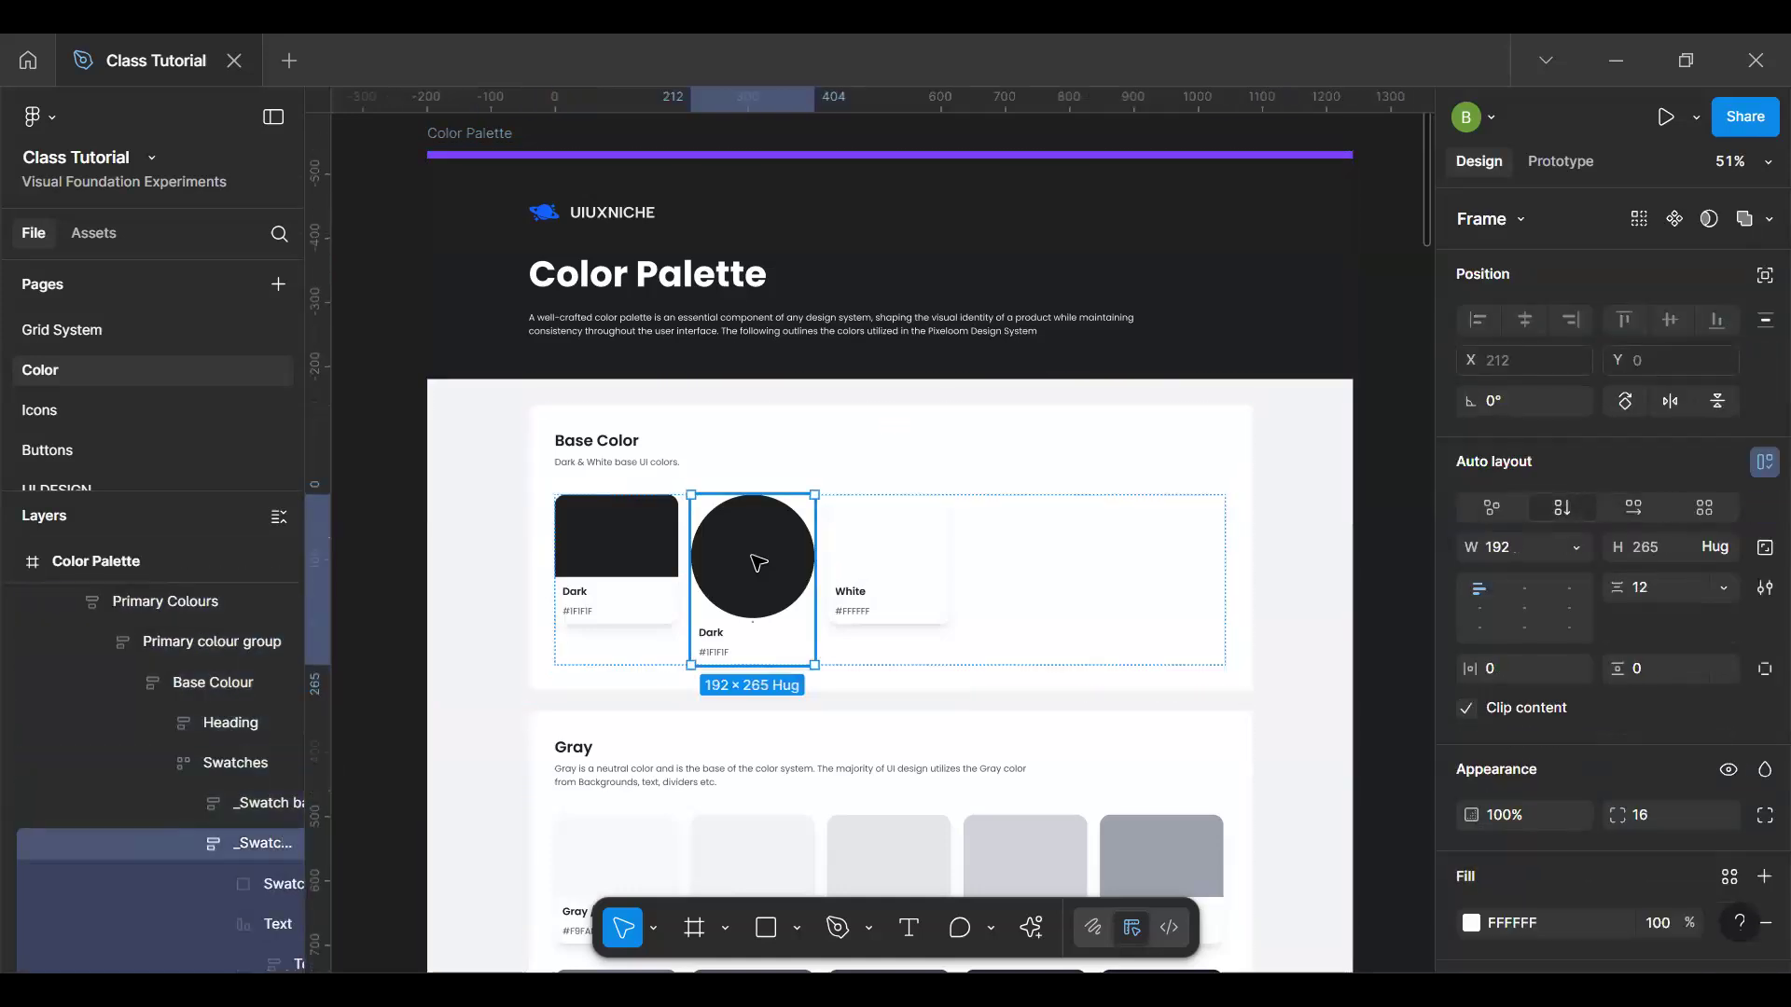
key(Delete)
key(h)
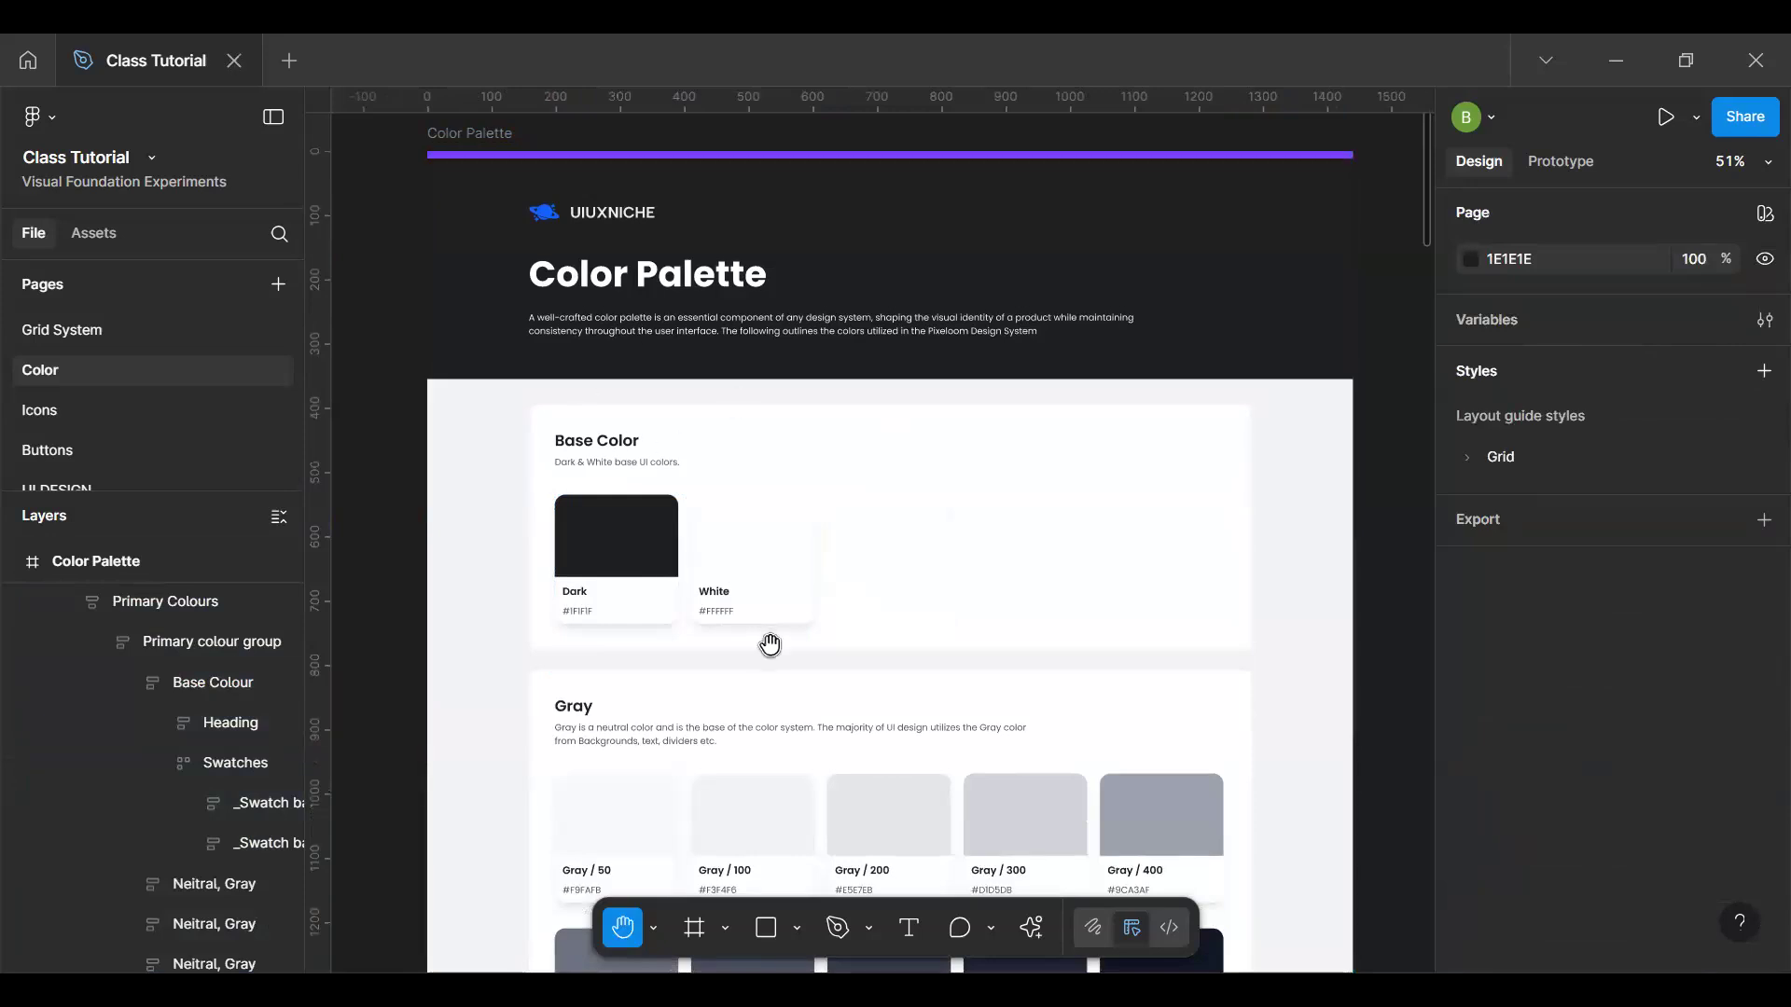
Step: Try a horizontal auto layout with left-centered alignment on the Base Color section
key(v)
click(709, 508)
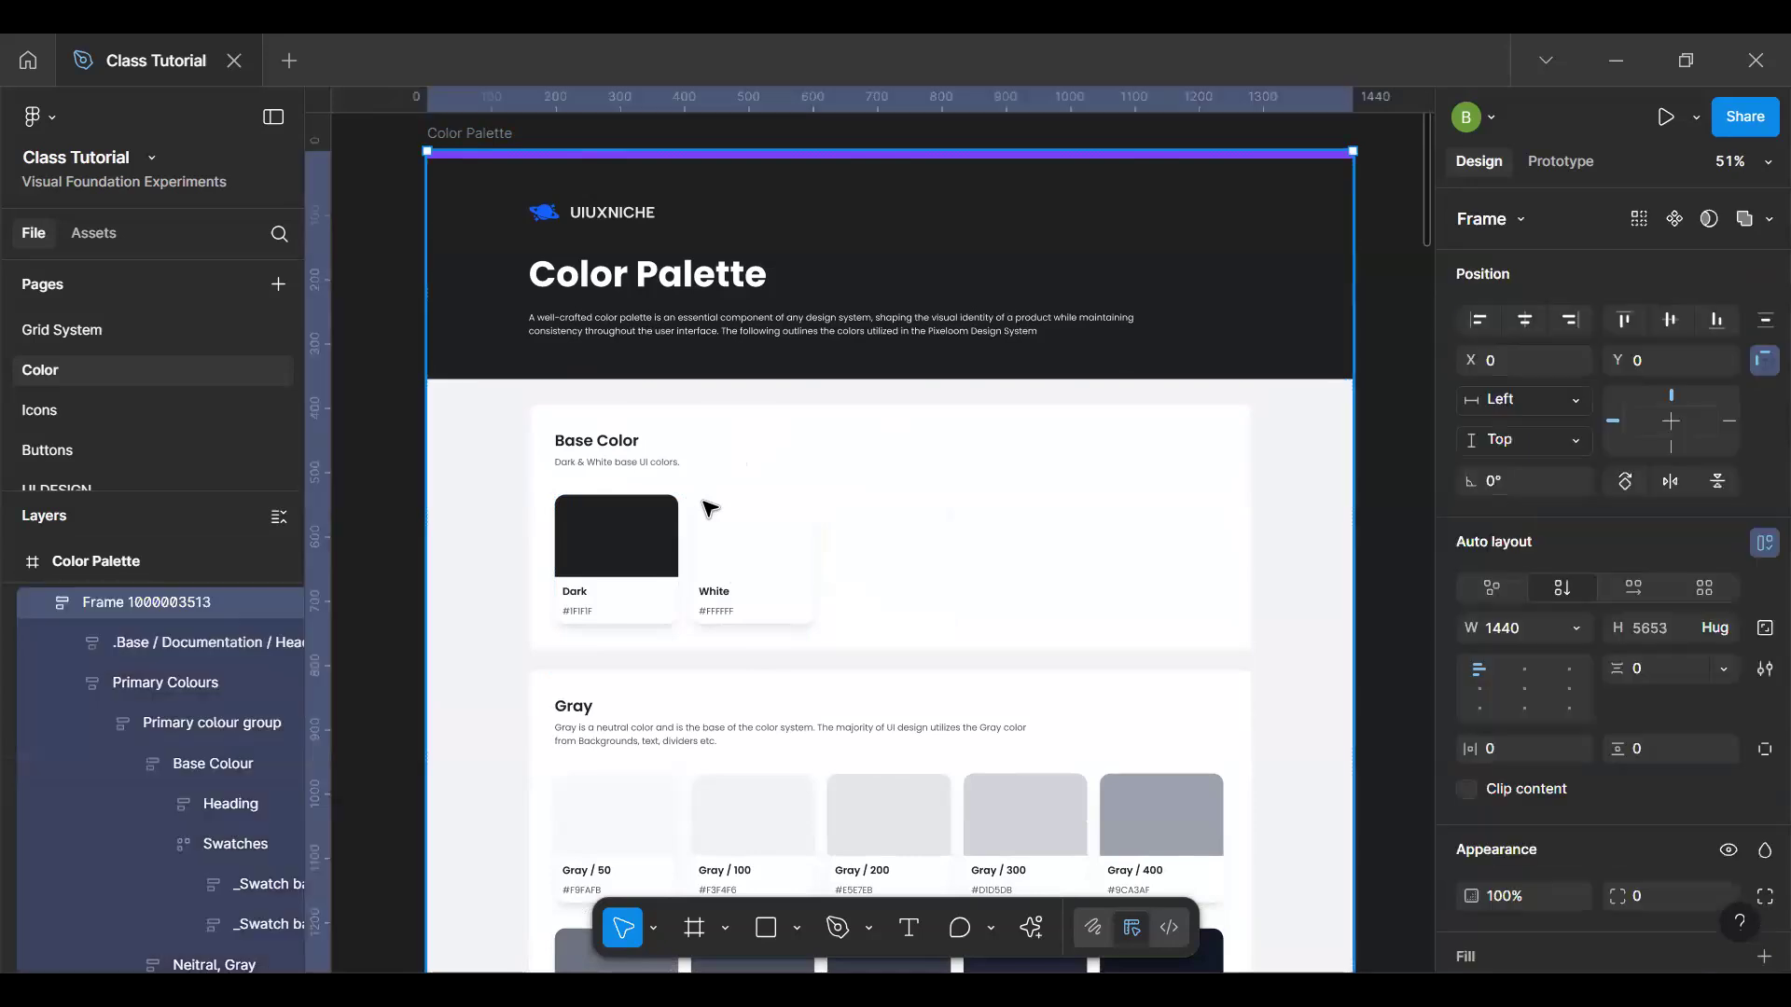
double_click(701, 503)
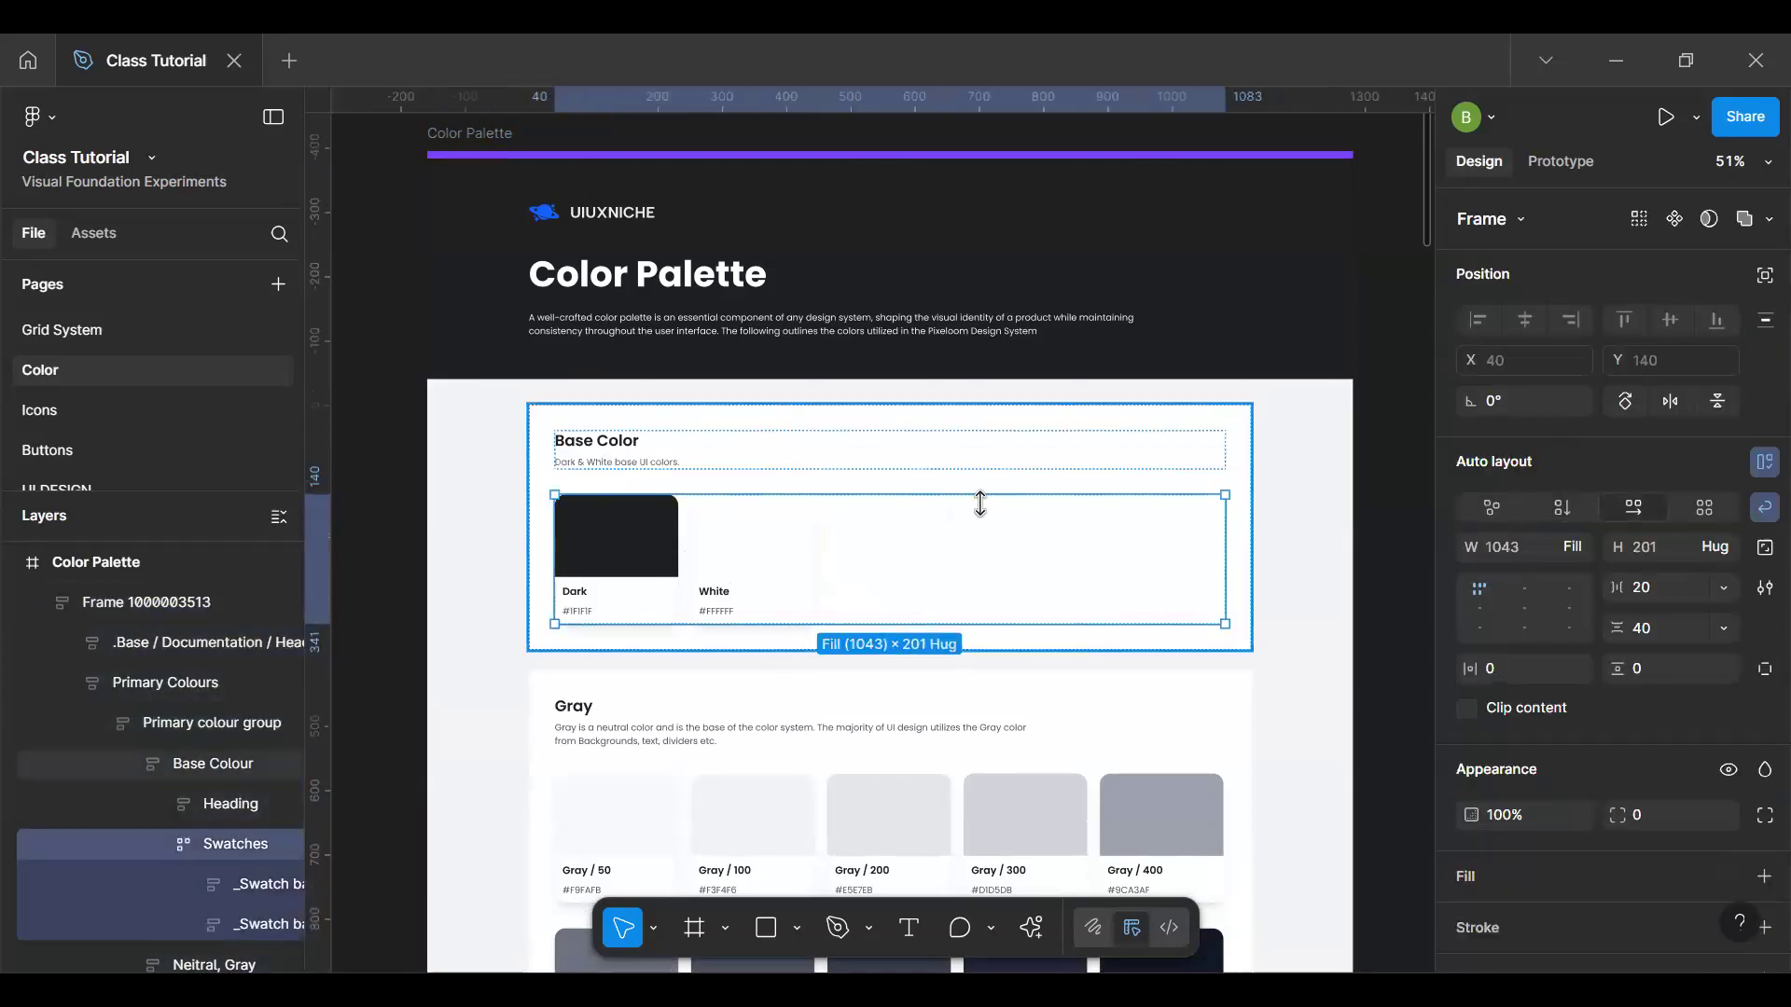
click(1104, 490)
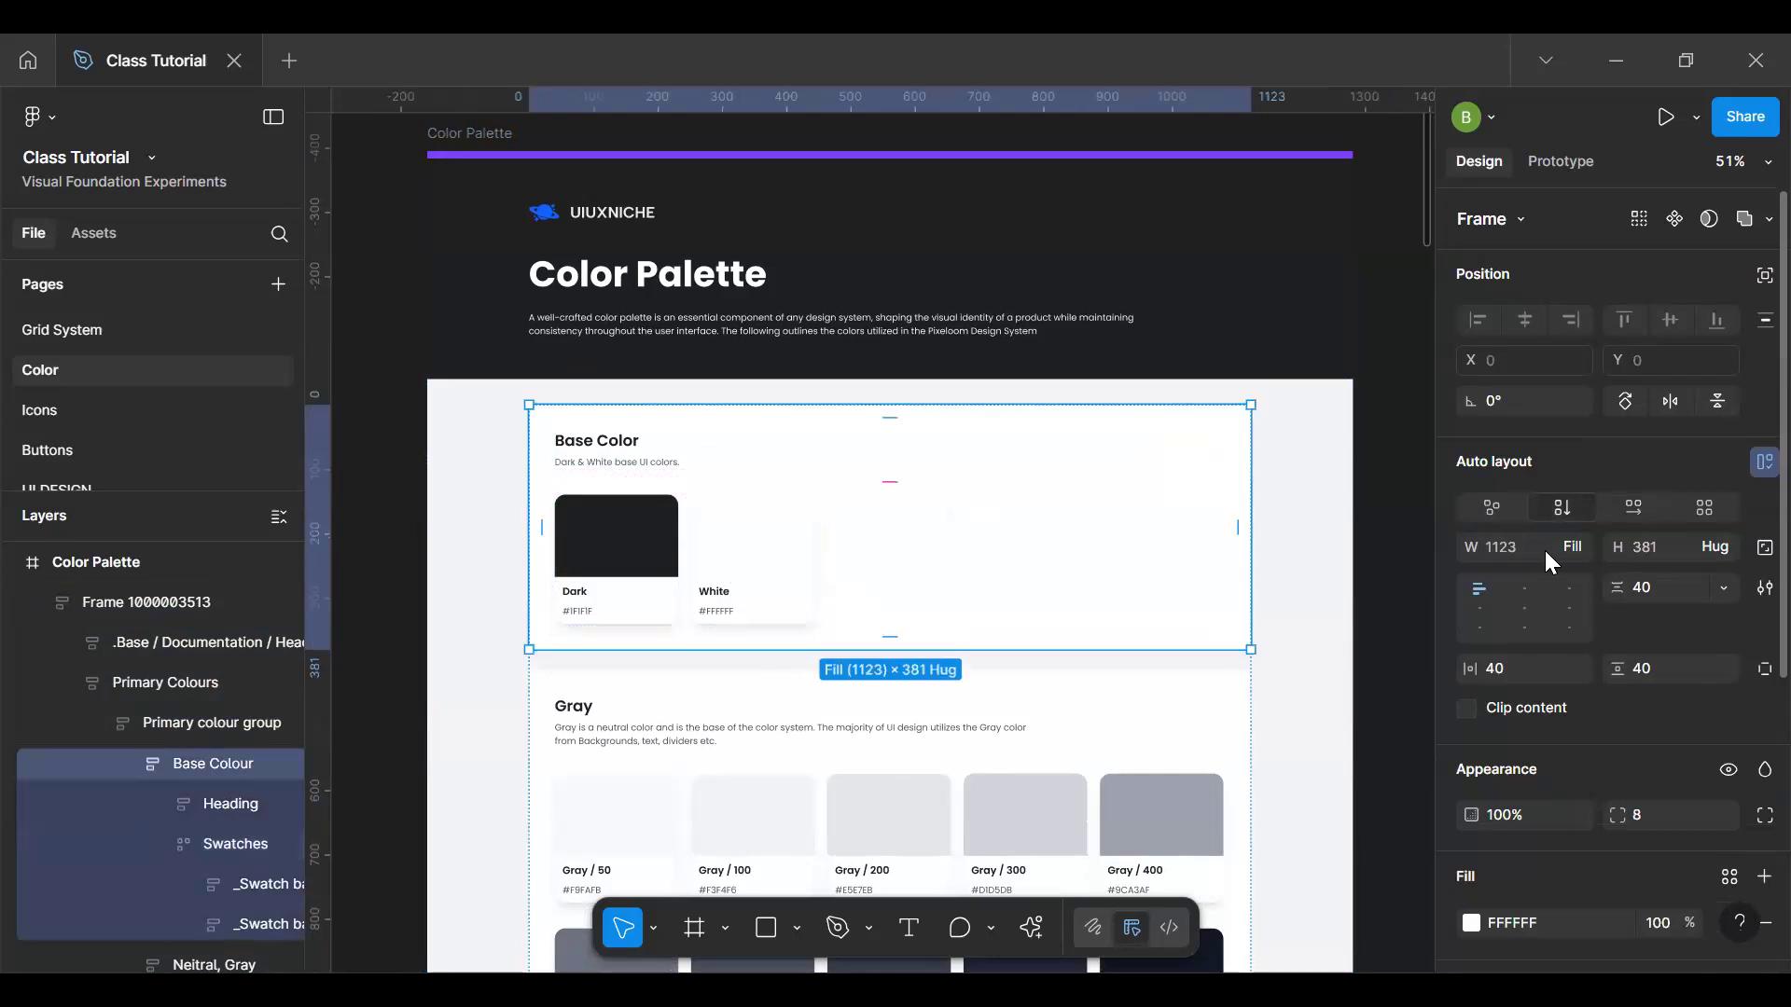
click(1621, 507)
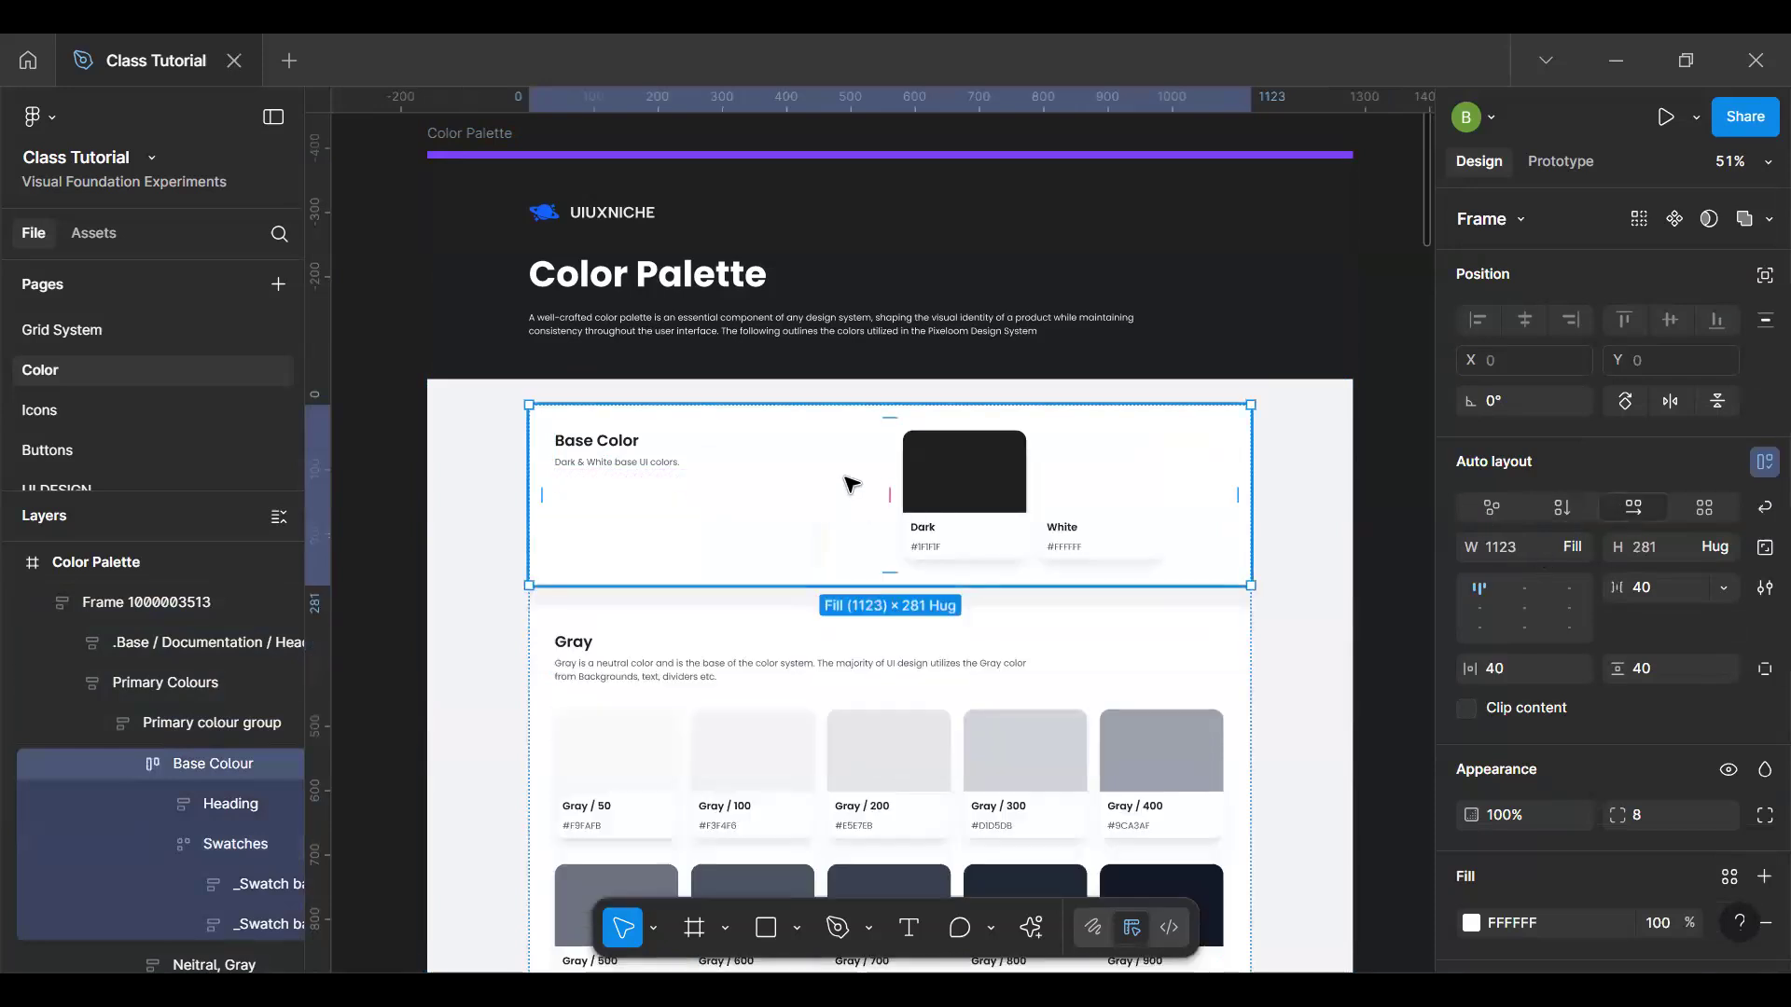
click(1482, 604)
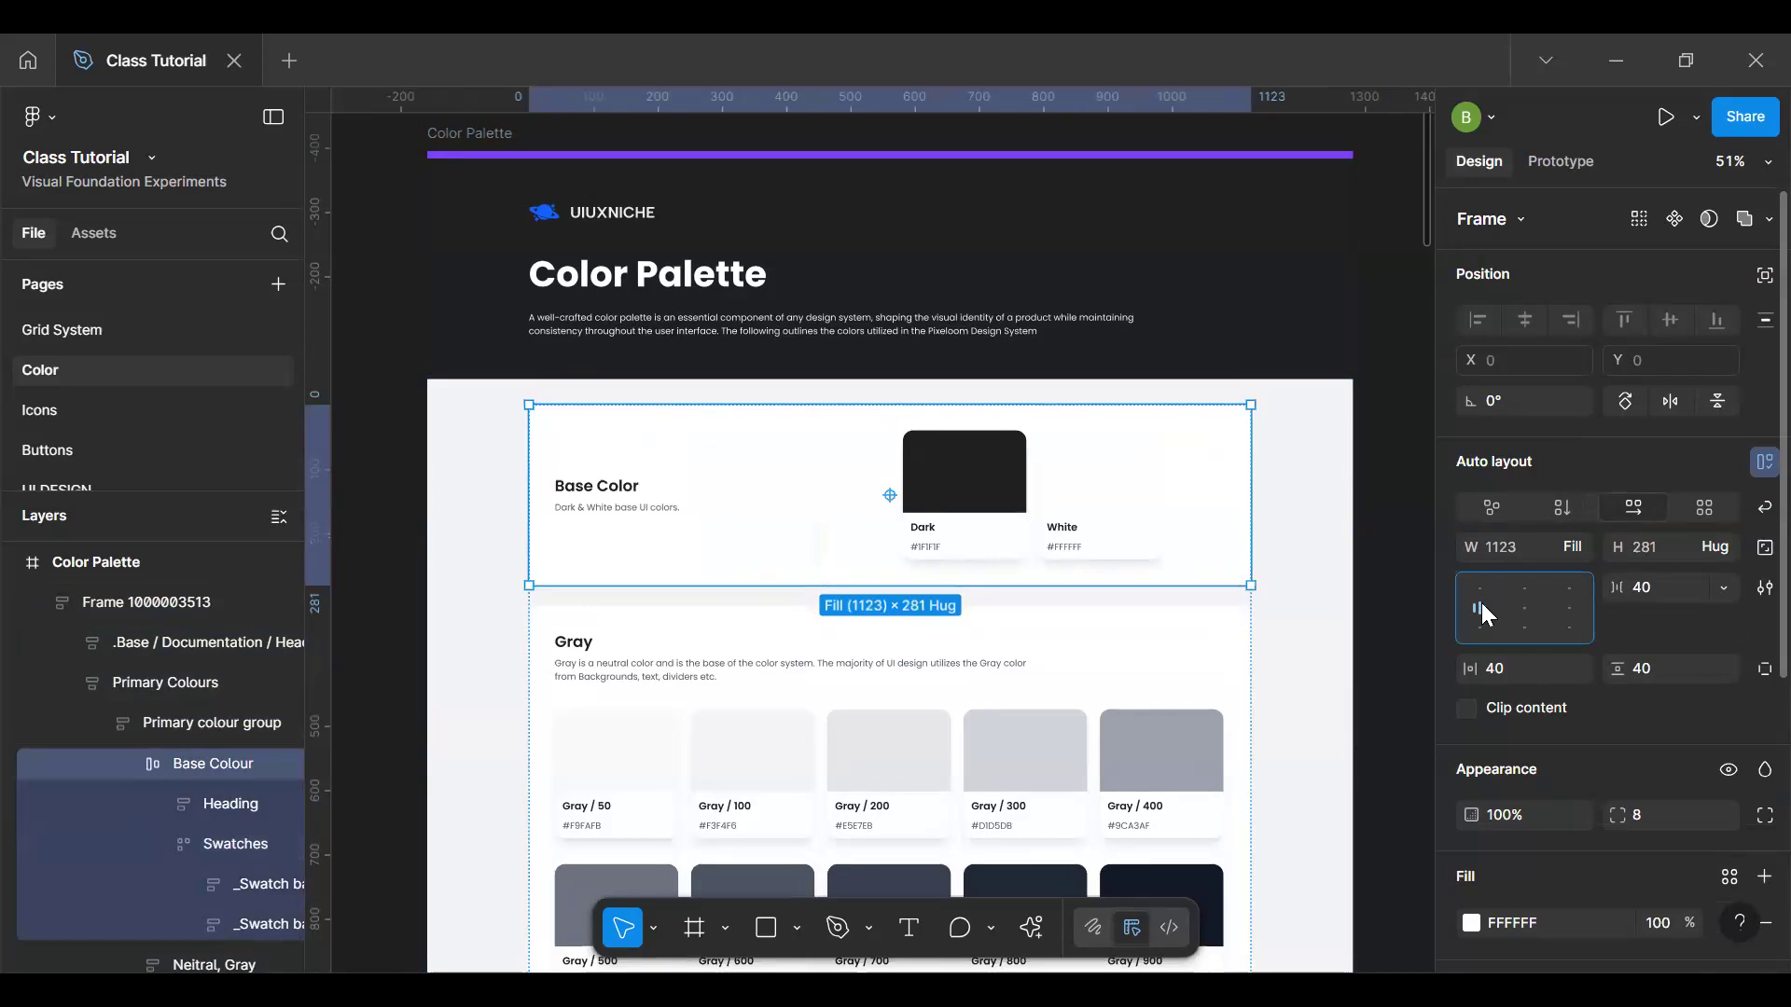
Step: Undo the alignment and horizontal layout changes on the Base Color section
key(ctrl+z)
key(ctrl+z)
key(ctrl+z)
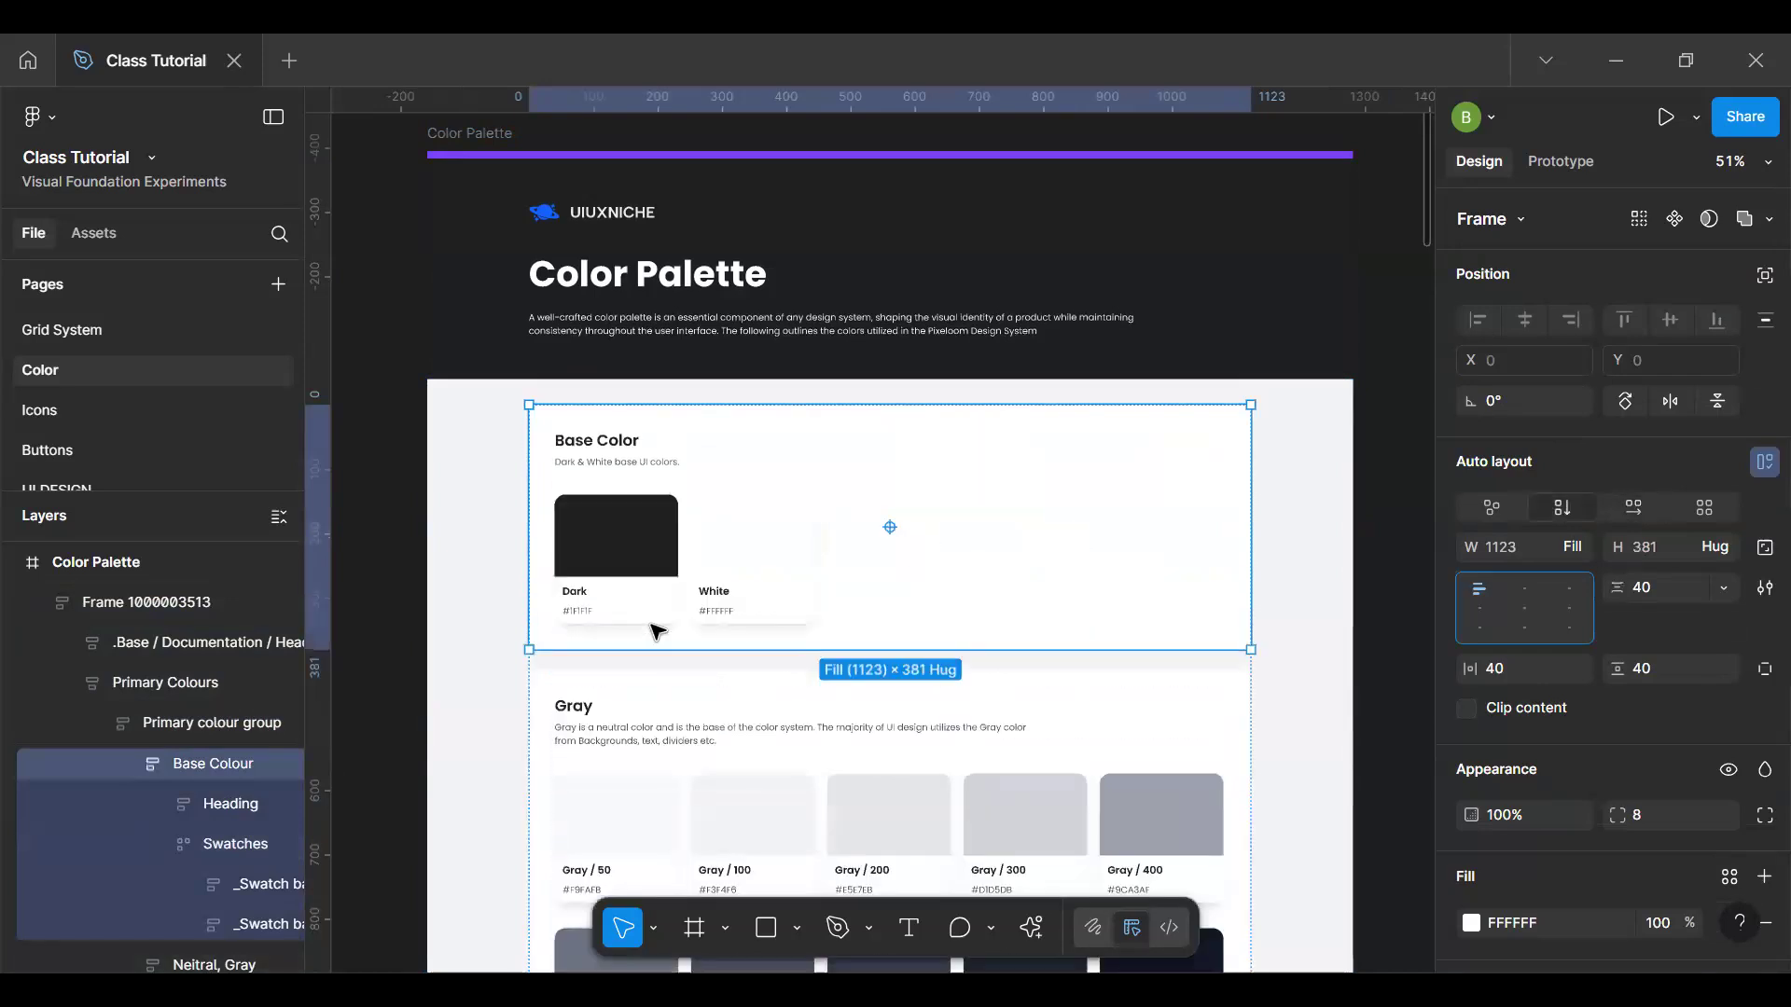
Step: View the HOME frames on the UI DESIGN page, and return to the Color page
click(287, 485)
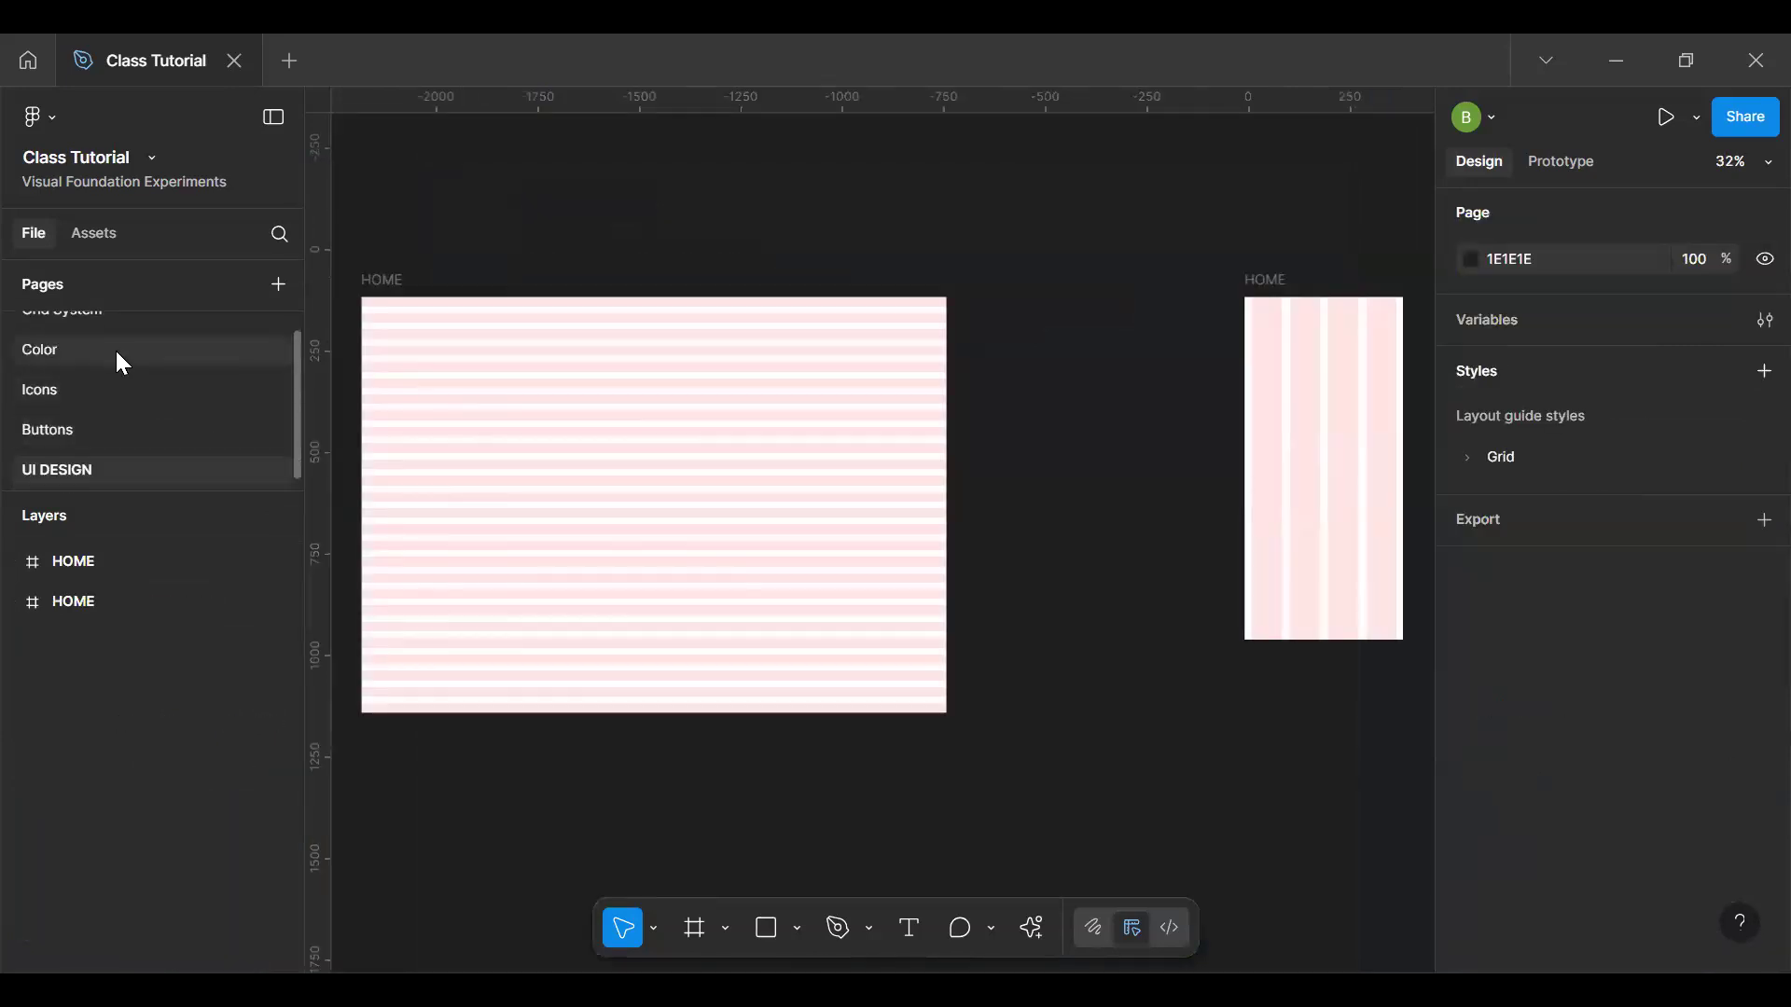
click(119, 317)
click(101, 368)
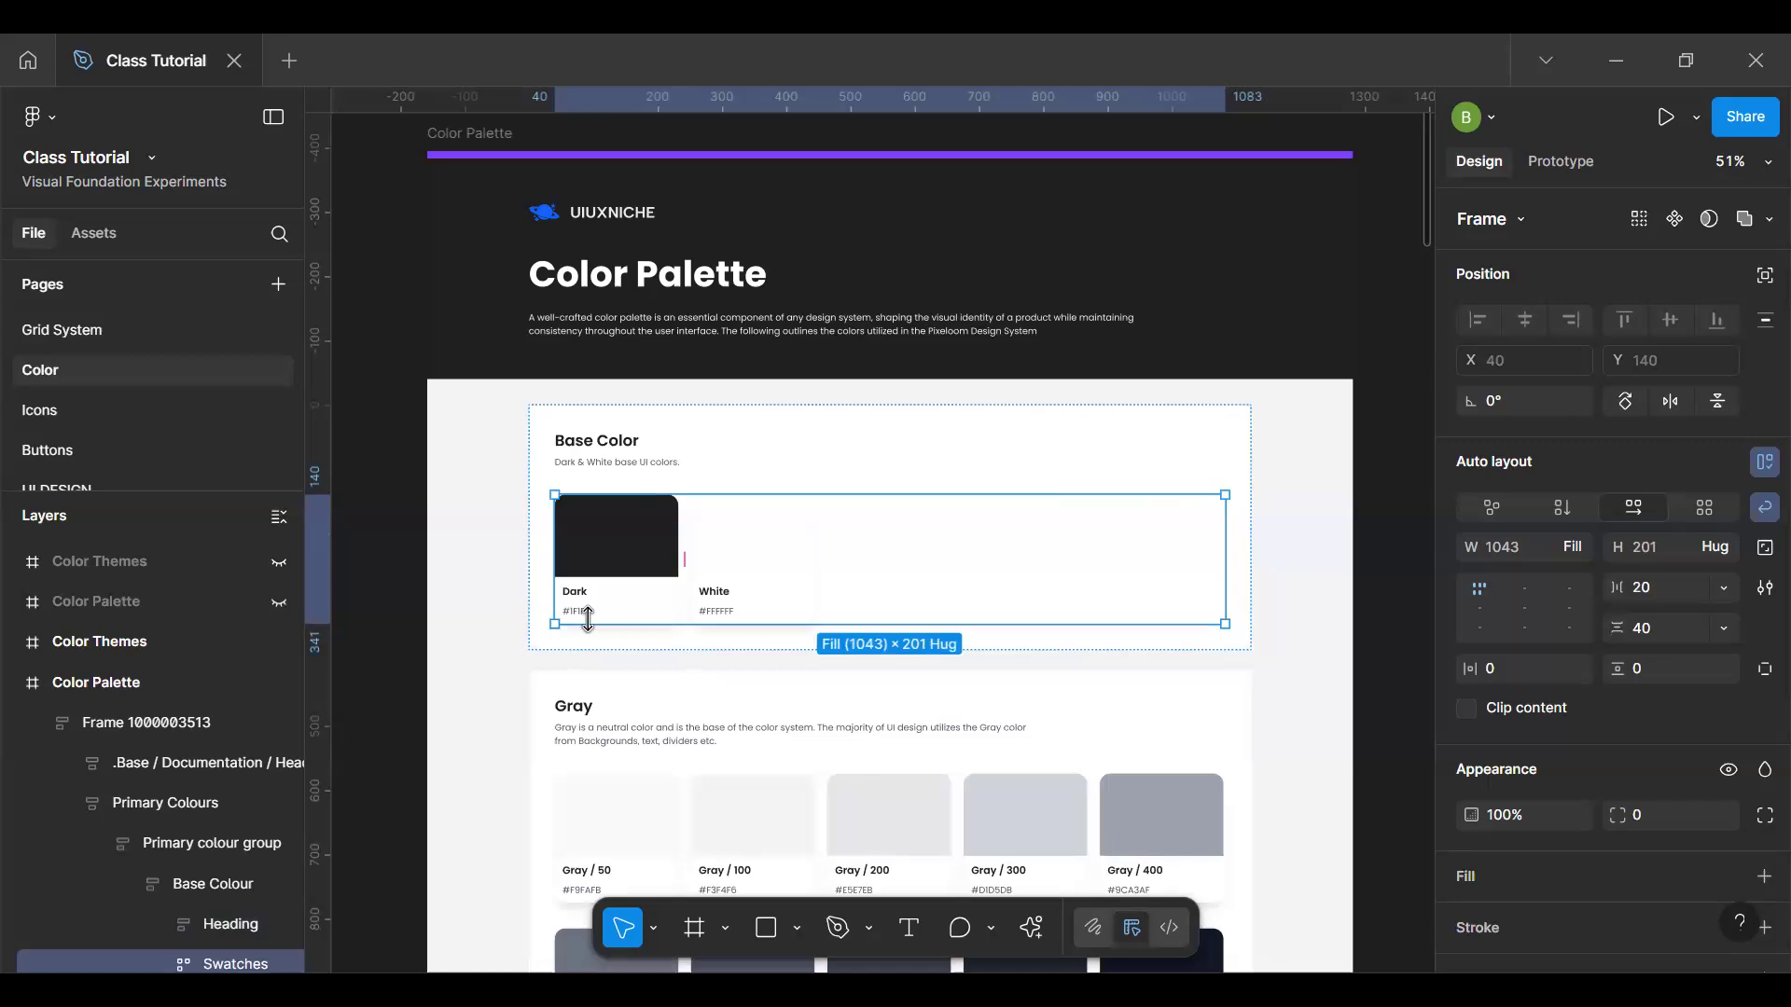
ctrl+click(641, 578)
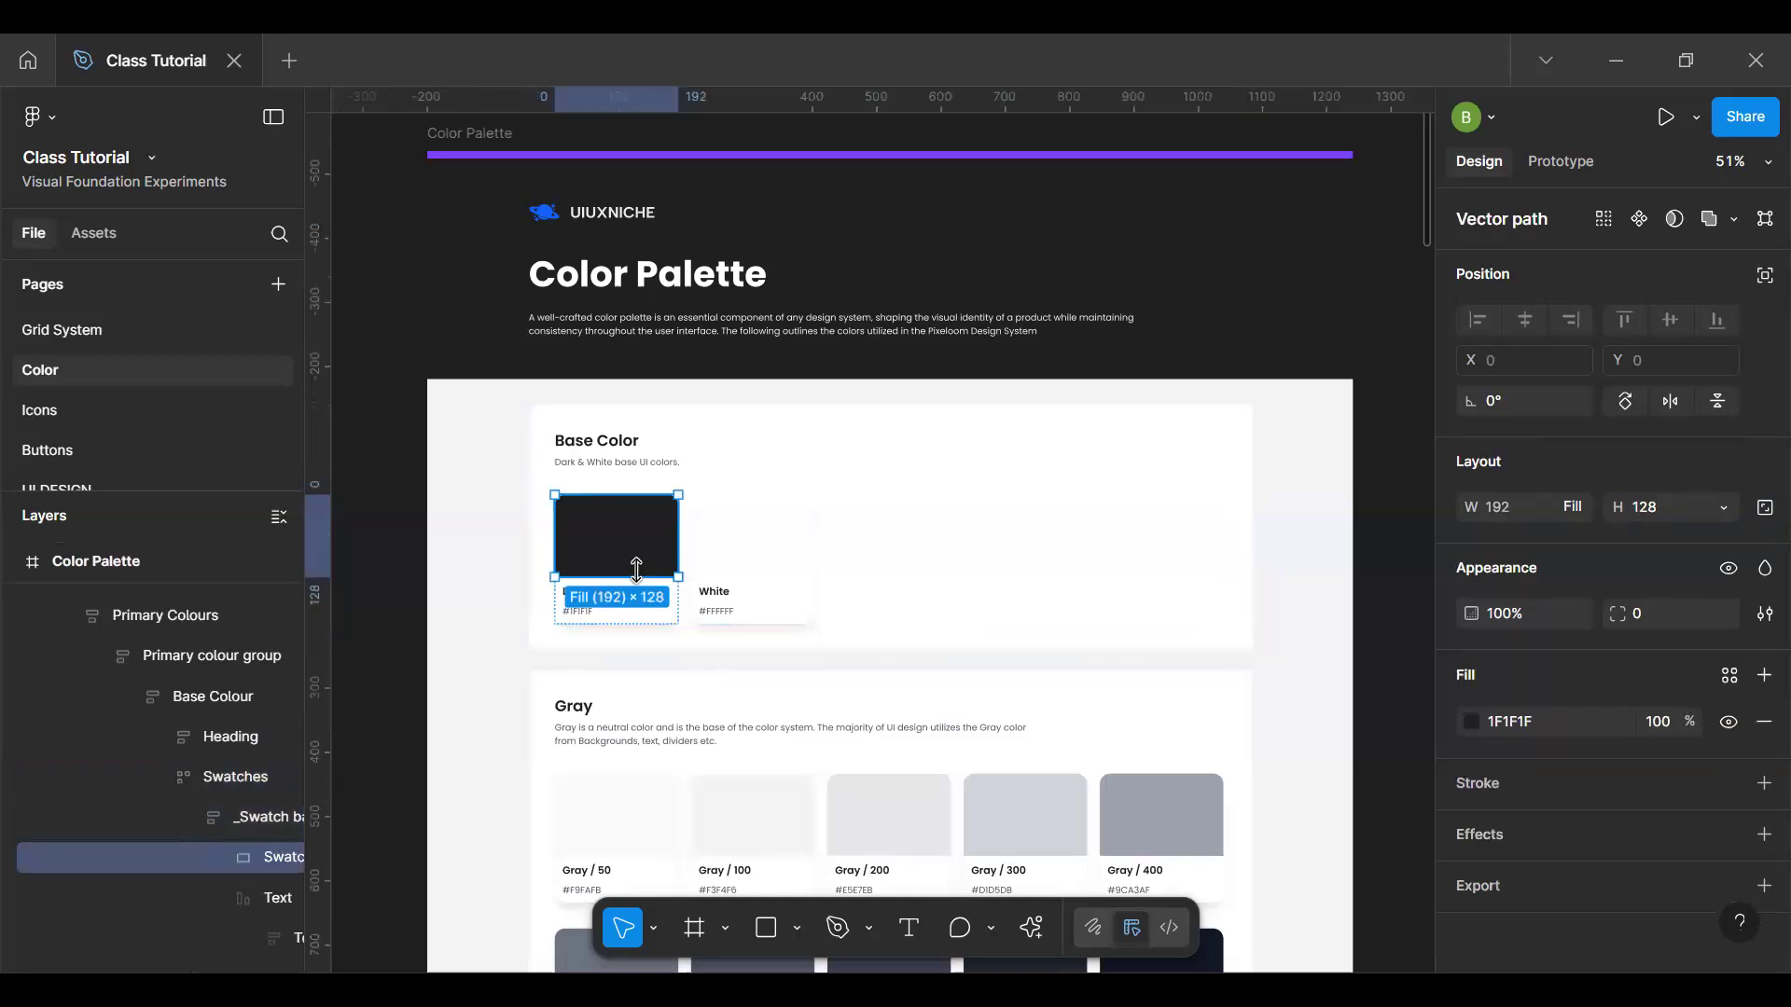
click(443, 593)
key(h)
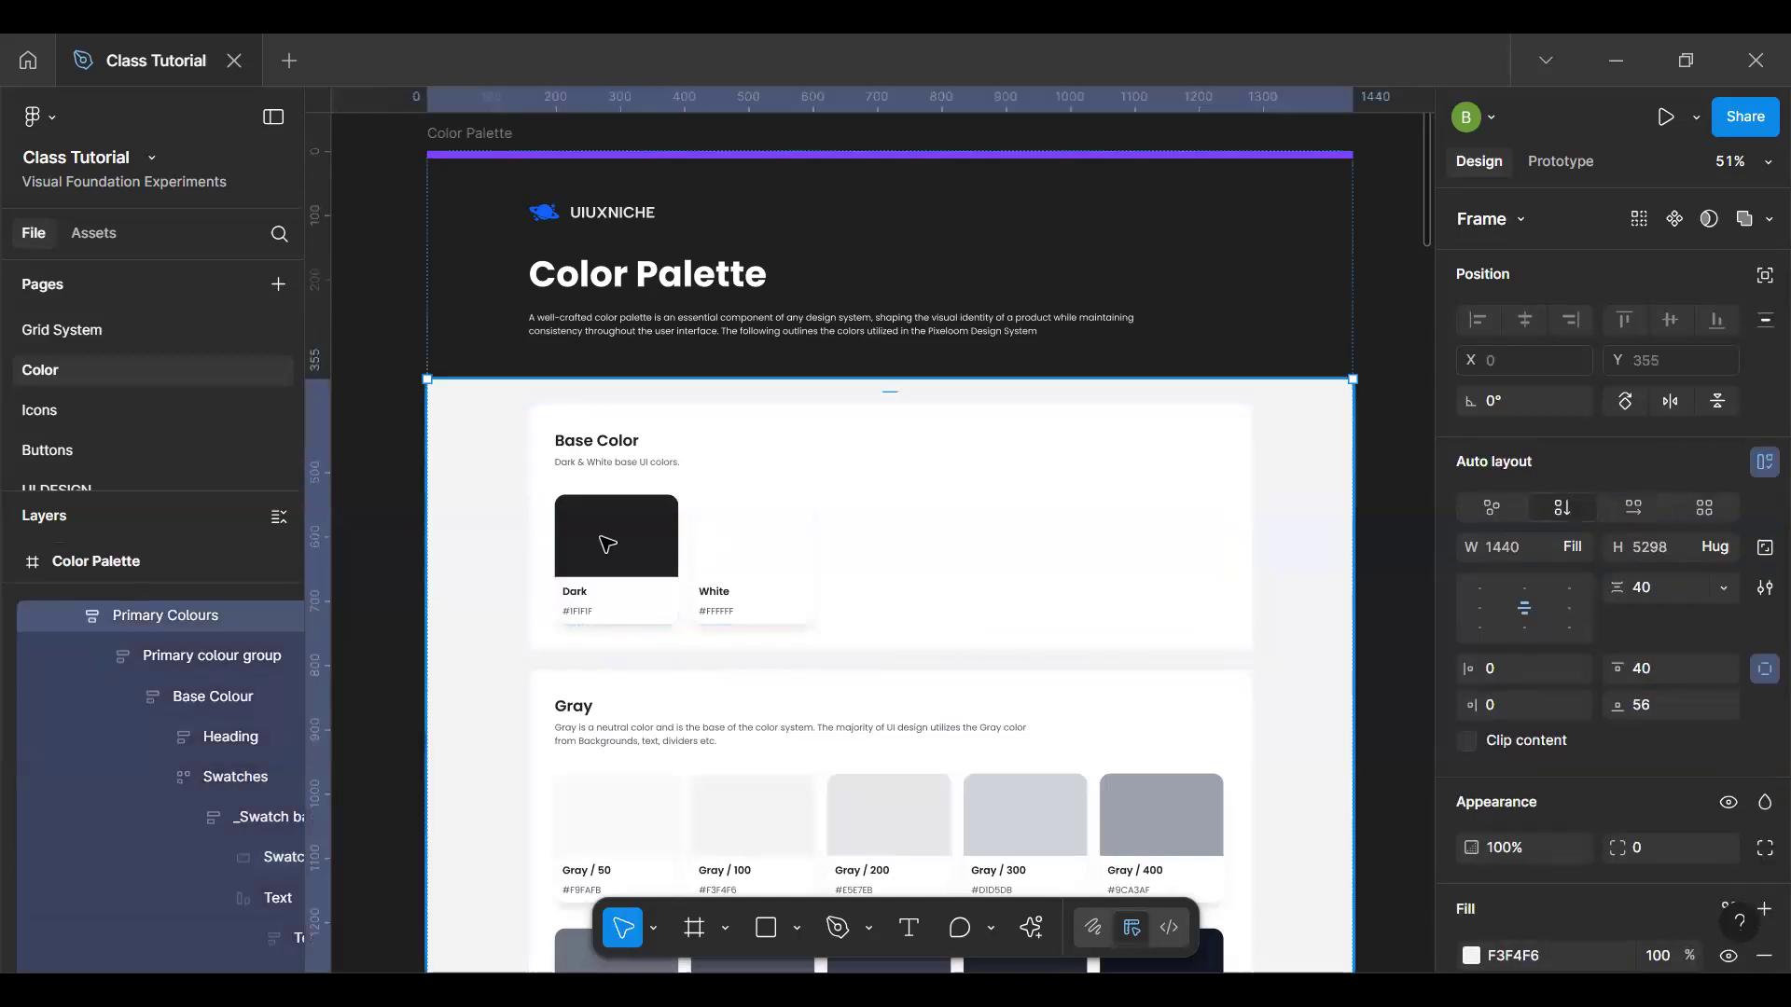
key(v)
Step: Create a color style named "Base color/Black" from the Dark swatch's 1F1F1F fill
ctrl+click(616, 537)
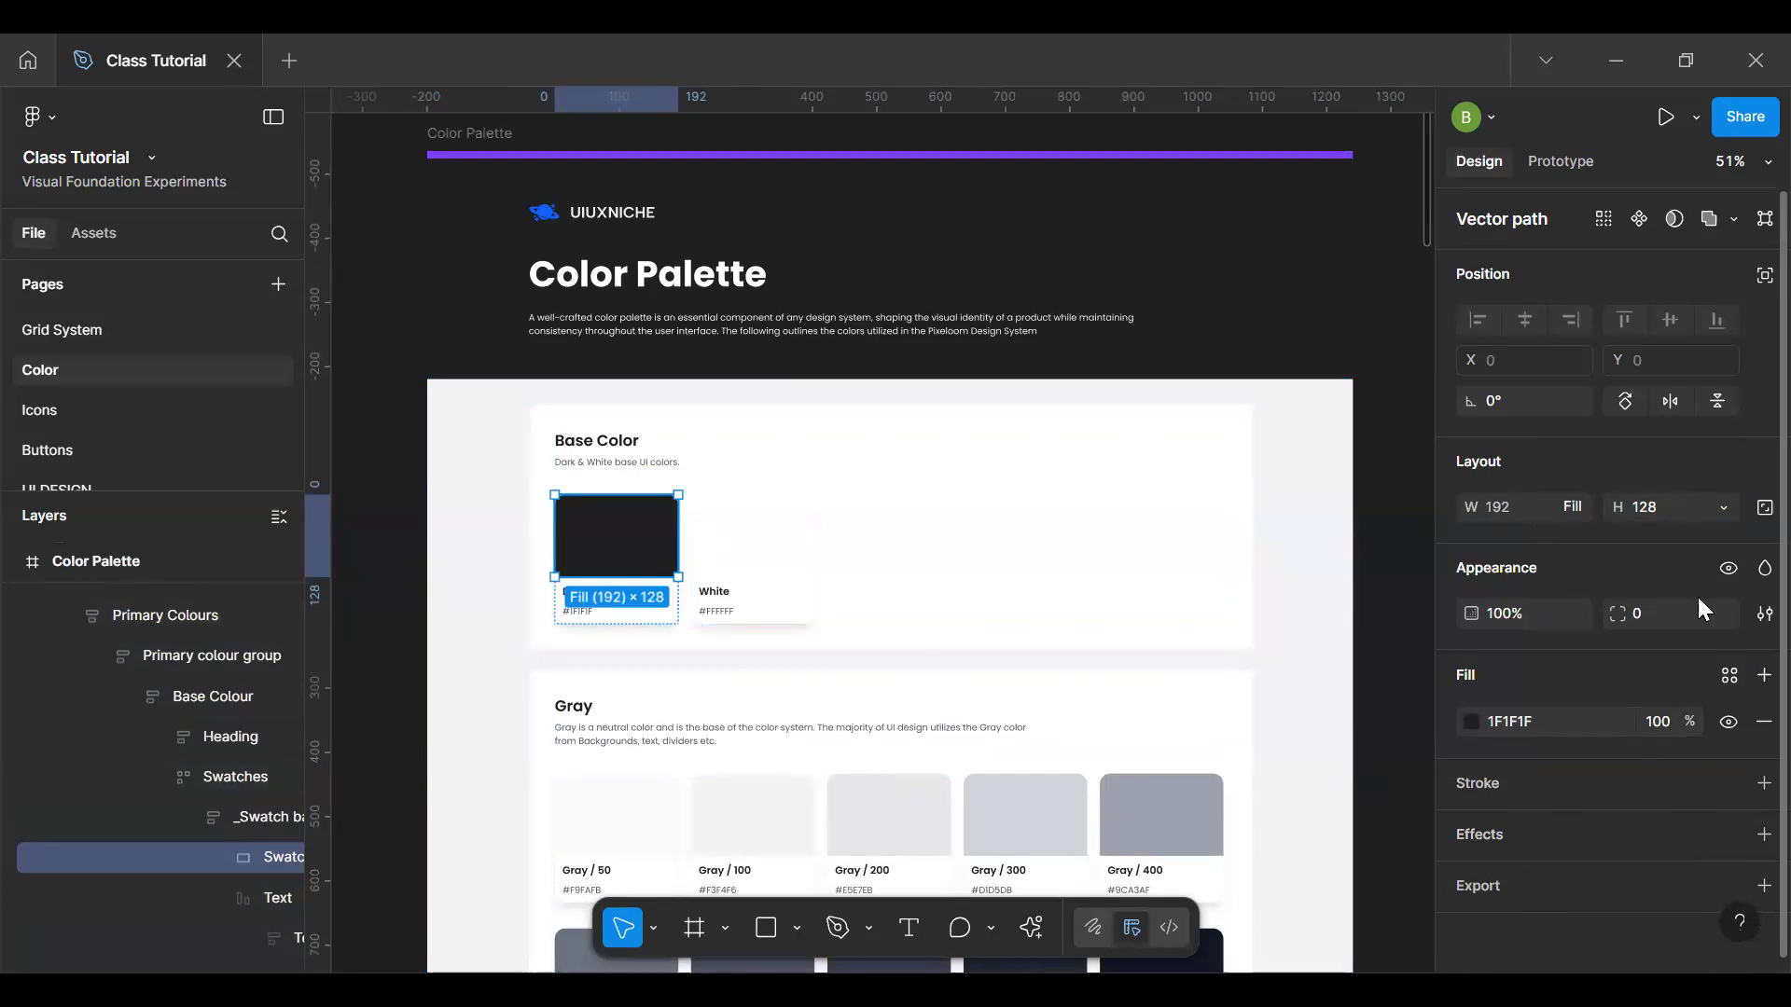
click(1730, 675)
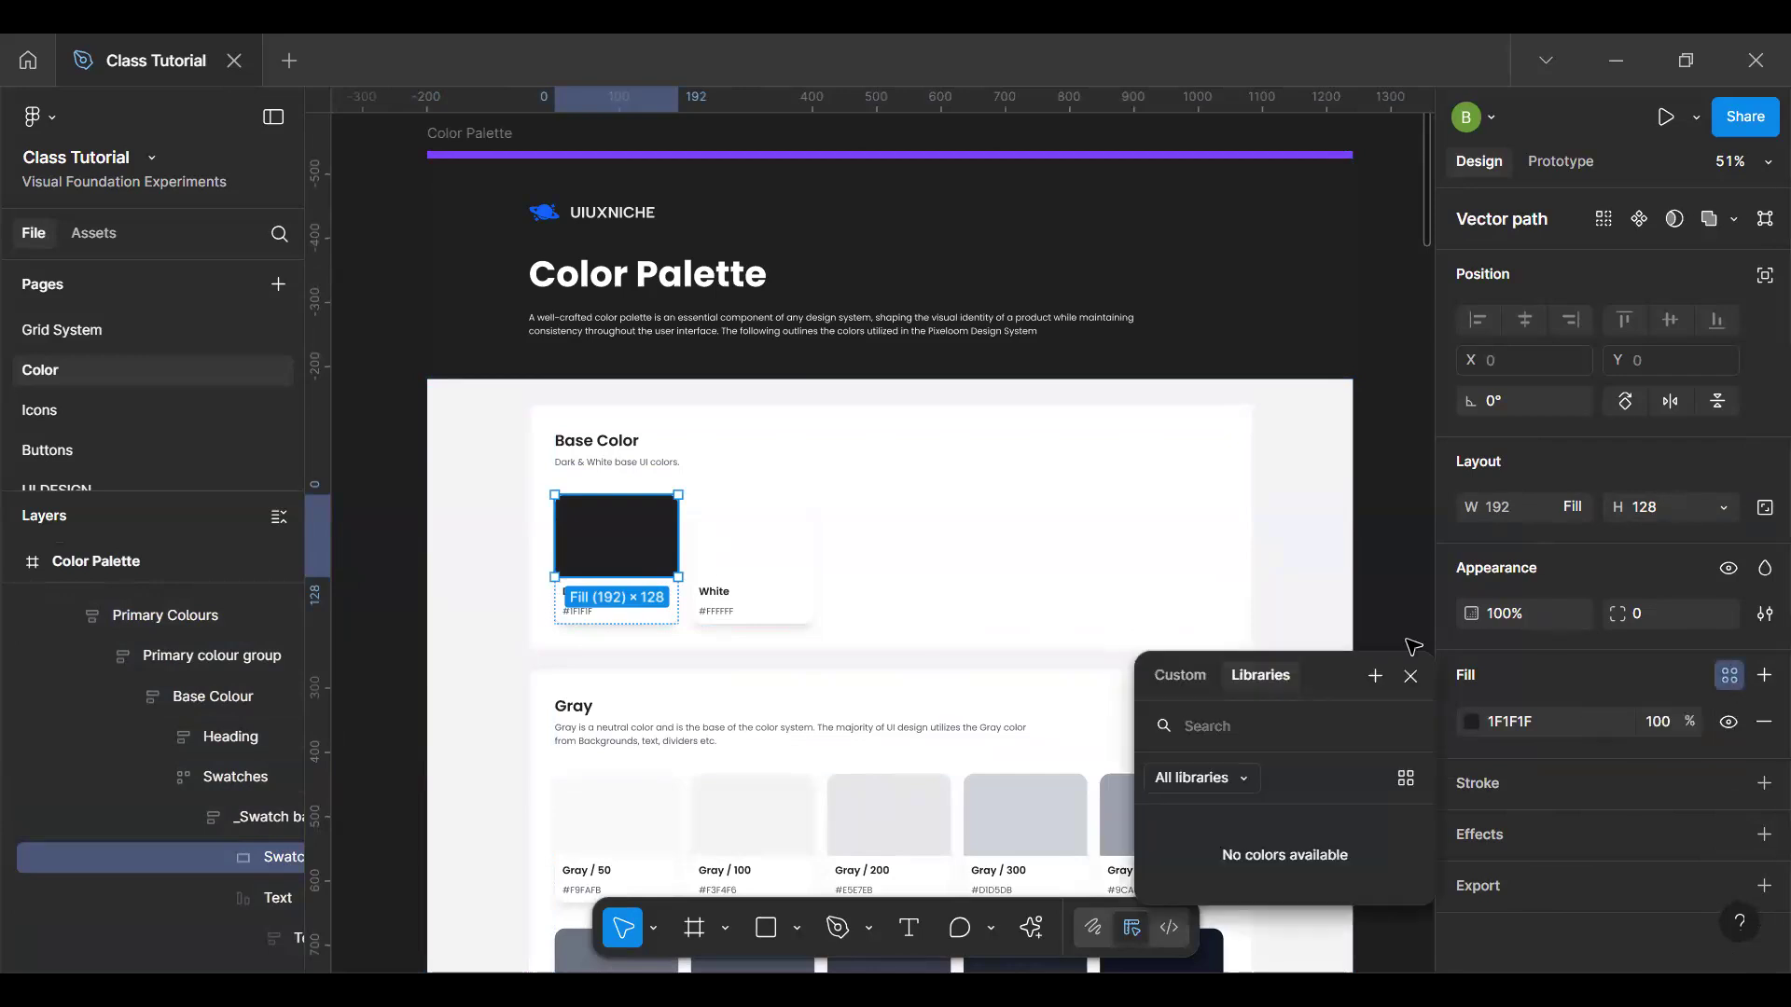
click(1373, 674)
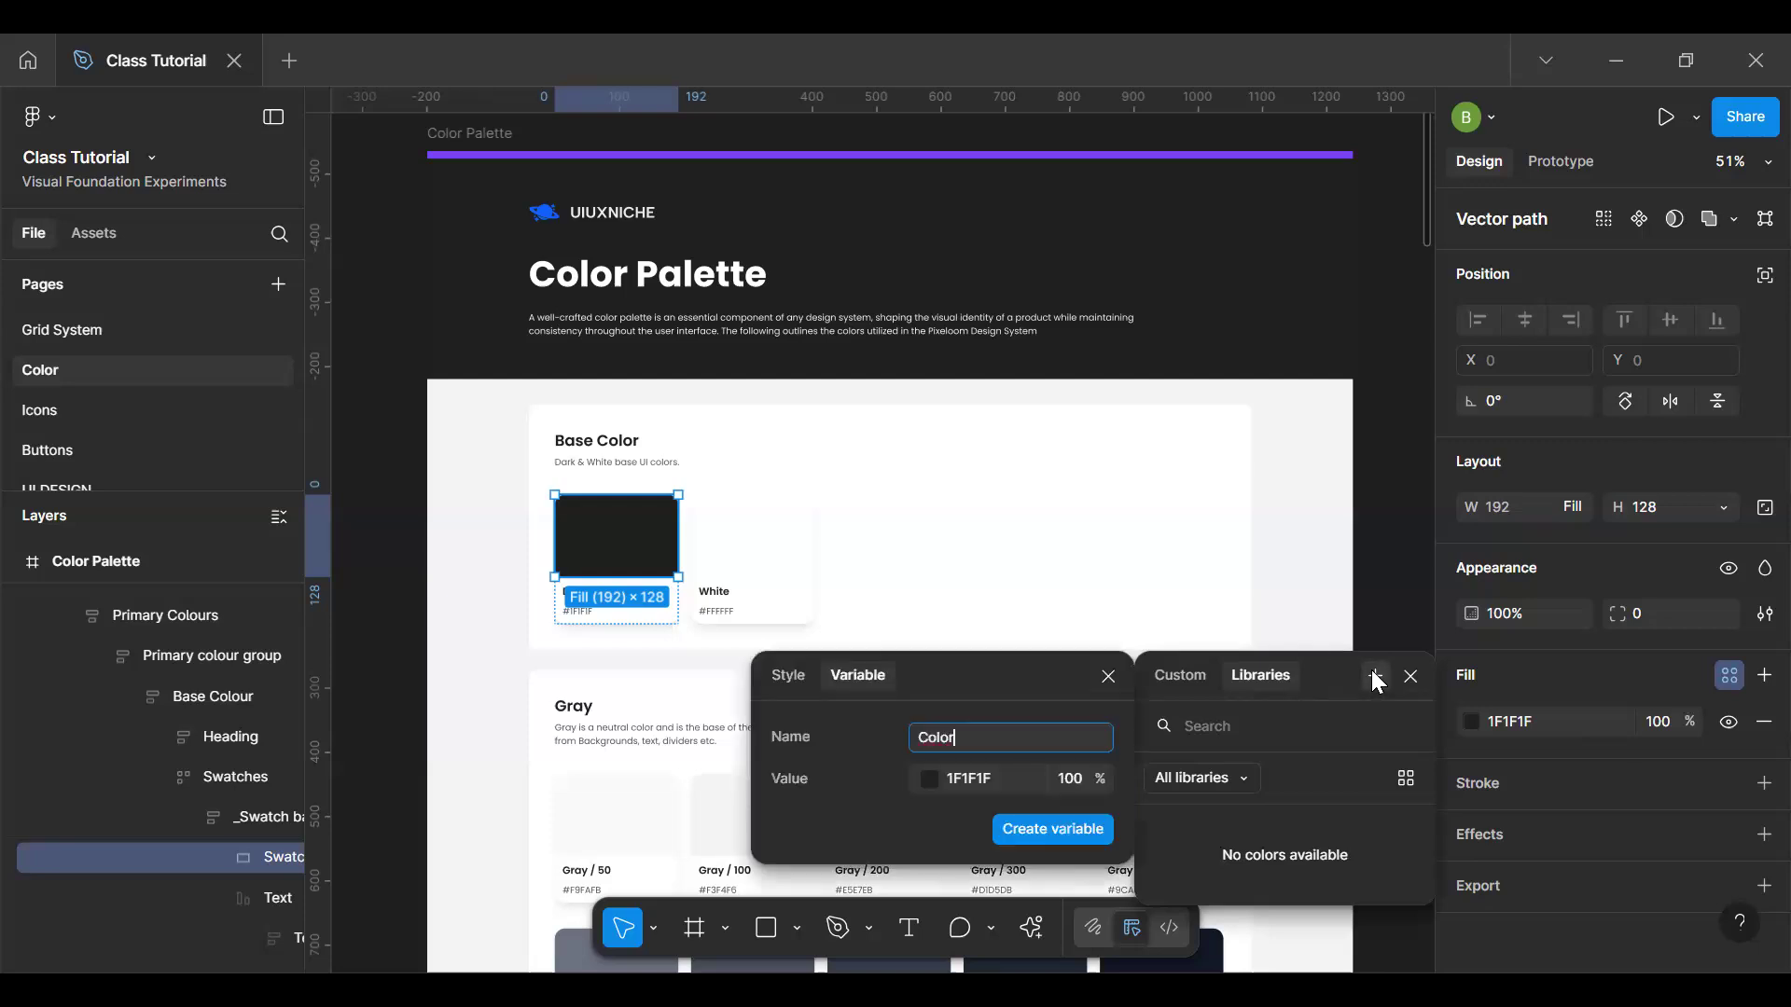
click(791, 677)
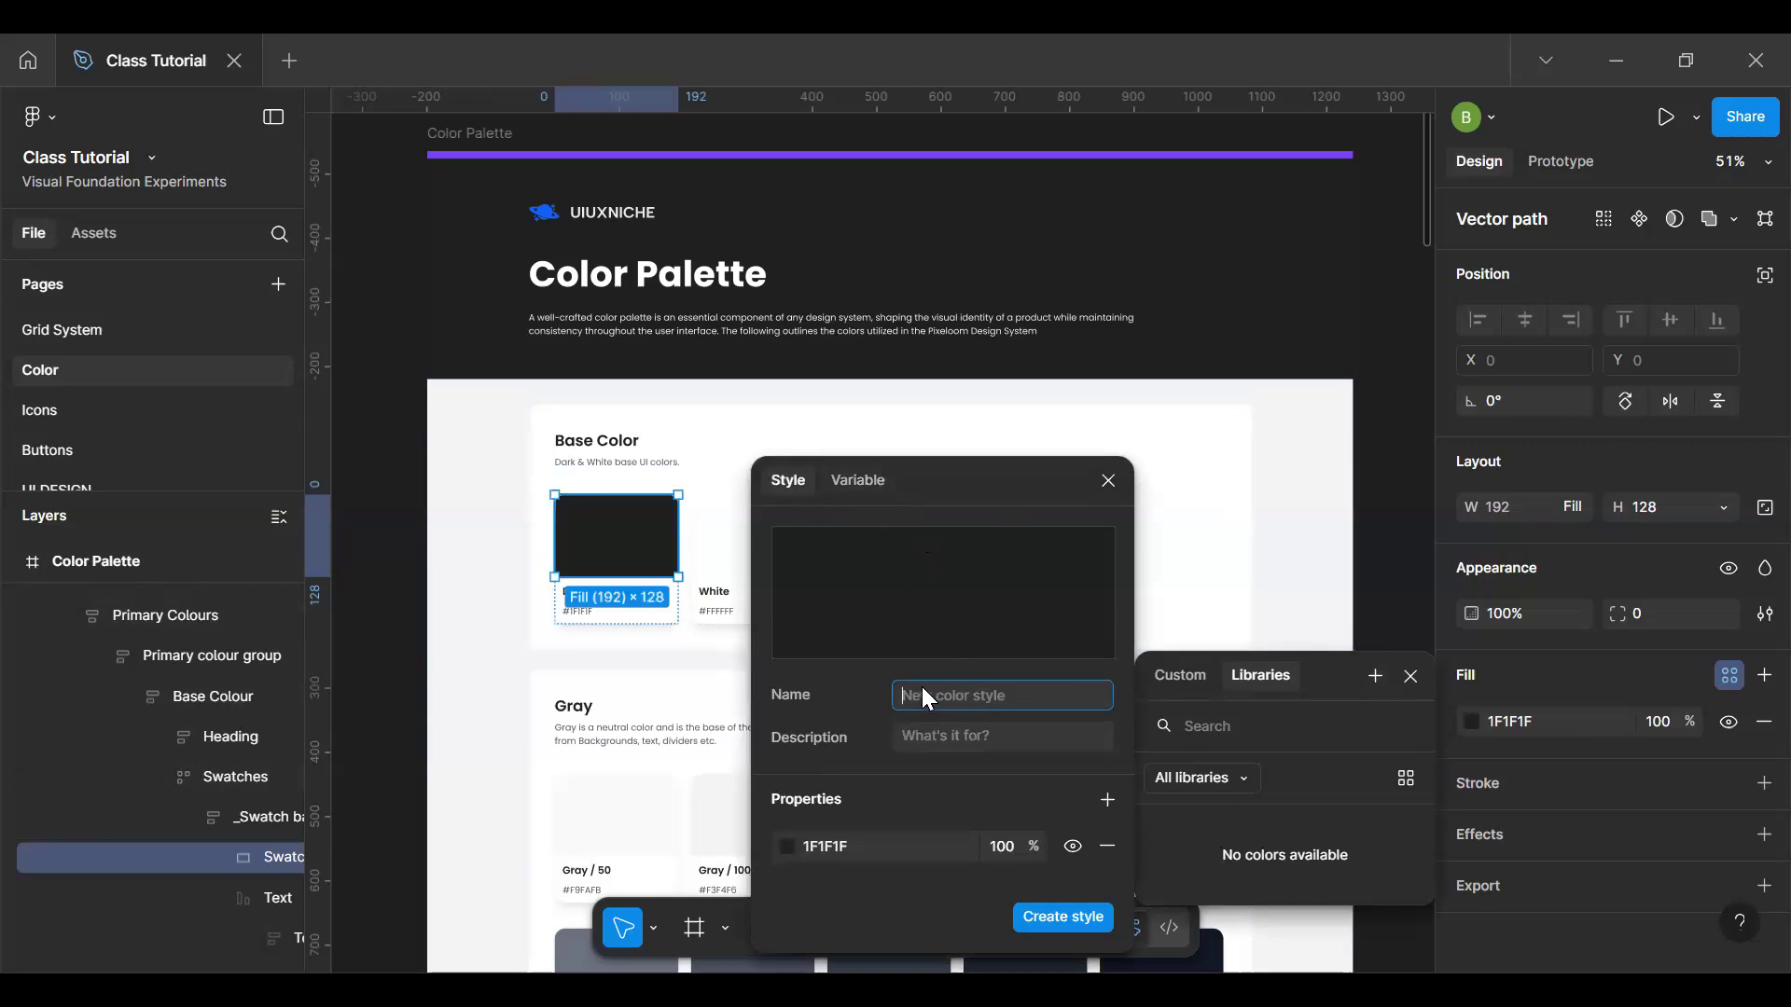
text(Base)
key(BackSpace)
key(BackSpace)
key(BackSpace)
key(BackSpace)
text(BAse)
key(BackSpace)
key(BackSpace)
key(BackSpace)
text(ase/ color)
text(k)
key(Return)
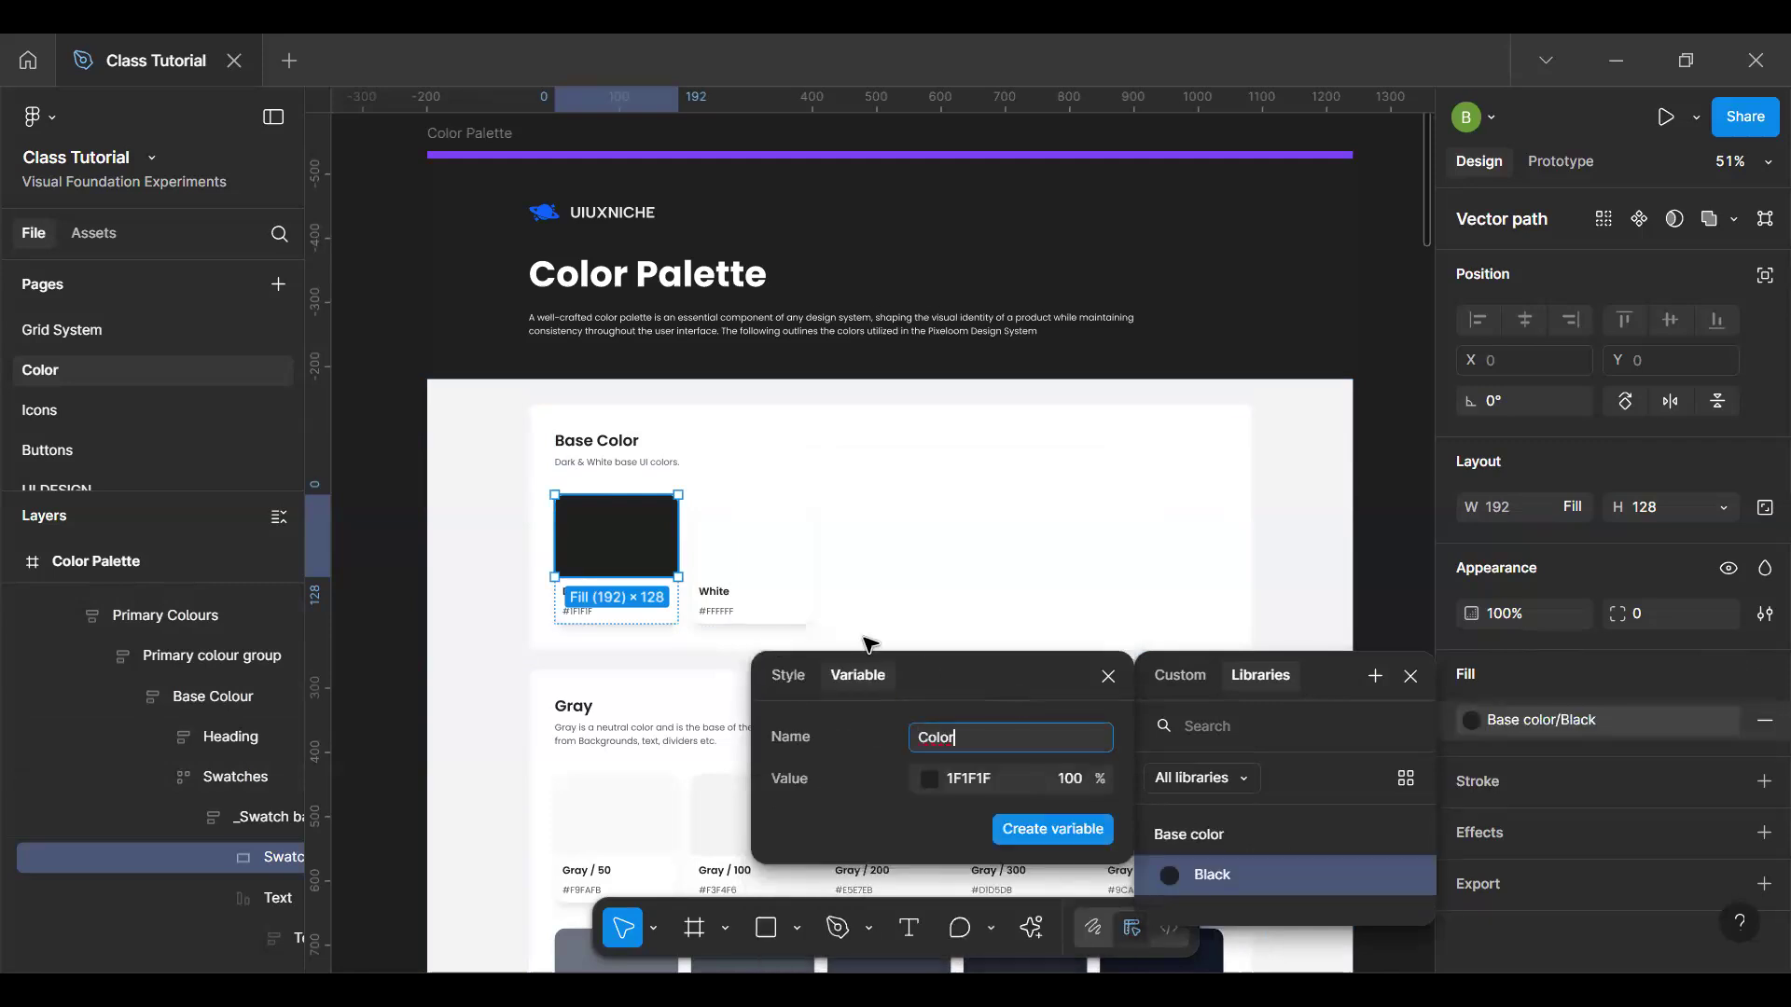
click(1410, 675)
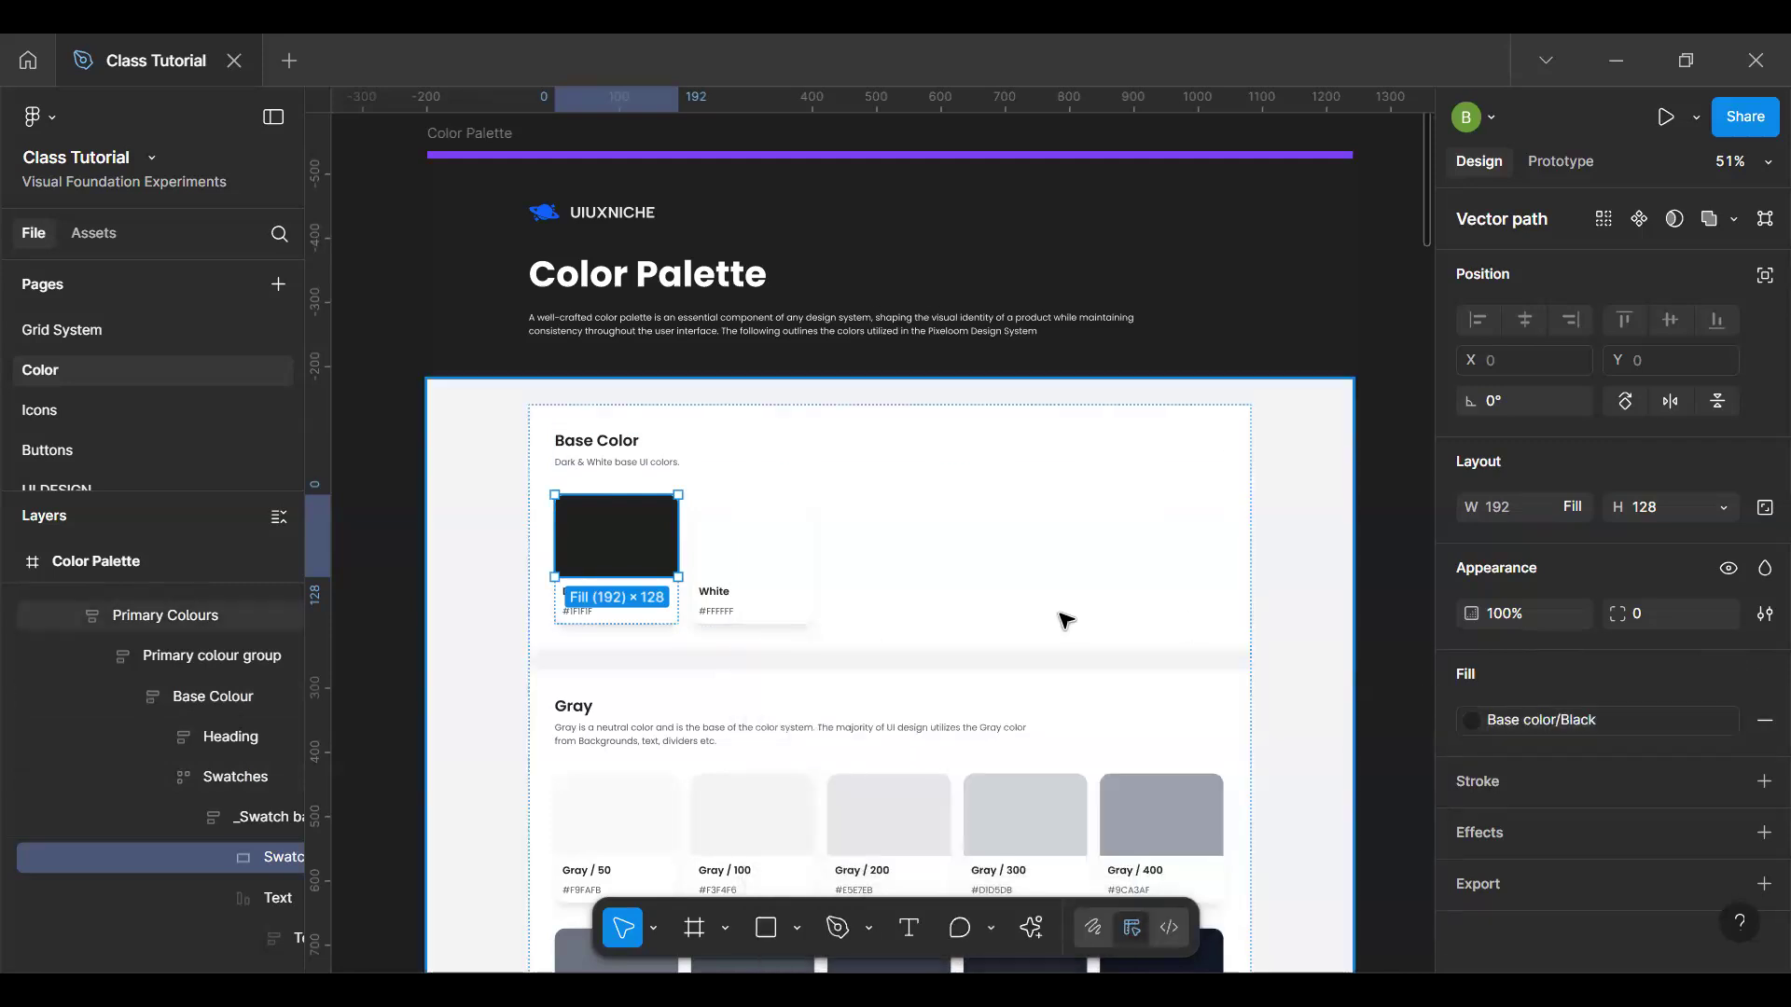
Step: Create a color style named "Base color/White" from the White swatch's FFFFFF fill
double_click(739, 559)
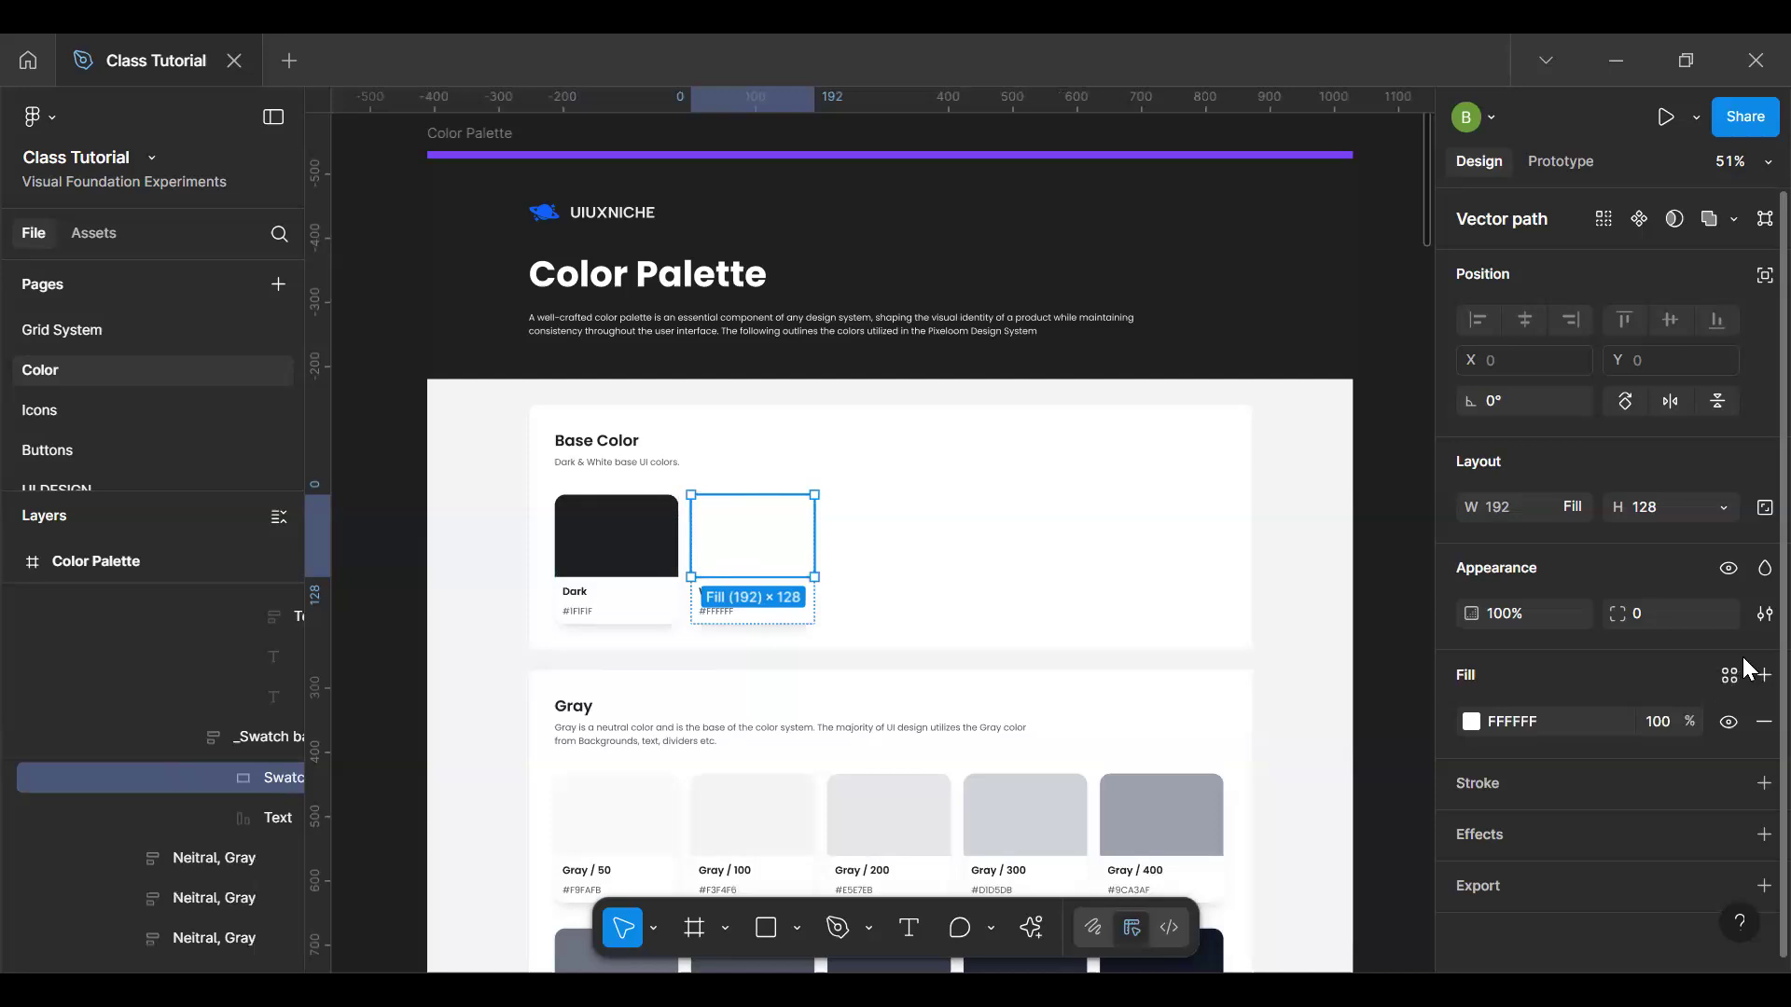
click(1730, 675)
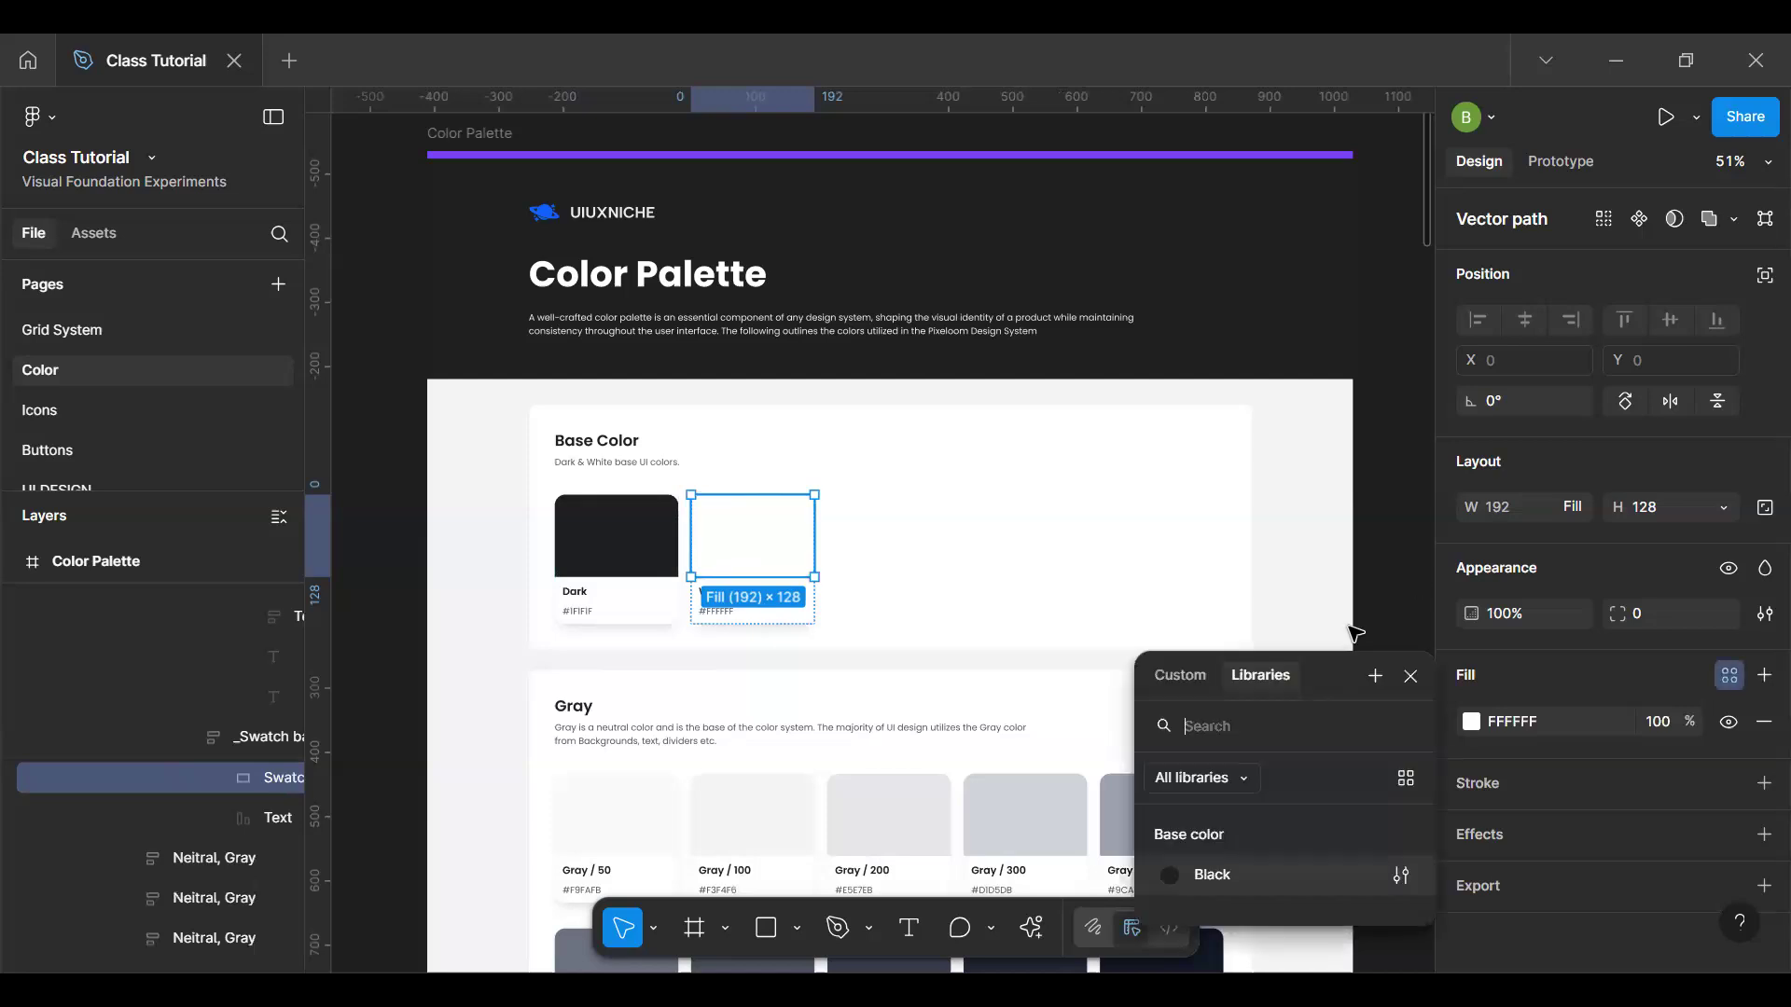
click(1374, 675)
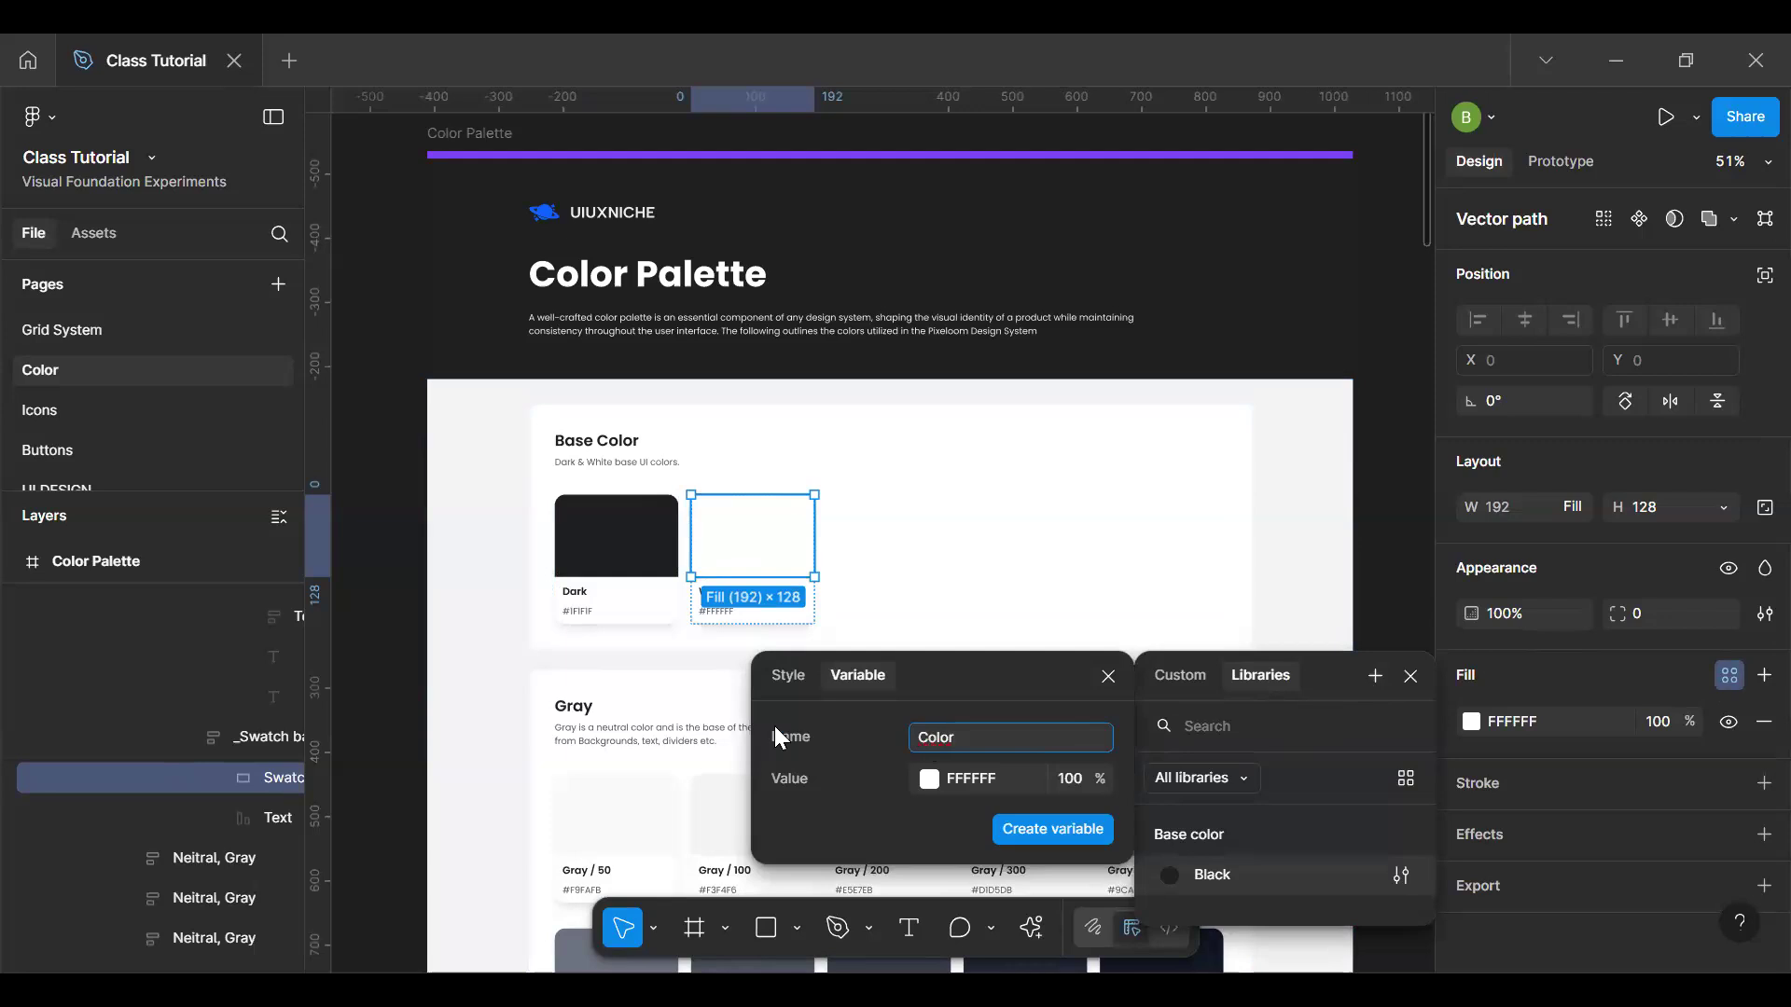
click(795, 673)
click(996, 701)
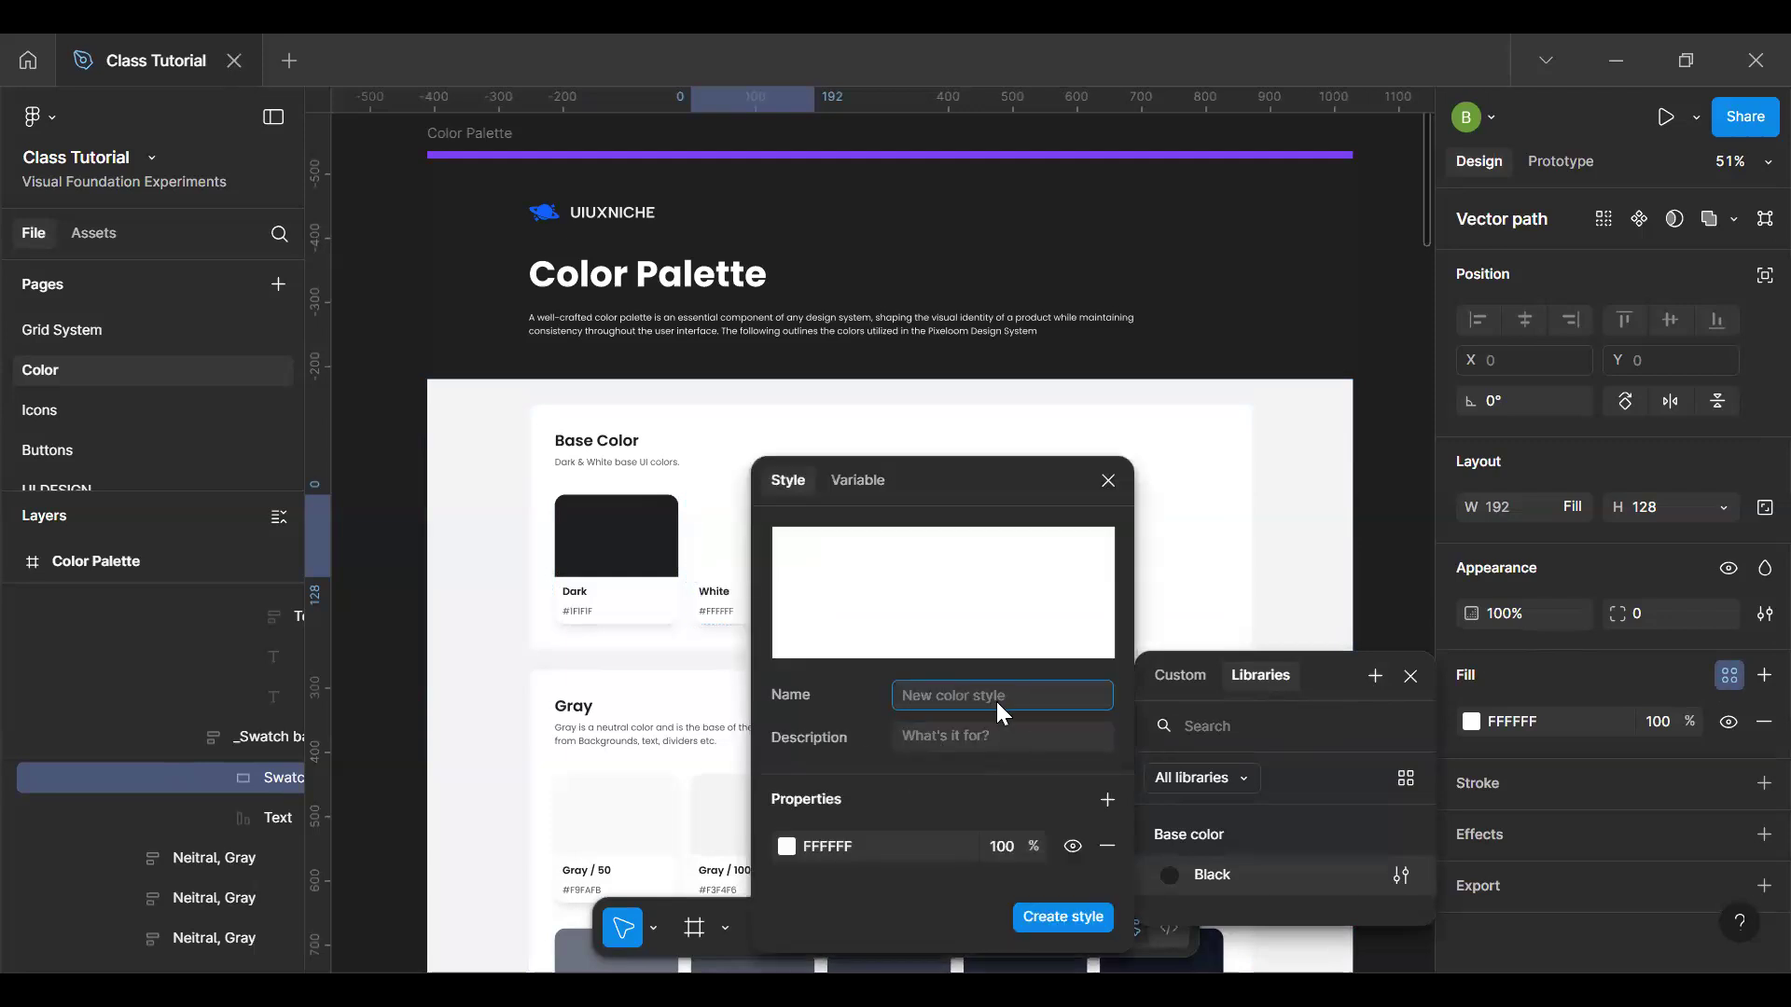
text(Base color/ W)
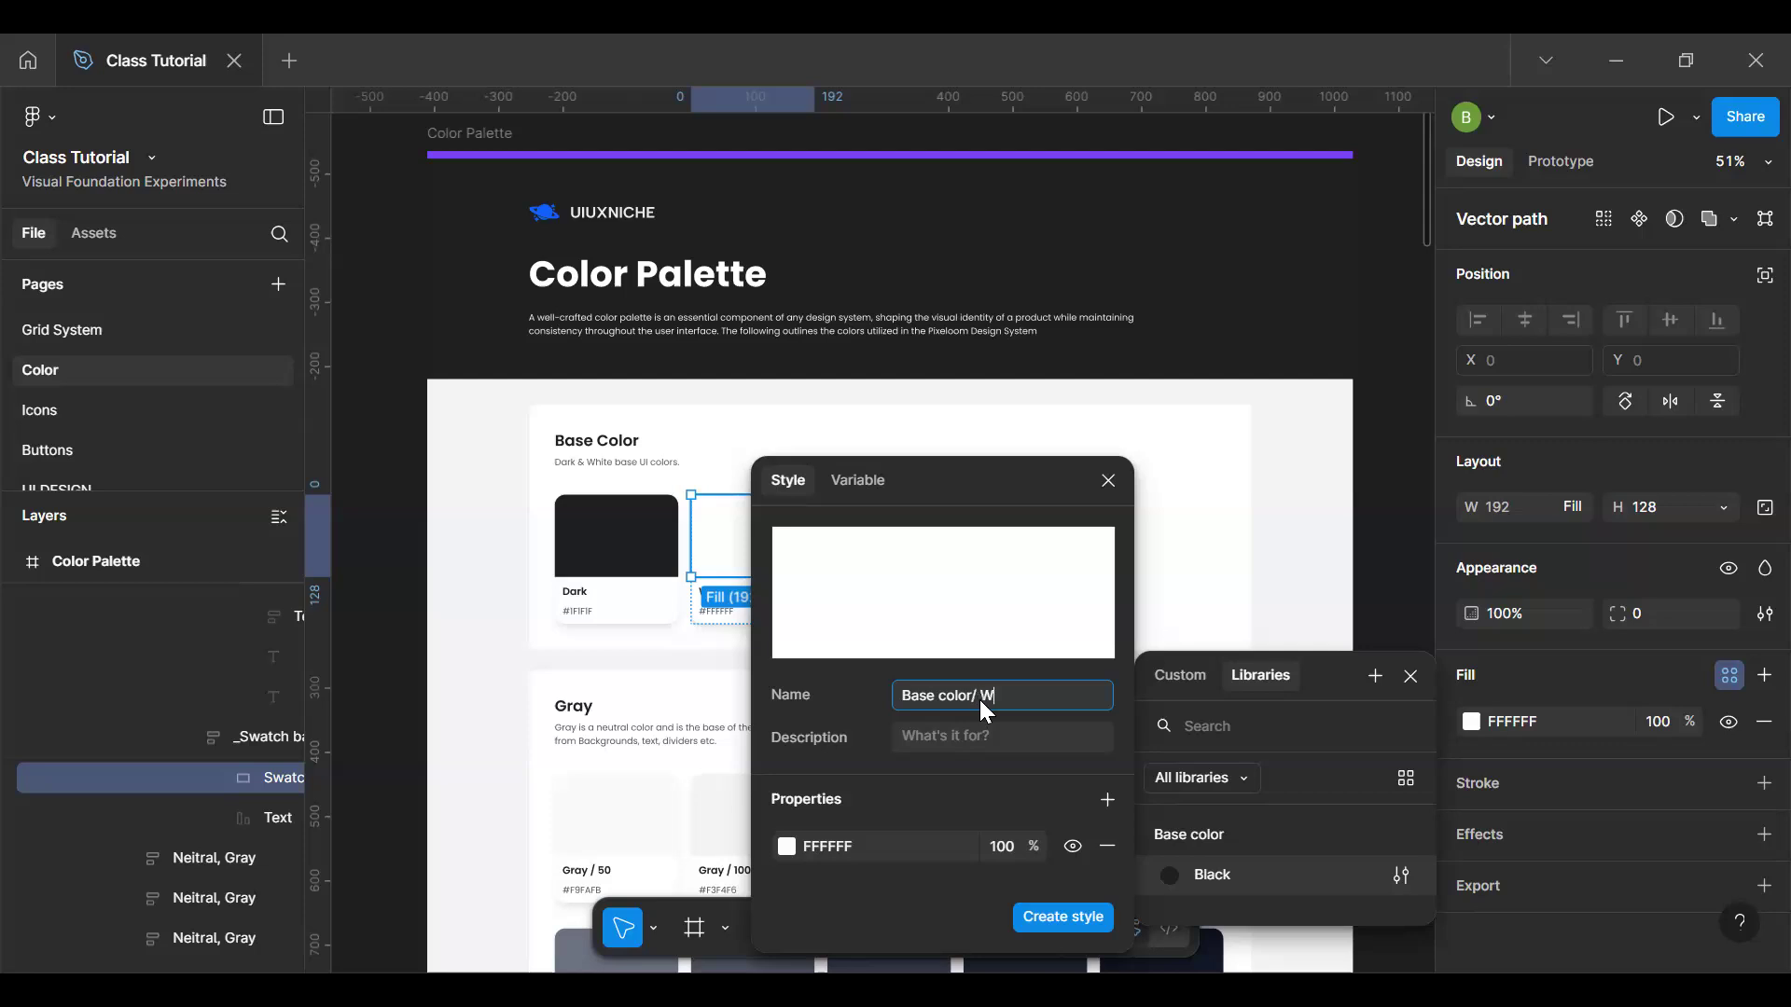
key(Return)
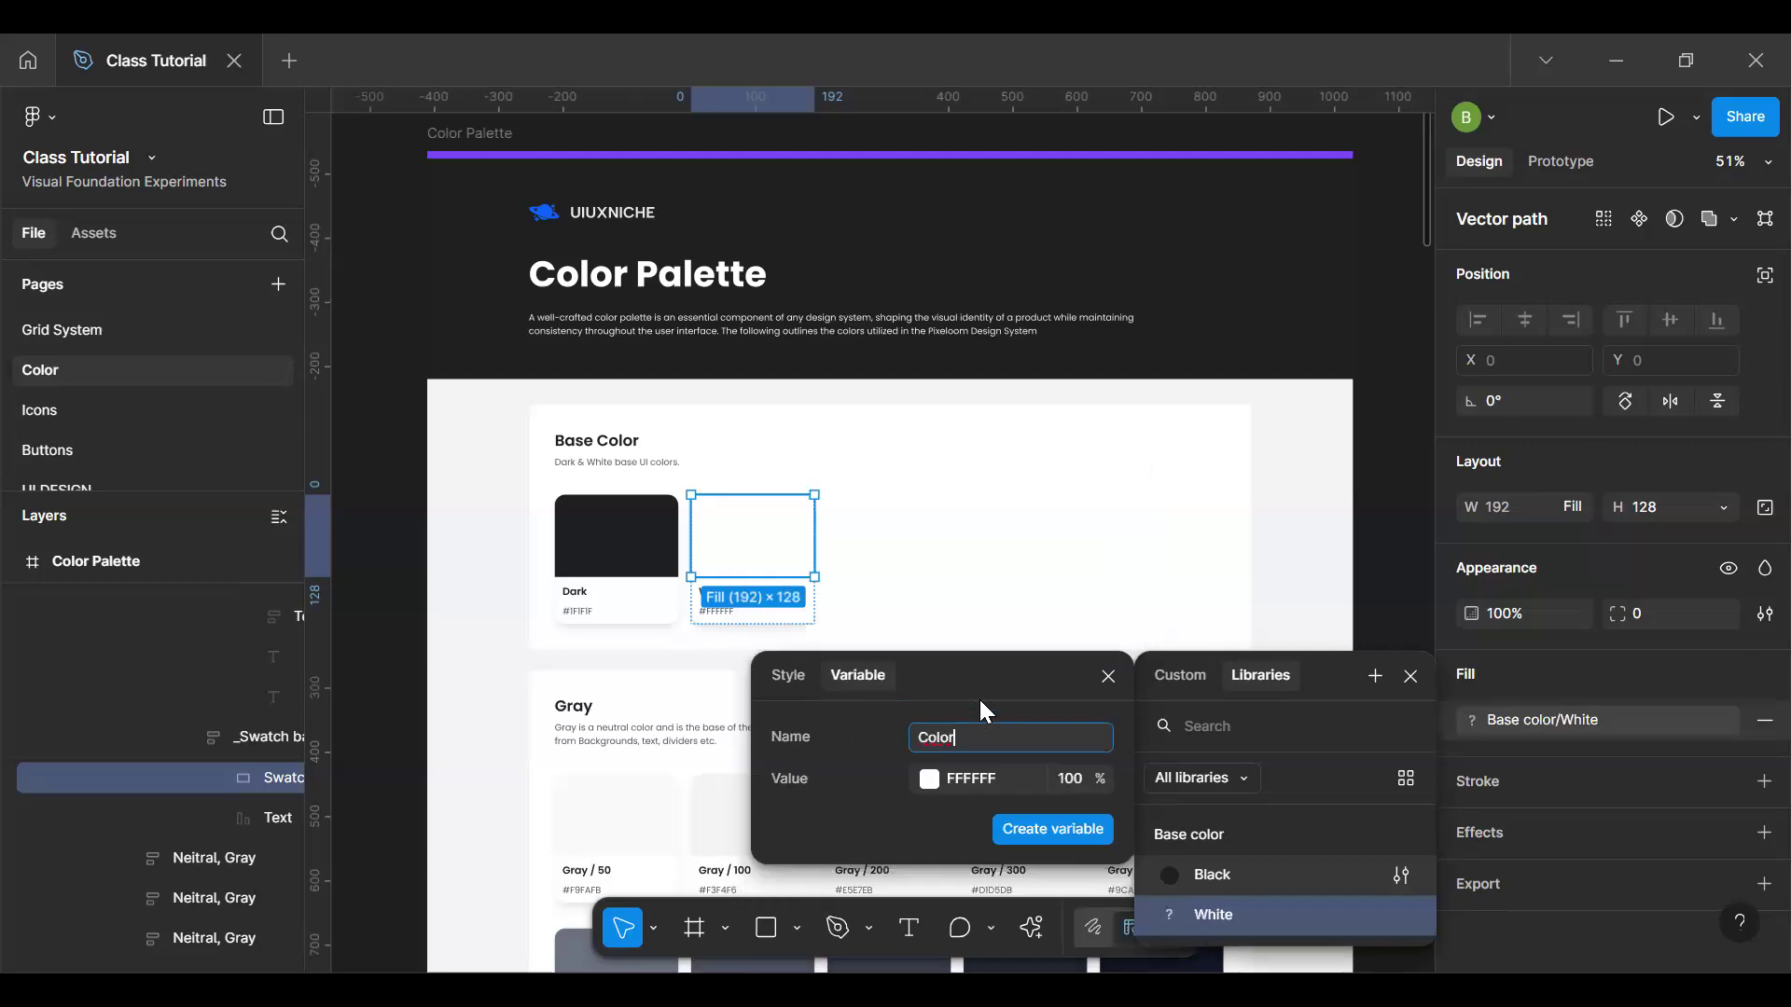
click(1362, 522)
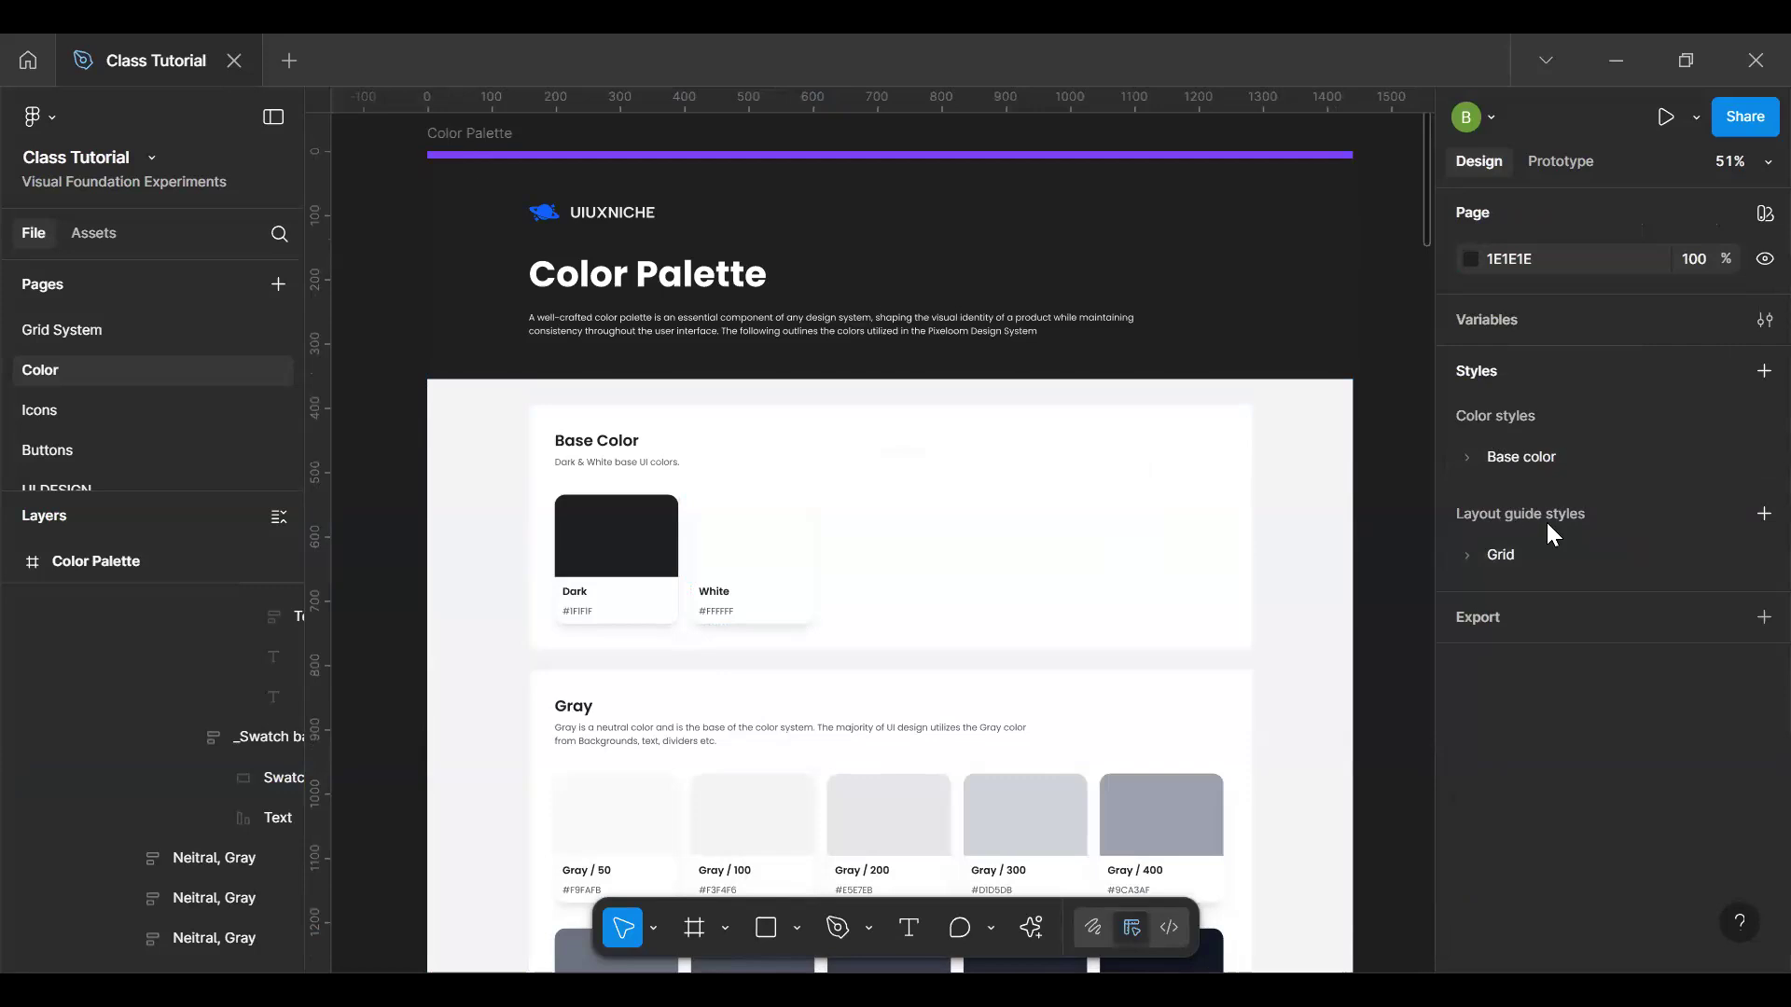
Step: Expand the Base color style group and inspect the Black style's settings
click(1466, 452)
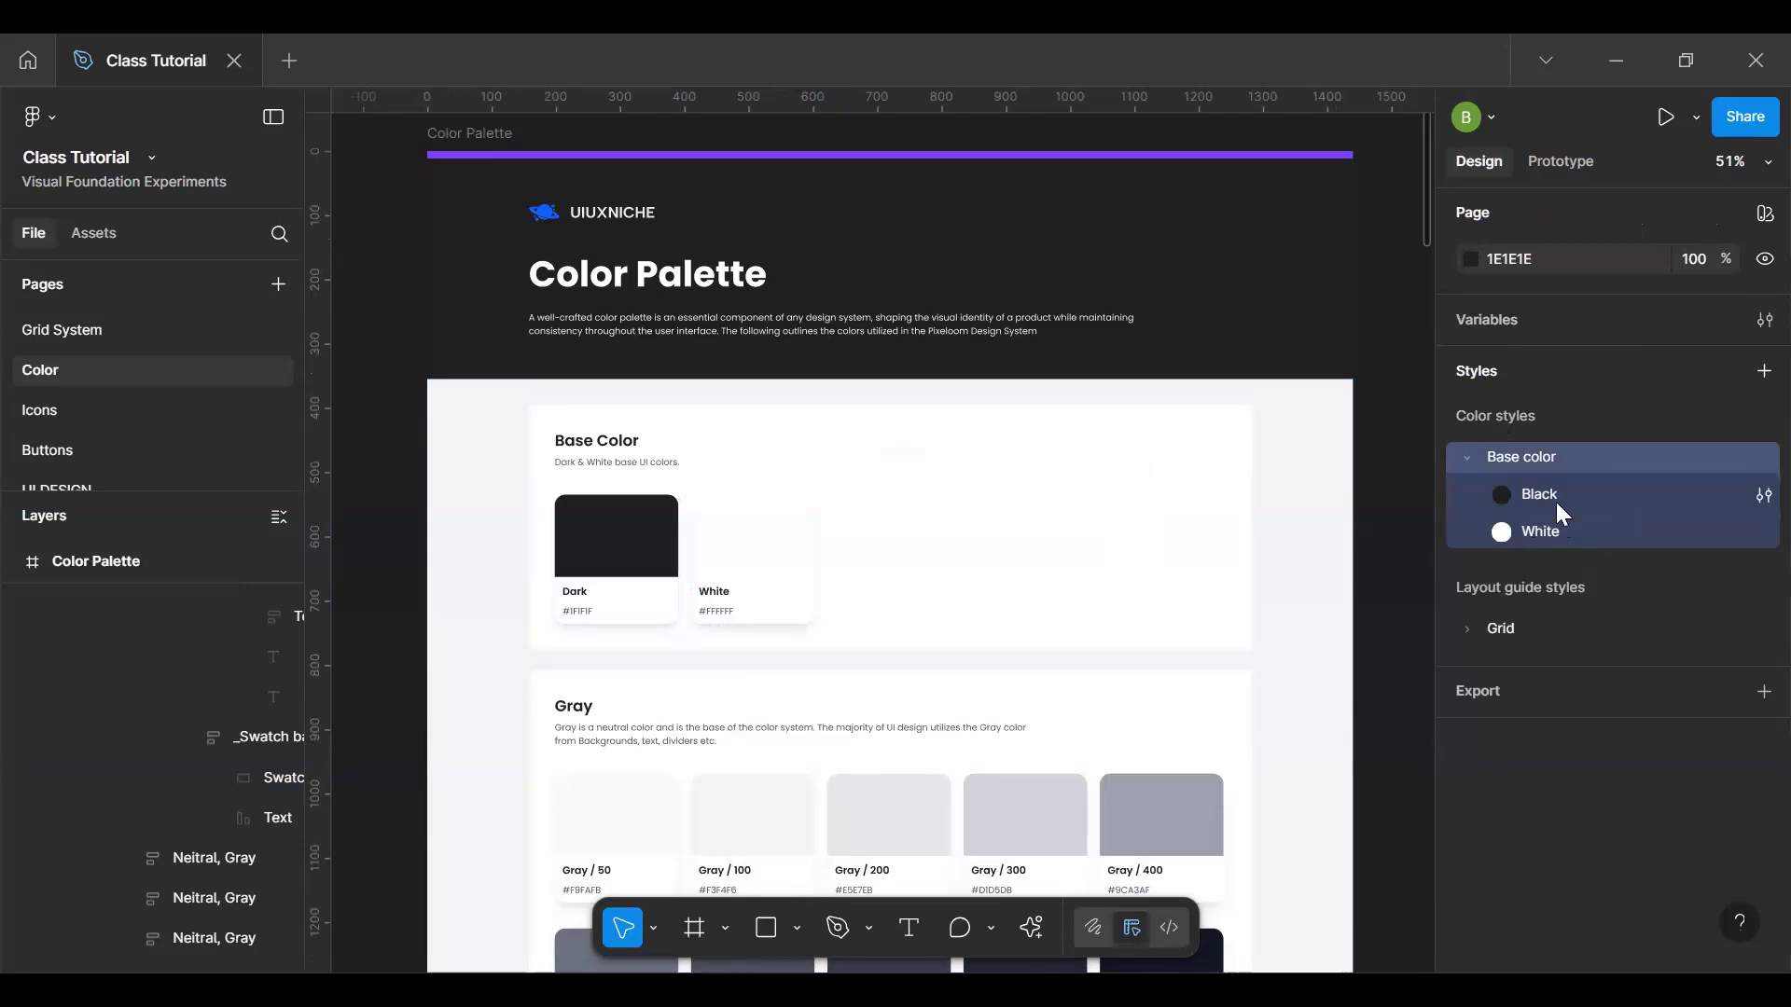
click(1748, 502)
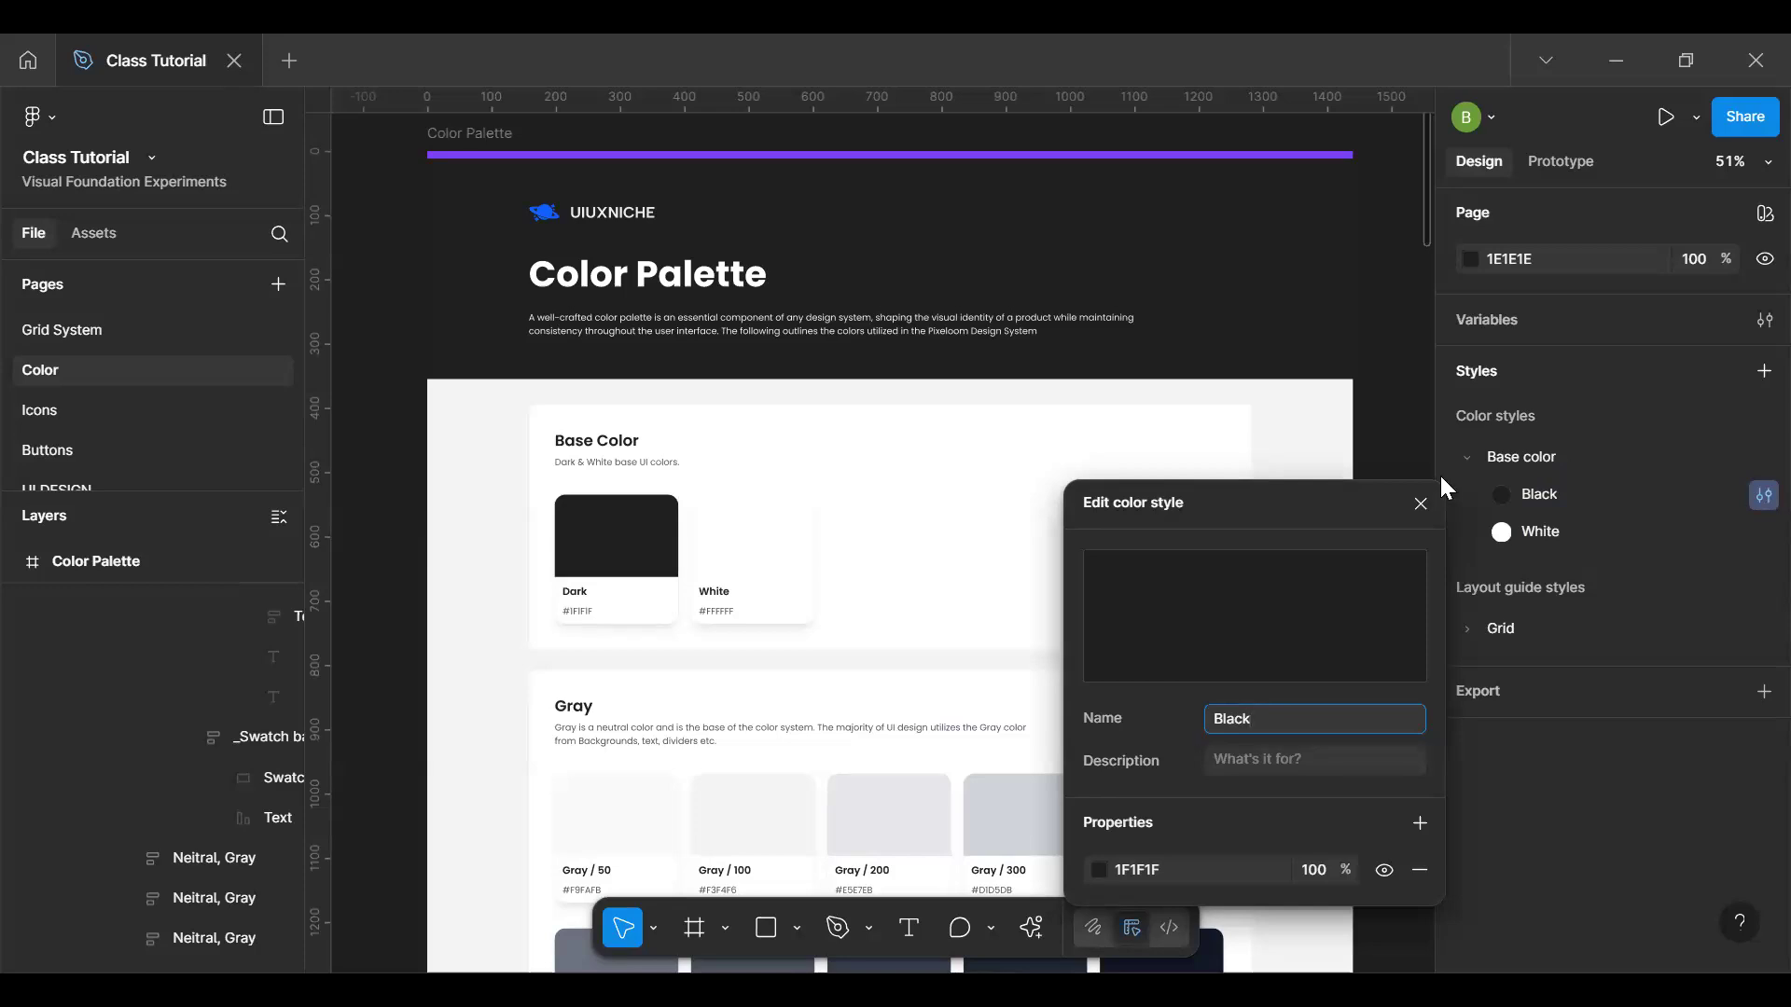
click(1419, 504)
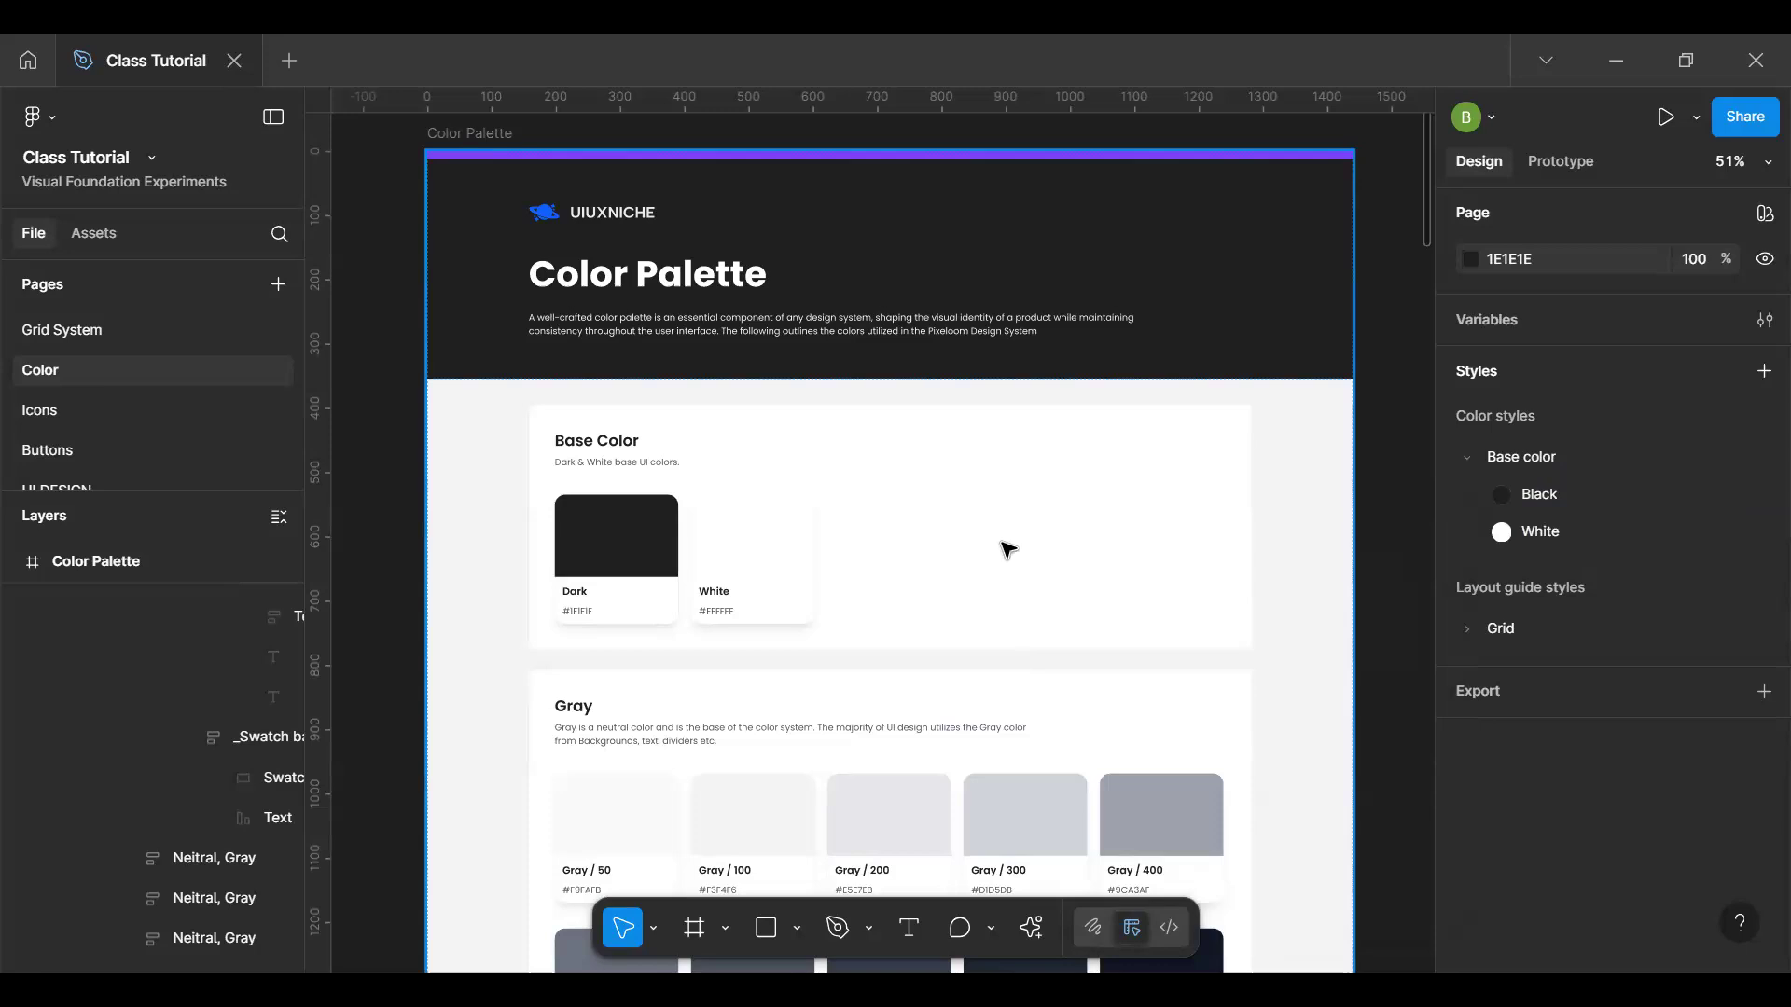
Step: Duplicate the Dark swatch card in the Base Color section
click(765, 604)
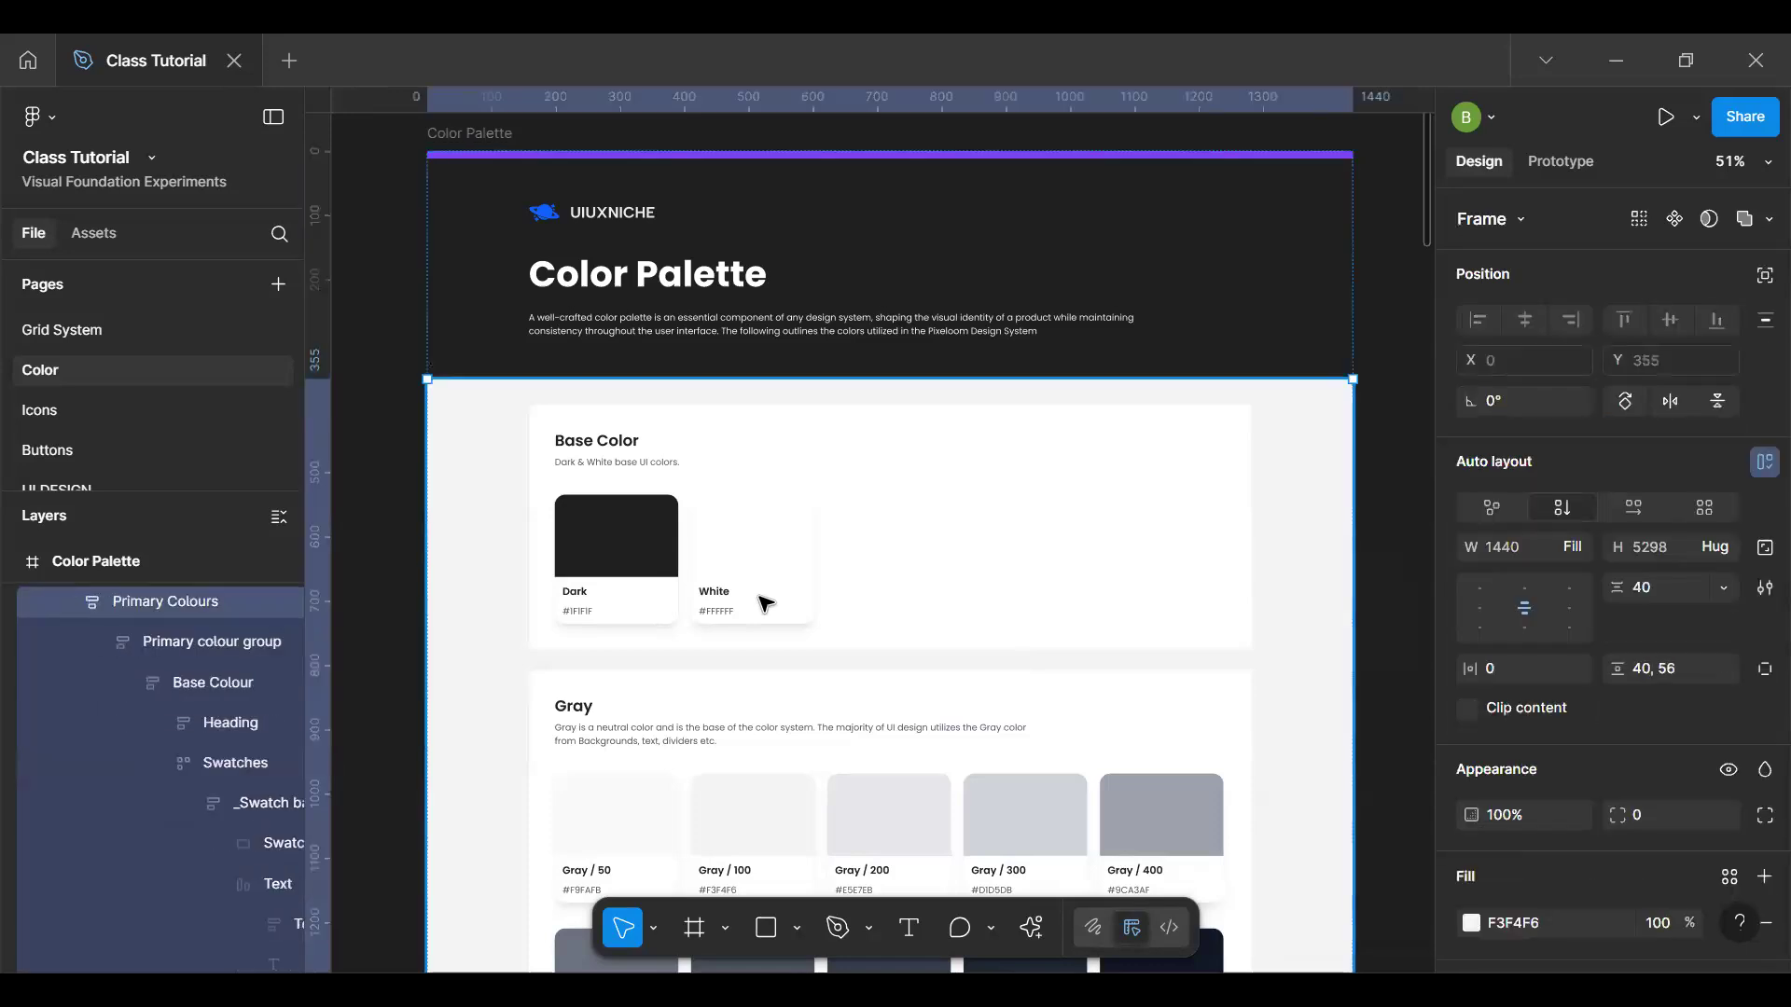
click(639, 572)
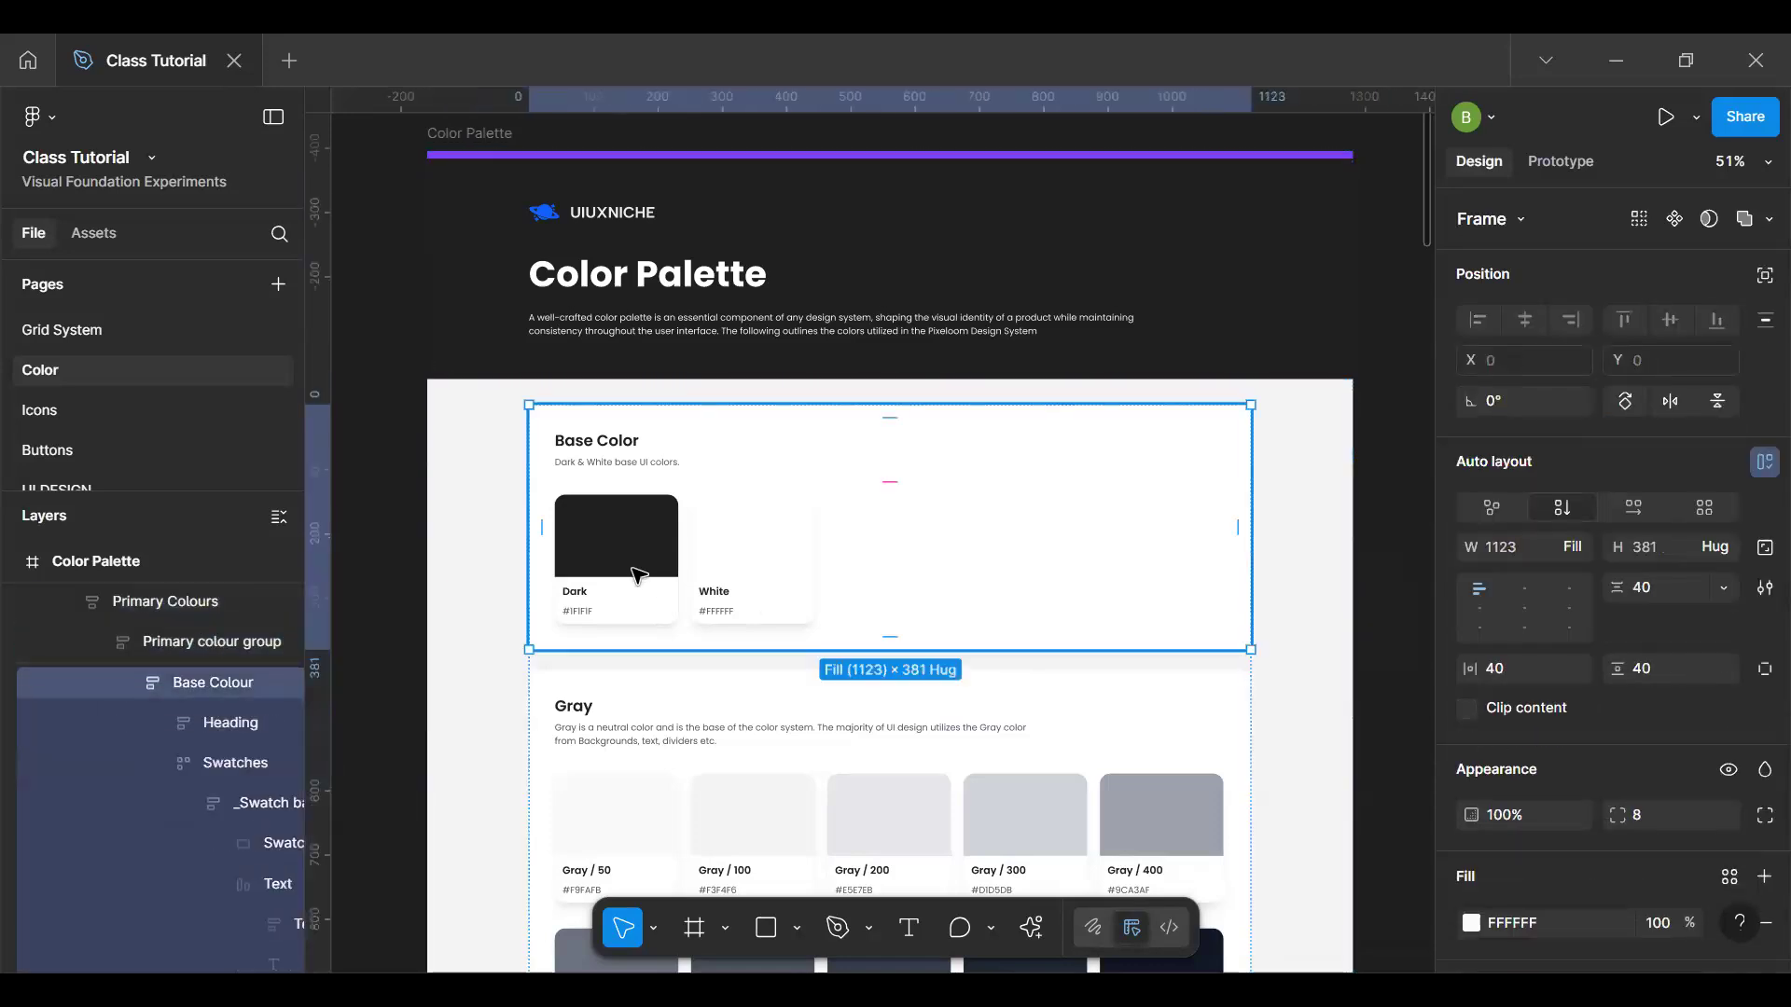
click(639, 572)
key(ctrl+d)
scroll(1079, 539, up, 2)
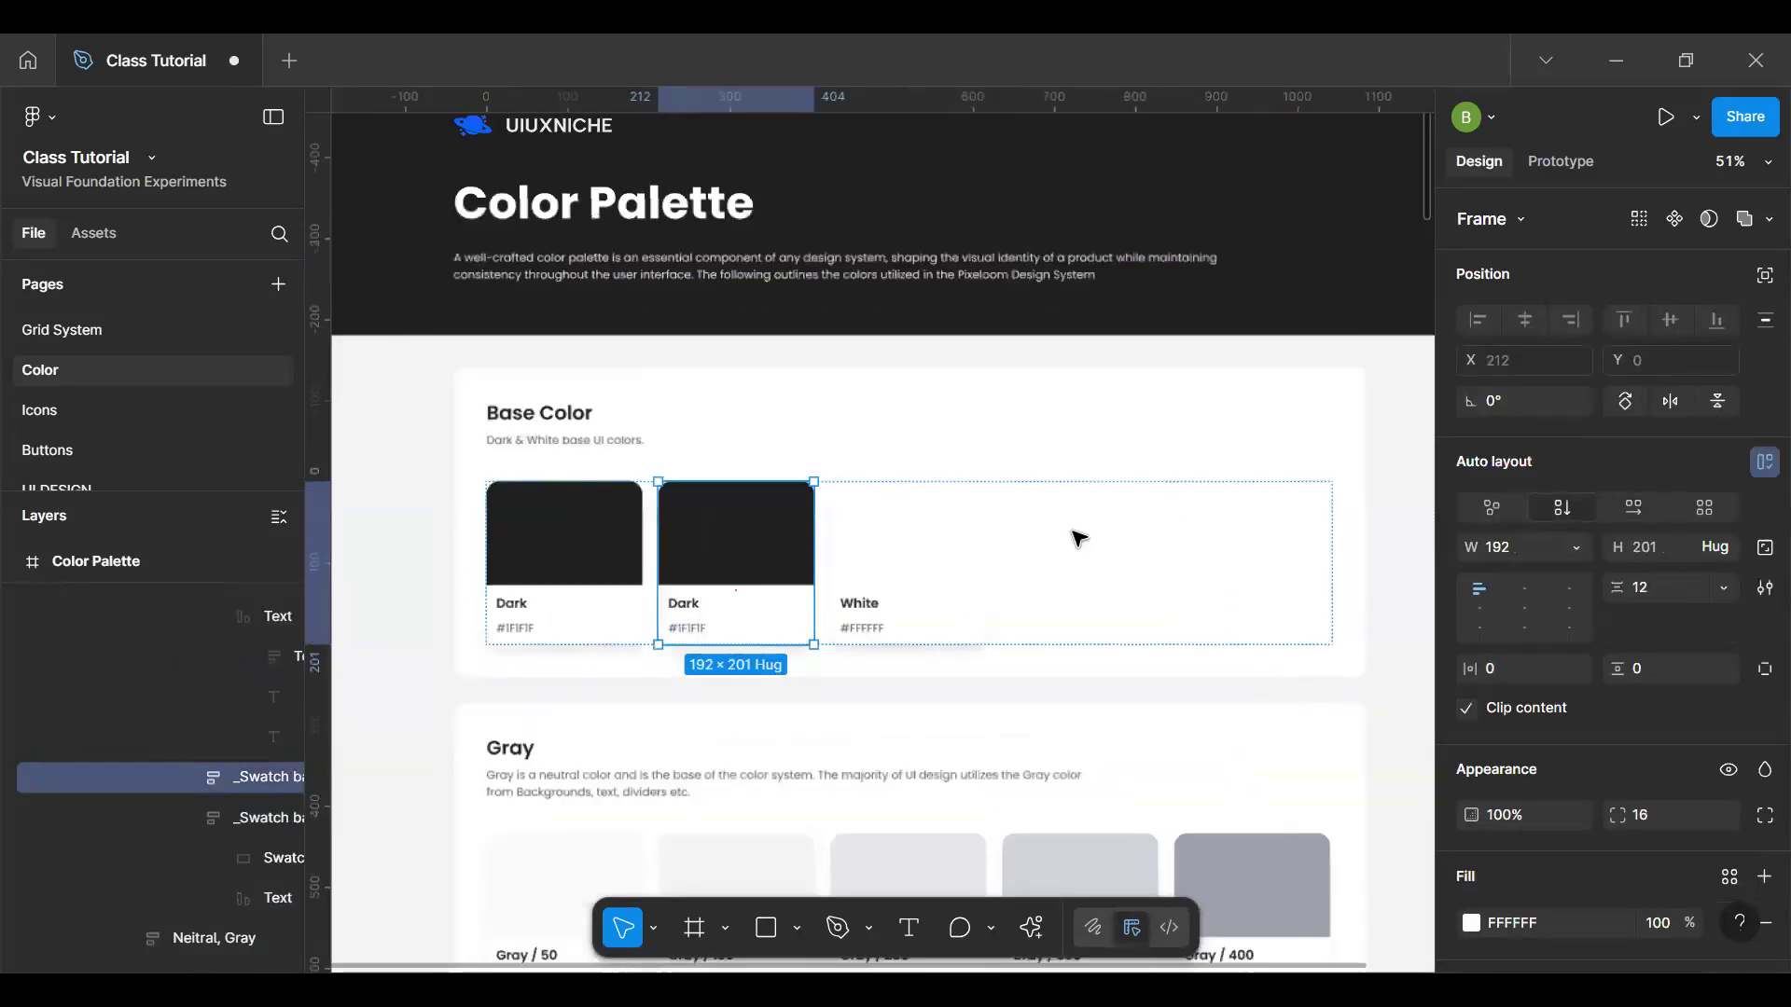
Step: Detach the Base color/Black style from the duplicated Dark swatch's color fill
scroll(1080, 539, up, 3)
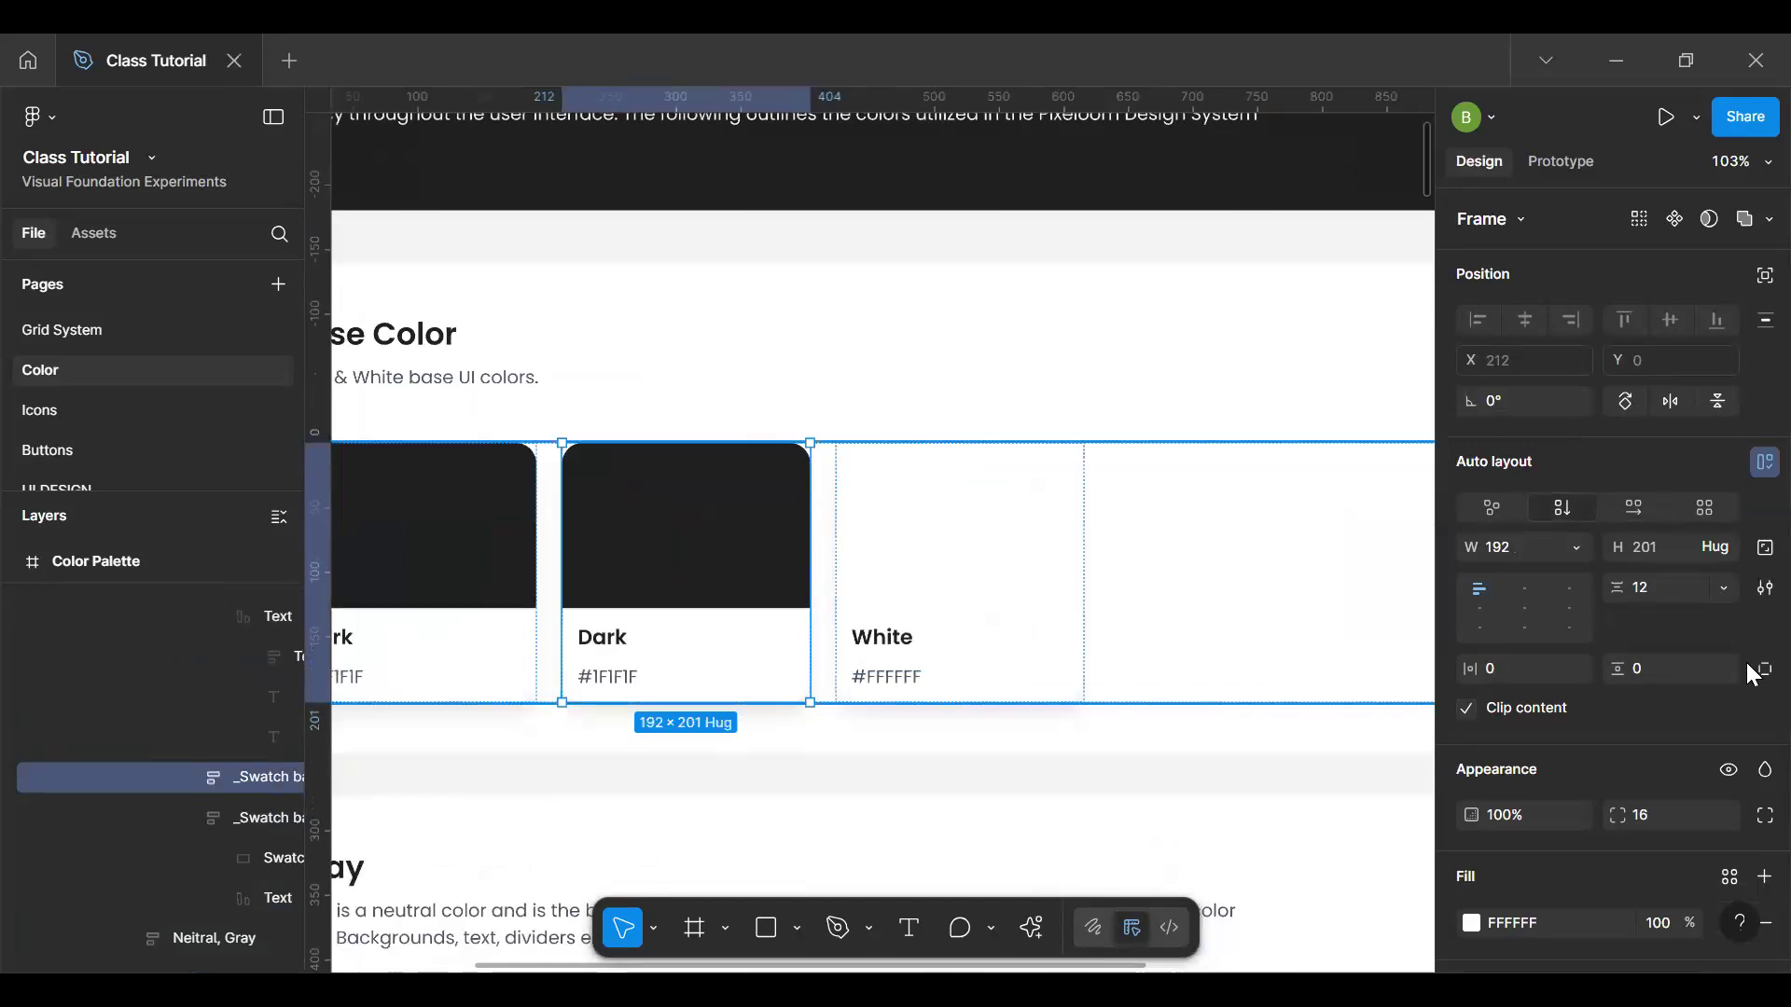
scroll(1746, 663, down, 5)
scroll(1753, 689, up, 3)
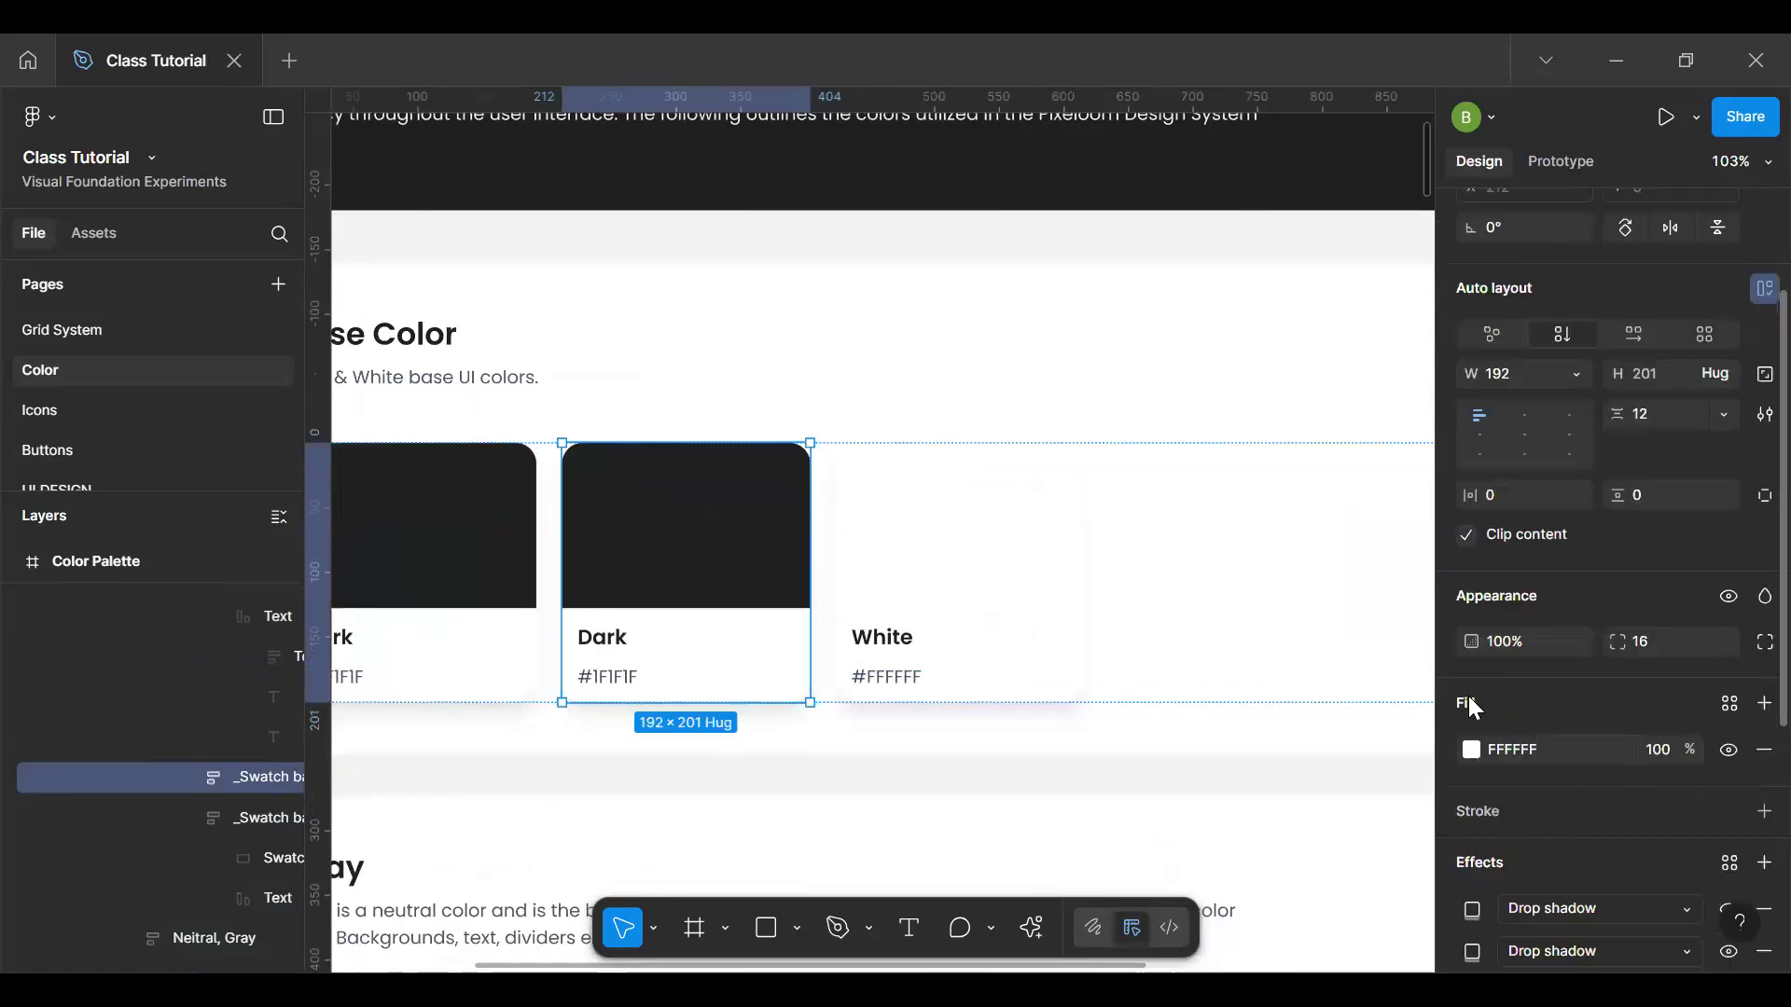
click(742, 586)
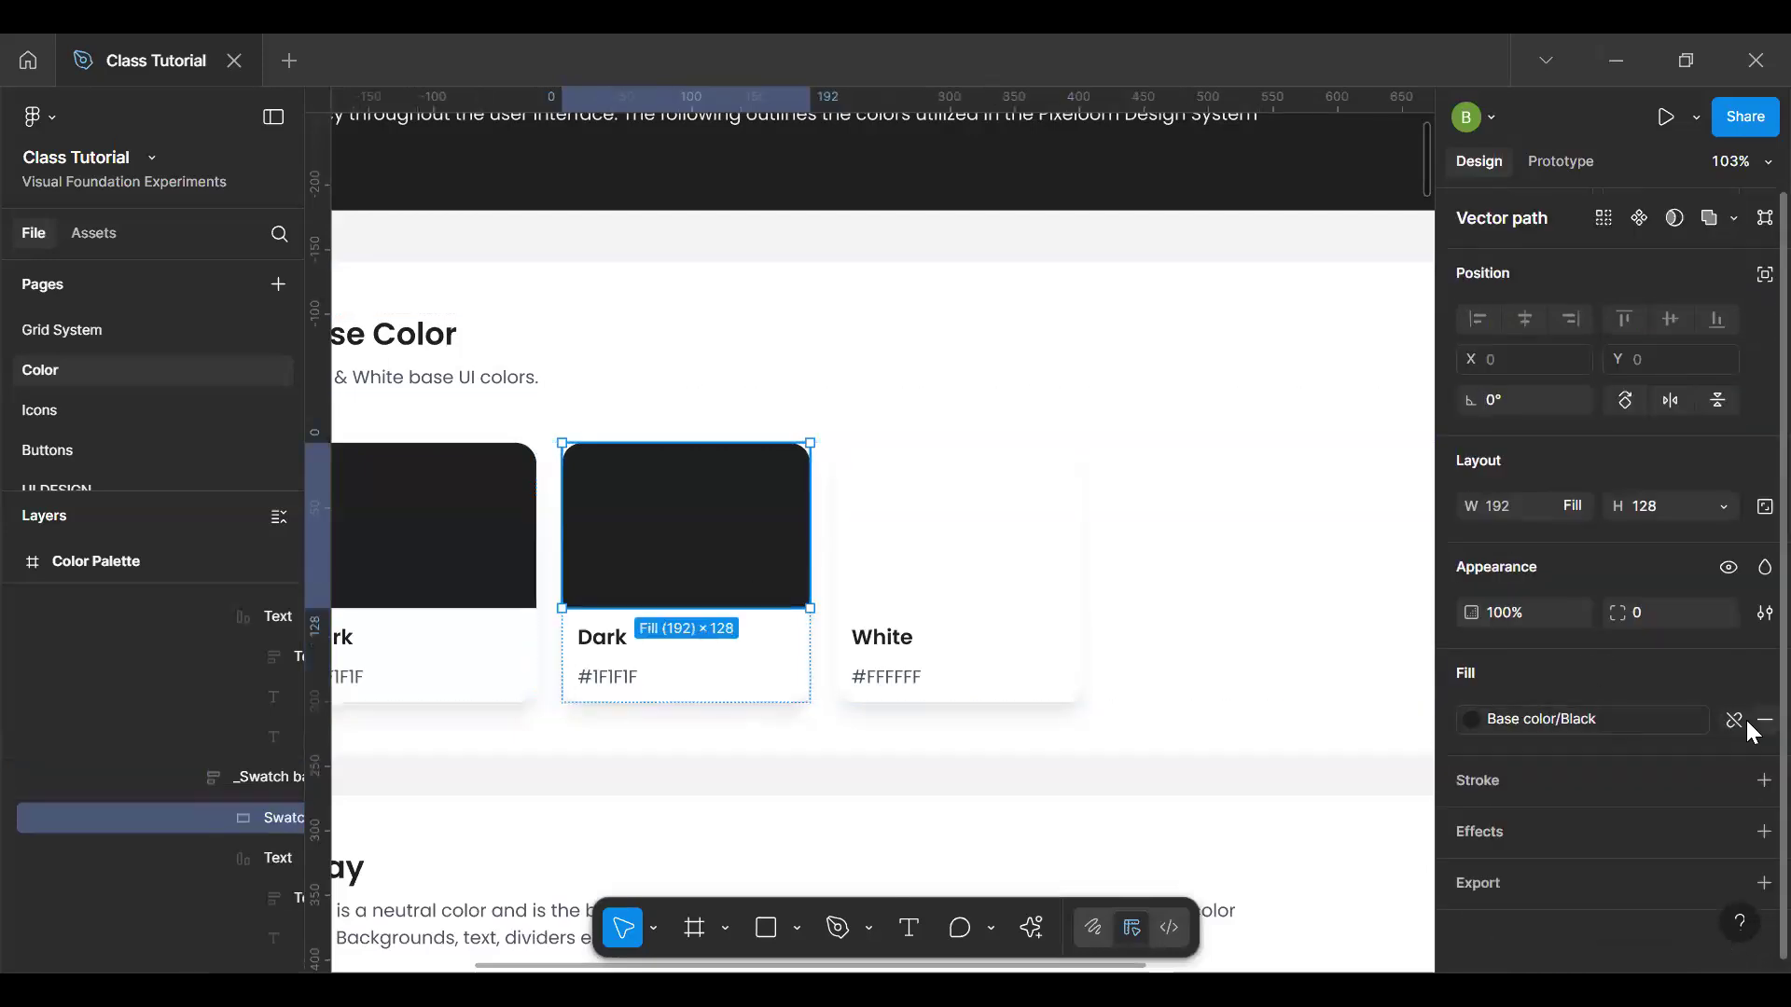
click(1737, 721)
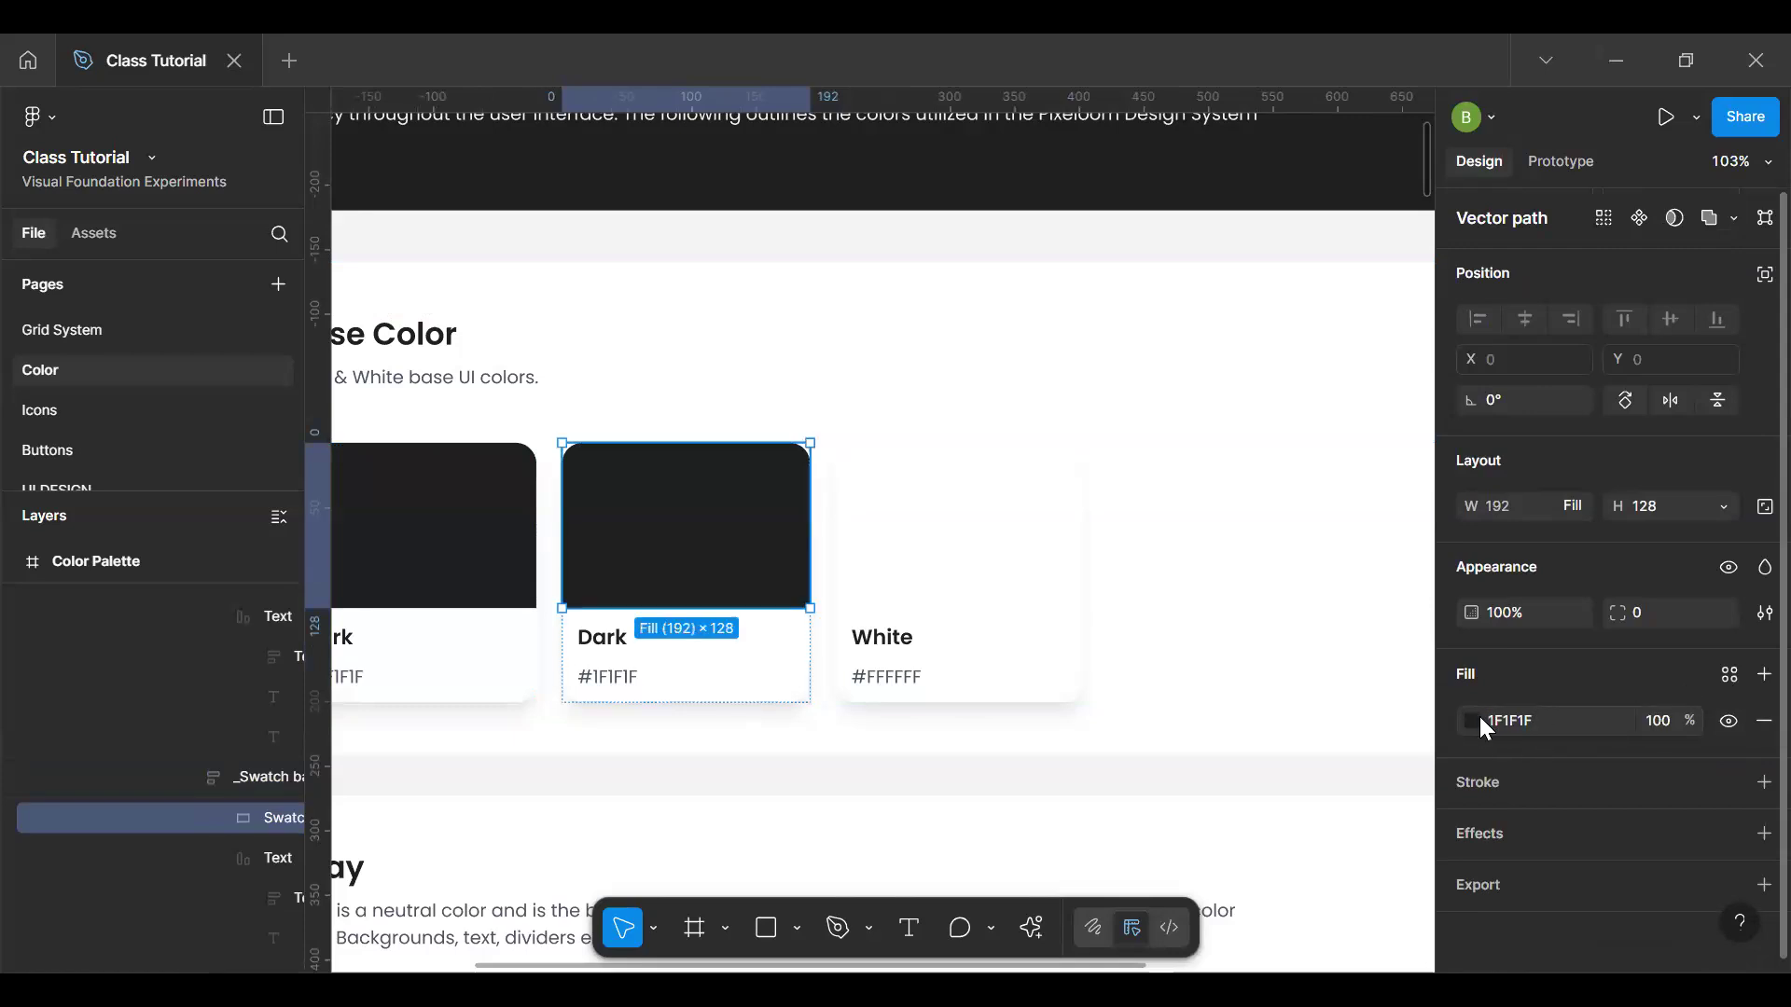
Step: Create a color style named "Base color/Dark1" from the duplicated Dark swatch's fill
click(1727, 679)
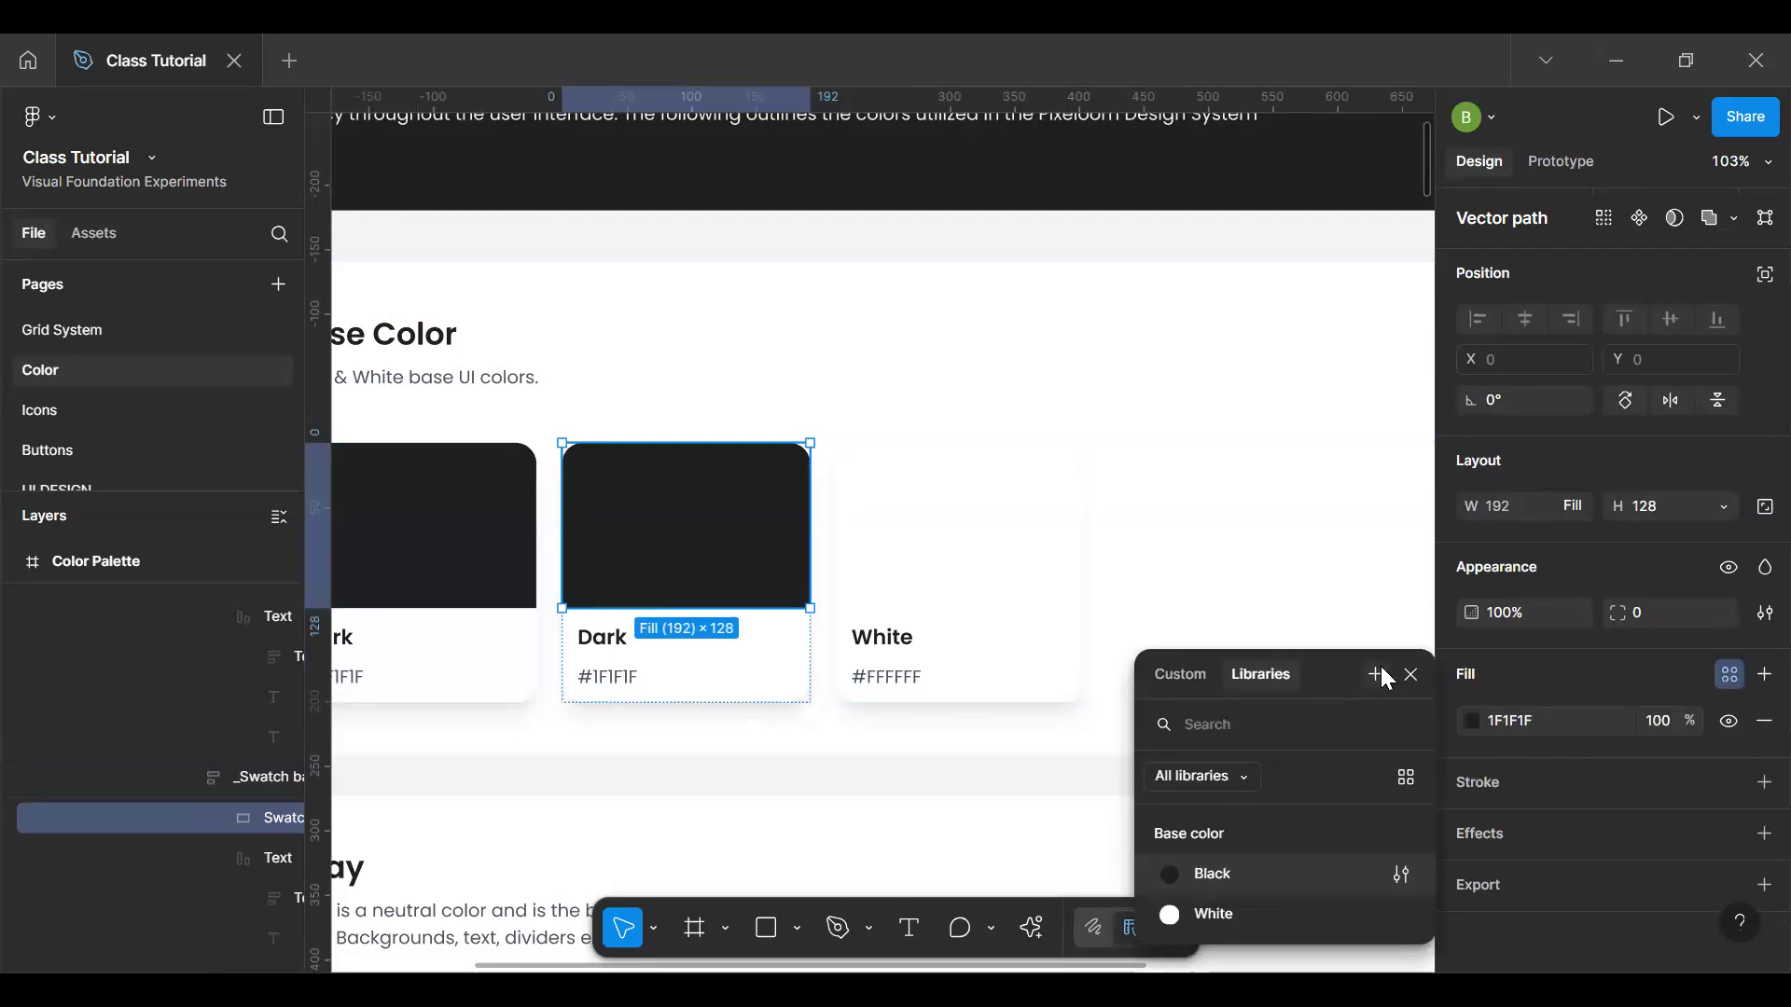
click(1375, 674)
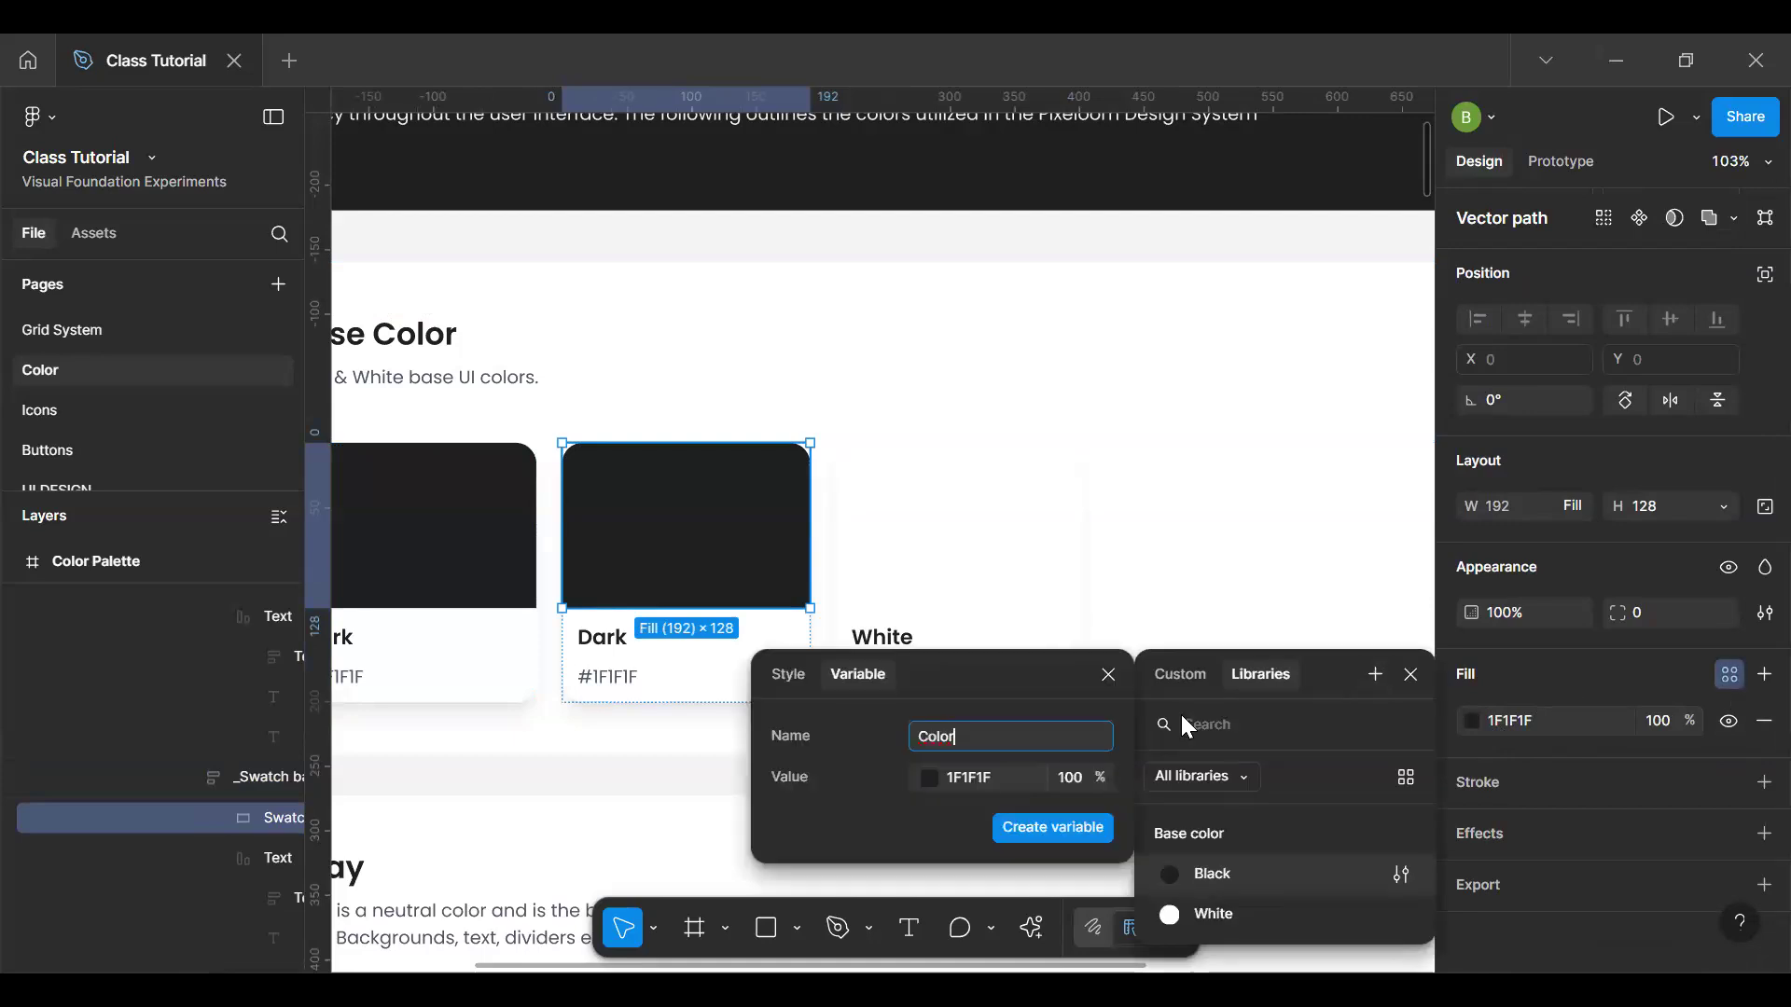
click(799, 675)
text(Bas)
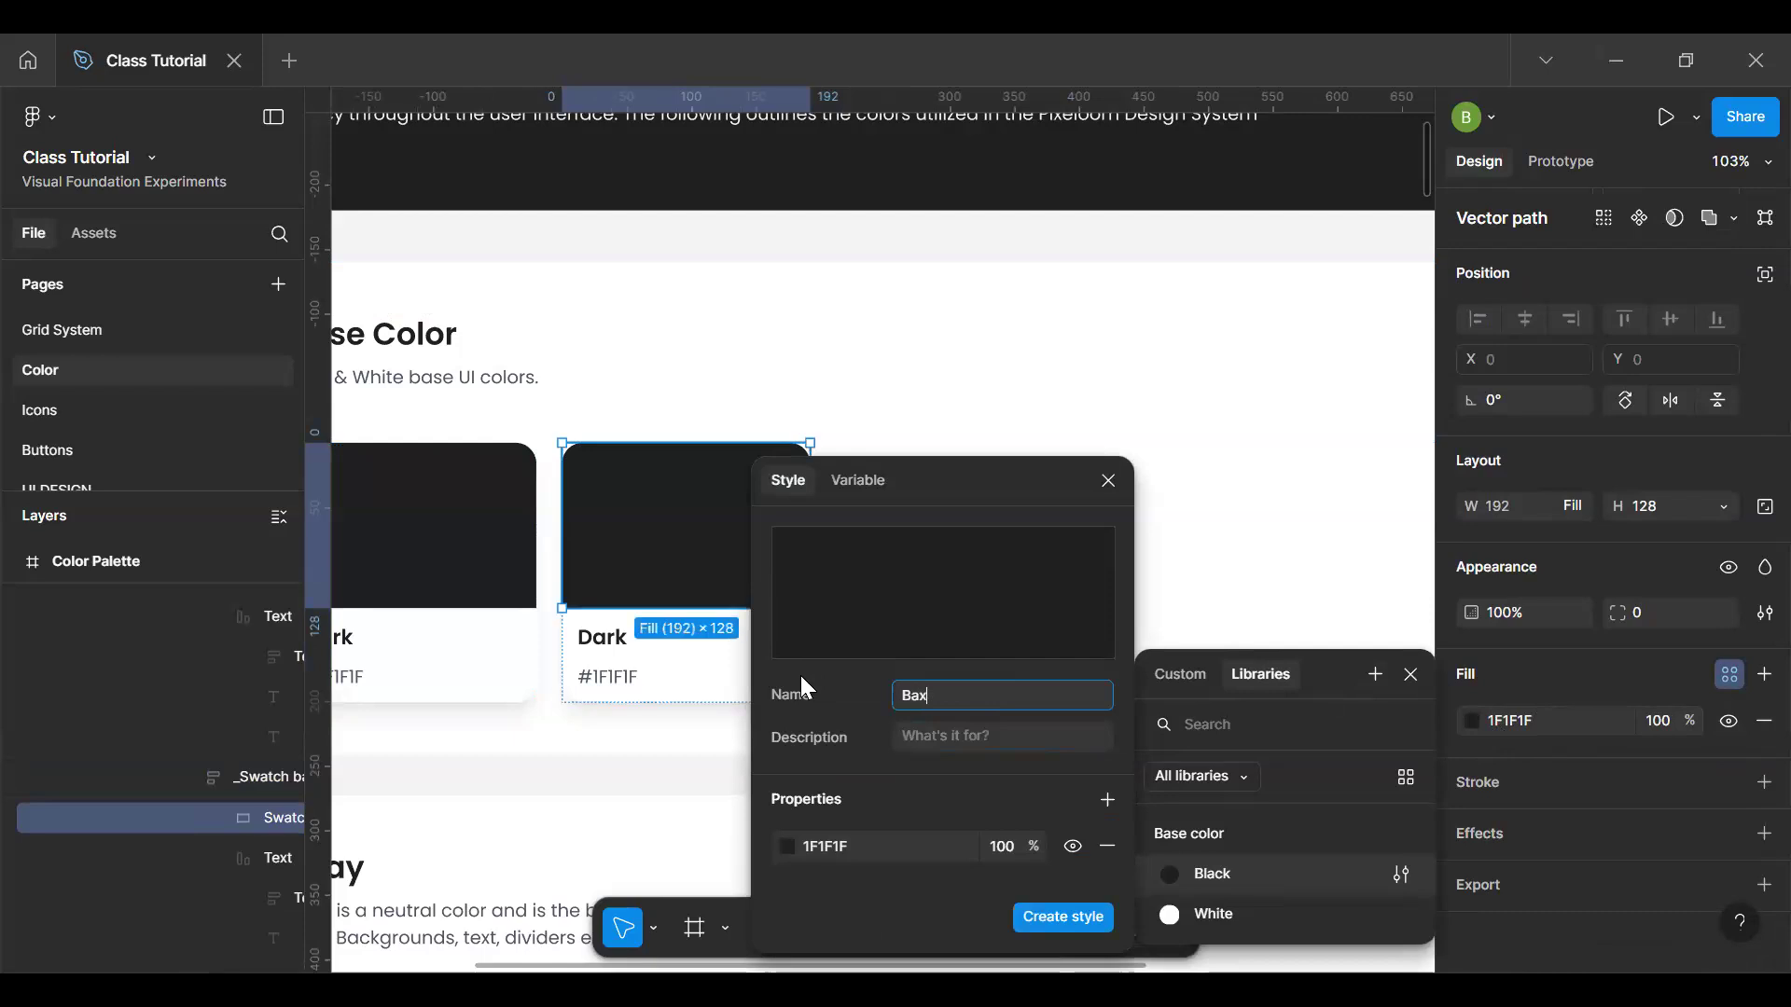
text(e color/)
text(Dark1)
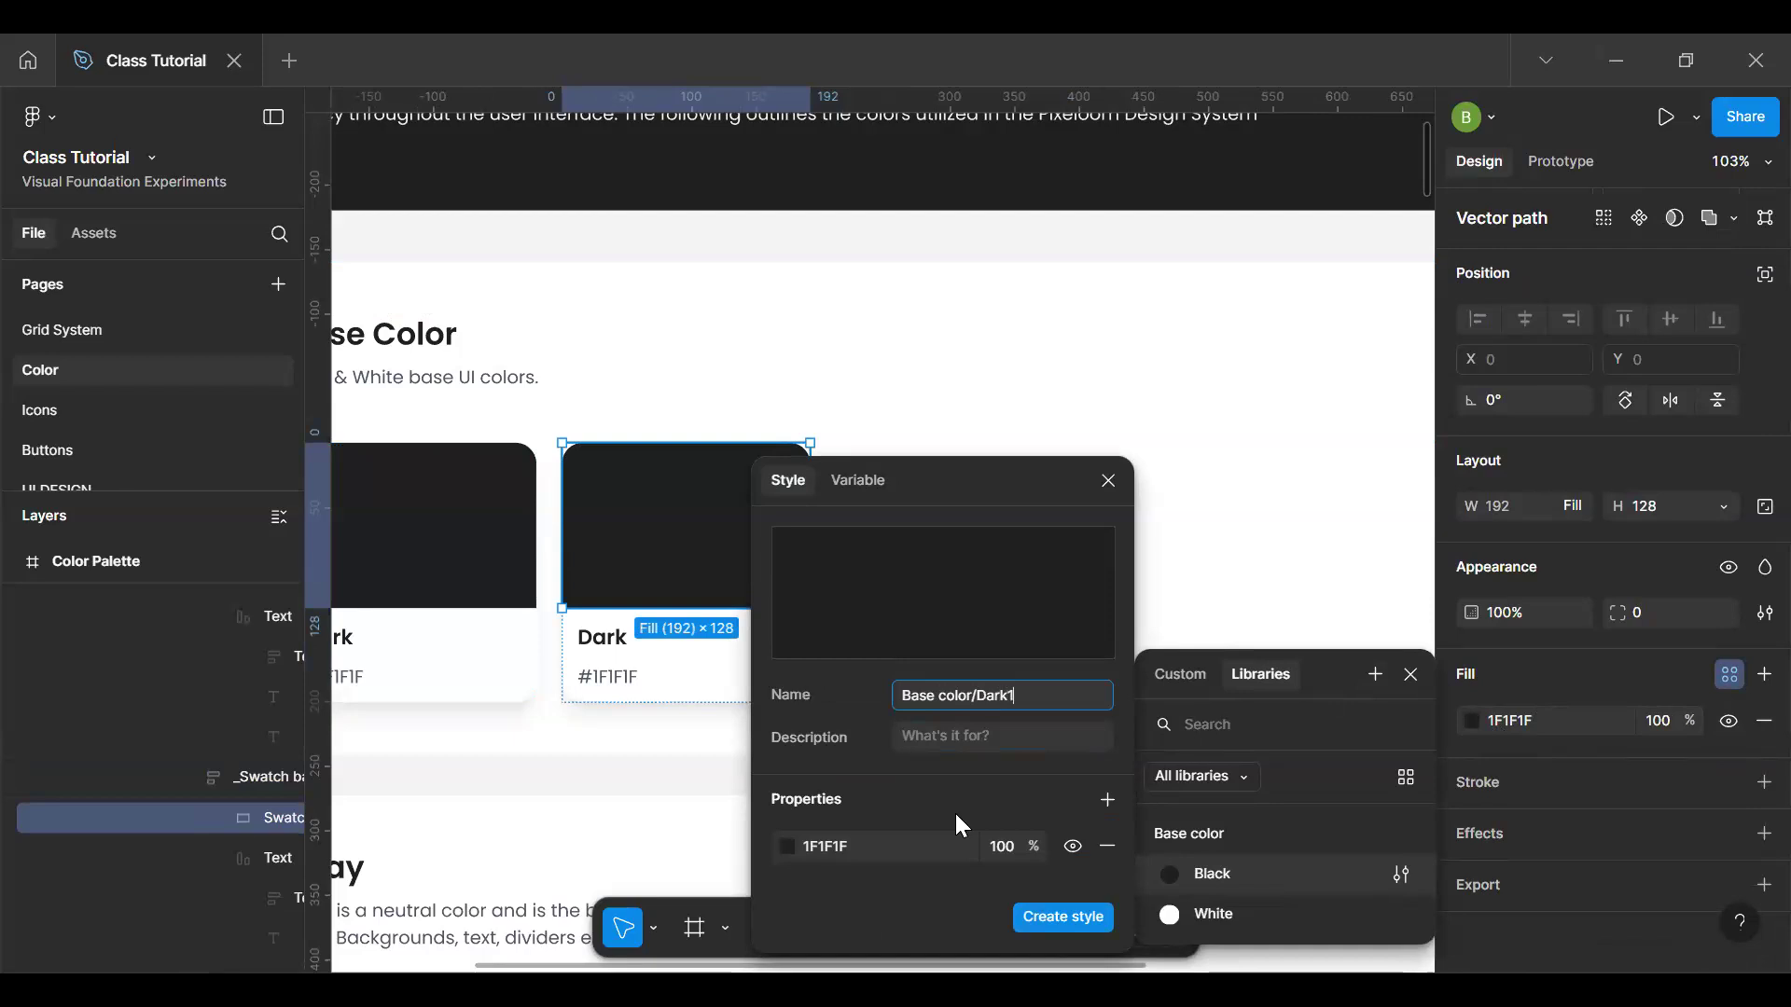
click(1049, 917)
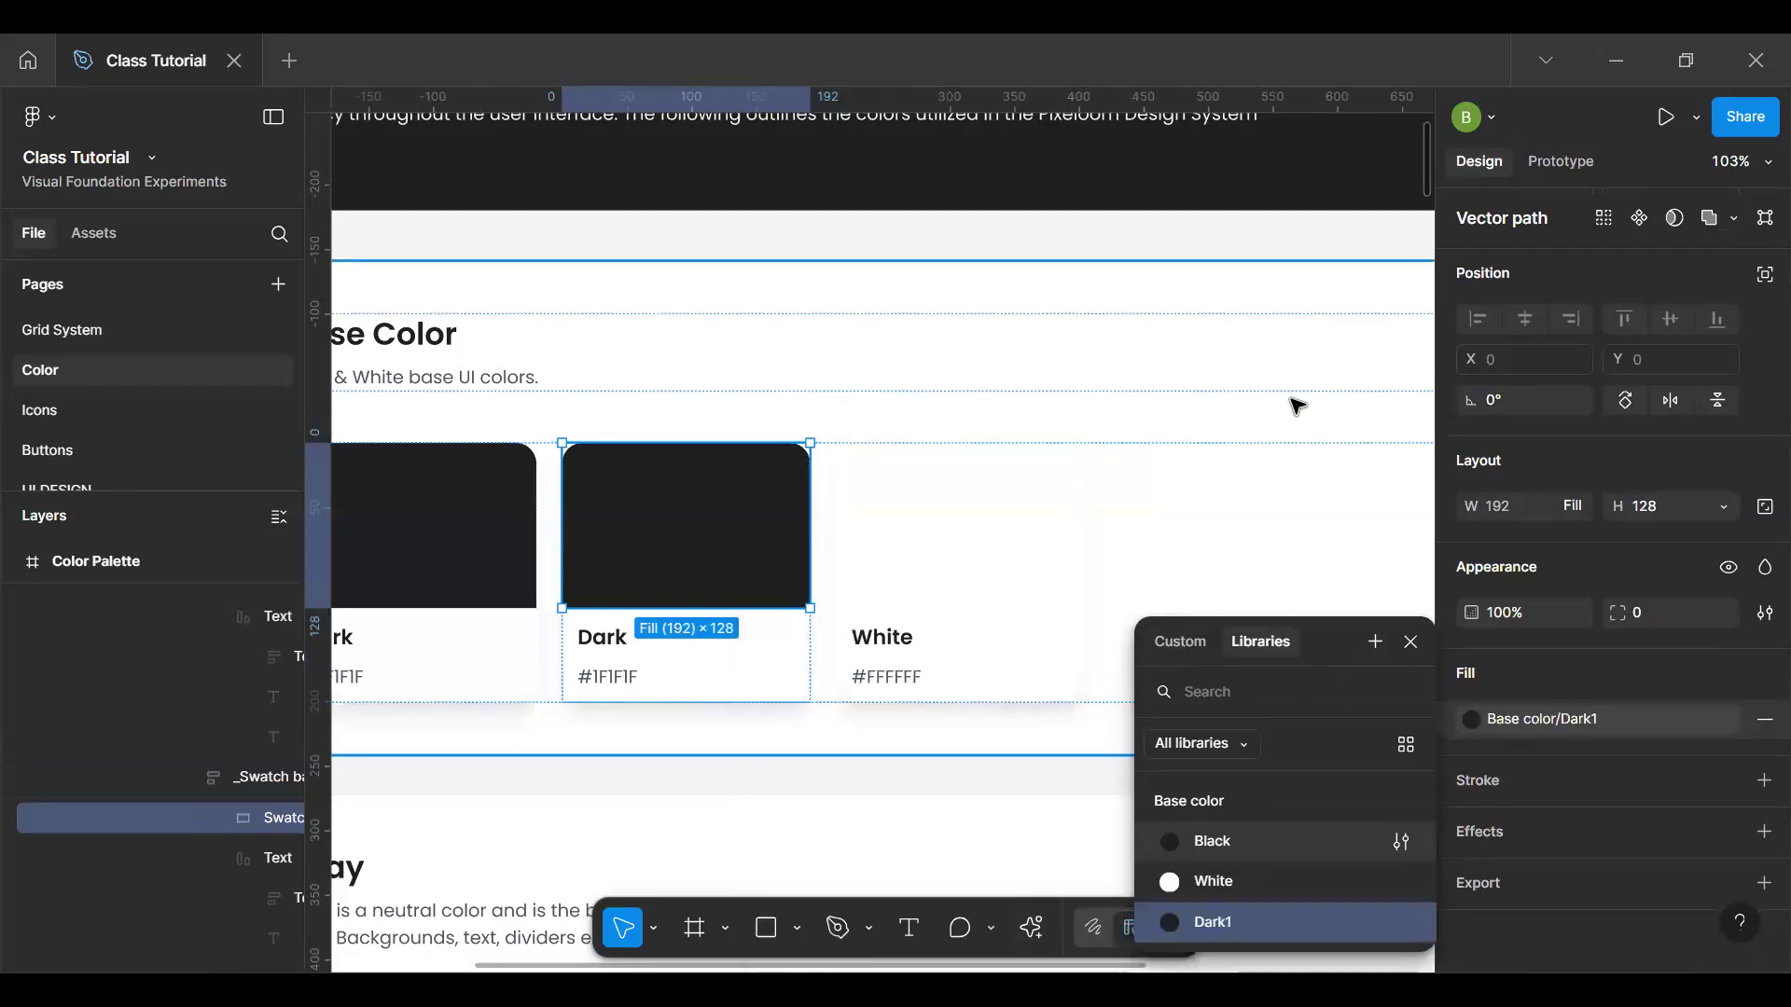
Step: Delete the Dark1 color style from the Base color group
click(1327, 255)
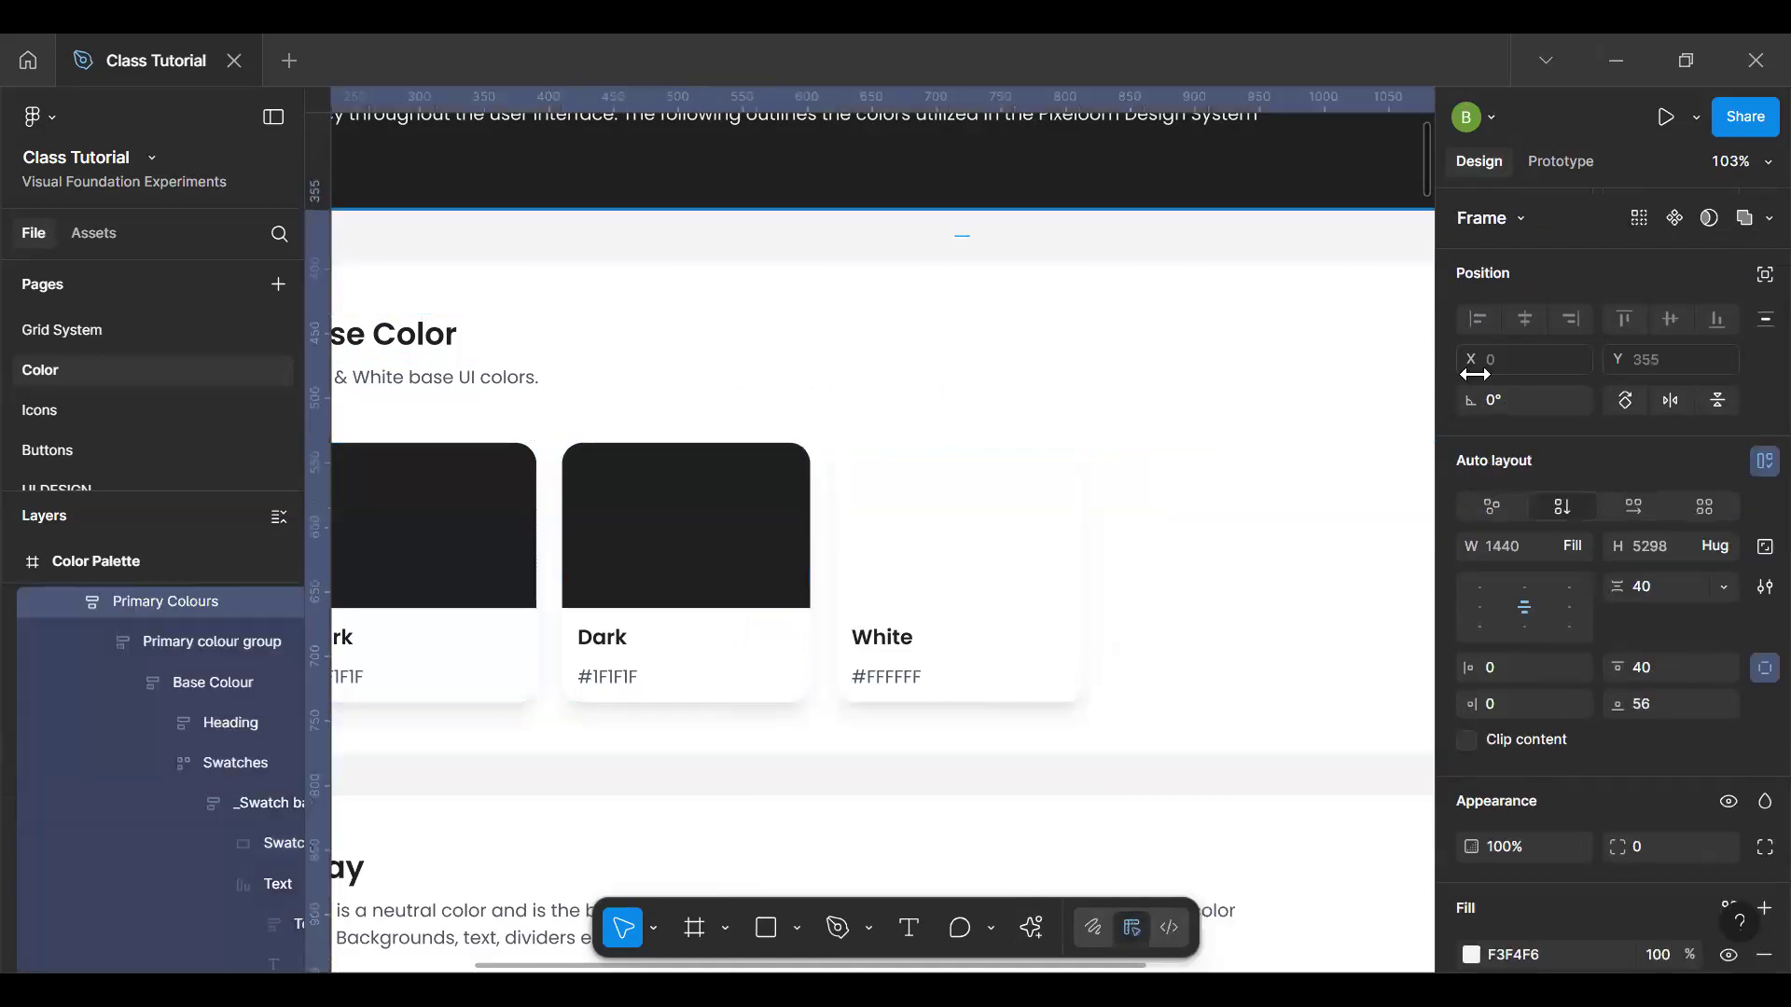
scroll(720, 399, down, 5)
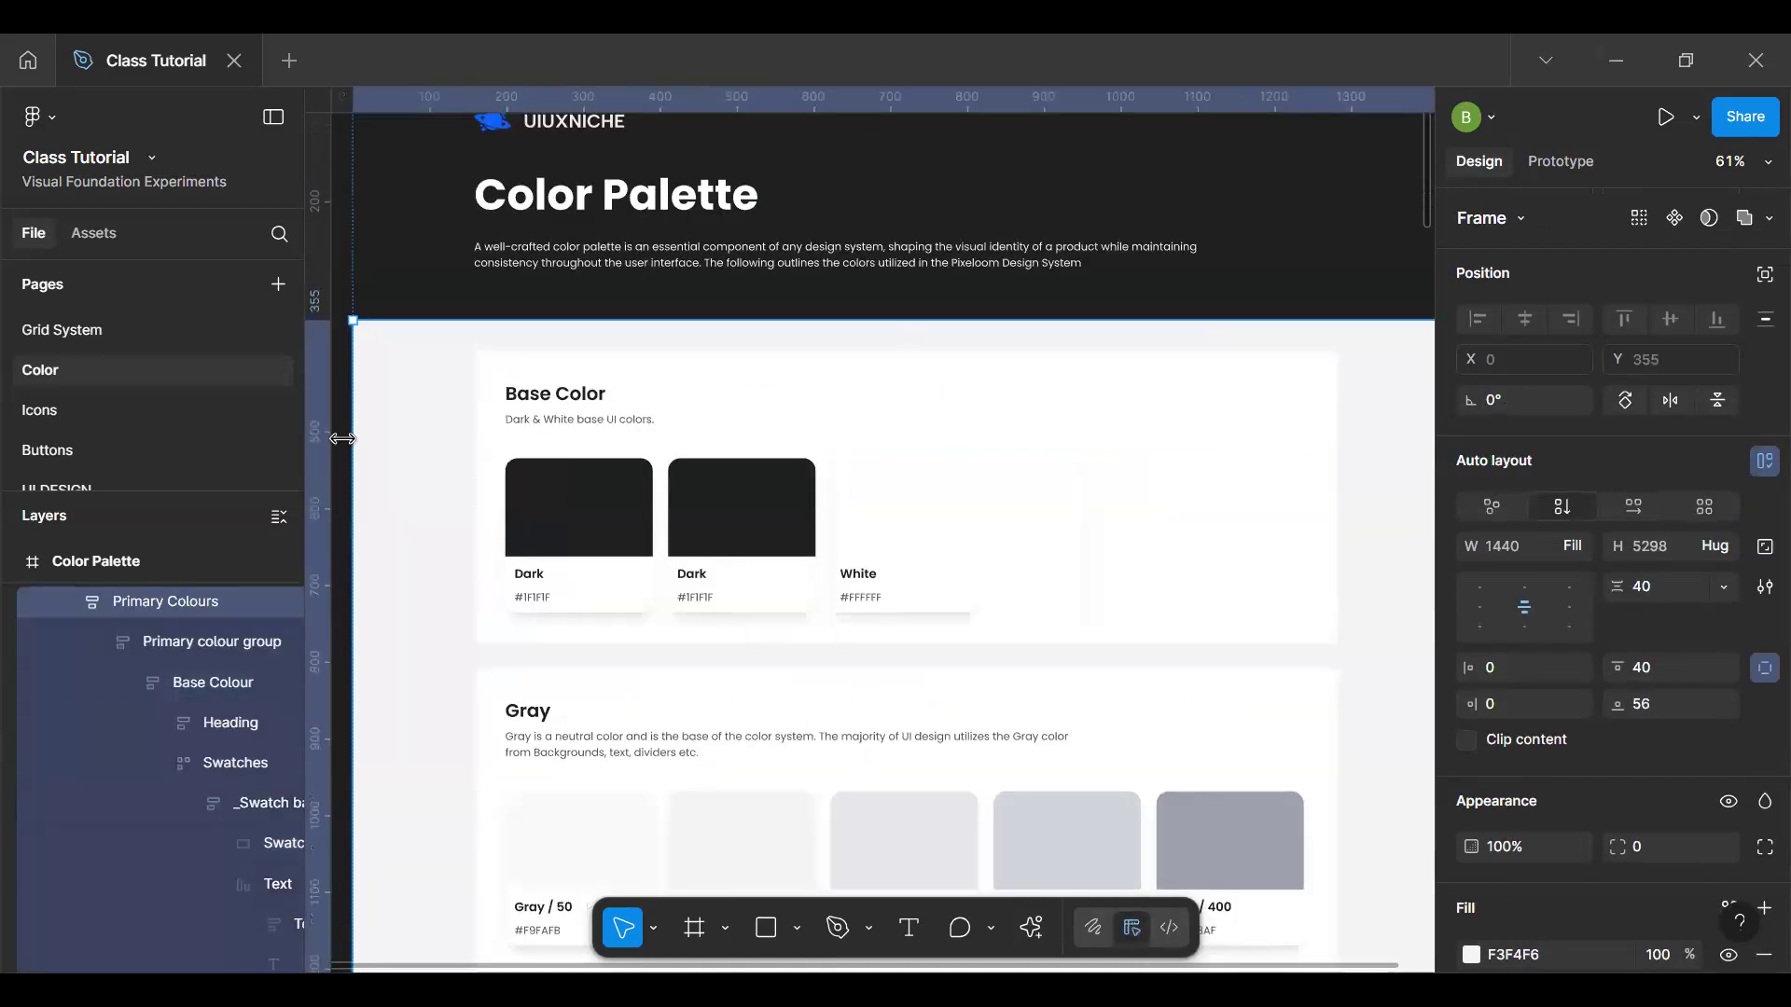
key(Escape)
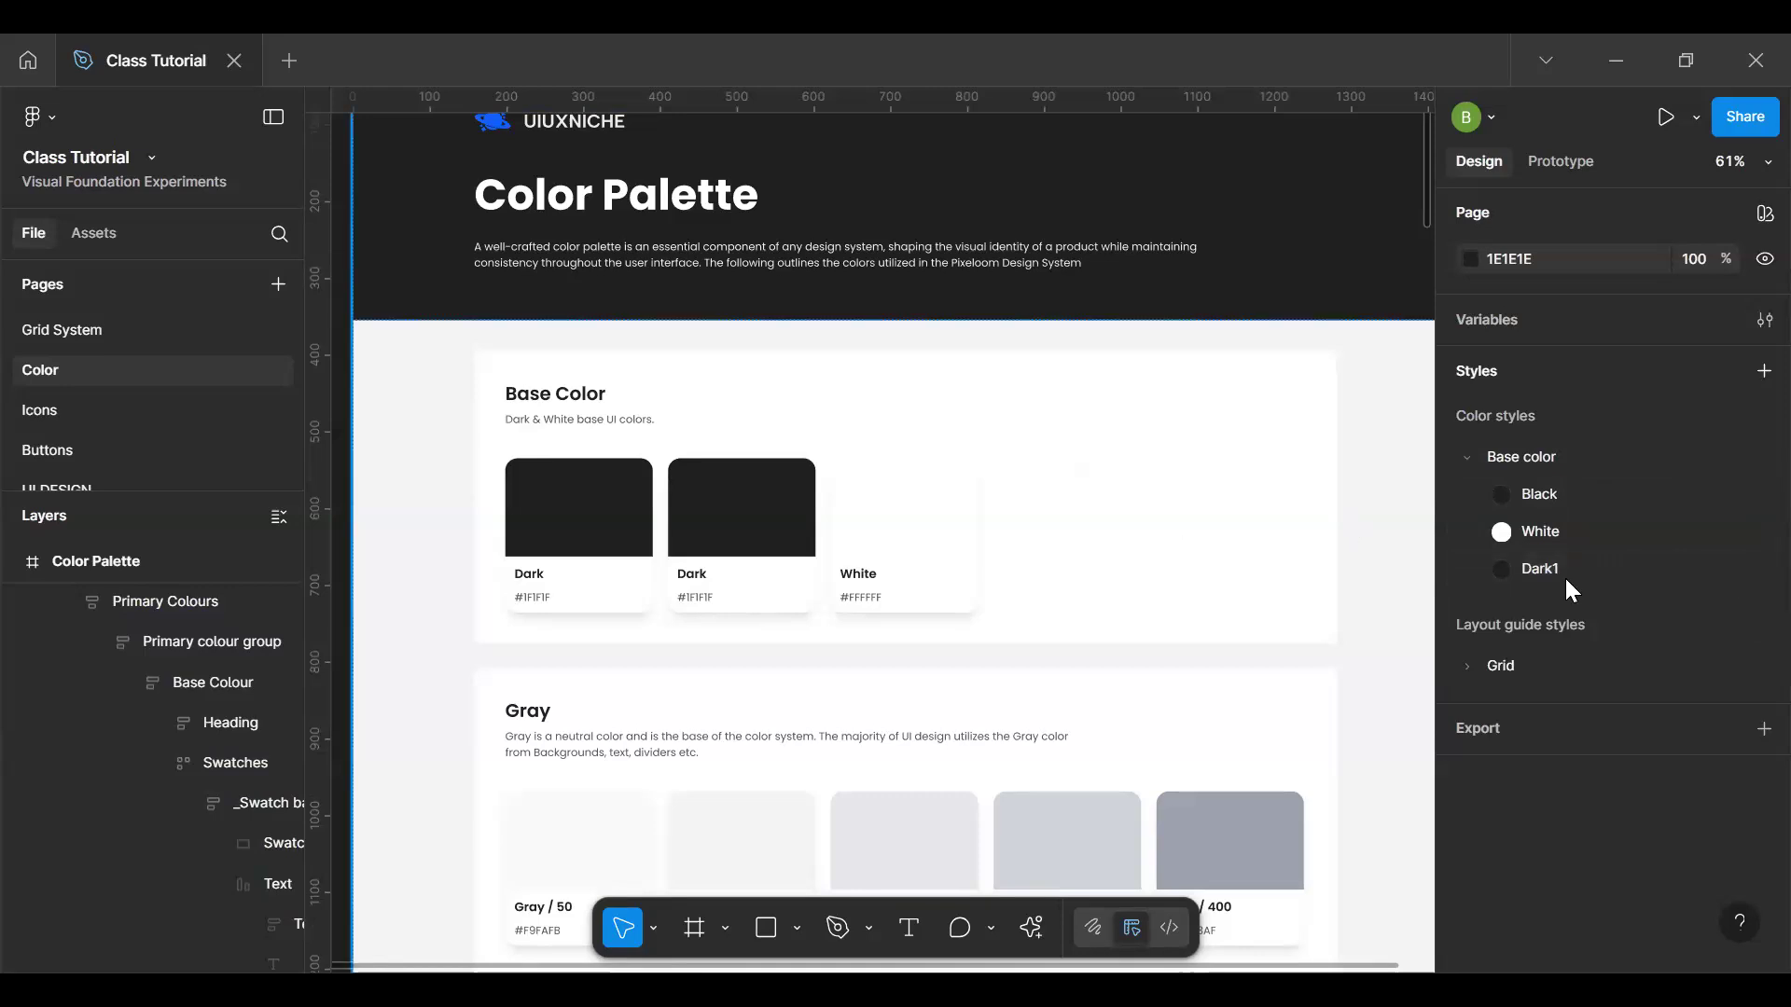
click(1661, 576)
key(Delete)
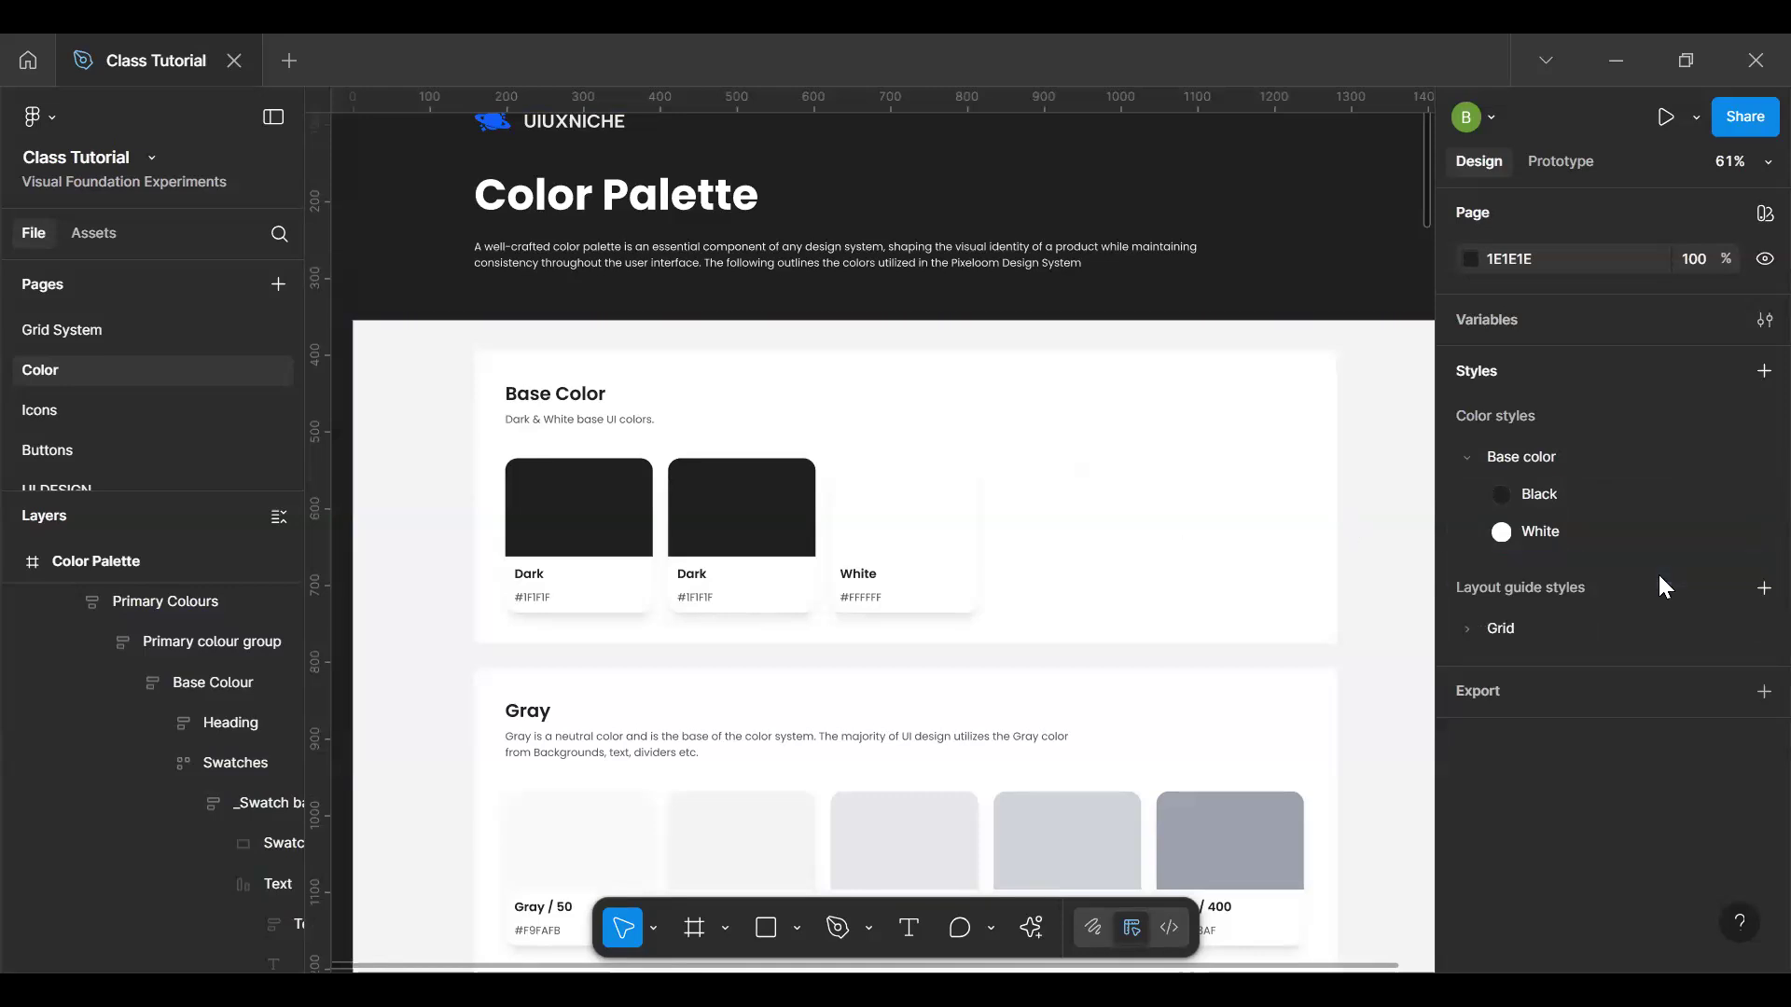
Step: Delete the duplicated Dark swatch card from the Base Color section
click(744, 557)
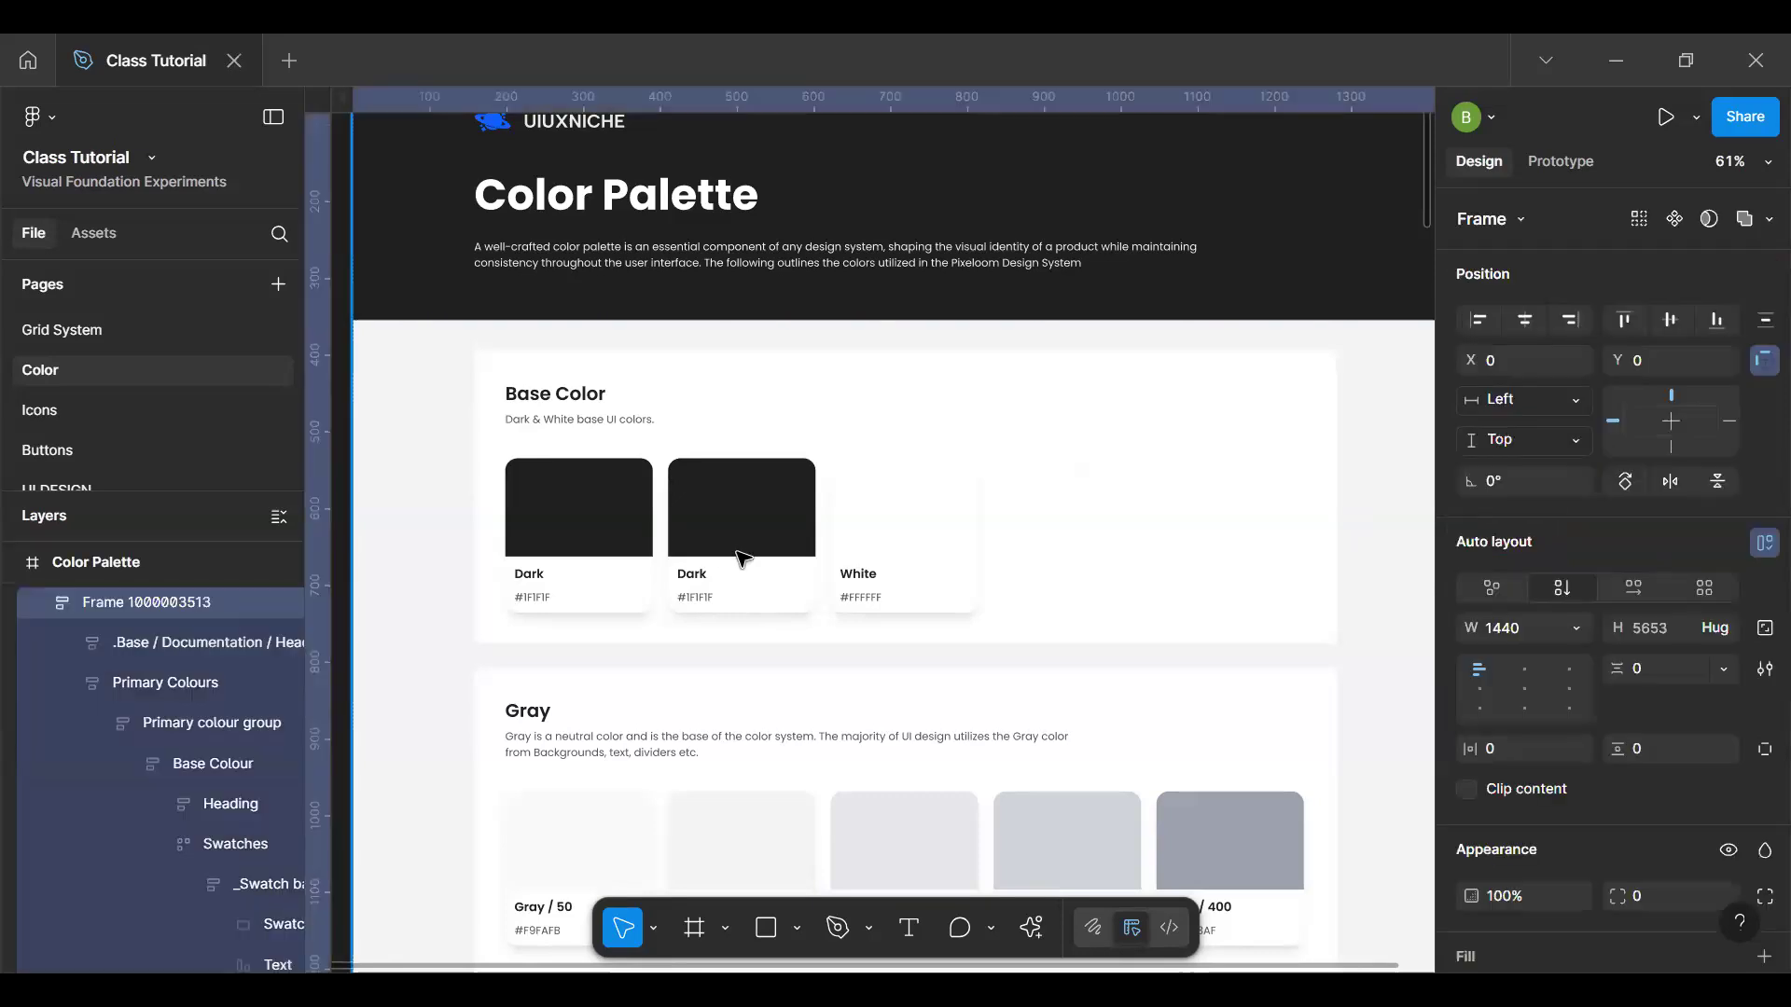
double_click(743, 558)
double_click(743, 558)
double_click(743, 558)
double_click(744, 557)
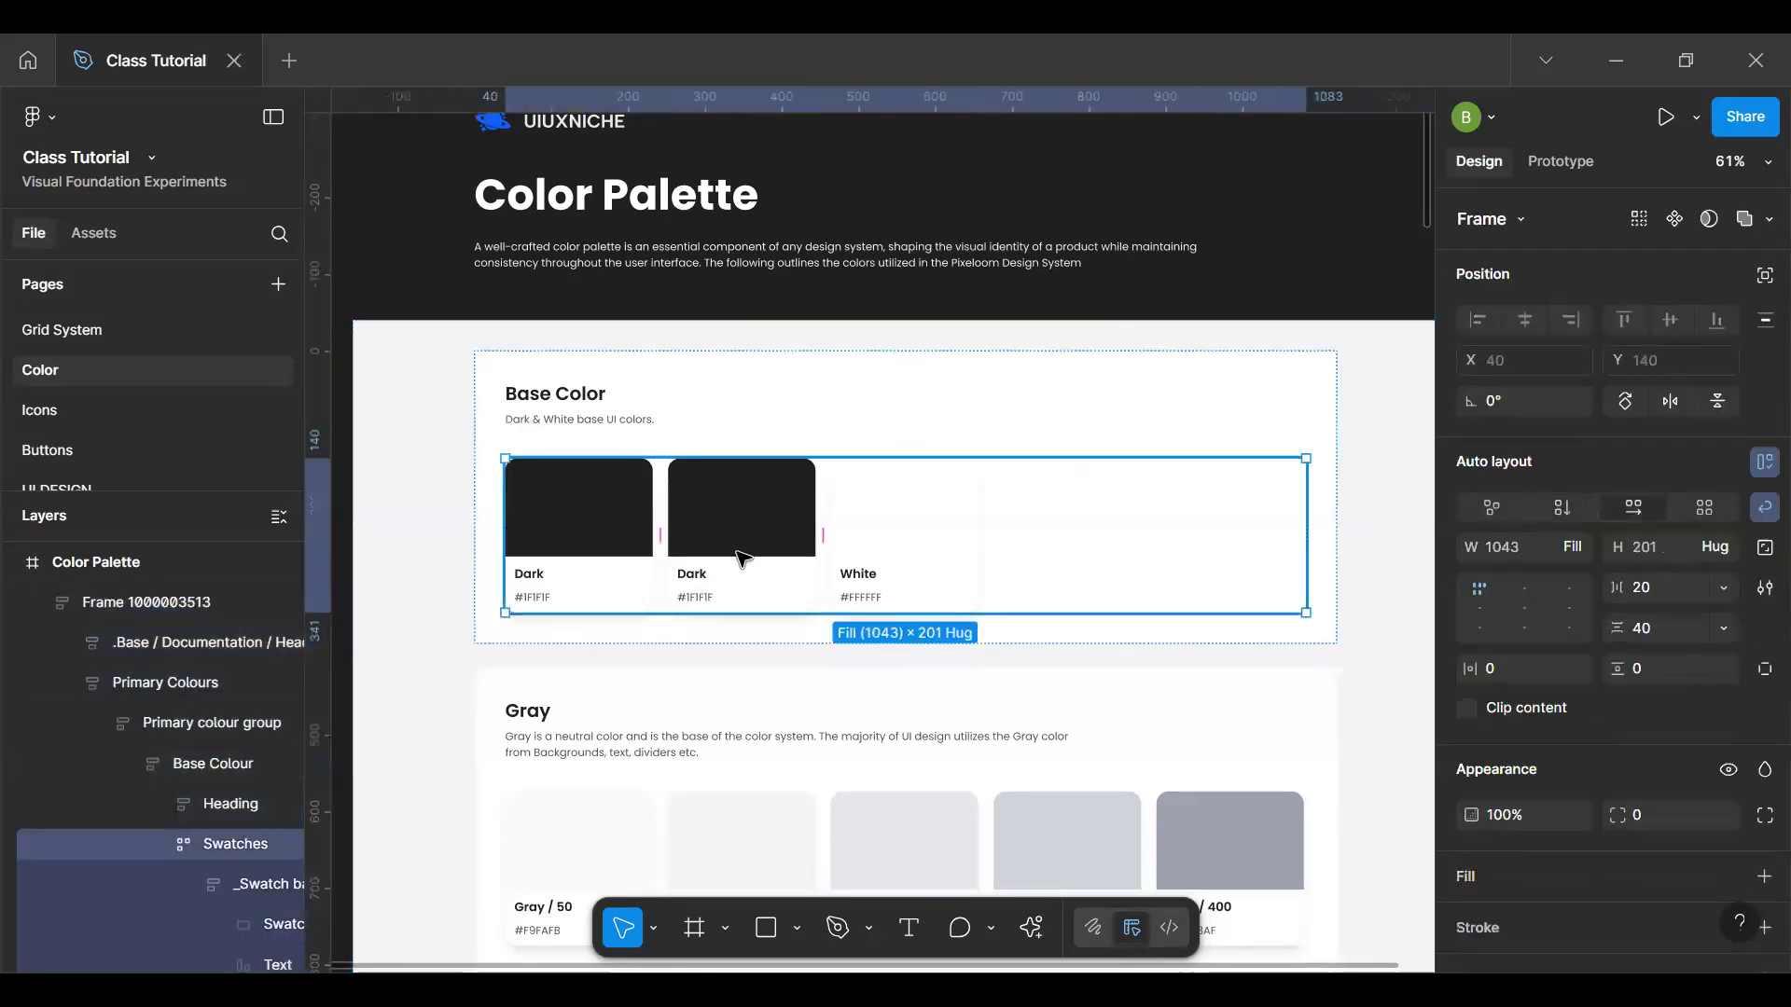
double_click(743, 558)
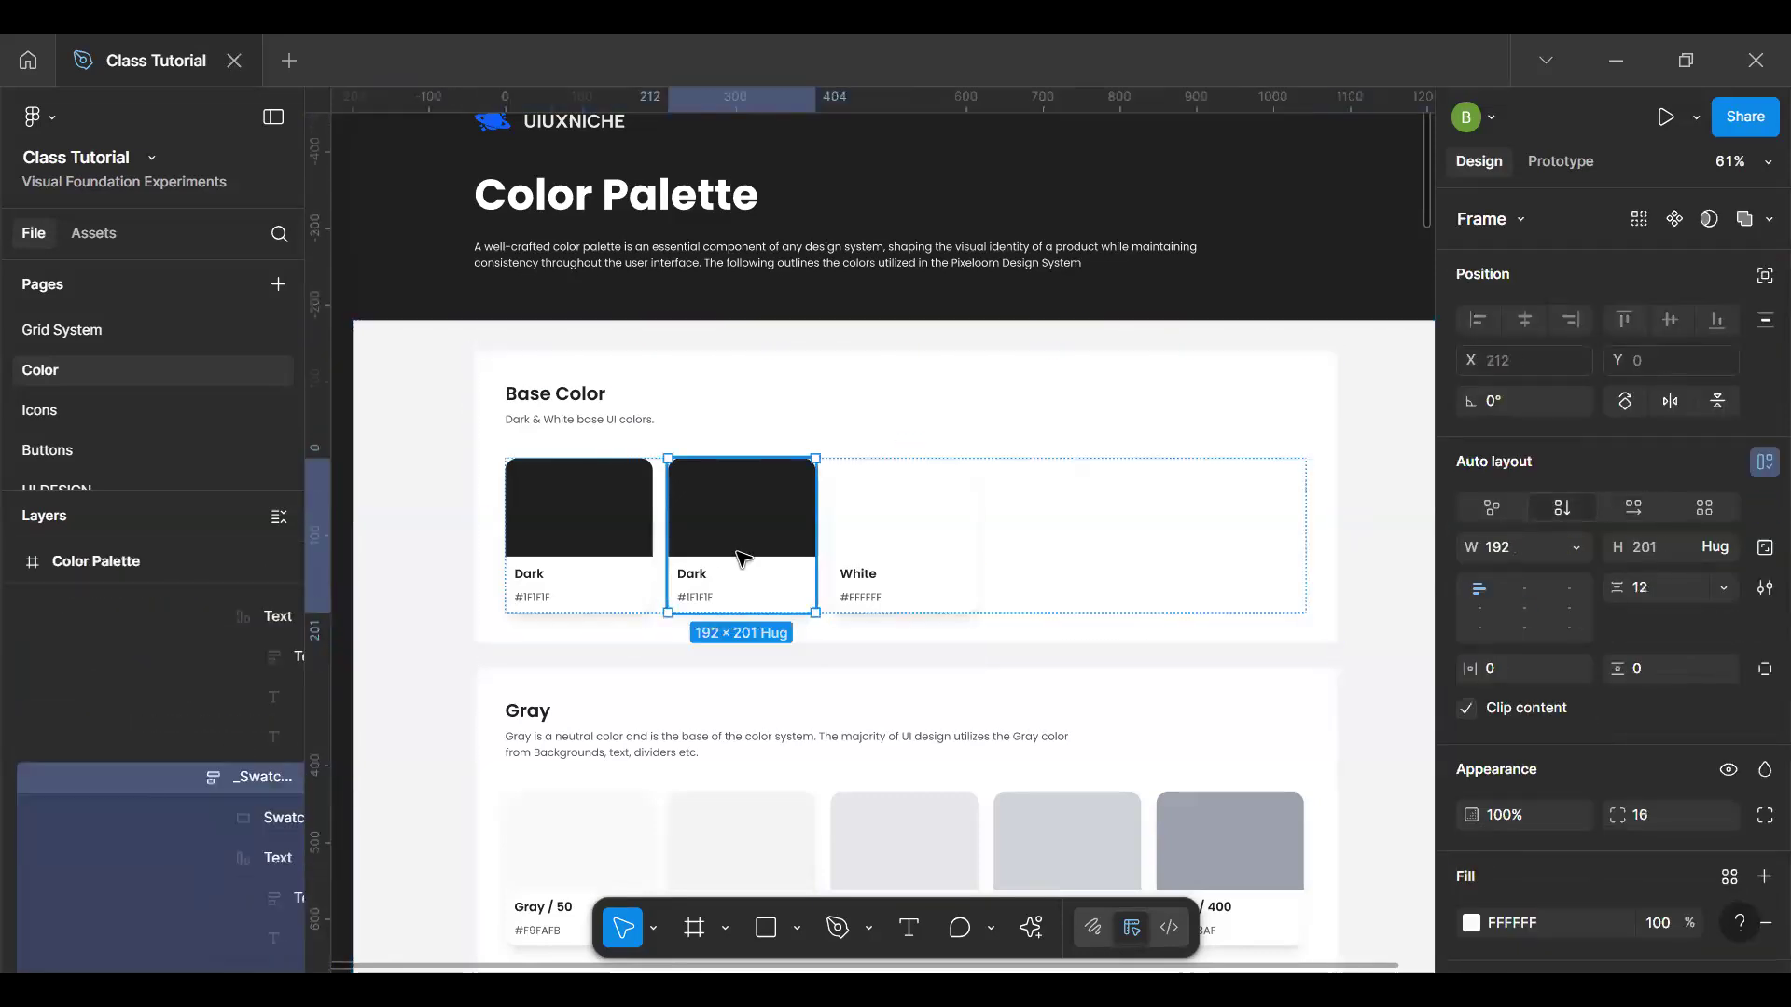
key(Delete)
Step: Review the Gray, Primary Color and Secondary Color swatch sections of the palette page
key(h)
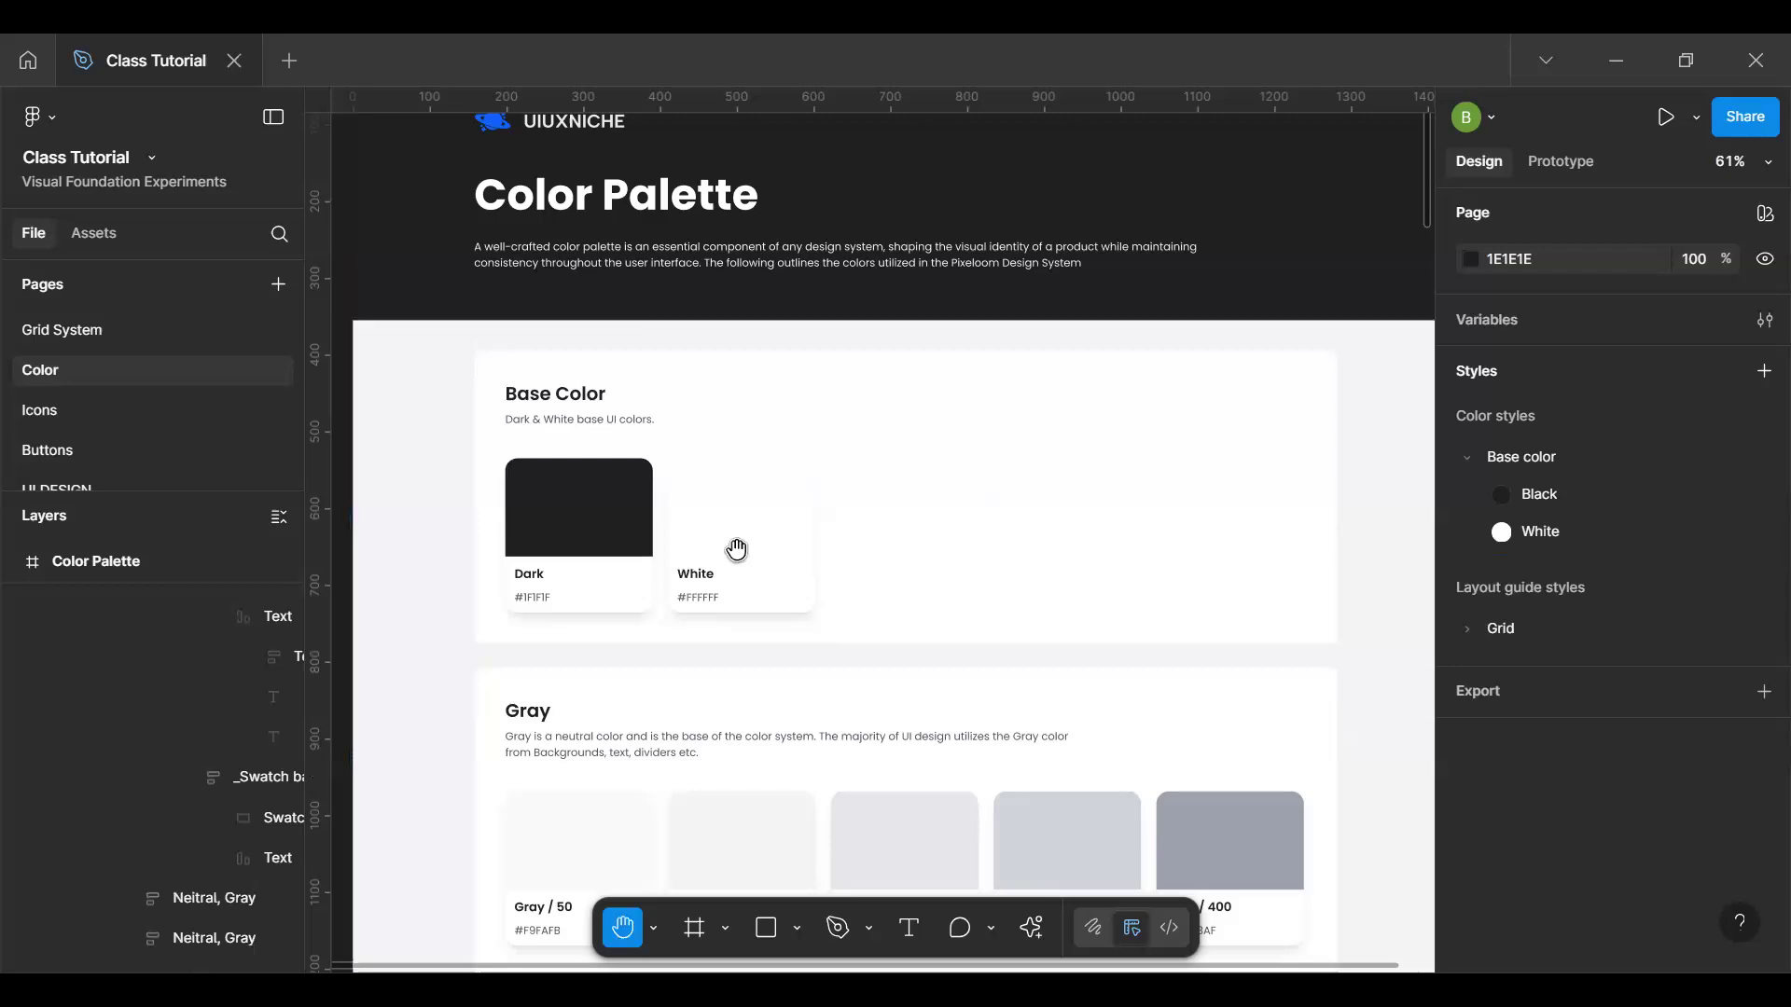
drag(734, 388, 752, 306)
scroll(752, 306, down, 3)
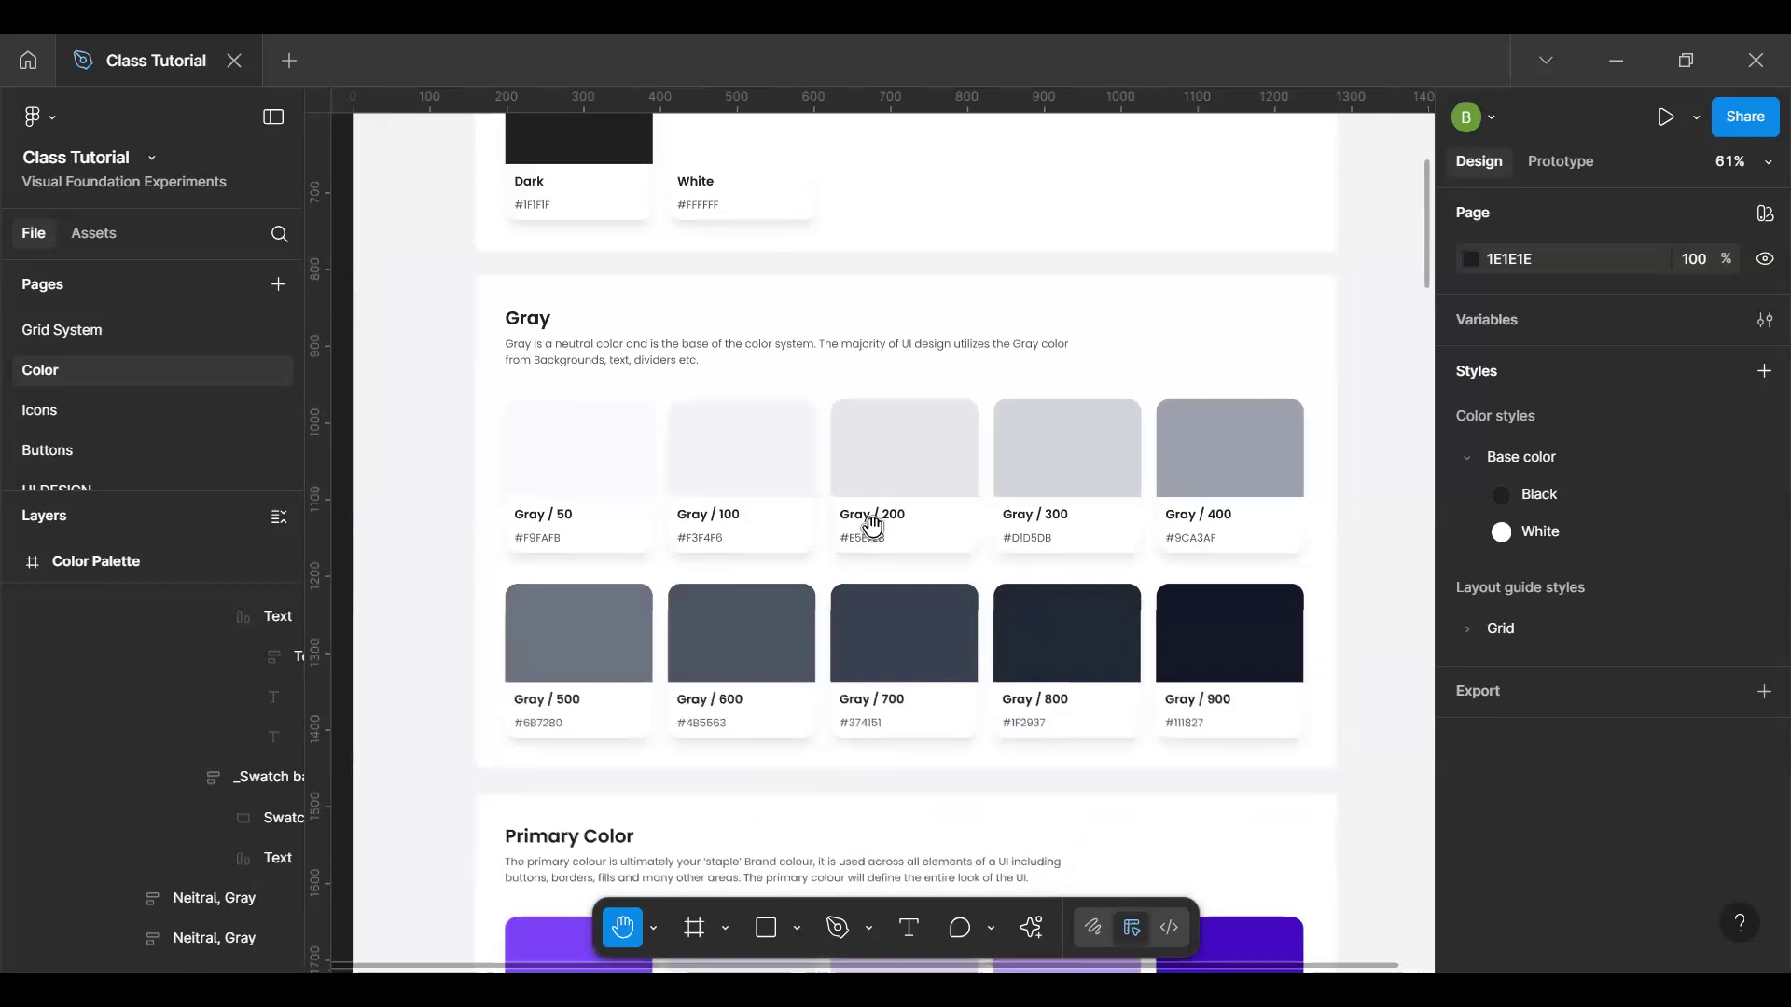
scroll(827, 273, down, 3)
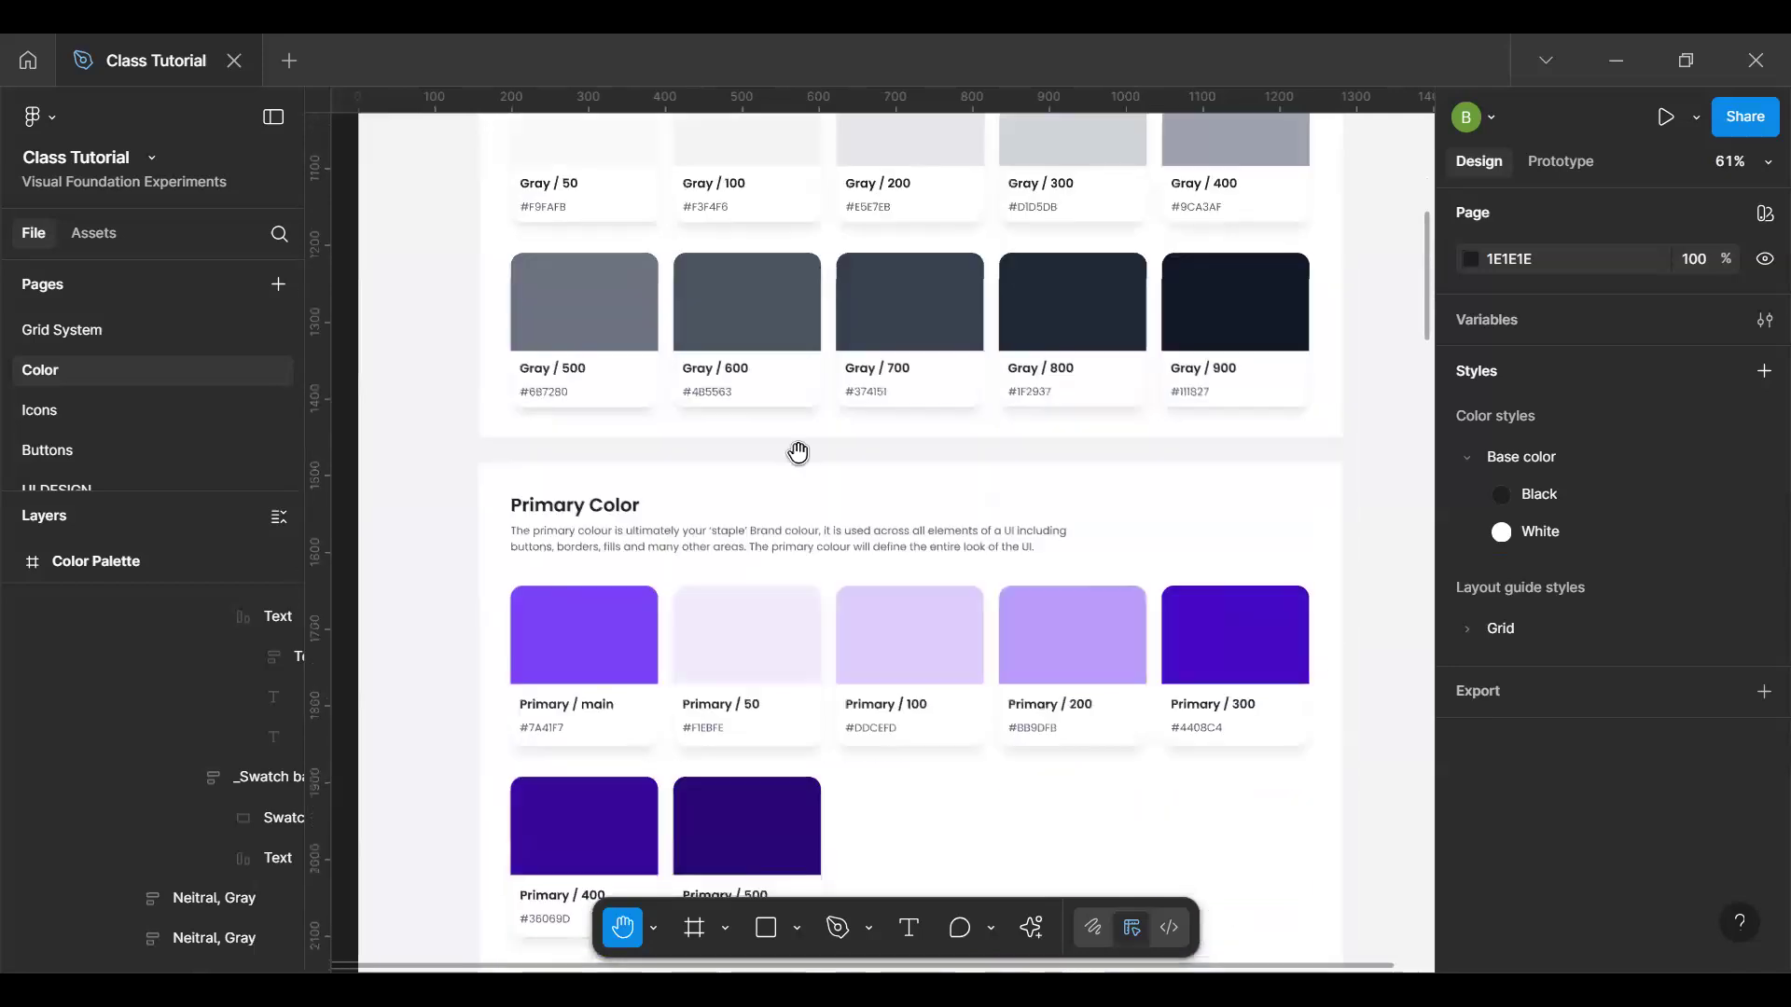
scroll(746, 452, down, 3)
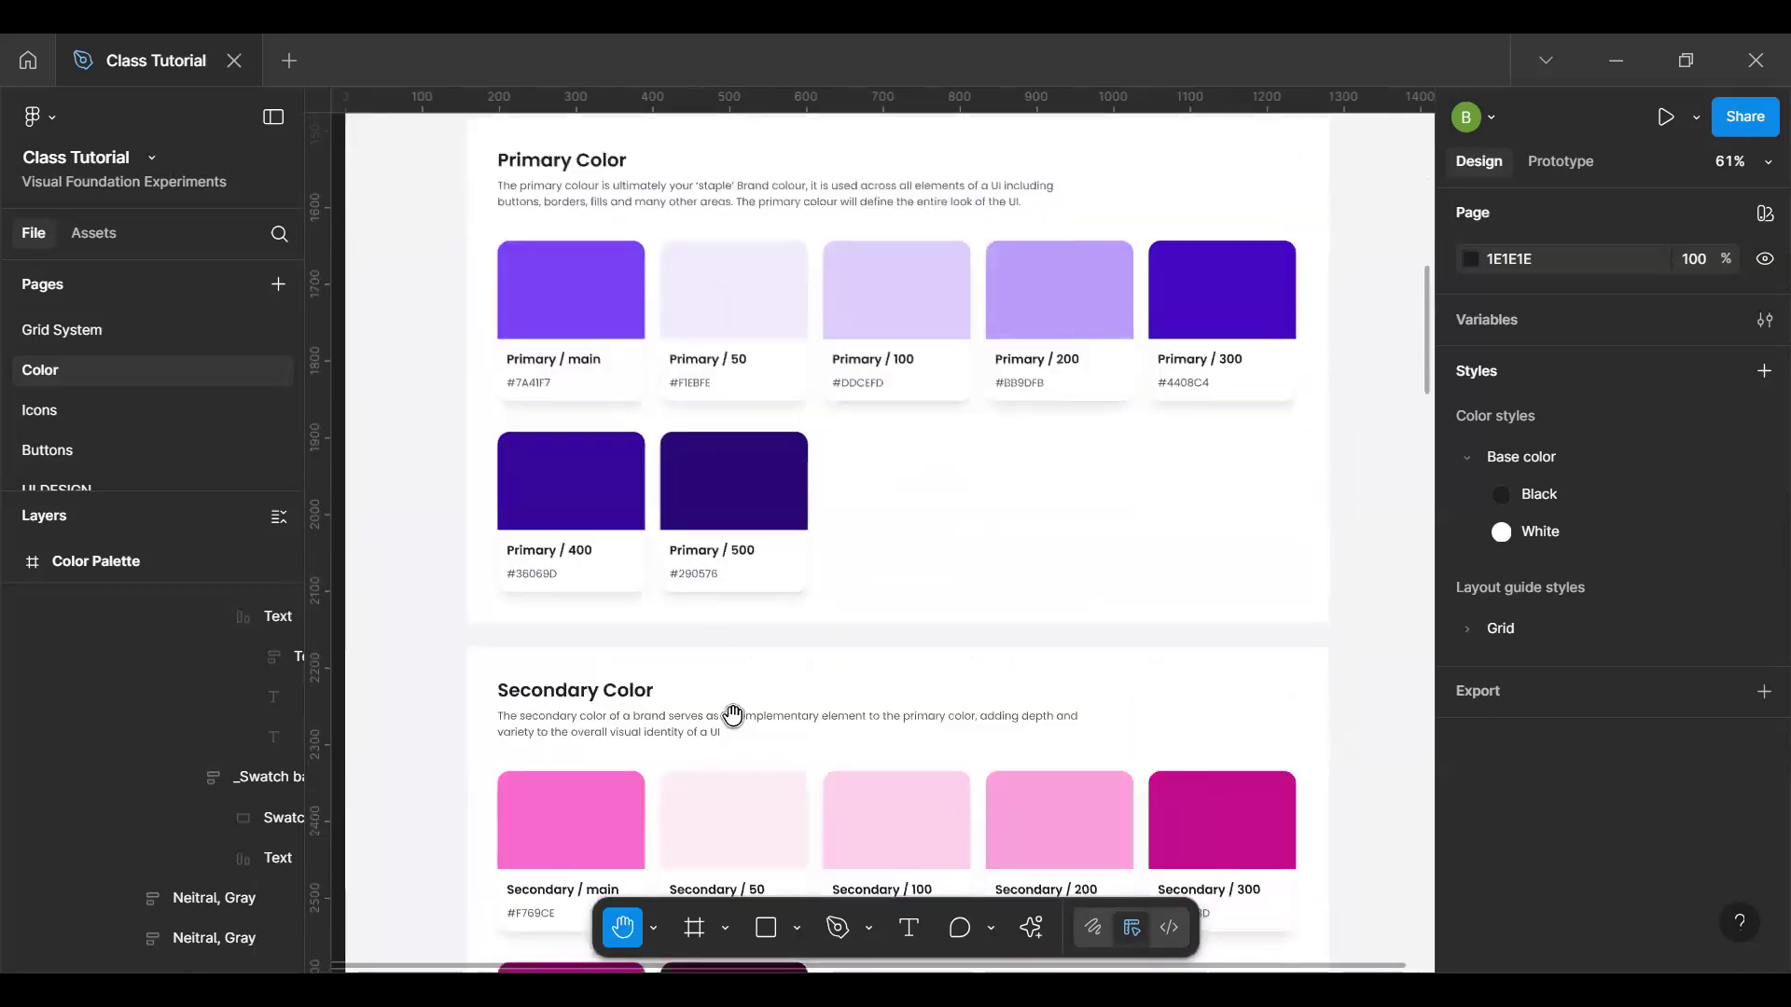
scroll(780, 451, down, 3)
scroll(775, 214, down, 3)
scroll(775, 214, up, 6)
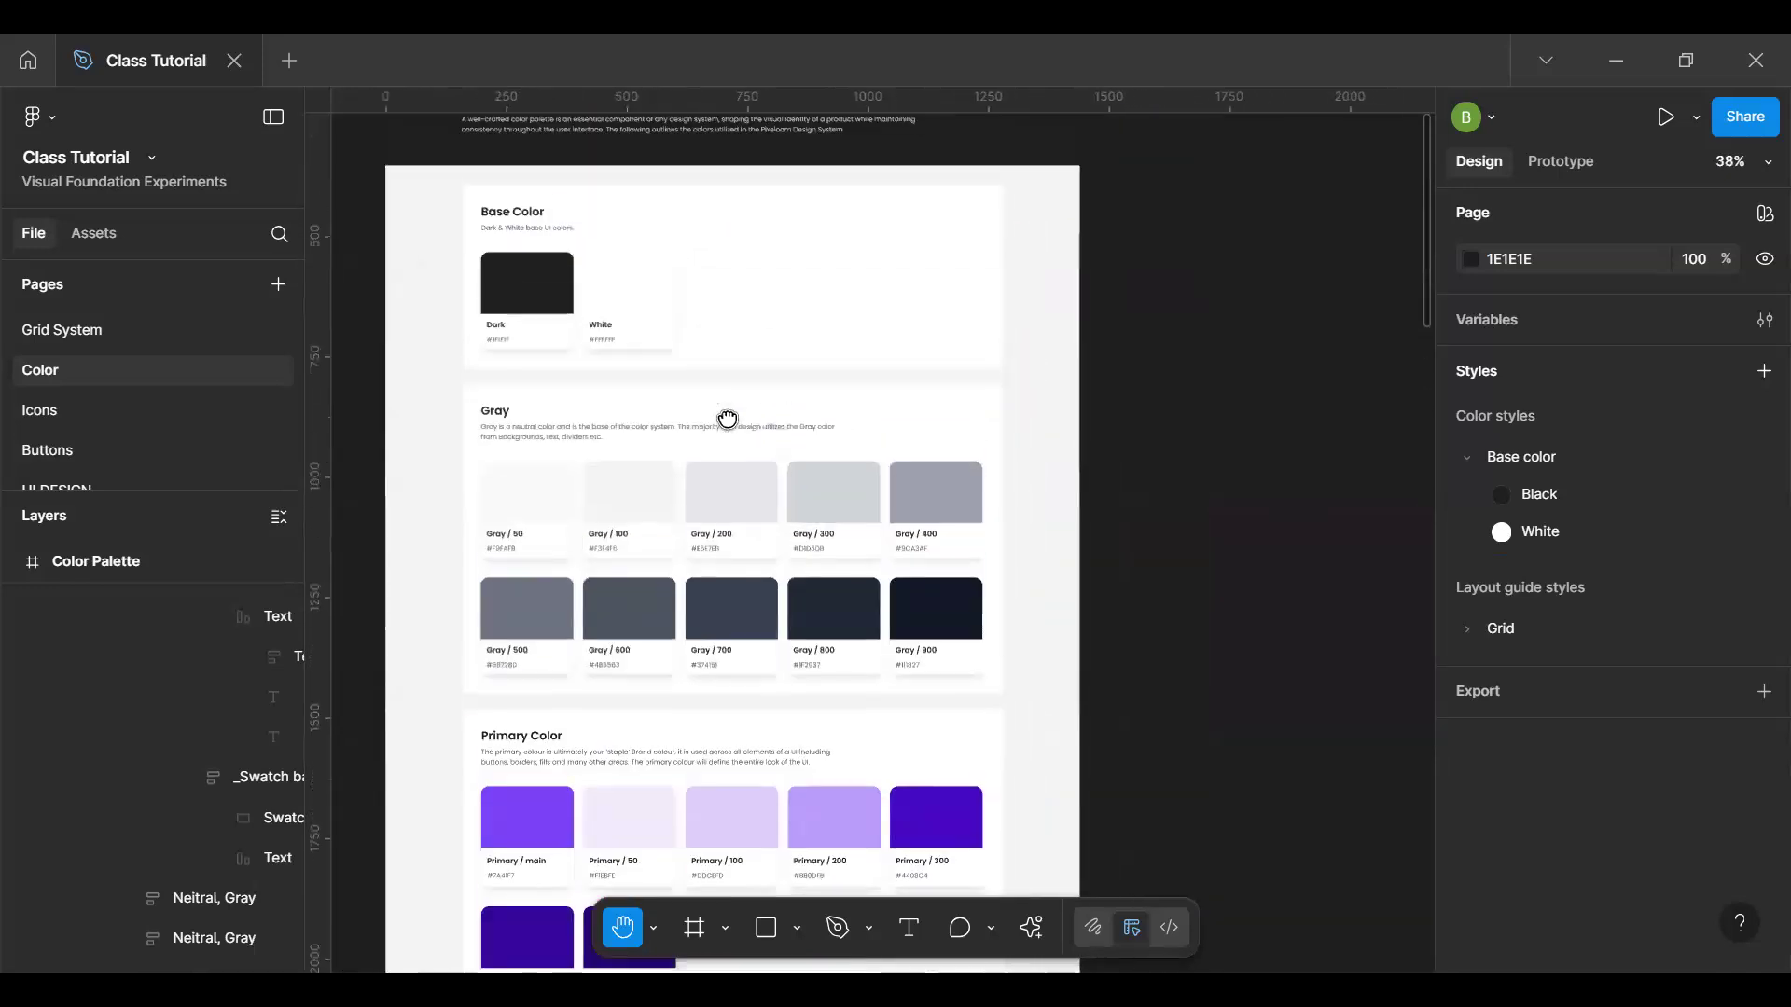
scroll(673, 228, down, 5)
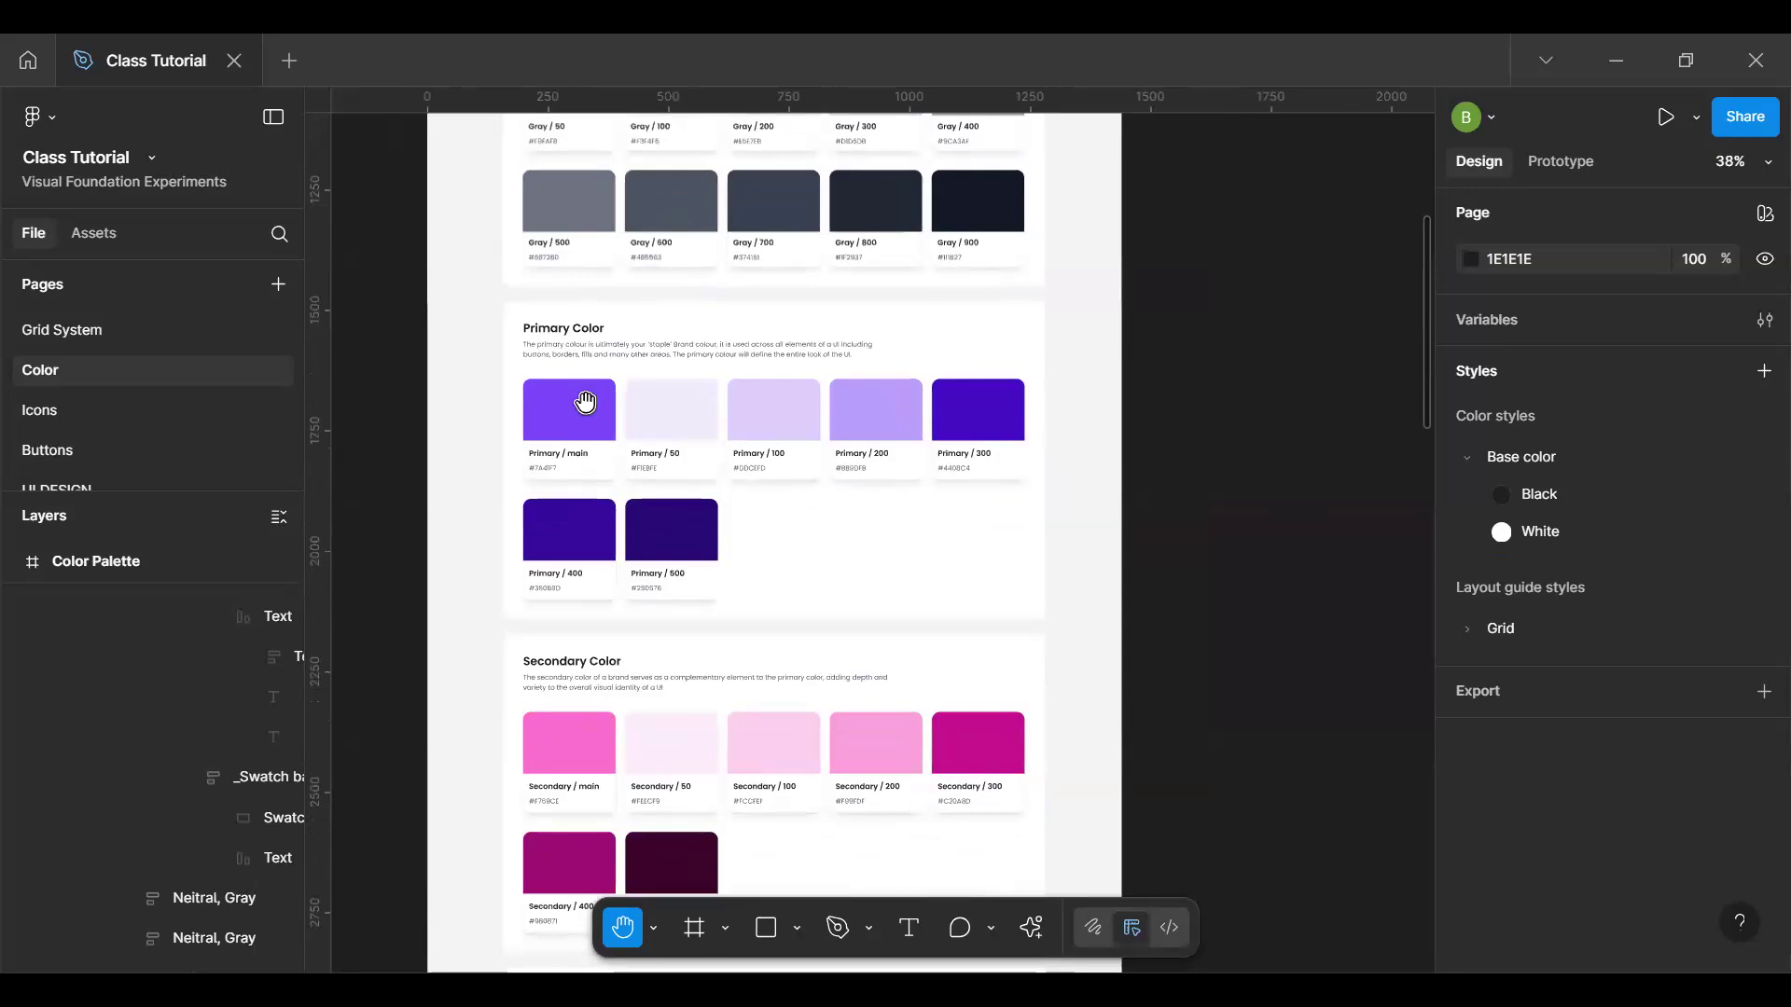
scroll(584, 402, up, 3)
scroll(709, 476, left, 2)
scroll(709, 476, up, 2)
key(v)
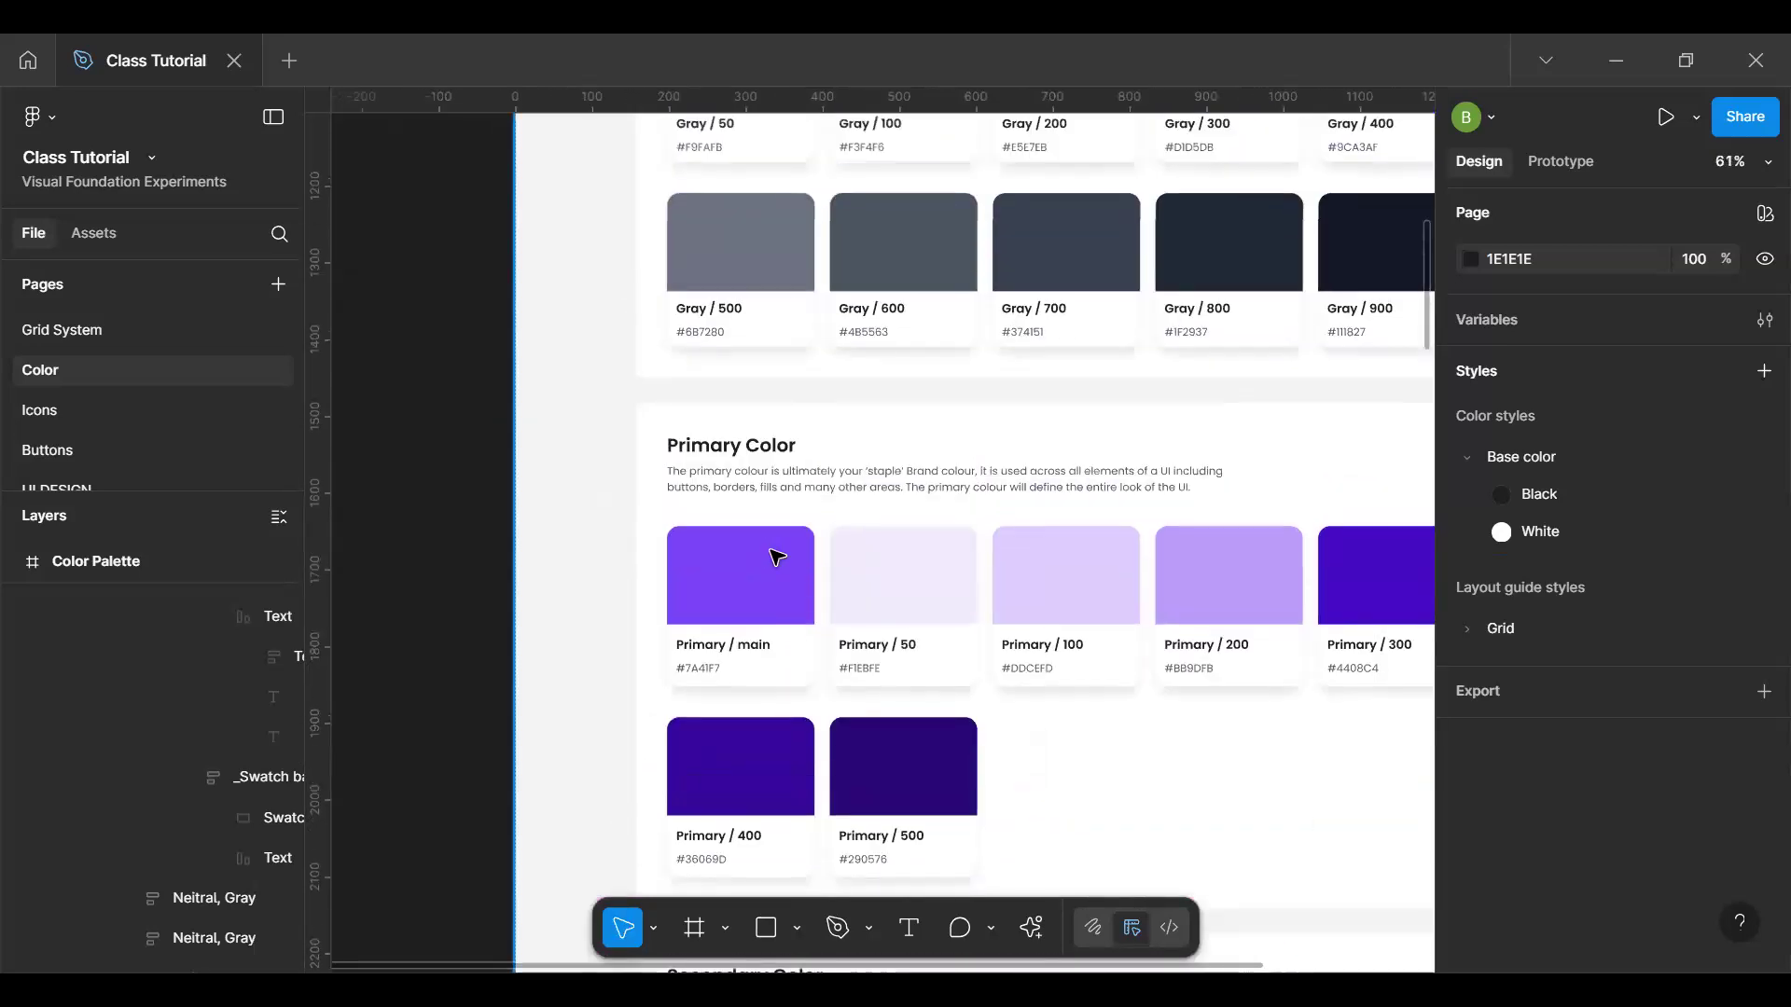
key(h)
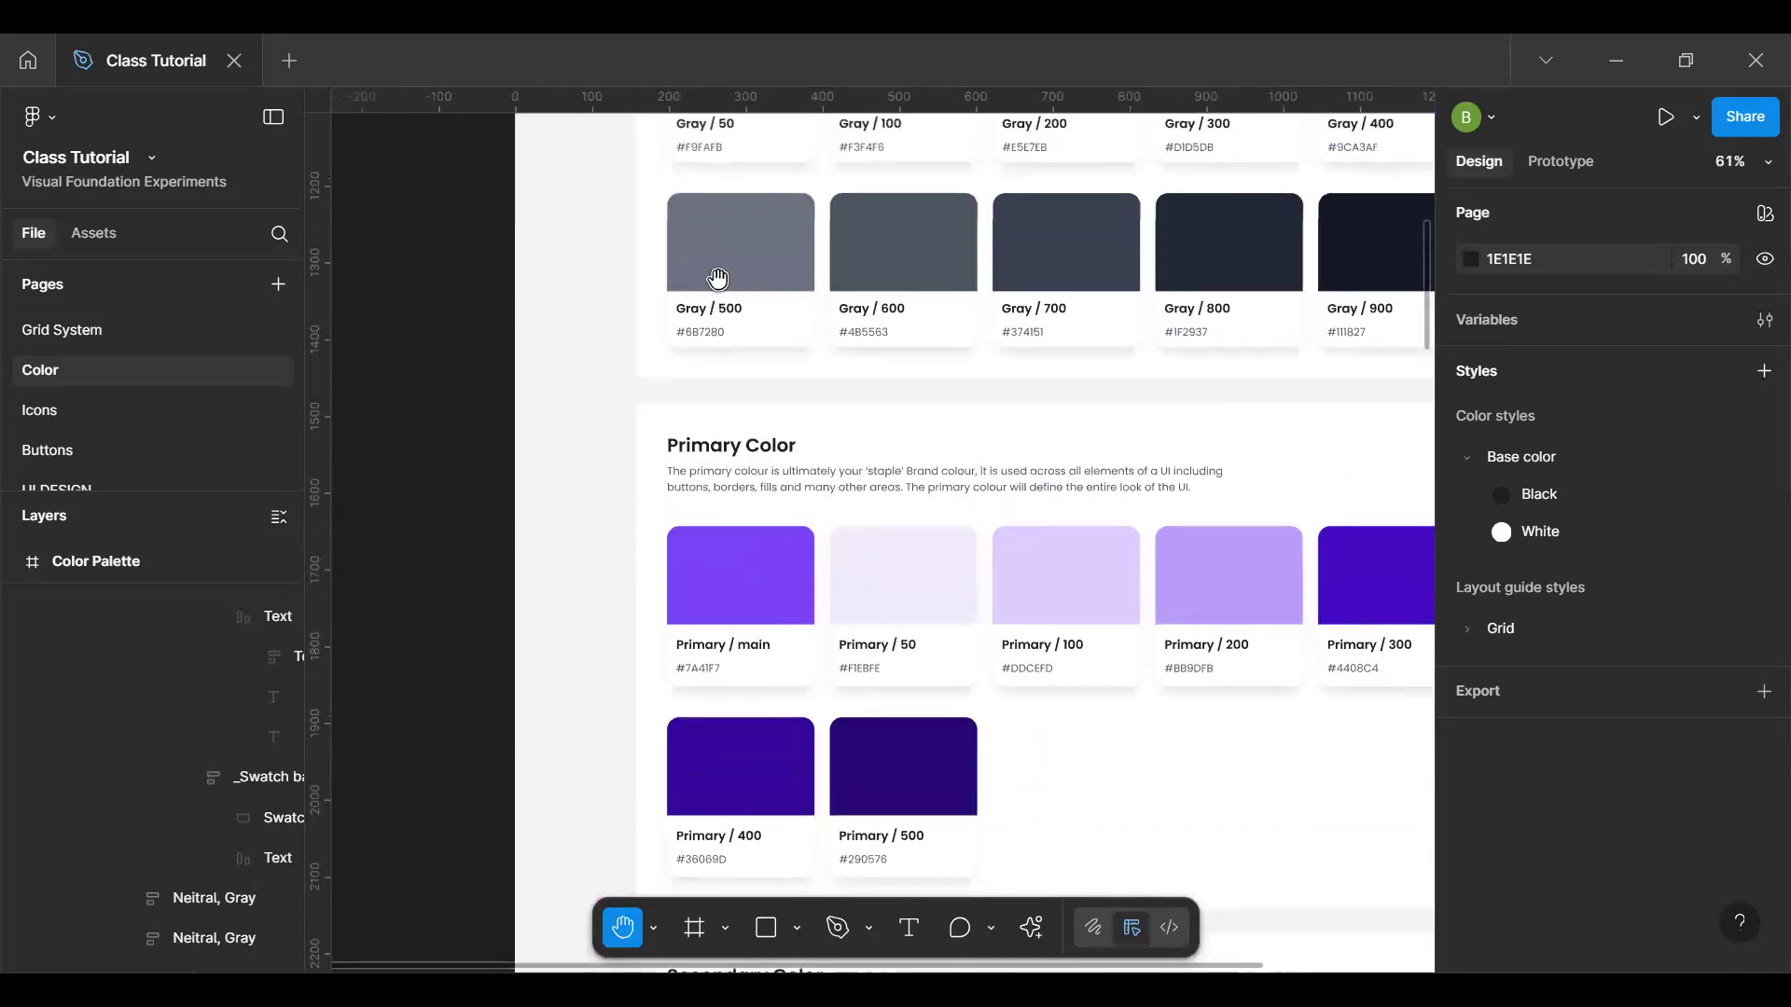
scroll(690, 560, up, 3)
scroll(690, 560, up, 2)
key(v)
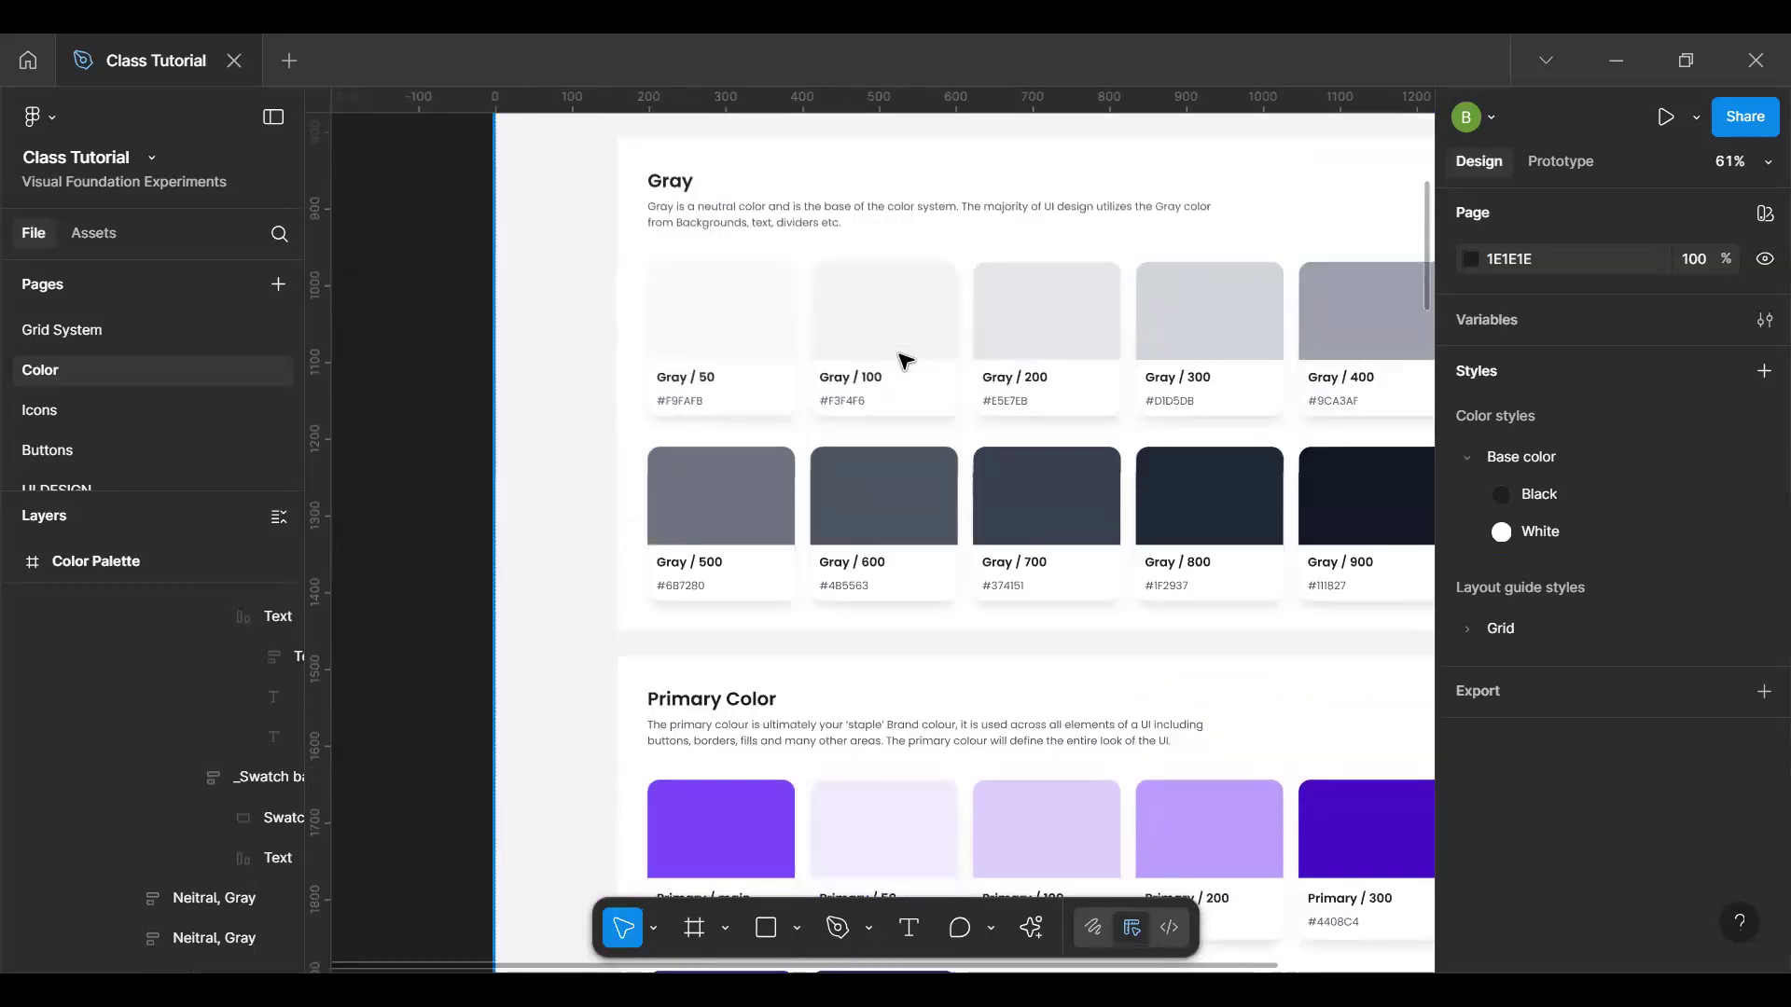
Step: Create a color style named "Gray/100" from the Gray / 100 swatch's fill
click(903, 360)
double_click(903, 360)
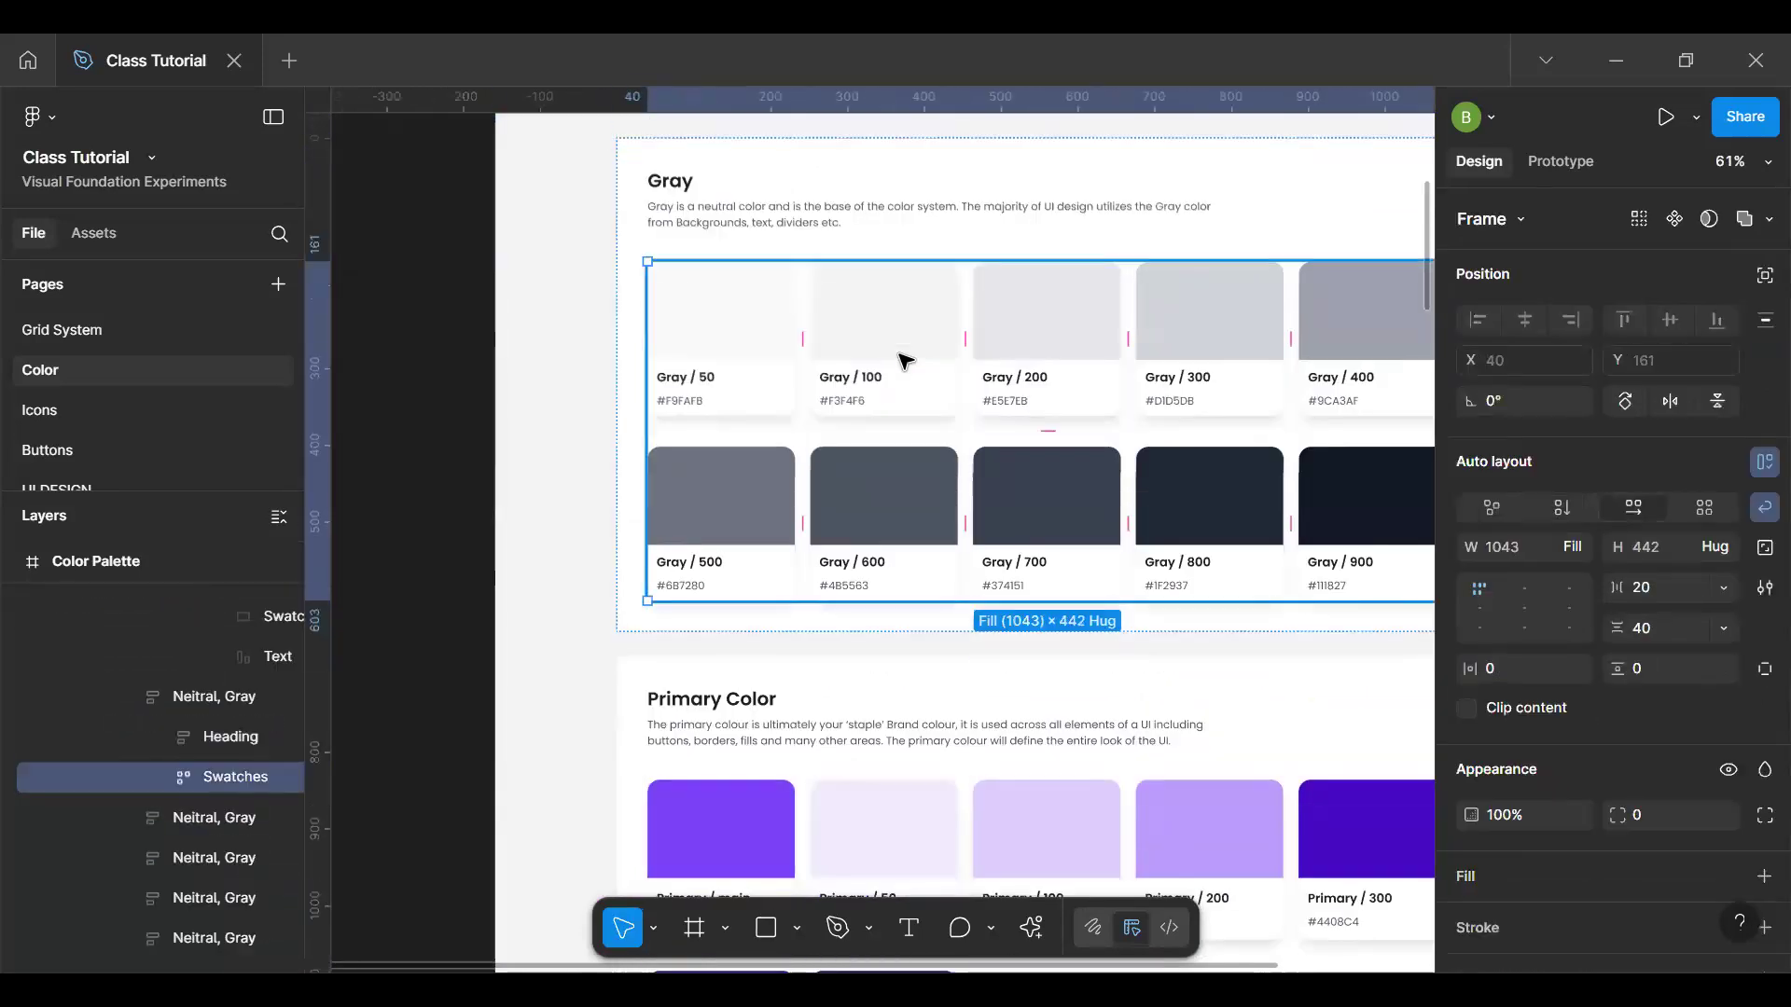
click(903, 360)
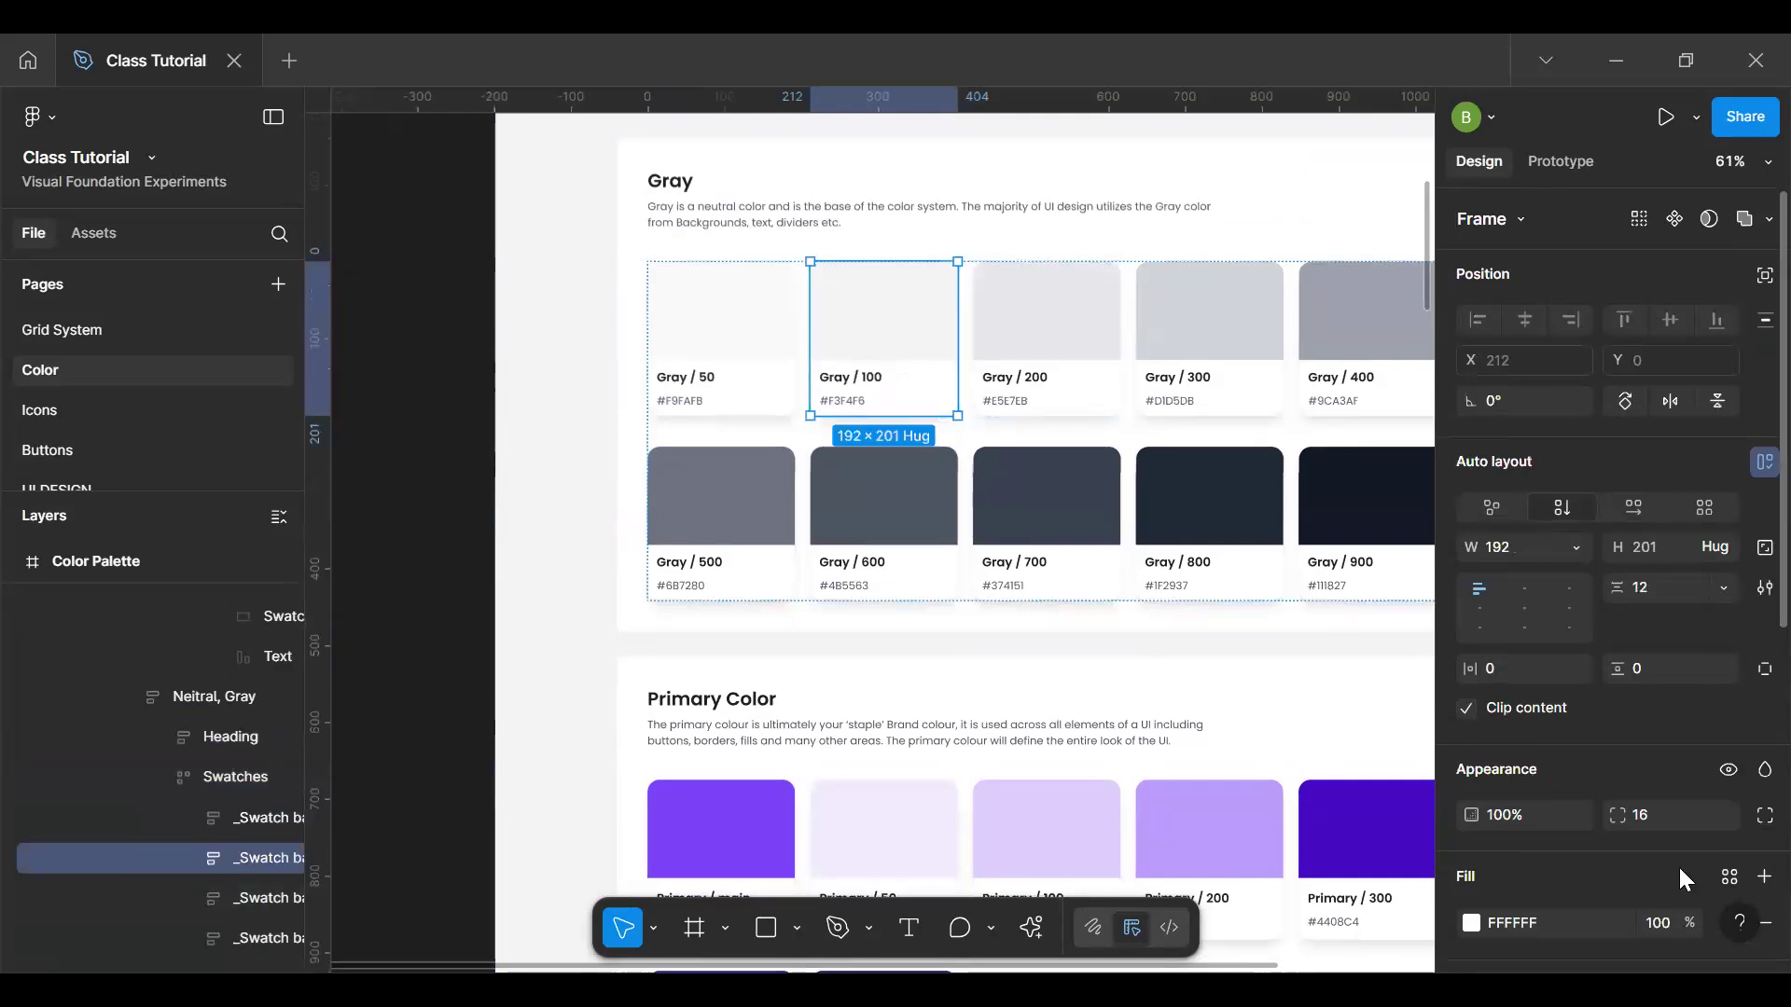
click(889, 344)
click(1728, 674)
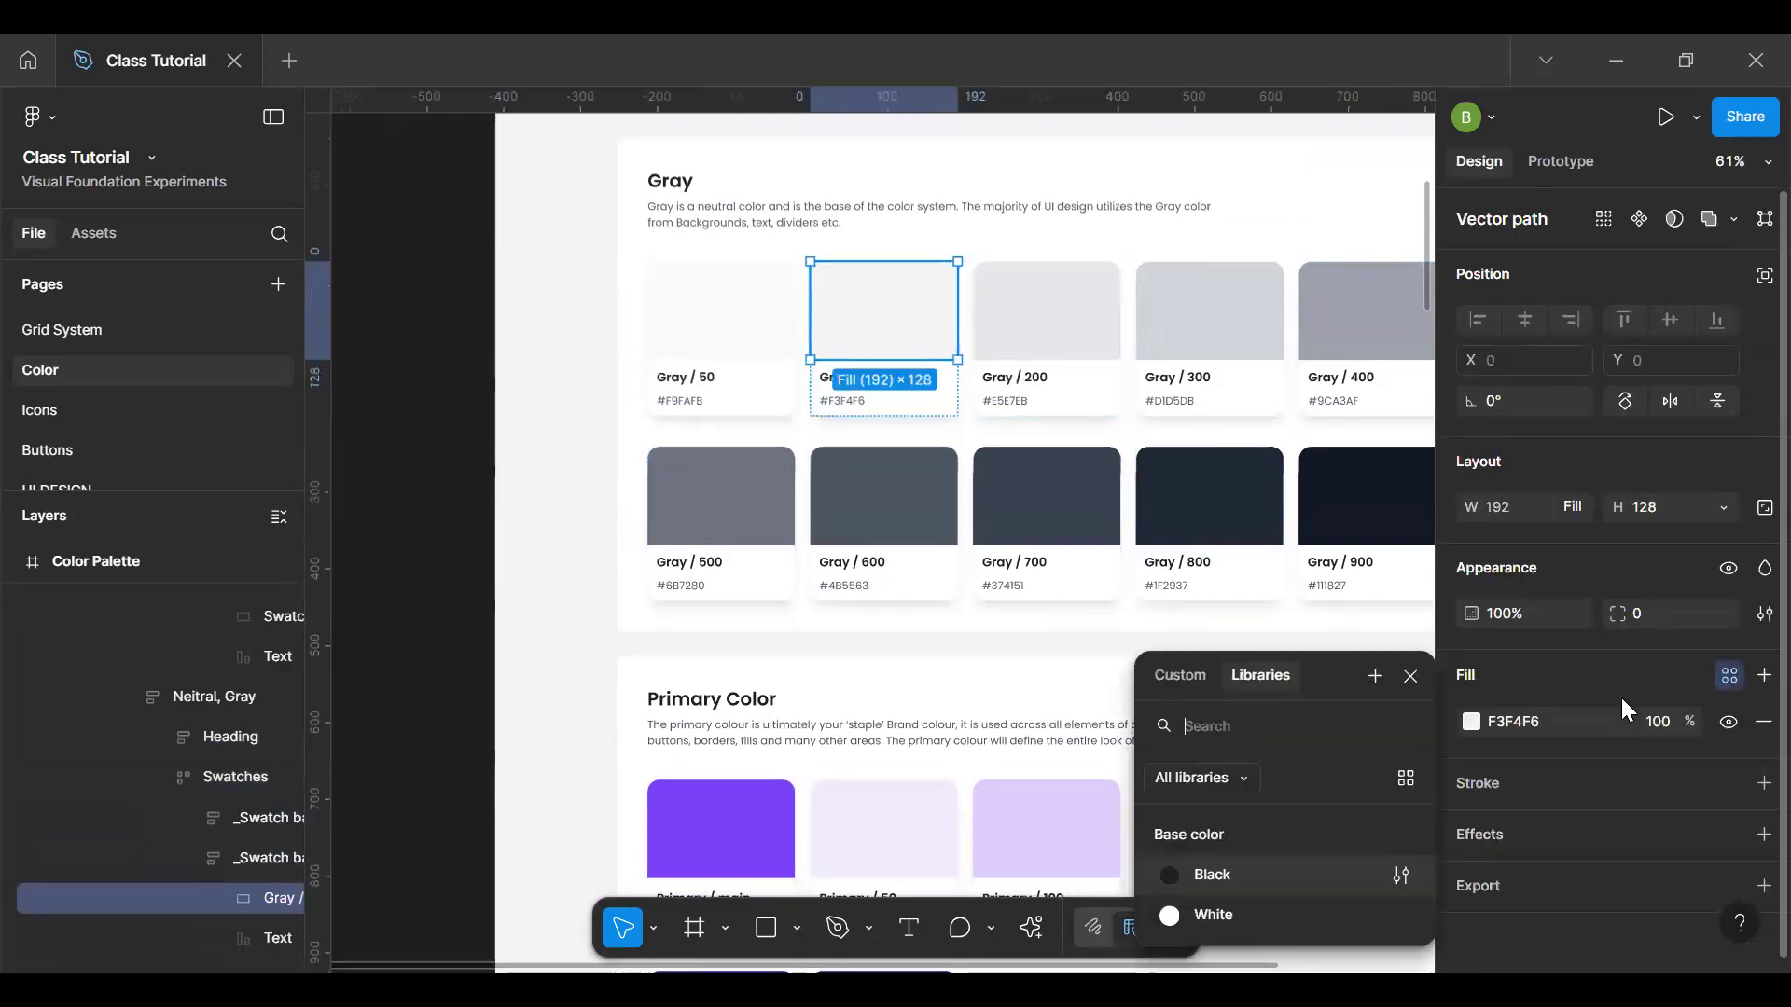
click(1373, 675)
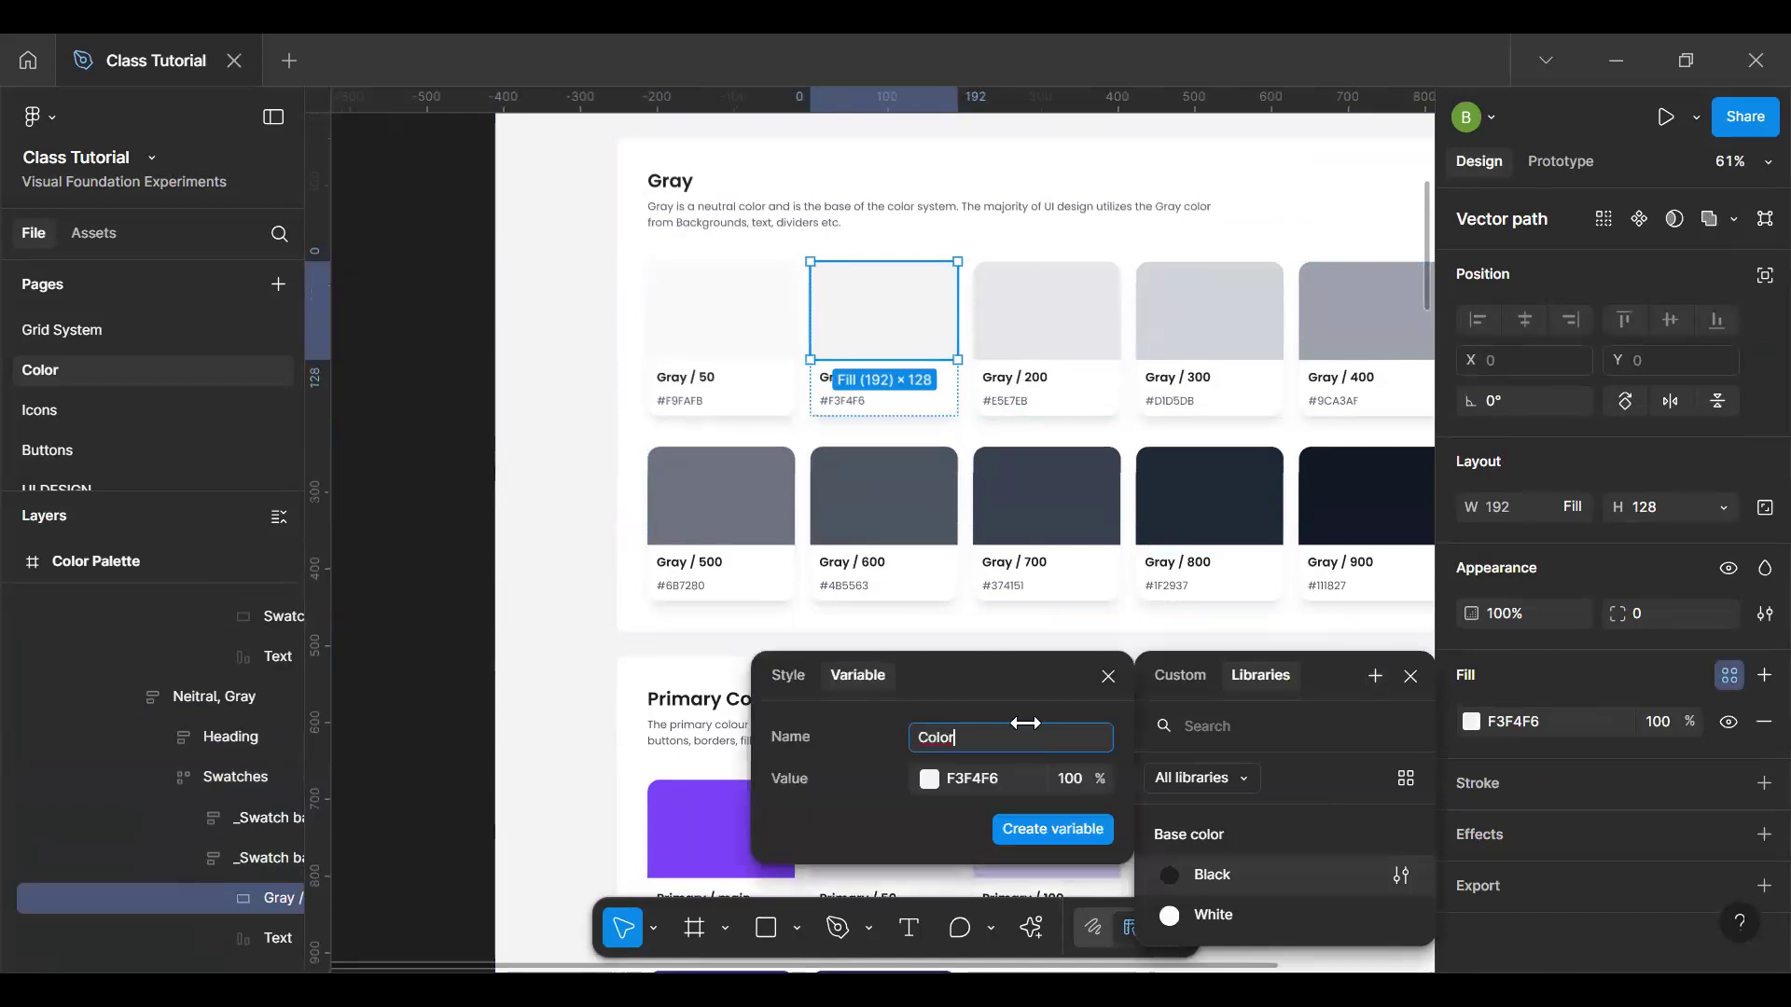
click(788, 676)
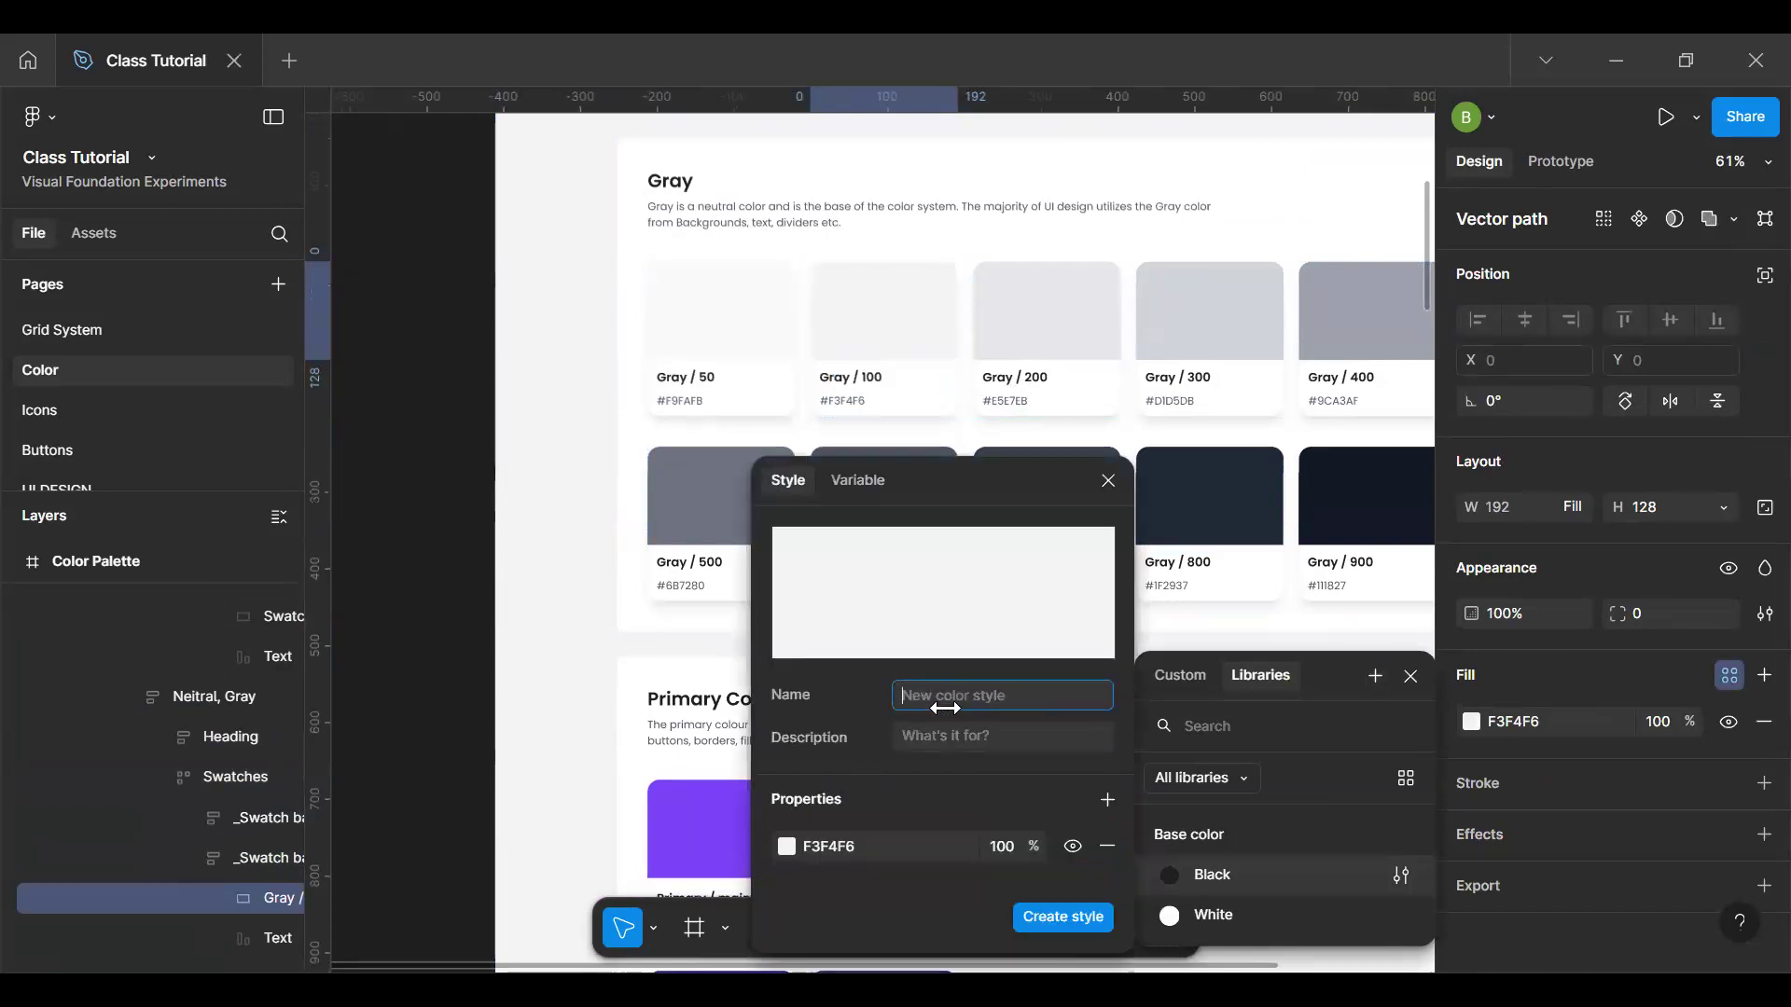
text(Gray)
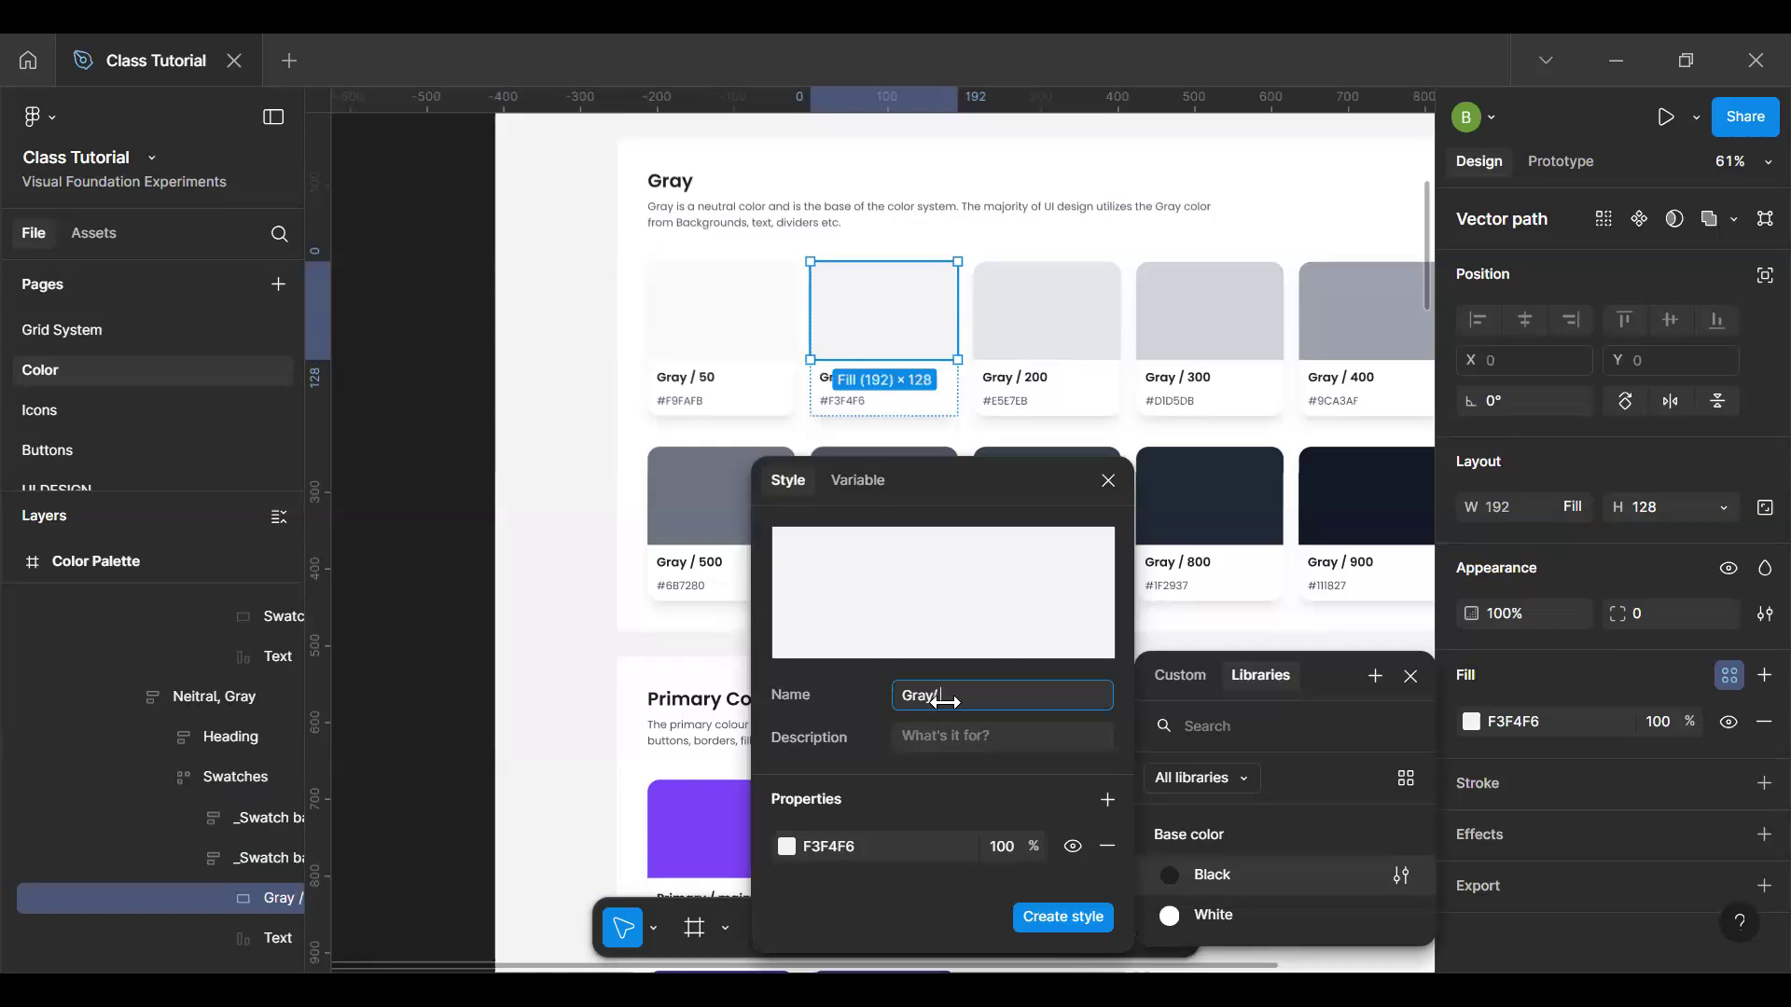
text(/100)
key(Return)
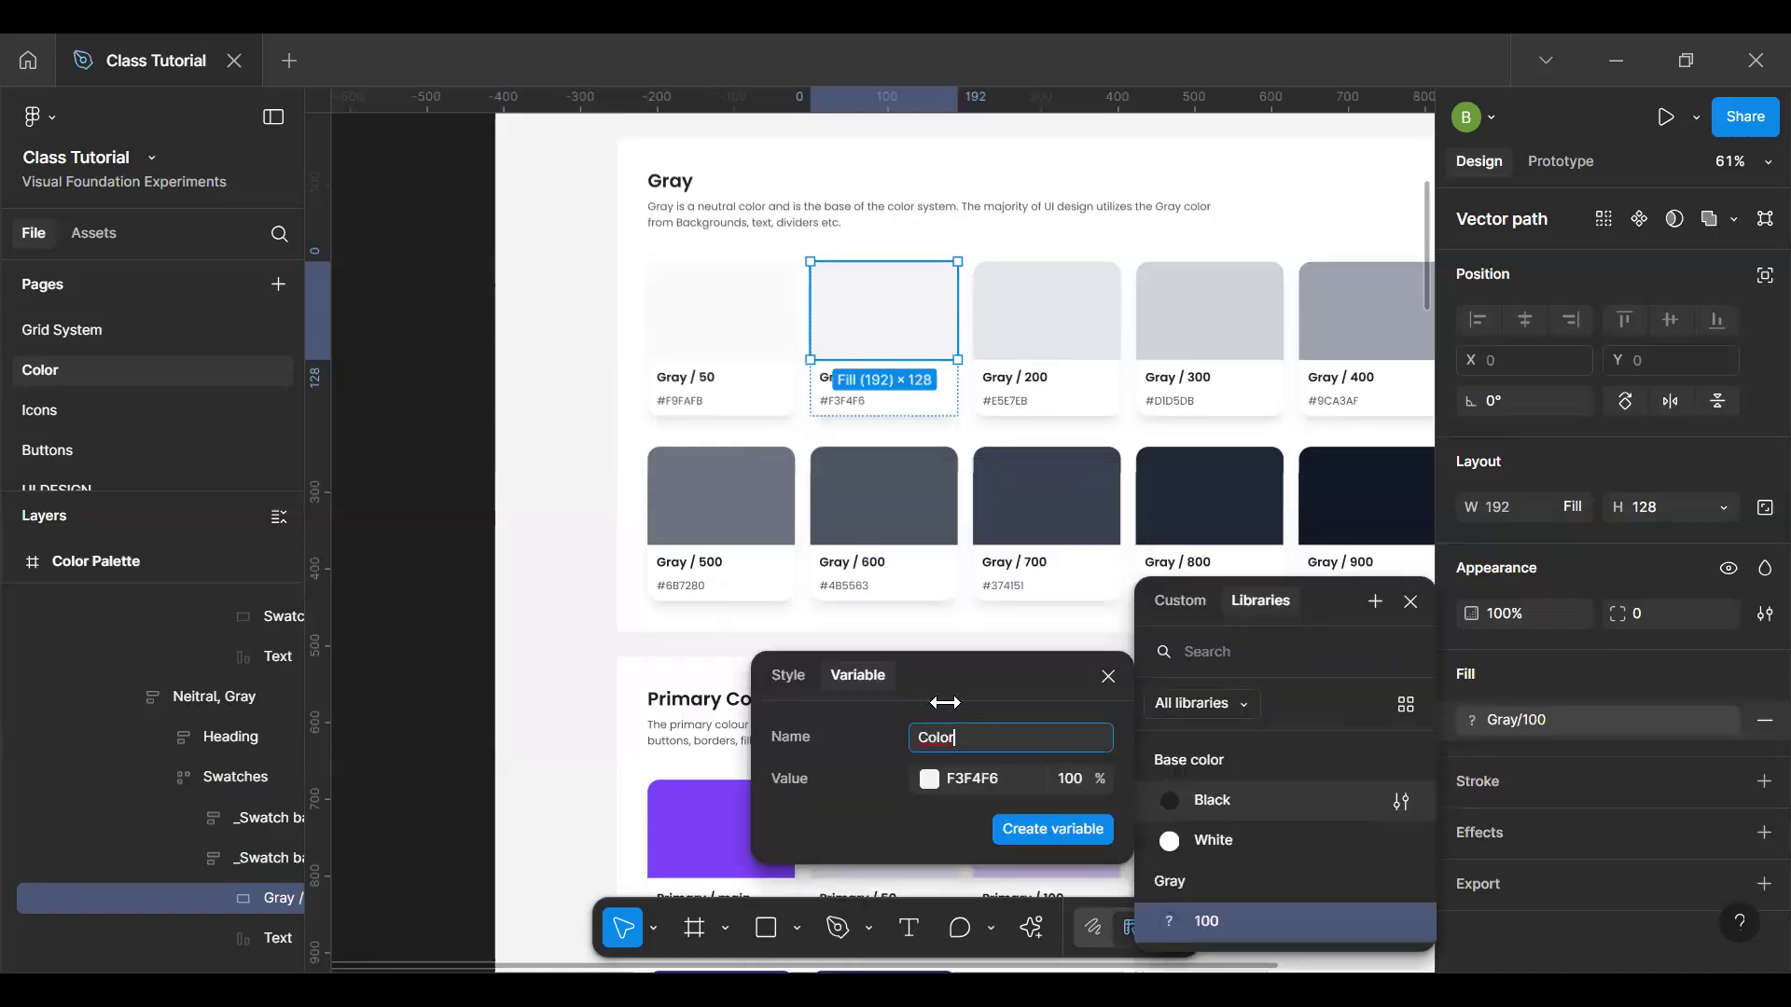
Step: Create a color style named "Gray / 200" from the Gray / 200 swatch's fill
click(1060, 329)
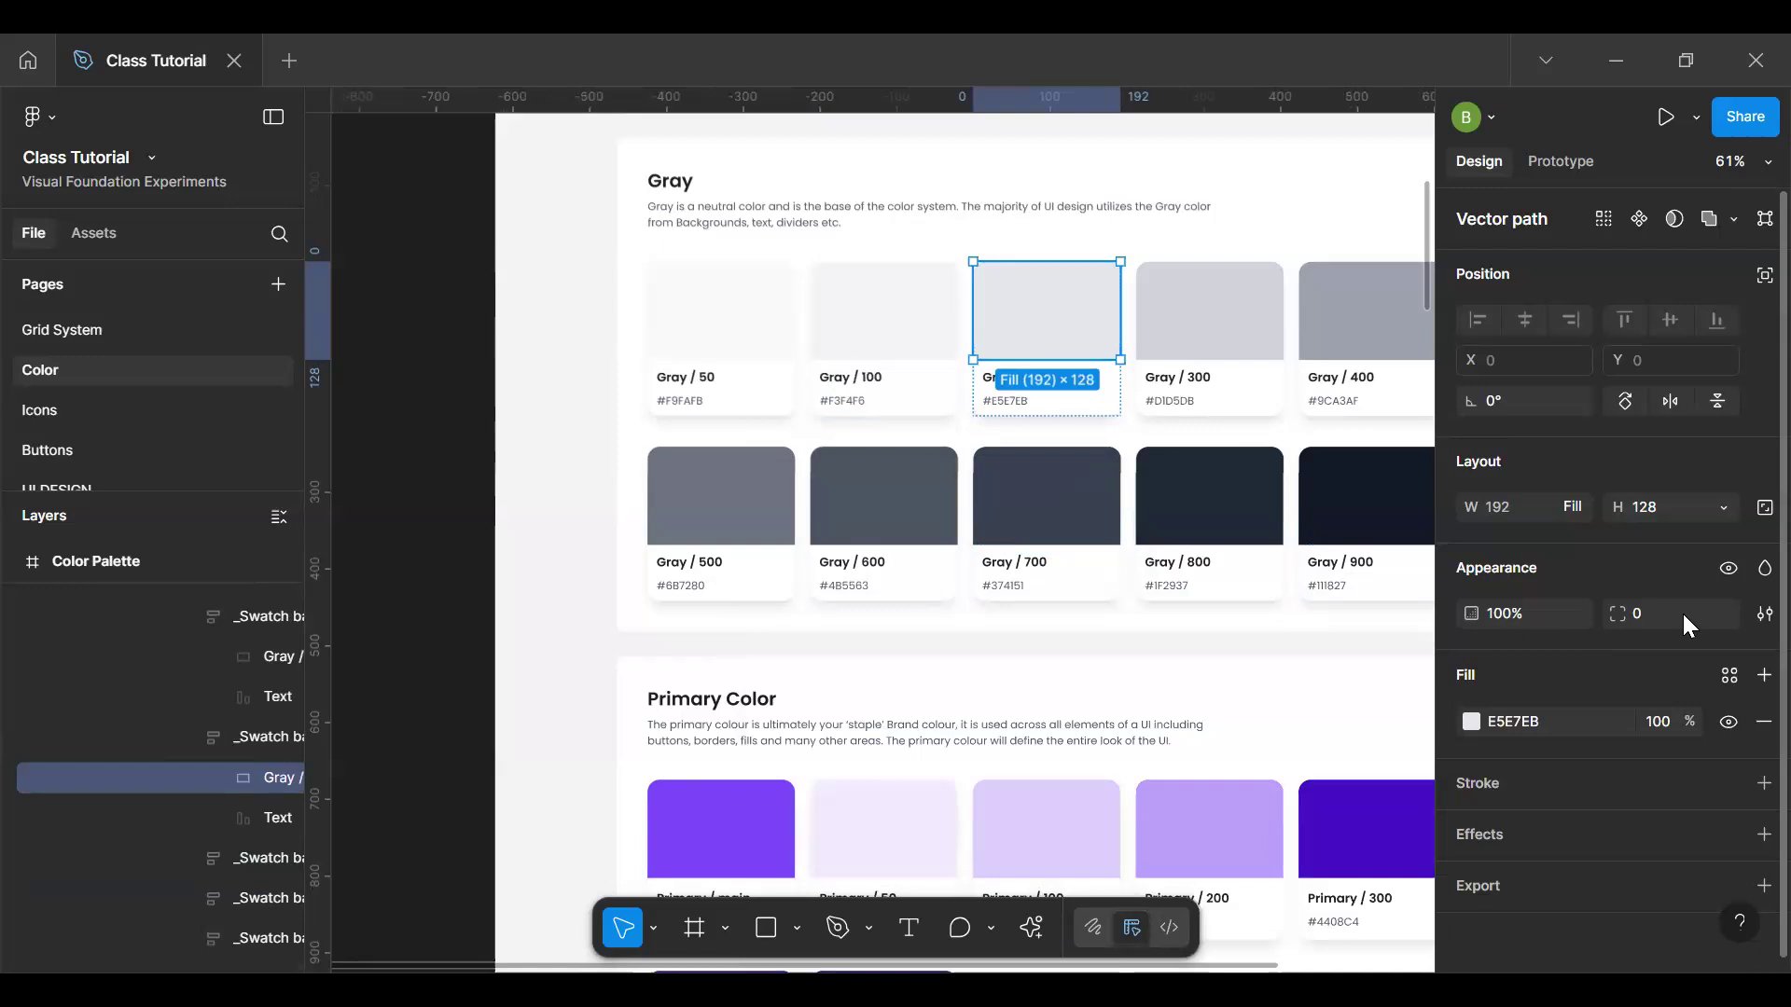
click(1729, 674)
click(1374, 603)
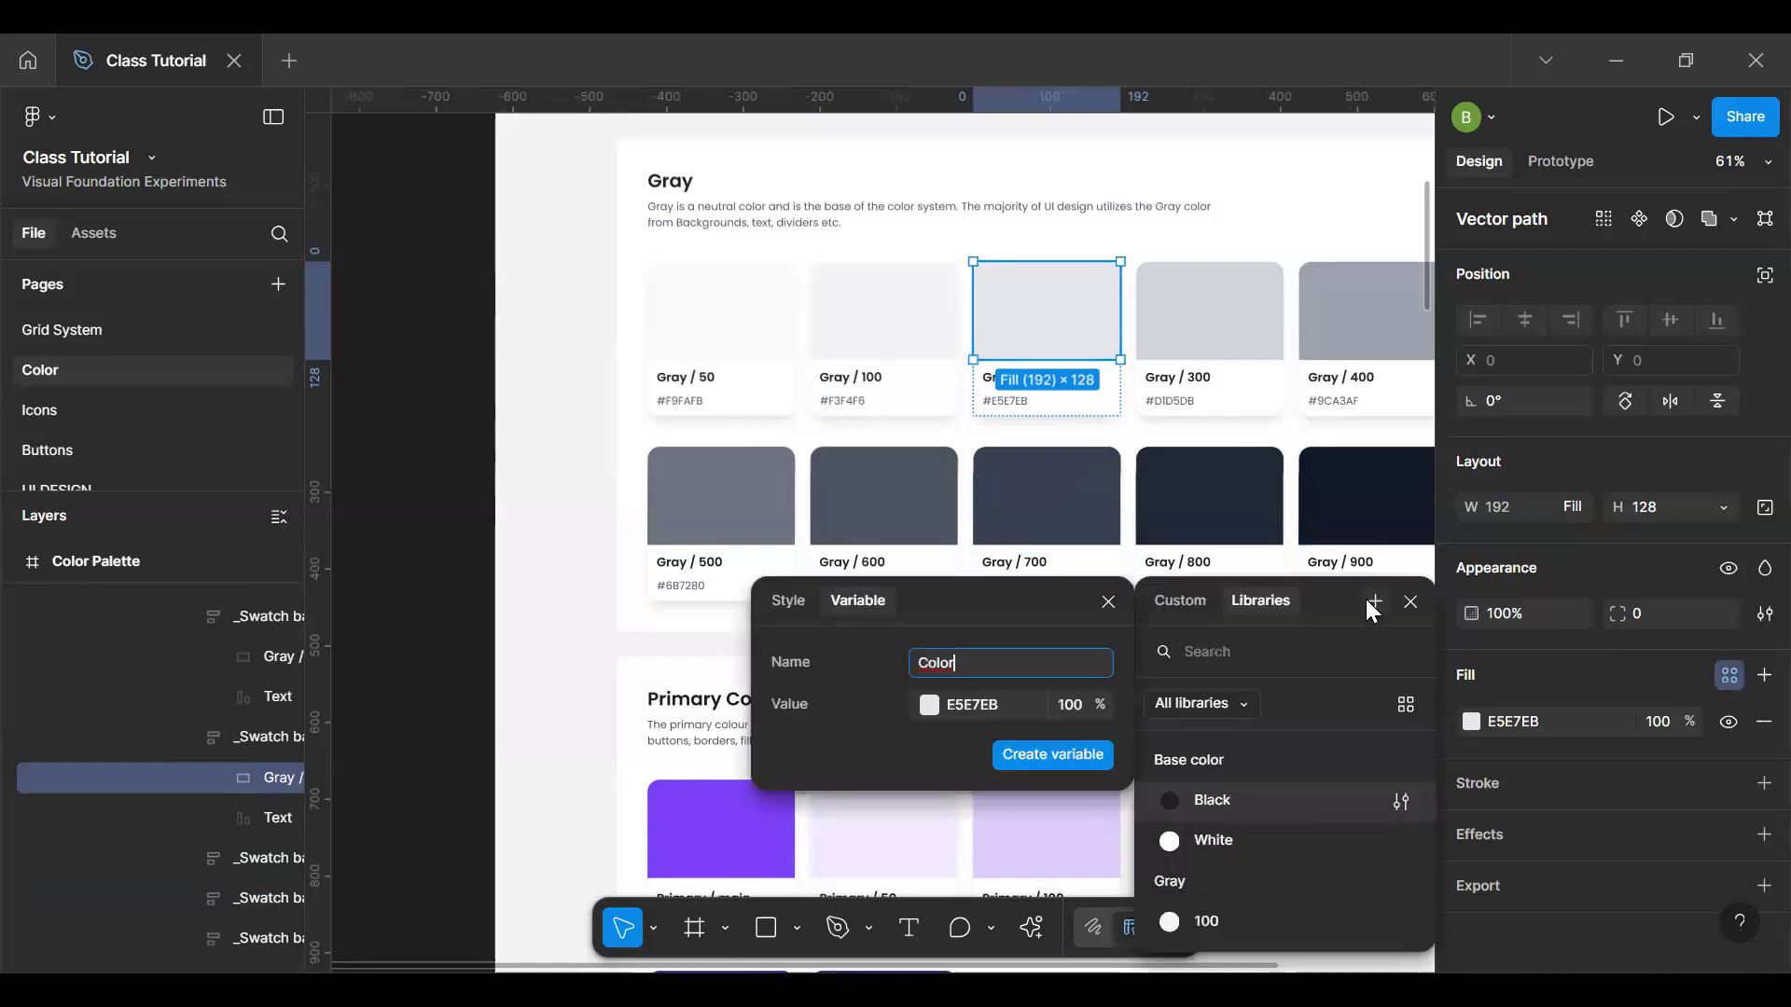
click(790, 600)
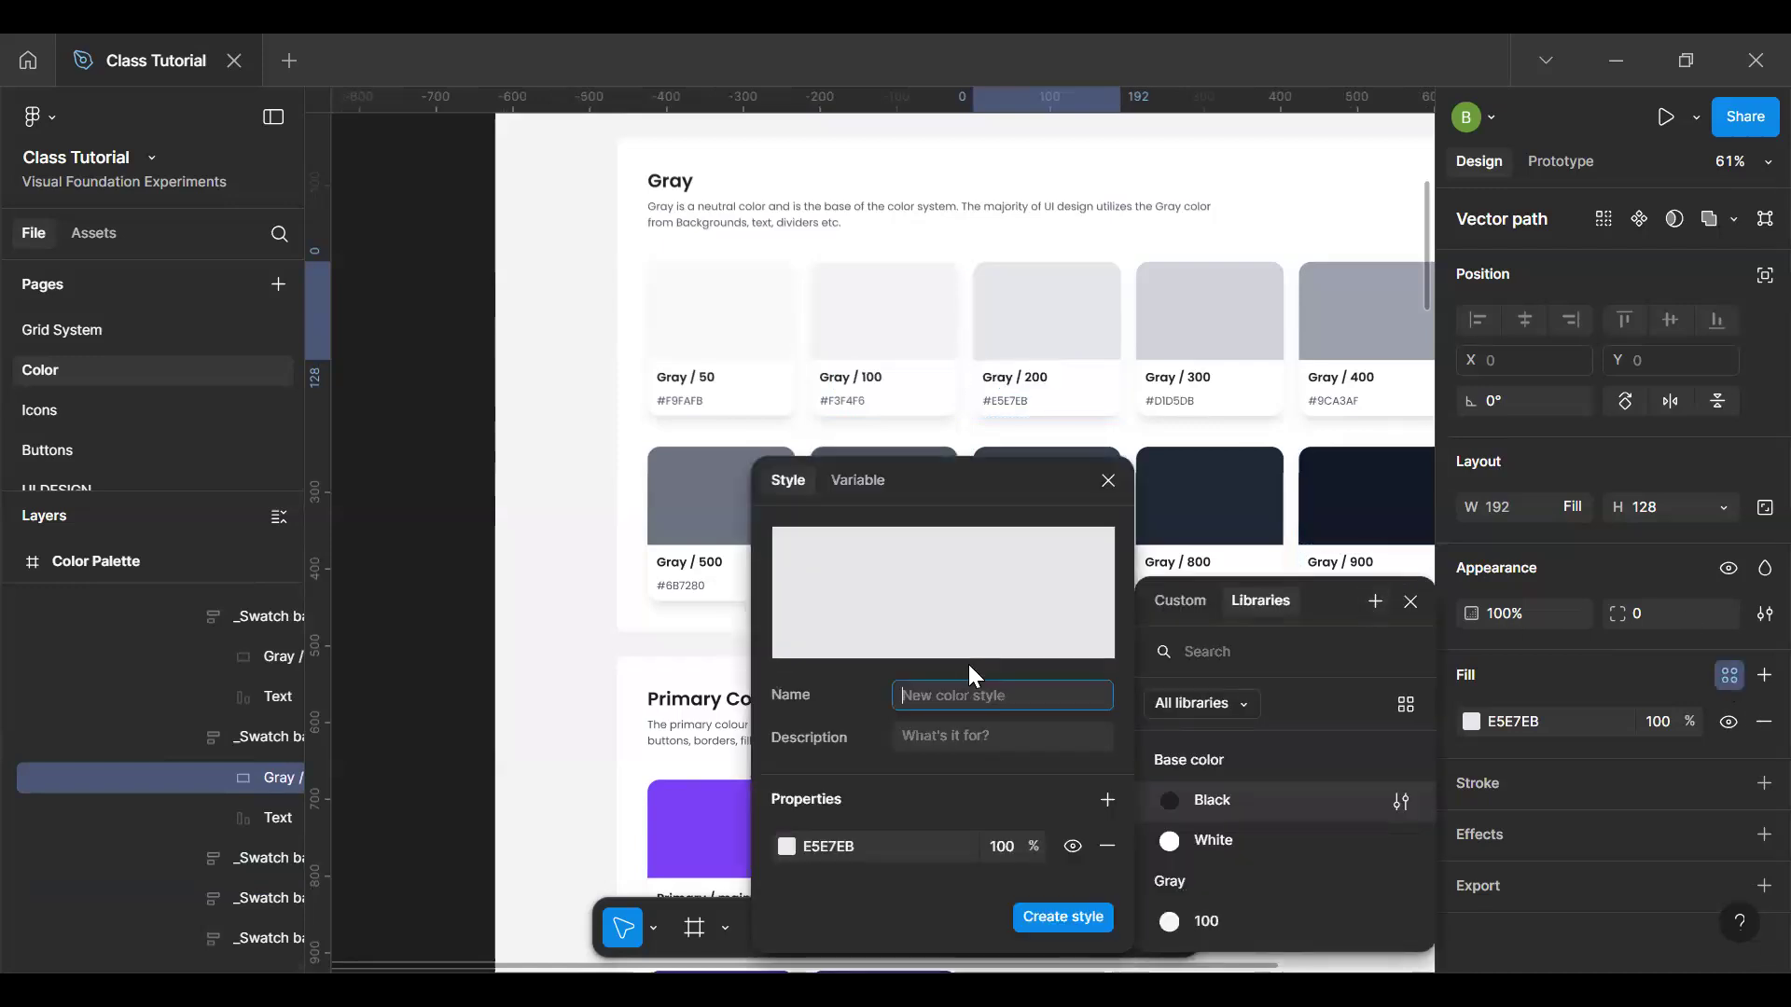
text(Gray)
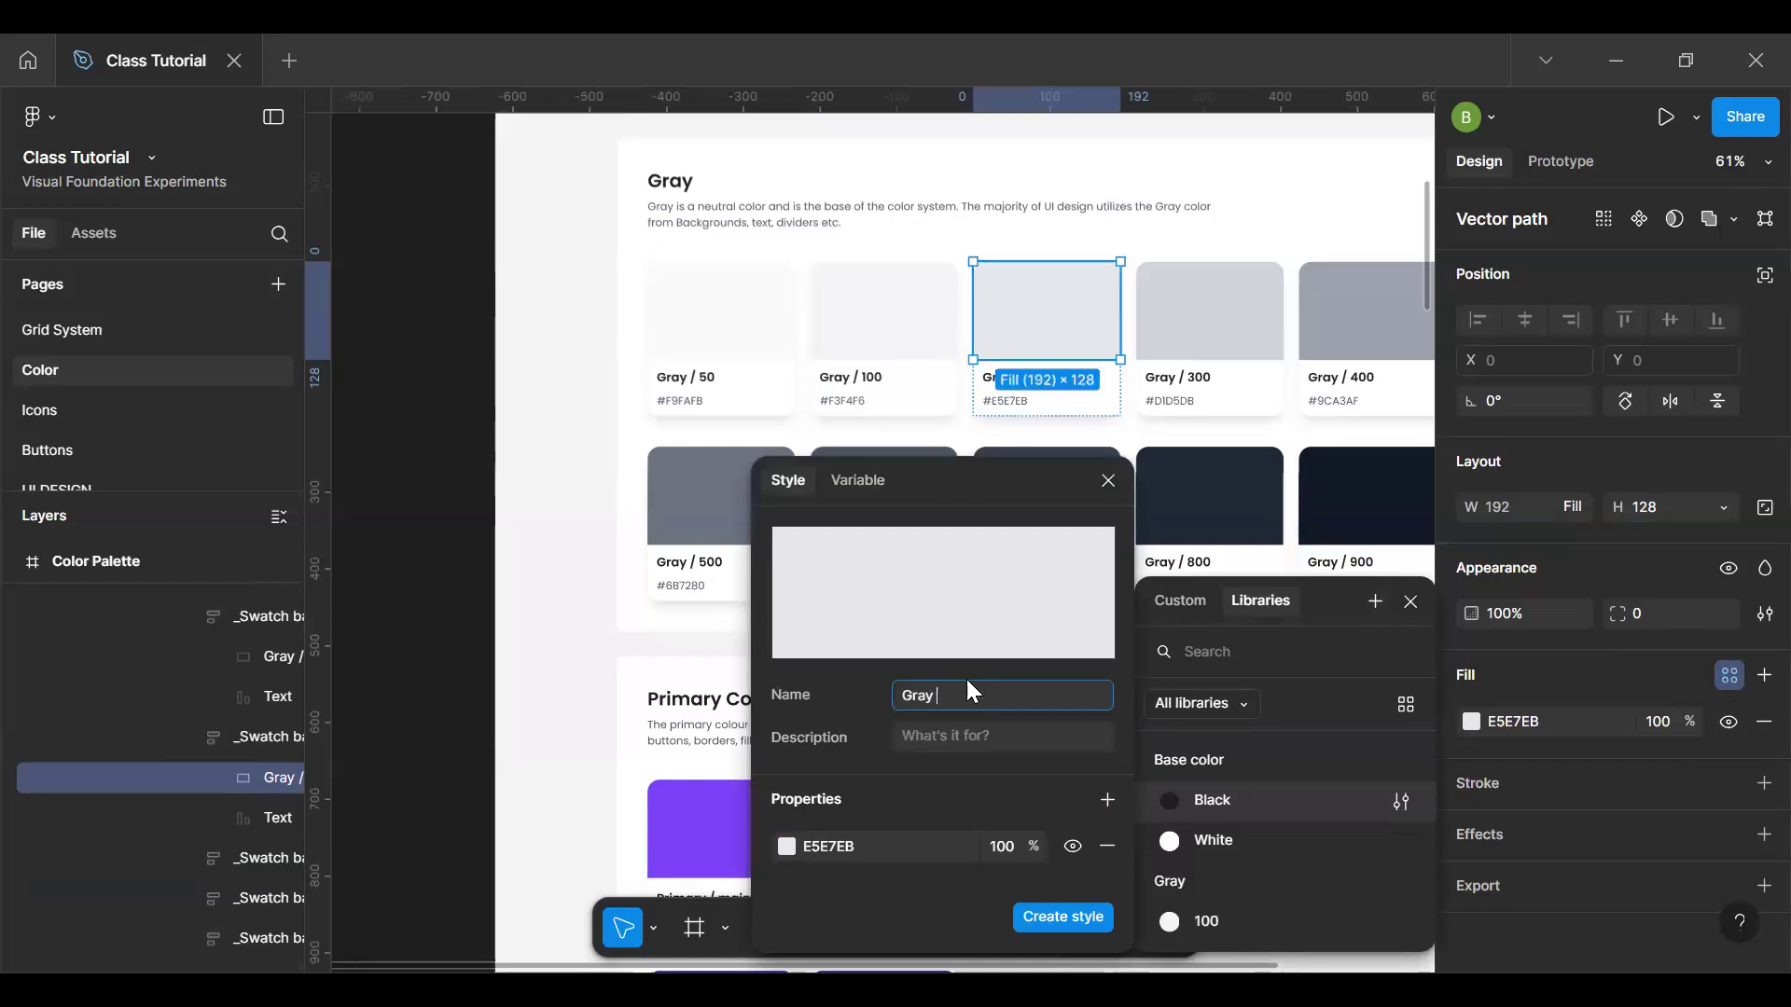
text(/ 200)
key(Return)
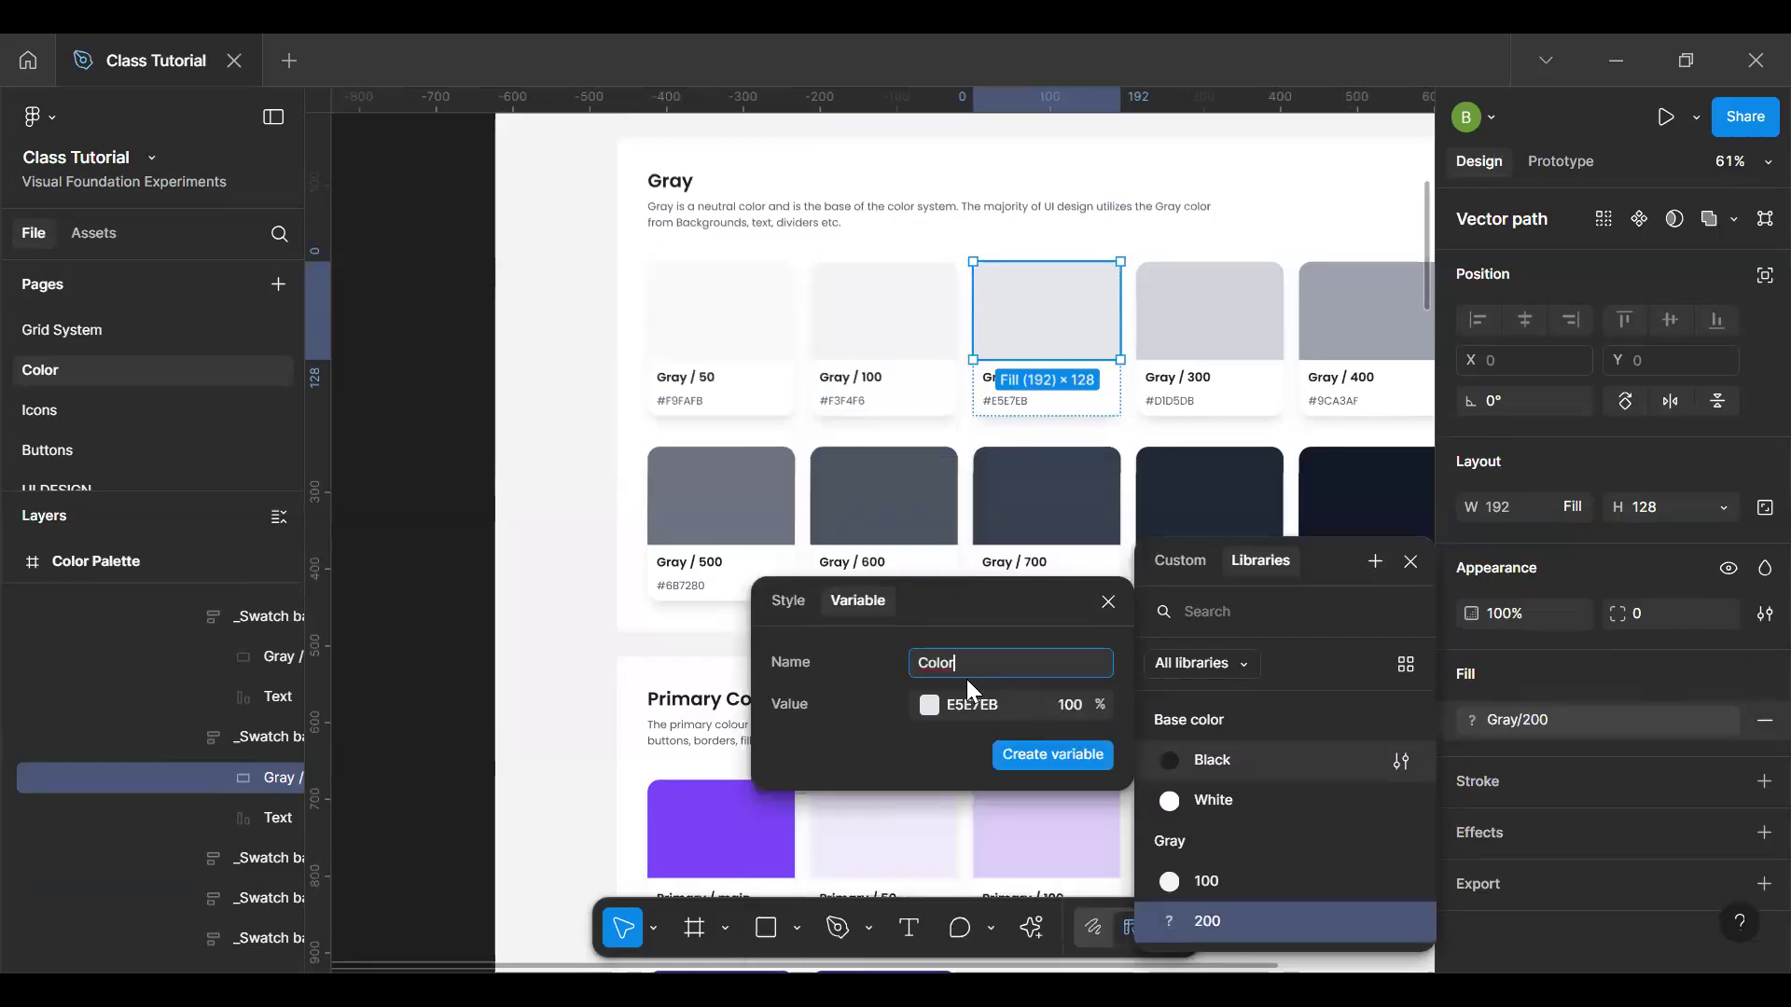
Step: Create a color style named "Gray/300" from the Gray / 300 swatch's fill and deselect the swatch
click(1157, 345)
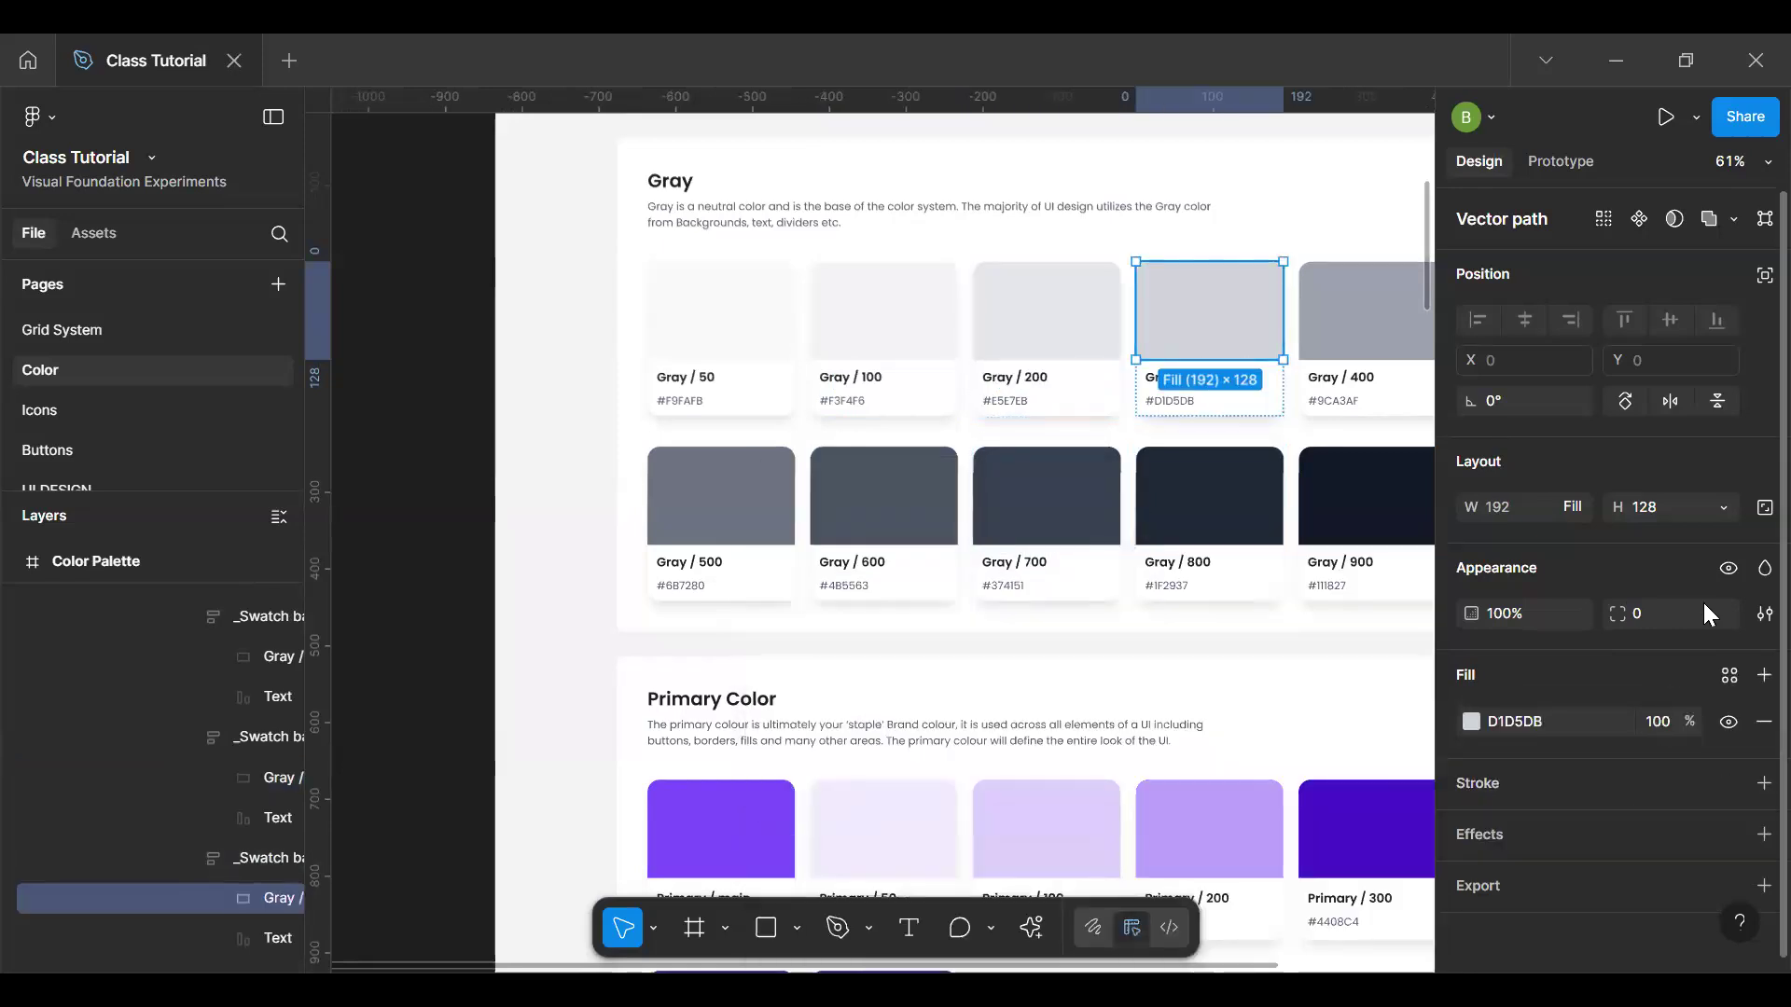
click(1729, 674)
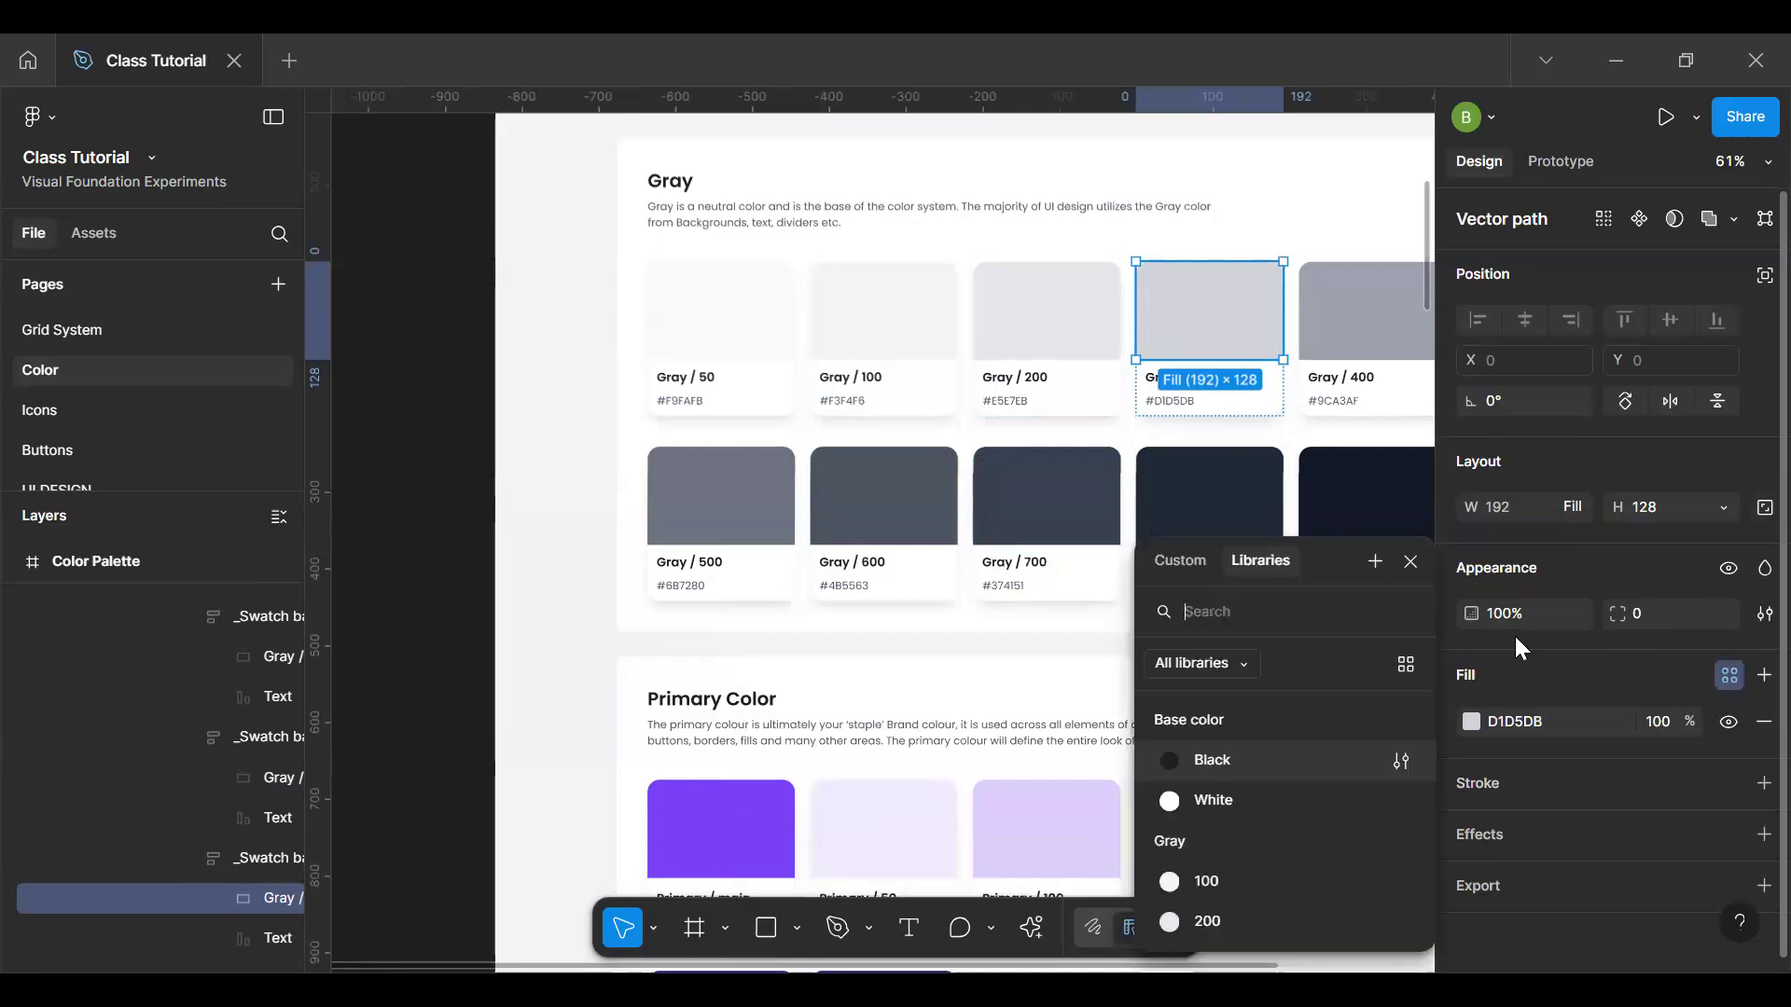
click(1375, 561)
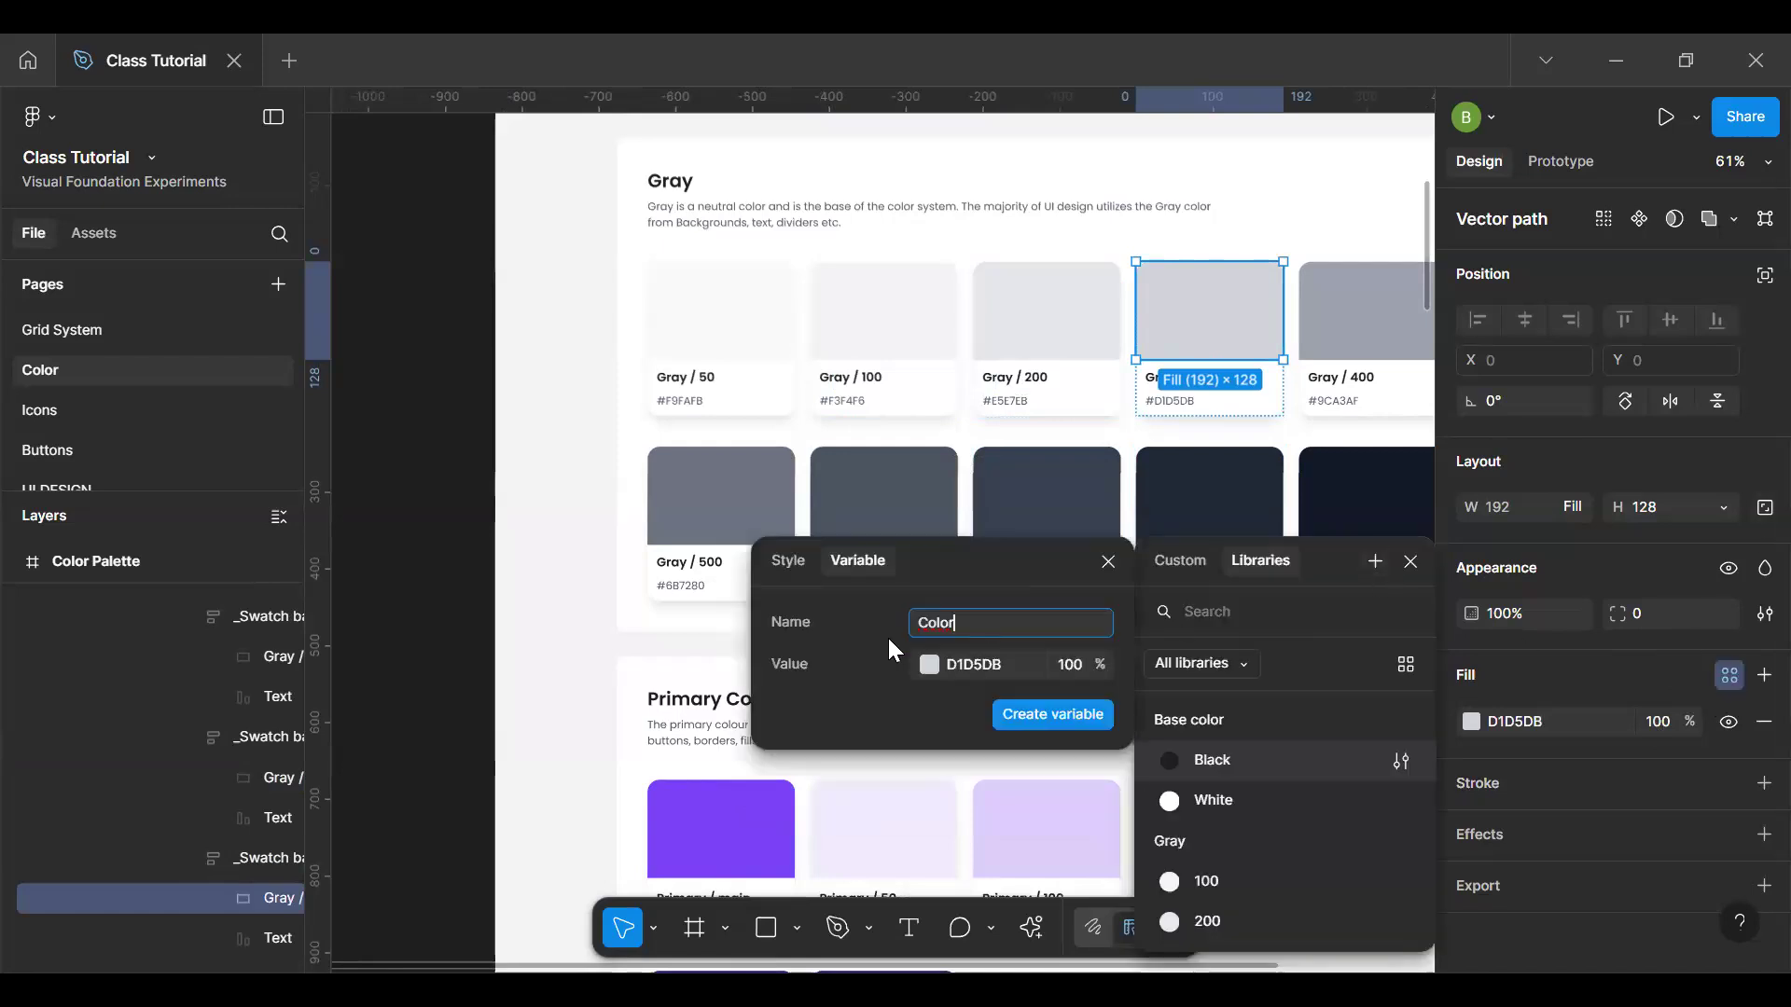
click(789, 561)
text(Gray)
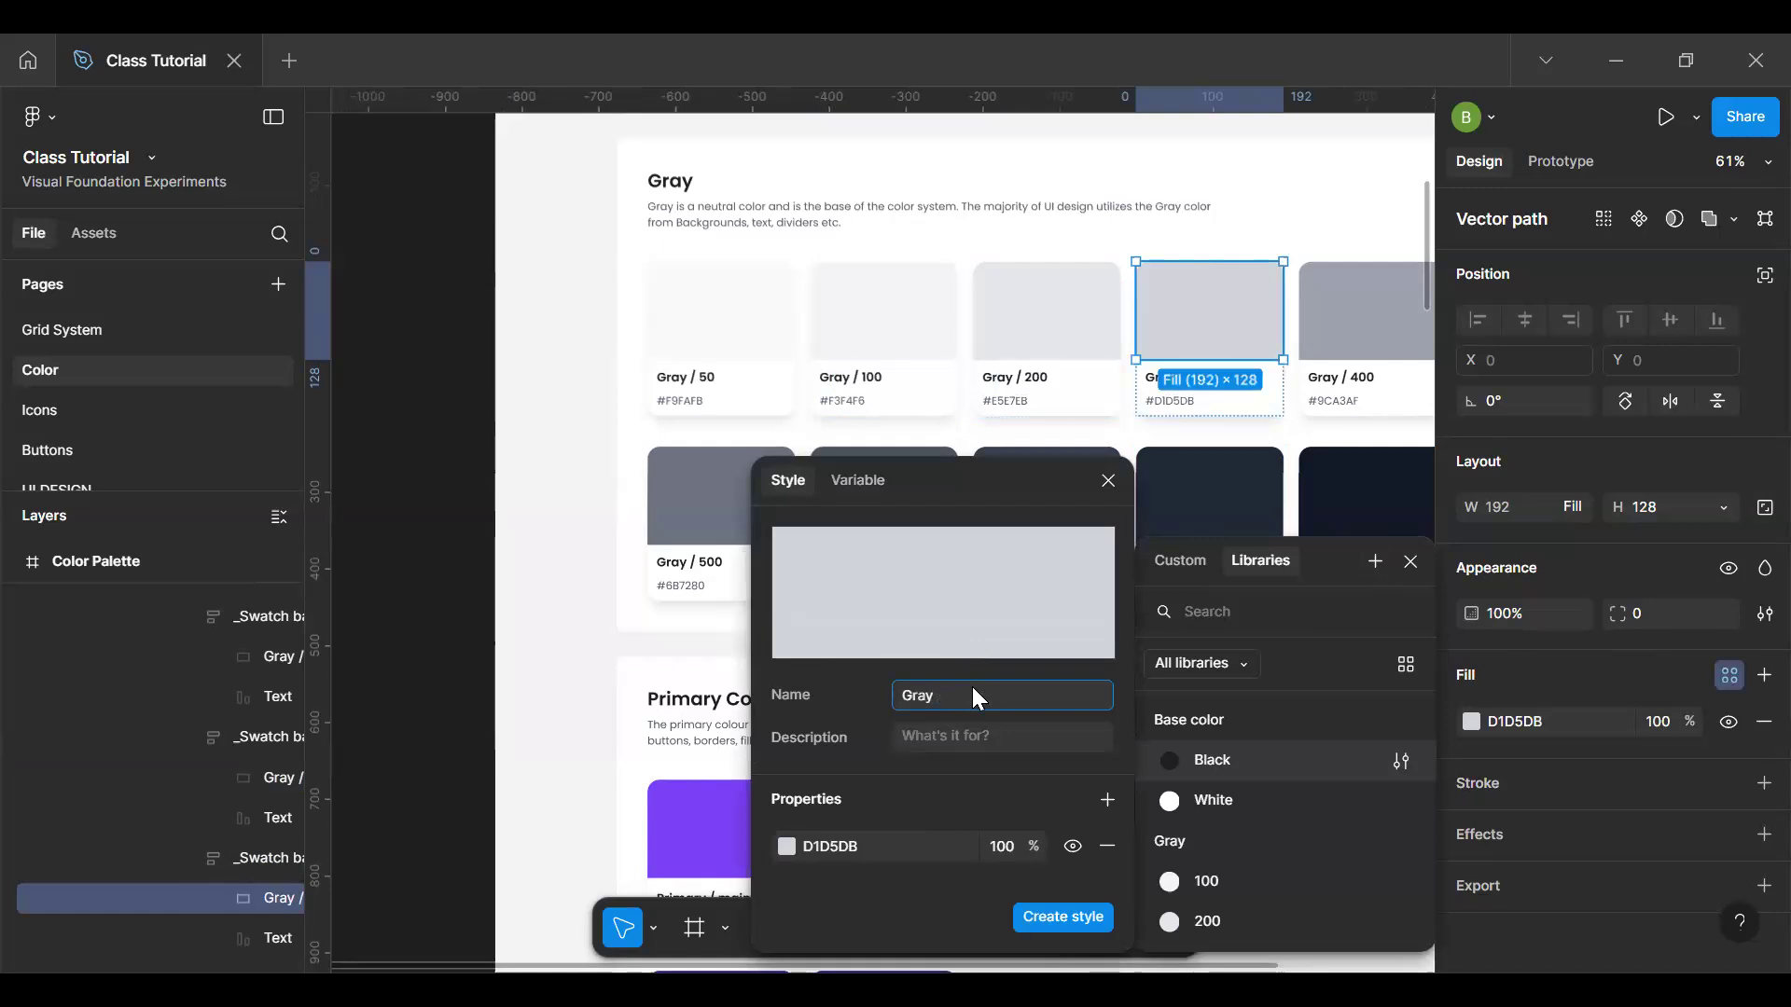
text(/300)
key(Return)
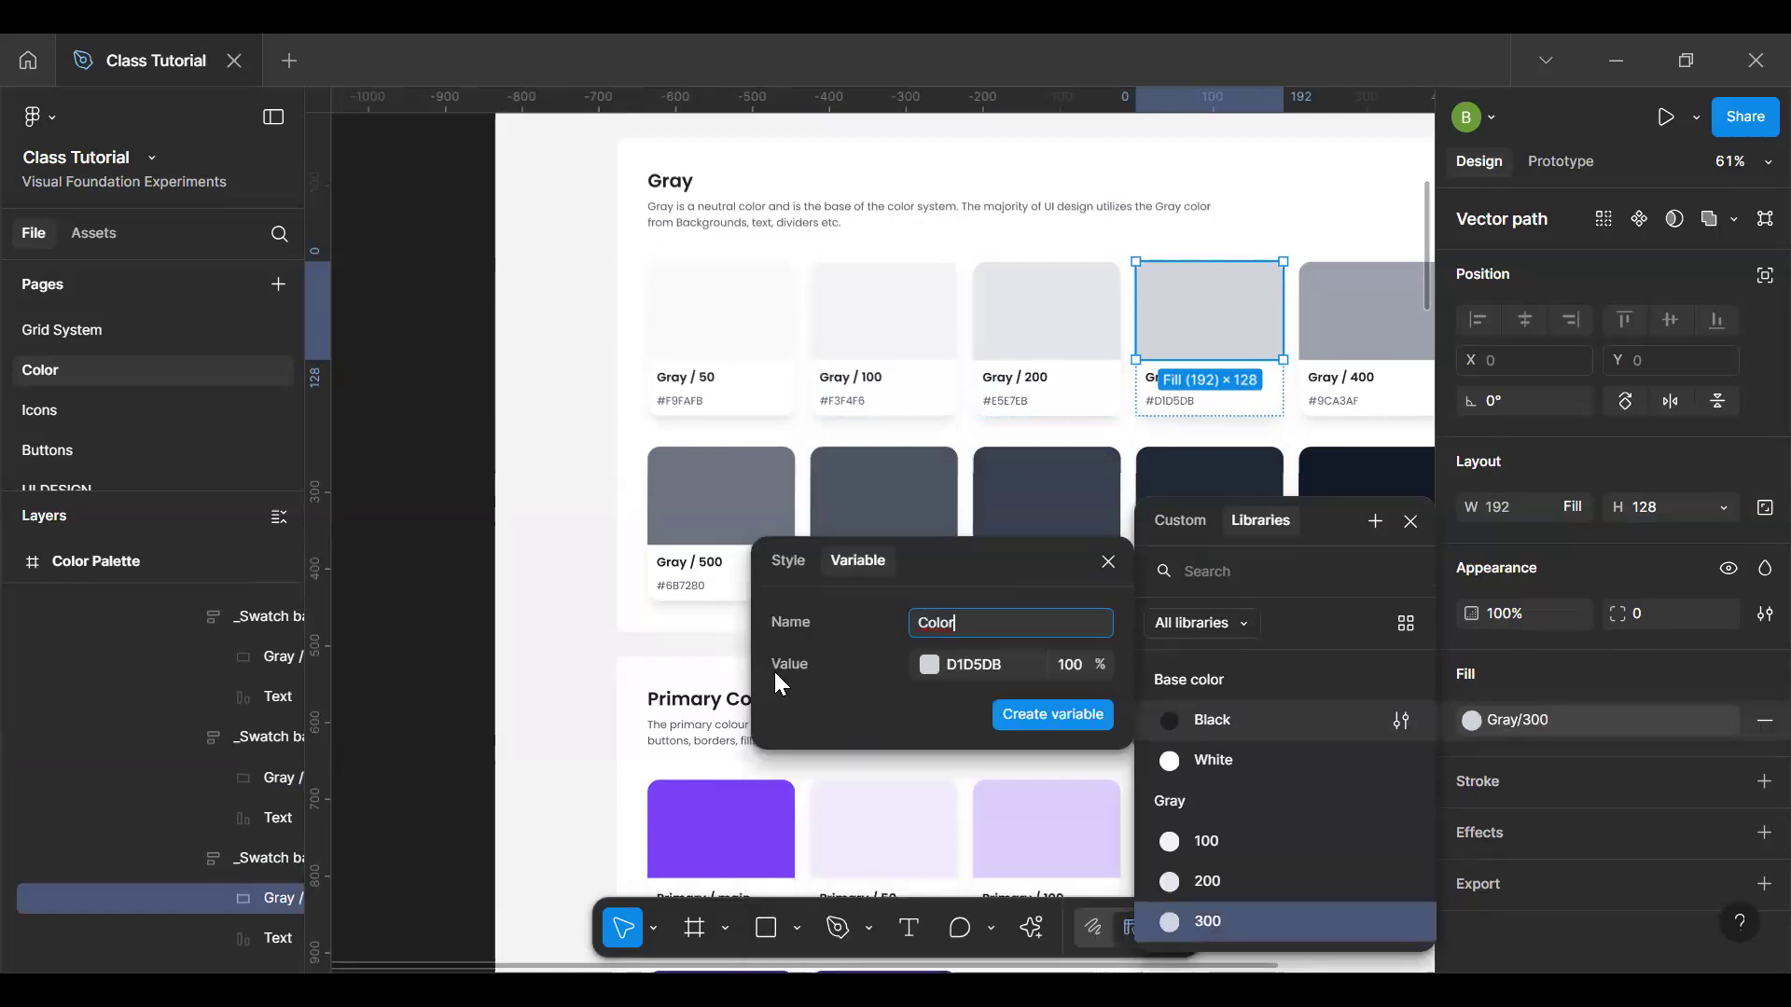
click(1108, 560)
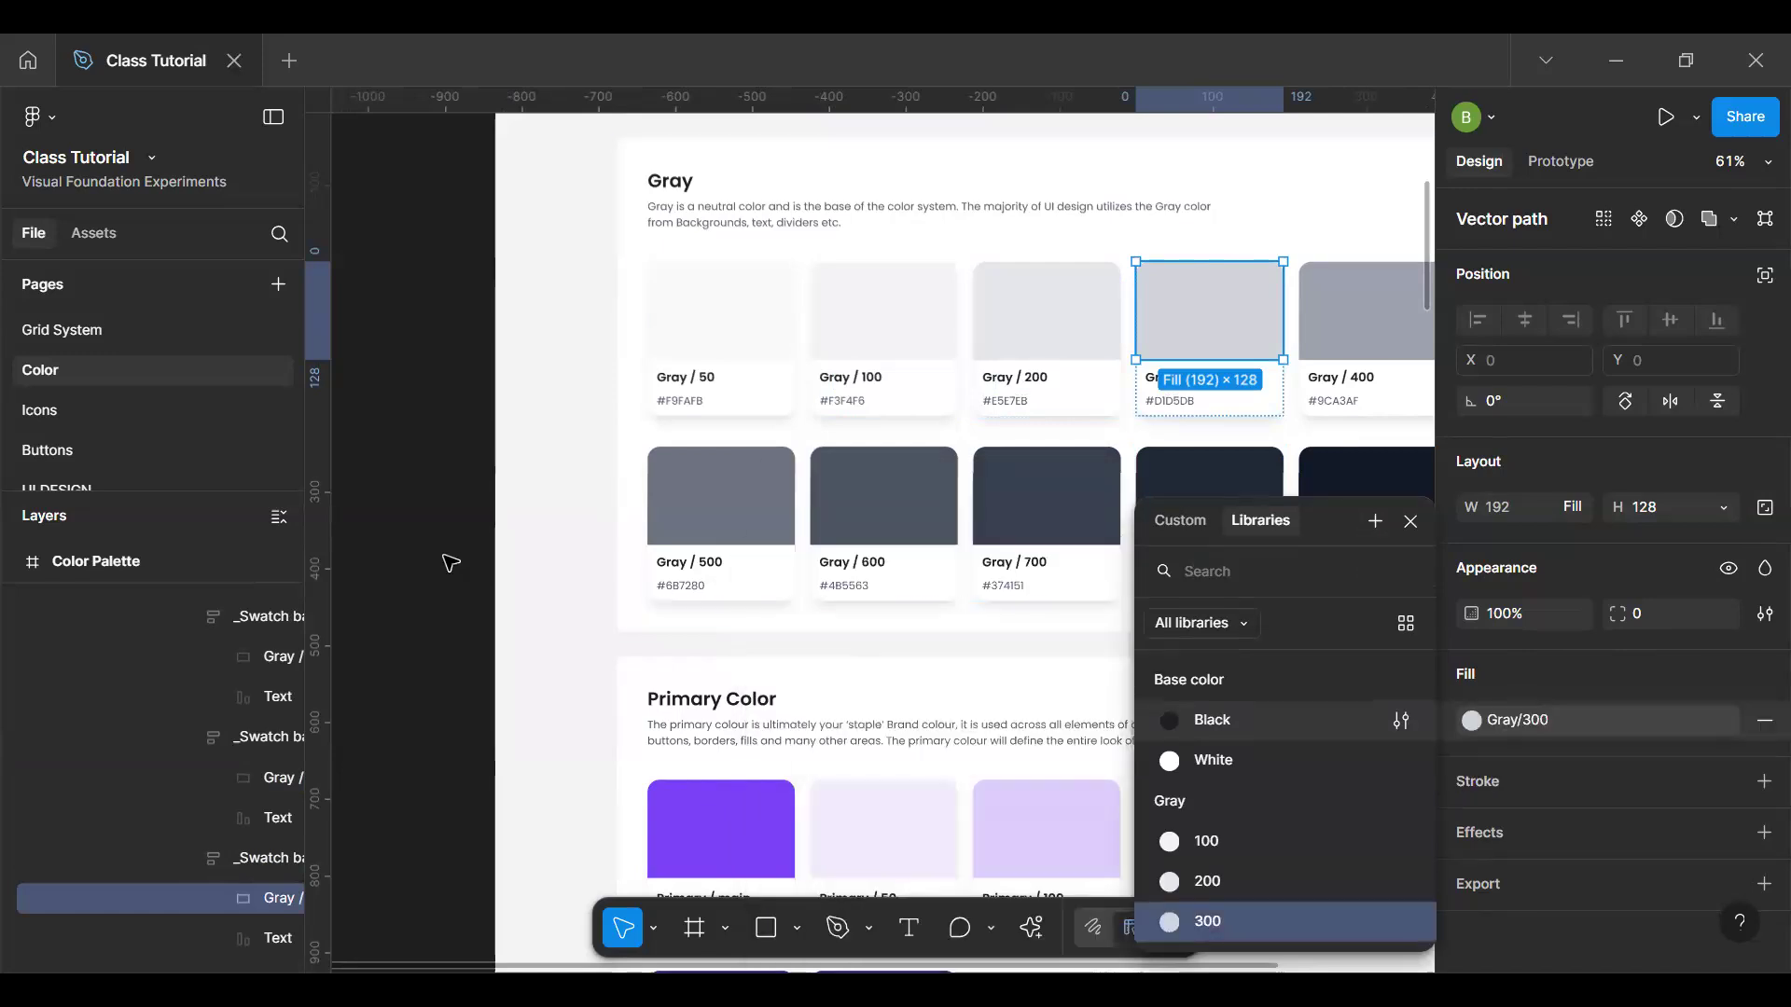
click(450, 562)
Step: Create a color variable named "Primary color/ Main" from the Primary / 500 swatch's fill in the Primary Color section
key(h)
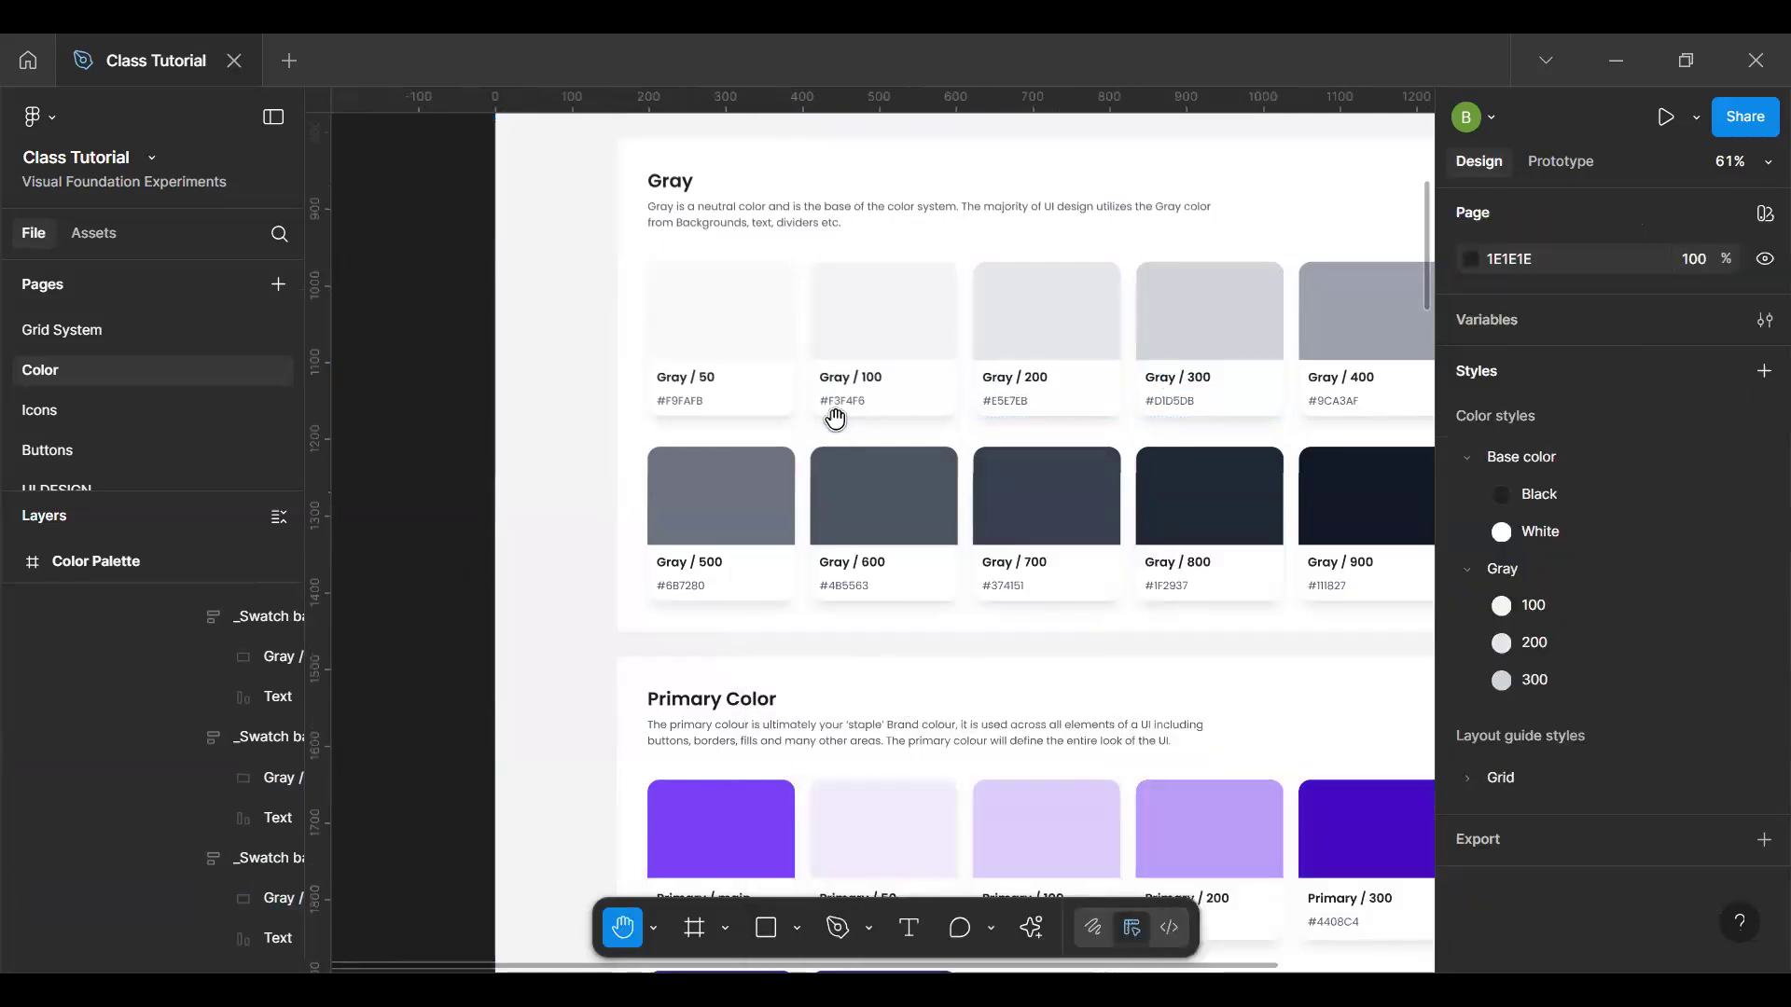
scroll(851, 588, down, 4)
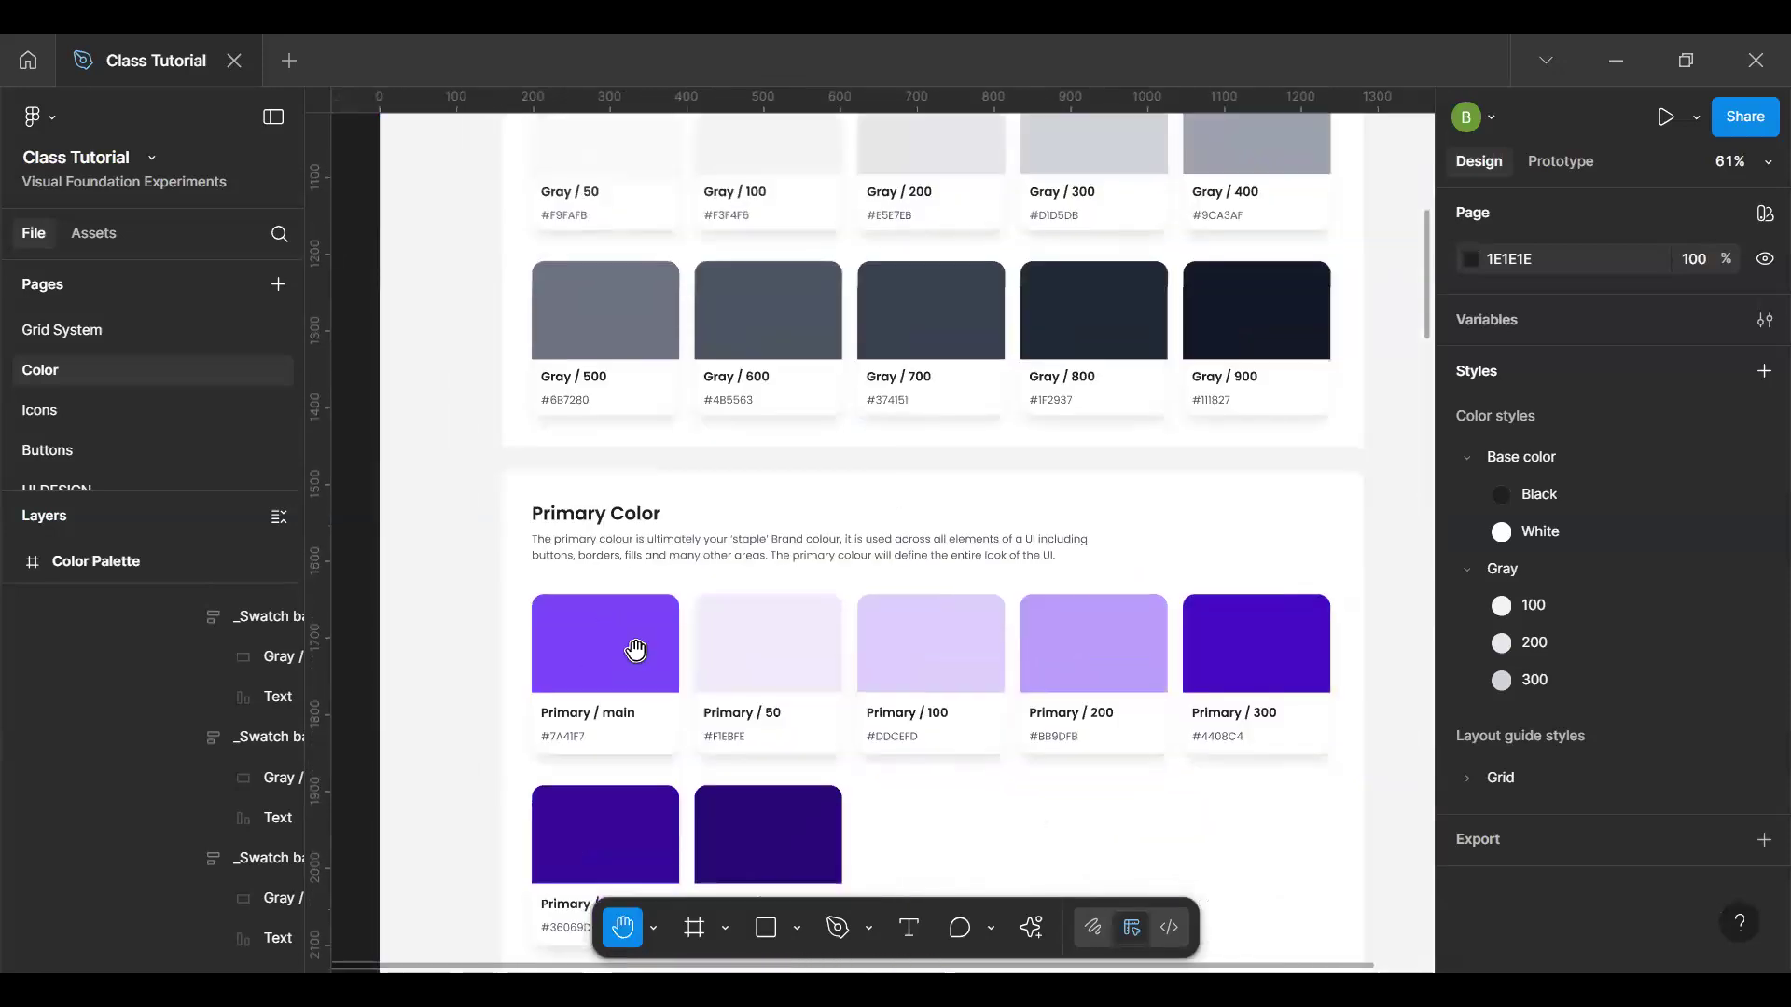
scroll(663, 643, down, 5)
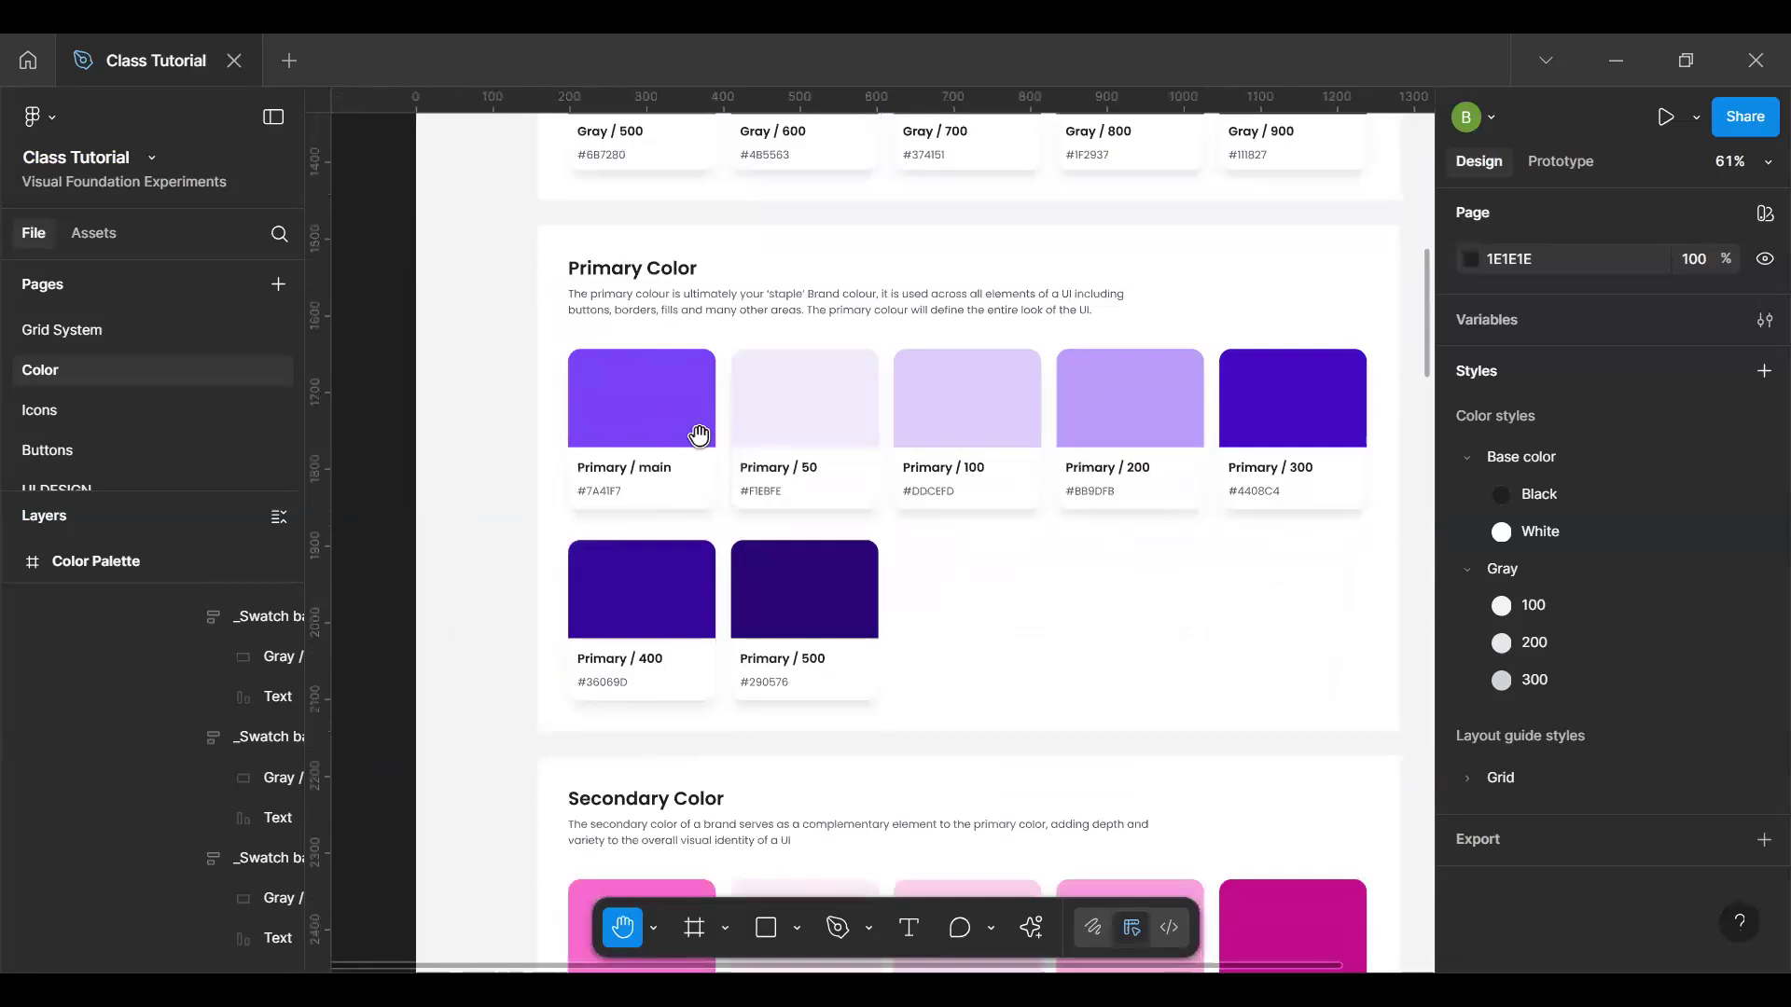
key(v)
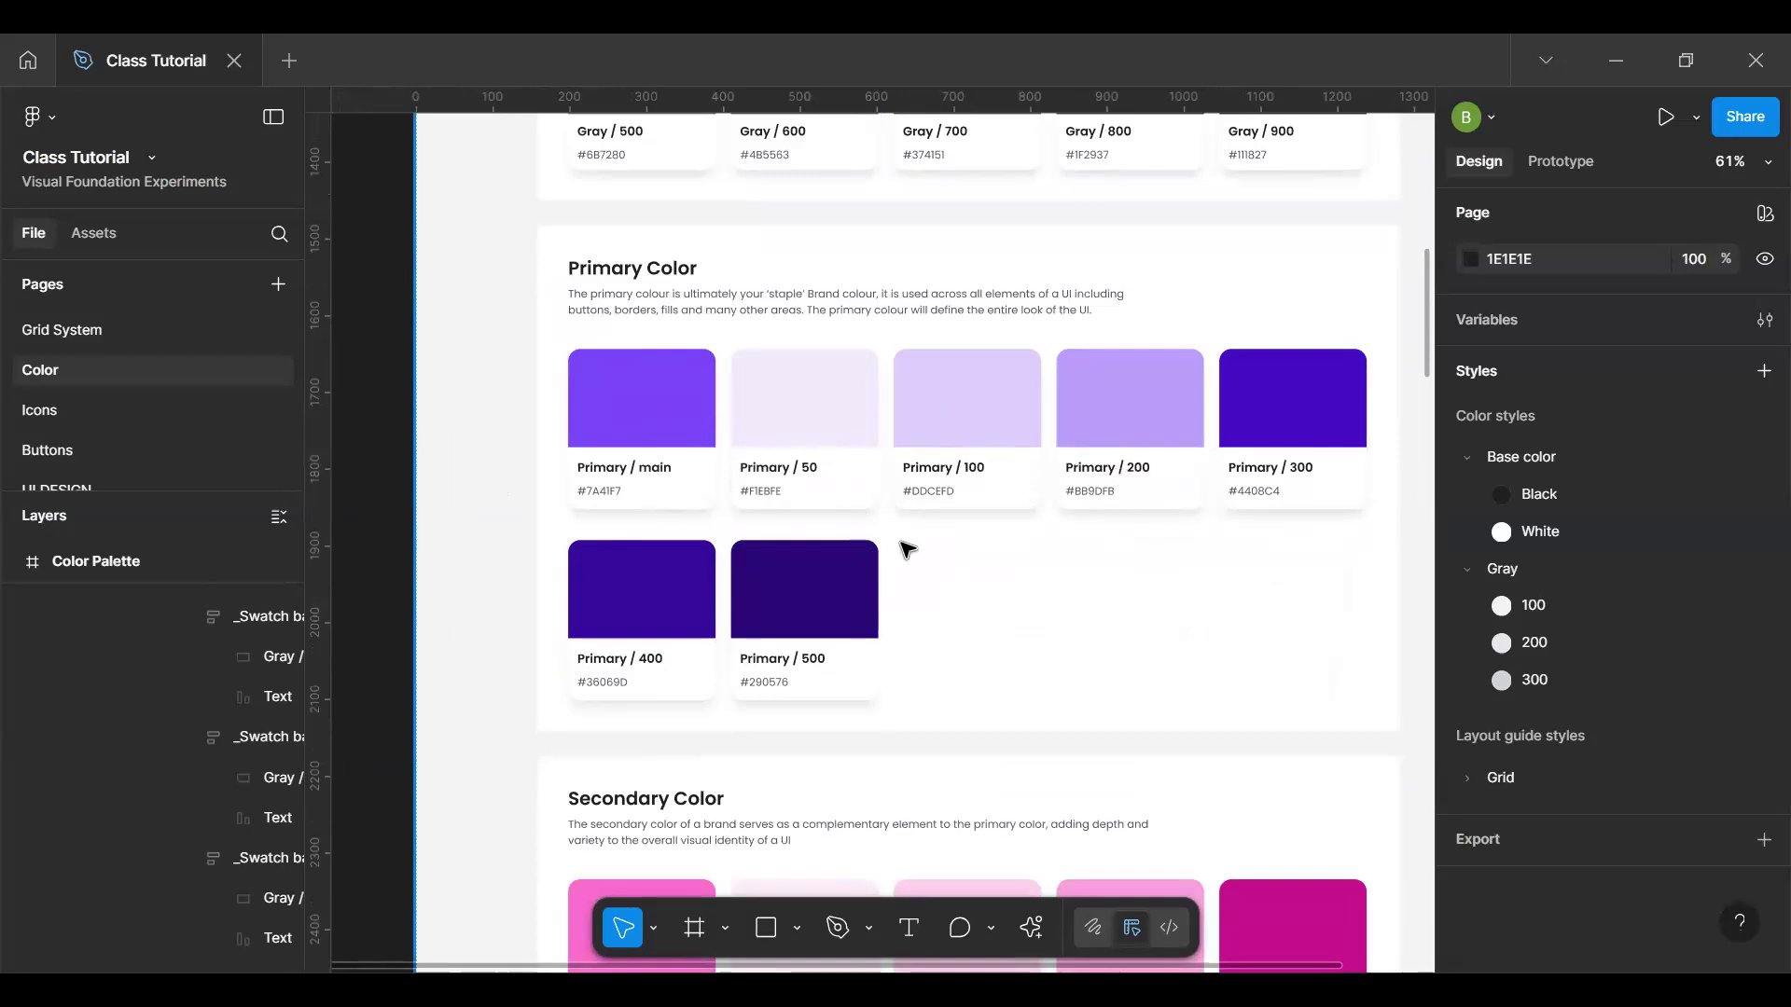
click(812, 614)
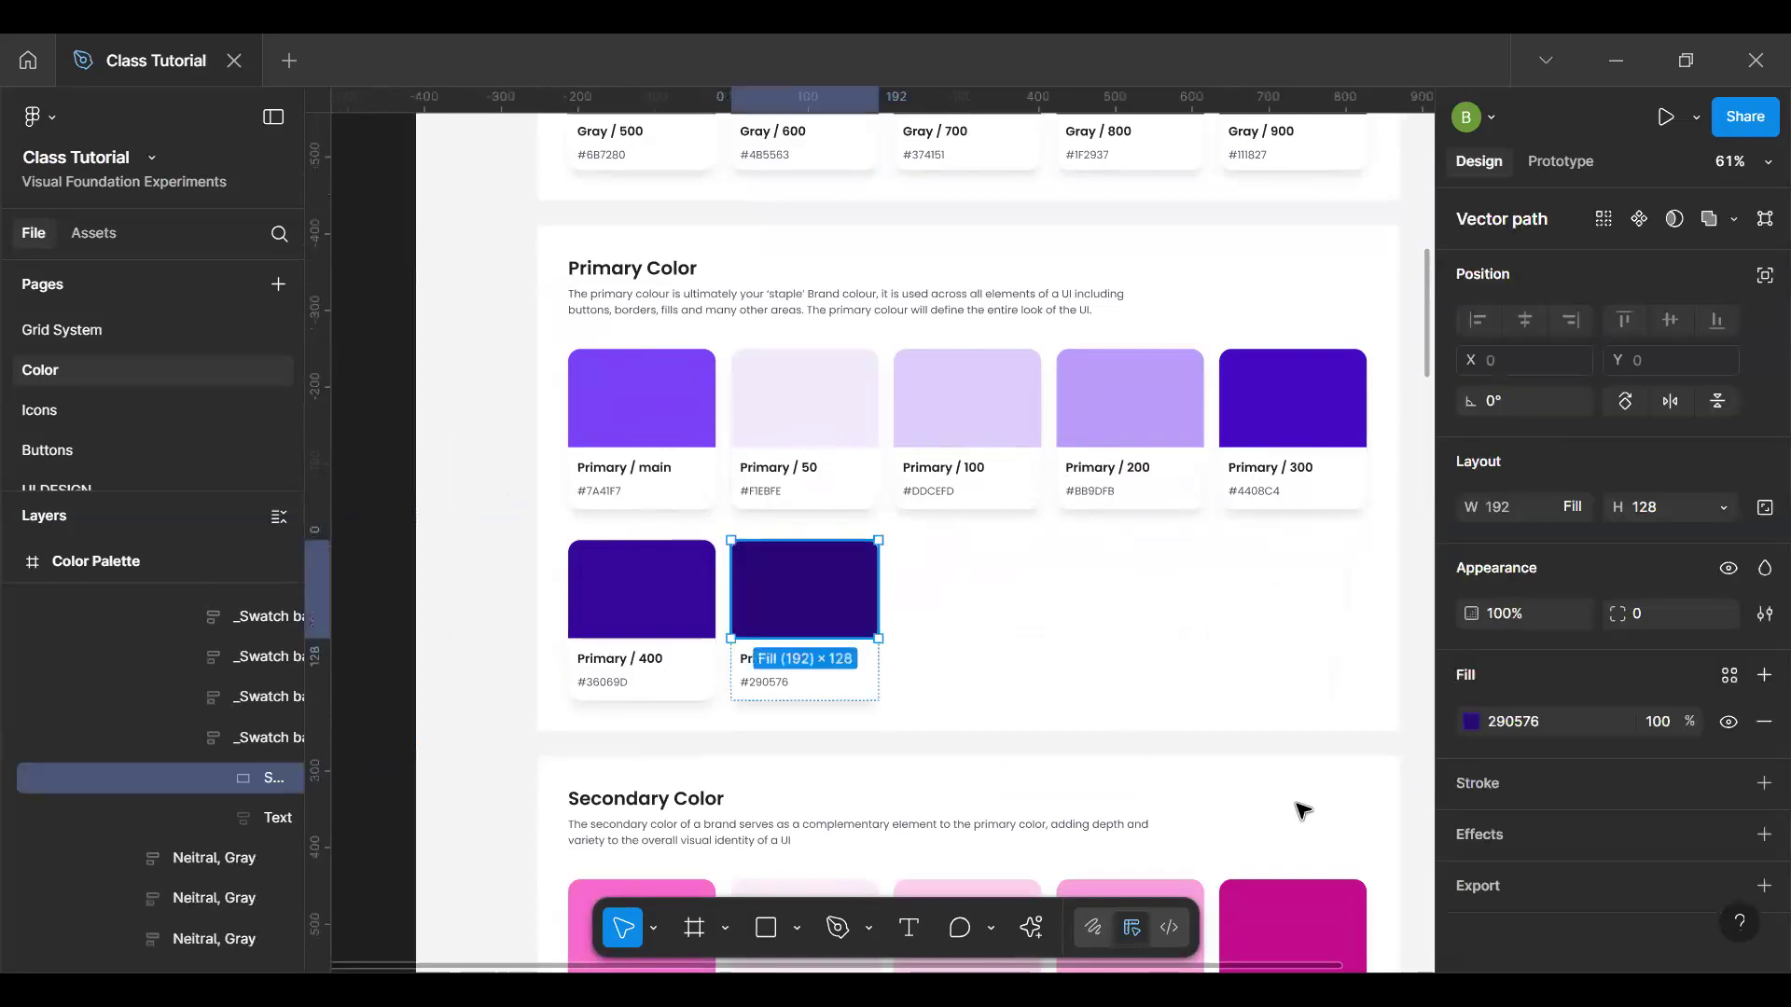
click(1730, 675)
click(1375, 520)
key(ctrl+a)
text(prima)
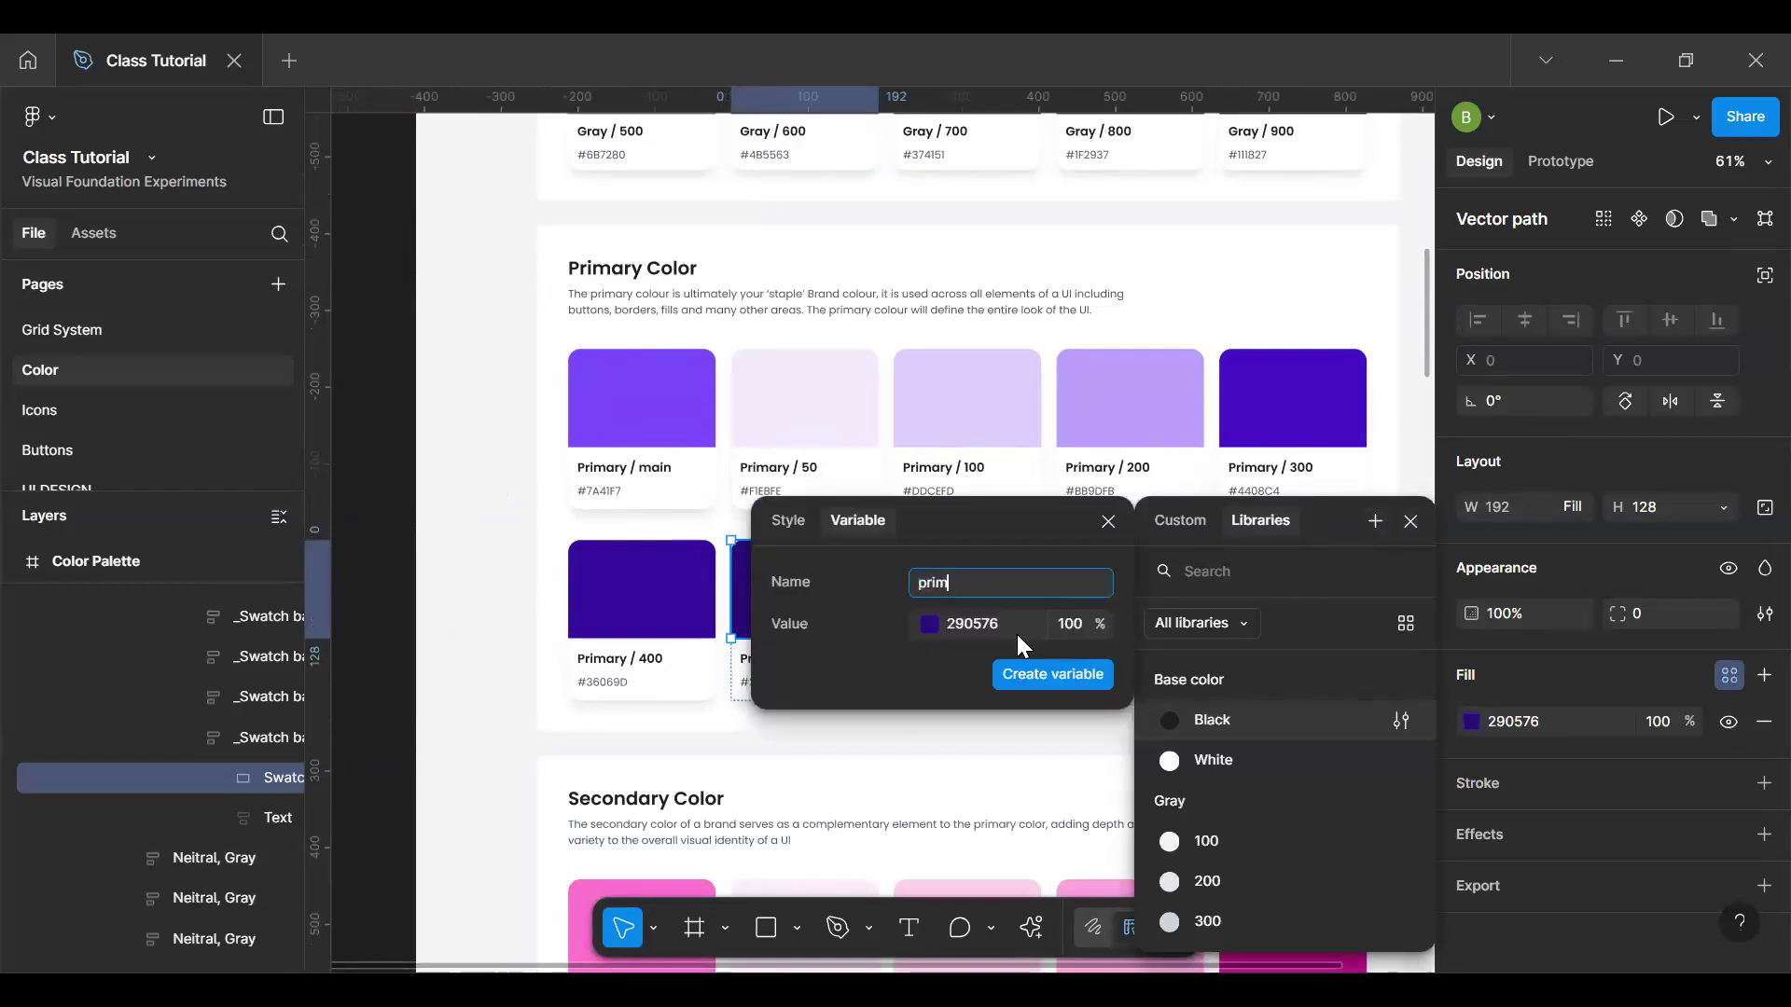
key(BackSpace)
key(BackSpace)
key(BackSpace)
key(BackSpace)
key(BackSpace)
text(Prima)
text(ry color/)
key(ctrl+a)
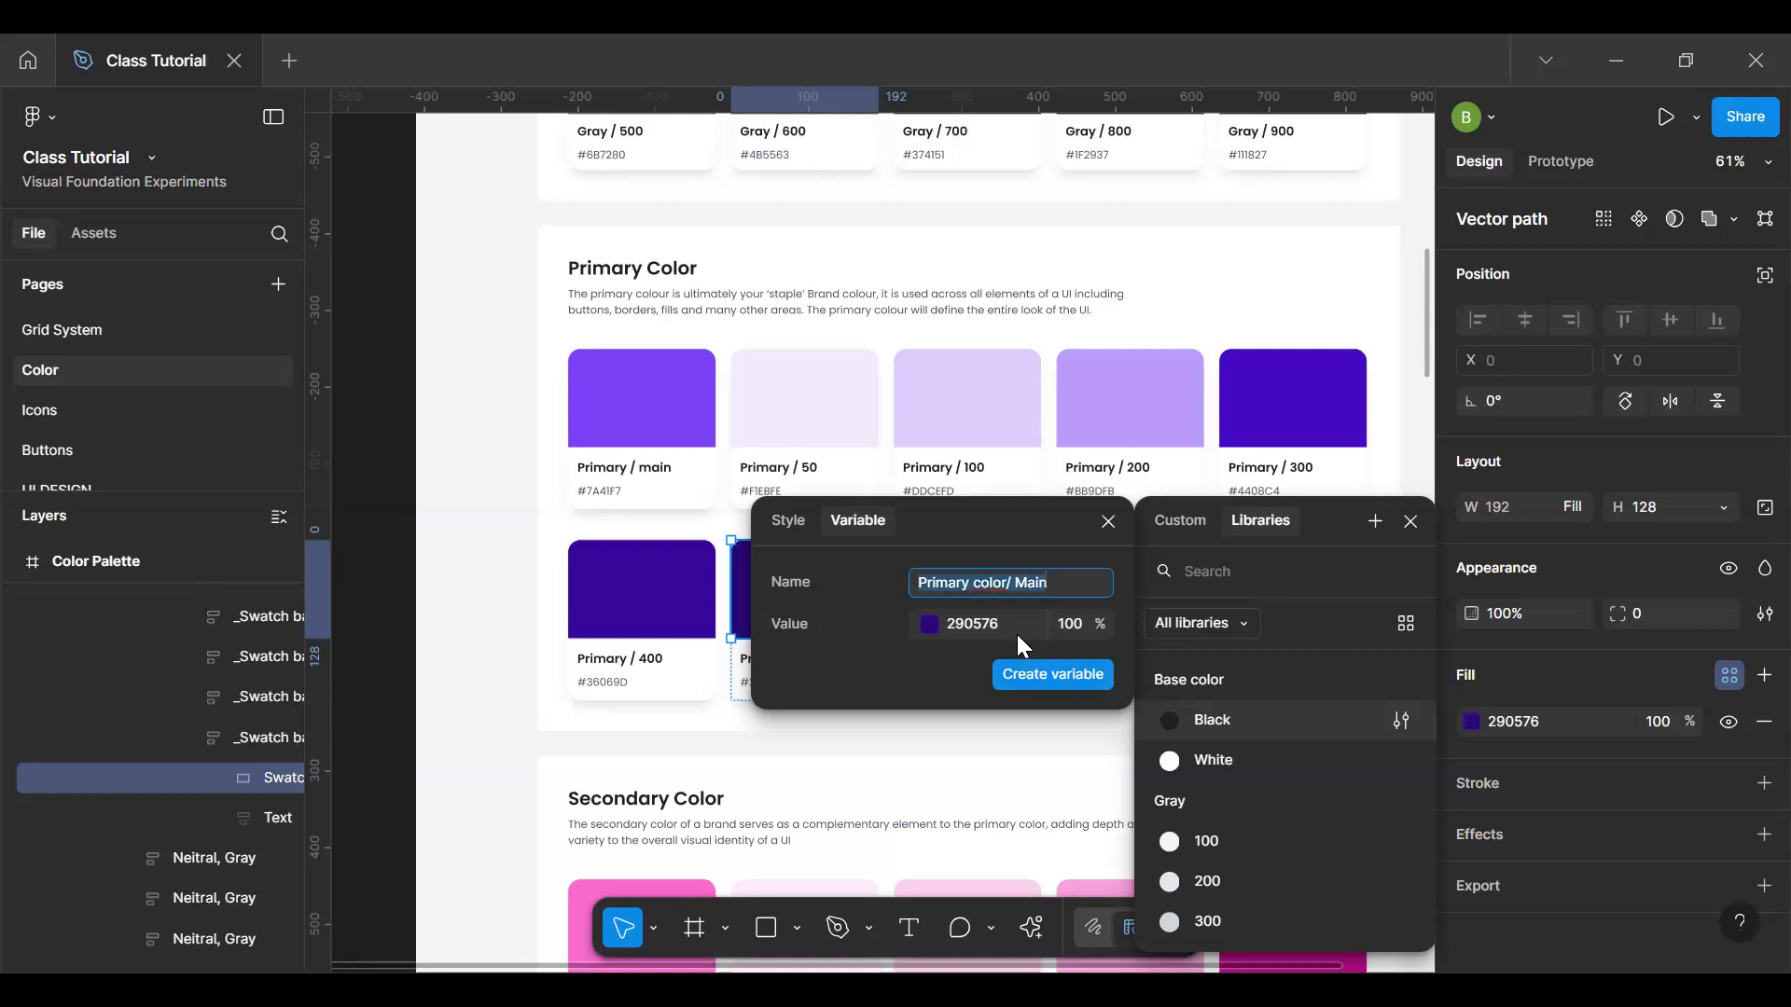
click(1035, 682)
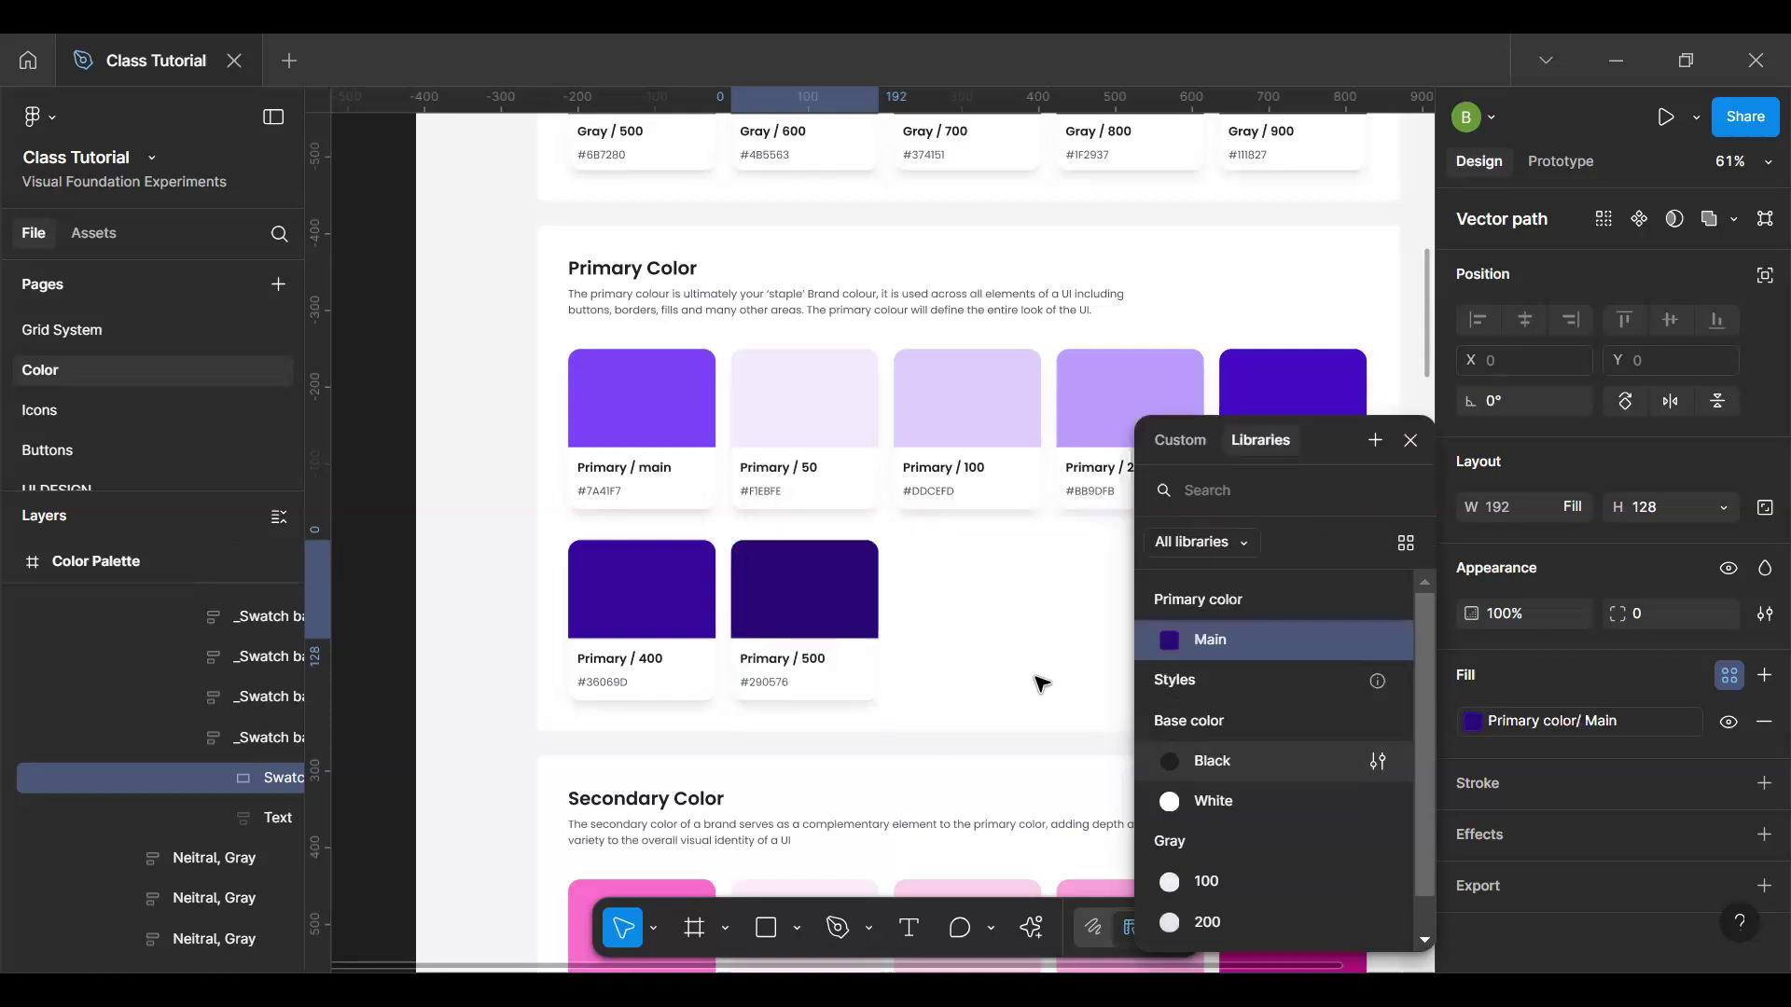
Step: Create a color style named "Primary color/50" from the Primary / 50 swatch's fill
click(828, 439)
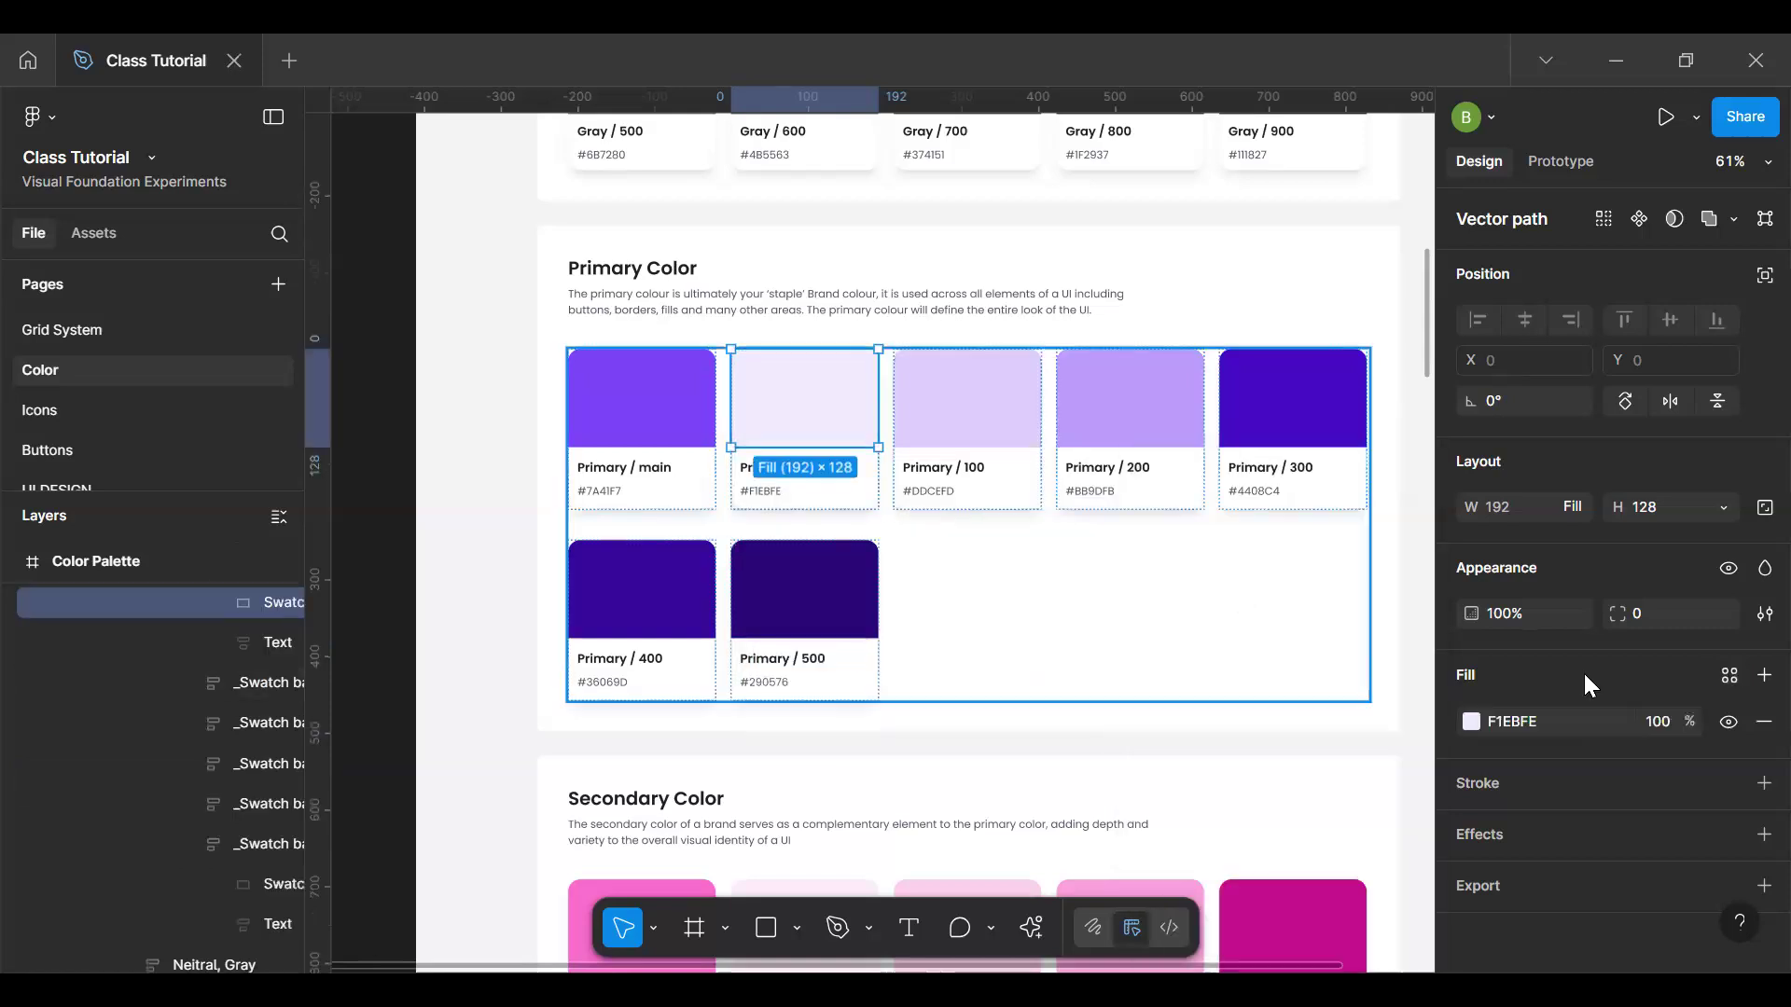
click(1729, 674)
click(1374, 439)
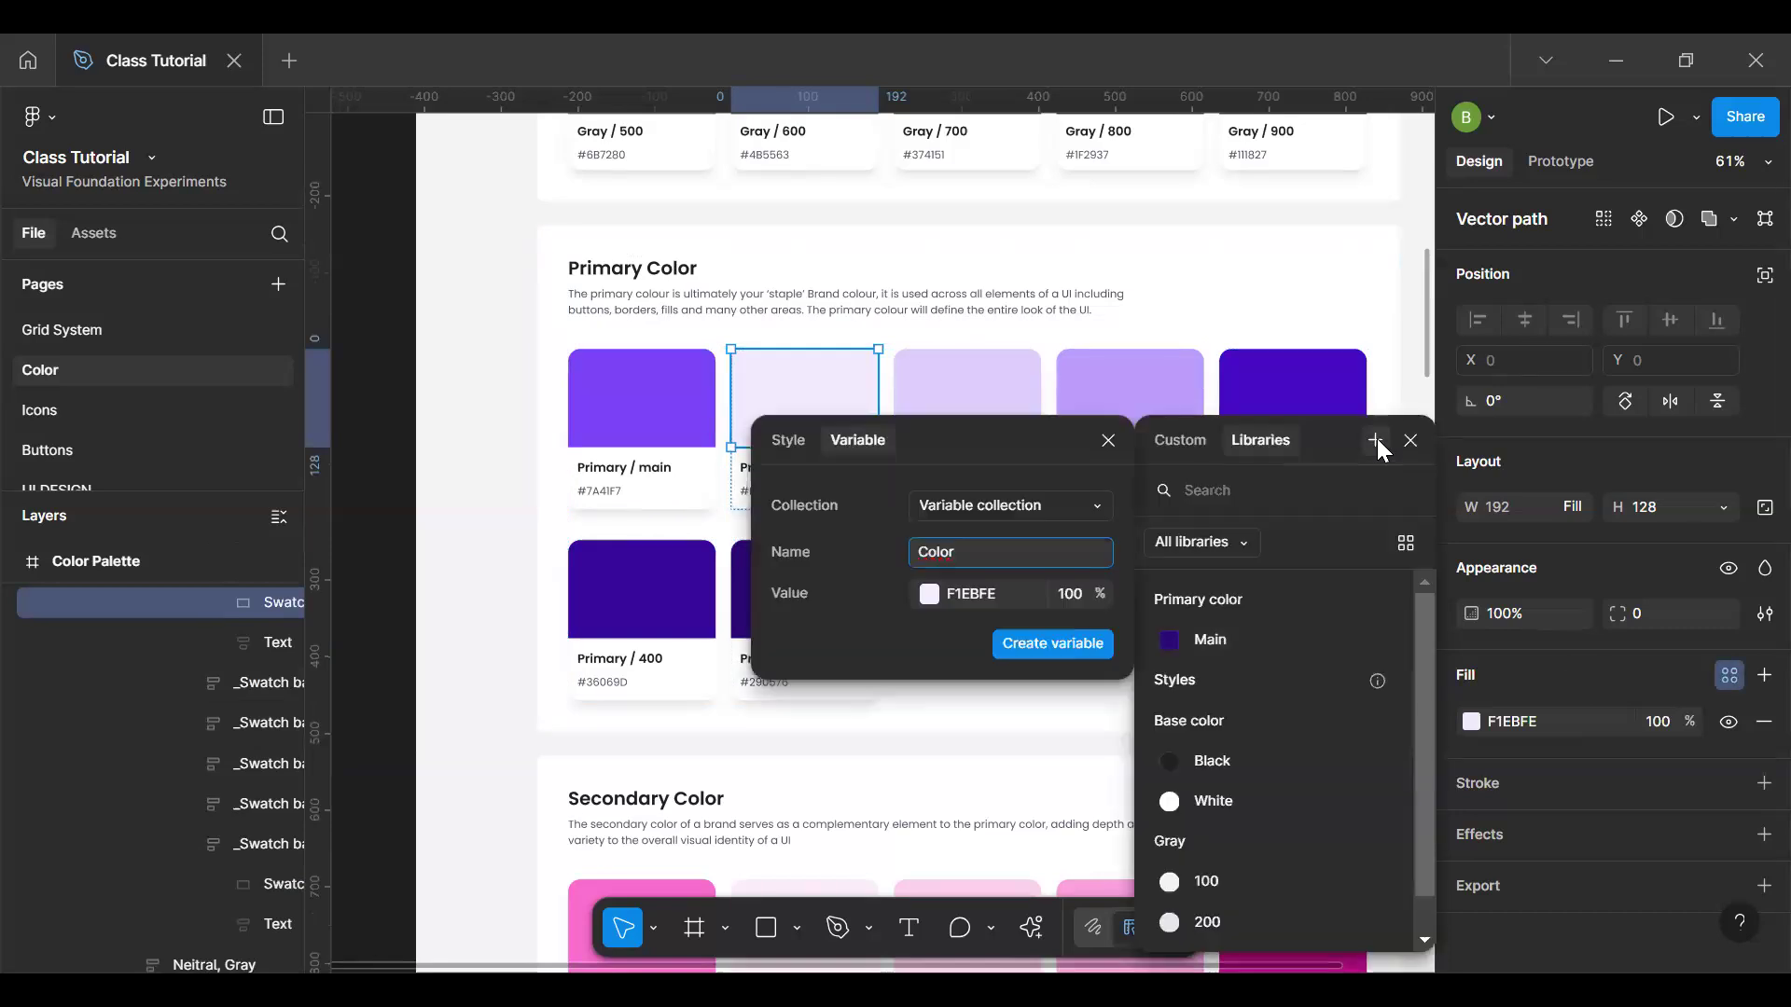
click(788, 439)
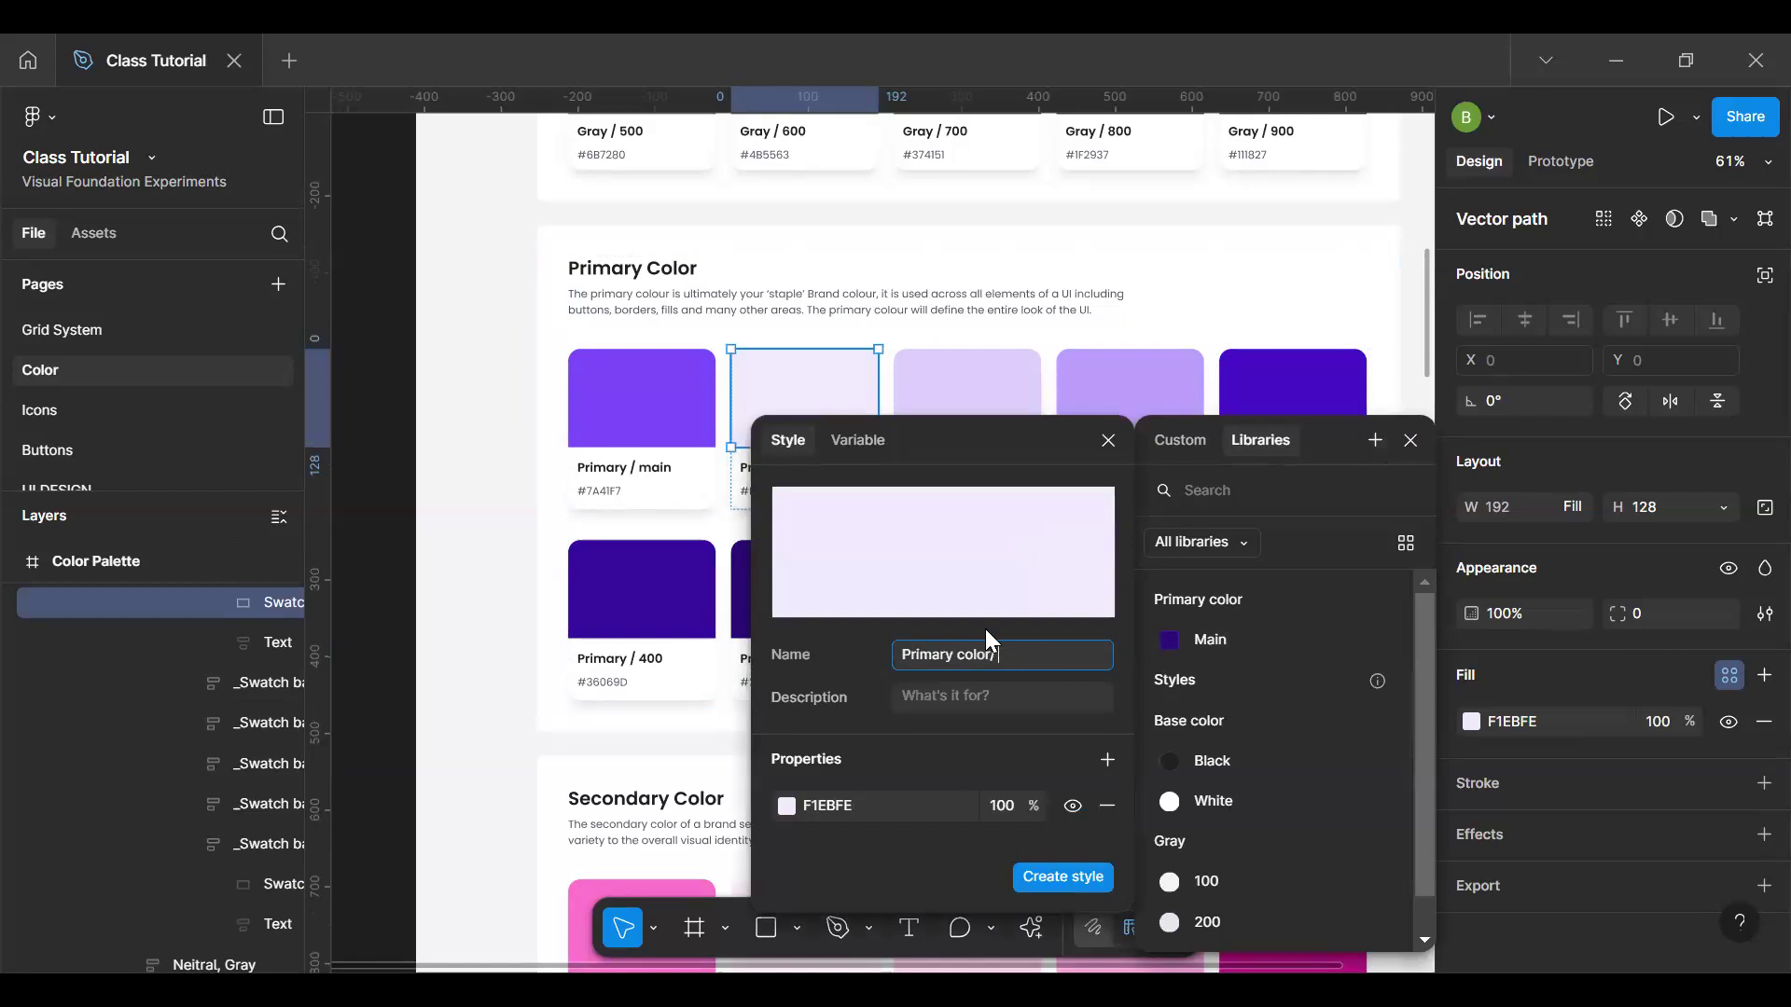
key(Return)
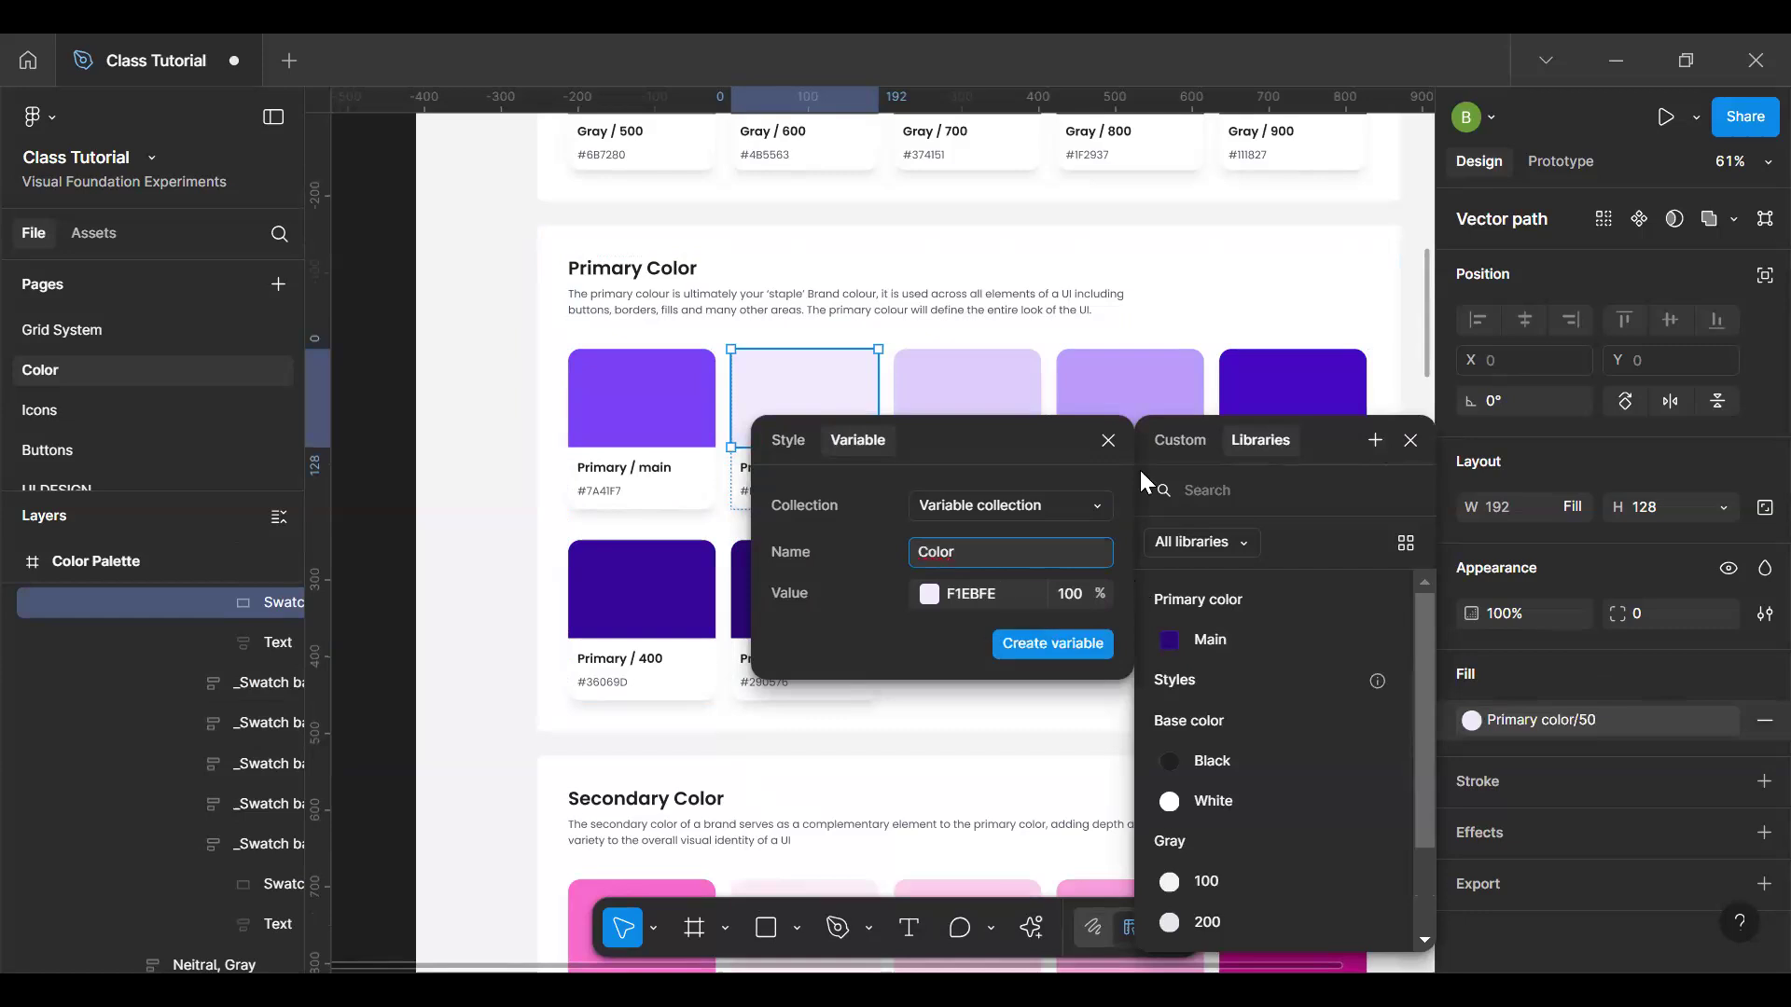
click(1108, 439)
Step: Create a color style named "Primary color/ Main" from the Primary / main swatch's fill
click(815, 632)
click(1194, 640)
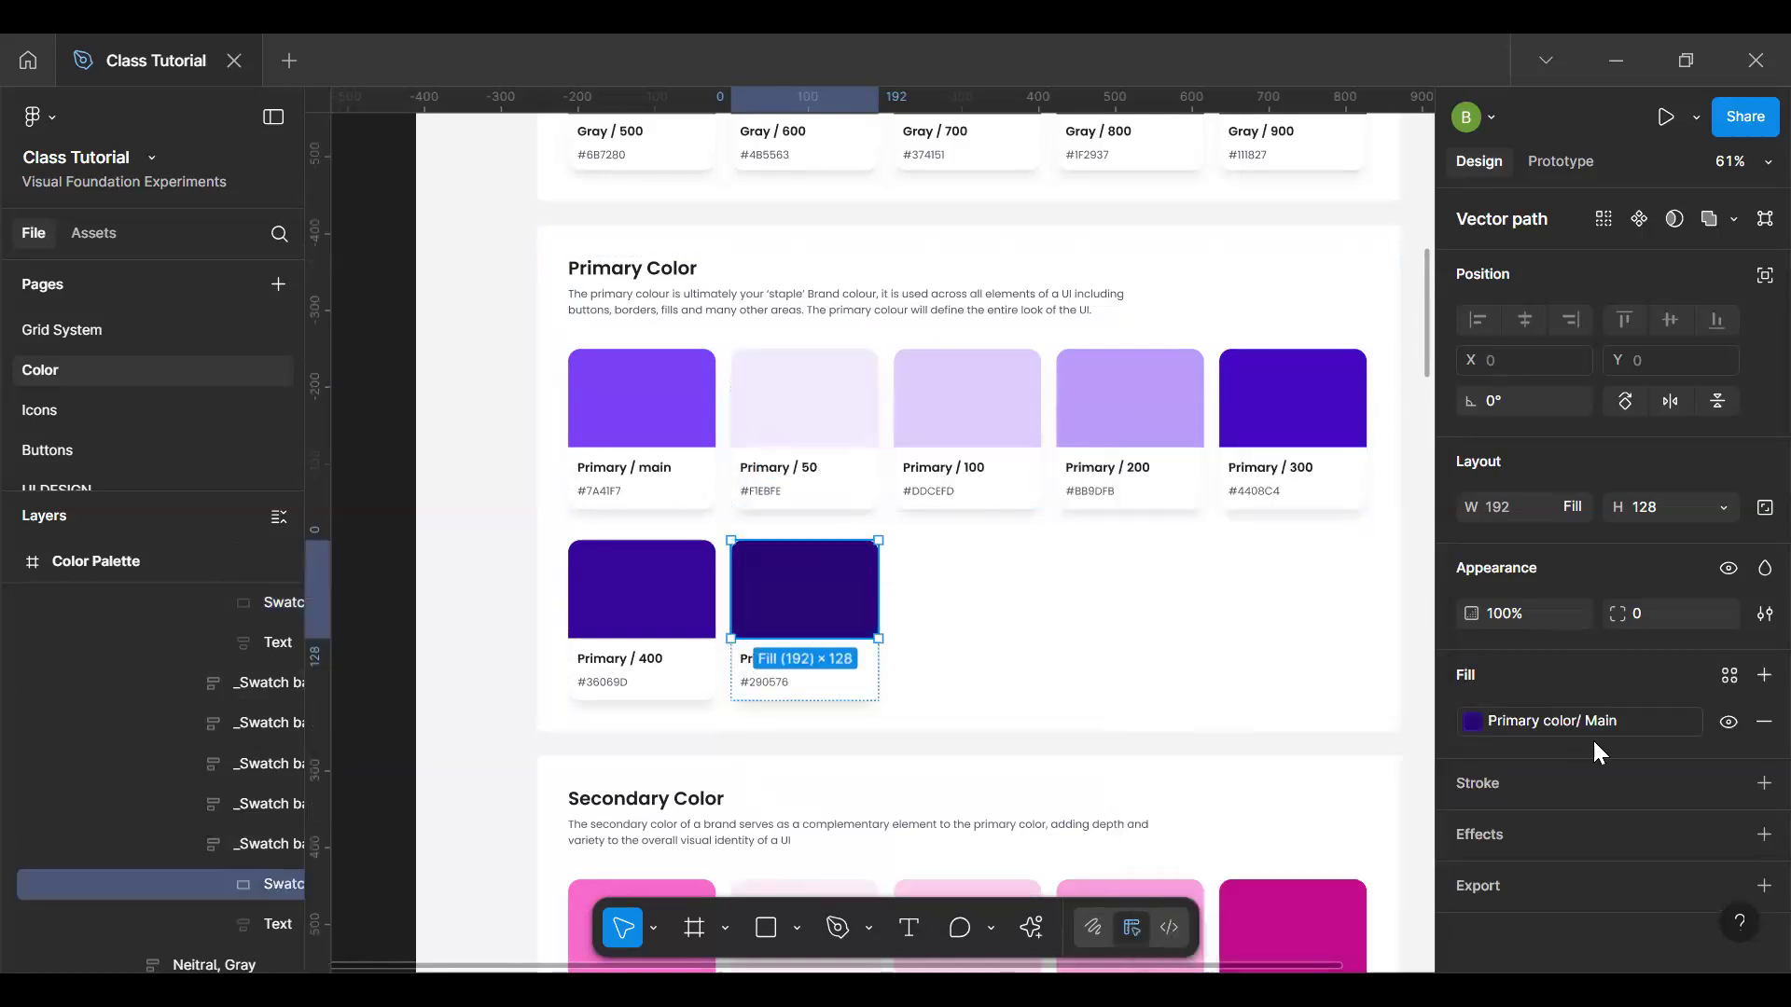
click(622, 398)
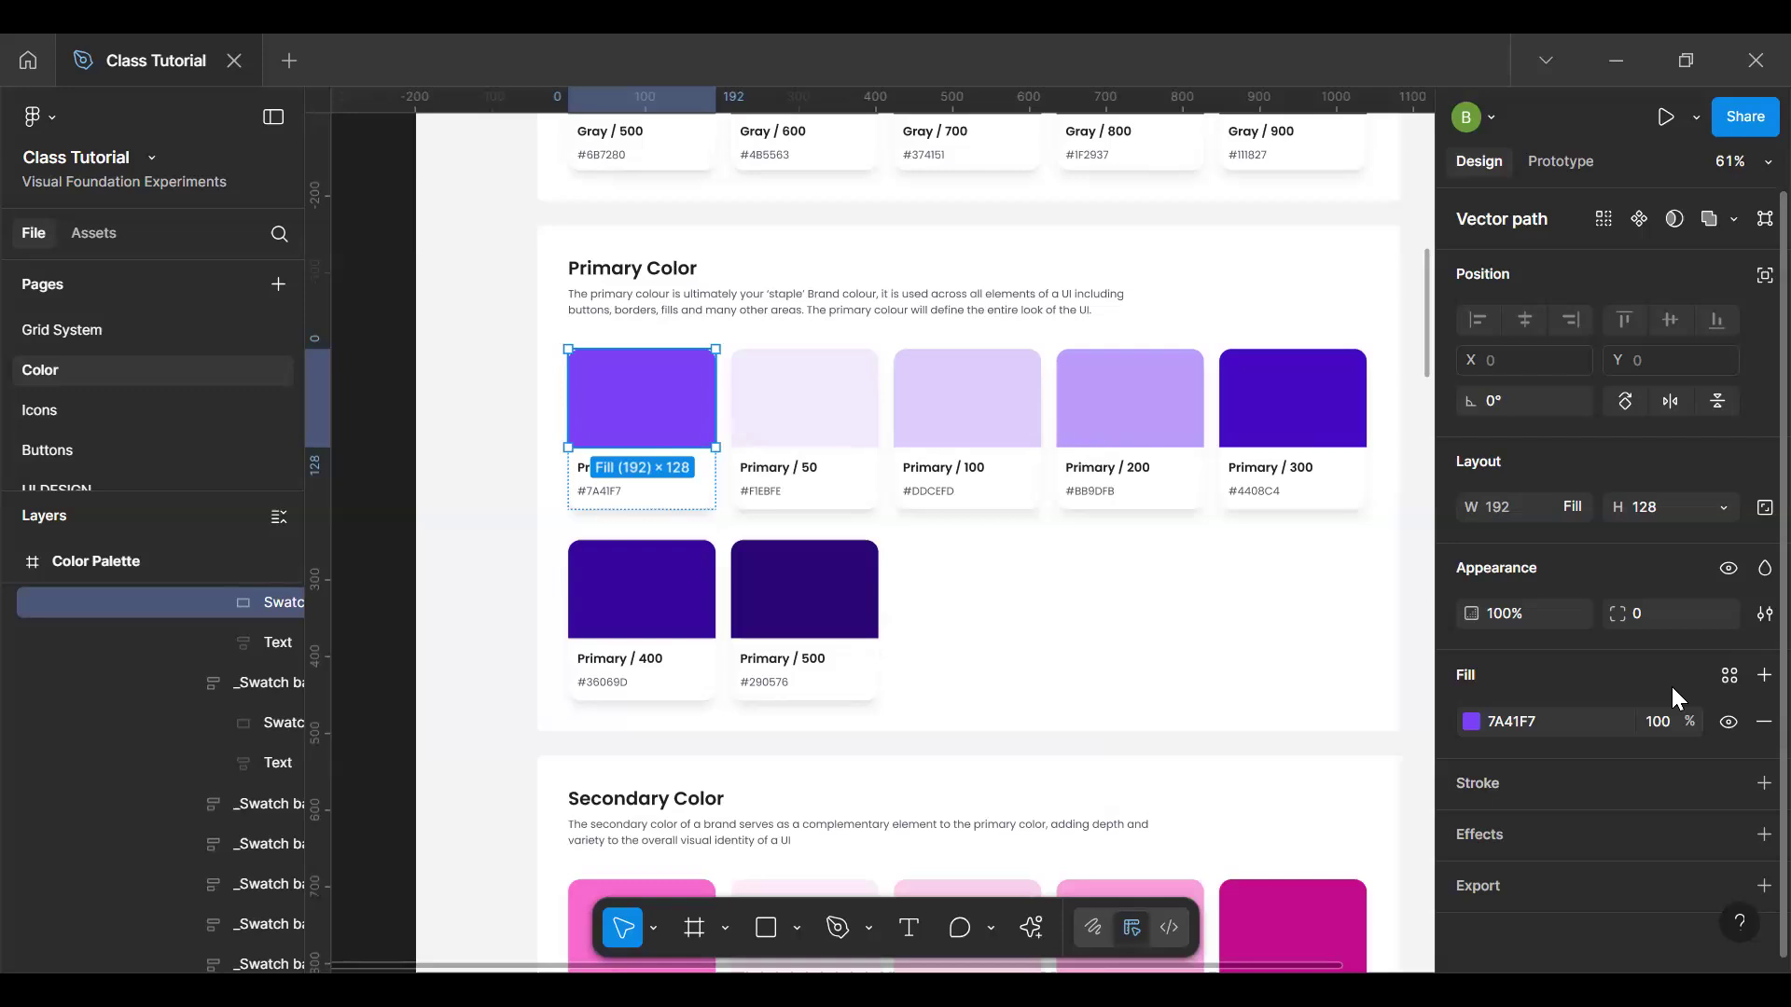
click(1727, 678)
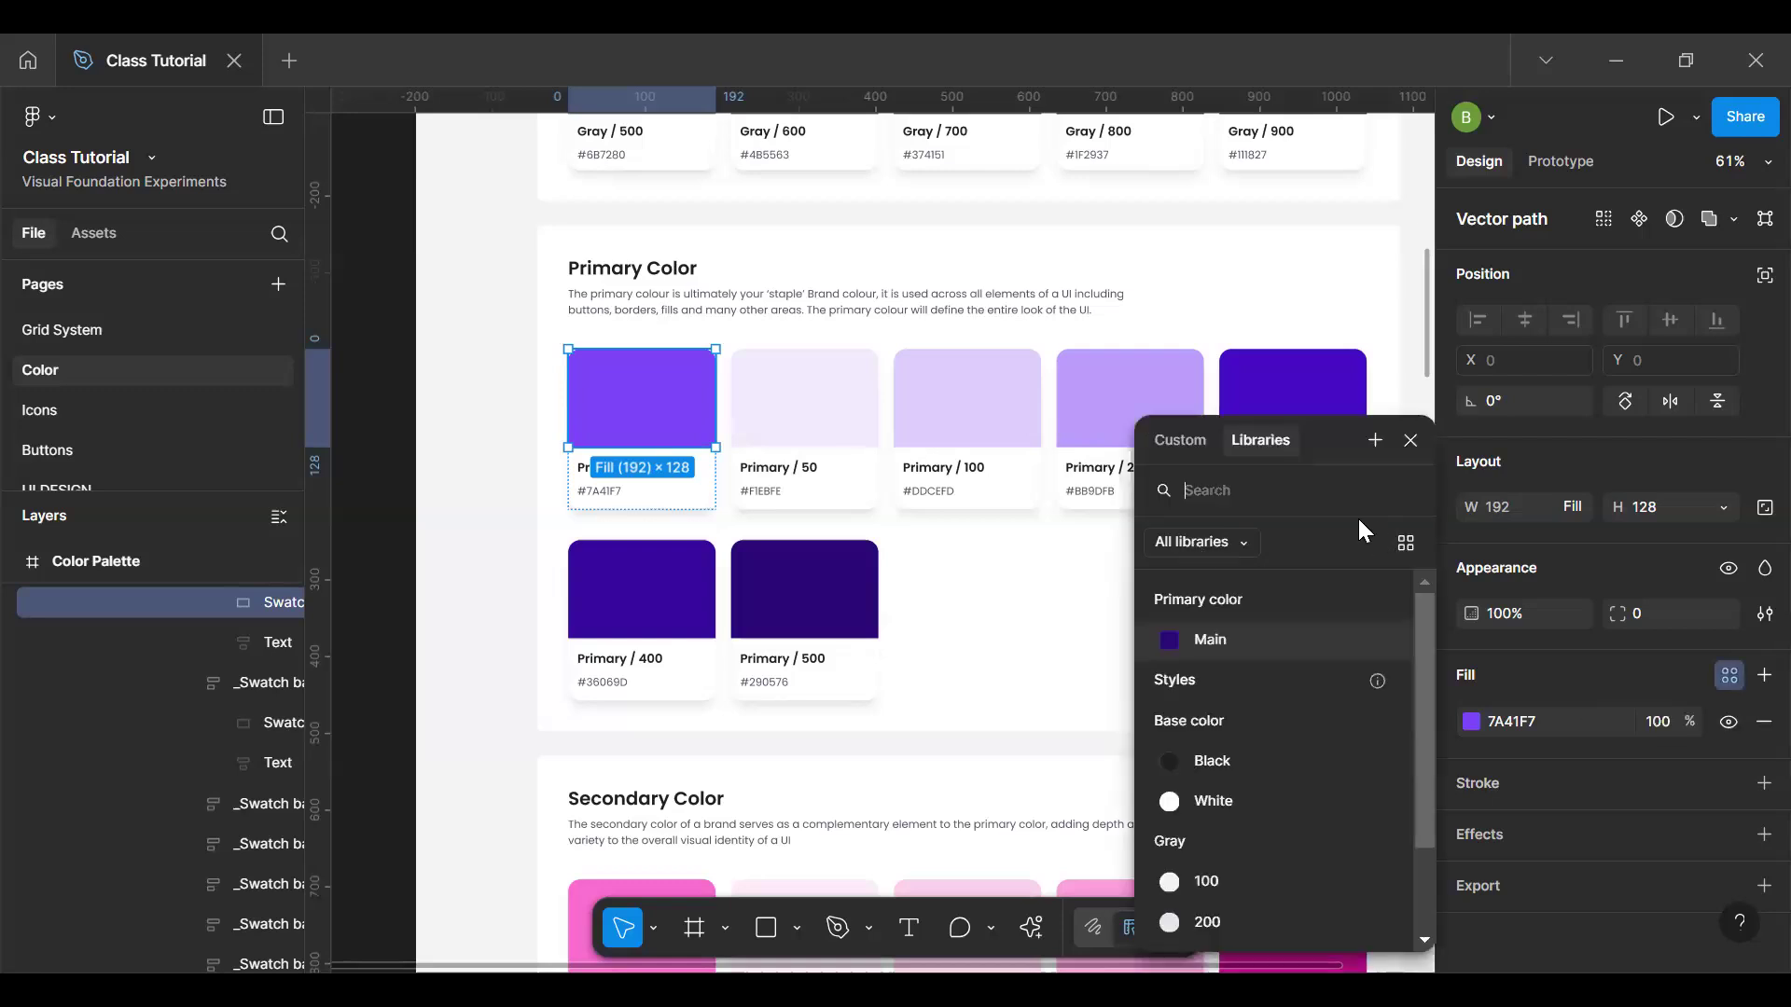
click(1374, 440)
click(788, 441)
text(Primary color/ Main)
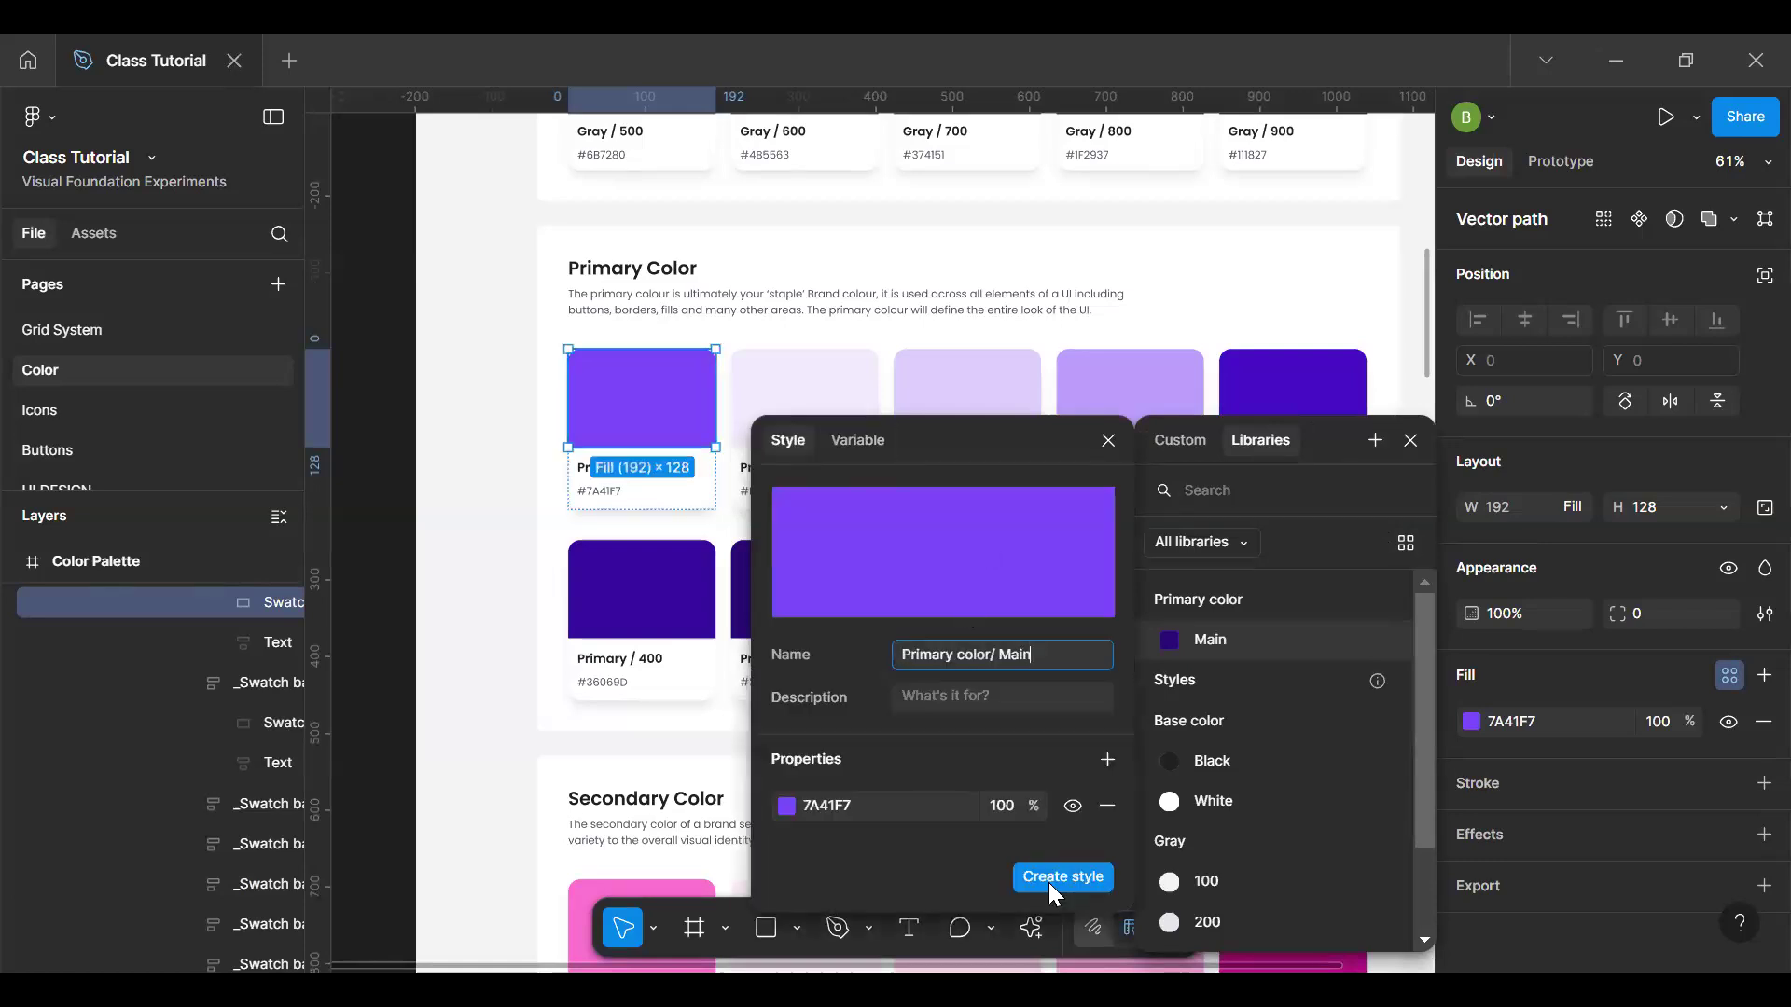
click(1056, 882)
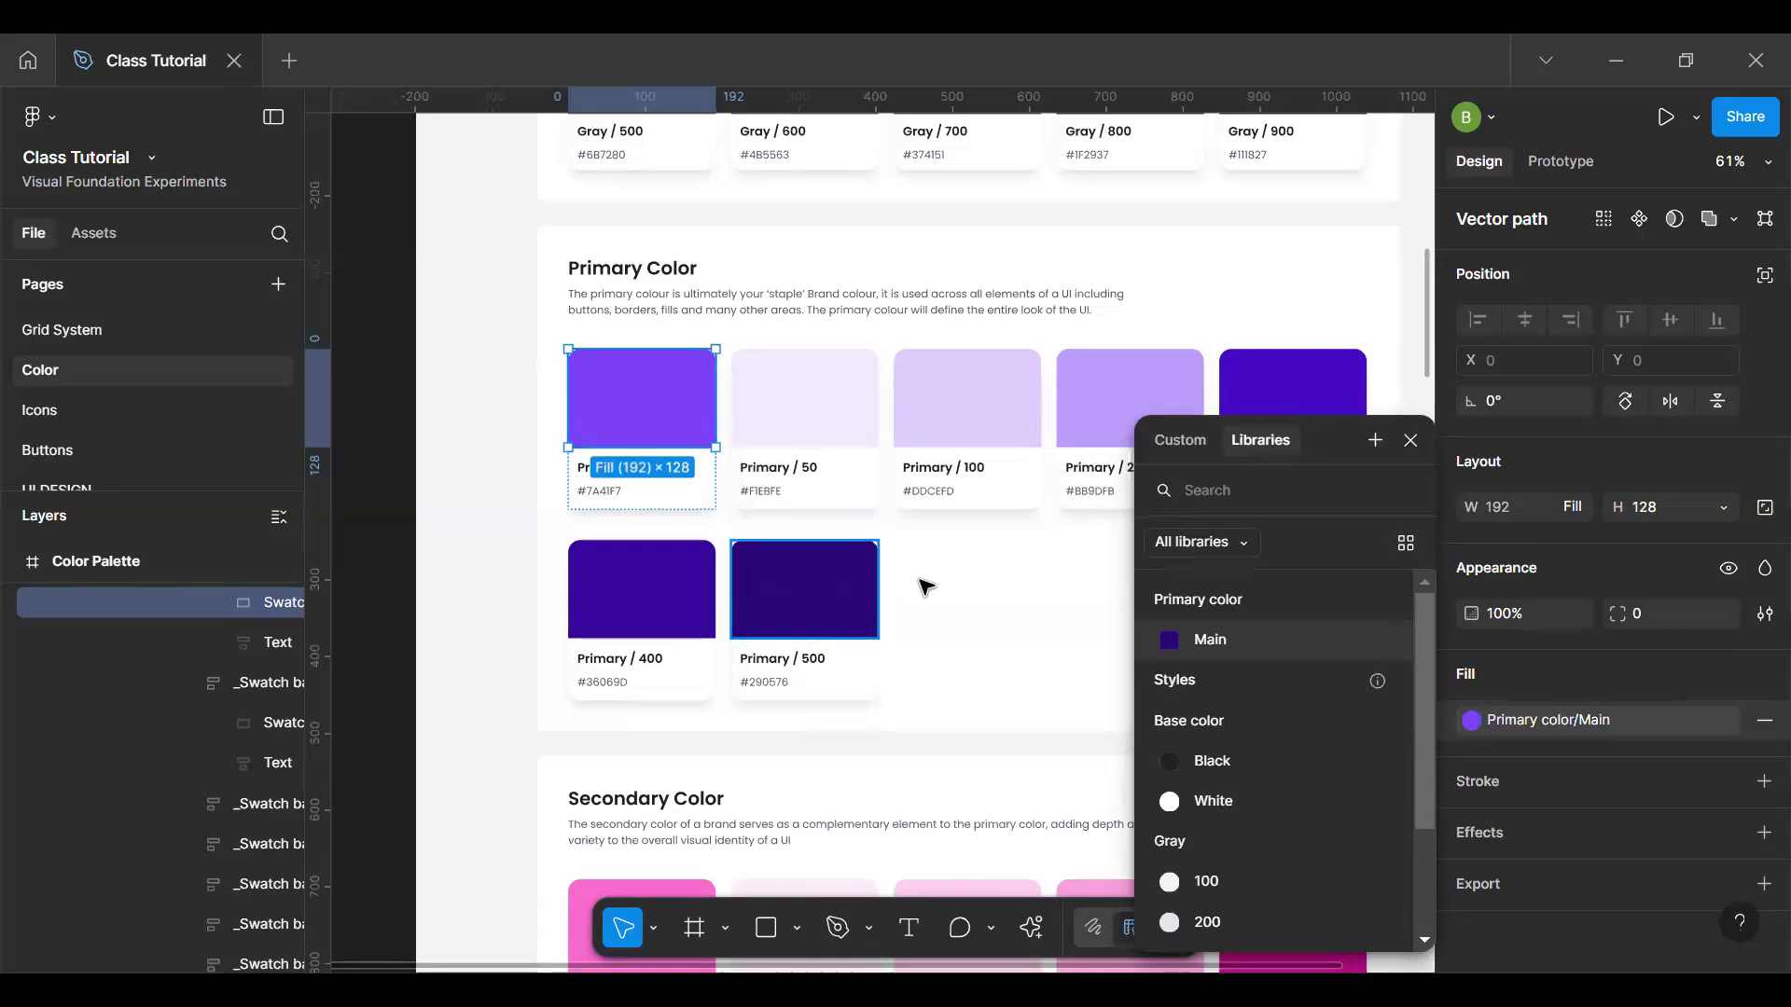
Step: Examine the color variable applied to the fill of the Primary / 500 swatch
click(804, 589)
click(1607, 720)
click(1360, 640)
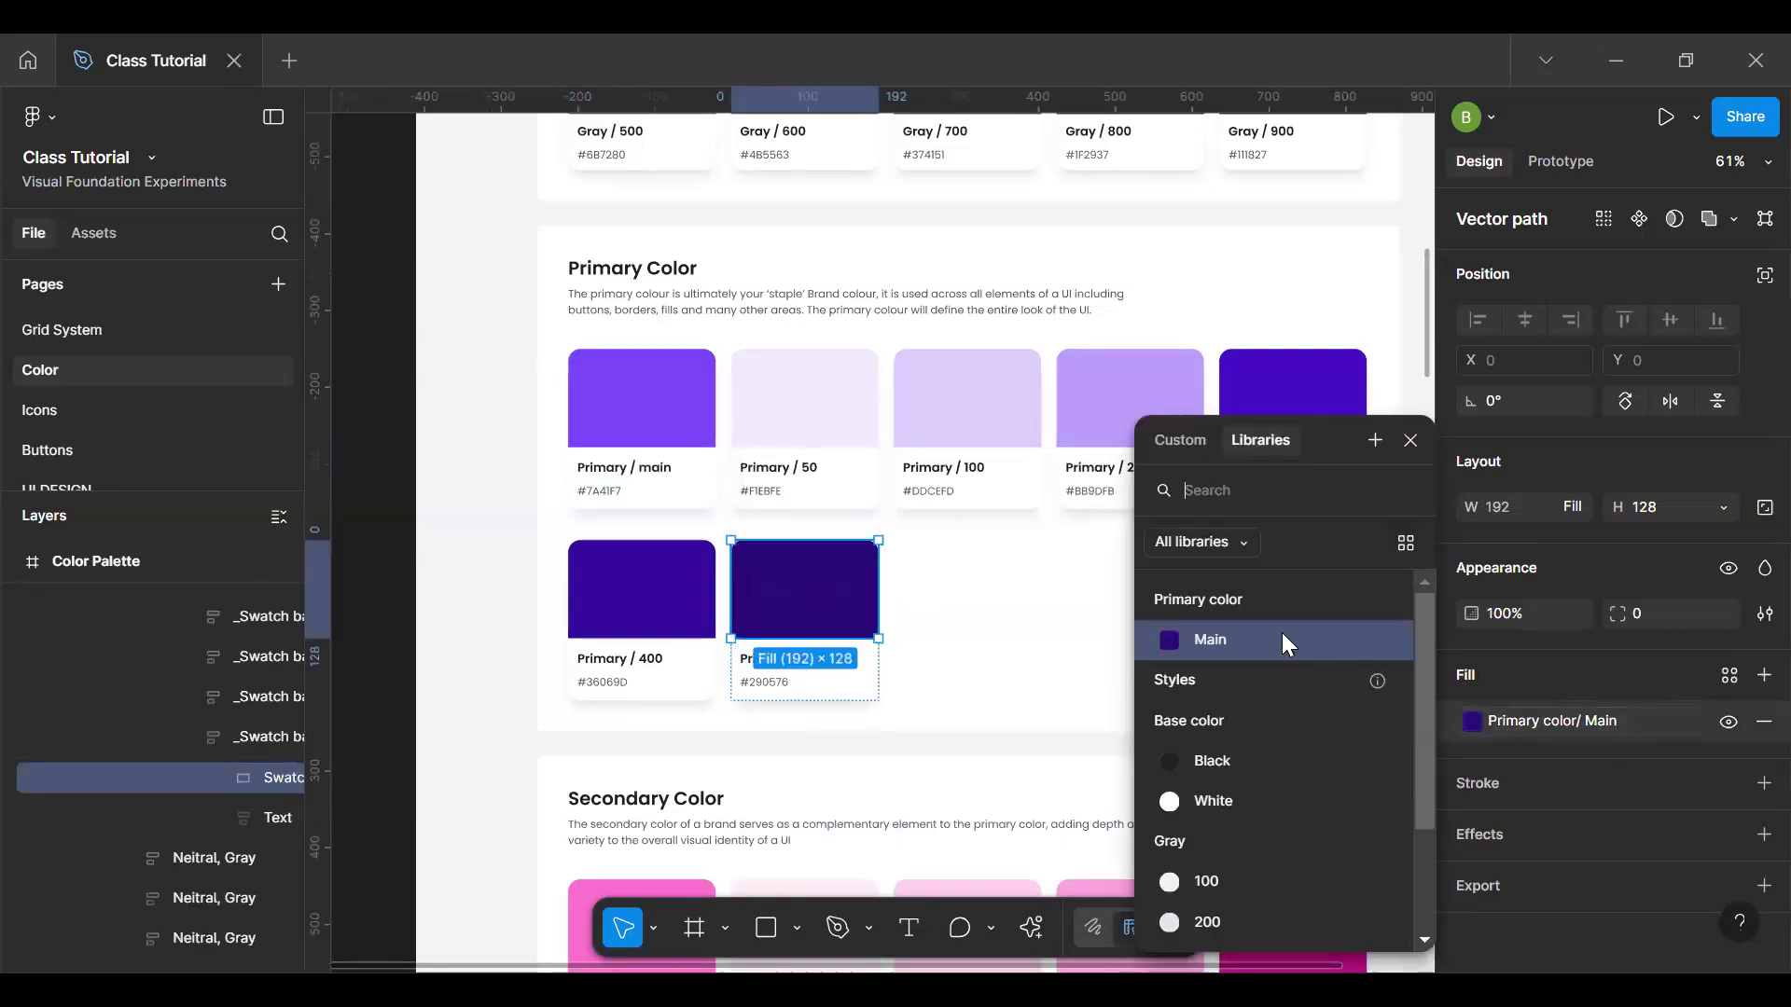
click(1170, 643)
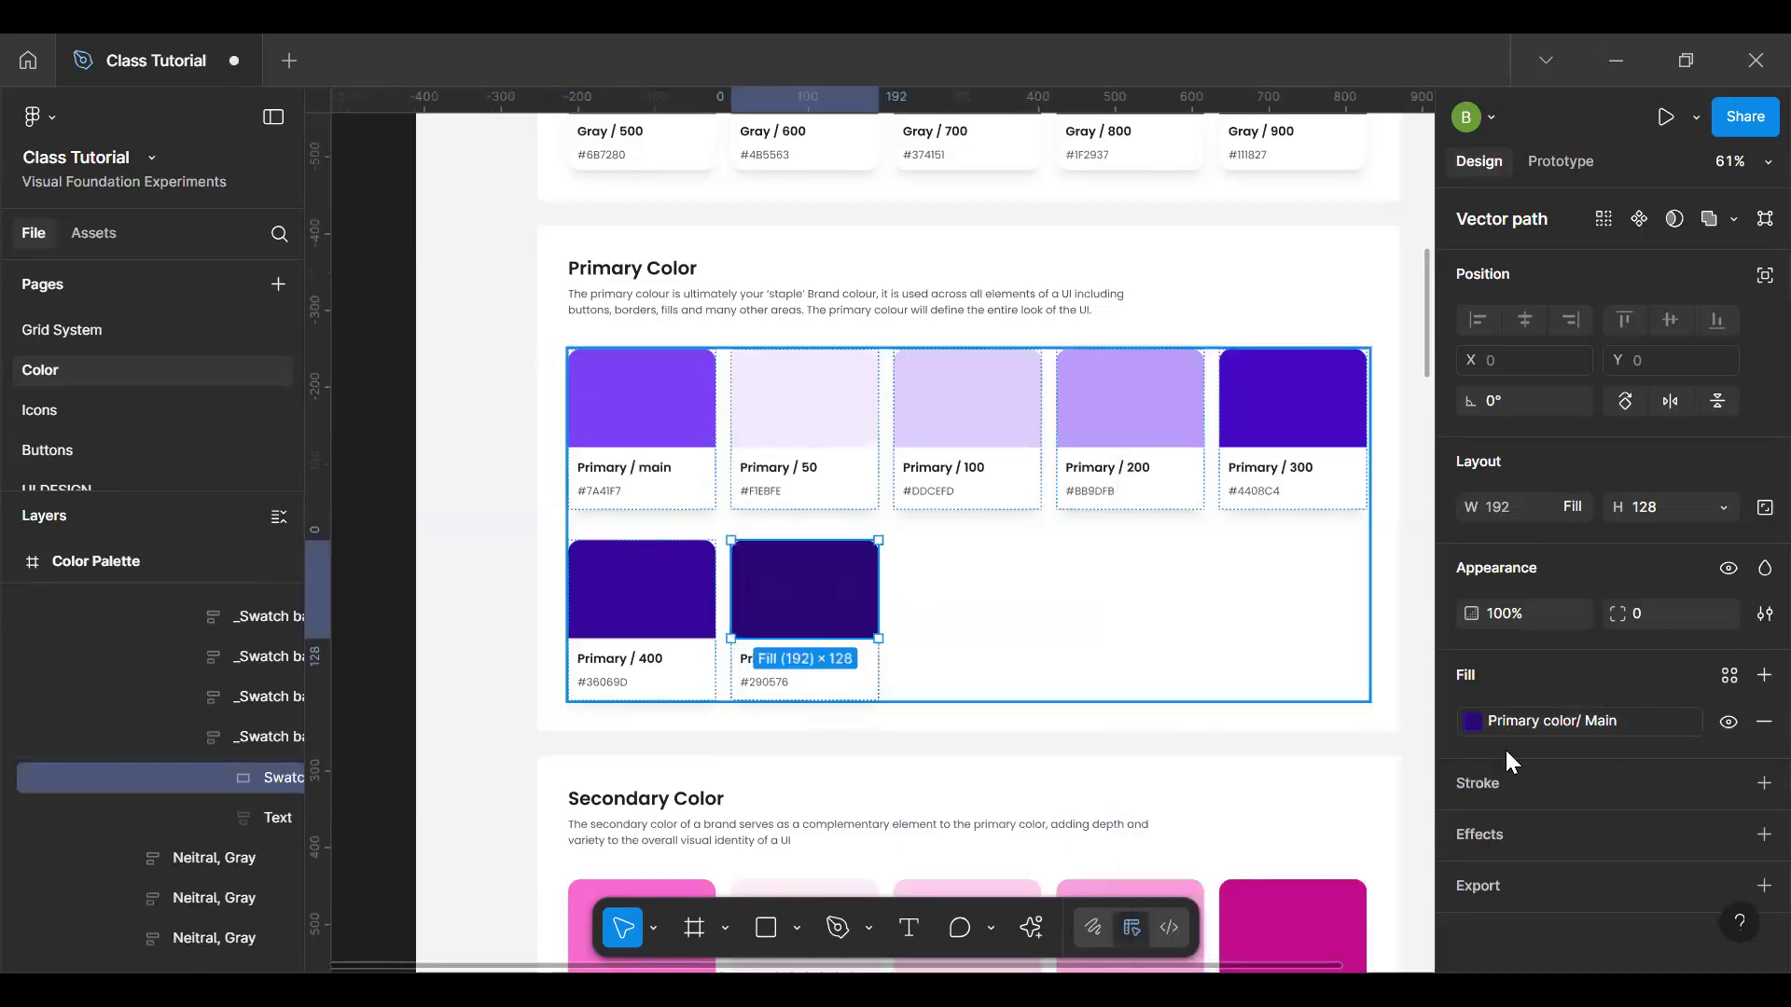
click(1638, 719)
key(Escape)
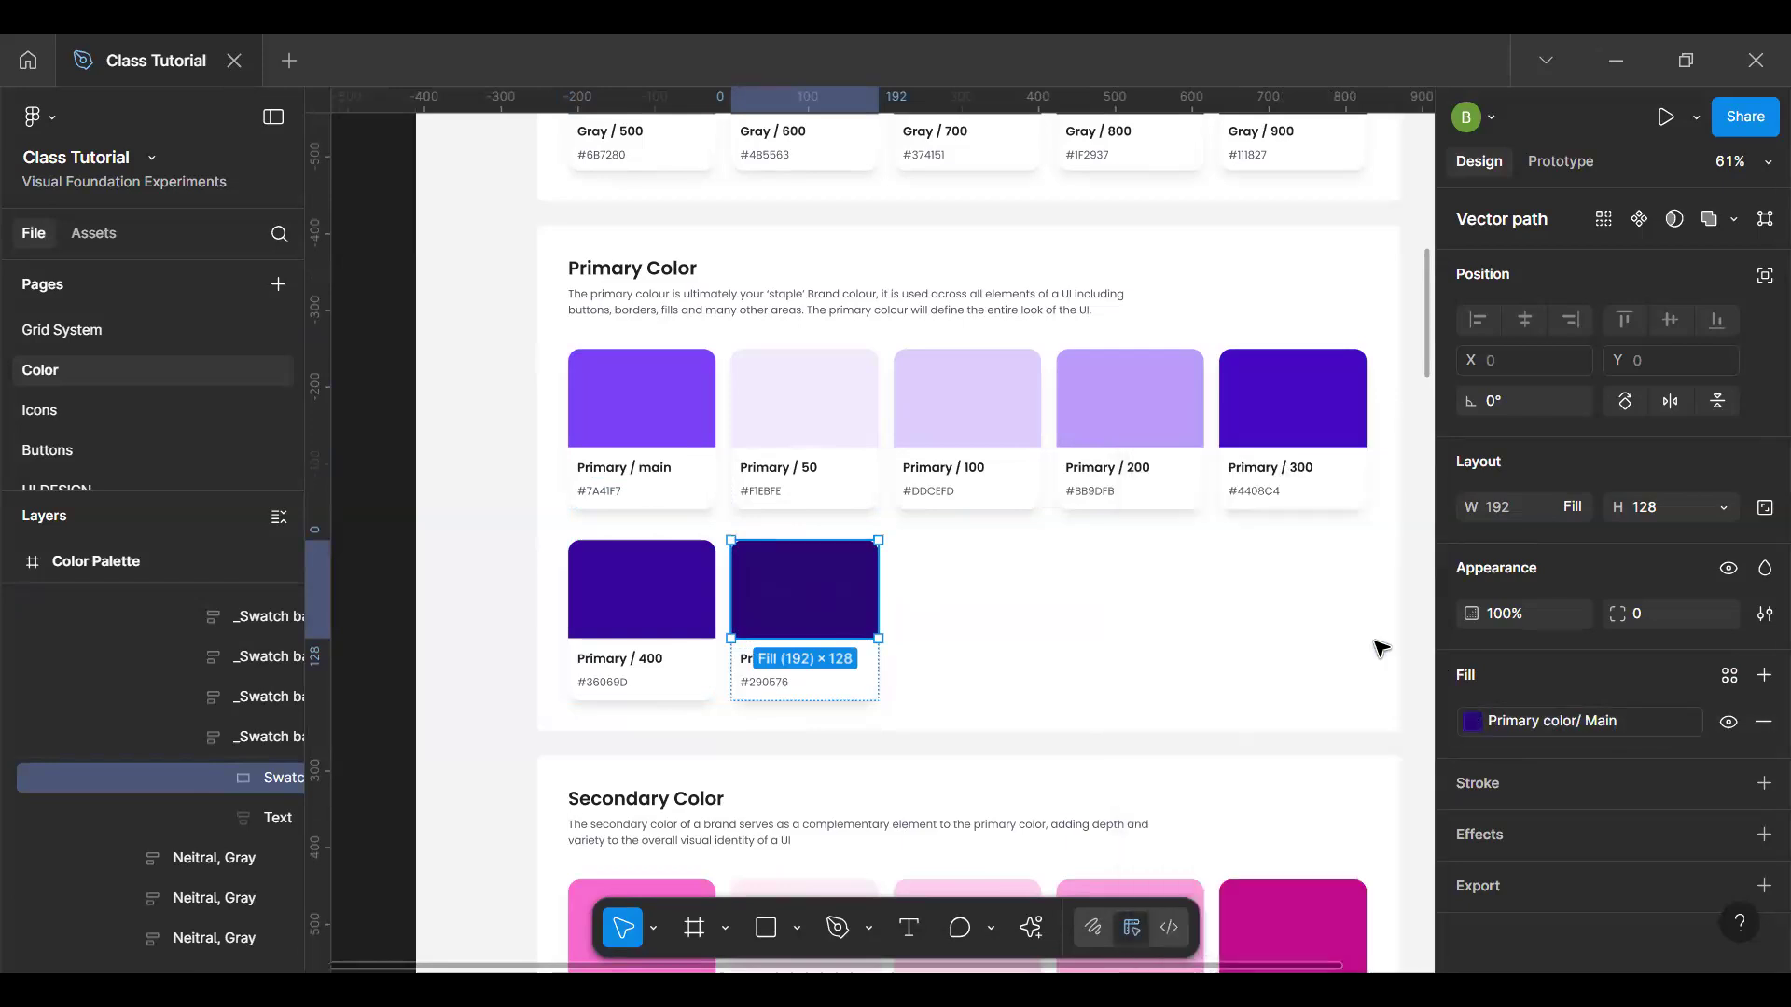
click(1380, 650)
click(795, 616)
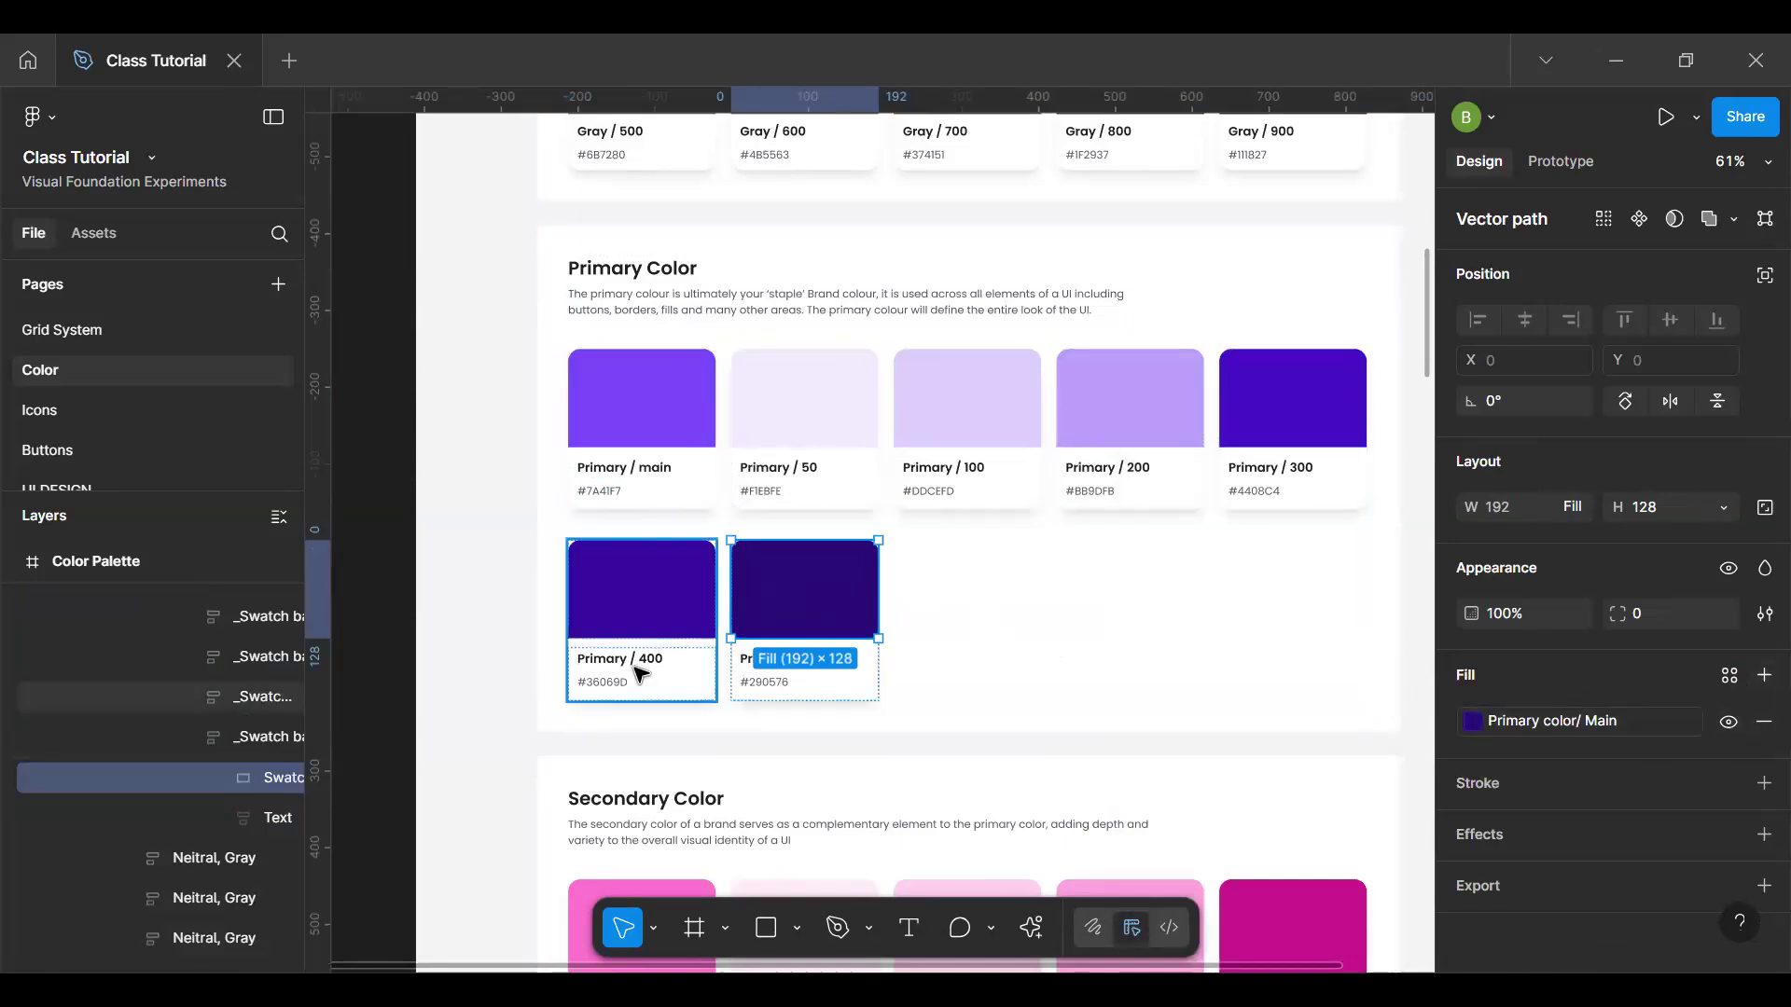
Step: Delete the "Main" color variable from the Primary color group of the file's local variables
click(397, 613)
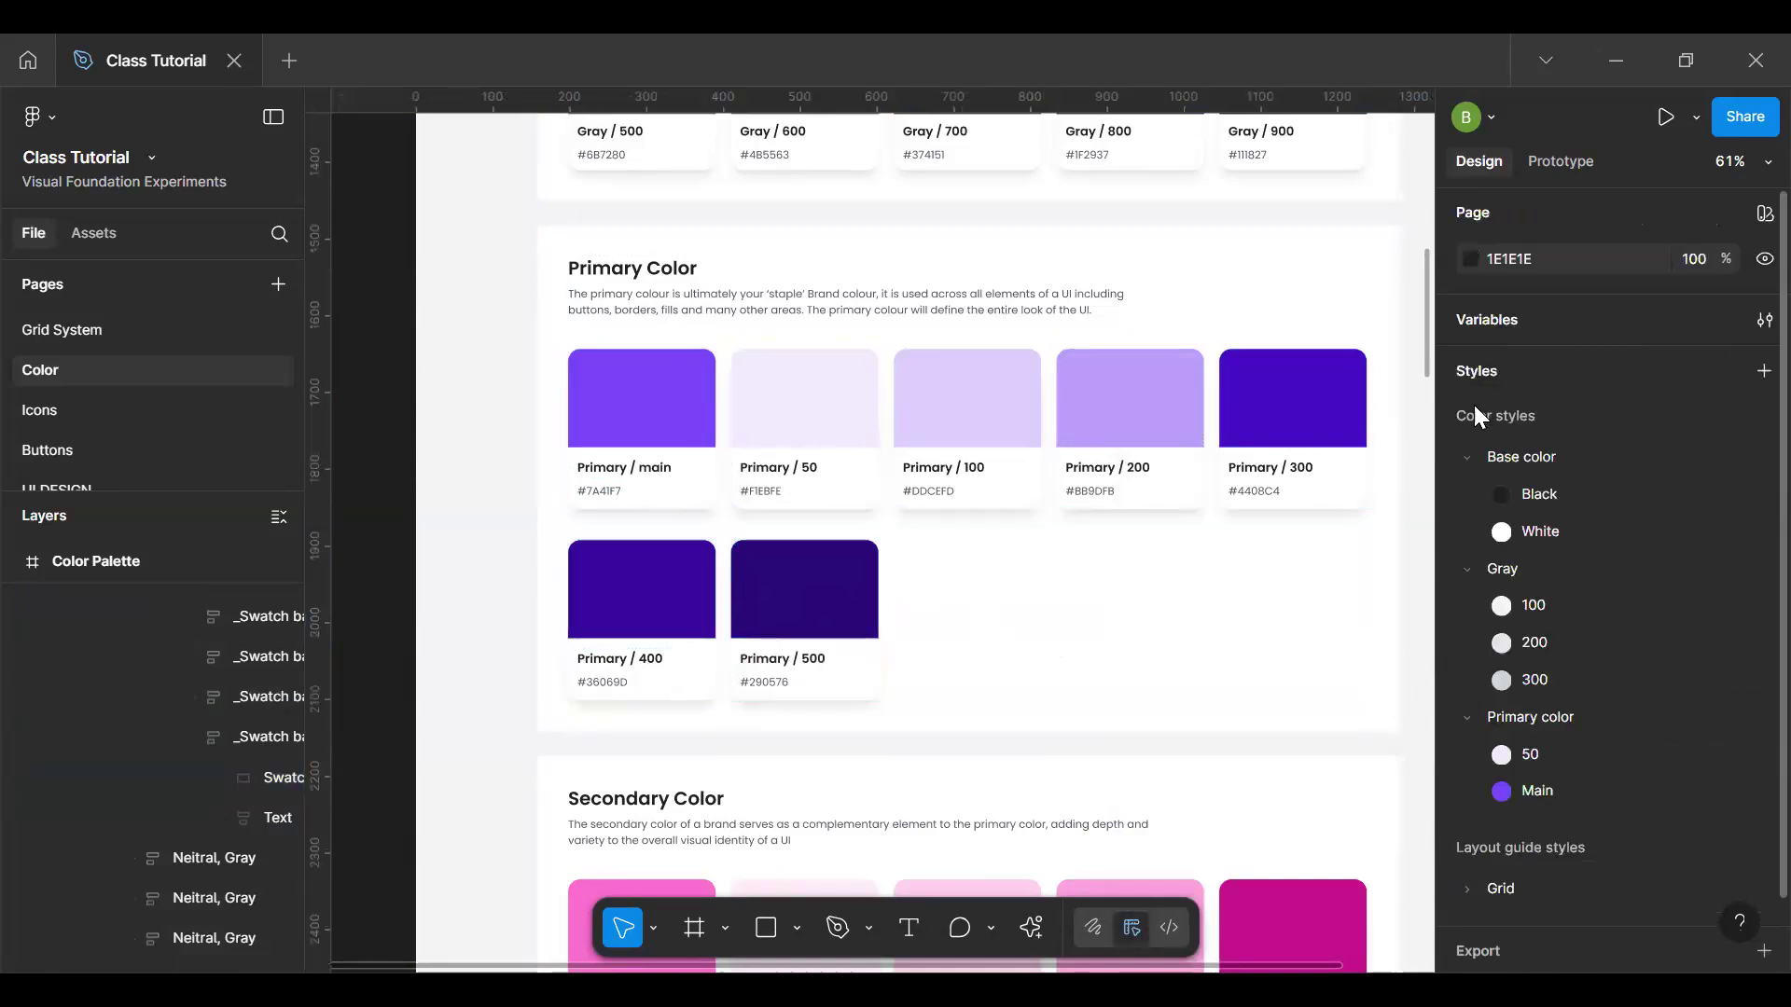
click(1765, 320)
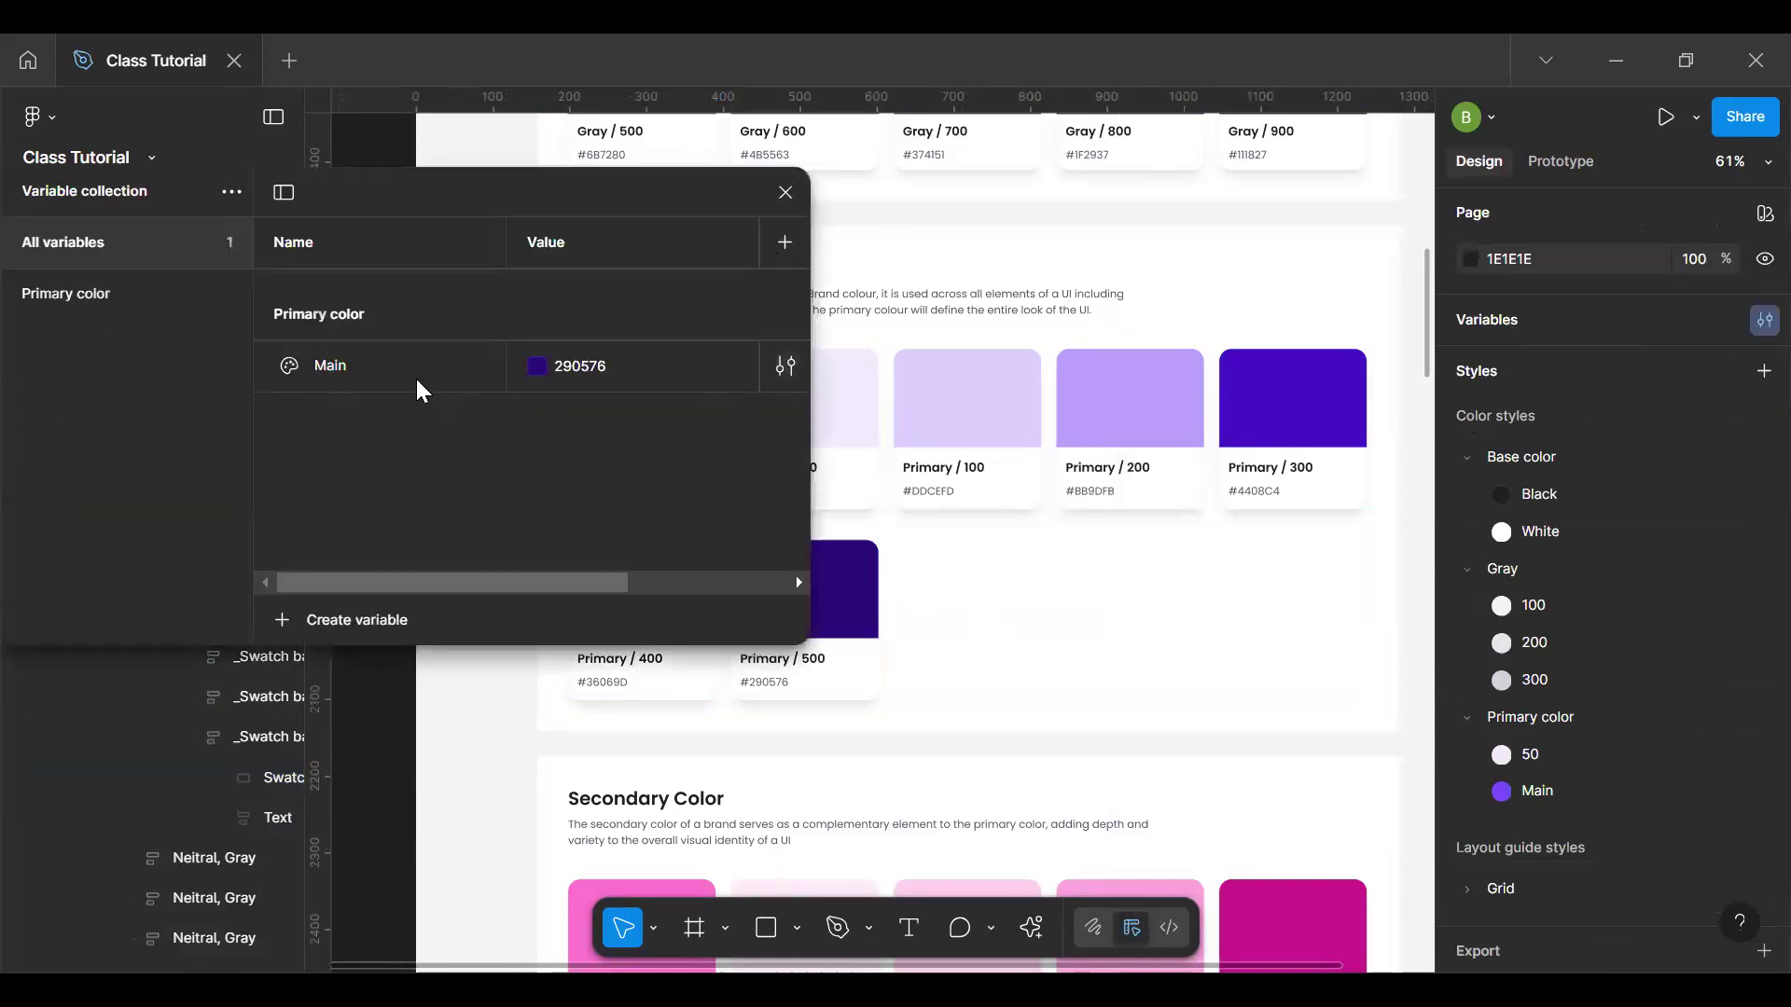
click(504, 347)
right_click(429, 354)
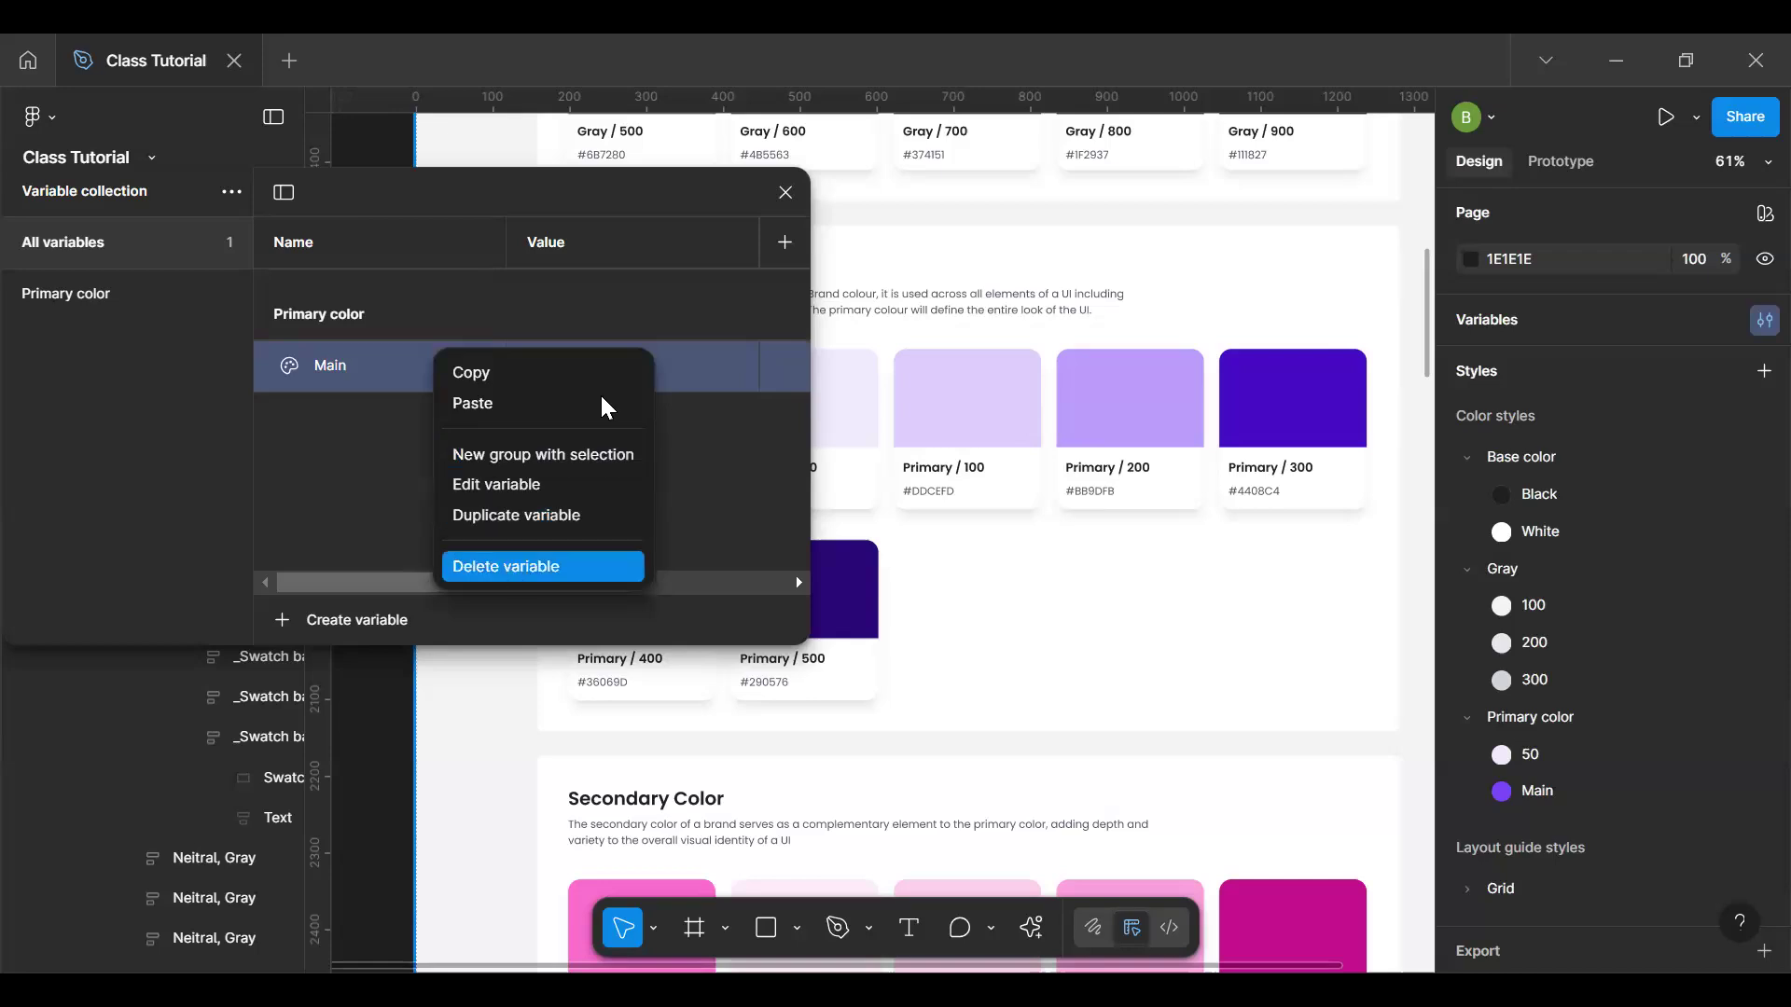
click(541, 566)
click(786, 194)
Step: Create a color style named "Primary color/500" from the Primary / 500 swatch's fill
click(783, 606)
click(1690, 724)
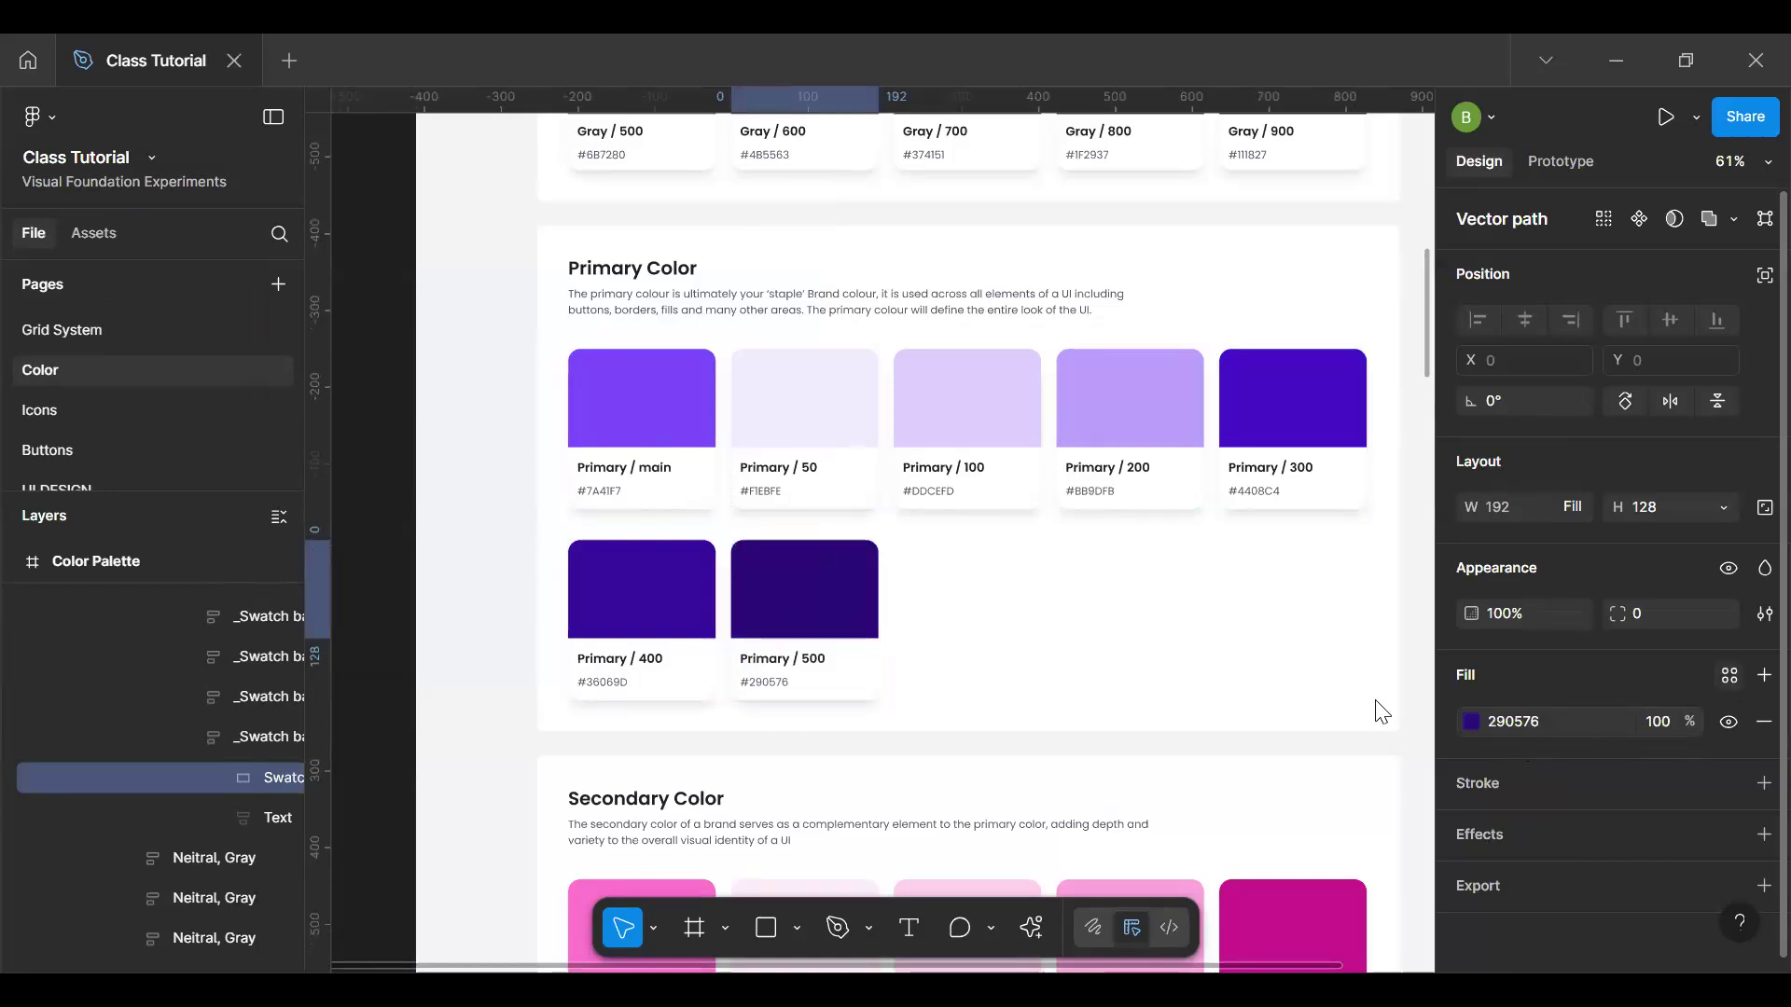
click(1180, 439)
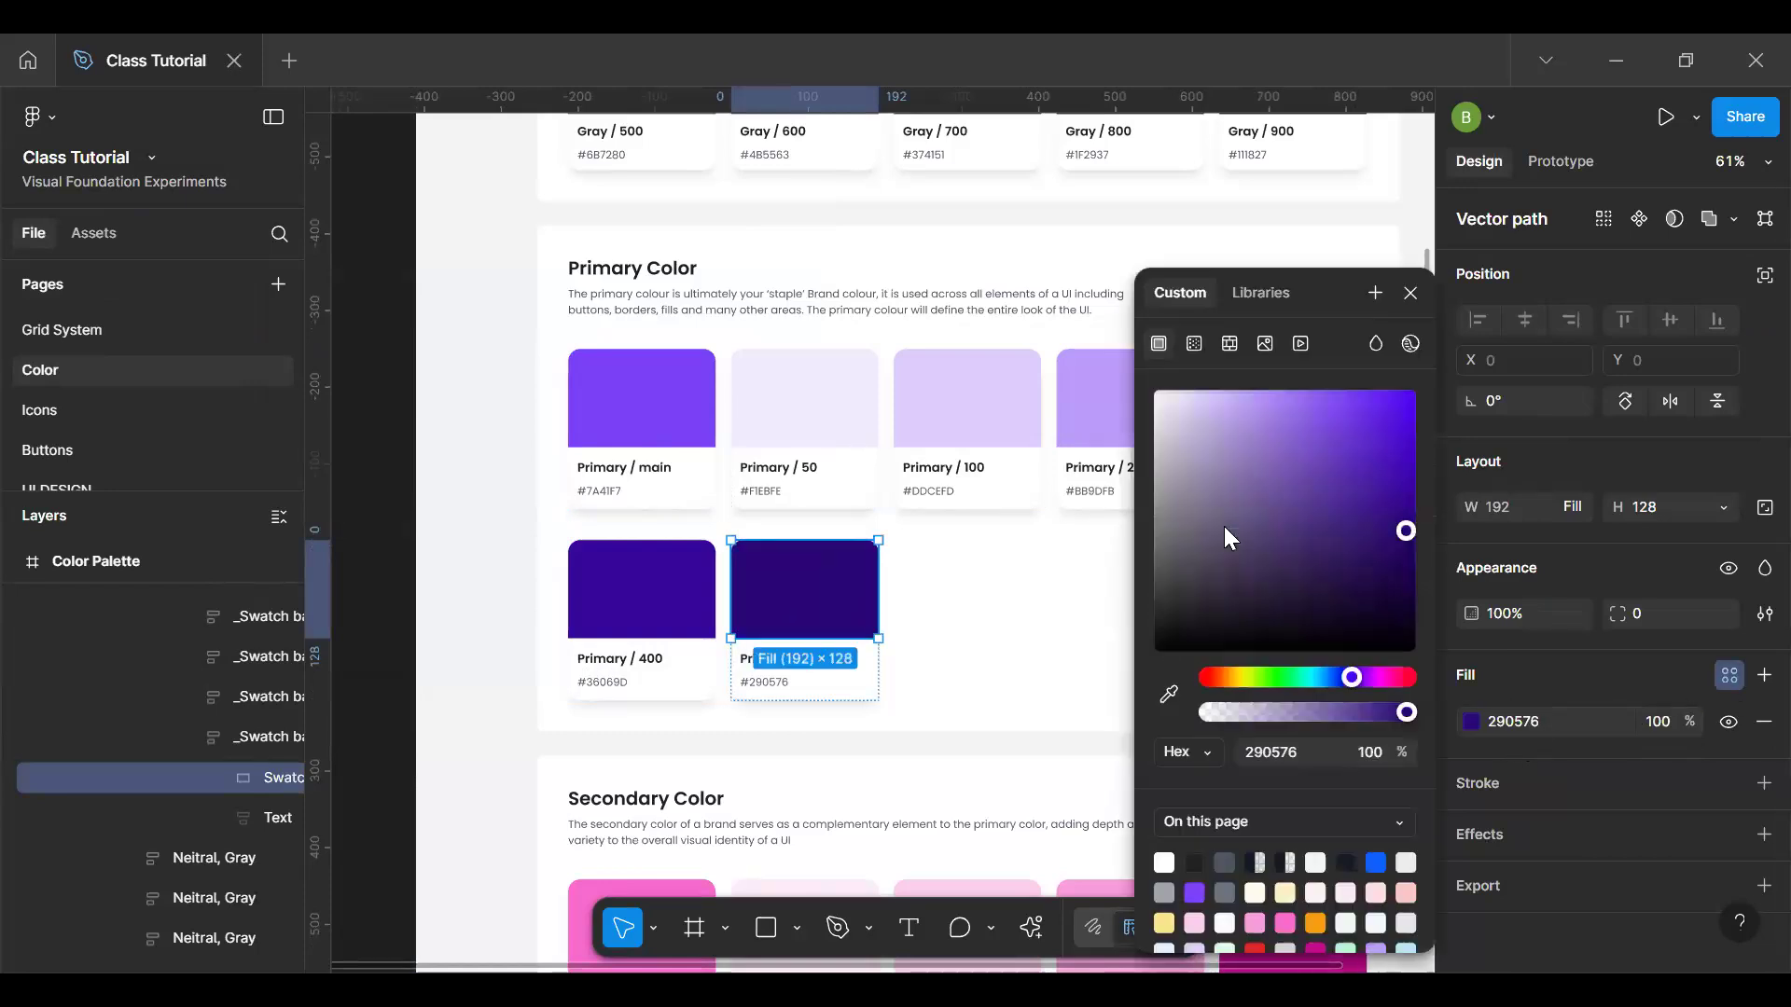
click(1376, 295)
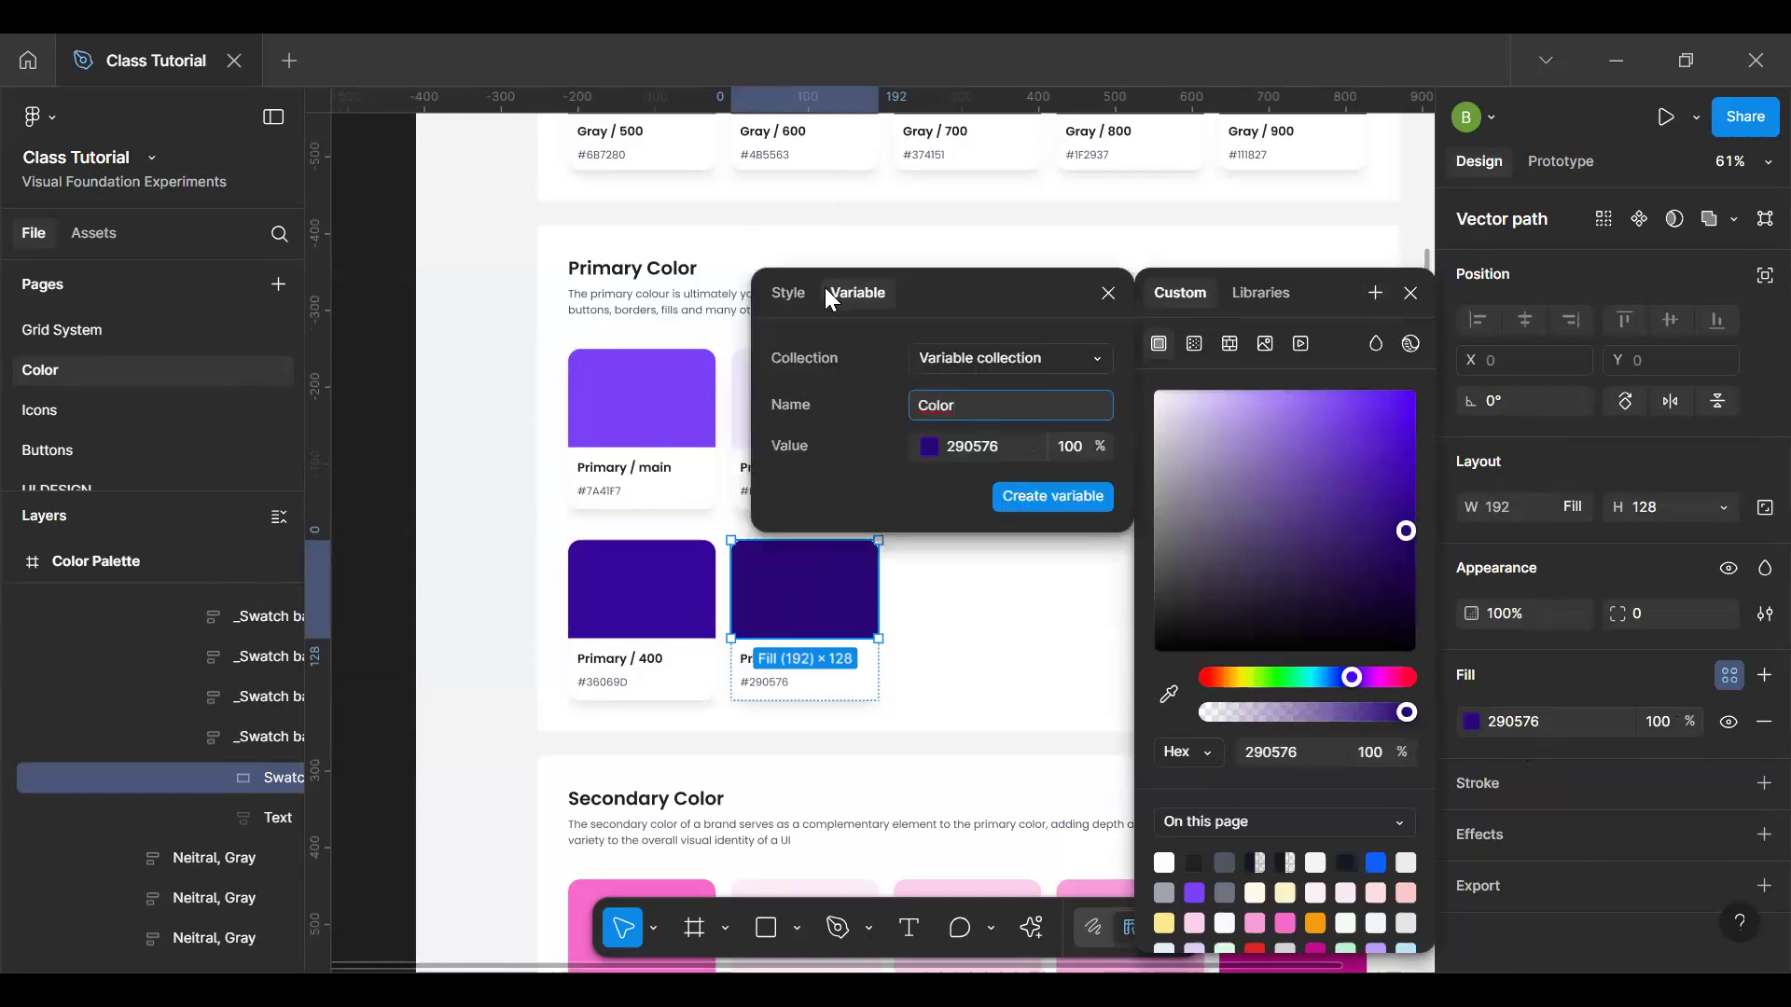
click(788, 292)
text(Primary color / Mai)
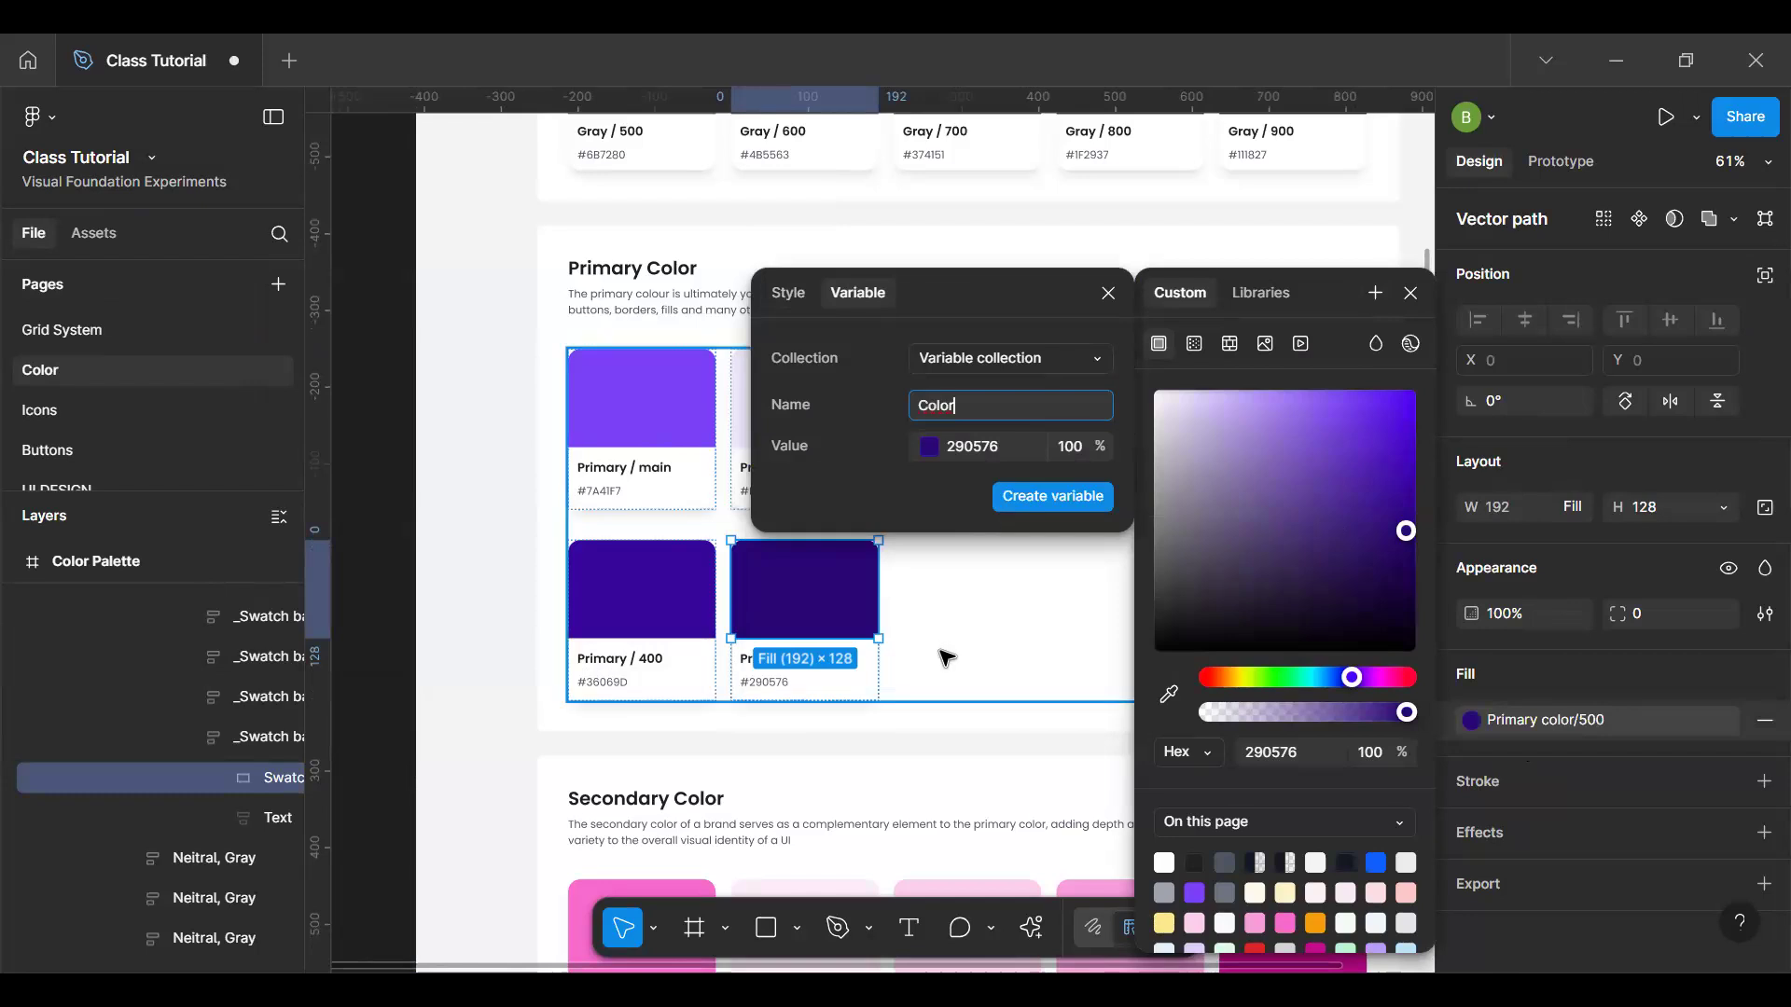
click(667, 516)
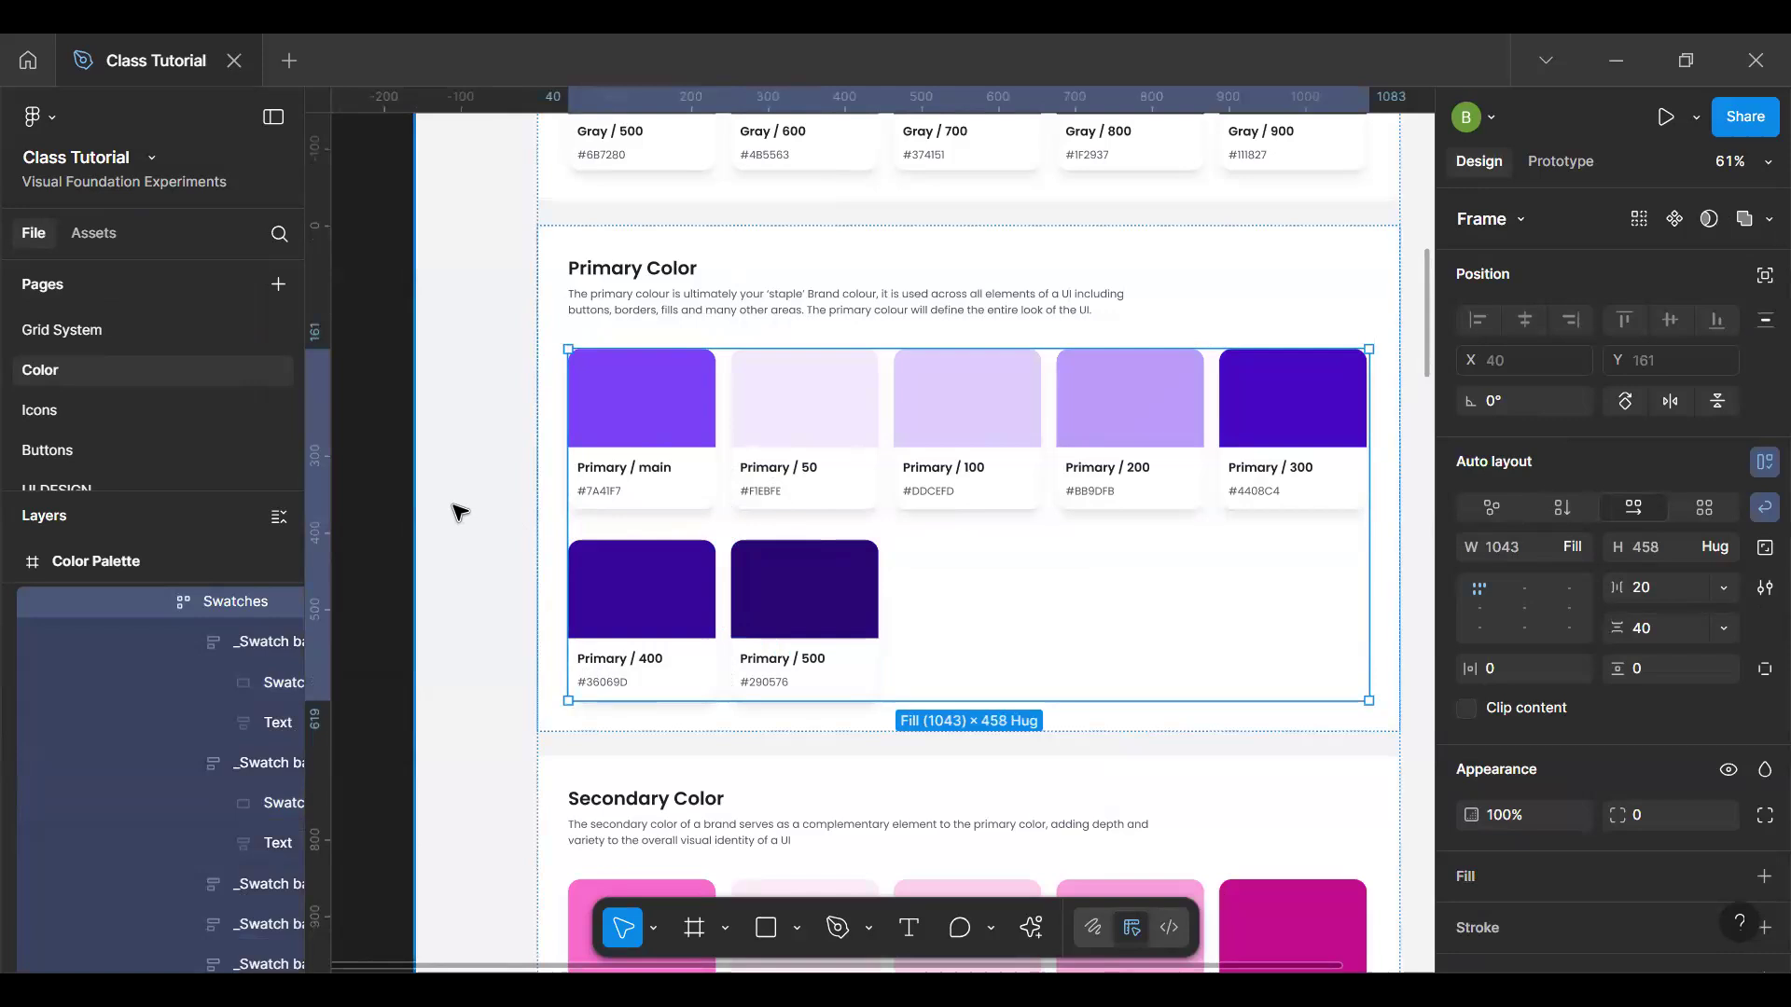
Step: Create a color style named "Gray/50" from the Gray / 50 swatch's fill and deselect the swatch
scroll(850, 373, up, 5)
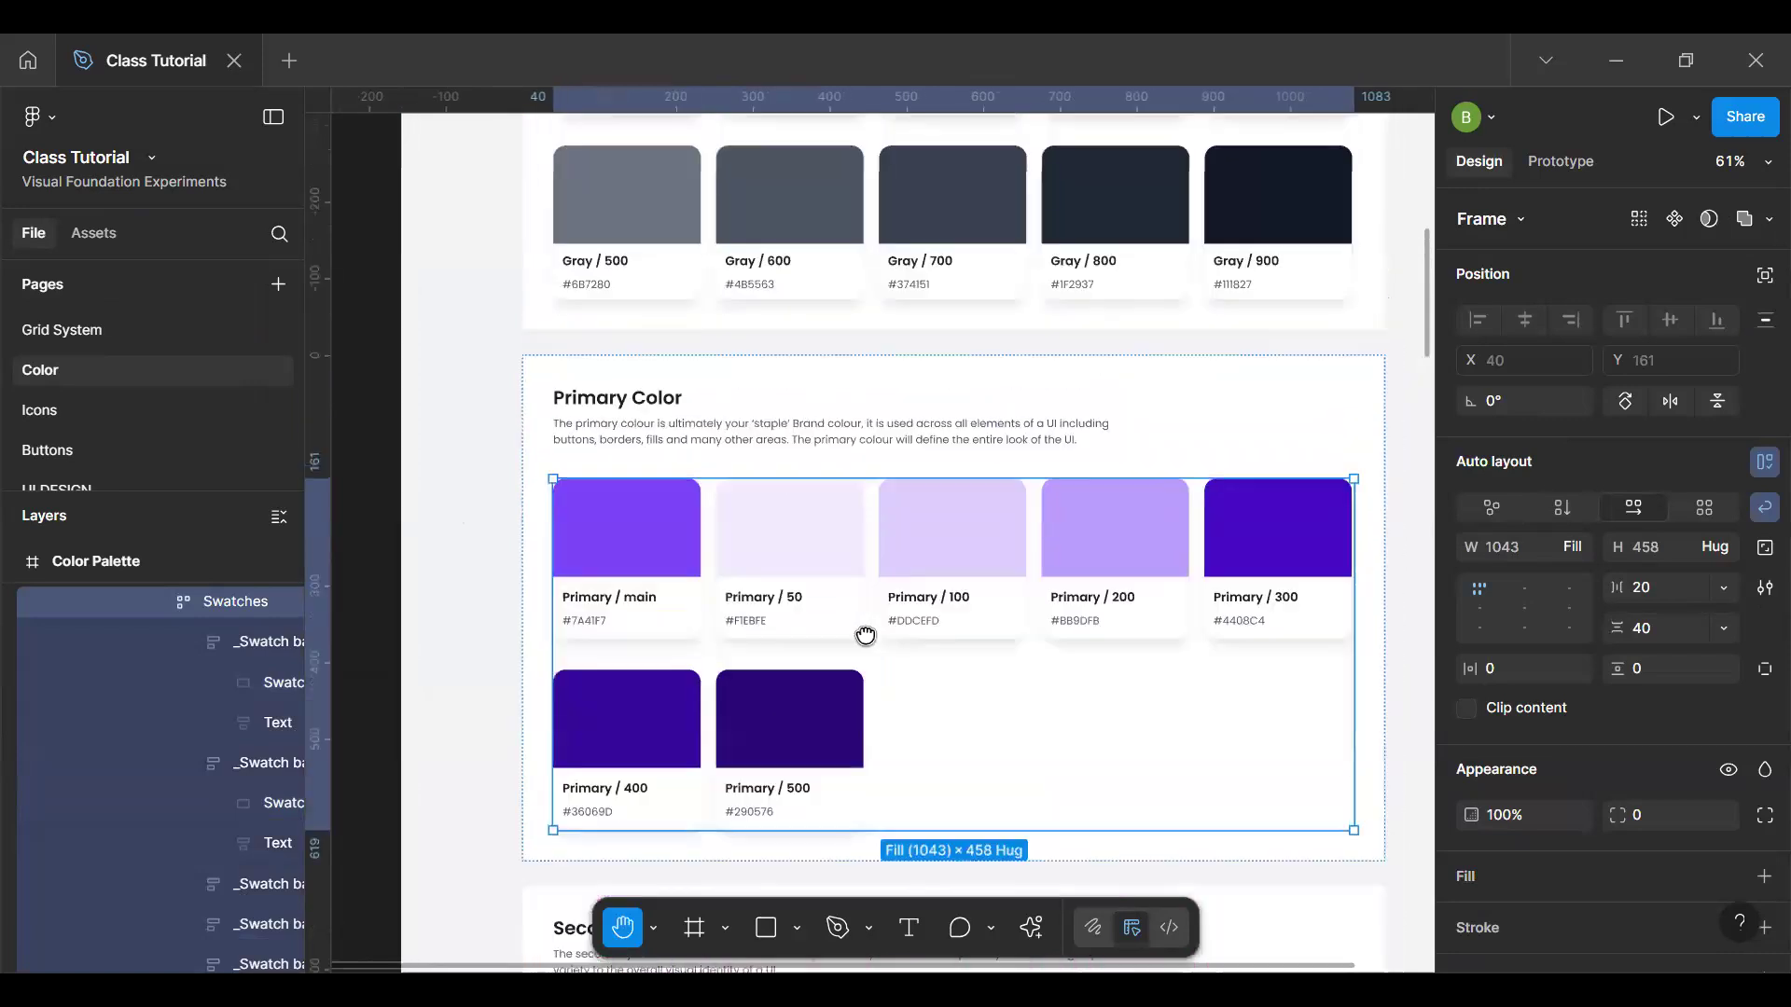
scroll(942, 334, up, 3)
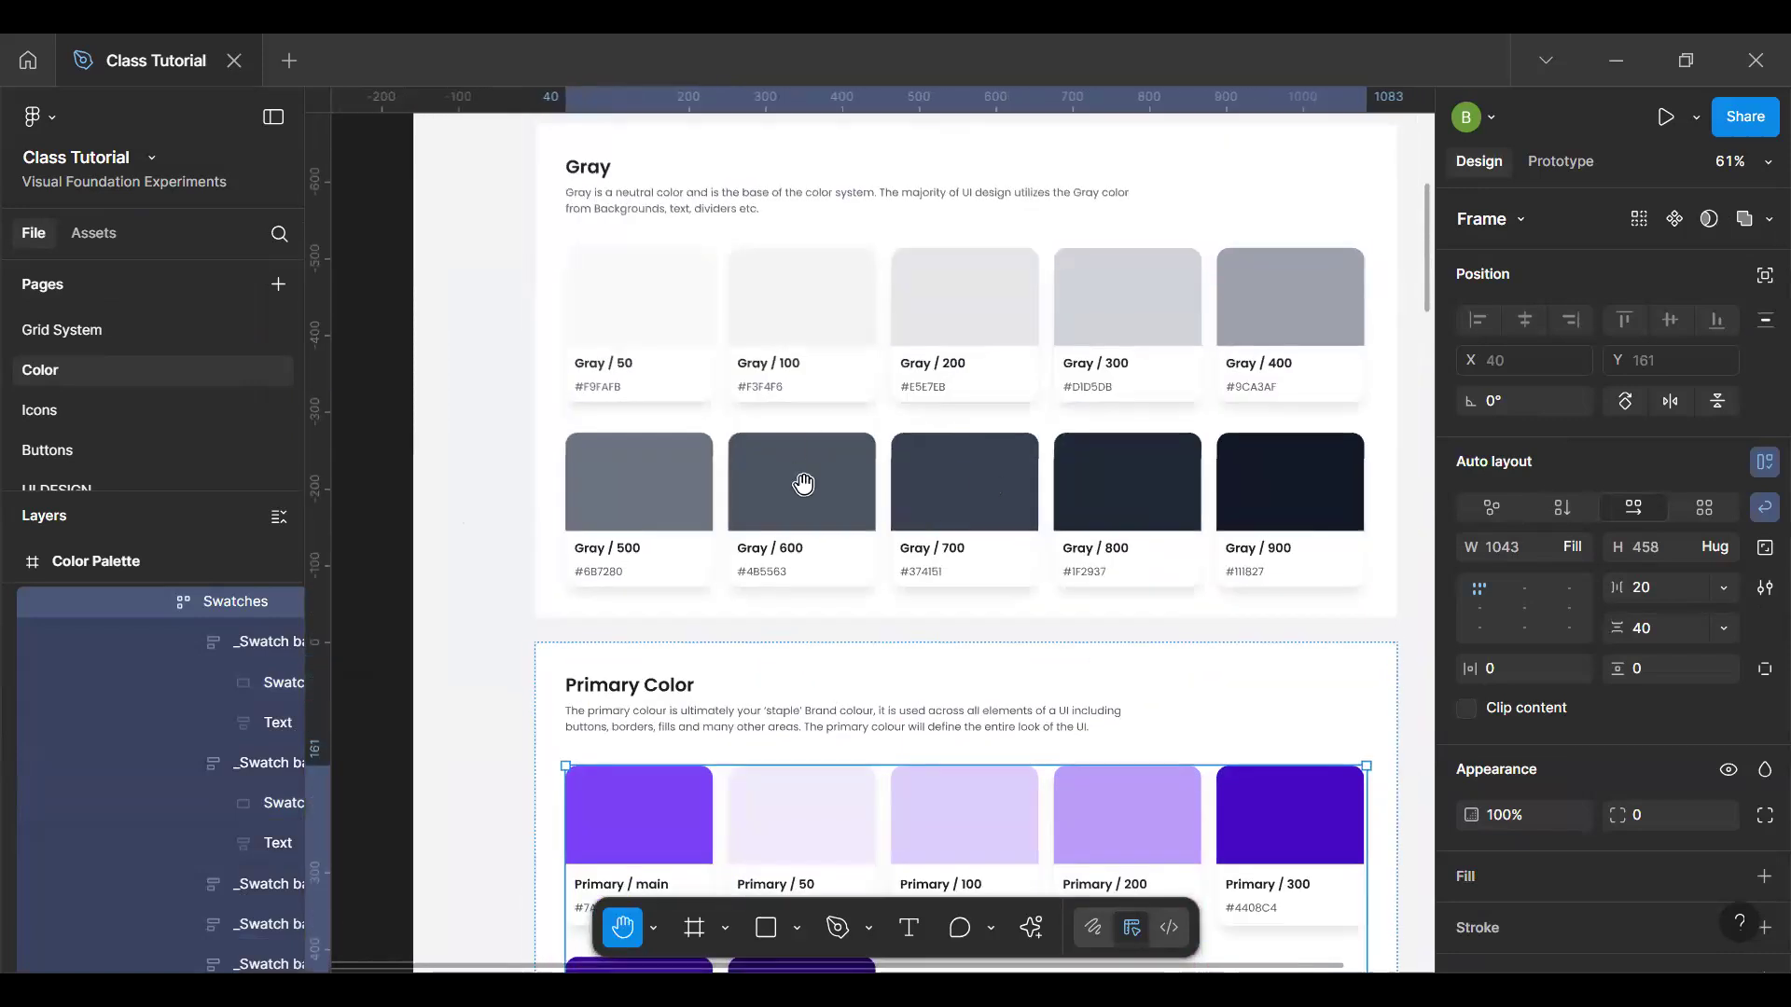
key(v)
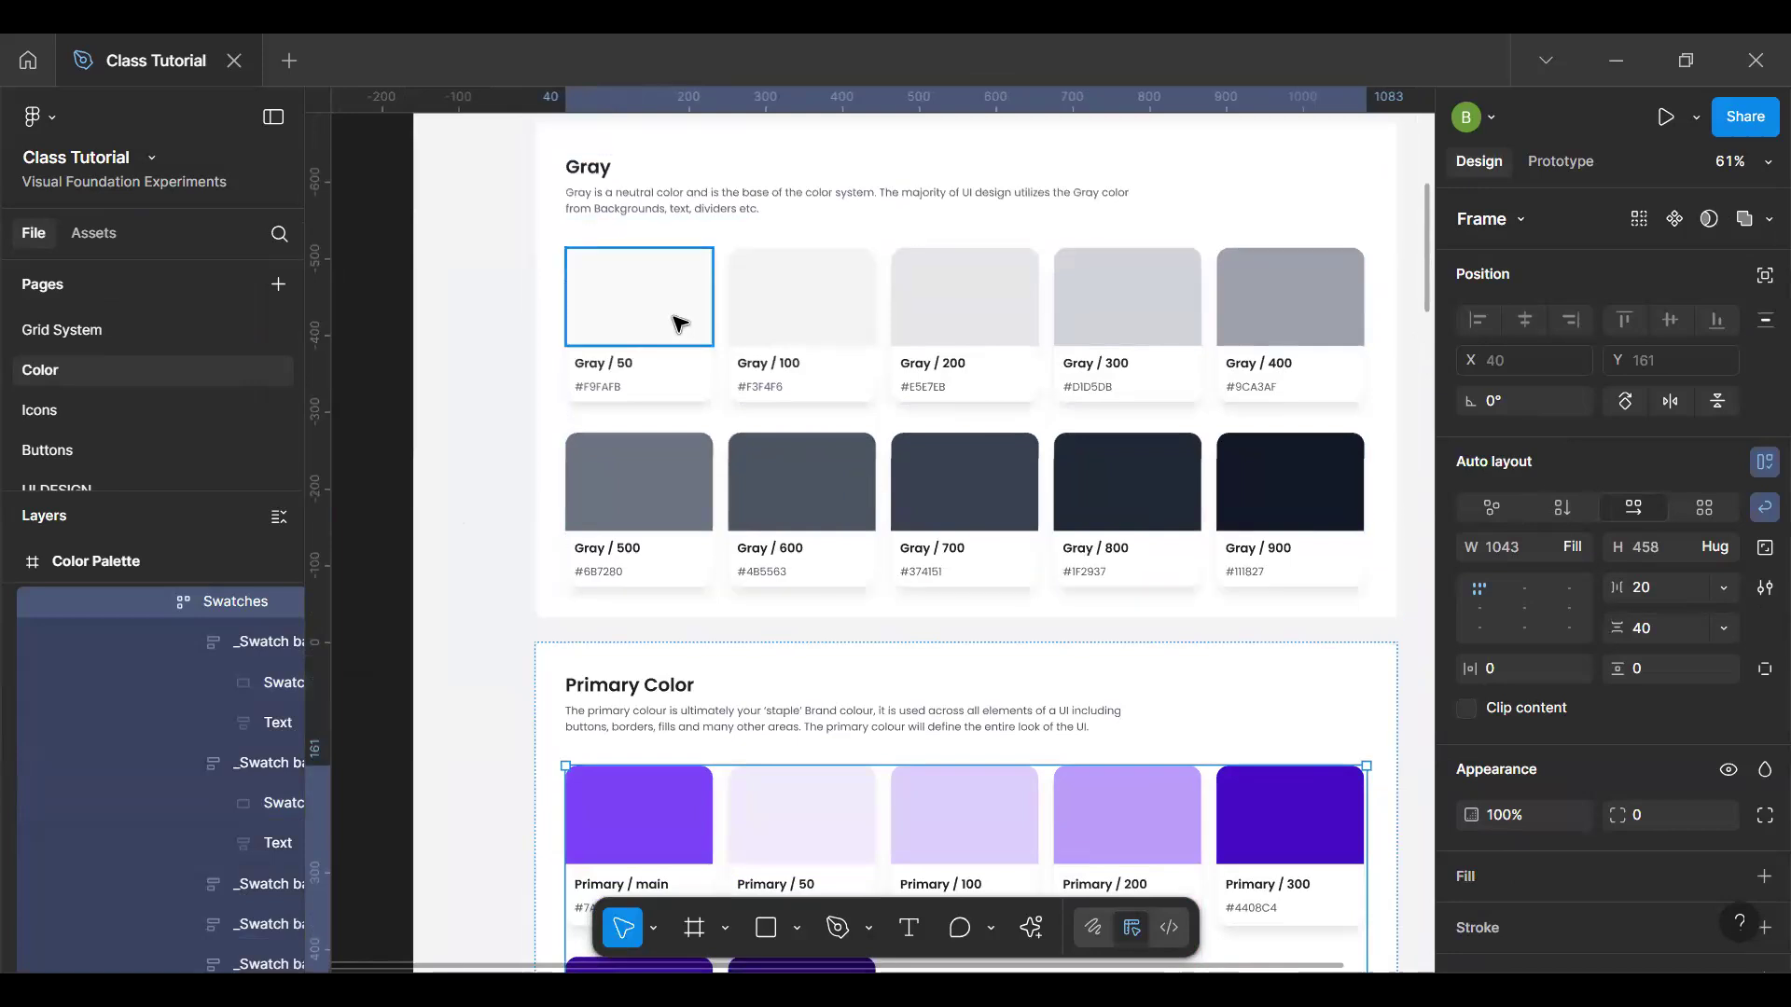
click(678, 323)
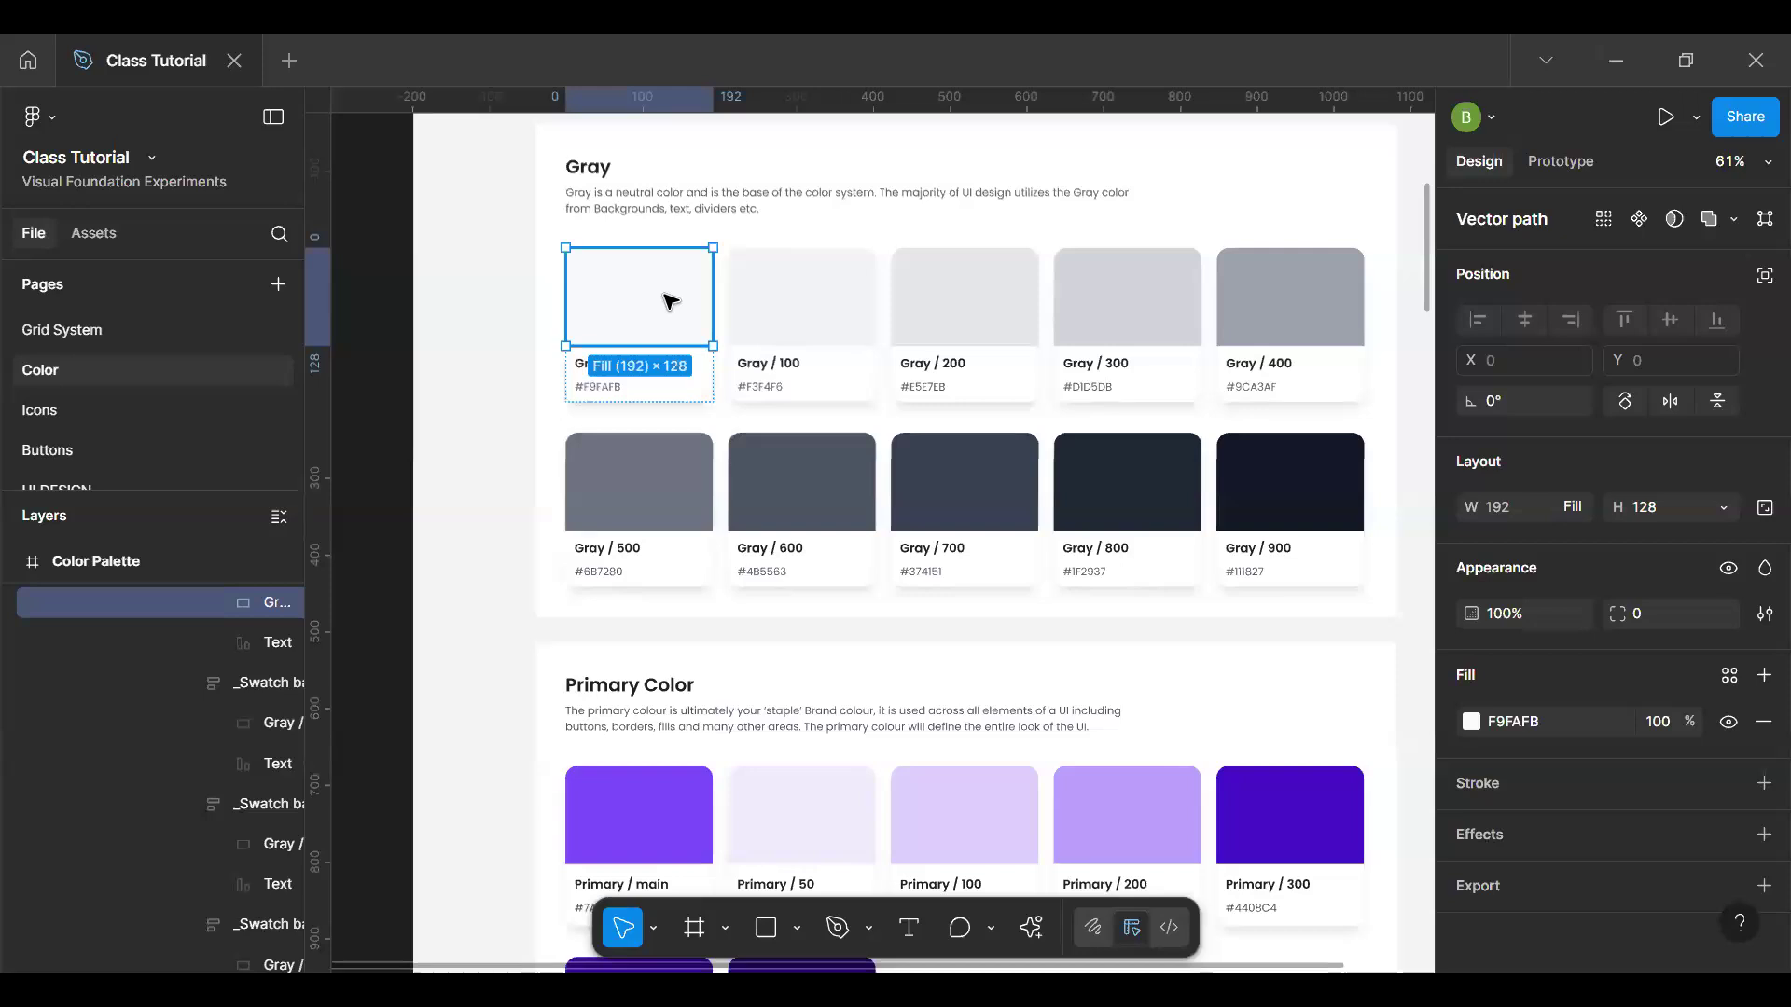
click(819, 311)
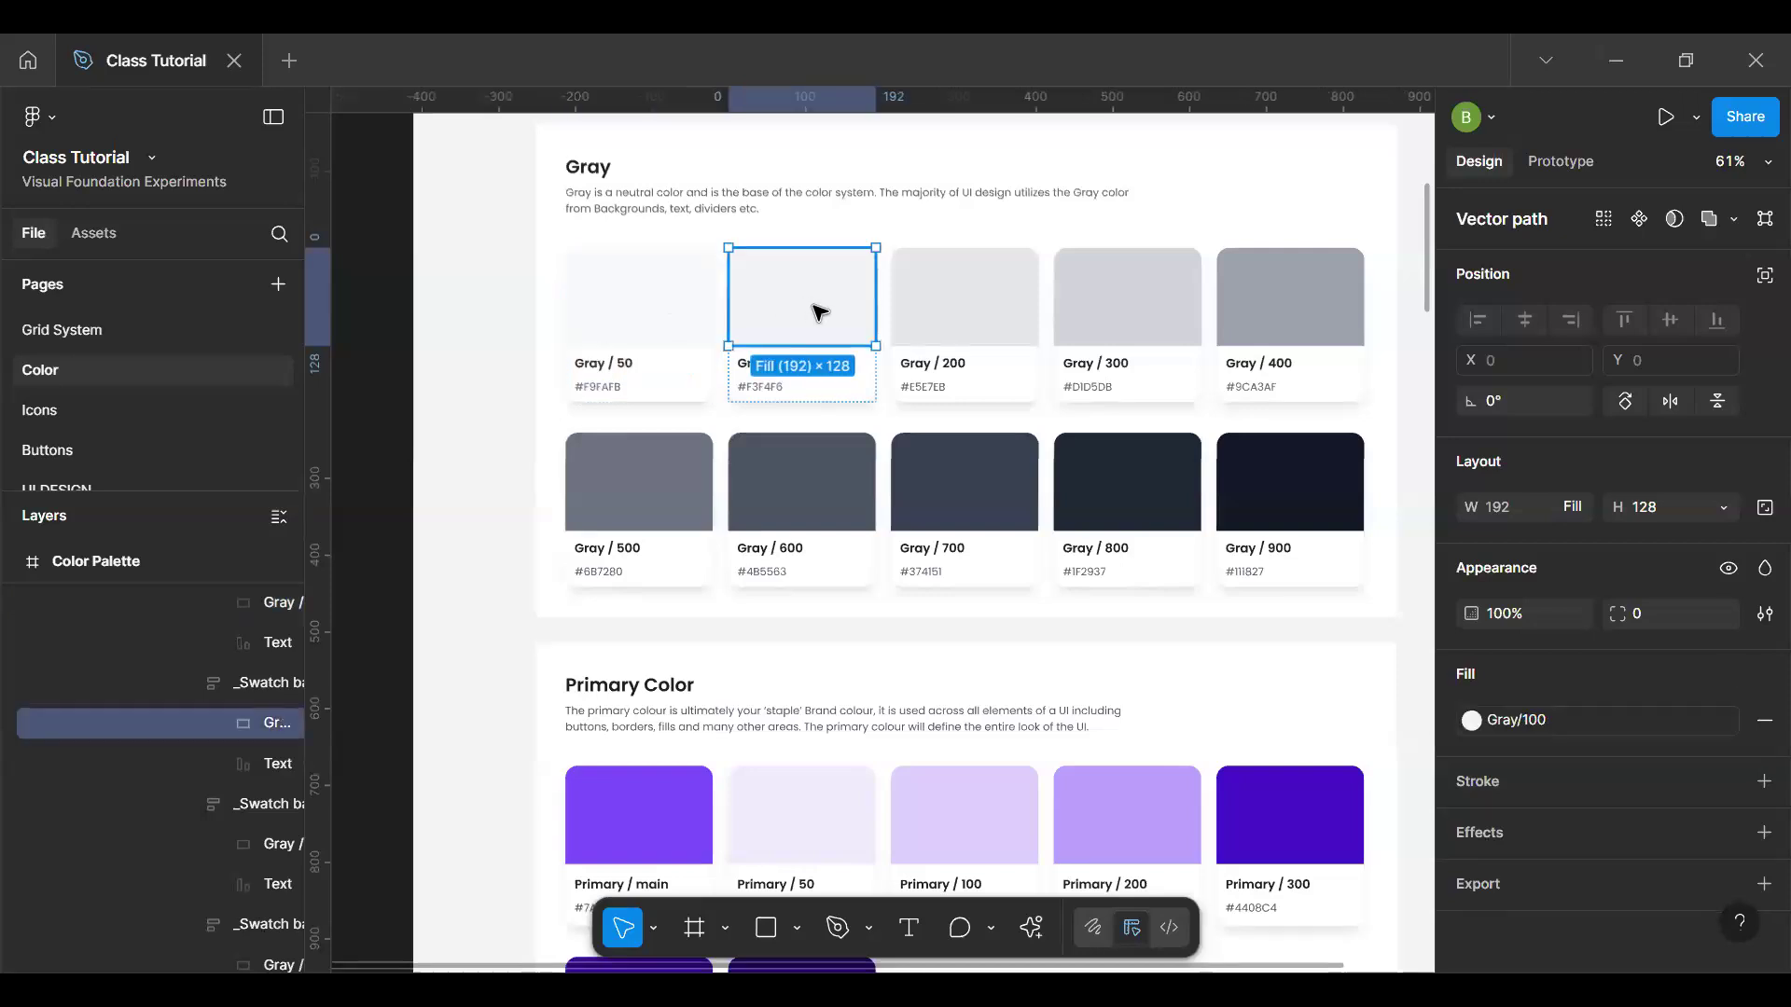
click(623, 301)
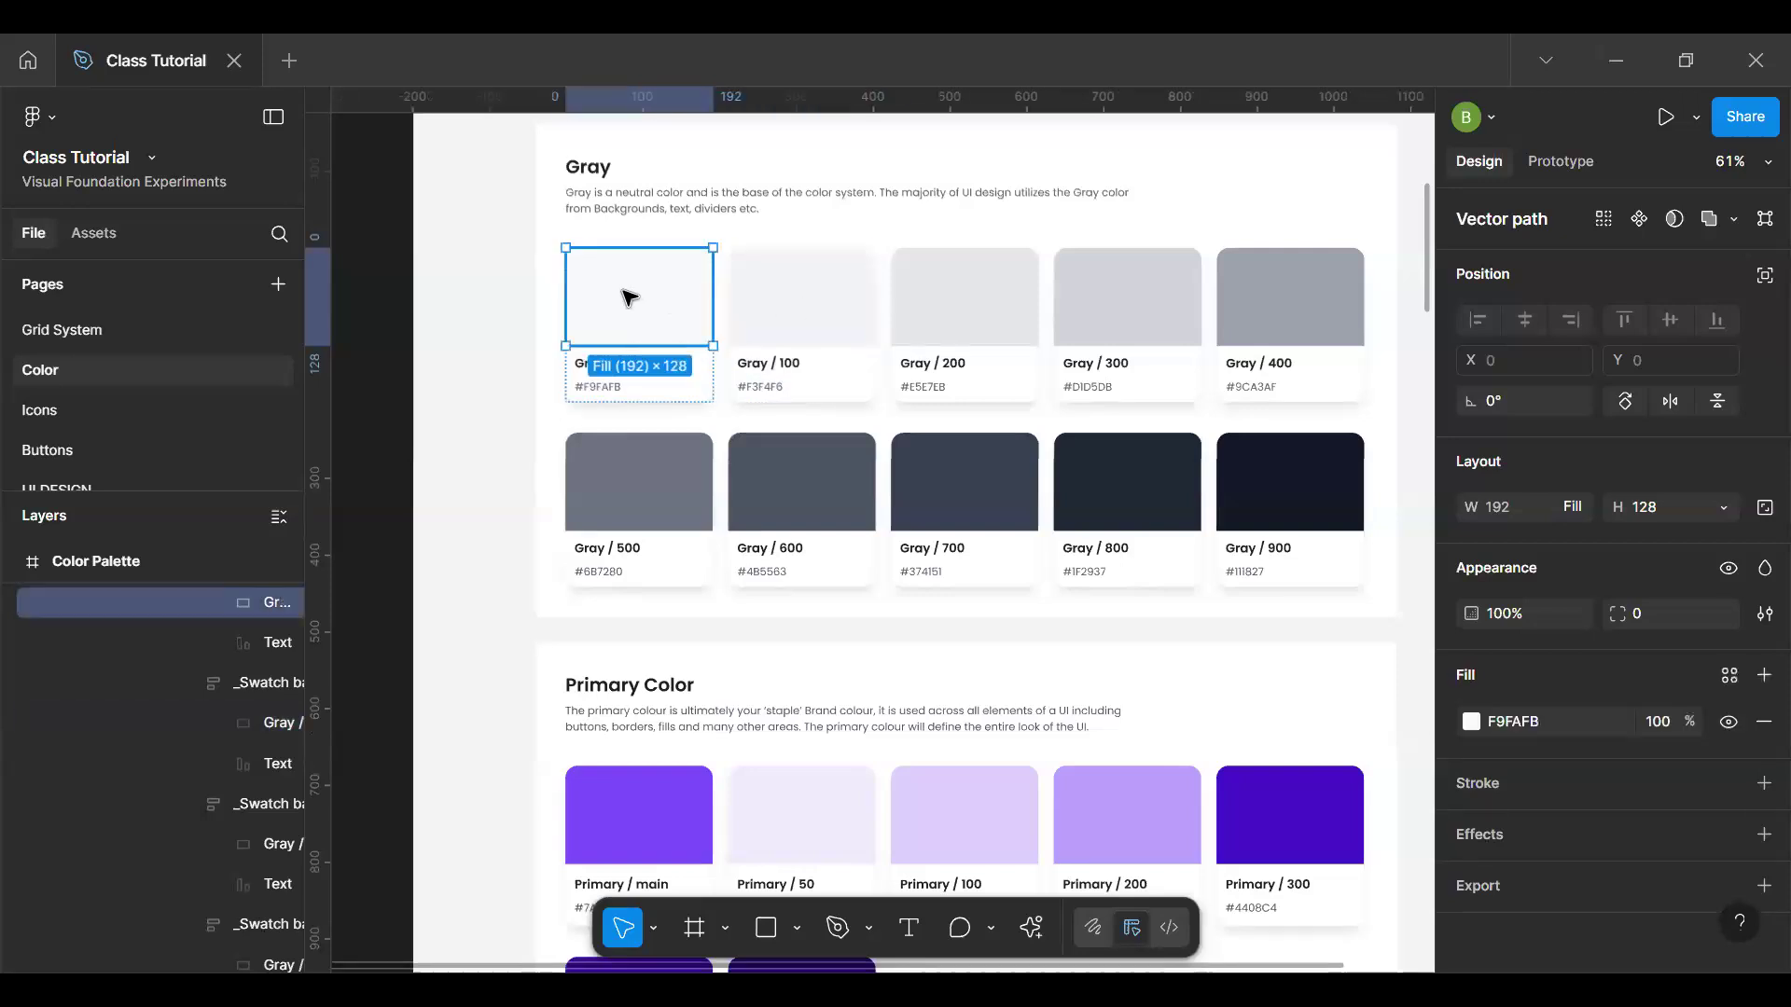
click(1728, 677)
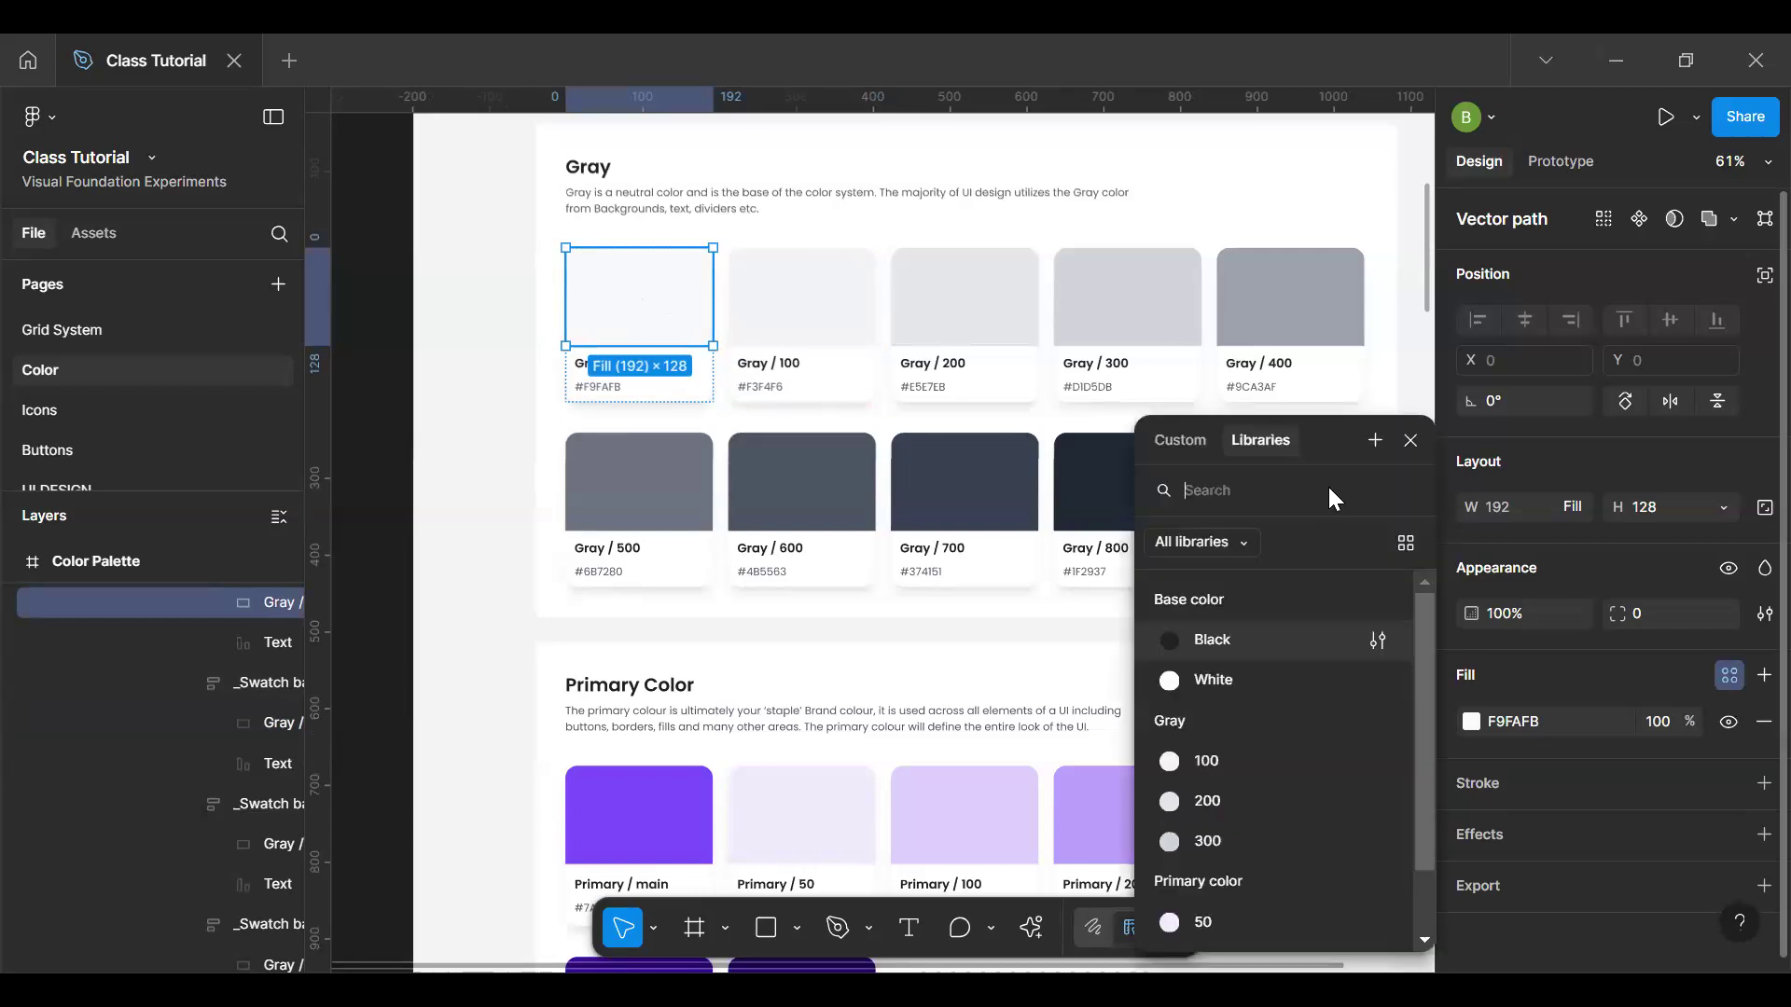
click(1375, 439)
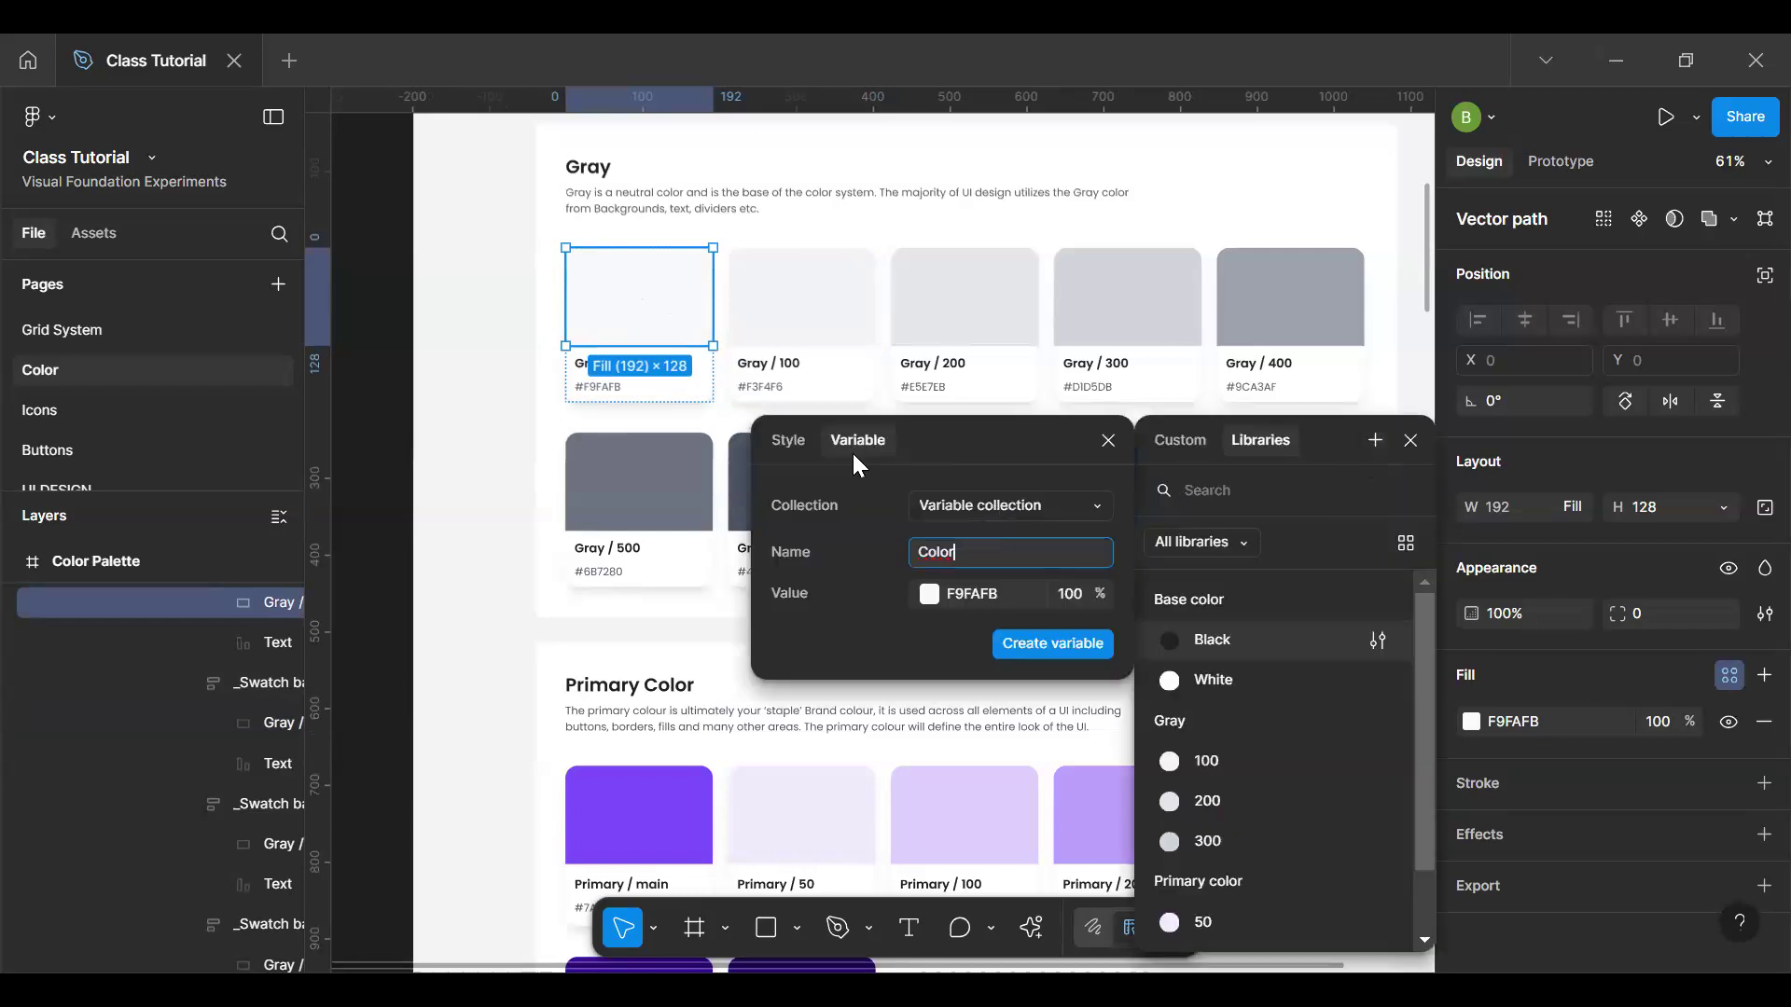
click(792, 446)
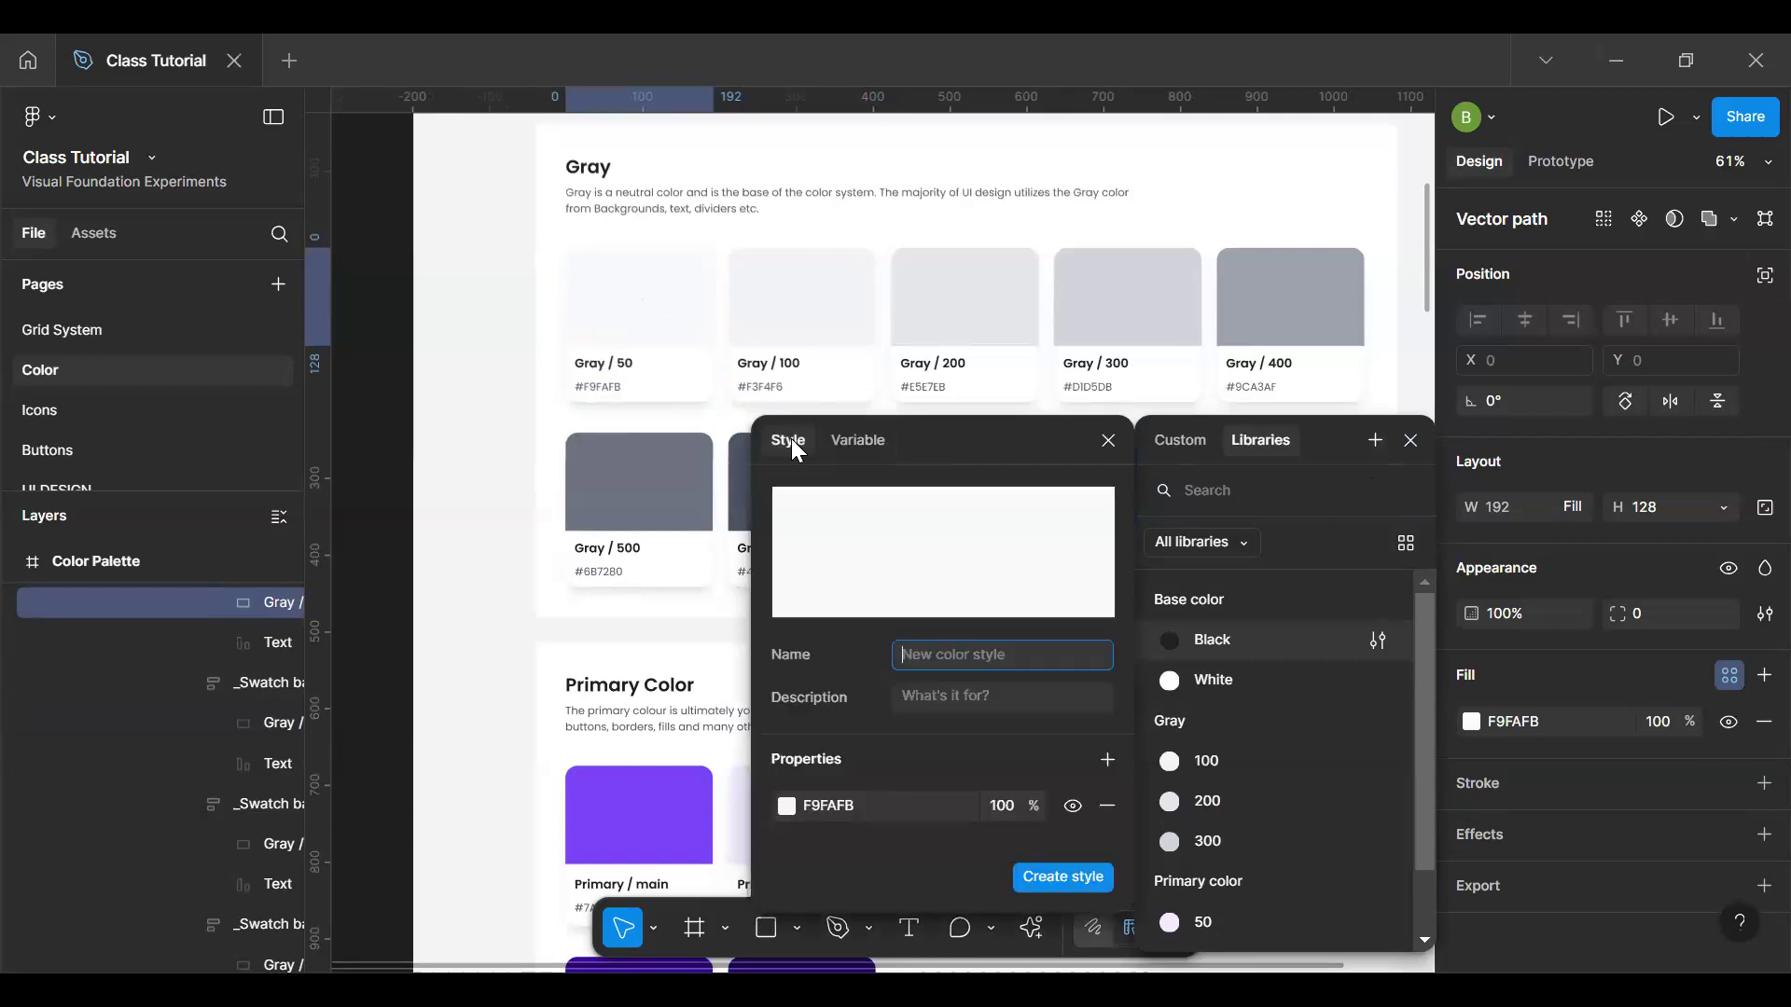
text(Gray/50)
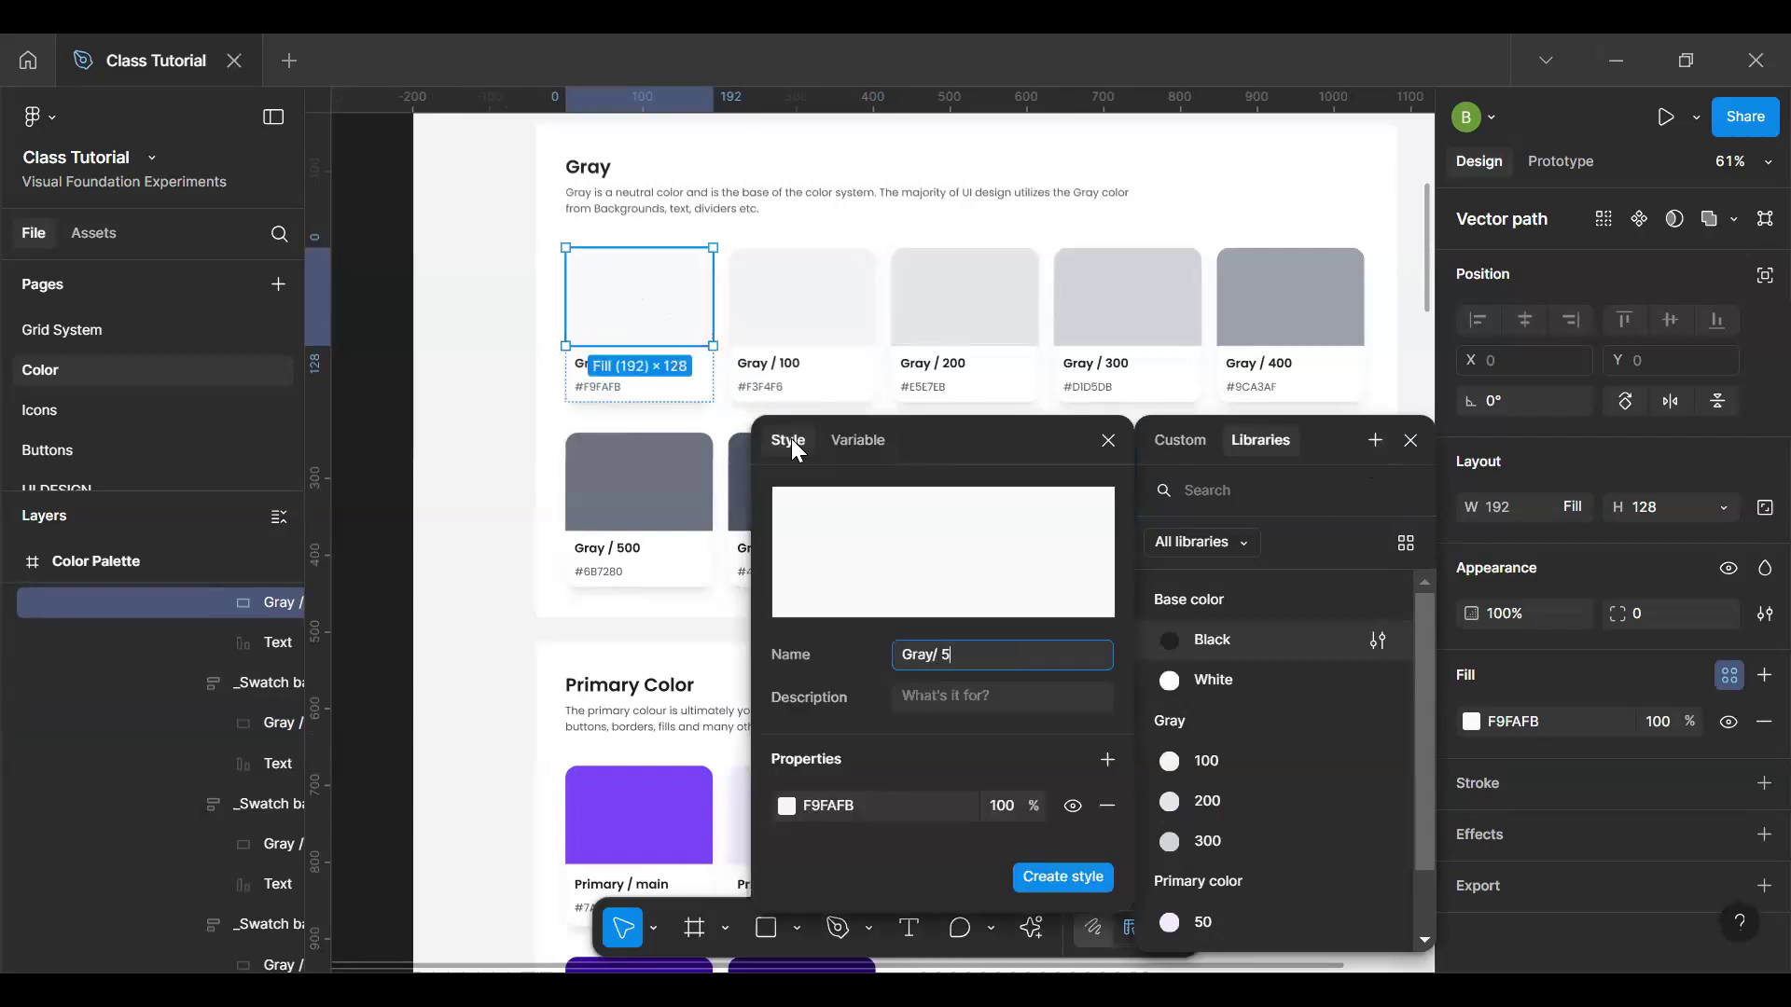
key(Return)
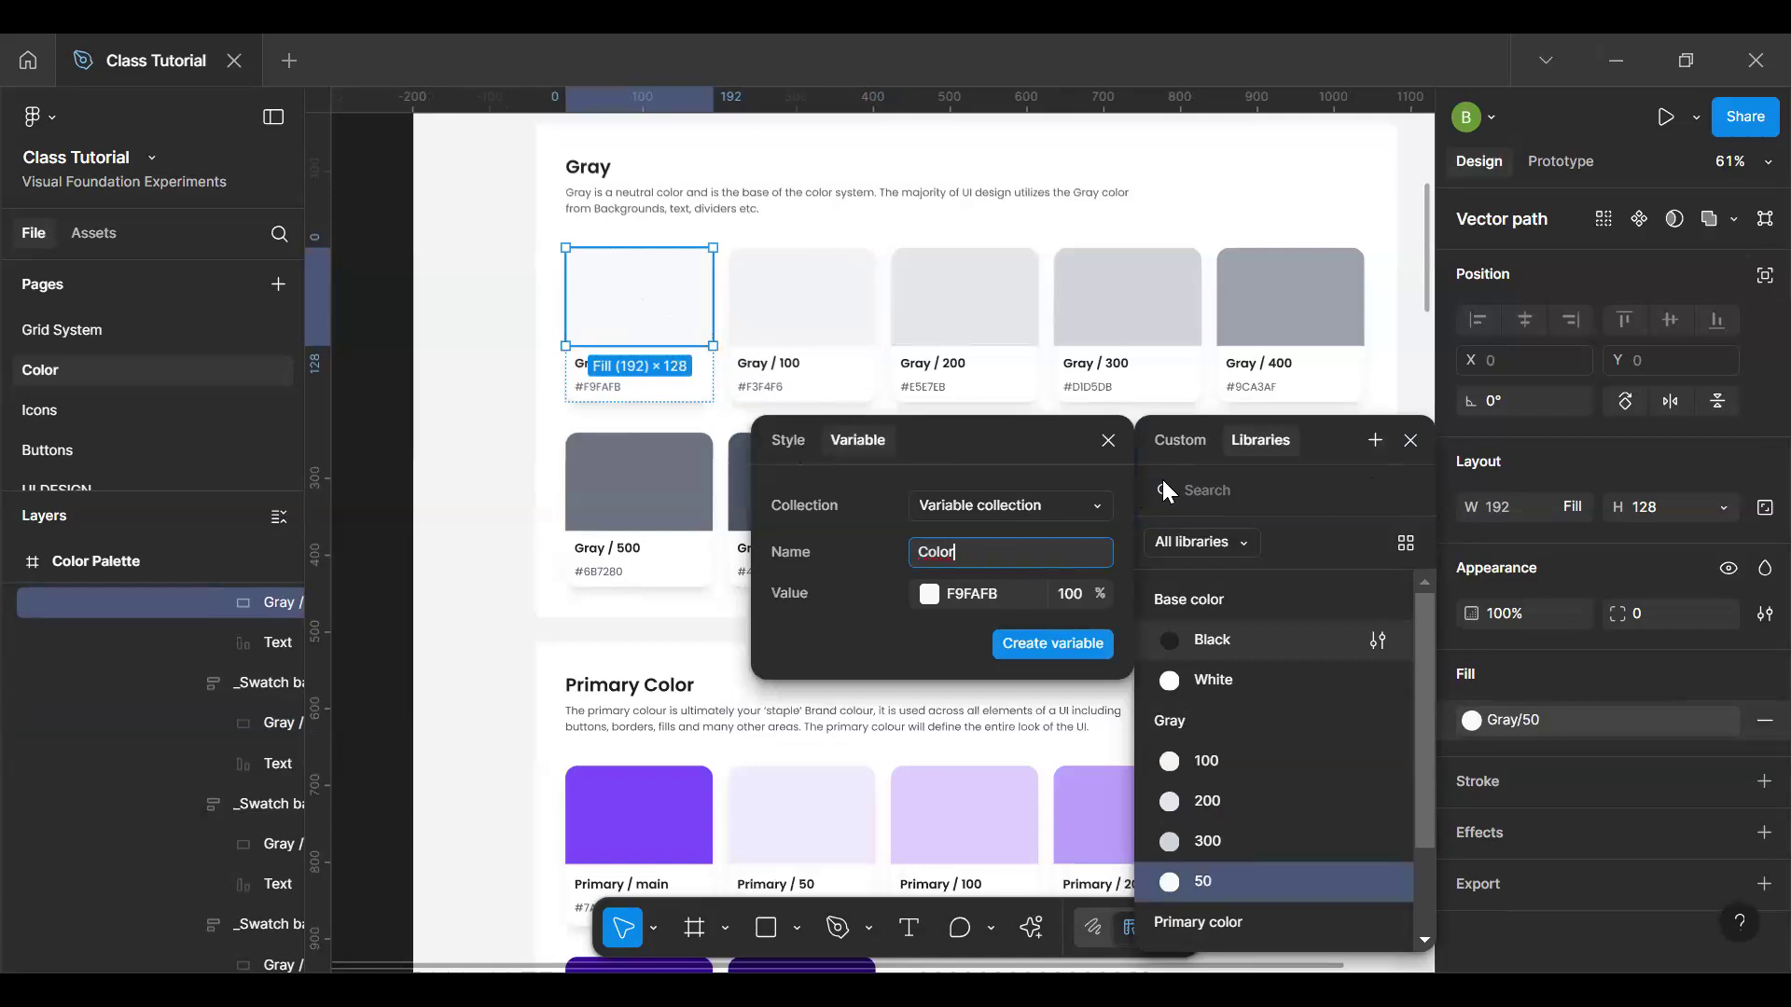
click(465, 532)
click(466, 533)
Step: Create a color style named "Secondary/Main" from the Secondary / main swatch's fill, copying the "Secondary/" prefix while naming it
key(h)
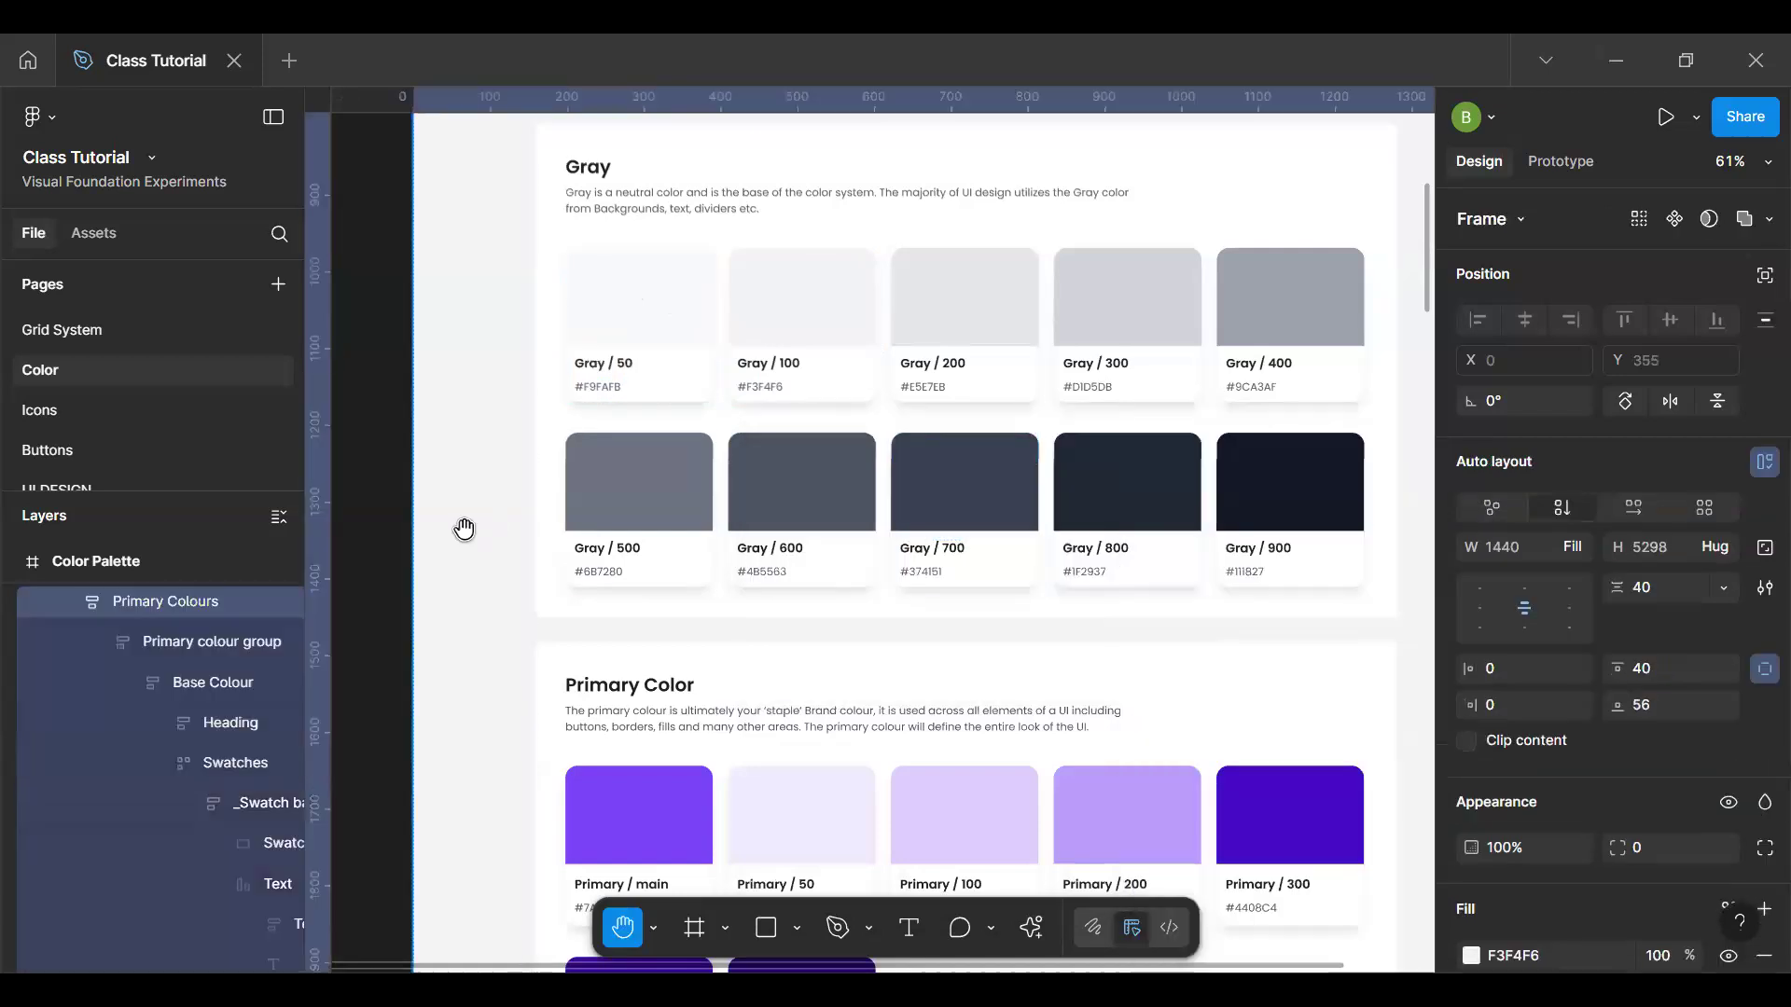
scroll(710, 376, down, 4)
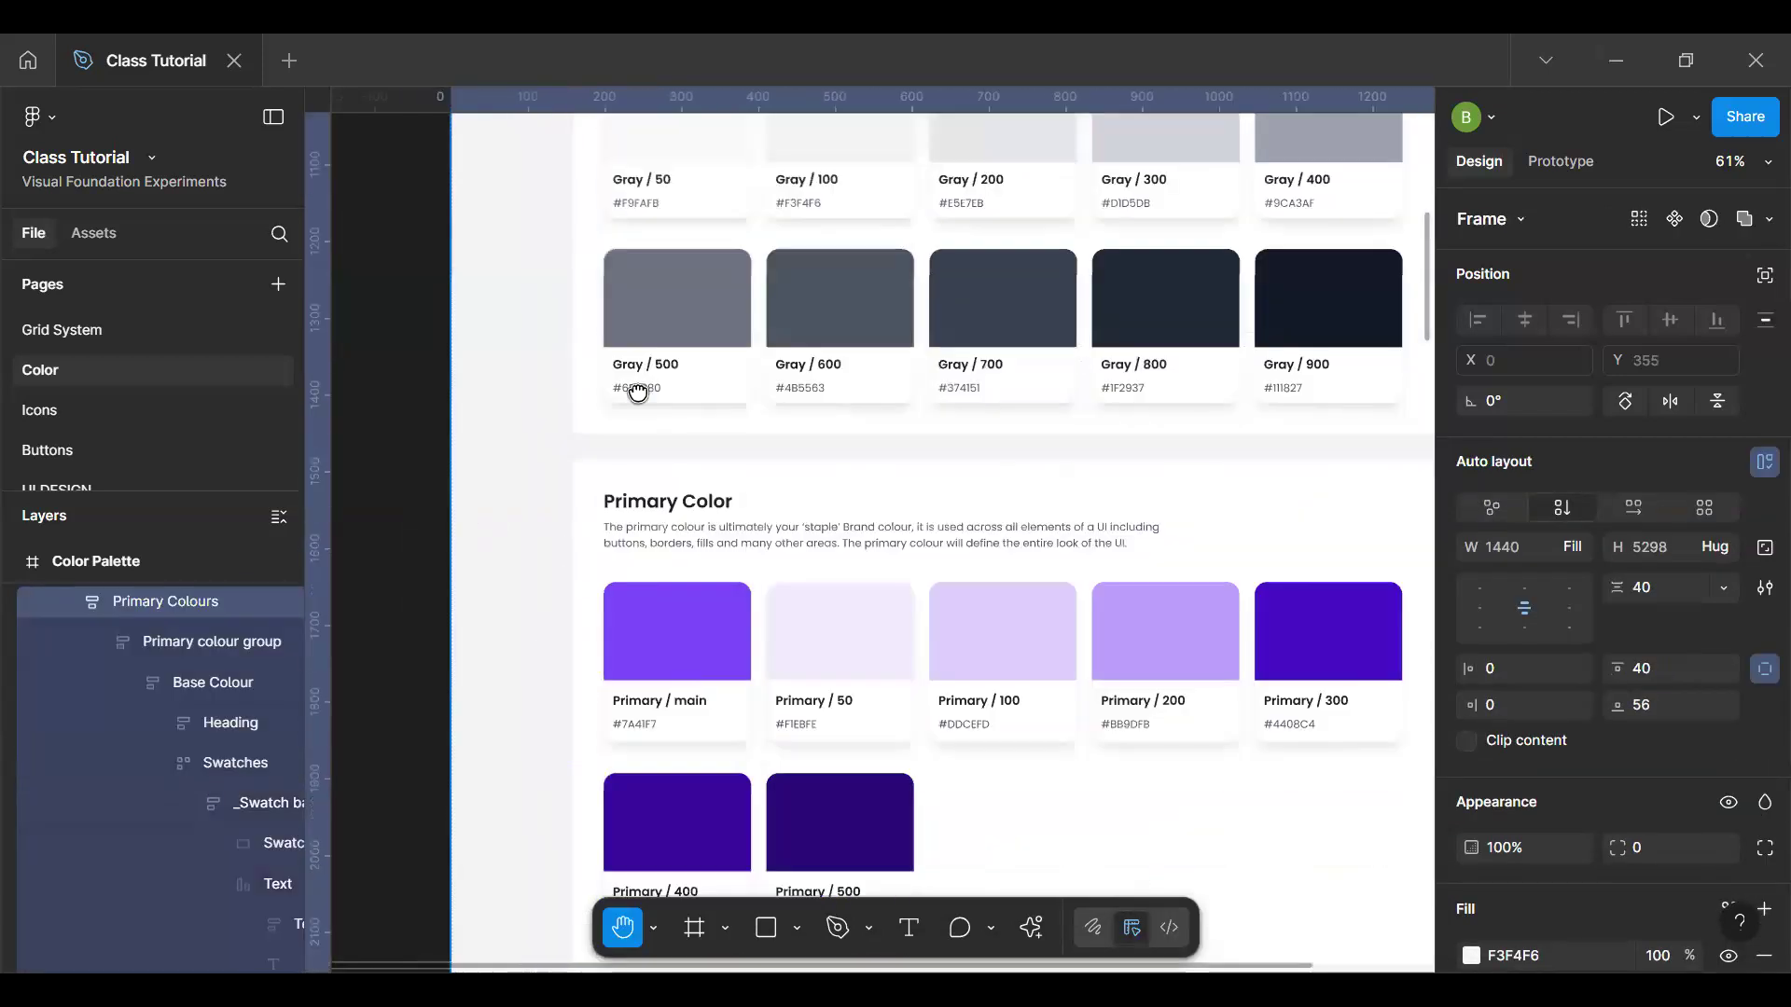
scroll(771, 352, down, 1)
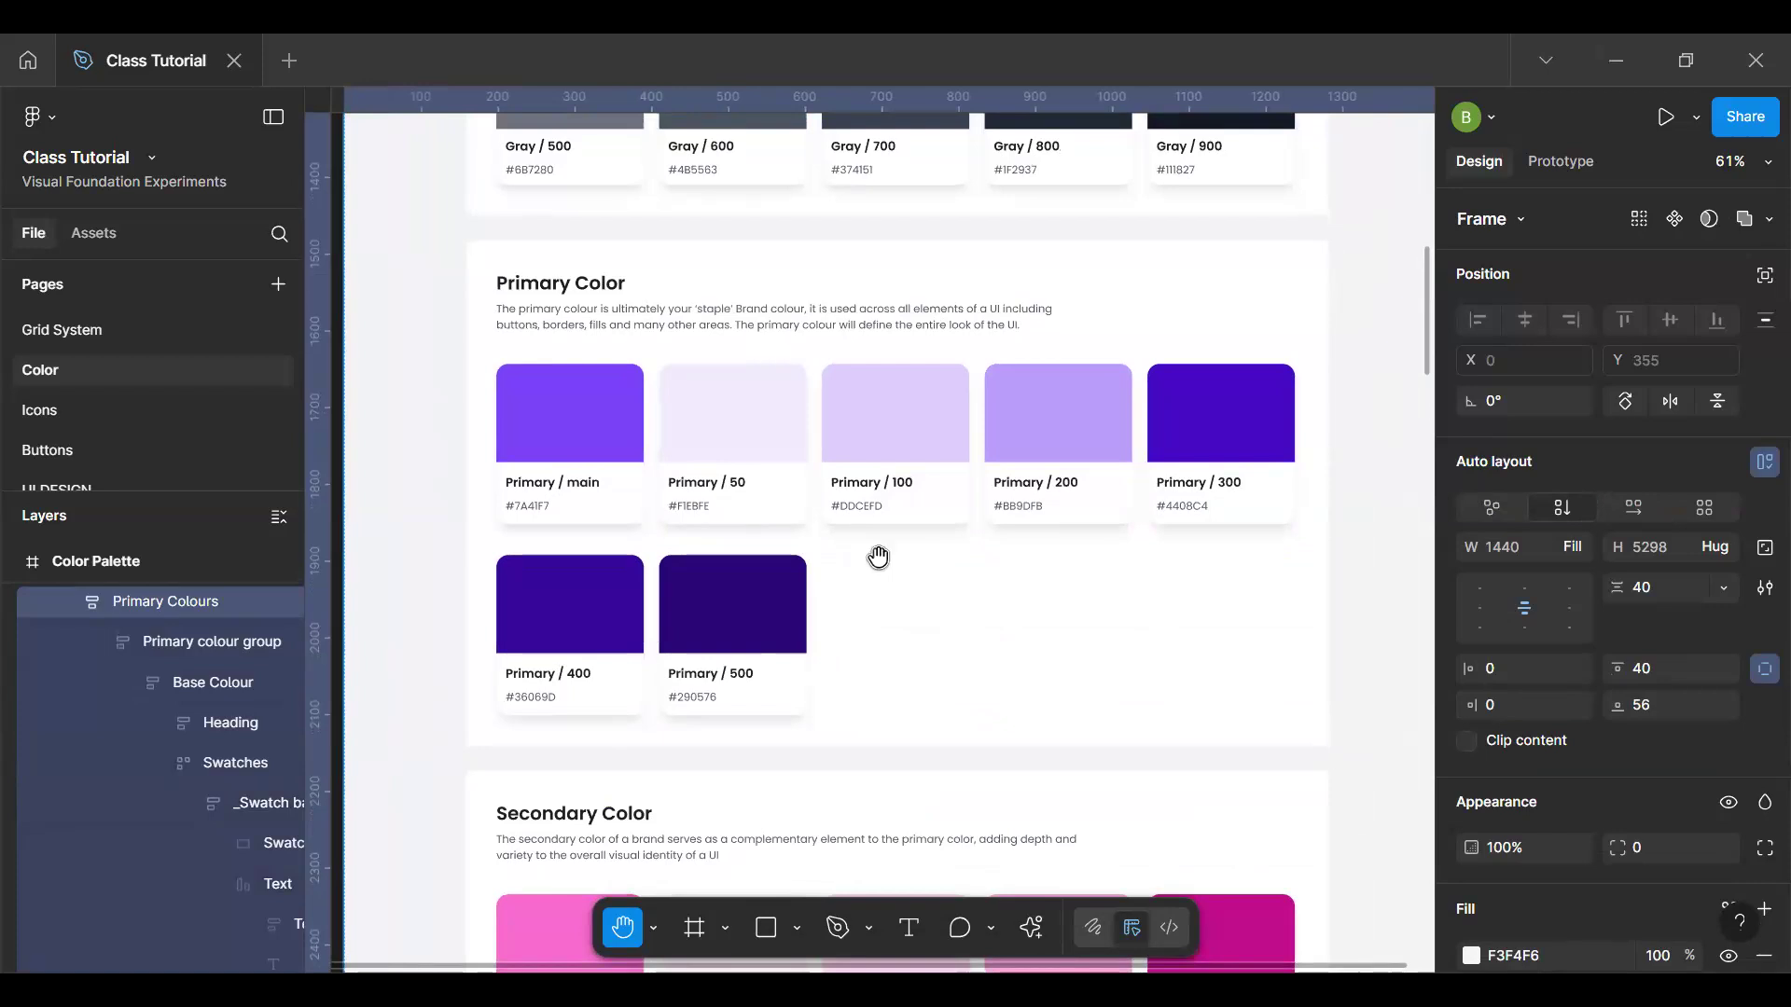
scroll(880, 376, down, 4)
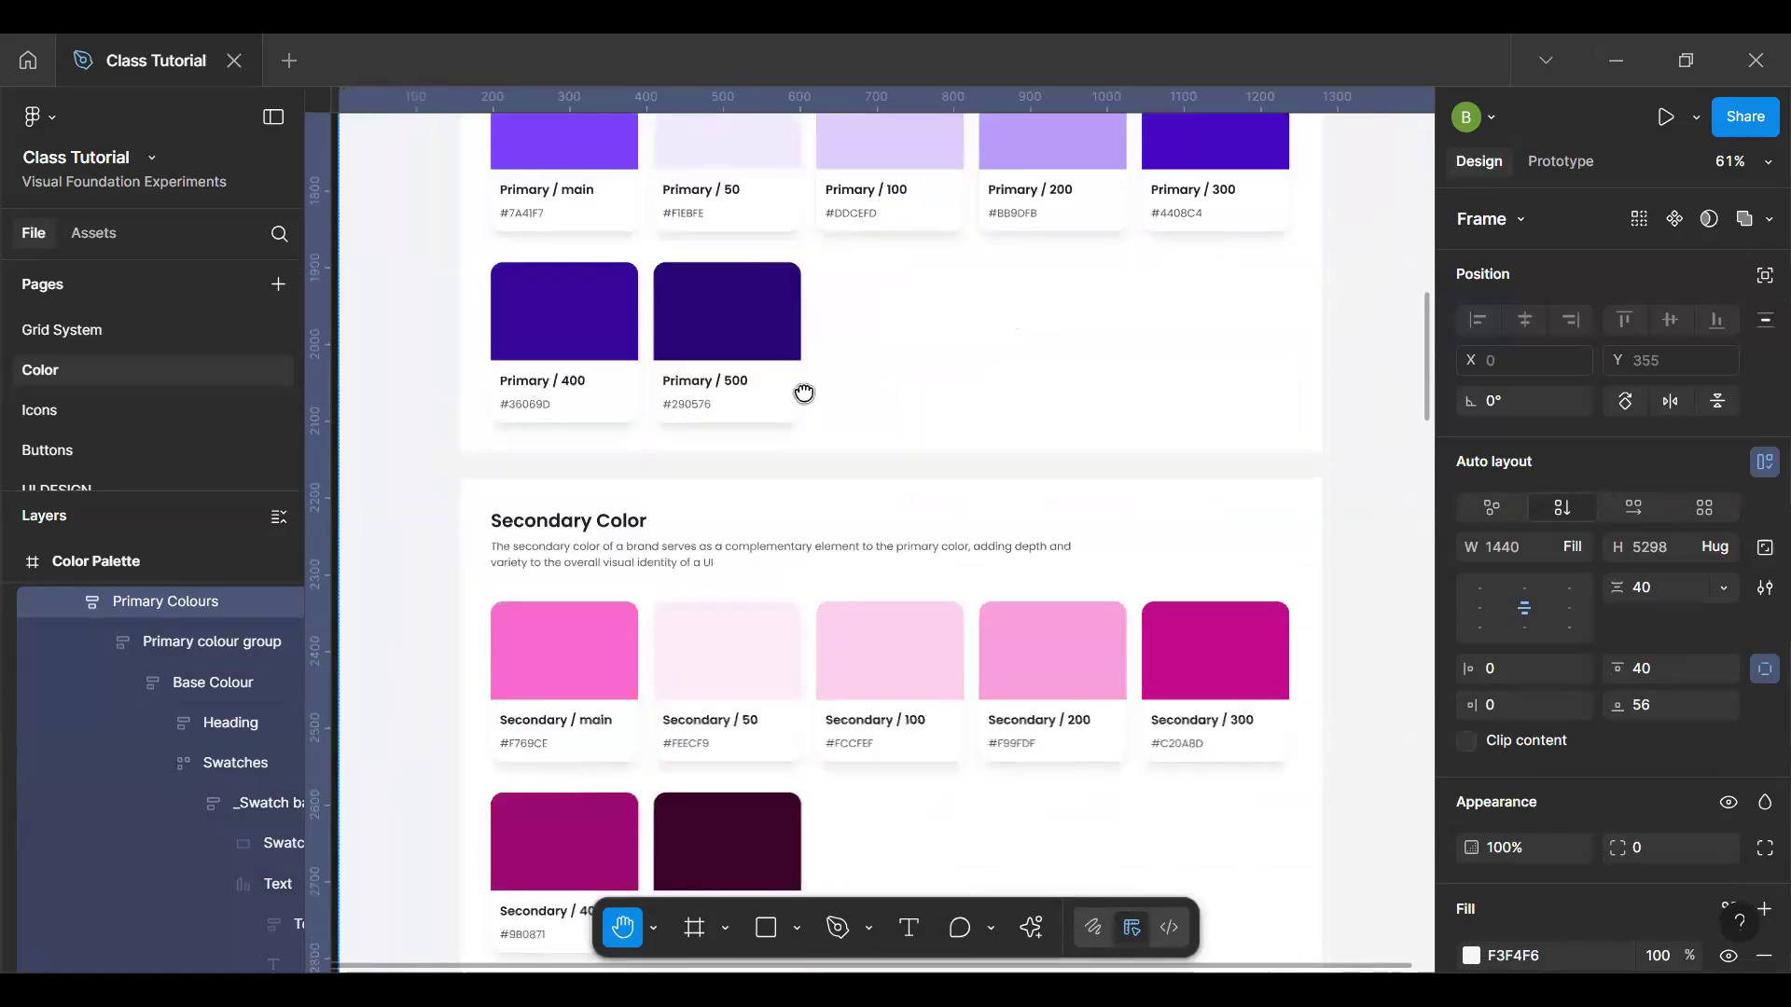
scroll(803, 391, down, 3)
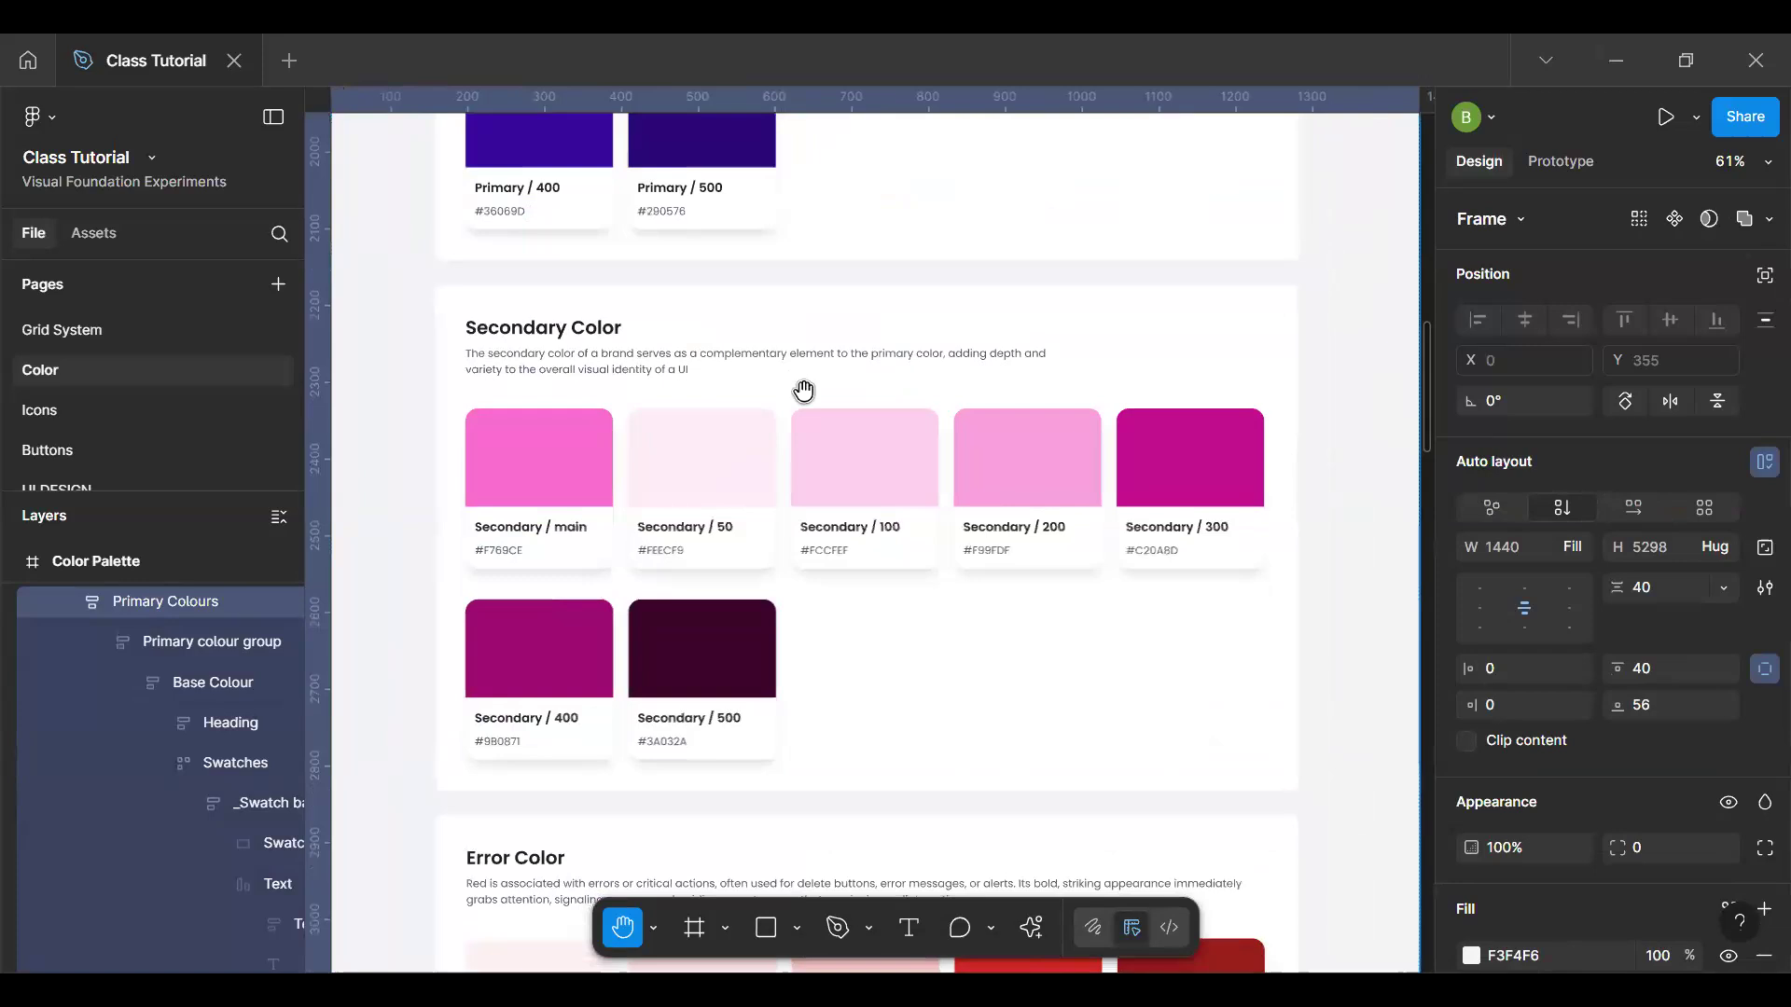
ctrl+click(536, 492)
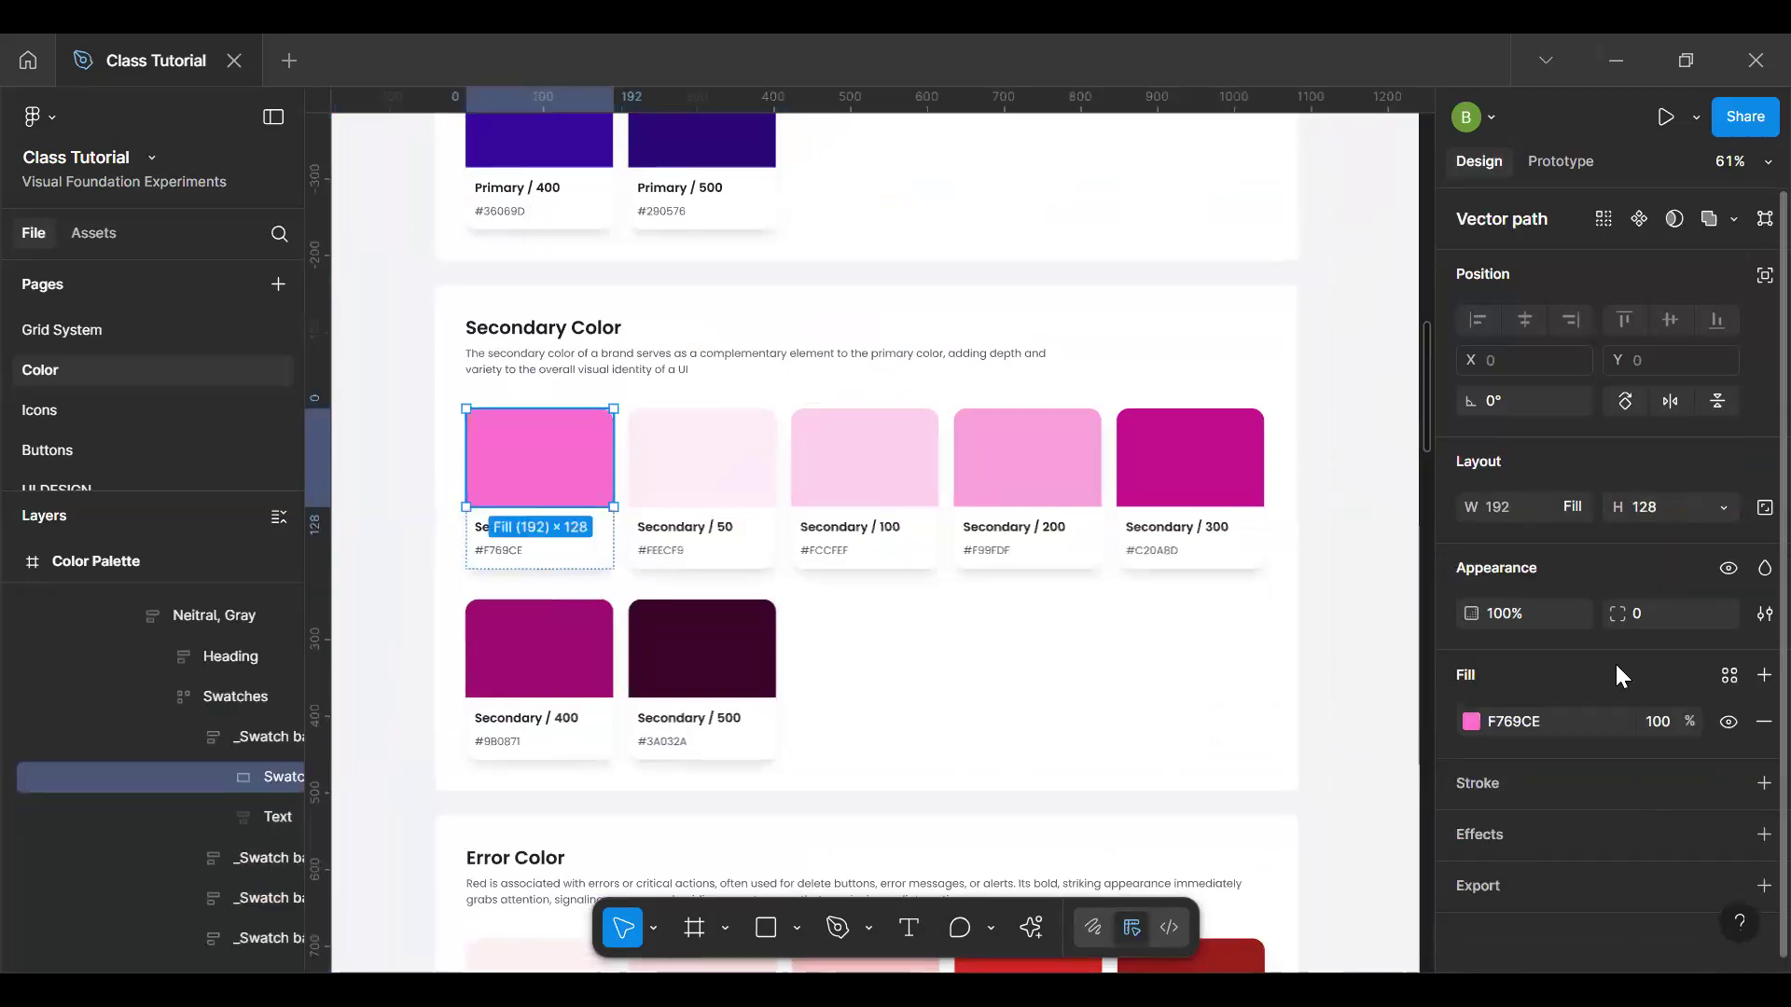
click(1722, 676)
click(1375, 439)
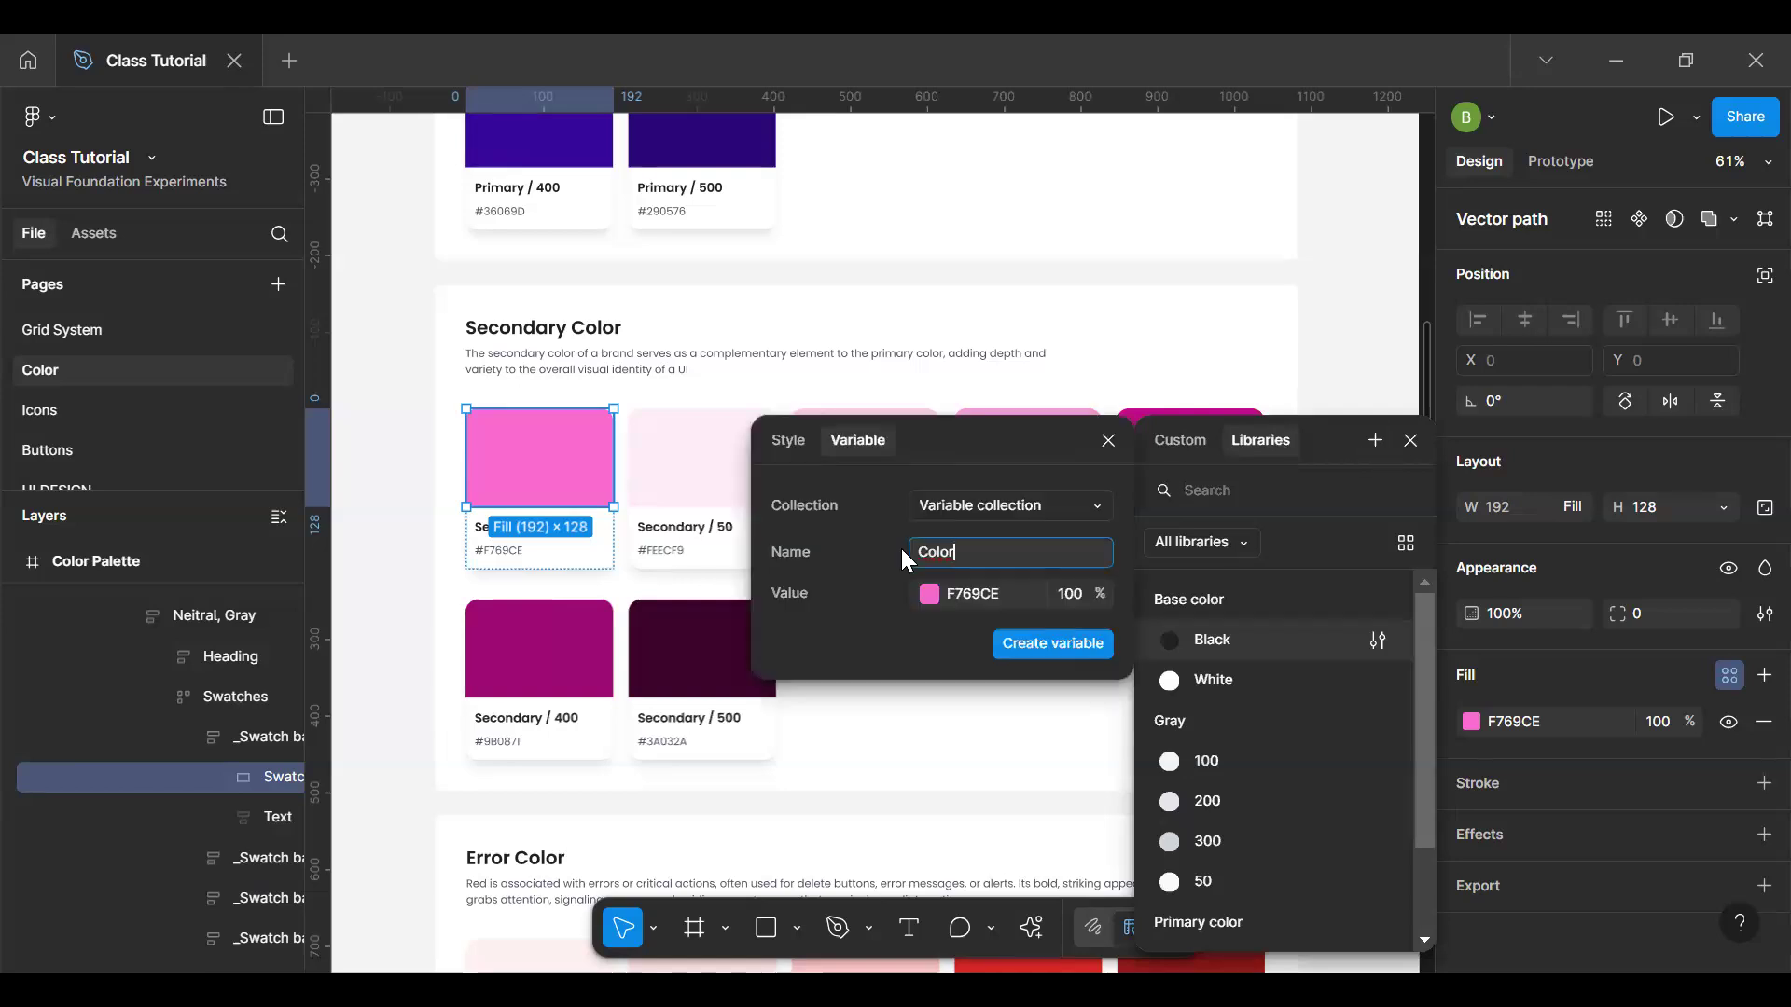
click(788, 440)
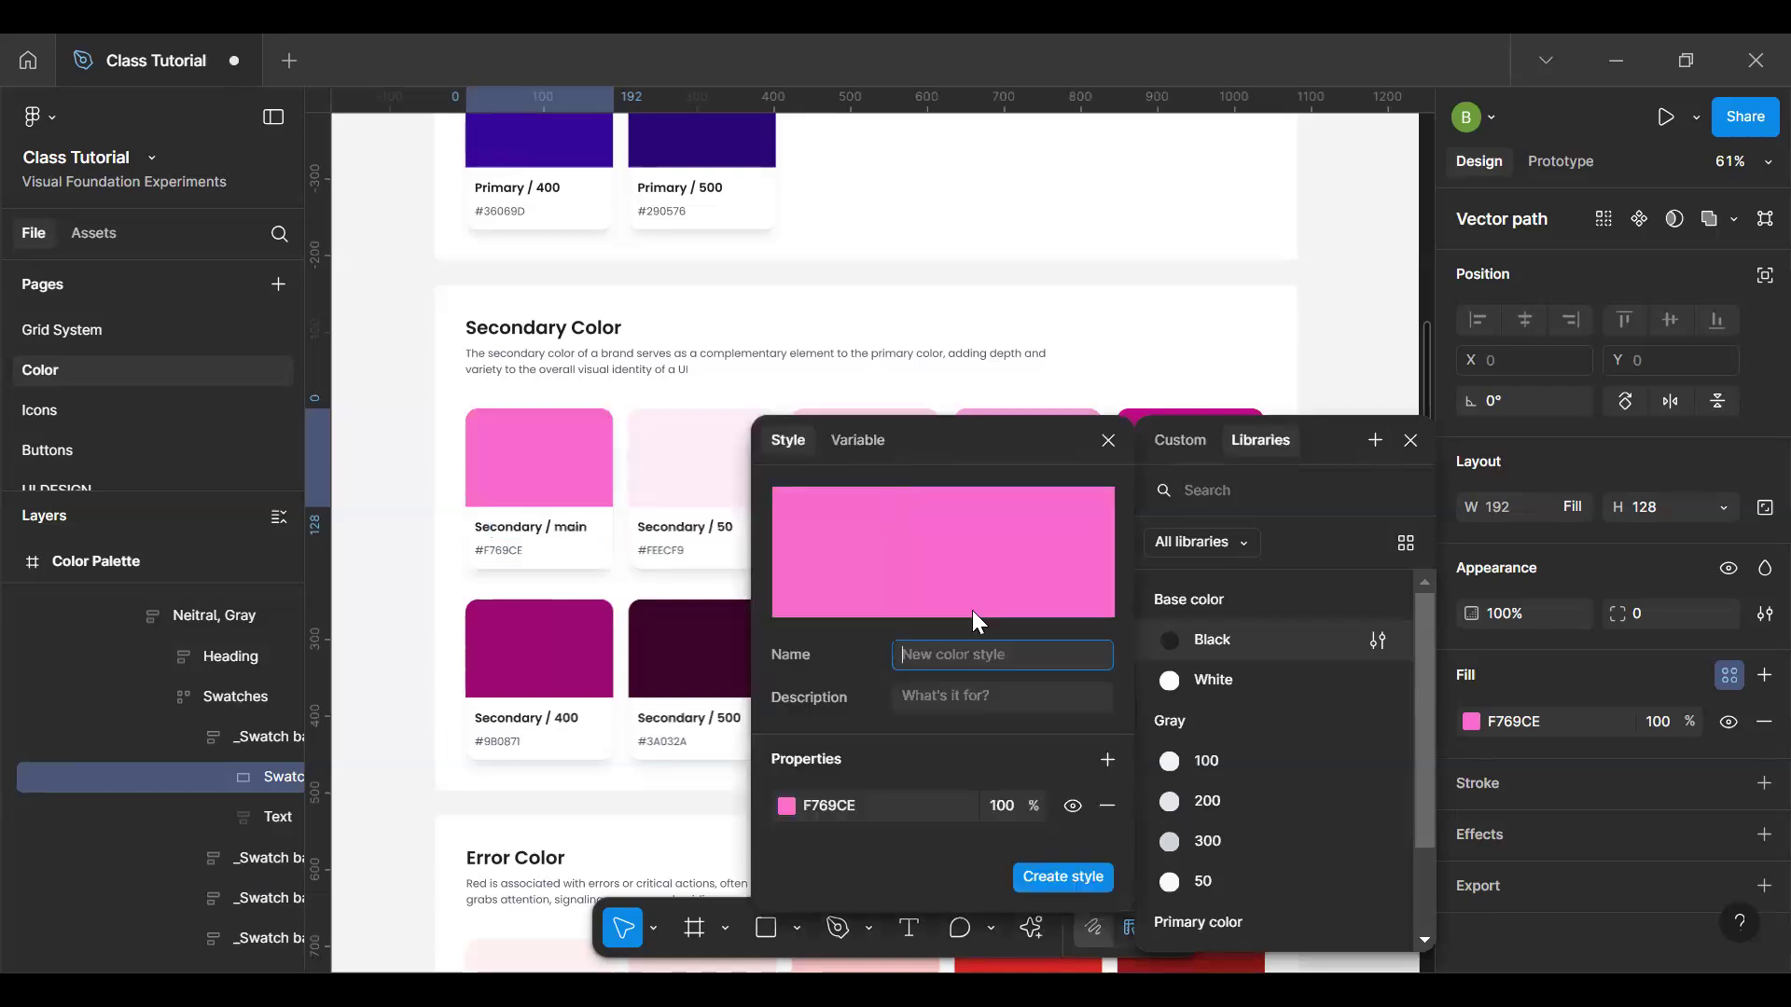
text(Ce)
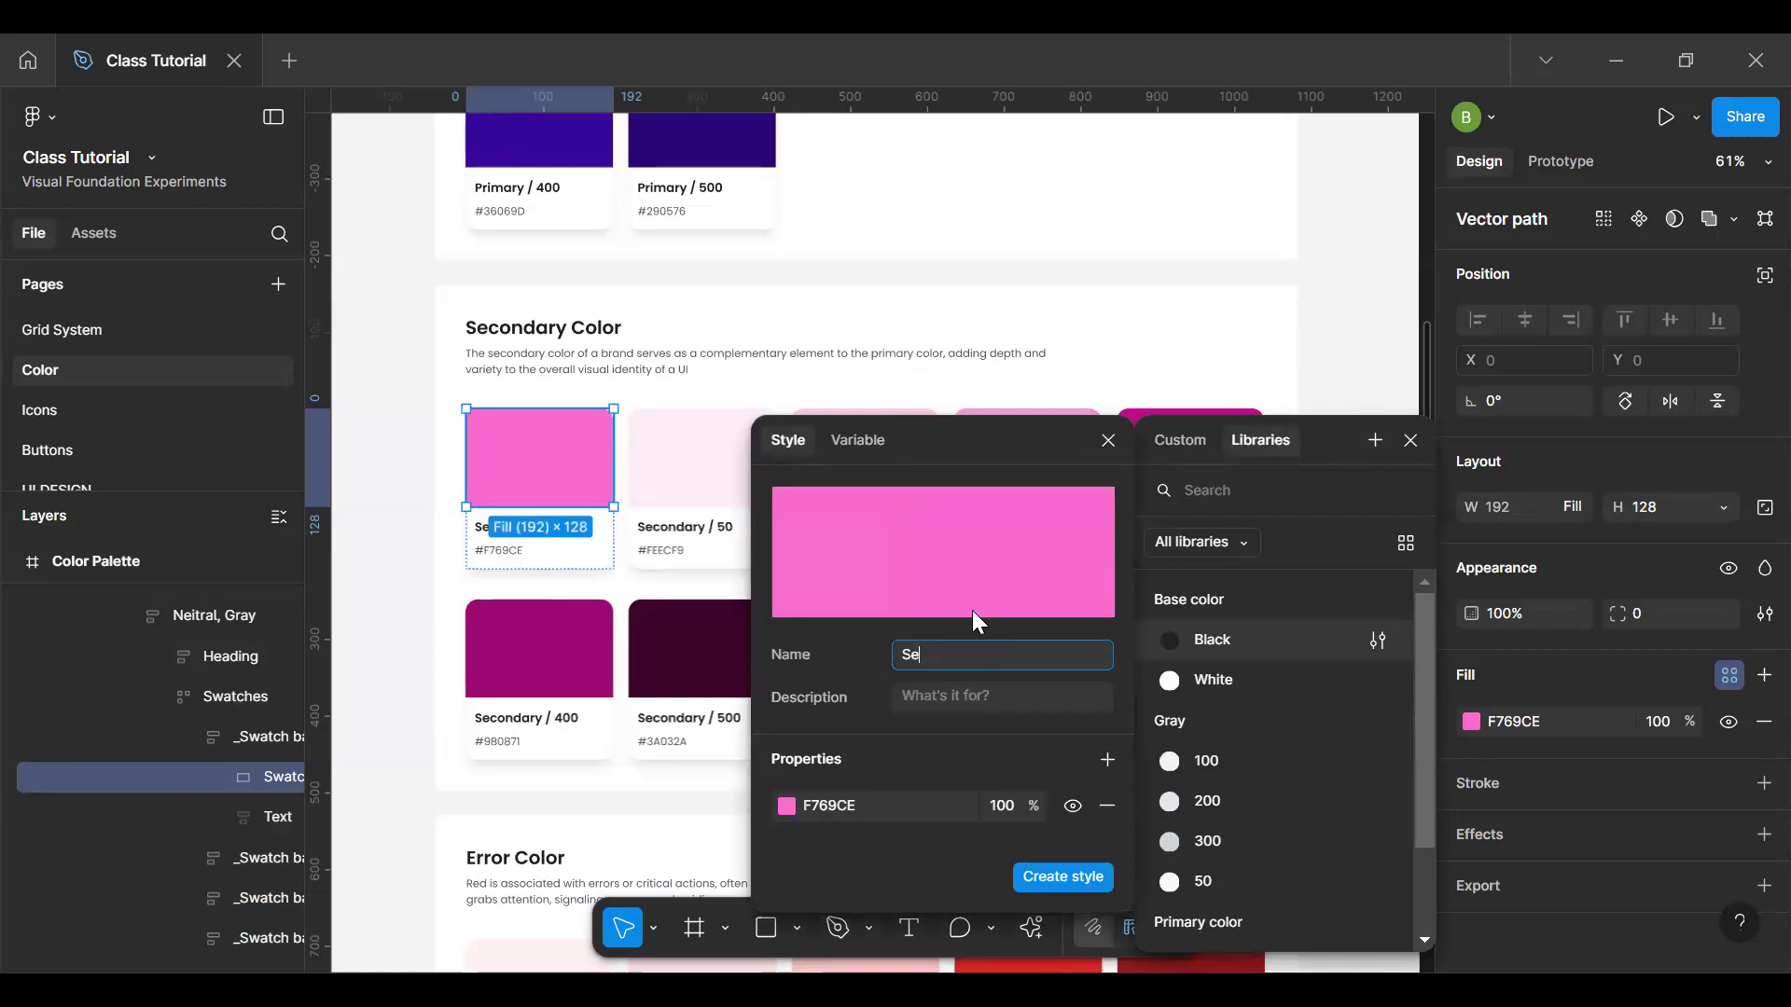
text(condary/)
key(ctrl+a)
key(ctrl+c)
click(1003, 665)
text(a)
key(BackSpace)
text(Main)
click(1049, 876)
Step: Create a color style named "Secondary/500" from the Secondary / 500 swatch's fill
click(685, 651)
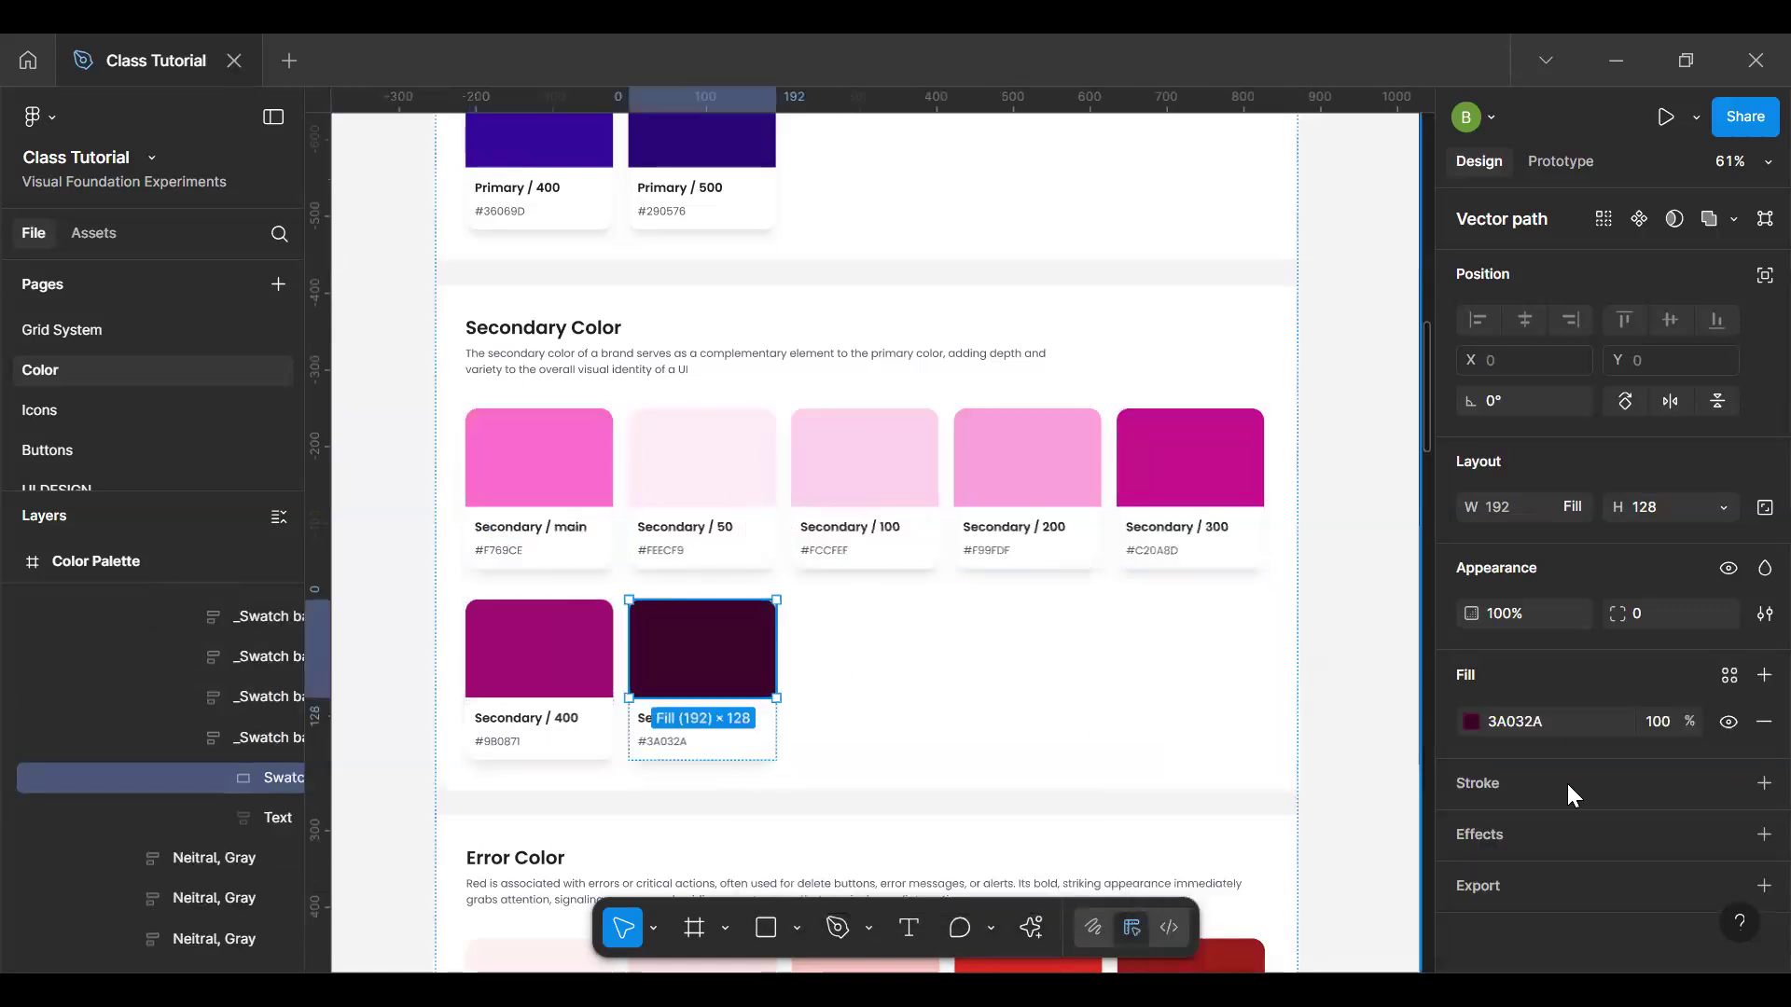
click(1729, 675)
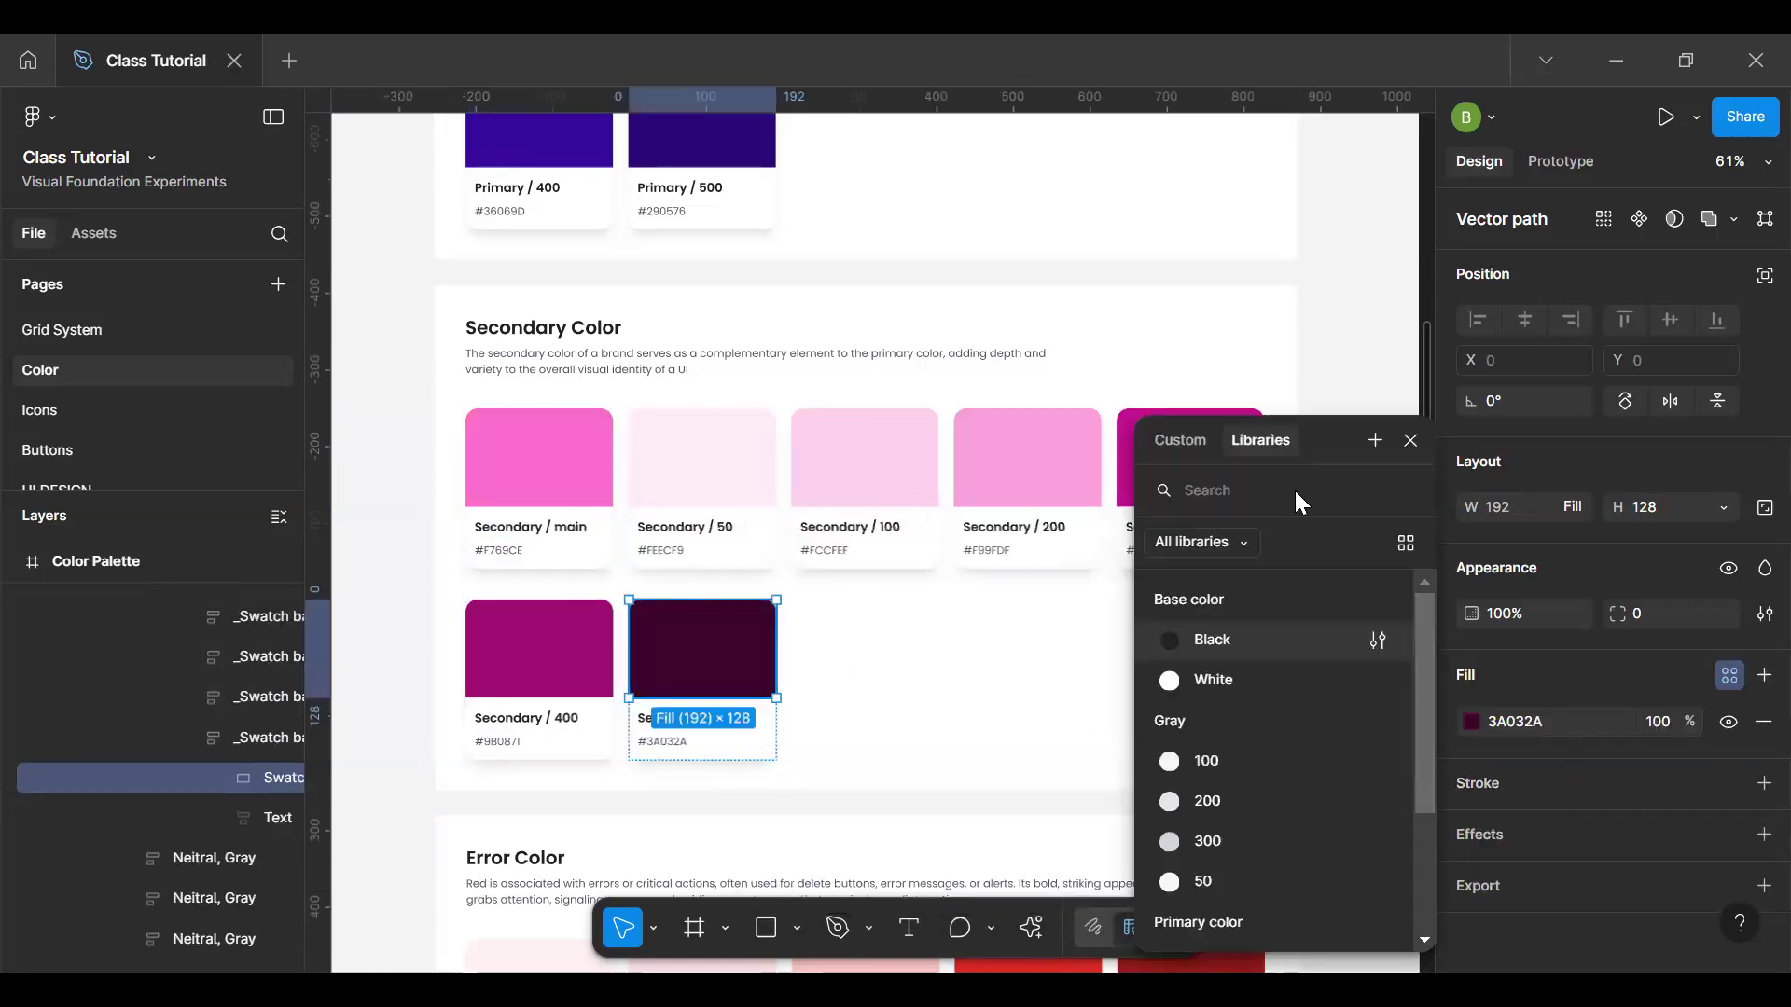
click(1373, 438)
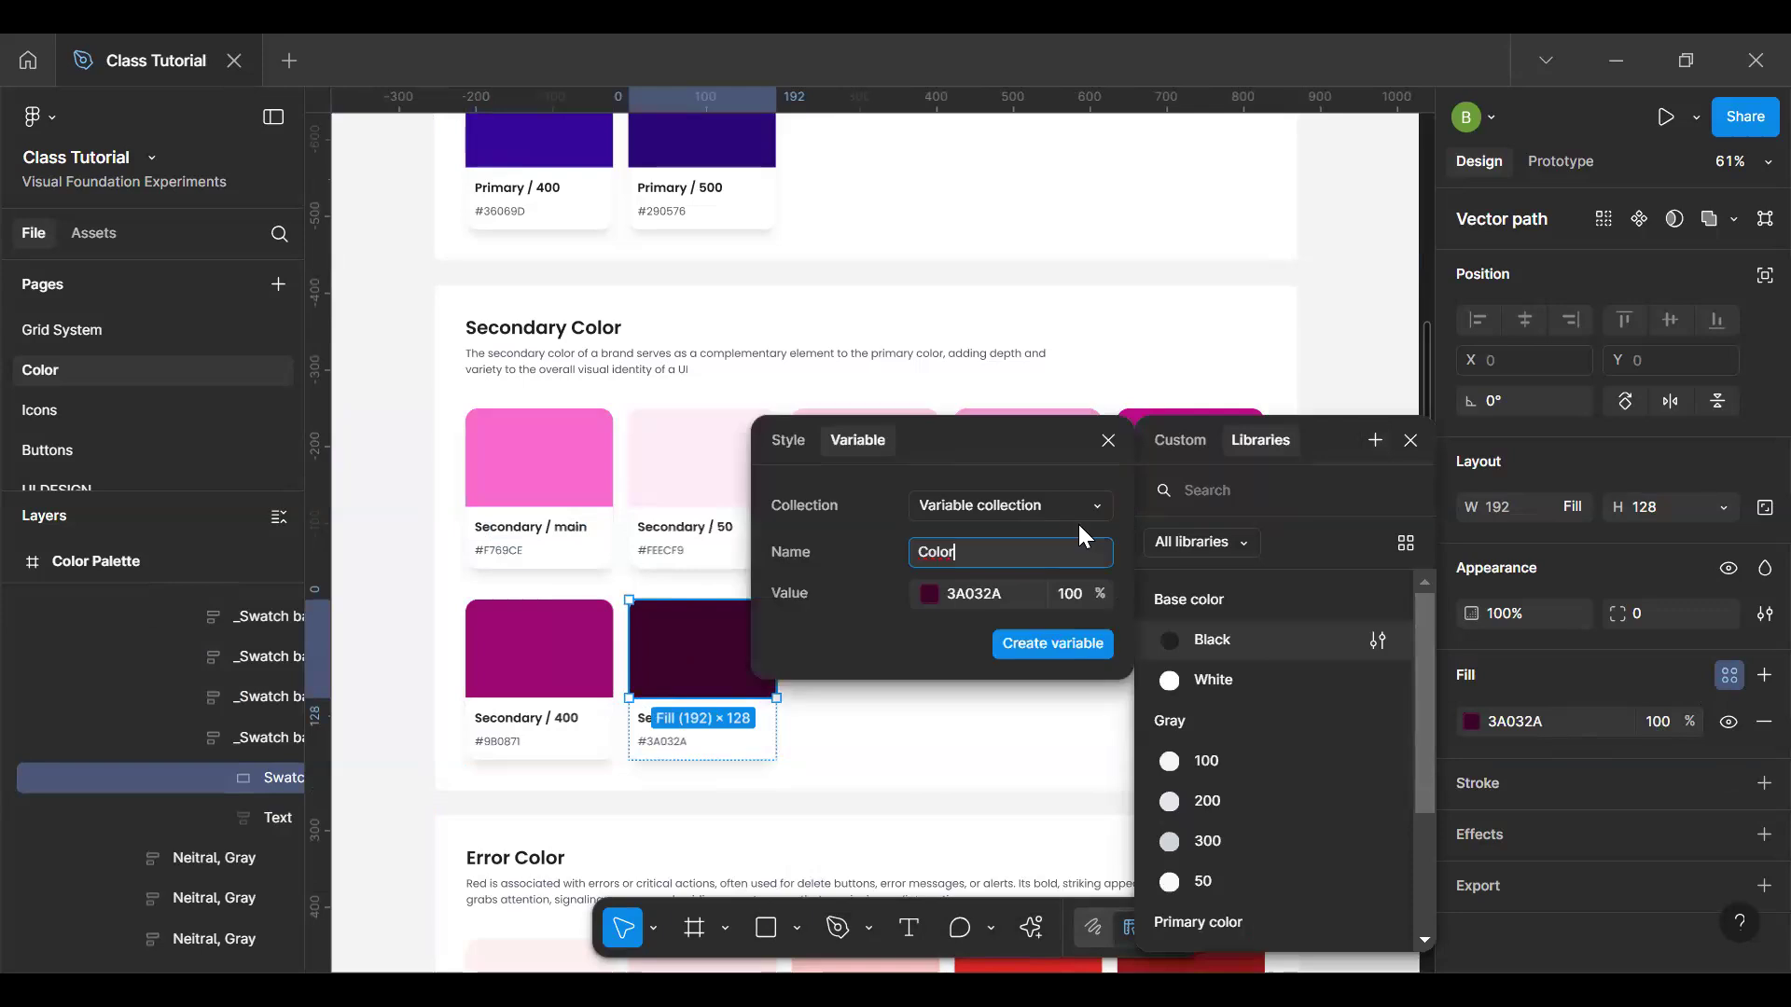
click(777, 442)
text(Secondary/)
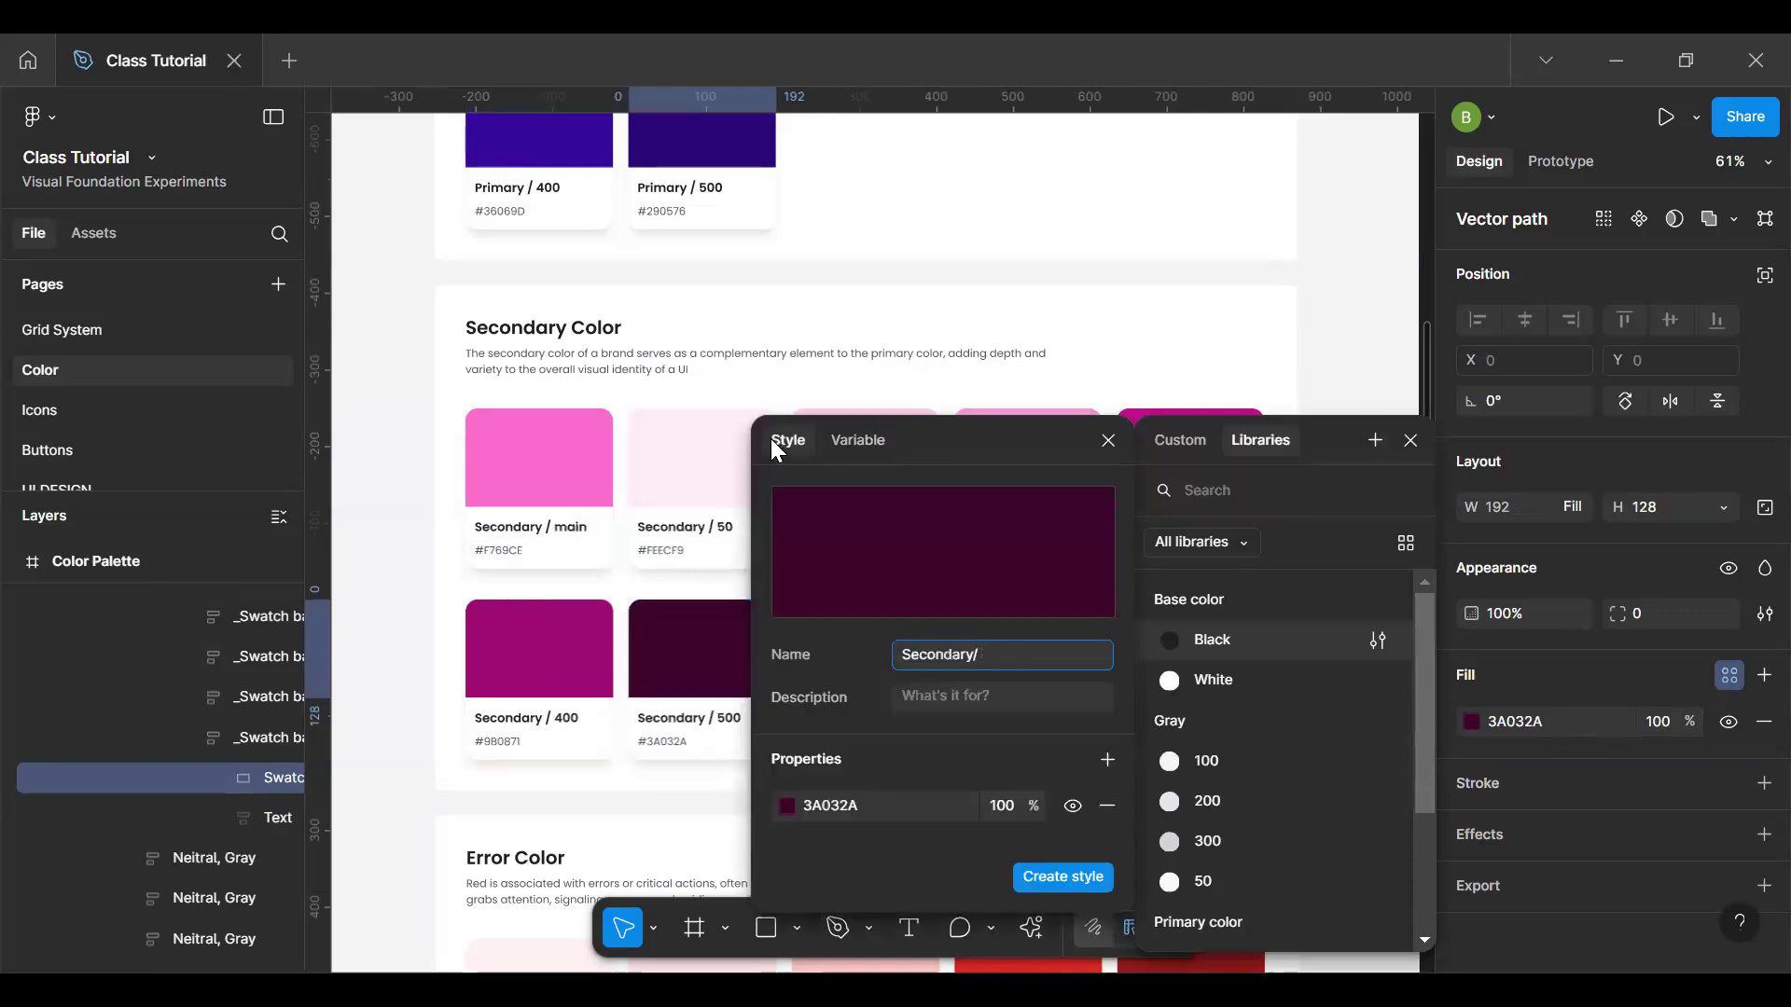
text(500)
key(Return)
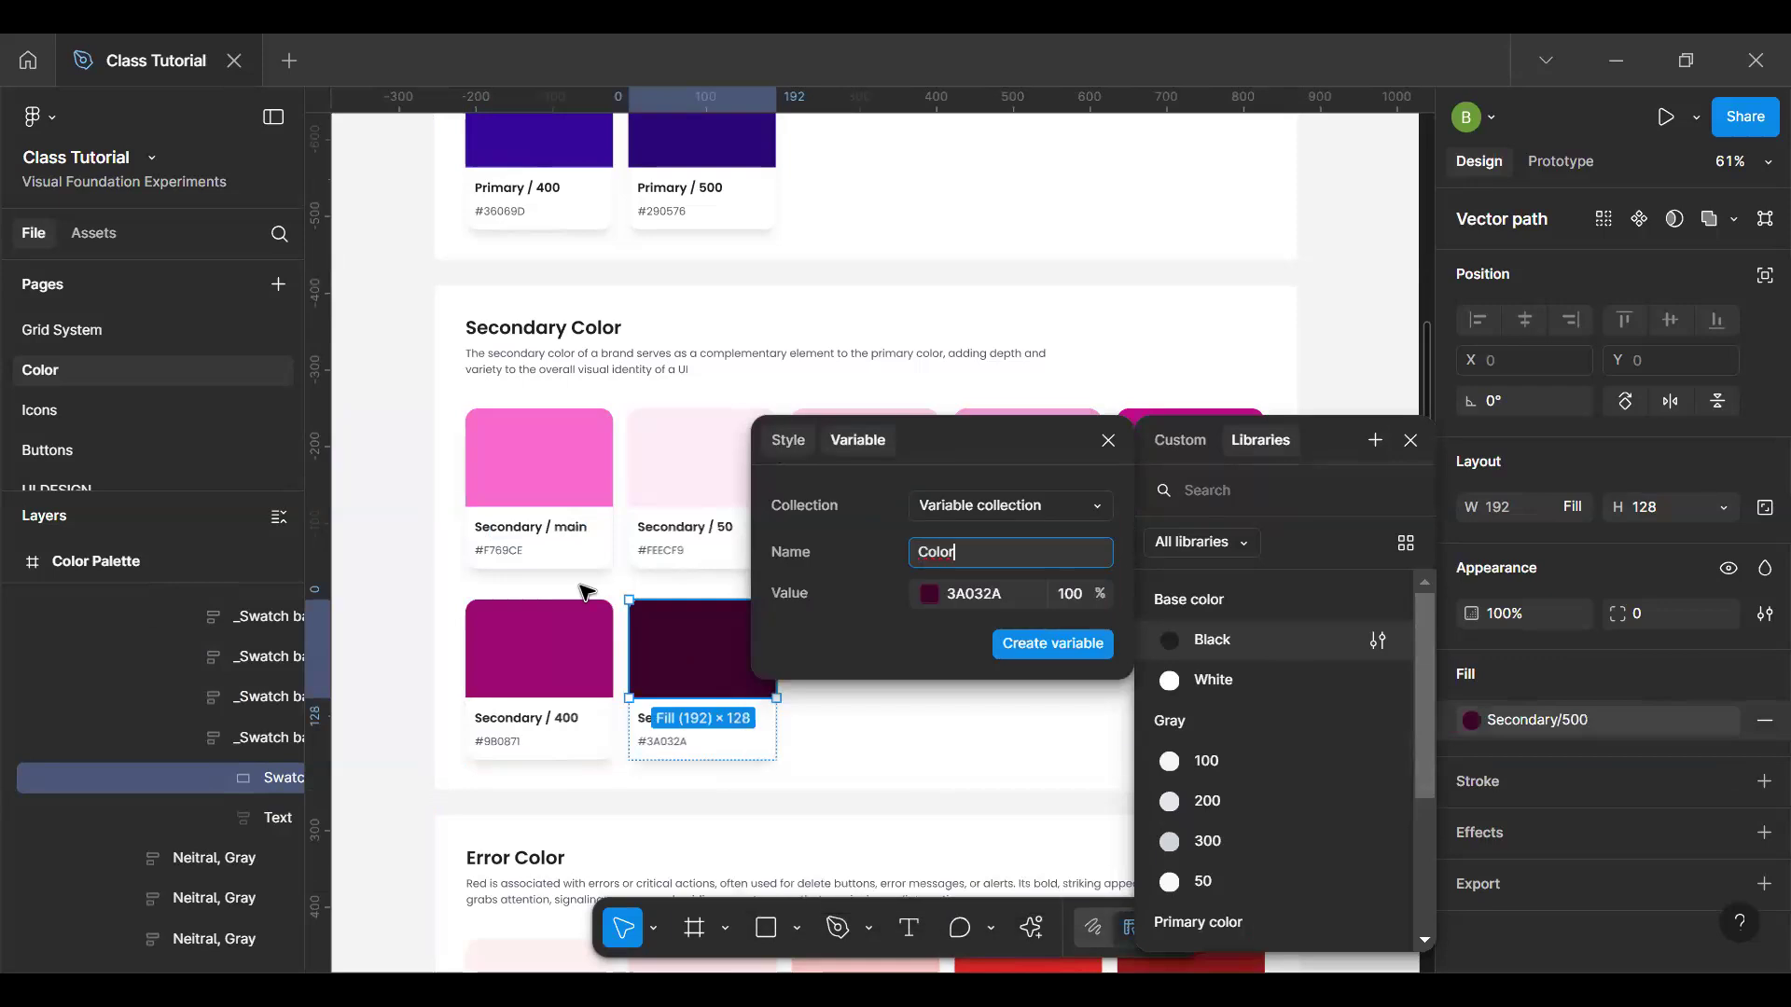
Step: Create a color style named "Secondary/50" from the Secondary / 50 swatch's fill, close the style dialogs and deselect the swatch
click(667, 495)
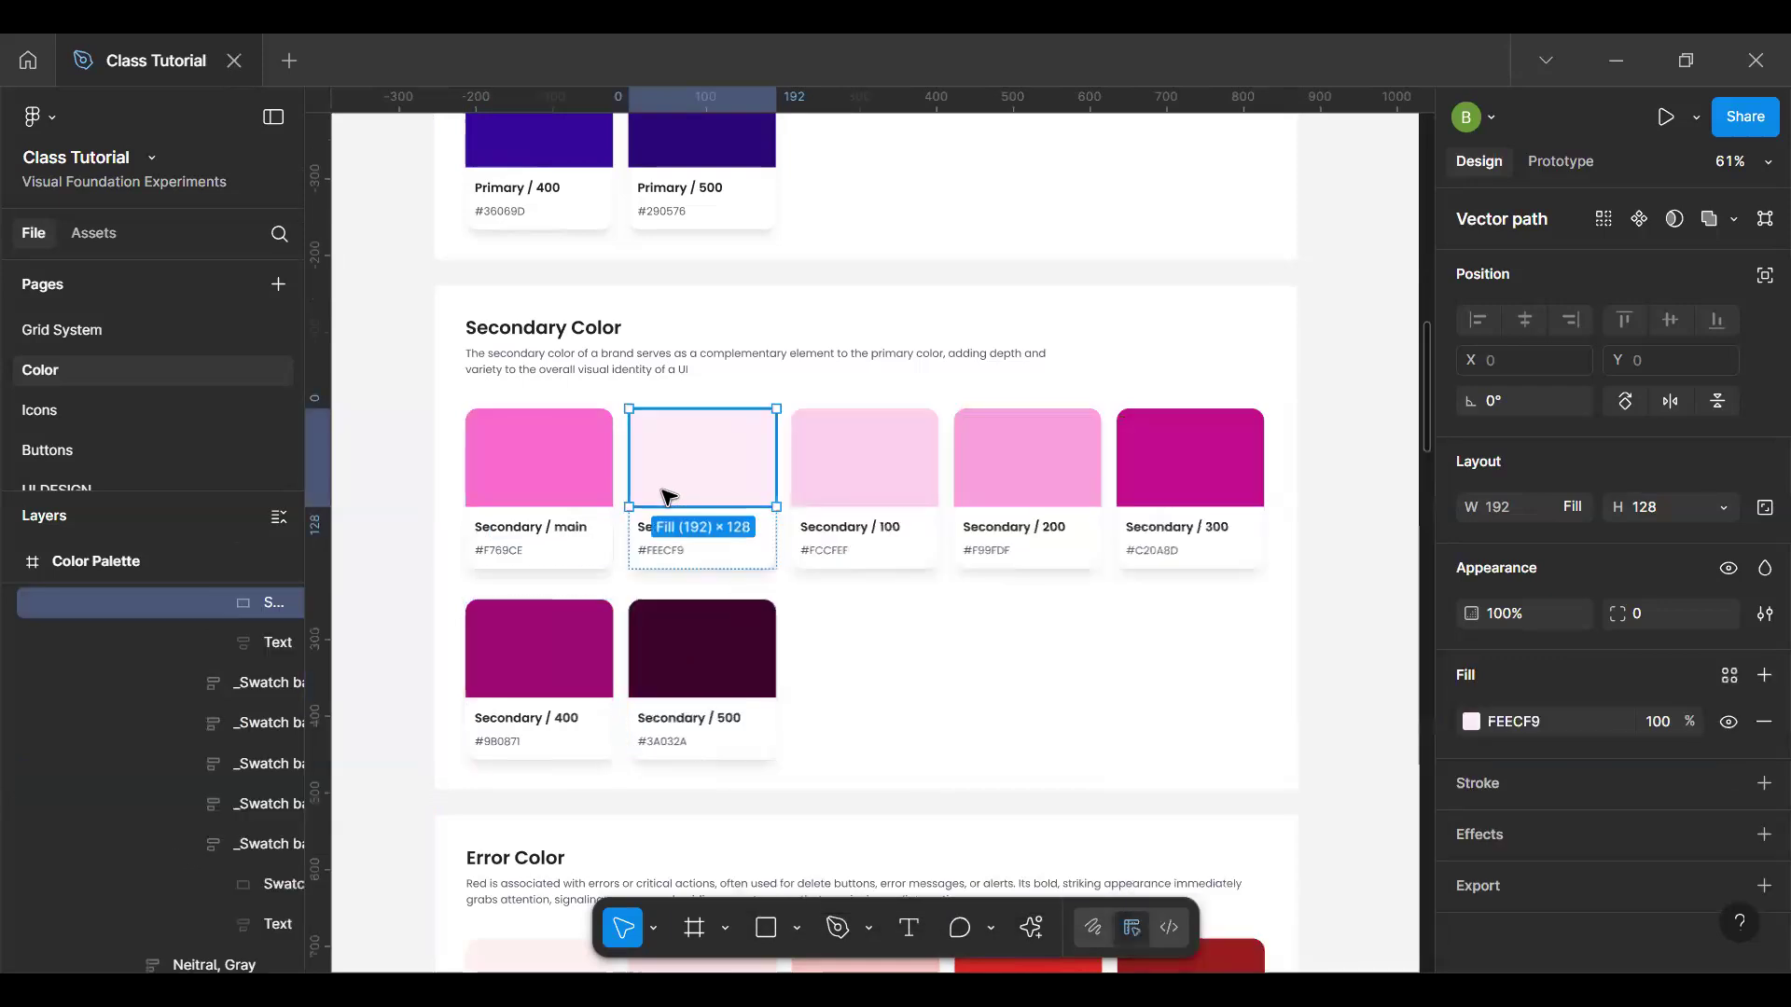
click(1729, 674)
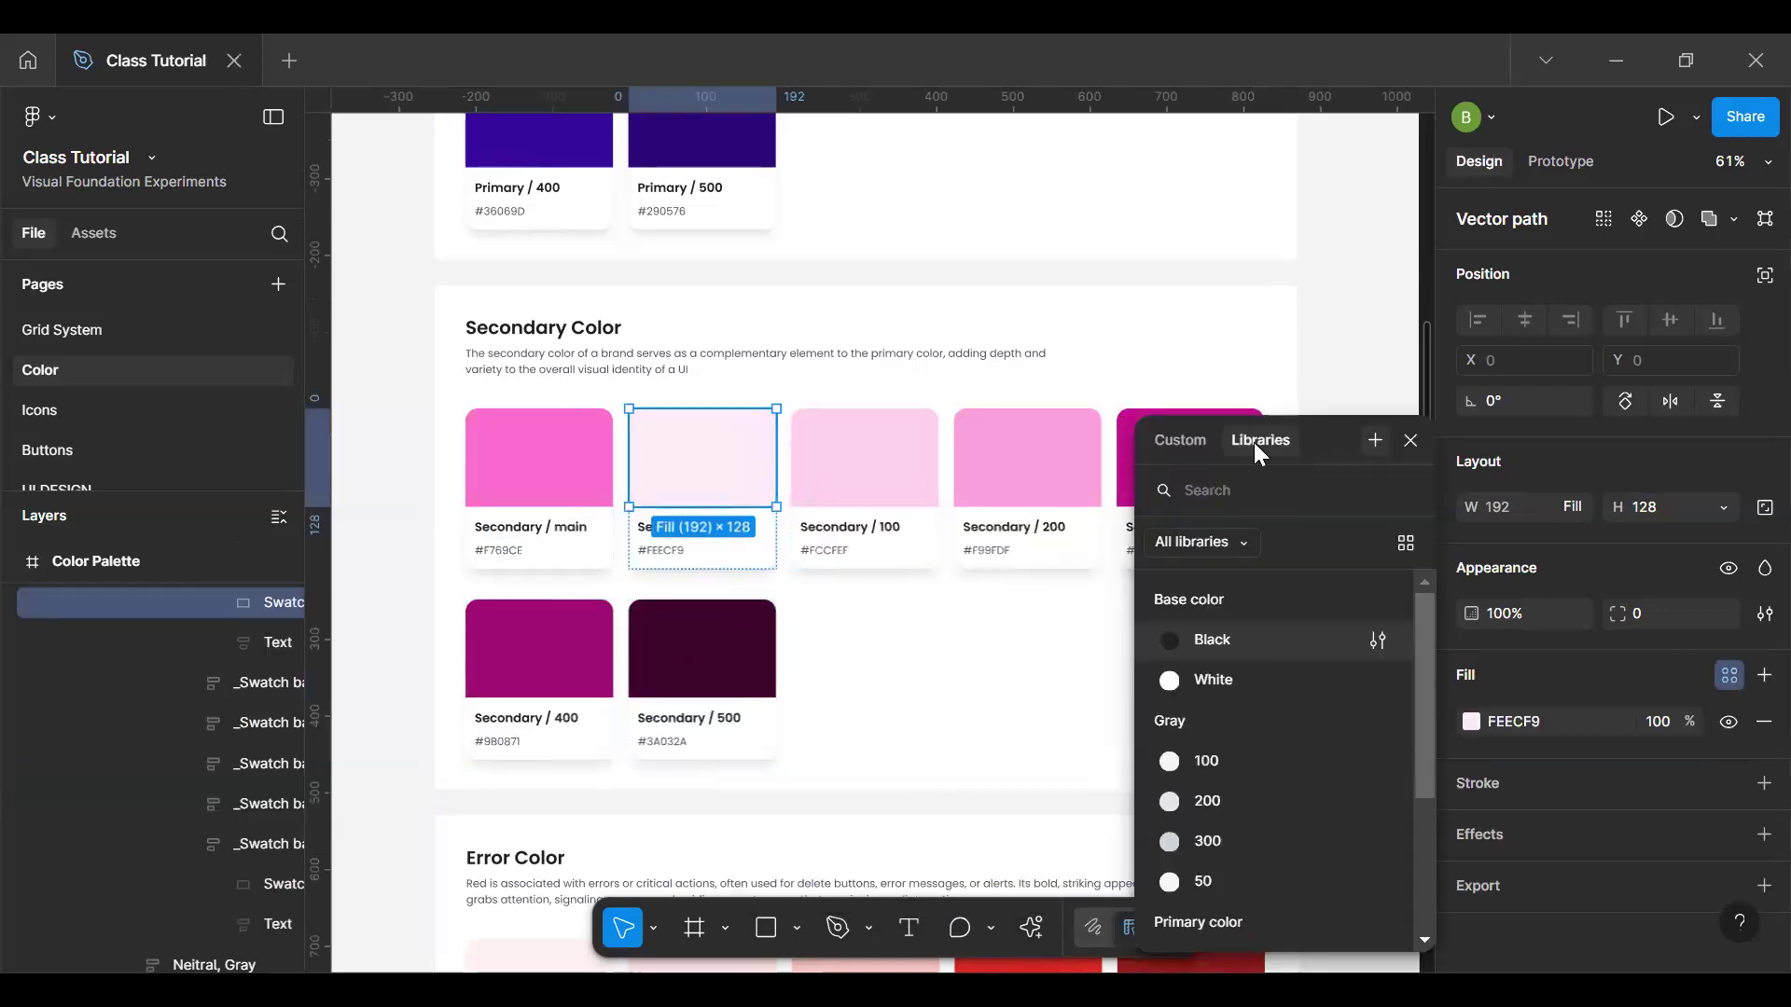
click(1375, 440)
click(790, 440)
key(ctrl+v)
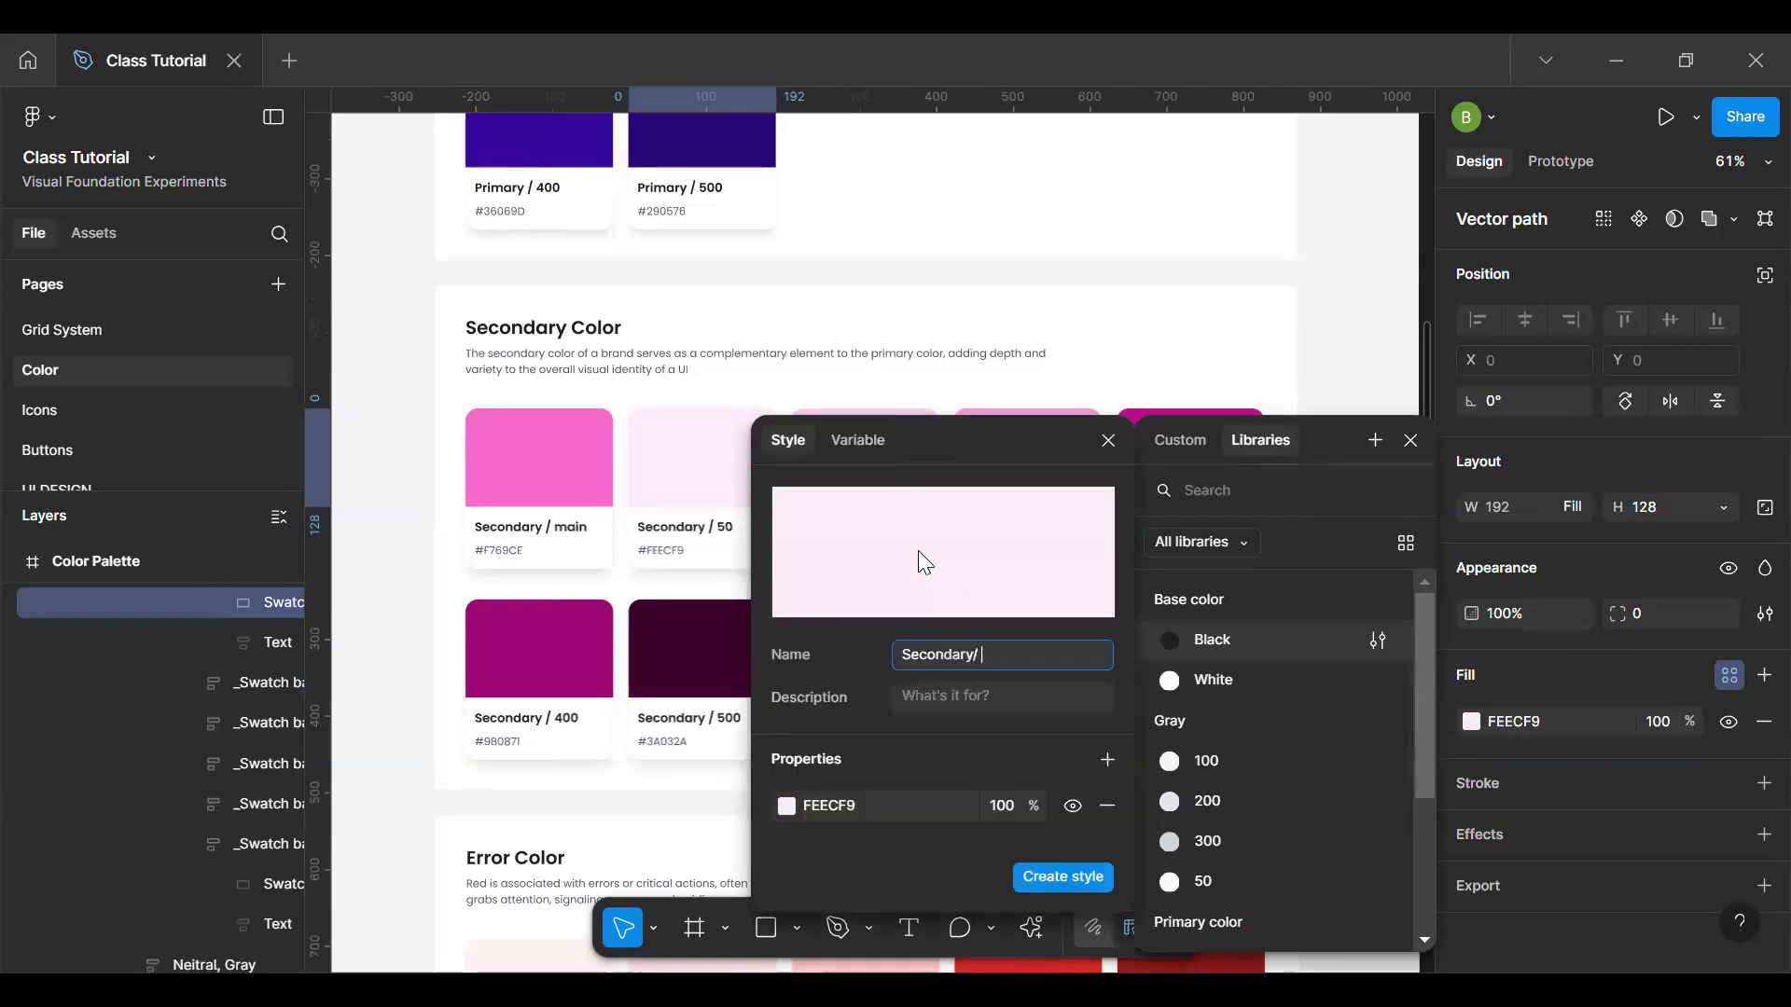
text(50)
key(Return)
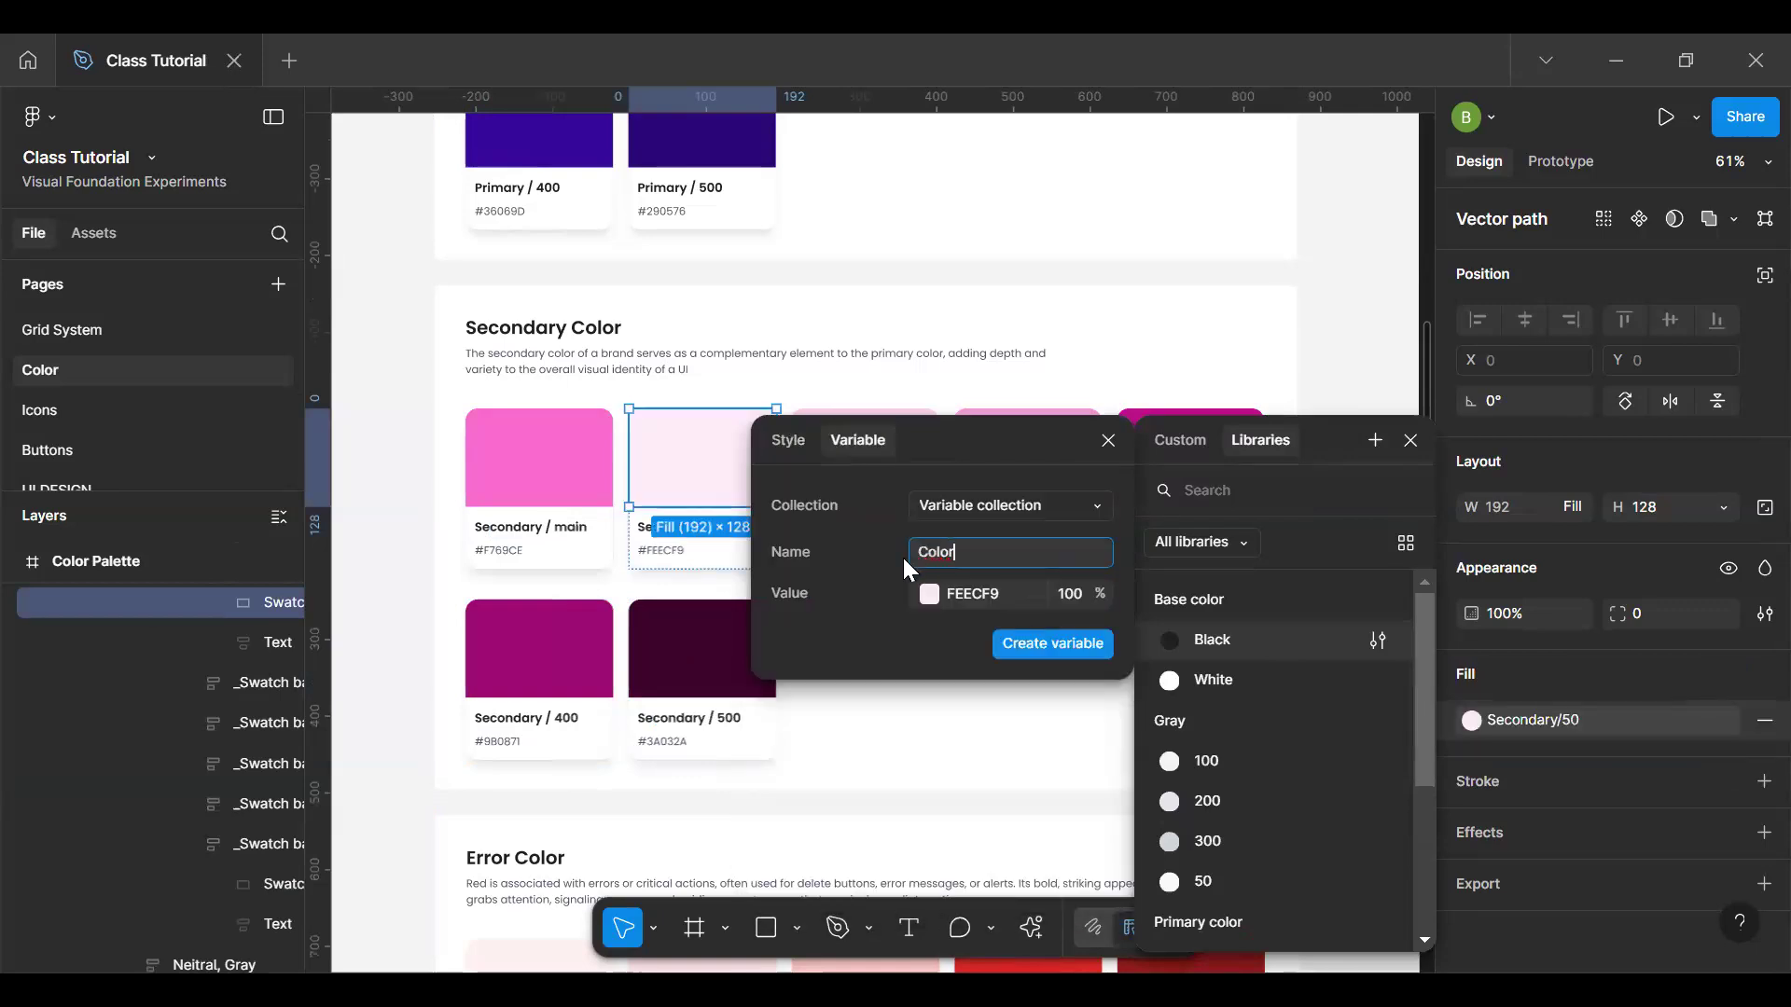
key(Escape)
scroll(1020, 556, down, 5)
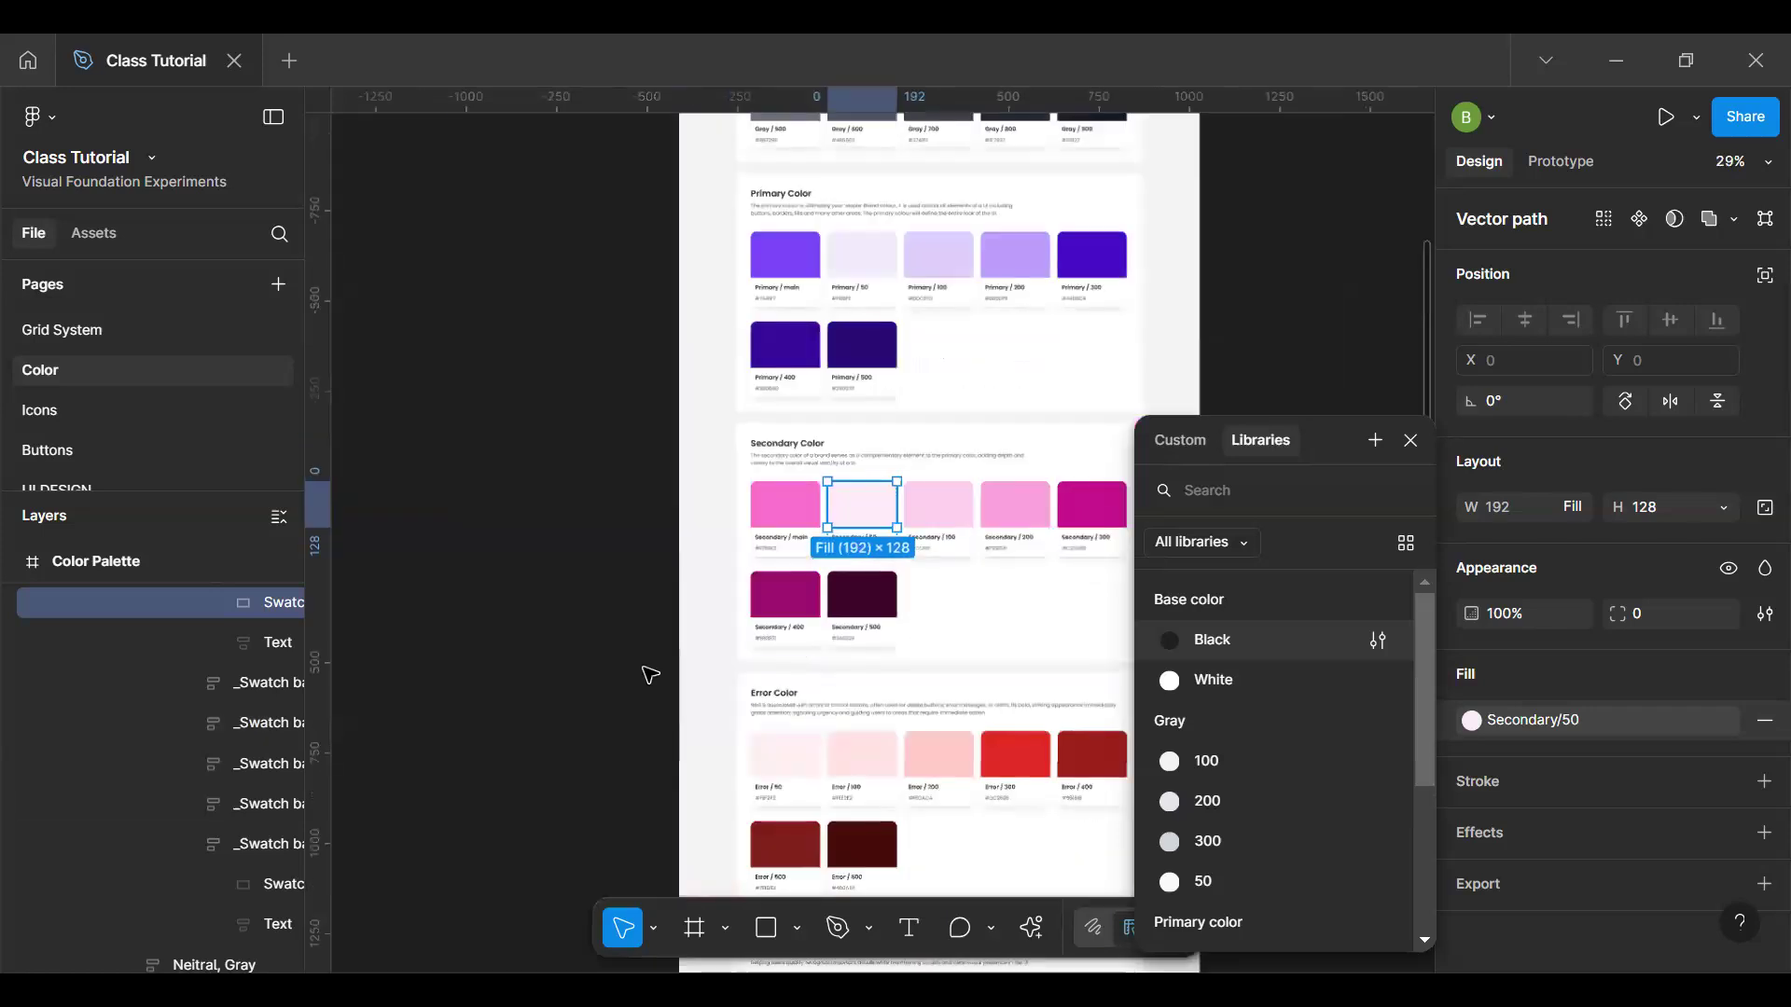
click(650, 674)
Step: Look through the palette's error, info, warning and success color sections, and review the base, gray and primary swatches
scroll(955, 368, down, 3)
scroll(865, 354, down, 5)
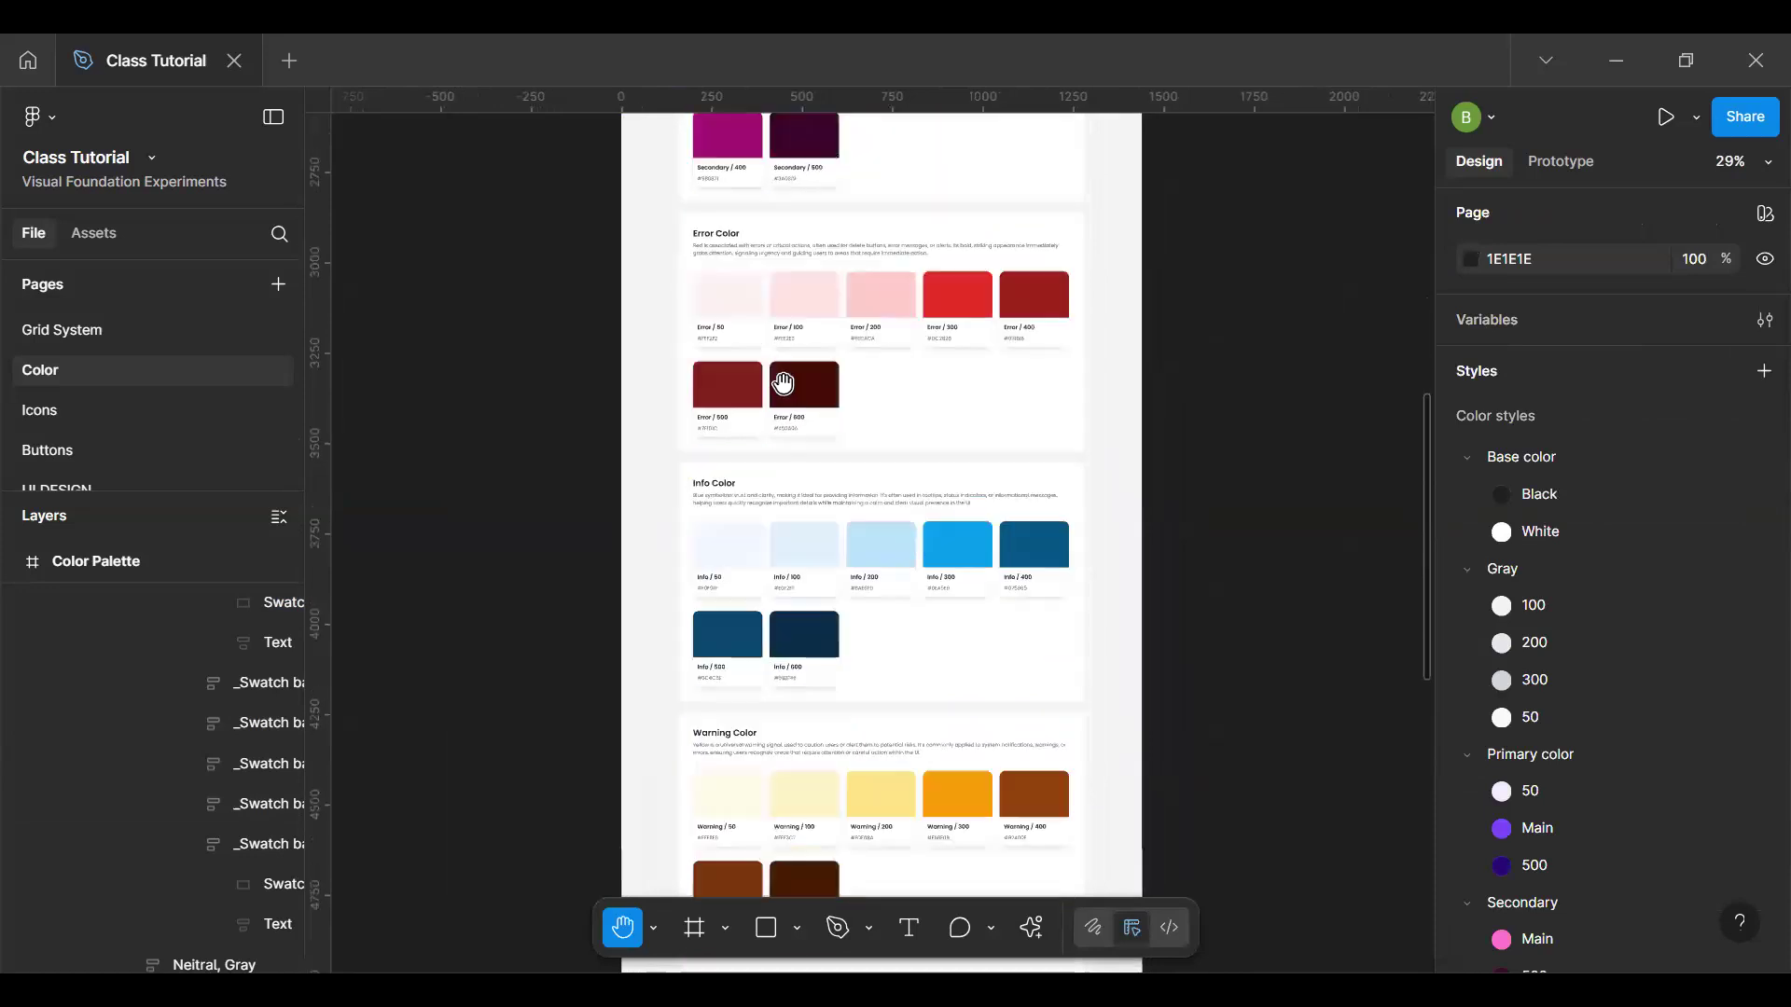
scroll(831, 541, down, 7)
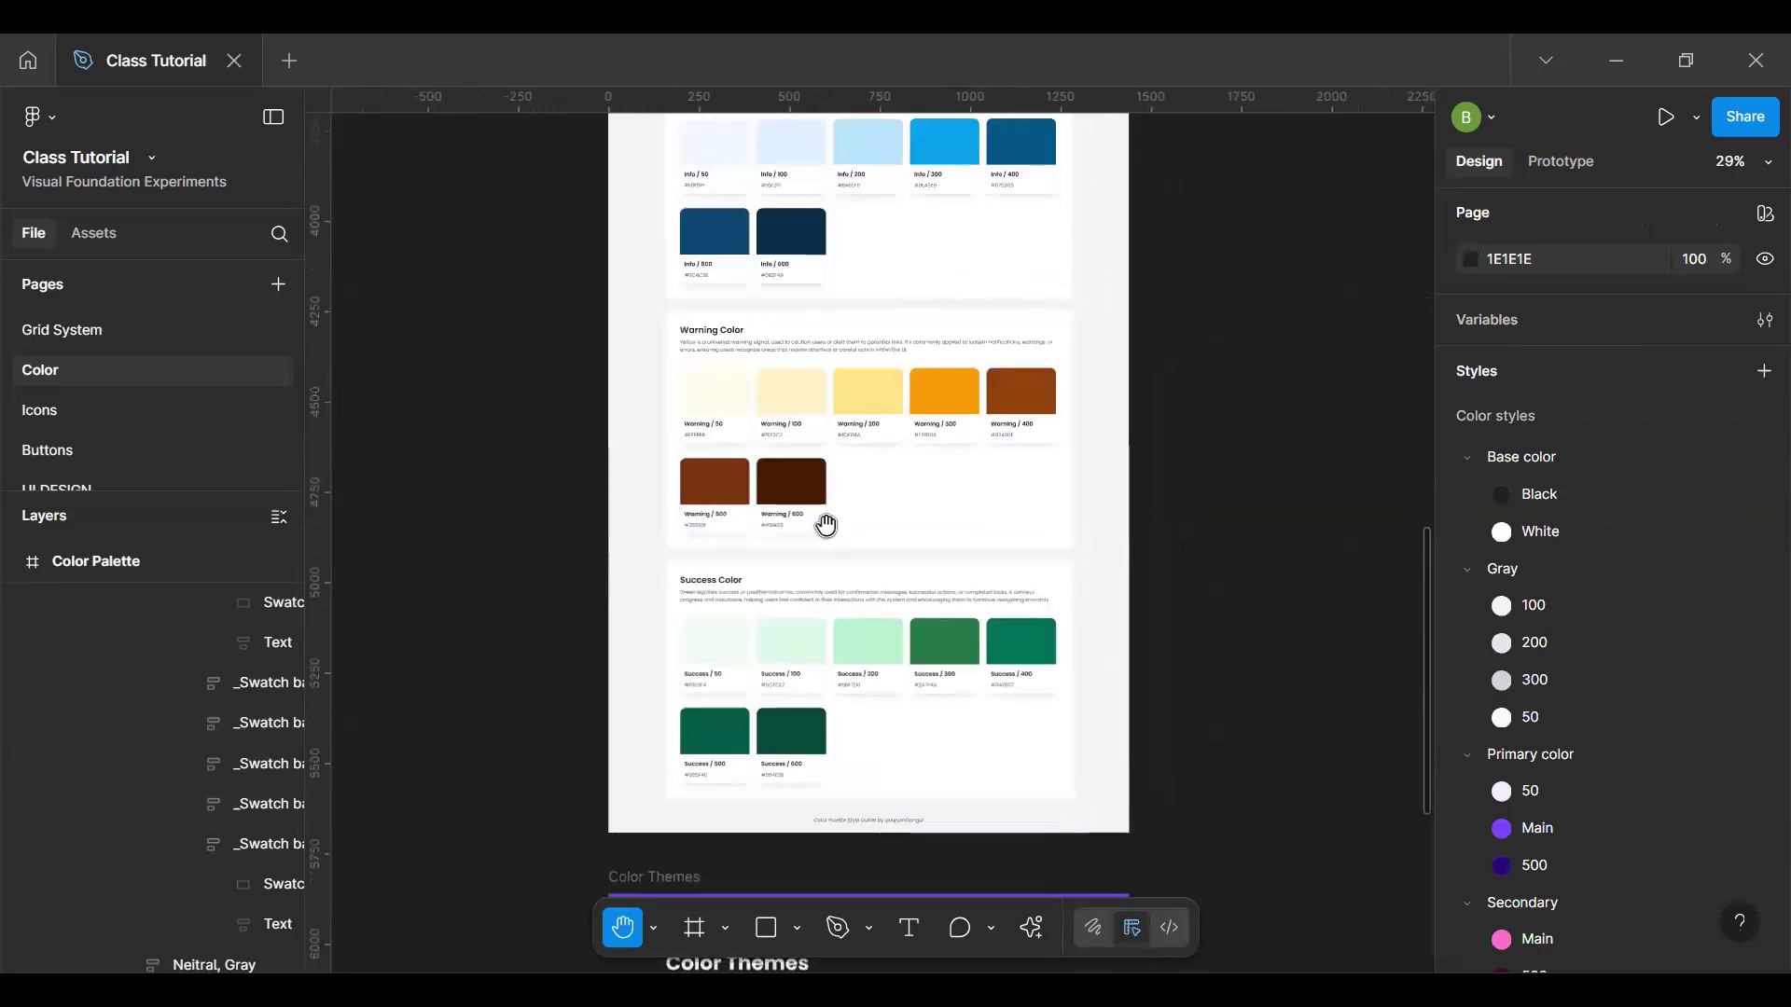
scroll(826, 525, down, 3)
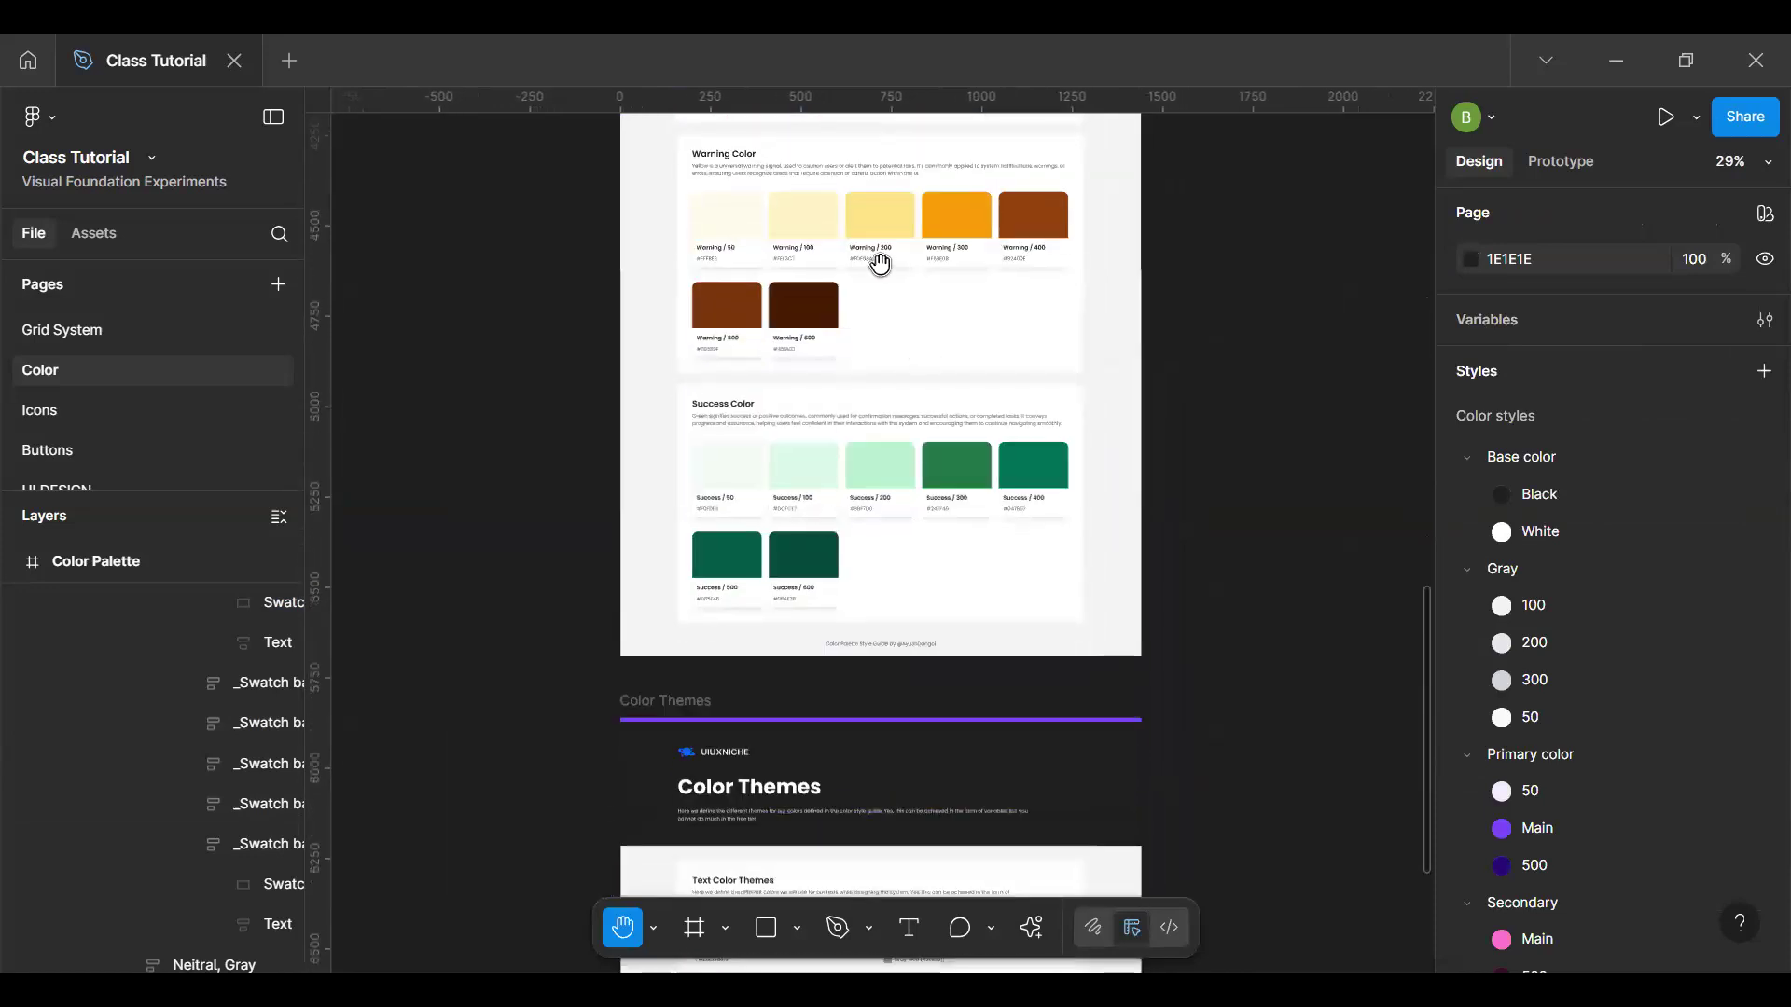
drag(911, 206, 855, 720)
scroll(853, 562, up, 5)
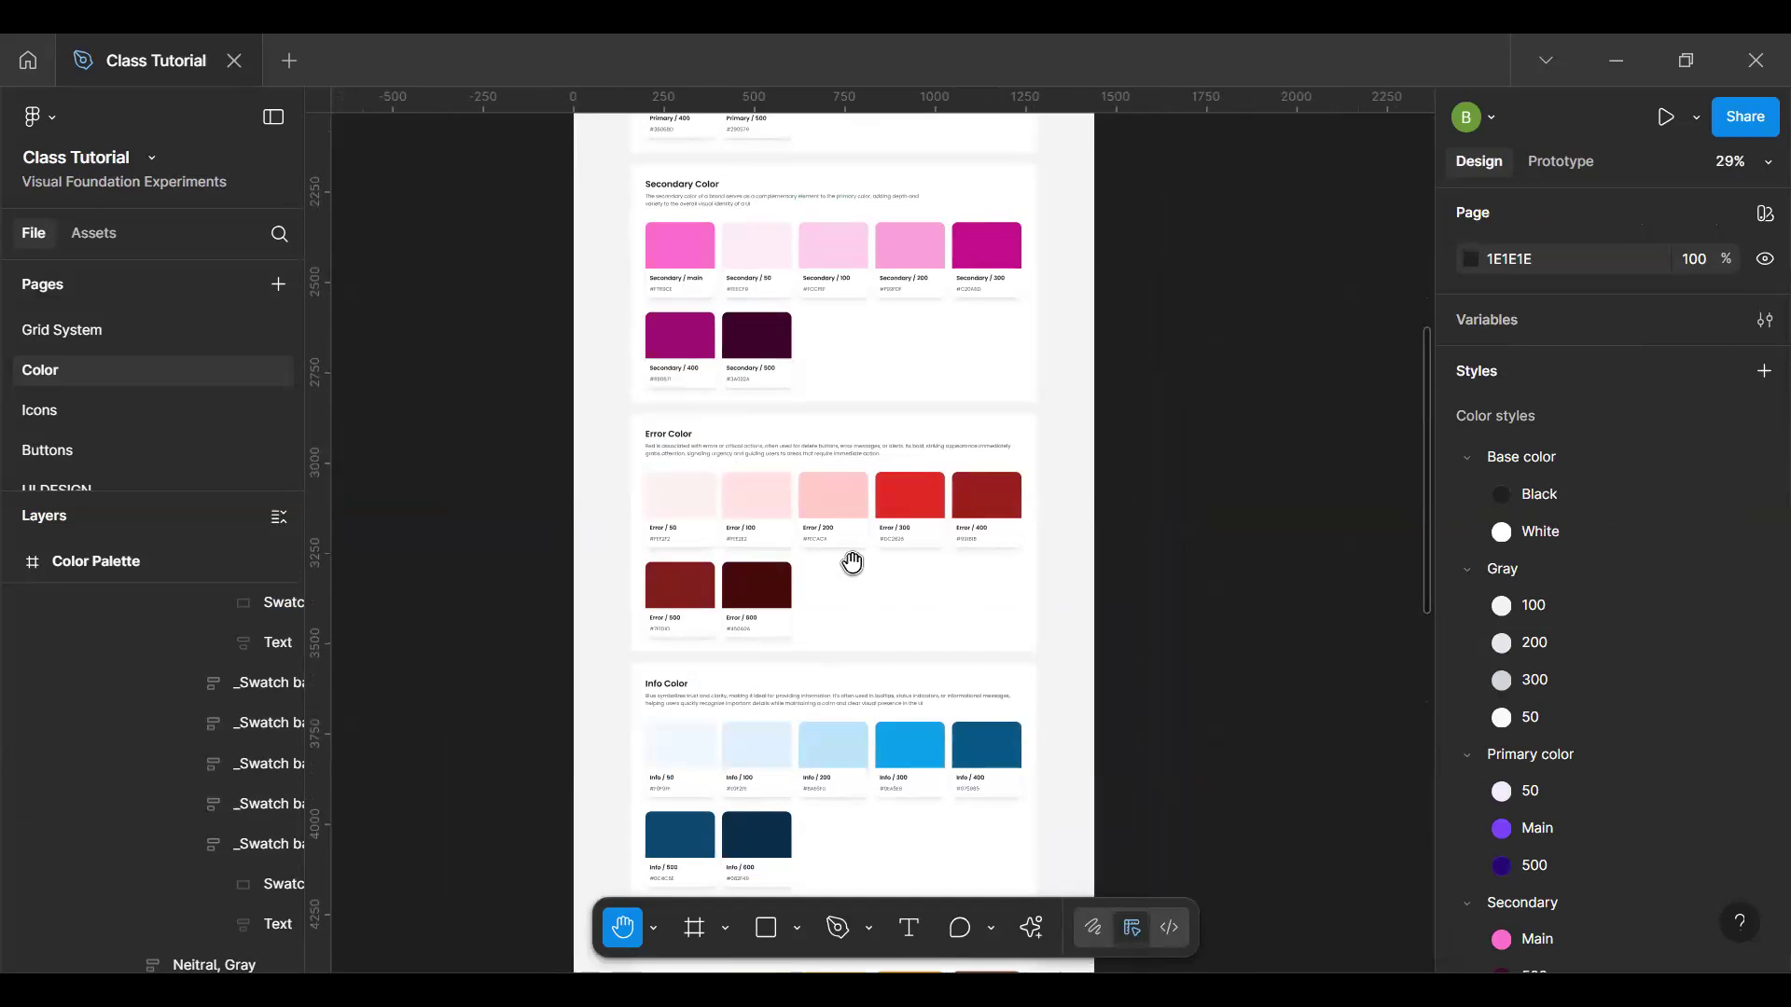
scroll(851, 562, up, 5)
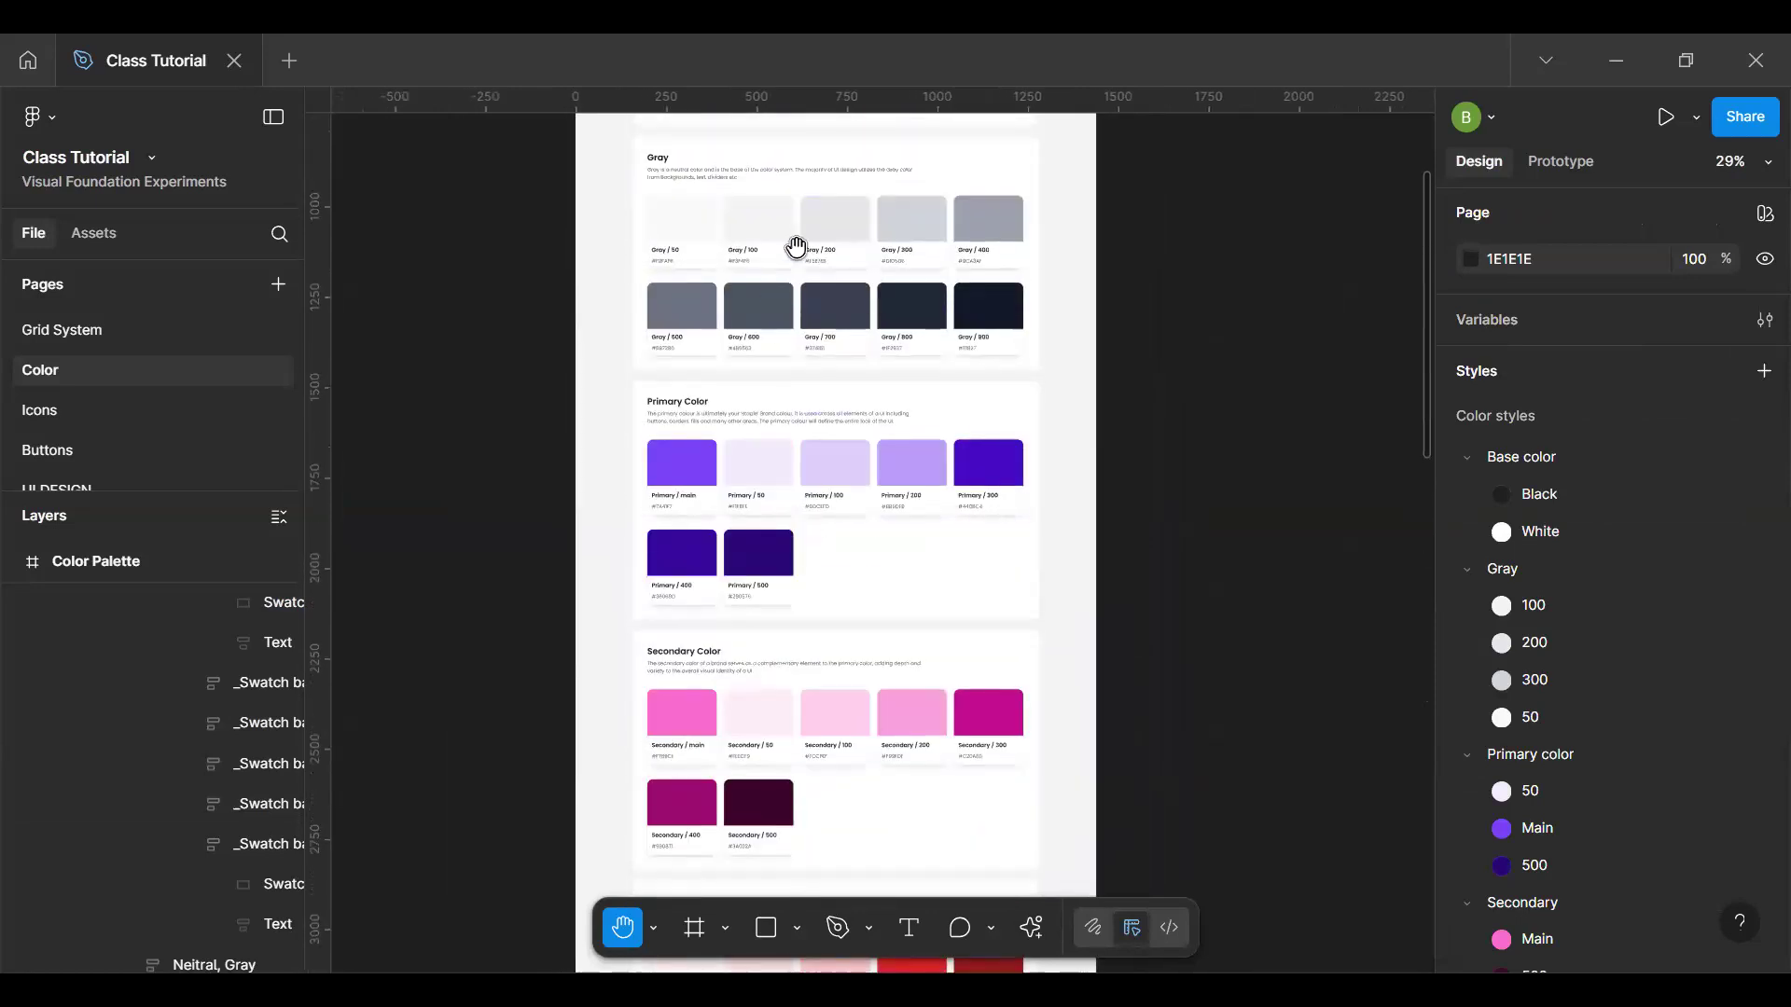
scroll(775, 535, up, 3)
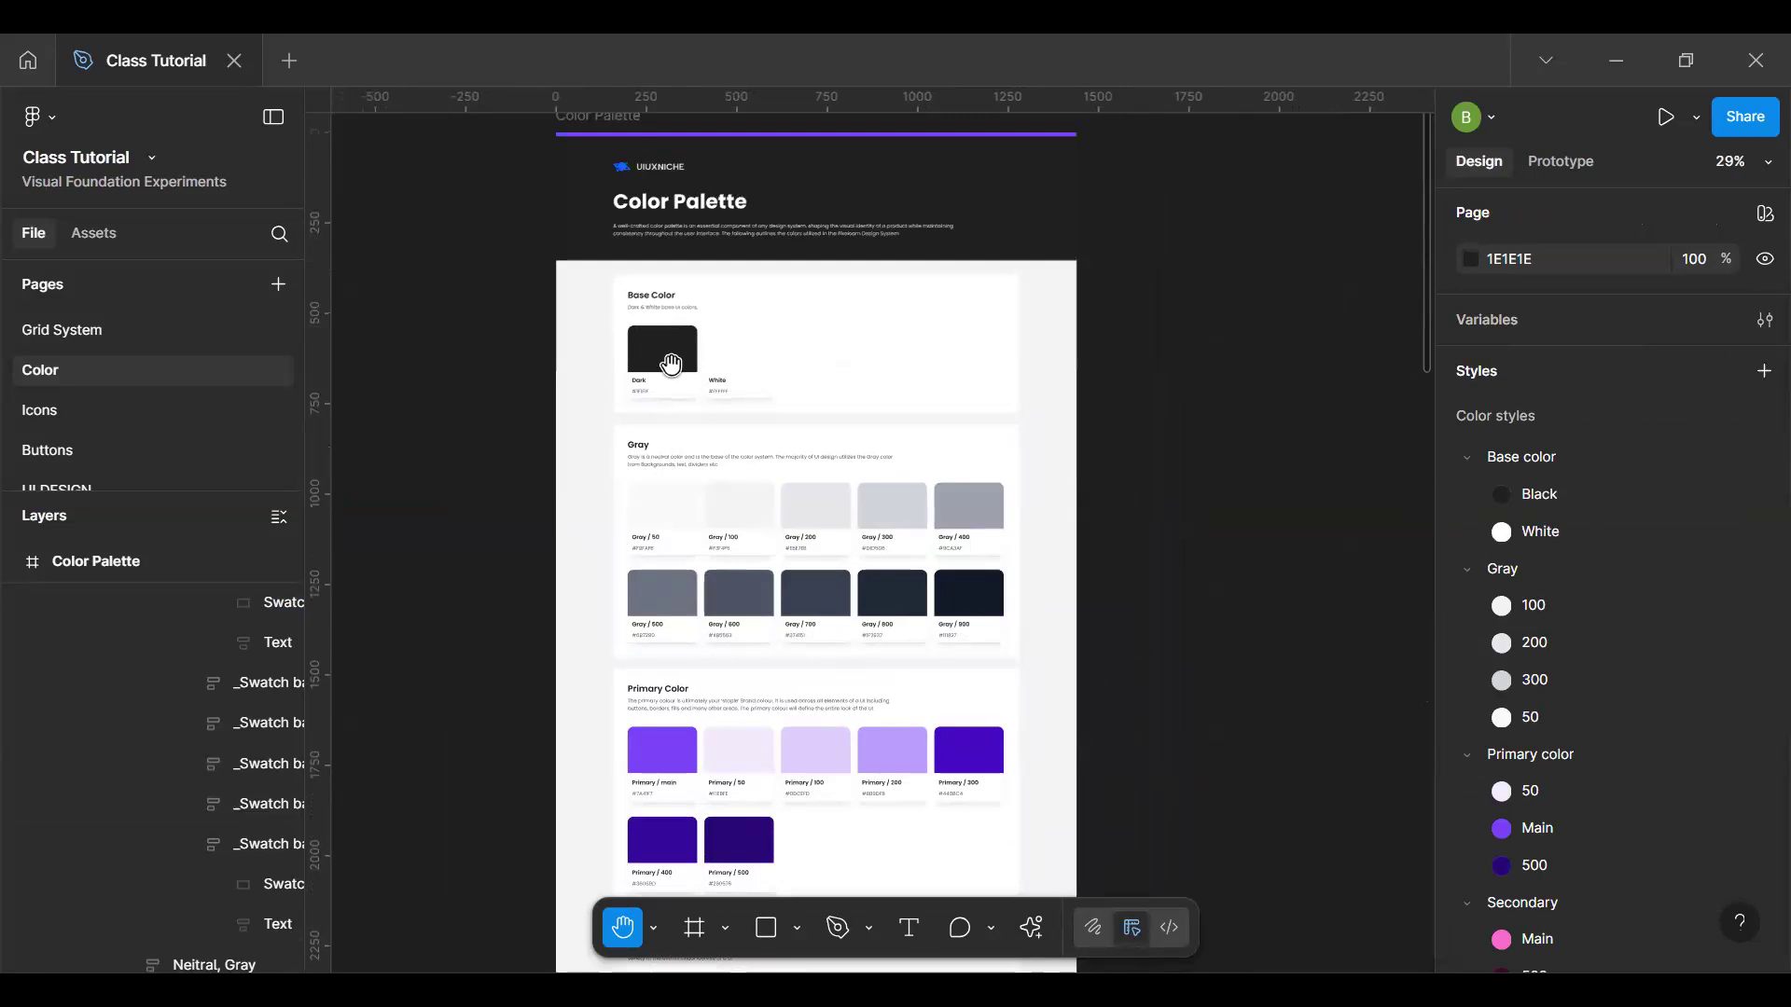
scroll(668, 366, up, 5)
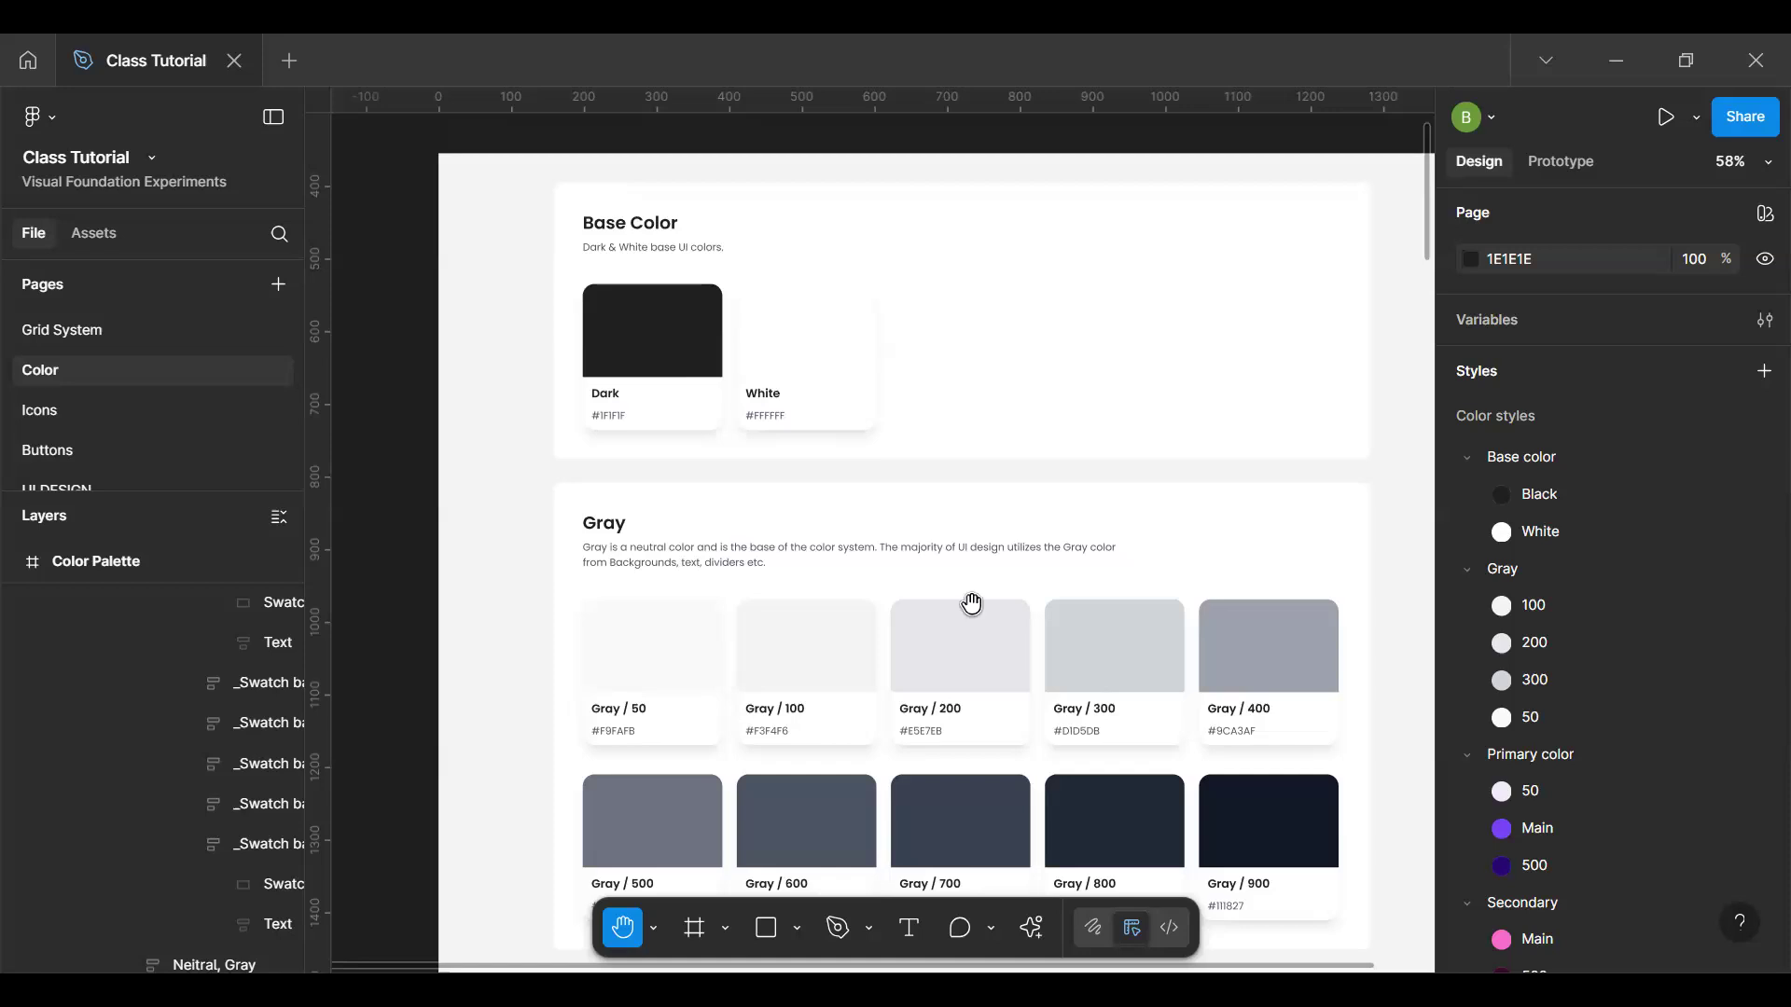
scroll(927, 308, down, 5)
scroll(928, 454, down, 2)
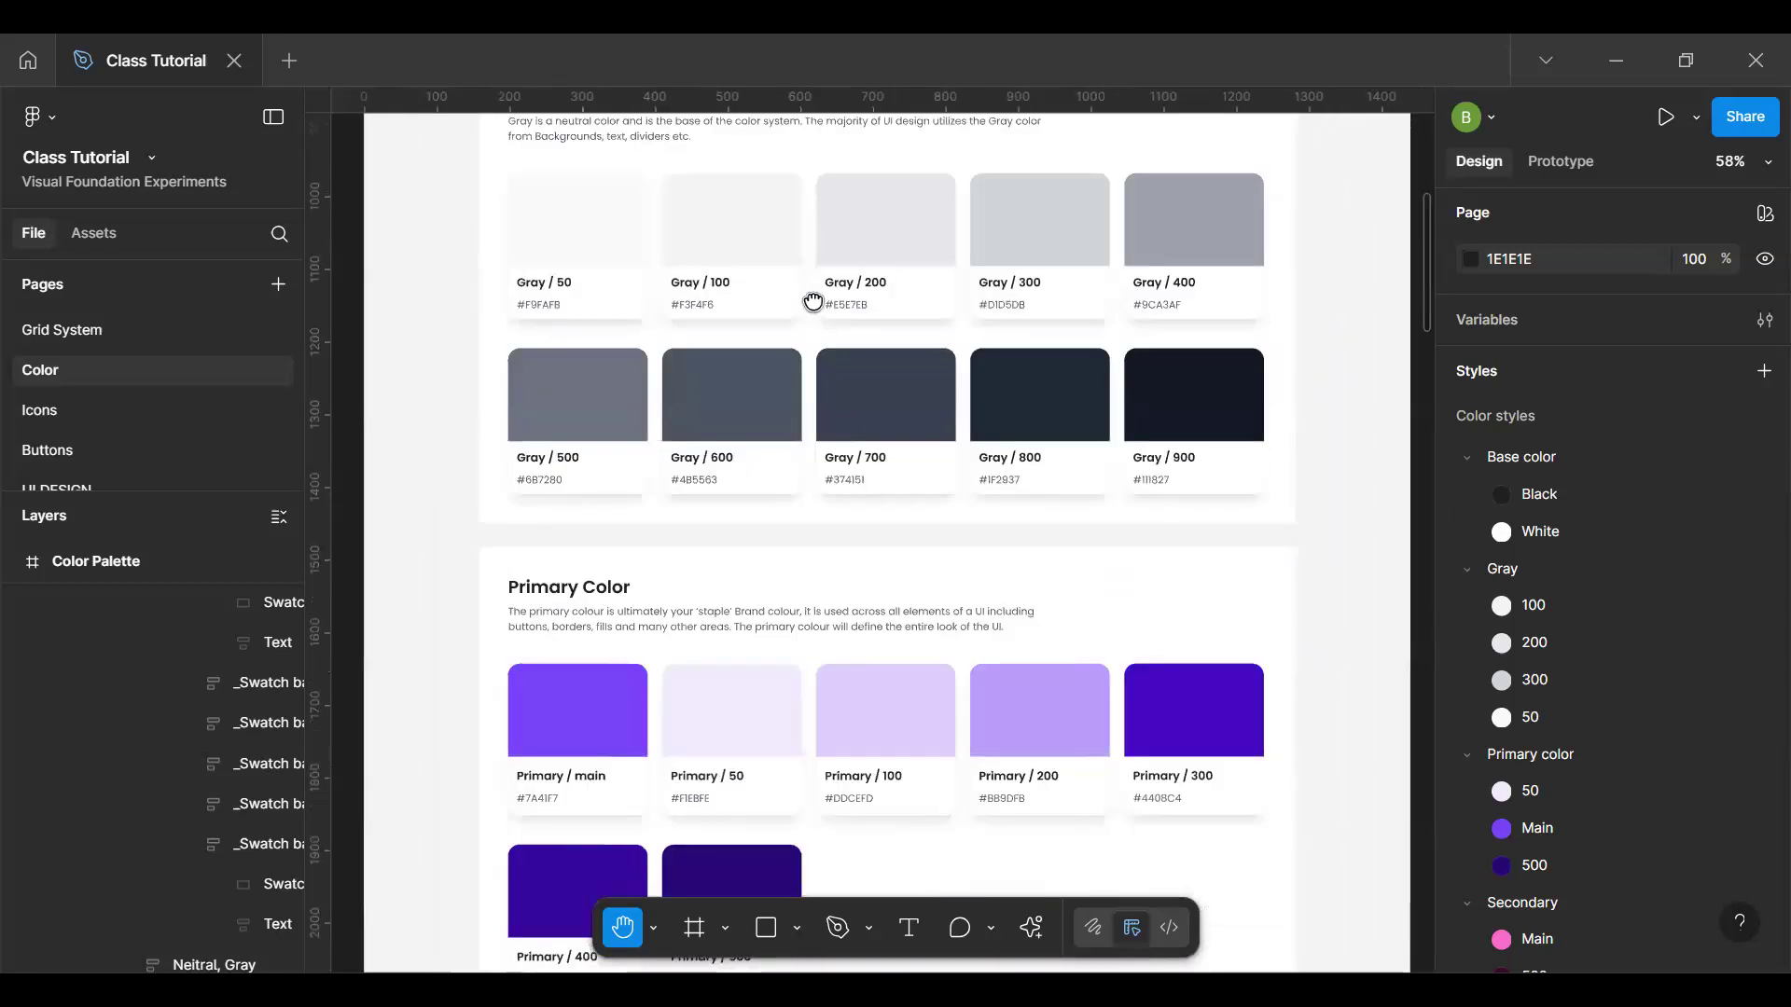
scroll(820, 672, down, 5)
scroll(752, 400, down, 10)
scroll(744, 372, down, 1)
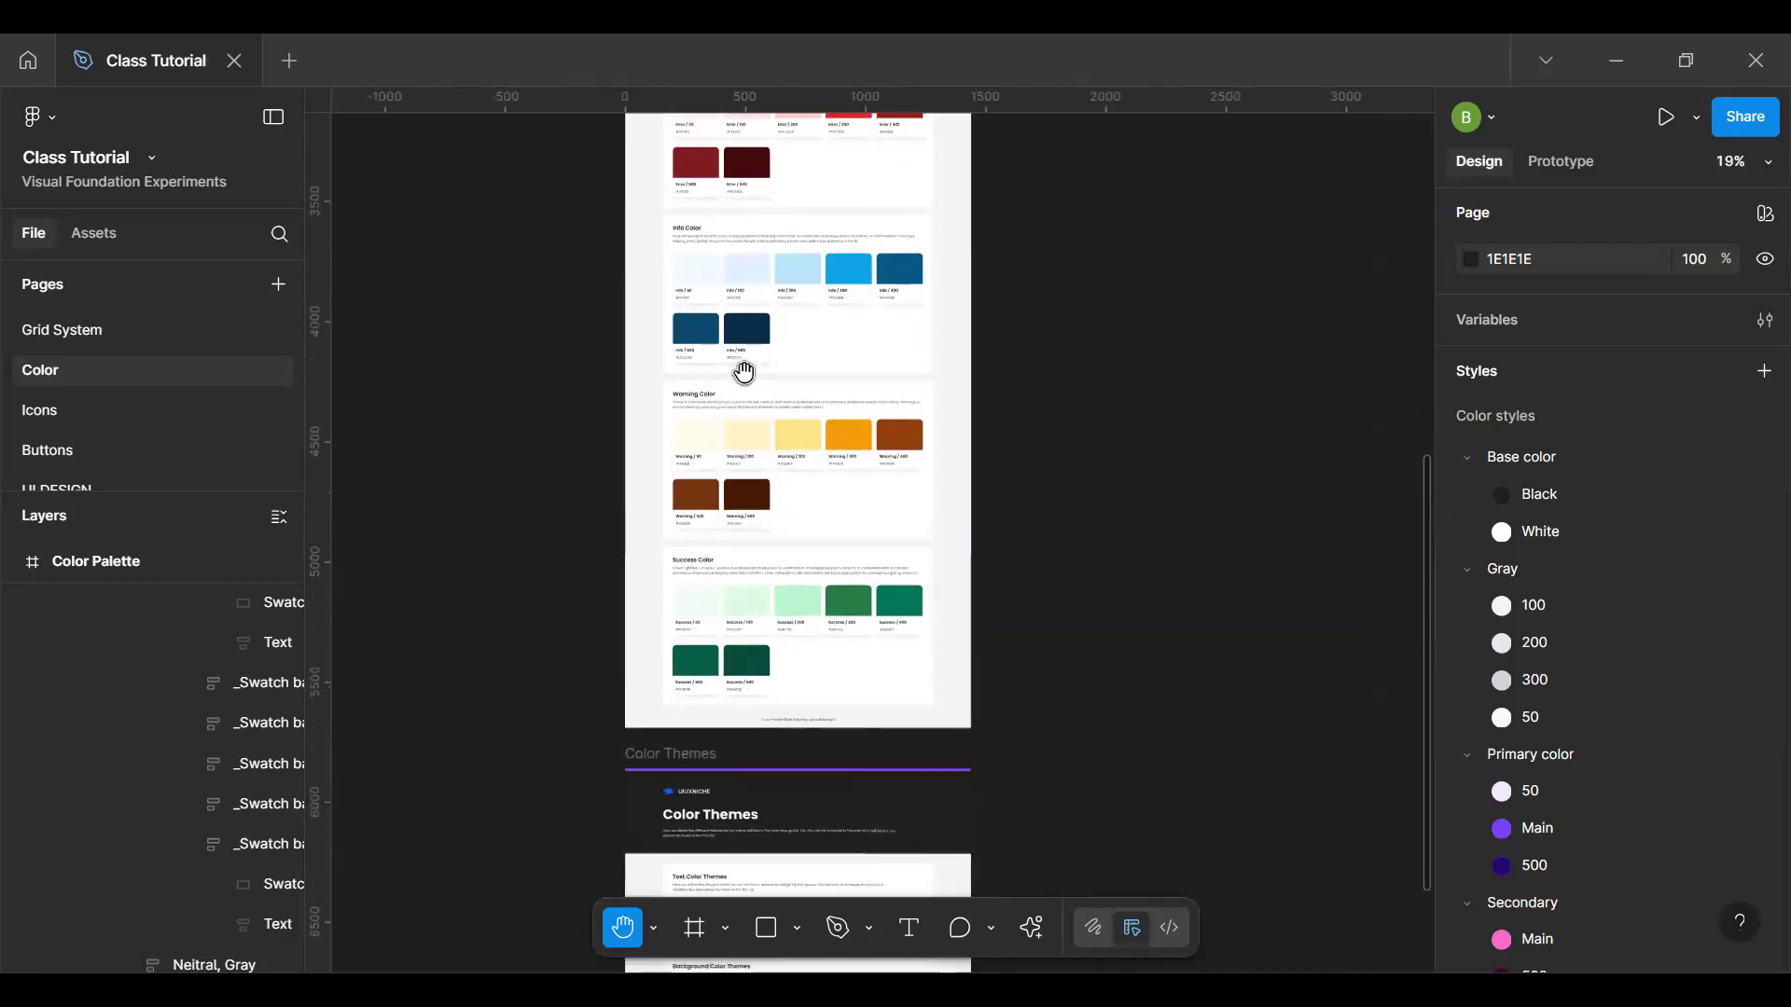
Step: Move the Color Themes frame out from under the Color Palette frame to its right side, at about X 1750, Y 5752
scroll(743, 373, up, 2)
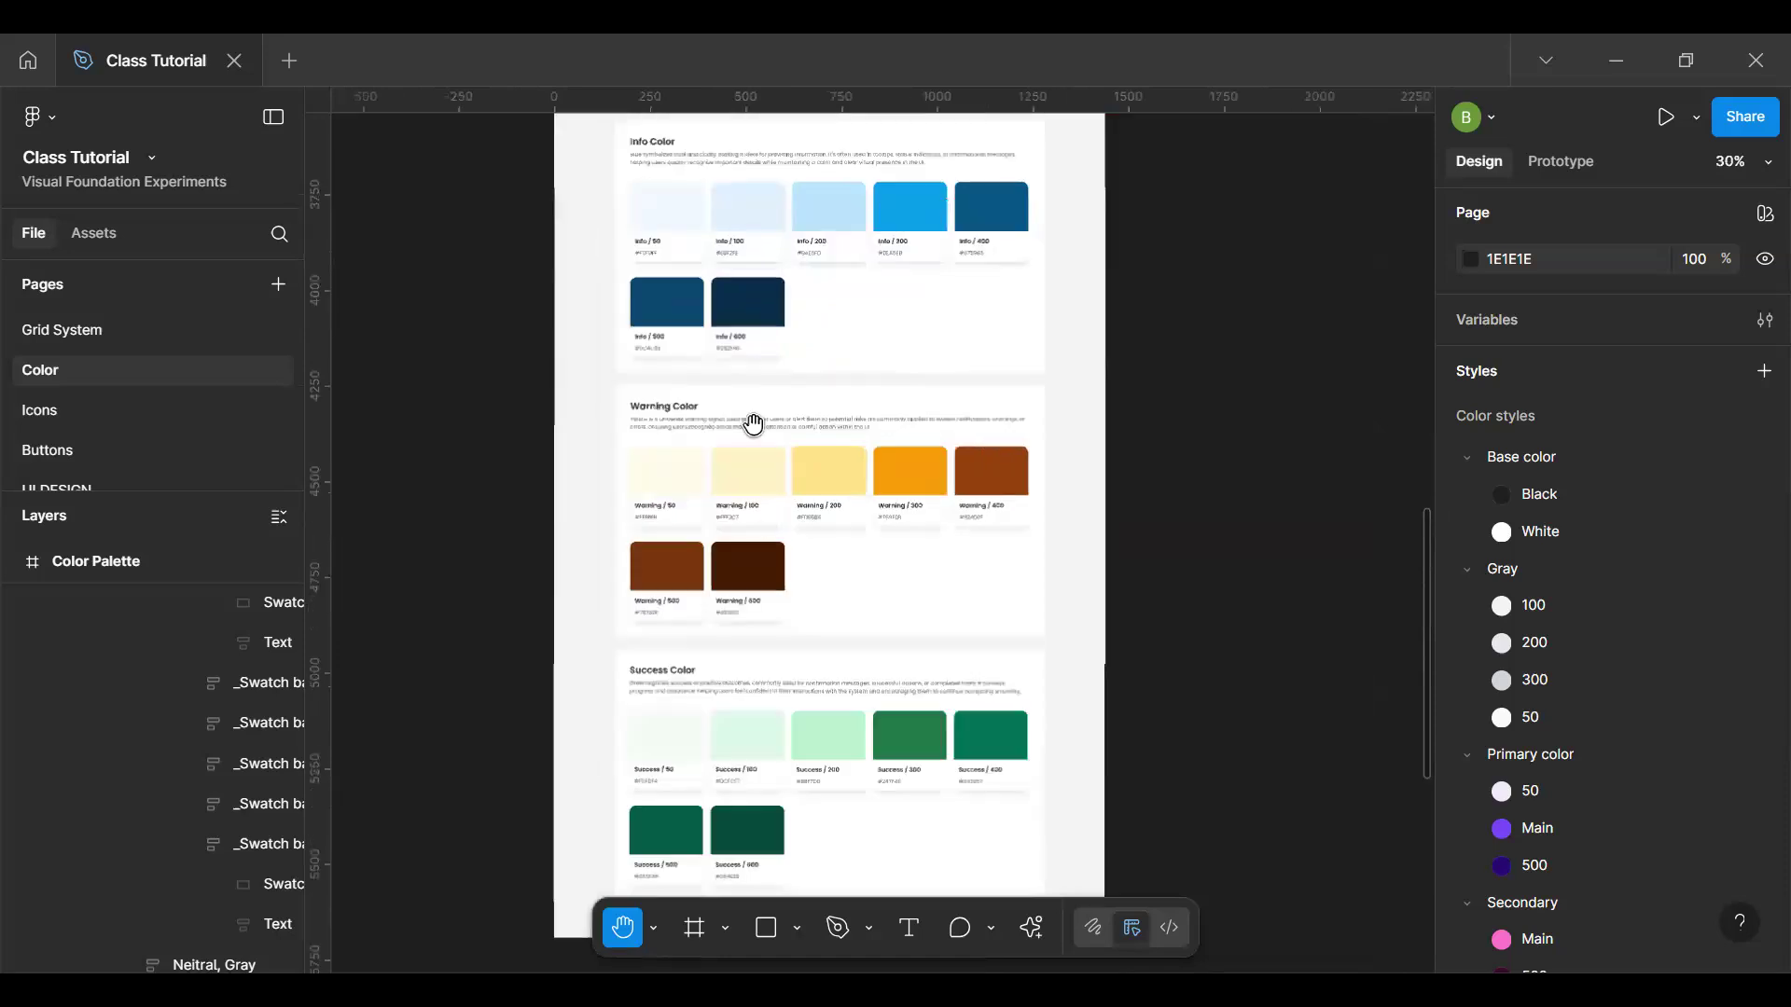
scroll(752, 420, up, 4)
scroll(740, 448, down, 1)
key(v)
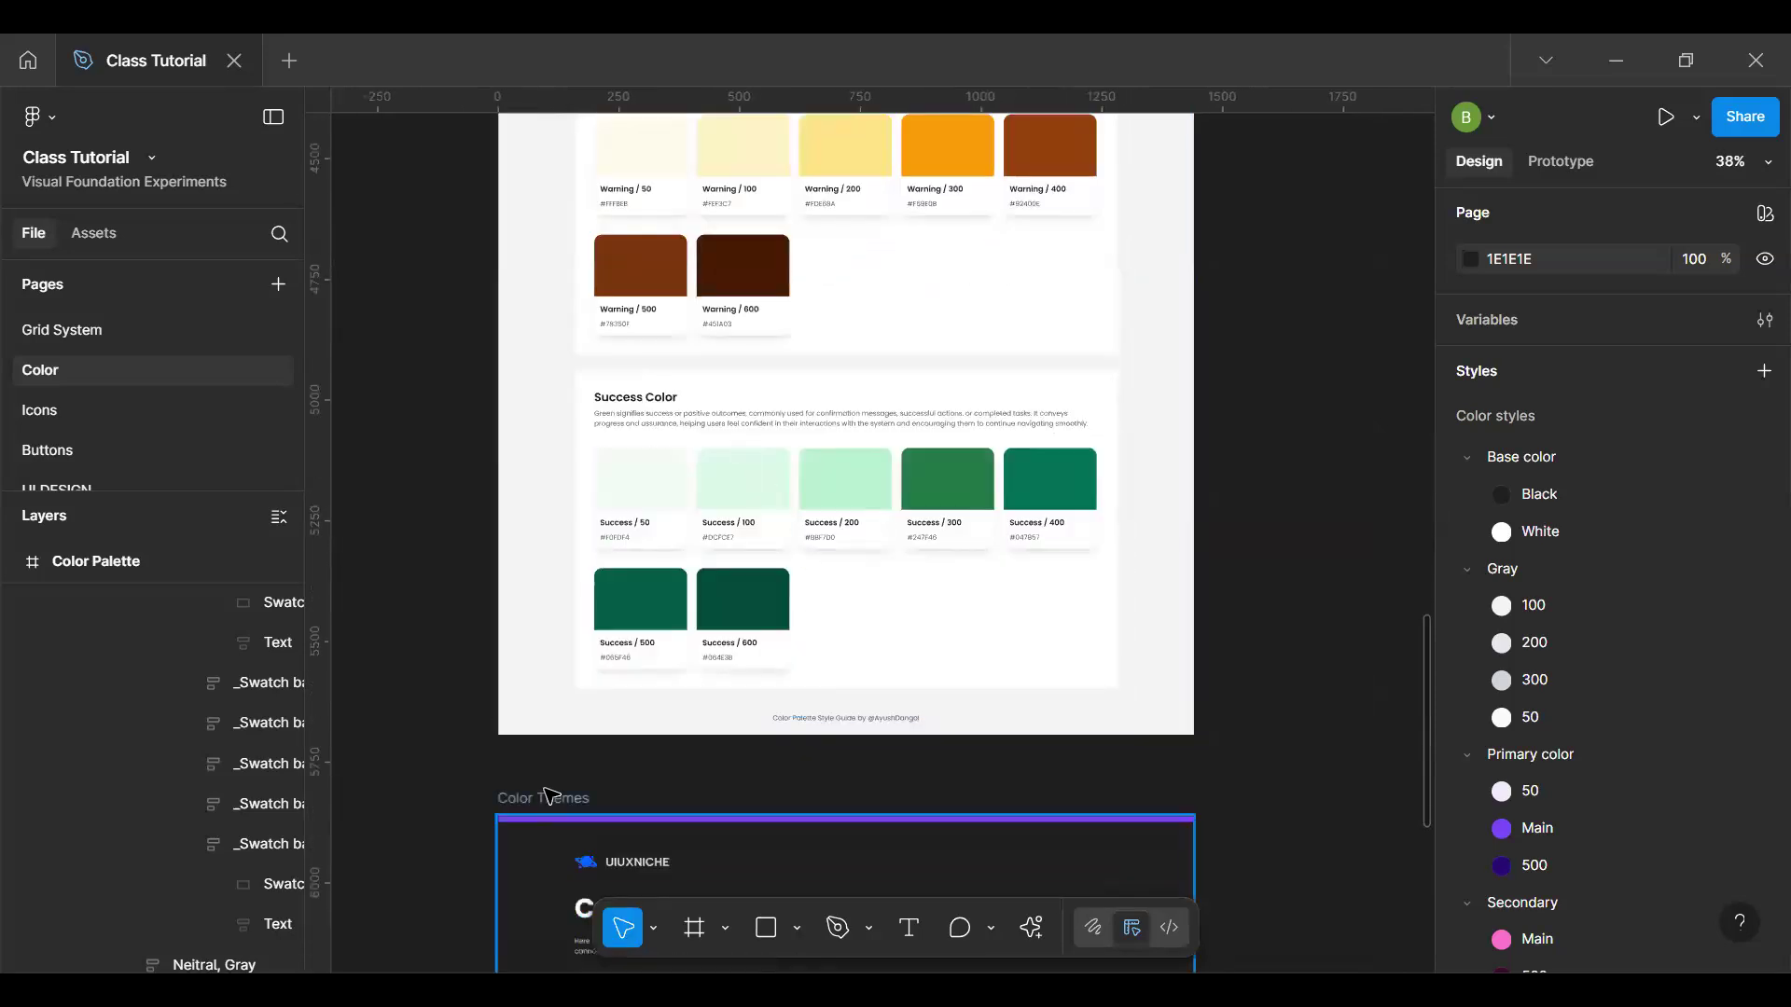
drag(539, 803, 1383, 752)
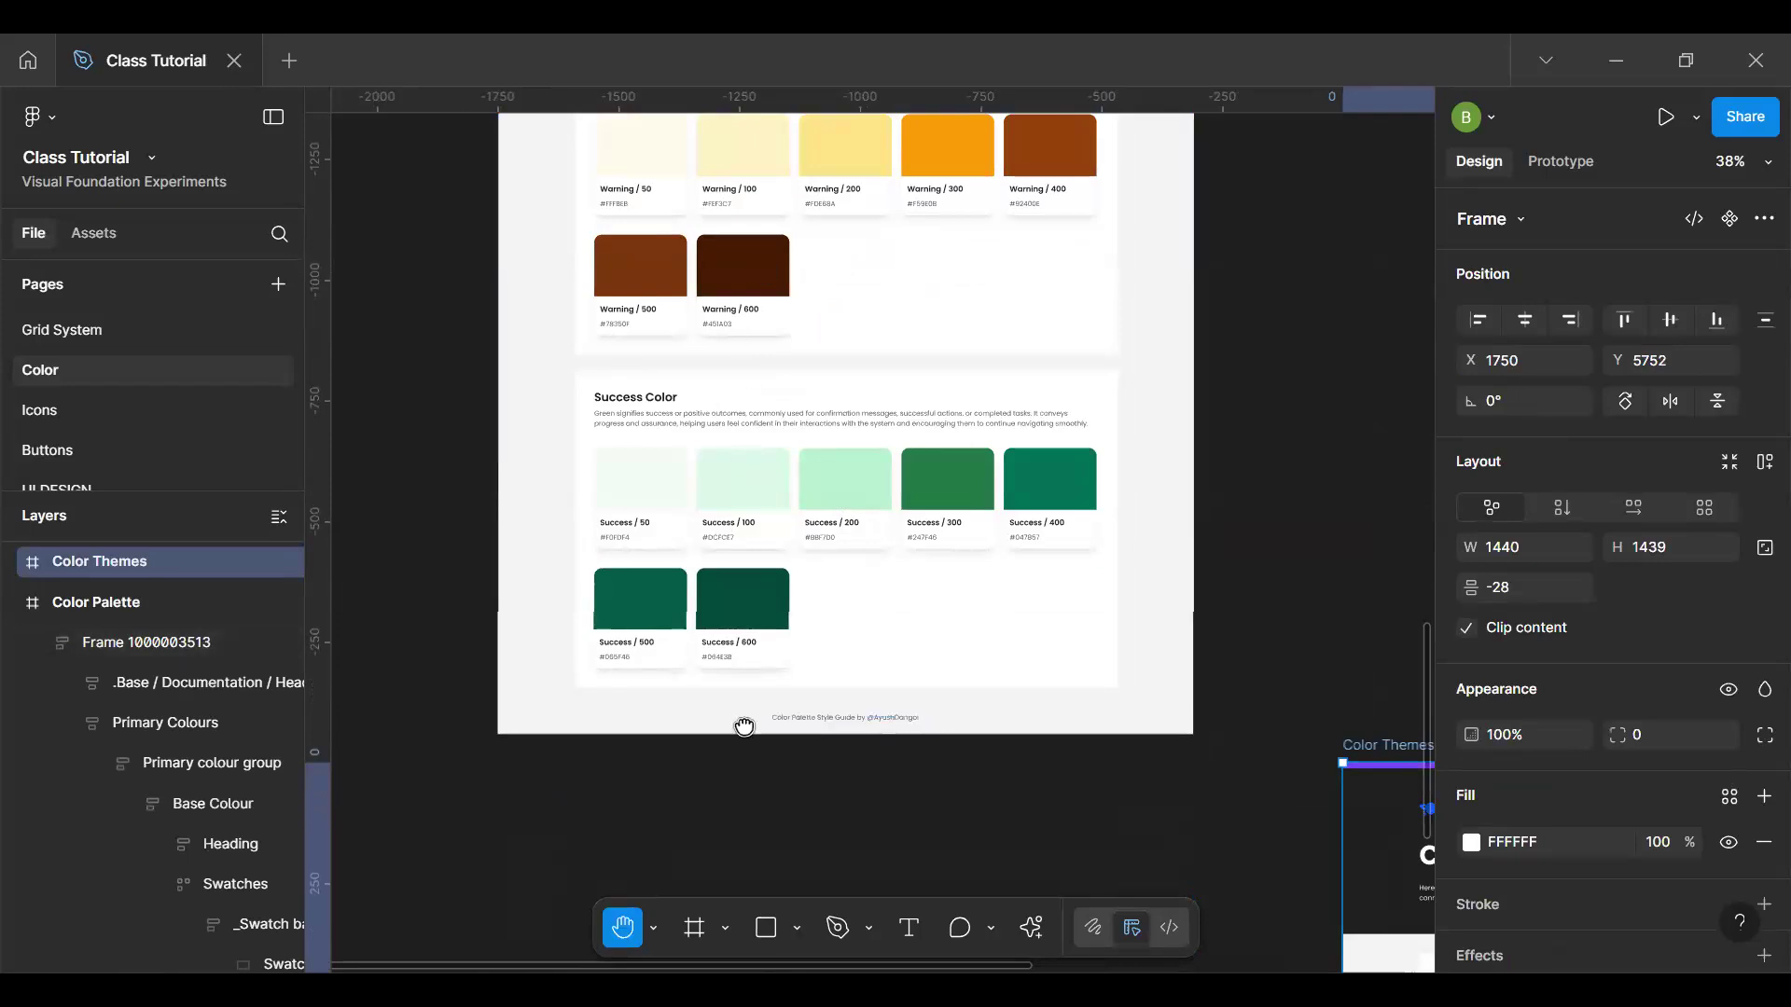
Step: Duplicate the Gray section inside the Color Palette frame so the copy sits directly above the Primary Color section
scroll(709, 485, up, 4)
scroll(735, 322, up, 15)
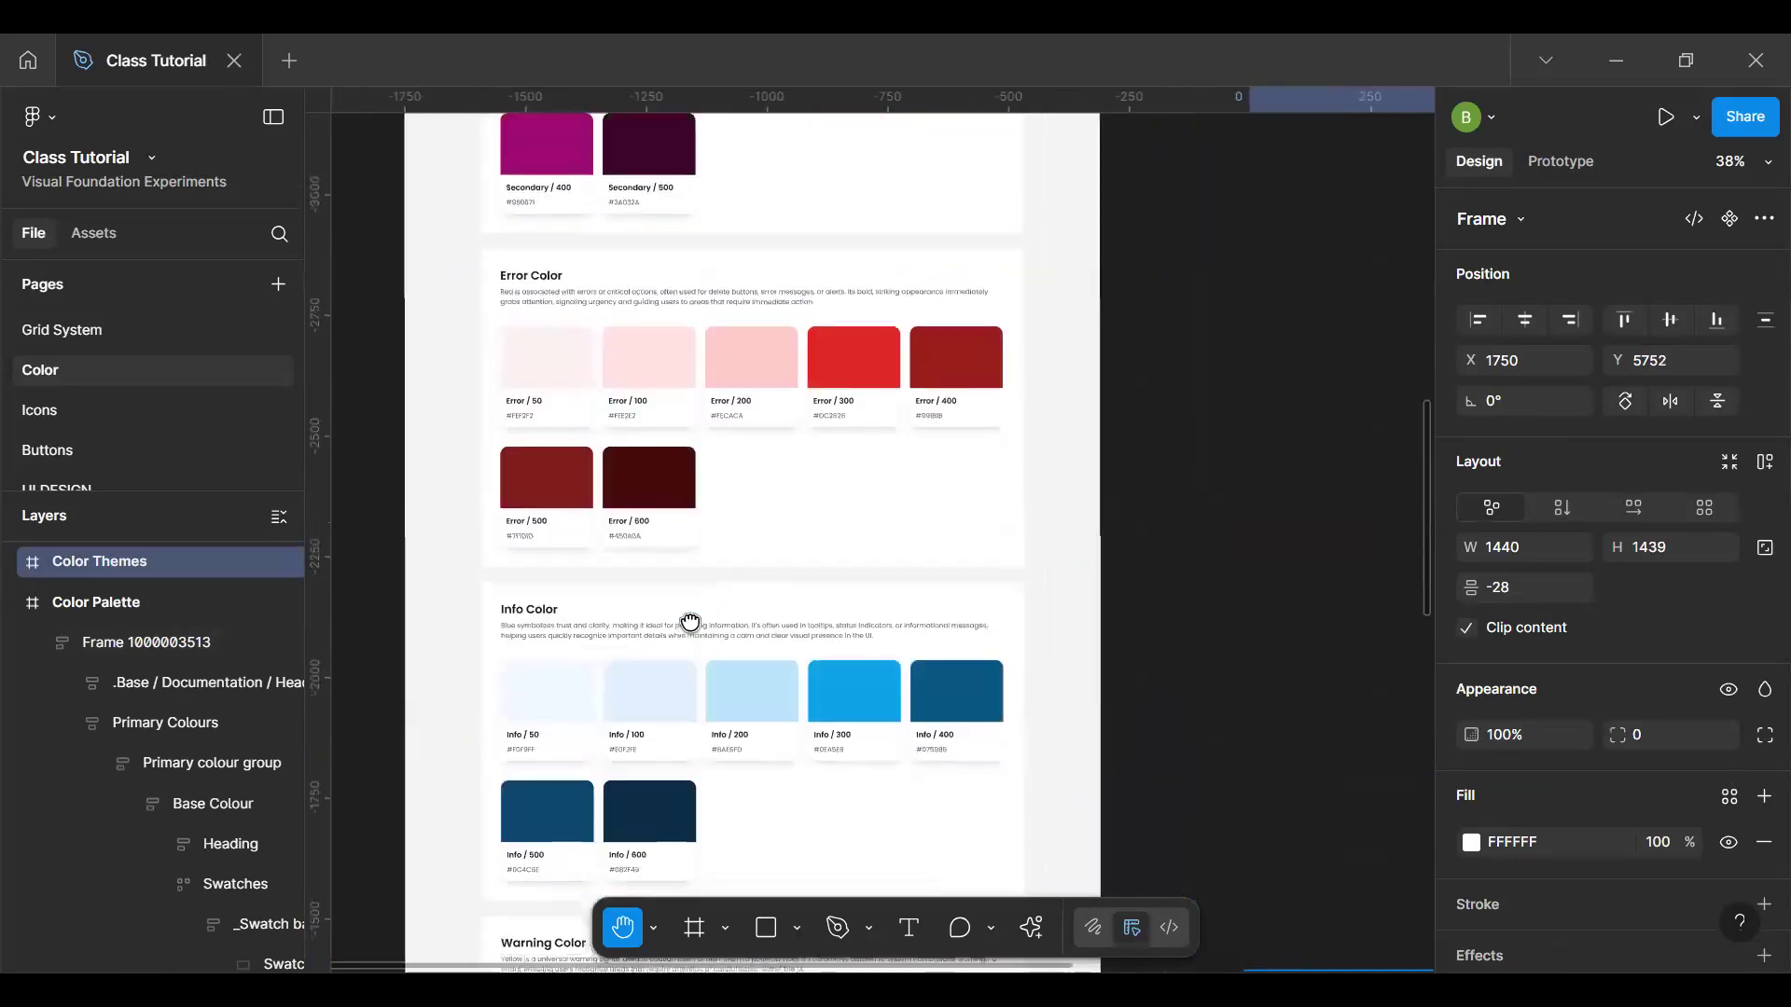
scroll(696, 560, up, 6)
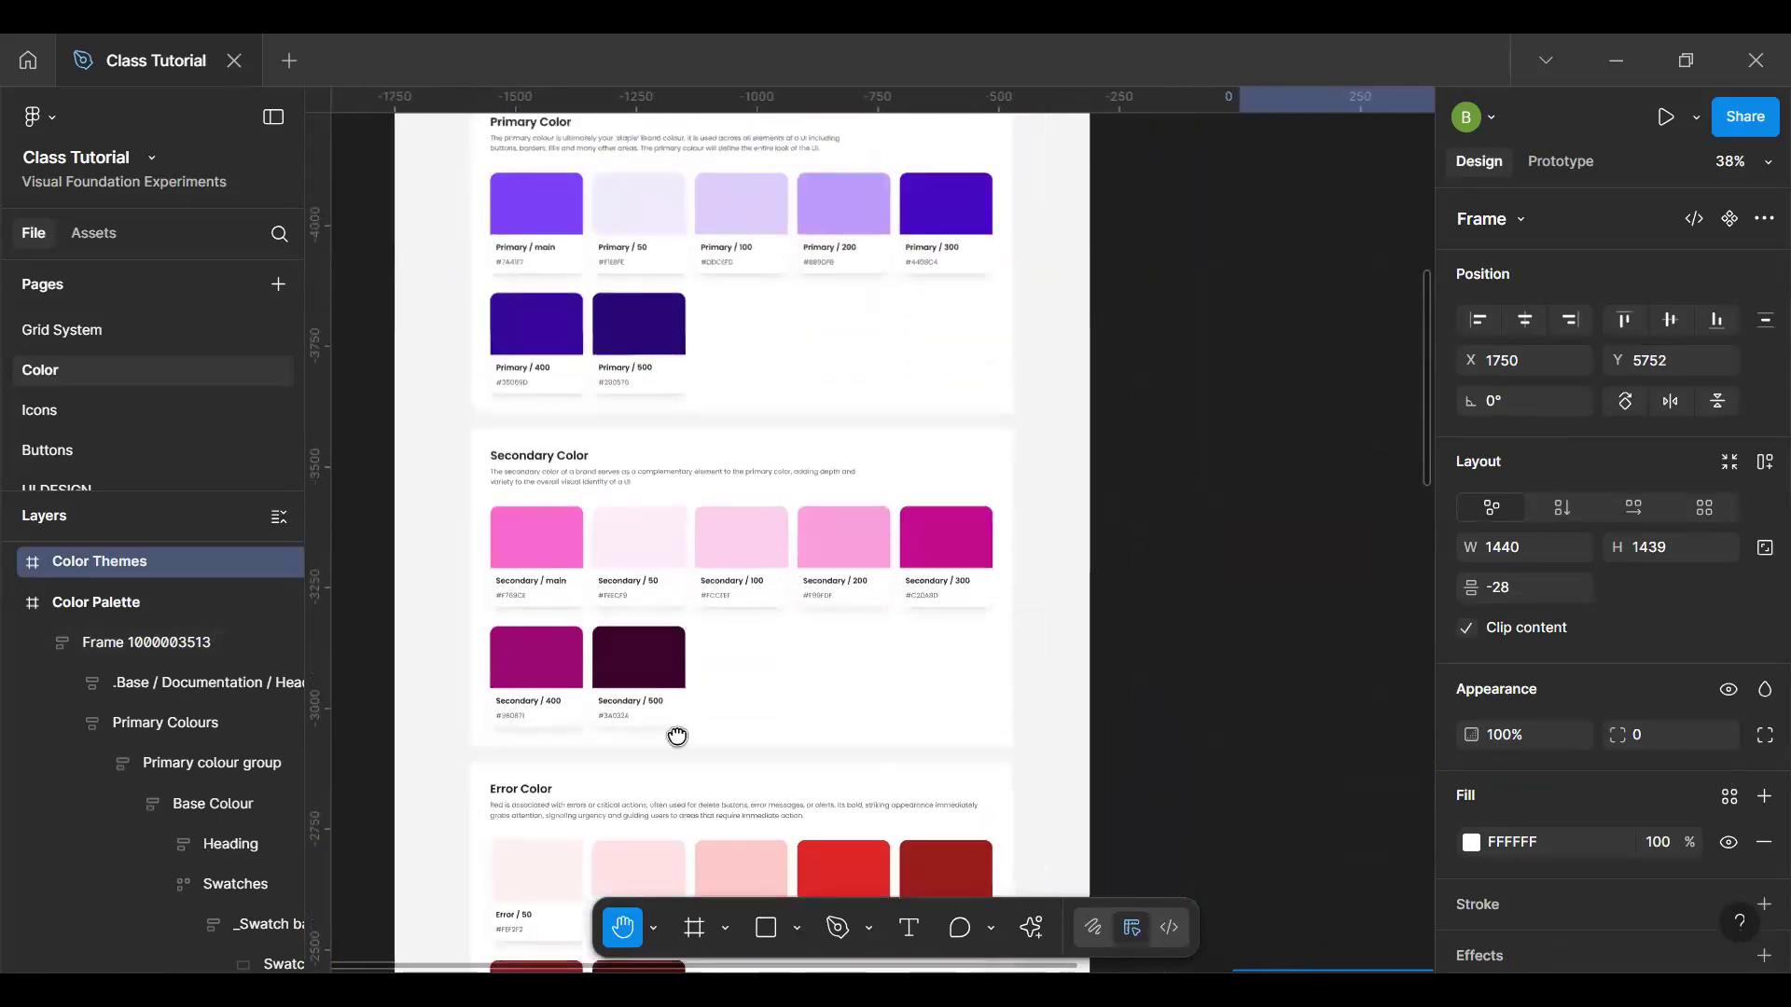
scroll(690, 523, up, 6)
scroll(698, 313, up, 2)
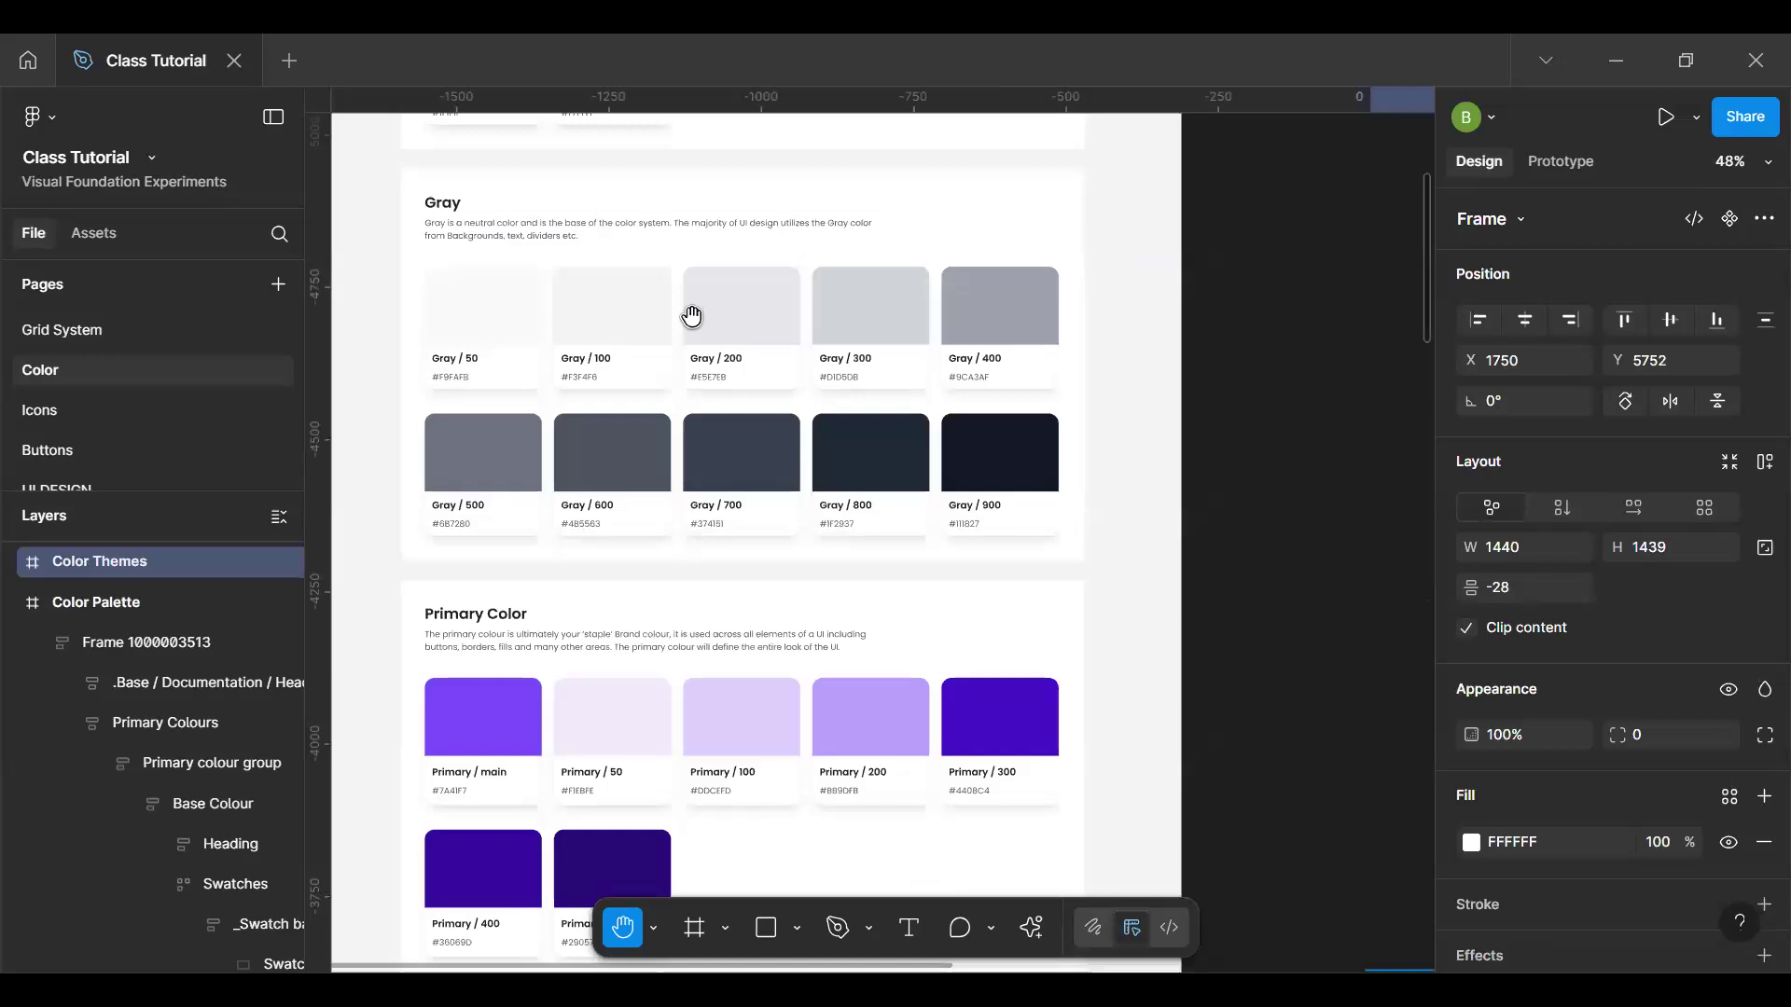
key(v)
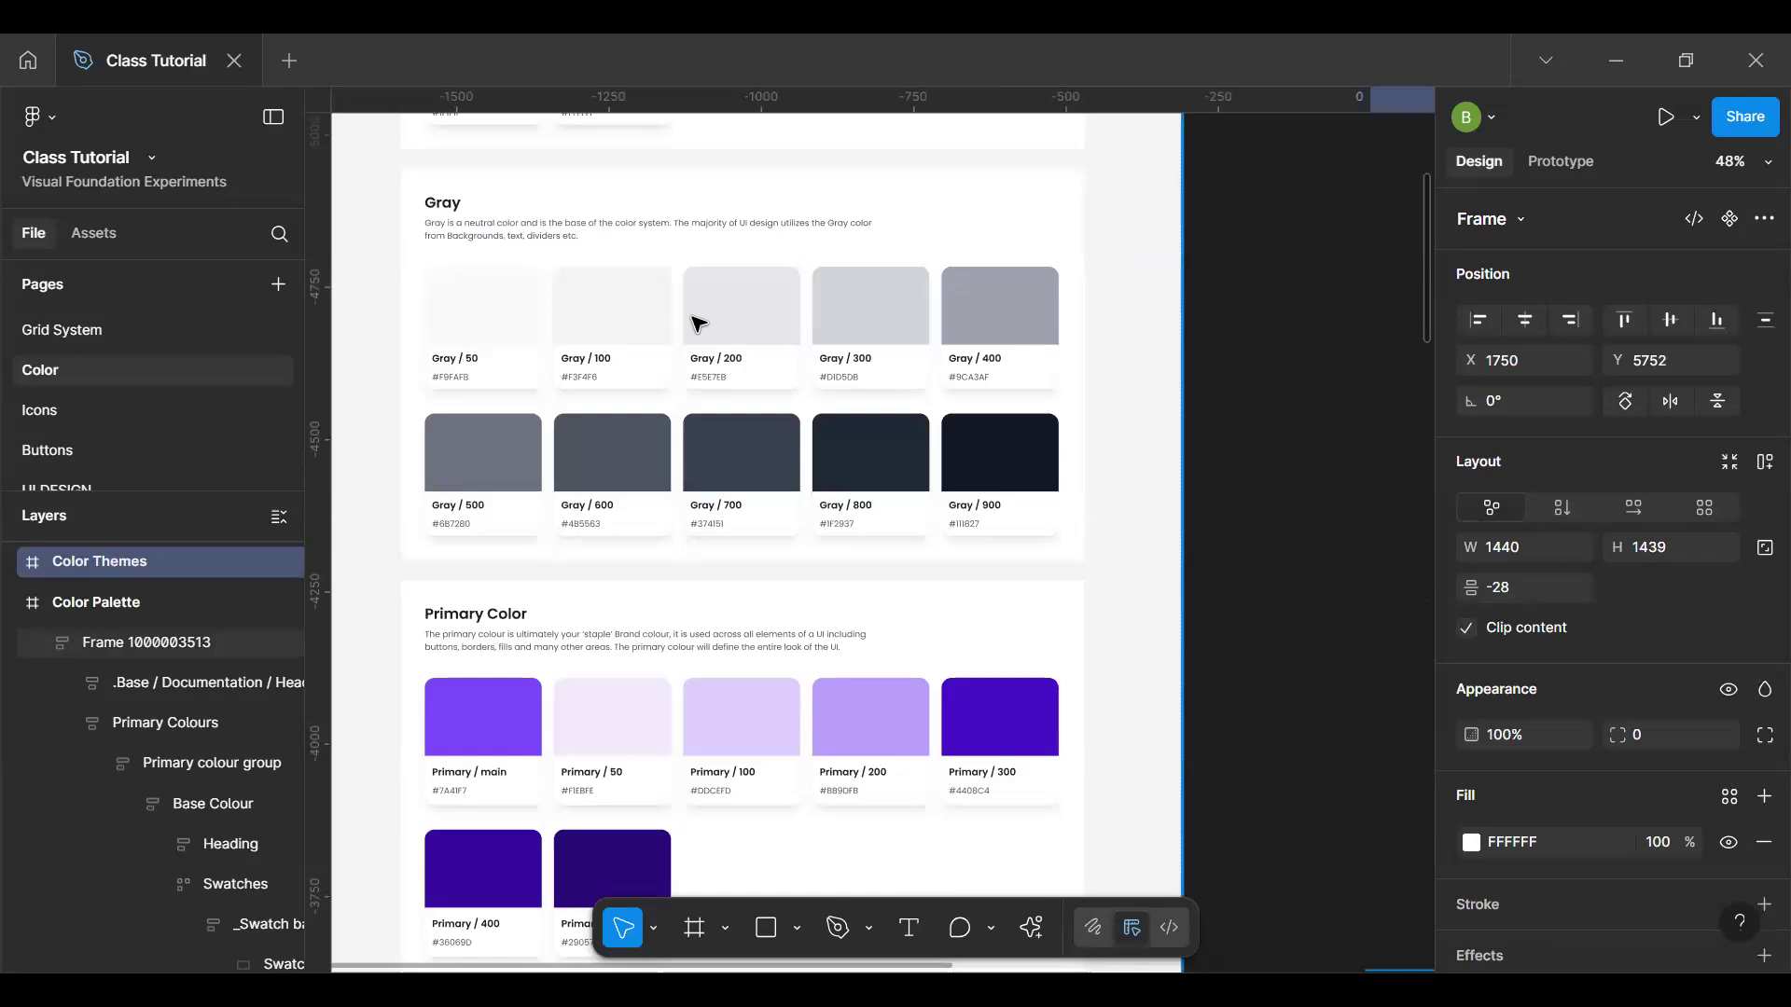
click(697, 322)
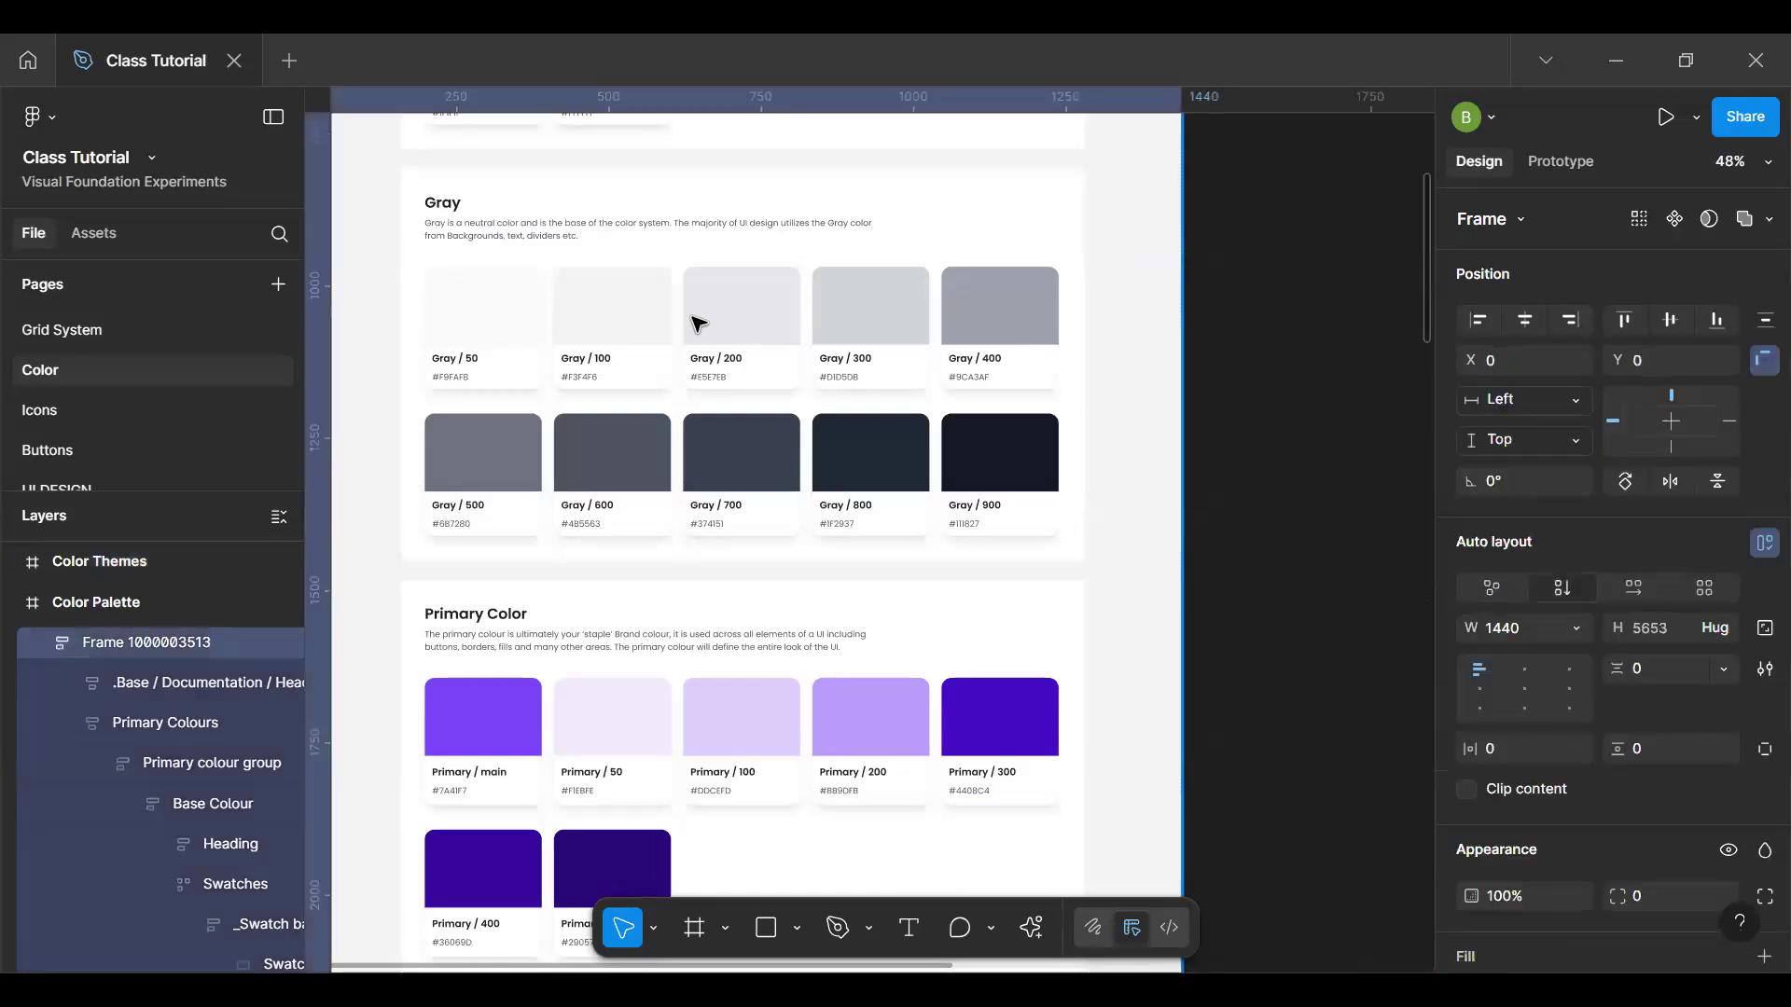
click(698, 323)
click(697, 323)
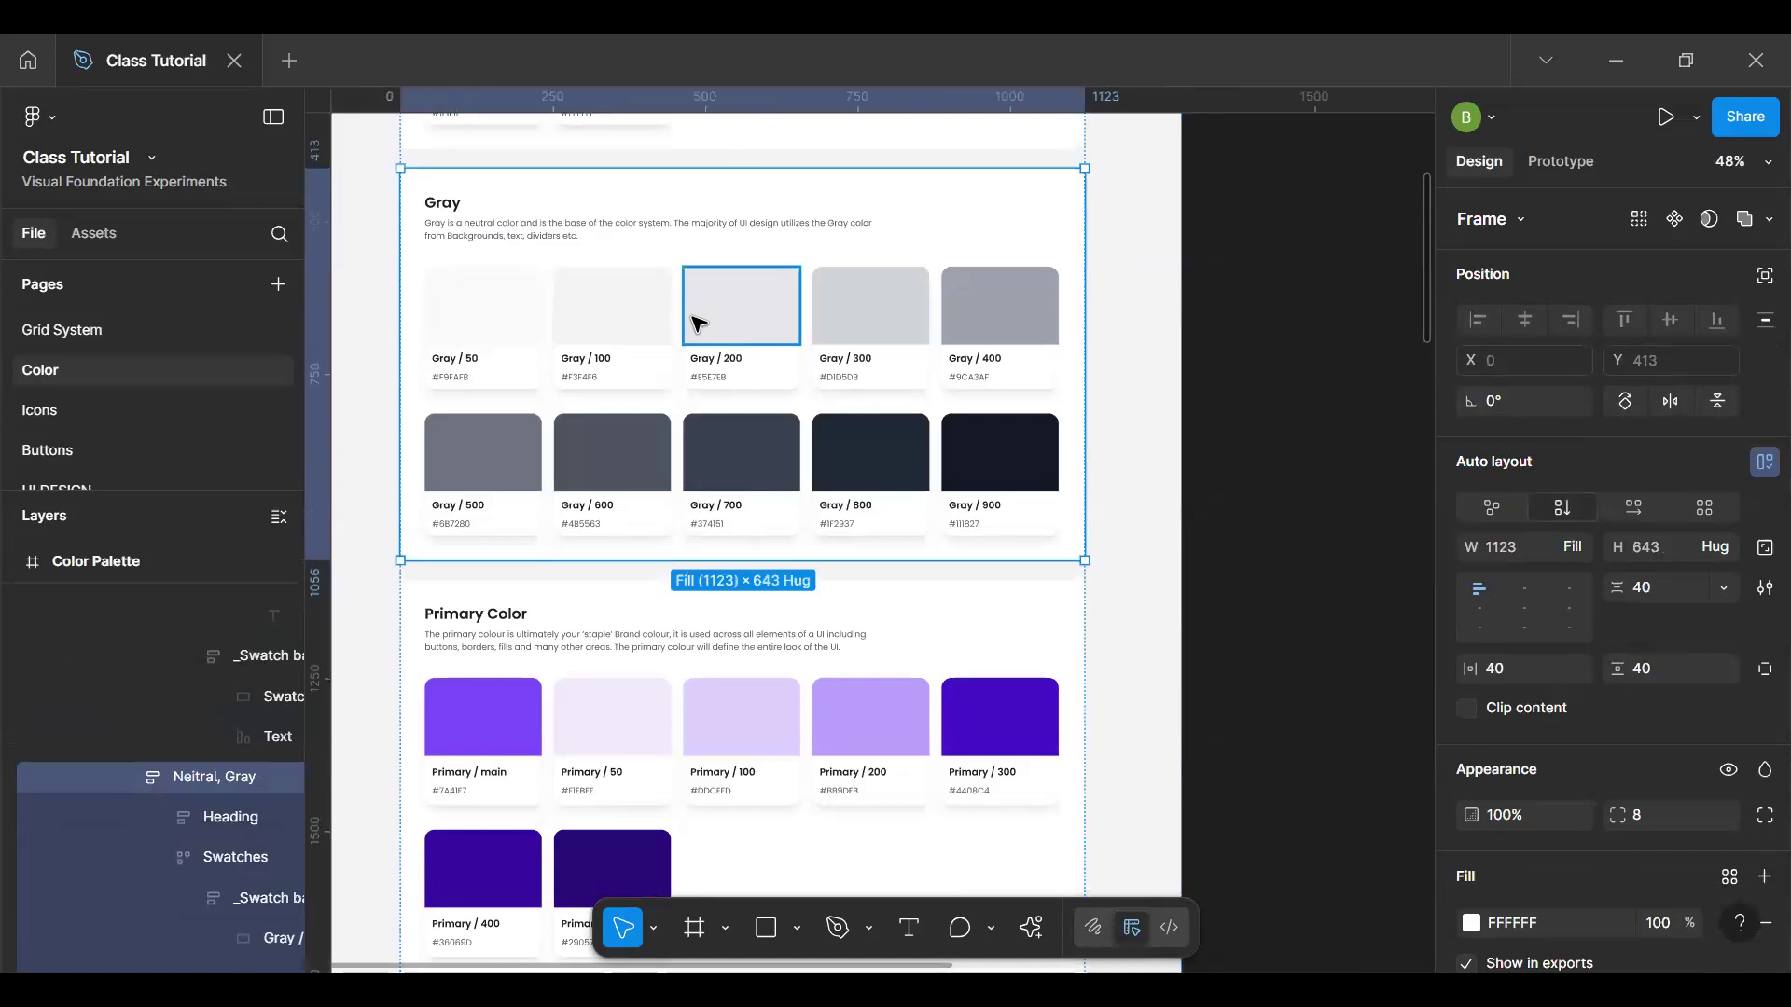
key(ctrl+d)
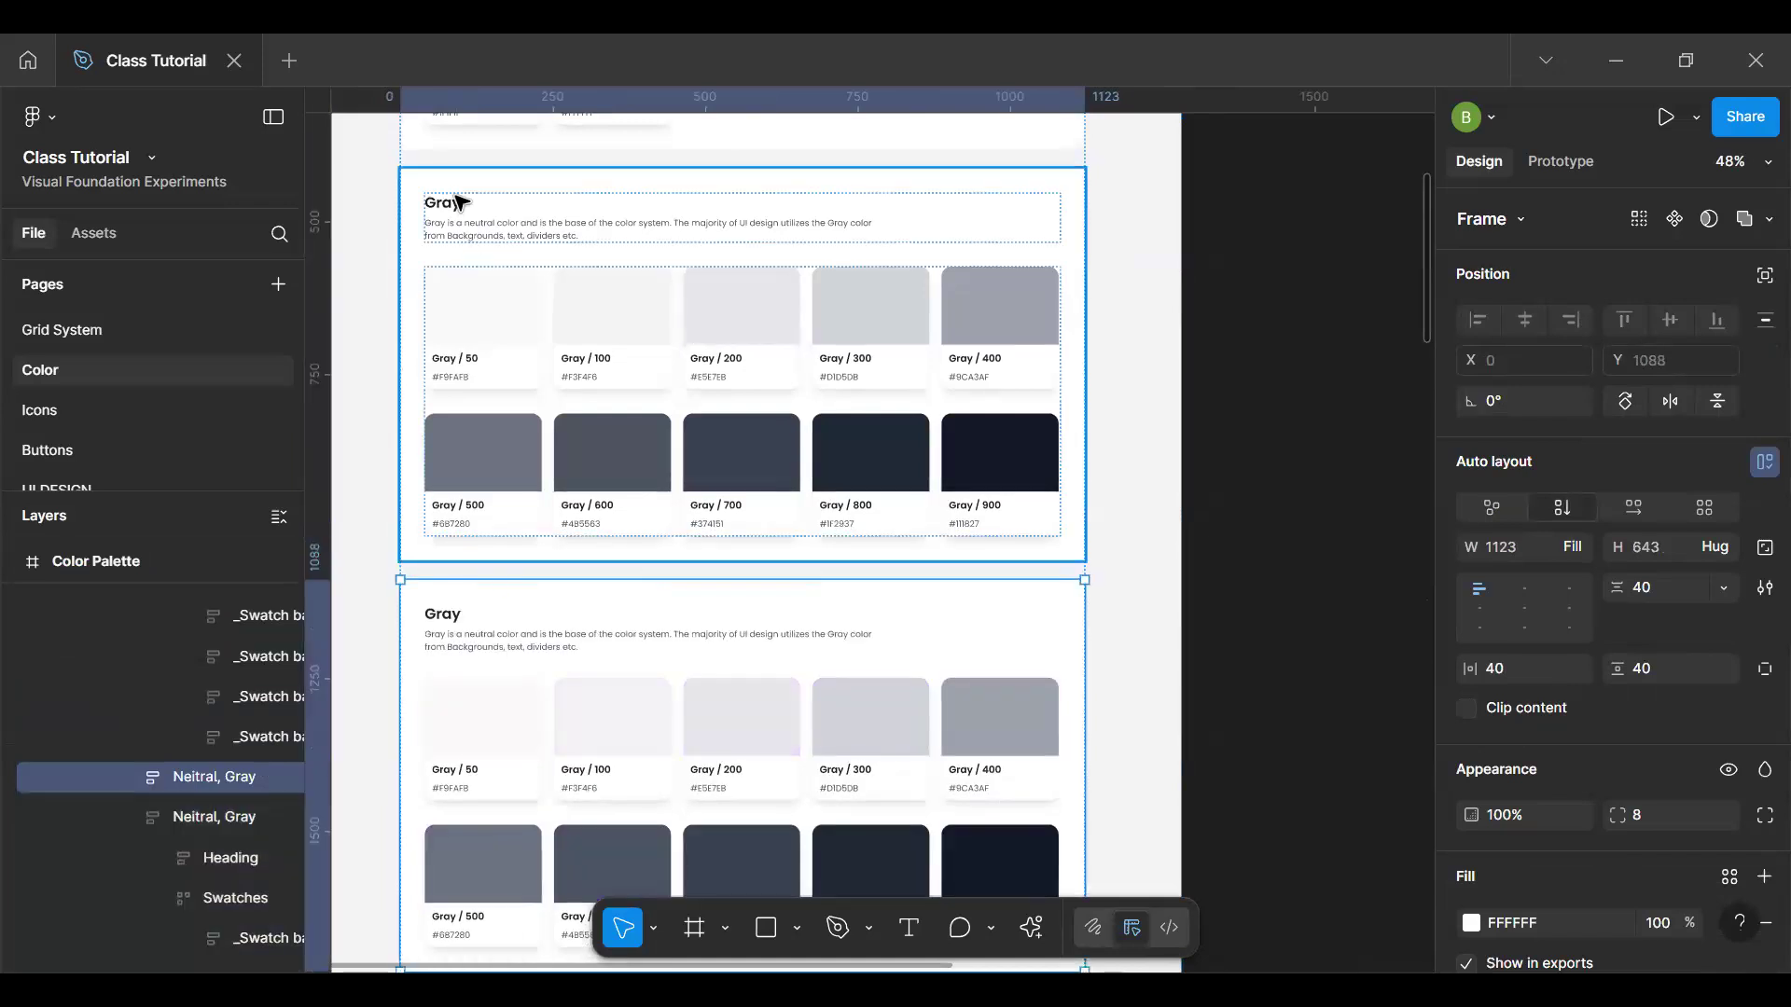
Step: Change the copied Gray section's heading to "Text" and replace the first word of its description with "Text"
double_click(452, 616)
text(Text)
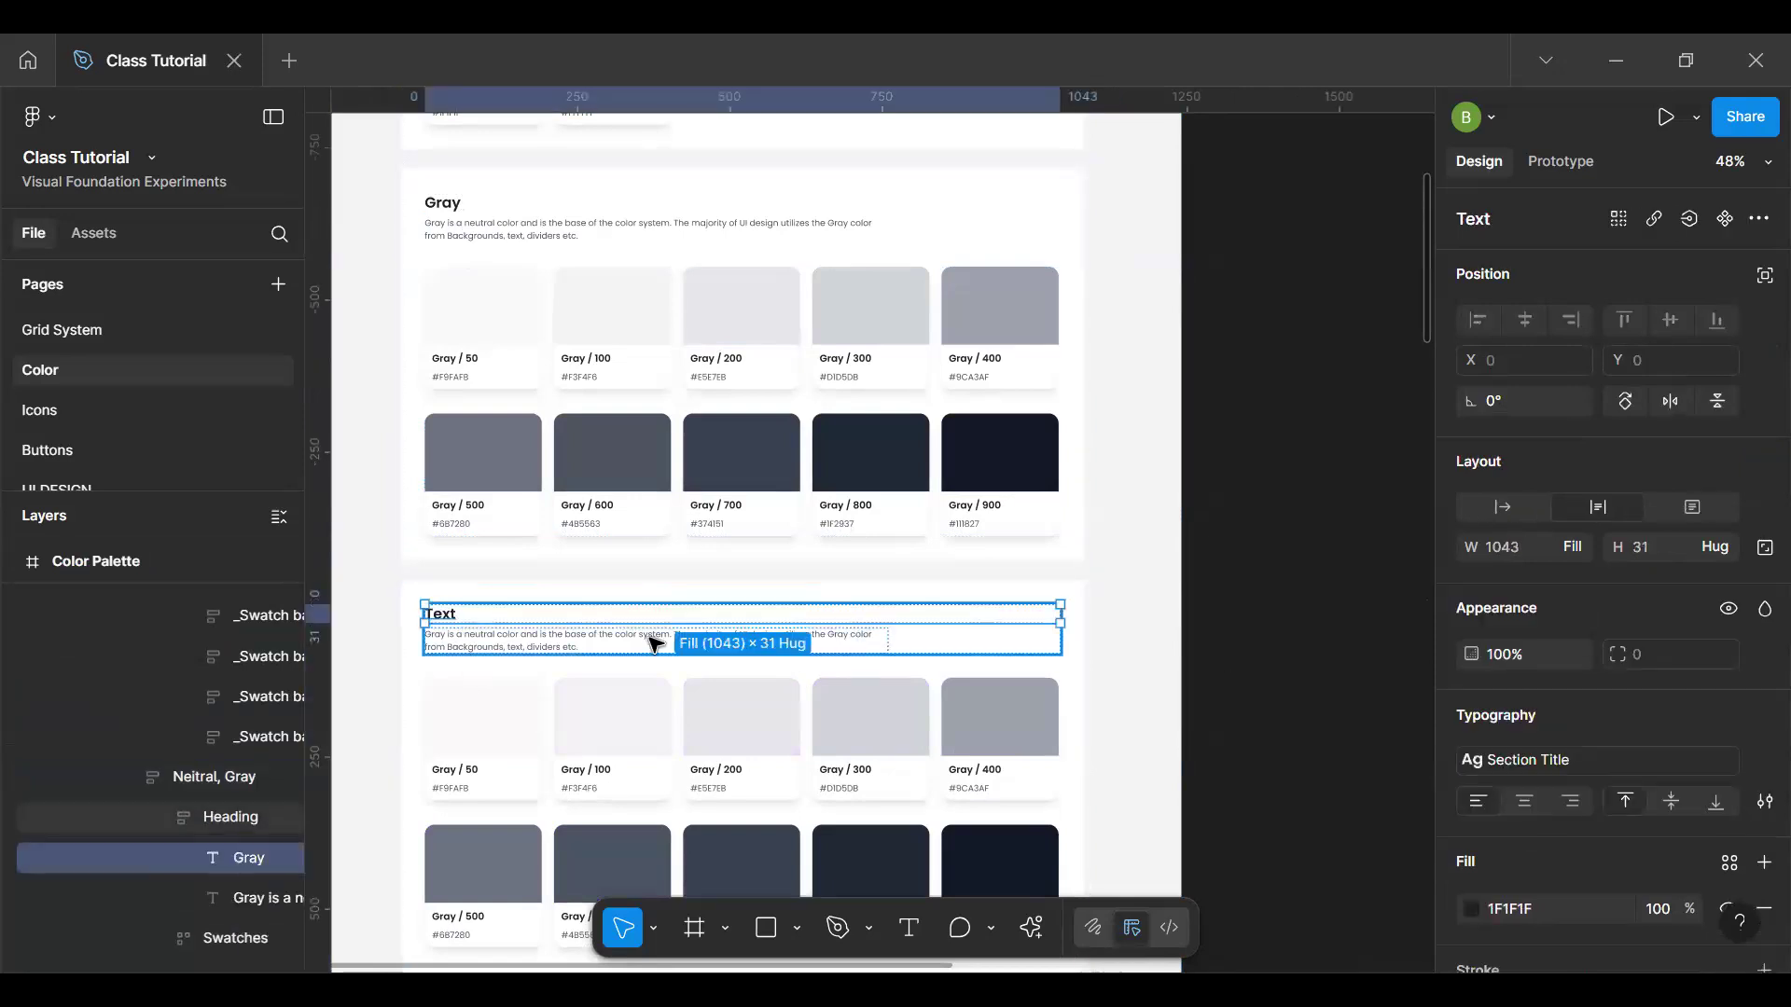
key(h)
scroll(665, 424, down, 3)
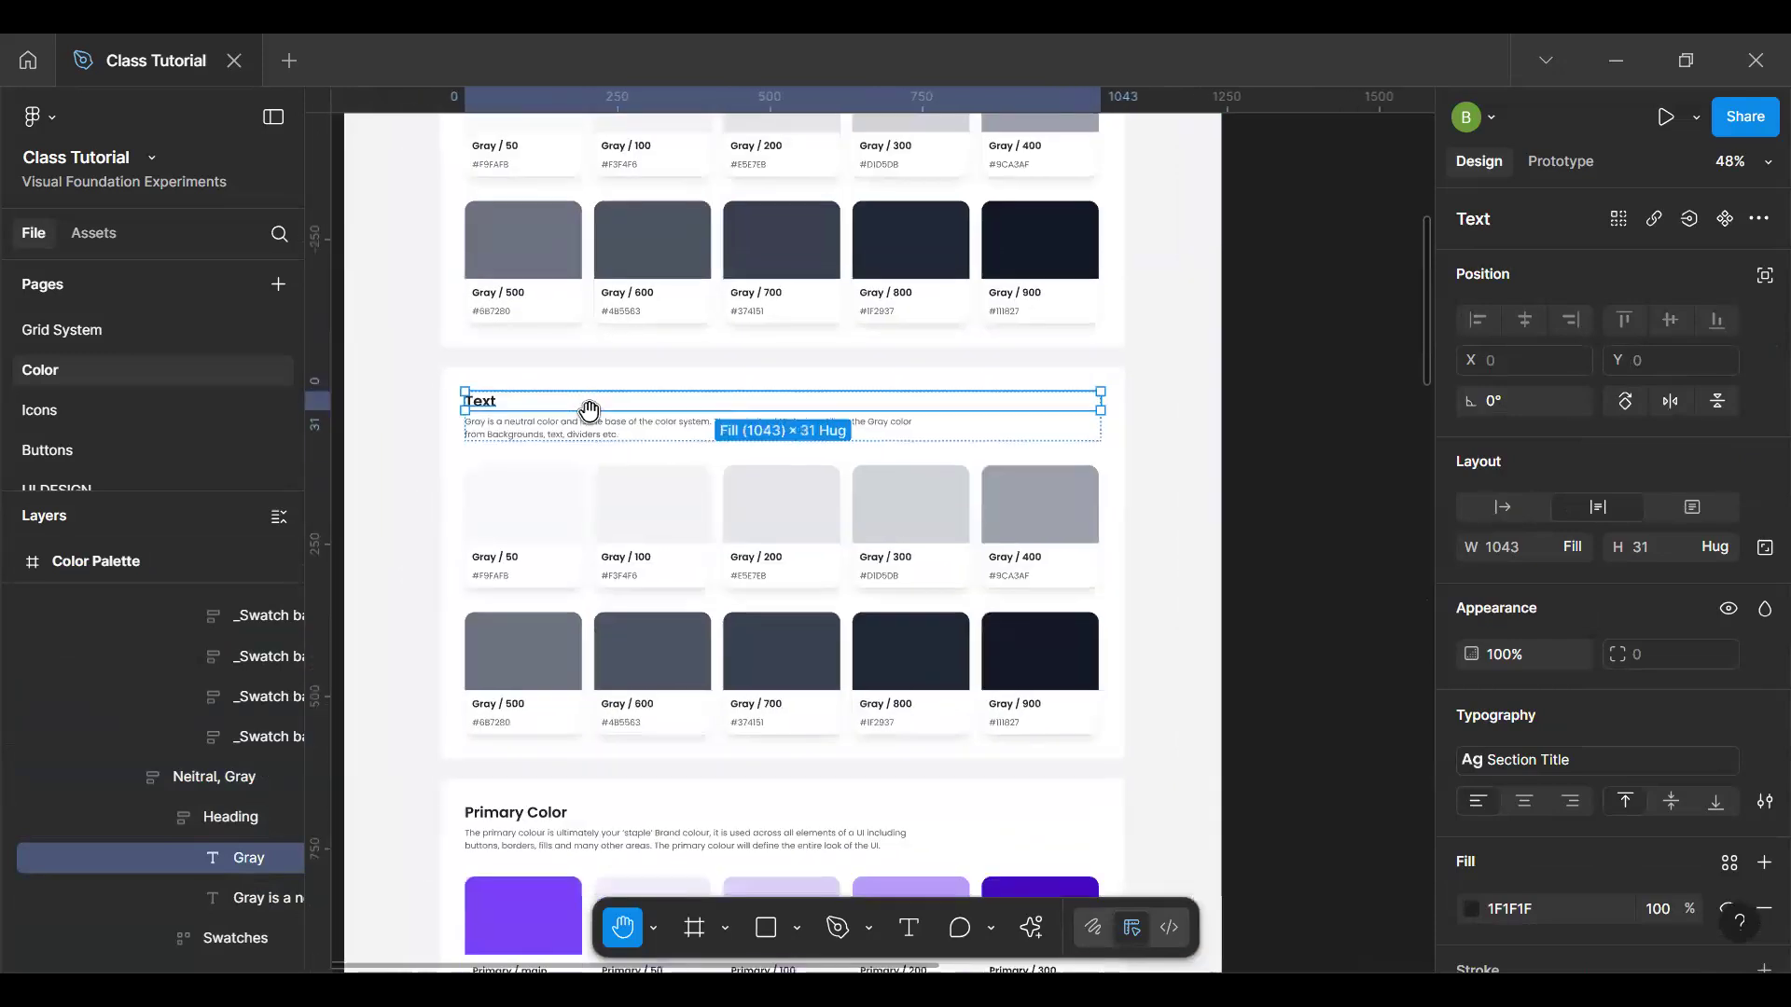
scroll(632, 408, up, 5)
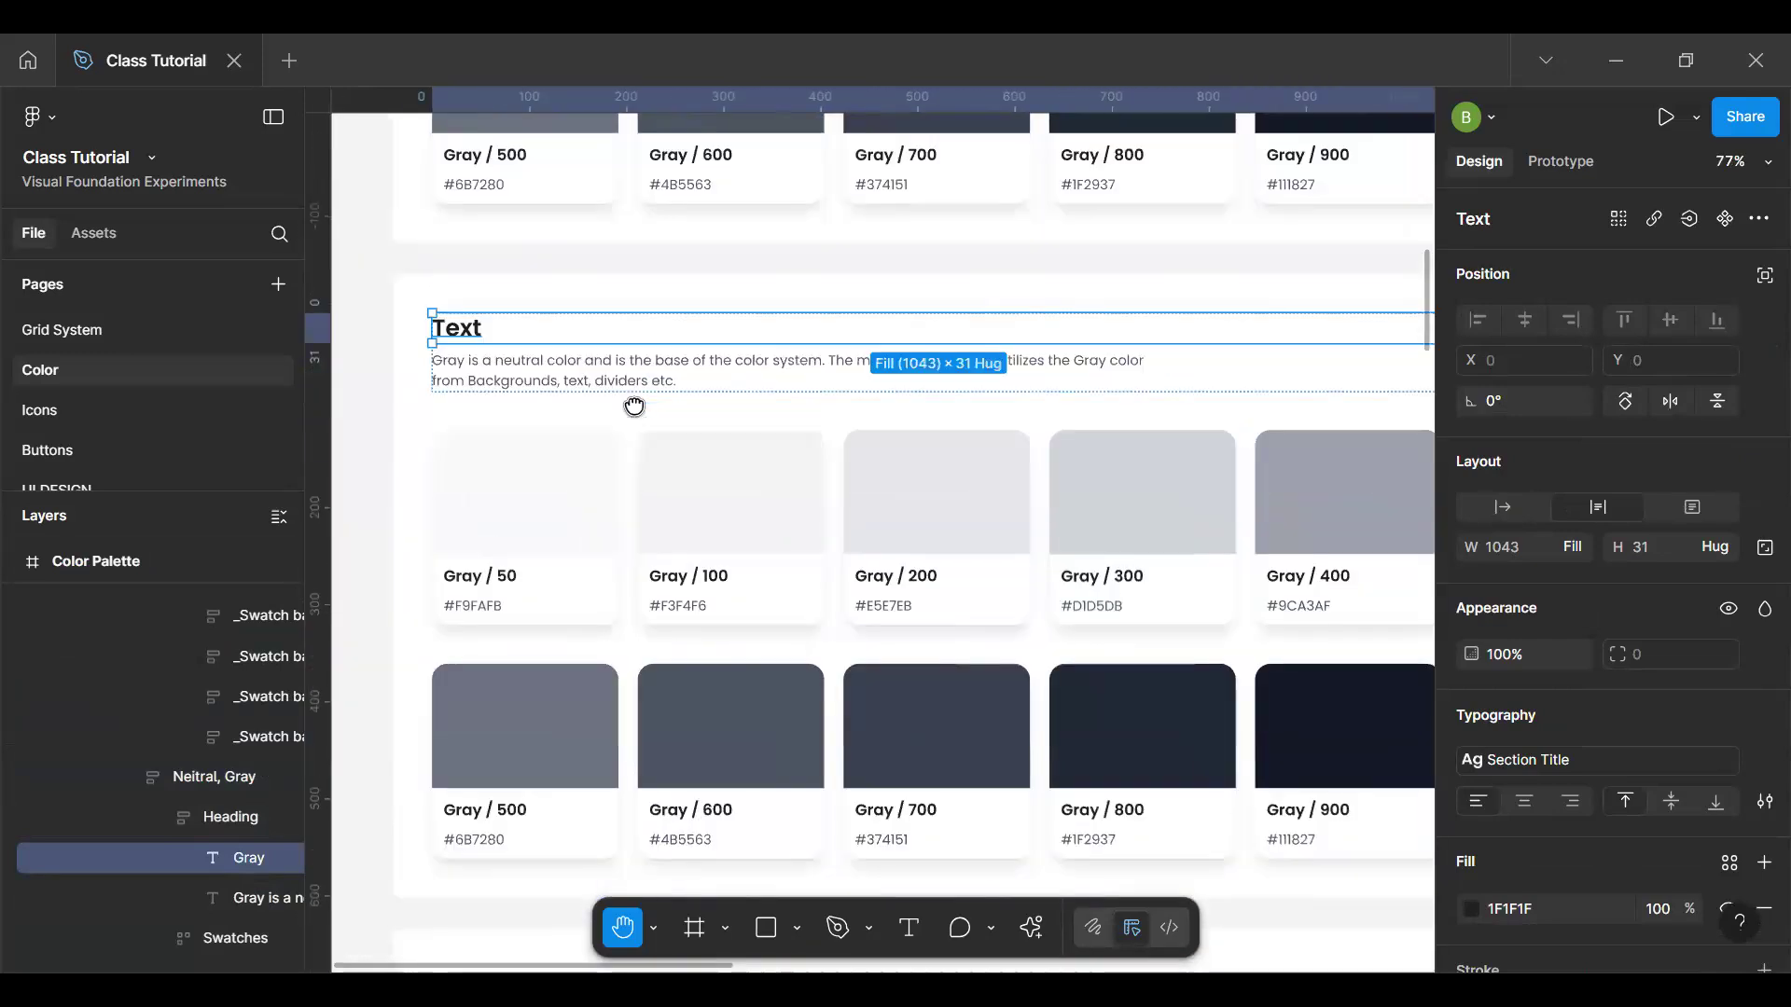
key(v)
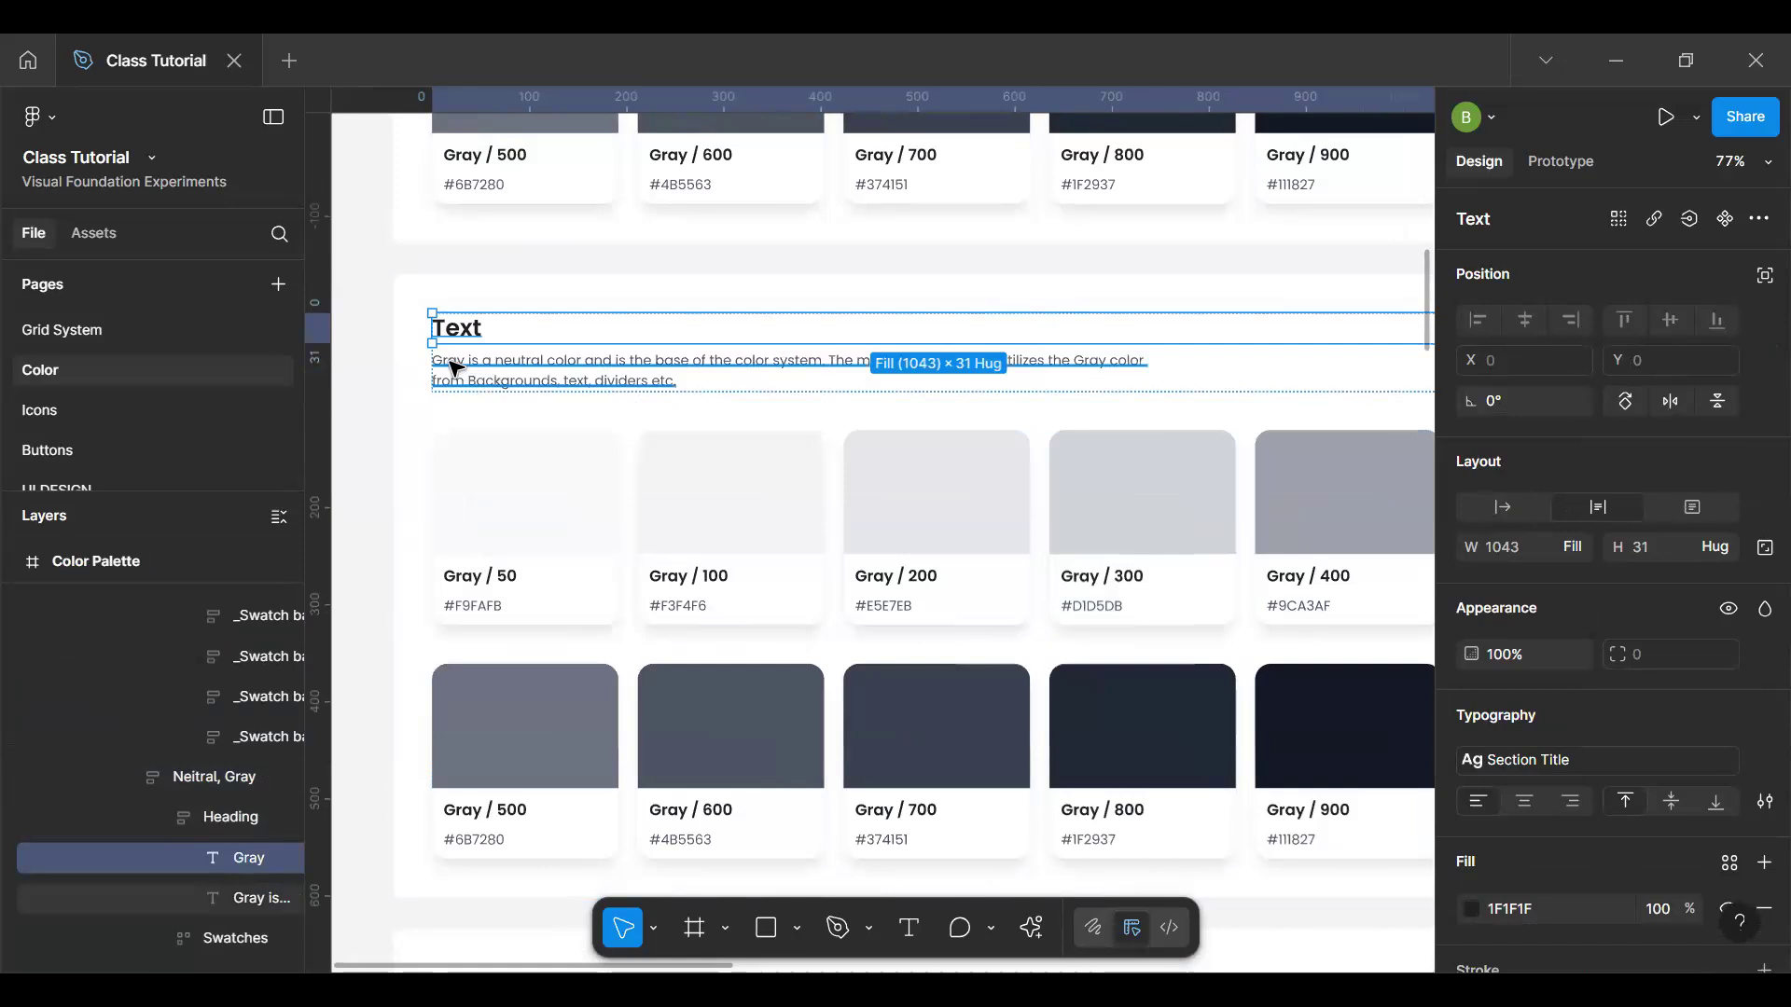
double_click(455, 365)
click(453, 364)
double_click(450, 362)
text(Text)
key(Delete)
key(Delete)
key(Delete)
key(ctrl+z)
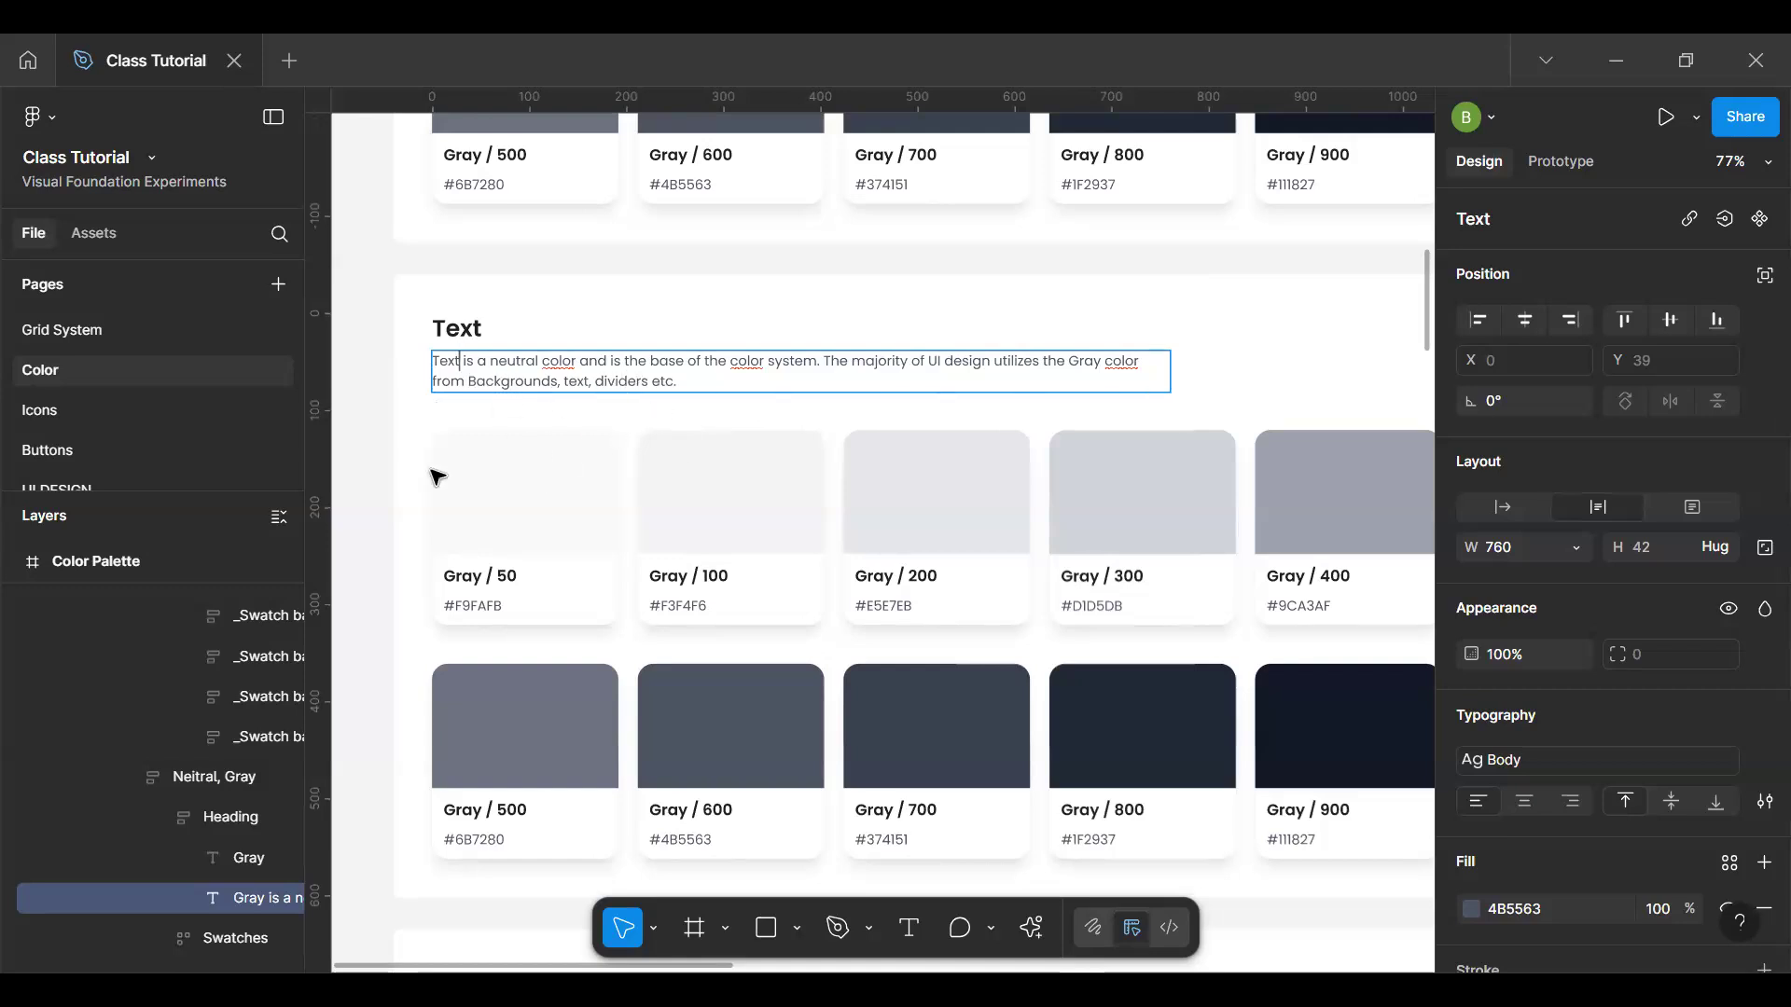
key(Escape)
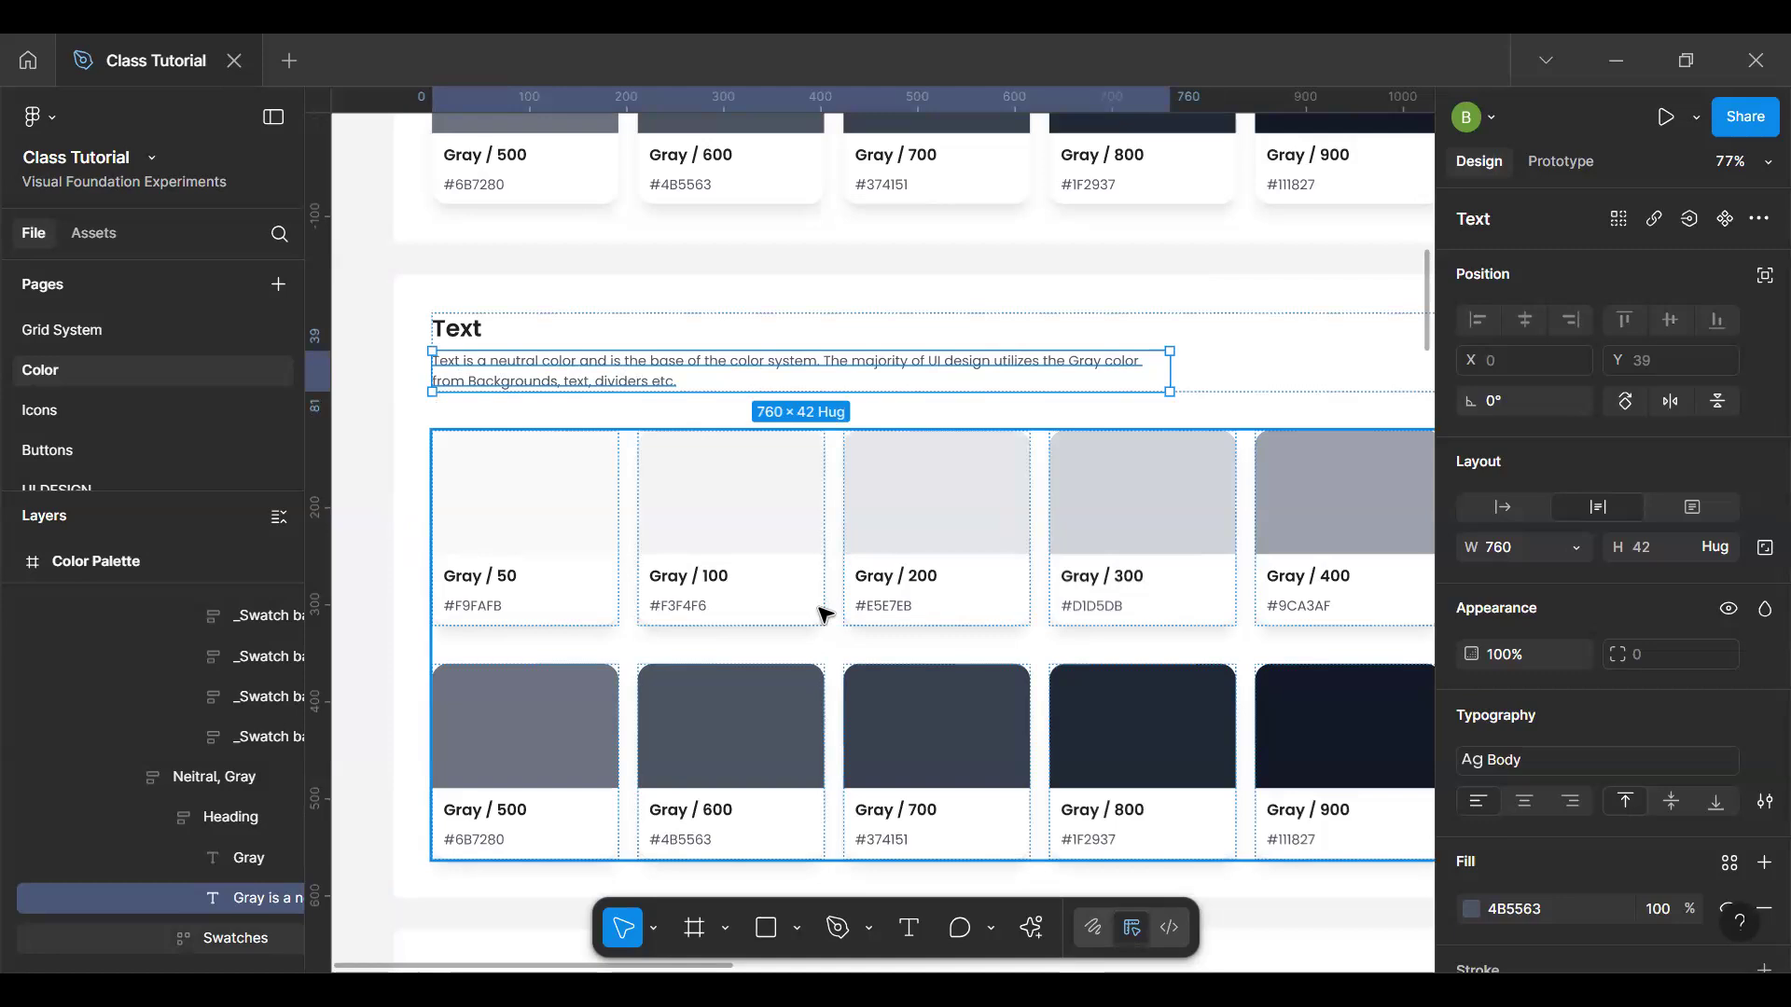
Step: Detach the Text section's Gray / 50 swatch from its color style and recolor it to a very pale tint of blue 0F62FE
double_click(579, 479)
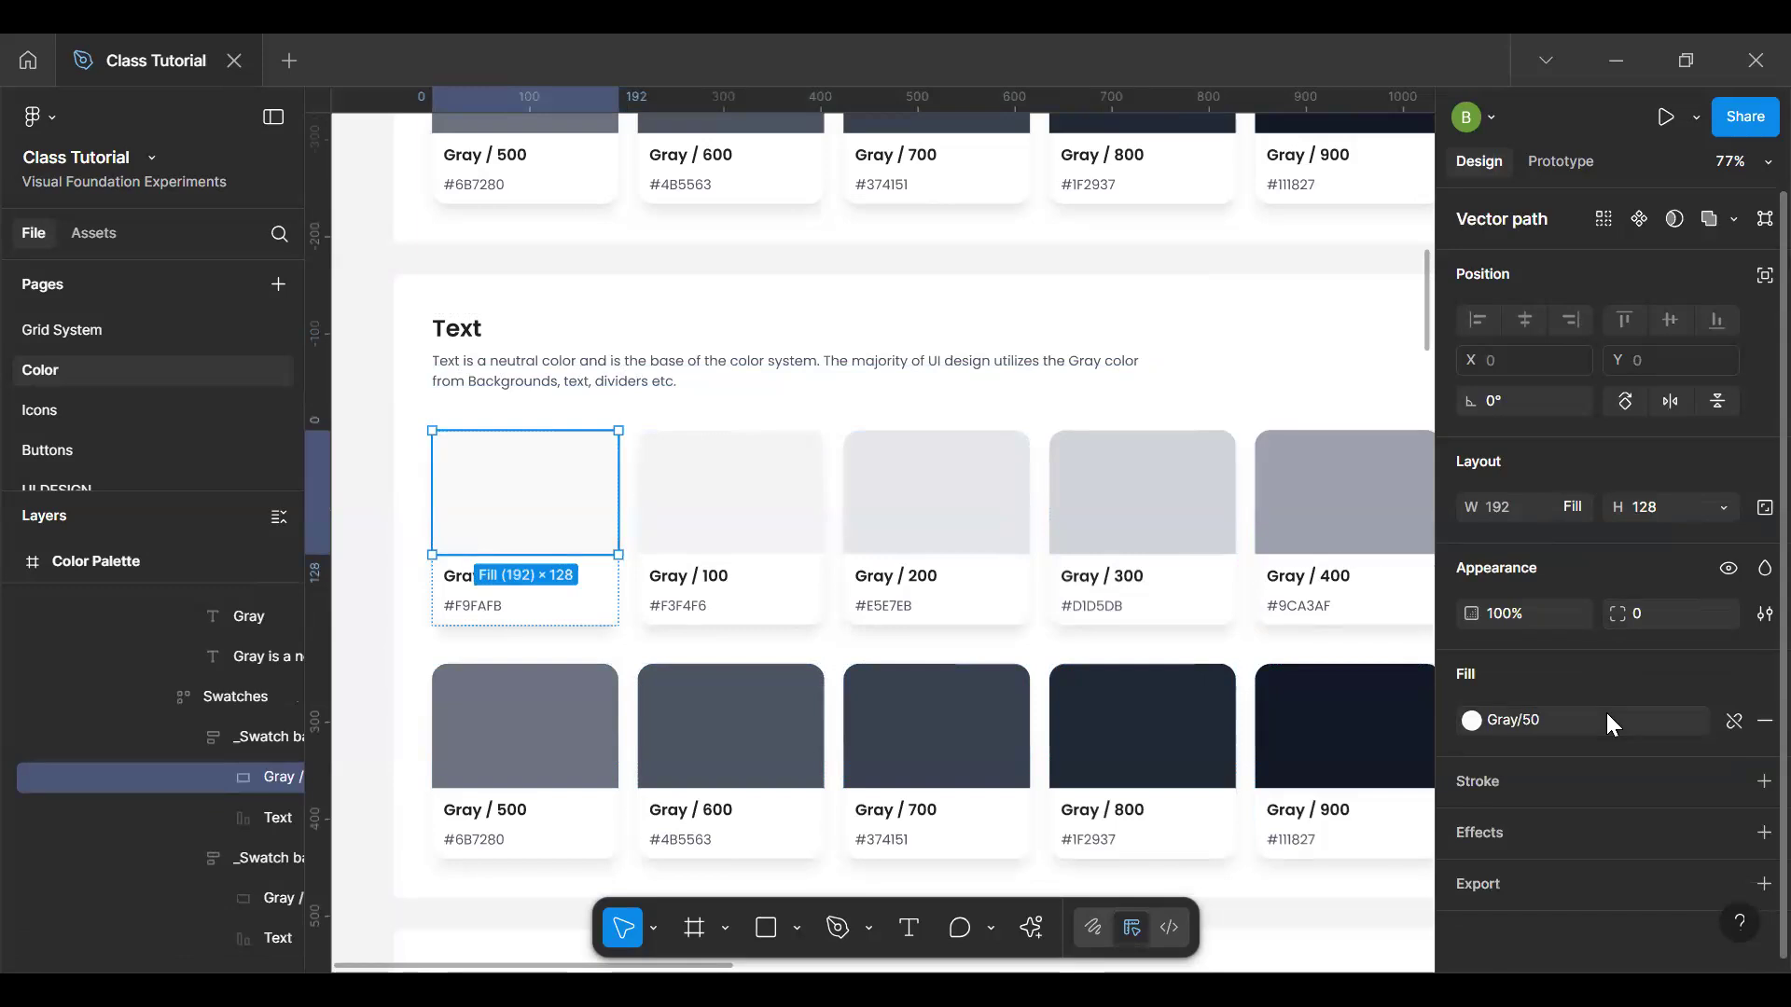
click(1724, 715)
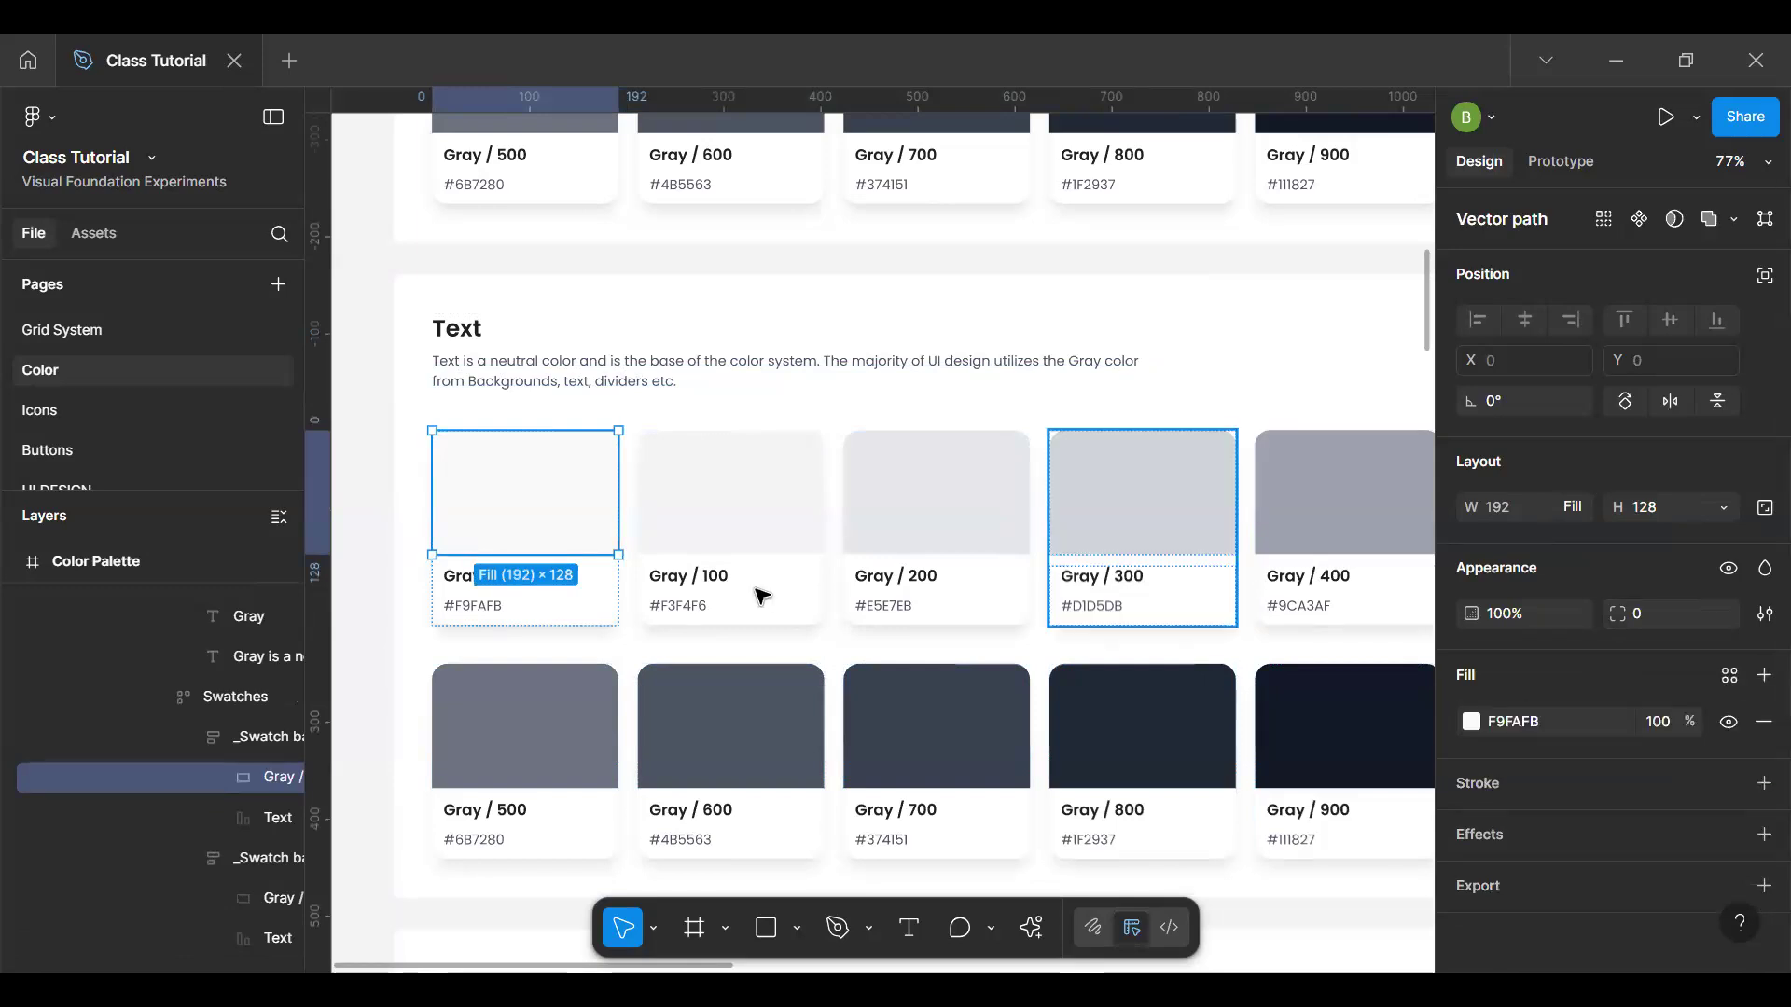
click(1470, 723)
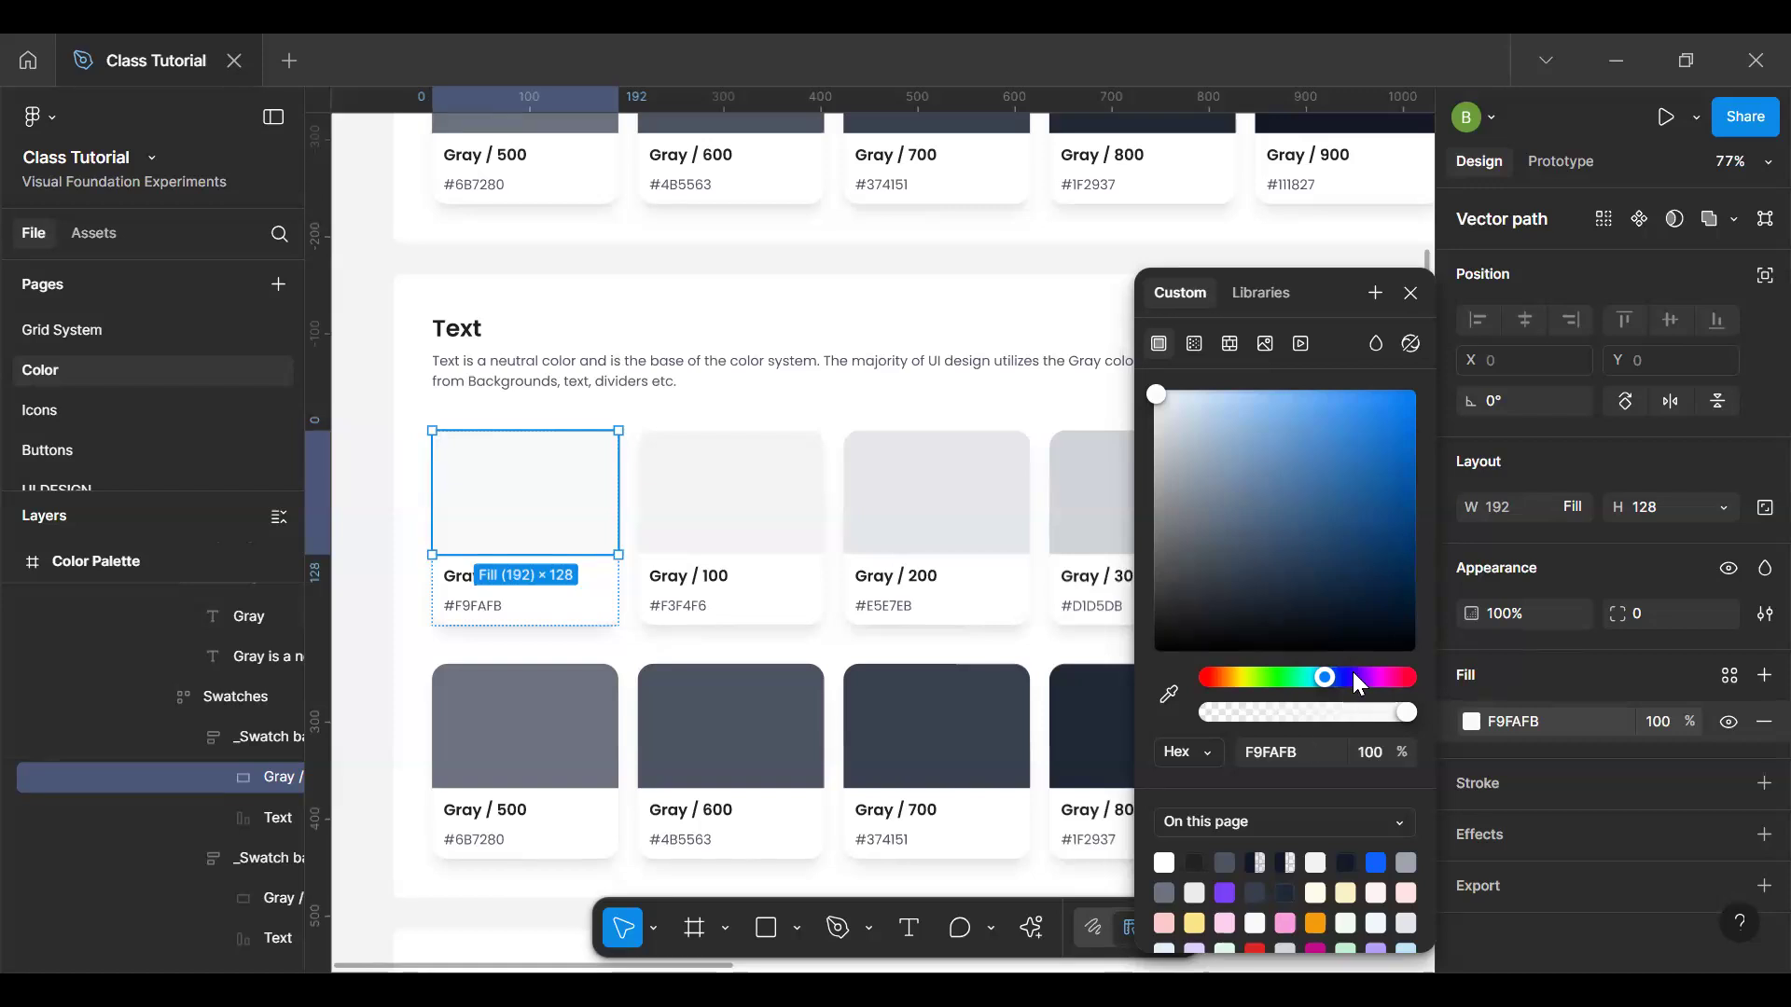
click(1375, 863)
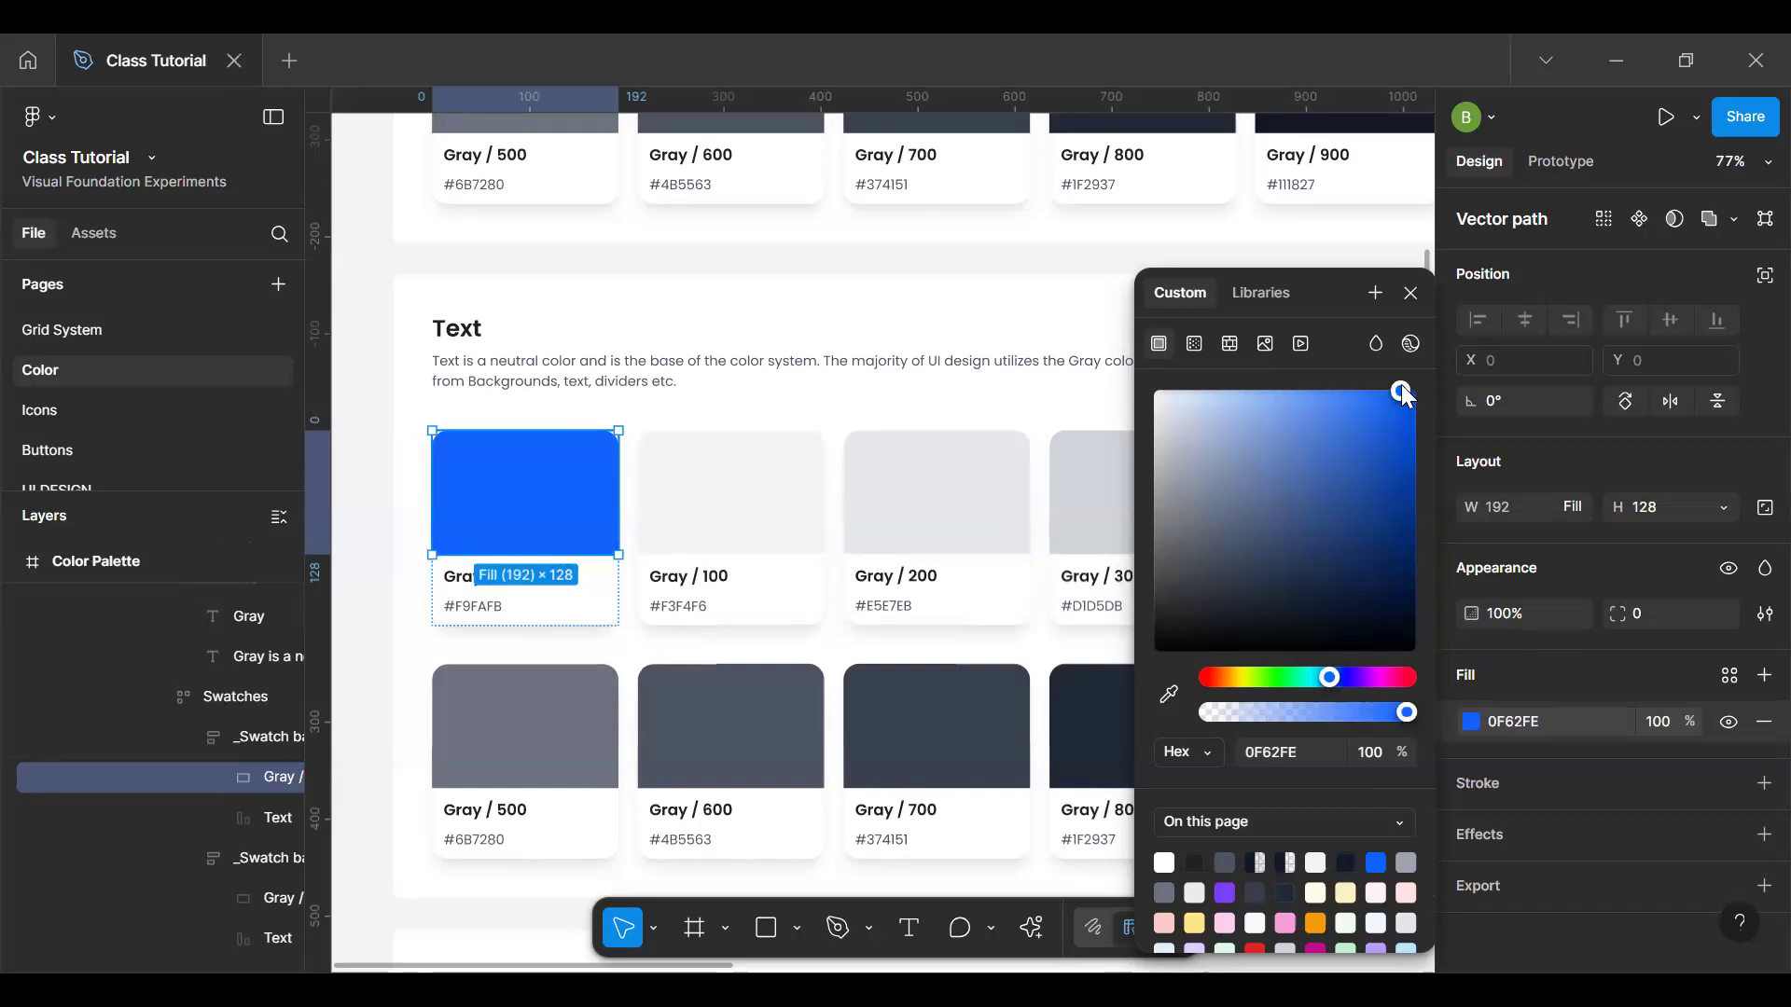
drag(1401, 396, 1265, 483)
drag(1299, 416, 1235, 399)
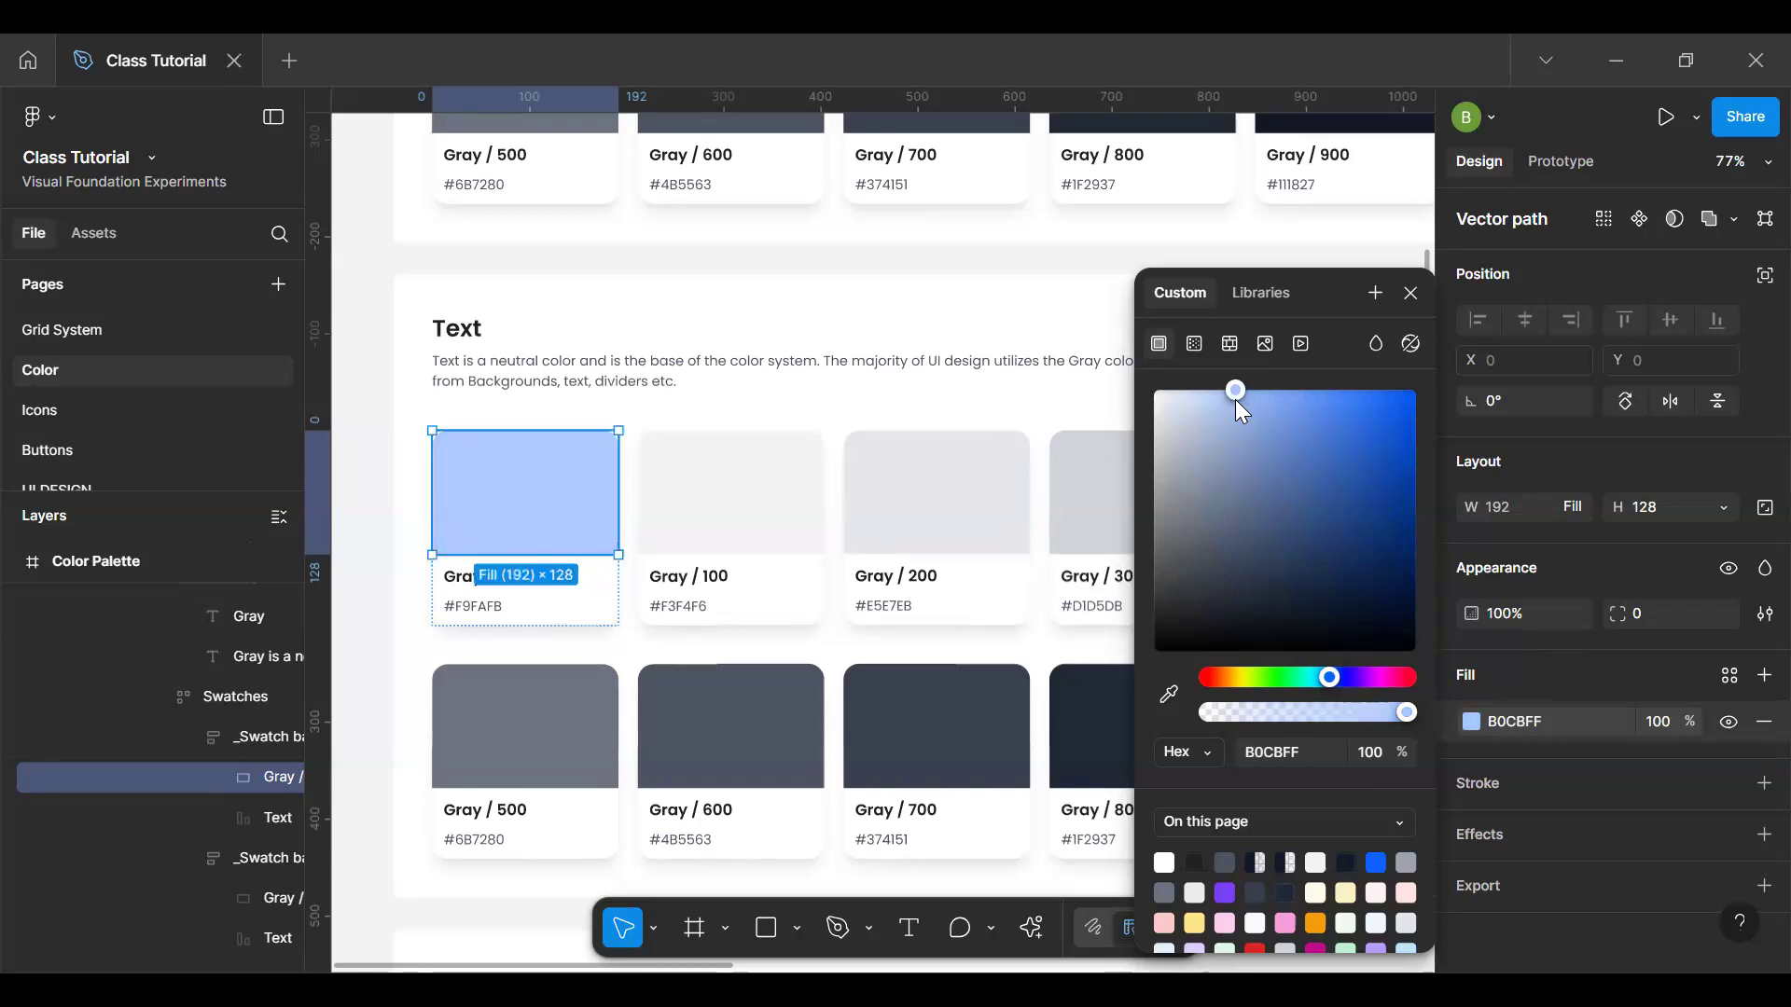
drag(1223, 400, 1203, 402)
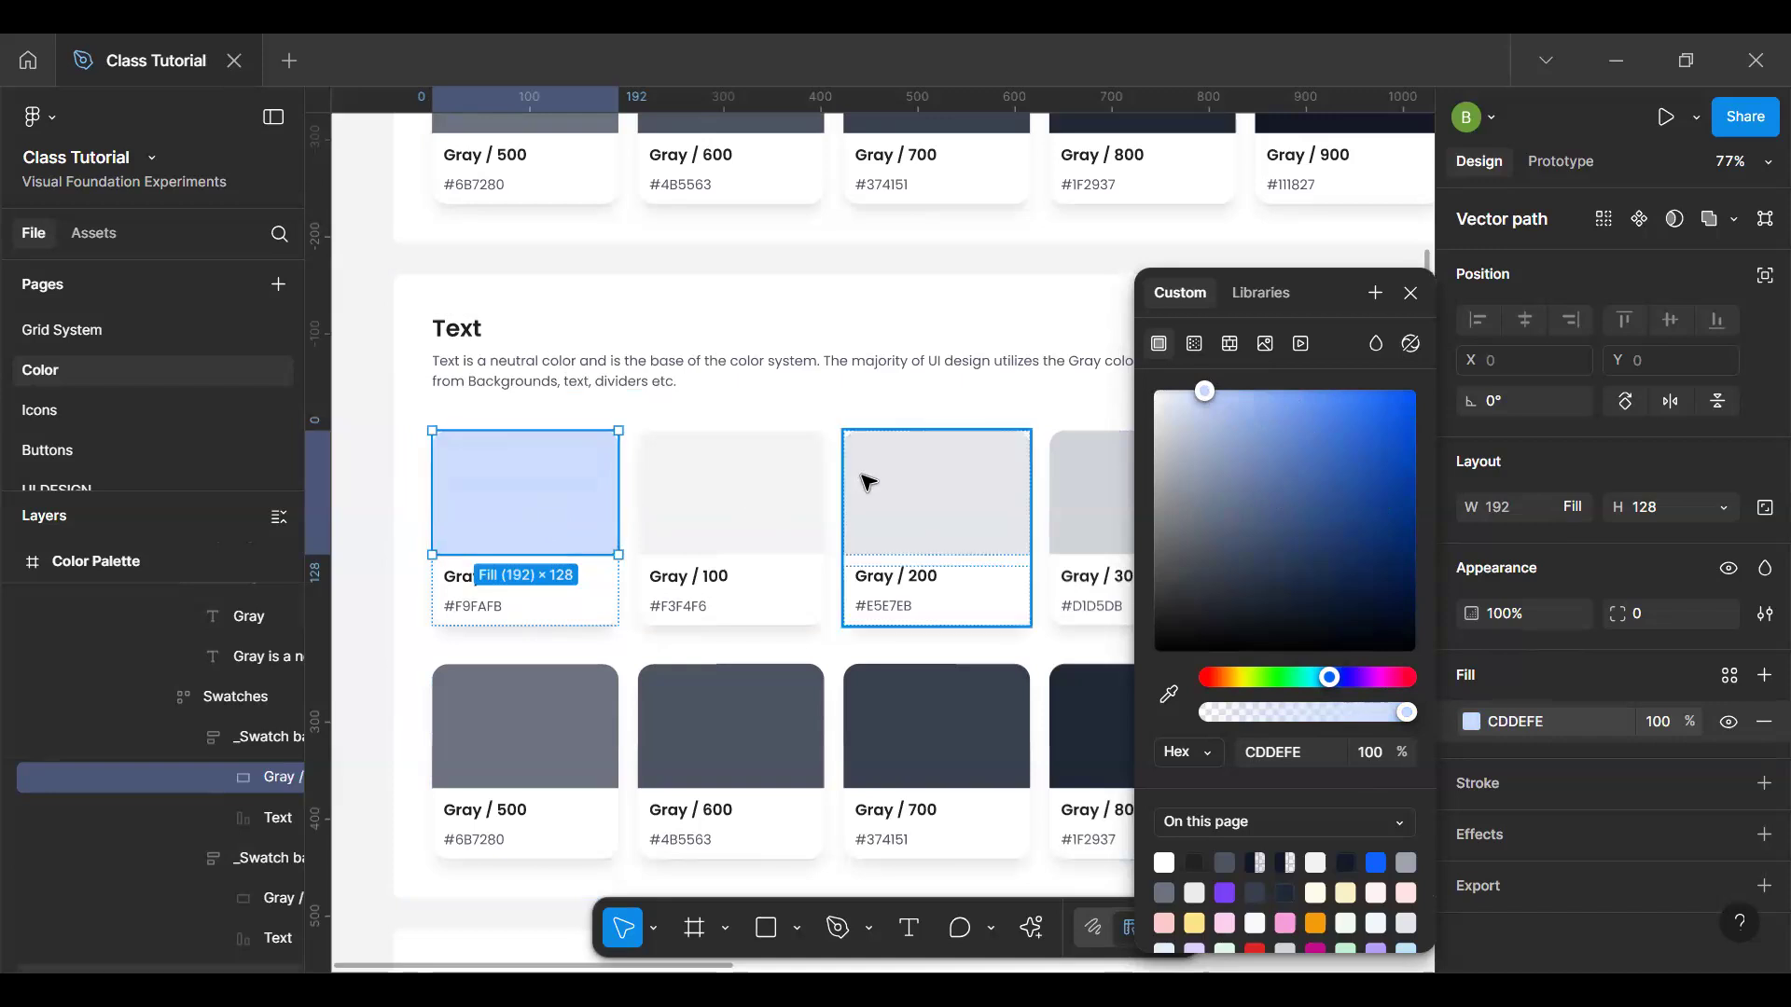
drag(1201, 391, 1185, 394)
Step: Detach the Text section's Gray / 100 swatch from its color style and recolor it to the light blue 9CBEFD
click(744, 542)
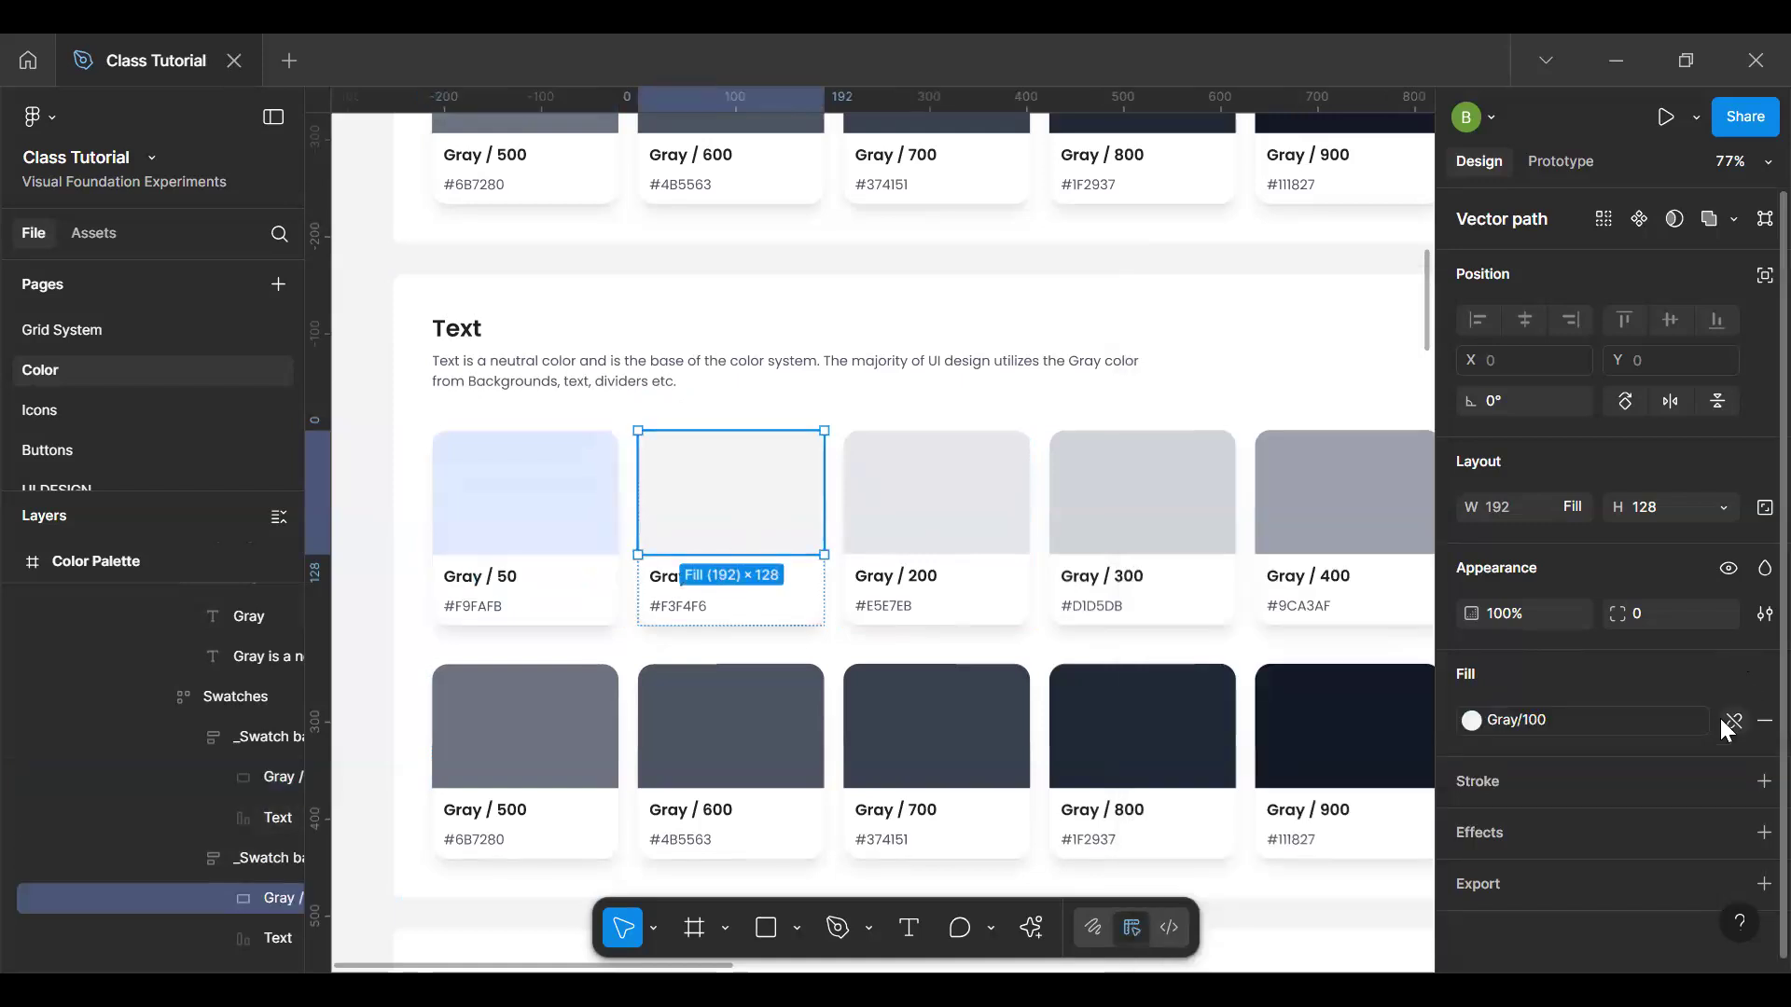
click(1720, 719)
click(1470, 721)
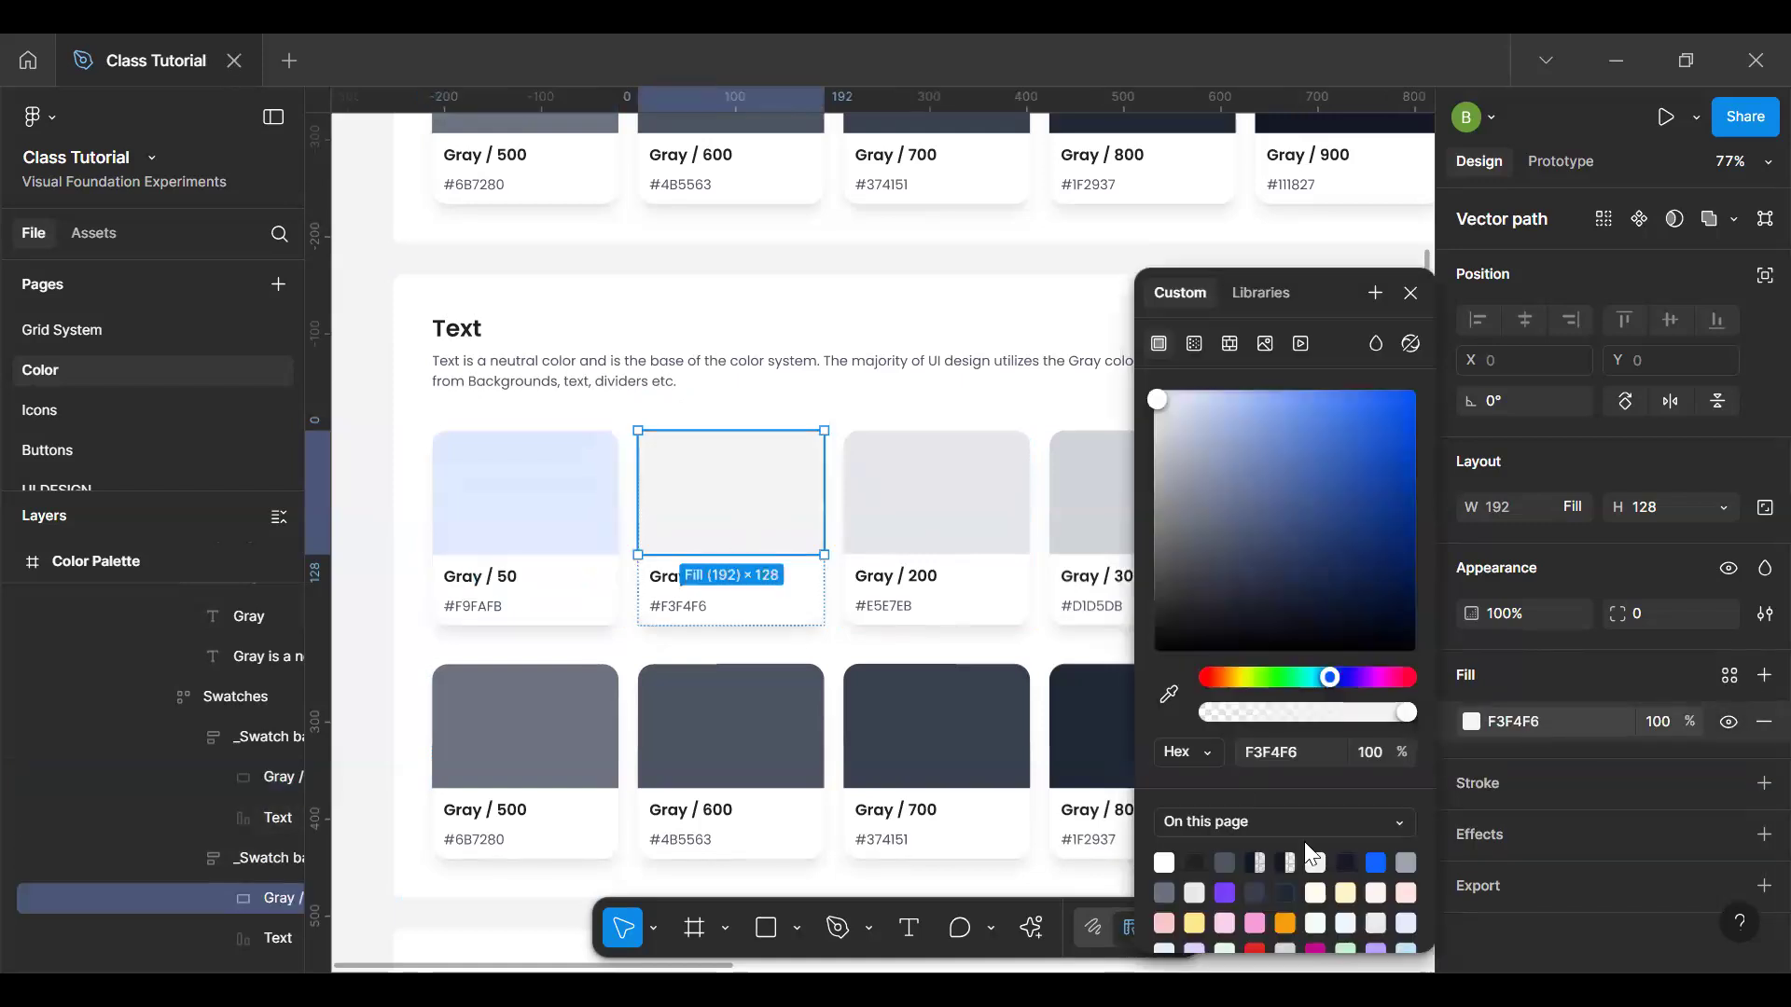
click(1375, 861)
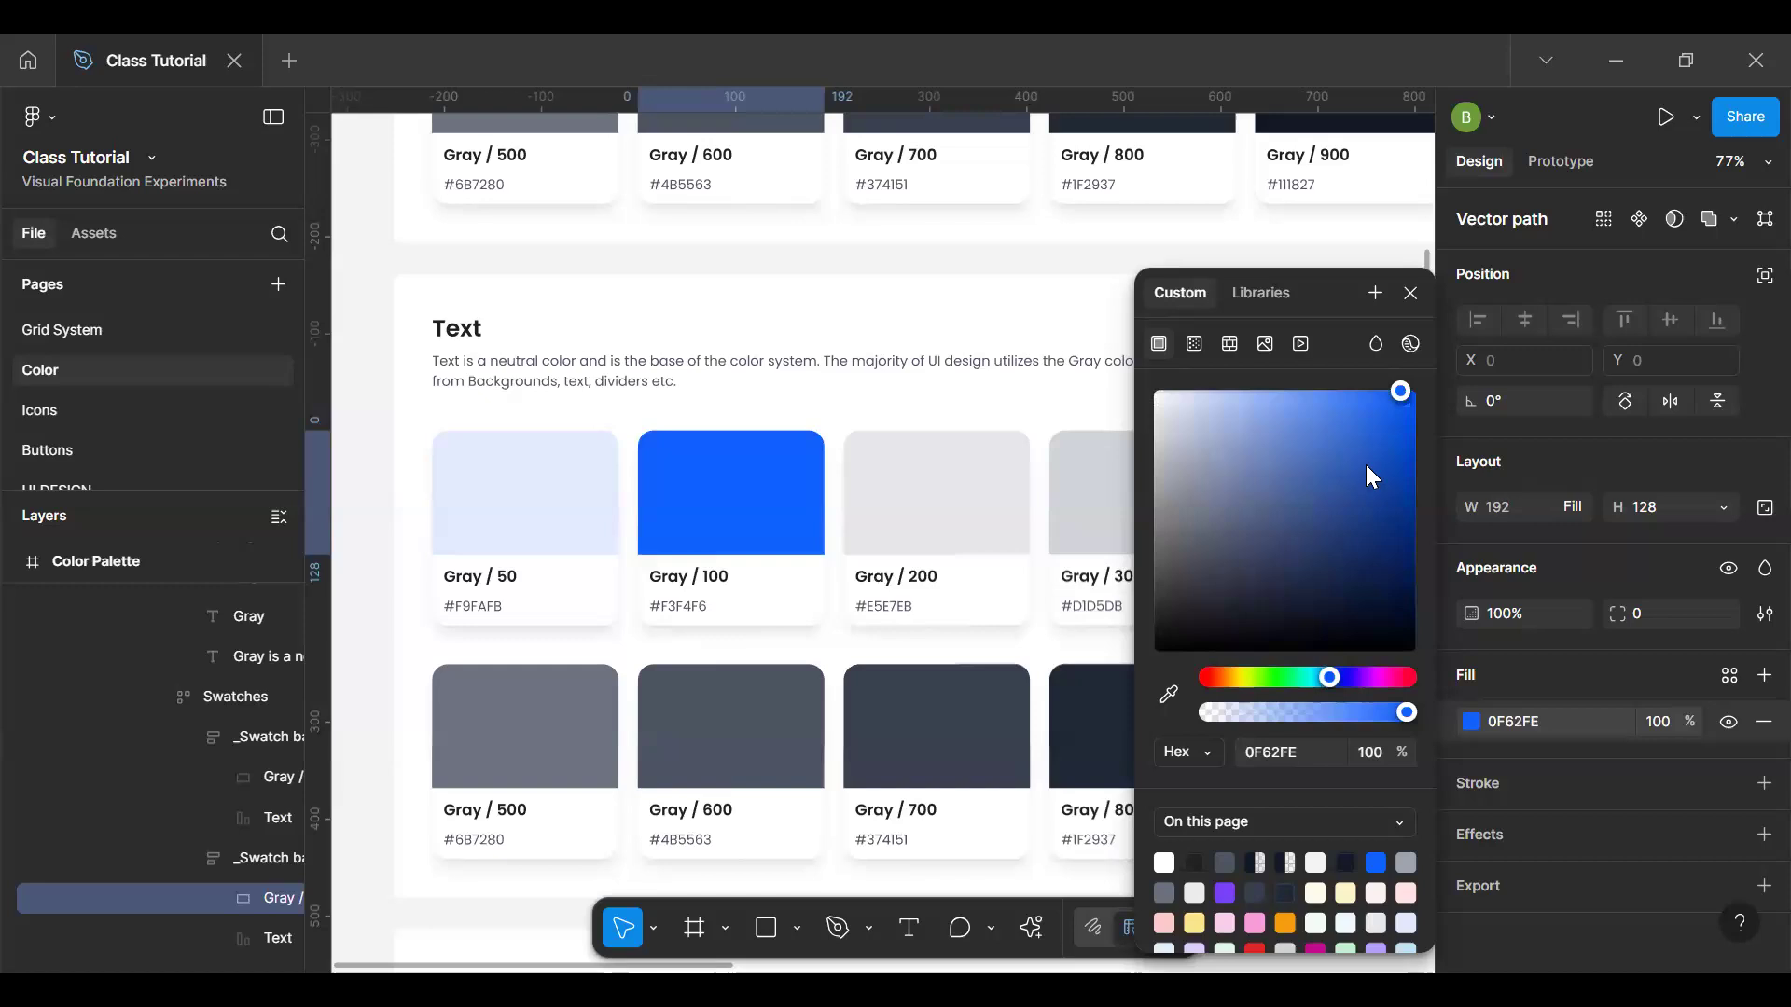
click(1216, 405)
drag(1242, 406, 1253, 394)
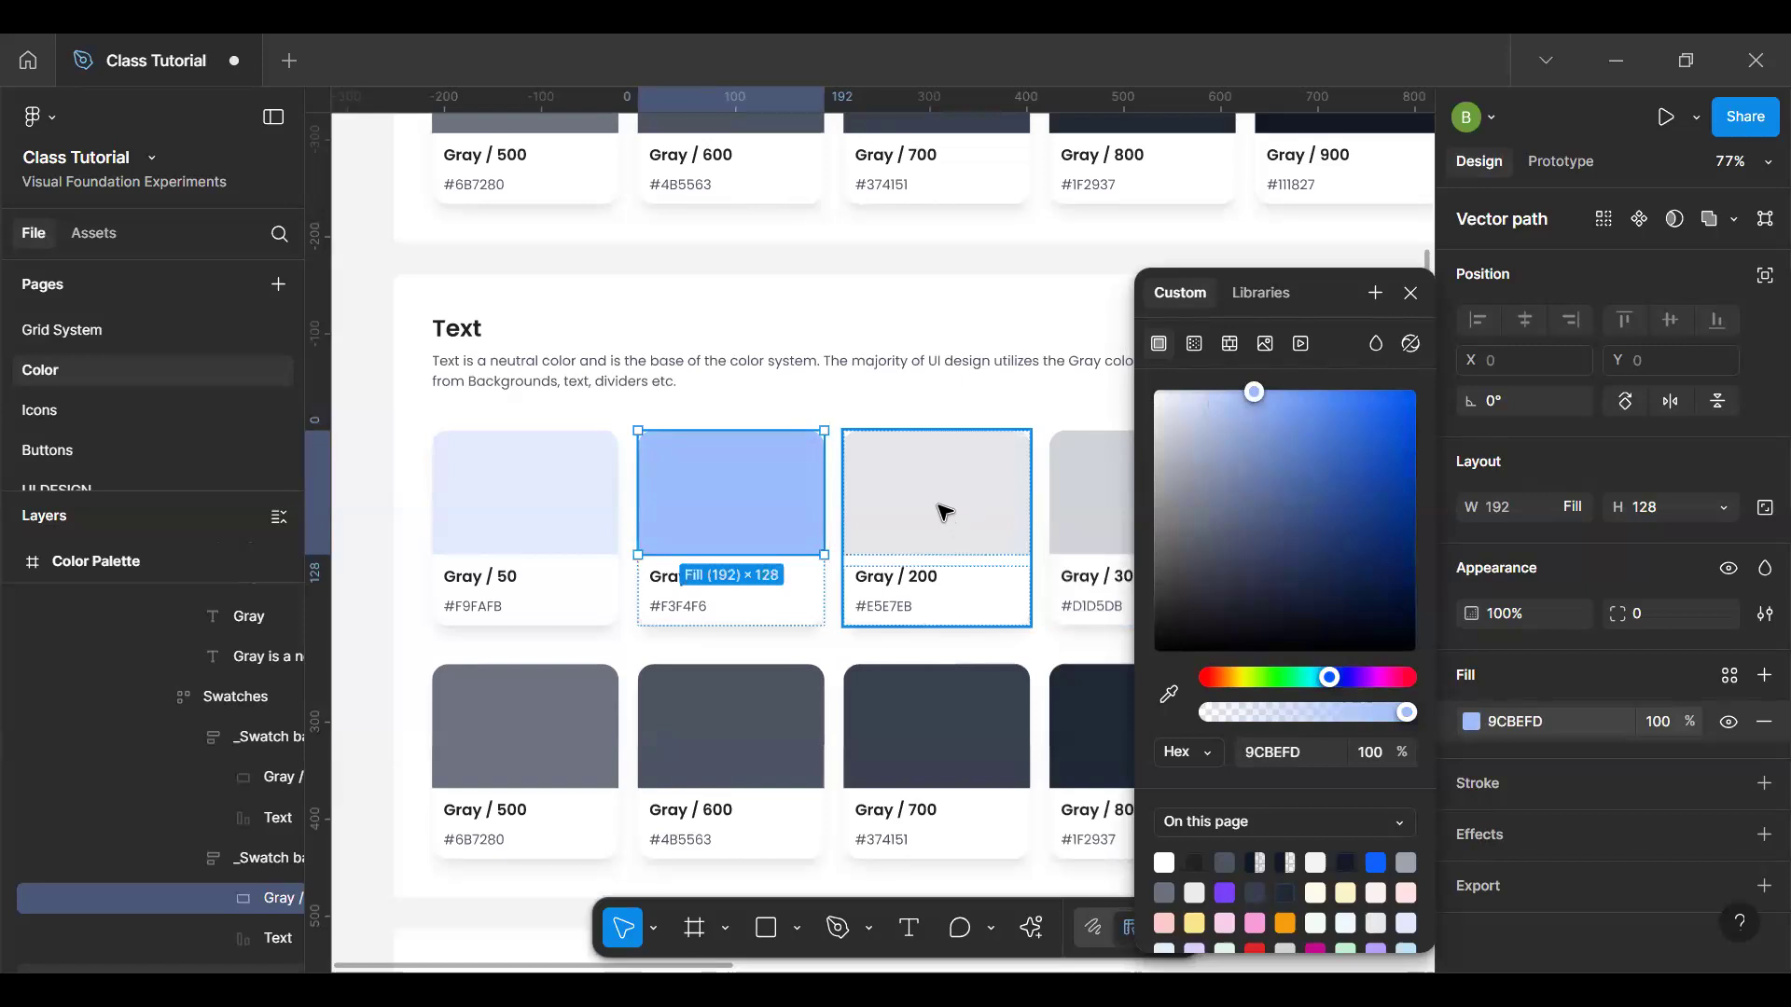
Step: Recolor the Text section's Gray / 900 swatch to the dark blue 042970
click(1011, 721)
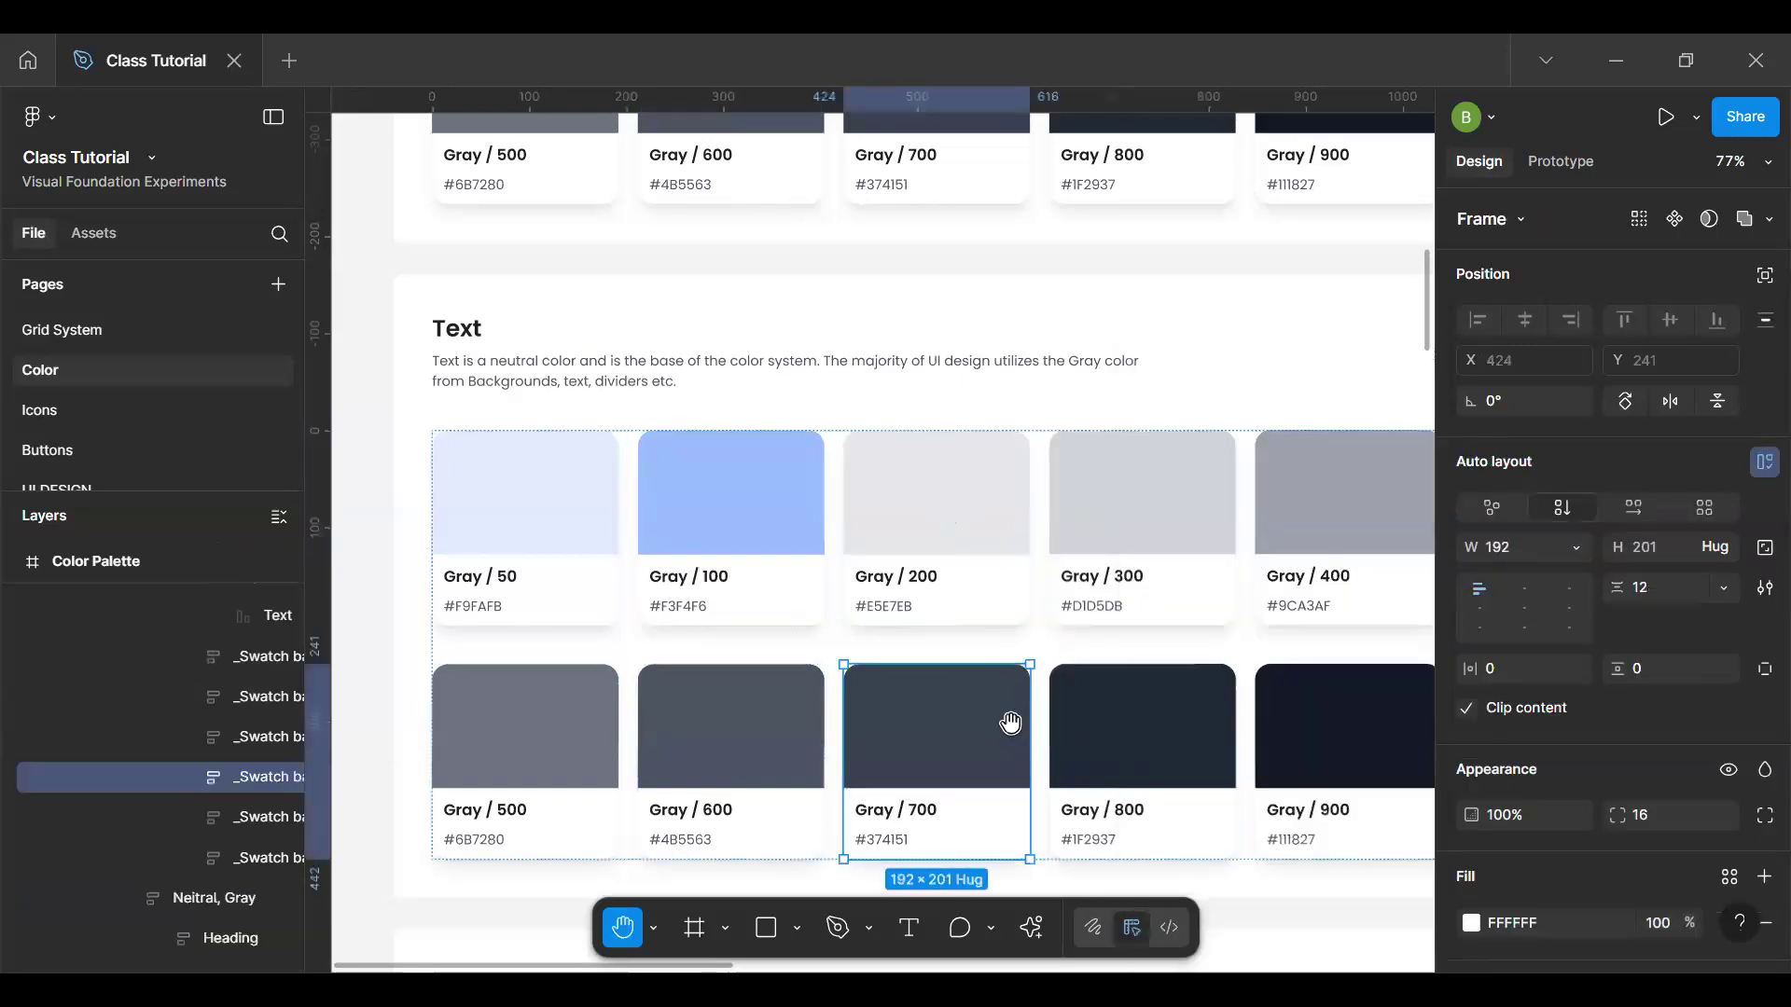
scroll(1107, 732, right, 5)
scroll(724, 668, down, 1)
double_click(949, 665)
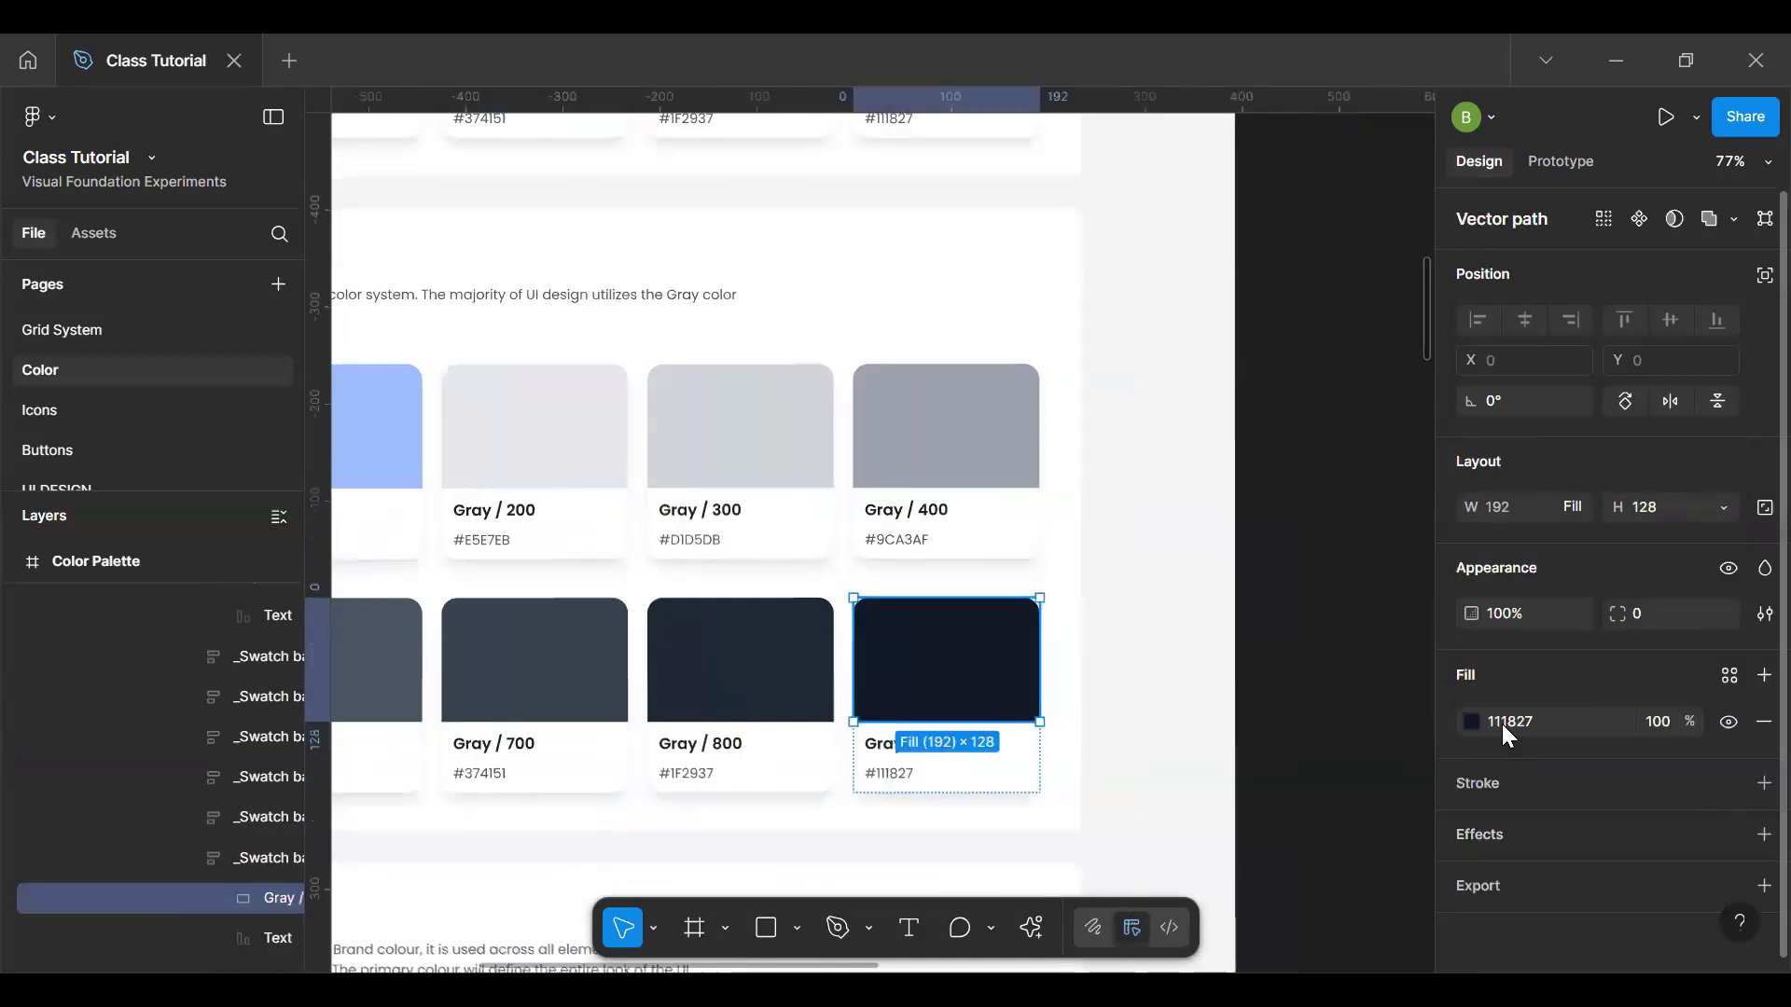
click(1471, 722)
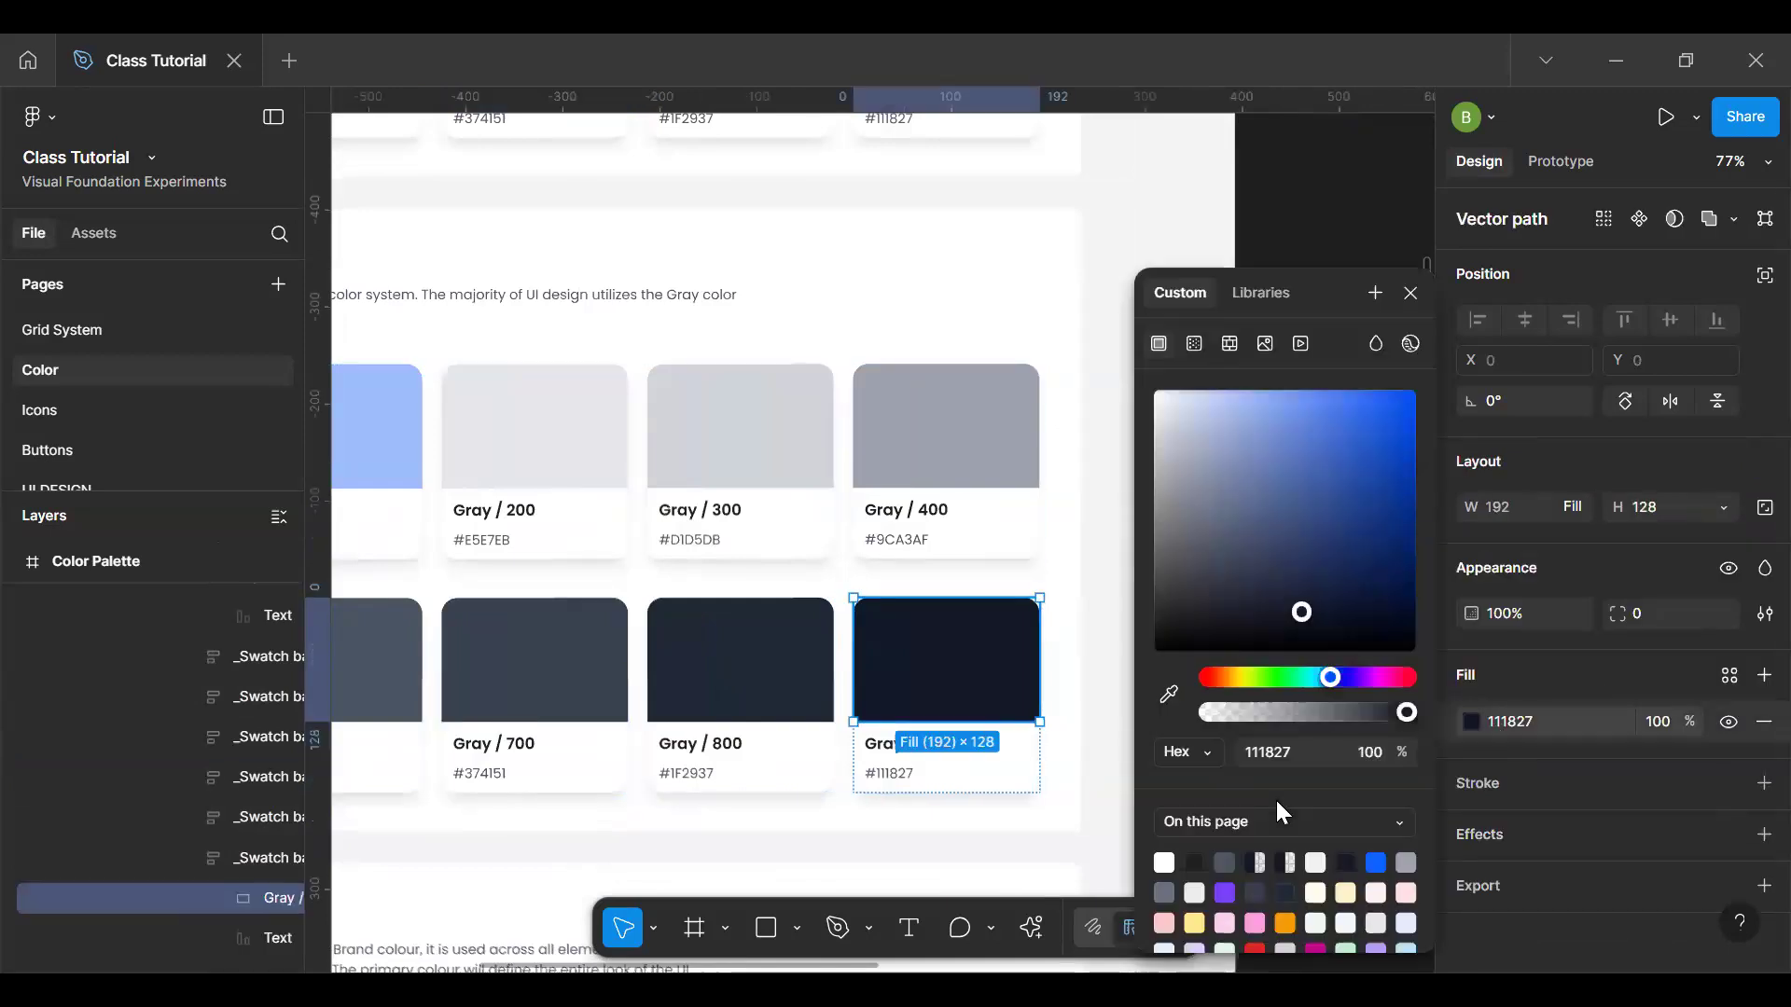
click(1375, 863)
drag(1413, 505, 1412, 556)
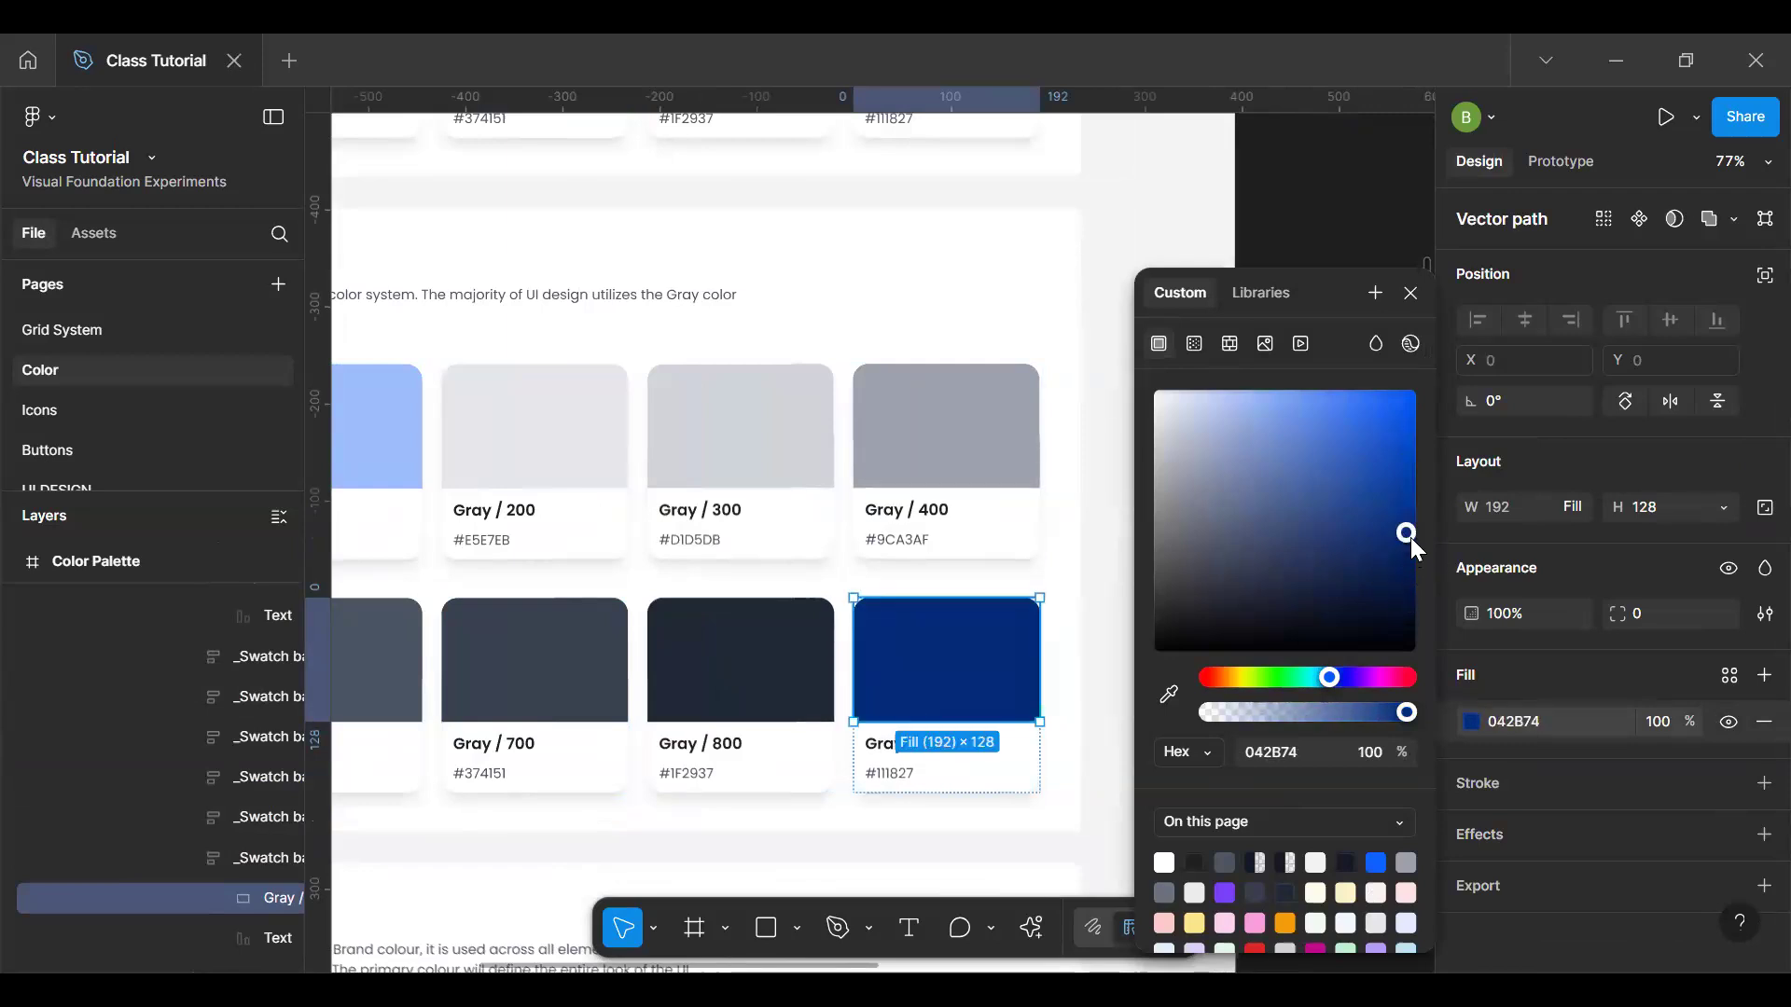
drag(1410, 537, 1406, 546)
click(1409, 294)
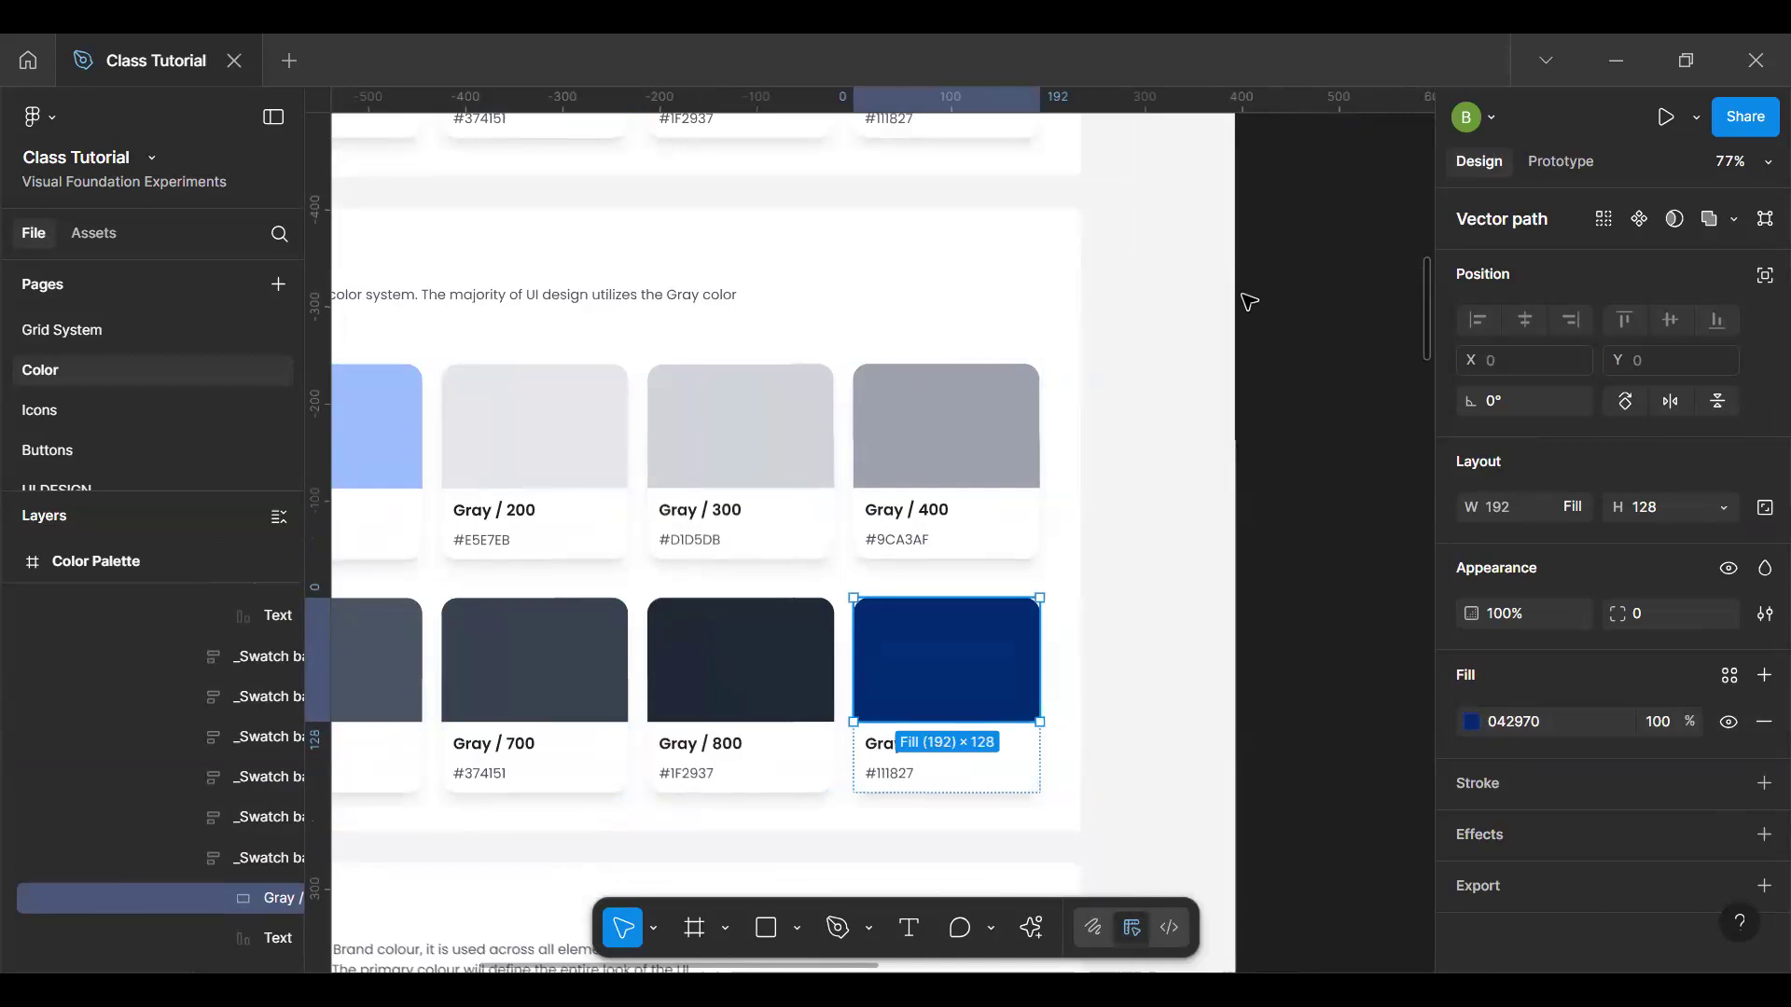
Step: Delete the whole Text section between the Gray and Primary Color sections of the palette
scroll(1157, 404, down, 5)
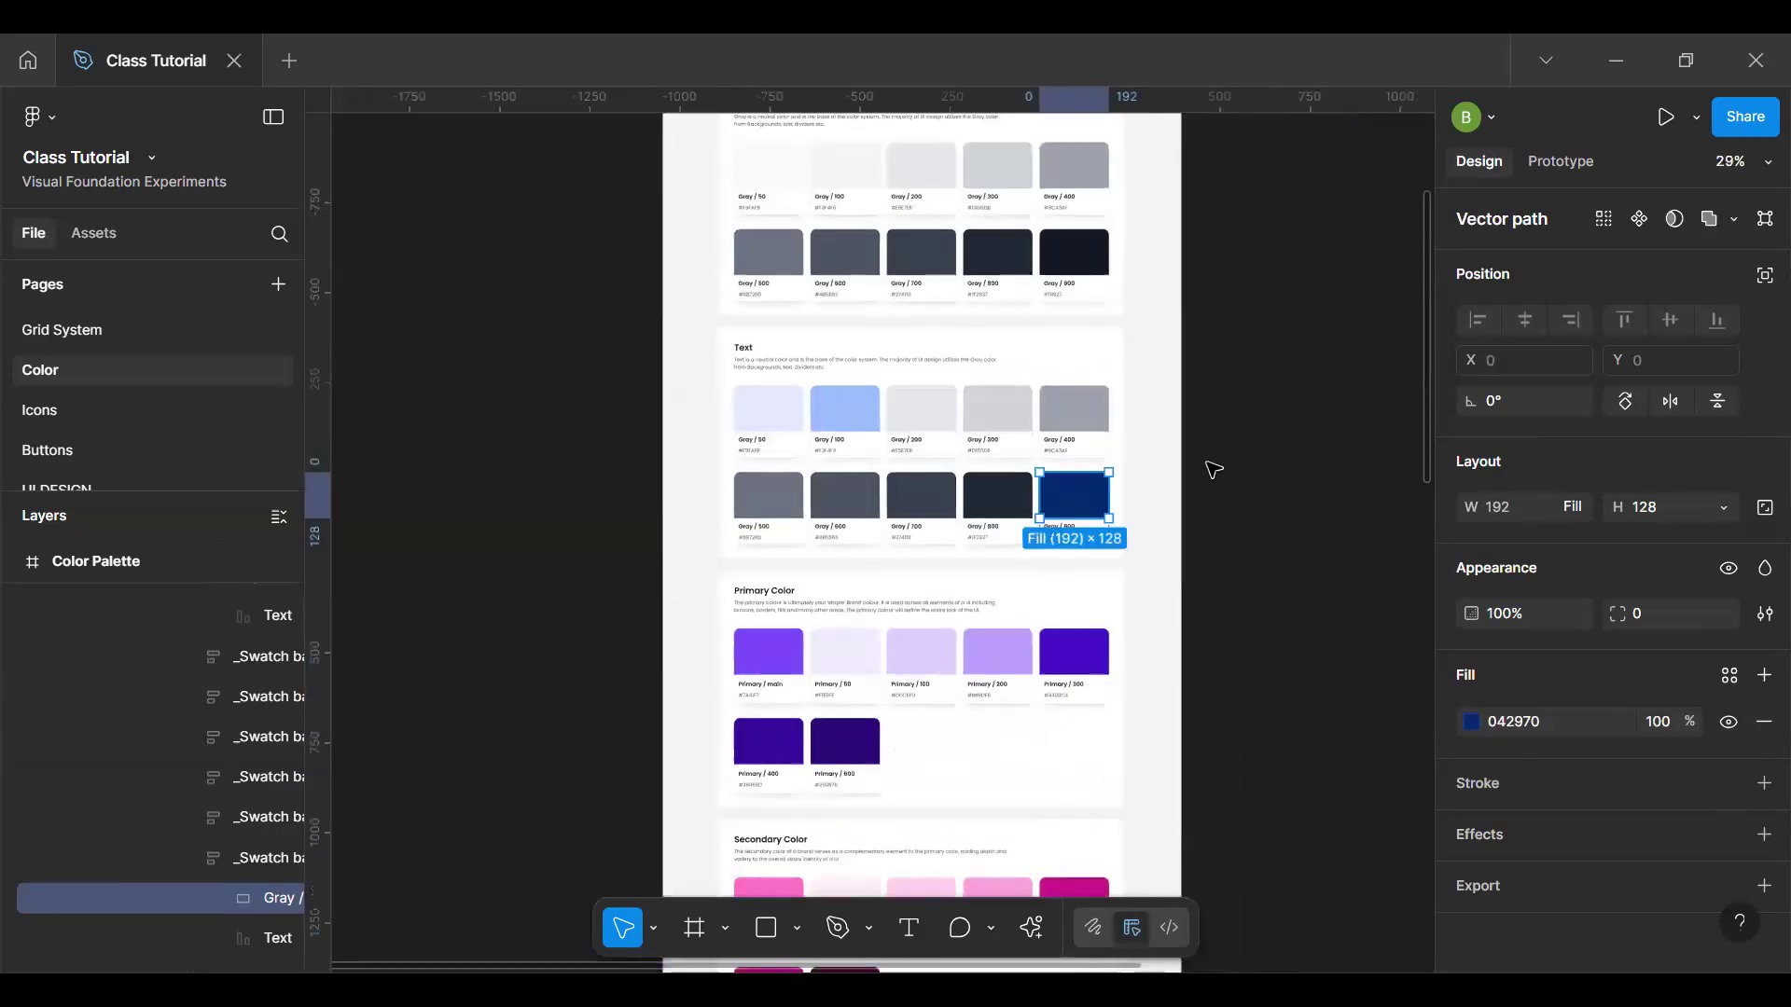
click(1124, 350)
key(ctrl+a)
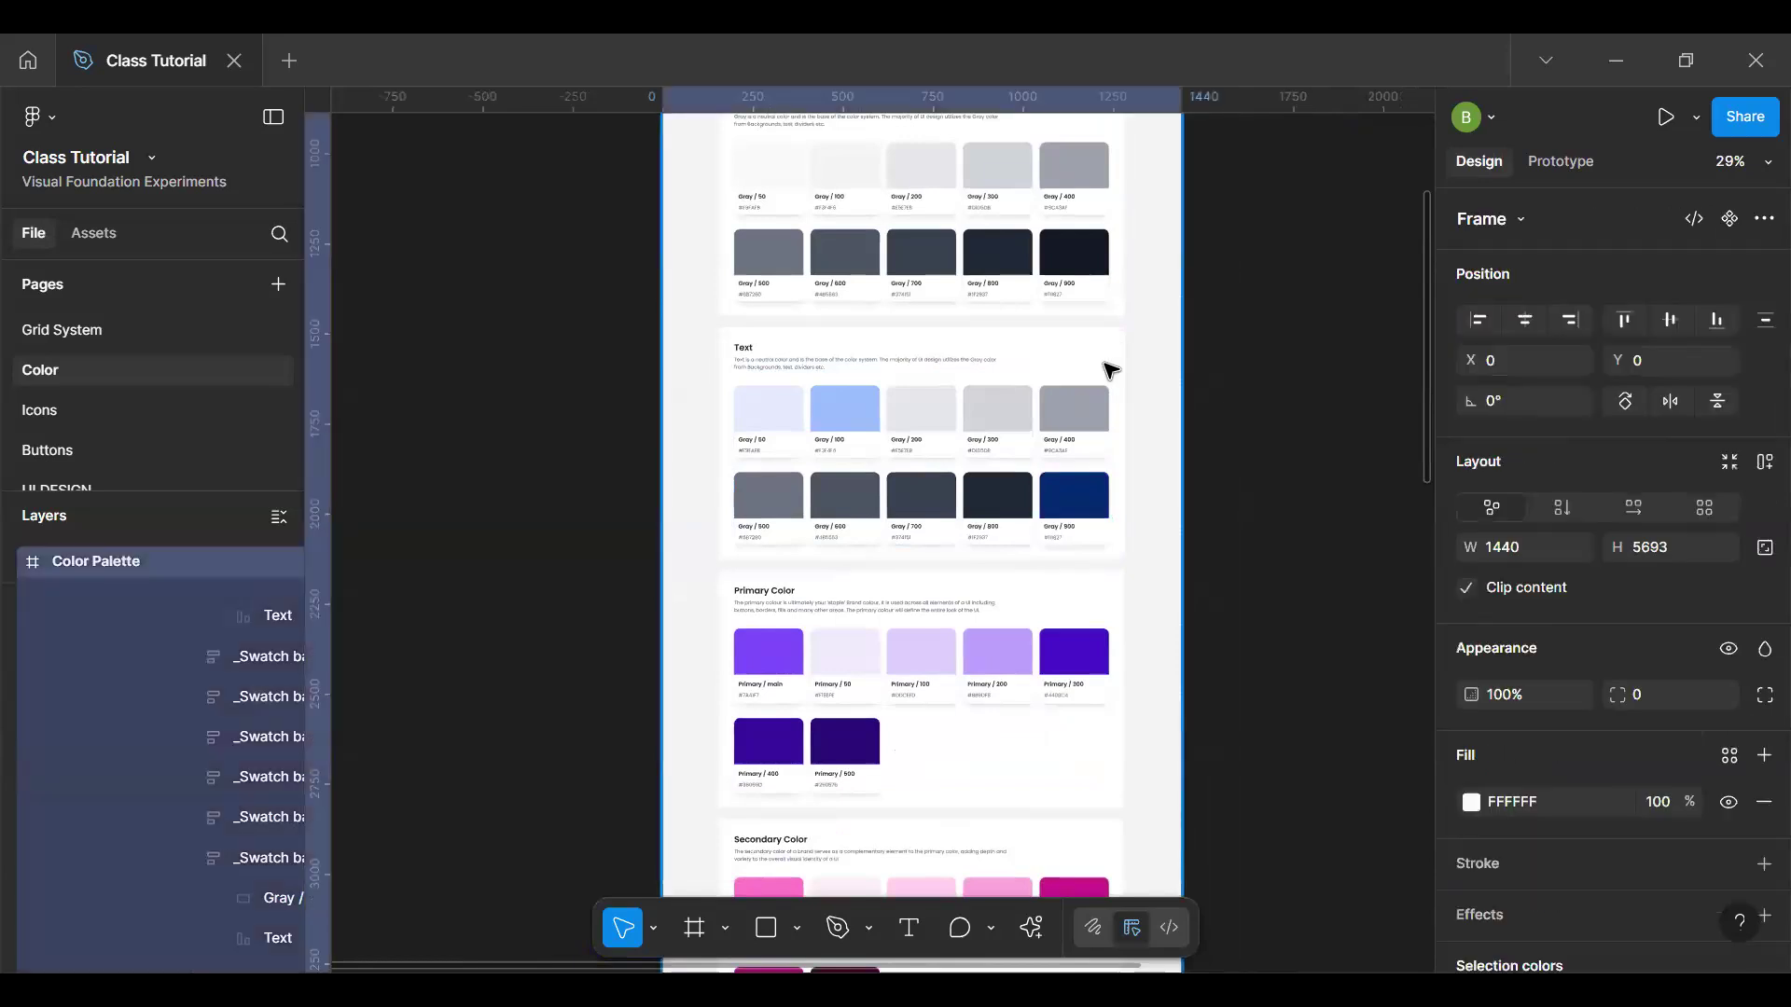
double_click(1105, 365)
double_click(1105, 365)
double_click(1105, 365)
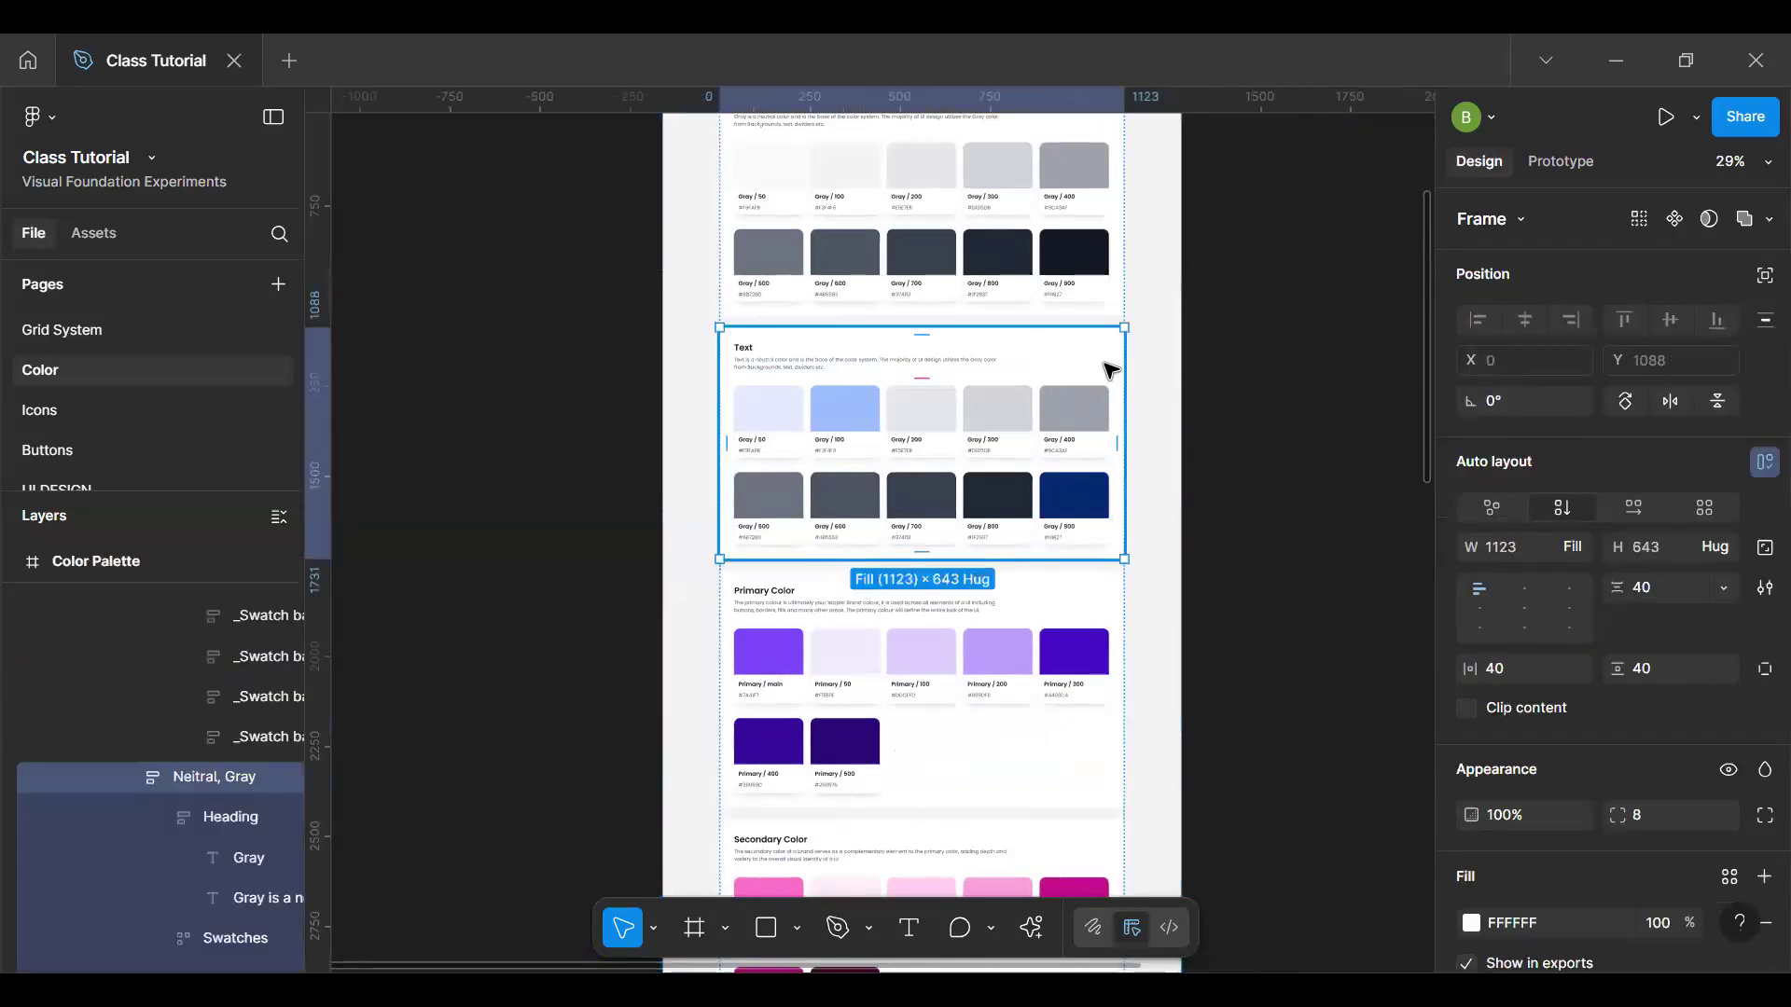
key(Delete)
Step: Save the Gray / 700 swatch's fill 374151 as a new color style named "Gray/ Body text"
key(h)
drag(924, 247, 912, 372)
ctrl+scroll(970, 340, up, 5)
key(v)
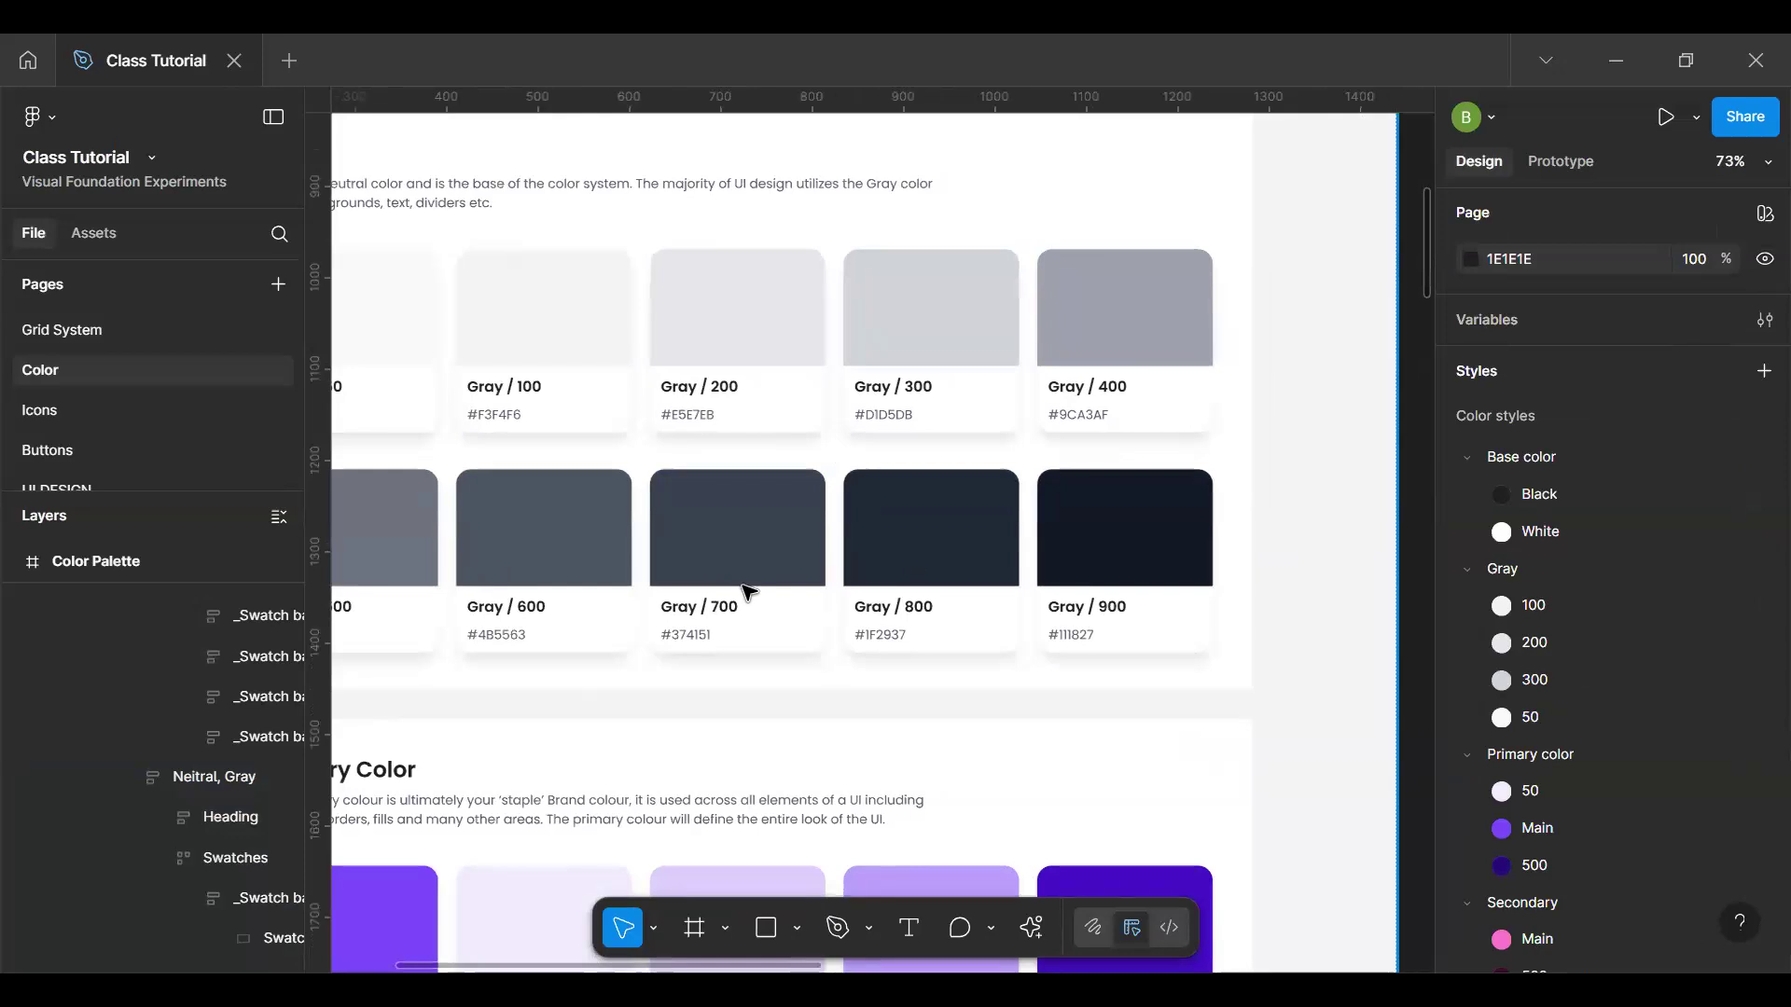
click(774, 541)
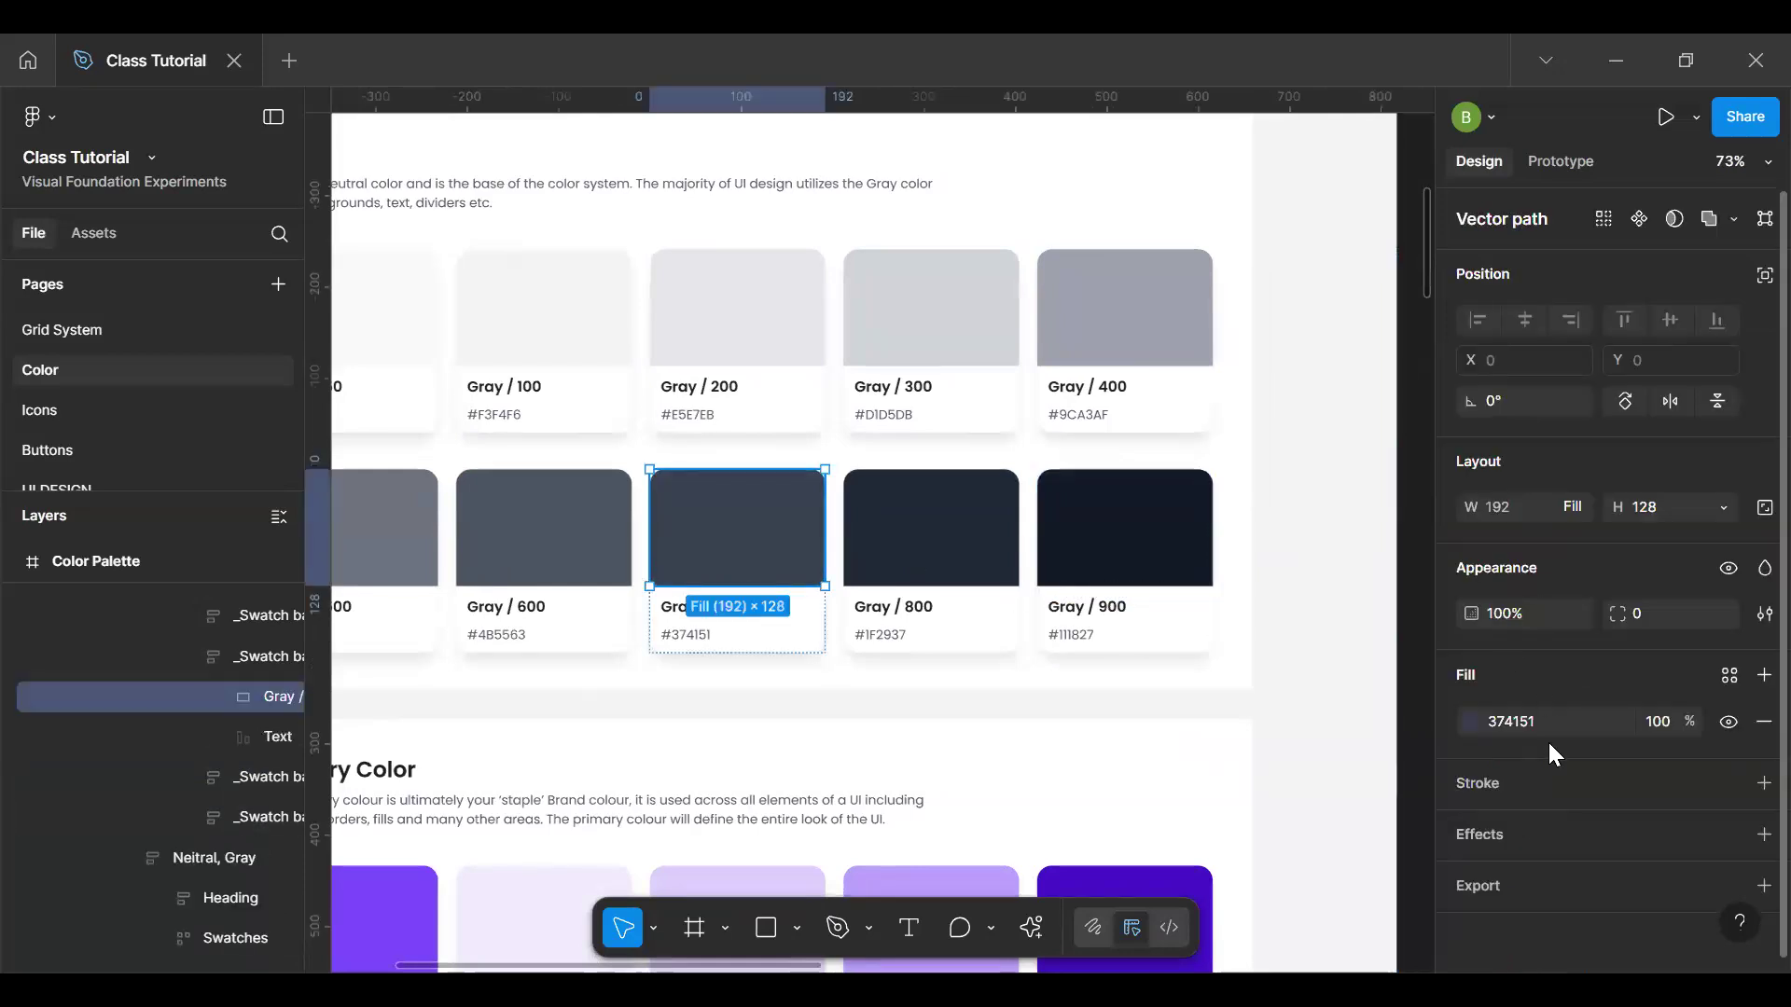
click(1729, 676)
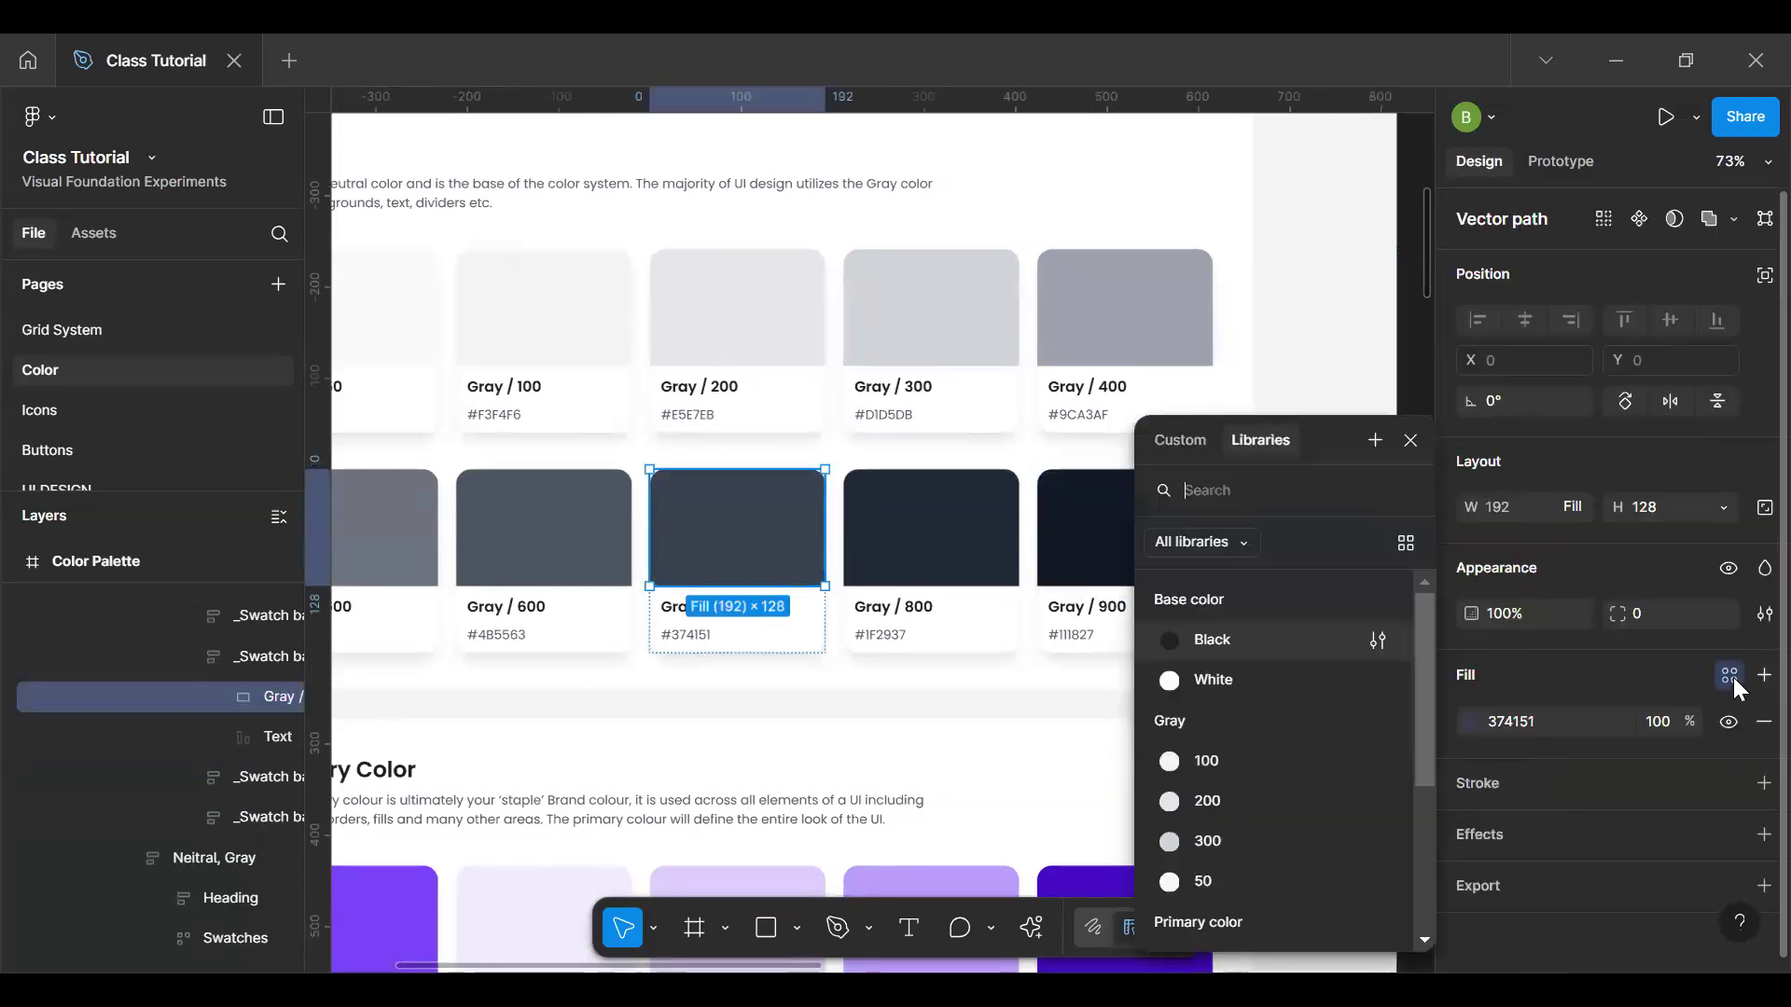
click(1375, 440)
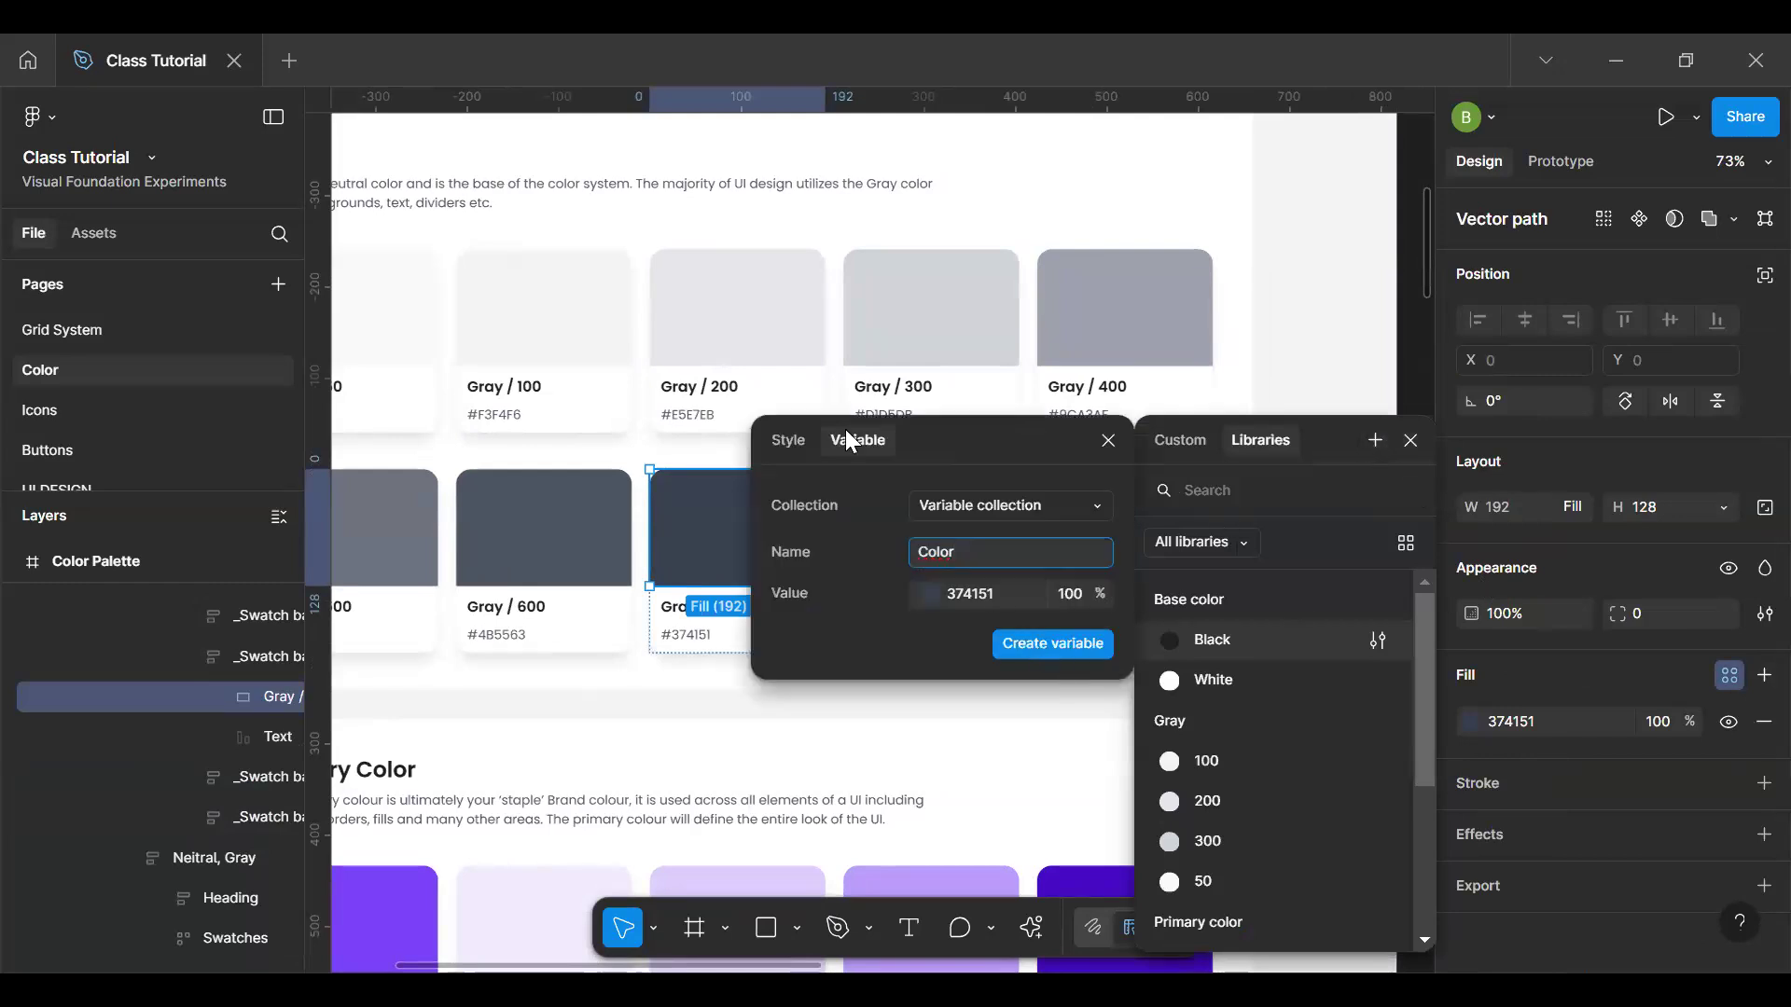
click(944, 644)
text(Grat)
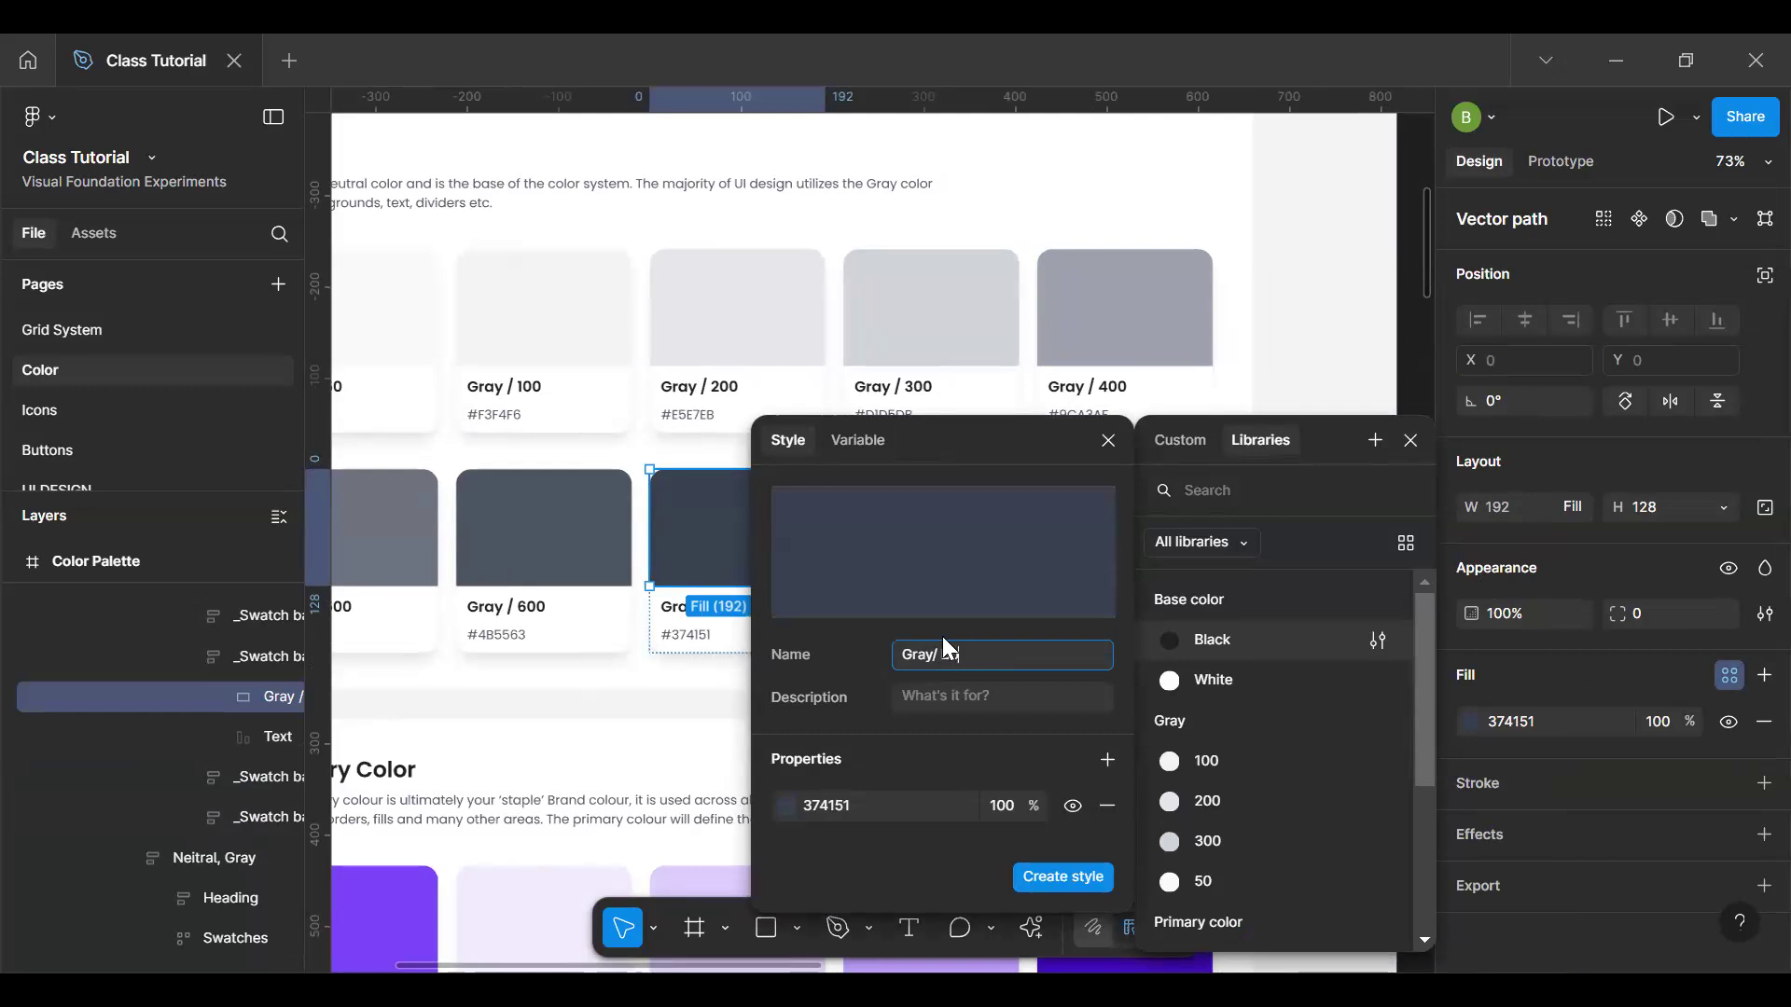
key(BackSpace)
text(du)
key(BackSpace)
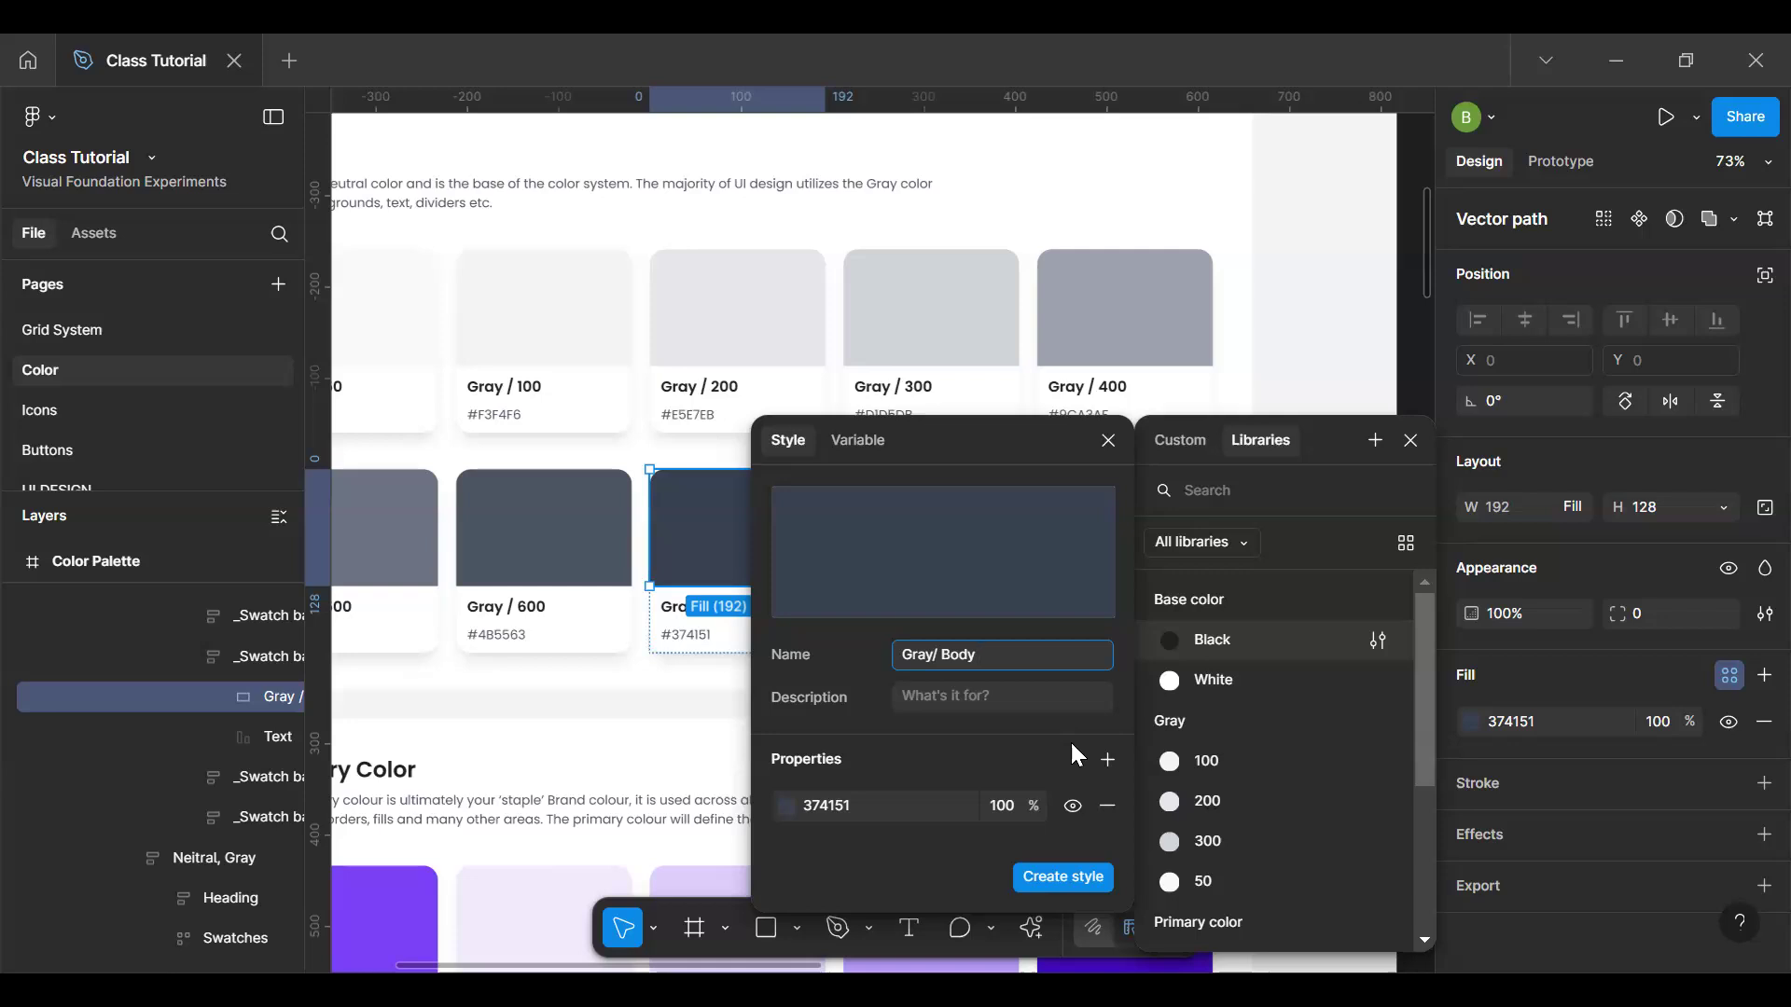
text(text)
key(Return)
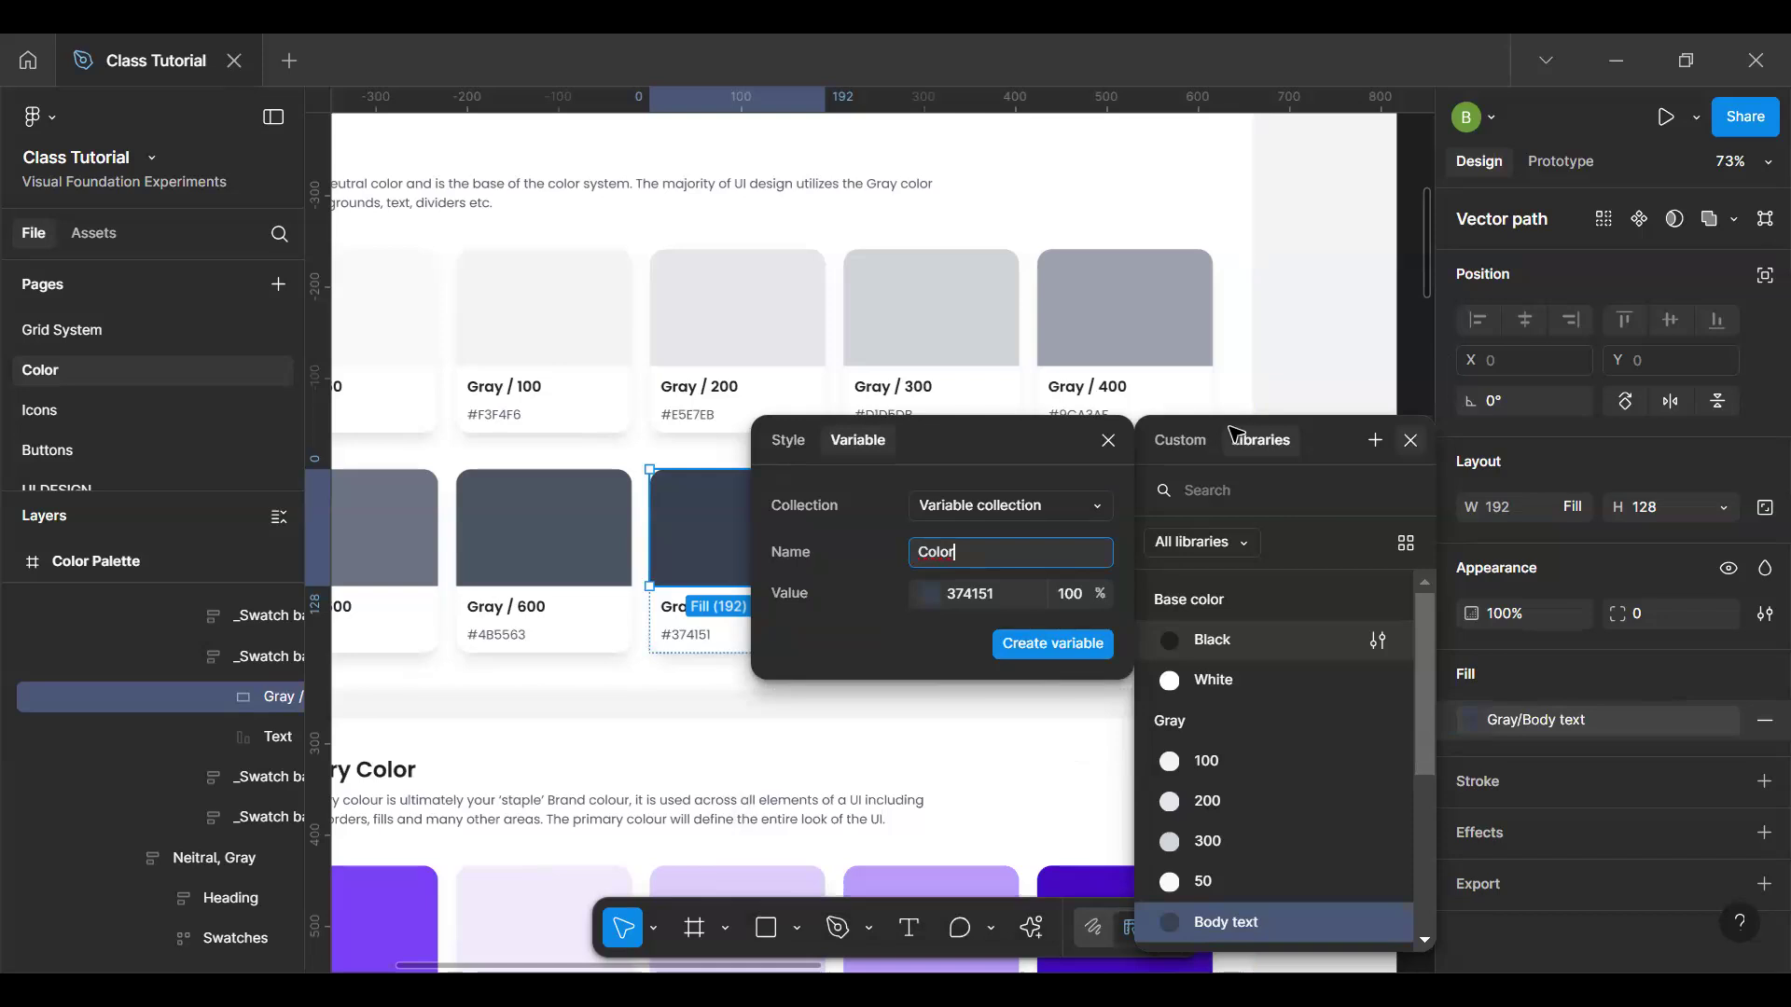
click(1410, 439)
scroll(1152, 437, down, 5)
click(566, 548)
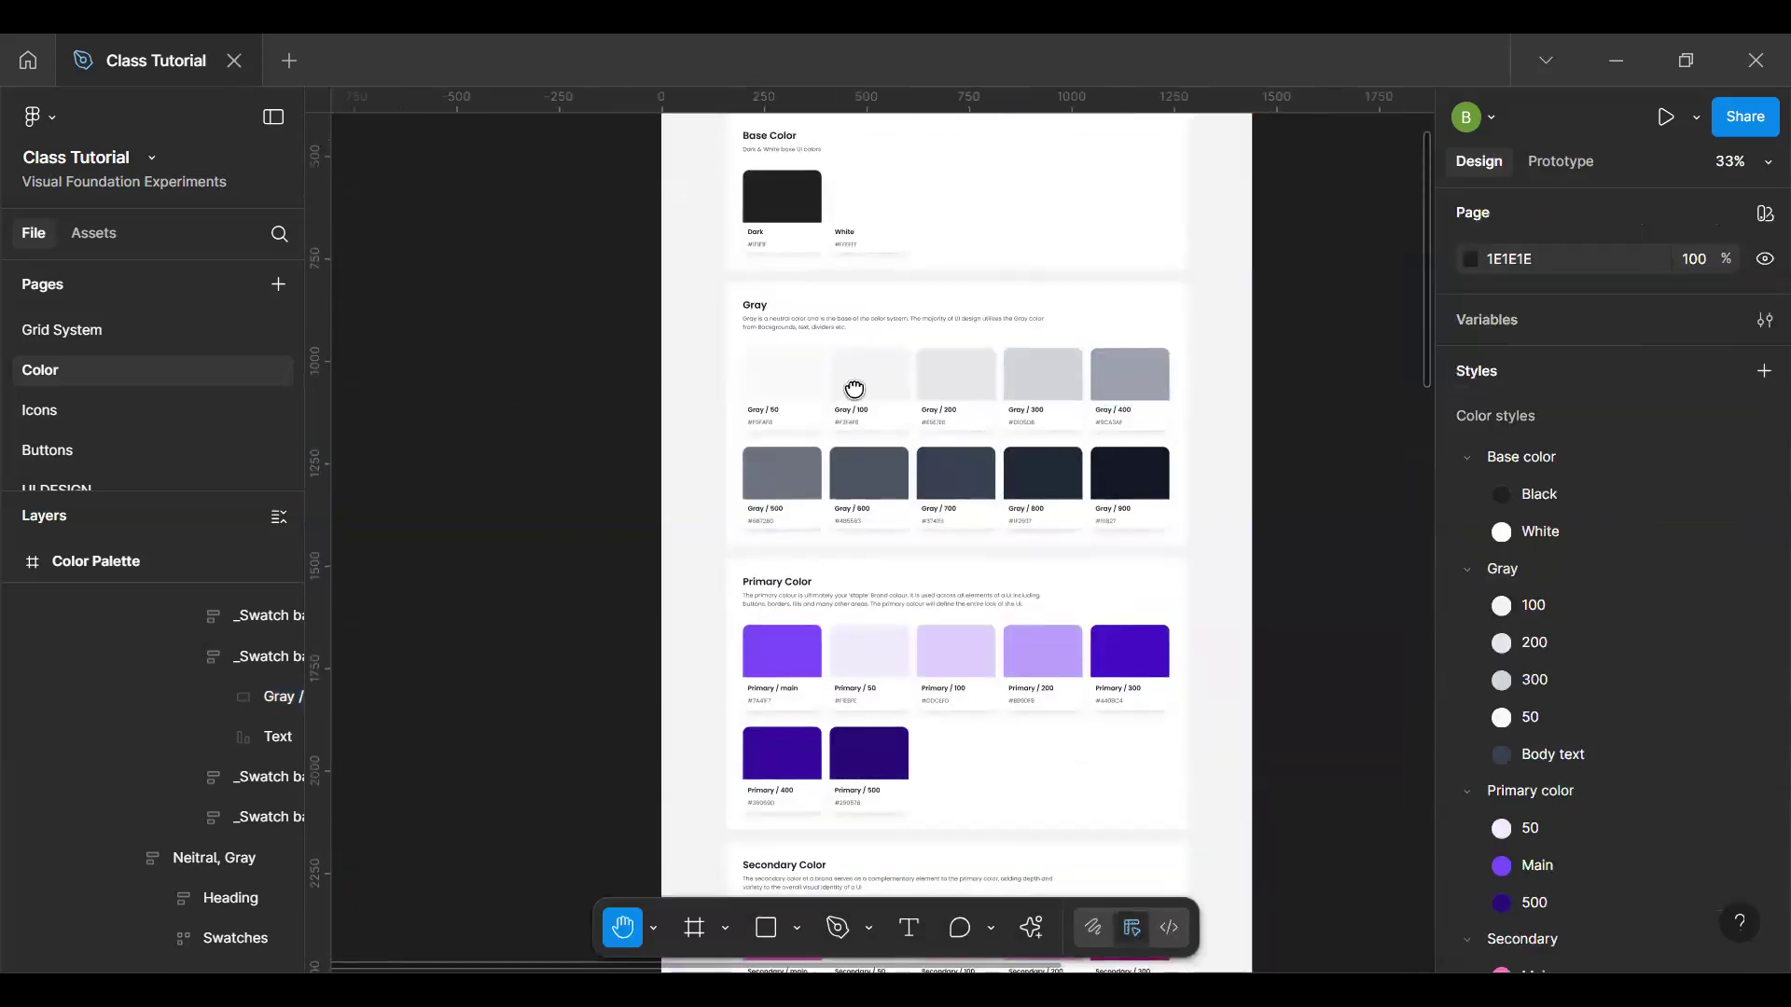
scroll(846, 471, down, 4)
scroll(841, 554, down, 5)
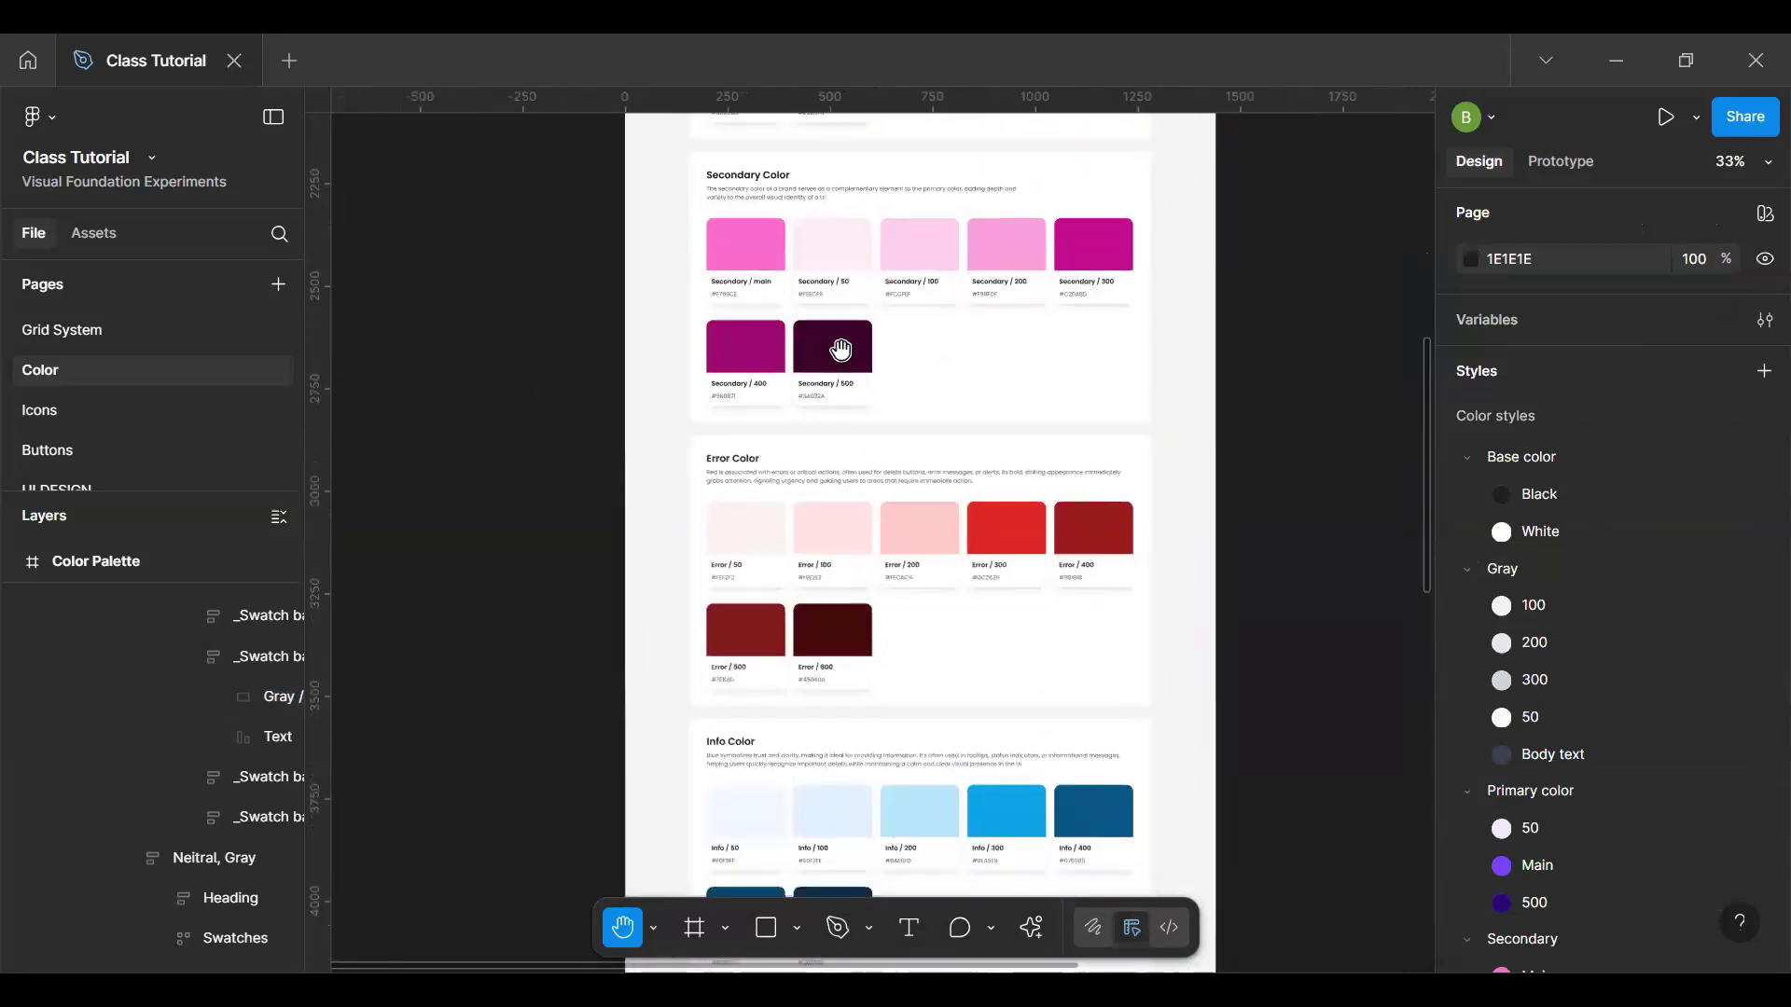
scroll(841, 351, up, 5)
scroll(883, 374, up, 1)
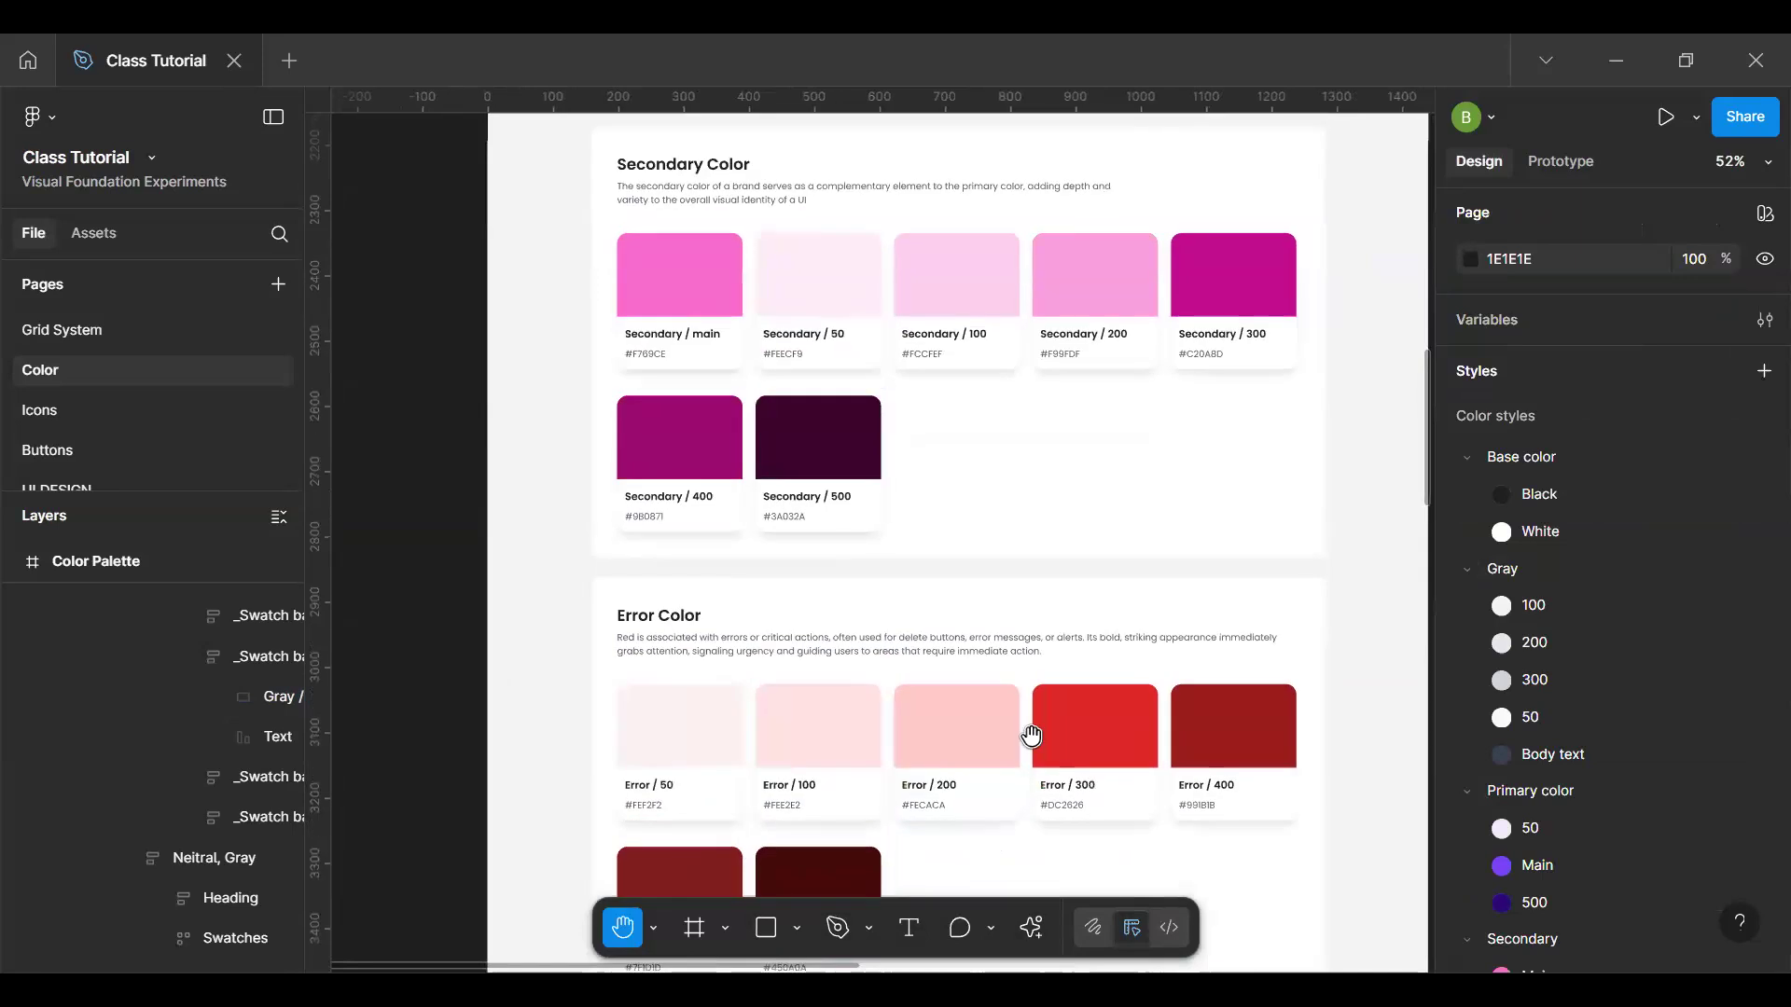
Step: Open the list of plugins and widgets and look through the available plugins
key(ctrl+k)
click(779, 513)
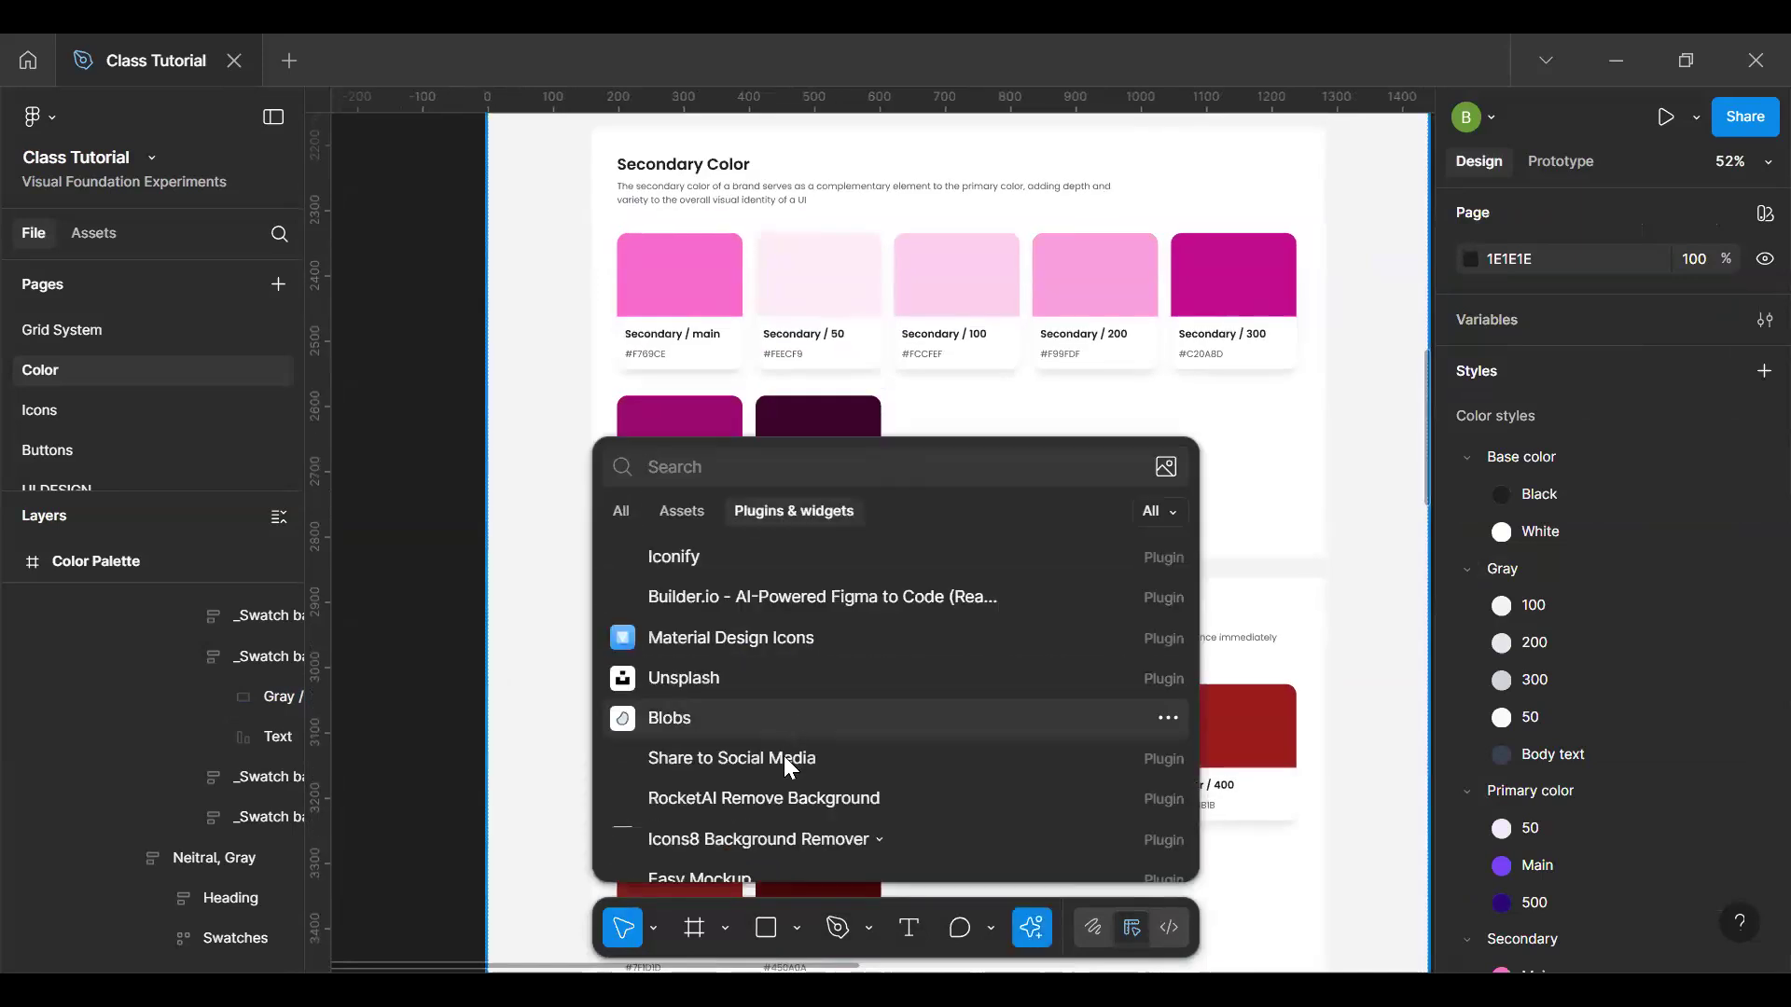
scroll(832, 705, down, 1)
scroll(833, 709, down, 3)
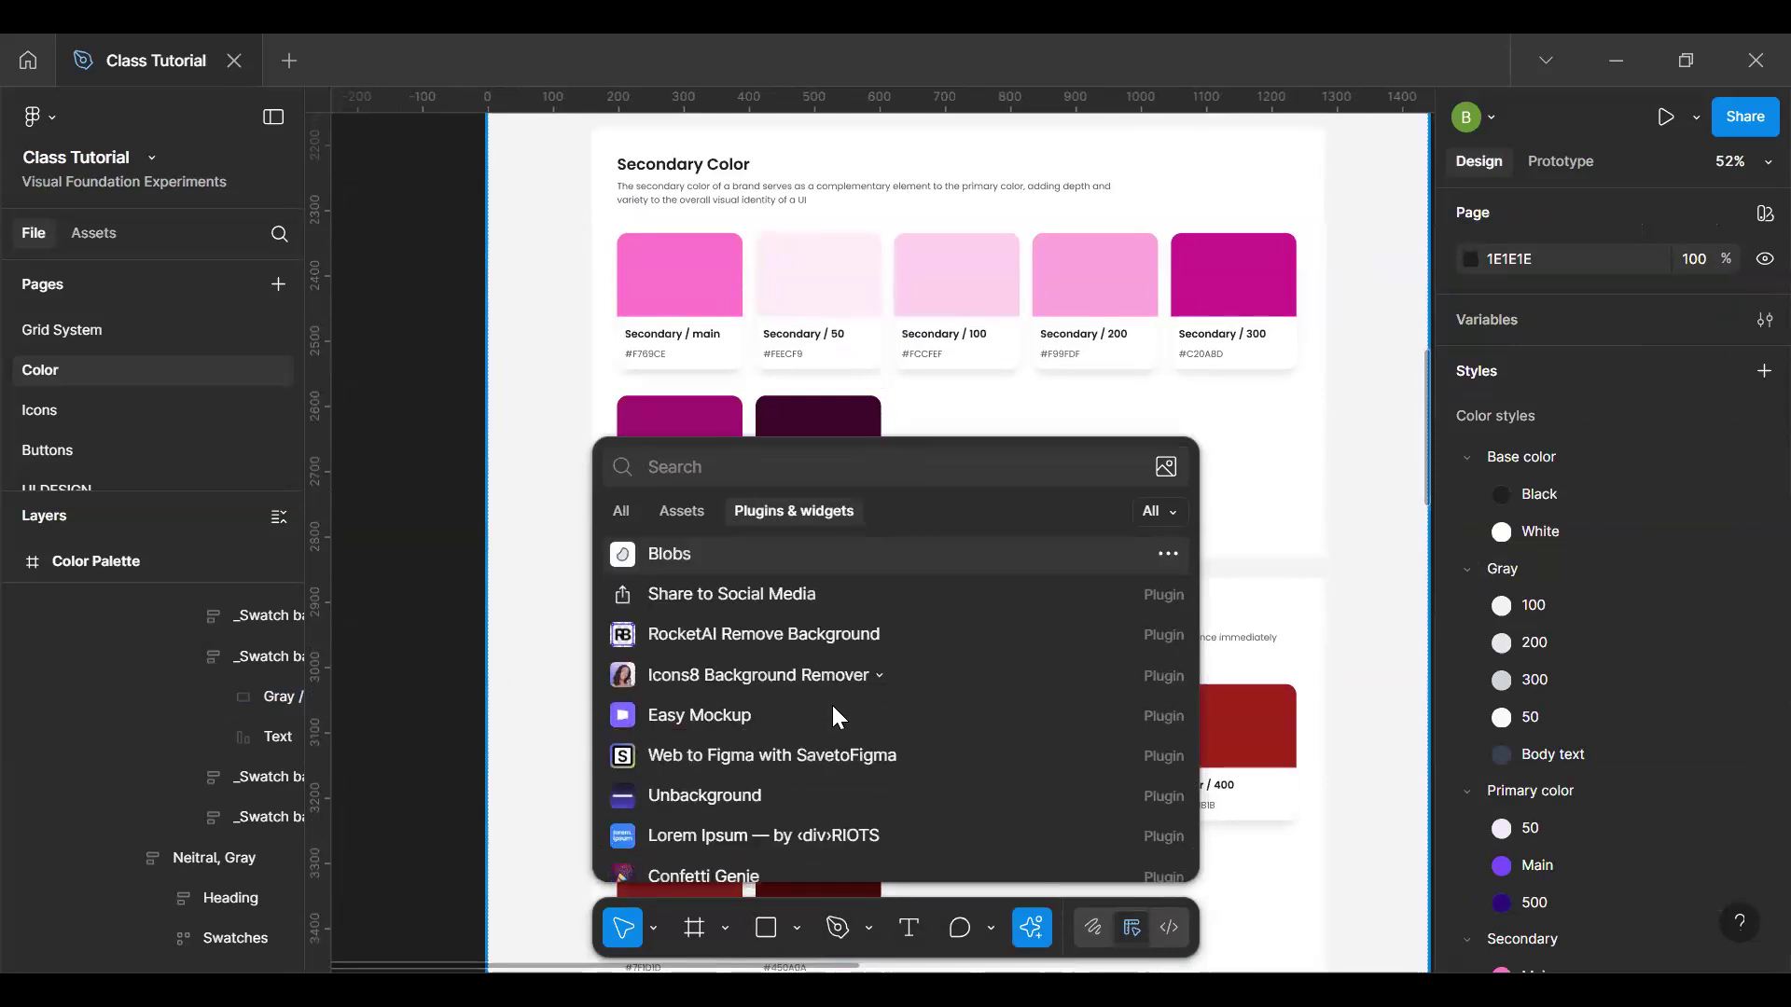
scroll(833, 711, down, 12)
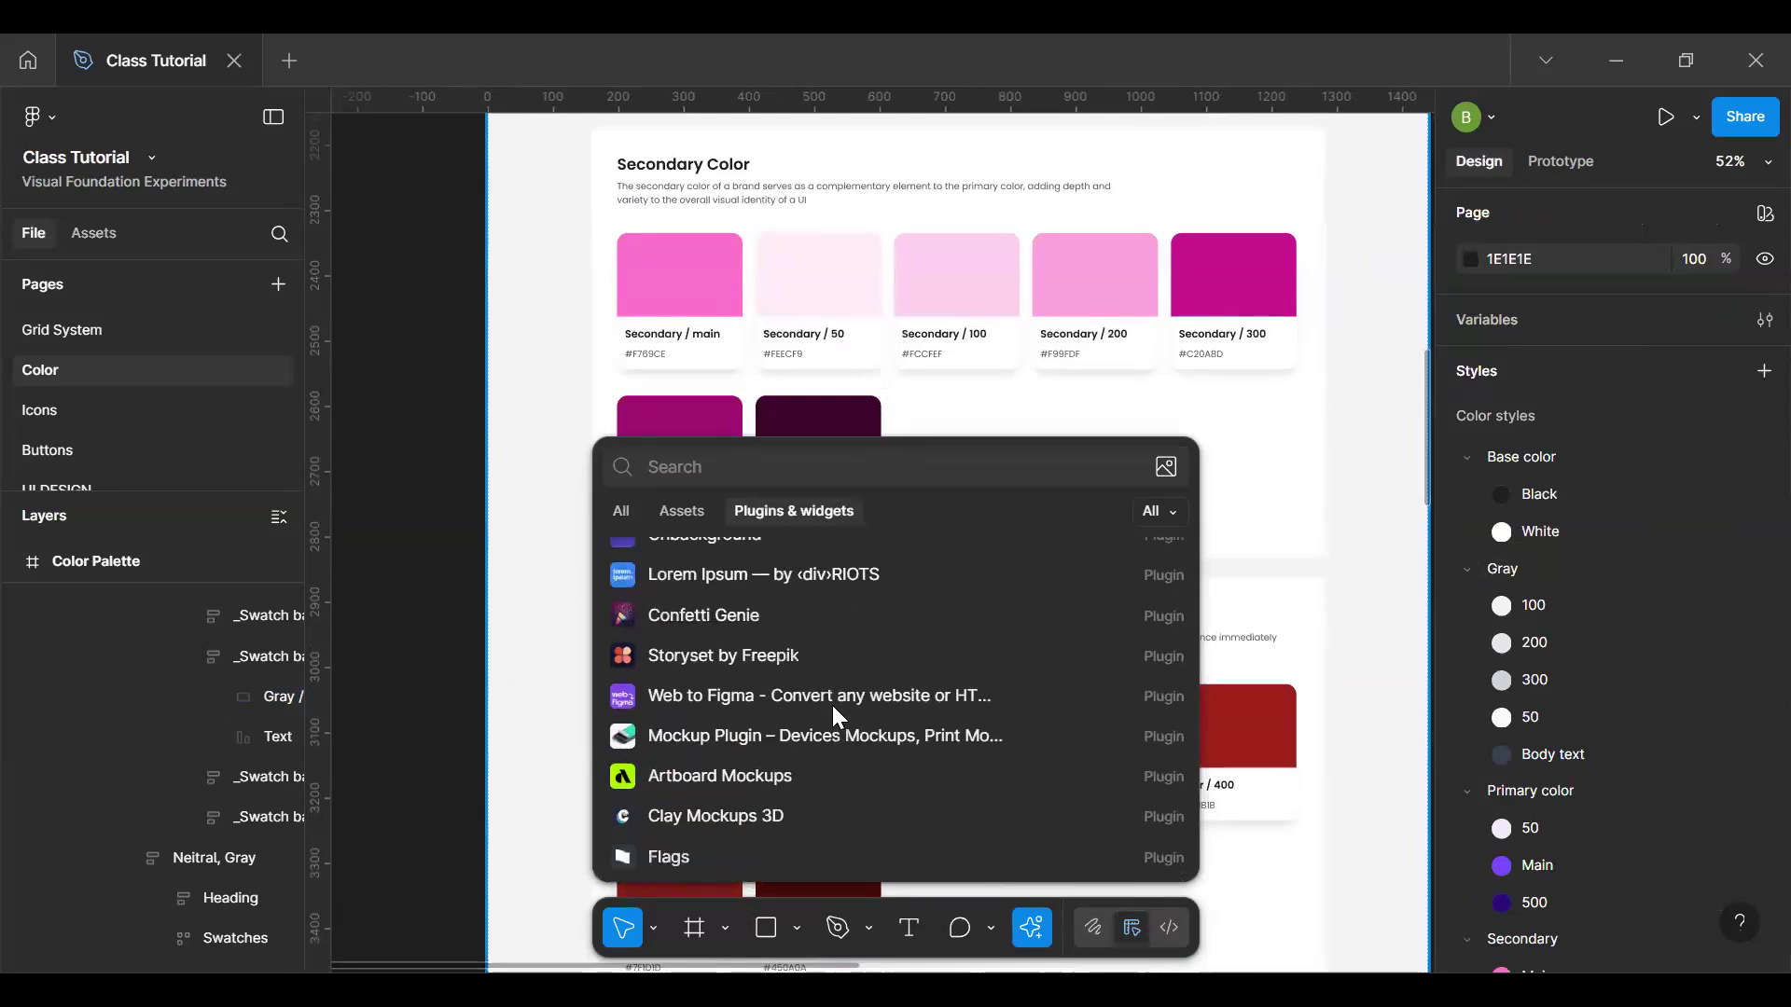
scroll(833, 717, down, 1)
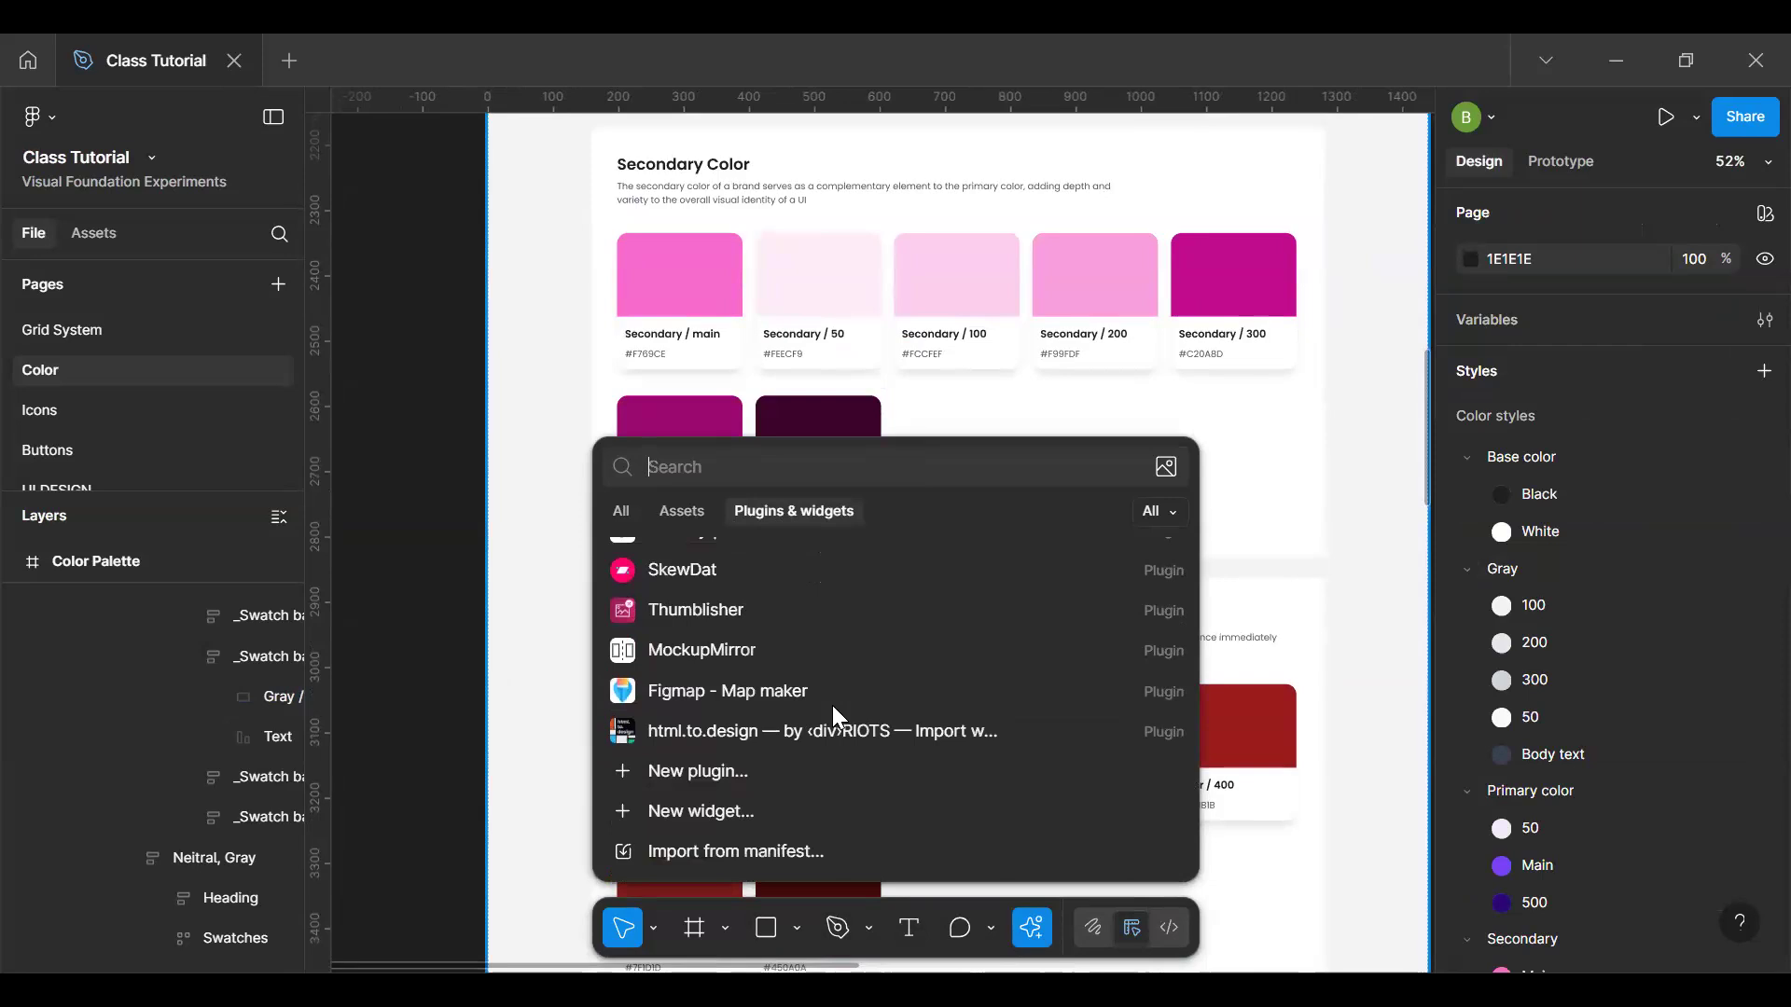
scroll(832, 705, up, 6)
scroll(832, 705, up, 3)
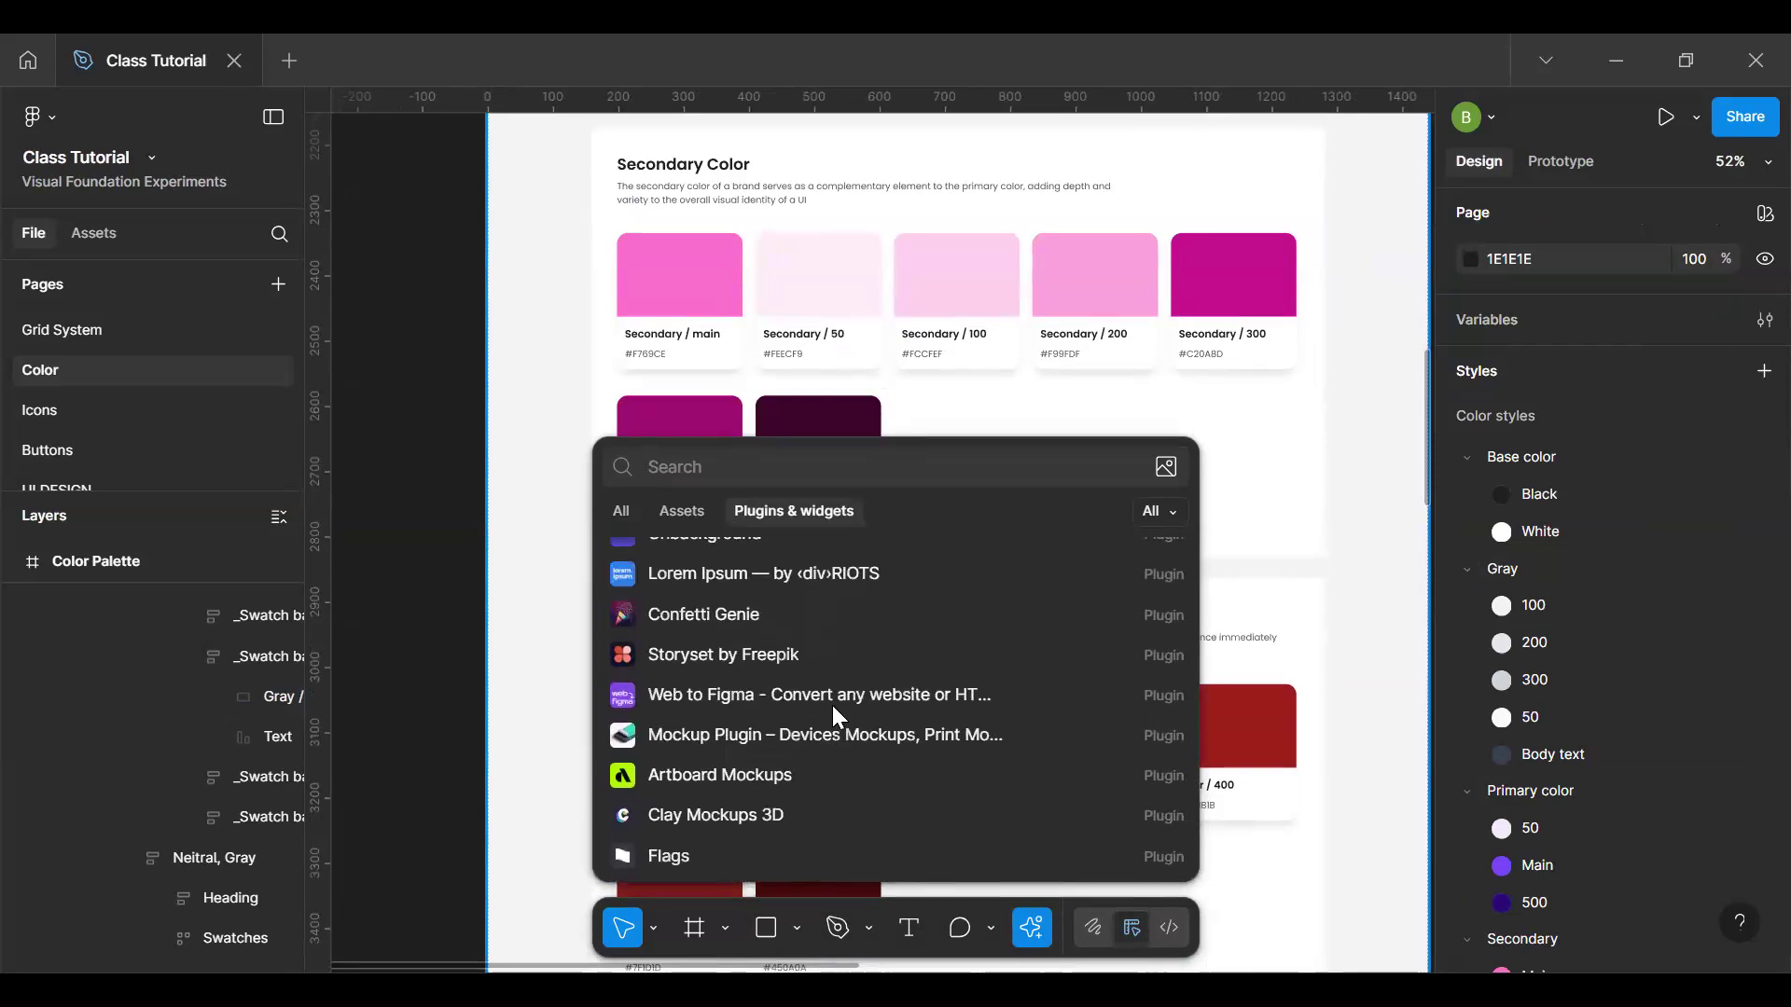
scroll(832, 705, up, 1)
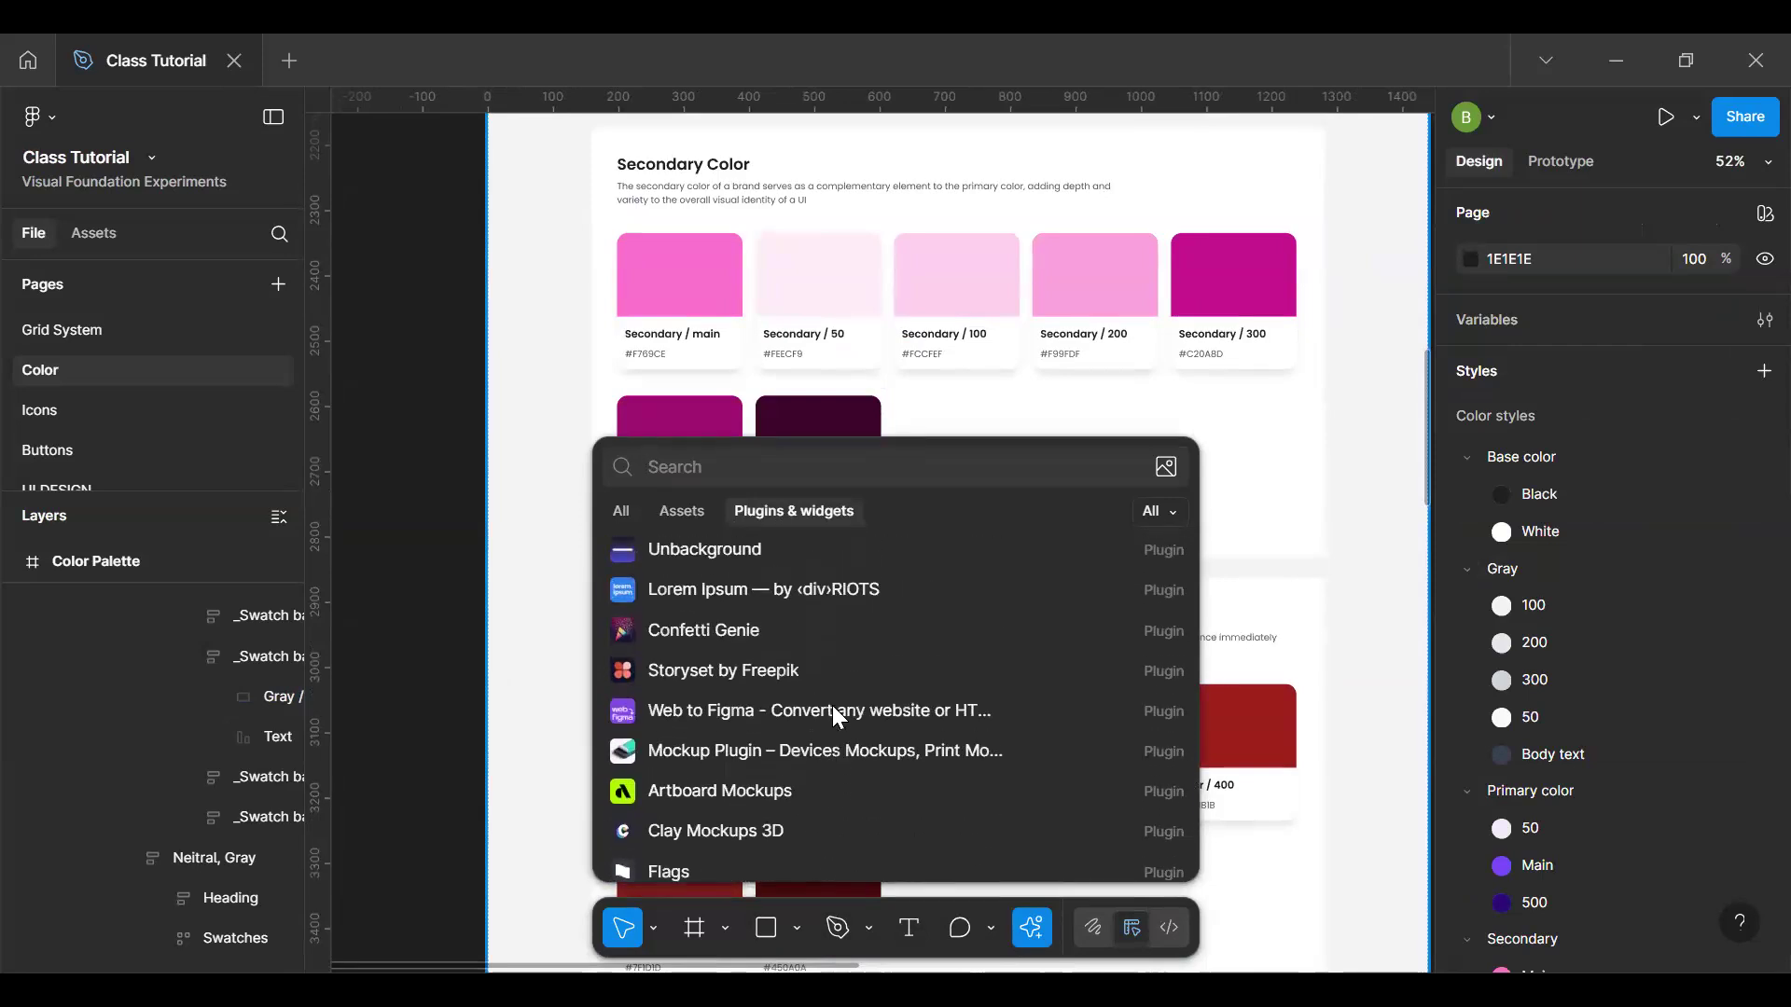
scroll(832, 705, up, 8)
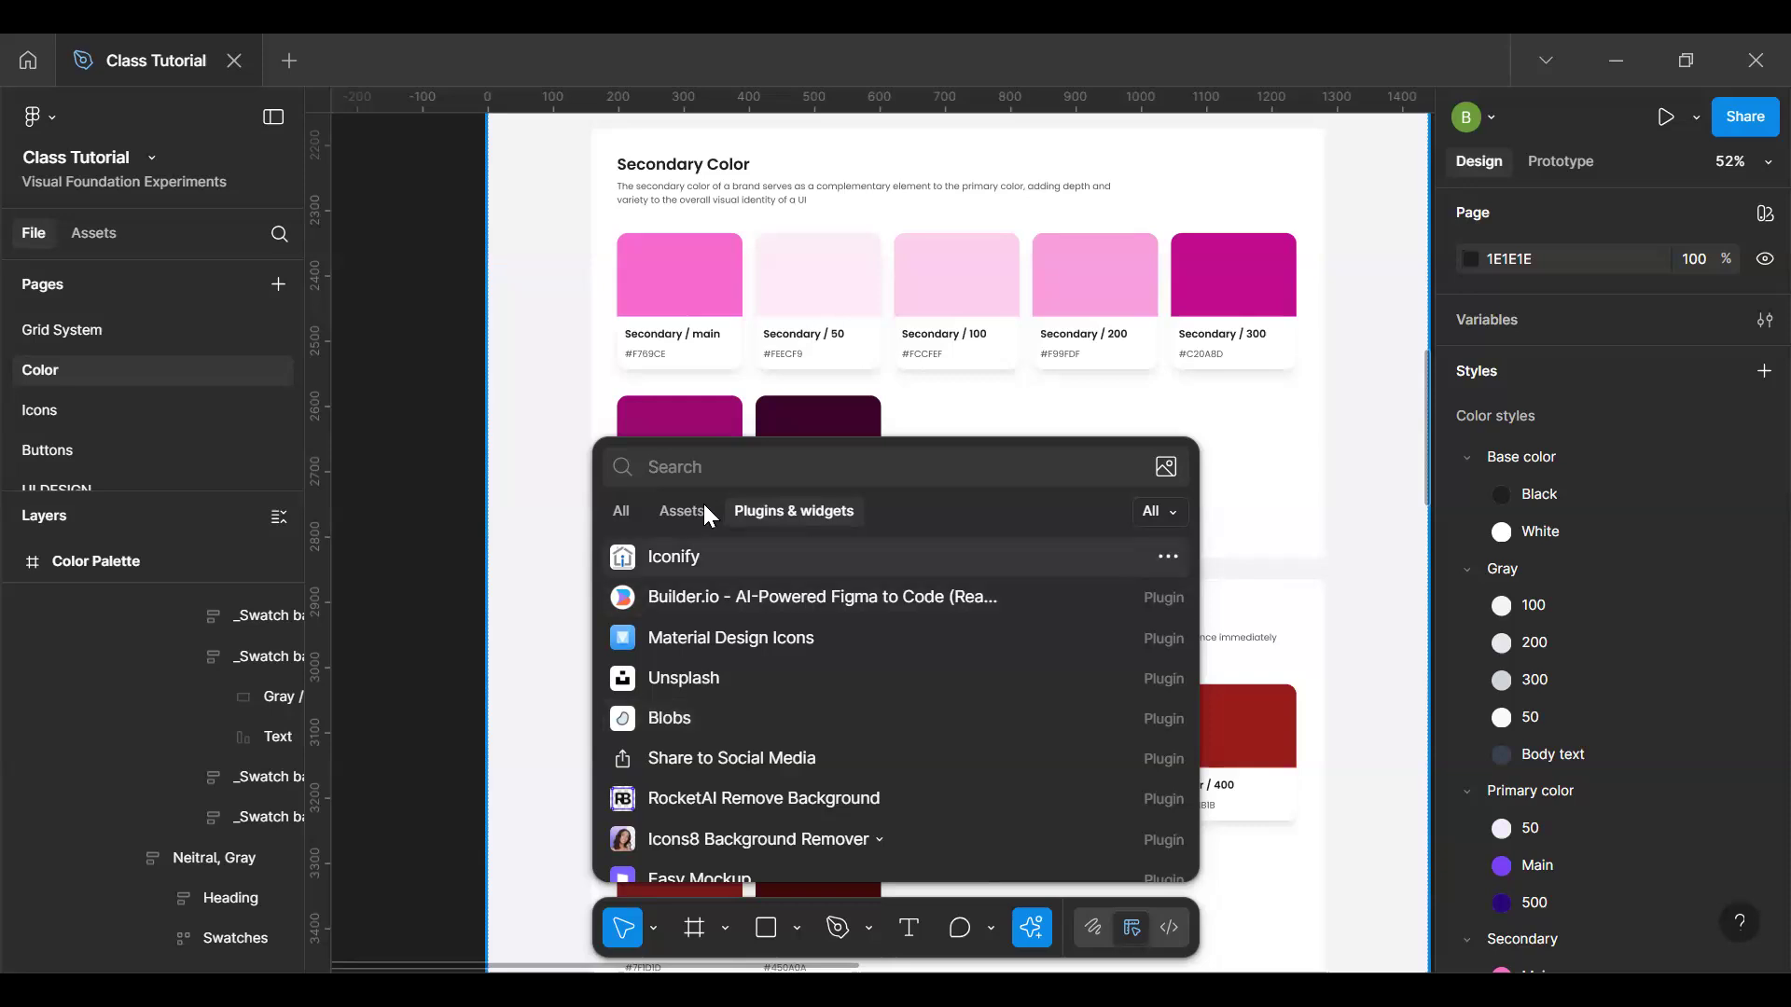
Step: Search the plugins for "Found", run Foundation: Color Generator, and move its window clear of the palette
text(Fou)
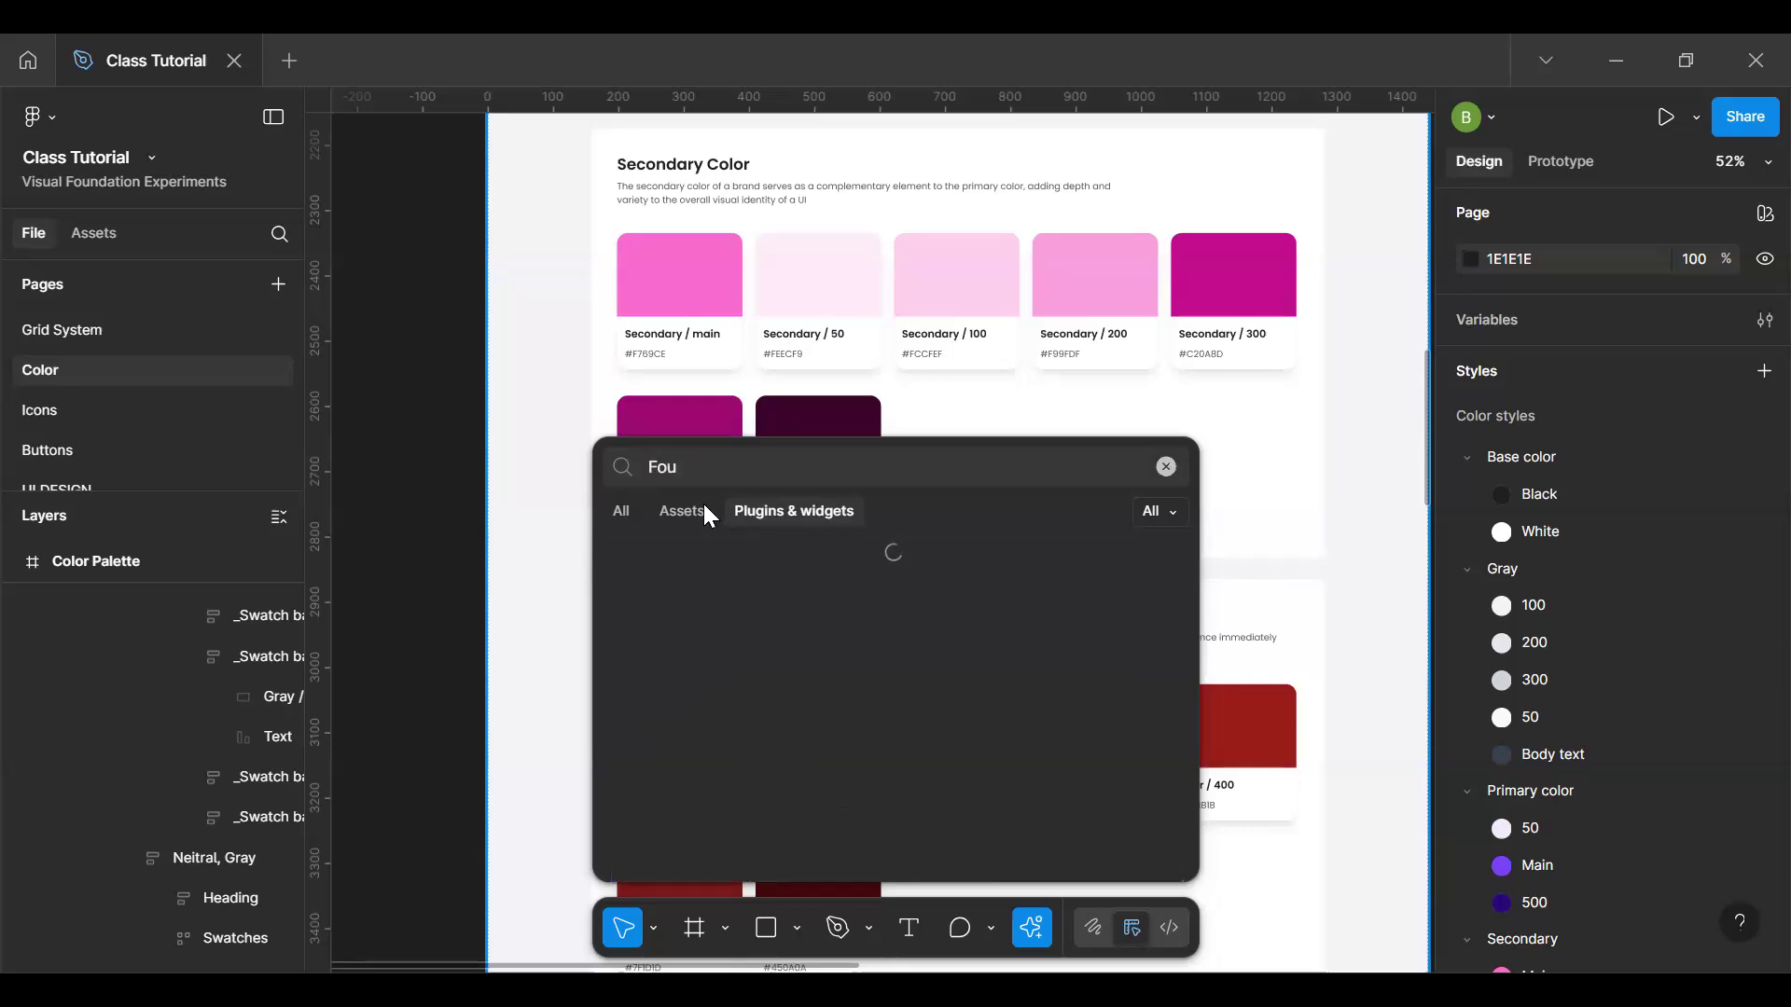
text(nd)
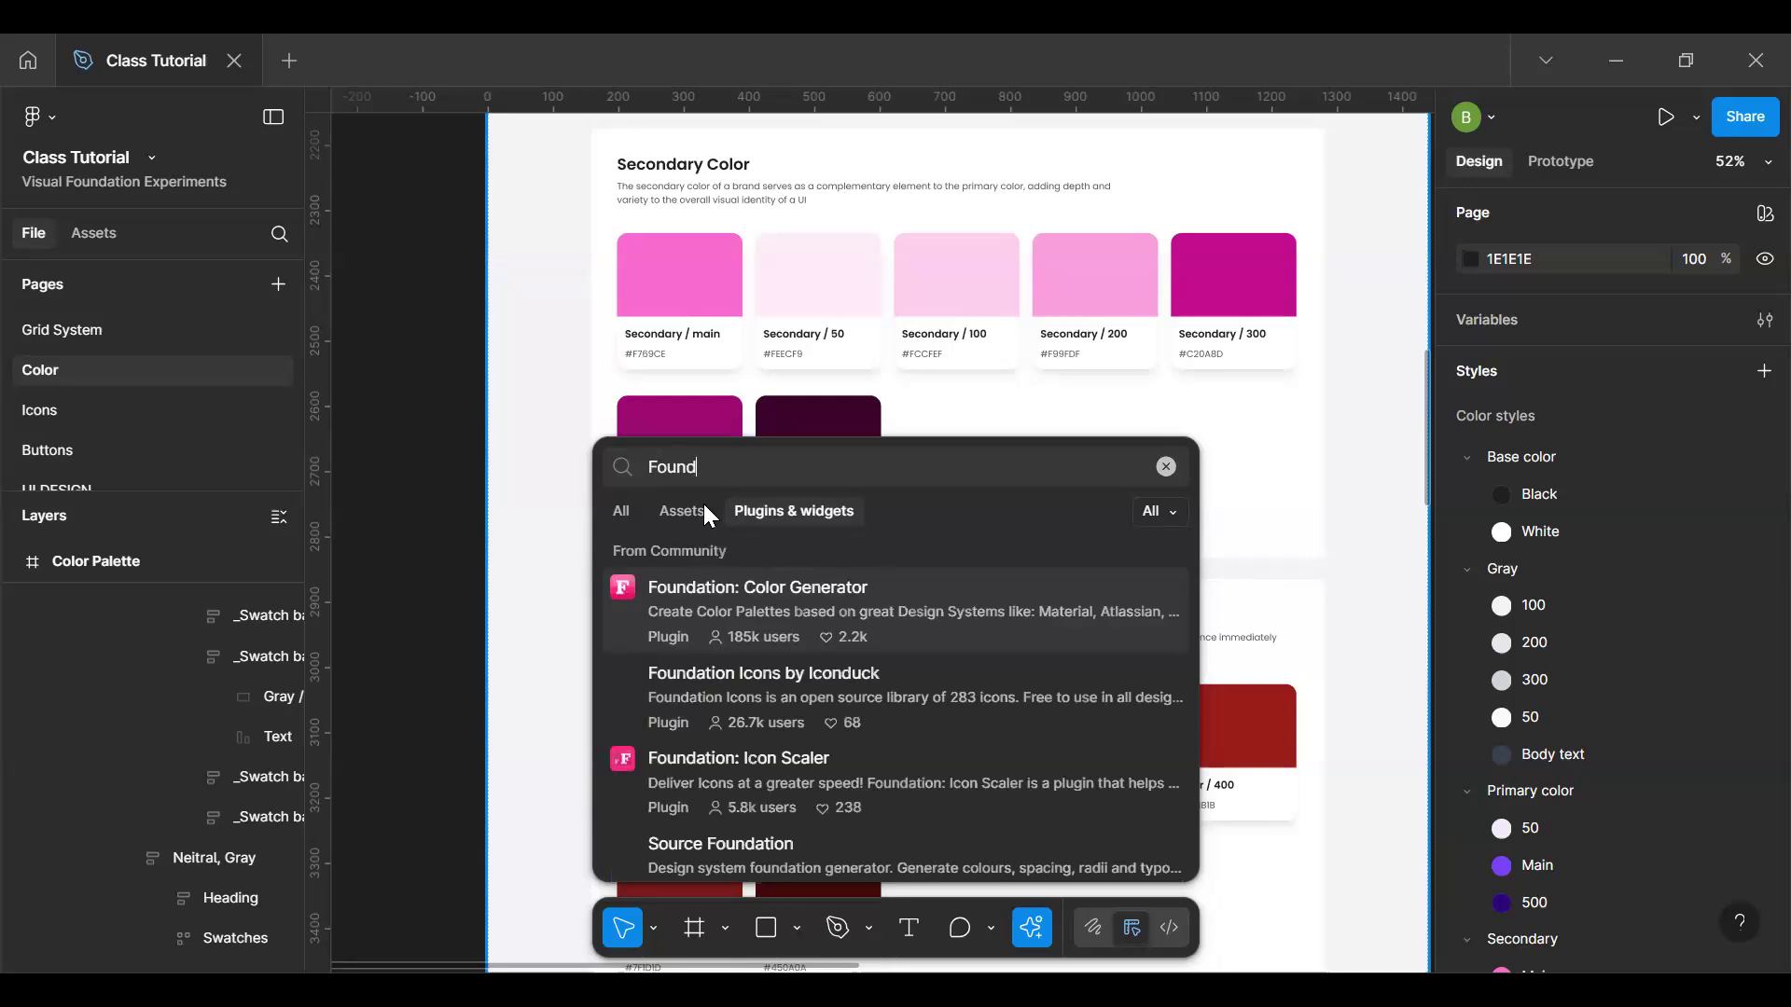
click(782, 614)
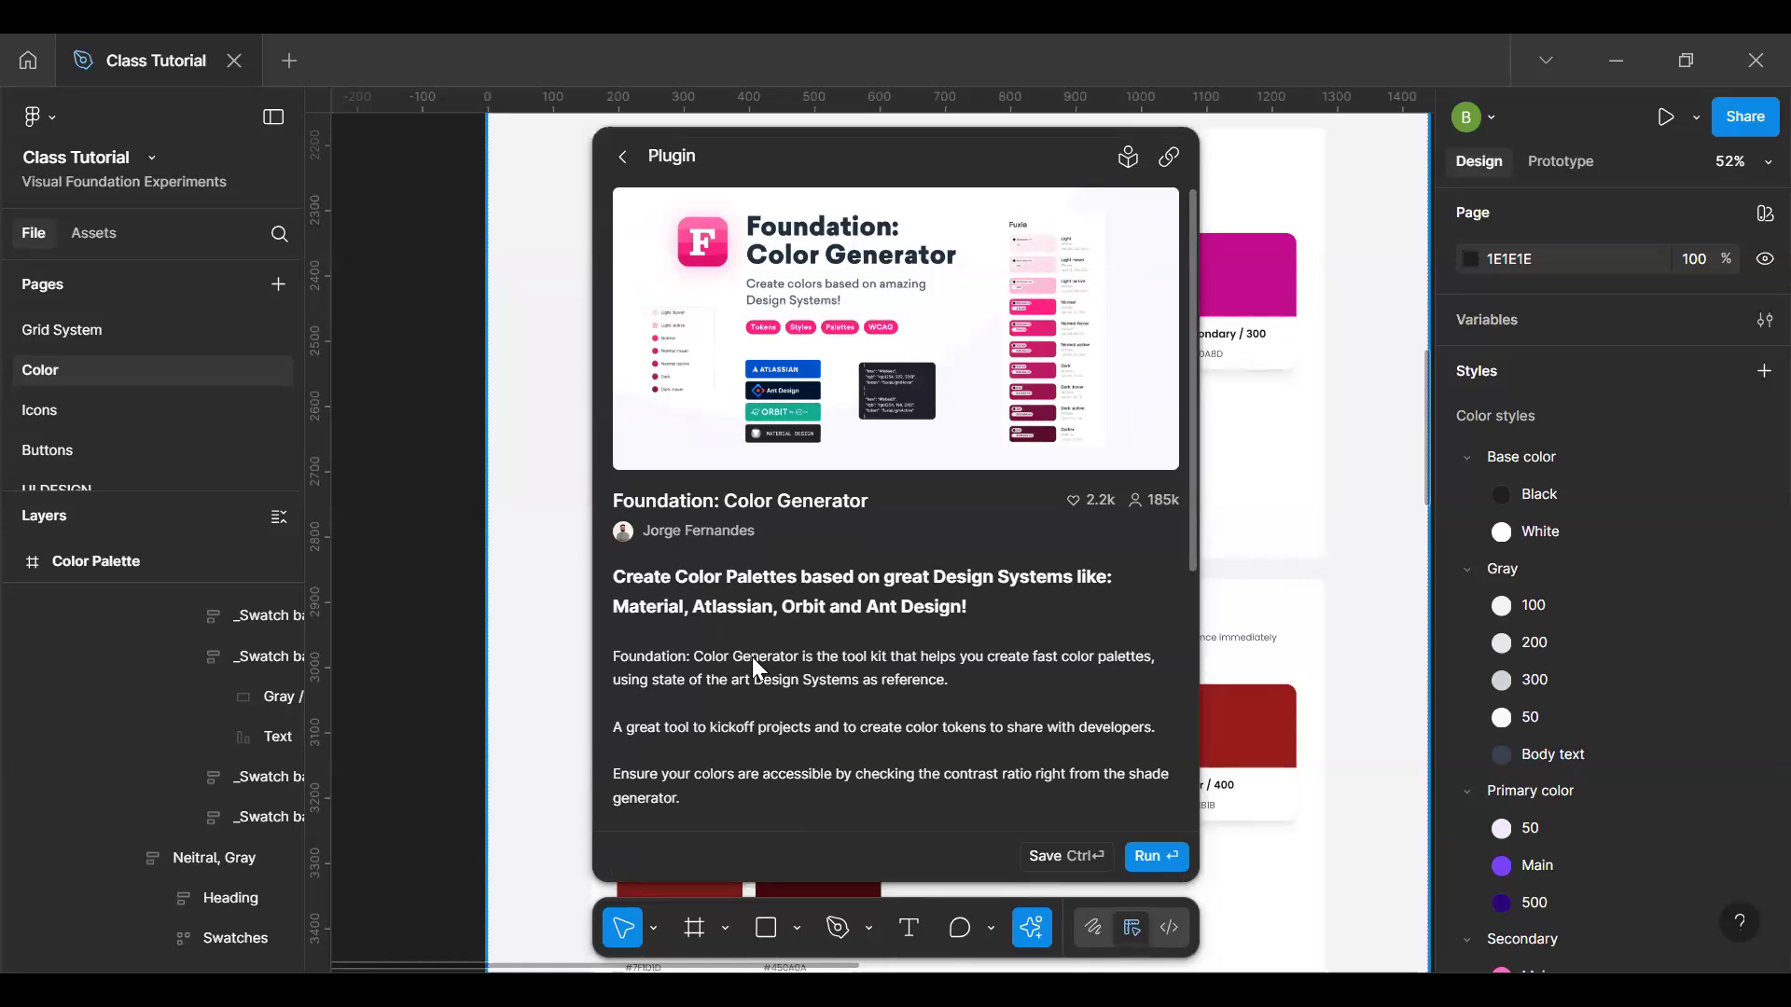
click(1155, 855)
key(h)
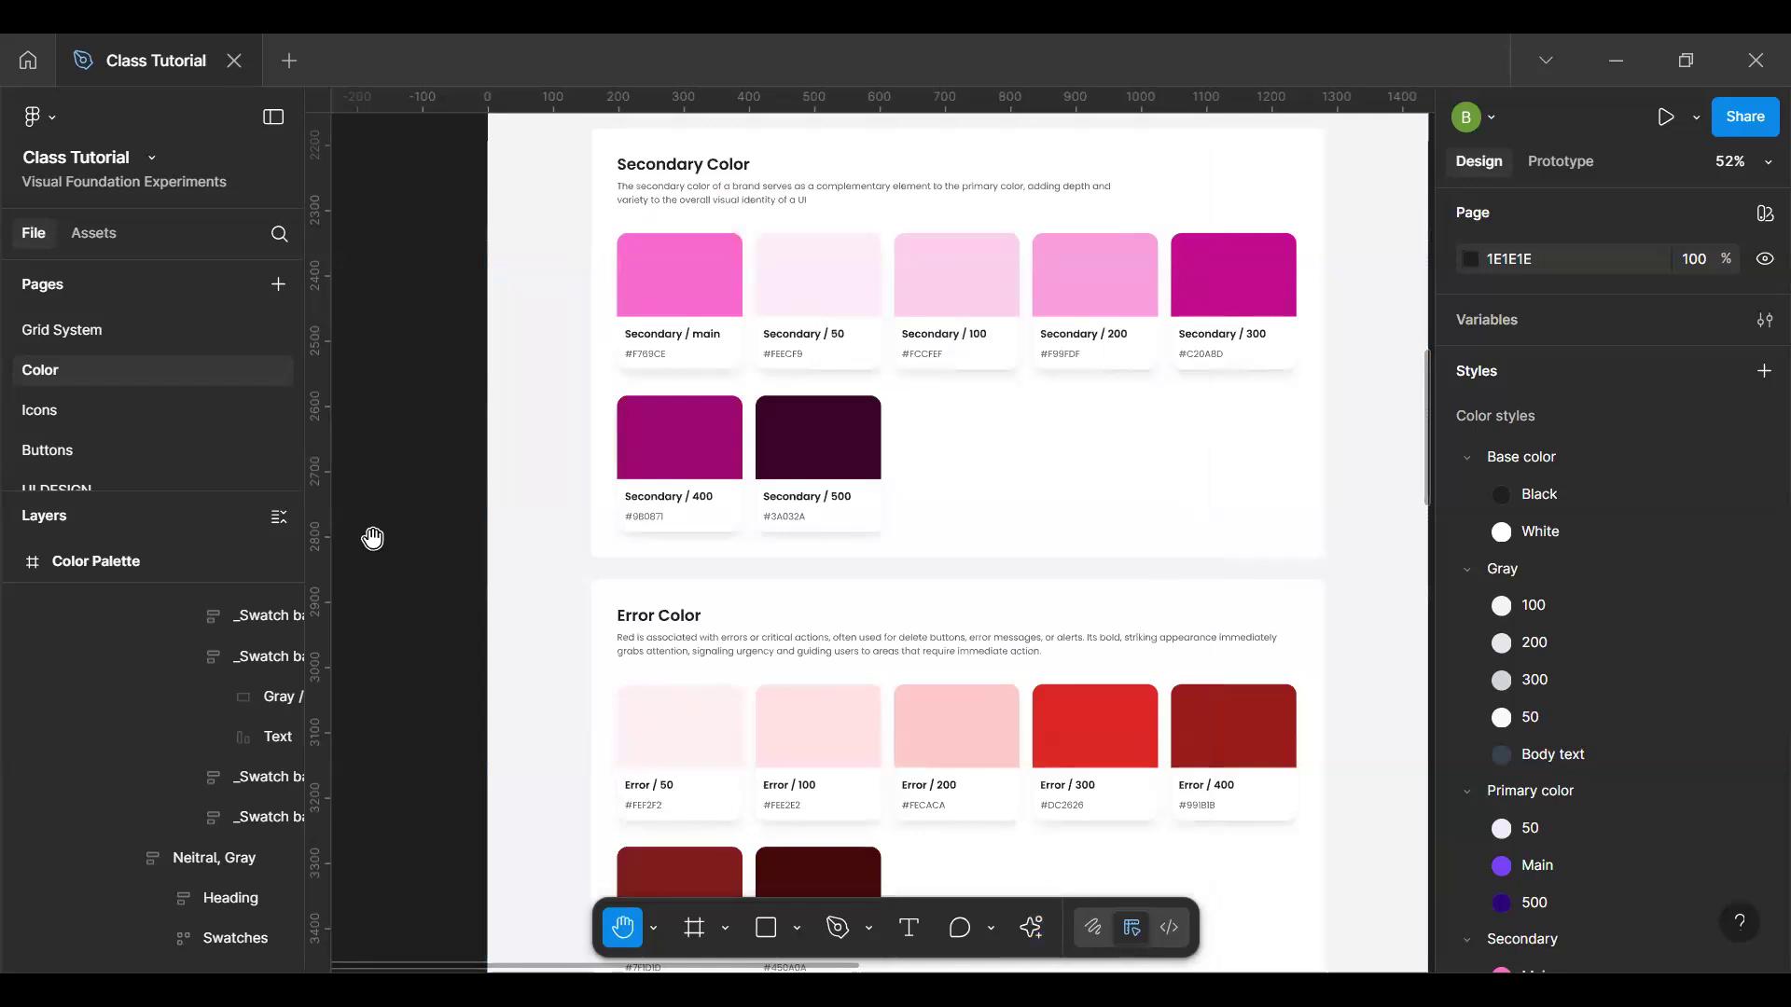
scroll(939, 339, left, 3)
scroll(736, 380, down, 5)
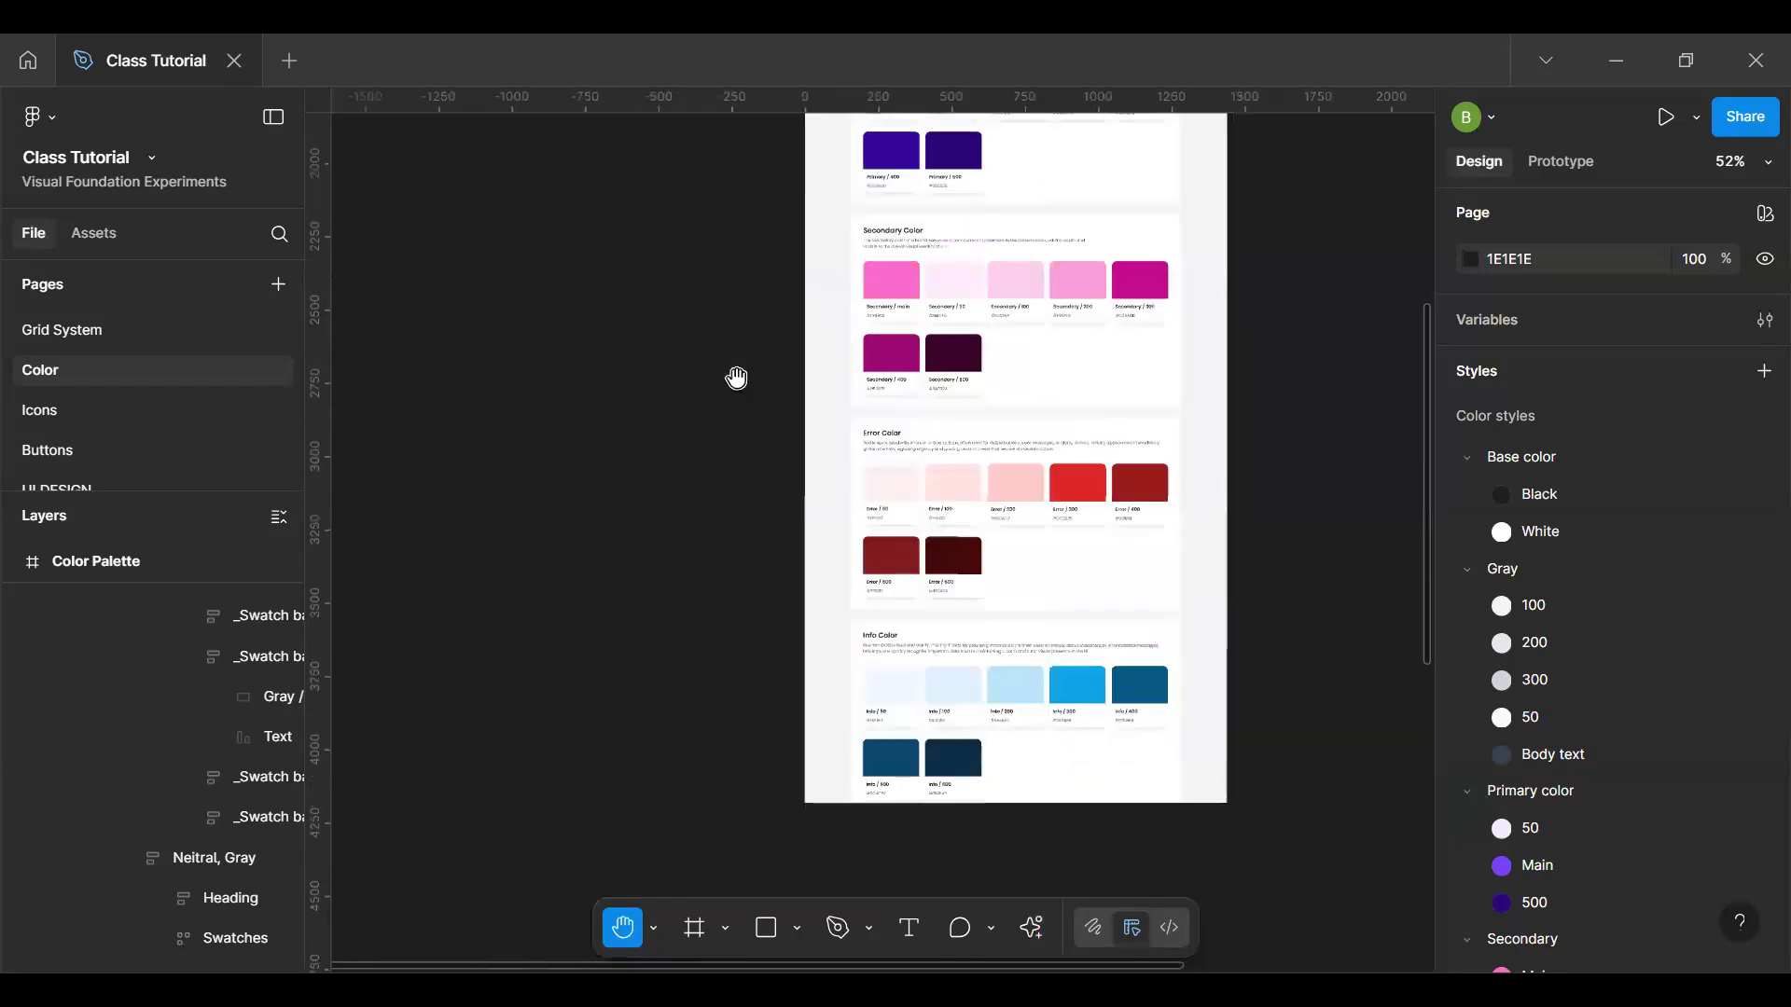
scroll(1120, 522, left, 3)
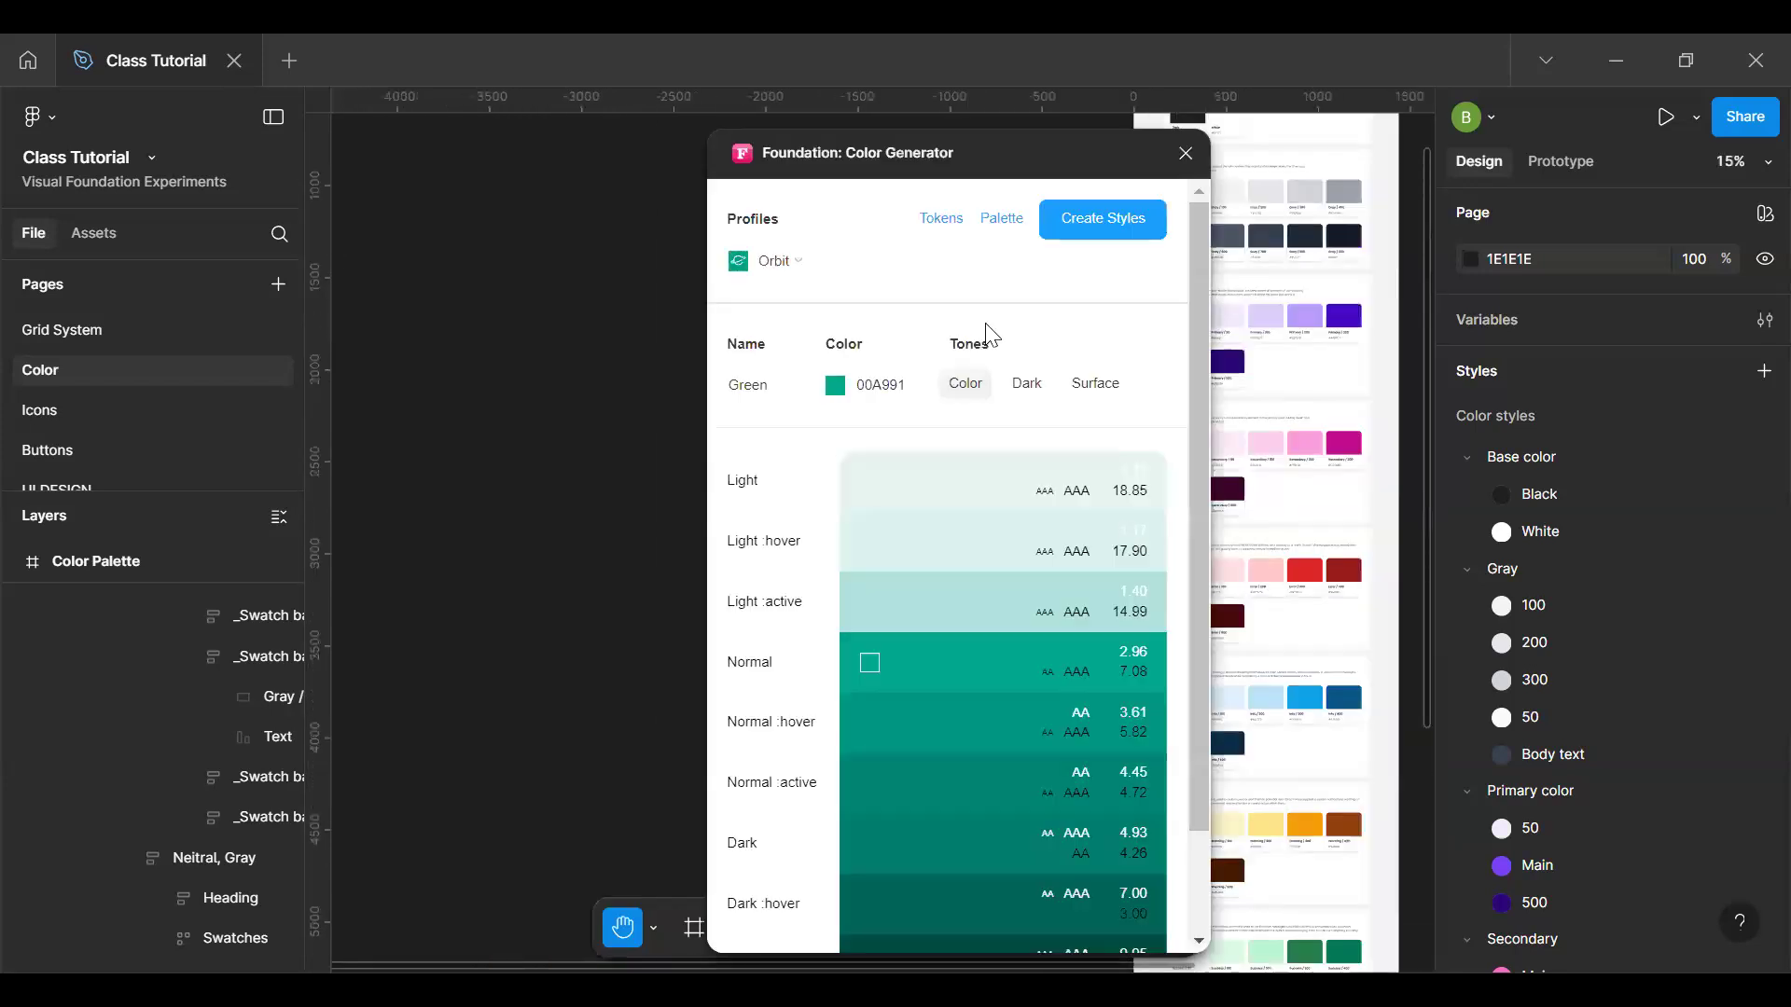
drag(930, 159, 496, 150)
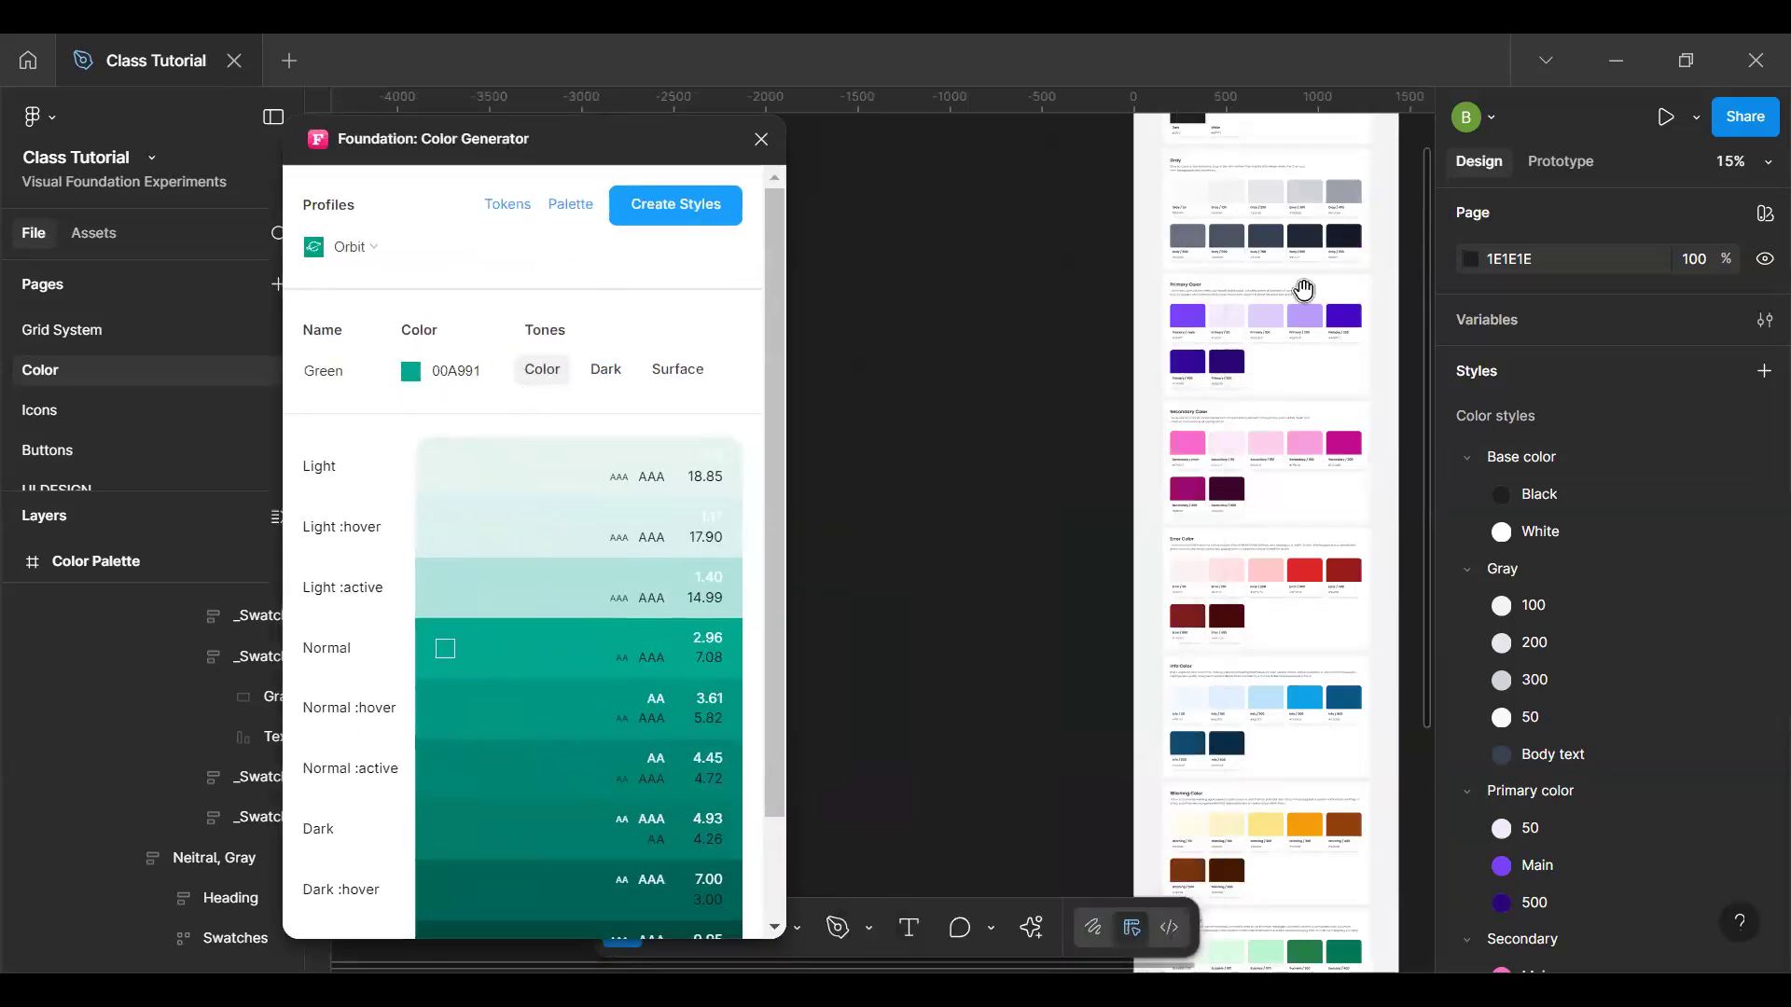
Step: Set the generator's base color to 7A41F7 from the Primary color Main style and create color styles from the generated shades
click(1545, 867)
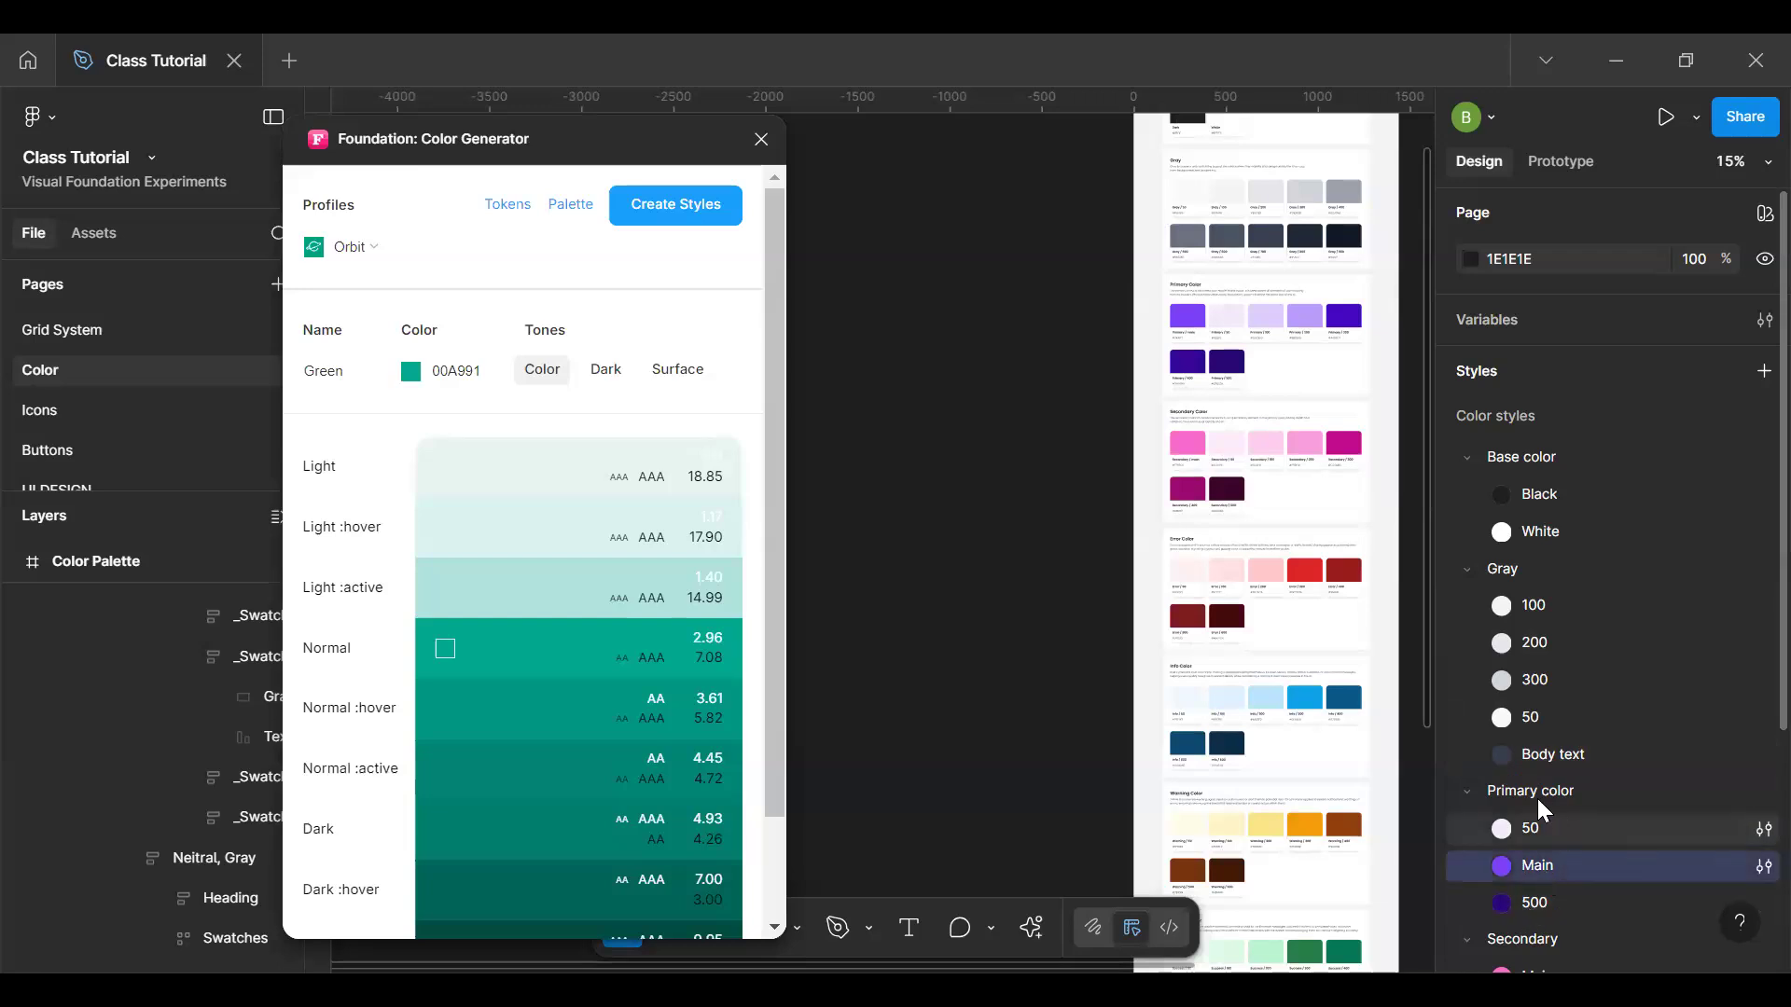
click(1762, 865)
click(1172, 906)
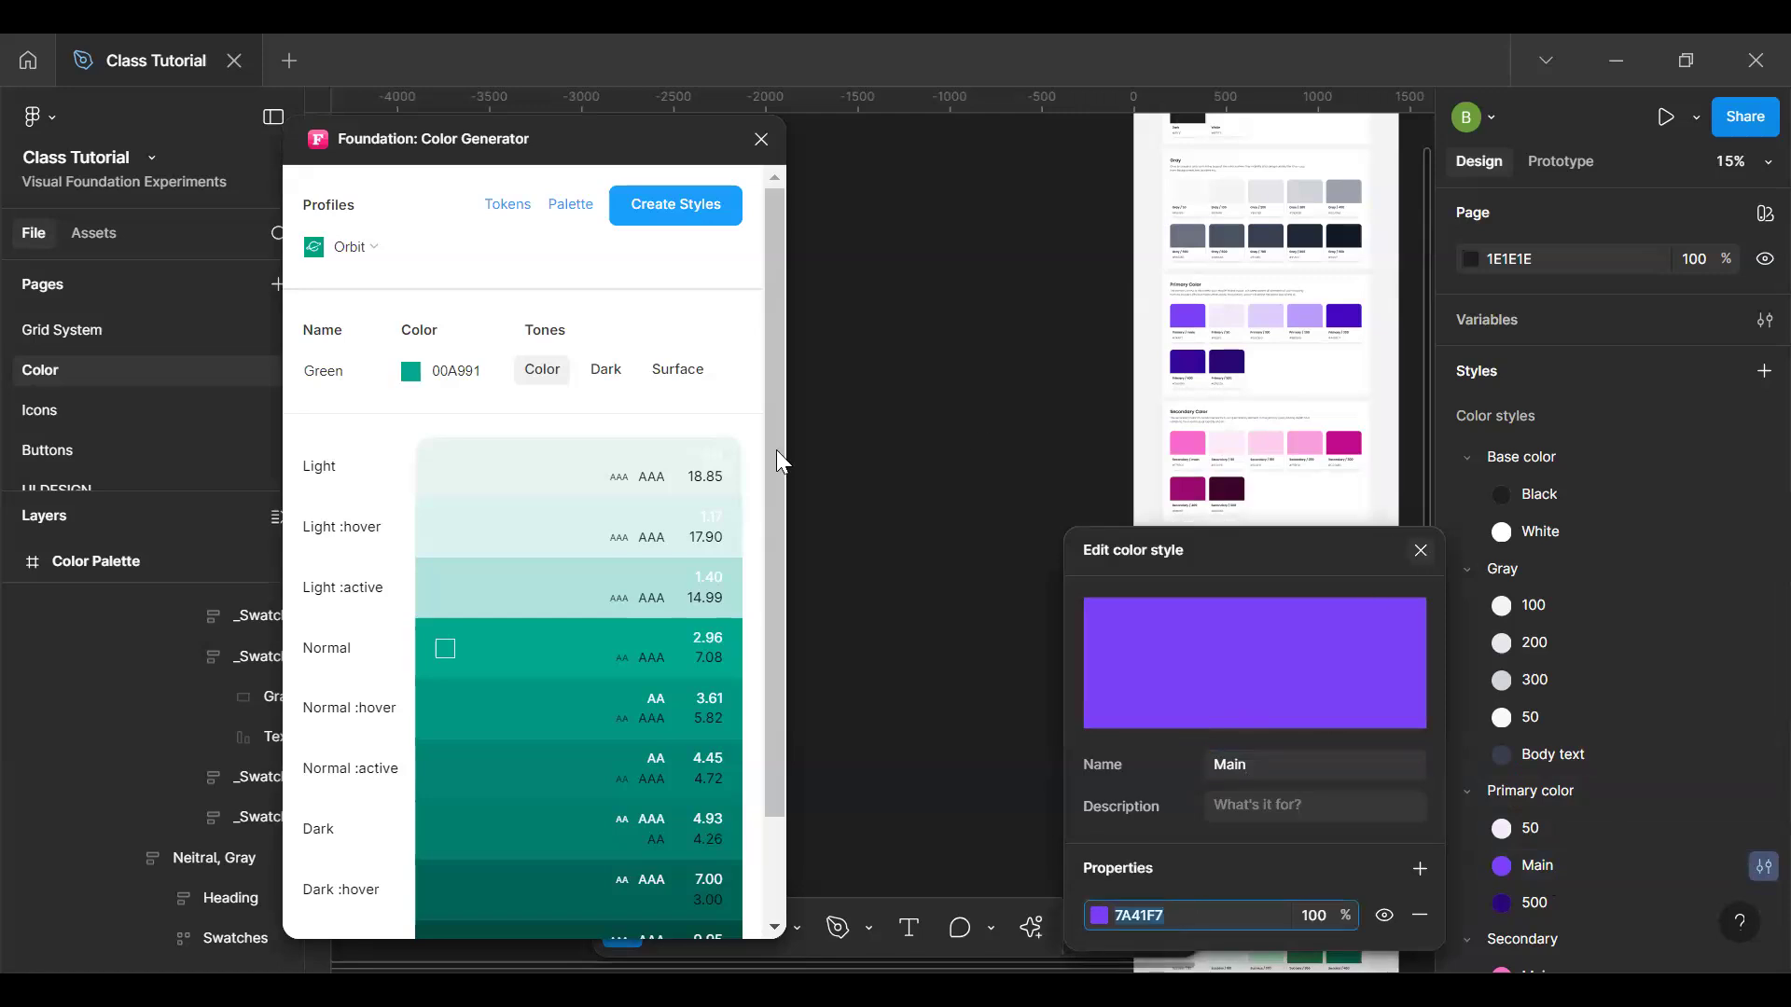
key(Escape)
click(448, 371)
text(7A41F7)
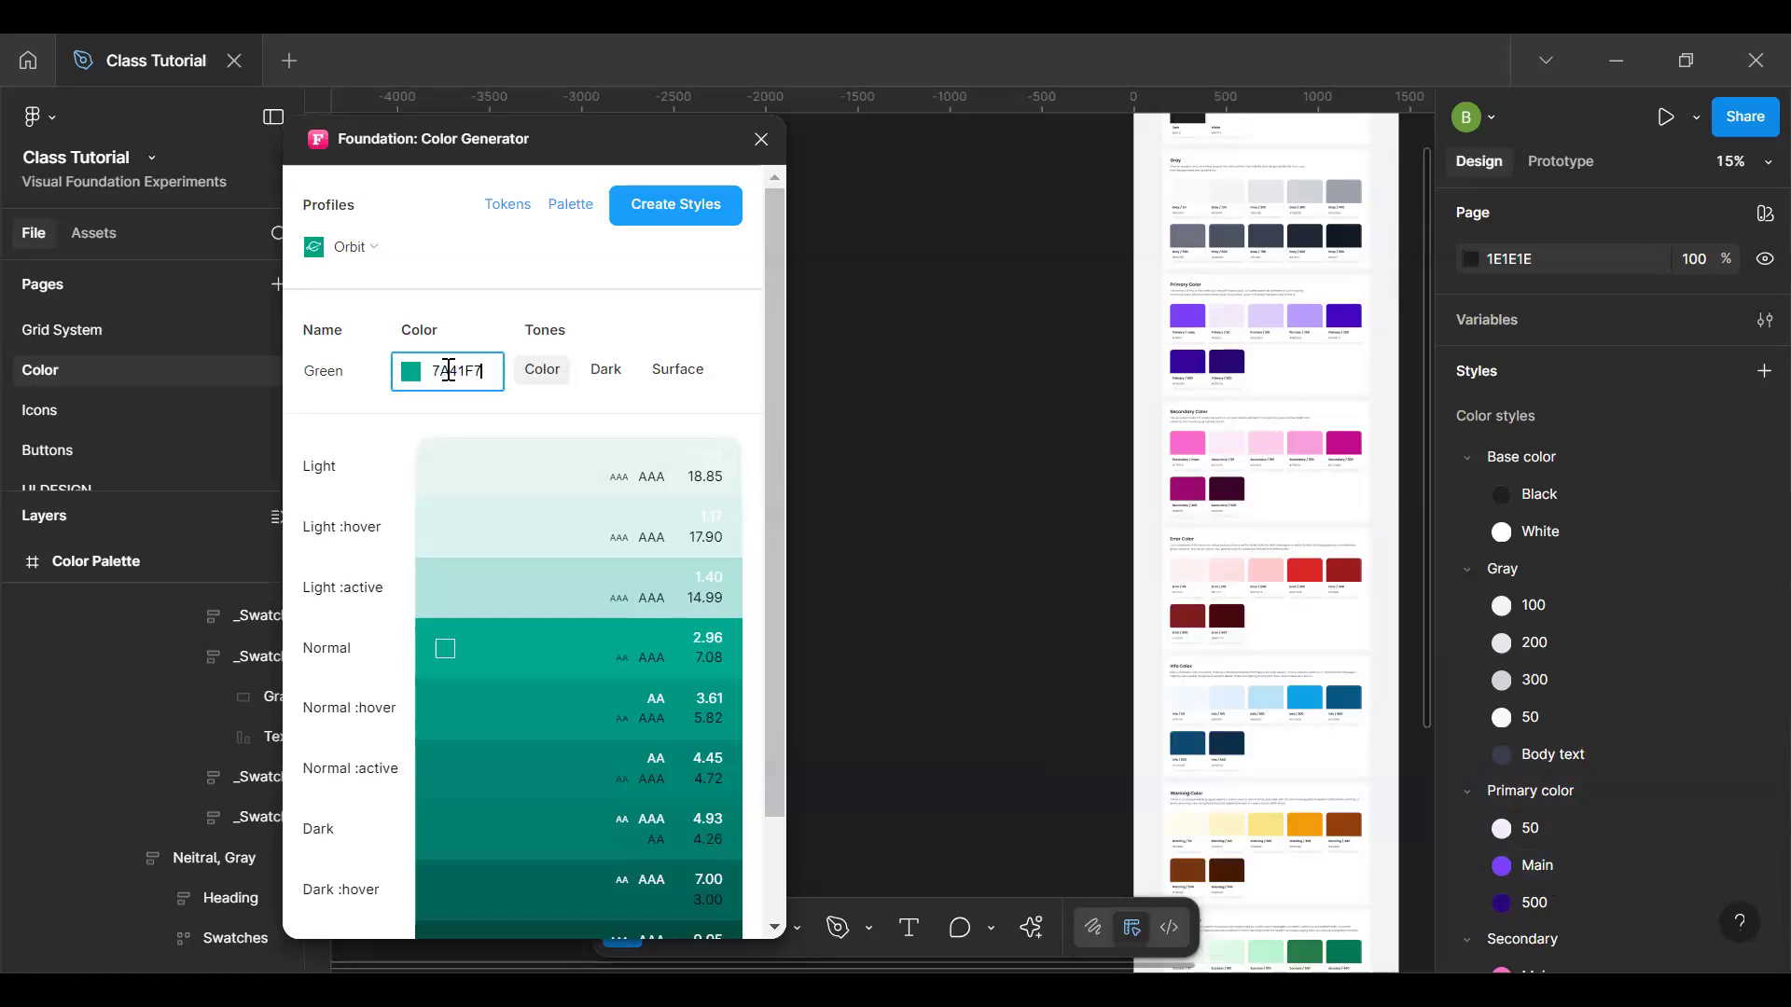
key(Return)
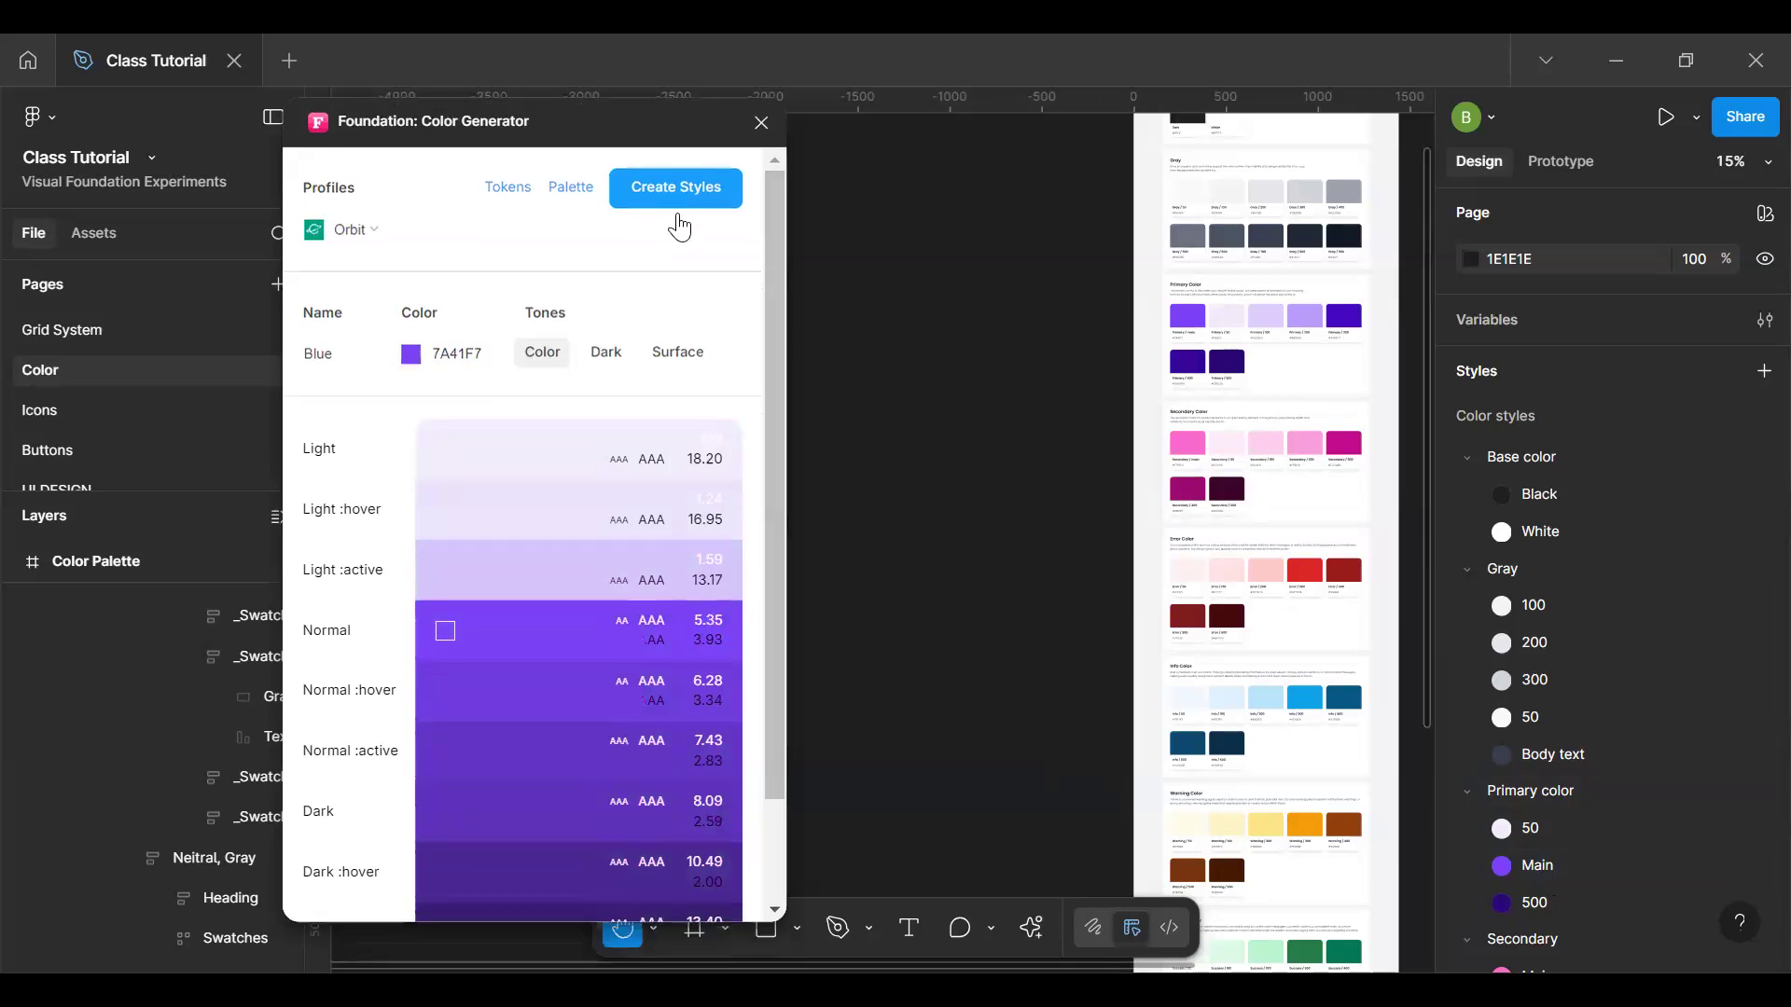
click(688, 209)
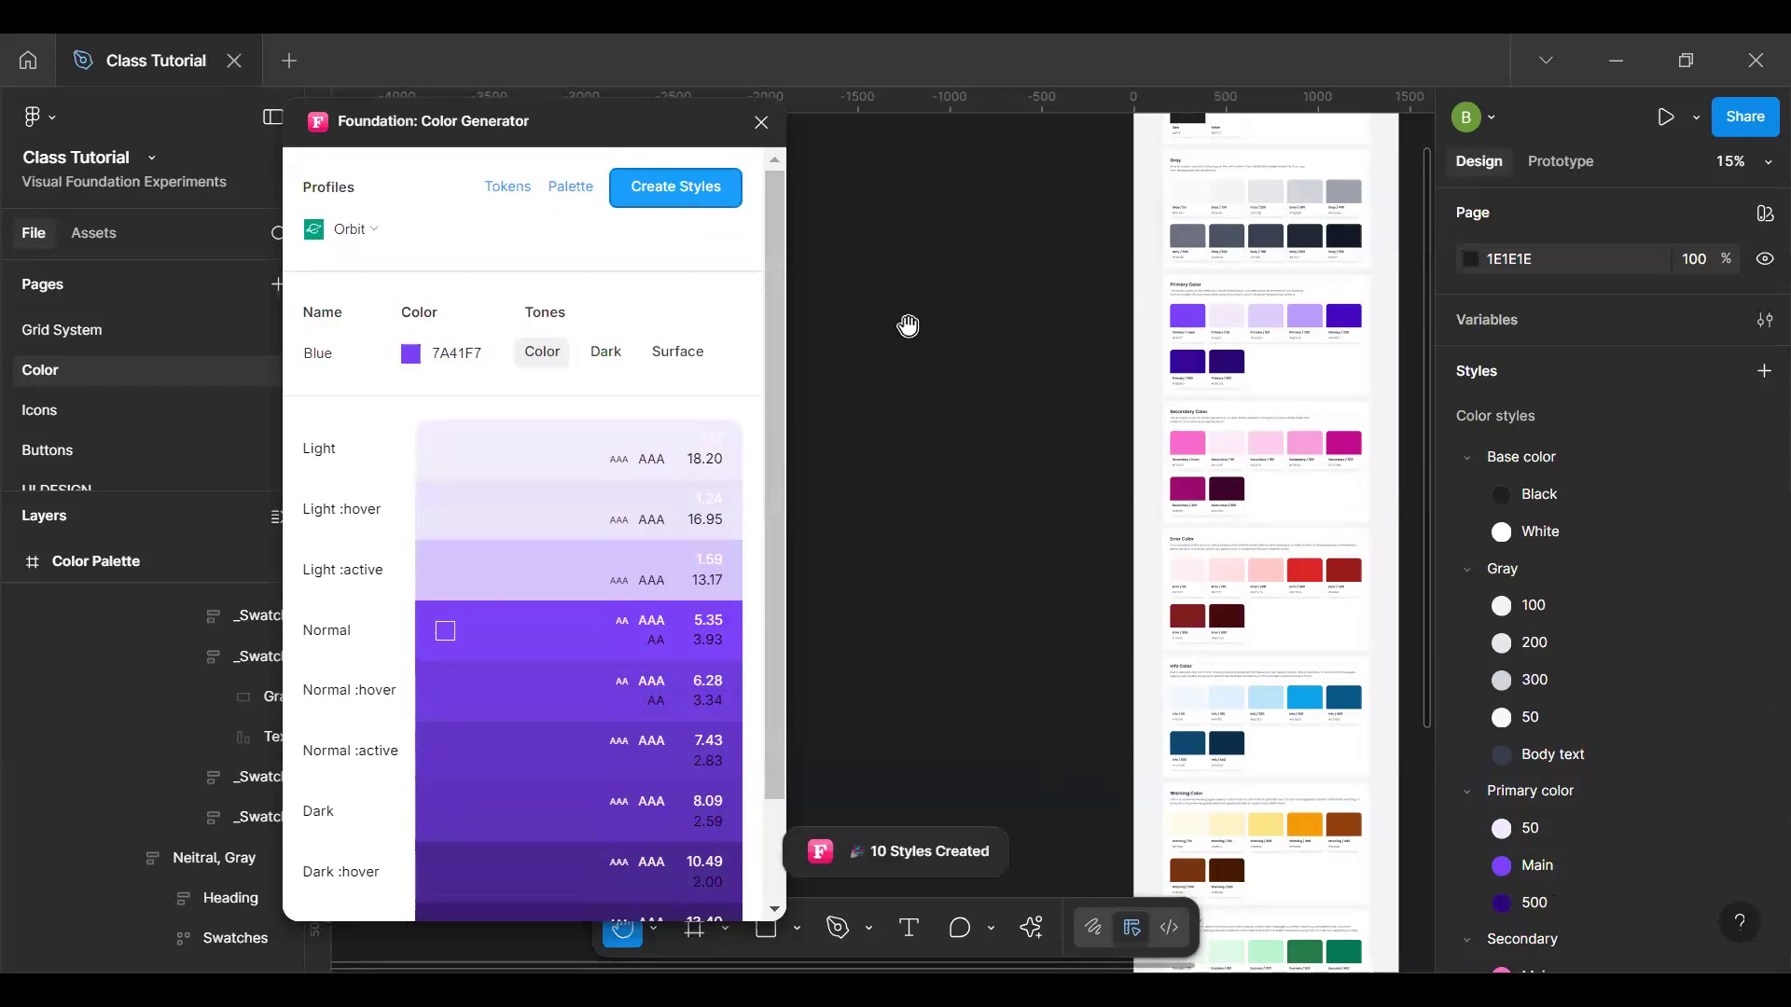
Step: Examine the canvas and the file's color styles list for the newly created Foundation / Blue shades
drag(687, 124, 598, 180)
scroll(906, 349, down, 5)
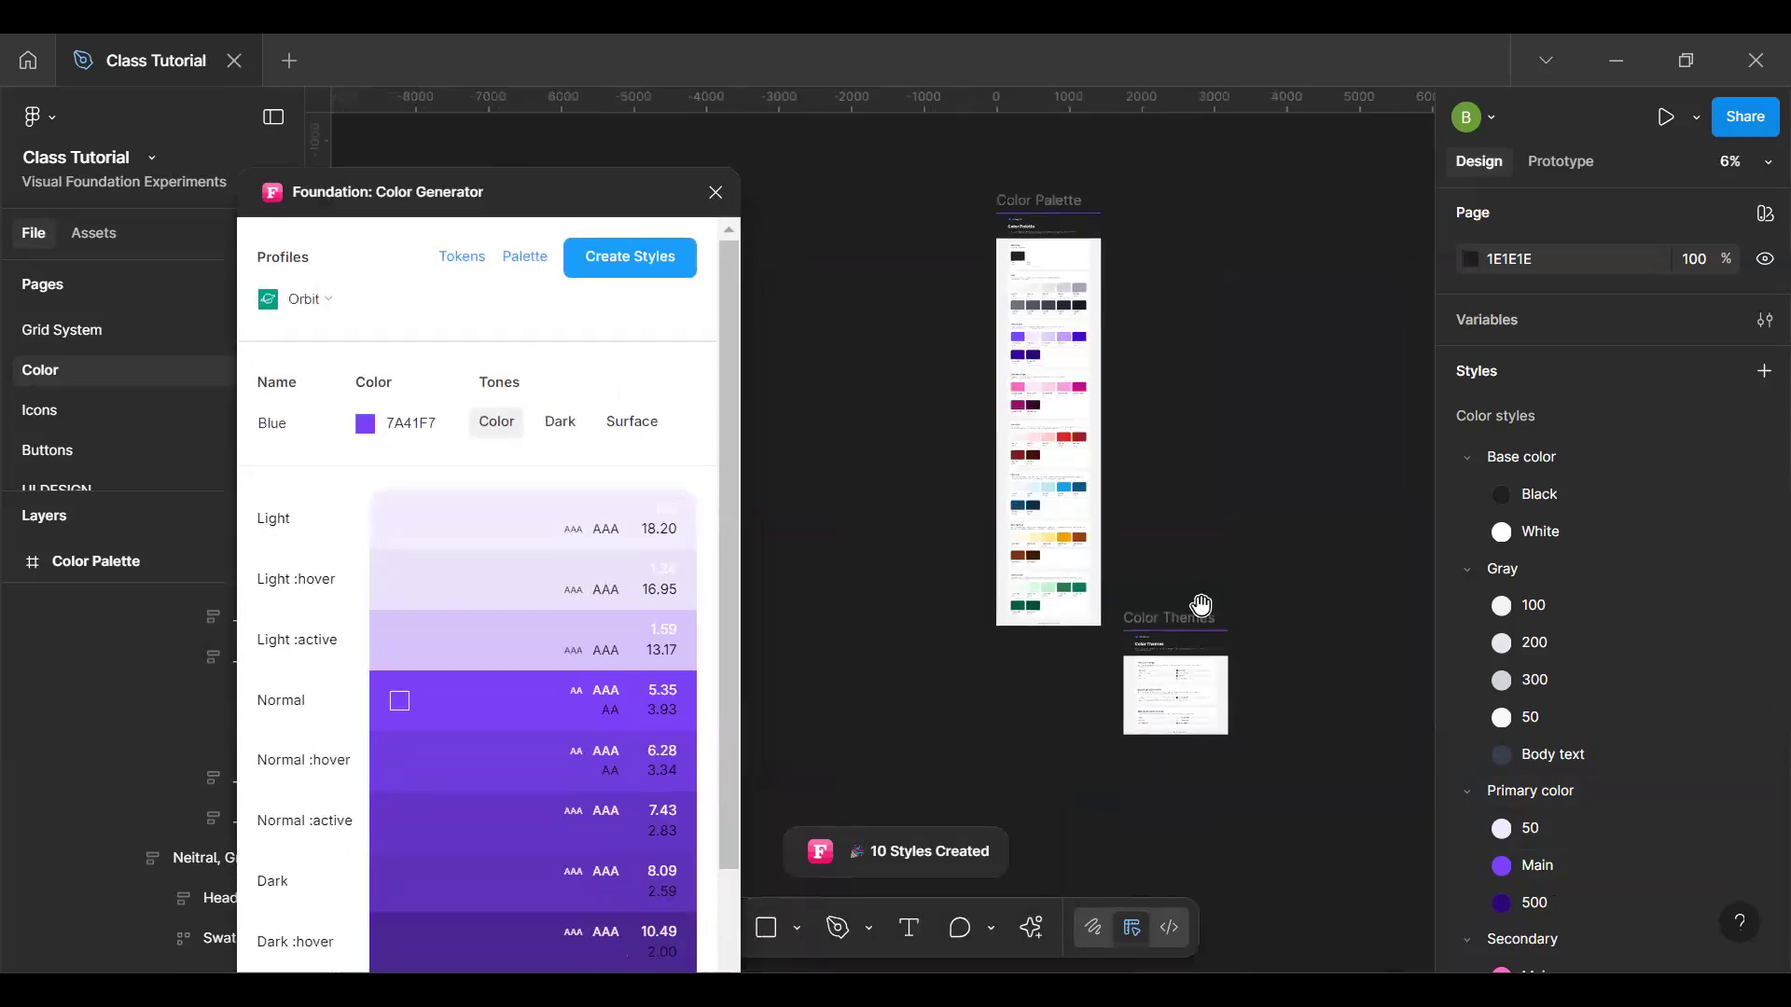
scroll(1033, 479, left, 5)
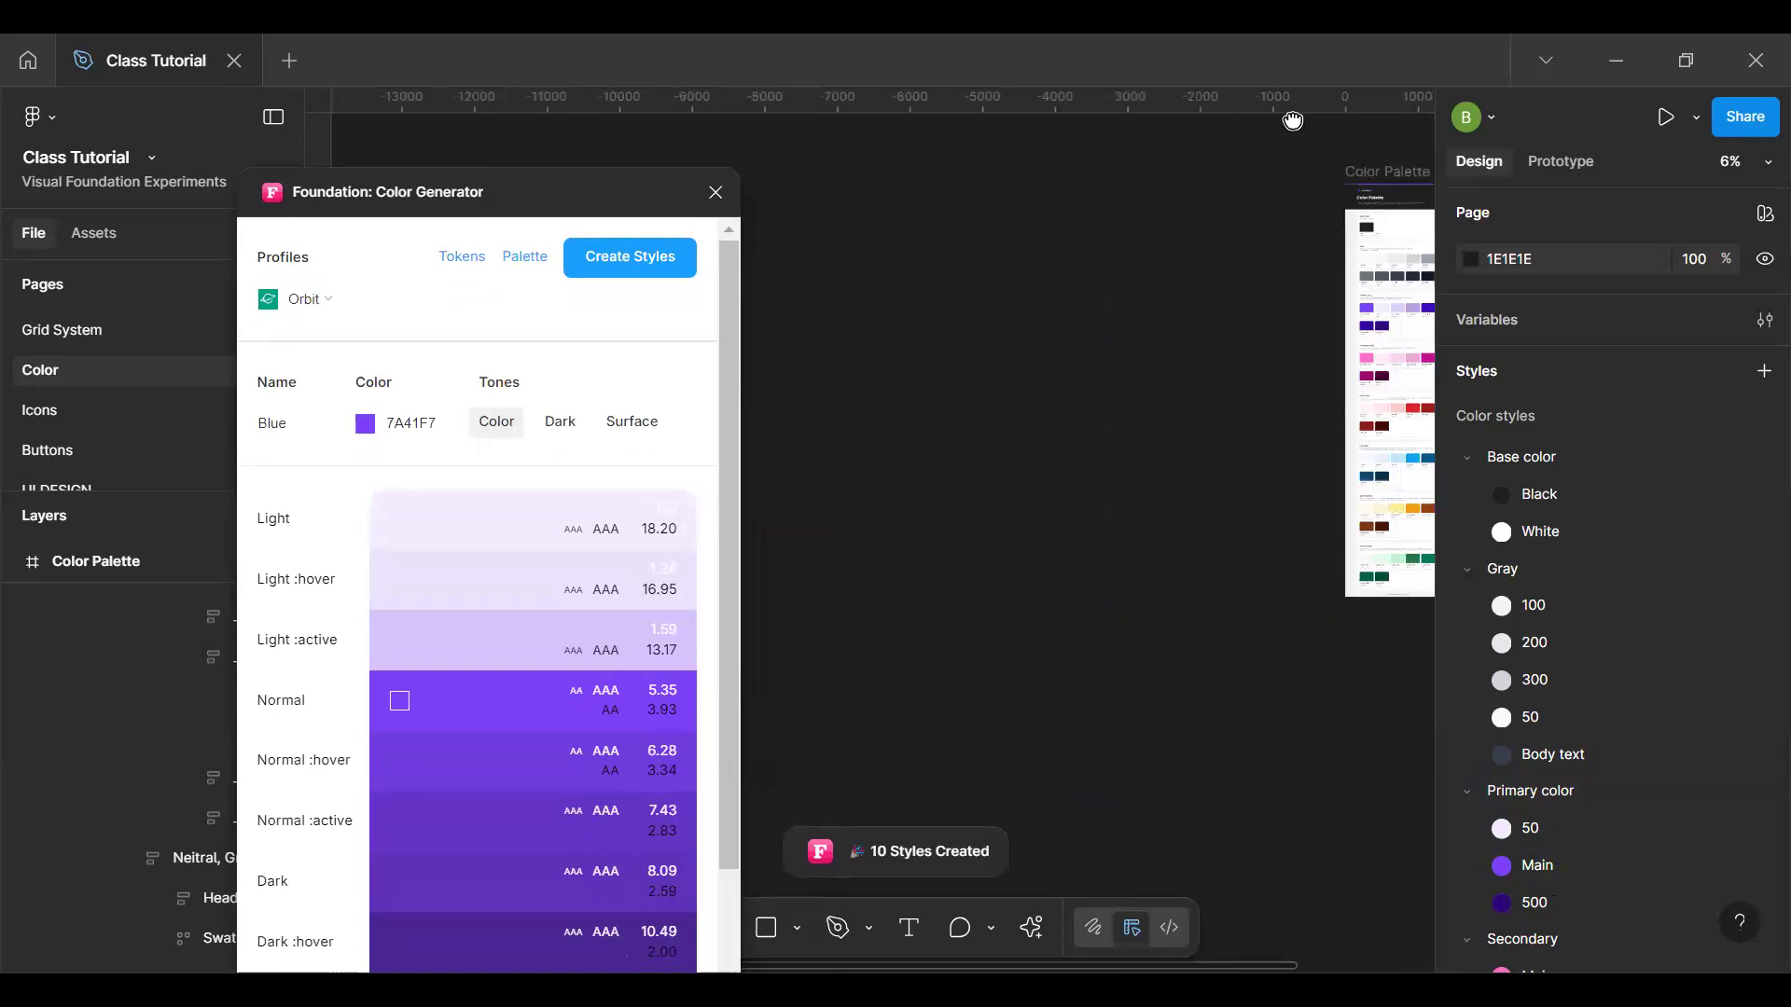
scroll(1265, 464, down, 3)
drag(1095, 456, 787, 489)
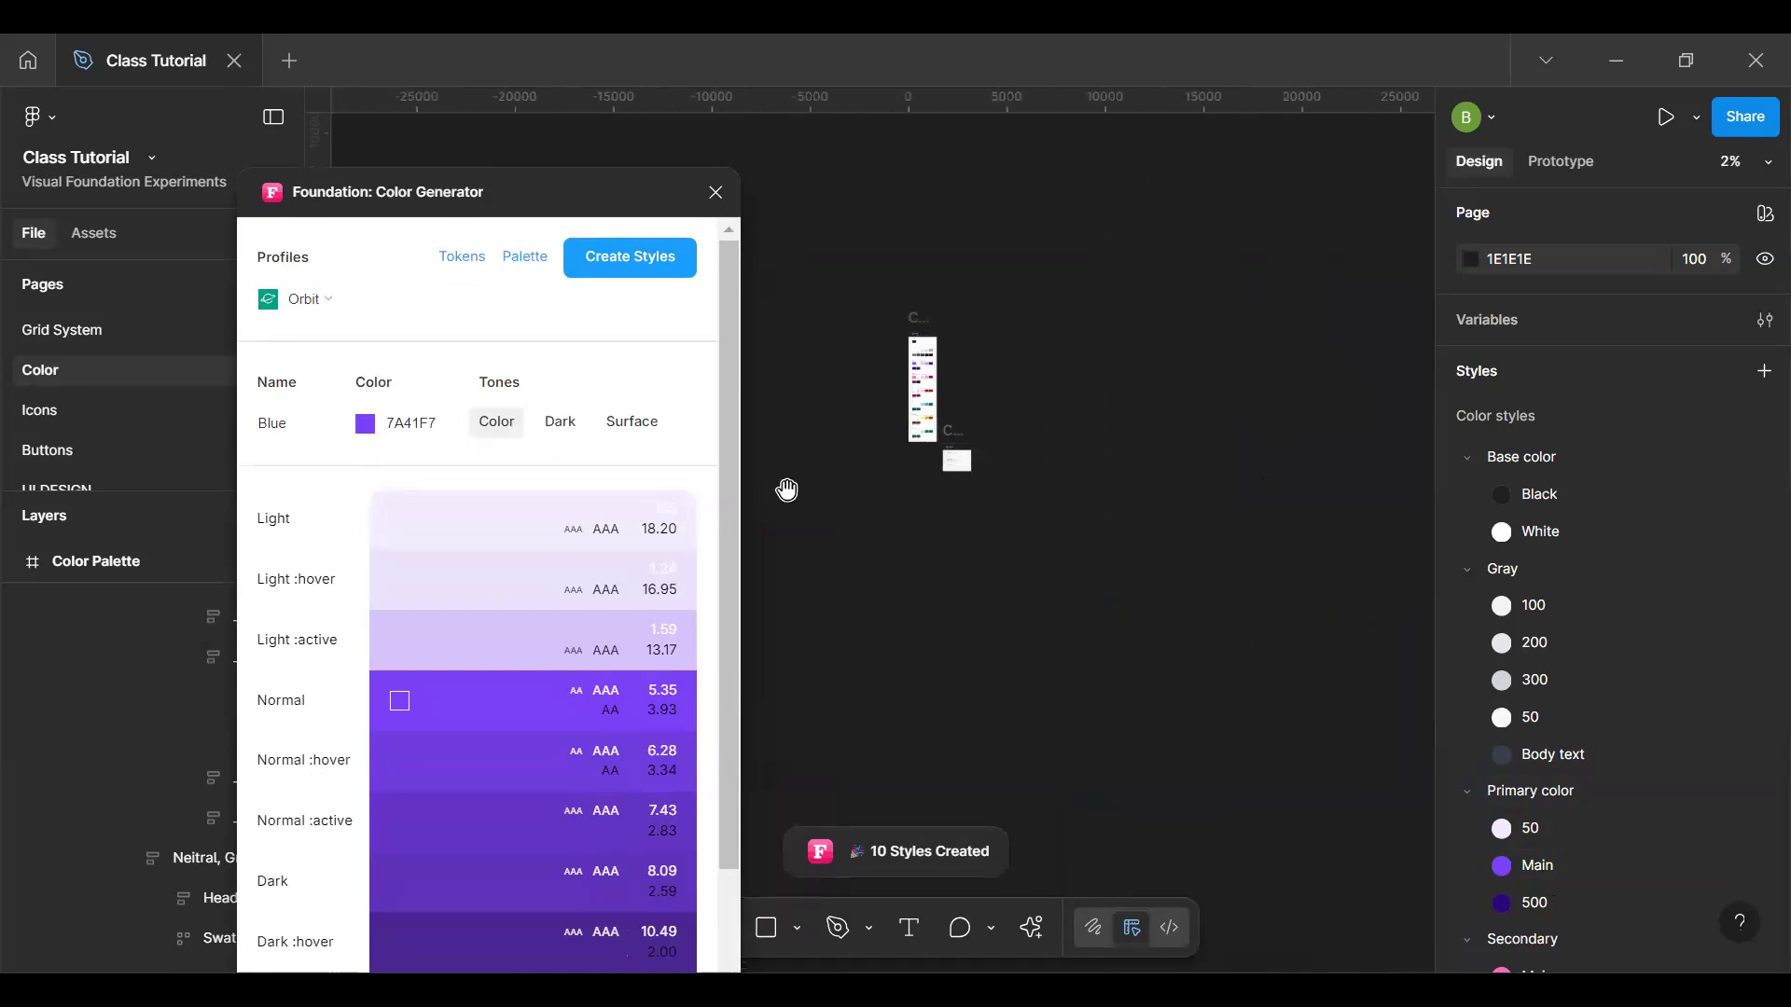
scroll(786, 490, up, 3)
scroll(606, 633, down, 2)
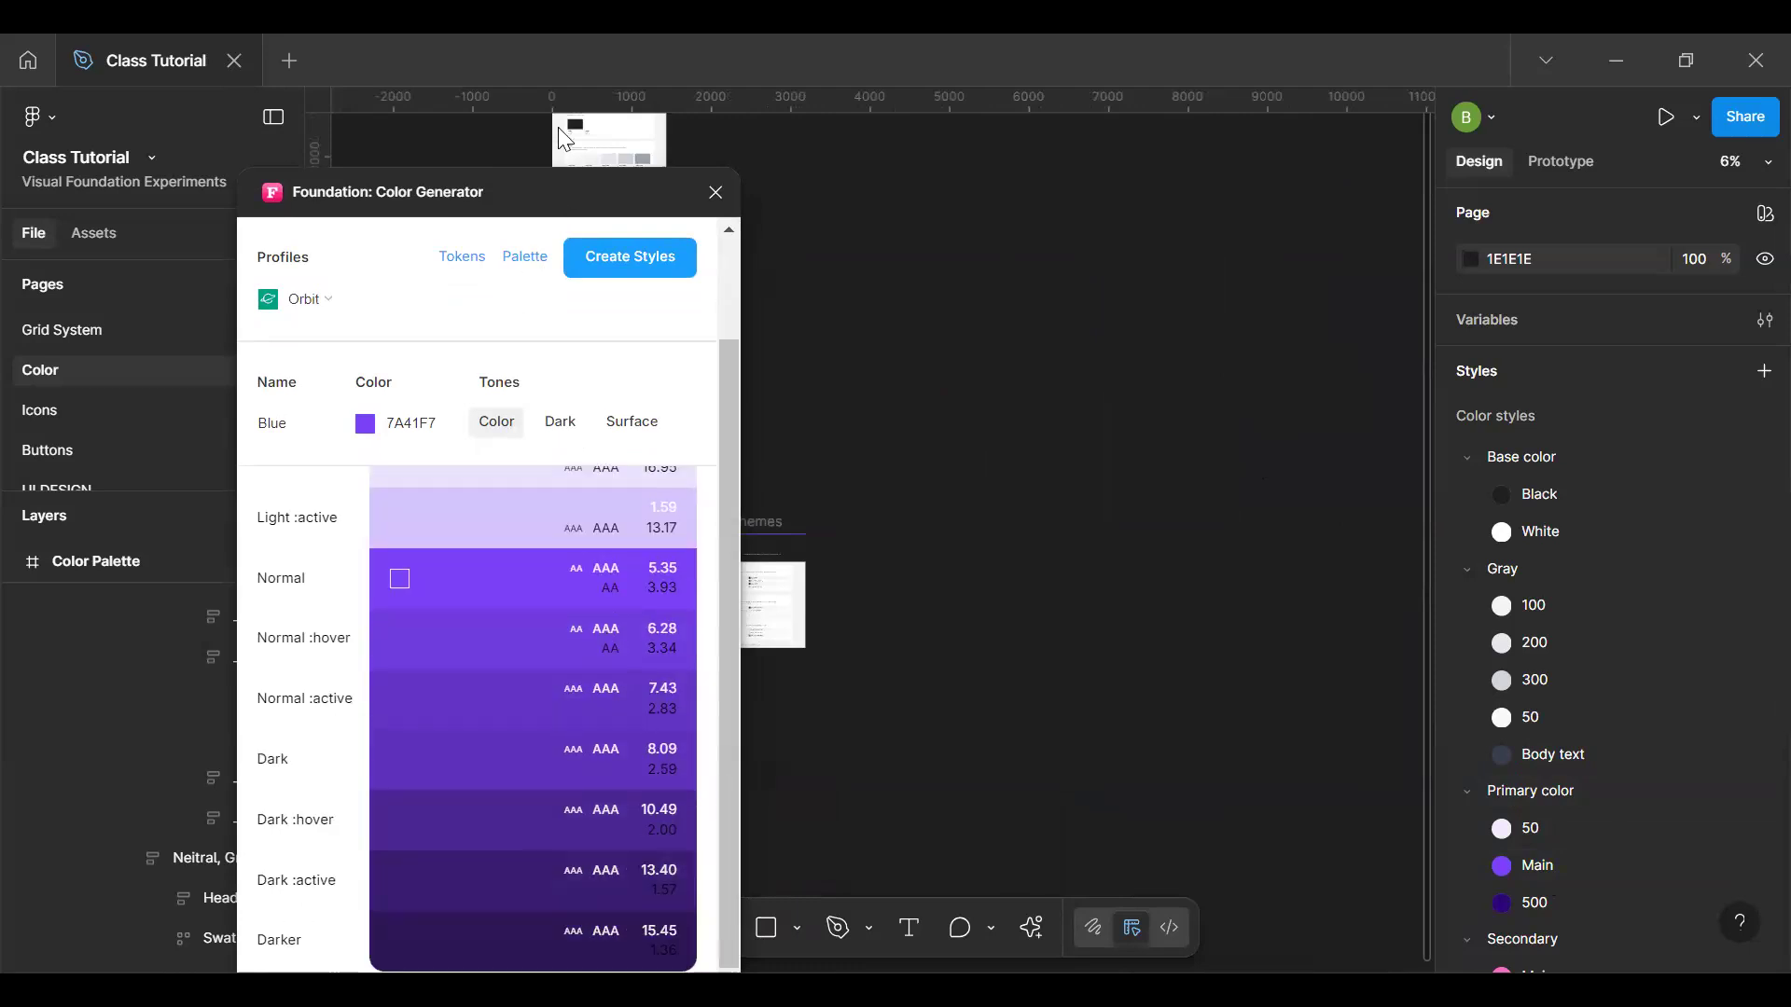
drag(559, 192, 558, 128)
drag(432, 169, 352, 229)
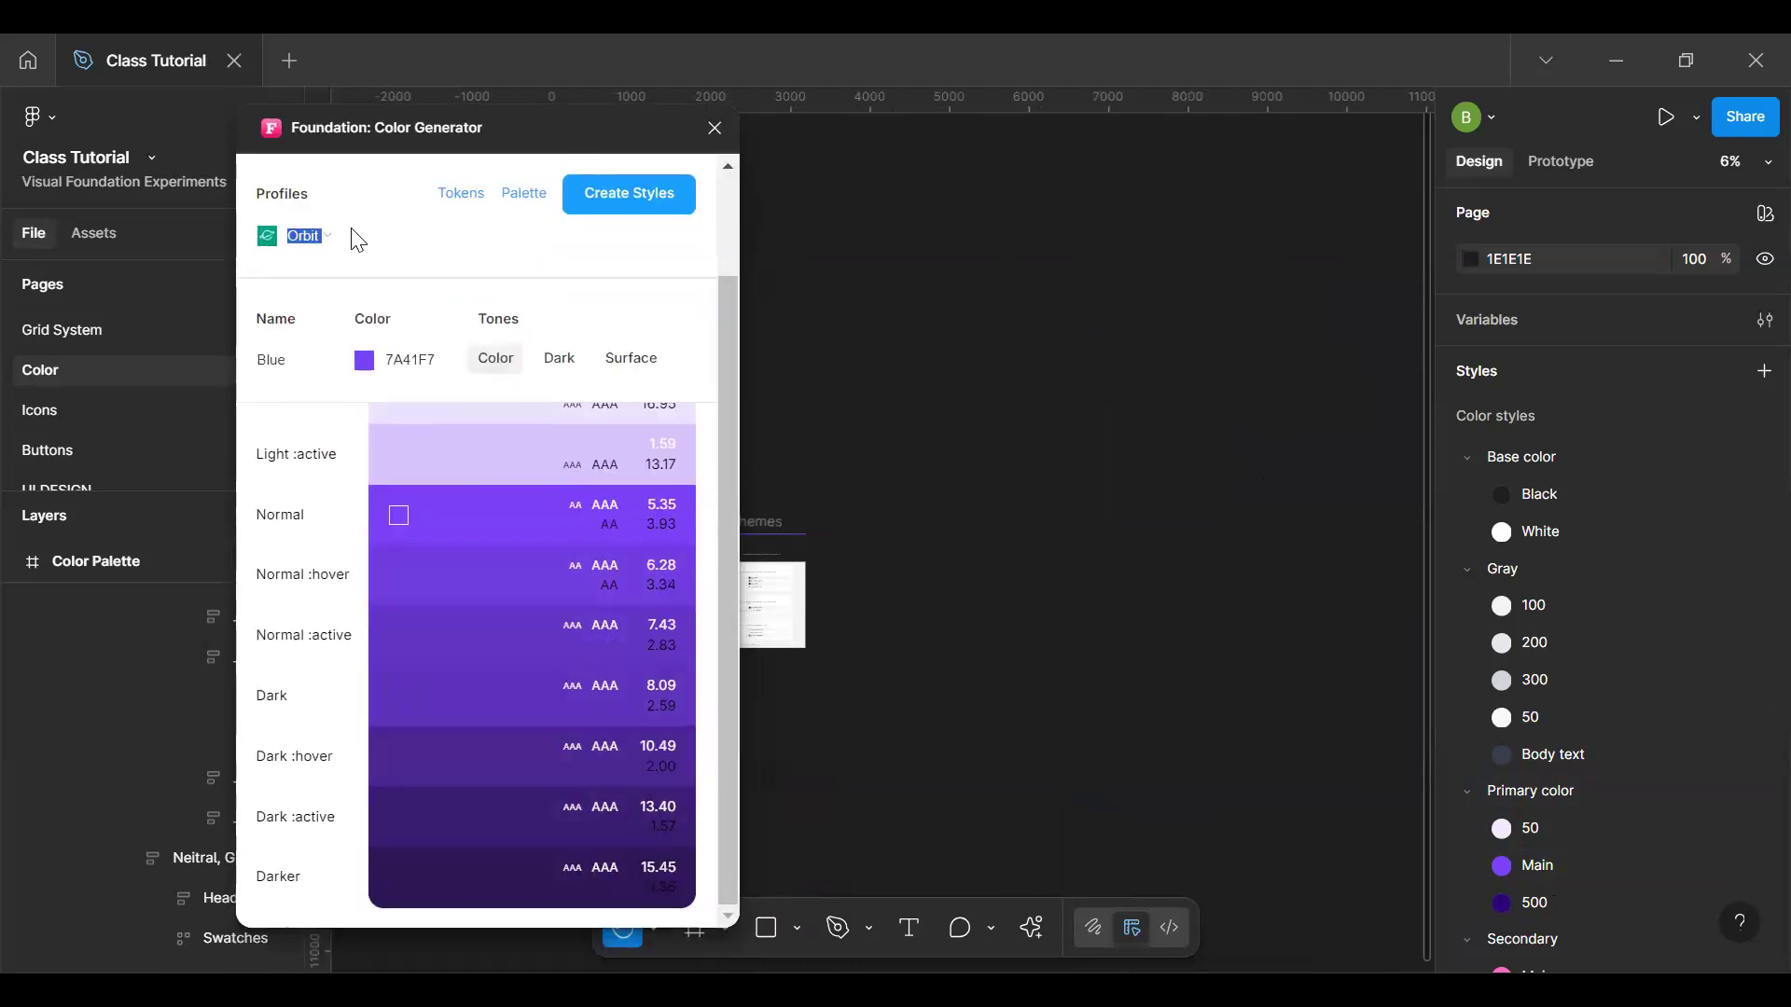
drag(336, 151, 210, 166)
key(space)
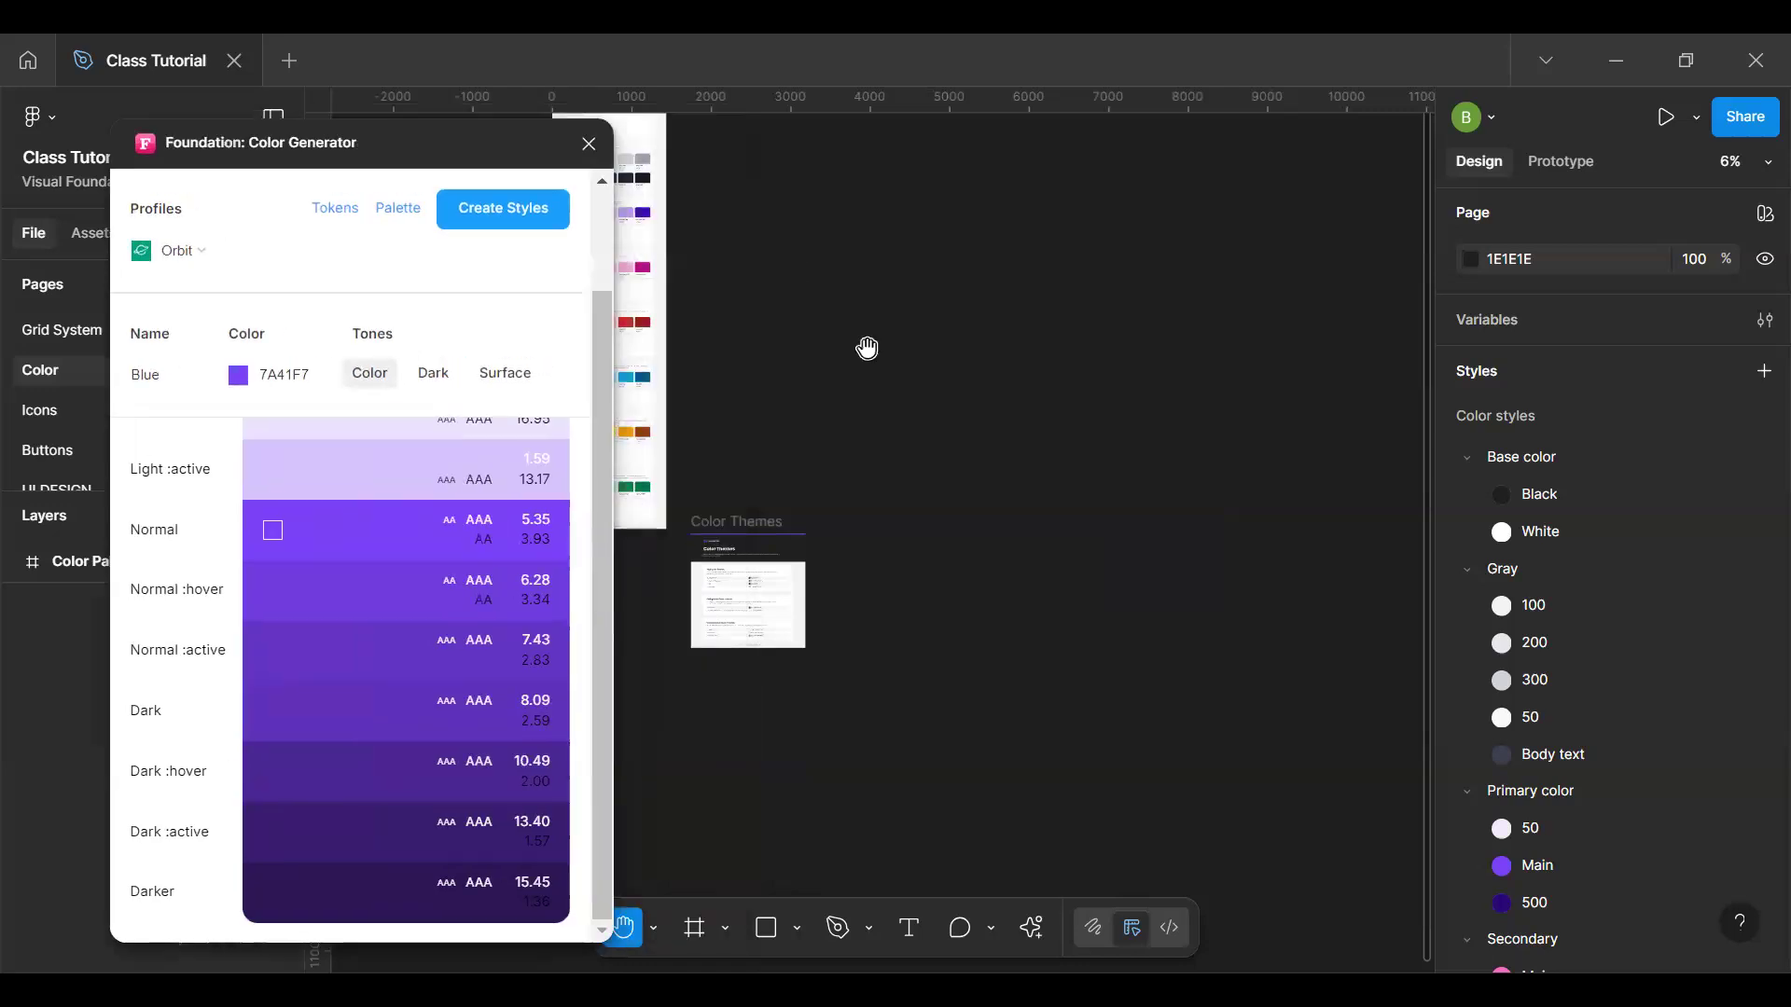
scroll(1007, 404, left, 5)
scroll(1008, 404, up, 2)
scroll(779, 327, left, 2)
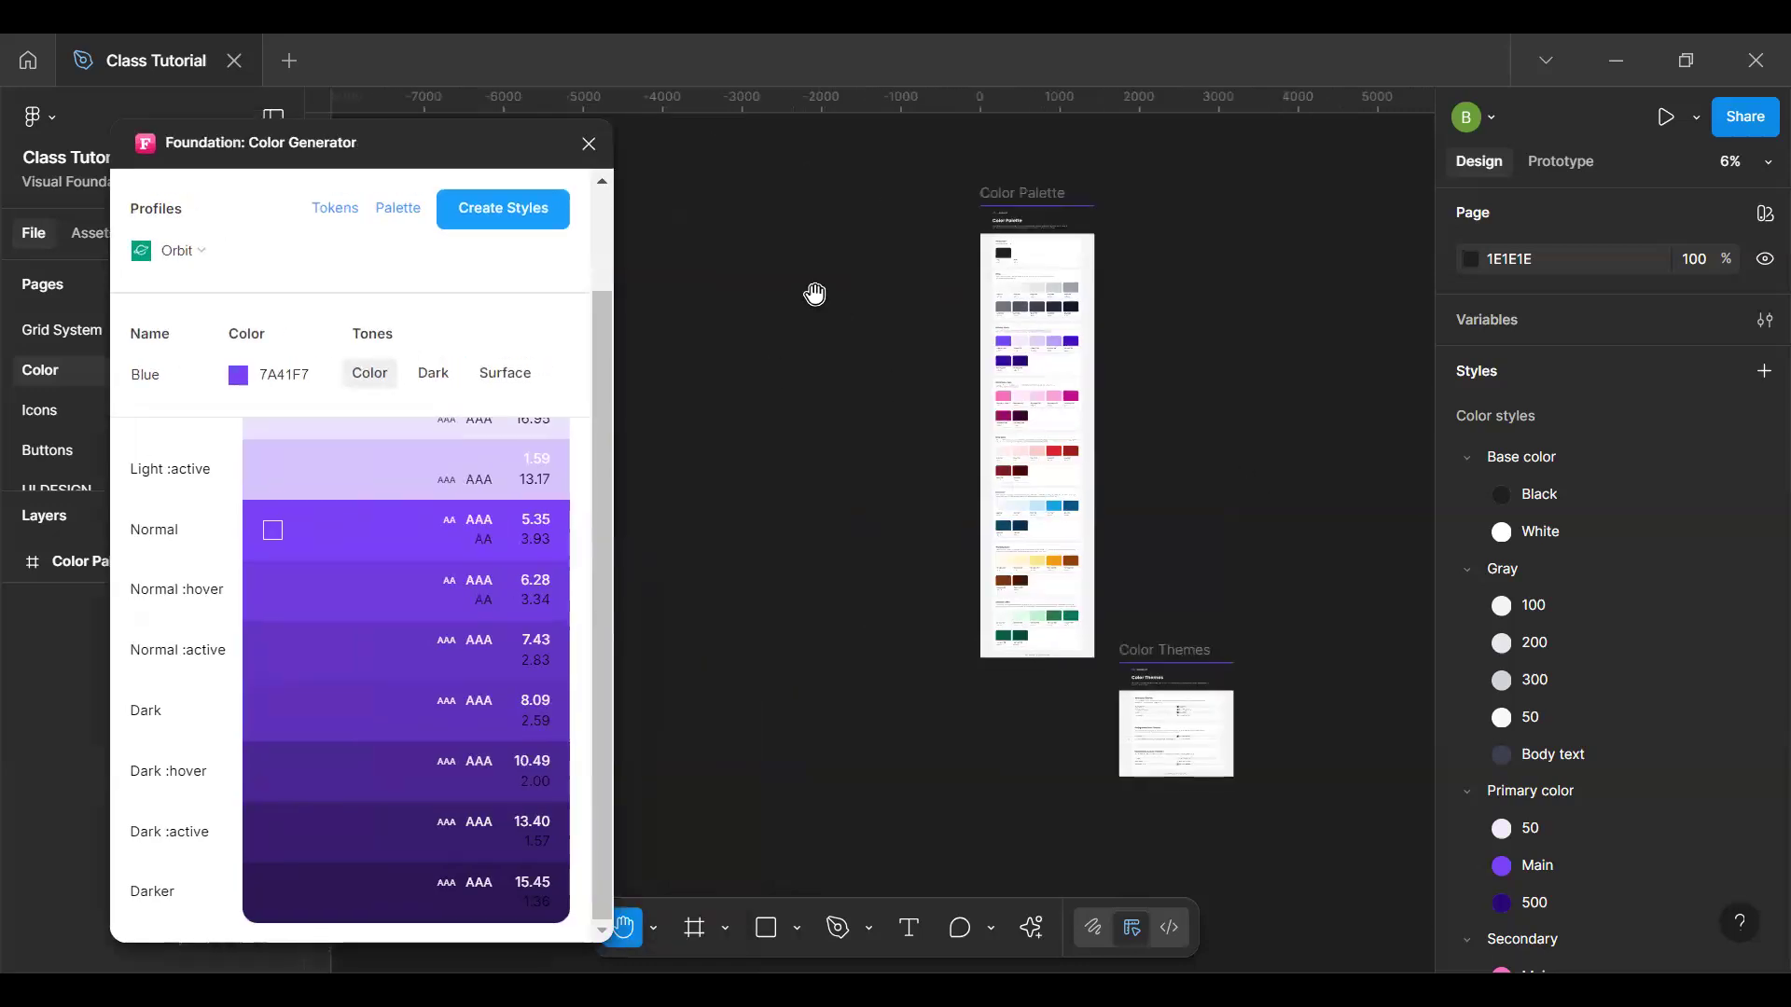
key(v)
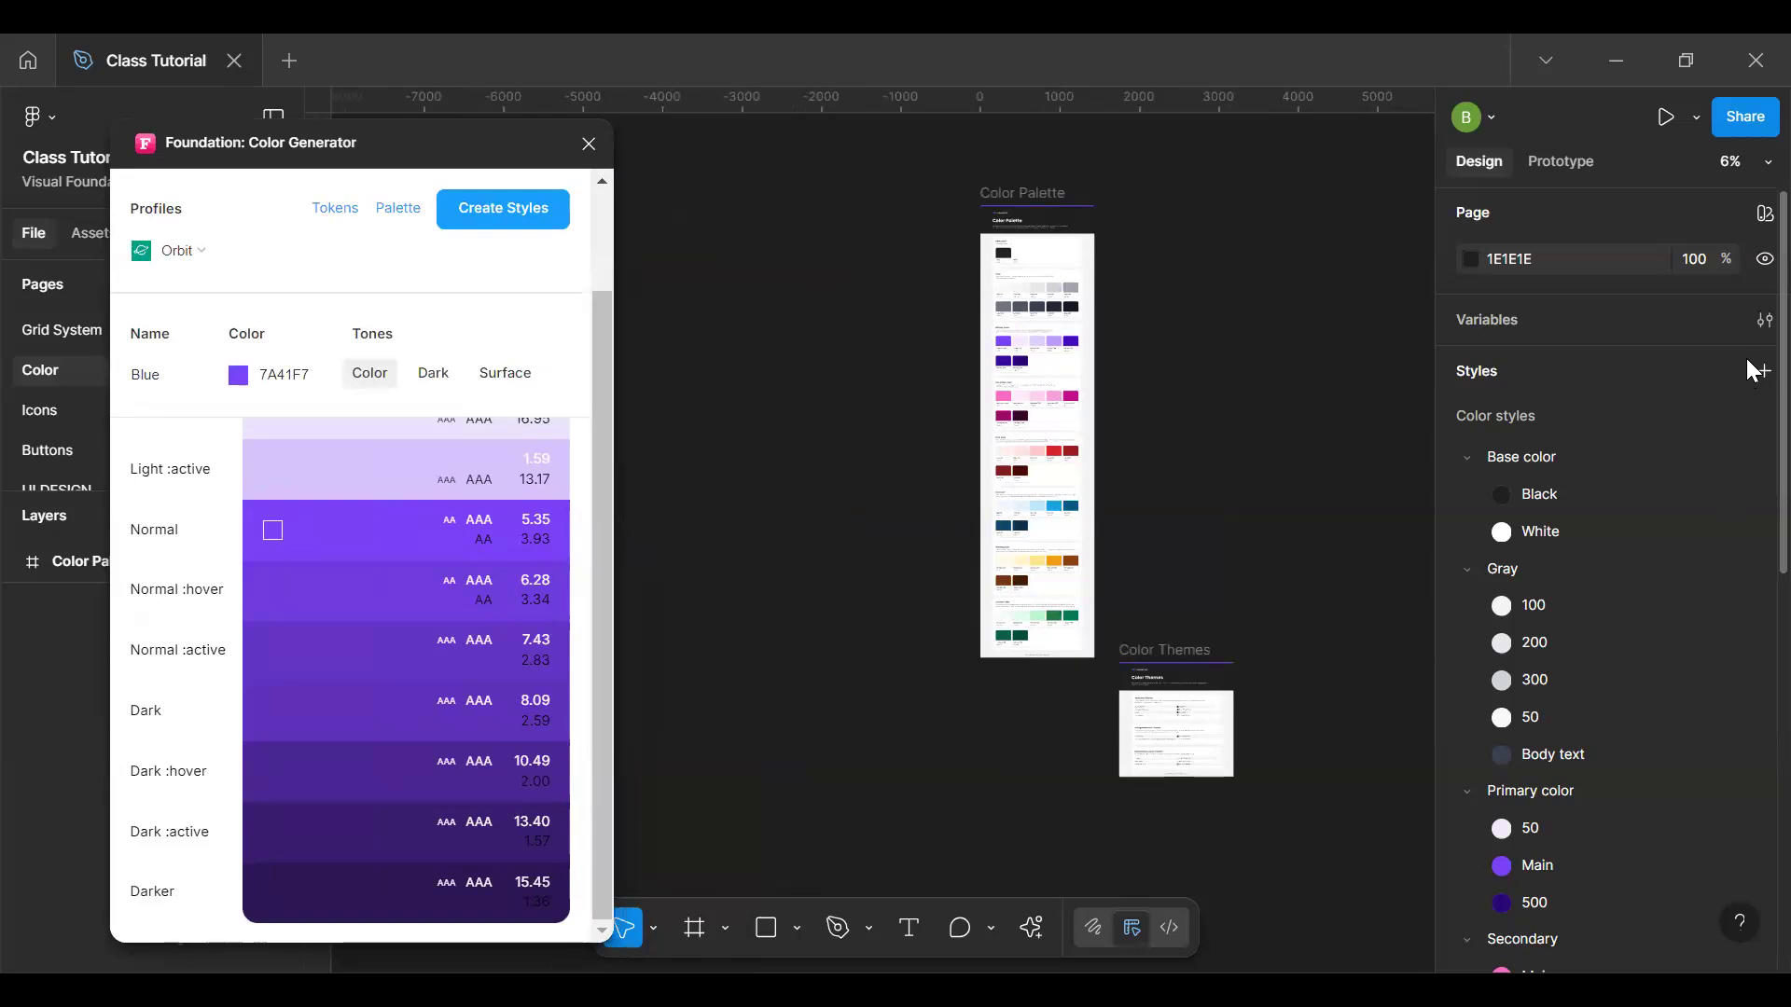
scroll(1748, 578, down, 5)
scroll(1749, 685, down, 3)
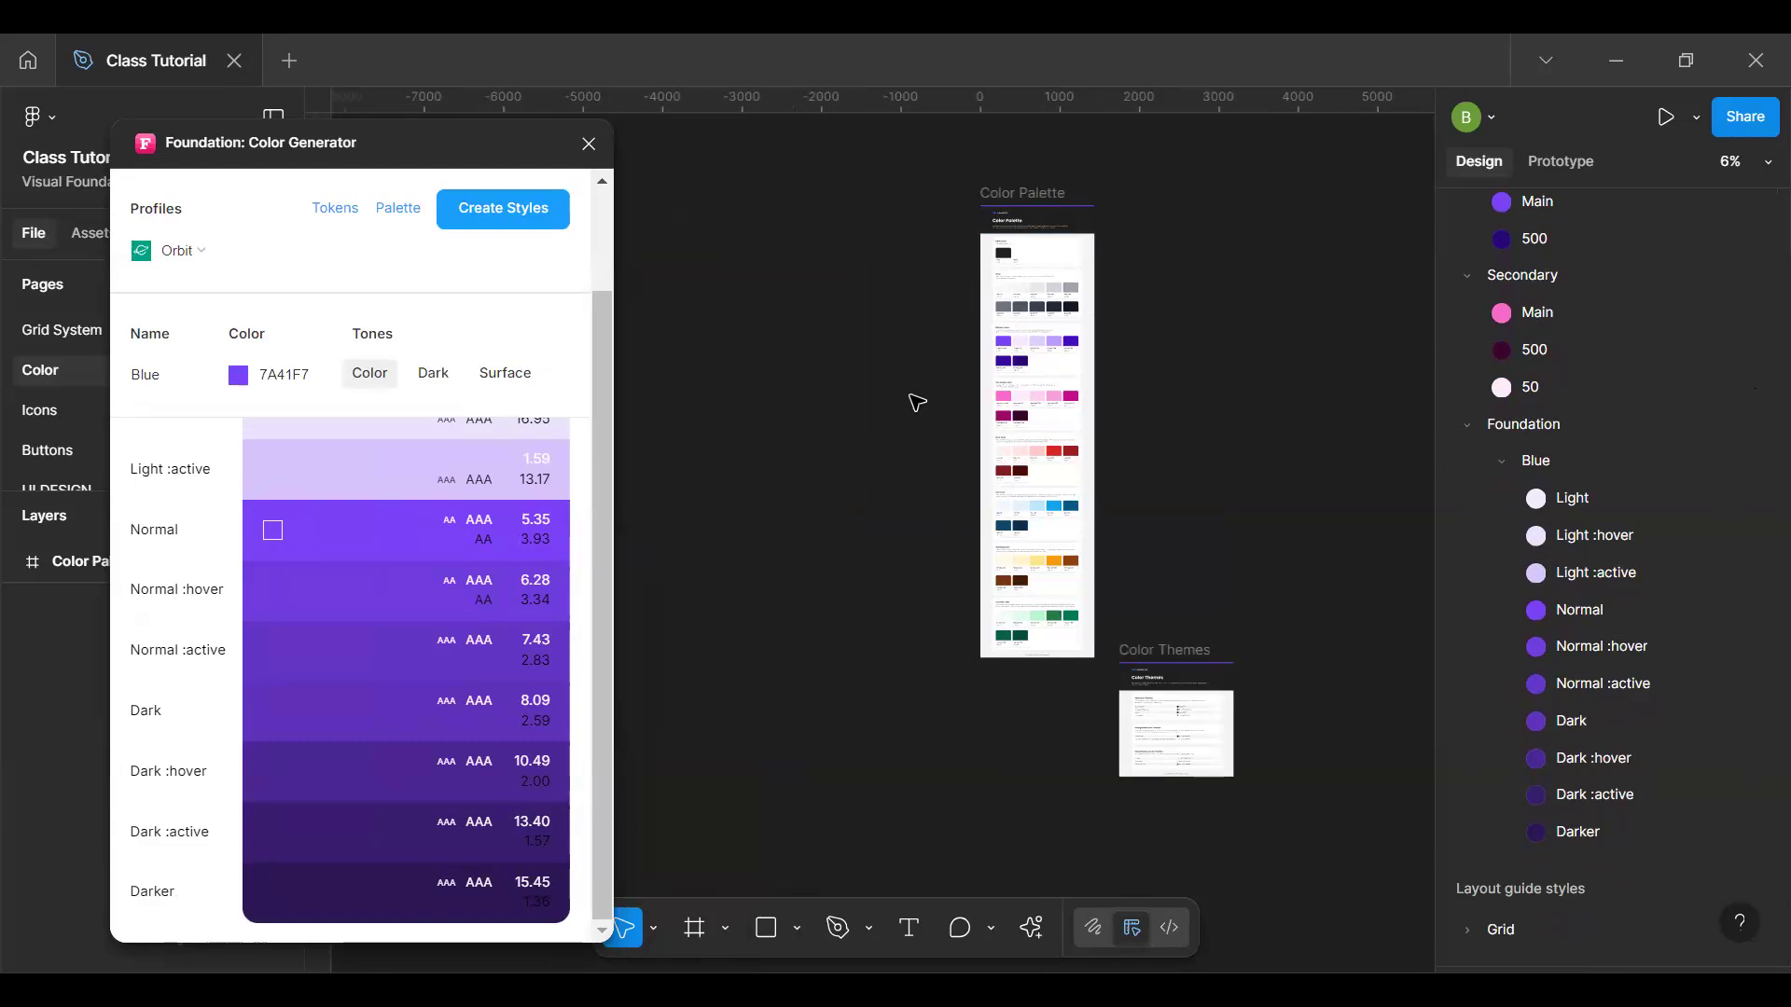
Step: Close the color generator and draw a frame about 5150 × 6354 on the empty canvas beside the Color Palette frame
click(588, 143)
key(f)
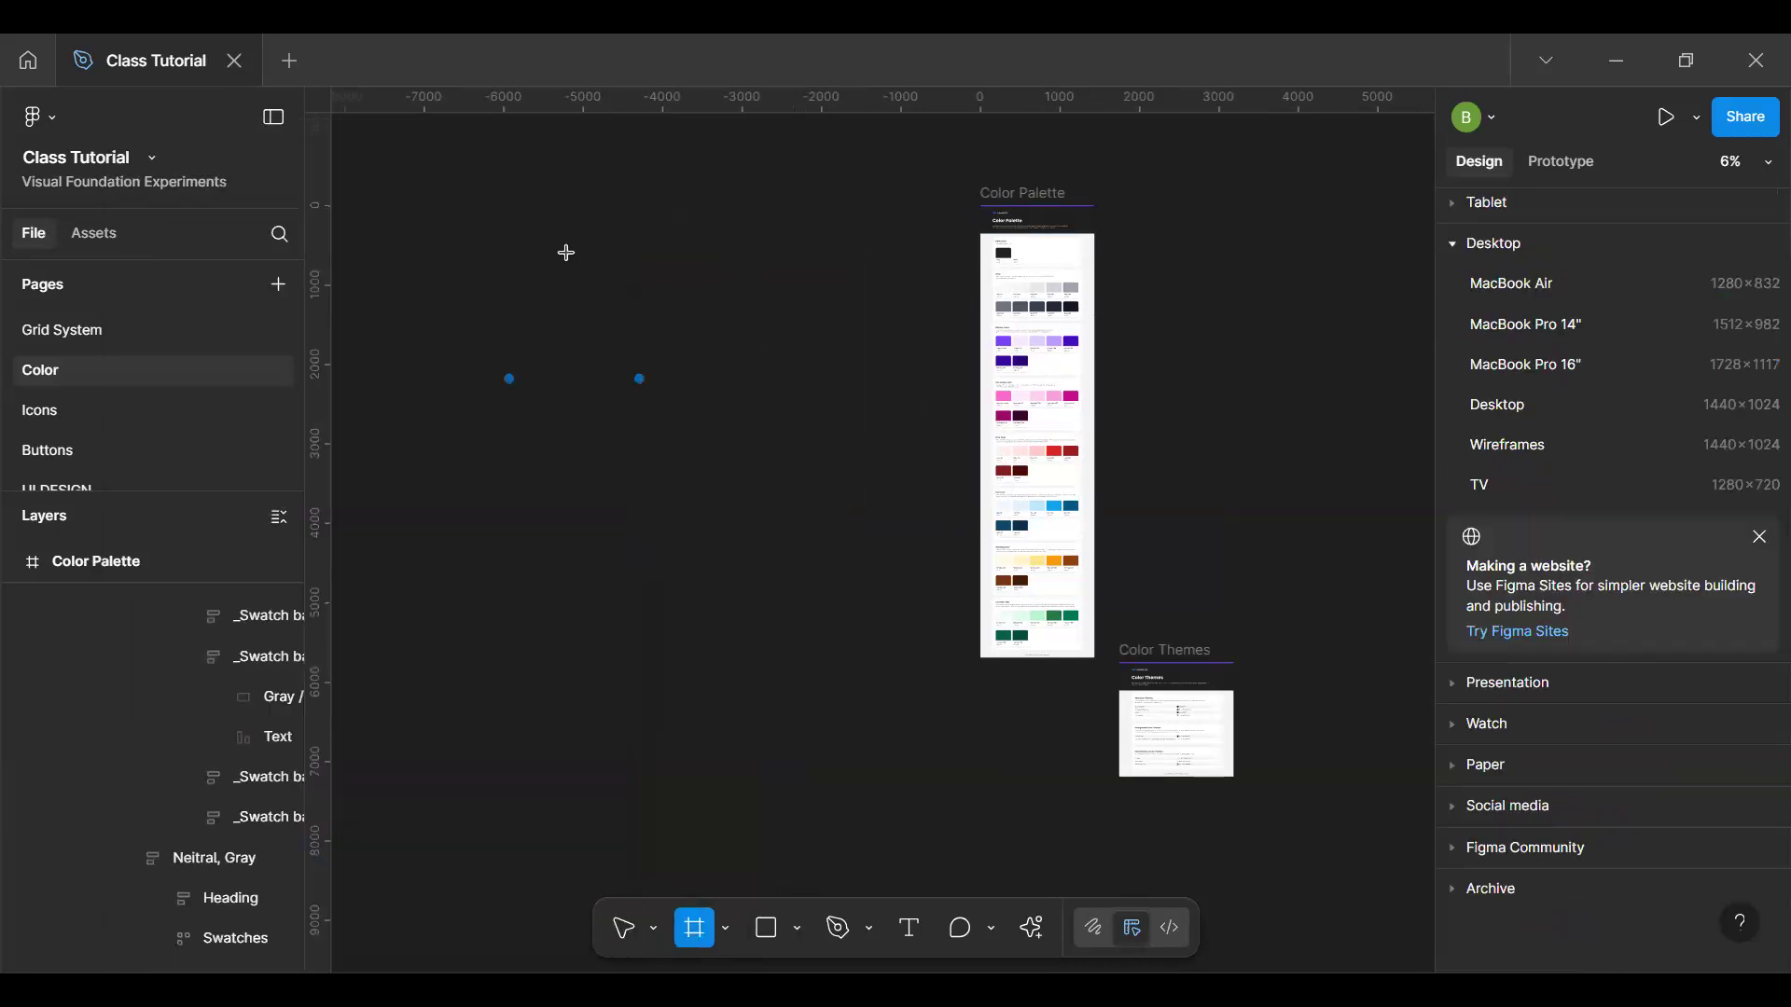
mouse_move(519, 224)
mouse_down()
mouse_move(887, 616)
mouse_move(928, 729)
mouse_up()
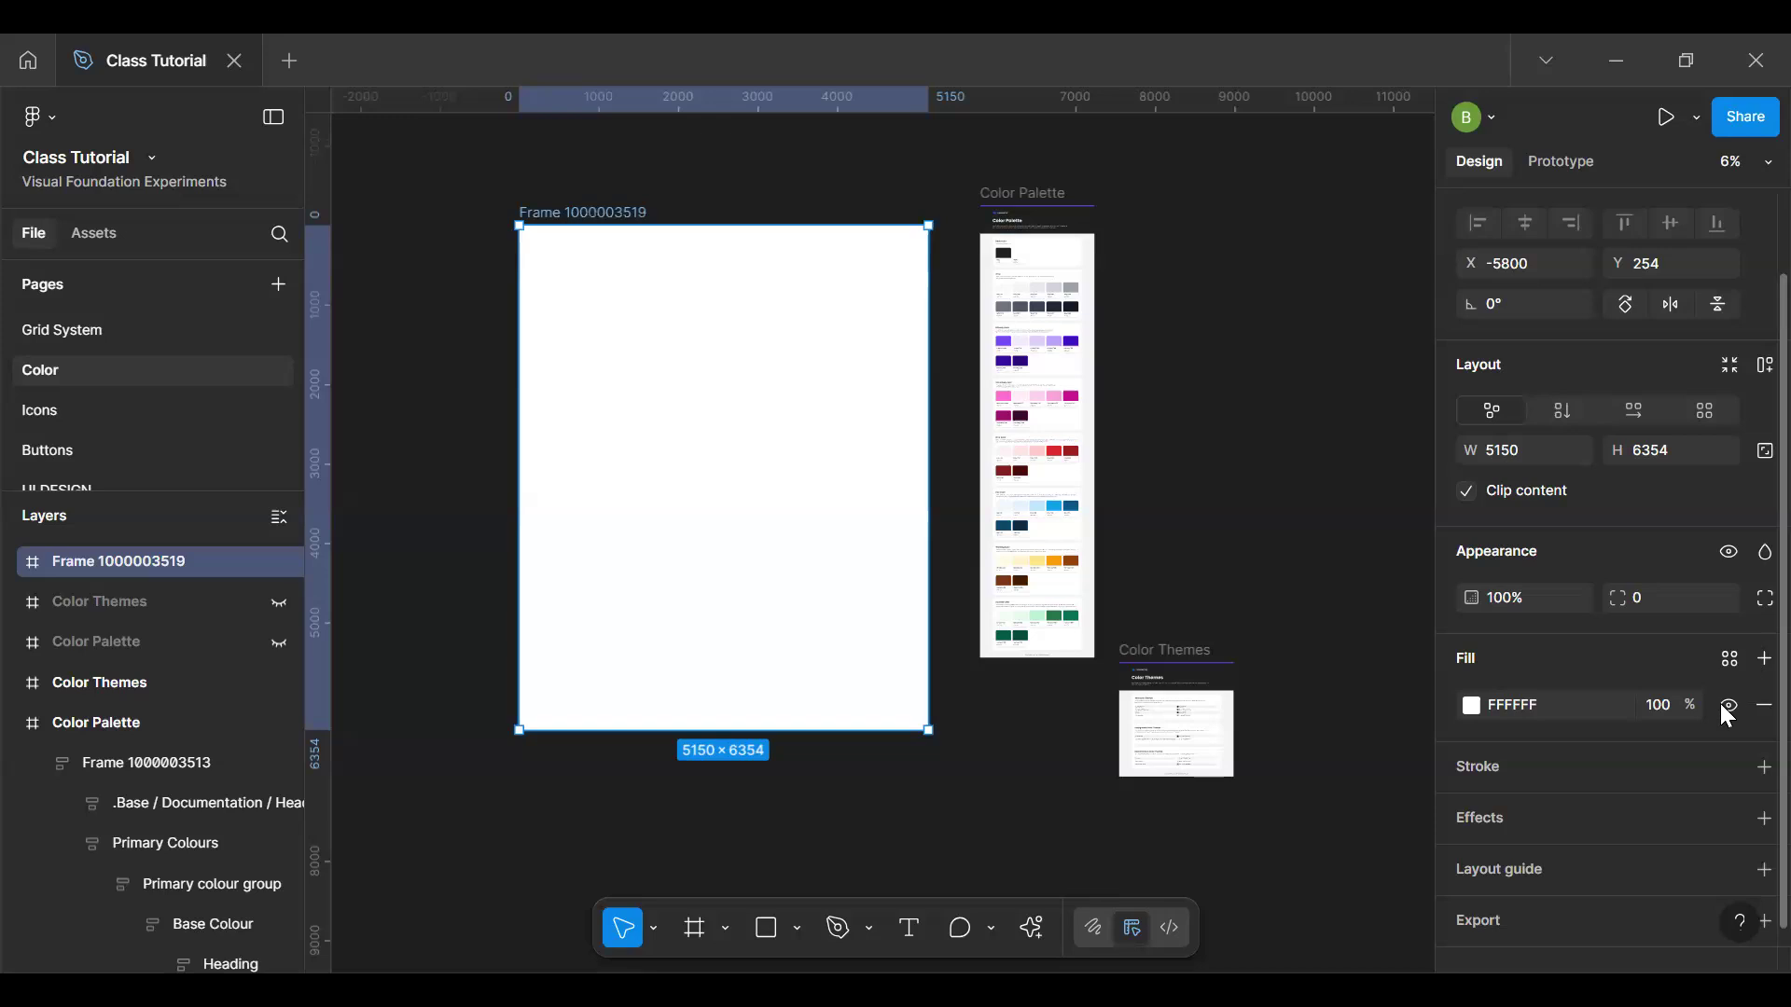
Step: Try the Foundation/Blue Normal and Dark color styles as the new frame's fill
click(1729, 659)
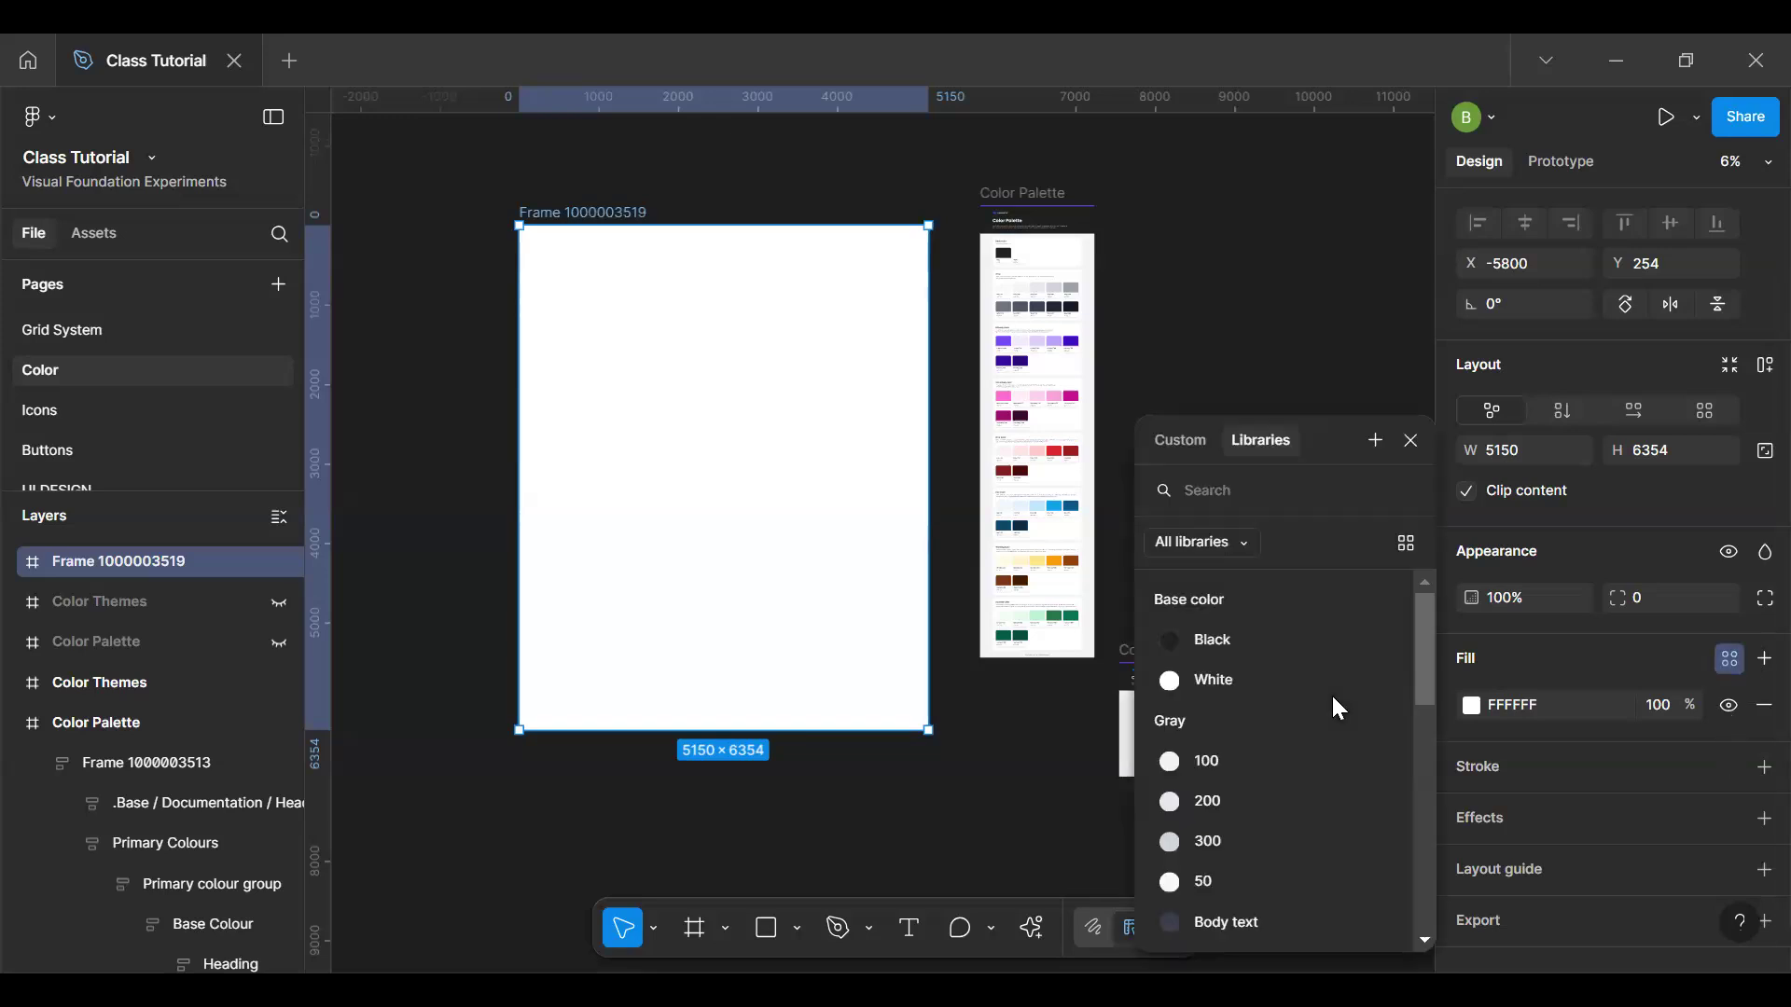
scroll(1420, 844, down, 3)
scroll(1419, 843, down, 3)
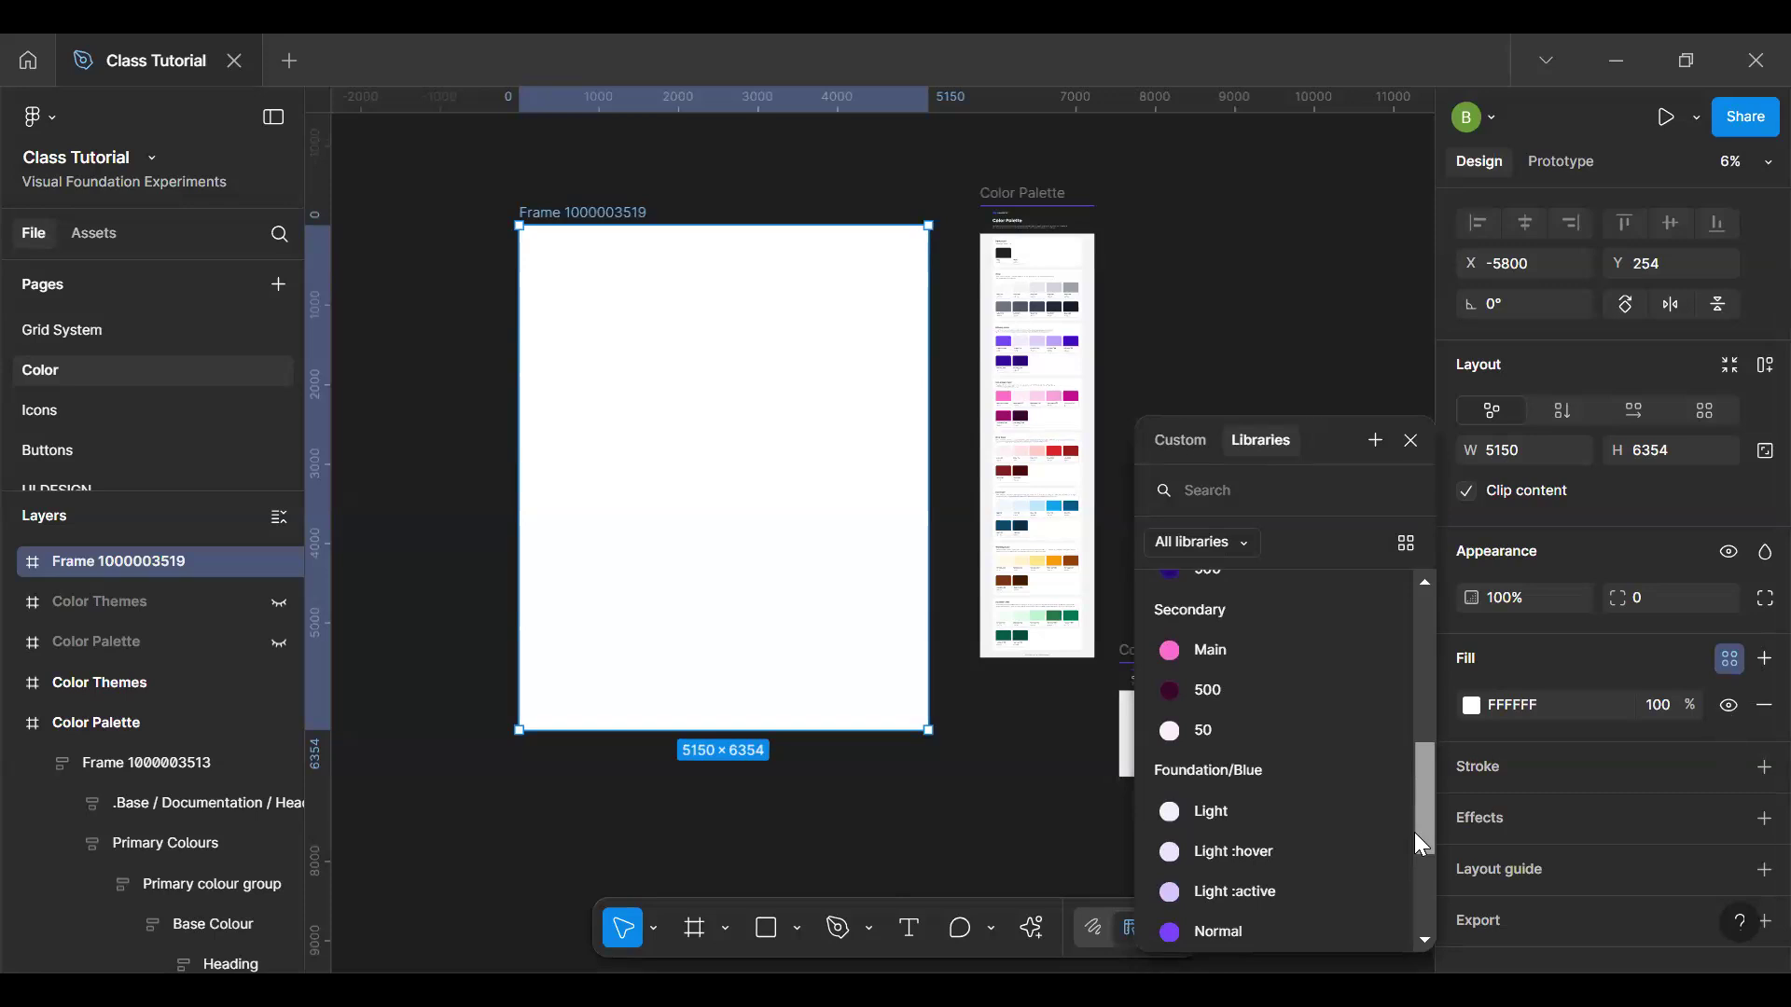
drag(1414, 832, 1423, 919)
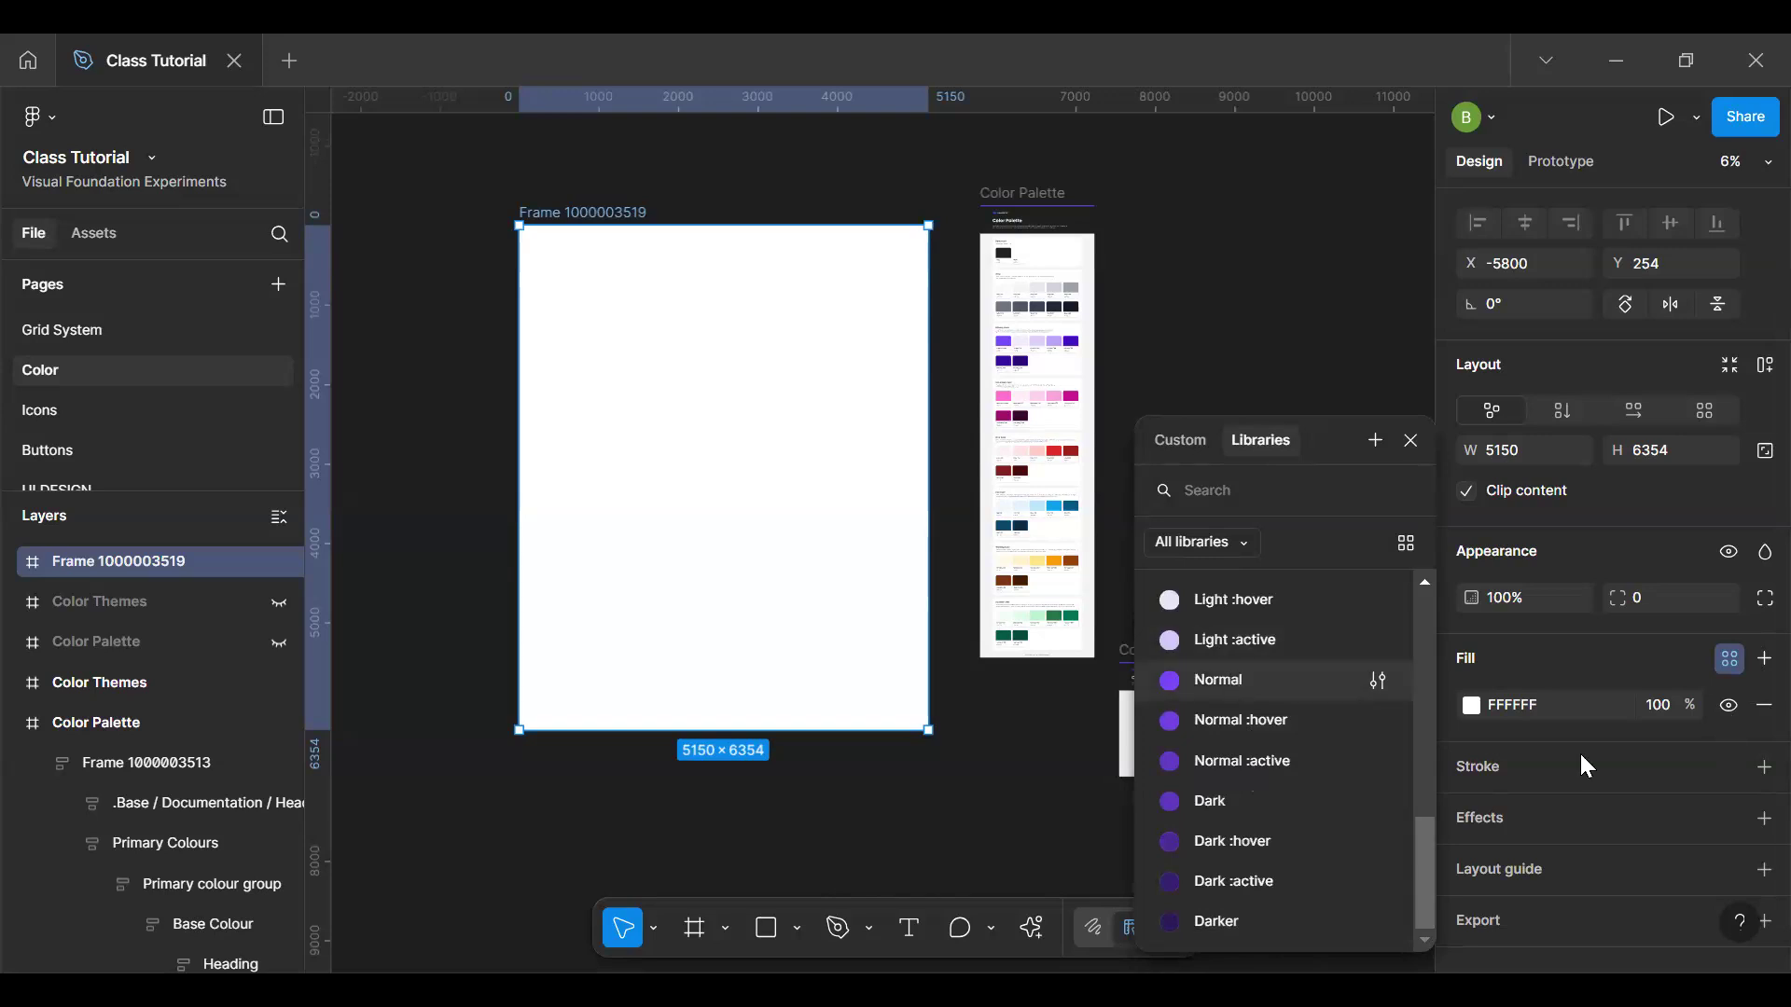
click(1212, 680)
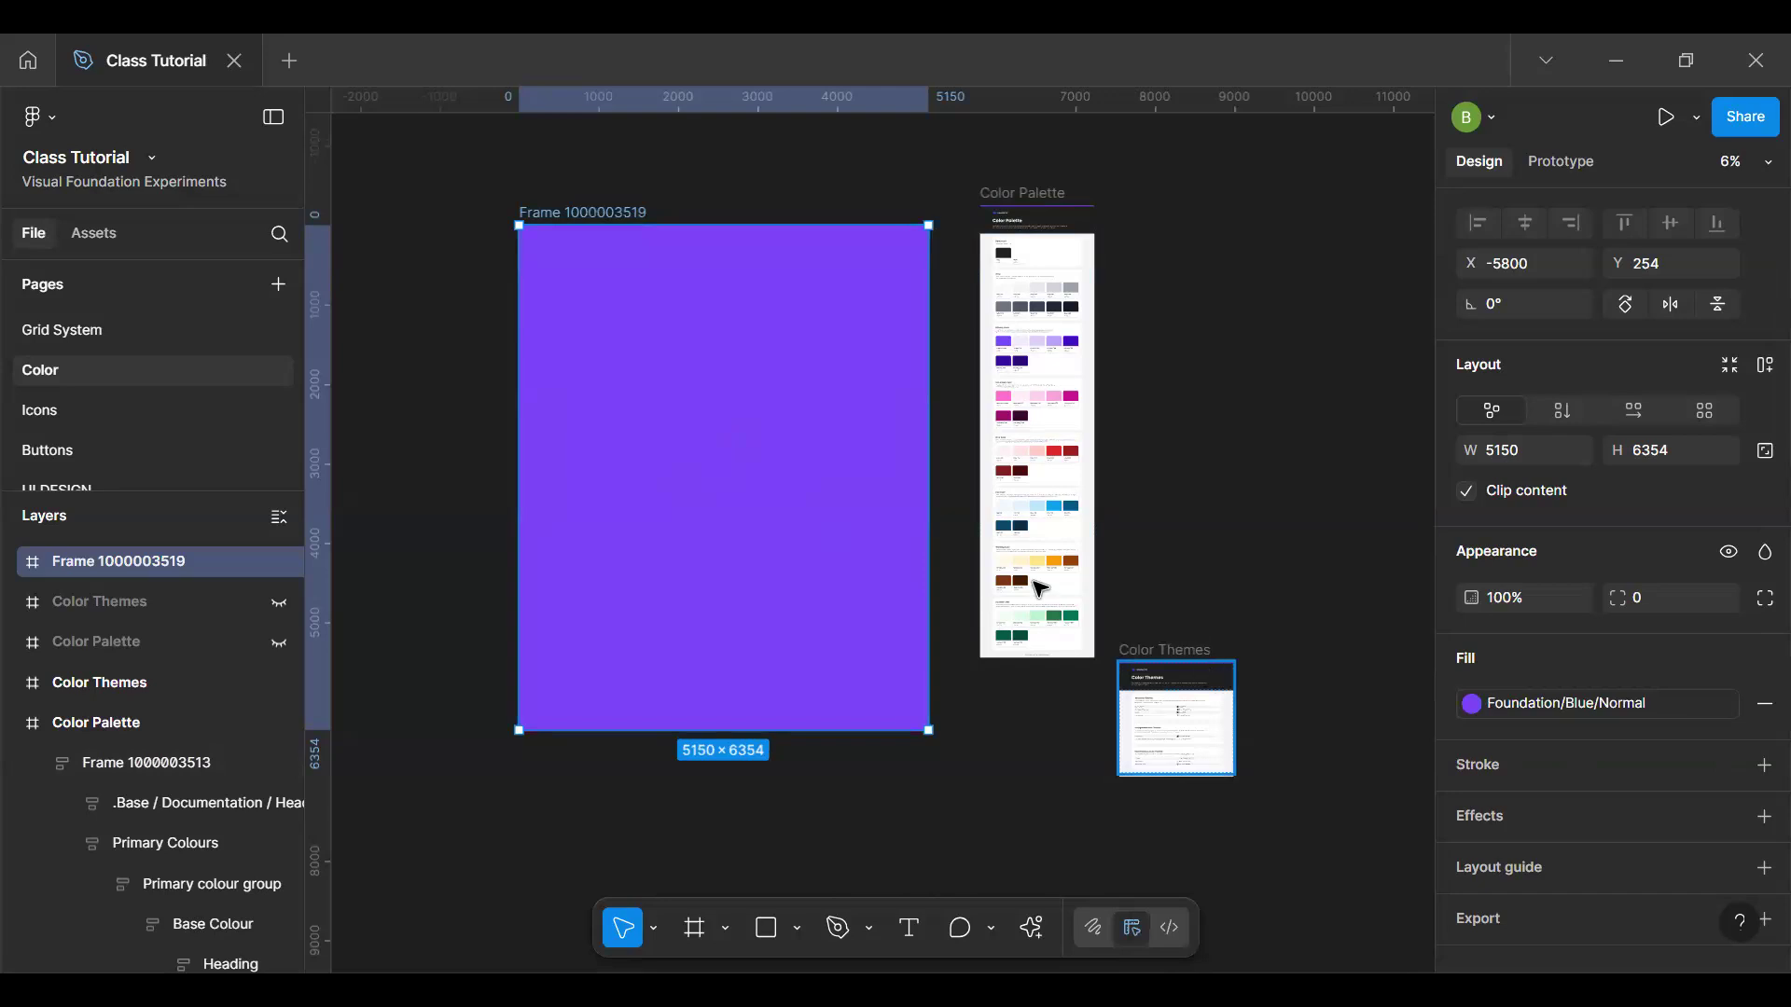
click(1472, 703)
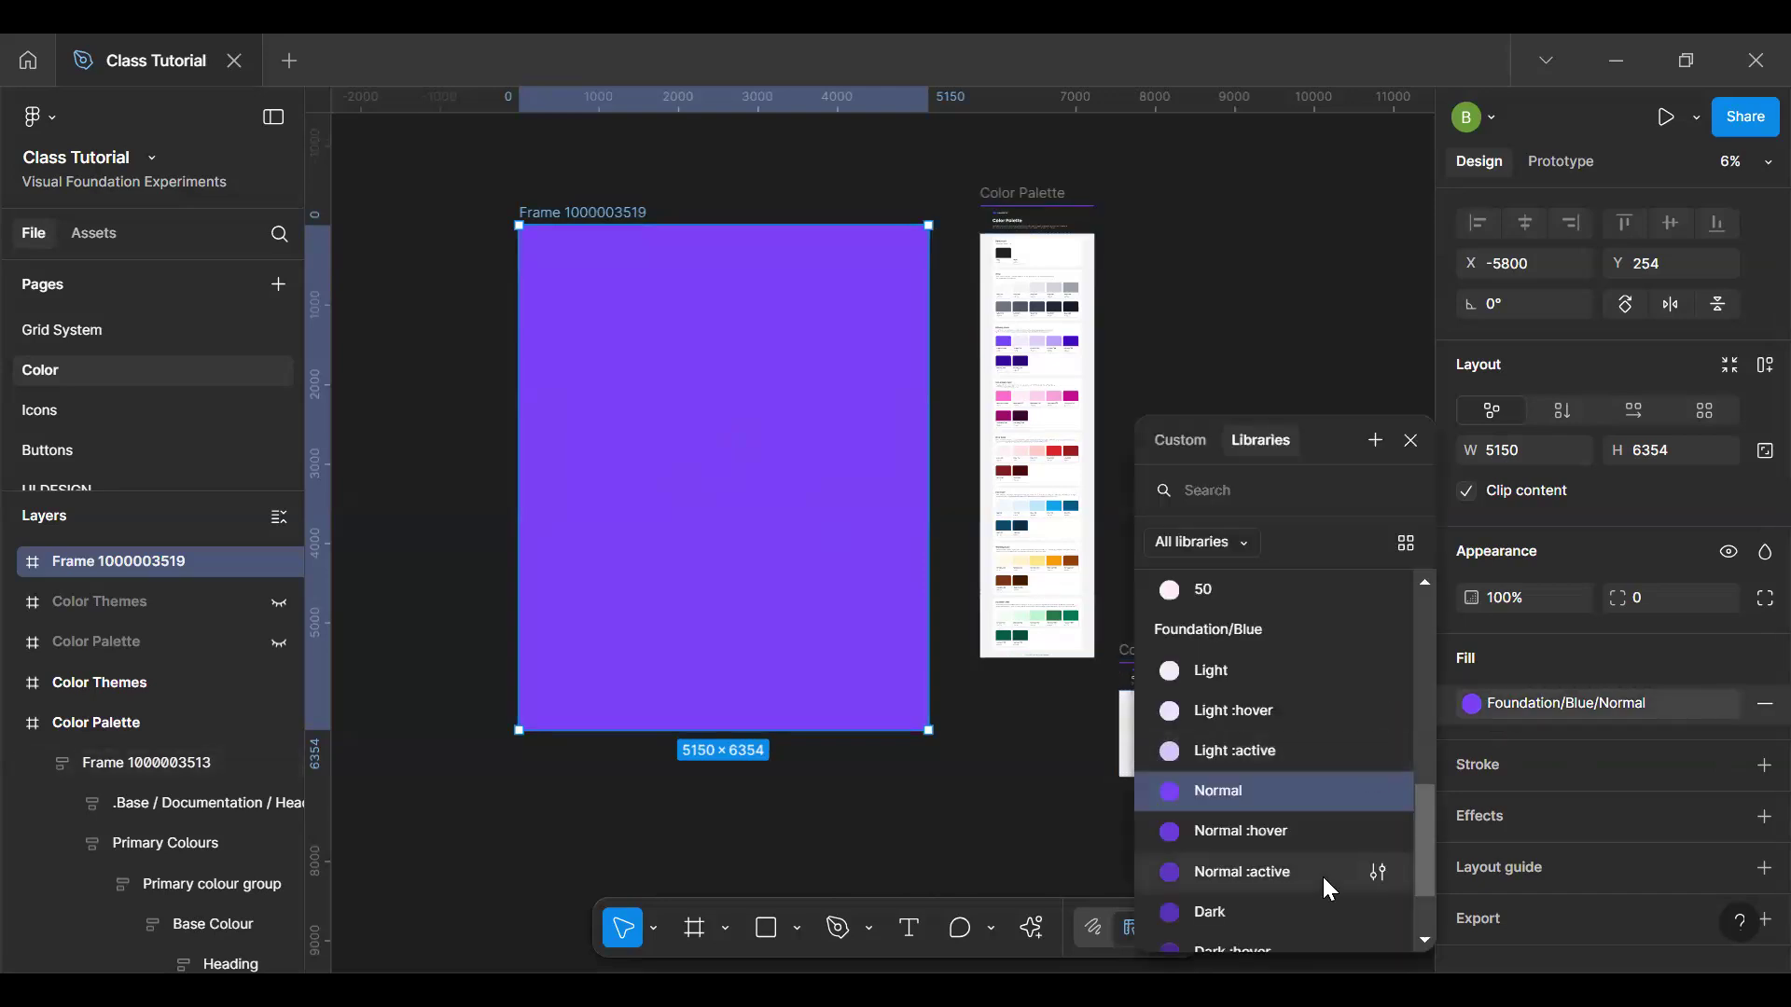
click(1353, 912)
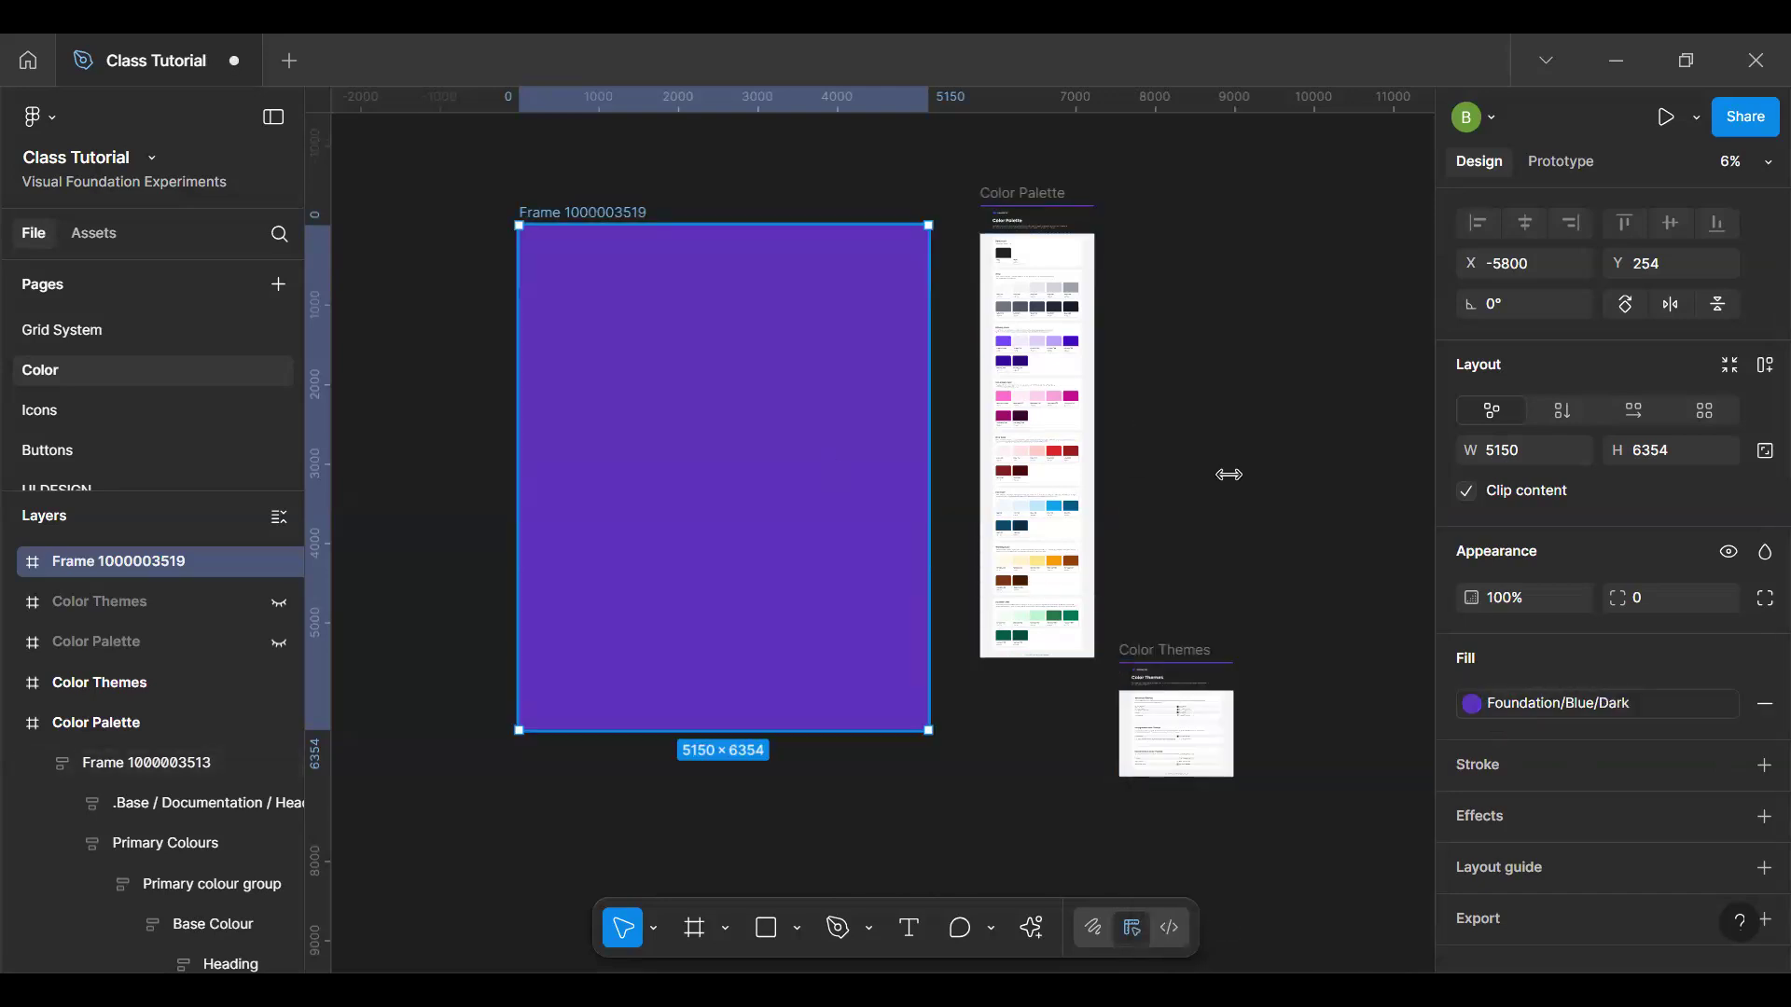
Step: Apply the Foundation/Blue Darker style to the new frame's fill and detach the style from it
scroll(1072, 353, up, 5)
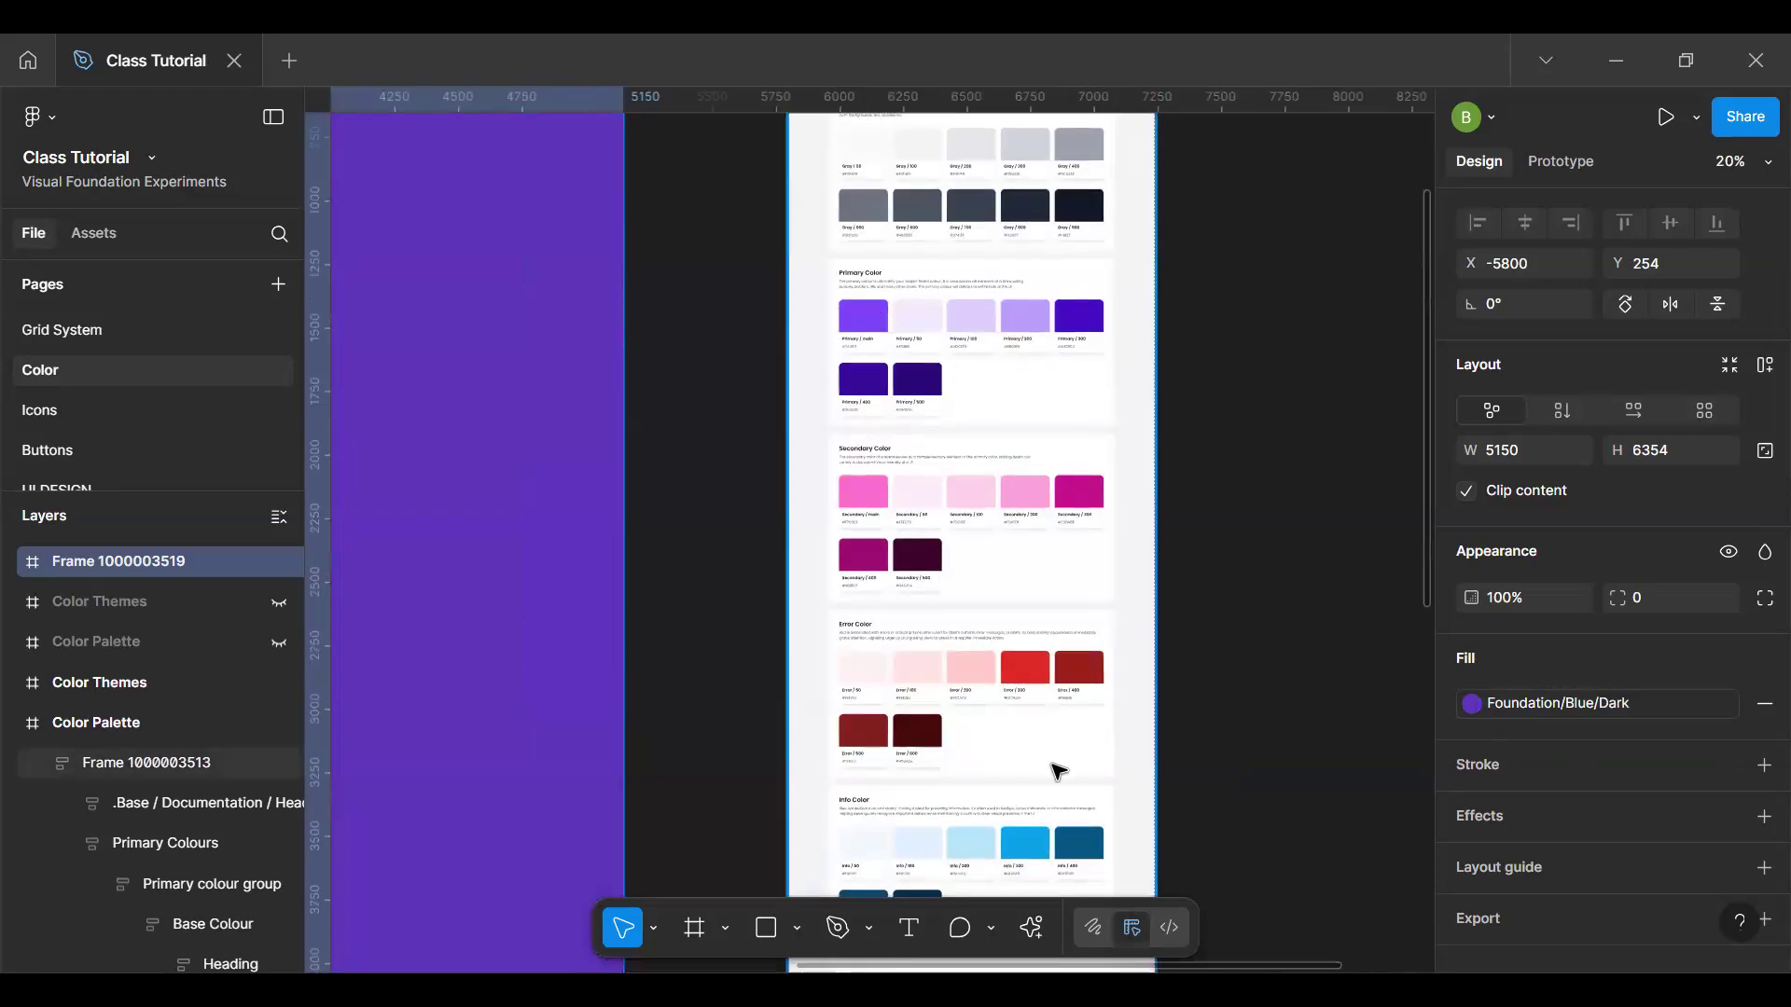
click(1471, 704)
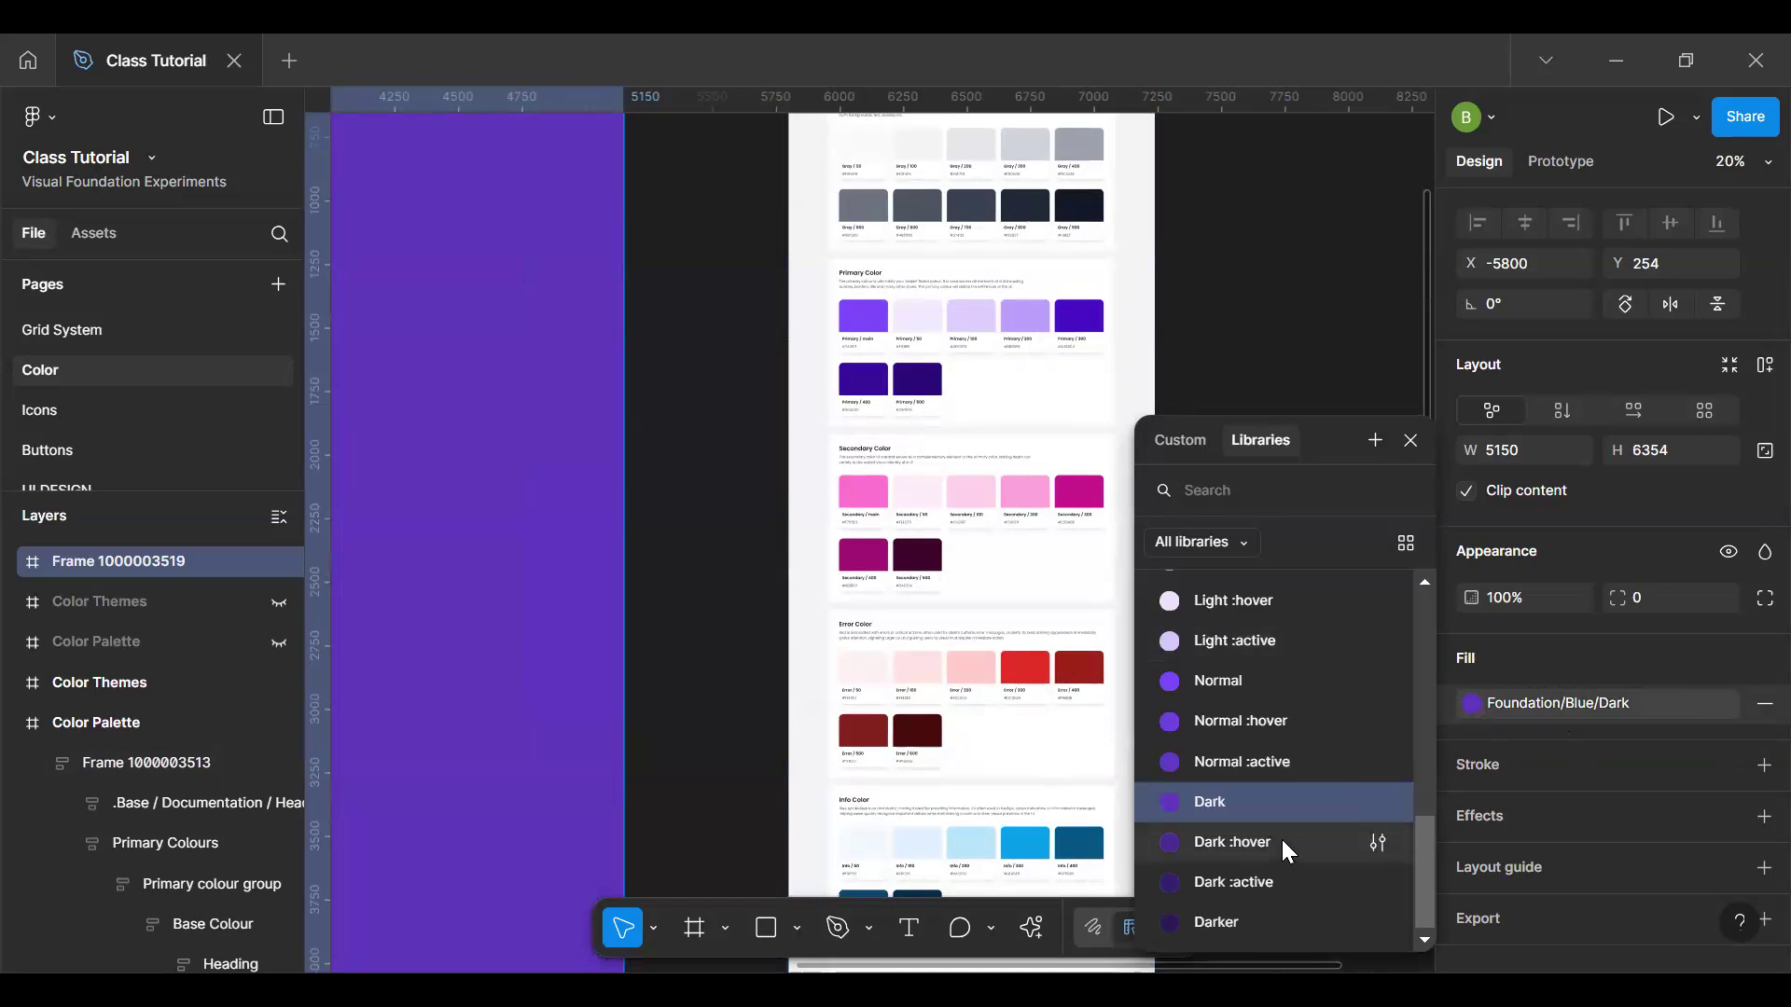
click(1234, 923)
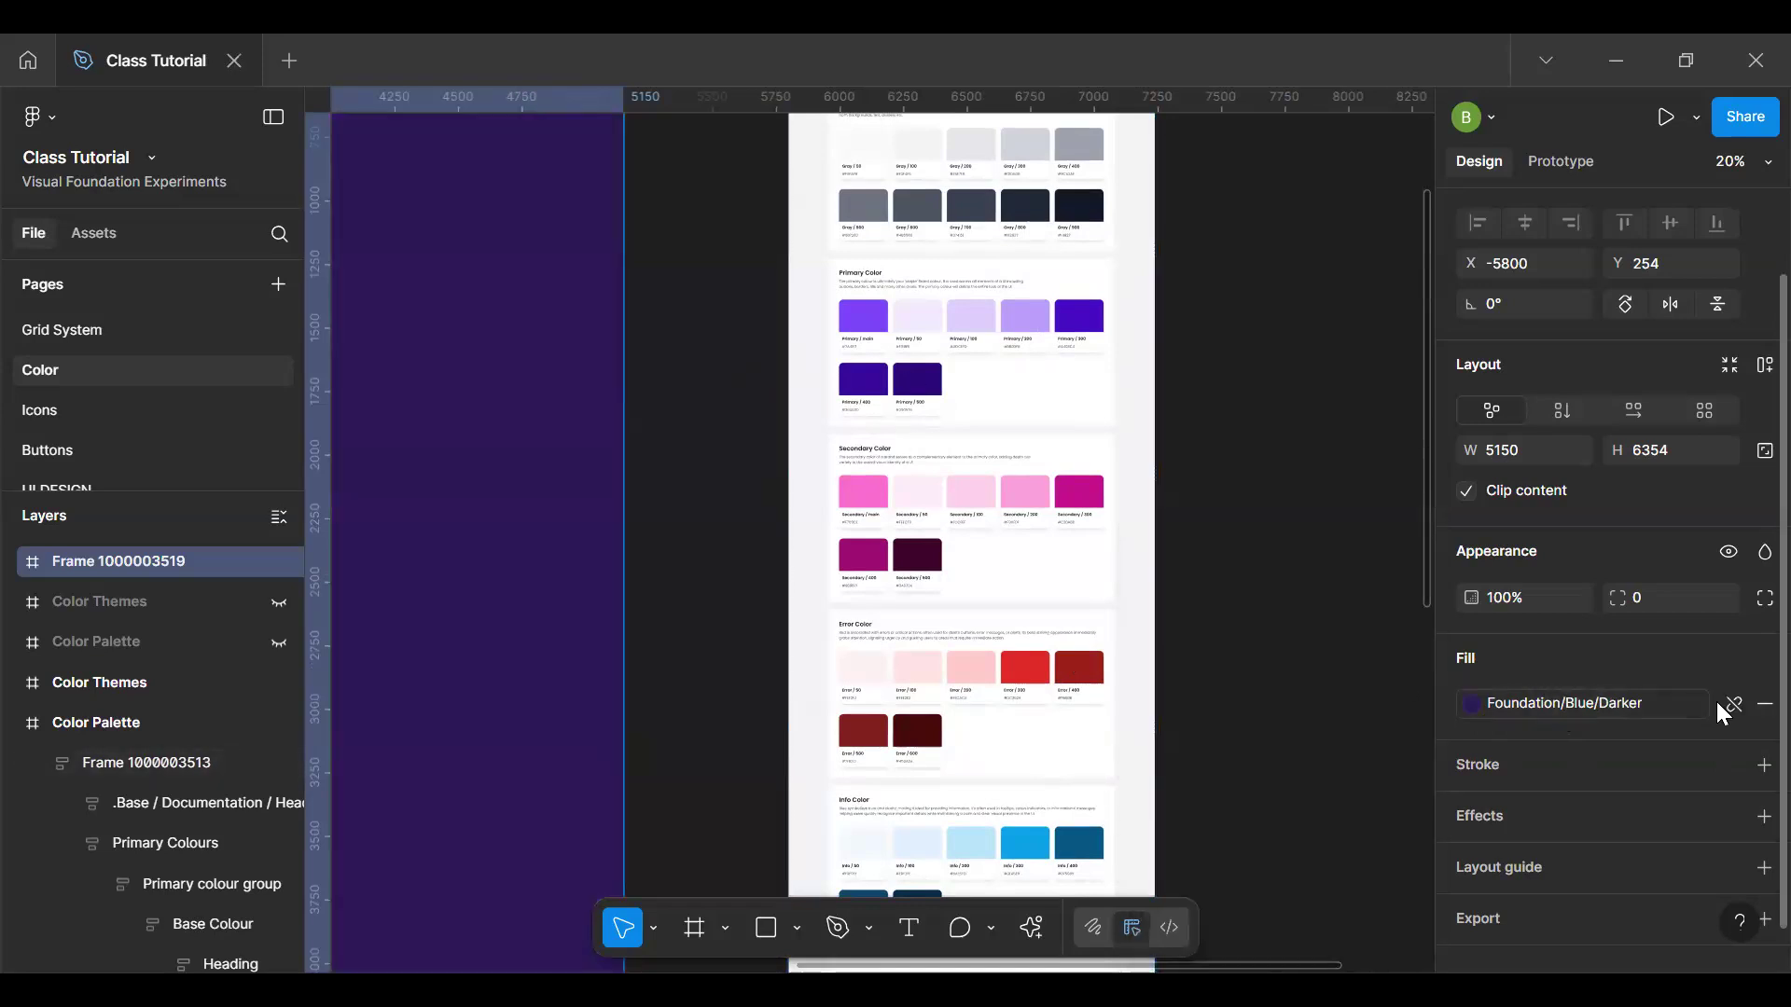
click(1719, 706)
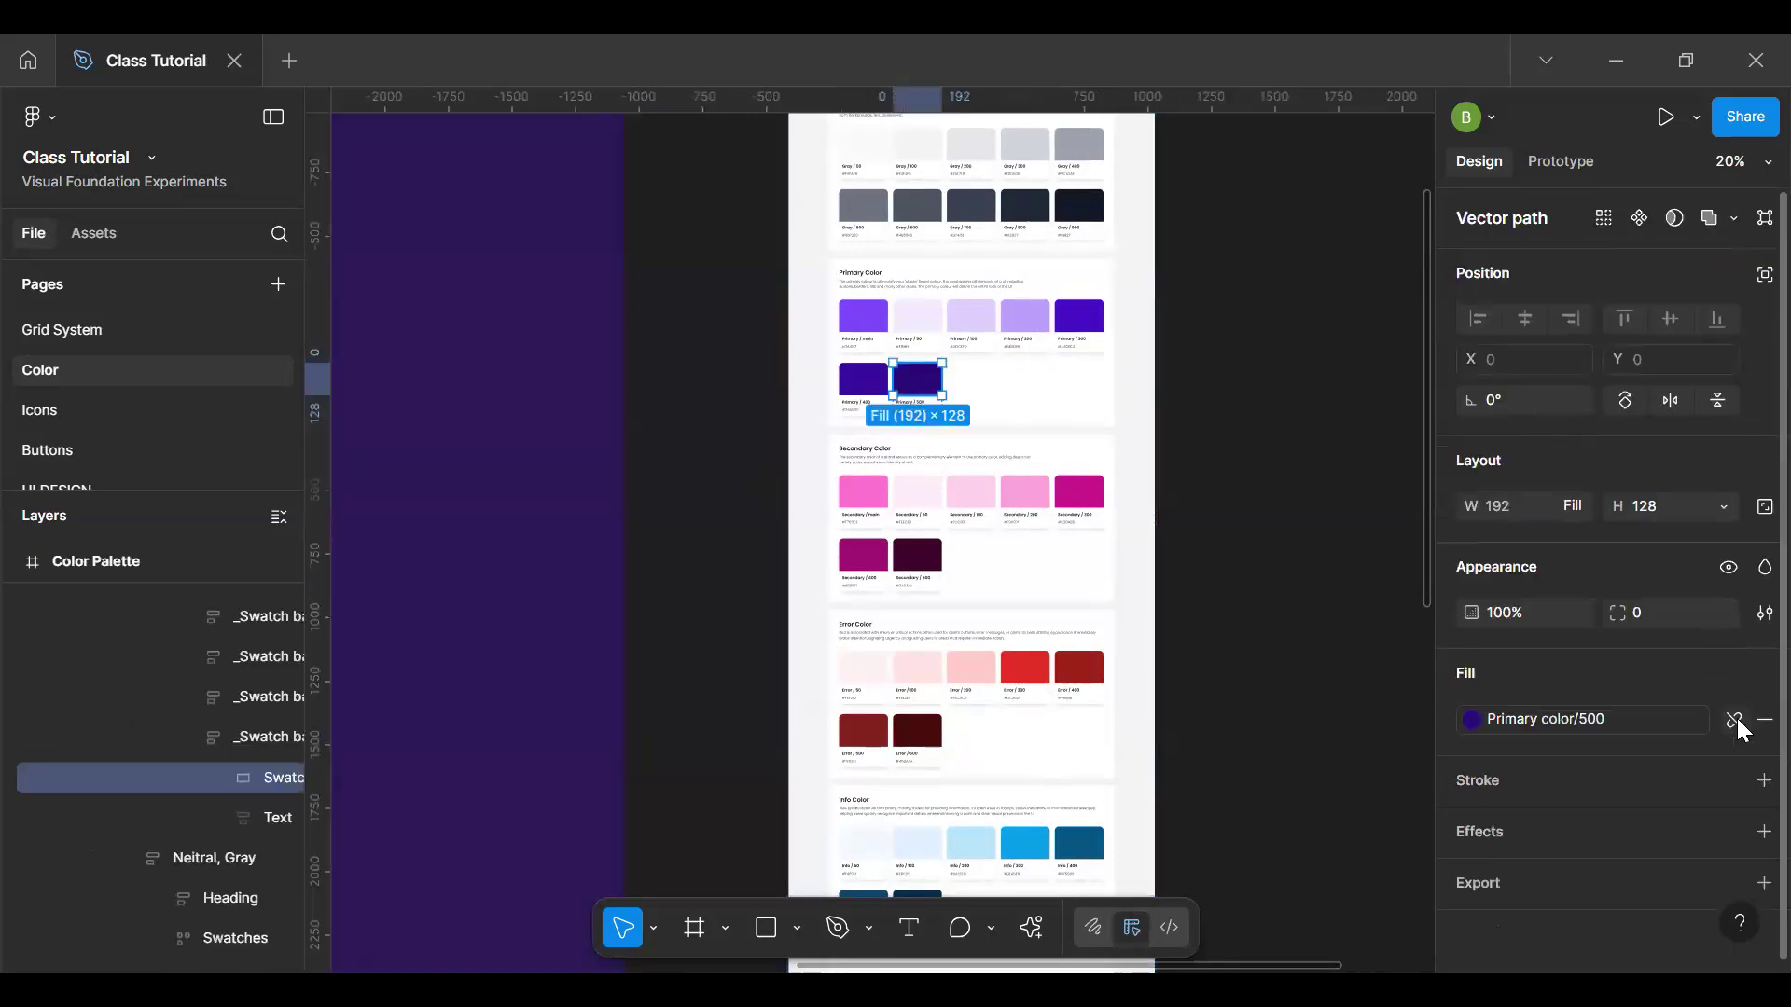
Step: Check the hex value of the Primary color 500 style on its palette swatch, close the style, and reselect the new frame
click(1491, 718)
click(1377, 791)
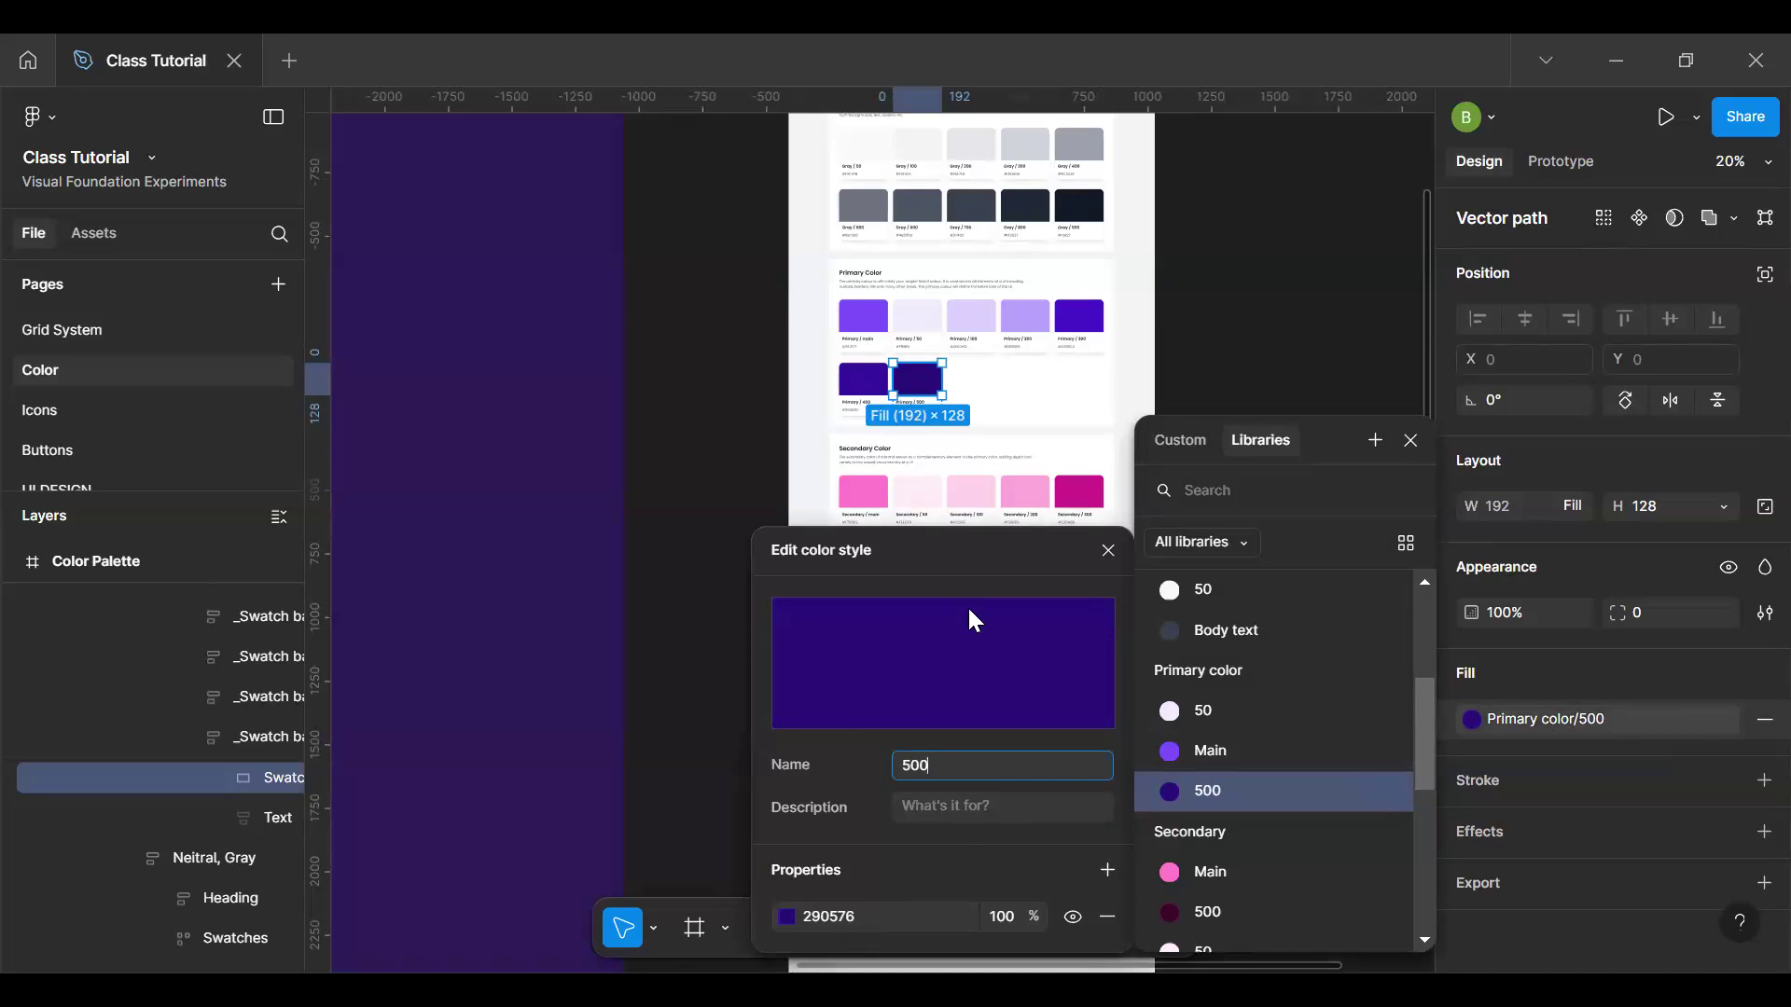
click(1411, 439)
click(1202, 636)
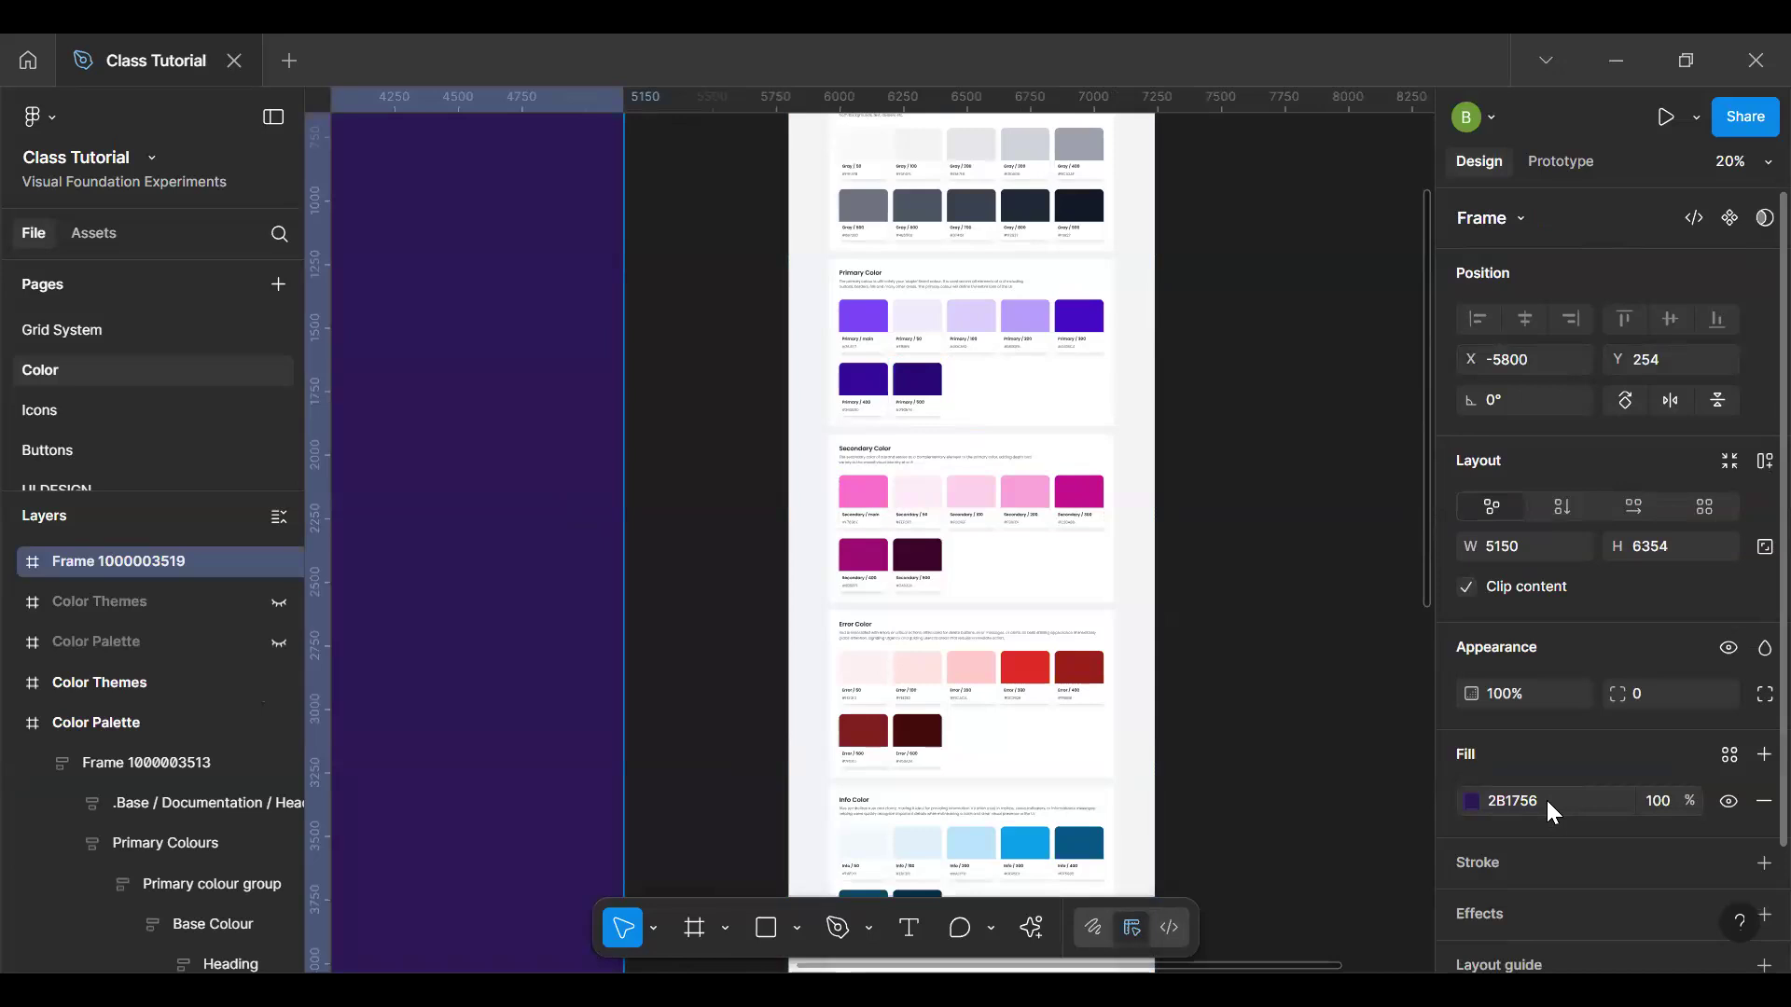
Step: Delete the dark purple test frame beside the Color Palette frame and switch to the Icons page
scroll(553, 337, down, 5)
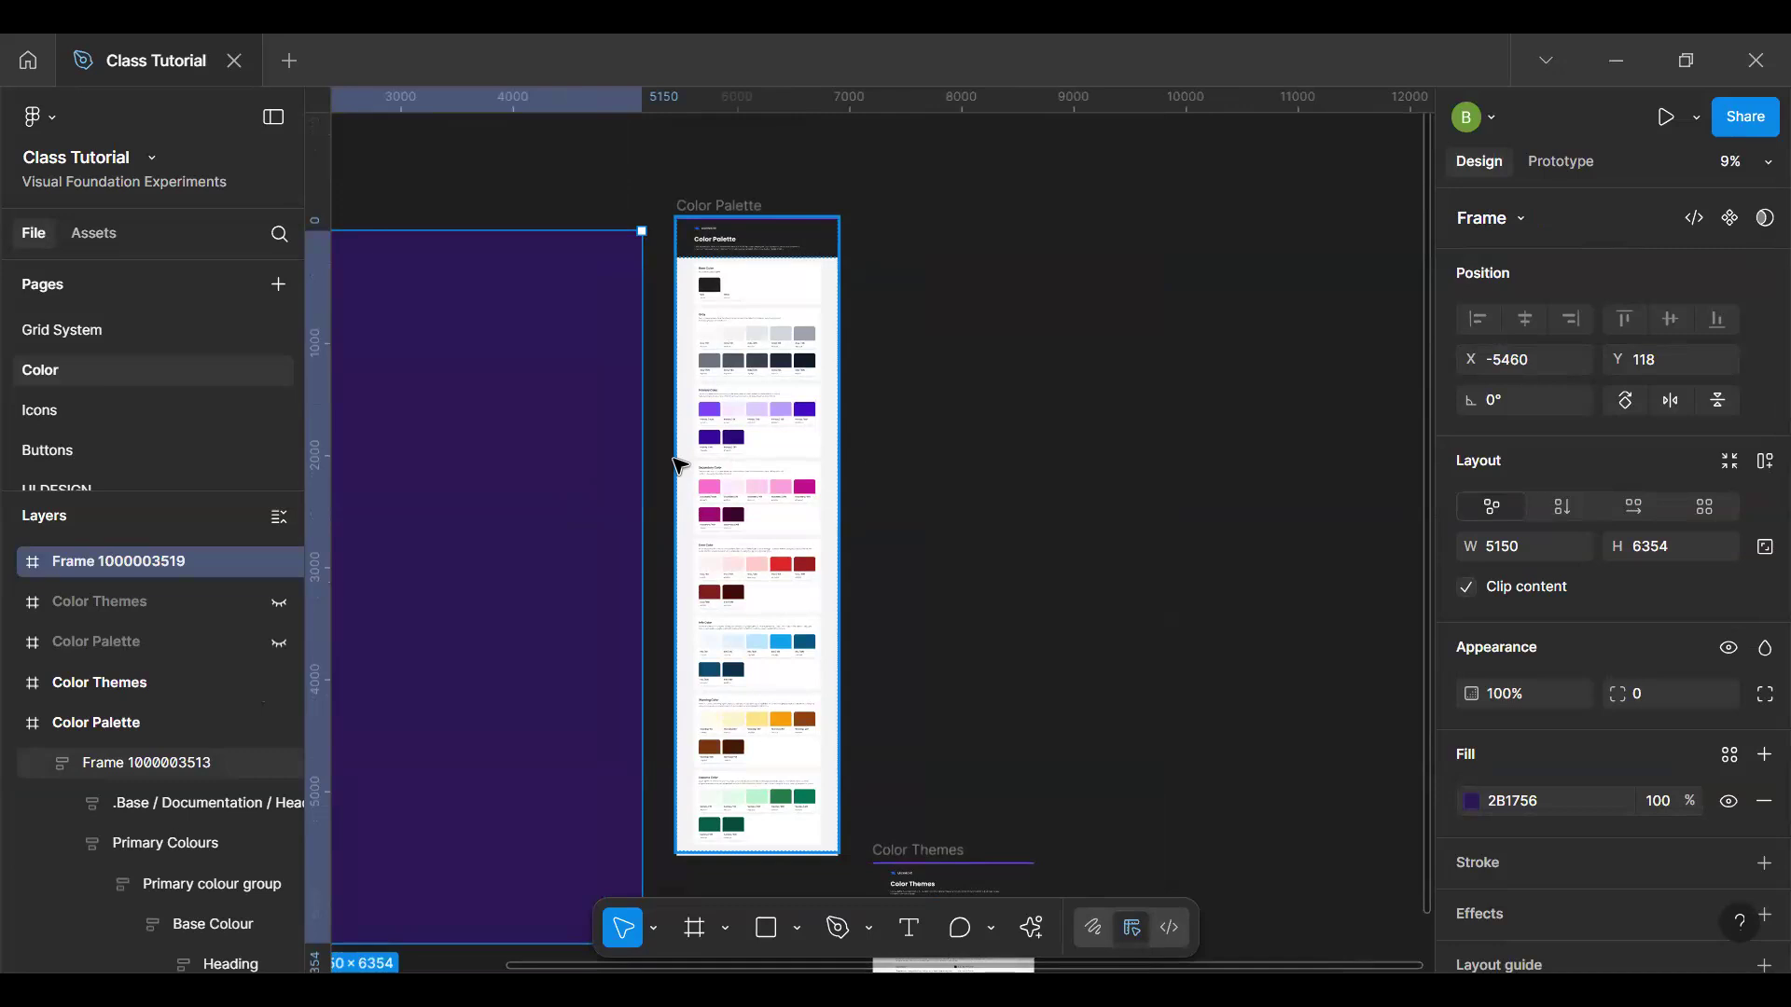
key(Delete)
key(h)
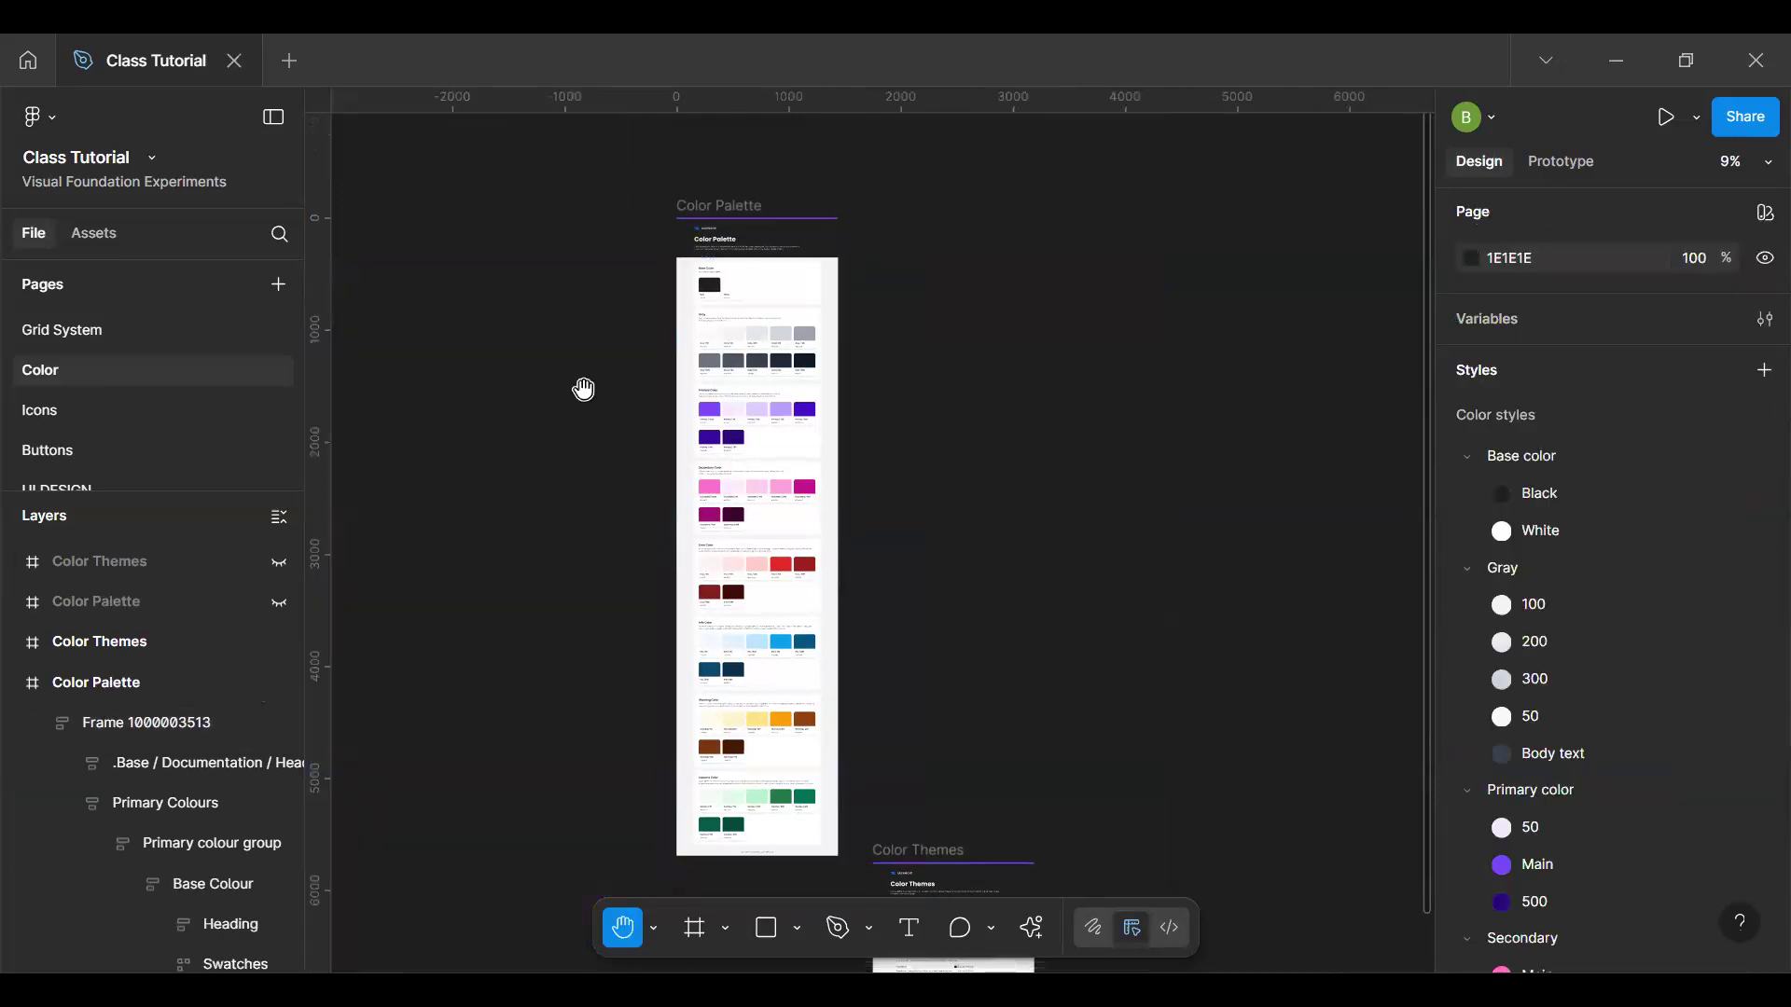
click(105, 420)
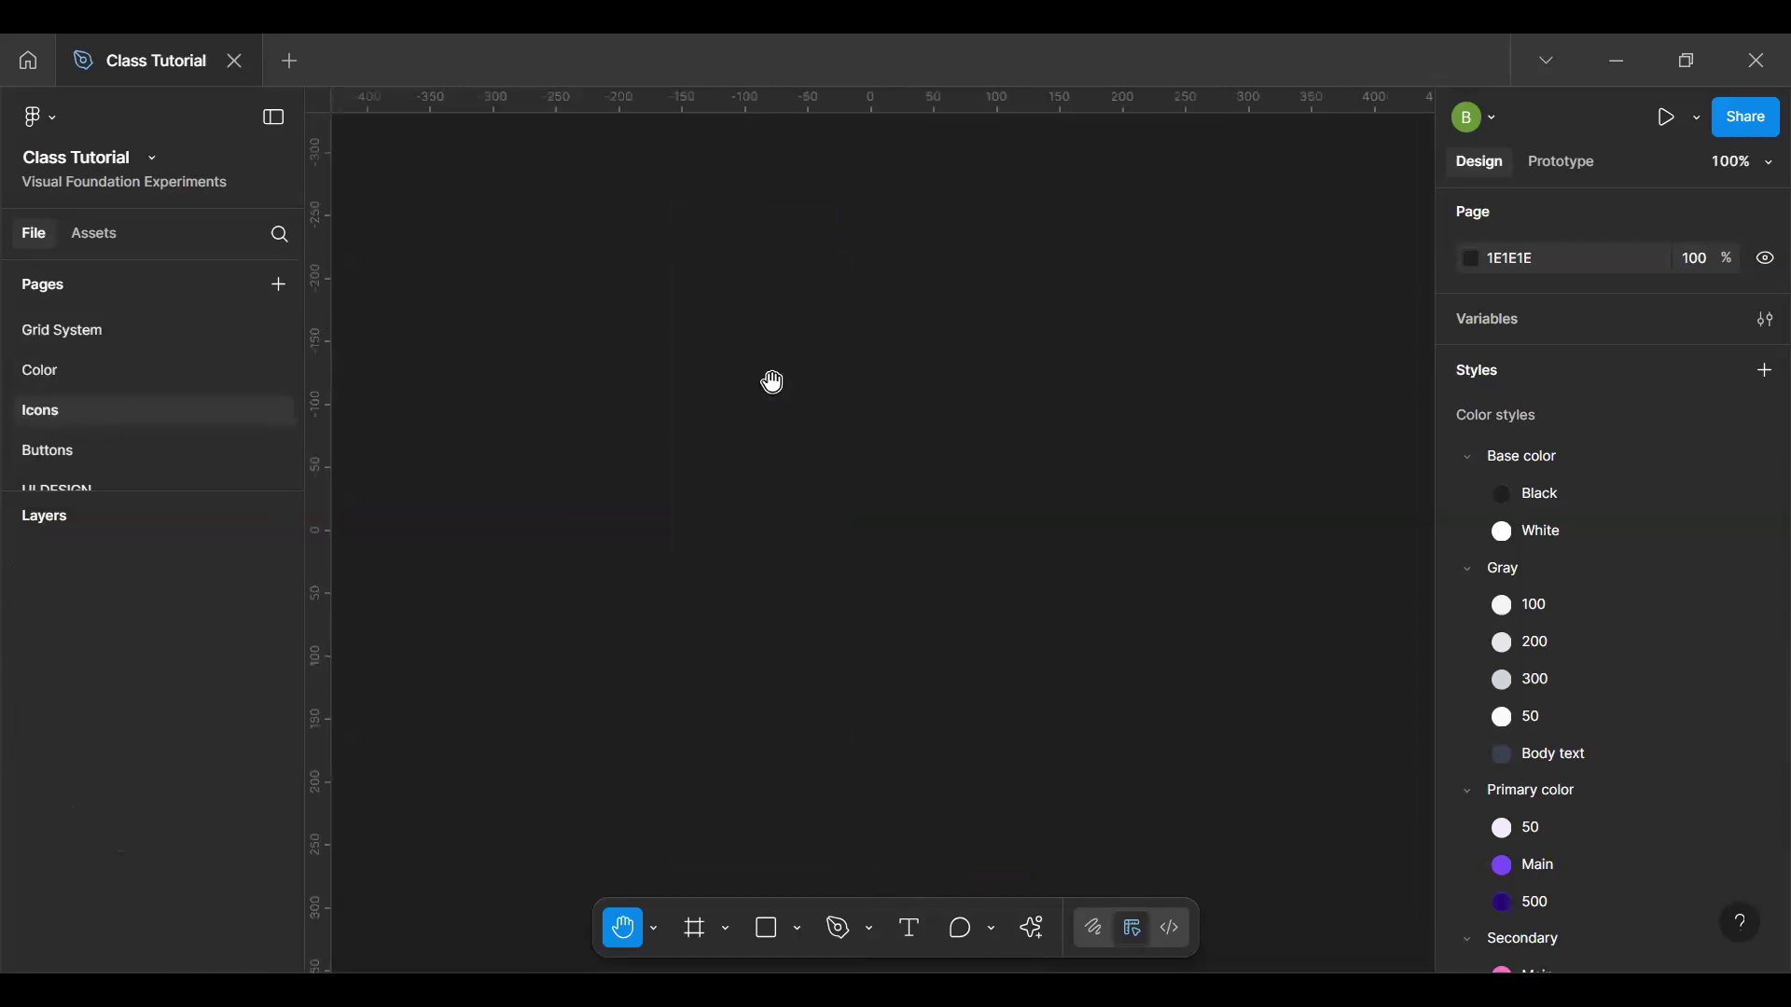
scroll(988, 473, down, 10)
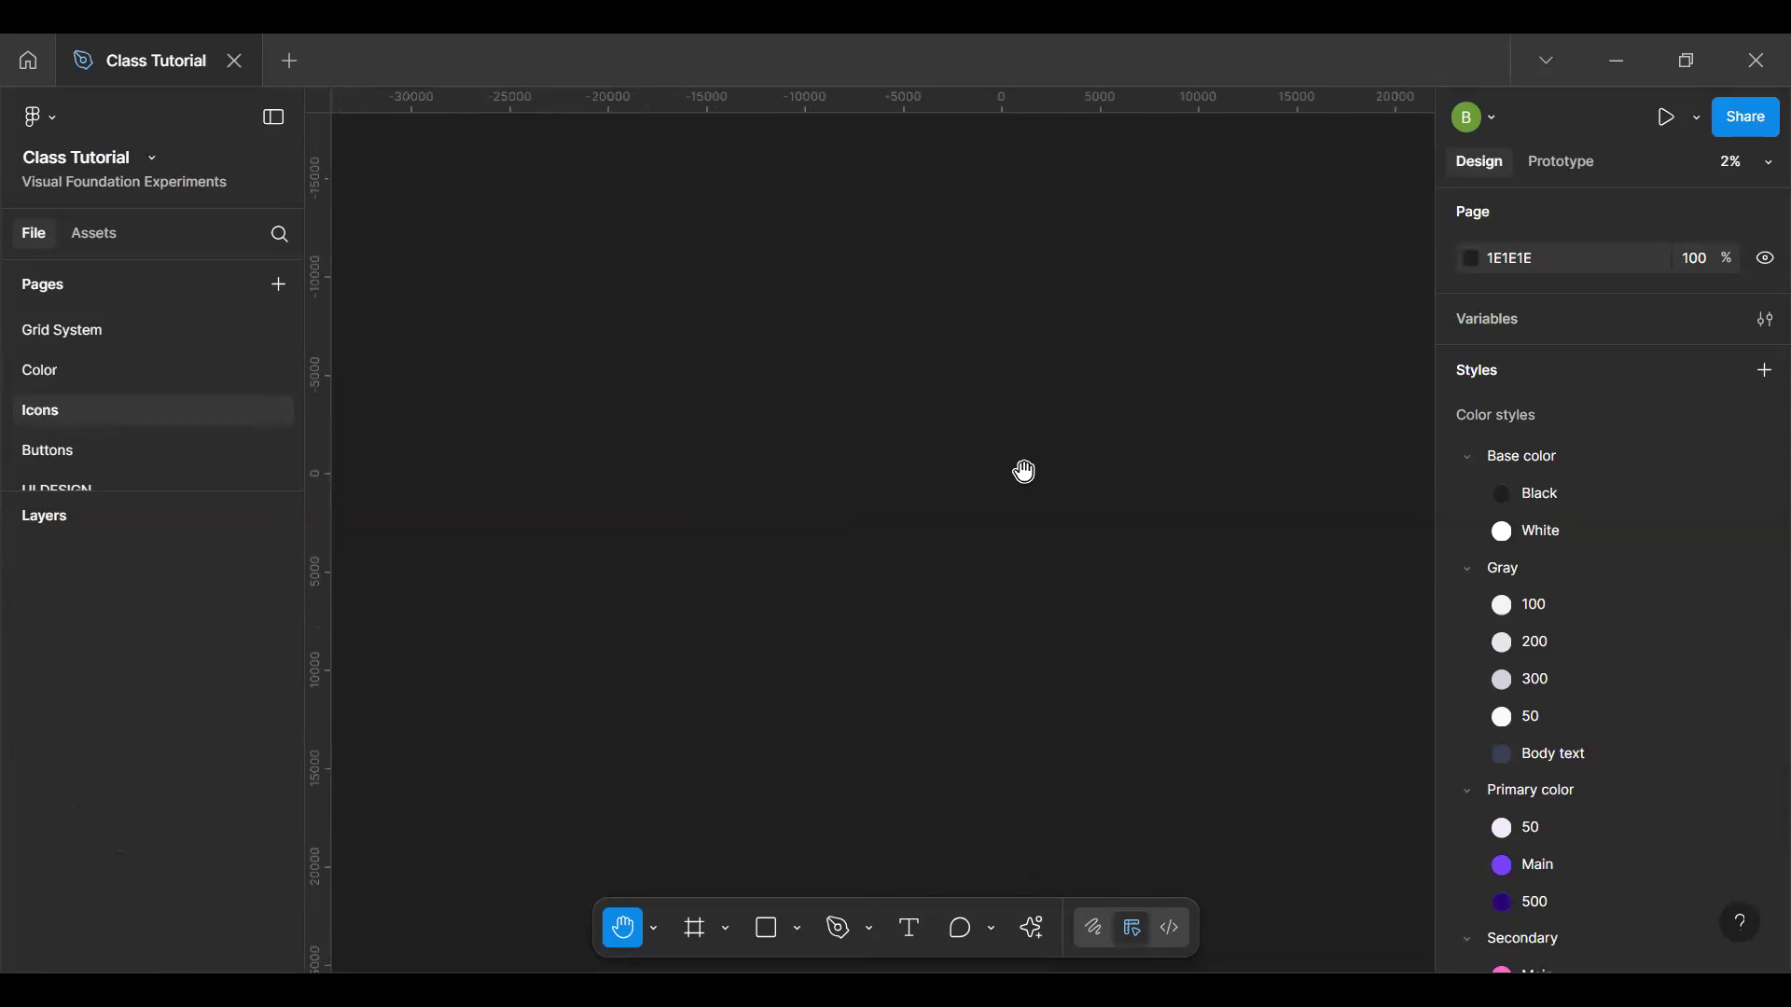
click(1744, 164)
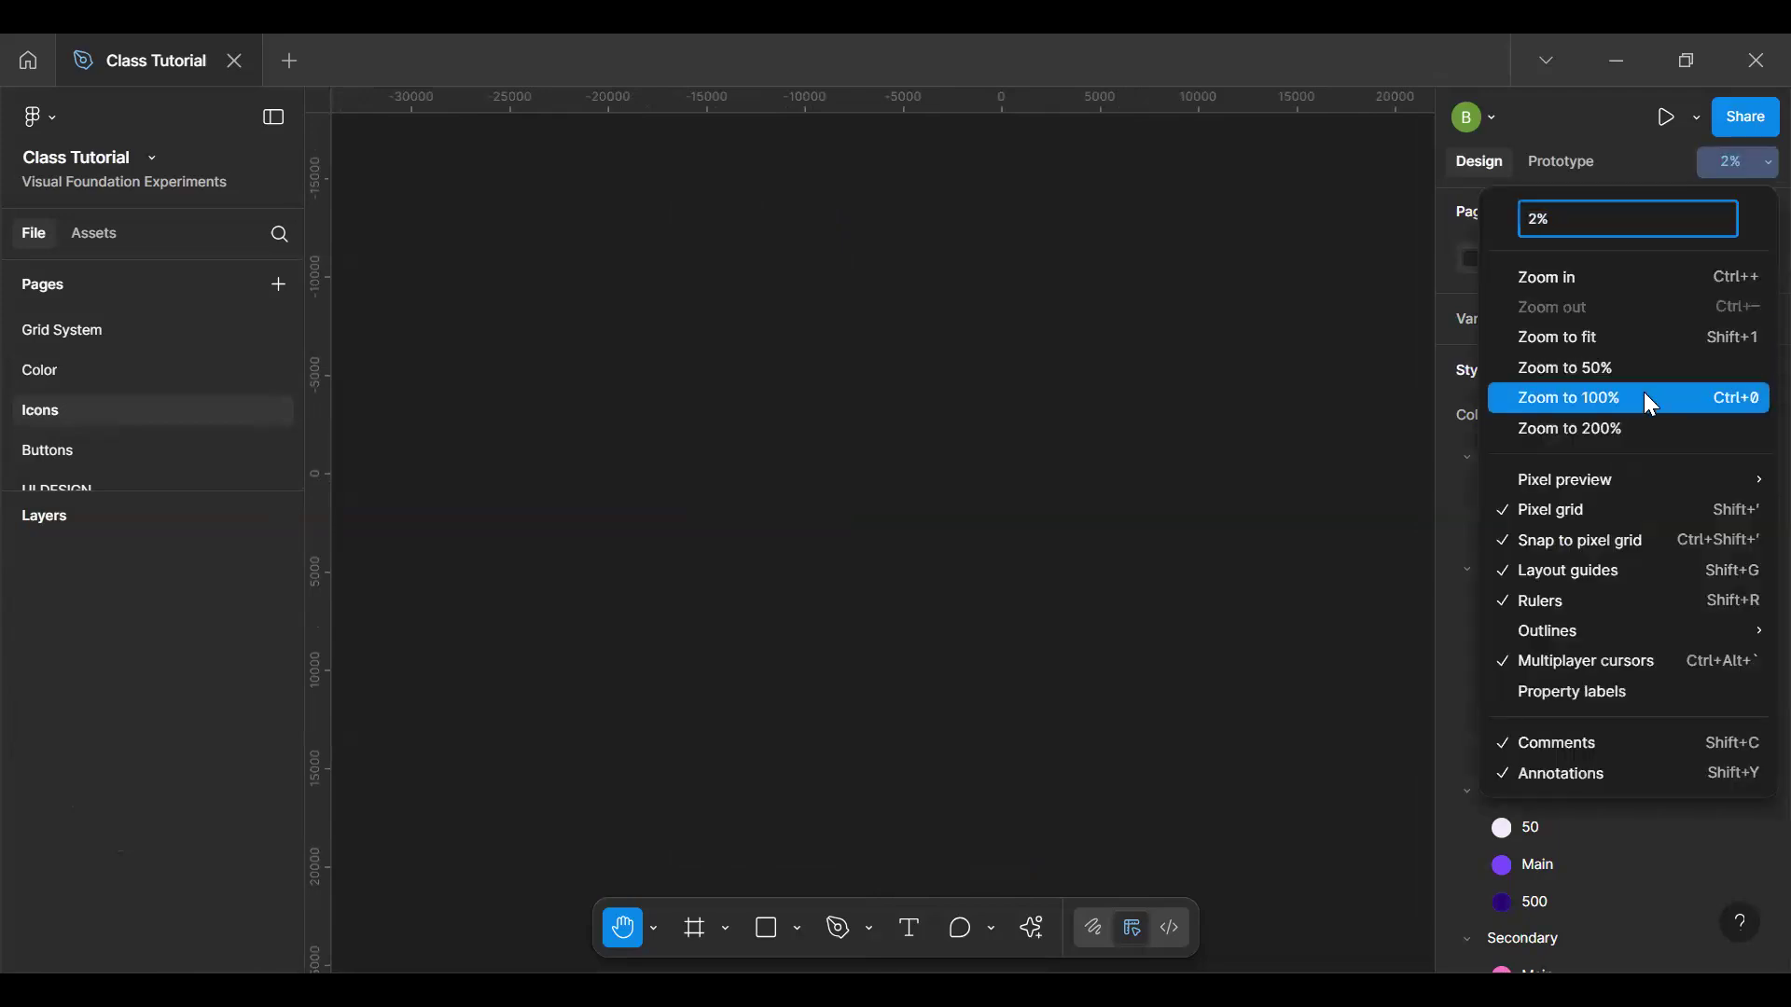
click(1646, 398)
scroll(845, 476, down, 5)
scroll(676, 430, right, 2)
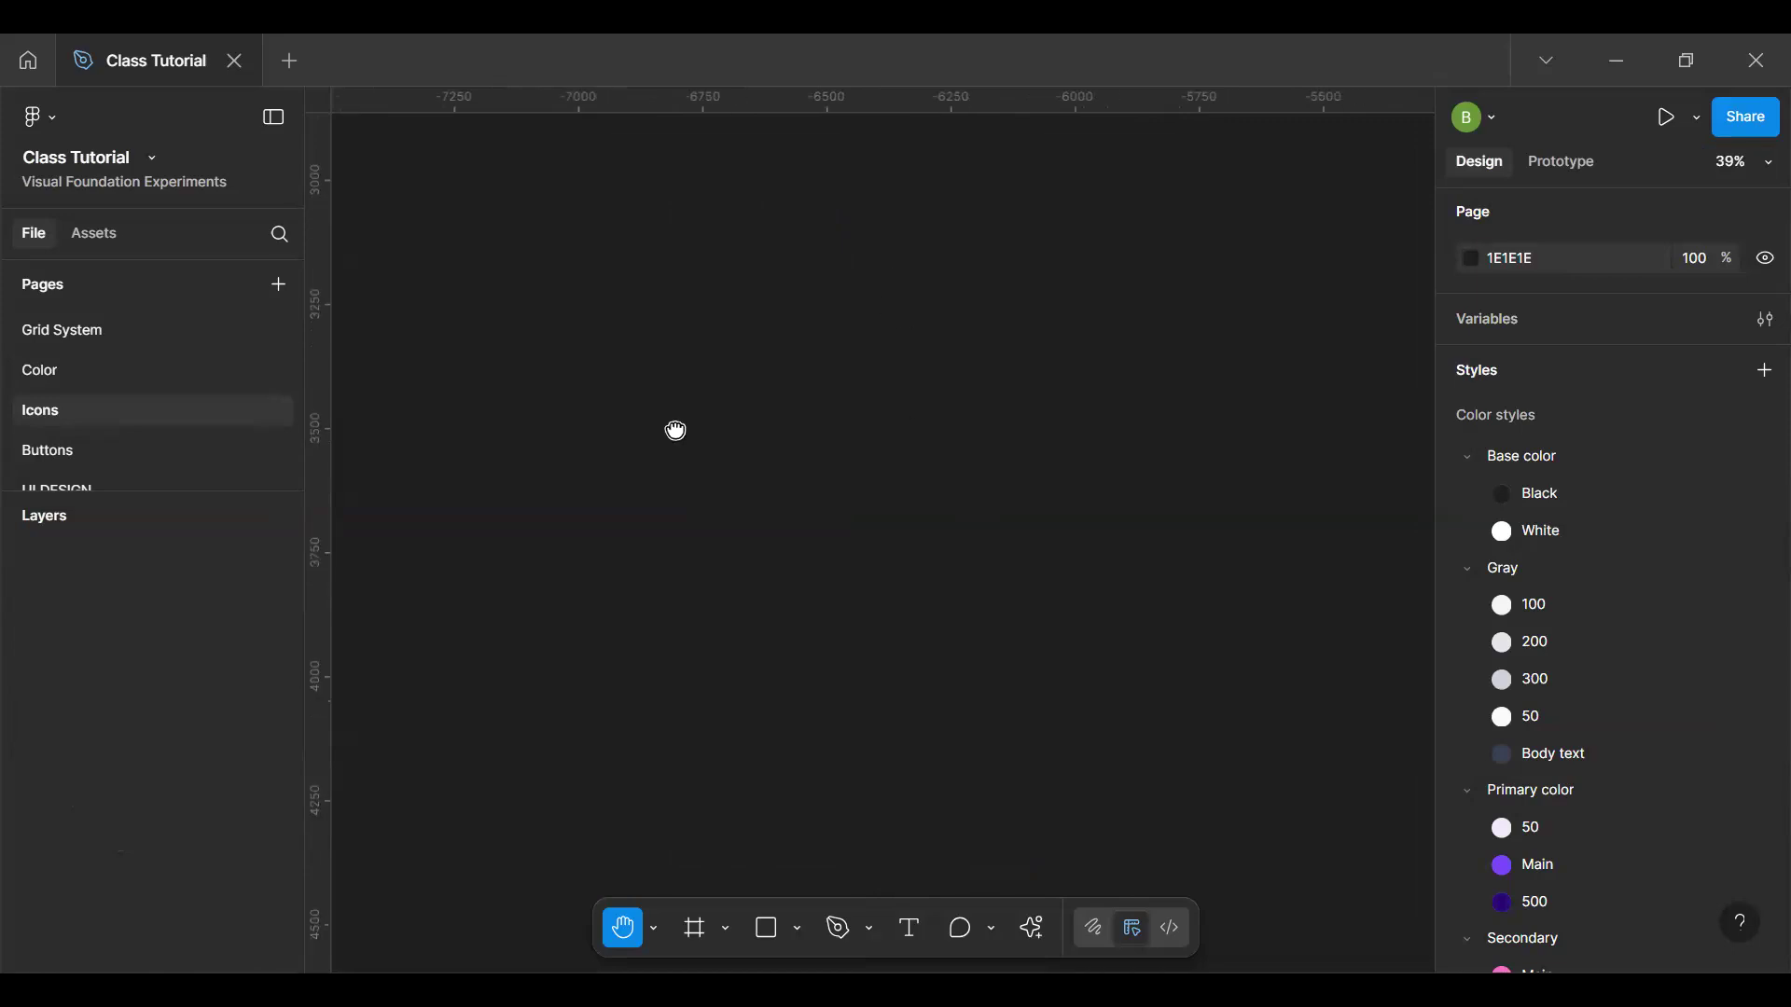
scroll(880, 444, left, 2)
click(1744, 160)
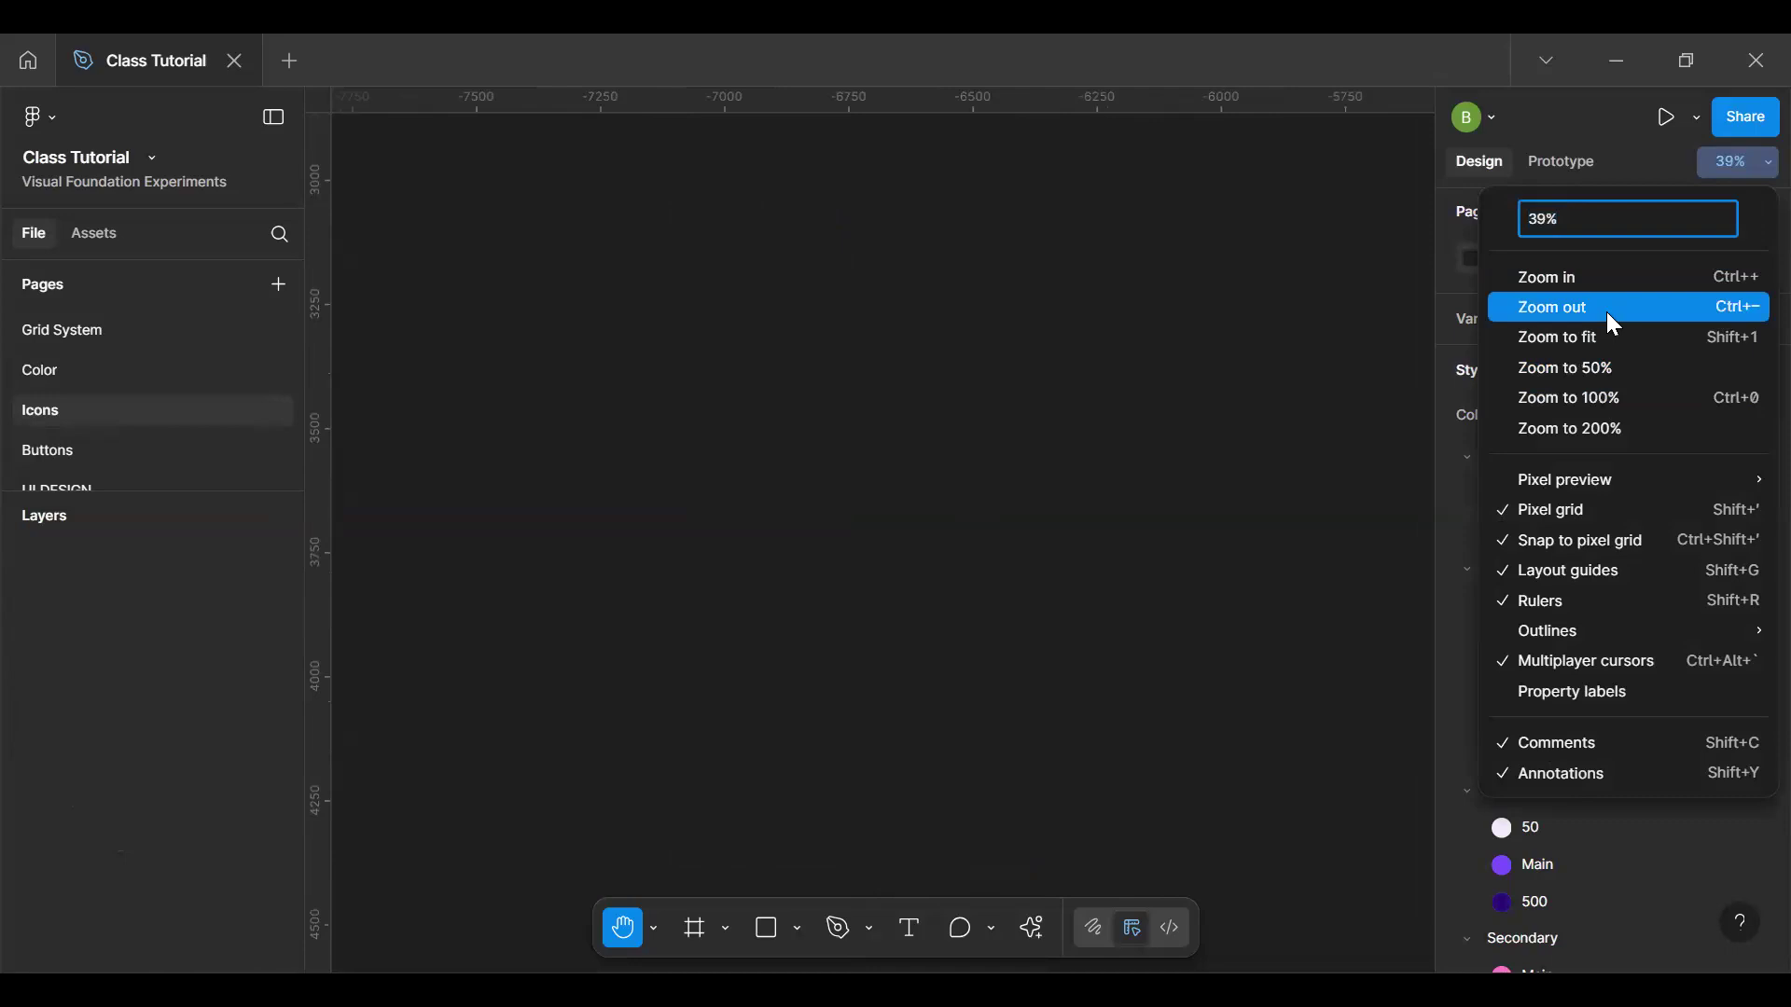
mouse_move(1593, 470)
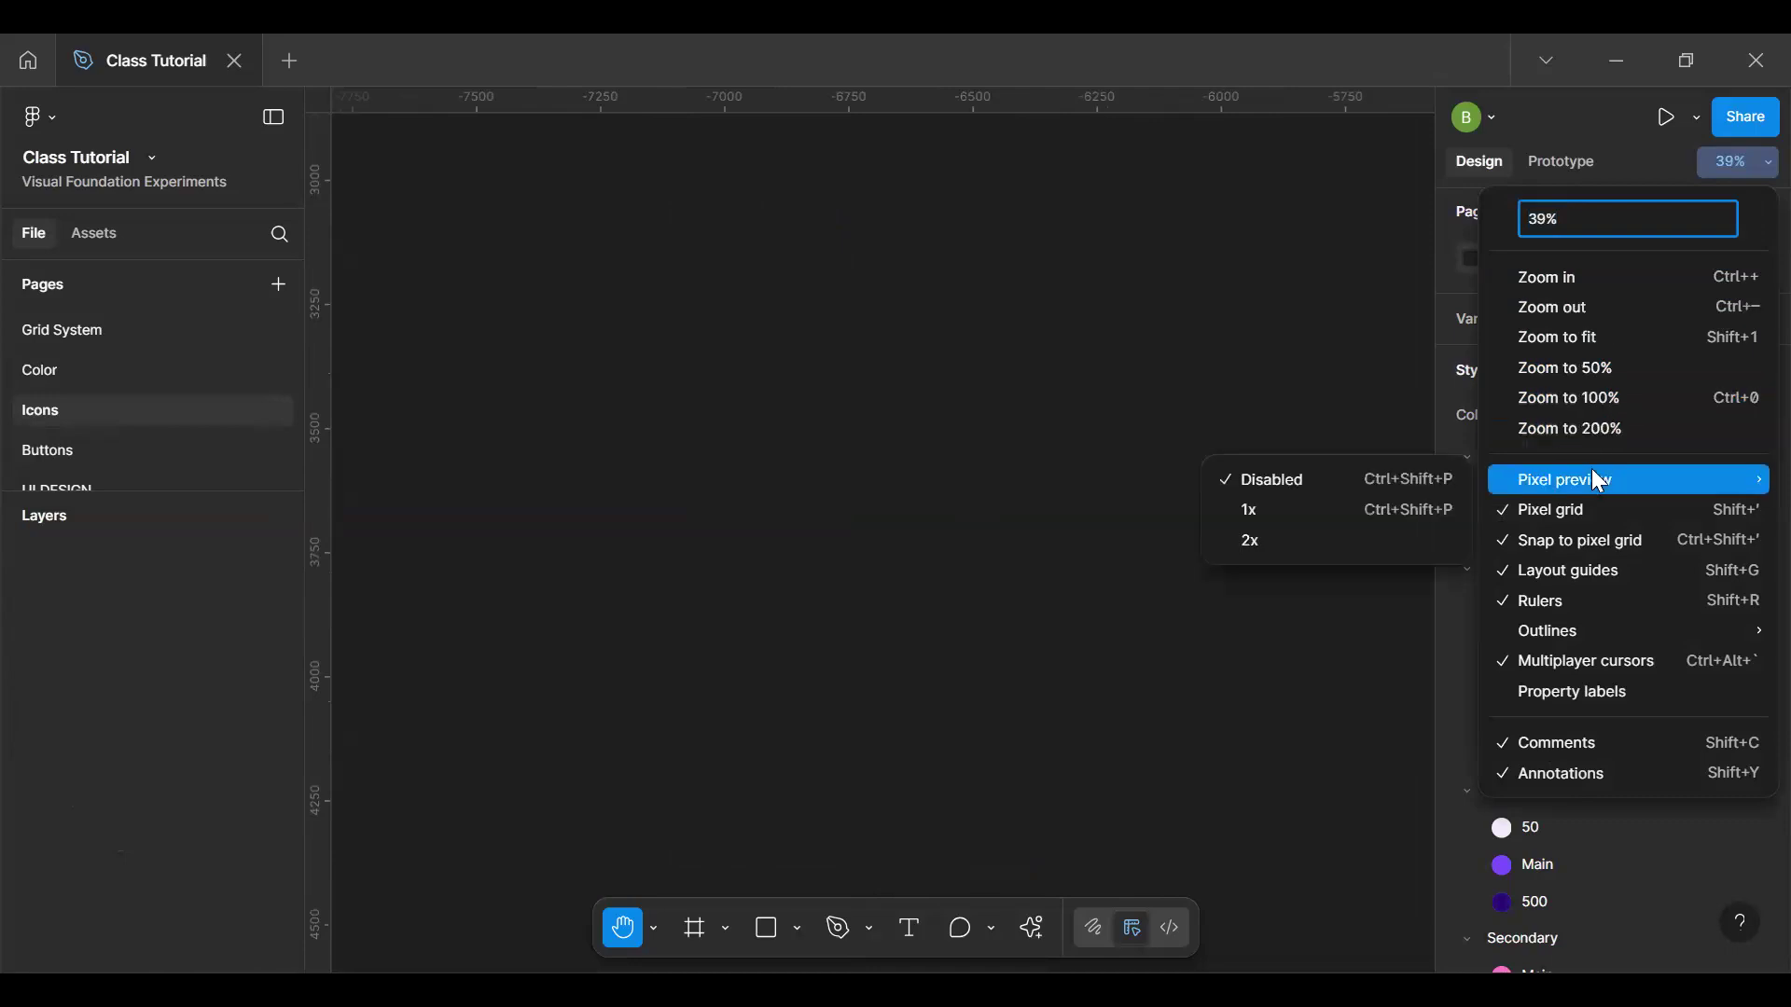
click(1623, 396)
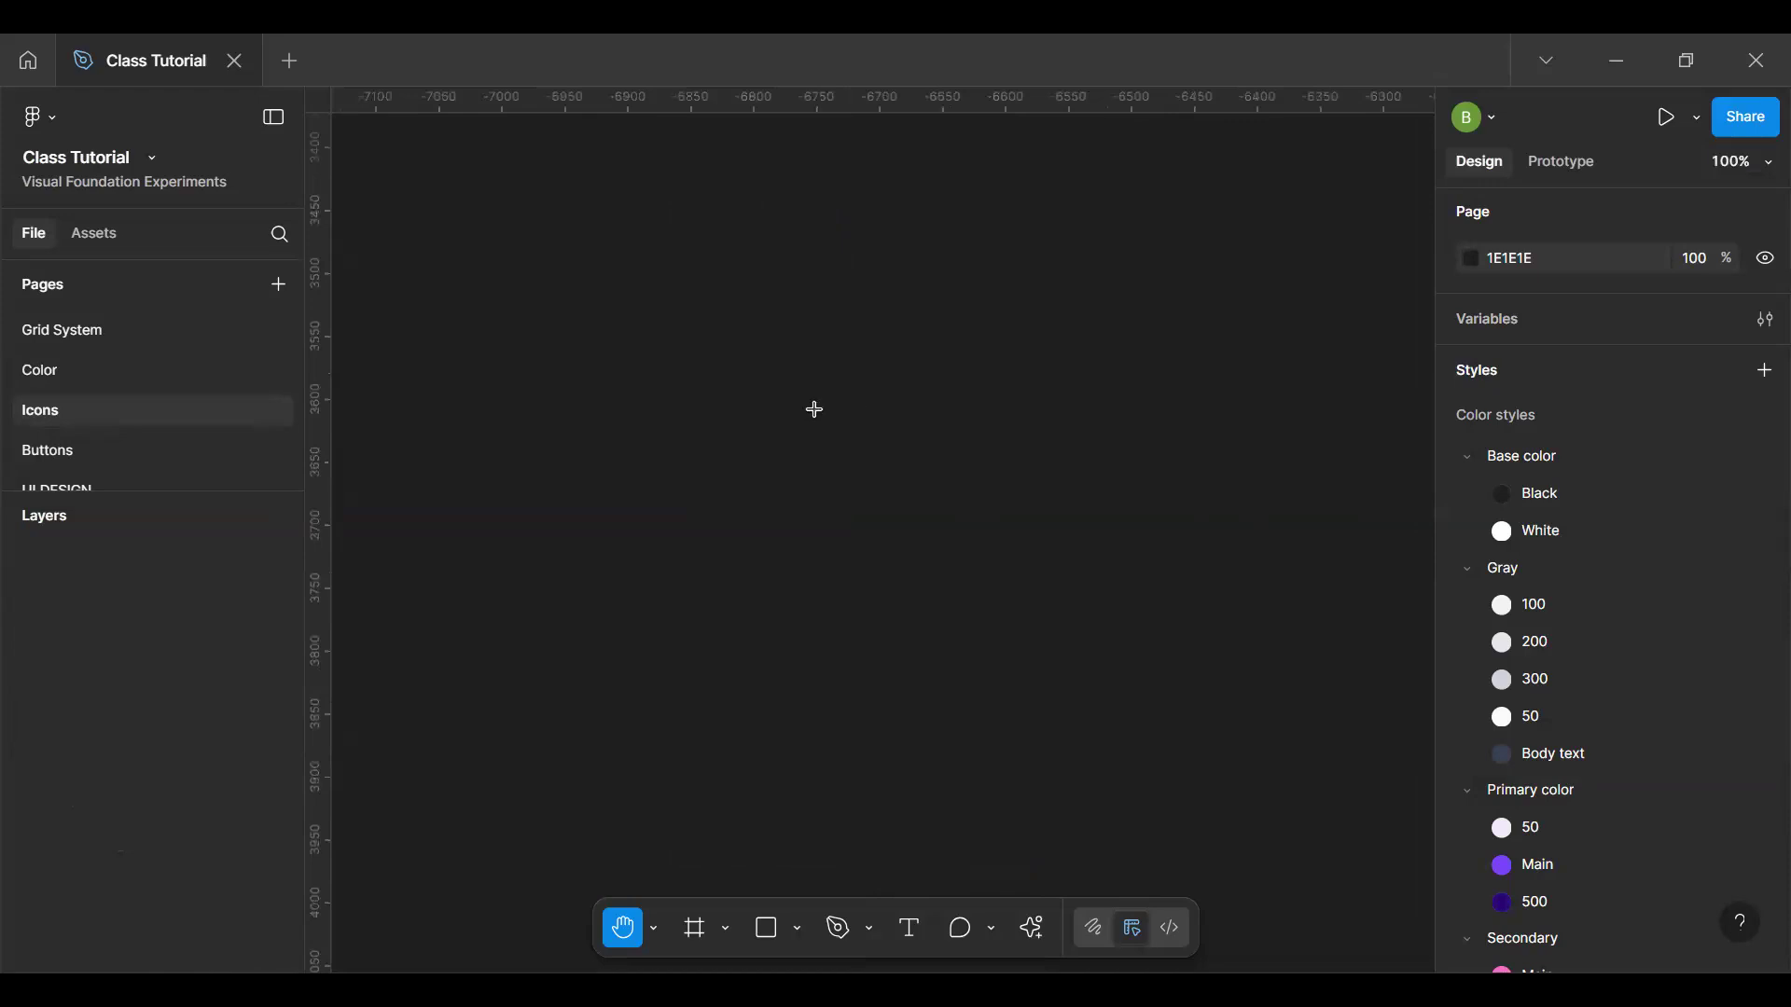
key(f)
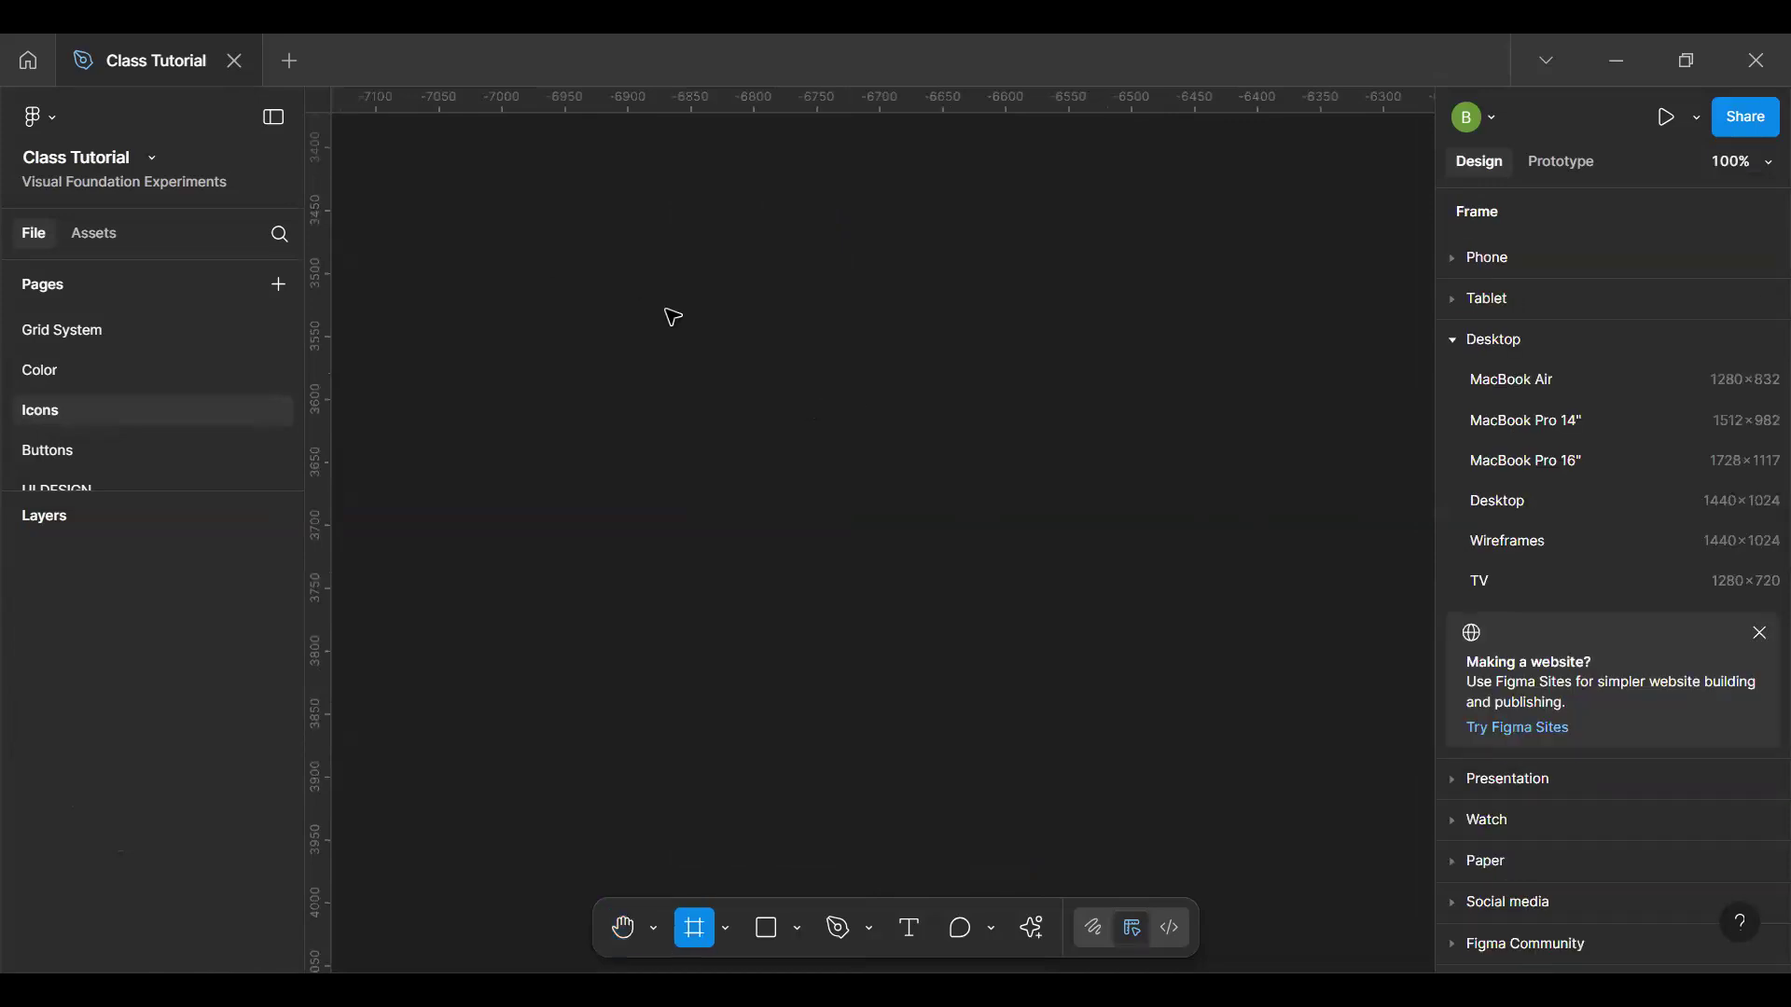
click(668, 313)
scroll(794, 371, down, 15)
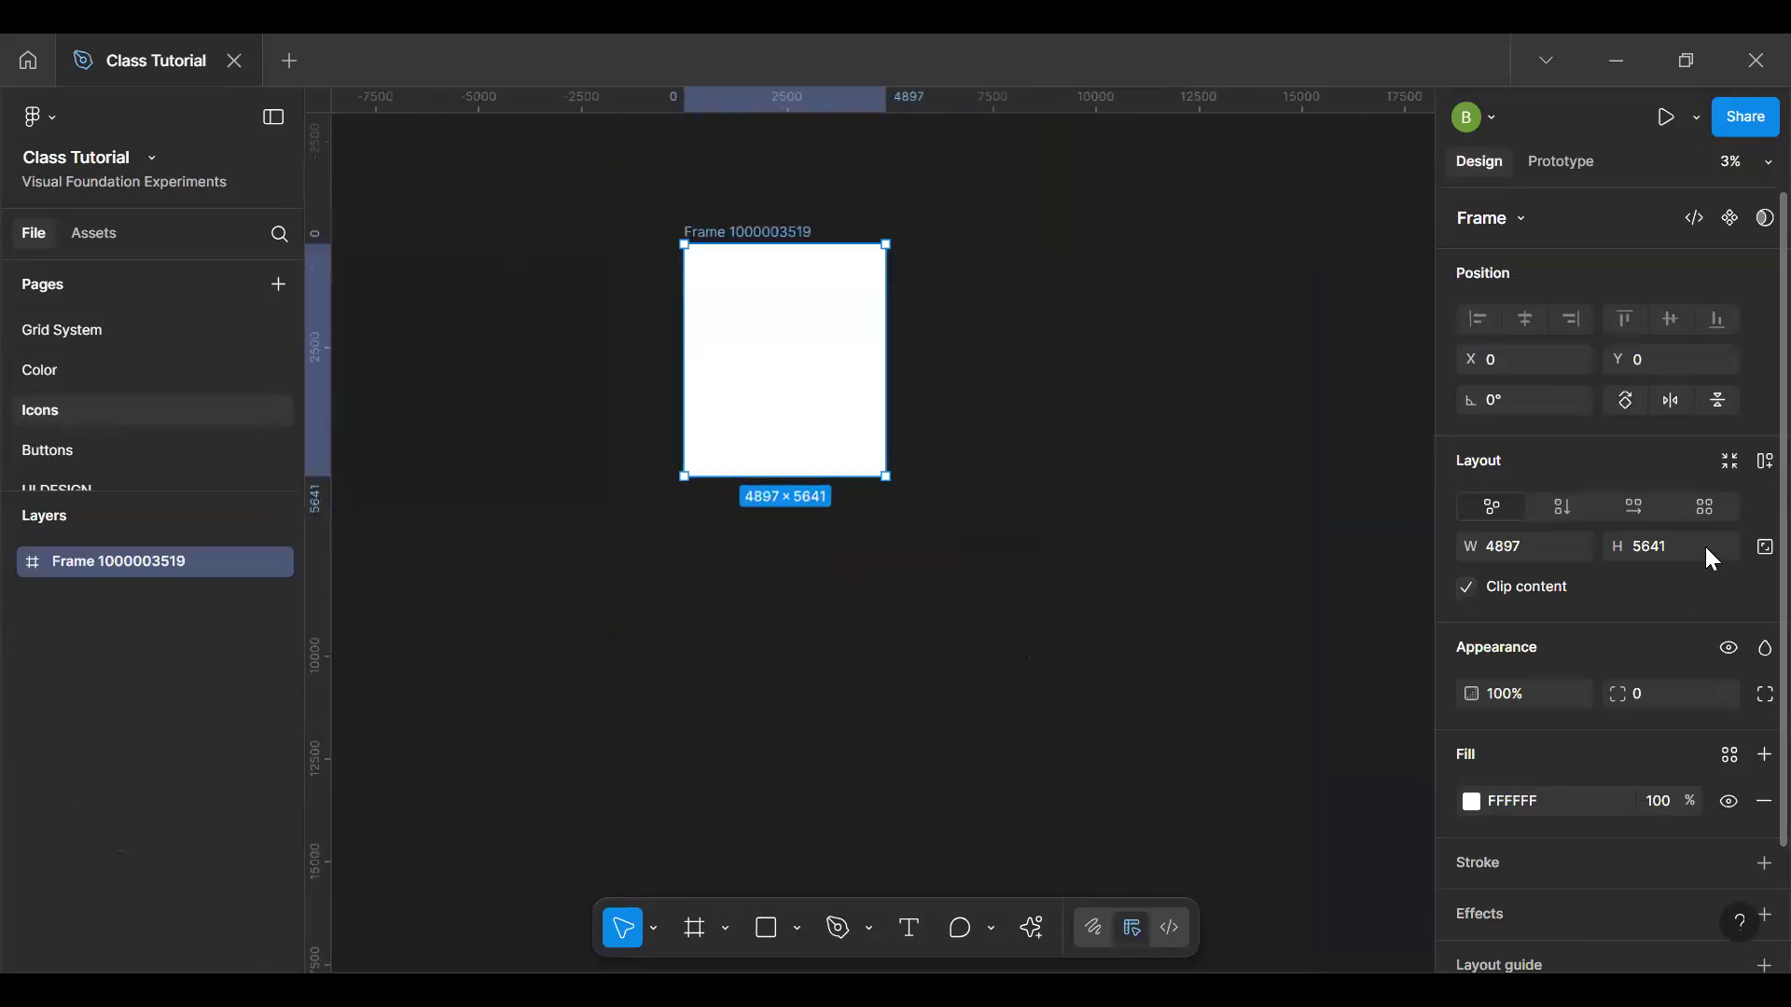
key(Delete)
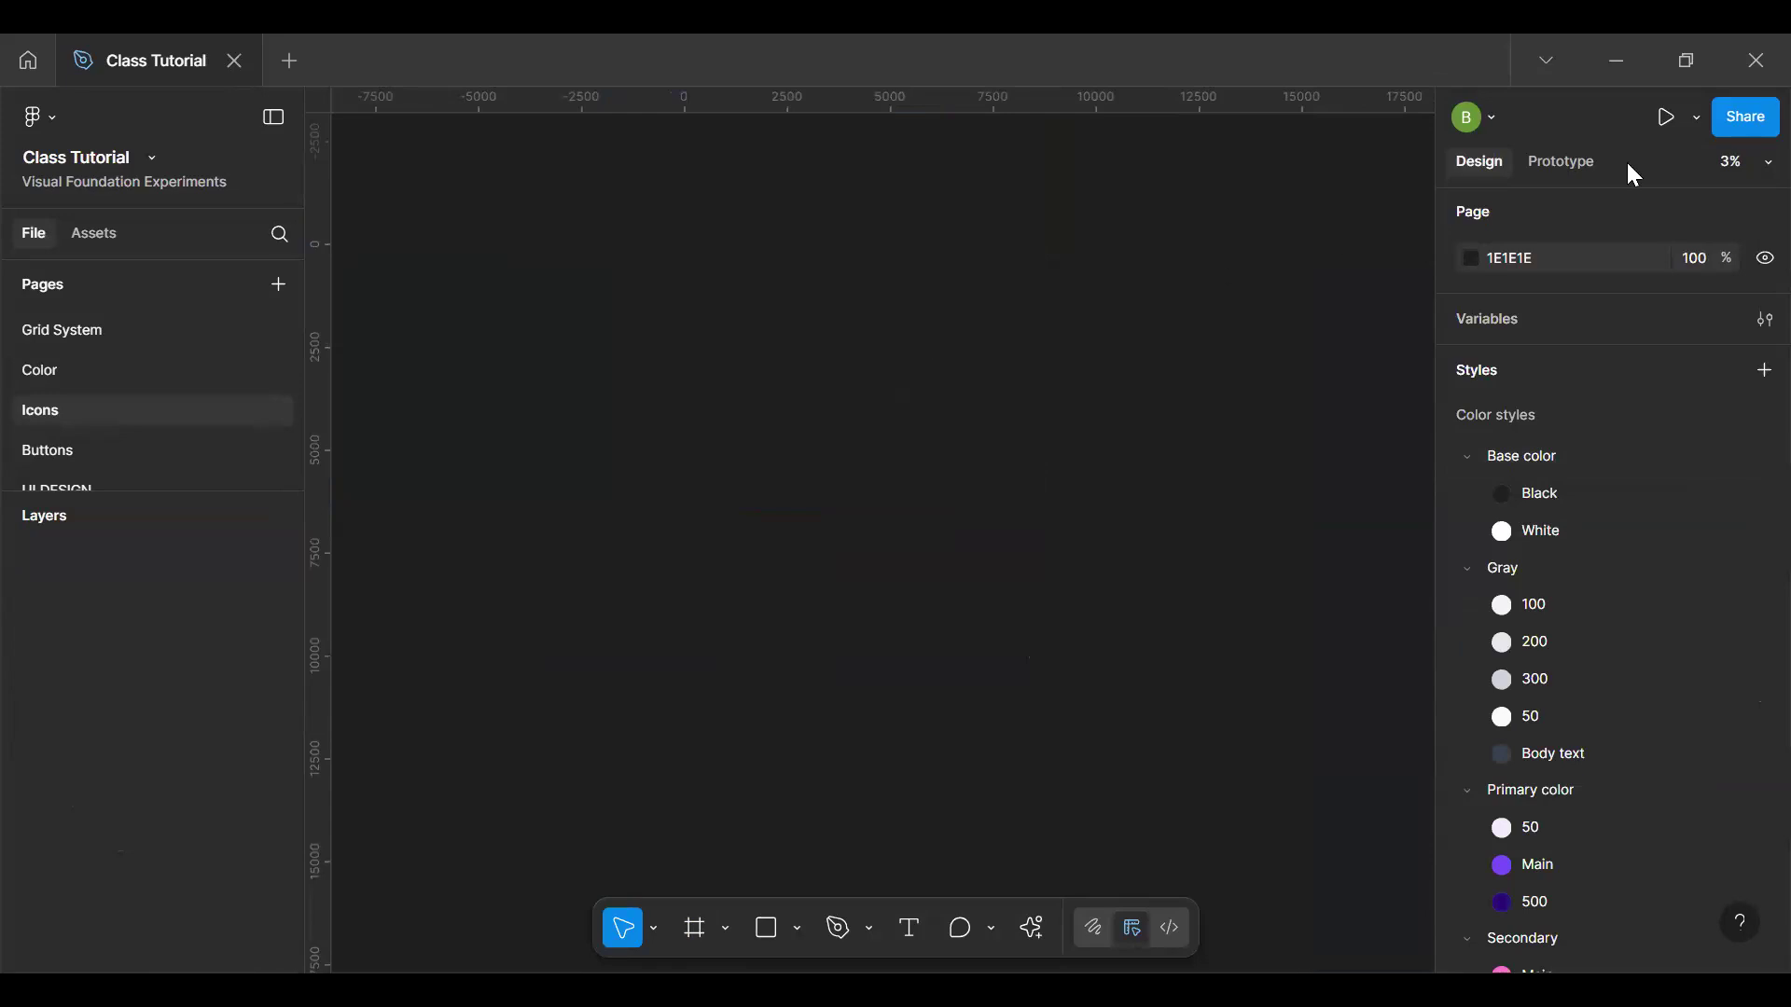
Step: Zoom to fit the empty Icons page and add a Desktop preset frame of 1440 × 1024
click(1736, 163)
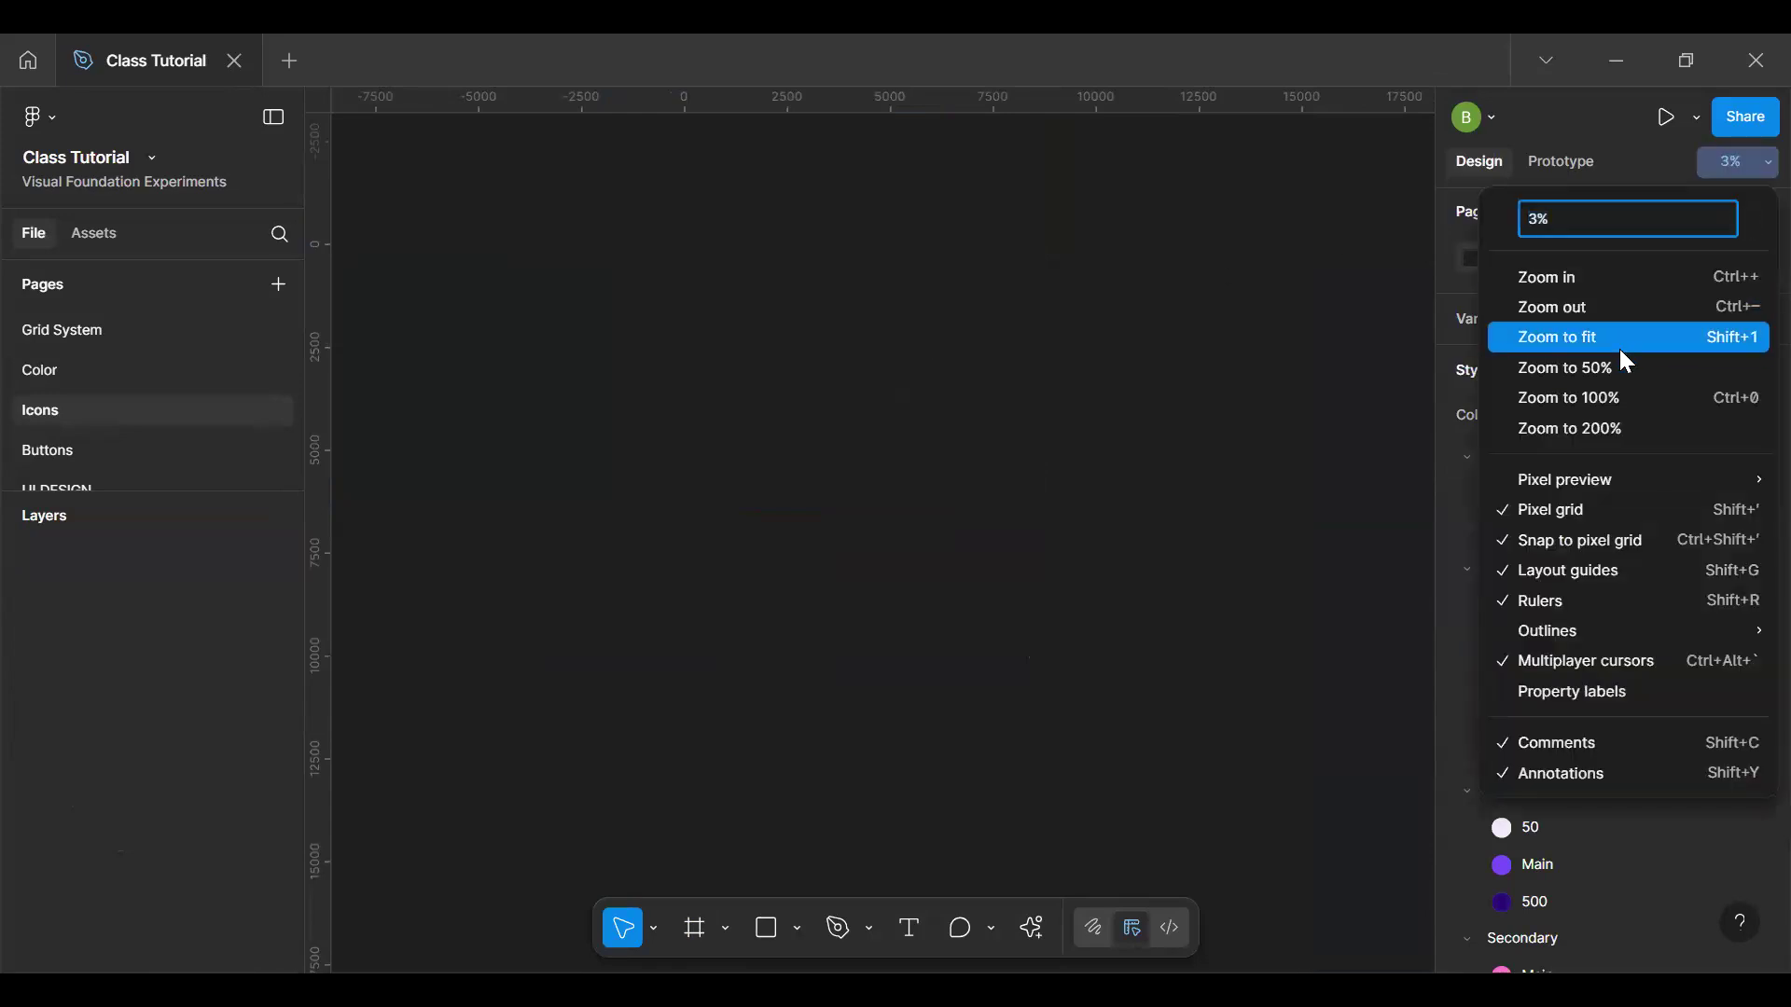
click(1619, 342)
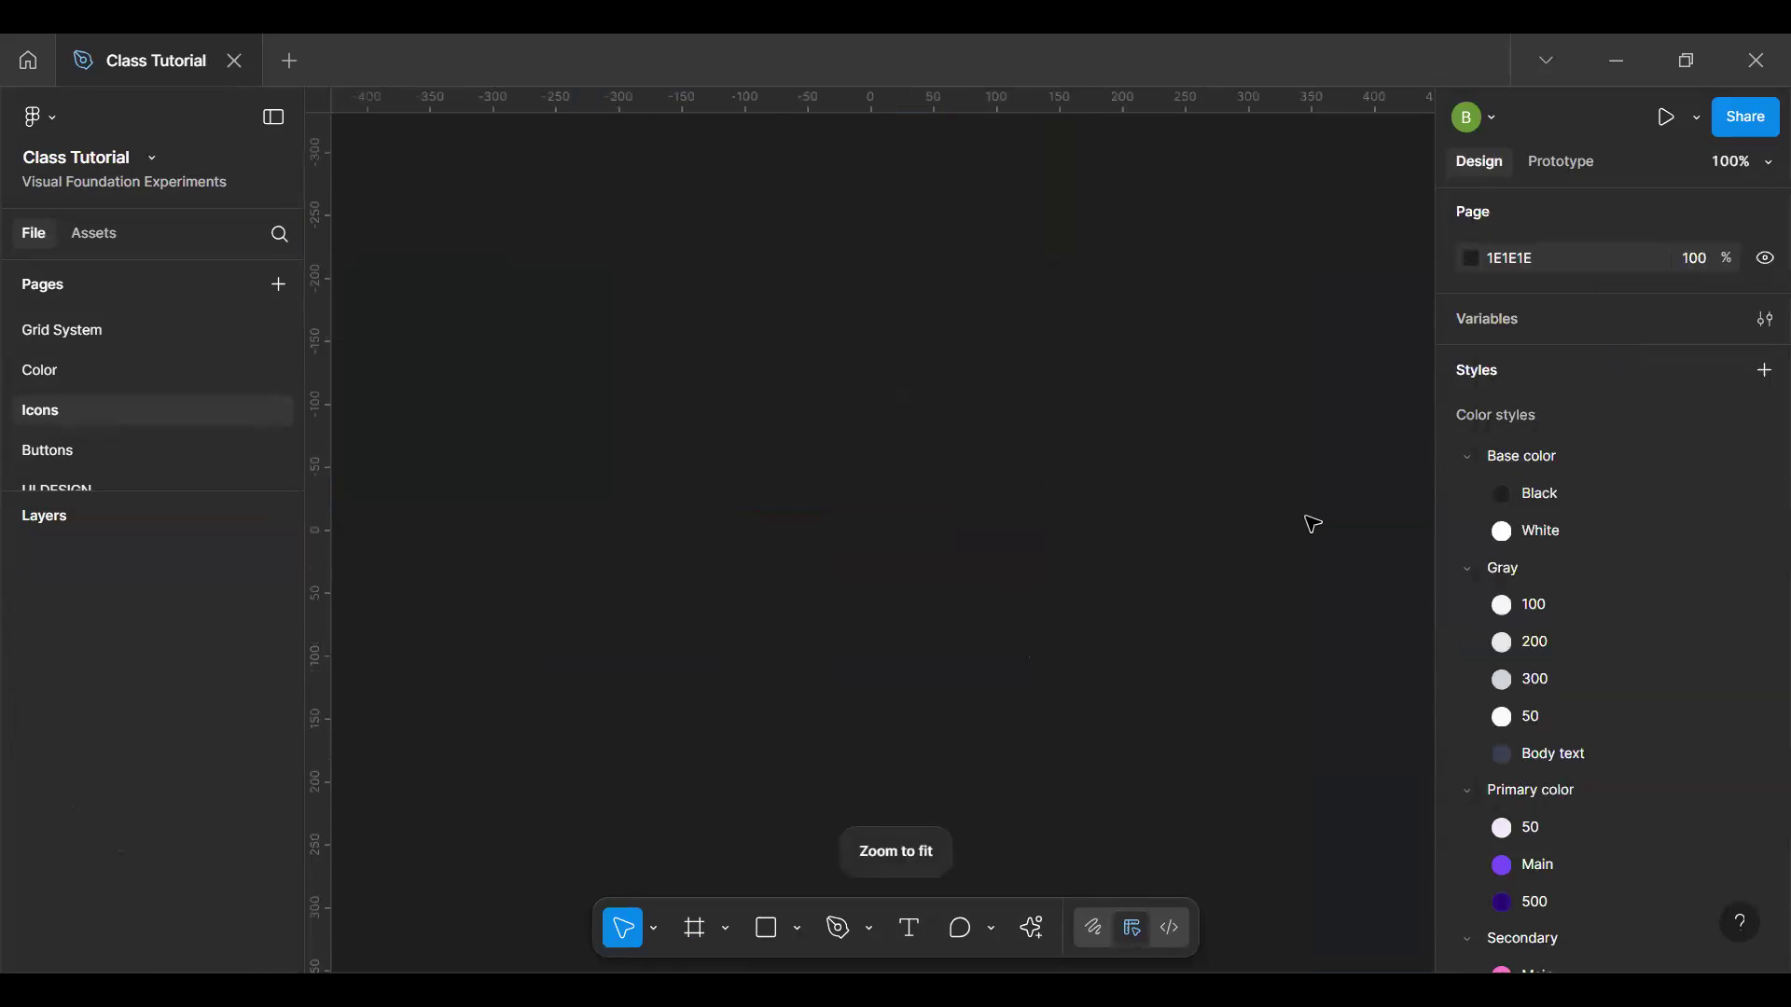
key(f)
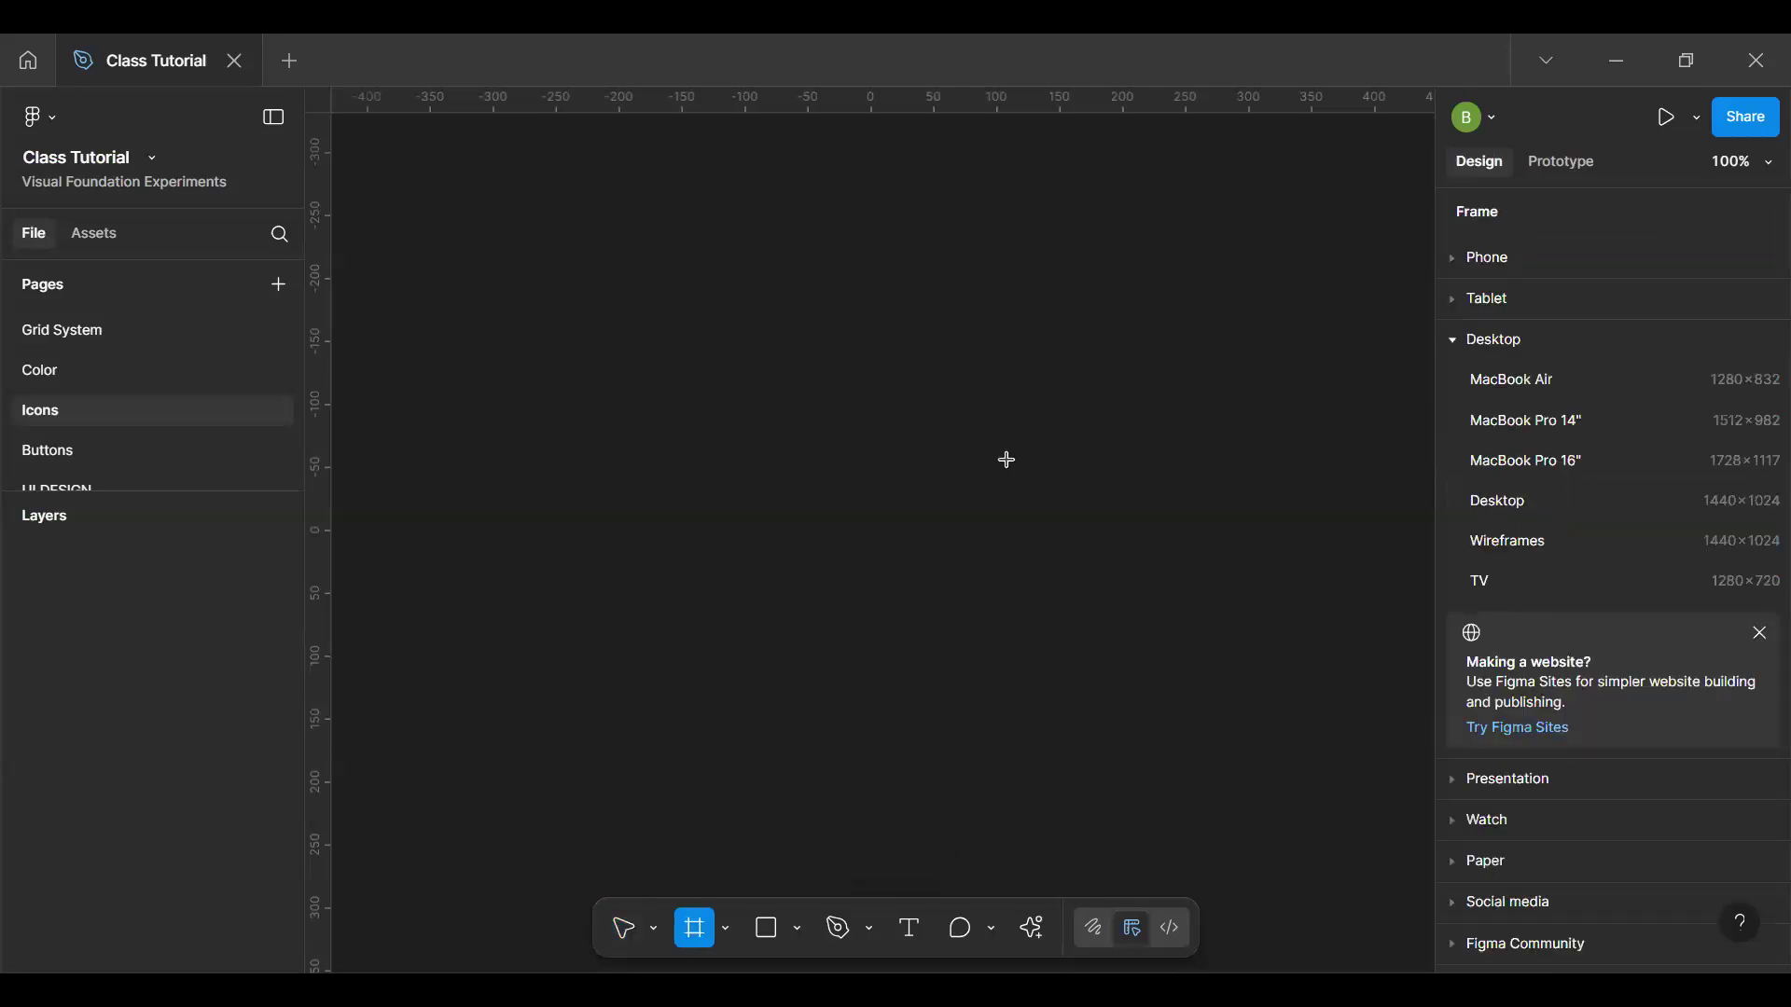
click(1462, 518)
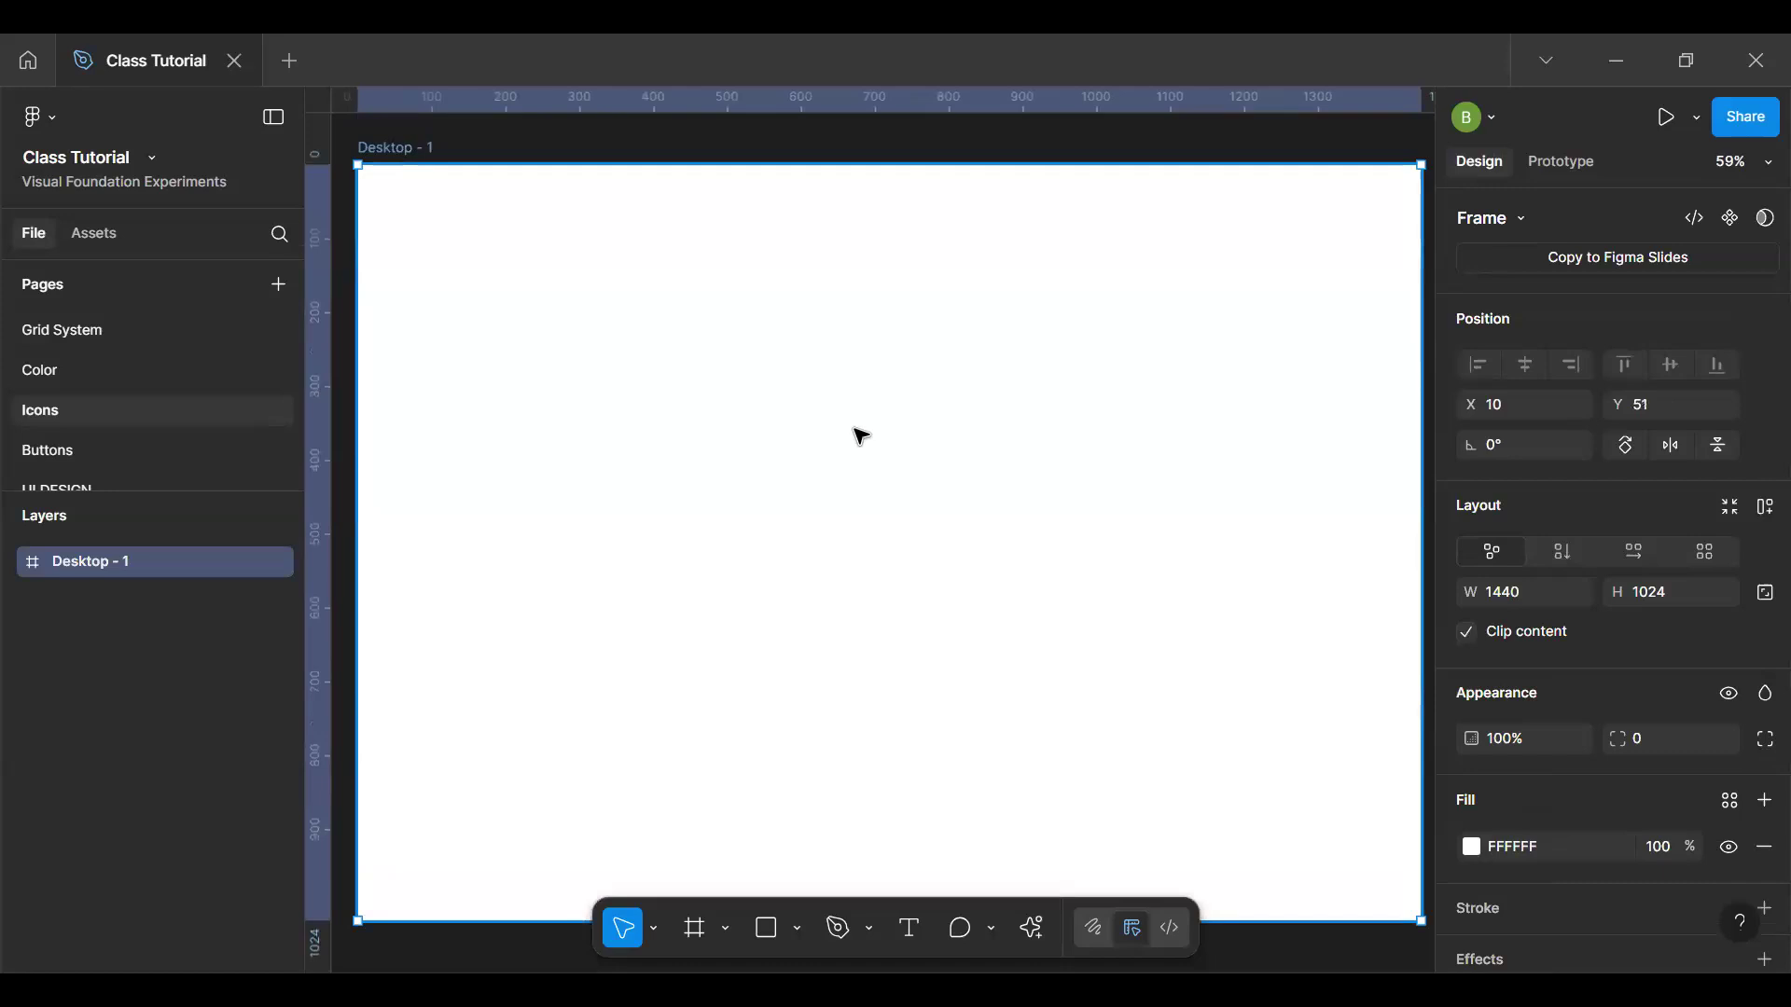
Step: Rename the new desktop frame as Icon
key(ctrl+r)
text(ICon)
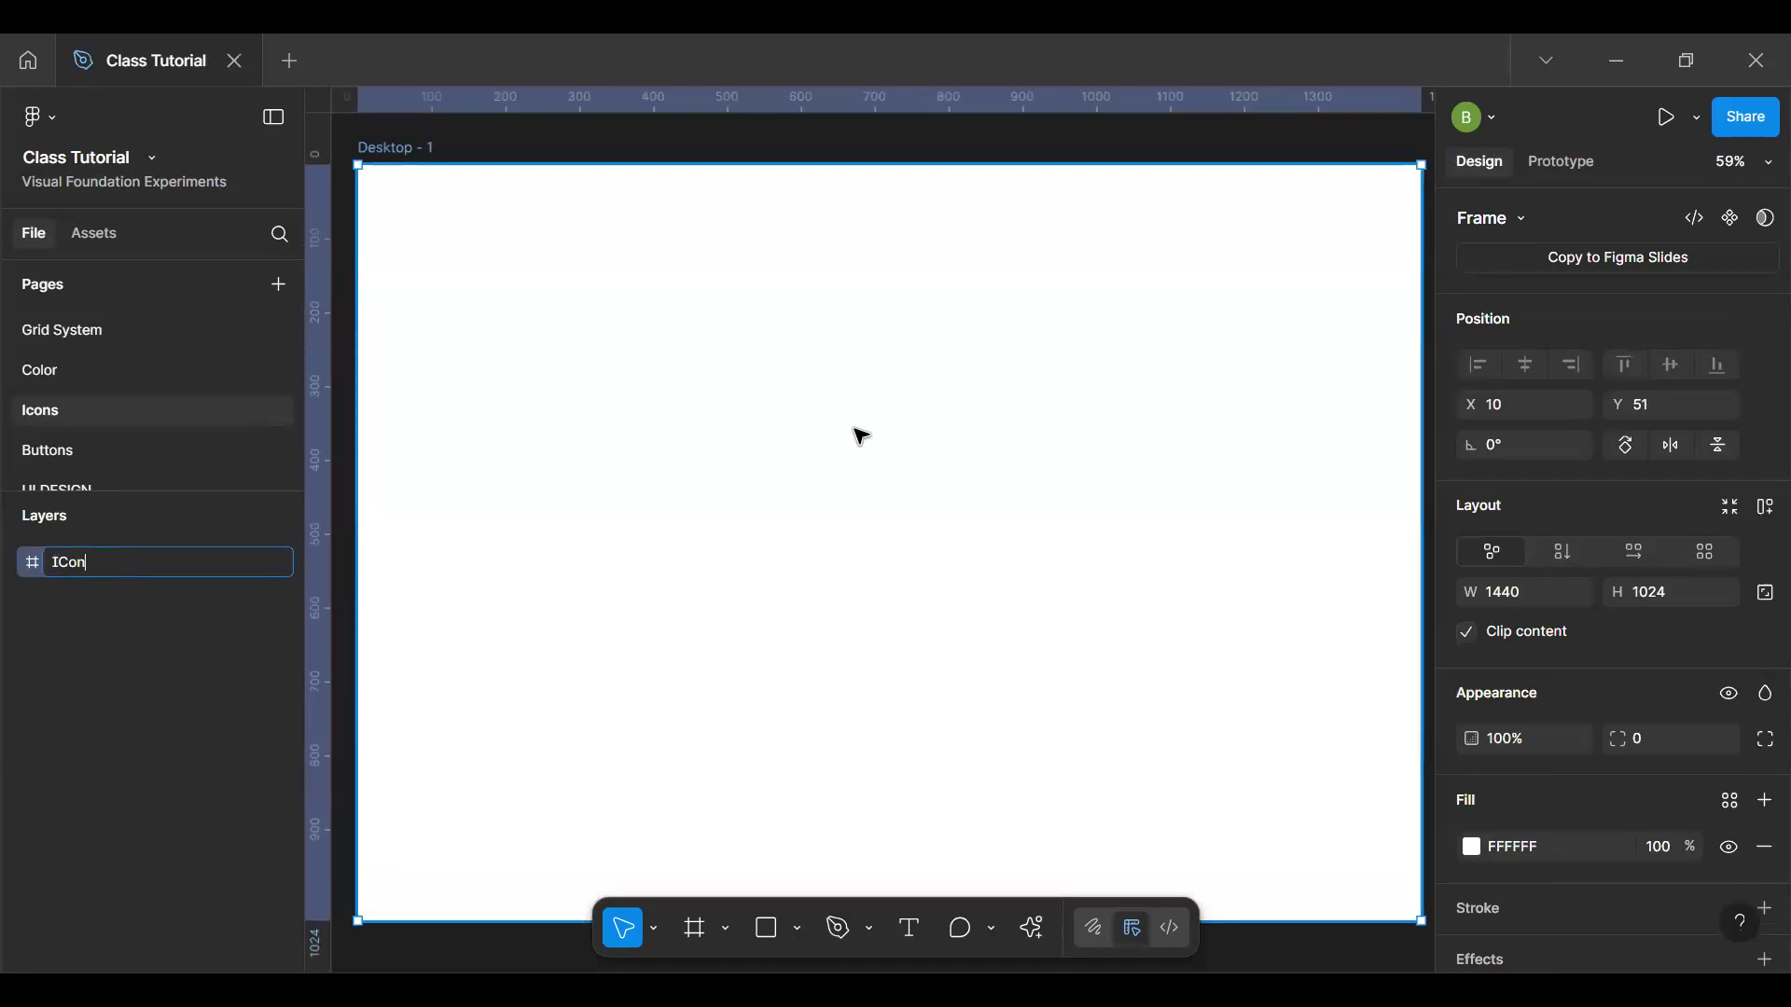
key(BackSpace)
key(BackSpace)
key(BackSpace)
text(con)
key(Return)
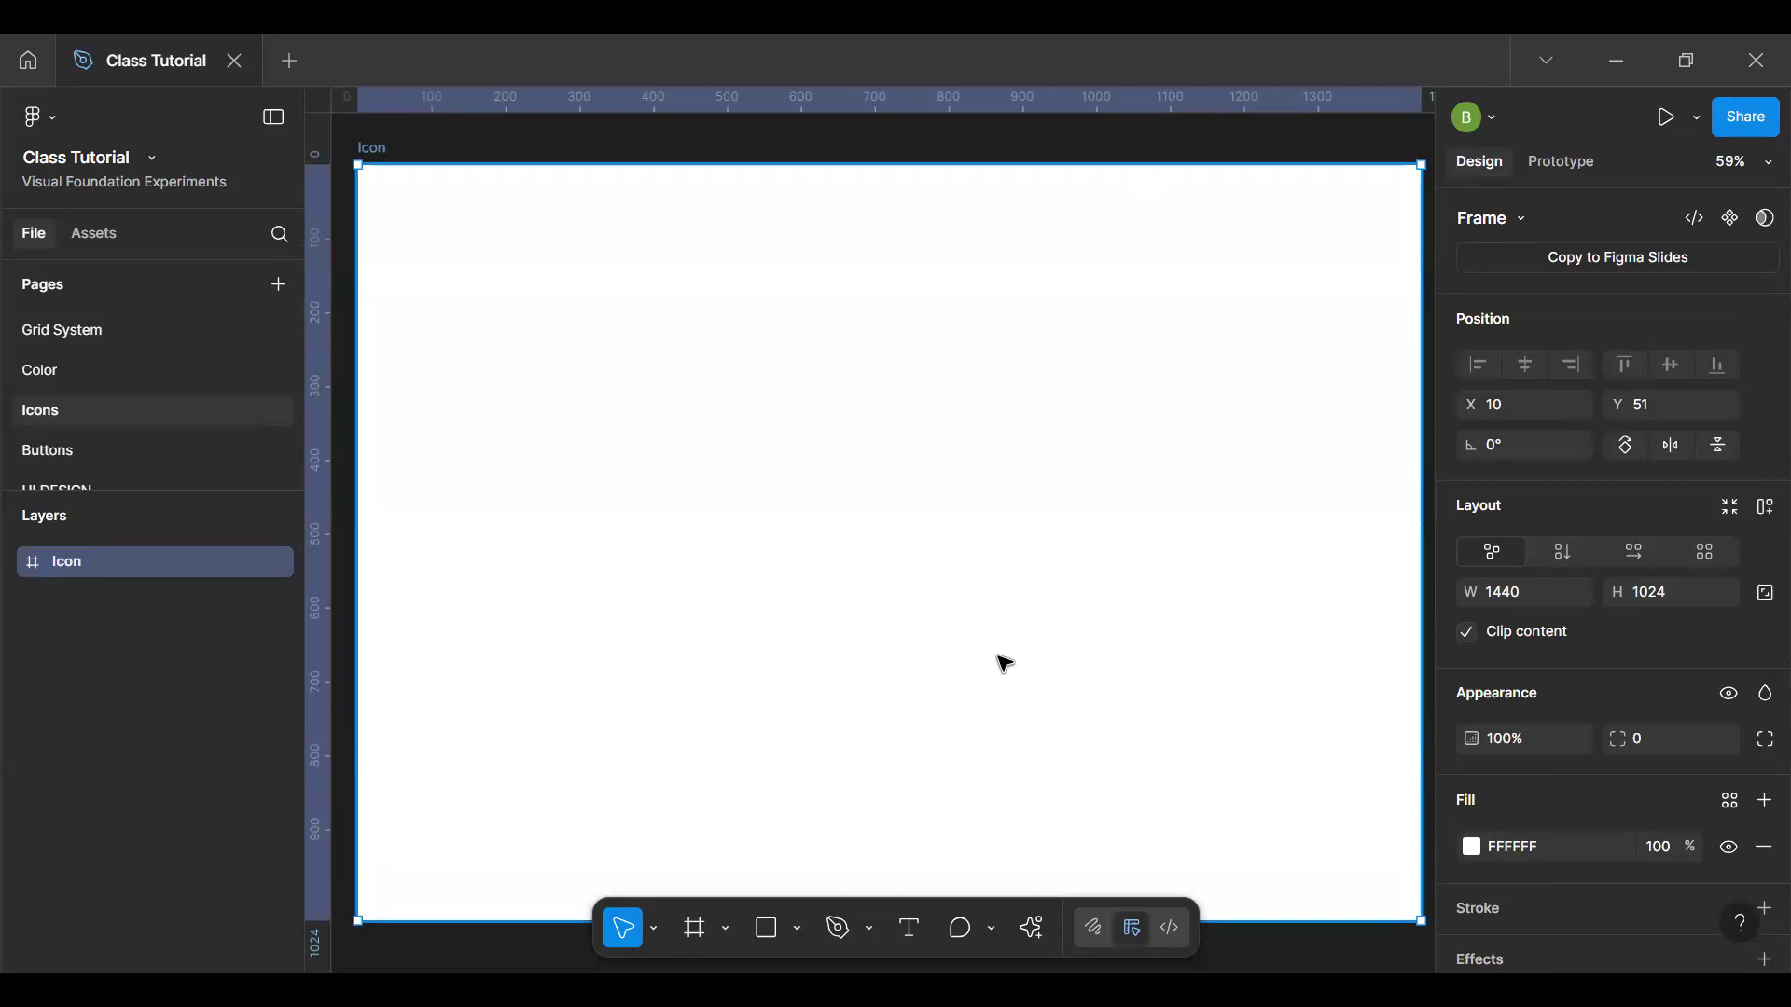
Step: Run the Material Design Icons plugin, view its icon color swatches, and close the plugin
click(1023, 916)
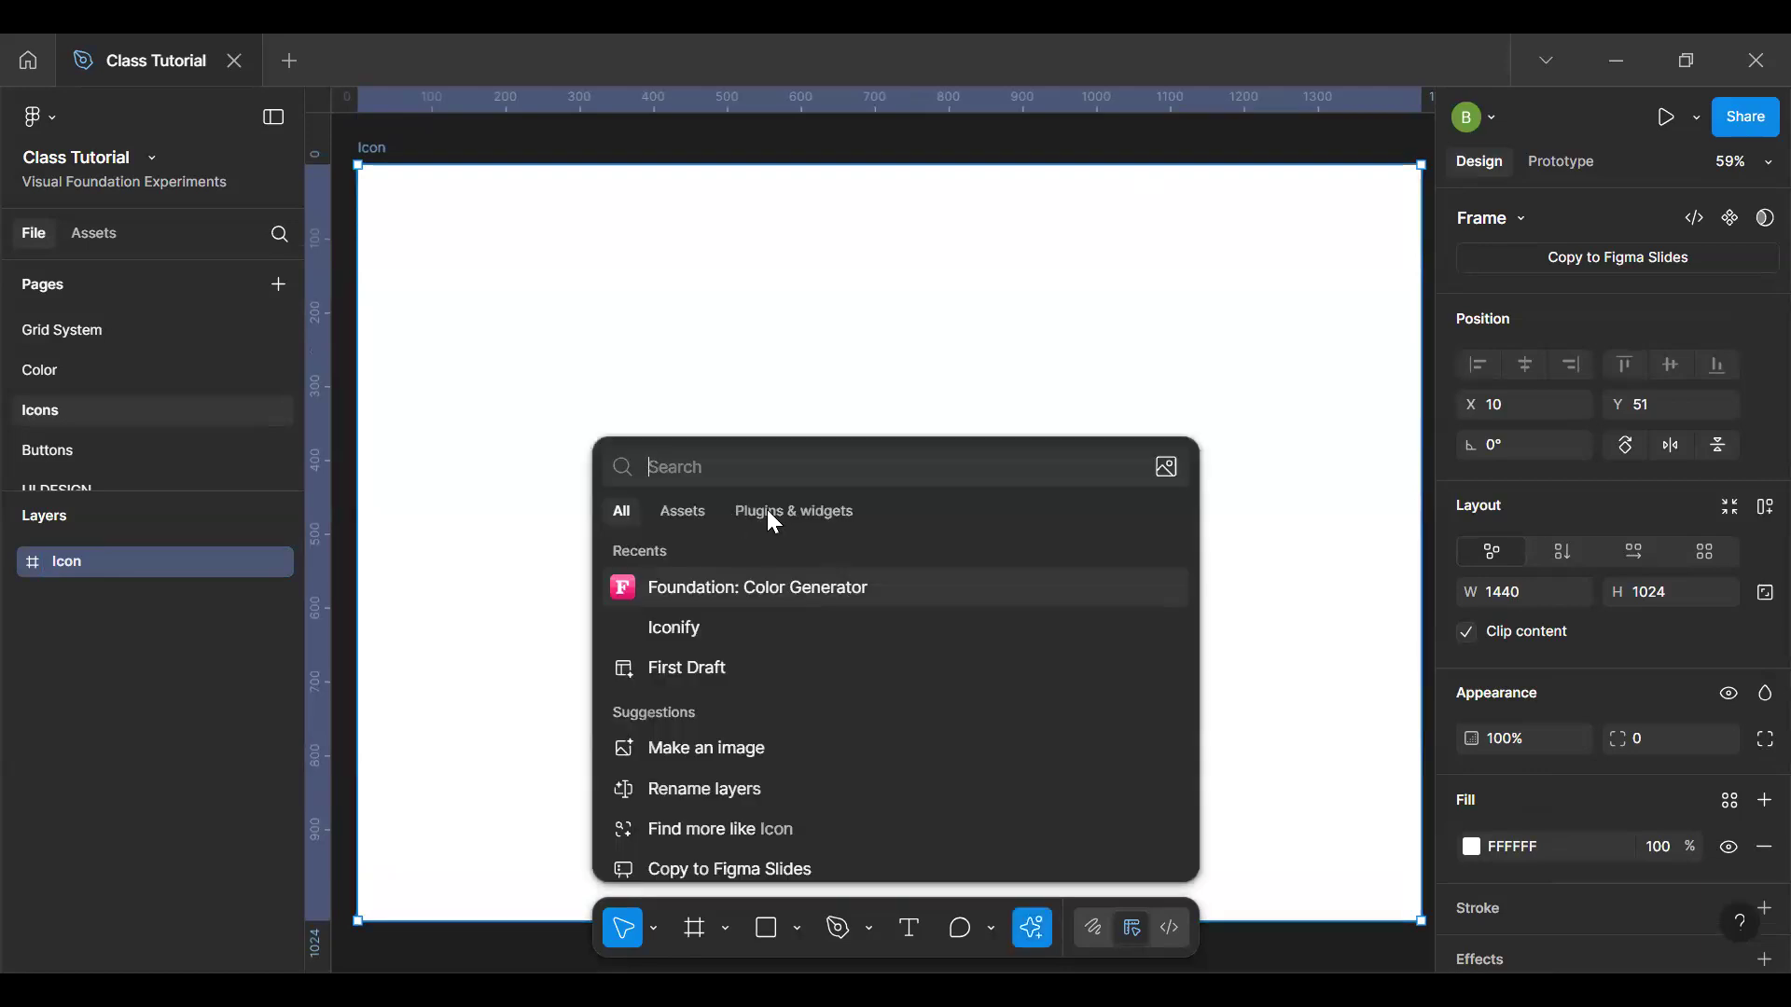
click(793, 511)
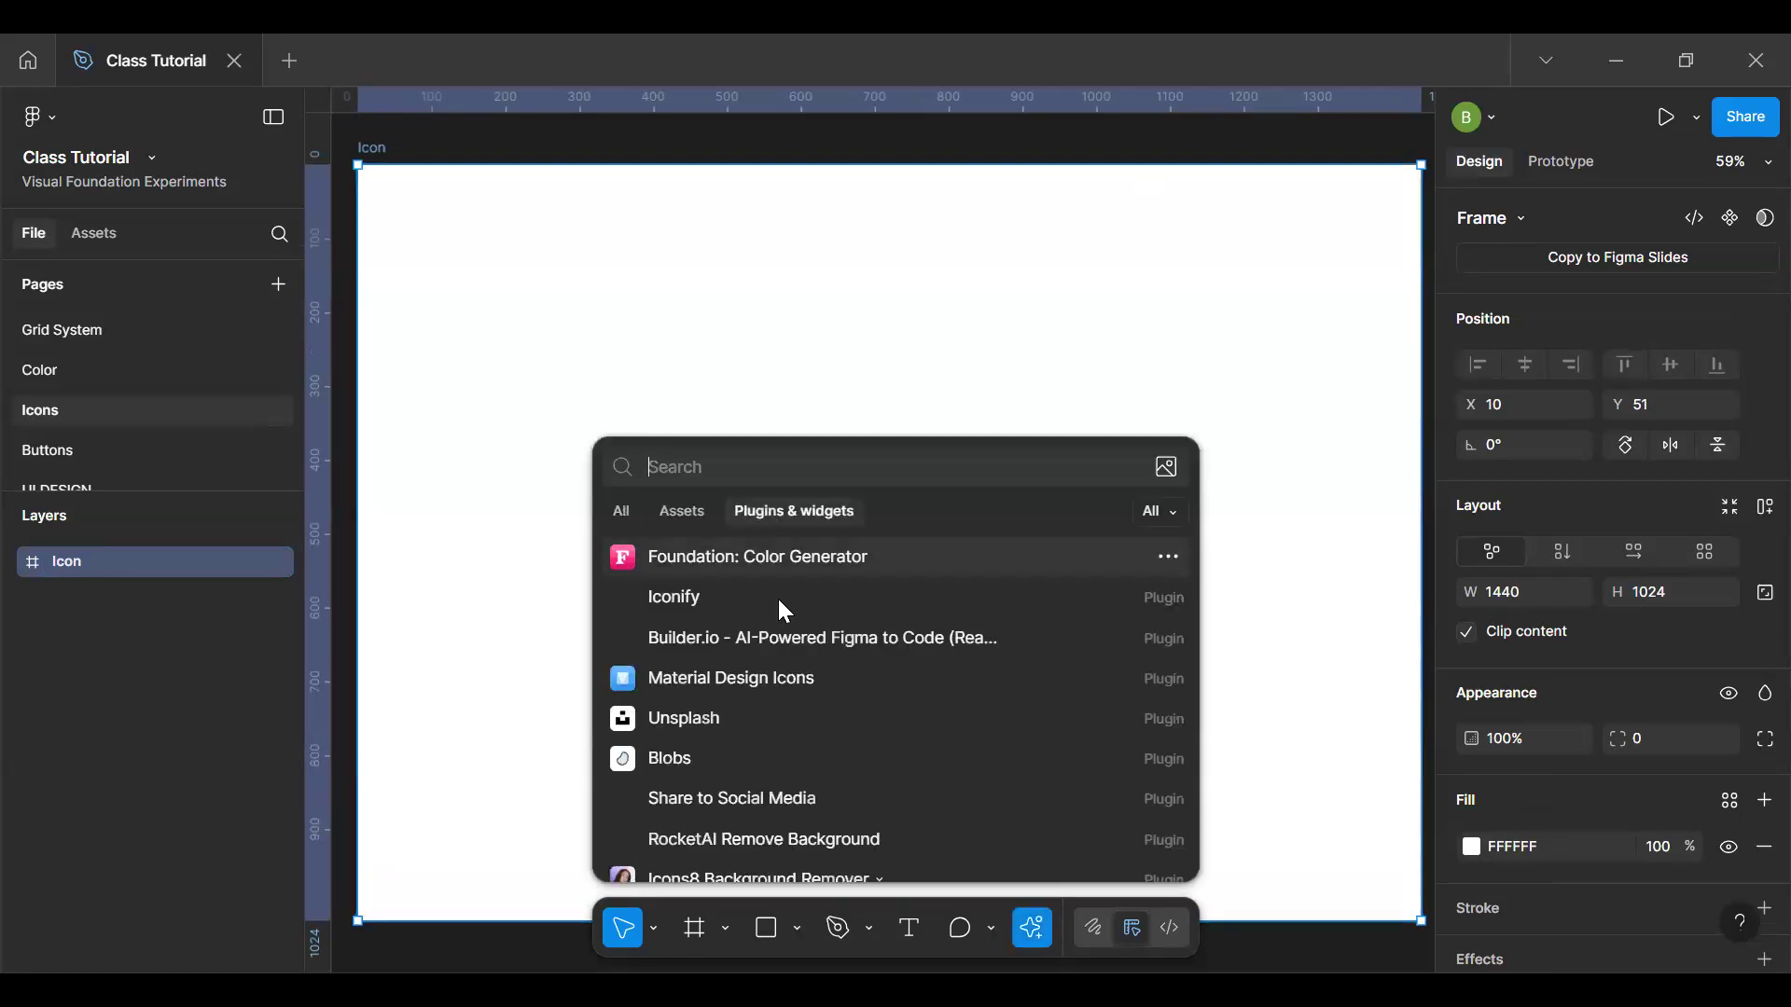
click(771, 674)
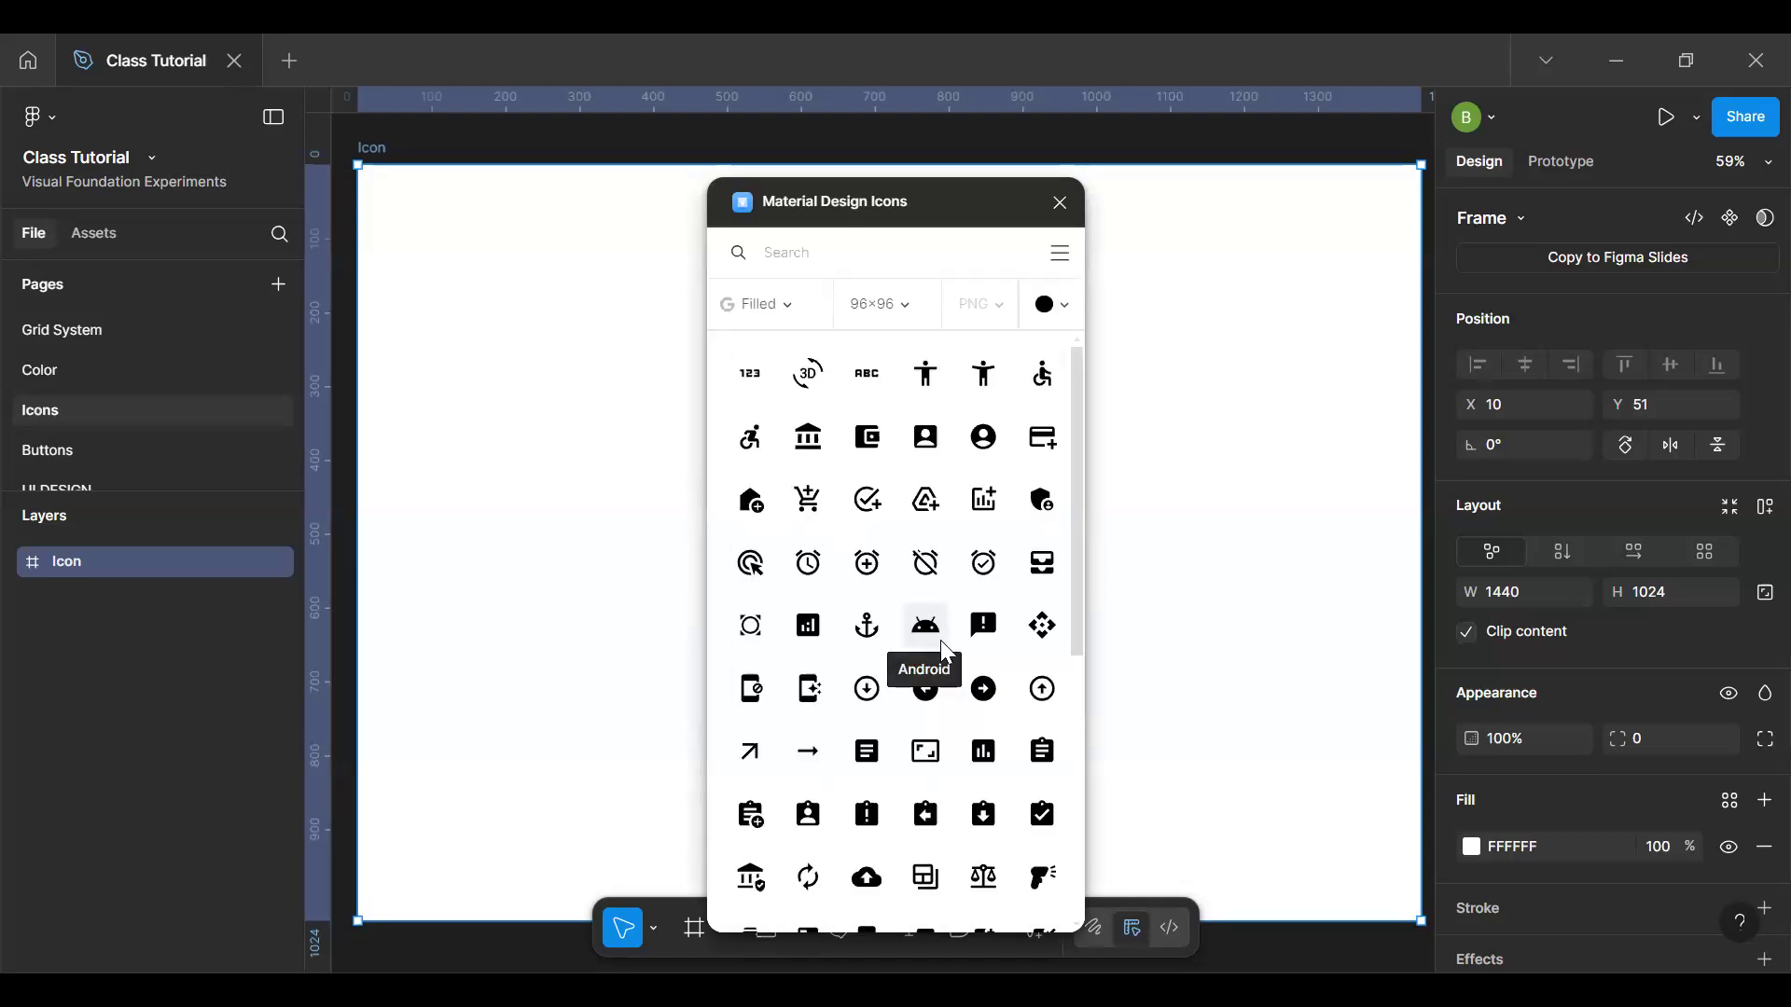
click(1070, 315)
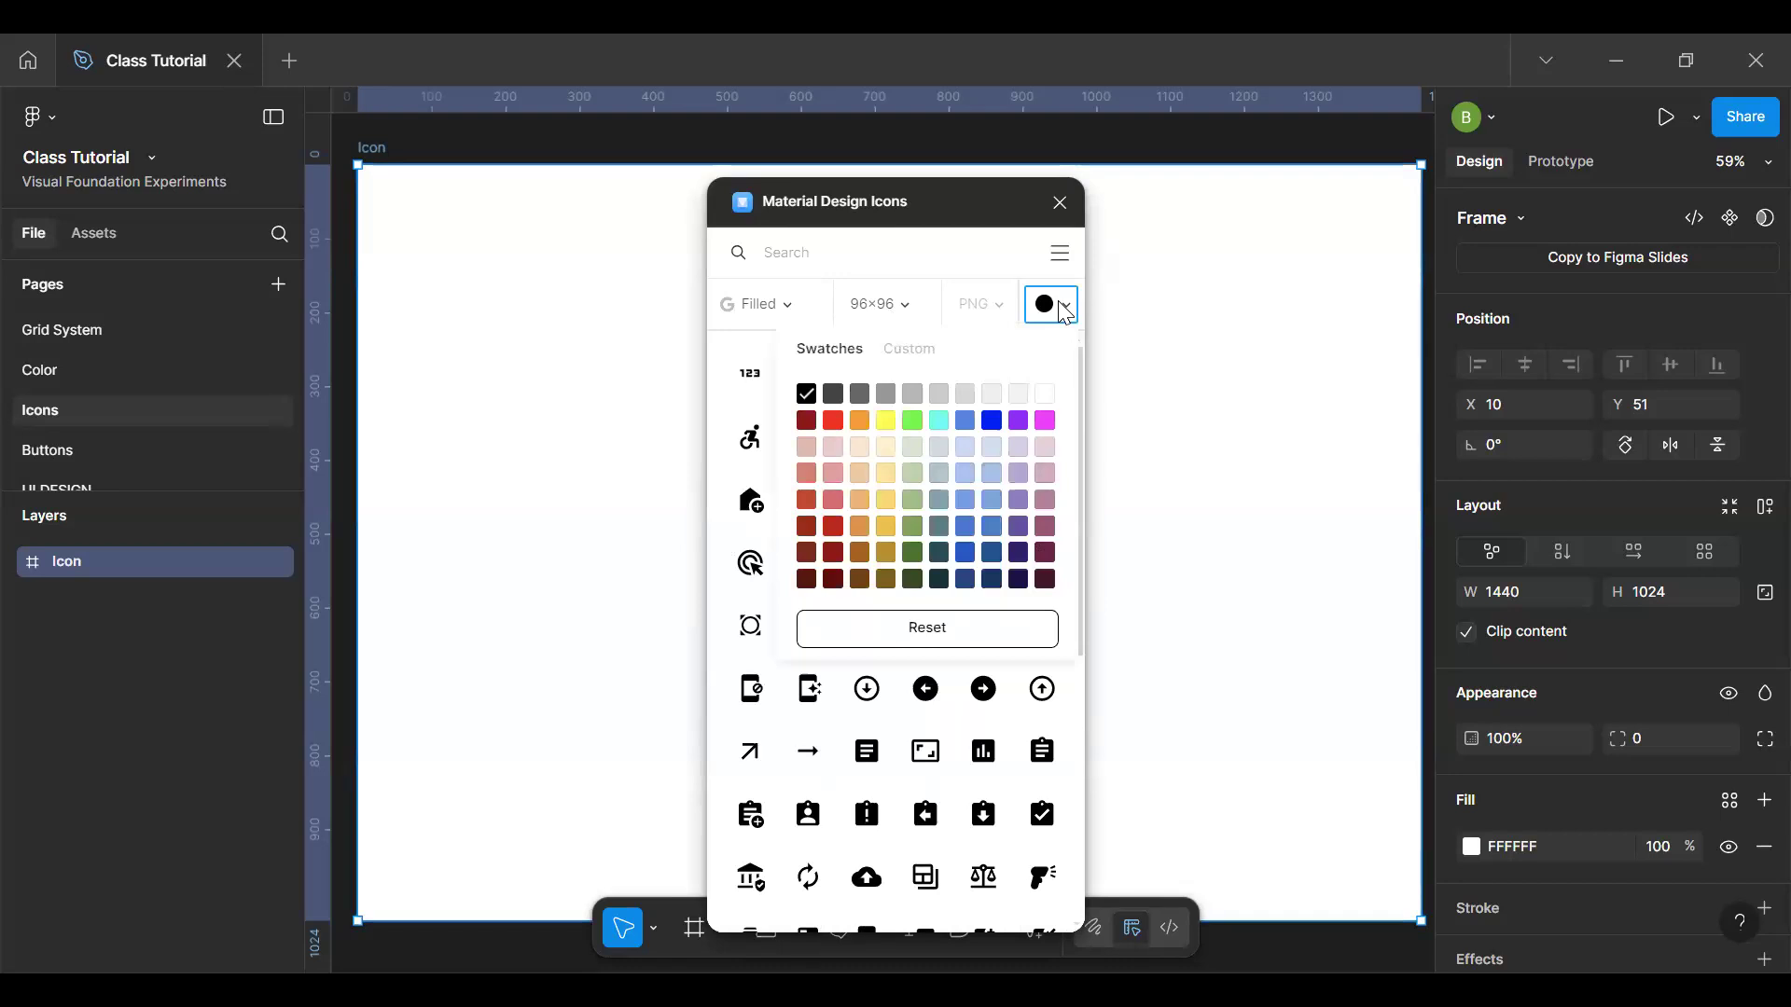
click(1066, 315)
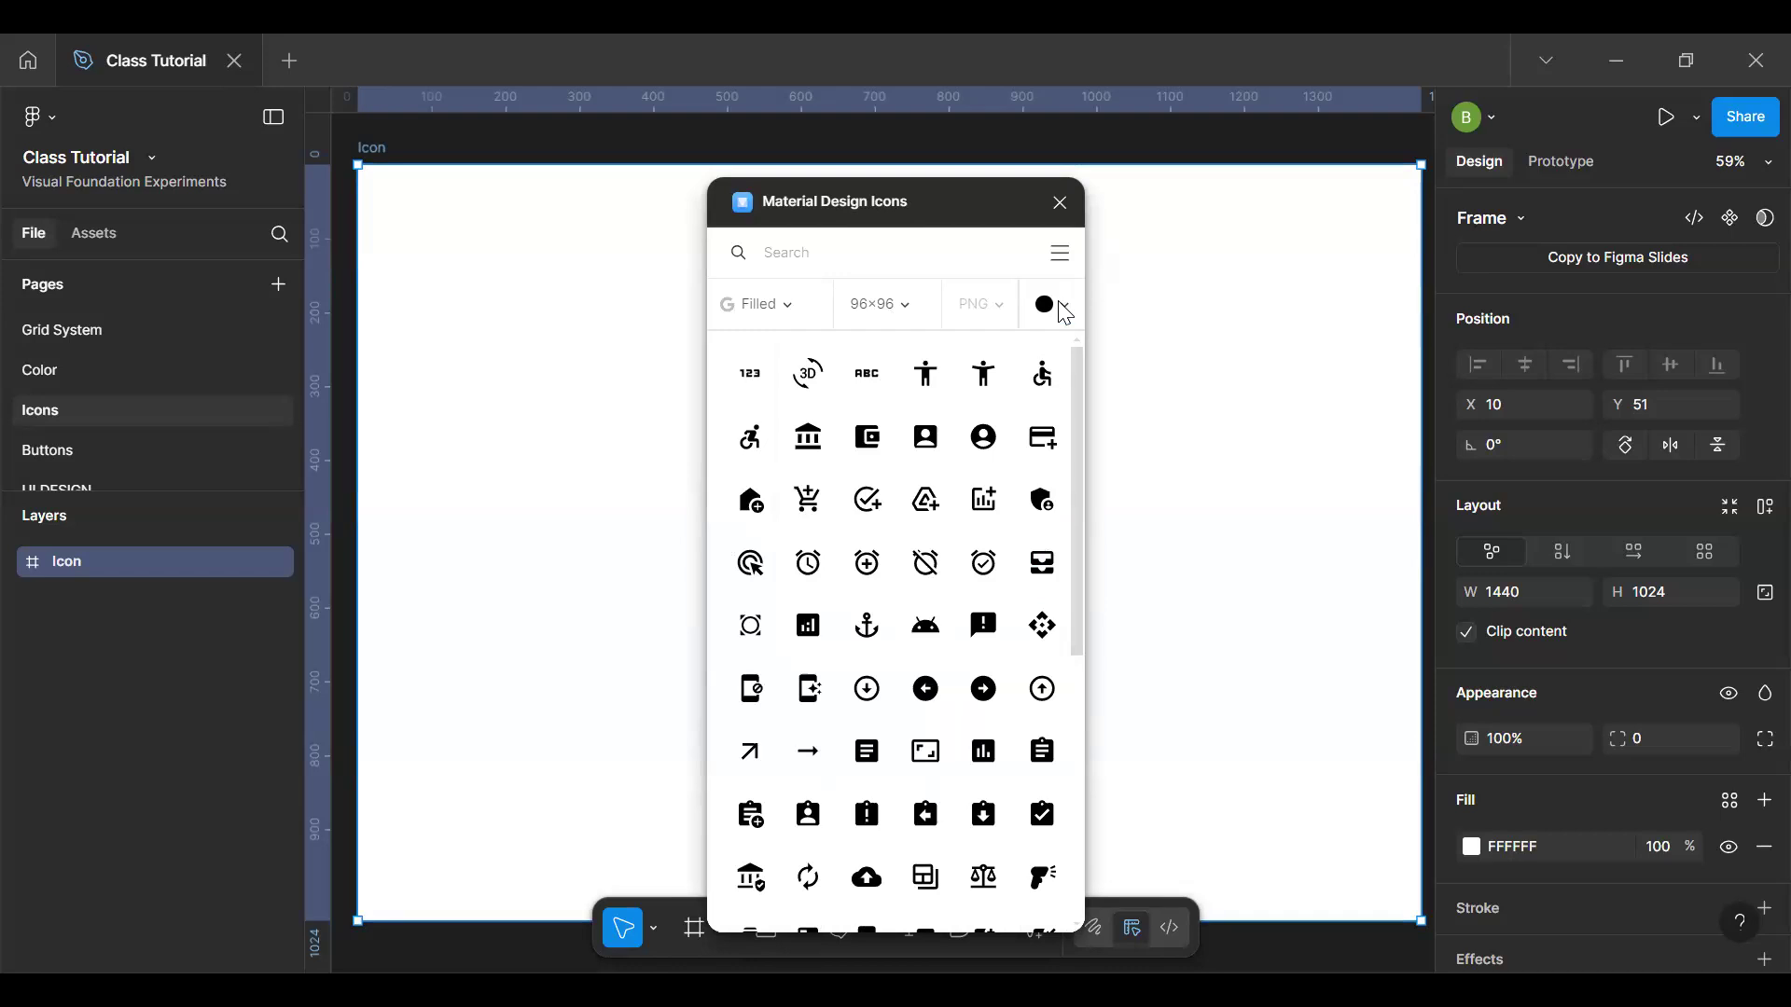
click(1061, 204)
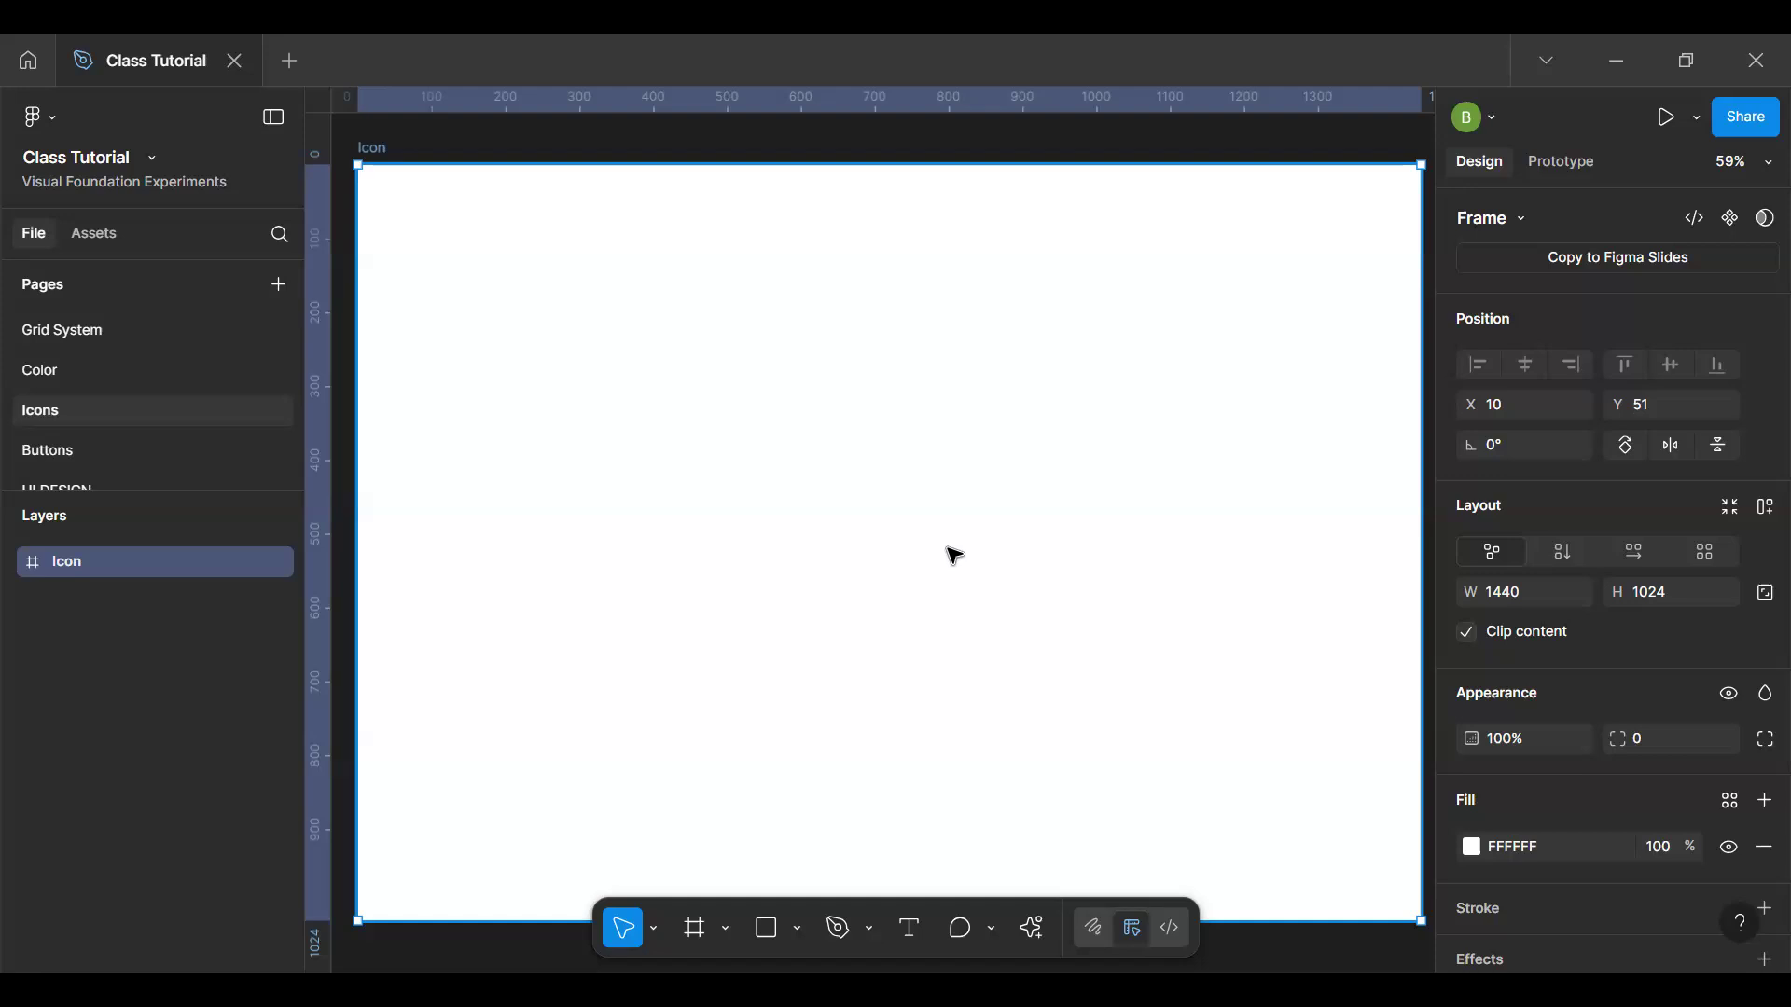
scroll(953, 556, down, 3)
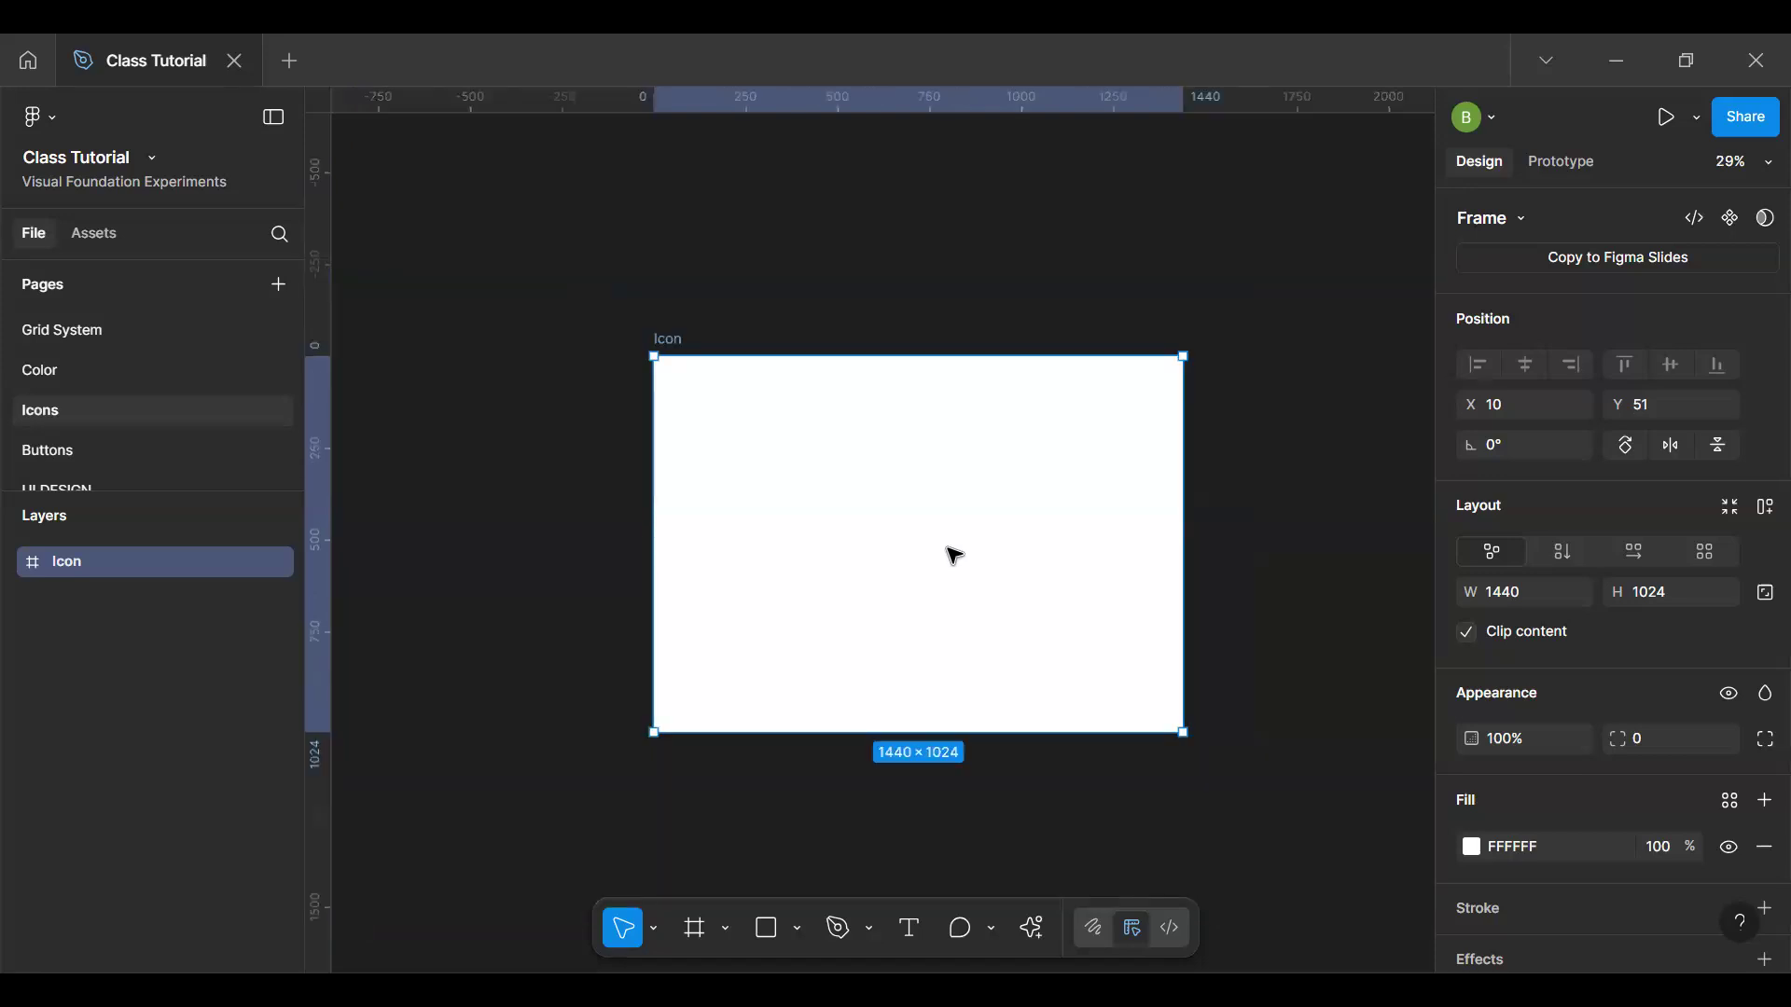
scroll(953, 556, up, 3)
scroll(954, 556, down, 1)
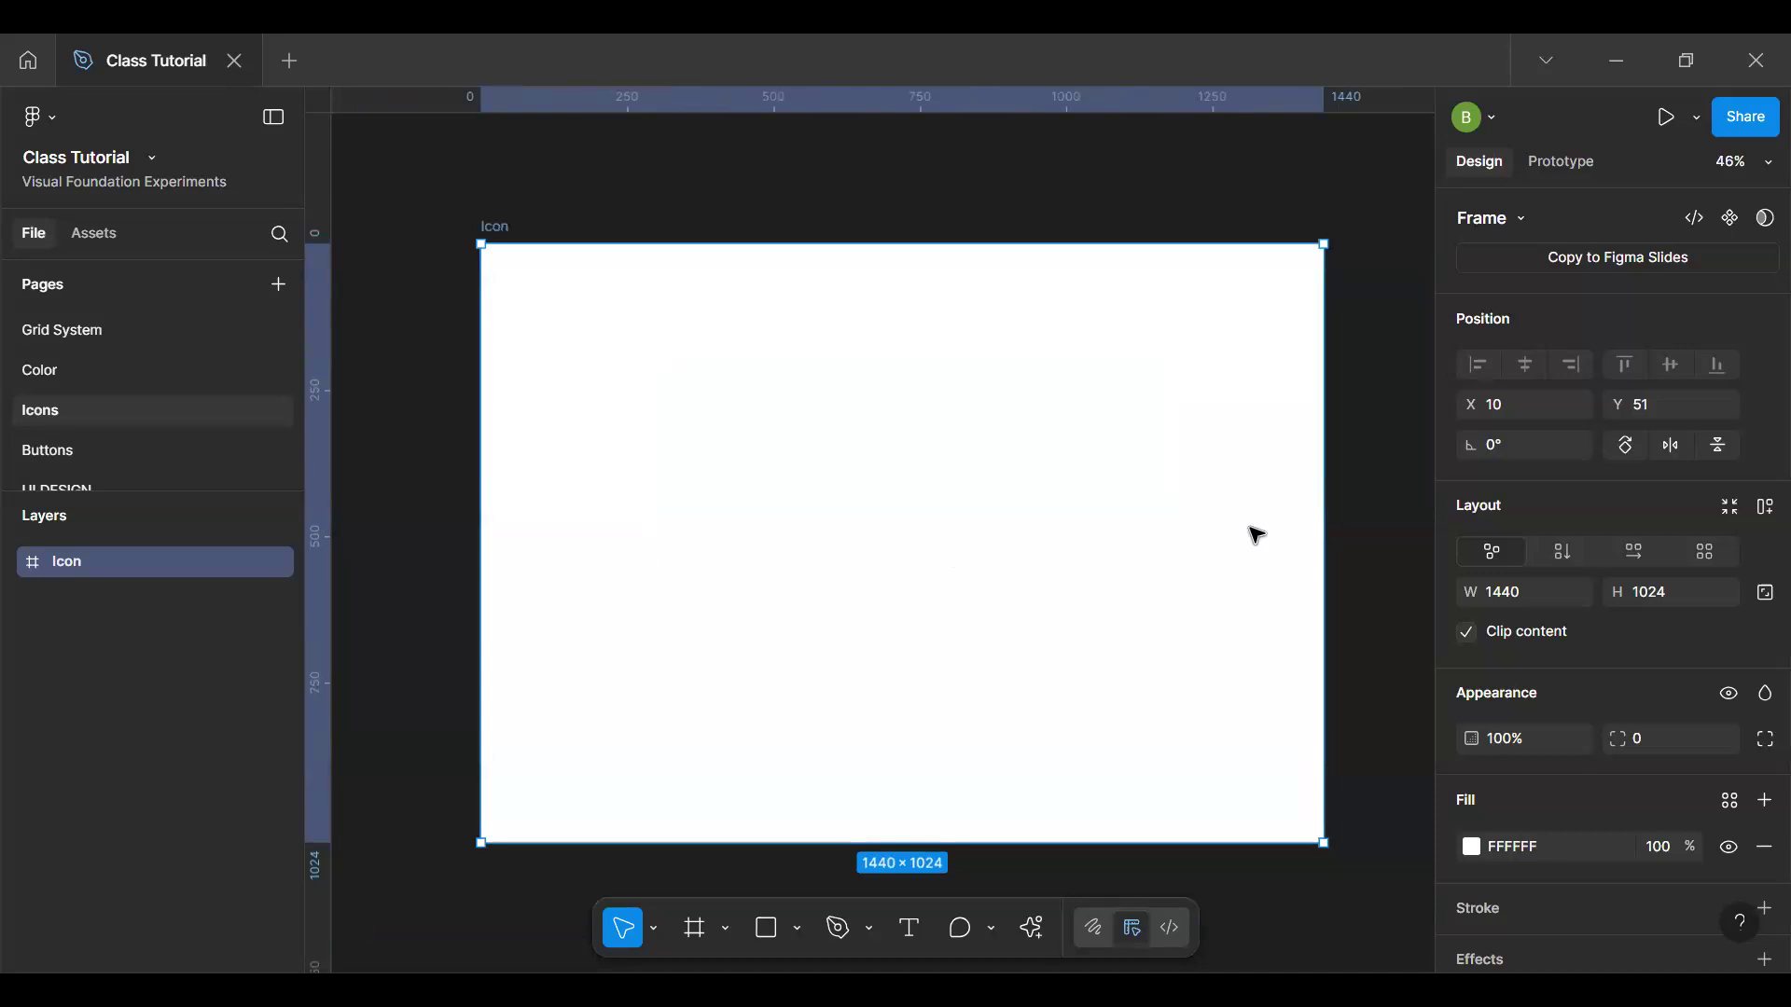
click(1359, 560)
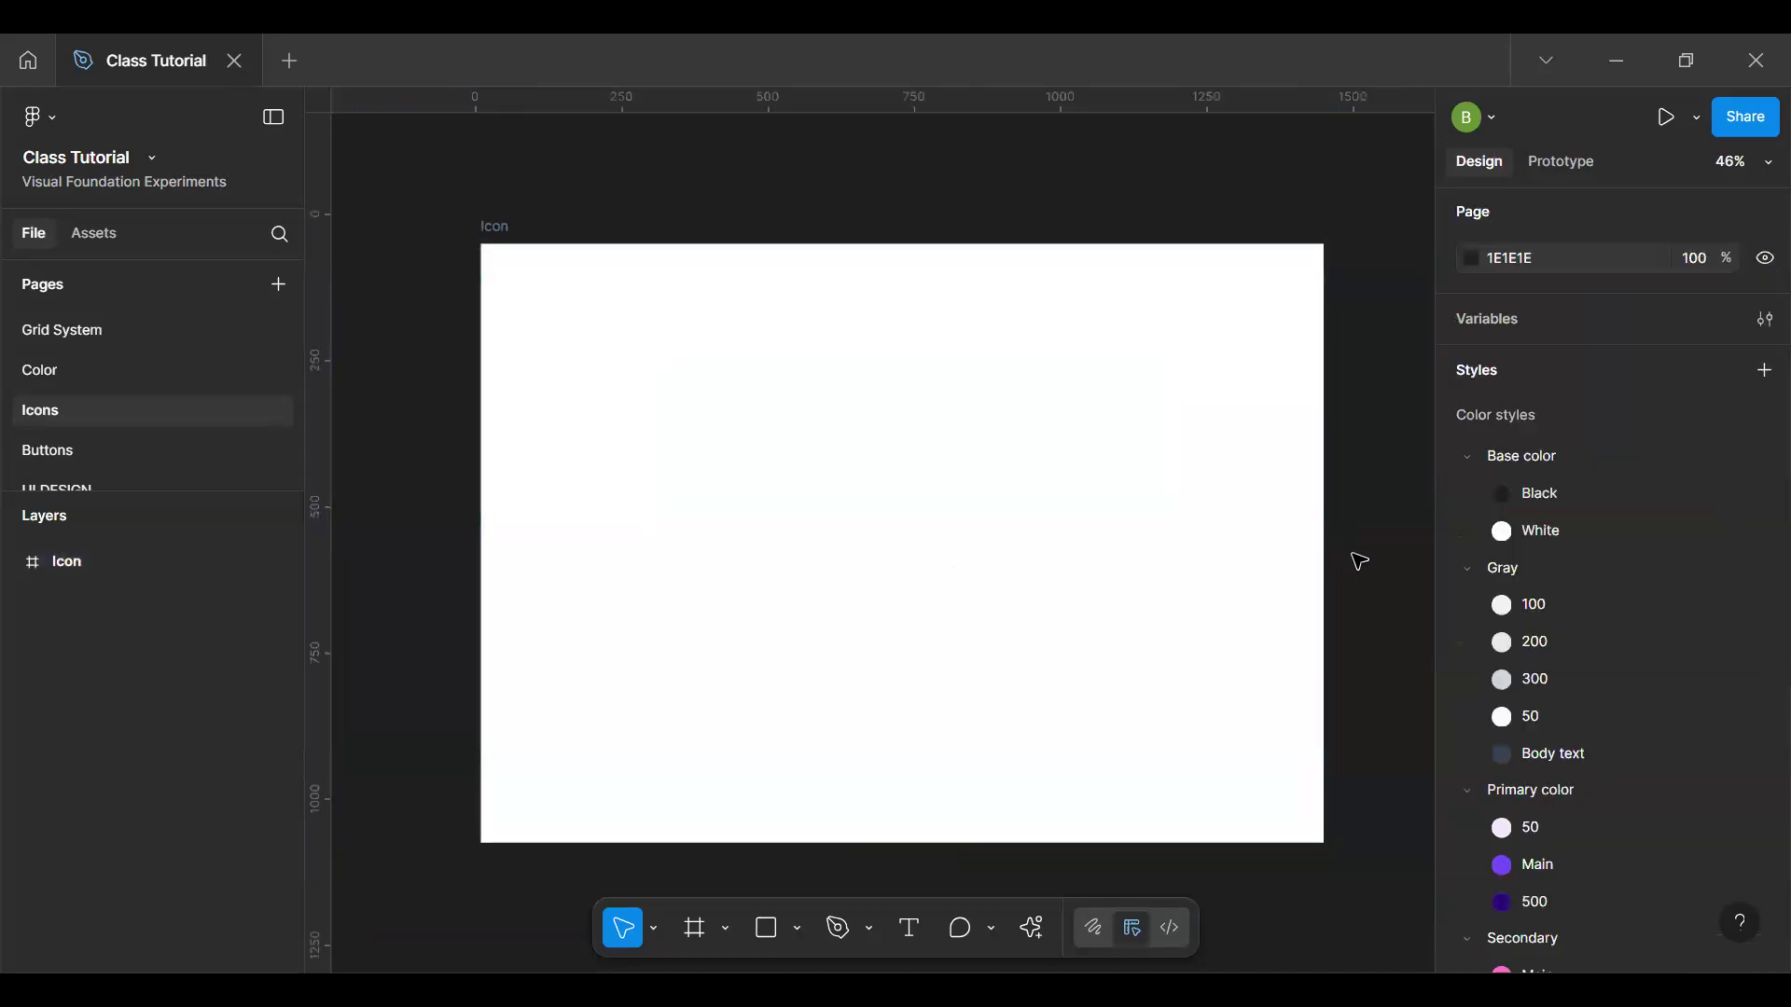
click(1150, 516)
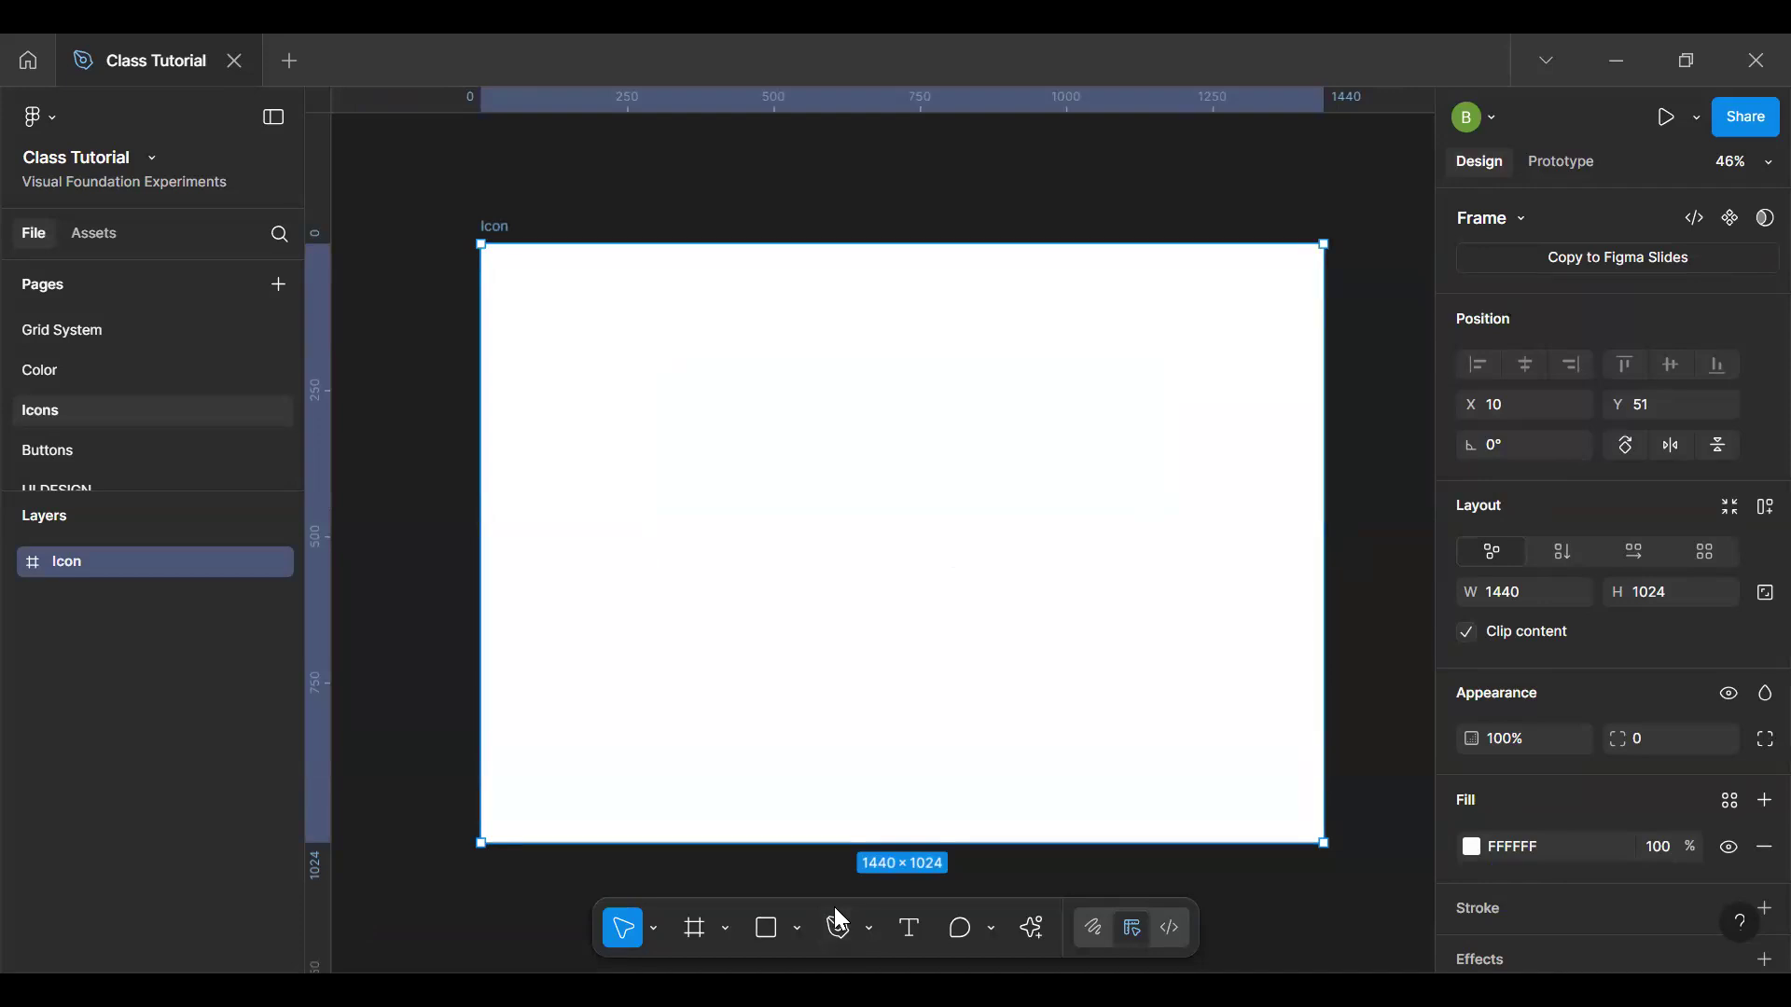
click(1126, 203)
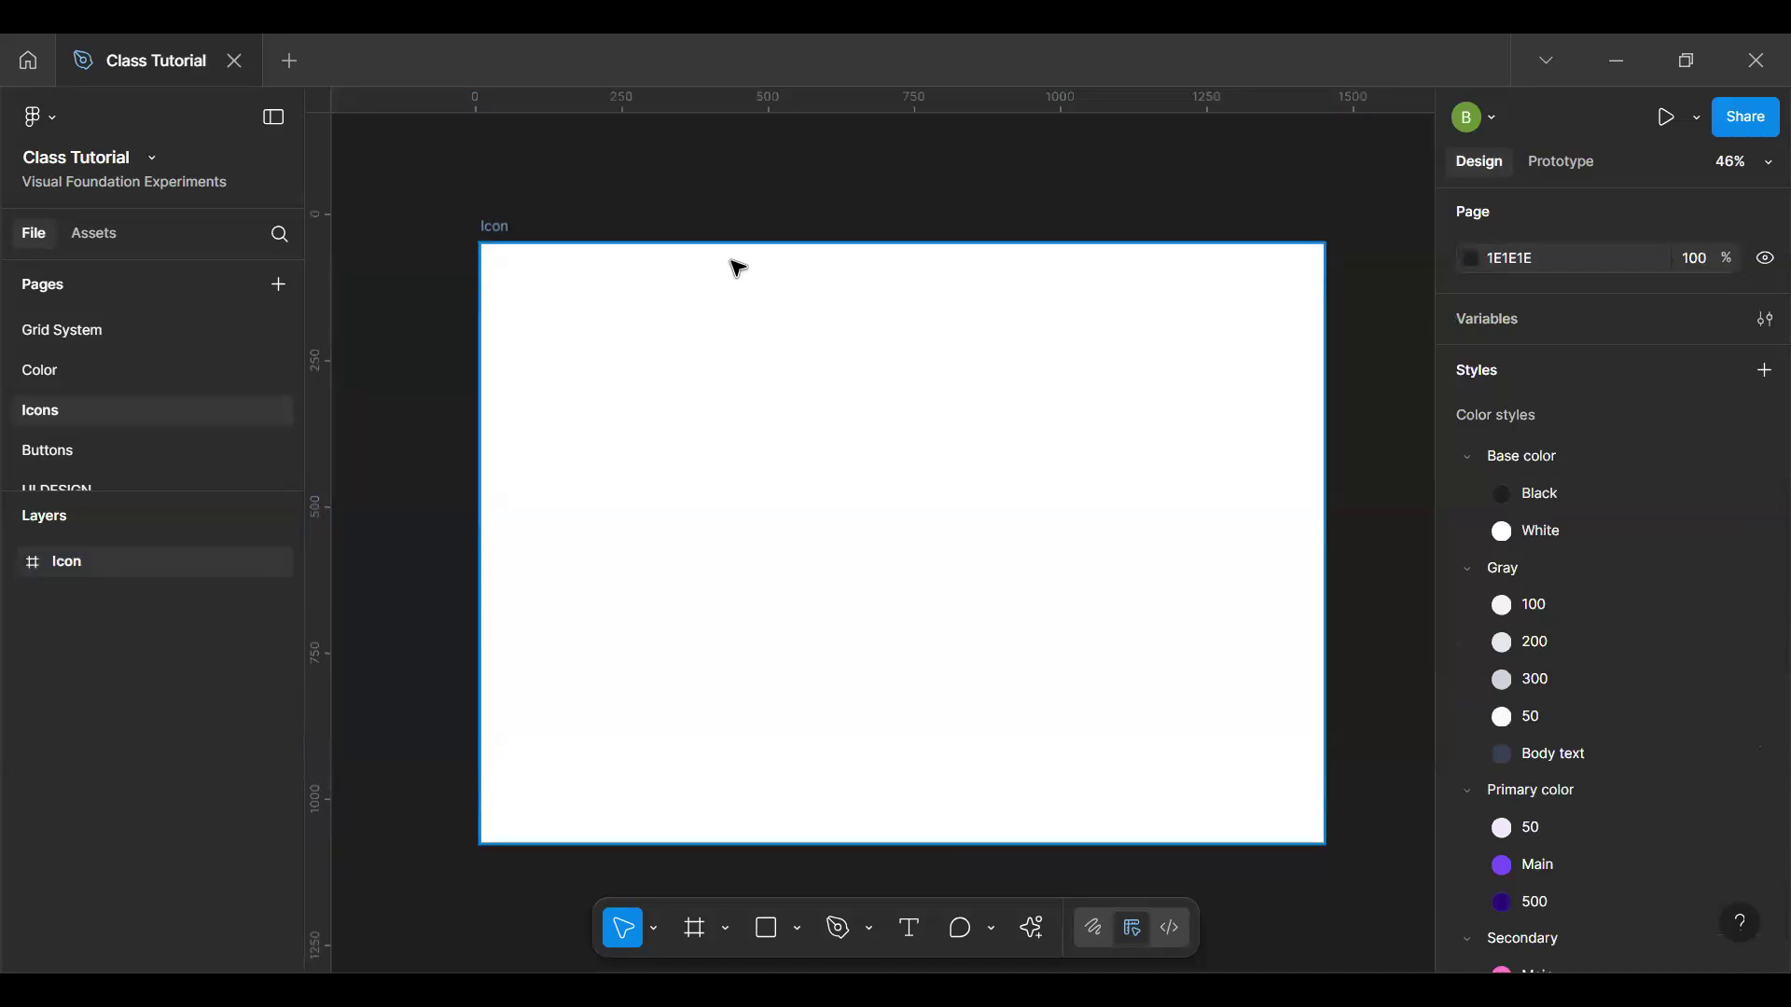
Step: Draw a frame about 213 × 121 inside the Icon frame and fill it with the Primary color/Main style
key(f)
drag(684, 331, 809, 402)
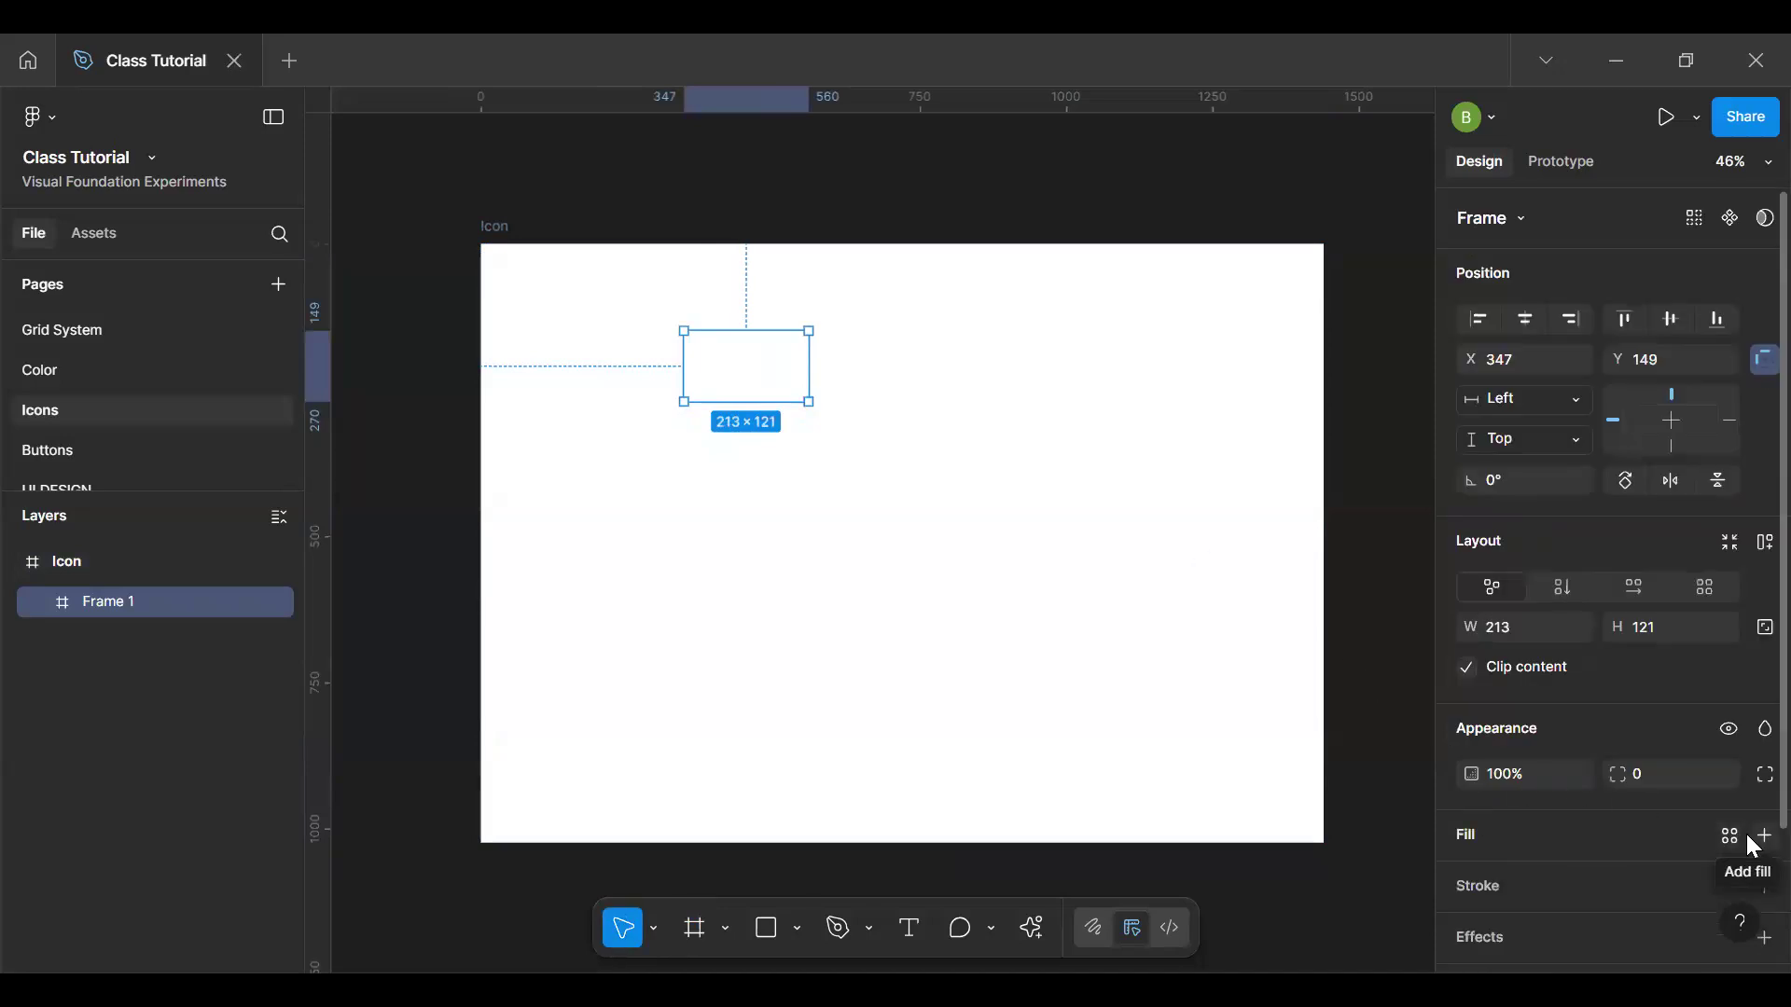
click(1729, 835)
drag(1414, 652, 1419, 789)
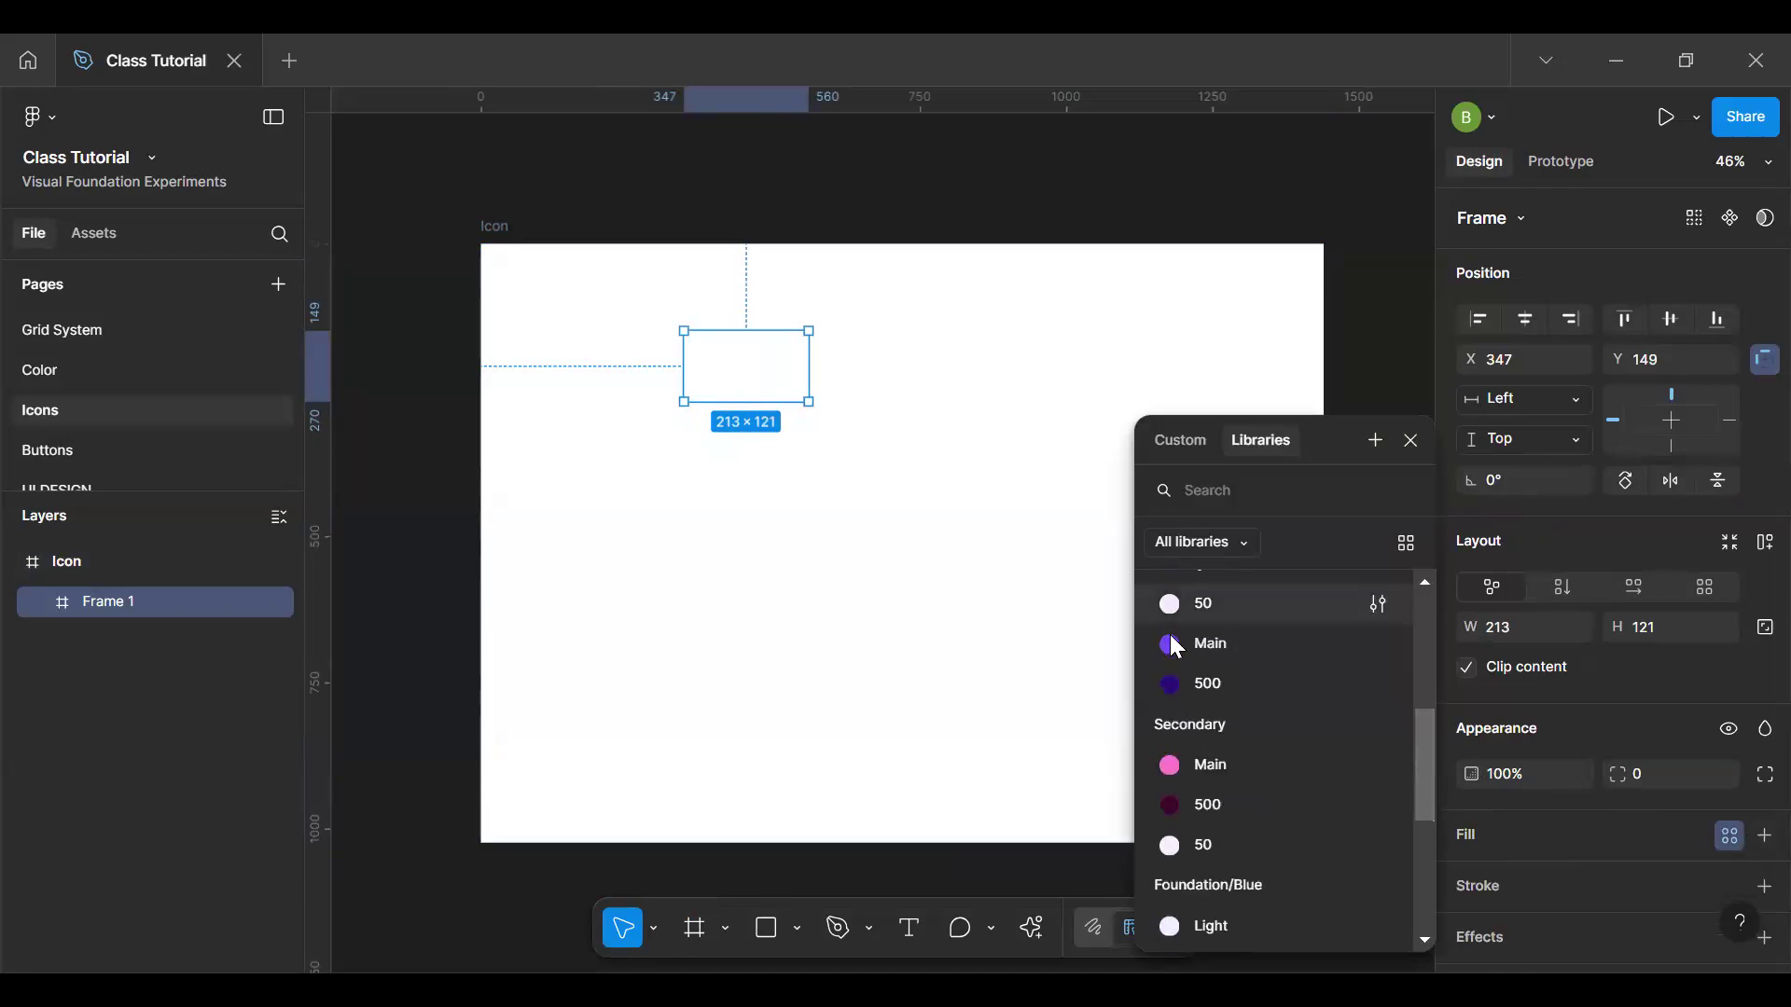
click(1171, 640)
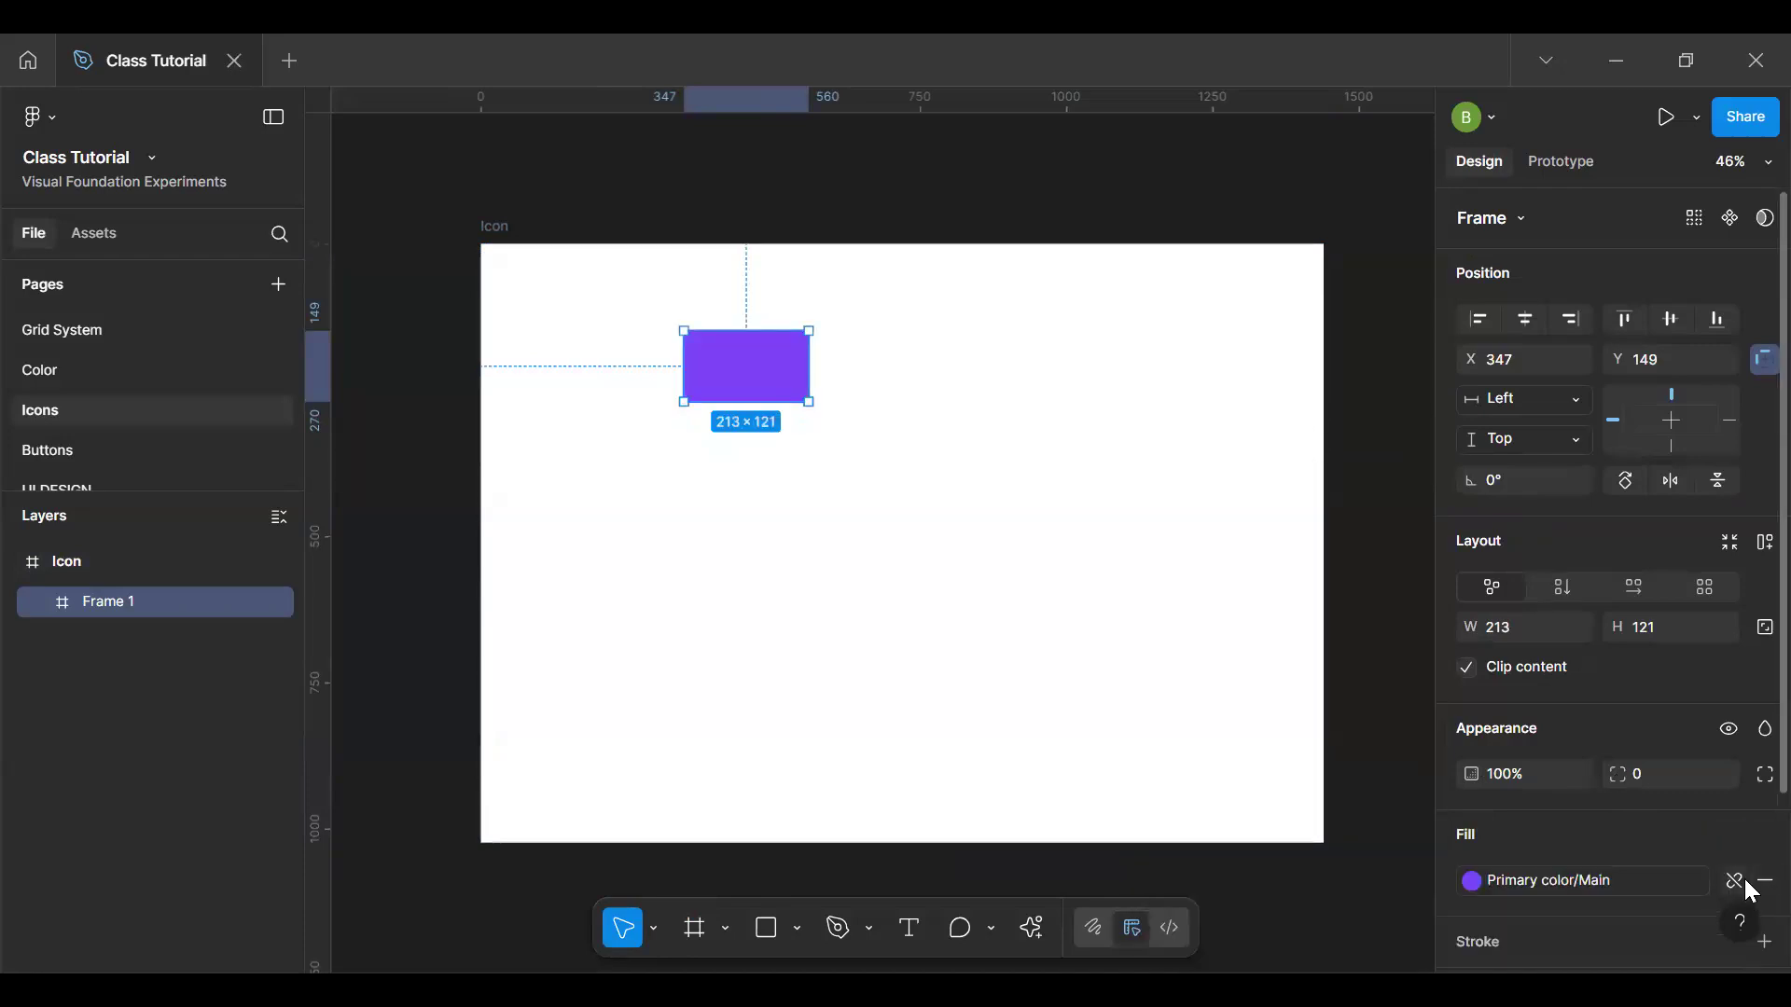
Step: Detach the Primary color/Main style from the small frame's fill and select the fill's hex value
click(1737, 881)
click(1552, 887)
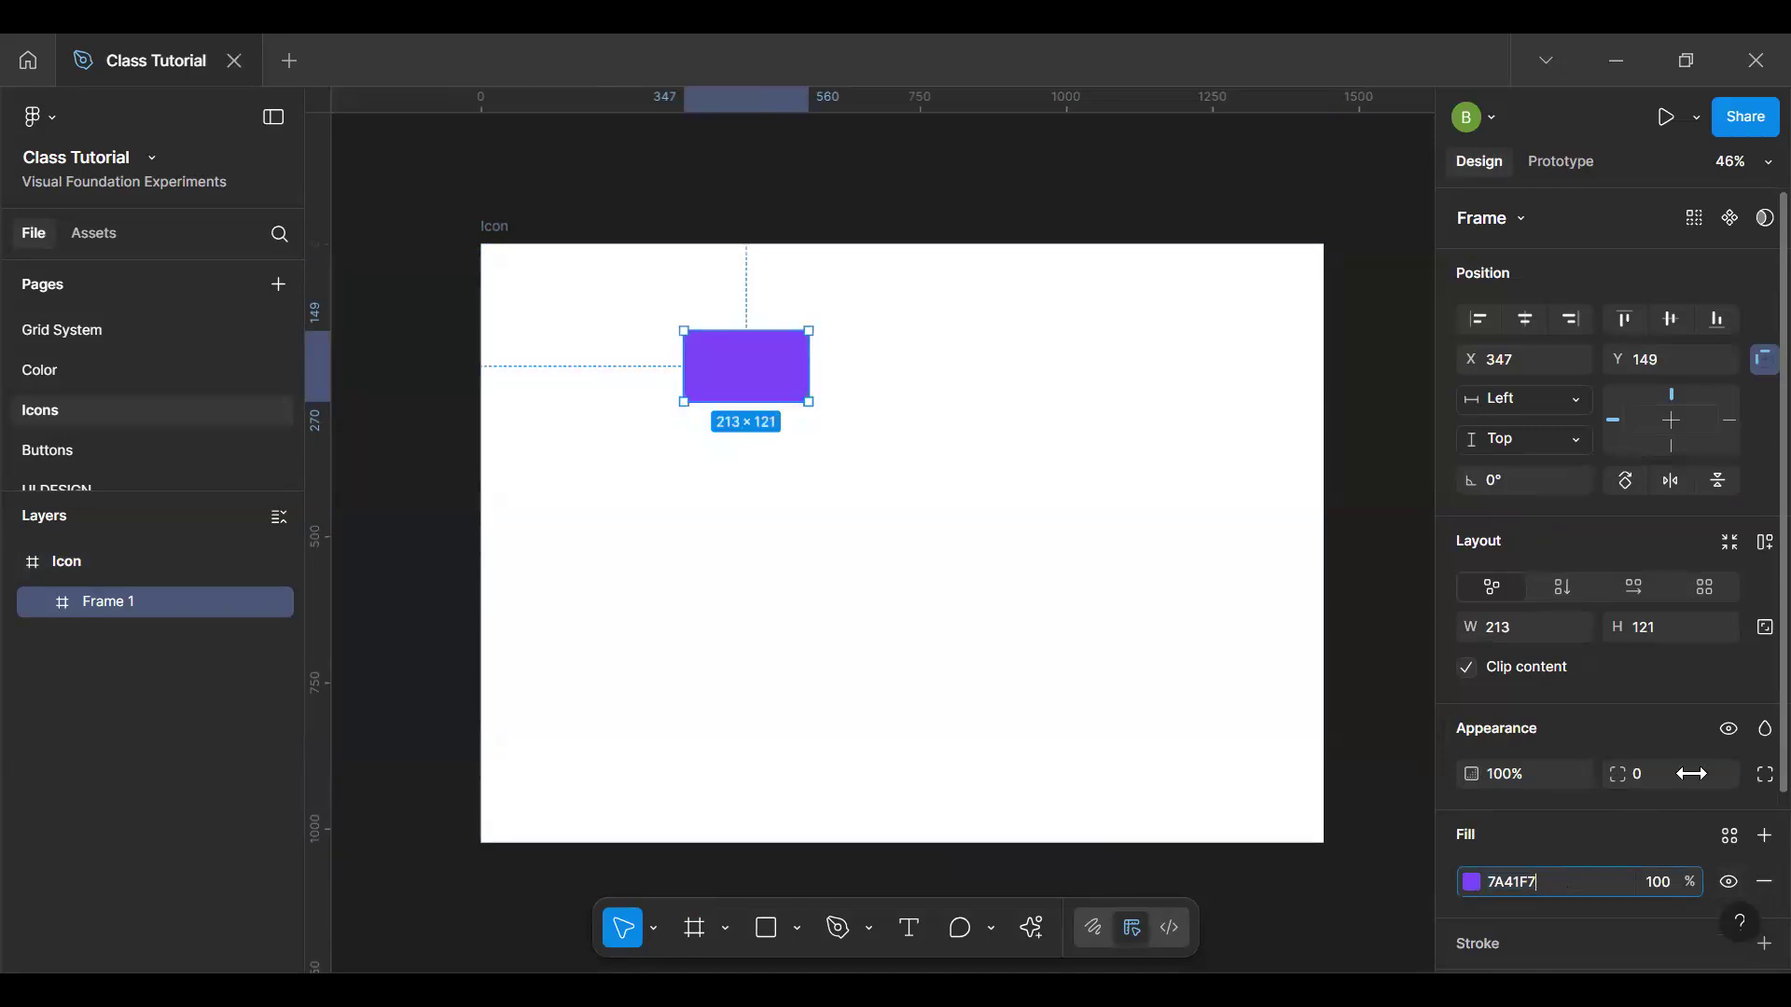
click(1679, 884)
click(1550, 884)
key(Return)
click(1550, 882)
key(Return)
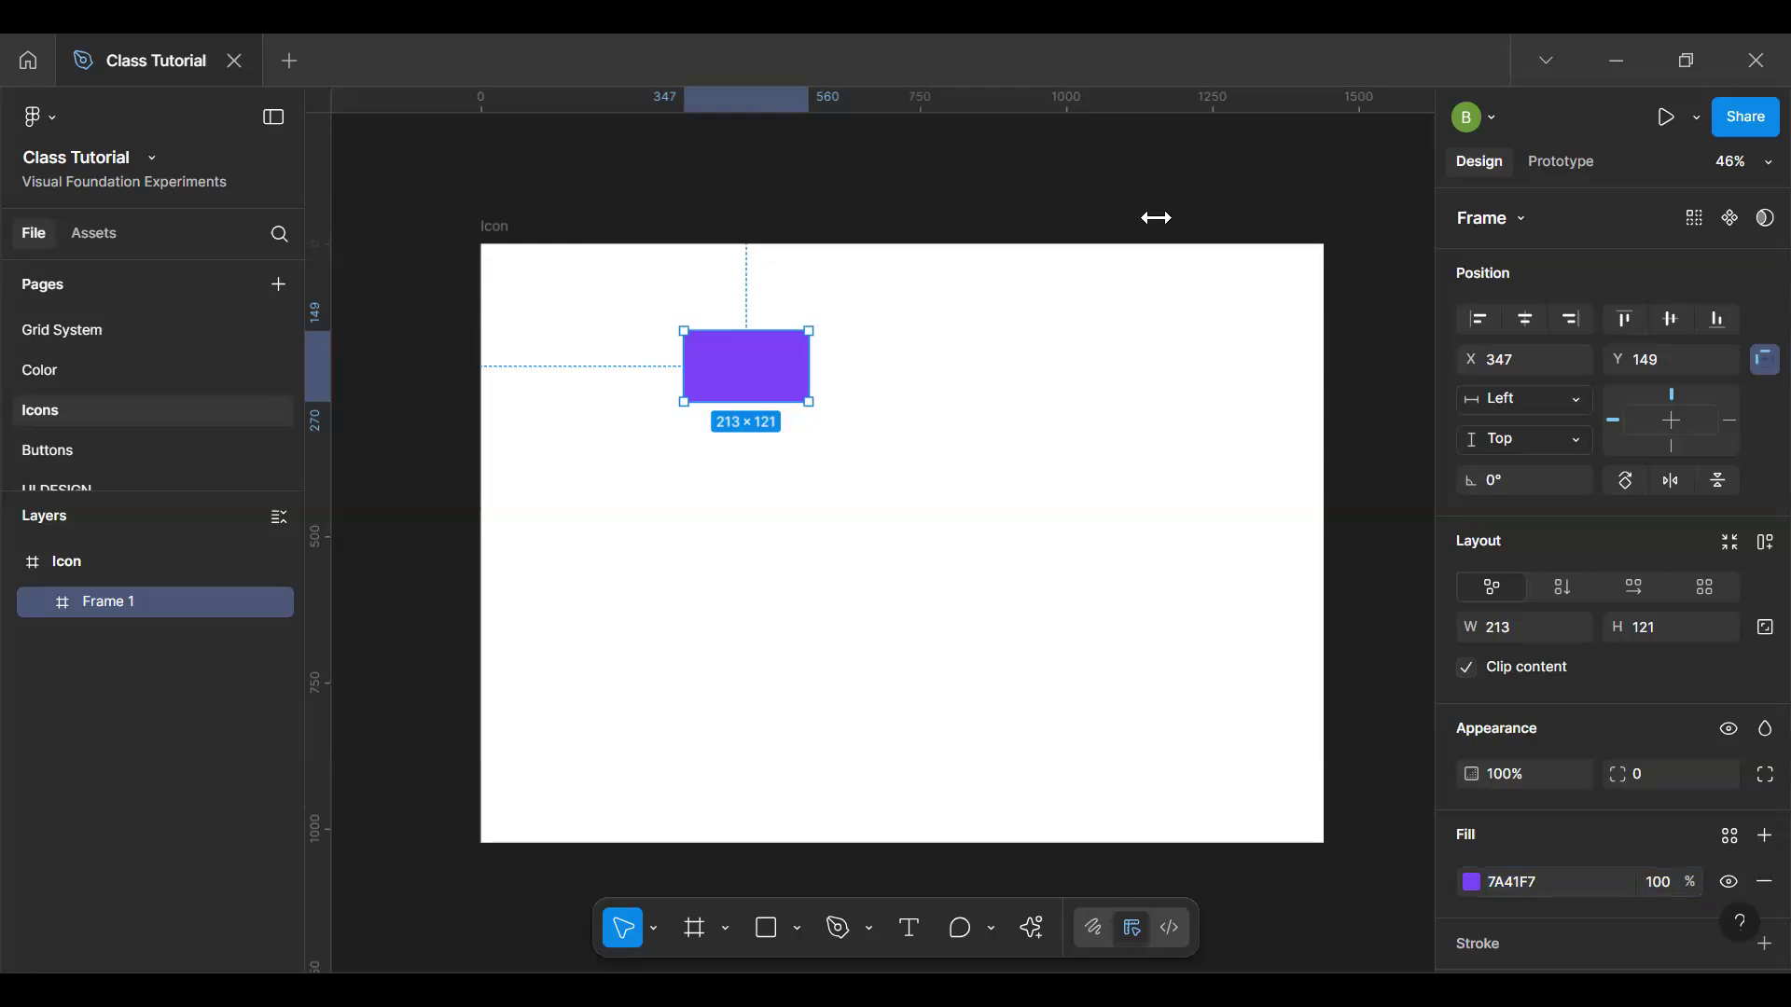
click(1461, 882)
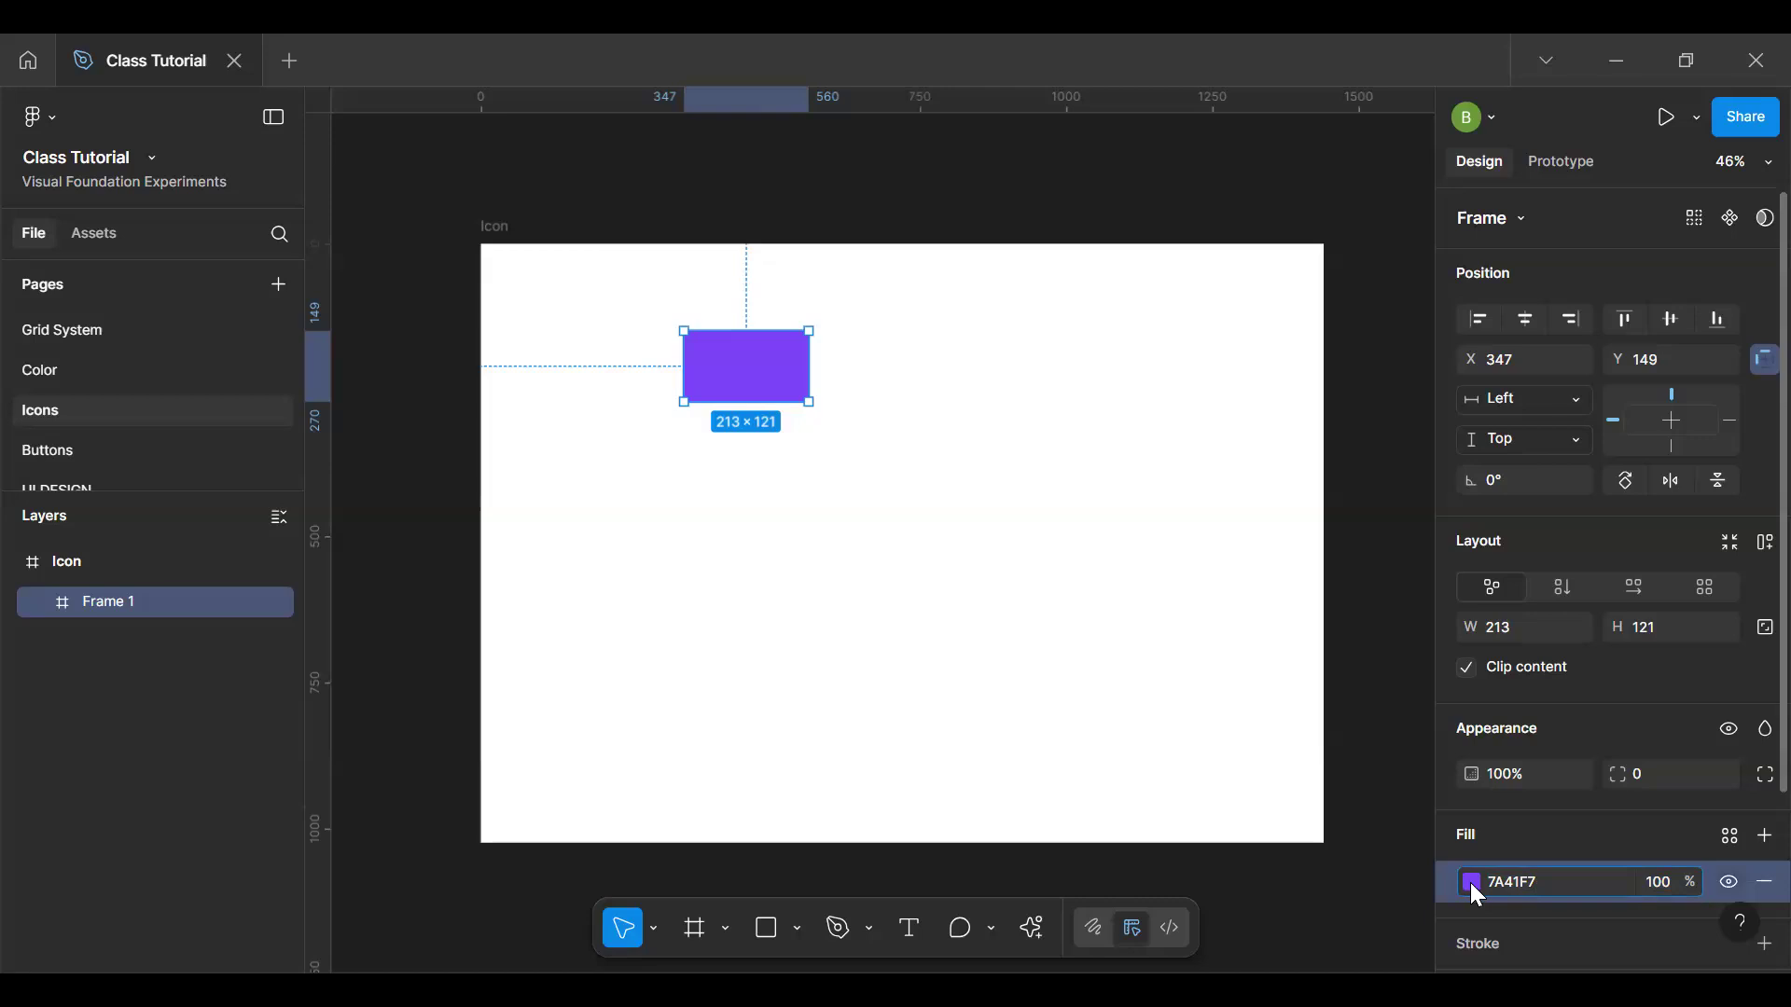
Step: Reduce the small frame's purple fill opacity to 20%
click(1471, 883)
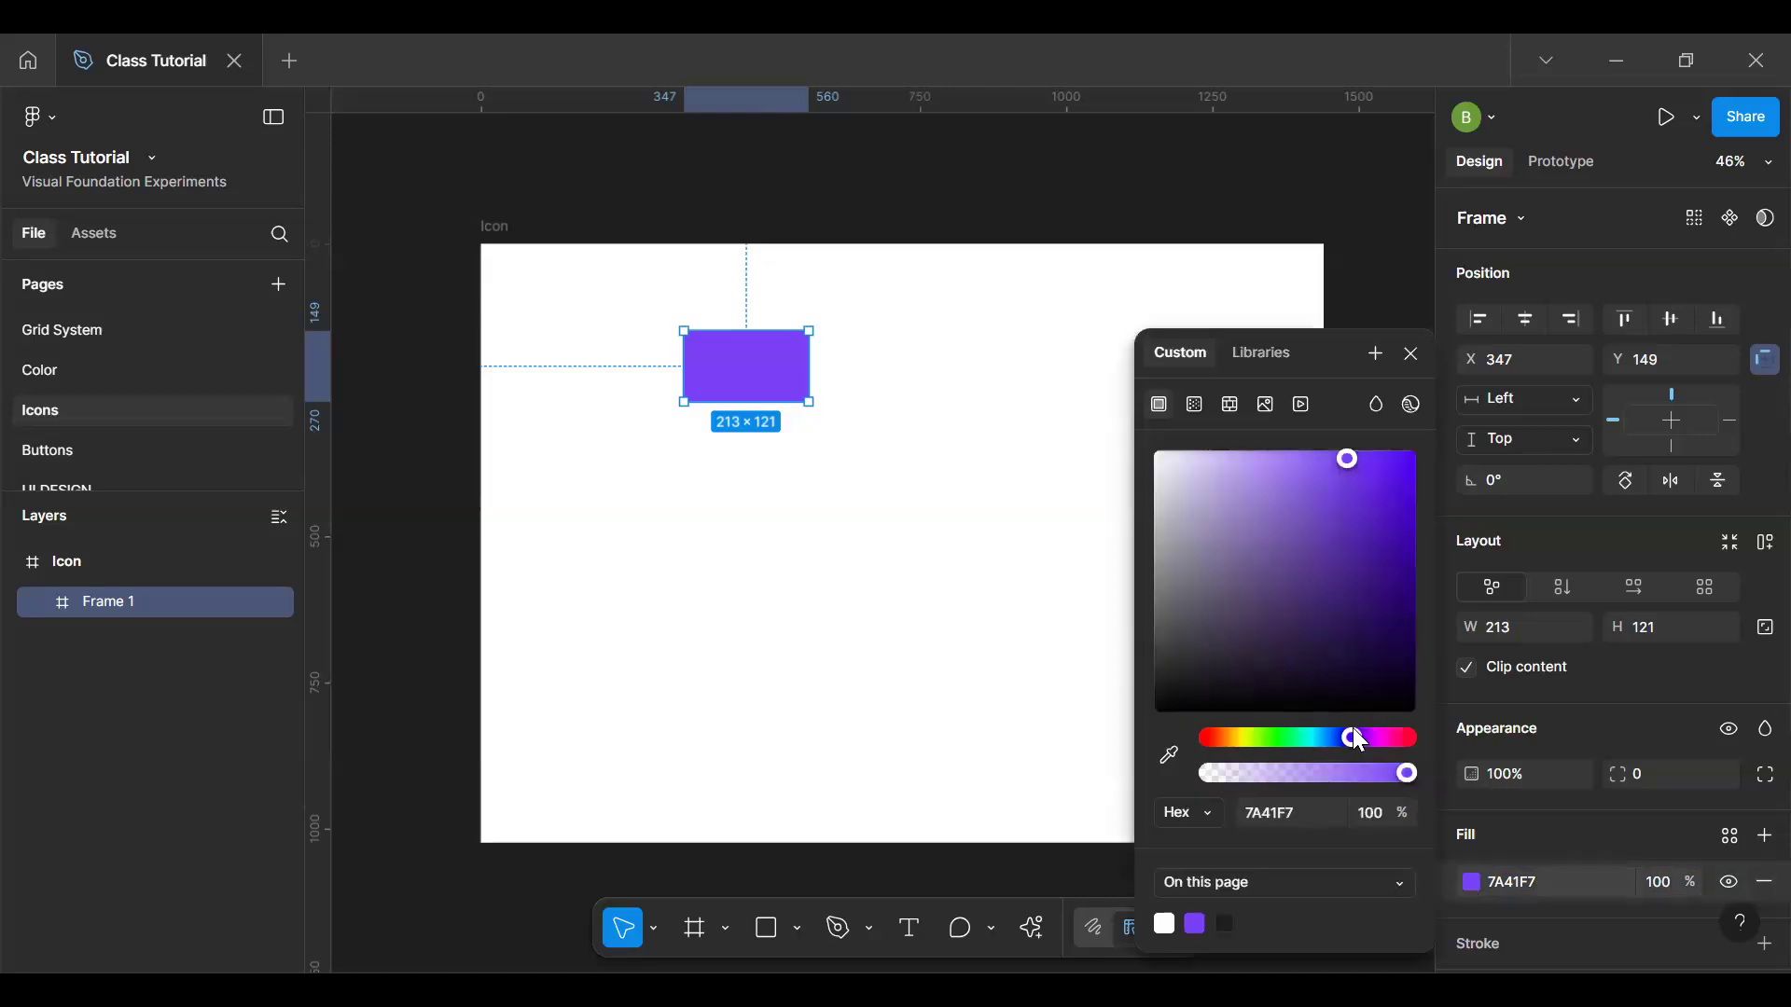
click(1369, 815)
text(-80)
key(Return)
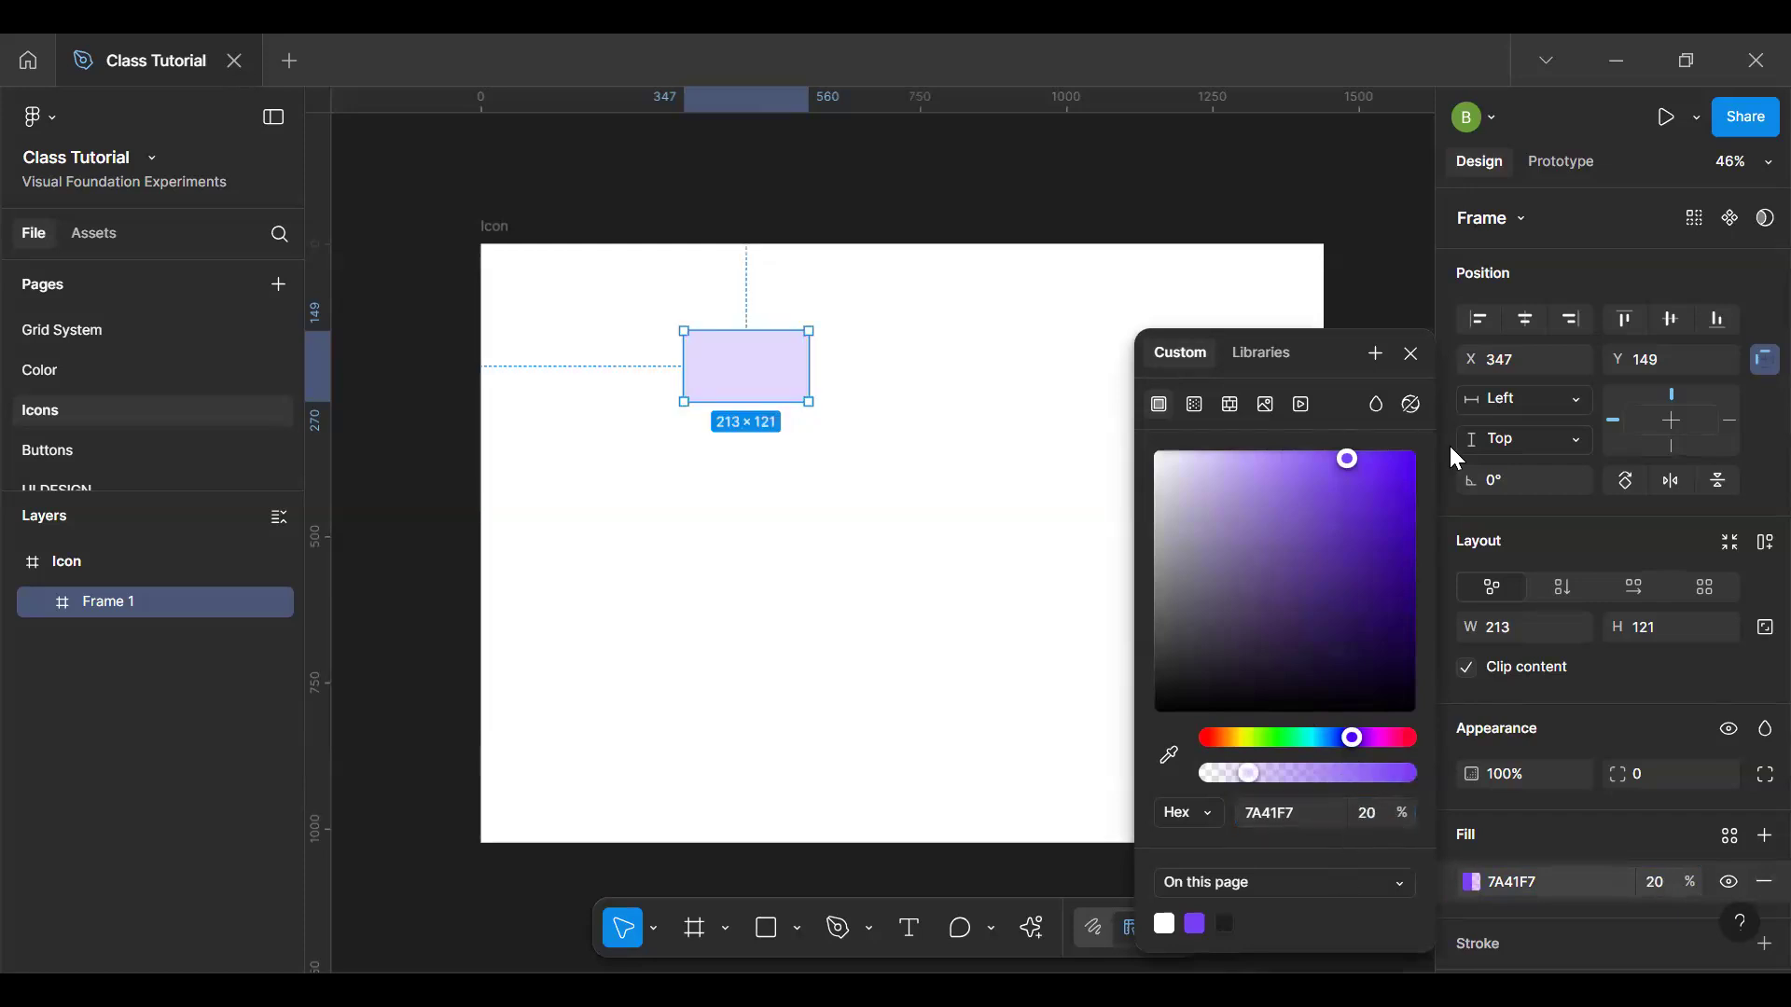
click(1410, 354)
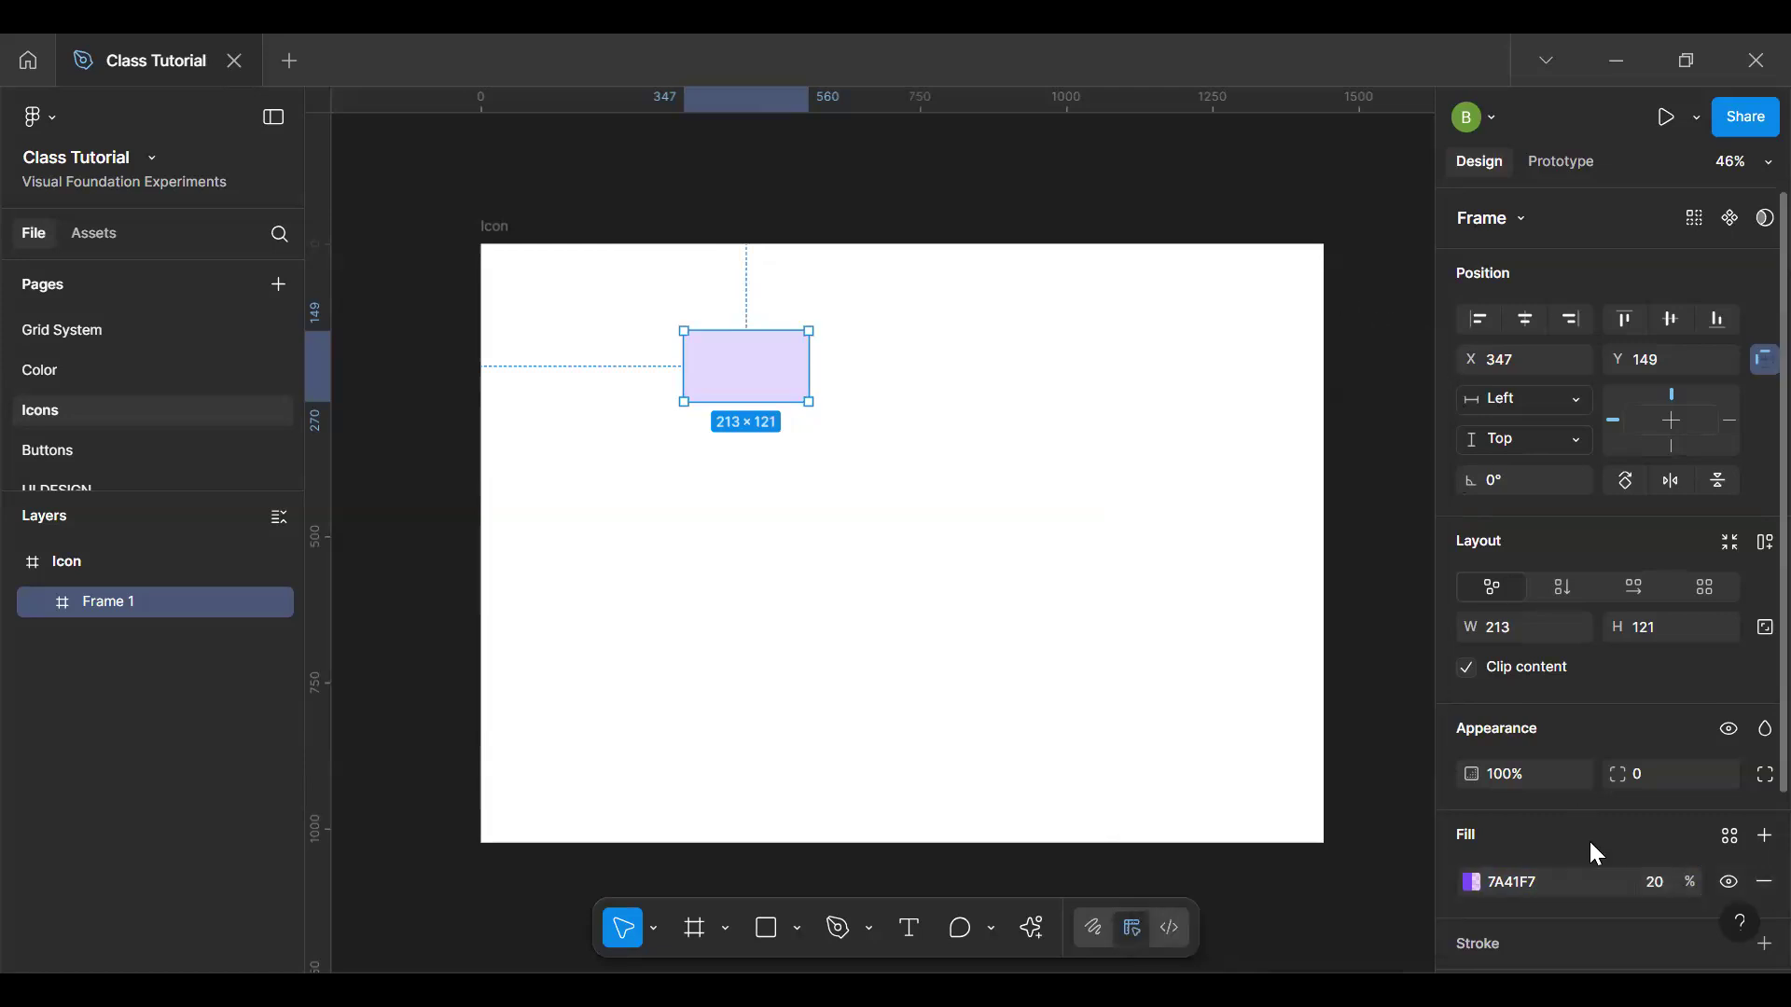
Step: Lighten the small frame's fill to E3D8FA at 100% opacity
click(1670, 887)
click(1471, 883)
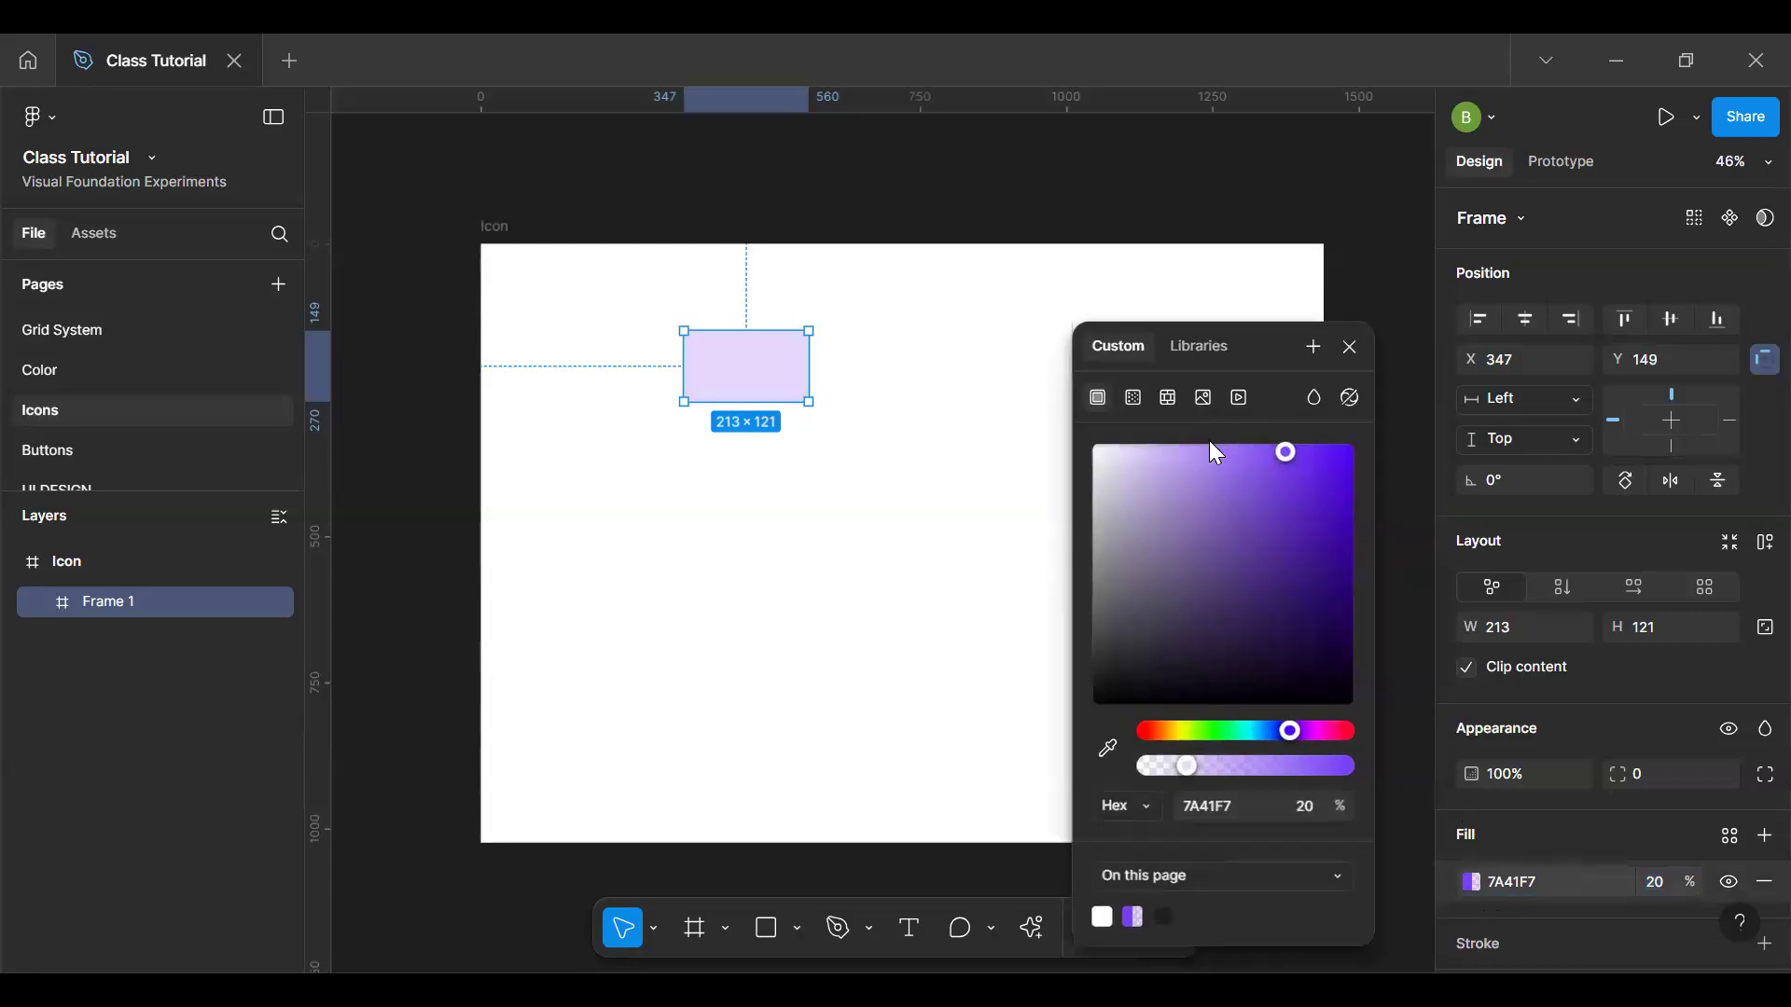
drag(1265, 466, 1144, 467)
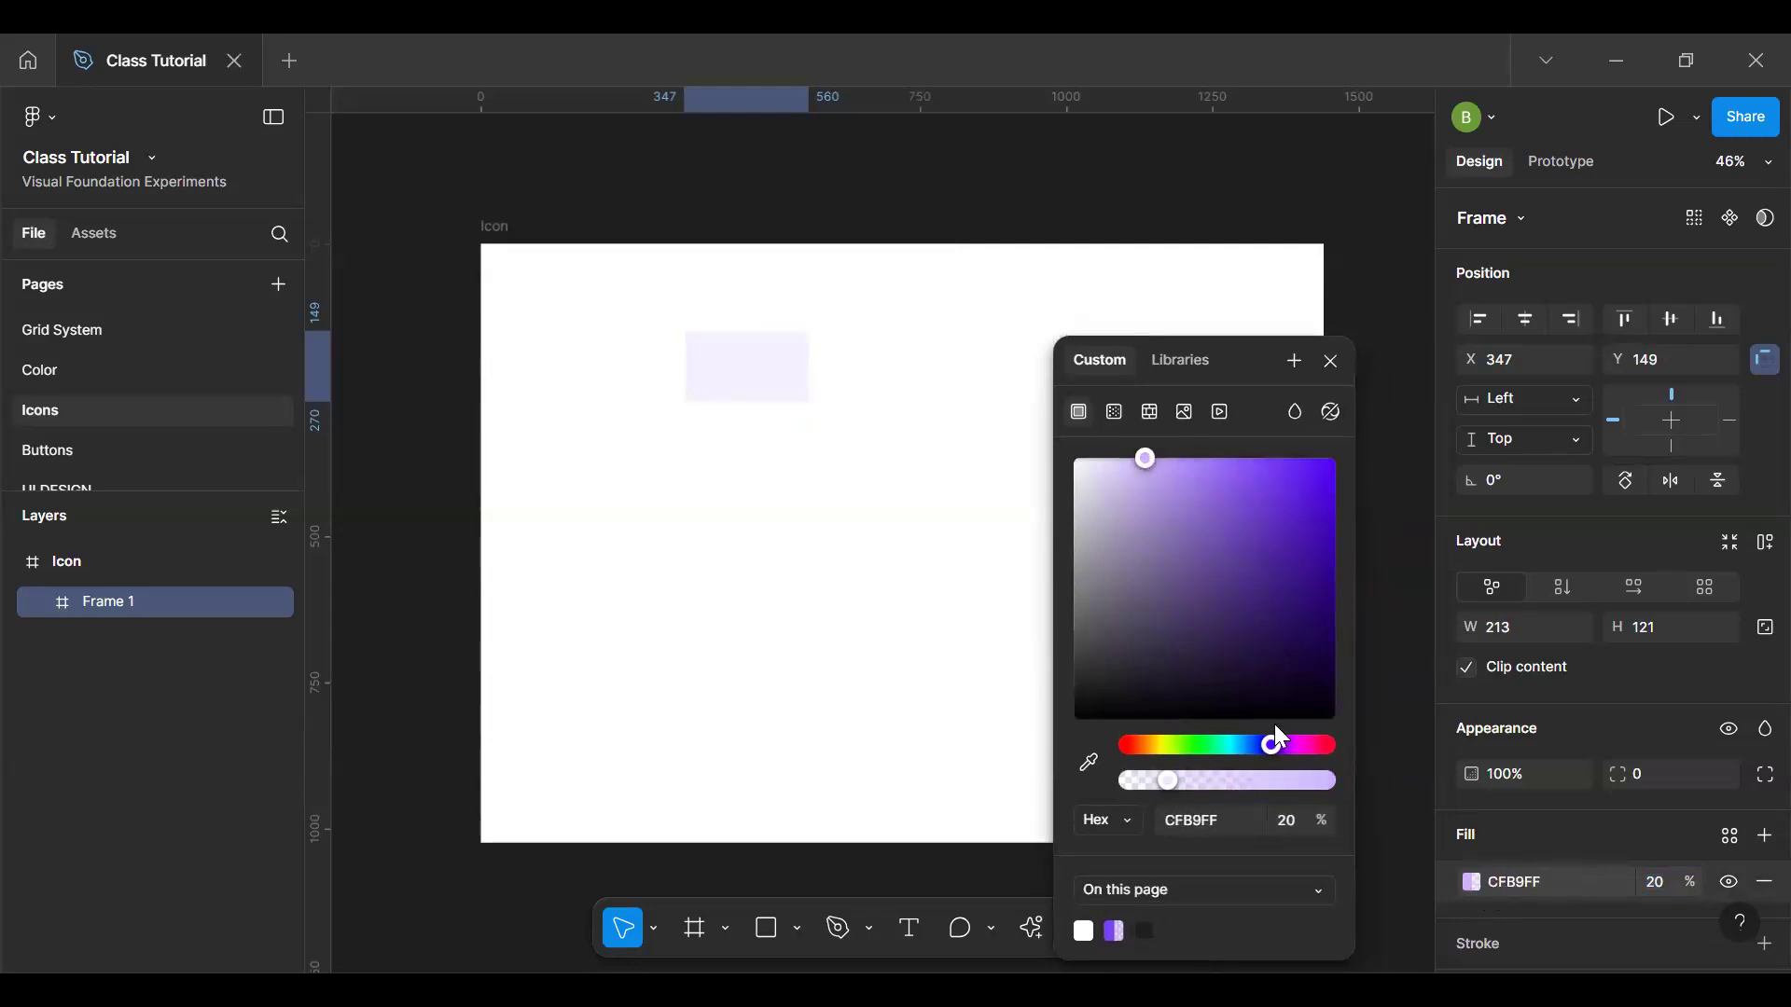
click(1296, 824)
text(10)
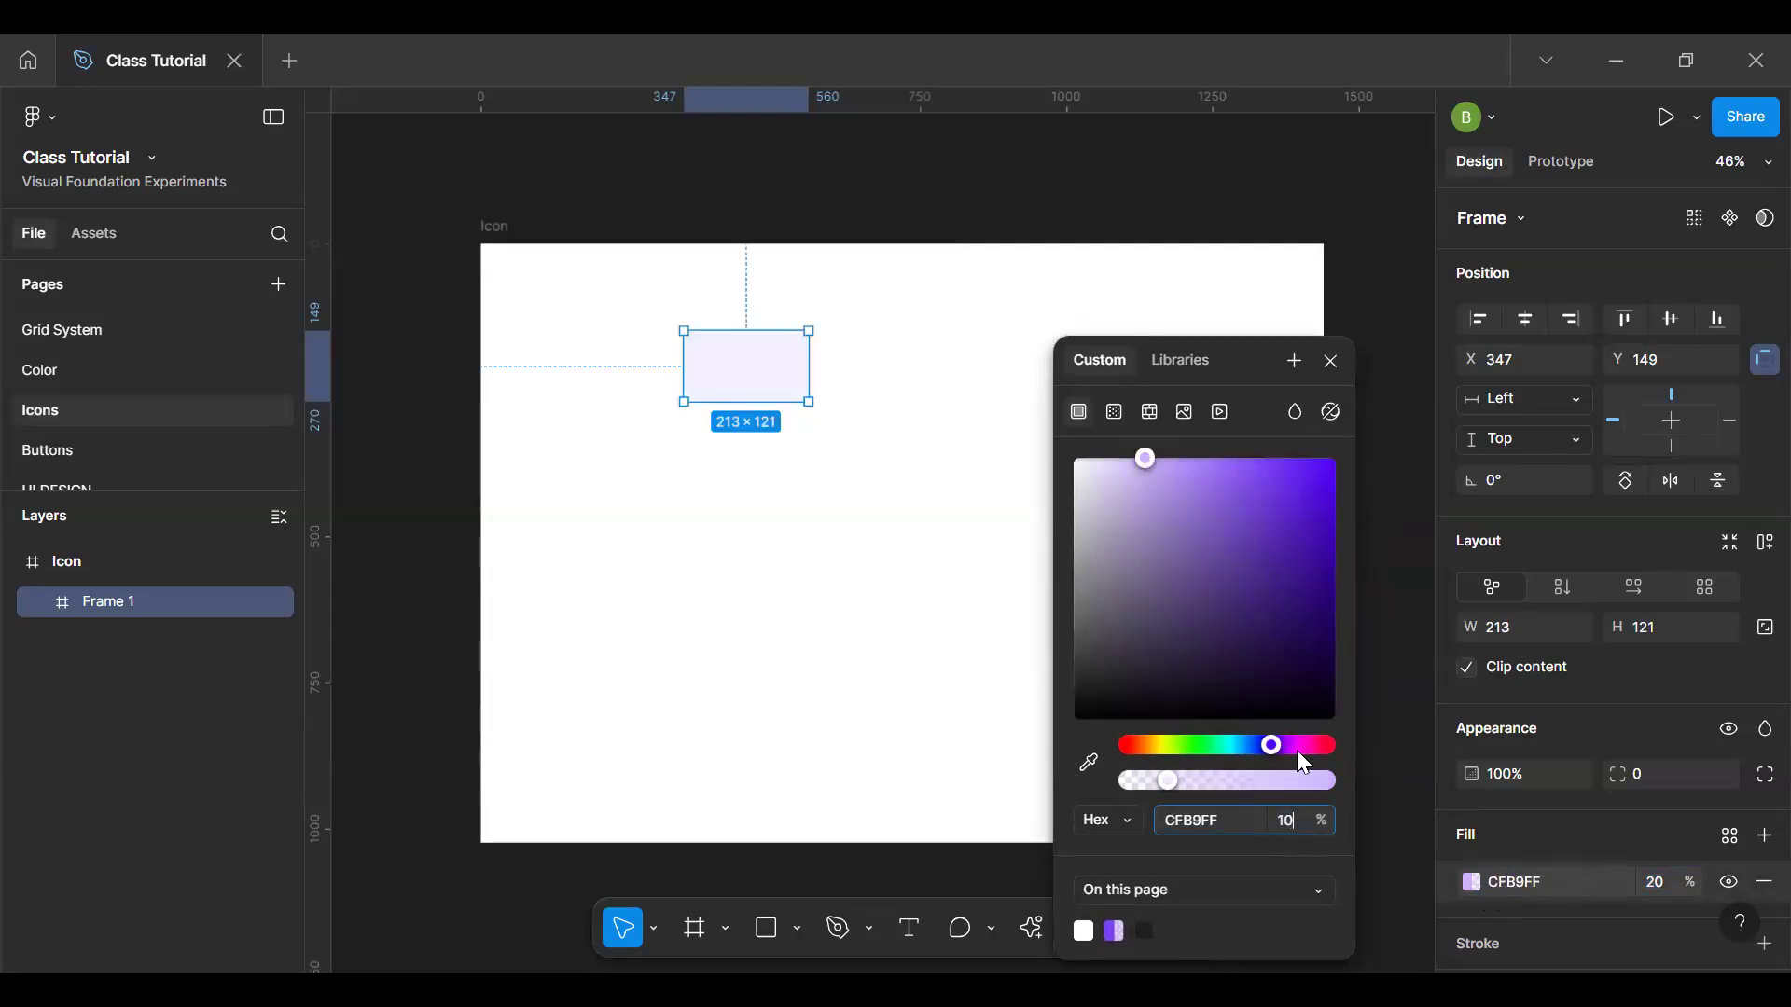
text(0)
key(Return)
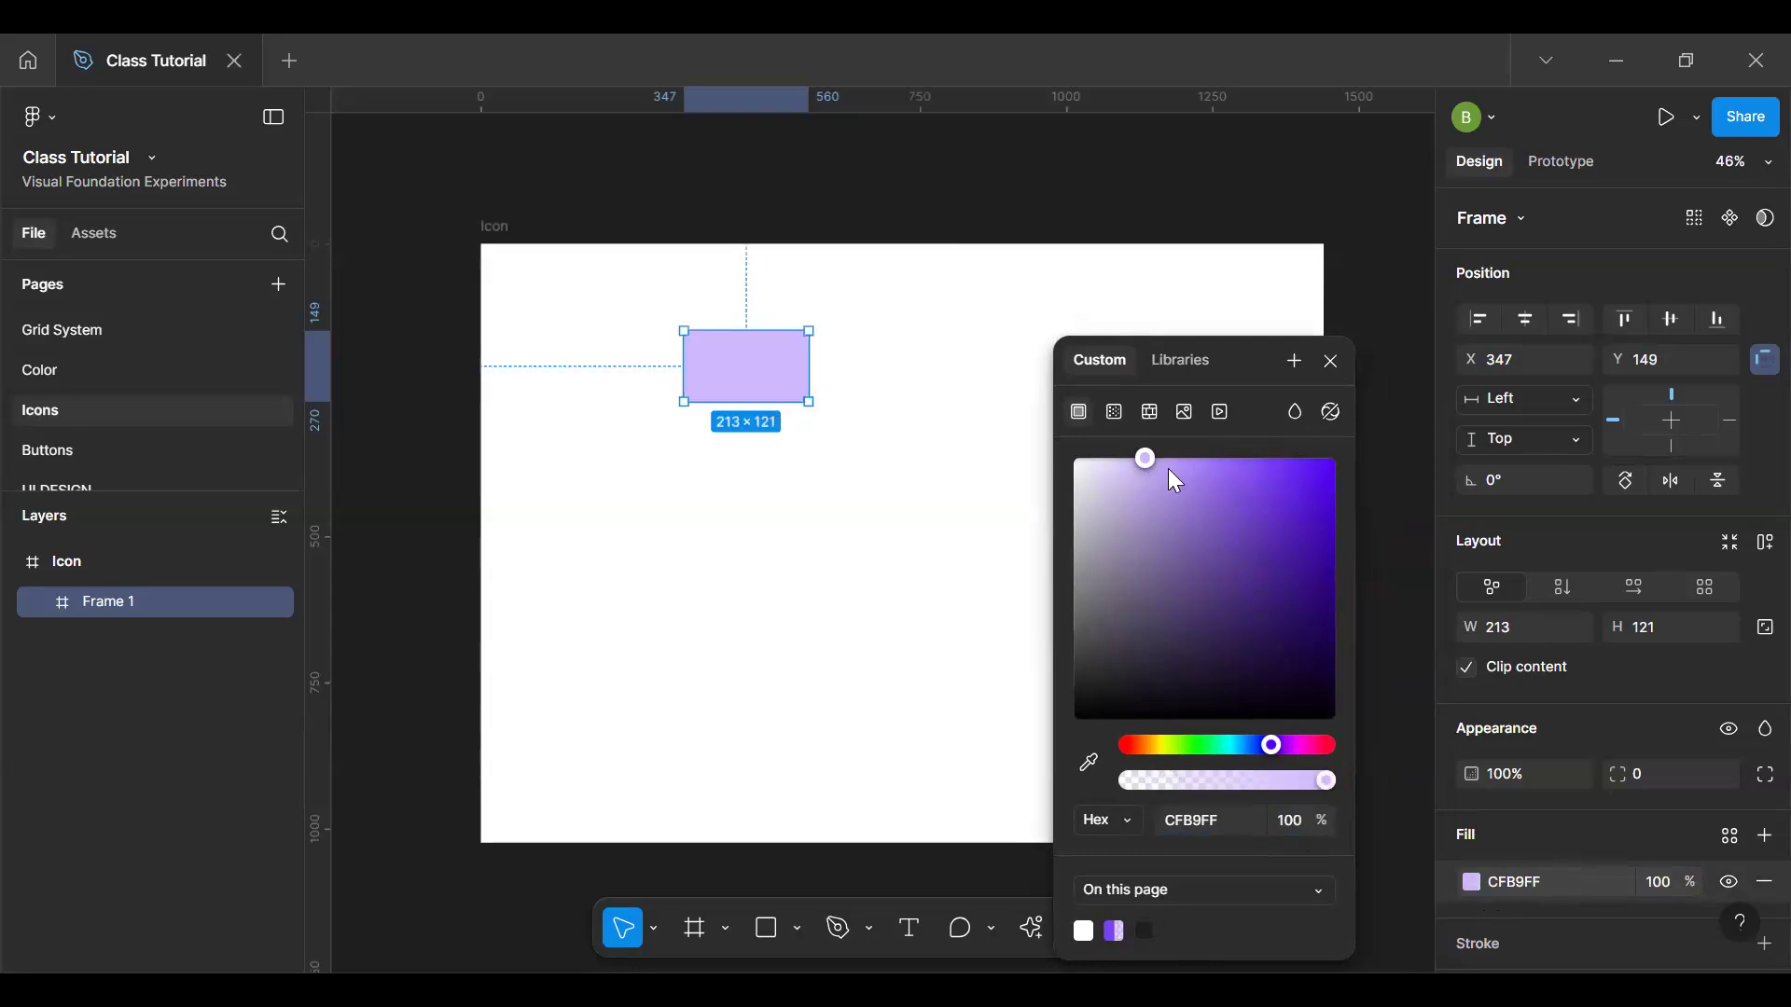
drag(1147, 455, 1108, 459)
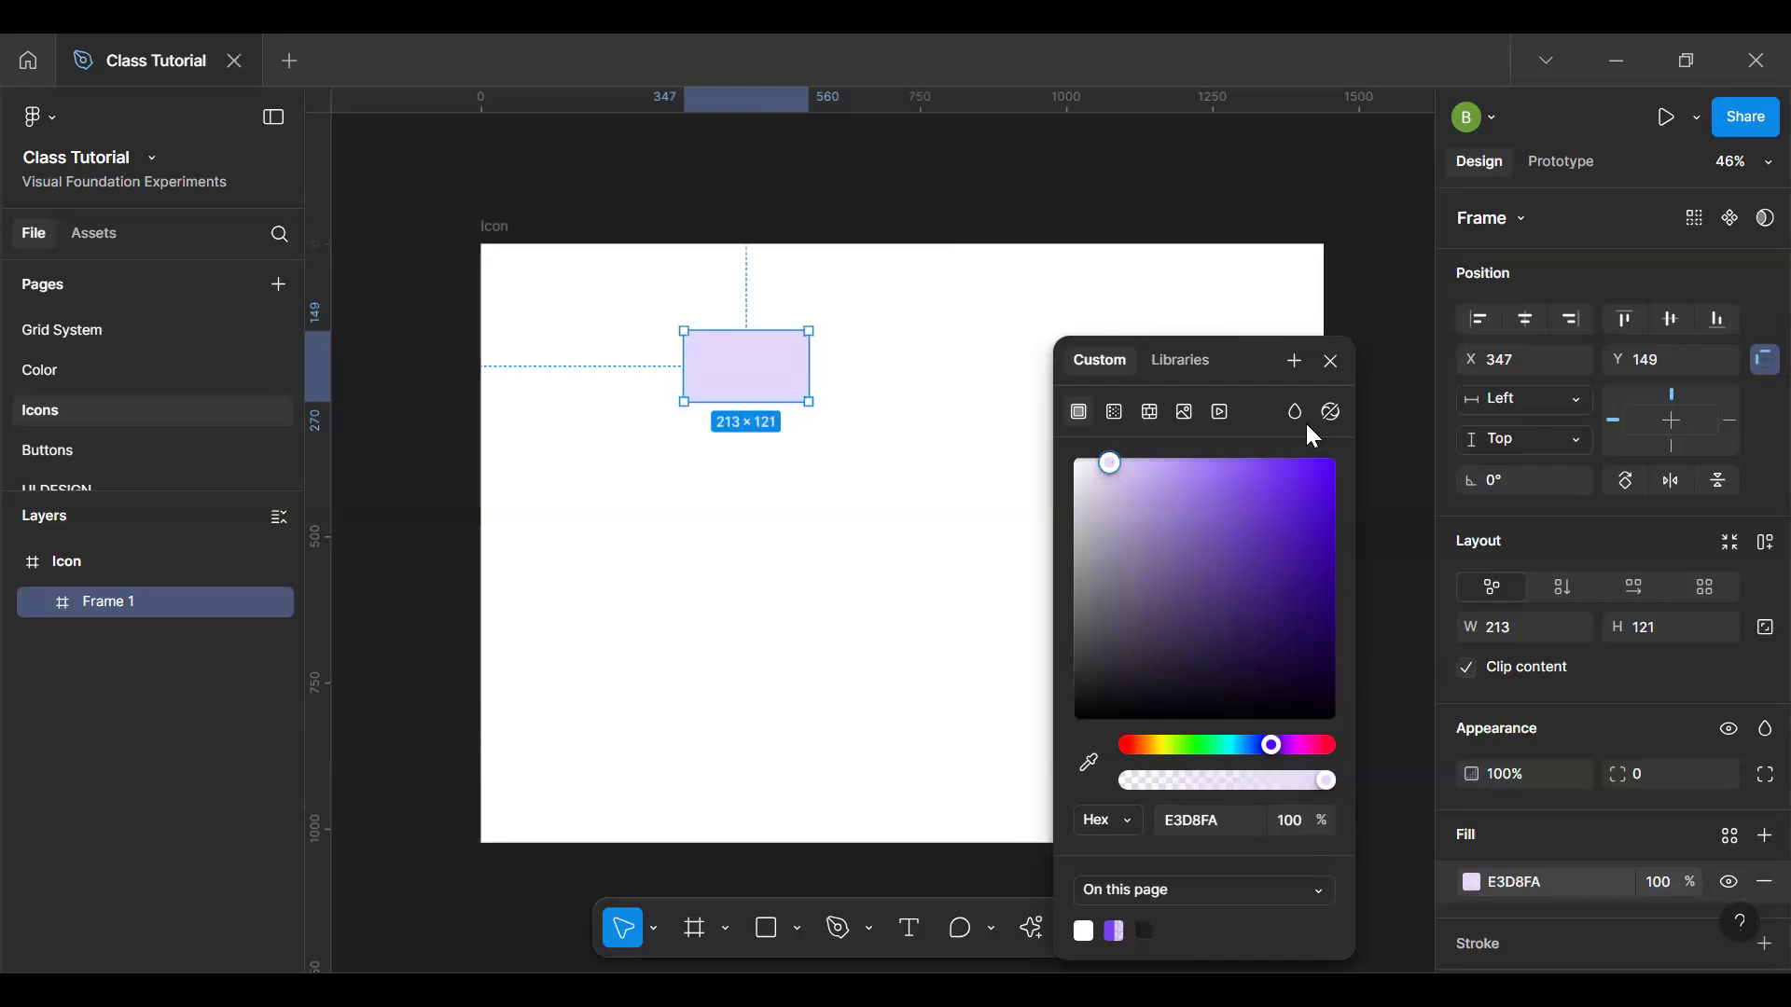
click(1334, 361)
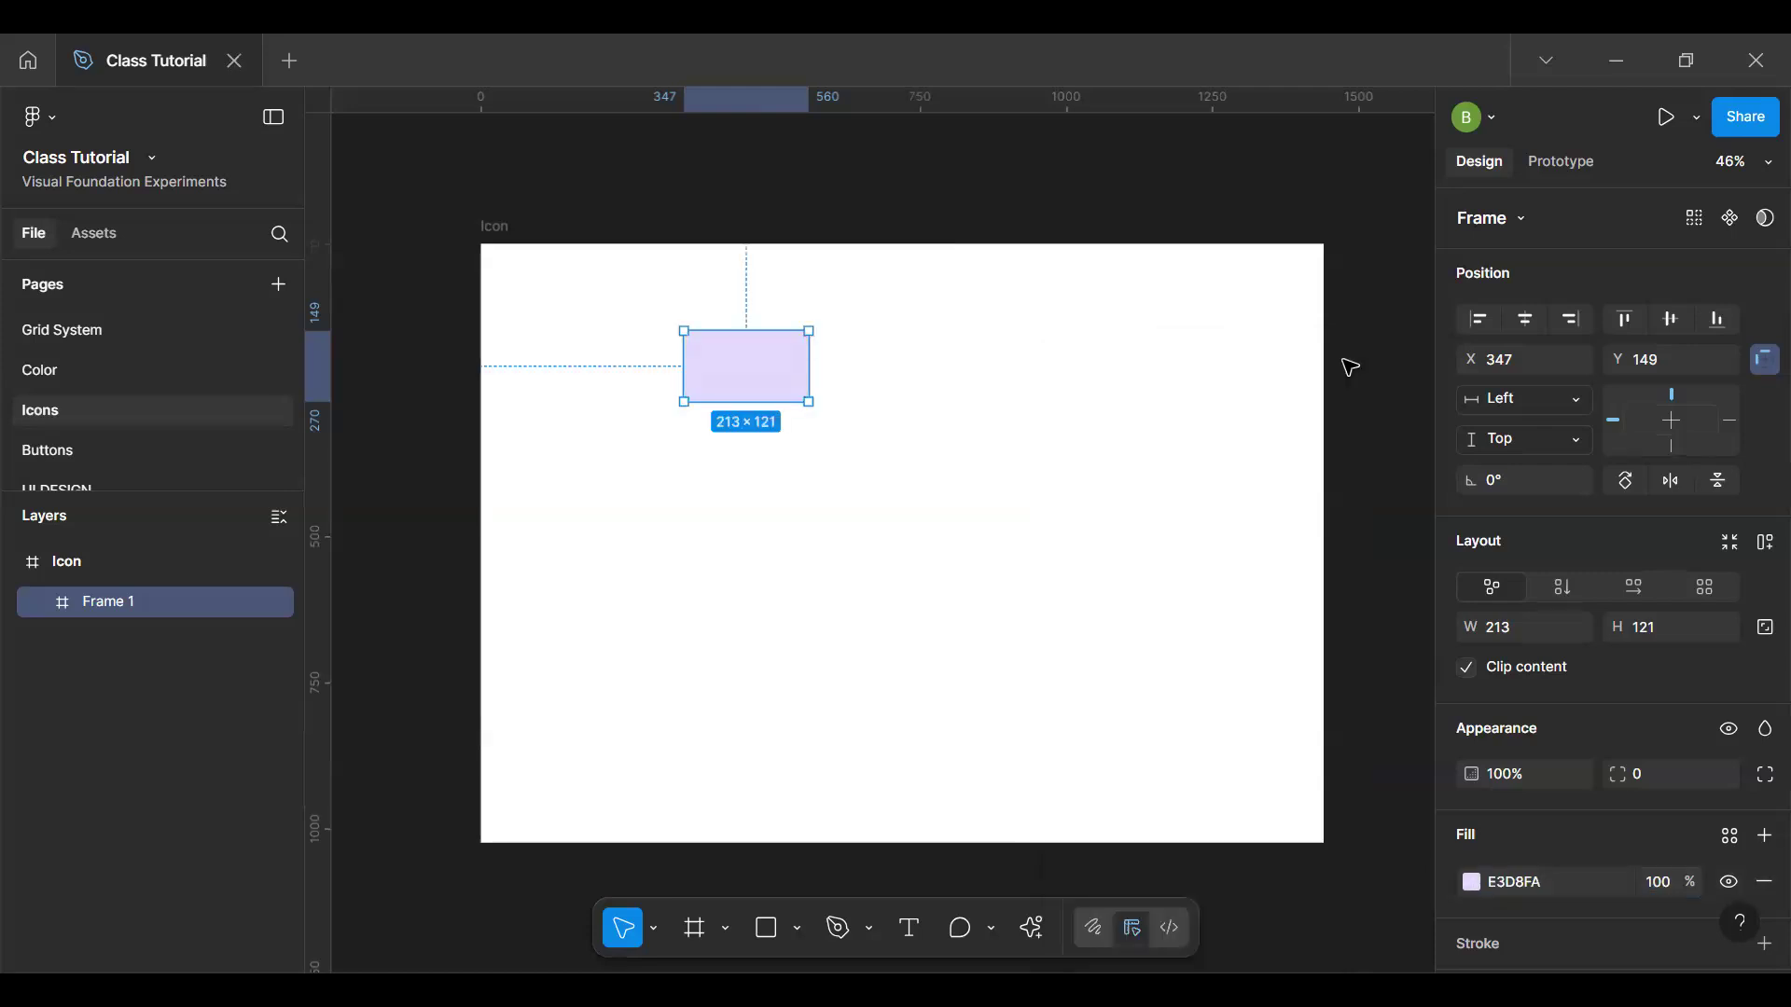
Step: Change the small frame's fill to the saturated violet 5813EE at 100% opacity
click(1659, 886)
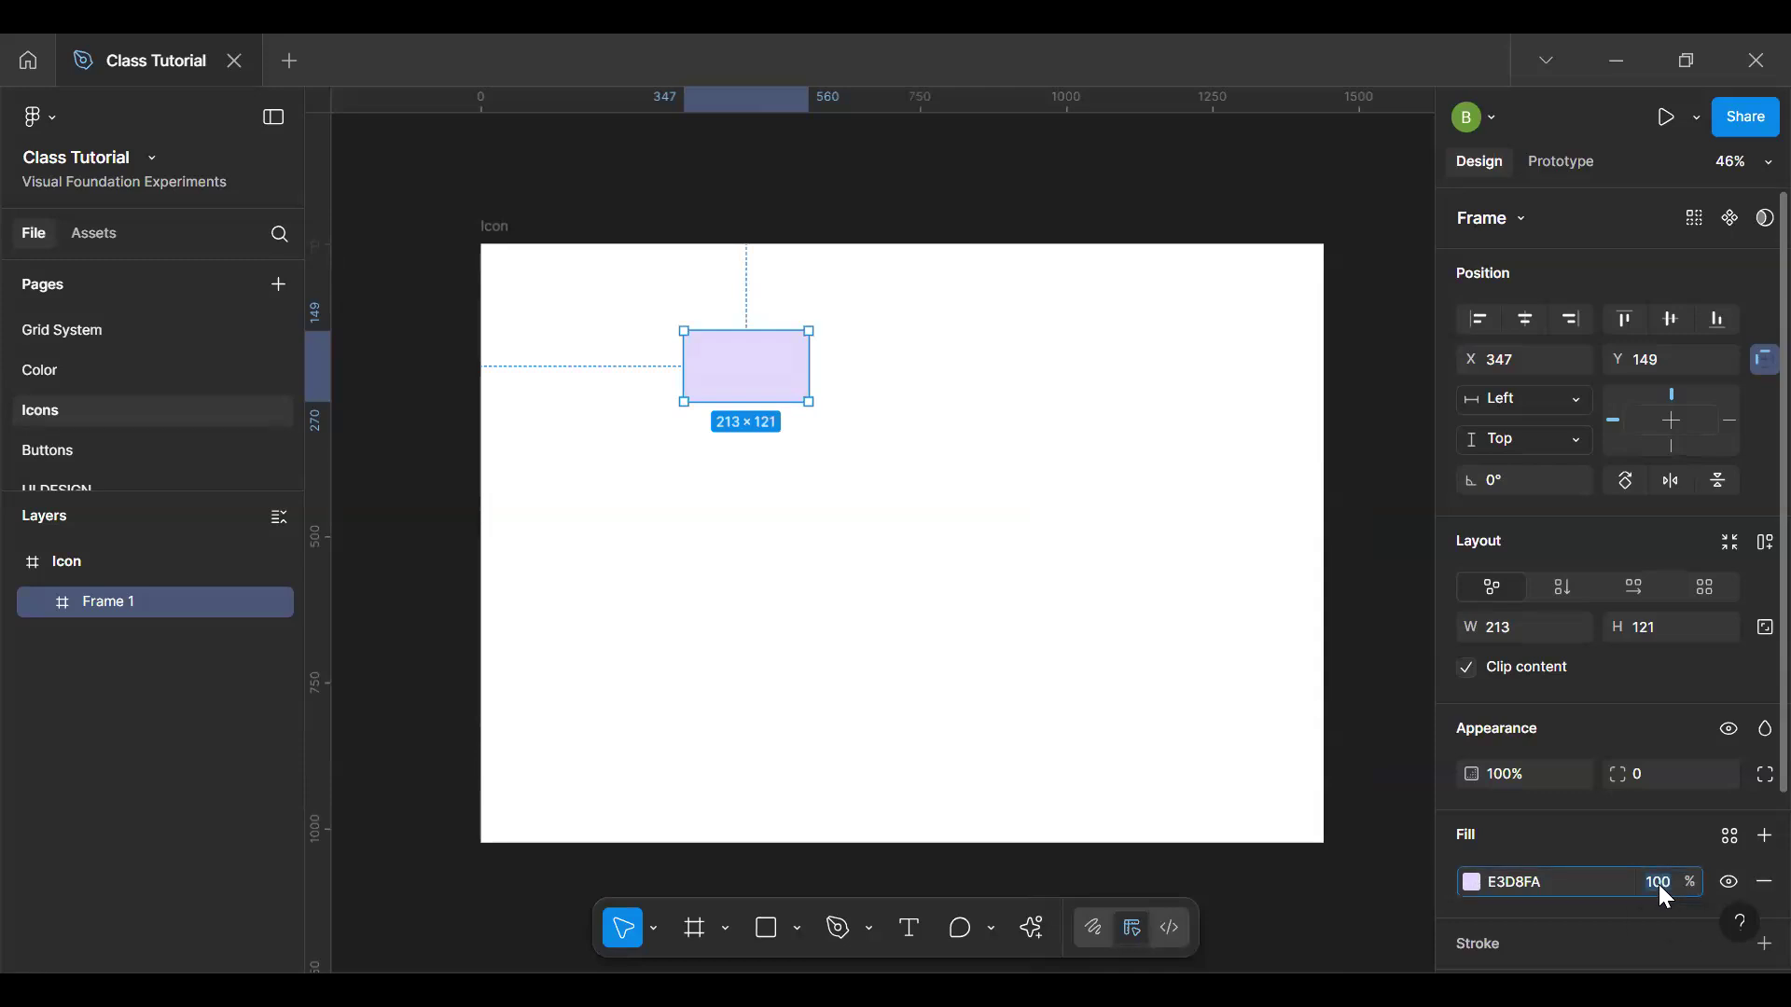
click(1472, 883)
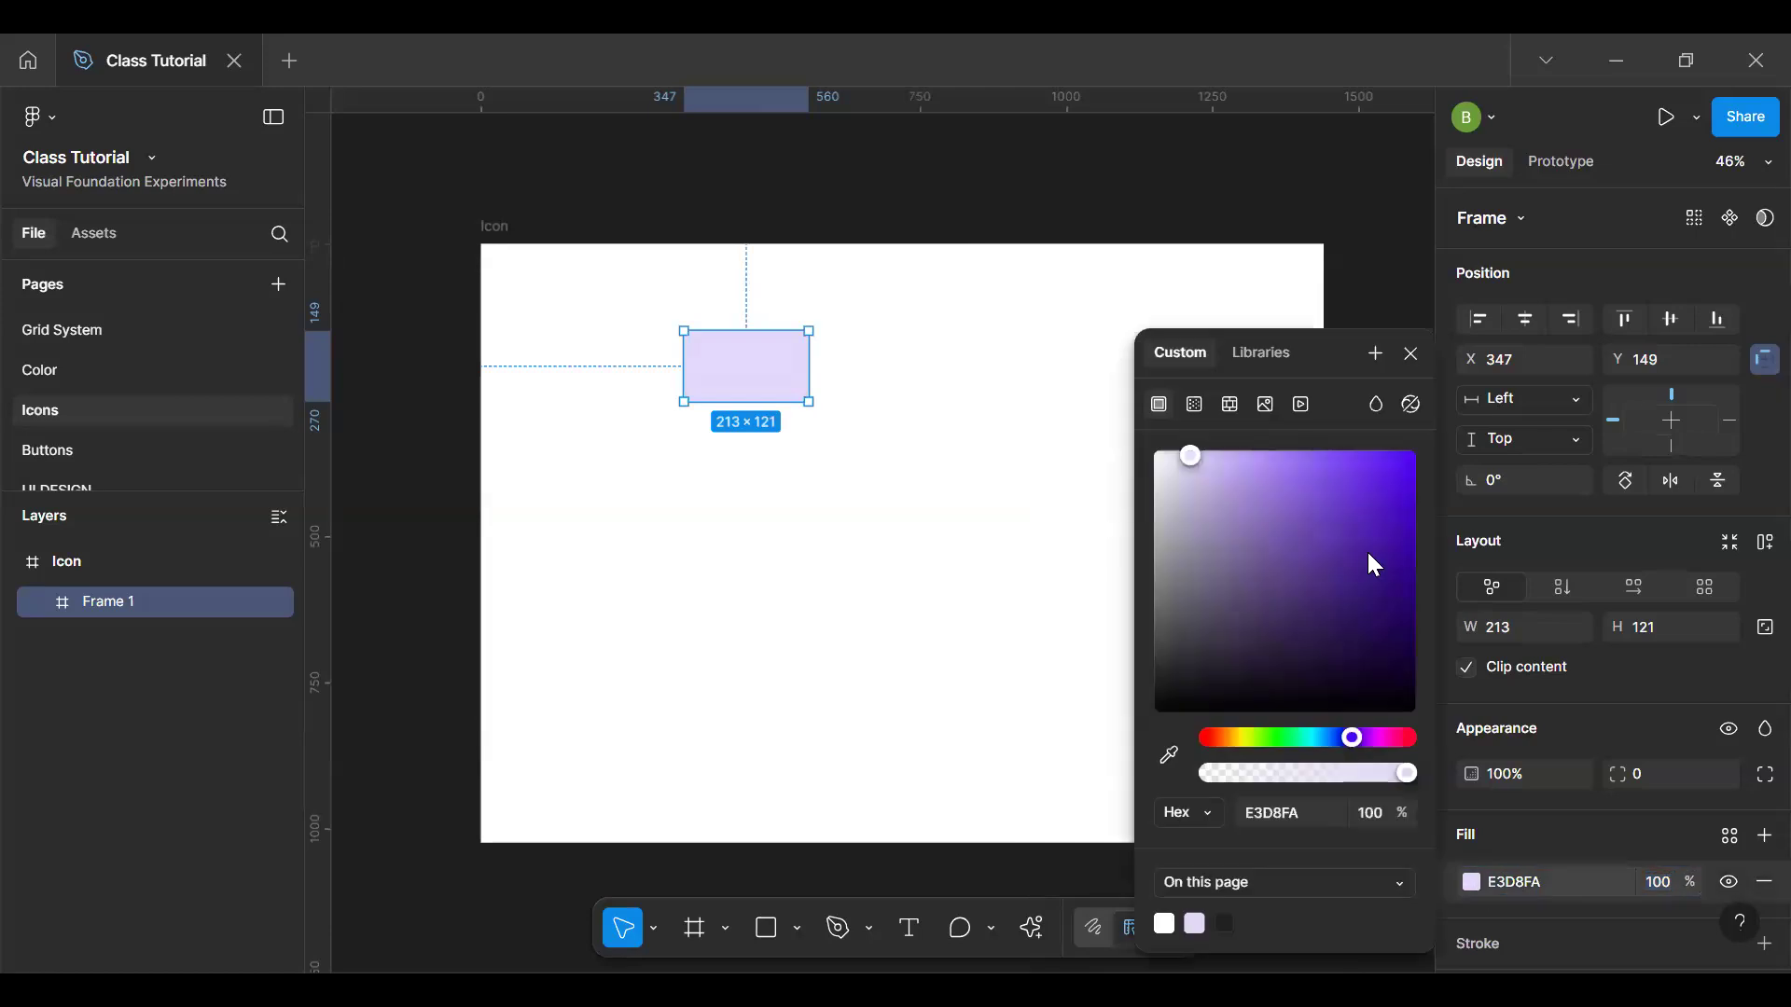
click(1394, 468)
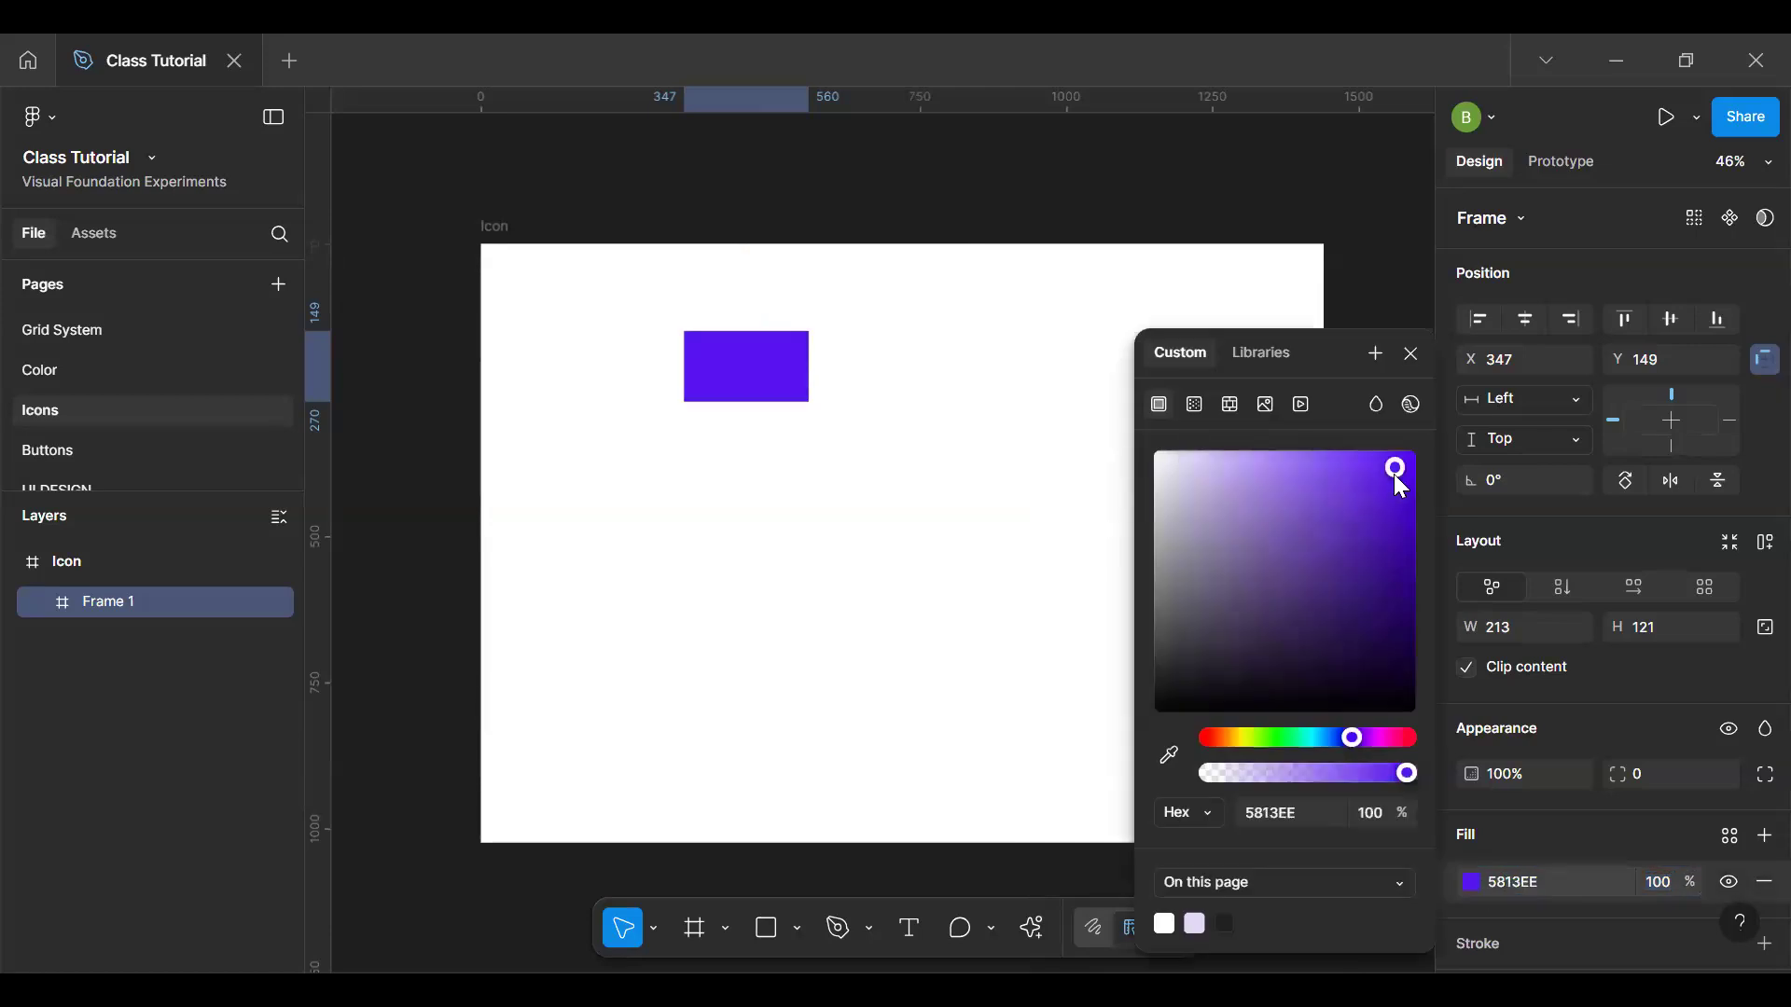
click(989, 363)
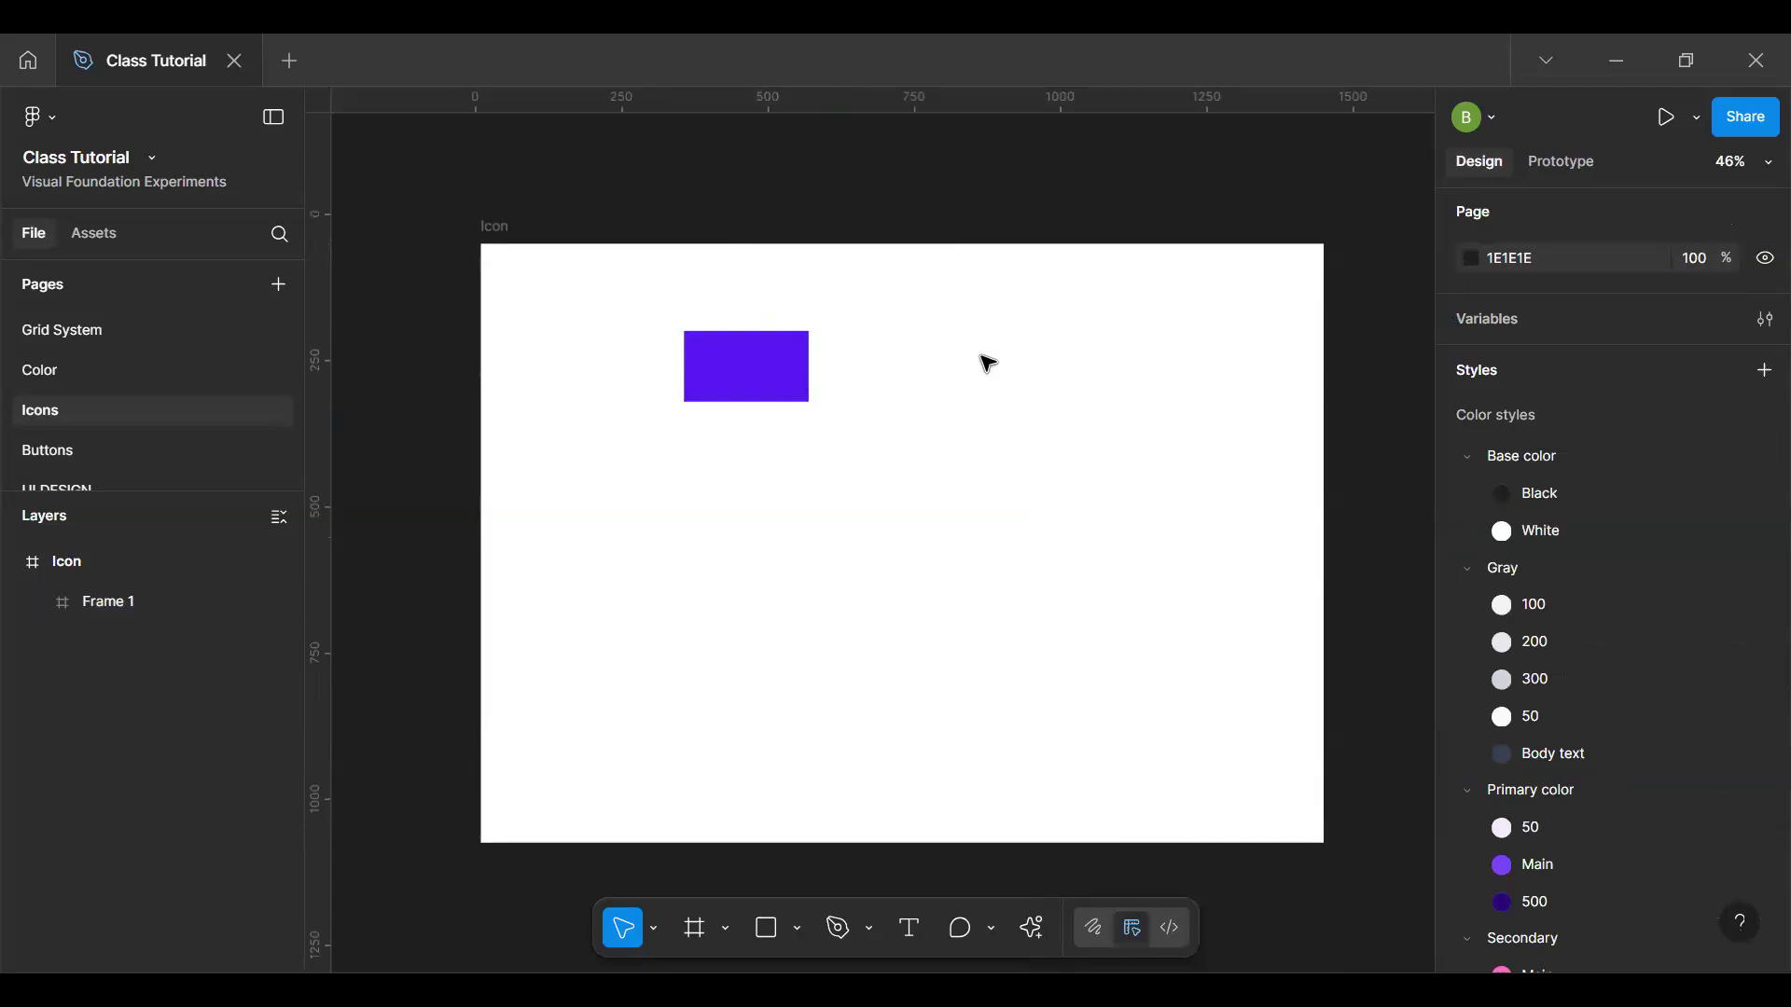
Step: Delete the small violet frame inside the Icon frame
click(765, 374)
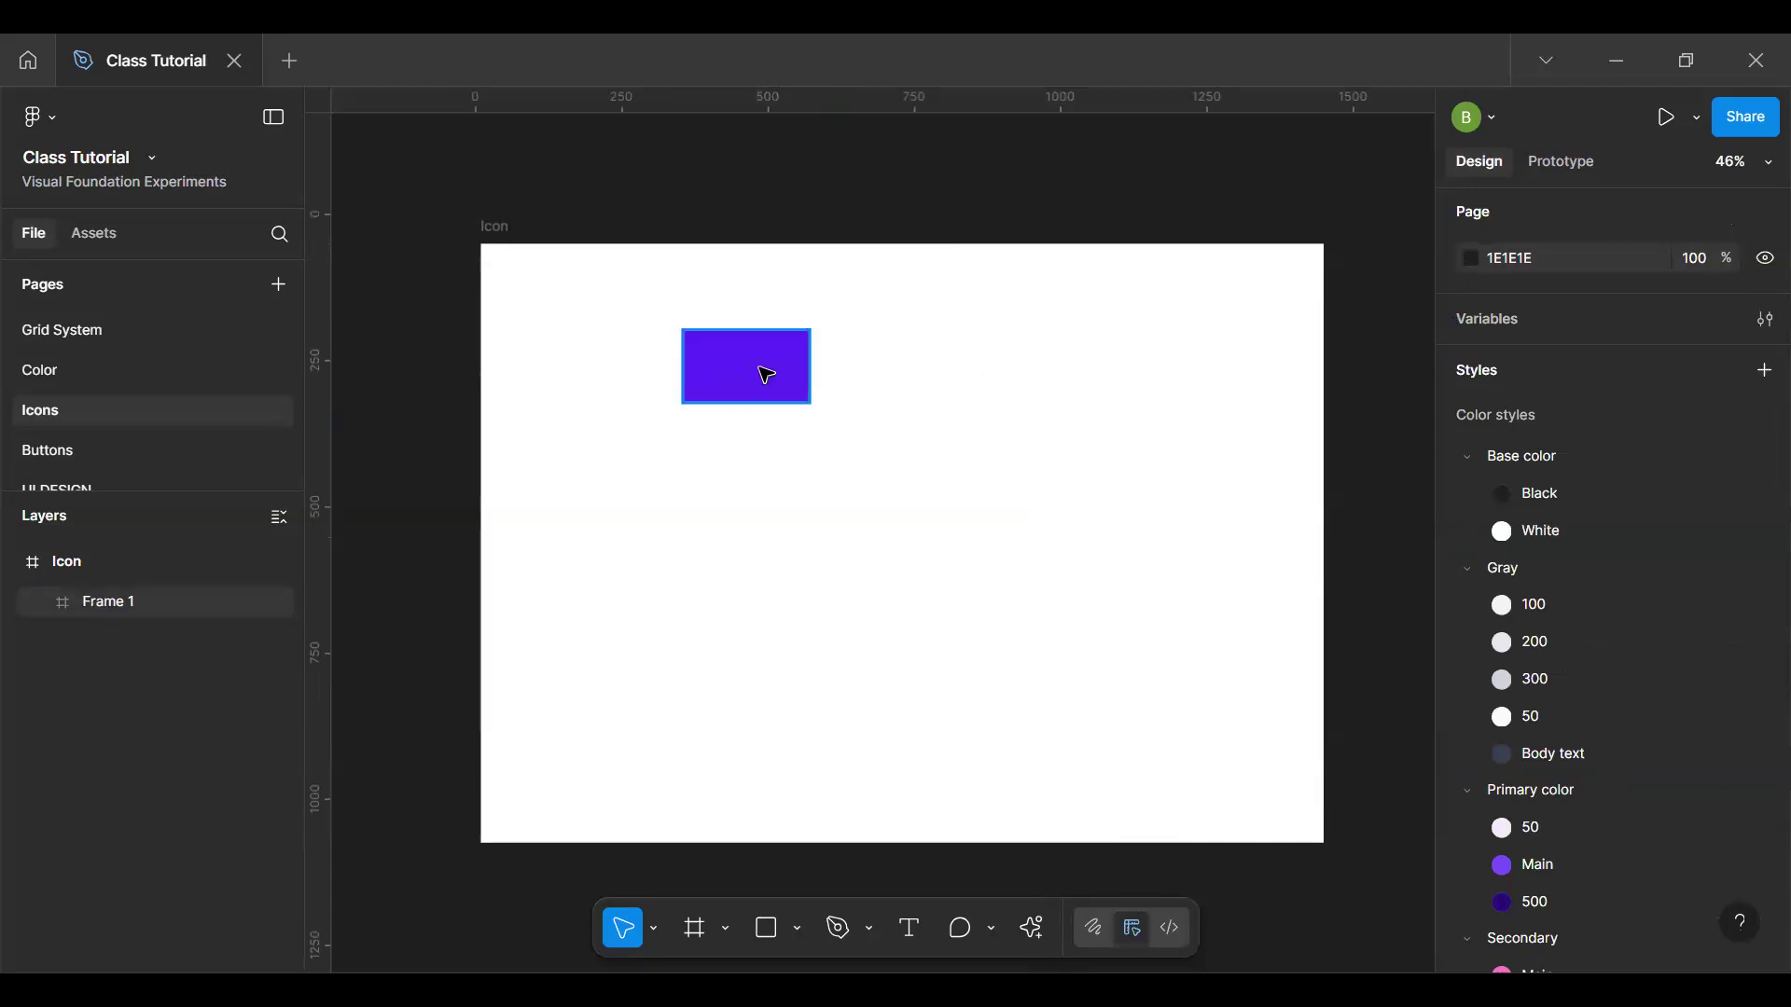
key(Delete)
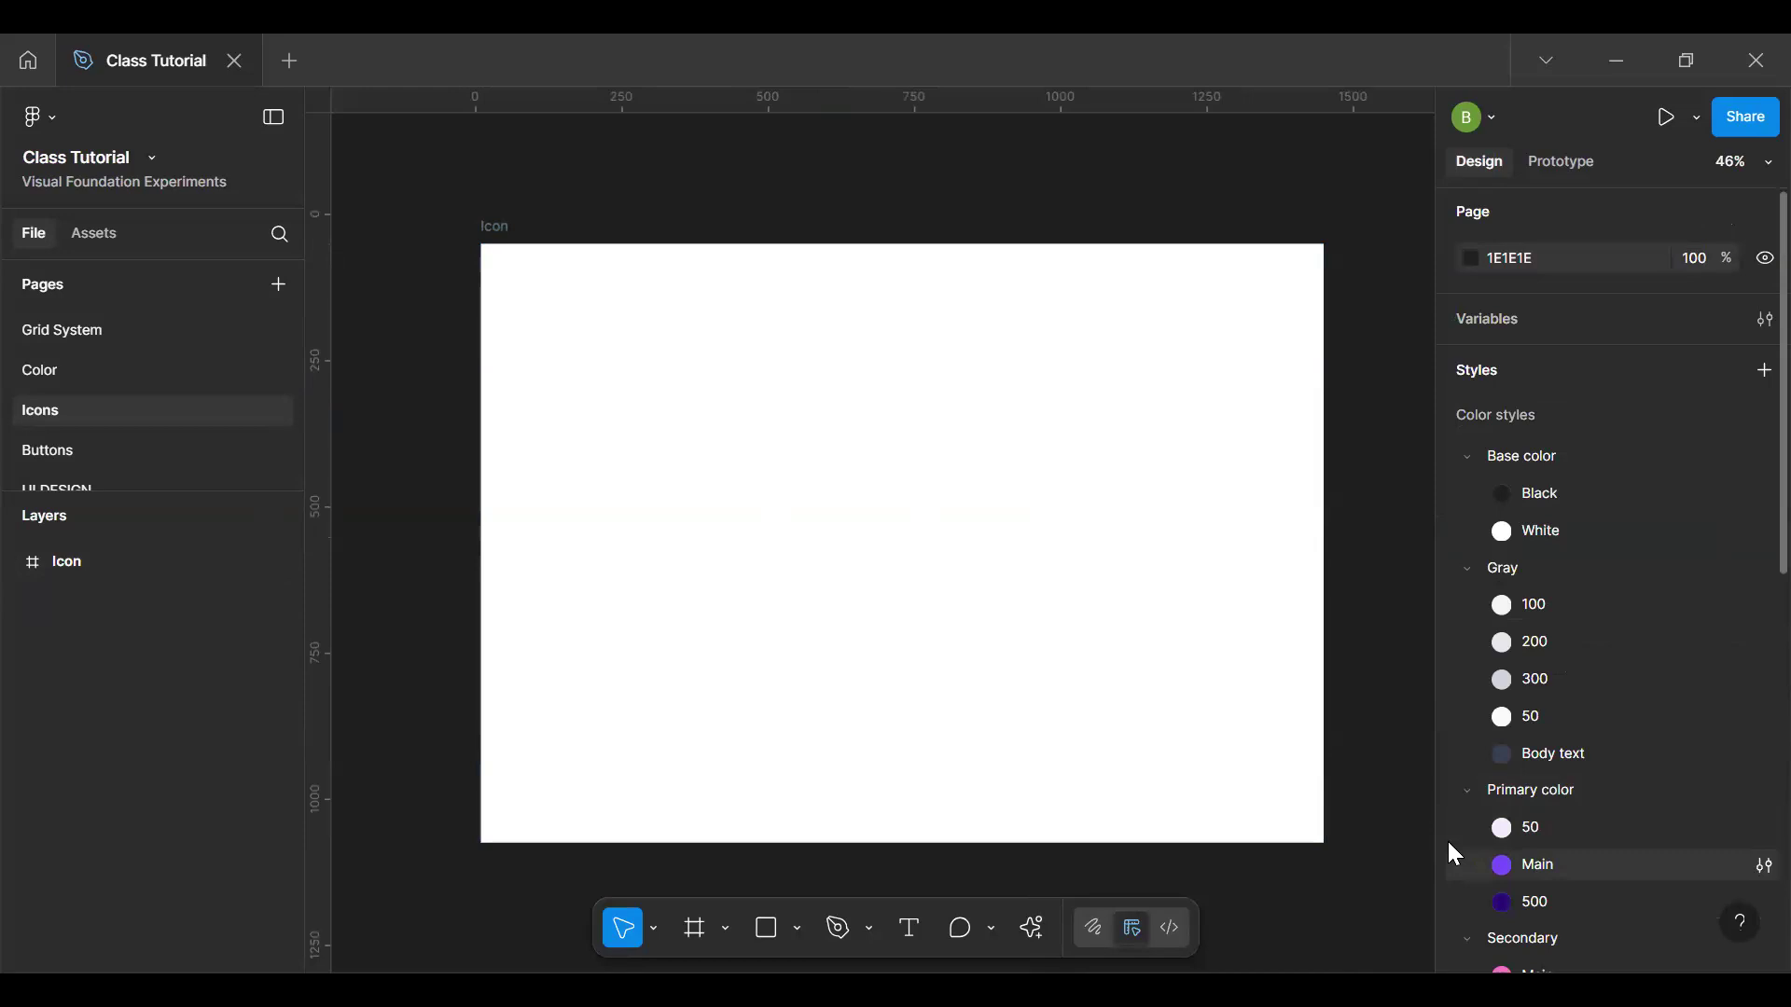
Step: Fill the Icon frame with the Primary color/Main style
click(1079, 648)
click(1728, 801)
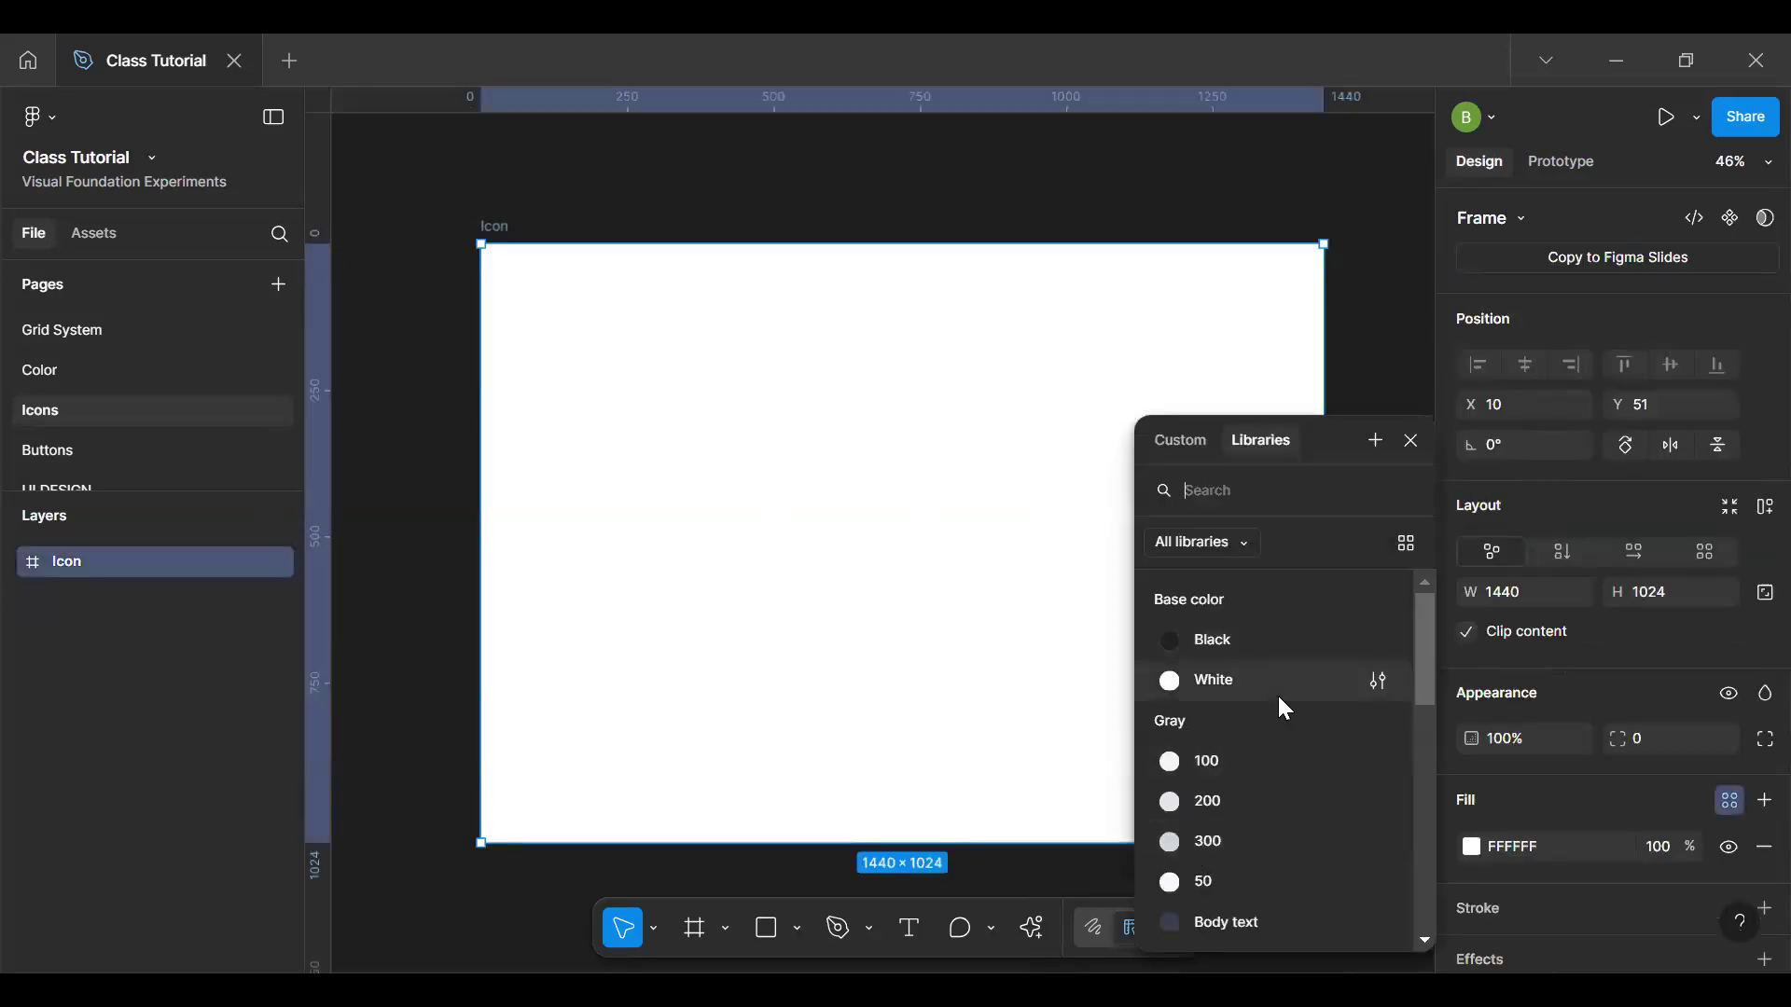
text(mai)
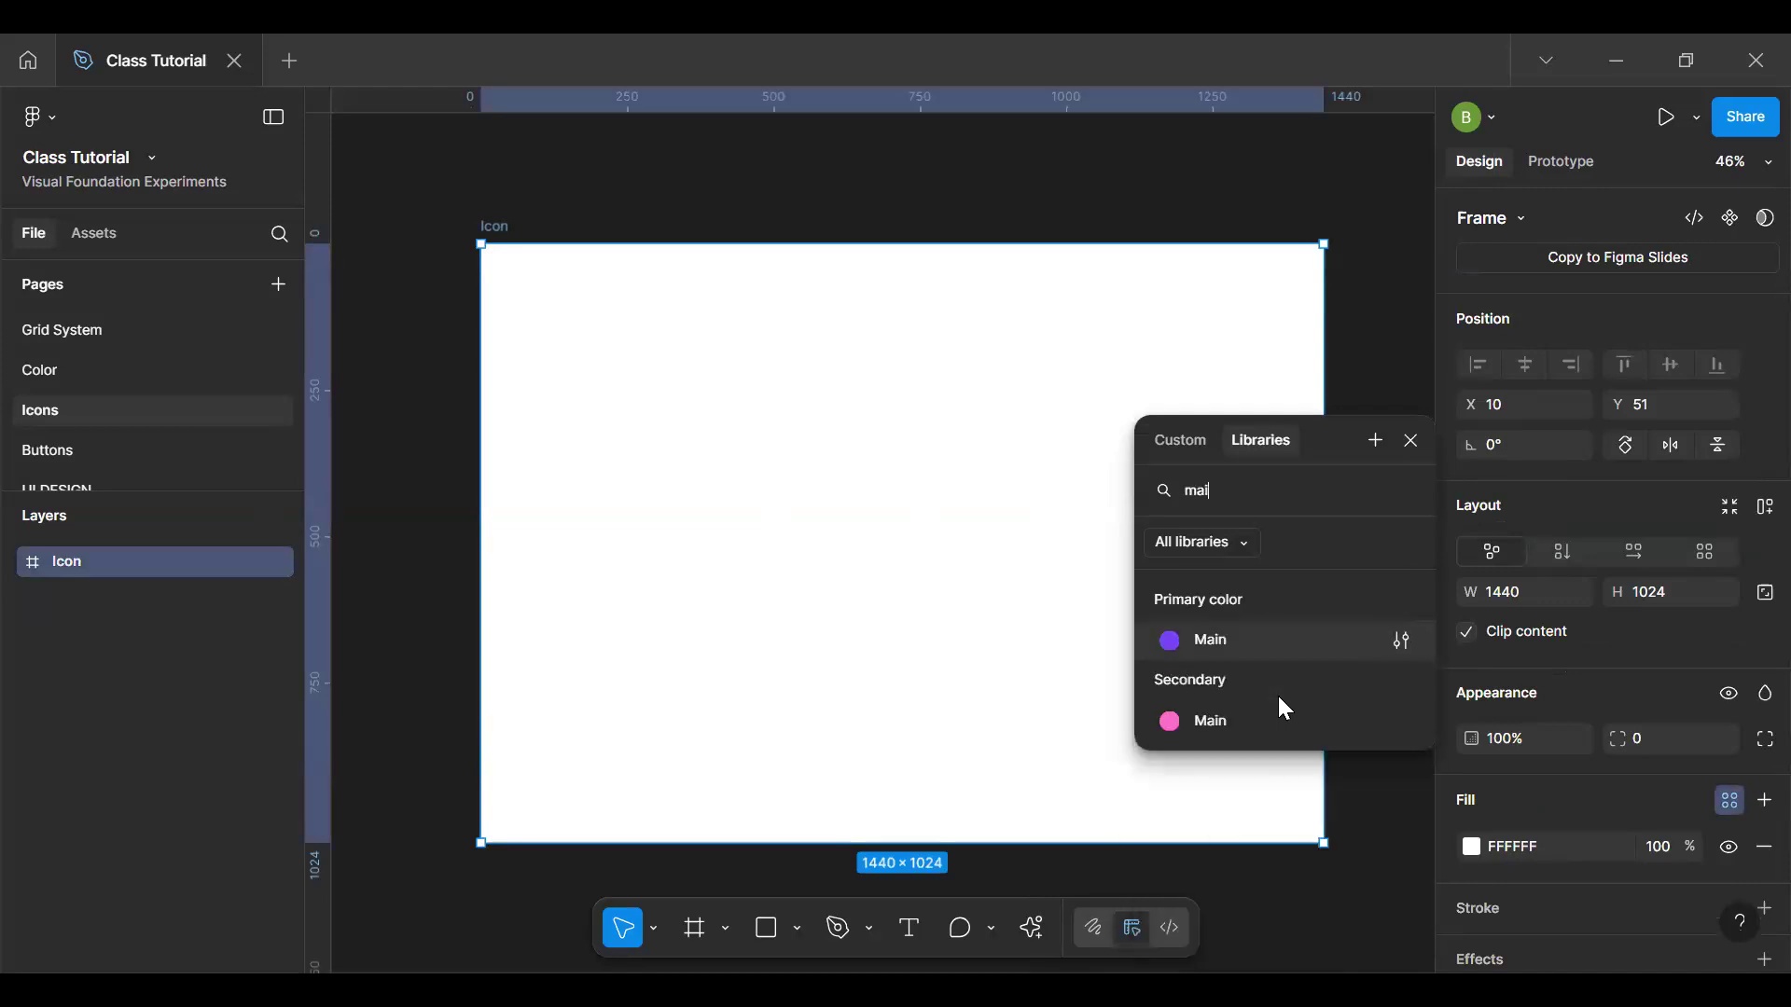
click(1254, 637)
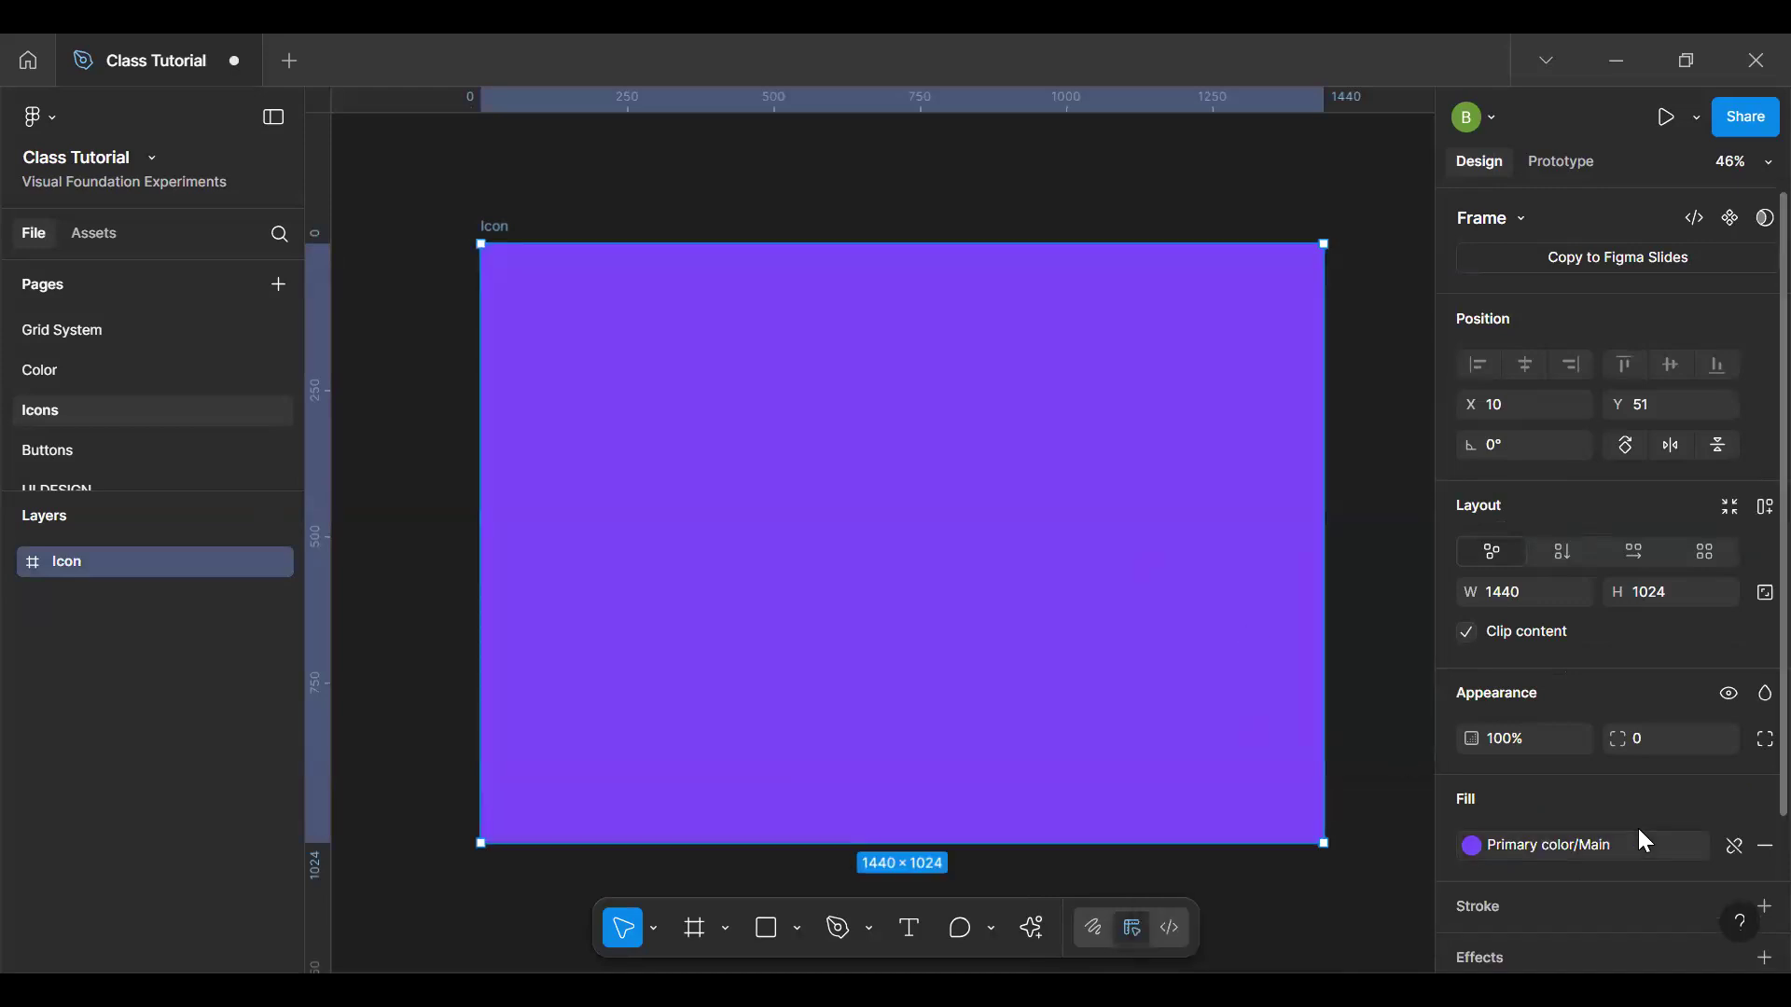
Step: Detach the color style from the Icon frame's fill and darken the fill to 3706A1
click(1728, 849)
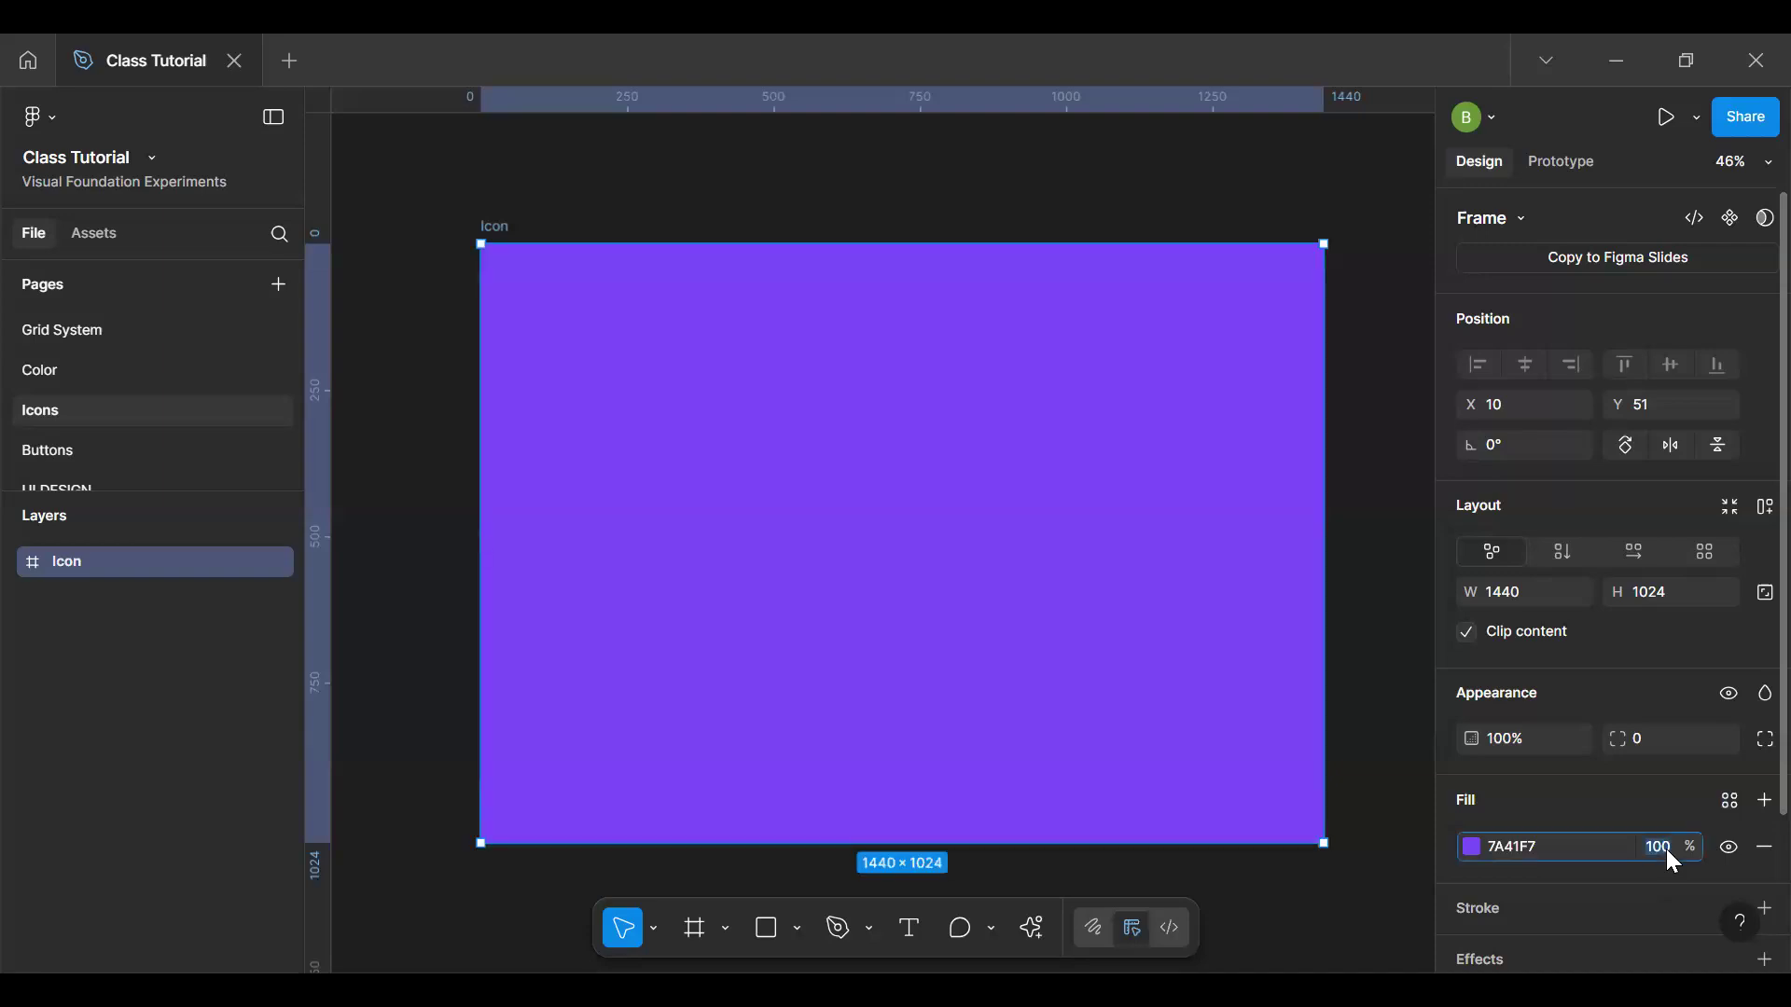
click(1474, 846)
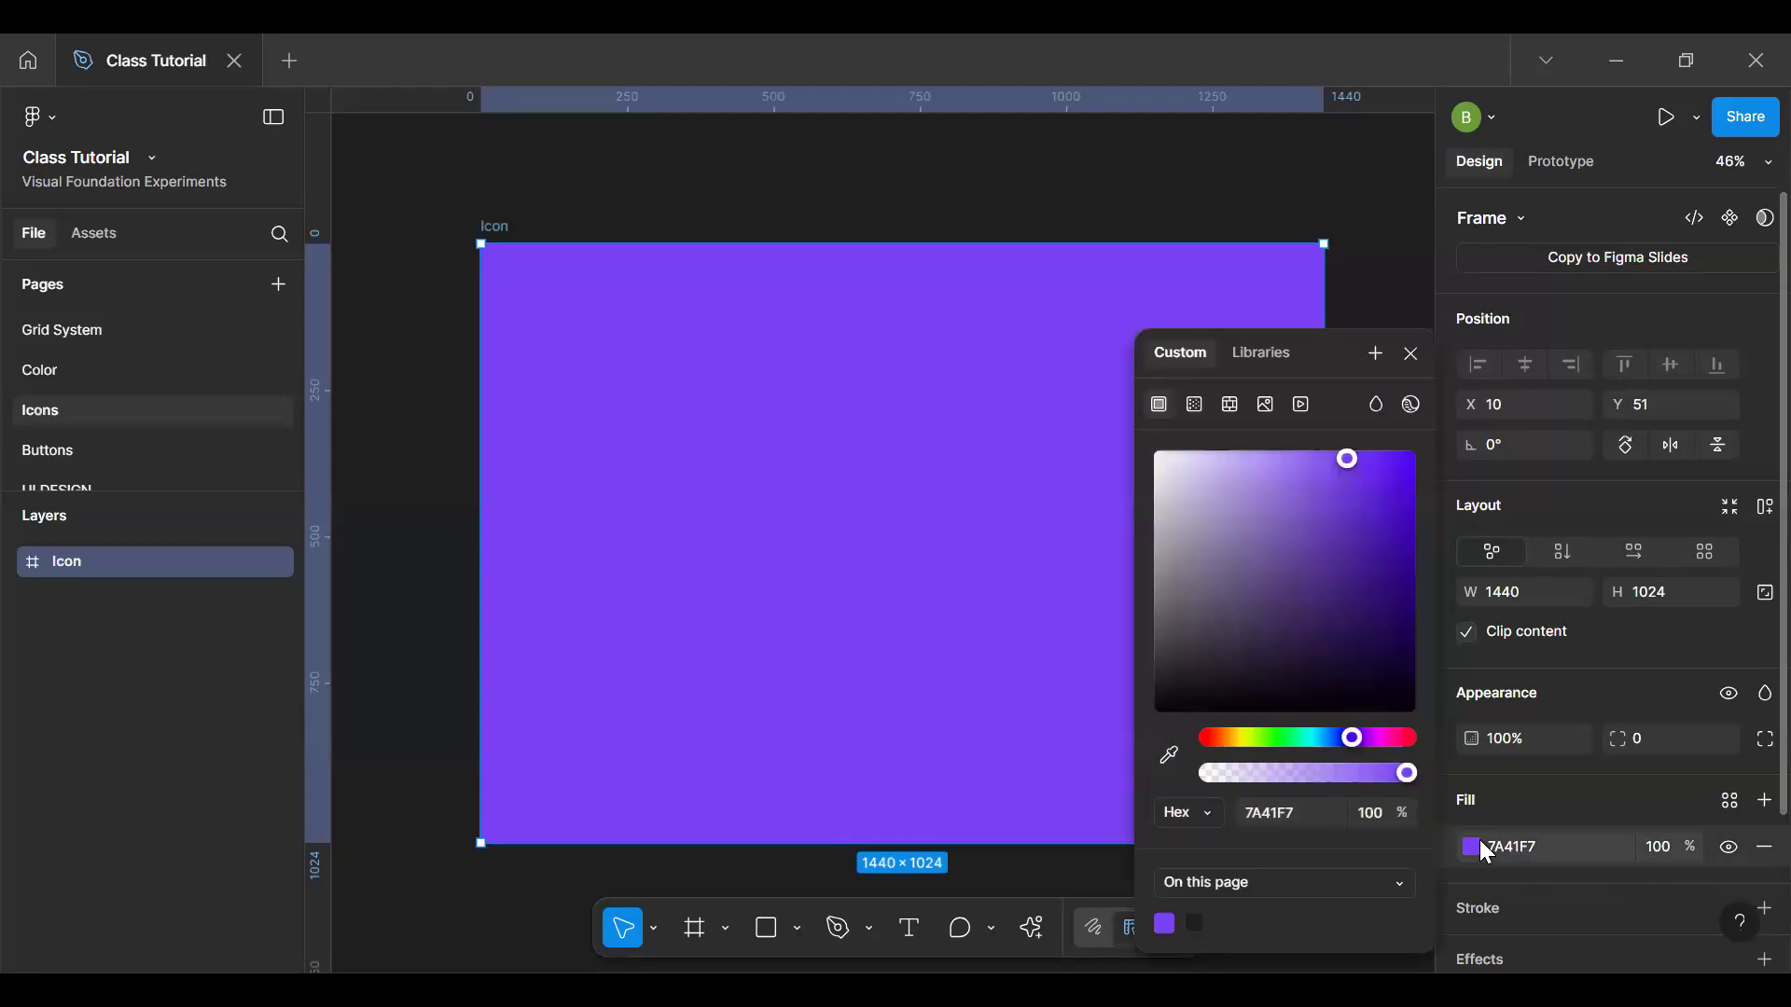
click(1354, 453)
drag(1392, 504, 1390, 525)
click(1412, 558)
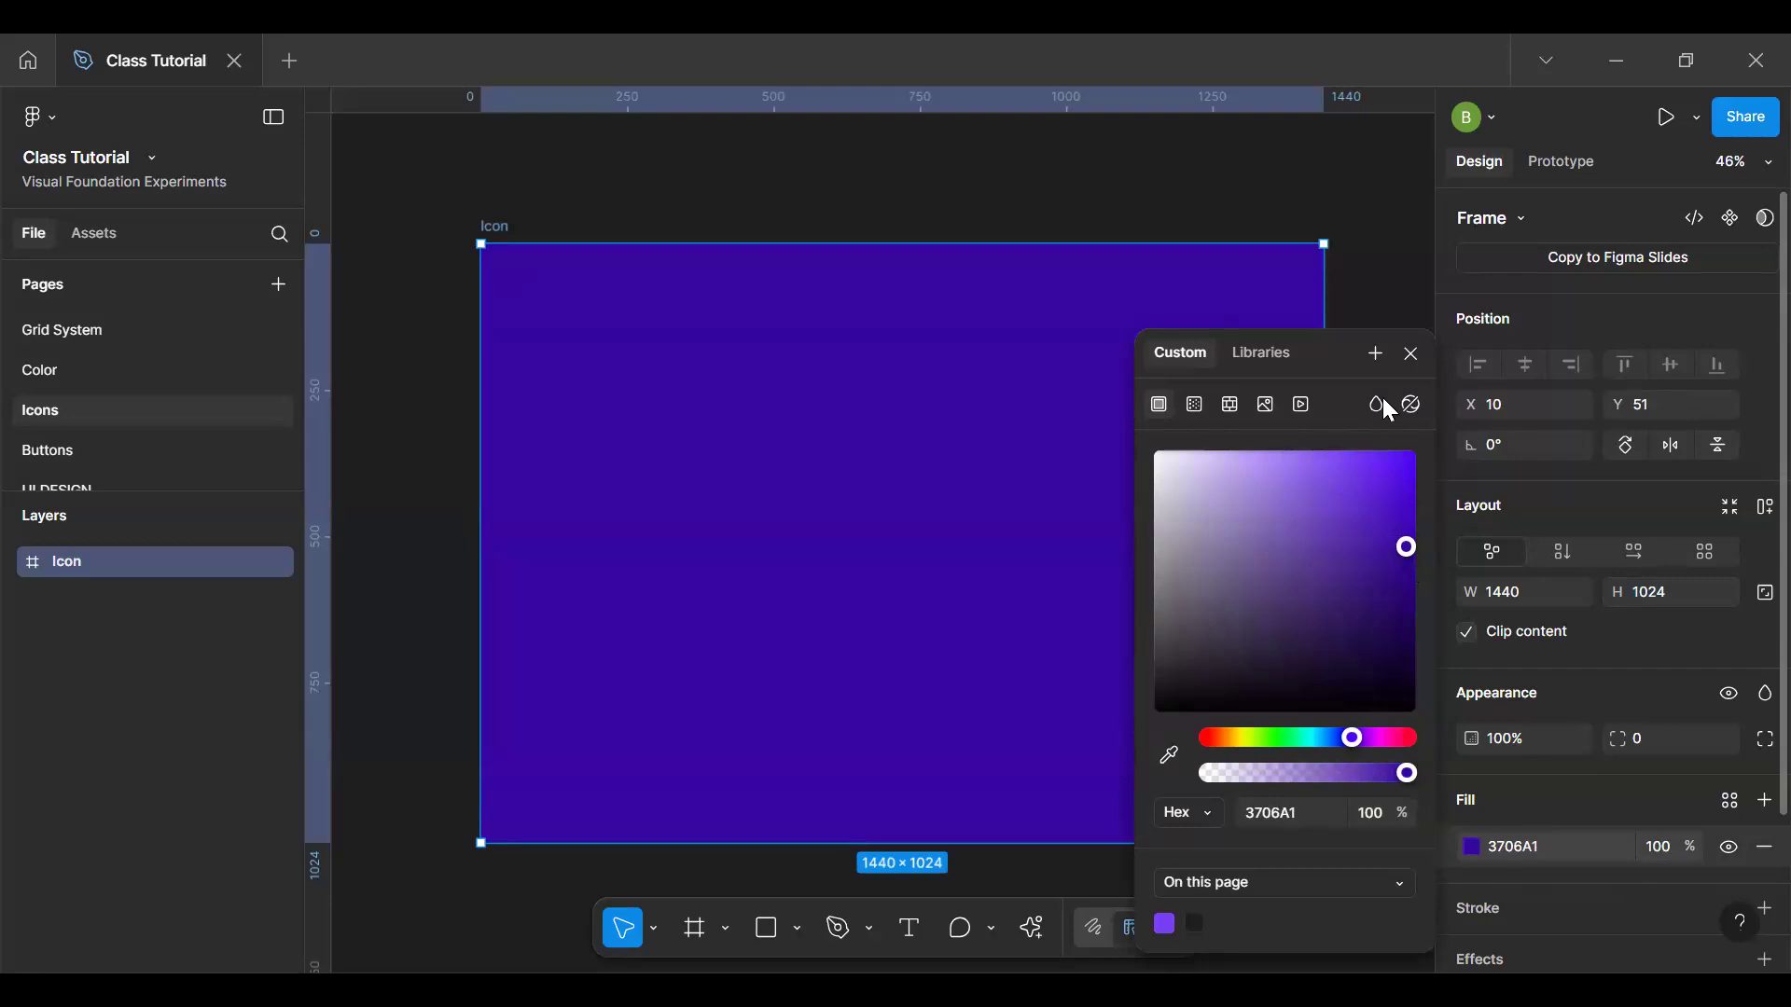
click(1408, 356)
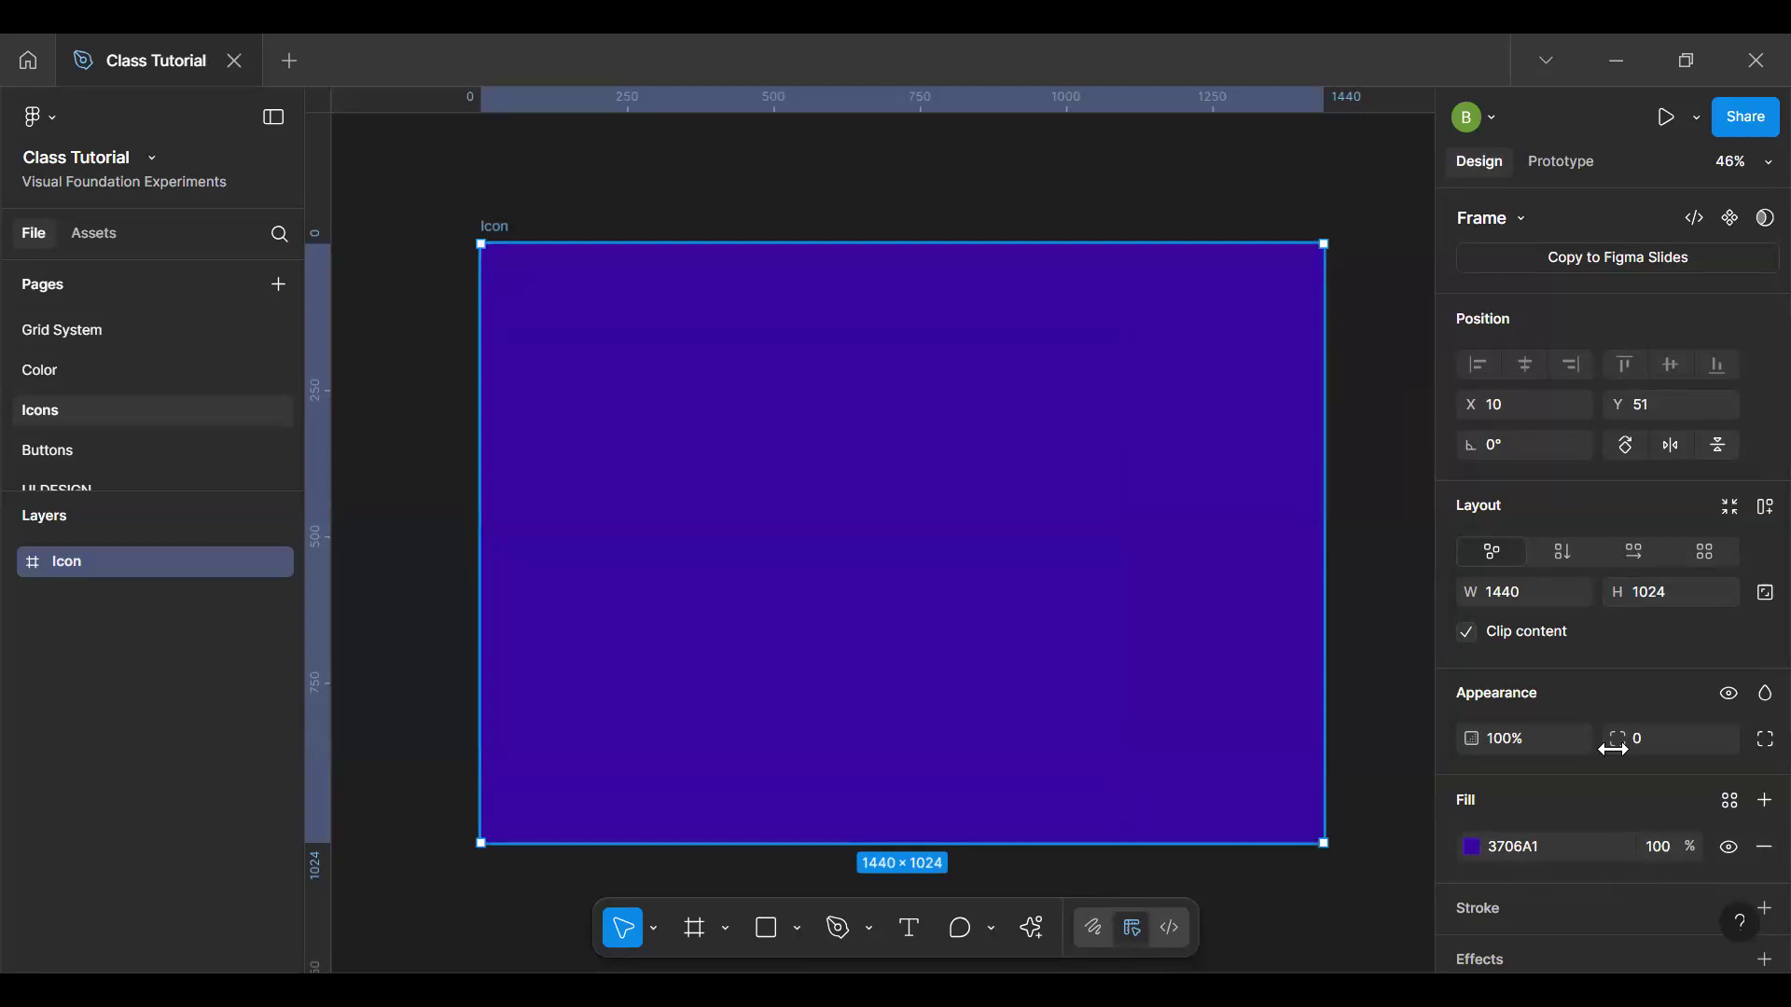
Step: Switch the Icon frame's fill color values from Hex to HSL
click(1471, 847)
click(1193, 812)
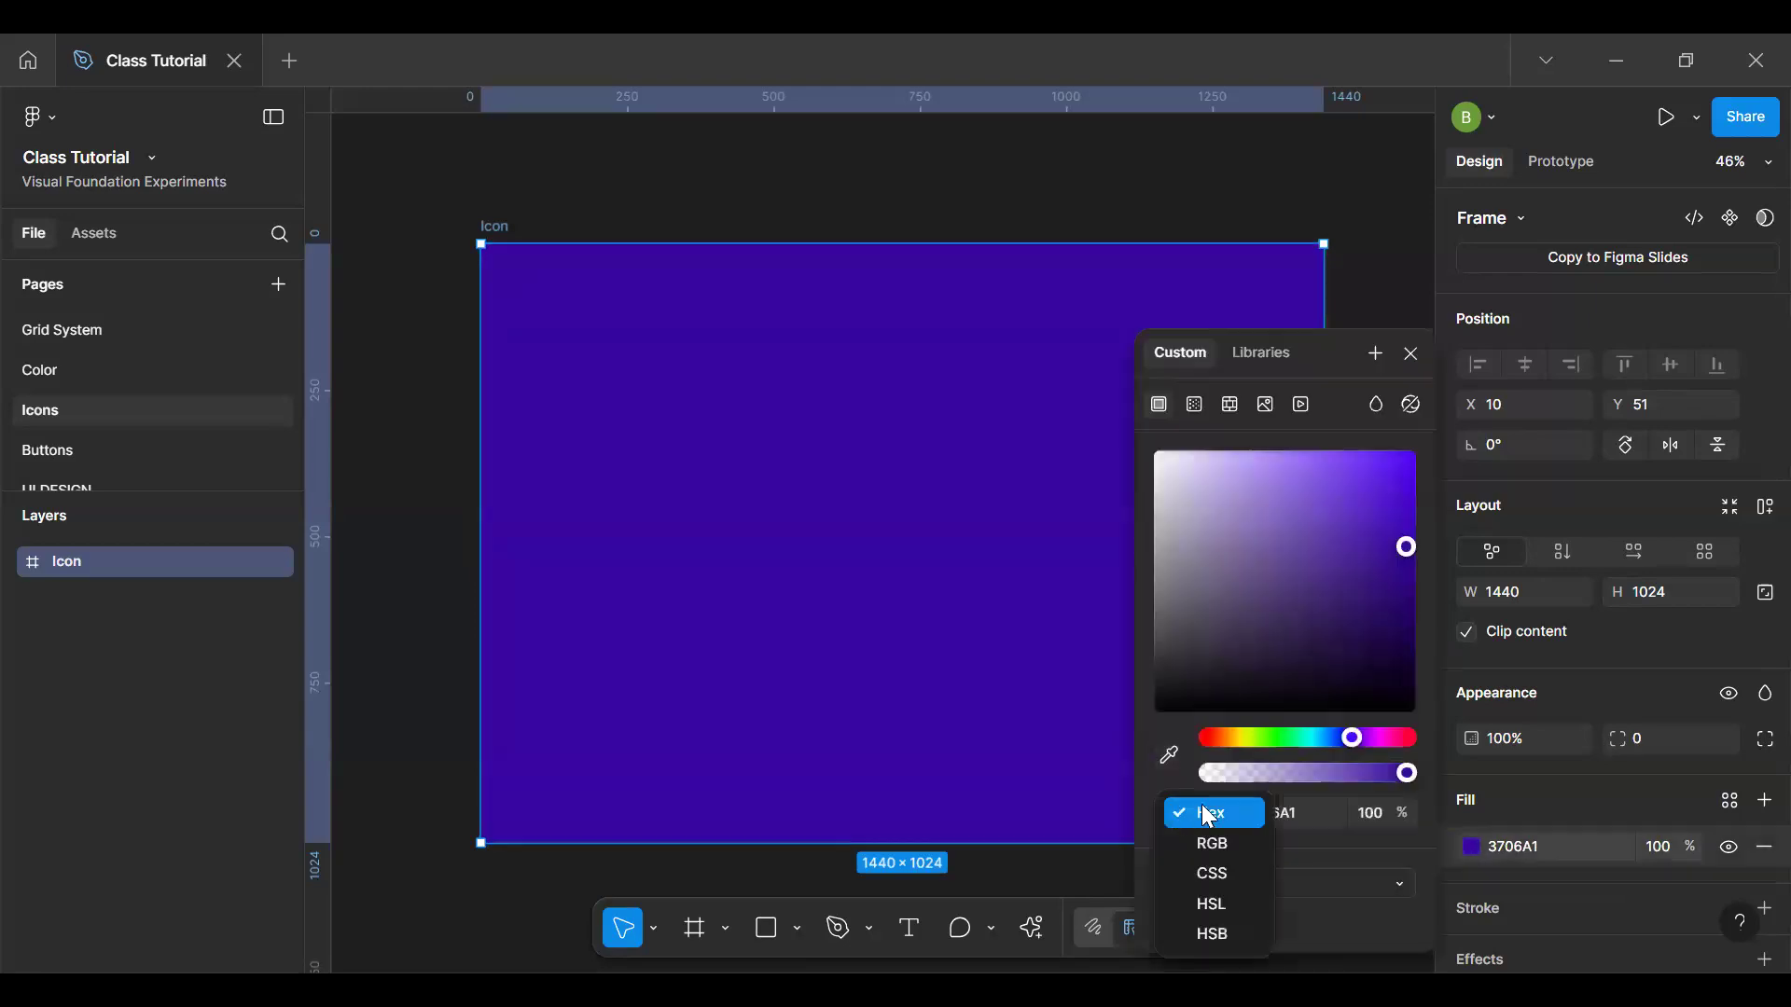
click(1213, 904)
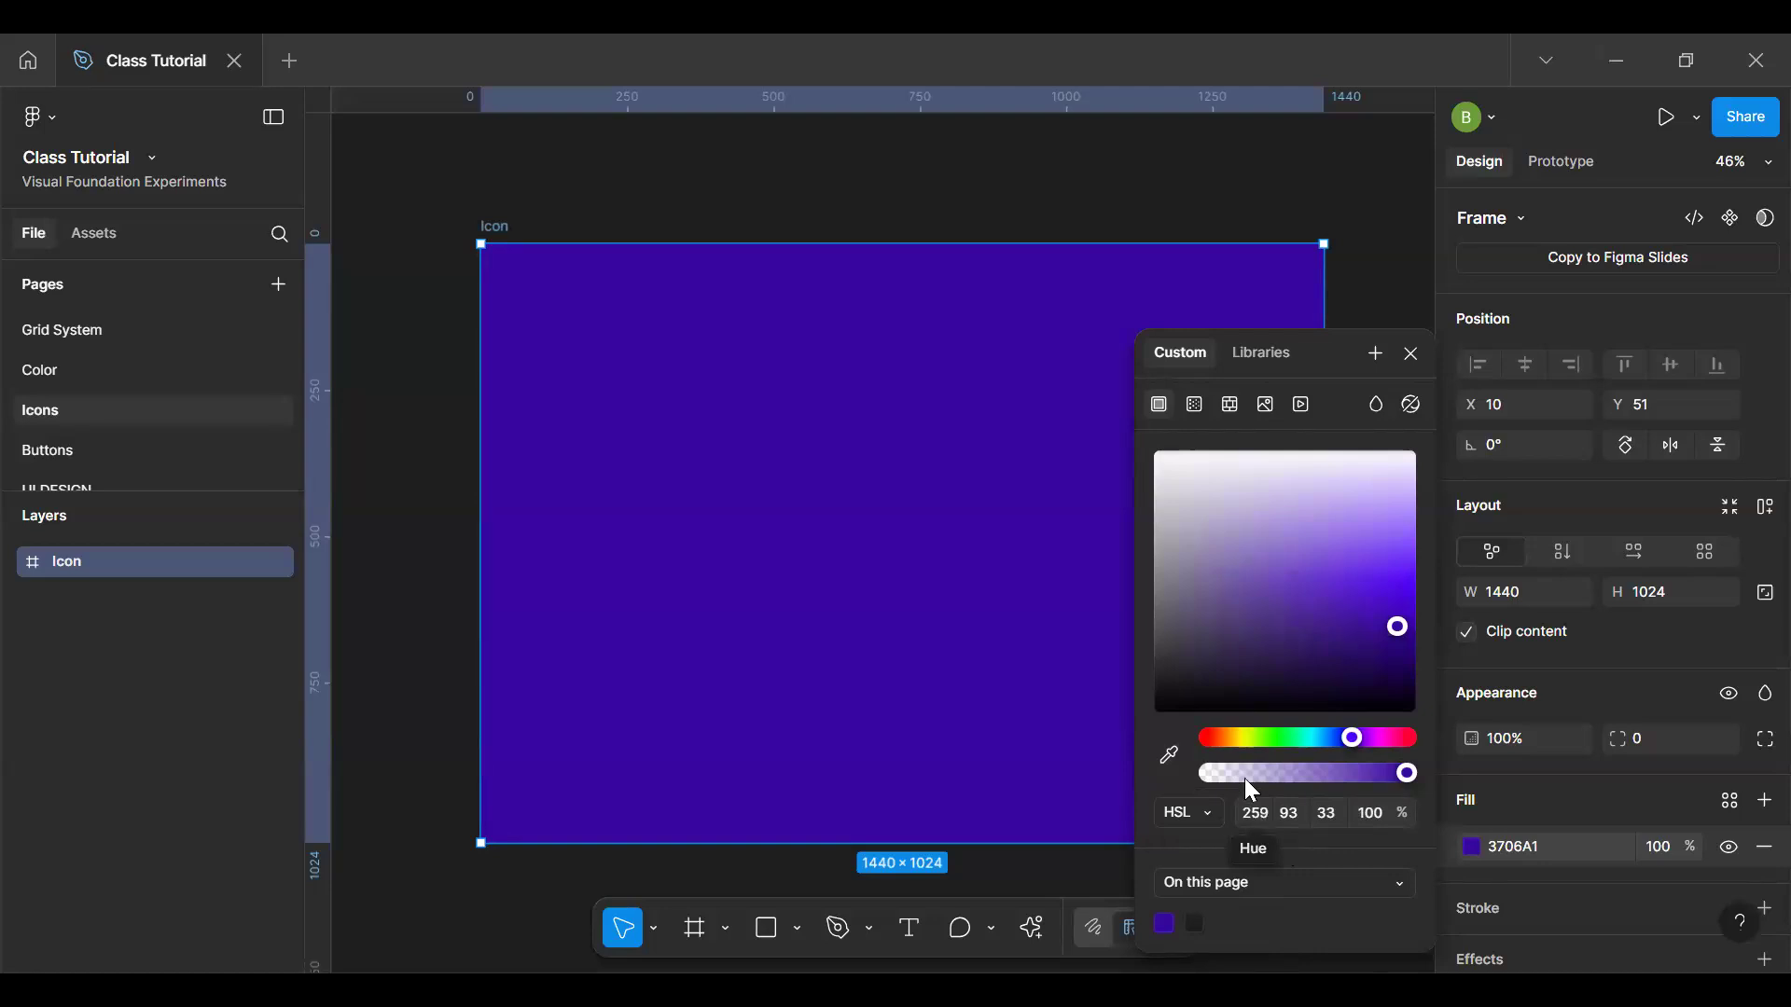
Step: Try a hue of 101 on the Icon frame's fill and undo it
click(1260, 806)
text(10)
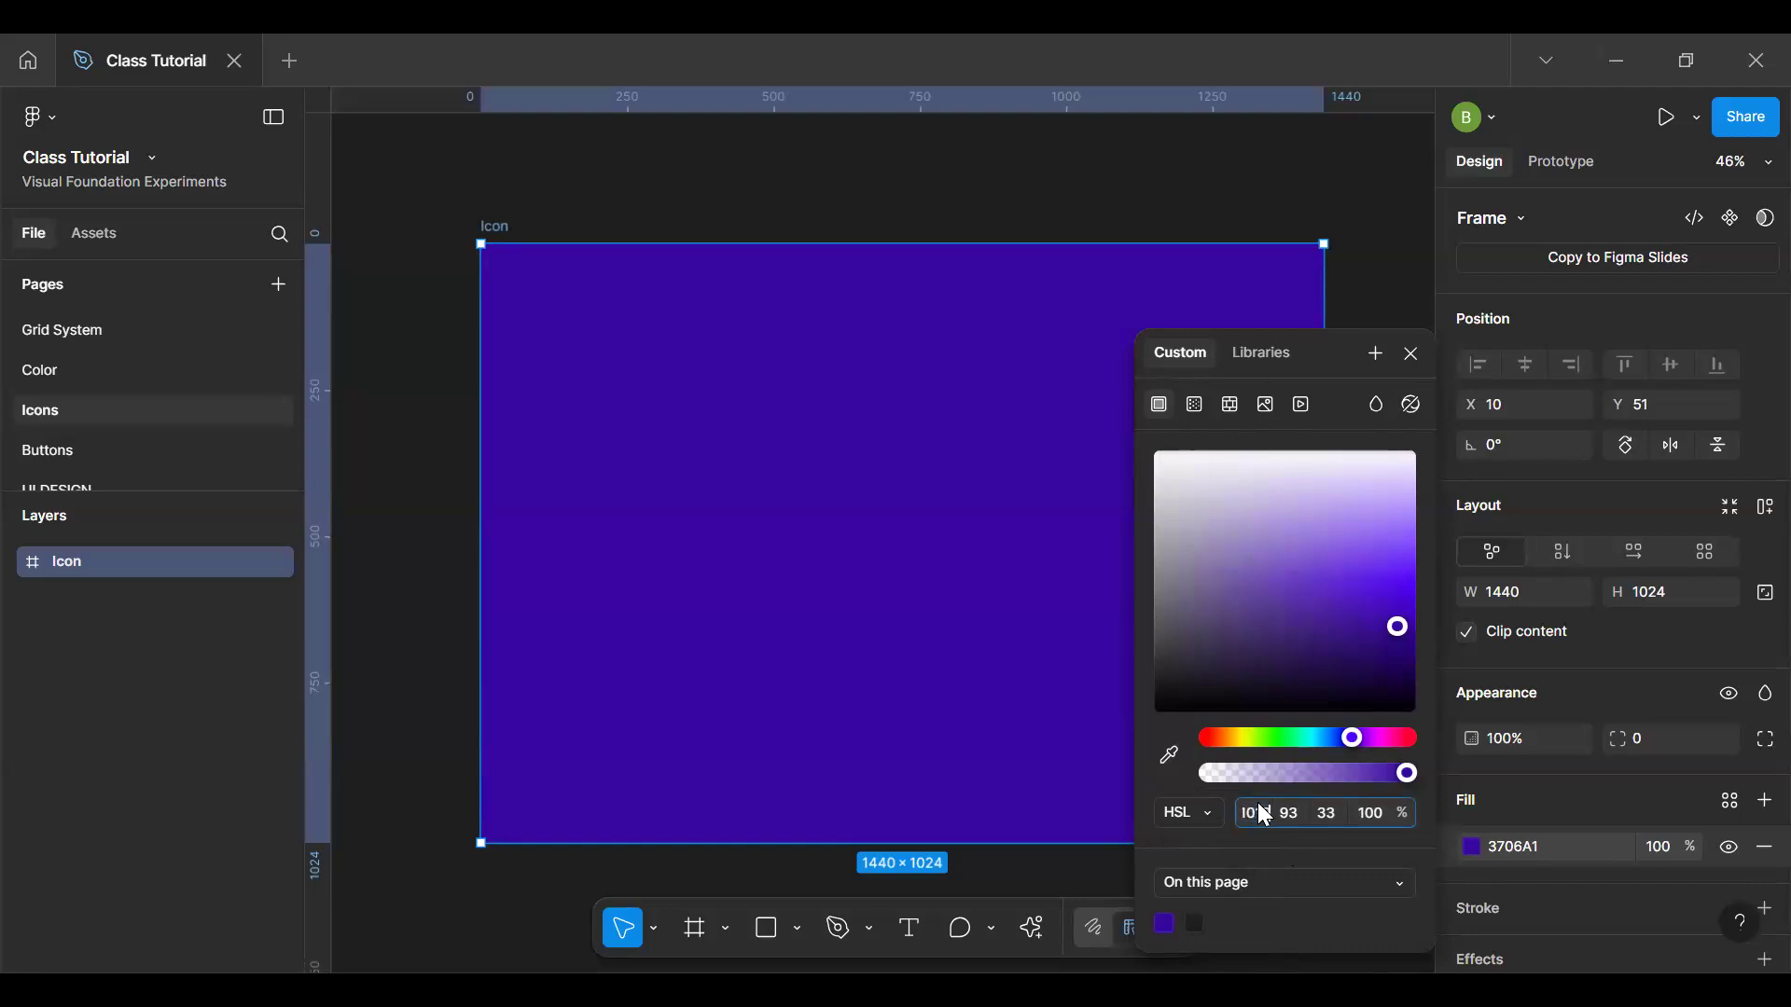
text(1)
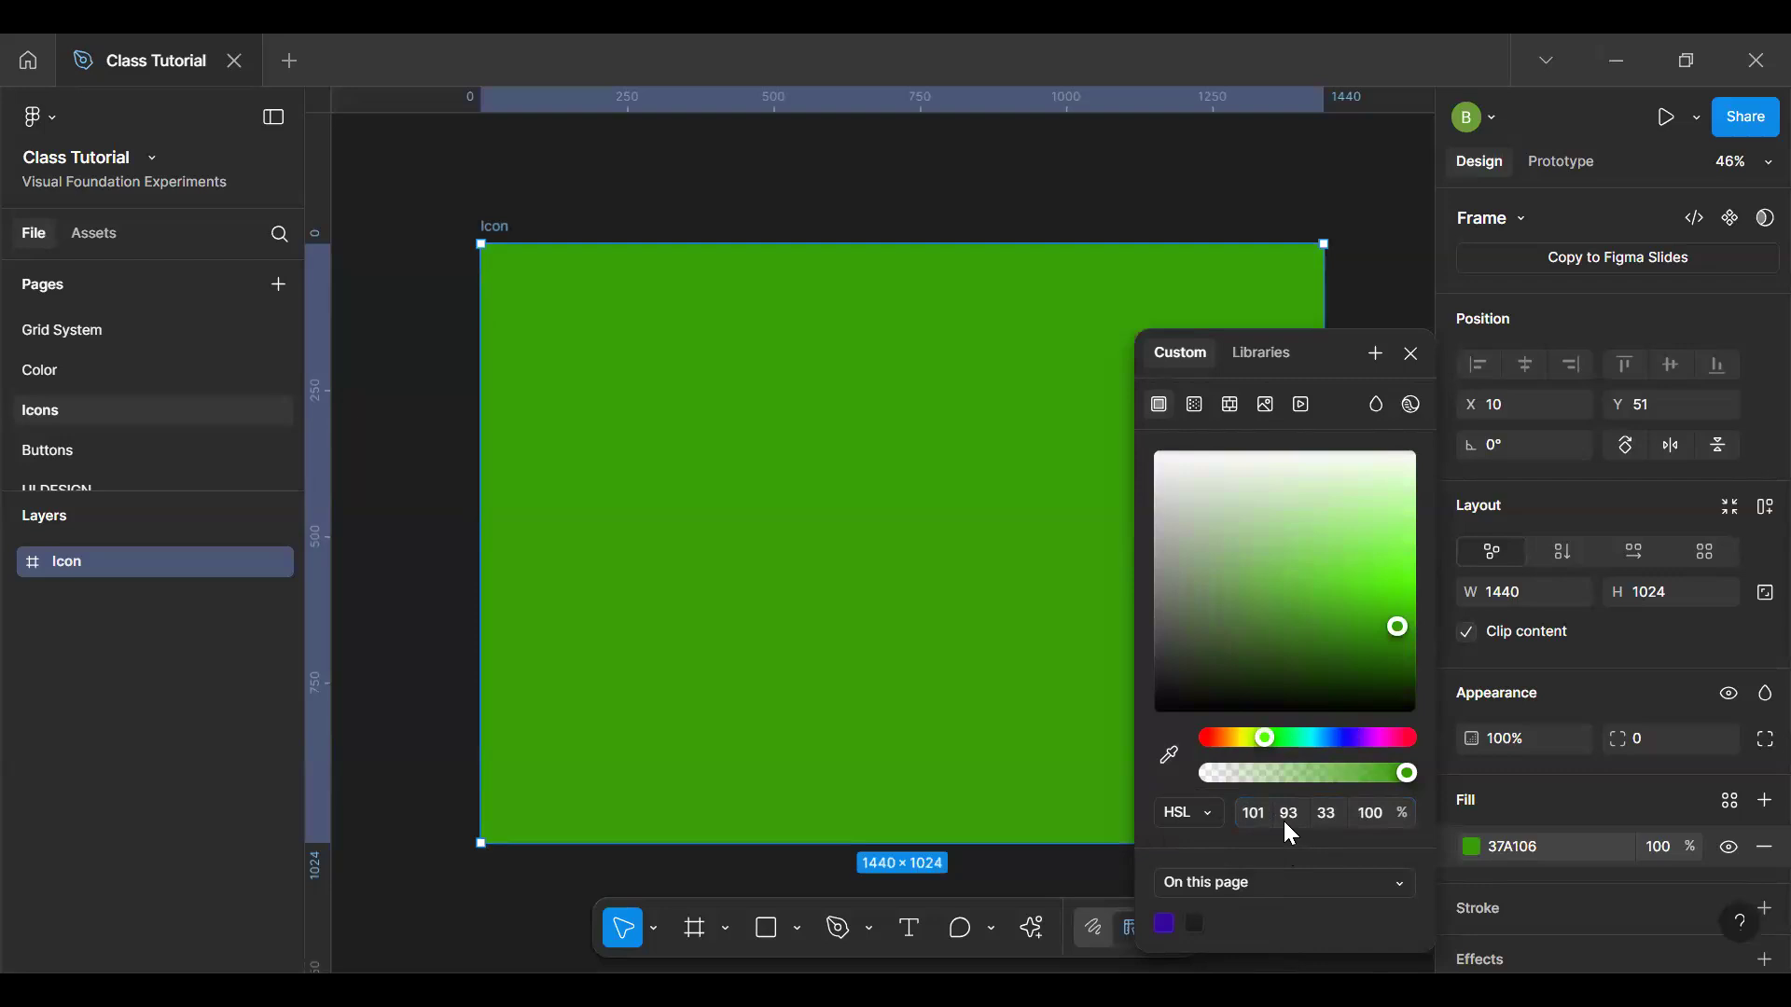
key(Escape)
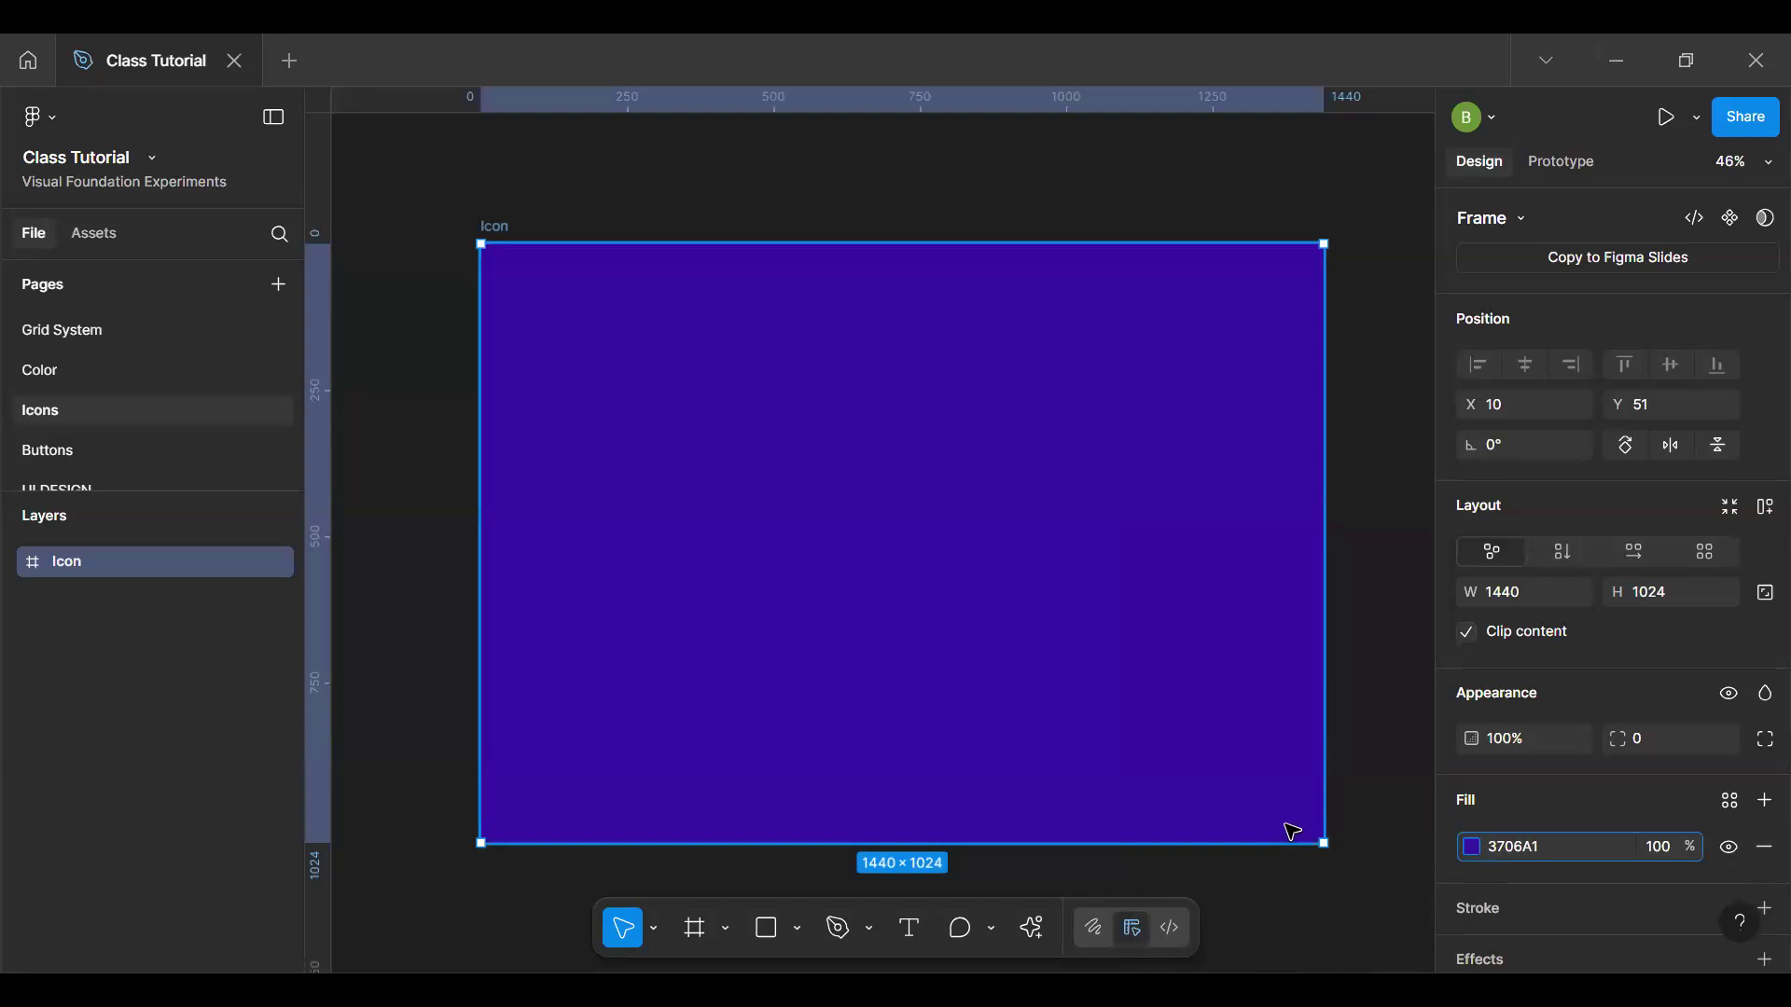
Step: Set the HSL saturation of the Icon frame's fill to 12 and its lightness to 20
click(1475, 848)
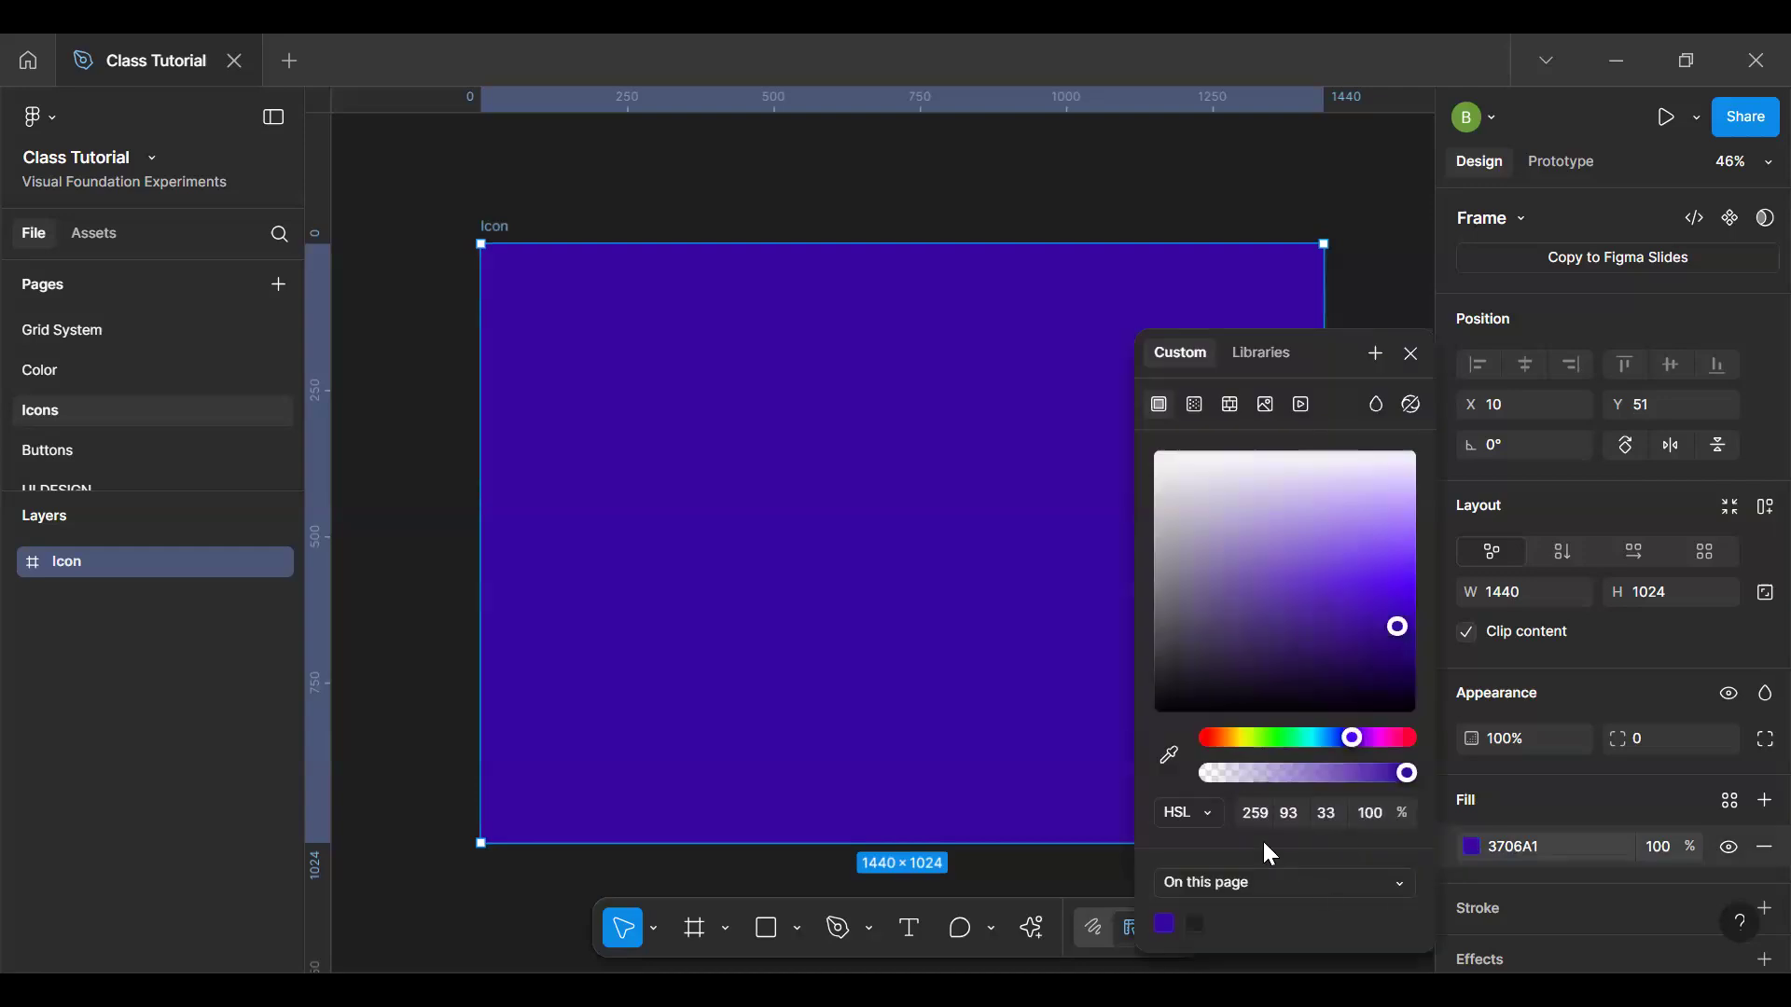
click(1205, 819)
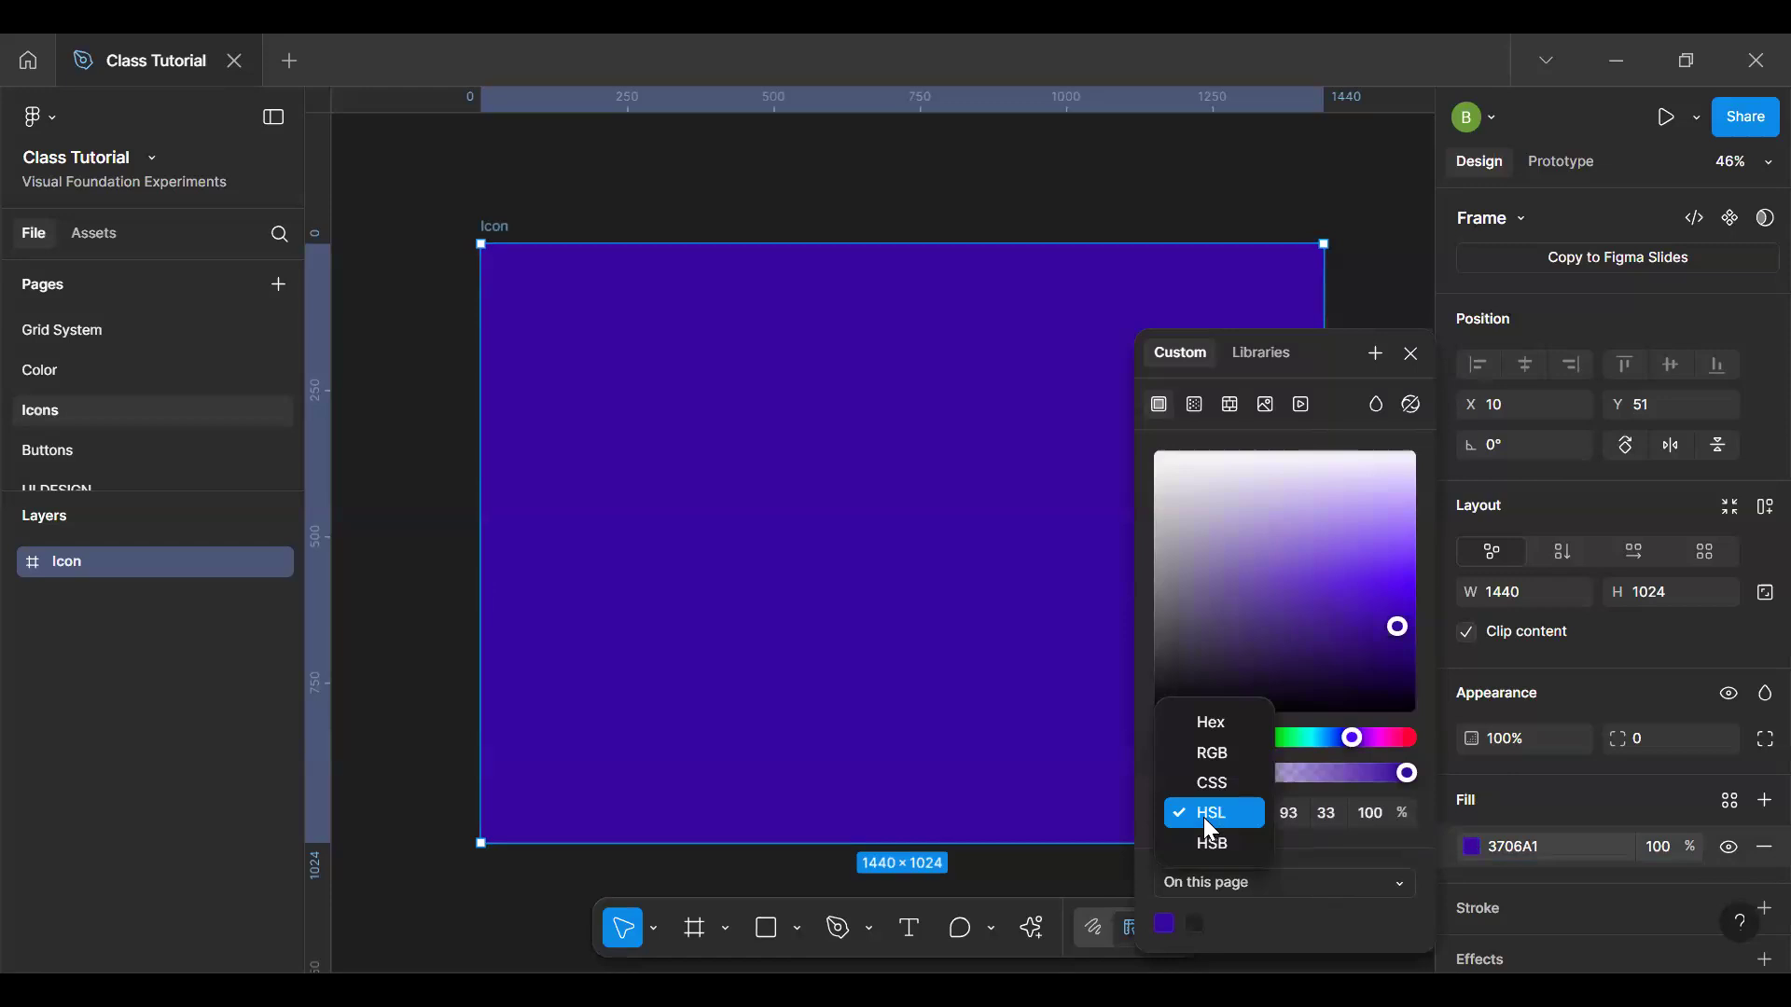
click(1287, 815)
click(1330, 813)
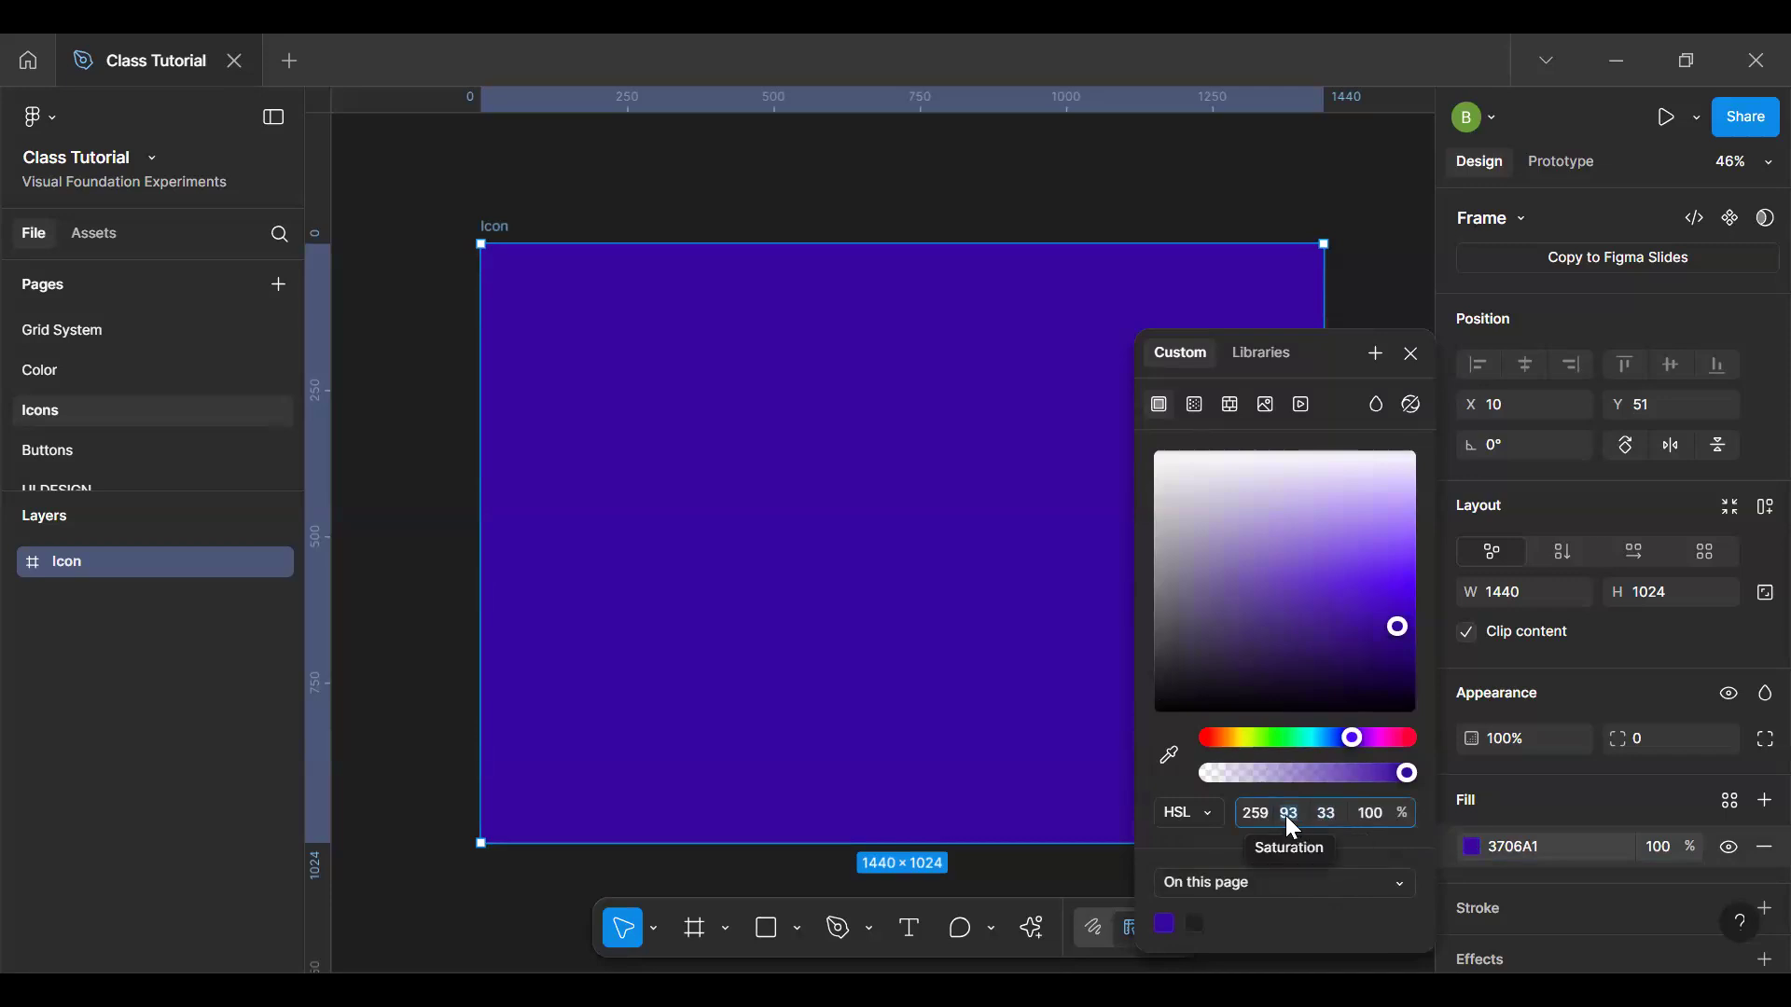
text(12)
key(Return)
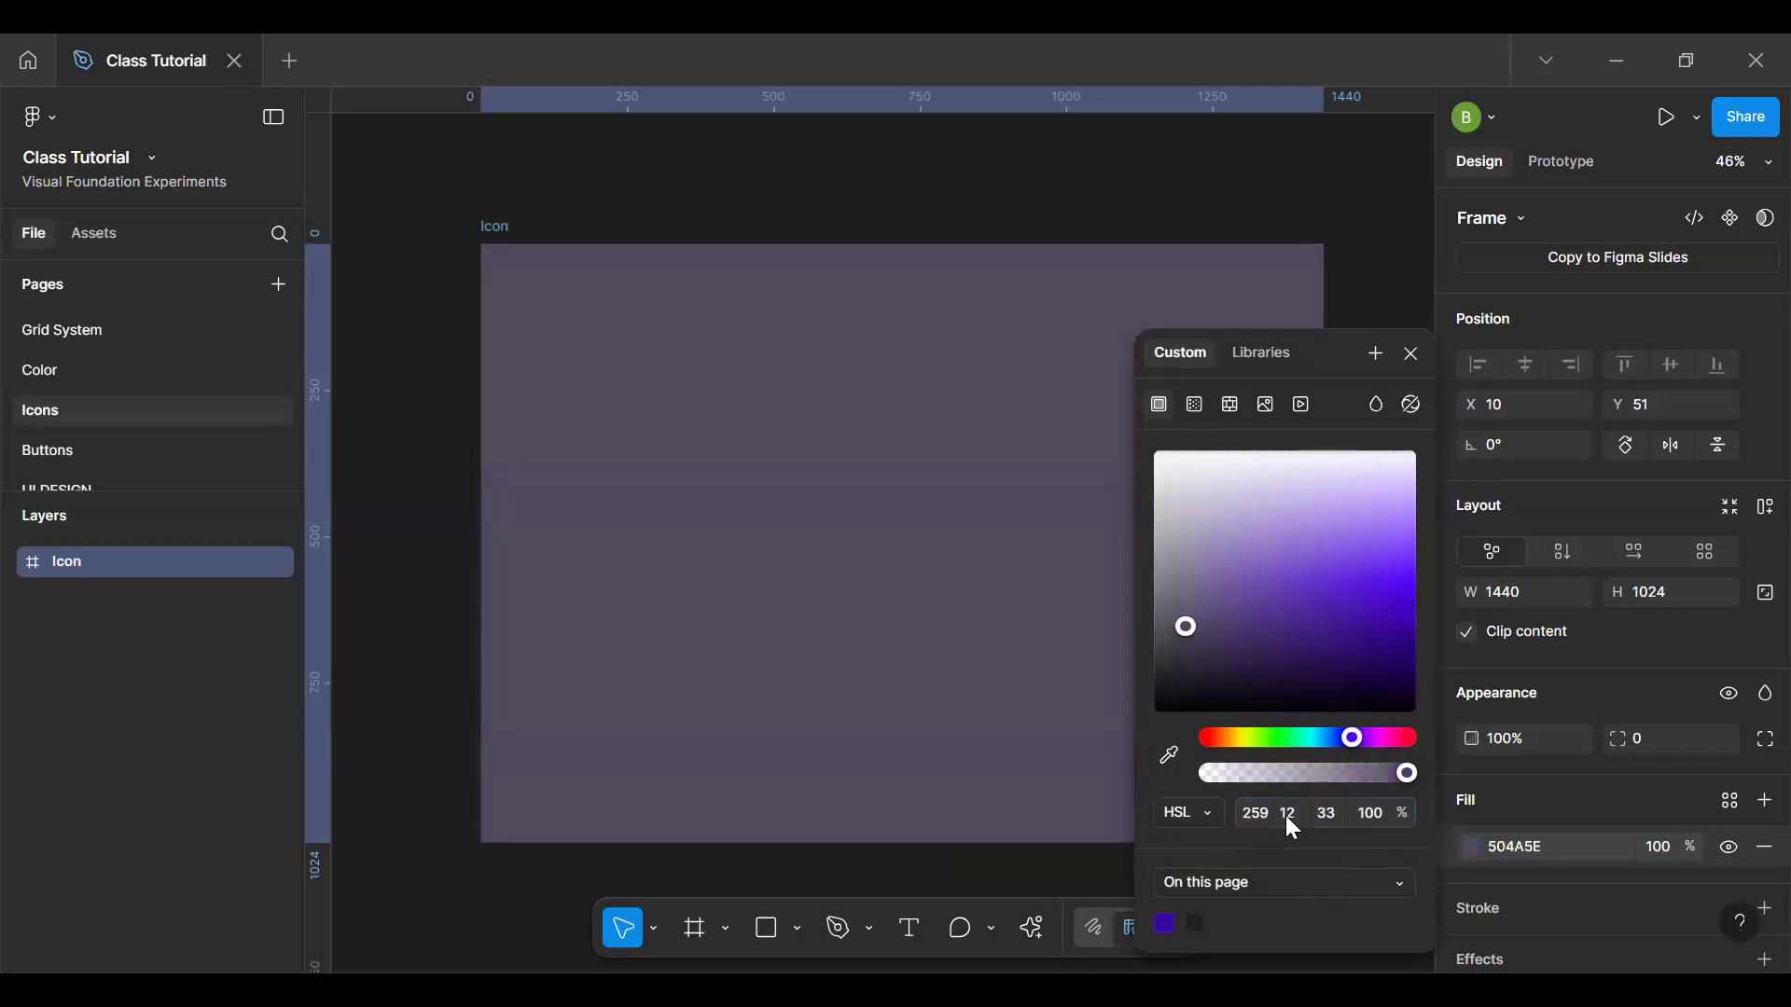
click(1327, 815)
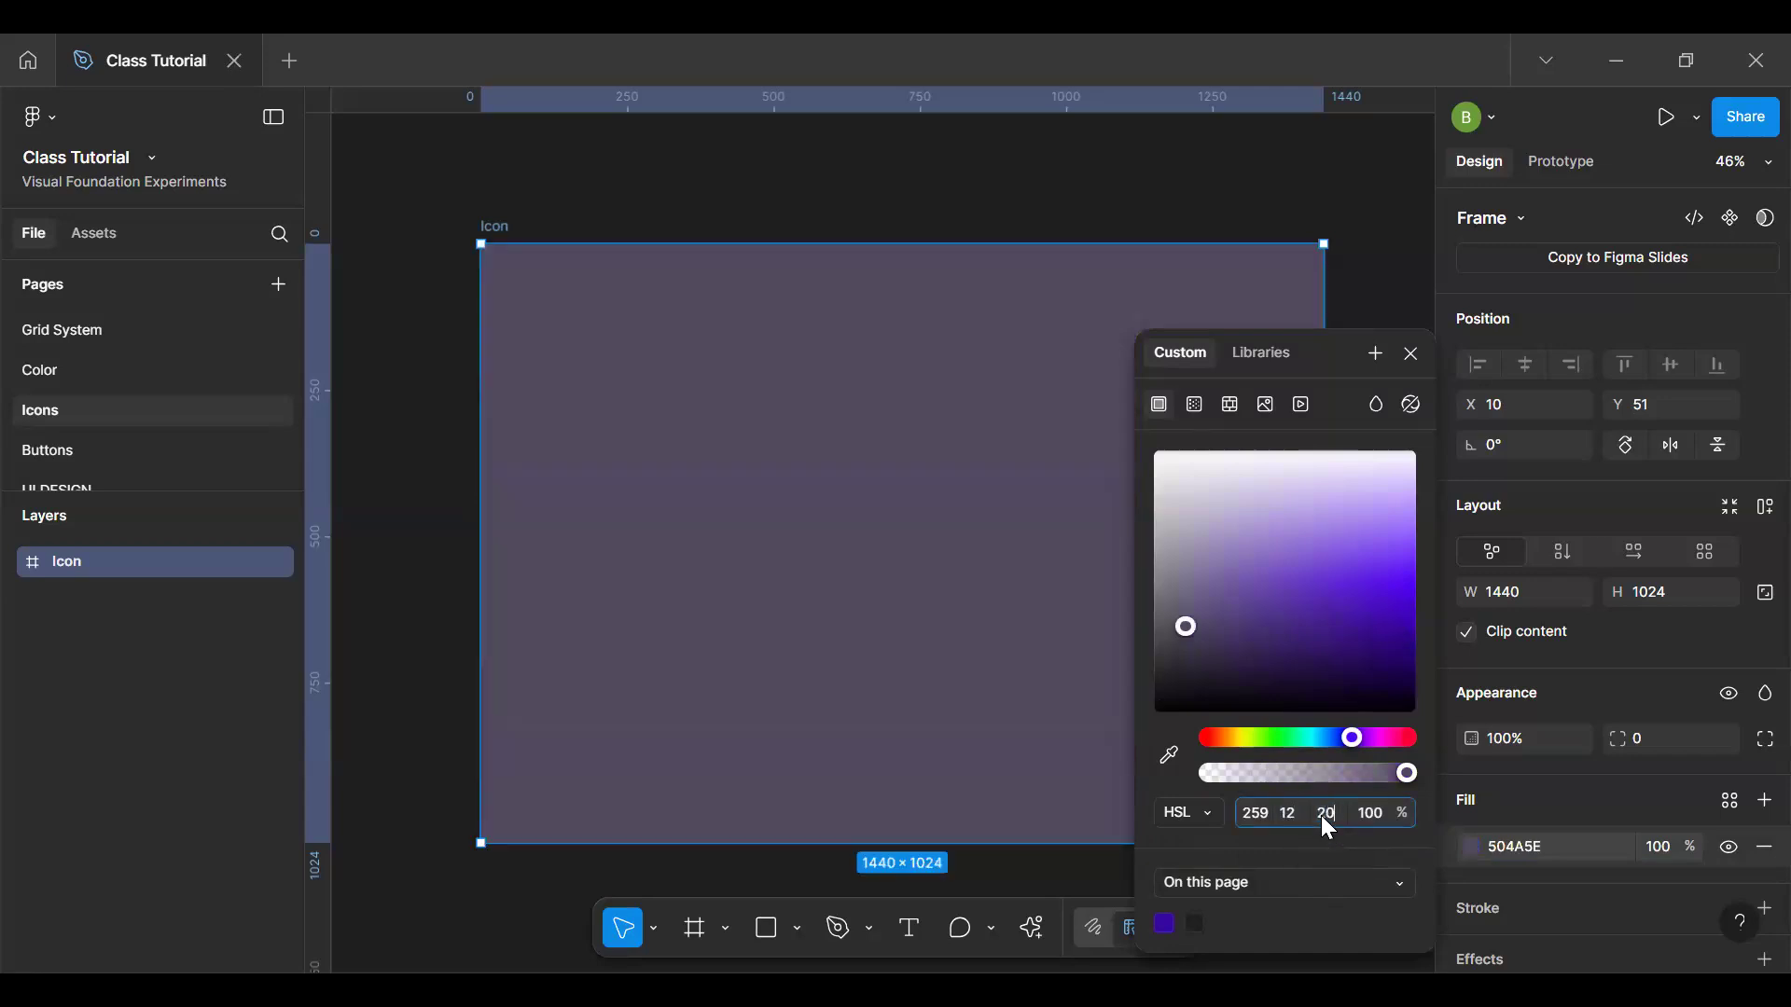
Step: Try an HSL lightness of 20 on the Icon frame's fill and undo the recent fill changes
key(Return)
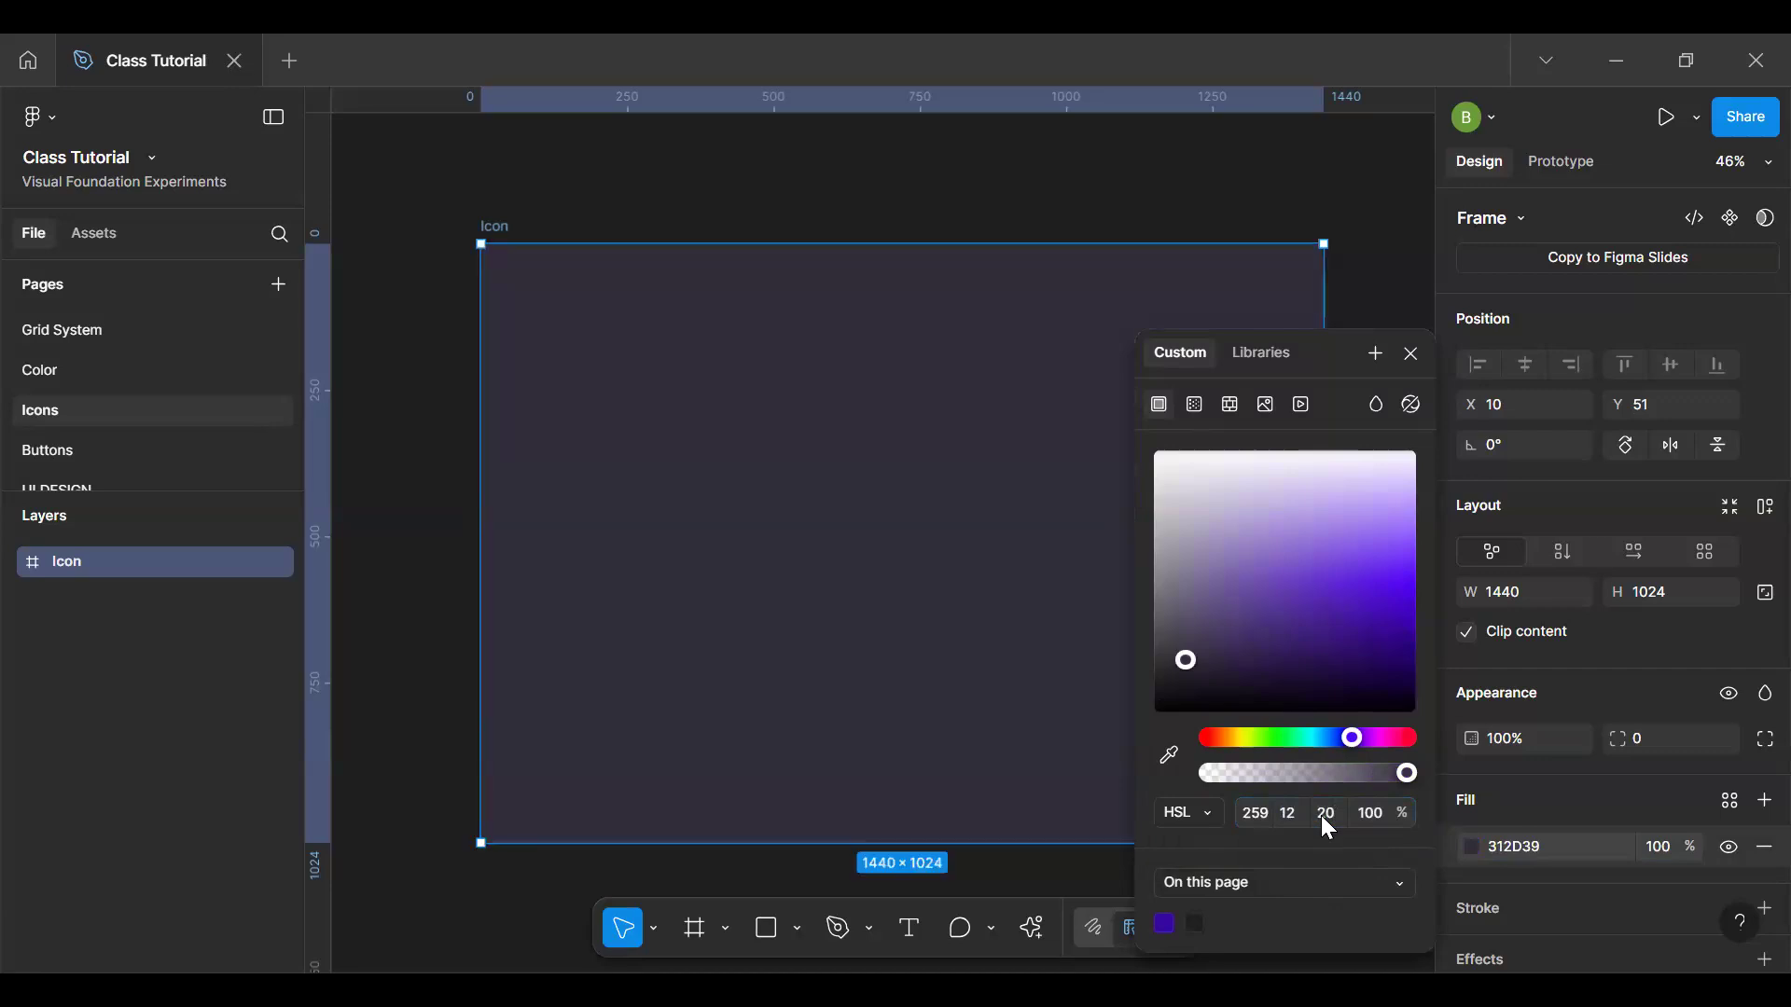
click(1410, 355)
key(ctrl+z)
key(ctrl+z)
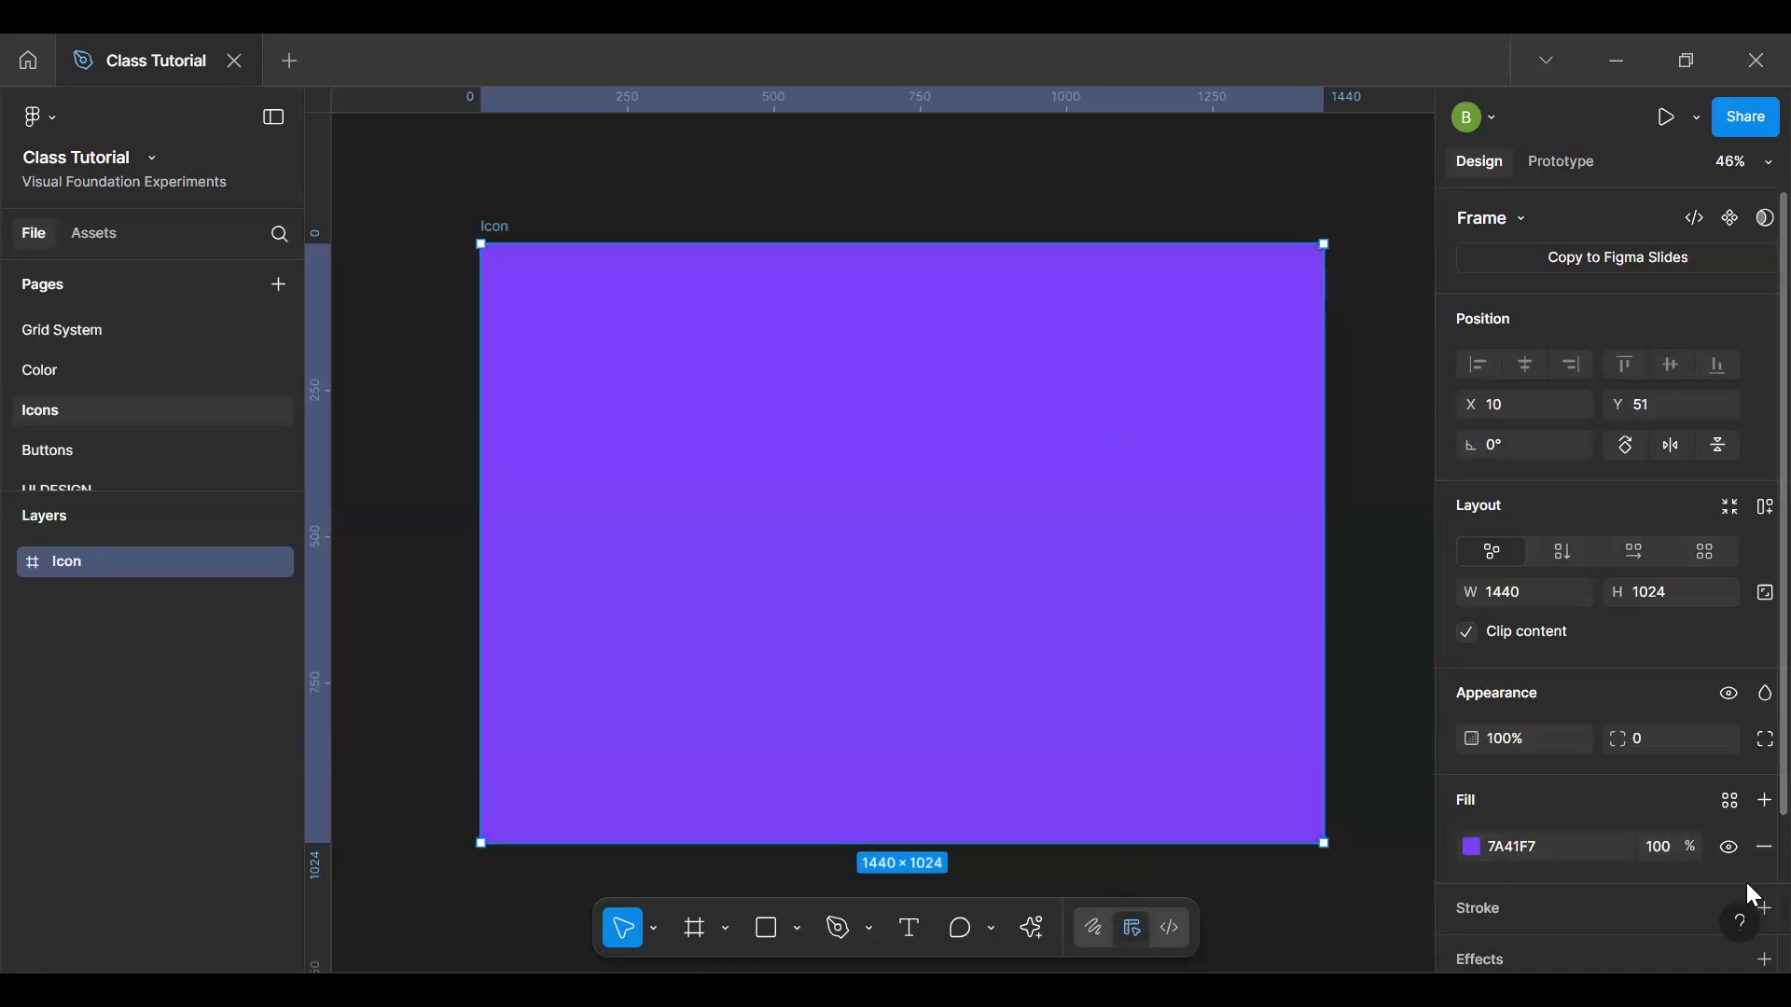
Step: Remove the fill from the Icon frame, deselect it and select the frame again
click(1762, 846)
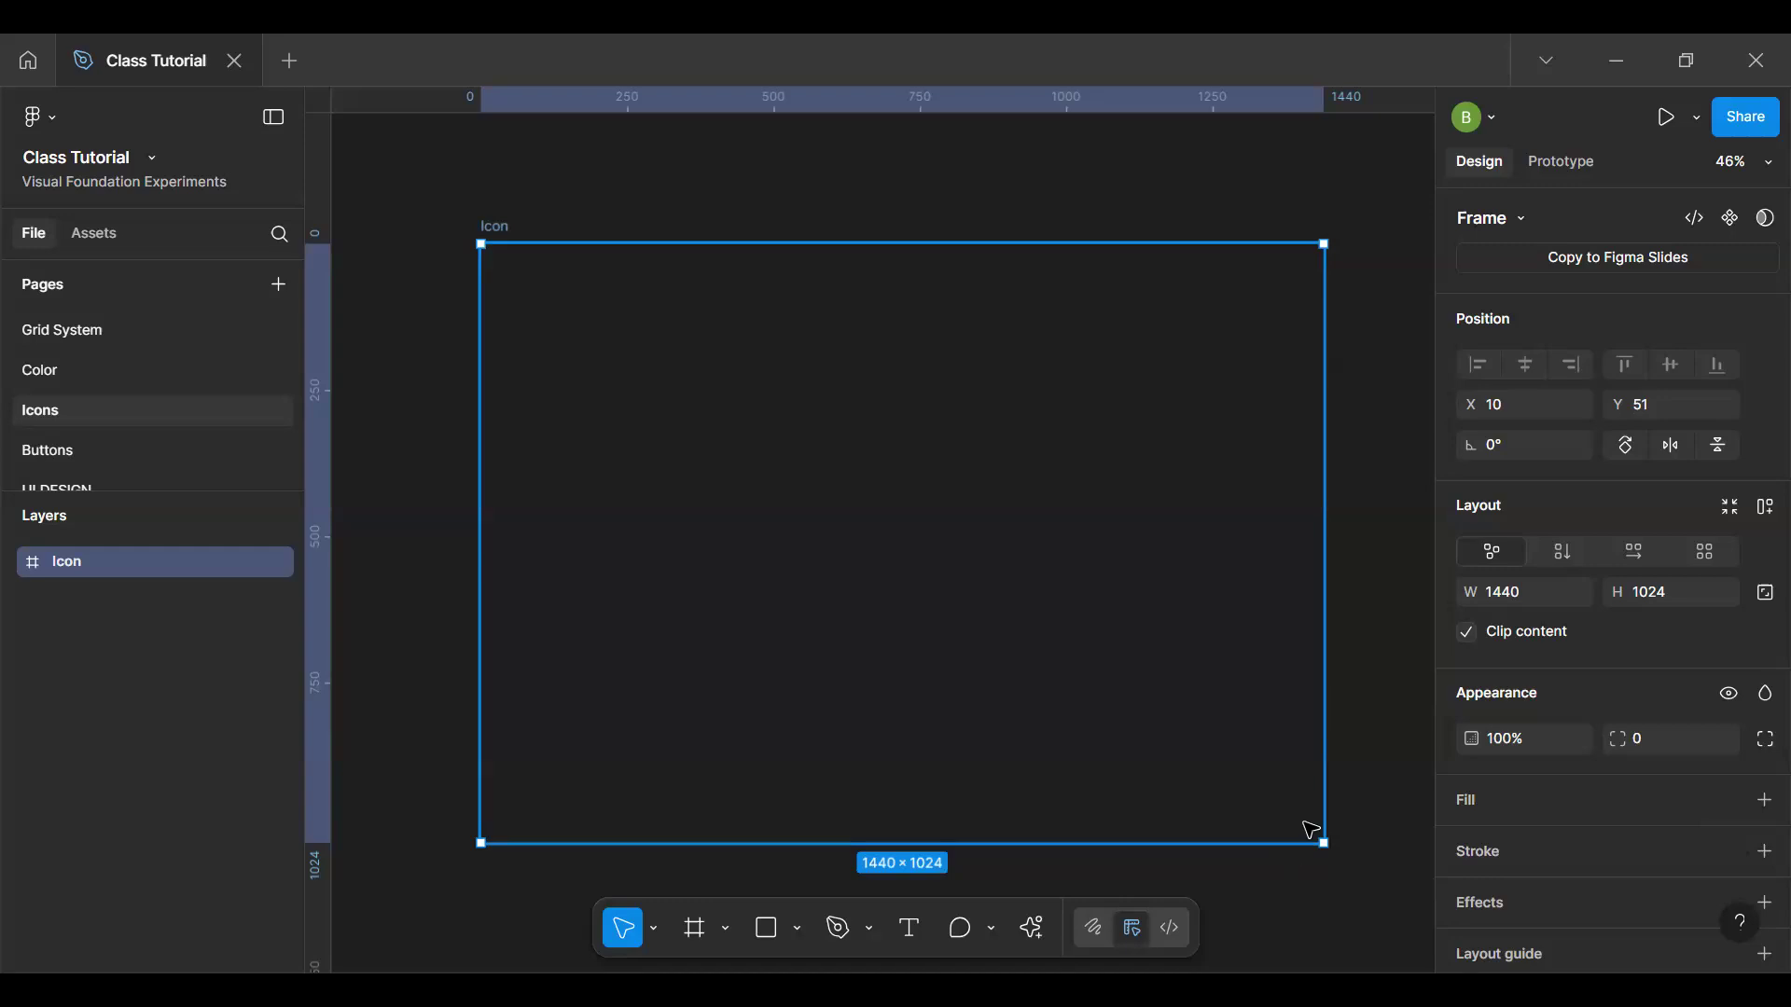
click(1380, 560)
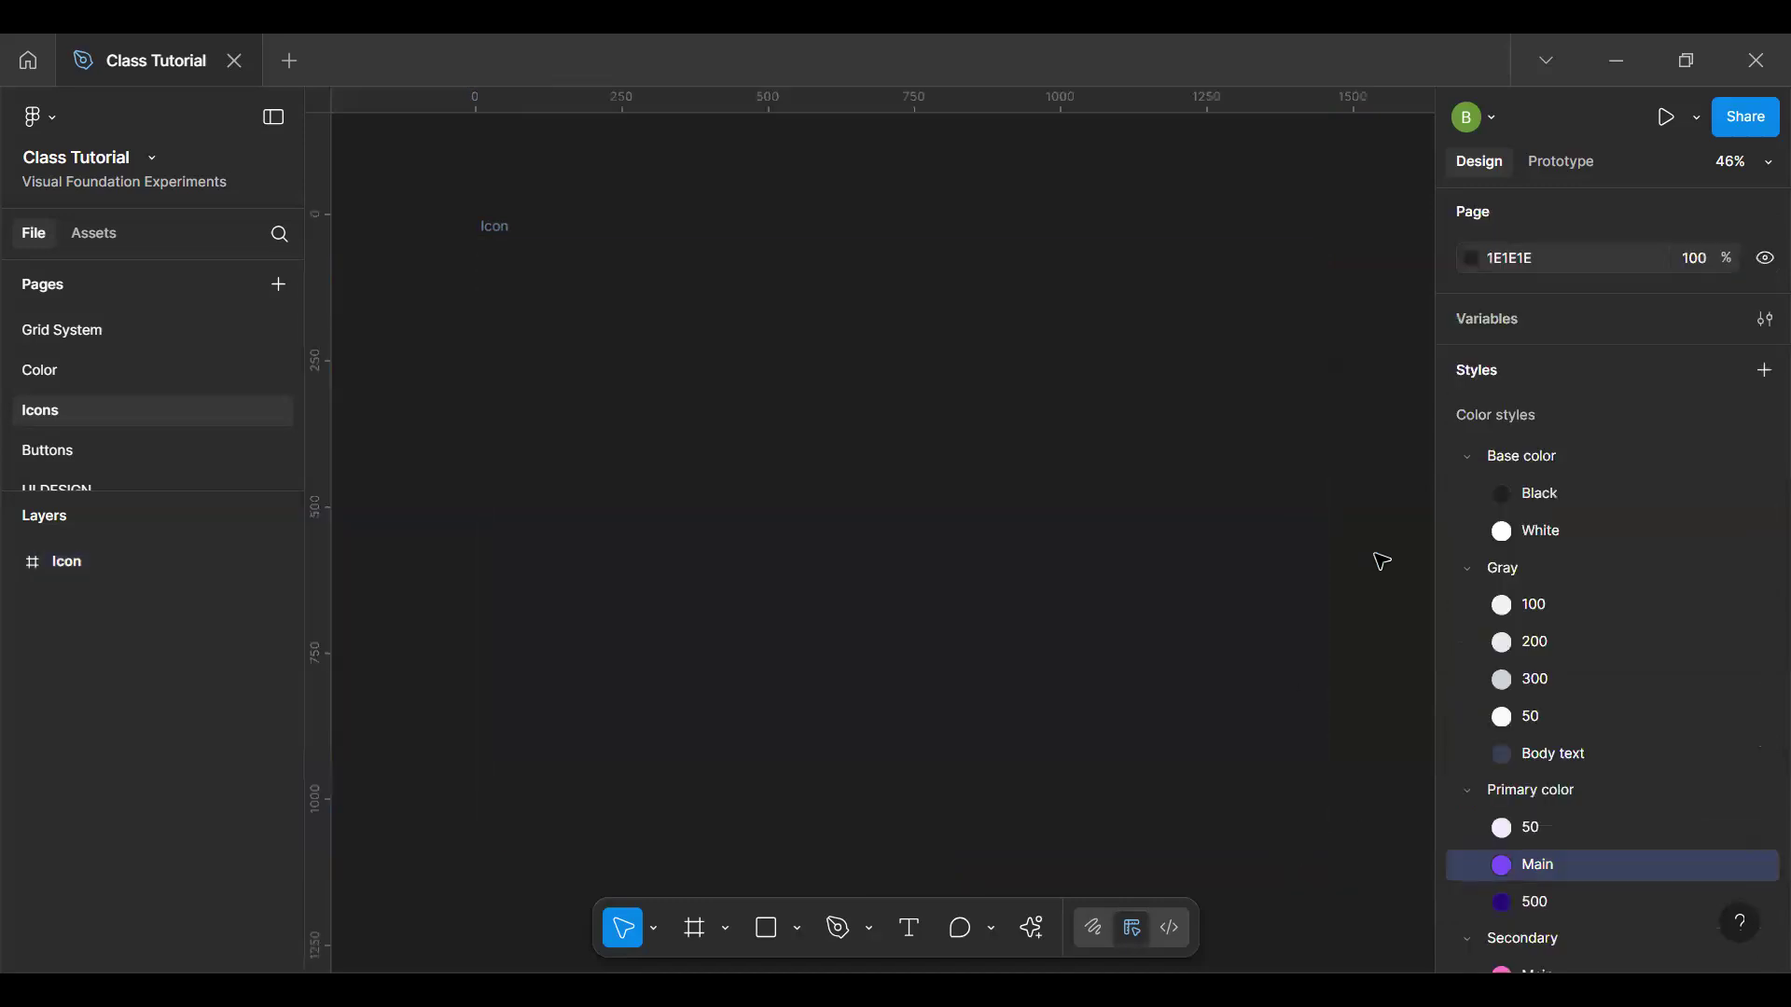
click(1166, 556)
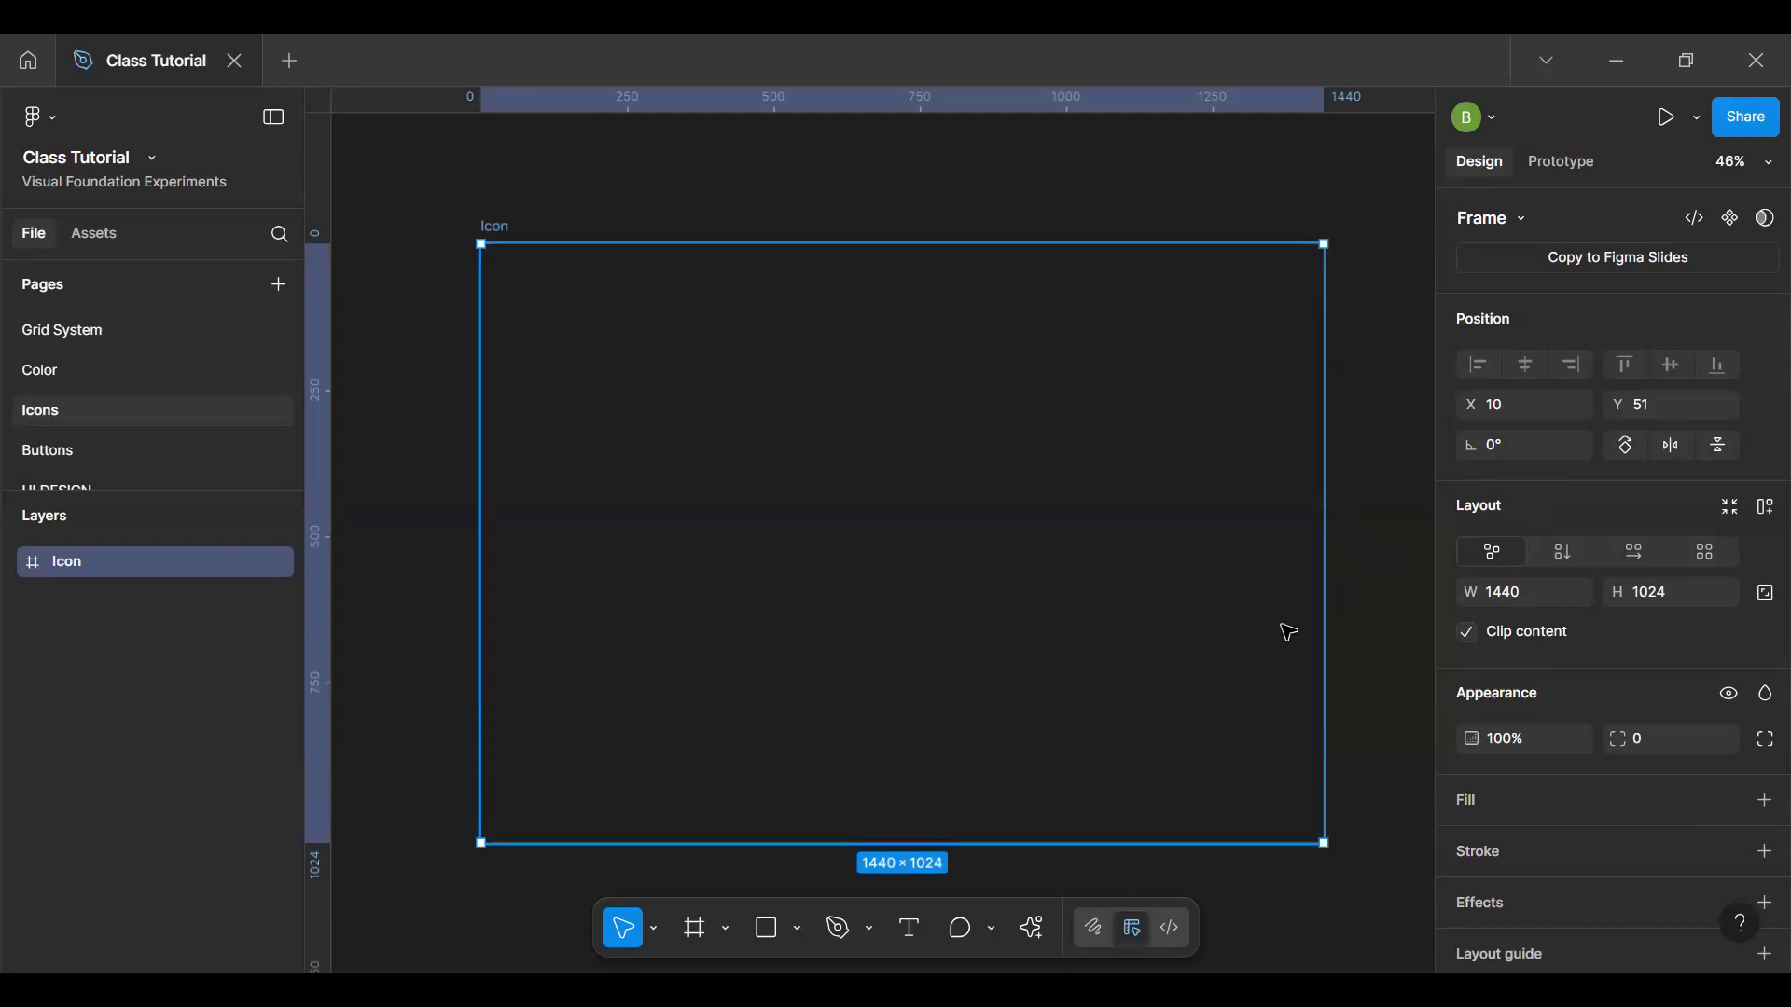
Step: Move the unfilled Icon frame to about X -2762, Y -1687
scroll(1285, 627, down, 5)
click(991, 549)
click(1215, 547)
drag(1202, 577, 799, 336)
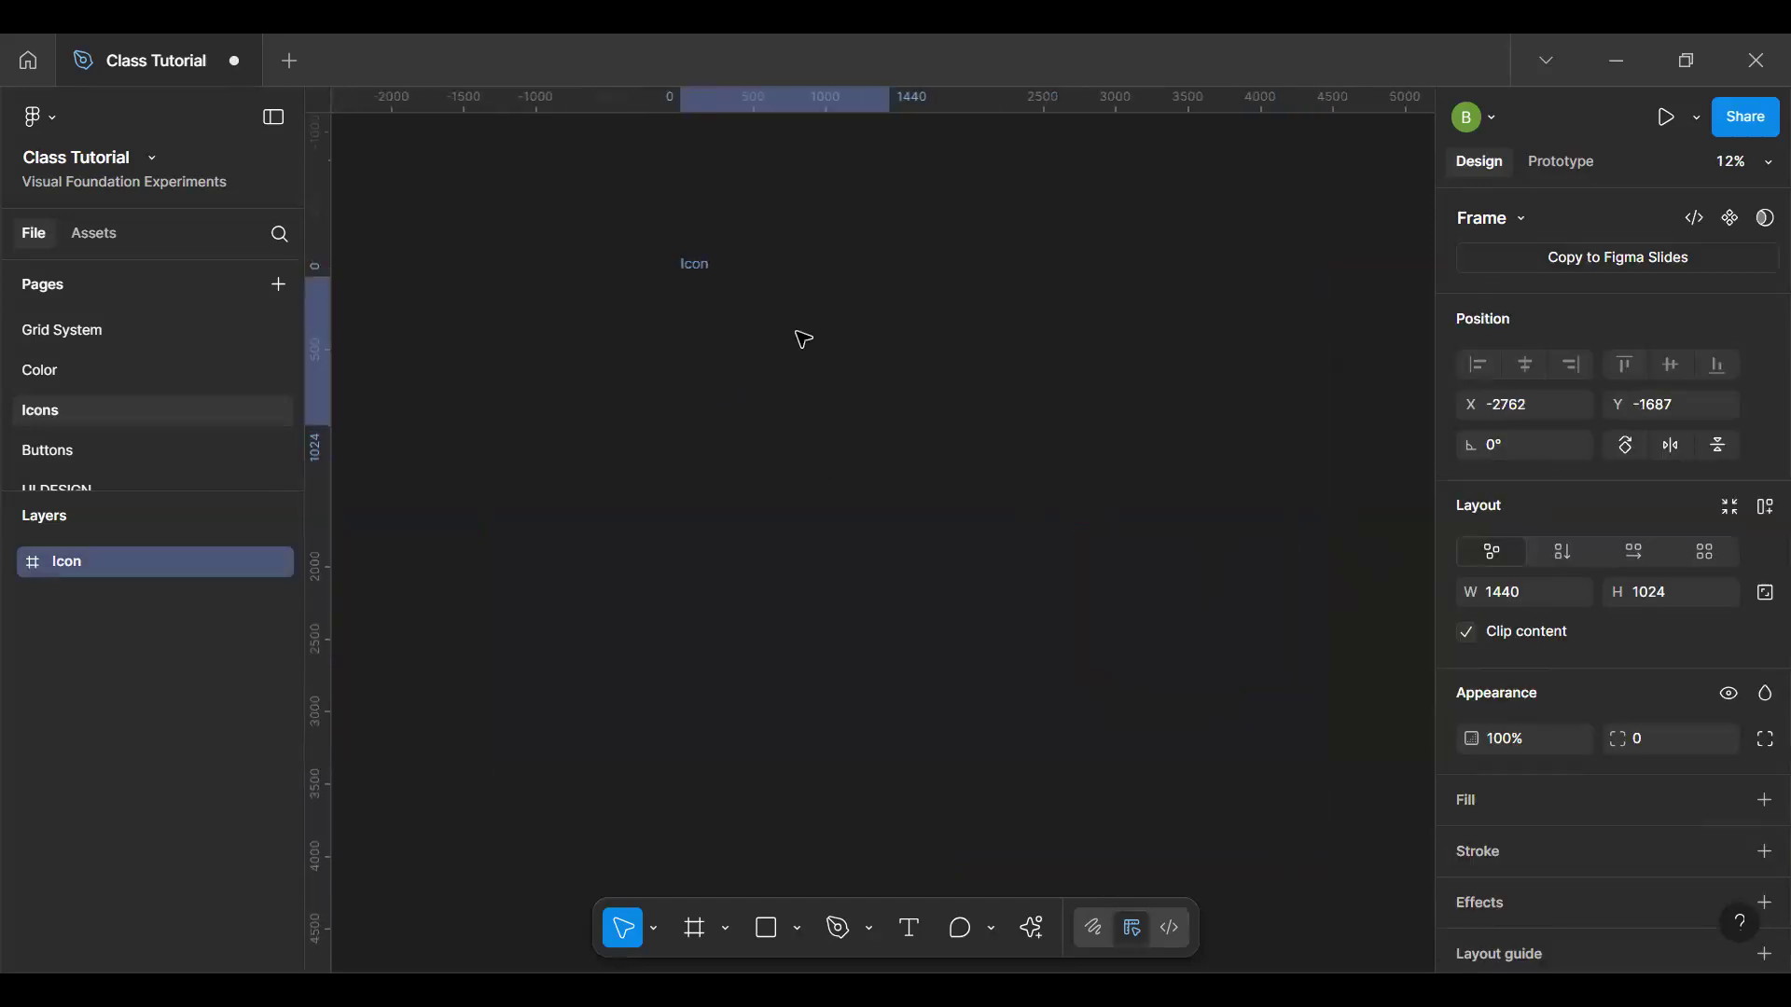
Step: Add an FFFFFF fill to the Icon frame and move the frame to about X -2260, Y -1365
click(1764, 800)
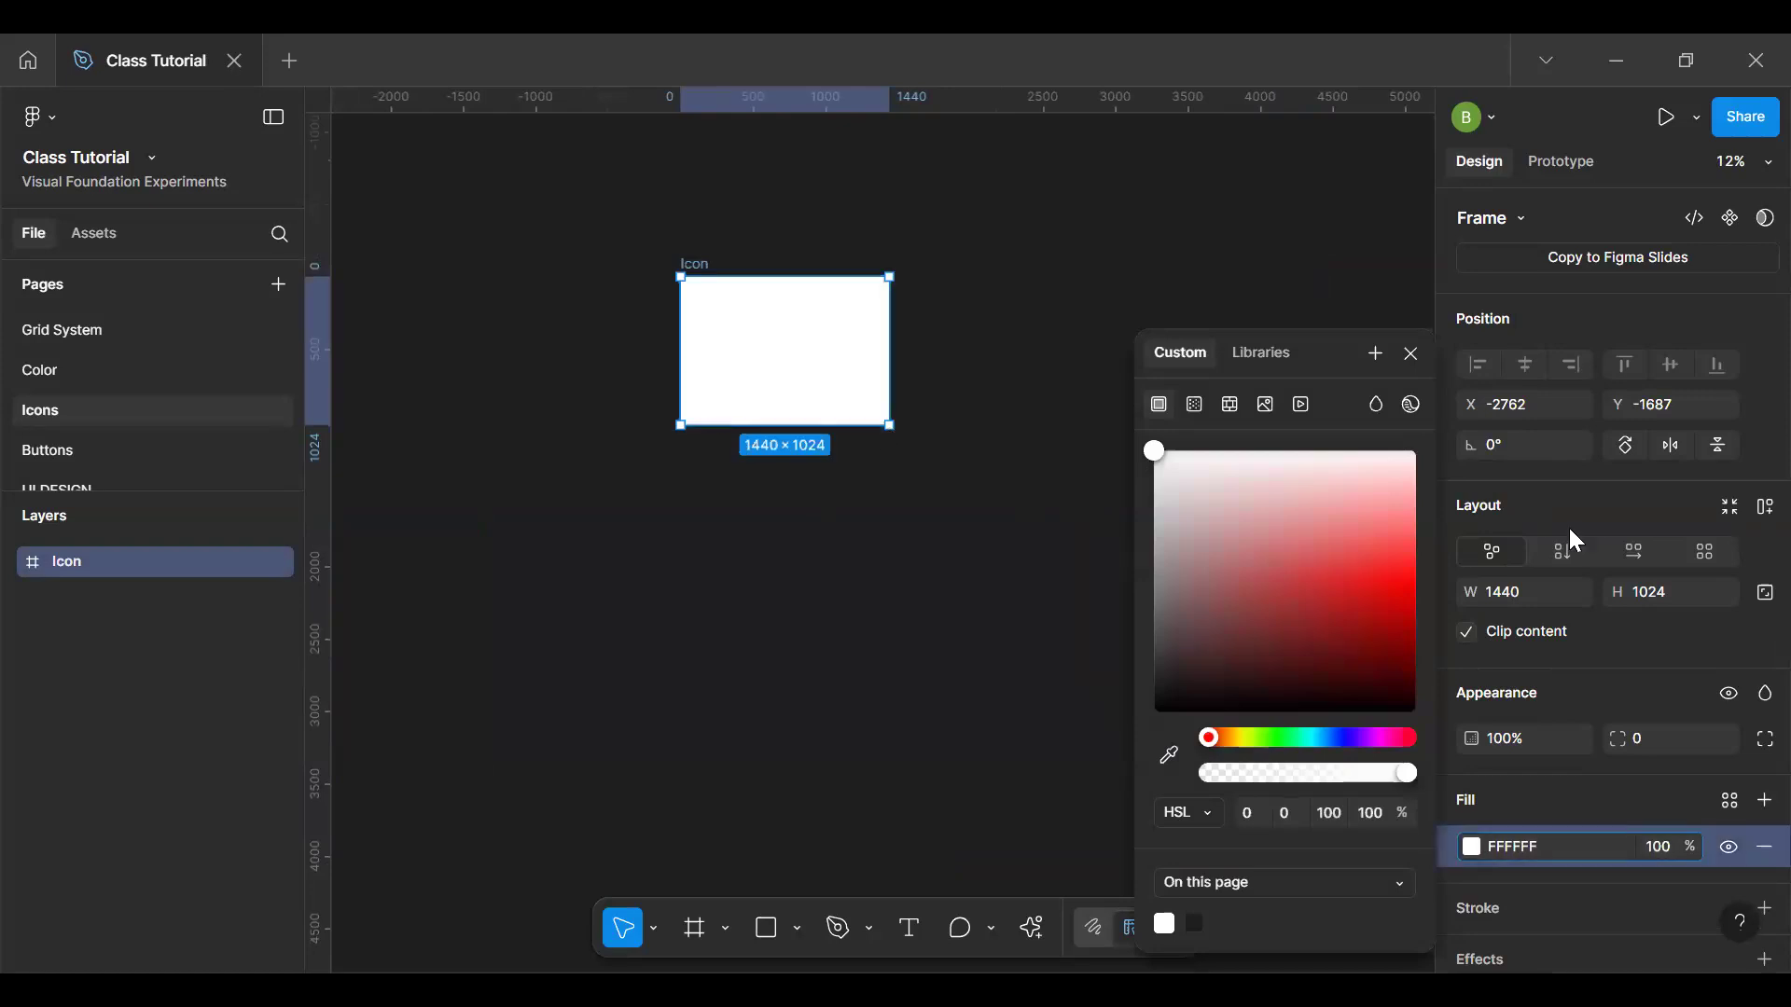
click(1421, 357)
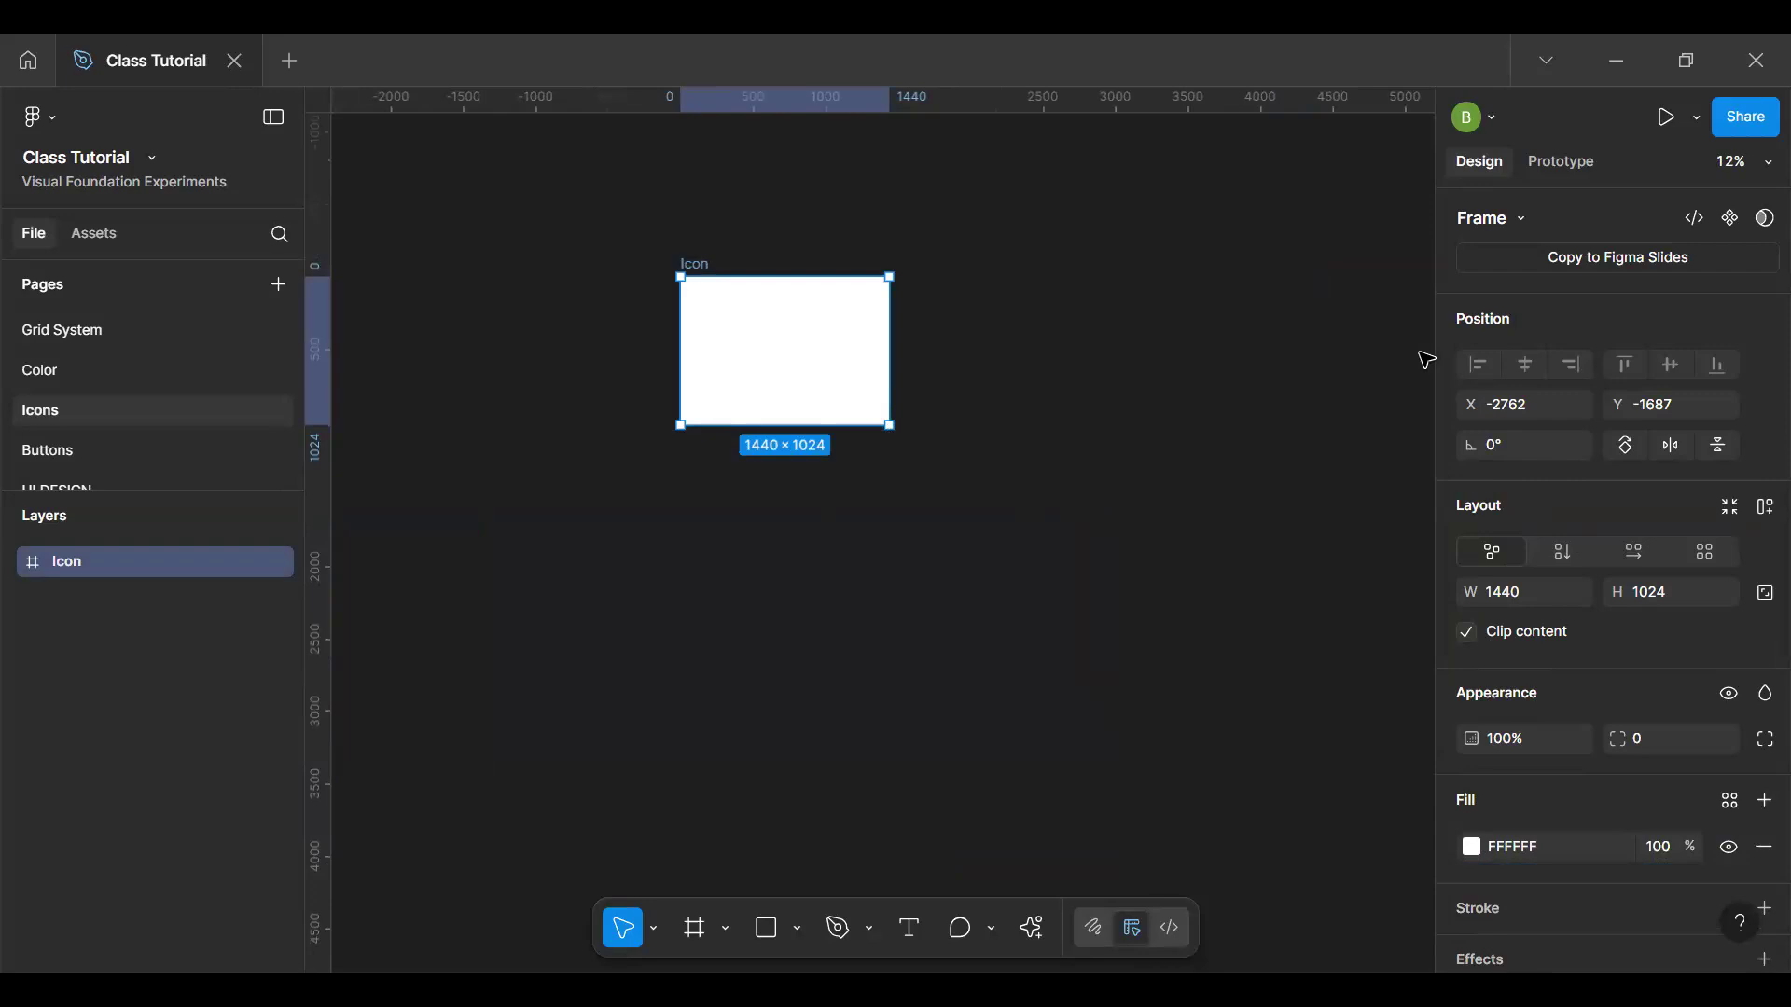
drag(809, 419, 887, 312)
scroll(827, 407, up, 3)
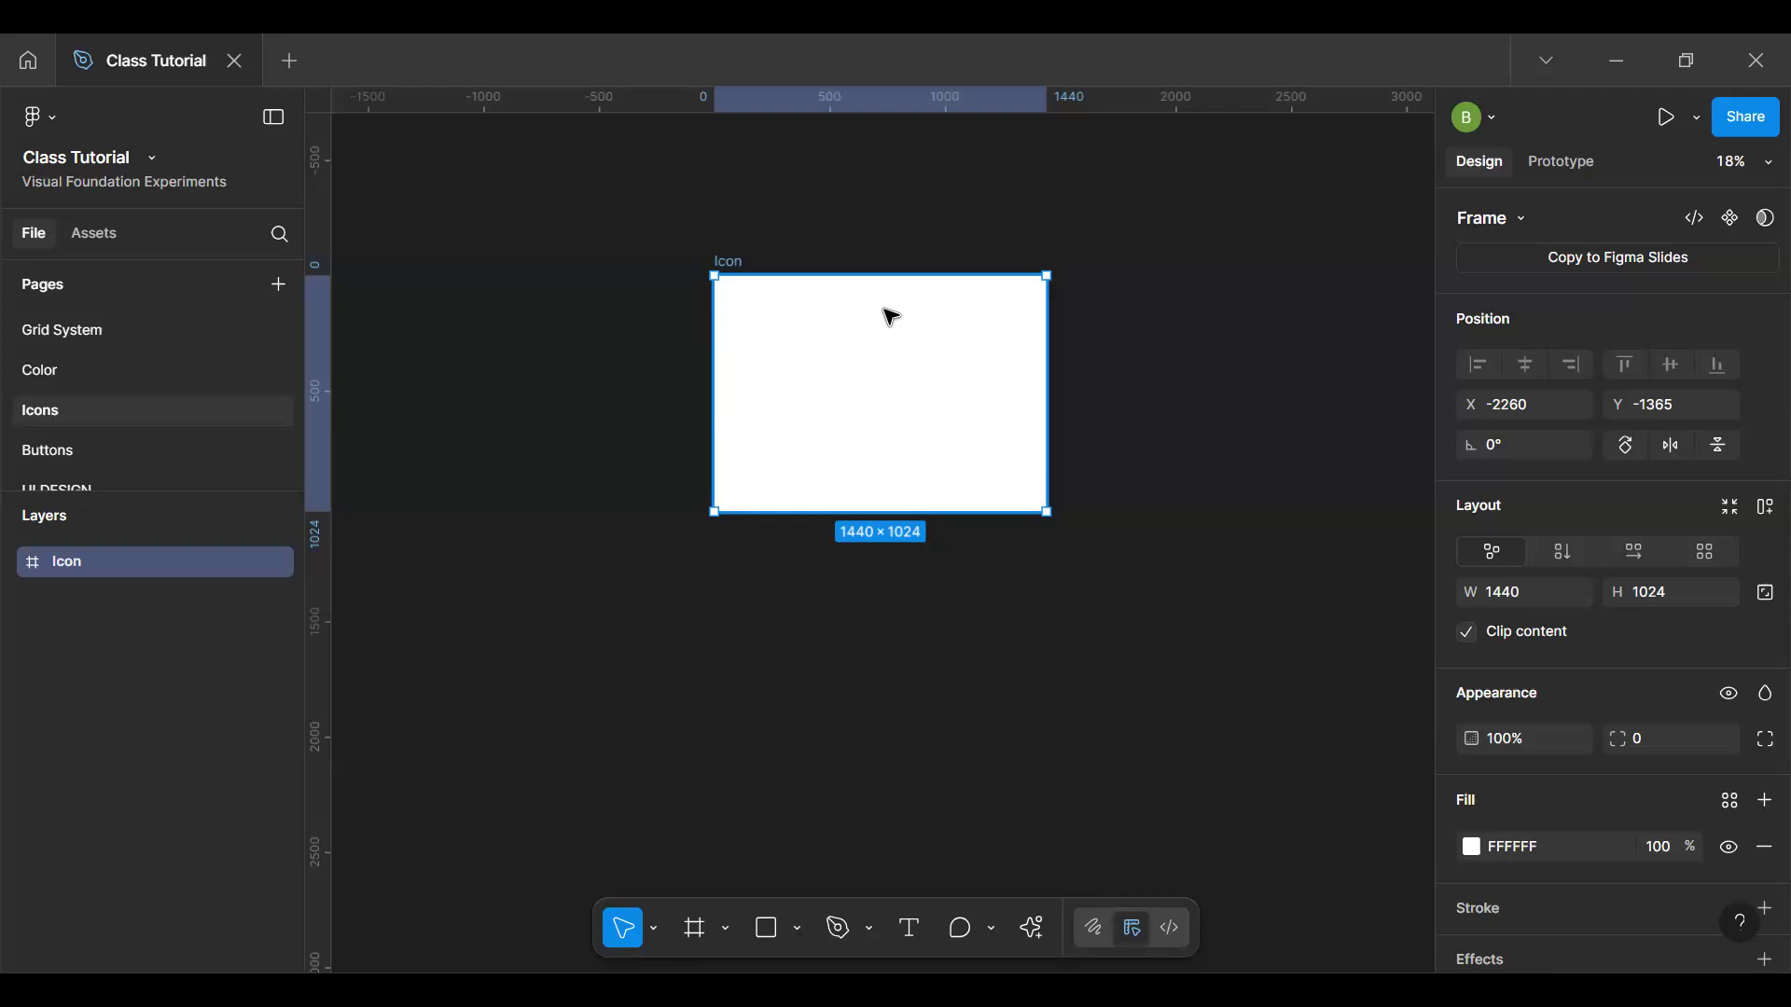
Step: Apply the Main style from Primary color to the Icon frame's fill and detach the fill from the style
click(1729, 800)
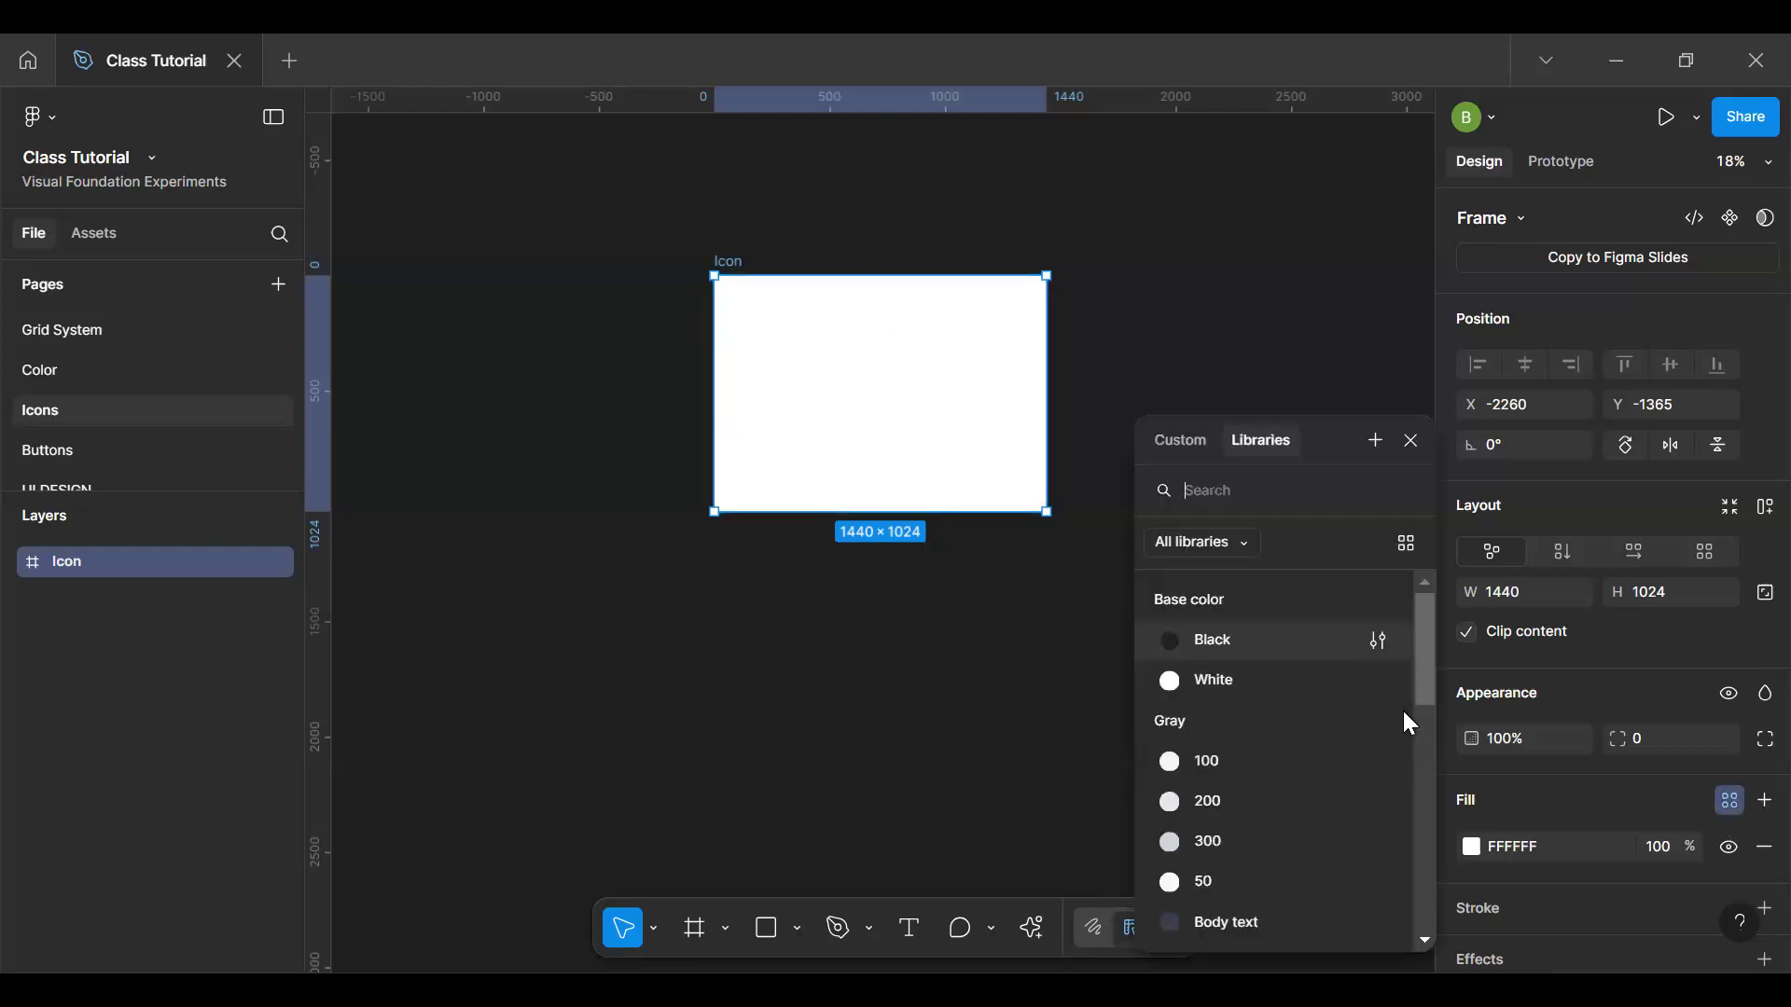
mouse_move(1414, 789)
mouse_down()
mouse_move(1408, 845)
mouse_move(1405, 791)
mouse_up()
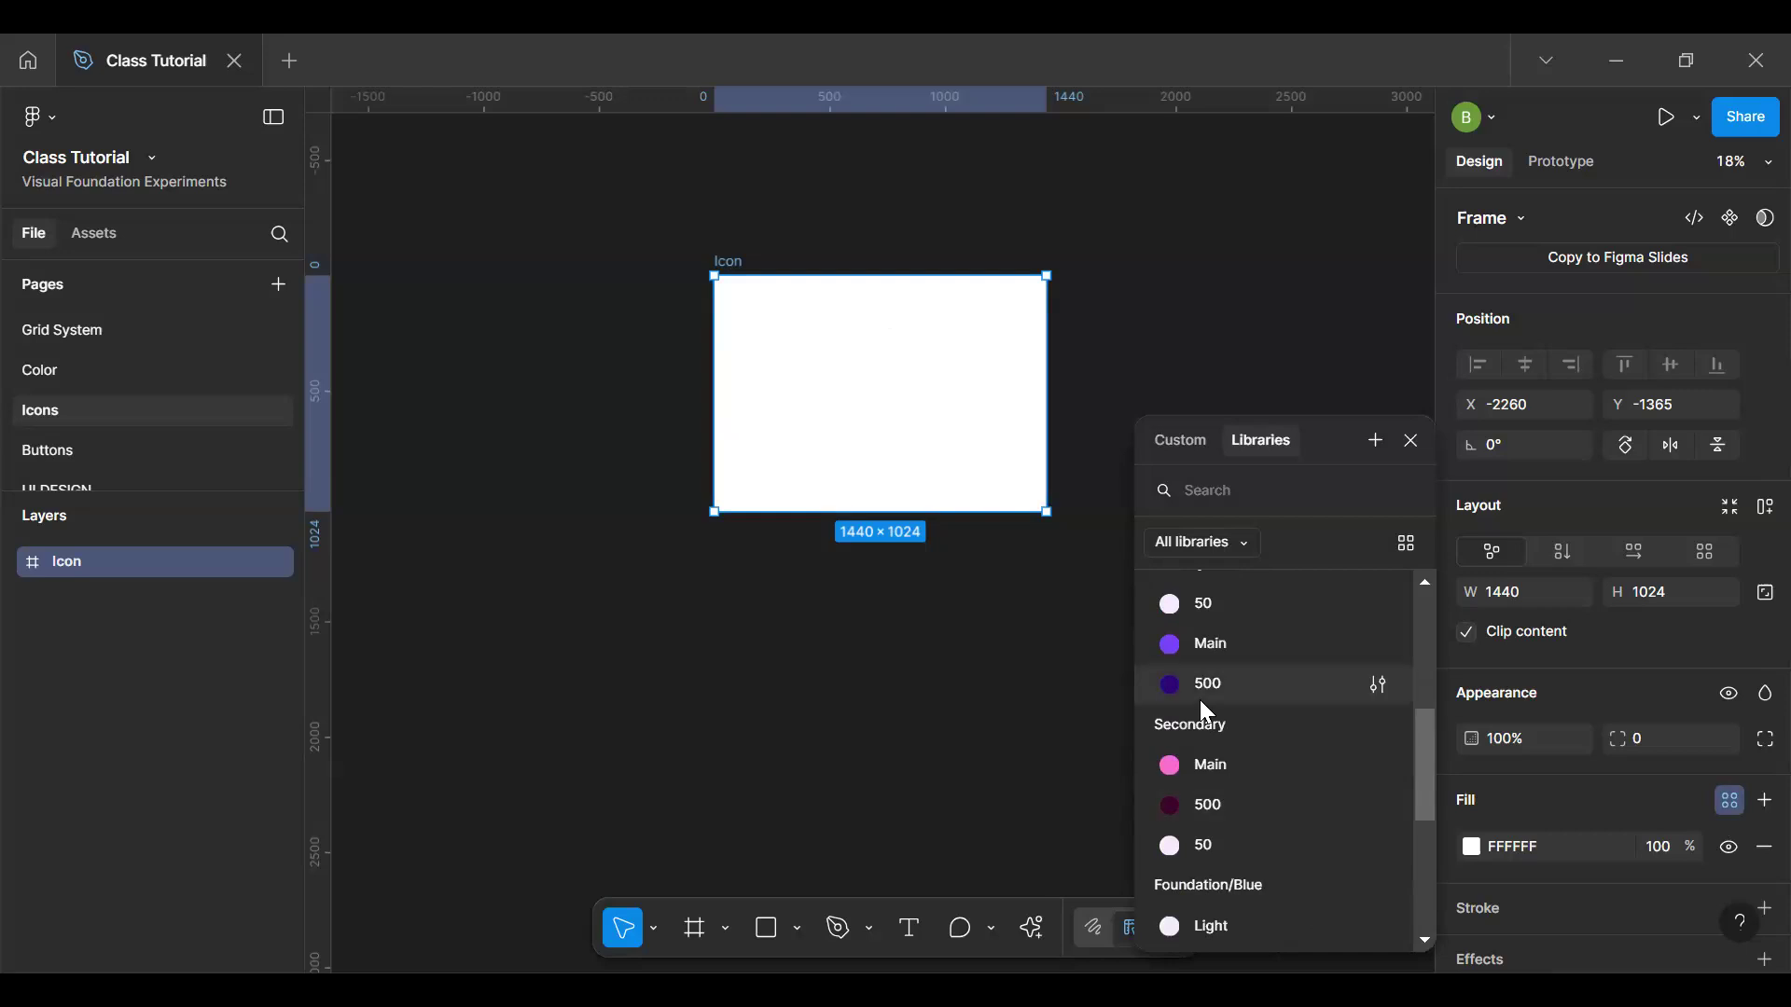
click(1203, 644)
click(1733, 847)
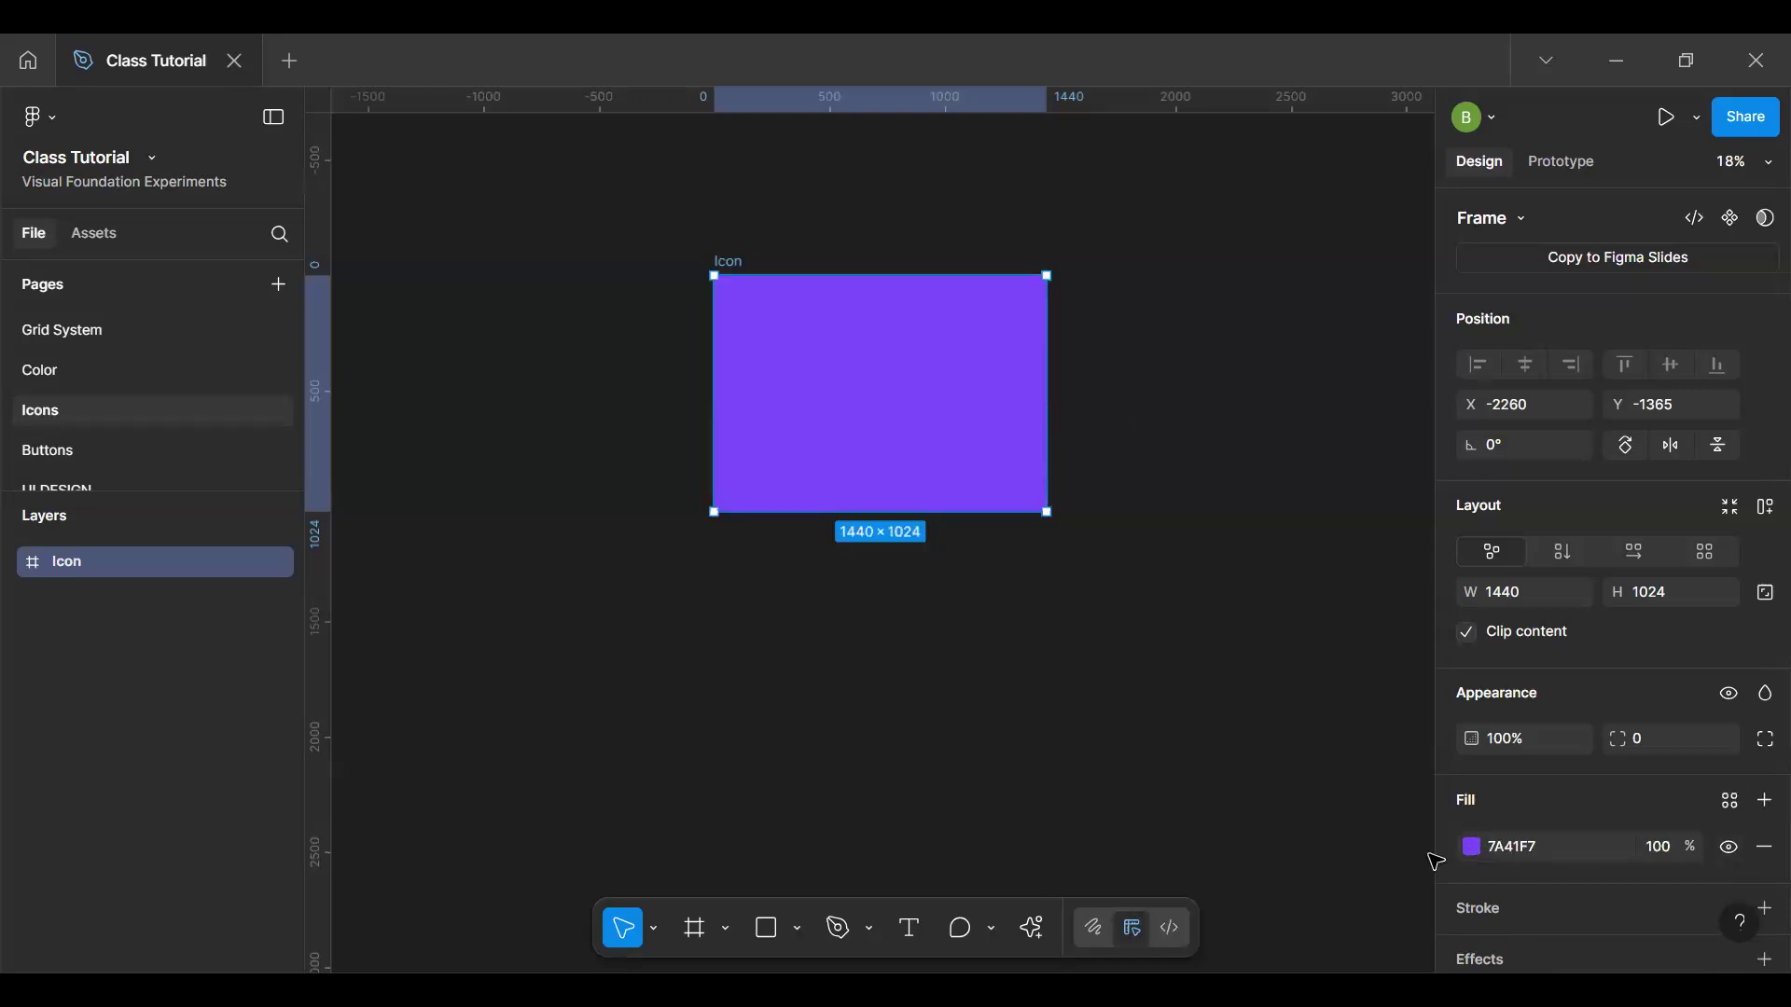
Step: Increase the HSL saturation of the Icon frame's fill by 40
click(1471, 847)
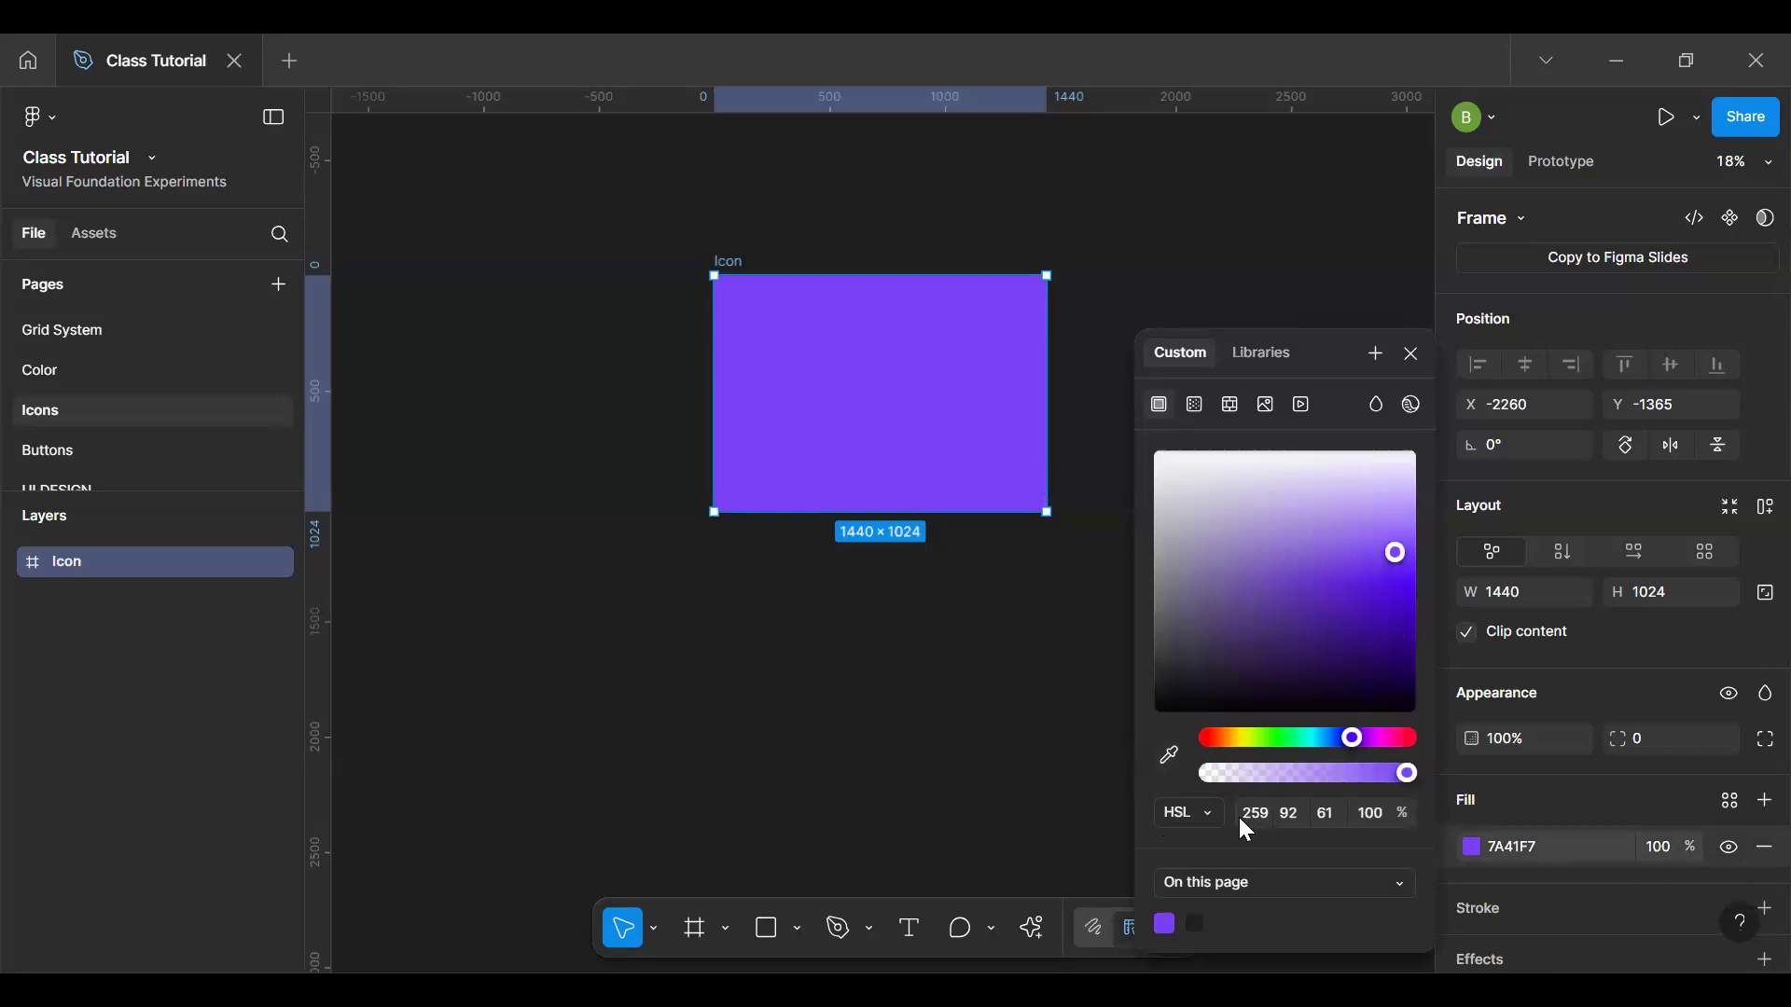
click(1299, 821)
text(+40)
key(Return)
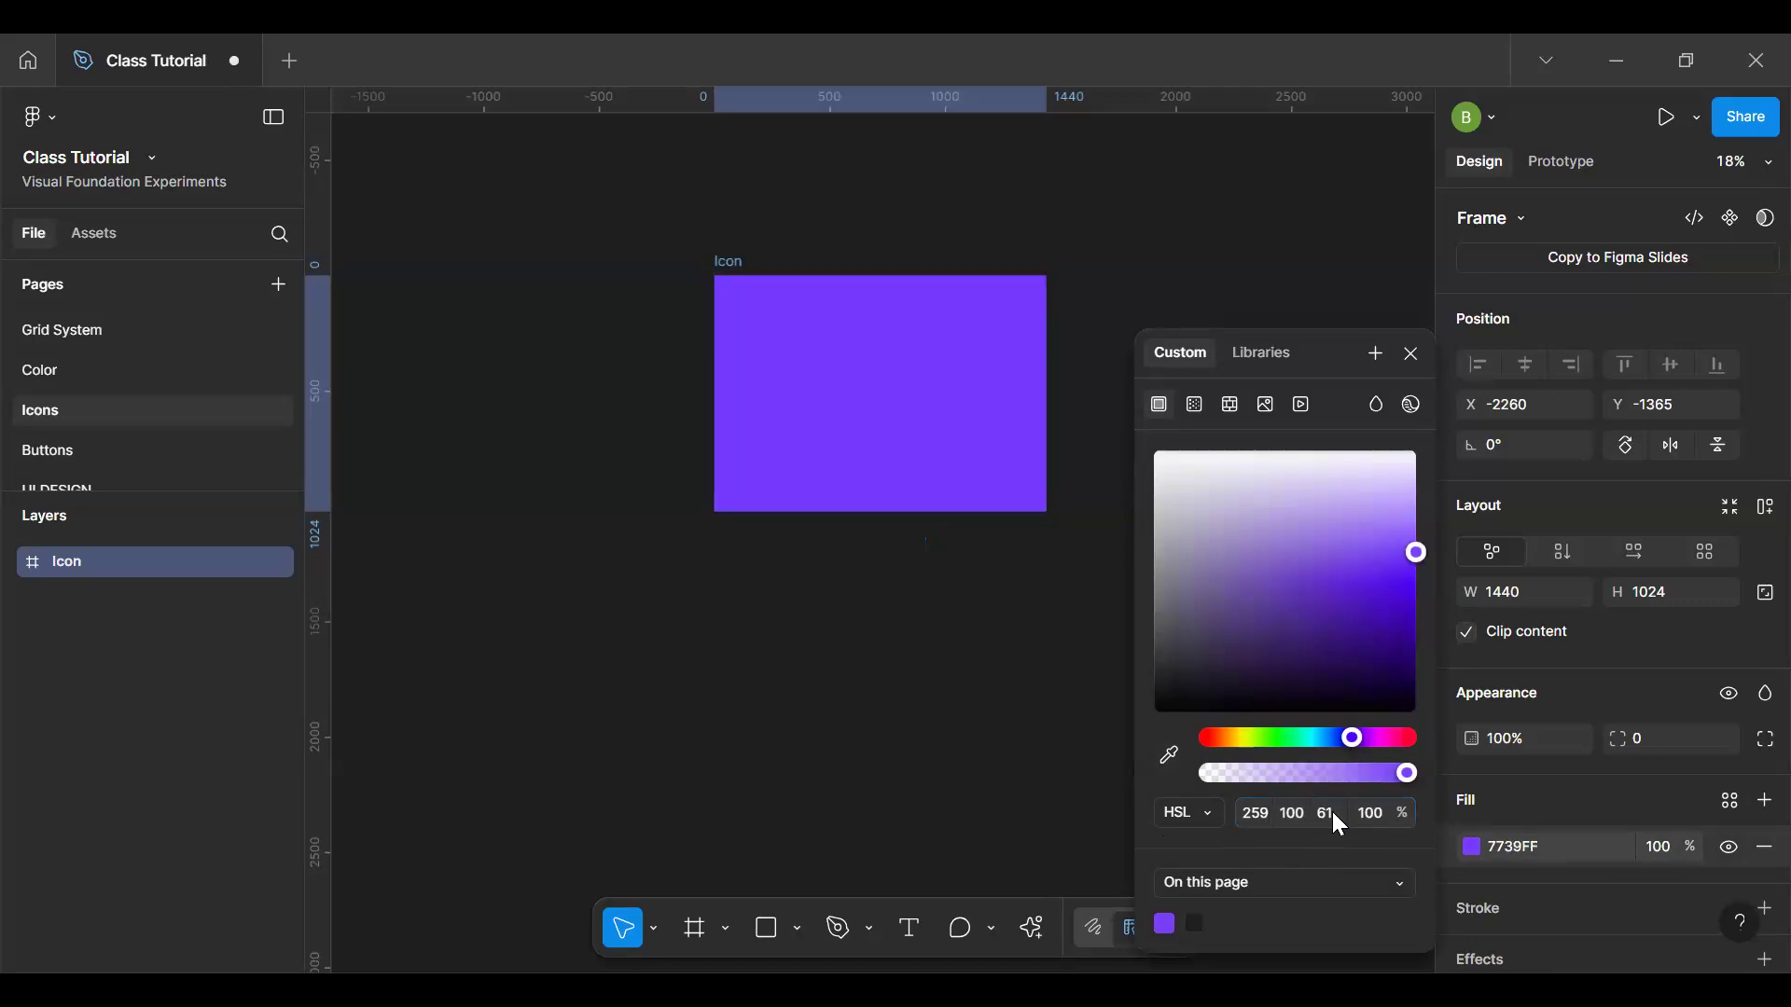
Step: Raise the HSL lightness of the Icon frame's fill to 100 and close the color picker
click(1341, 810)
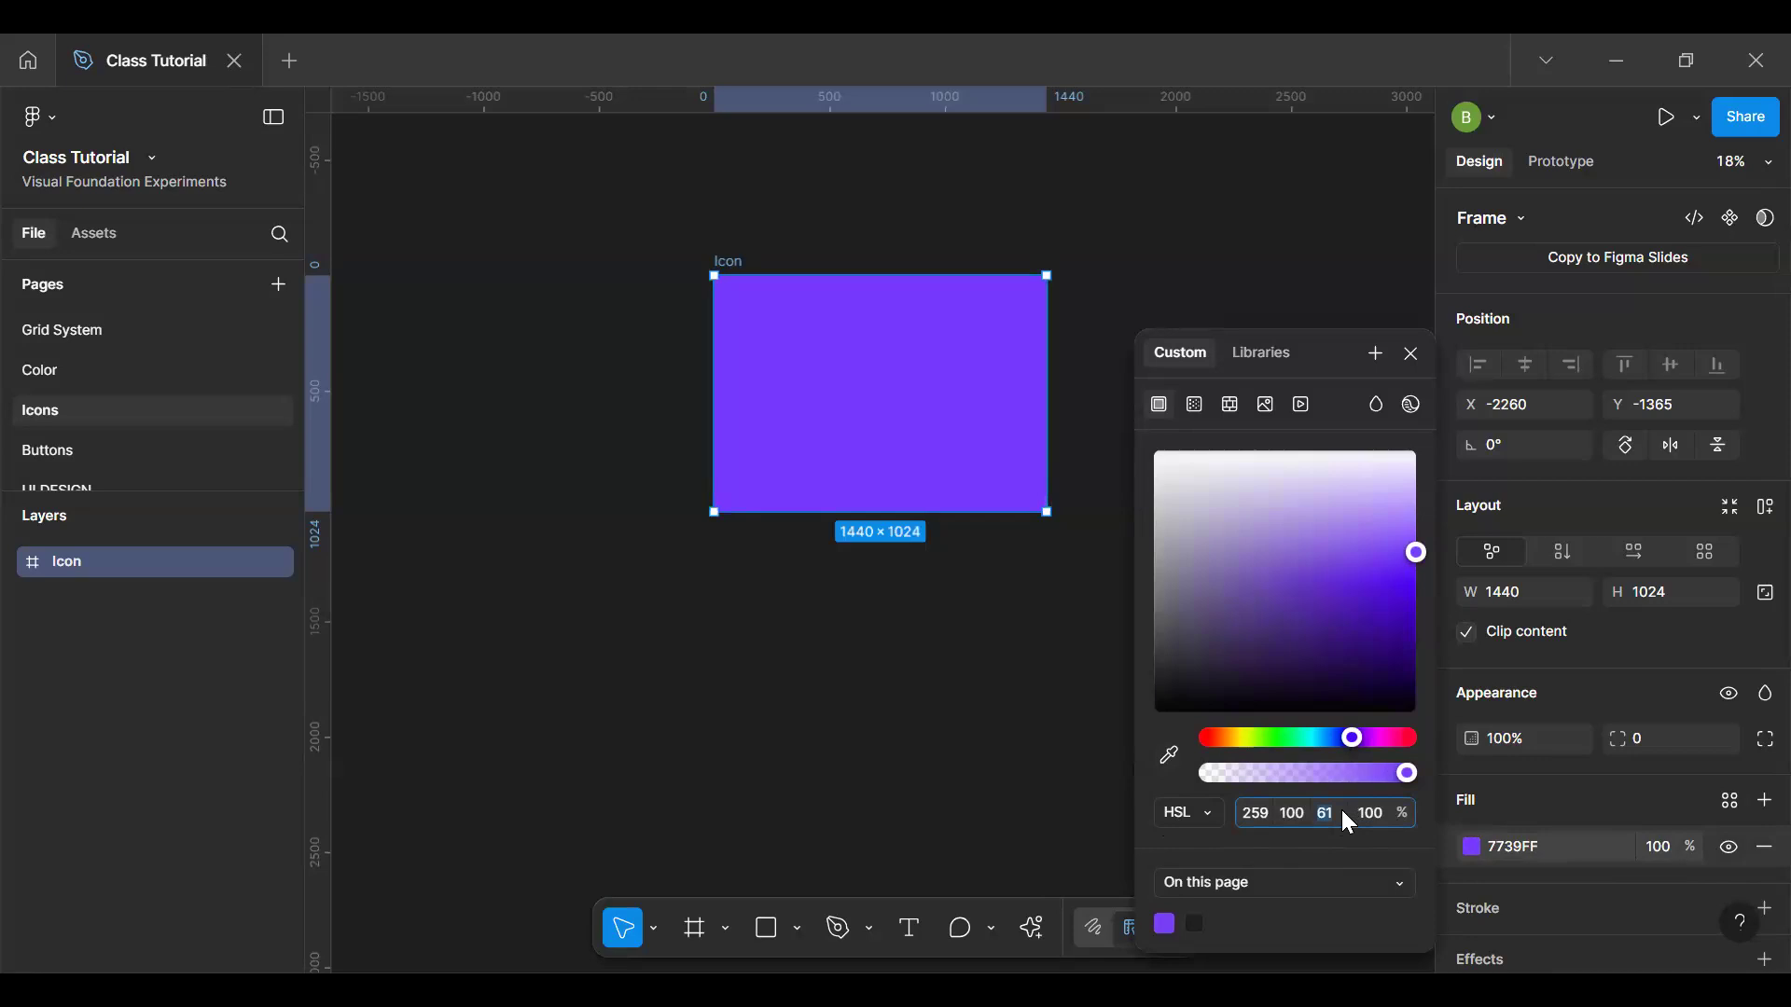
key(ctrl+z)
key(ctrl+shift+z)
key(Return)
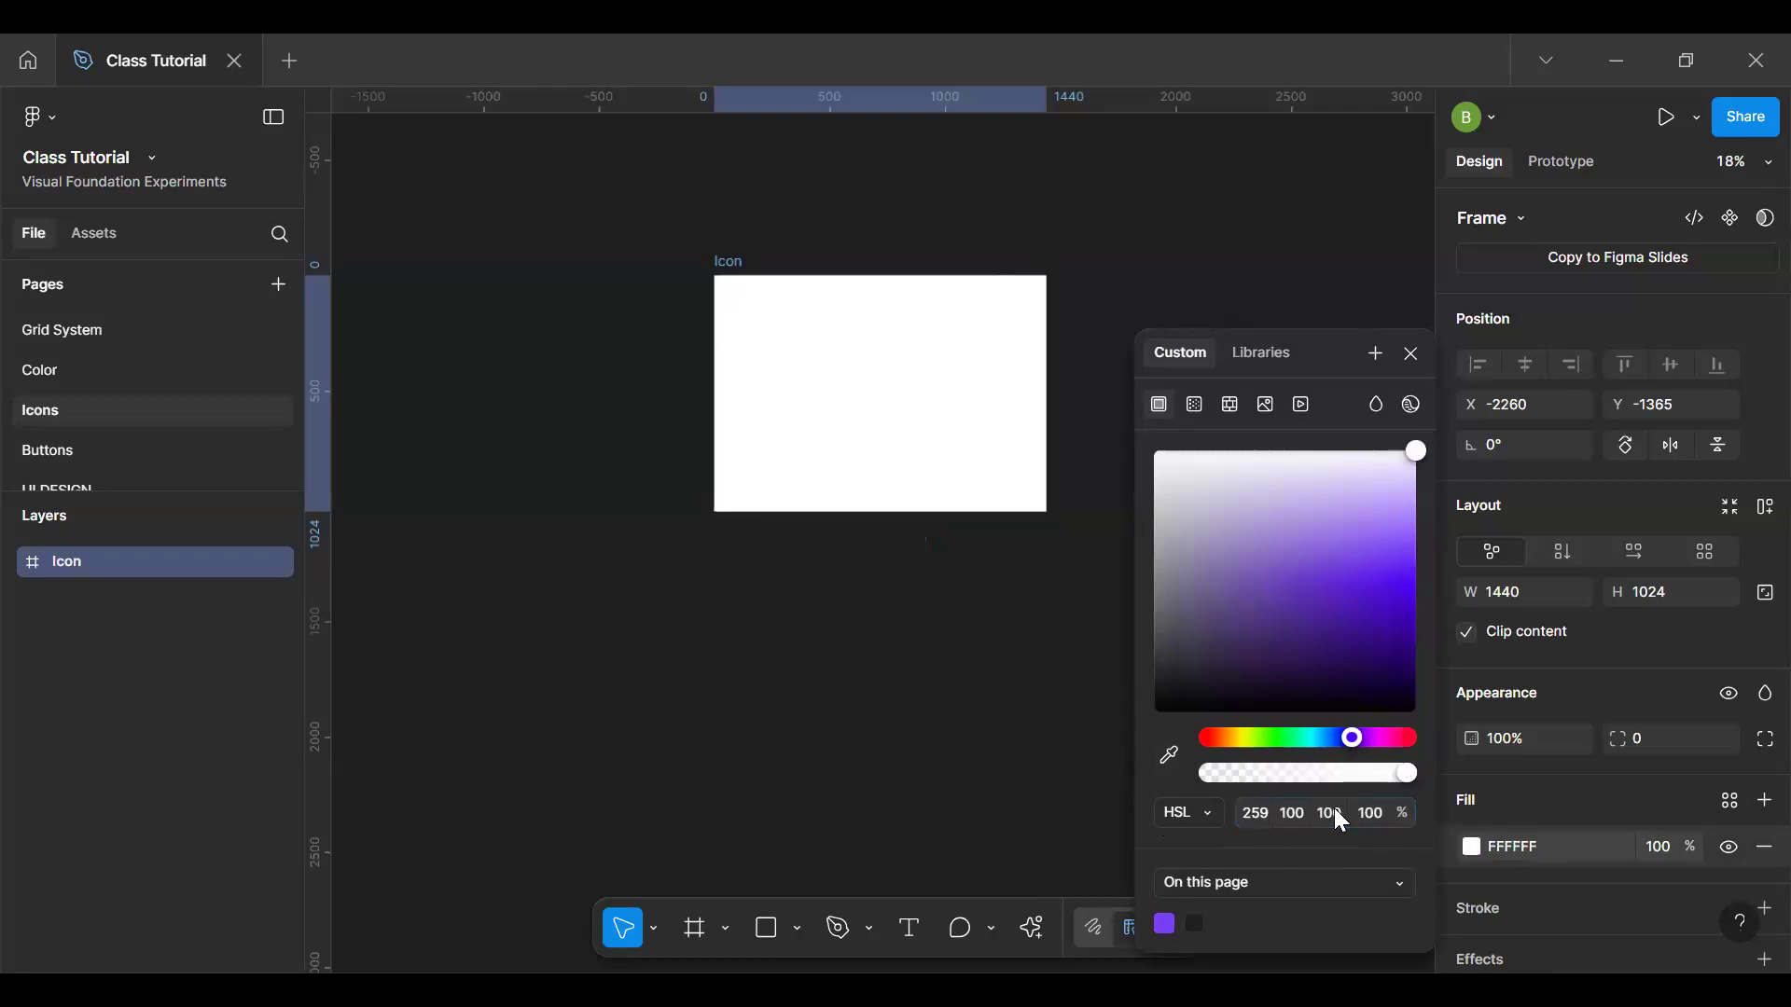
click(1411, 356)
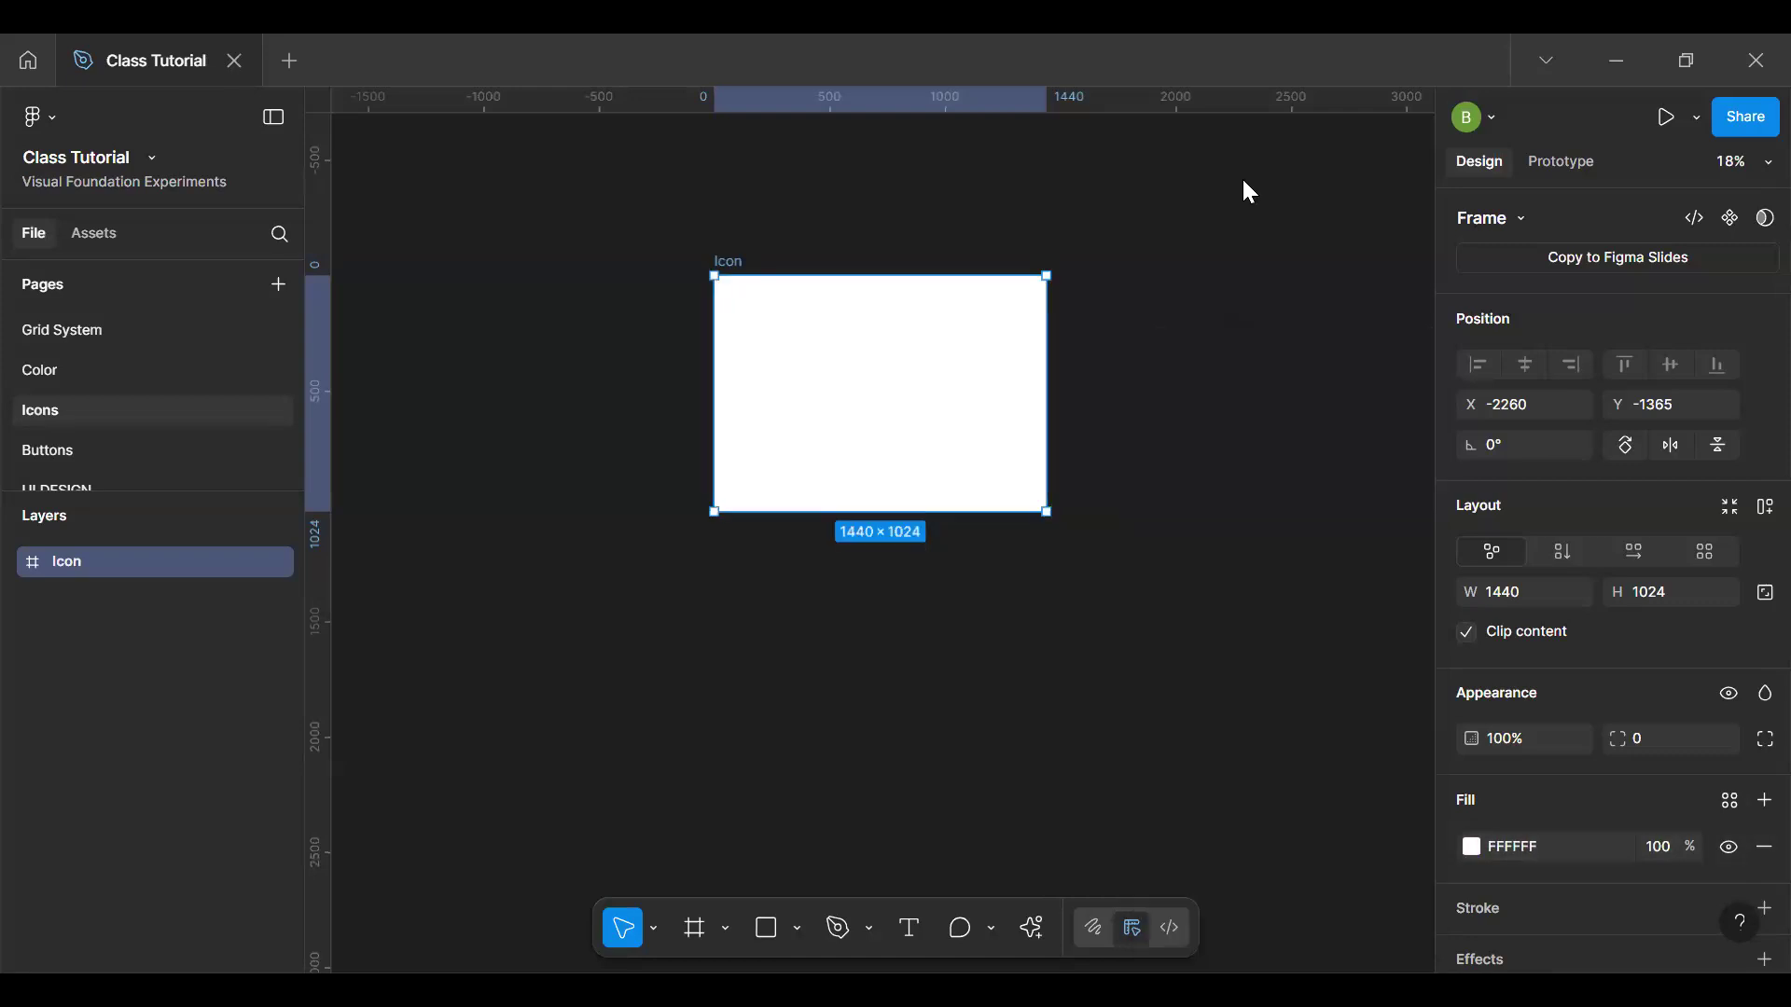
Step: Delete the Icon frame from the Icons page
key(Delete)
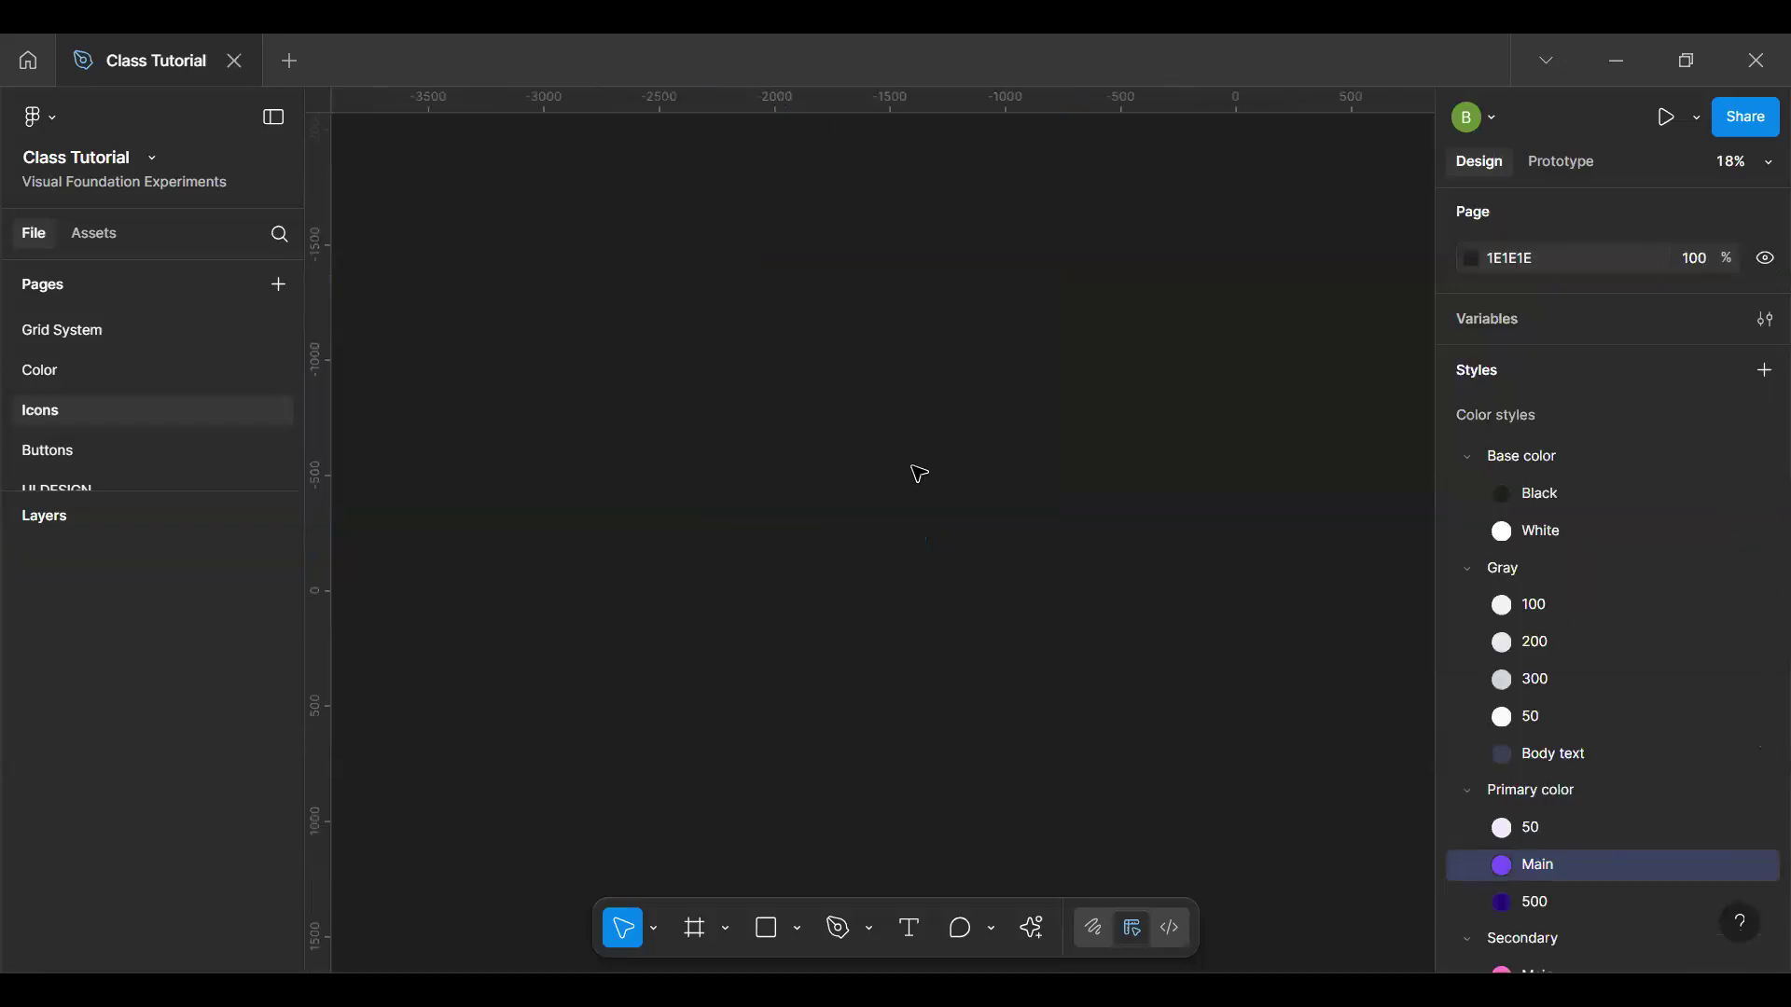
scroll(919, 474, down, 2)
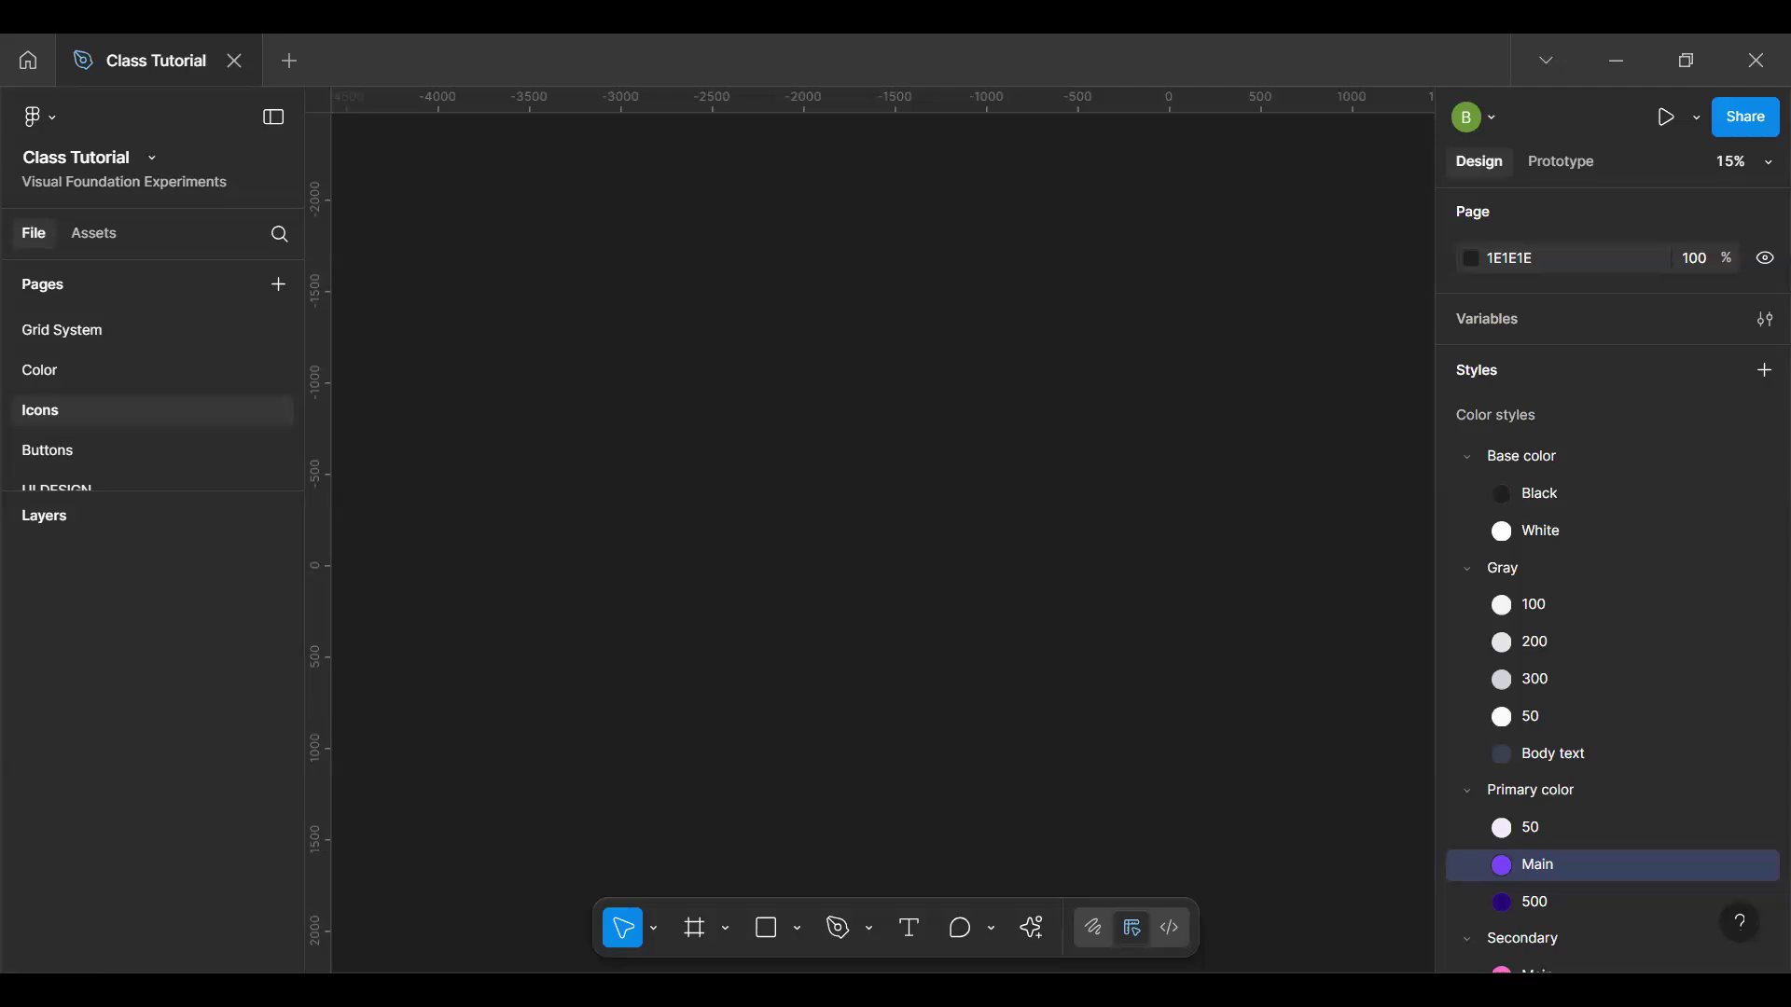
Step: Switch to the Iconsax file in the browser and examine the outline icons in the Money category
key(space)
key(alt+Tab)
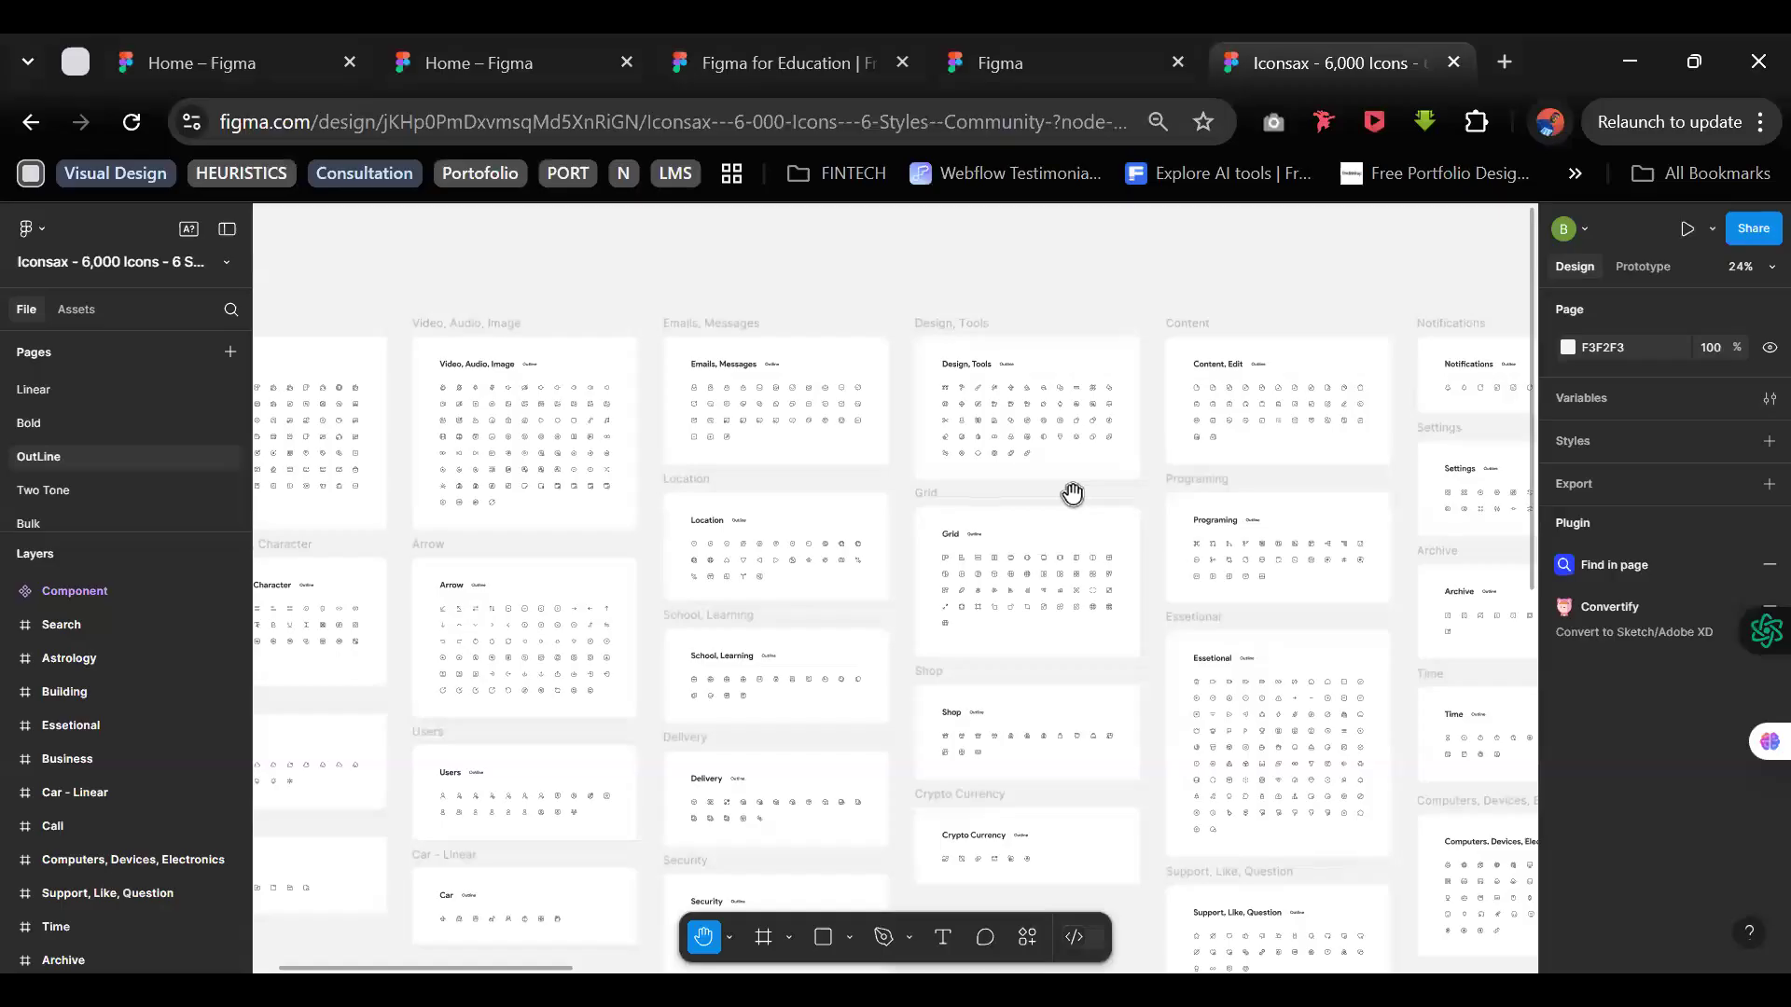
scroll(1071, 495, down, 5)
scroll(713, 502, up, 3)
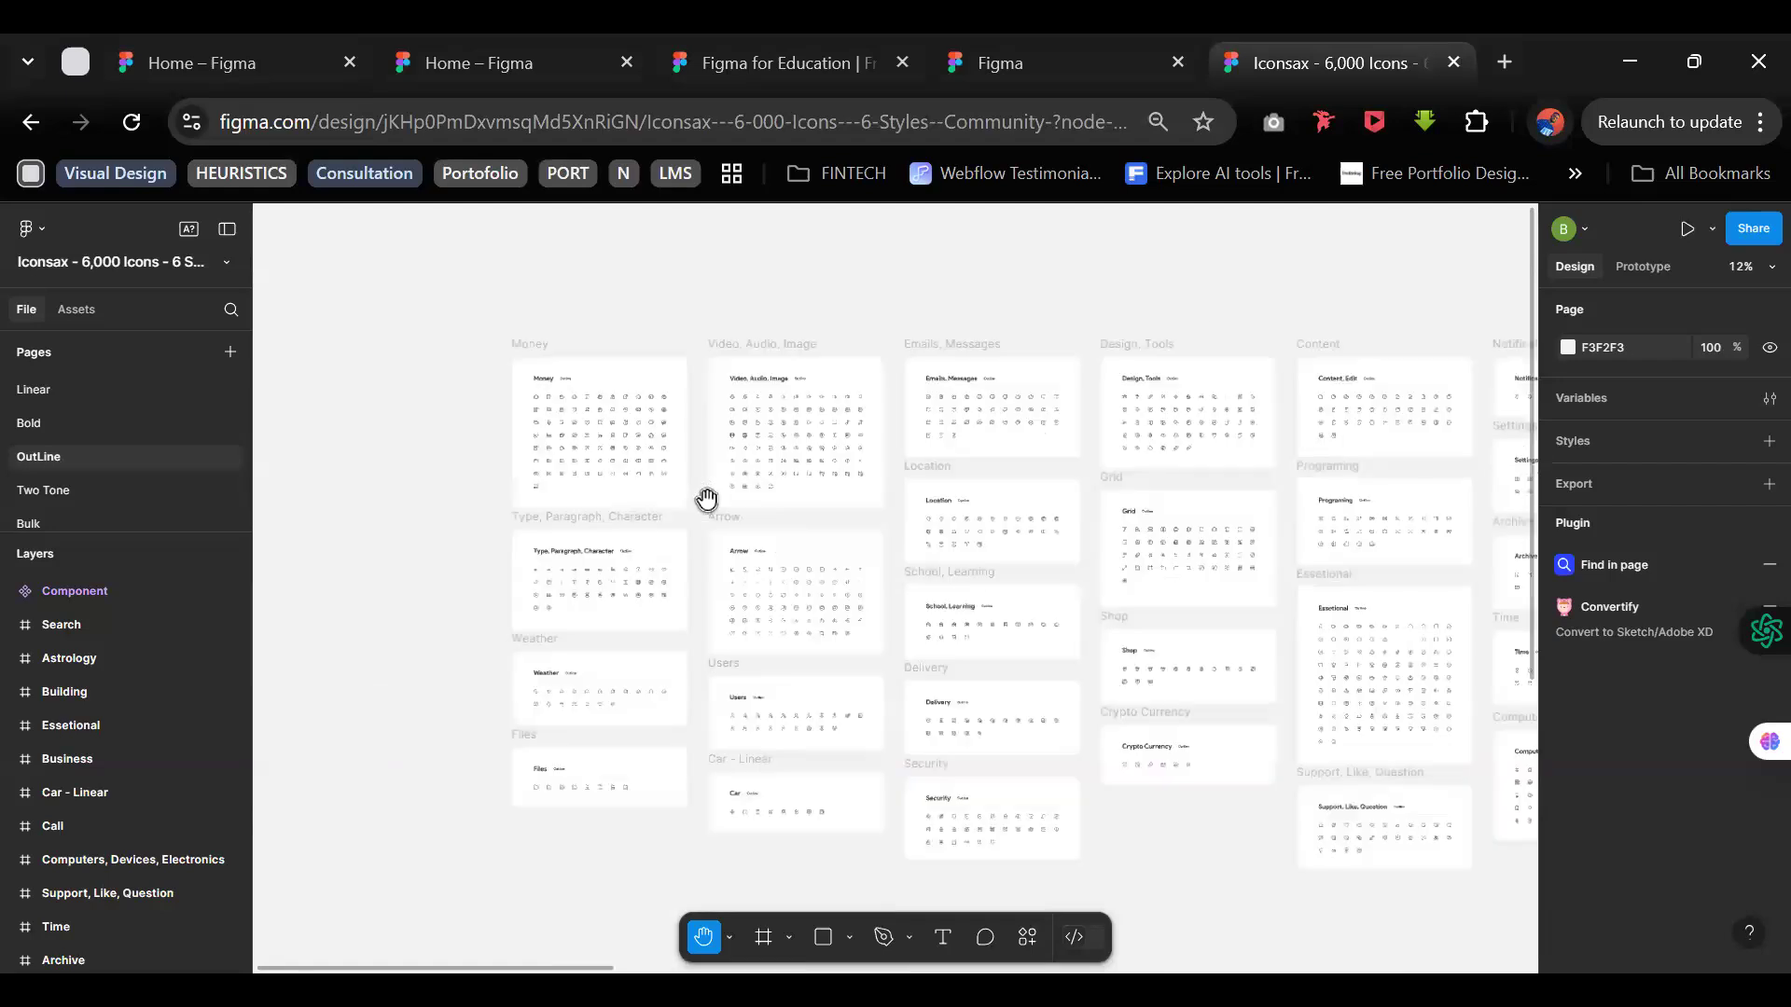
scroll(765, 429, left, 4)
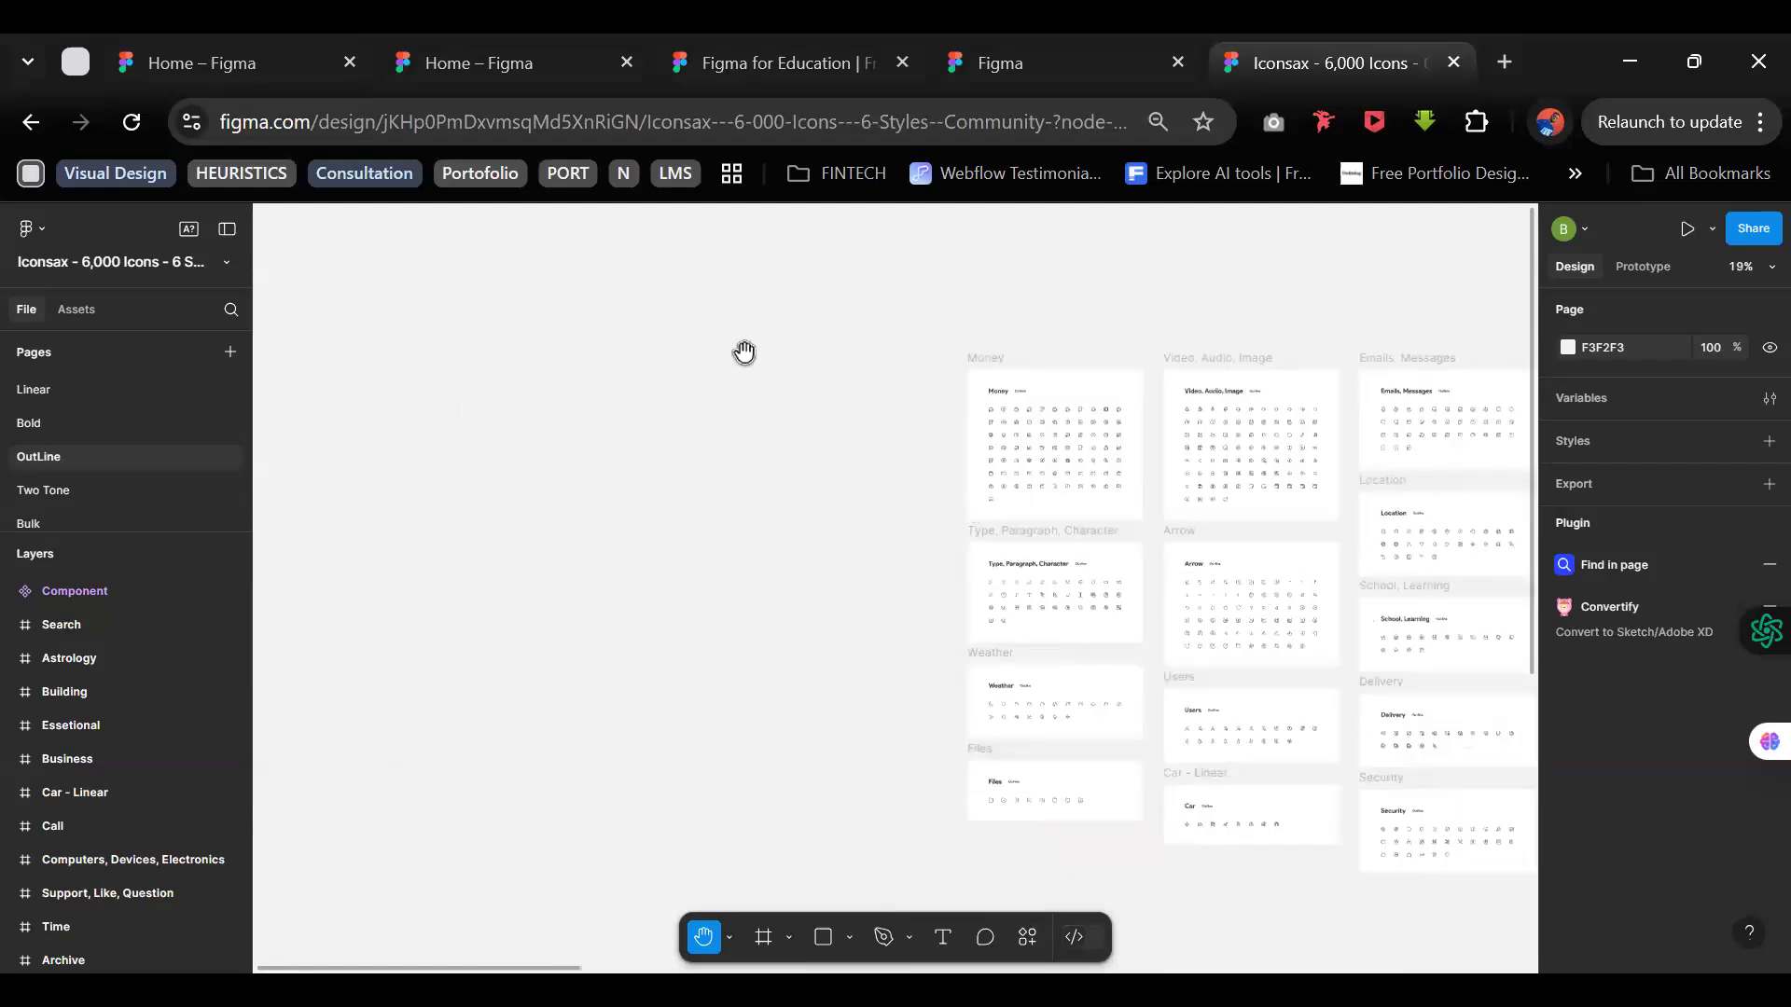
drag(1079, 439, 919, 364)
scroll(330, 377, right, 1)
scroll(844, 348, up, 5)
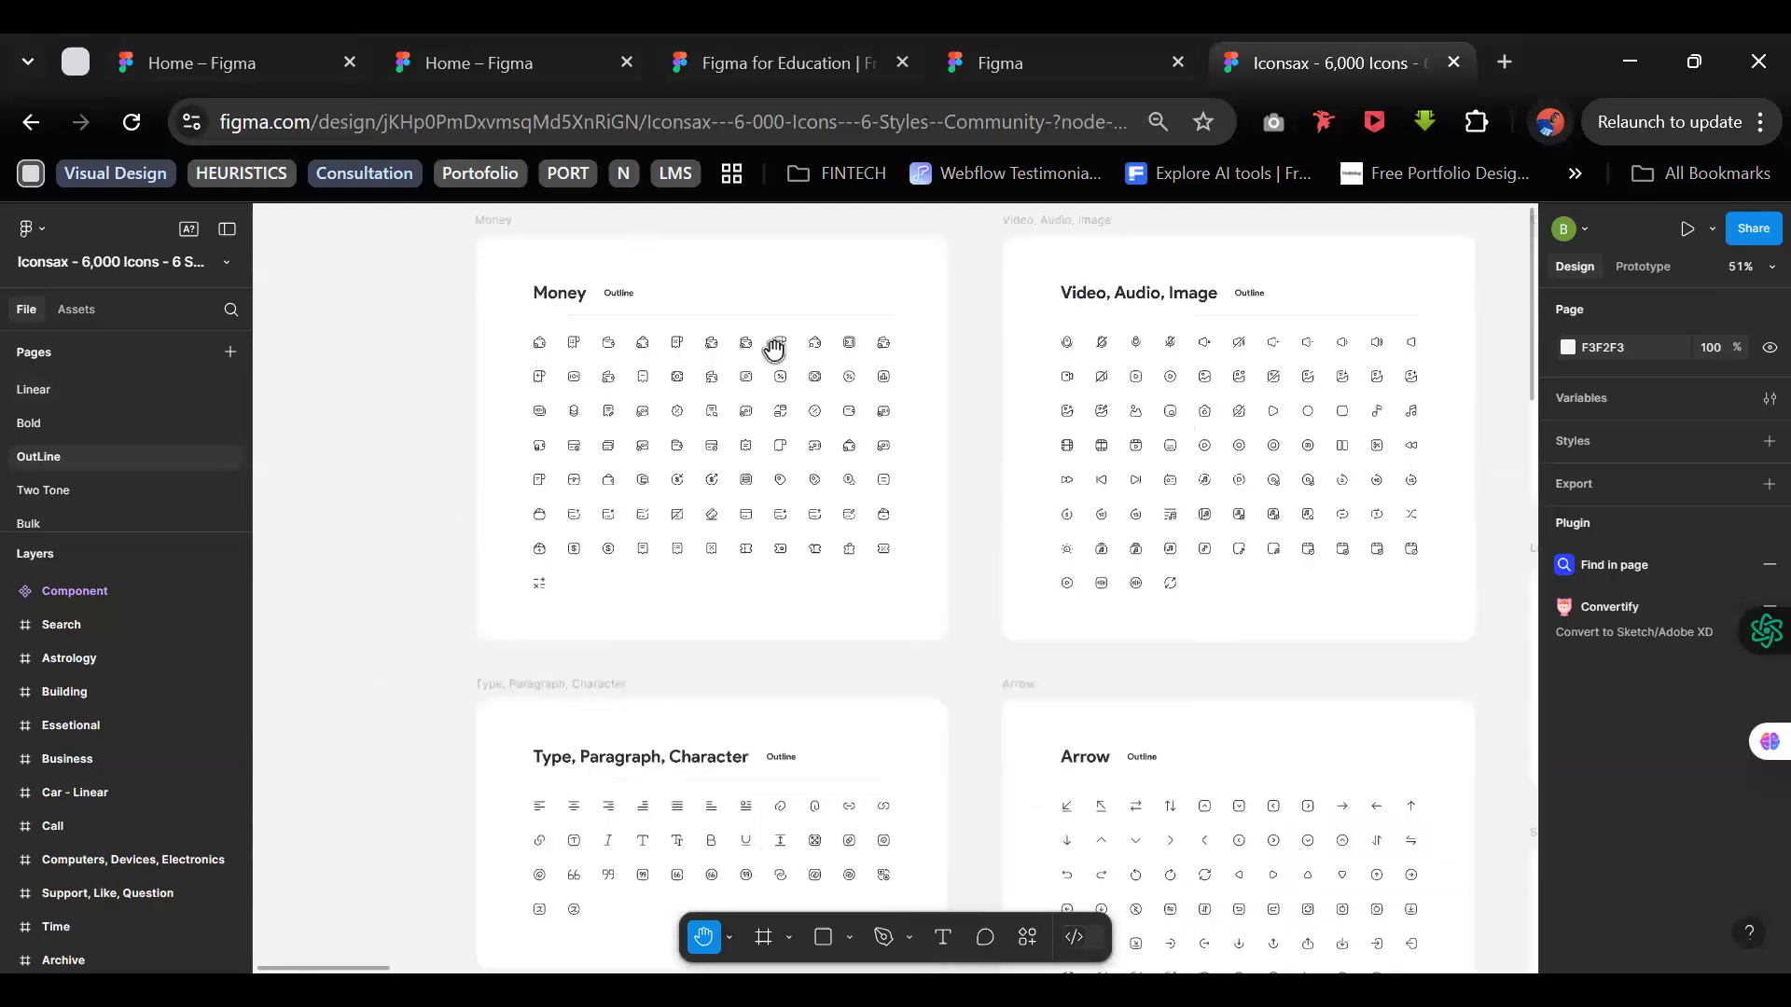
scroll(743, 404, up, 2)
scroll(844, 404, up, 3)
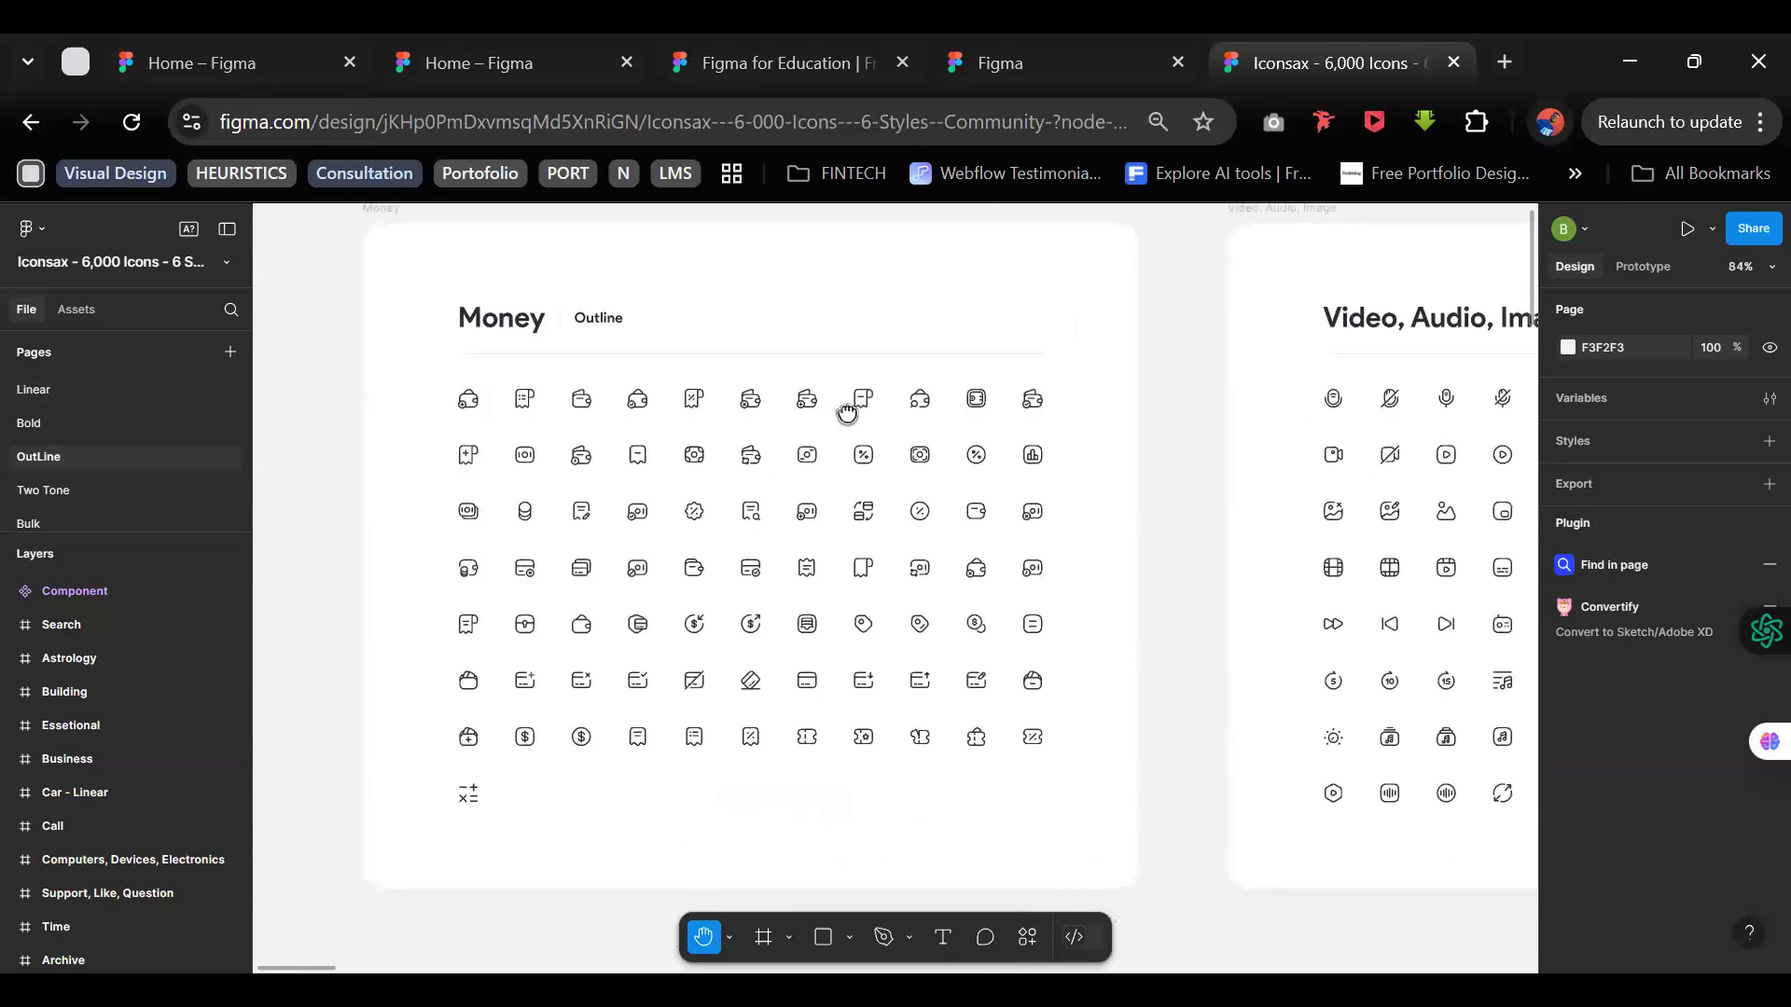
scroll(945, 588, left, 1)
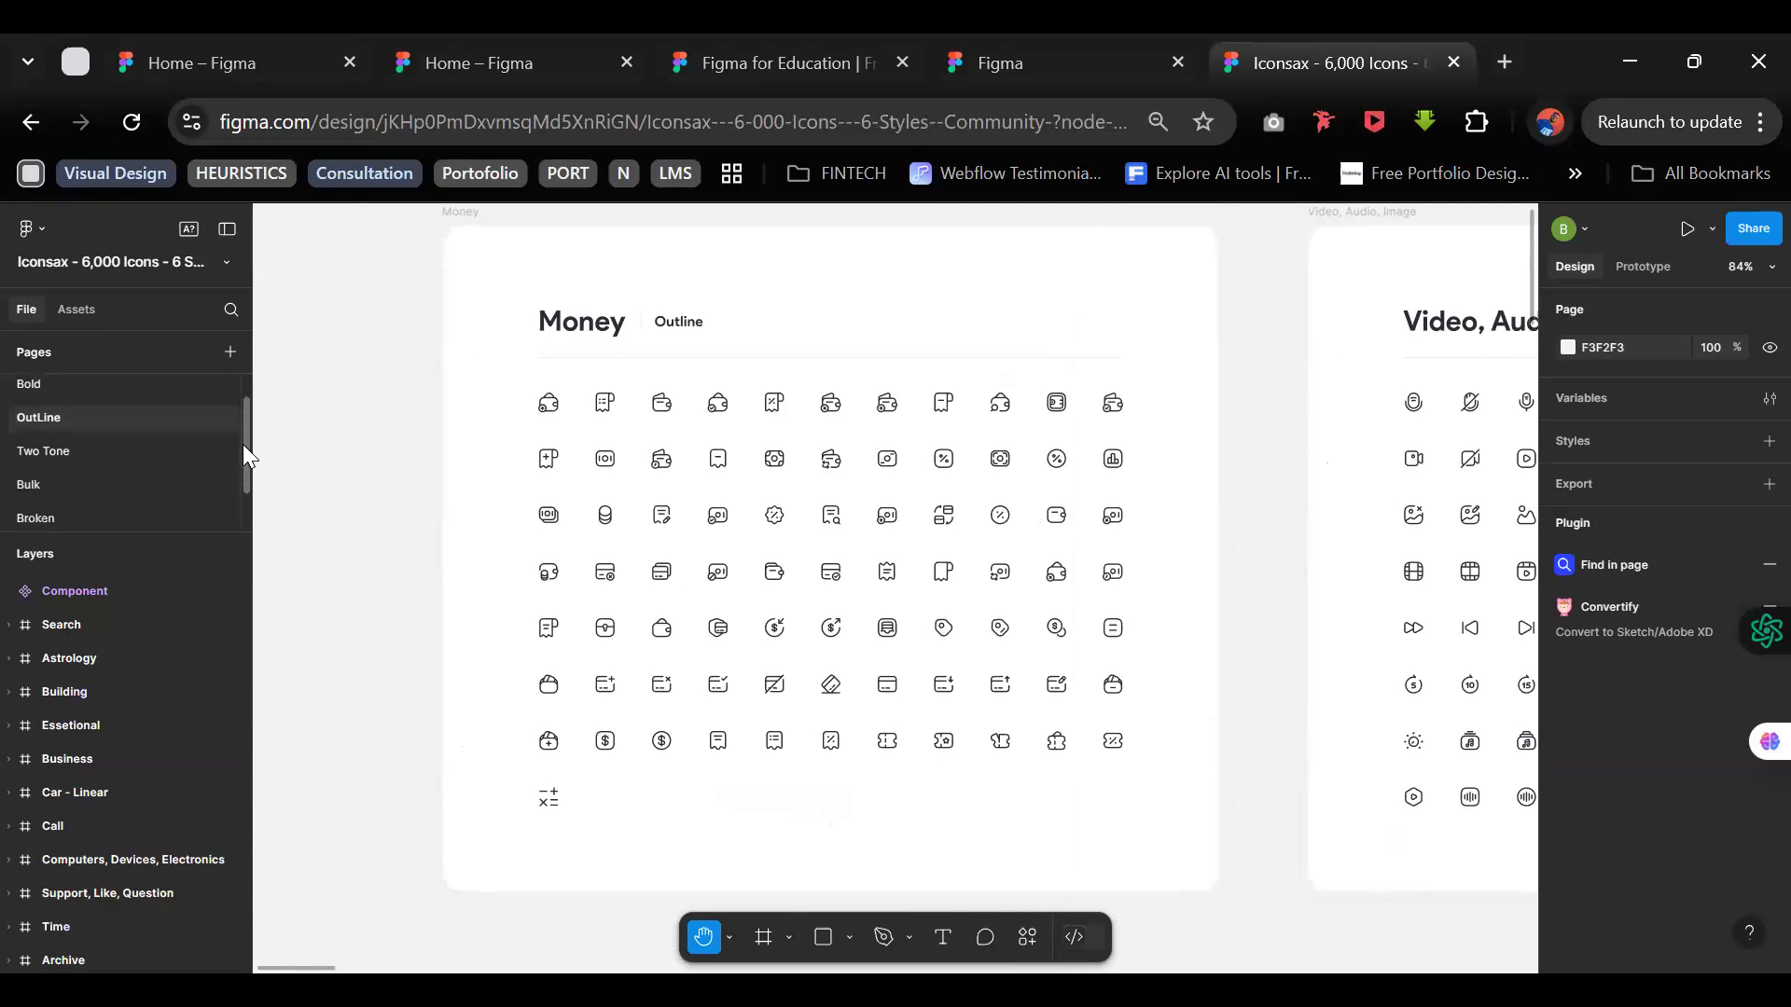
Step: Open the Bulk page of the Iconsax file and examine its Money, Arrow and Video, Audio, Image icons
drag(242, 444, 237, 491)
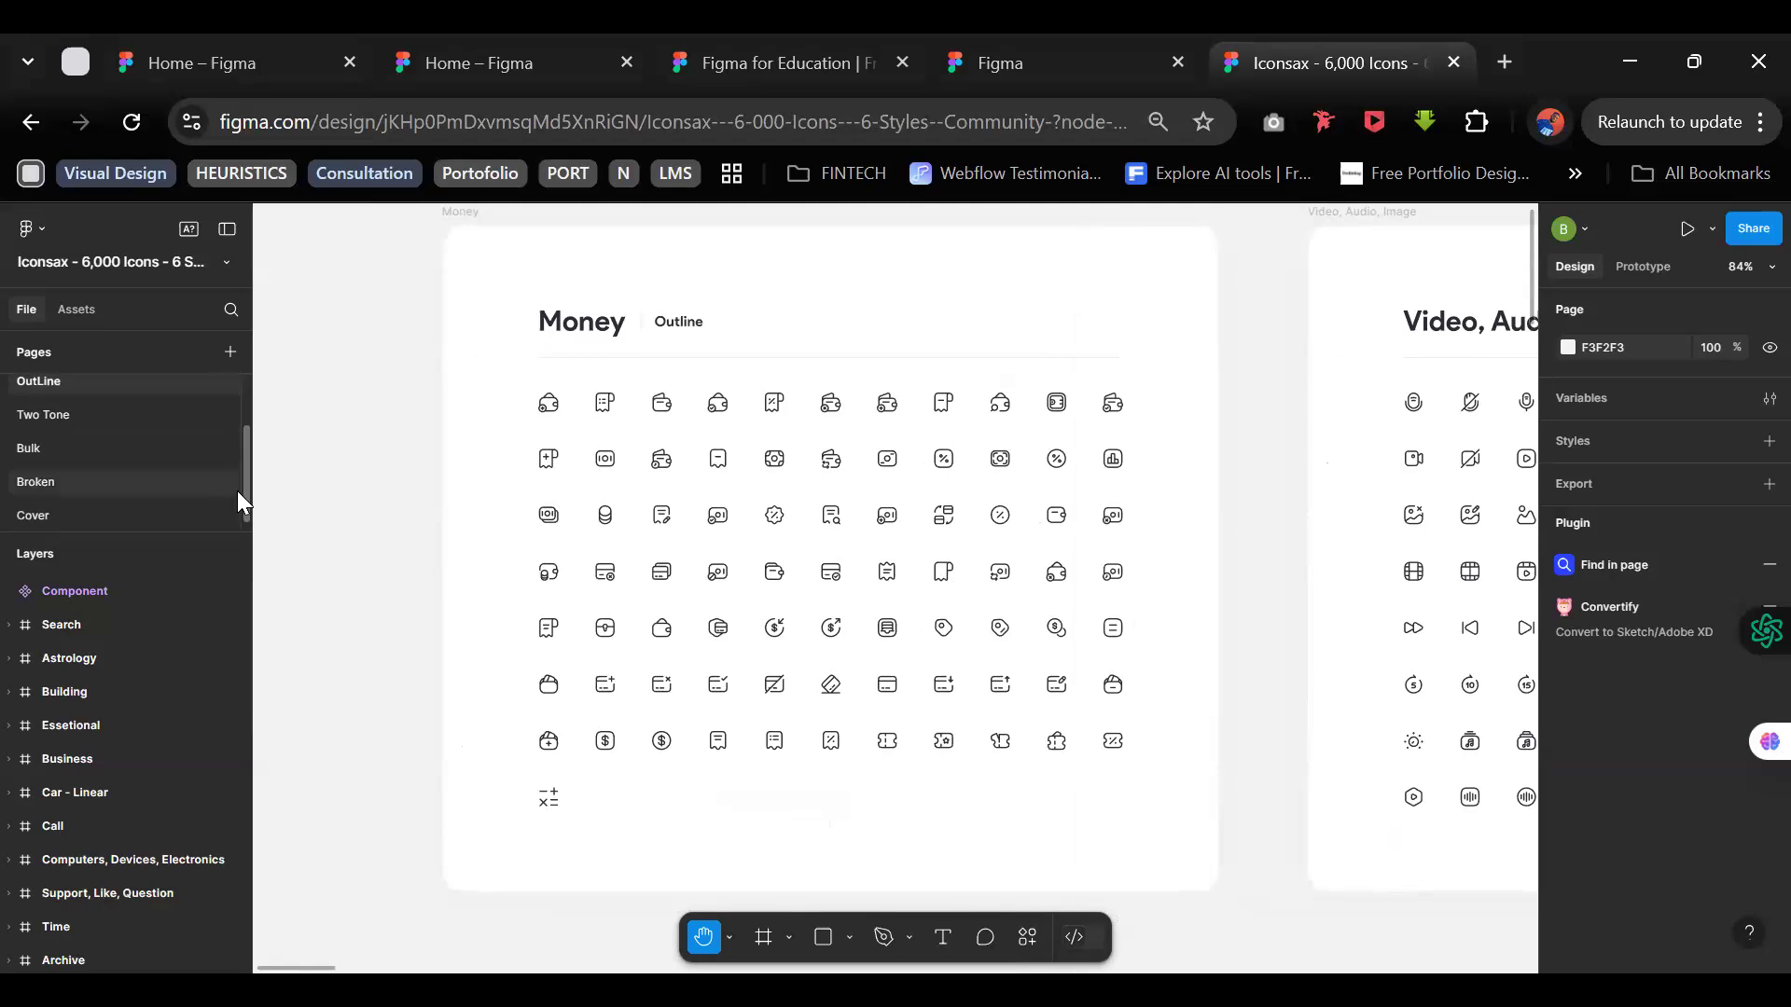
click(159, 446)
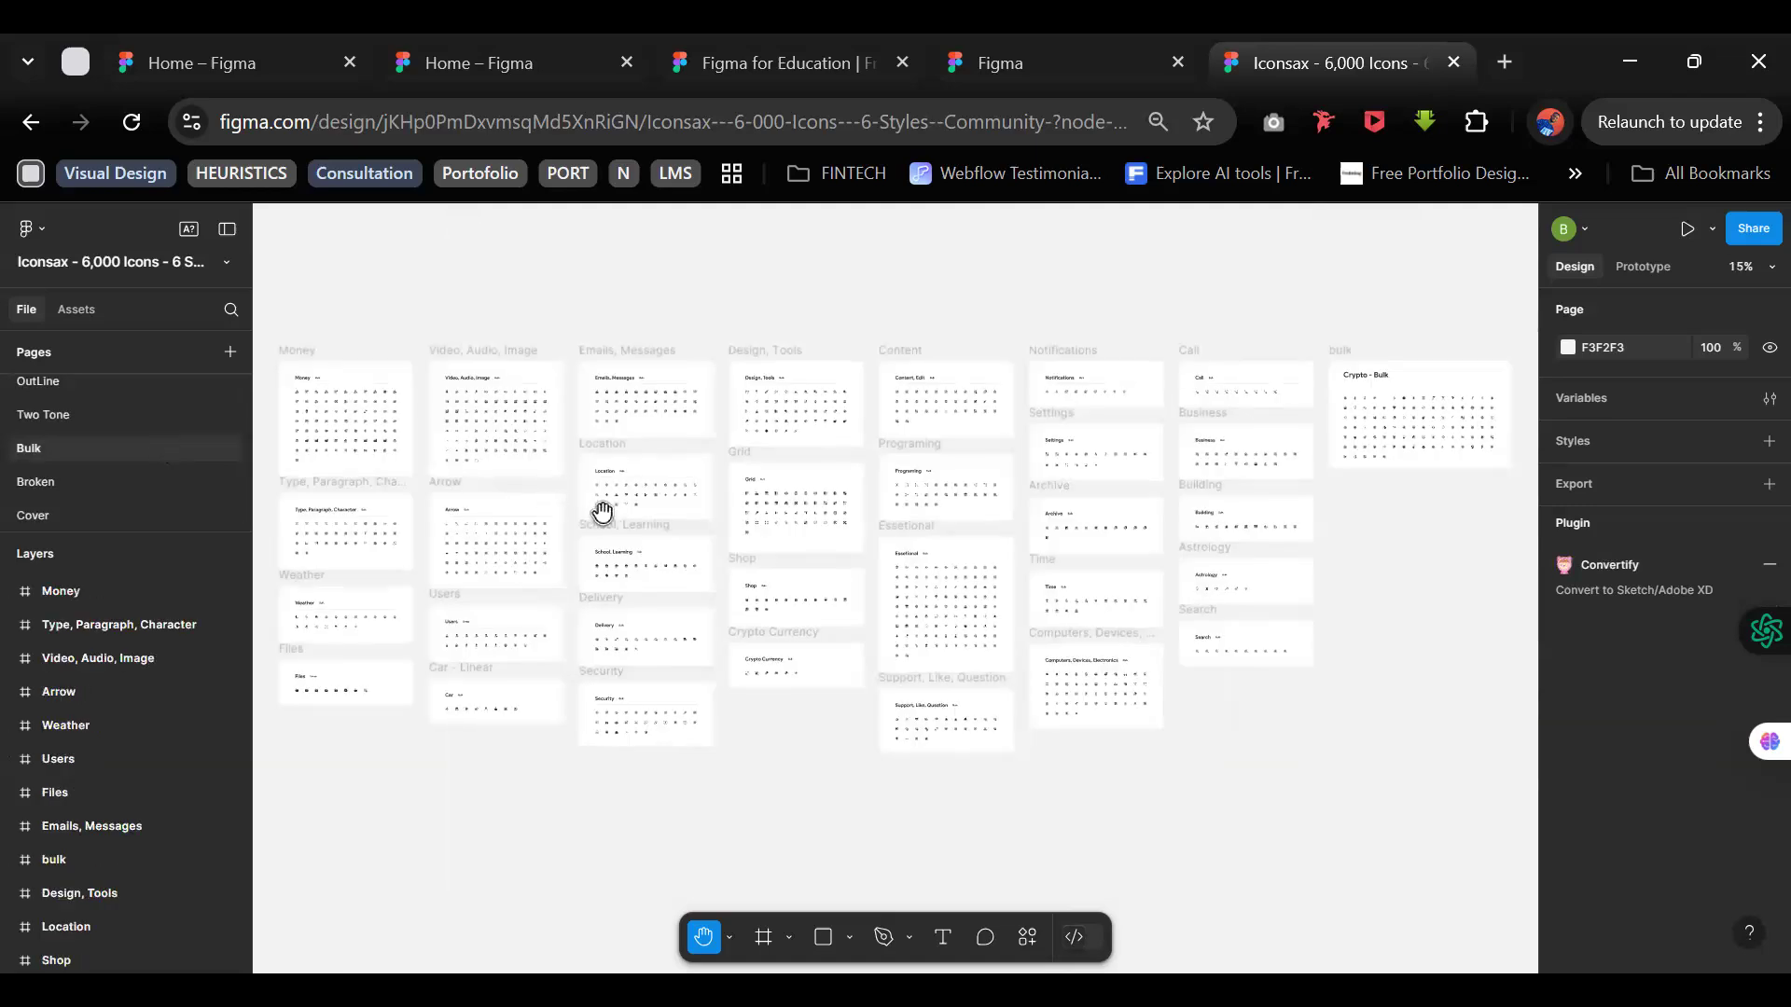
scroll(602, 511, left, 3)
scroll(601, 511, up, 1)
scroll(602, 511, up, 5)
scroll(607, 707, up, 1)
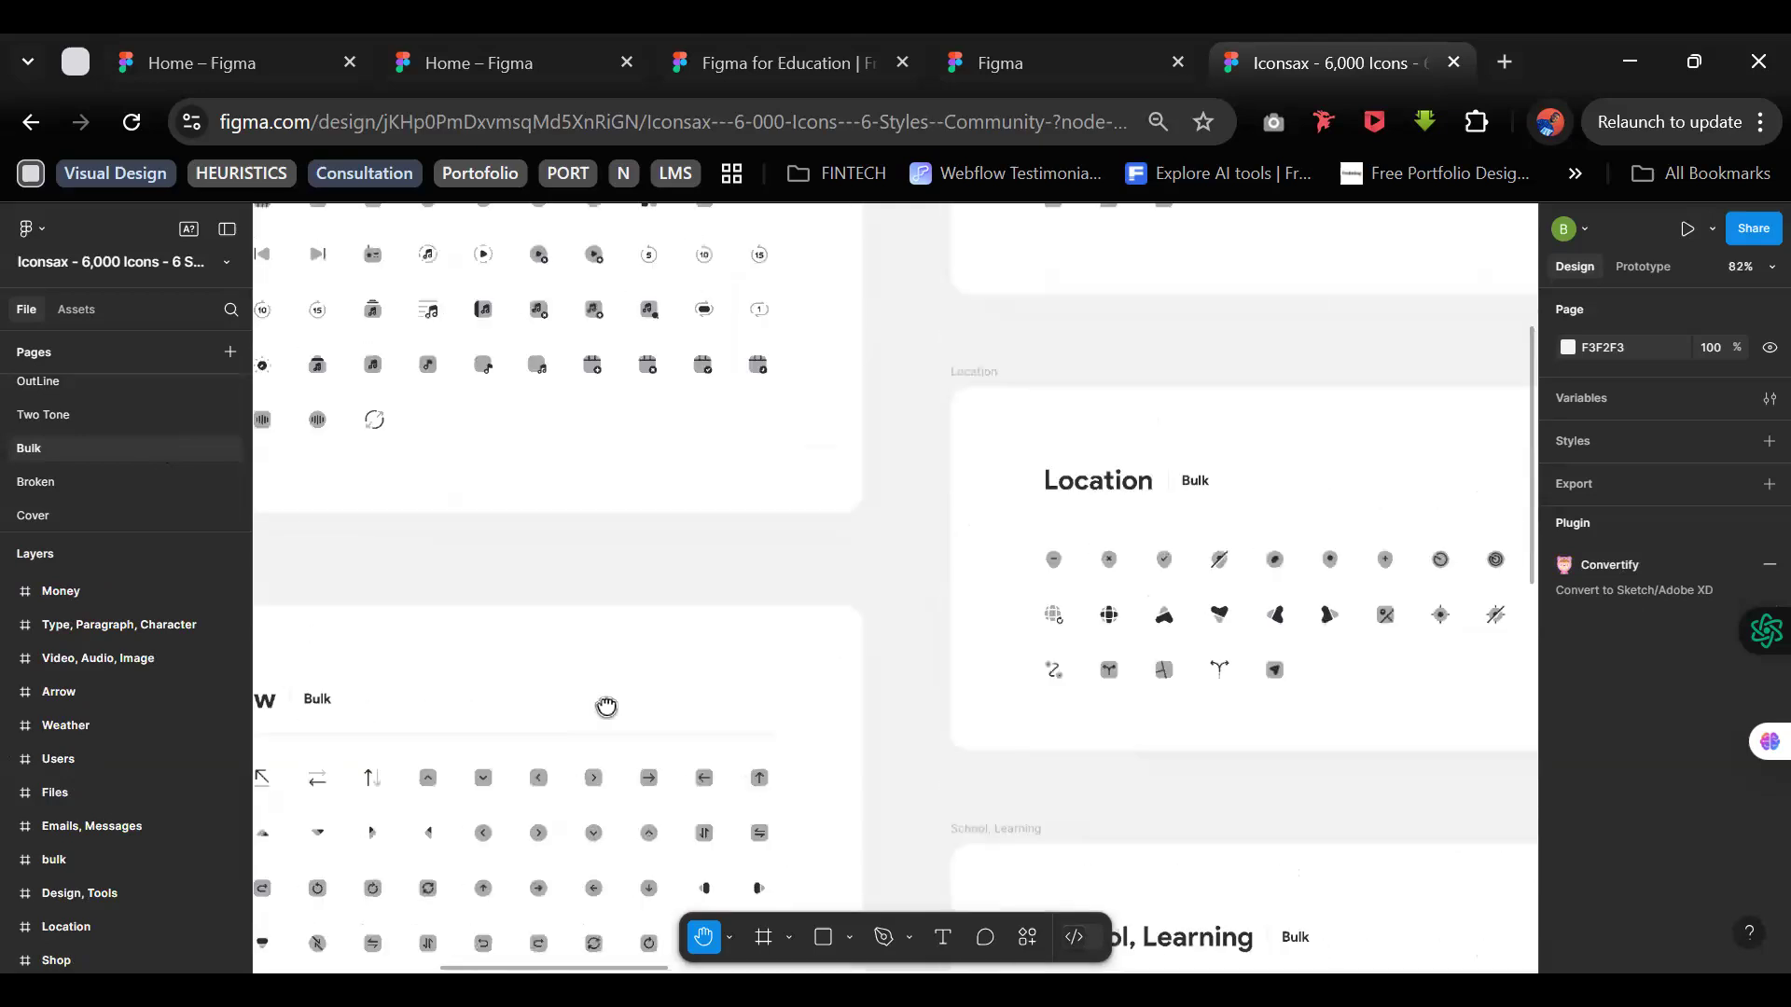
scroll(607, 707, left, 6)
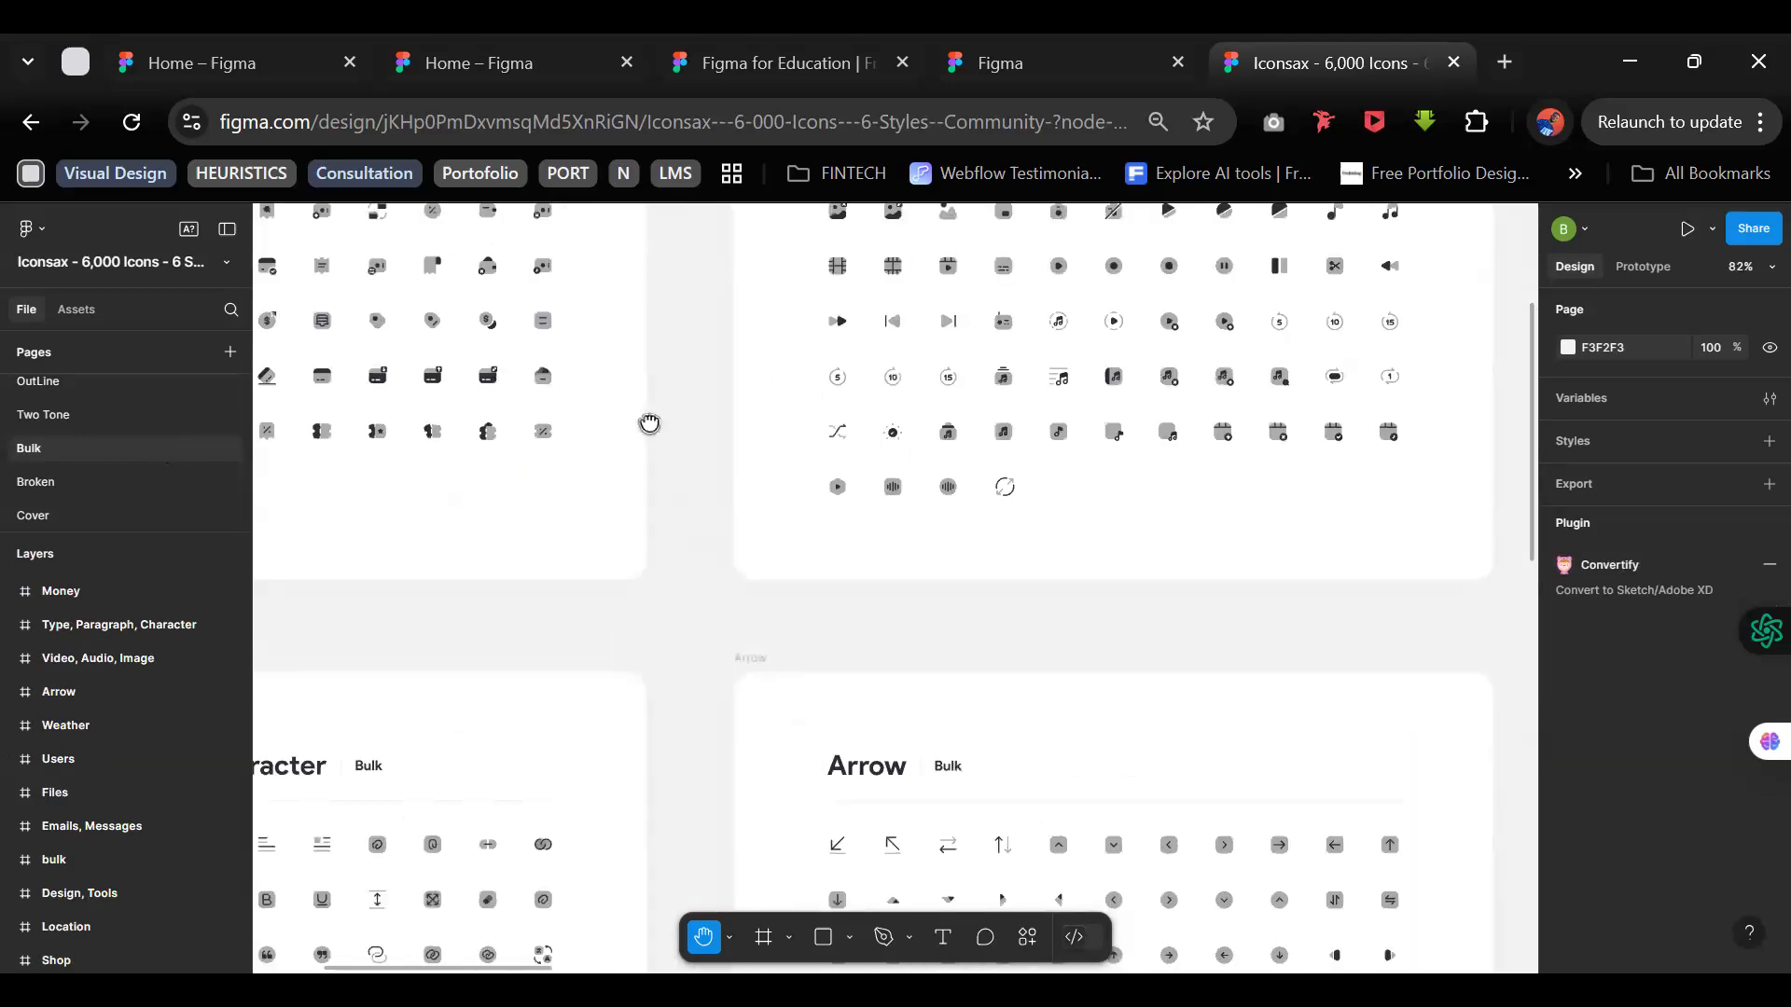
scroll(647, 420, up, 1)
scroll(114, 413, left, 3)
scroll(114, 413, up, 2)
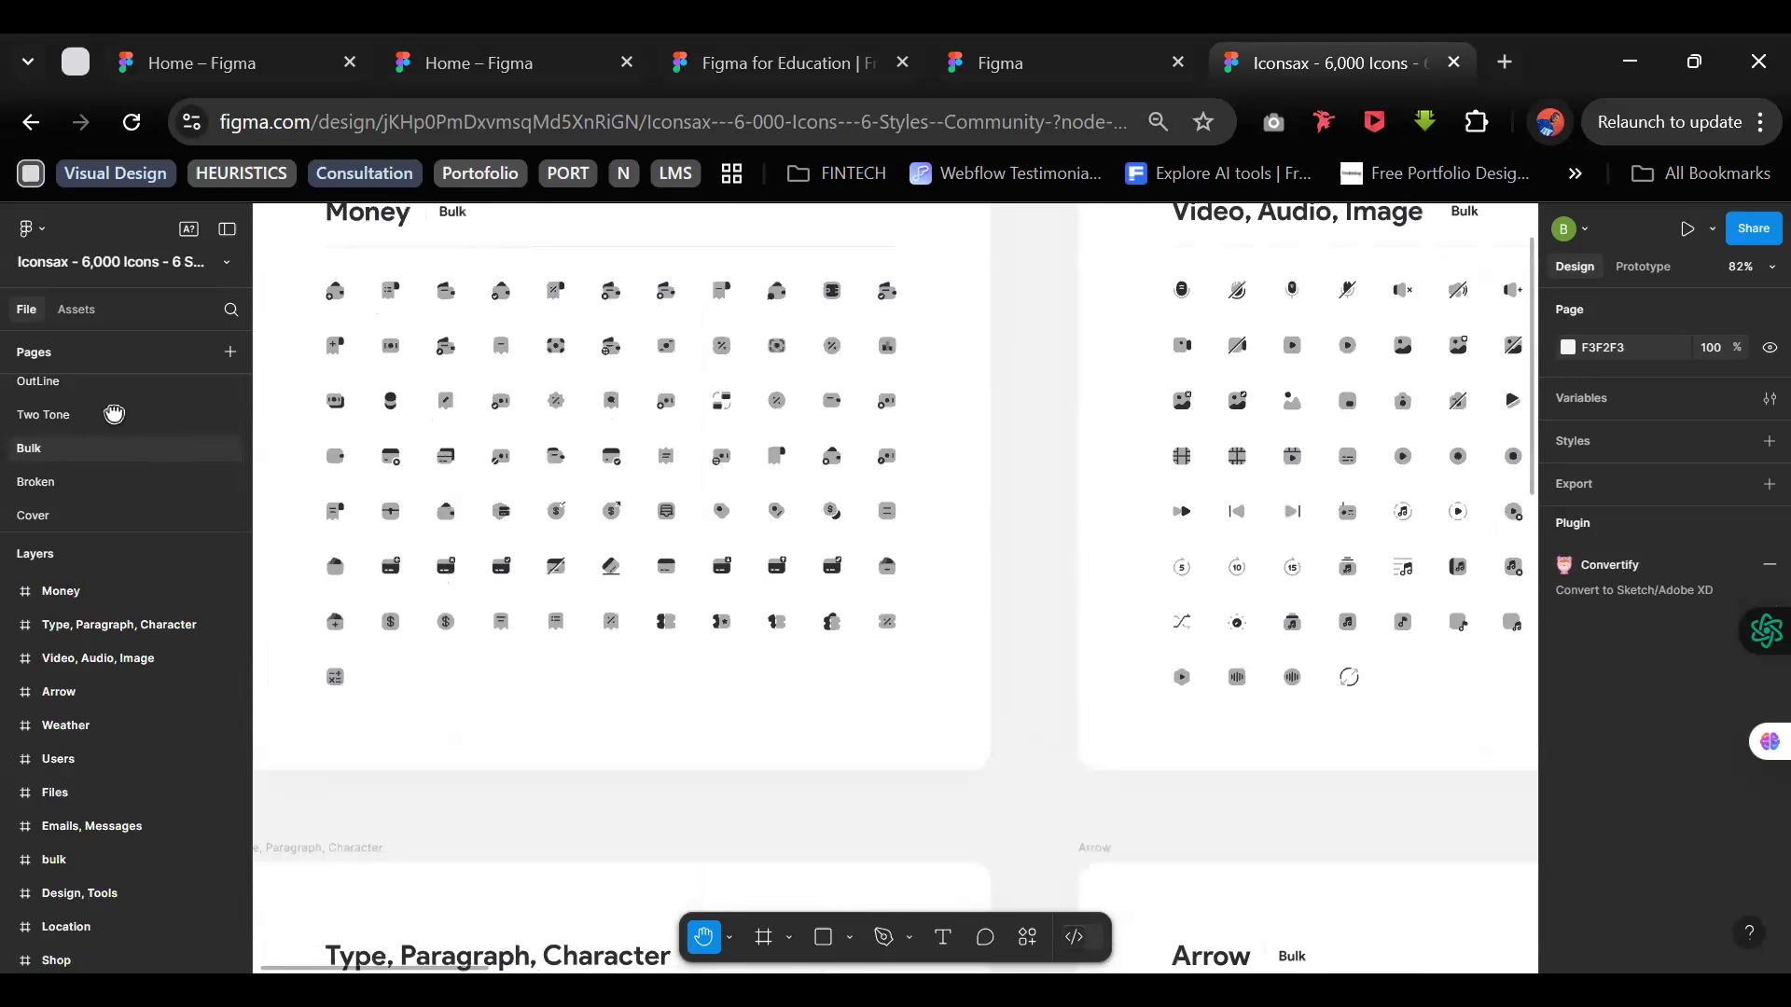
Step: Look through the Two Tone, OutLine and Bold icon pages and open the Linear page
click(114, 413)
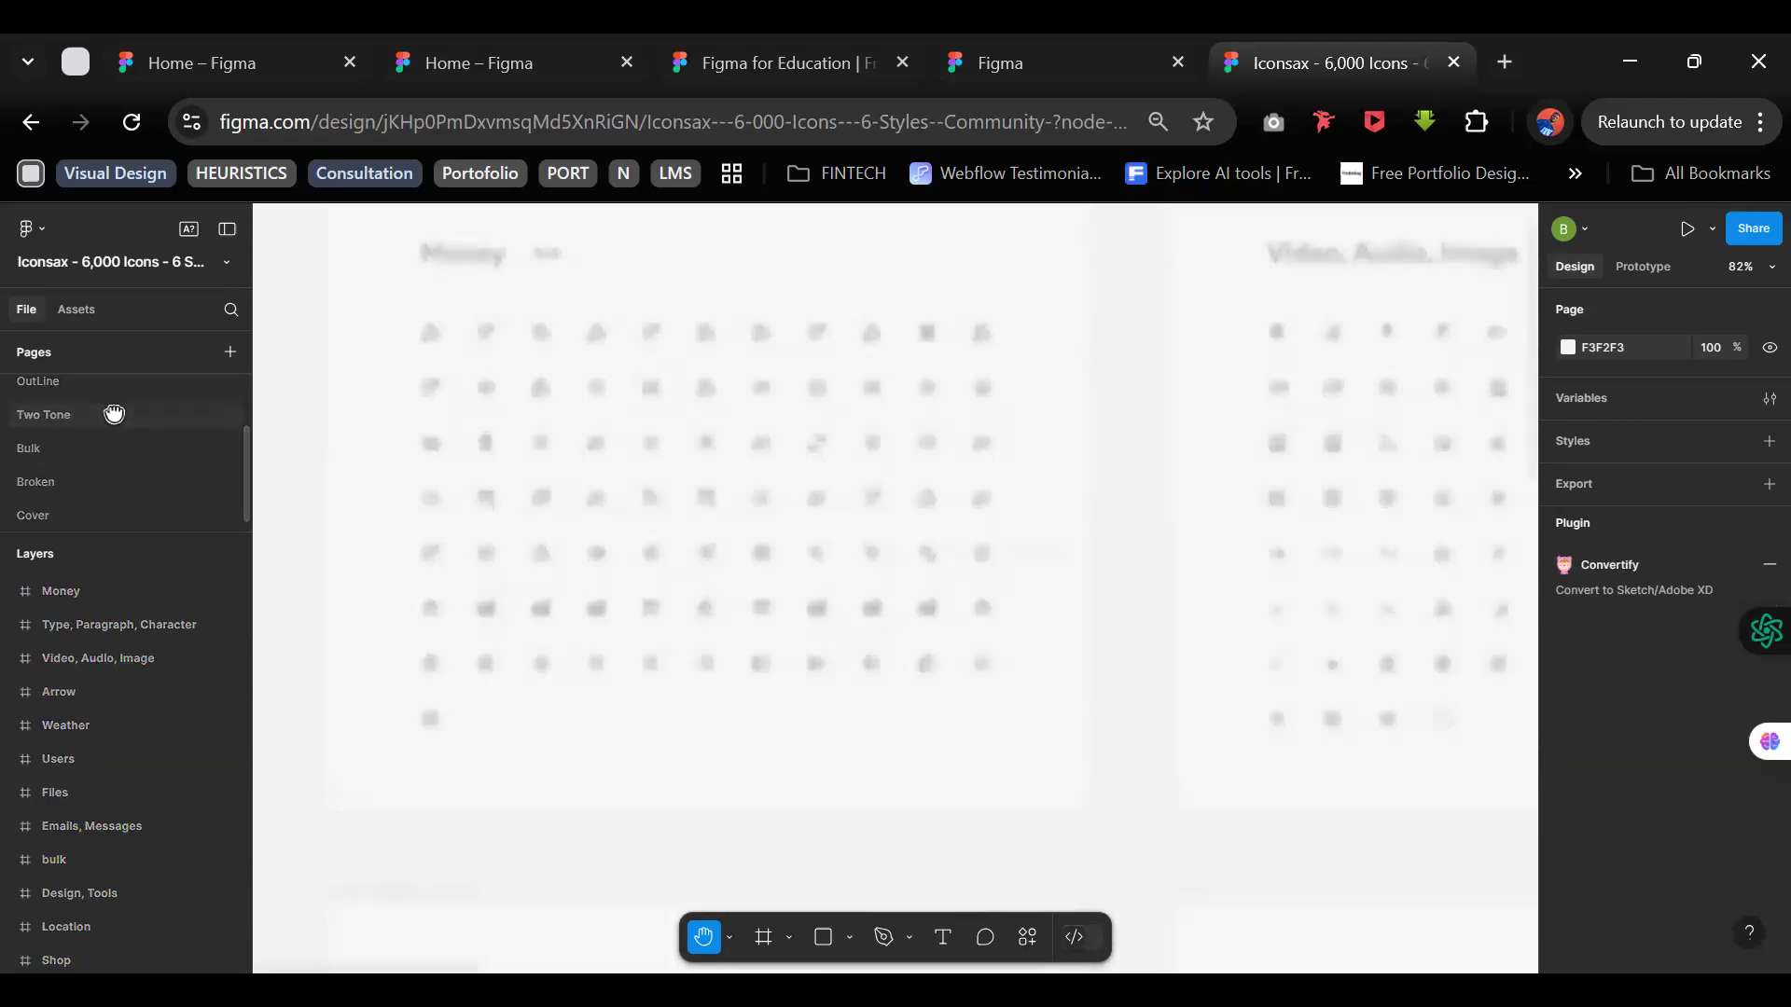
scroll(114, 413, up, 1)
click(114, 413)
key(Page_Up)
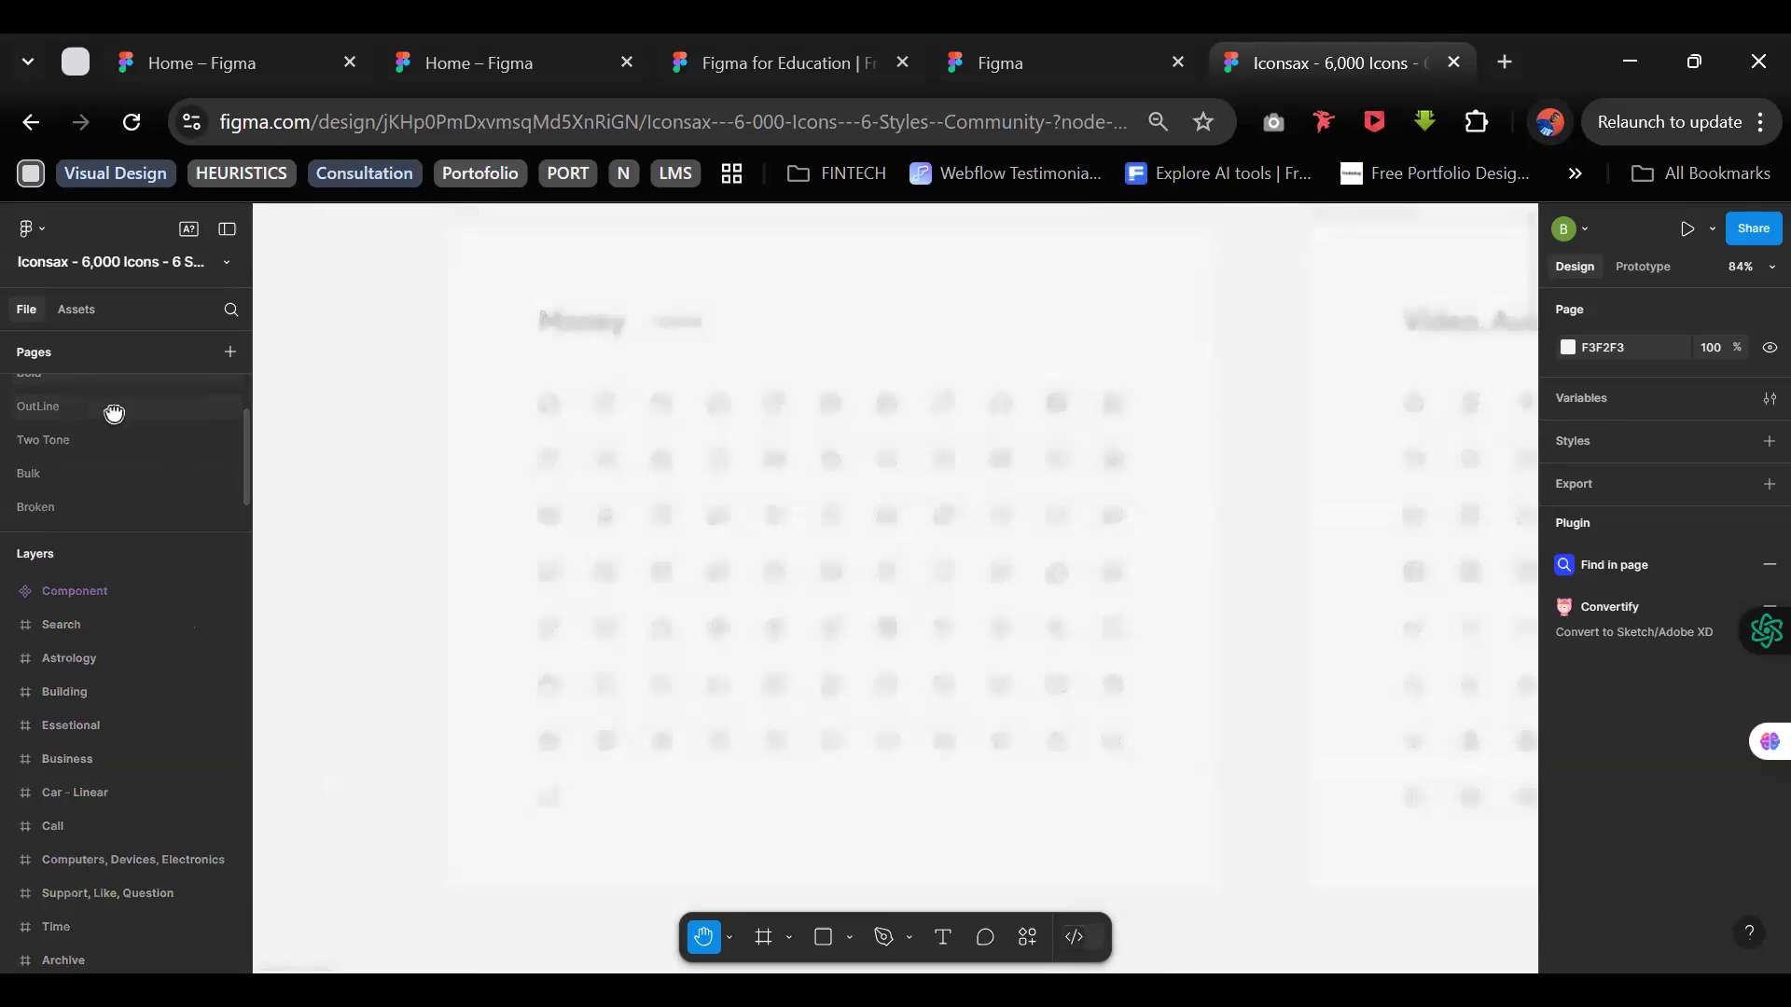
scroll(114, 413, up, 1)
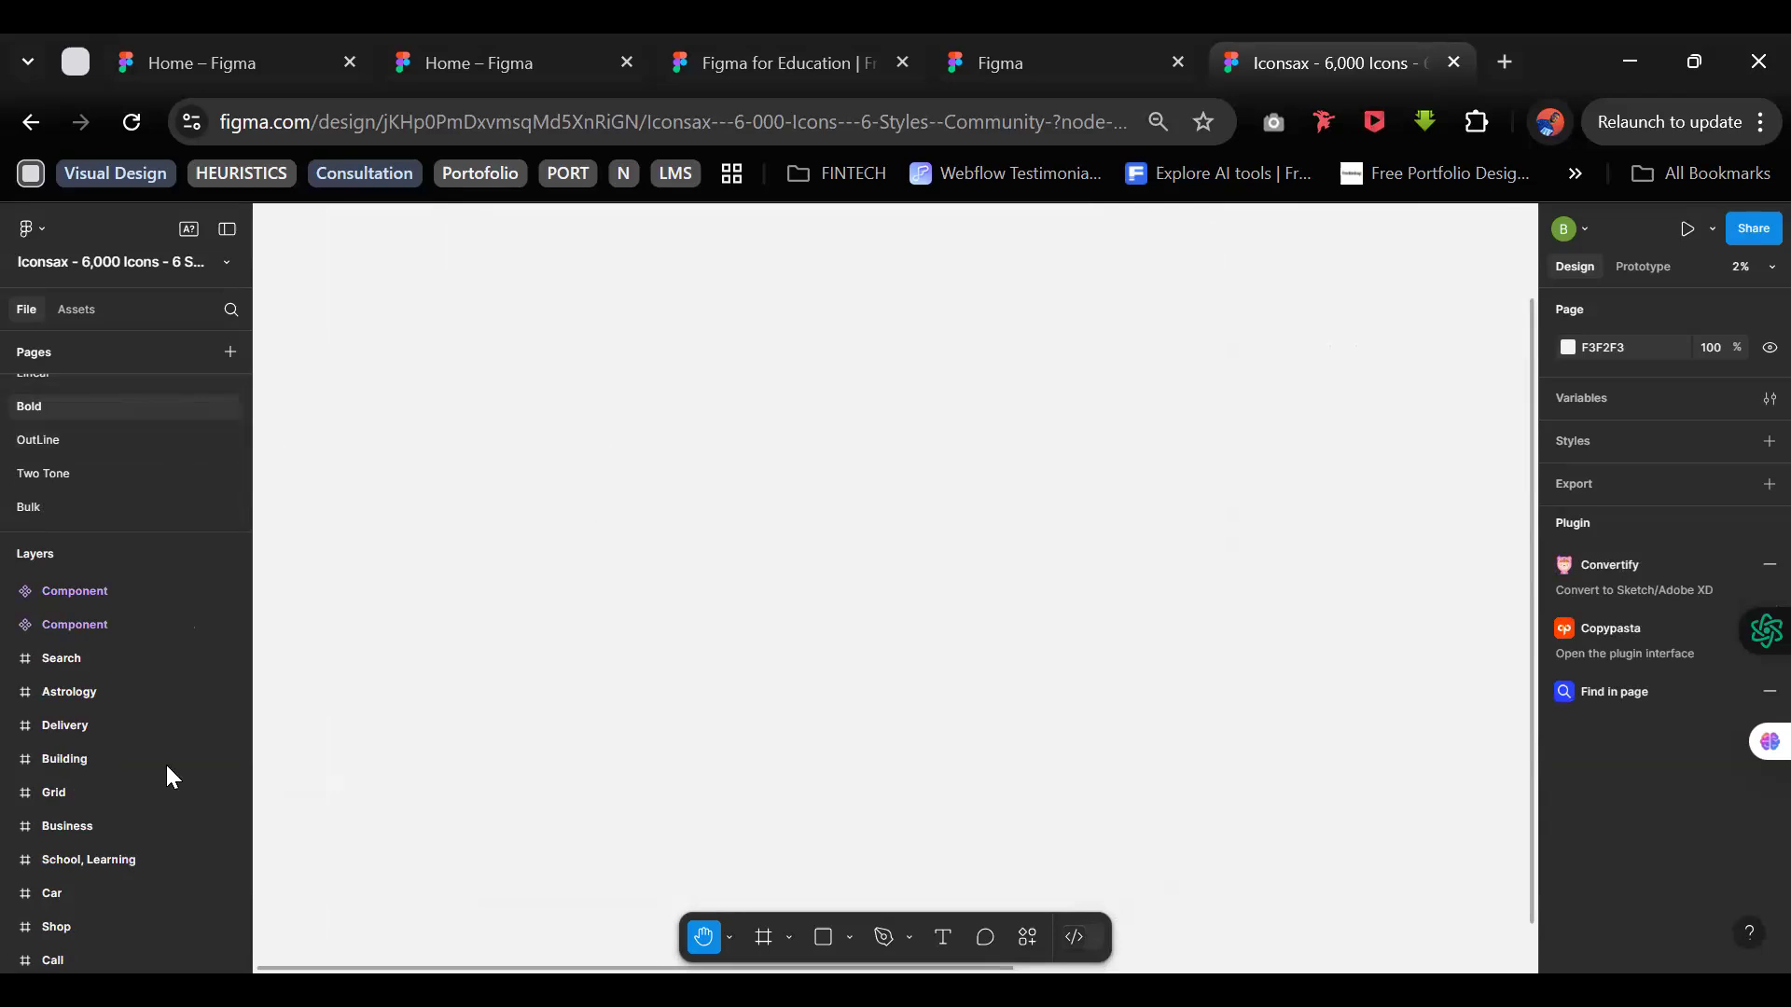
click(140, 724)
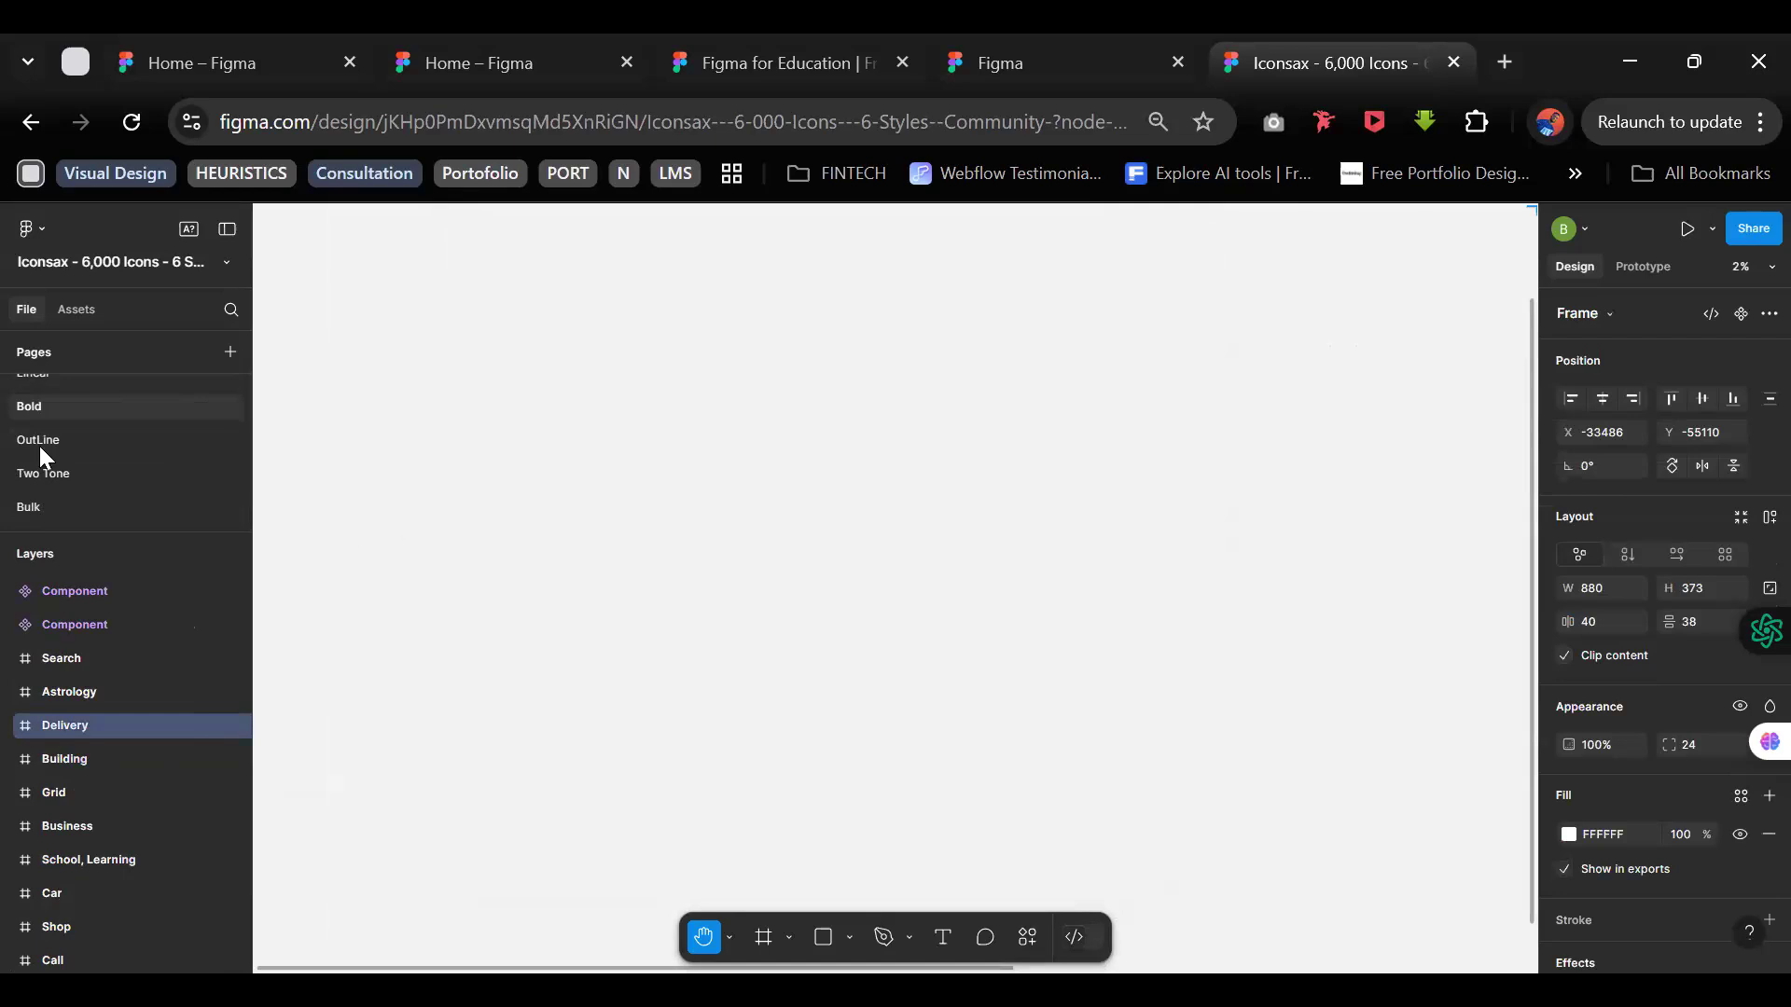
click(69, 375)
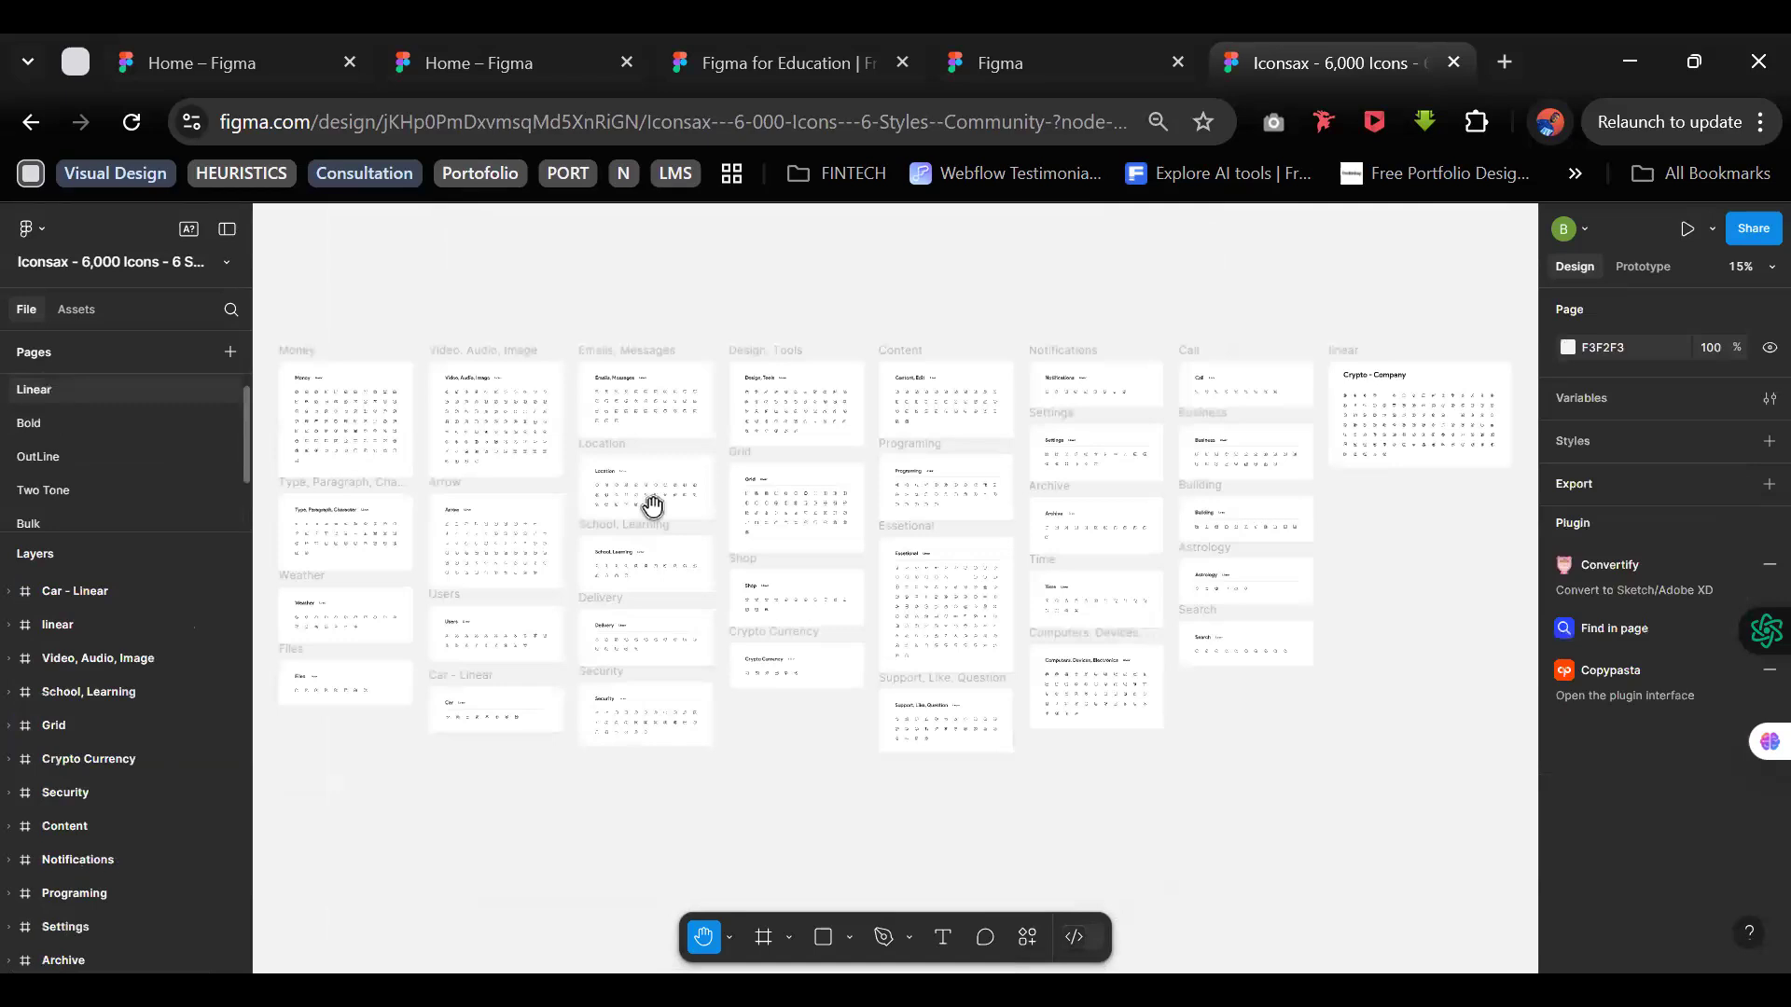
Step: Examine the Emails, Messages icons on the Linear page
scroll(661, 541, up, 5)
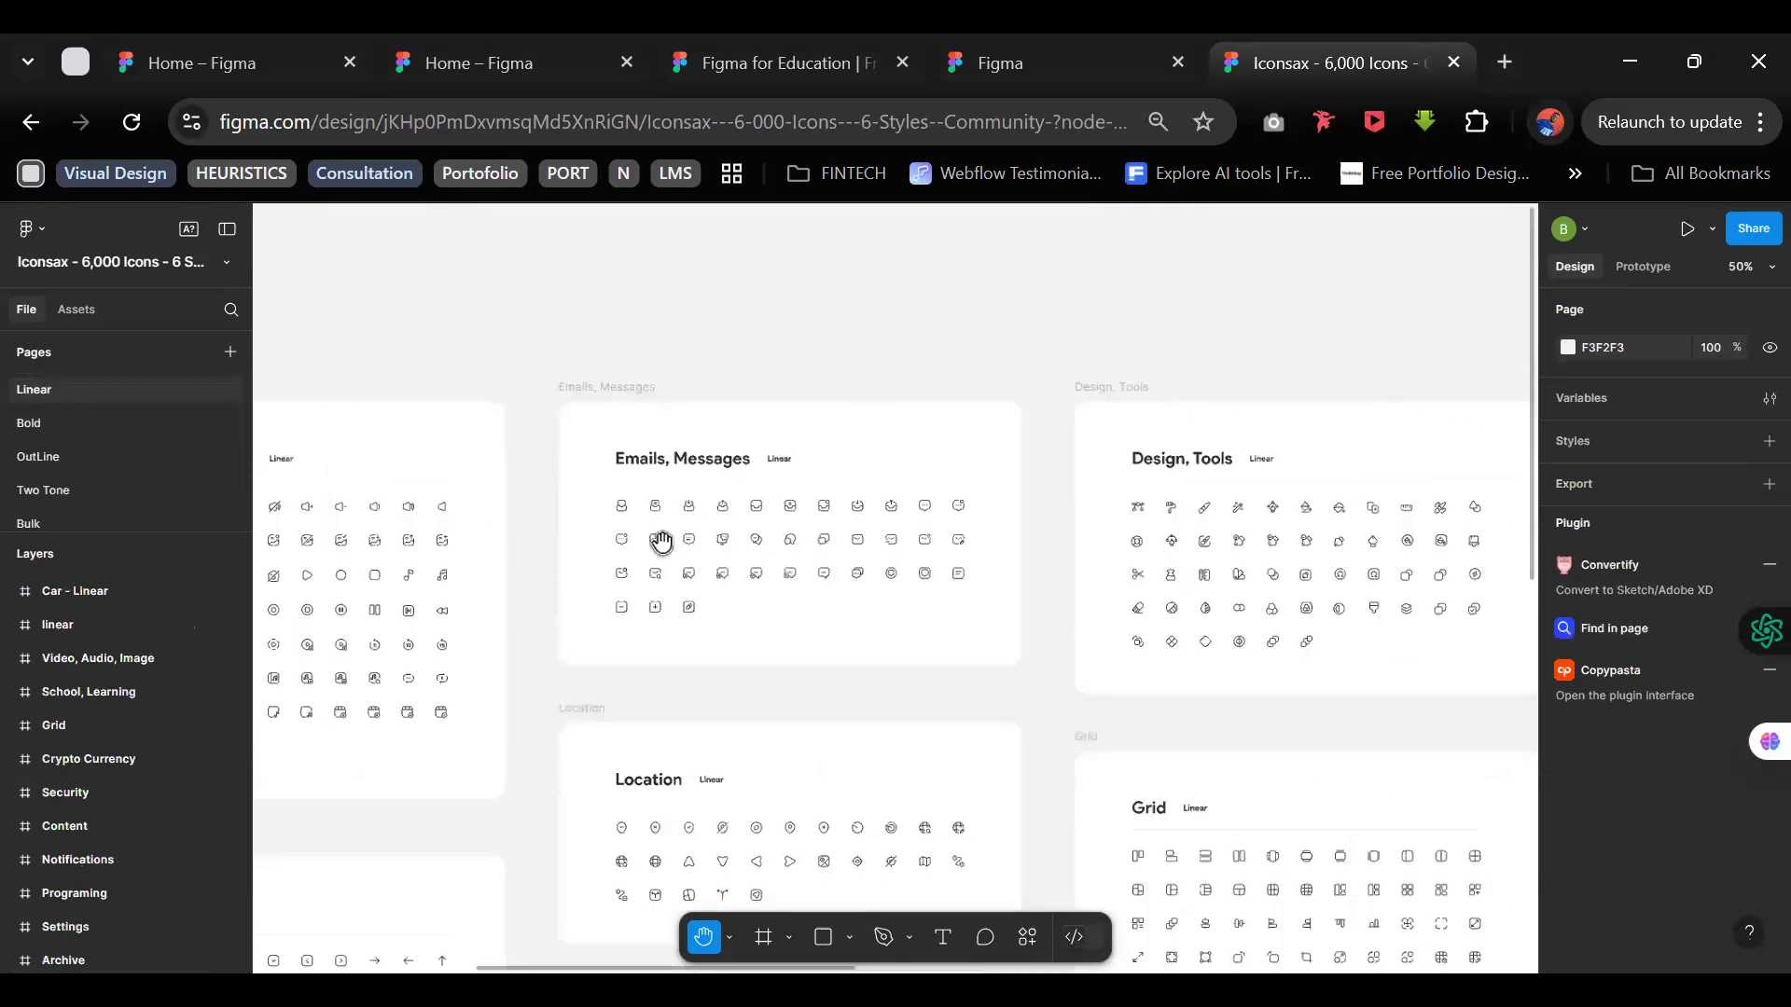
scroll(661, 541, up, 3)
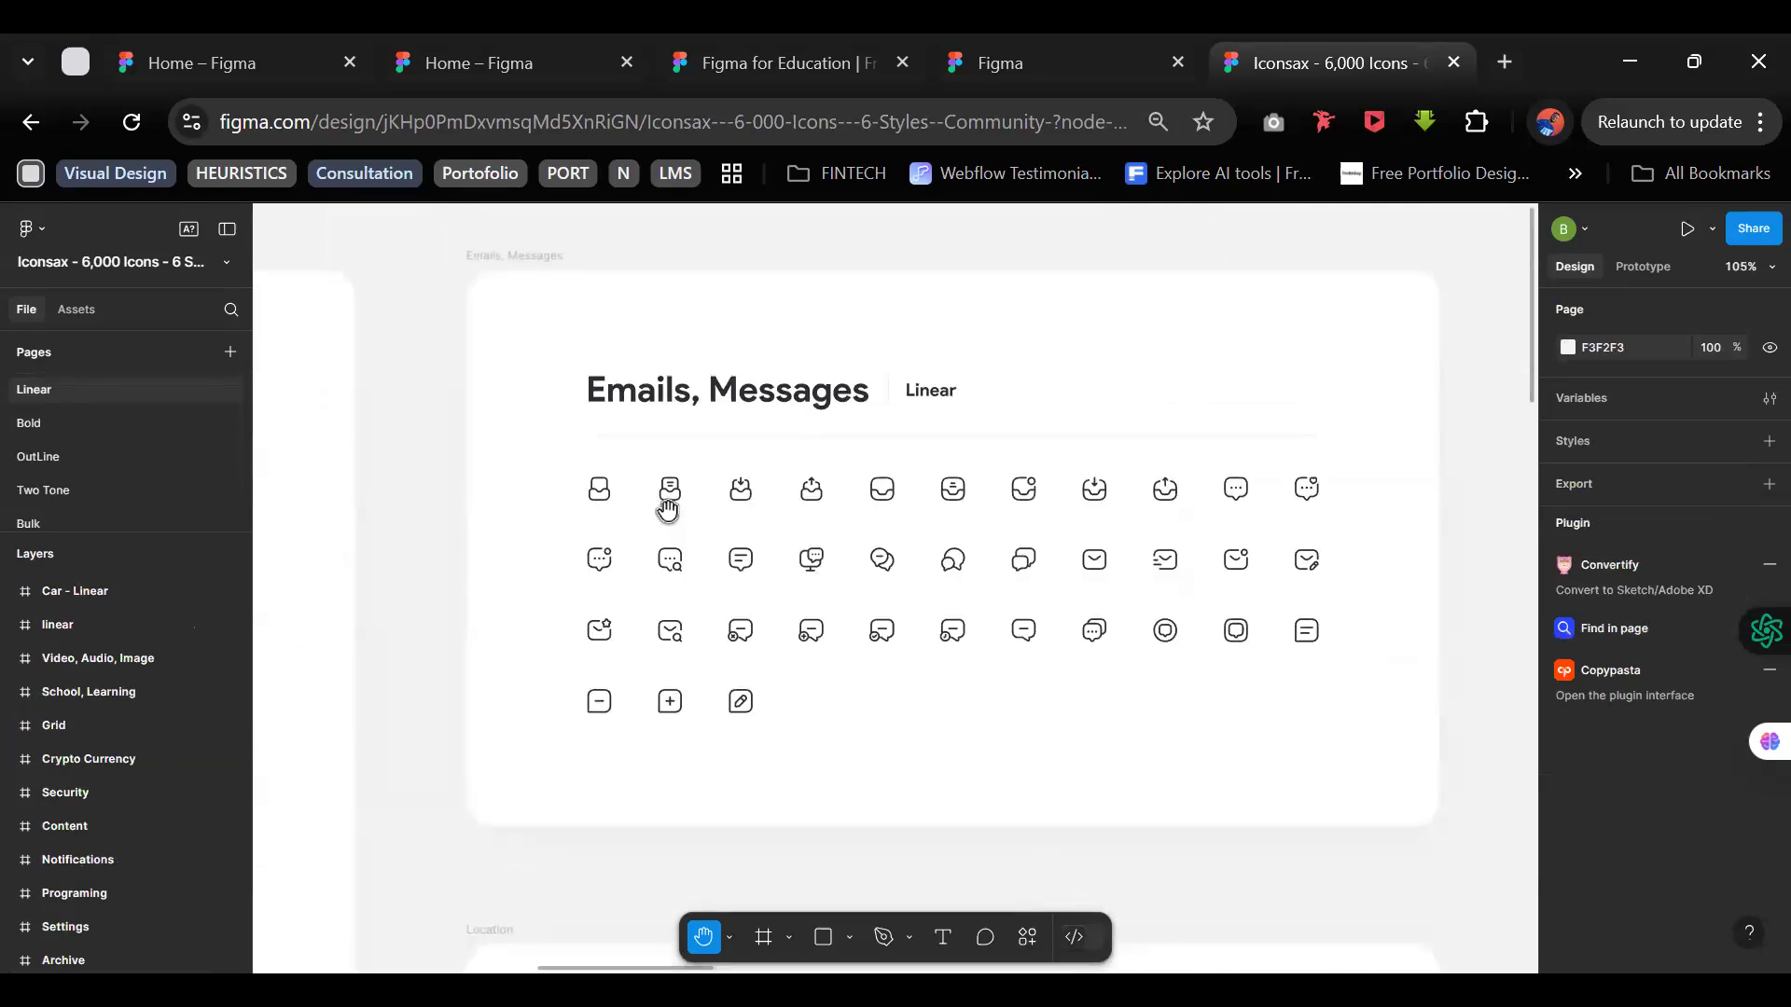
scroll(668, 512, left, 15)
scroll(668, 511, down, 7)
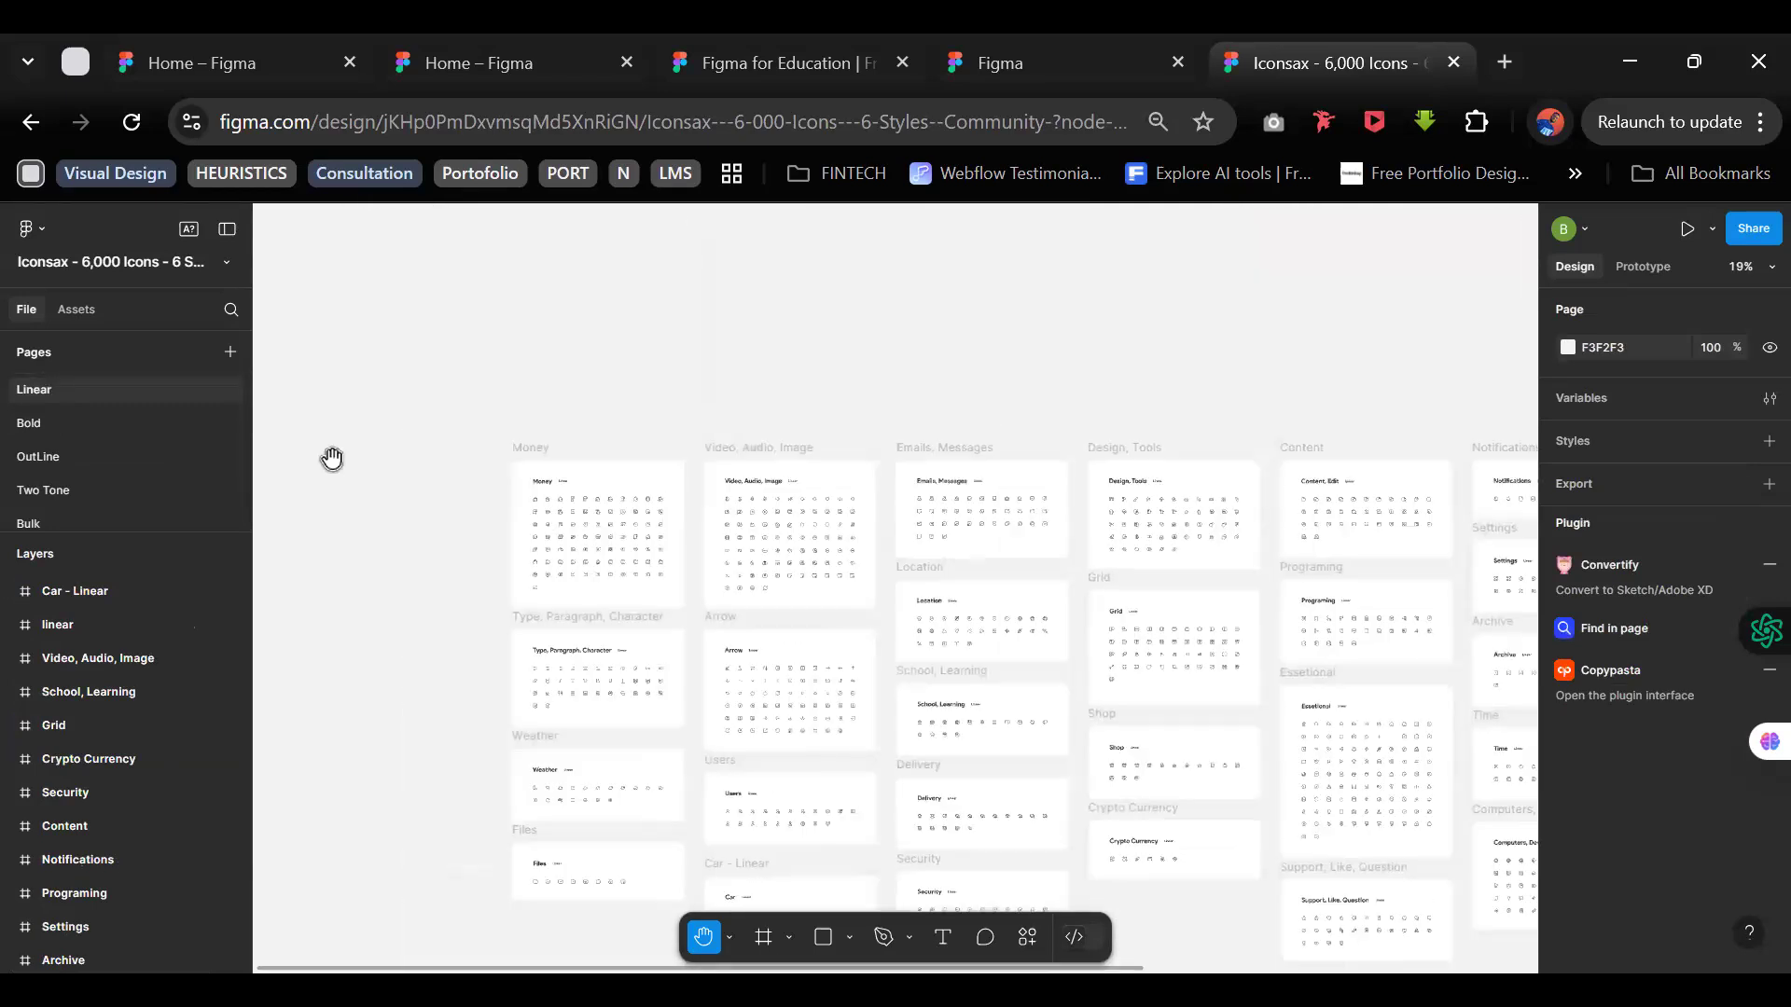
Step: Copy the Money frame from the OutLine page and paste it onto the Icons page of the Class Tutorial file
click(70, 419)
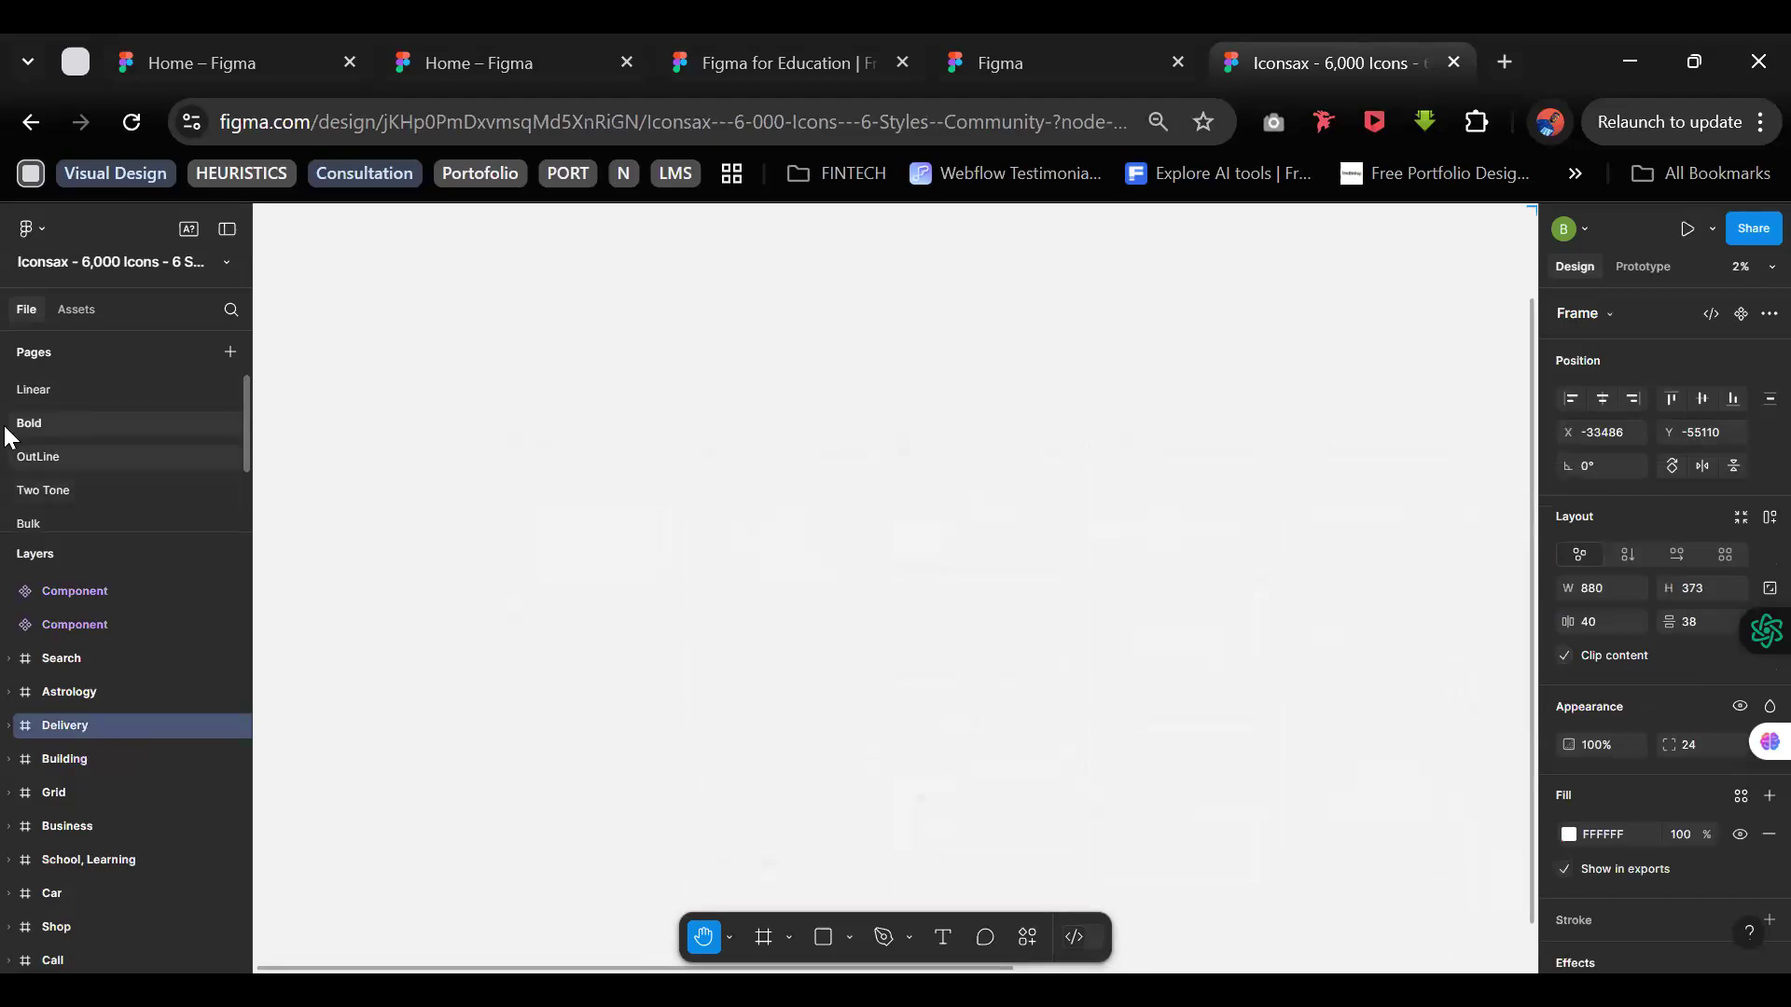
click(38, 458)
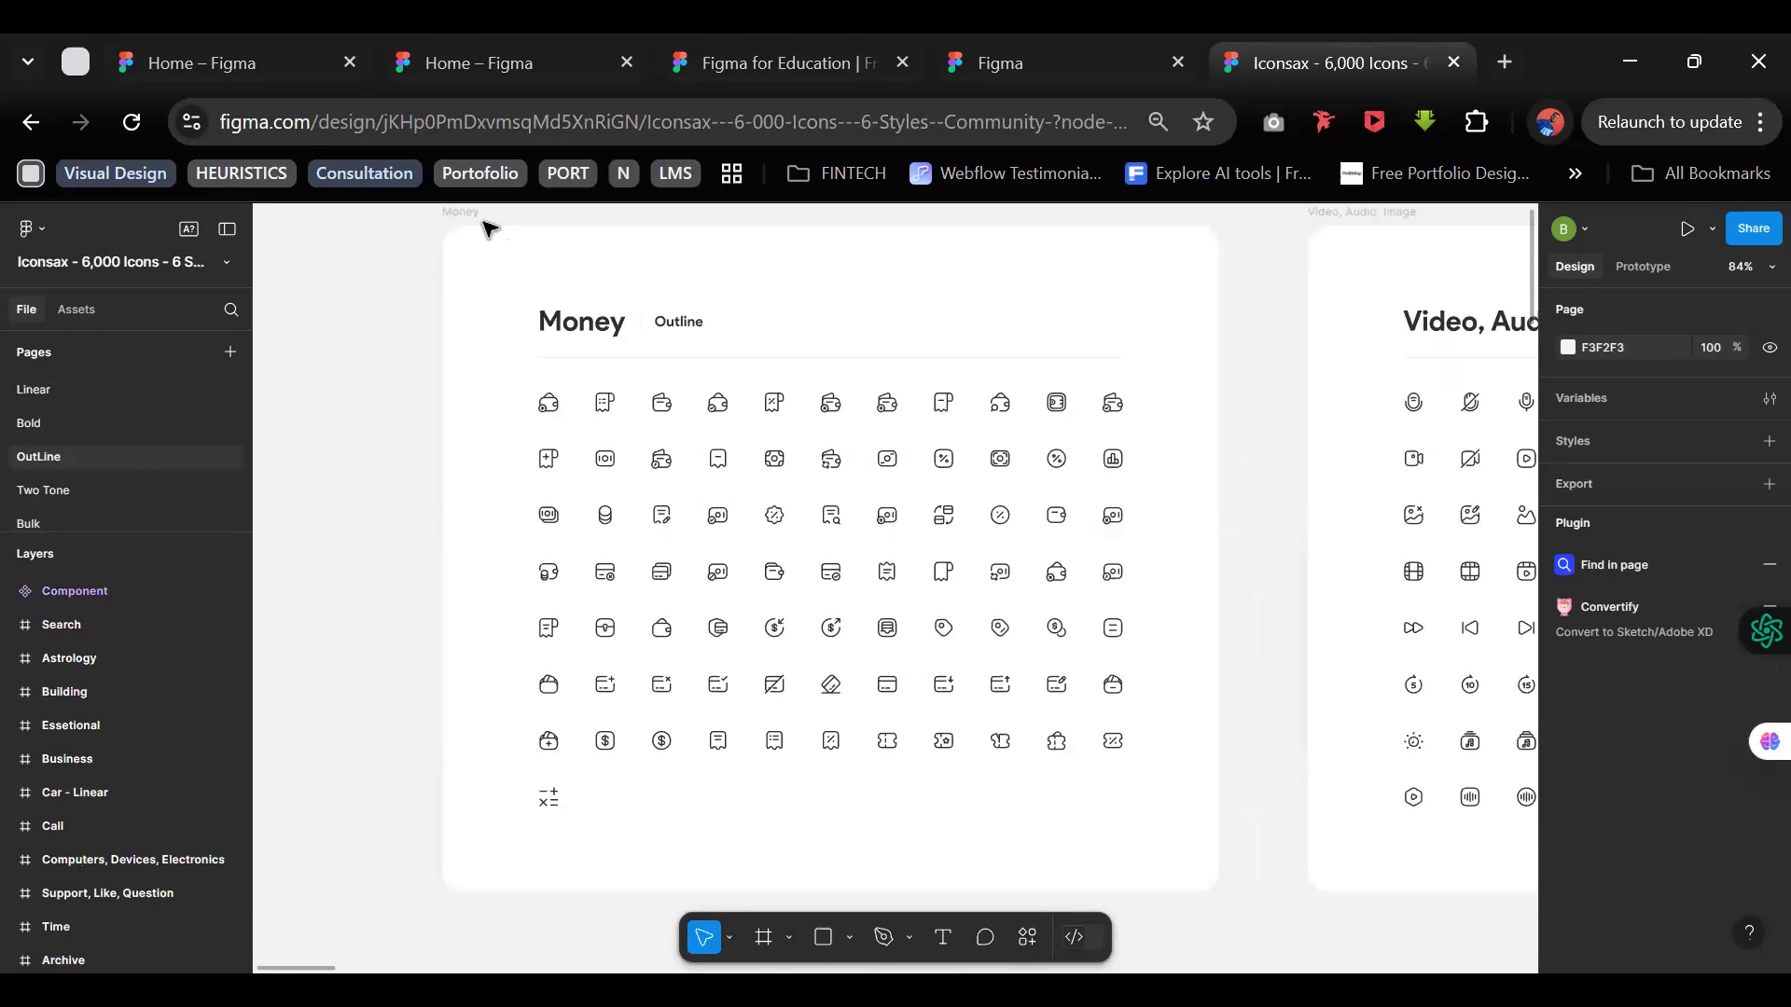
click(461, 213)
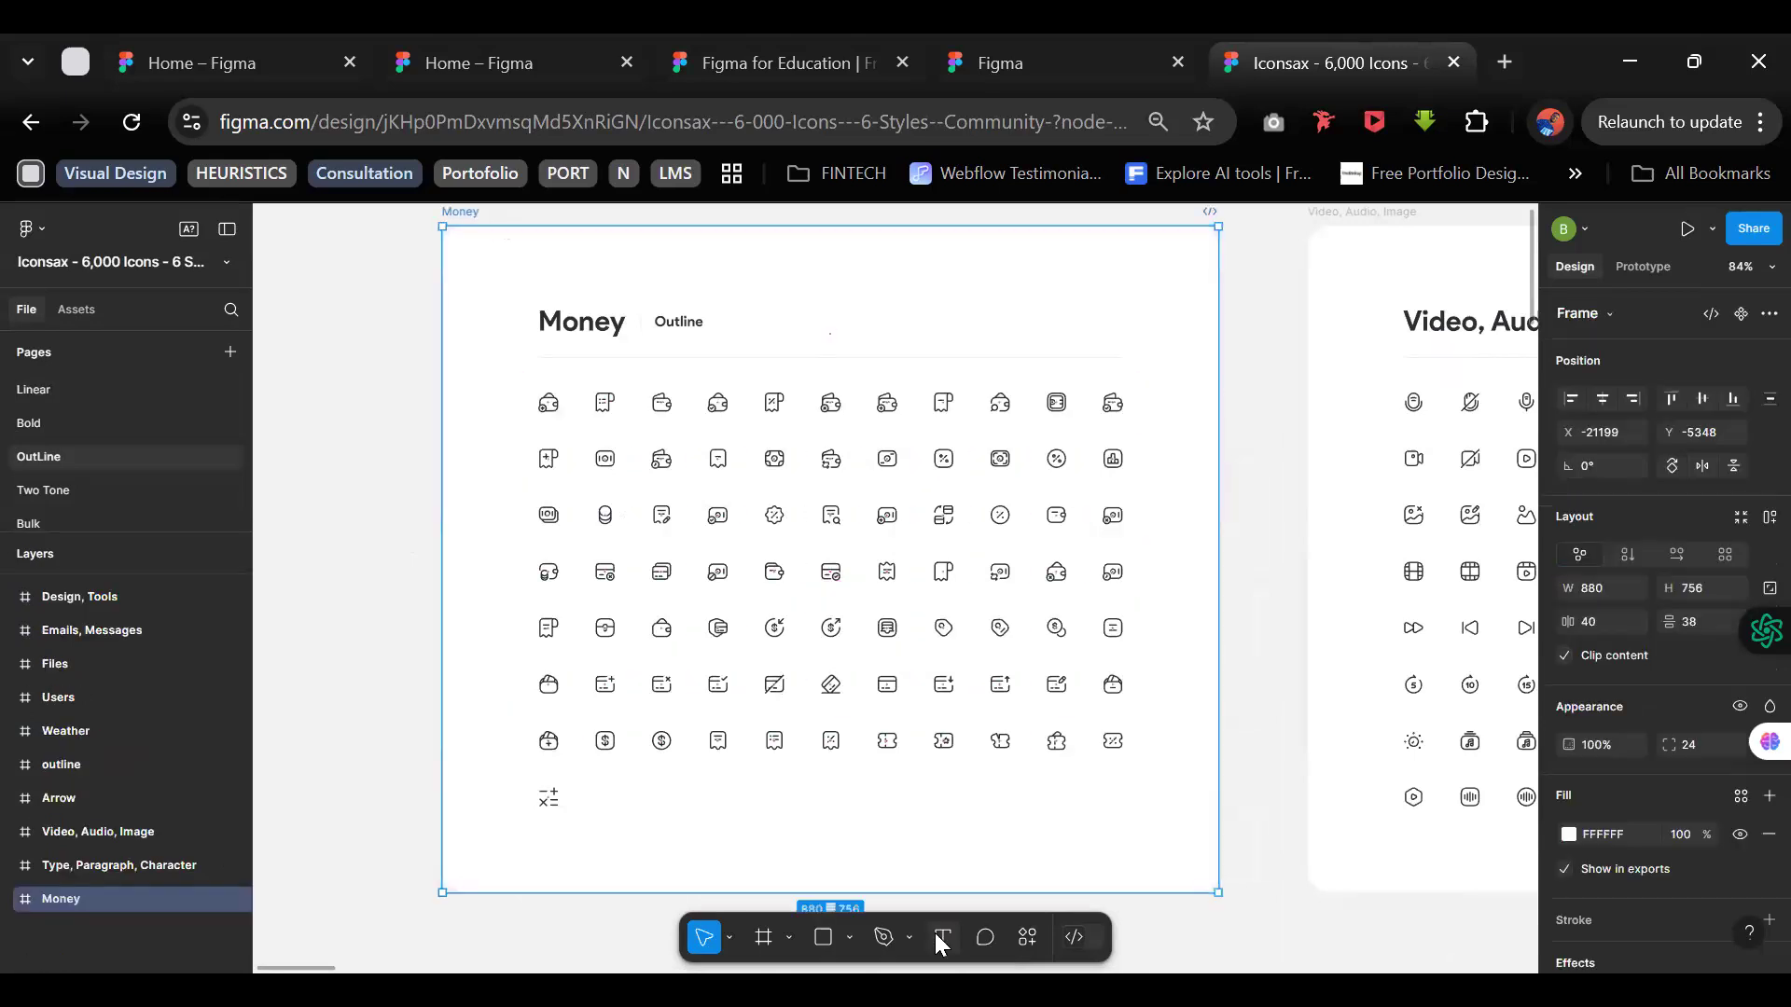
click(830, 333)
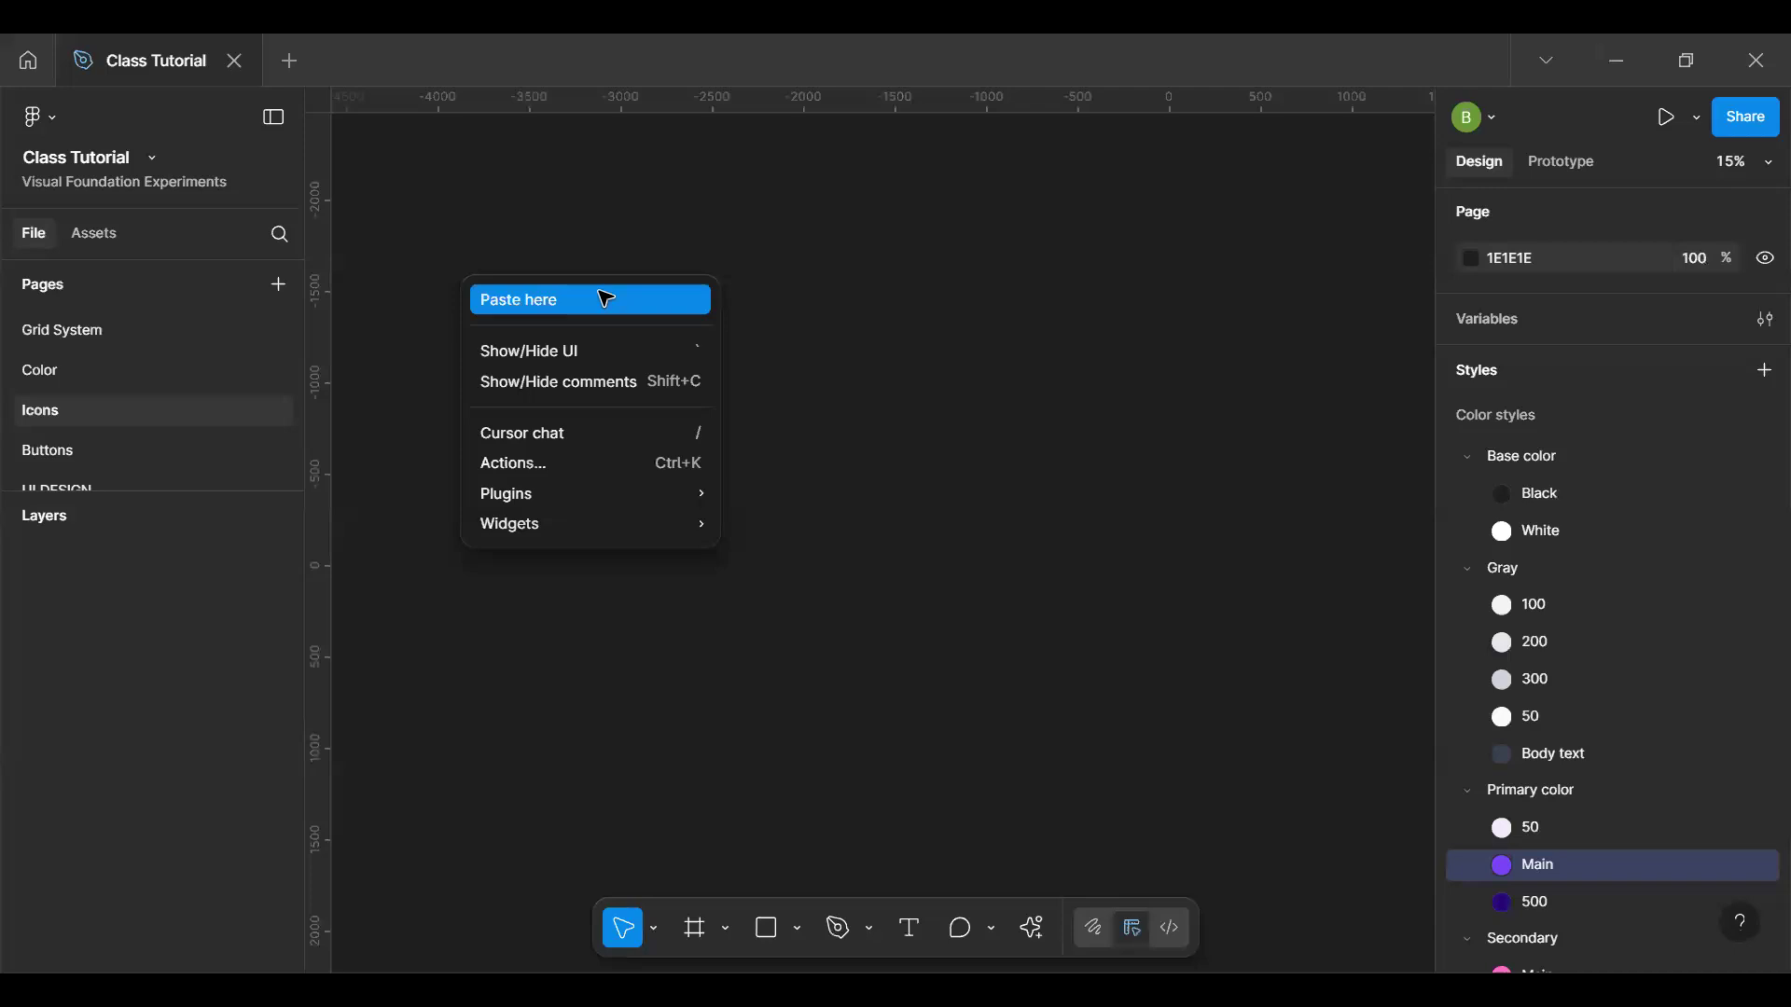
click(606, 299)
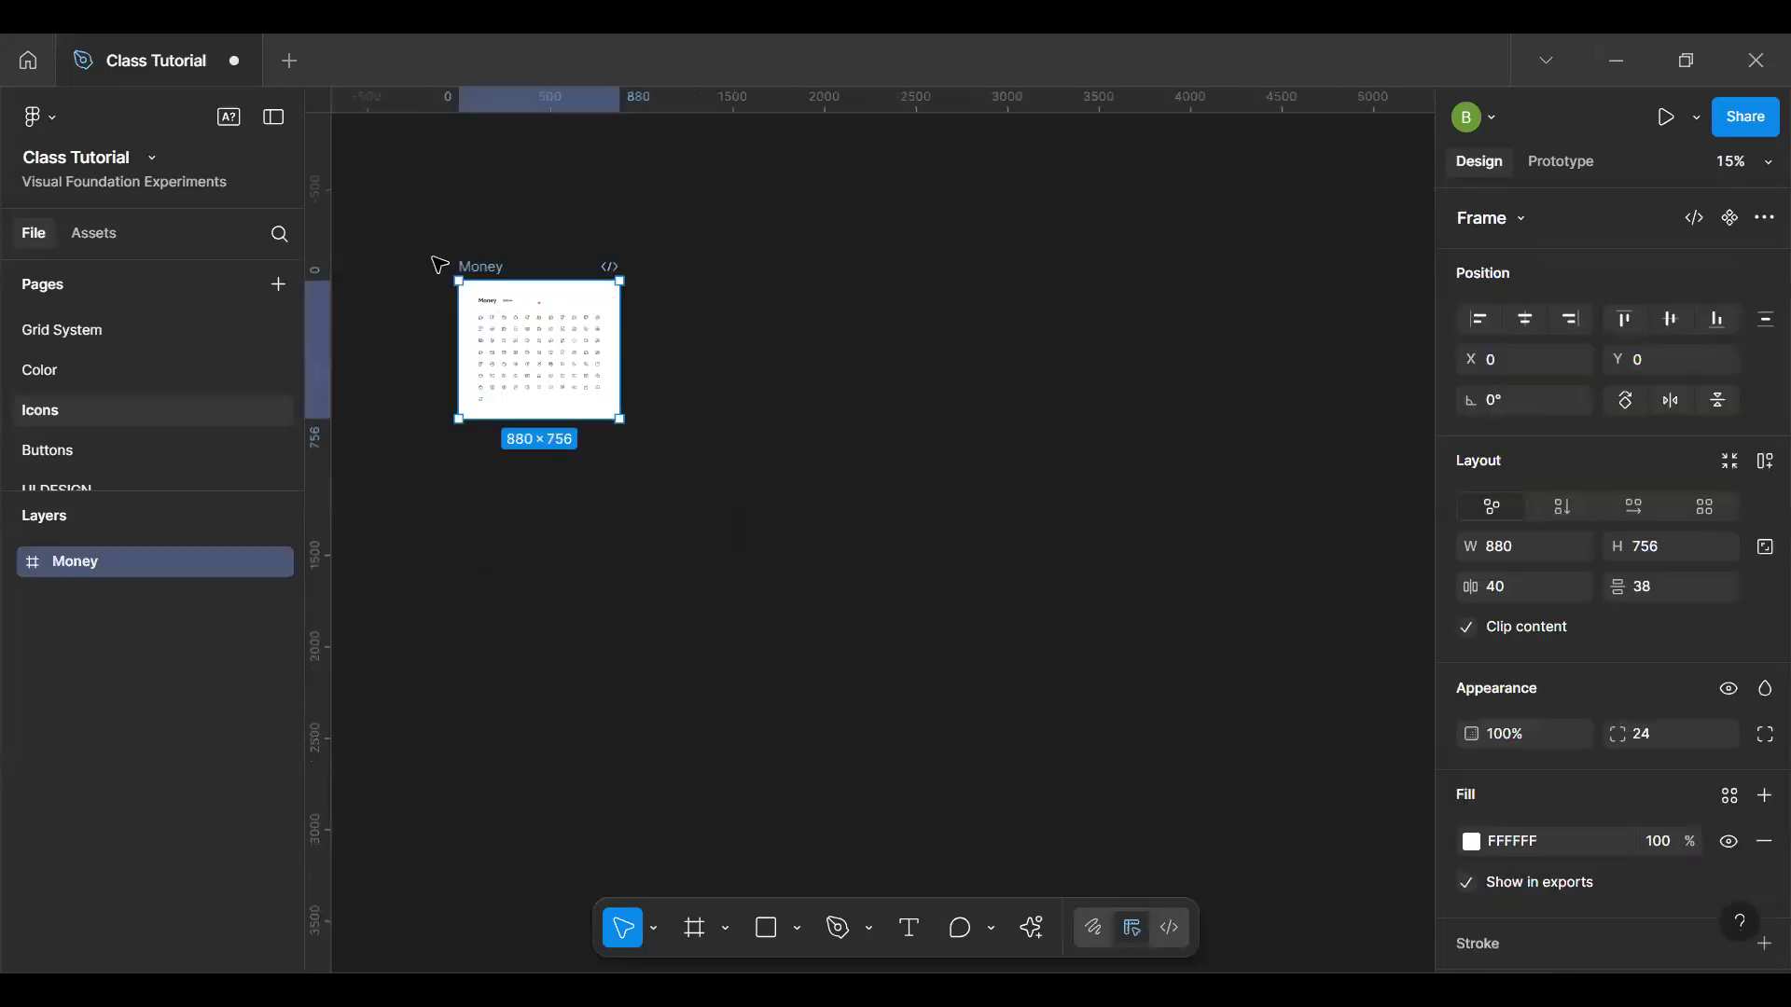
Step: Apply grid auto layout to all the icons inside the Money frame and clear the selection
click(645, 403)
scroll(645, 402, down, 5)
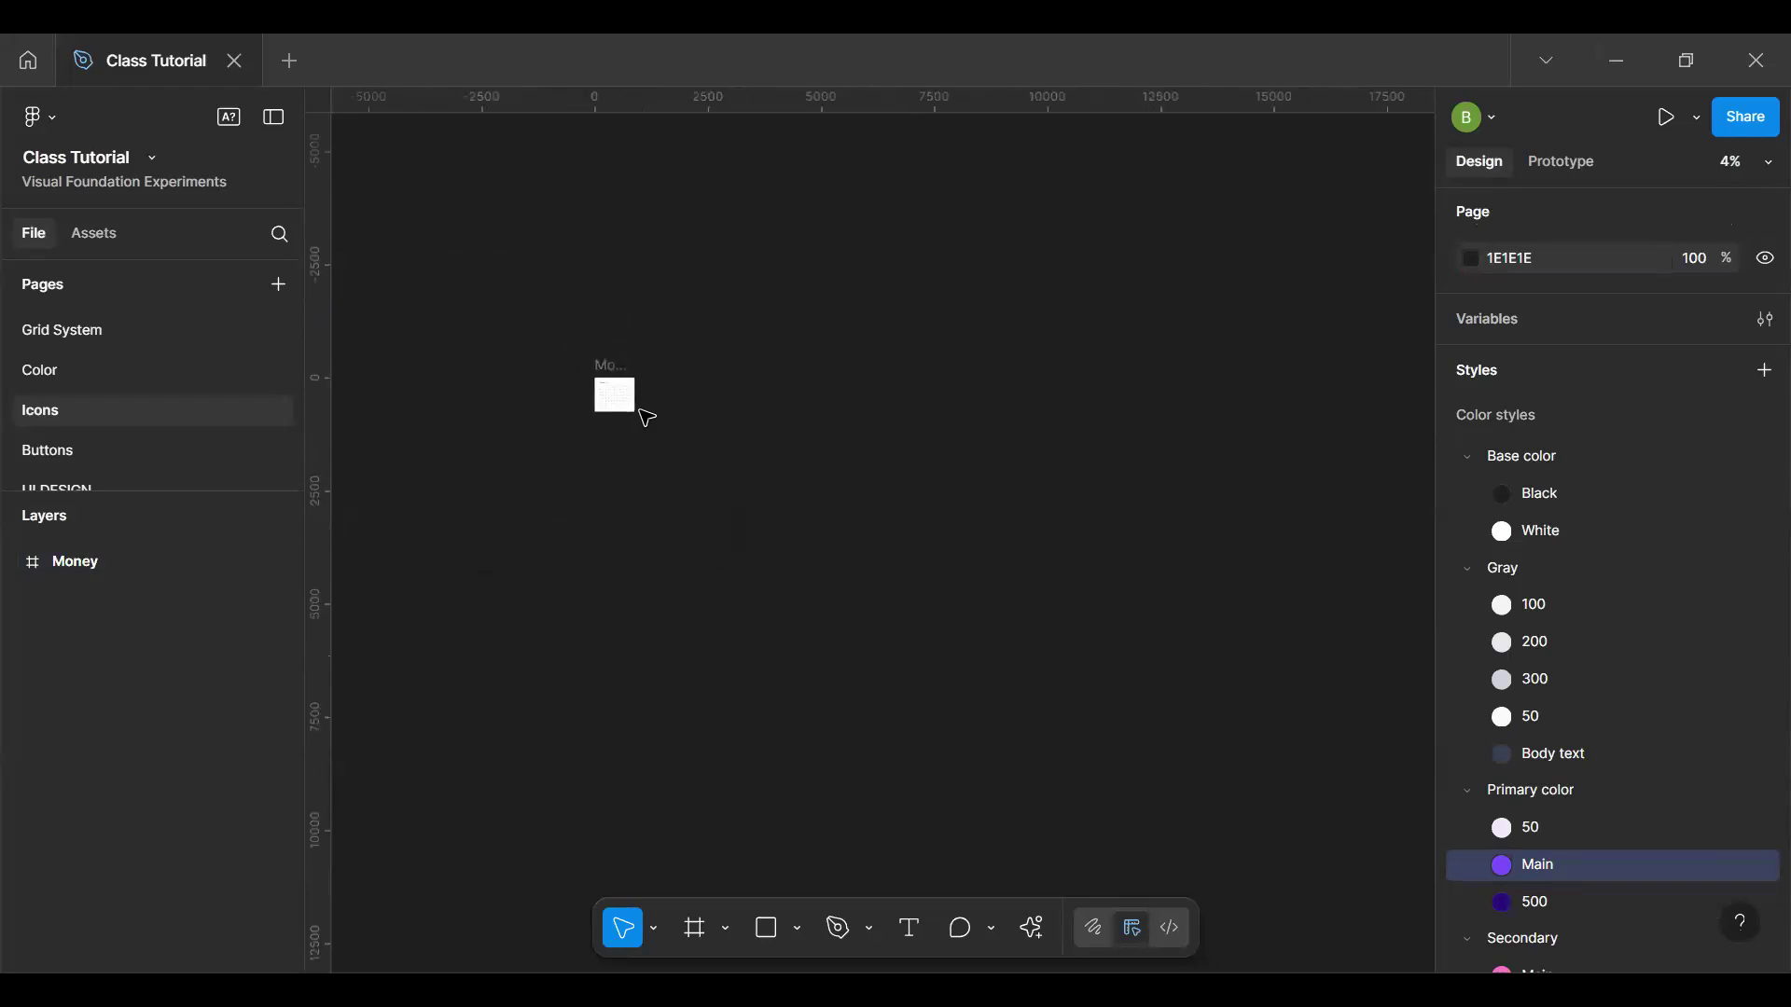
scroll(479, 315, up, 4)
scroll(472, 315, up, 4)
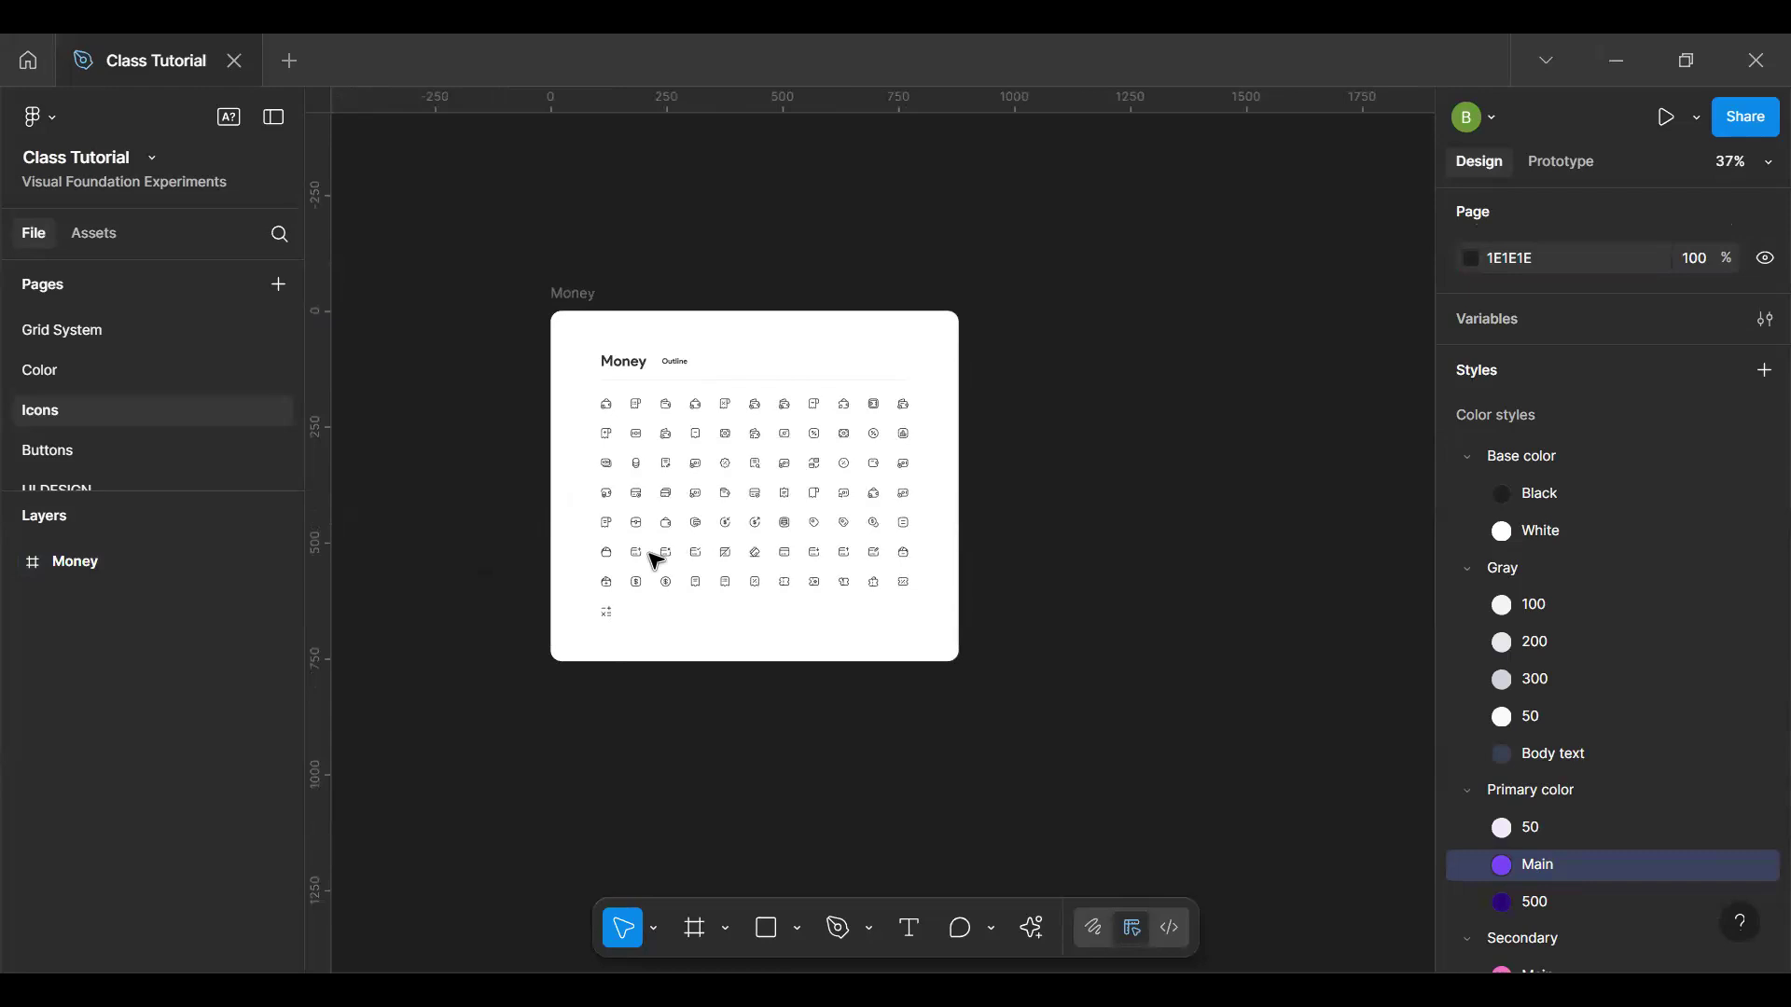
scroll(655, 559, up, 2)
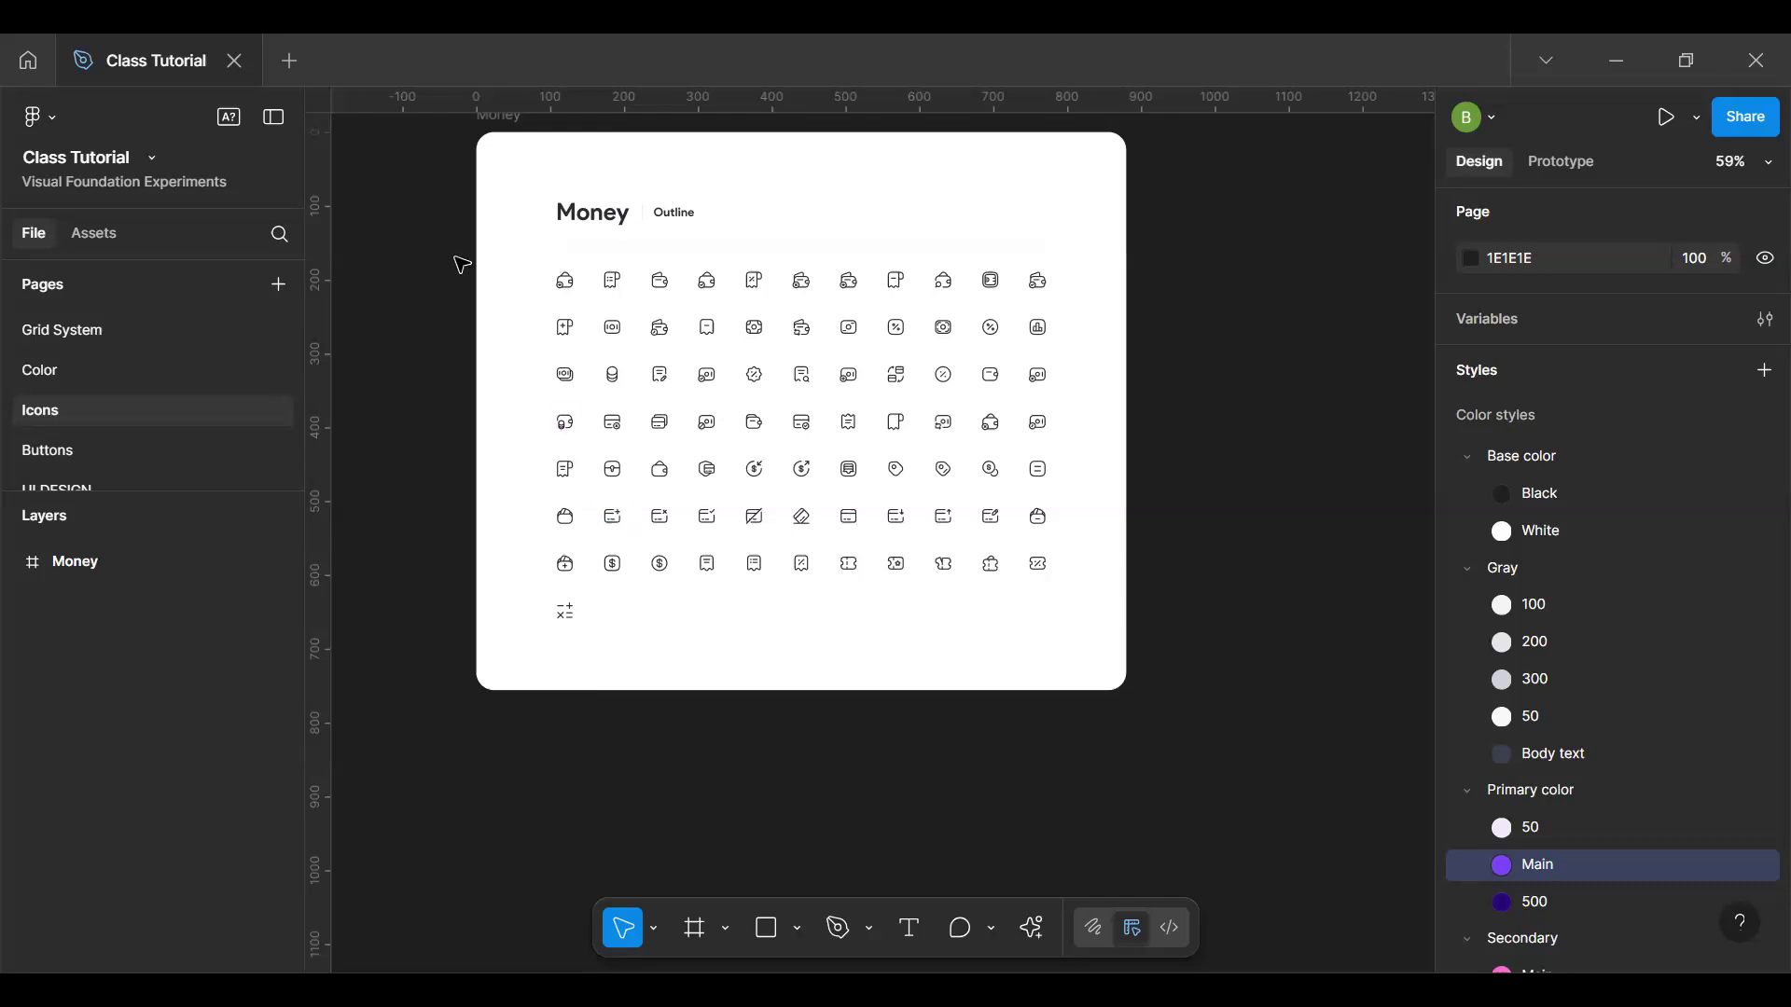
drag(400, 246, 1130, 652)
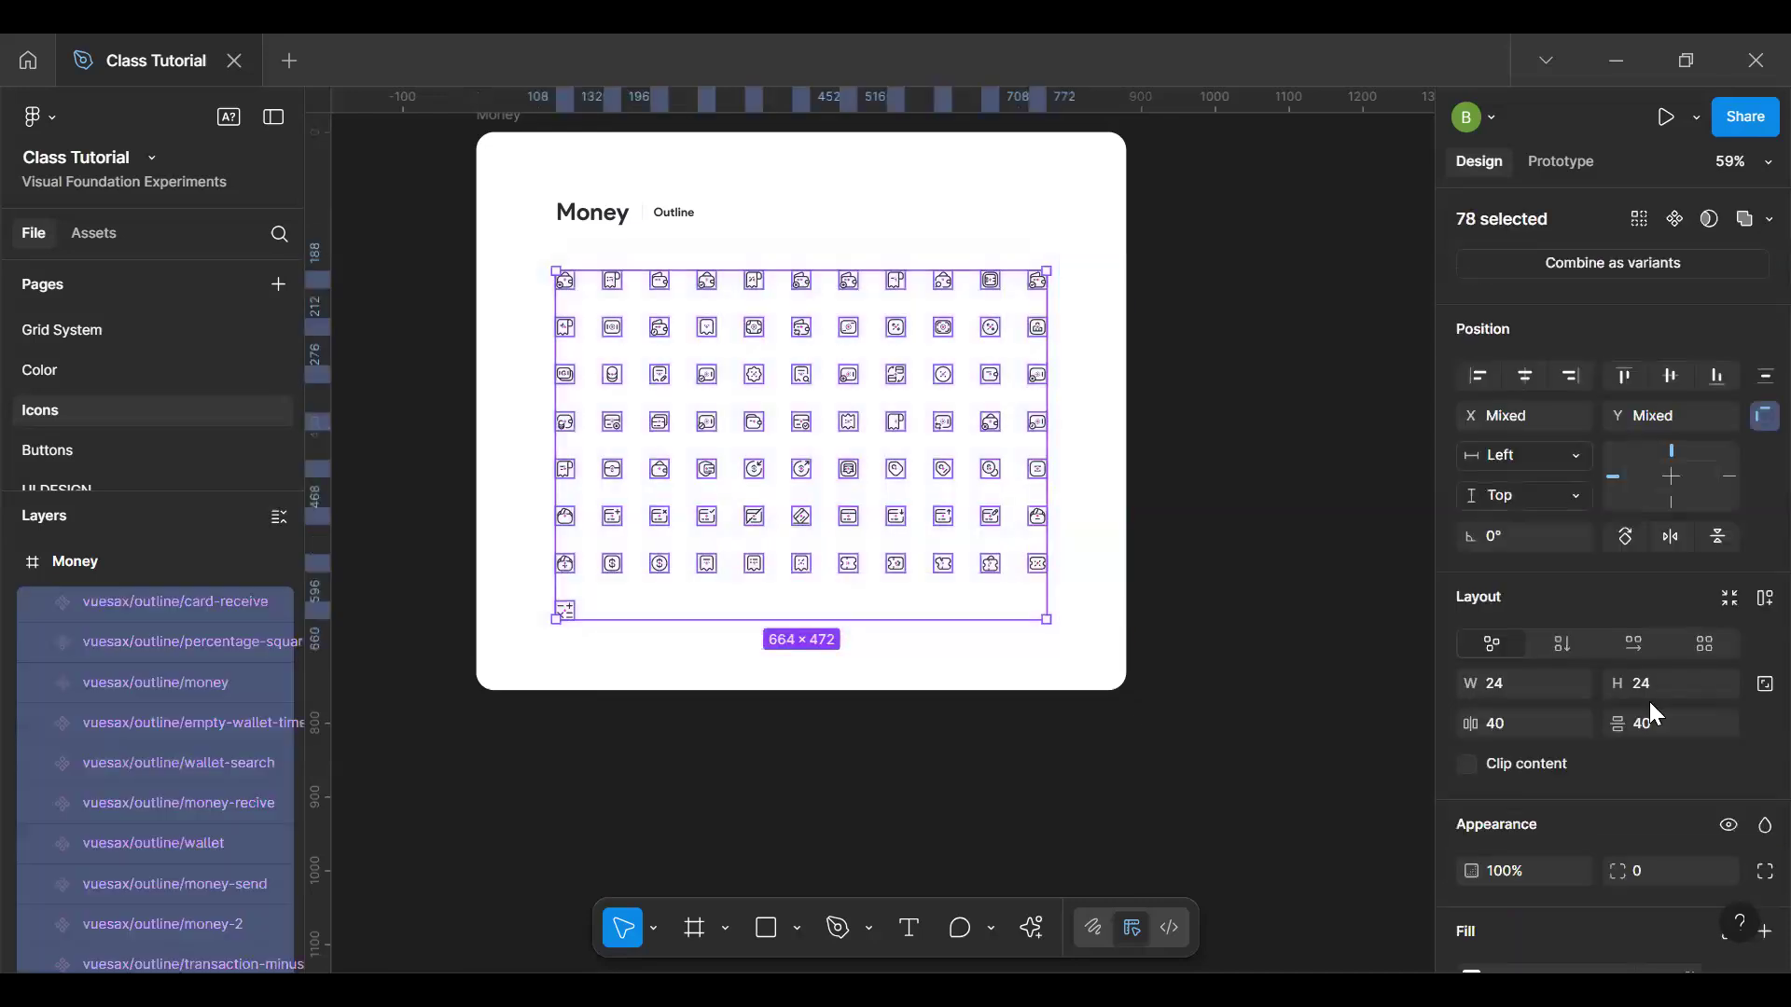
click(1706, 645)
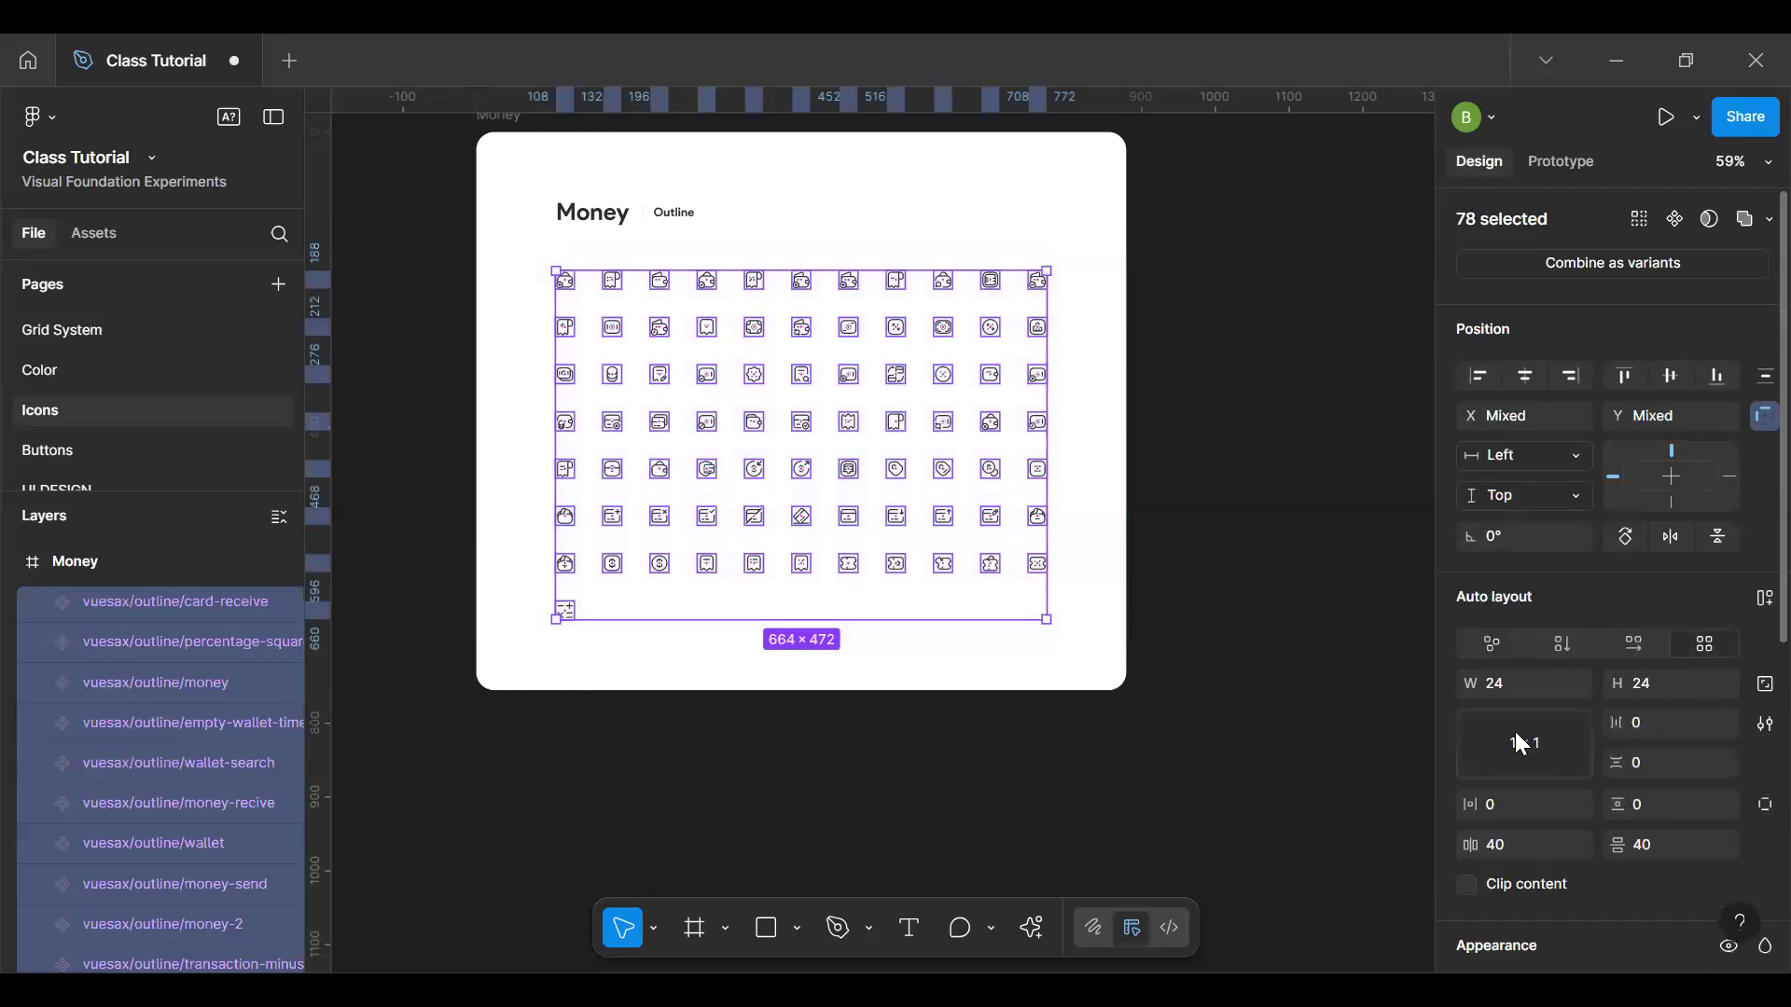
click(810, 533)
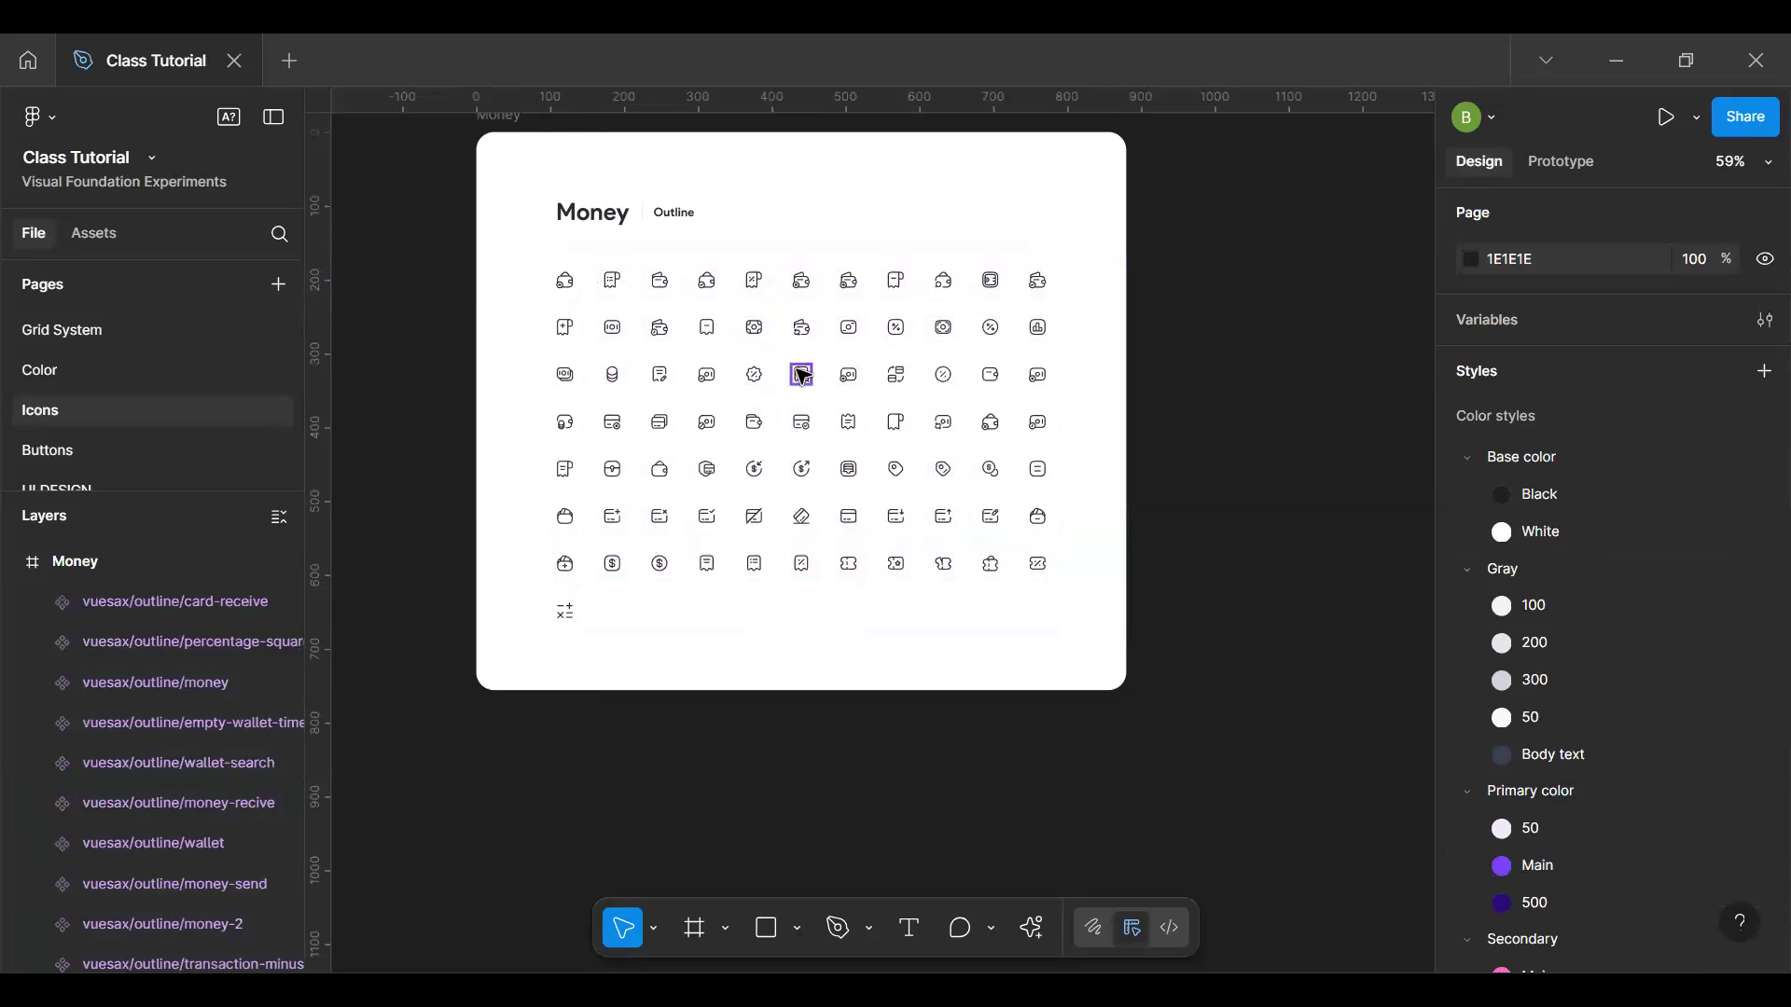
click(802, 375)
click(1237, 664)
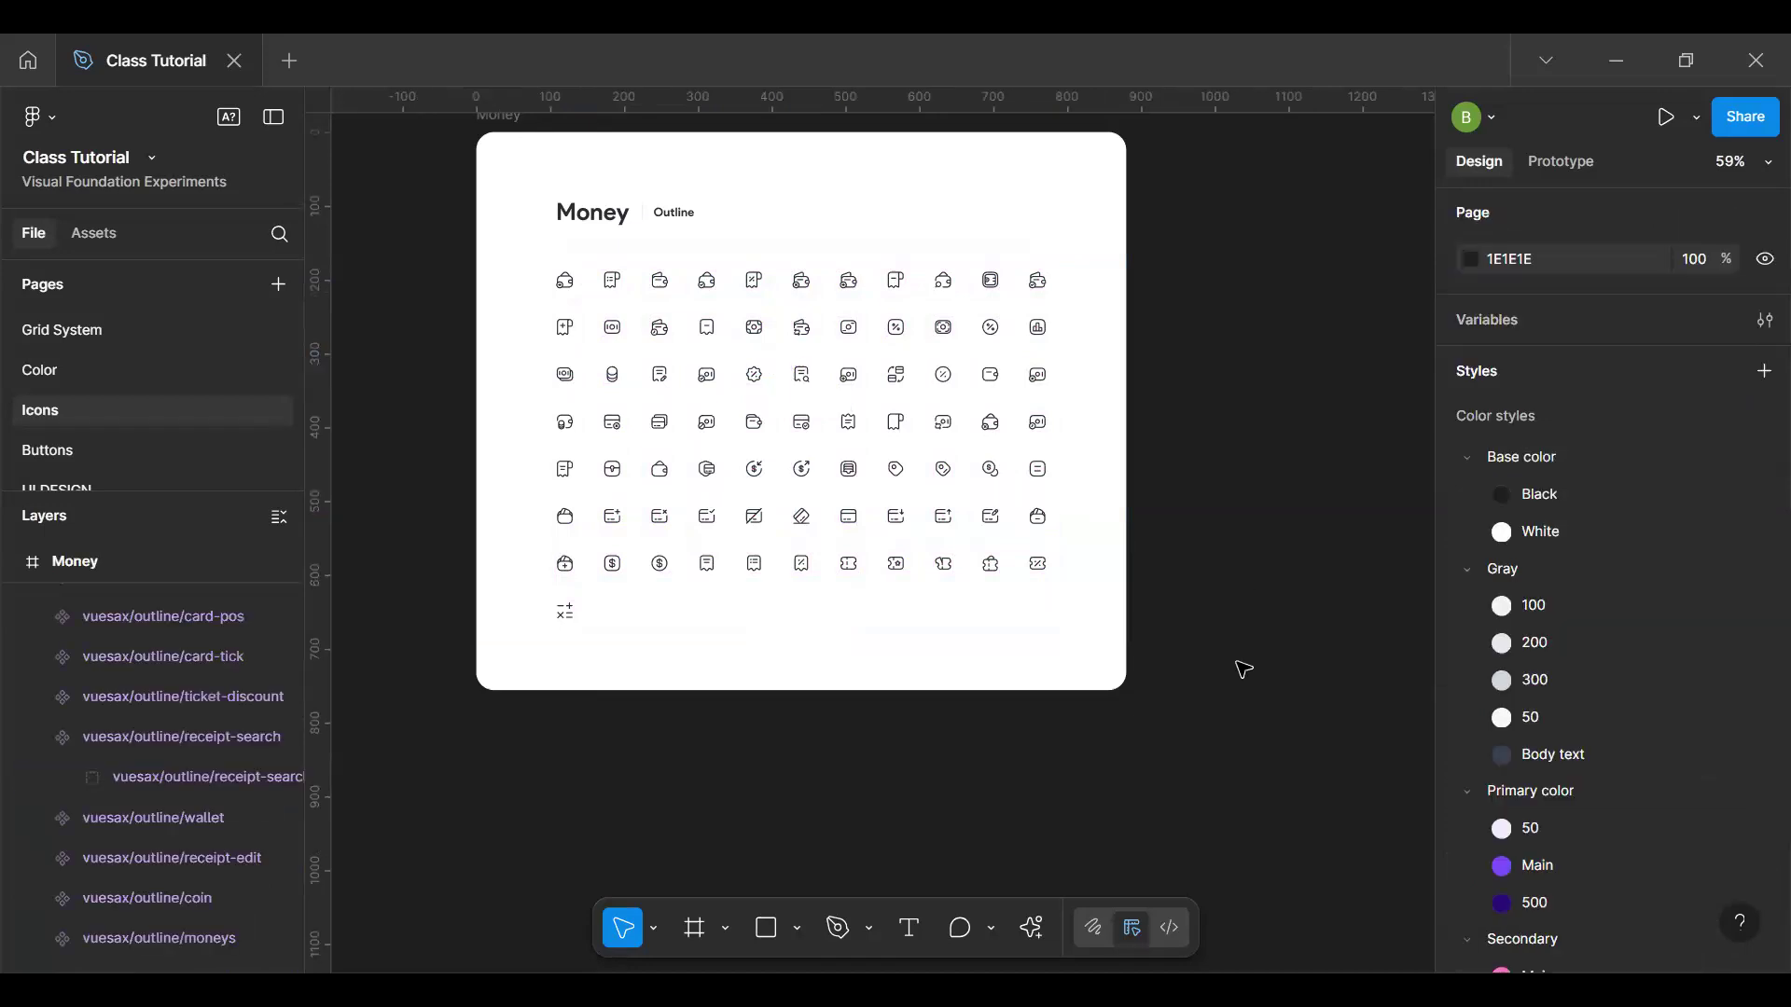
Step: Try to set the horizontal padding of all the icons in the Money frame to 12
drag(599, 695, 493, 404)
click(439, 248)
drag(455, 254, 1222, 649)
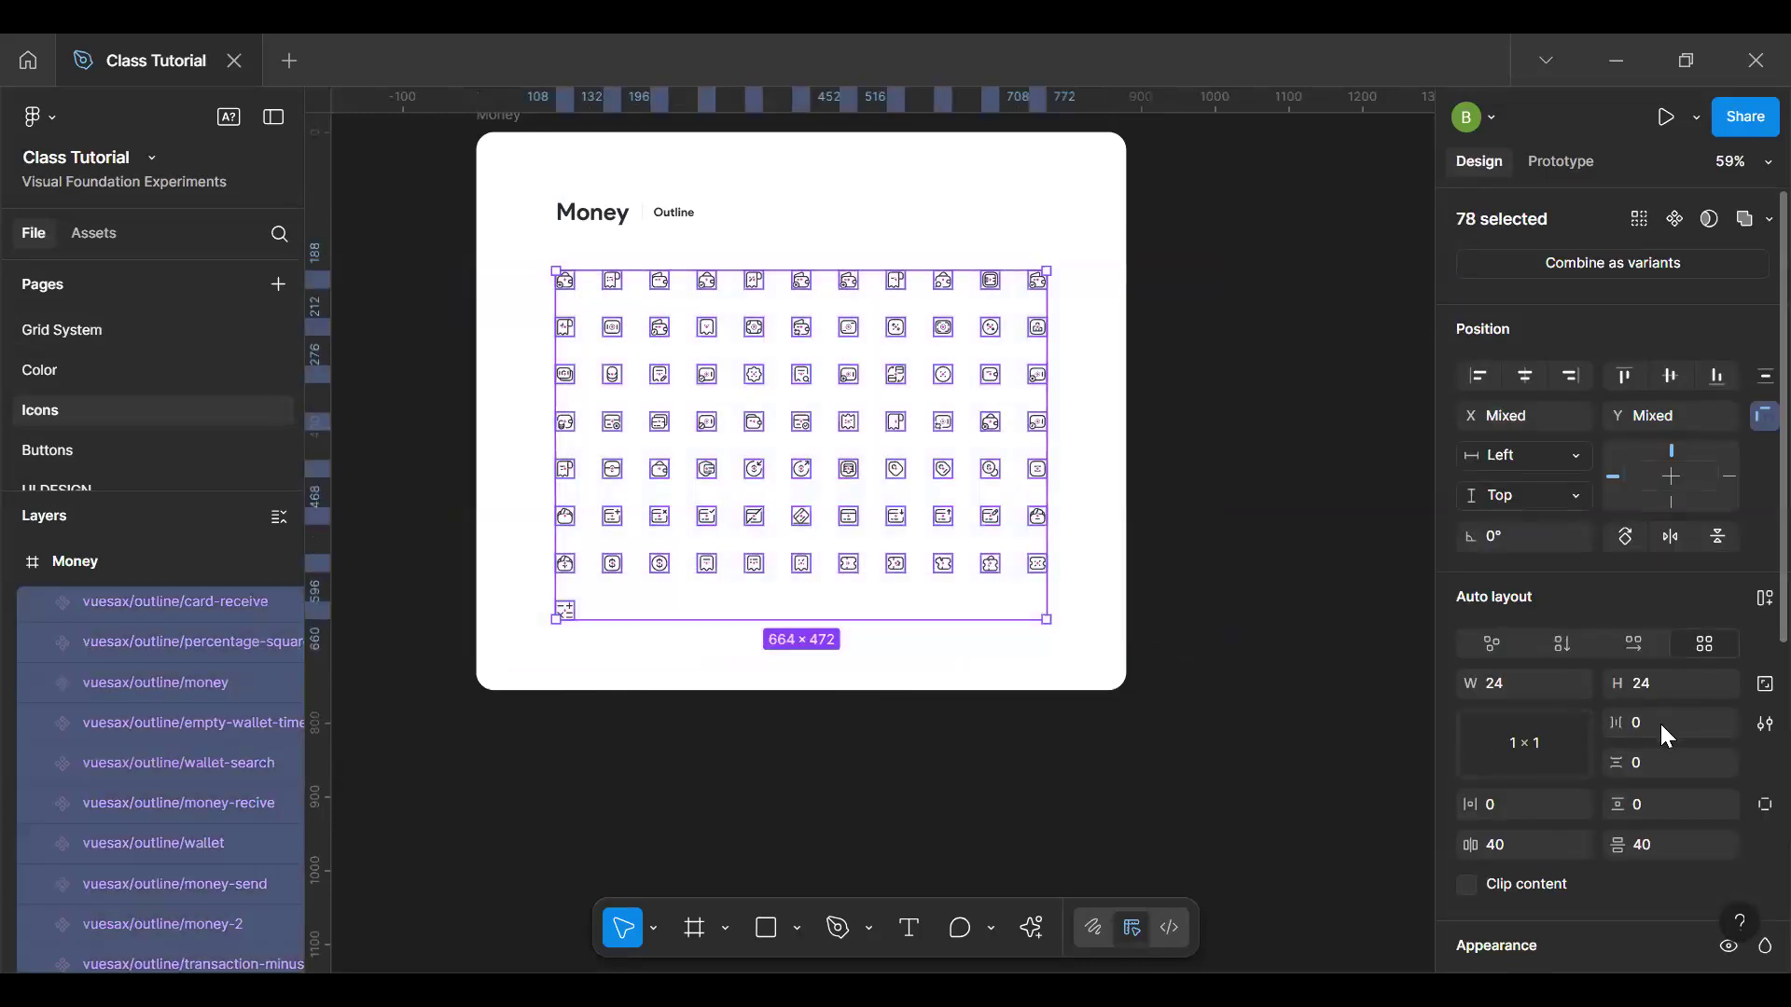
click(1536, 813)
text(12)
key(Return)
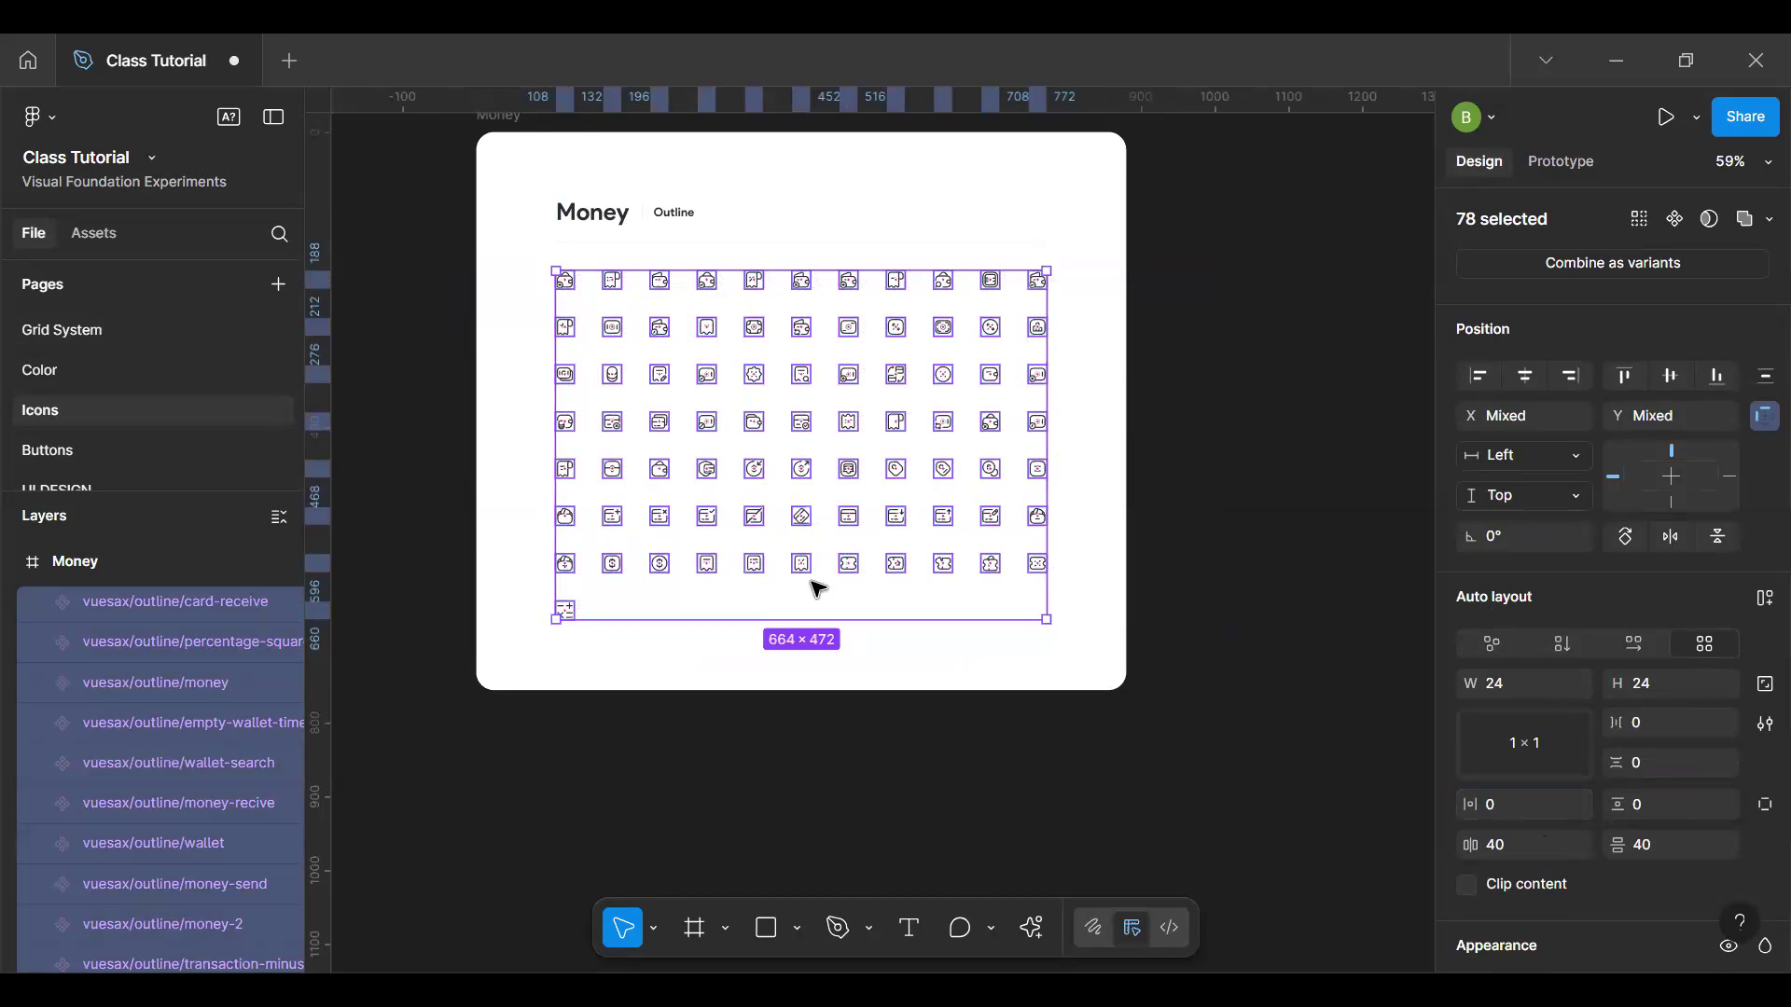
key(Escape)
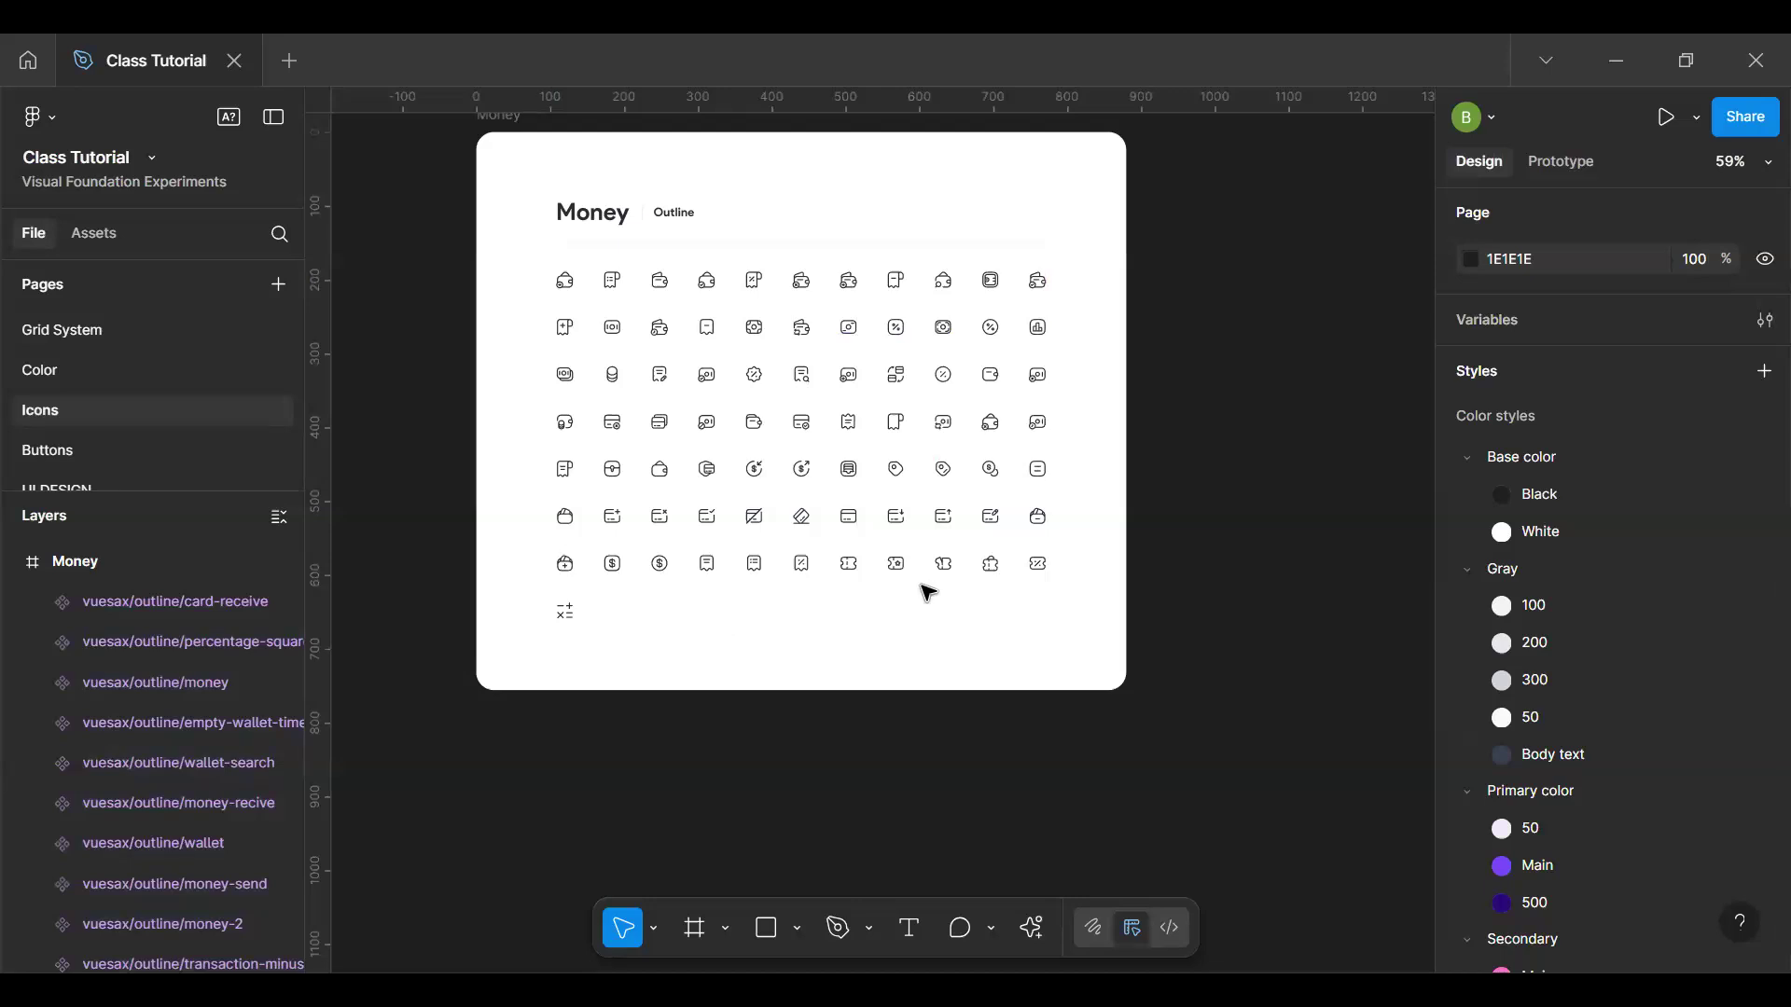
scroll(928, 593, down, 3)
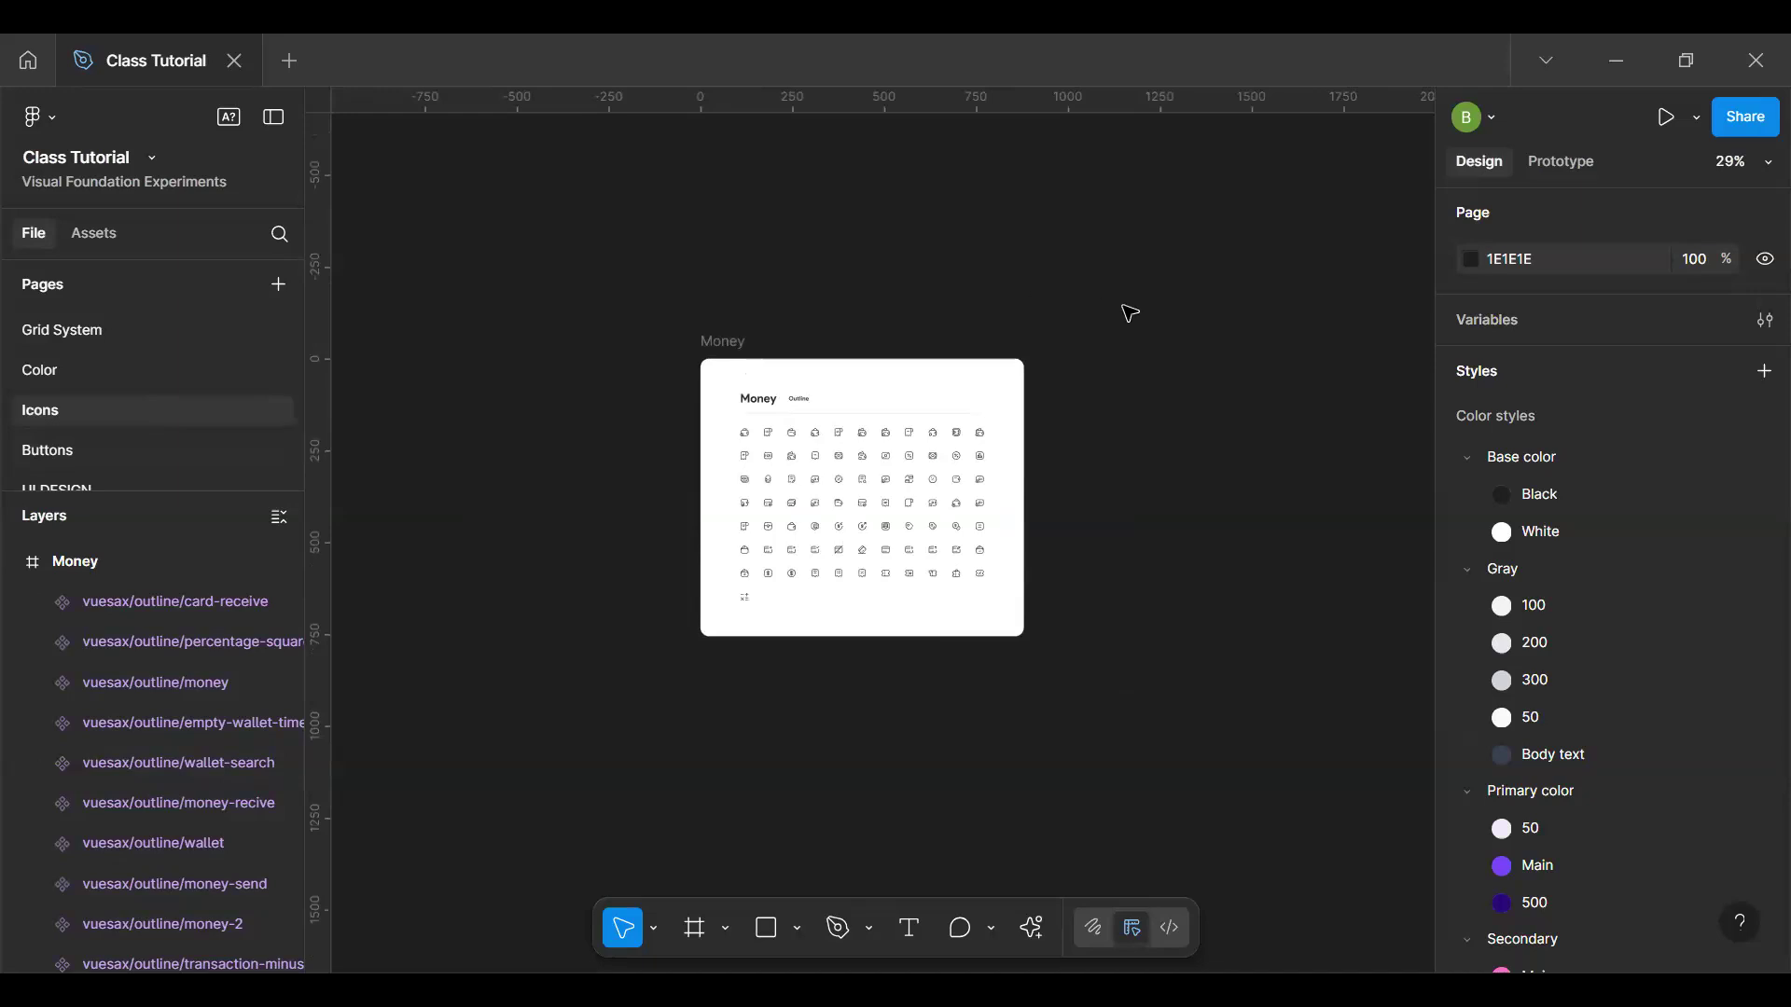
scroll(964, 383, right, 5)
key(space)
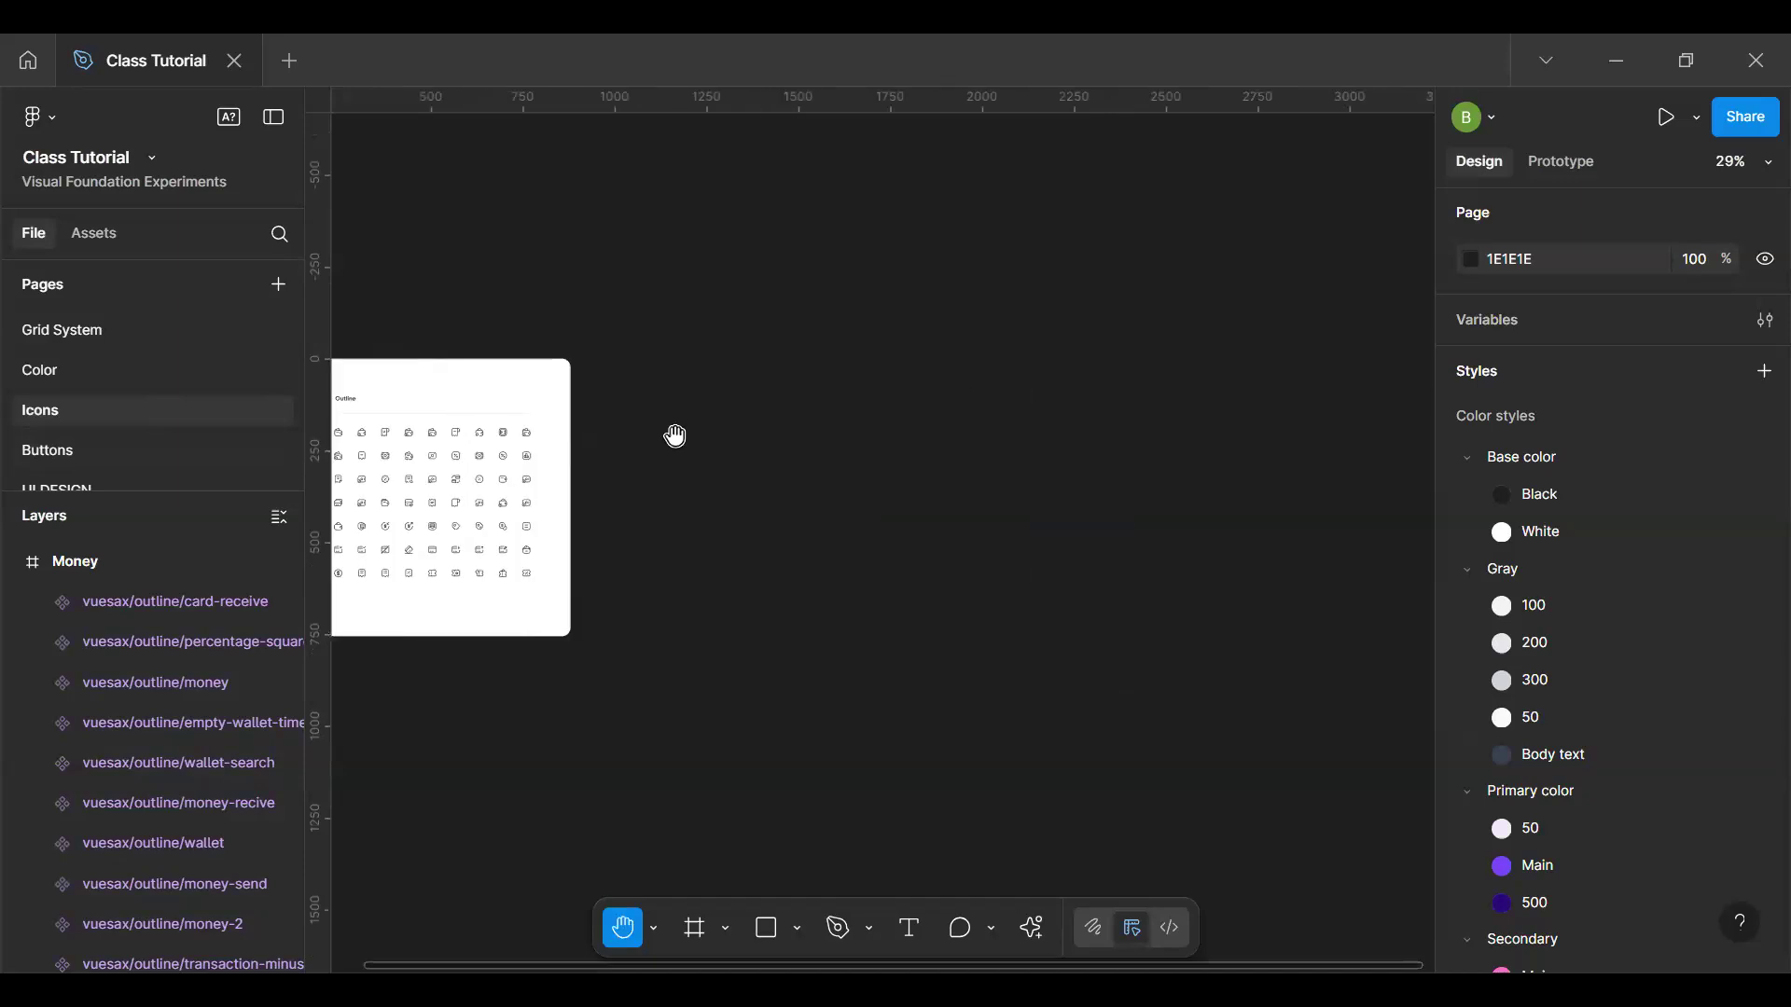
drag(675, 435, 953, 455)
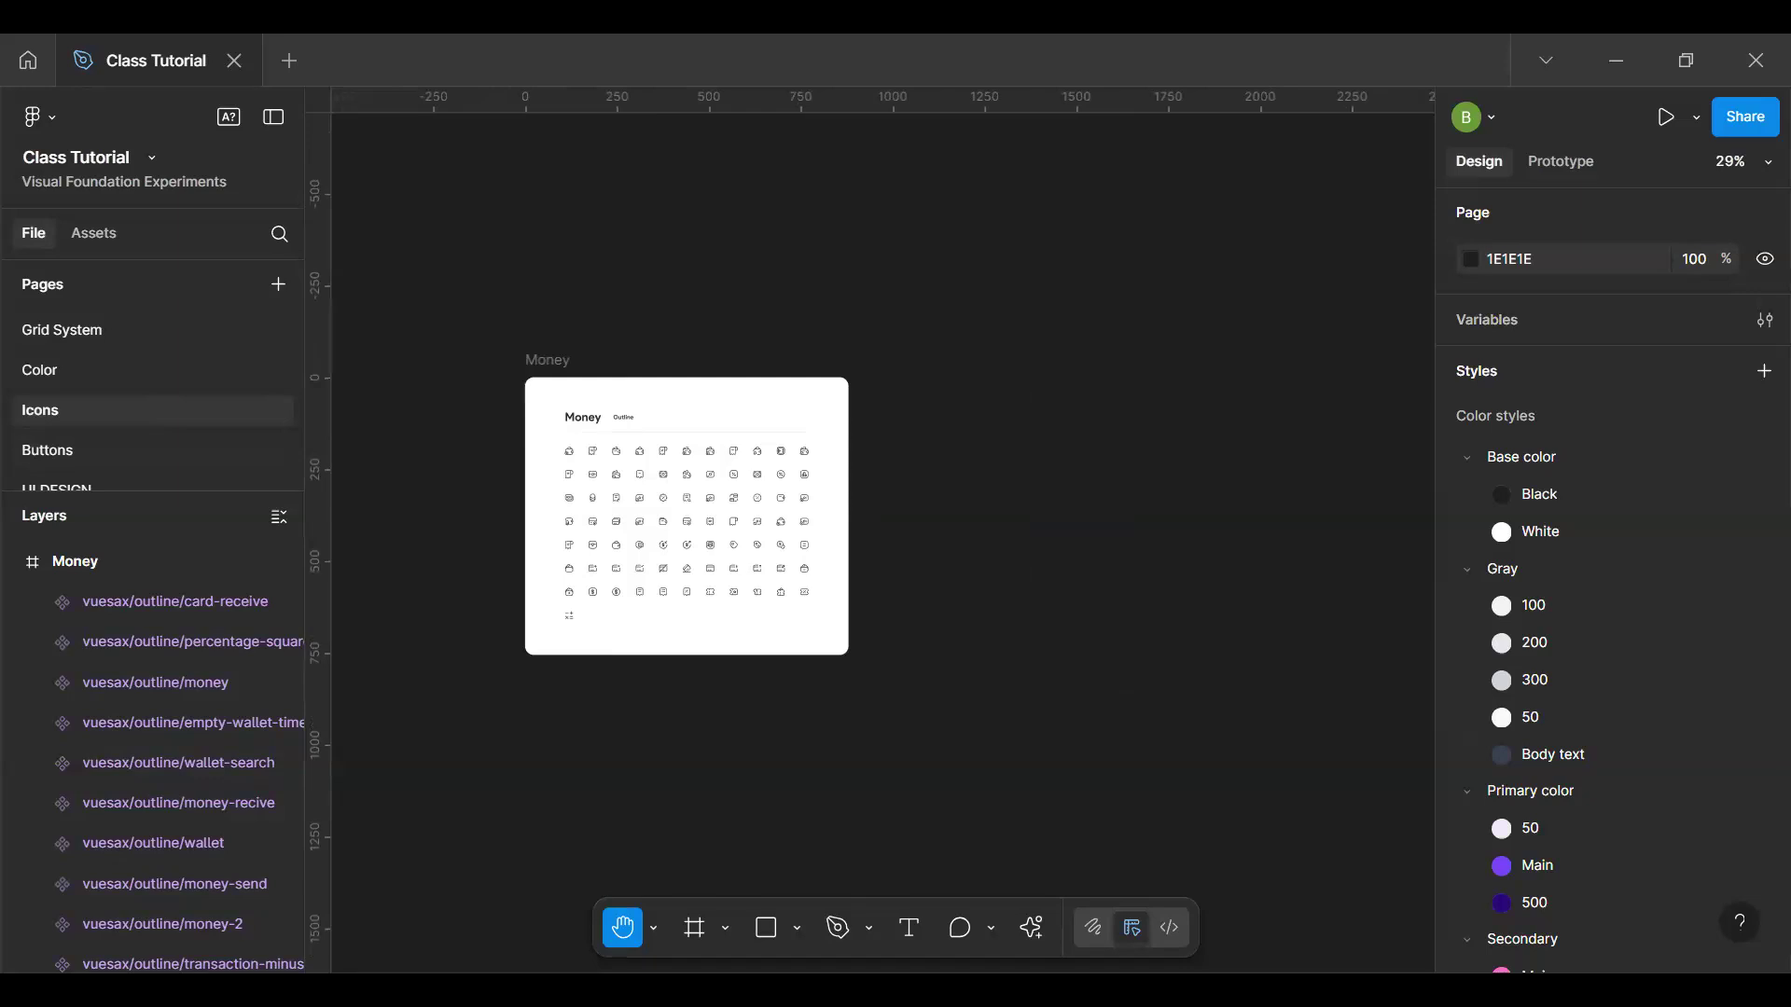
Step: Switch to the Iconsax file in the browser and select the Arrow frame on the OutLine page
key(alt+Tab)
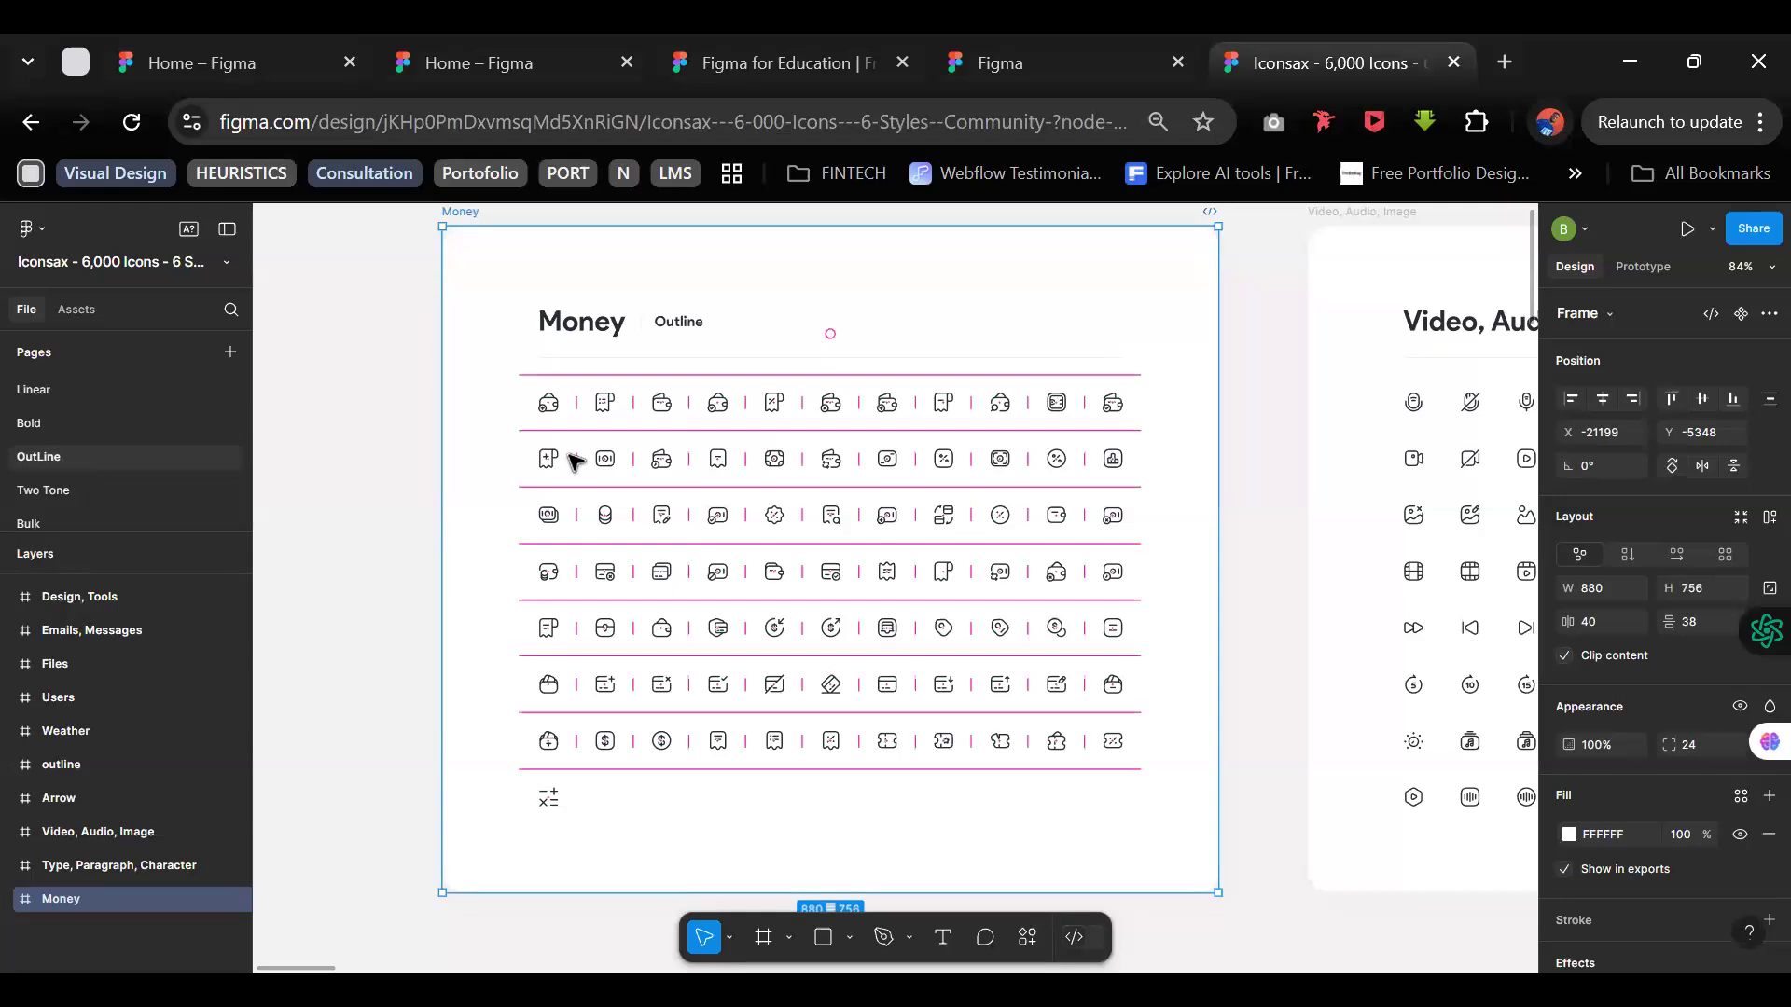
key(h)
drag(634, 463, 1137, 462)
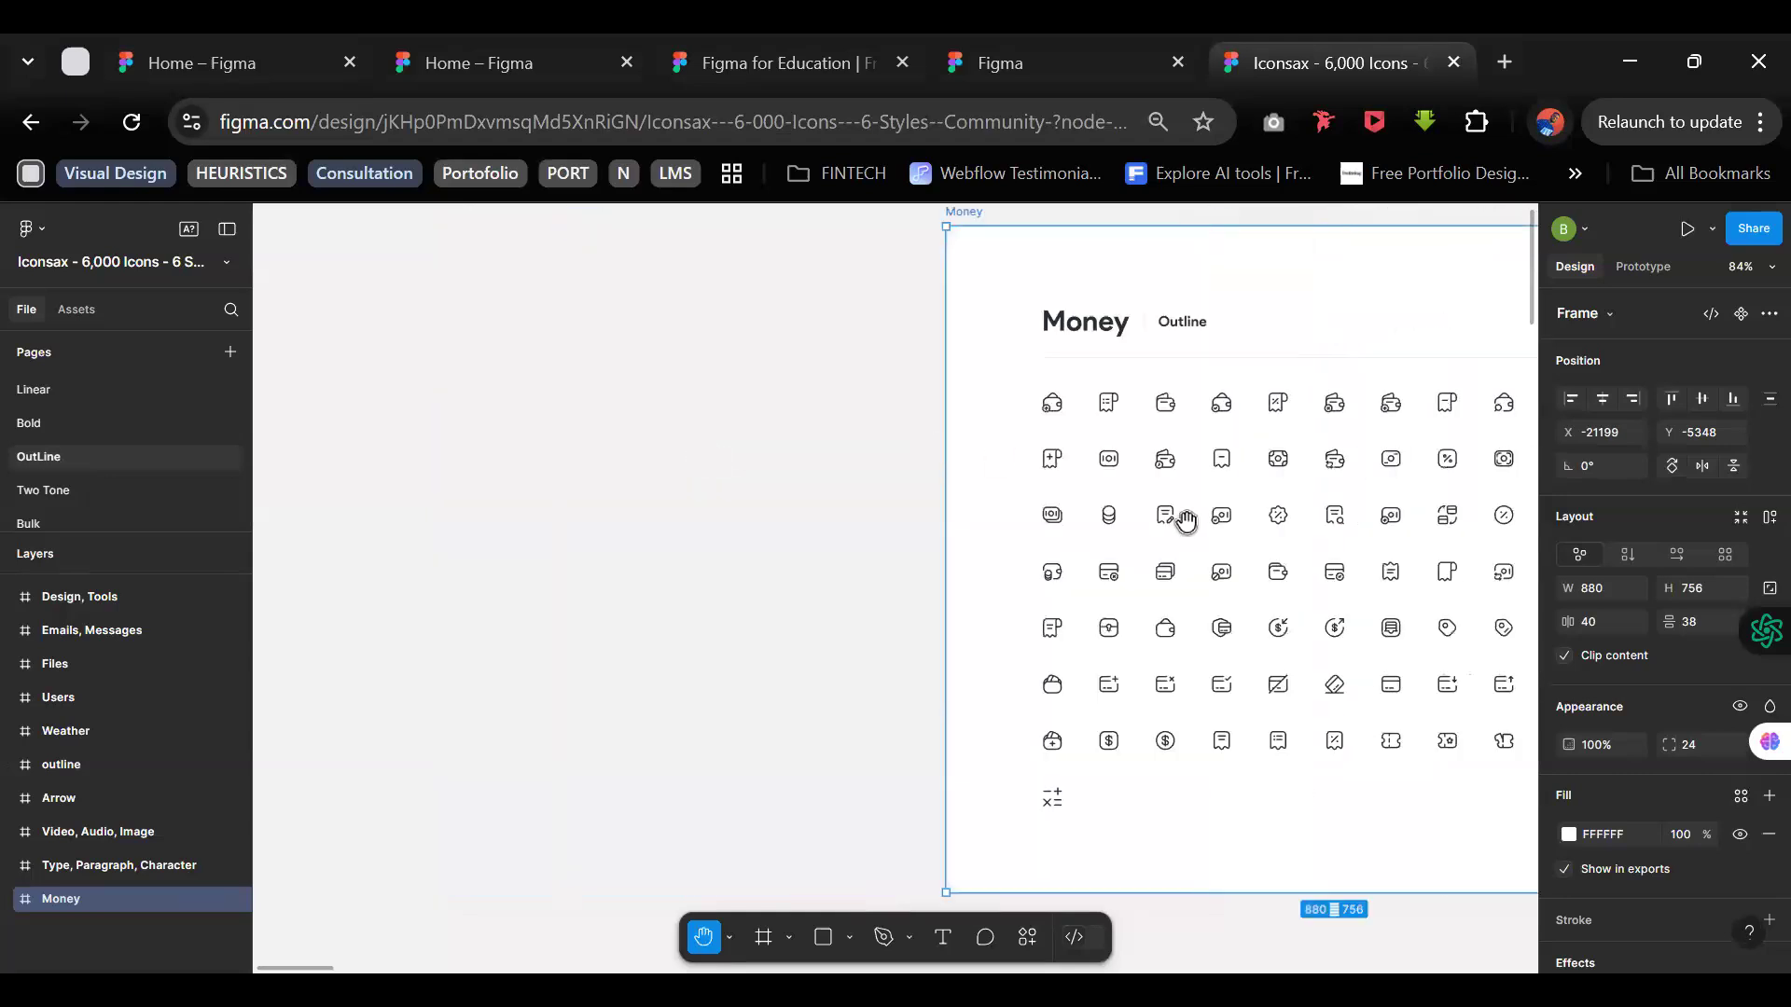
scroll(444, 594, right, 5)
scroll(444, 594, down, 5)
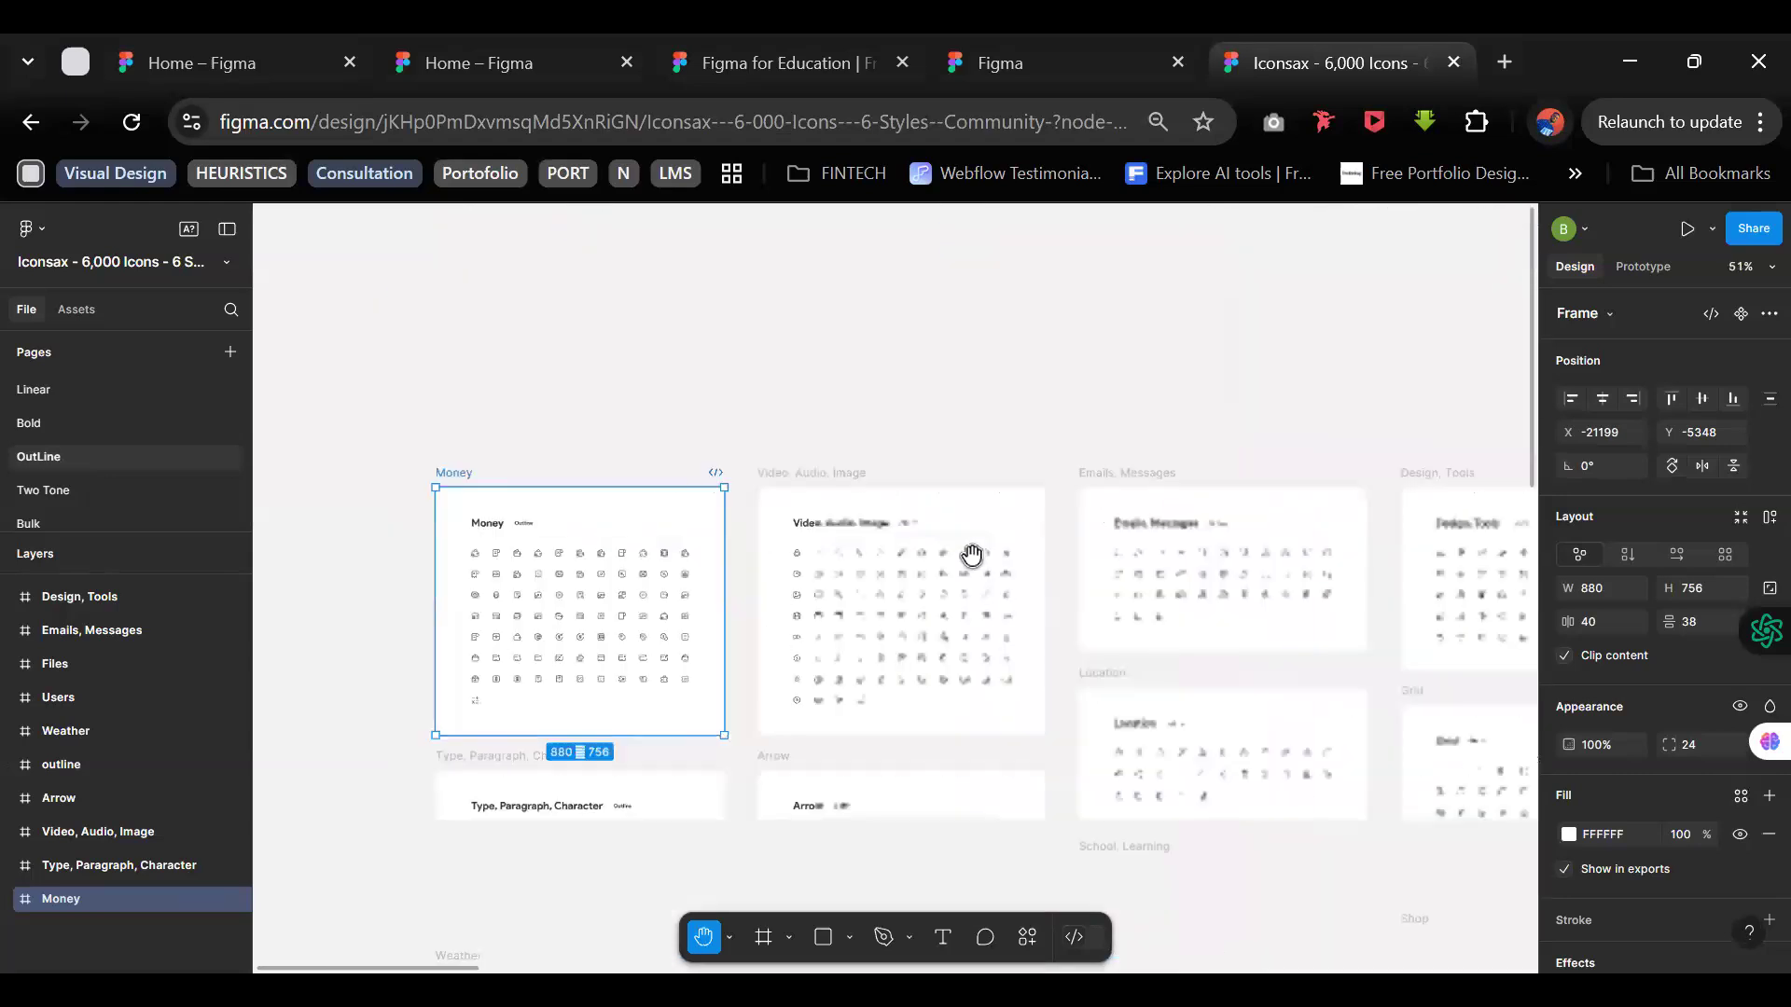
scroll(846, 625, down, 1)
scroll(846, 625, down, 1)
key(v)
click(770, 678)
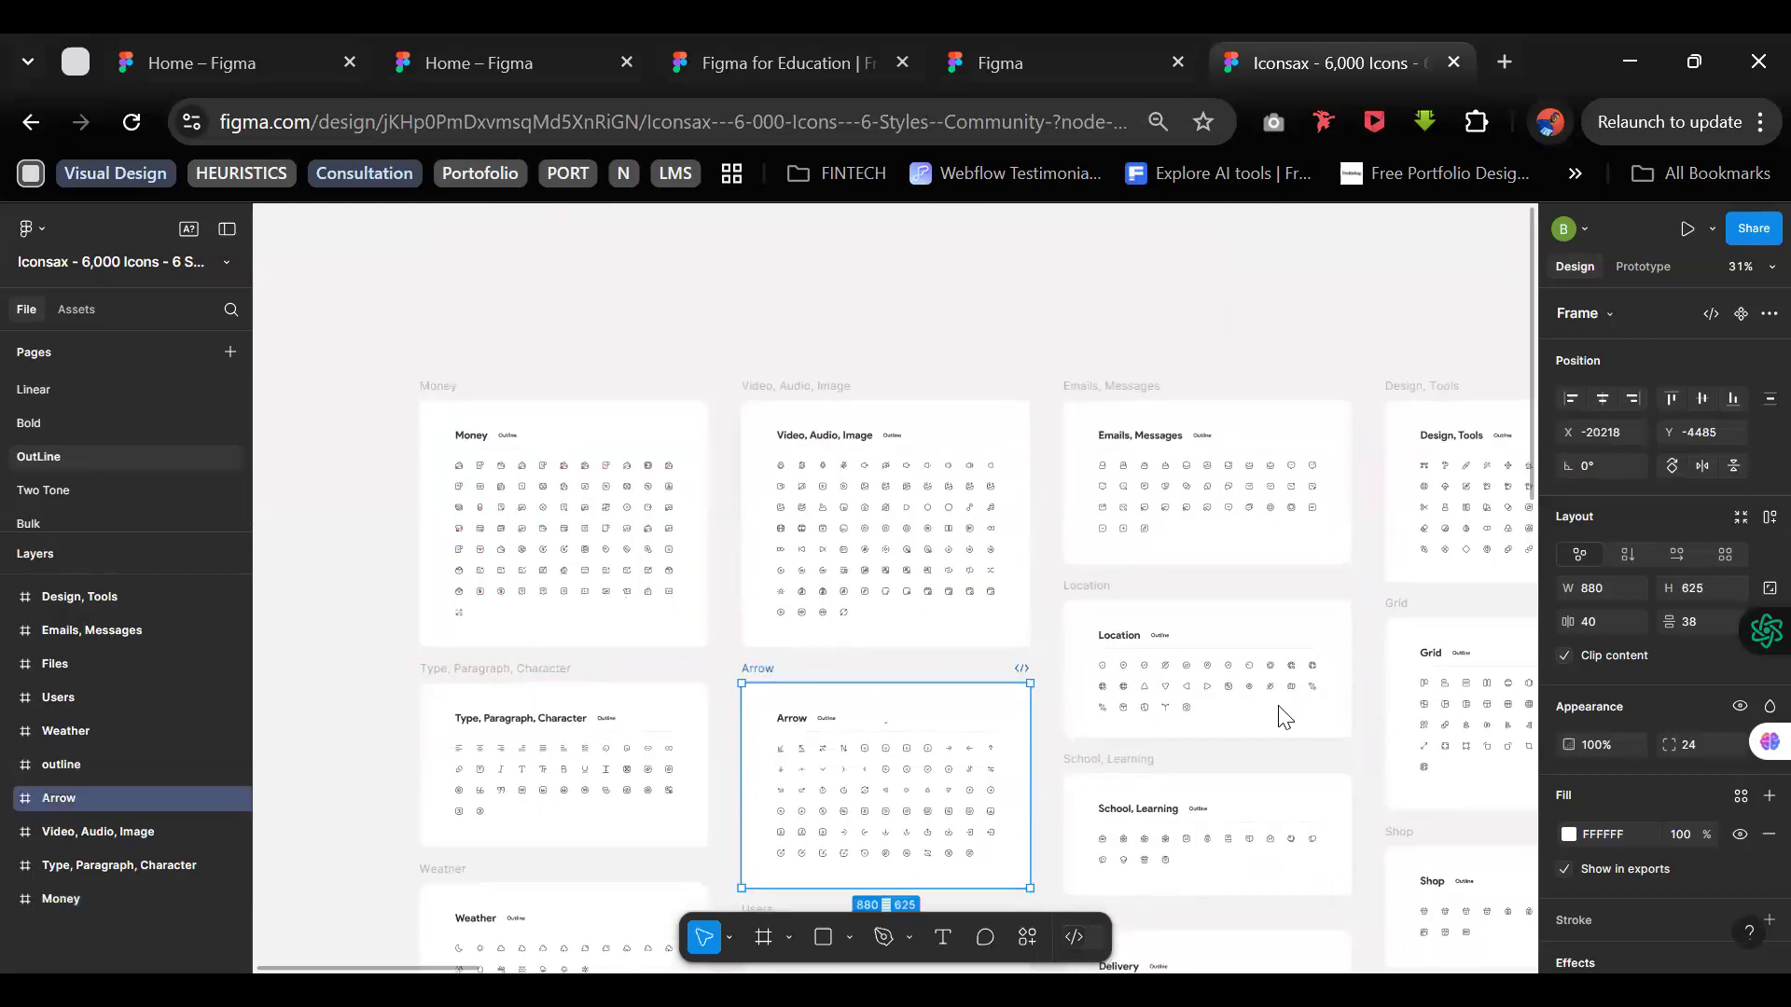
Step: Select the Security, Users and Arrow frames together on the OutLine page
scroll(1284, 716, down, 3)
key(h)
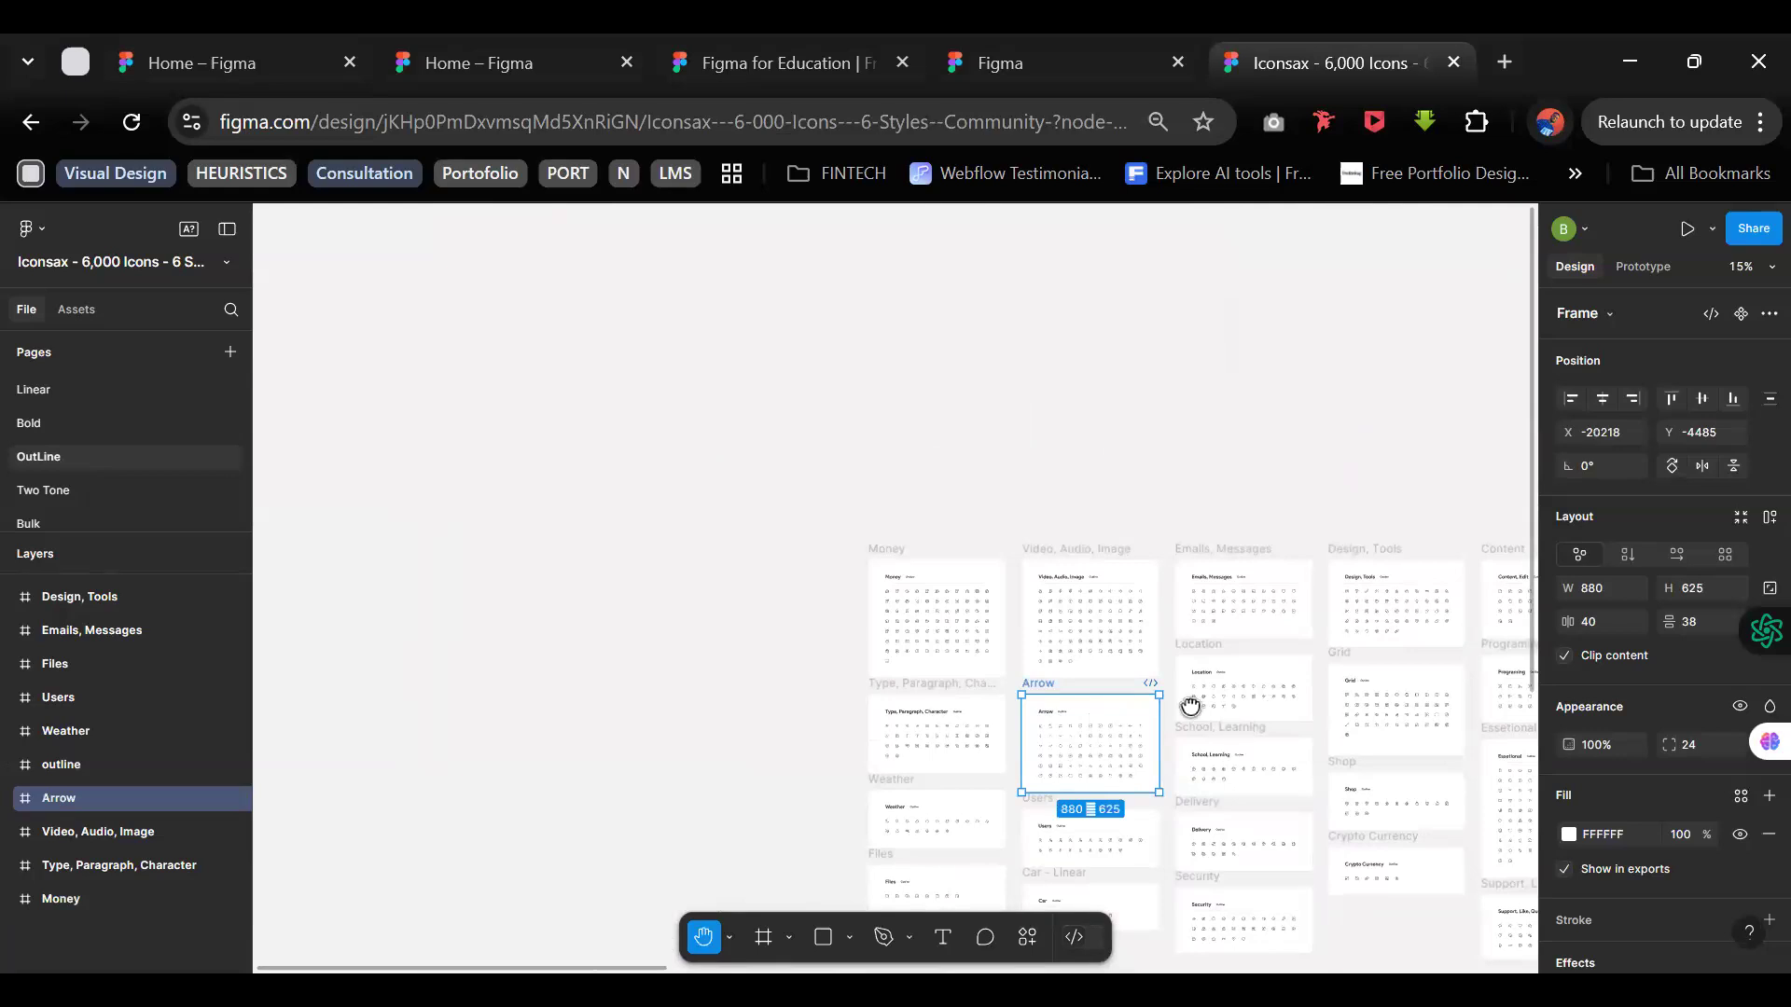
scroll(1140, 682, right, 5)
scroll(1139, 682, down, 2)
key(v)
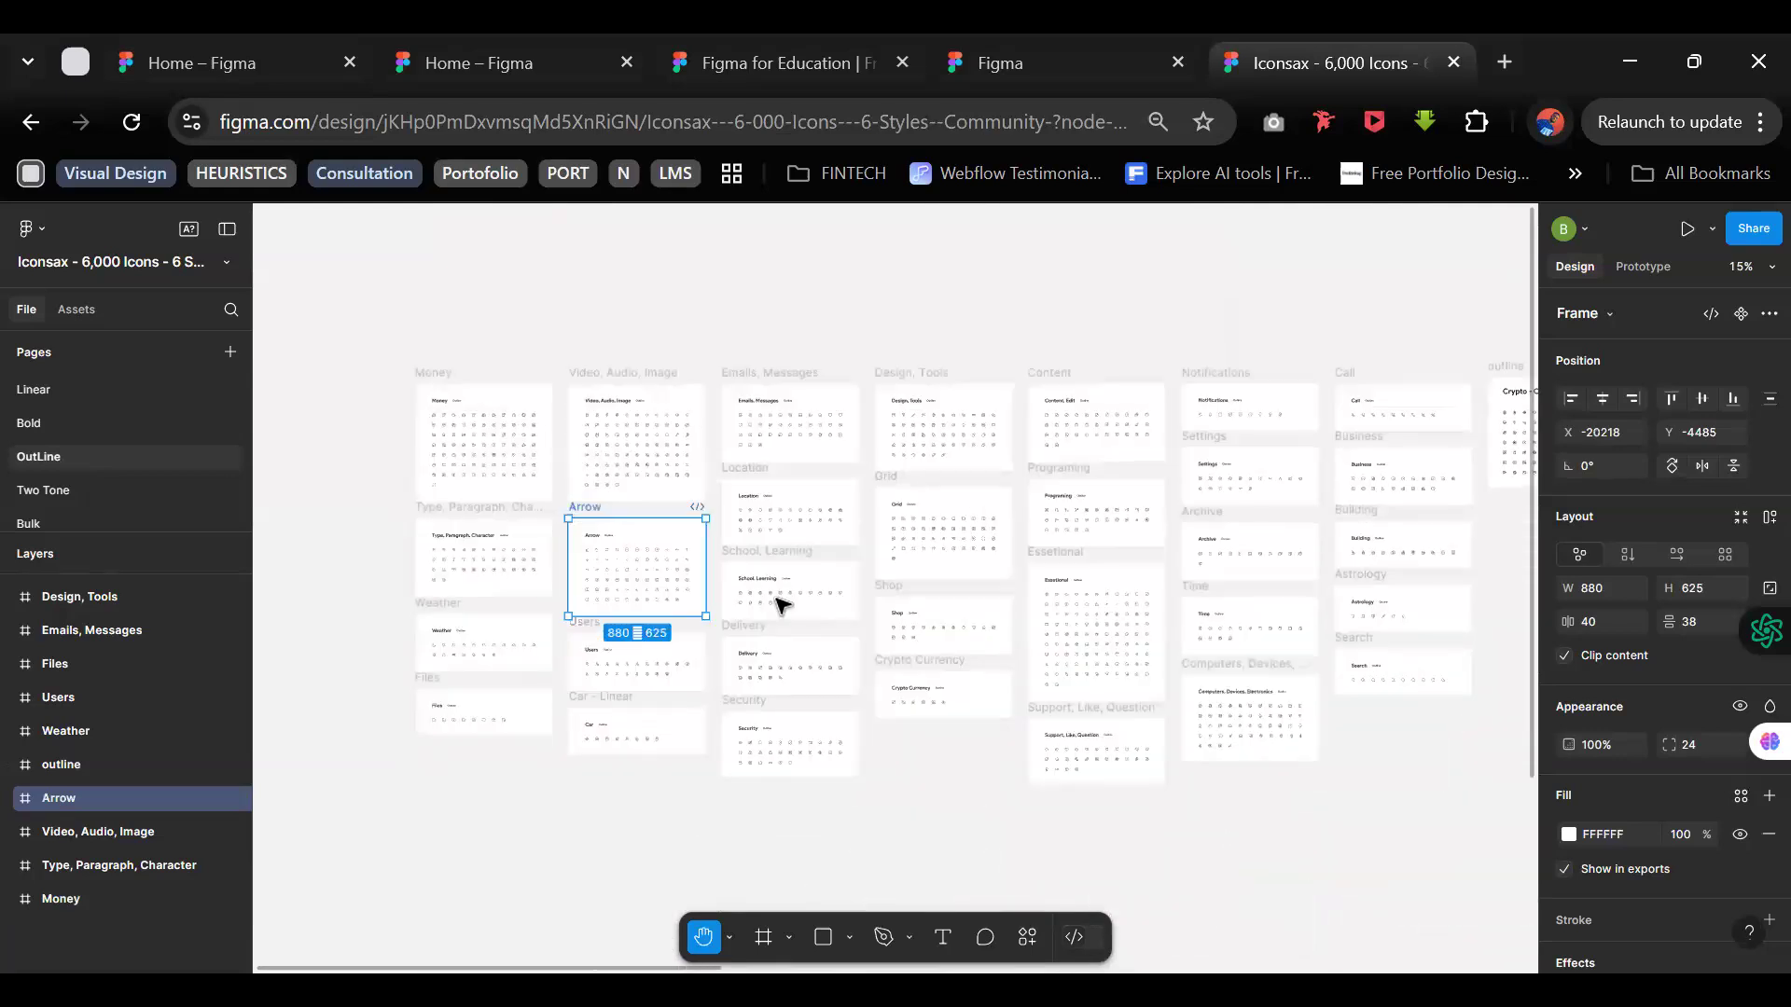
right_click(749, 717)
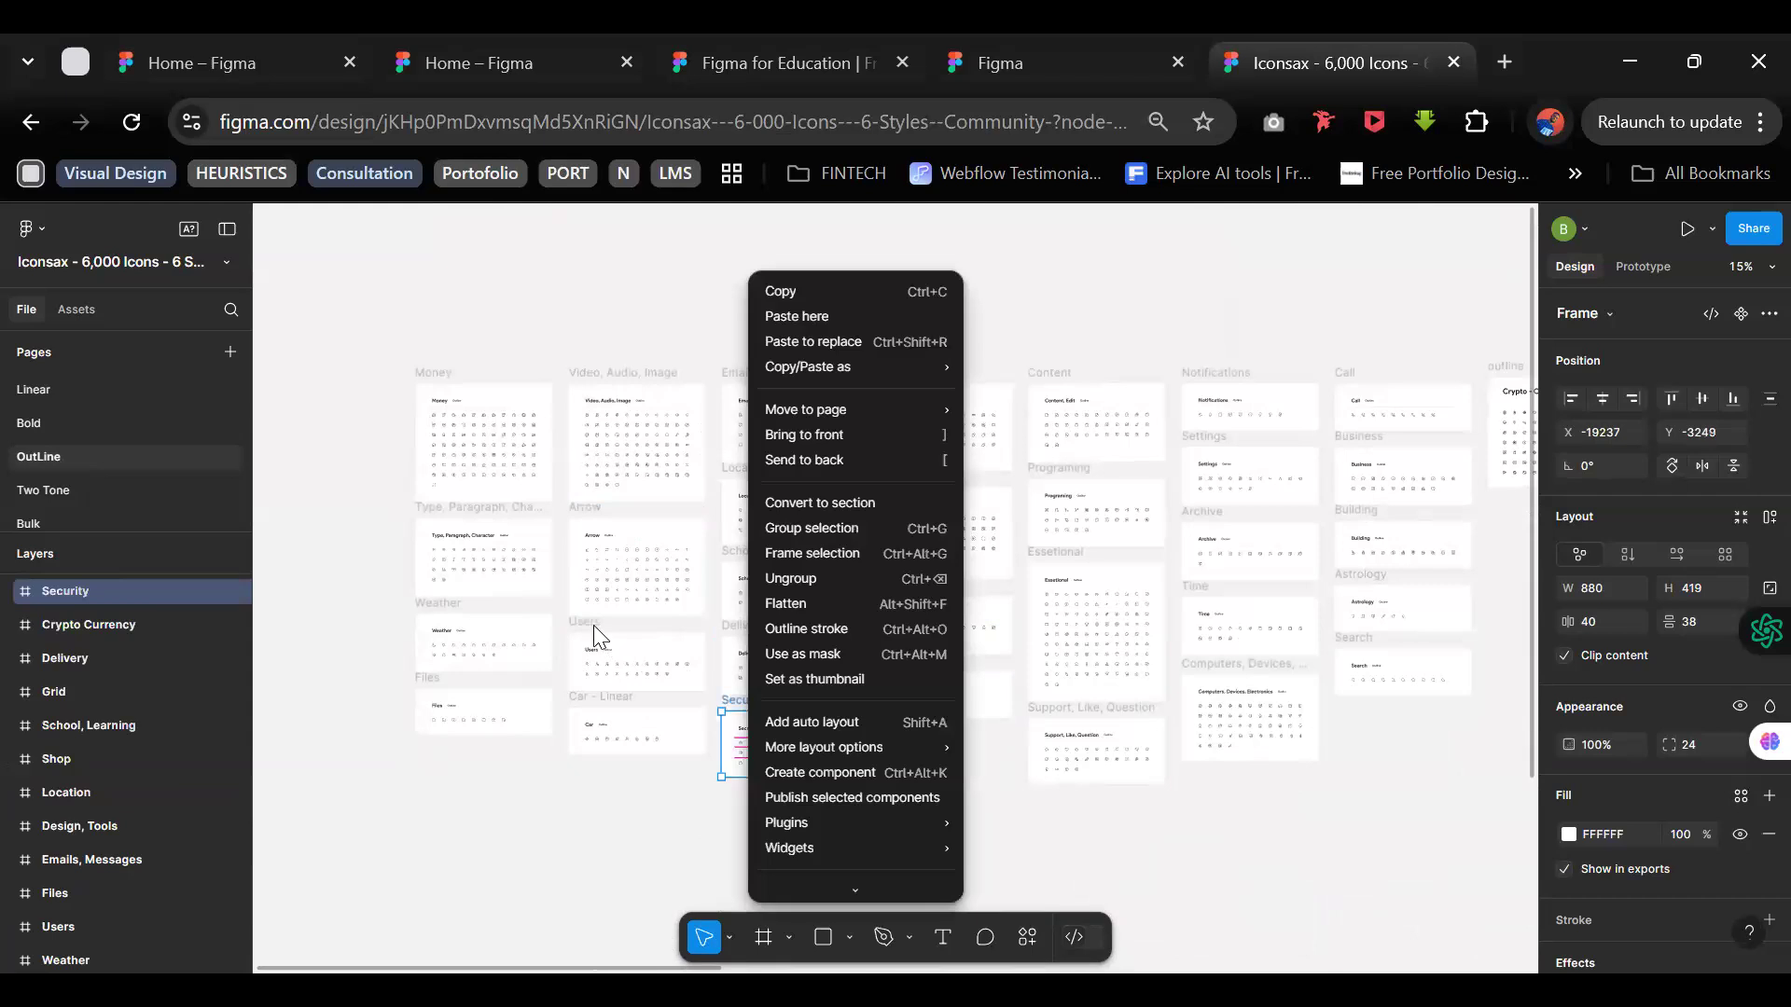
click(593, 625)
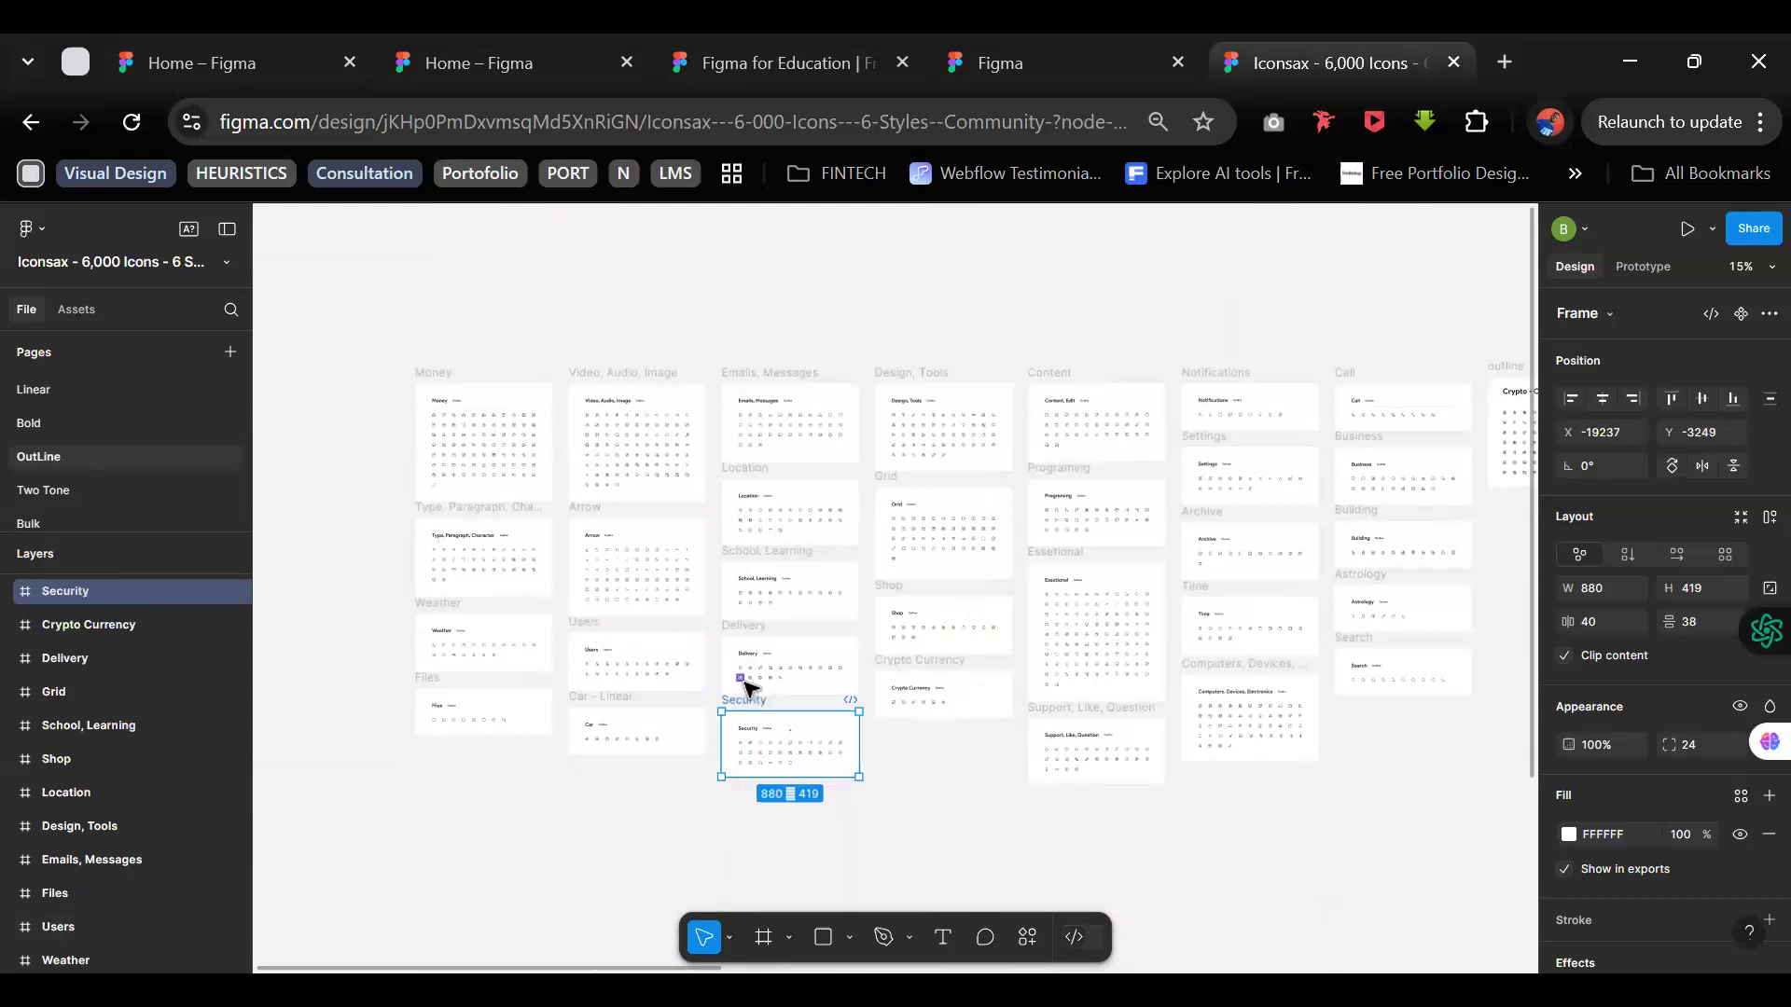
shift+click(595, 632)
shift+click(587, 511)
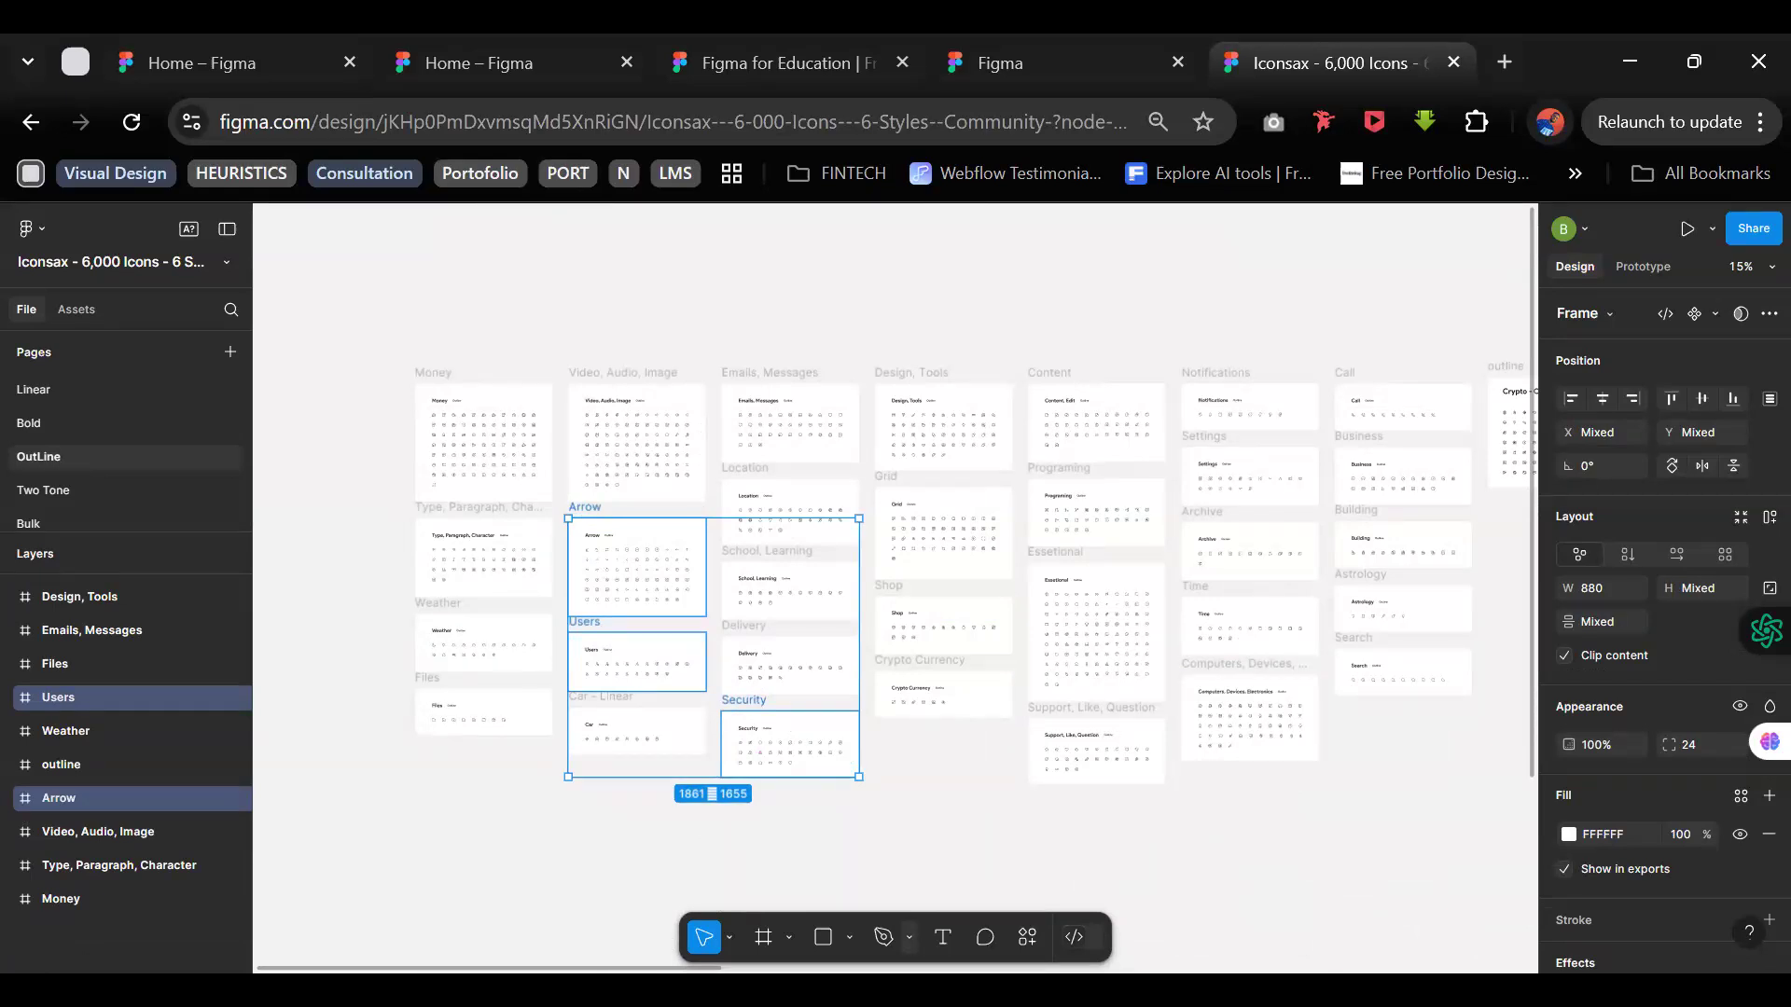
Step: Switch to the Class Tutorial file and add a 1440 × 1024 Desktop frame beside the Money frame on the Icons page
key(alt+Tab)
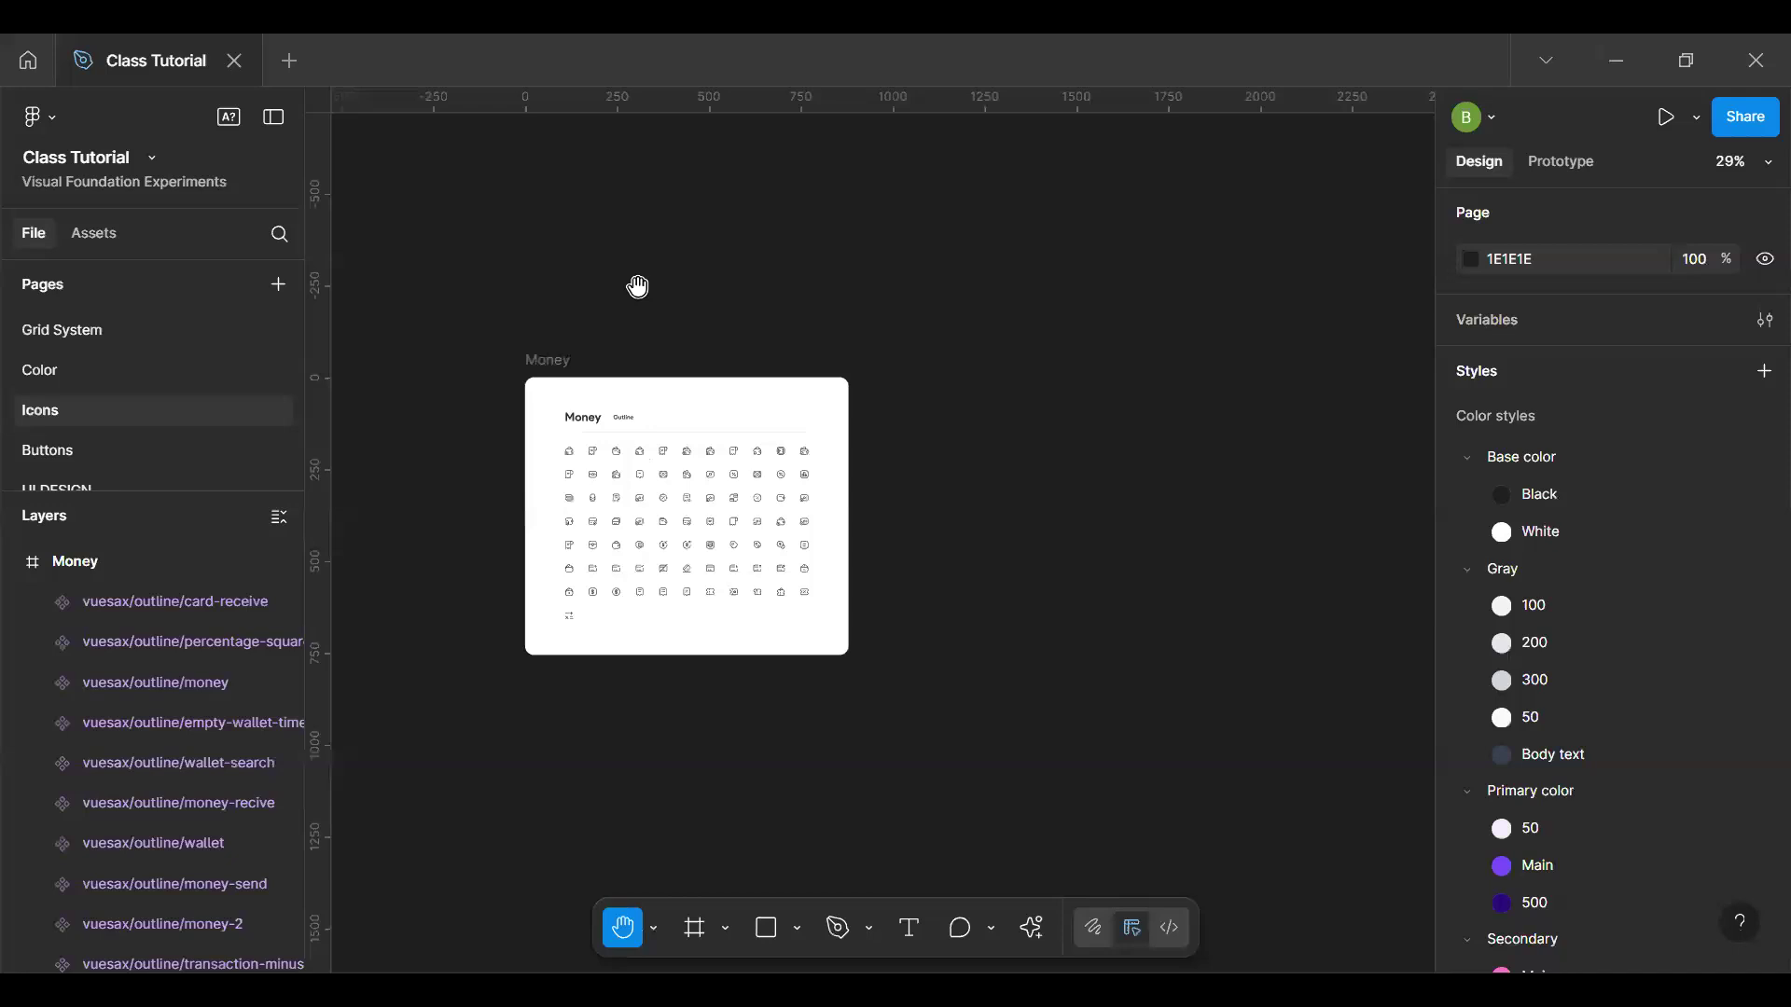
scroll(687, 327, down, 3)
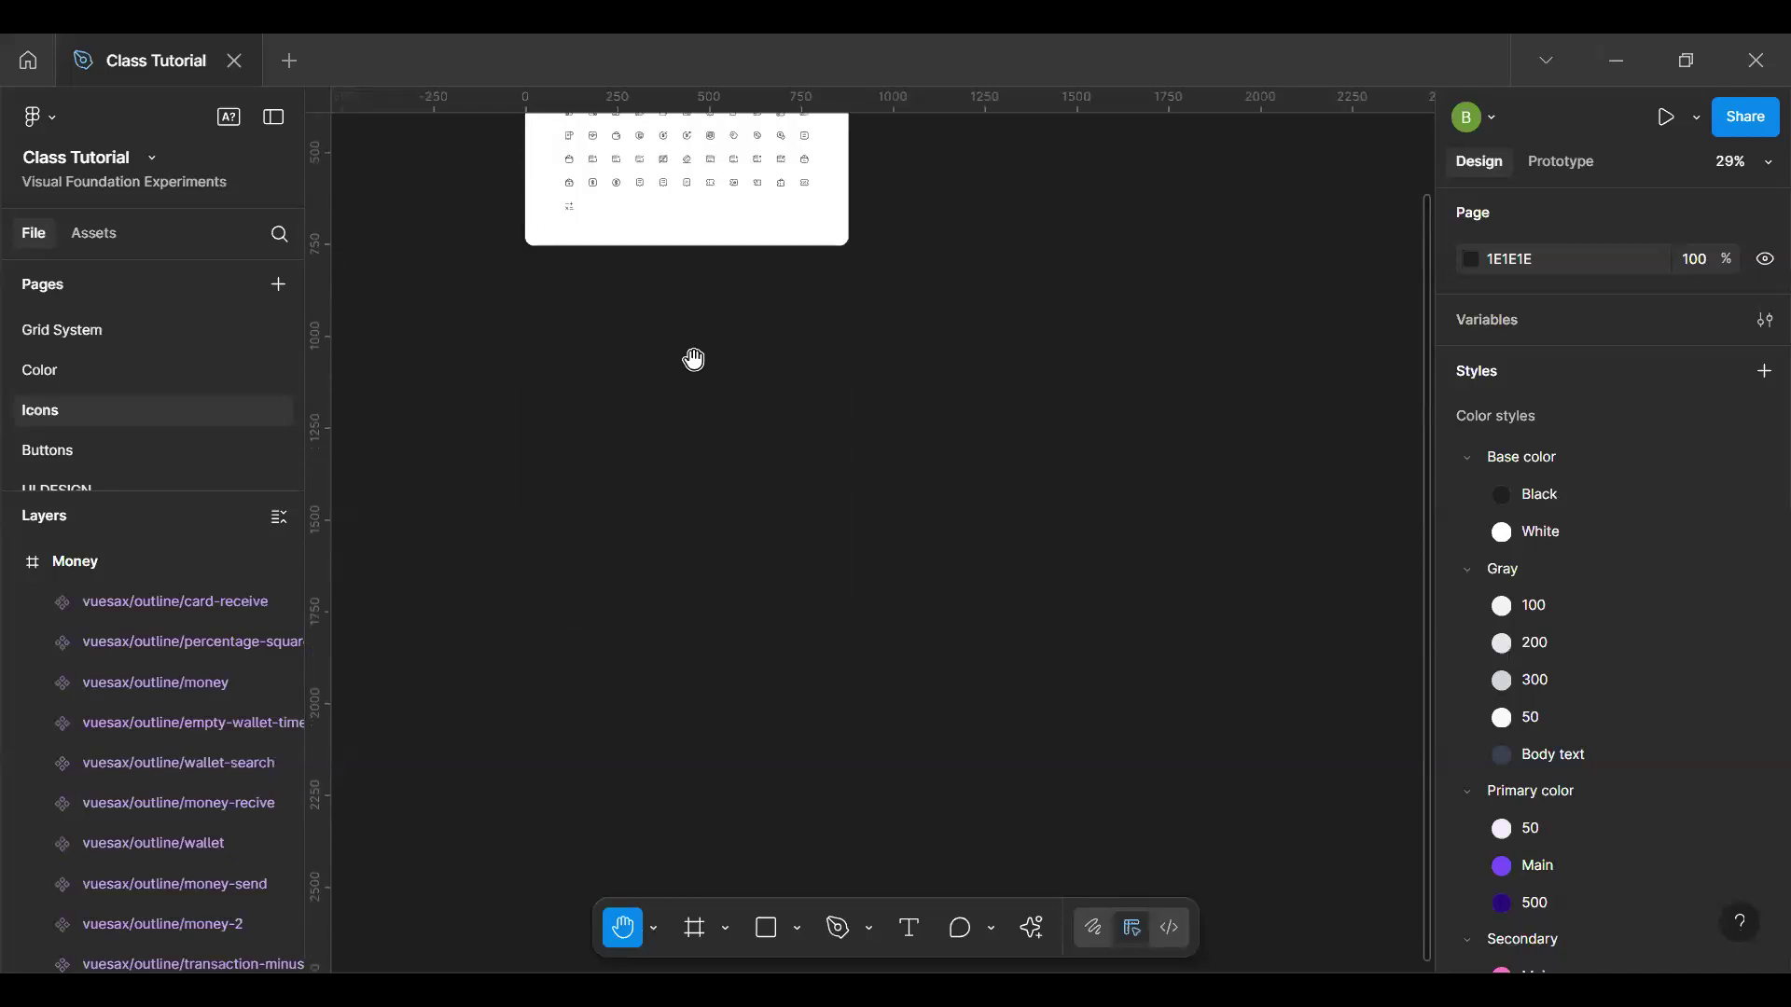
scroll(733, 617, down, 5)
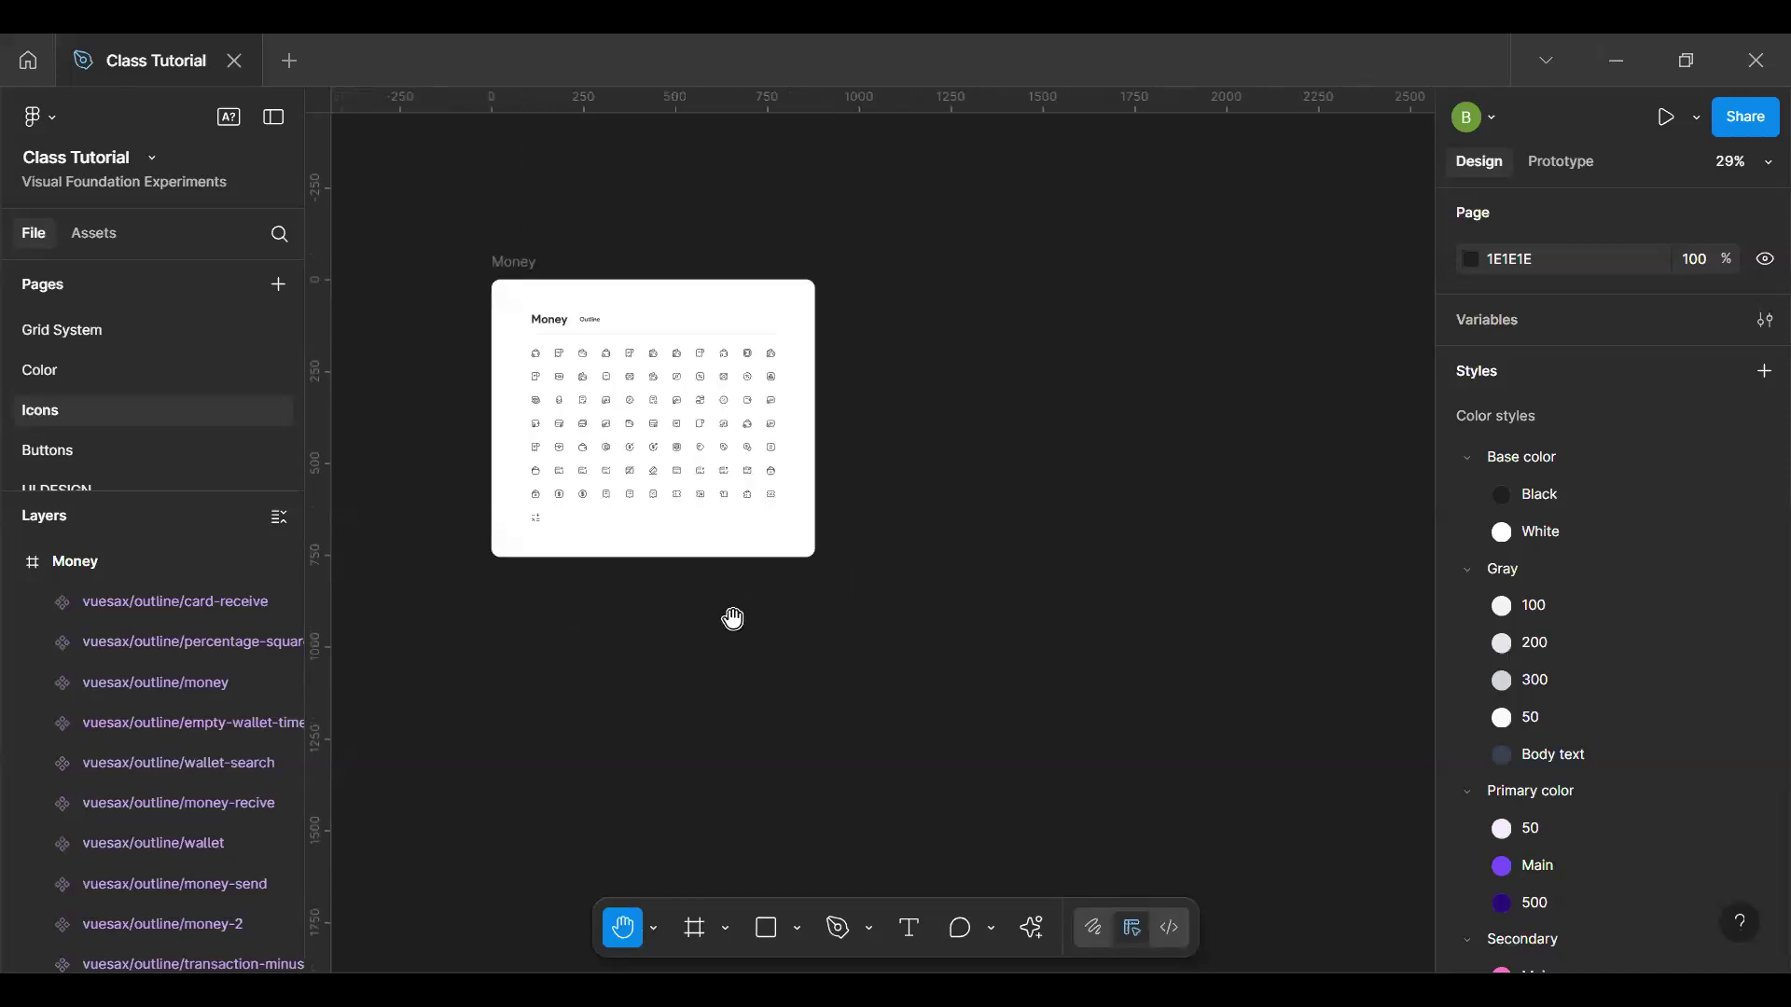
key(f)
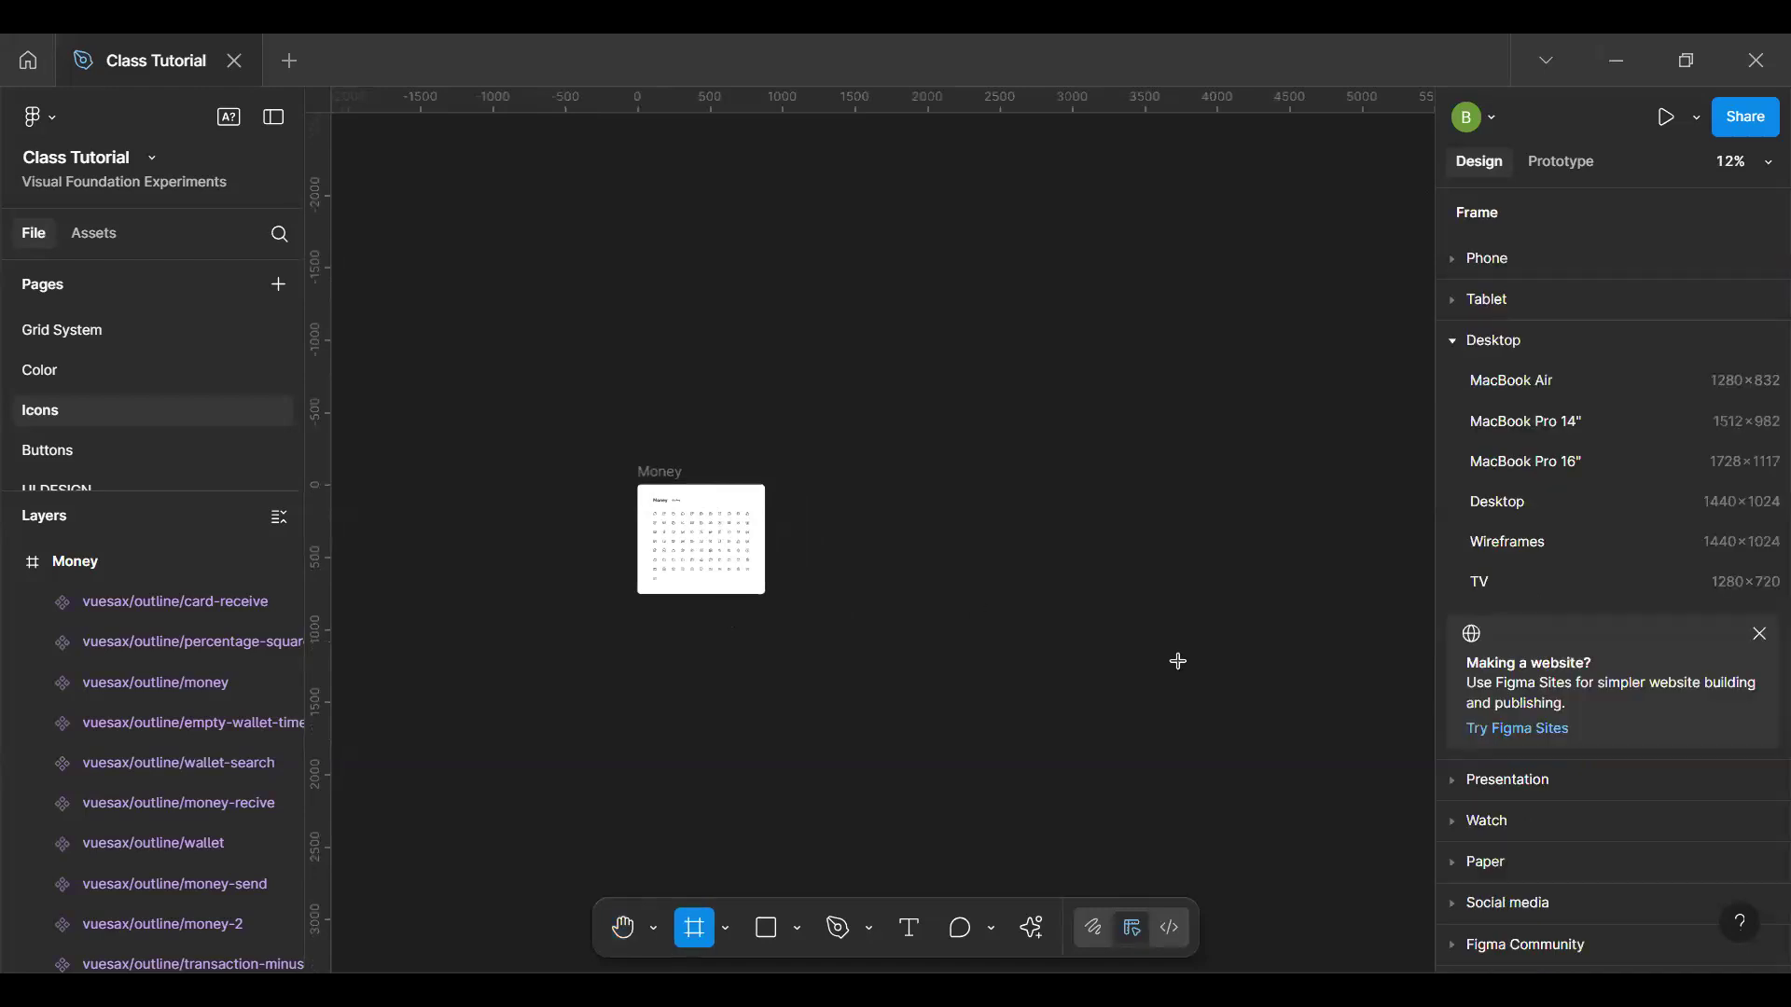
click(1497, 502)
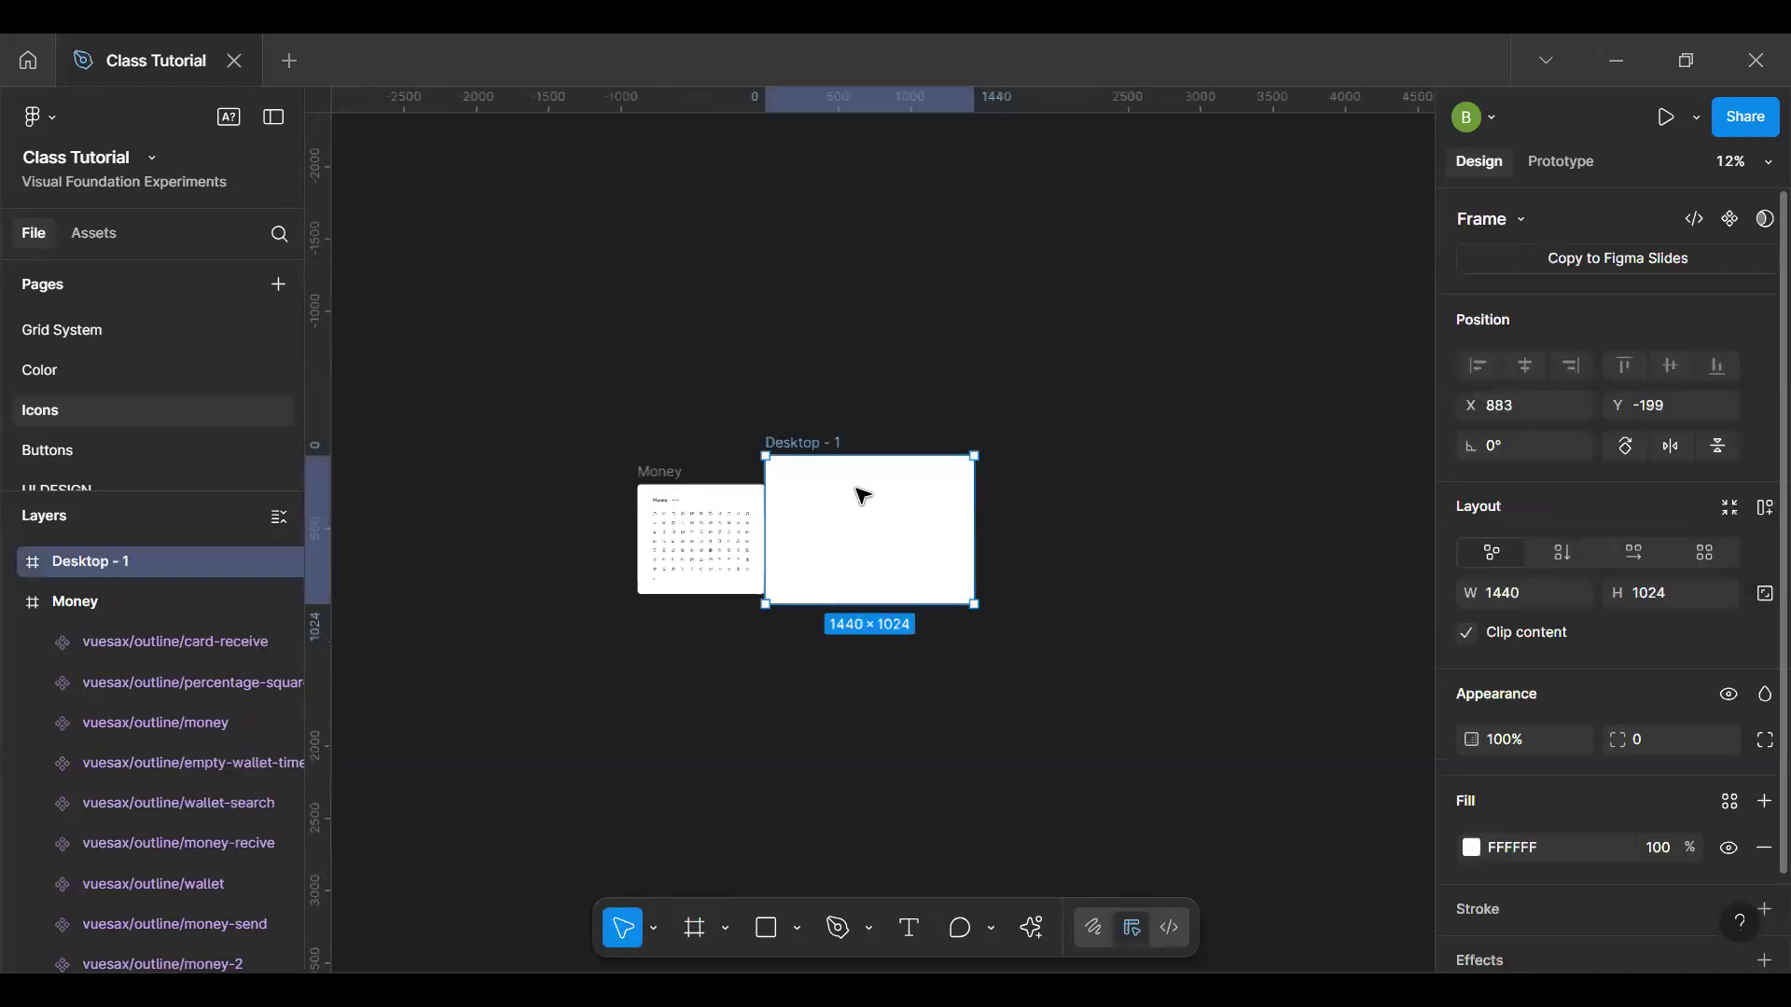
Step: Enlarge the Desktop - 1 frame to about 3167 × 2433
click(666, 485)
drag(666, 484, 795, 445)
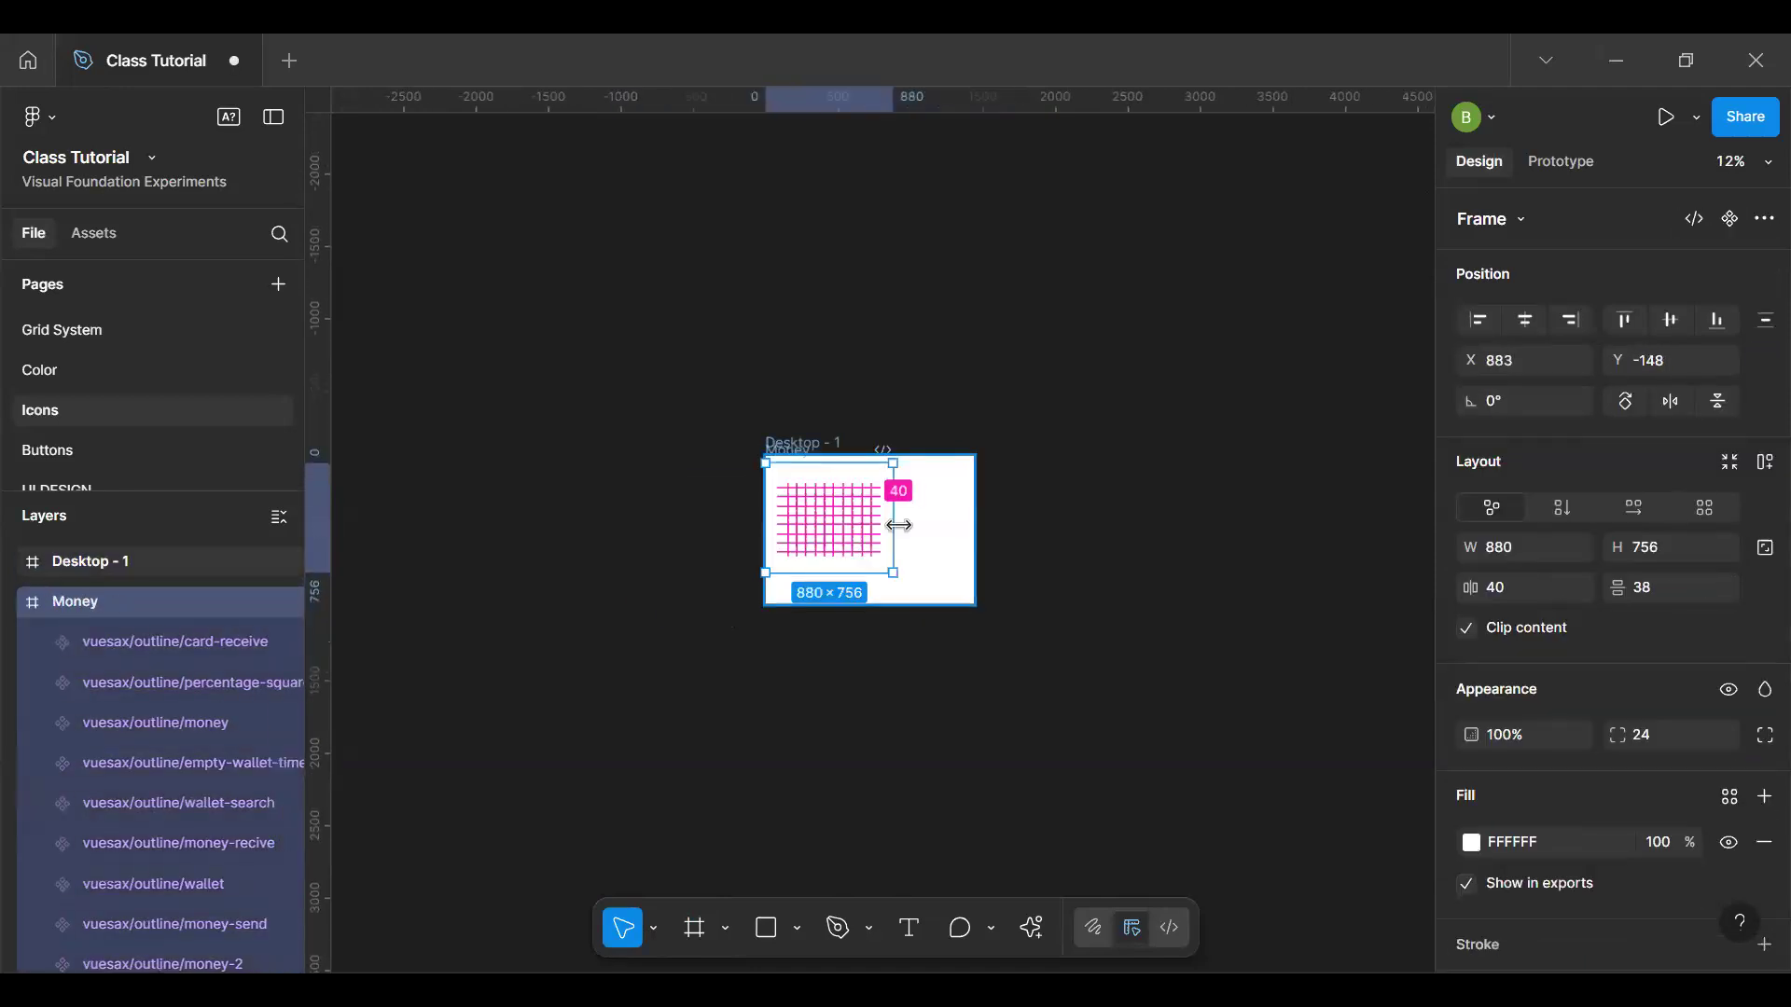
click(926, 544)
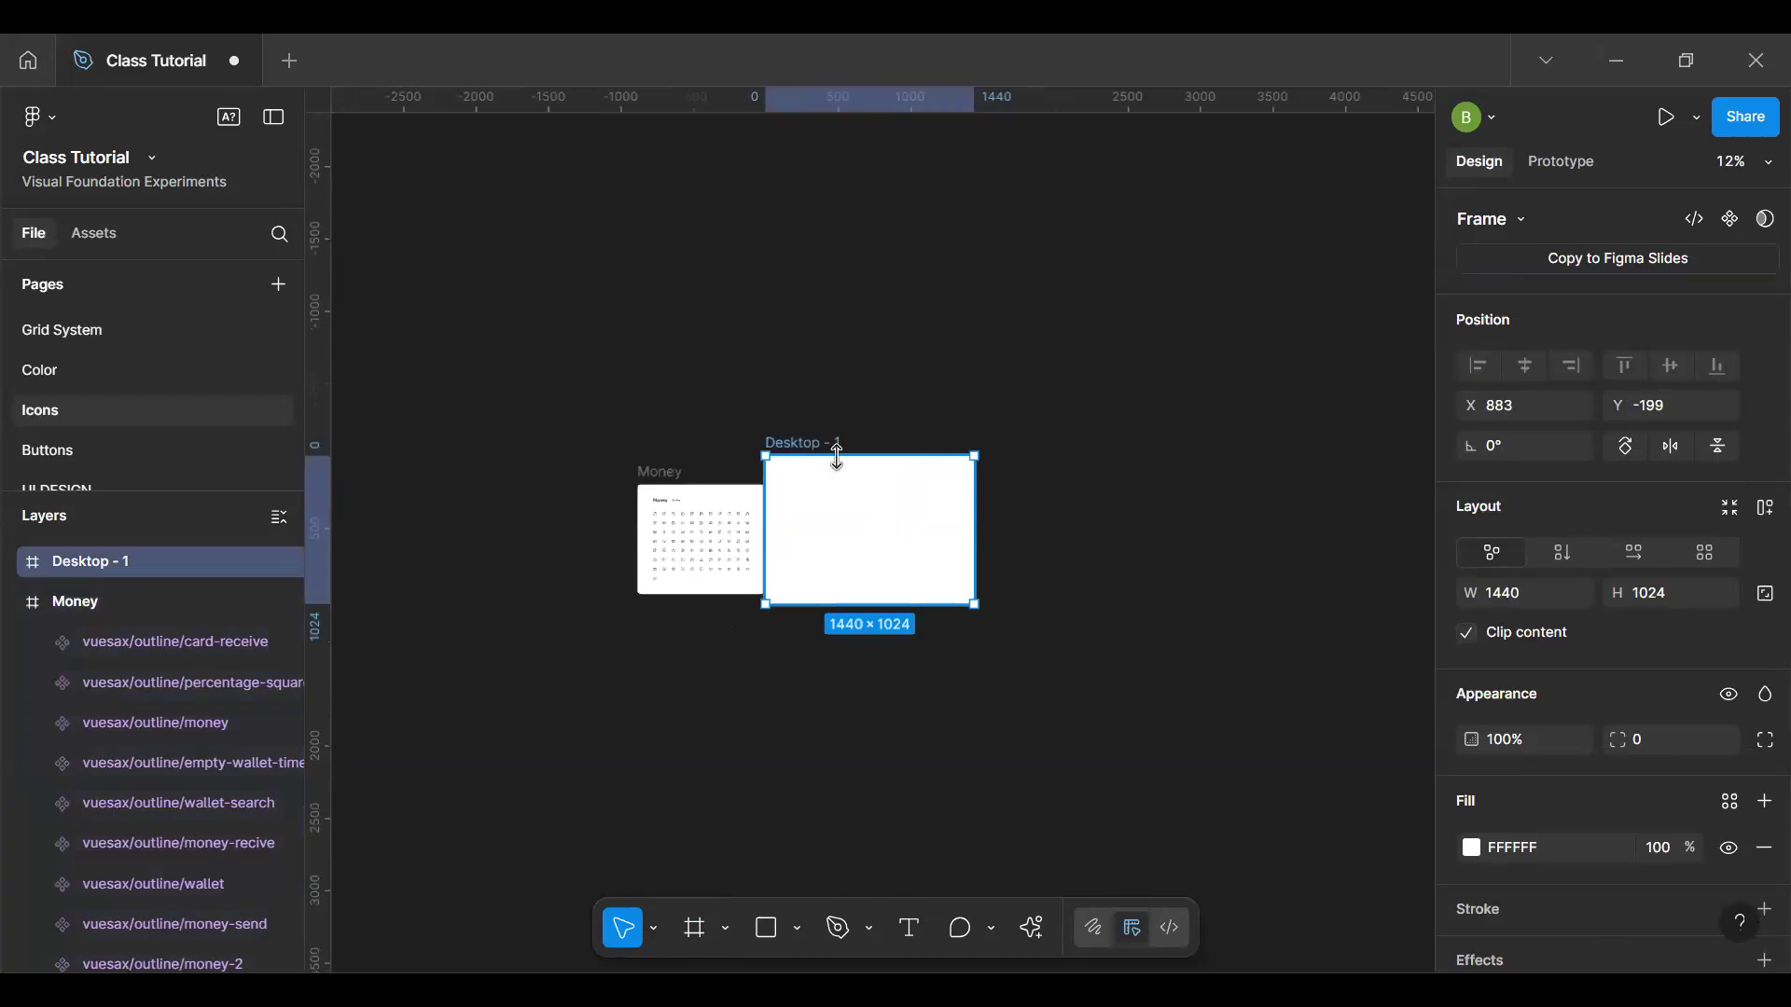
drag(977, 521, 1225, 532)
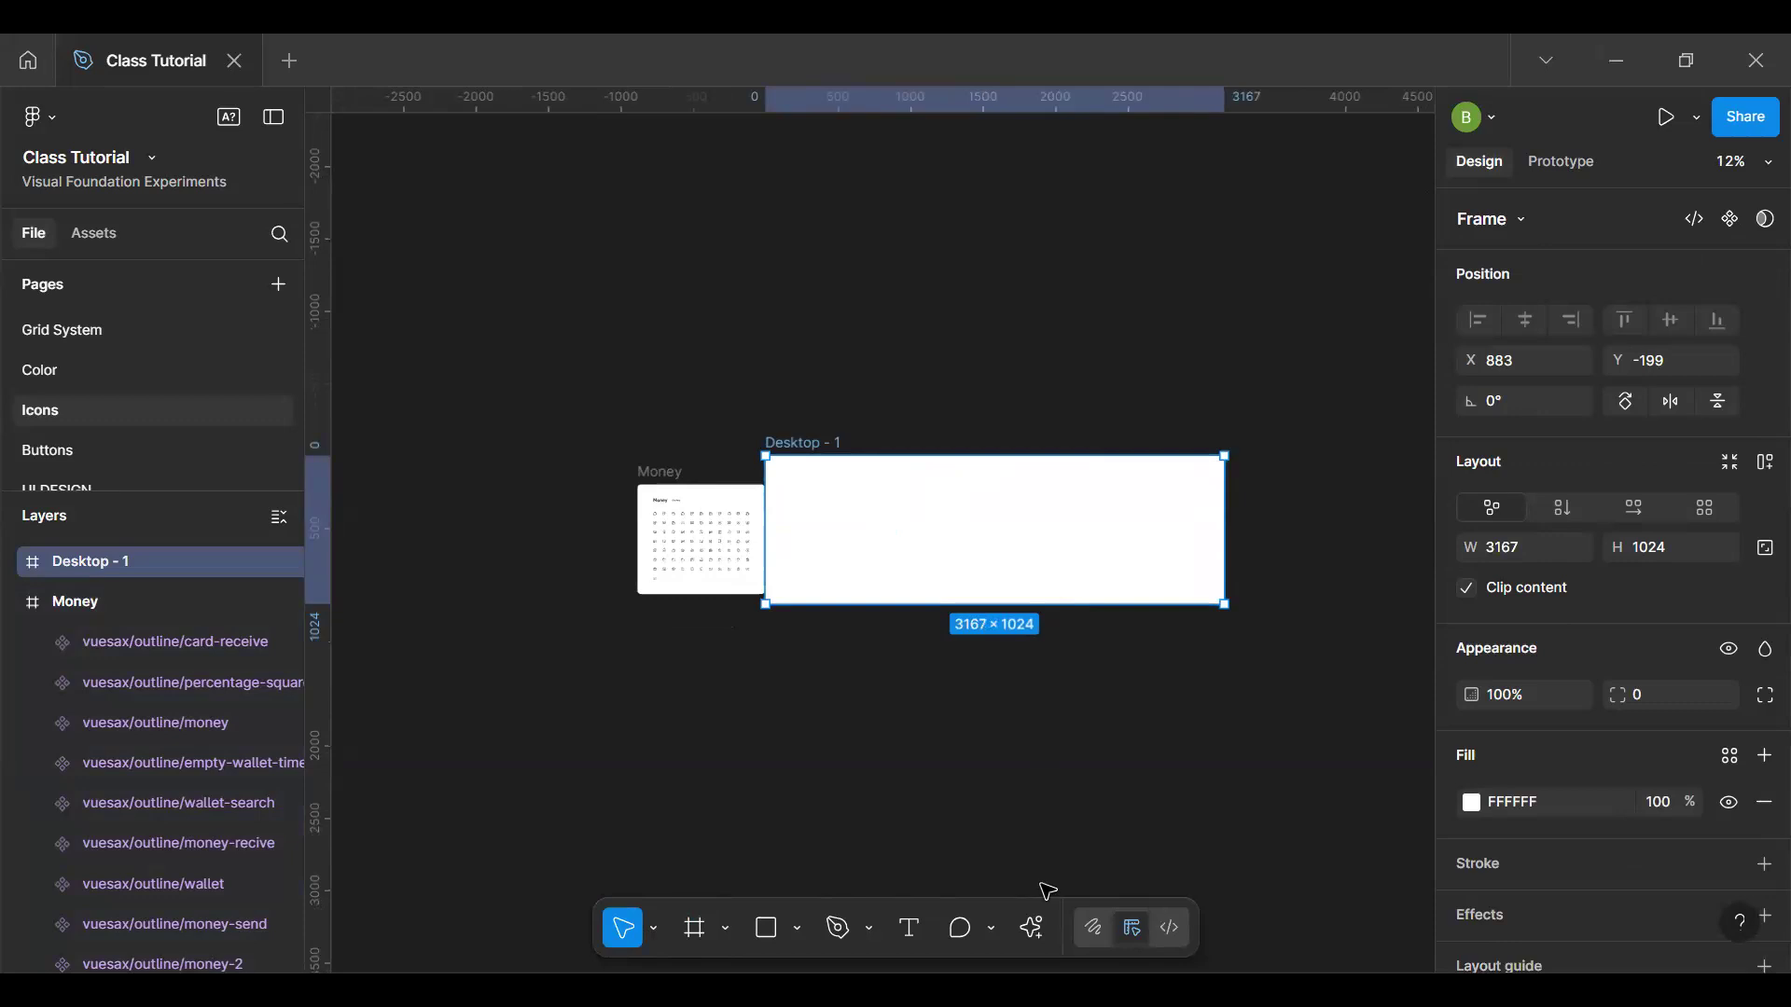
drag(1044, 887, 1046, 643)
click(961, 594)
drag(961, 594, 963, 808)
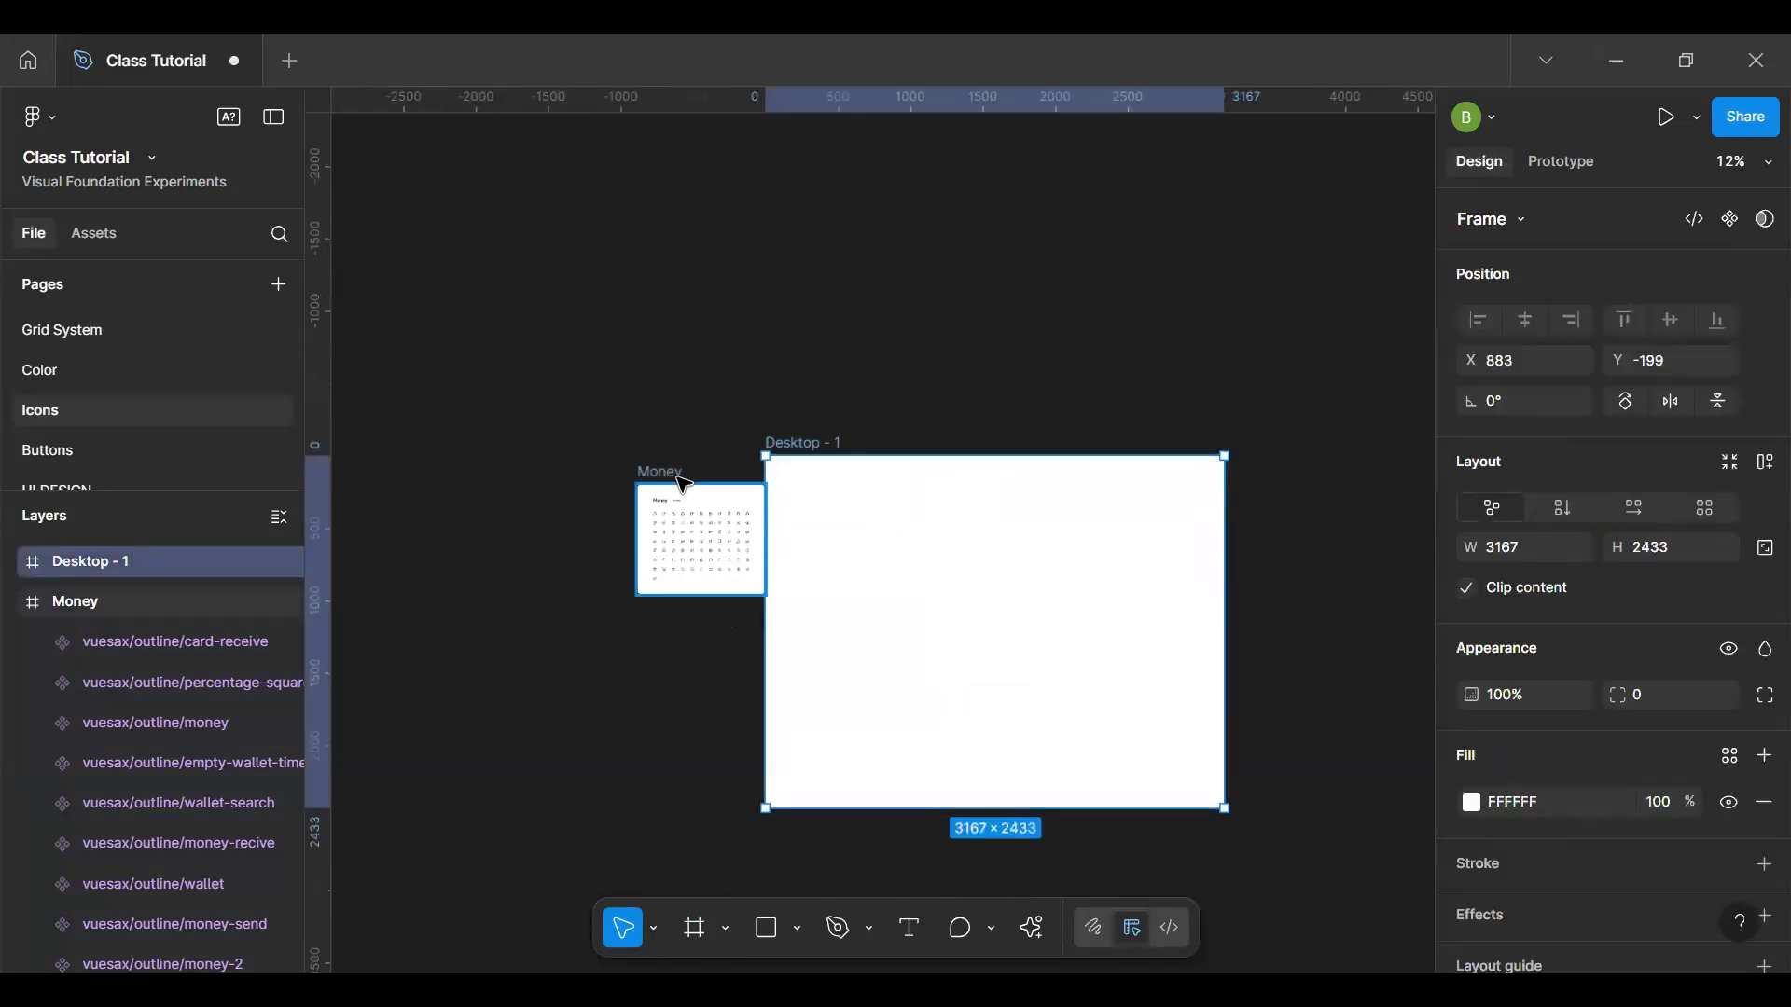
Step: Move the Money frame into Desktop - 1 and paste the copied Security, Users and Arrow frames beside it
drag(674, 481, 815, 484)
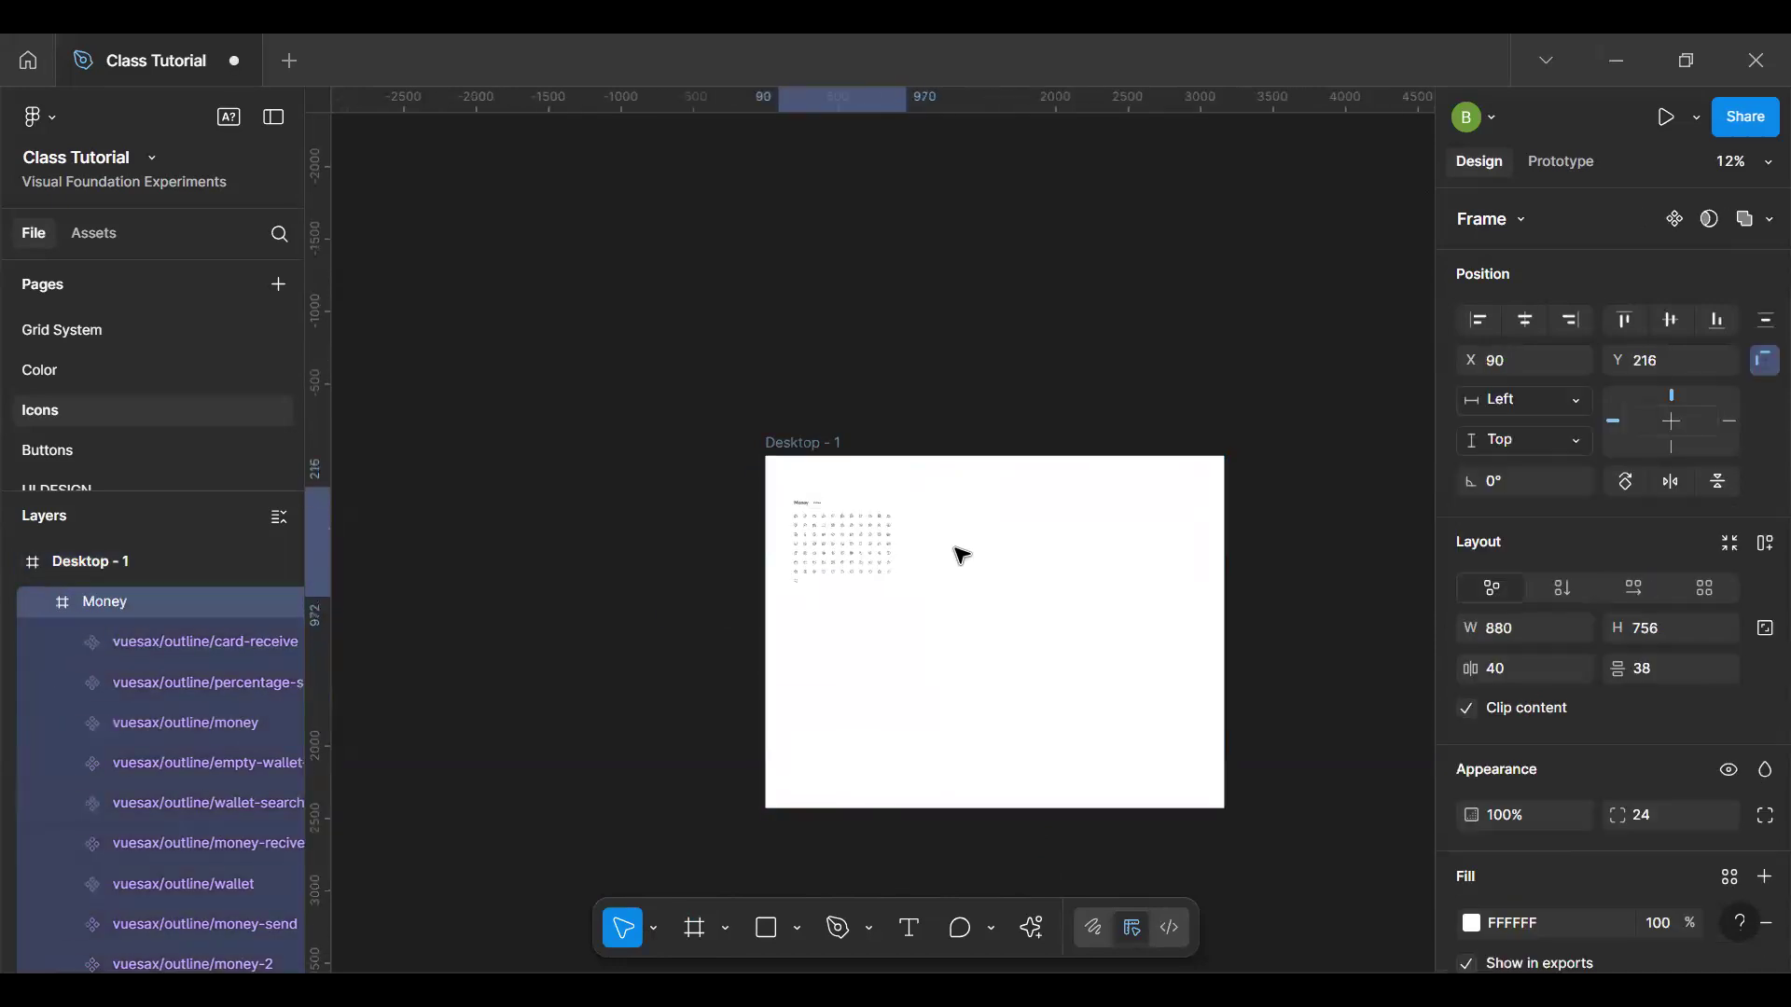
click(961, 555)
right_click(1048, 455)
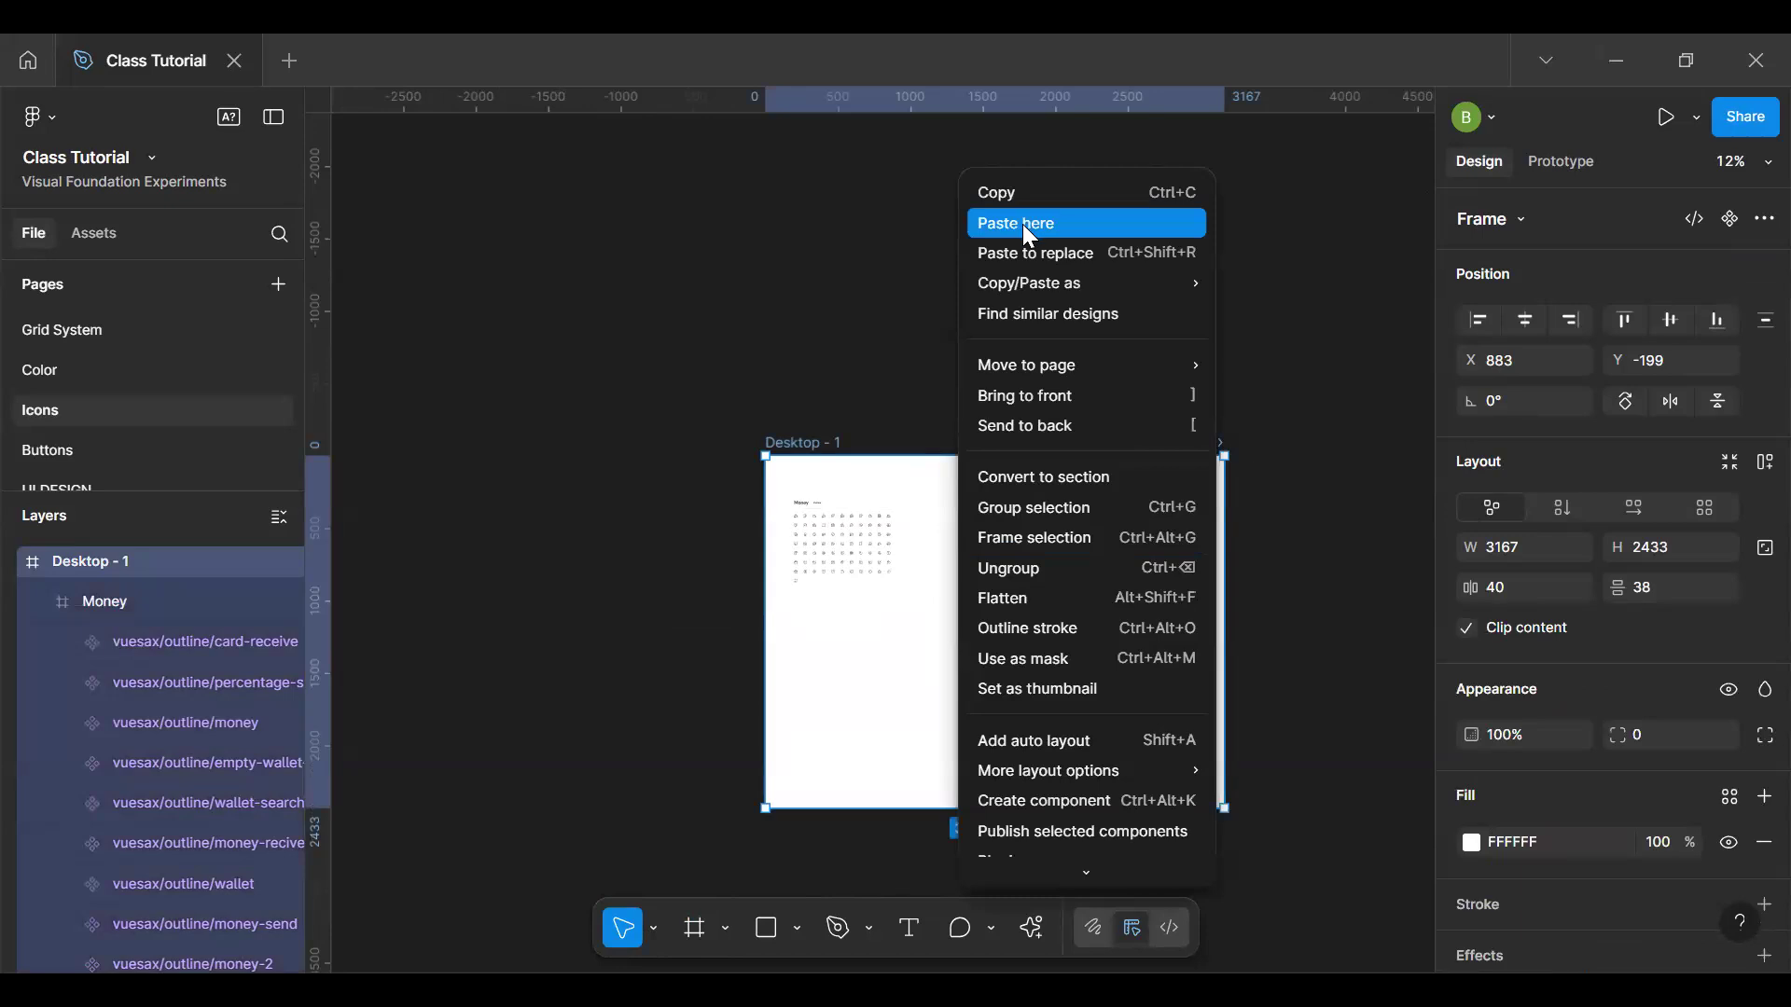
click(1025, 227)
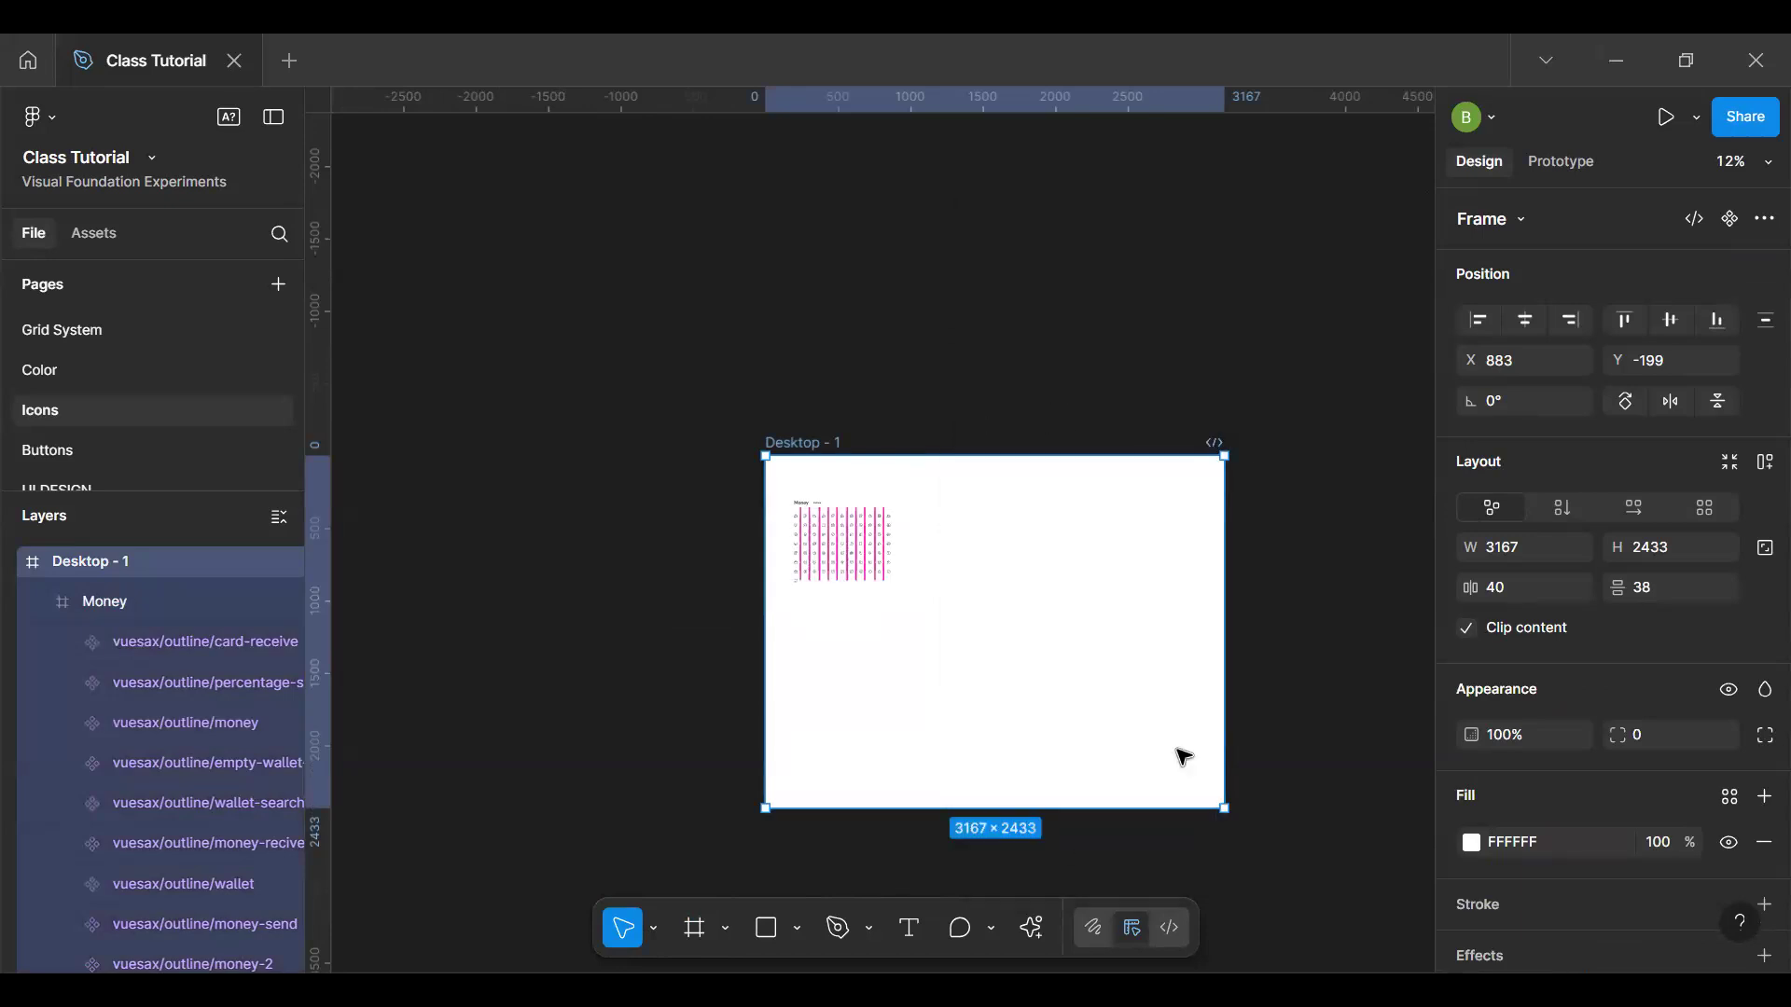
drag(1107, 787, 1027, 536)
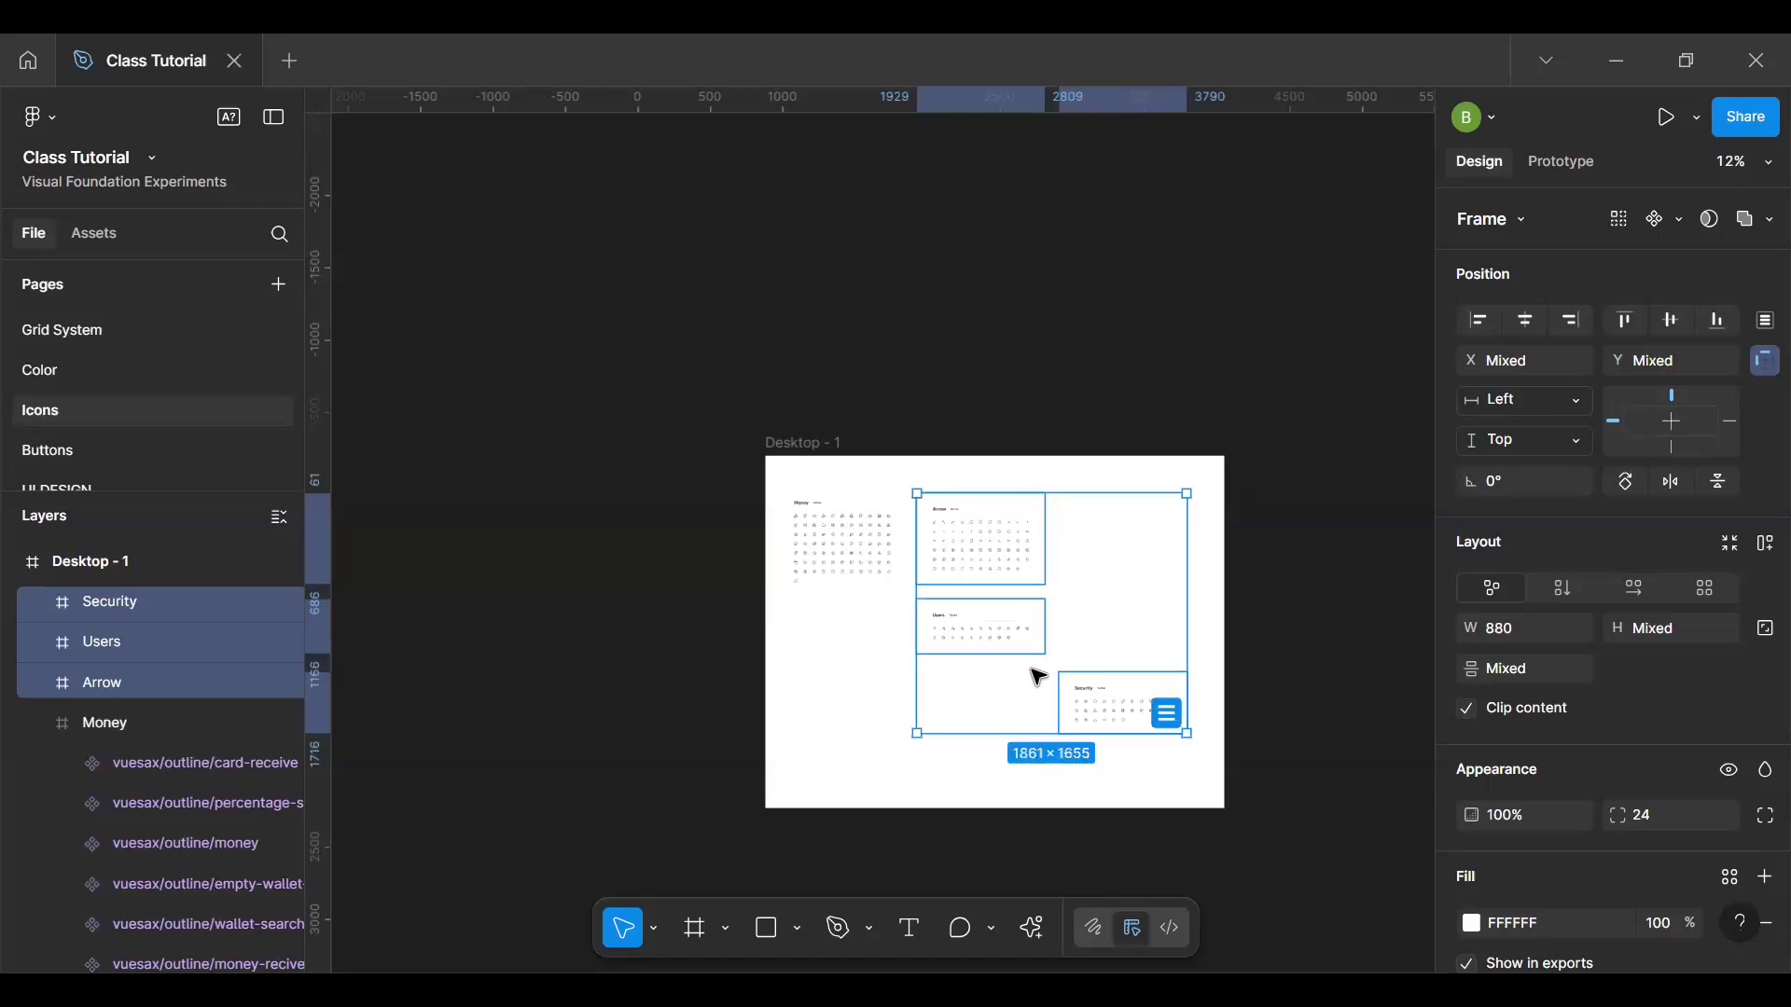
Step: Apply auto layout to the Security, Users and Arrow frames and add the Money frame between Arrow and Users in the vertical stack
key(shift+a)
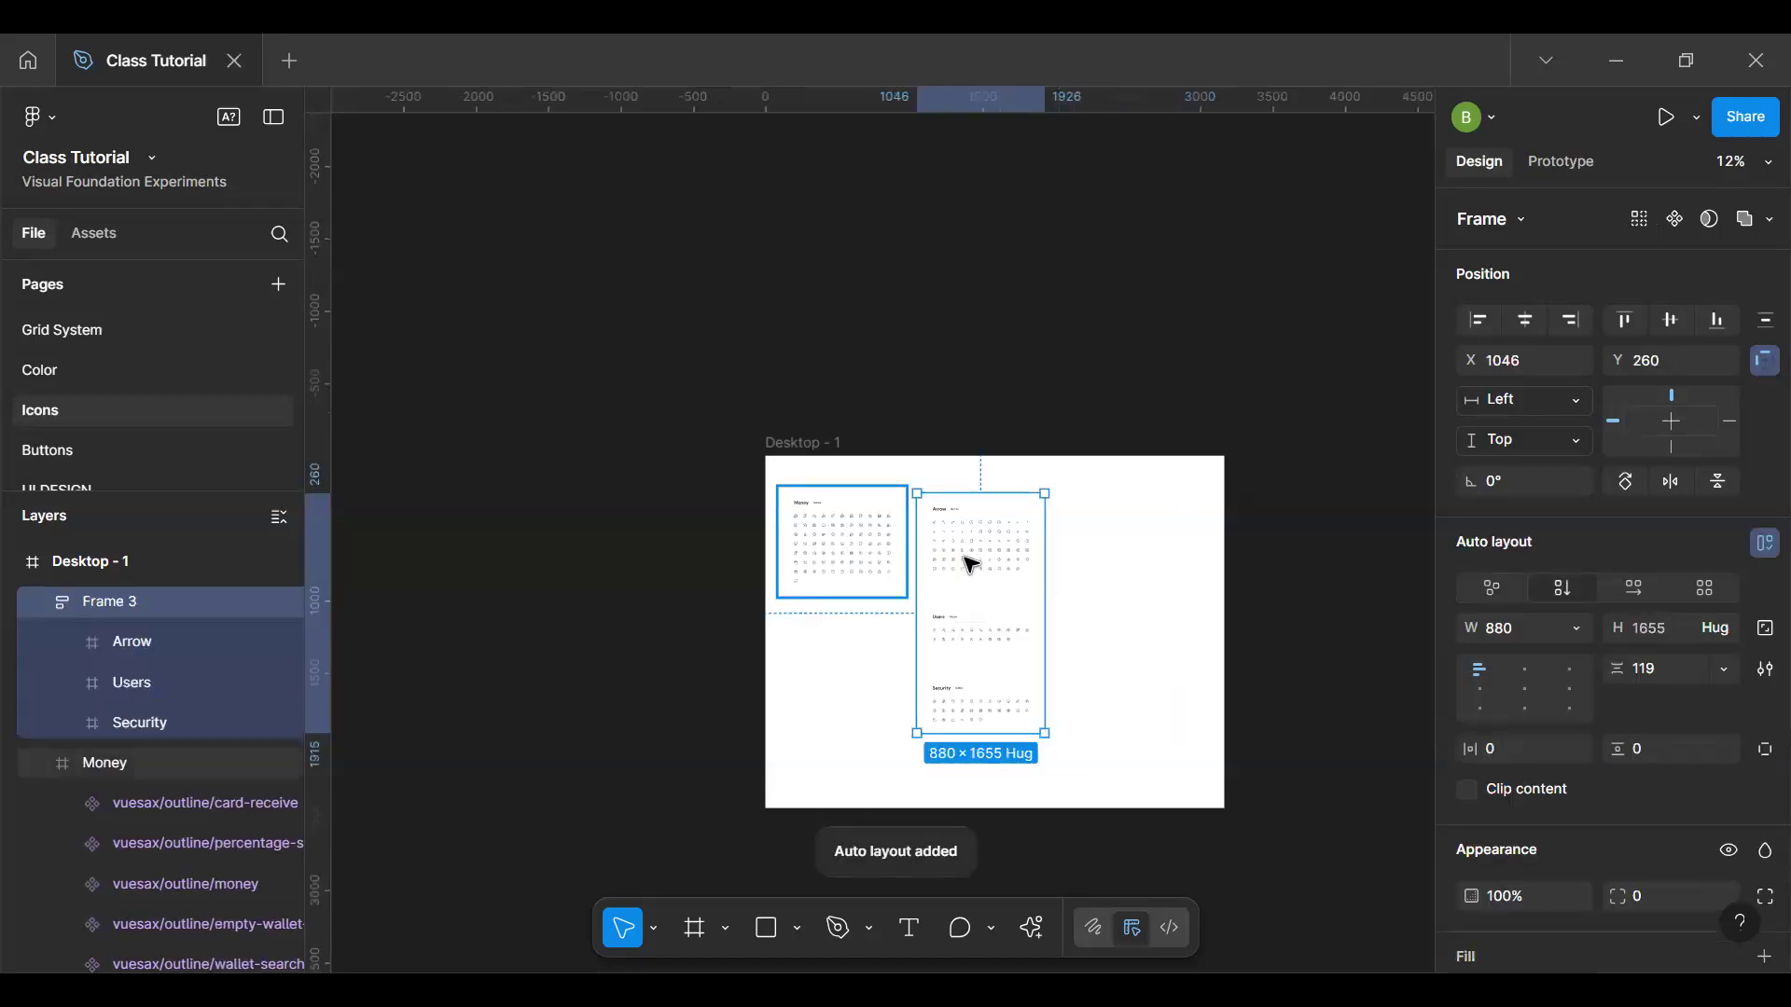
drag(858, 554, 972, 558)
click(1088, 625)
click(993, 553)
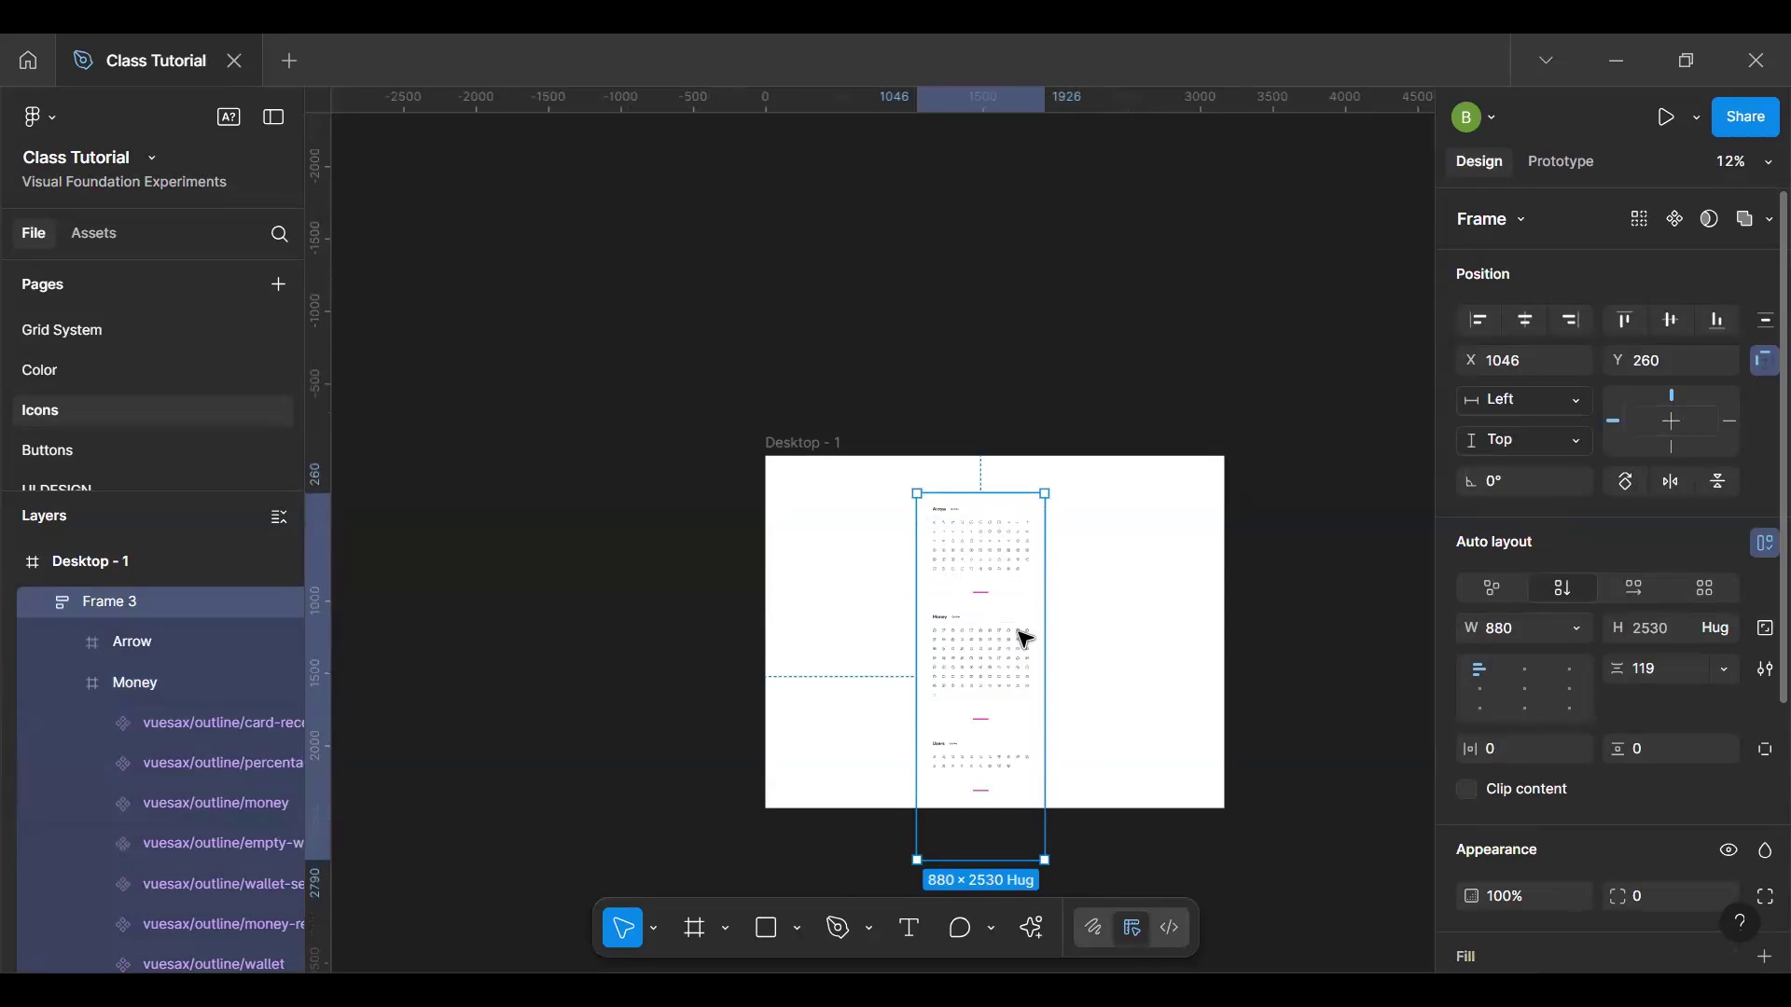
Step: Try to switch the icon stack's auto layout to a grid and widen it
key(shift+g)
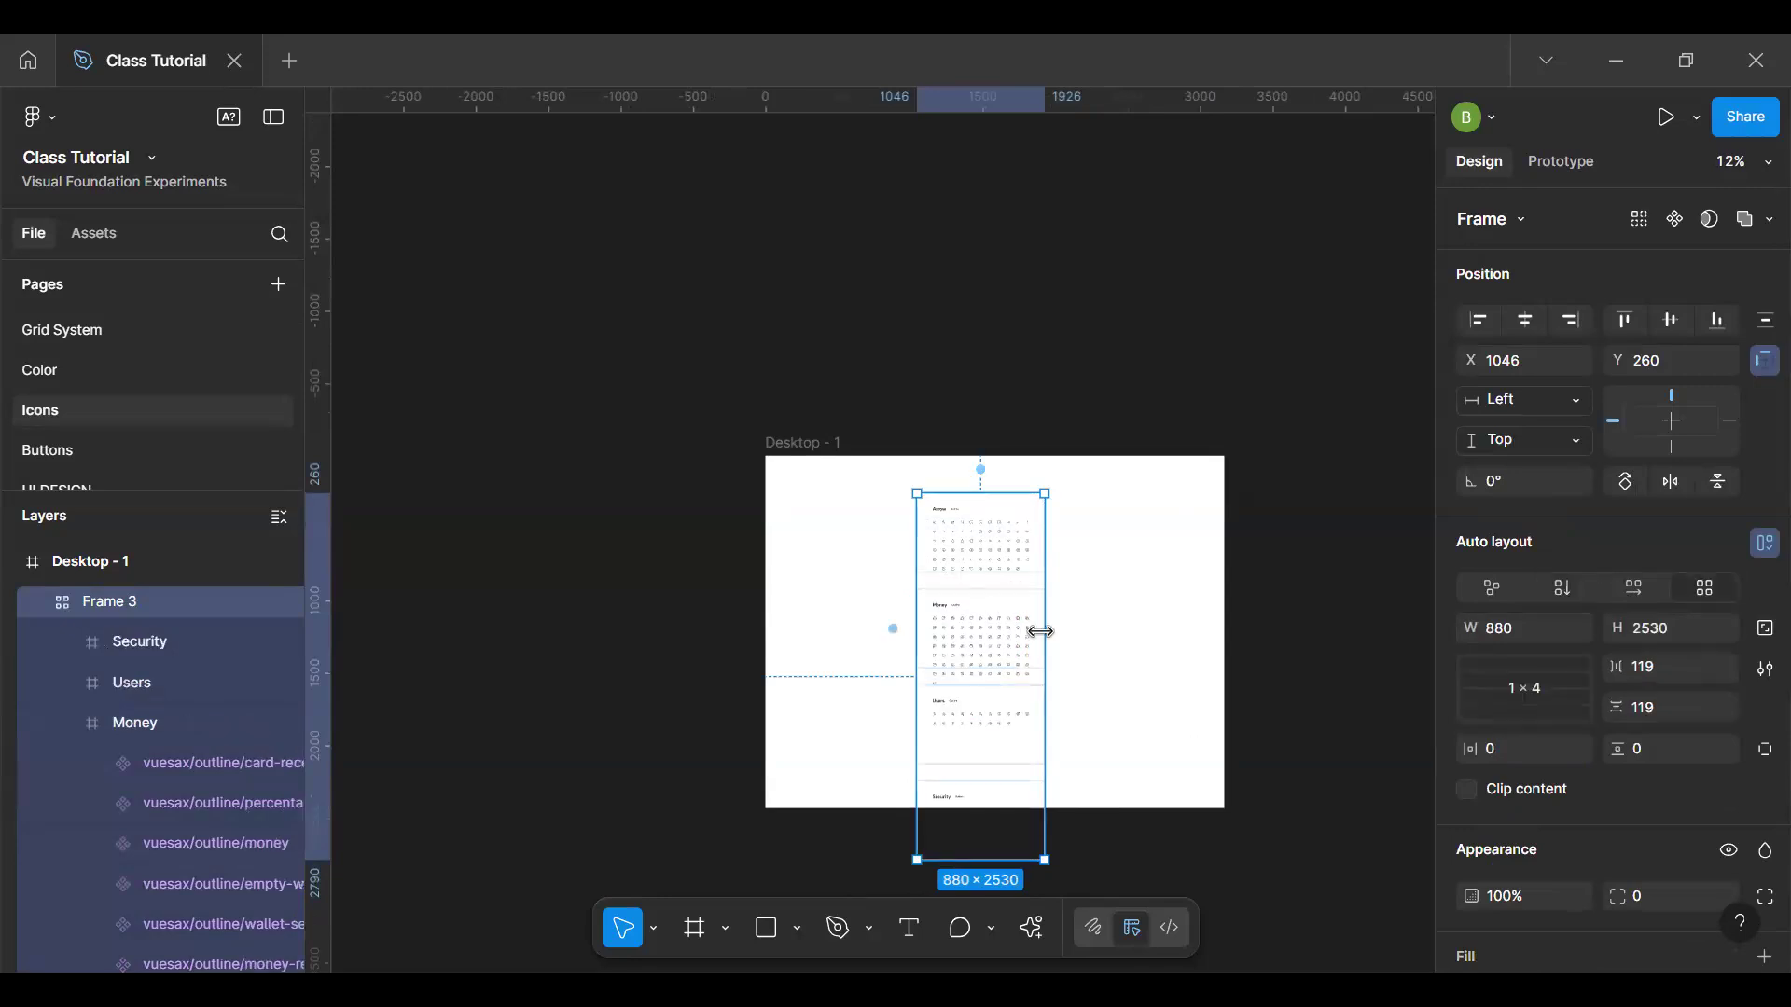
drag(1045, 631, 1181, 631)
key(ctrl+z)
key(ctrl+z)
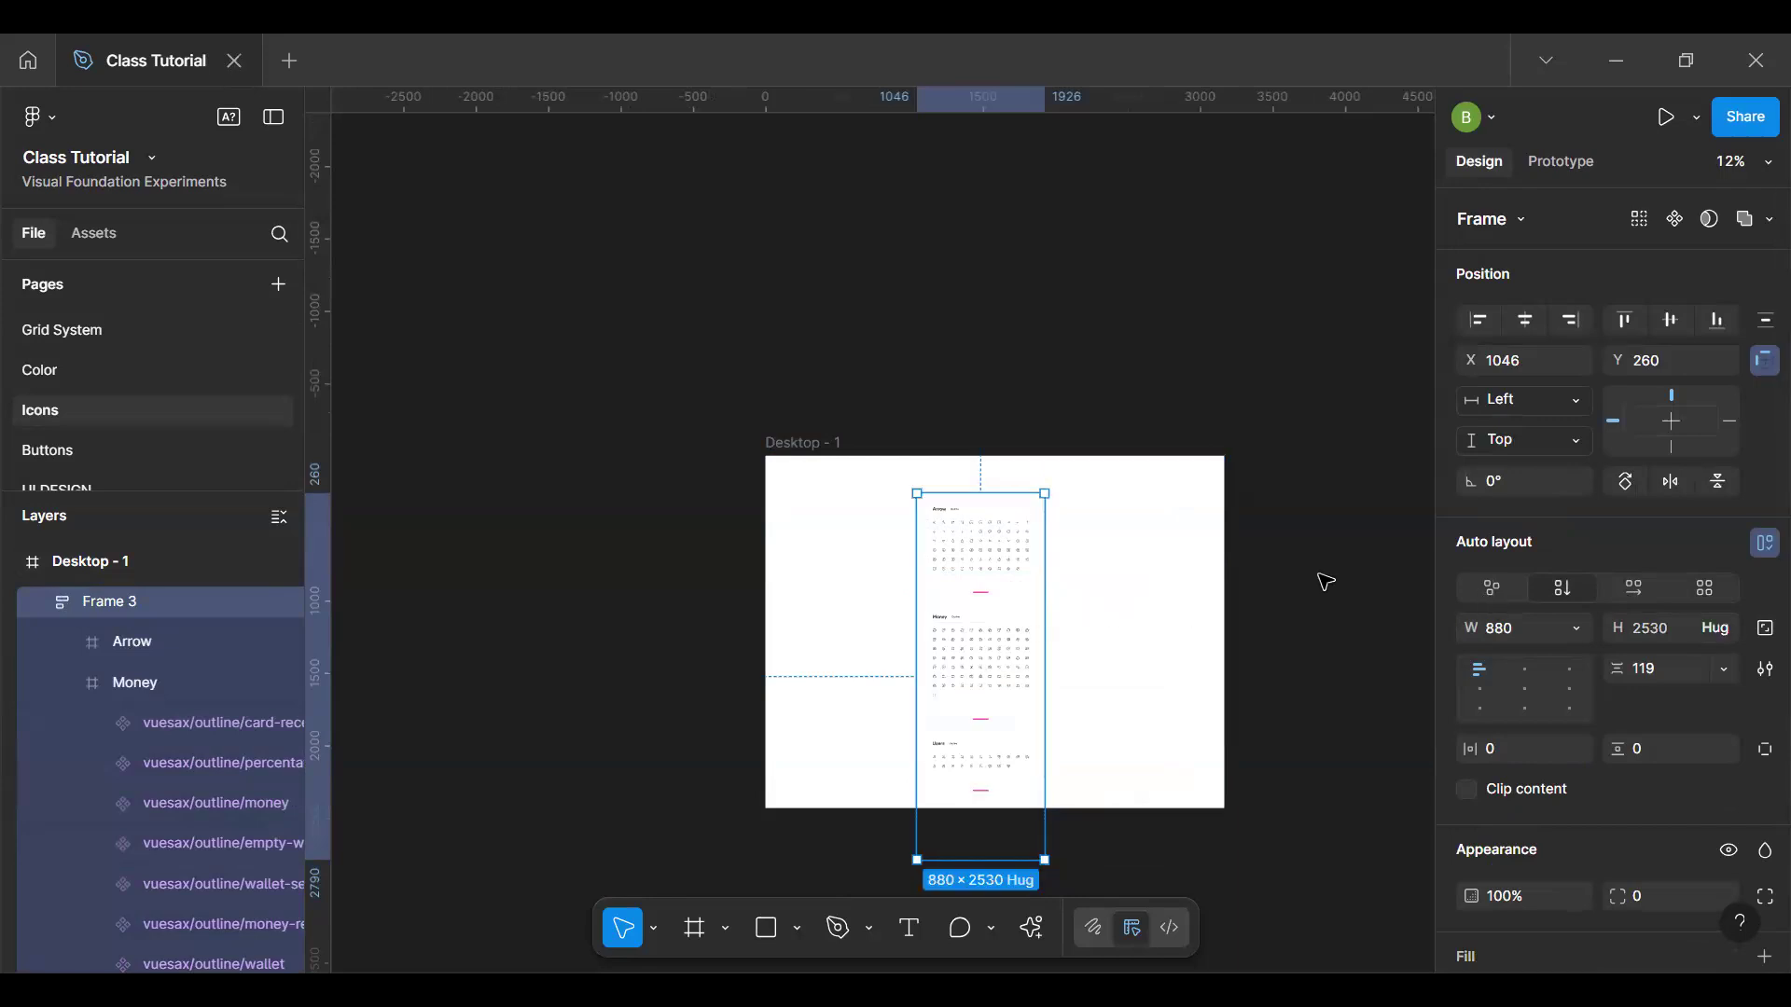
Step: Try removing auto layout from the icon stack, widening it to about 2268, and reapplying auto layout
click(1483, 590)
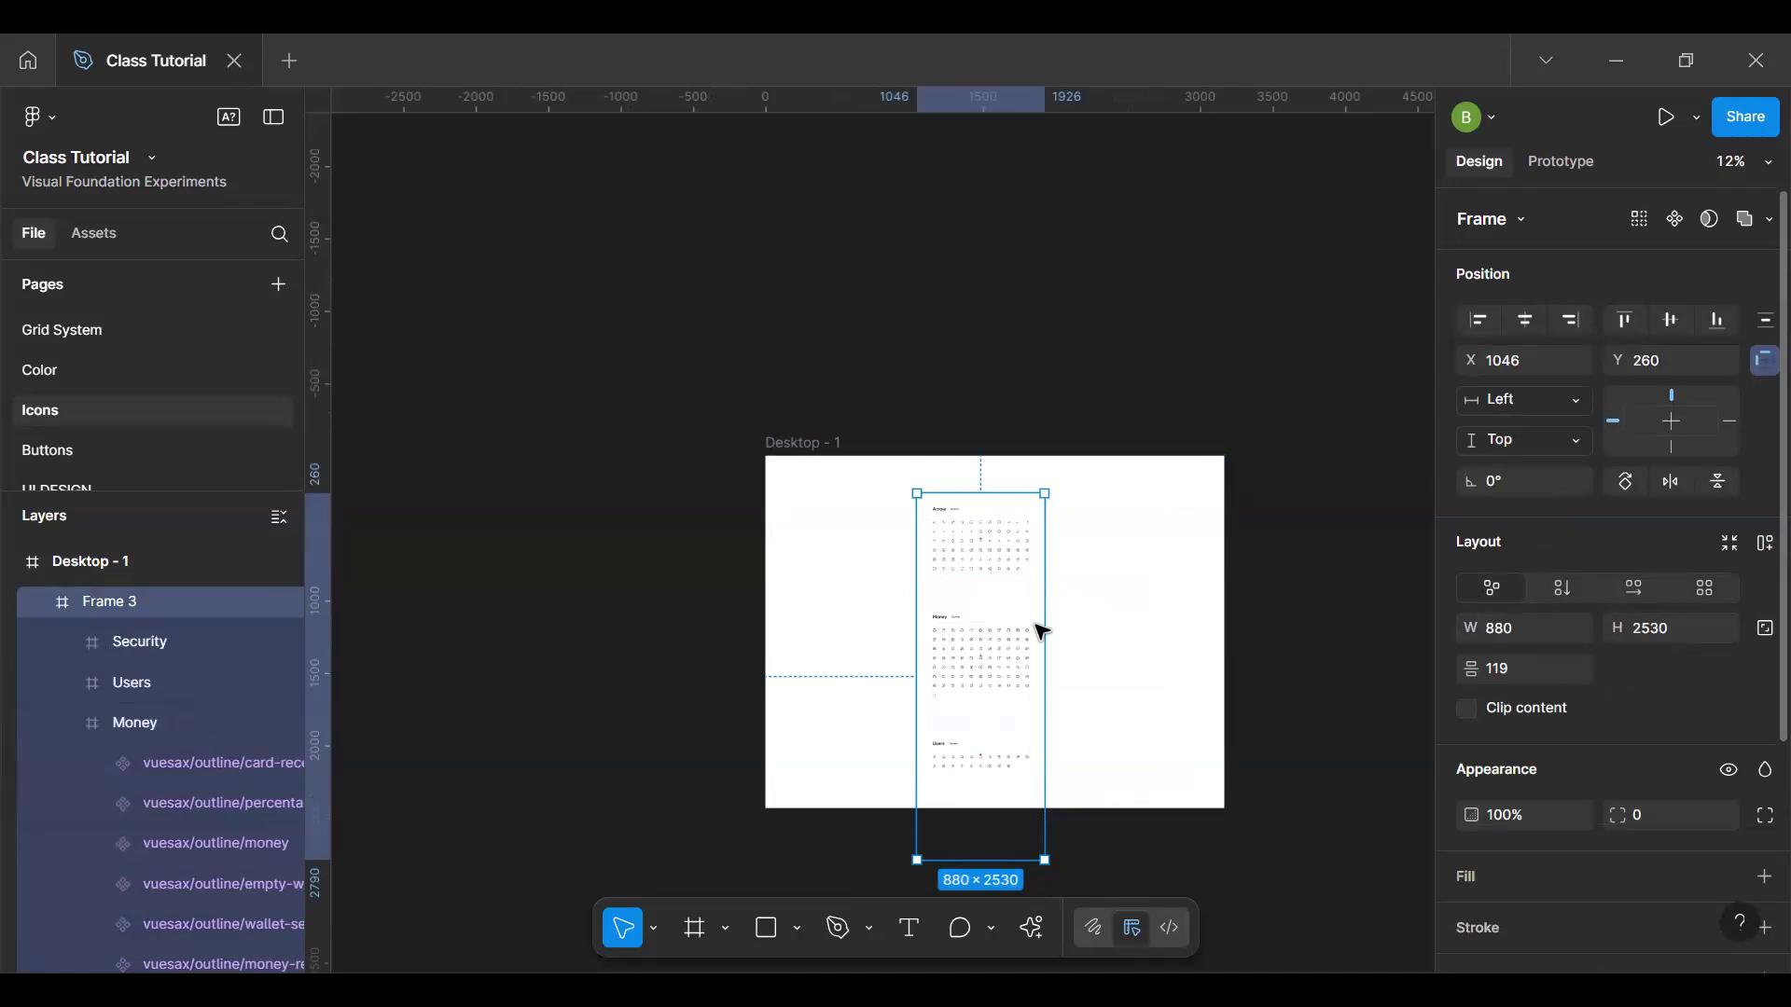
drag(1042, 632, 1168, 642)
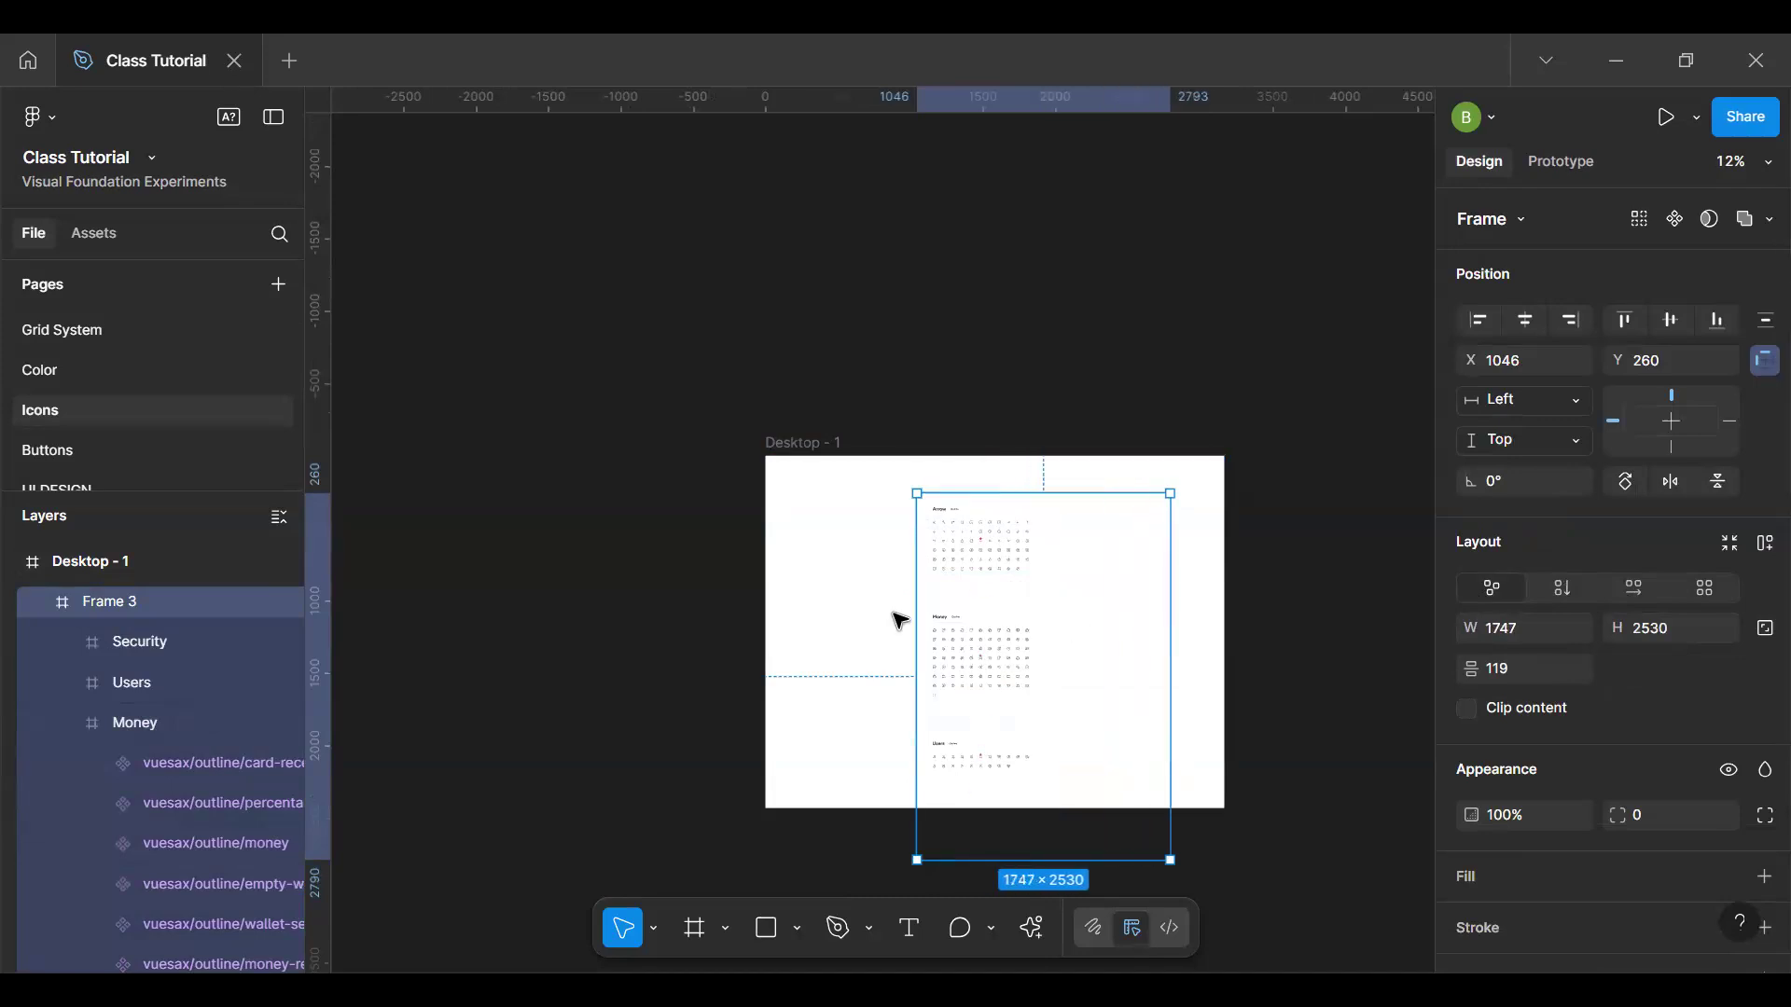
drag(915, 620, 841, 620)
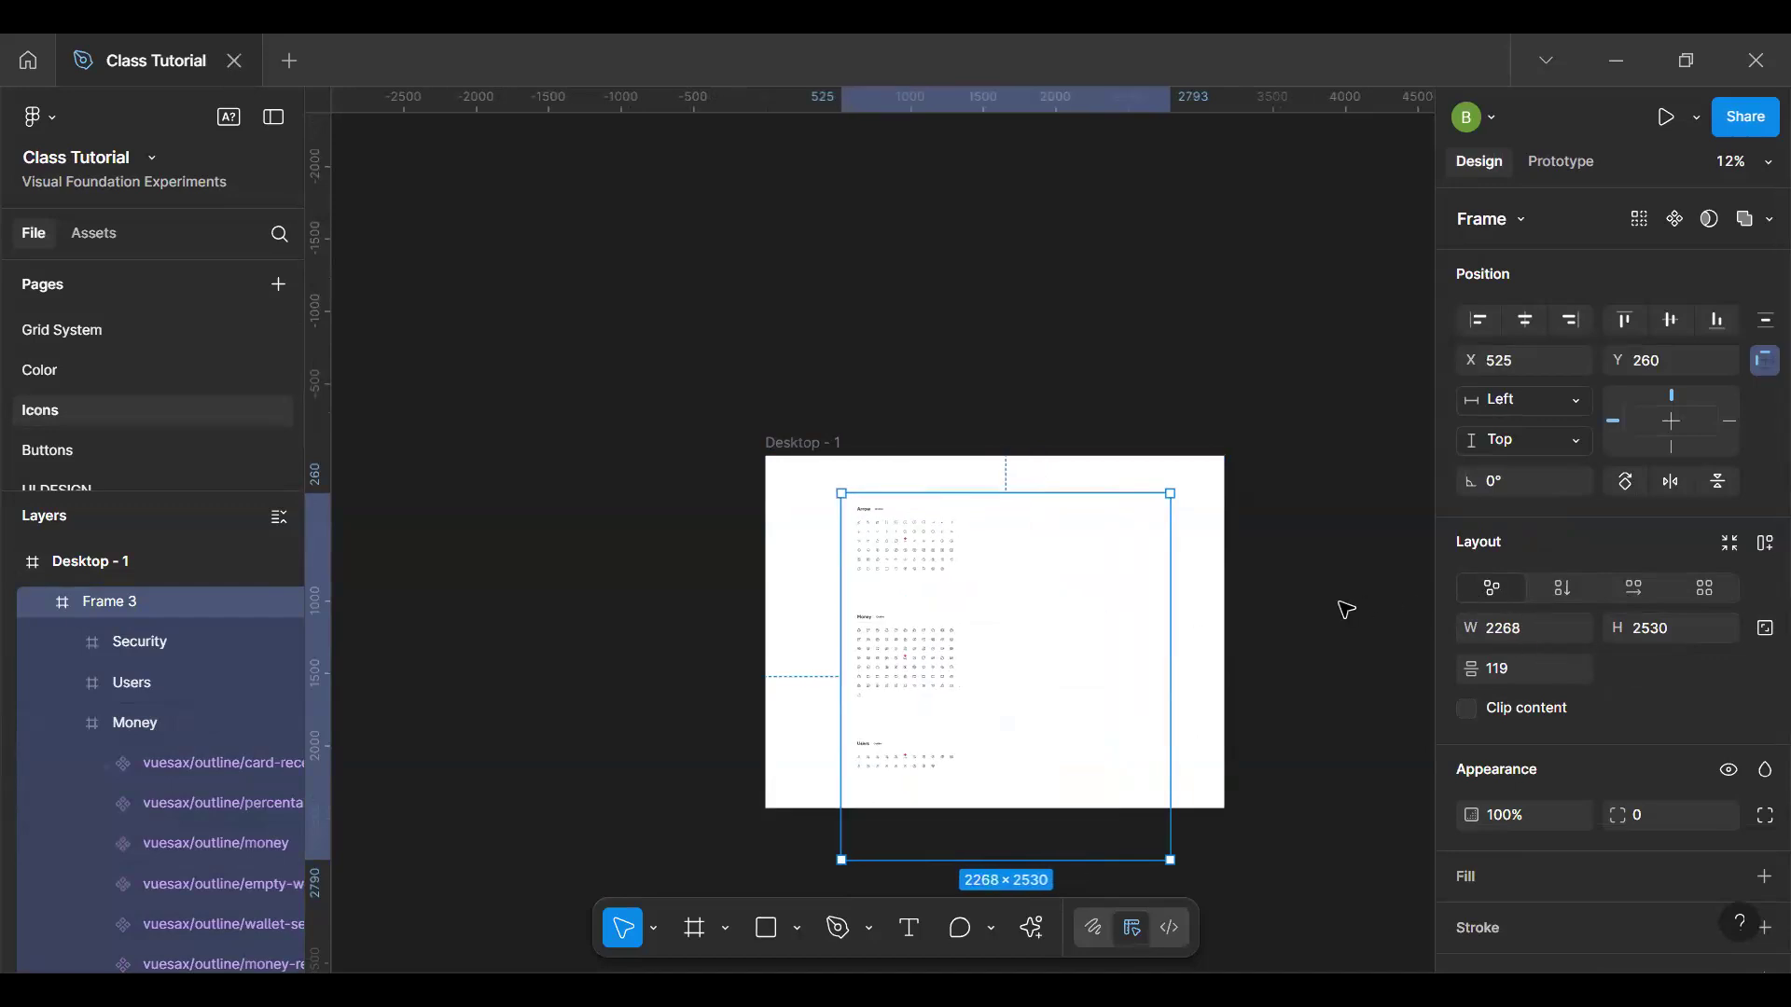
key(shift+a)
drag(968, 626, 1174, 635)
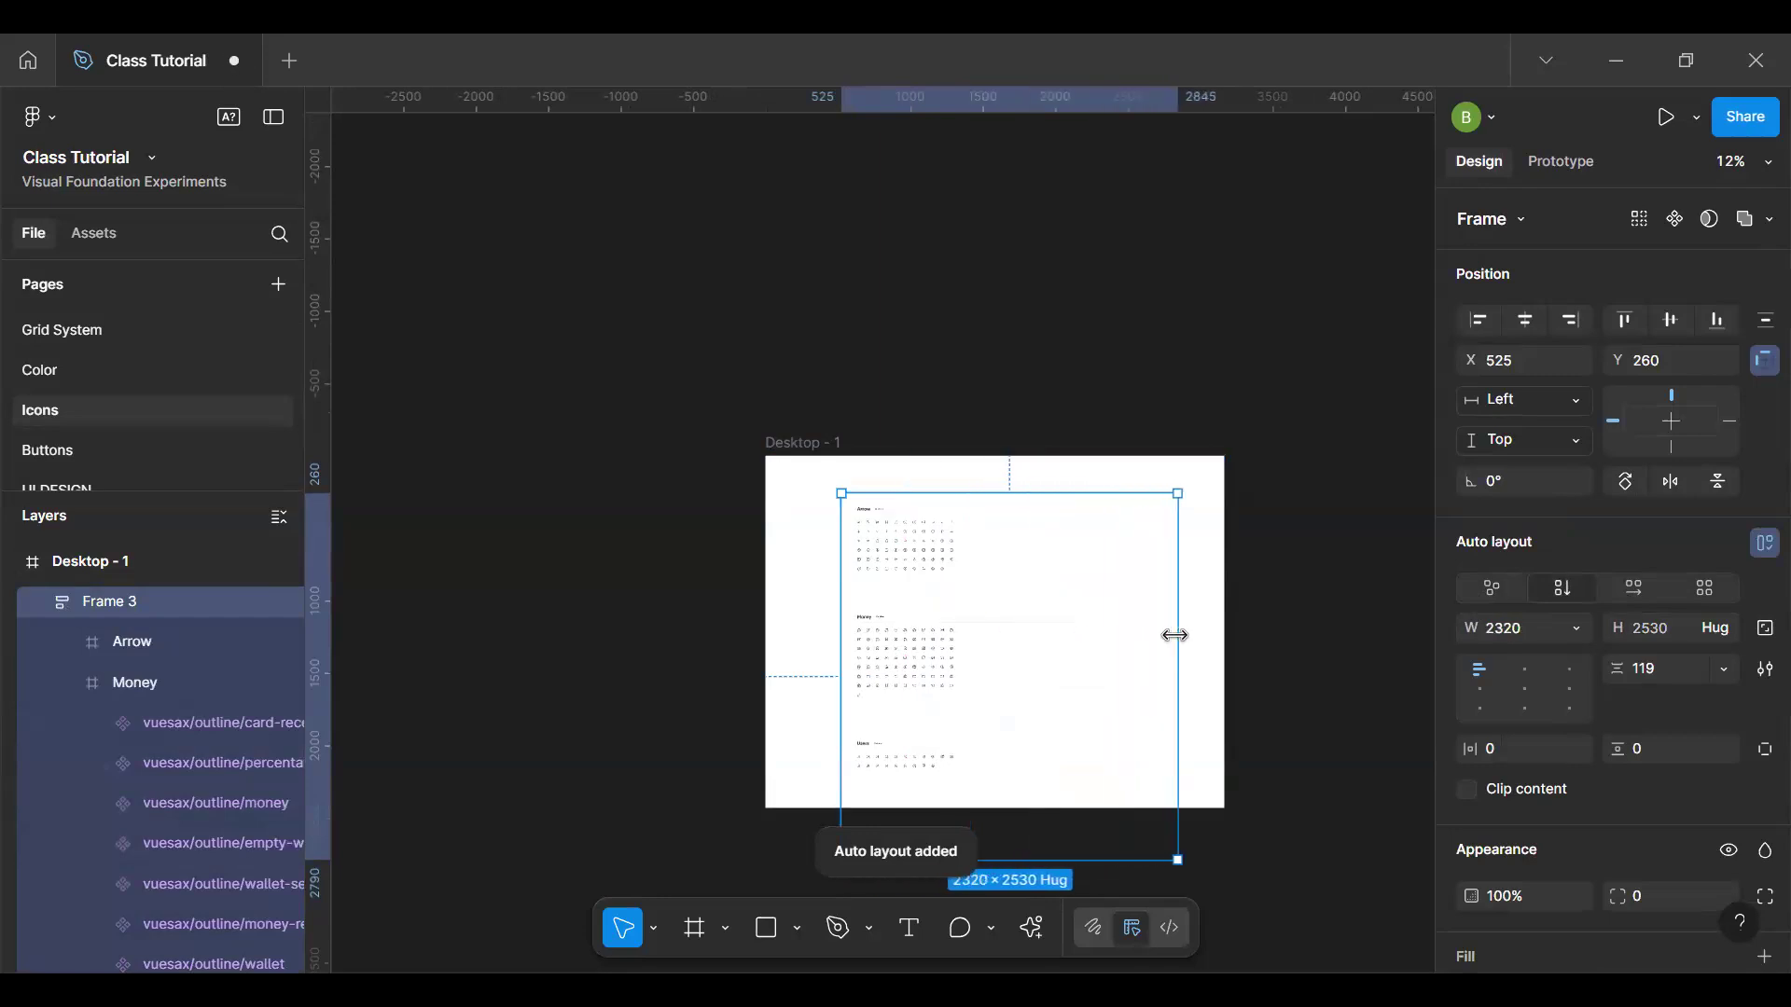
key(ctrl+z)
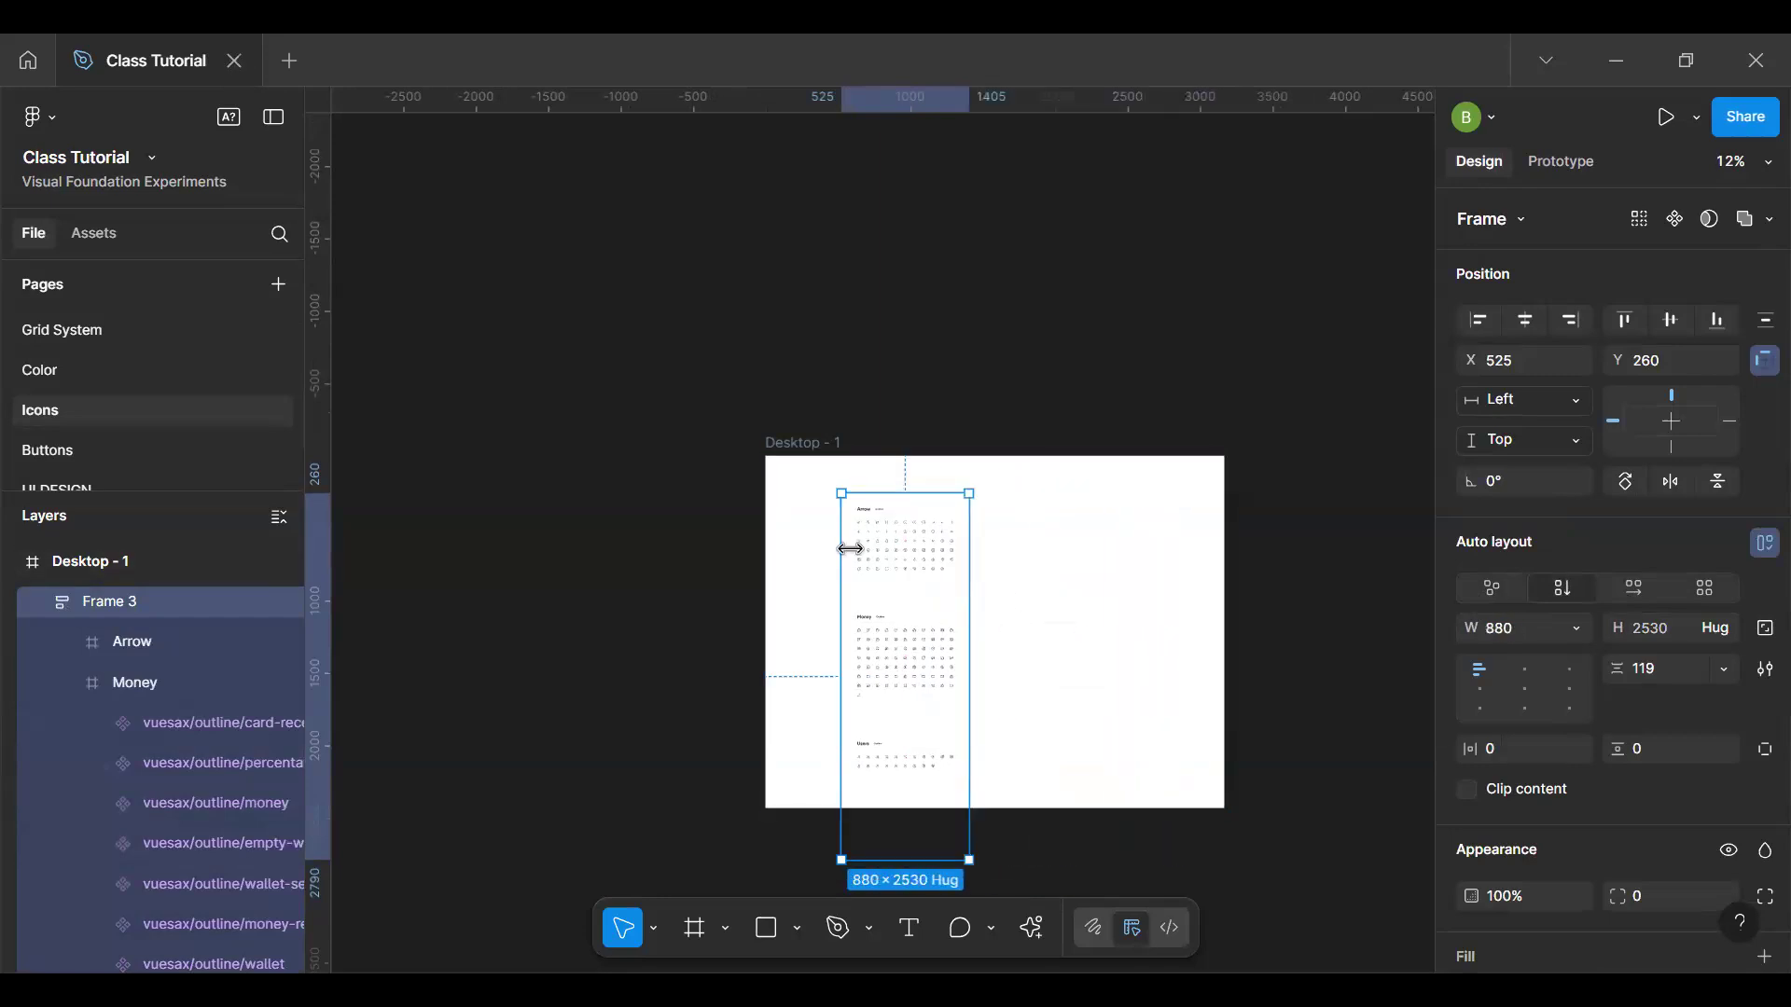
Step: Try a horizontal flow for the icon stack, undo it, and reapply vertical auto layout at the stack's original width
click(1633, 588)
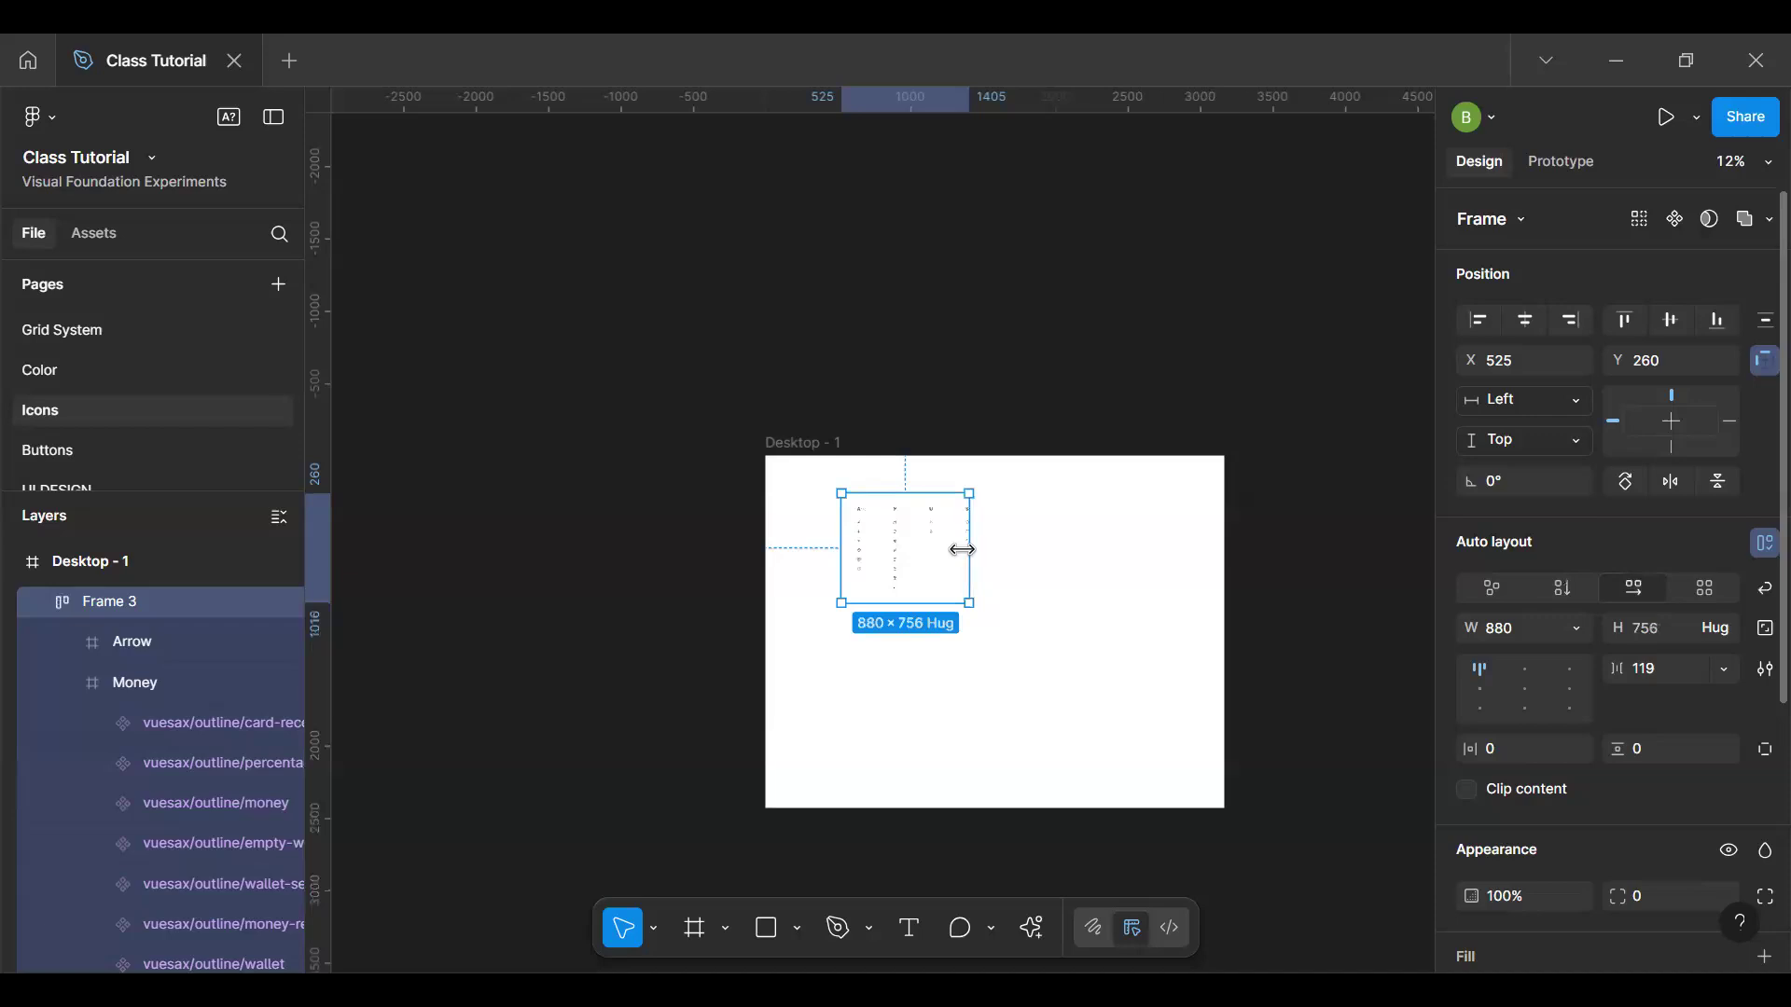
key(ctrl+z)
key(ctrl+z)
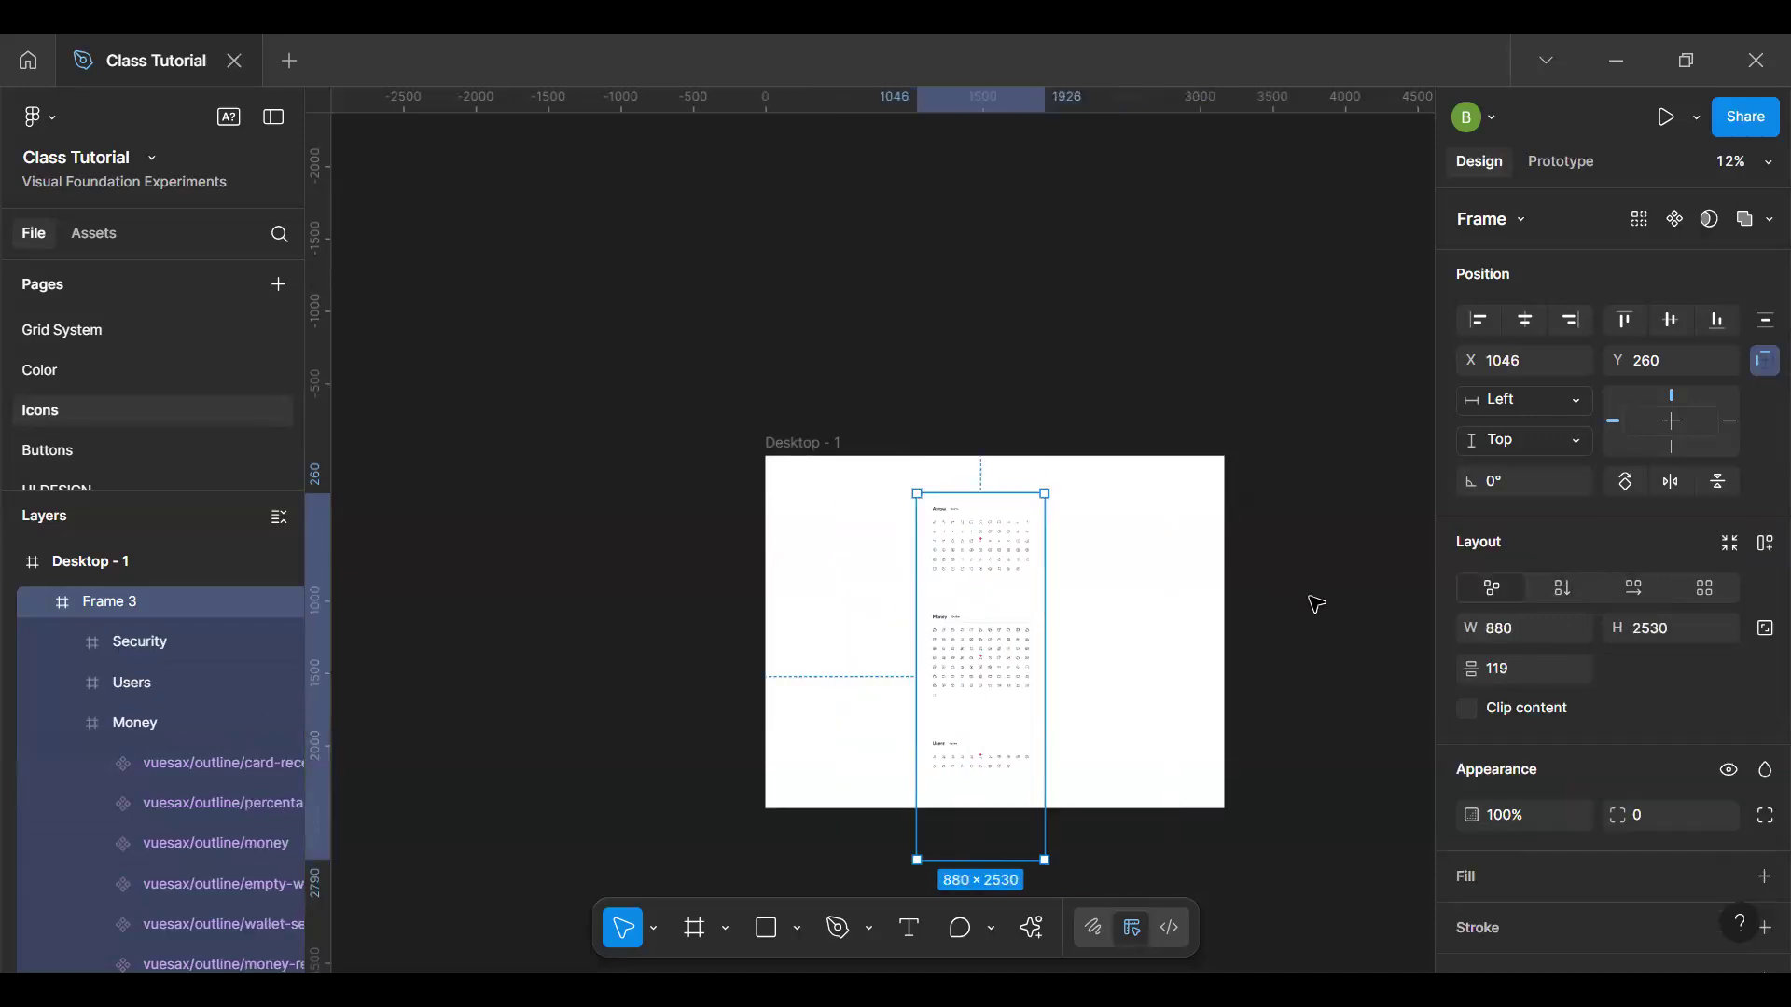
key(shift+a)
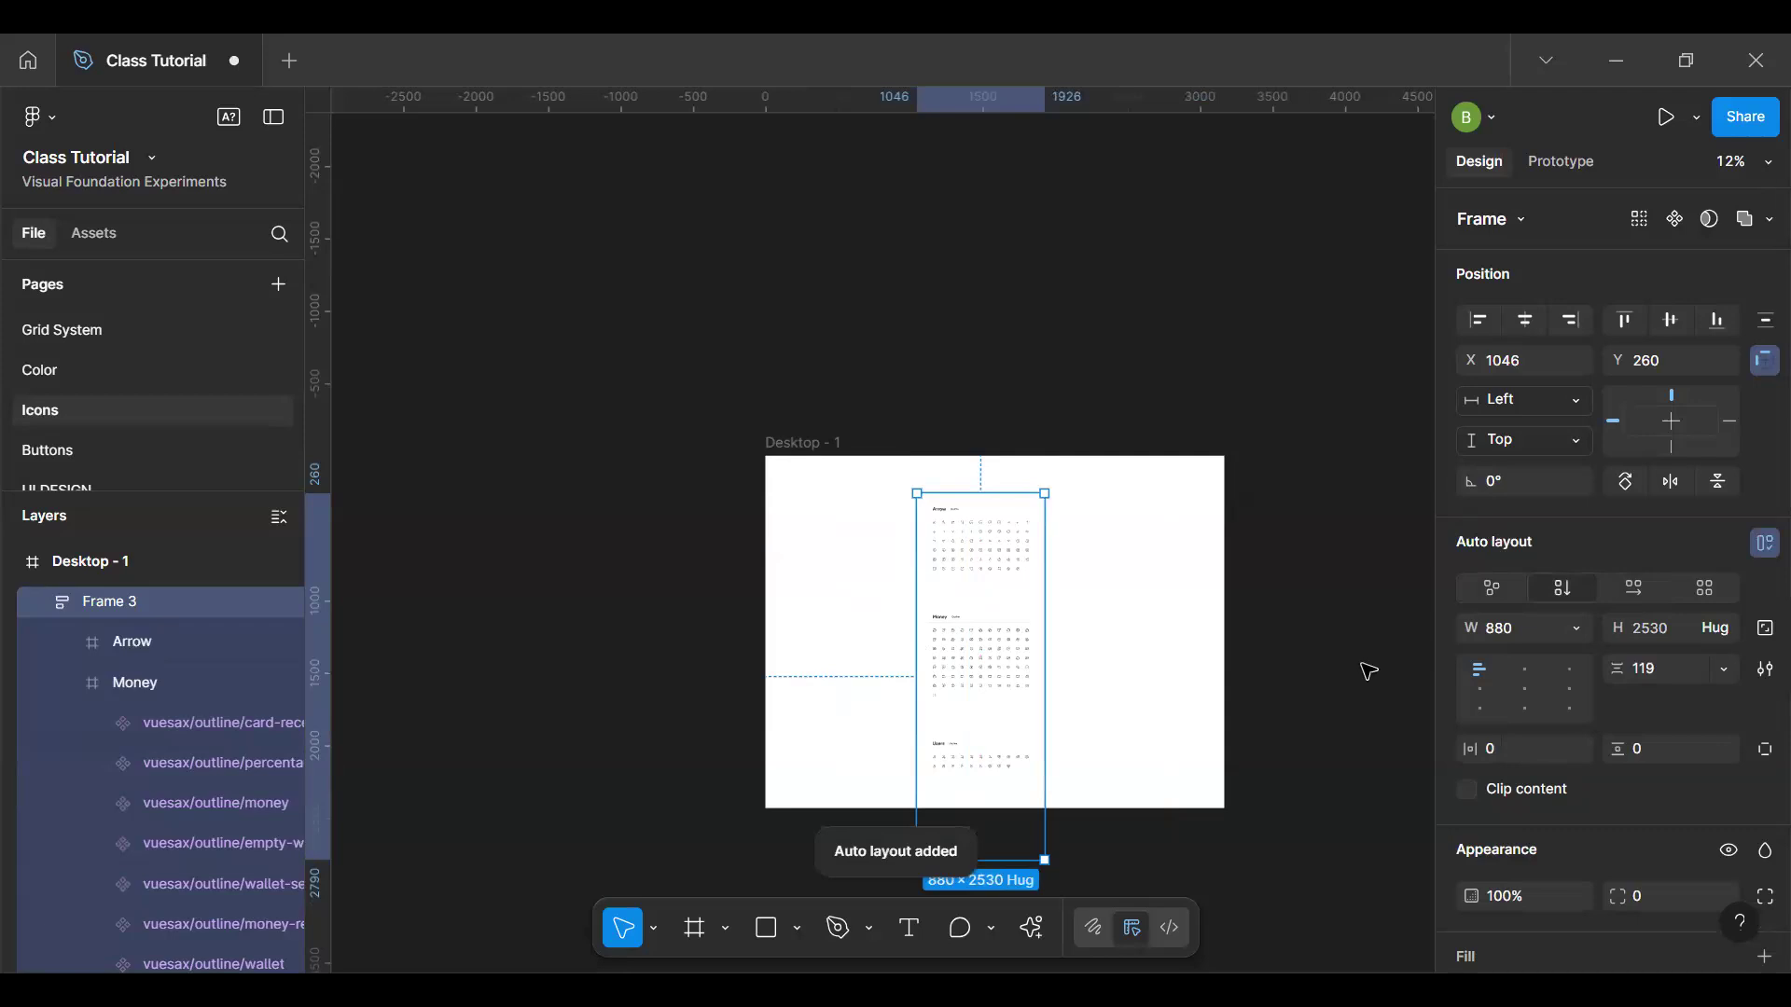
click(1020, 662)
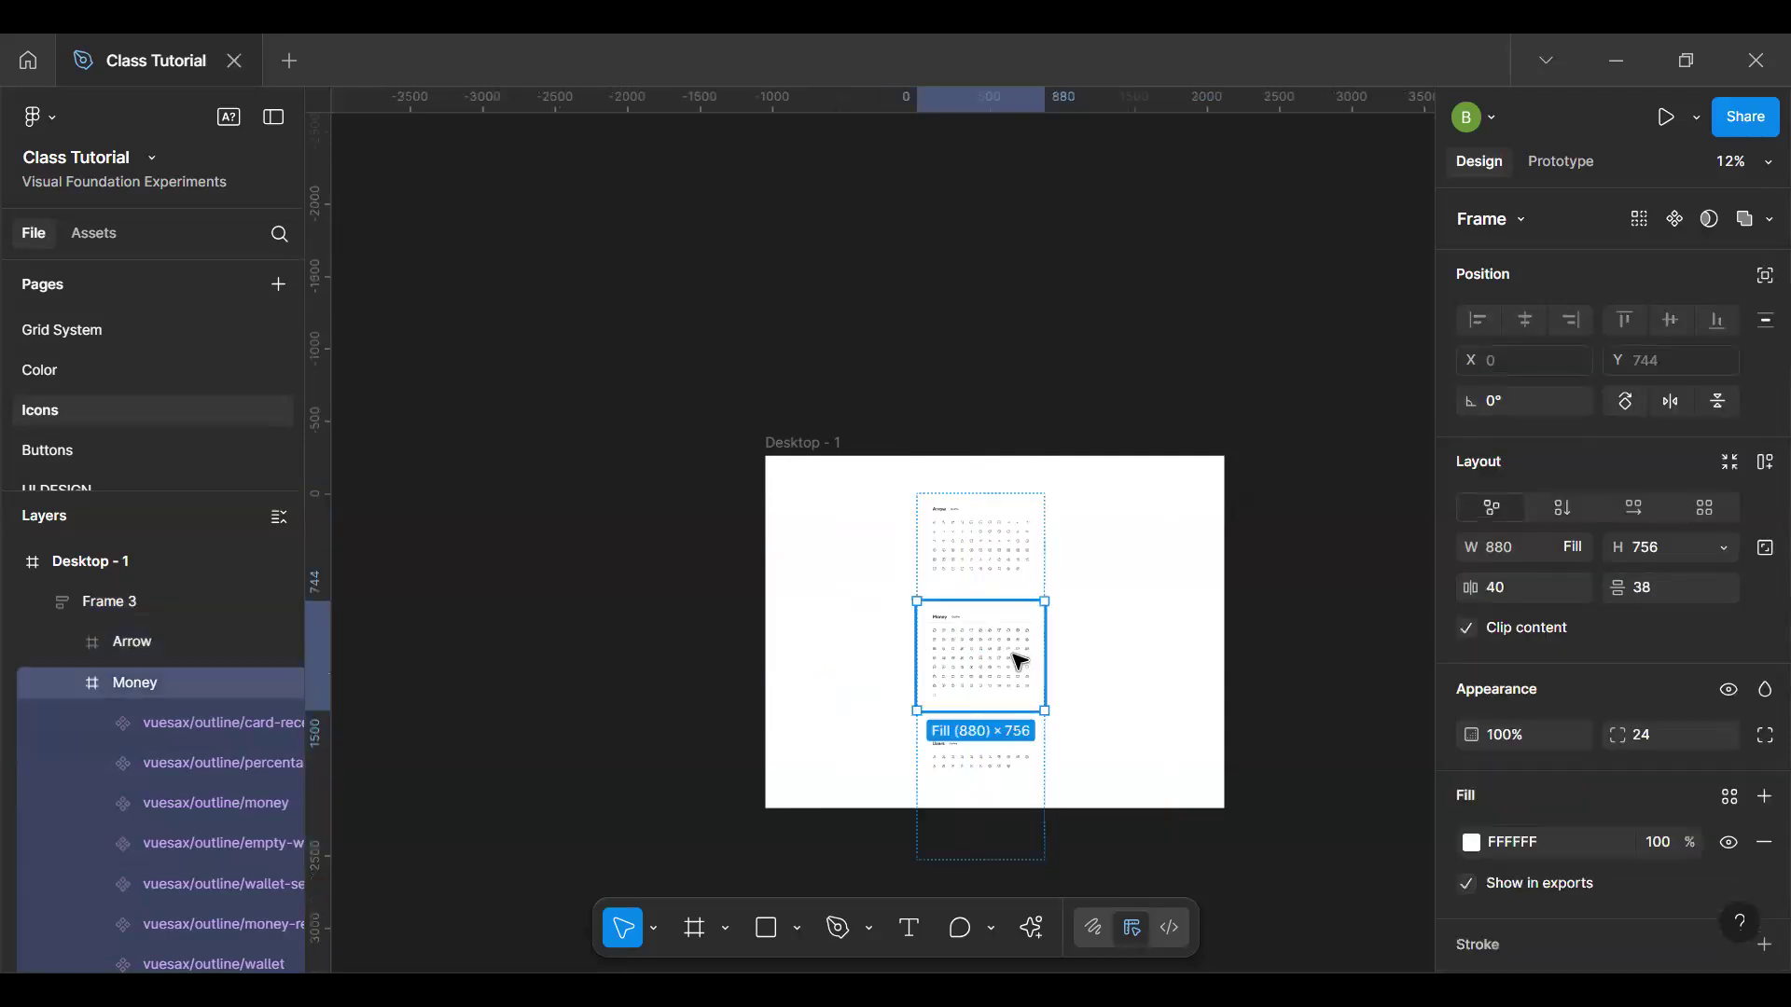
click(1059, 619)
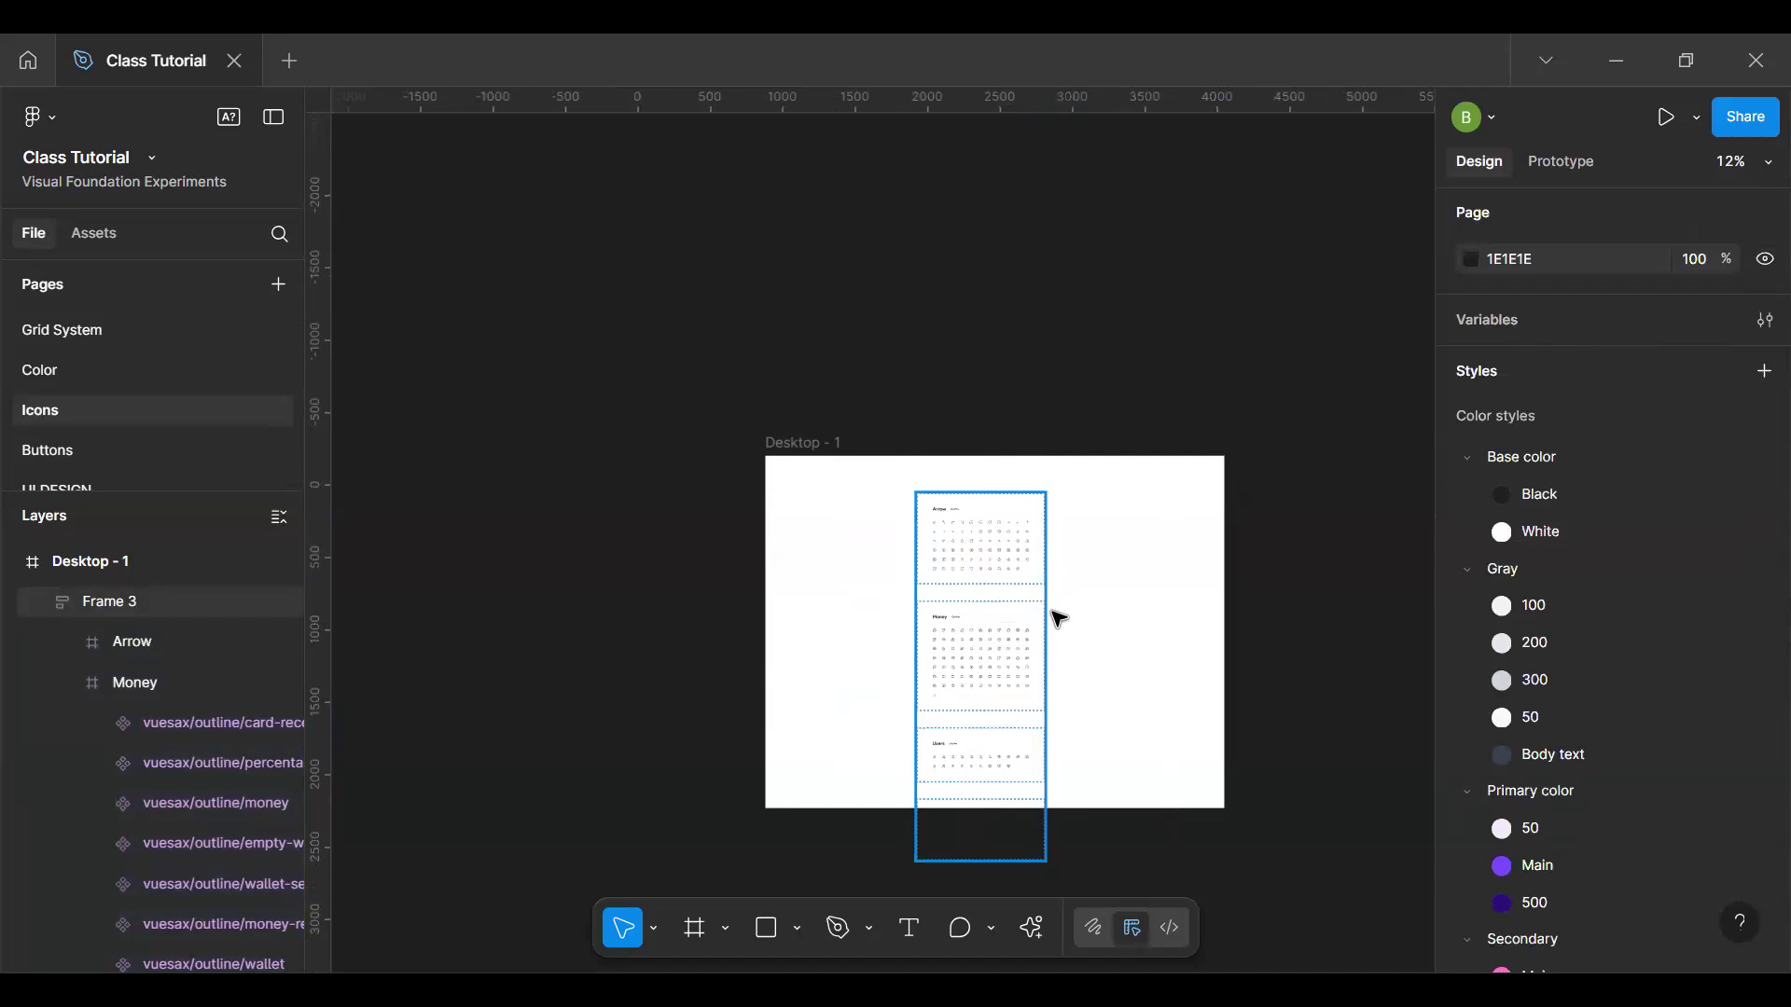
click(1051, 613)
drag(1051, 613, 1001, 581)
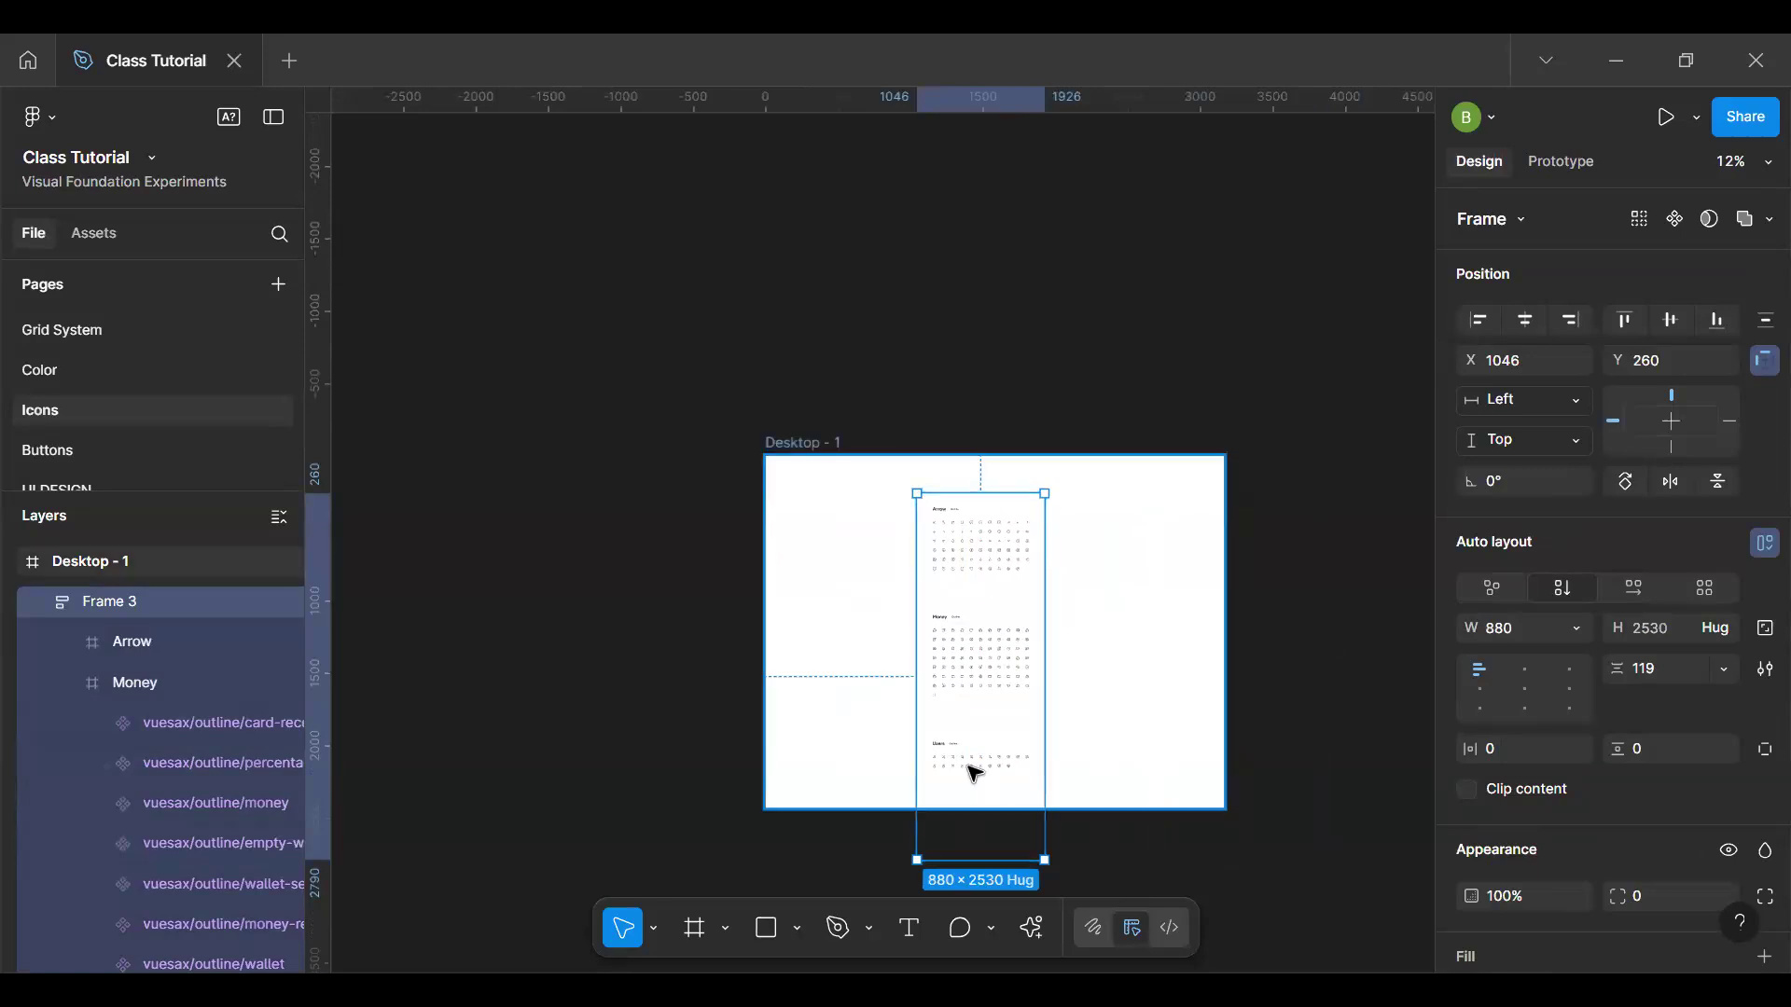
click(1005, 806)
click(1005, 894)
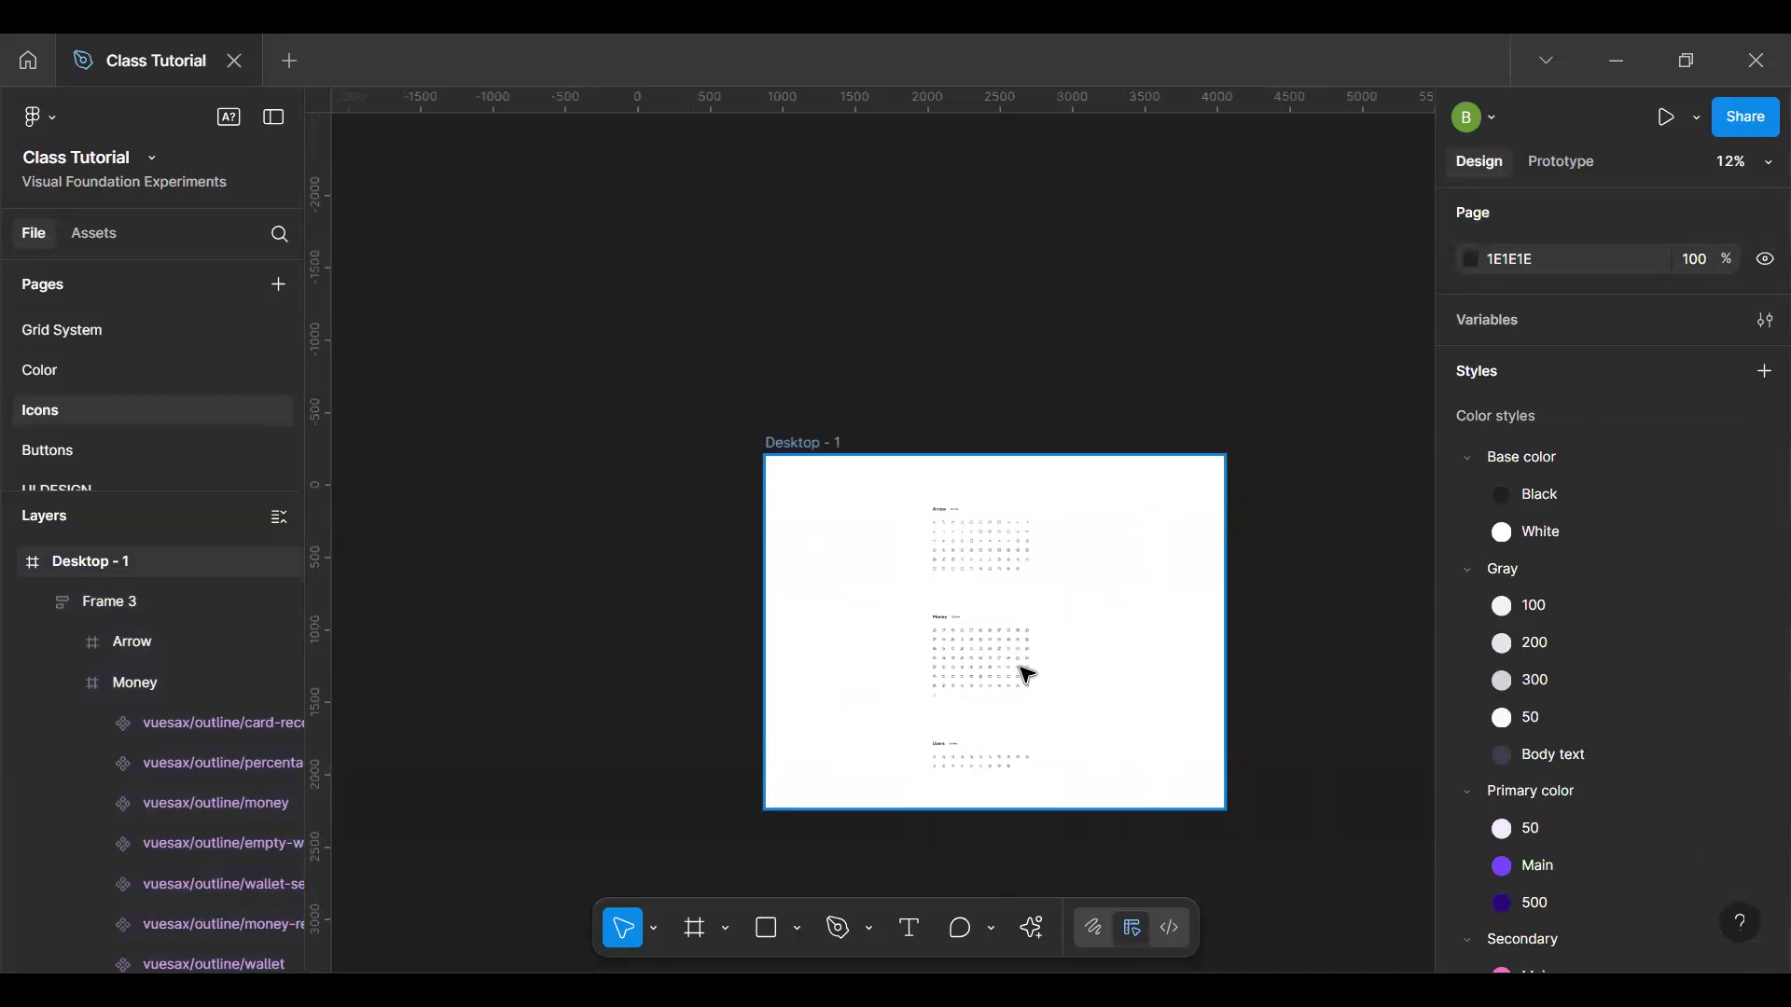
Step: Extend Desktop - 1 downward until it contains the whole icon stack, and reposition the frame and its stack up and to the left
click(1022, 804)
drag(1049, 809, 1050, 908)
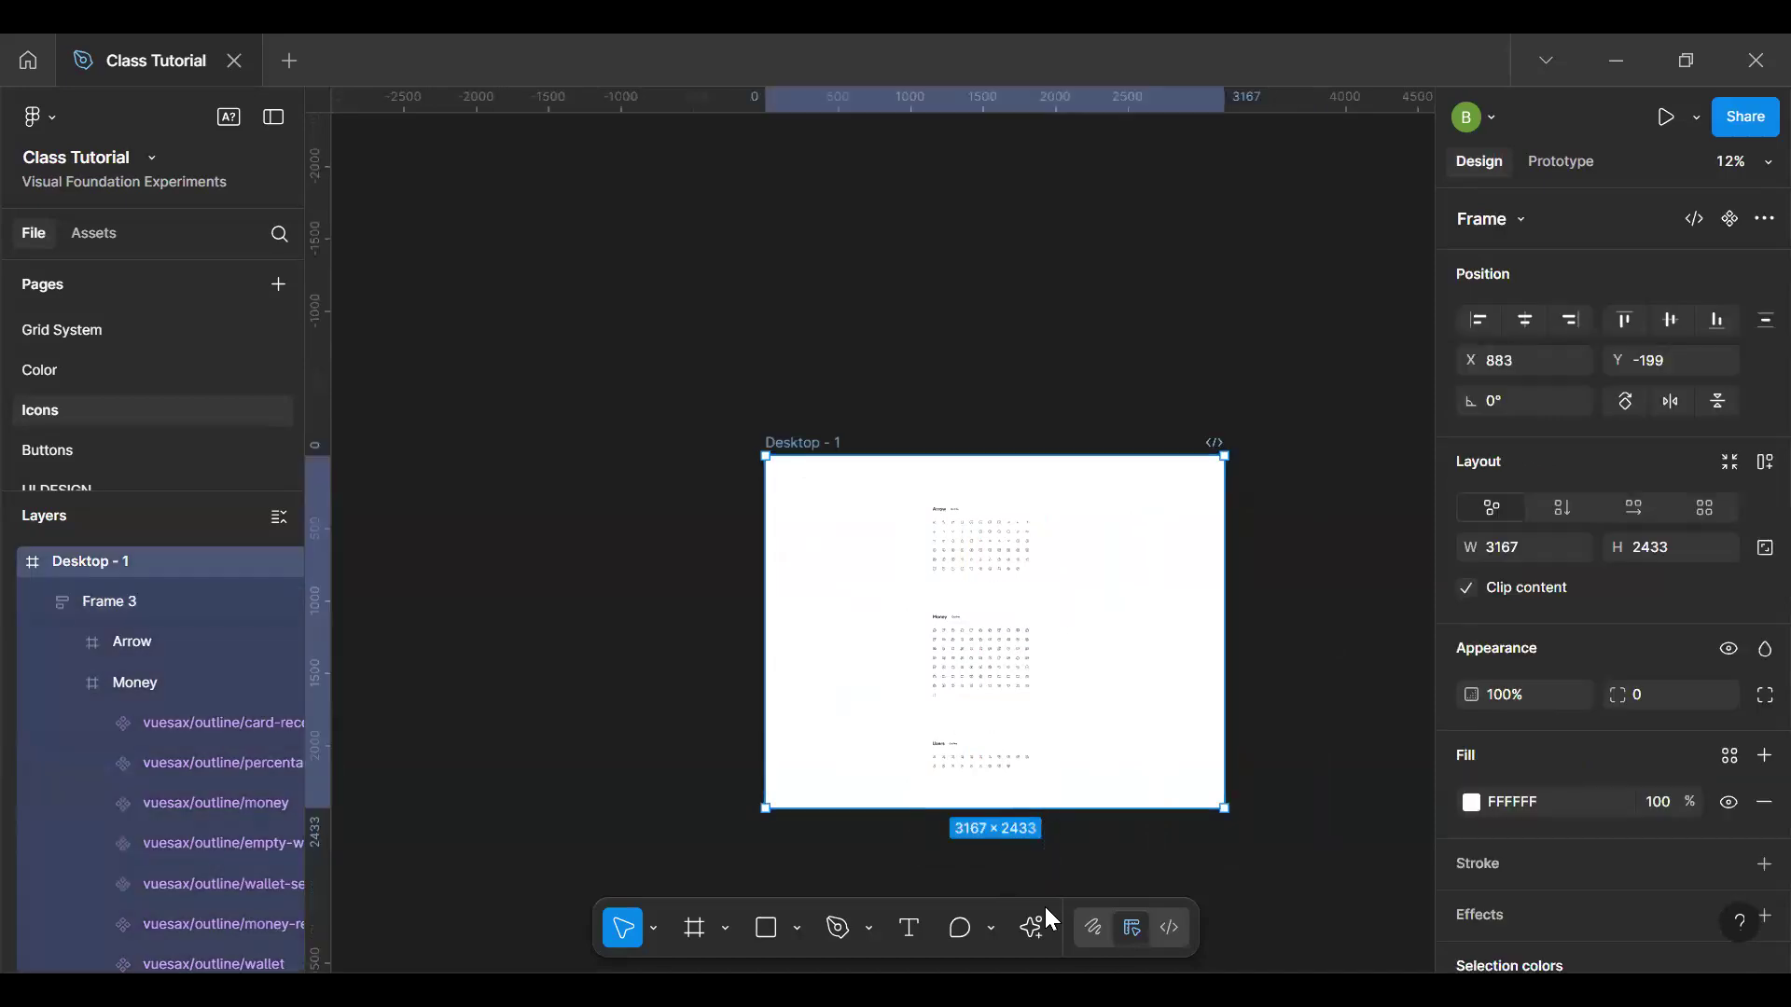
drag(940, 556, 664, 392)
click(1028, 434)
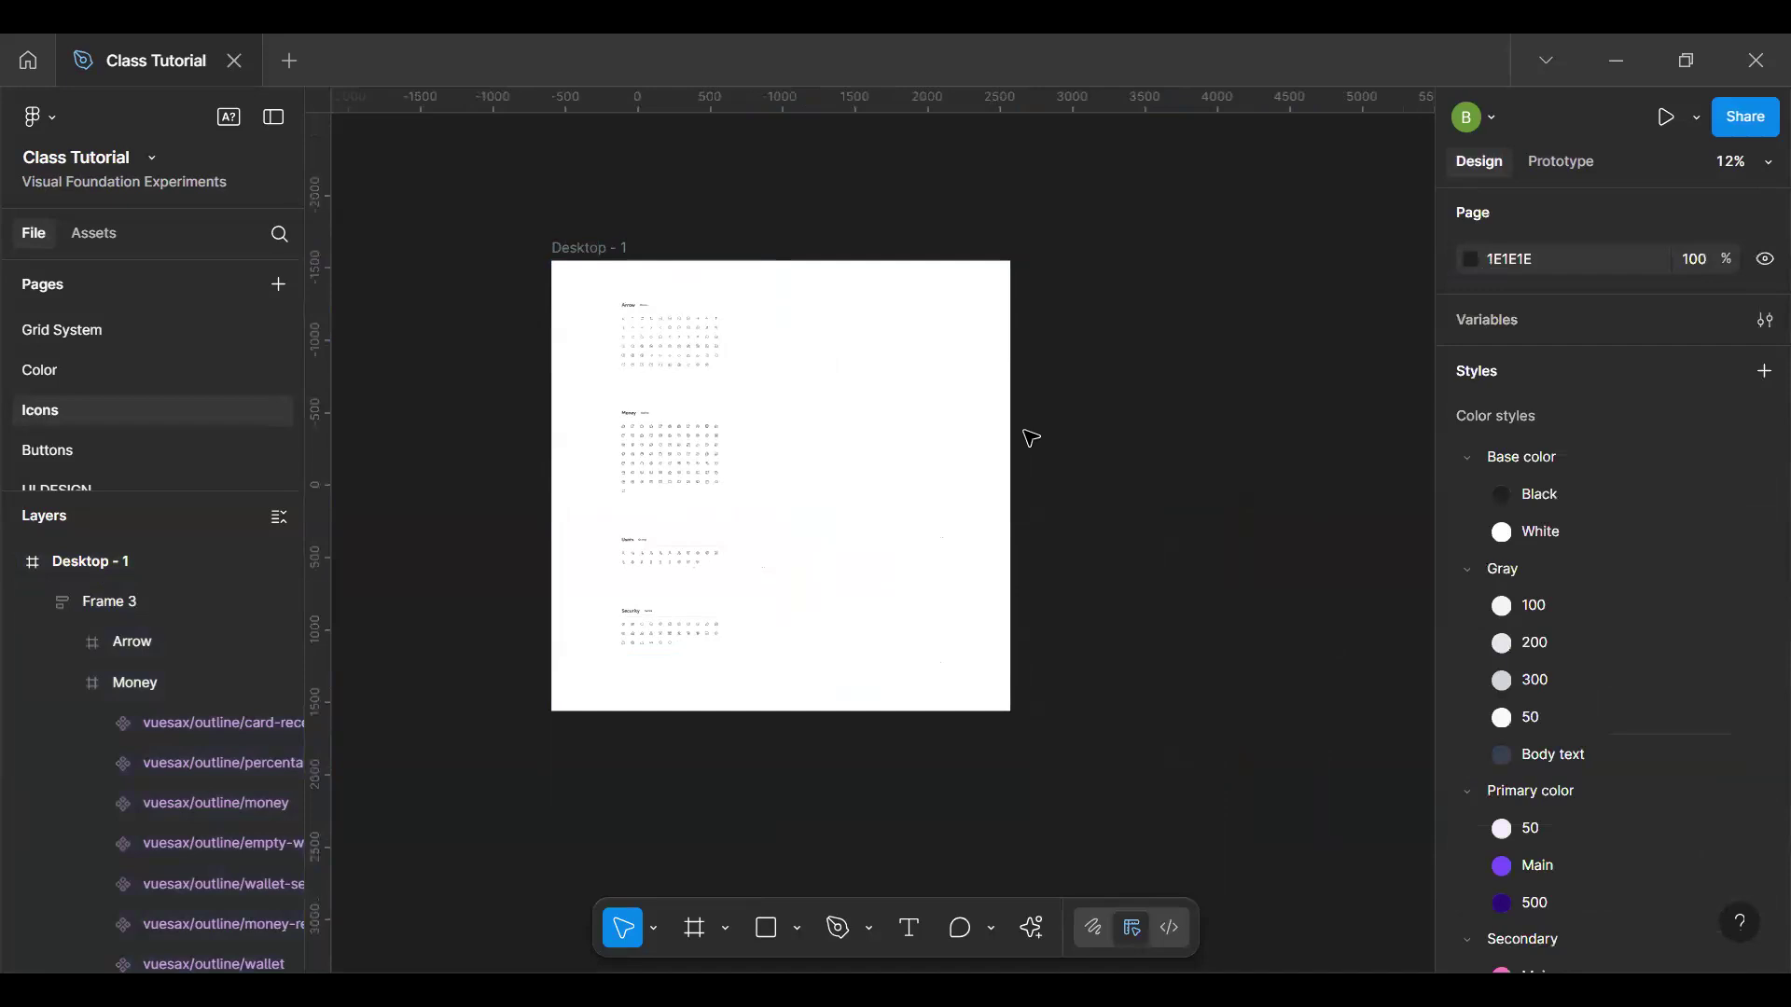
Step: Open the Buttons page and delete Frame 2, below the Button Variables frame
click(237, 457)
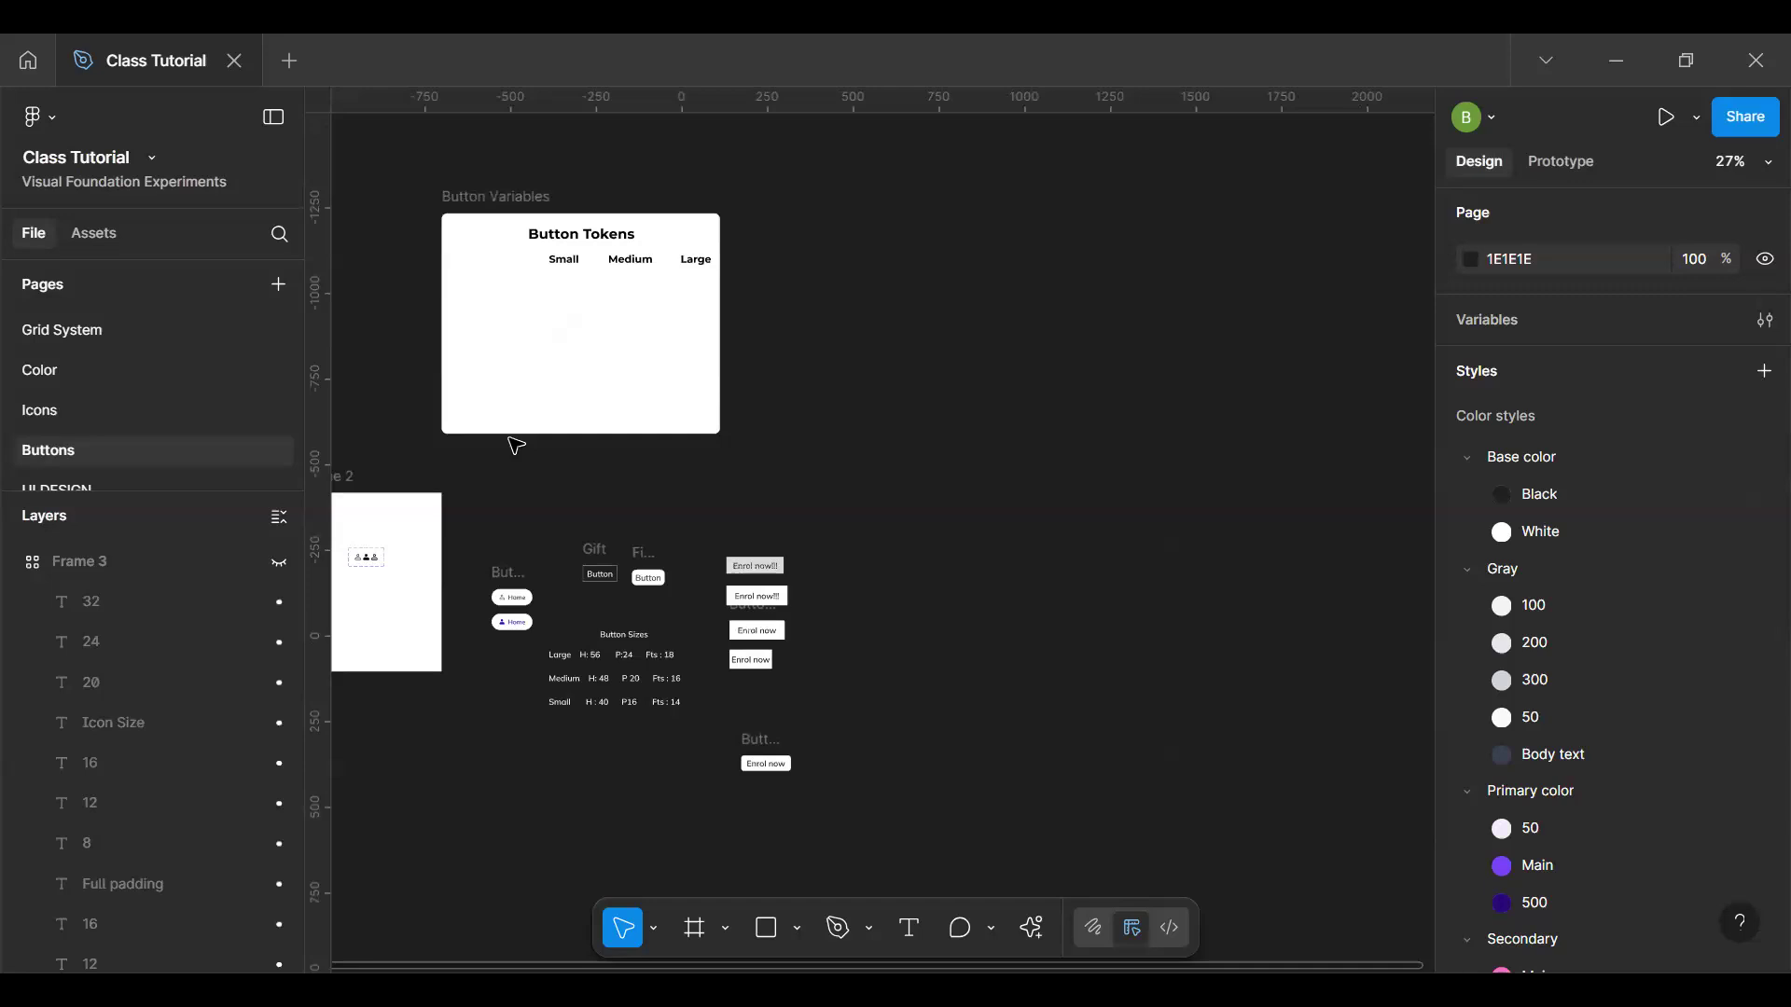
click(362, 496)
key(Delete)
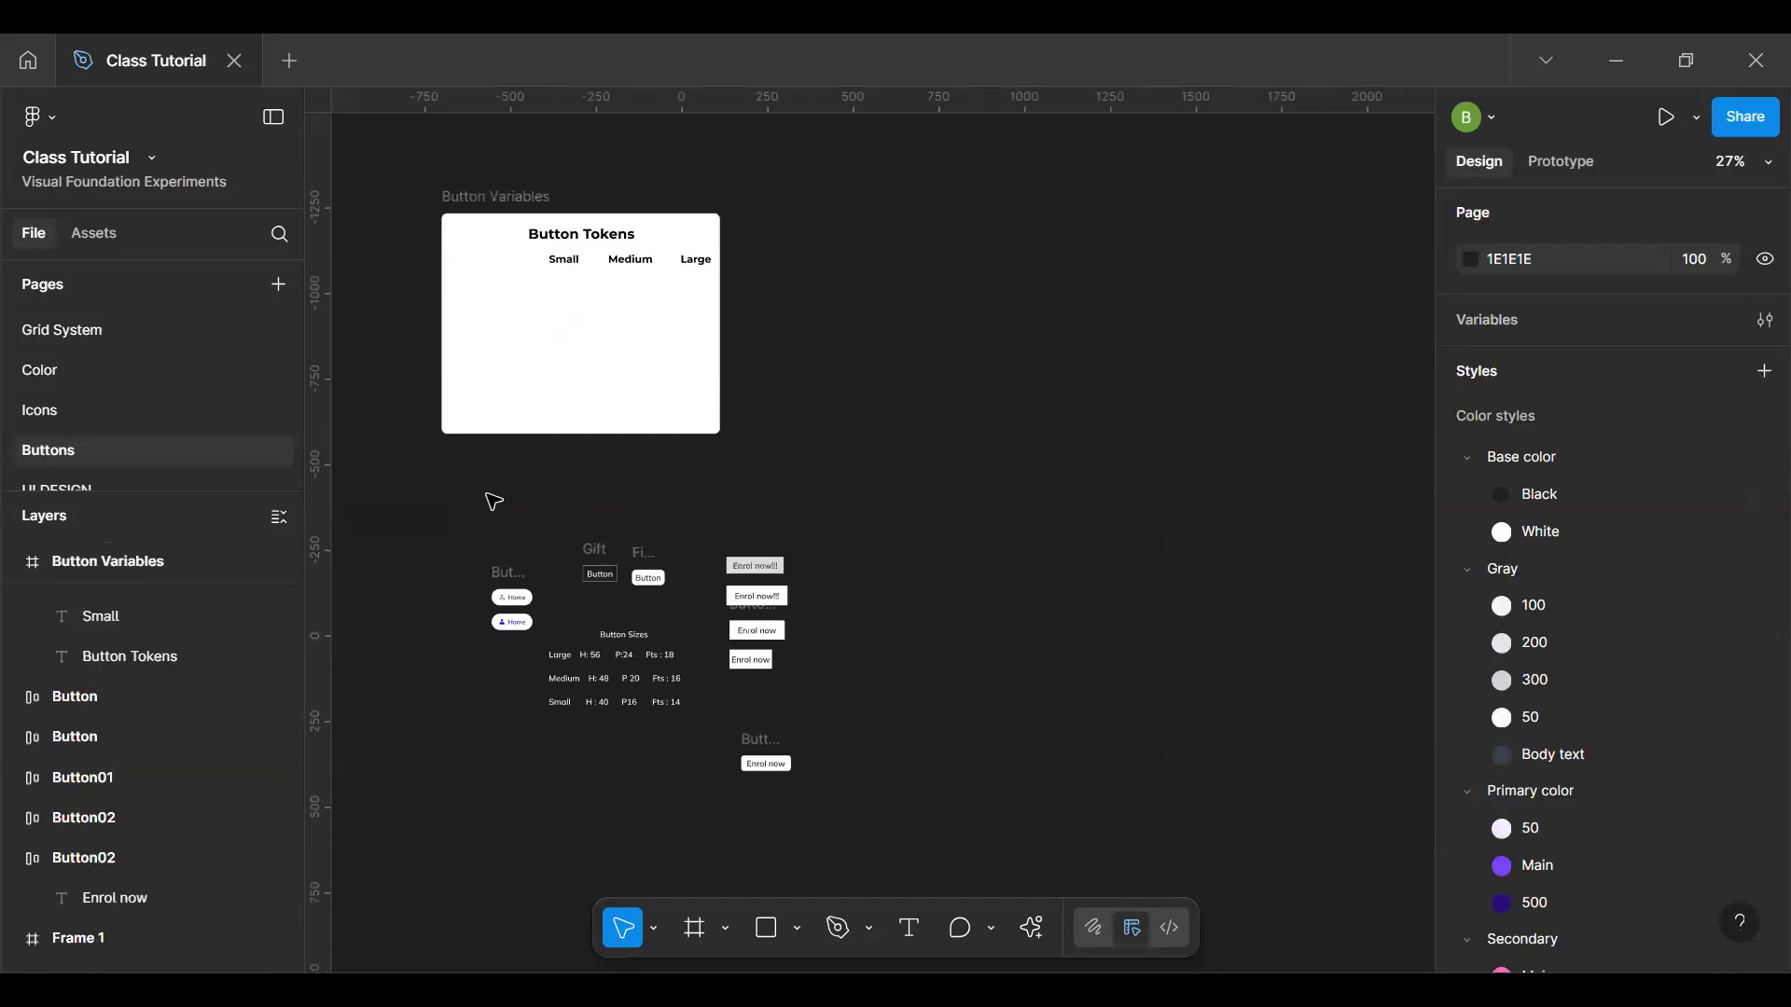
Step: Delete all the Enrol now buttons and the two rounded Home buttons on the Buttons page
drag(711, 722, 886, 812)
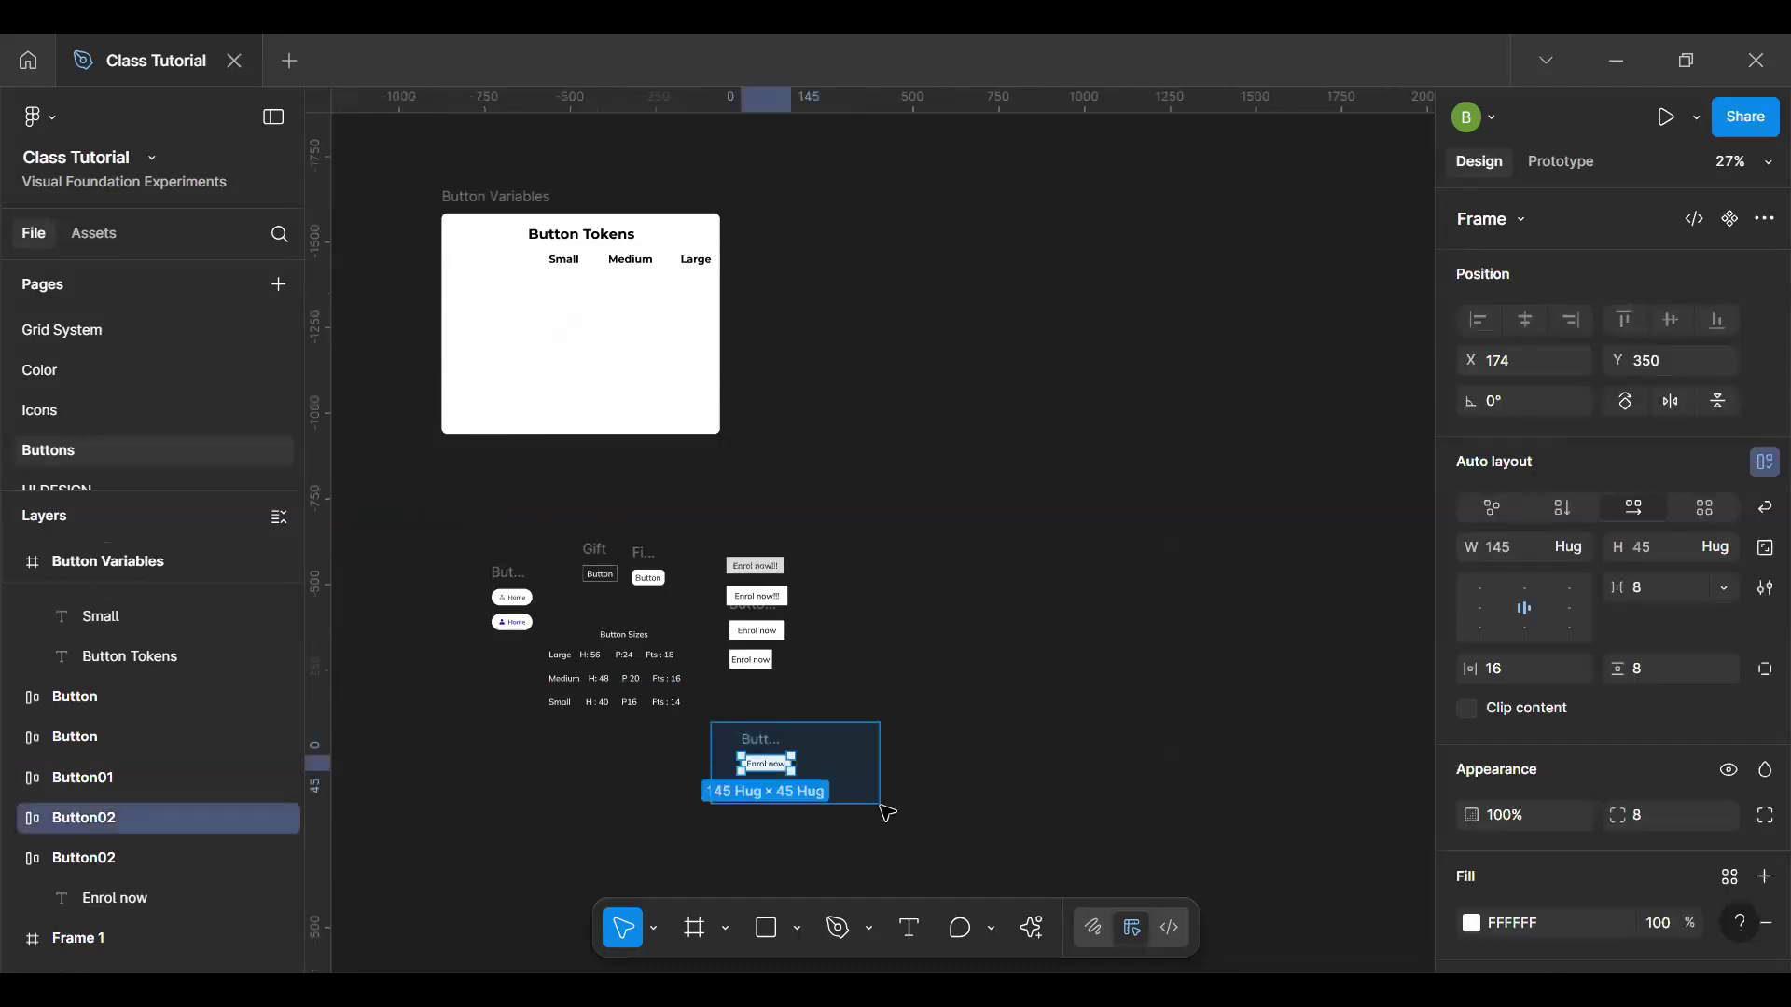
click(957, 776)
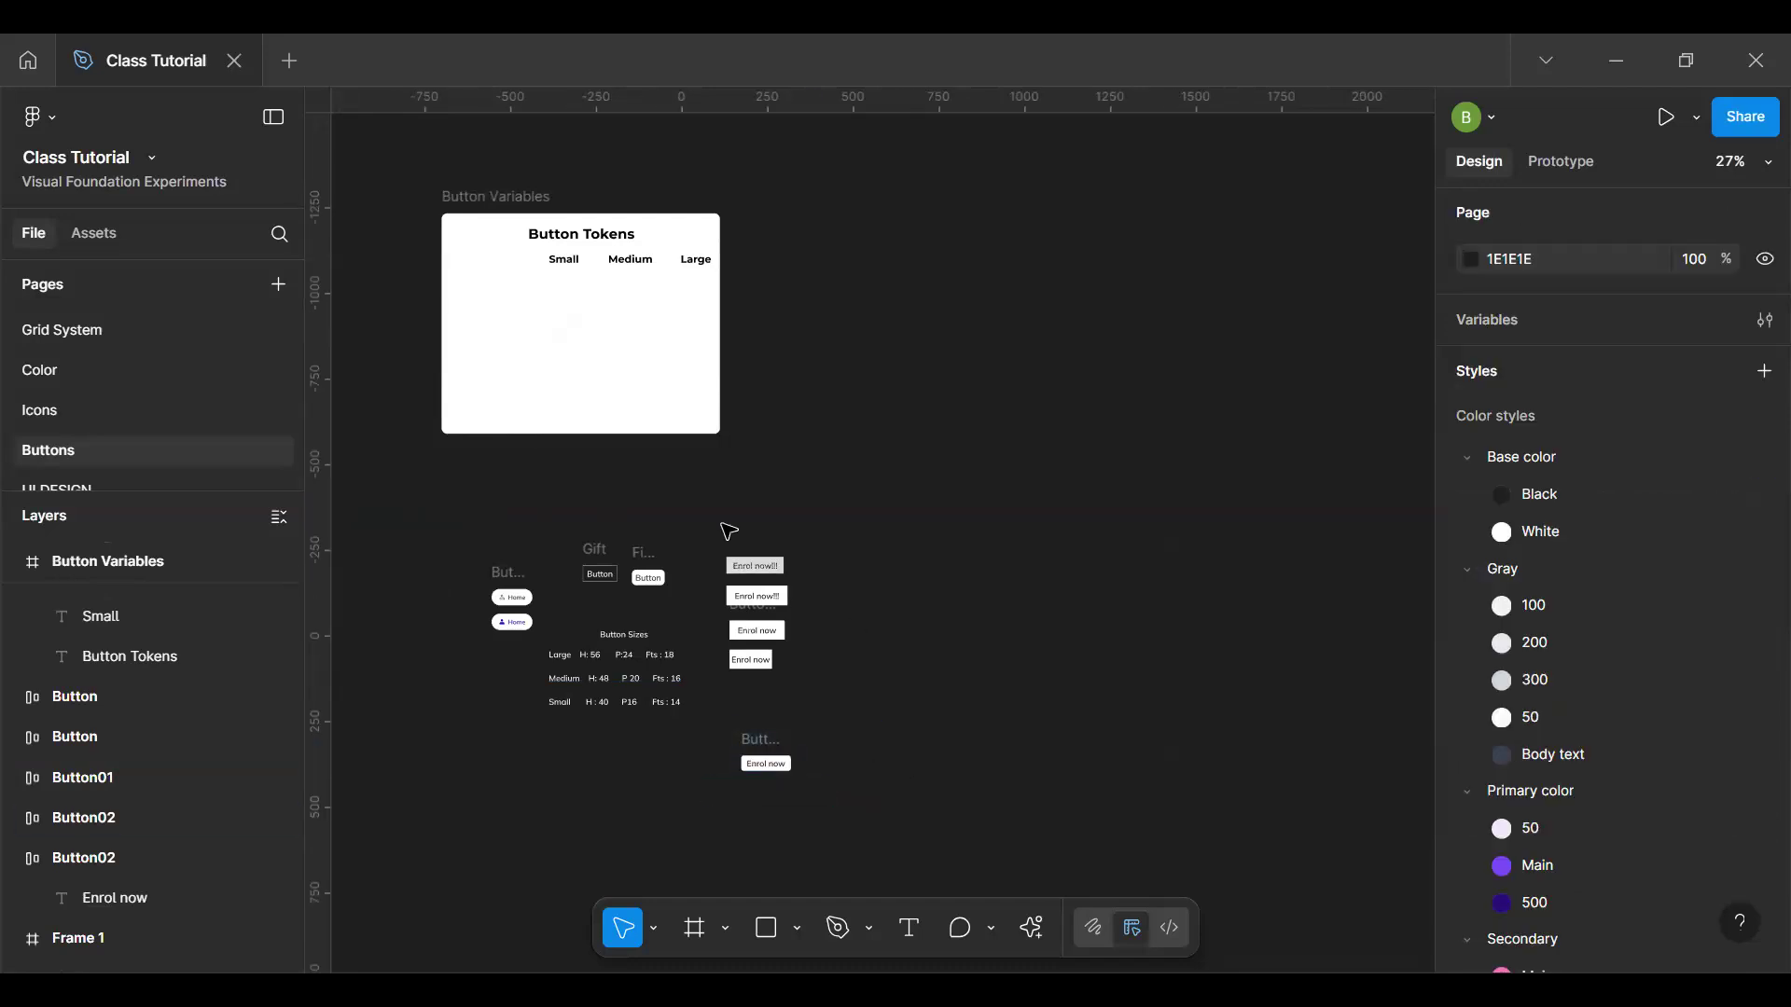
drag(736, 703, 810, 813)
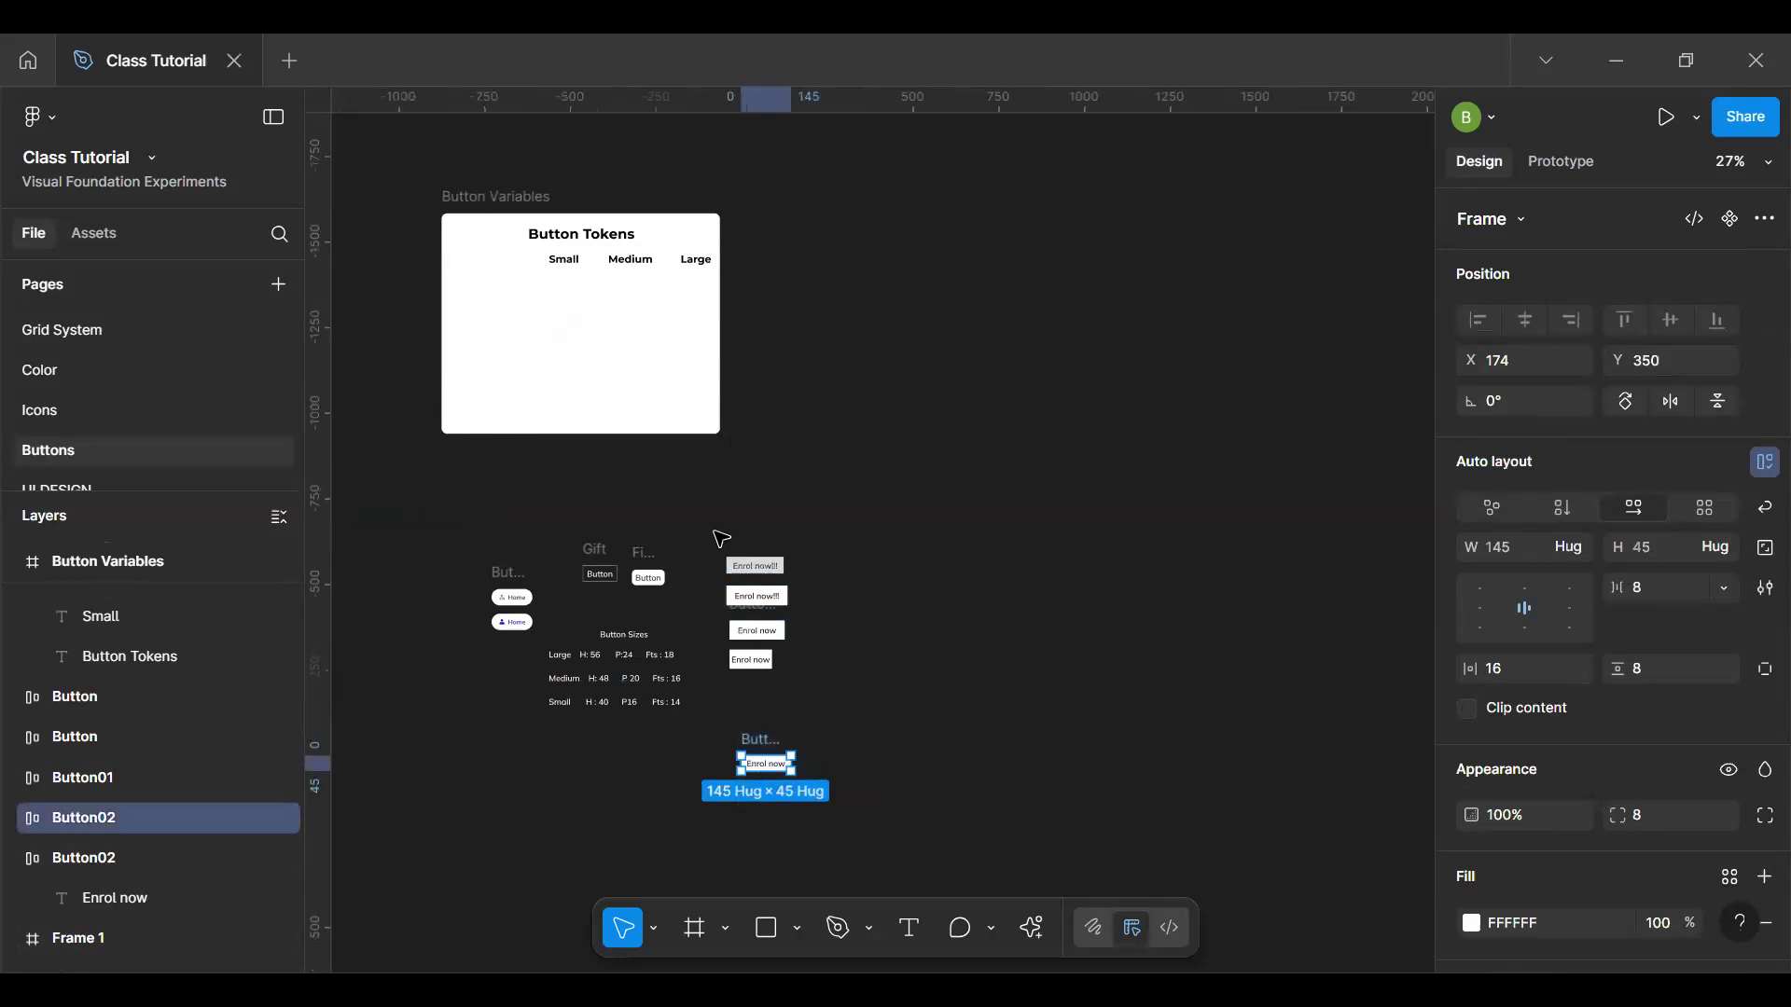
click(718, 535)
drag(722, 662, 783, 786)
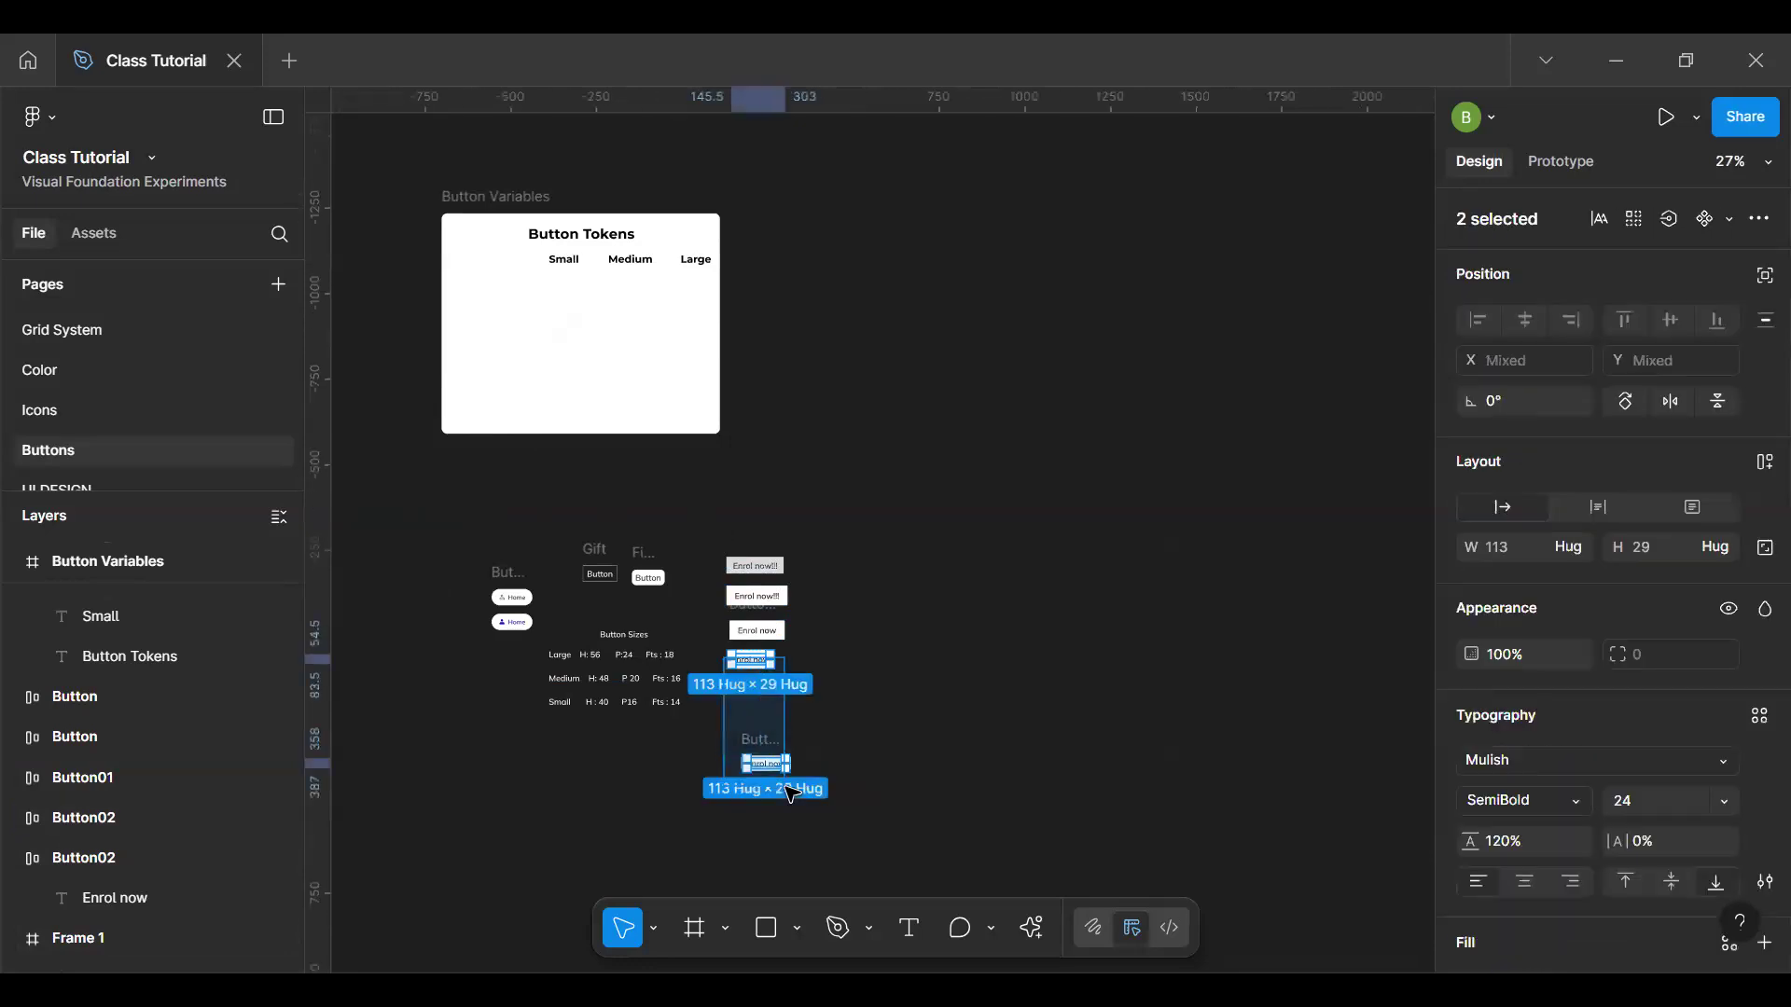
click(674, 503)
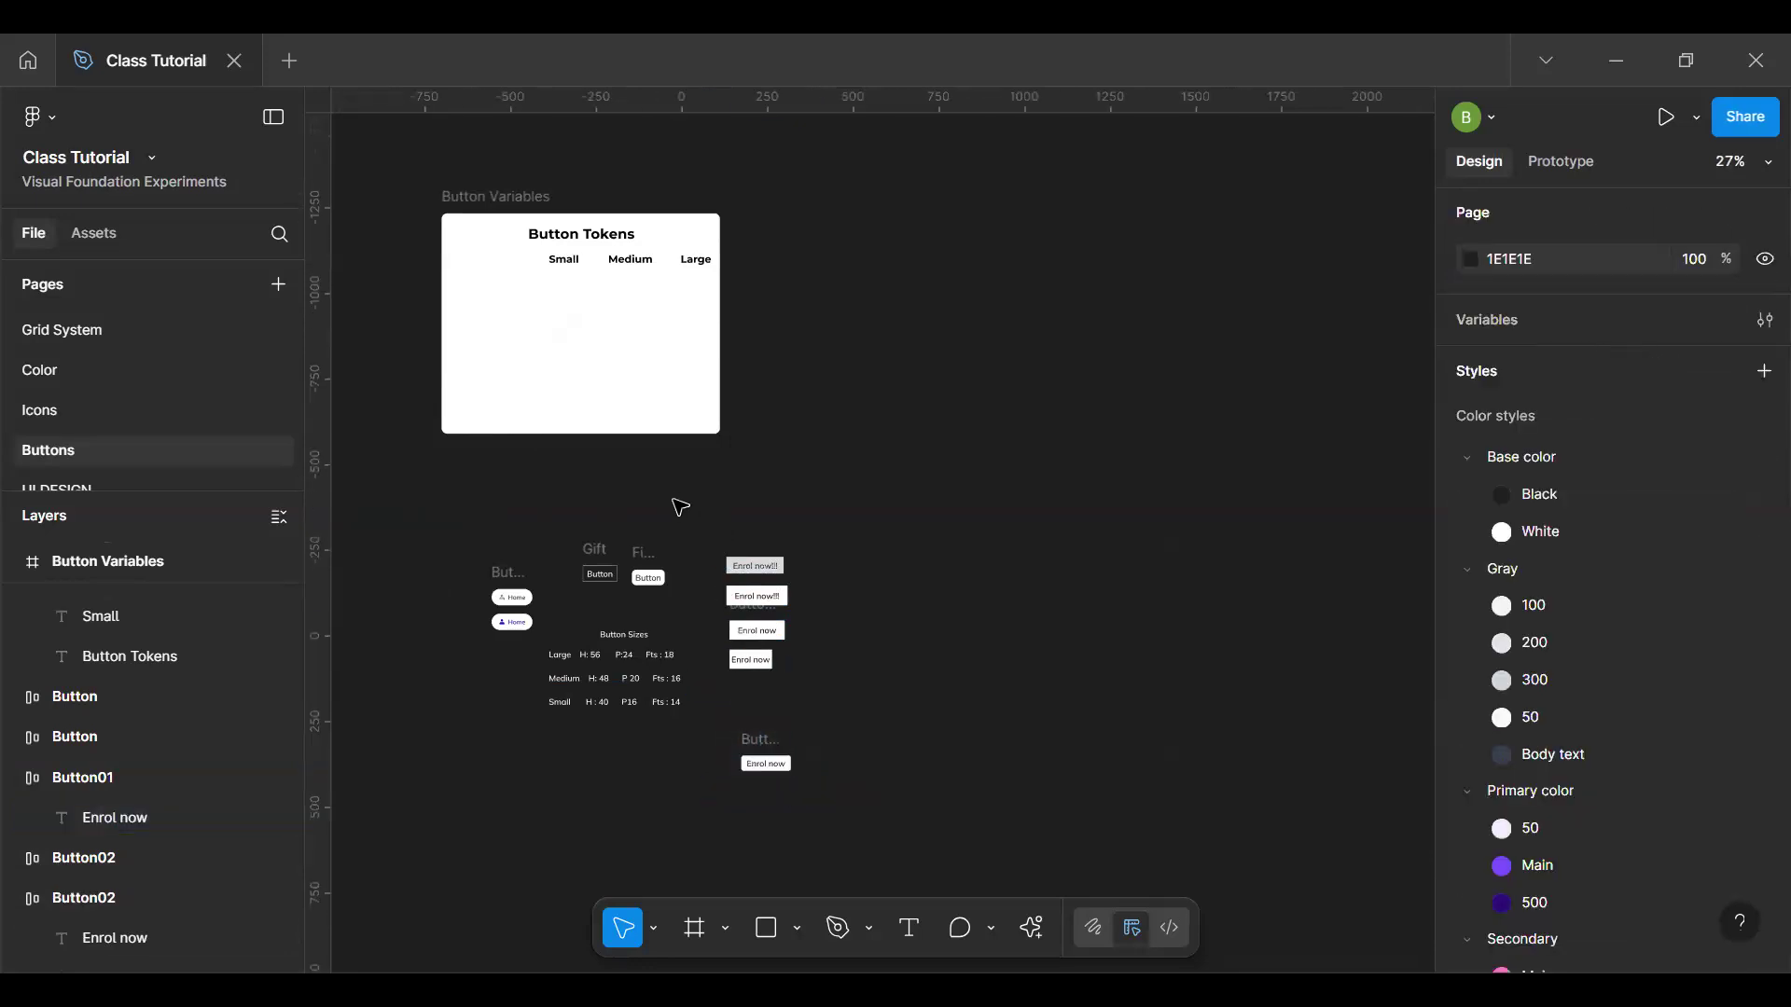
drag(679, 505, 843, 788)
click(719, 520)
key(Delete)
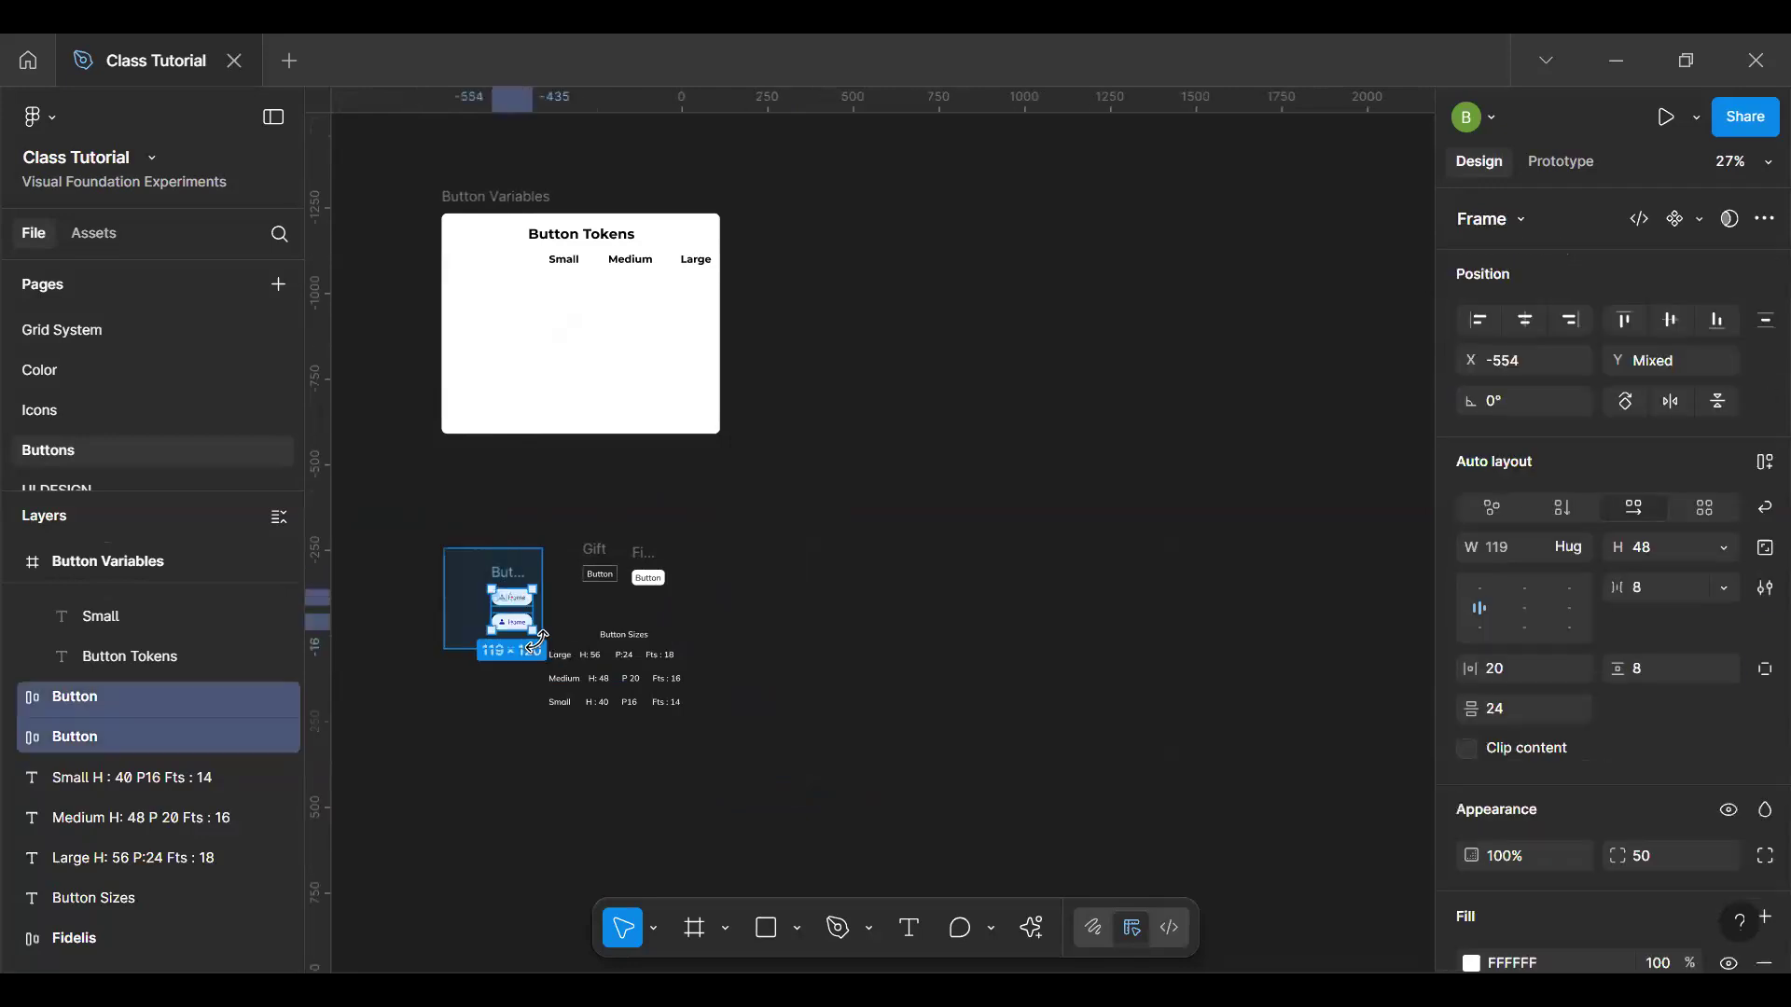
key(Delete)
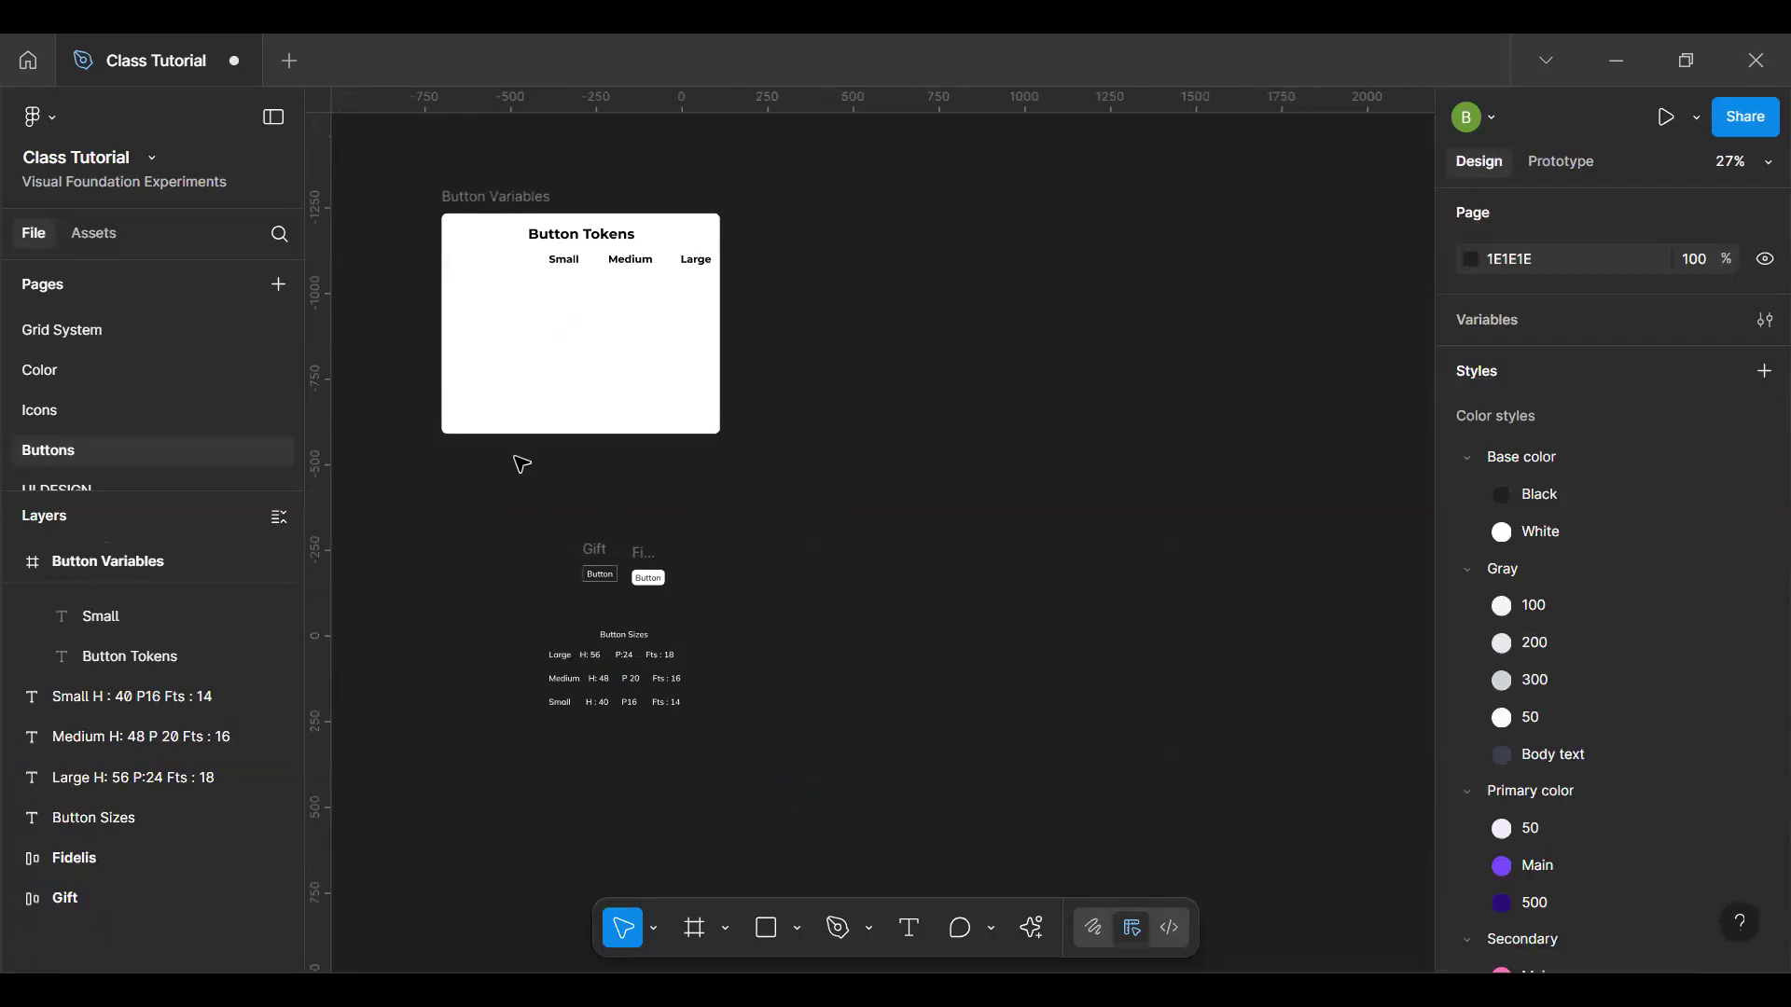
Step: Delete the Gift and Fidelis sample buttons below the Button Variables frame, including the label pulled out of Gift
click(600, 573)
drag(600, 574, 713, 600)
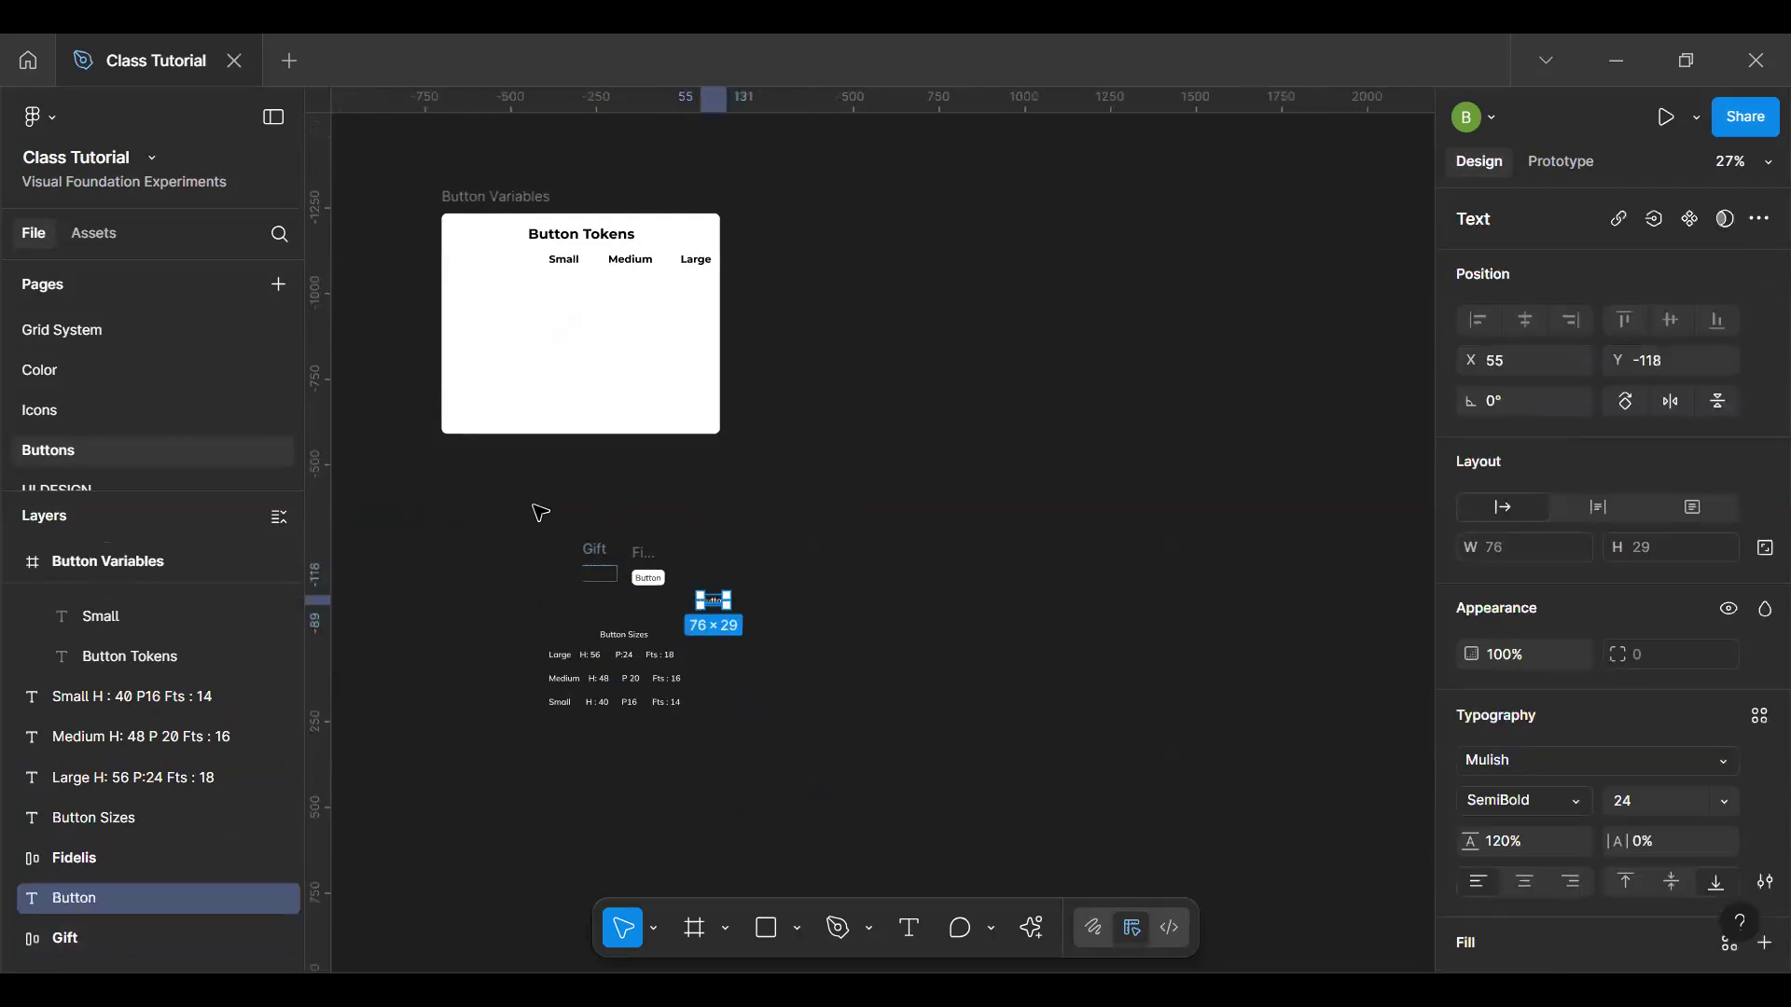
click(503, 498)
drag(555, 524, 787, 624)
key(Delete)
Step: Move the Button Sizes title and its three size lines into the Button Variables frame and give them a dark fill
drag(511, 593, 704, 736)
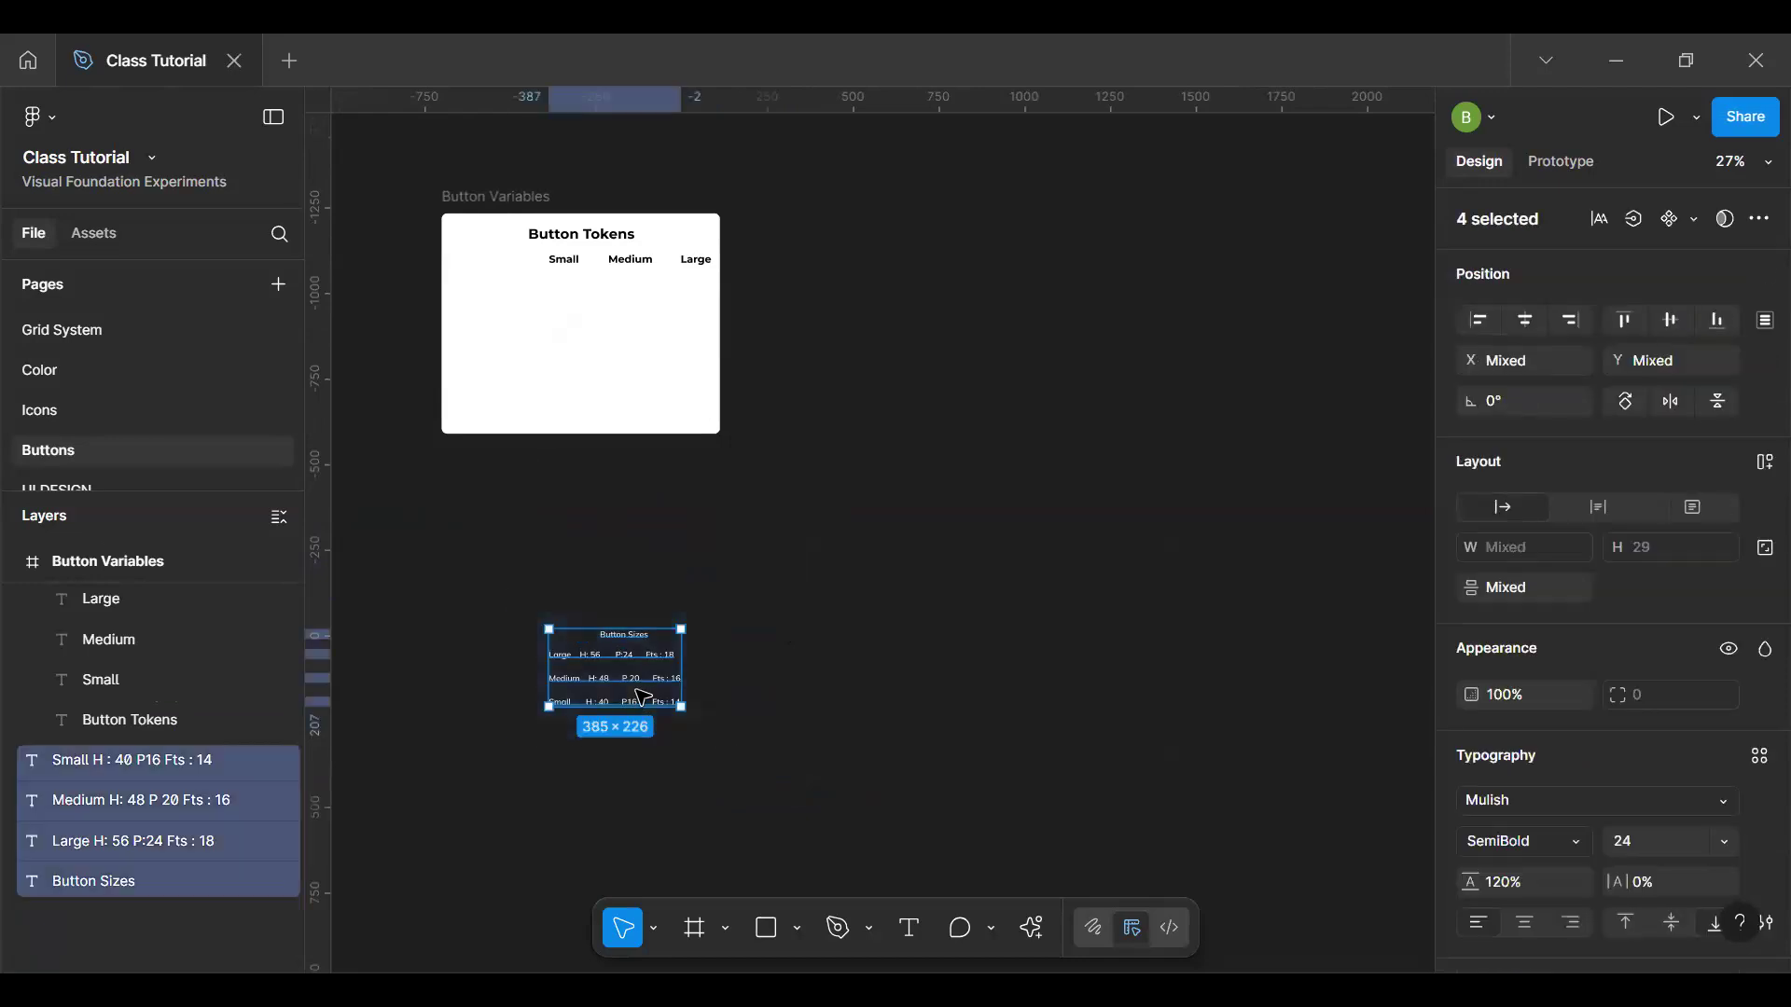
drag(557, 367, 585, 355)
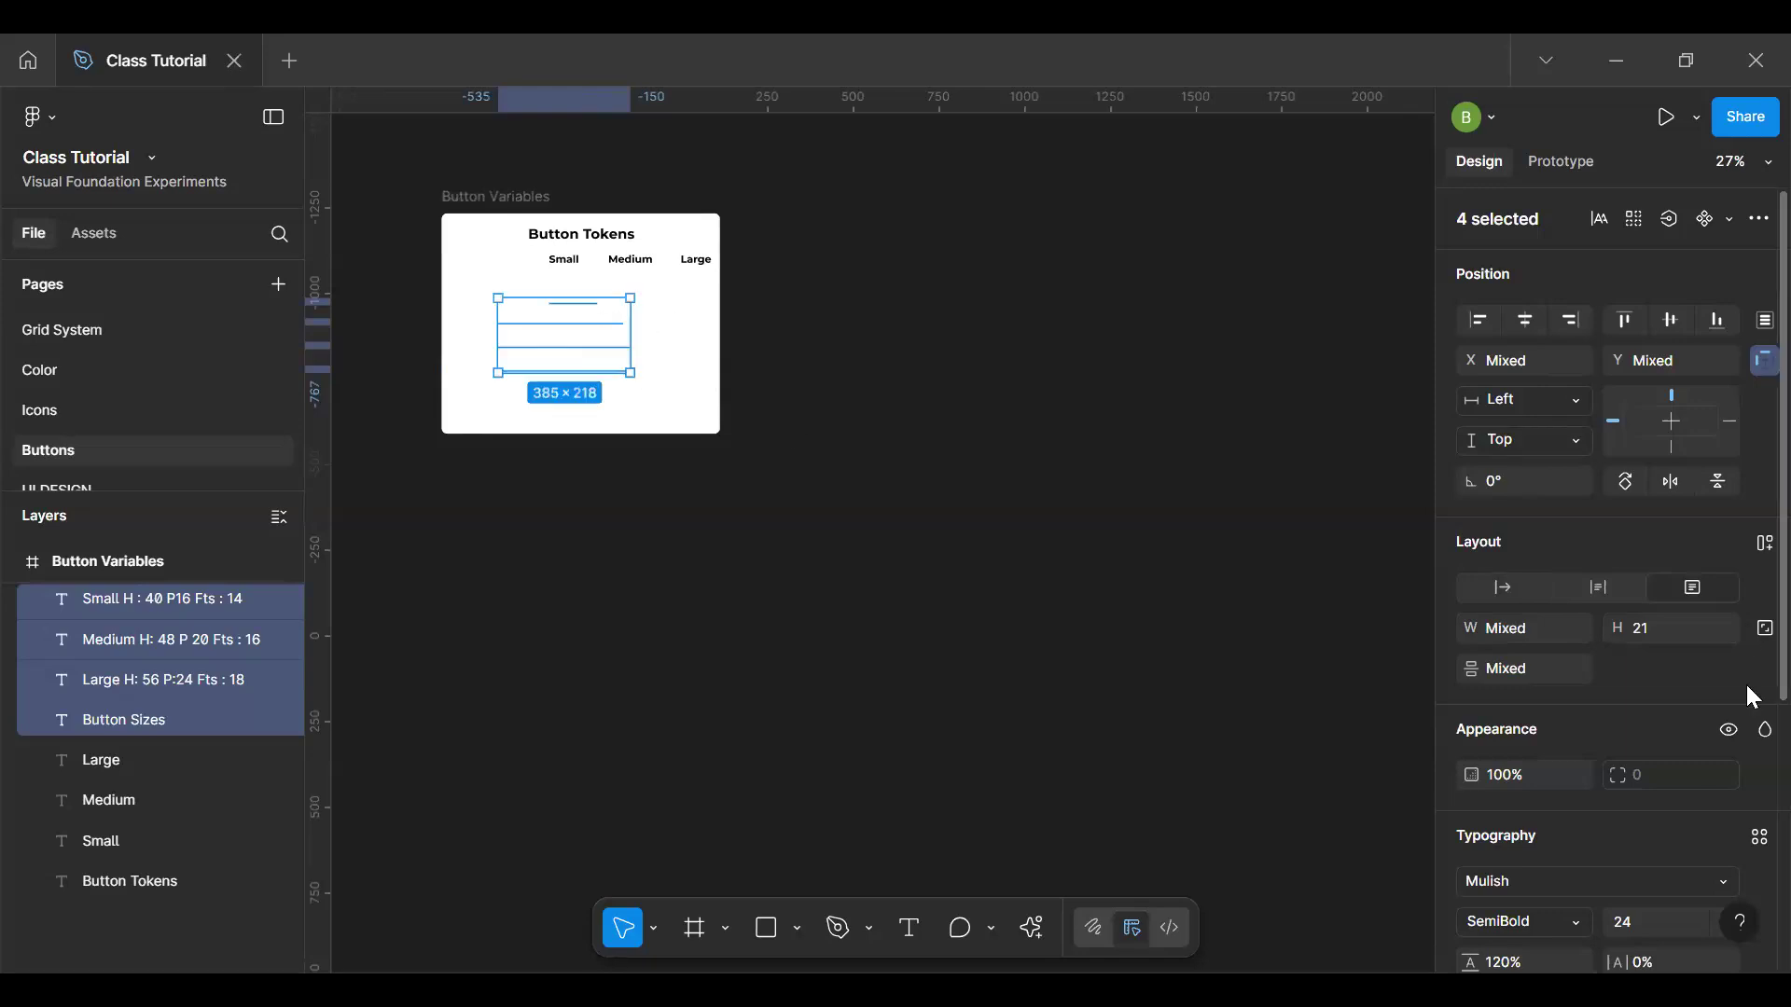
scroll(1615, 854, down, 4)
click(1471, 741)
click(1213, 636)
click(746, 569)
click(746, 569)
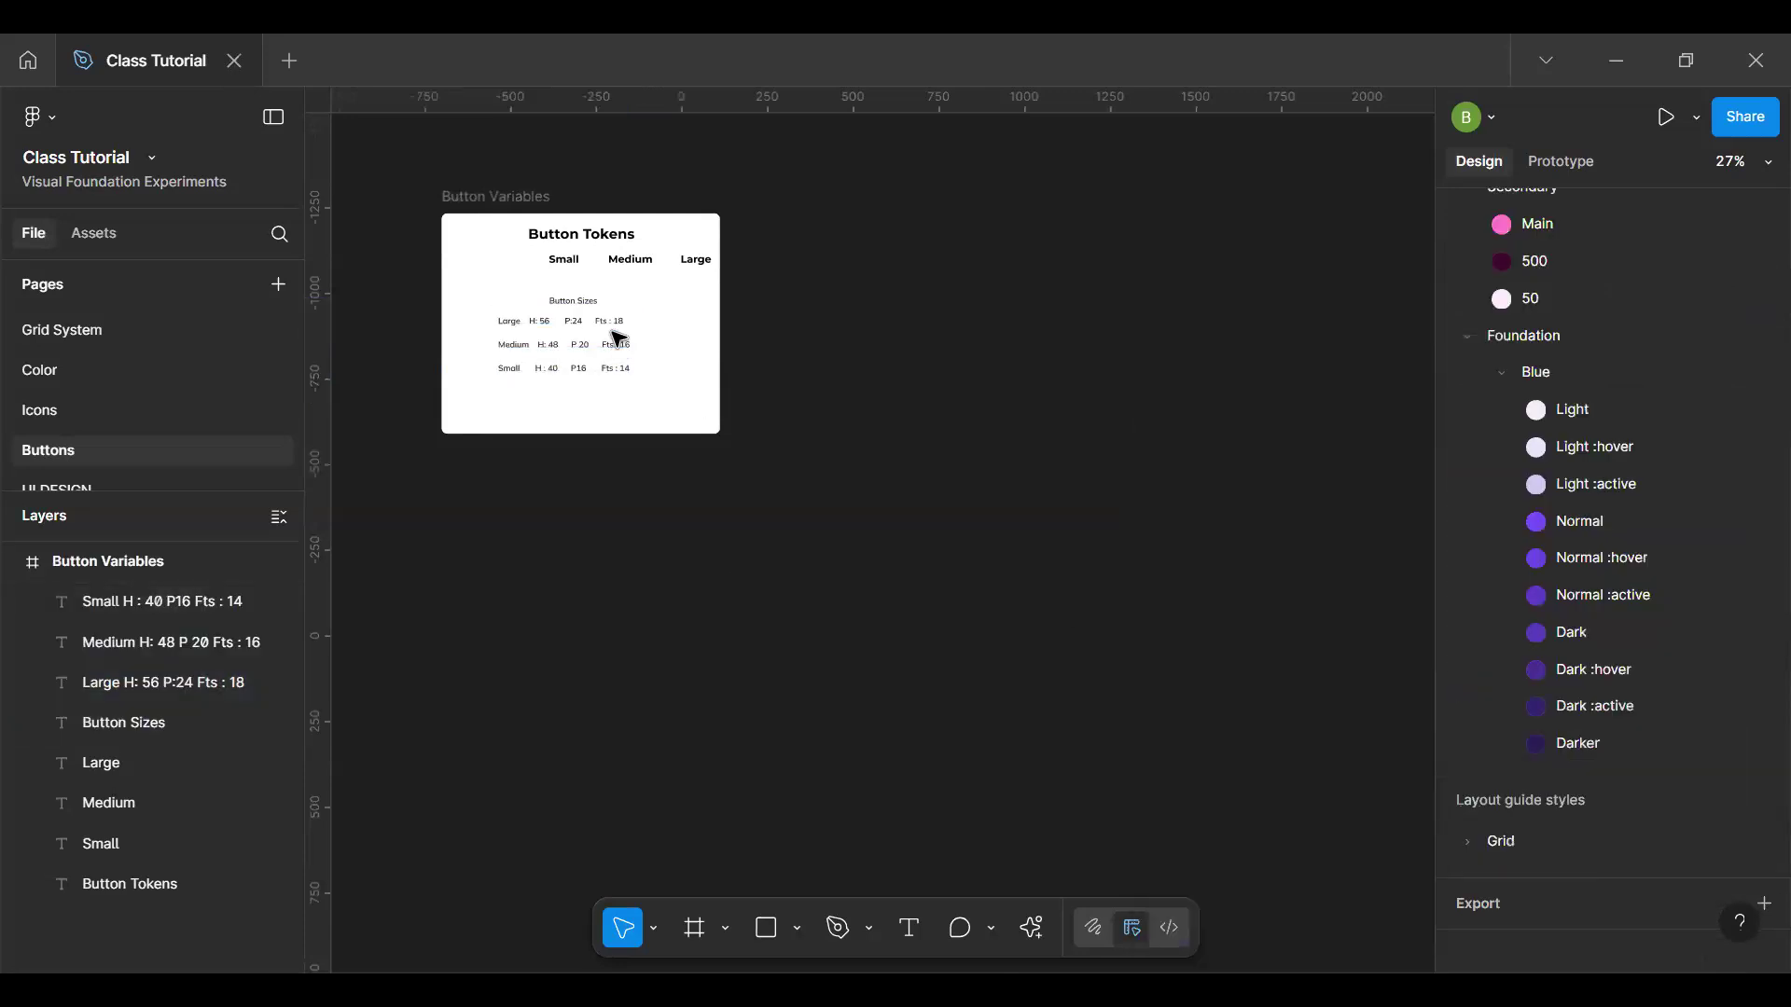
Step: Shift the button size texts slightly up and right, and delete the Small, Medium and Large column headings
key(h)
scroll(618, 305, up, 5)
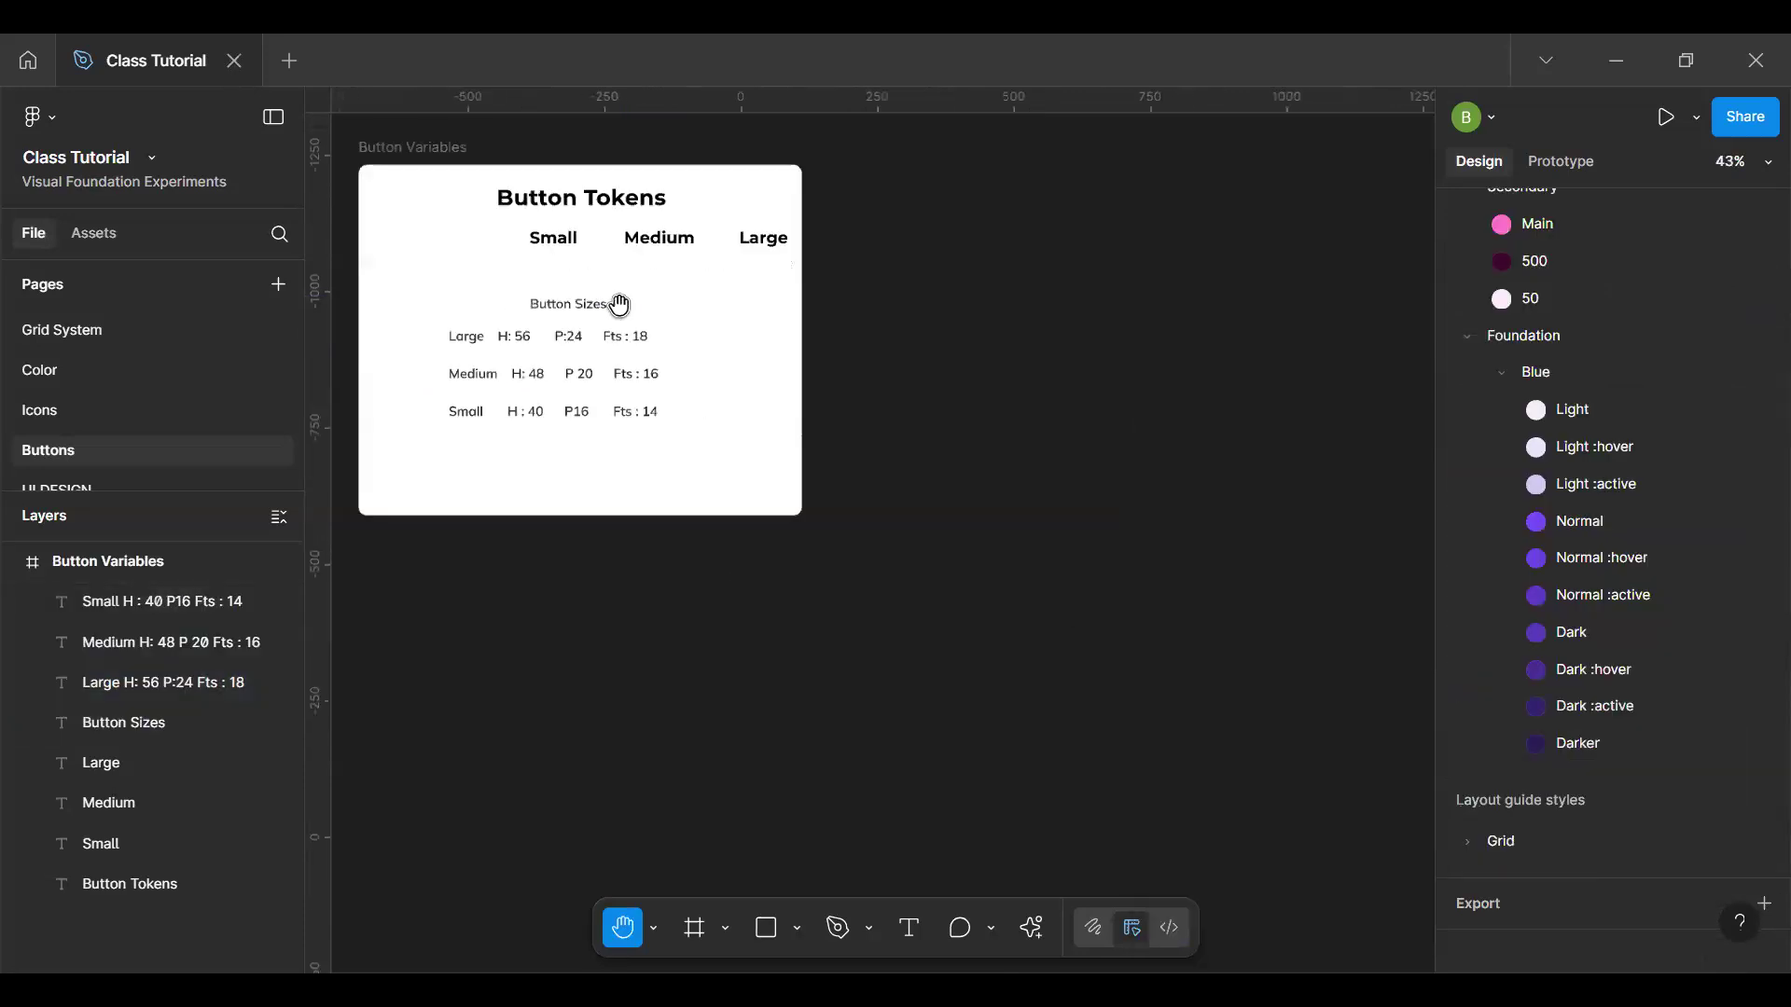
key(v)
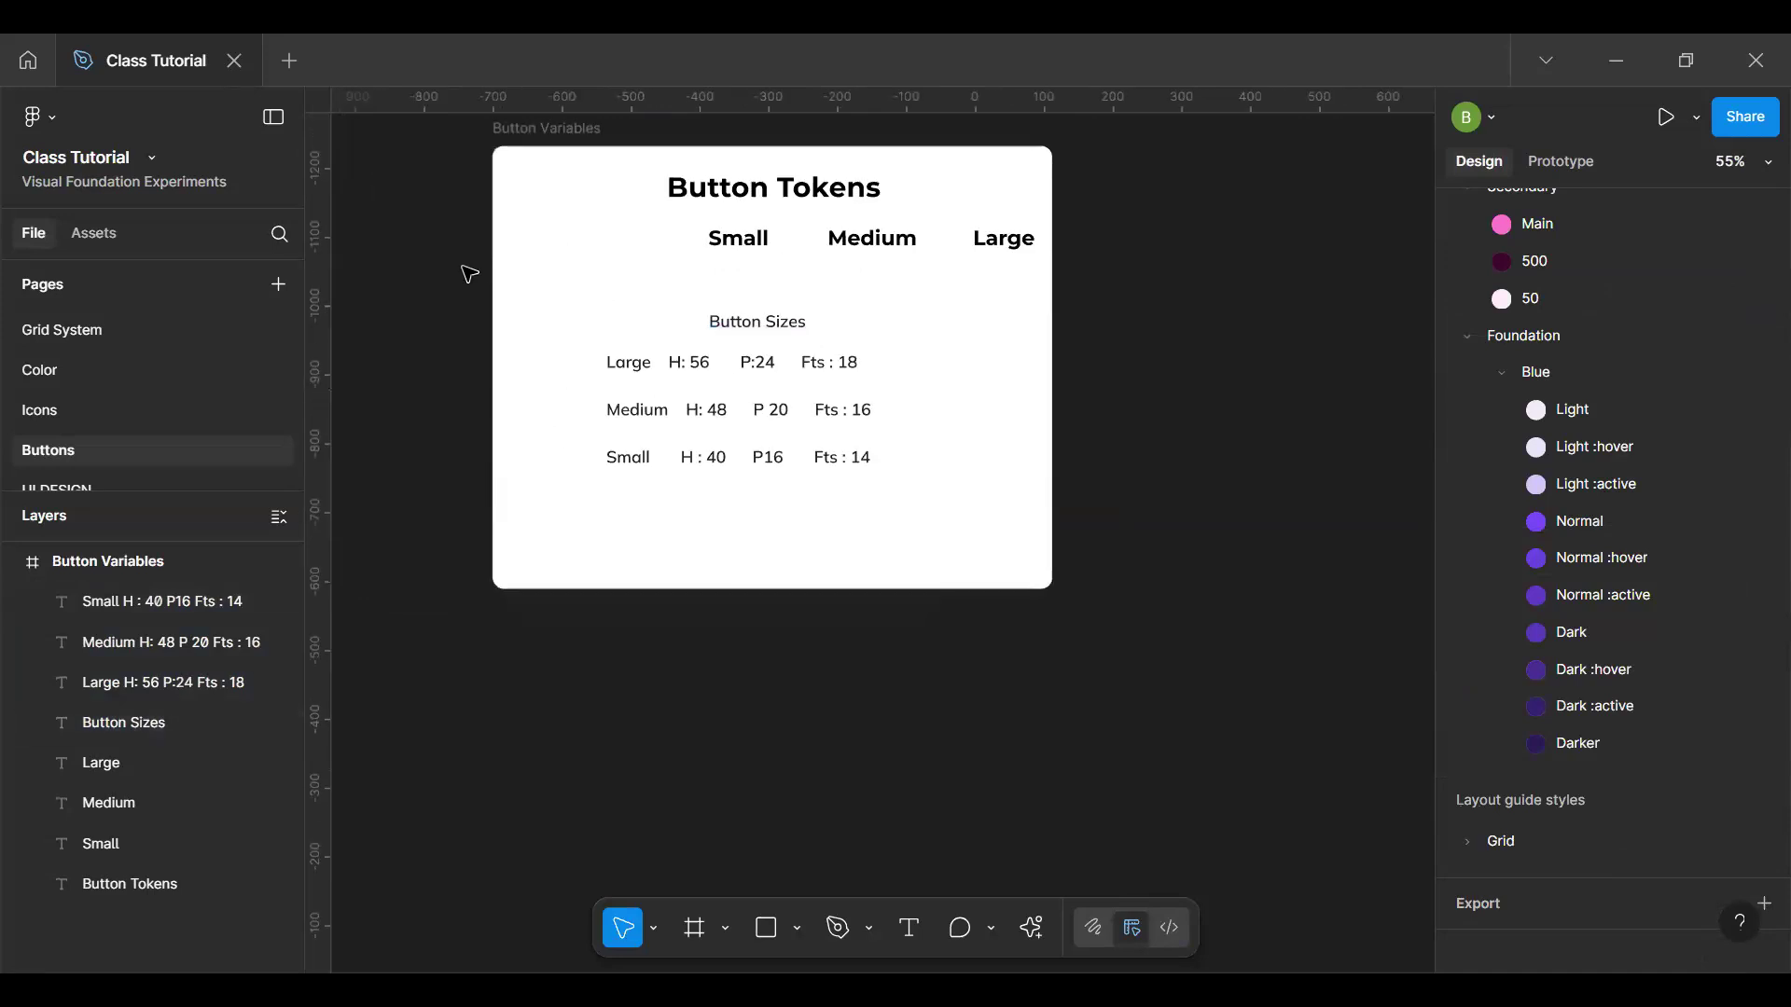
drag(457, 264, 926, 499)
mouse_move(643, 428)
mouse_down()
mouse_move(673, 402)
mouse_move(677, 416)
mouse_up()
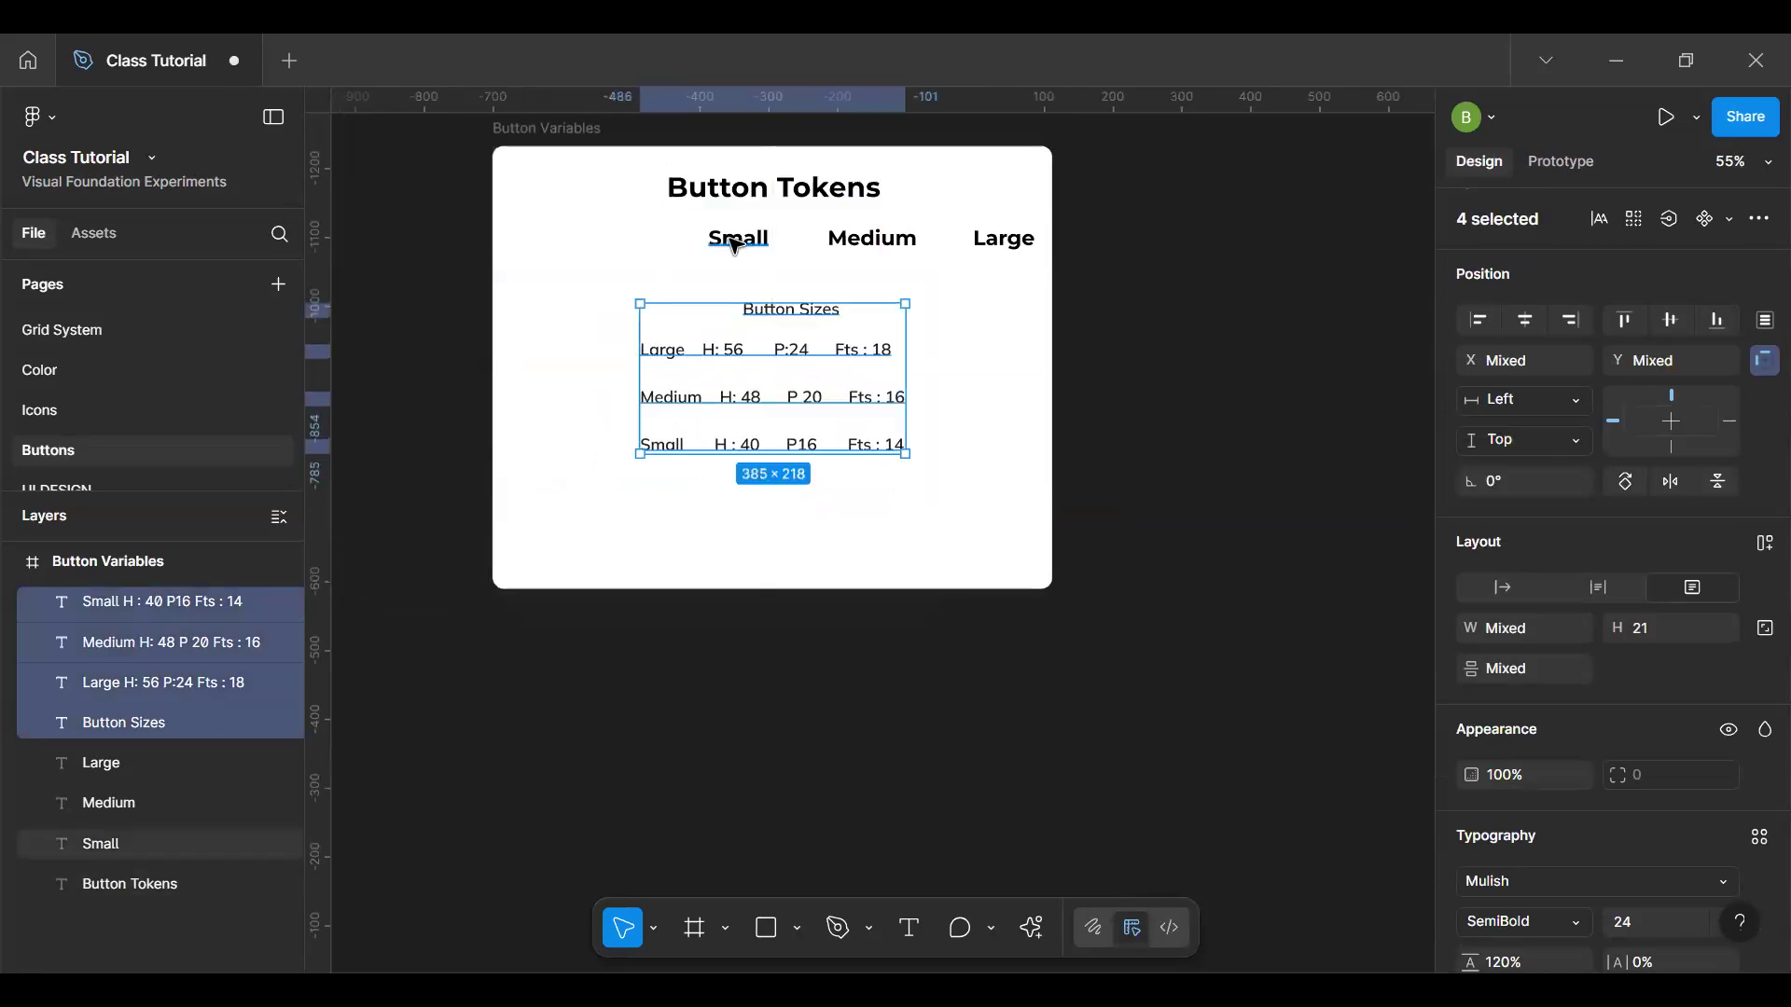
click(737, 243)
shift+click(867, 238)
shift+click(1012, 245)
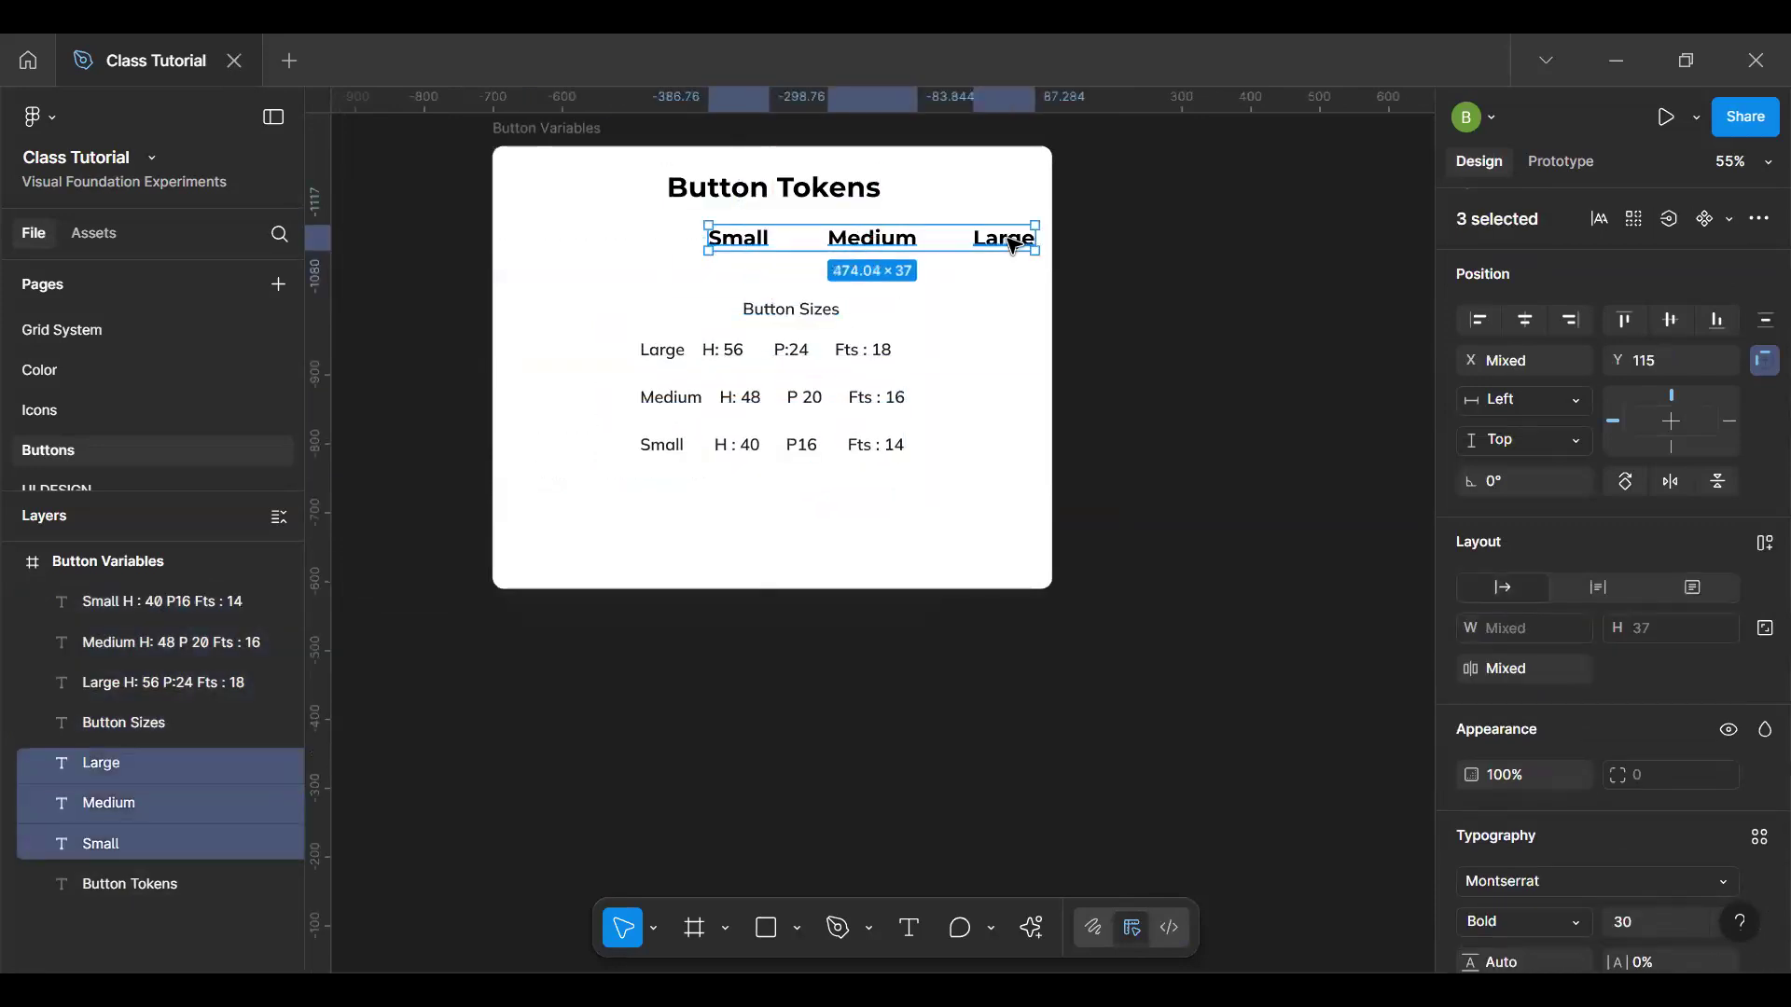
key(Delete)
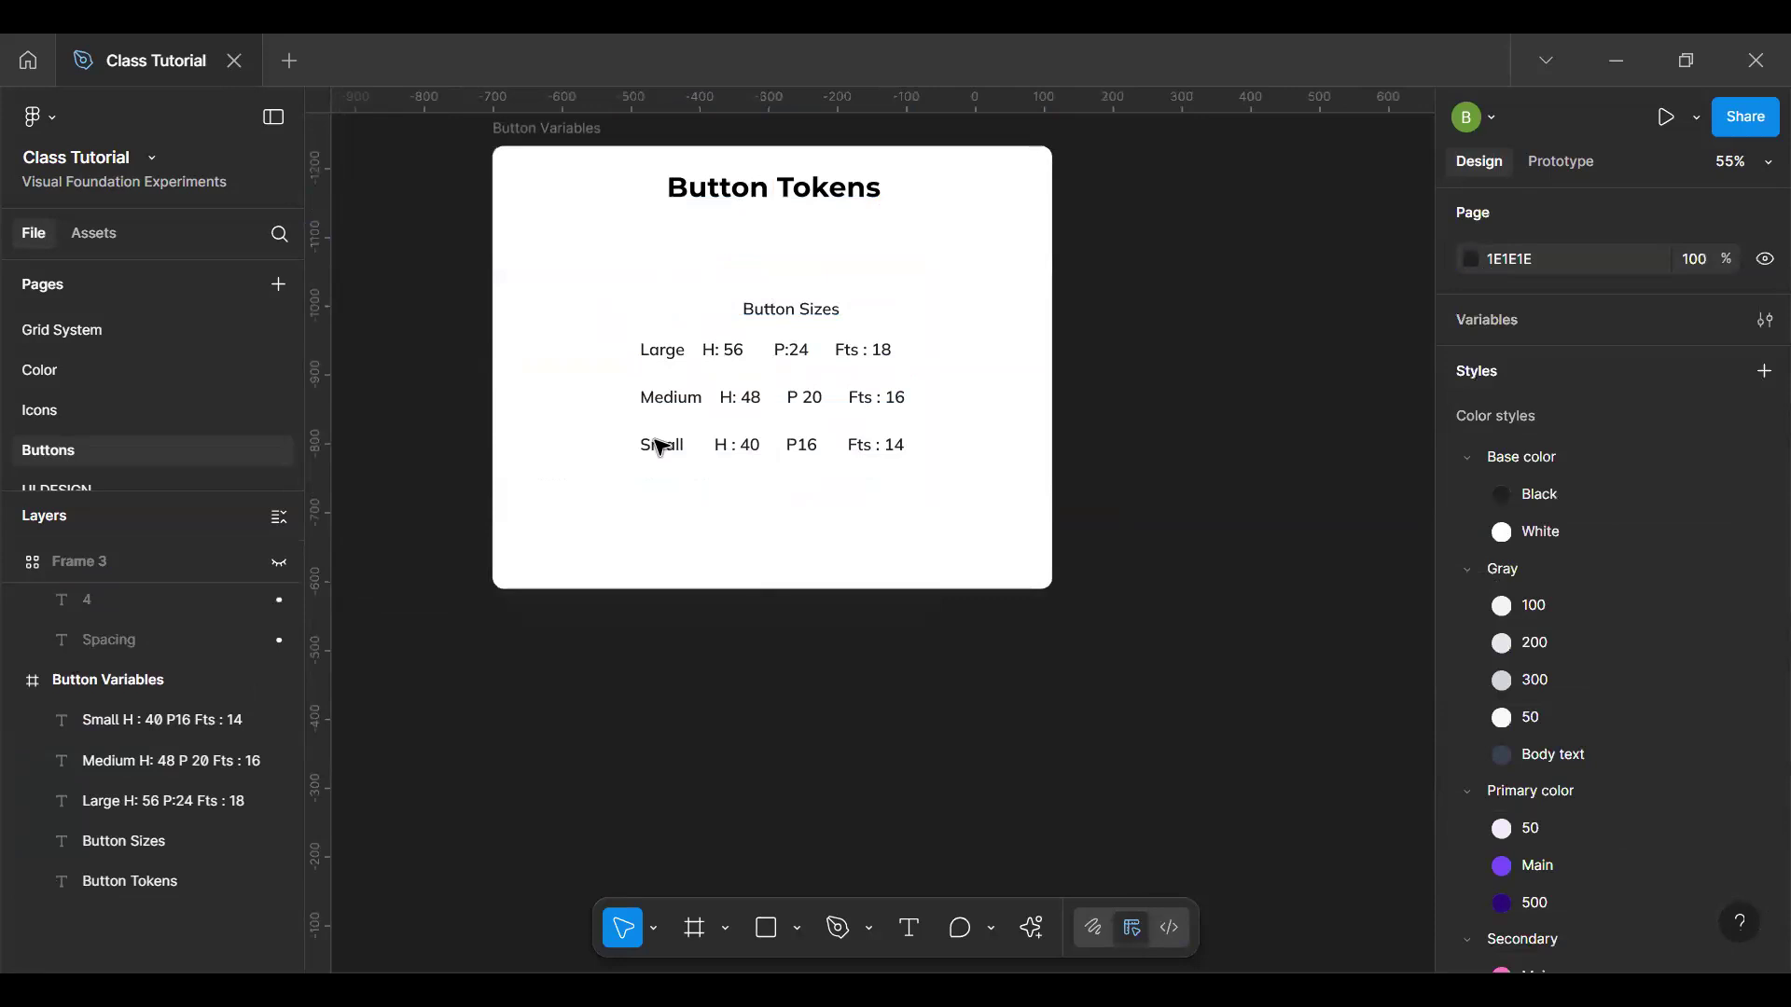
Step: Delete the Button Sizes title and move the three size lines up beneath the Button Tokens heading
click(772, 322)
key(Delete)
drag(416, 284, 923, 512)
drag(741, 403, 704, 308)
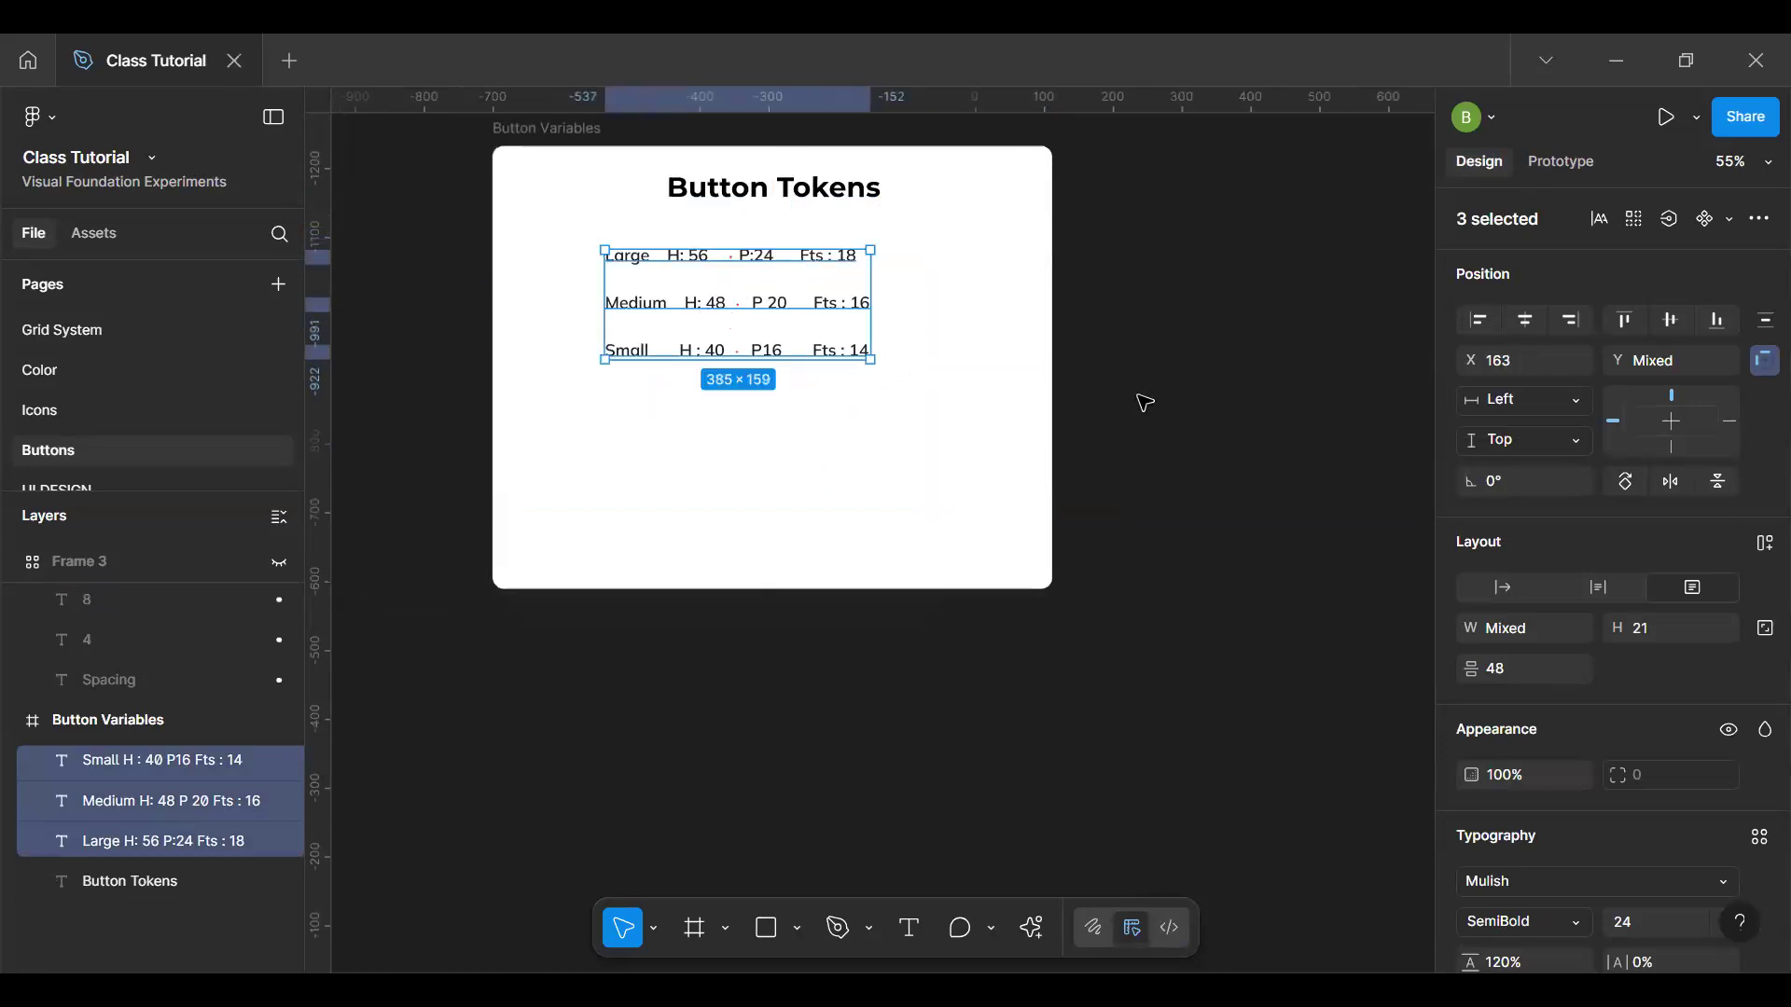
key(Escape)
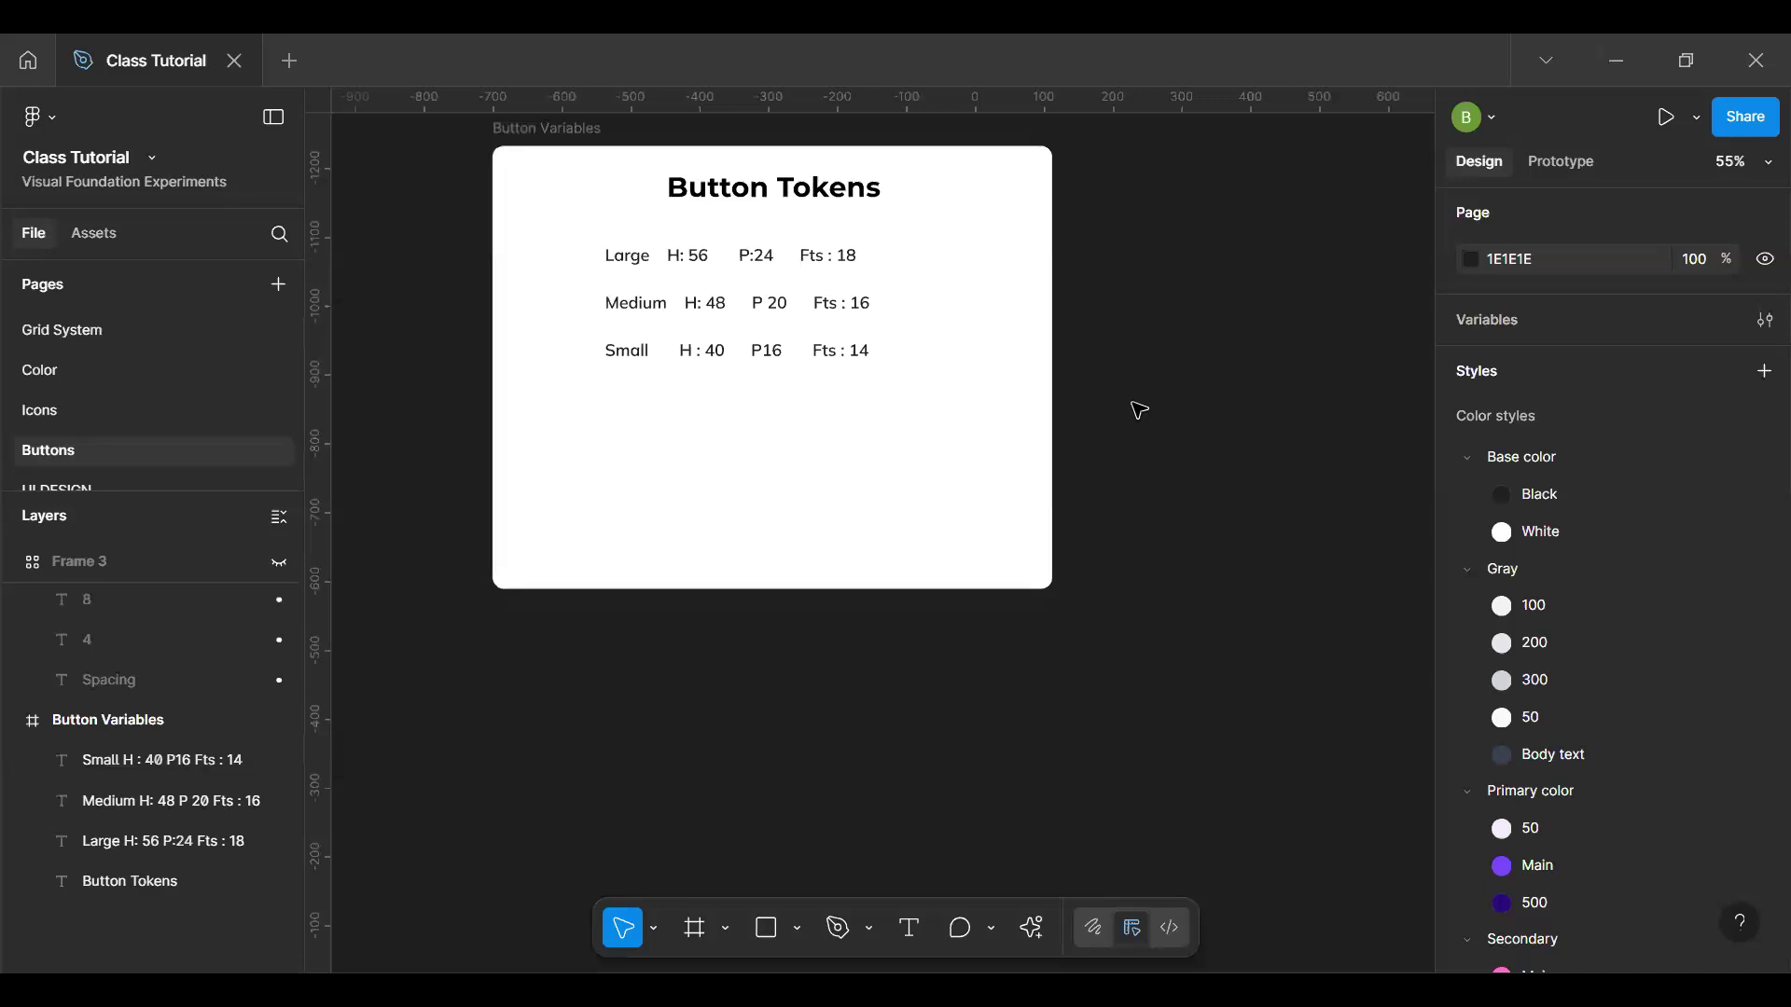
Step: Add a text layer reading "Label" on the empty canvas to the right of the Button Variables frame
key(h)
key(t)
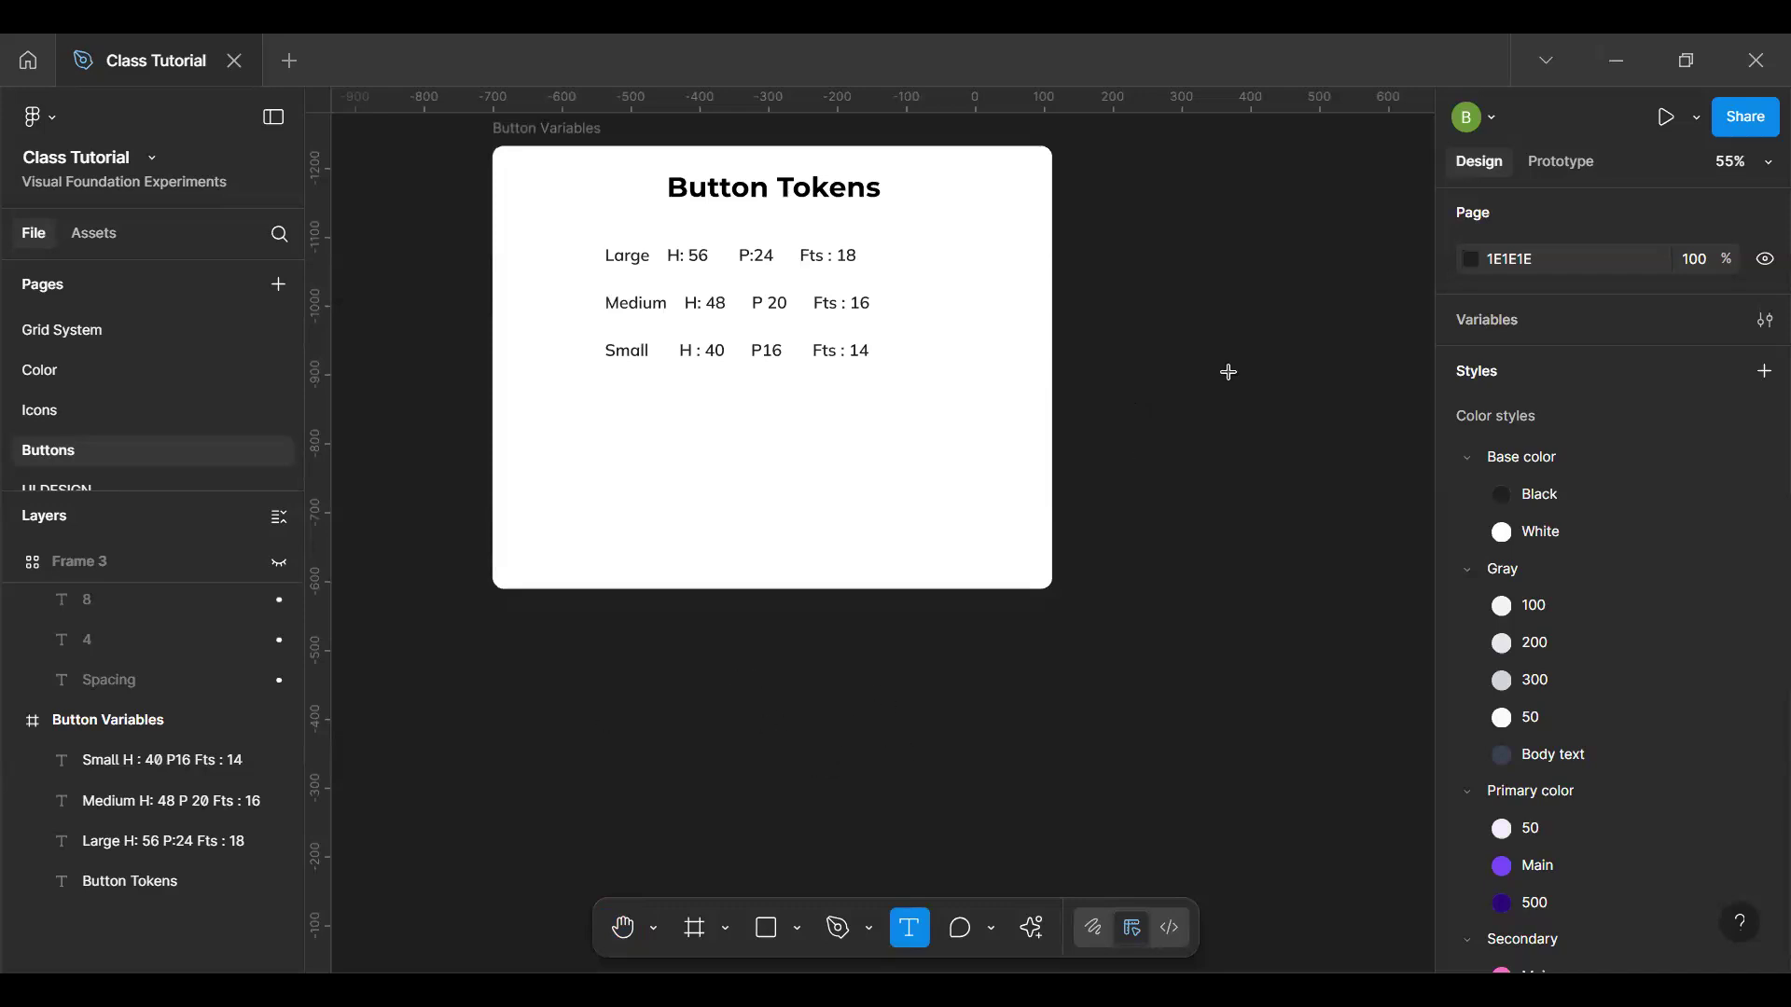
key(h)
drag(696, 488, 500, 510)
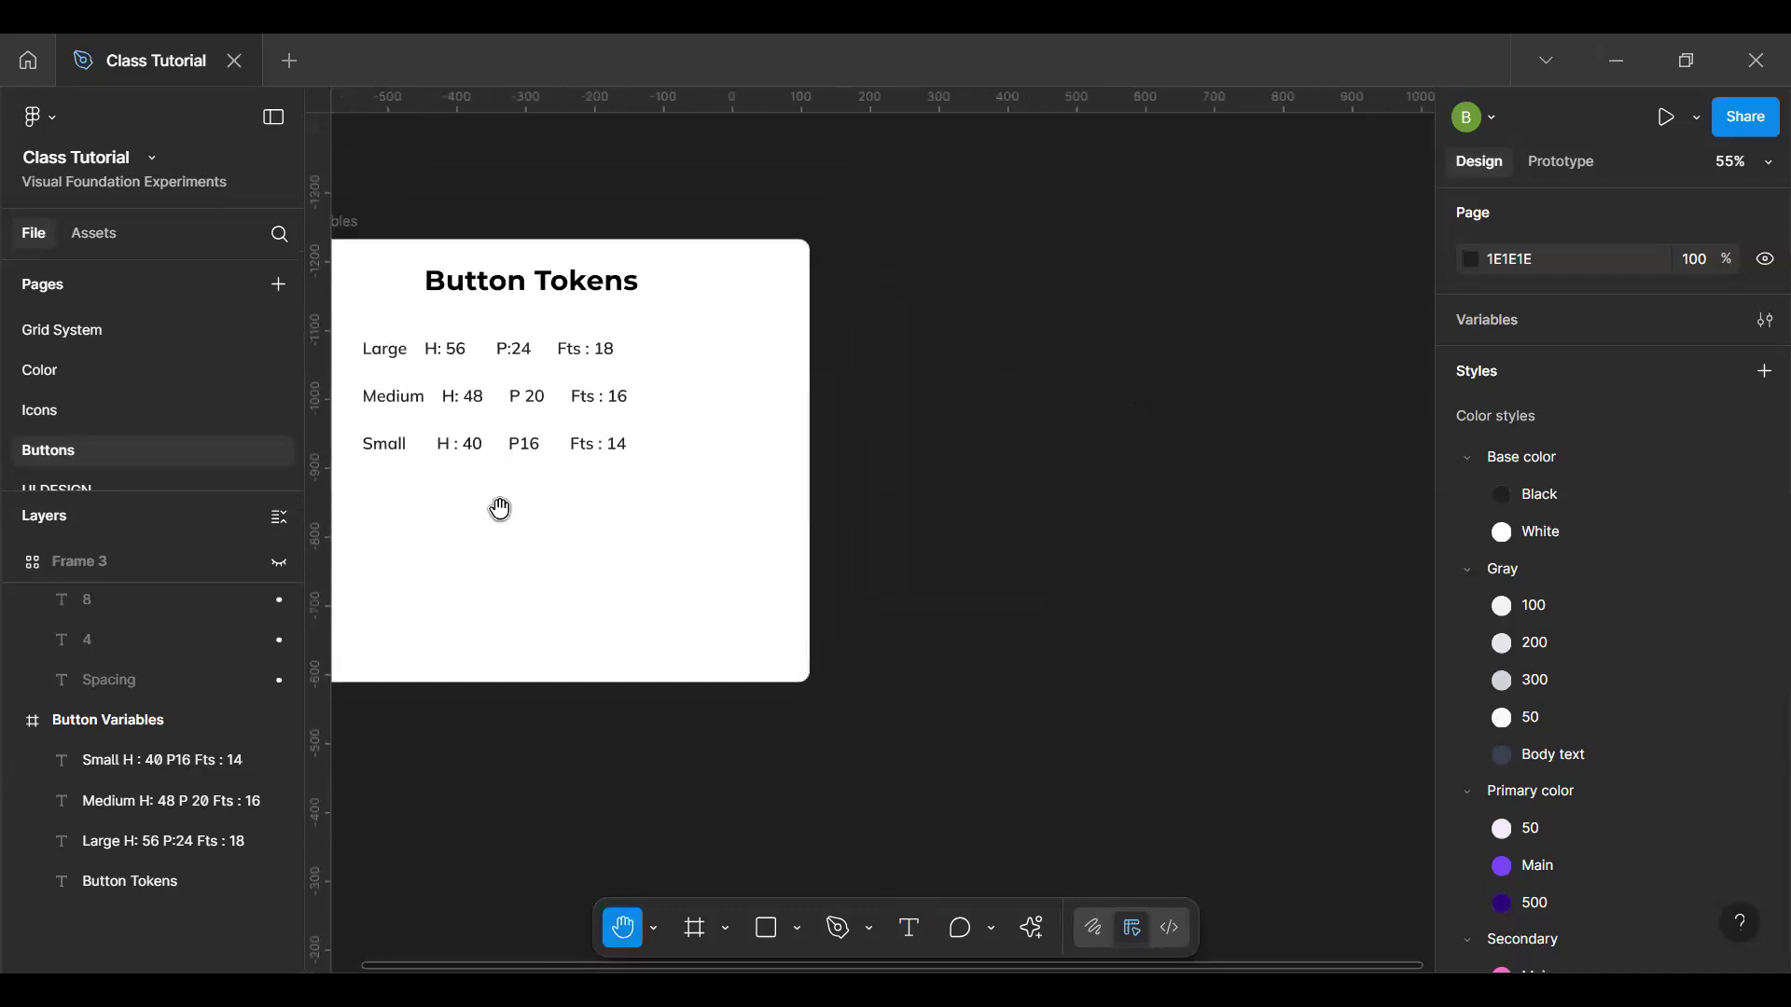
key(f)
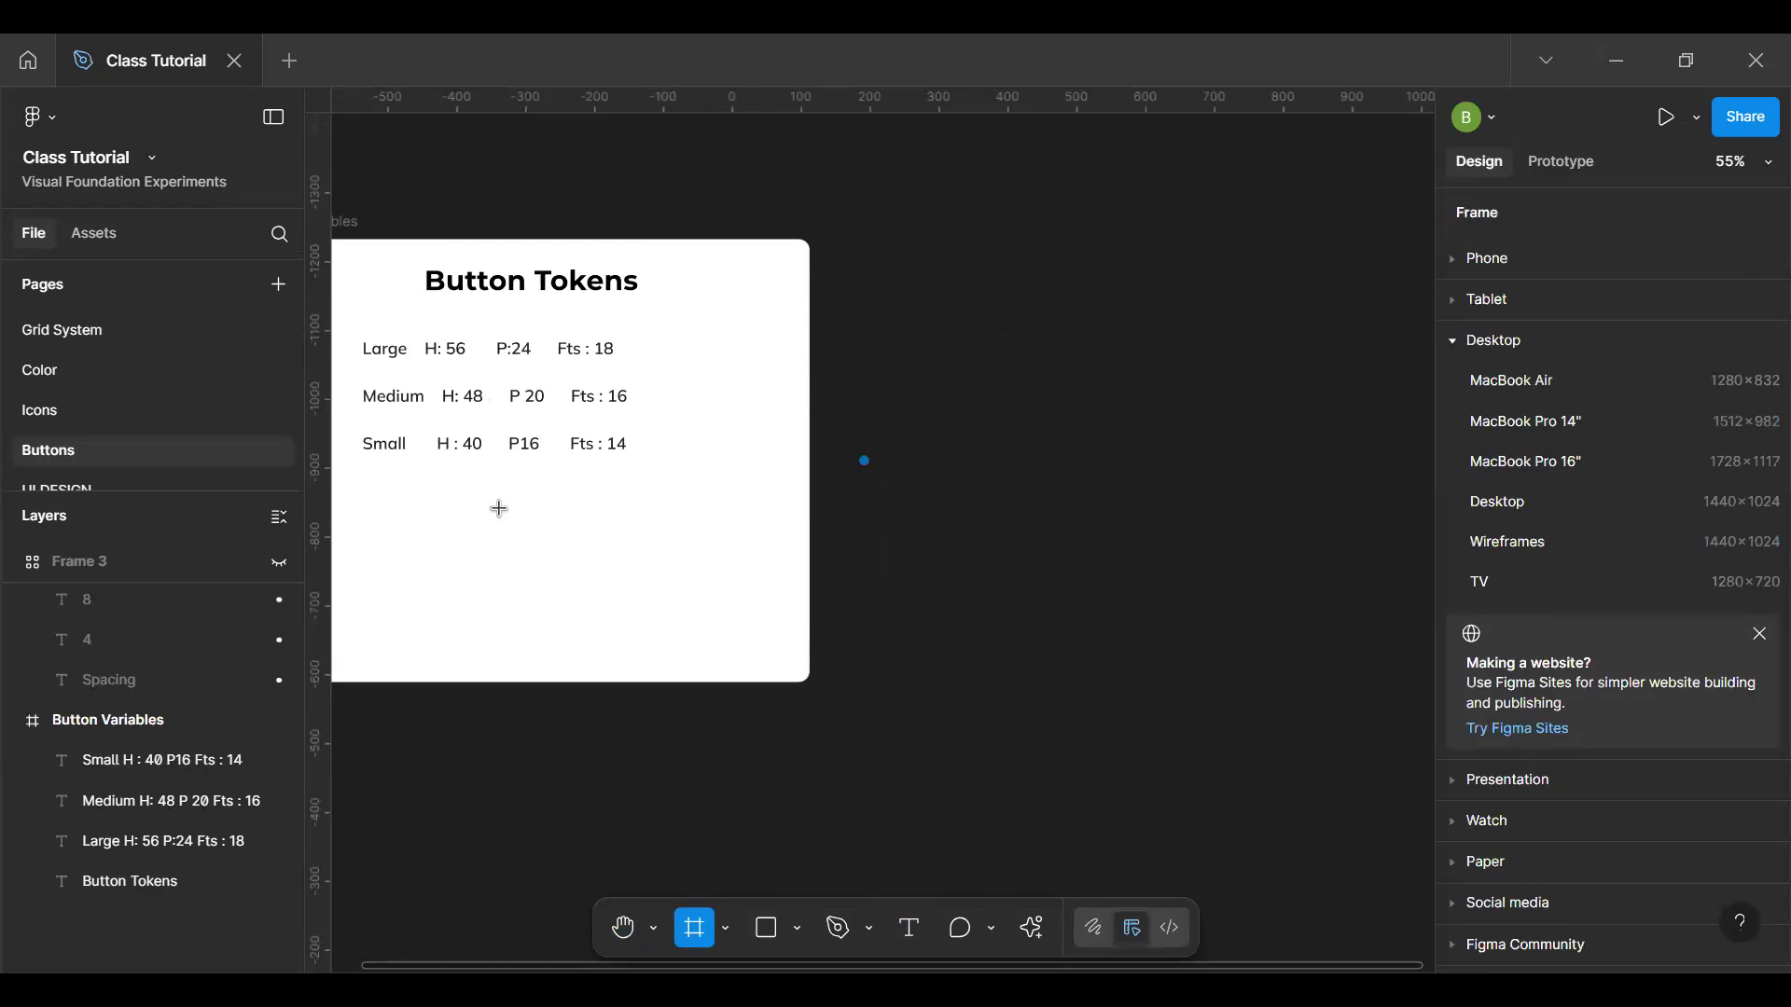
key(t)
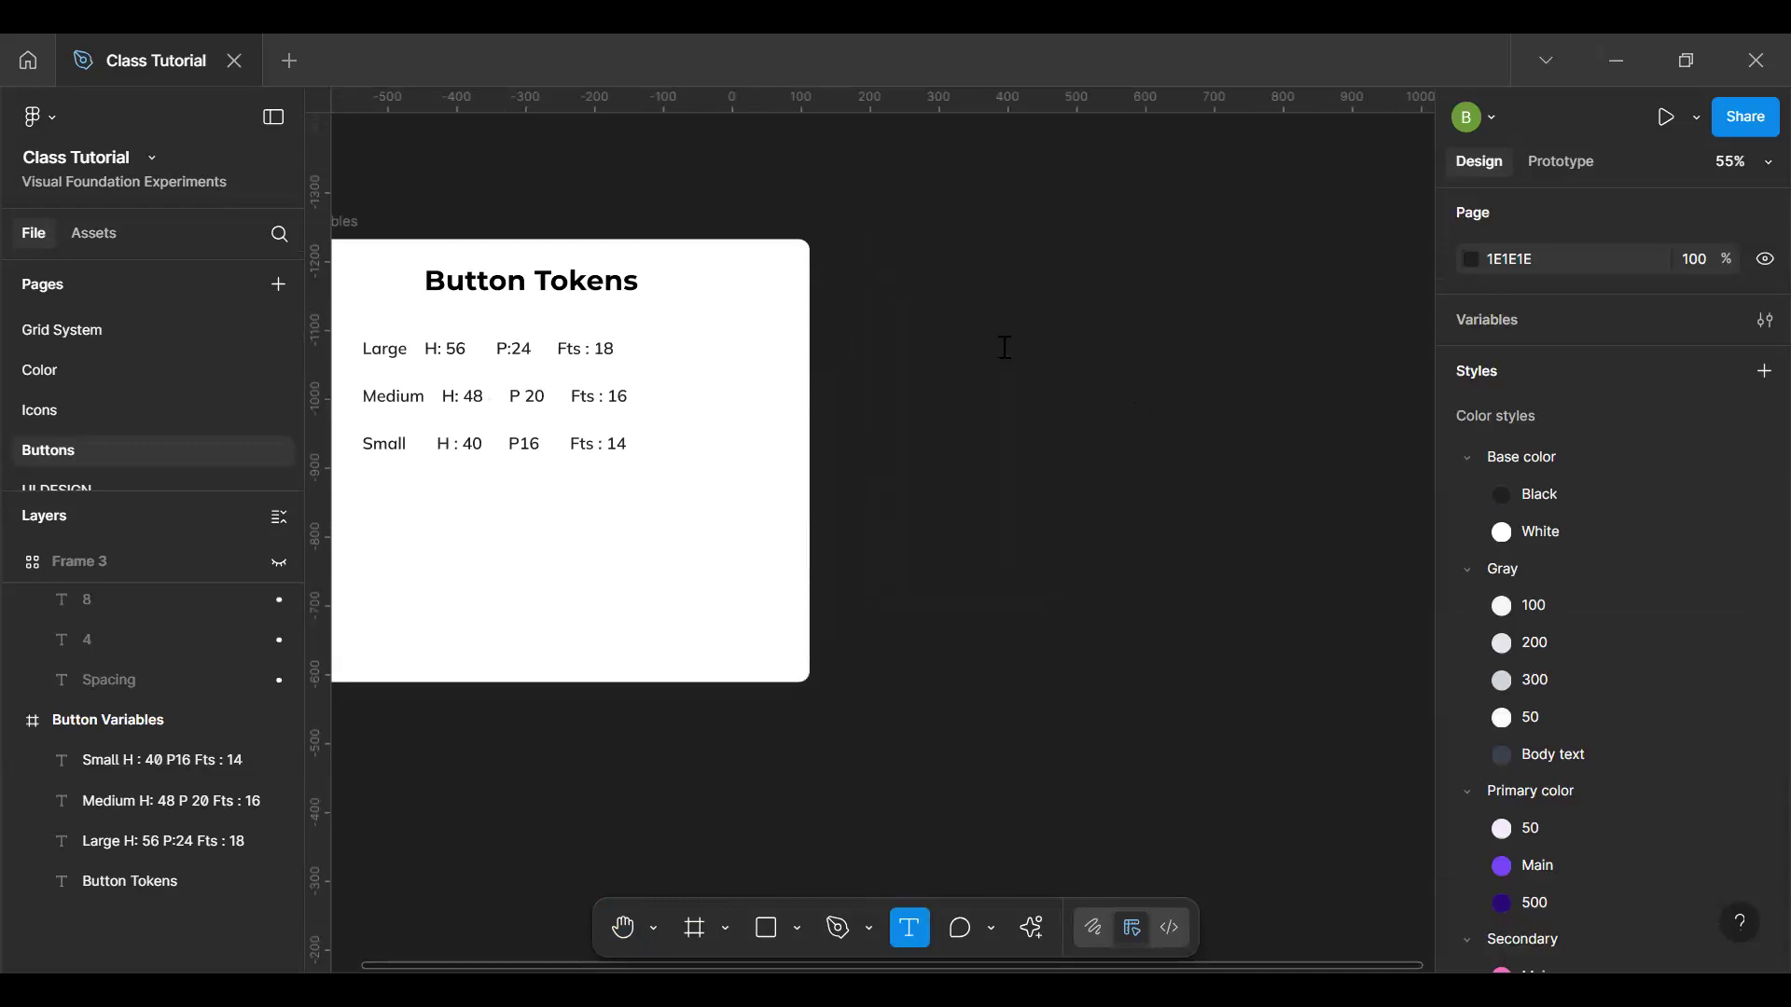
click(1004, 347)
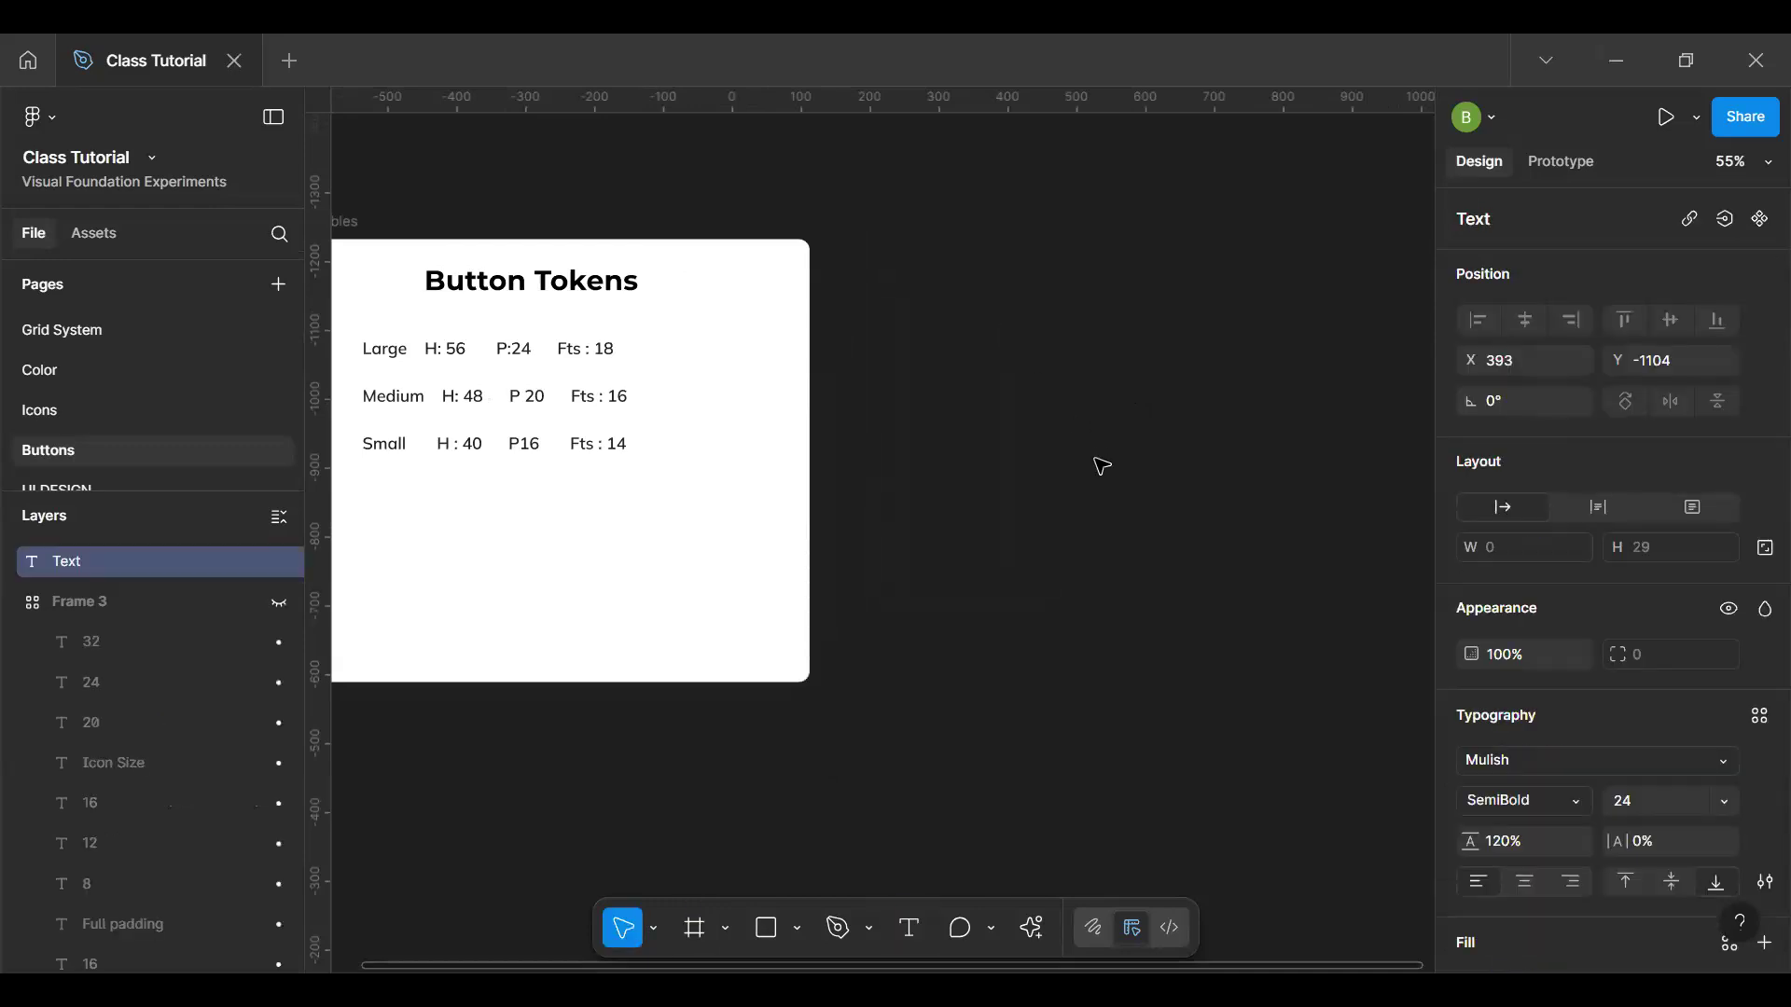
text(Label)
key(Escape)
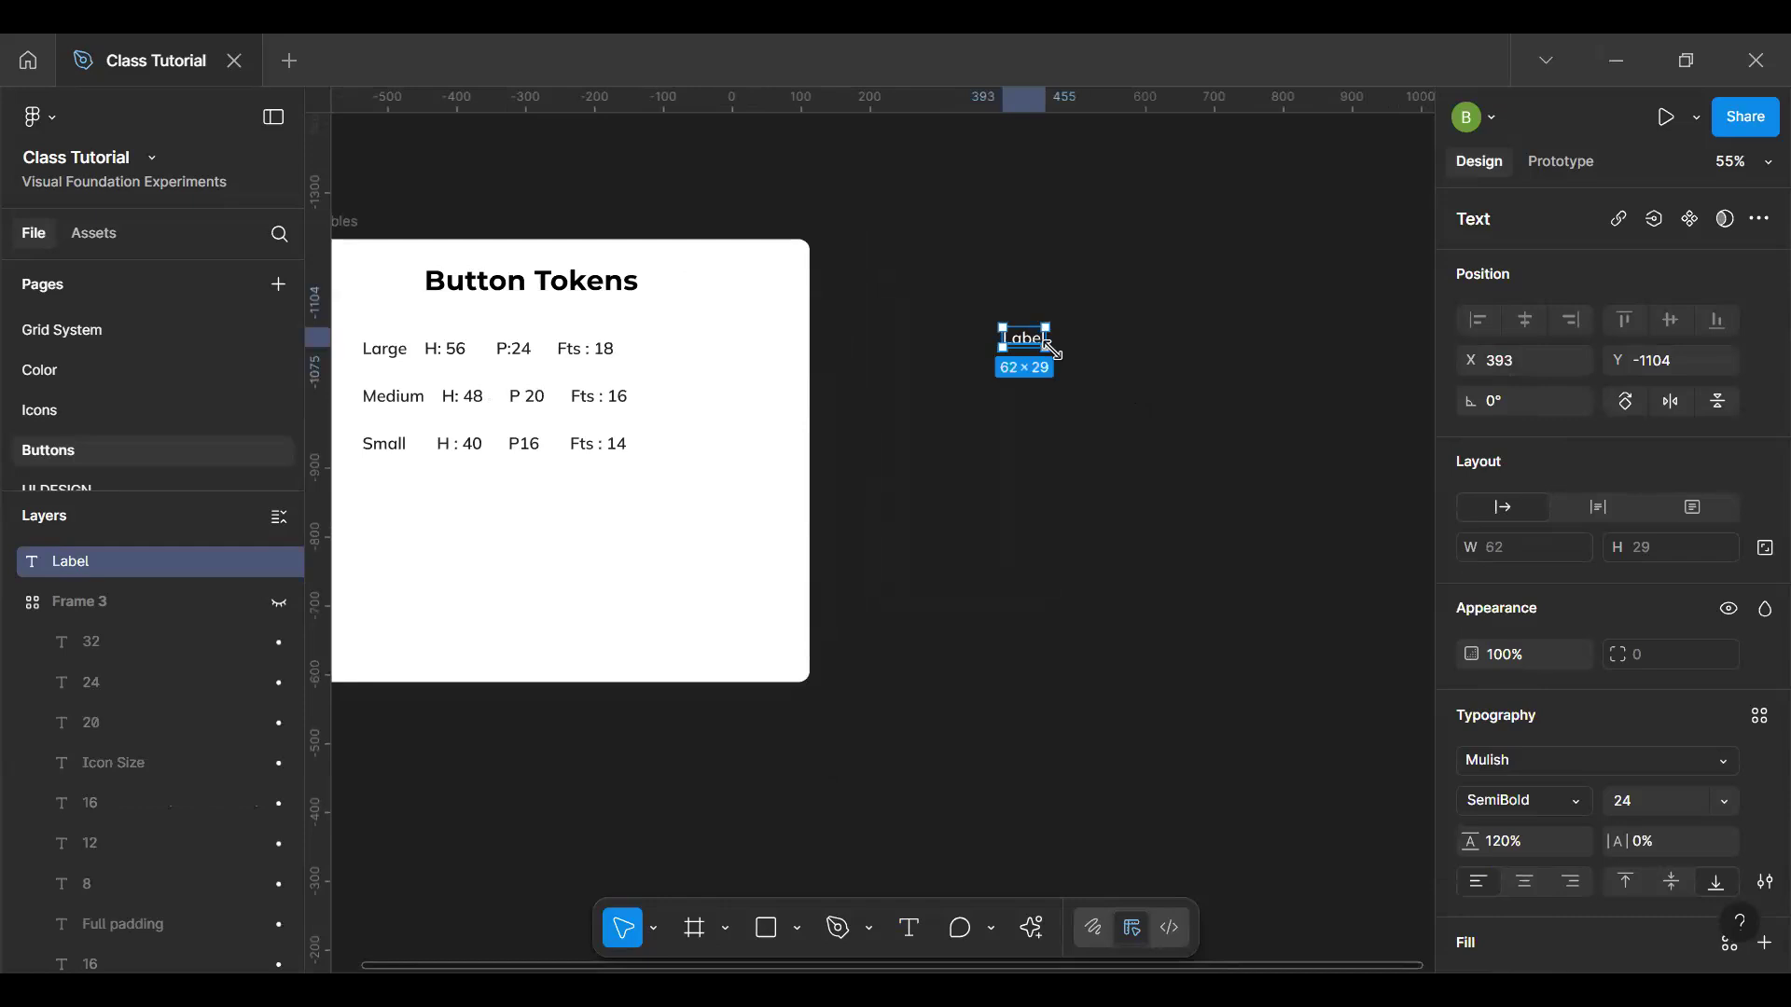
Step: Wrap the Label text in an auto layout frame and name the frame Button
key(shift+a)
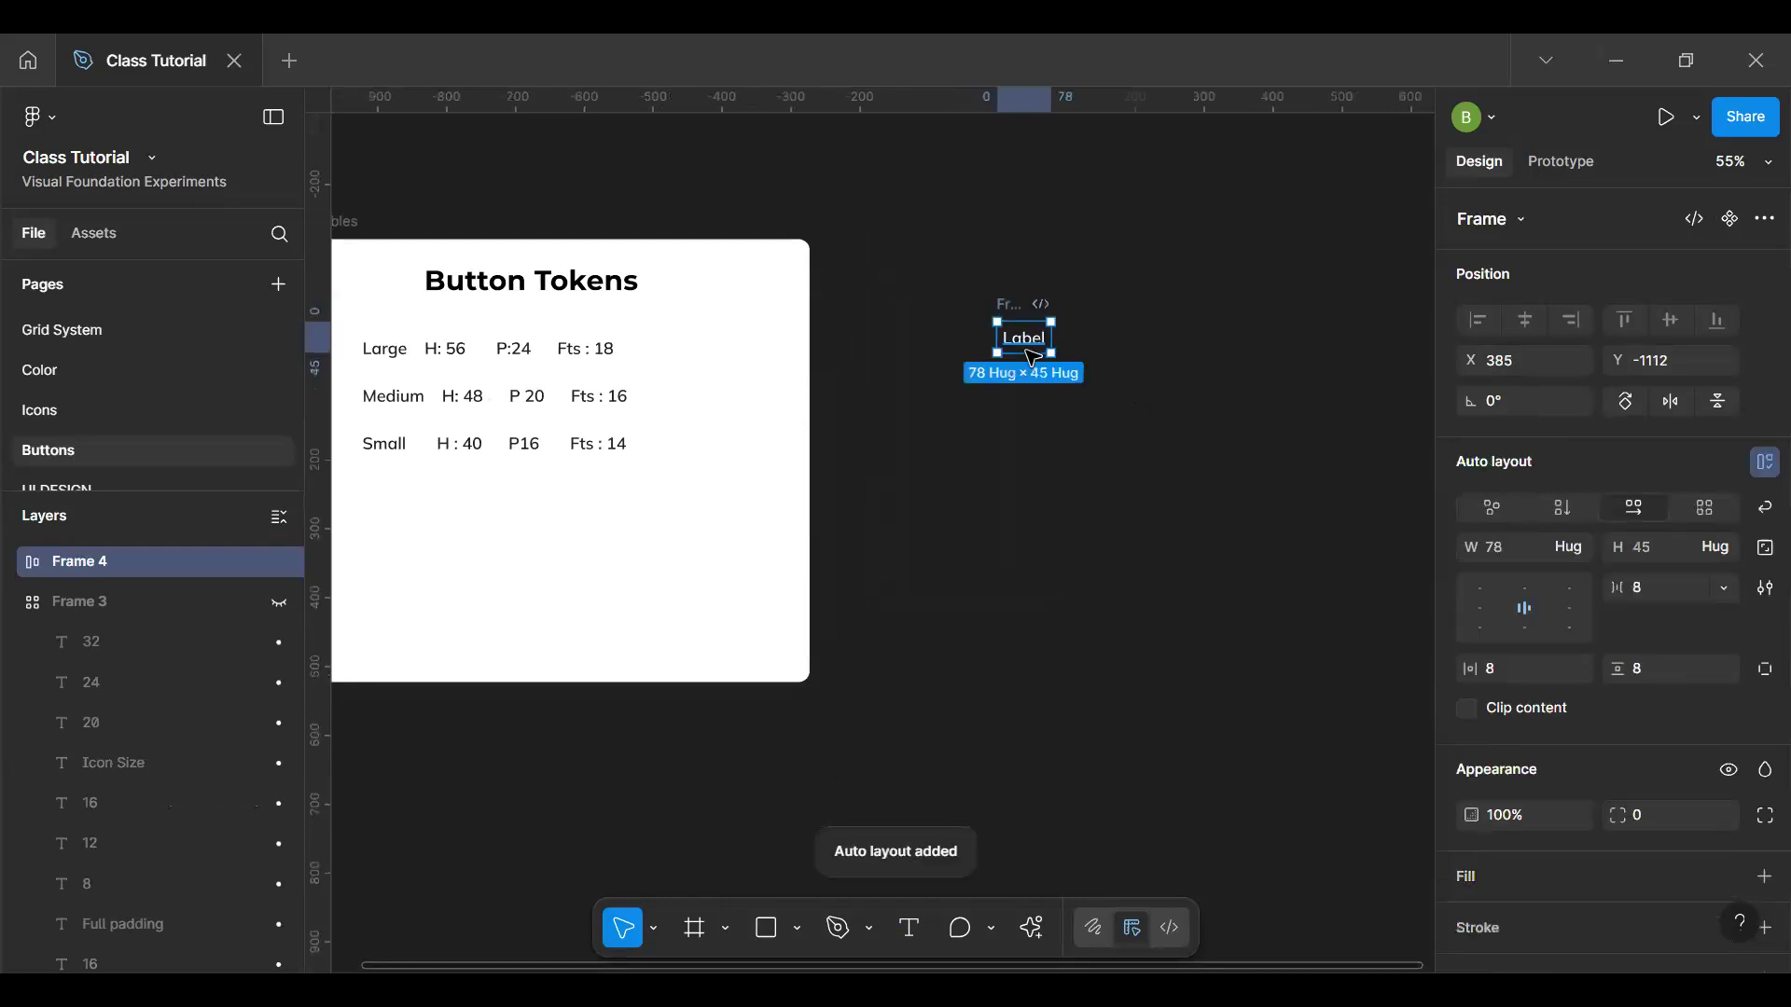
key(ctrl+r)
text(Button)
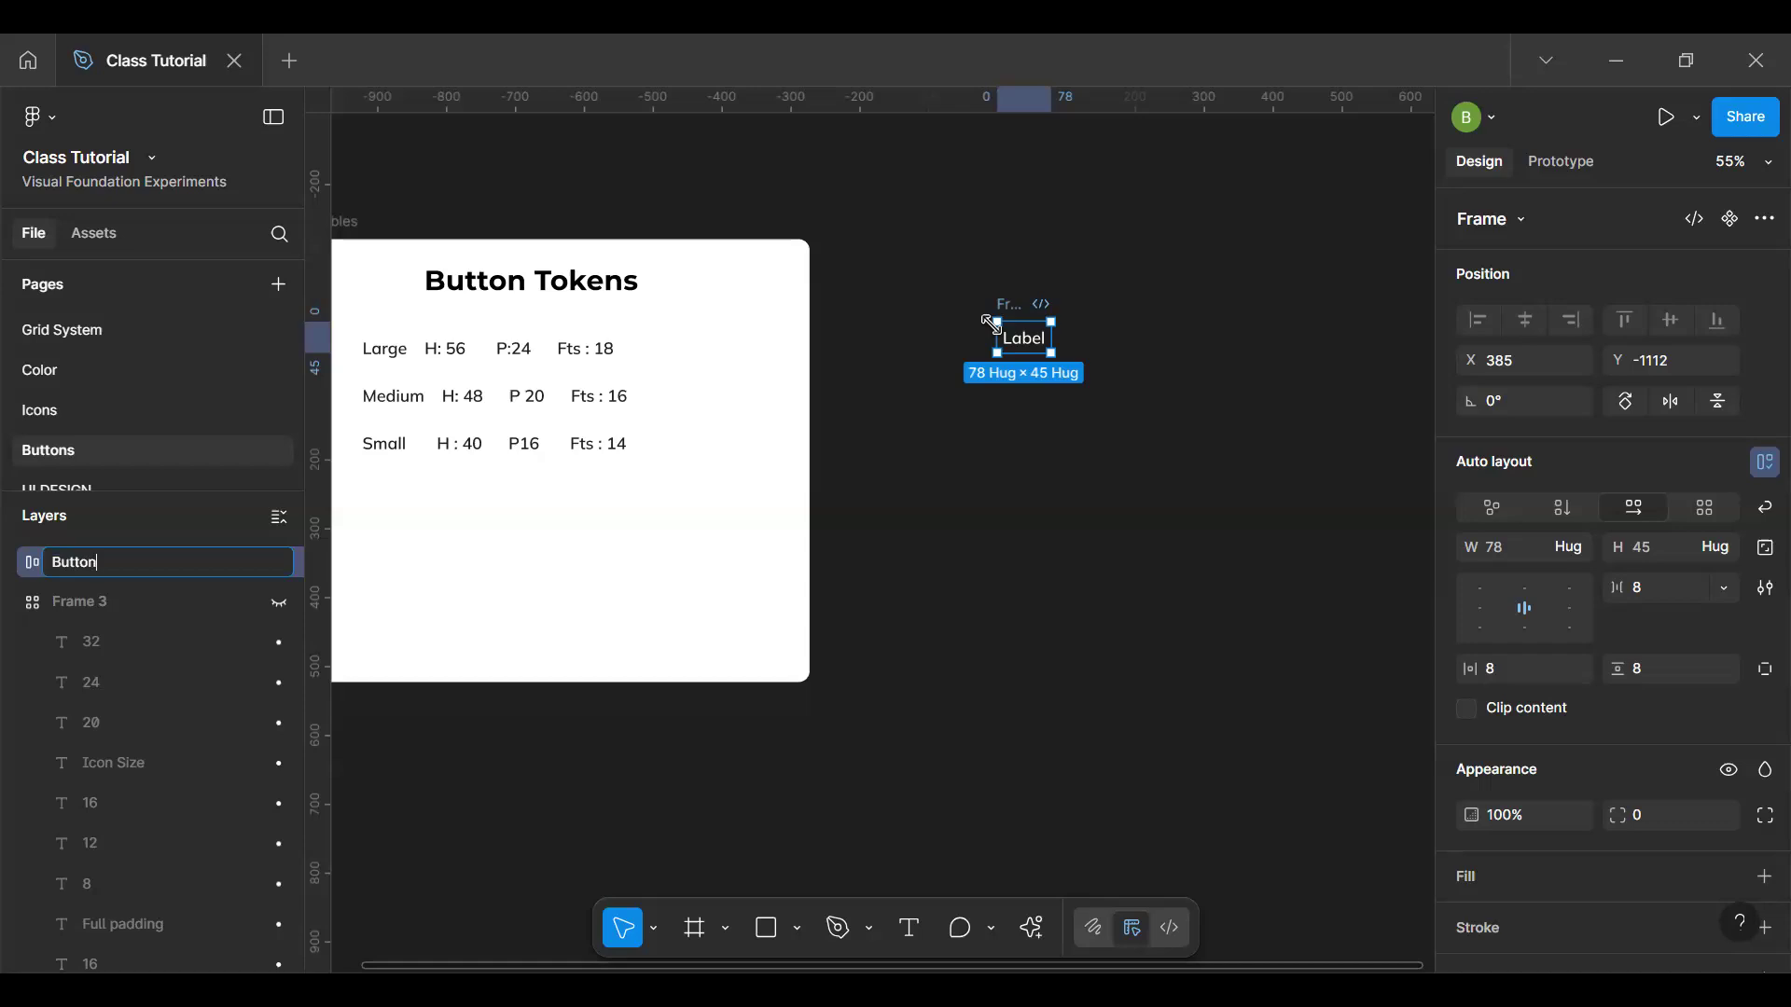
key(Return)
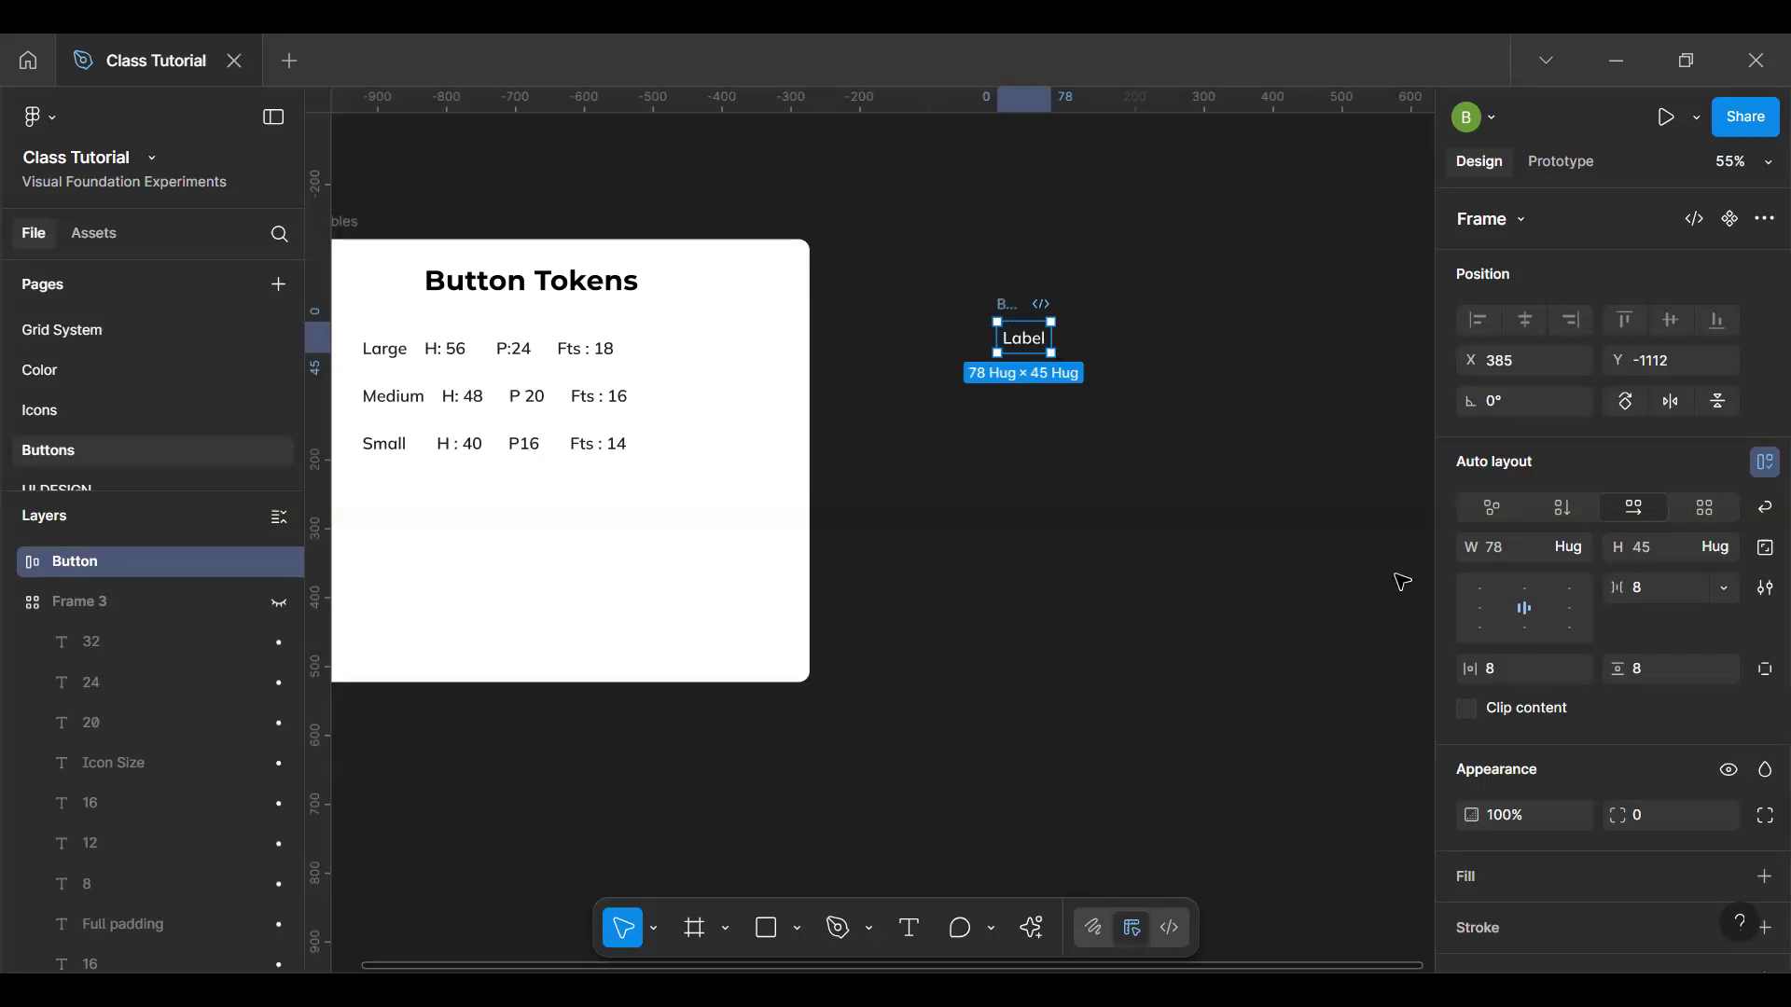
Step: Rename the Button frame to Button/Primary/Active/Large
key(ctrl+r)
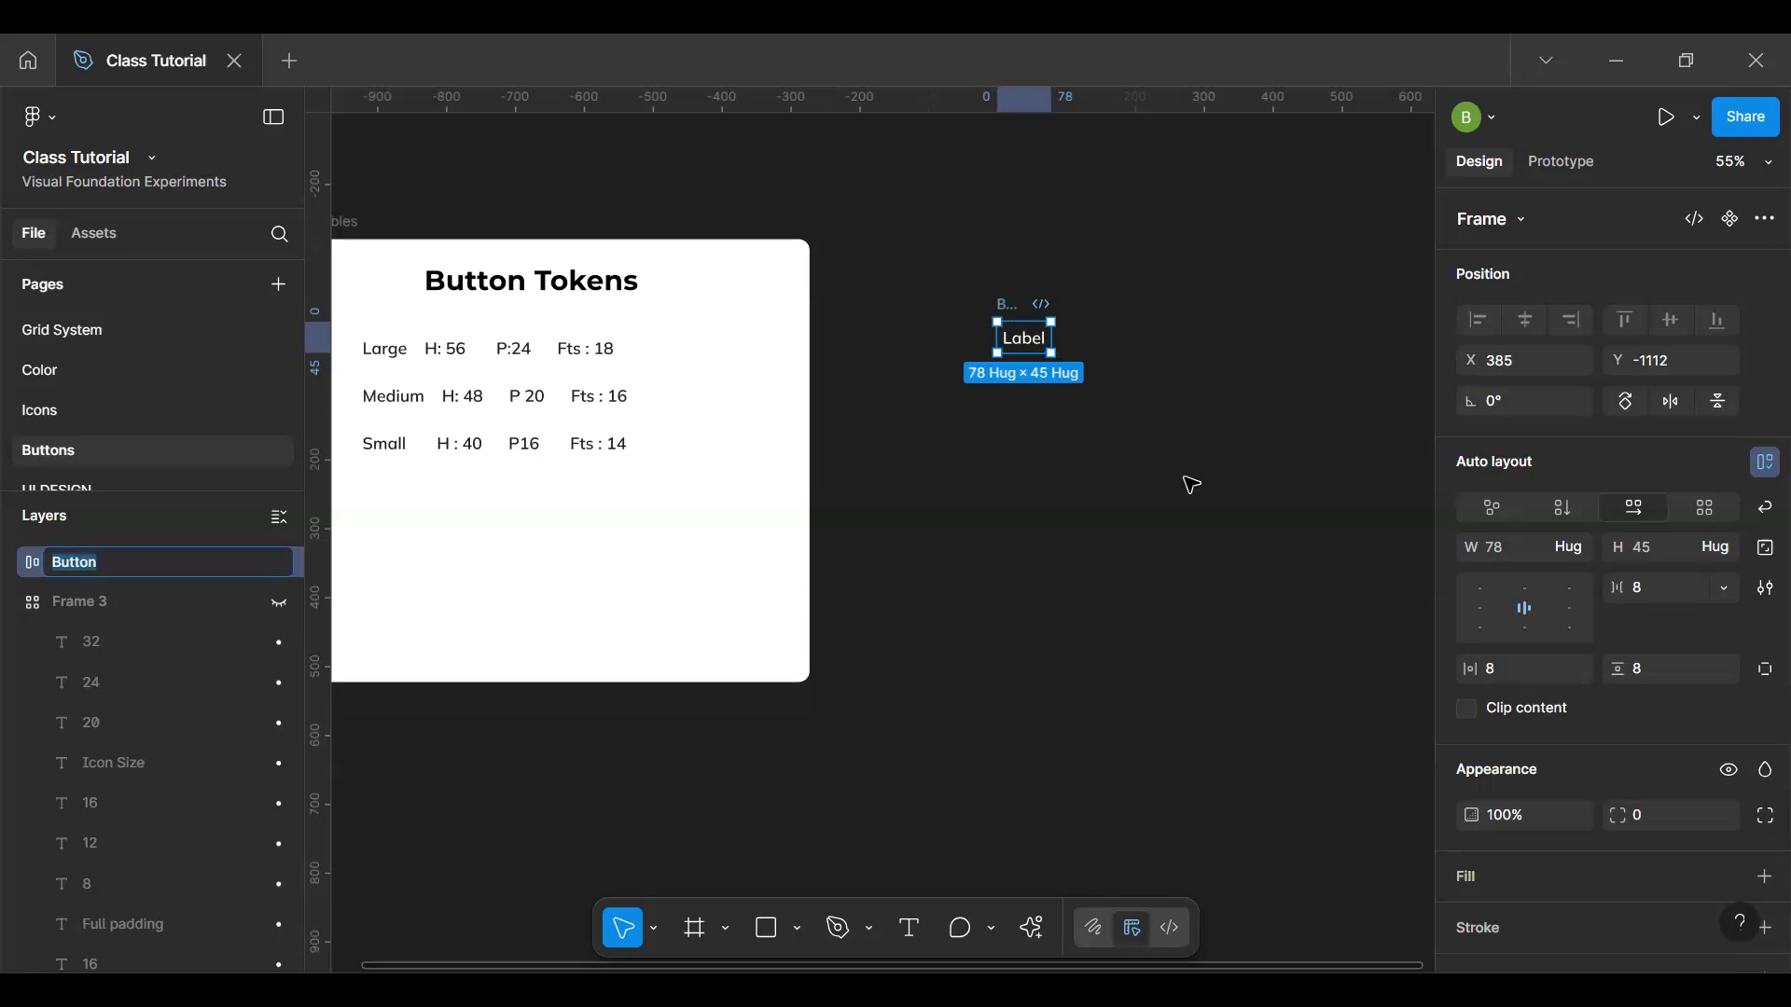
key(Escape)
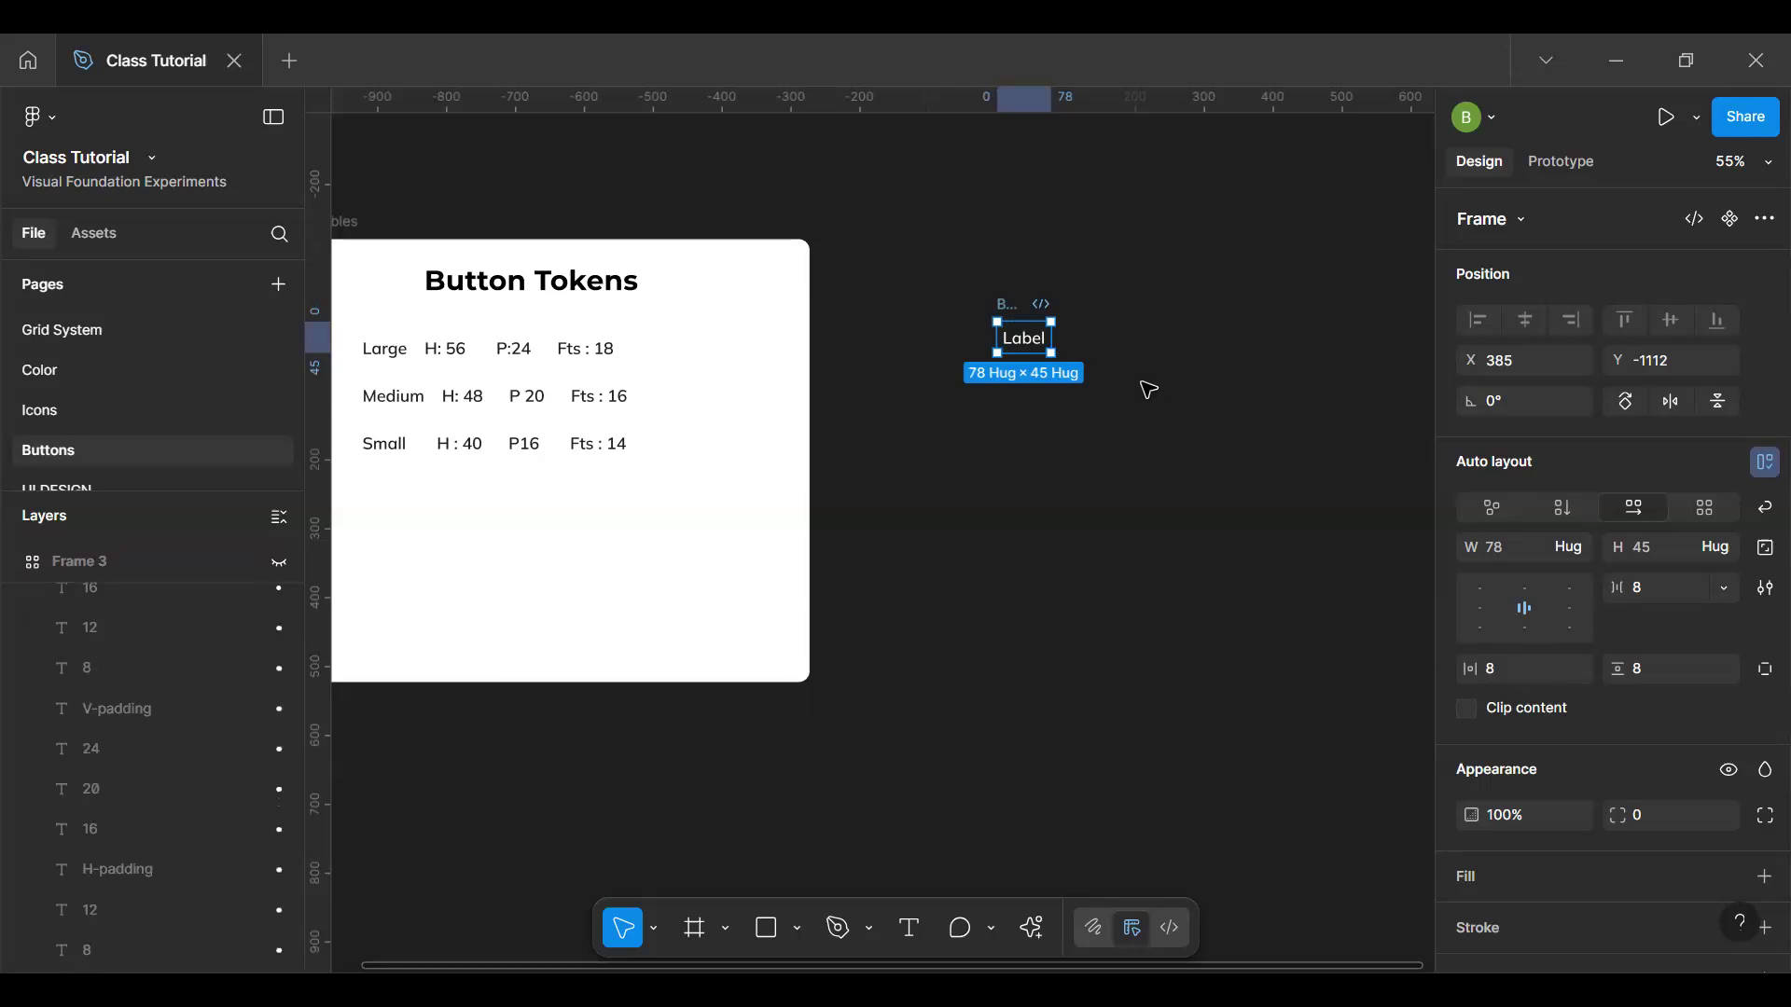
click(999, 300)
click(996, 301)
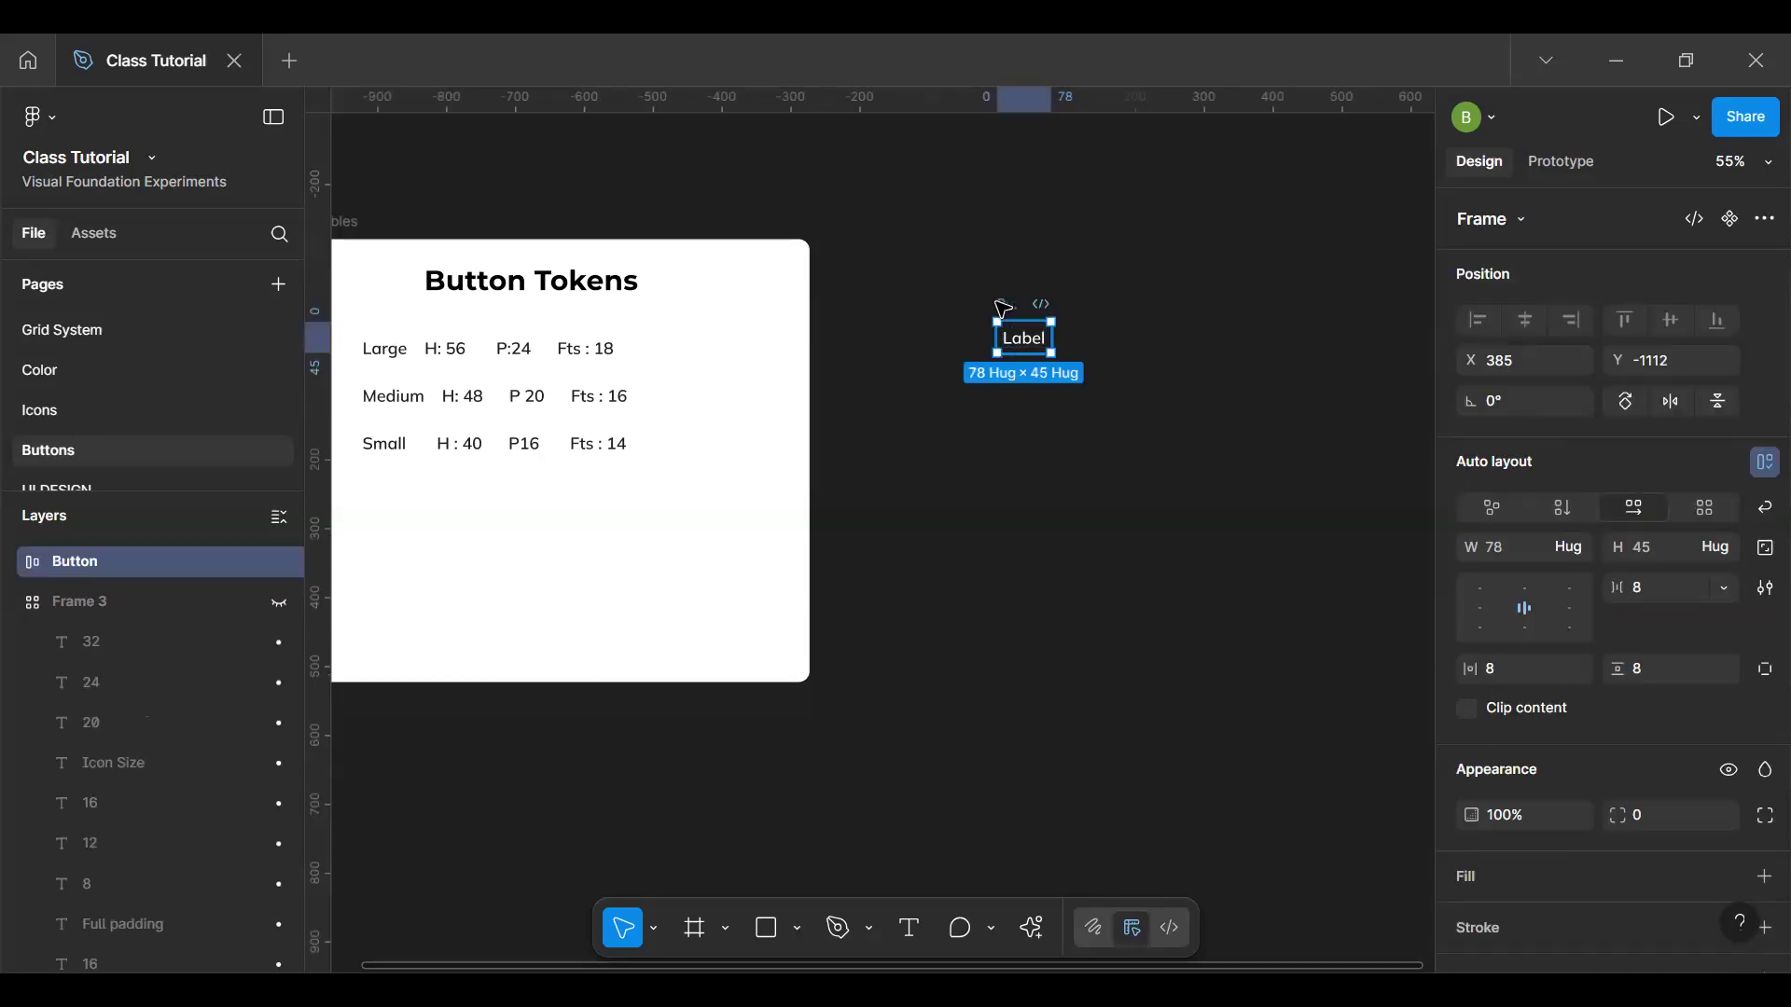
key(ctrl+r)
key(Right)
text(/)
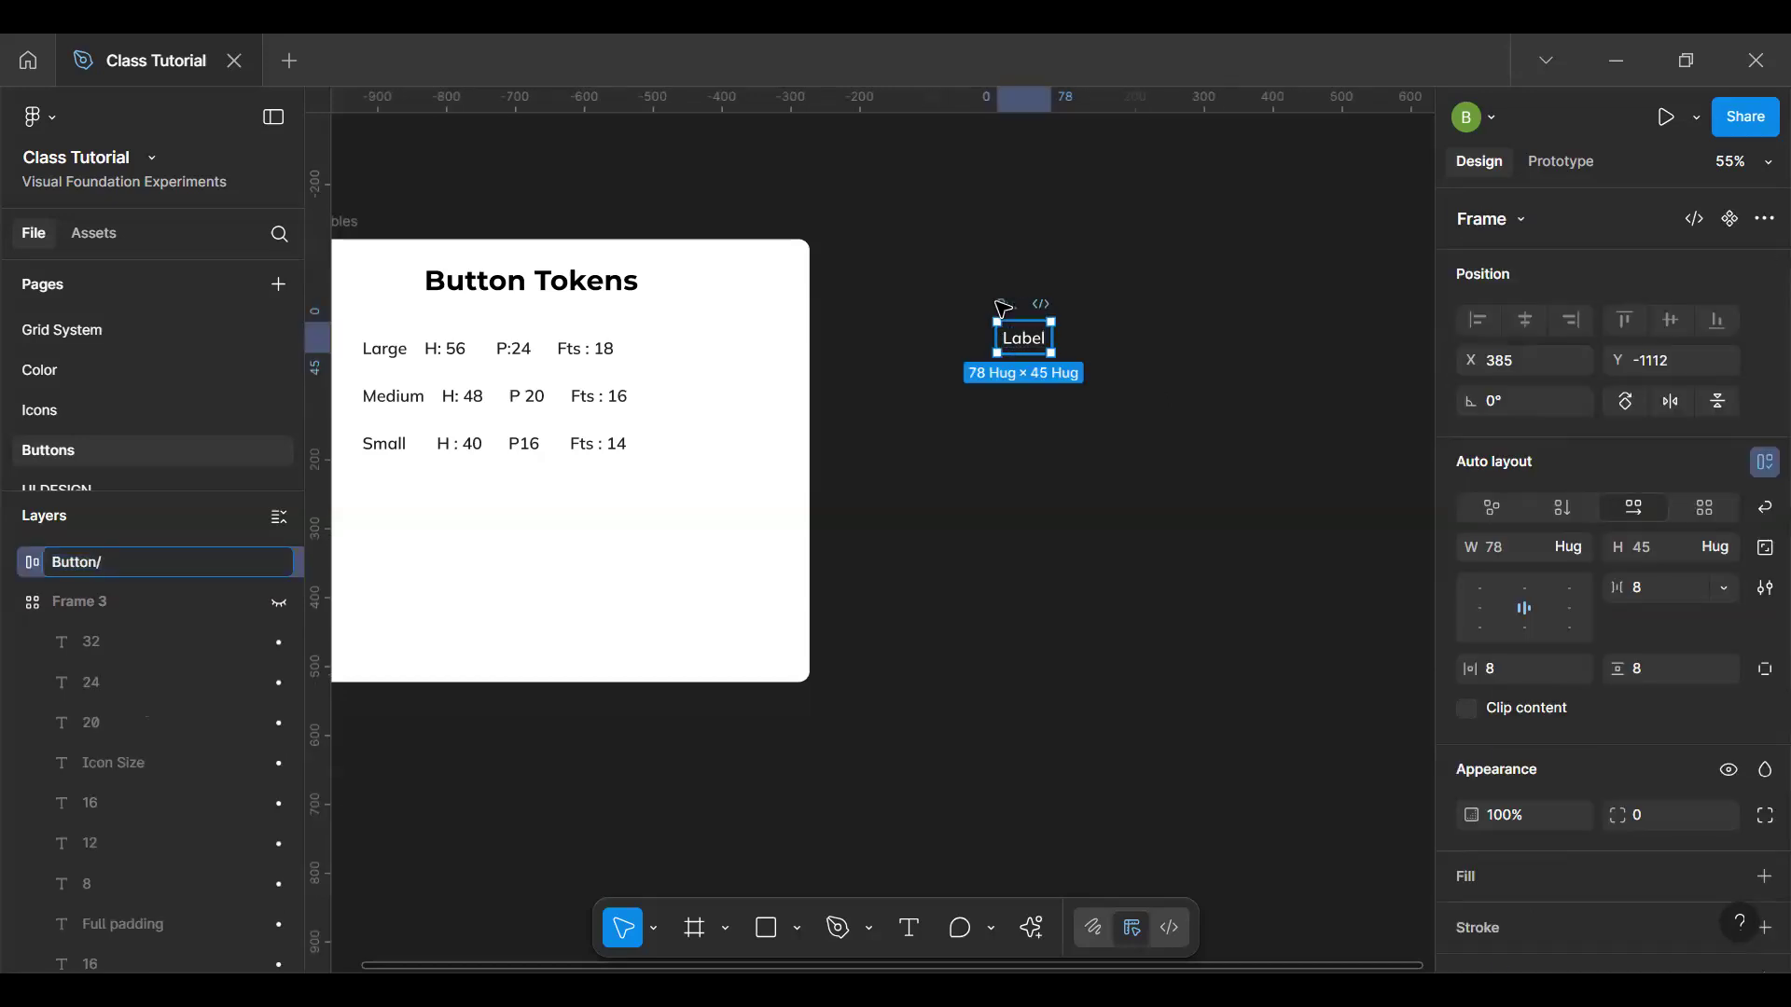
text( LA)
key(BackSpace)
text(arge)
text(Primat)
key(BackSpace)
text(ry/)
text(Active/)
key(Delete)
key(Return)
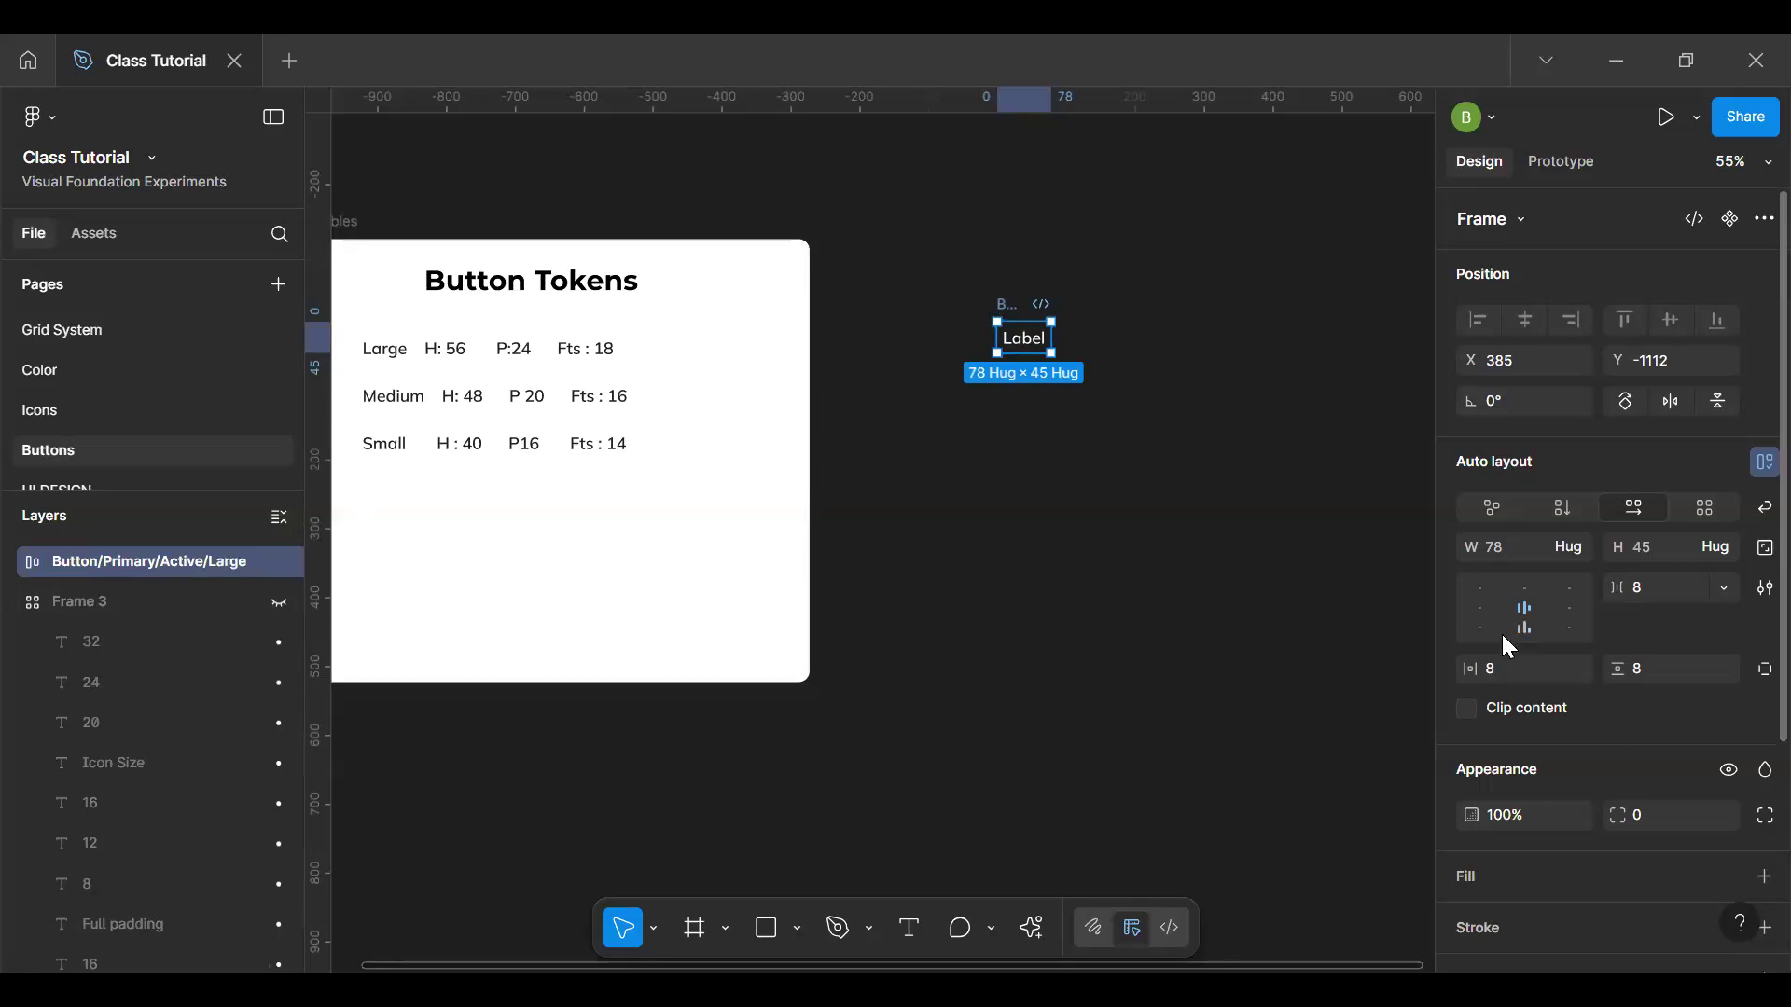
Step: Set the Button/Primary/Active/Large frame's horizontal padding to 24 and its height to 56
click(1508, 661)
key(Return)
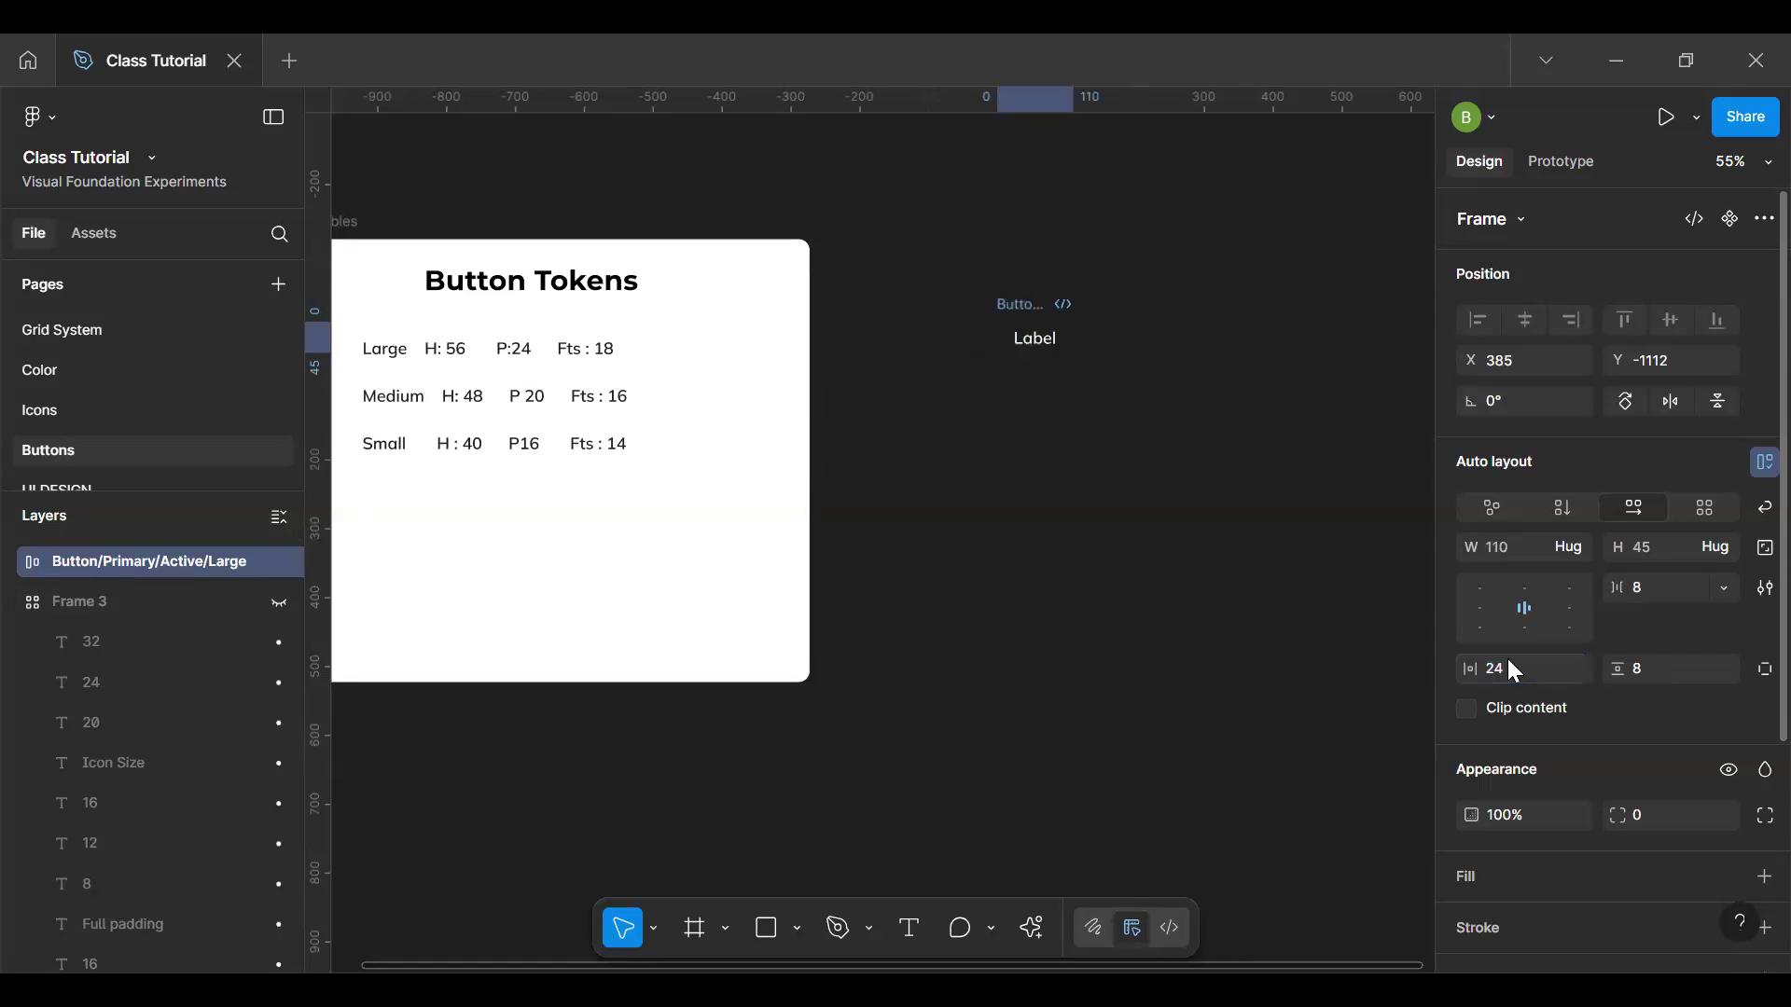
click(1719, 540)
click(1656, 543)
text(2)
text(56)
key(Return)
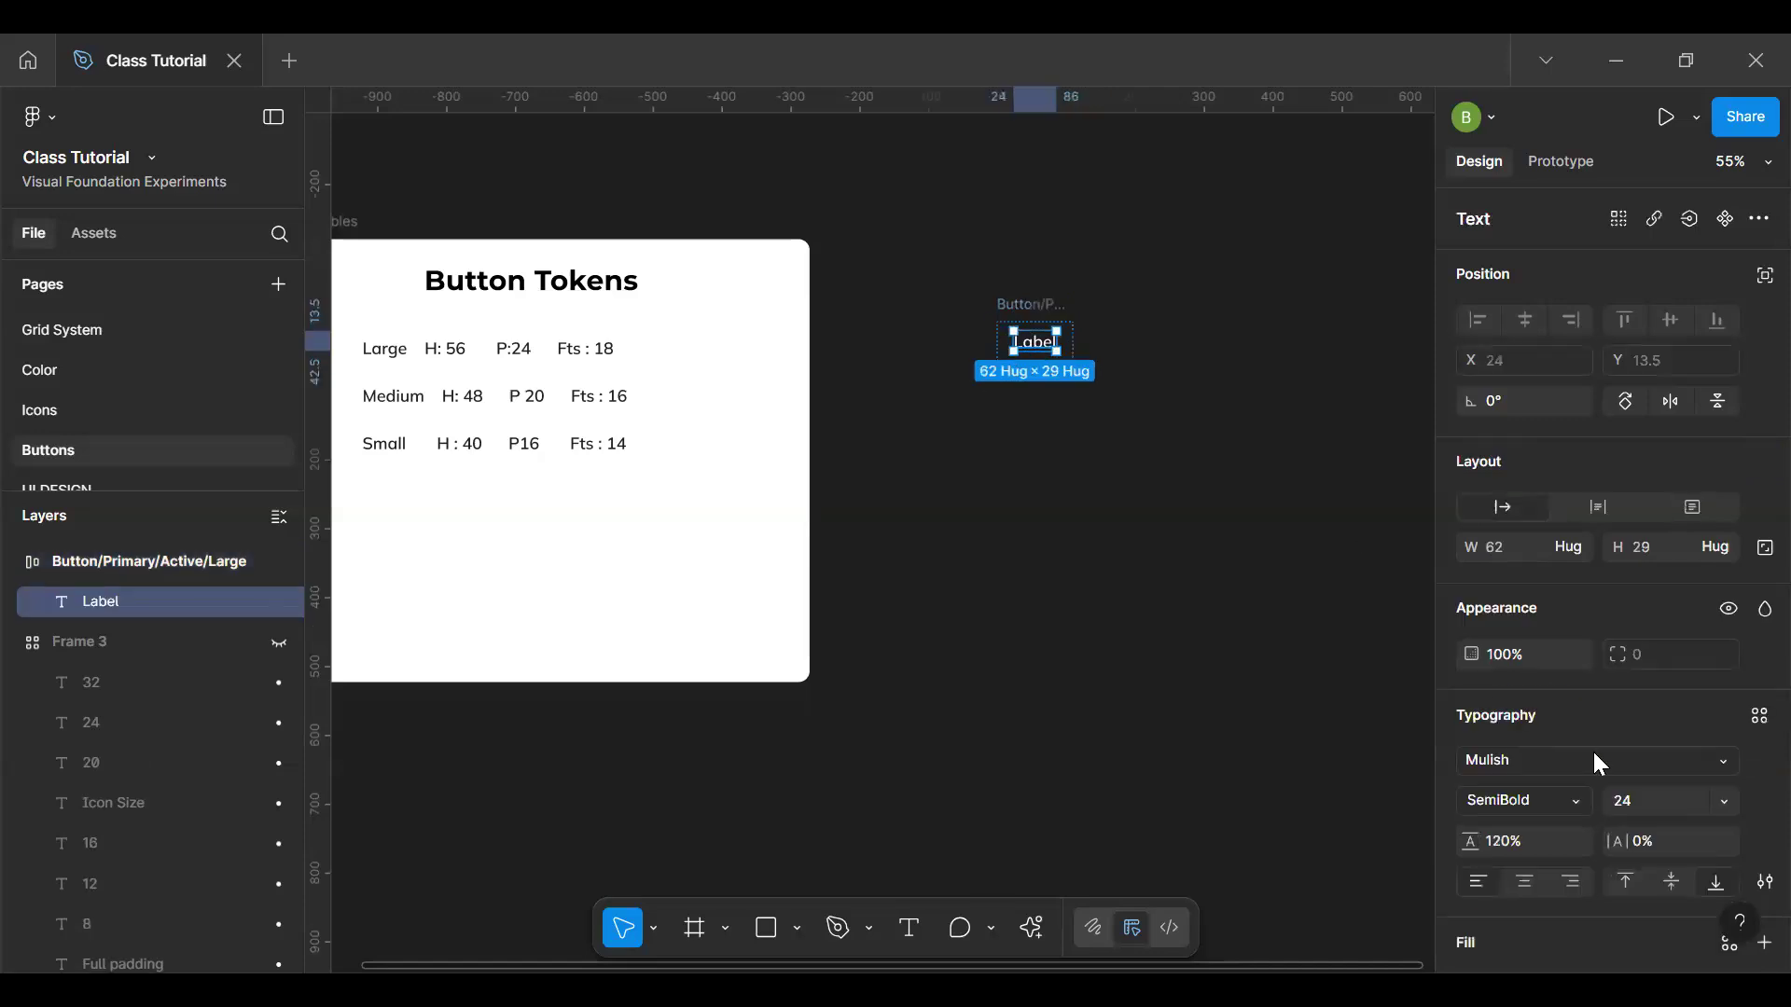
Step: Set the font size of the button's Label text to 18
click(1640, 812)
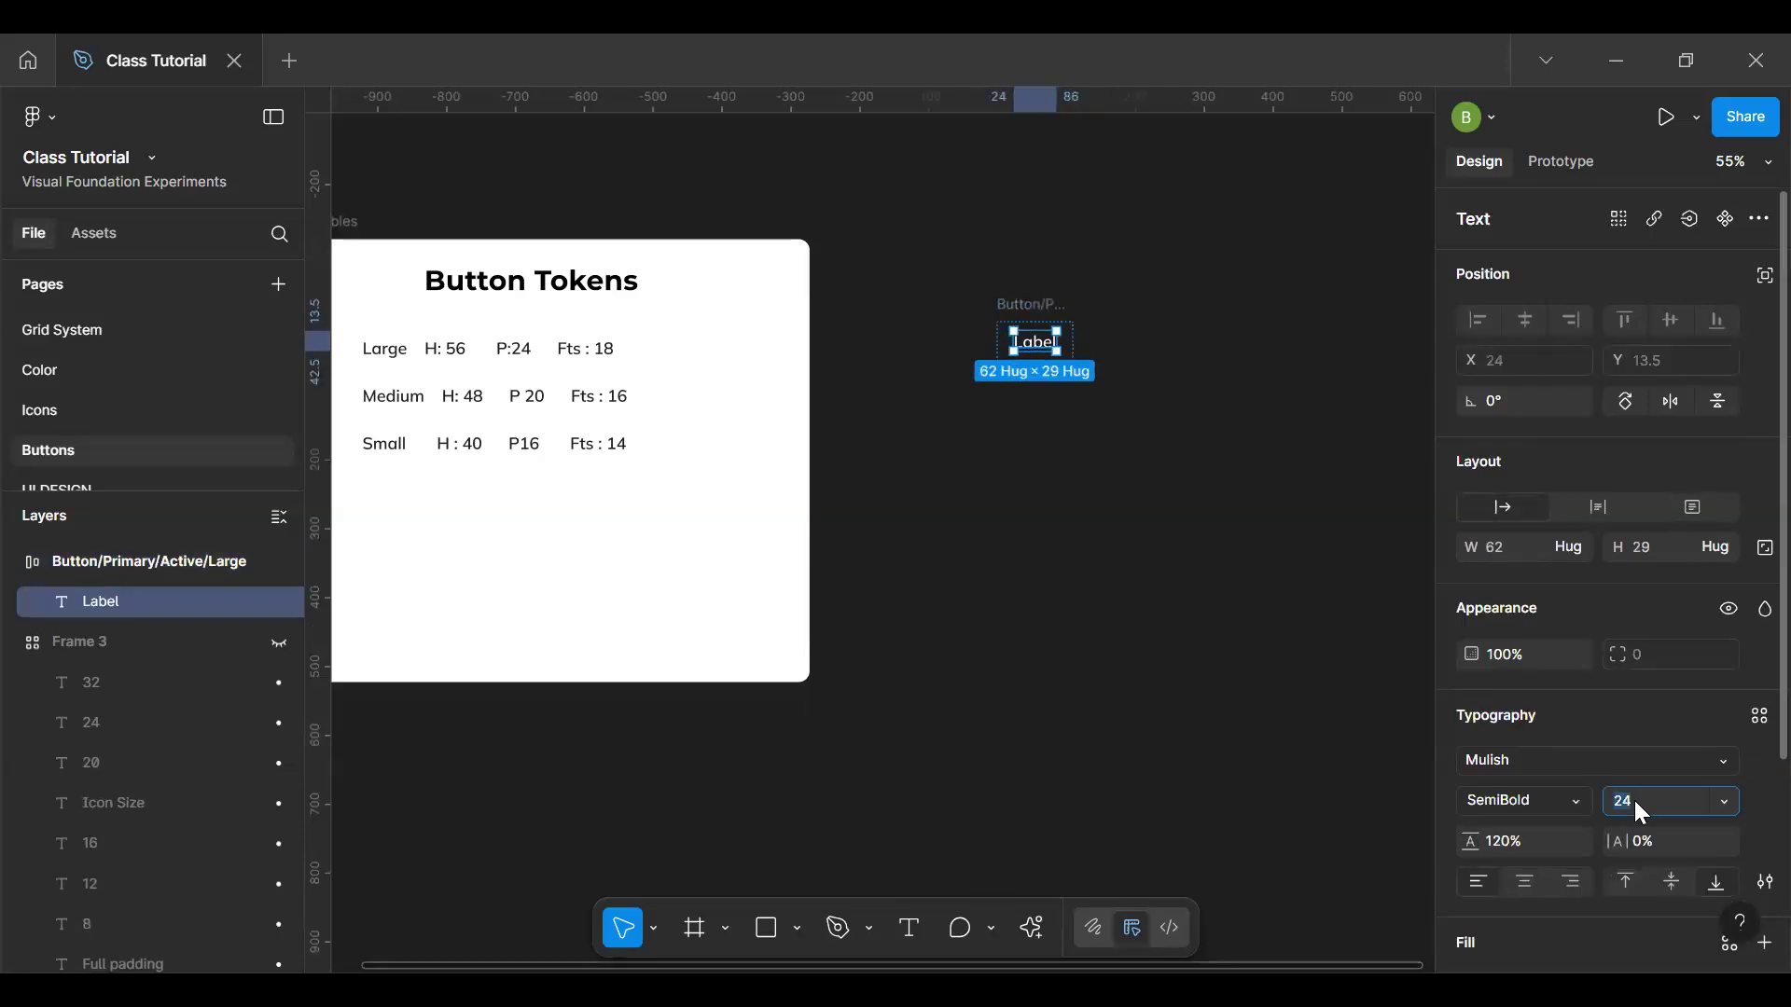
text(18)
key(Return)
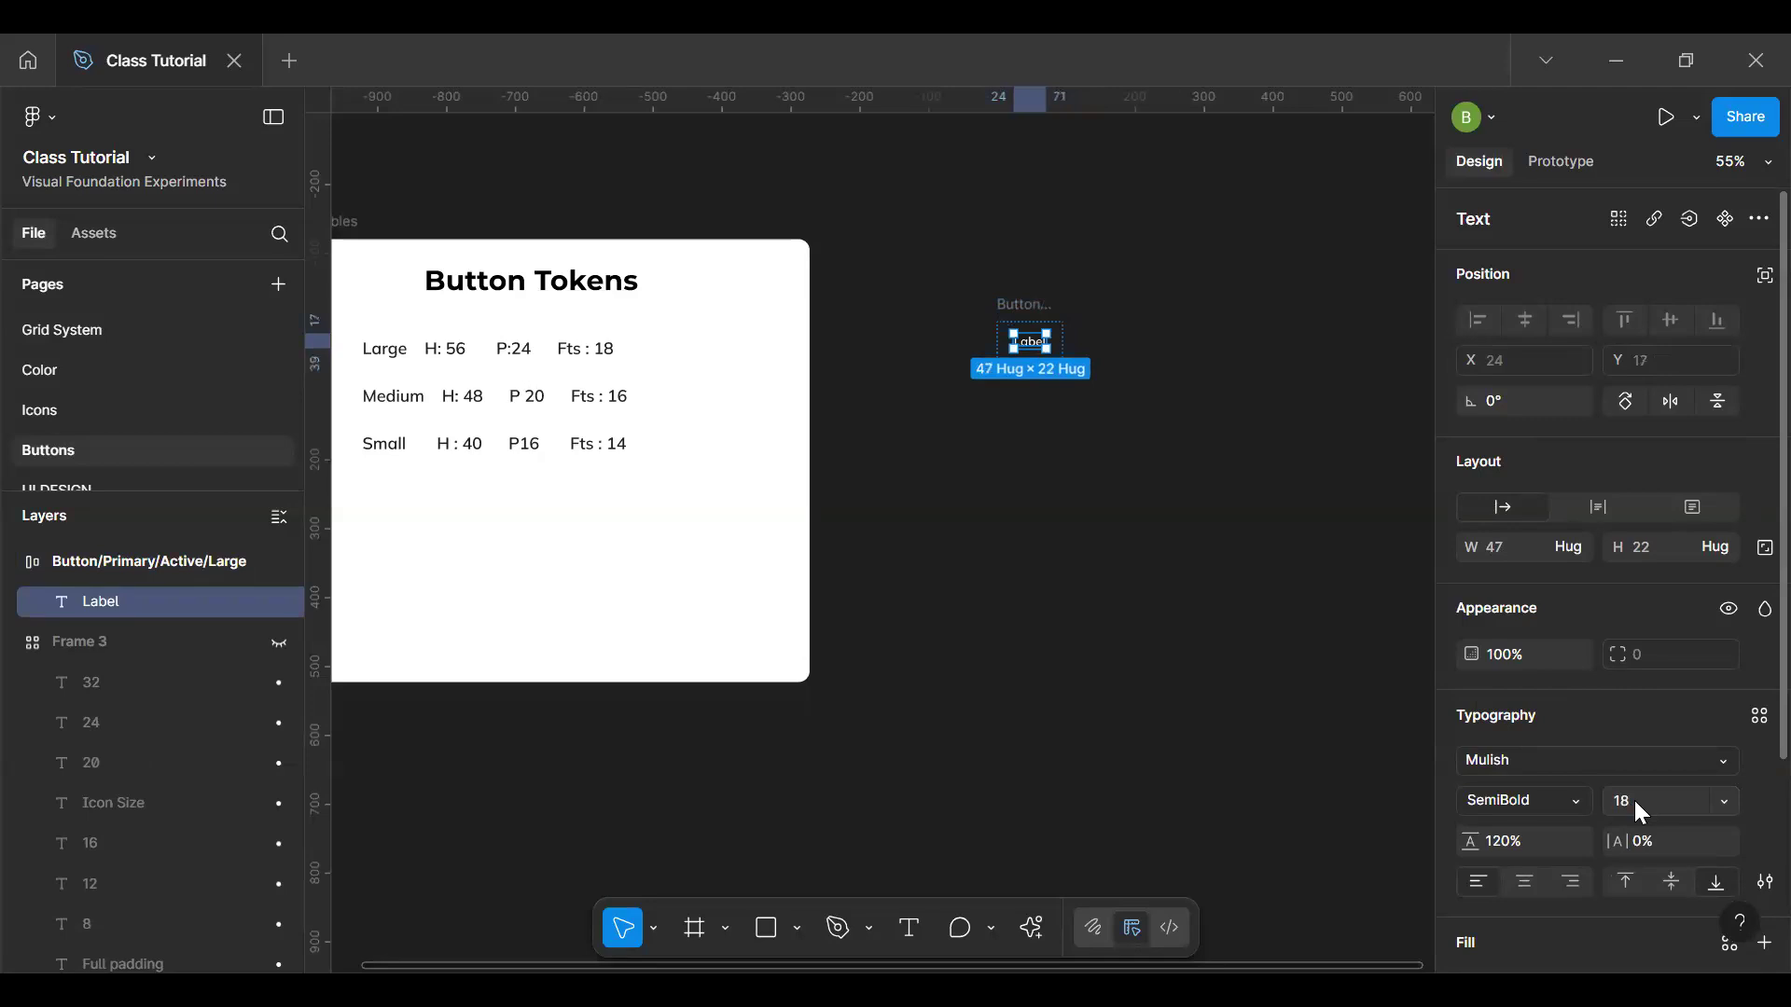
click(1059, 588)
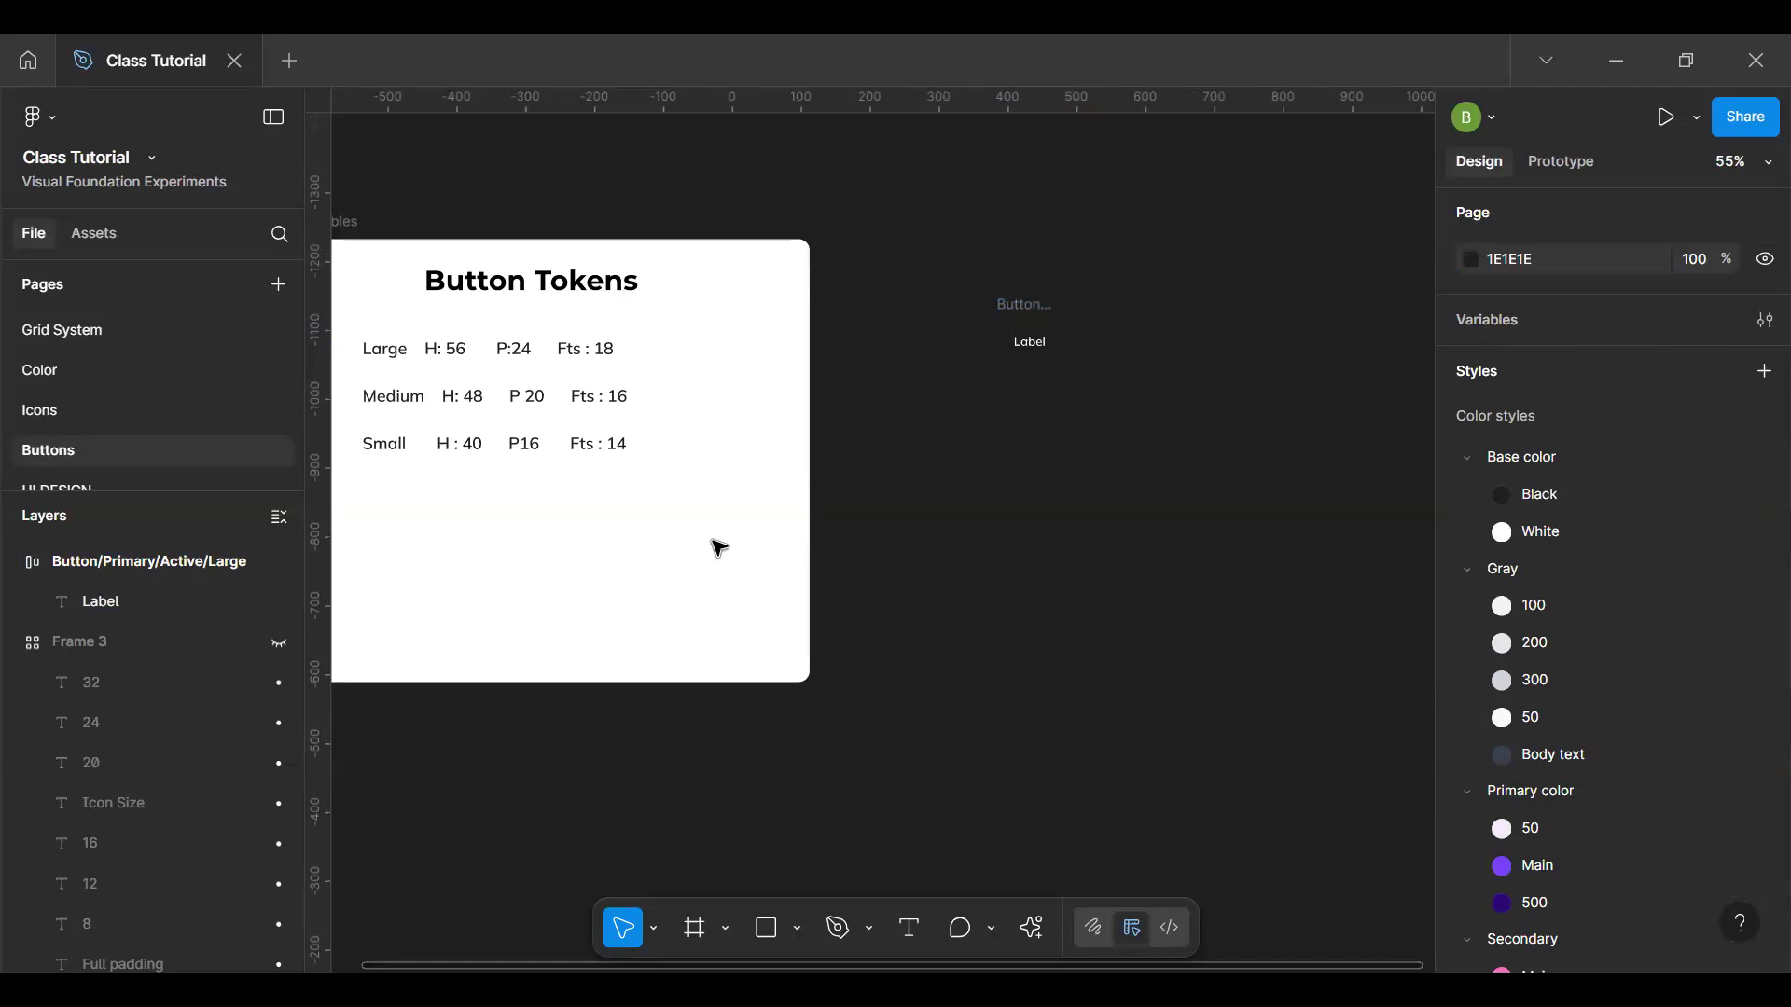
Step: Add a second line reading "Is:" to the Large size text in the Button Variables frame
double_click(610, 358)
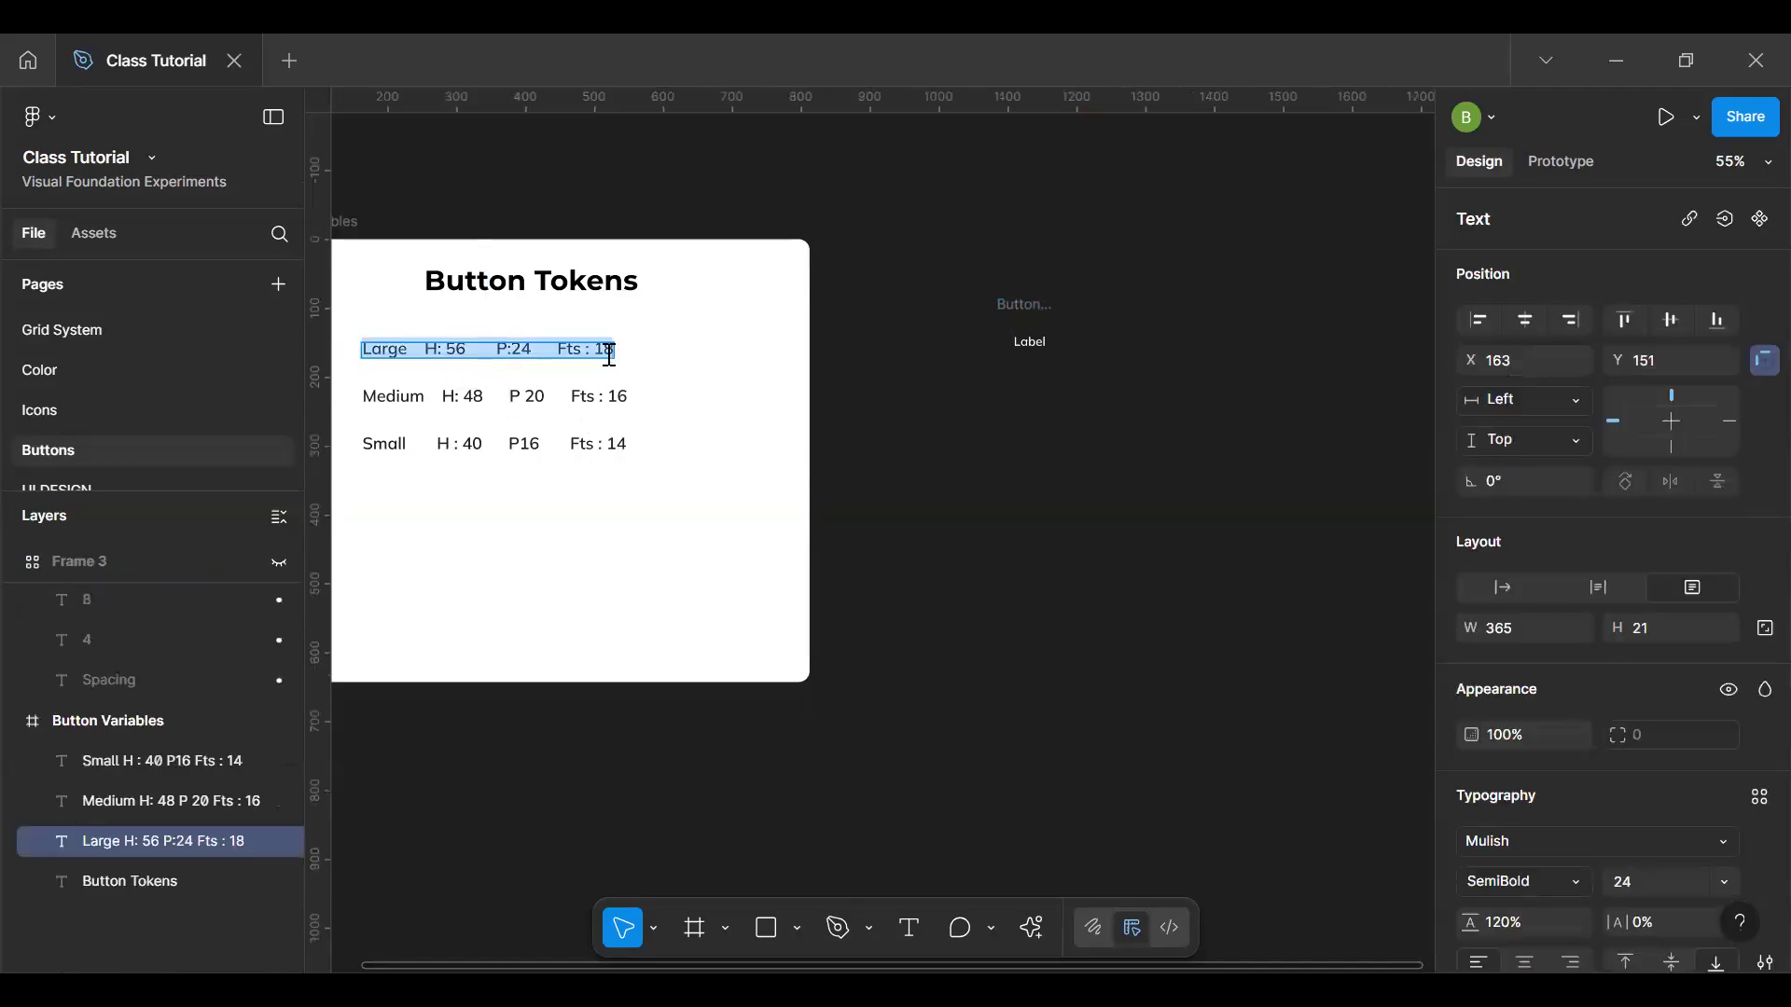
key(Right)
key(Return)
text(ic)
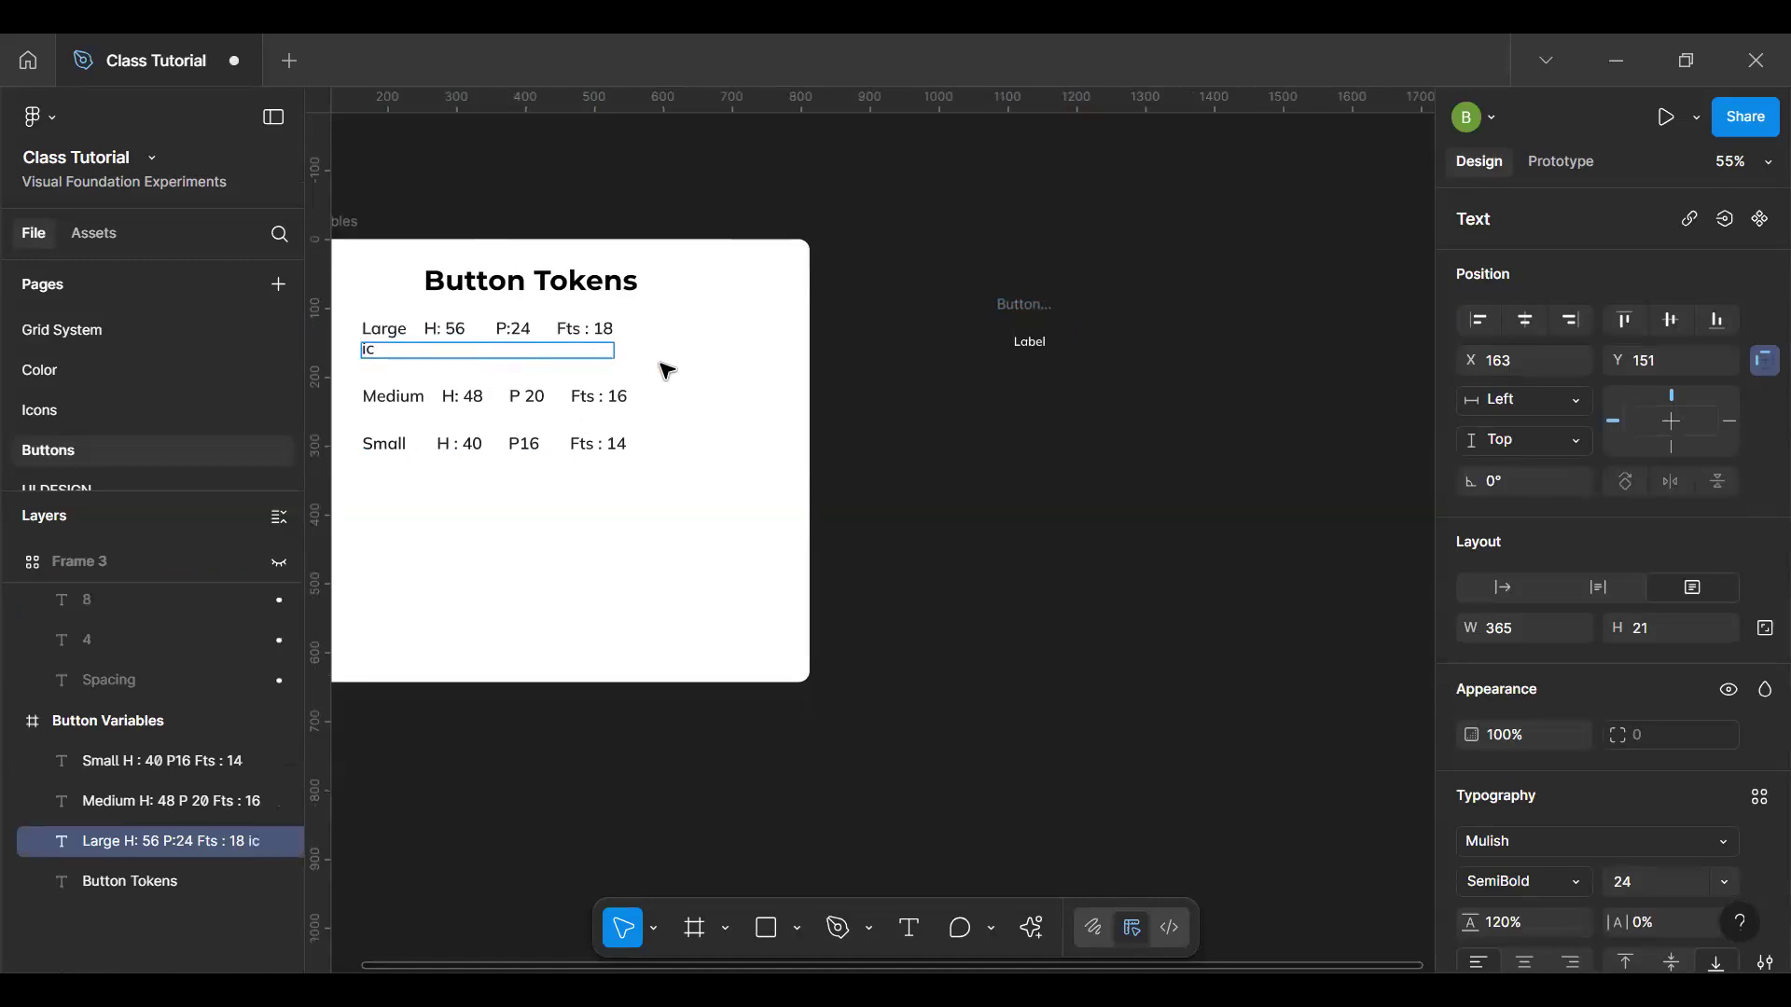
key(BackSpace)
key(BackSpace)
key(BackSpace)
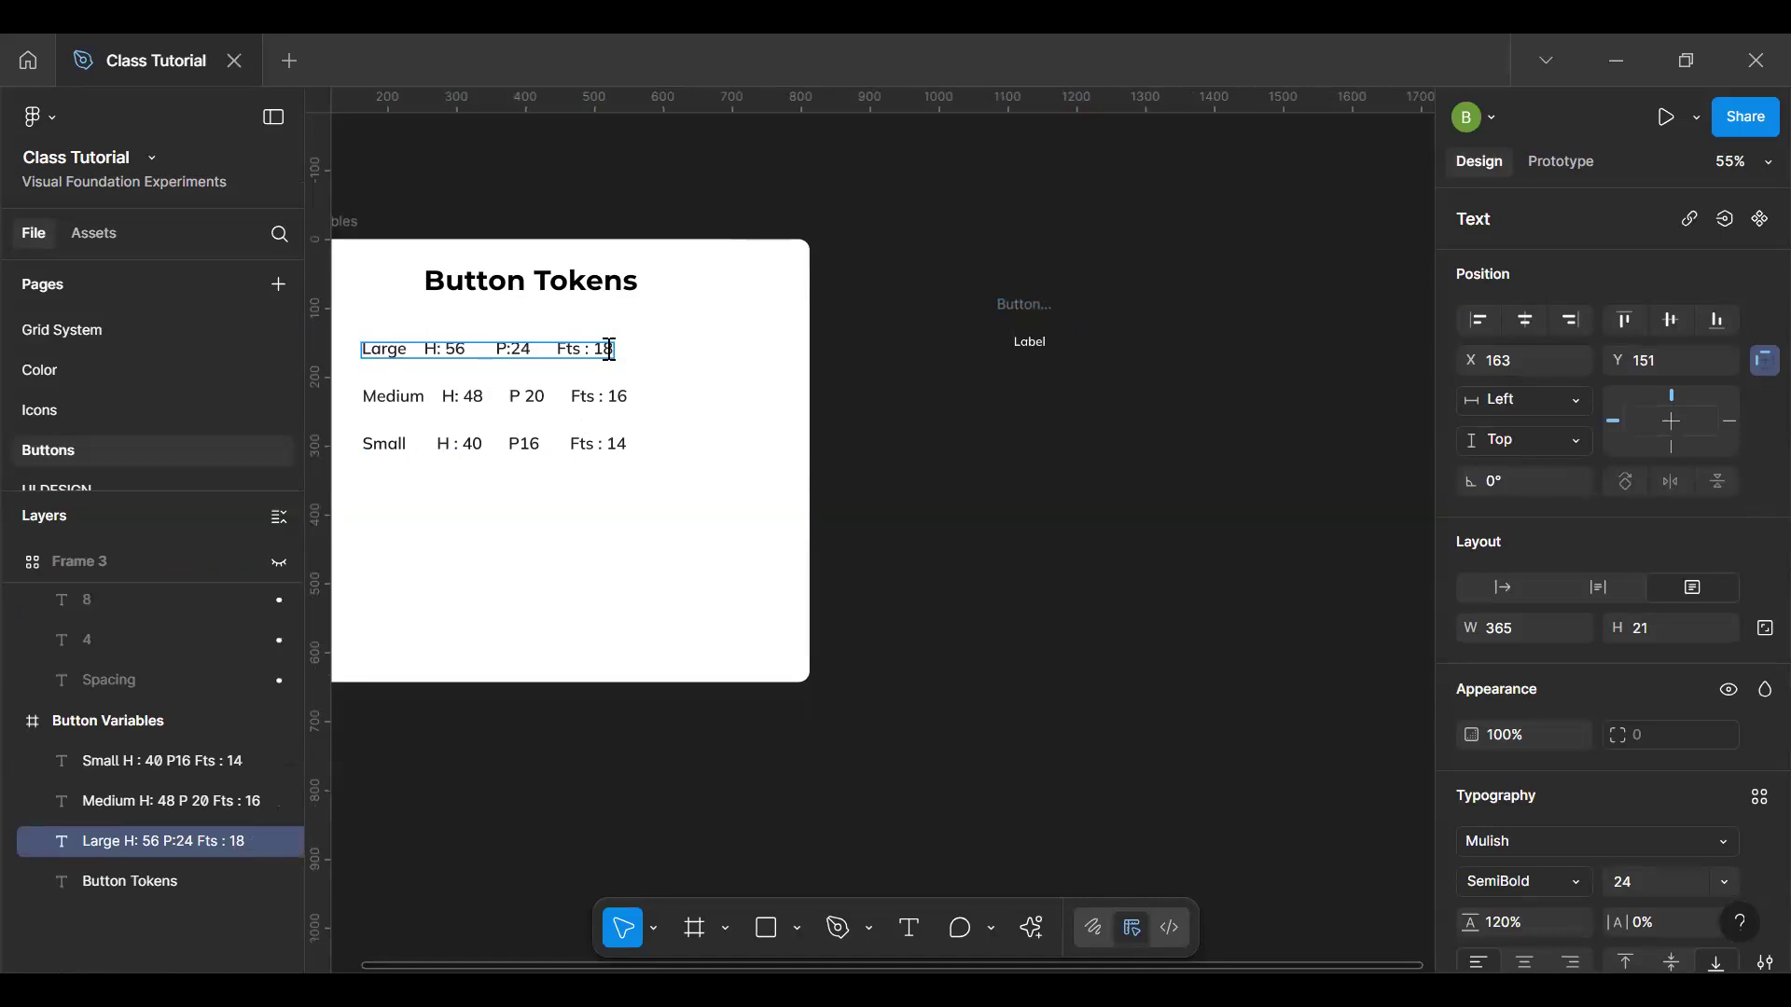
key(Return)
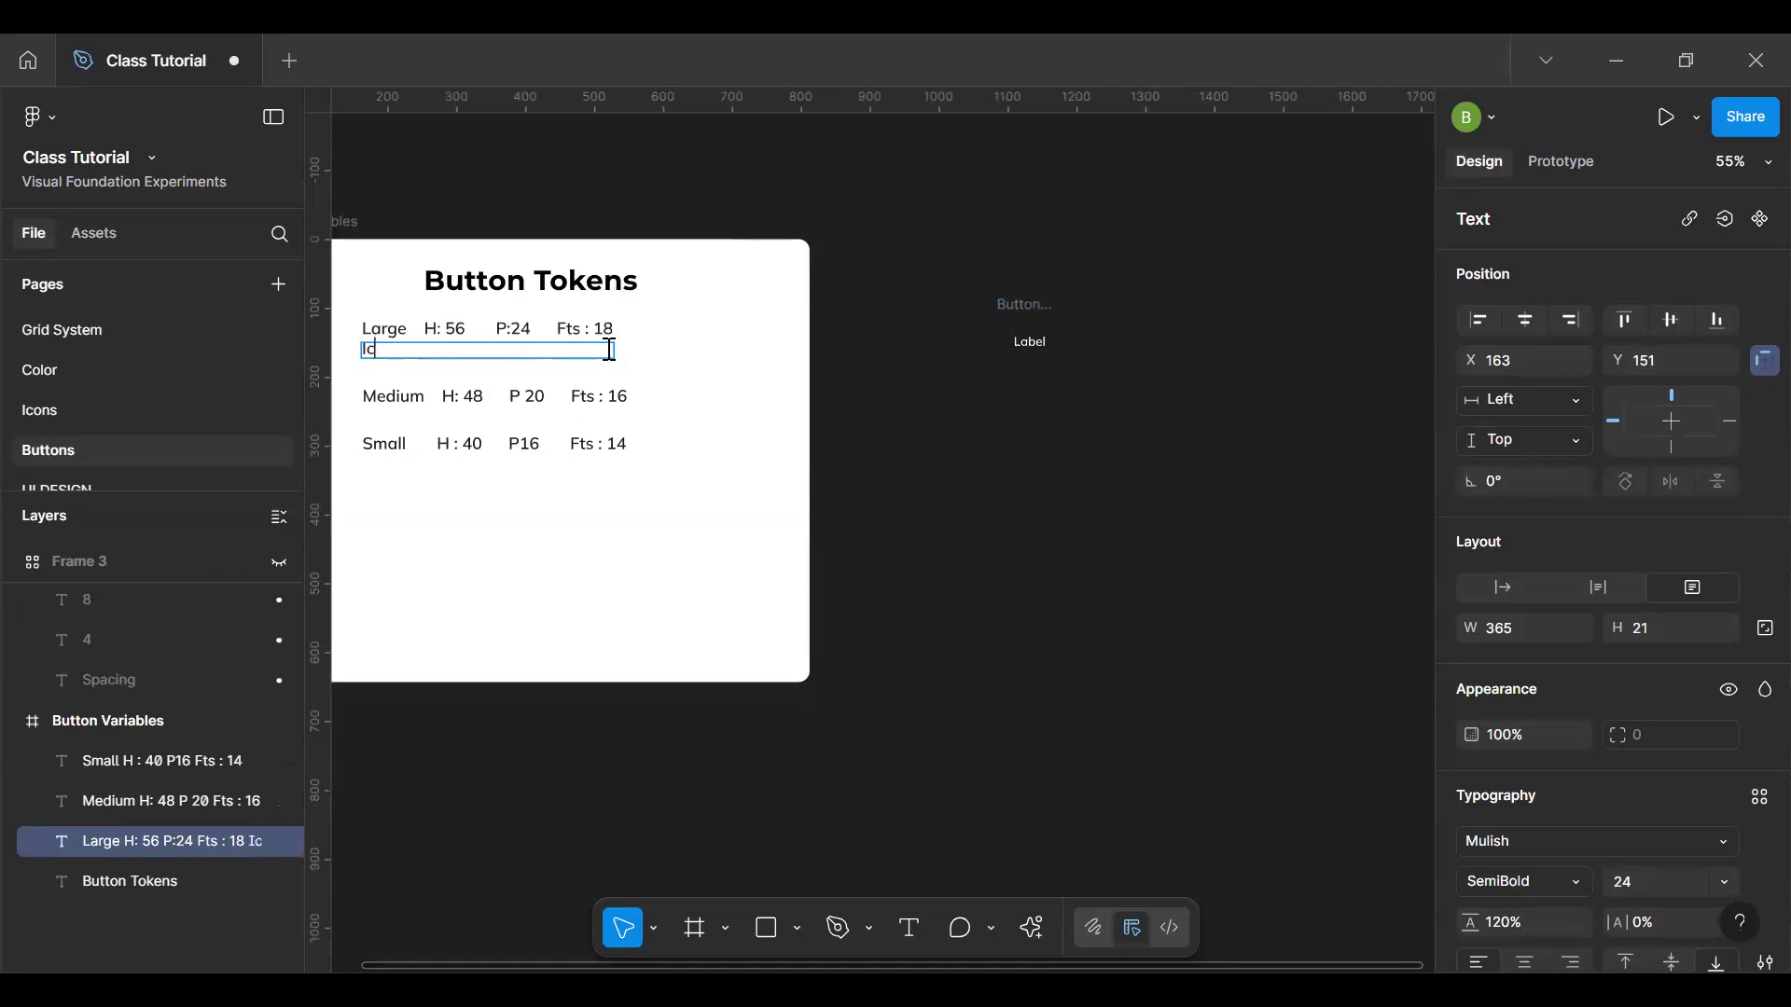
text(Is:)
key(Escape)
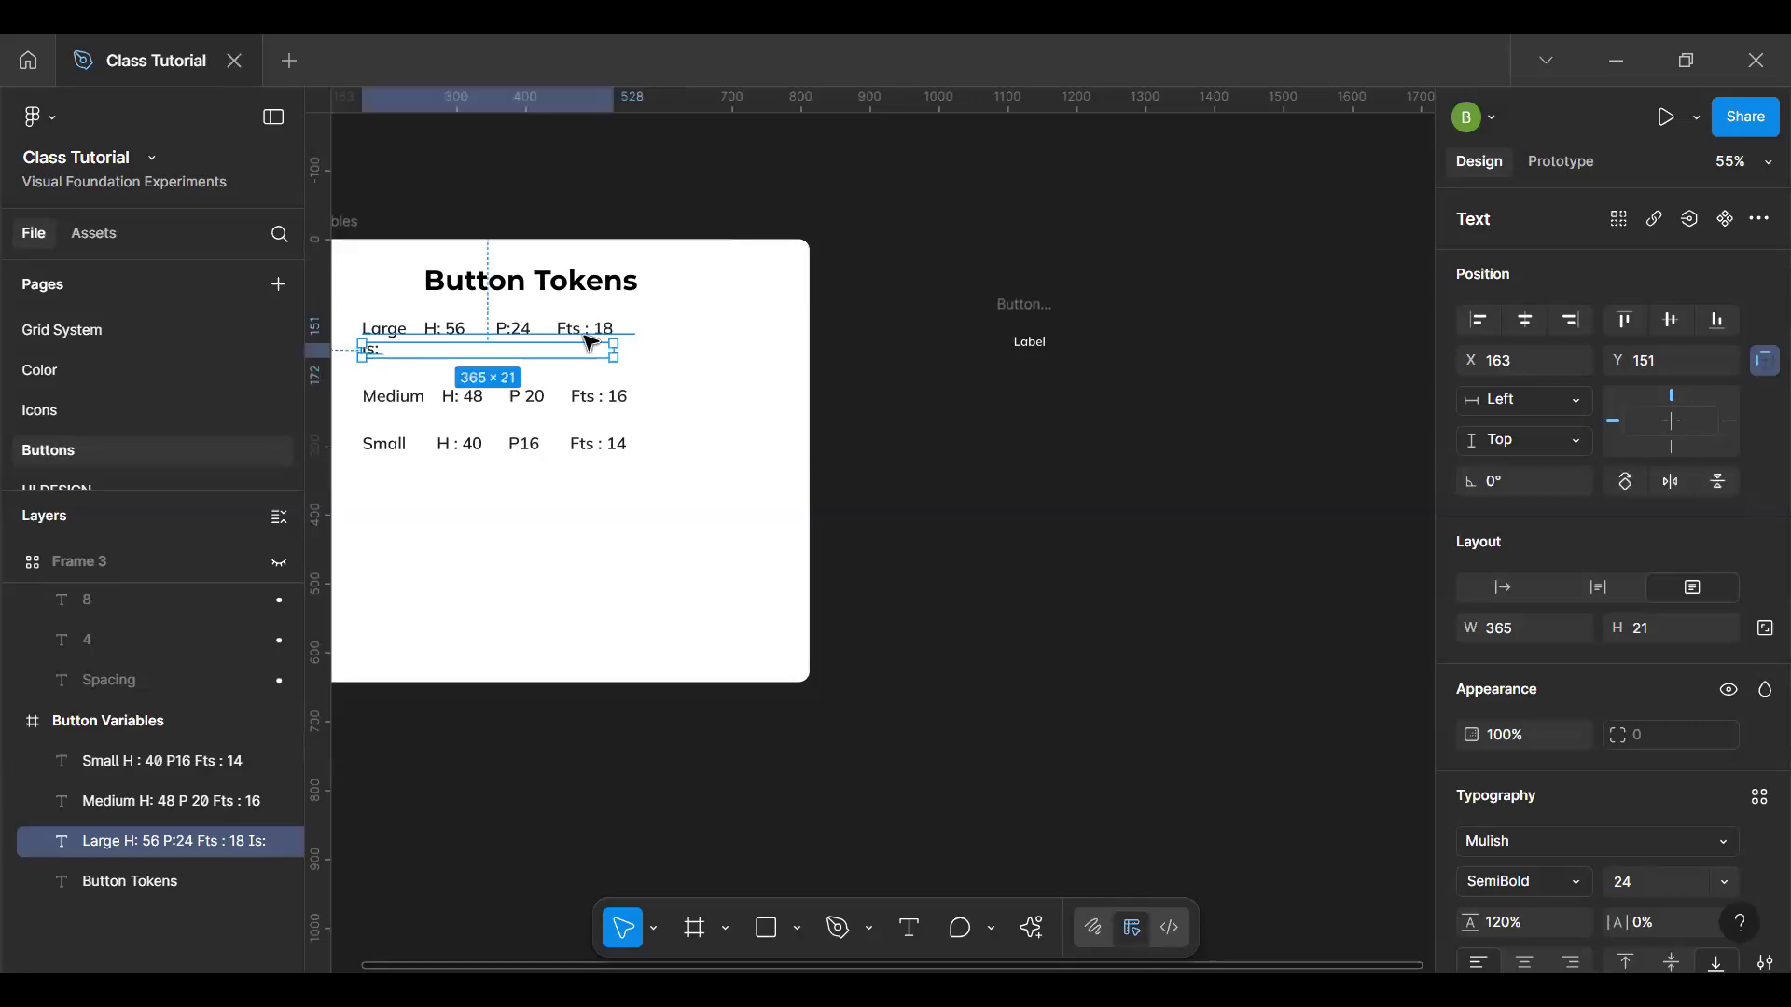
Step: Widen the Large size text in the Button Variables frame so that "Is:" fits on the same line as its other values
key(Escape)
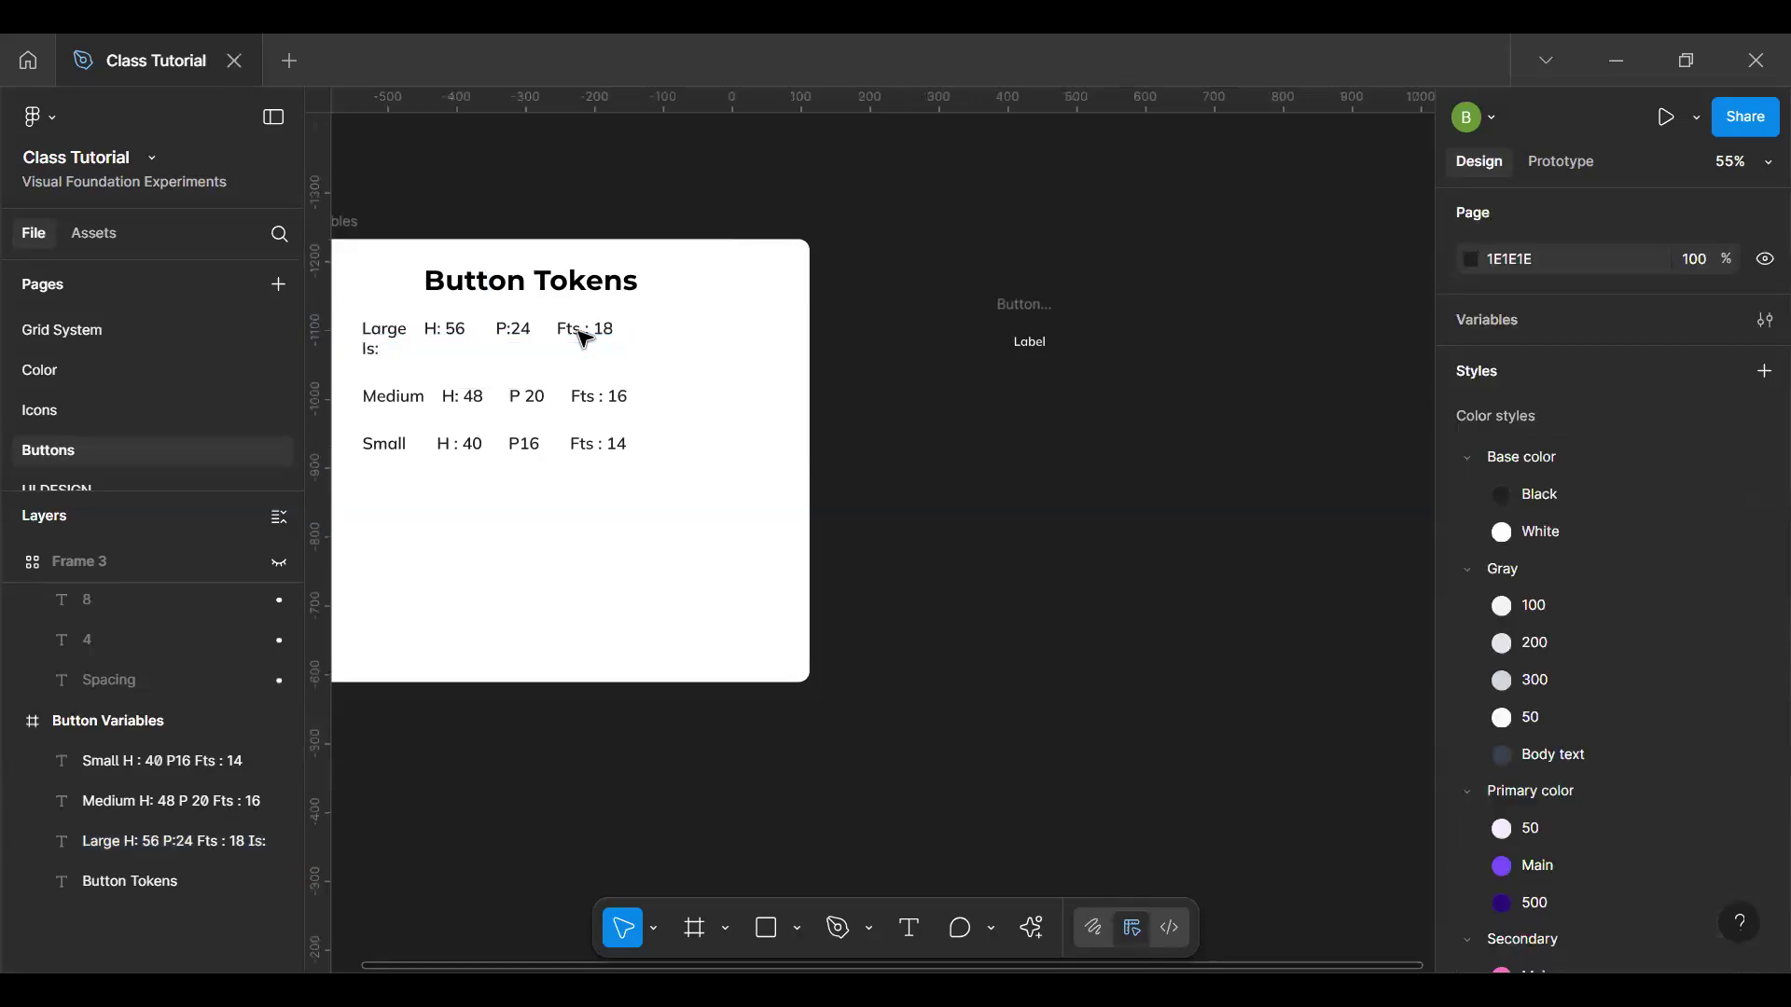
click(584, 339)
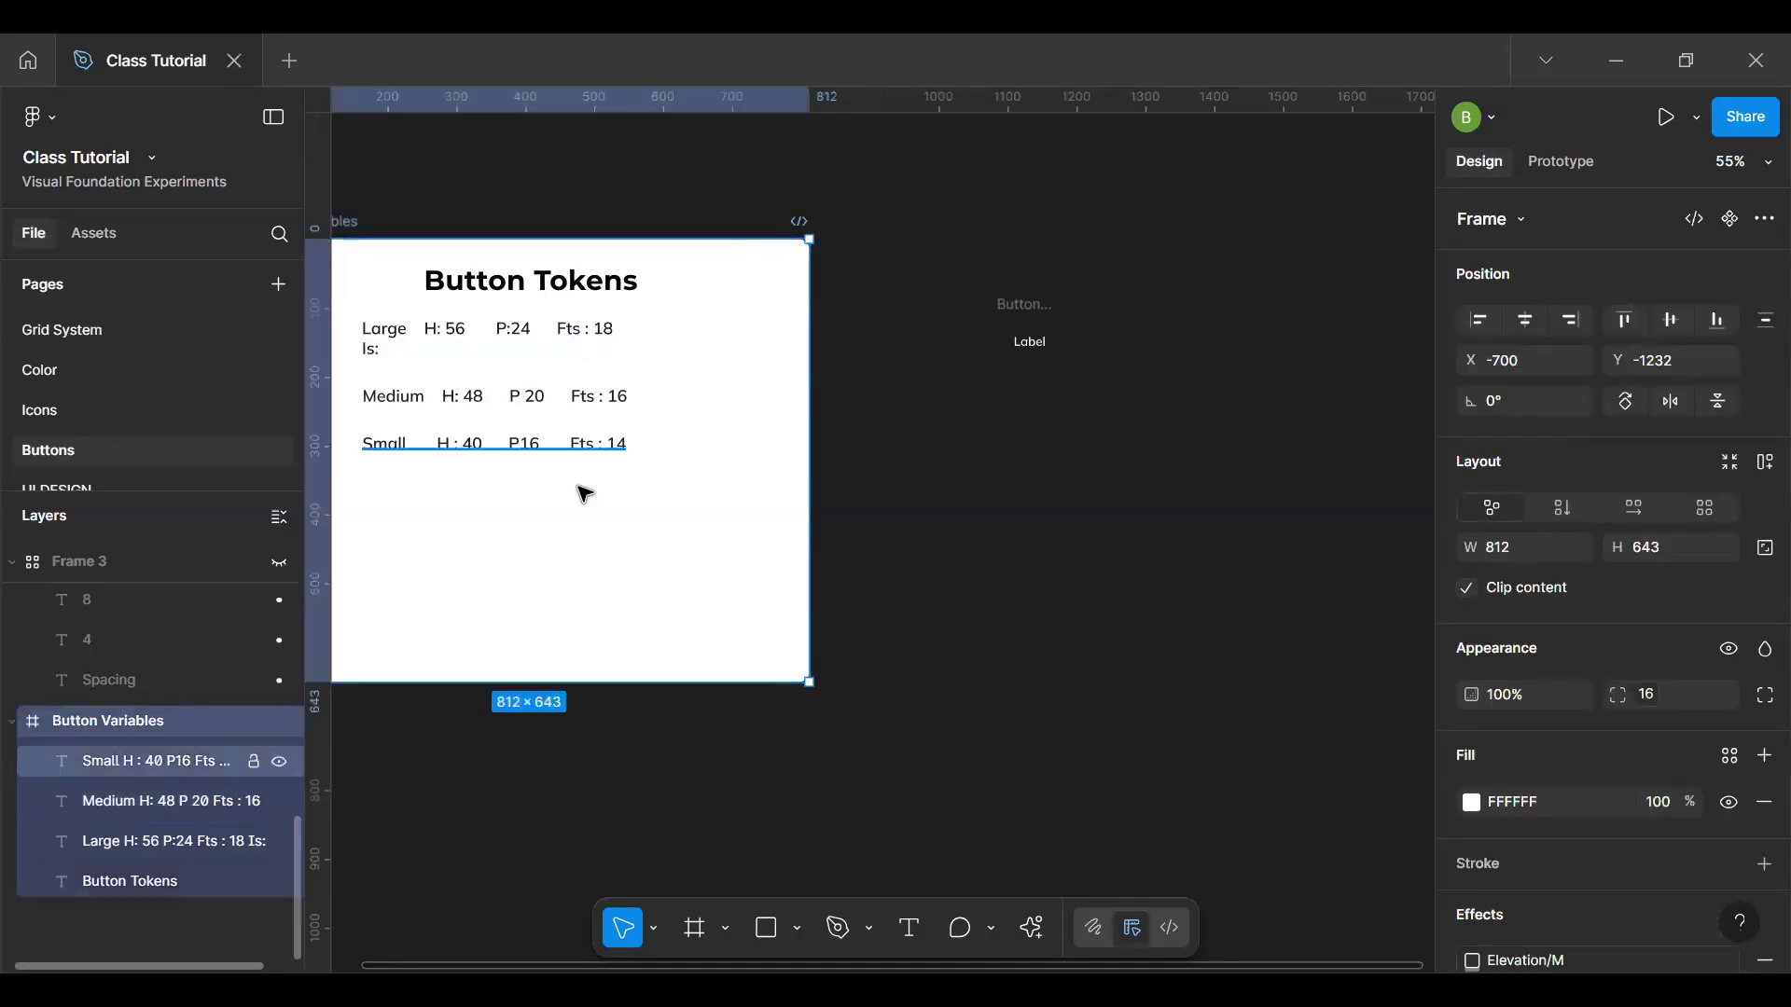
click(149, 762)
click(190, 840)
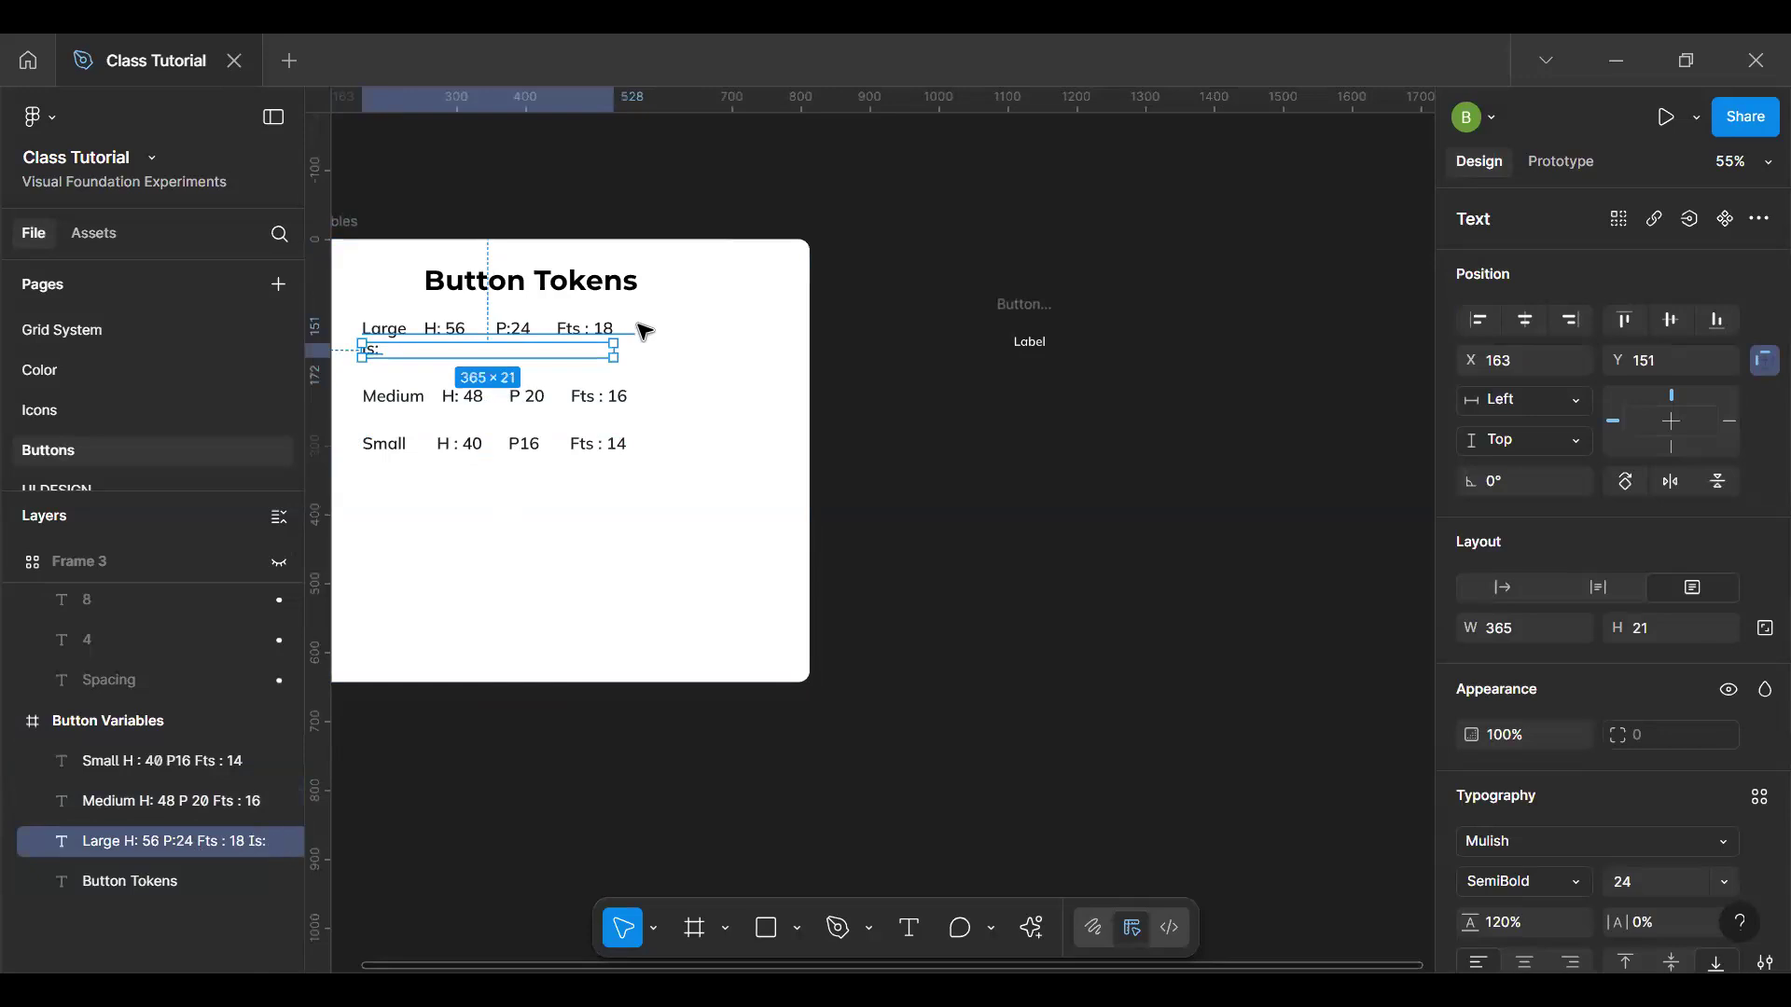
drag(615, 343, 663, 346)
click(948, 473)
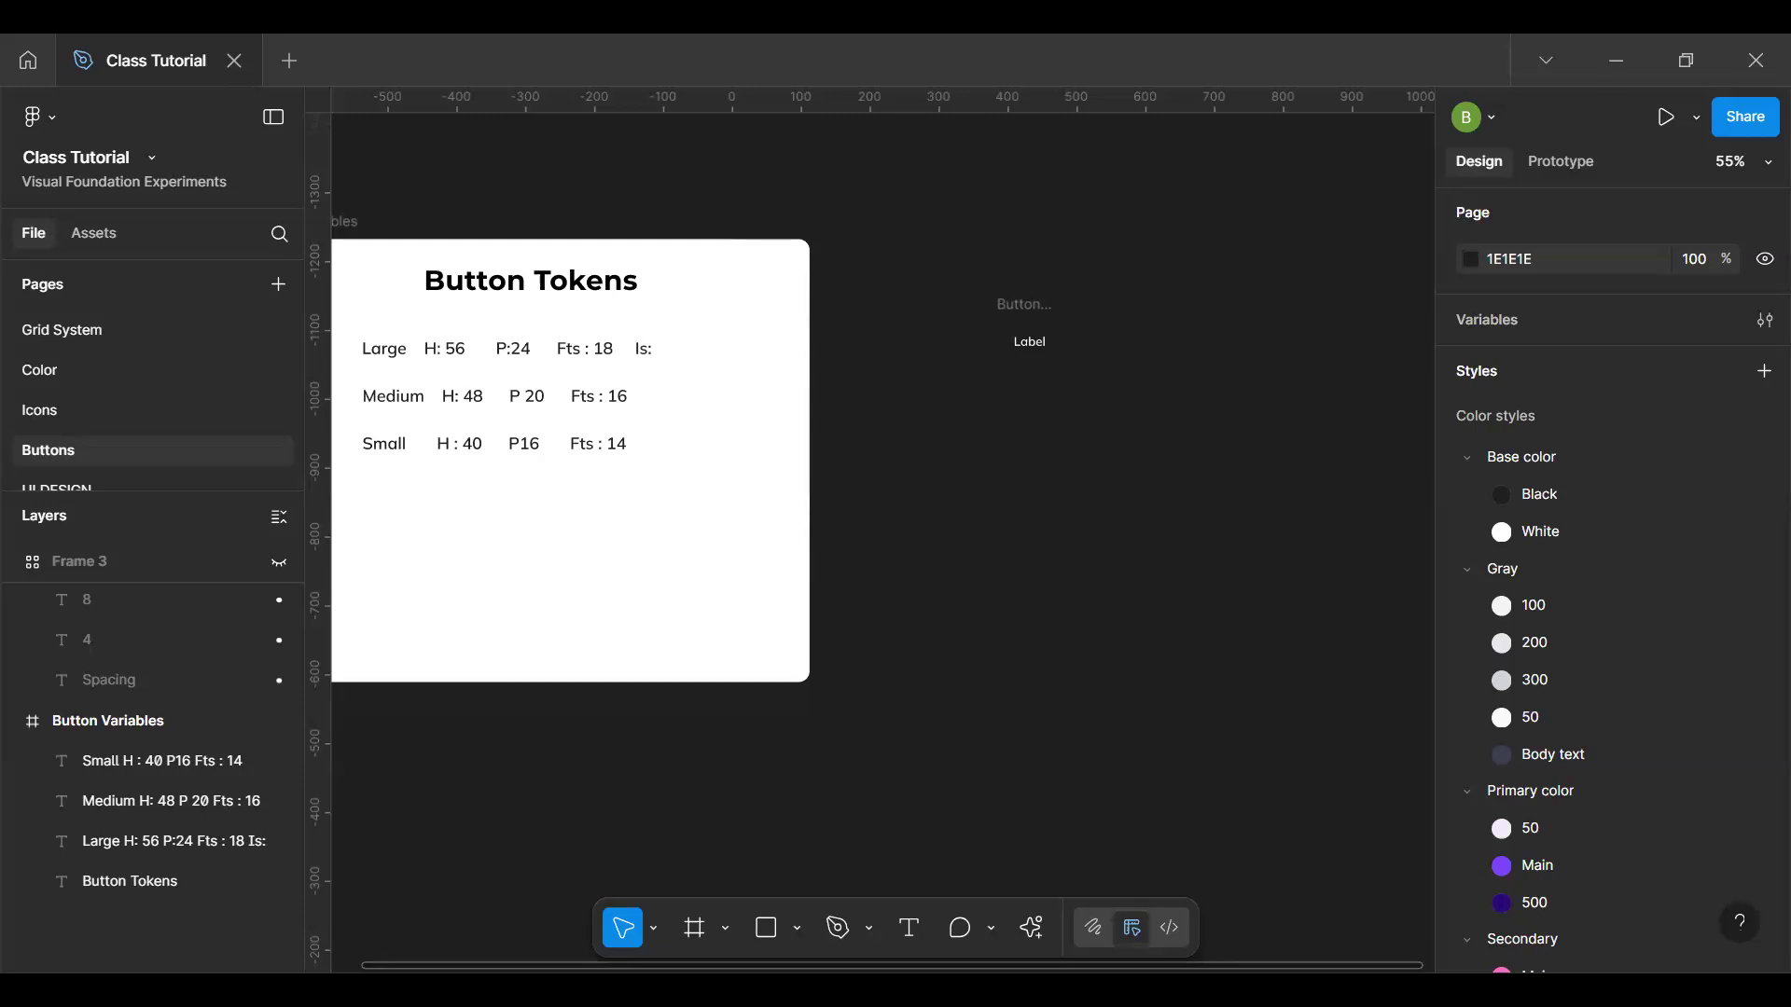
Step: Set the line height of the button's Label text to Auto
key(h)
drag(624, 512, 836, 607)
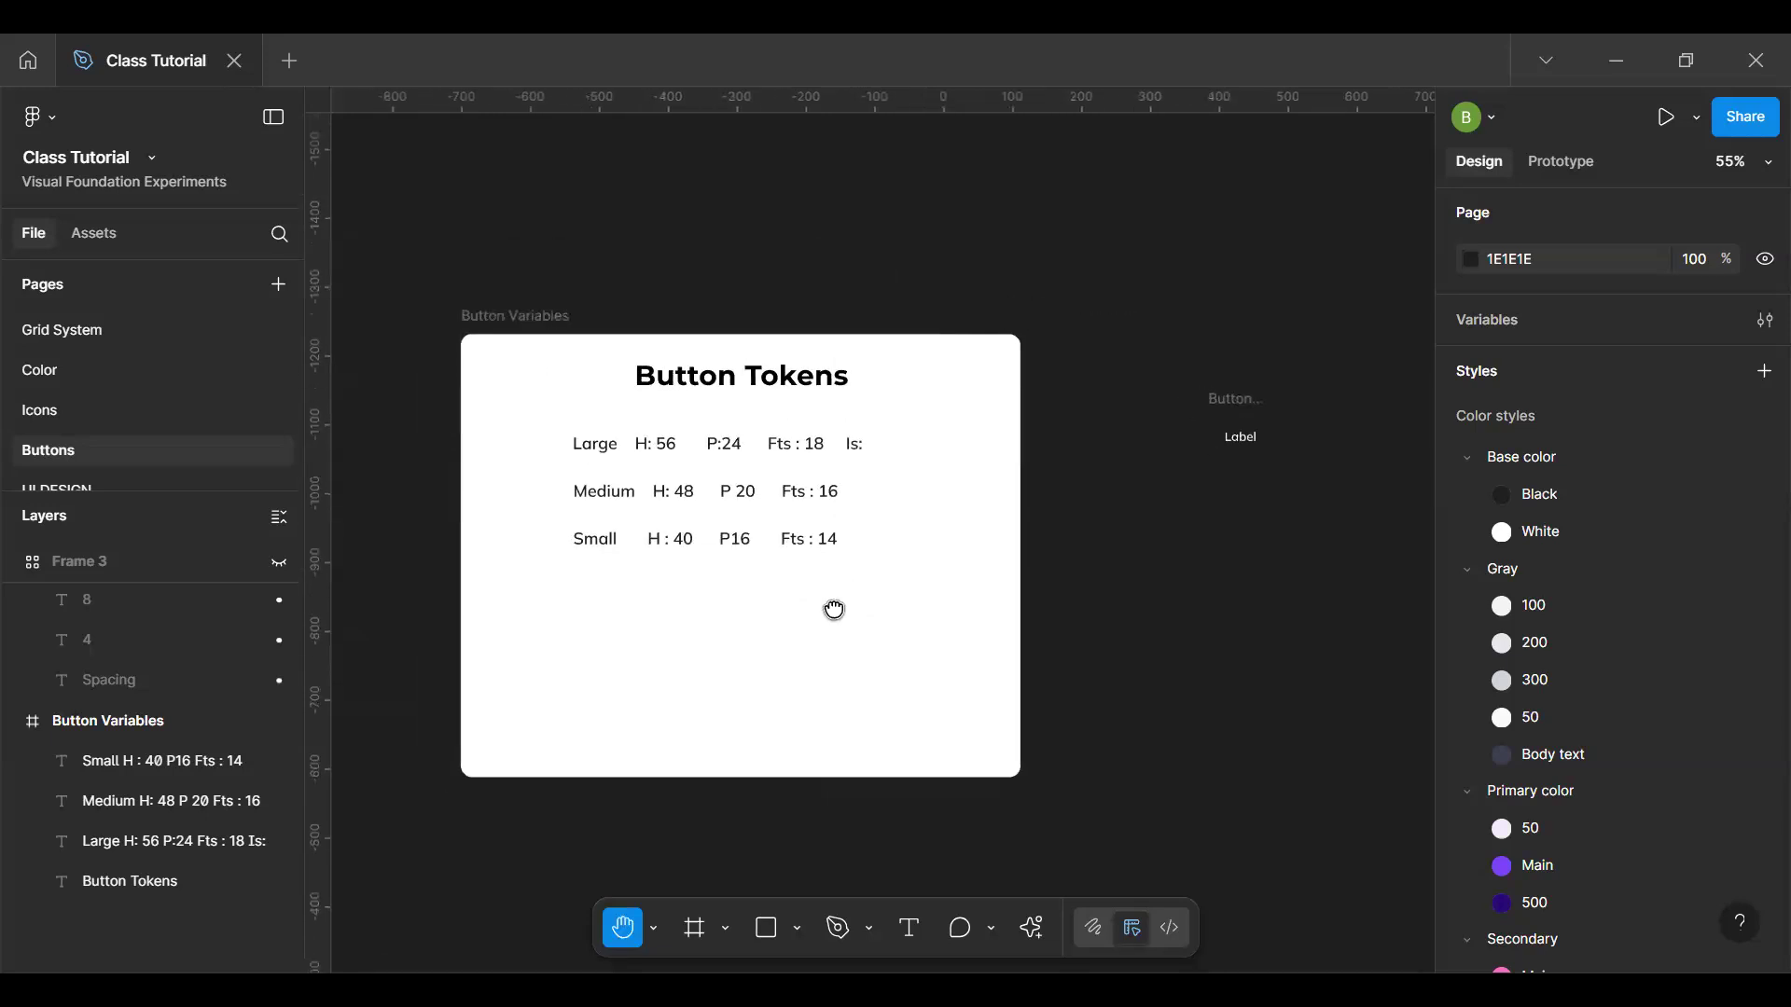
scroll(700, 597, right, 3)
key(v)
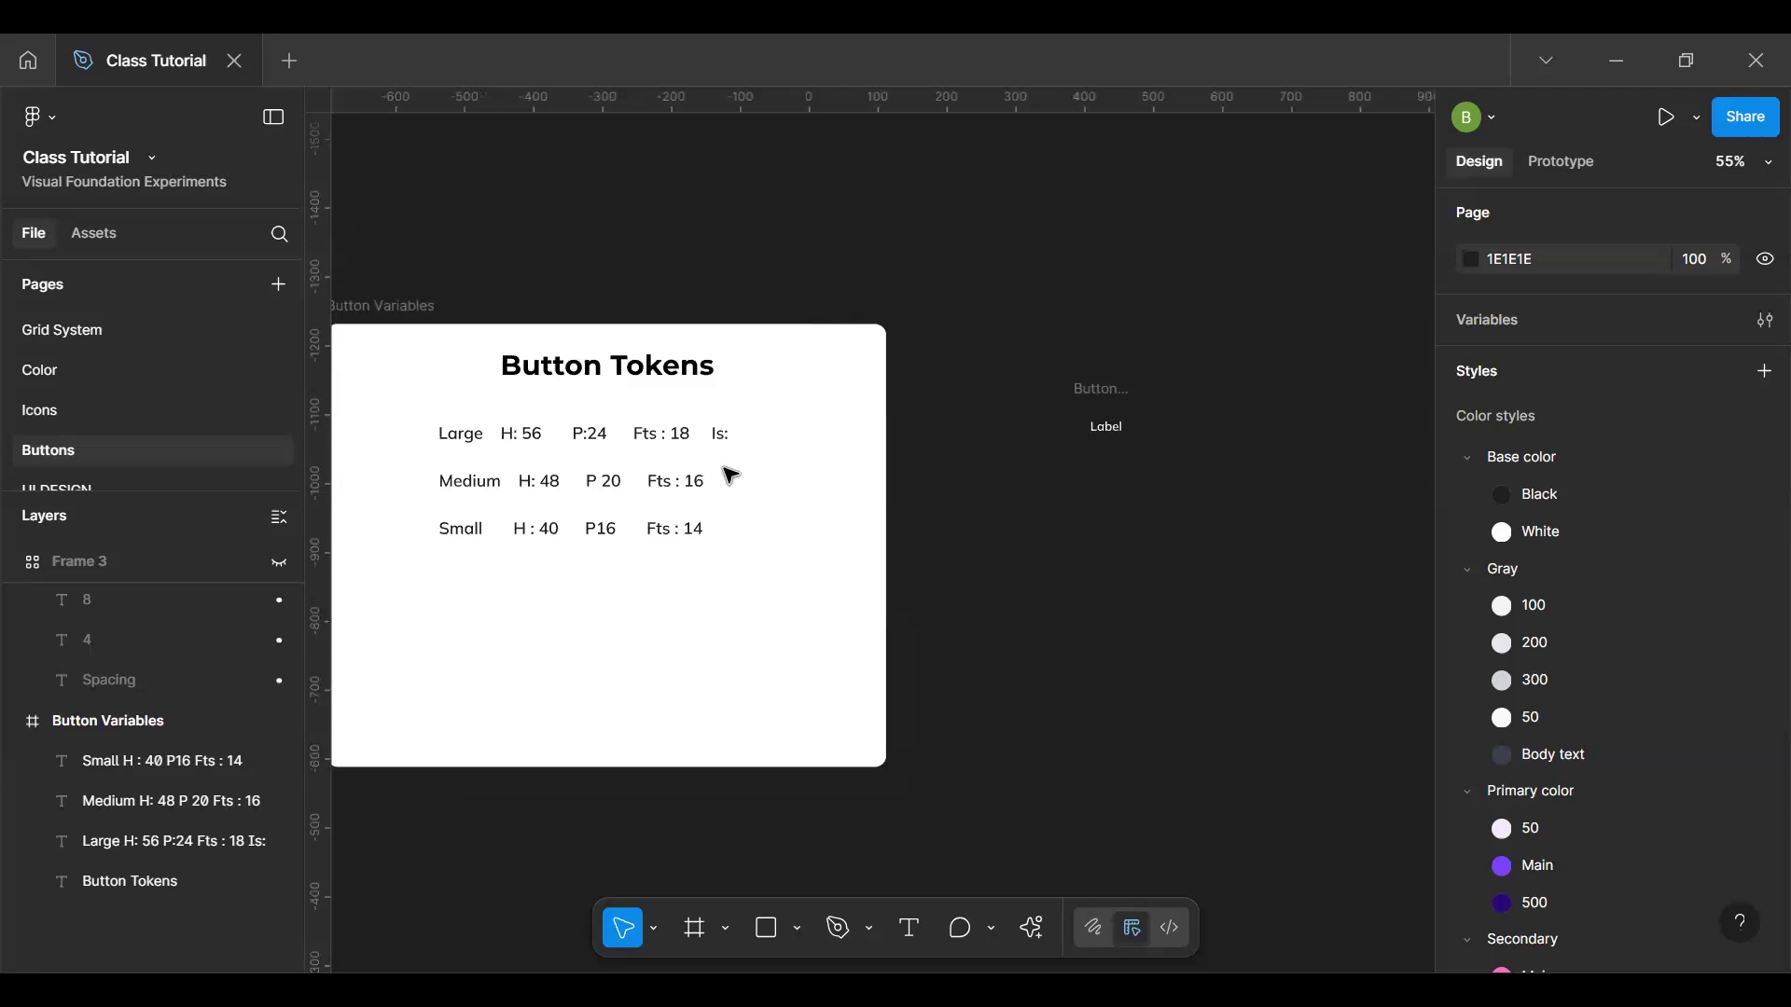
double_click(1106, 426)
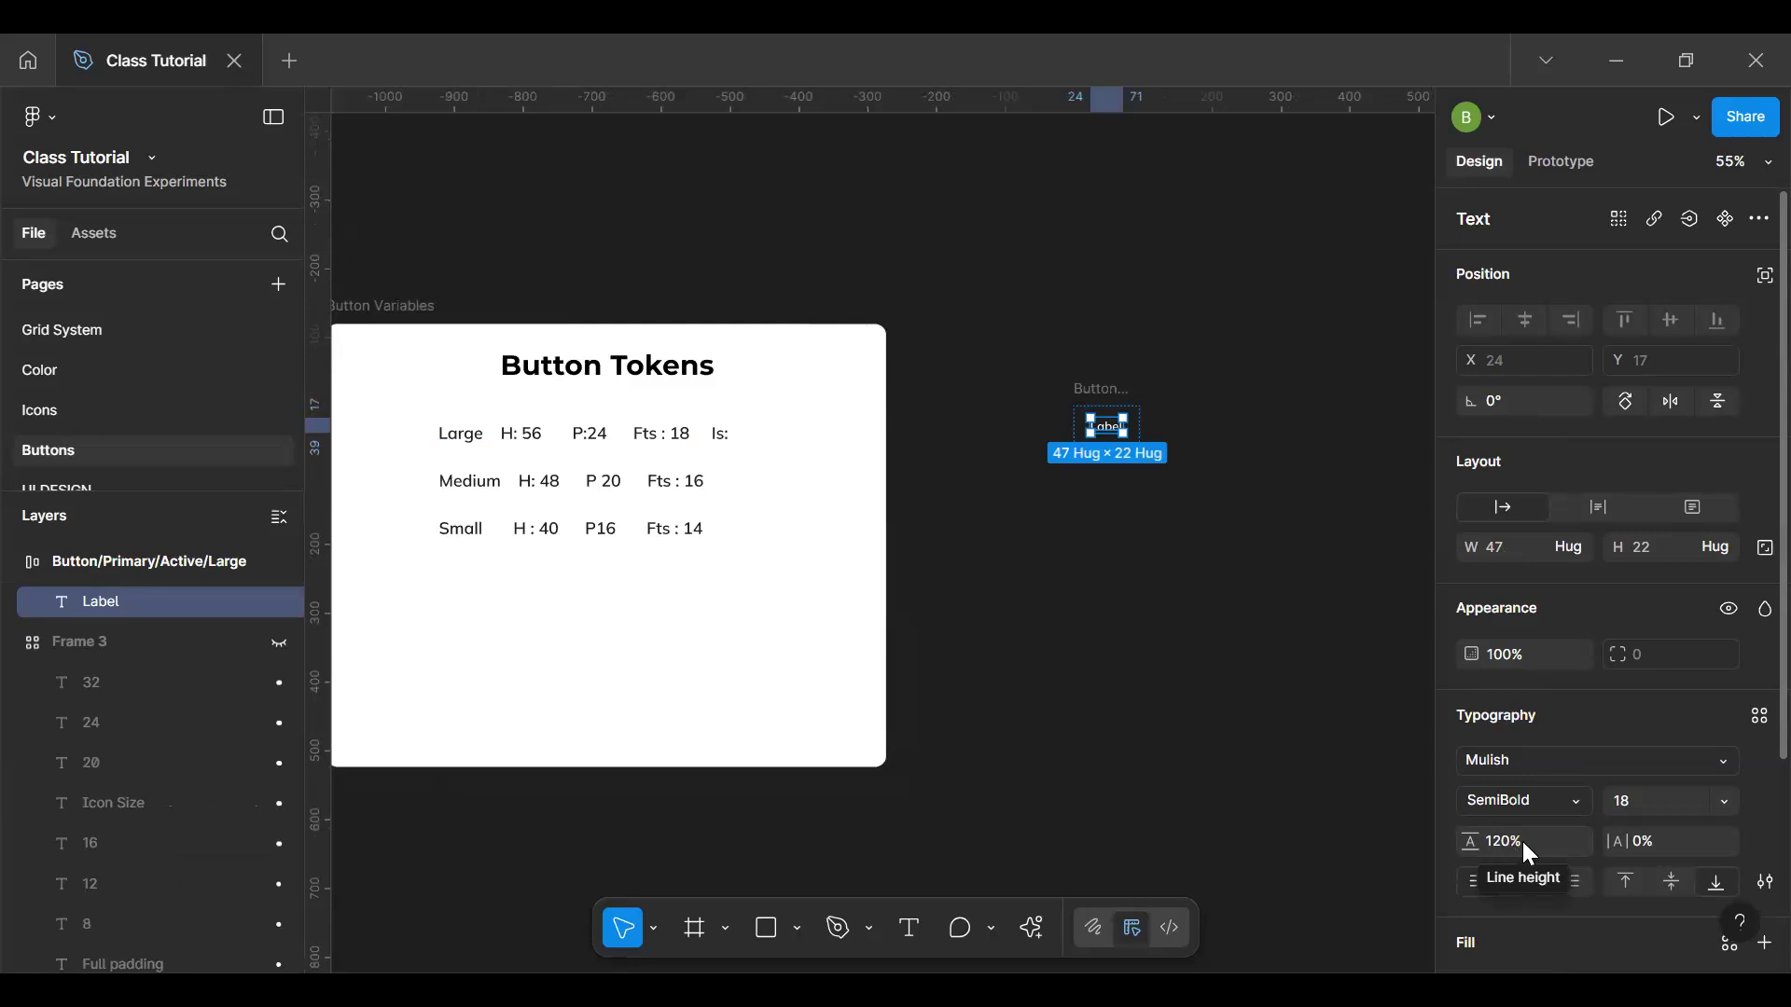
click(1523, 844)
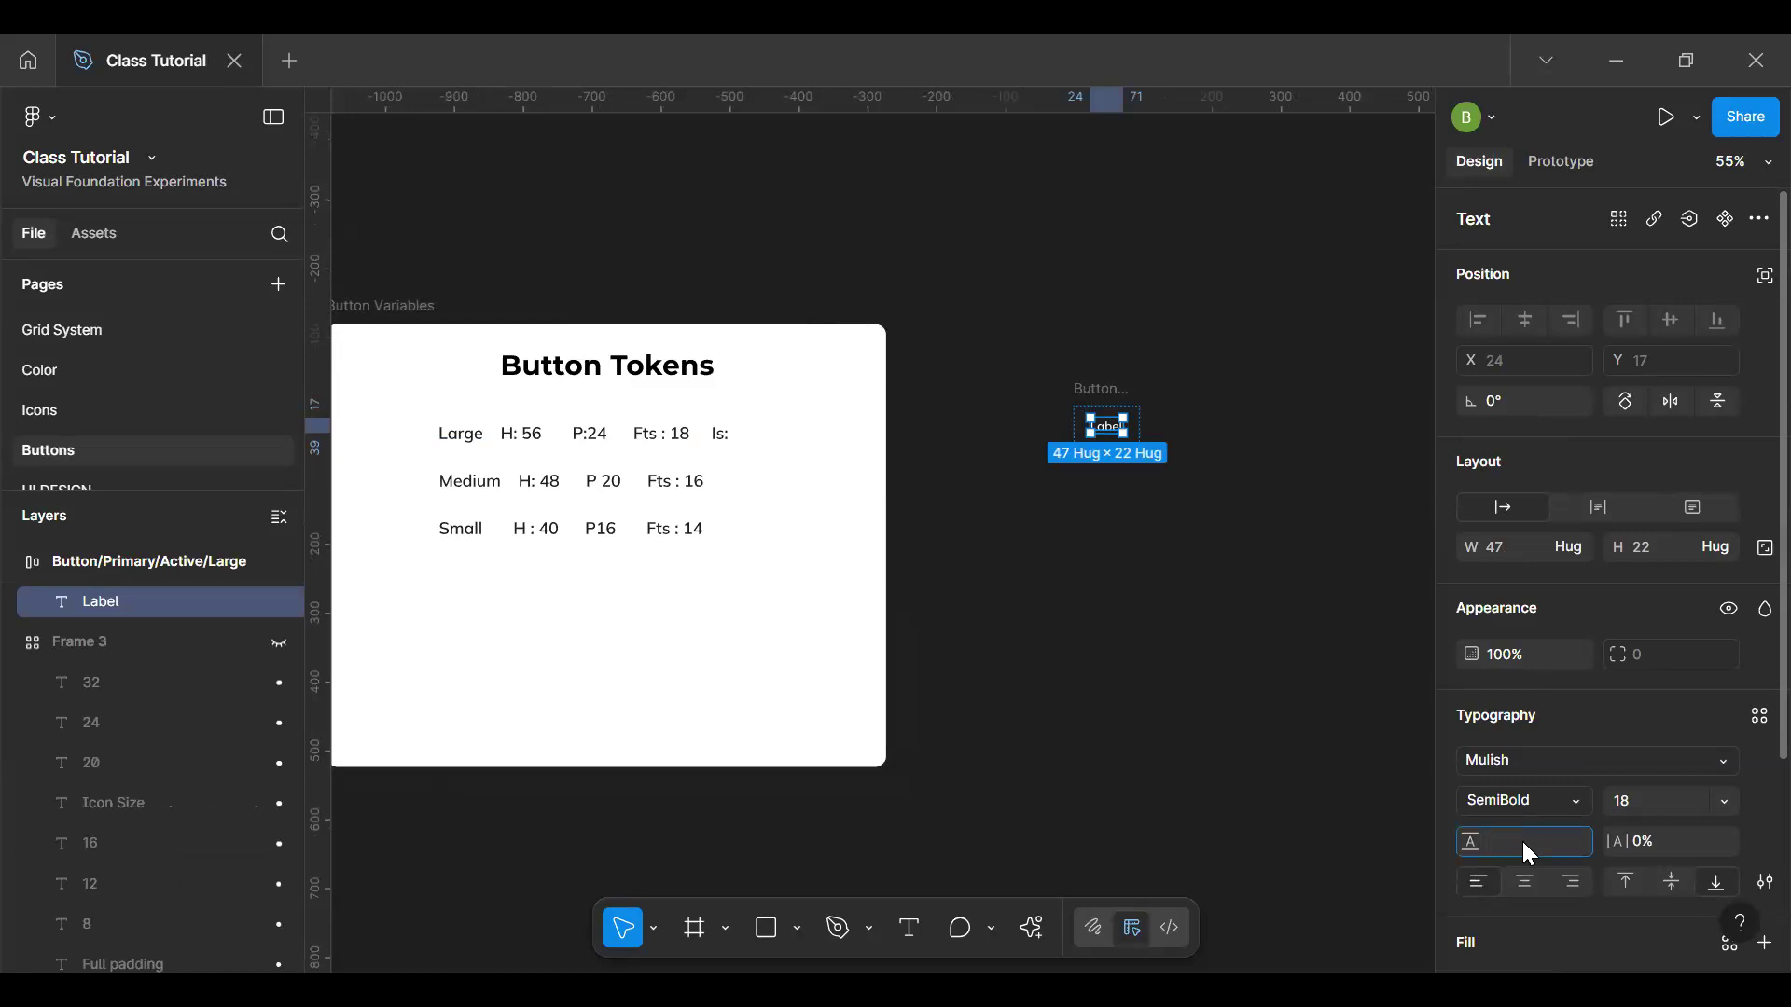
text(auto)
key(Return)
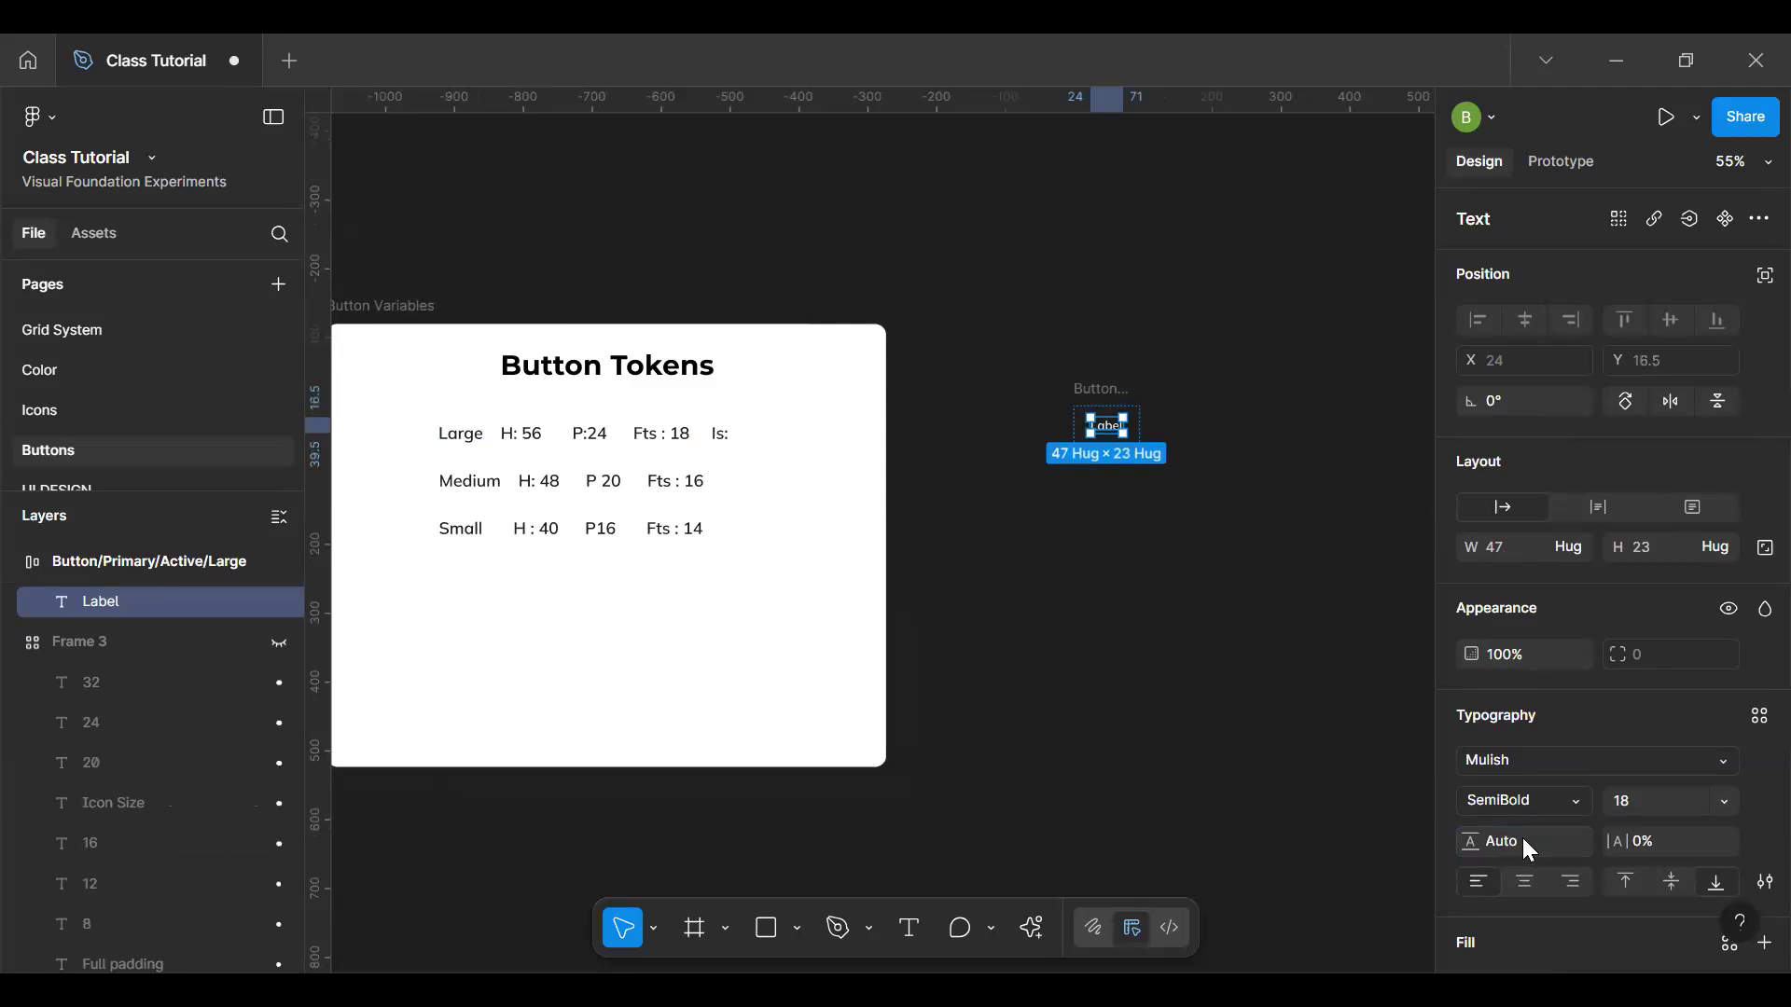
Step: Examine the Label's line height and its placement inside the Button/Primary/Active/Large frame against the Button Tokens specifications
click(1516, 841)
scroll(1105, 427, up, 3)
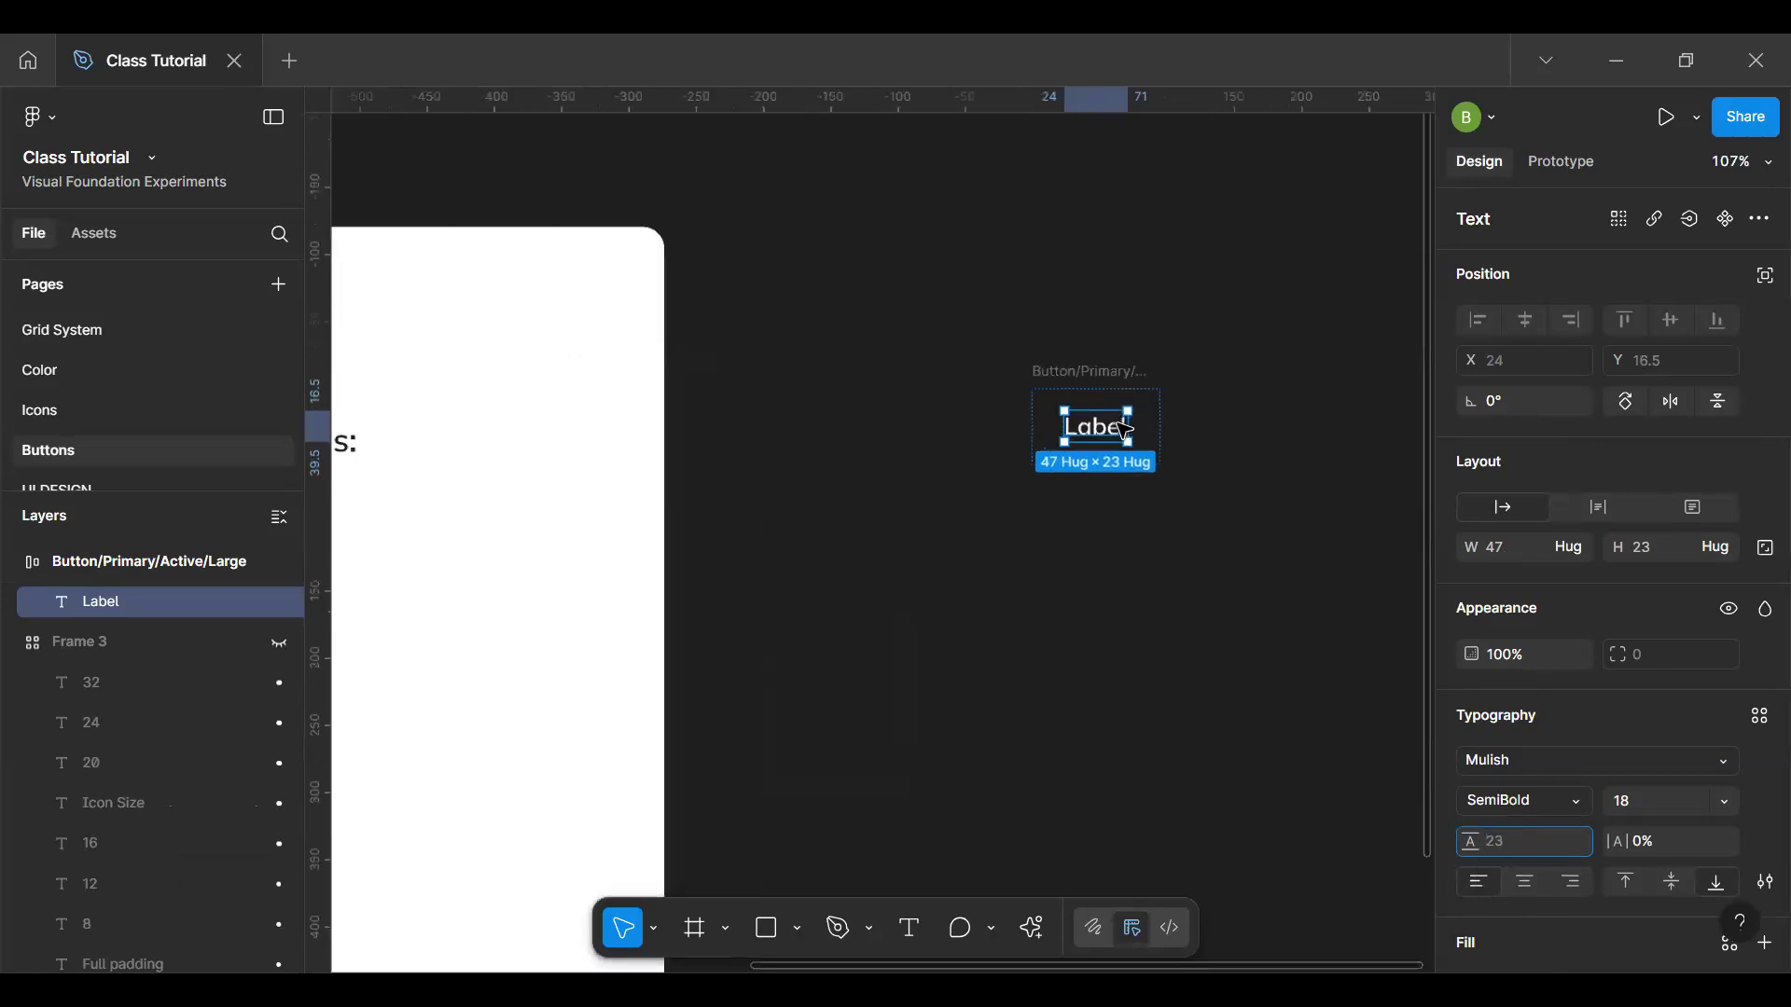
scroll(1124, 430, up, 3)
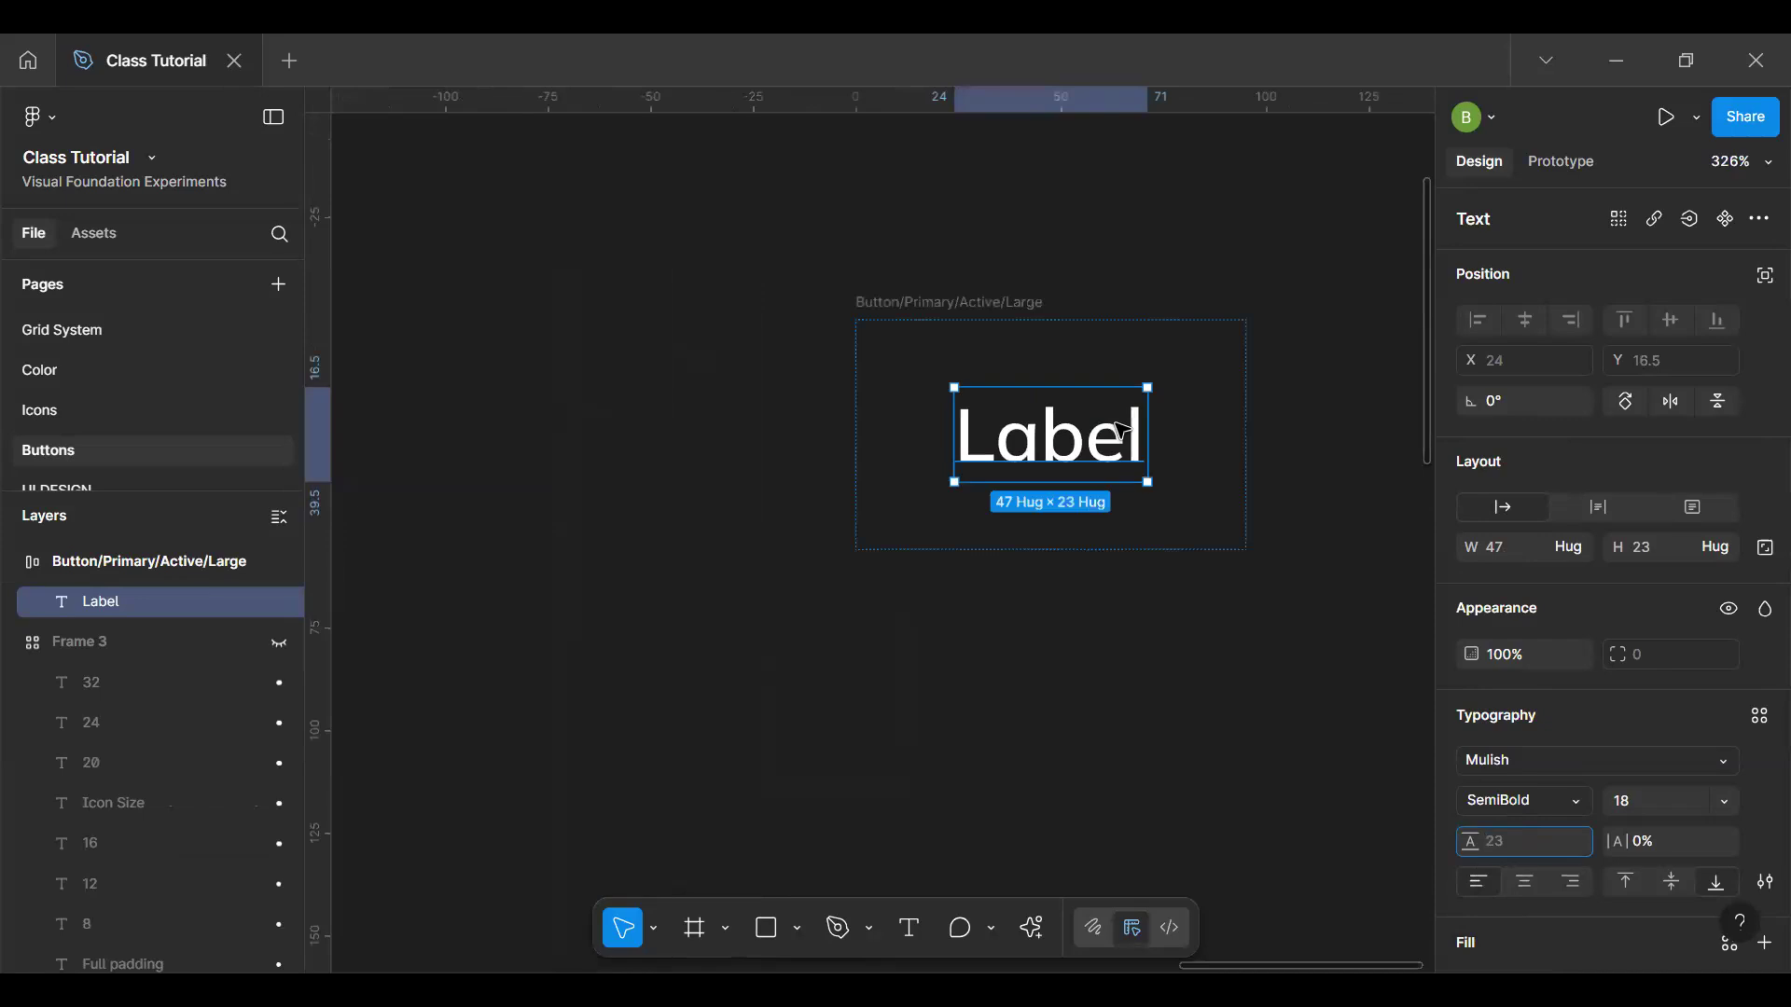
scroll(1122, 430, up, 1)
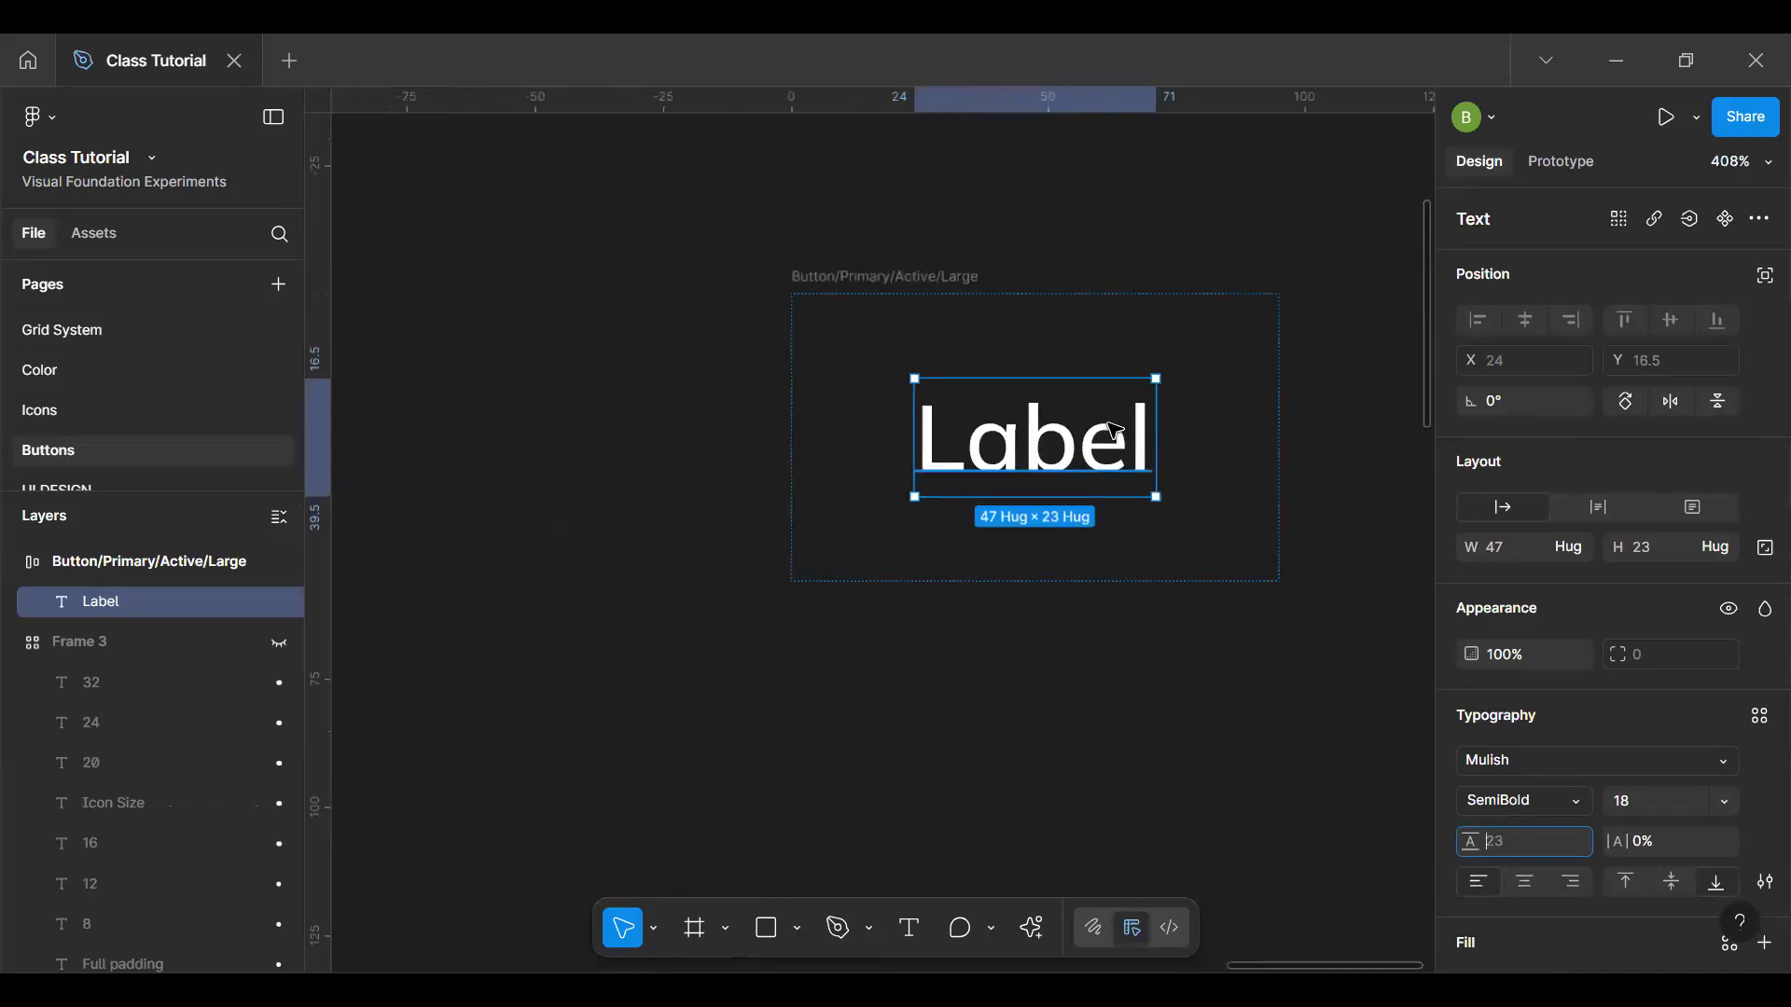
click(632, 476)
scroll(833, 399, down, 2)
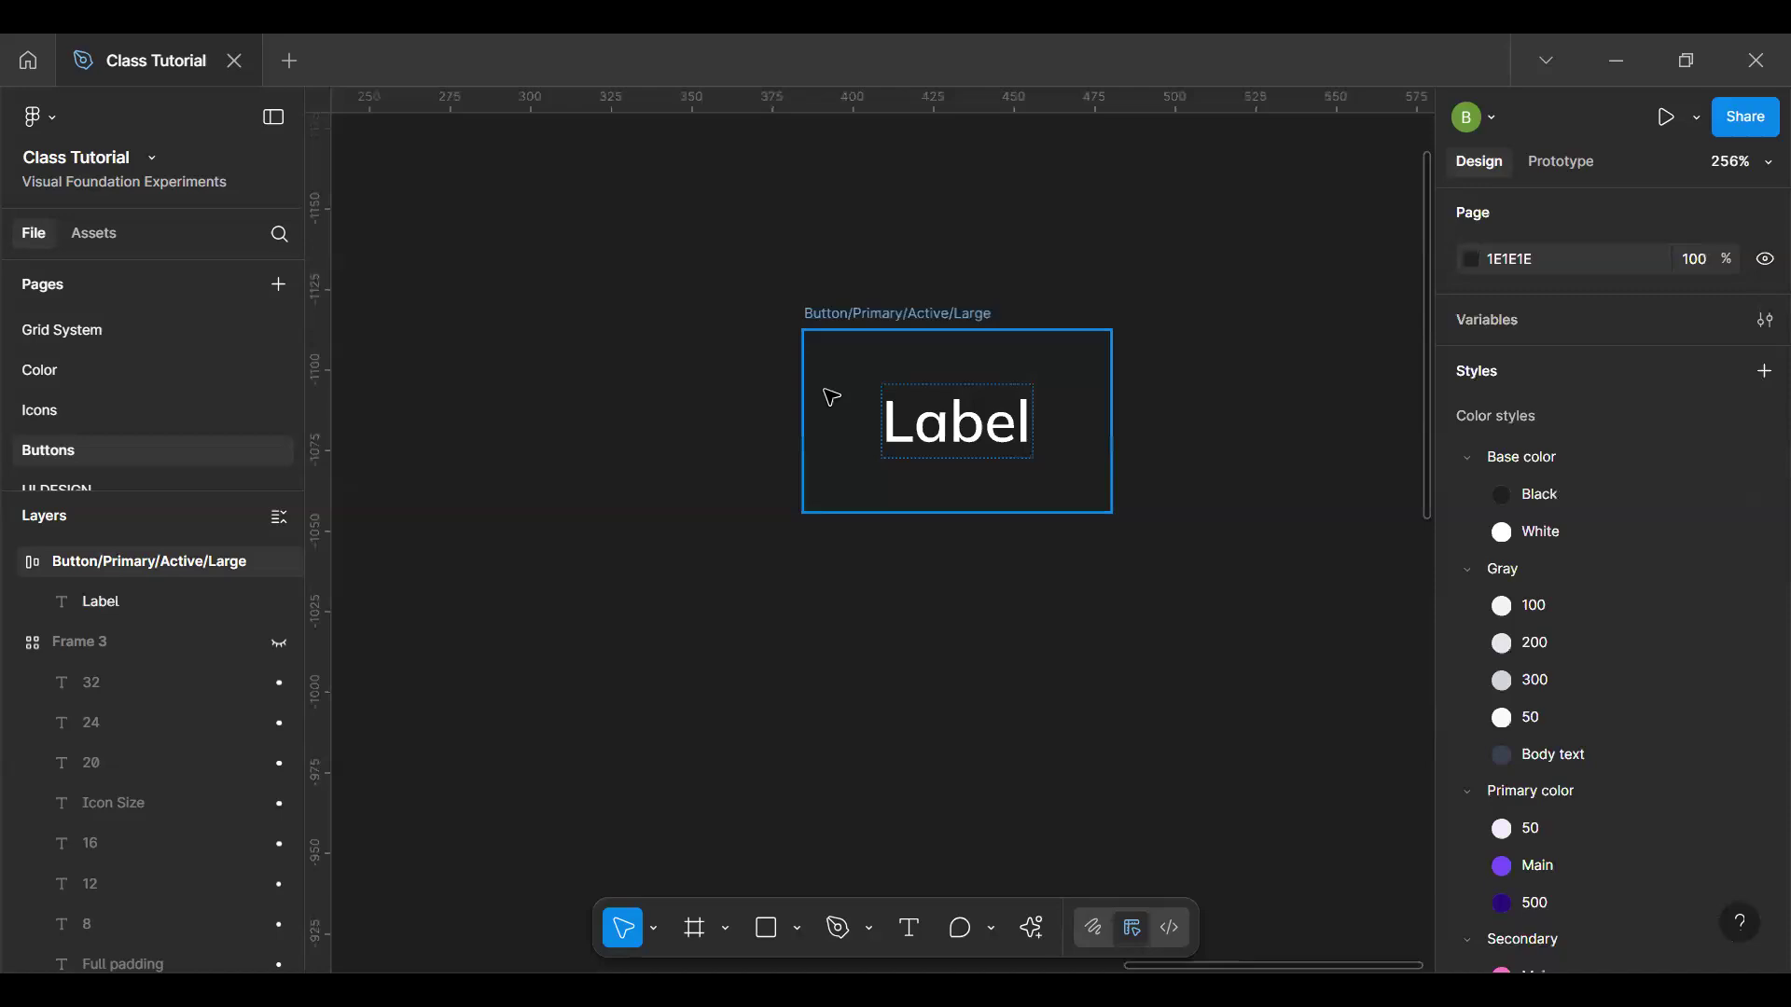
click(826, 390)
key(space)
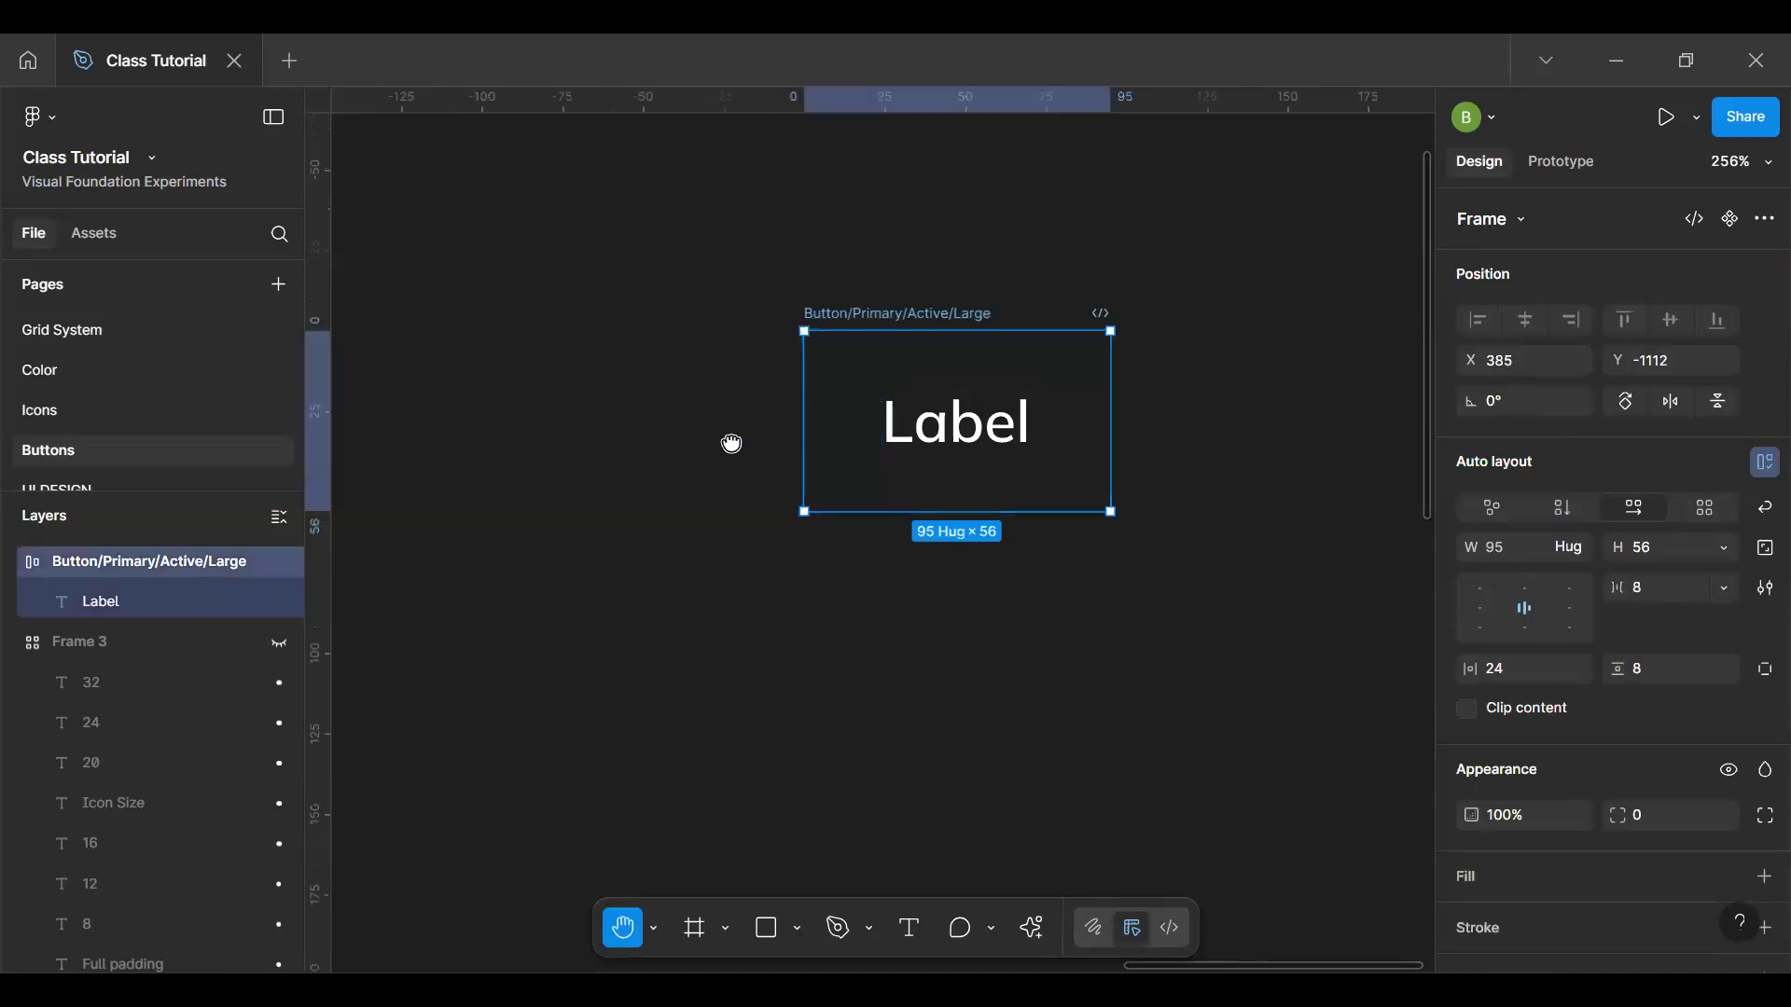
scroll(764, 423, down, 3)
scroll(655, 428, left, 8)
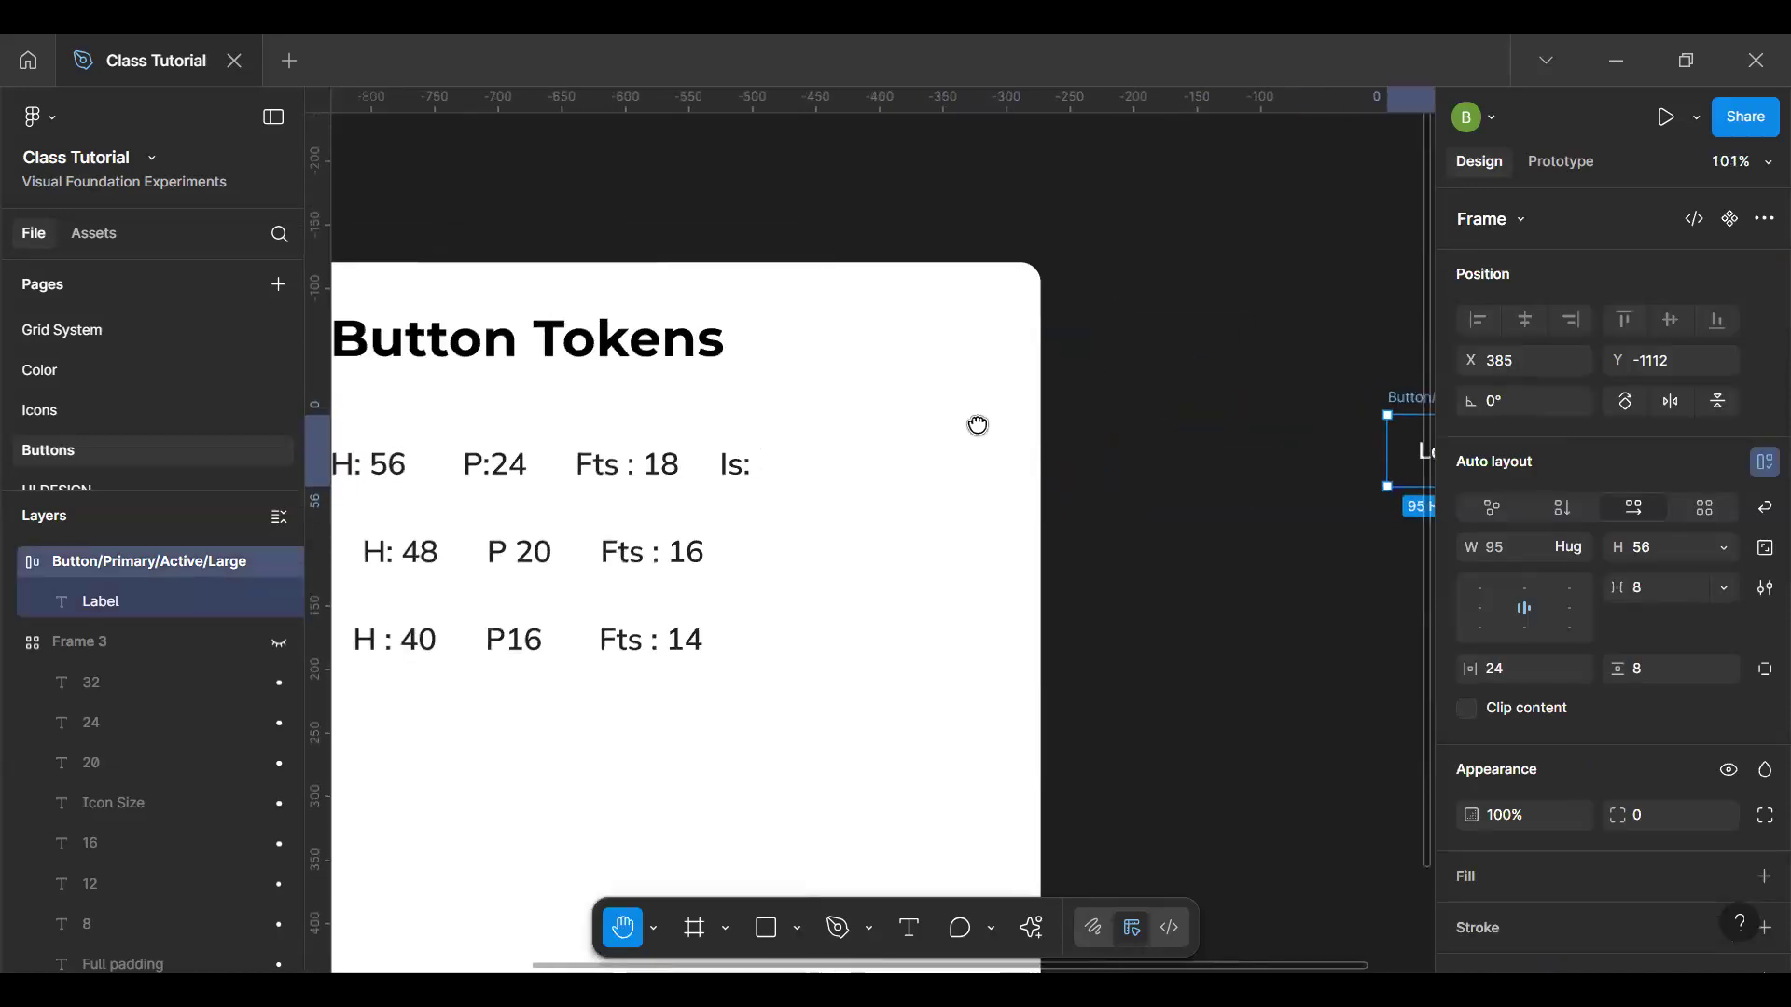
scroll(977, 425, left, 3)
drag(1039, 451, 580, 401)
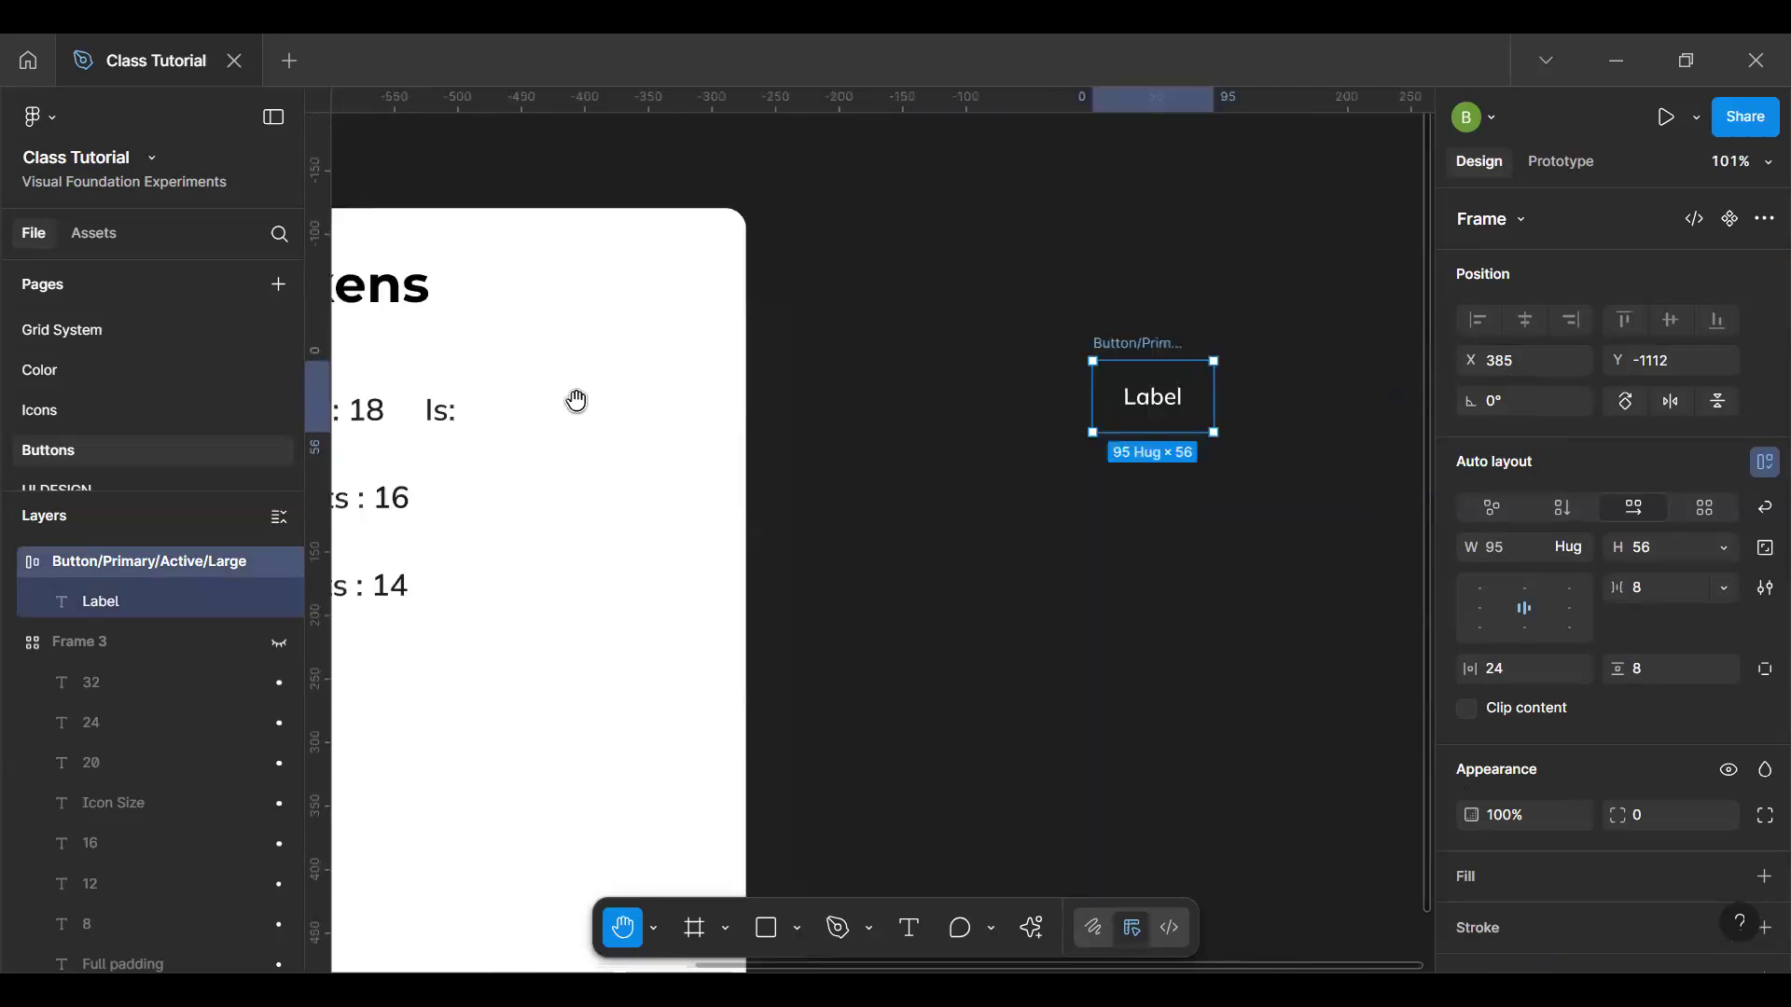
scroll(967, 428, right, 2)
drag(967, 429, 859, 435)
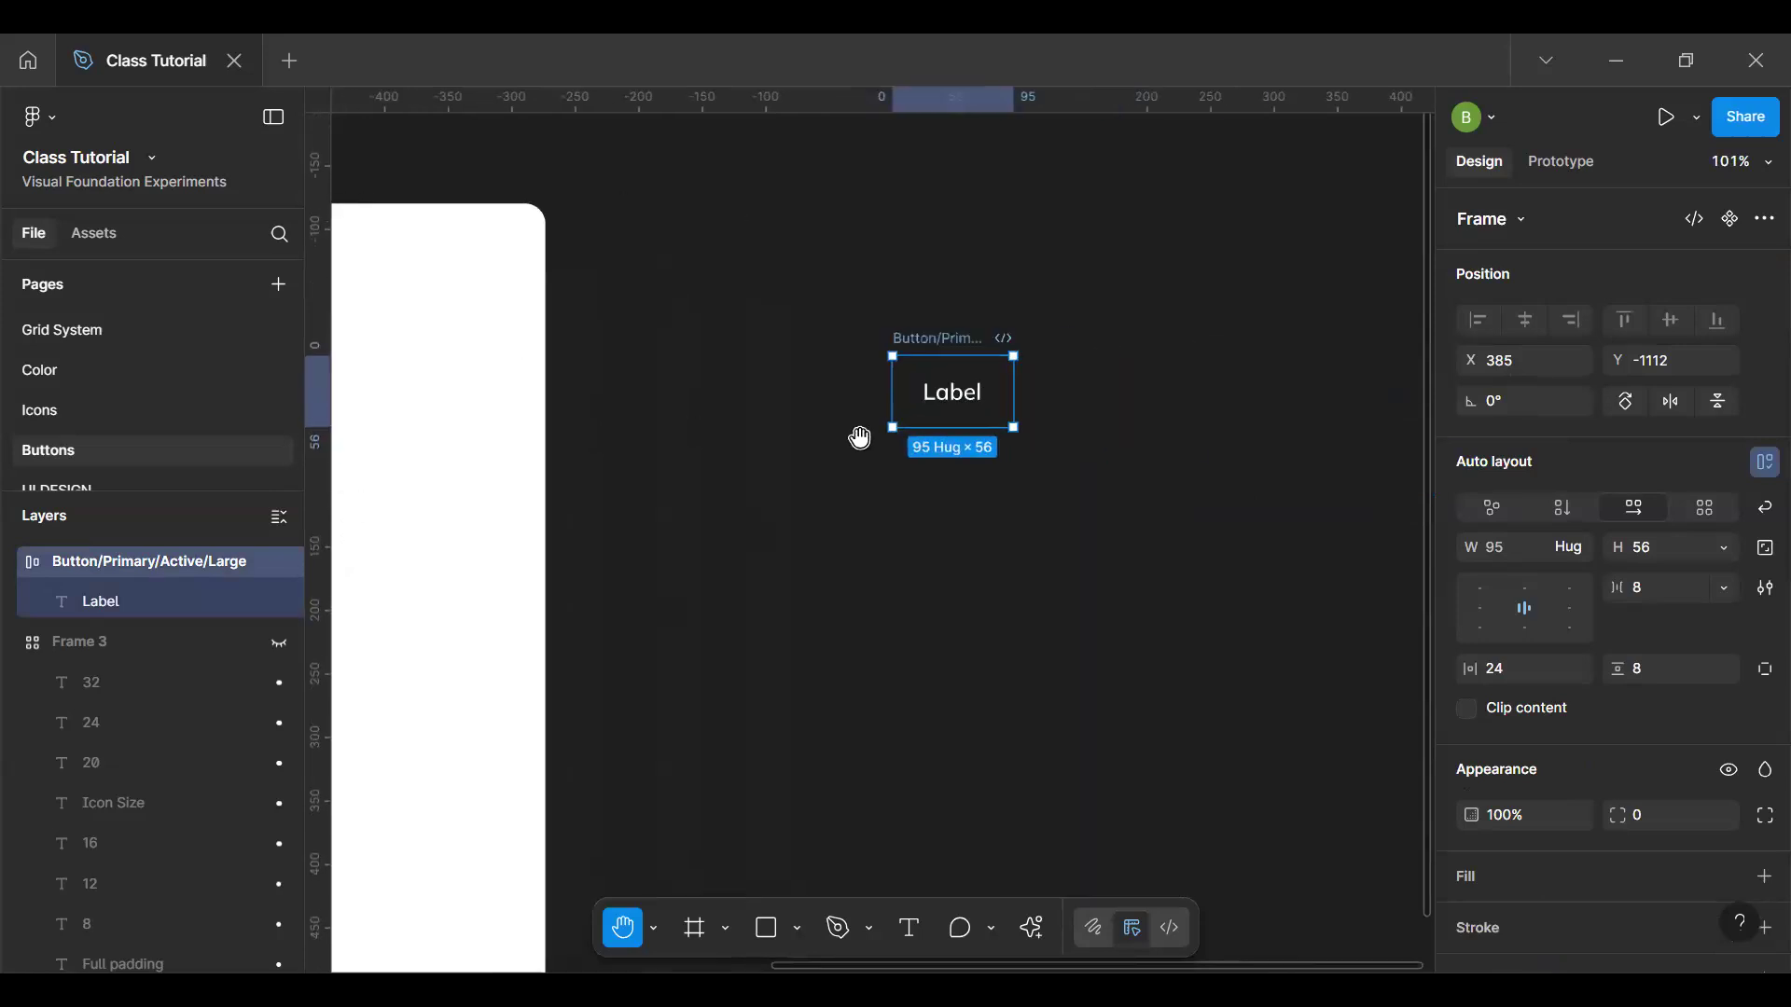
key(shift+2)
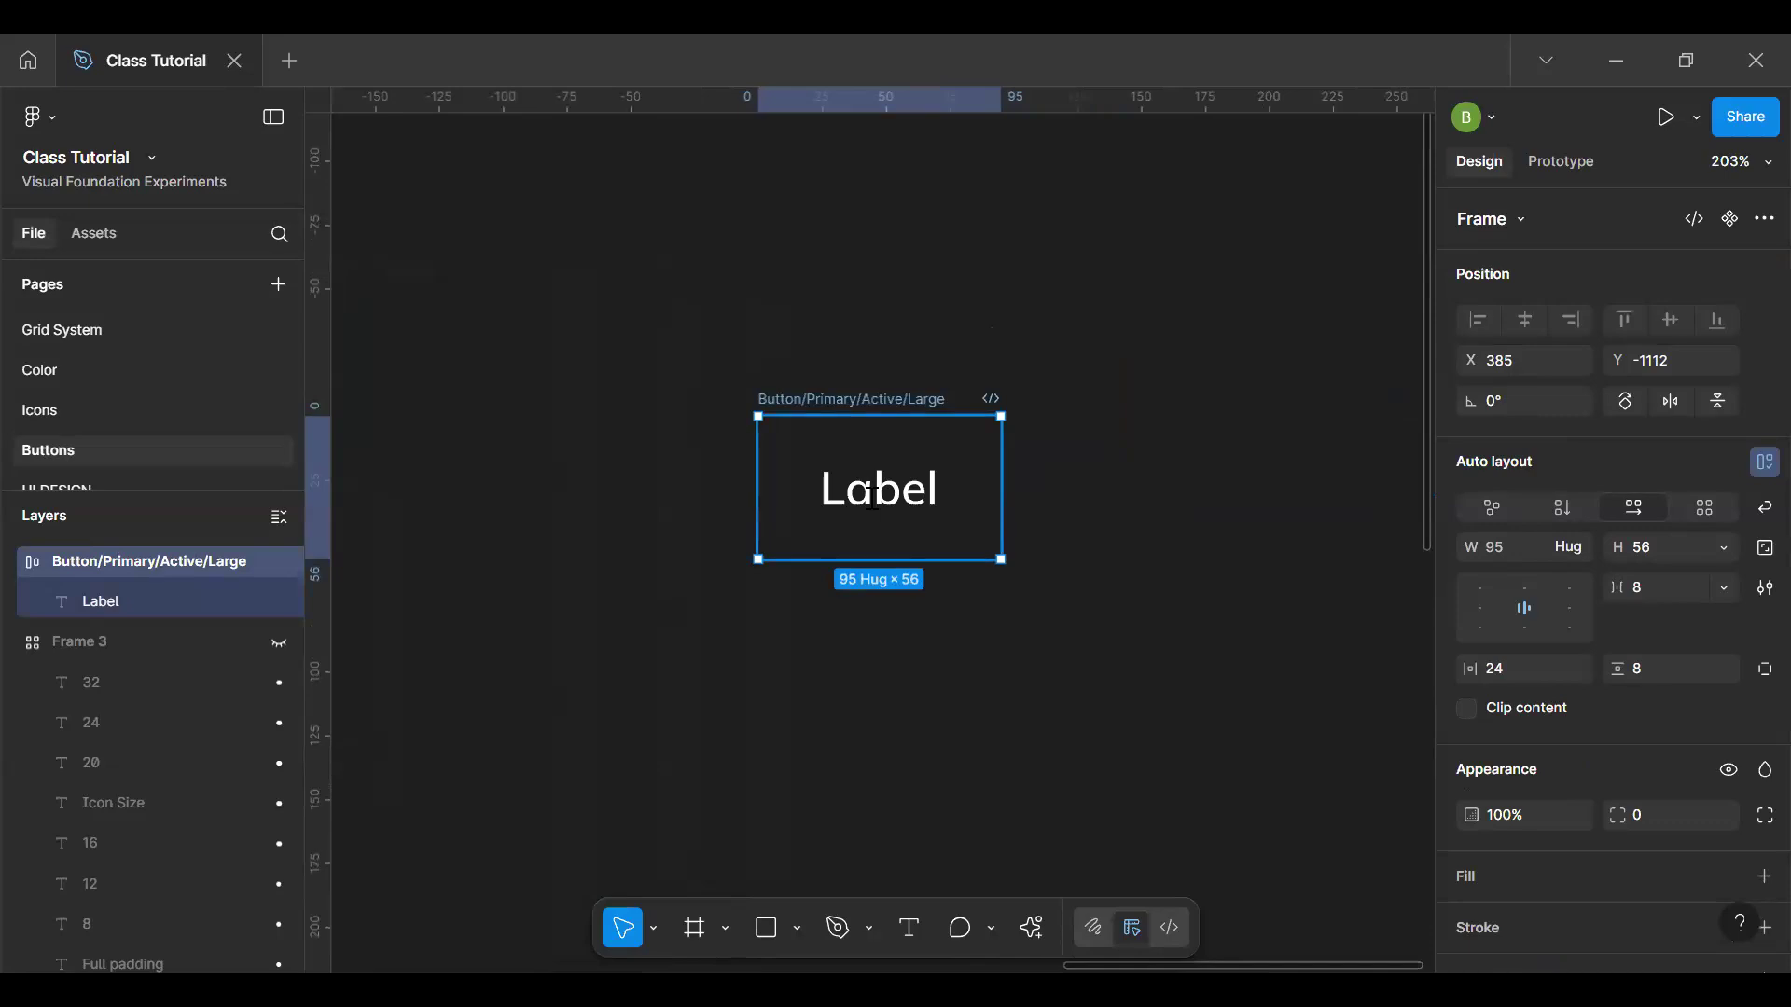
Step: Search the component assets for "user" and insert an instance of the profile-2user icon
key(Return)
key(Return)
click(864, 399)
click(86, 238)
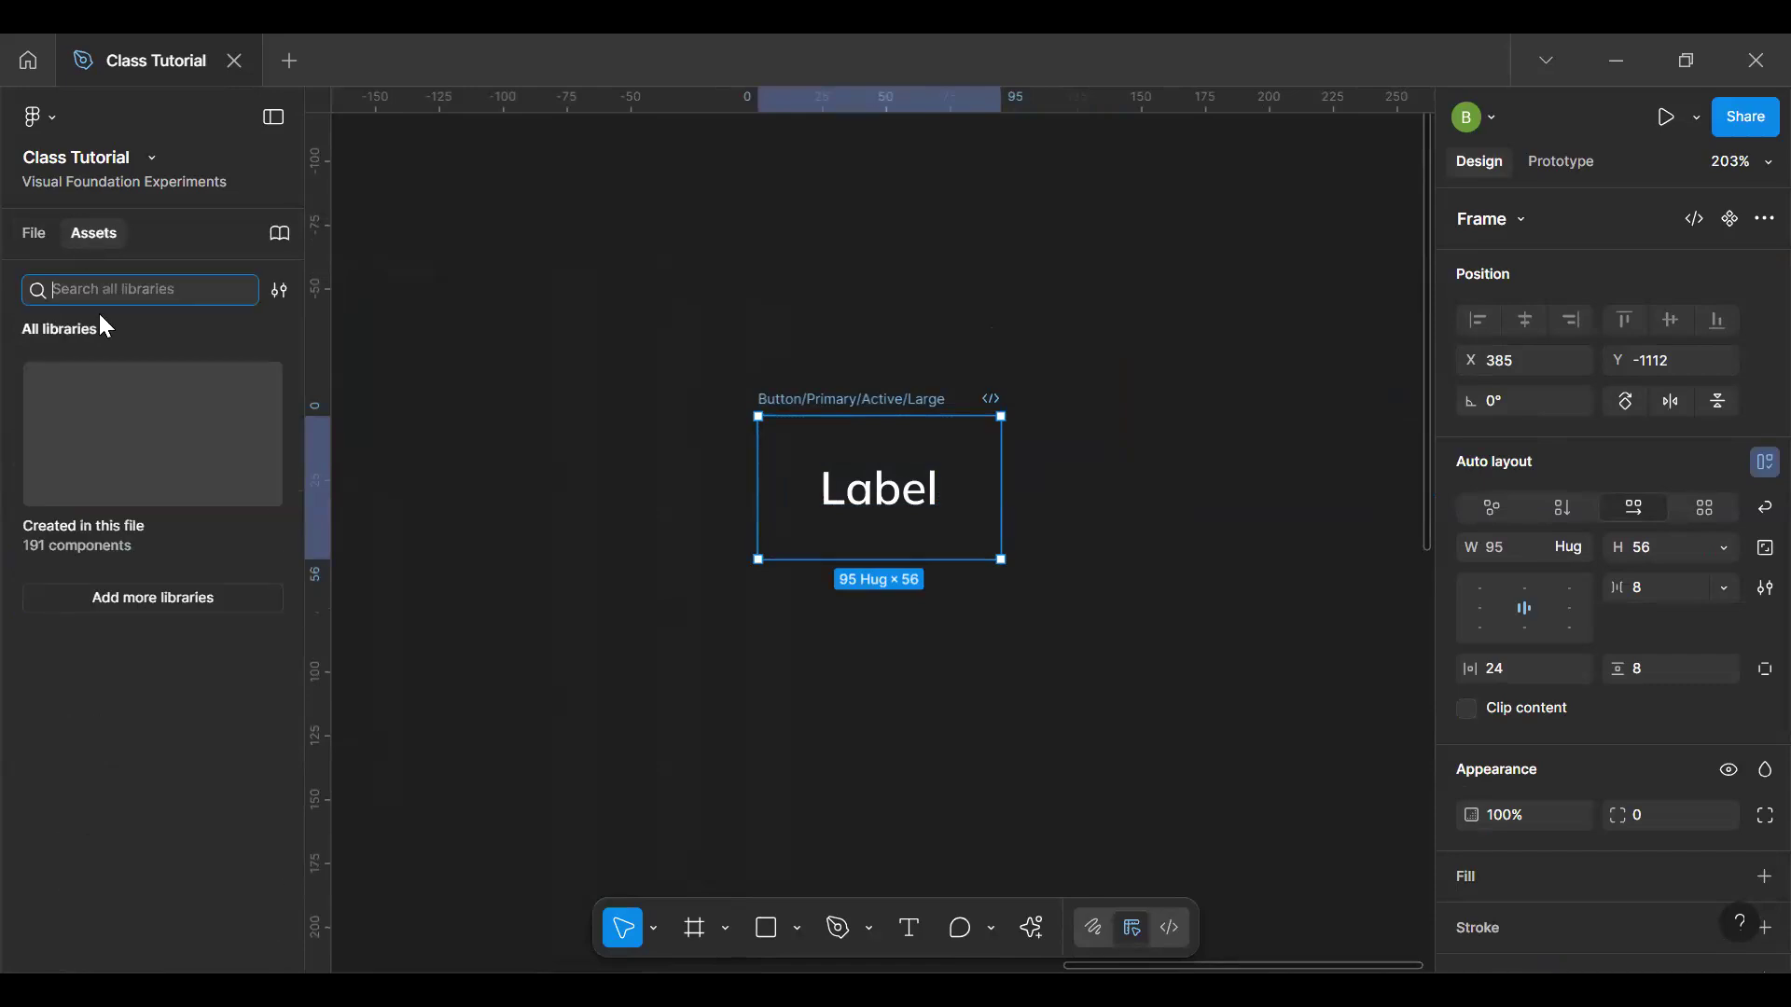
text(e)
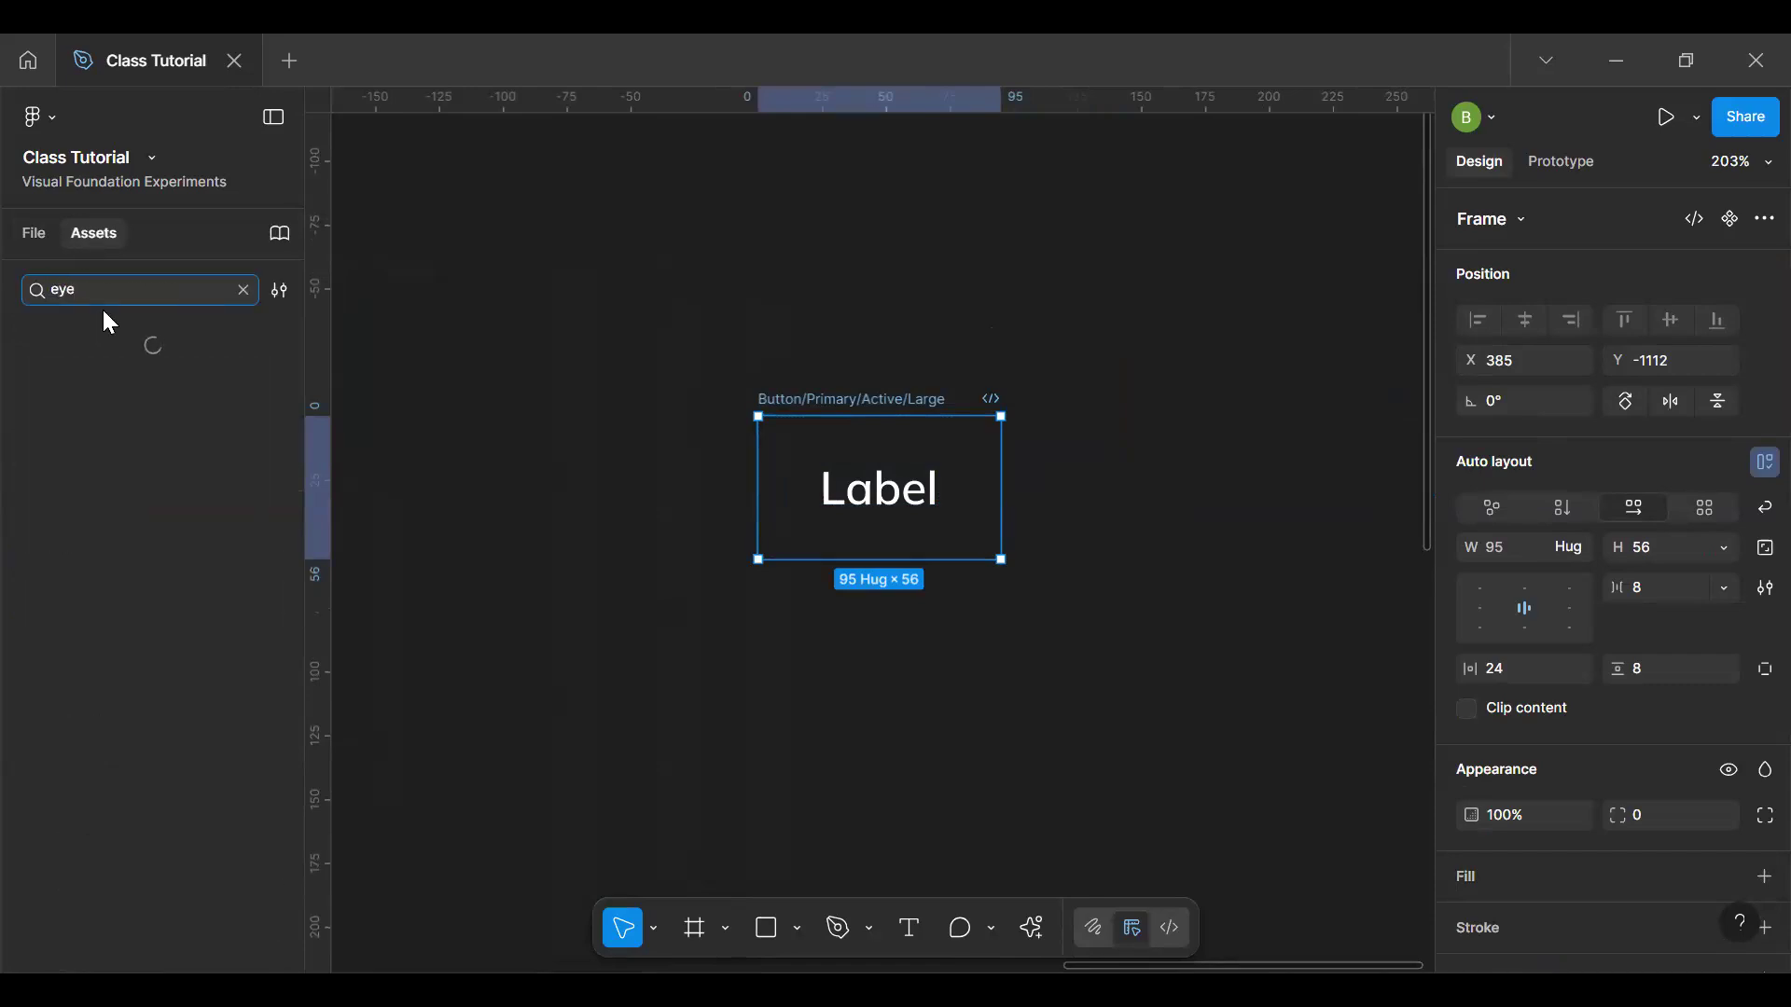
text(ye)
key(BackSpace)
key(BackSpace)
key(BackSpace)
text(user)
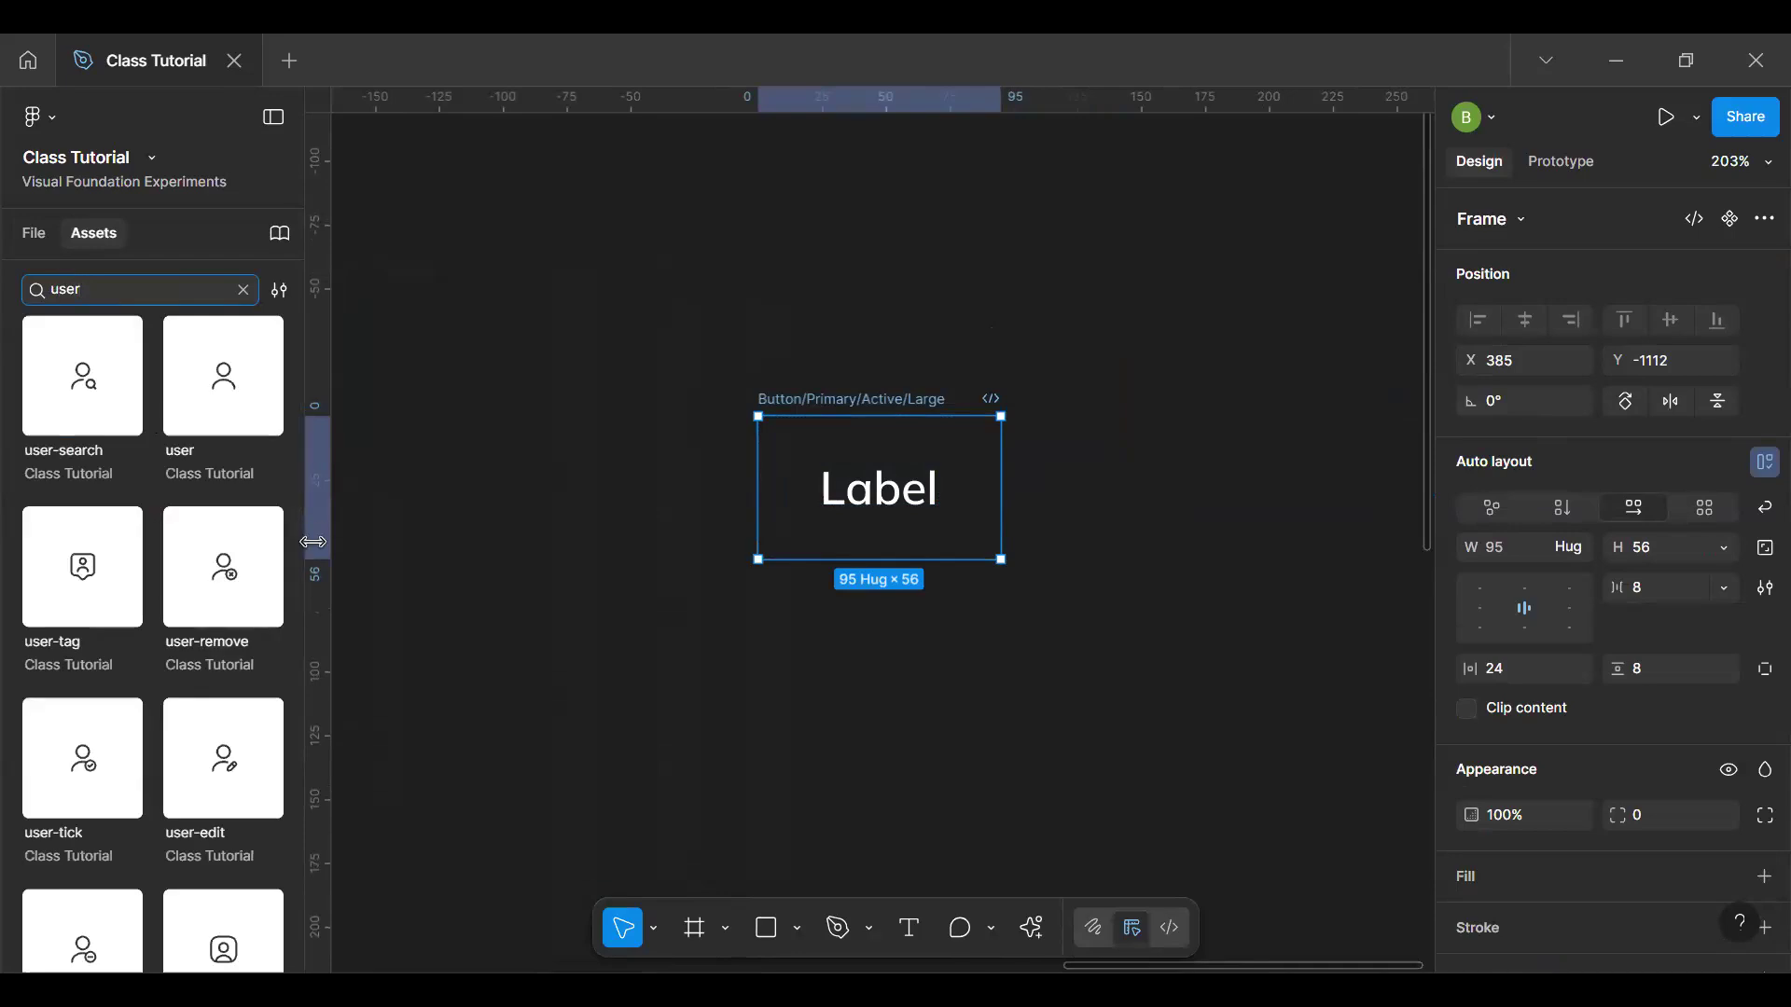
drag(294, 491, 285, 873)
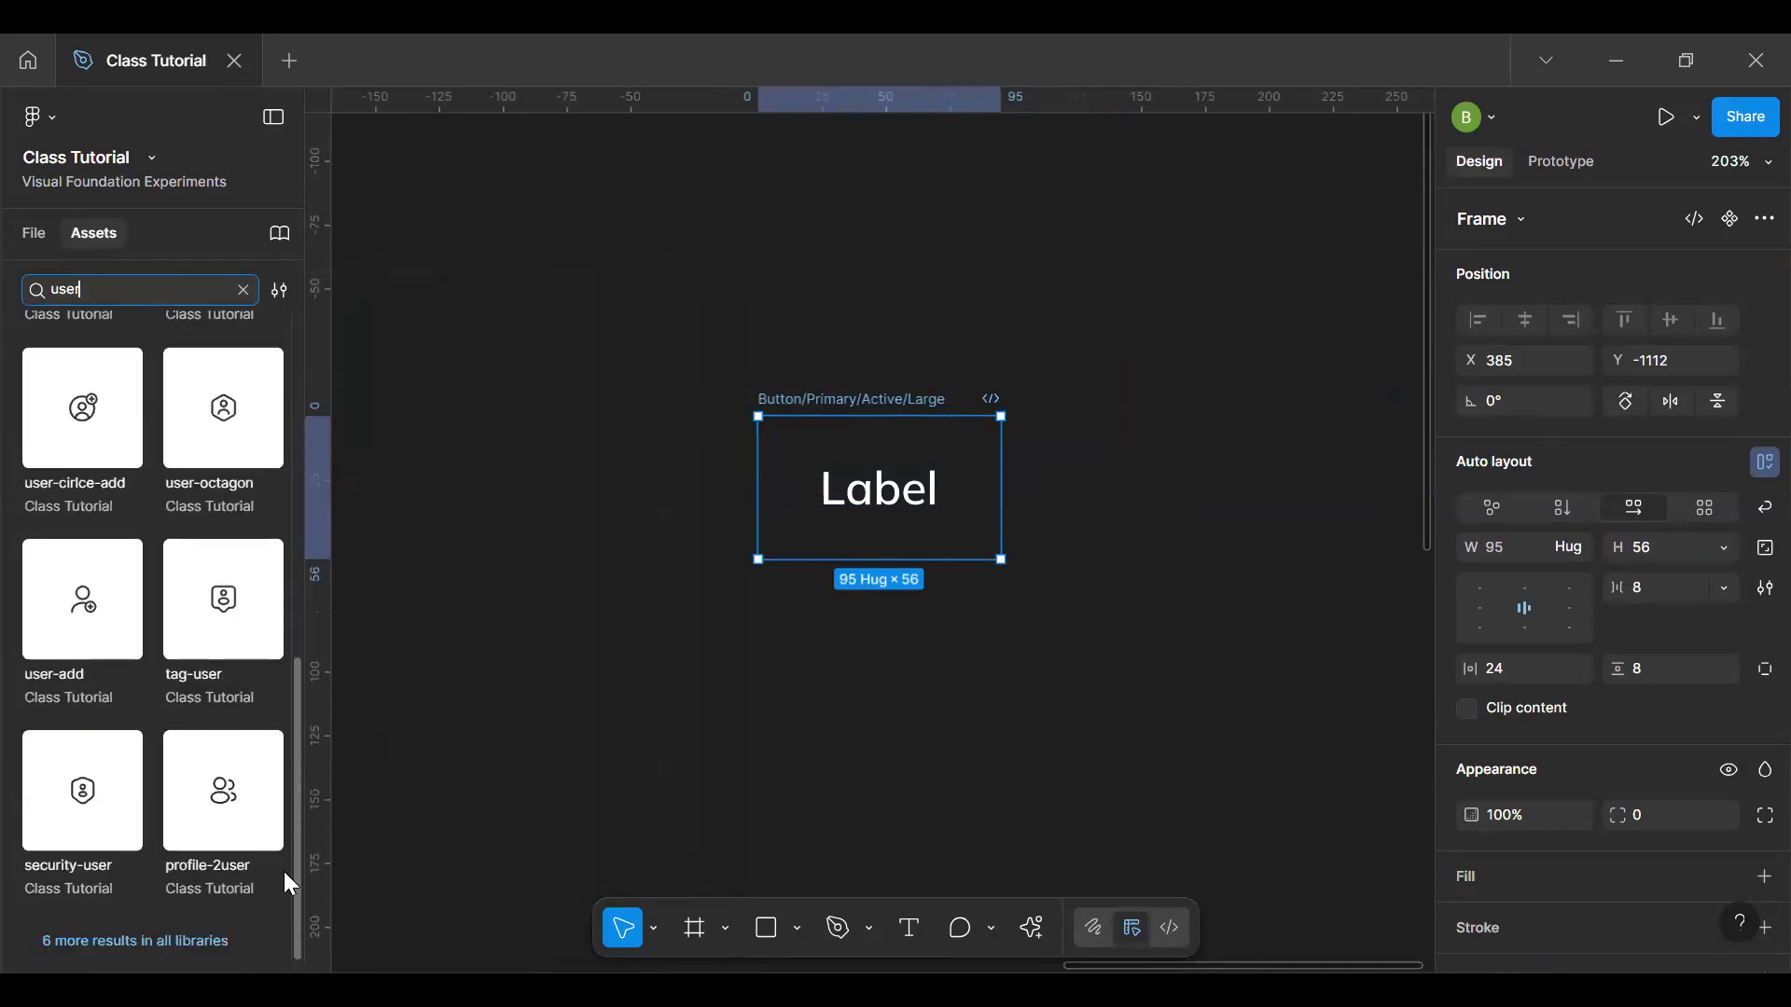
click(228, 825)
click(575, 606)
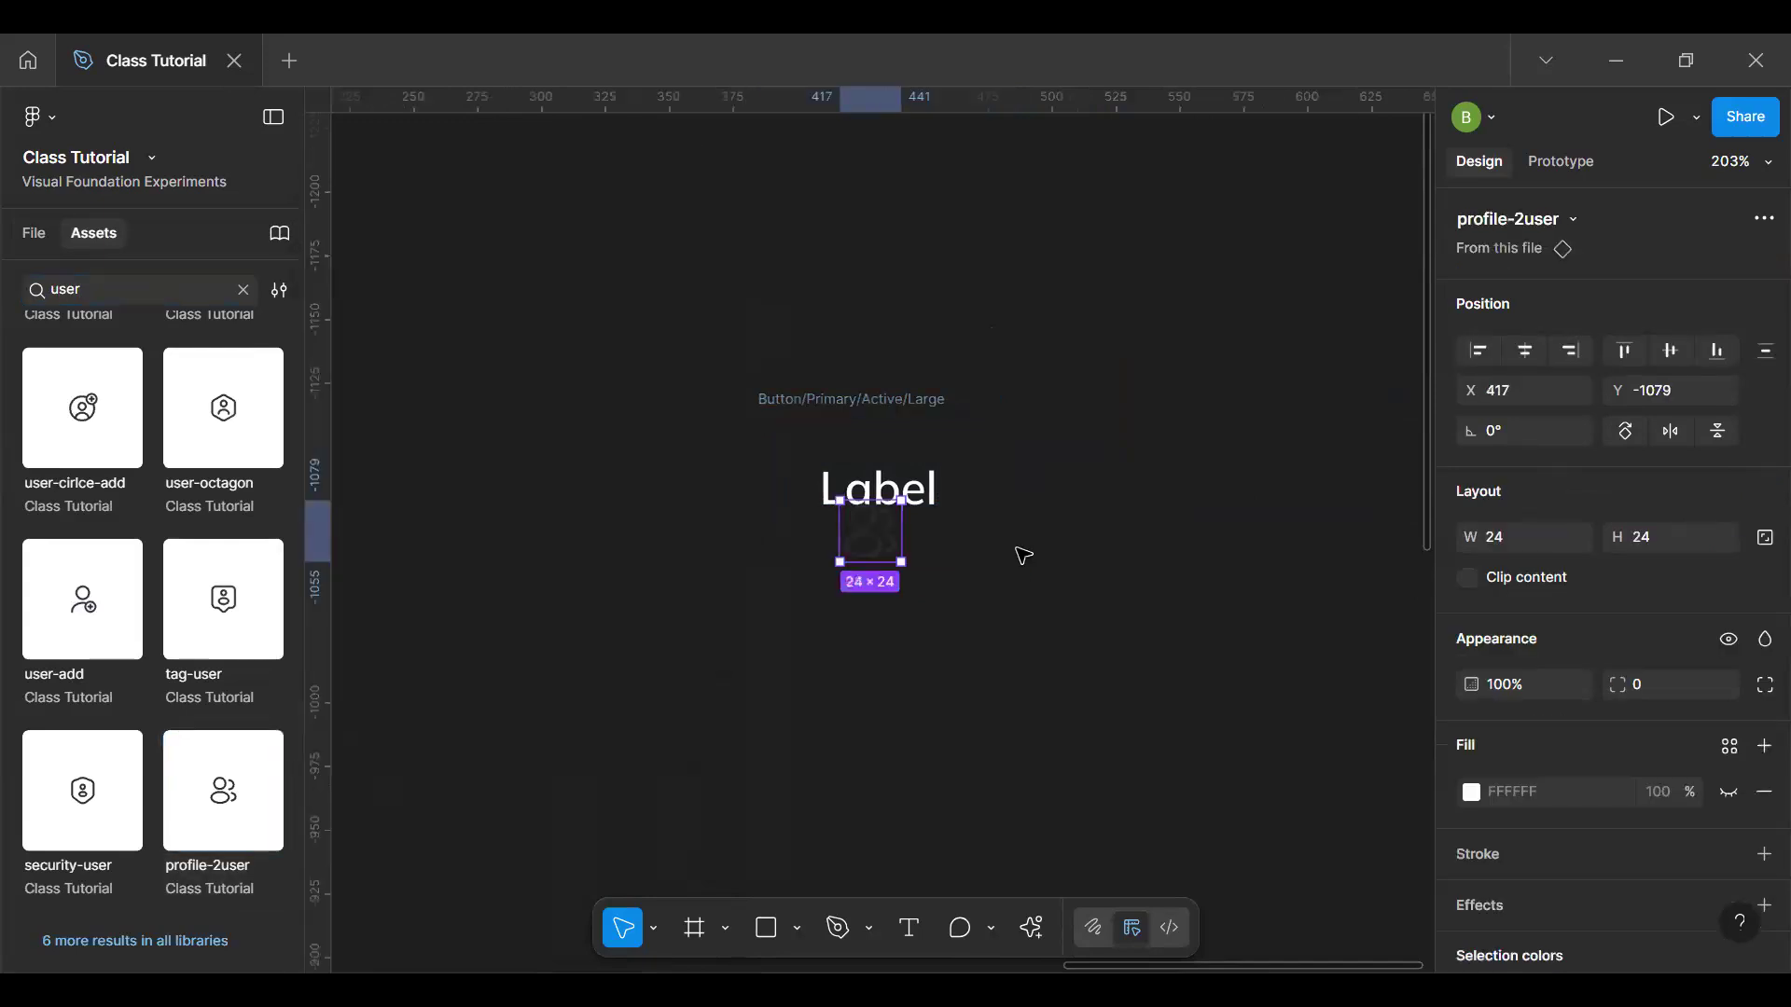
Step: Move the profile-2user icon into the Button/Primary/Active/Large frame and place it before the Label text
drag(882, 546, 687, 642)
key(Delete)
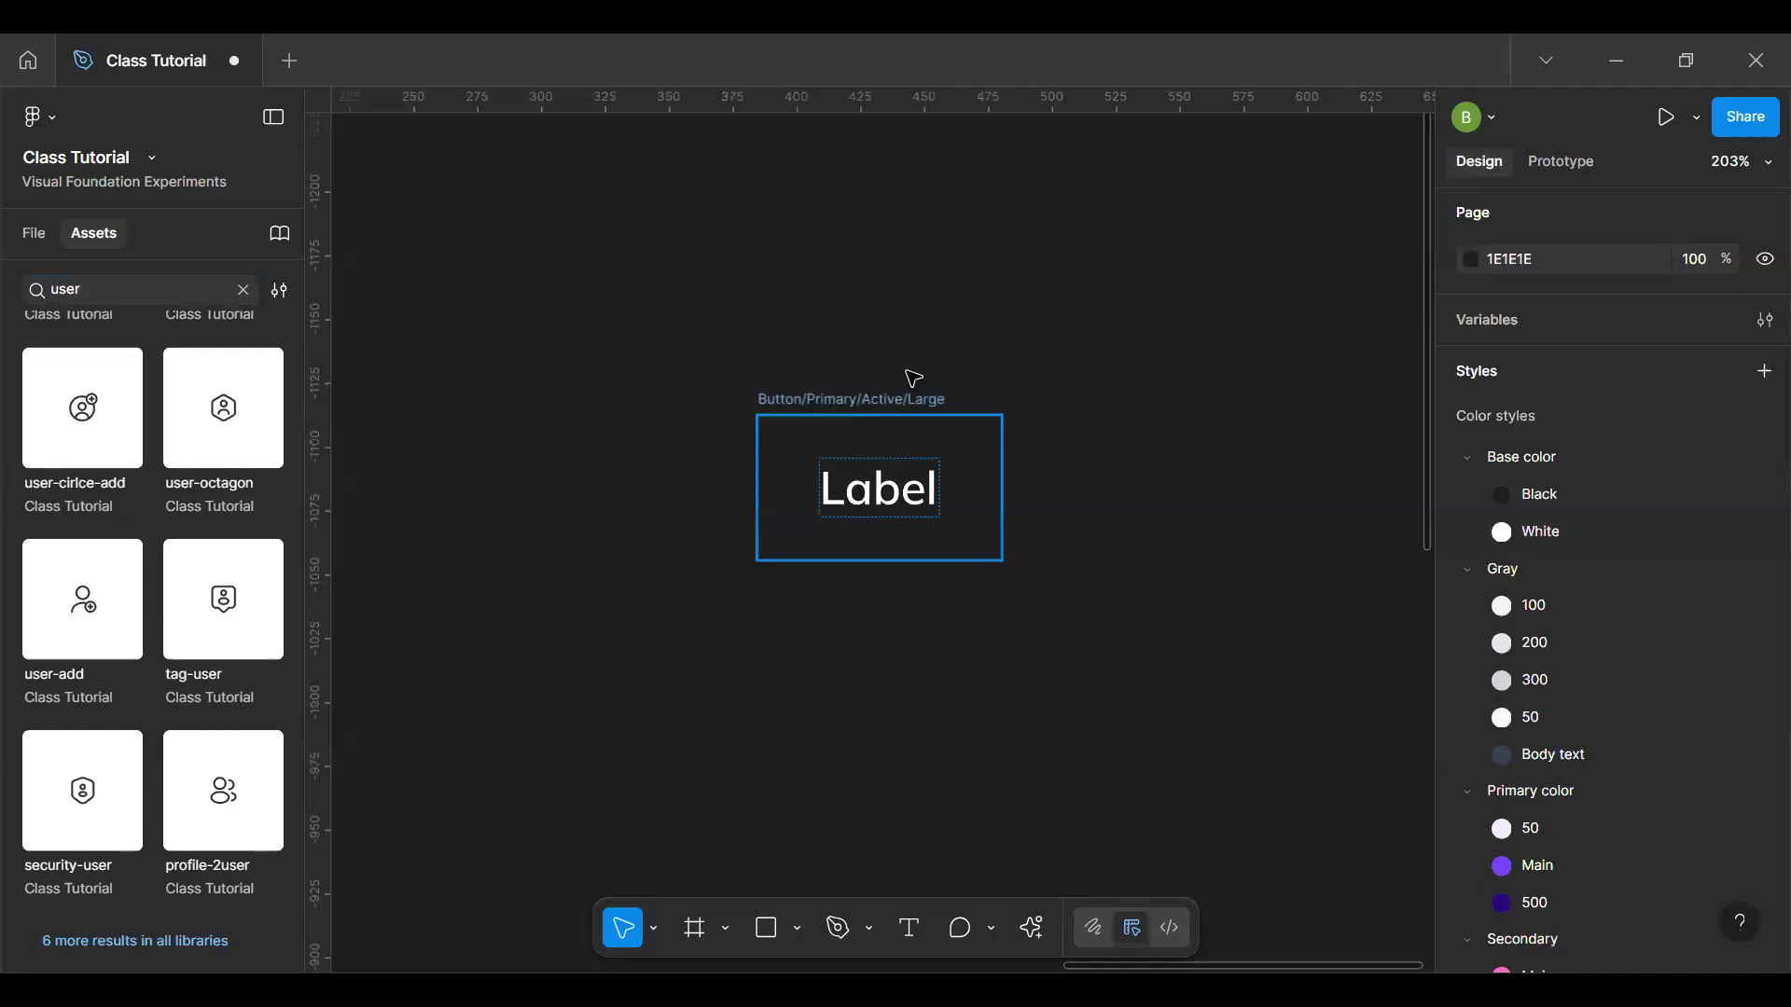
click(864, 401)
key(ctrl+z)
key(ctrl+z)
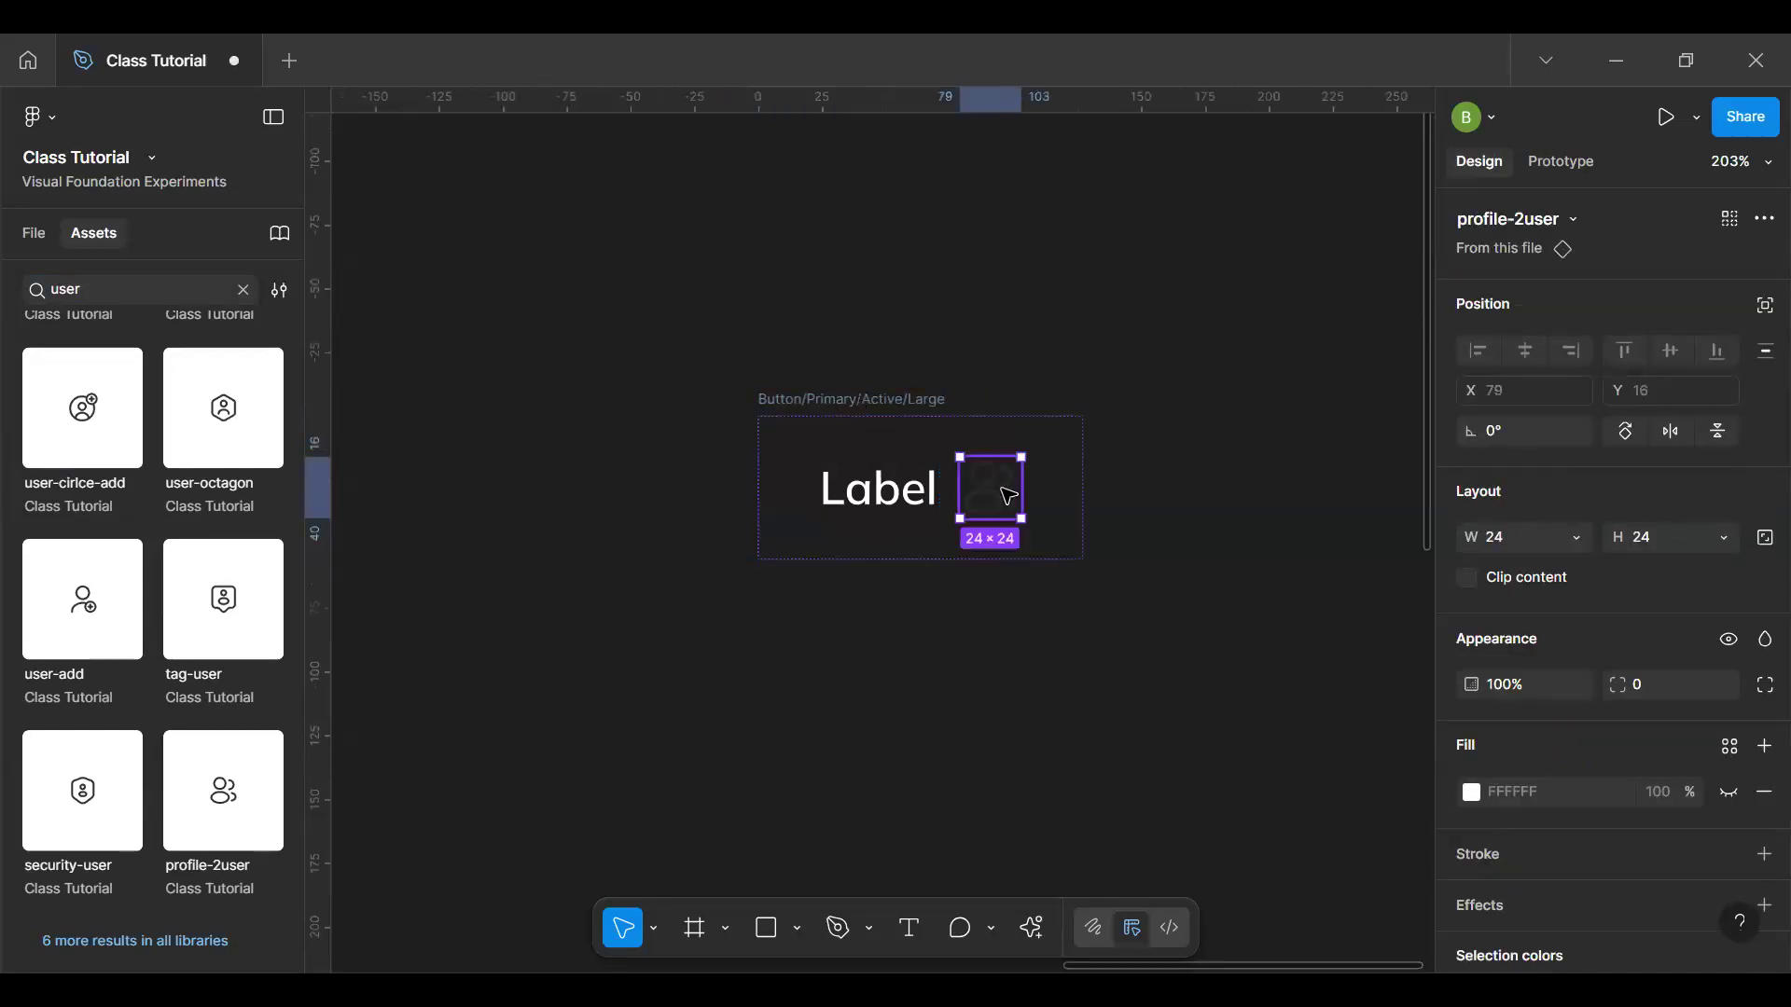
key(Left)
click(928, 407)
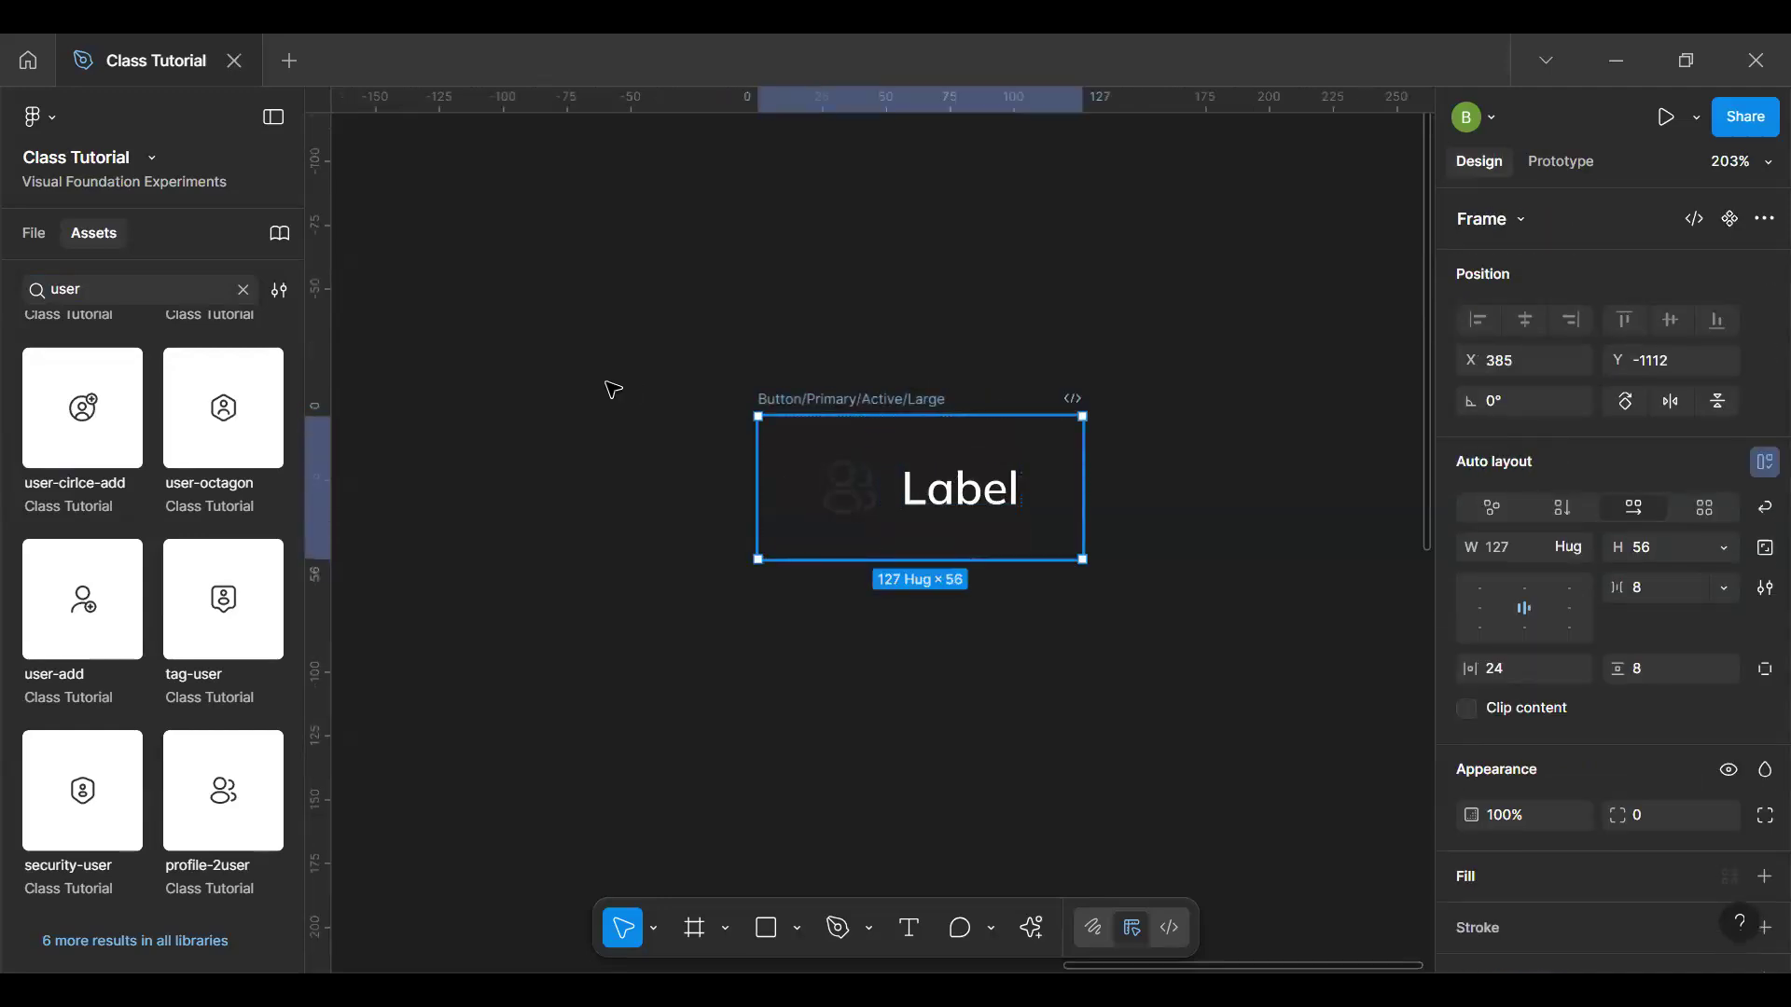
Step: Search the component assets for "arrow" and add the plain arrow-right icon to the button frame after the Label text
click(135, 279)
text(arrow)
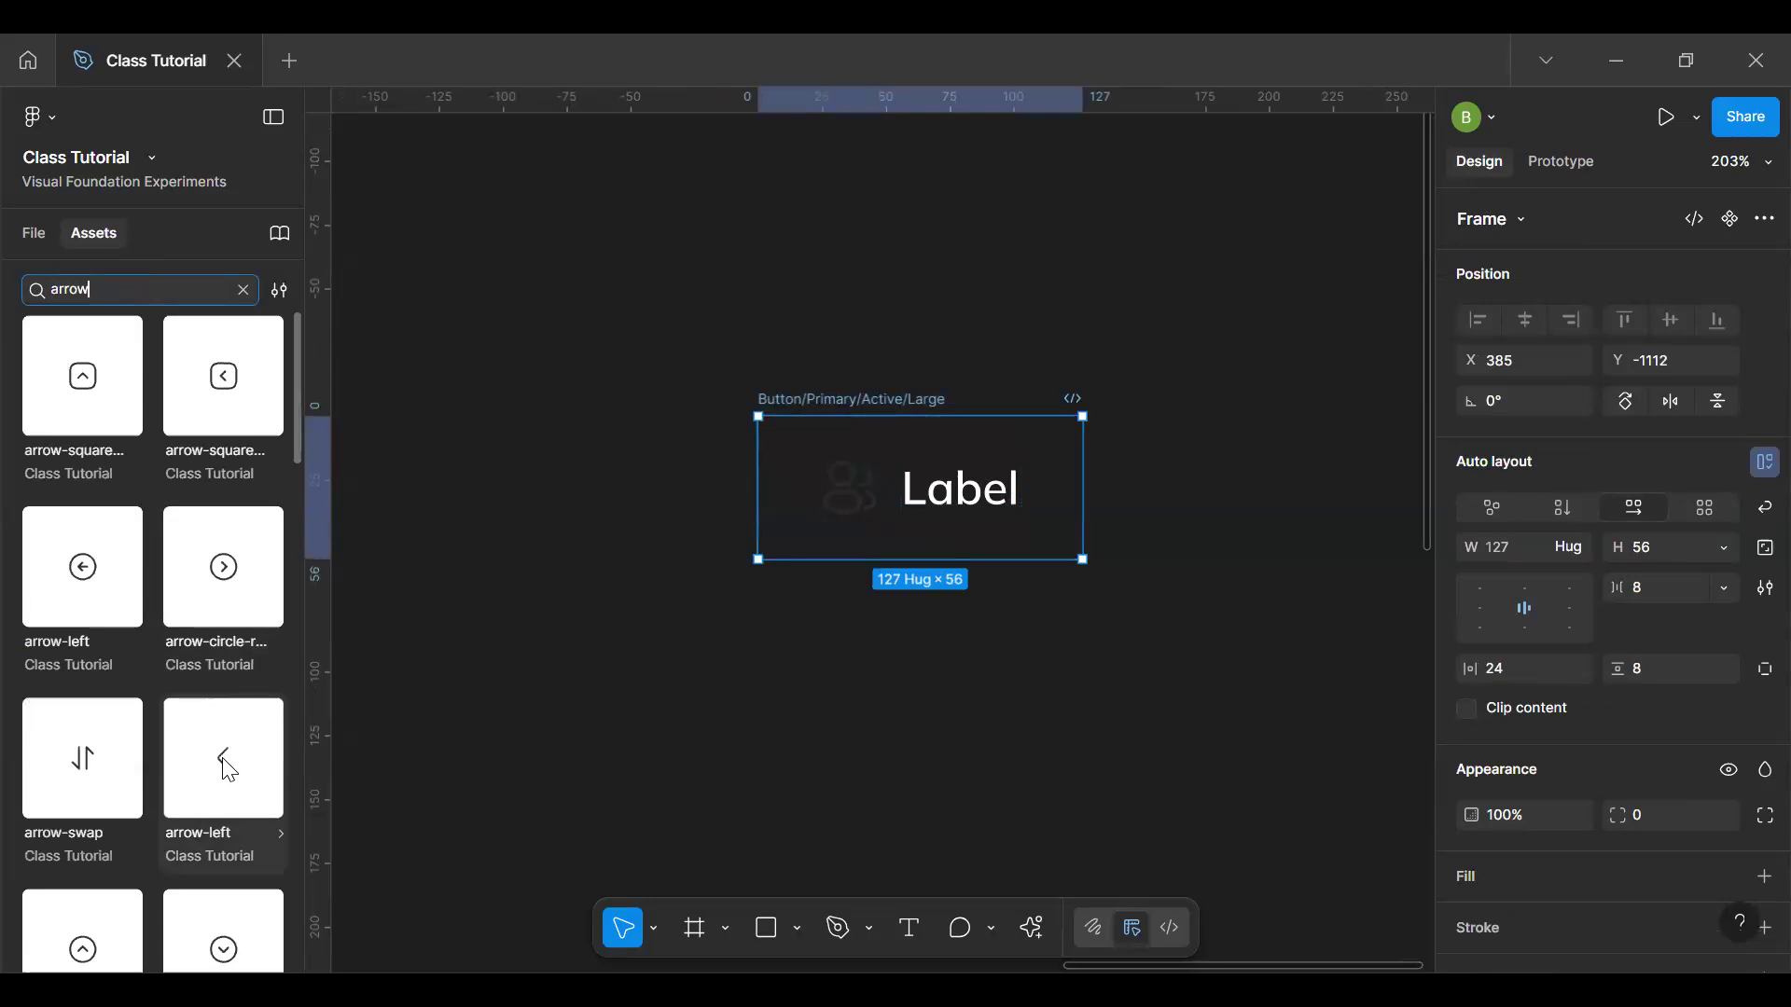
scroll(295, 390, down, 3)
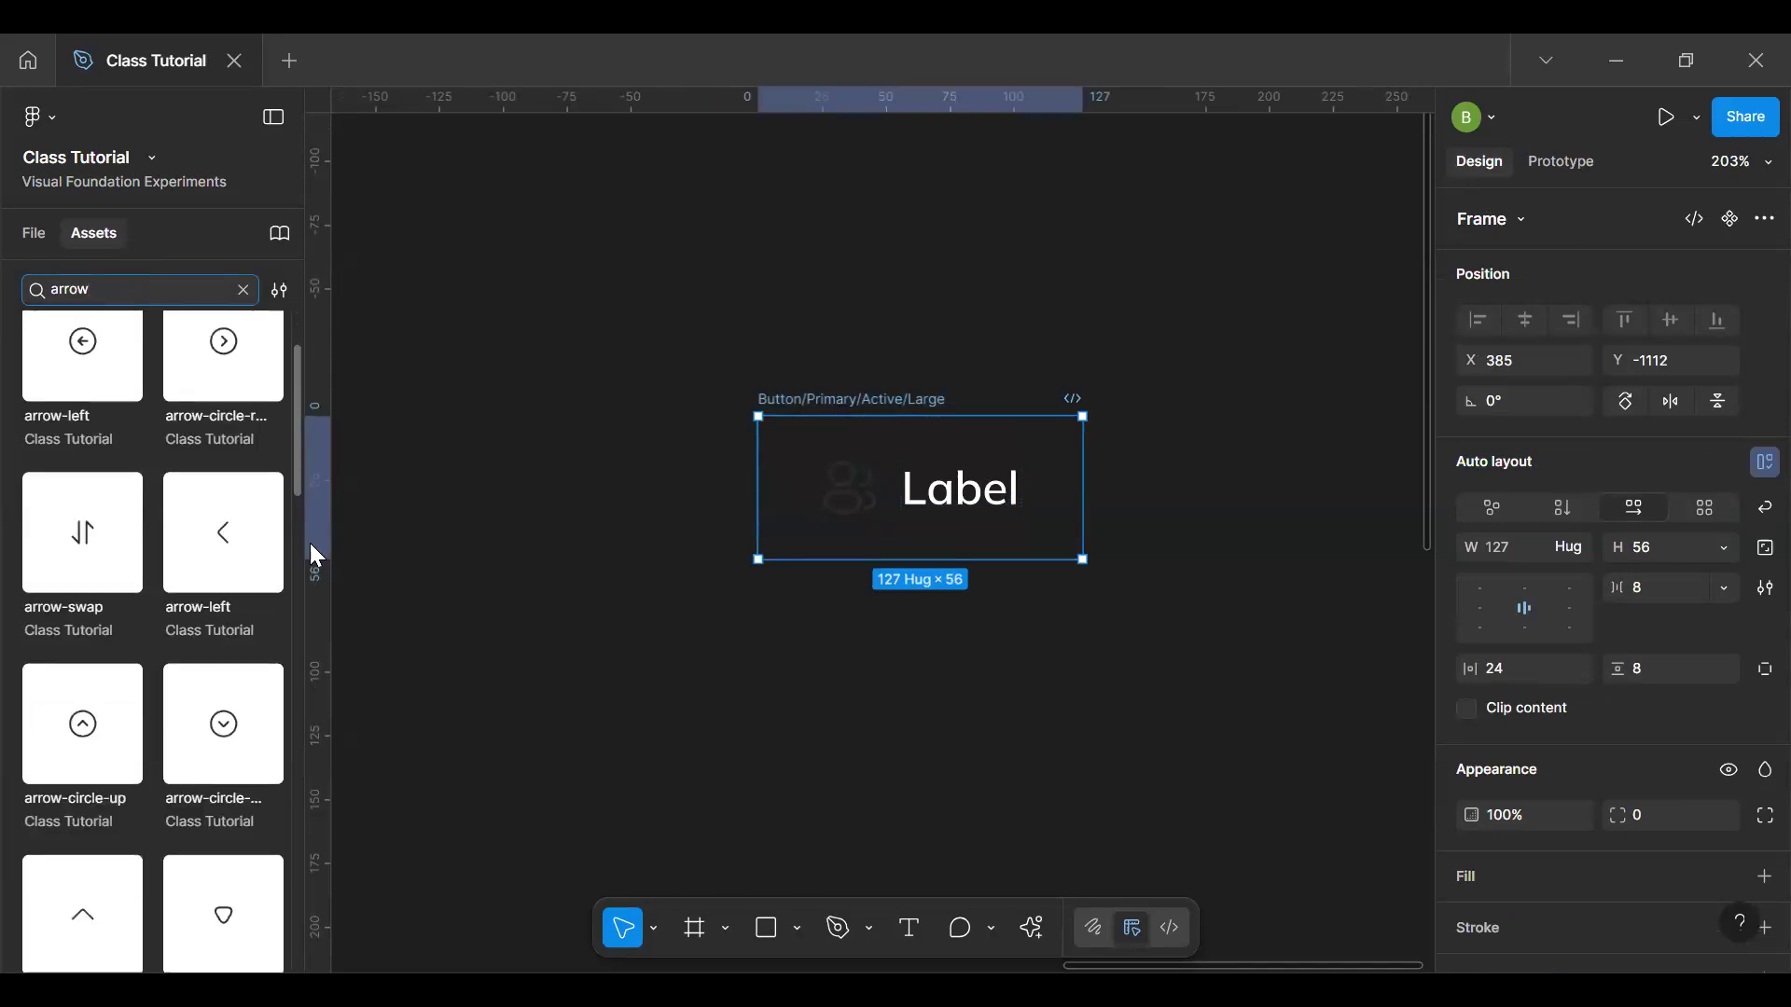
scroll(312, 746, down, 10)
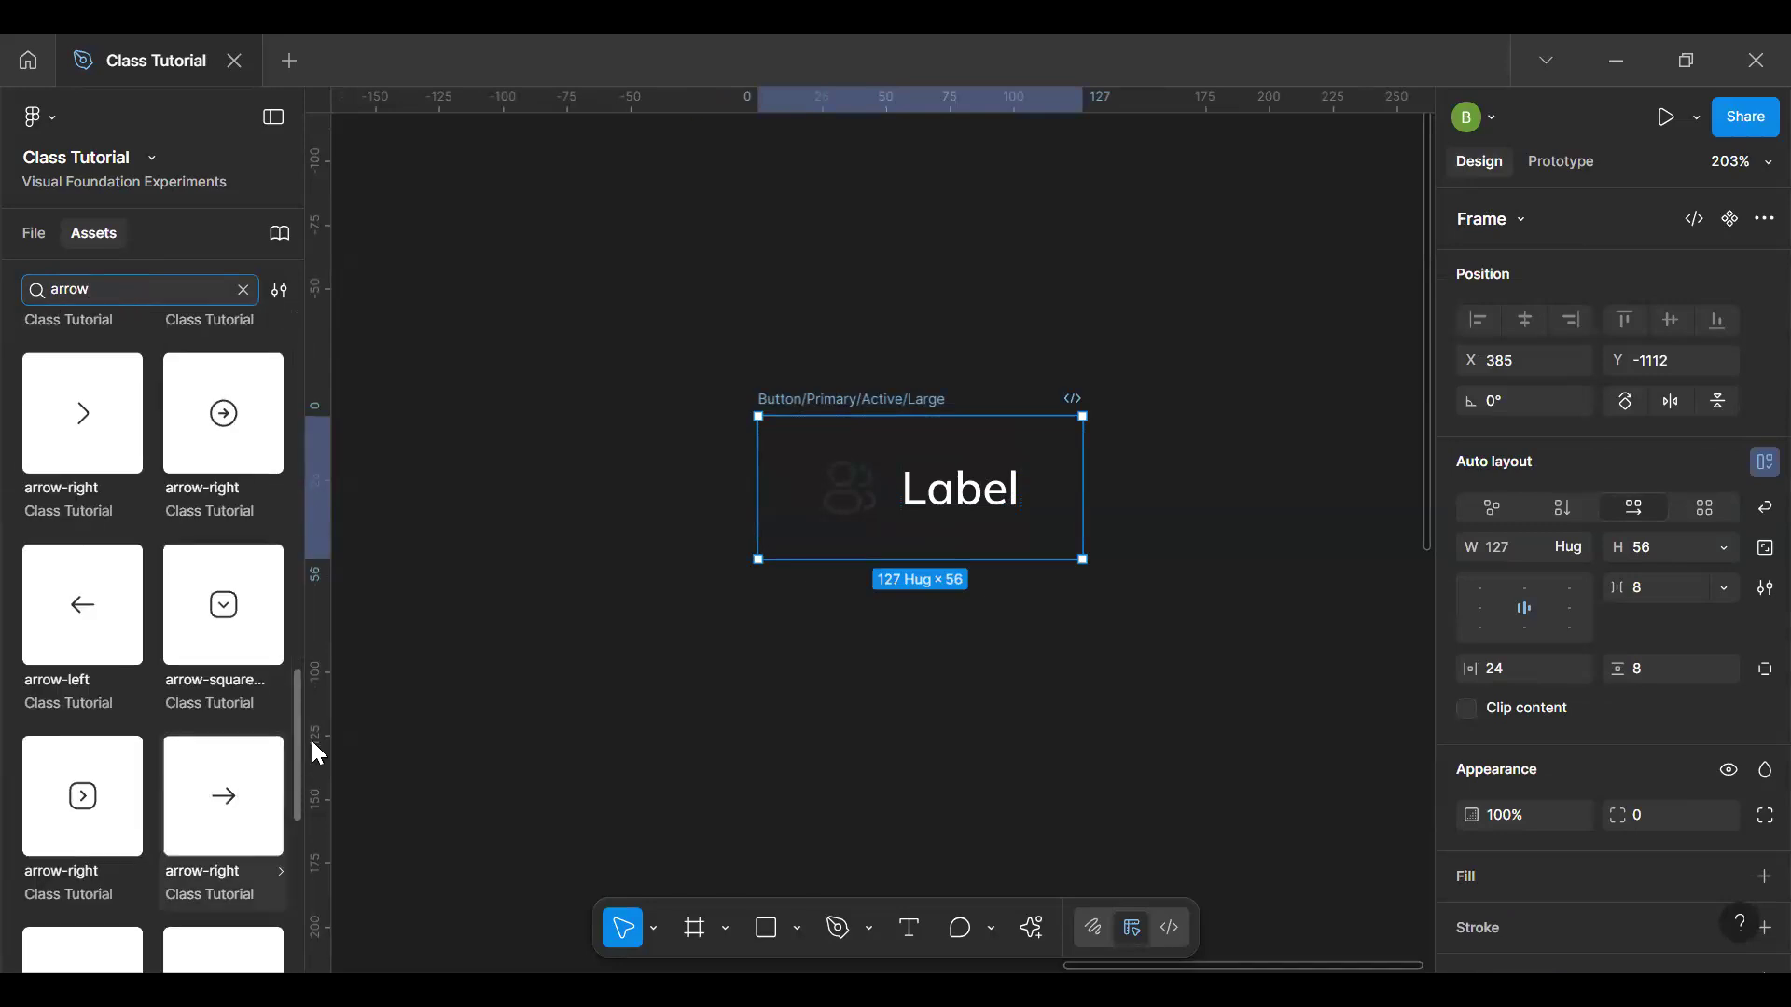
click(245, 793)
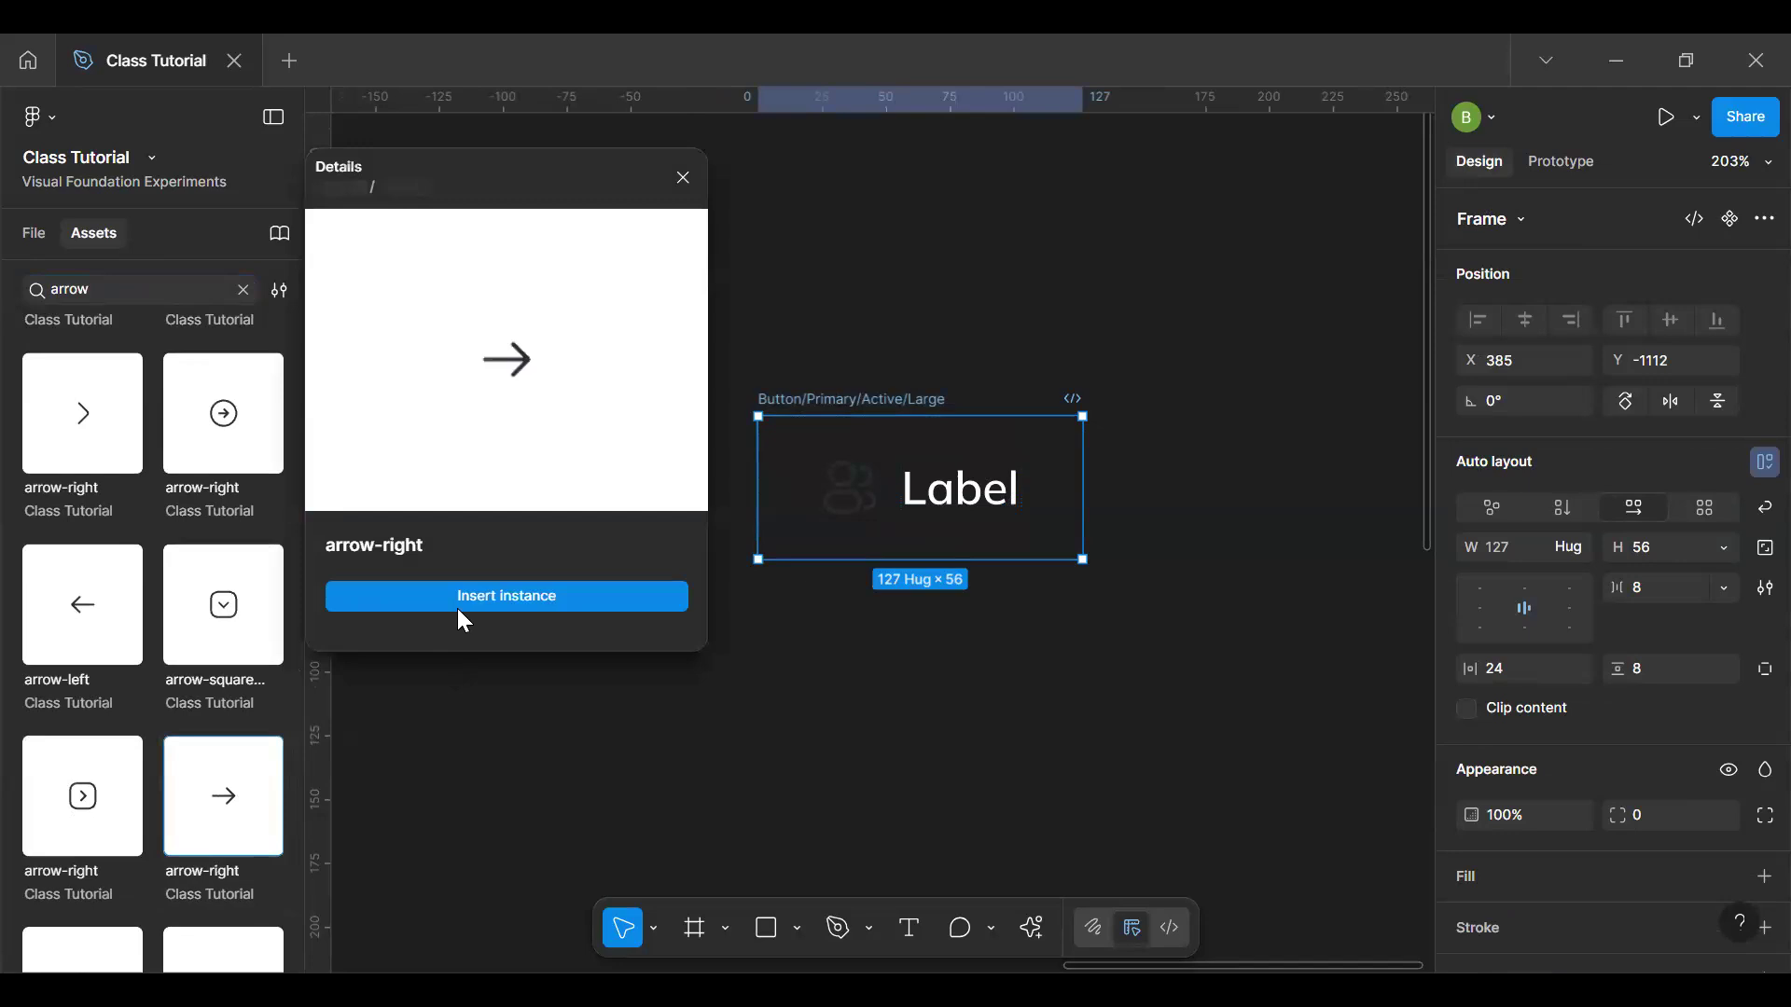
click(464, 597)
key(Escape)
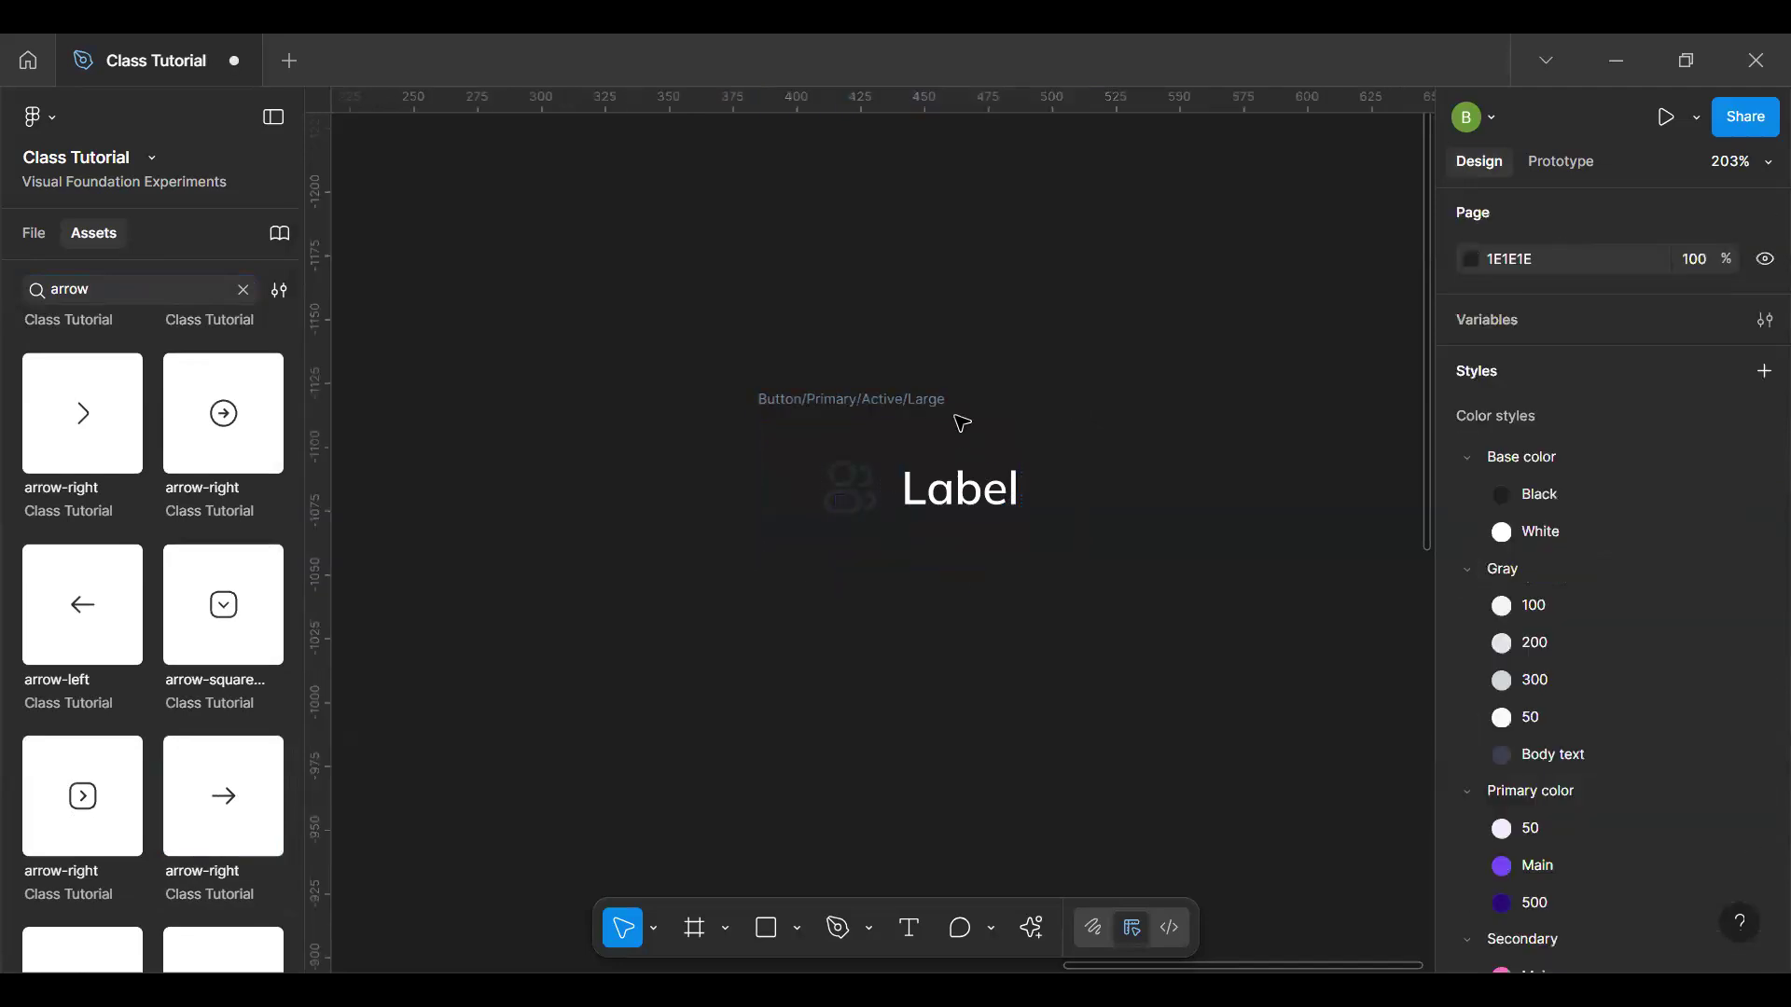
key(shift+Tab)
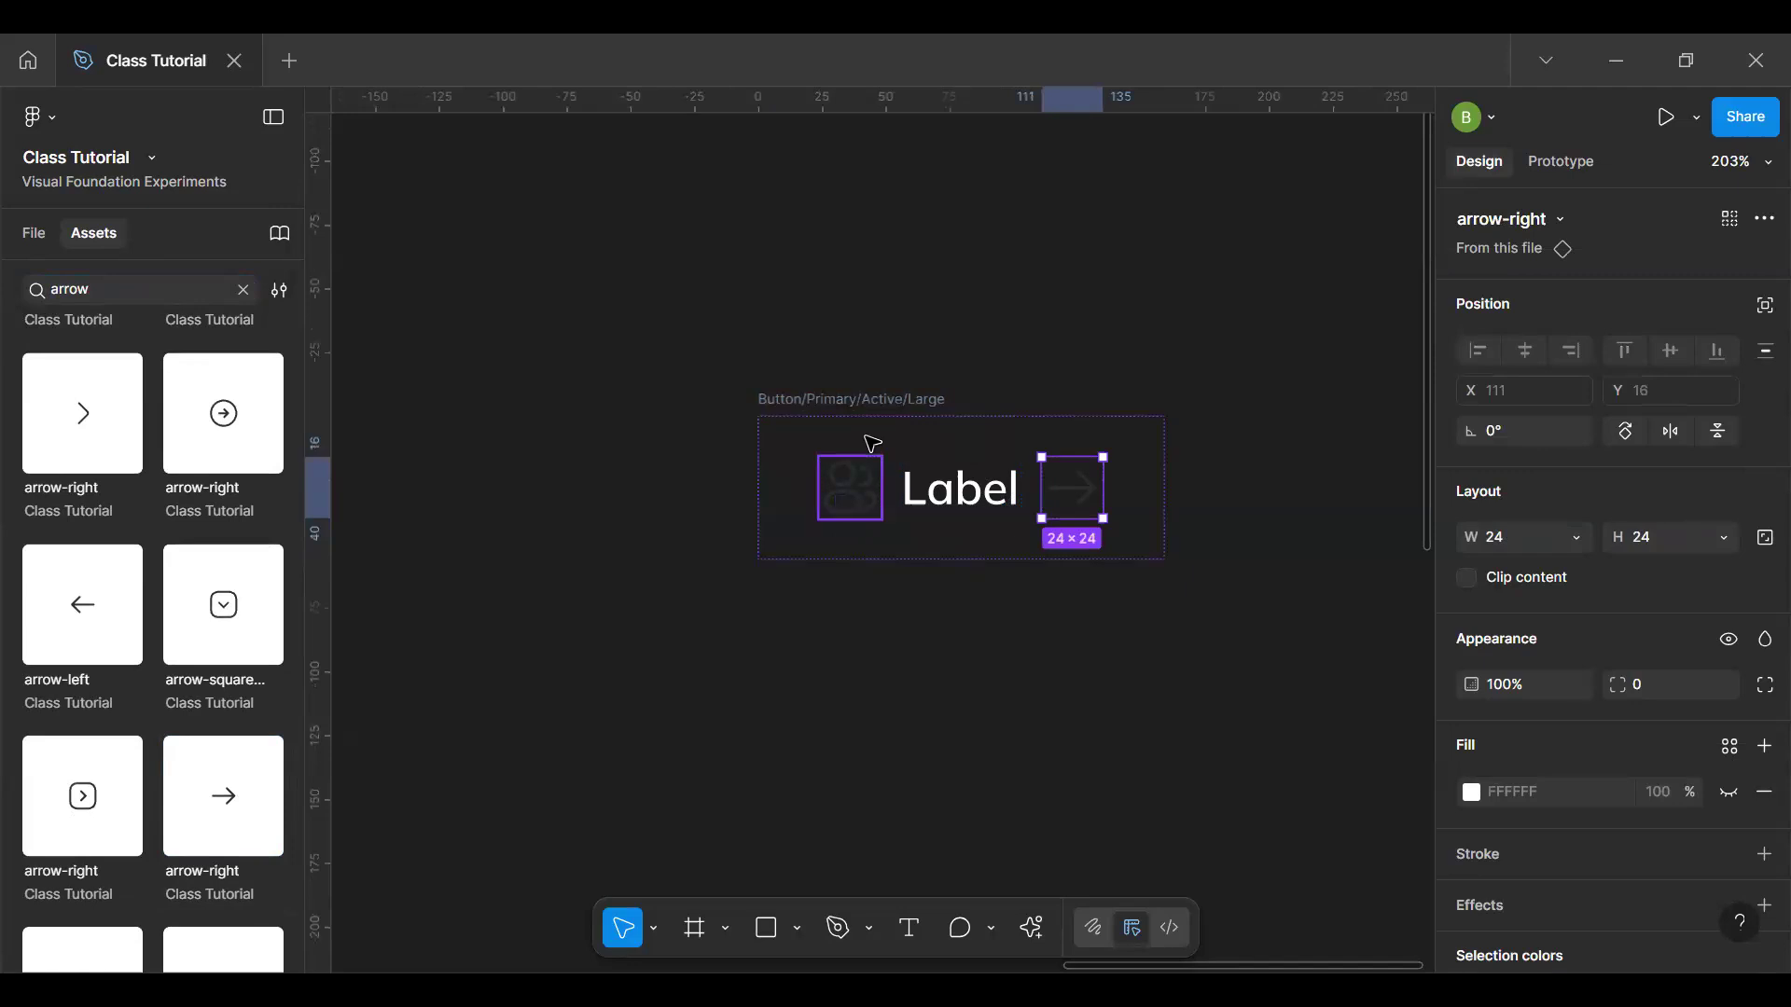
Step: Apply the Base color/White library style to the label and both icons in the Button/Primary/Active/Large frame
key(shift+Return)
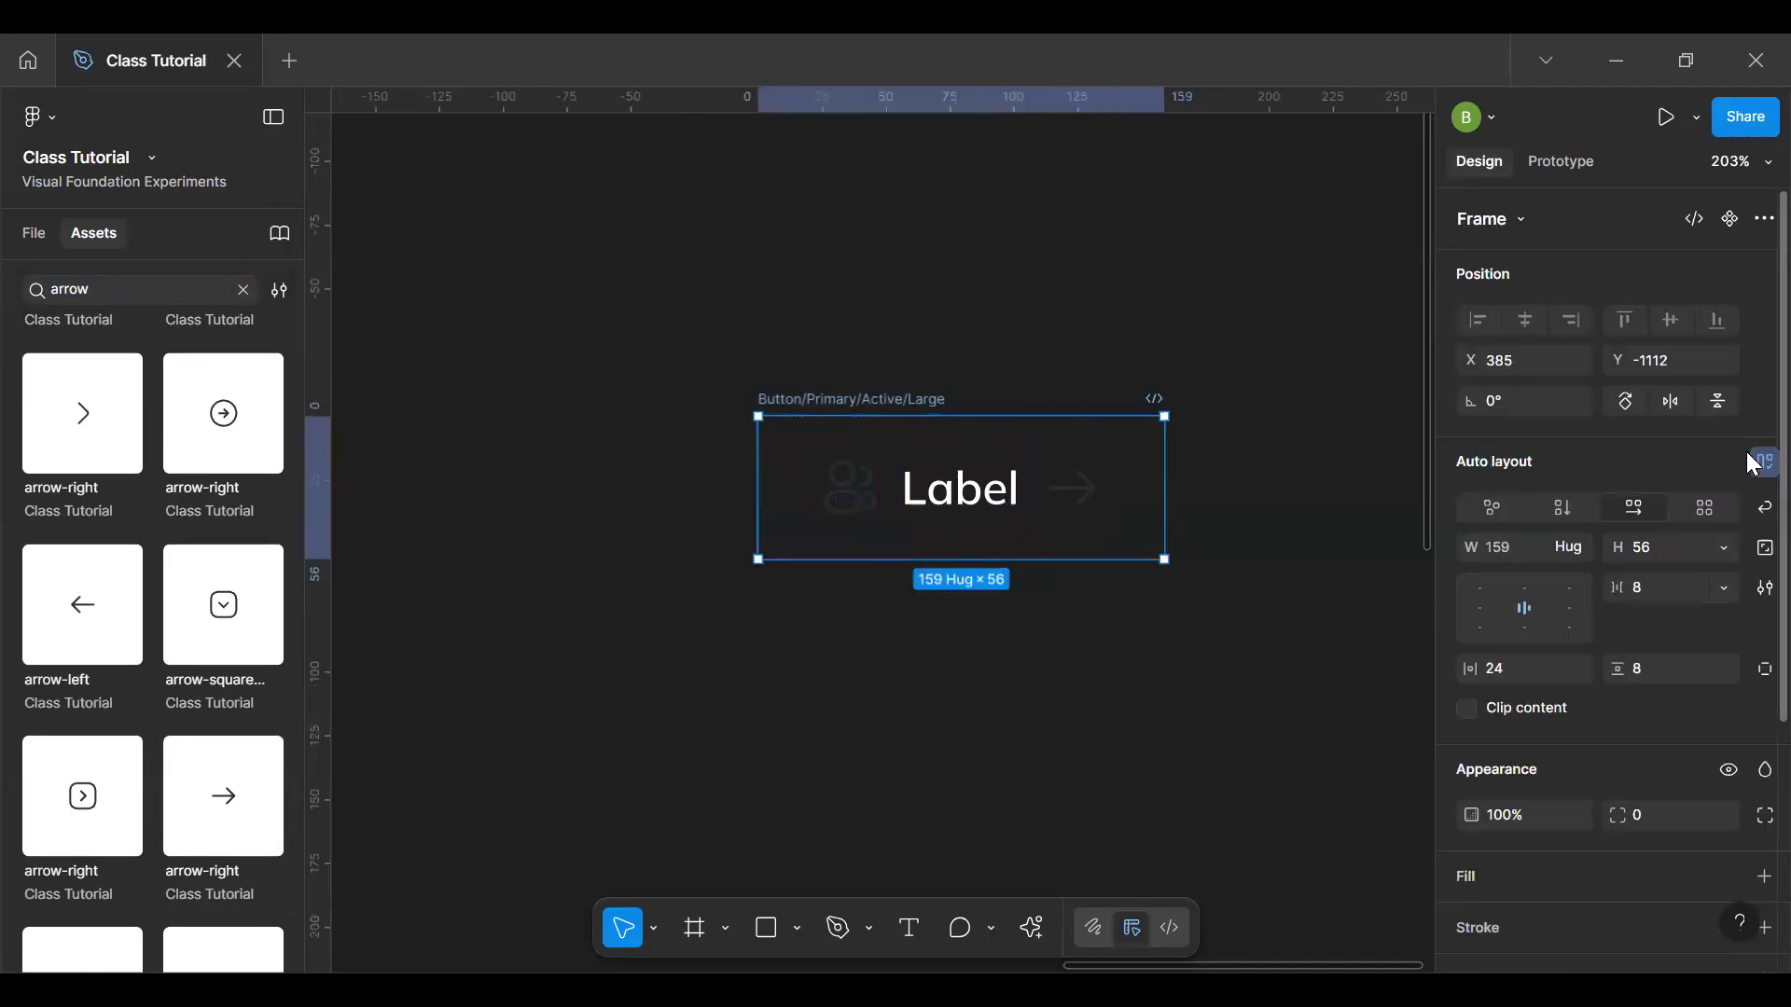
scroll(1667, 860, down, 4)
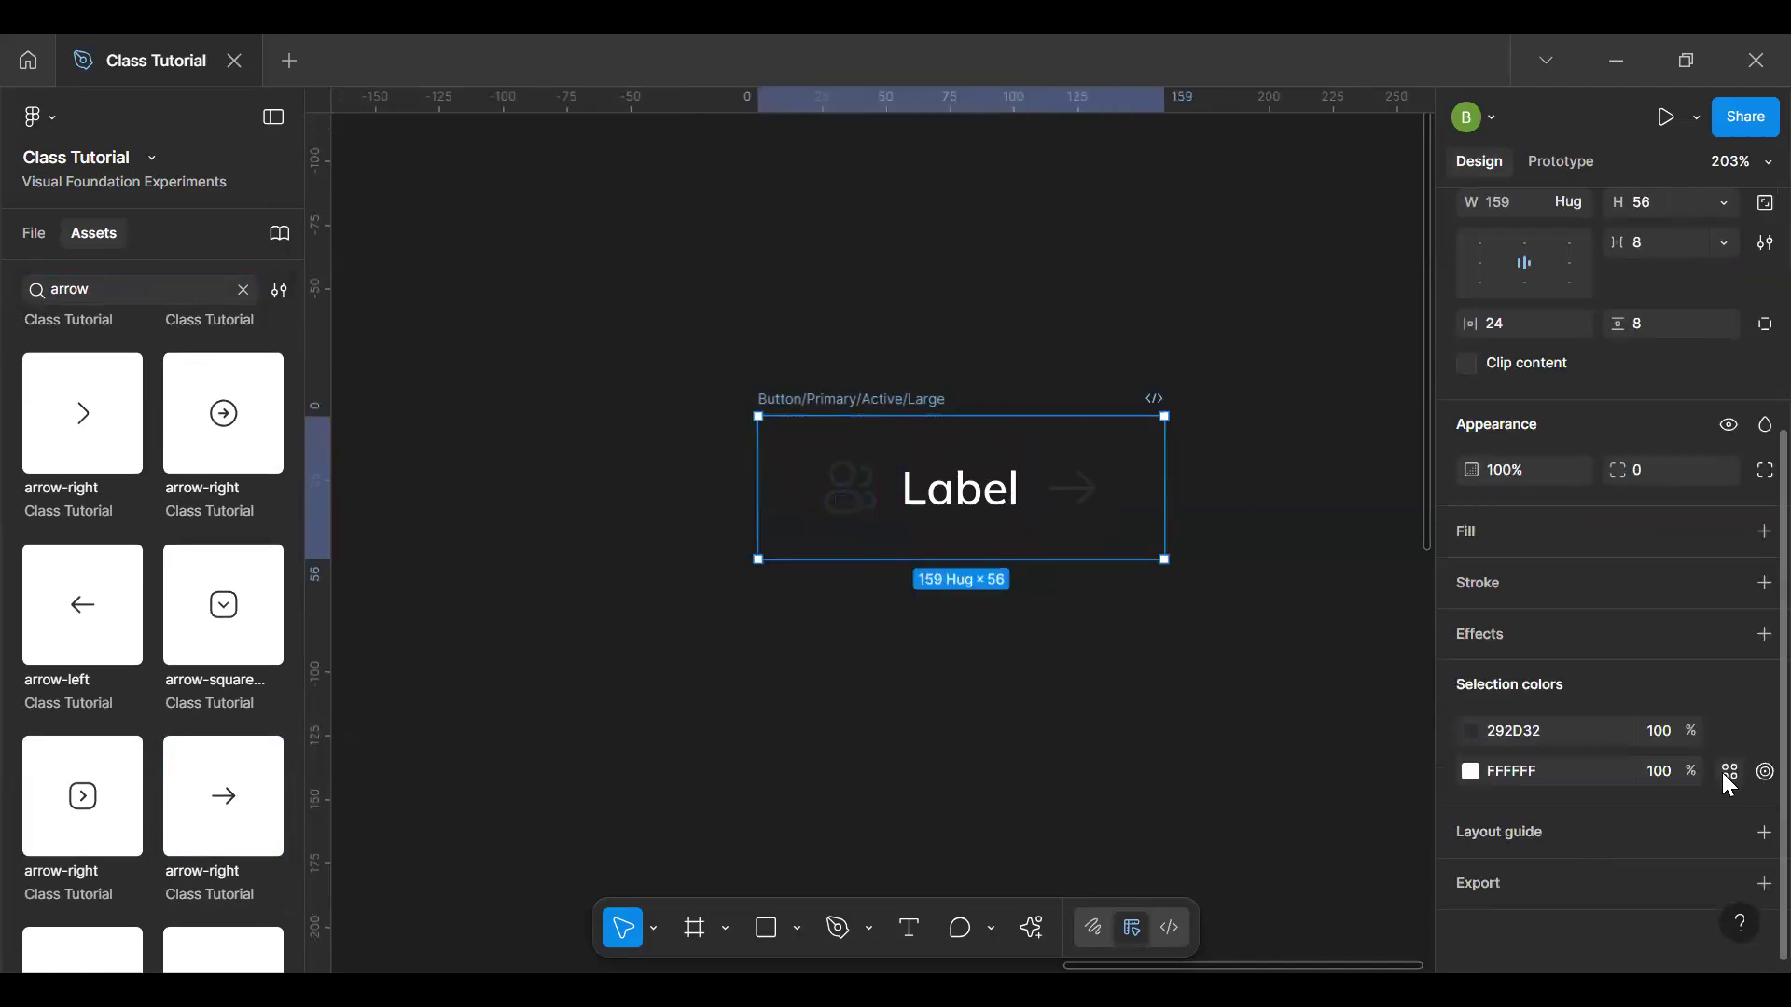
click(1730, 775)
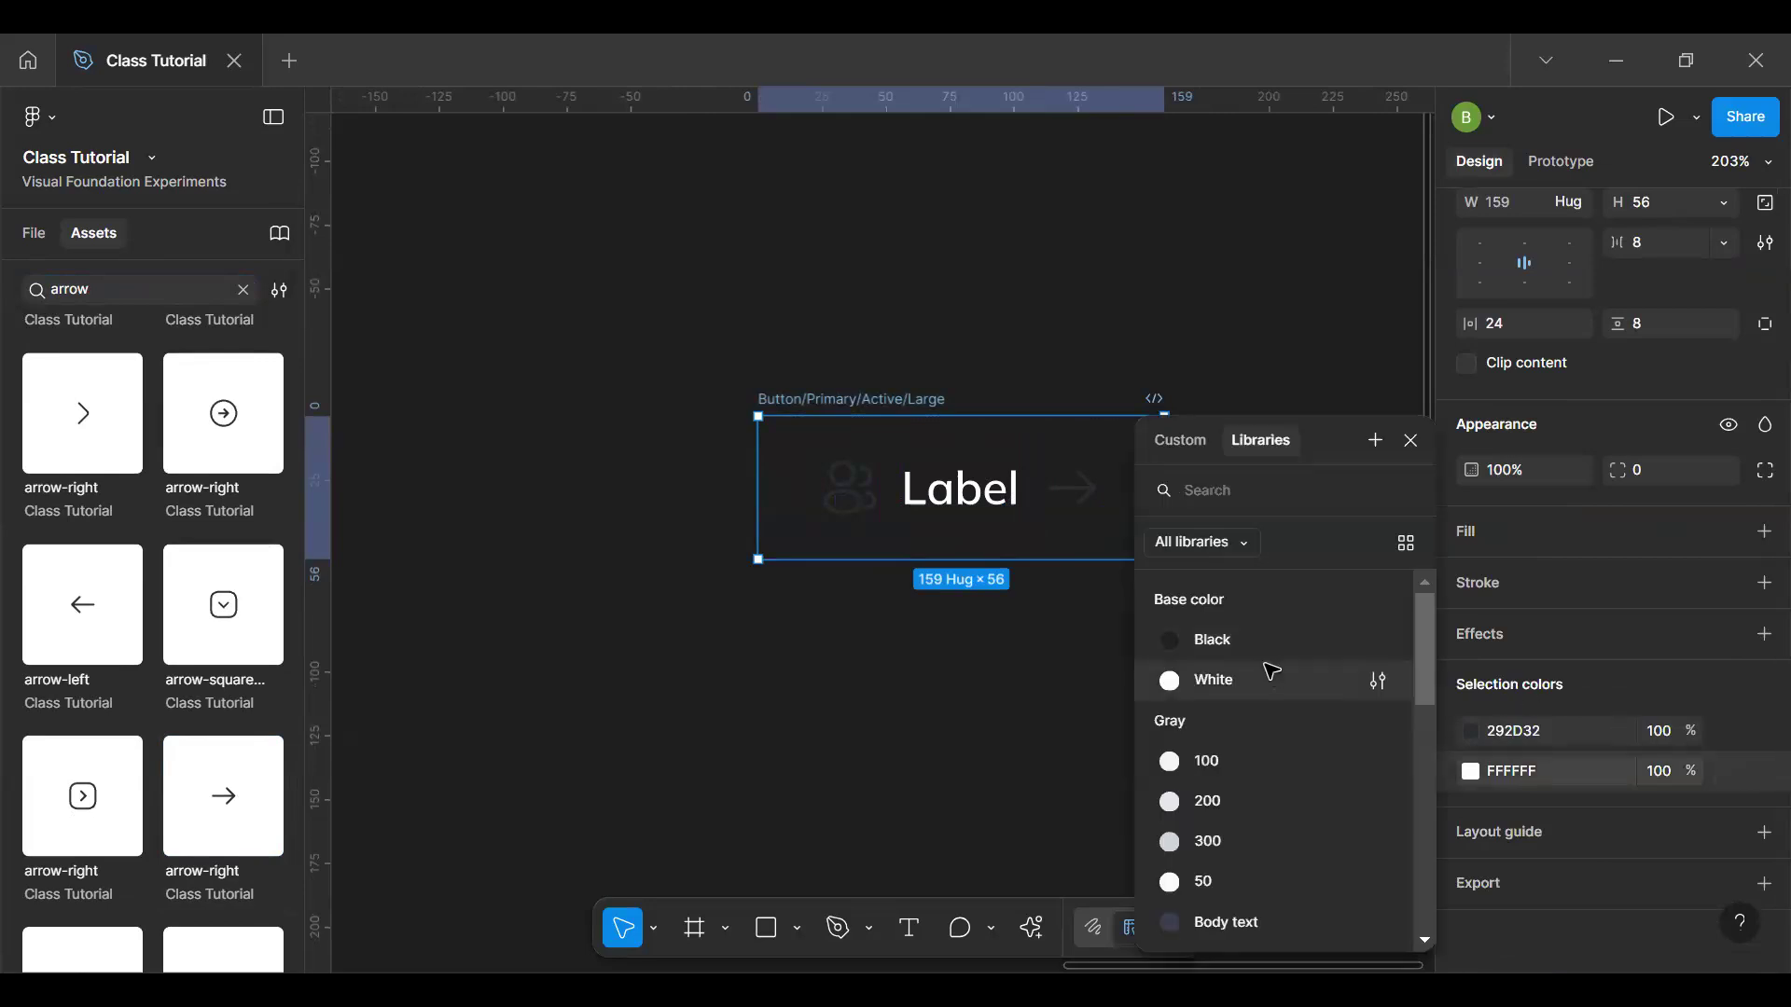
click(1272, 673)
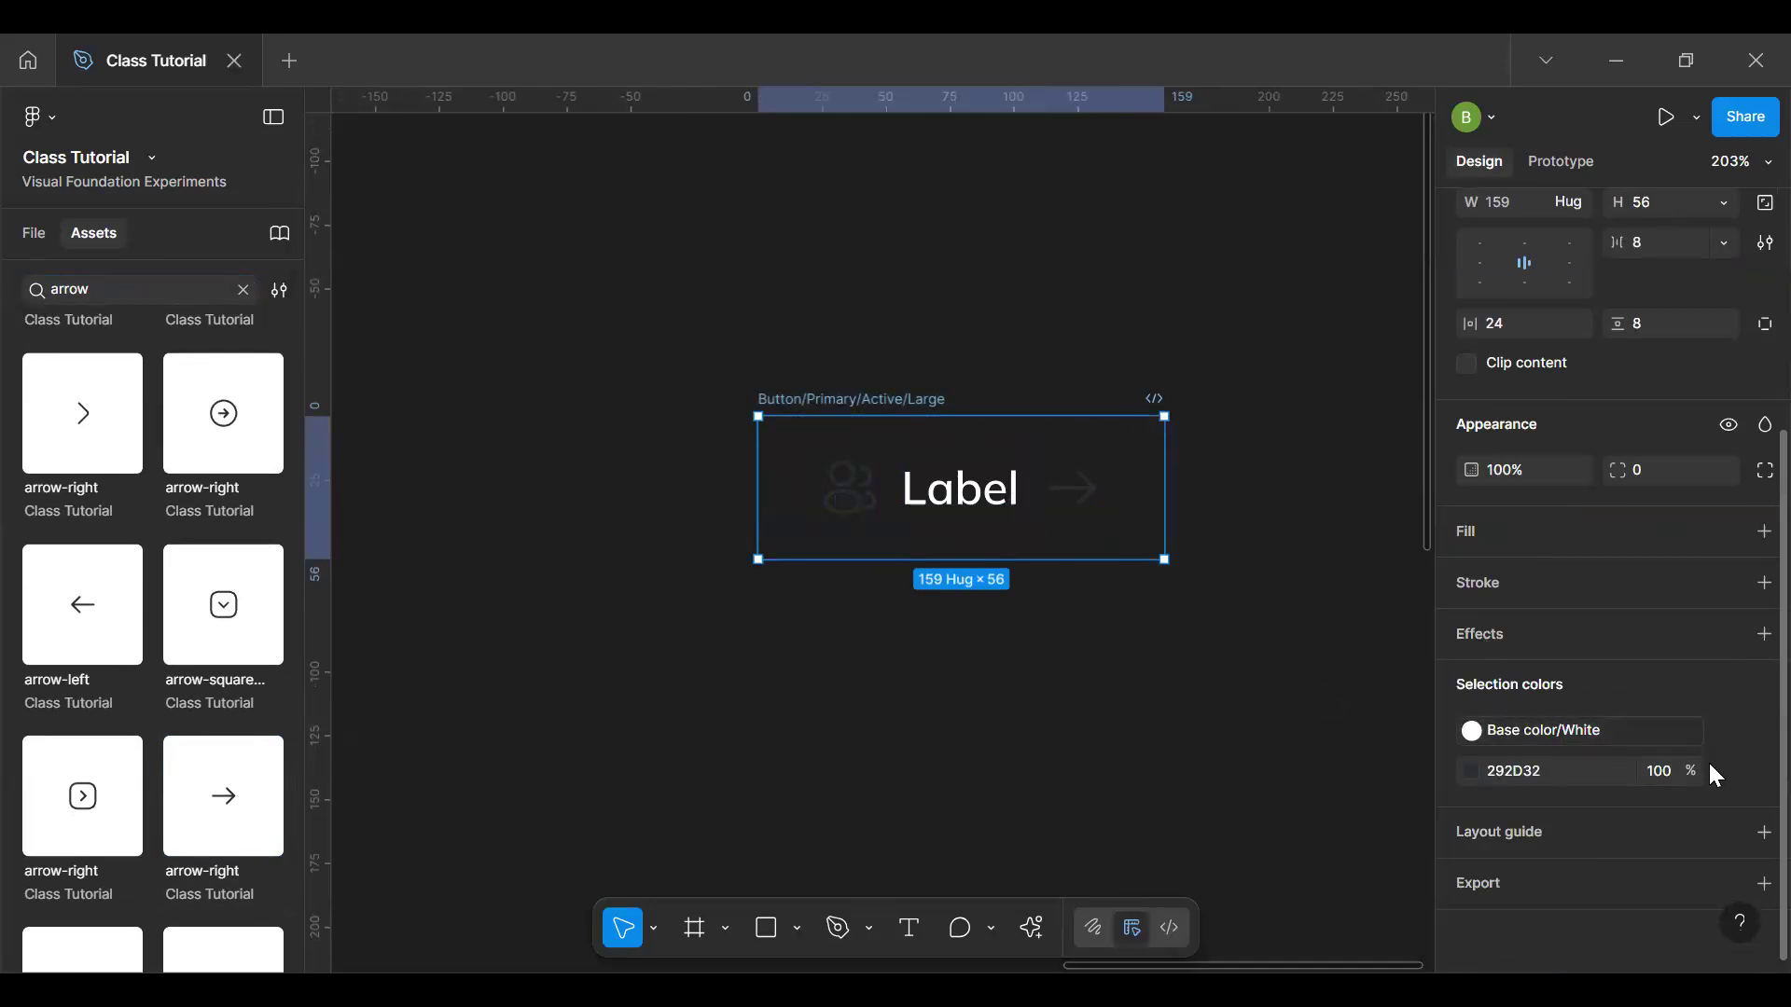
click(1728, 774)
click(1203, 680)
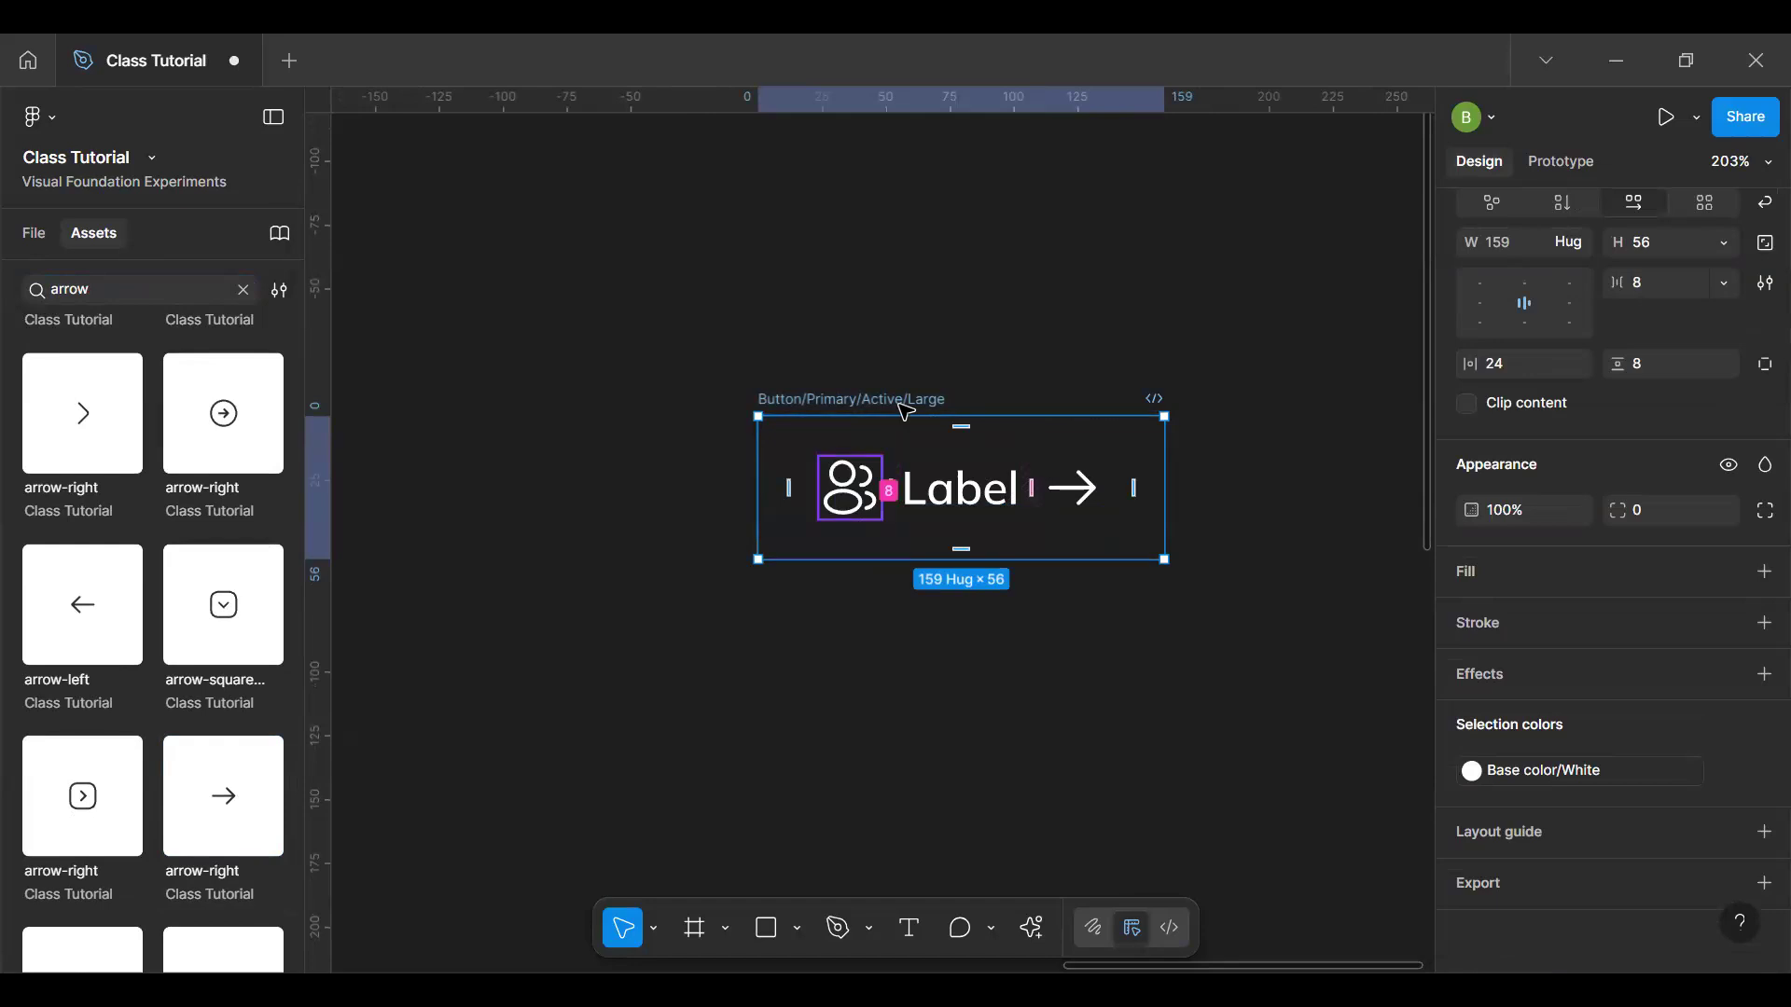
click(920, 372)
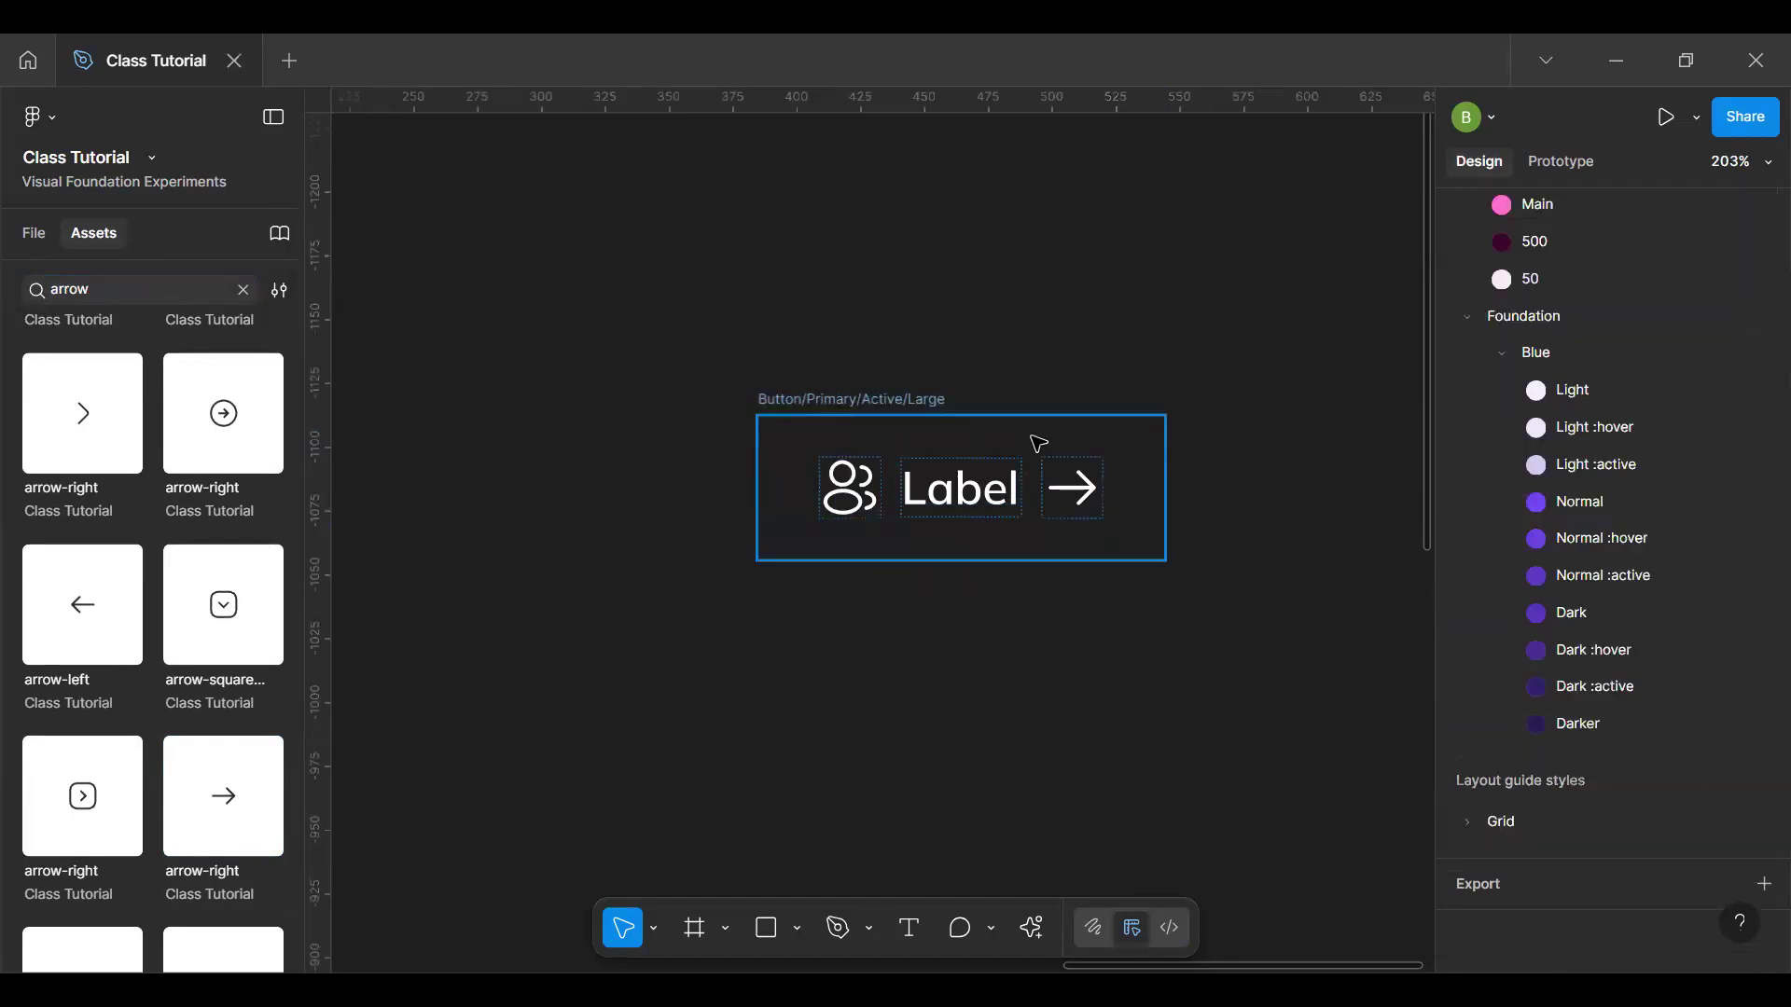
Step: Recolor the button's label and icons with Foundation/Blue/Normal, and replace it with the Primary color/Main library style
click(844, 400)
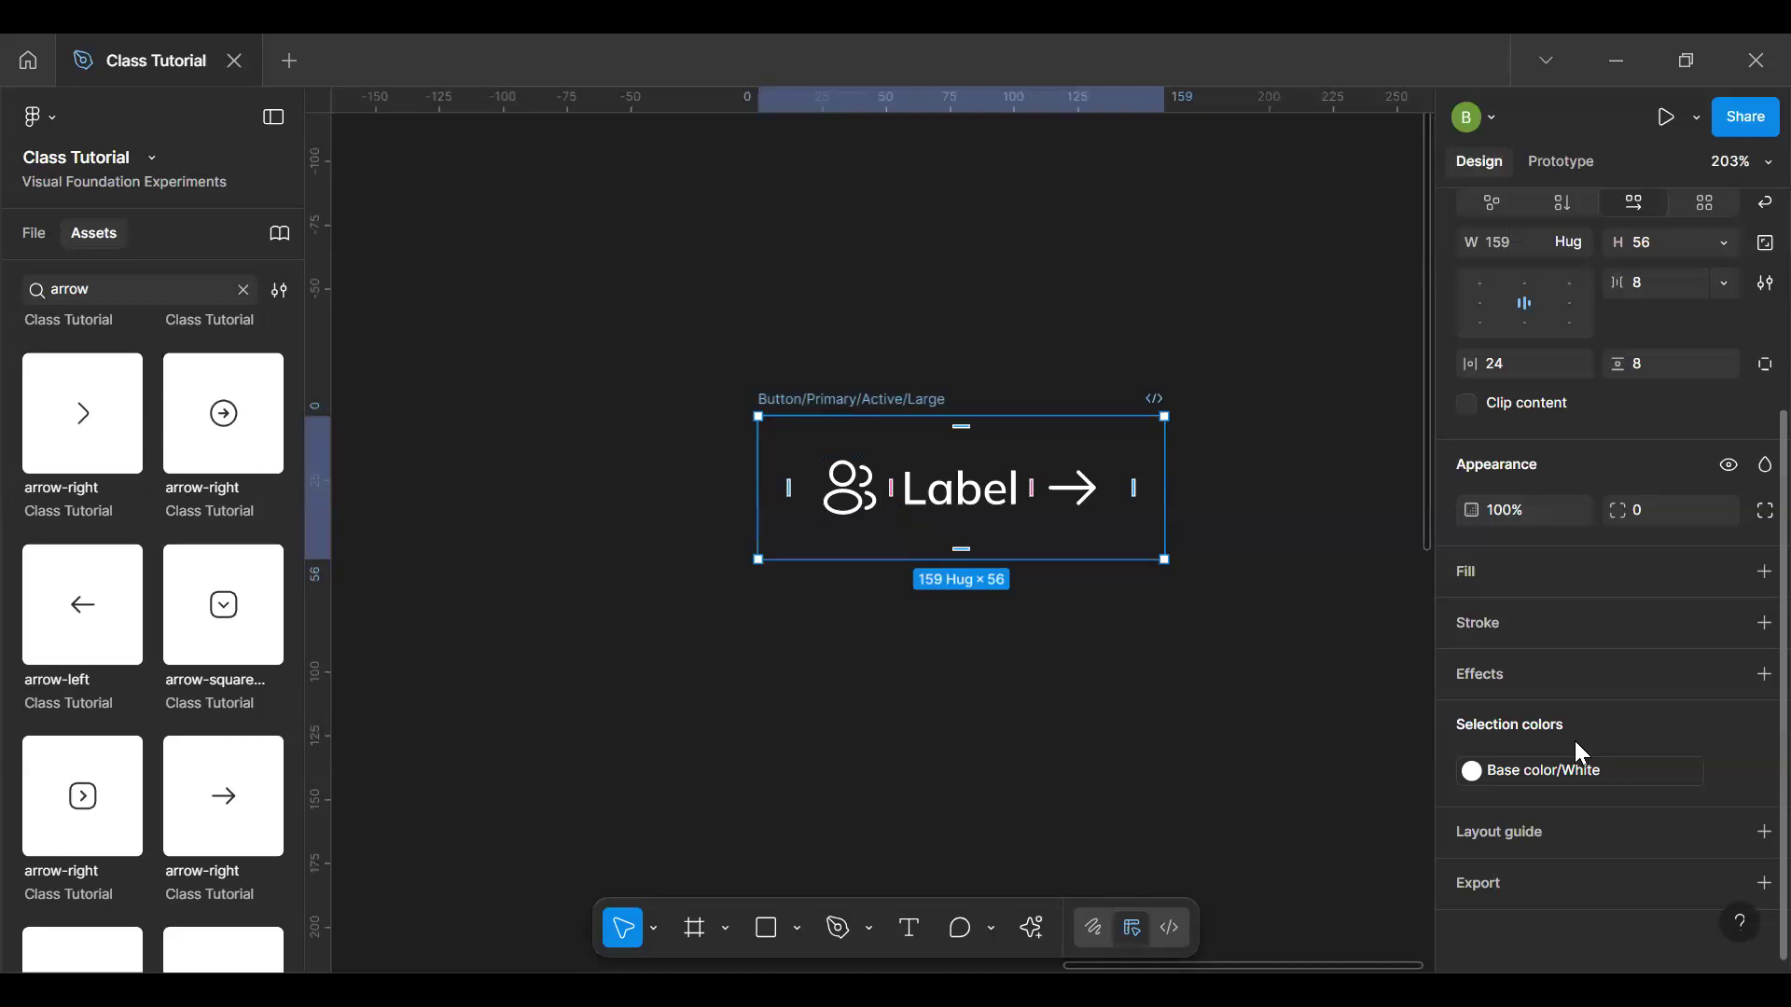
click(1559, 770)
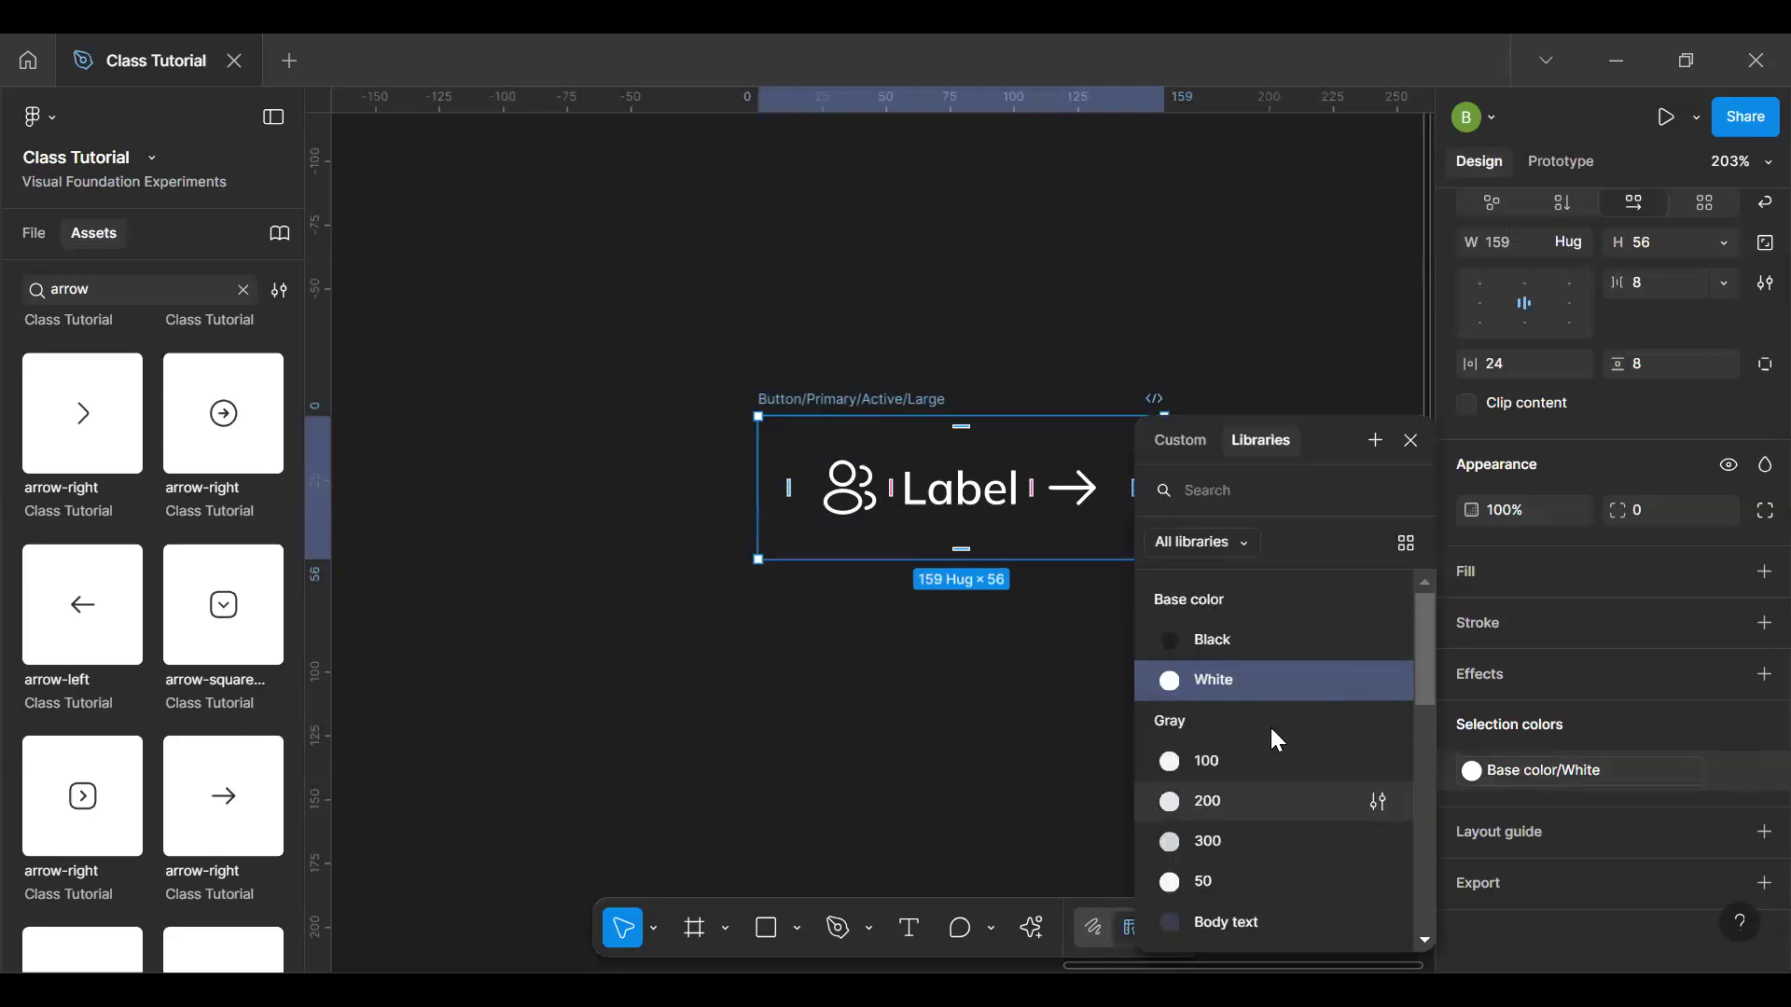
scroll(1269, 724, down, 8)
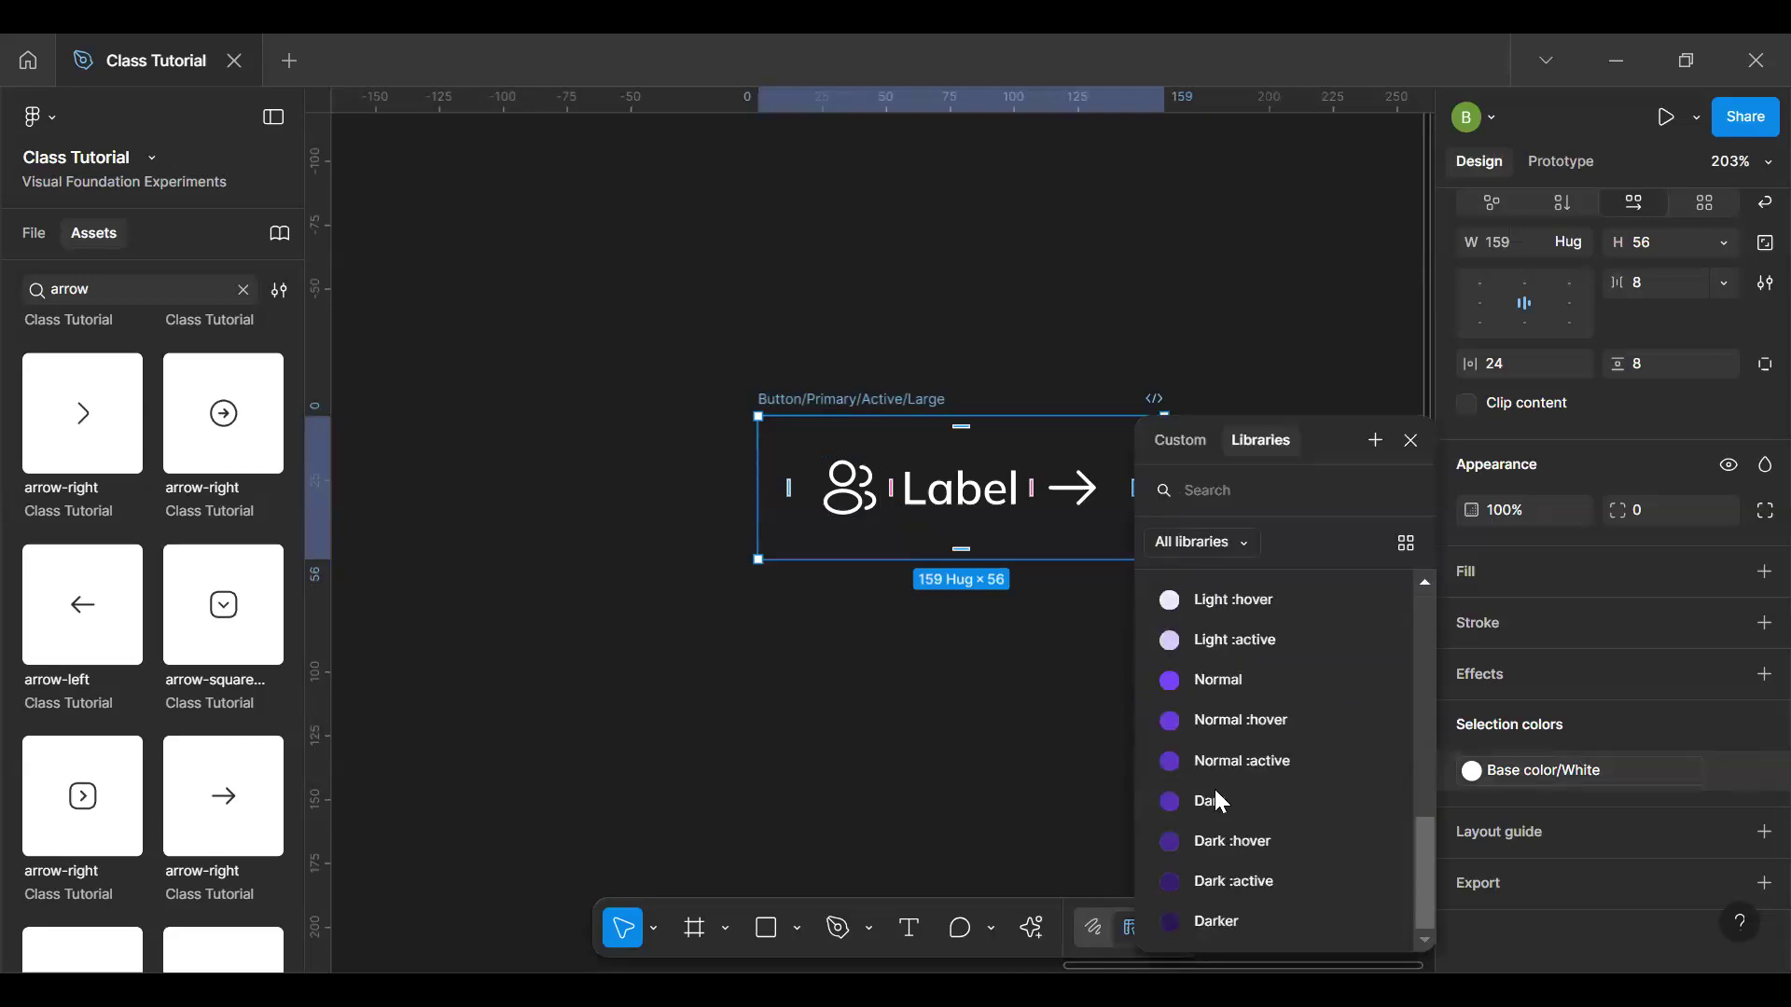
click(1254, 686)
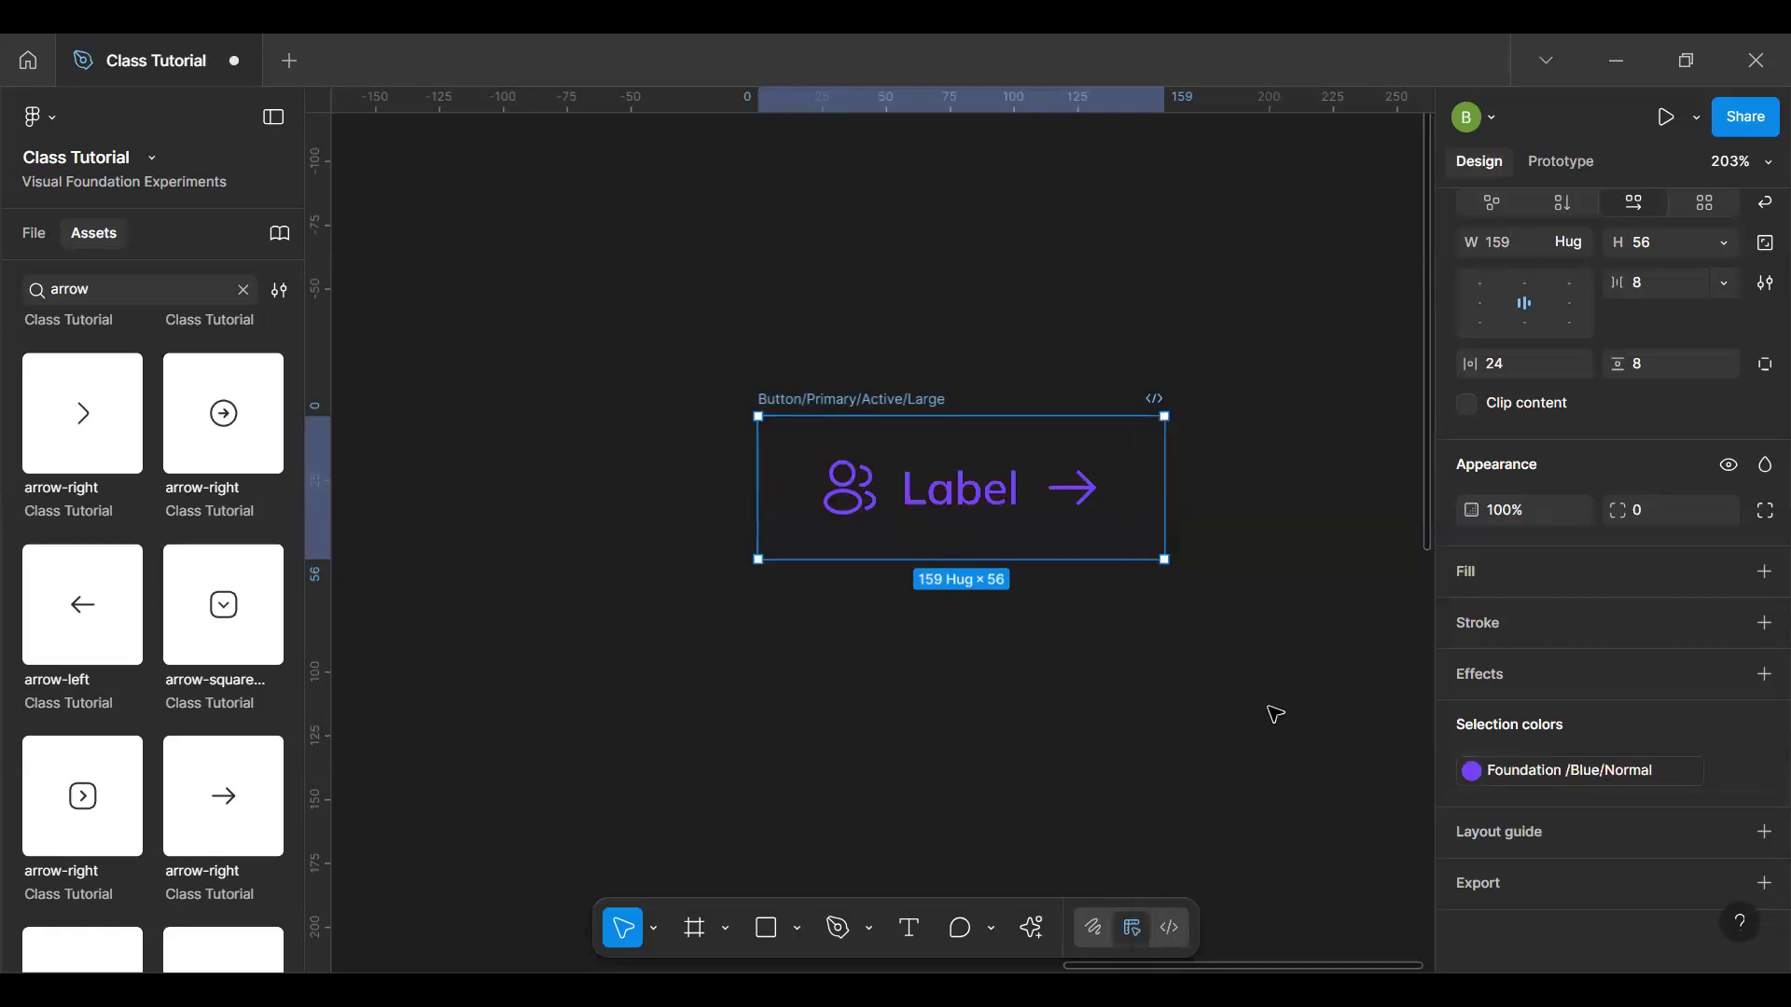
click(1474, 770)
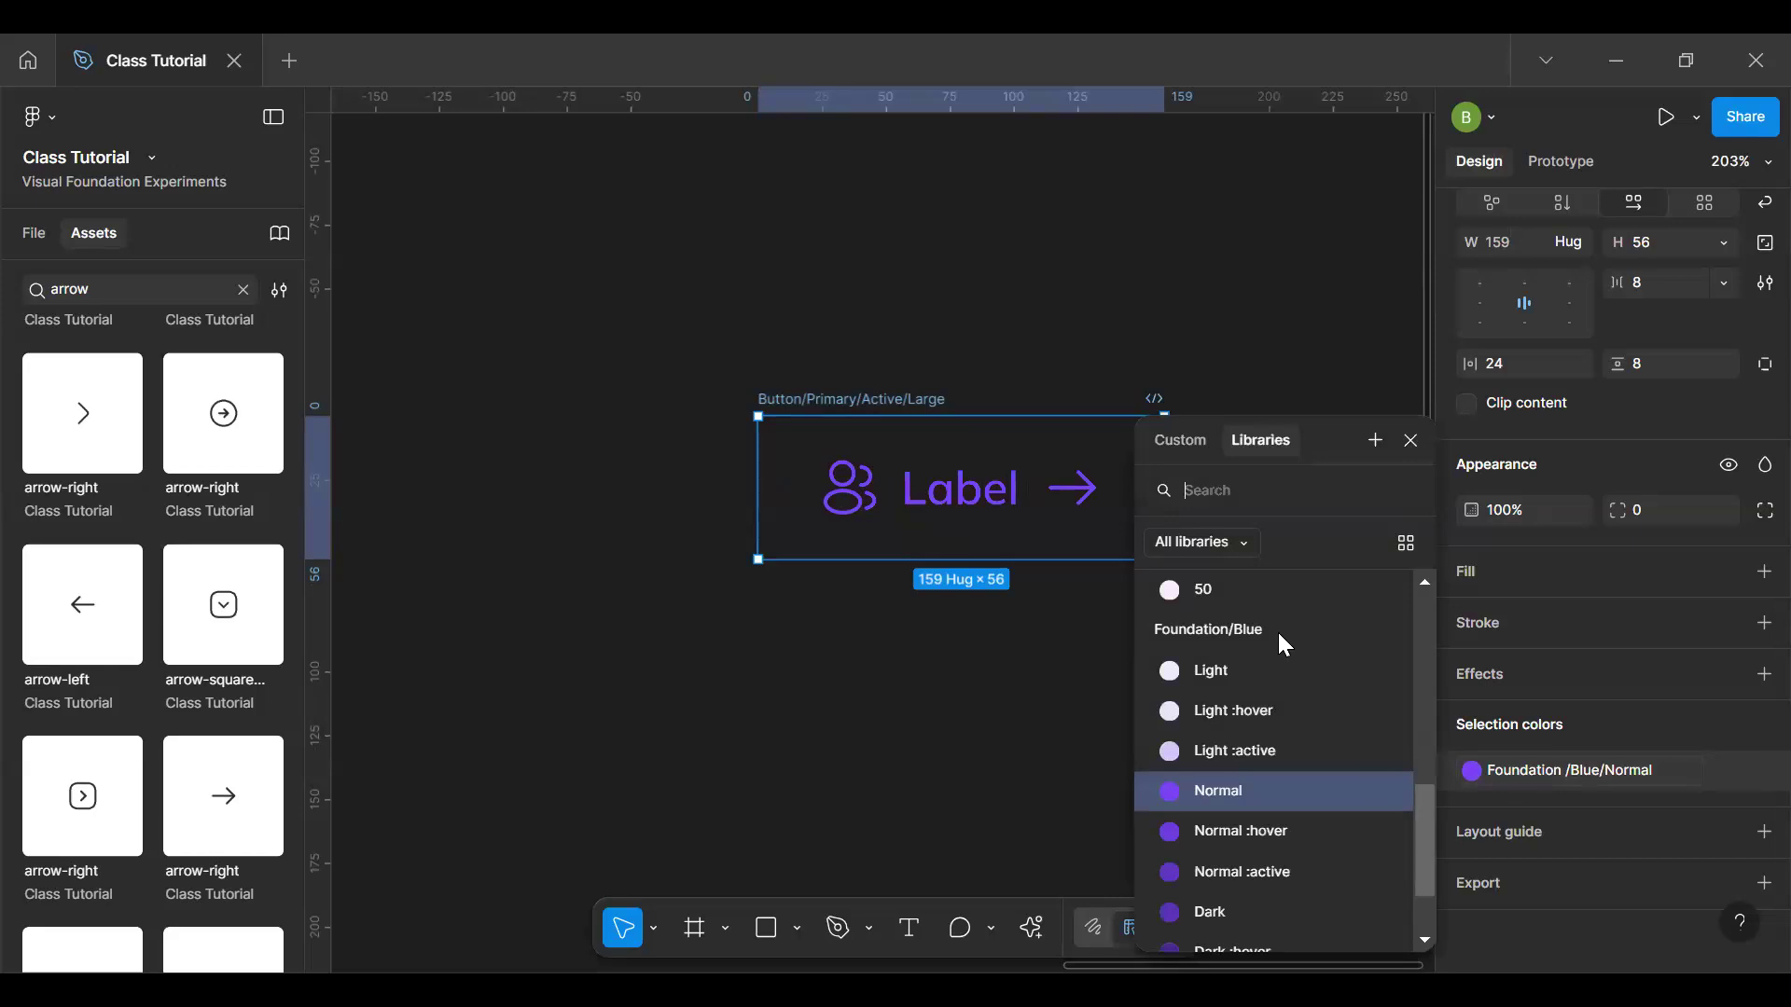
scroll(1280, 644, up, 5)
click(1188, 855)
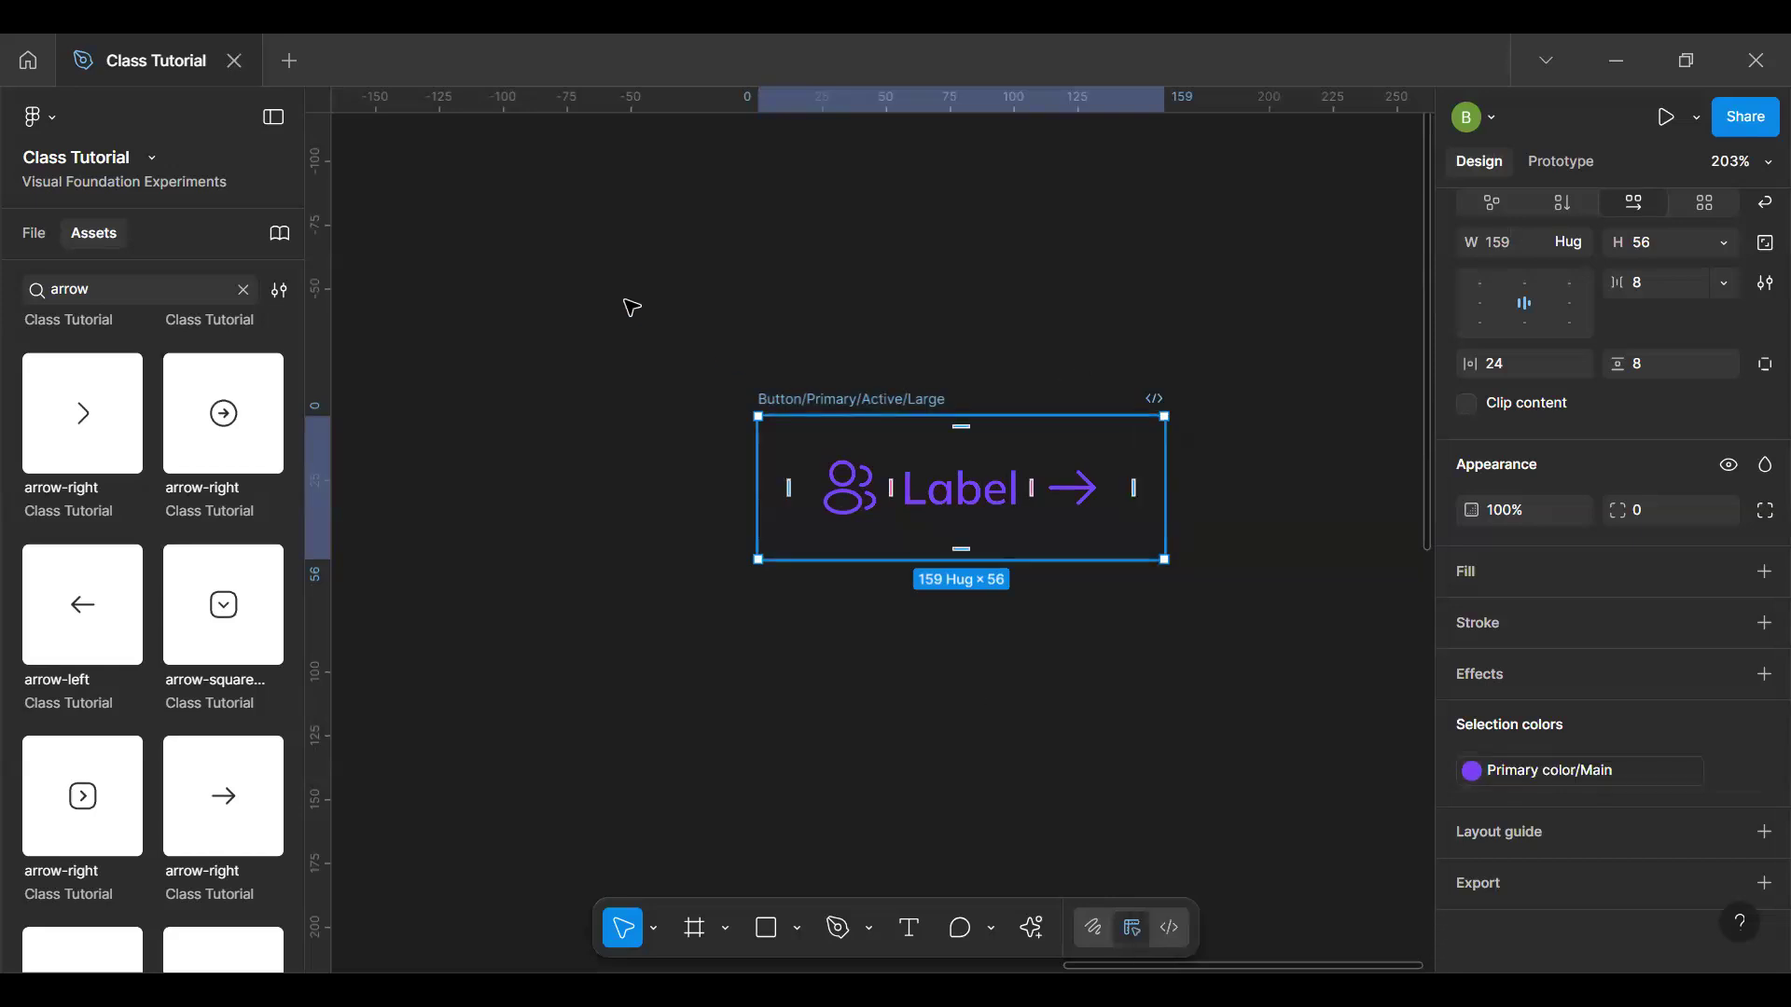
Step: Fill the Button/Primary/Active/Large frame with the Base color/White library style
scroll(632, 308, right, 5)
scroll(597, 280, down, 2)
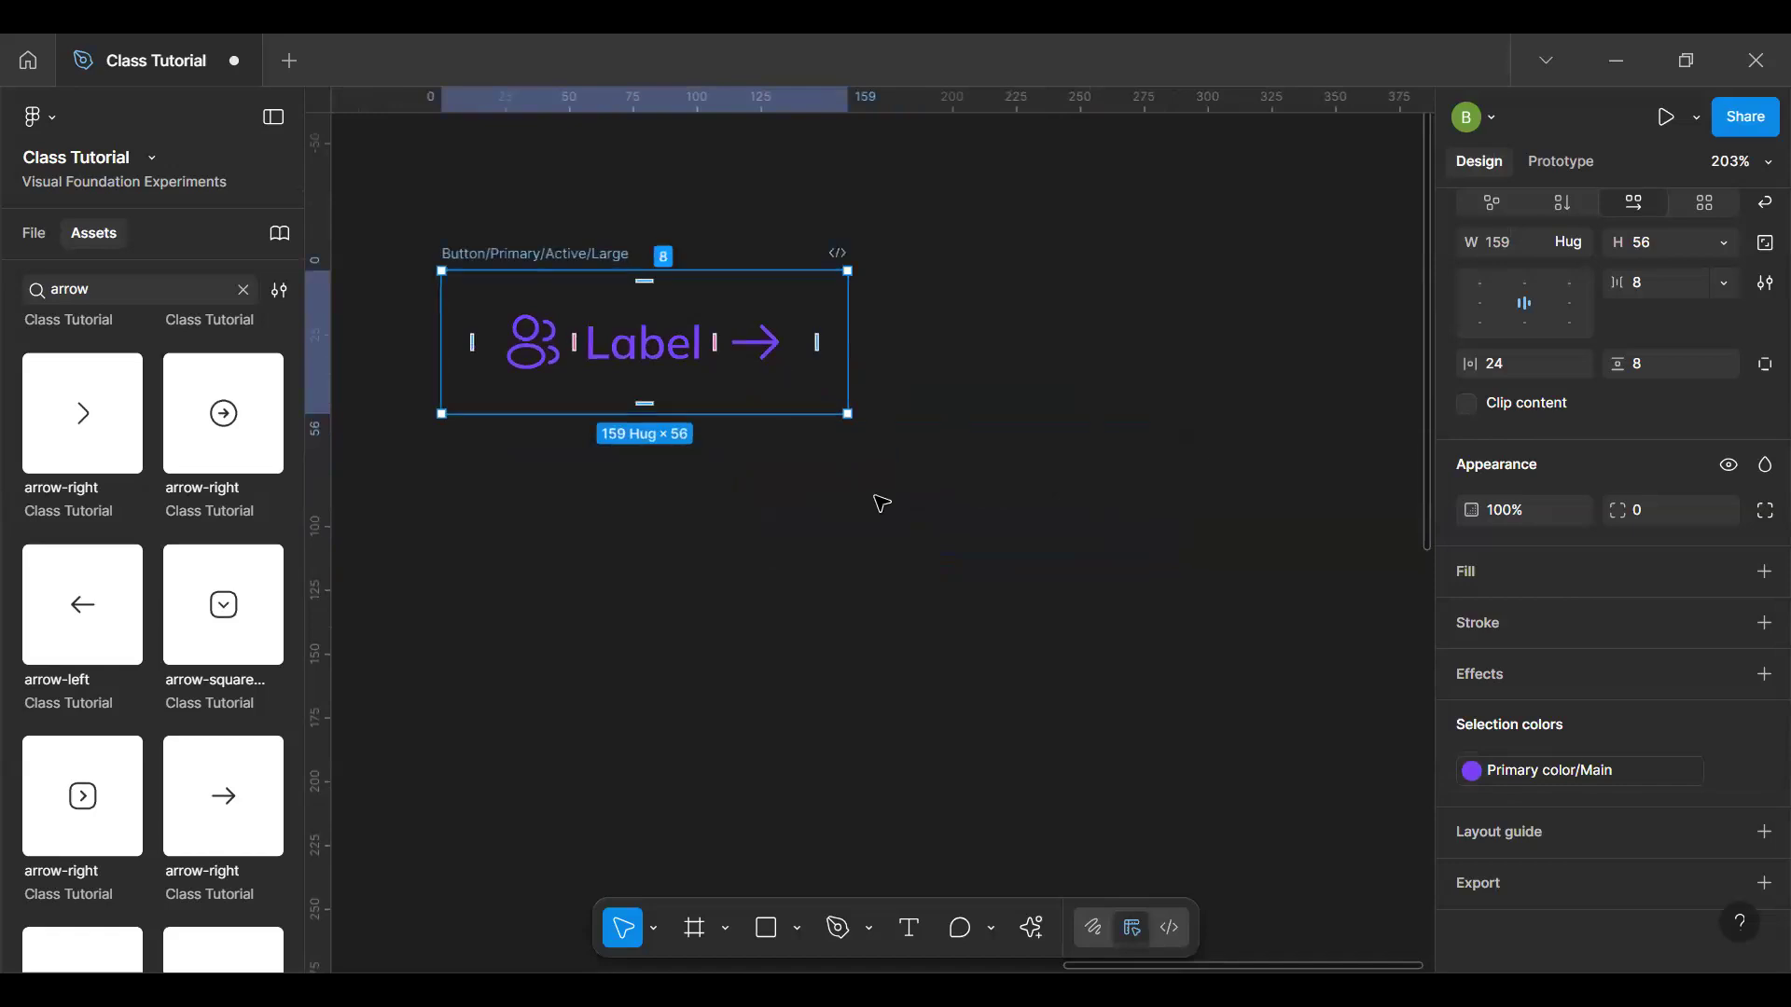
key(shift+a)
key(ctrl+z)
click(1729, 571)
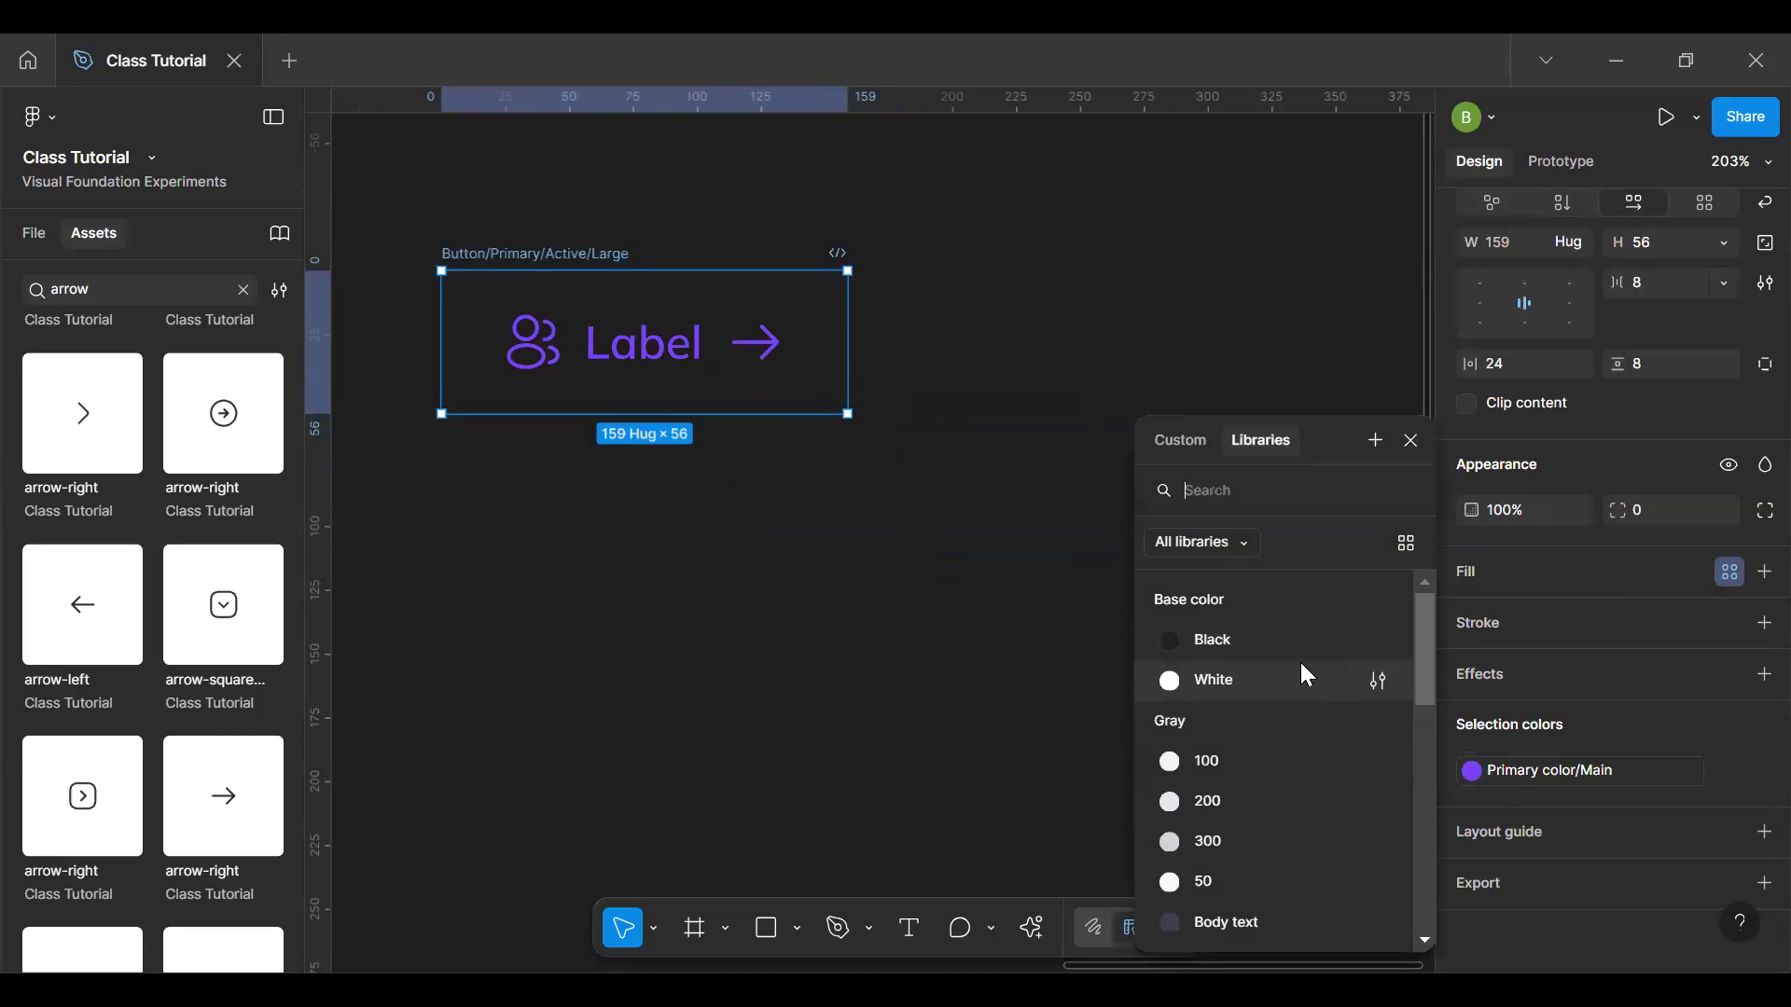
click(1296, 679)
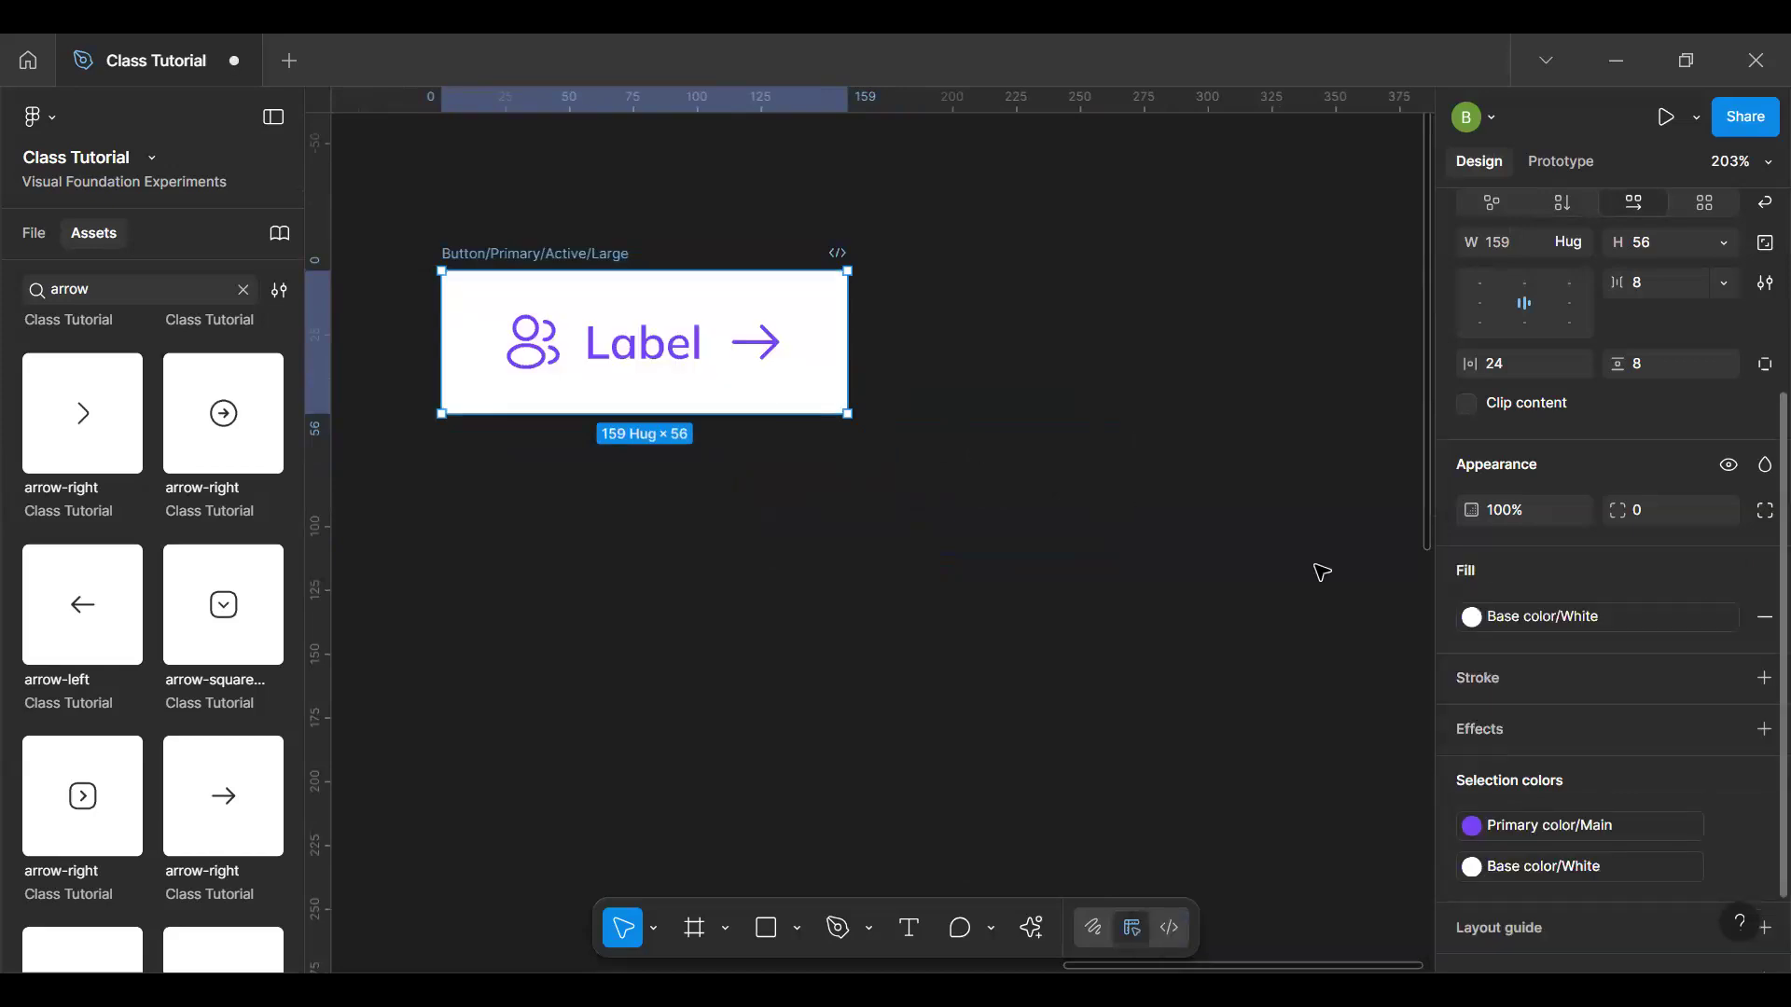
Step: Round the button frame into a pill shape with a corner radius of 100
click(1654, 518)
text(100)
key(Return)
click(746, 457)
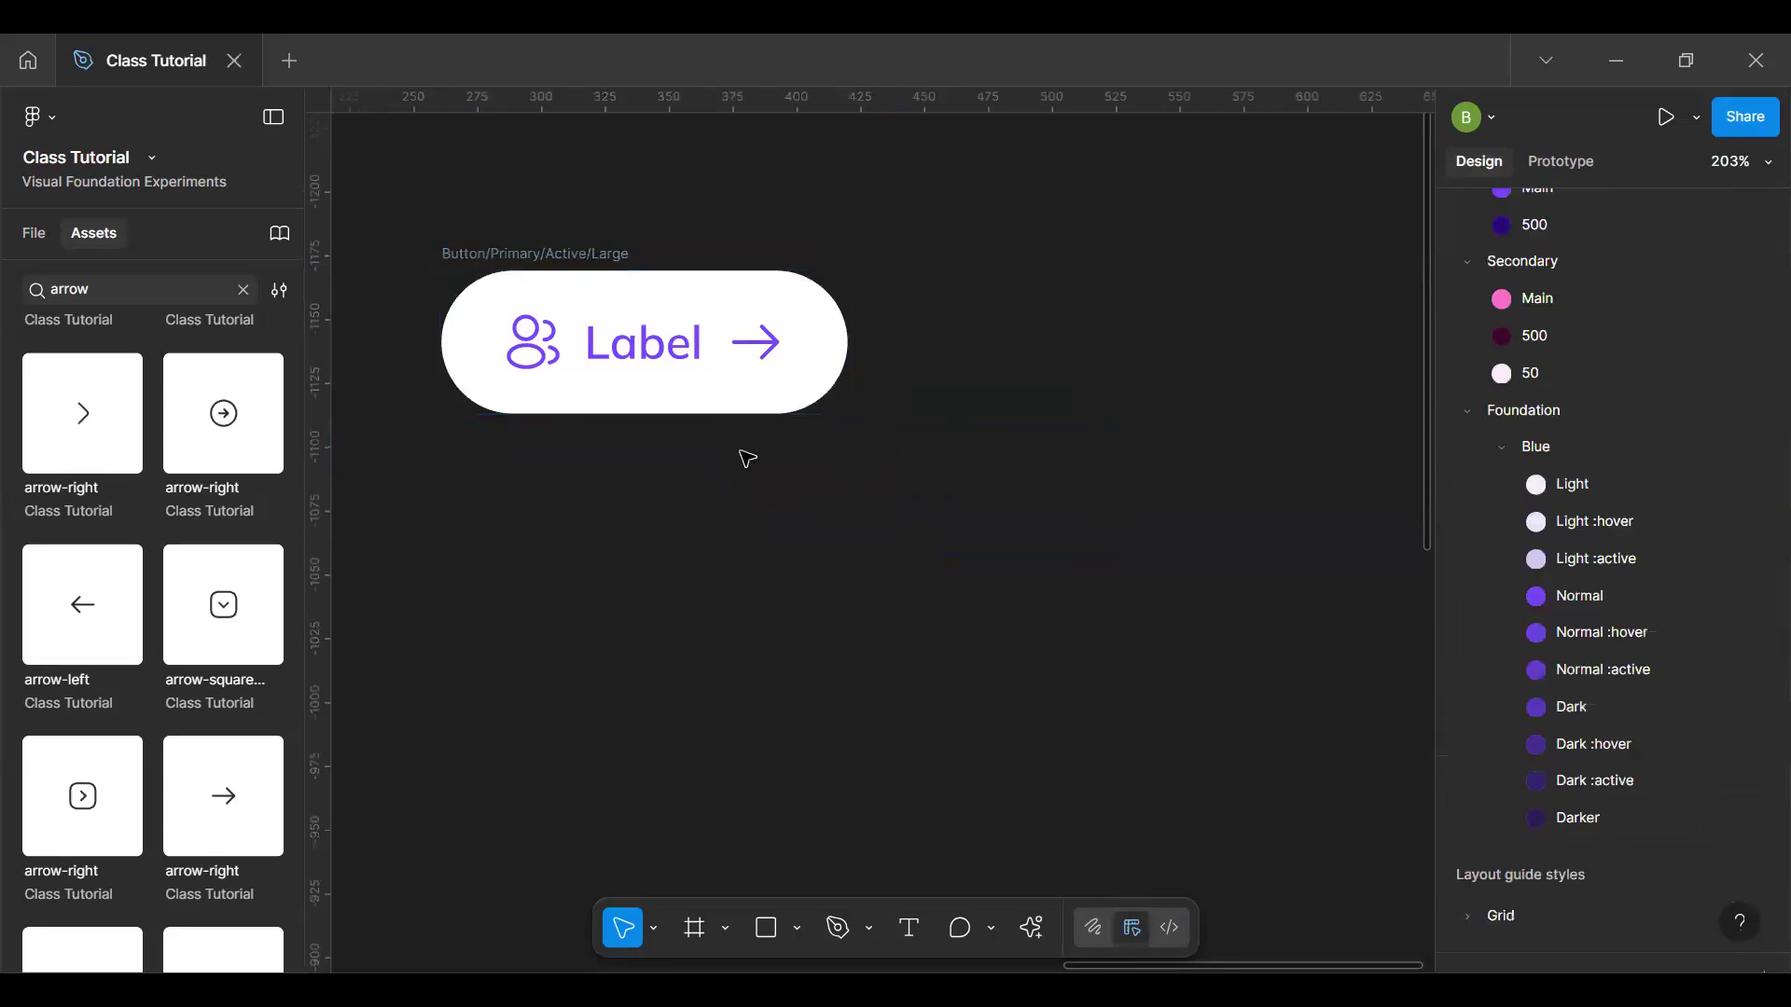
click(575, 278)
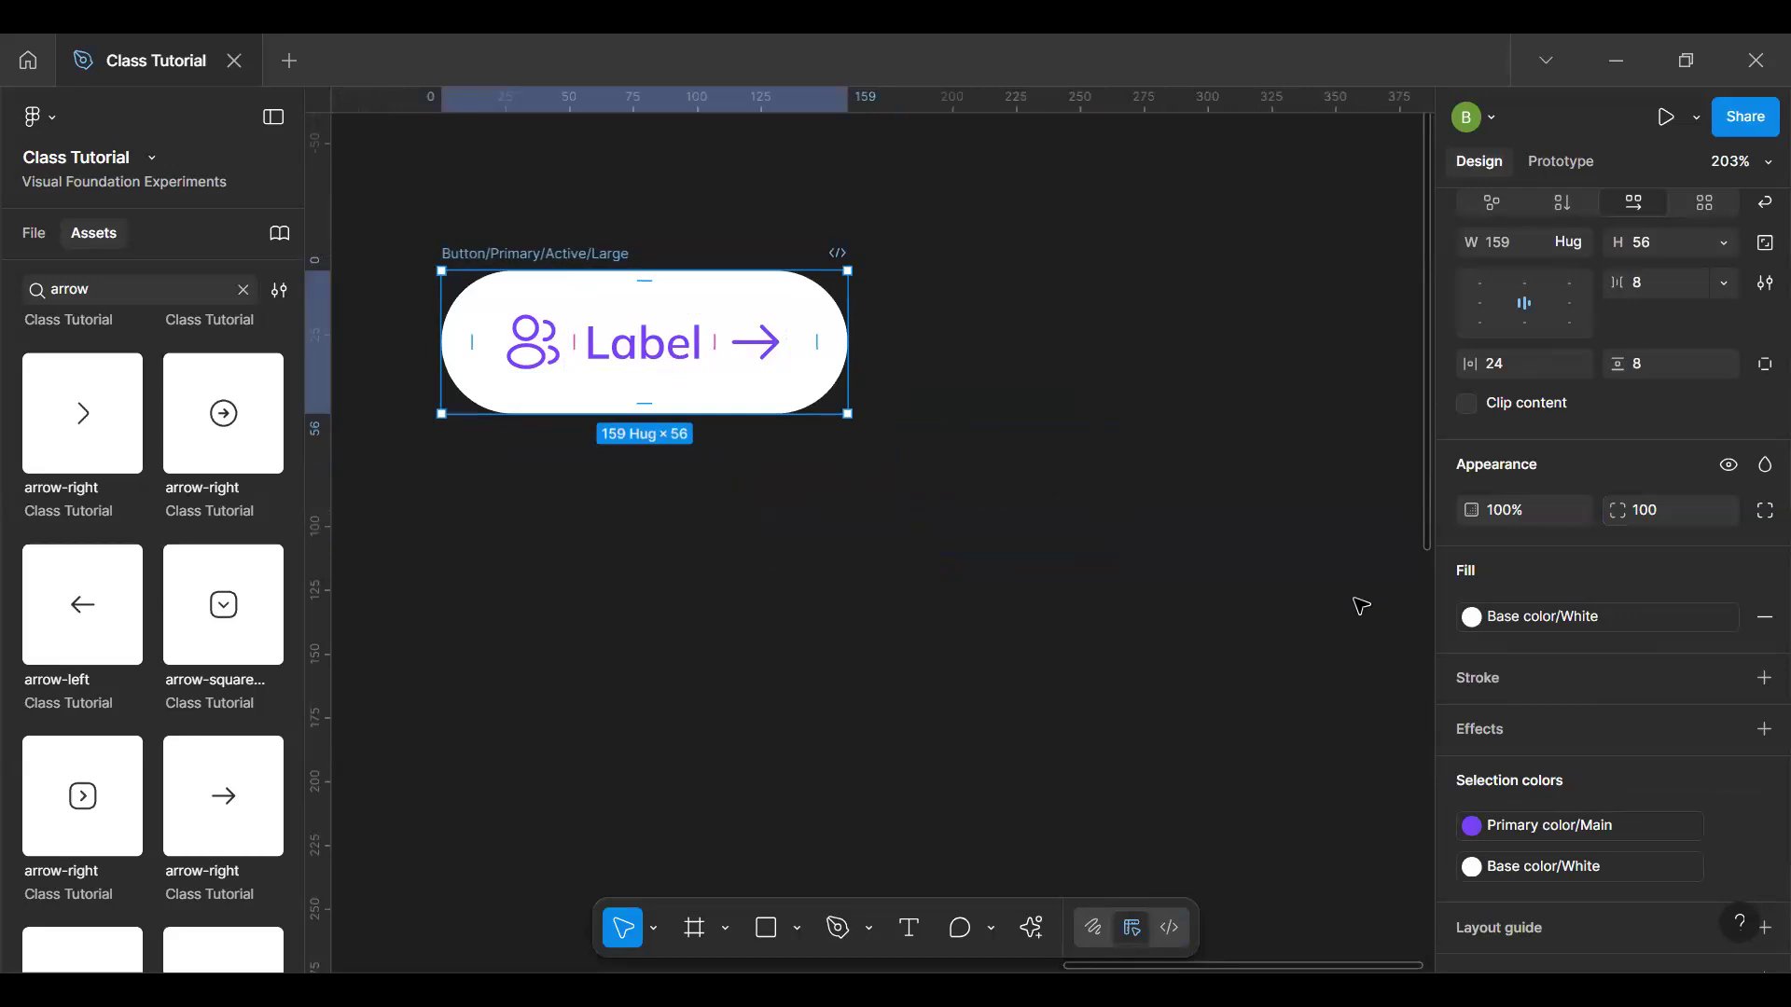
click(1029, 500)
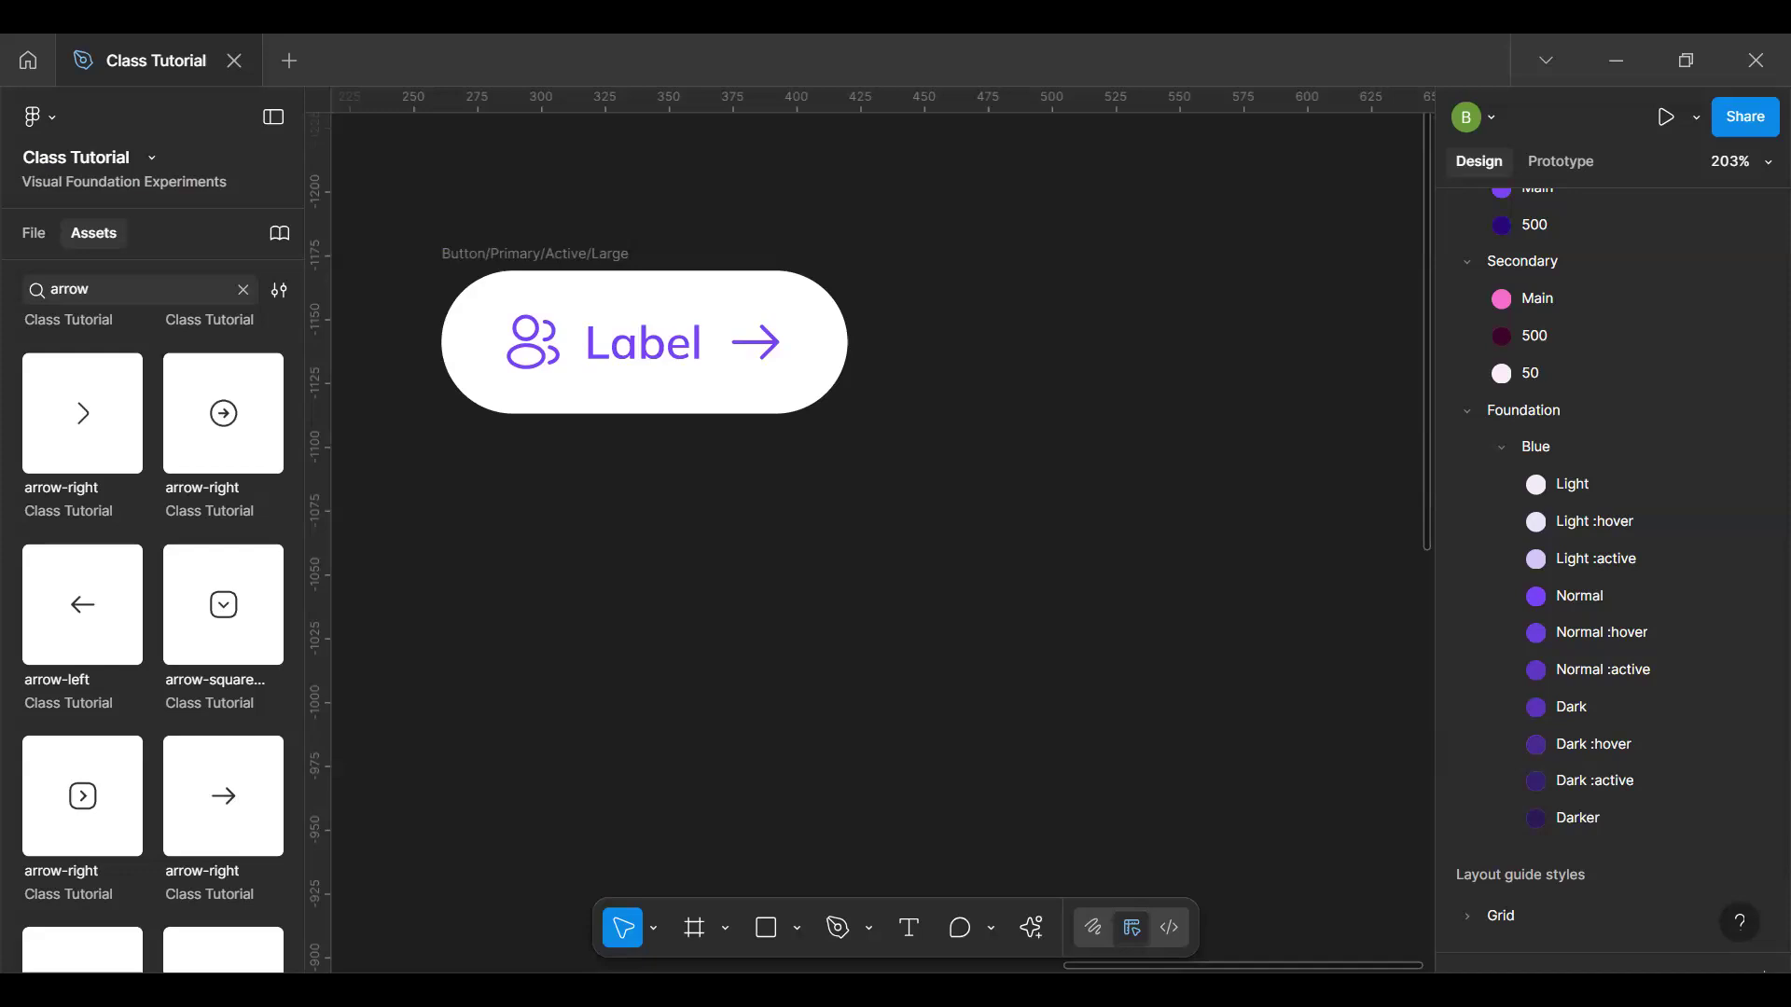
Step: Set the auto layout gap between the button's icons and label to 16
click(724, 397)
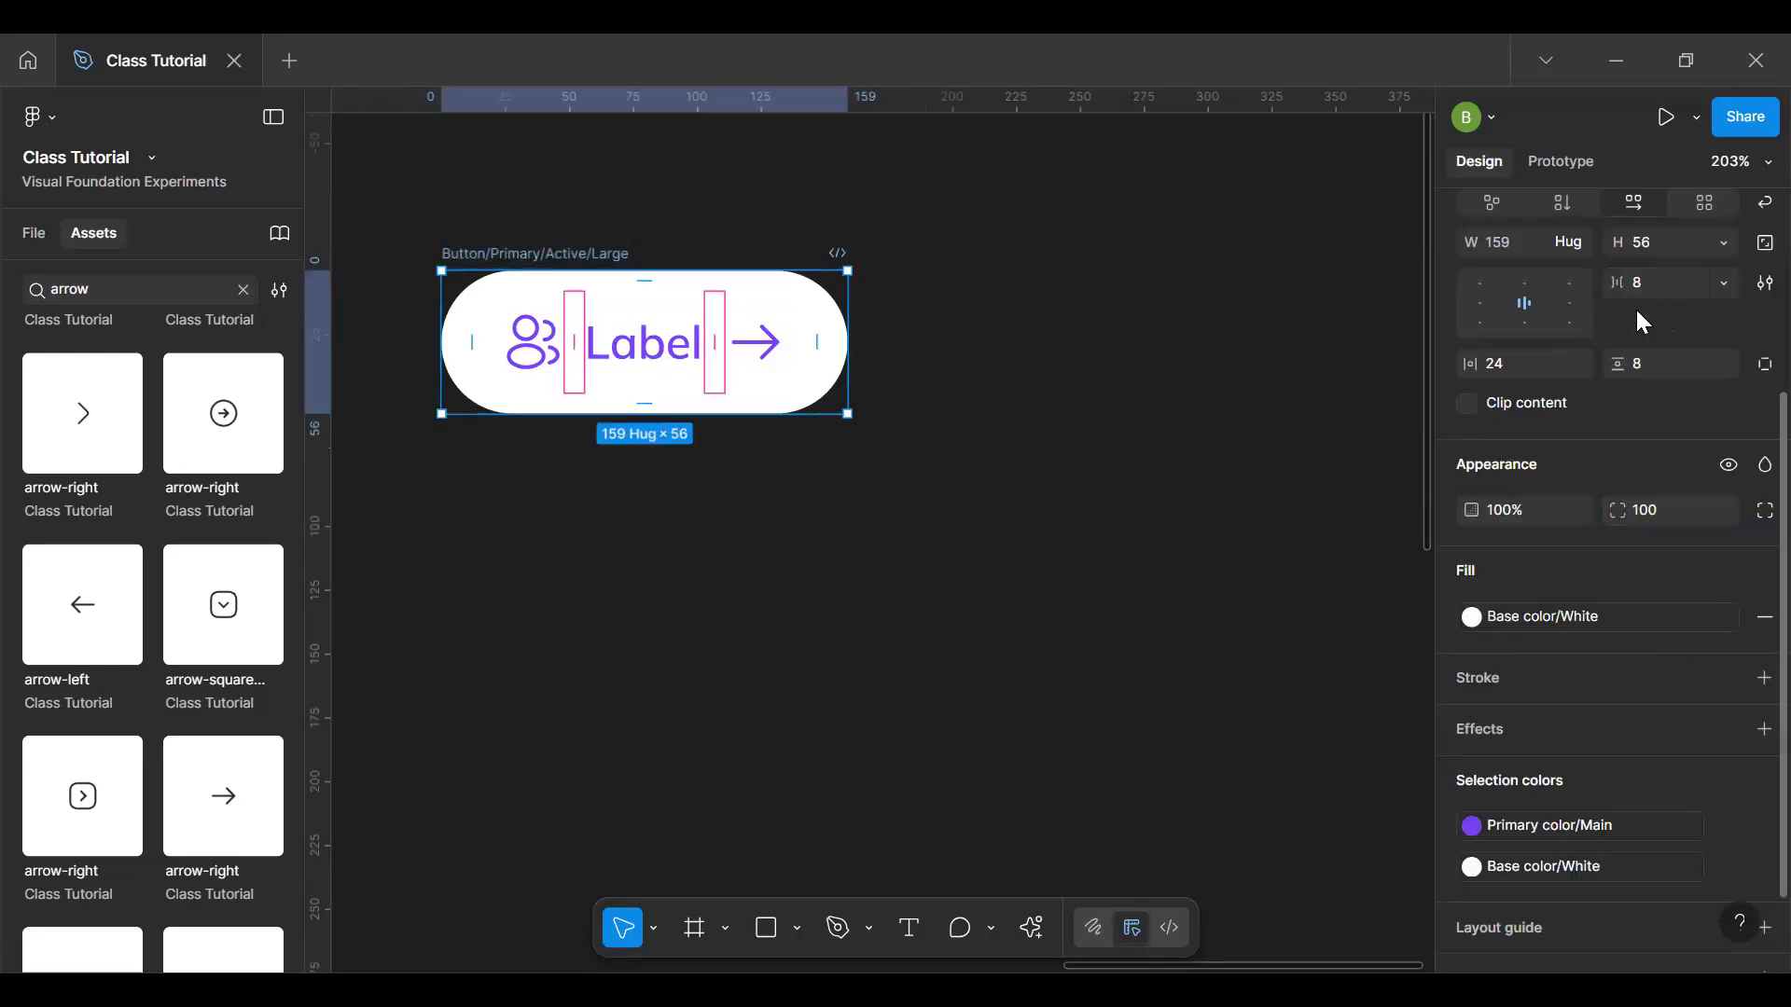
click(1661, 292)
key(Return)
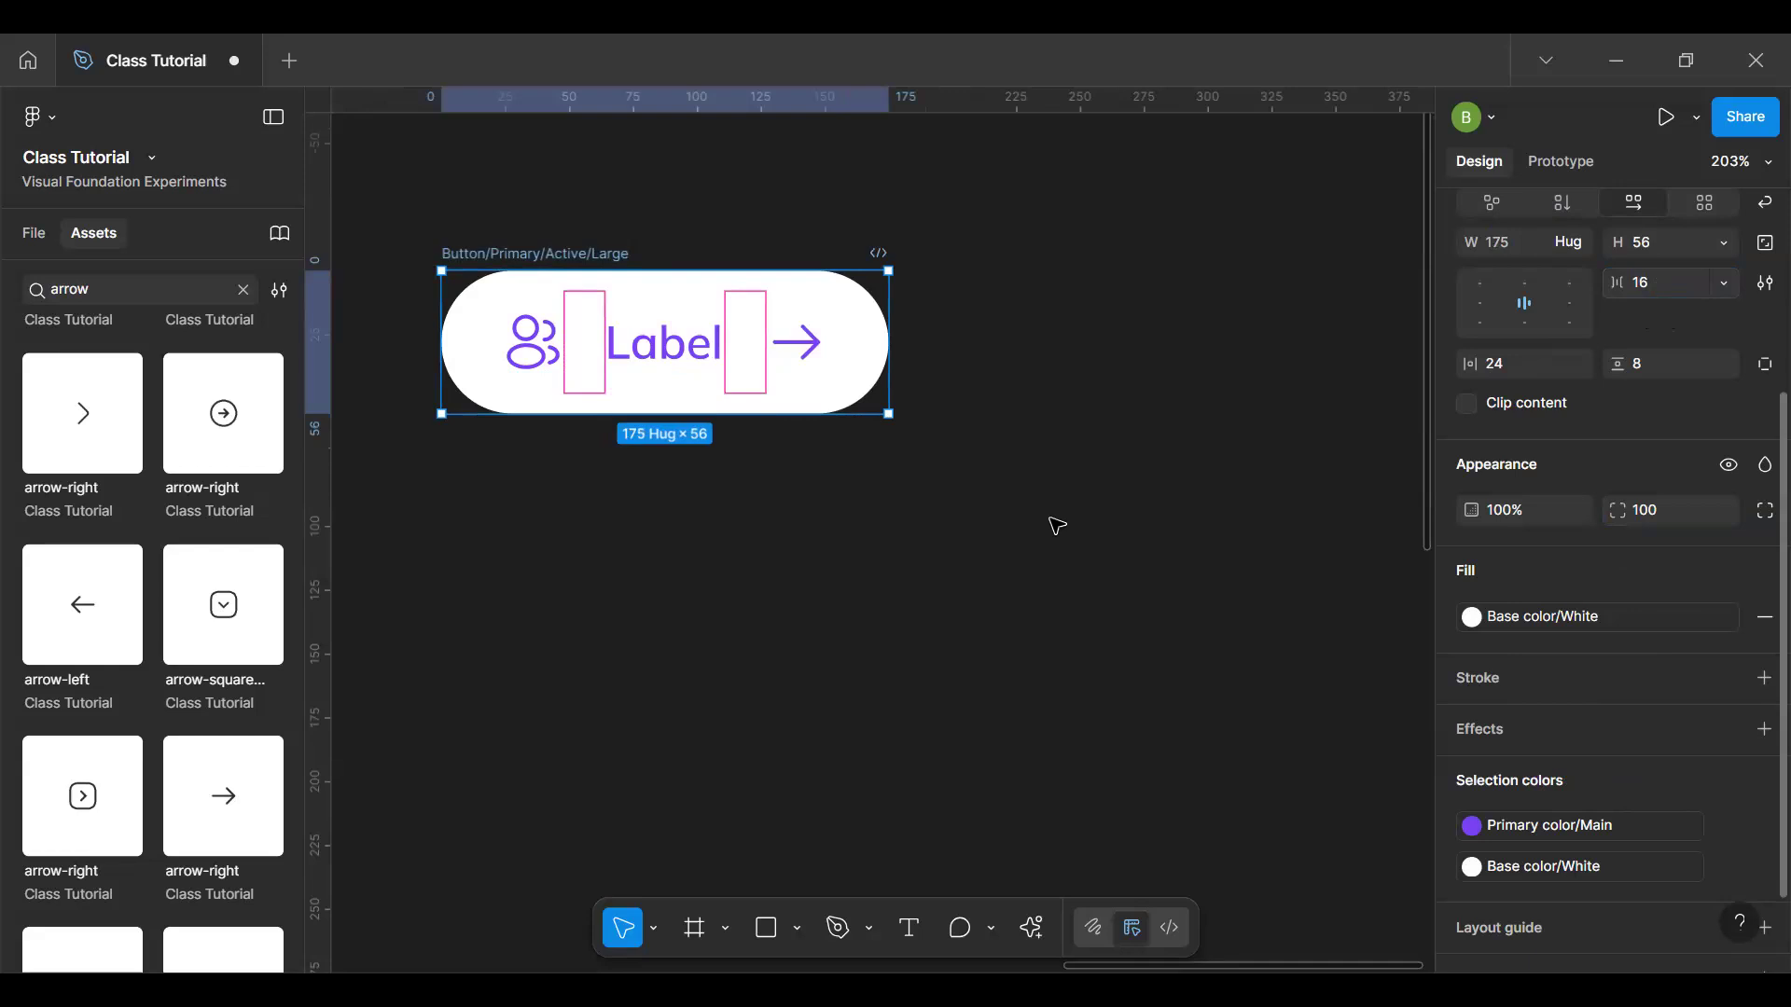
click(1023, 586)
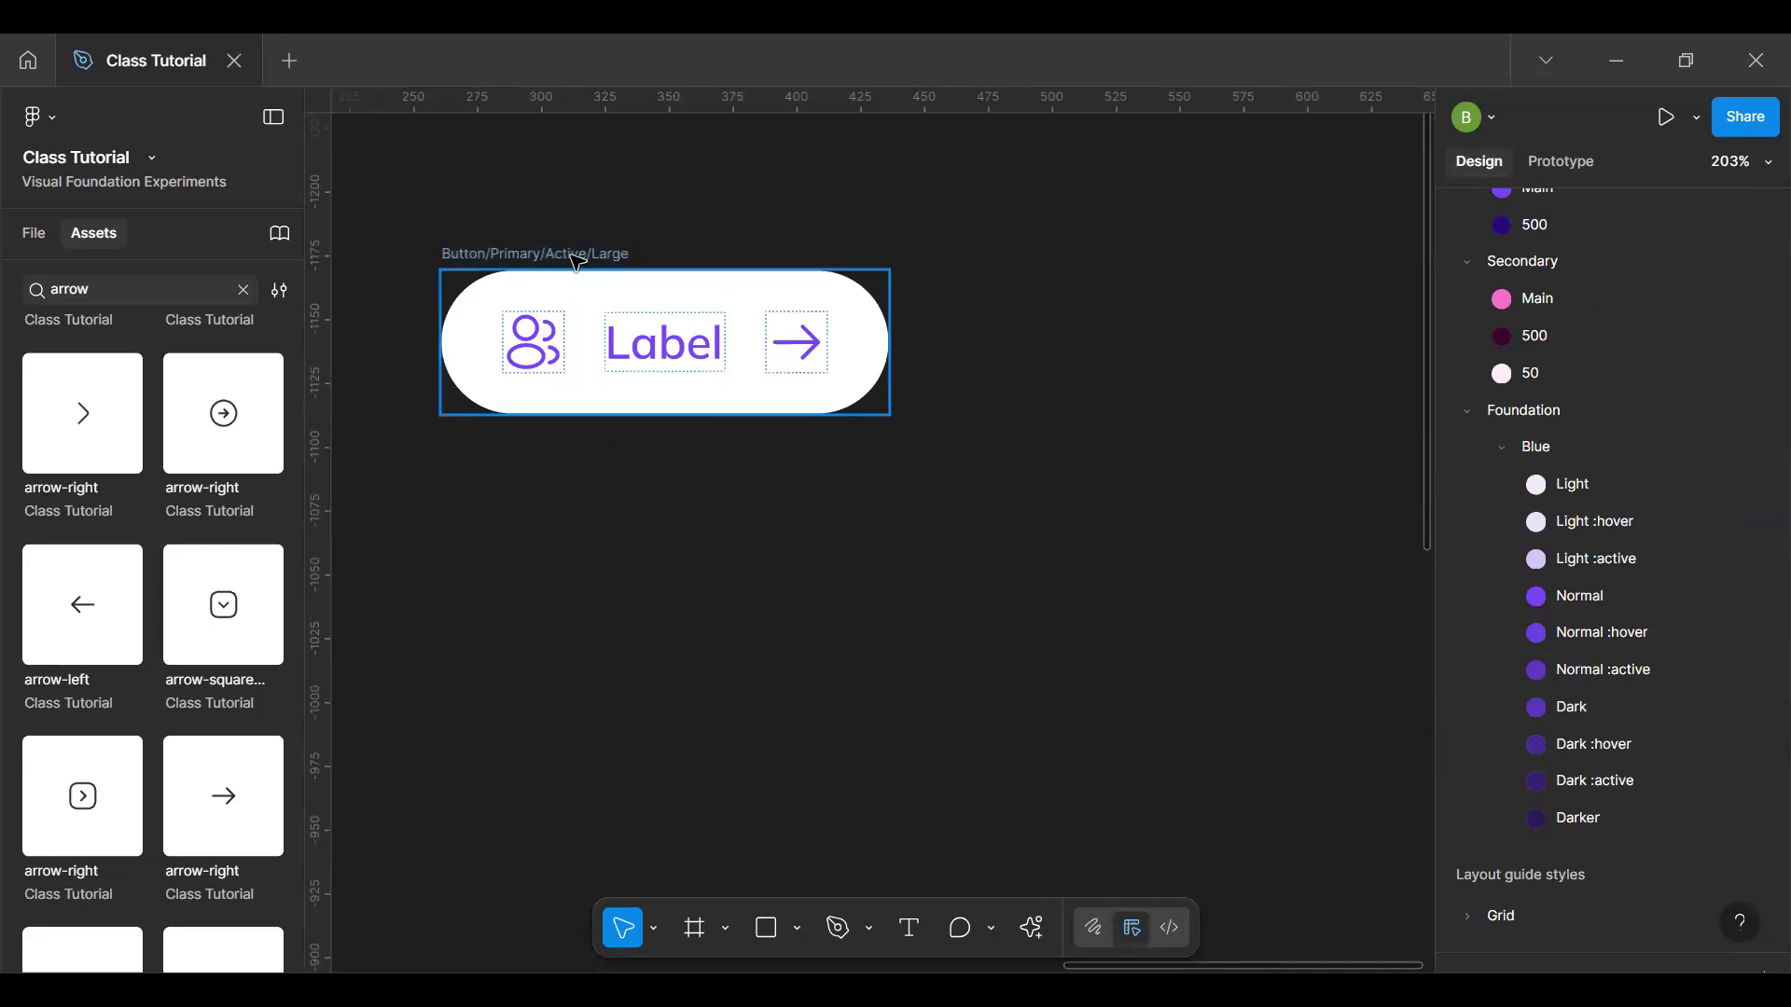
Step: Stretch the button frame to a width of about 311 and return its width to hugging the contents
click(879, 338)
drag(1028, 337, 1236, 335)
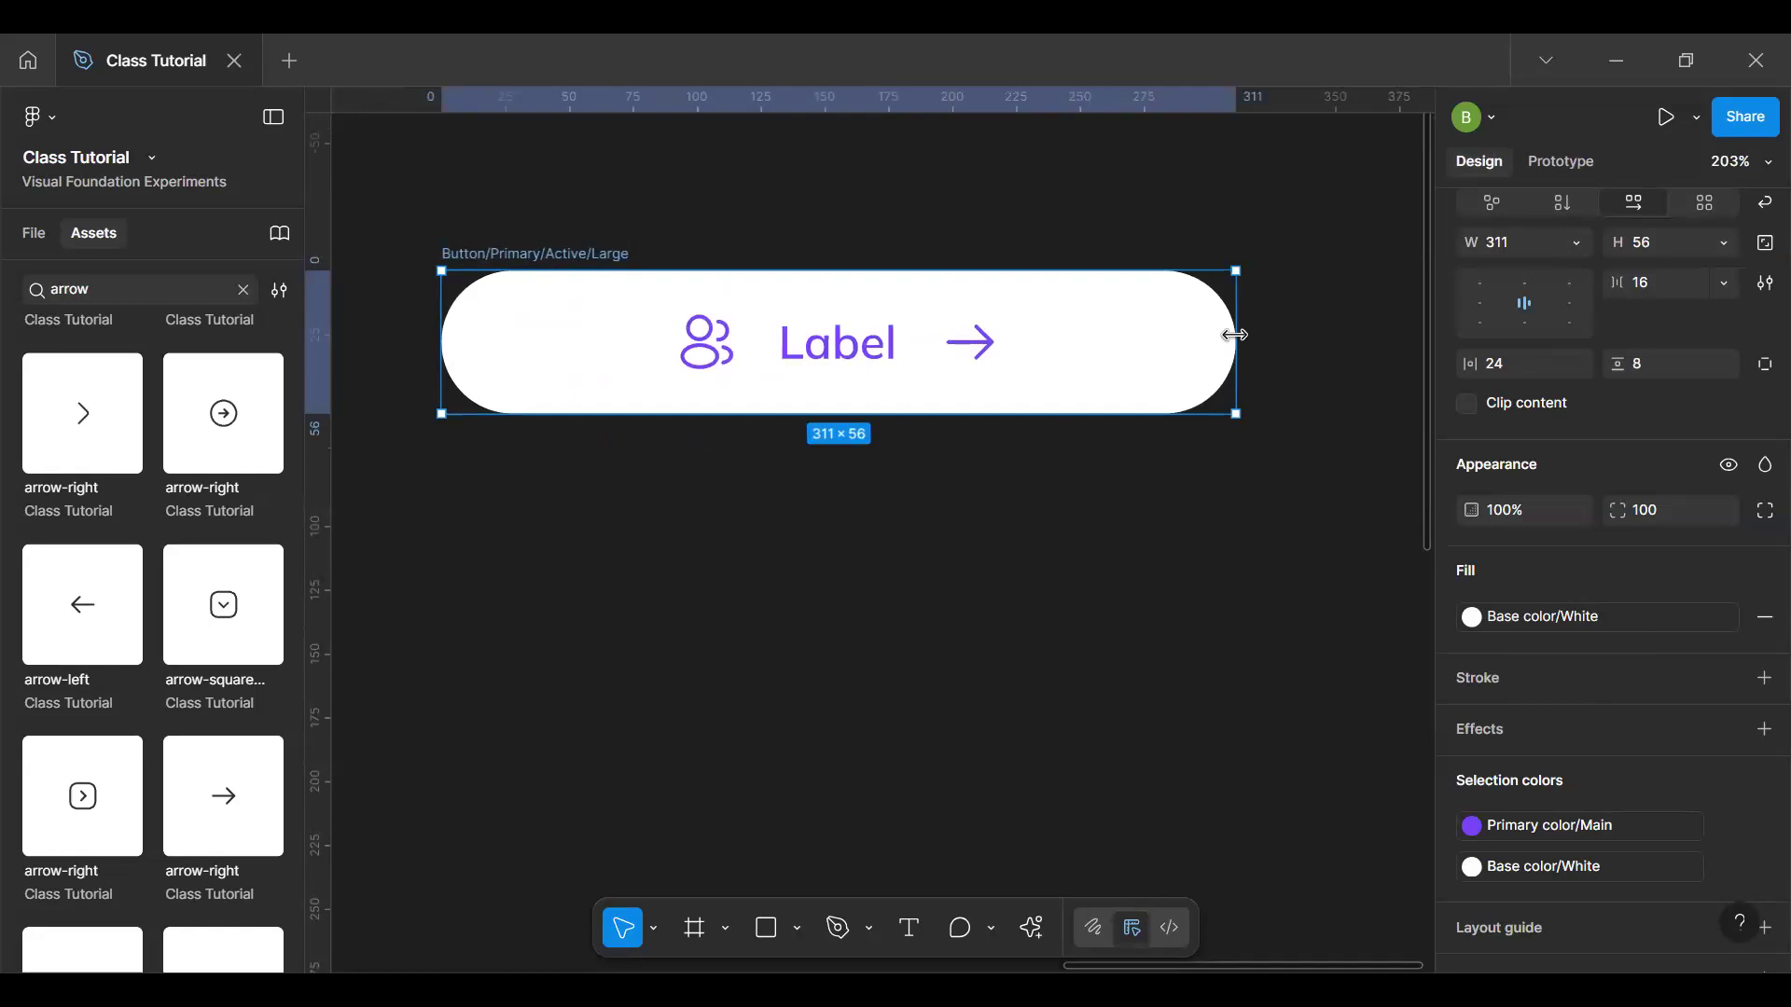
double_click(1236, 335)
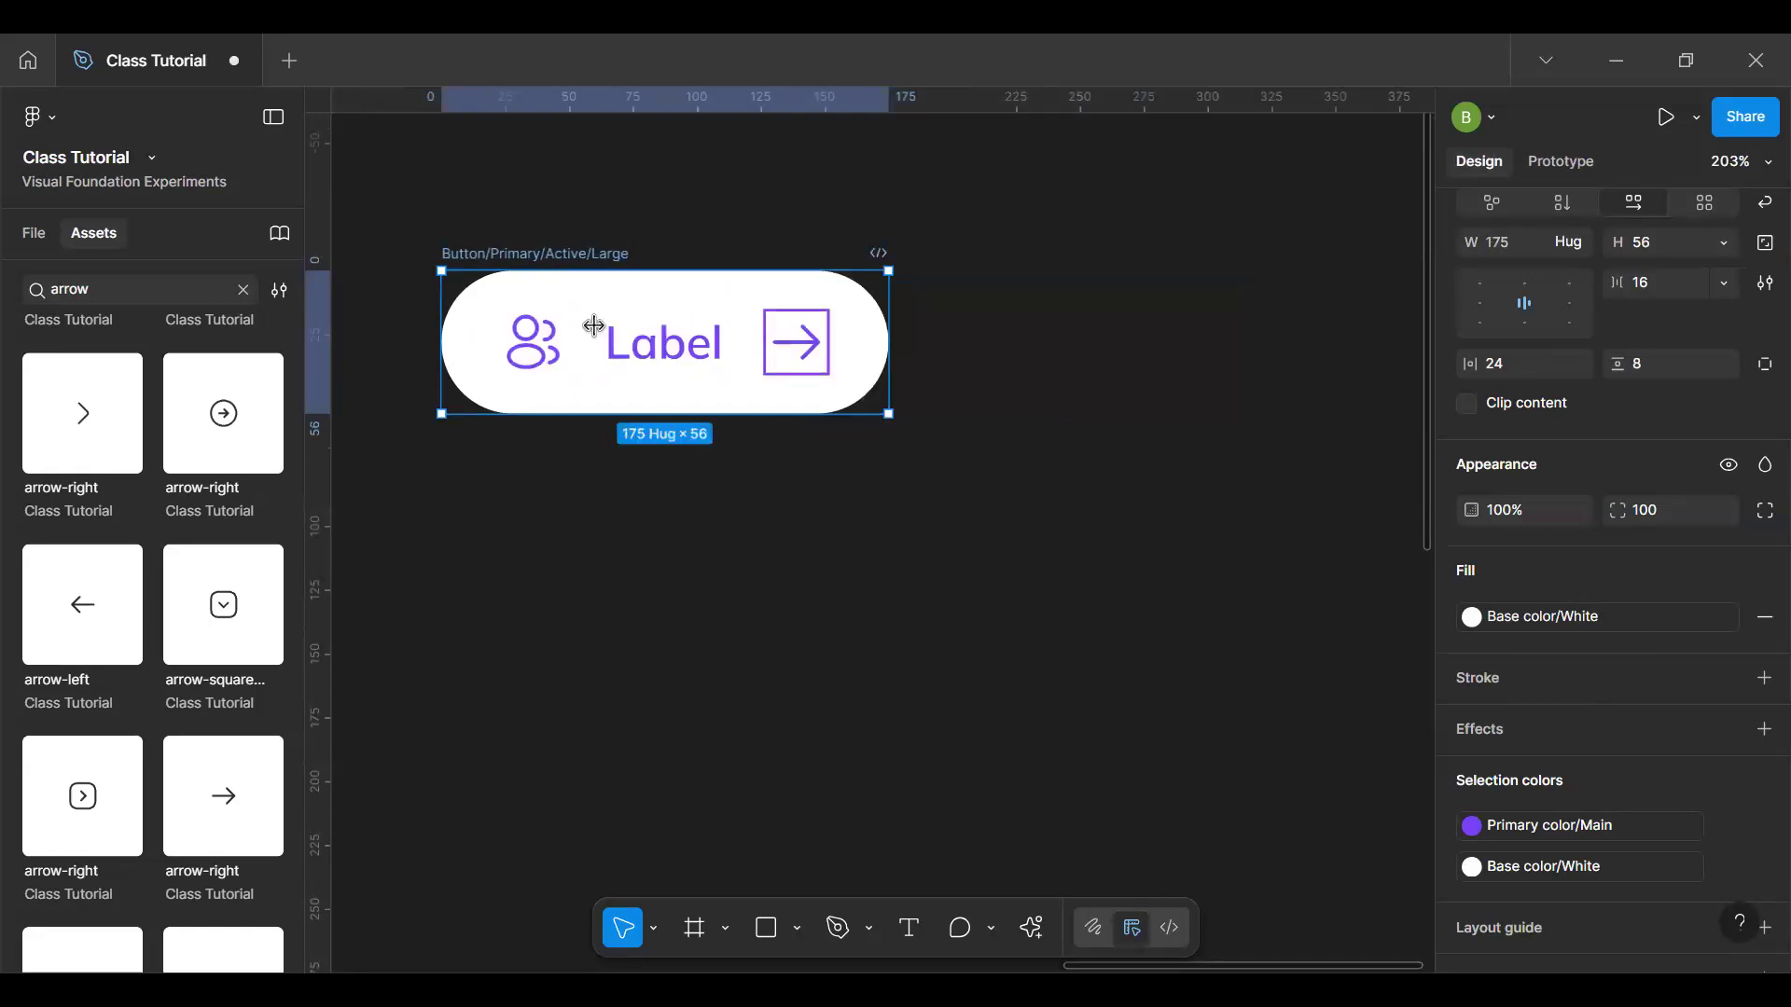
Step: Lengthen the button's text by pasting "Label" six more times to test how the hugging frame resizes
double_click(660, 343)
key(ctrl+c)
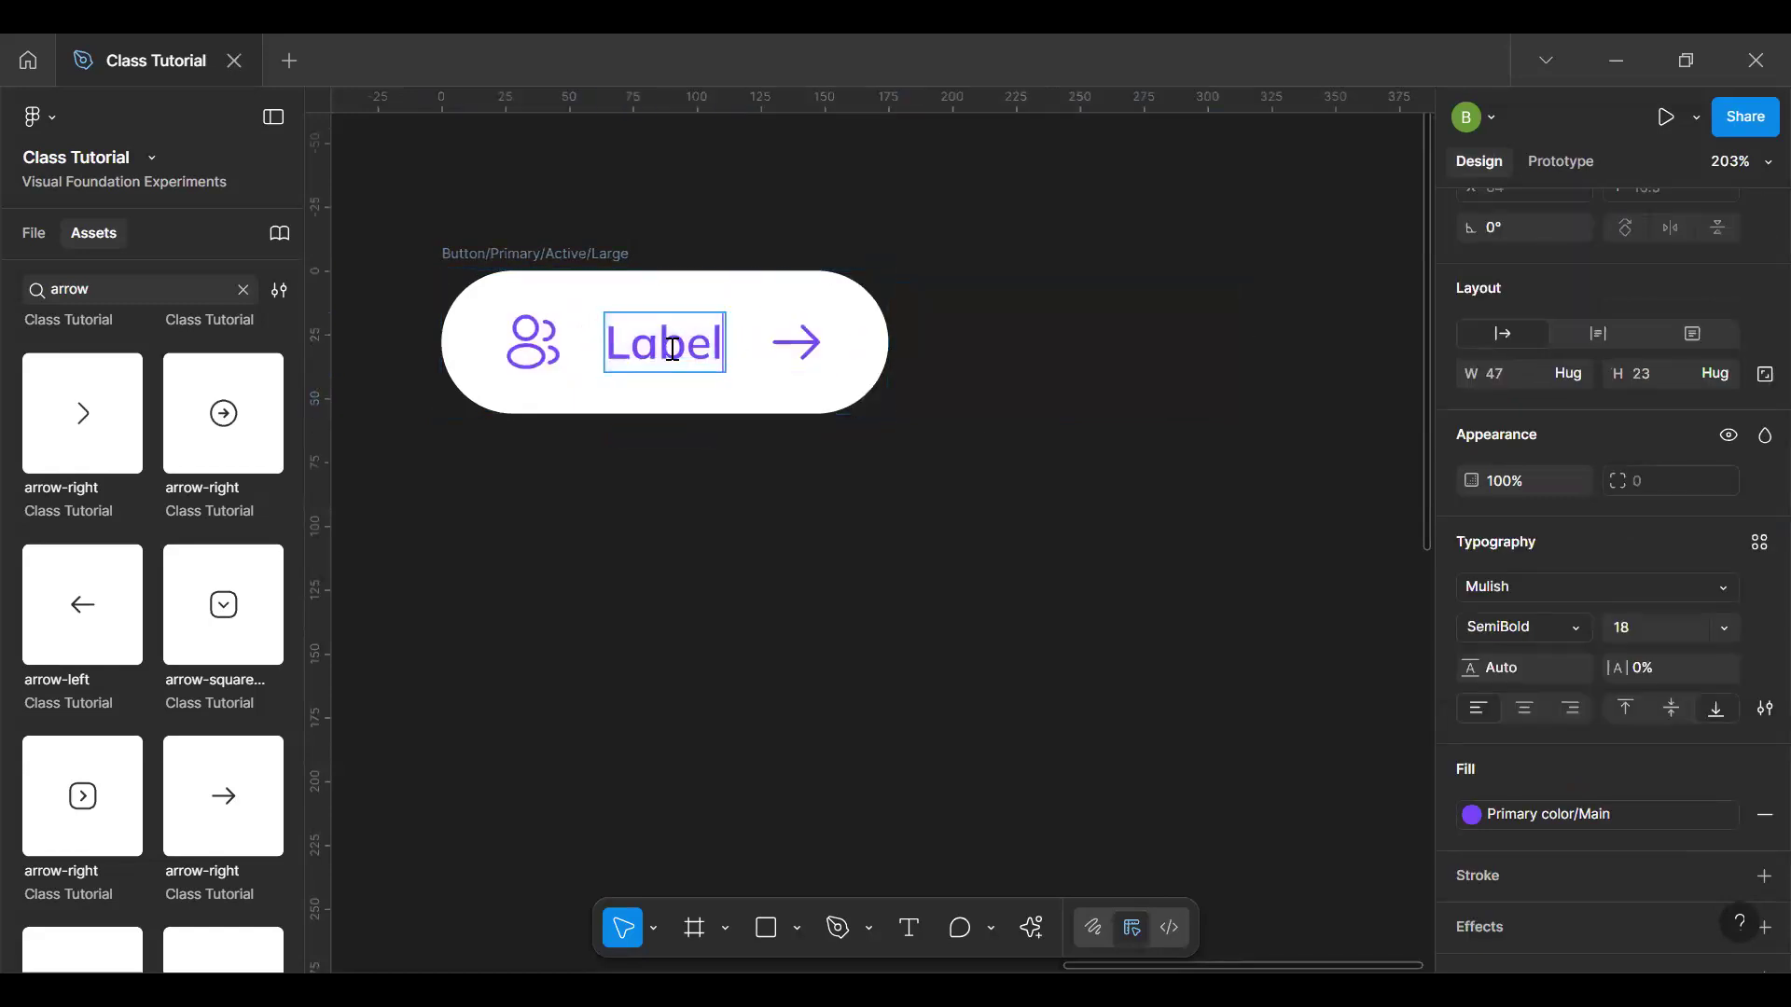
key(Right)
key(ctrl+v)
key(ctrl+v)
key(ctrl+v)
key(ctrl+v)
key(ctrl+v)
key(ctrl+v)
key(Escape)
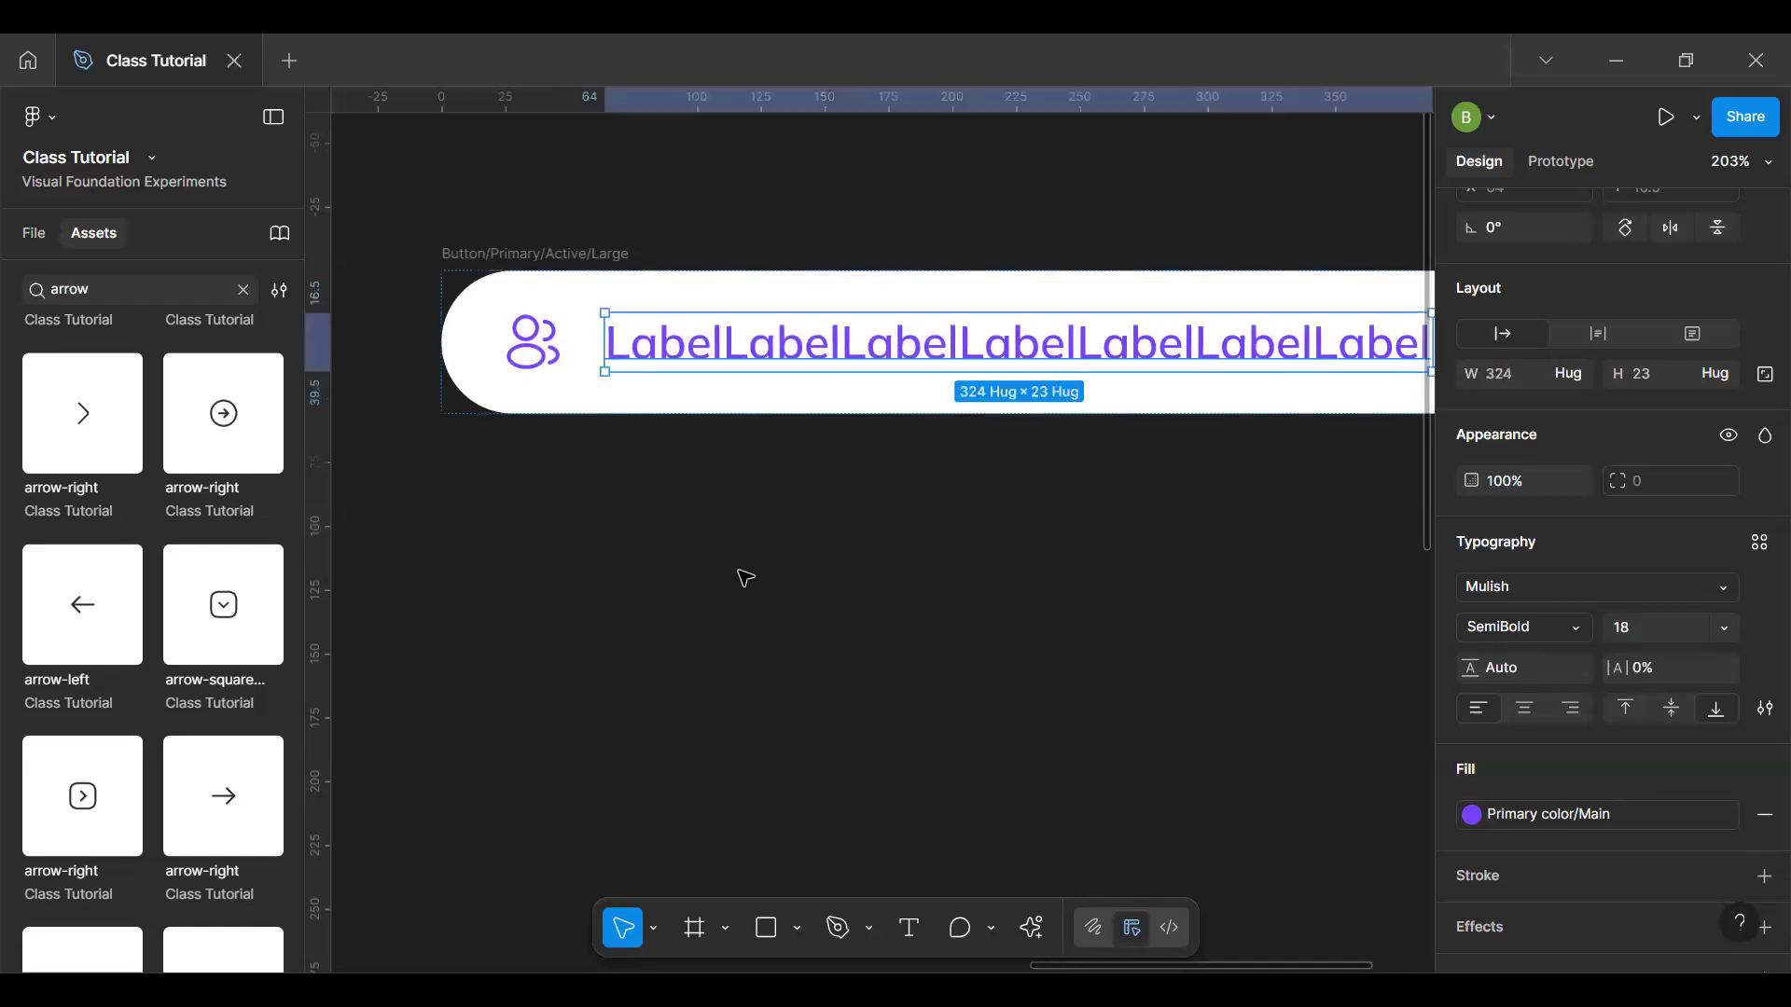
click(852, 528)
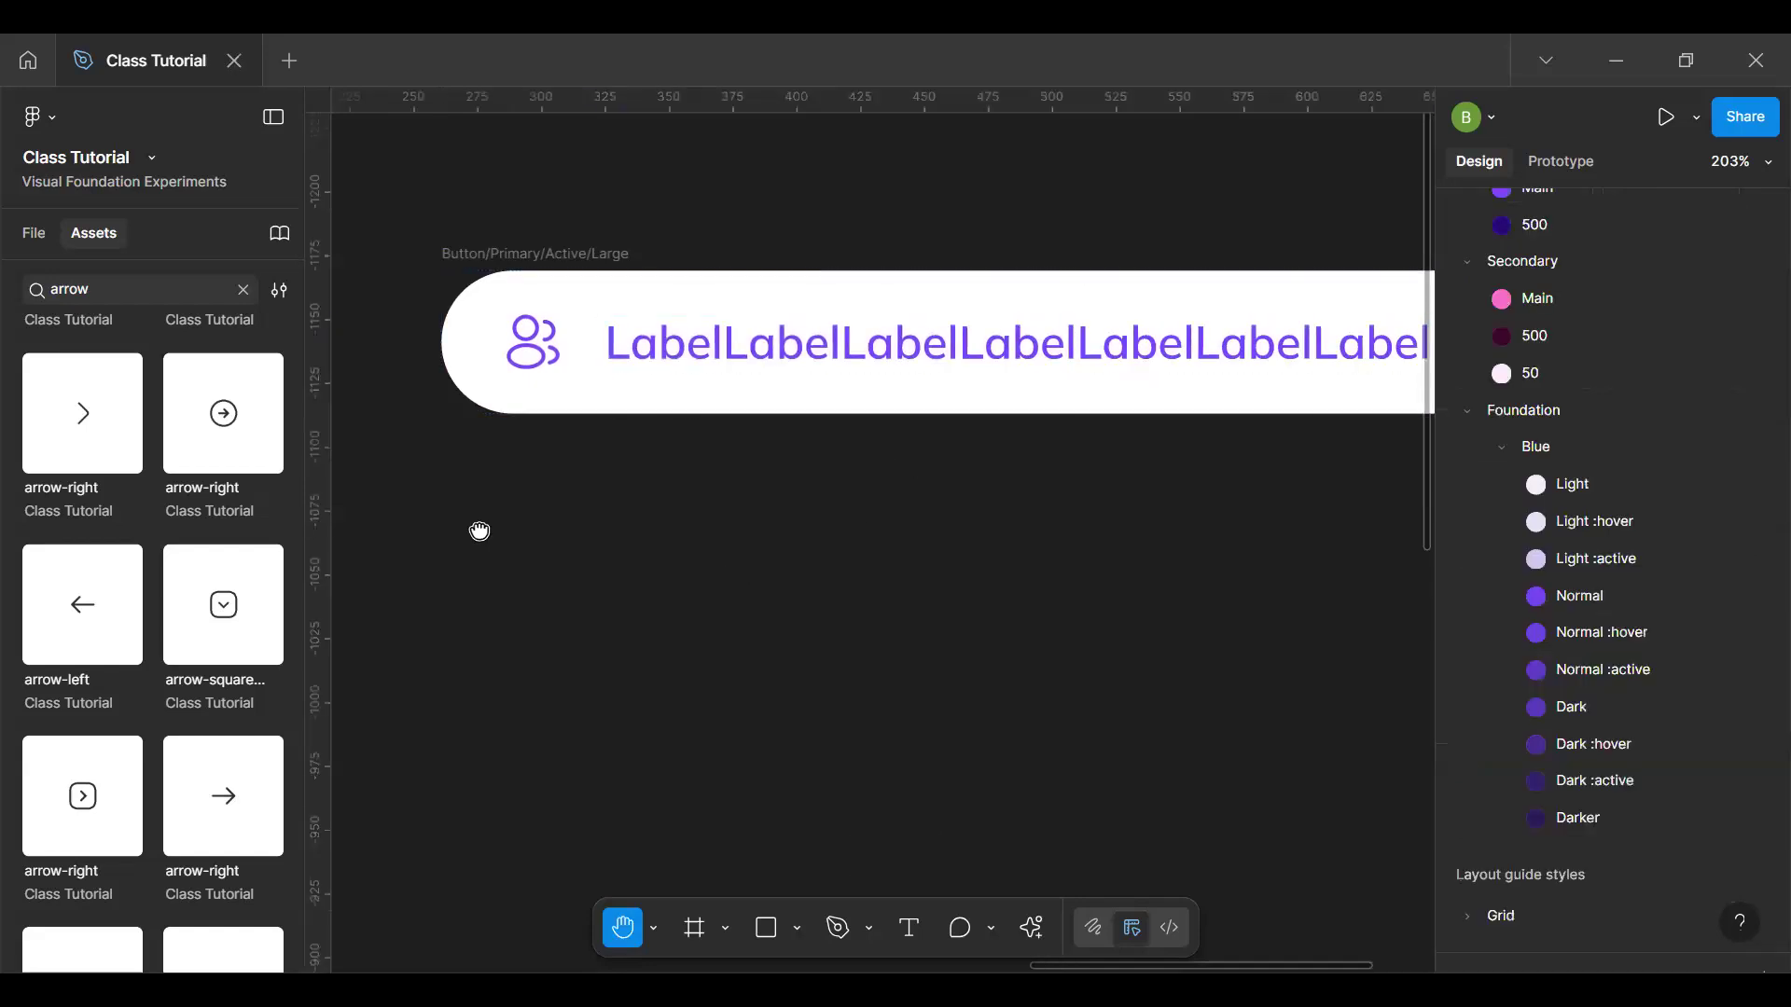
scroll(698, 477, right, 5)
scroll(698, 476, down, 5)
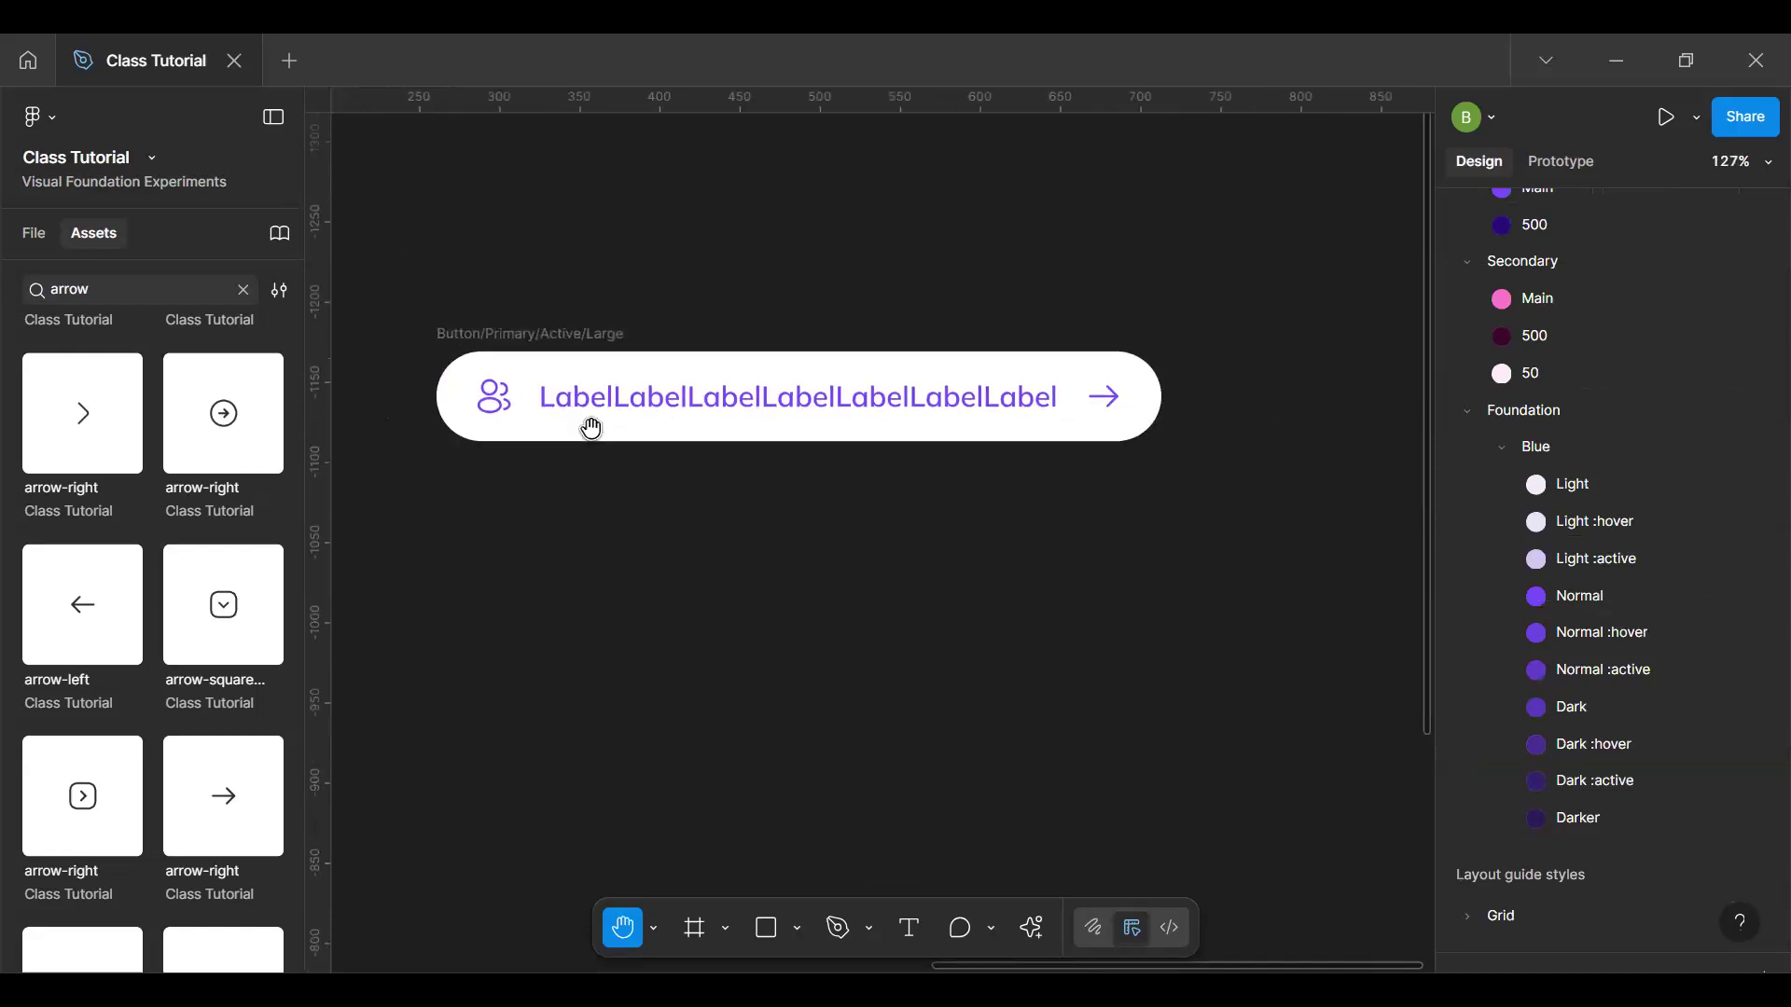
Step: Duplicate the long-label button frame and place the copy directly below the original
click(578, 356)
key(ctrl+d)
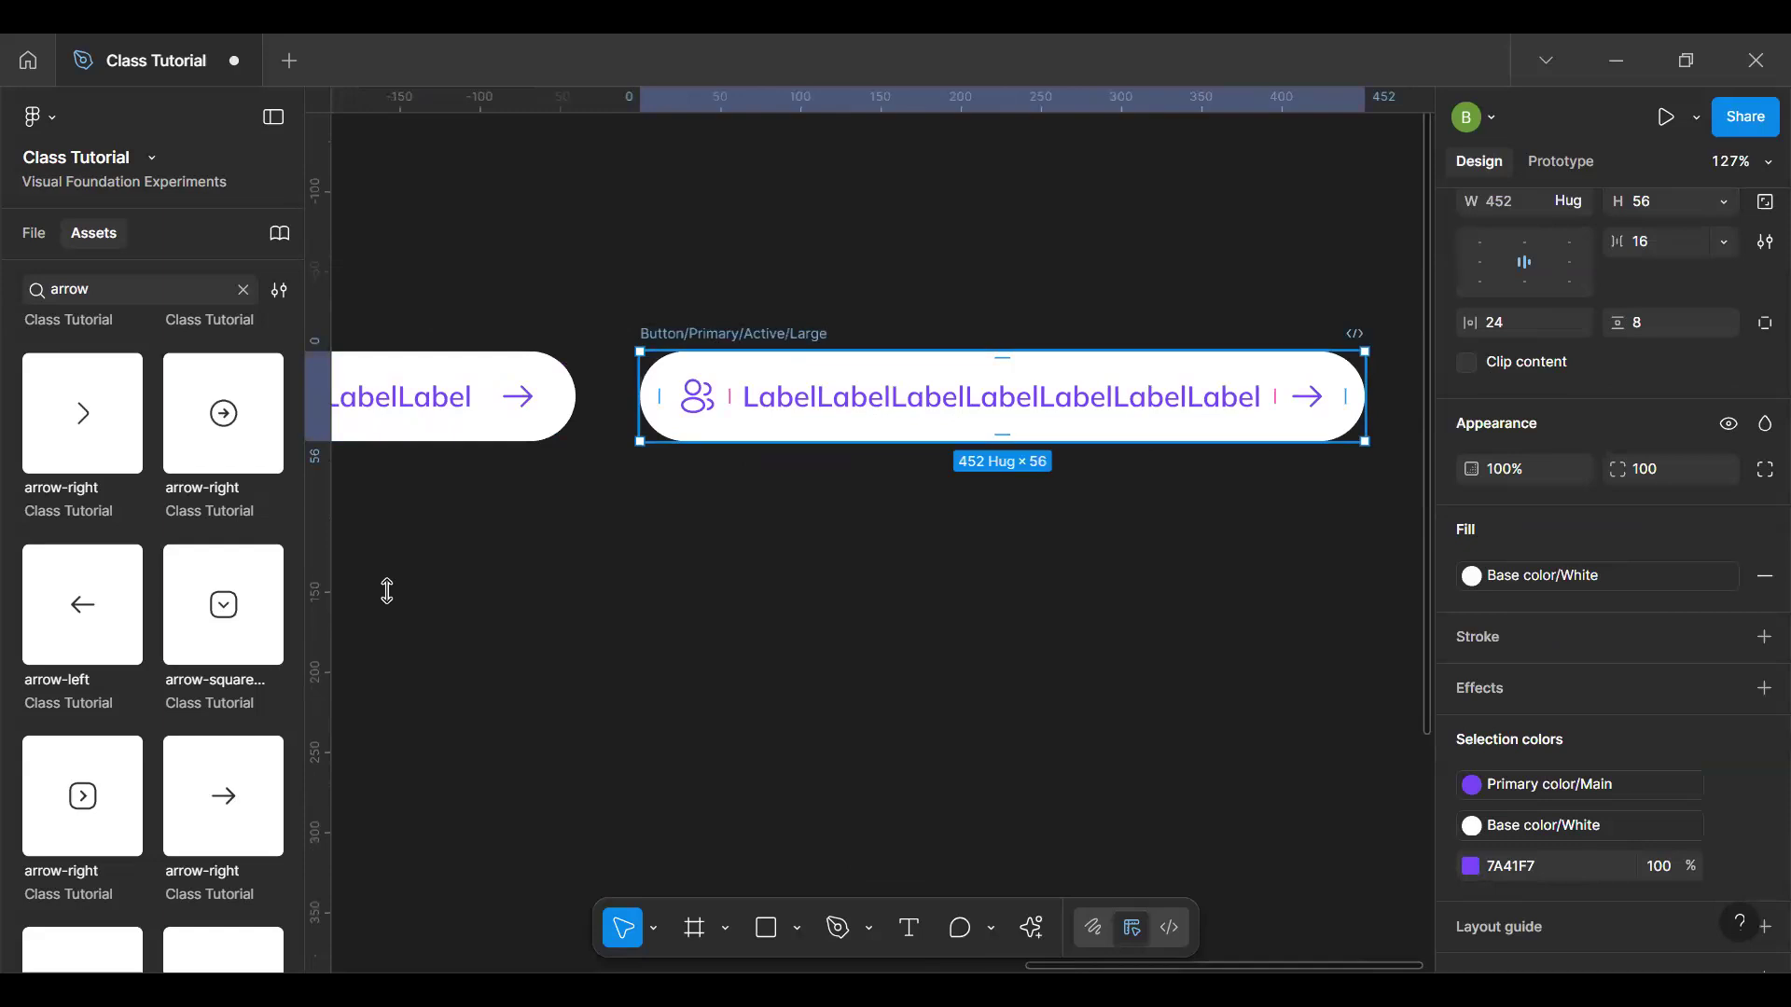
drag(387, 590, 340, 611)
key(ctrl+z)
scroll(1300, 292, left, 3)
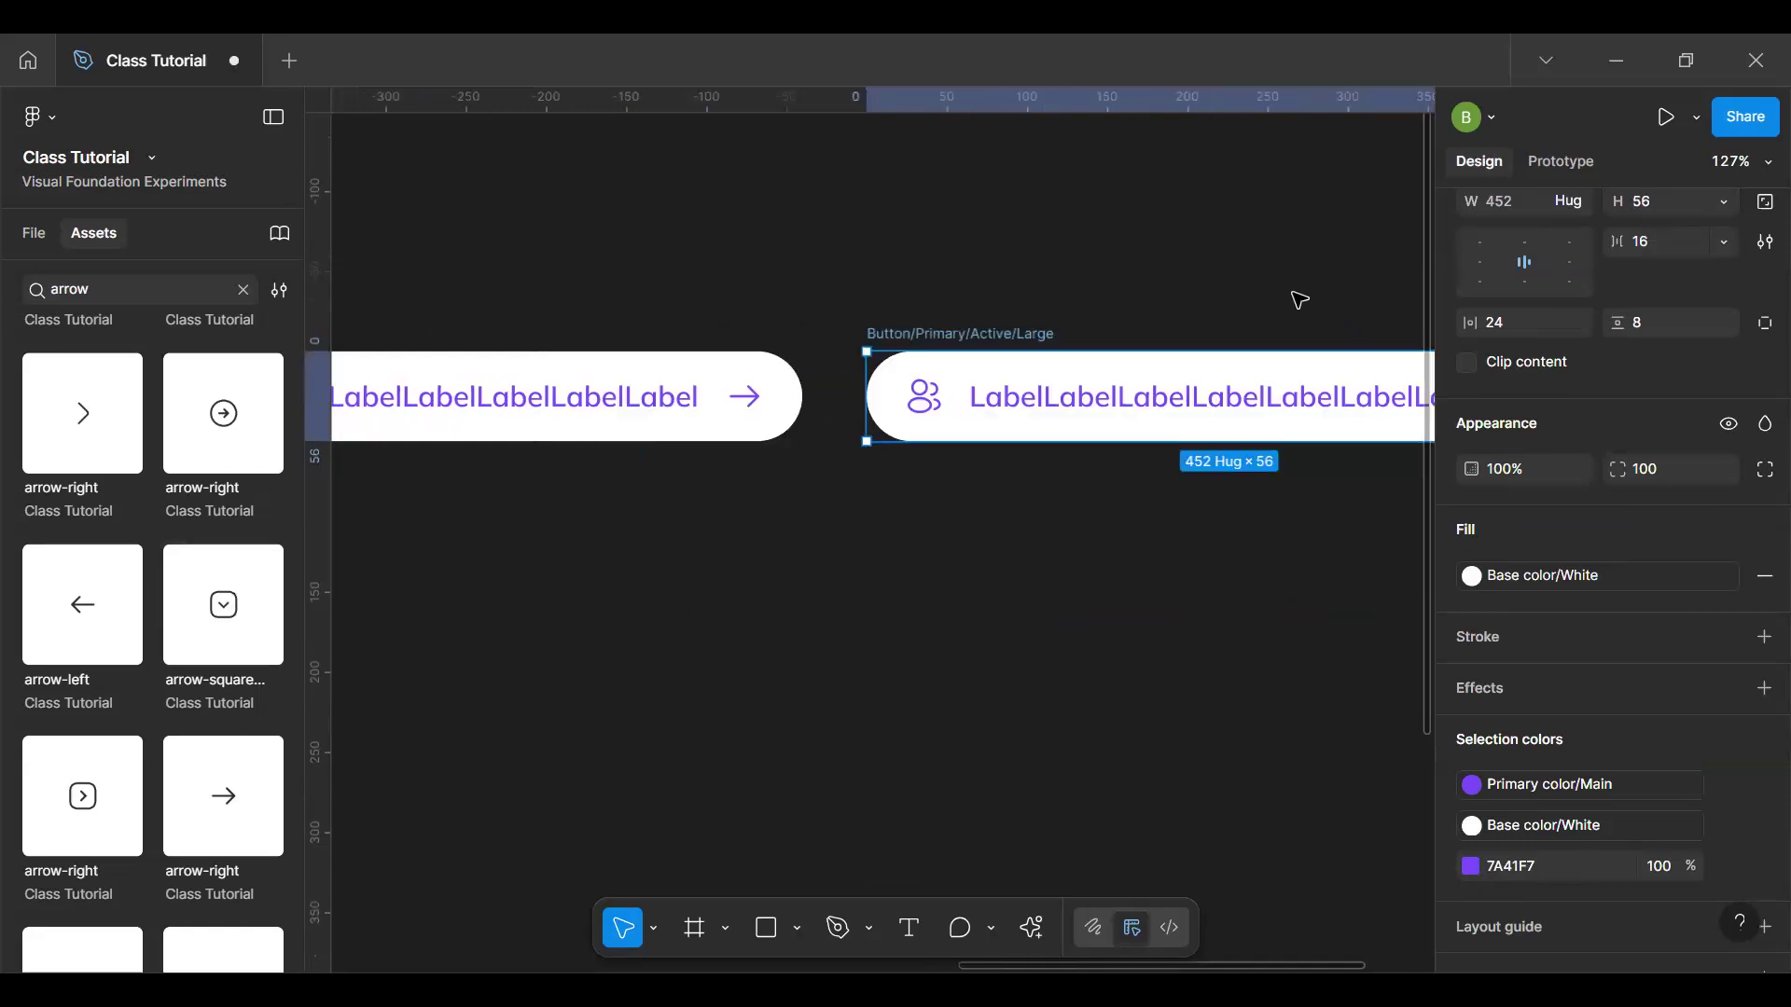
key(ctrl+z)
drag(256, 615, 518, 532)
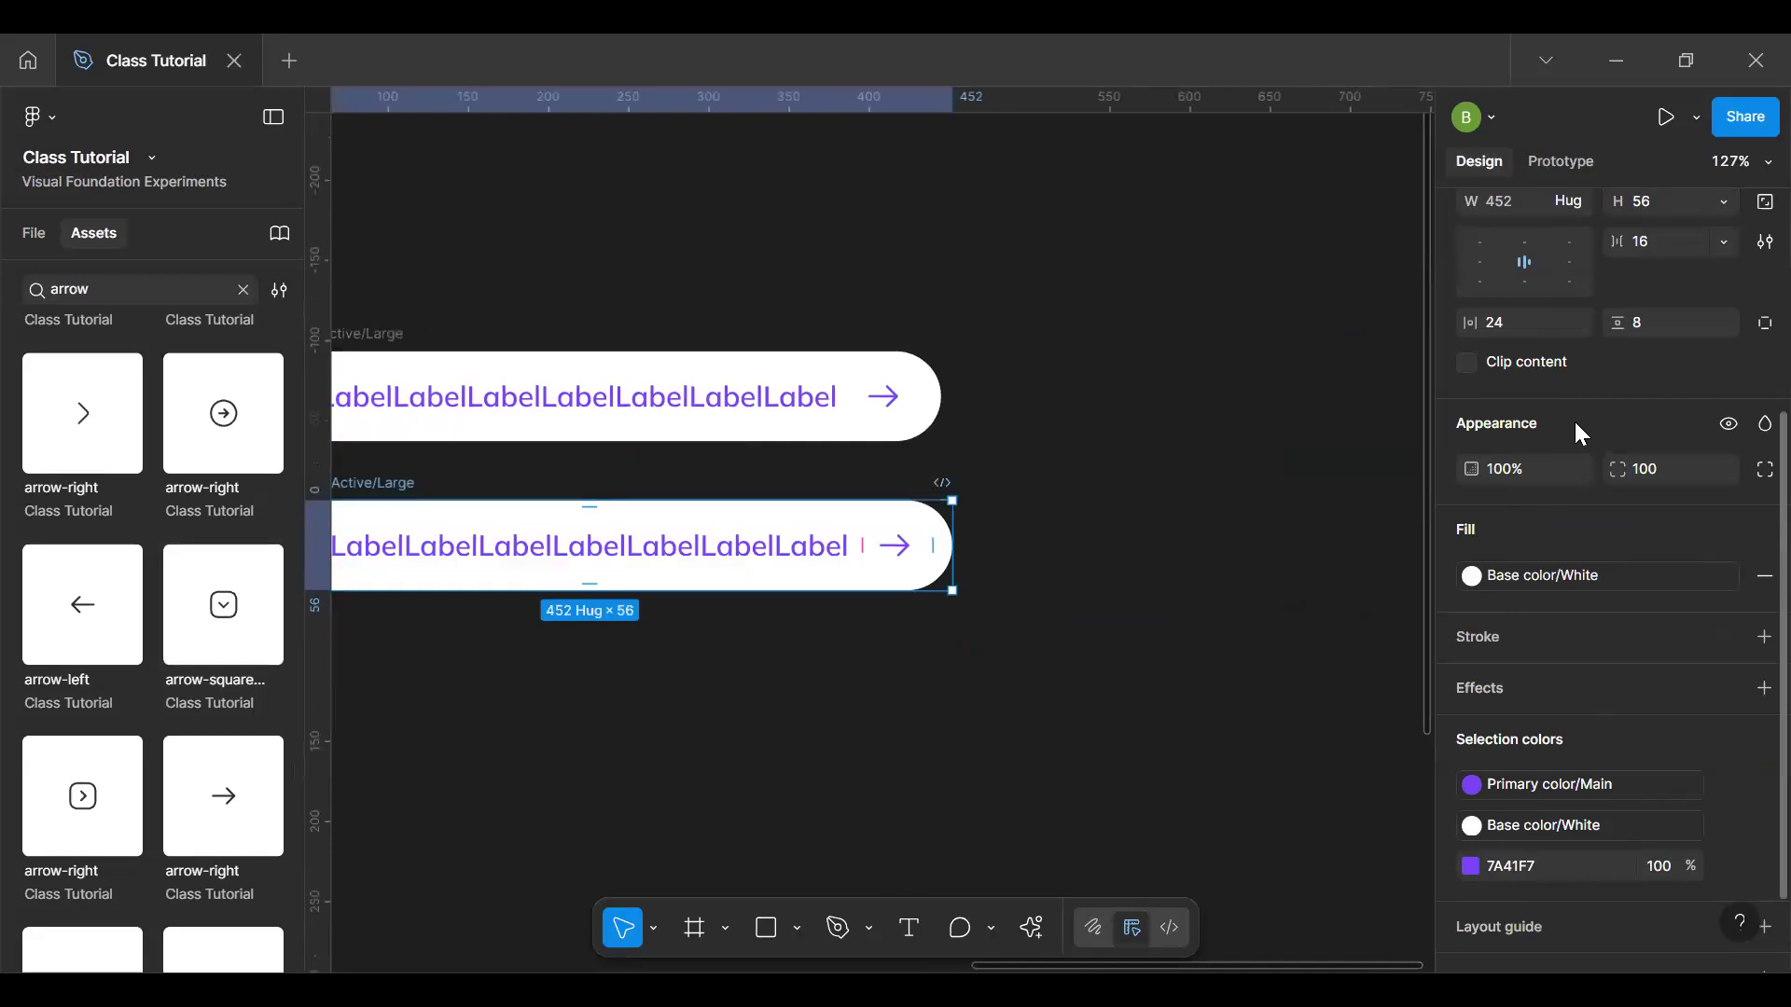
Step: Change the lower button copy's horizontal sizing from hug contents to fixed width
click(1569, 201)
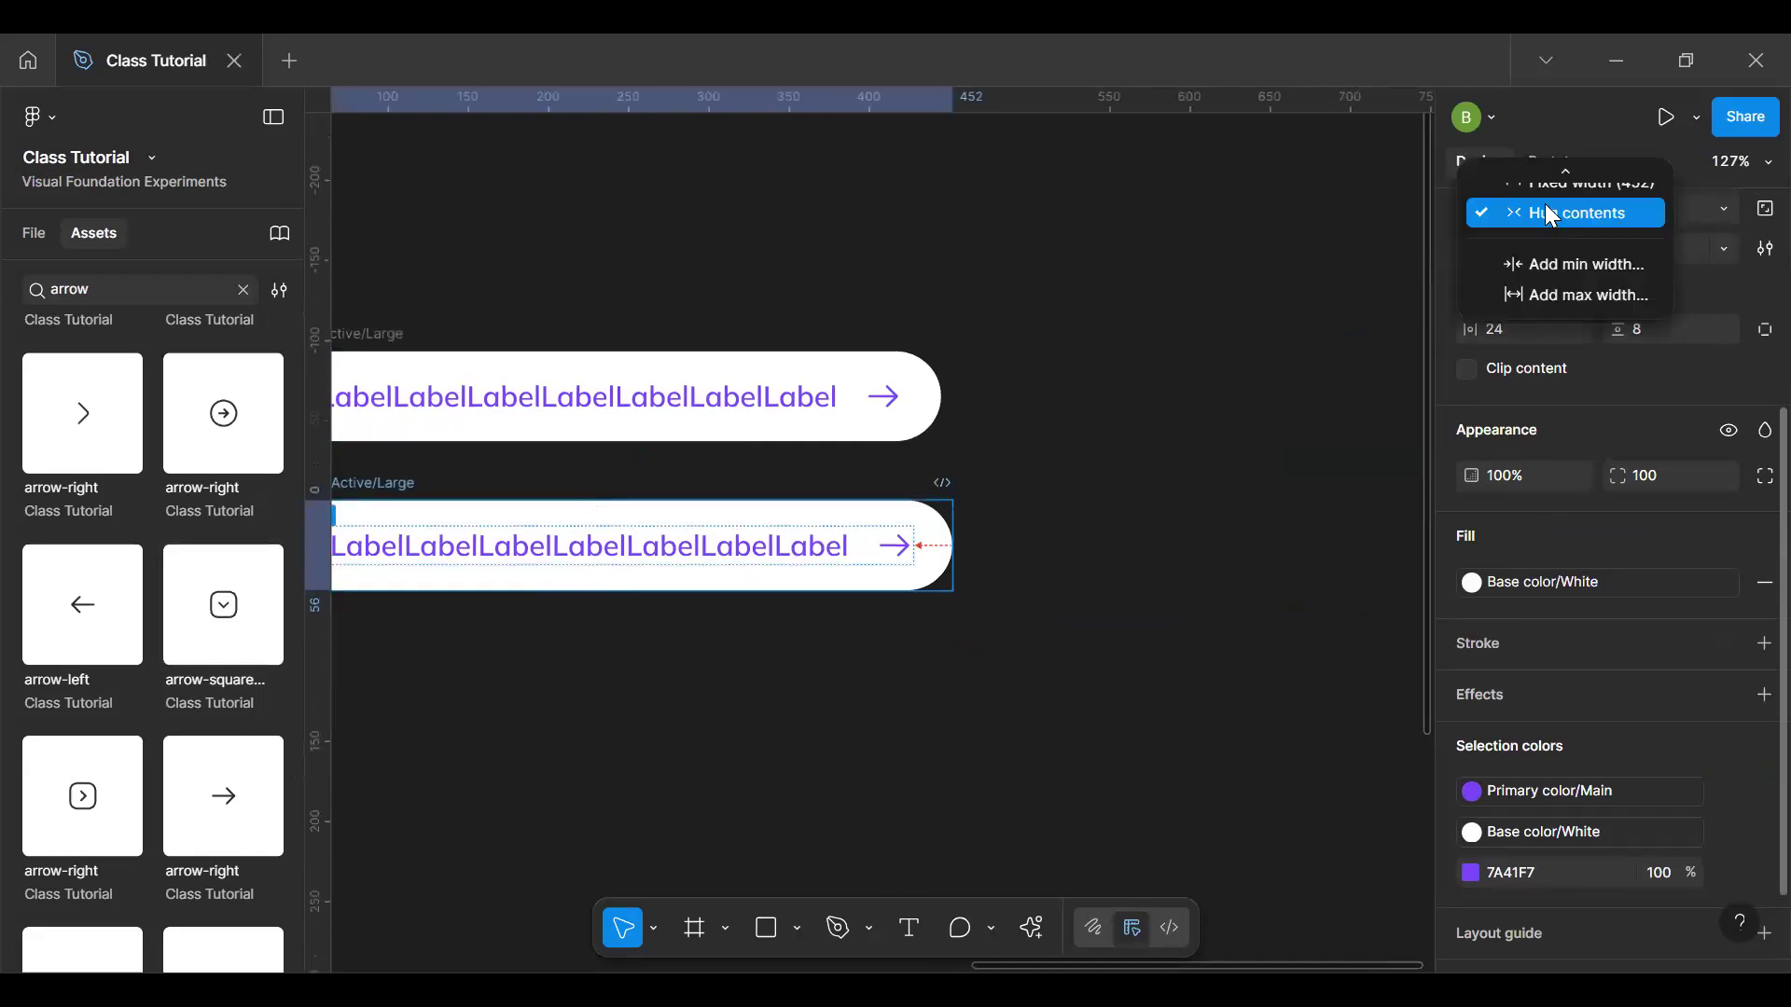
click(1529, 178)
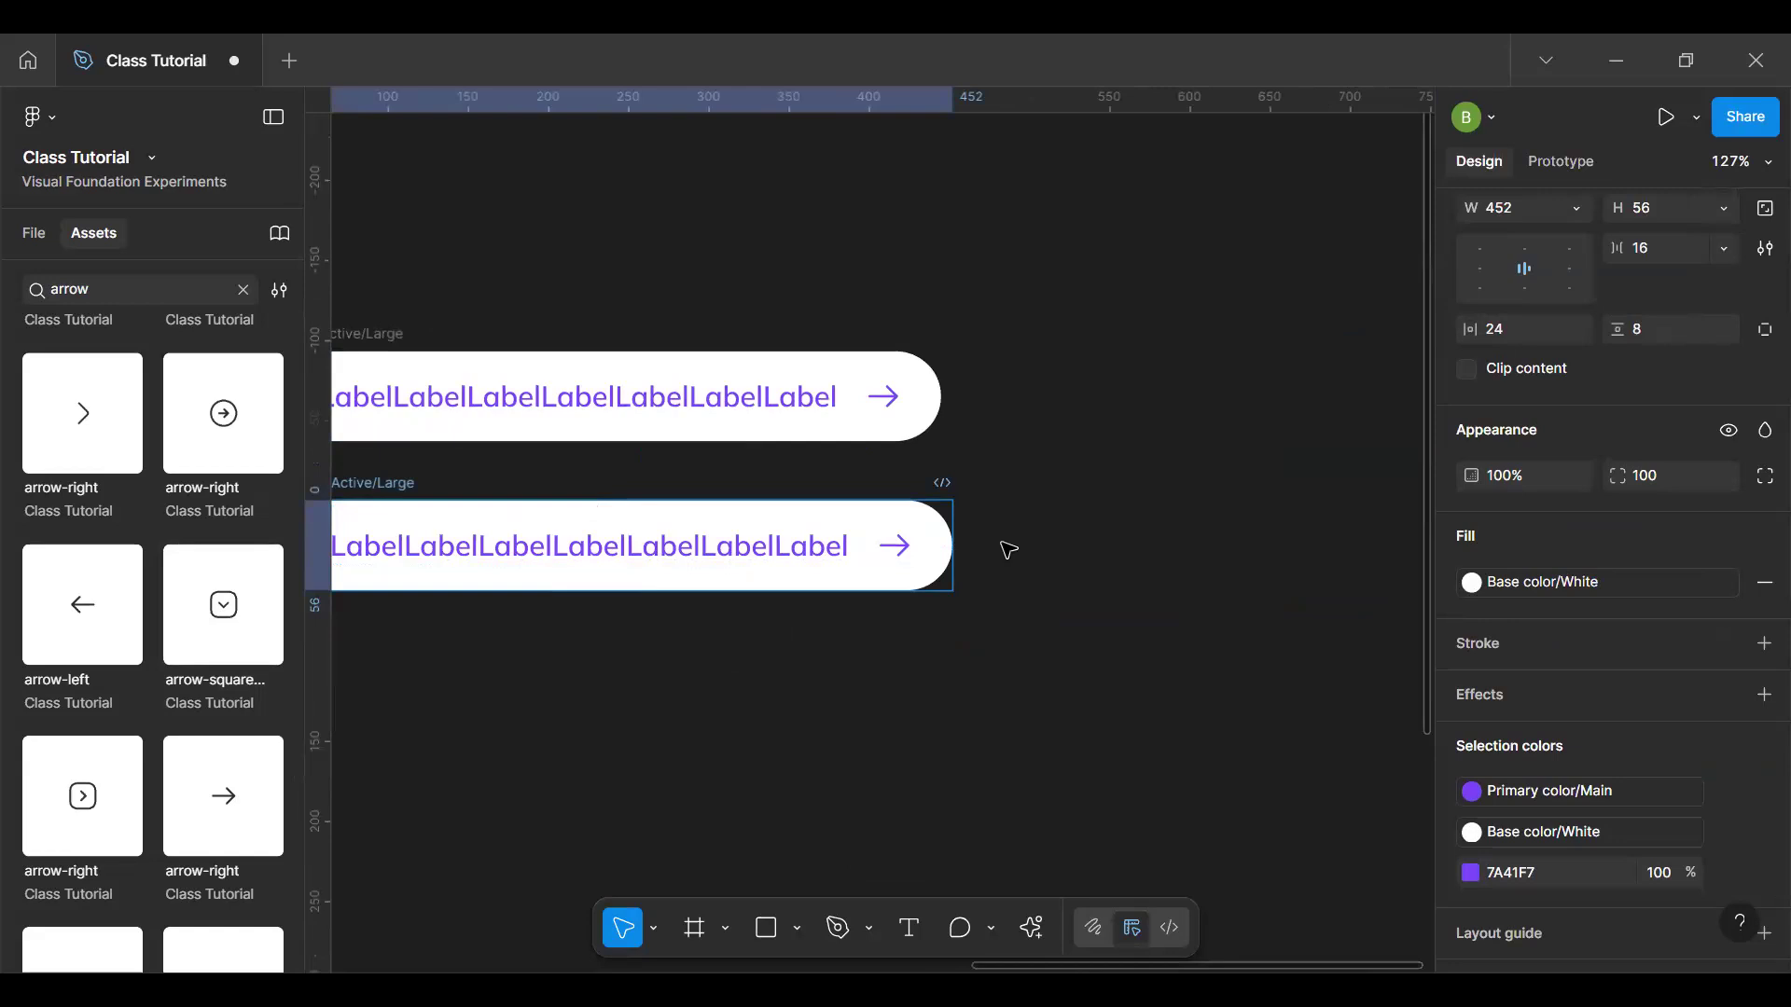
click(1008, 550)
Step: Paste "Label" three more times into the fixed-width copy's text to test how it handles longer content
scroll(1103, 586, left, 3)
click(1106, 592)
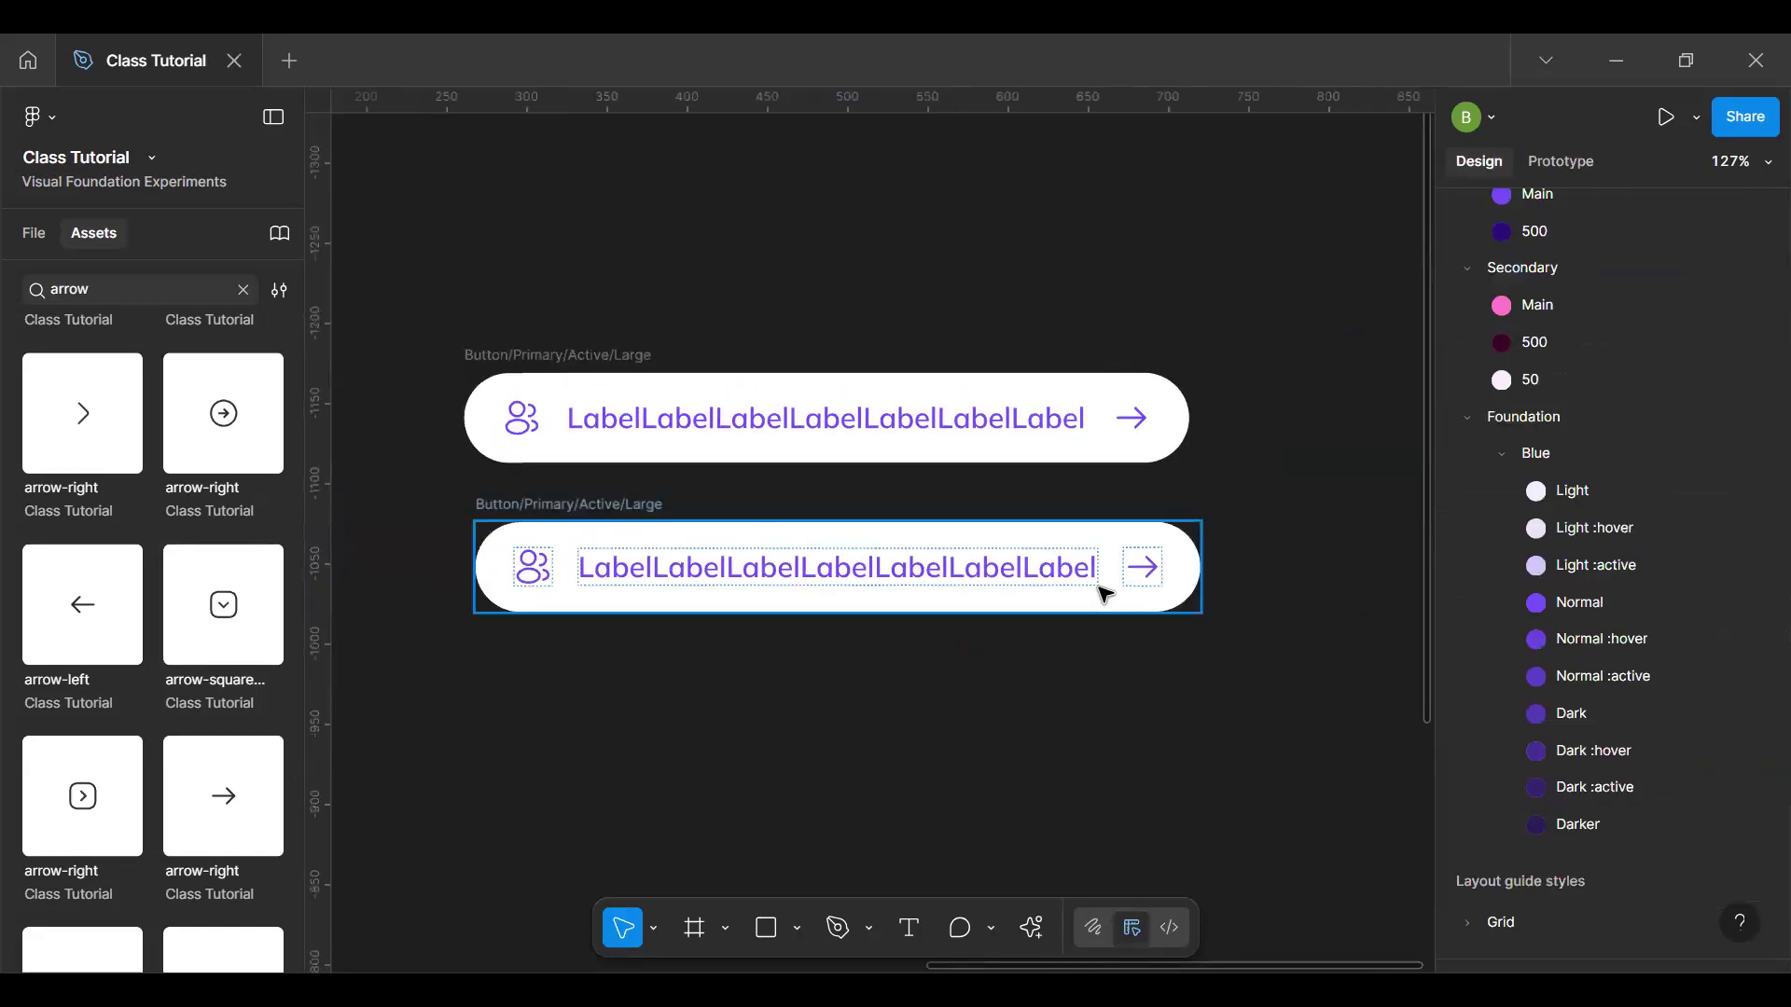
double_click(1061, 570)
click(1064, 570)
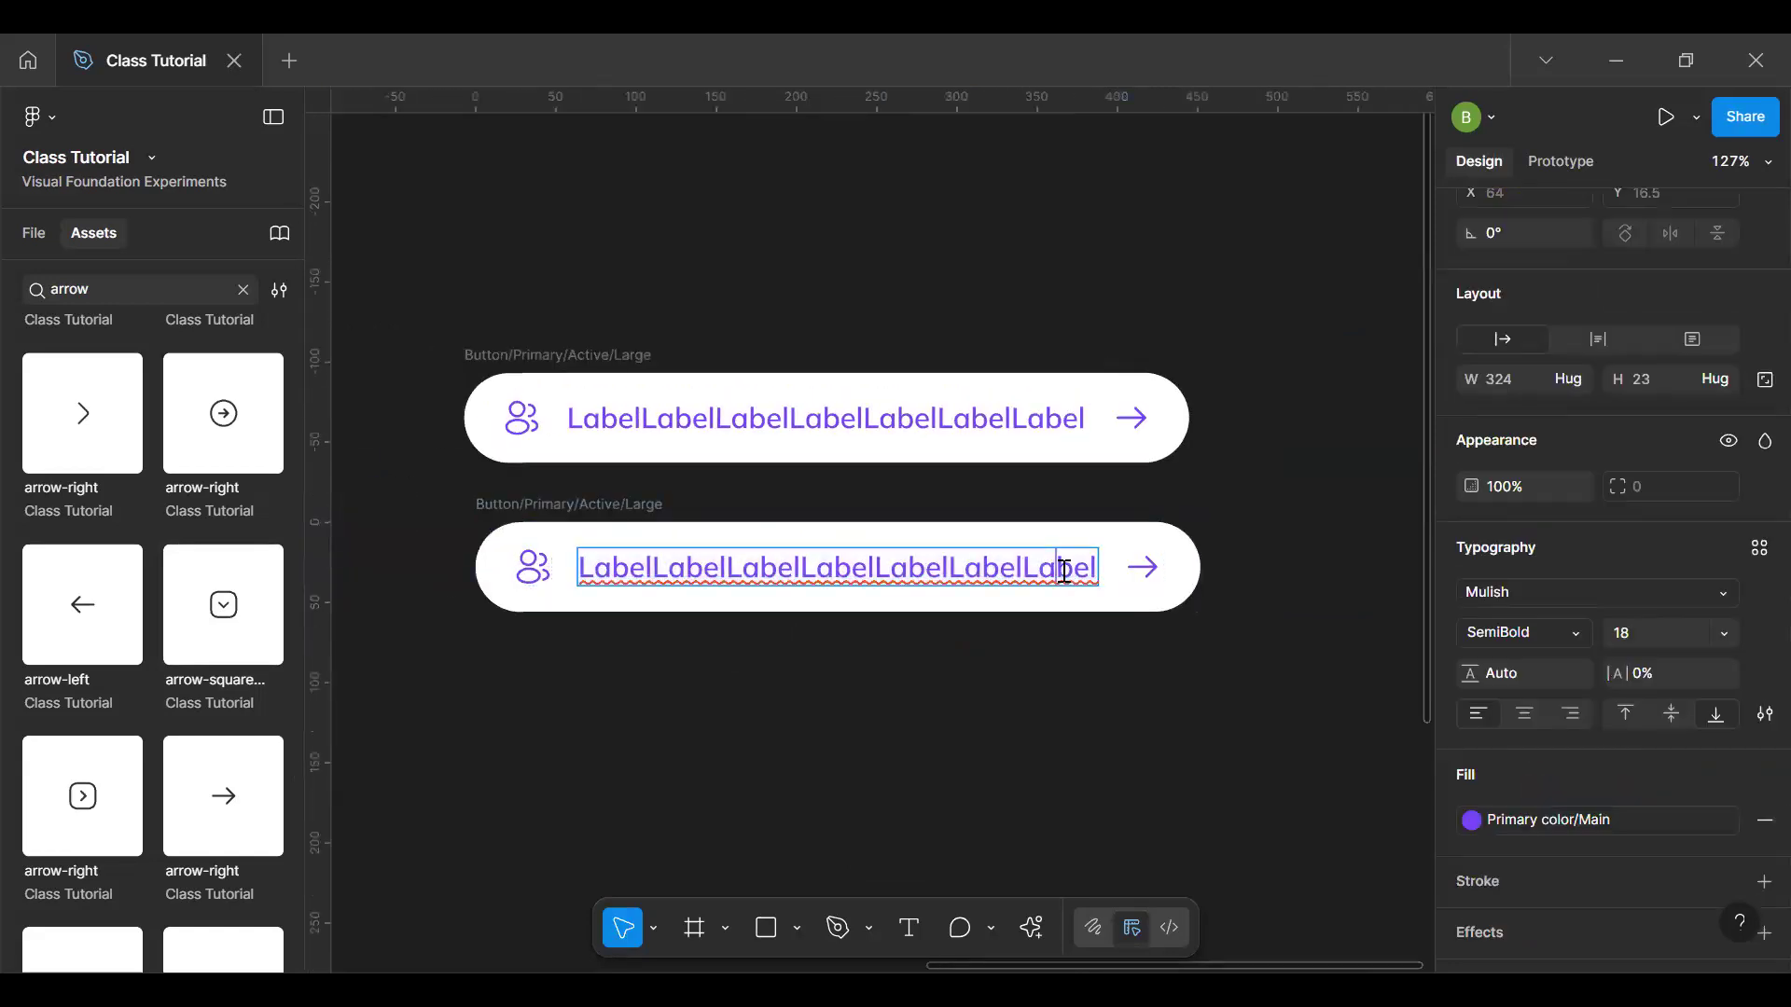
key(ctrl+v)
key(ctrl+v)
key(ctrl+v)
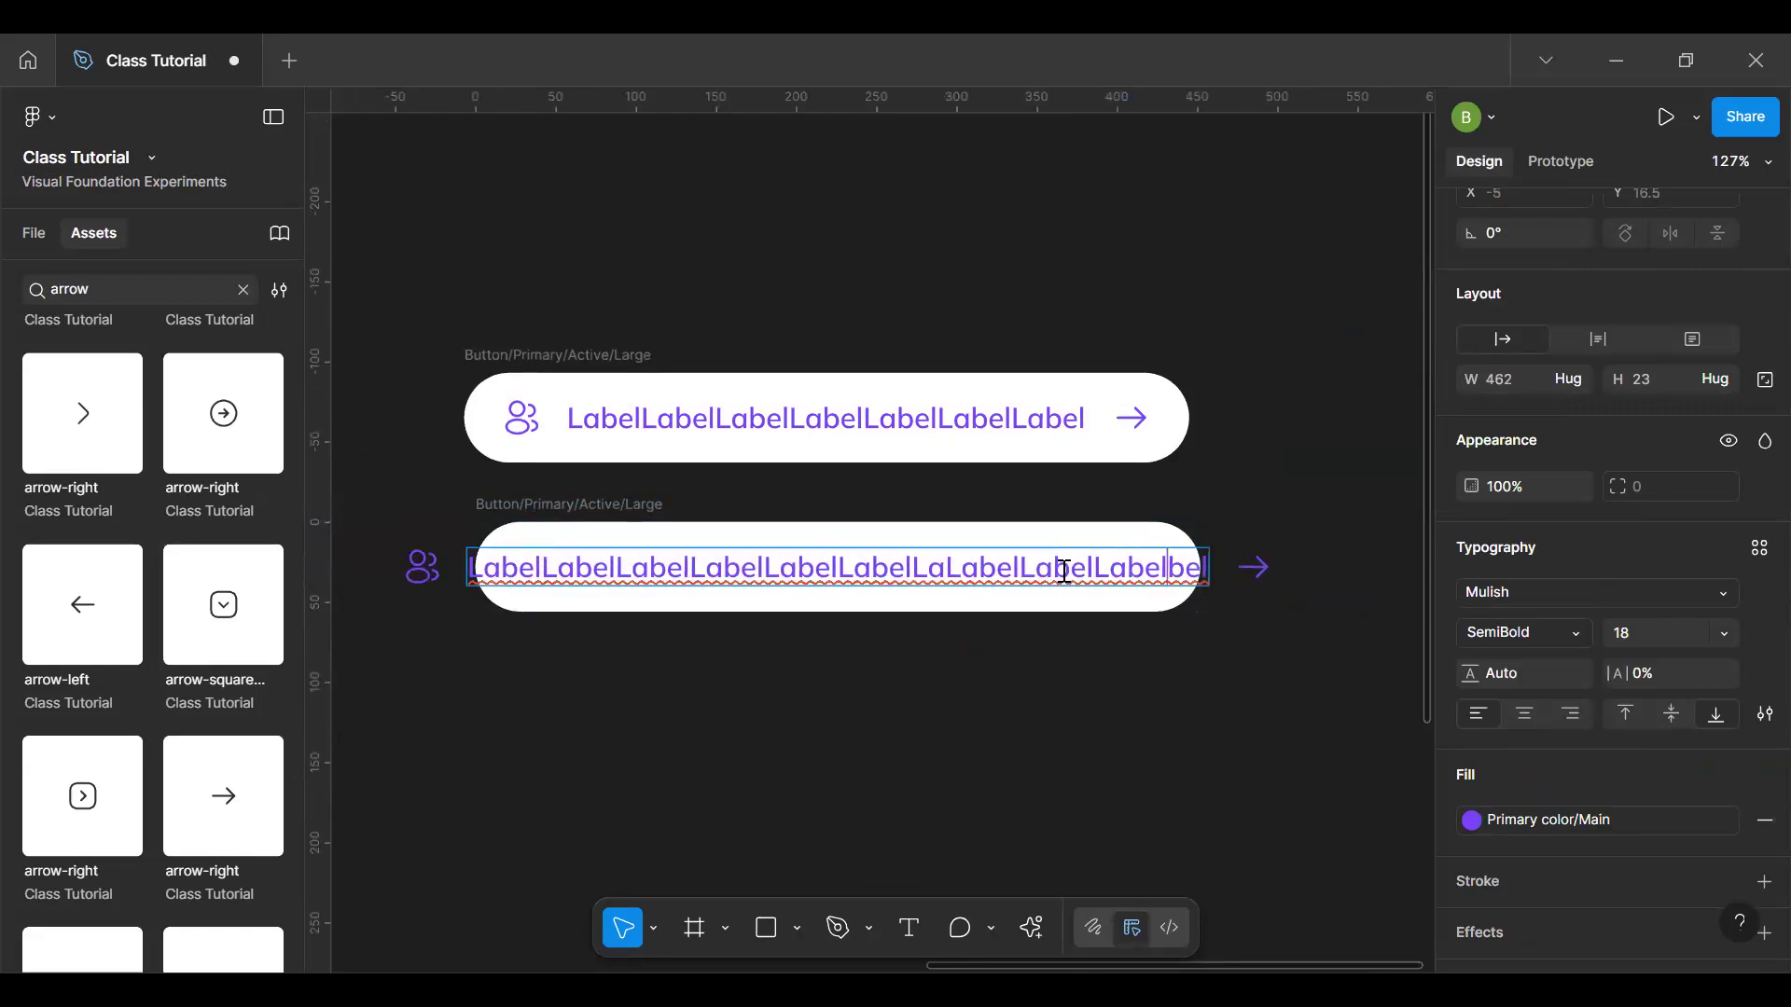
Step: Paste "Label" once more into the fixed-width button copy's text and delete that copy
key(ctrl+v)
key(Escape)
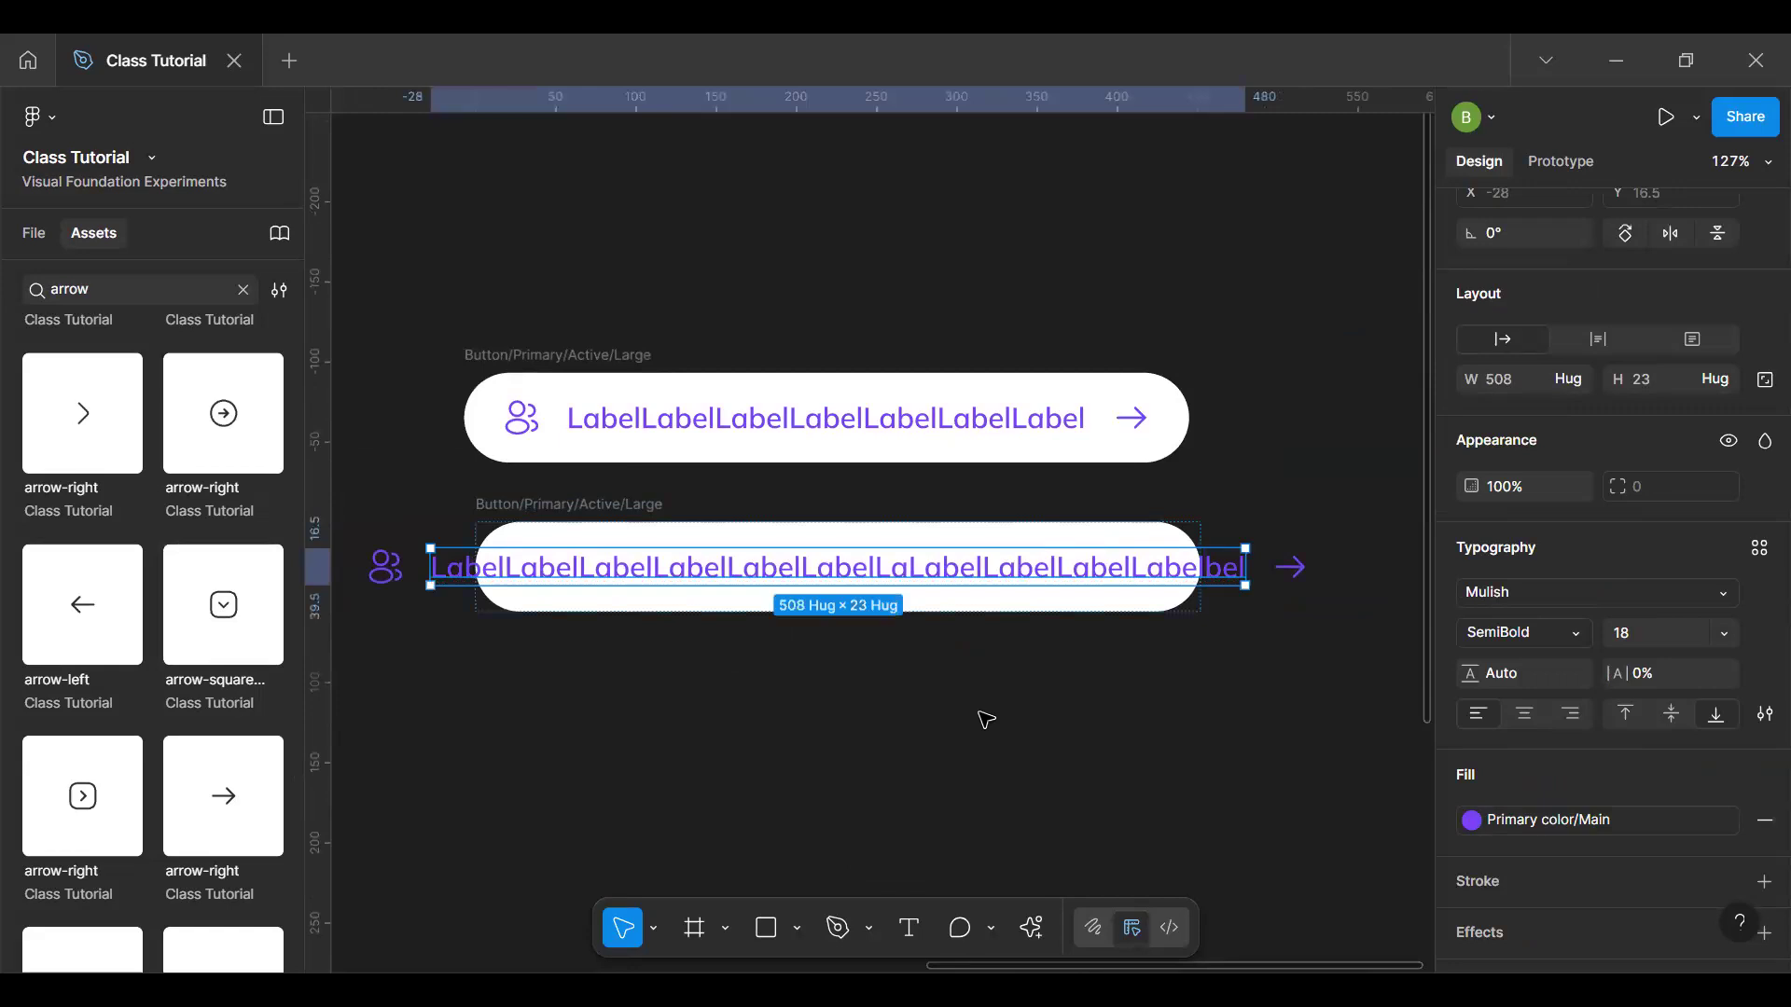
click(912, 541)
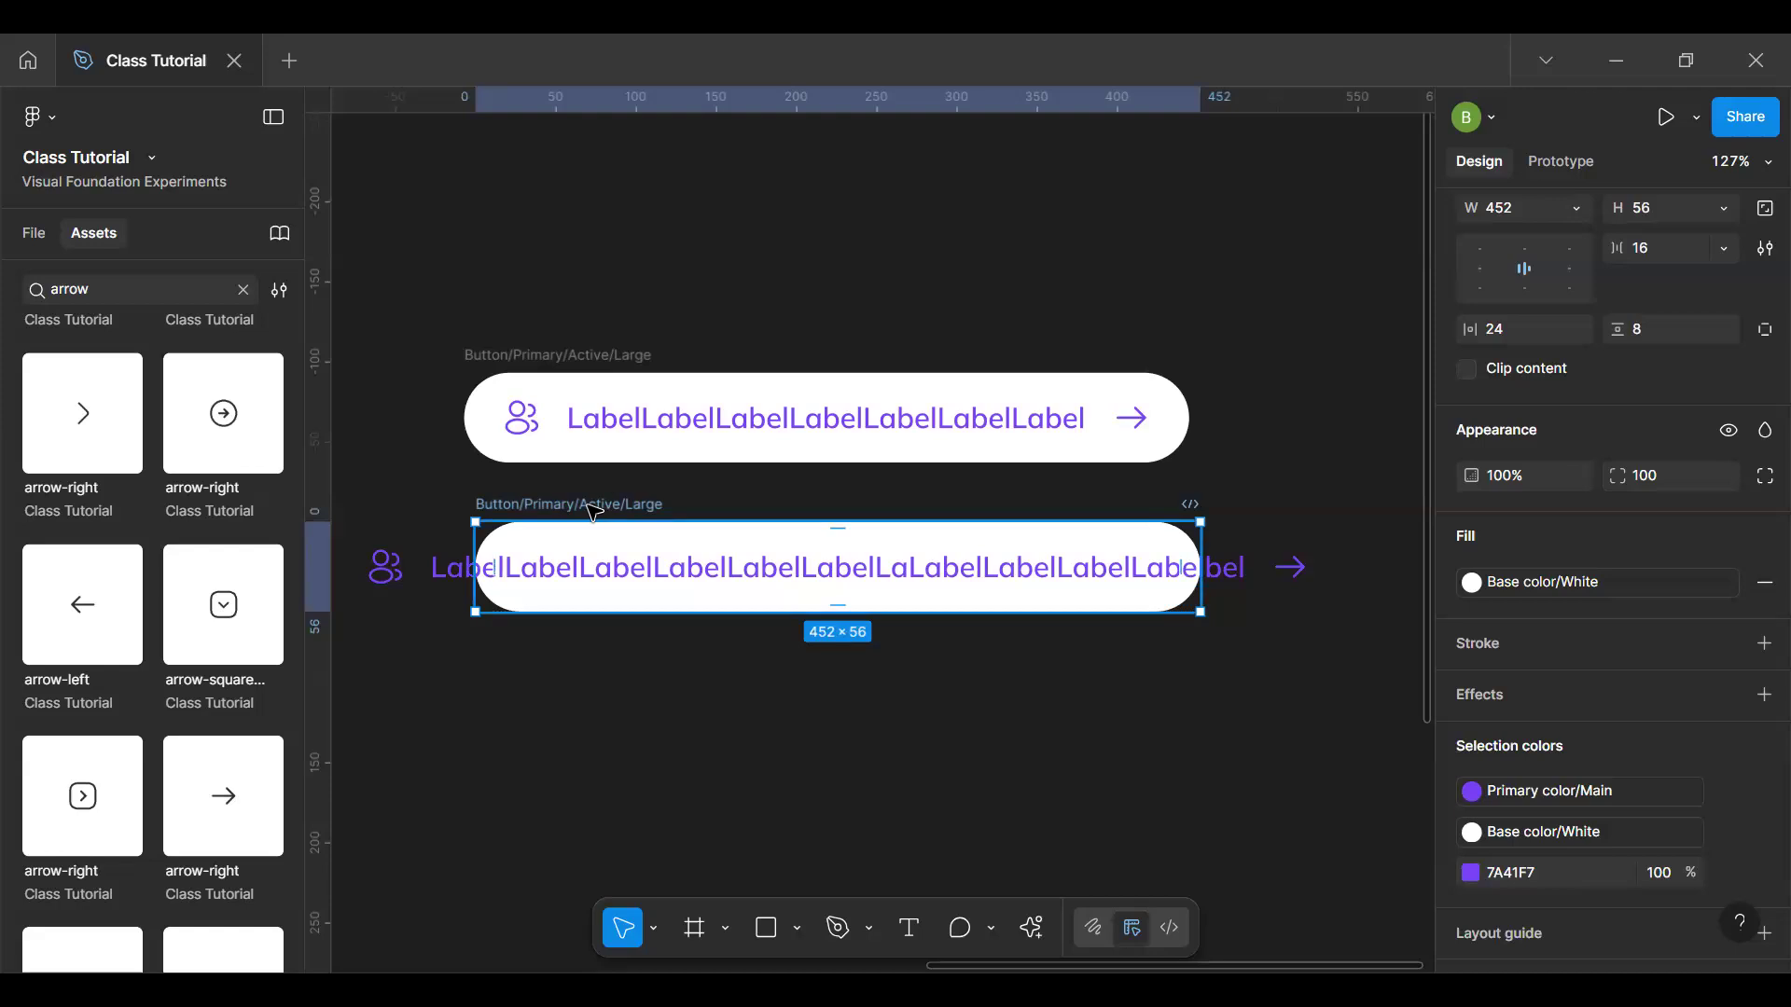
key(Delete)
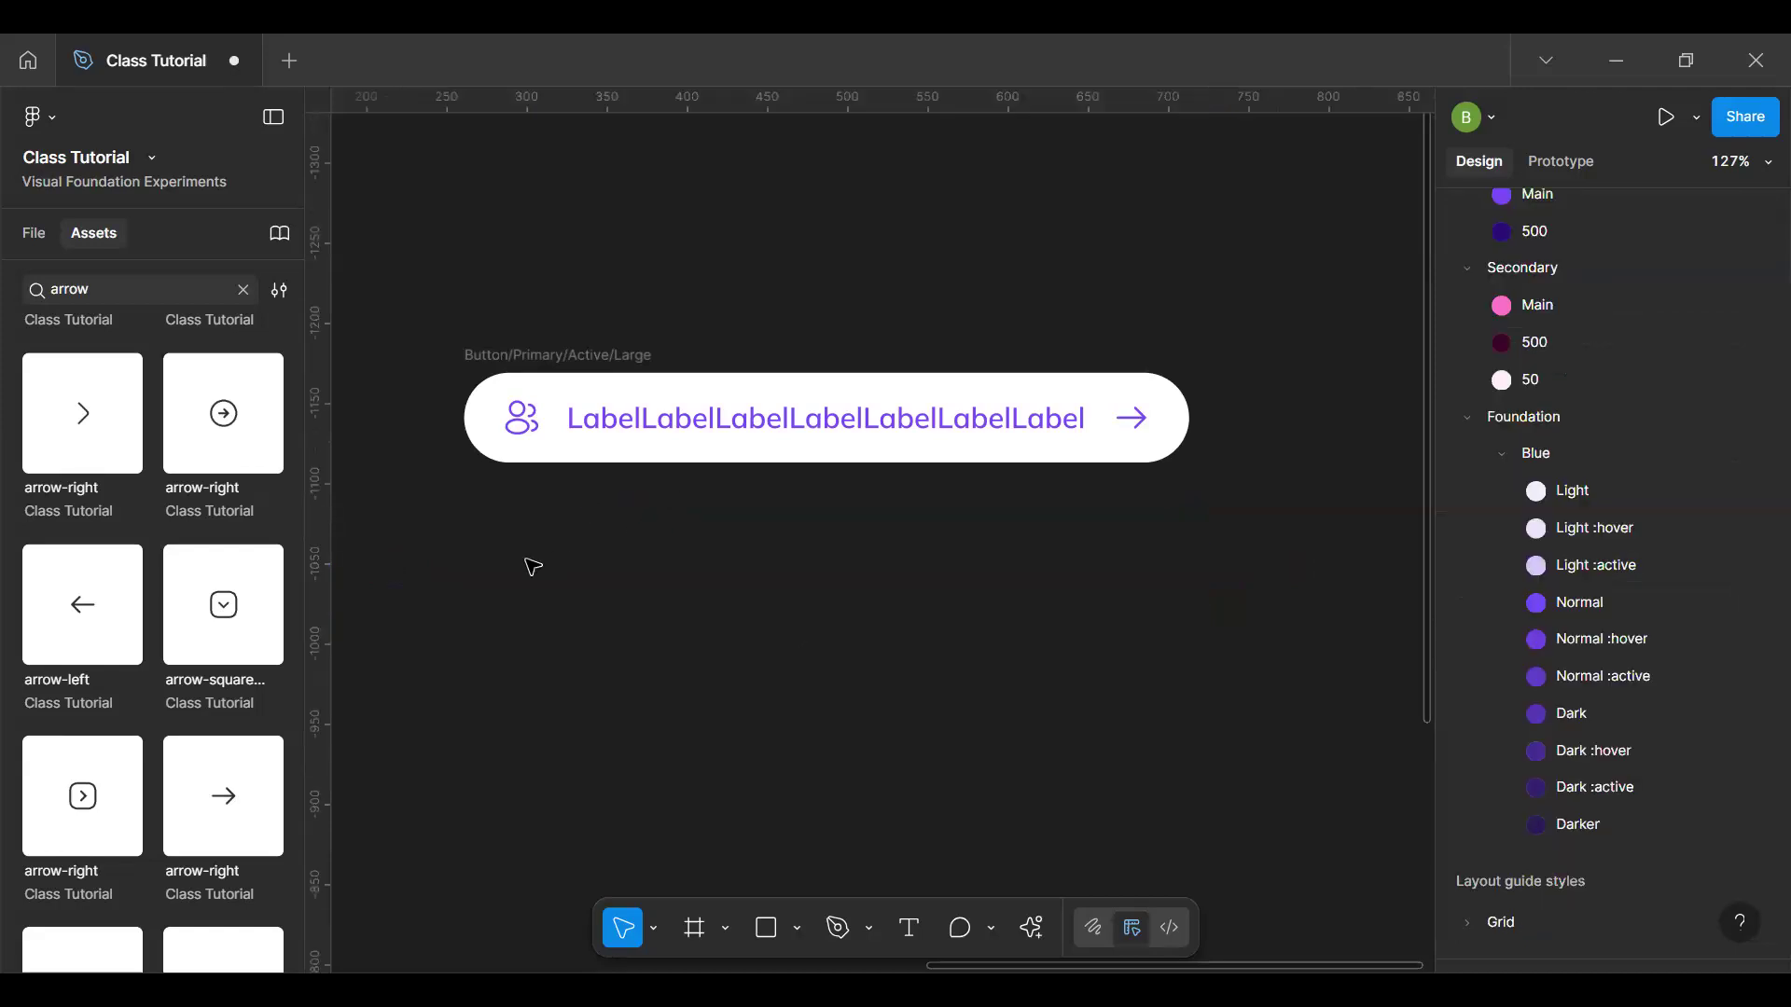
Step: Shorten the remaining button's text to a single "Label"
click(658, 422)
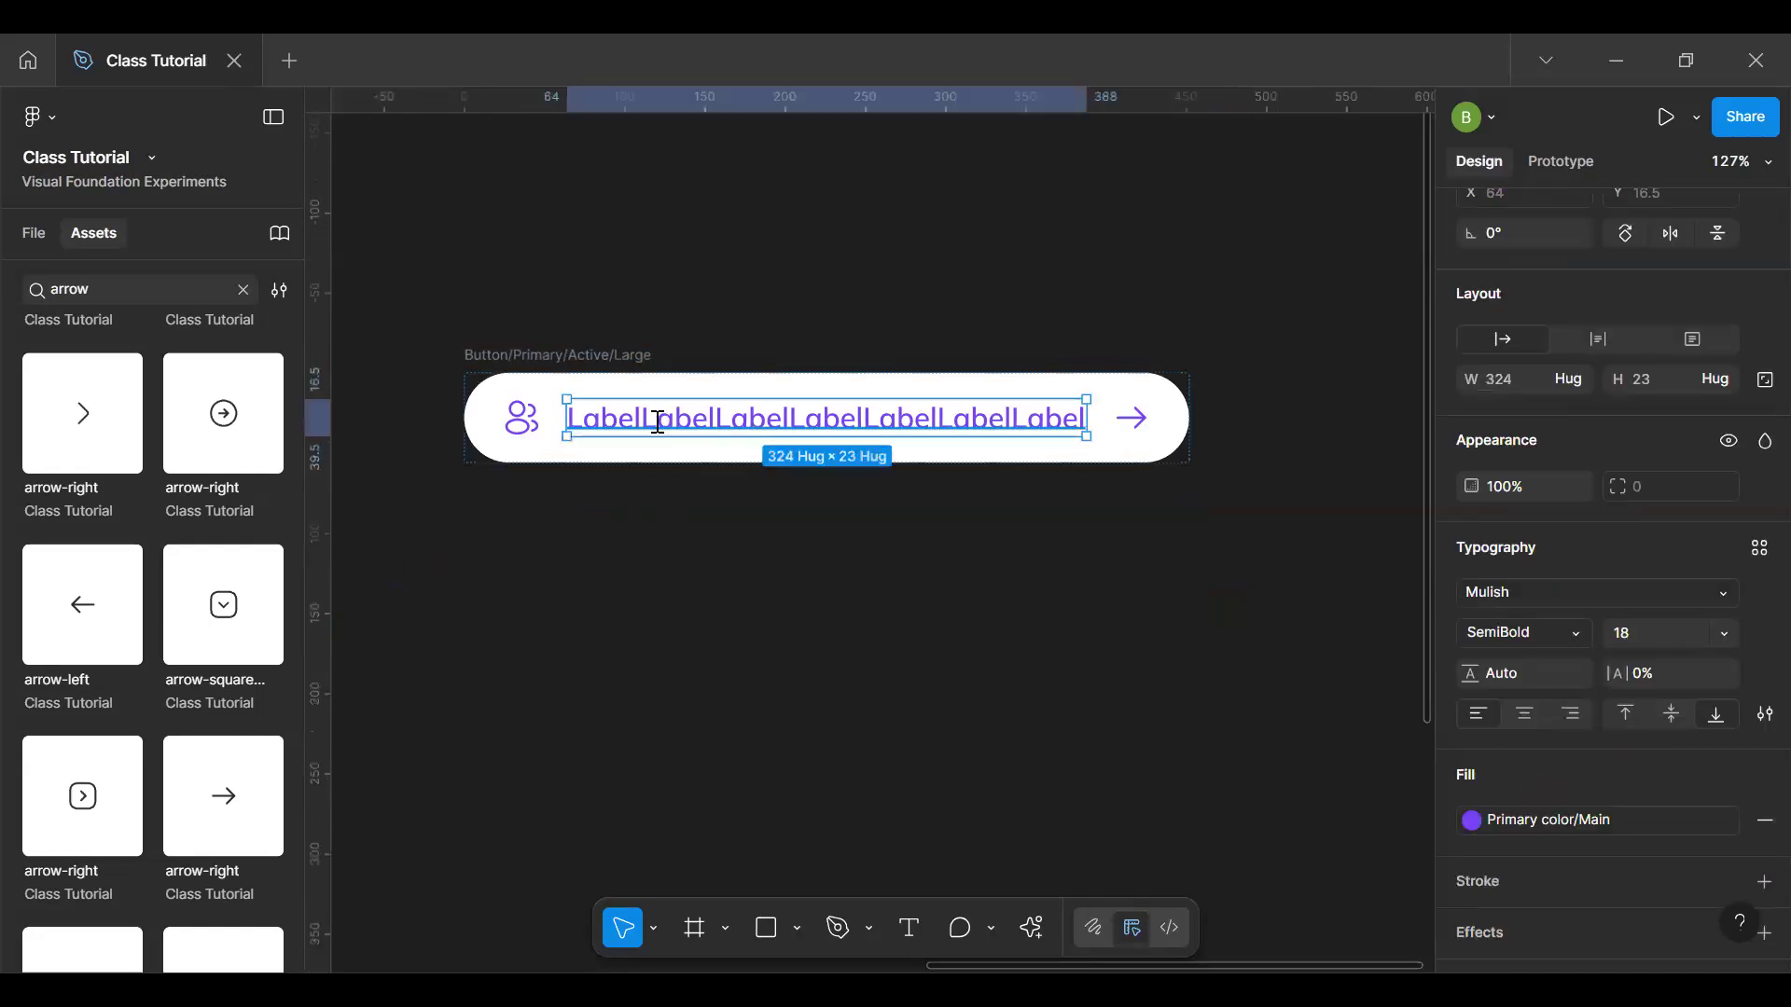
click(645, 421)
key(shift+End)
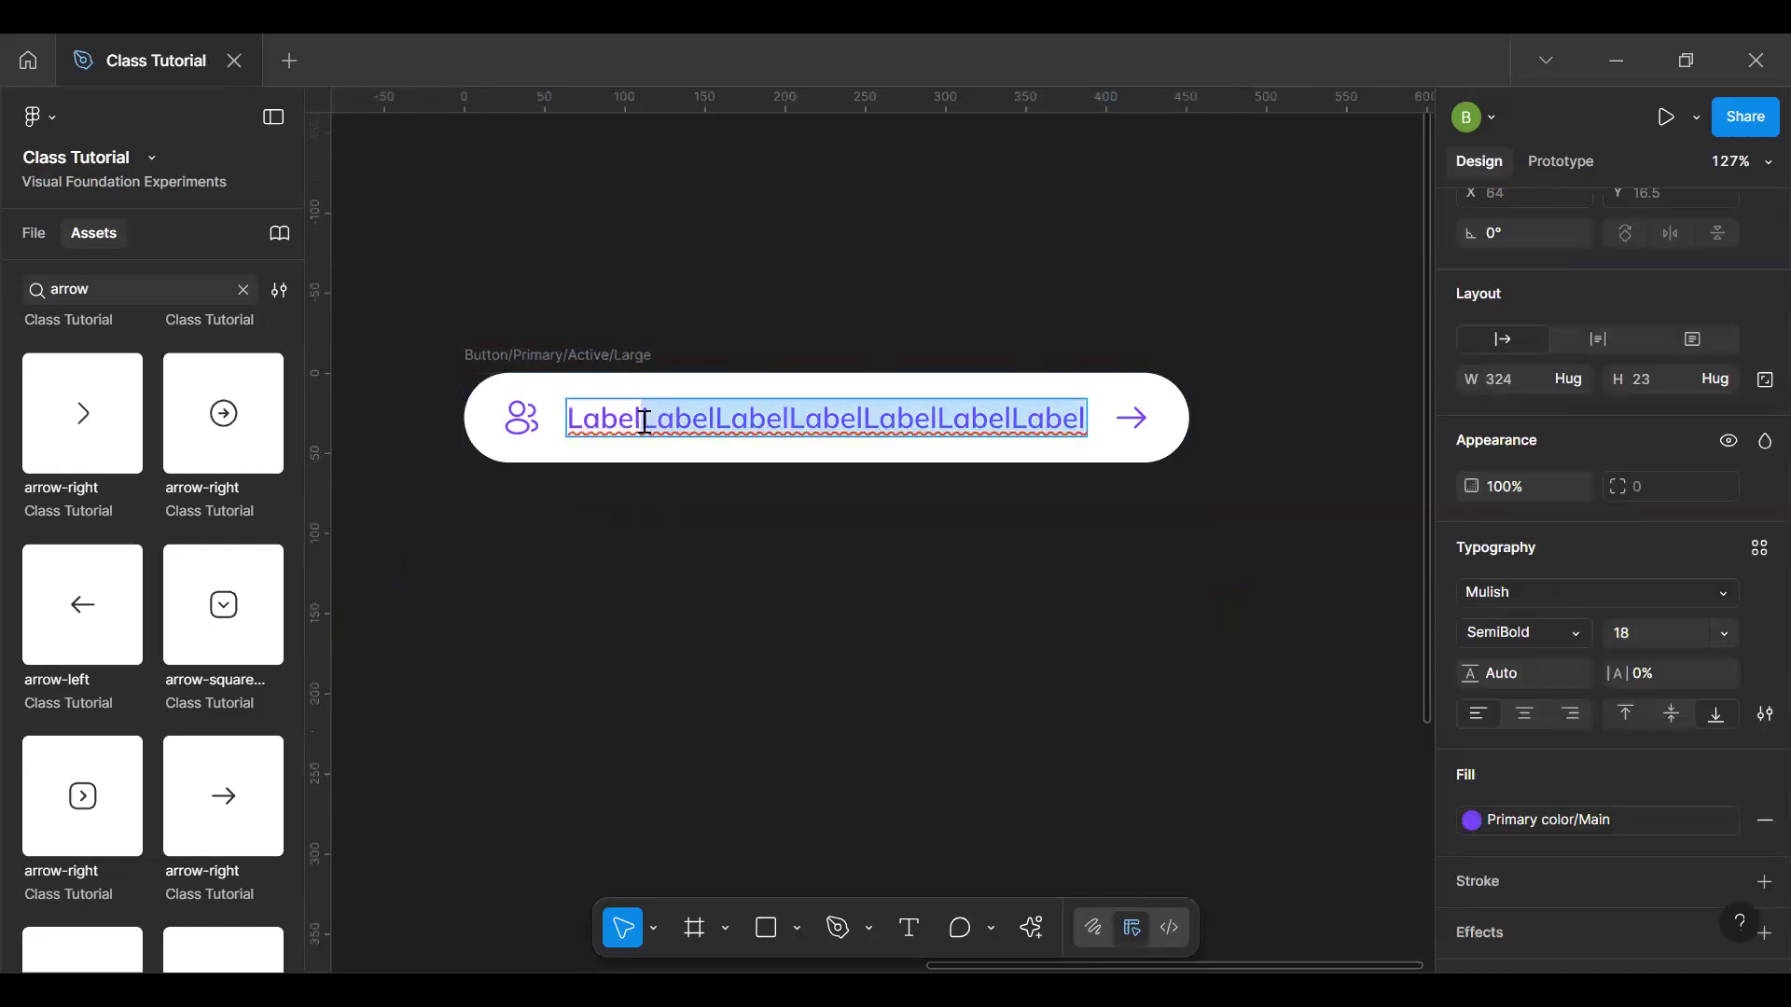
key(BackSpace)
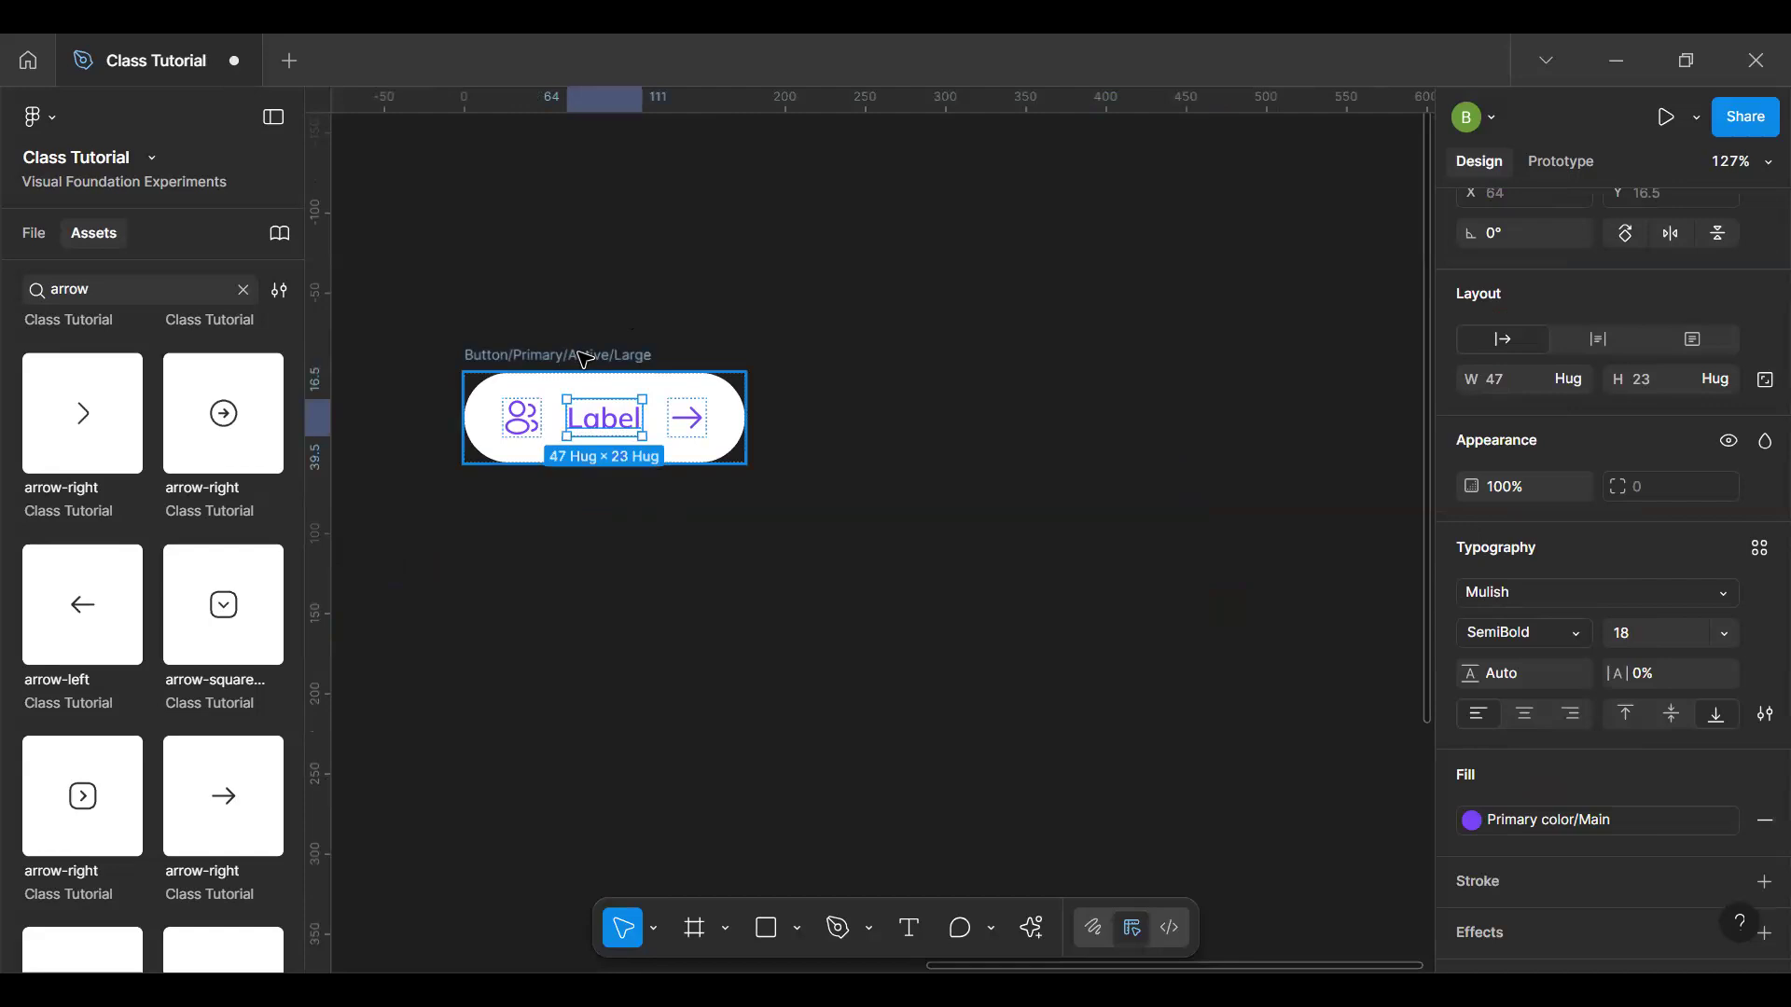
Step: Duplicate the short-label white button frame and place the copy directly below the original
click(584, 358)
key(space)
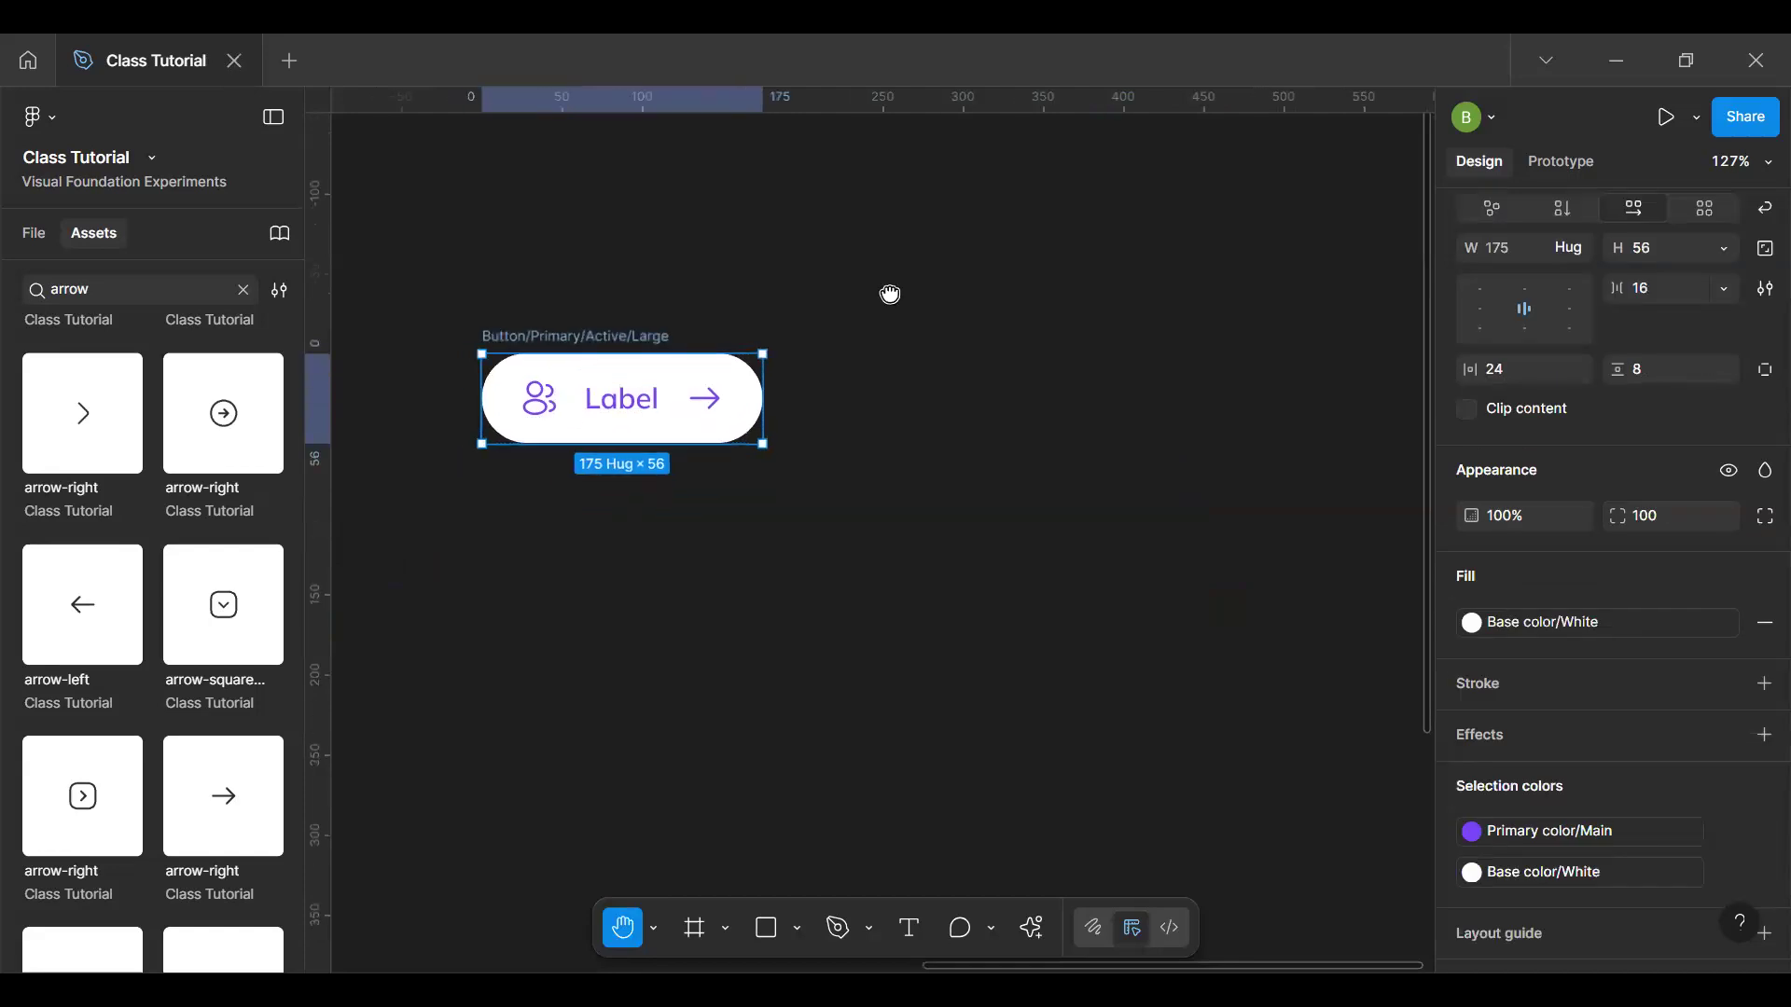
scroll(923, 332, down, 3)
scroll(923, 332, left, 5)
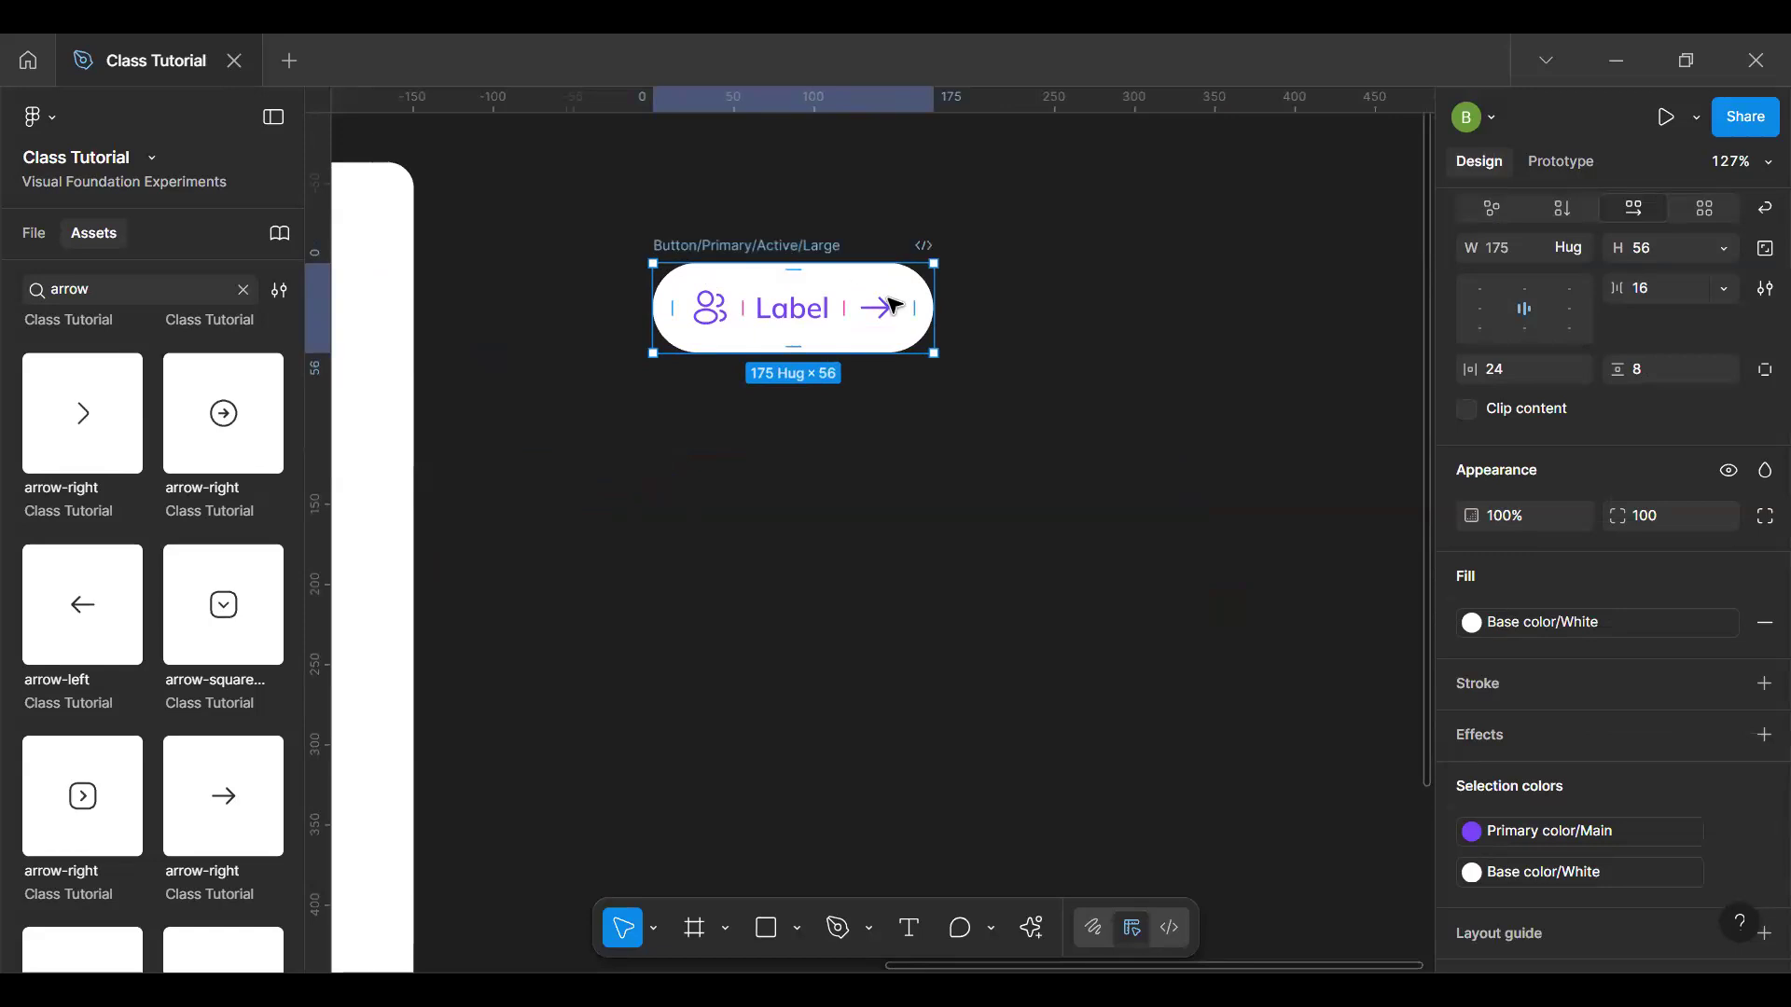
key(ctrl+d)
drag(1054, 252, 709, 390)
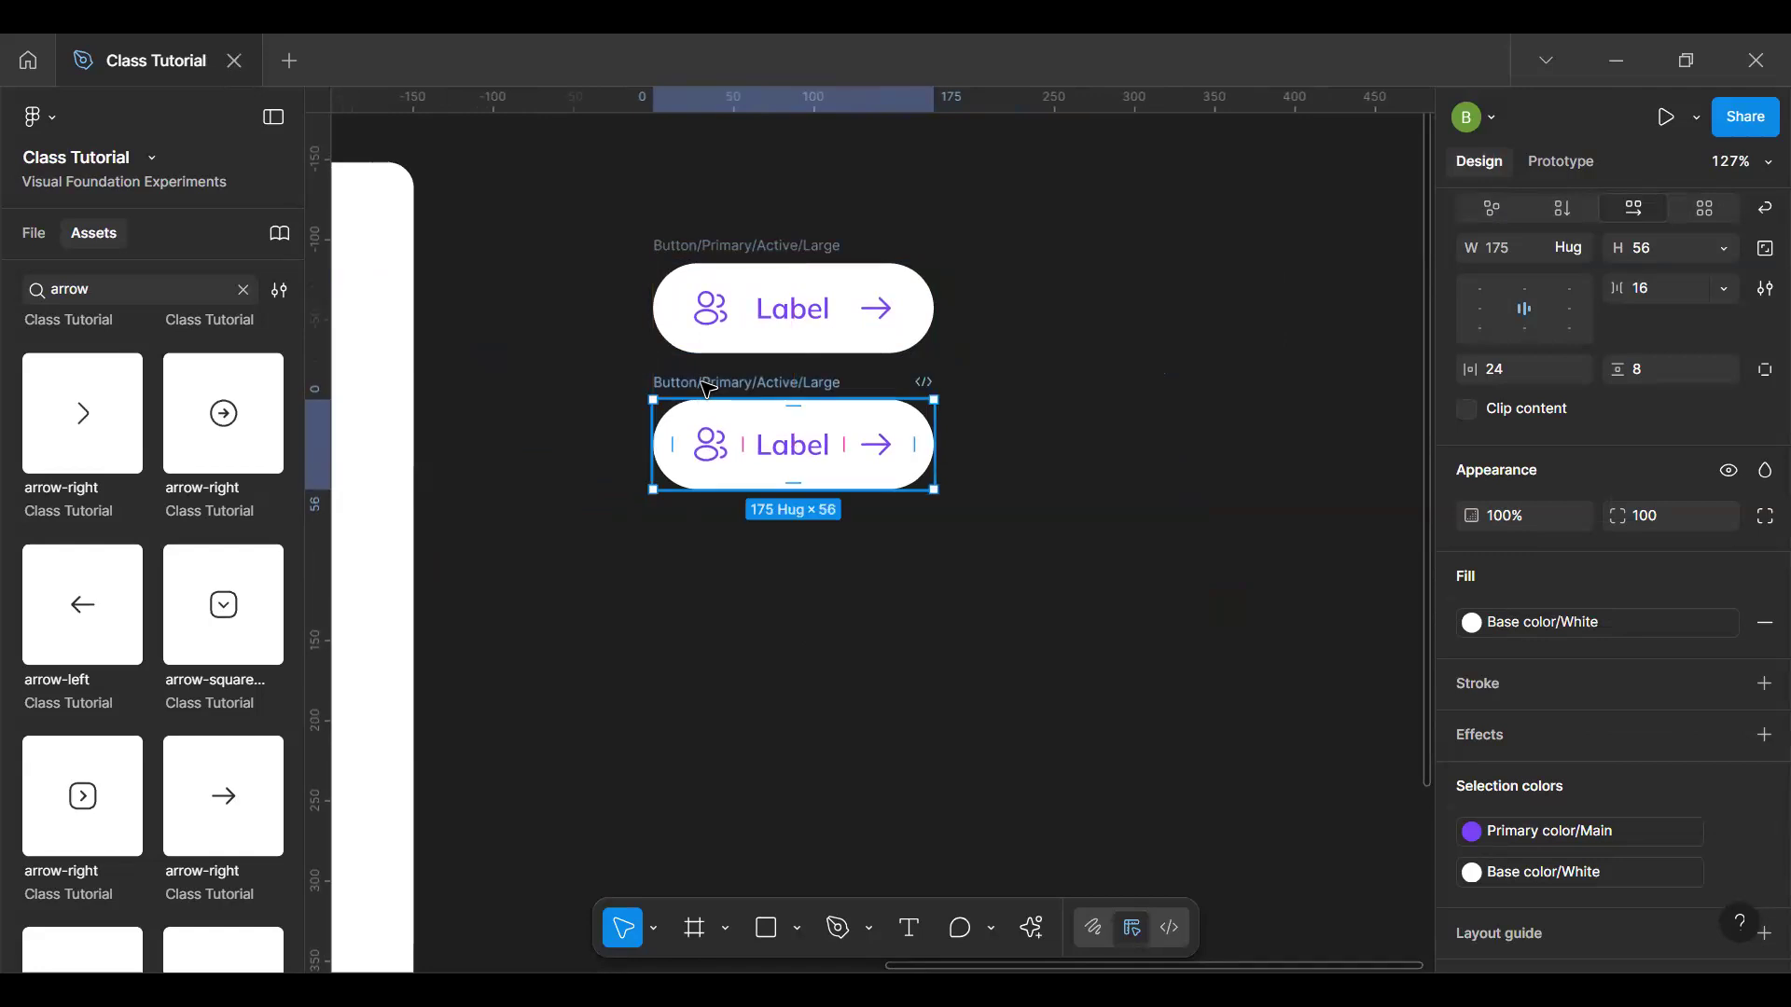
Step: Change the upper button's fill to the library color Base color/Black
click(732, 268)
click(1583, 881)
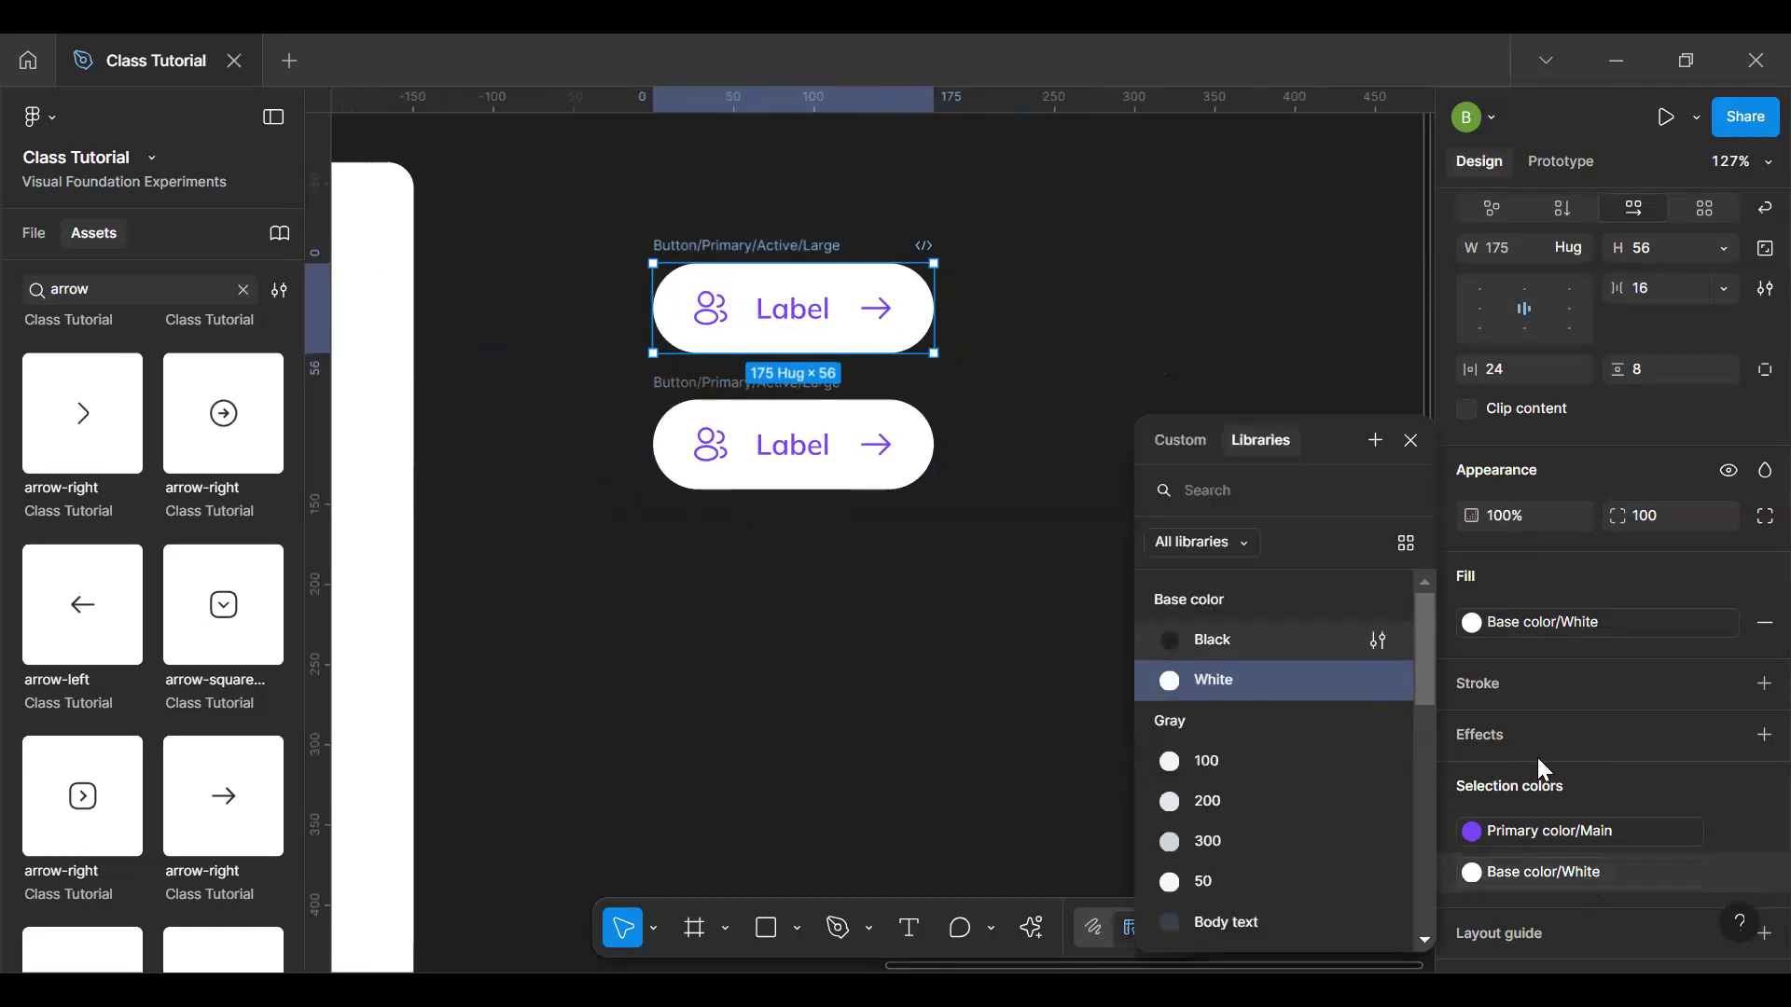
click(1606, 828)
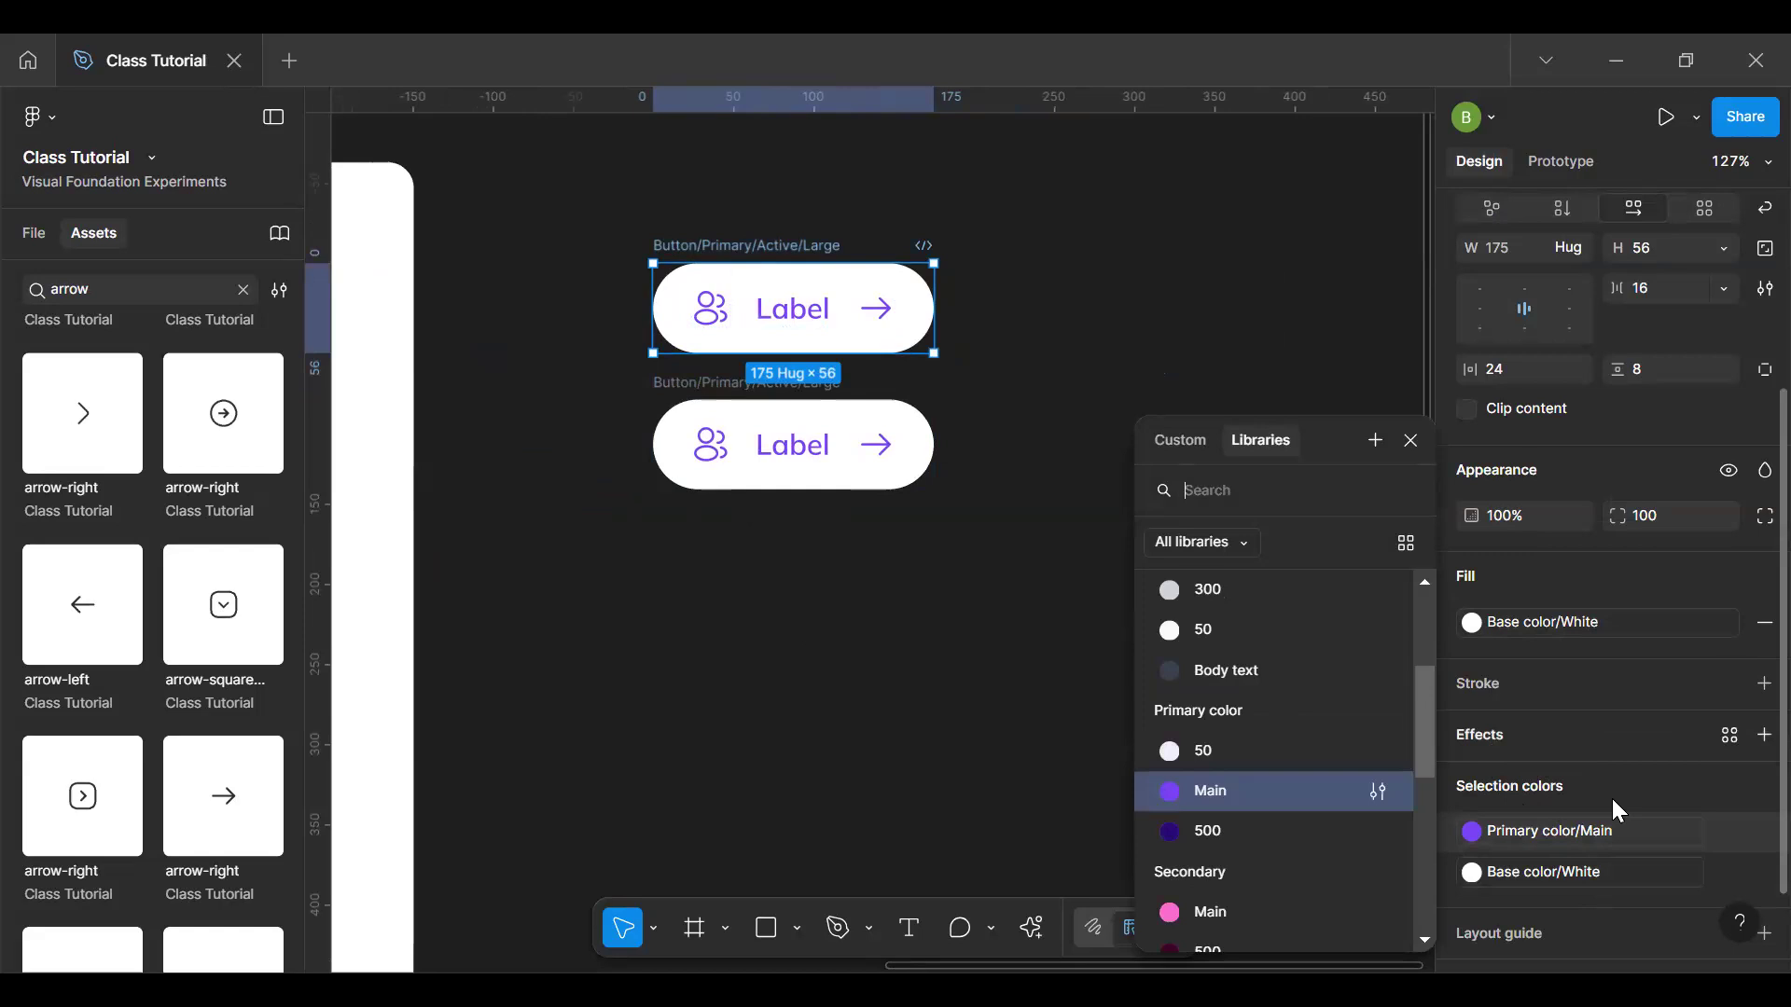
click(1586, 629)
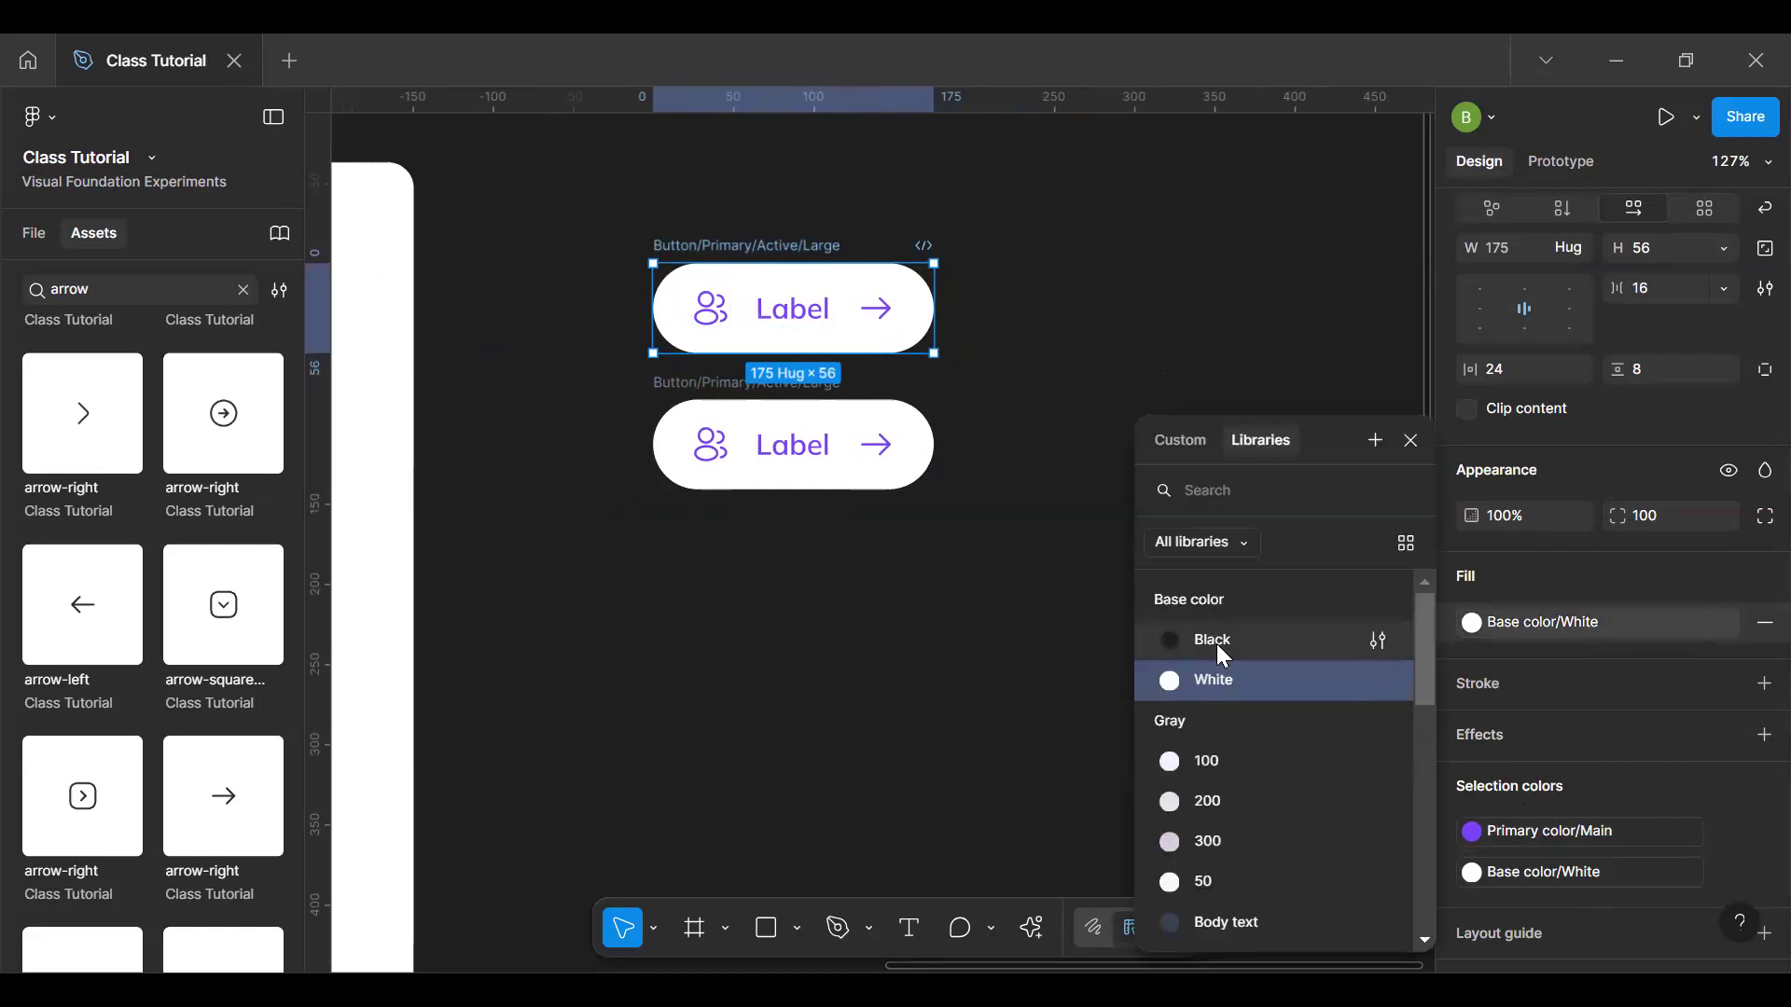
click(1216, 644)
Step: Recolor the upper button's label and icons from Primary color/Main to Base color/White
click(1557, 832)
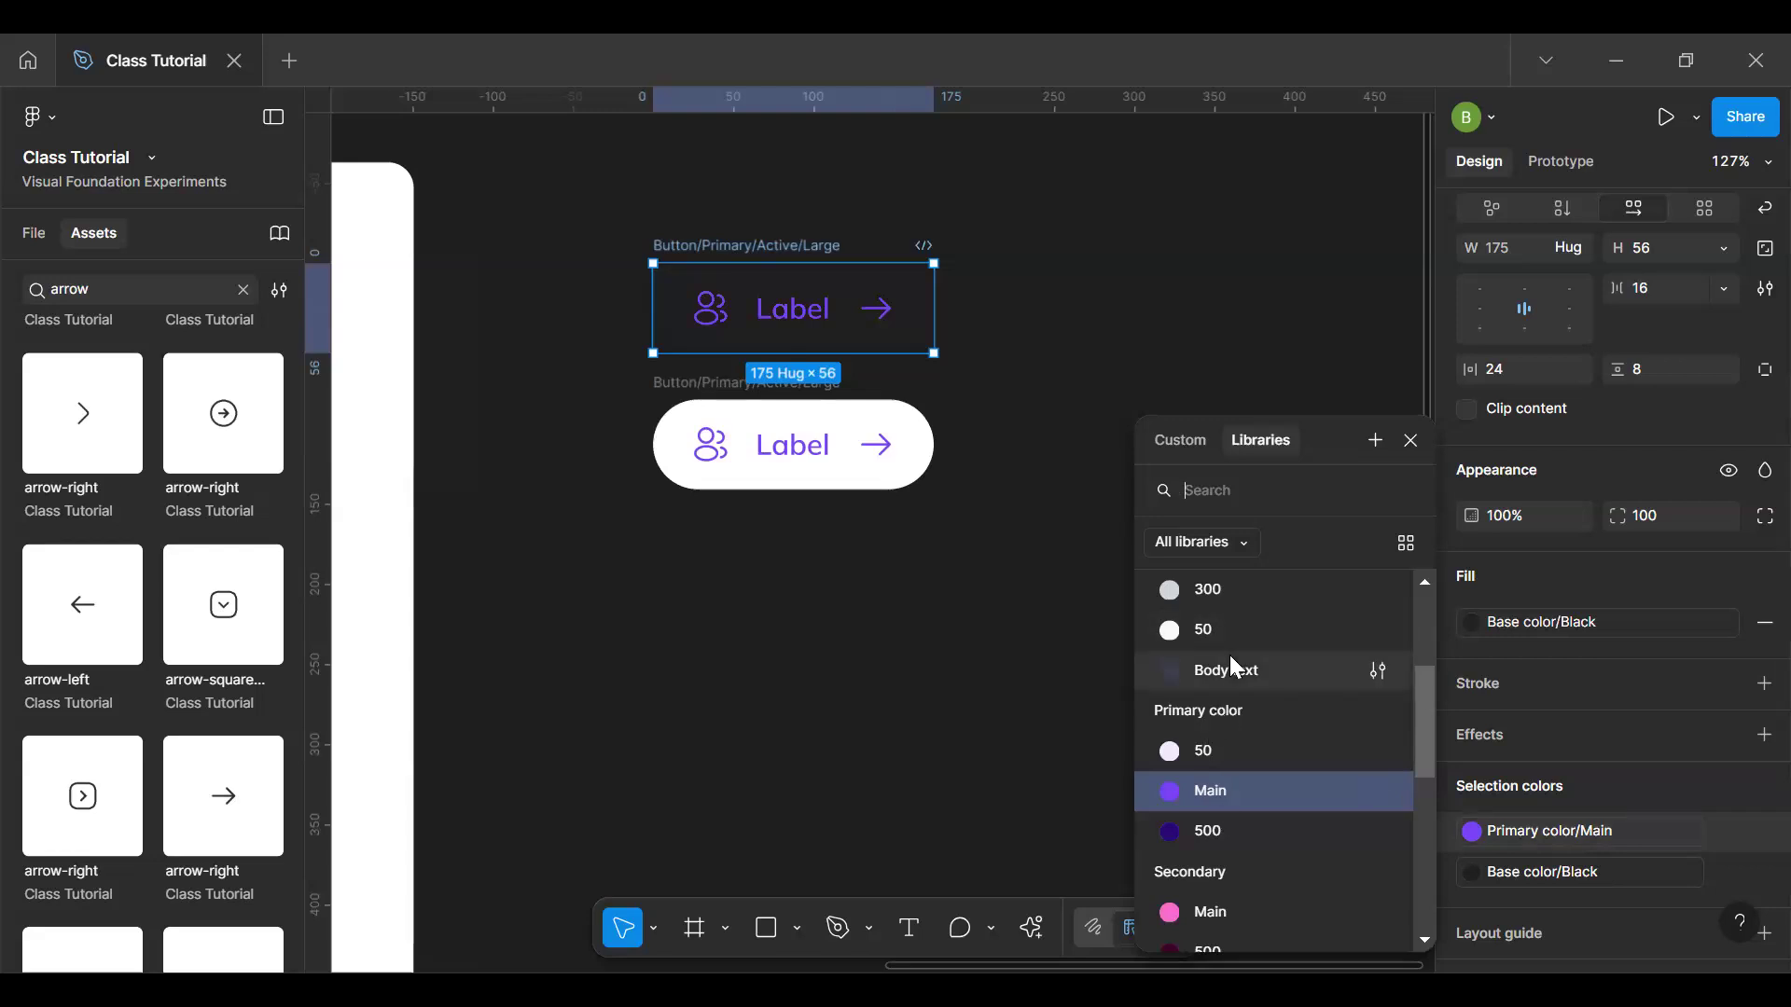
scroll(1229, 655, down, 5)
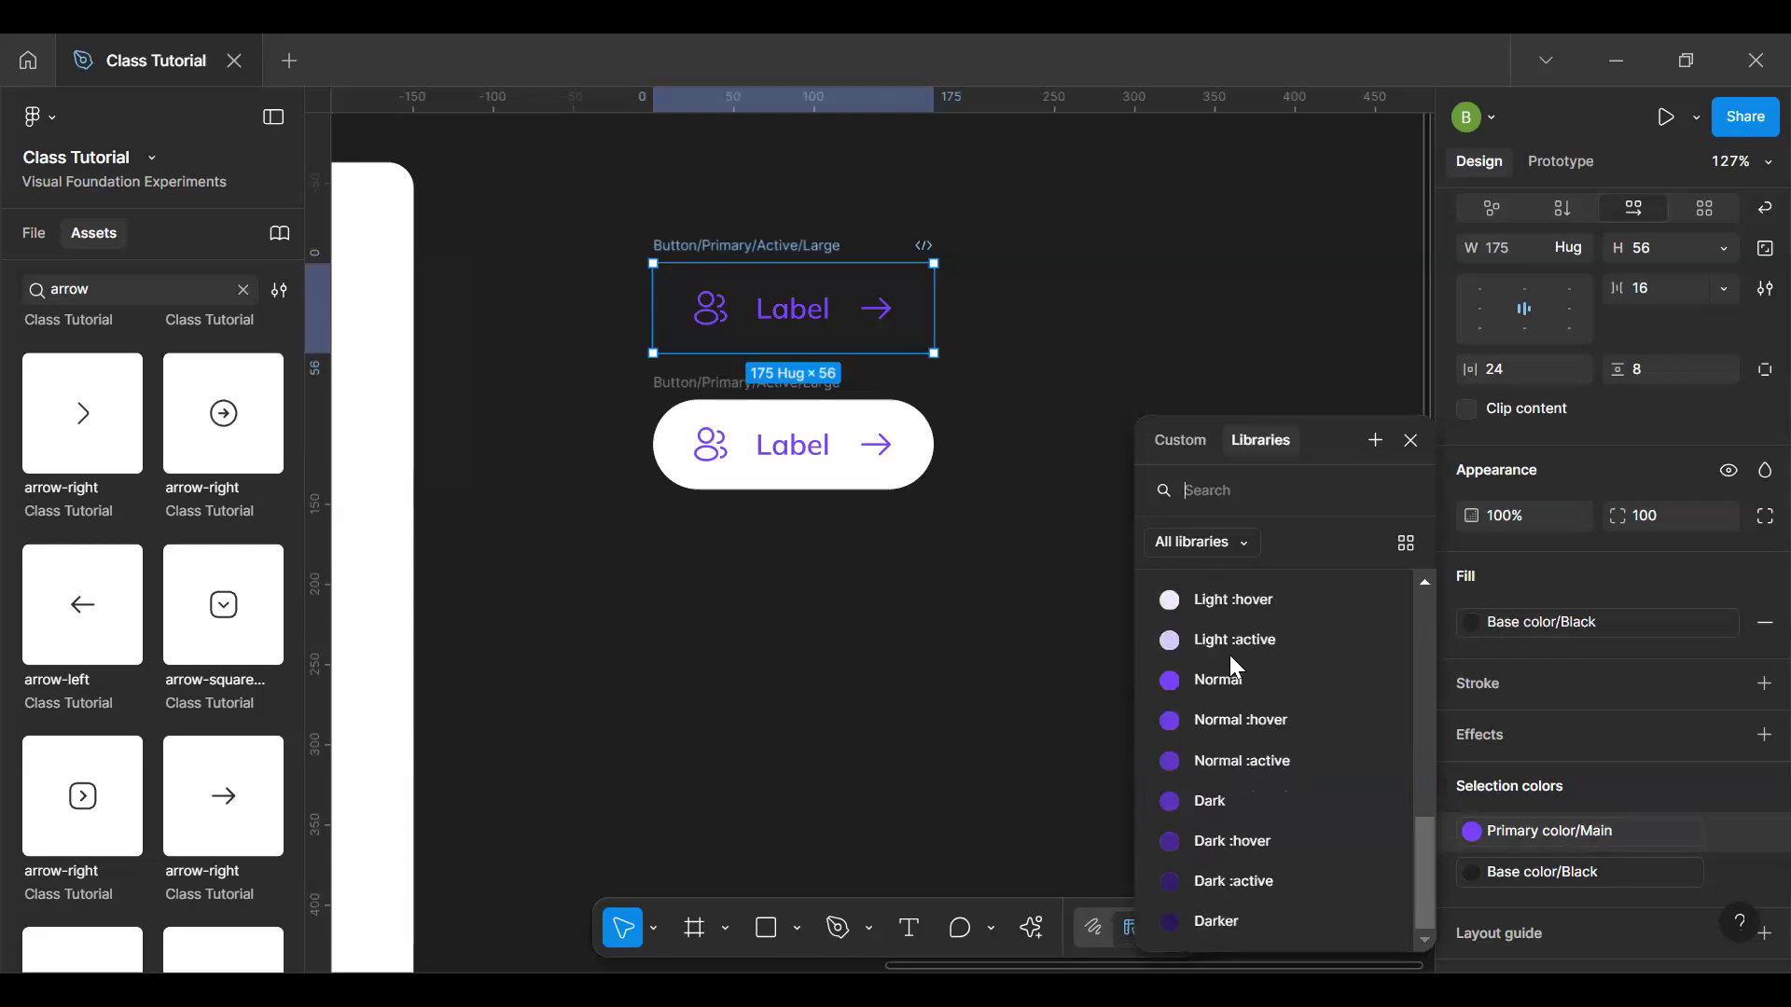
scroll(1229, 655, up, 10)
click(1213, 683)
Step: Find "main" in the color libraries and apply Primary color/Main as the upper button's fill
click(1541, 622)
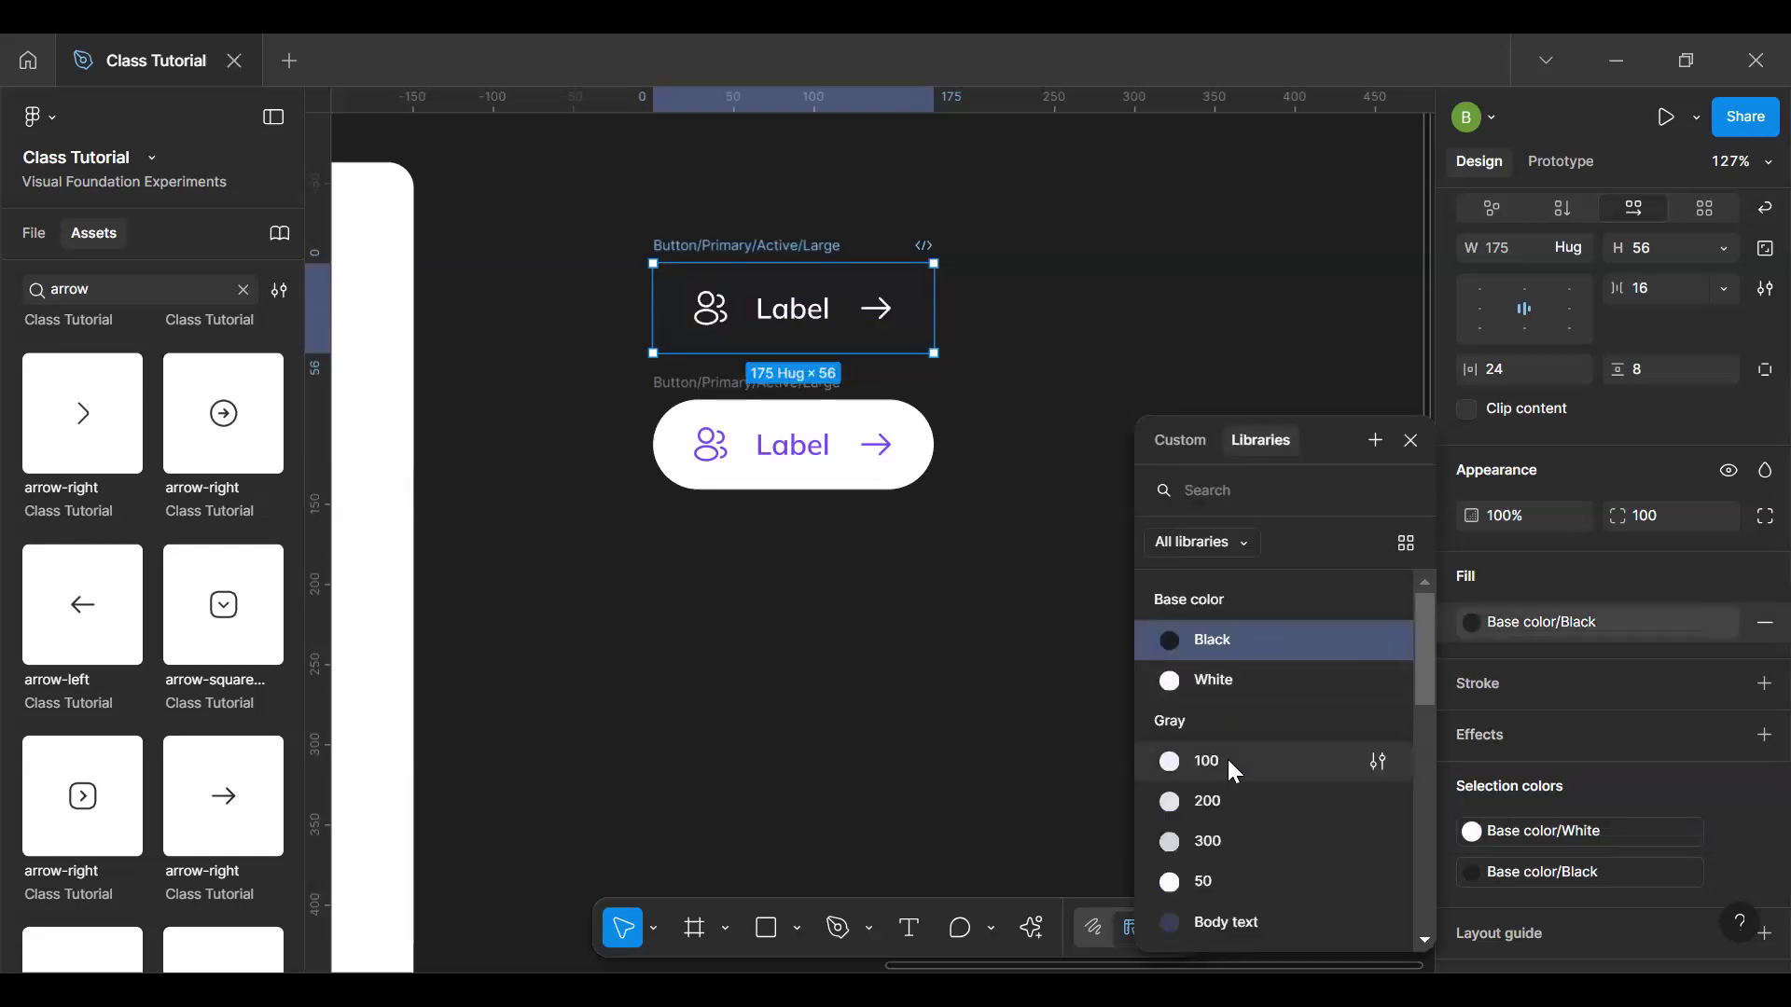
scroll(1227, 759, down, 10)
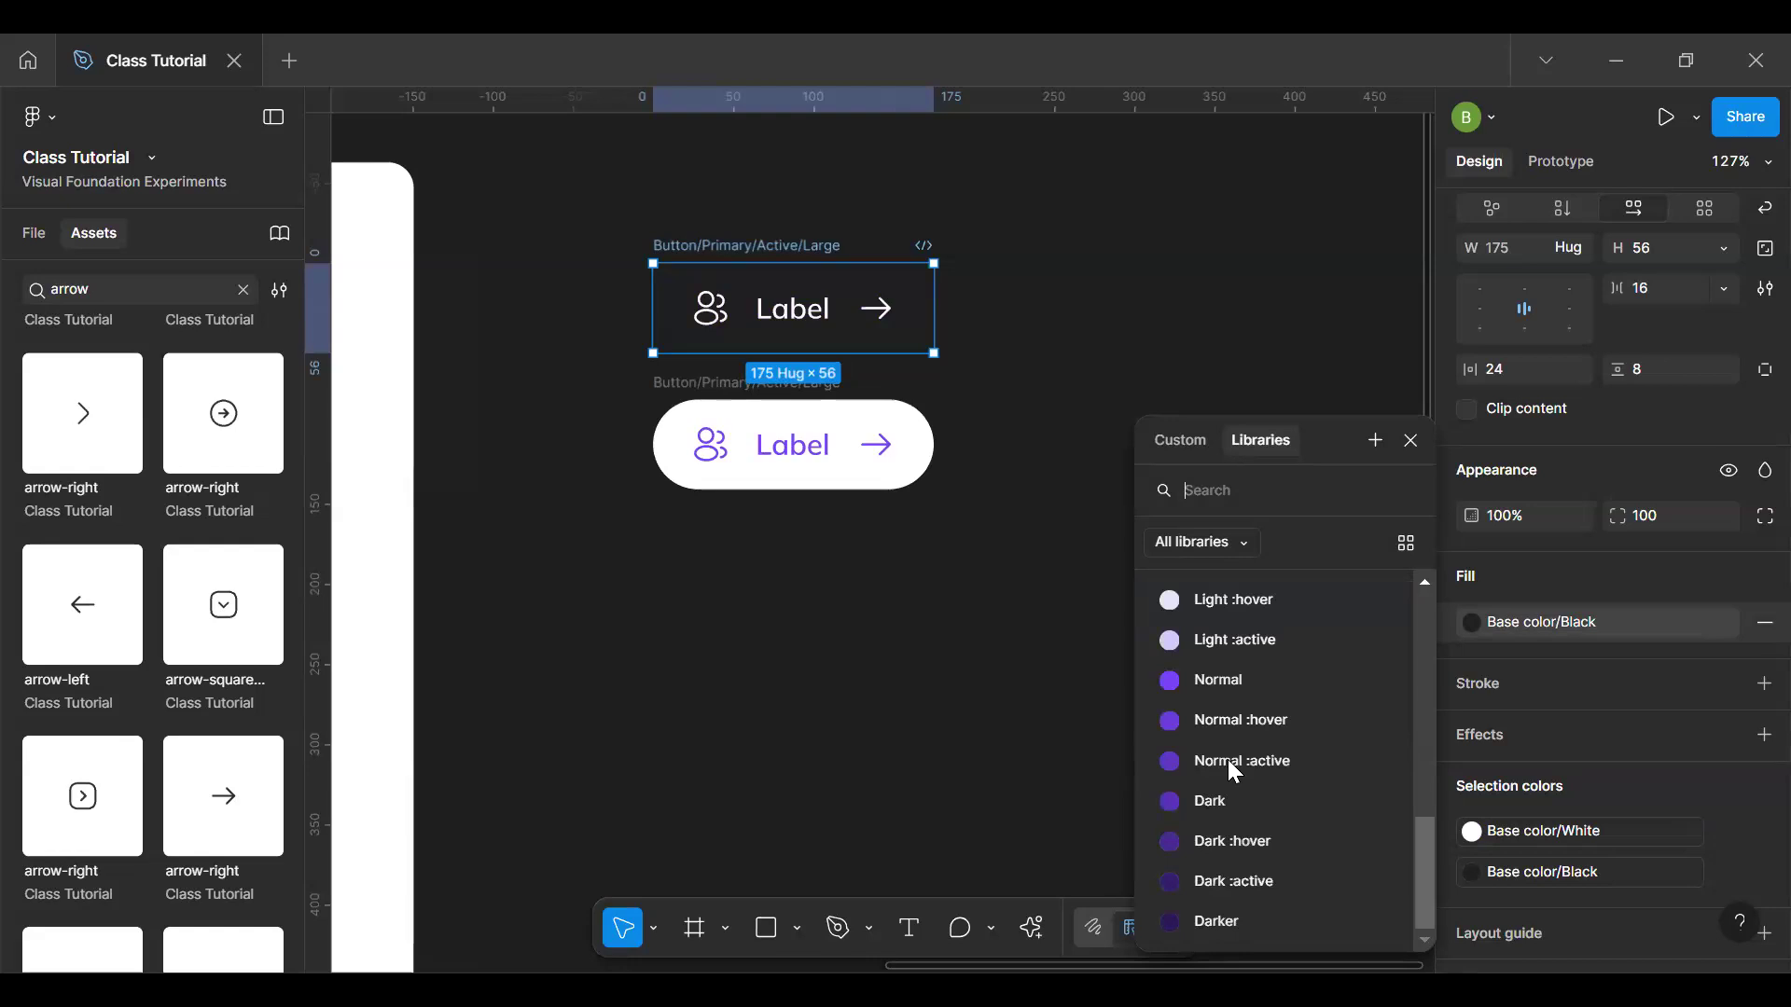
scroll(1234, 771, up, 10)
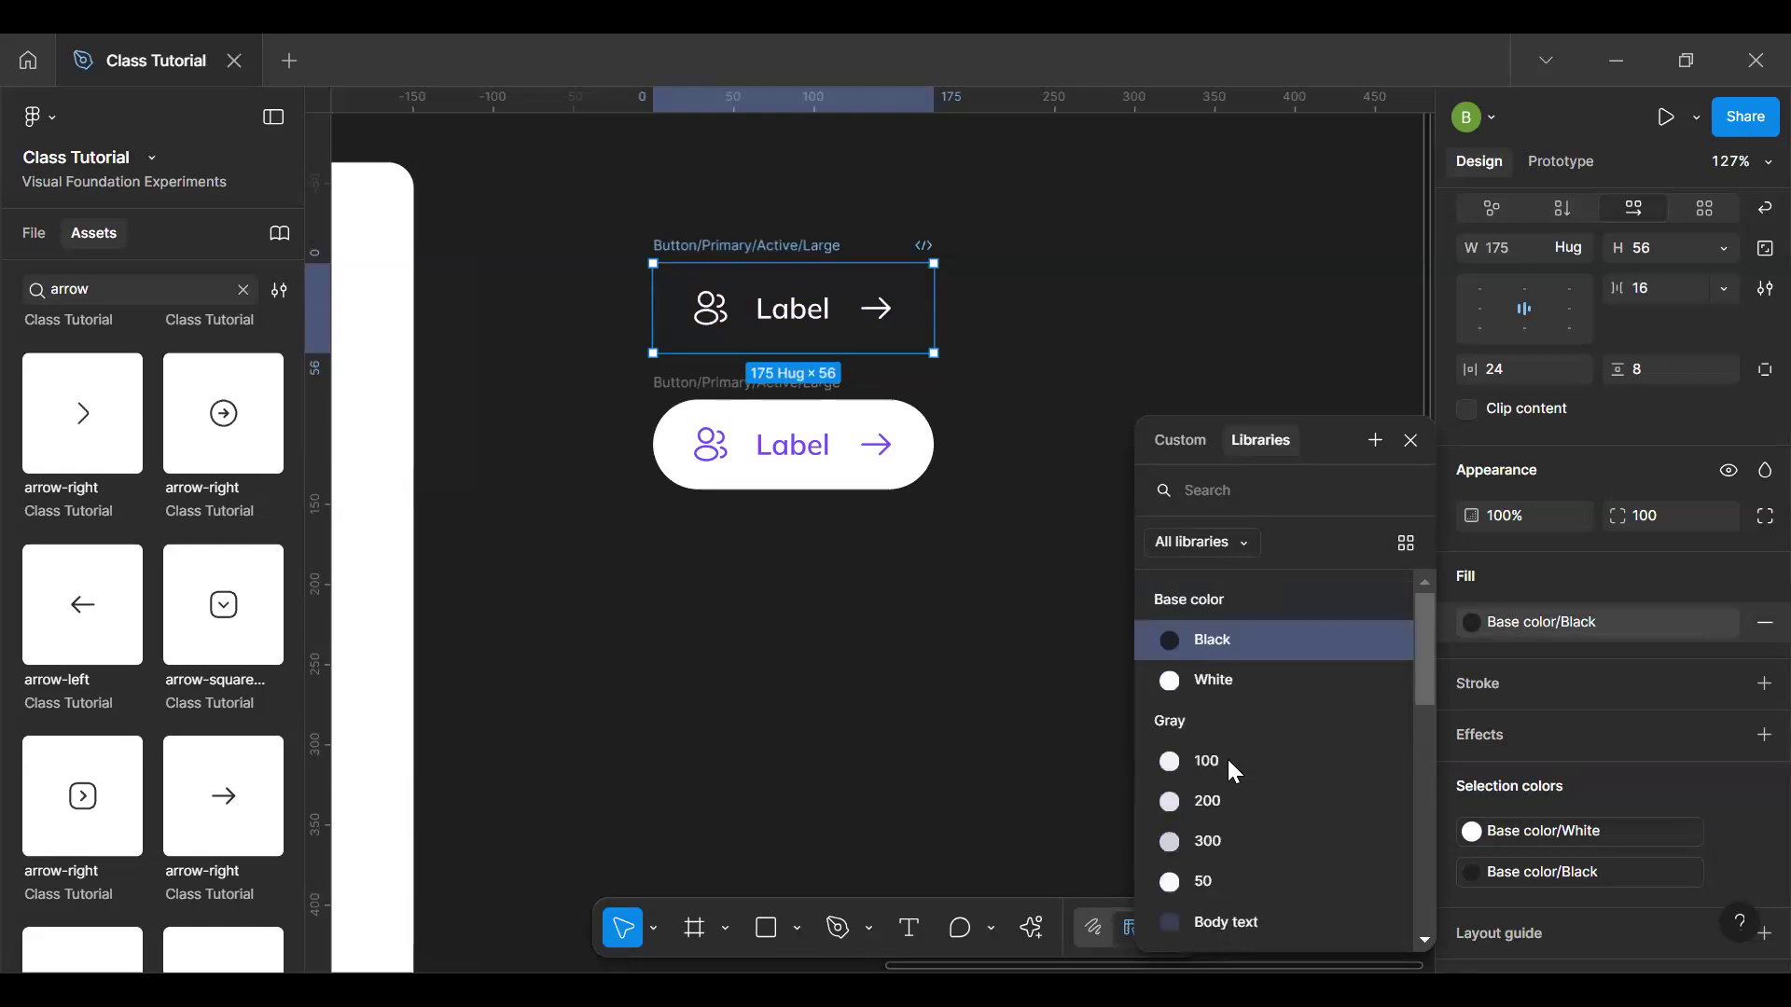
click(1243, 488)
text(main)
key(Return)
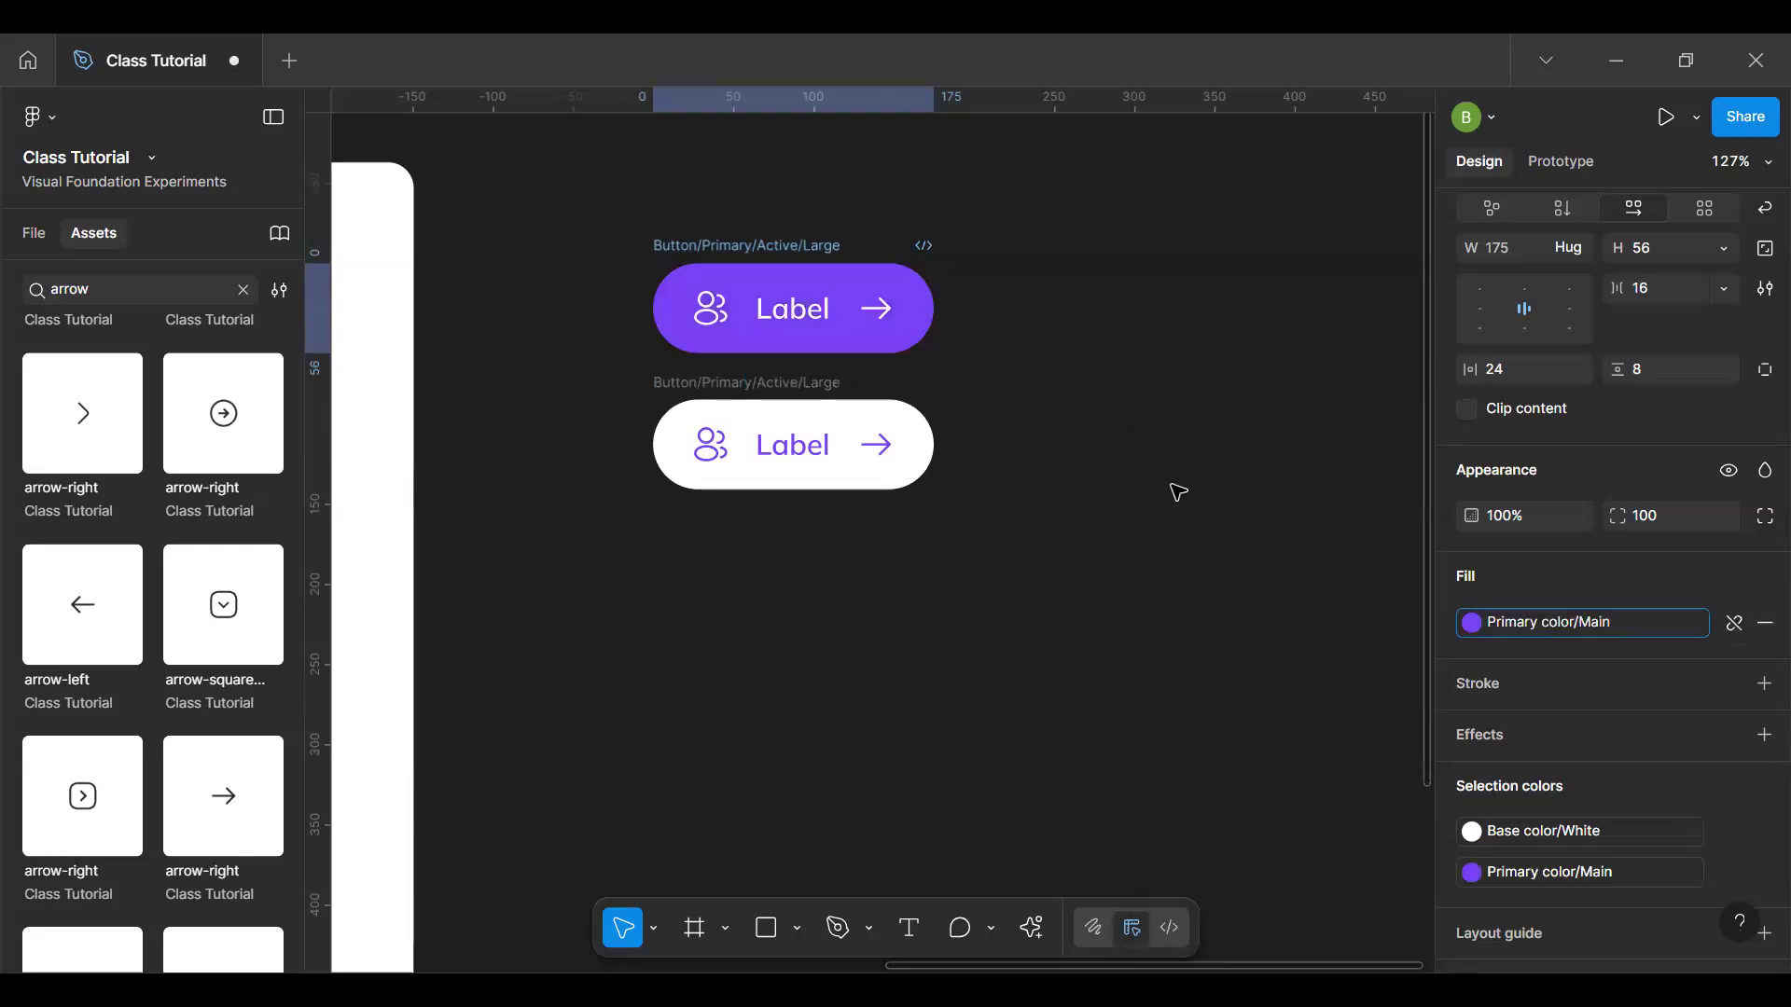
Step: Delete the white button copy and replace it with a duplicate of the purple button placed directly below the original
click(812, 415)
key(Delete)
drag(762, 250, 763, 403)
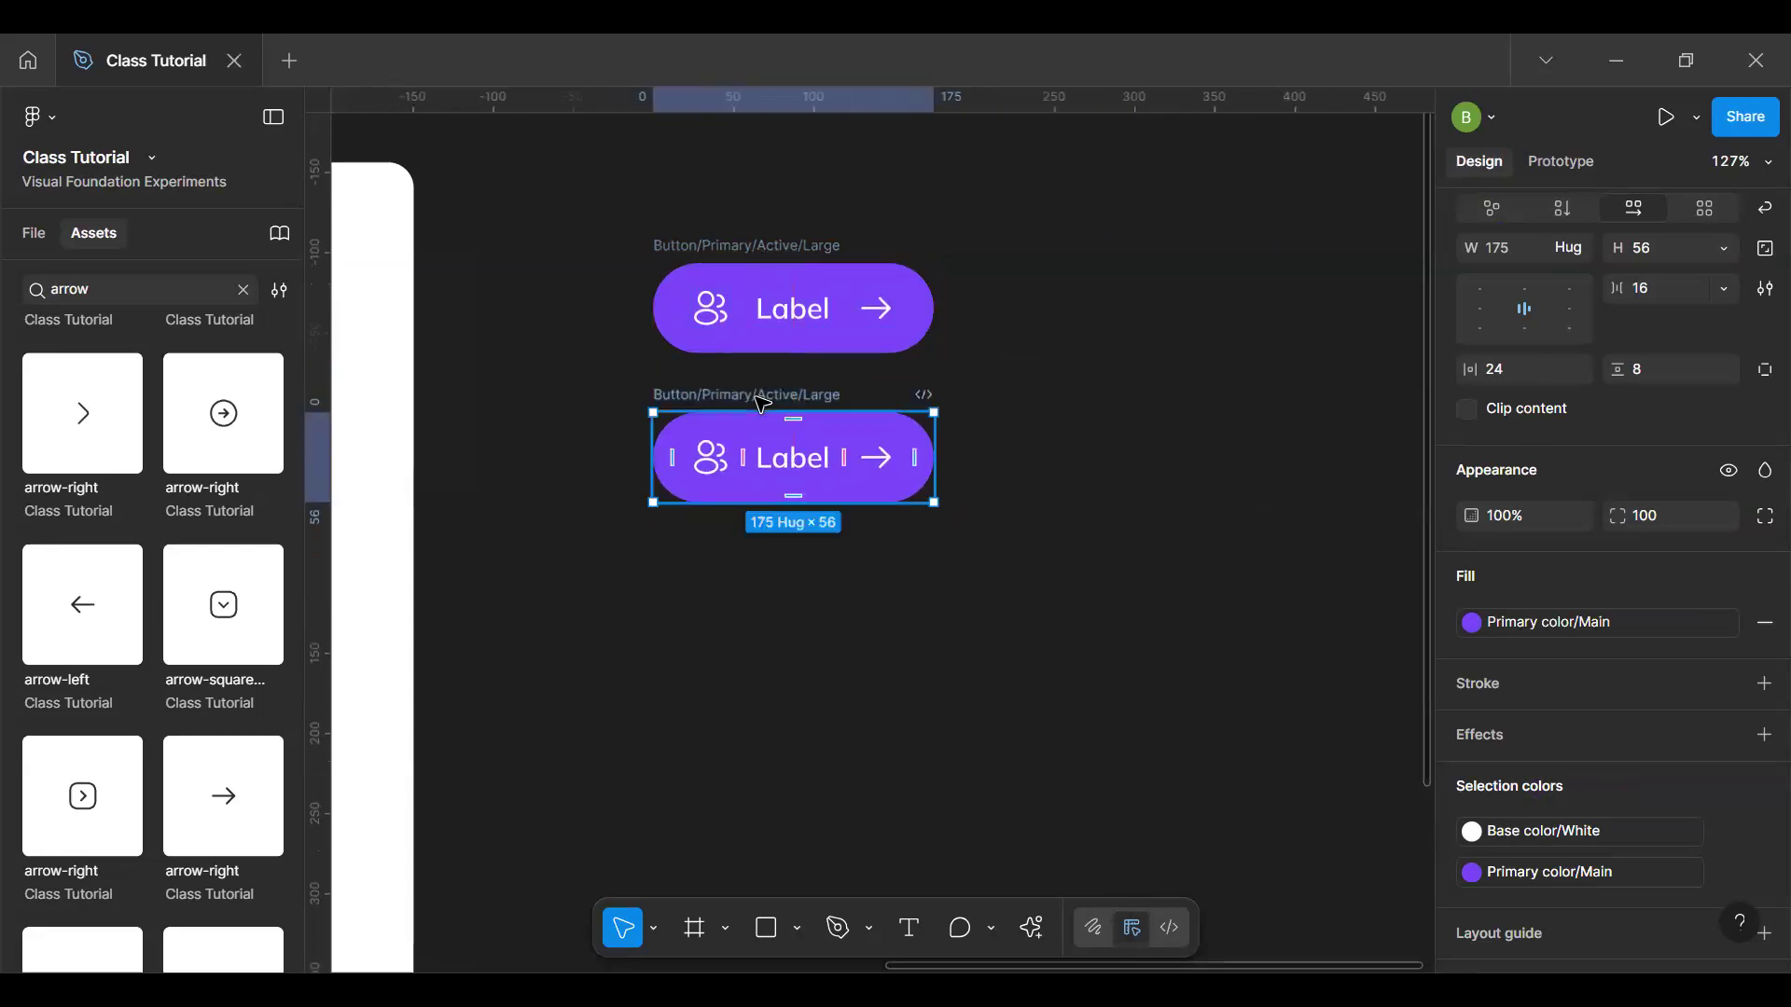
Step: Rename the lower purple copy Button/Primary/Hover/Large and set its fill to Primary color/500
click(16, 241)
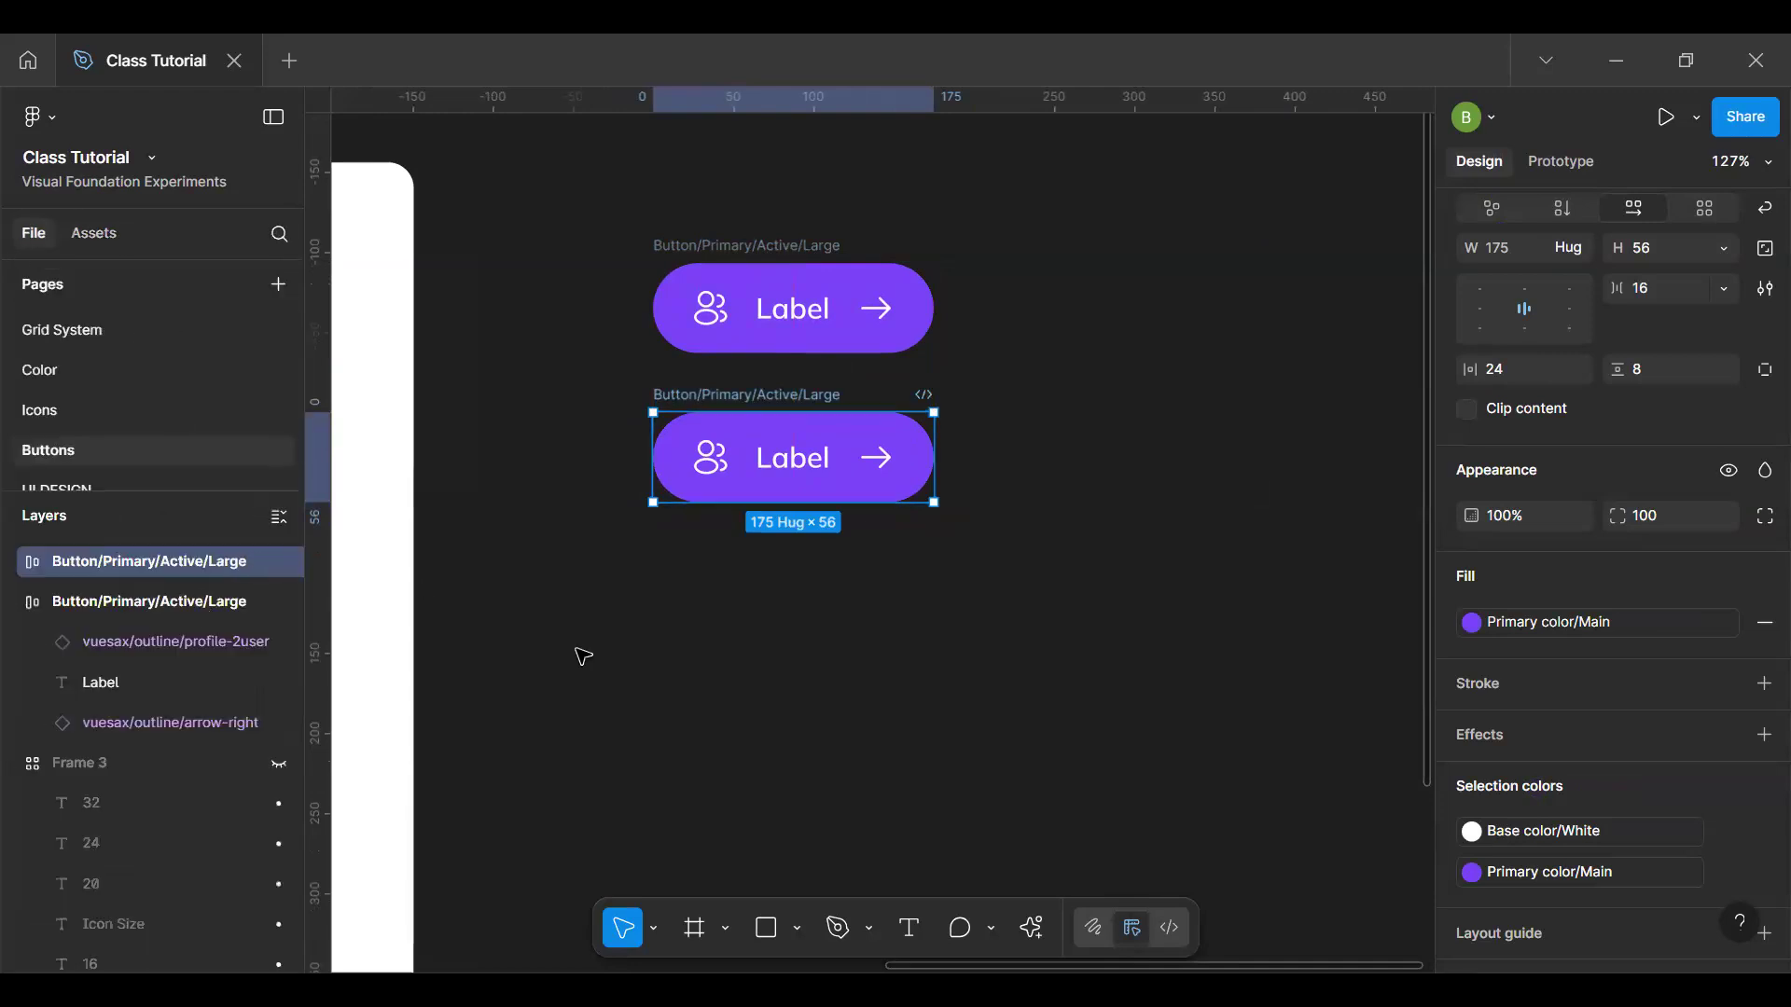
key(ctrl+r)
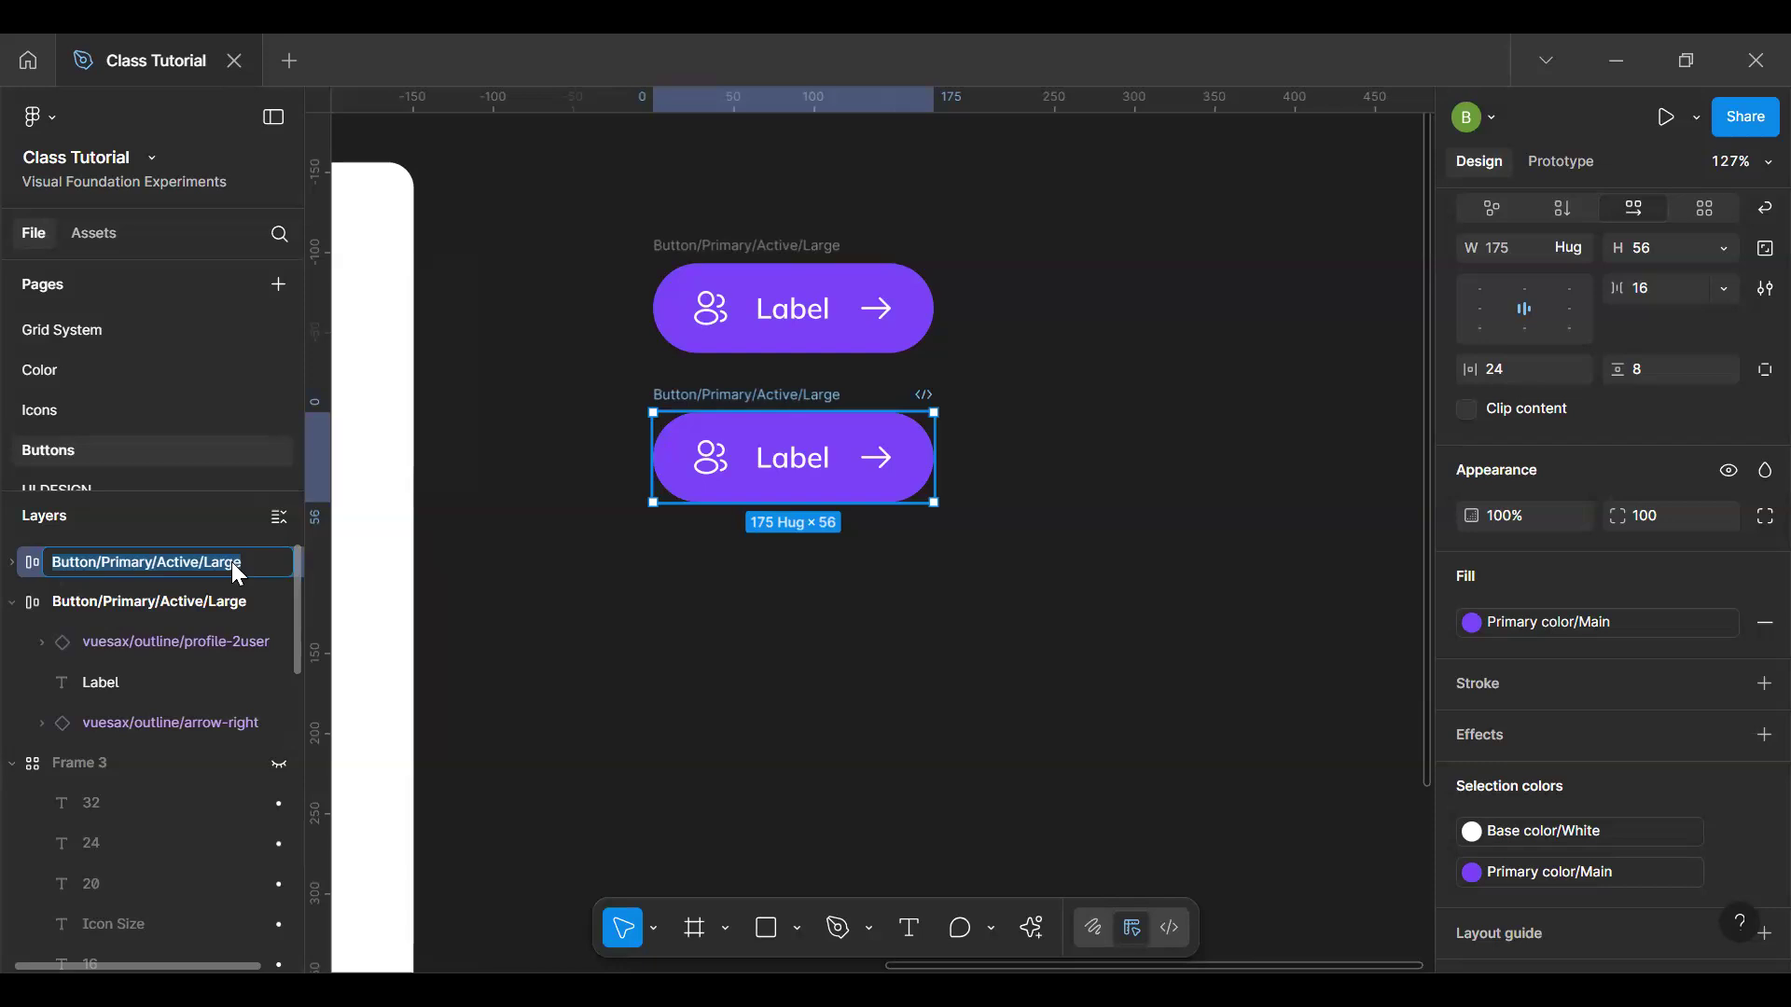
double_click(182, 563)
key(Return)
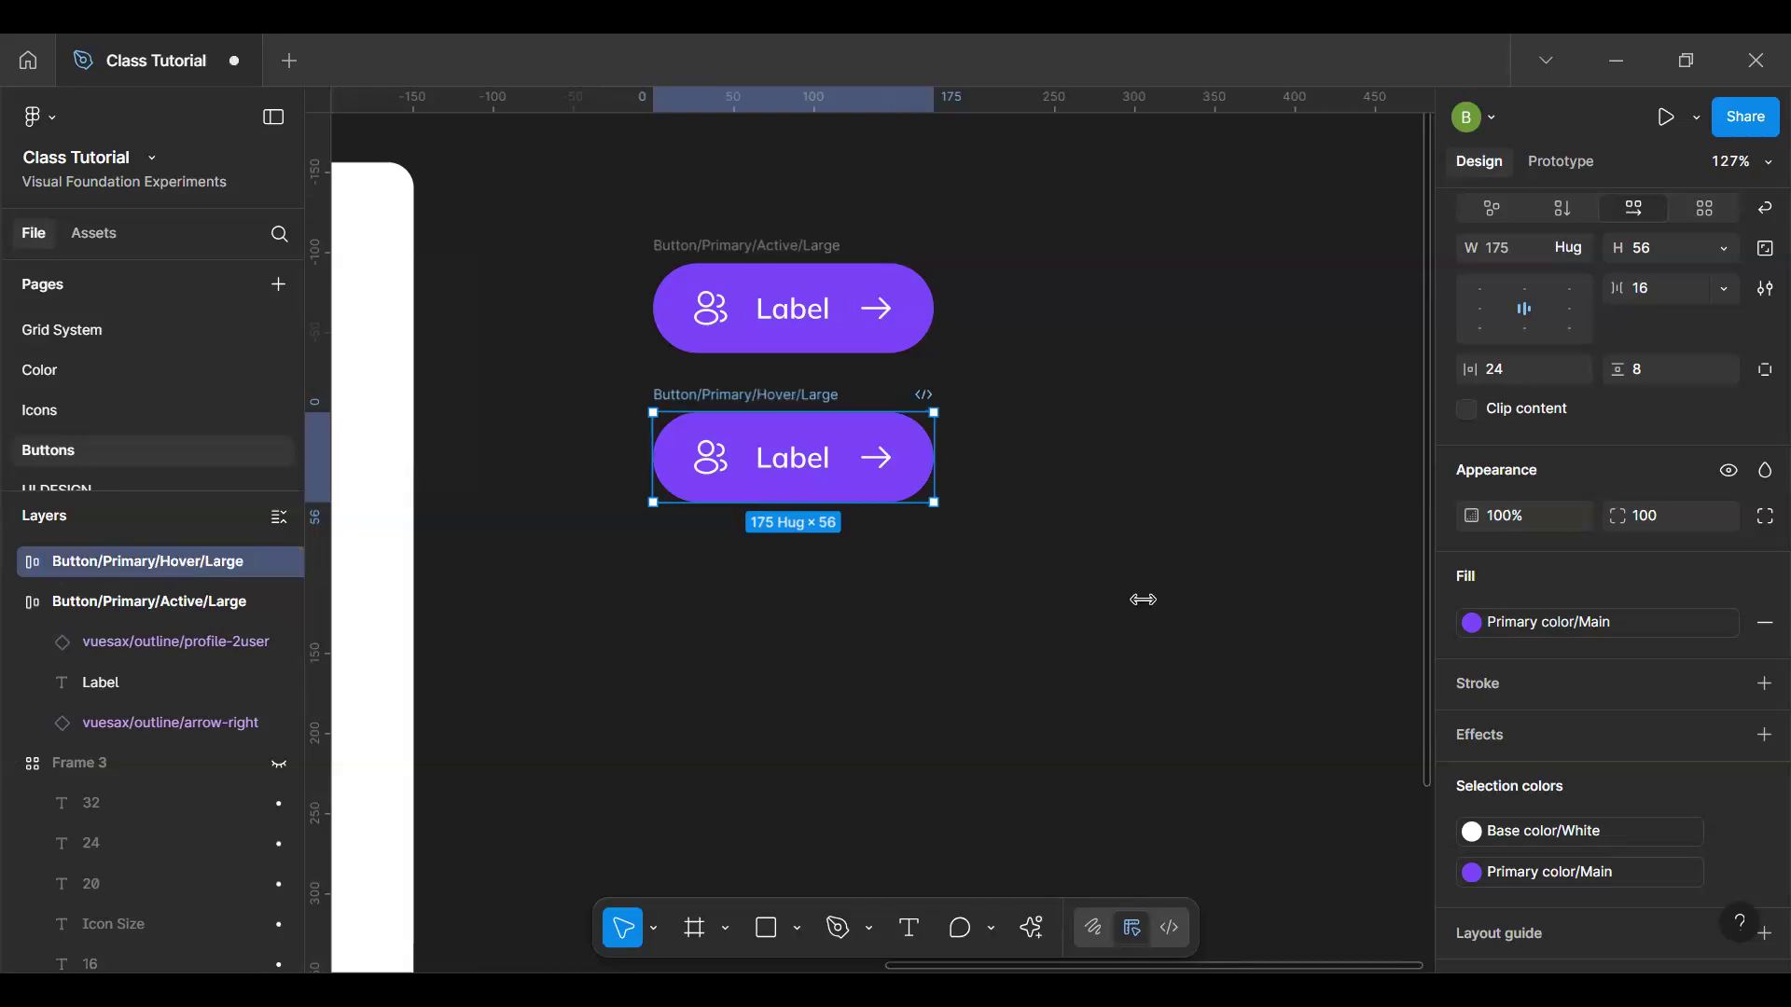
click(1590, 617)
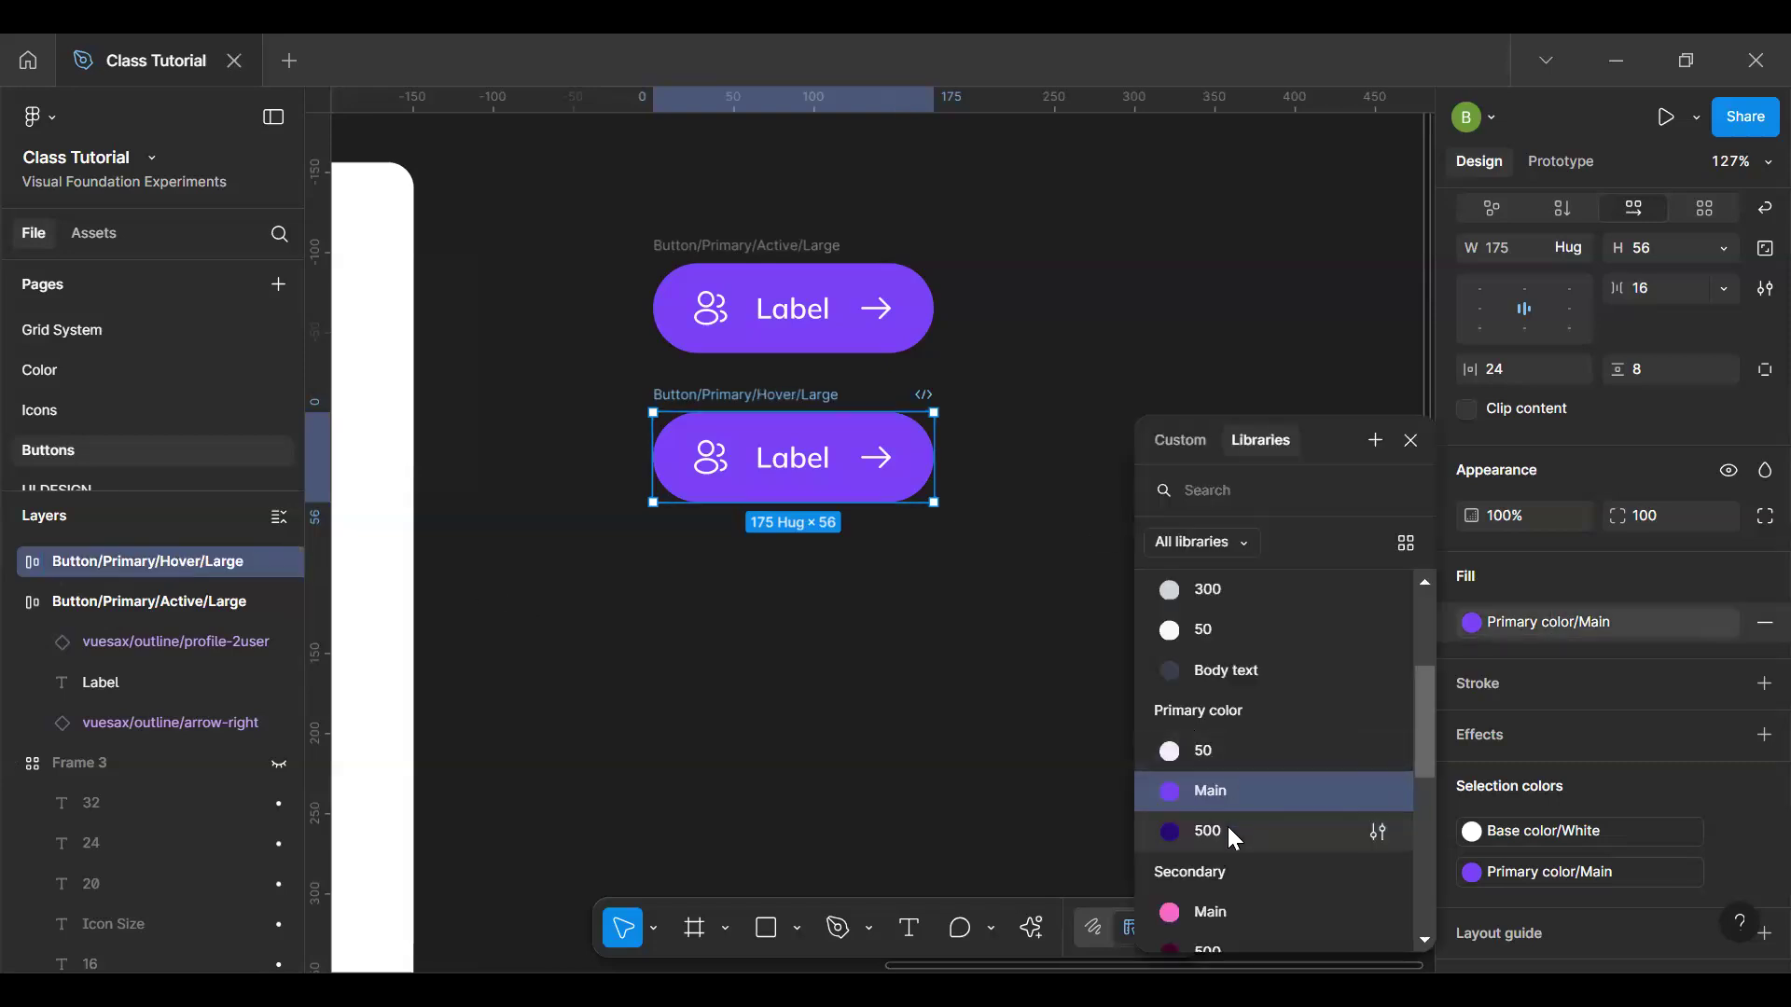
click(1209, 831)
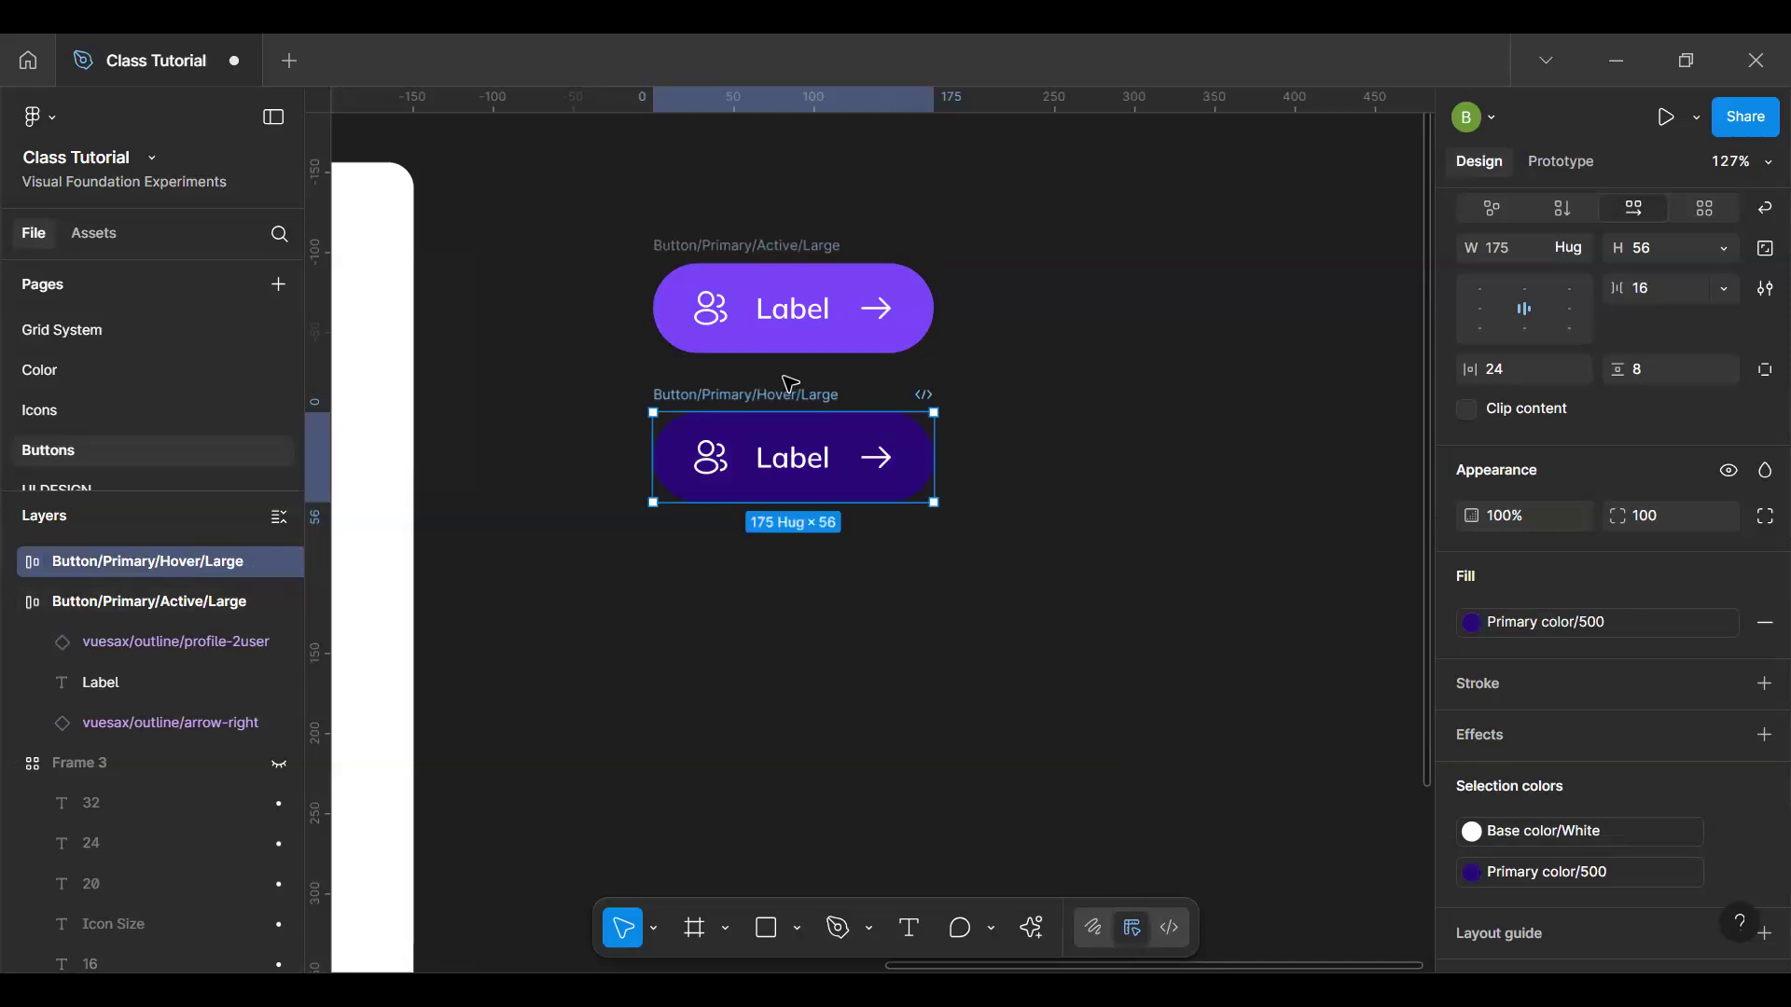
Step: Duplicate the Hover button below itself and rename the copy Button/Primary/Disabled/Large
key(ctrl+d)
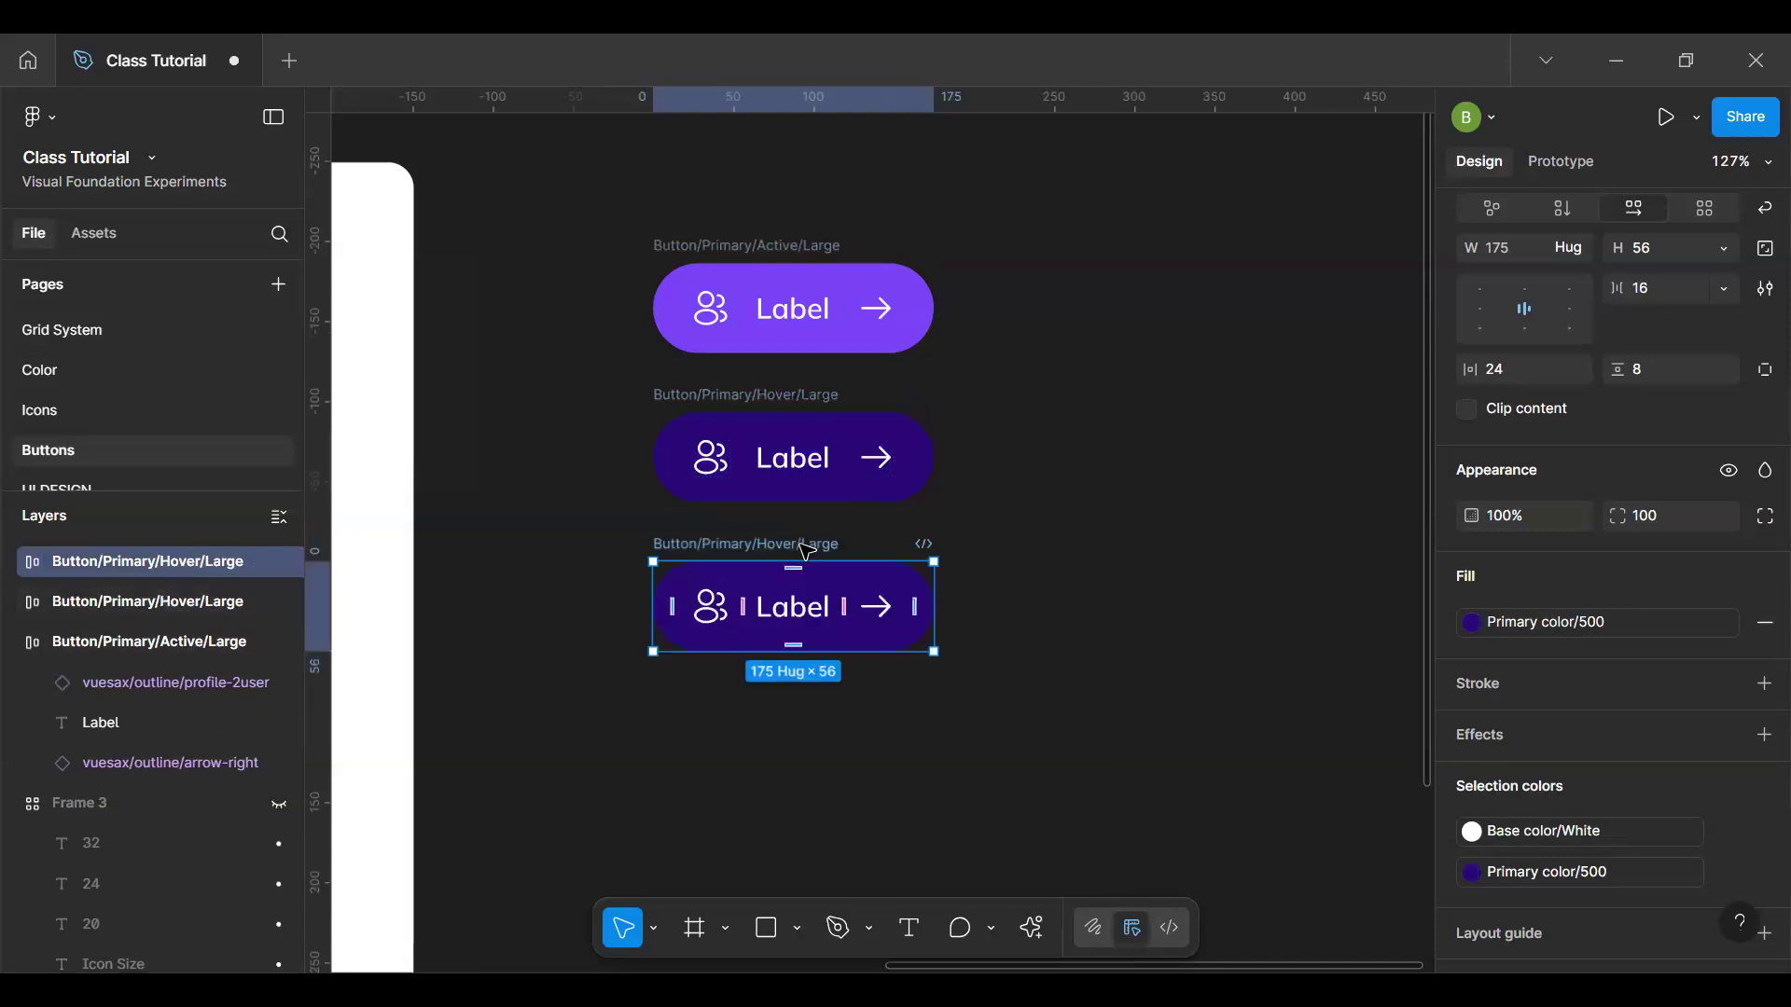
double_click(182, 563)
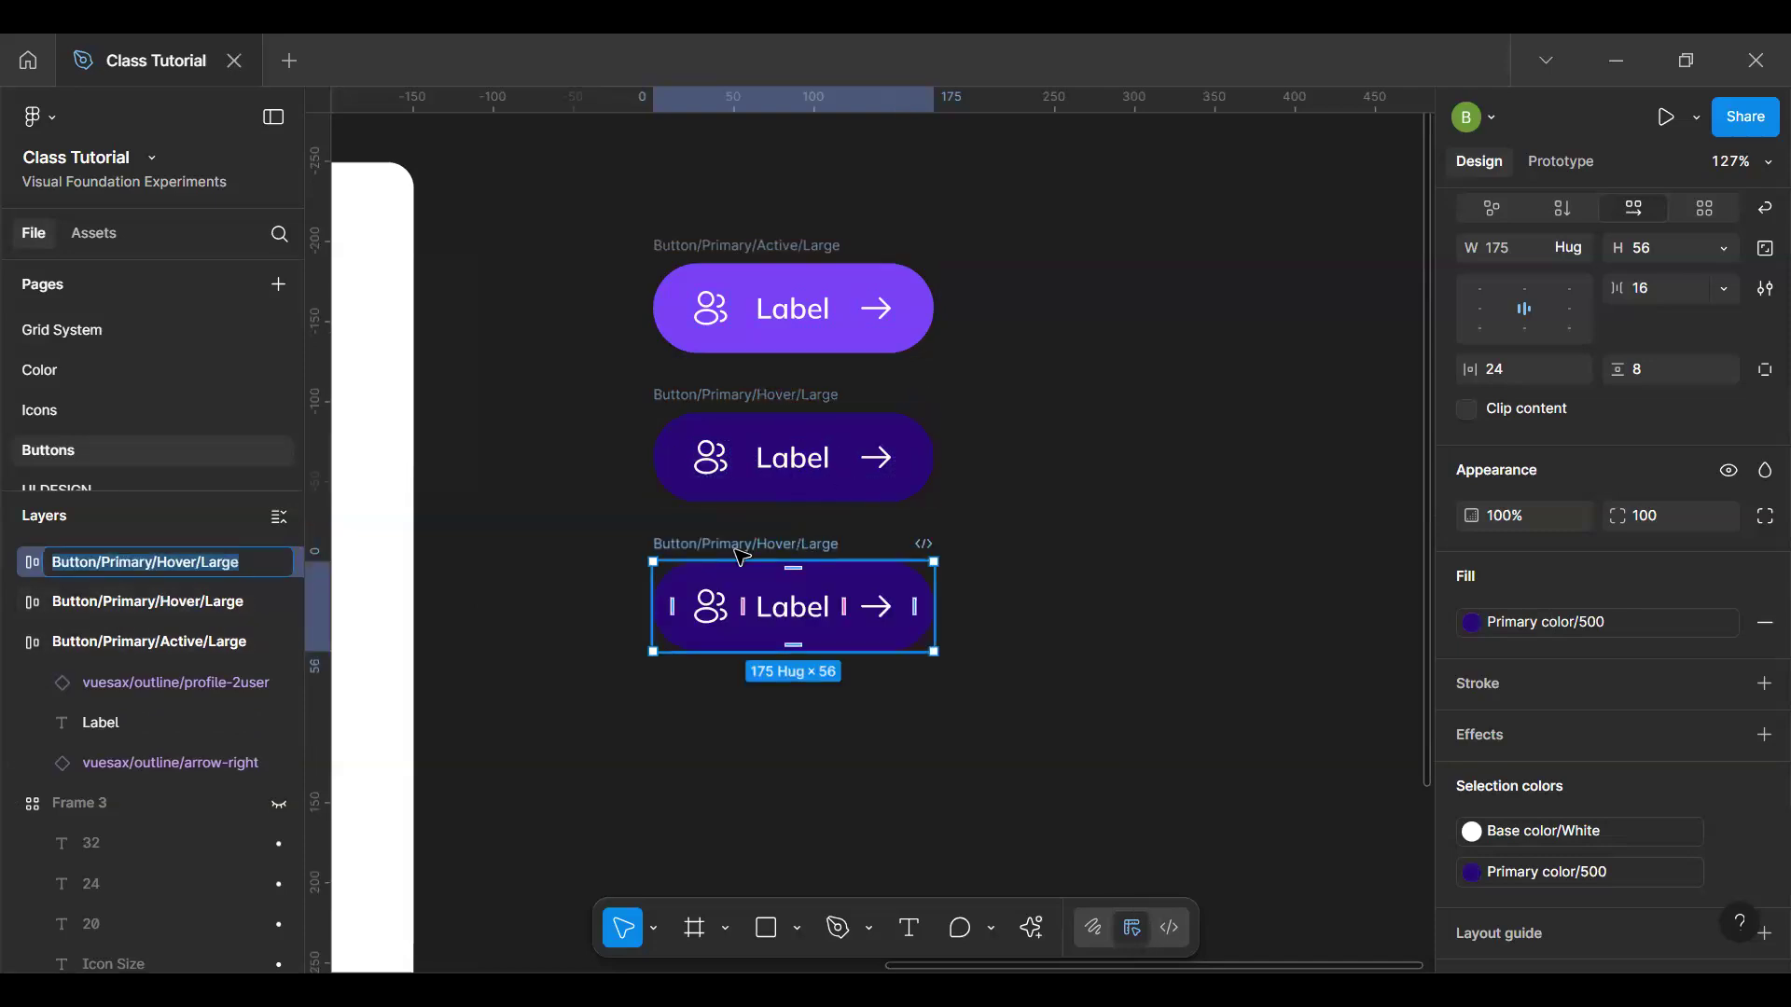
double_click(180, 564)
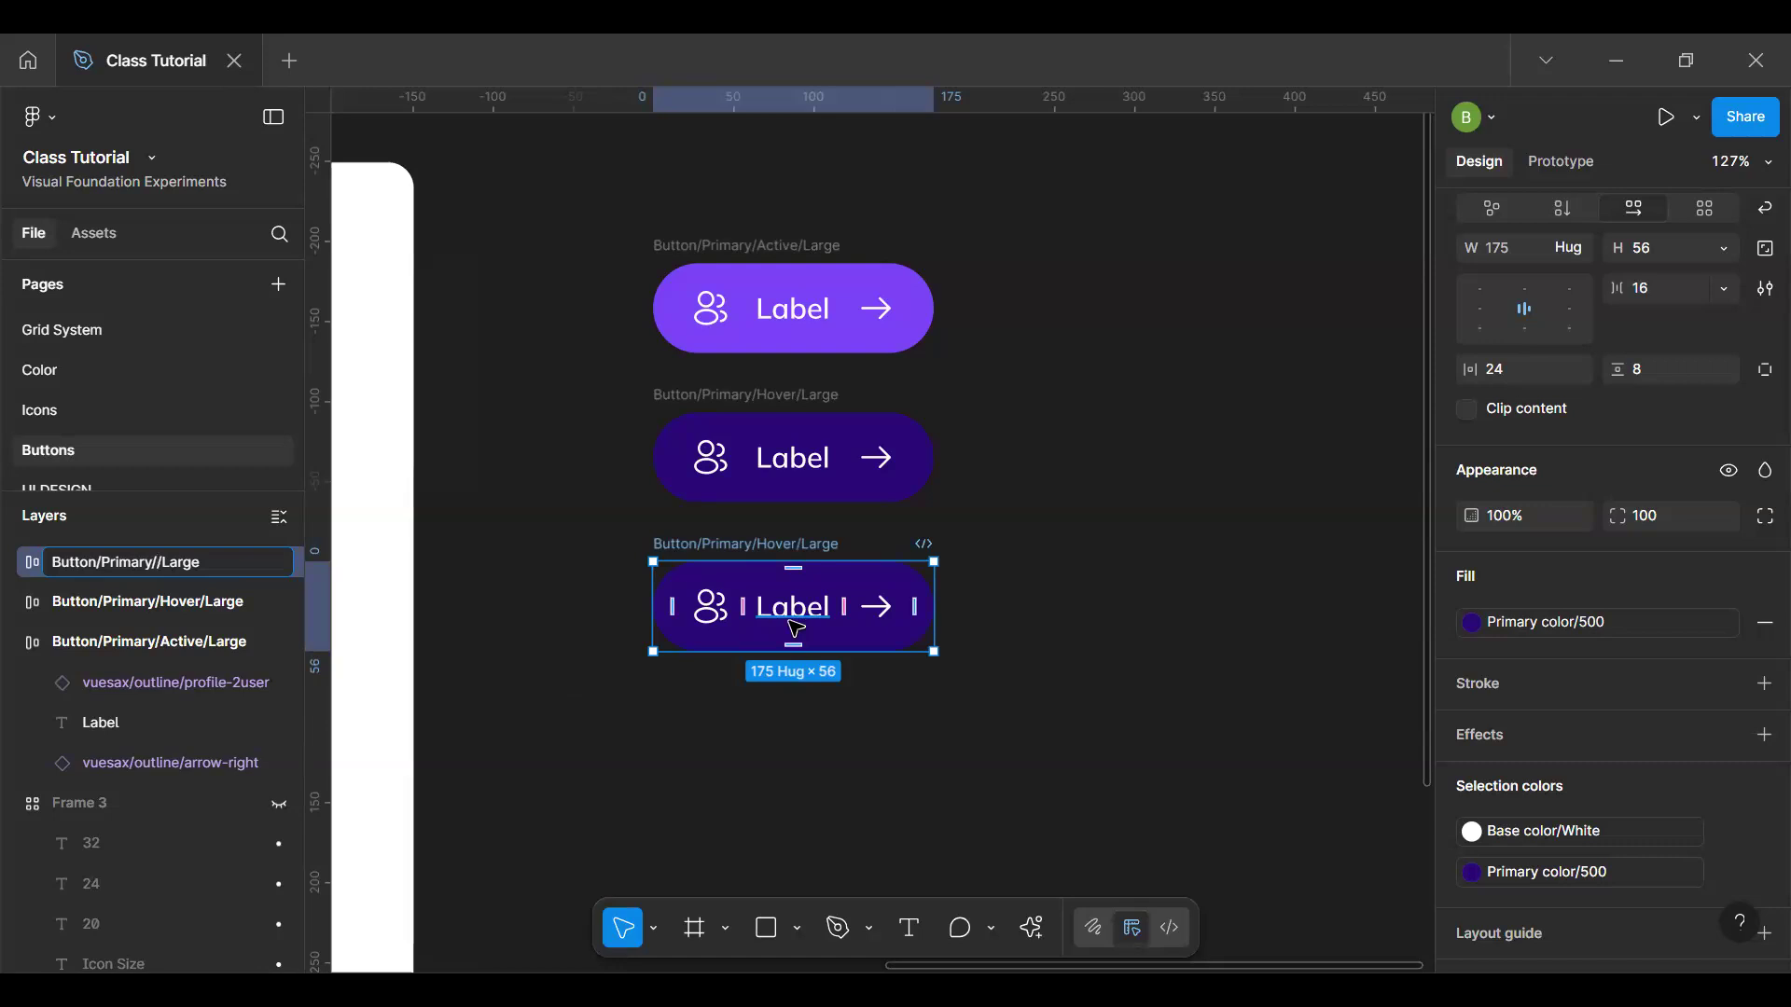
text(Disabled)
key(Return)
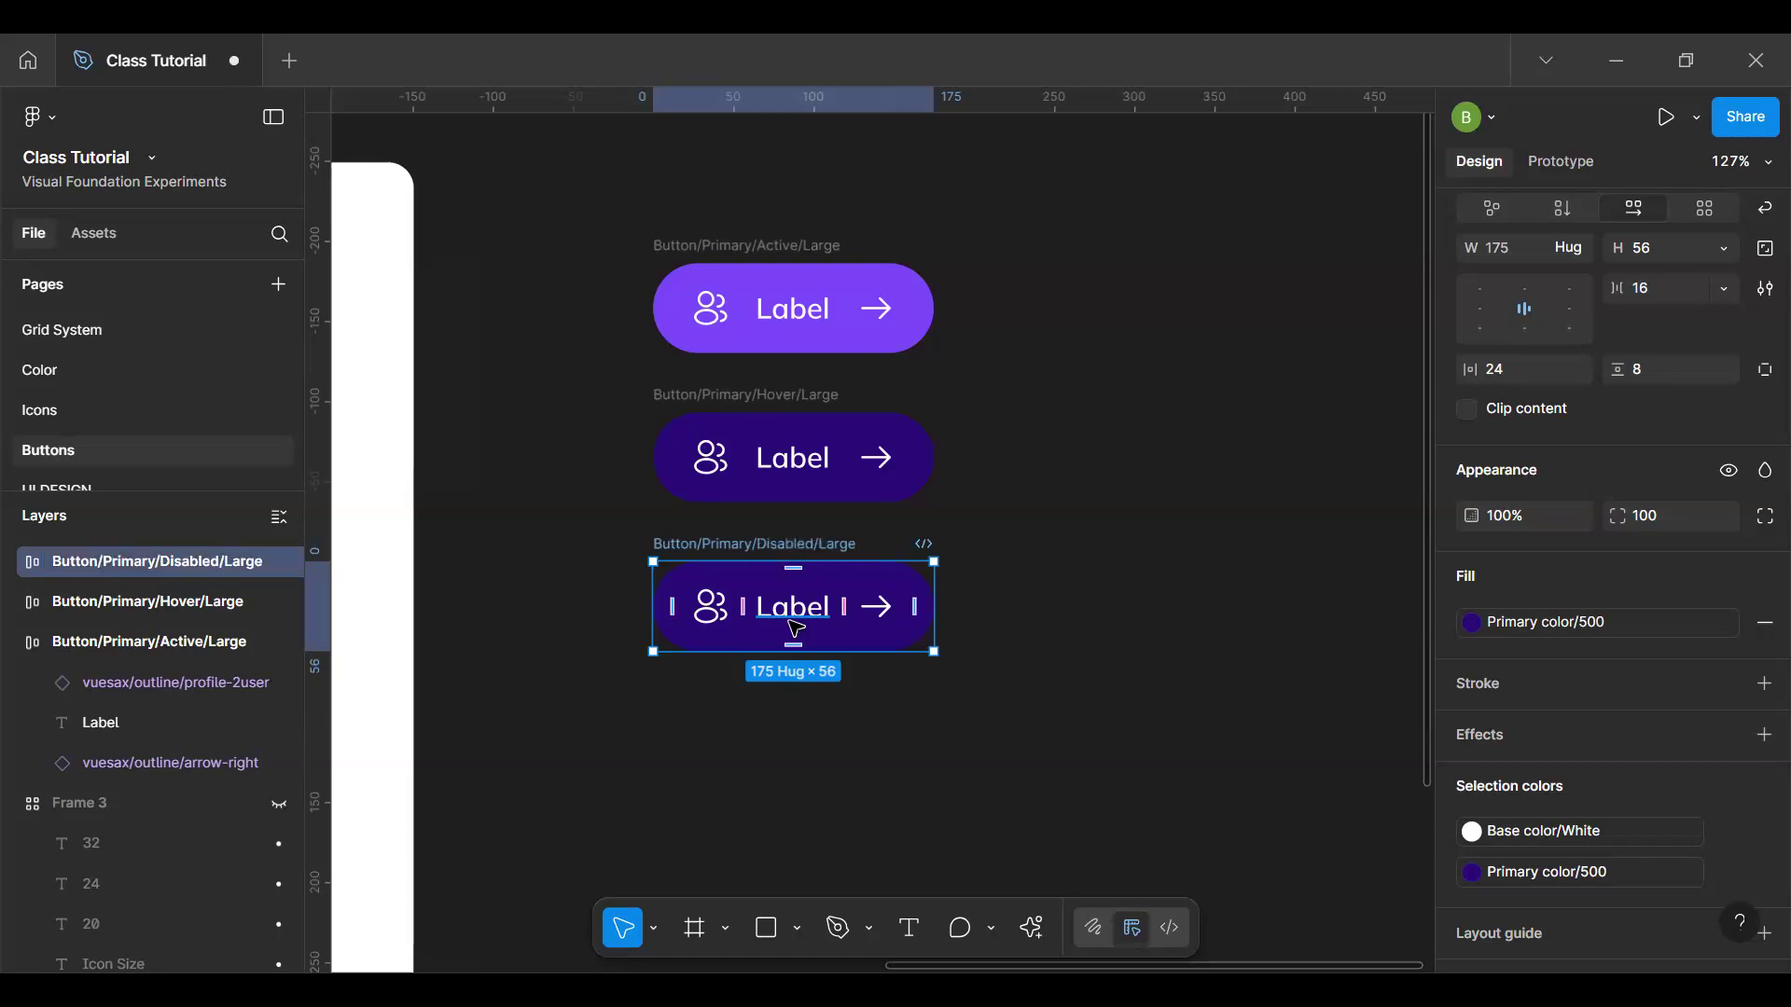
Step: Duplicate the Disabled button below itself and rename the copy Button/Primary/Outline/Large
key(ctrl+d)
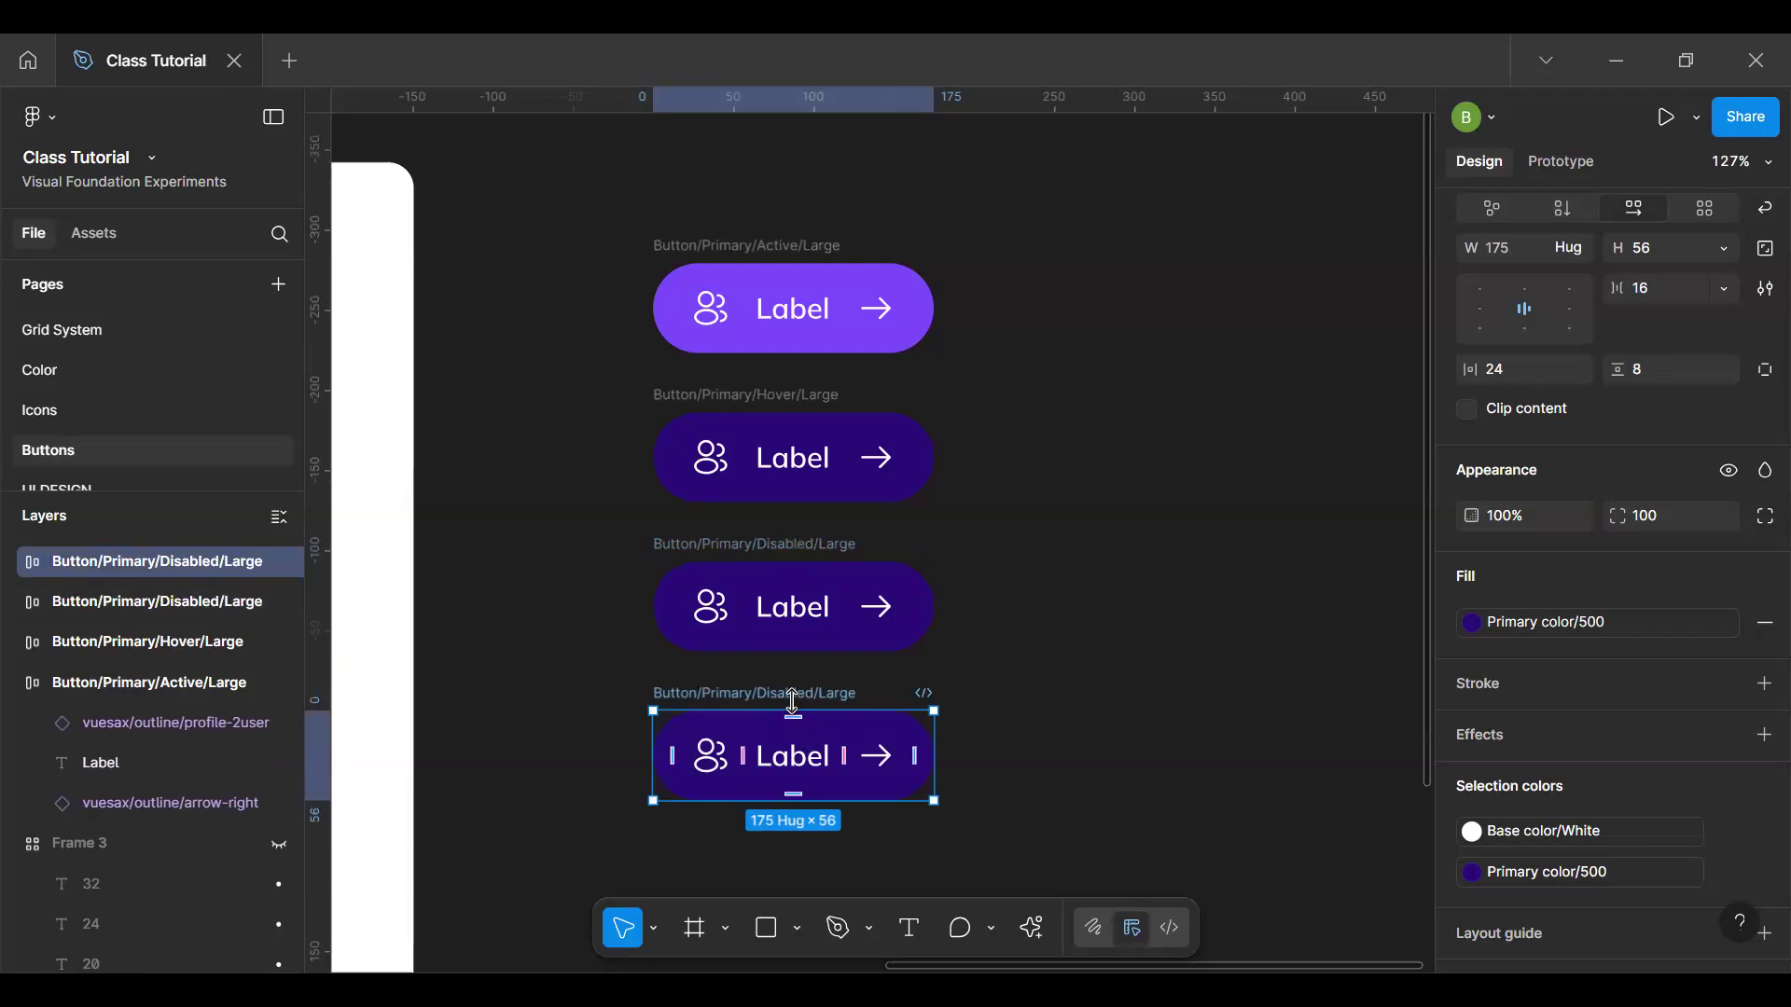
key(ctrl+r)
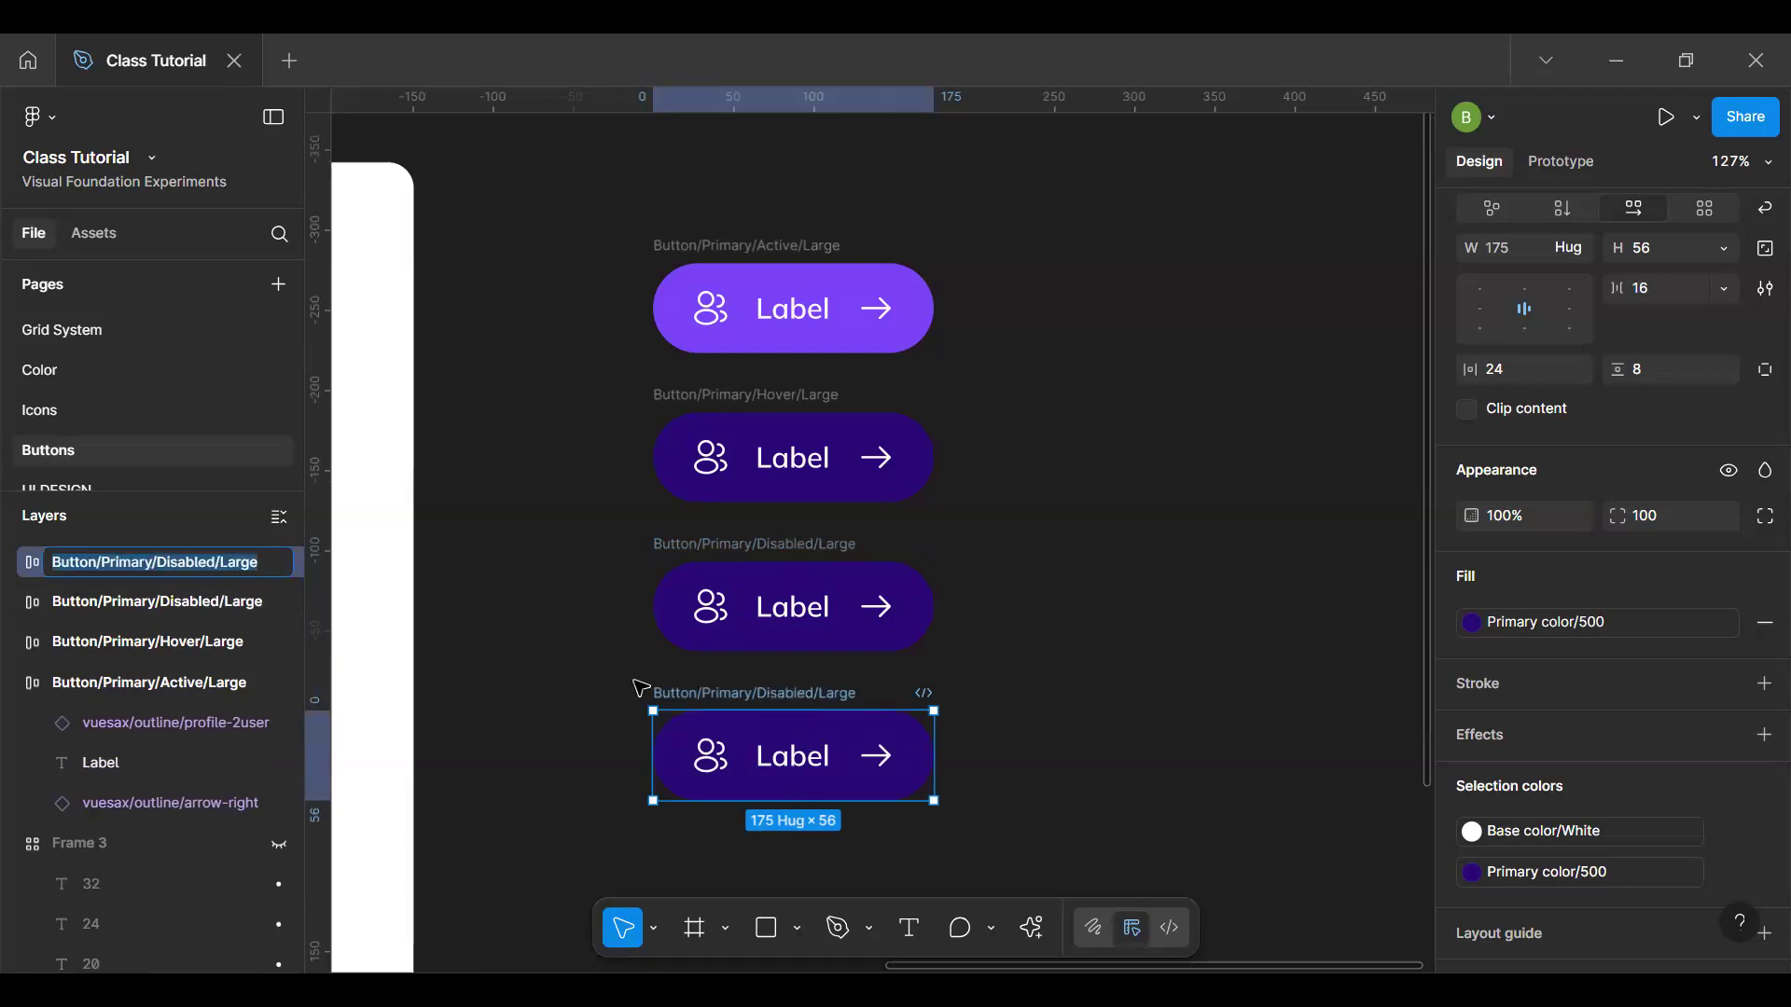
click(180, 561)
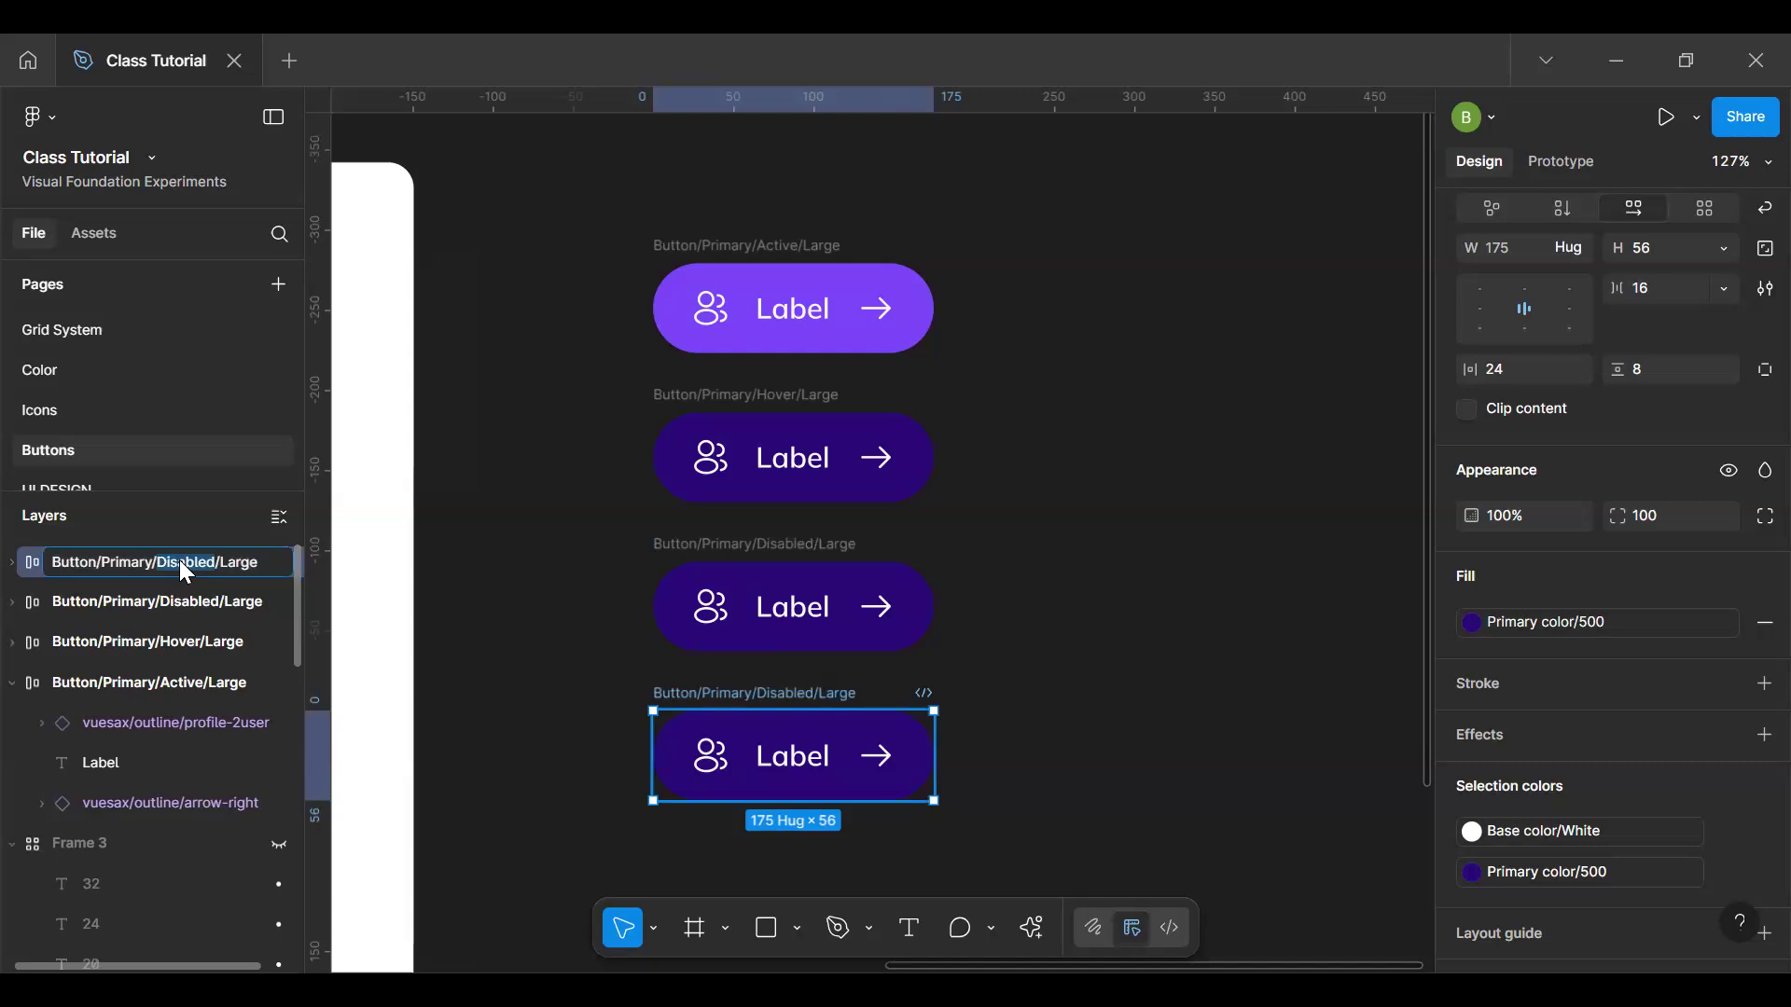
text(Outline)
key(Return)
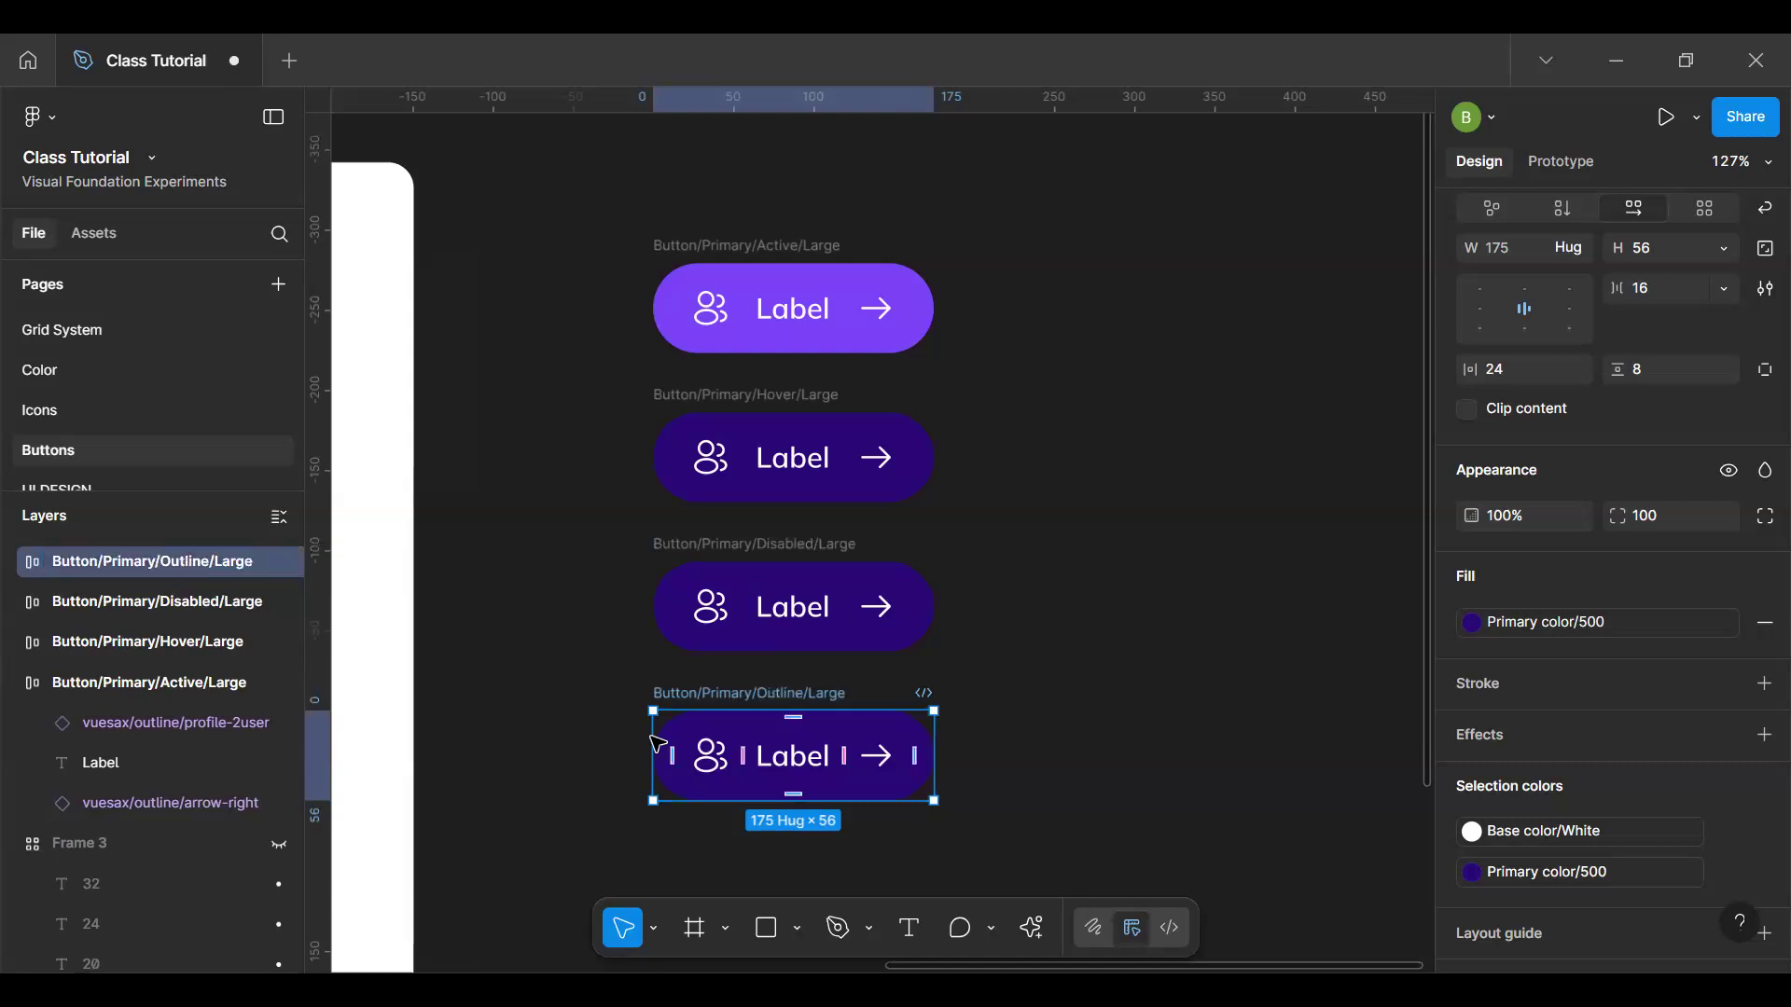
Step: Duplicate the Outline button below itself and rename the copy Button/Primary/Pressed/Large
key(ctrl+d)
scroll(652, 743, down, 1)
key(space)
drag(831, 671, 848, 507)
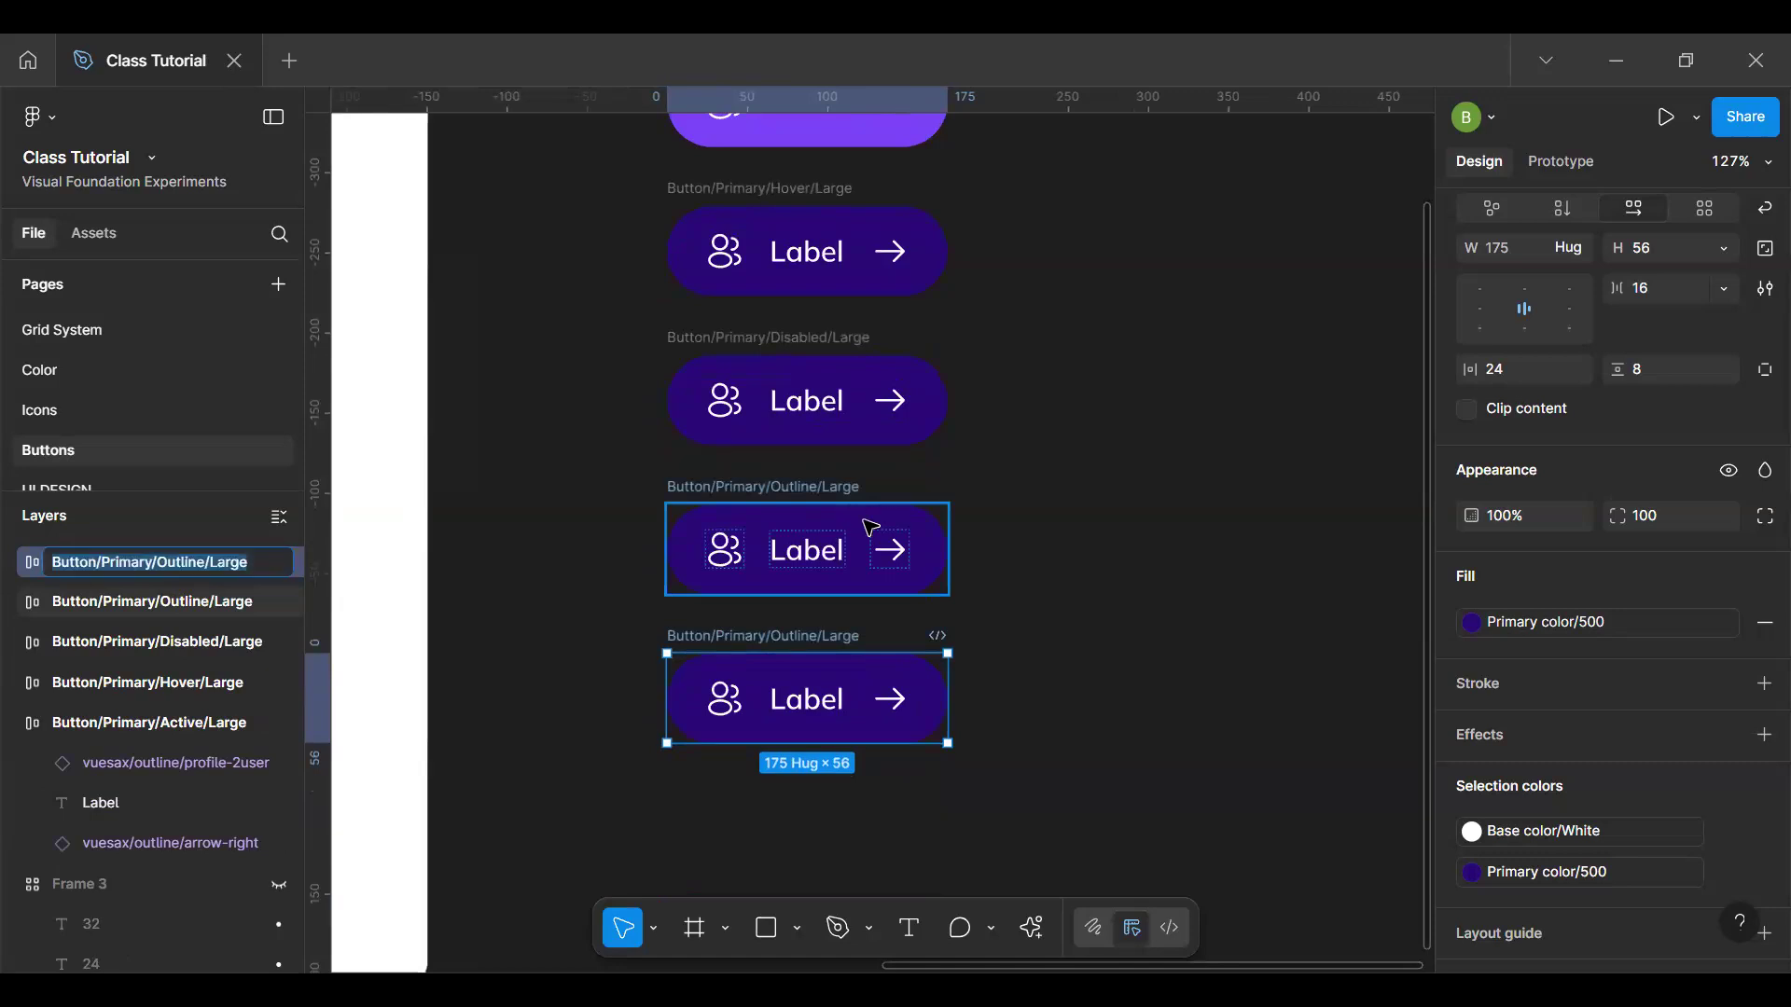
double_click(185, 563)
click(177, 556)
text(Pressed)
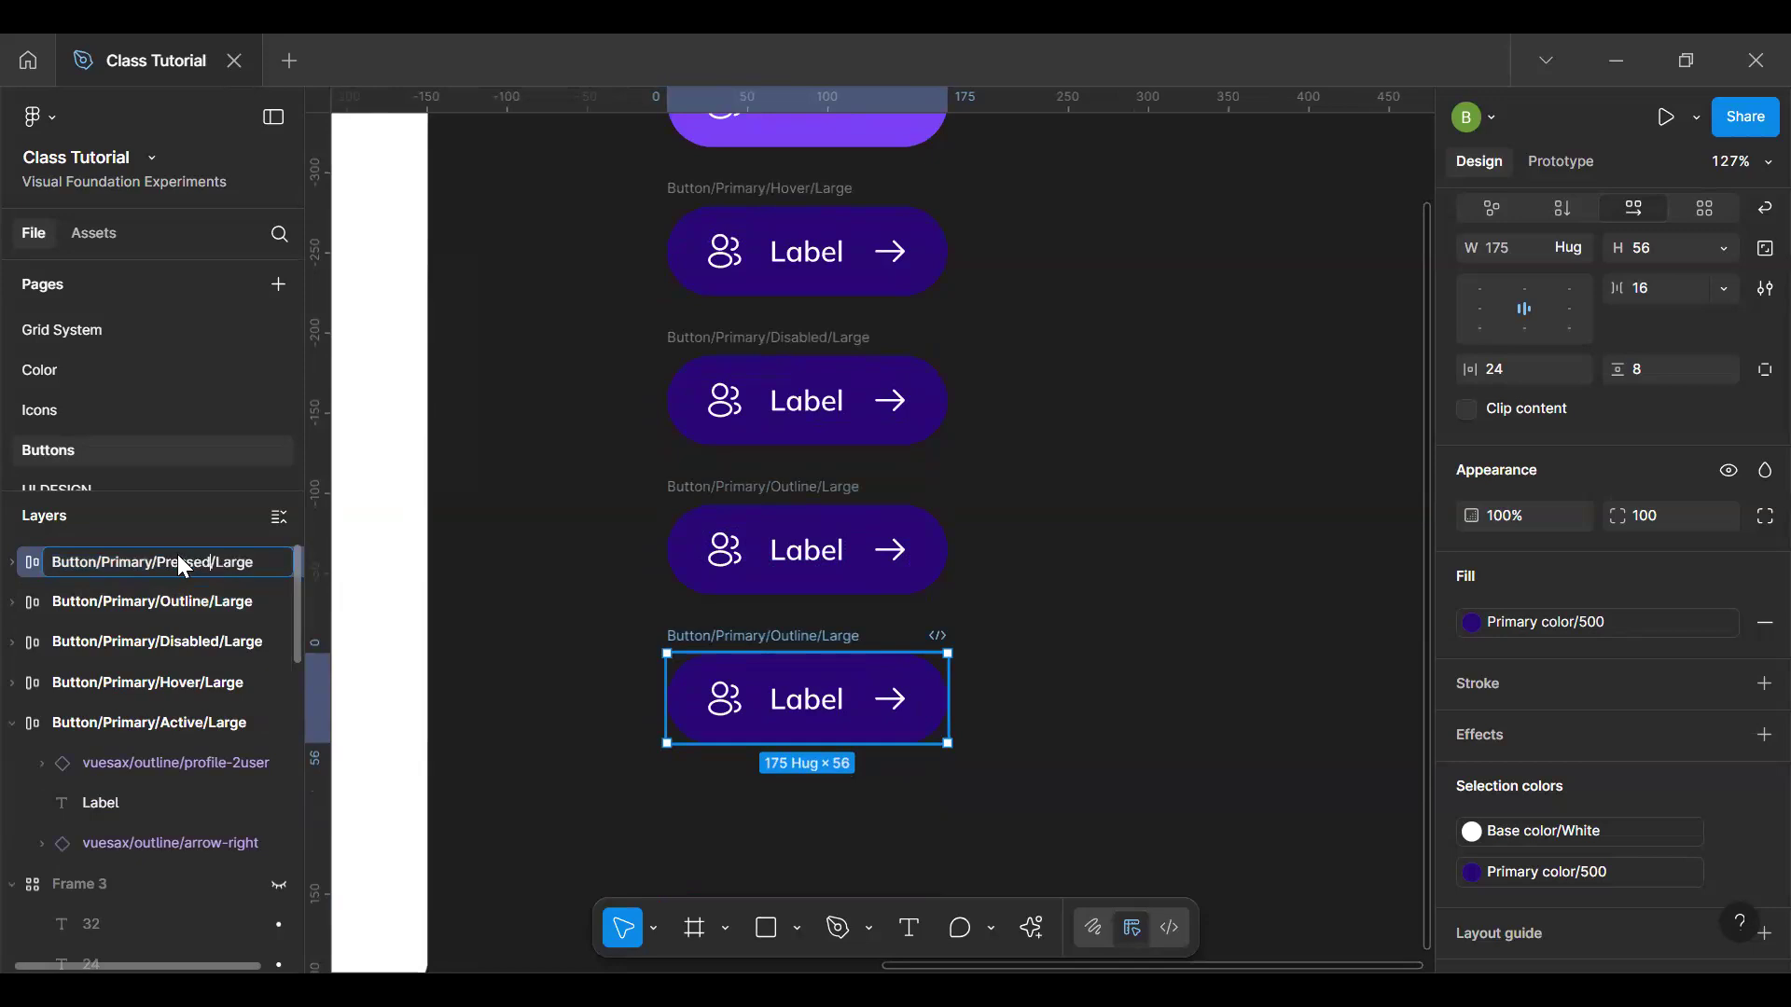
key(Return)
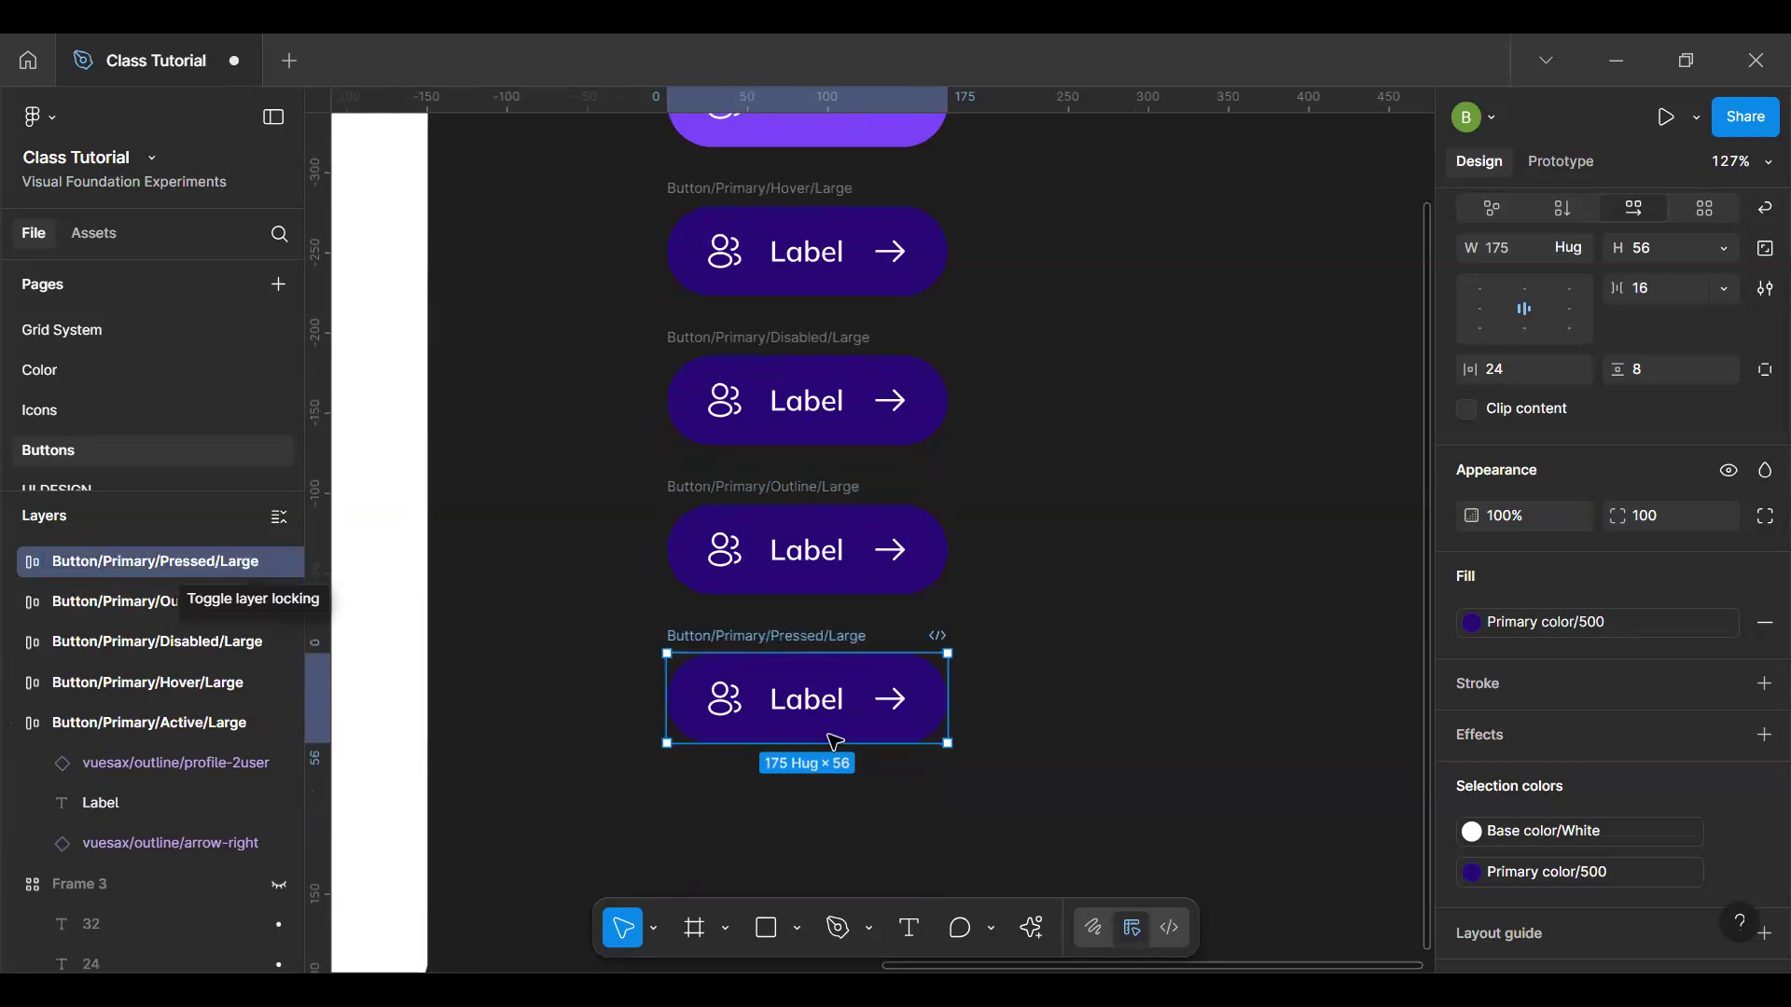
Step: Duplicate the Pressed button below itself and rename the copy Button/Primary/Icon/Large
key(ctrl+d)
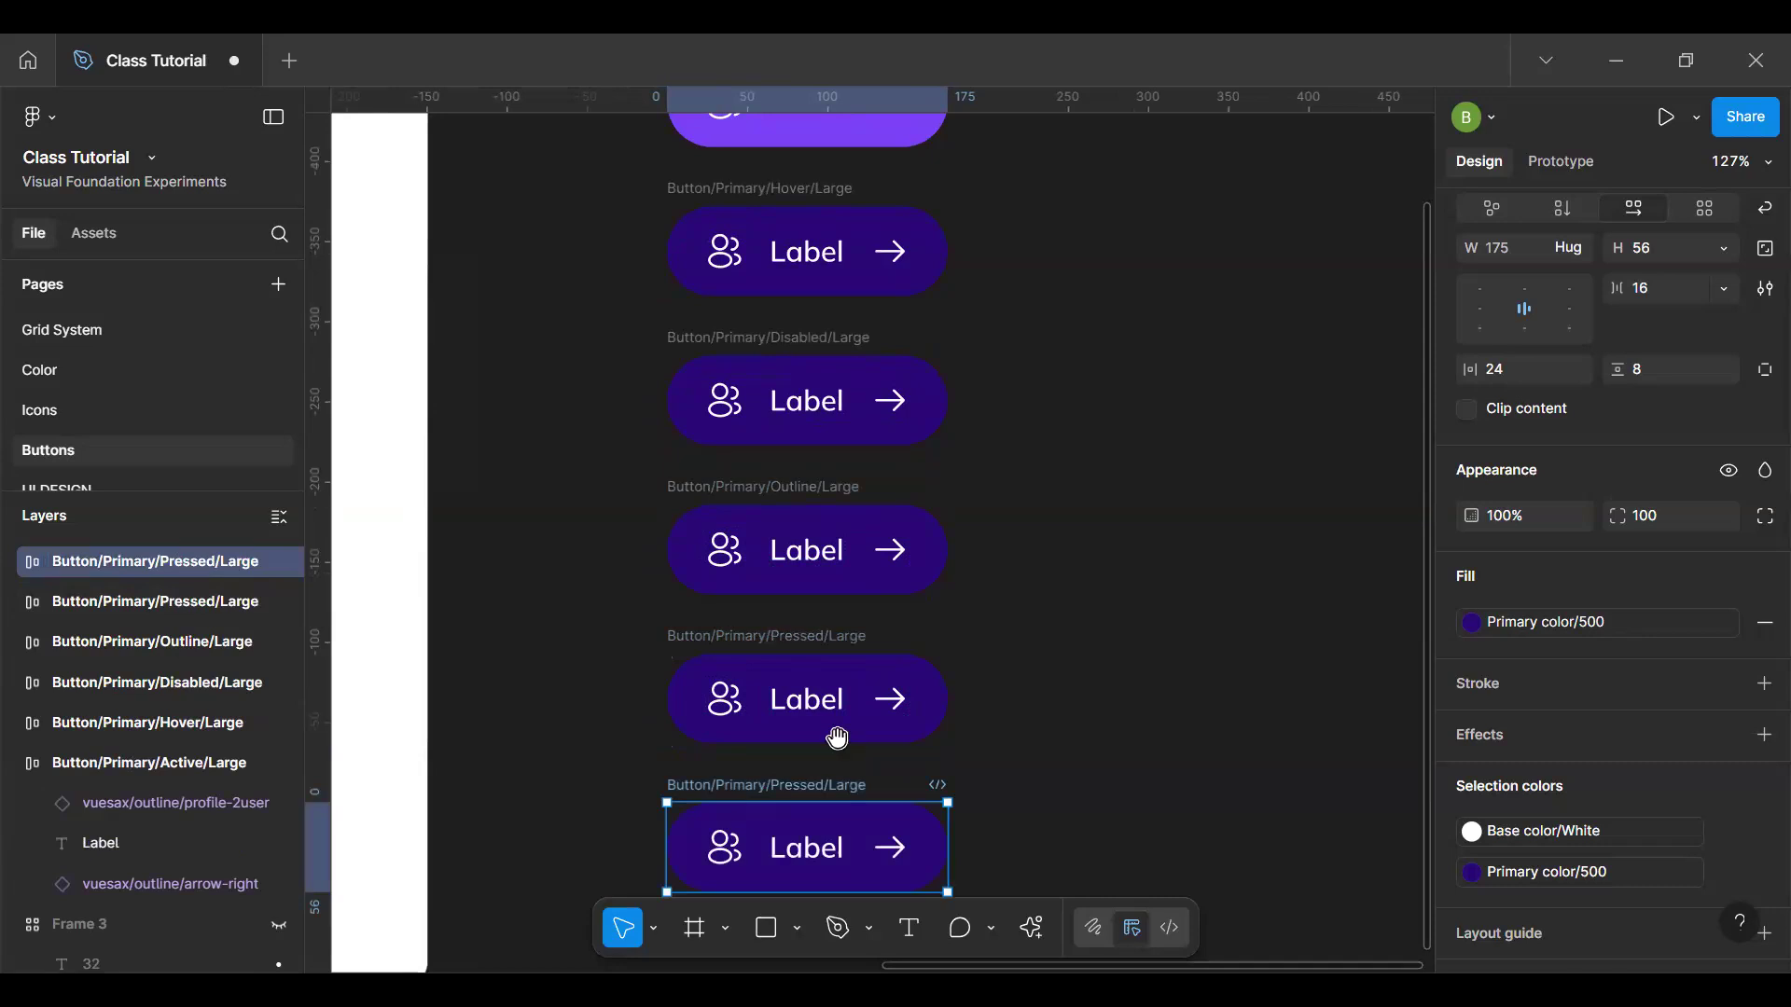
drag(835, 772, 836, 590)
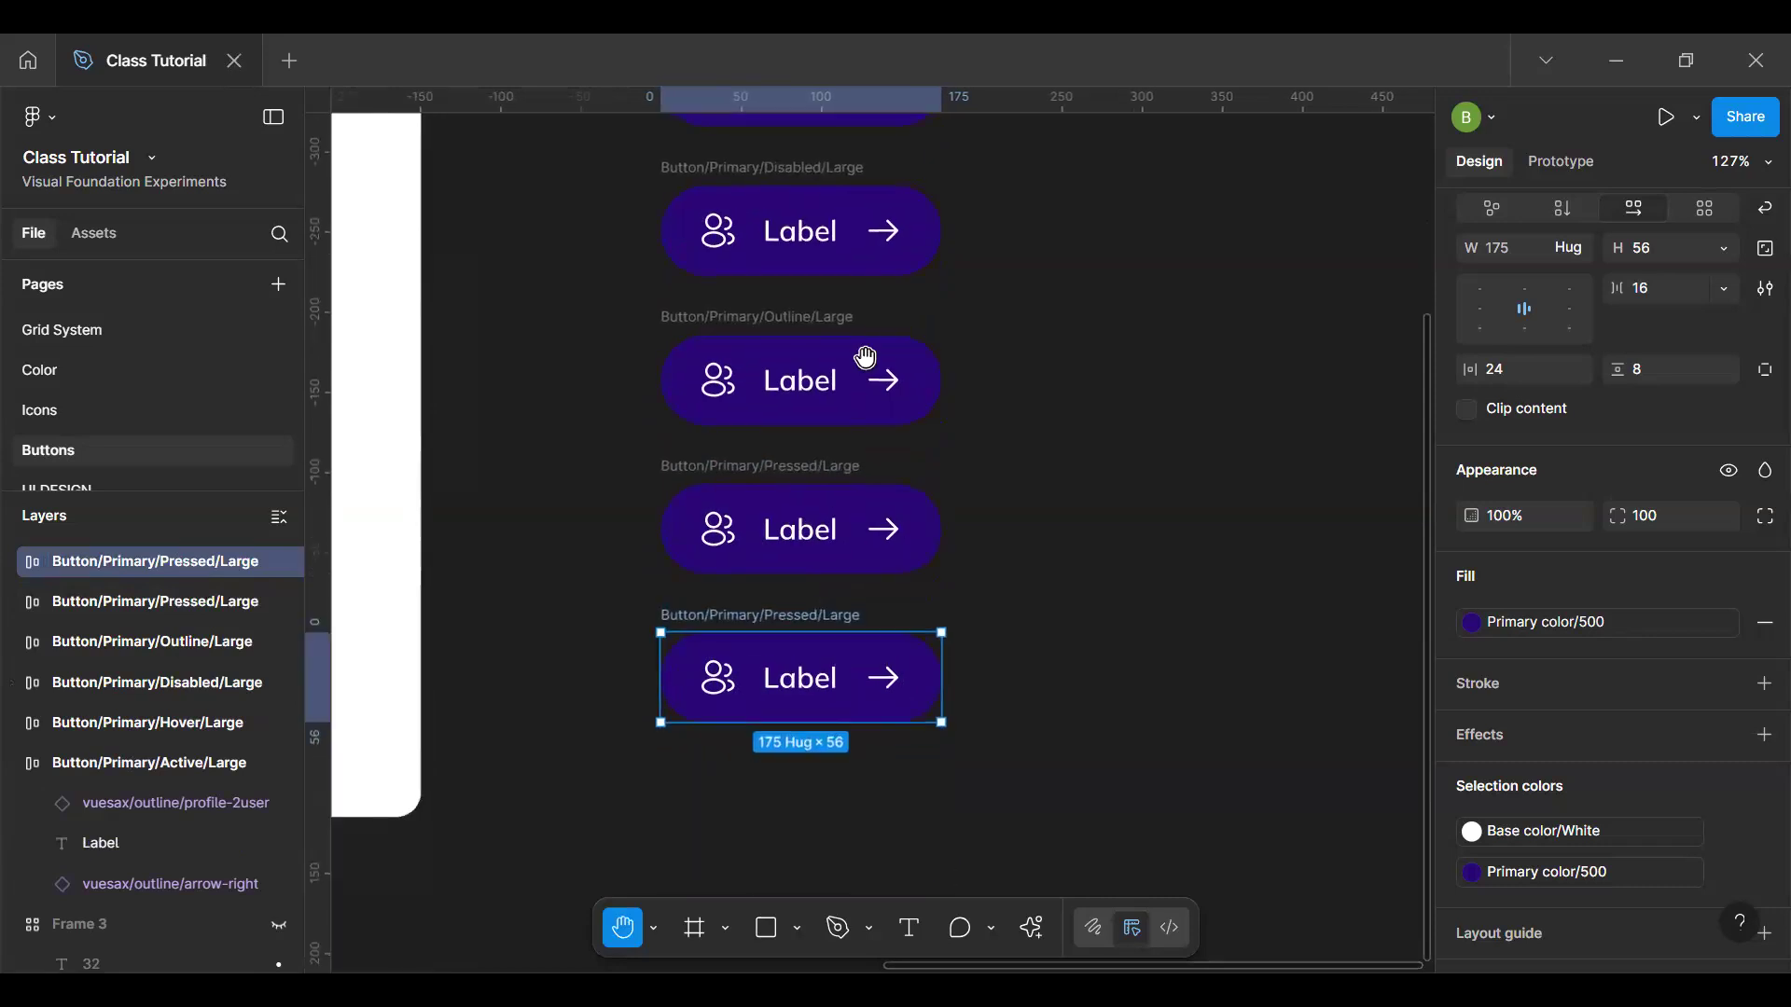
scroll(863, 351, down, 1)
scroll(855, 307, up, 3)
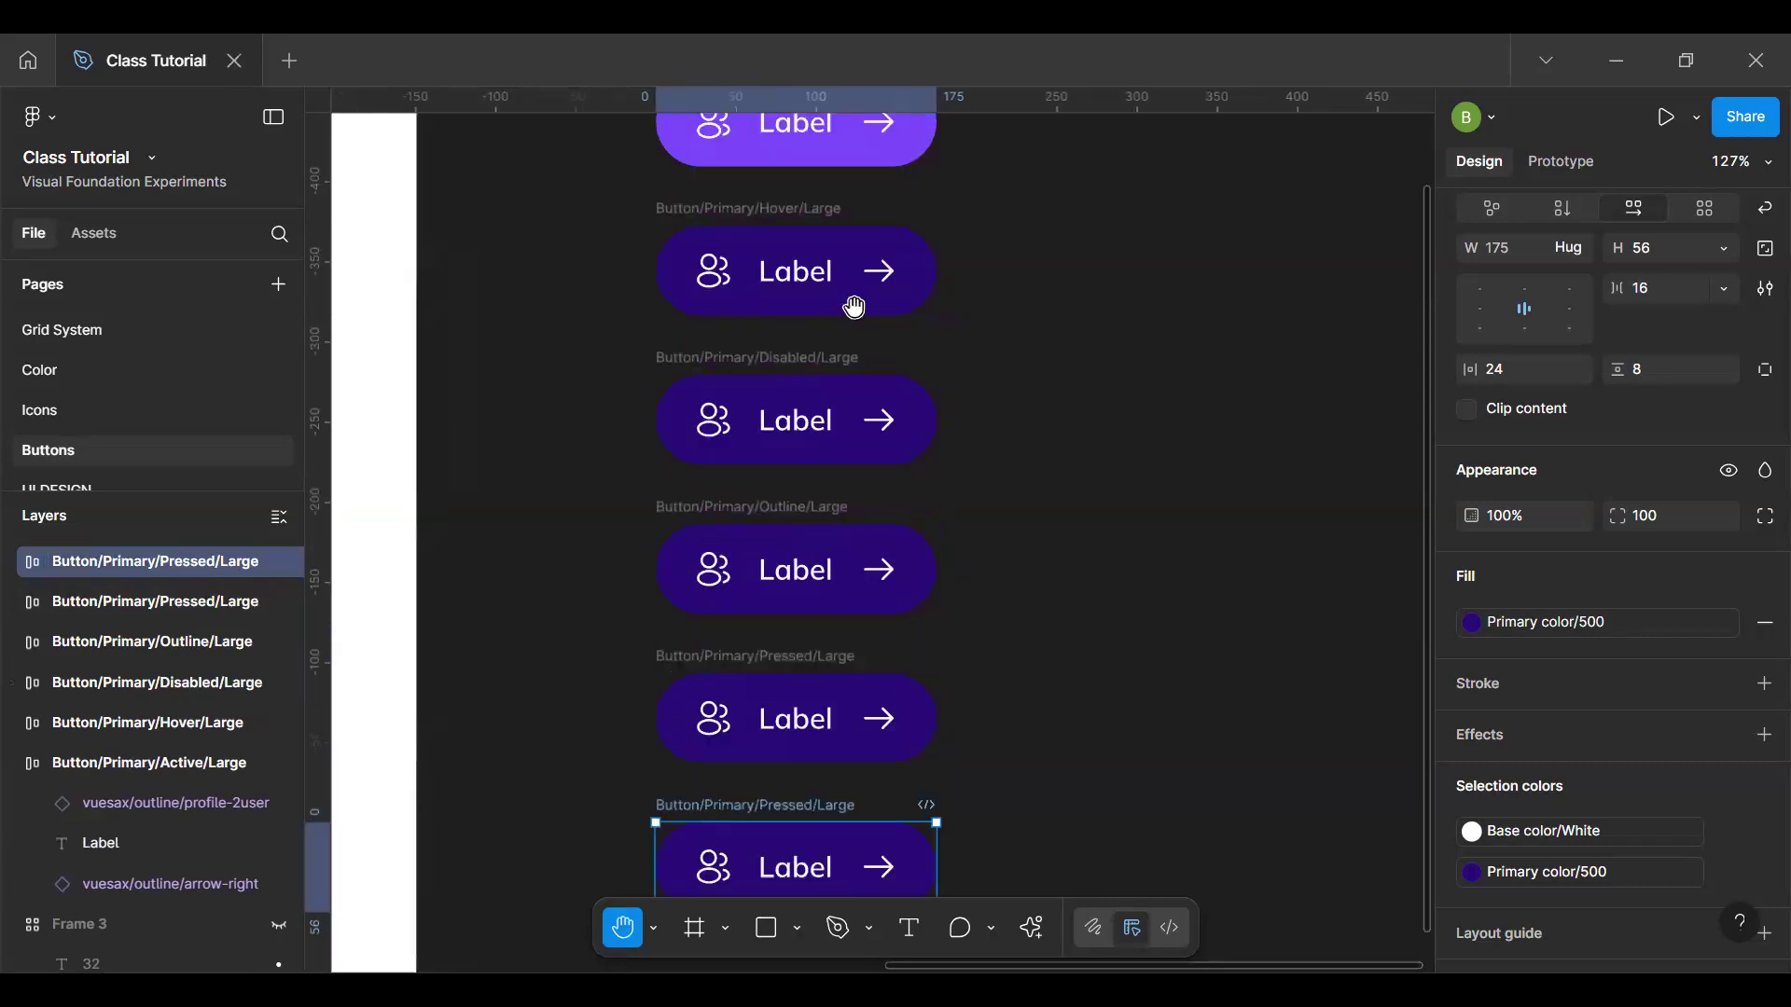
scroll(854, 290, up, 1)
scroll(853, 283, down, 3)
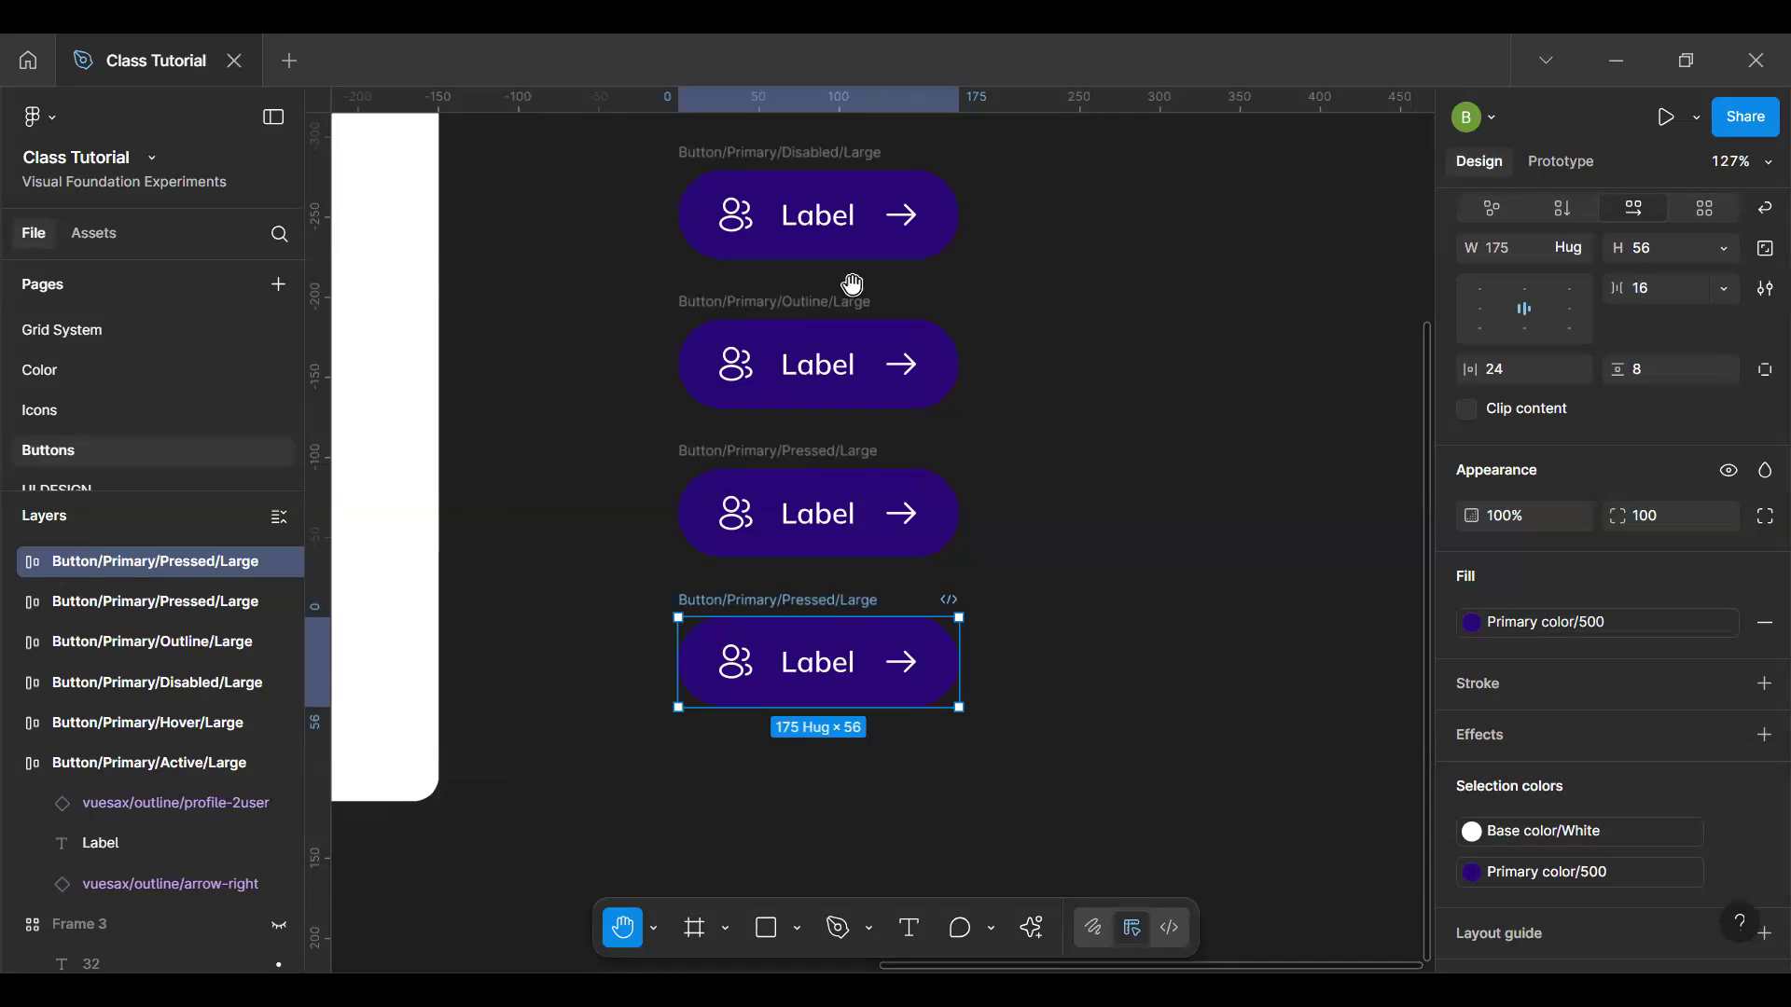
double_click(285, 561)
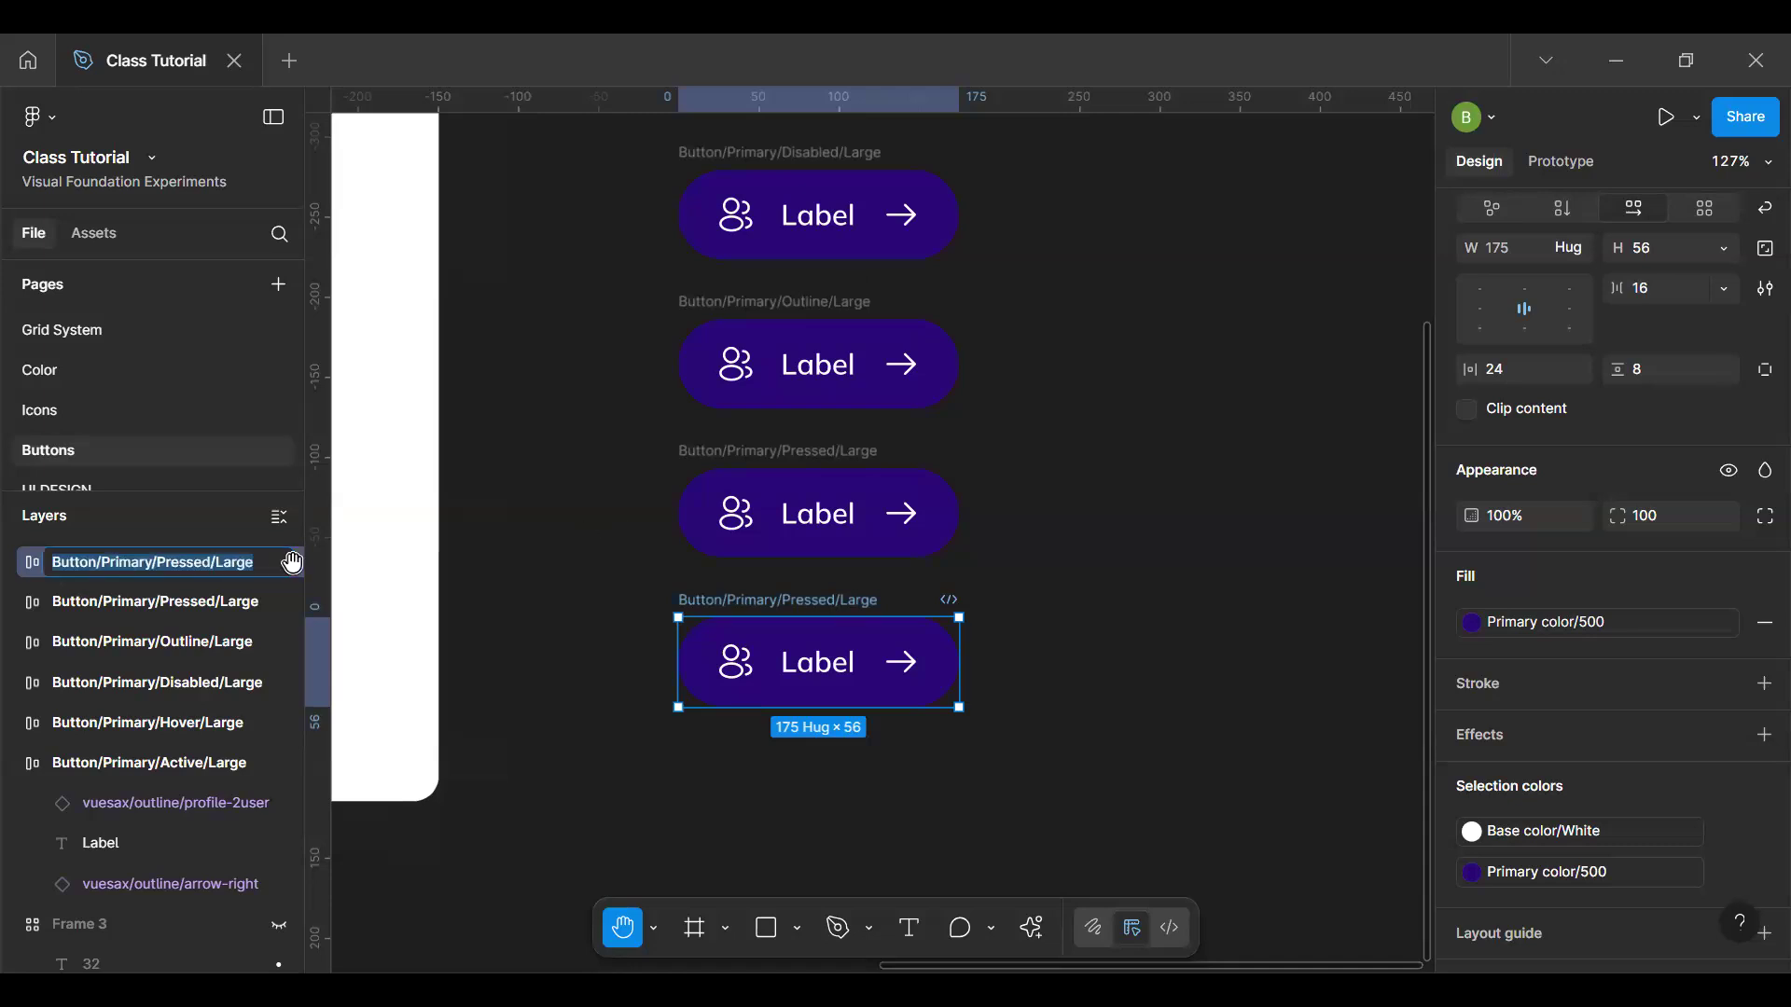
click(189, 562)
text(Icon)
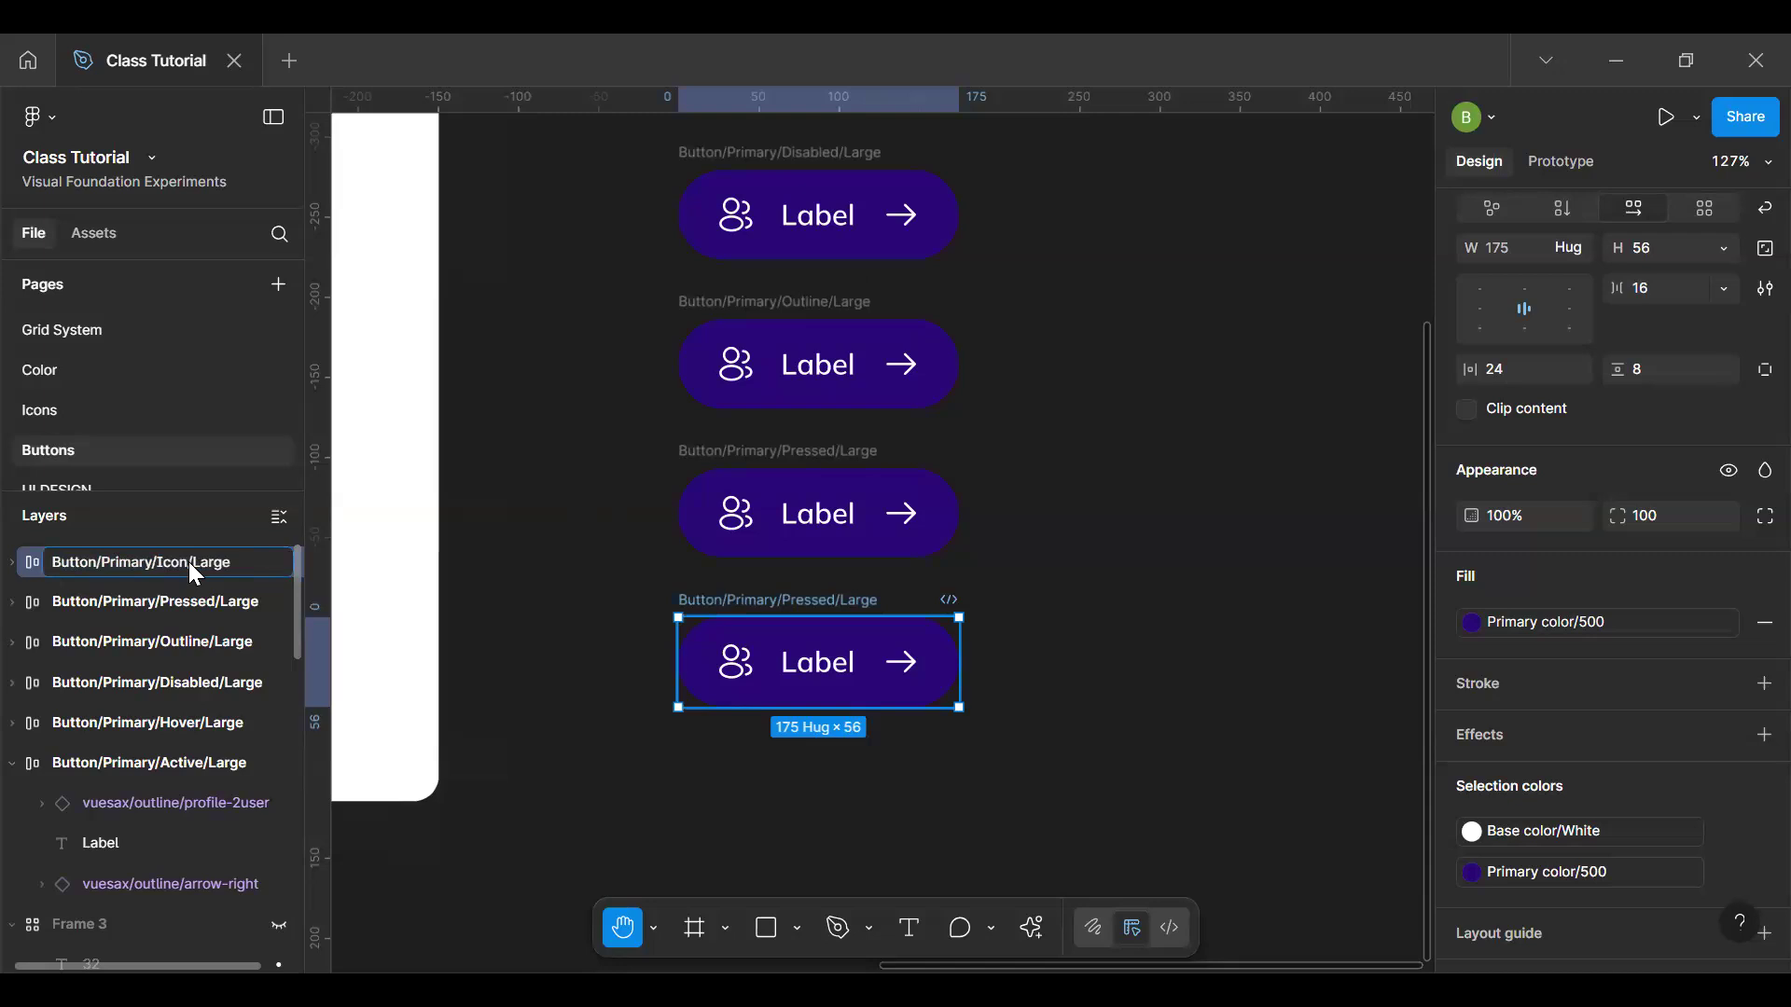
key(Return)
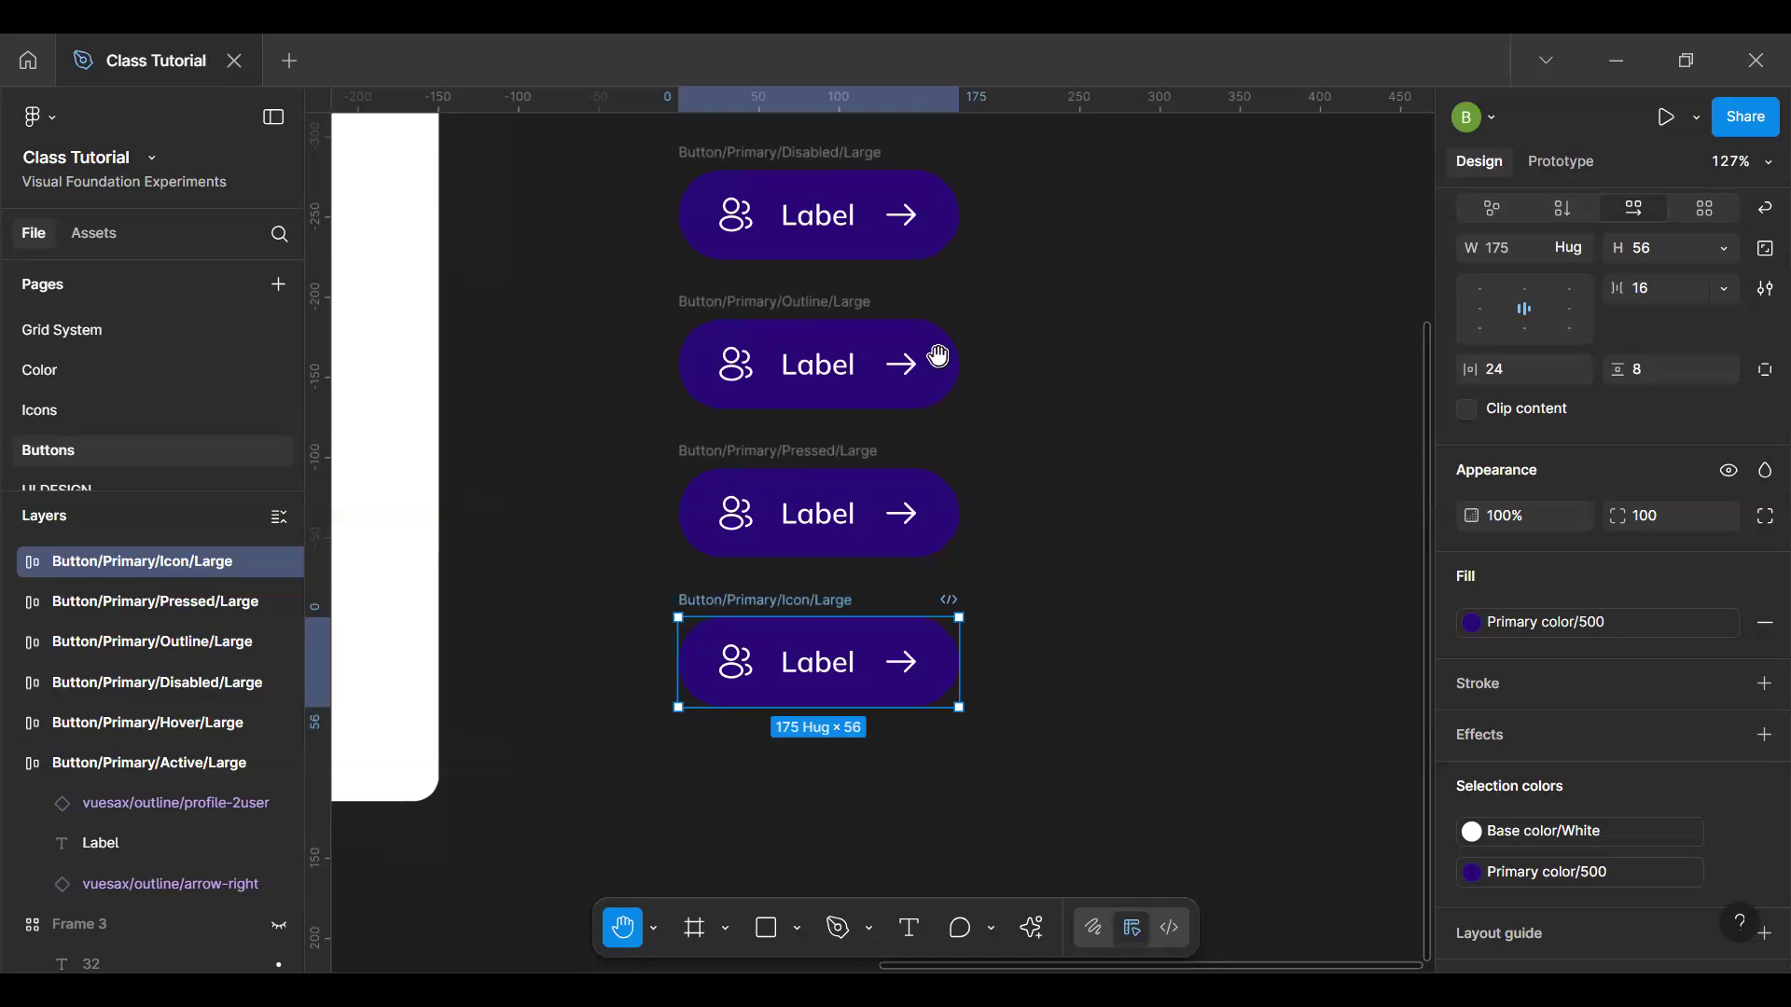
Step: Duplicate the Active button and place the copy above it, spaced like the other buttons in the column
scroll(940, 724, up, 5)
scroll(940, 724, up, 2)
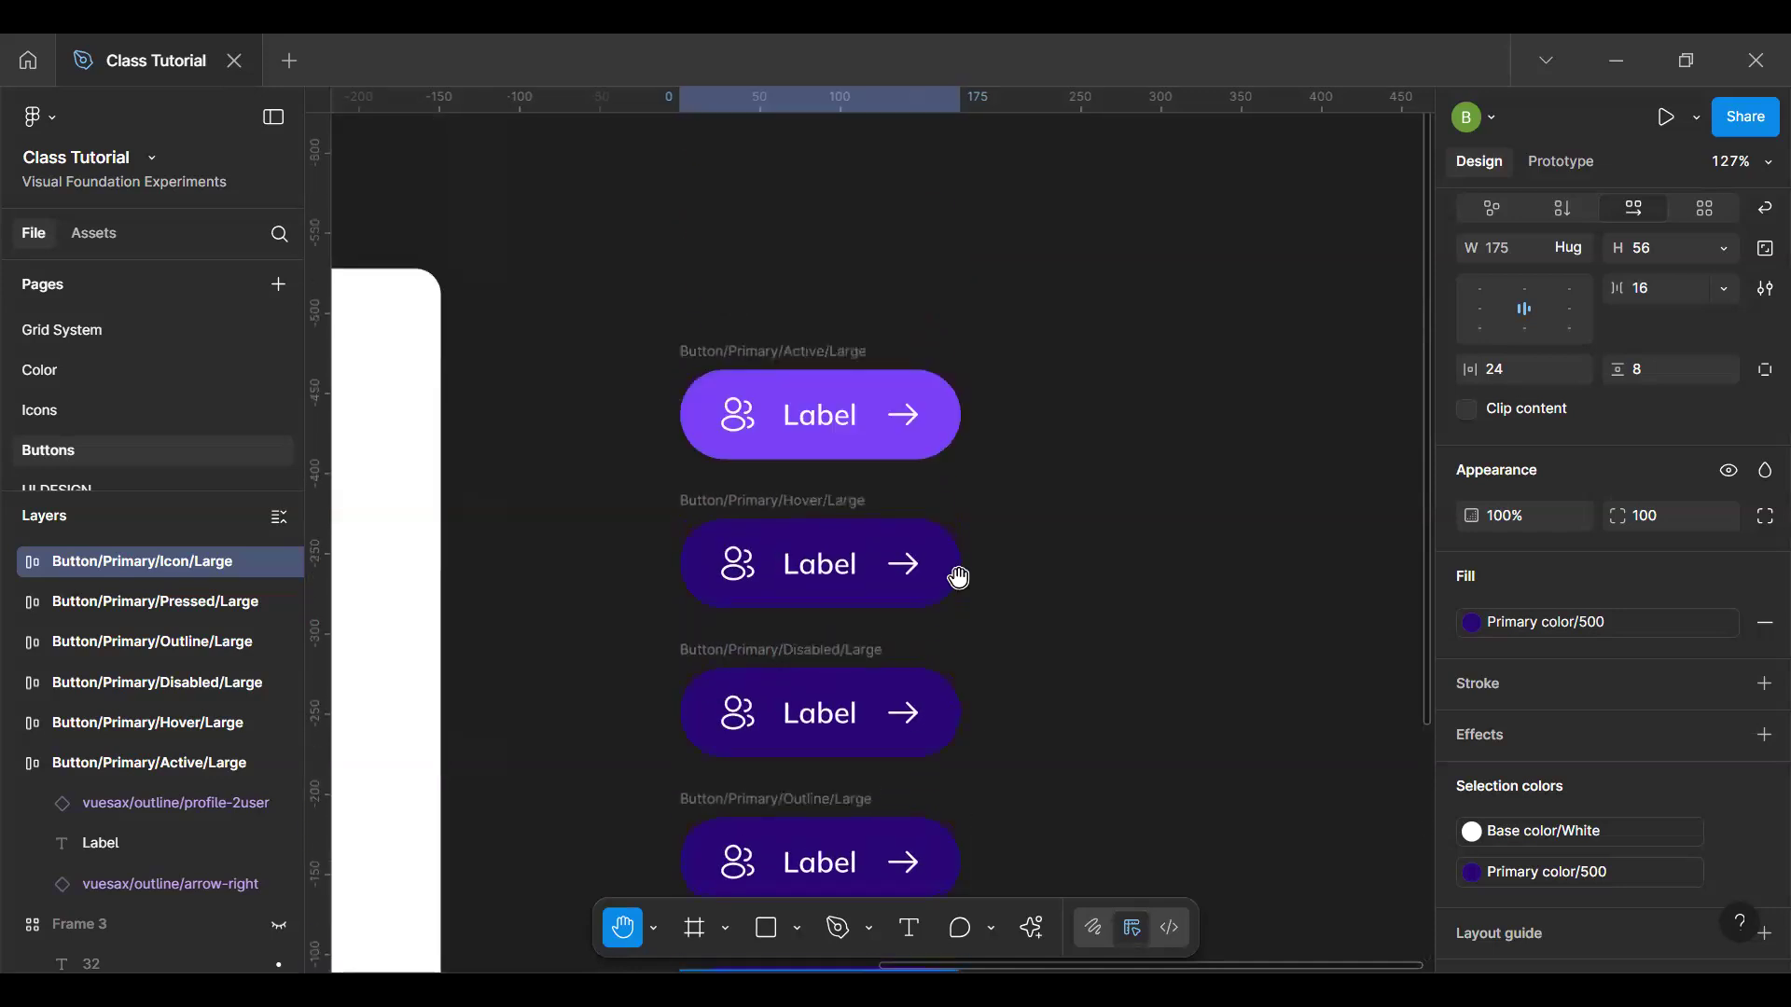
key(v)
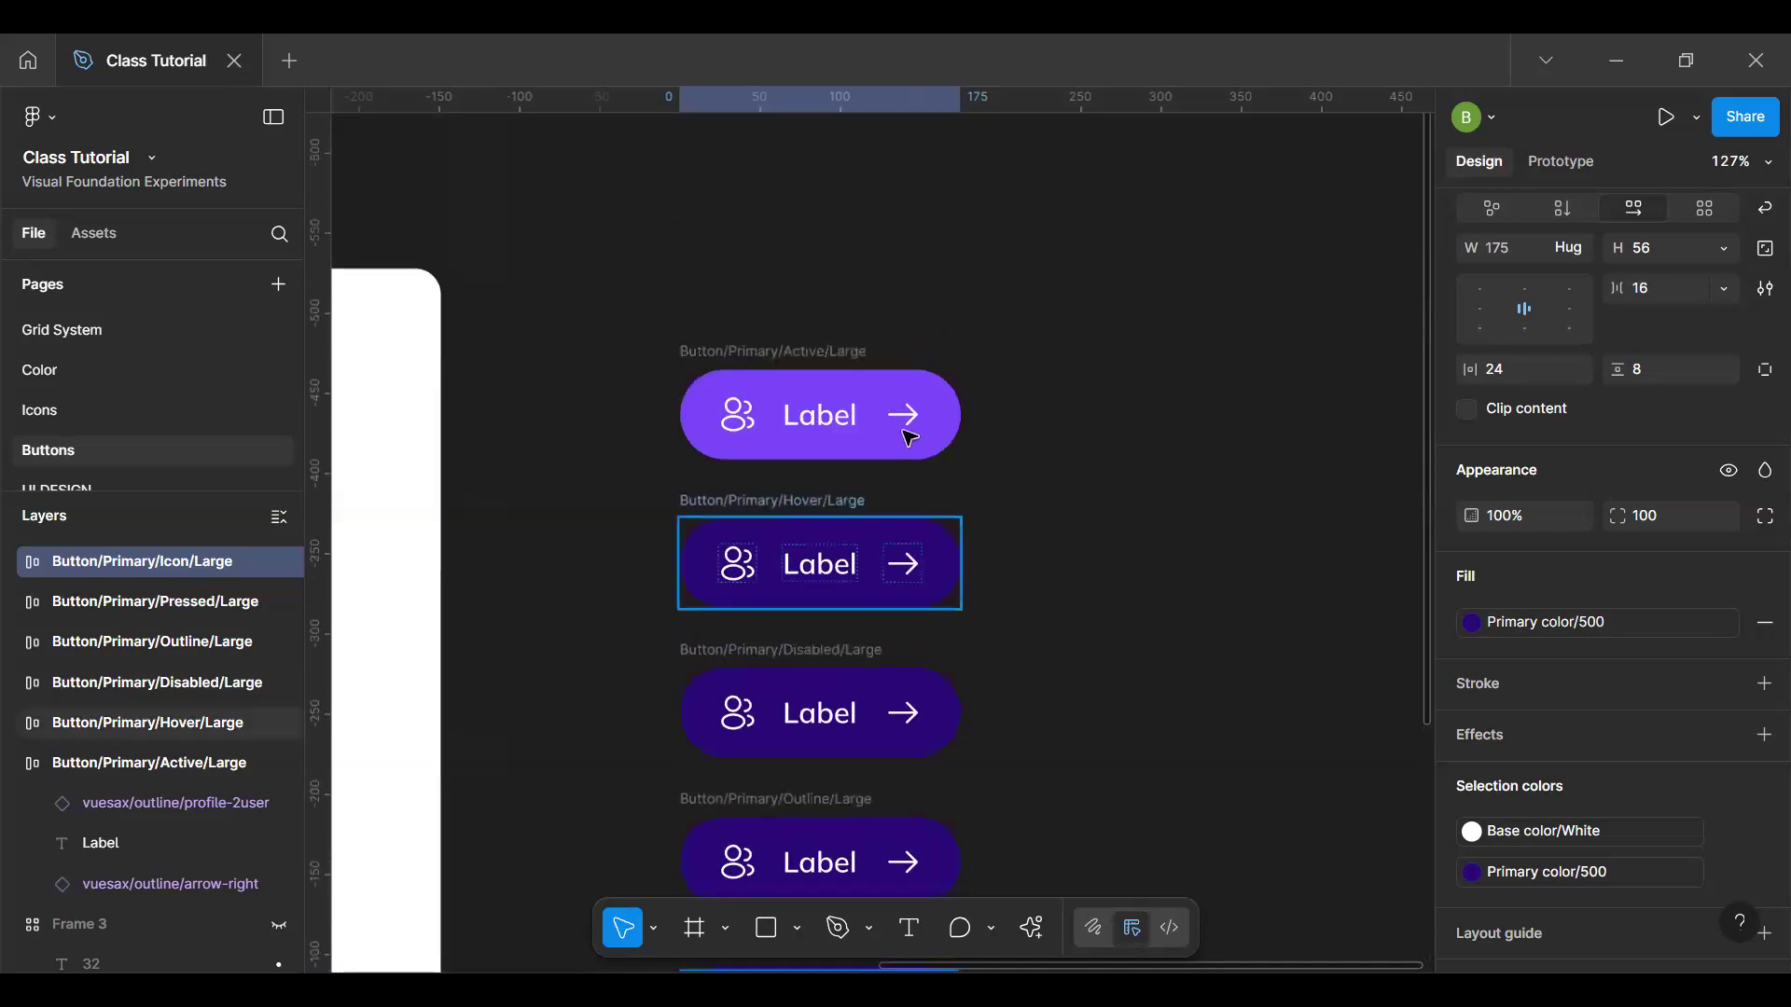
click(826, 374)
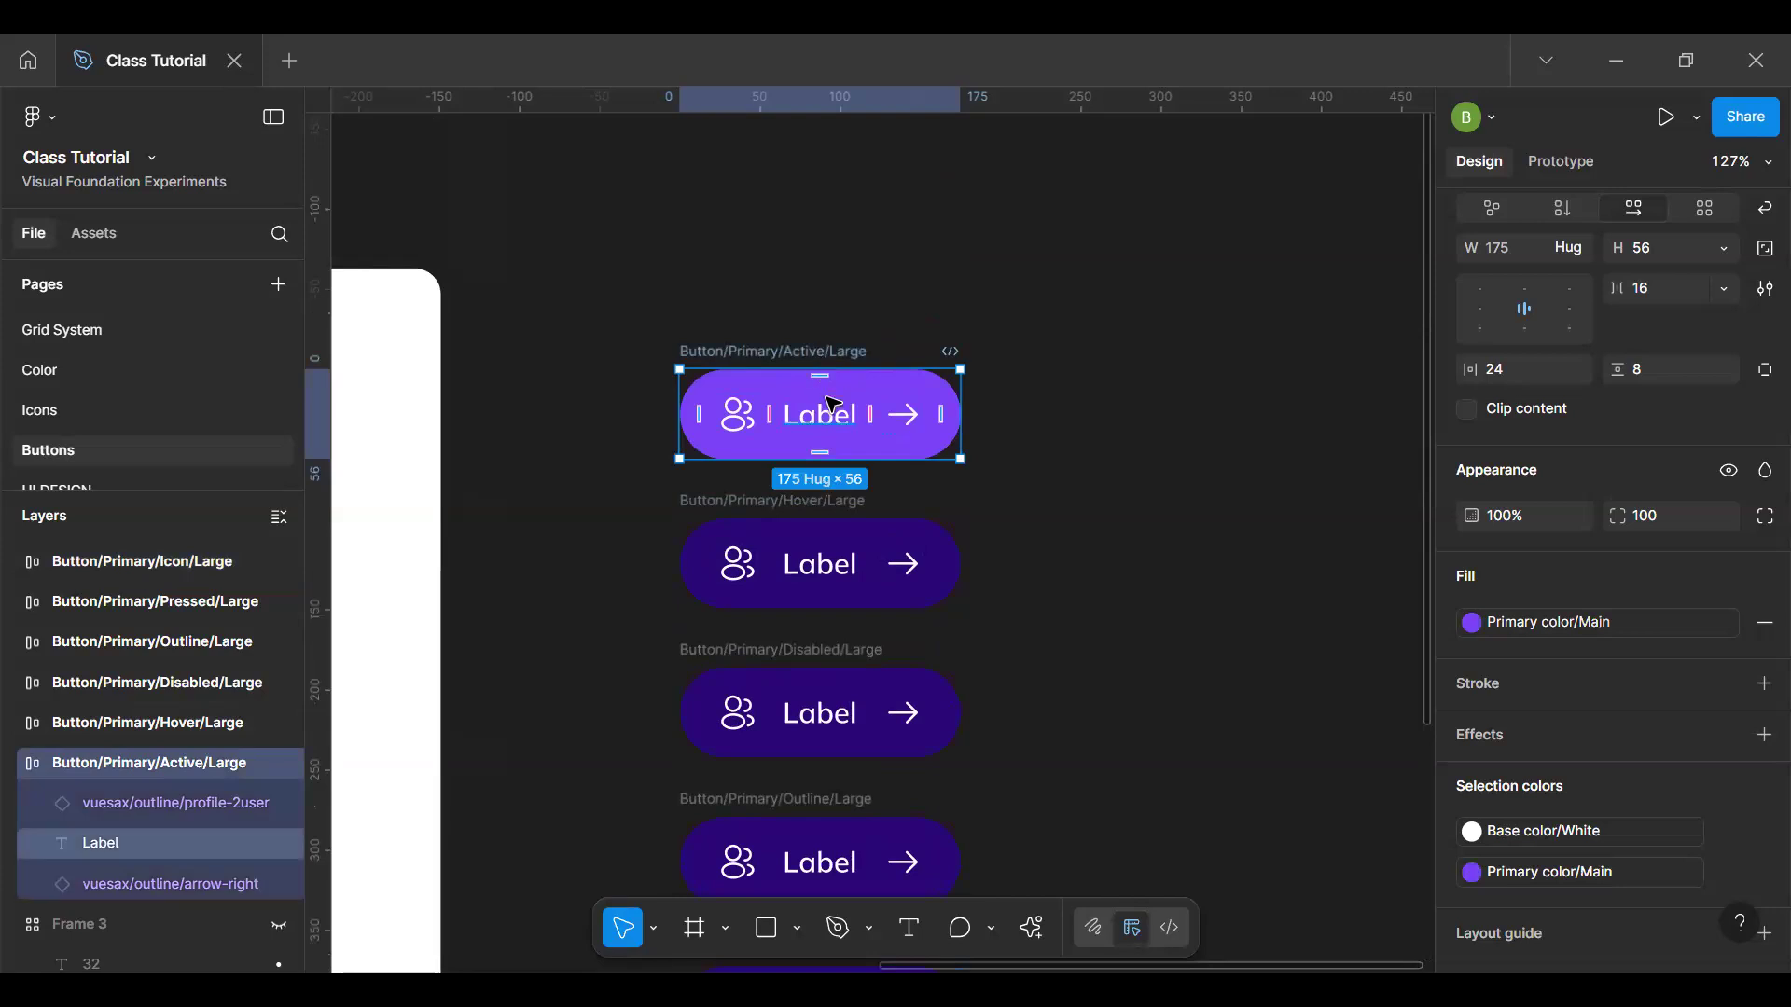
drag(833, 403, 840, 280)
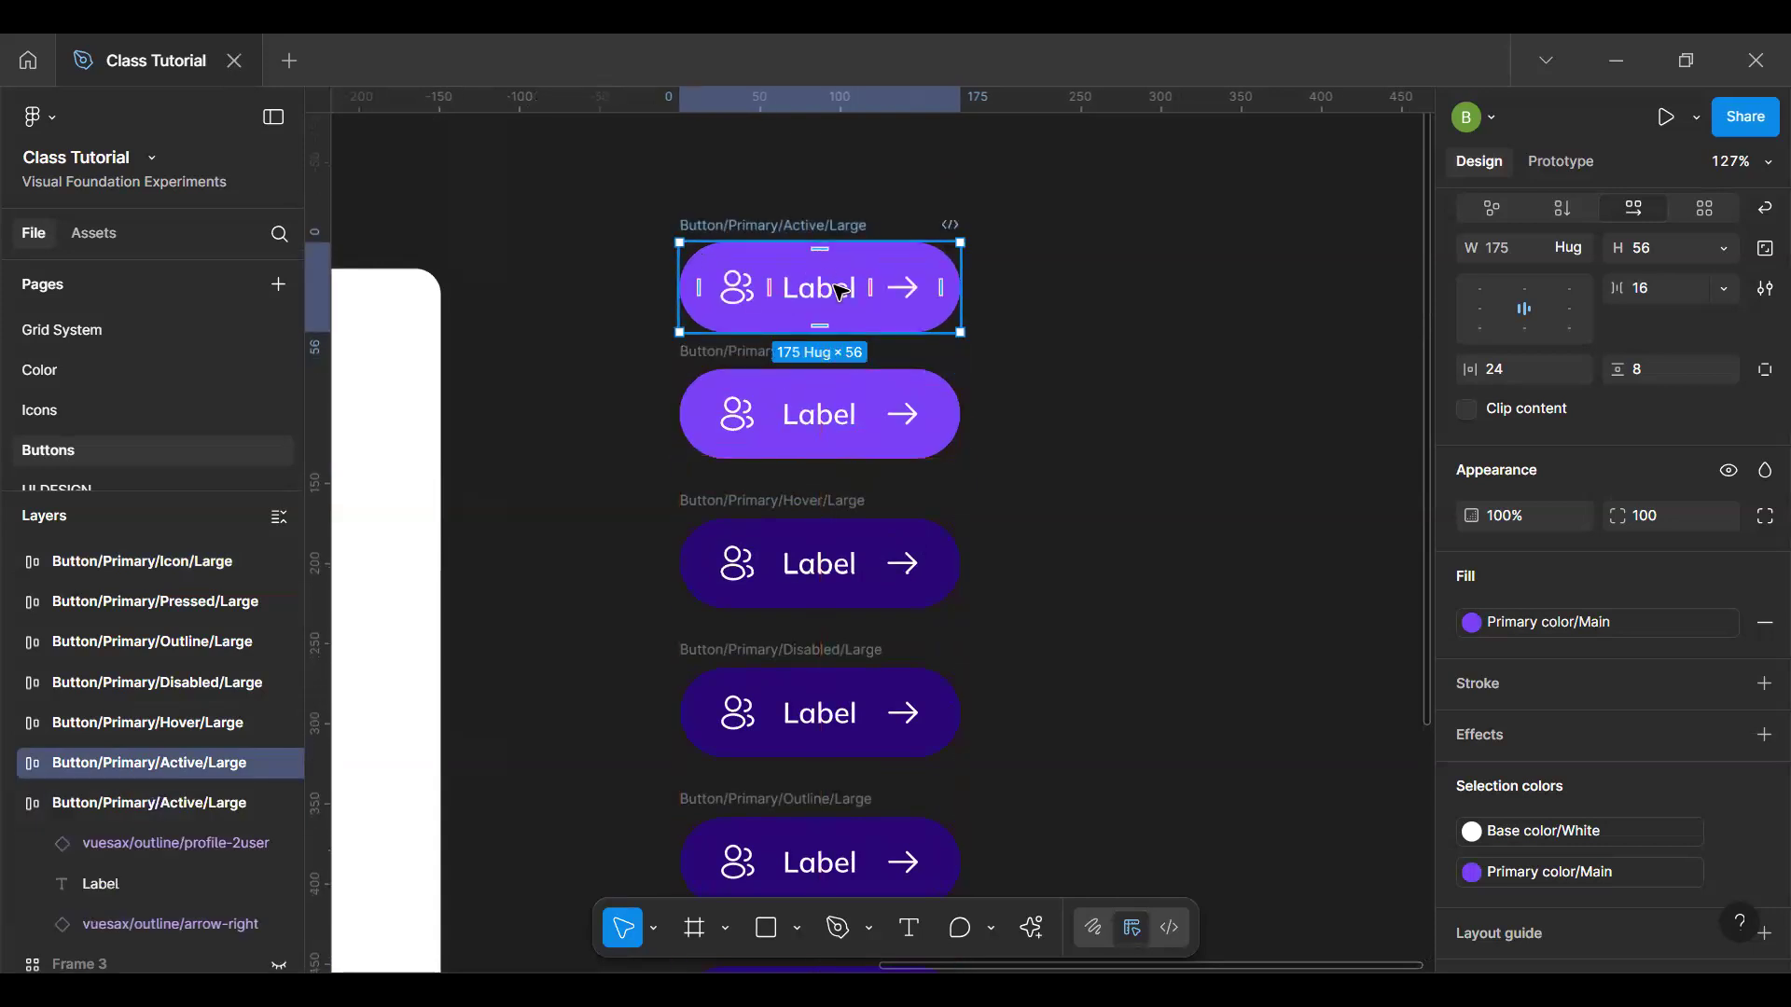
drag(839, 292, 844, 261)
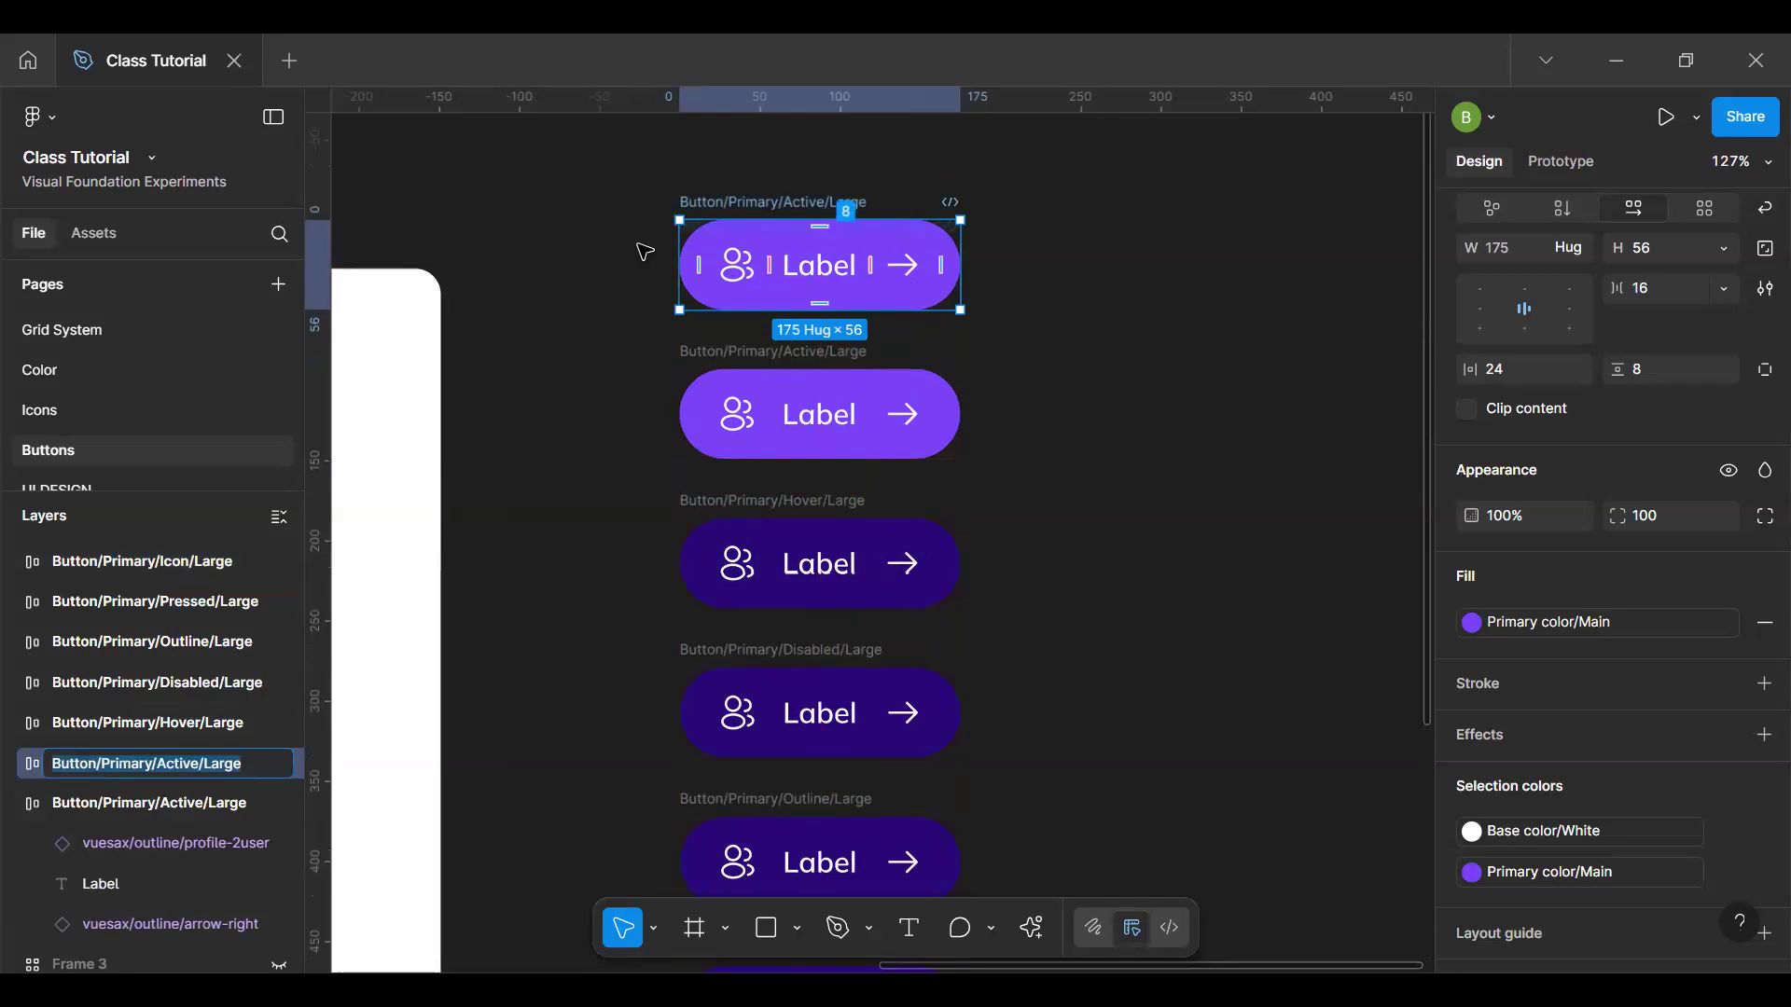
Step: Rename the topmost Active copy Button/Primary/Default/Large and set its fill to Primary color/50
double_click(185, 772)
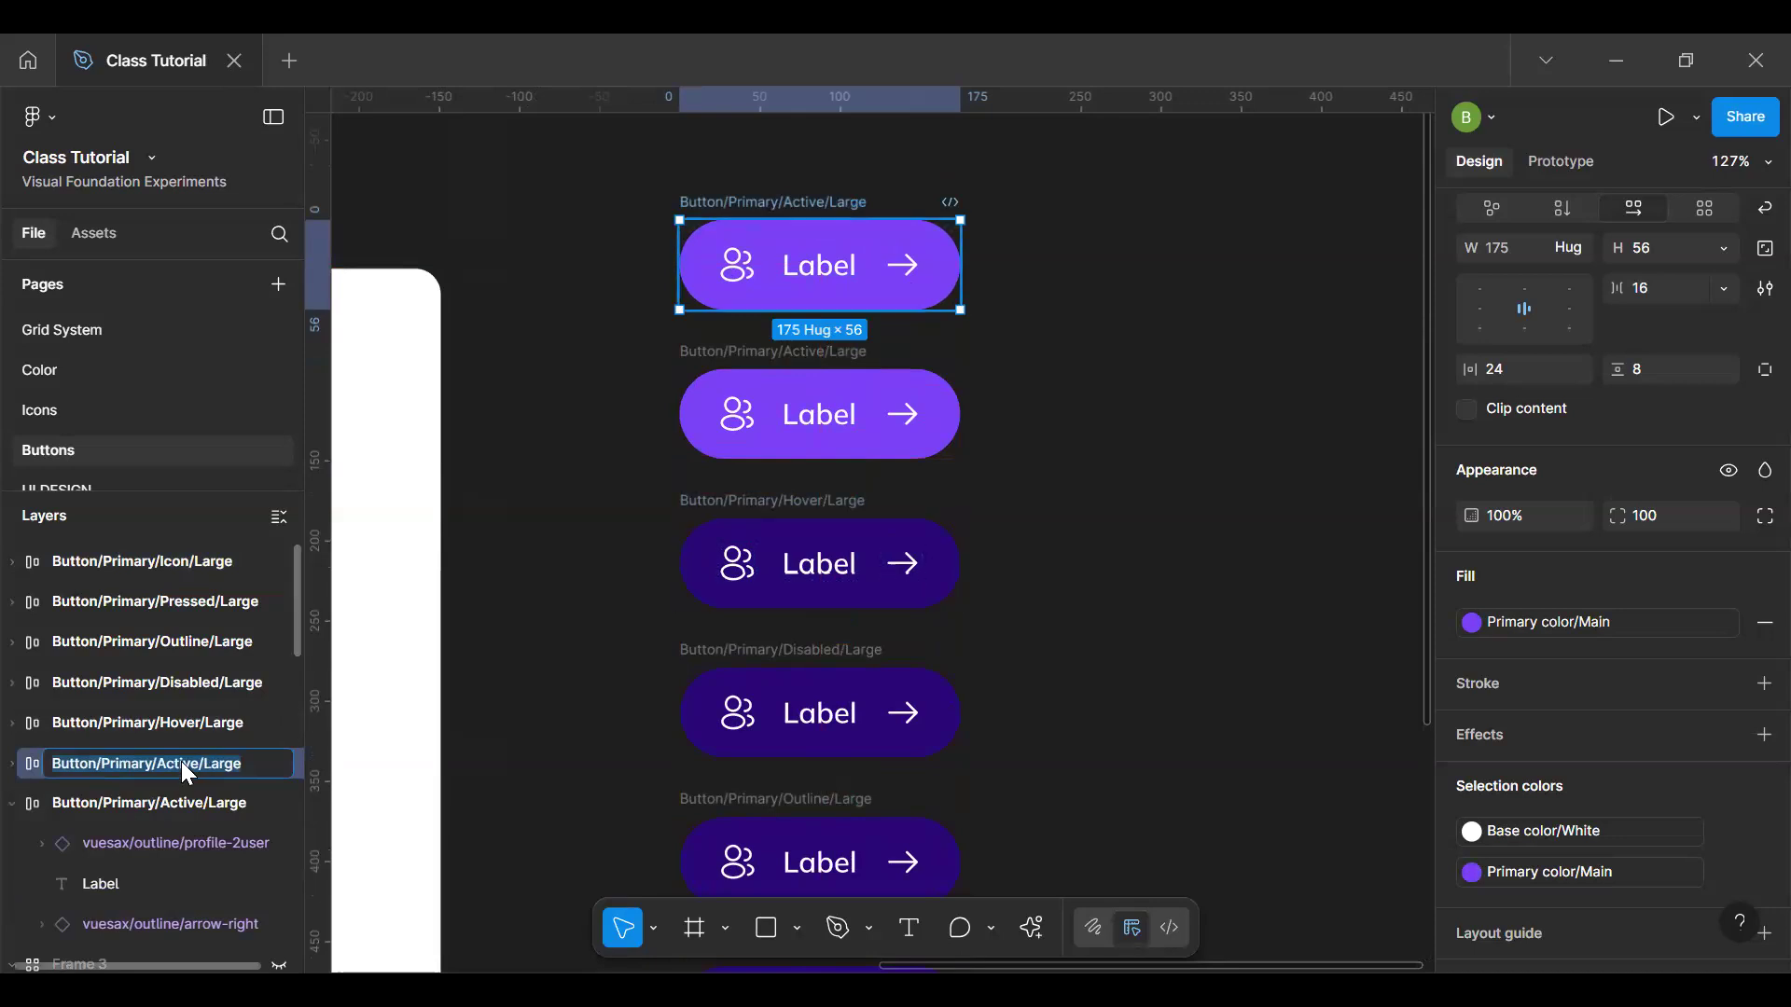
double_click(181, 761)
text(Def)
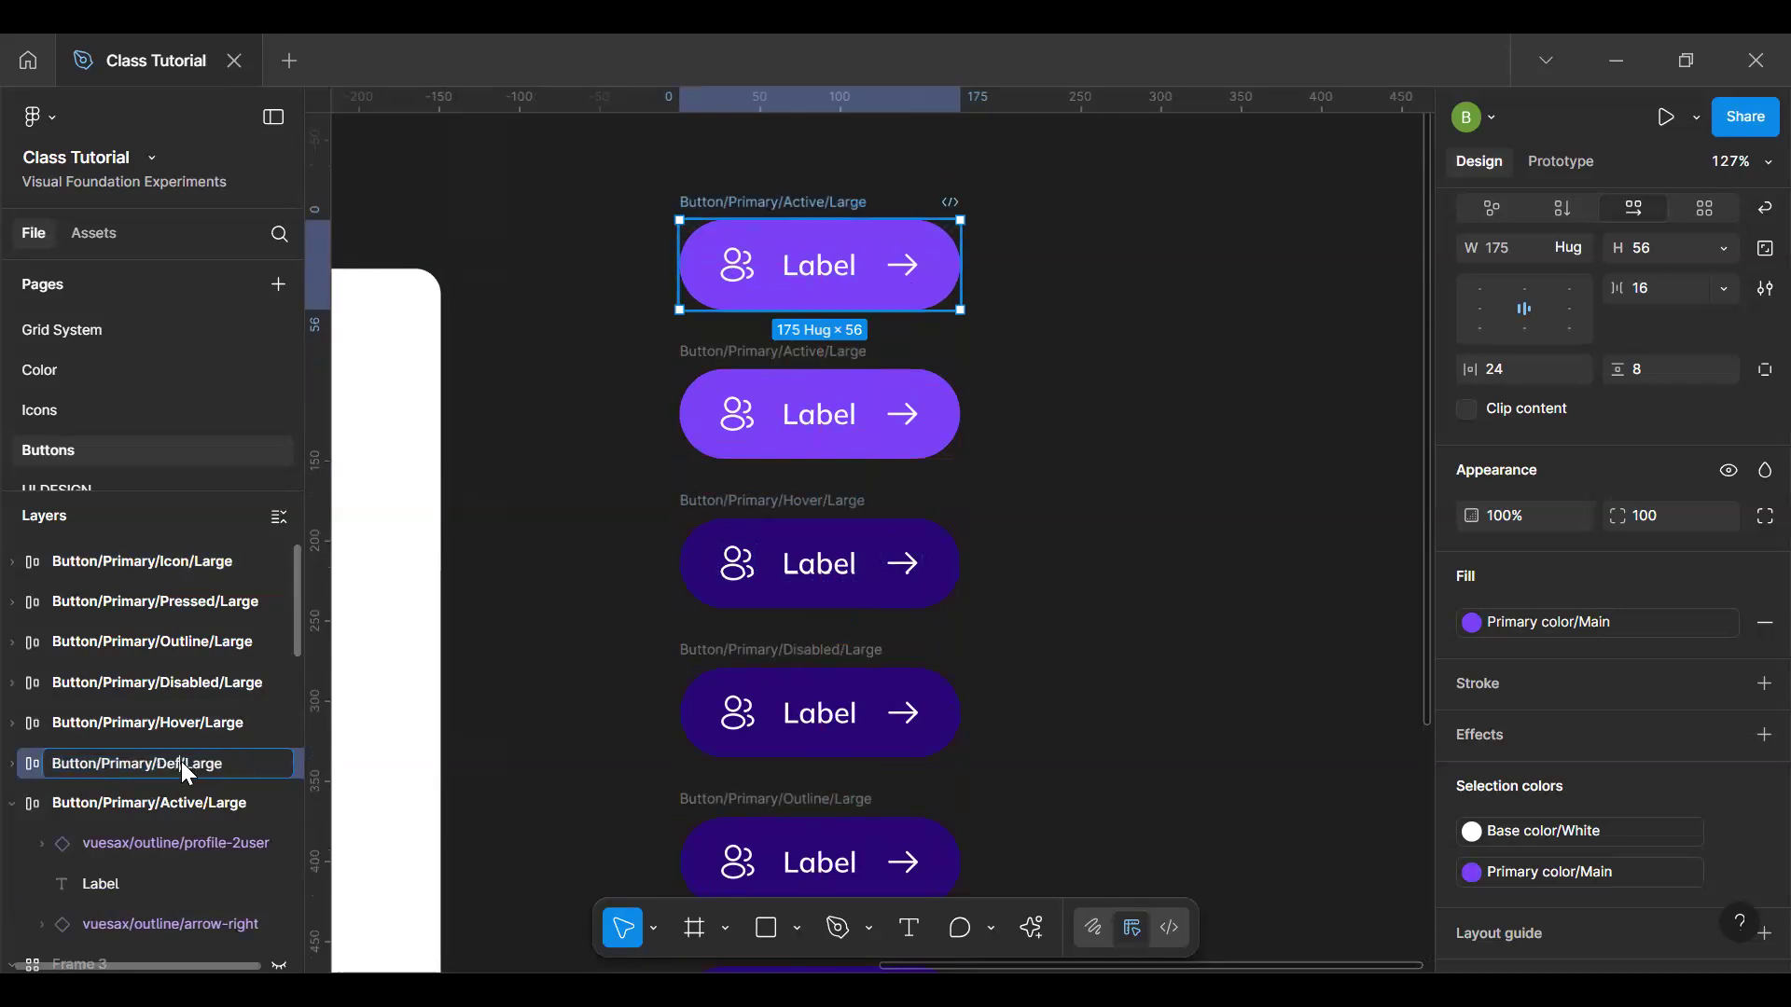
text(ault)
key(Return)
click(1630, 624)
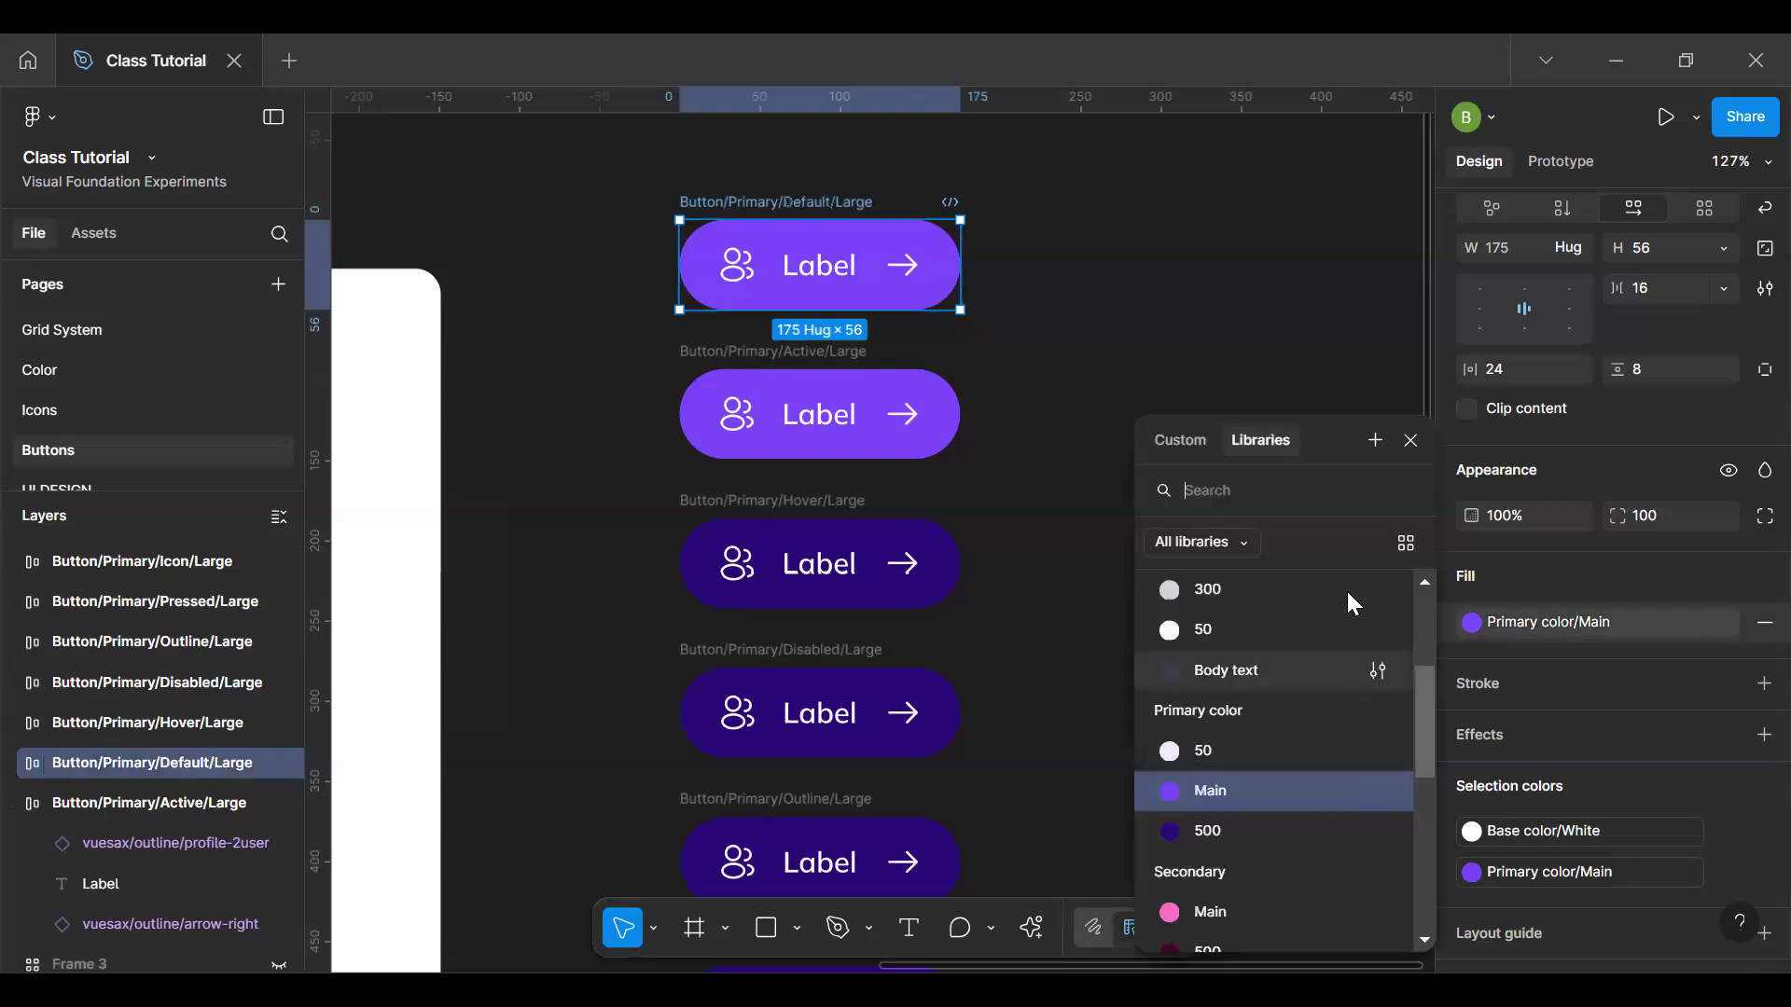
click(1283, 750)
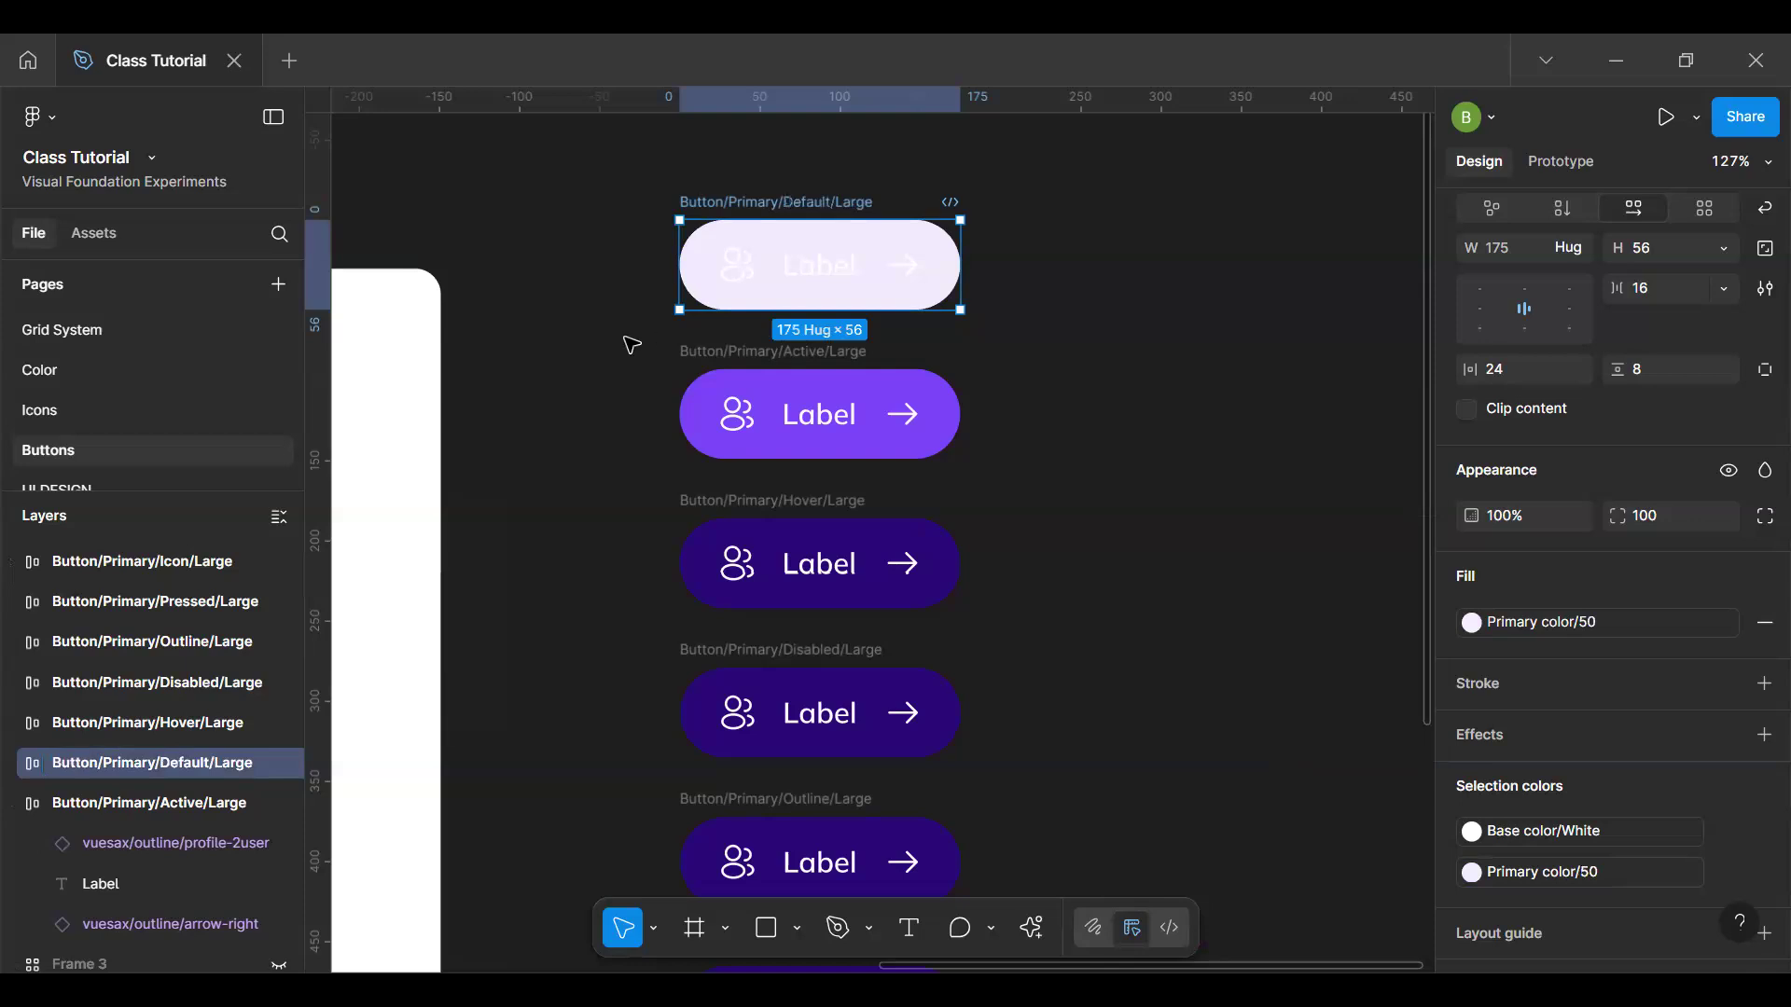
Step: Measure the spacing between the Hover button's label and the edges of its frame
key(h)
drag(864, 436, 861, 318)
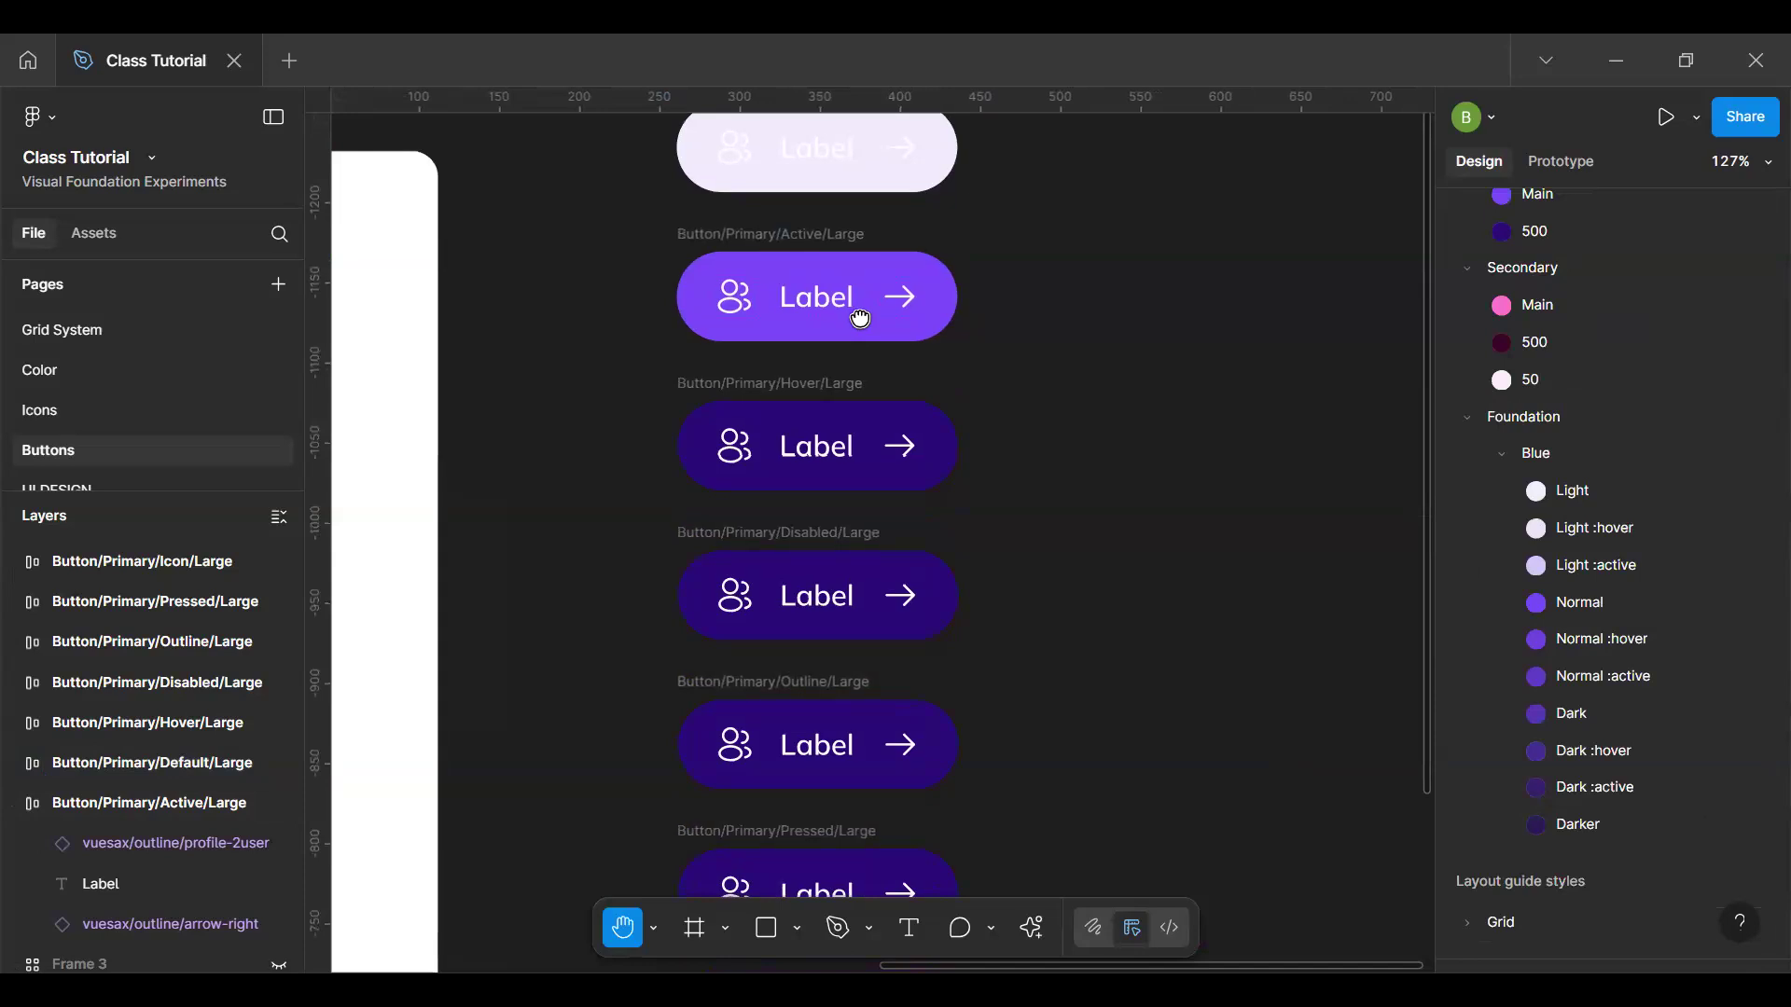
key(v)
click(861, 319)
double_click(828, 446)
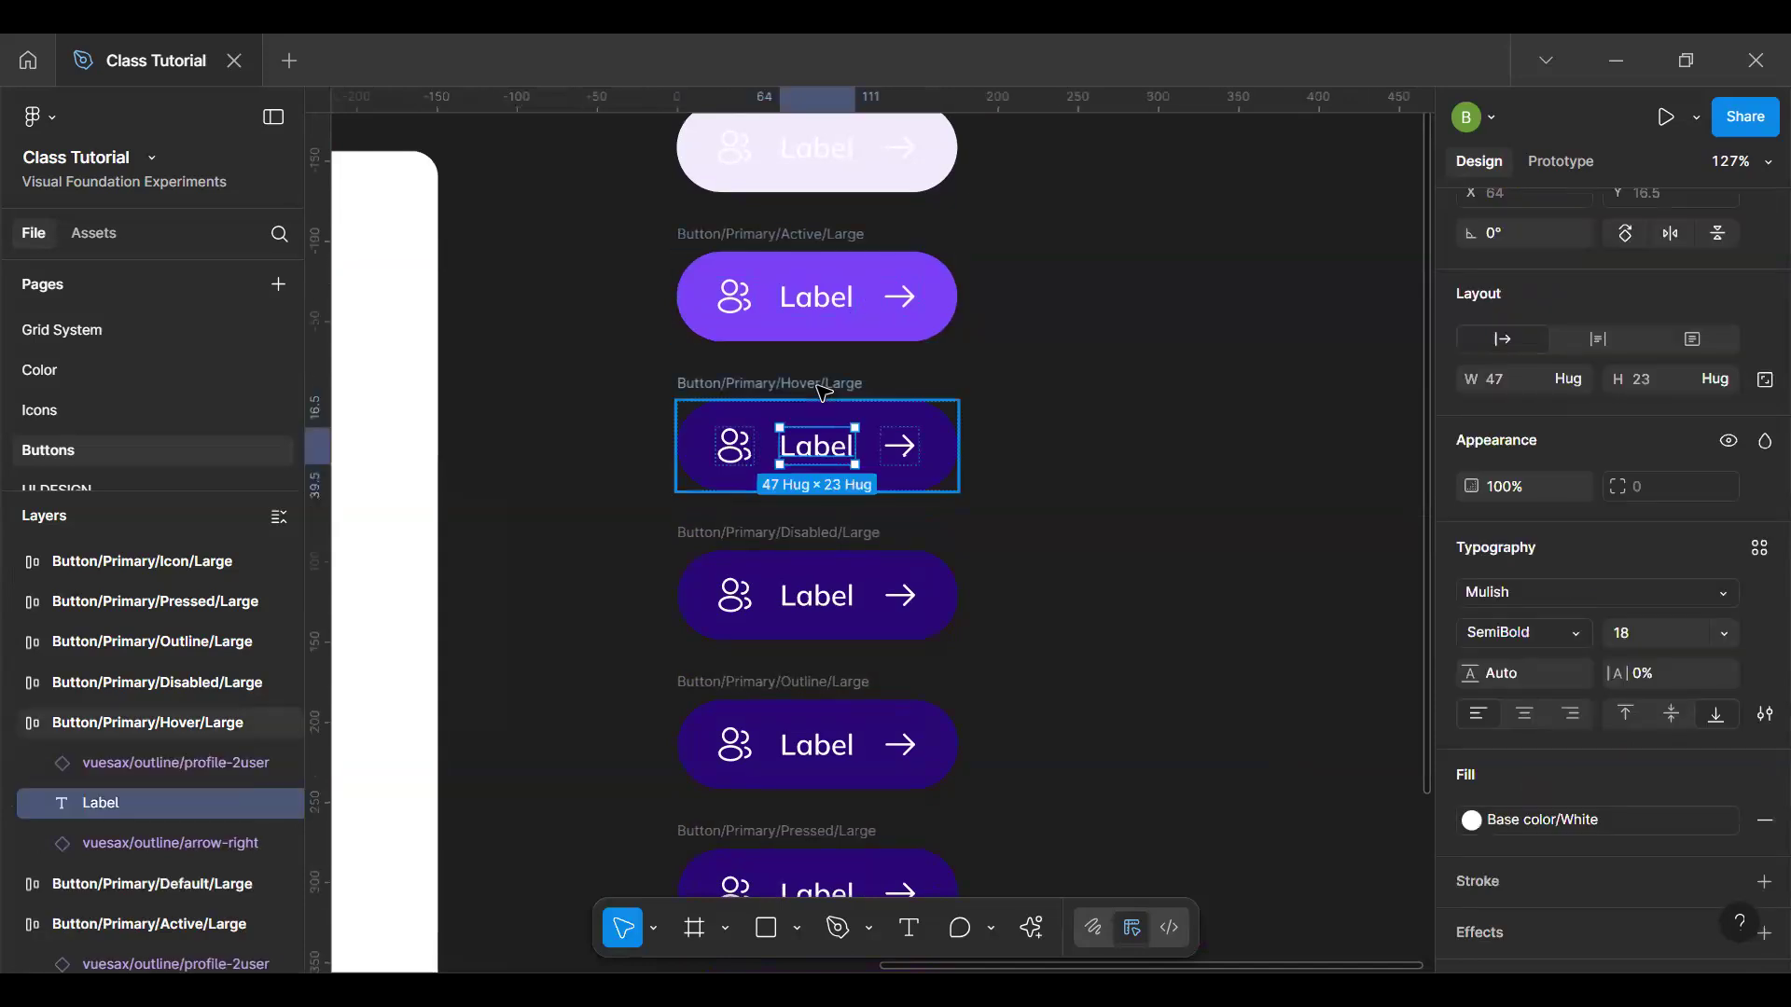
click(824, 391)
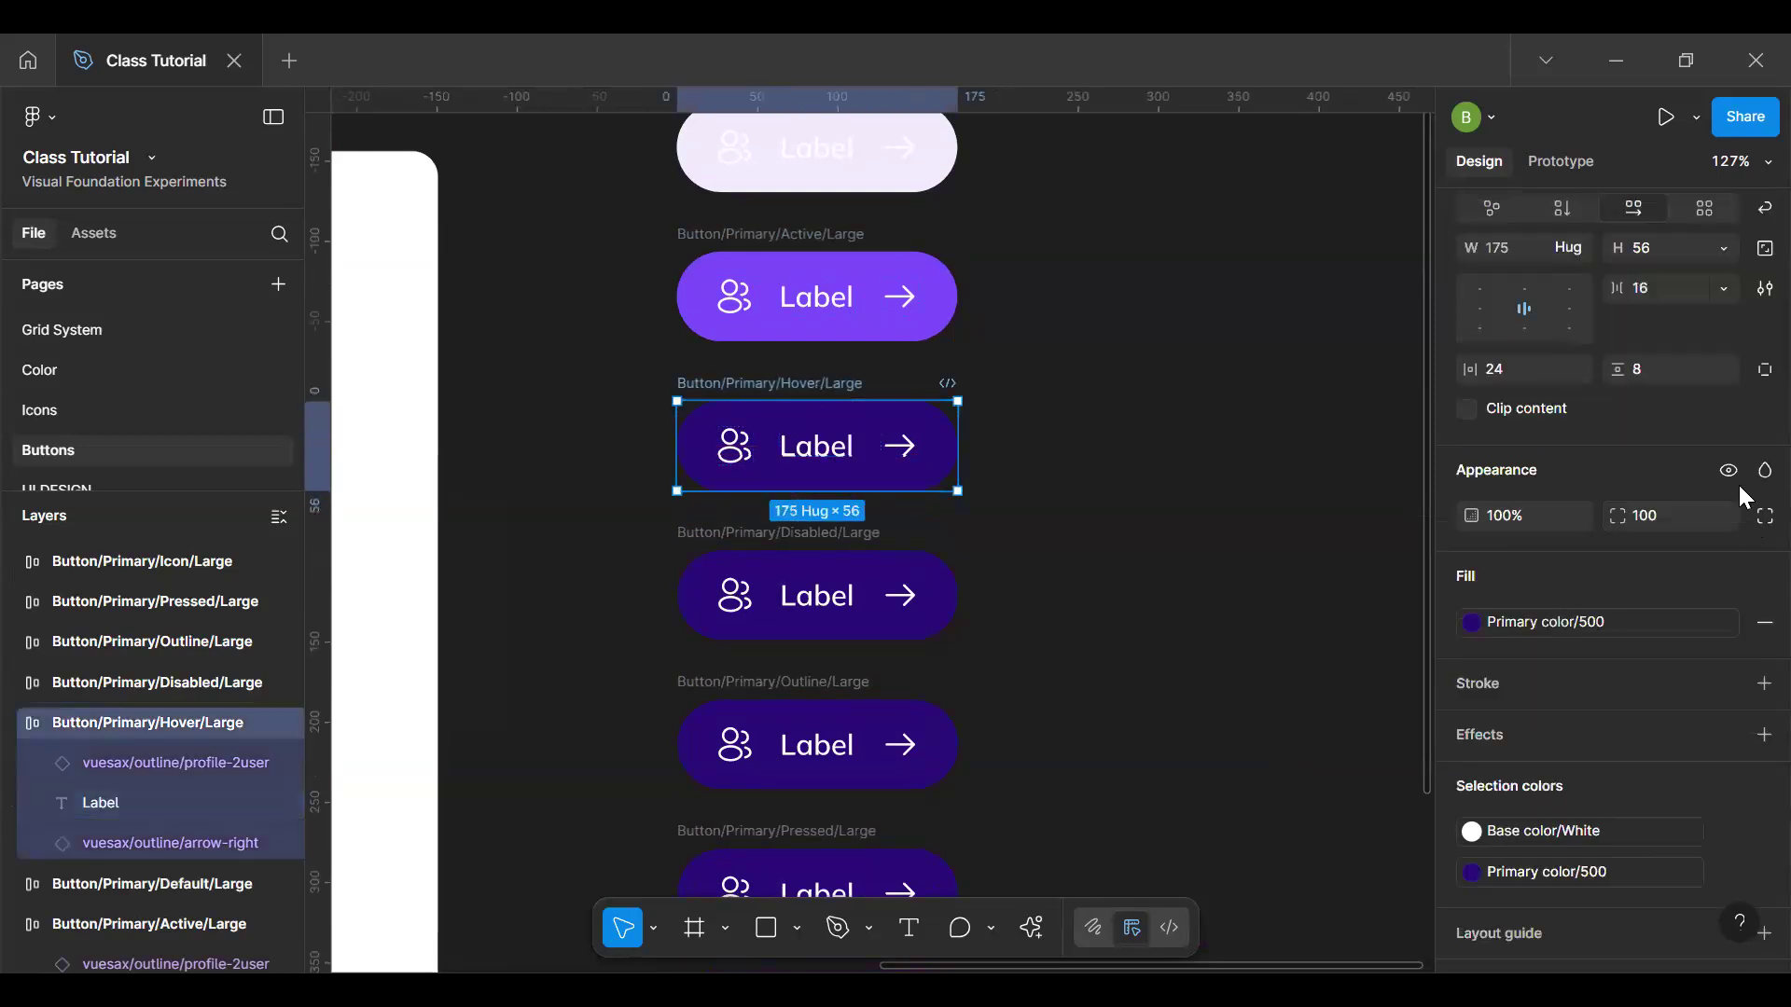
scroll(1750, 375, up, 5)
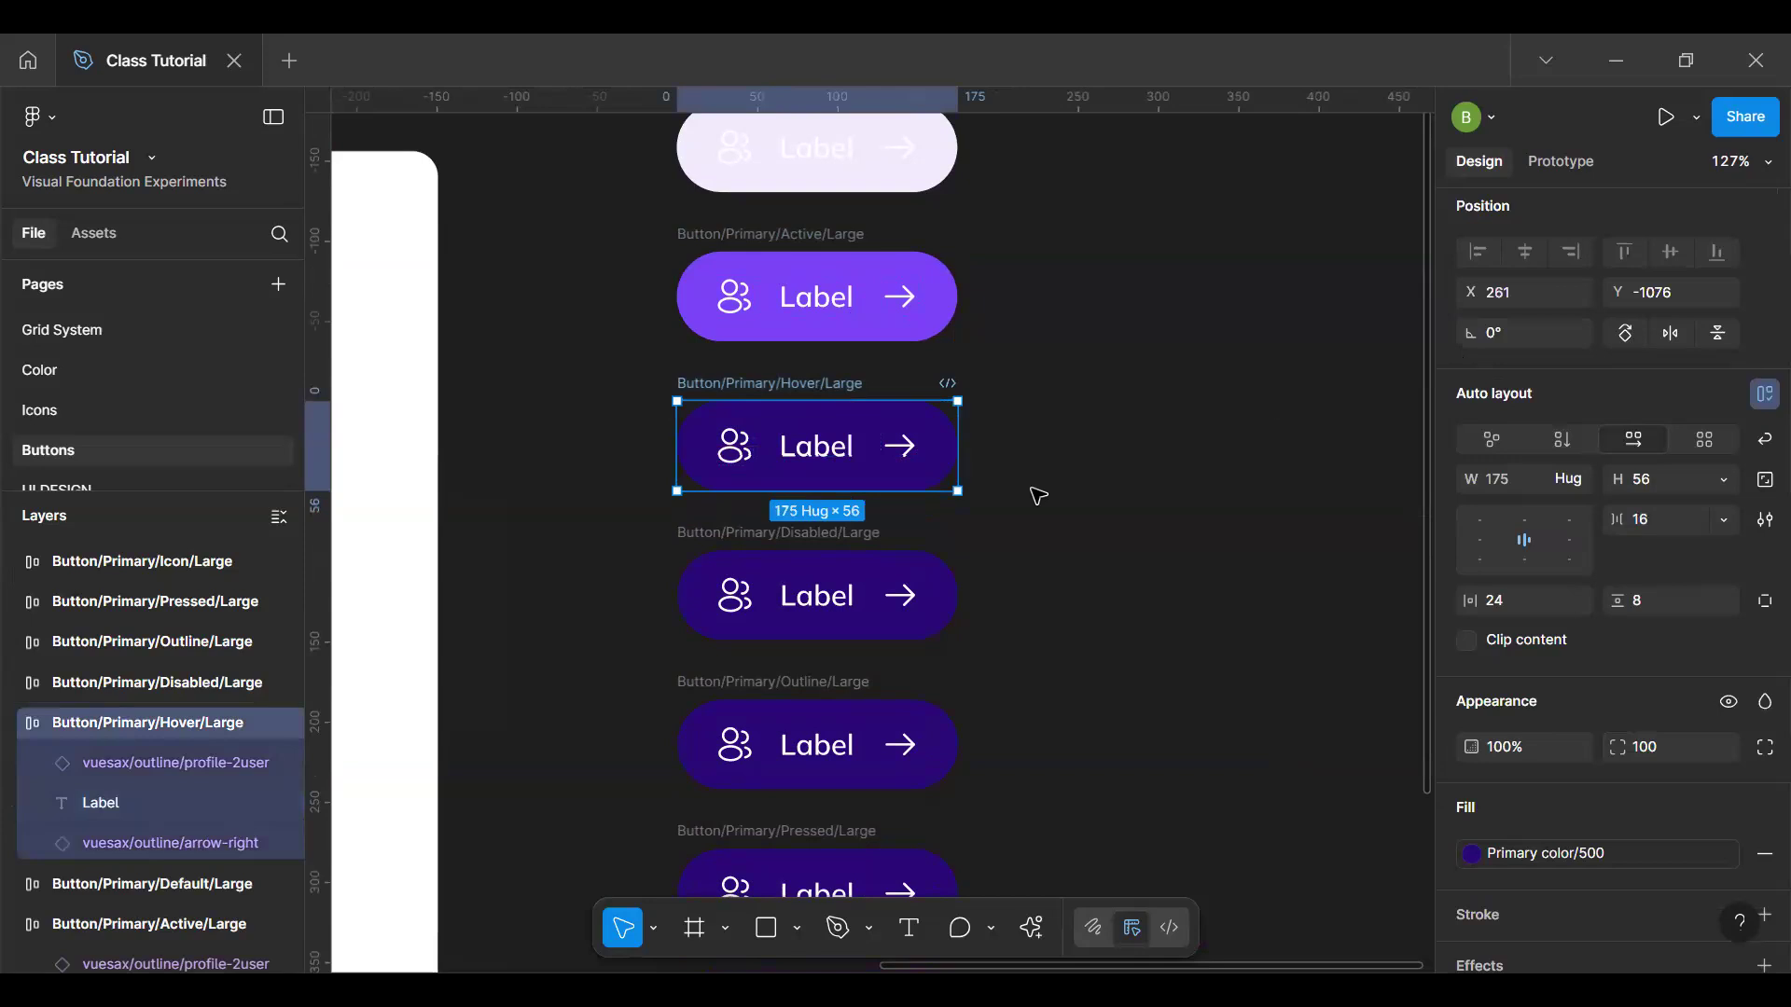
key(alt)
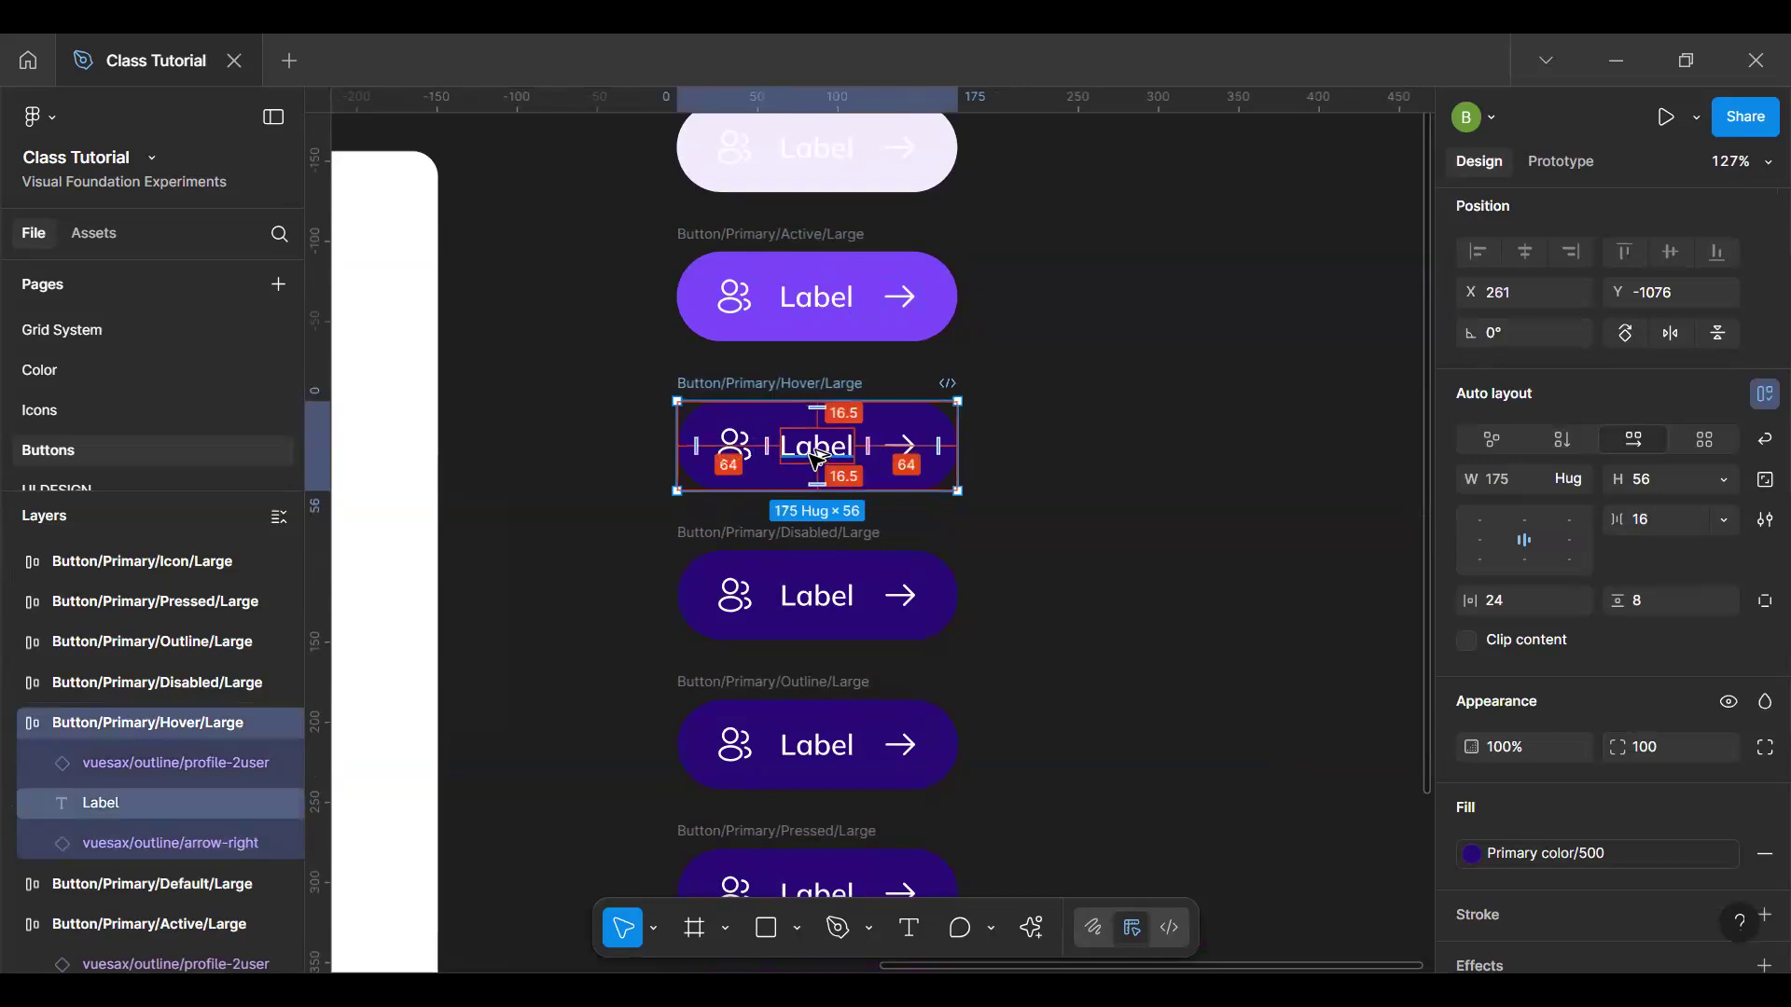
click(817, 455)
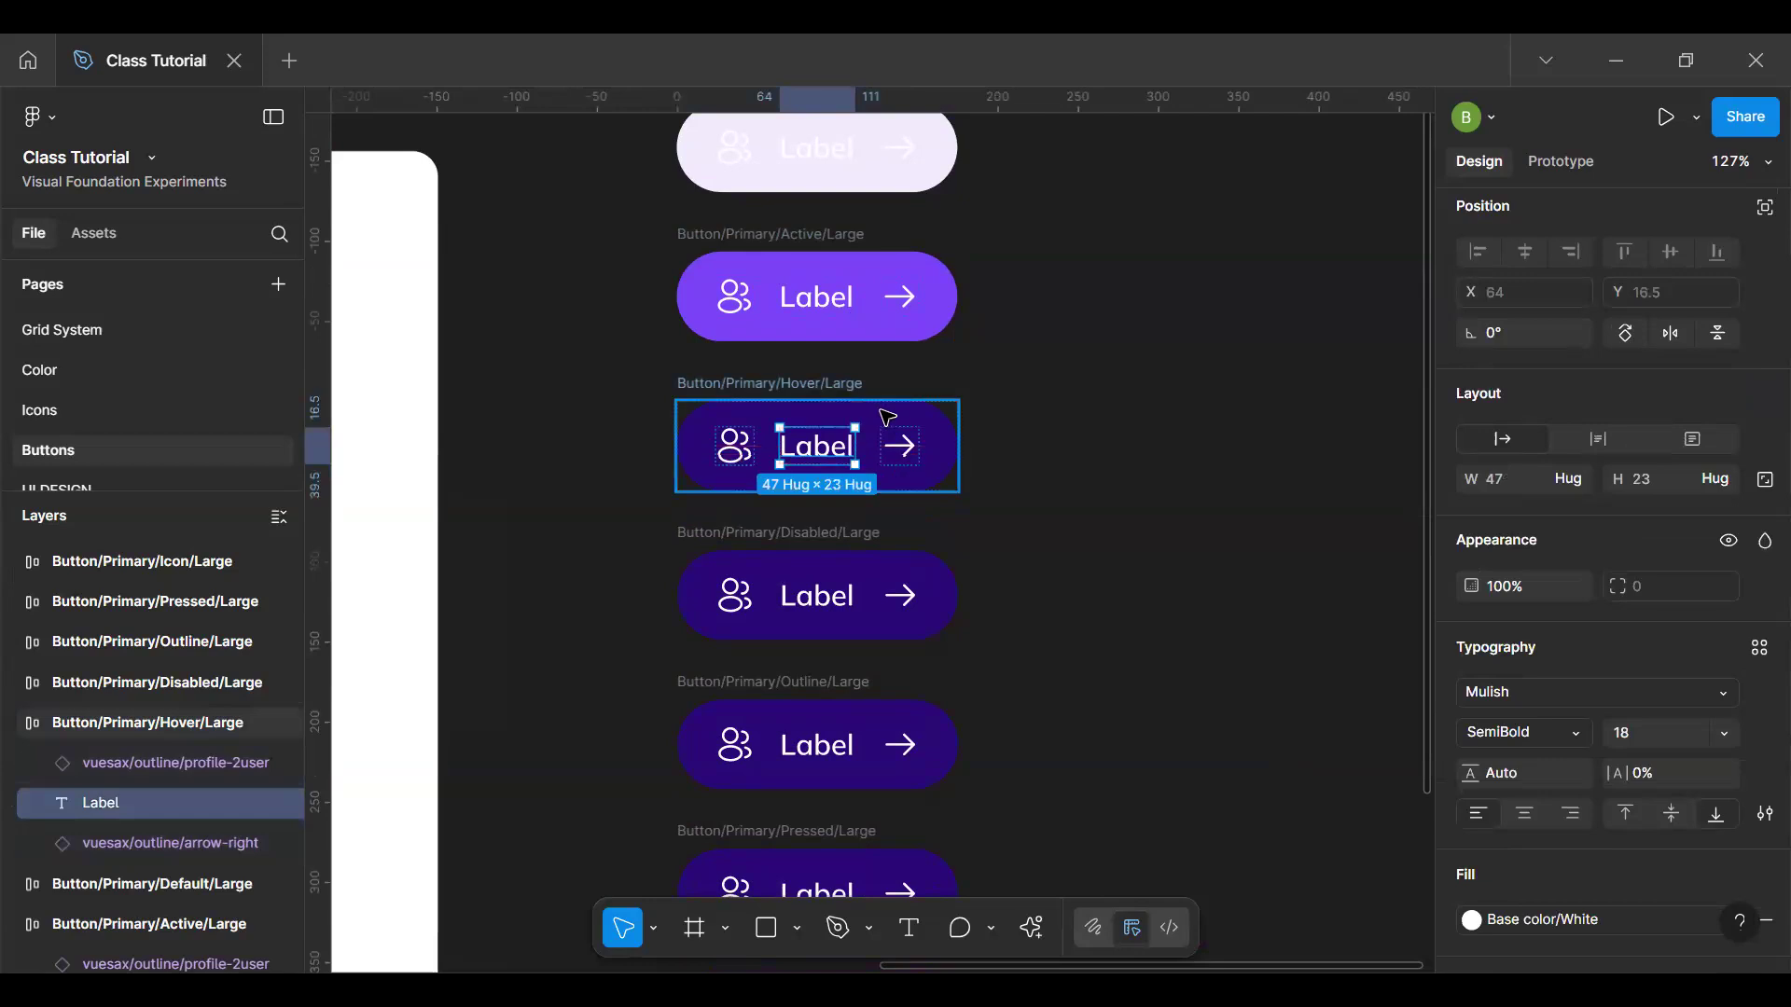
key(alt)
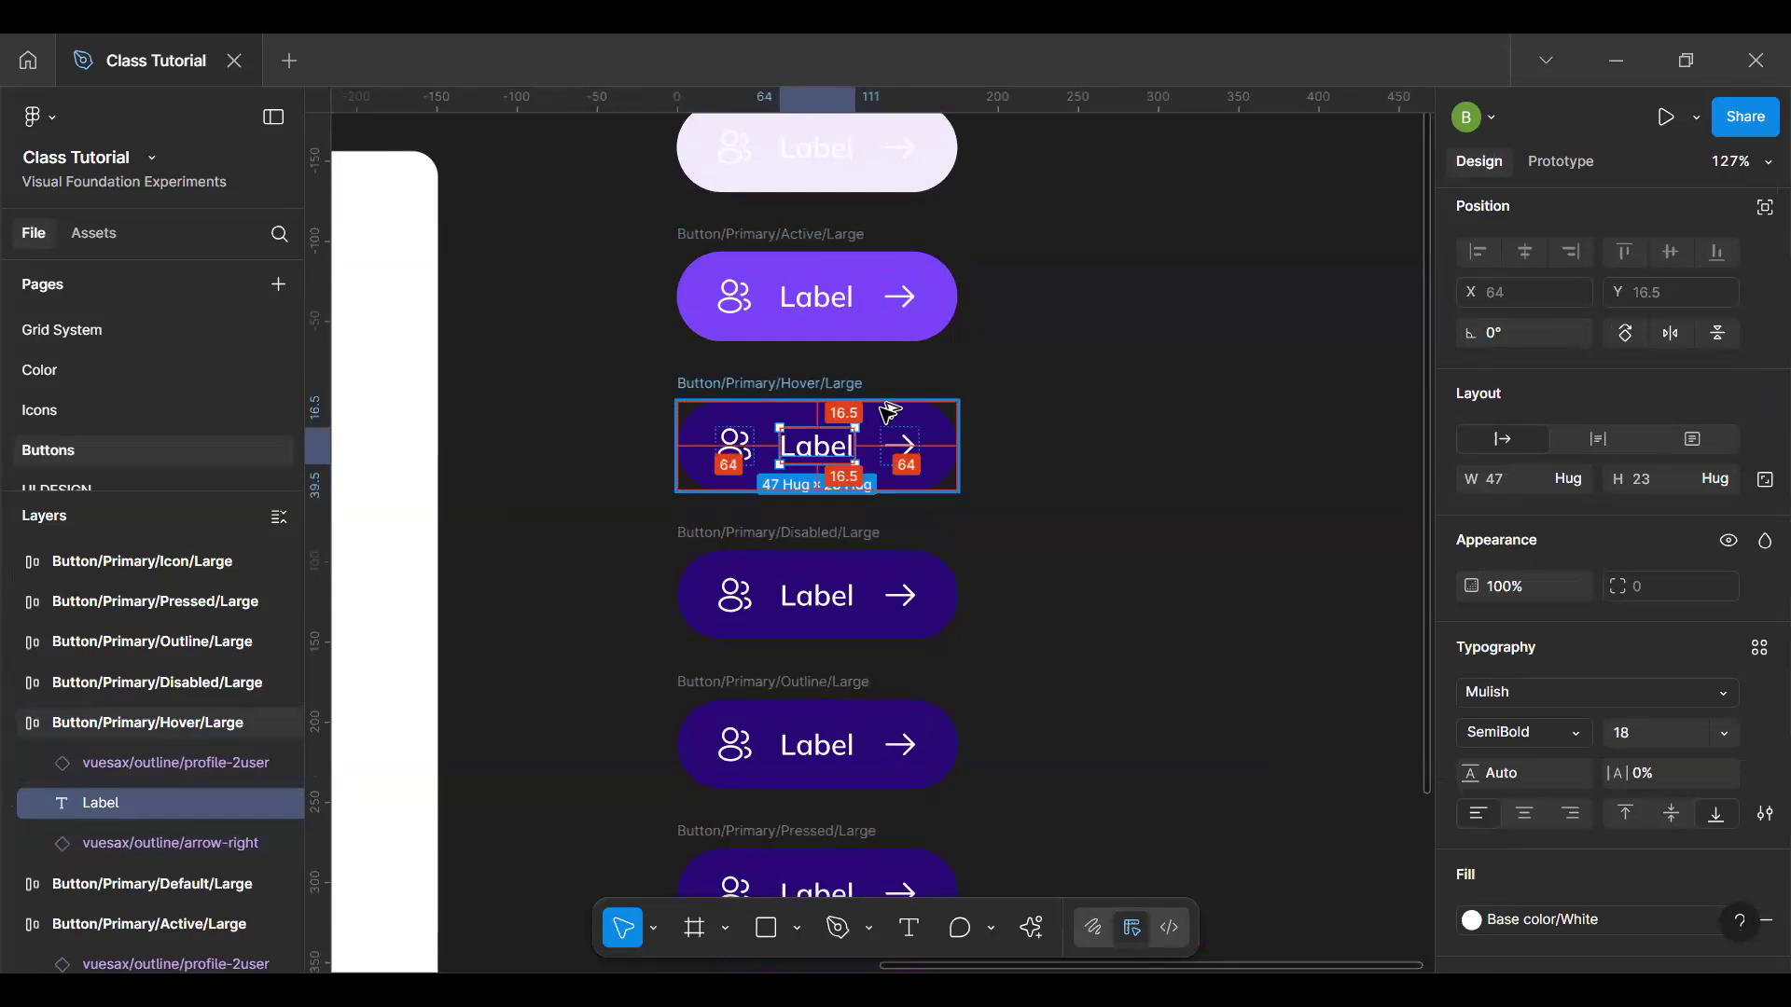
Step: Try a font size of 20 on the Hover button's label
click(1622, 733)
text(20)
key(Return)
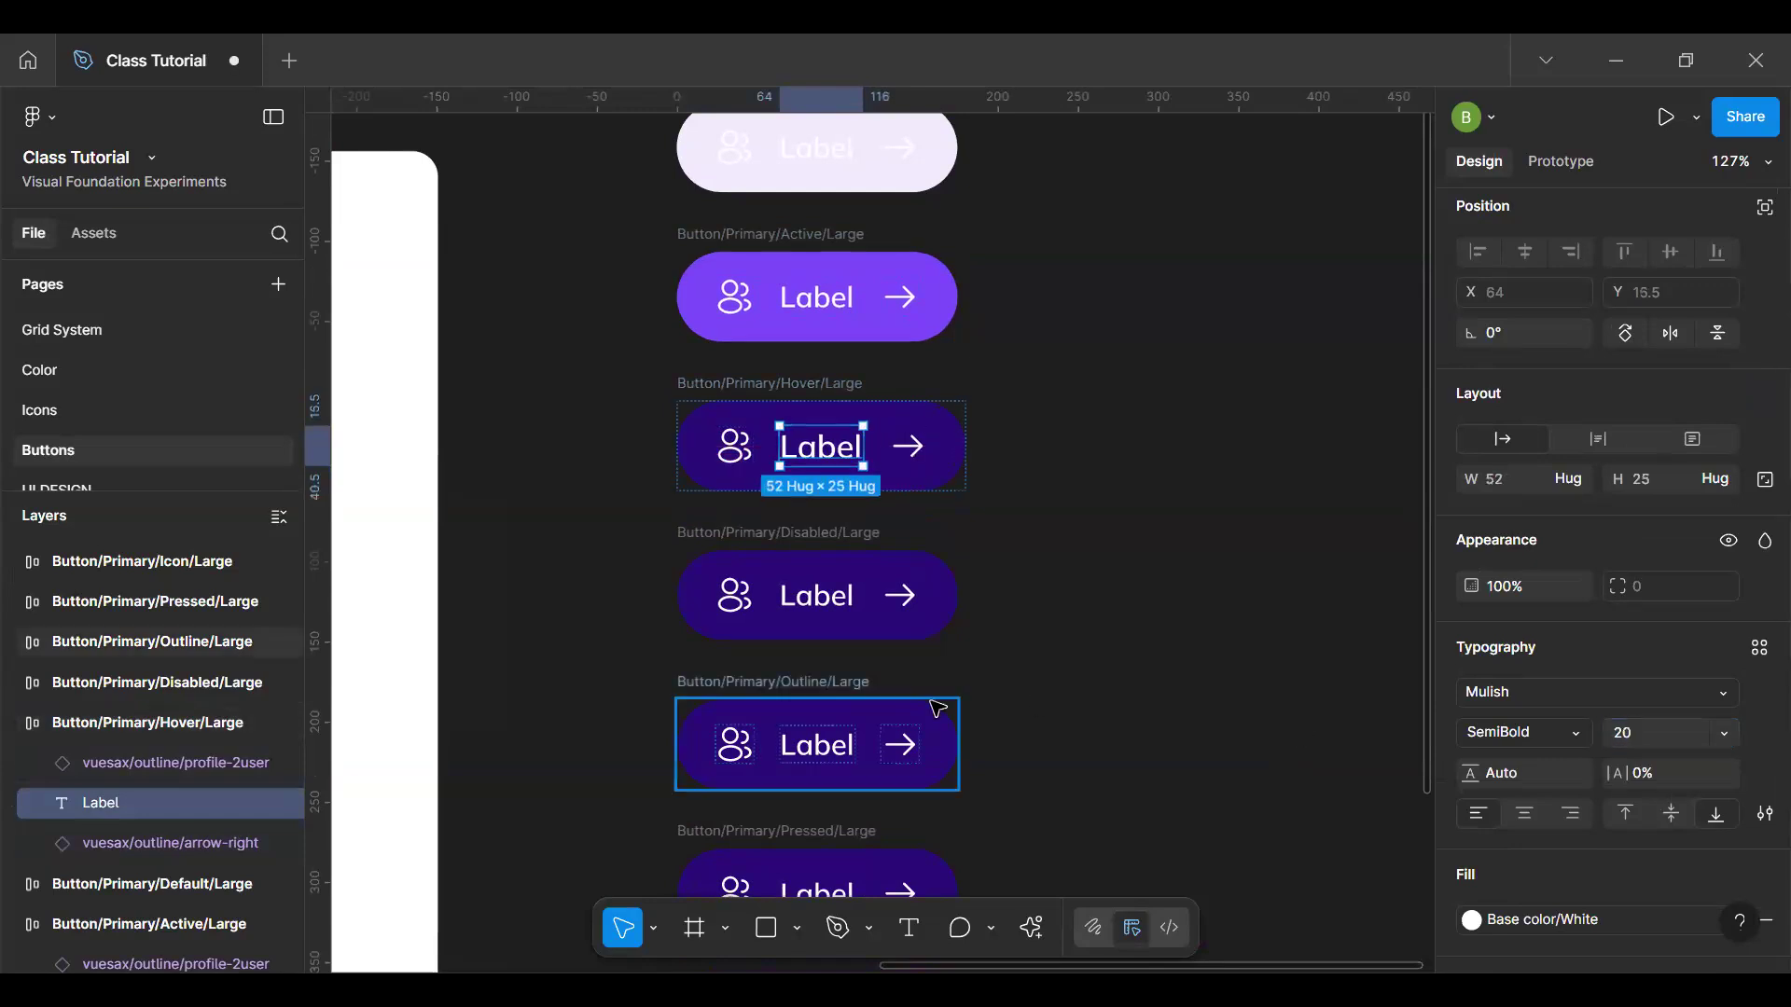
key(alt)
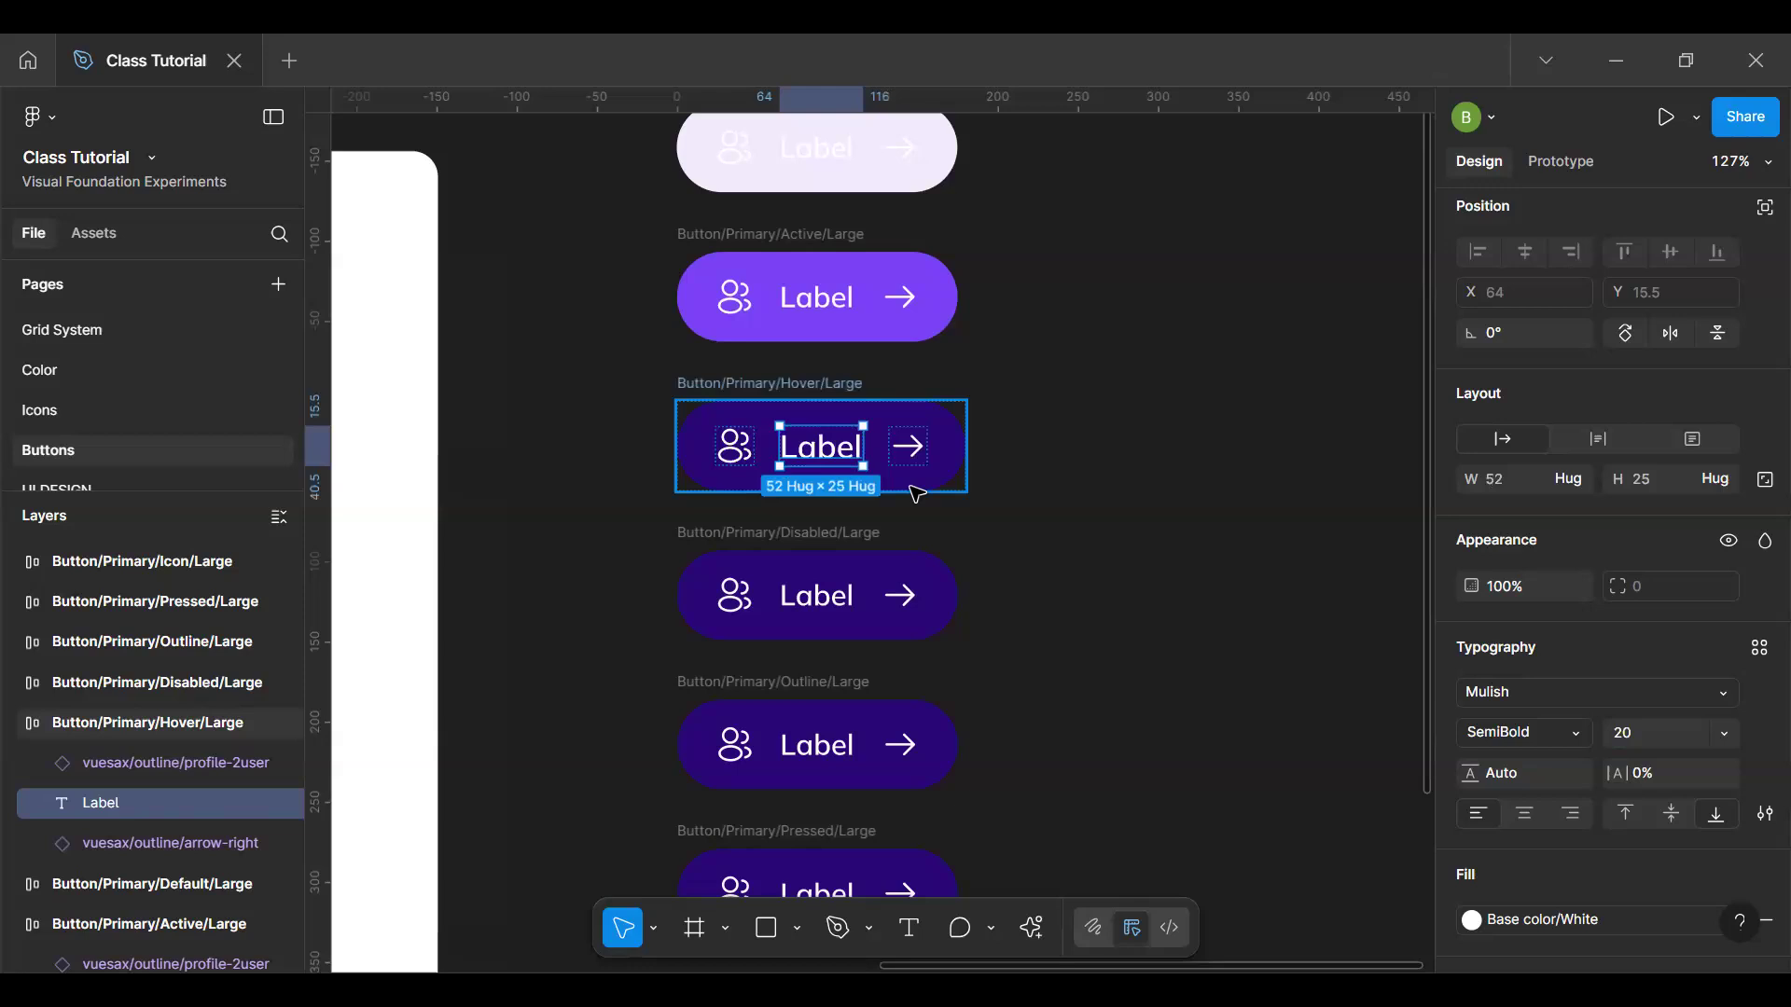
click(923, 487)
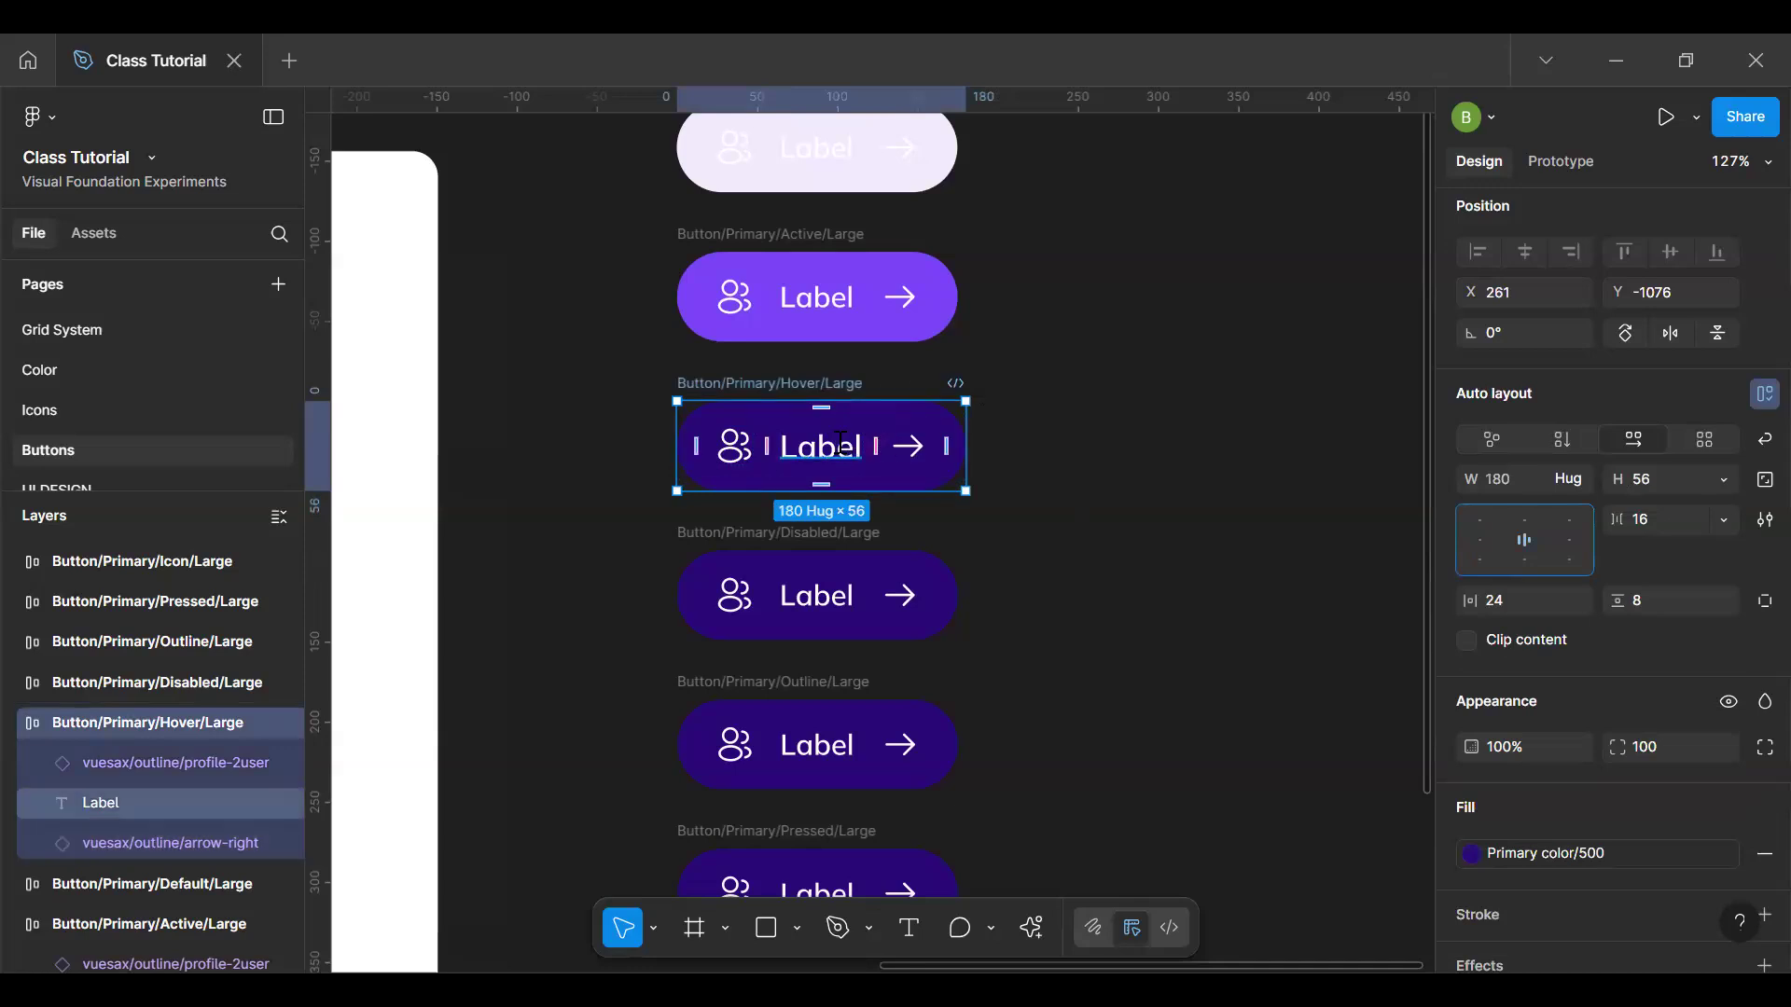
double_click(884, 429)
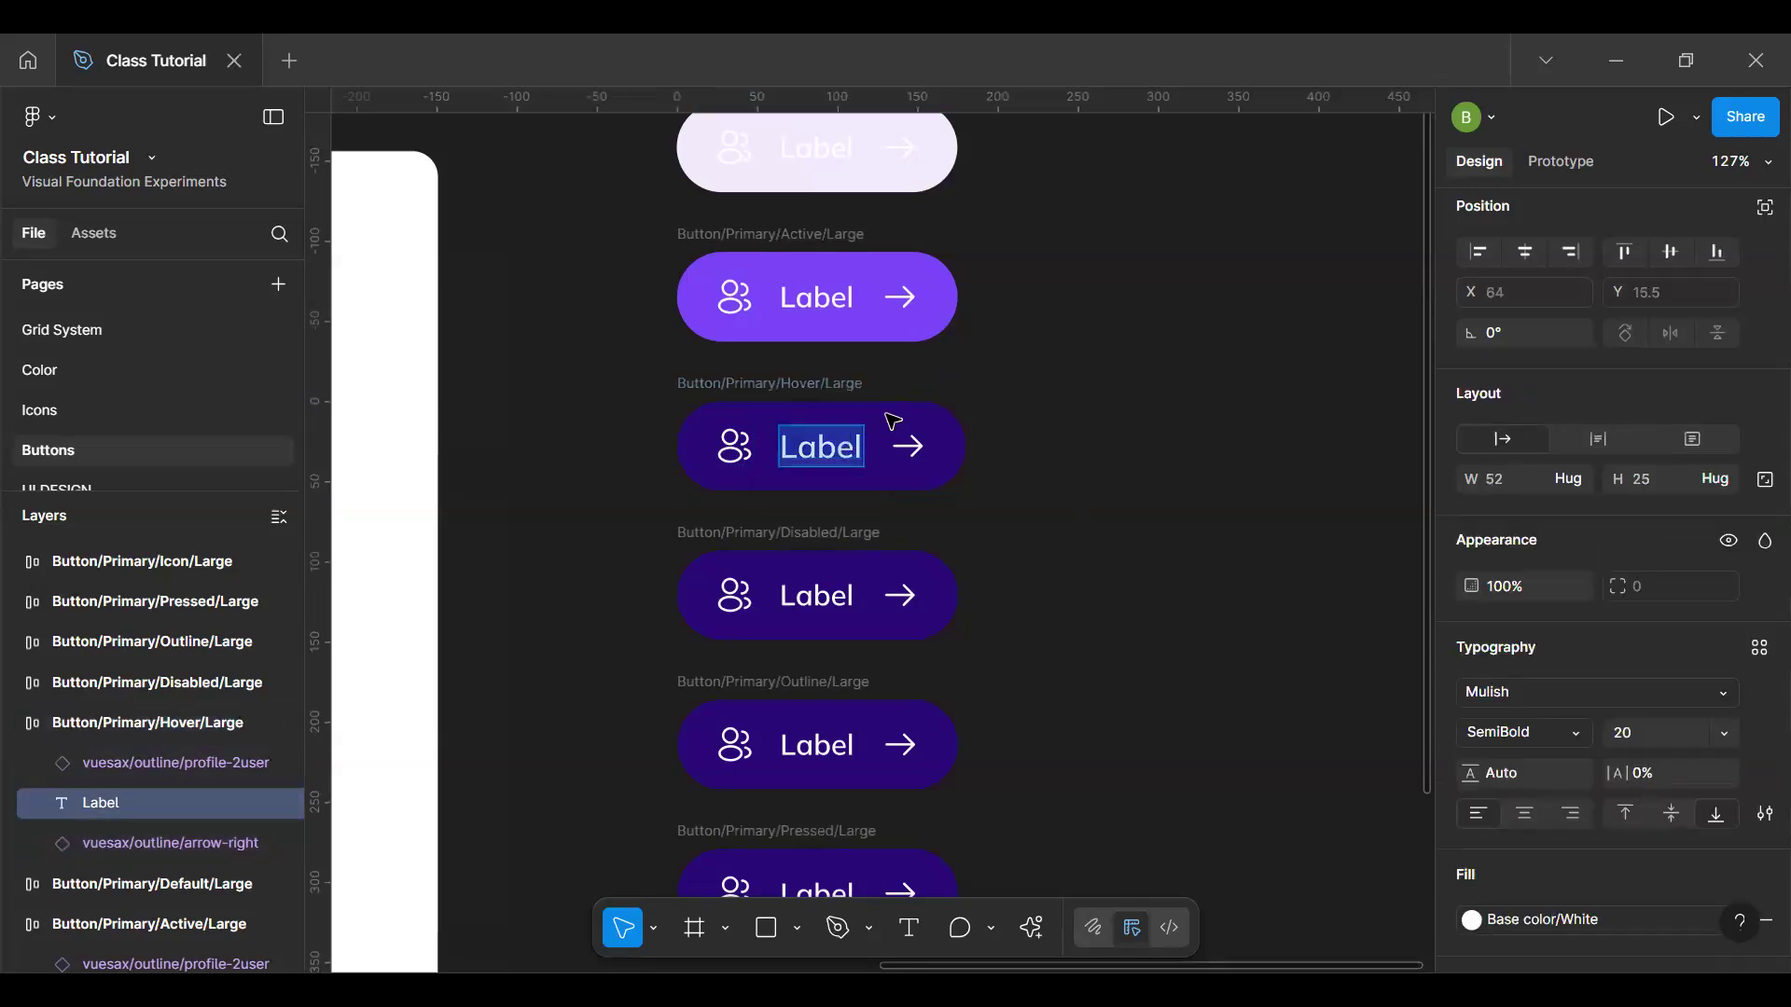
key(Escape)
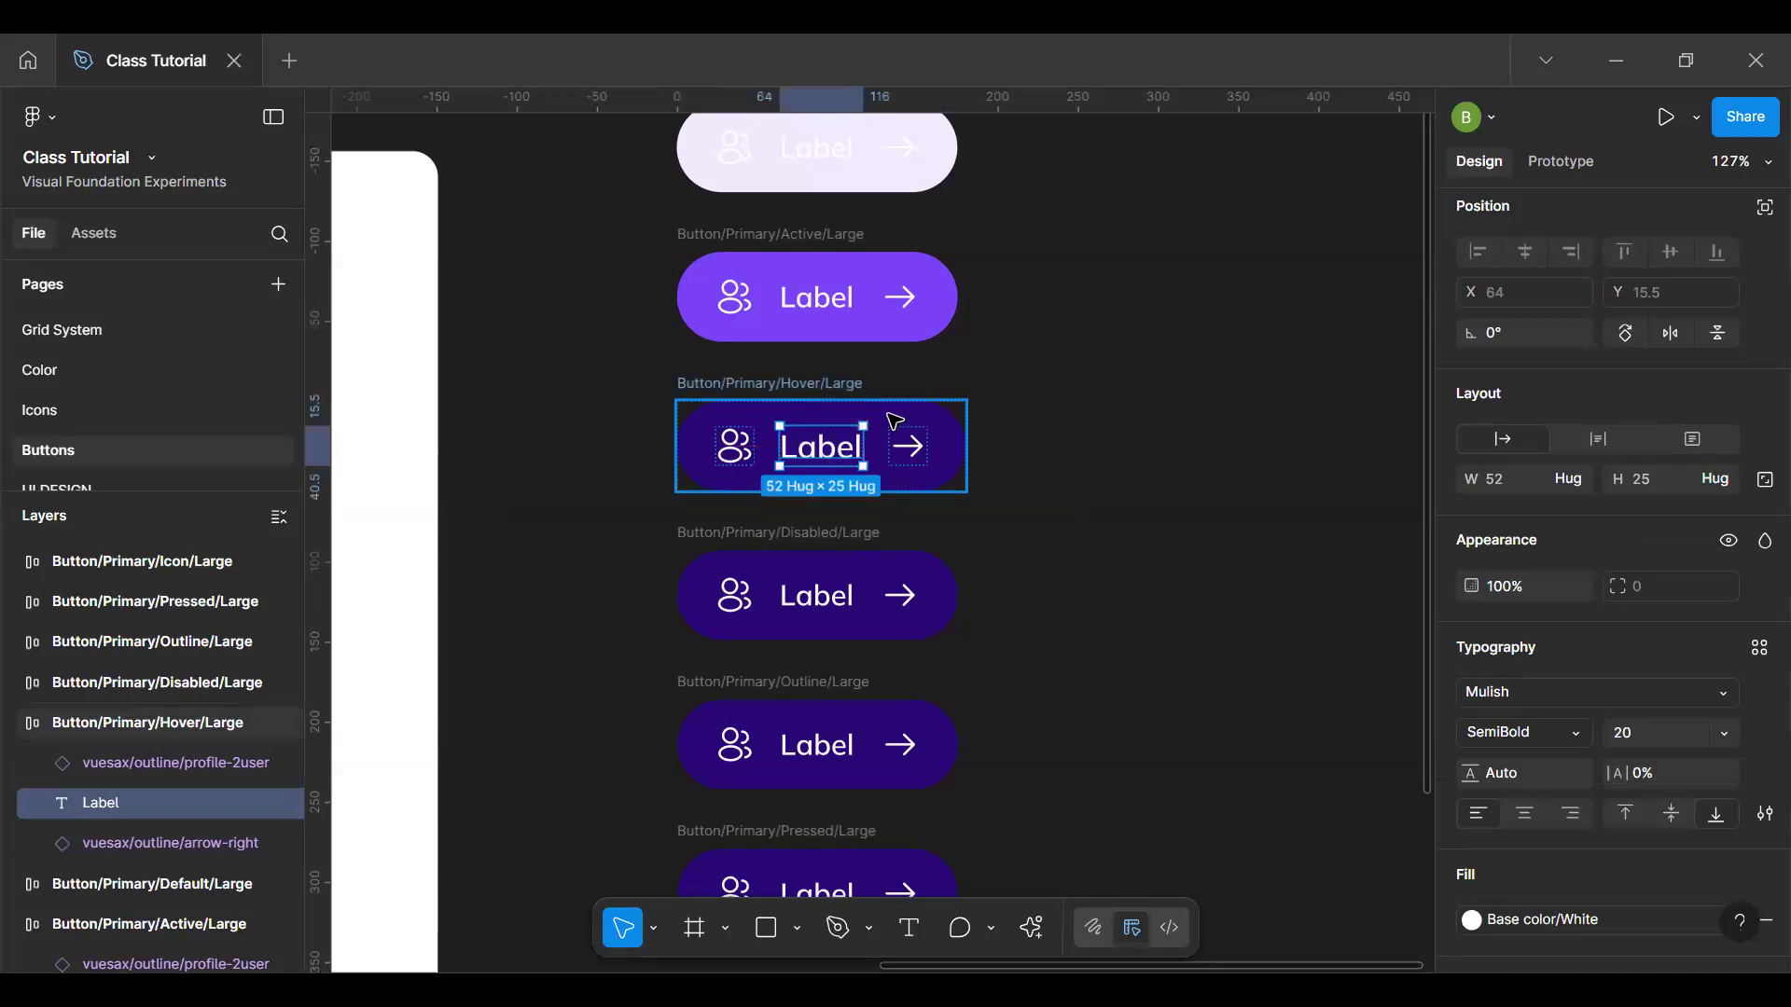
Step: Undo the font size change on the Hover button's label
key(ctrl+z)
key(ctrl+z)
key(ctrl+z)
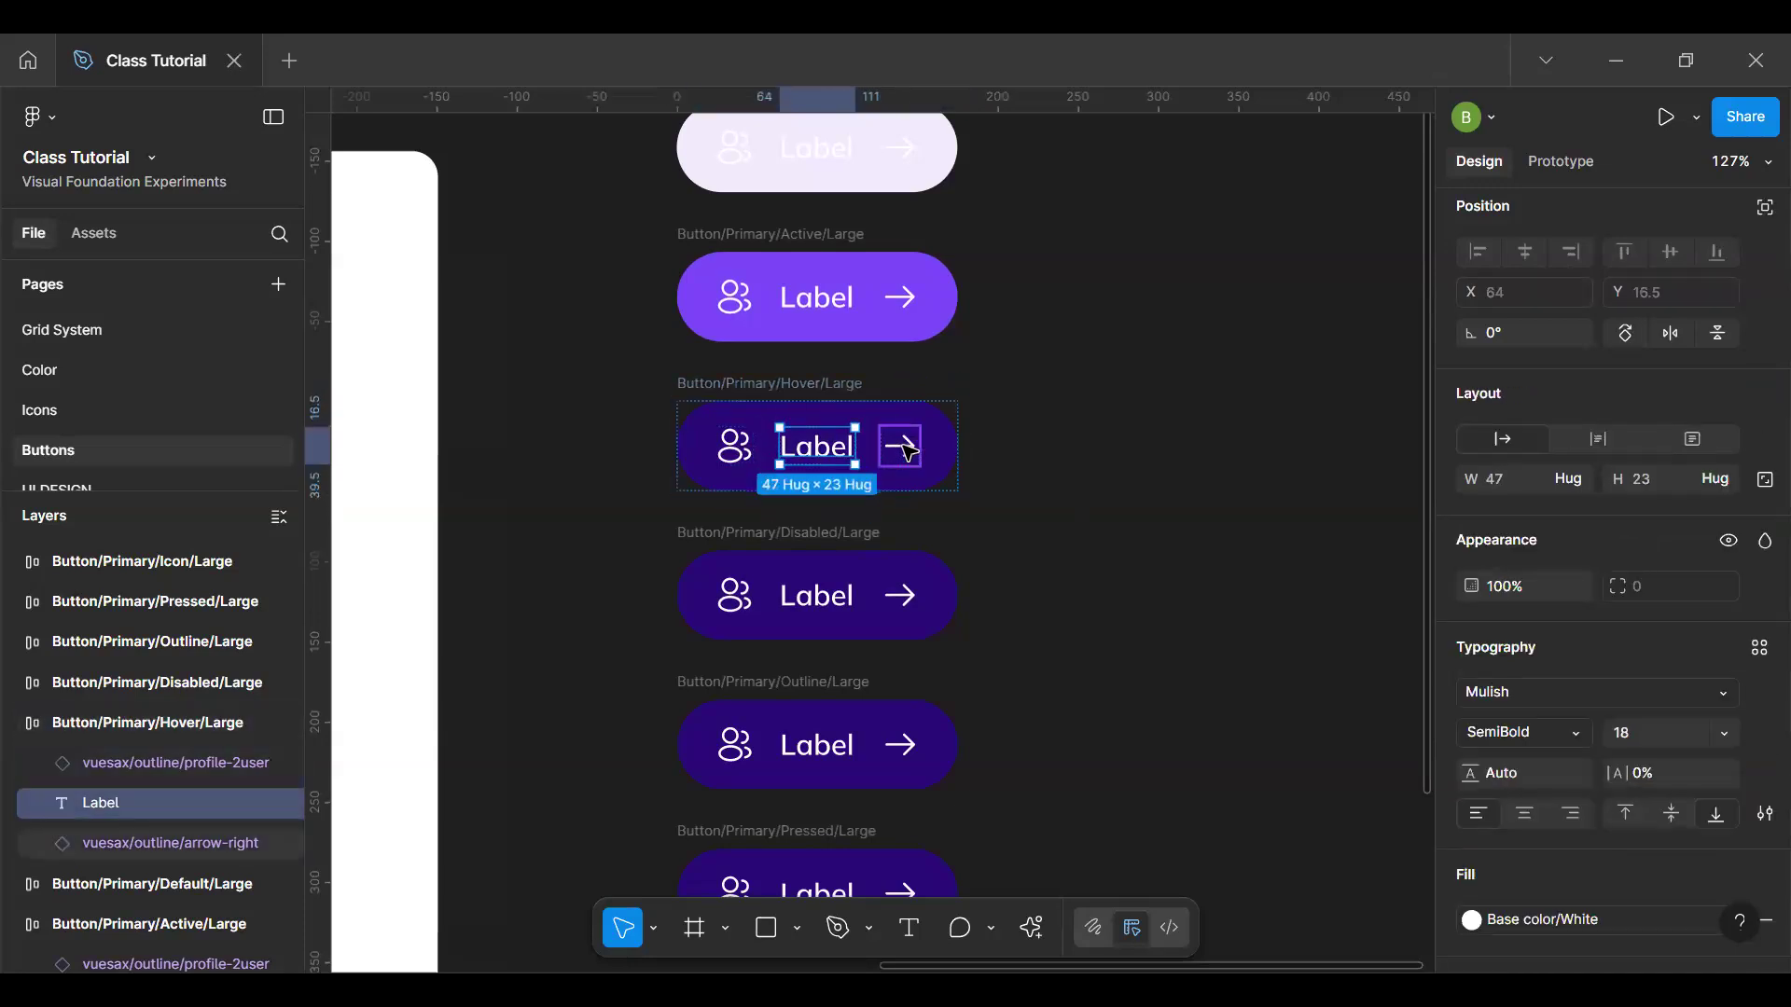
Step: Examine the sizes of the Hover button's two icons and its frame's layout and fill settings
click(909, 453)
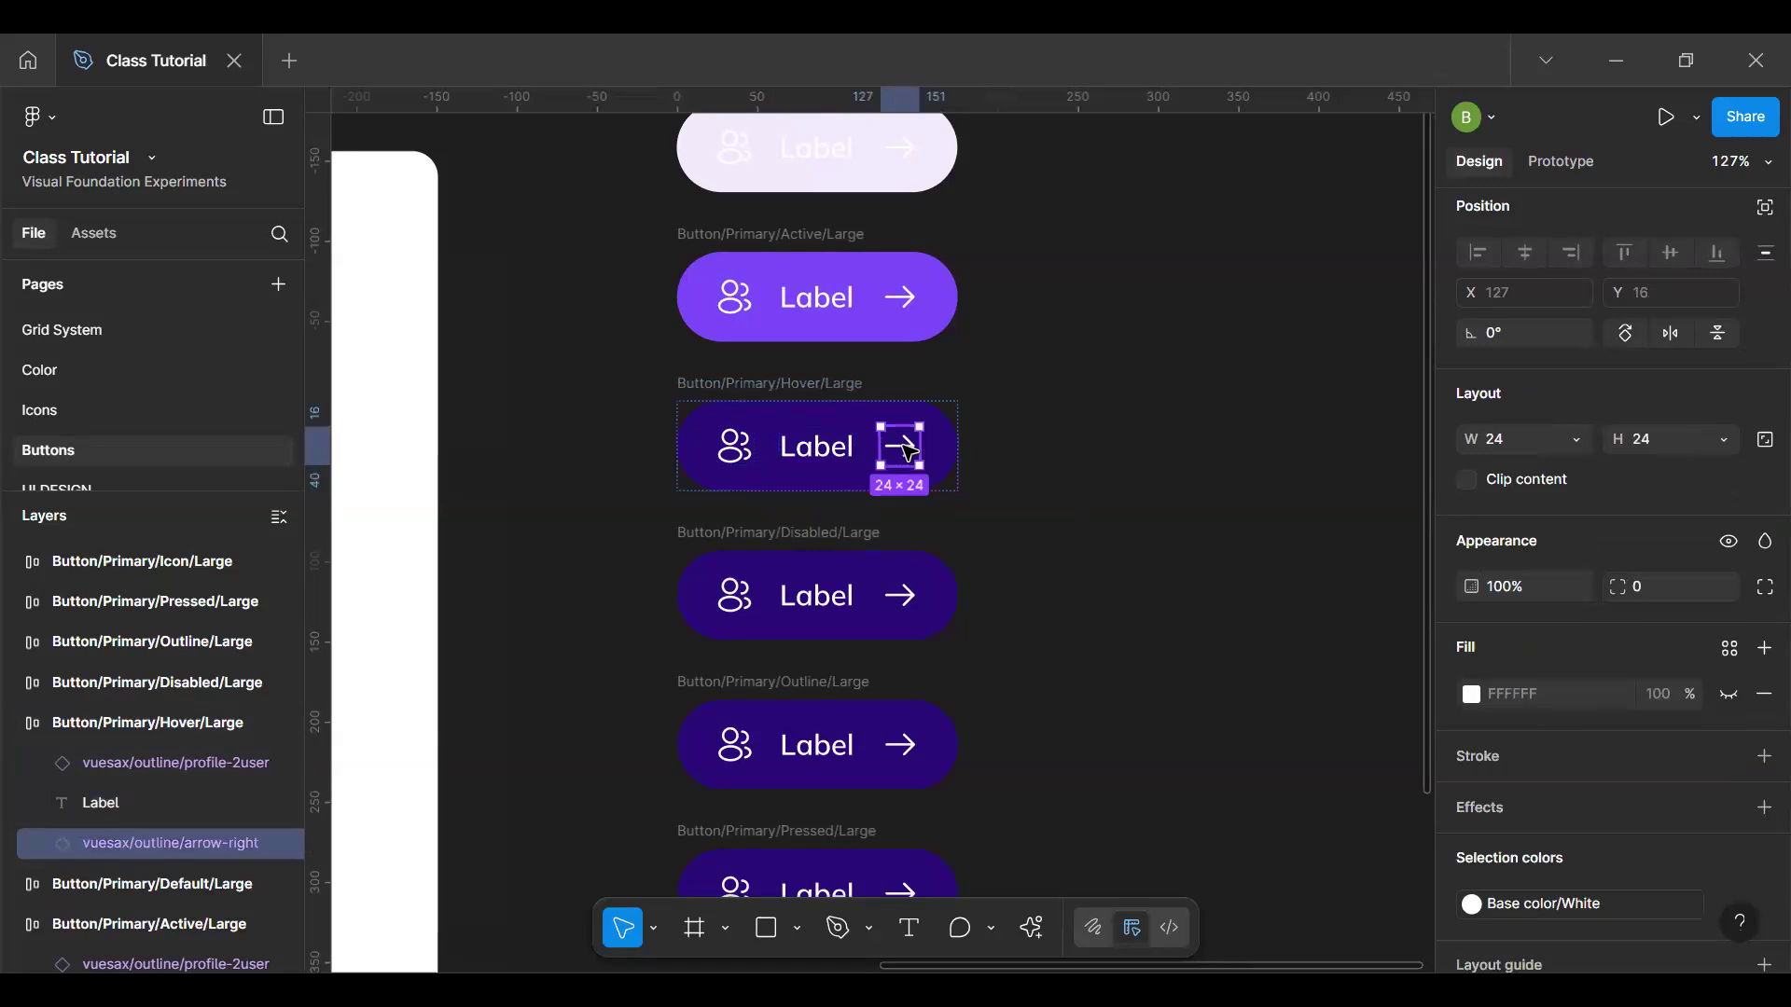
click(732, 452)
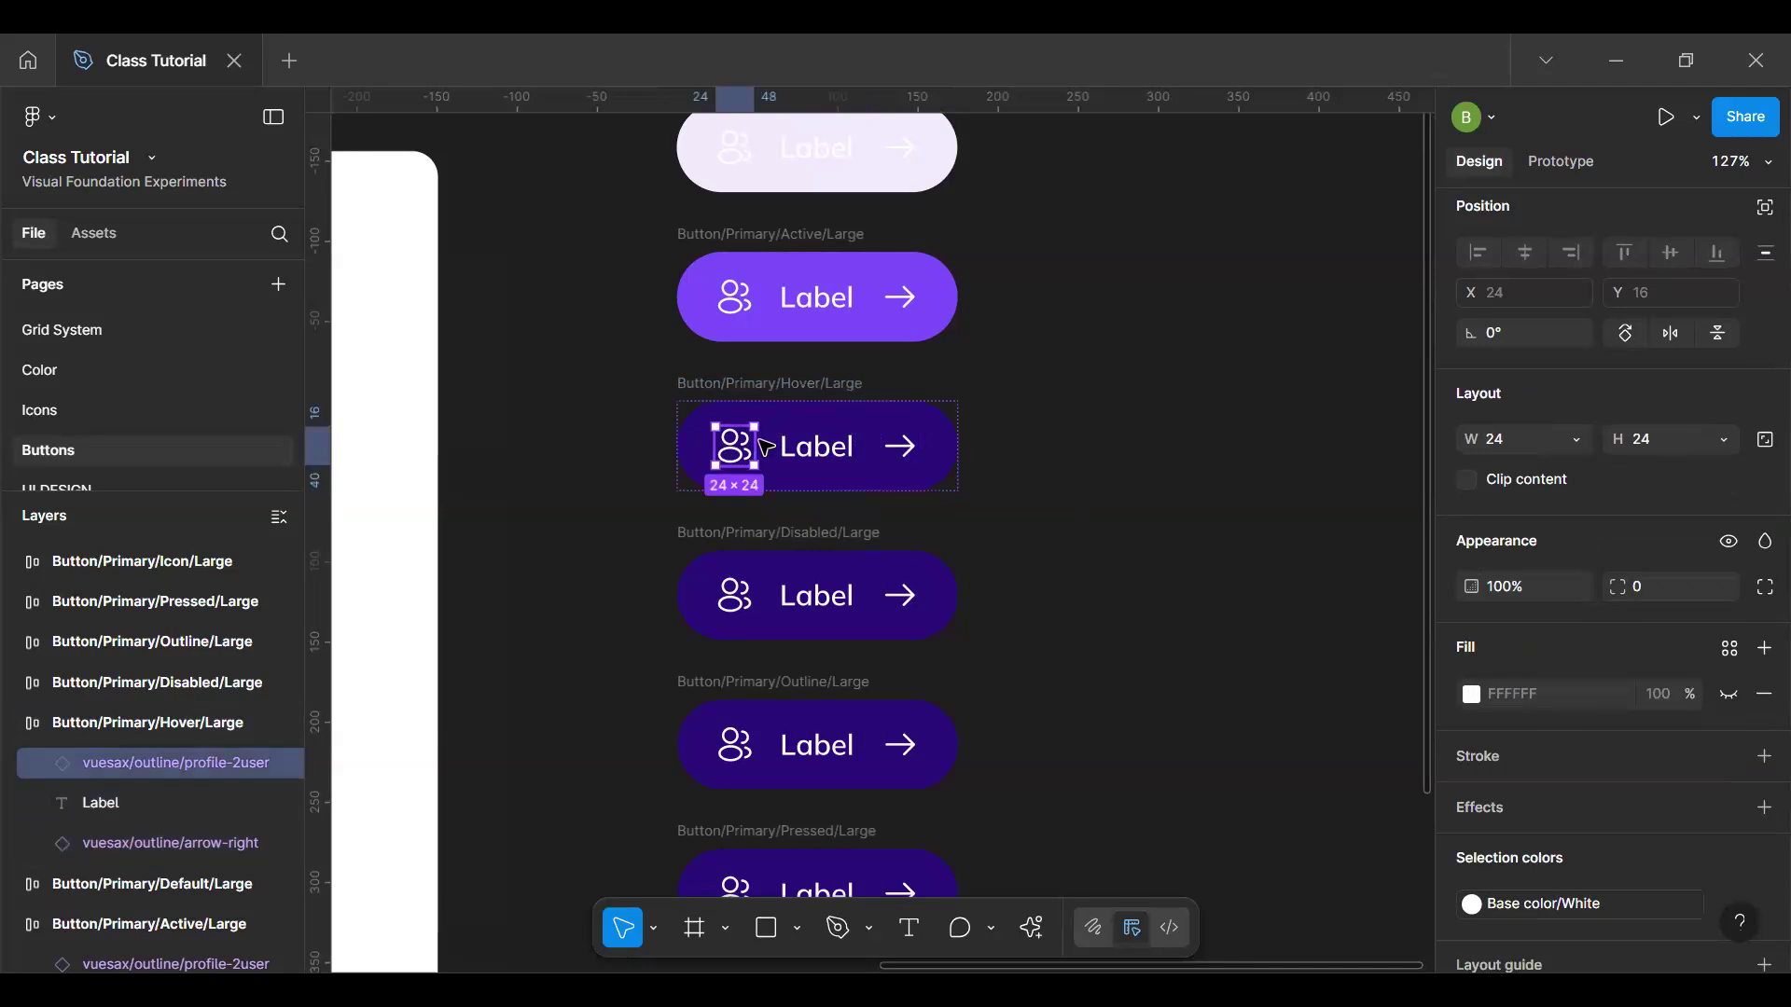
click(840, 394)
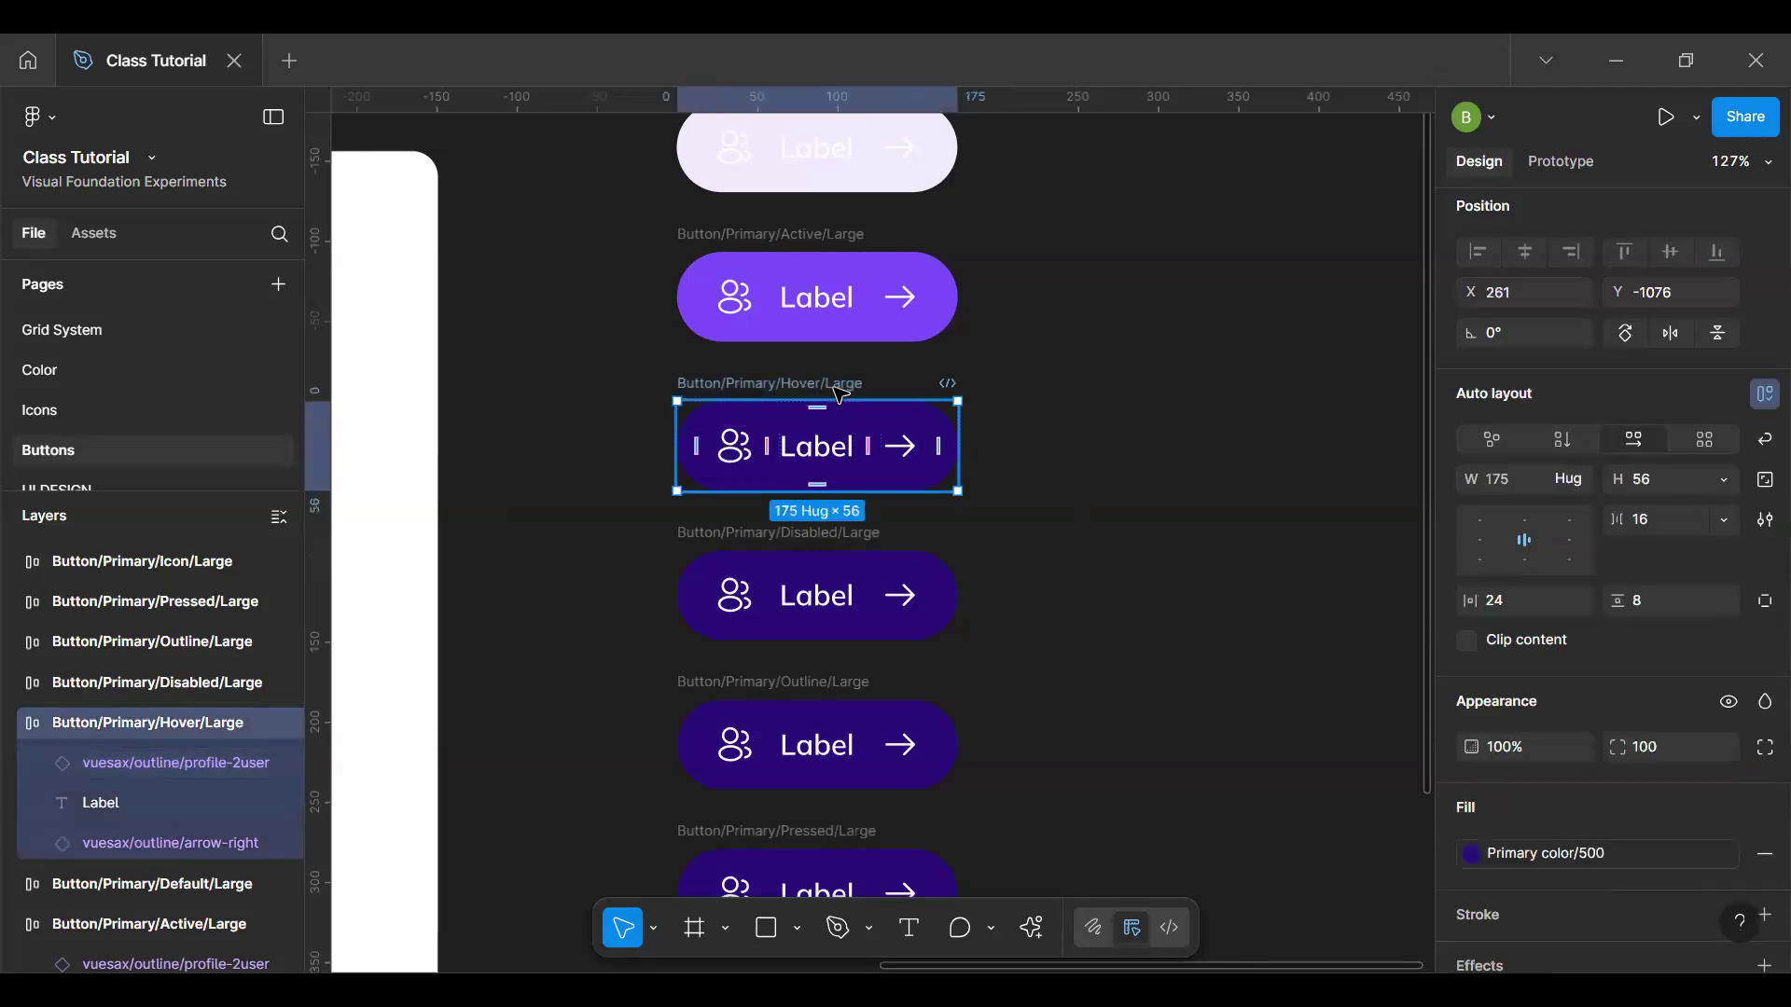
scroll(1751, 653, down, 2)
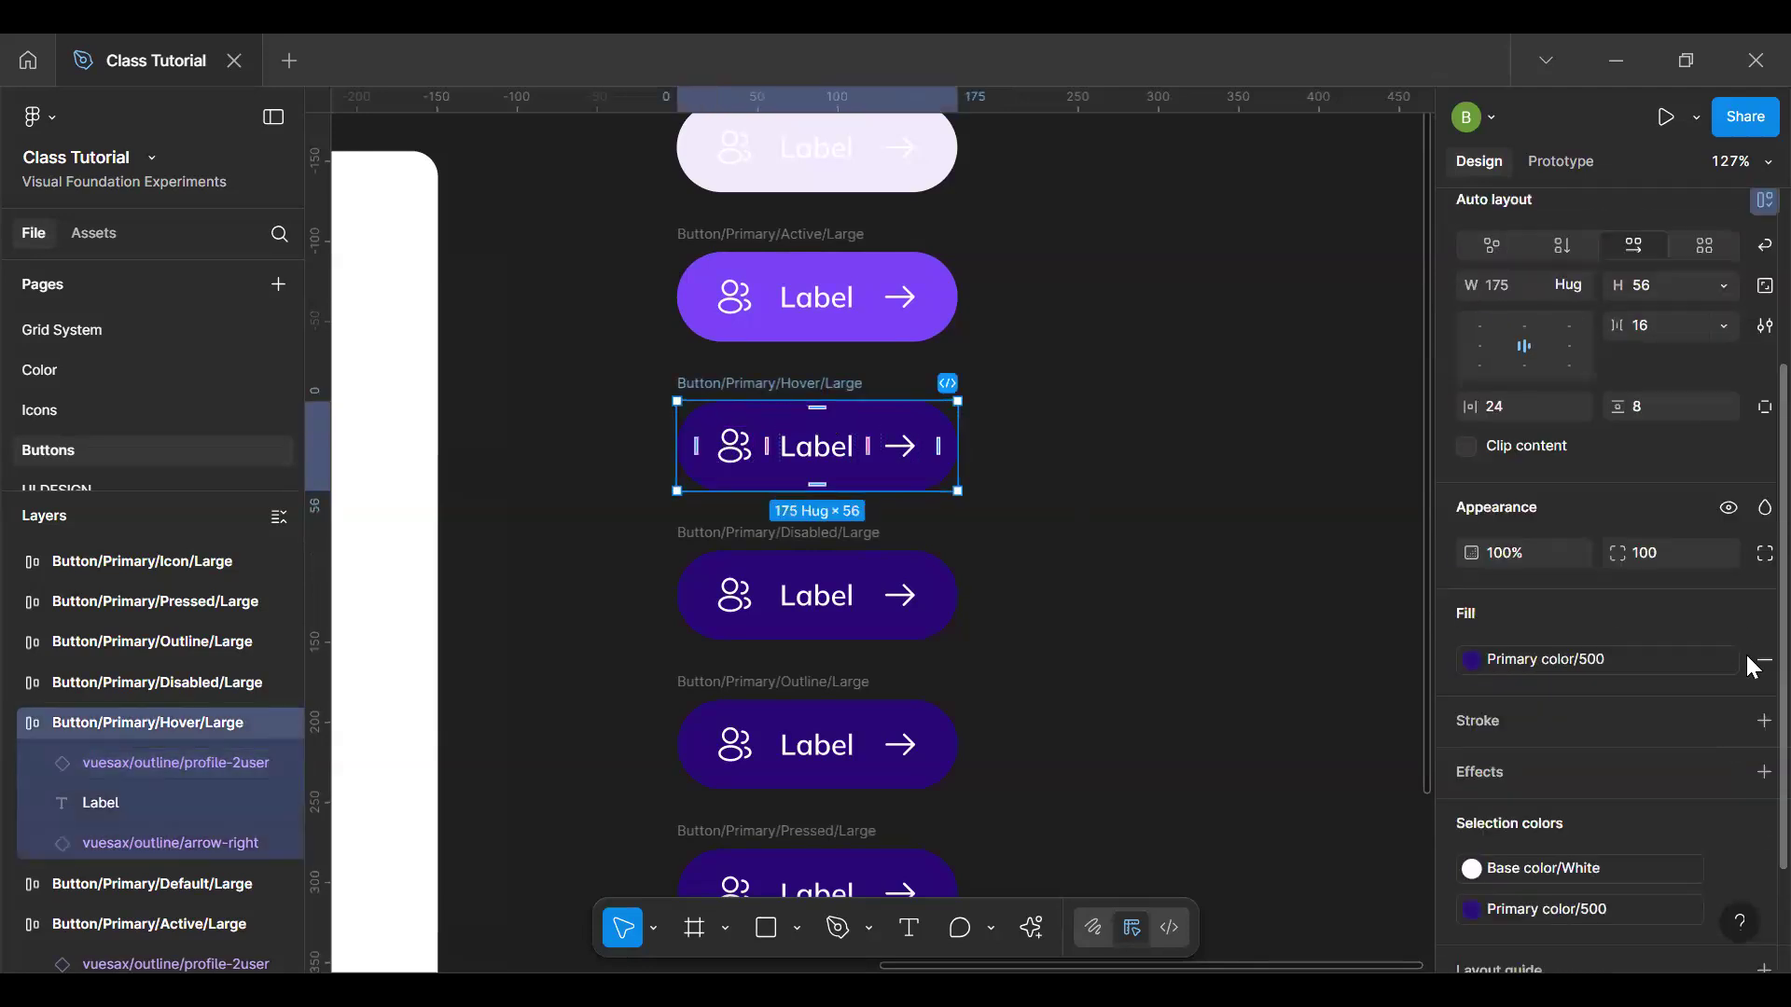
scroll(1752, 709, down, 2)
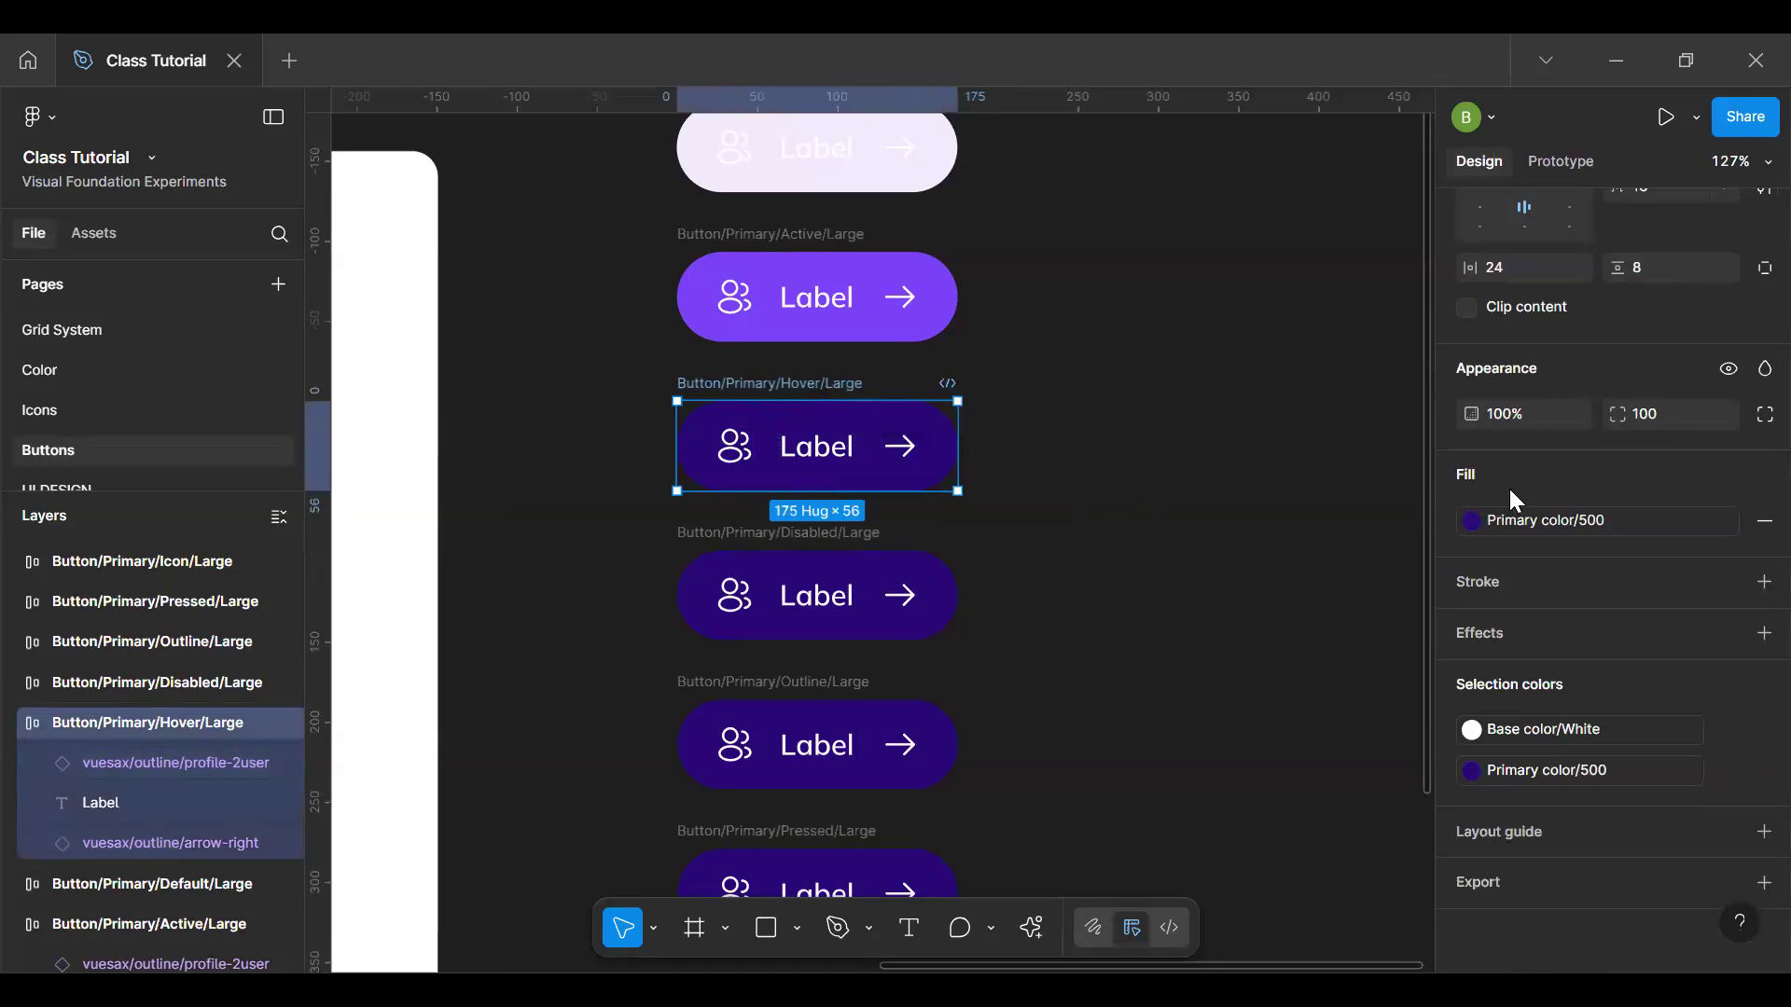
scroll(1749, 541, up, 5)
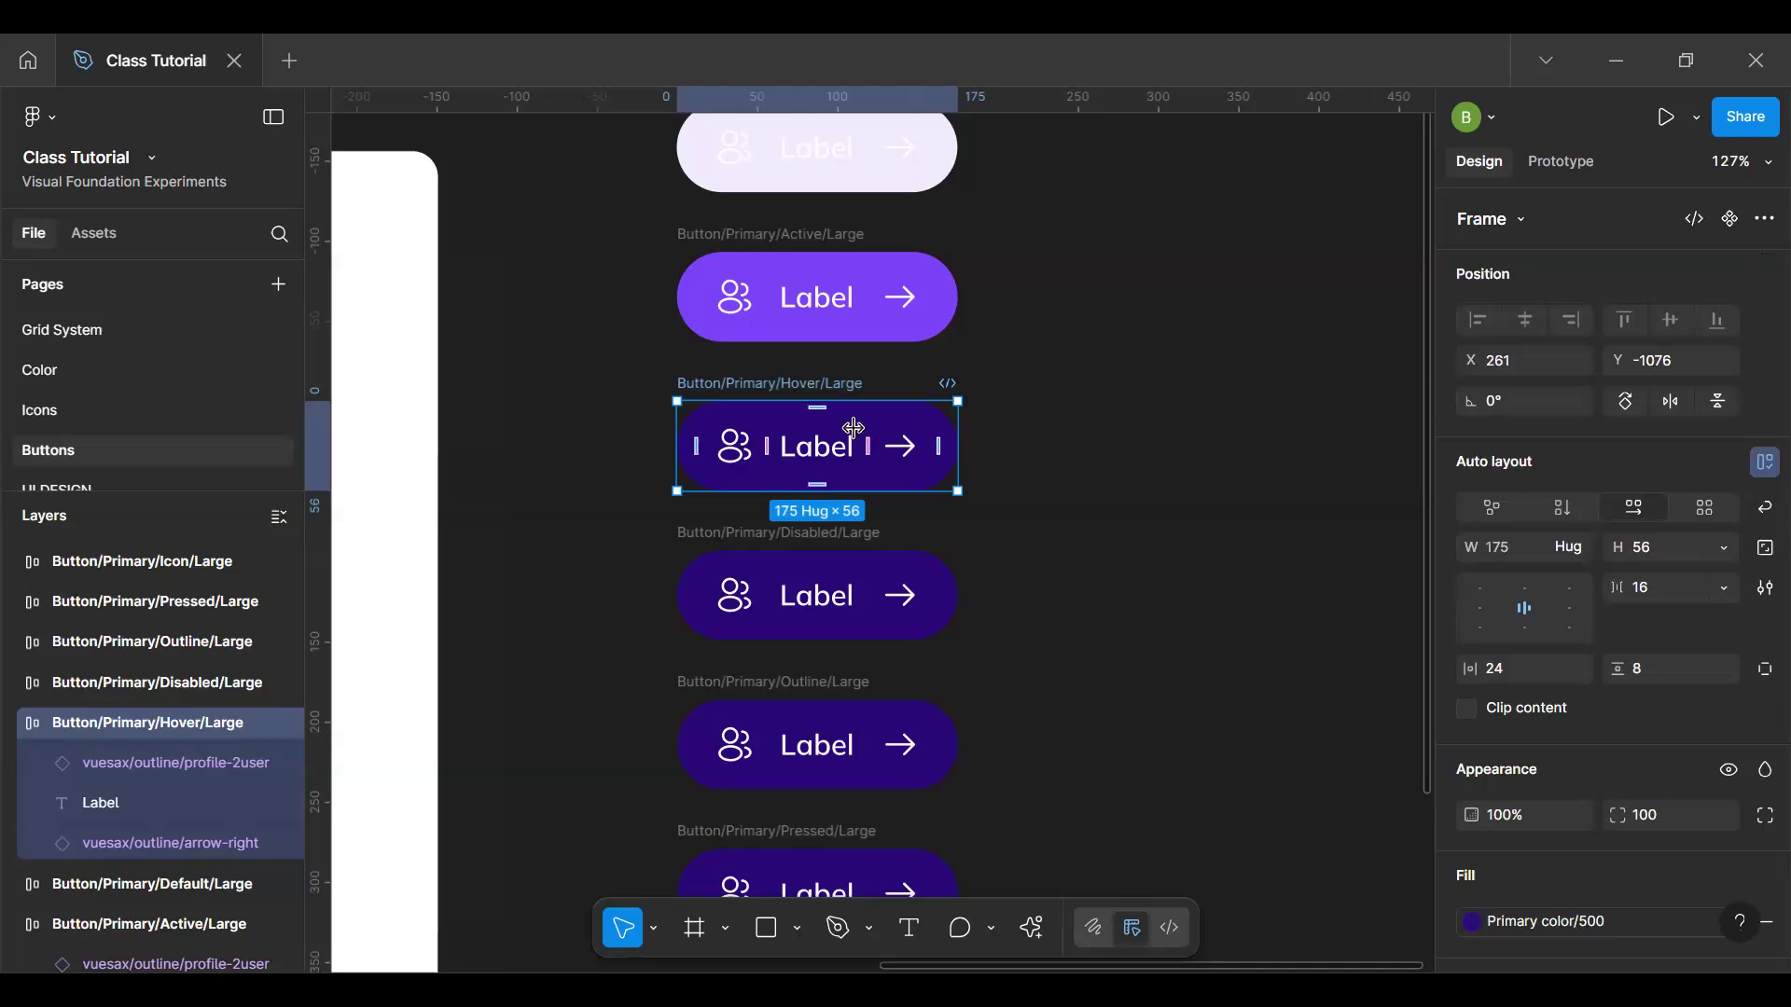
Step: Set the line height of the Hover button's label to 24
double_click(817, 446)
click(1525, 842)
text(24)
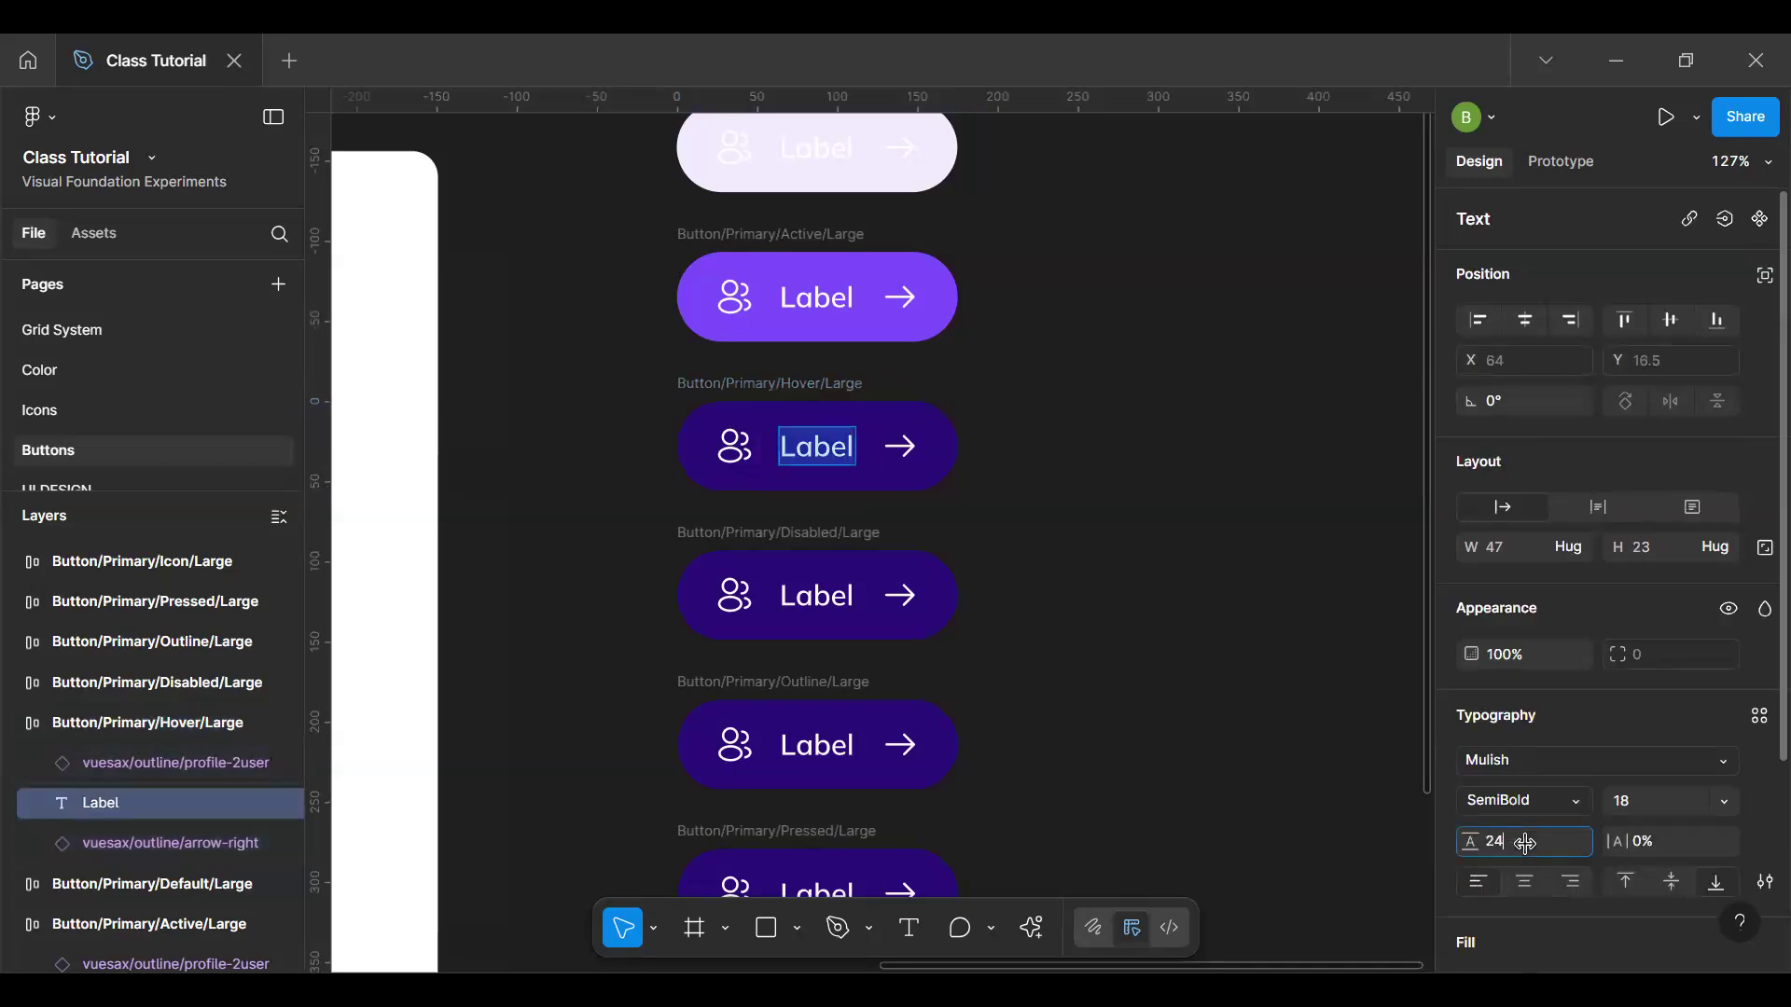
key(Return)
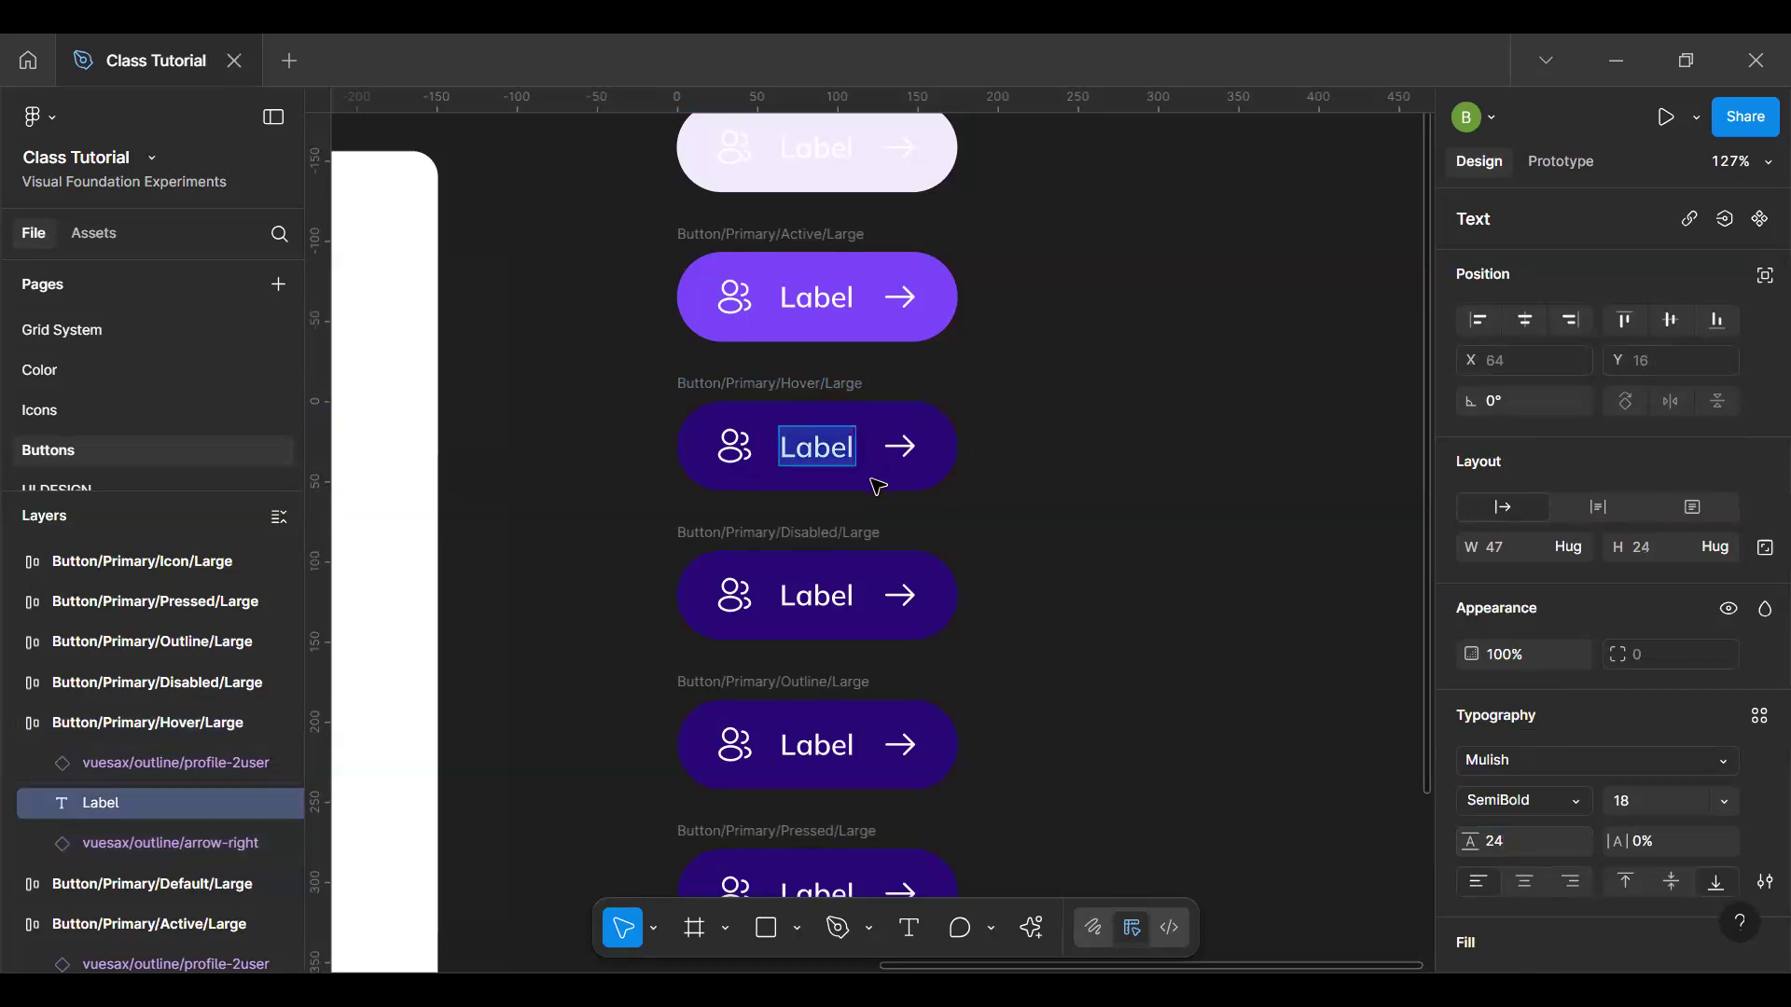
key(Escape)
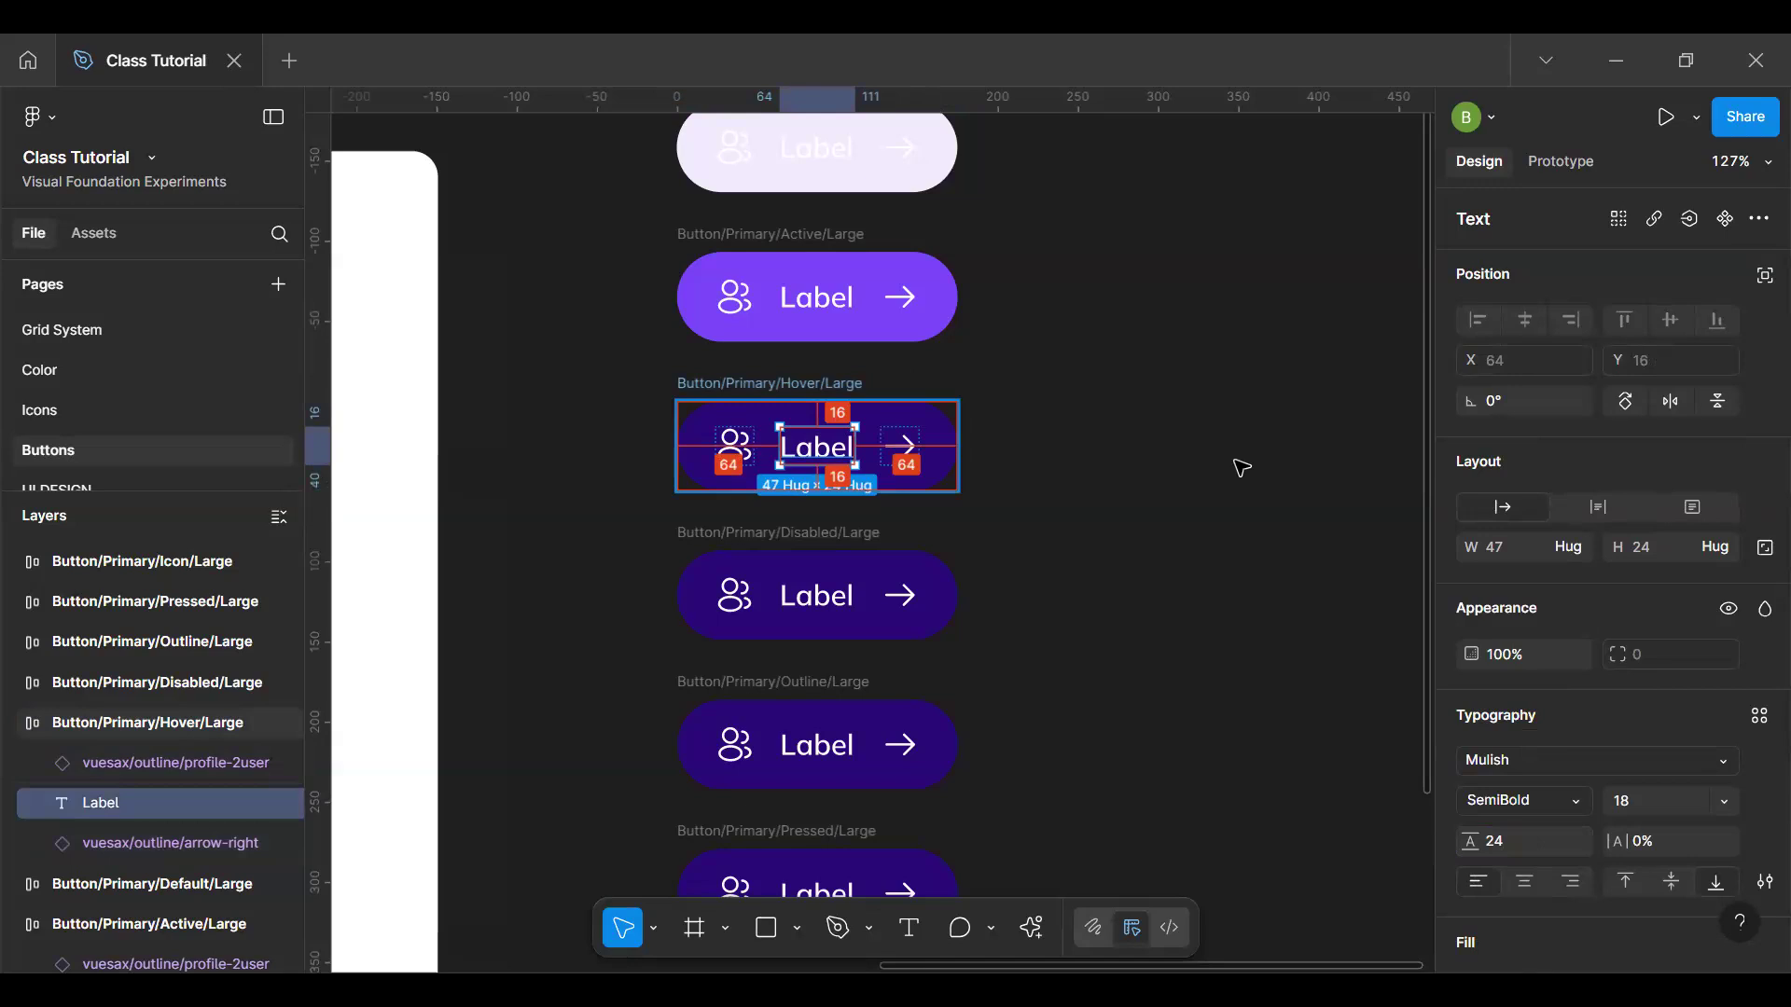
Step: Select the matching labels in all seven buttons and set their line height to 24
key(ctrl+alt+a)
click(1526, 843)
text(2)
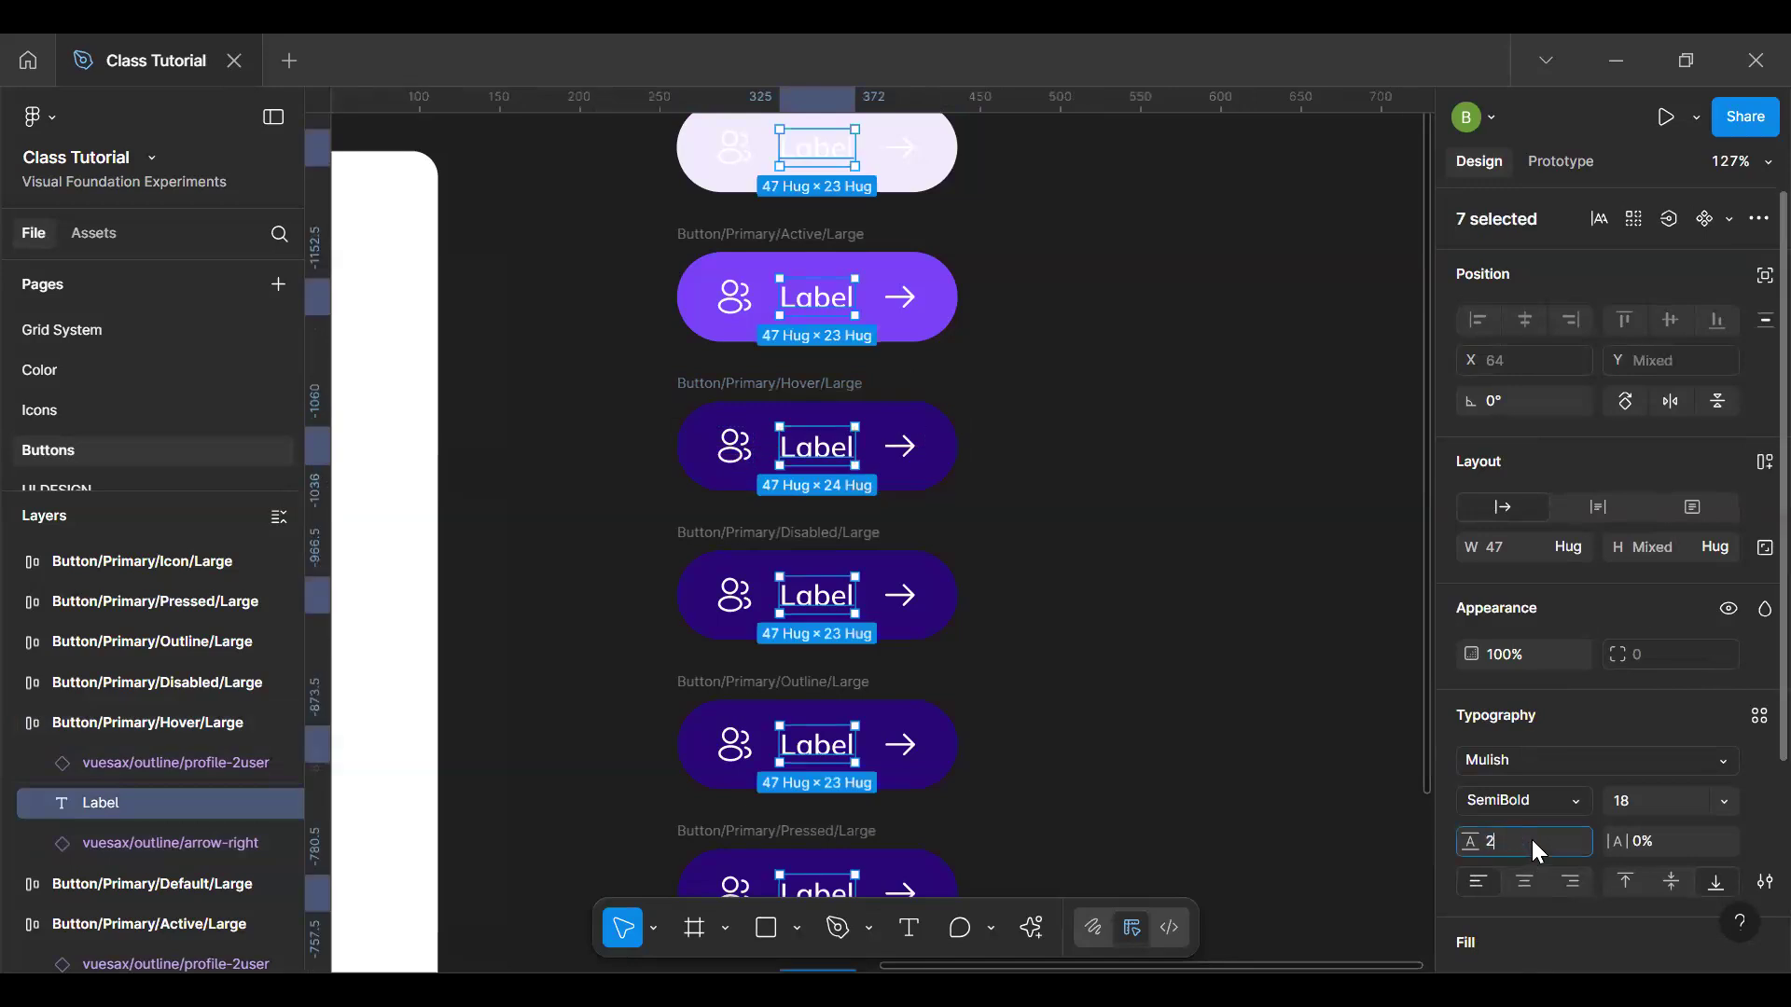
key(Return)
click(1184, 579)
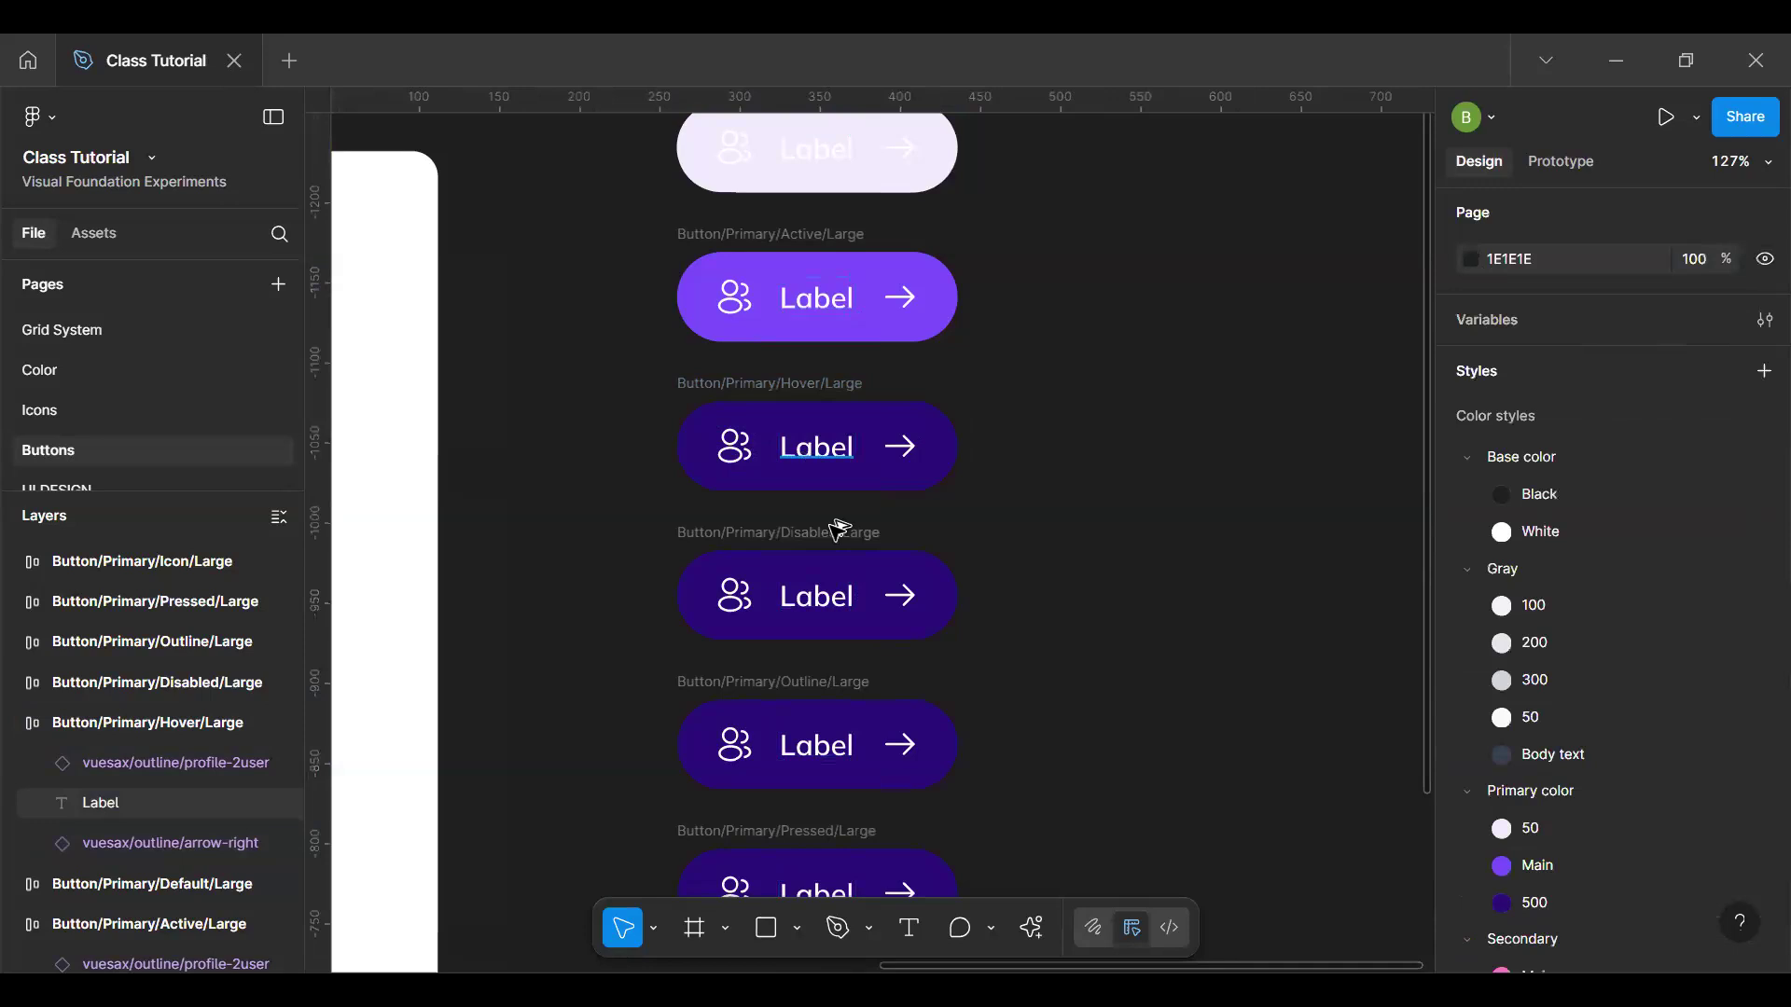
click(811, 450)
click(820, 319)
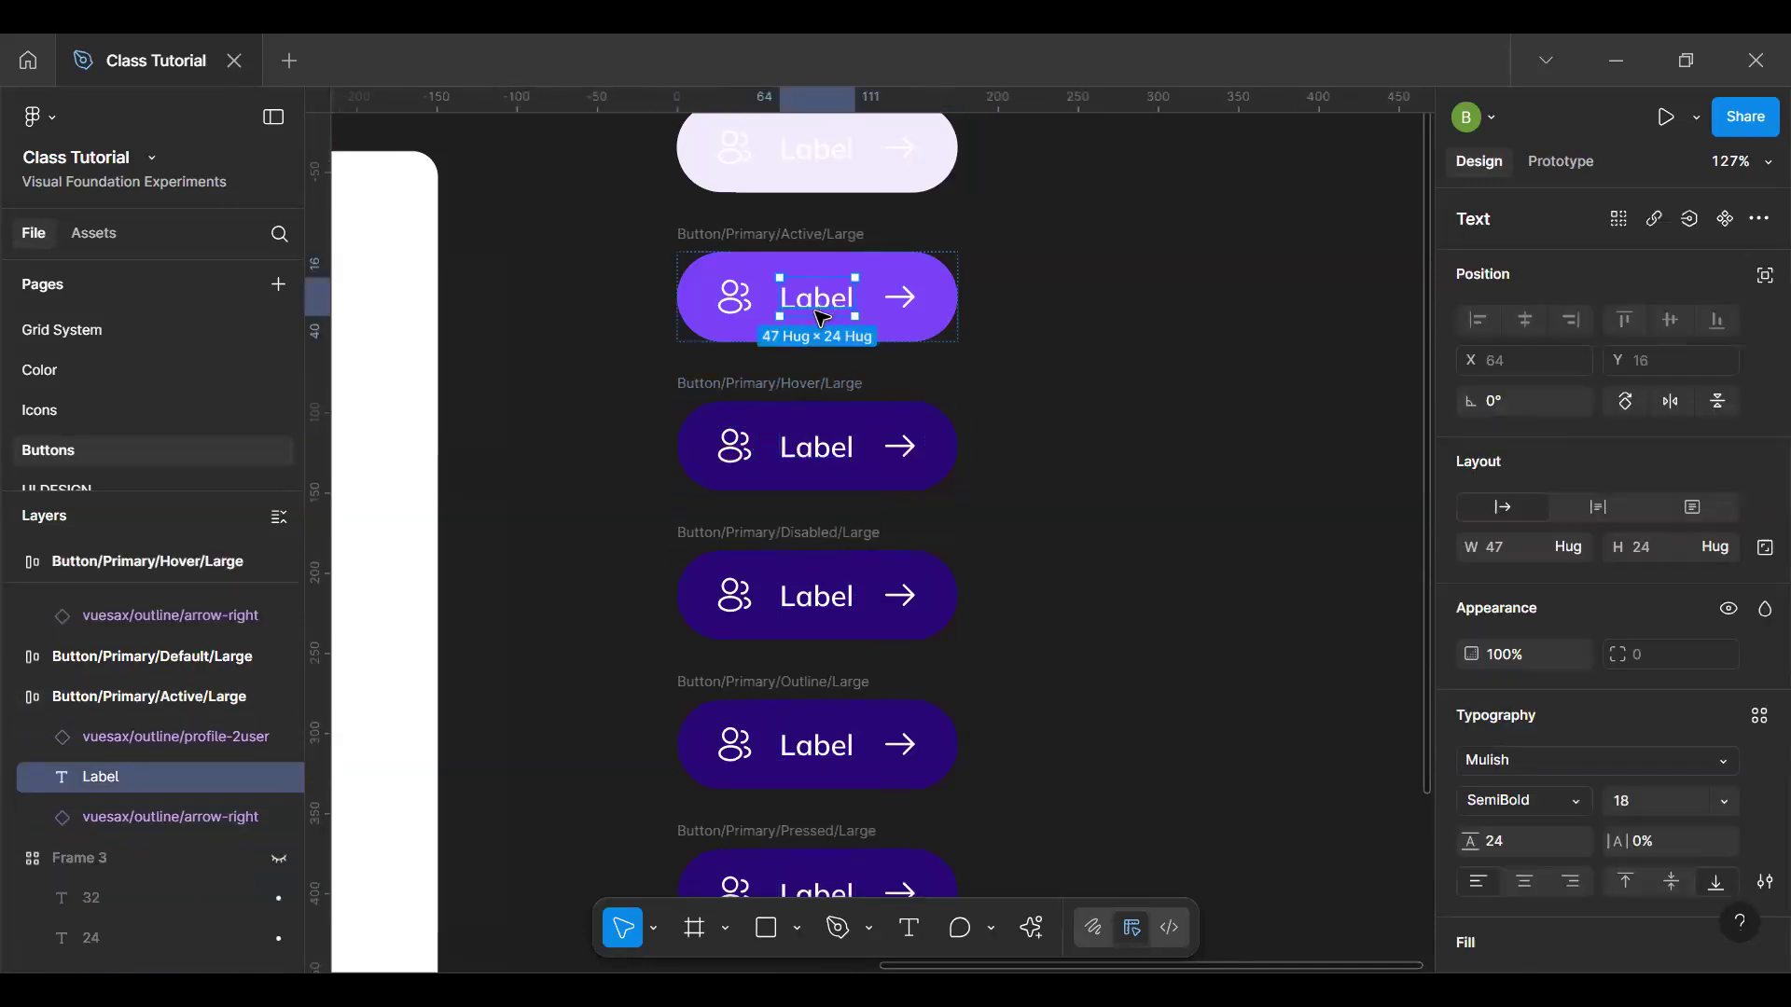
click(1127, 428)
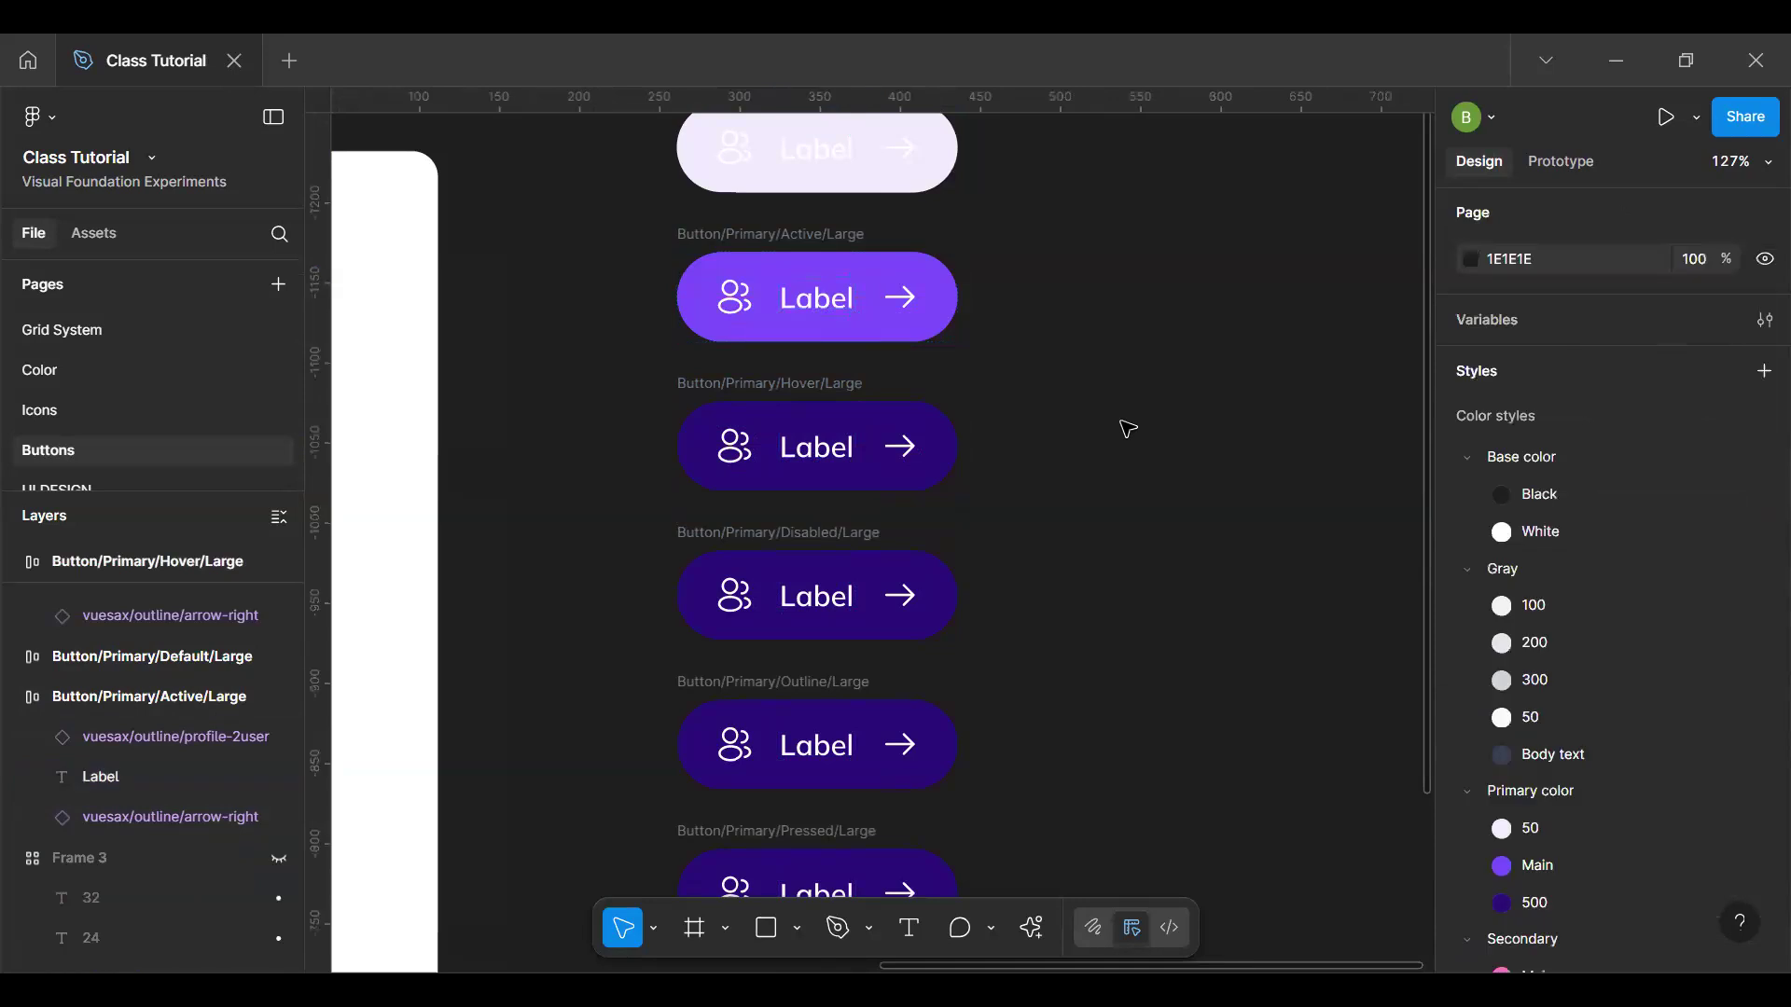
Step: Examine the Default button's label and frame settings, and select the matching labels across all the buttons
key(h)
scroll(922, 426, down, 5)
key(v)
scroll(886, 441, up, 5)
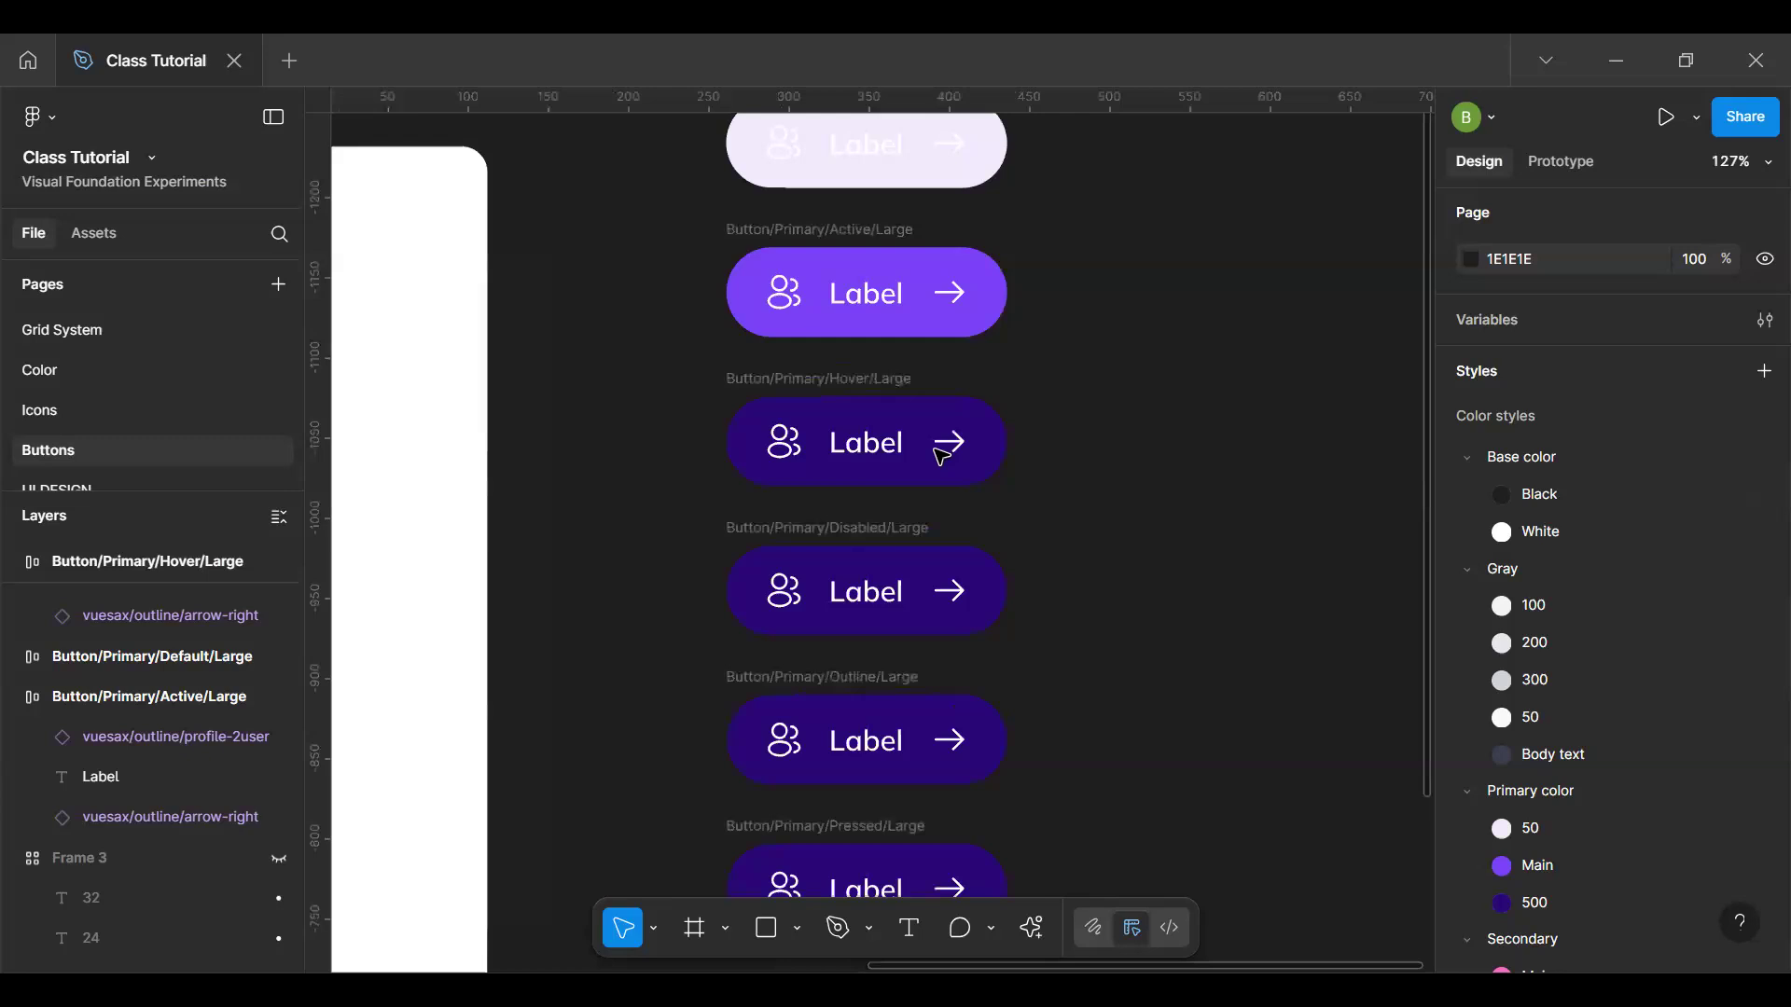
scroll(941, 456, down, 3)
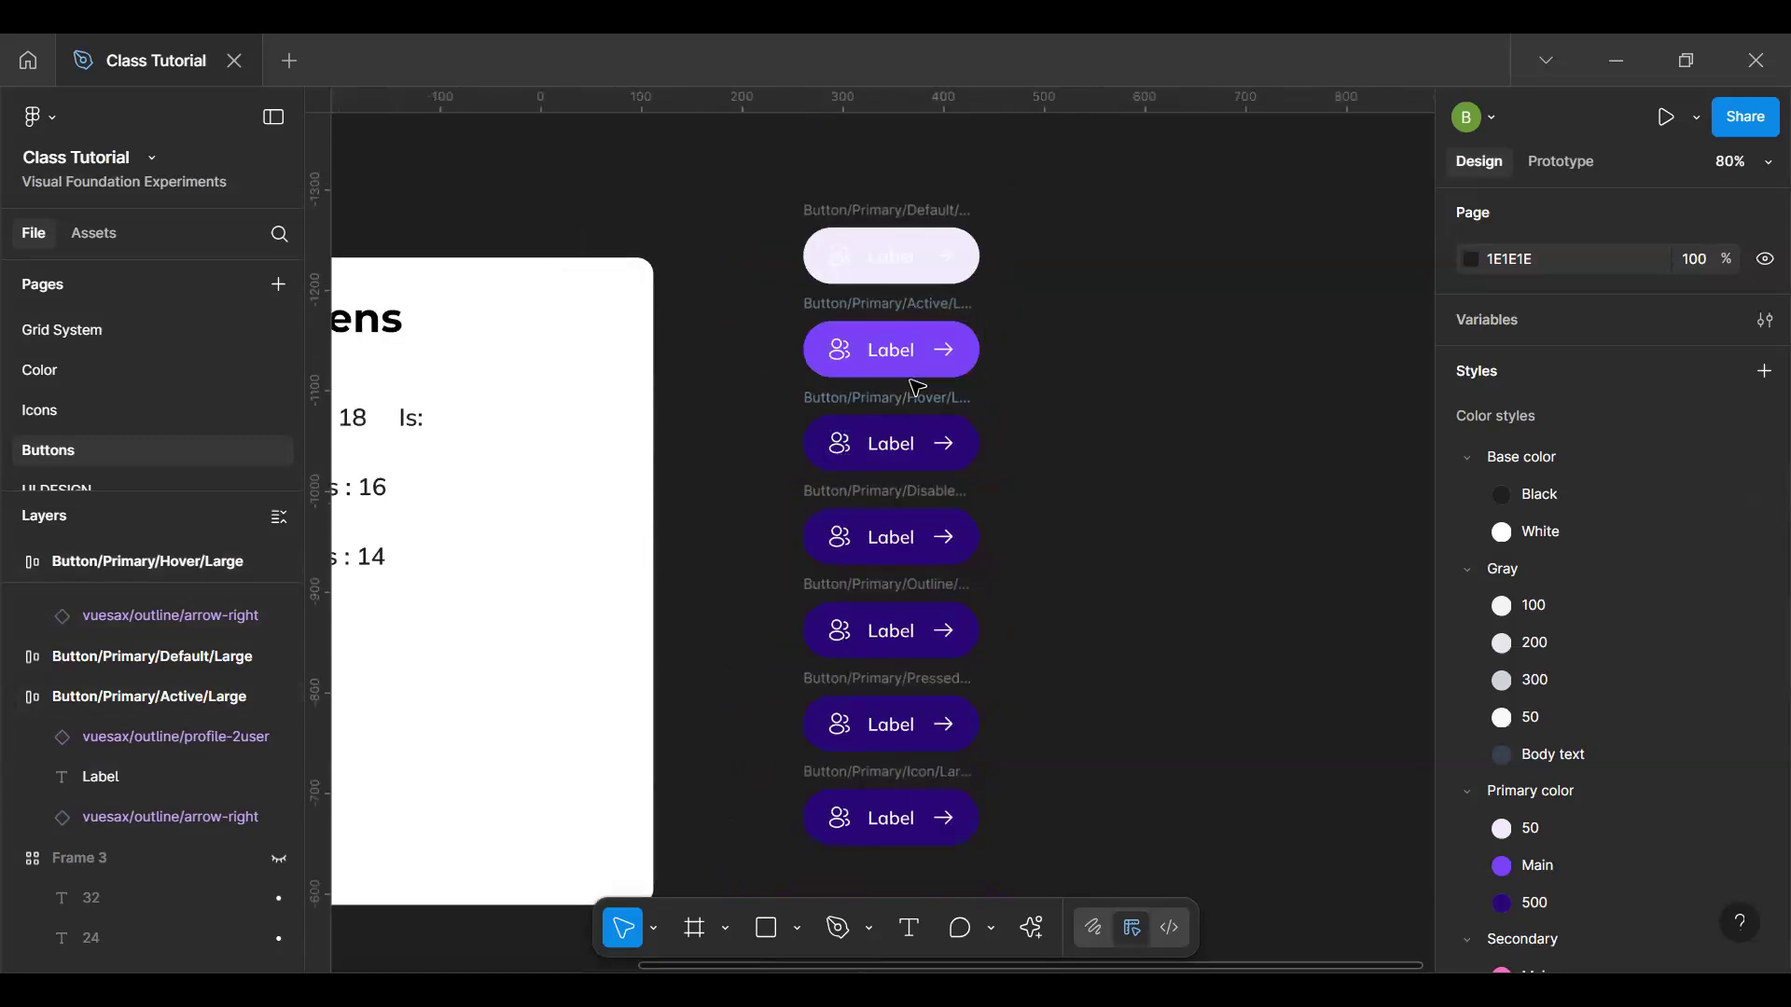
click(898, 270)
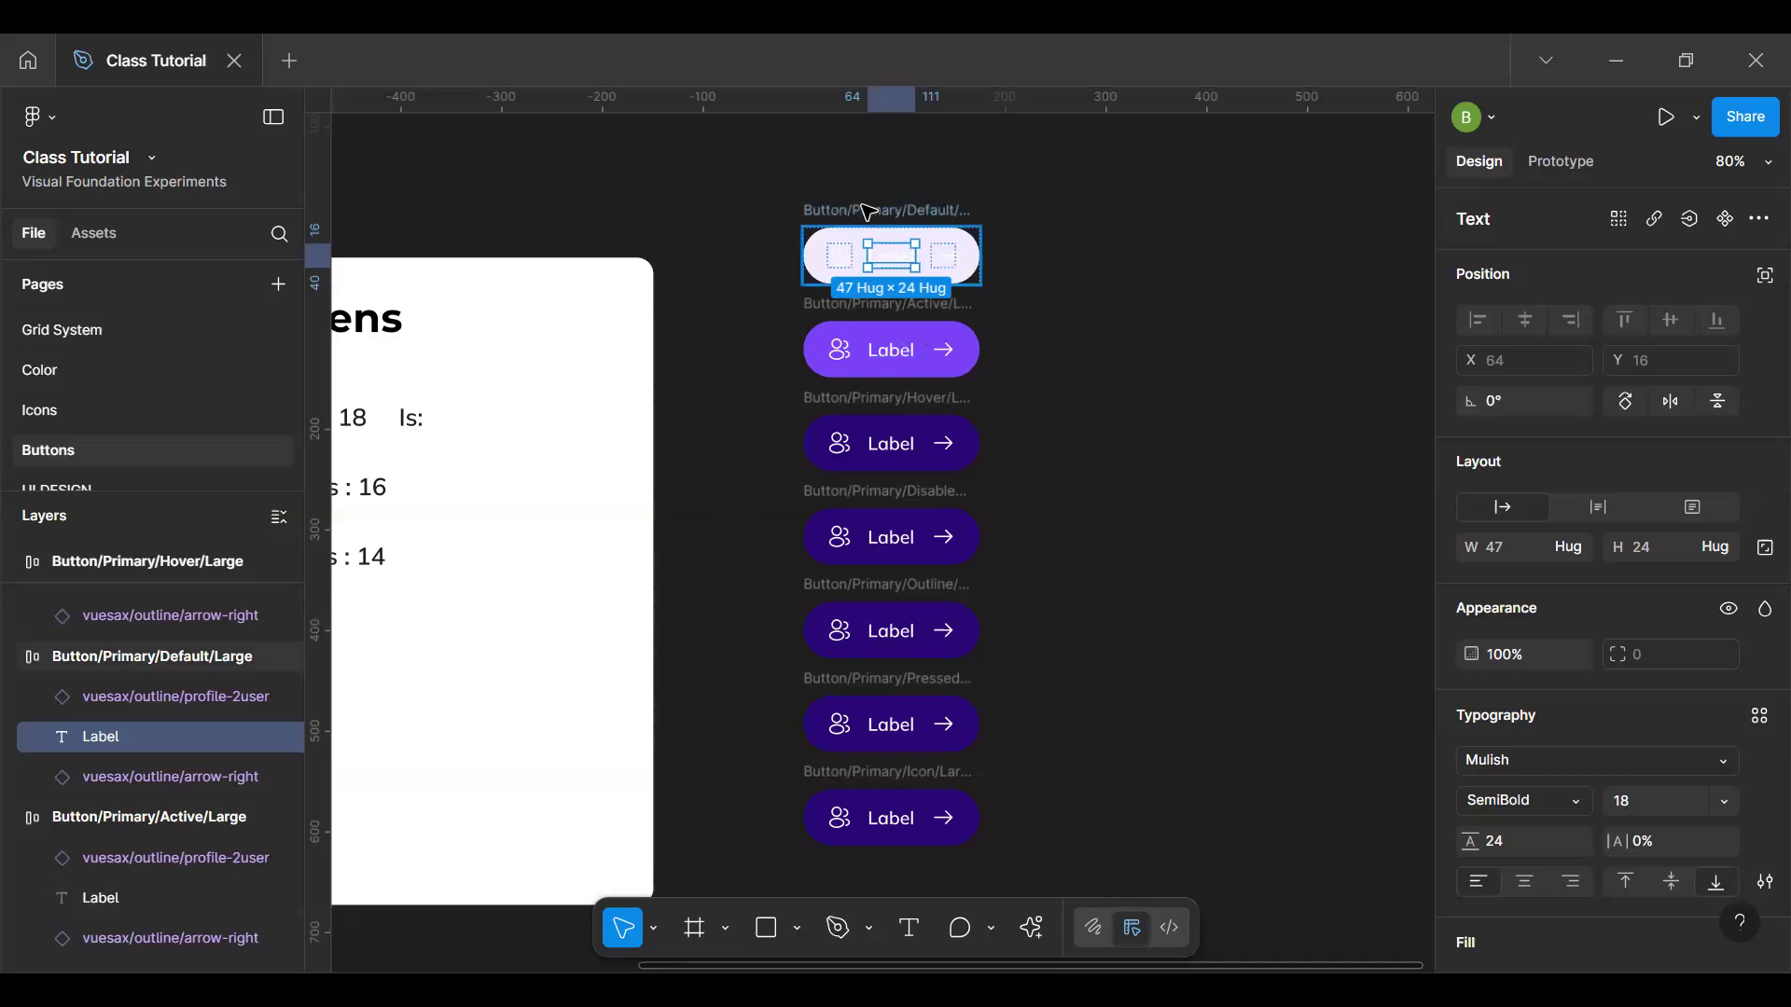
click(913, 241)
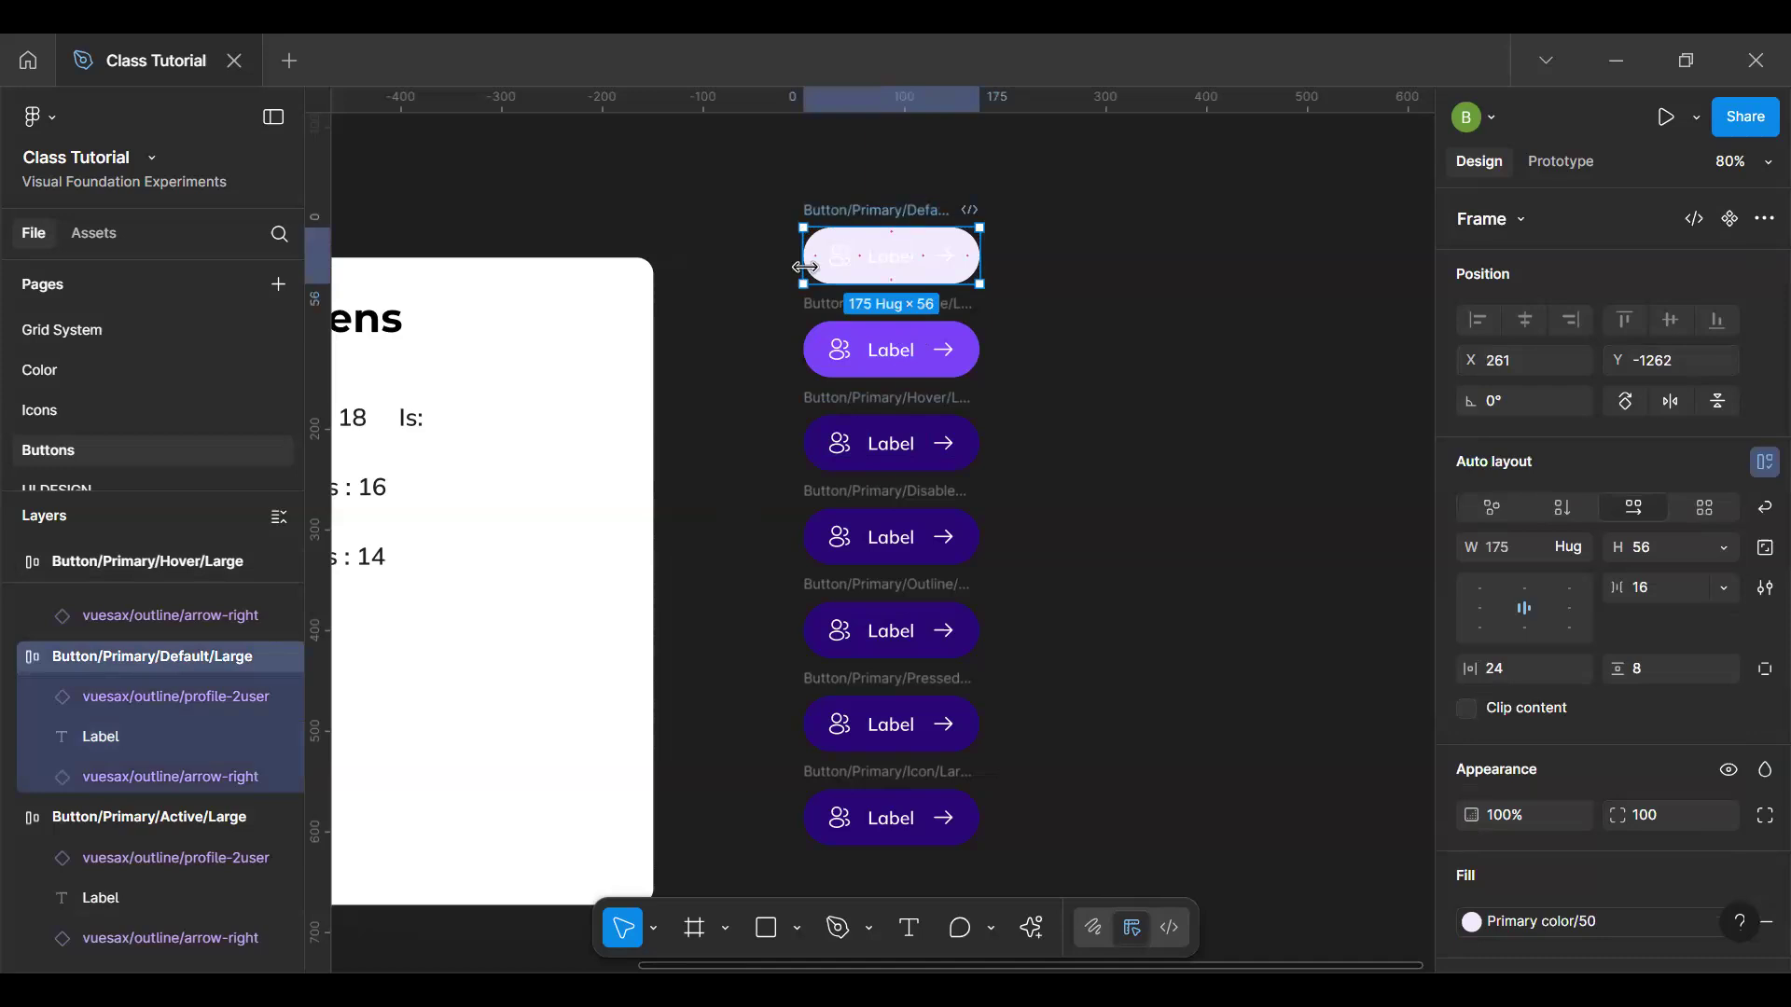
click(891, 256)
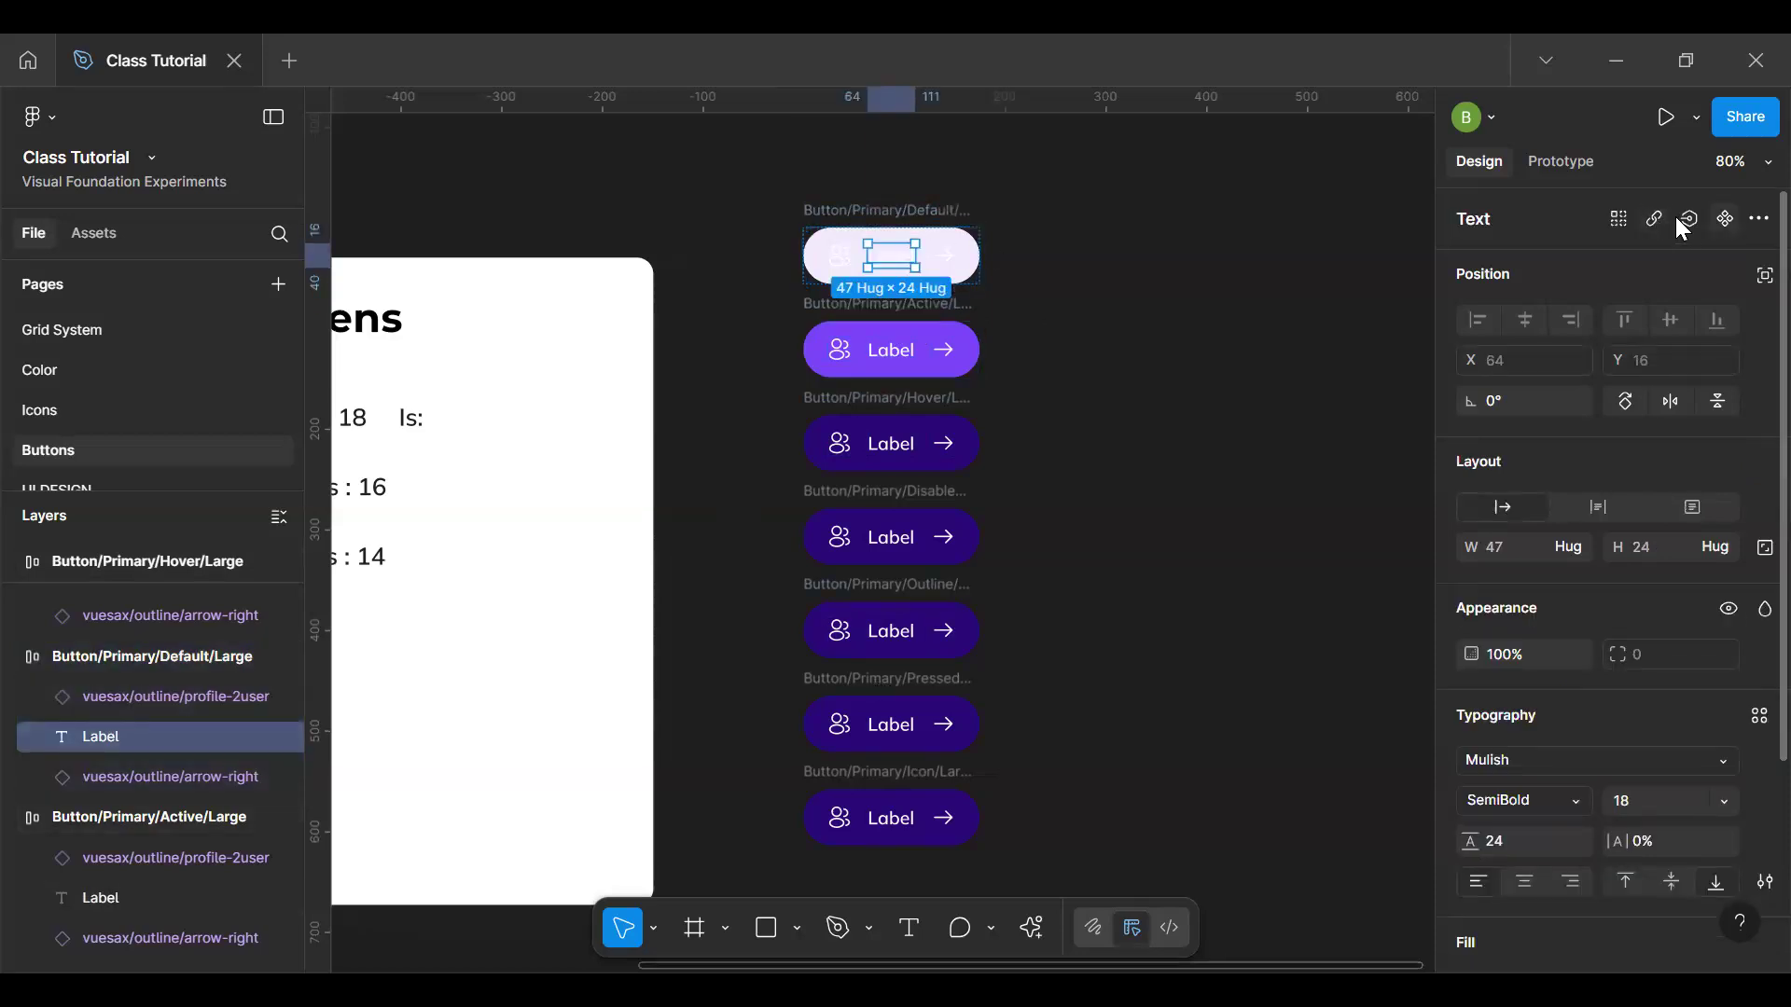
click(1621, 220)
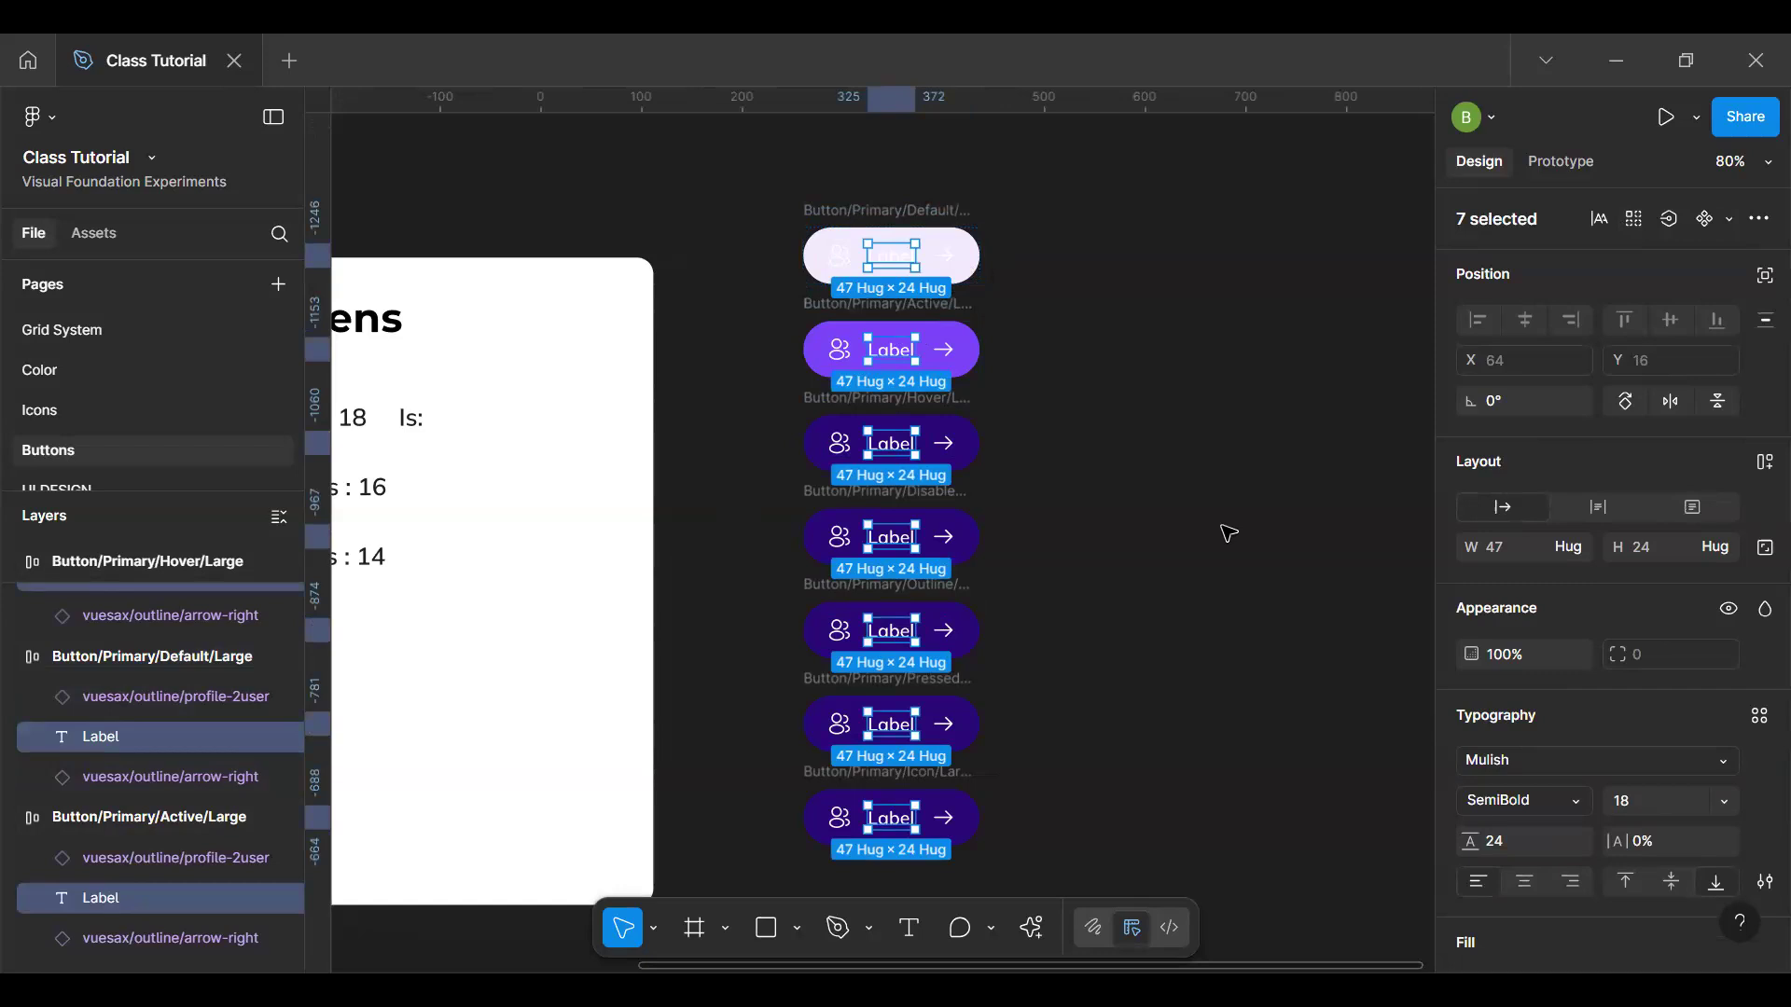
click(1228, 534)
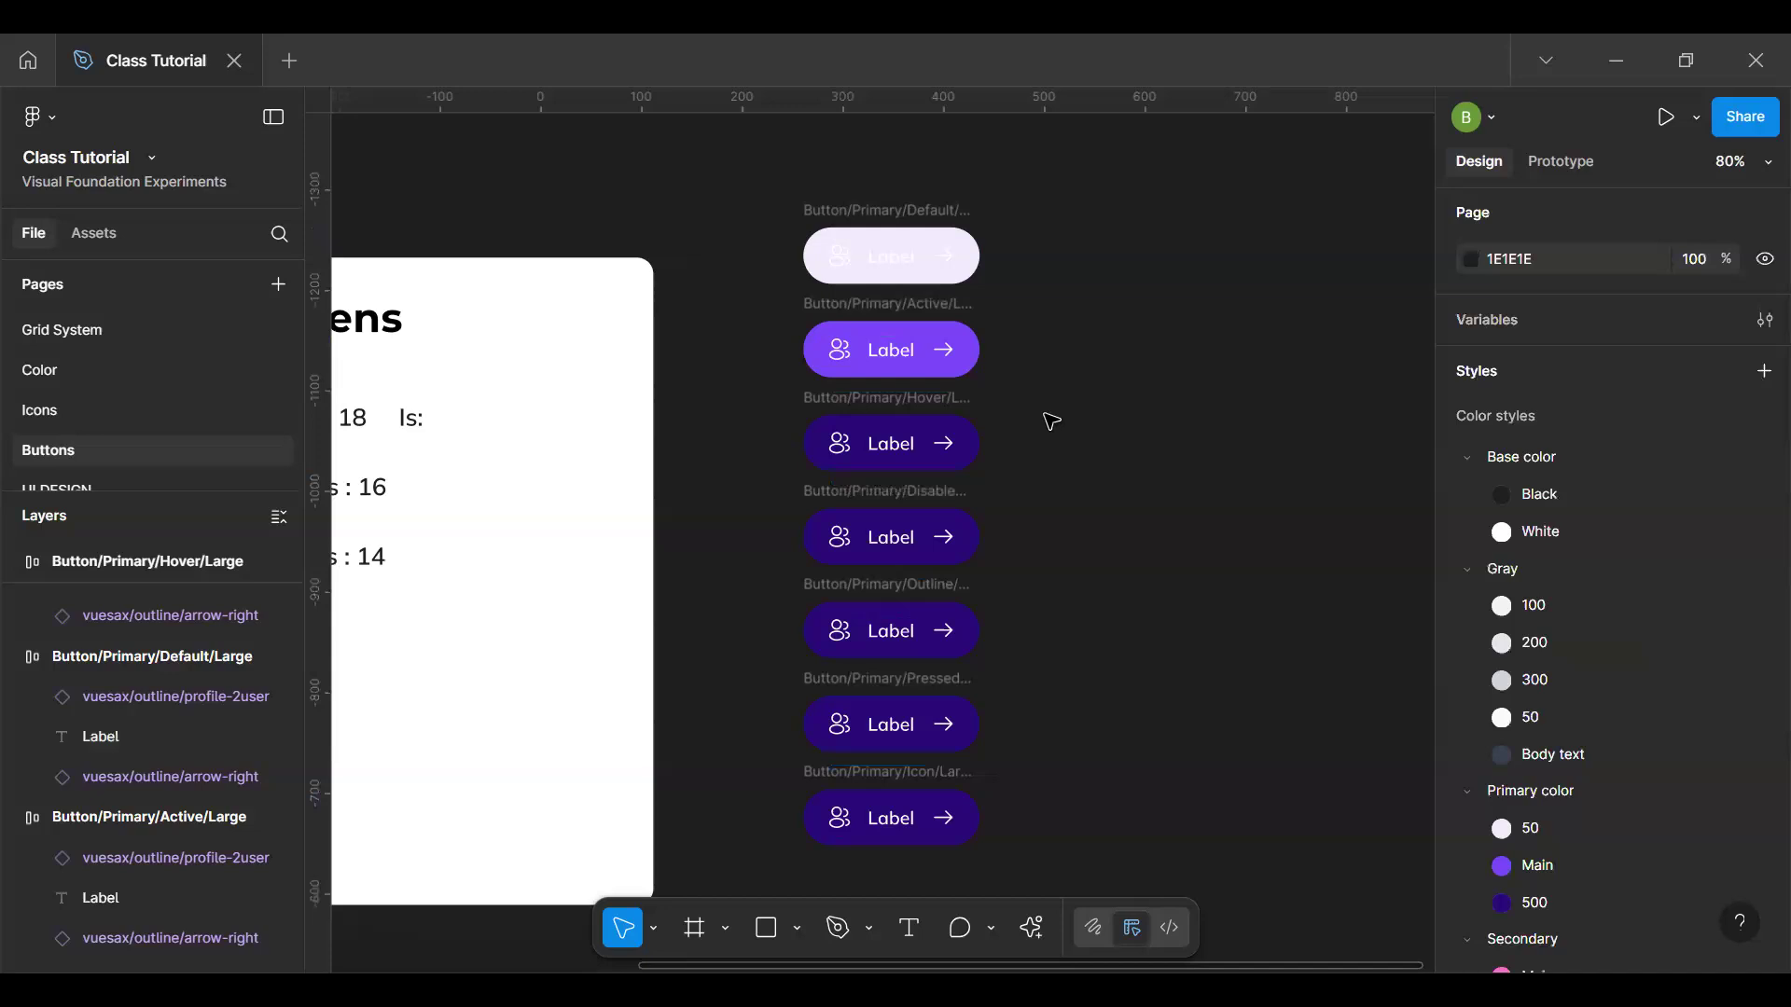
Step: Move the Disabled button out of the column to about X 632, Y -918, and move the Outline button up to X 261, Y -983
drag(1118, 457, 1371, 793)
click(904, 323)
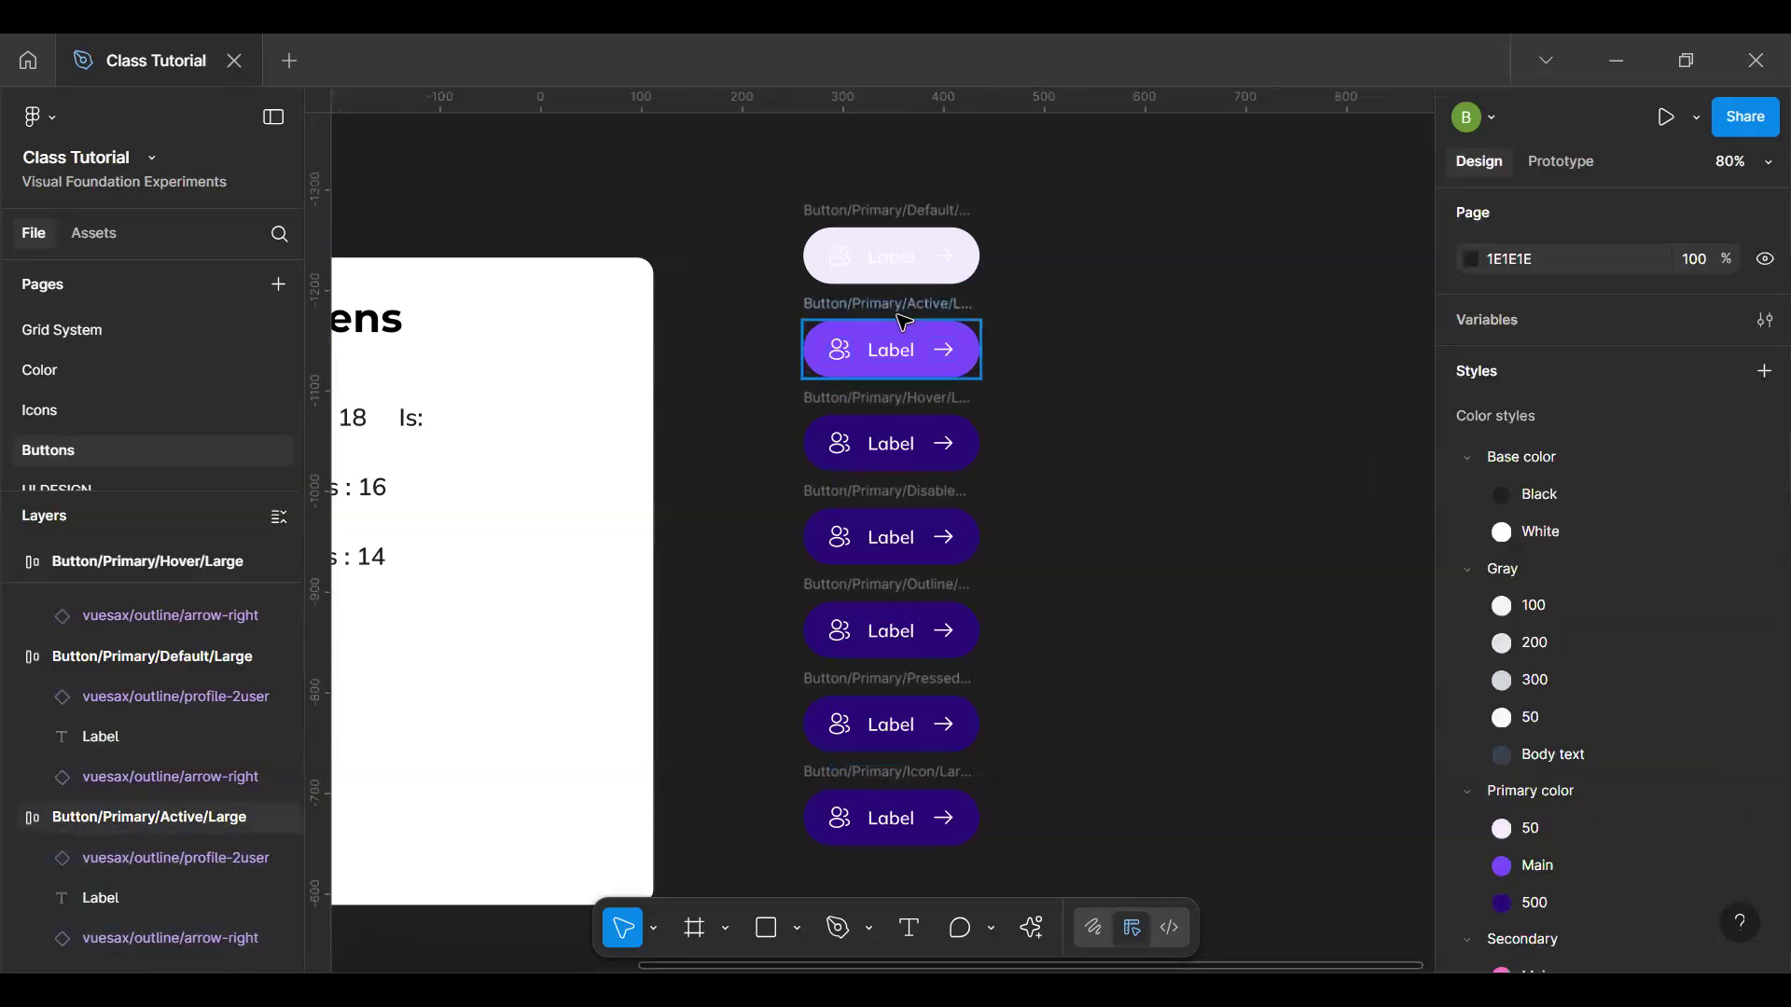
click(904, 323)
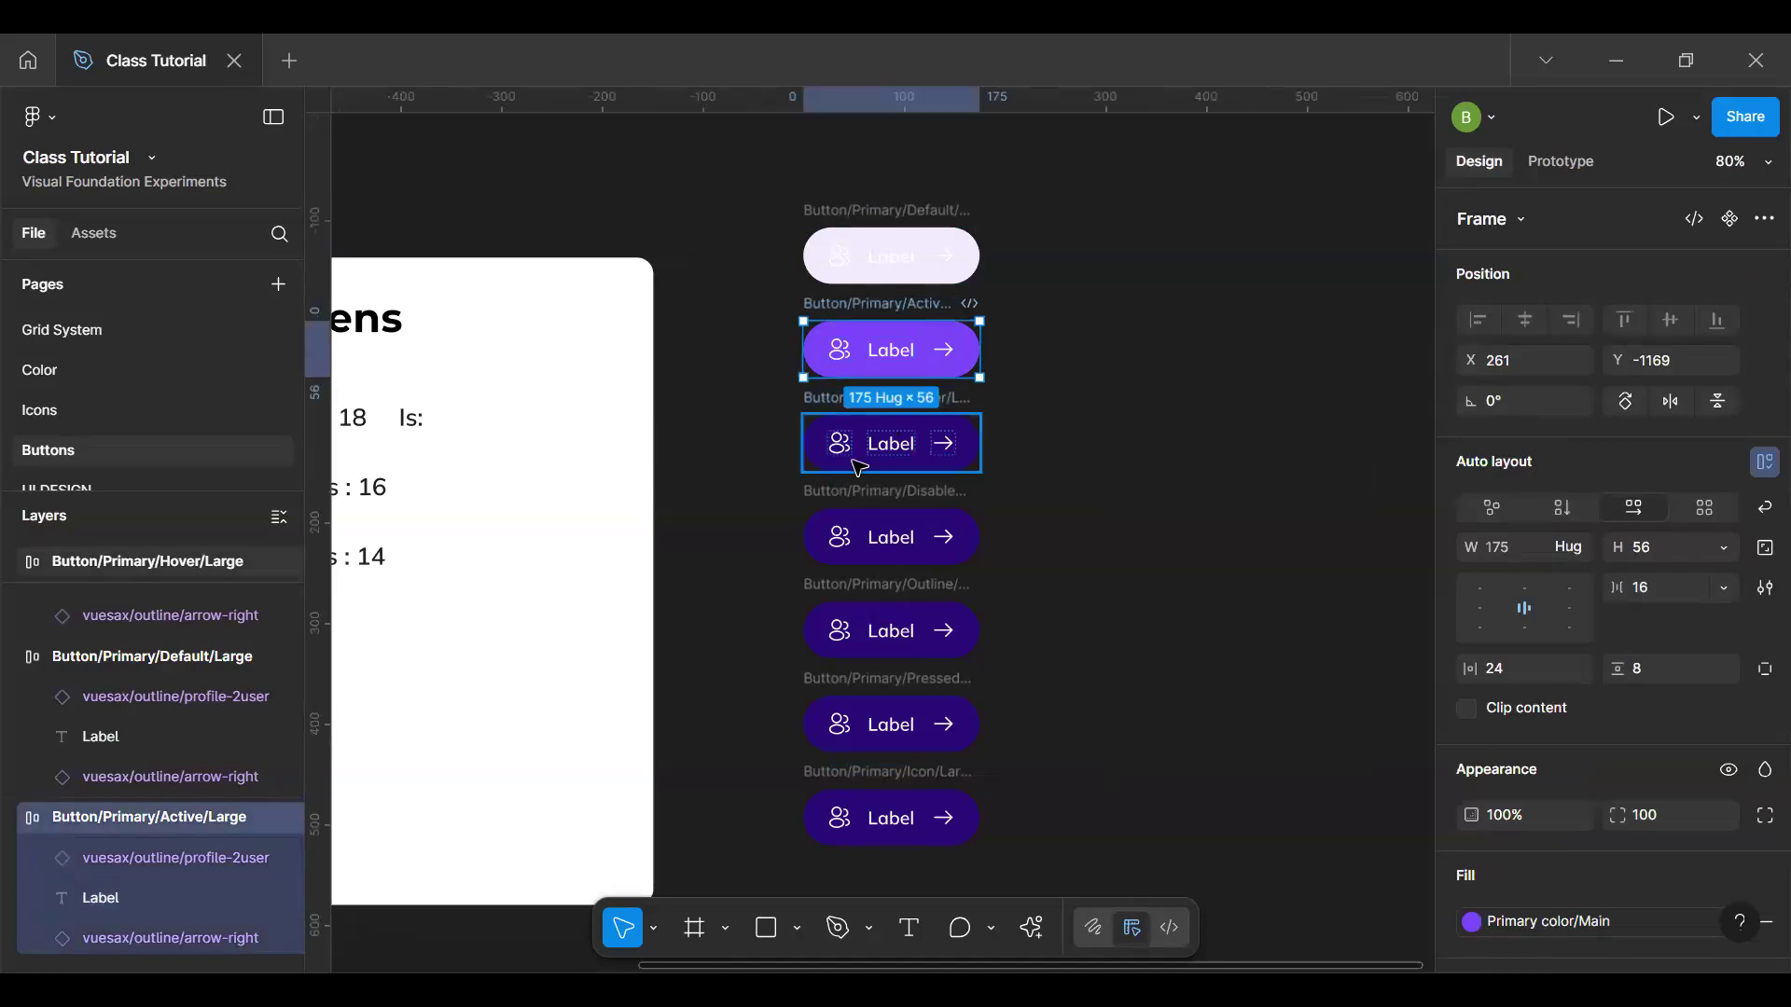
click(891, 462)
click(862, 504)
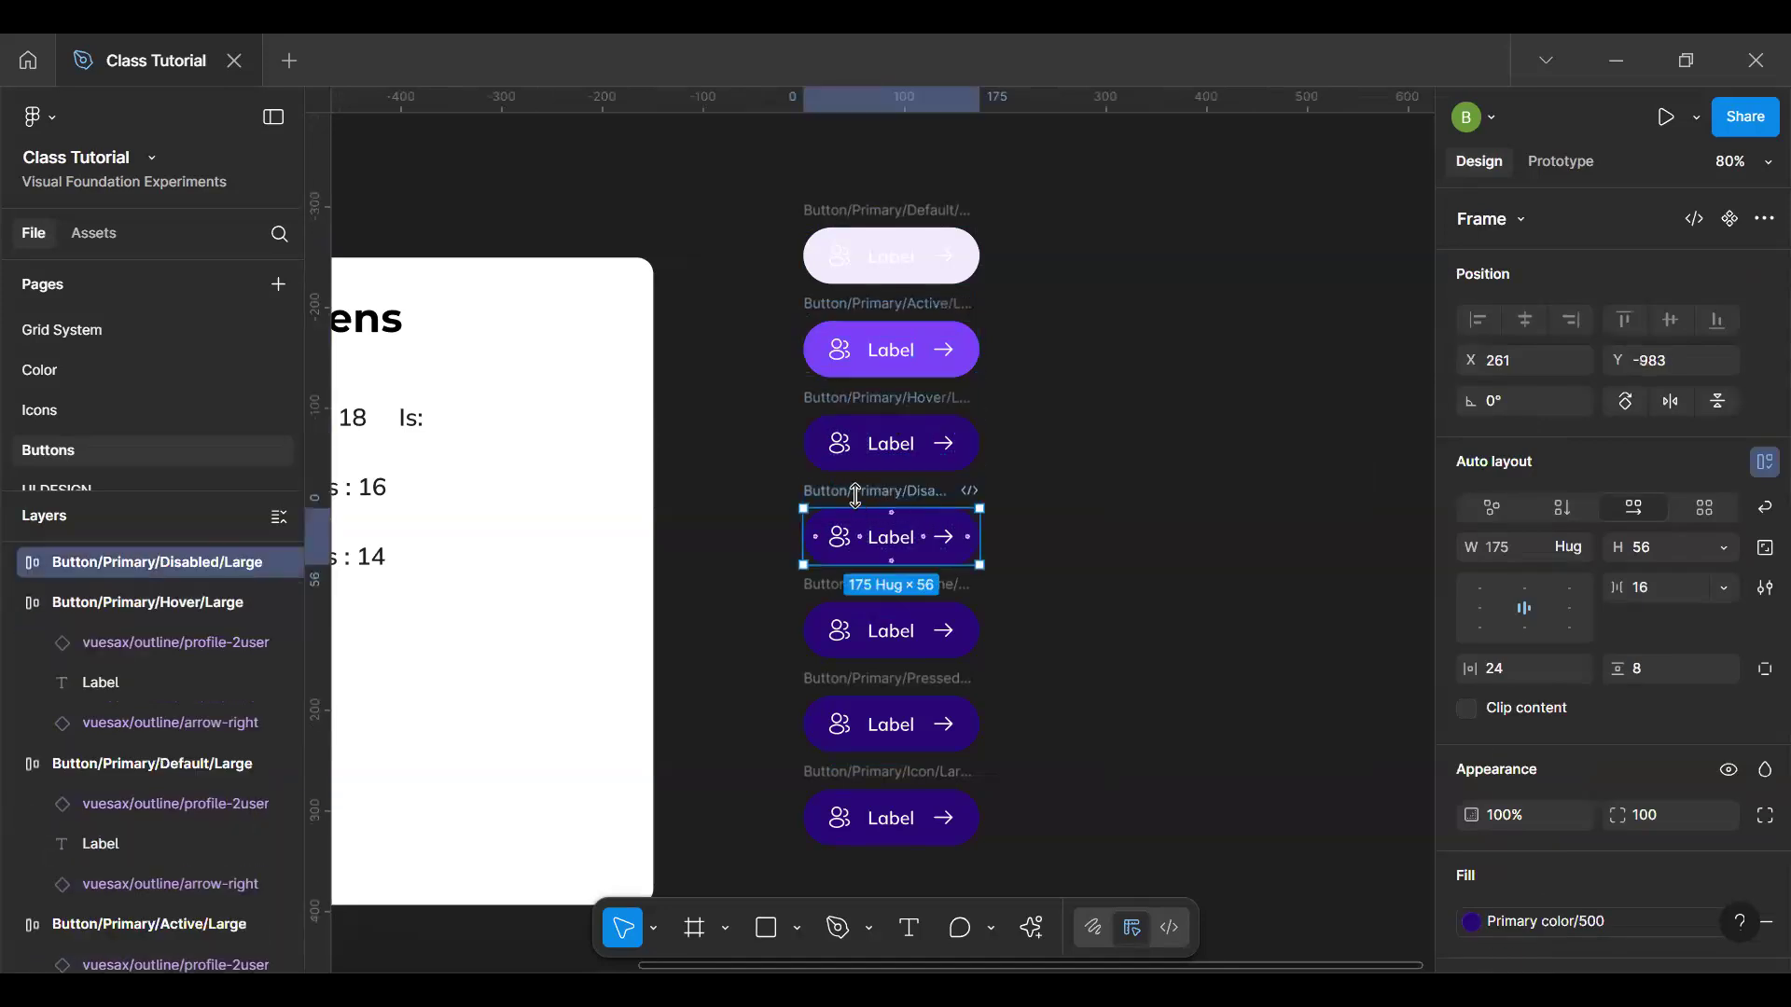
drag(862, 503, 1233, 568)
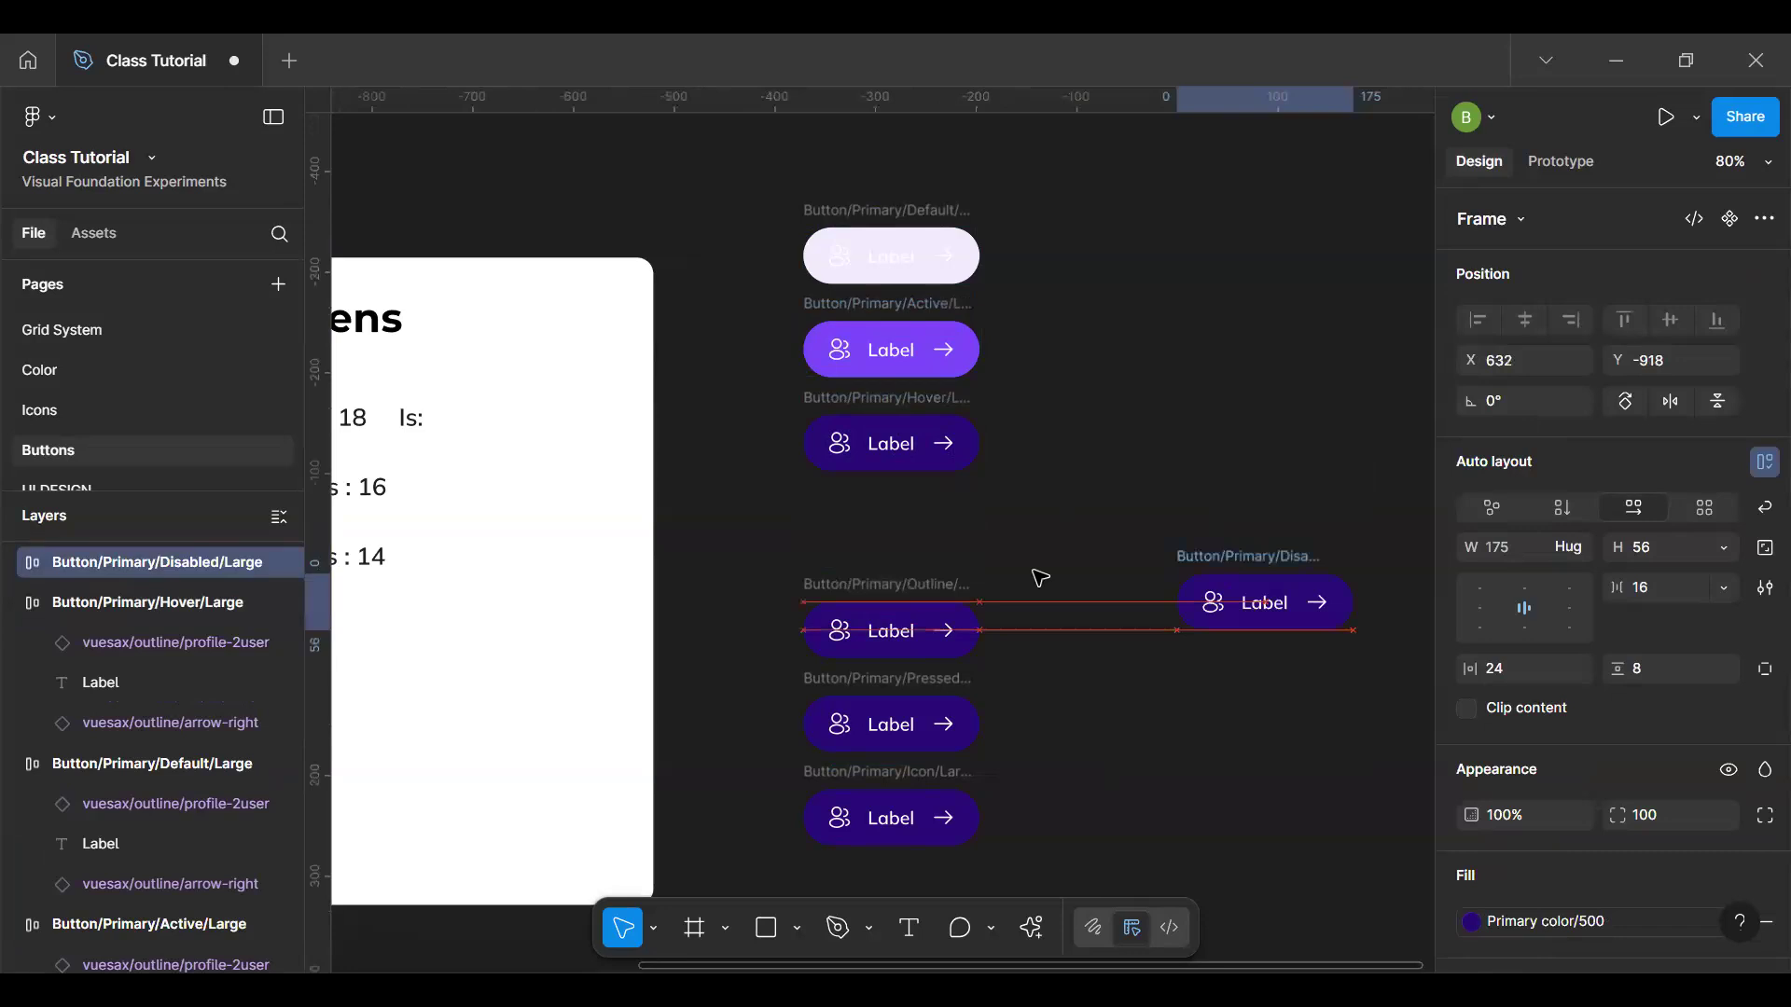
drag(933, 585, 903, 489)
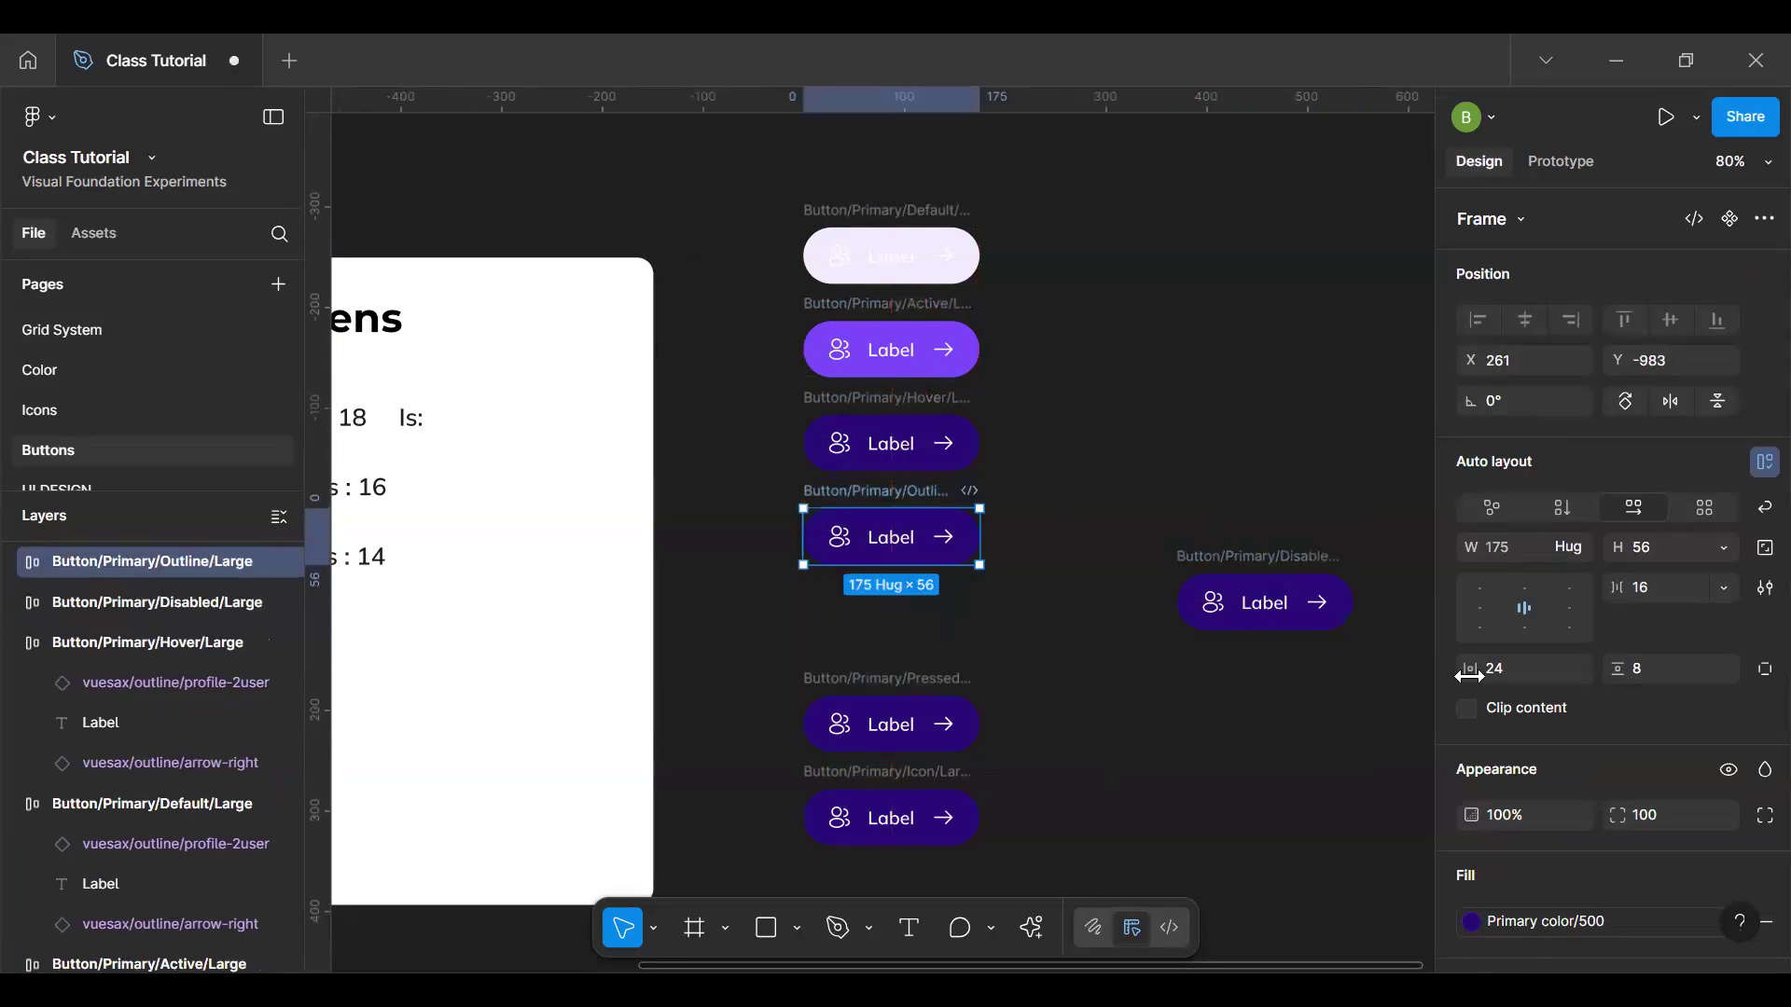
Step: Remove the Outline button's fill and change its white label and icons to Primary color/Main
scroll(1744, 783, down, 5)
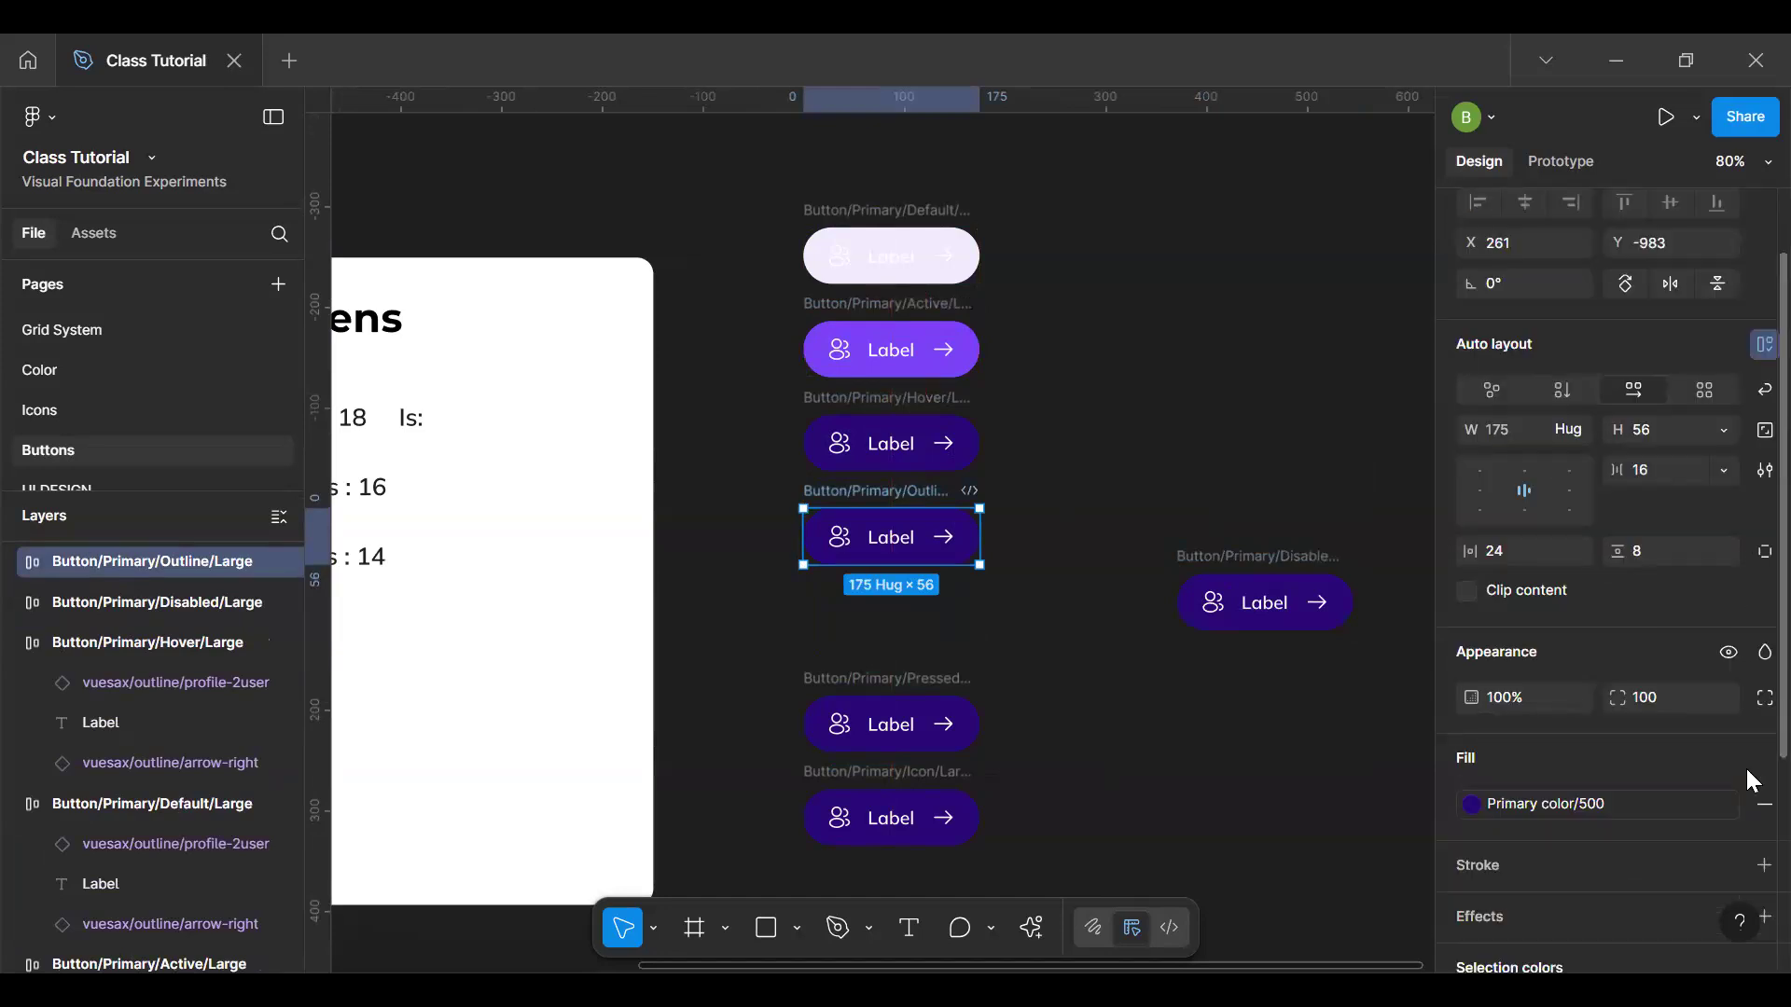
click(1765, 688)
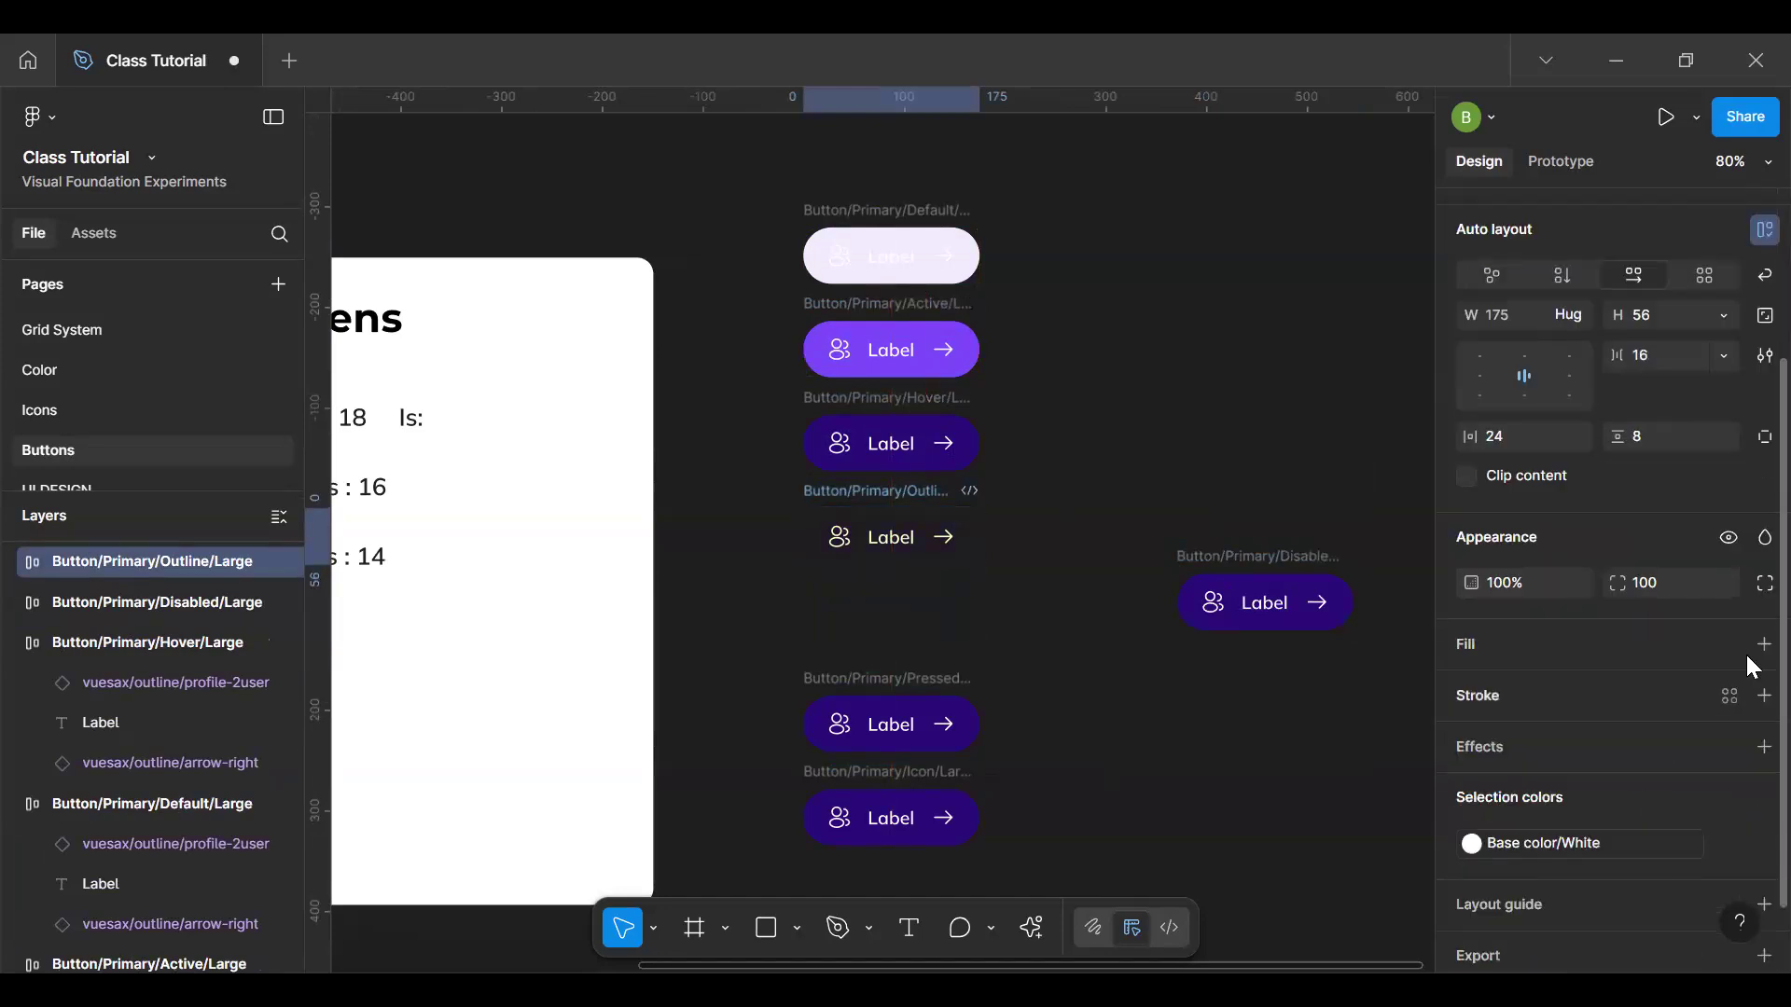
scroll(1679, 755, down, 2)
click(1591, 761)
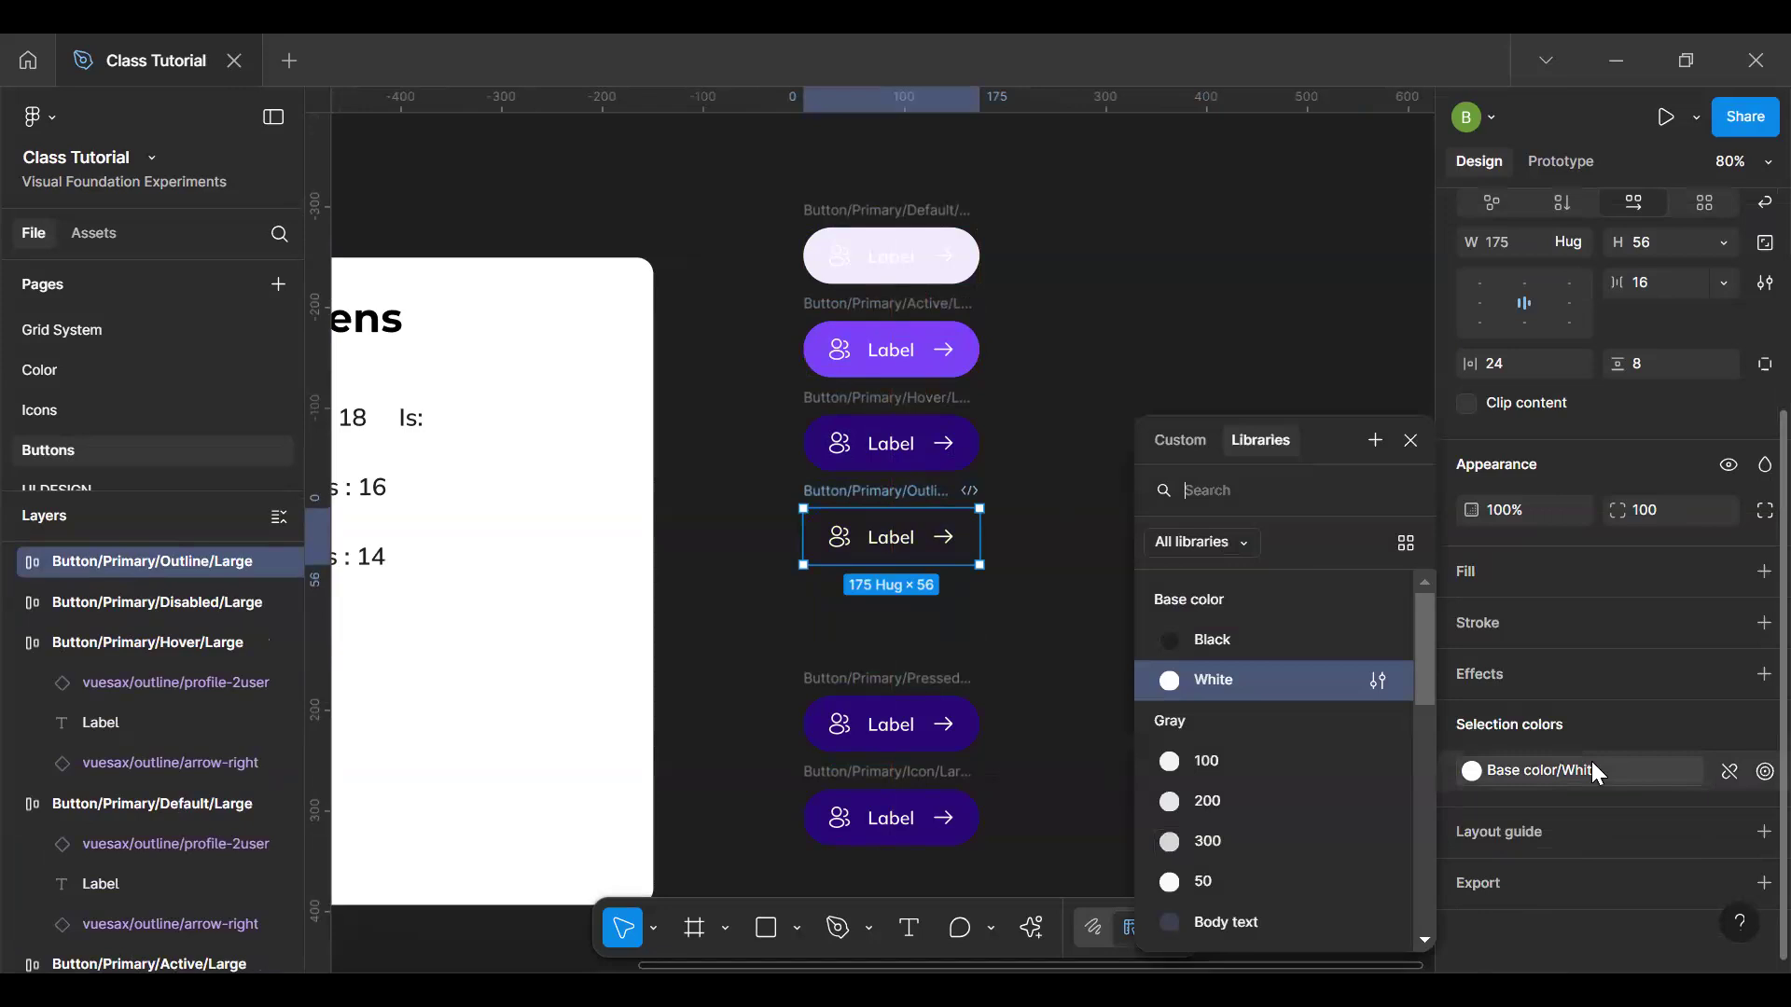
text(main)
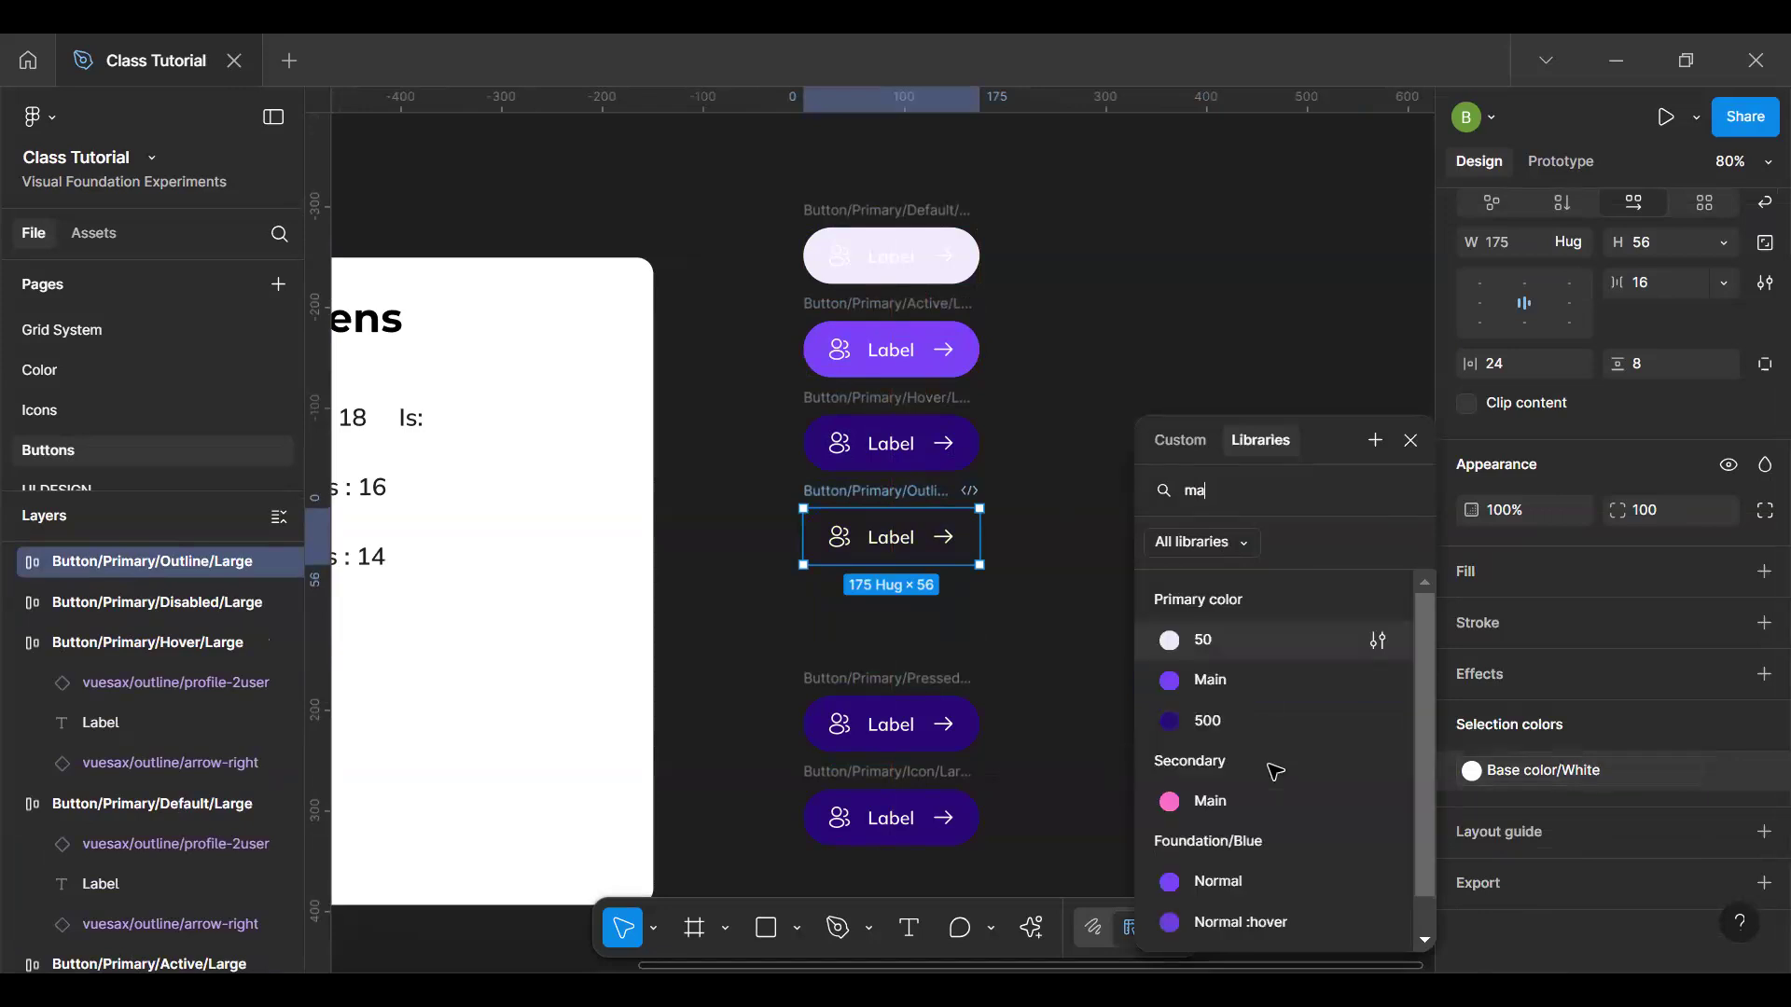
key(Return)
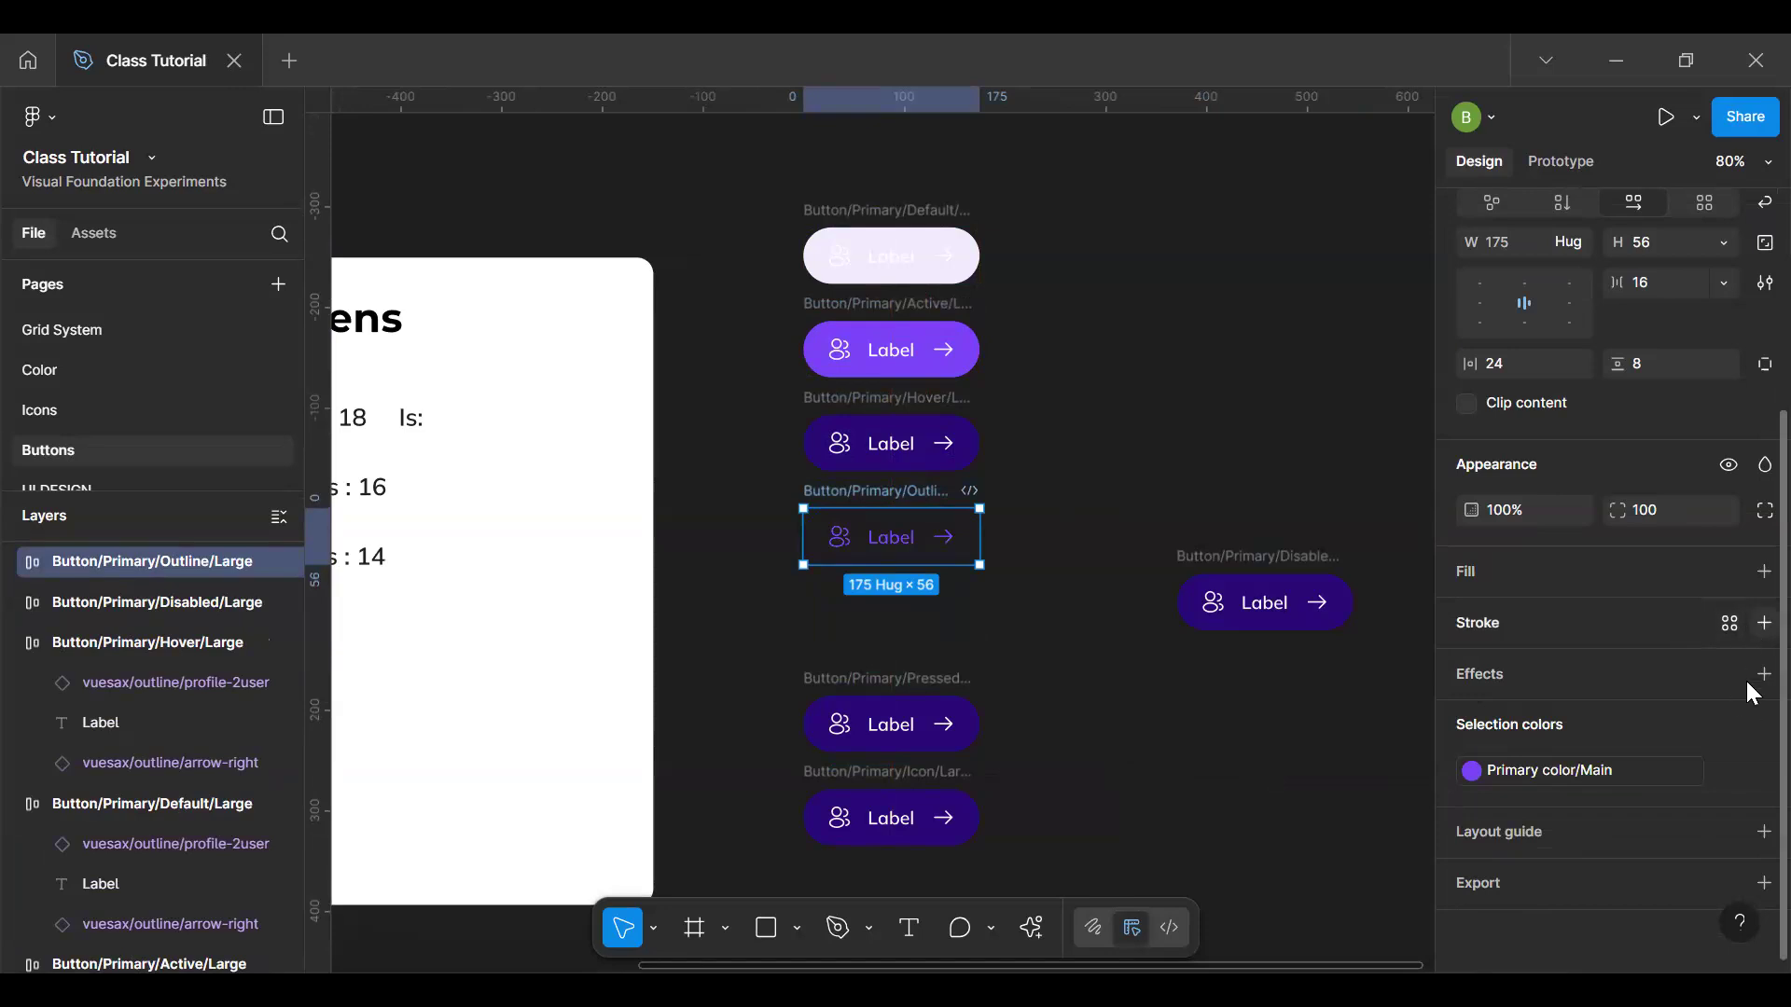
Step: Add an inside stroke of weight 1 to the Outline button using the Primary color/Main style
click(1763, 623)
click(1716, 625)
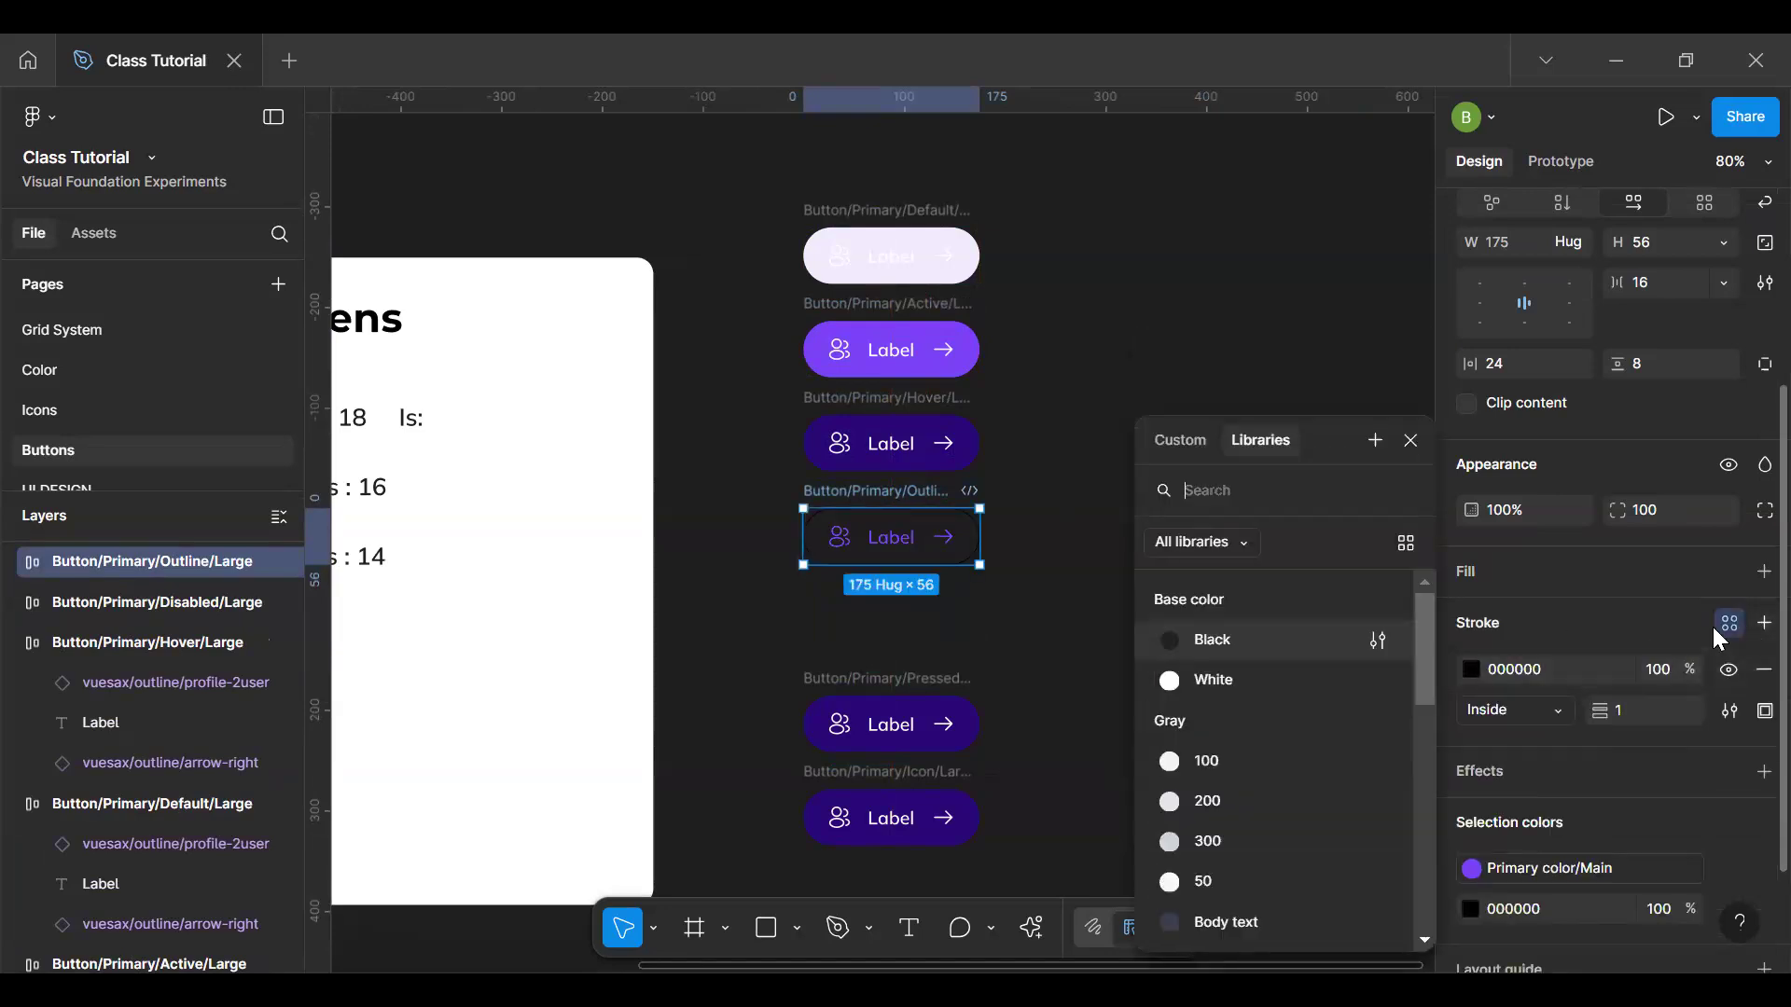
click(1717, 625)
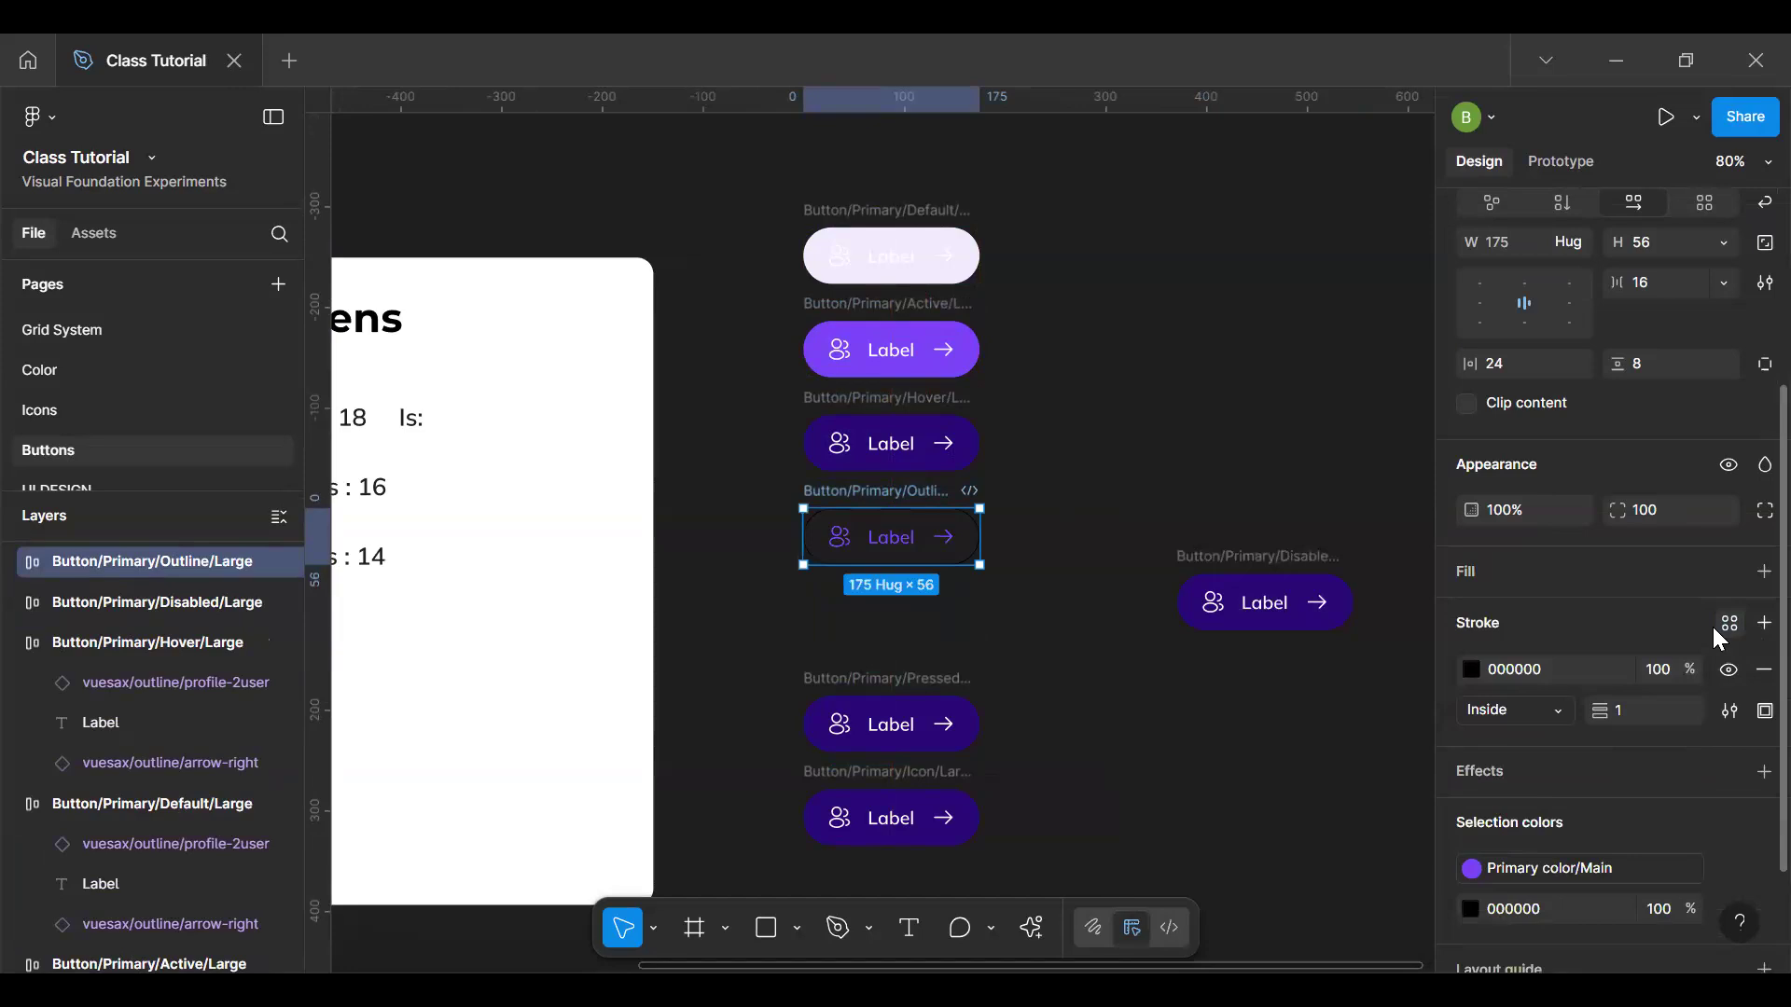
click(1713, 627)
text(ma)
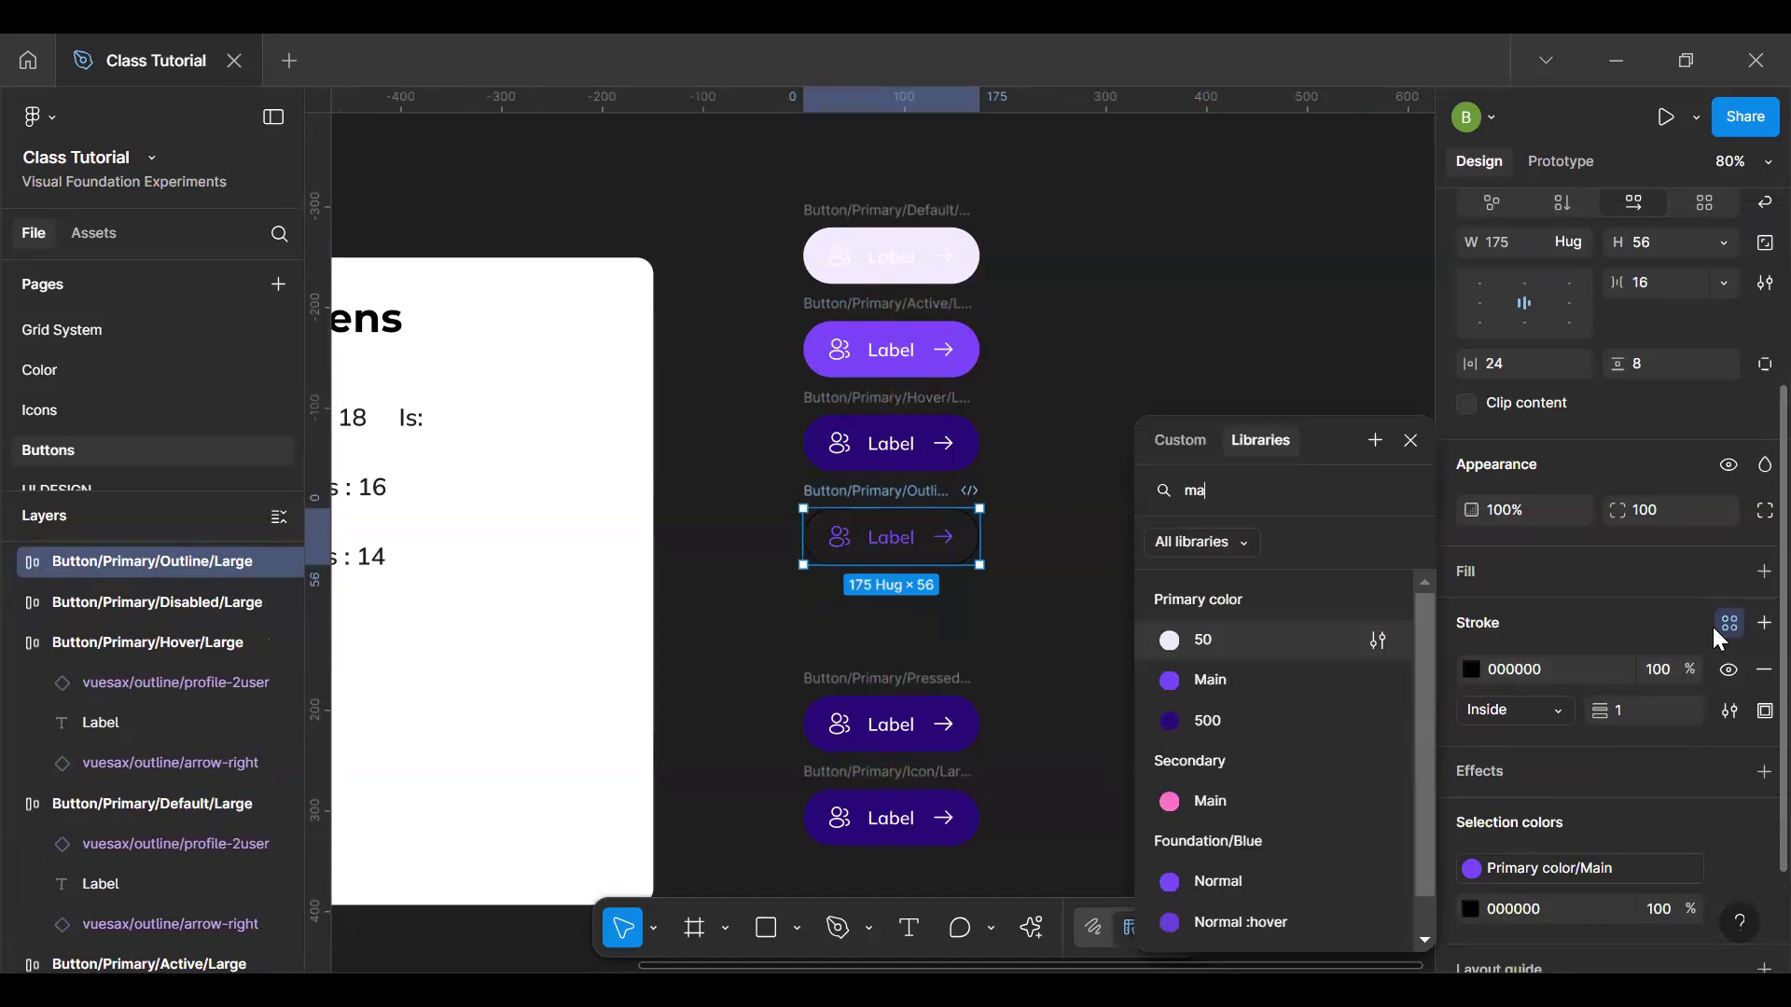
text(in)
key(Return)
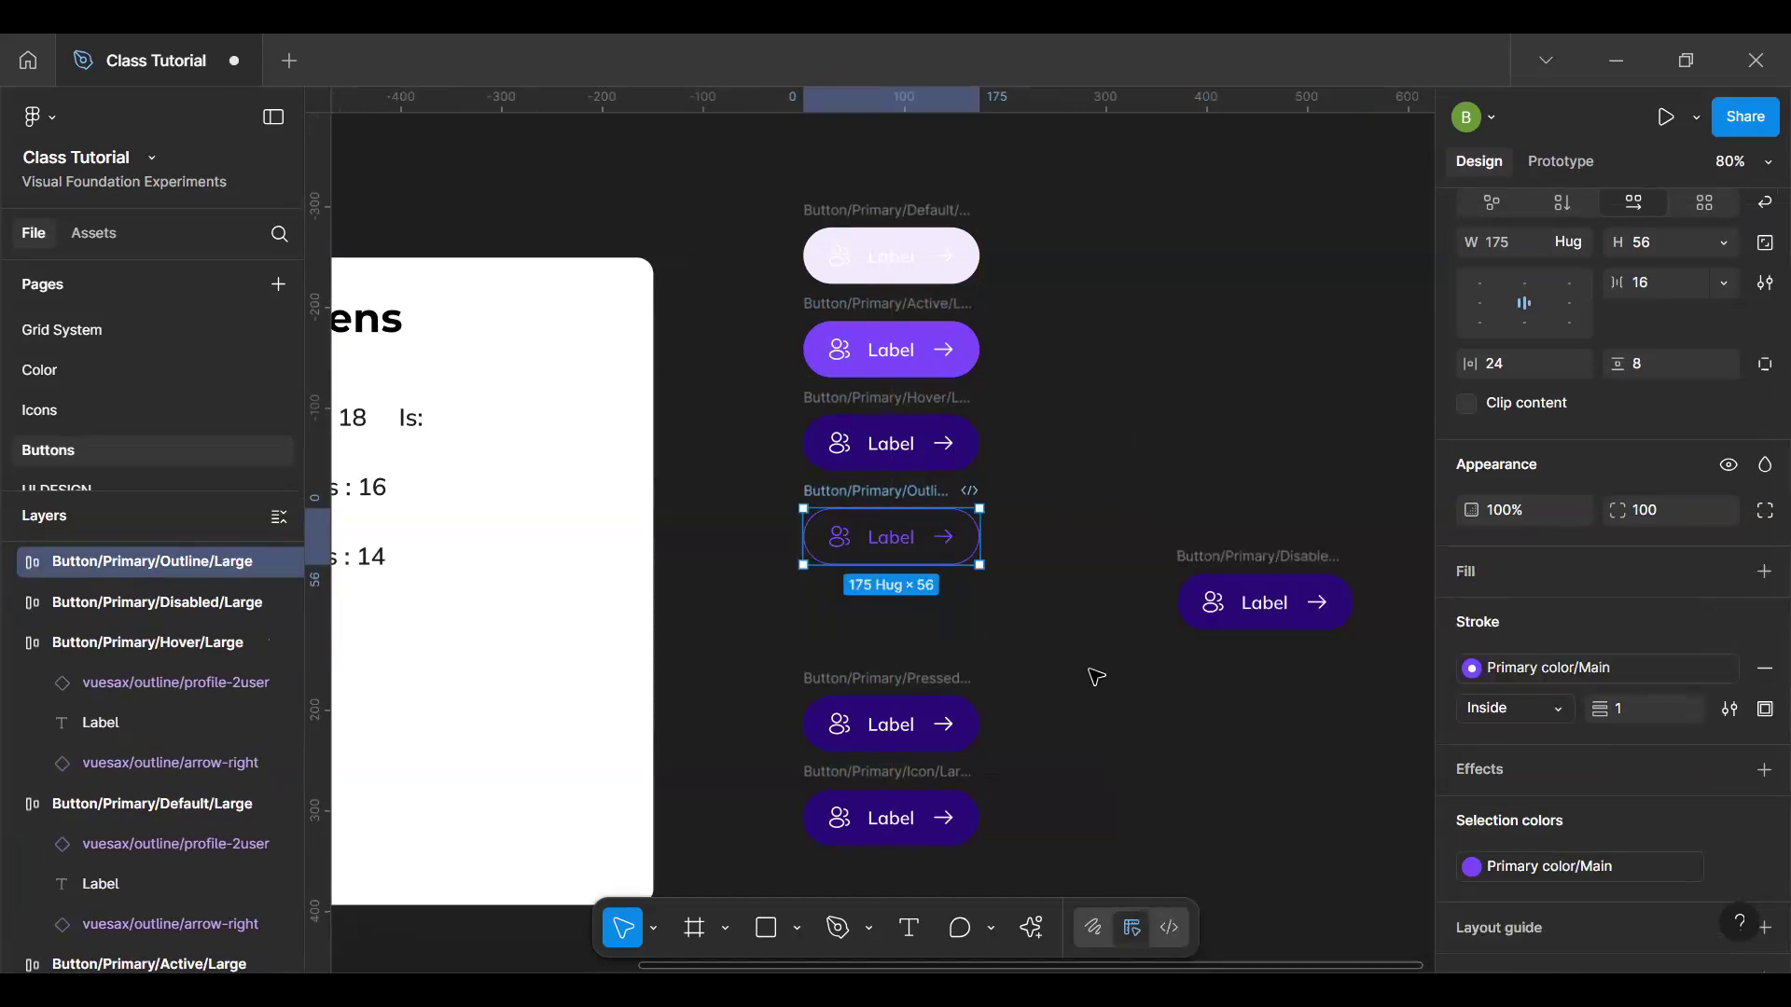
Step: Move the Pressed button up into the gap directly below the Outline button
click(903, 601)
drag(870, 673, 877, 584)
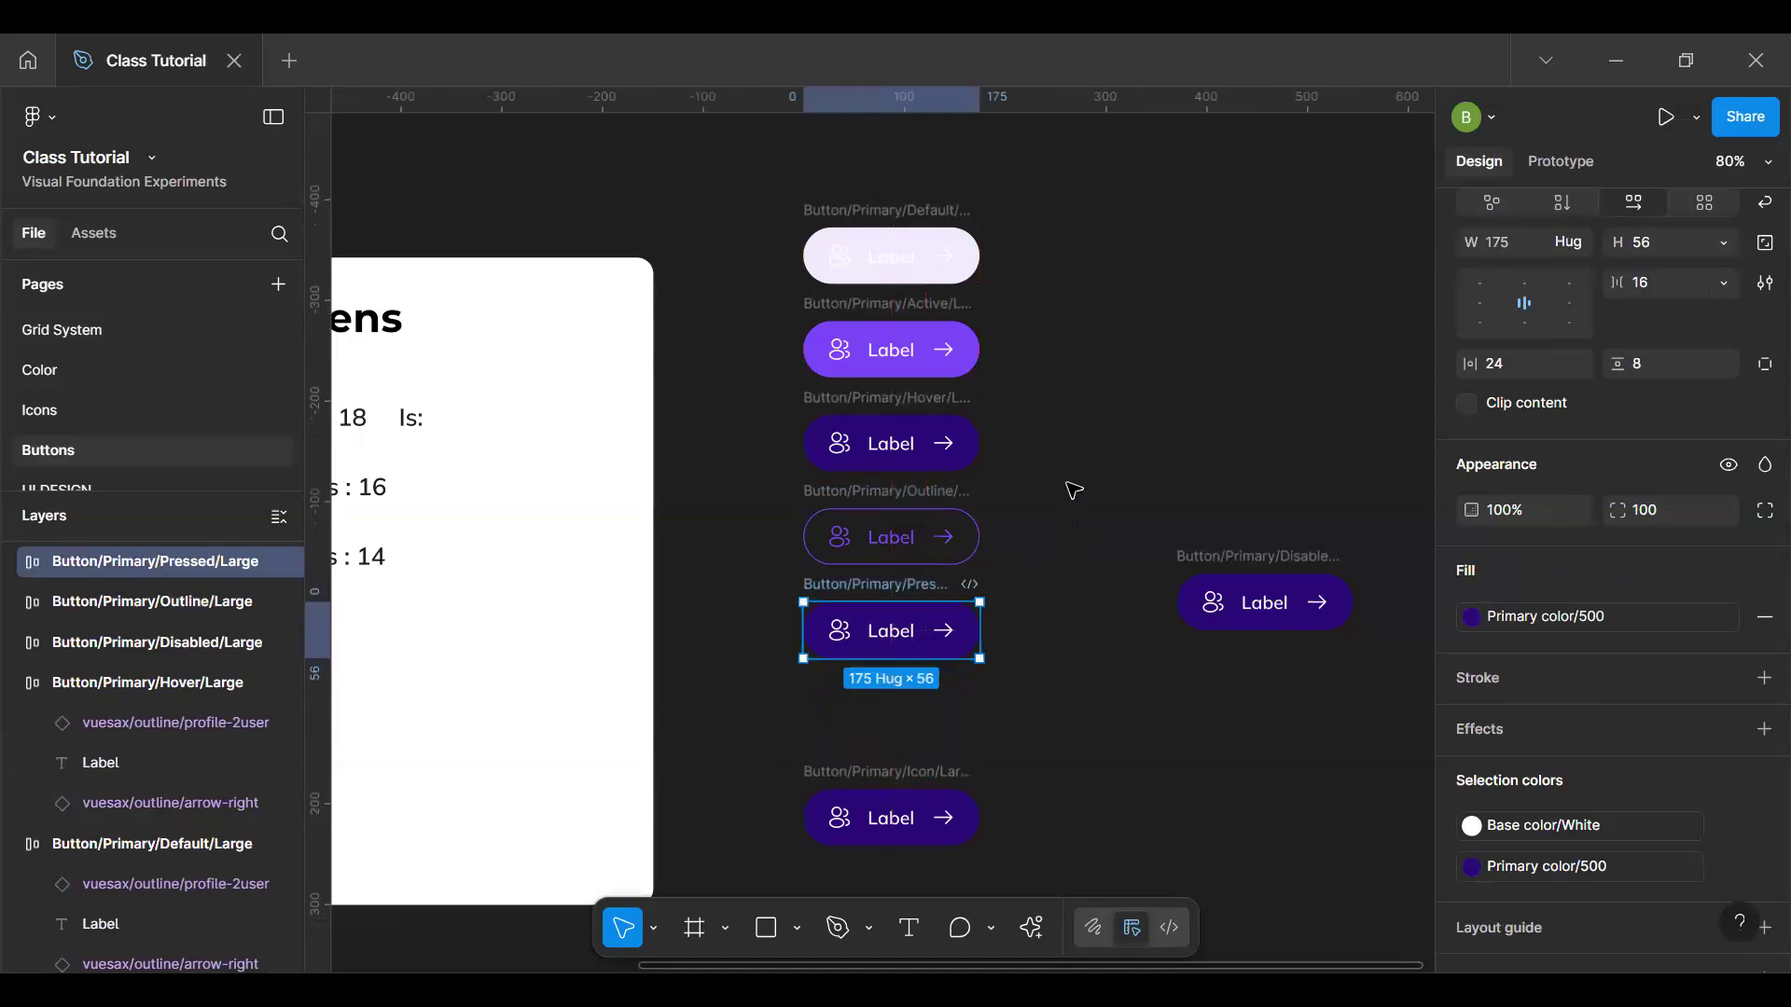
click(1069, 529)
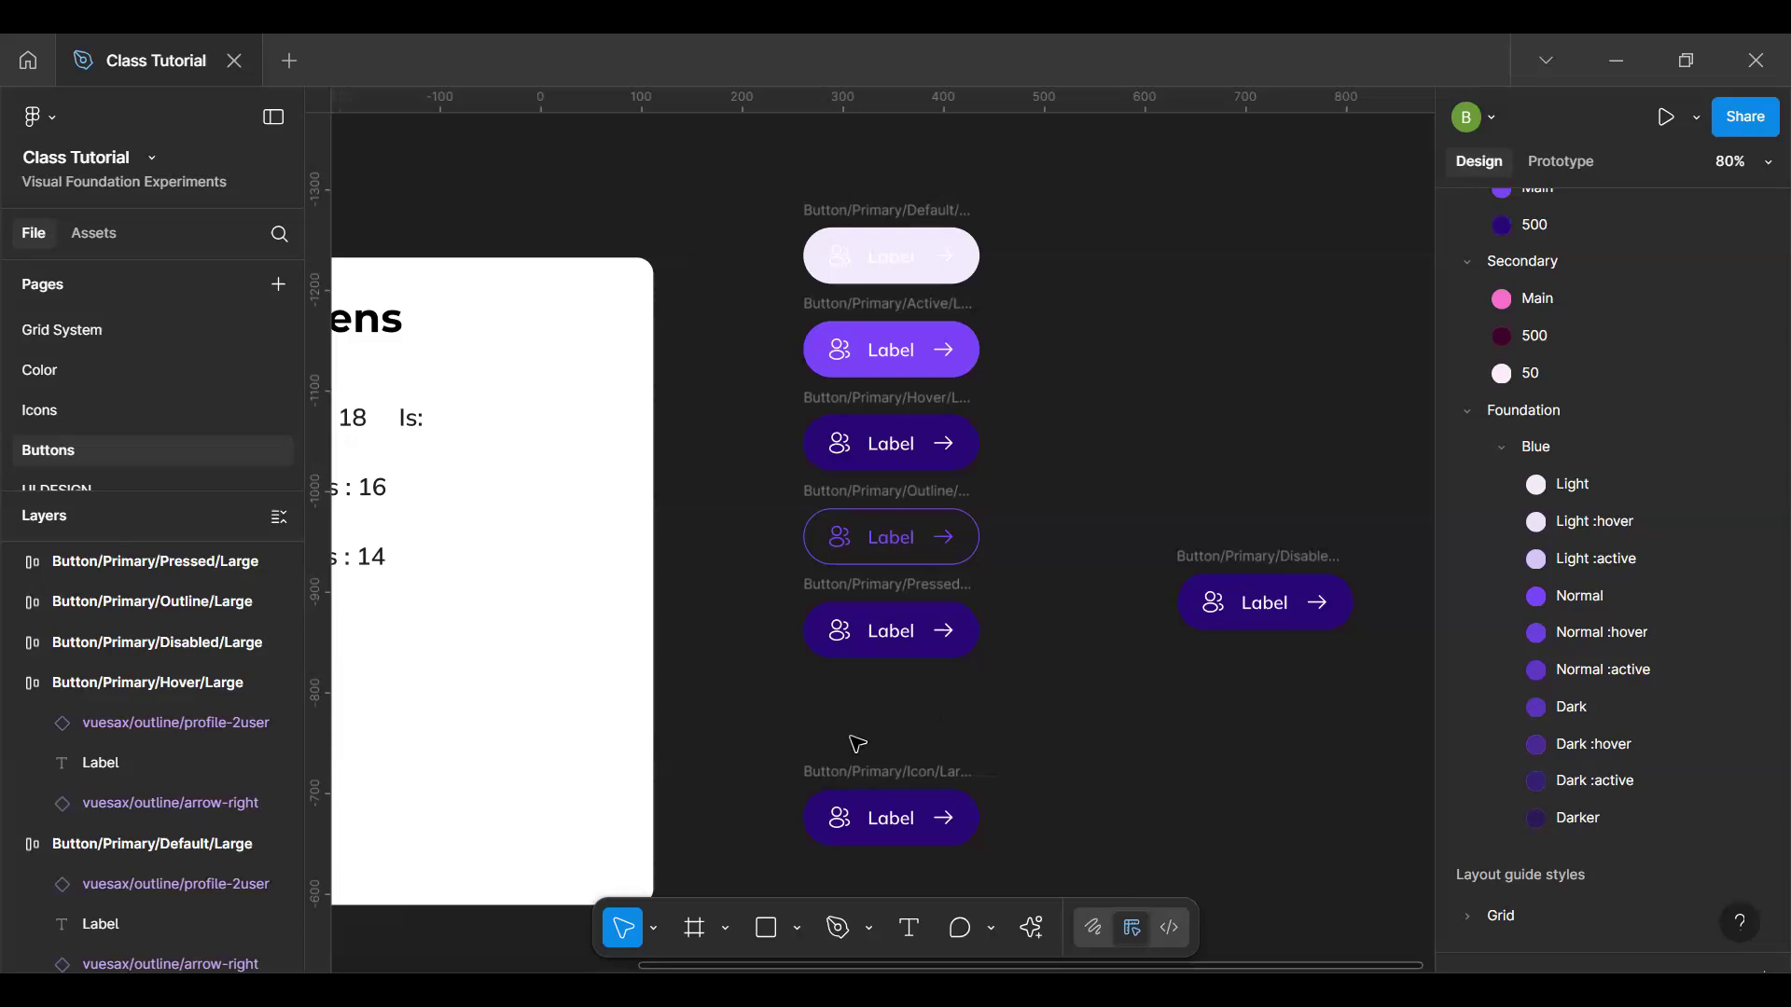
click(932, 595)
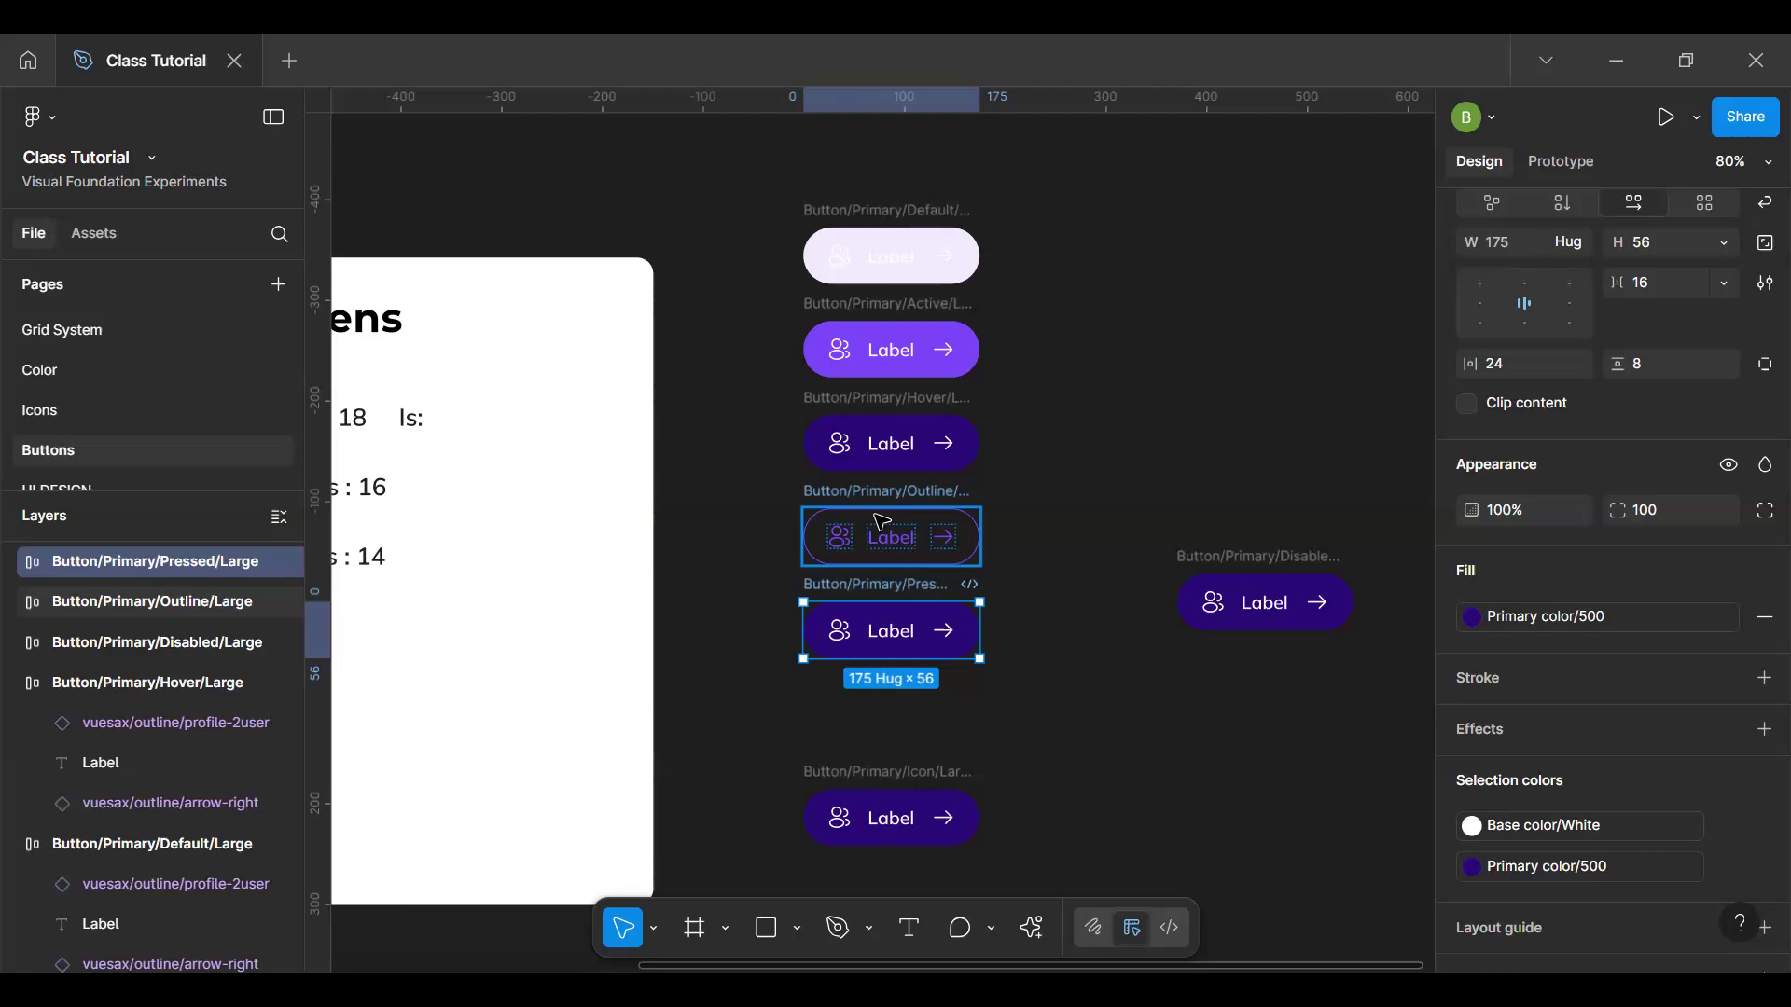
click(882, 520)
click(997, 593)
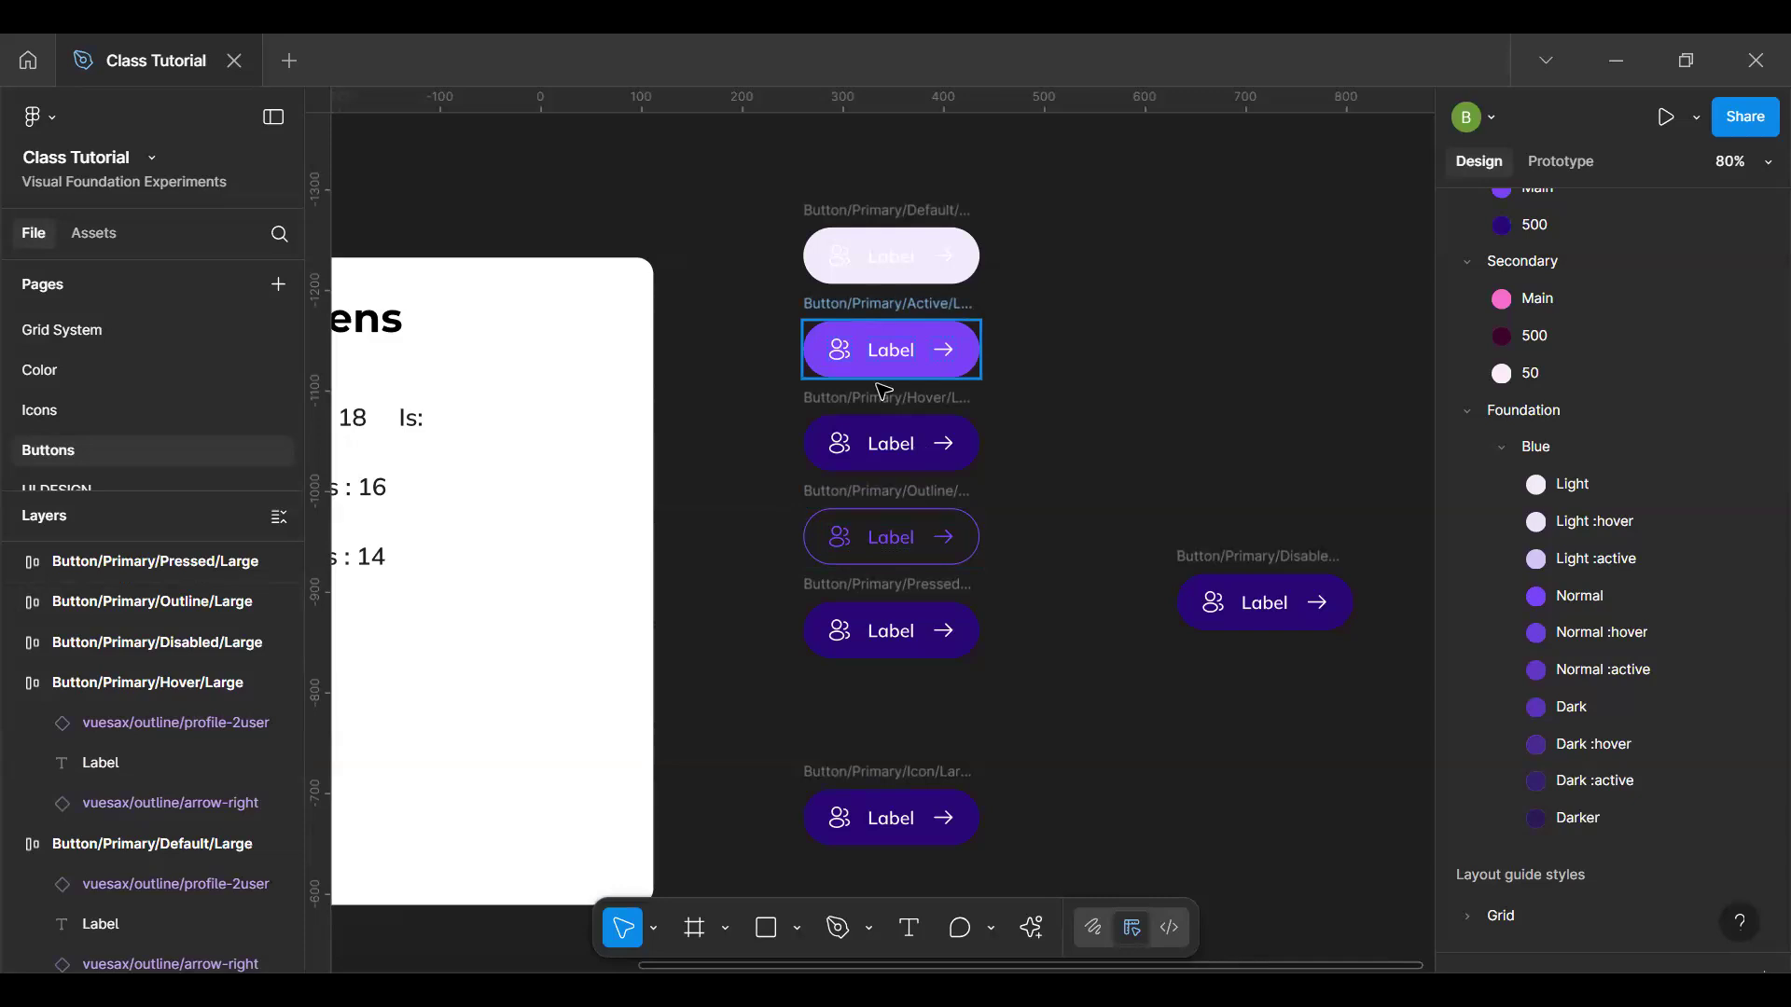
Step: Set the Pressed button's fill to the Foundation/Blue/Dark library color
click(896, 590)
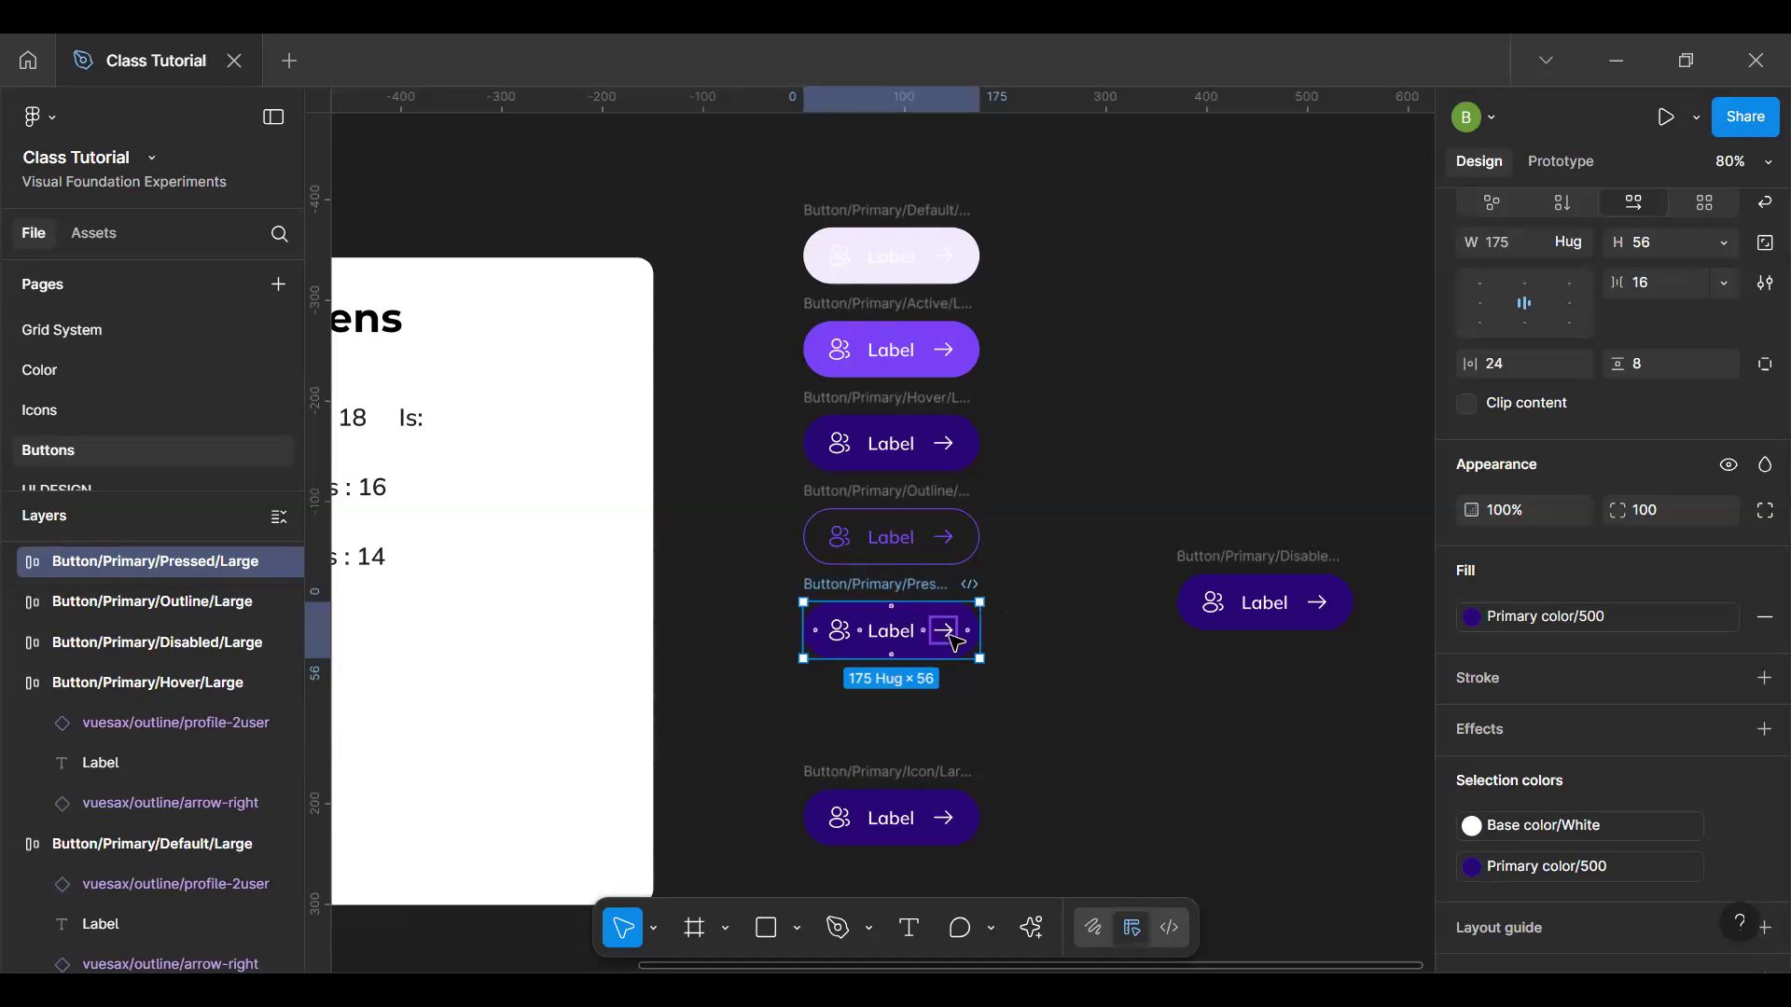
click(1533, 611)
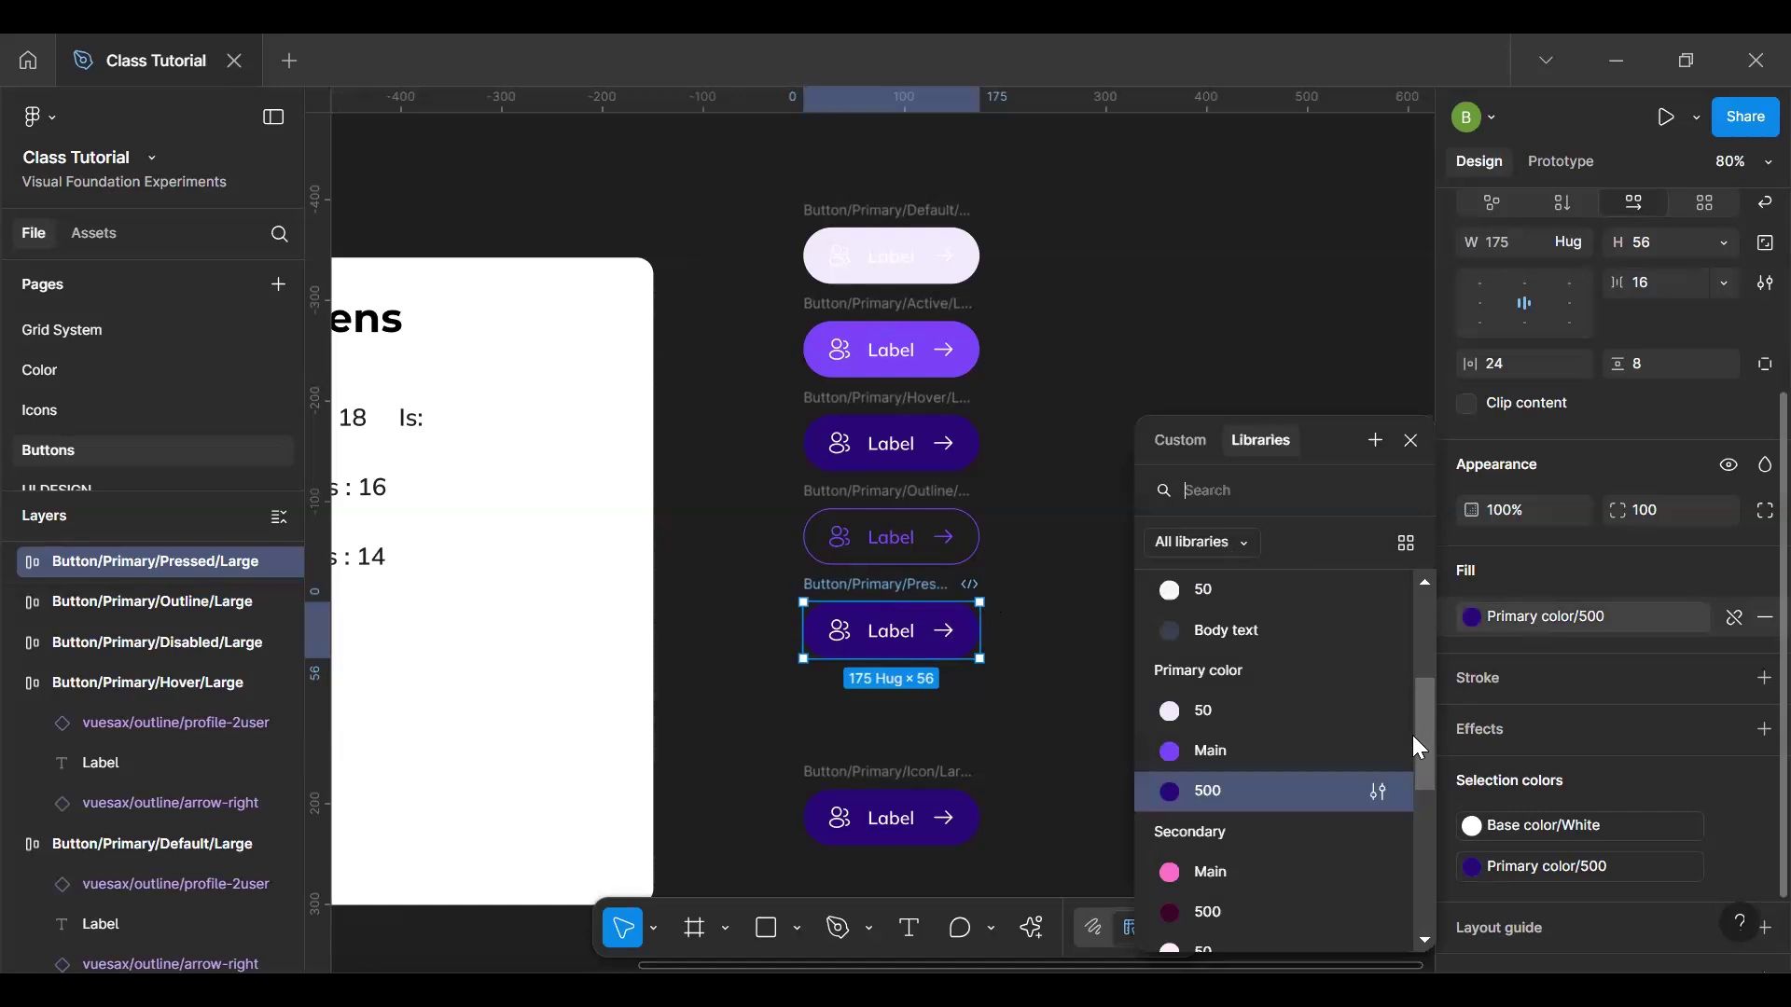
drag(1423, 763, 1409, 885)
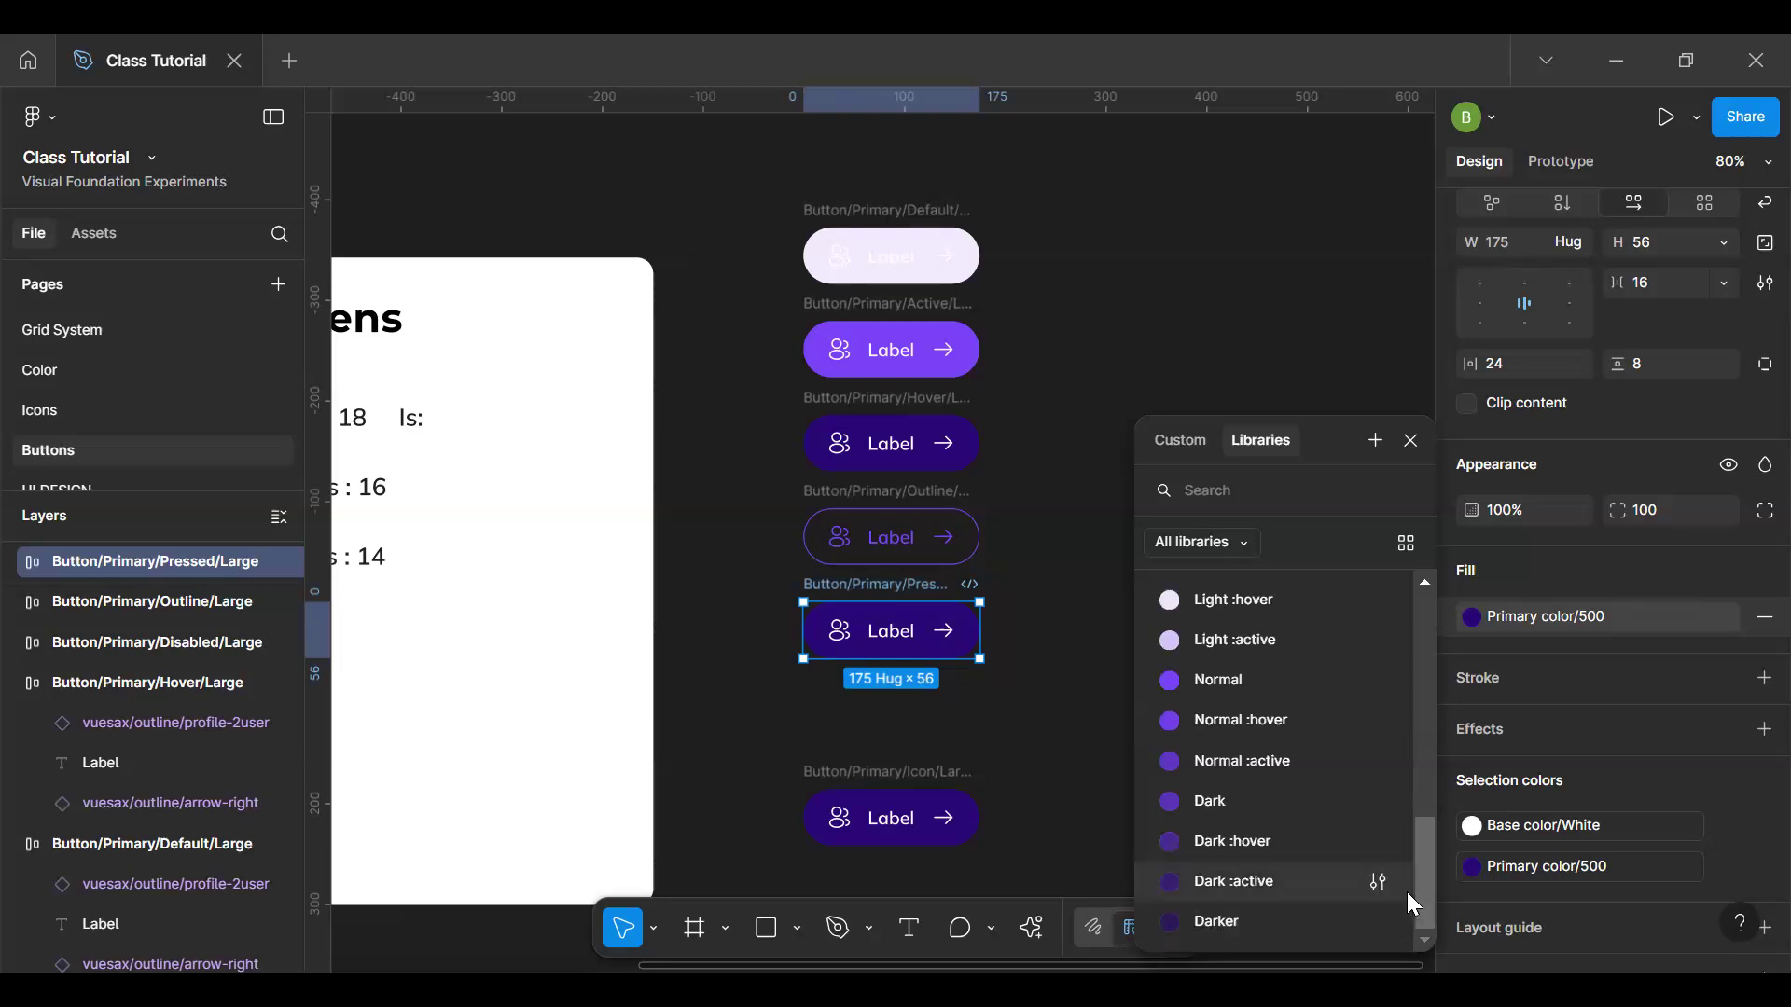
click(1323, 813)
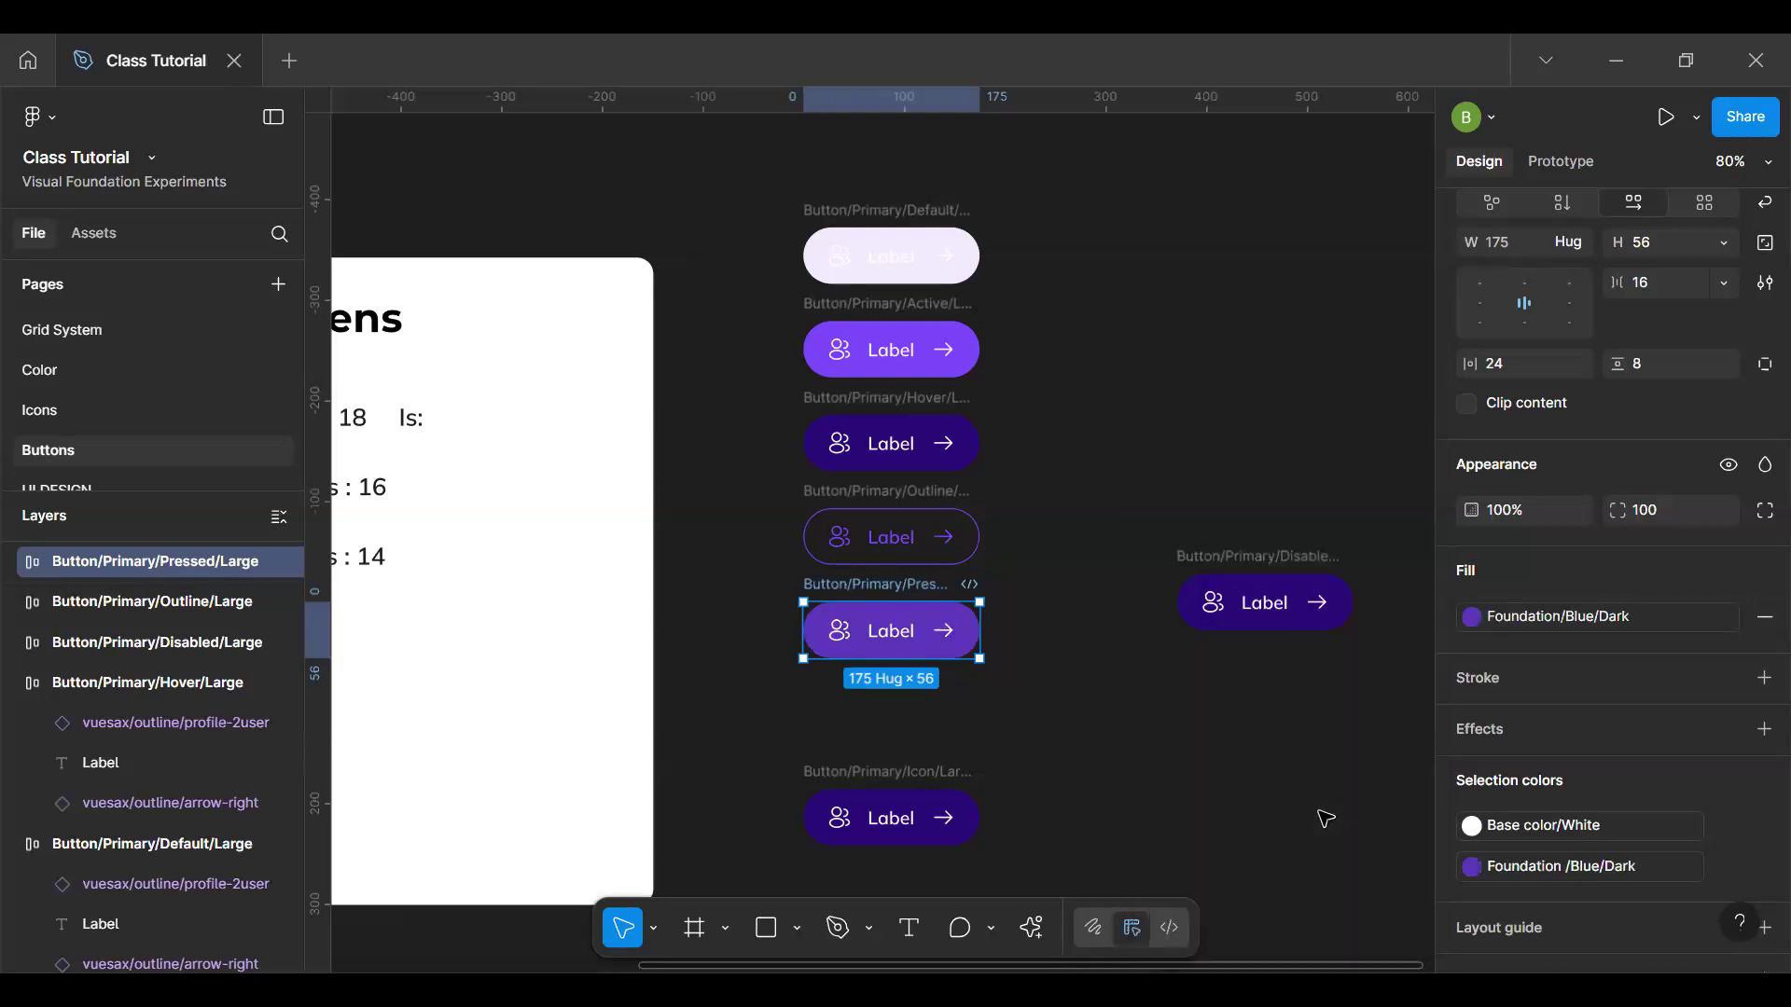
Step: Move the Icon button slightly down to widen the gap below the Pressed button
click(858, 787)
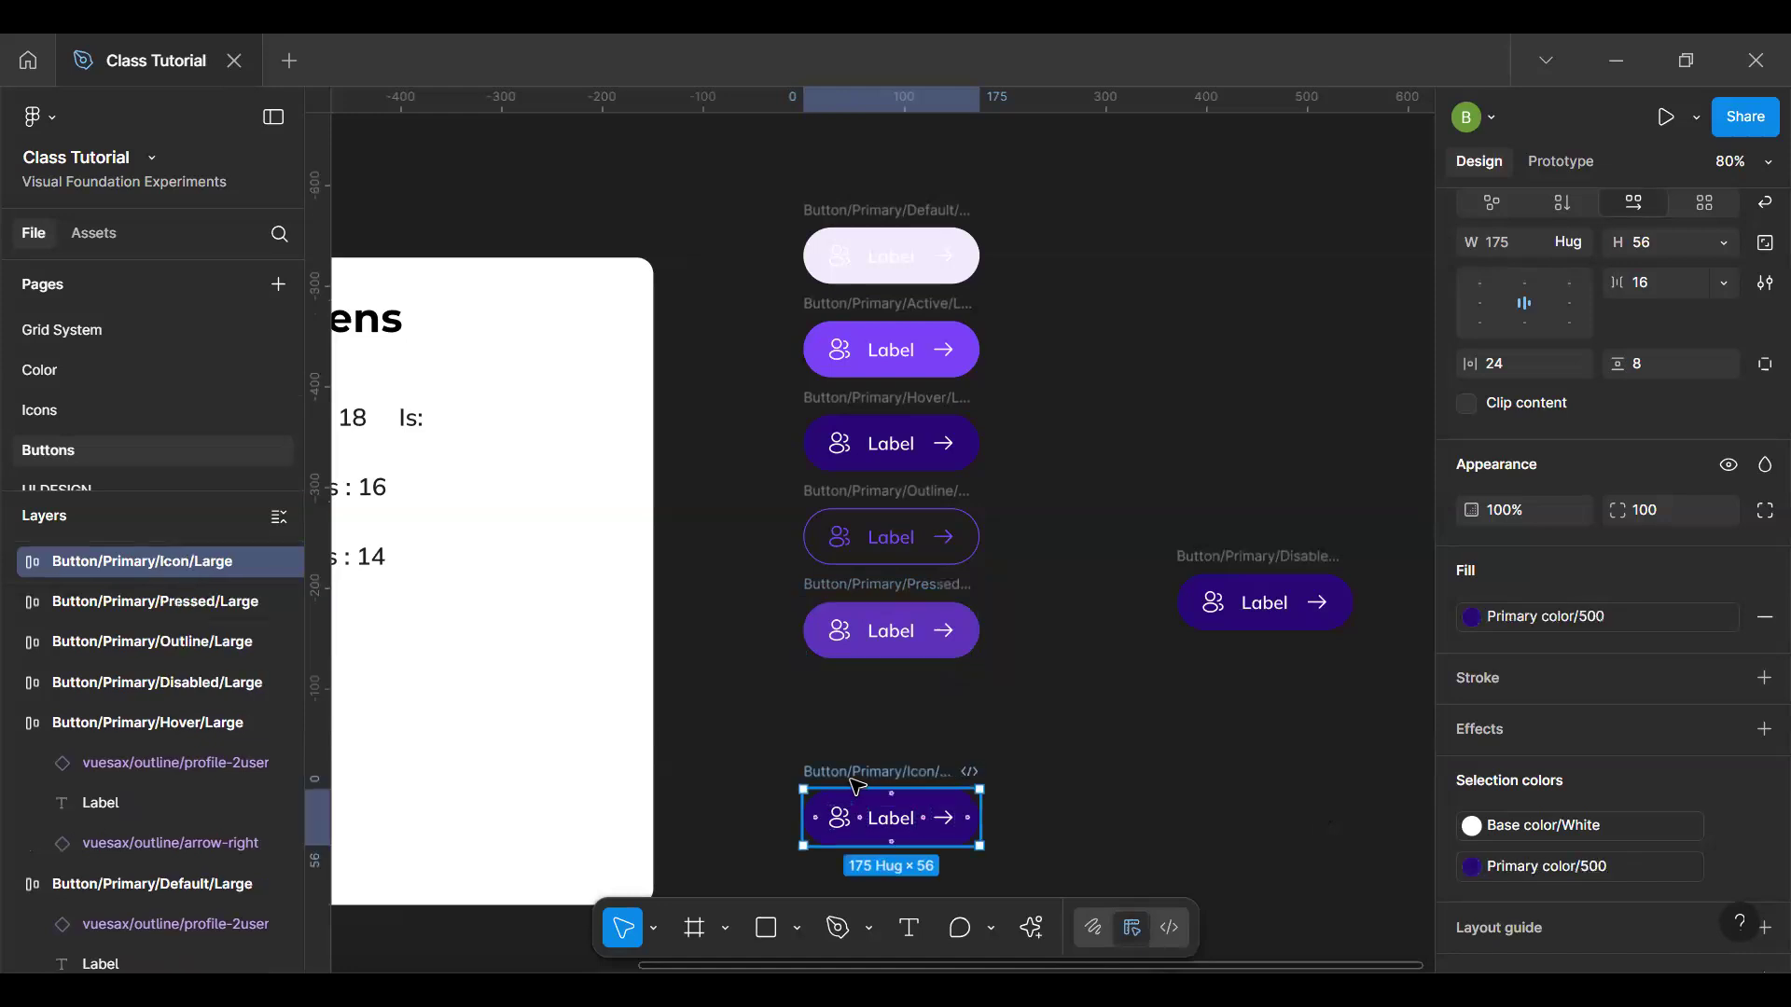
mouse_move(857, 787)
mouse_down()
mouse_move(859, 686)
mouse_move(880, 813)
mouse_up()
click(1235, 556)
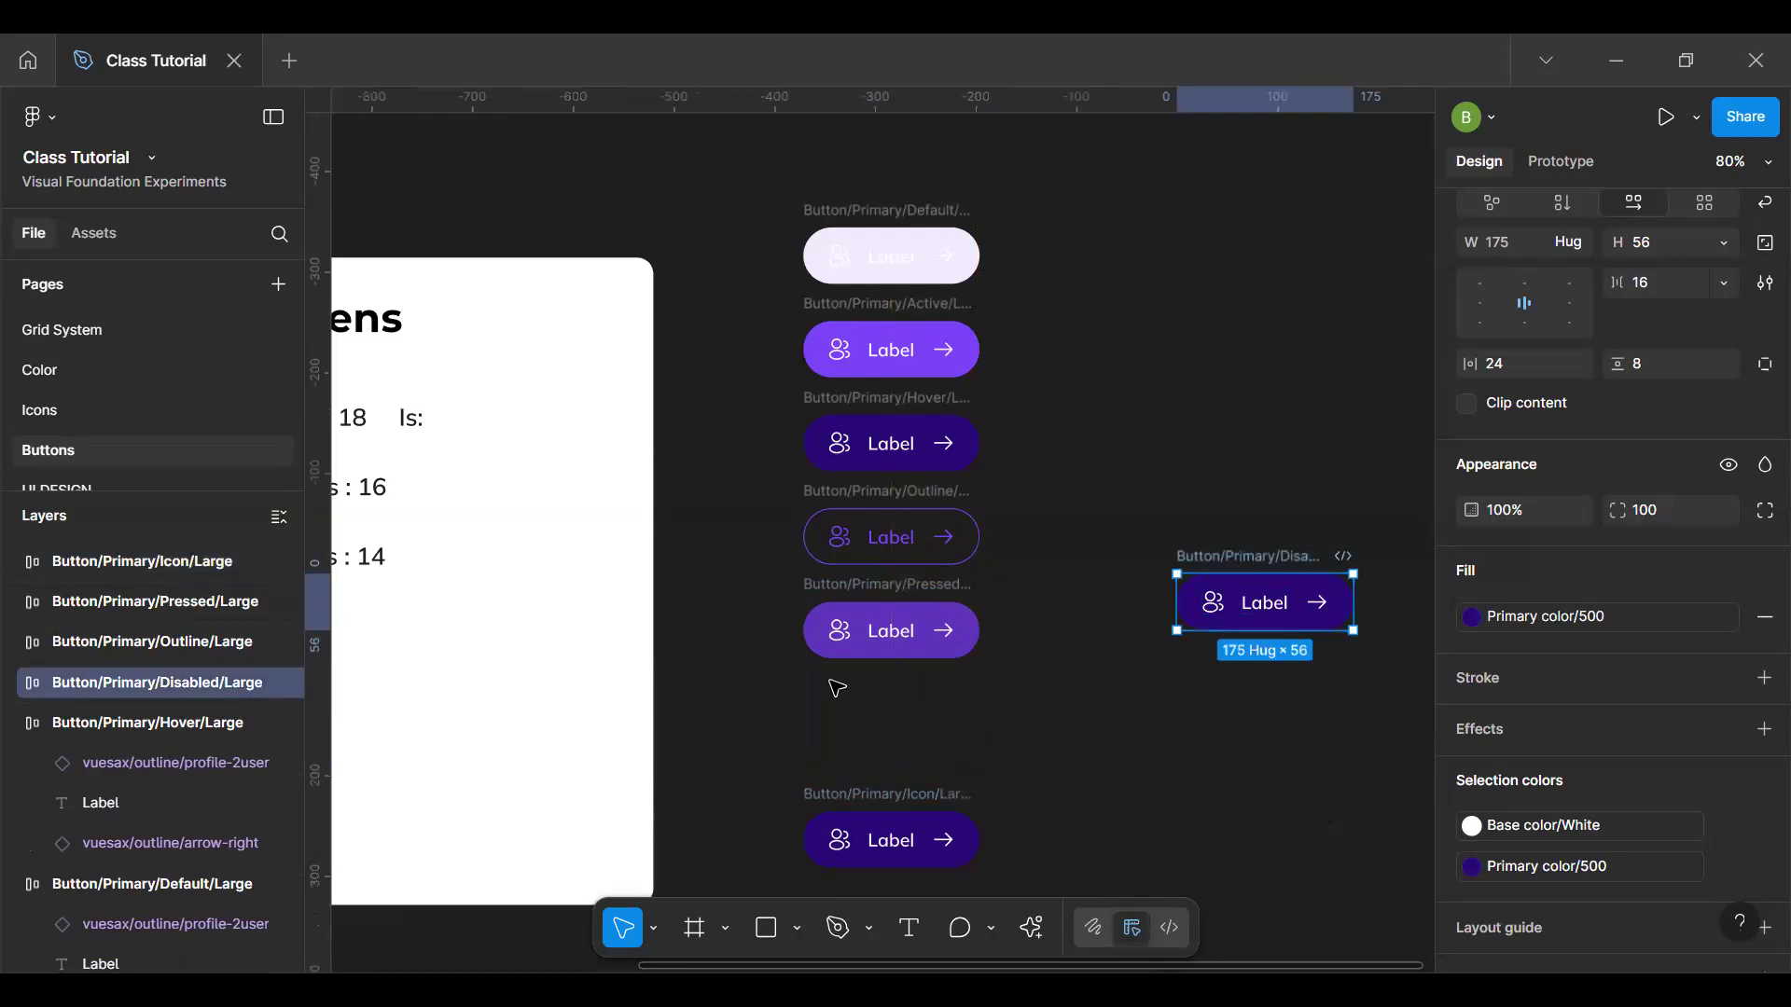
drag(1010, 623, 840, 682)
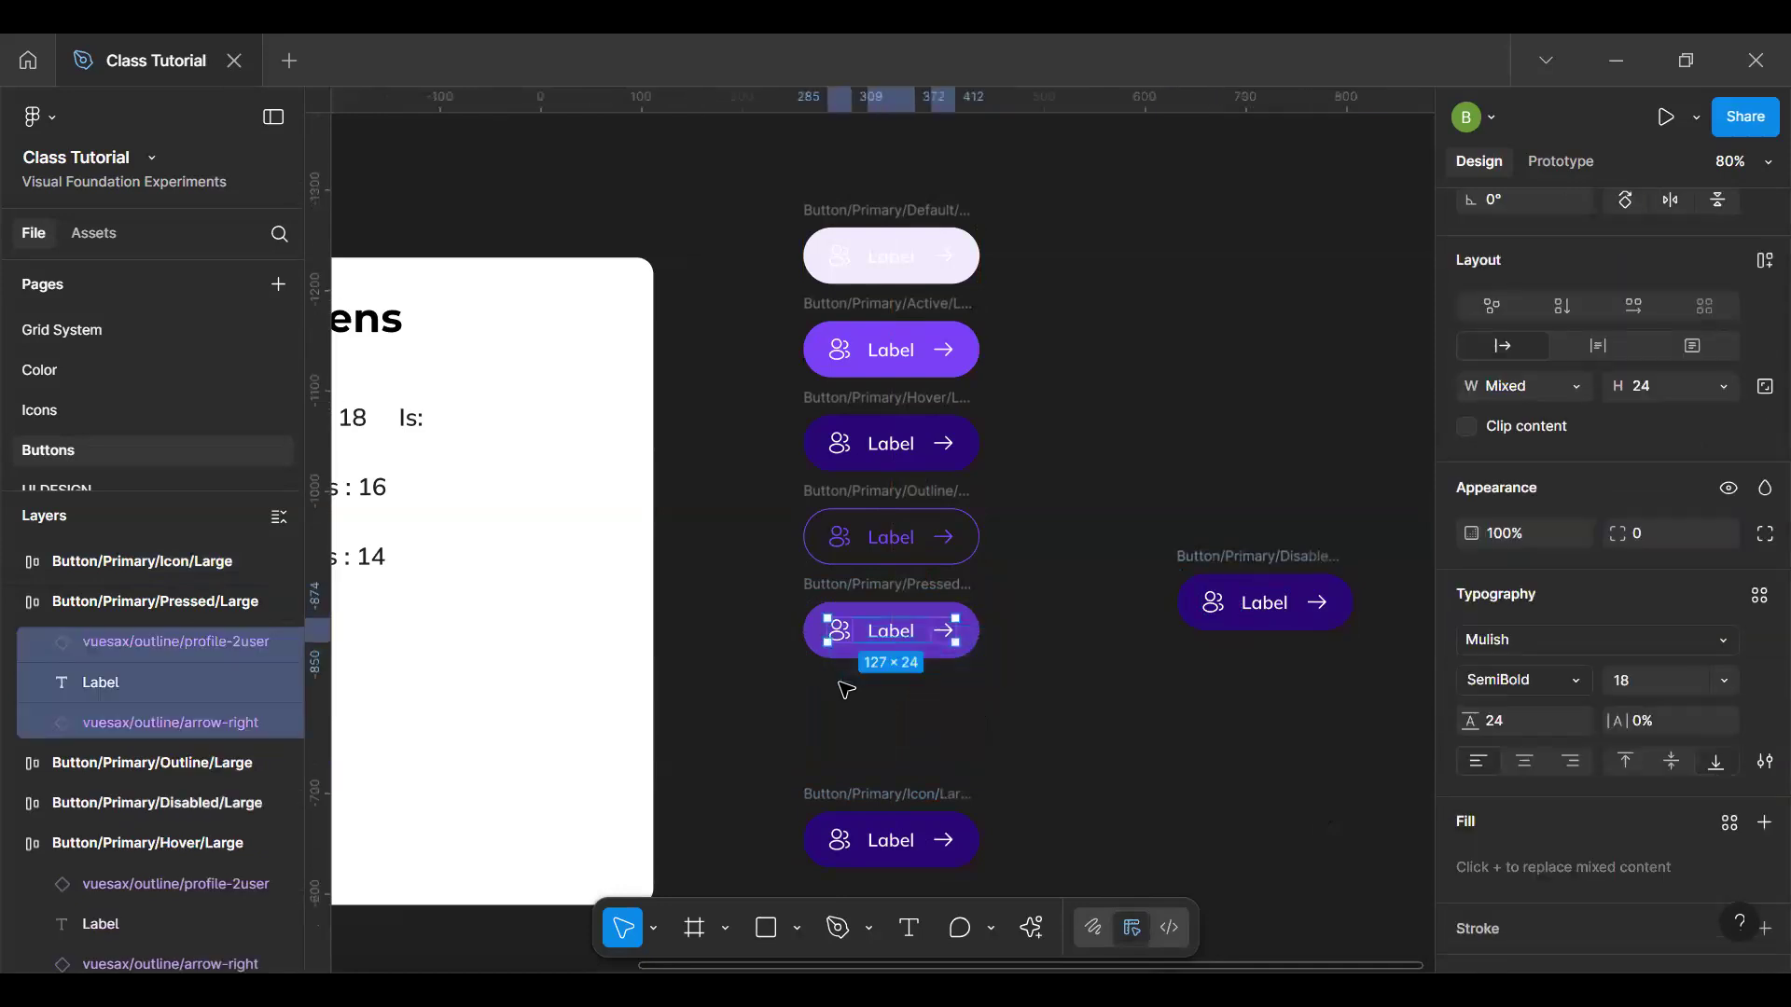
click(1305, 527)
click(1279, 557)
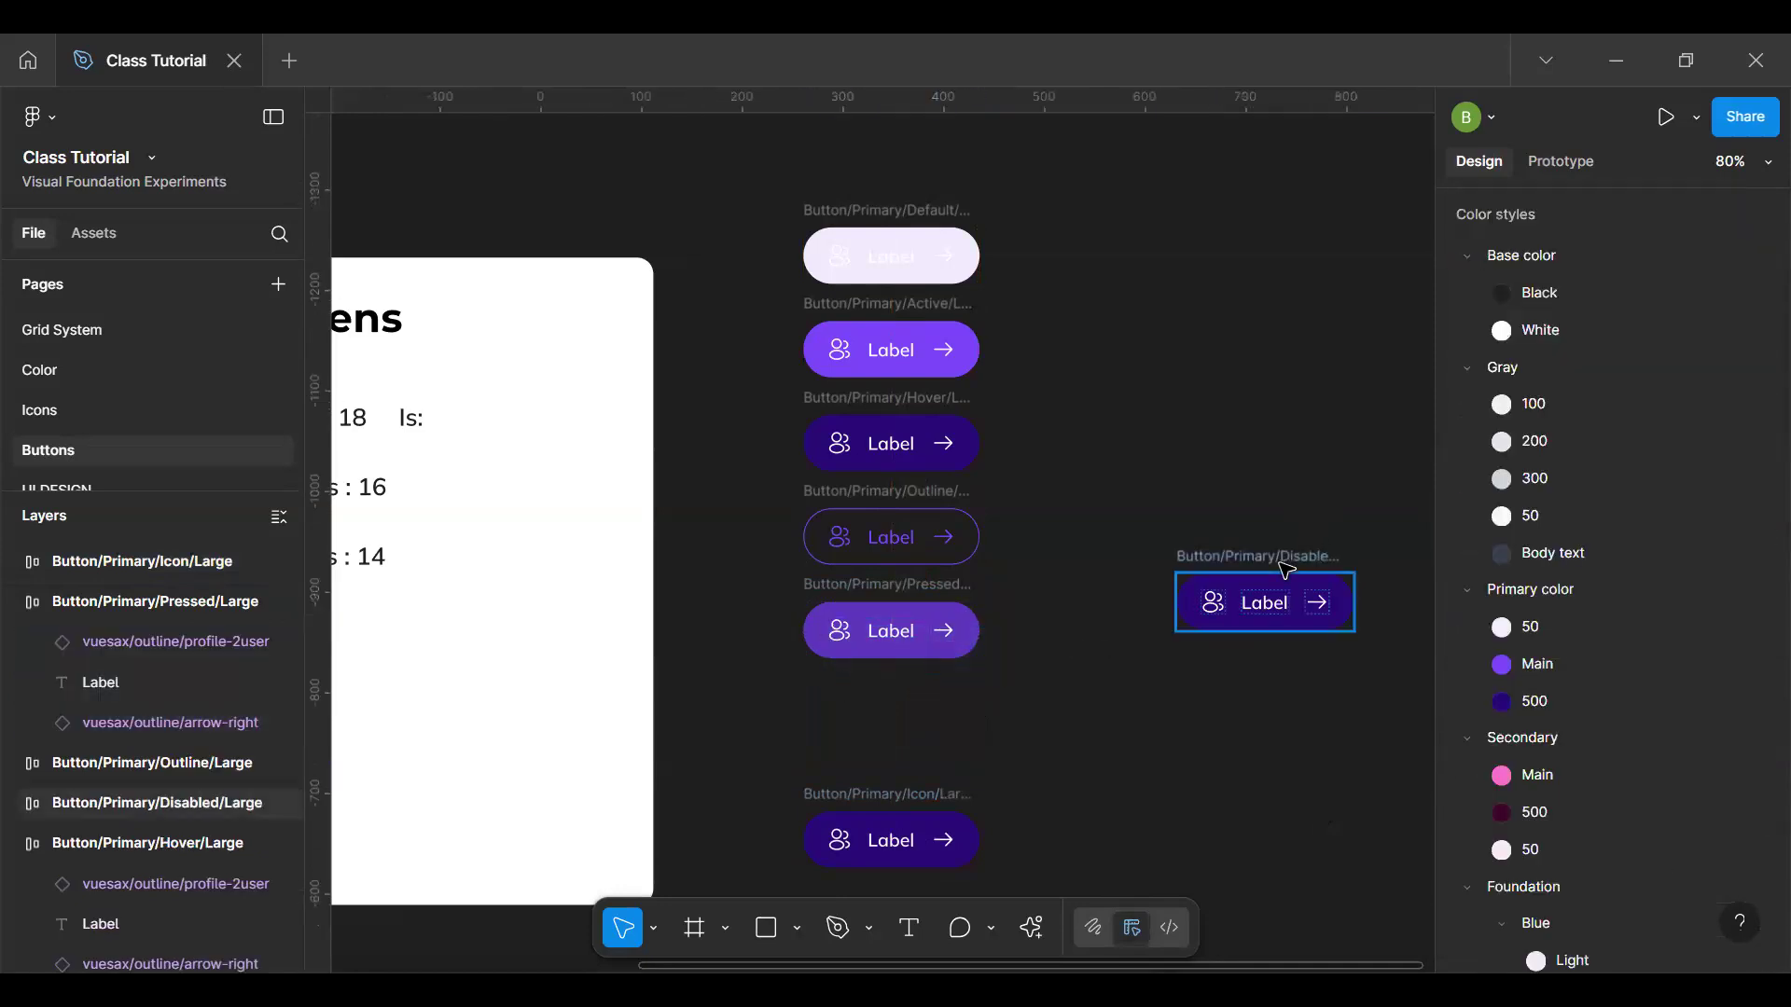
Step: Duplicate the Icon button and place the copy in the column directly below the Pressed button
click(887, 804)
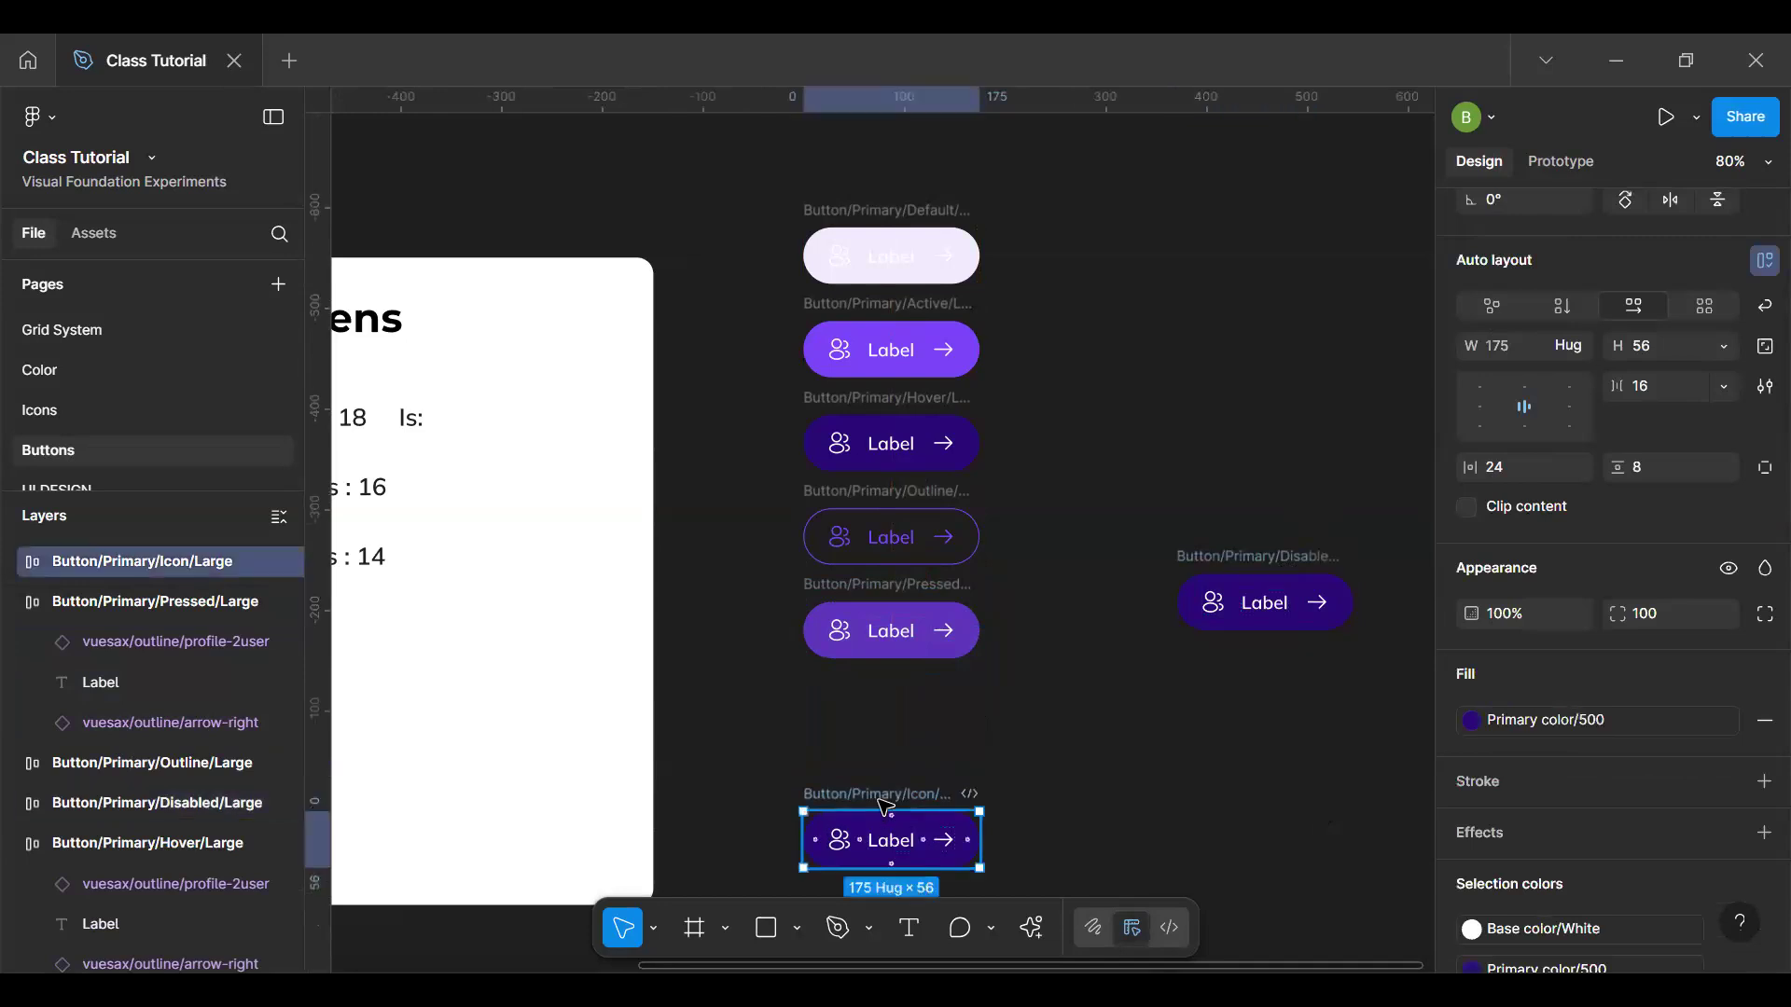
key(ctrl+d)
drag(1088, 791, 933, 718)
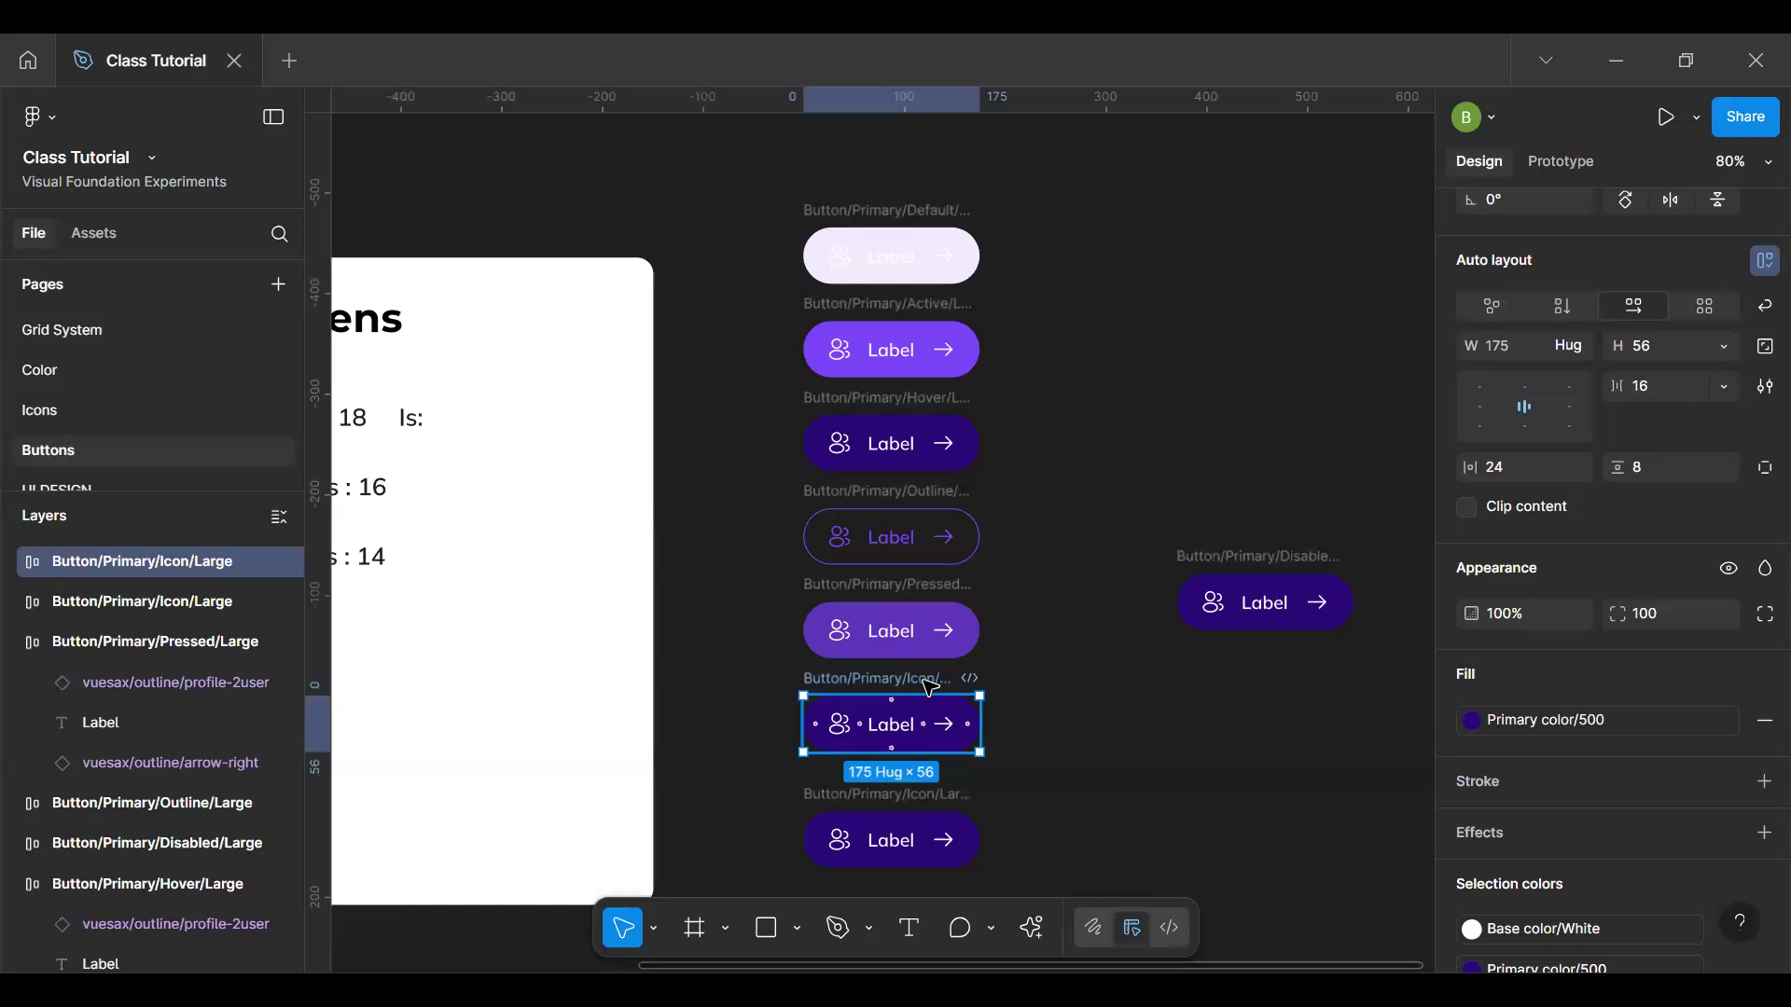
Step: Rename the duplicated button as Button/Primary/Loading/Large
key(ctrl+r)
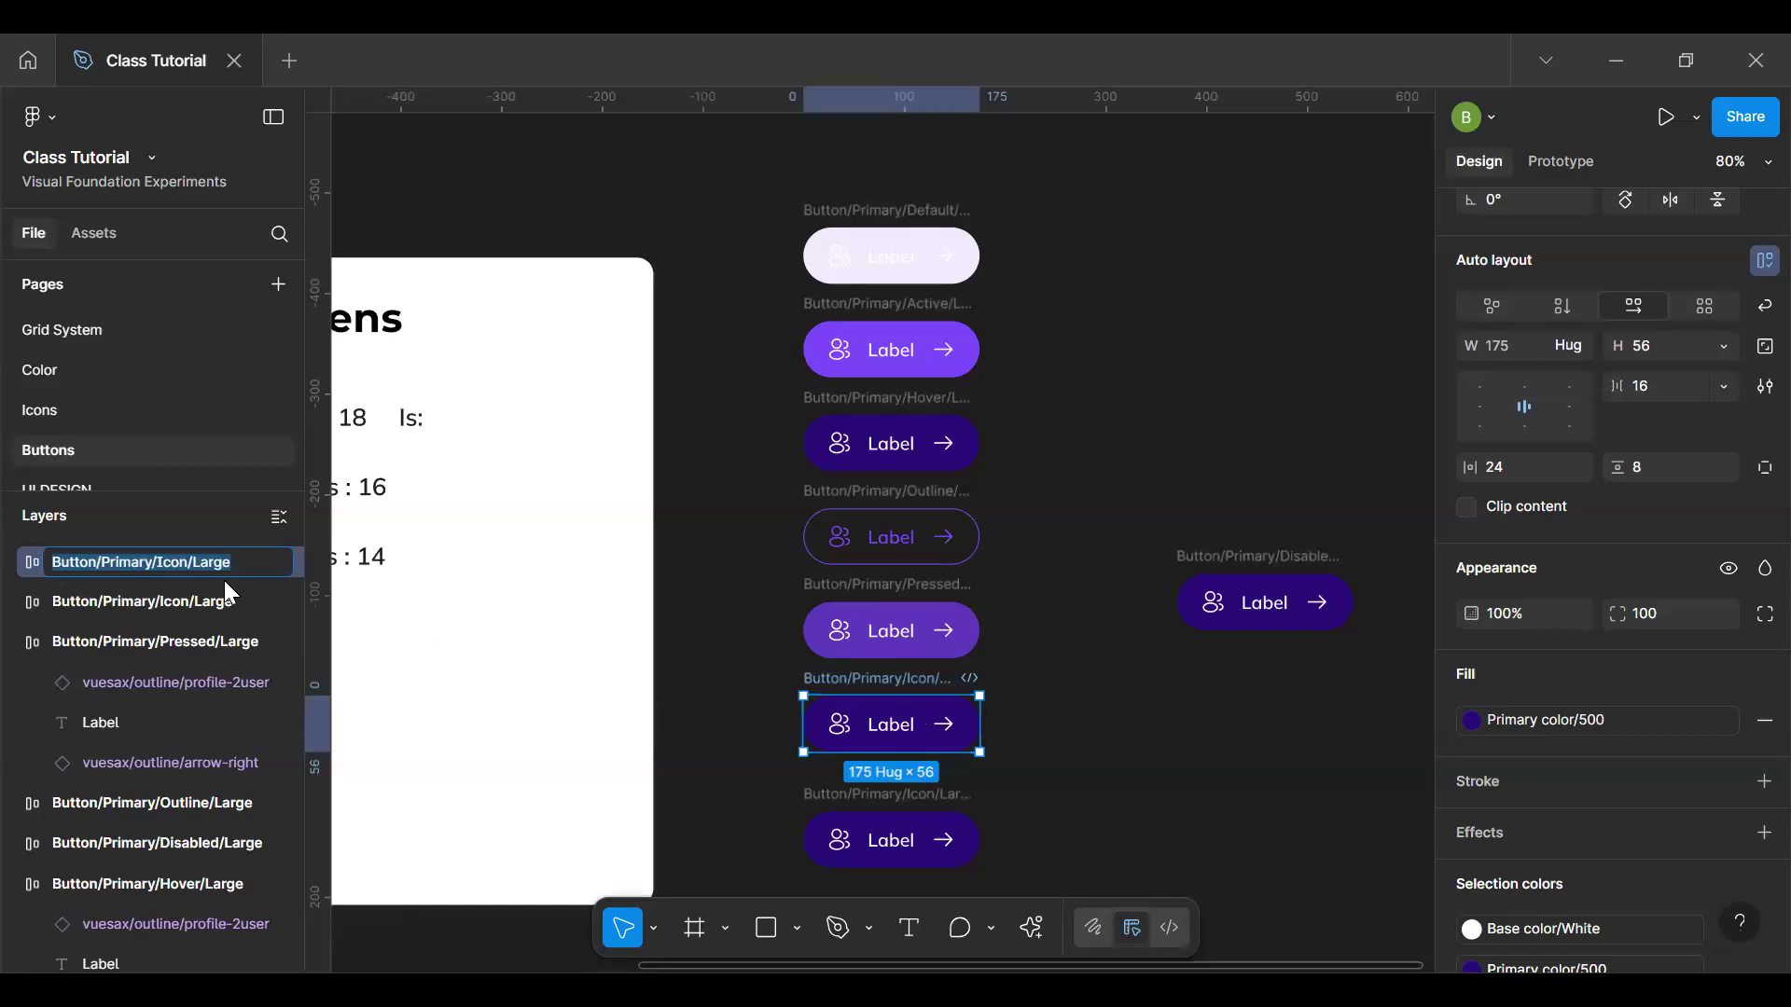
double_click(165, 562)
text(Loading)
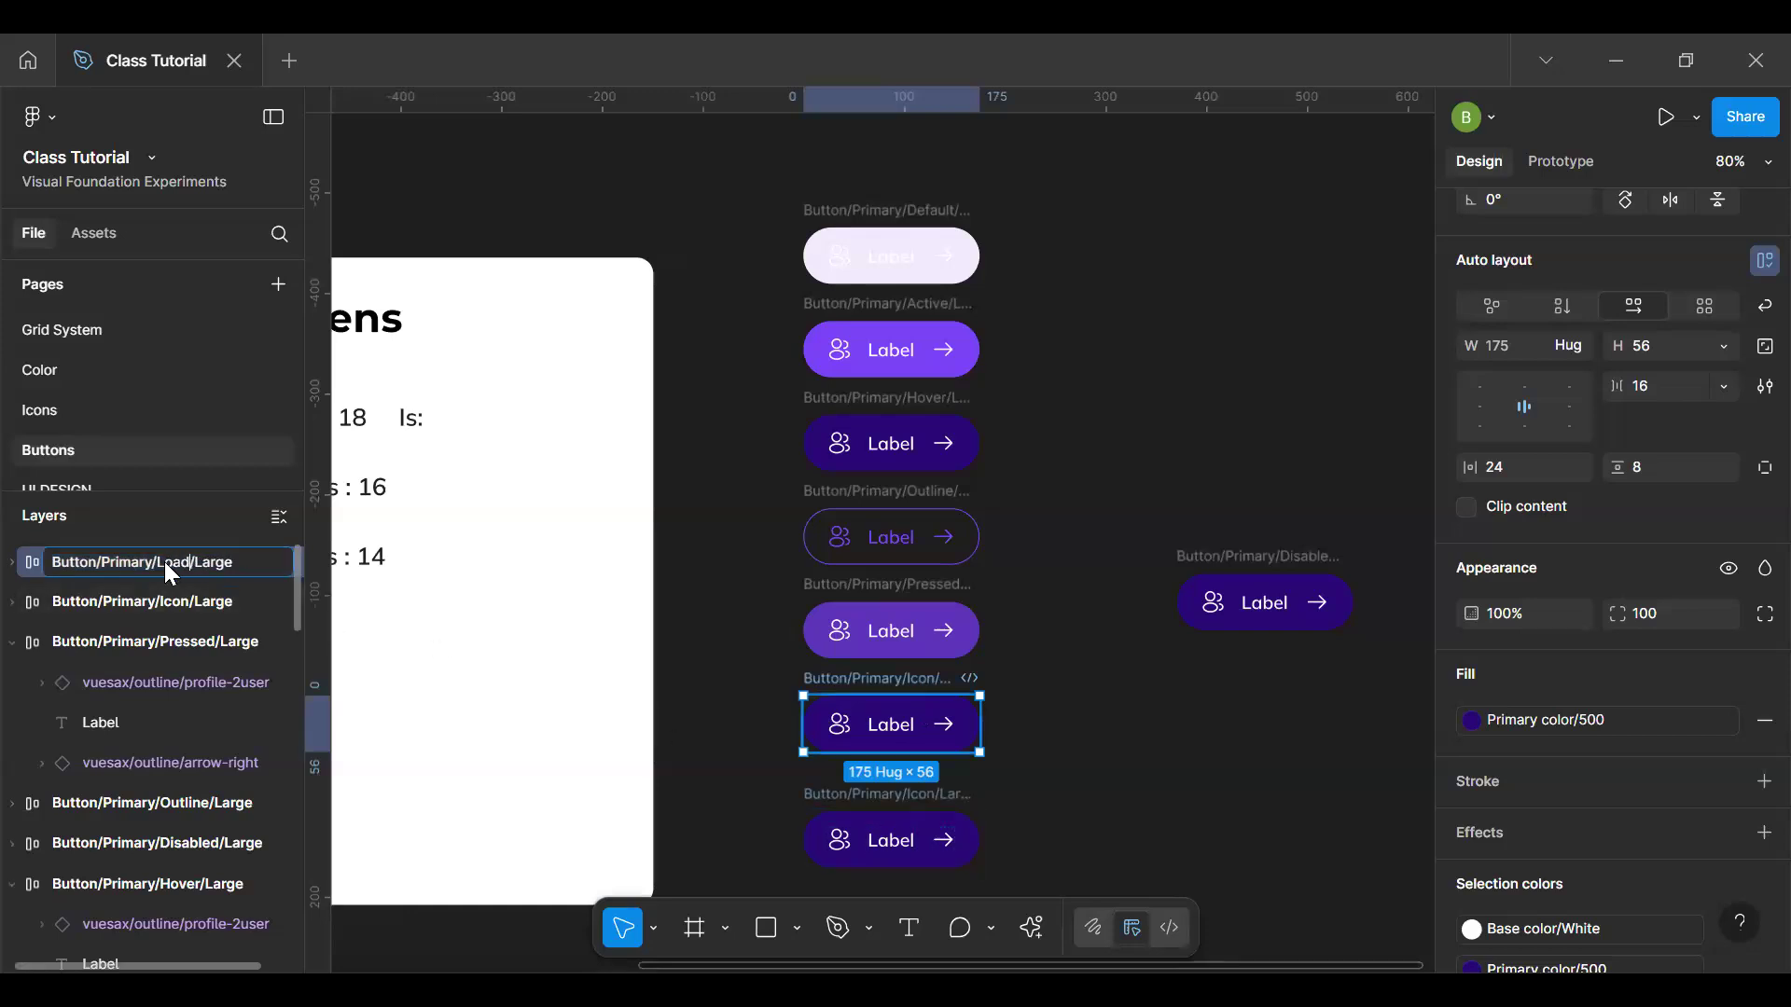
key(Return)
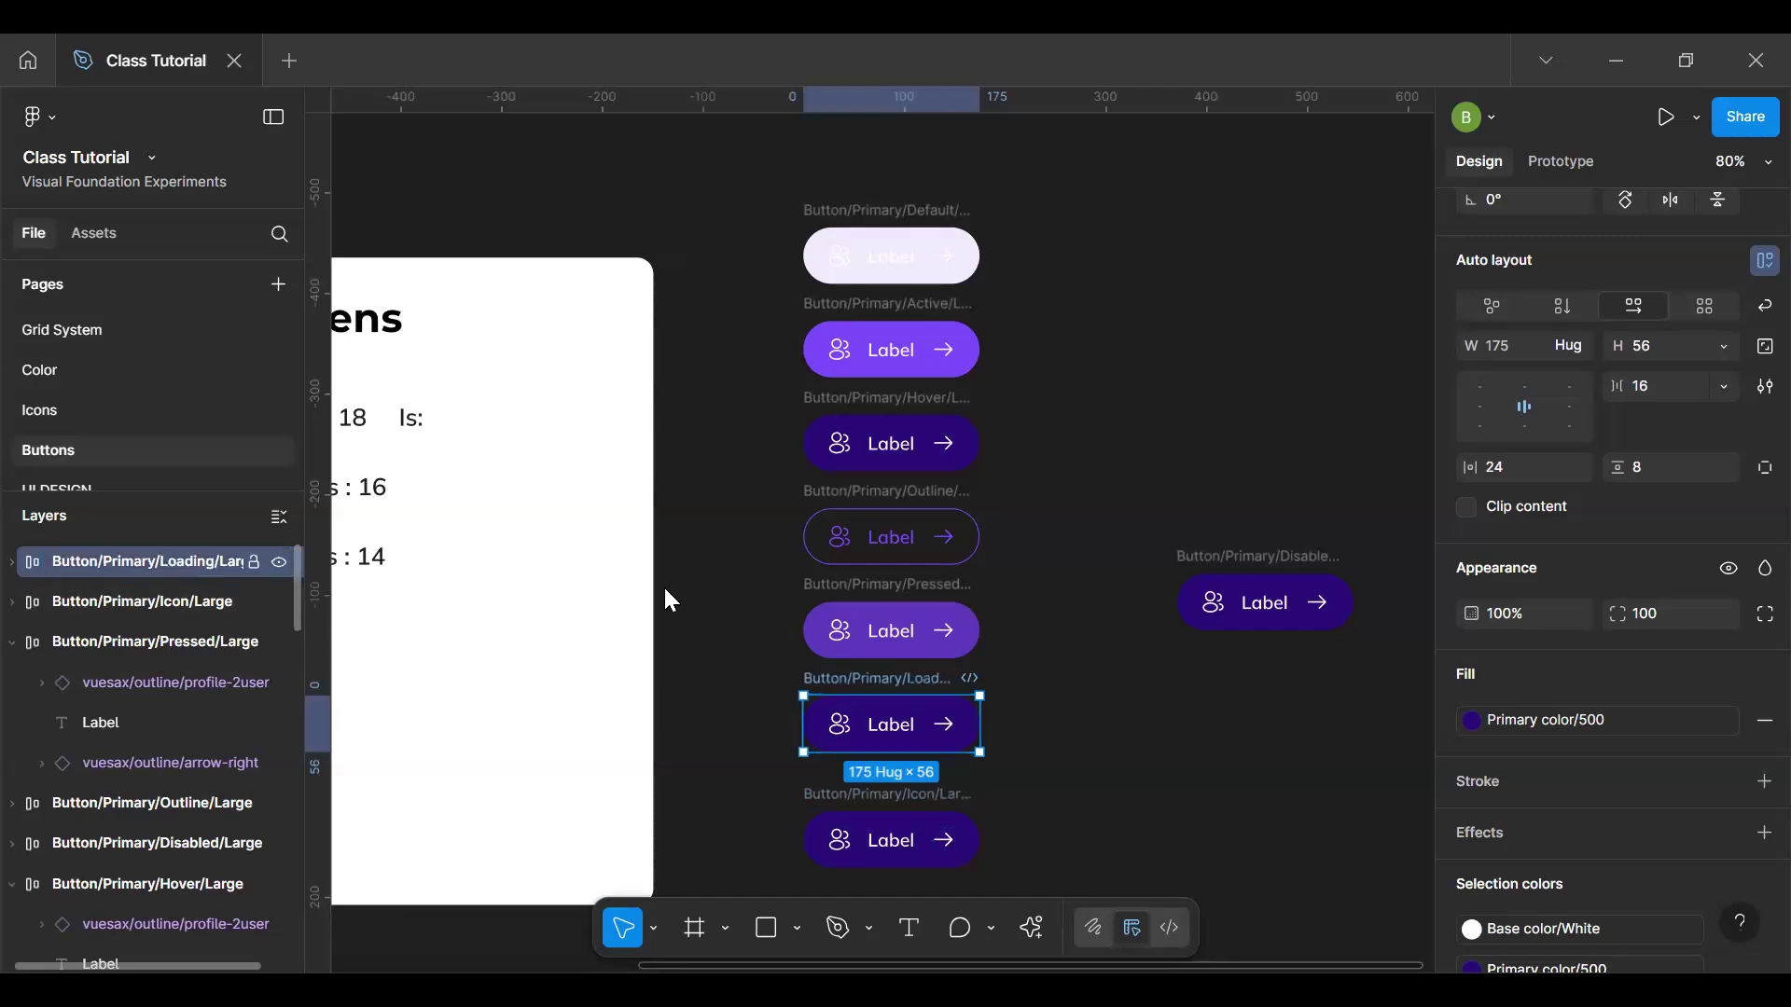
Step: Space the Icon button 37 below the Loading button, and move the Disabled button to the column's end directly below it
click(877, 795)
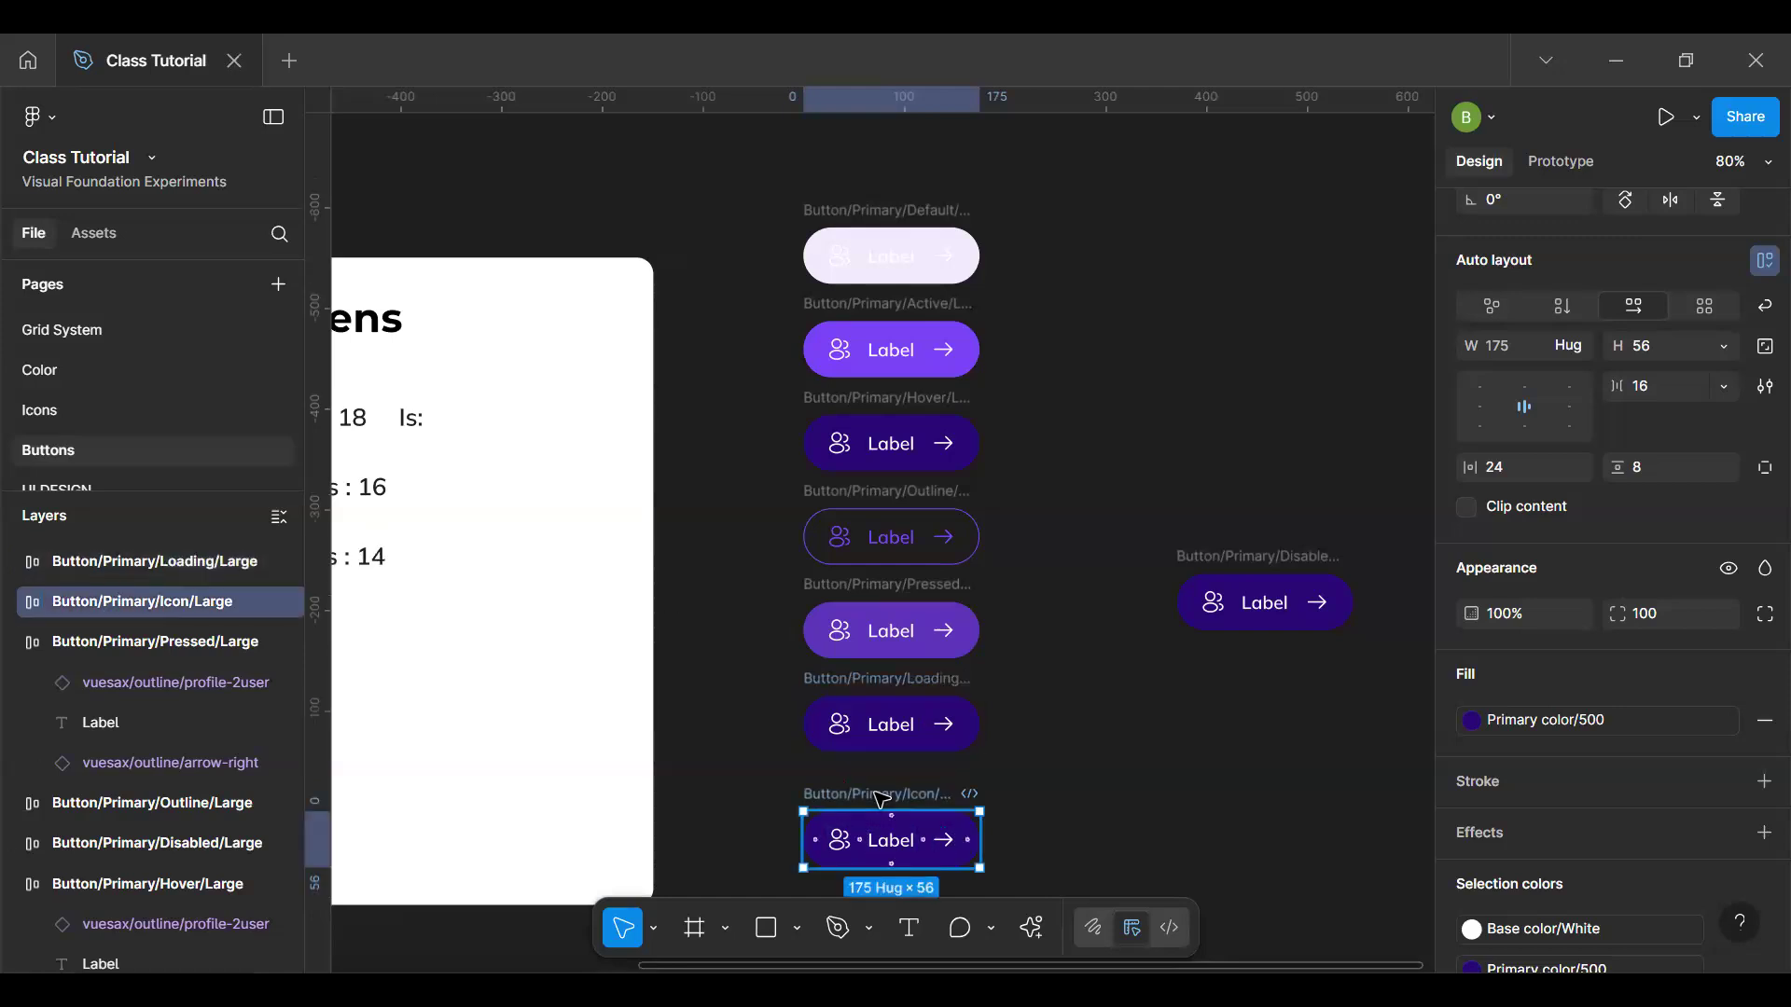
drag(881, 800, 880, 779)
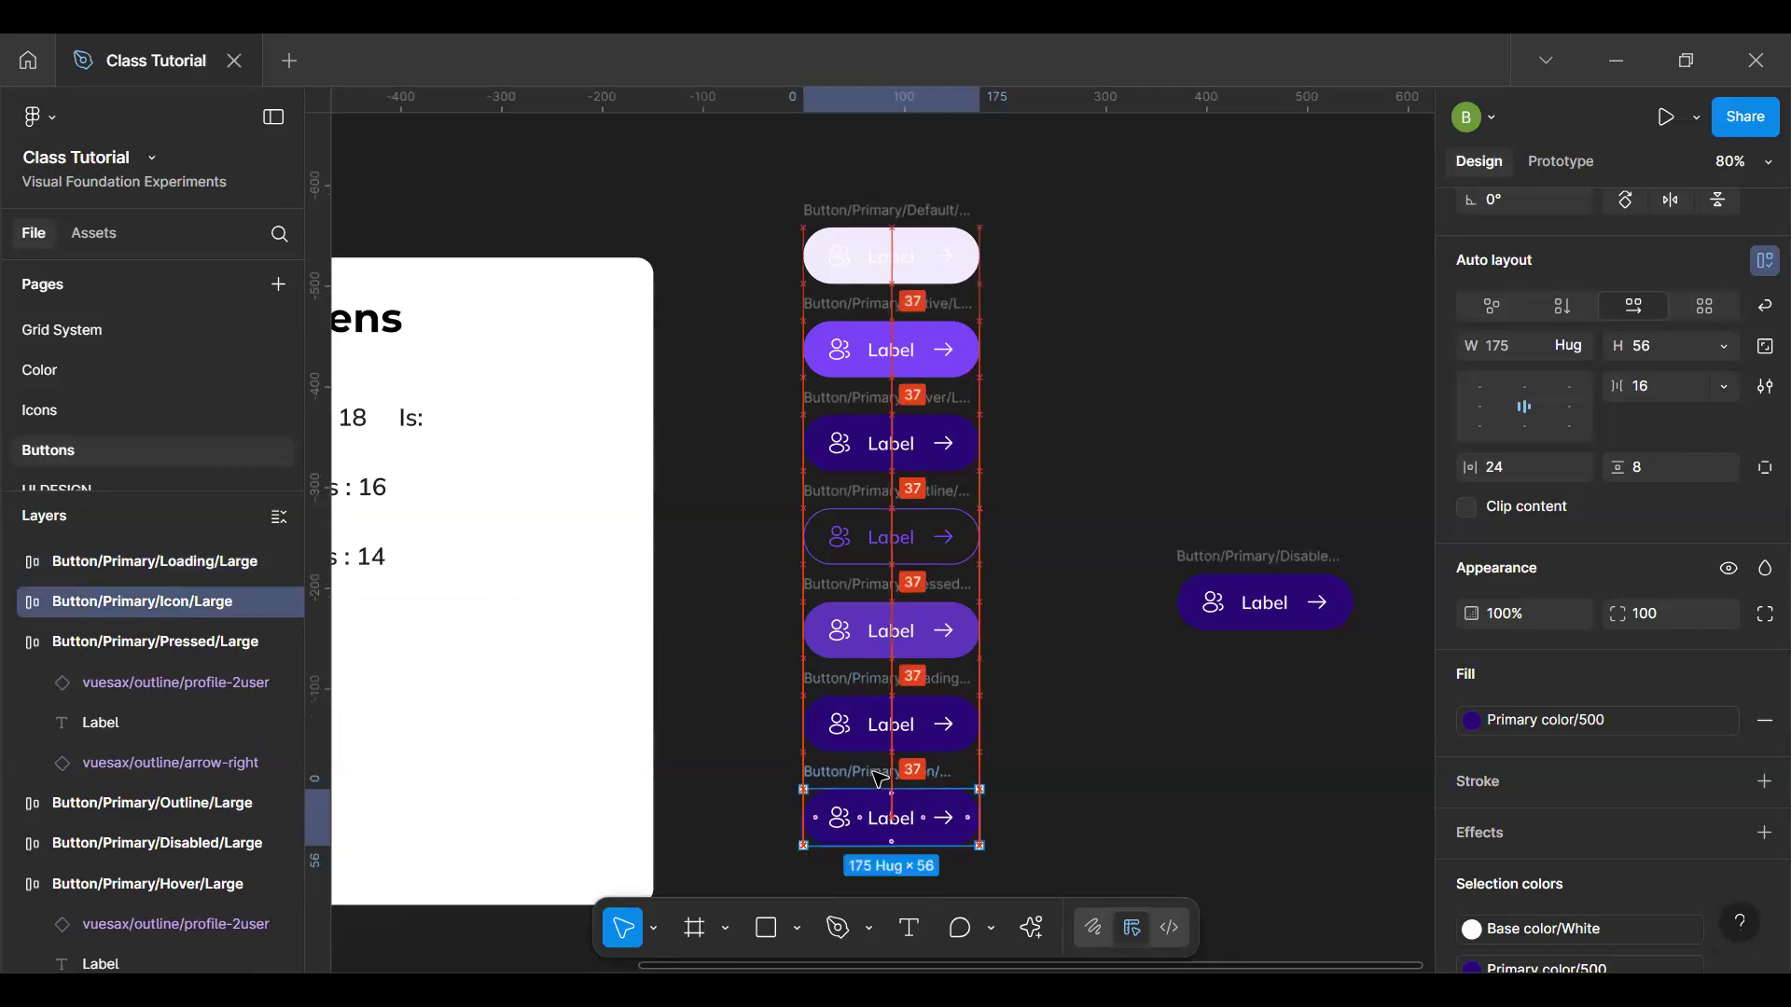
click(1190, 627)
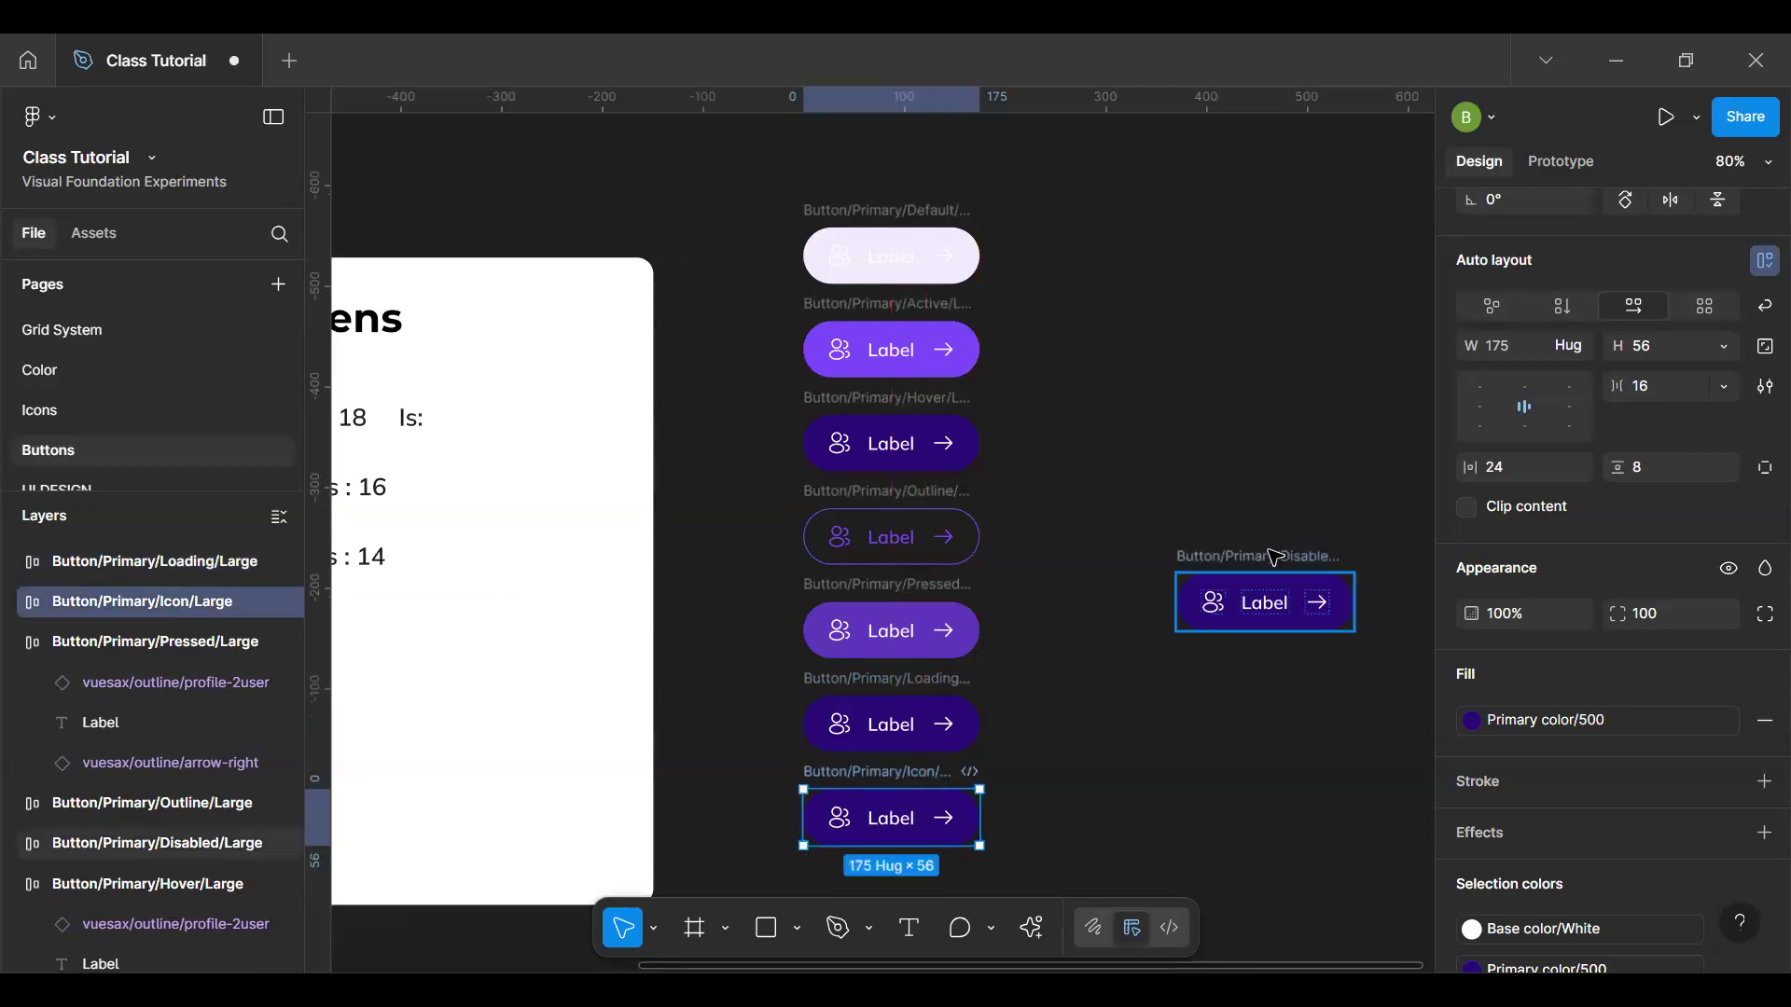
drag(871, 883, 1099, 707)
key(Escape)
drag(1250, 569, 867, 880)
key(Escape)
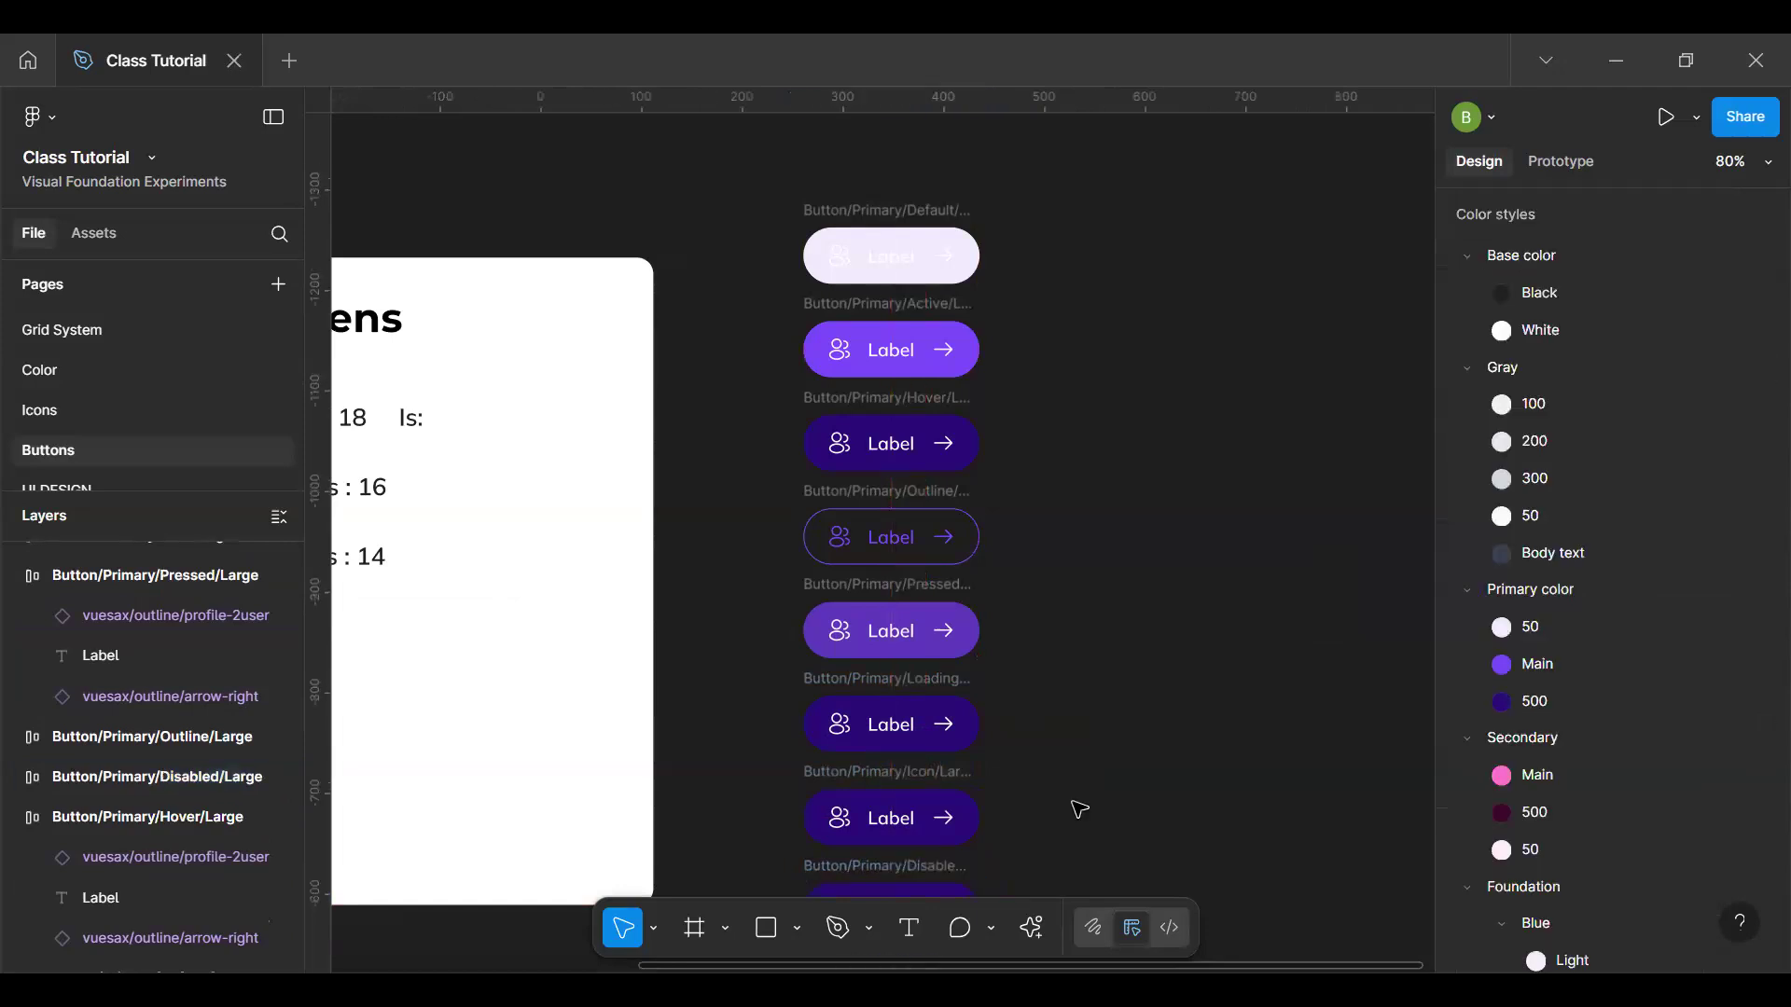
Step: Set the Disabled button's fill to the Gray/50 library color
scroll(939, 392, down, 3)
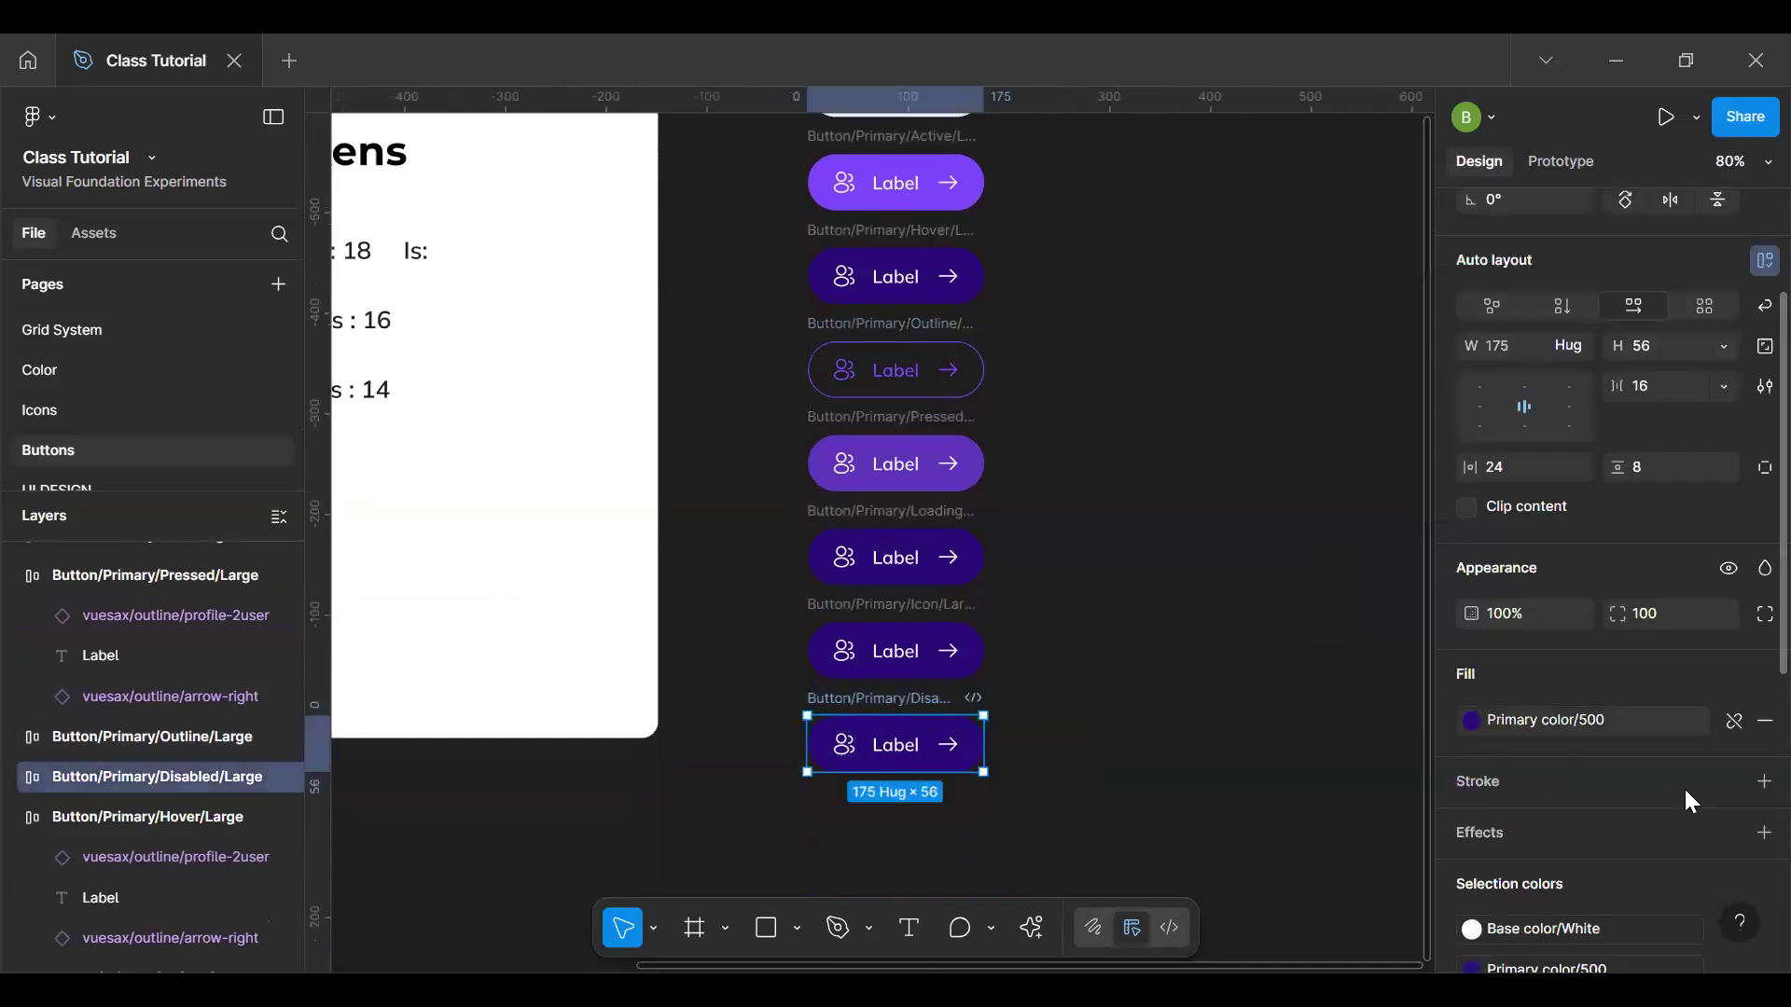
click(1606, 720)
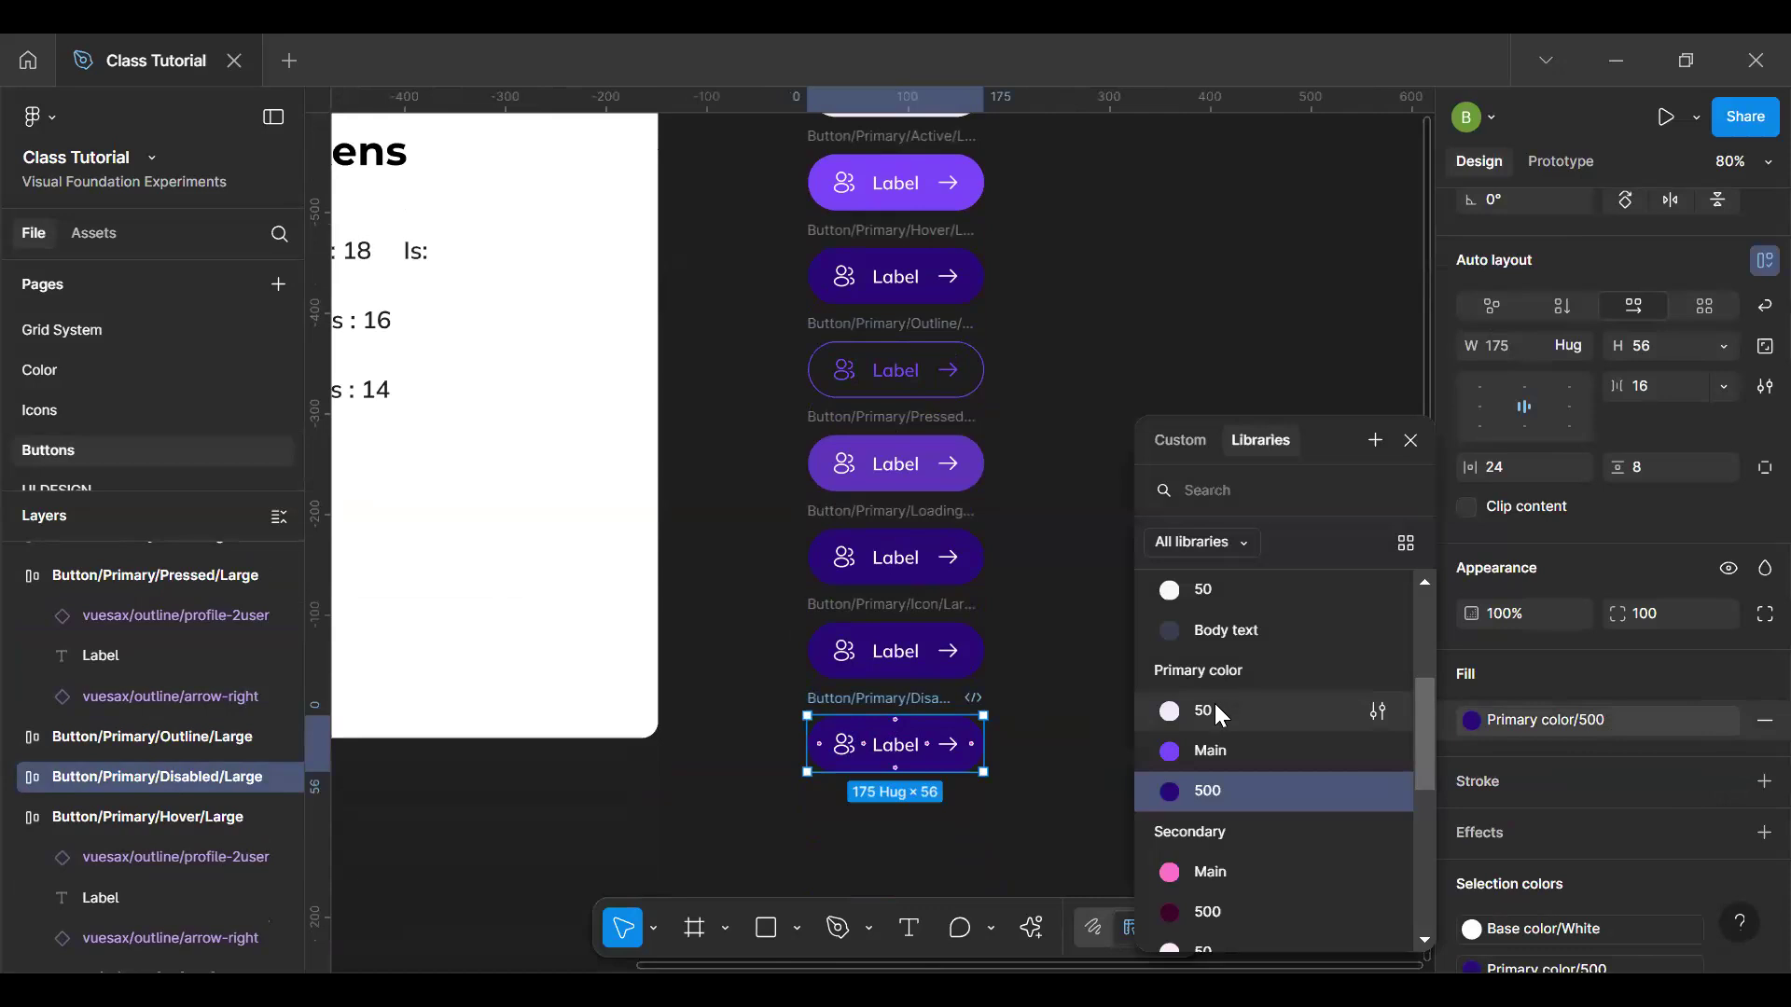
scroll(1425, 782, down, 5)
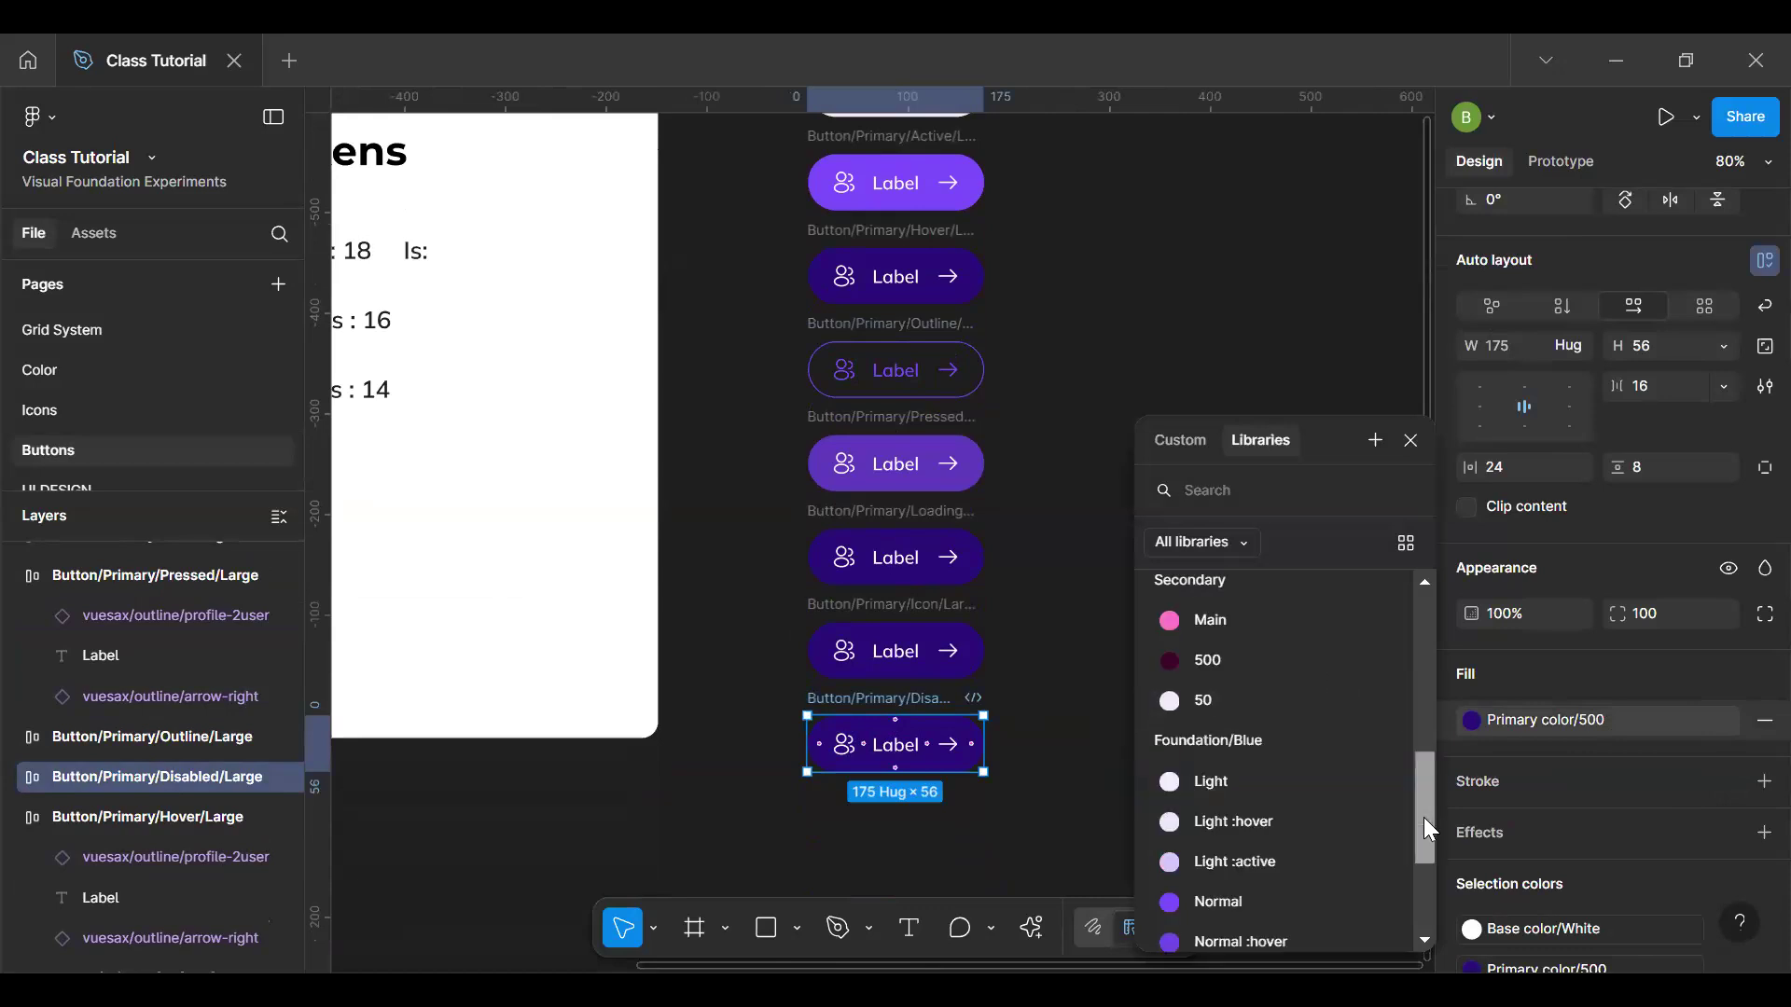
scroll(1419, 761, up, 7)
drag(1423, 643, 1423, 587)
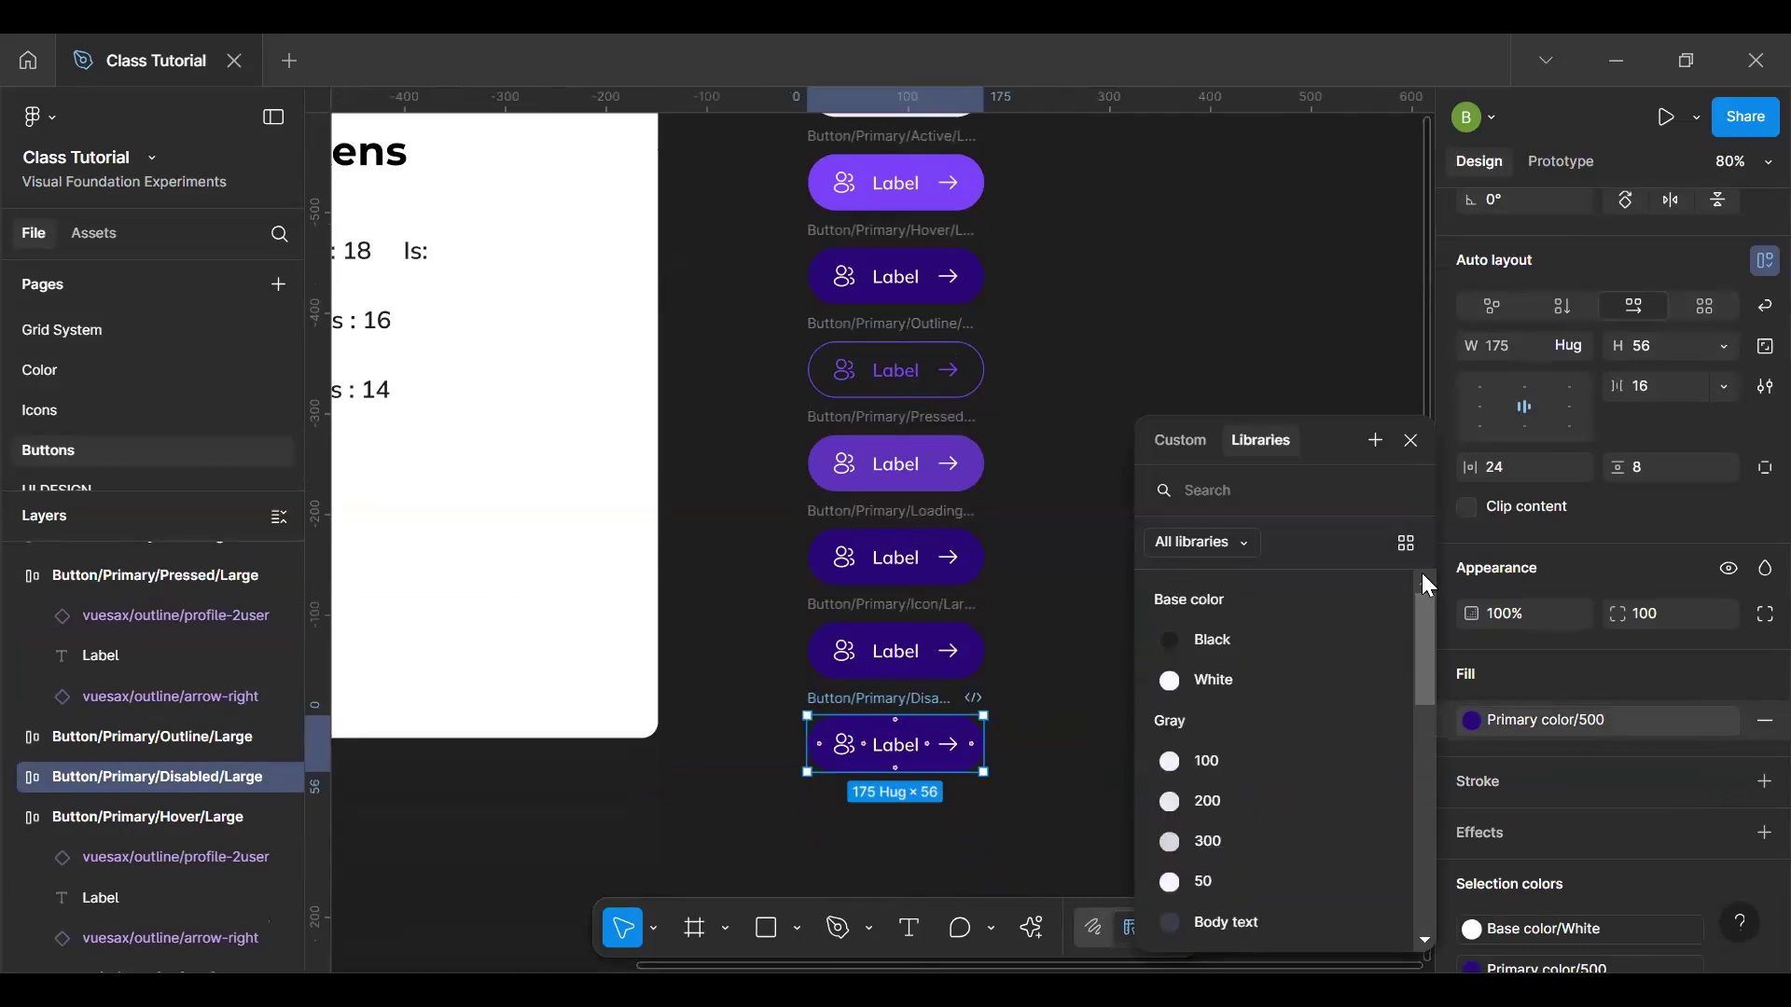
click(1240, 883)
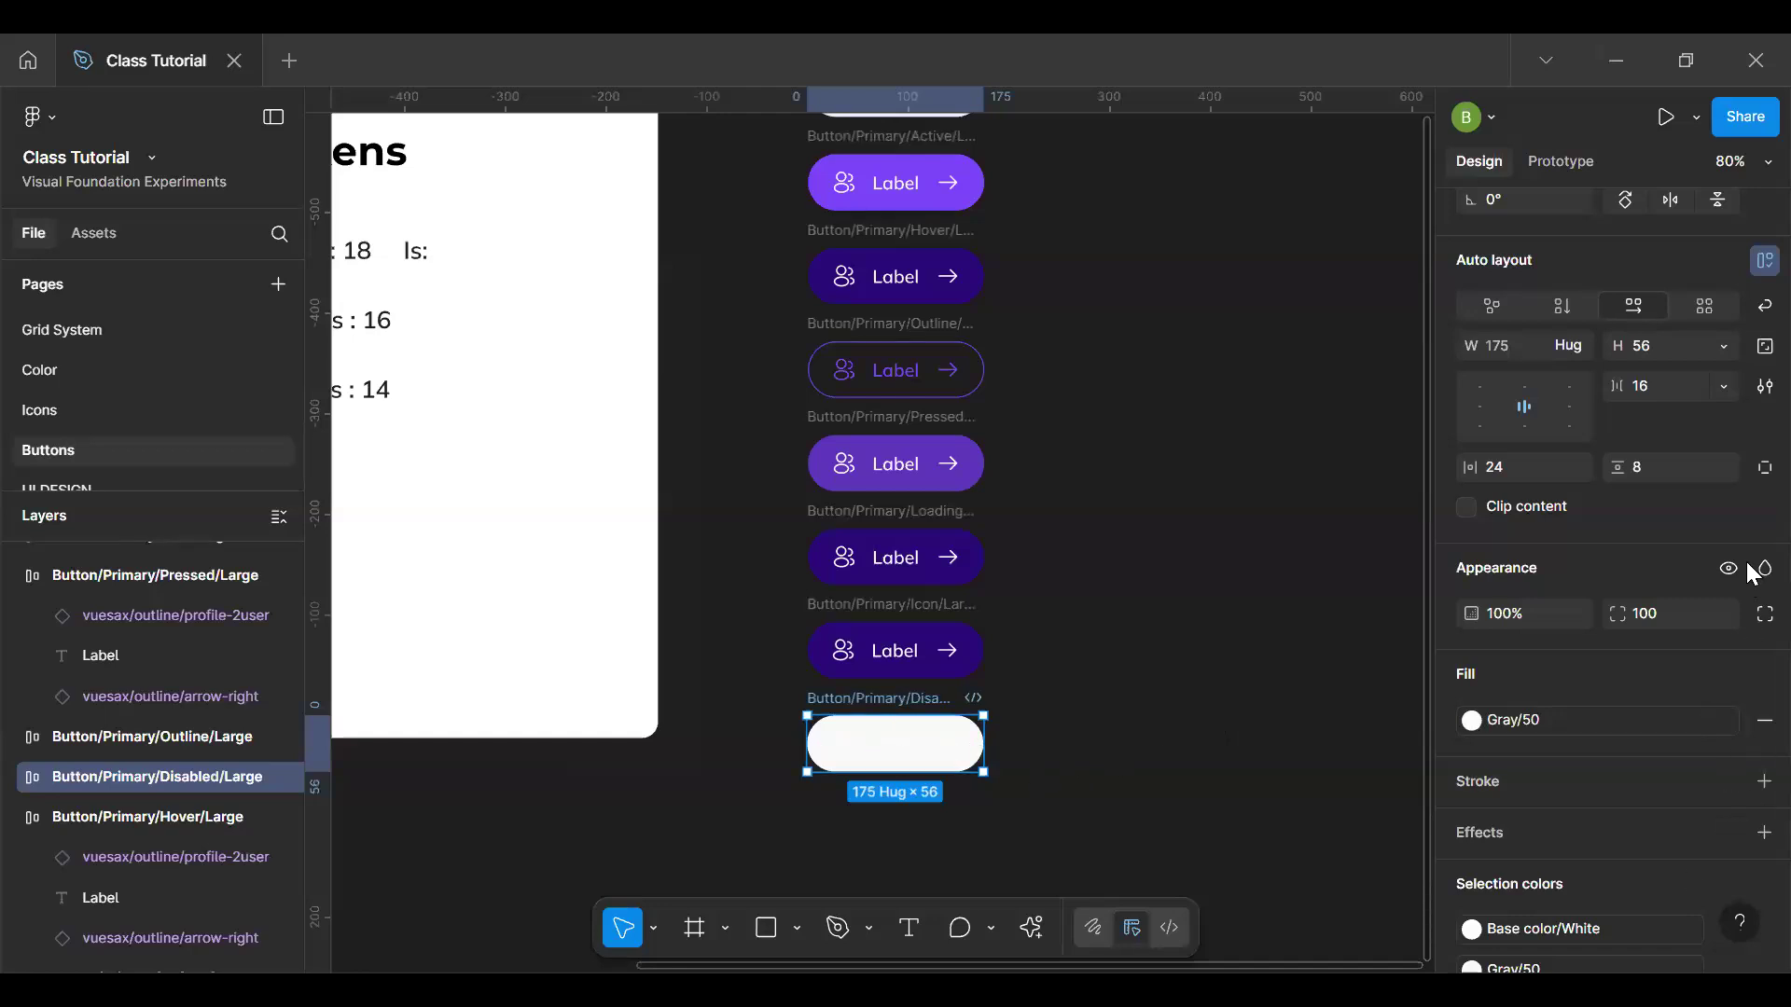
Step: Change the Disabled button's white label and icons to the Gray/Body text library color
scroll(1746, 653, down, 3)
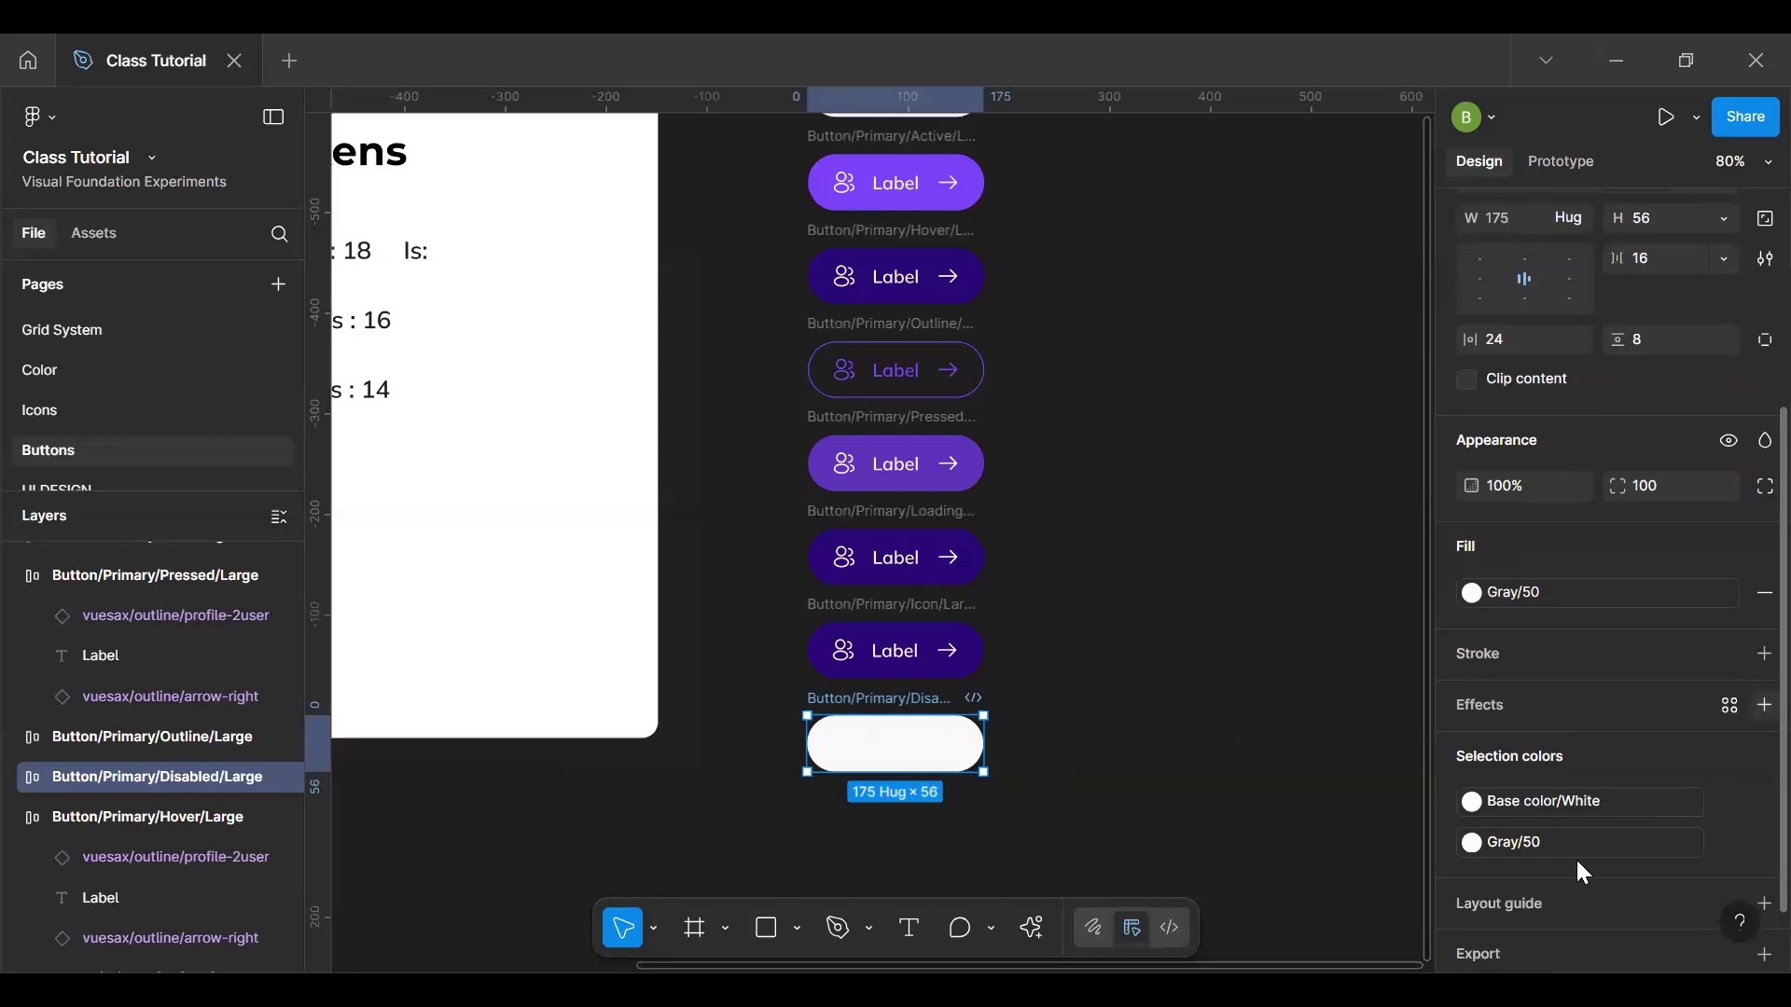
click(1603, 799)
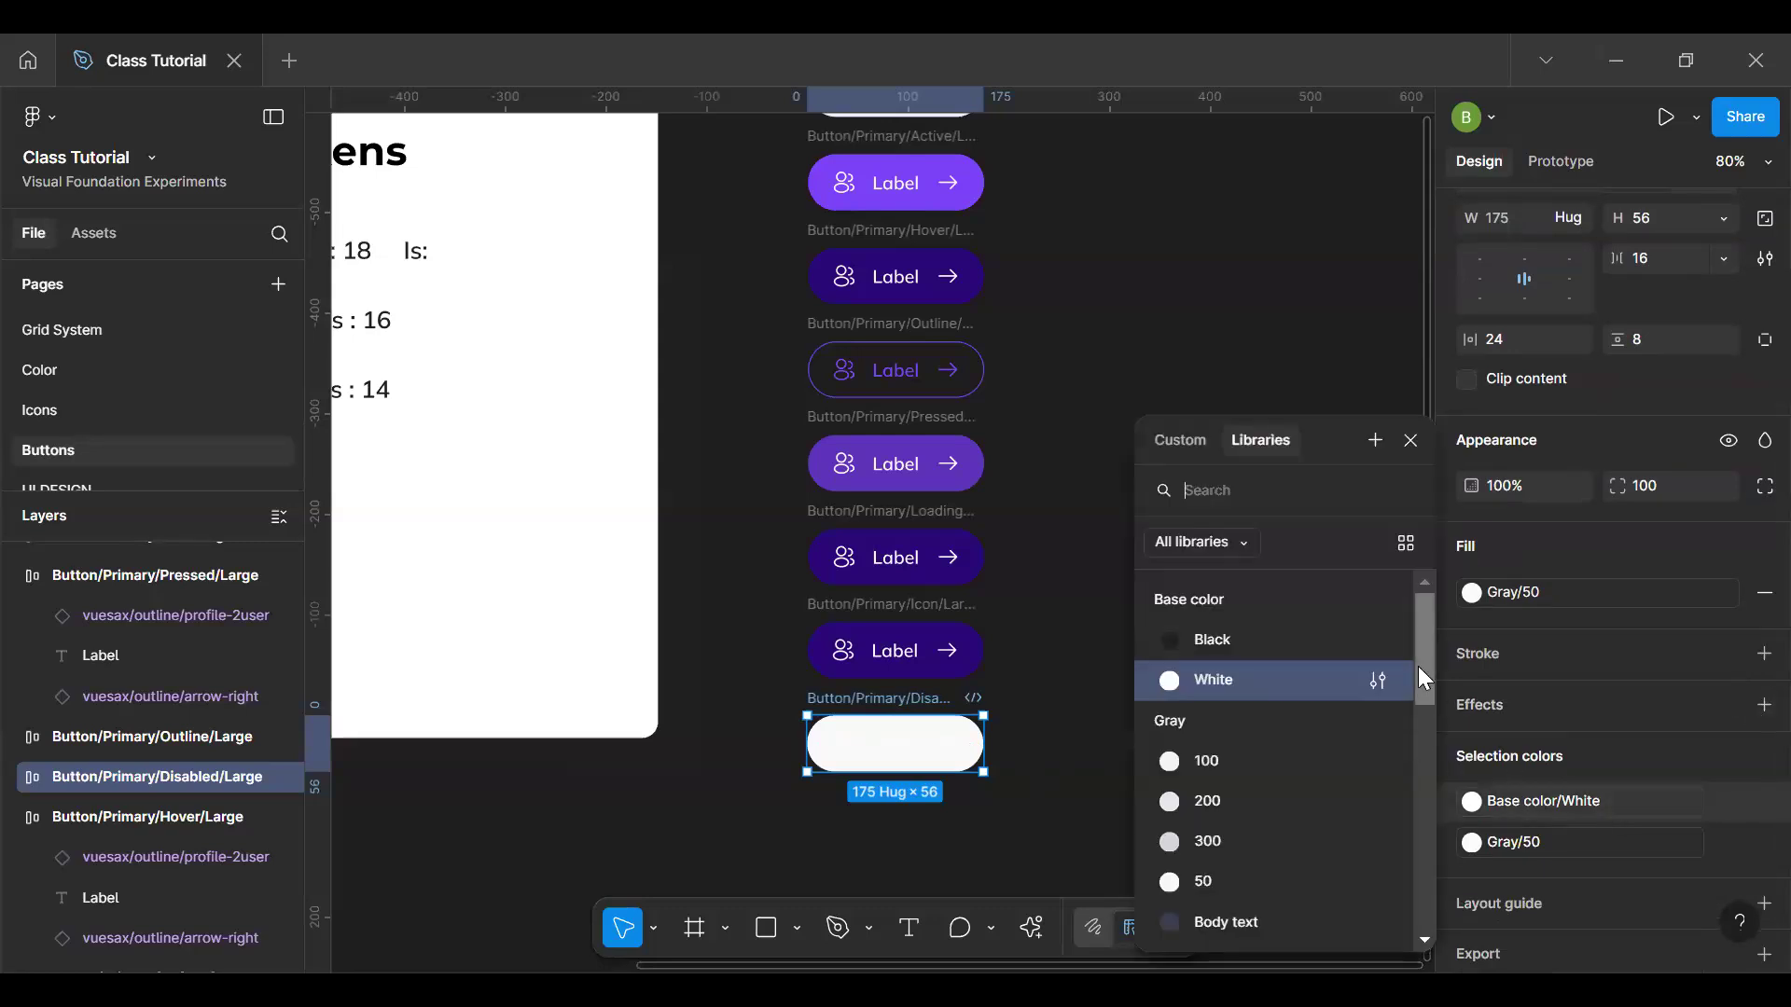
scroll(1418, 666, down, 3)
click(1289, 808)
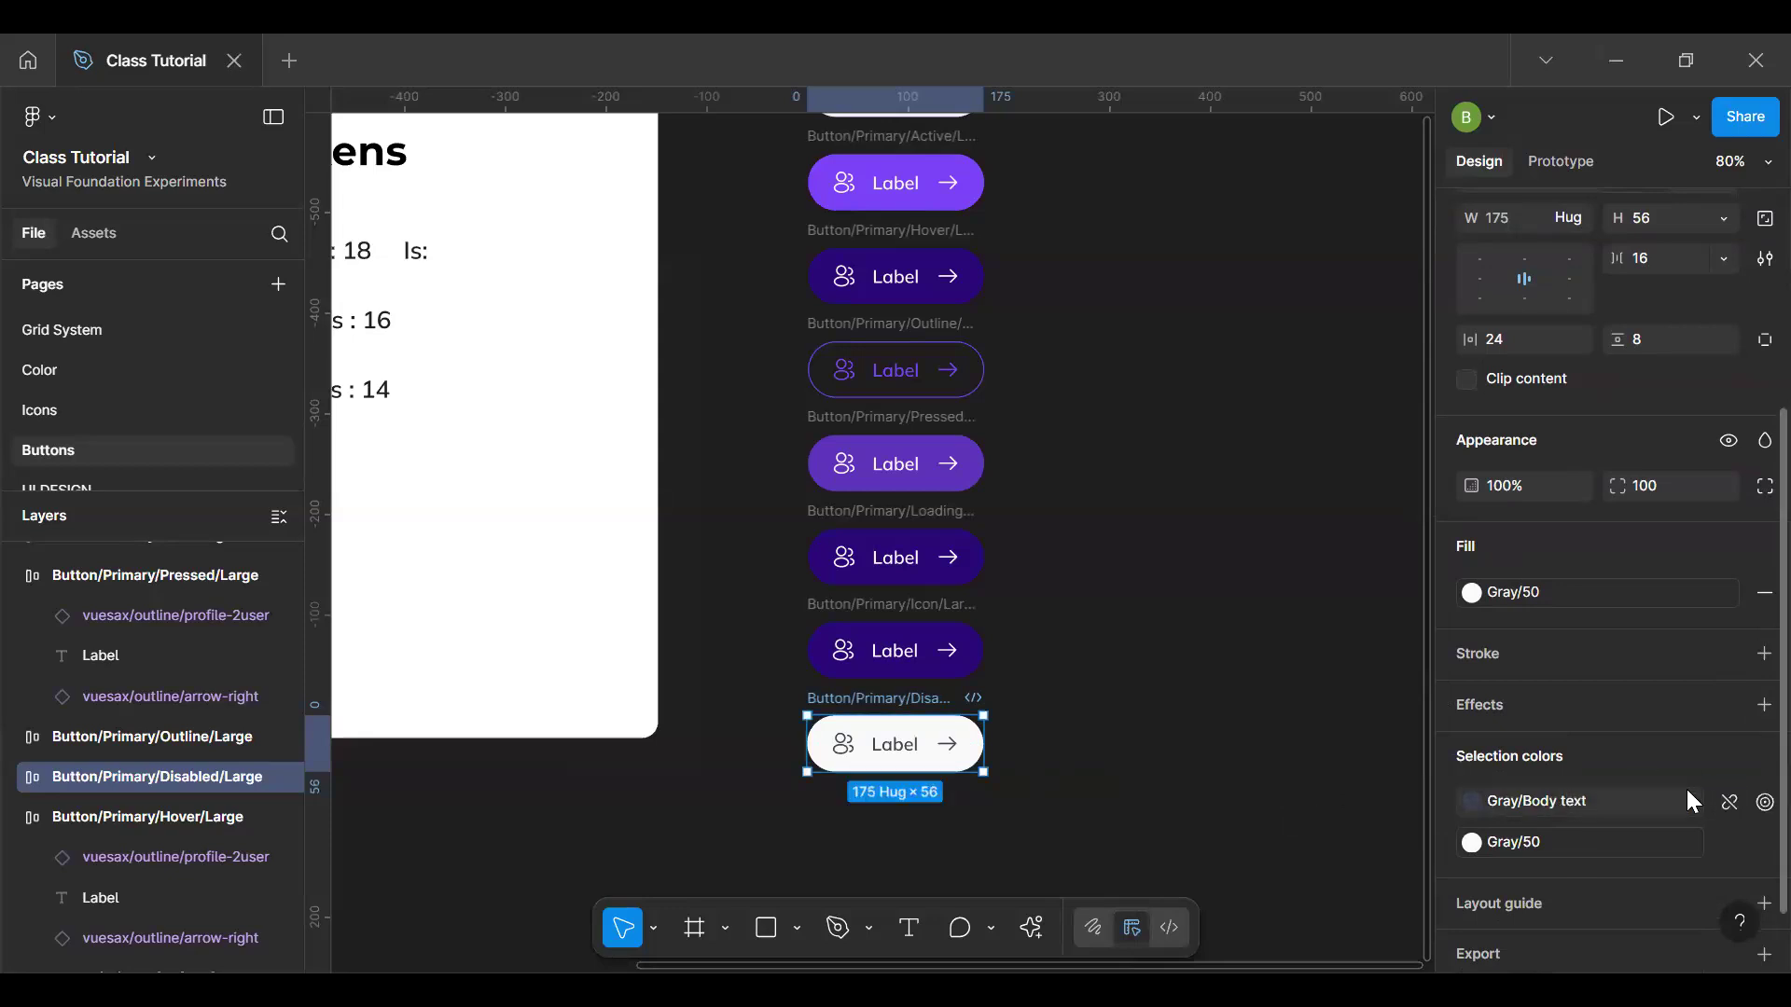
click(1727, 803)
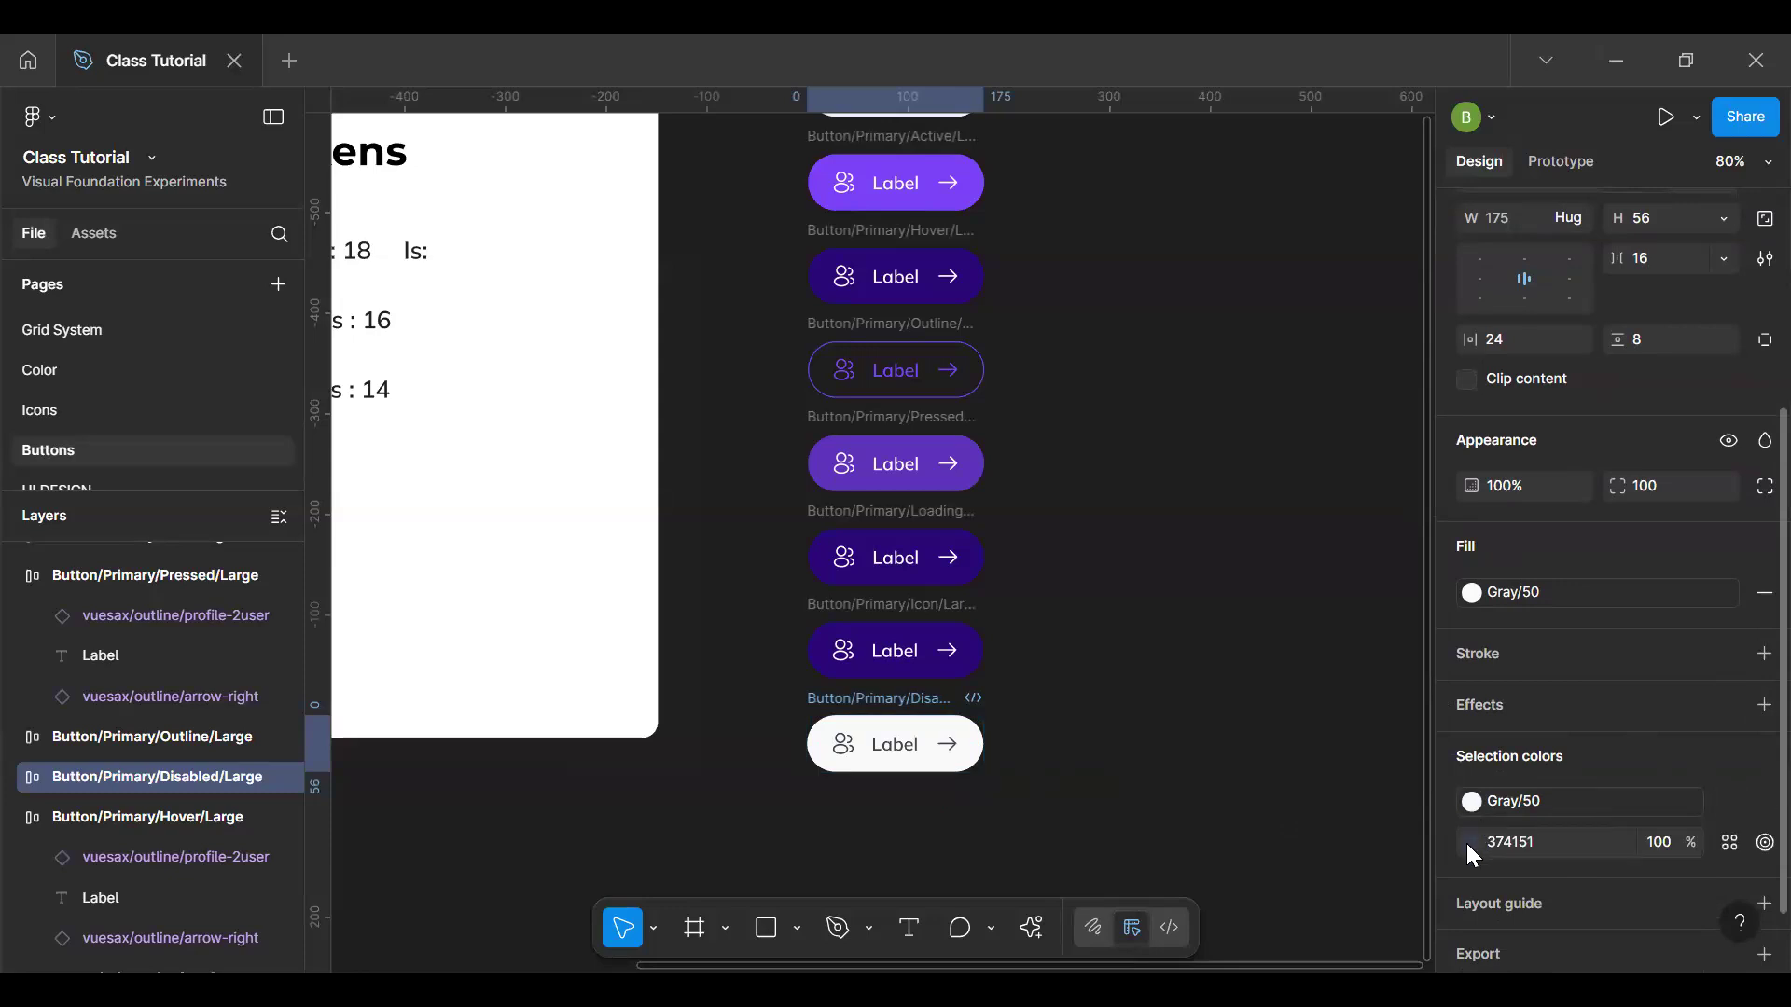
key(ctrl+z)
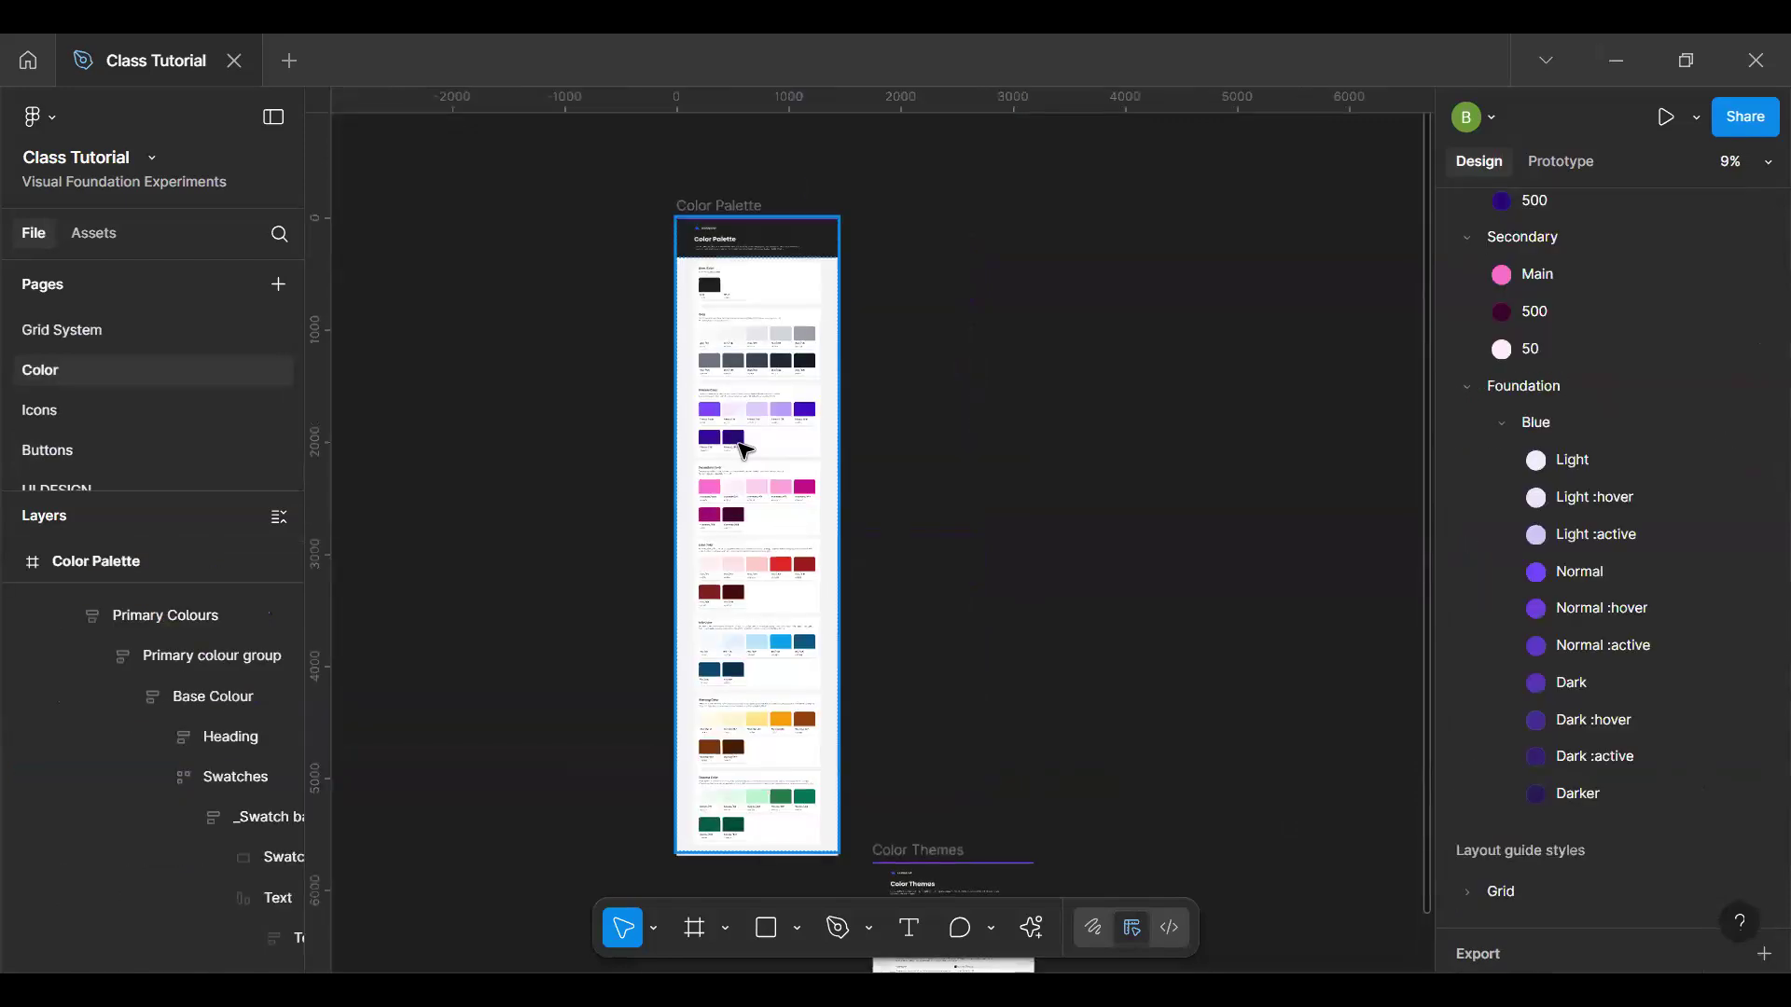
Step: Examine the gray swatches in the Color Palette frame on the Color page
scroll(742, 455, up, 10)
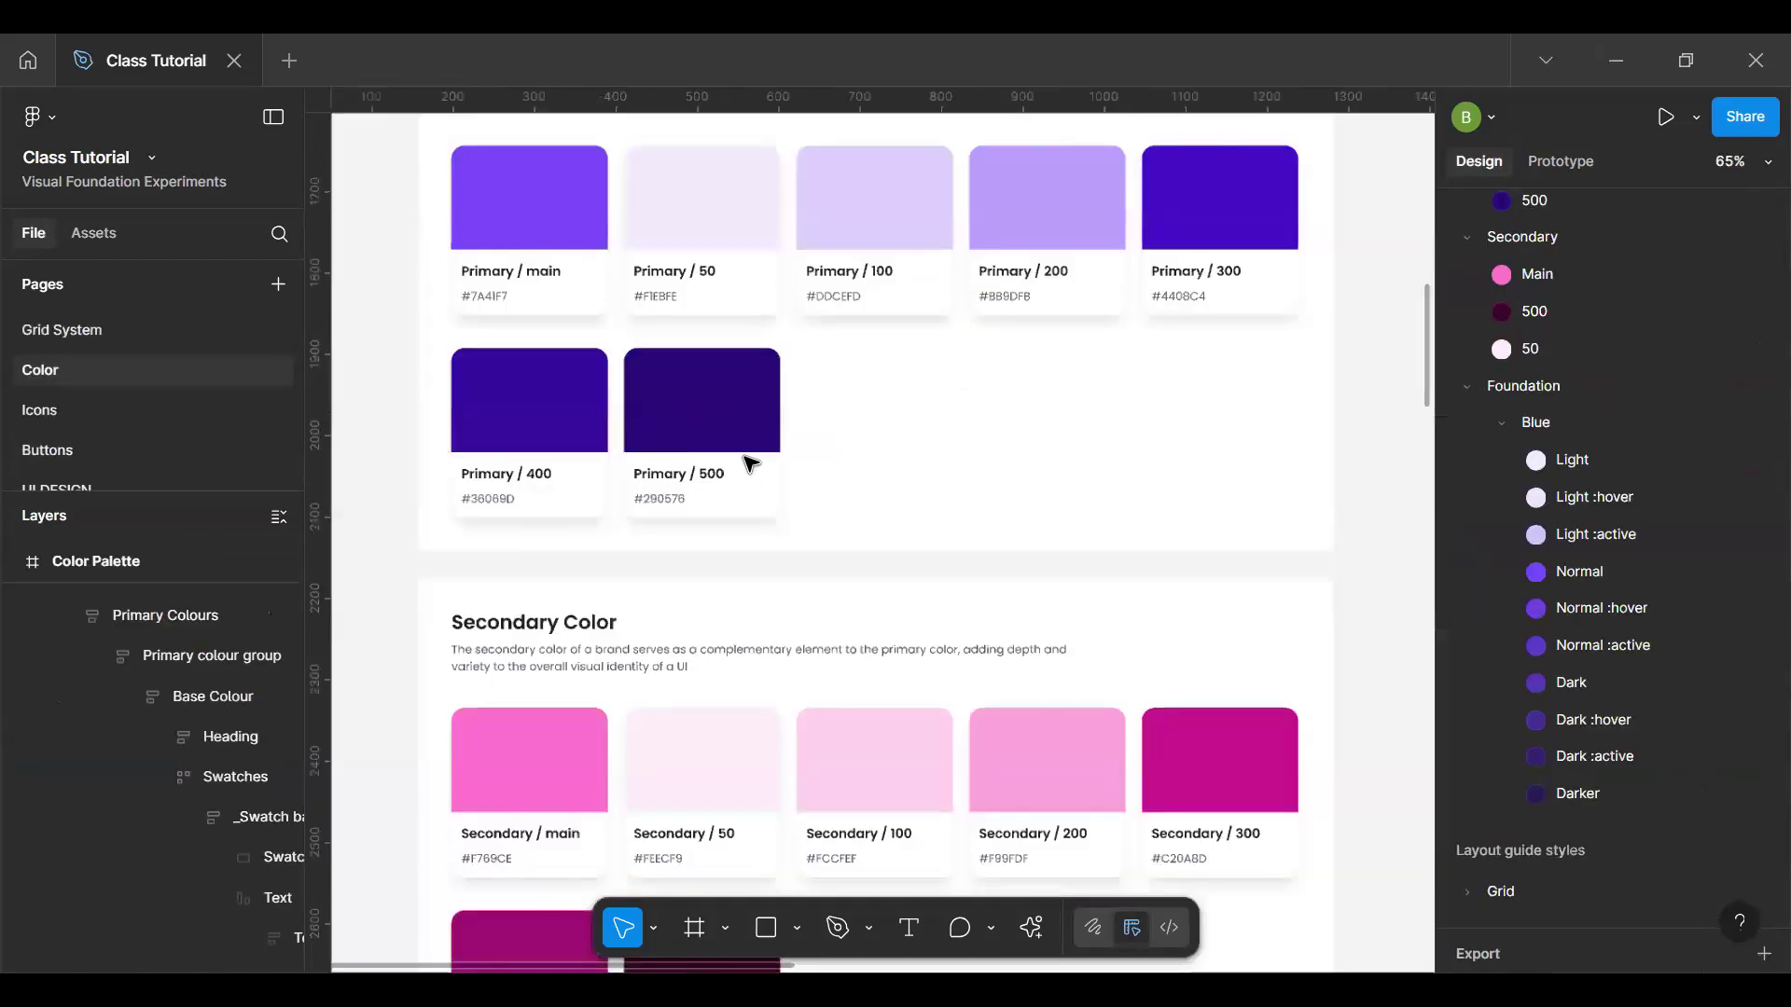
scroll(750, 464, up, 6)
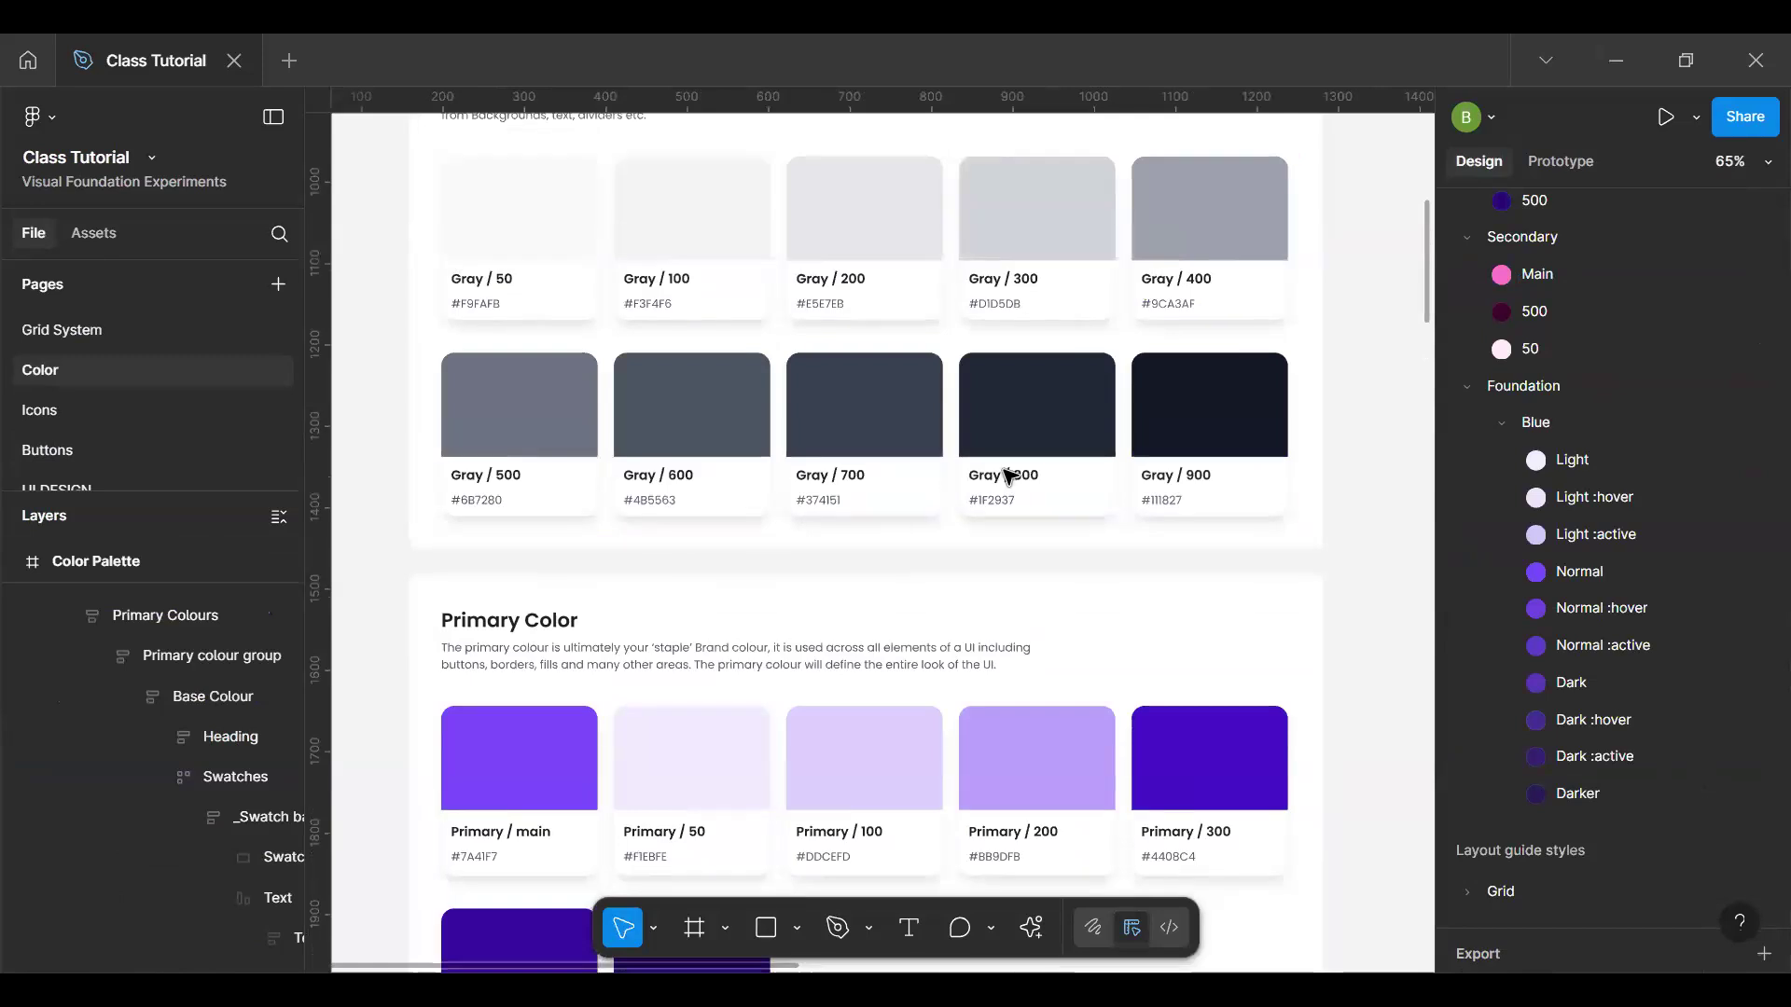
Step: Inspect the Gray/200 and Gray/300 swatches on the Color page and return to the Buttons page
ctrl+click(901, 244)
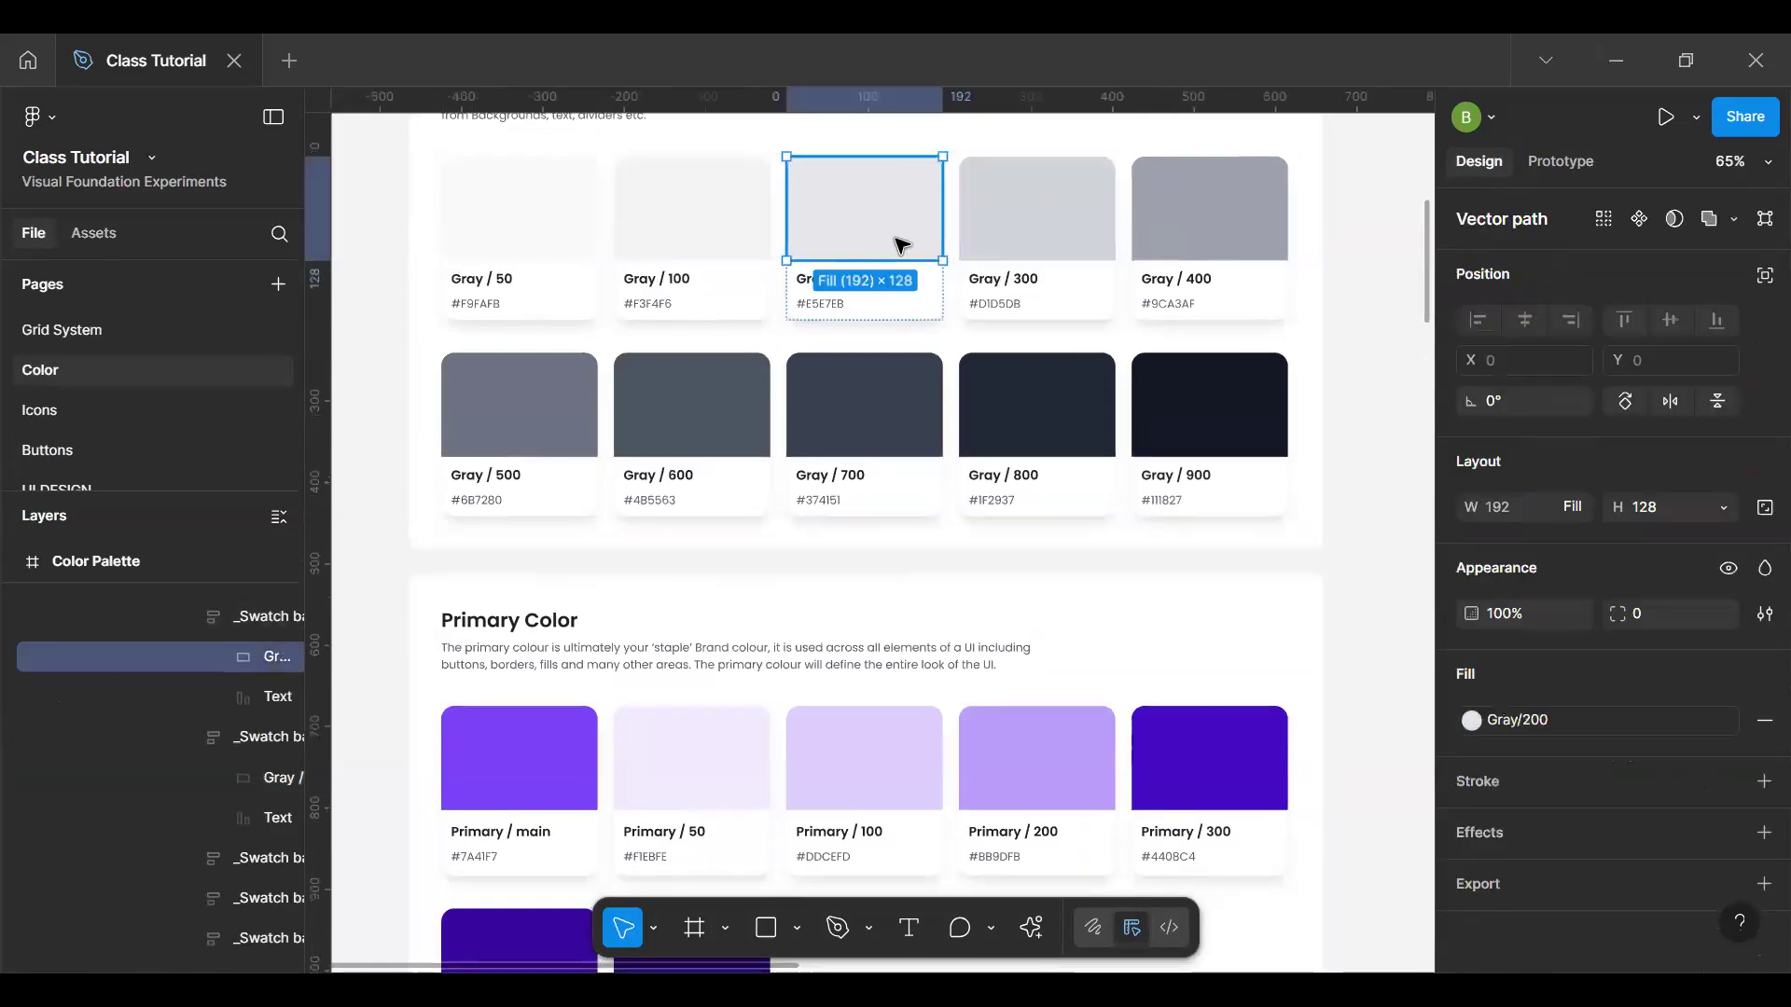
ctrl+click(1060, 227)
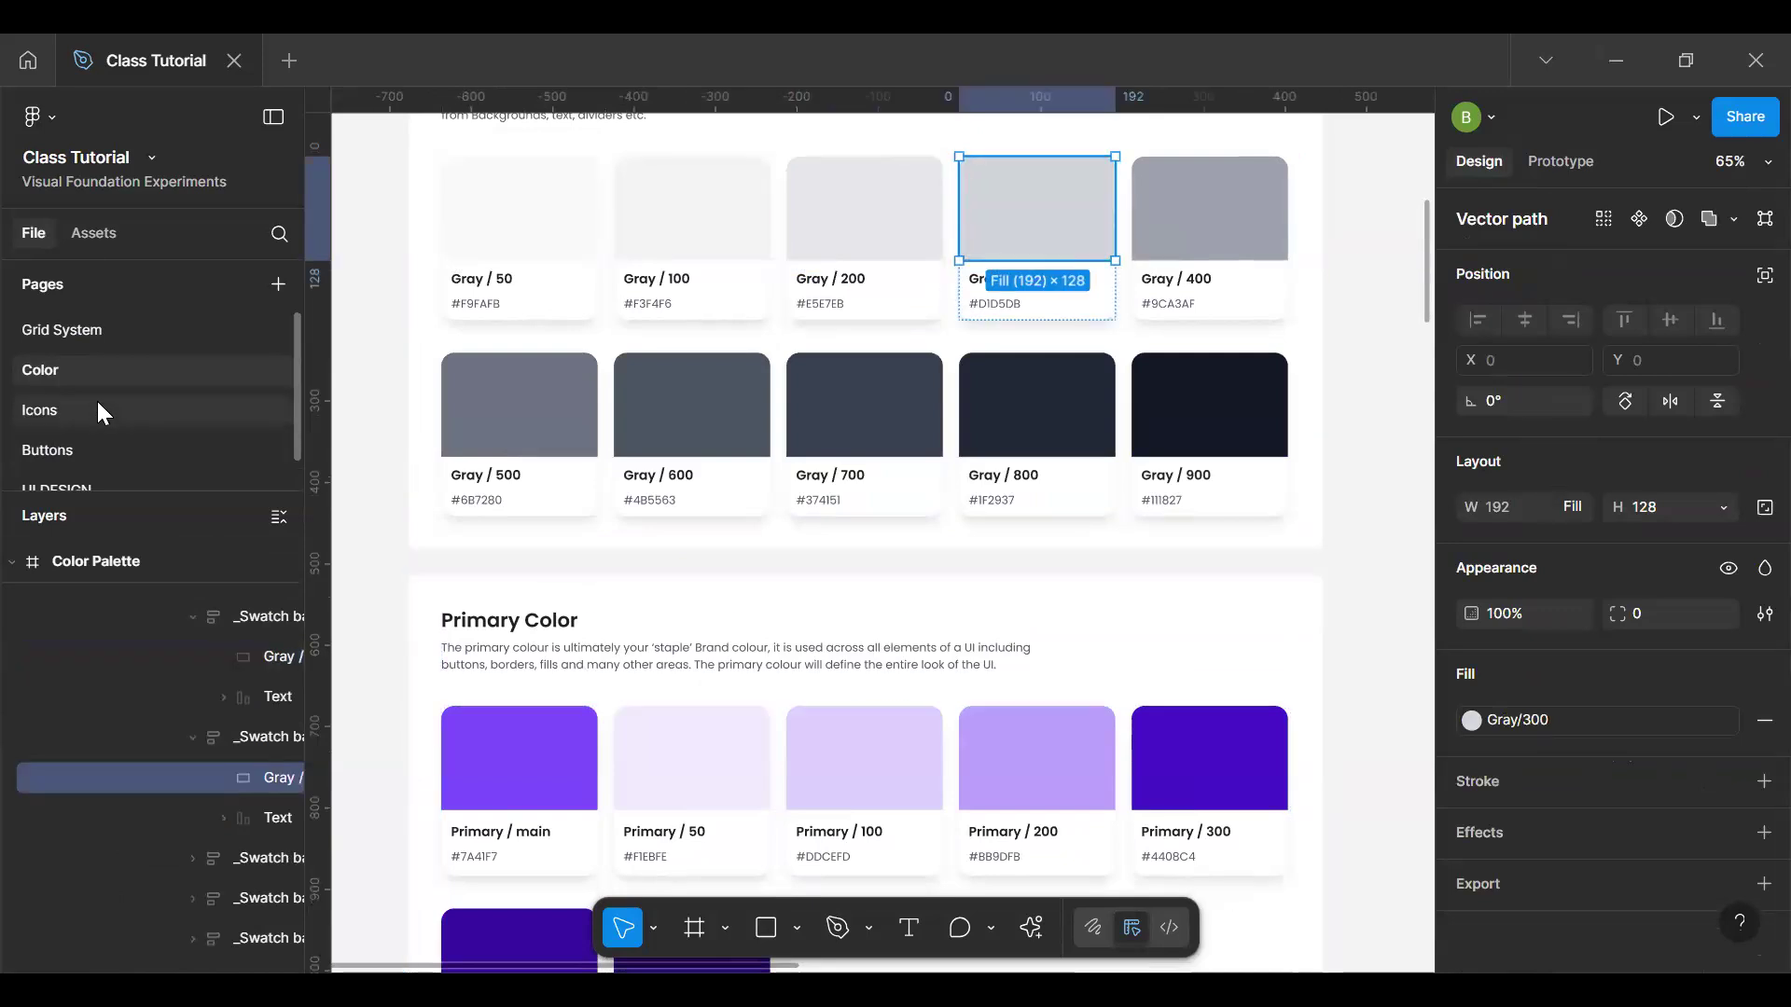
click(86, 452)
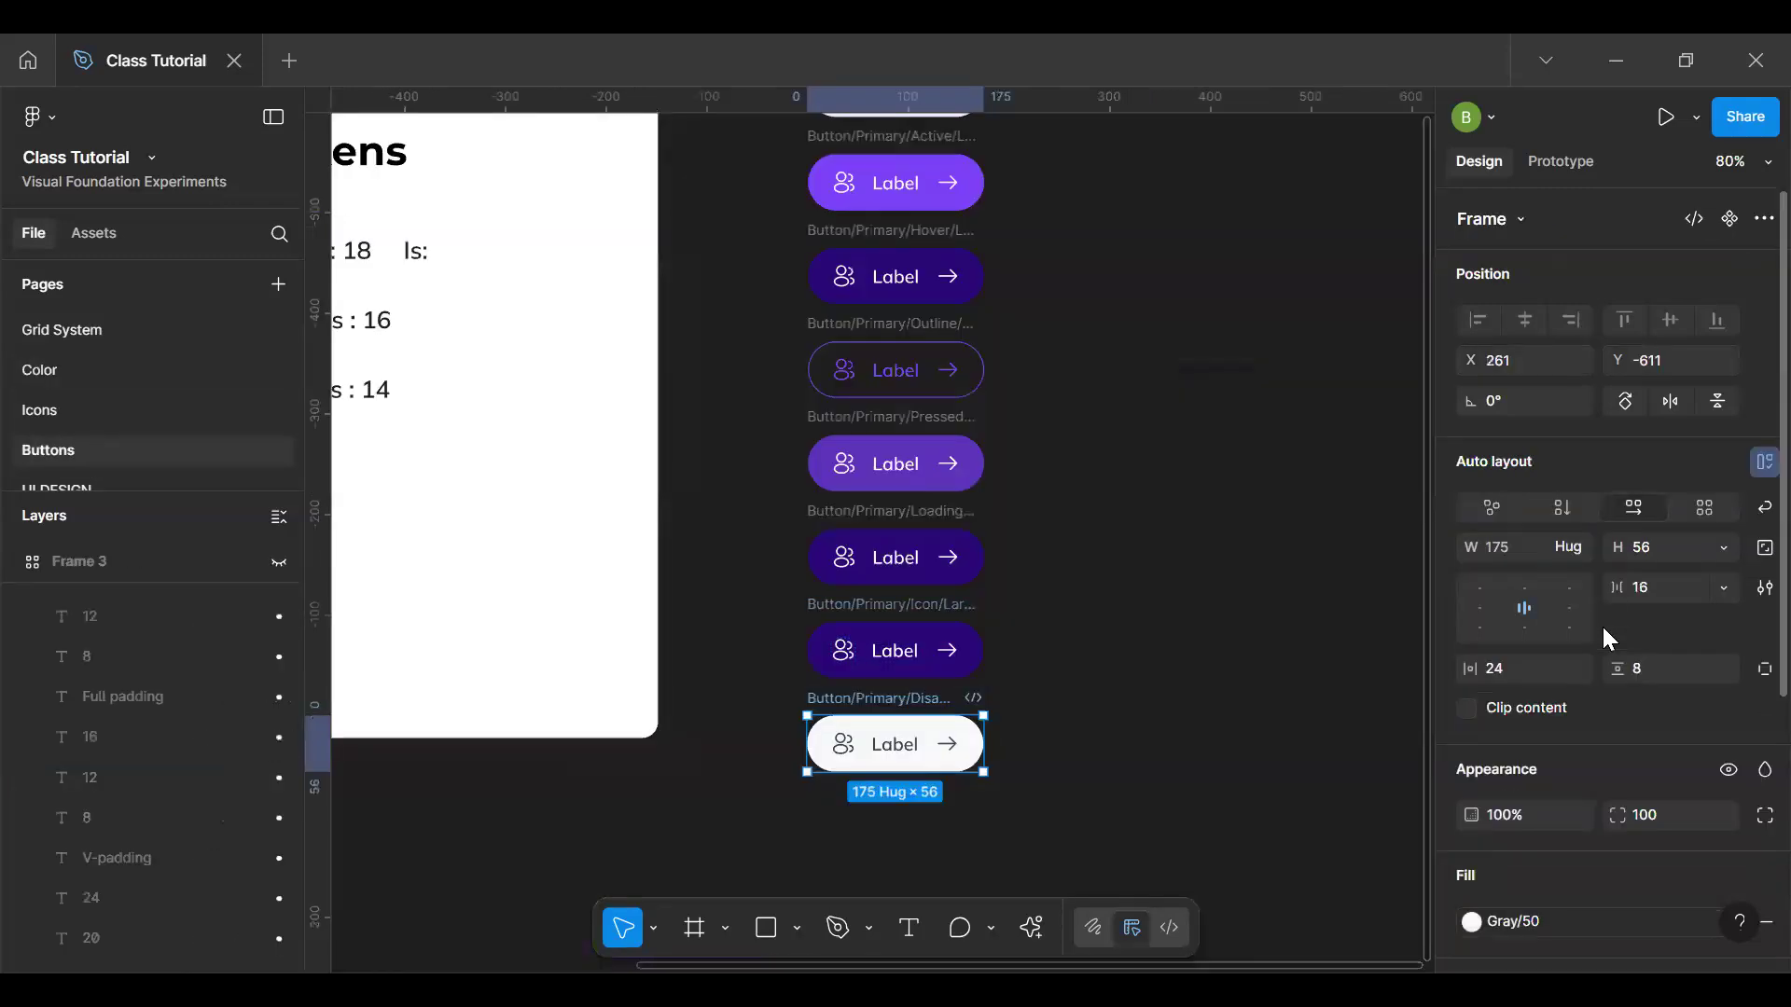
Step: Try Gray/300 as the fill of the disabled primary button
click(1585, 921)
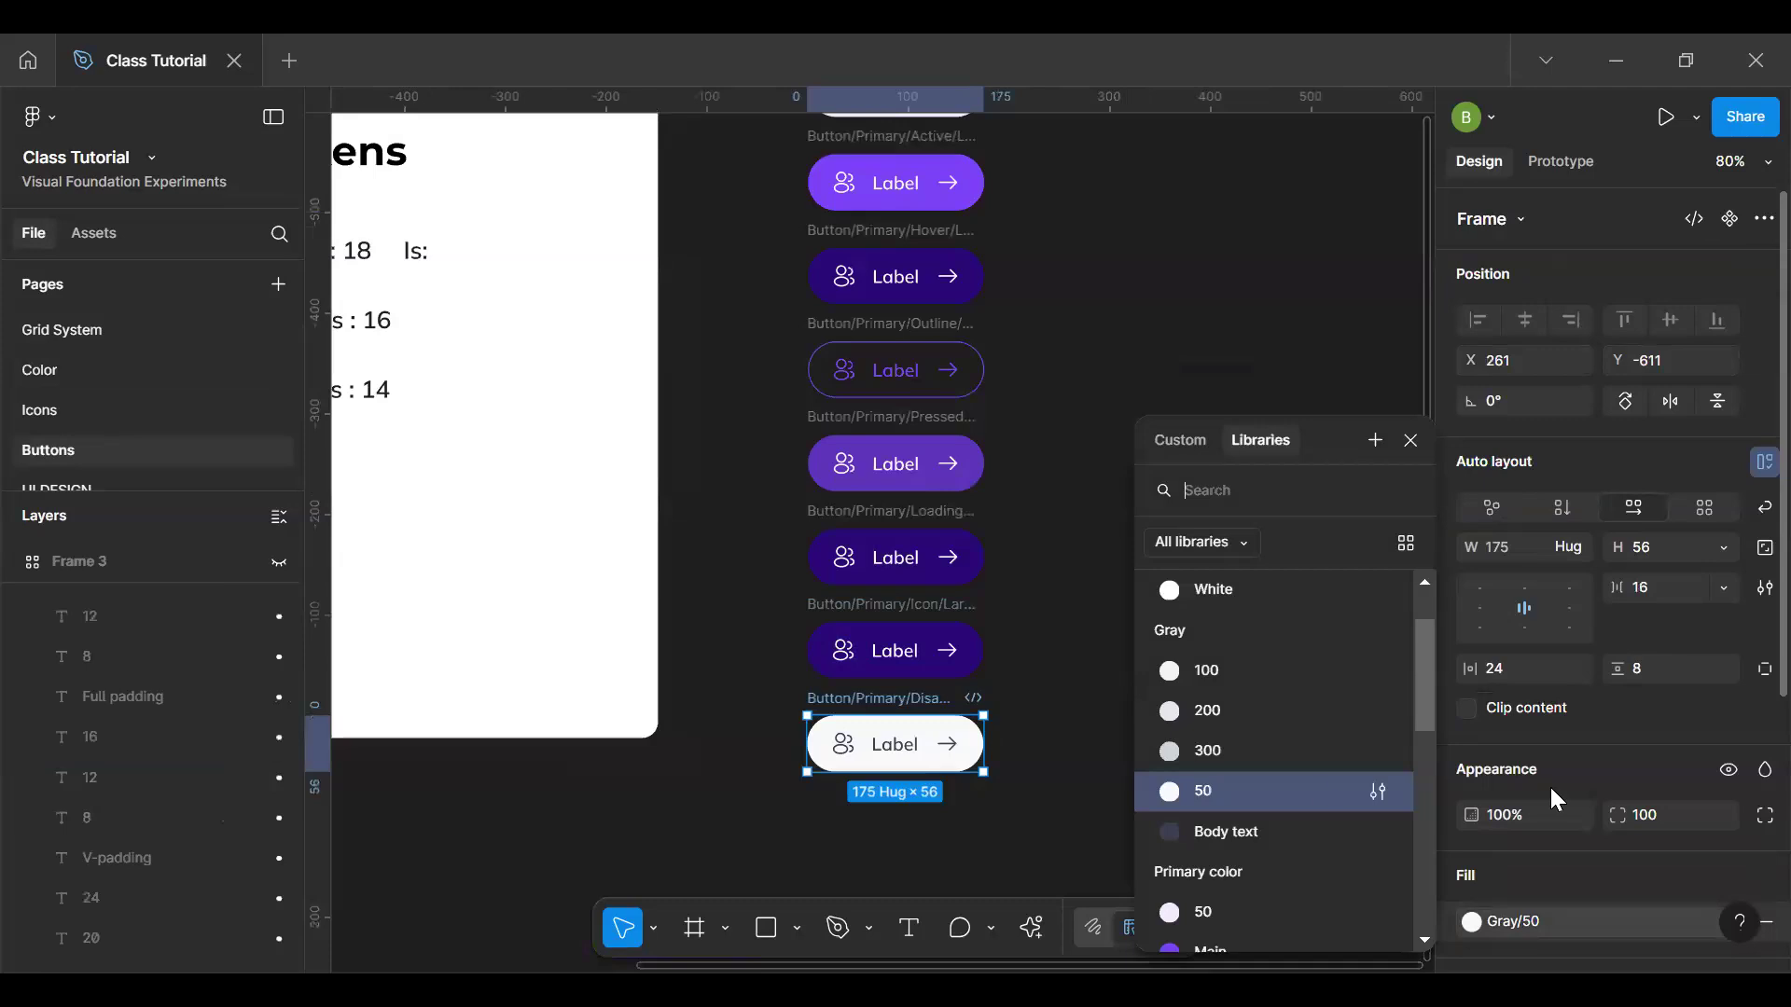
click(1249, 757)
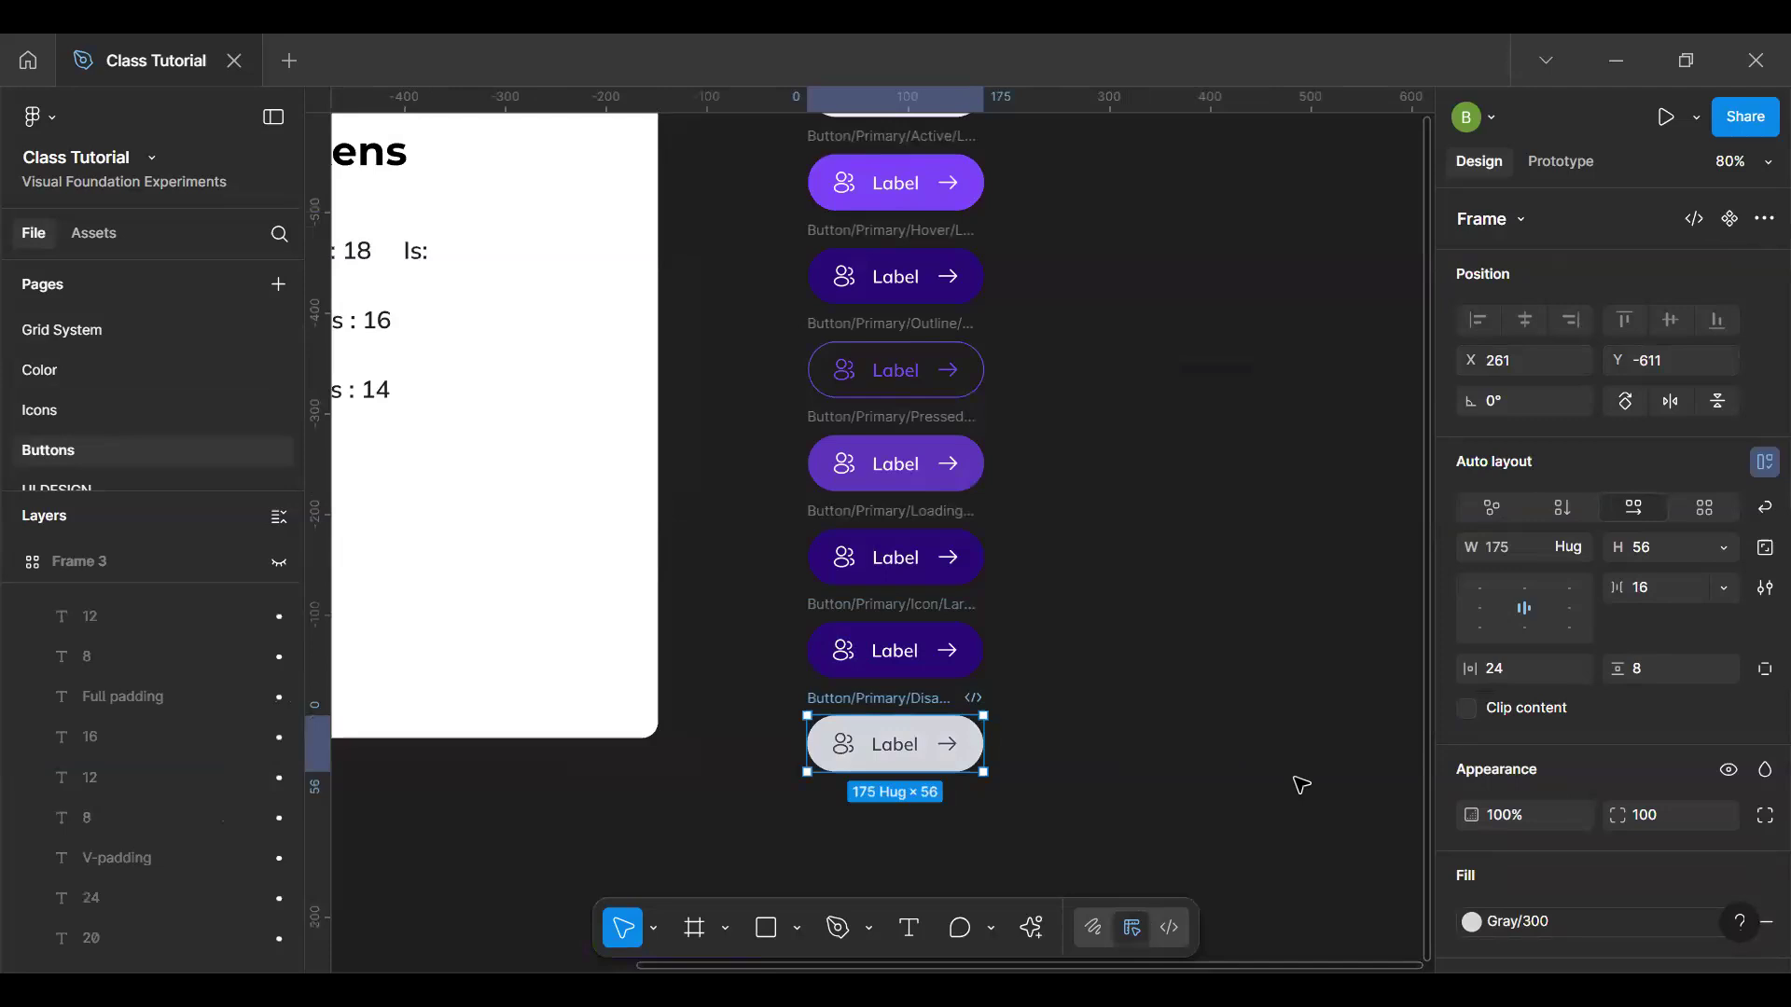
key(ctrl+z)
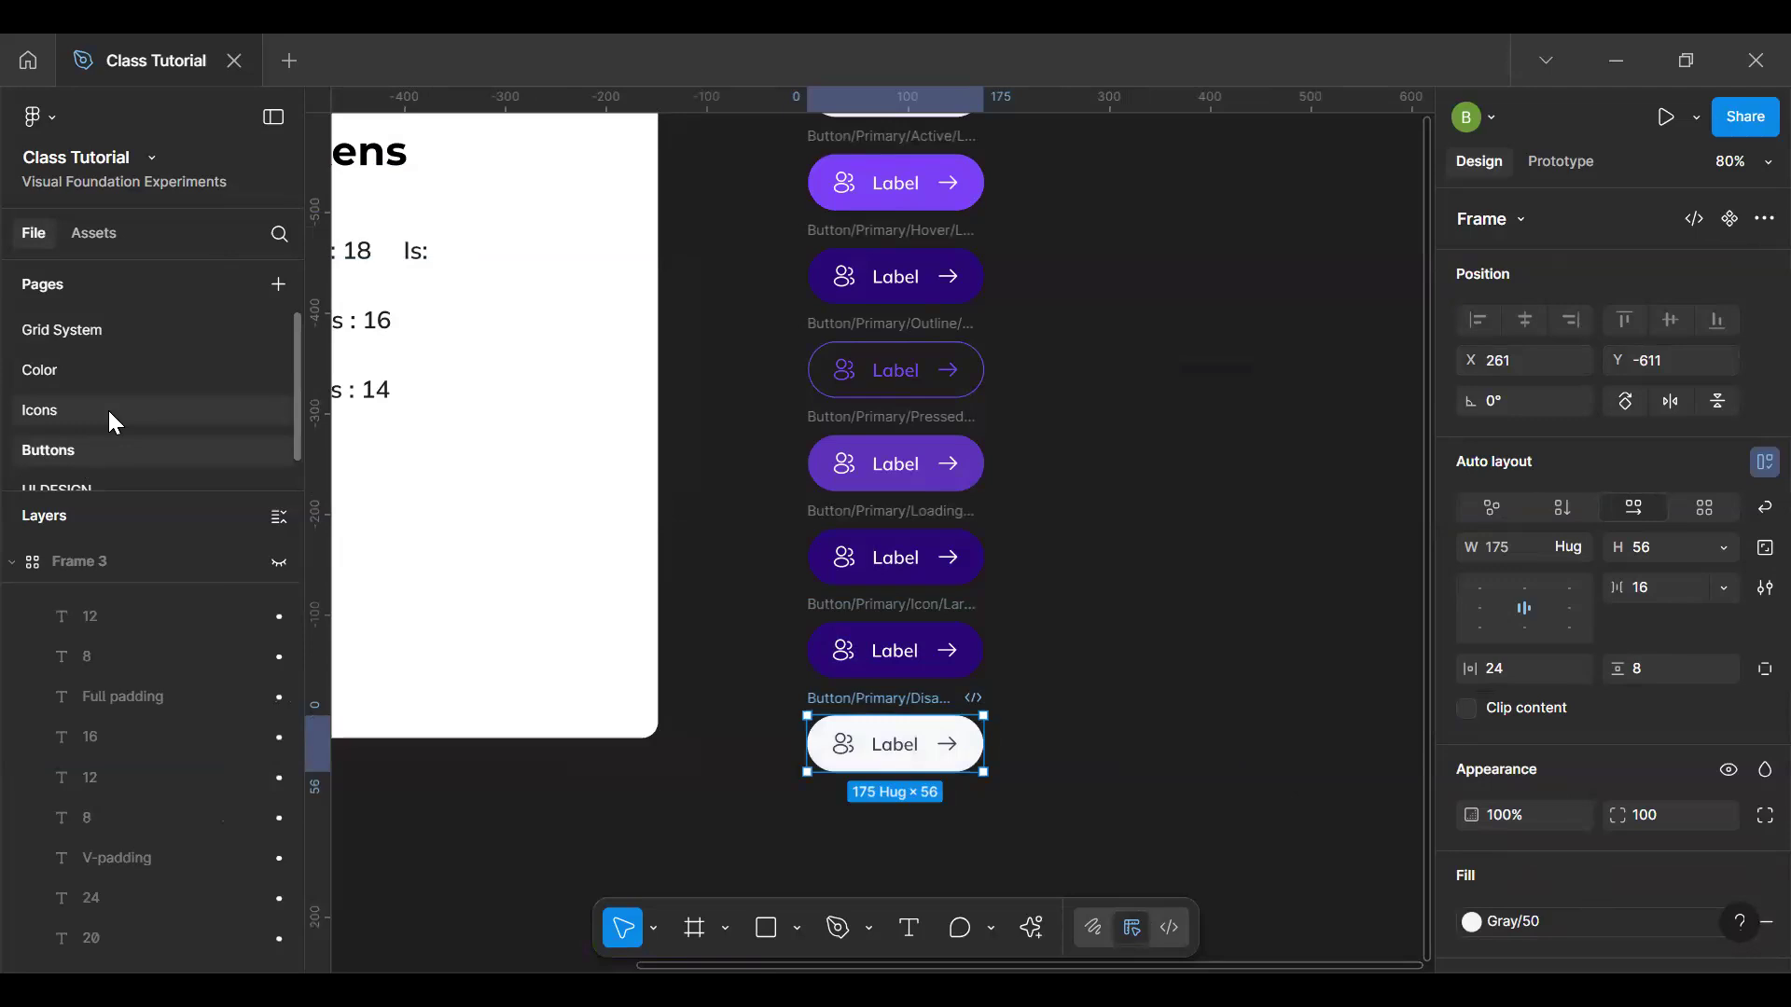
click(1539, 922)
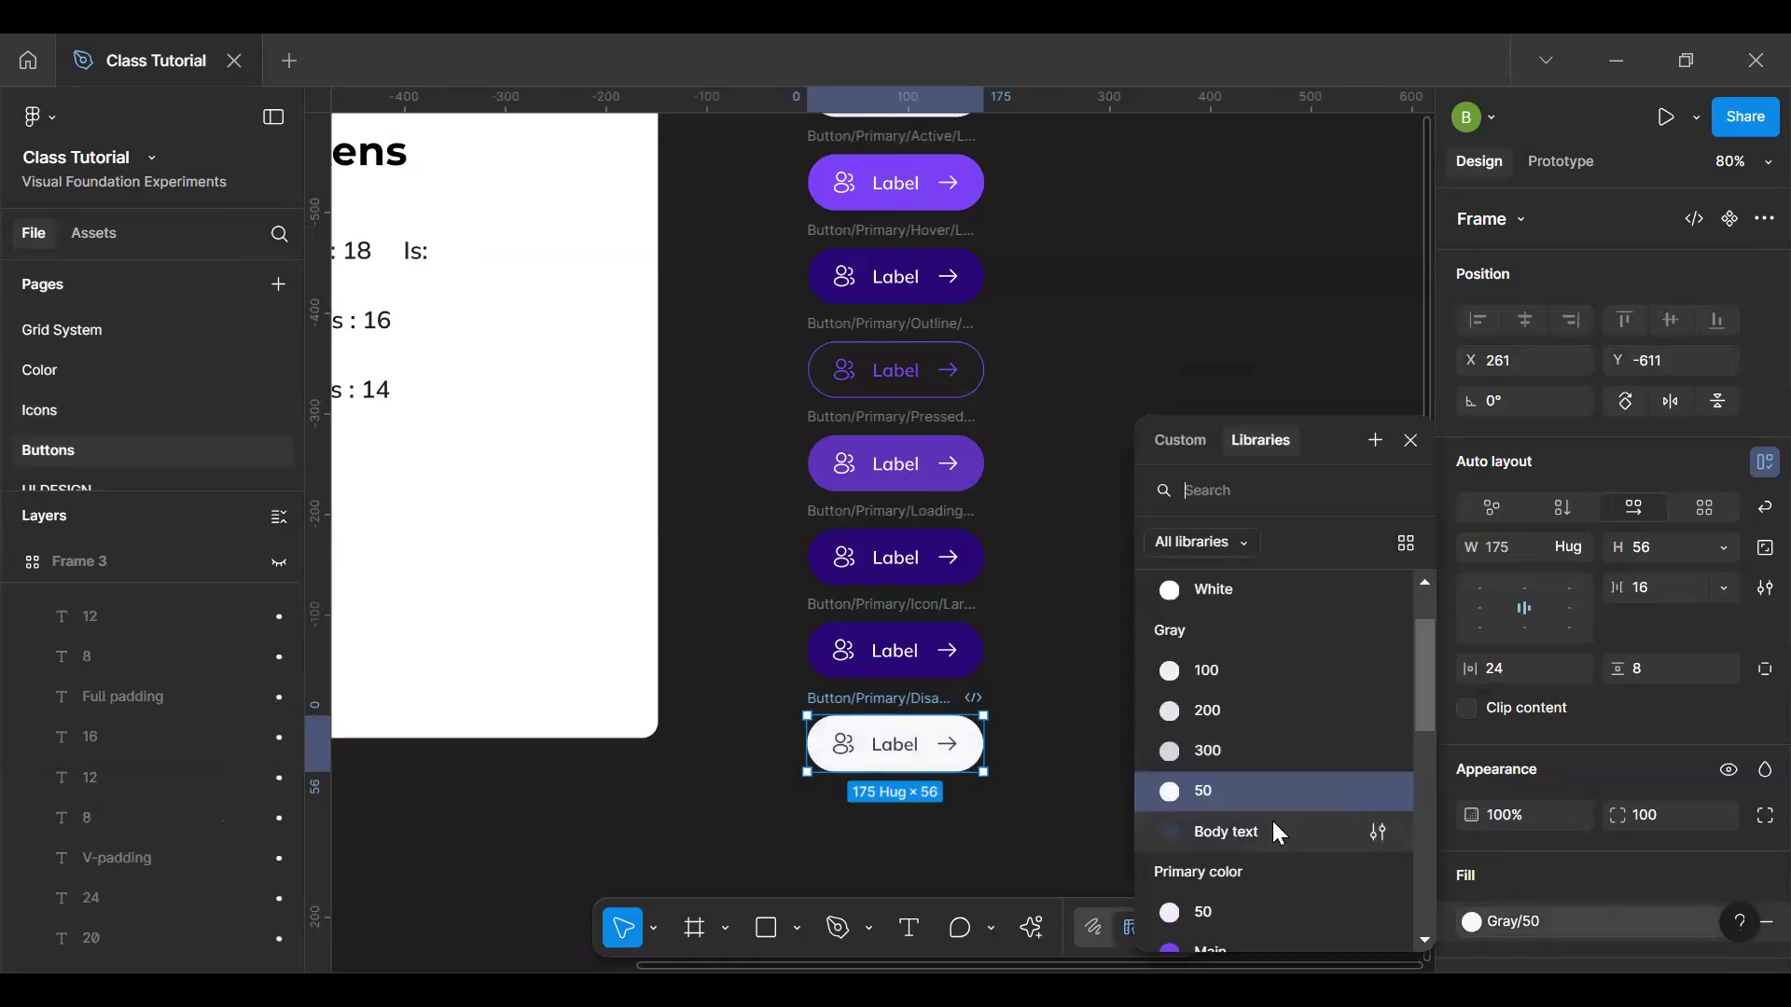
click(1245, 756)
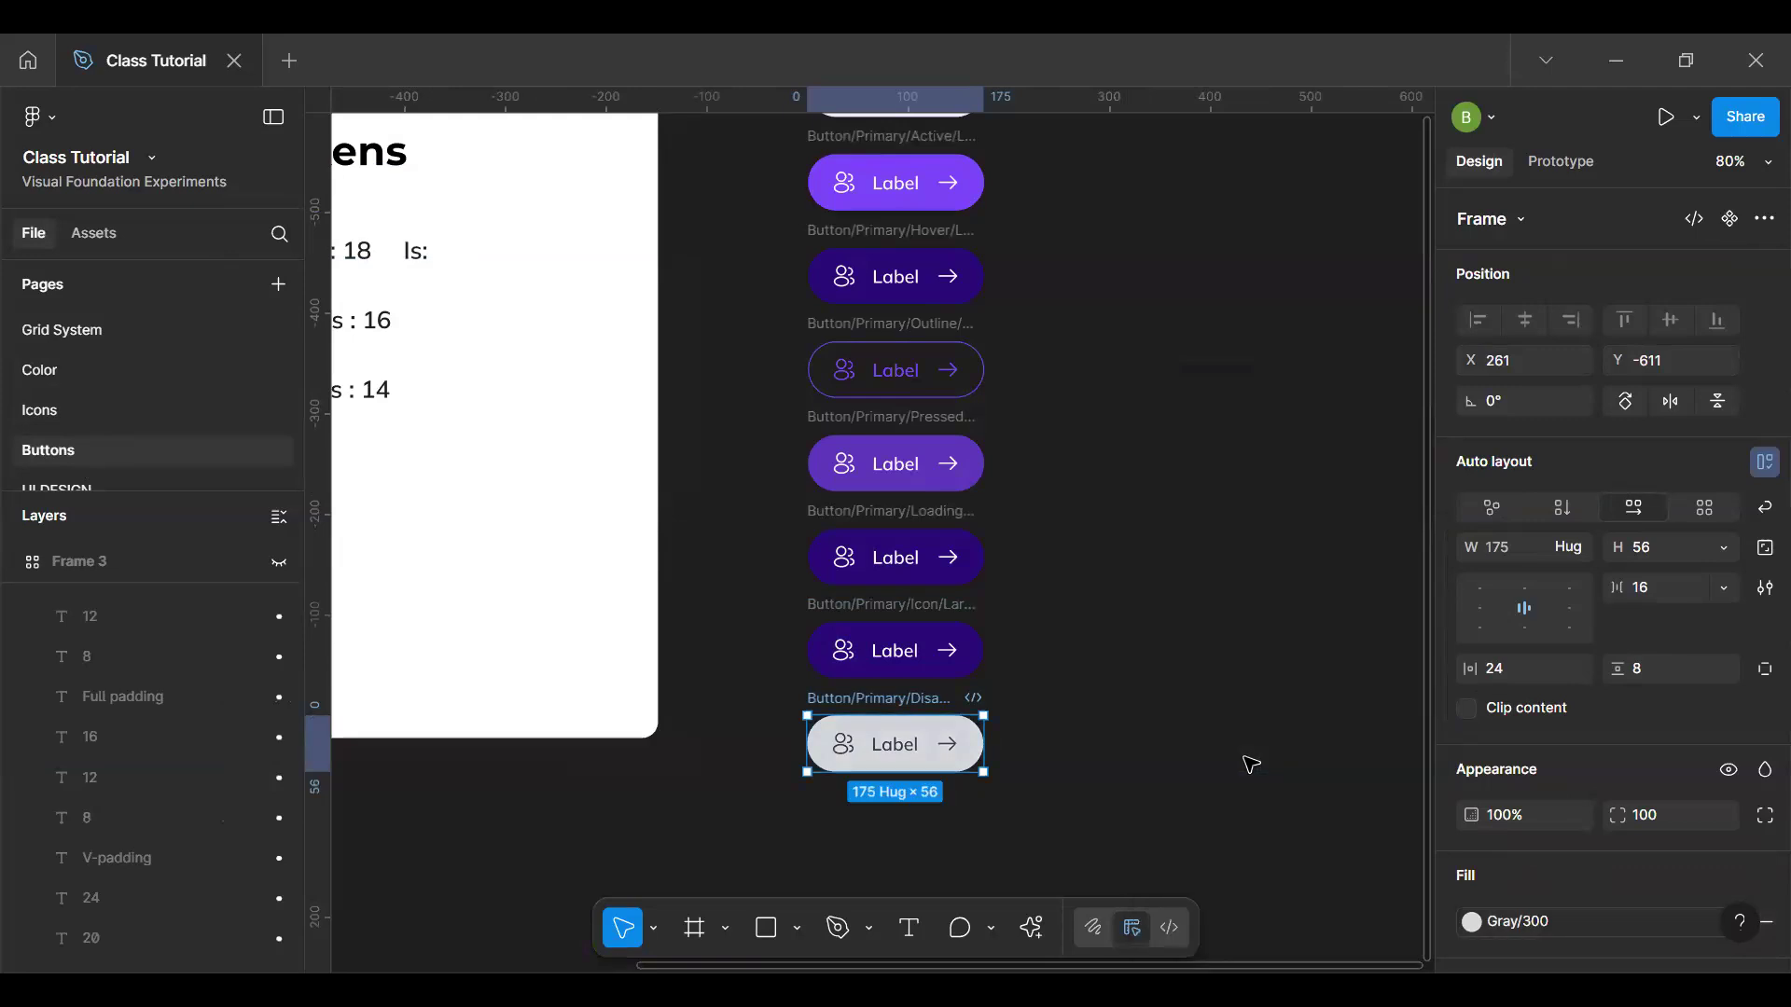
Step: Set the disabled primary button's fill to the Gray/200 style
click(1580, 921)
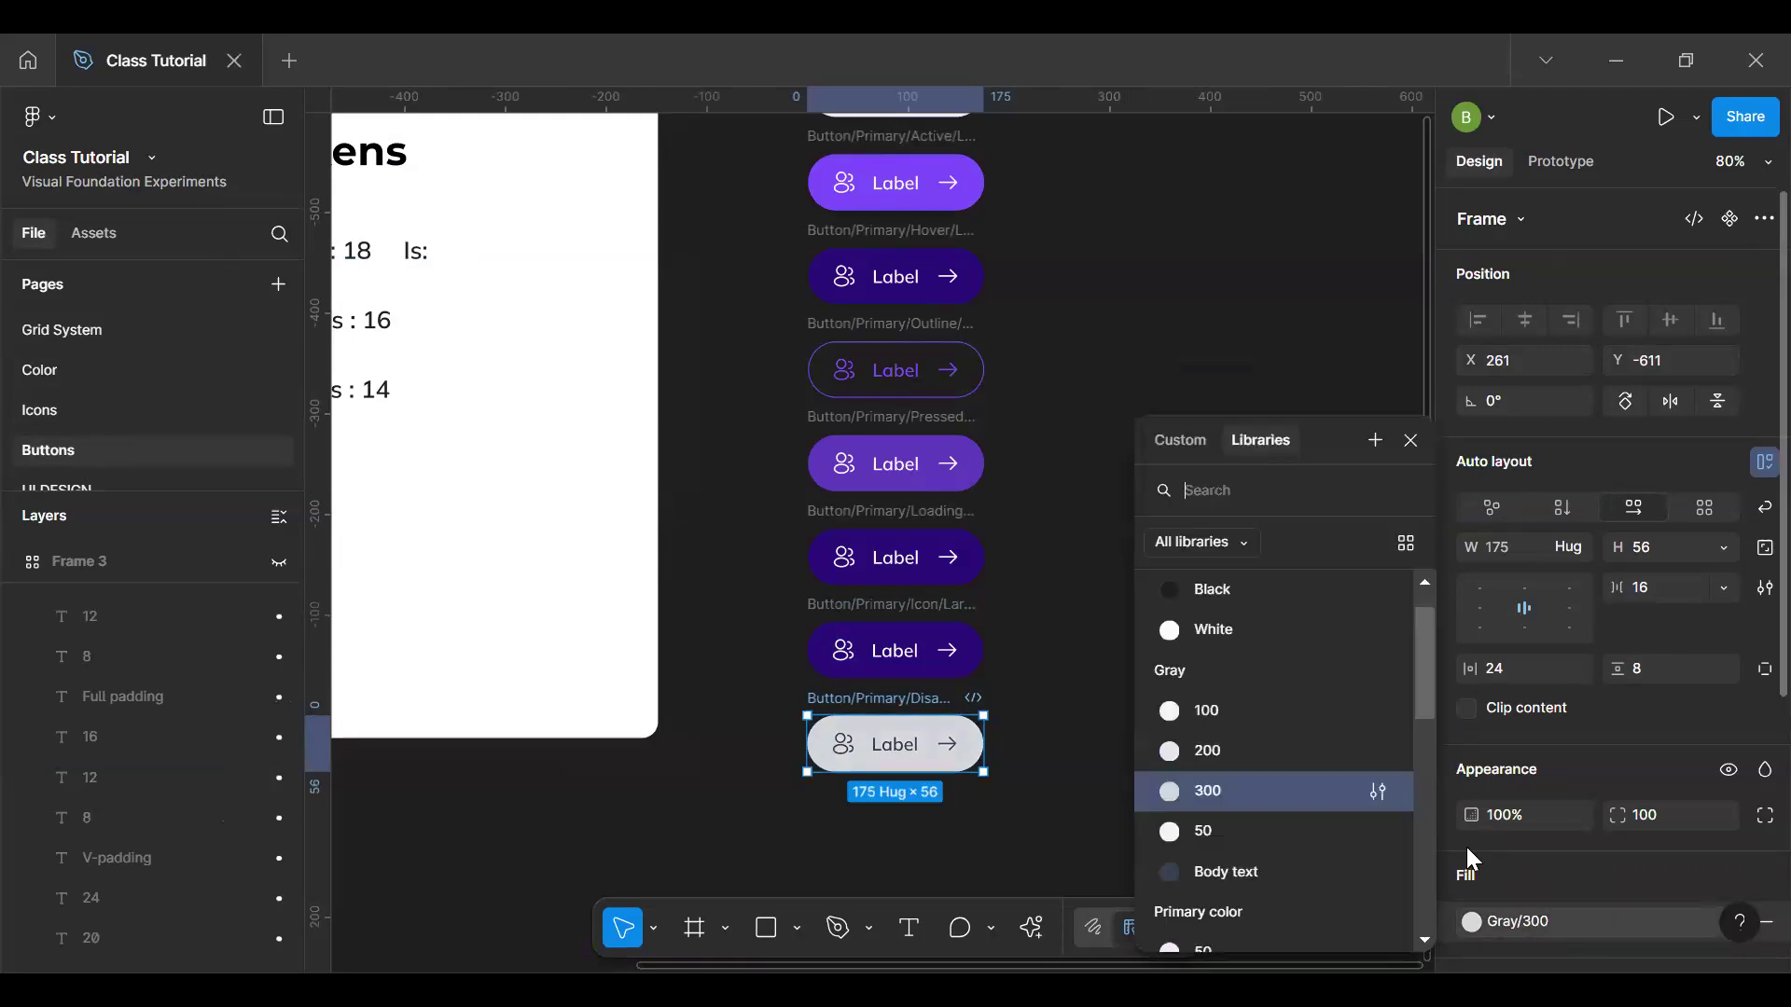
click(1276, 764)
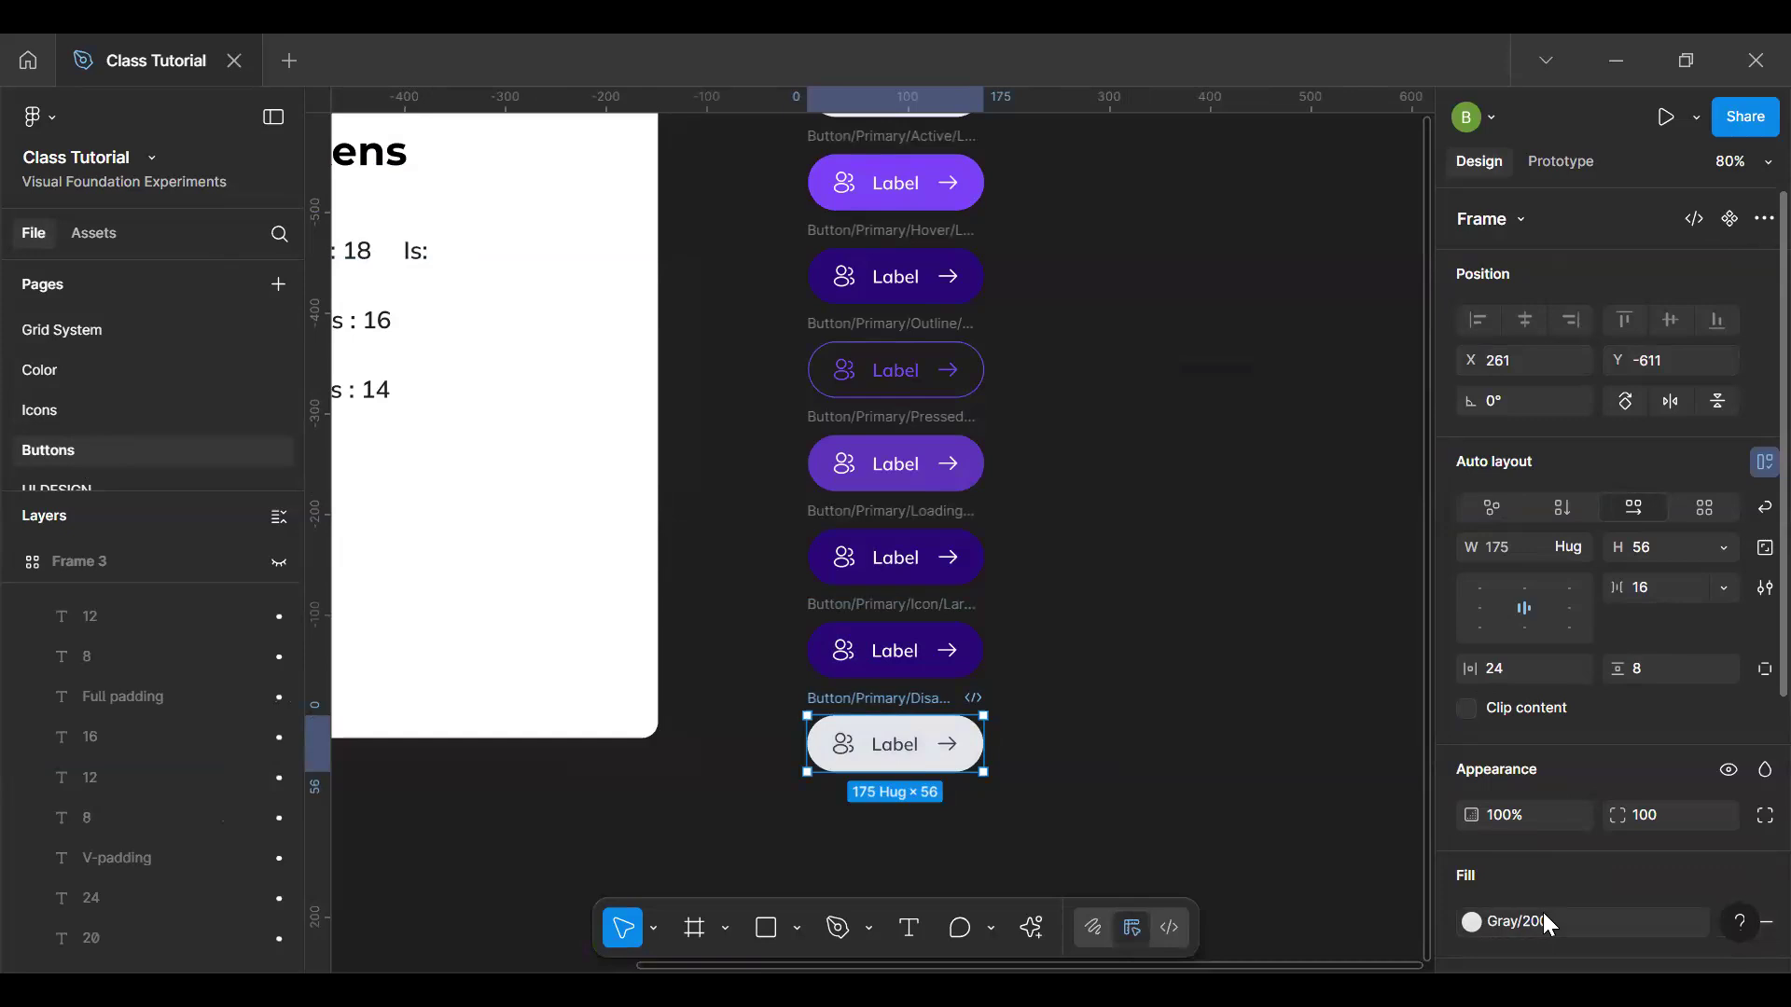
click(1543, 912)
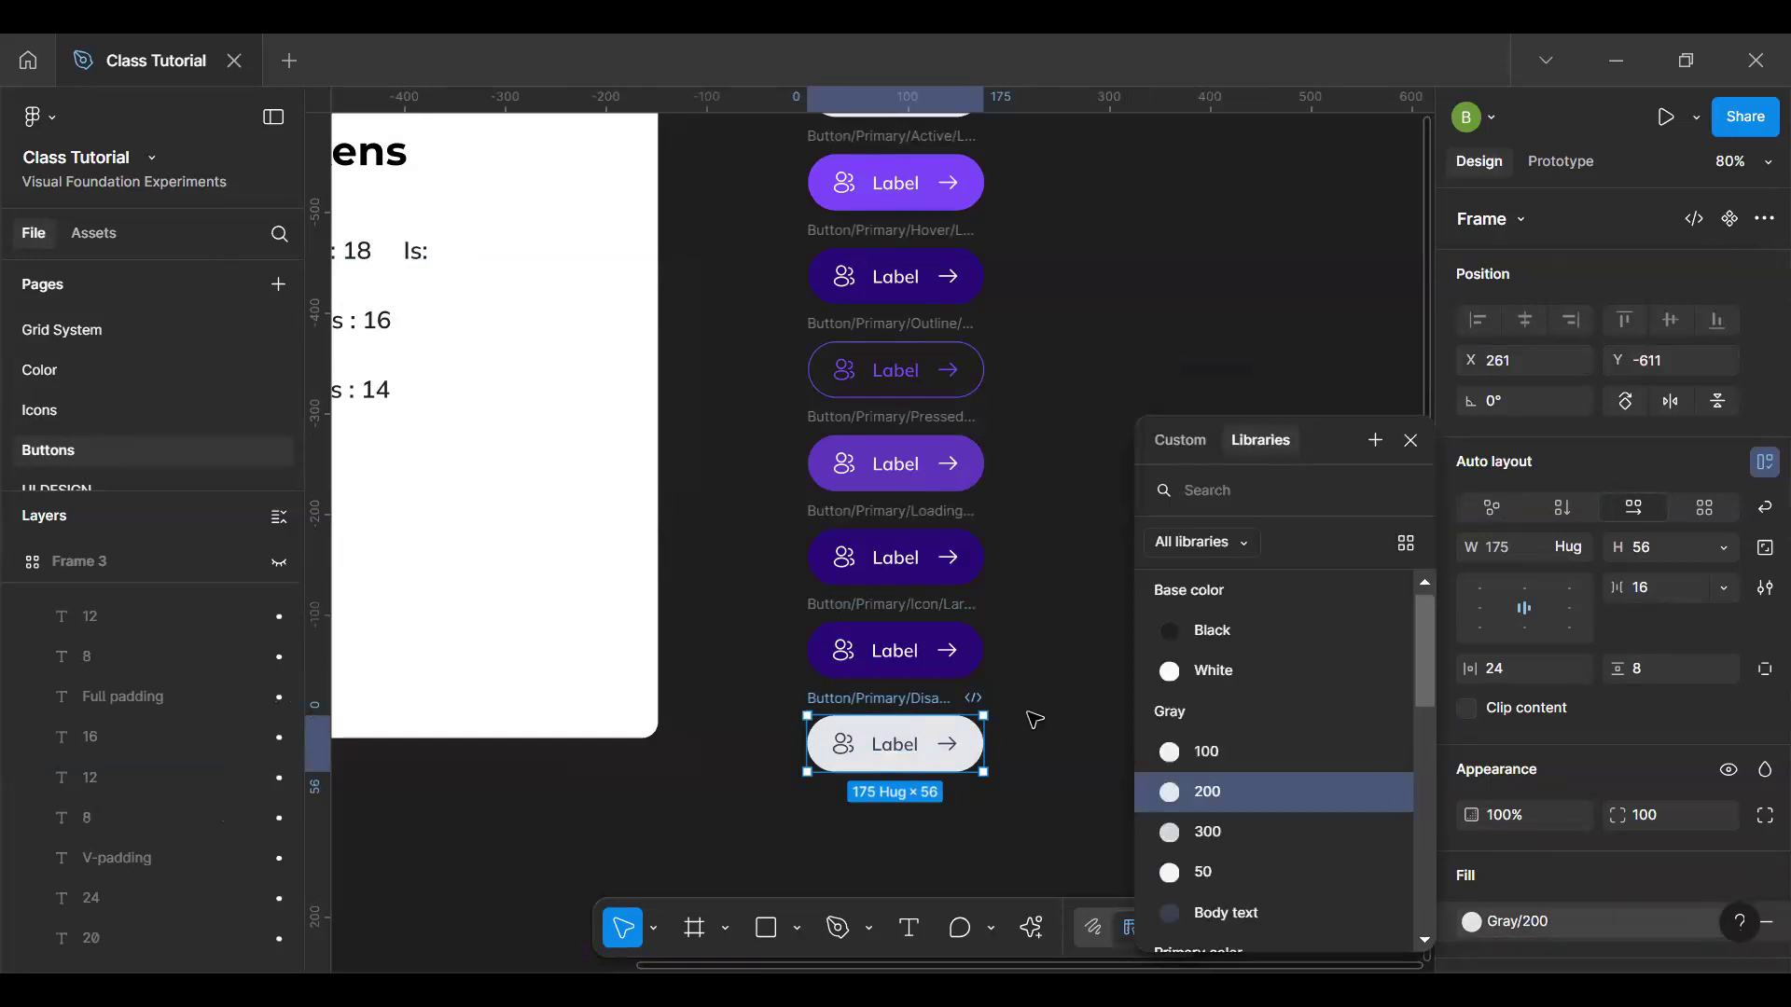
Step: Change the disabled button's label and icon color from Gray/Body text to the Gray/300 style
scroll(1749, 755, down, 2)
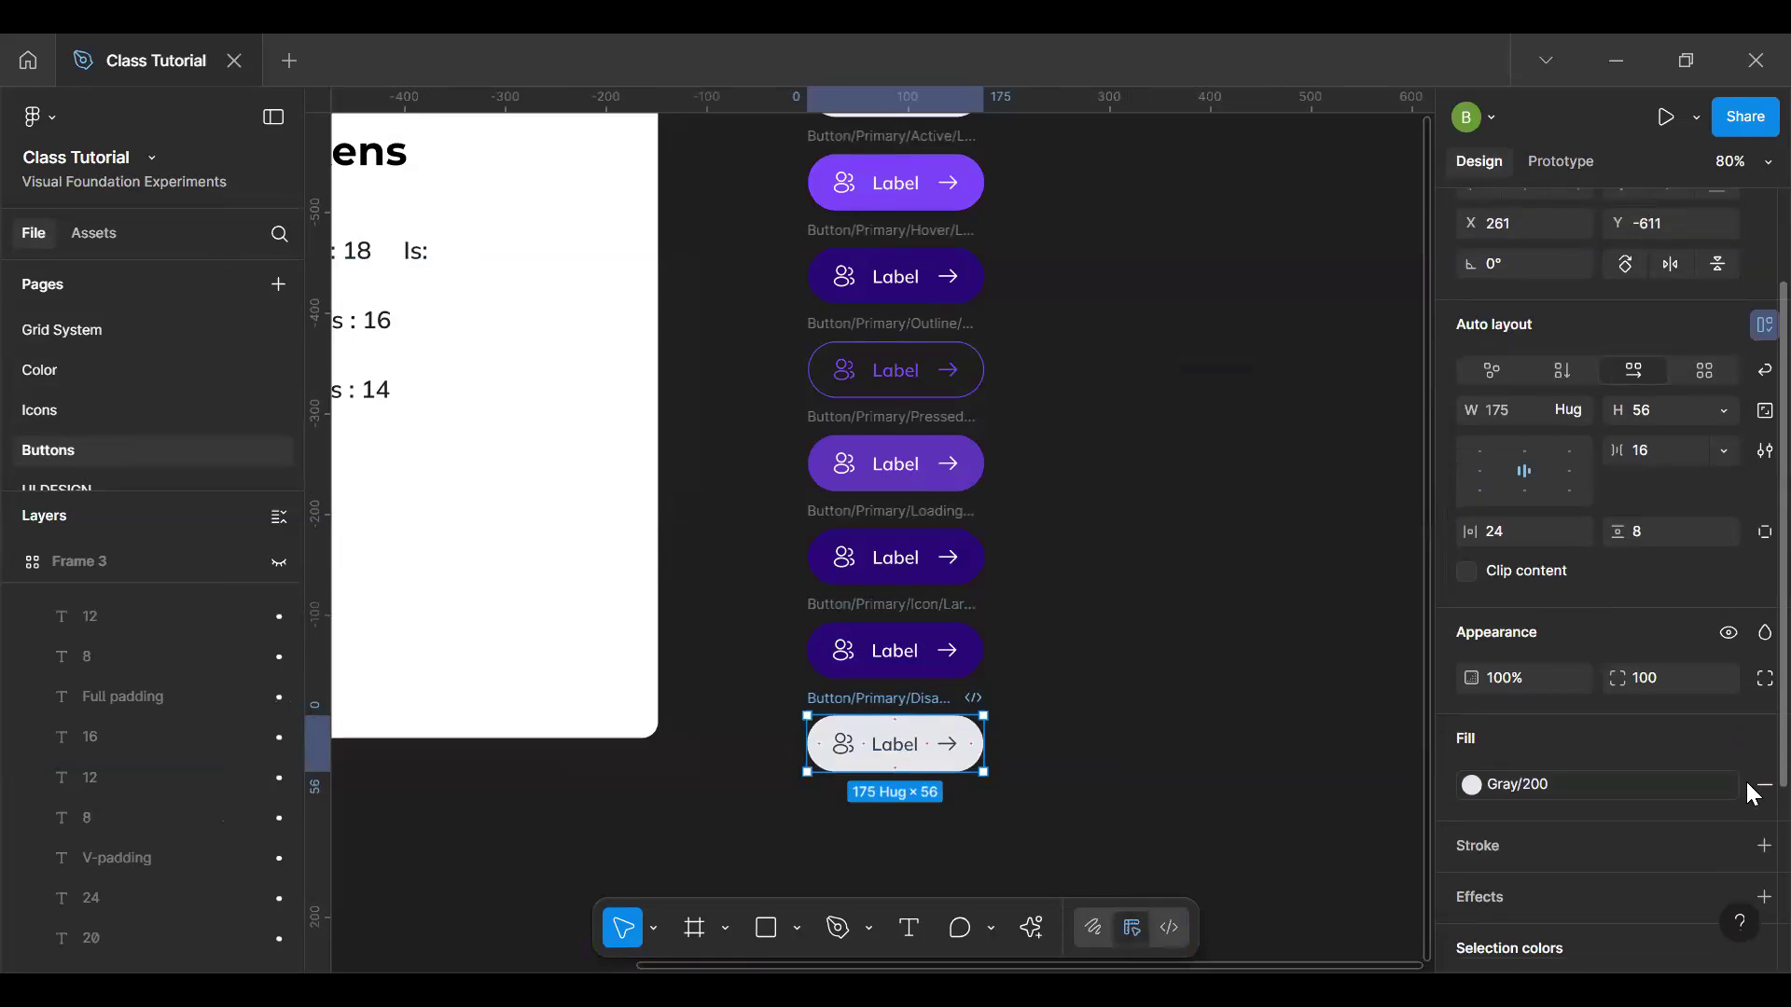
scroll(1744, 863, down, 1)
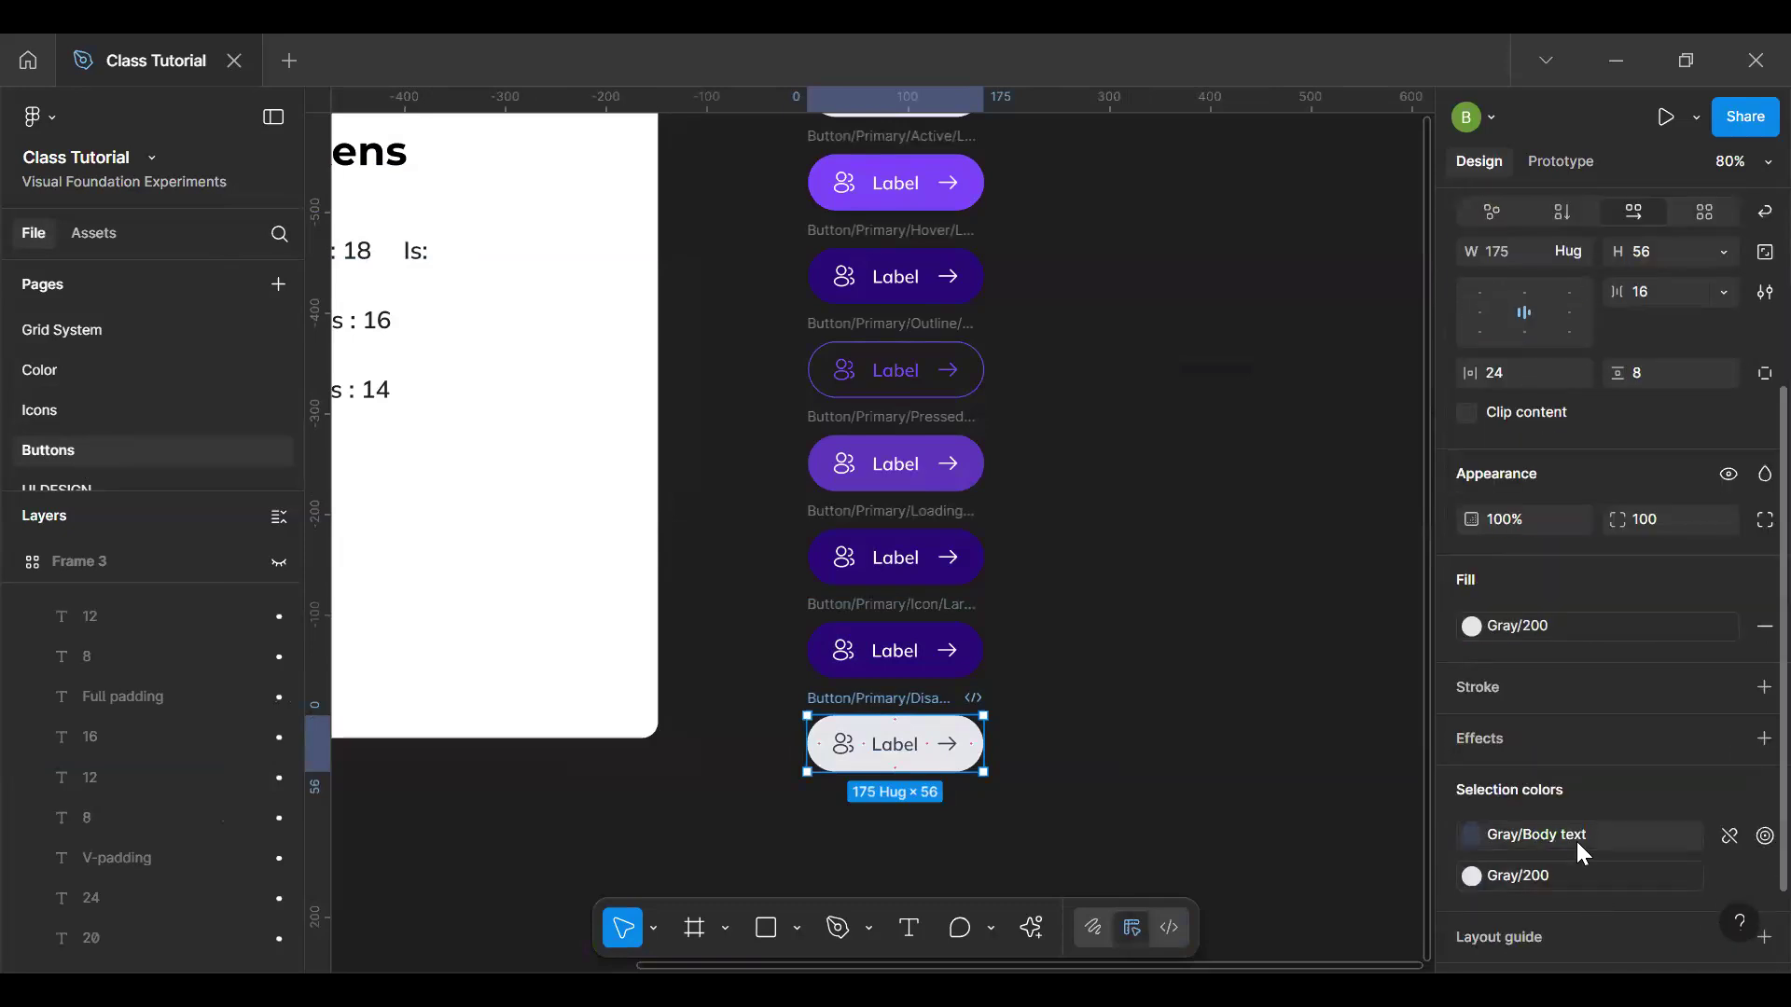
click(1577, 836)
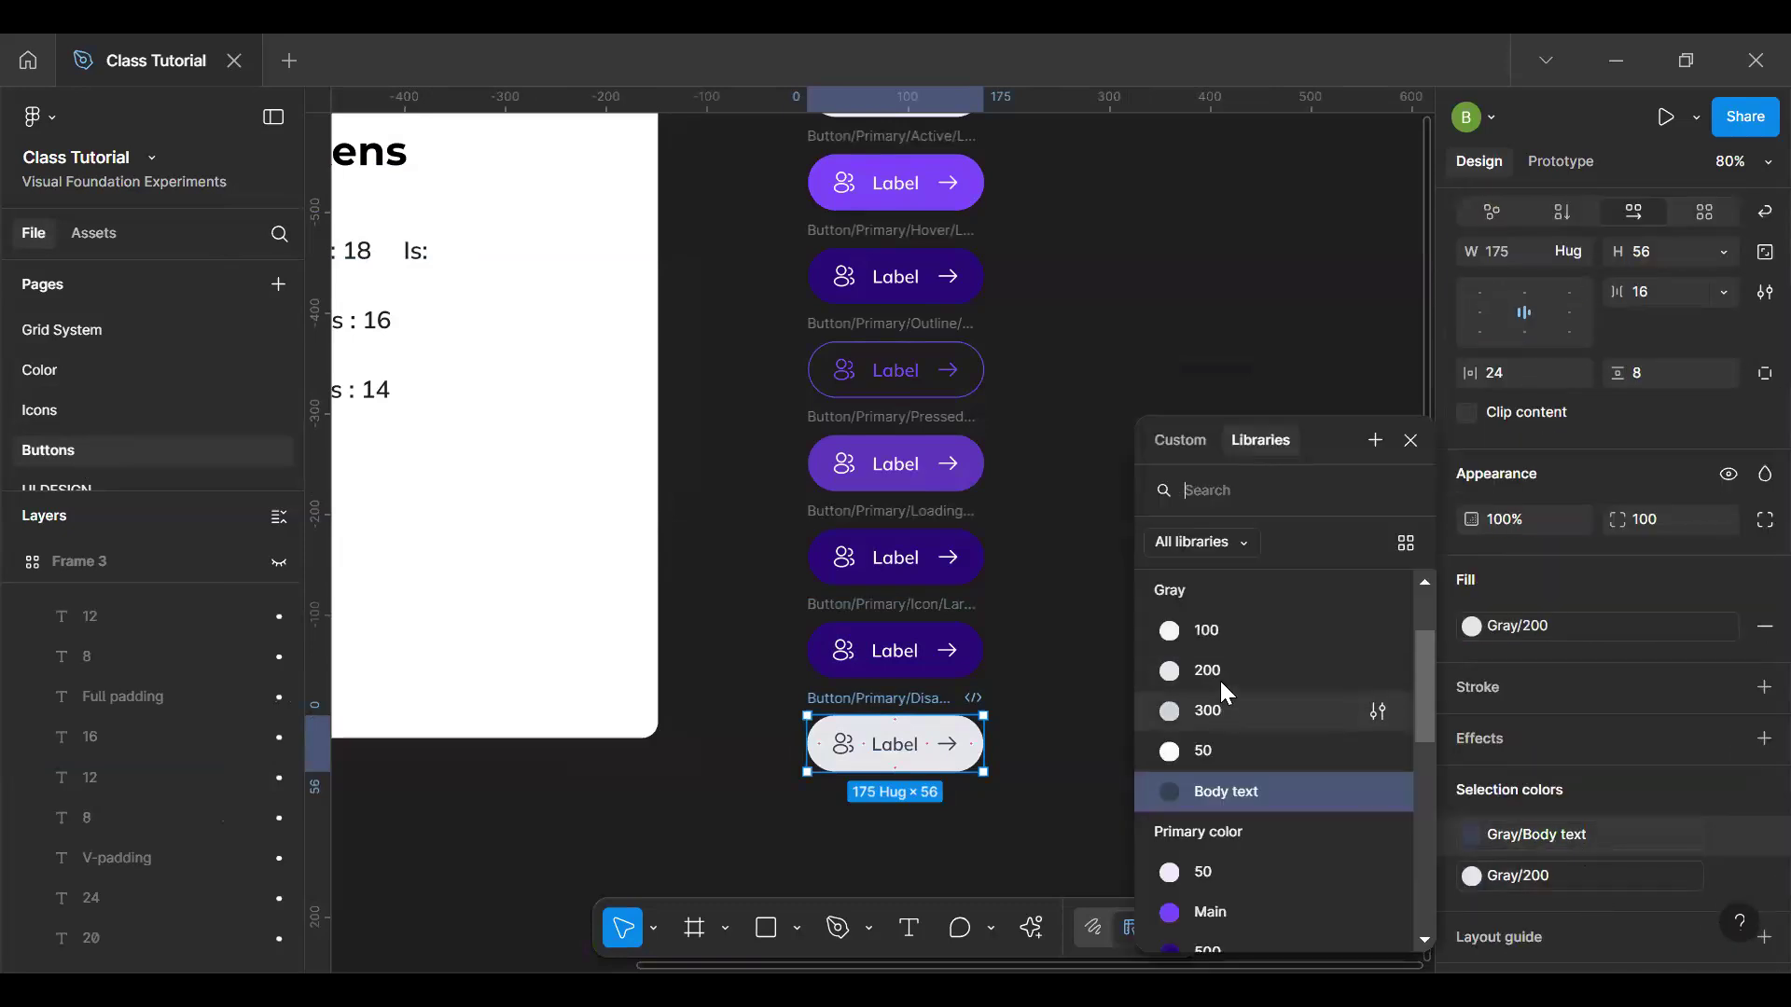
click(1213, 711)
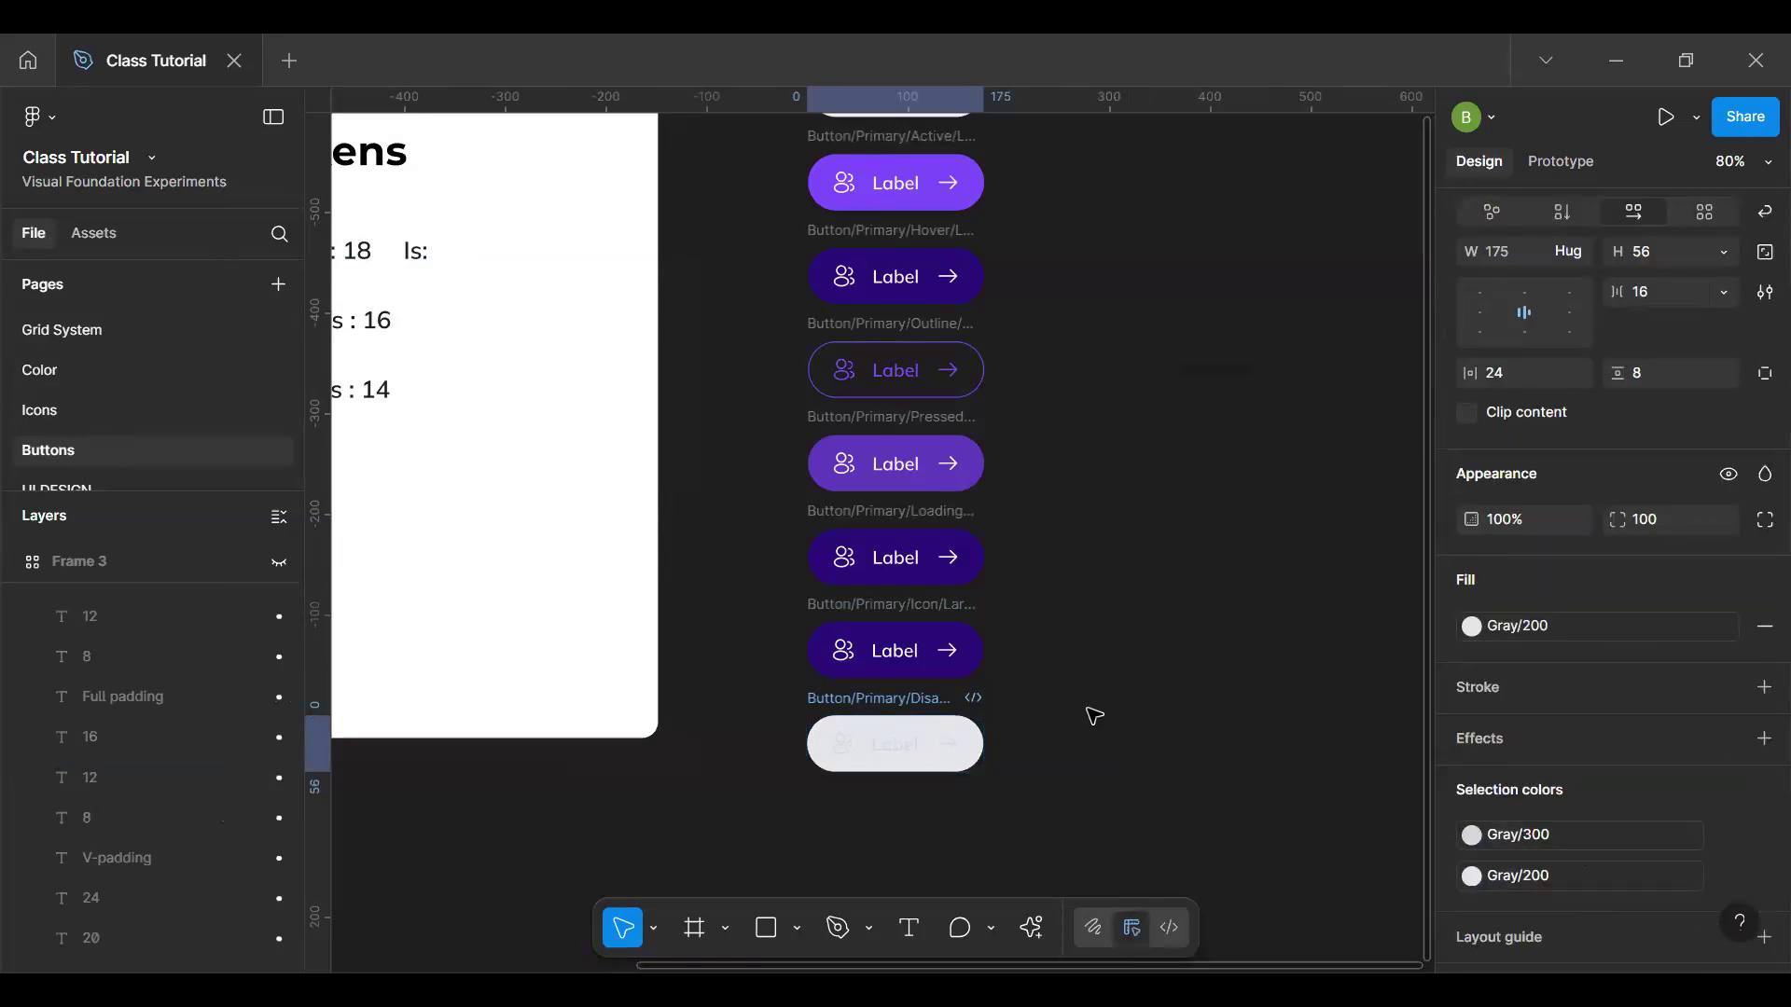
click(1173, 686)
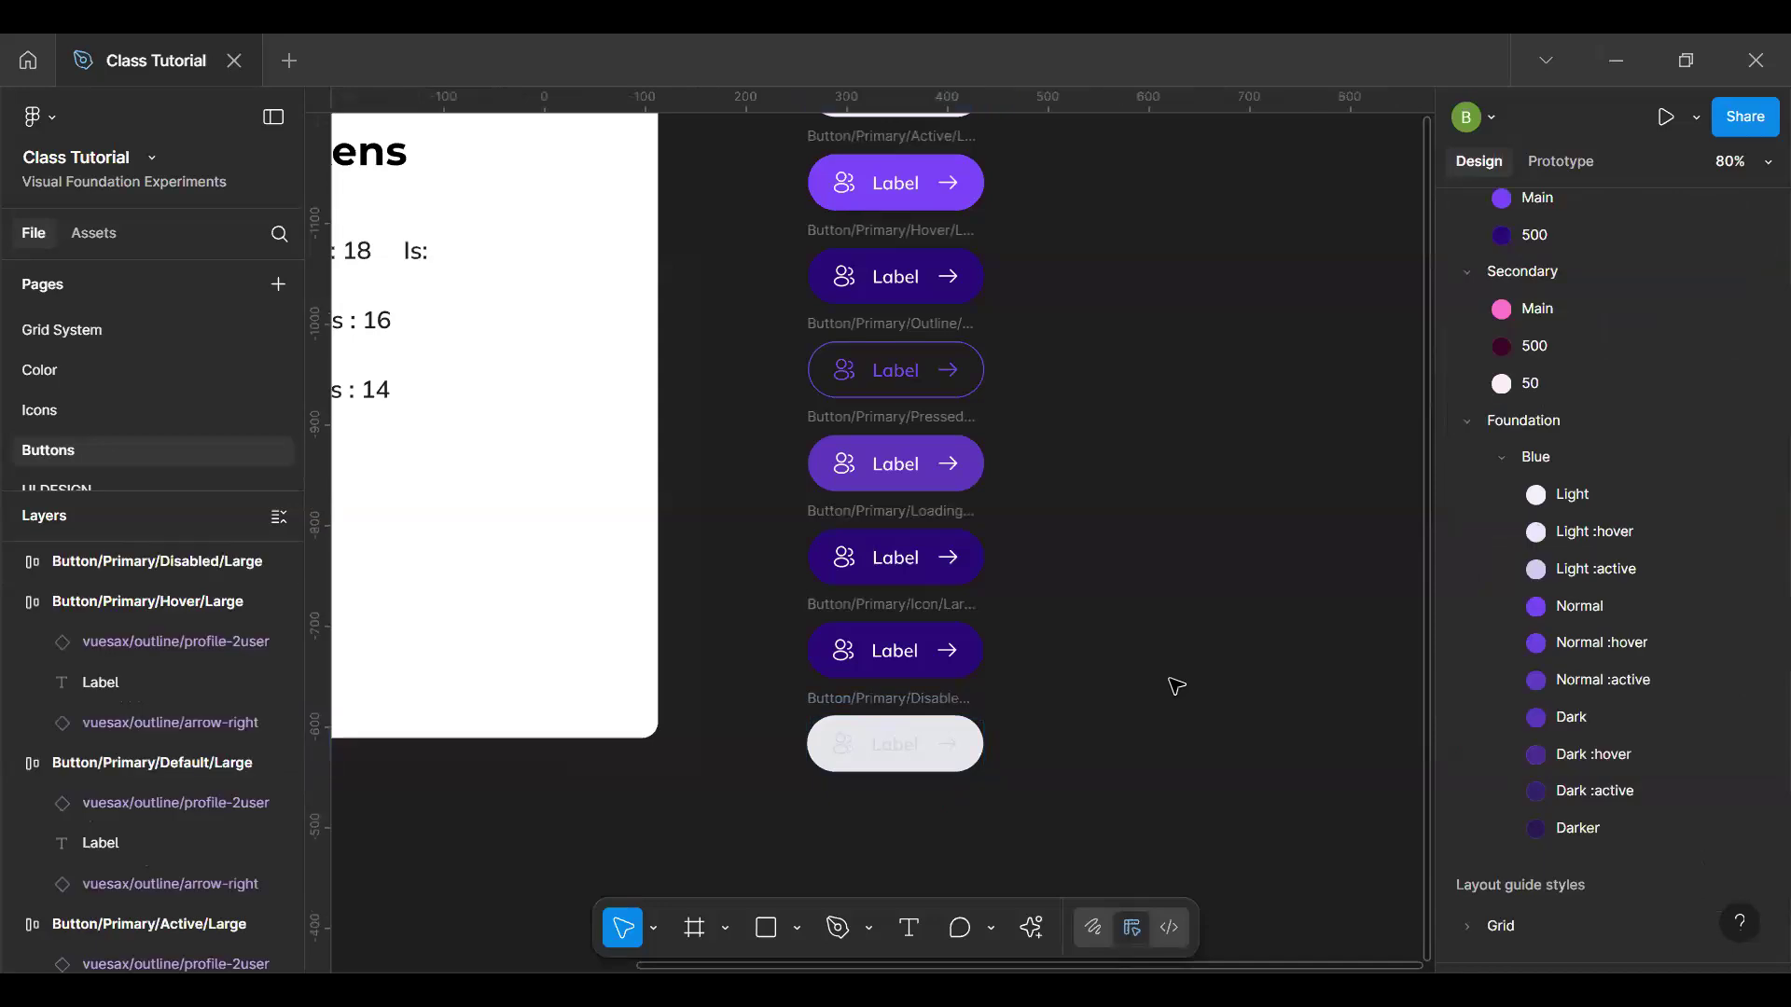
Step: Duplicate the column of eight primary buttons, place the copies beside the originals at X 495, and set their height to 48
key(h)
scroll(1082, 691, up, 2)
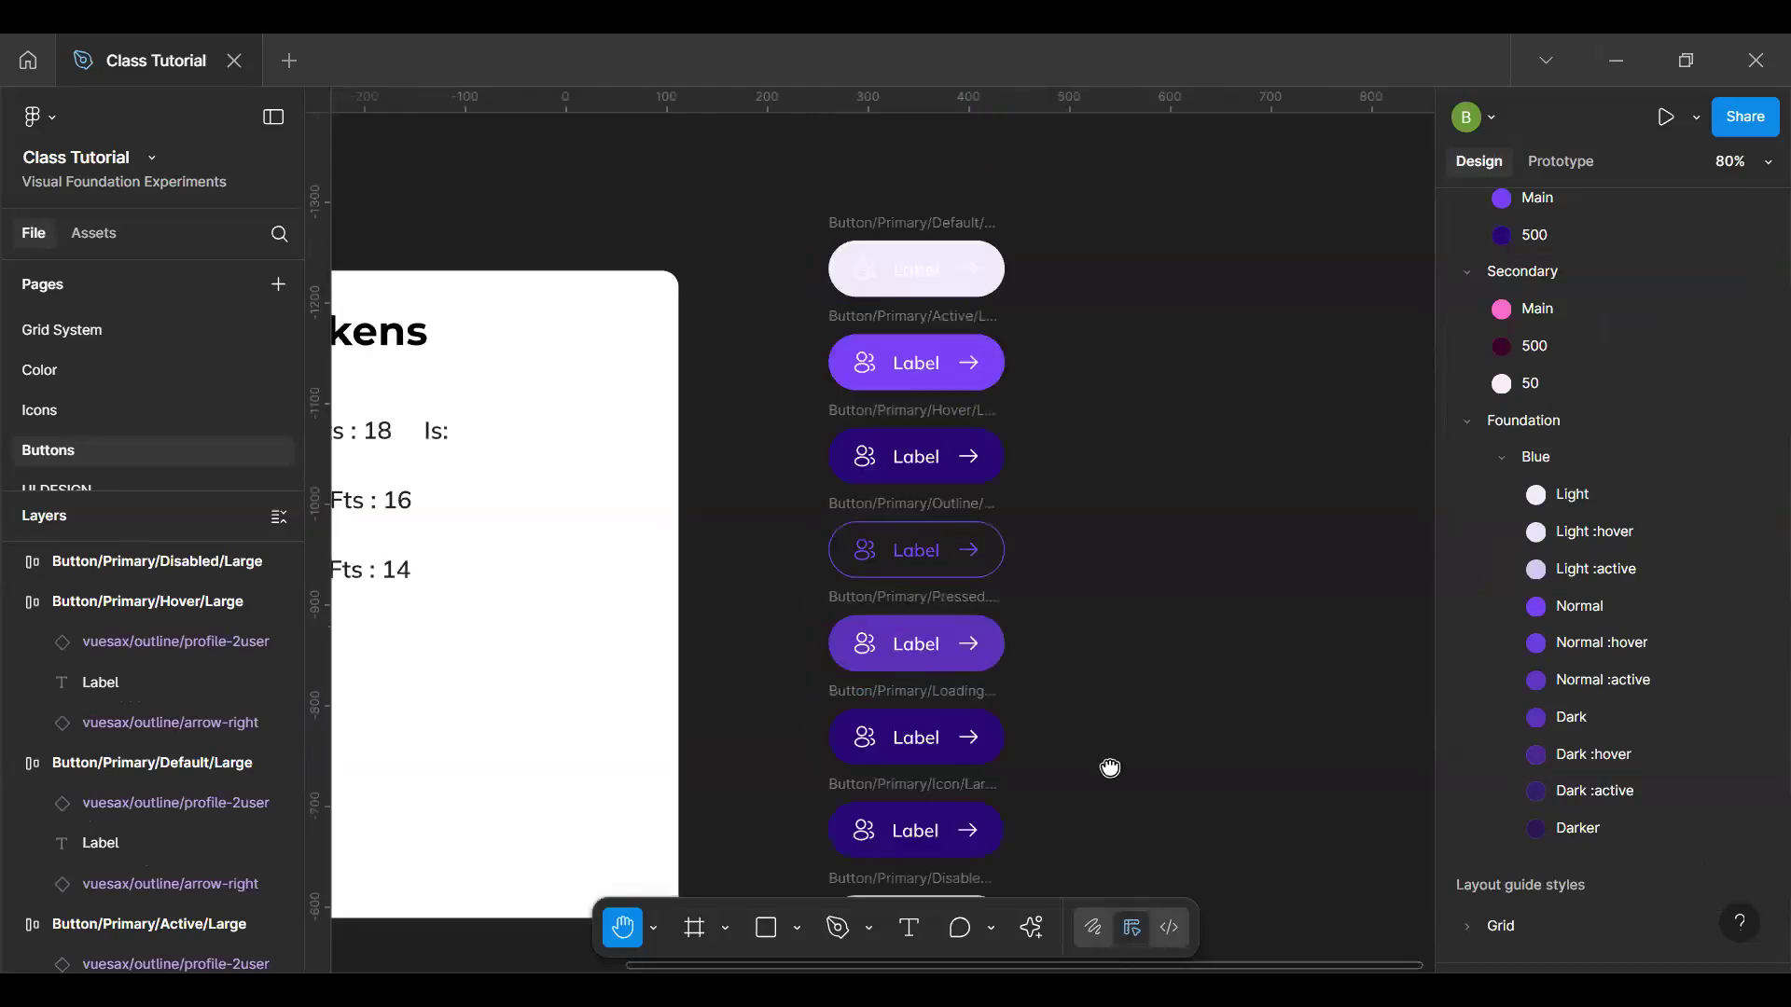
scroll(1089, 551, down, 1)
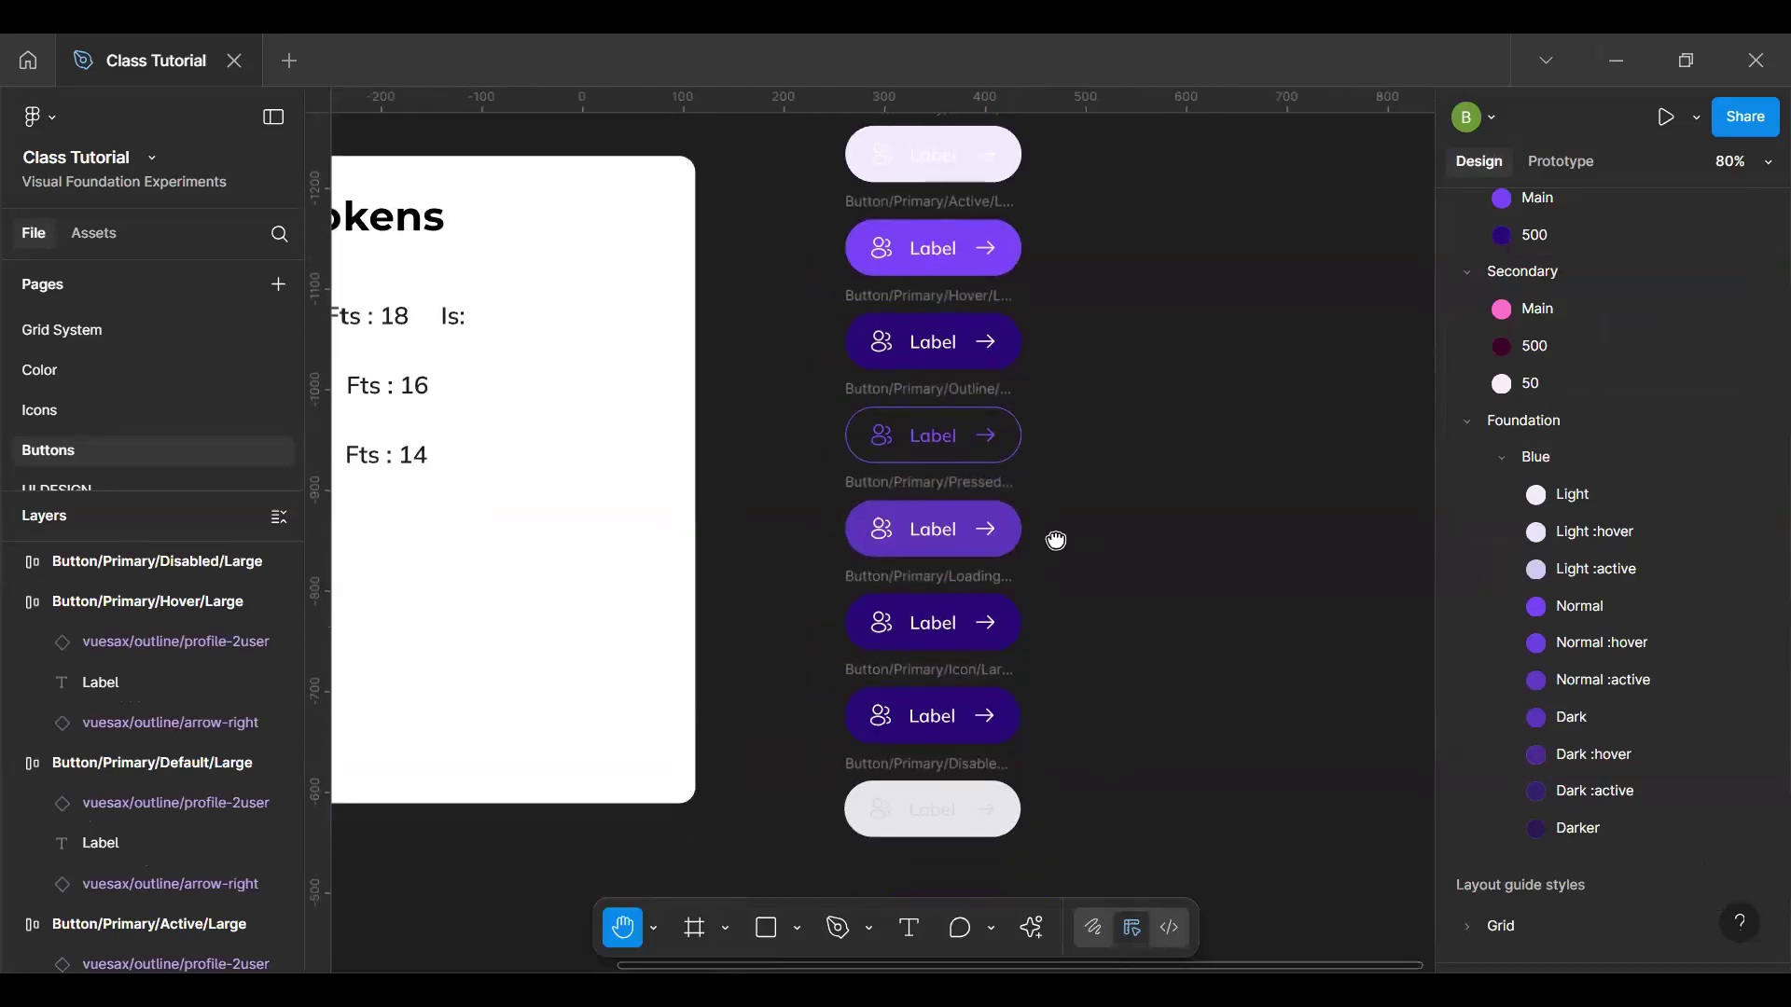
scroll(1056, 540, up, 2)
scroll(1056, 541, down, 3)
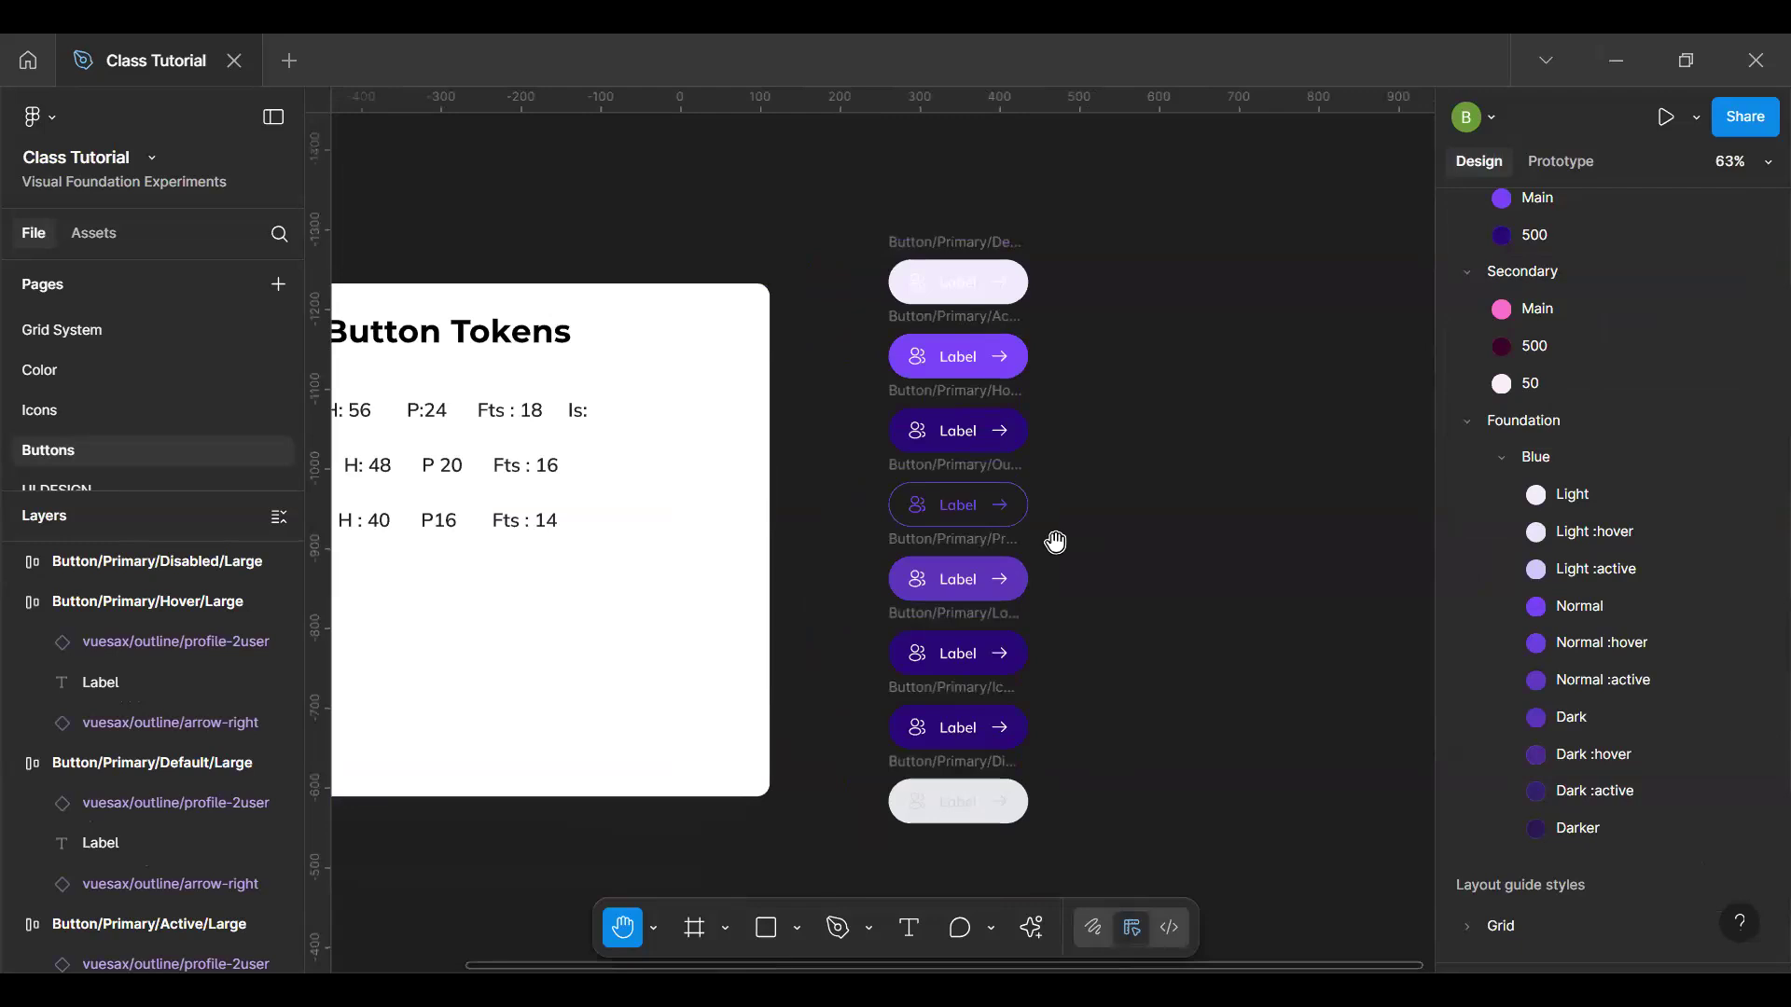
key(v)
drag(1071, 894, 1114, 898)
click(826, 187)
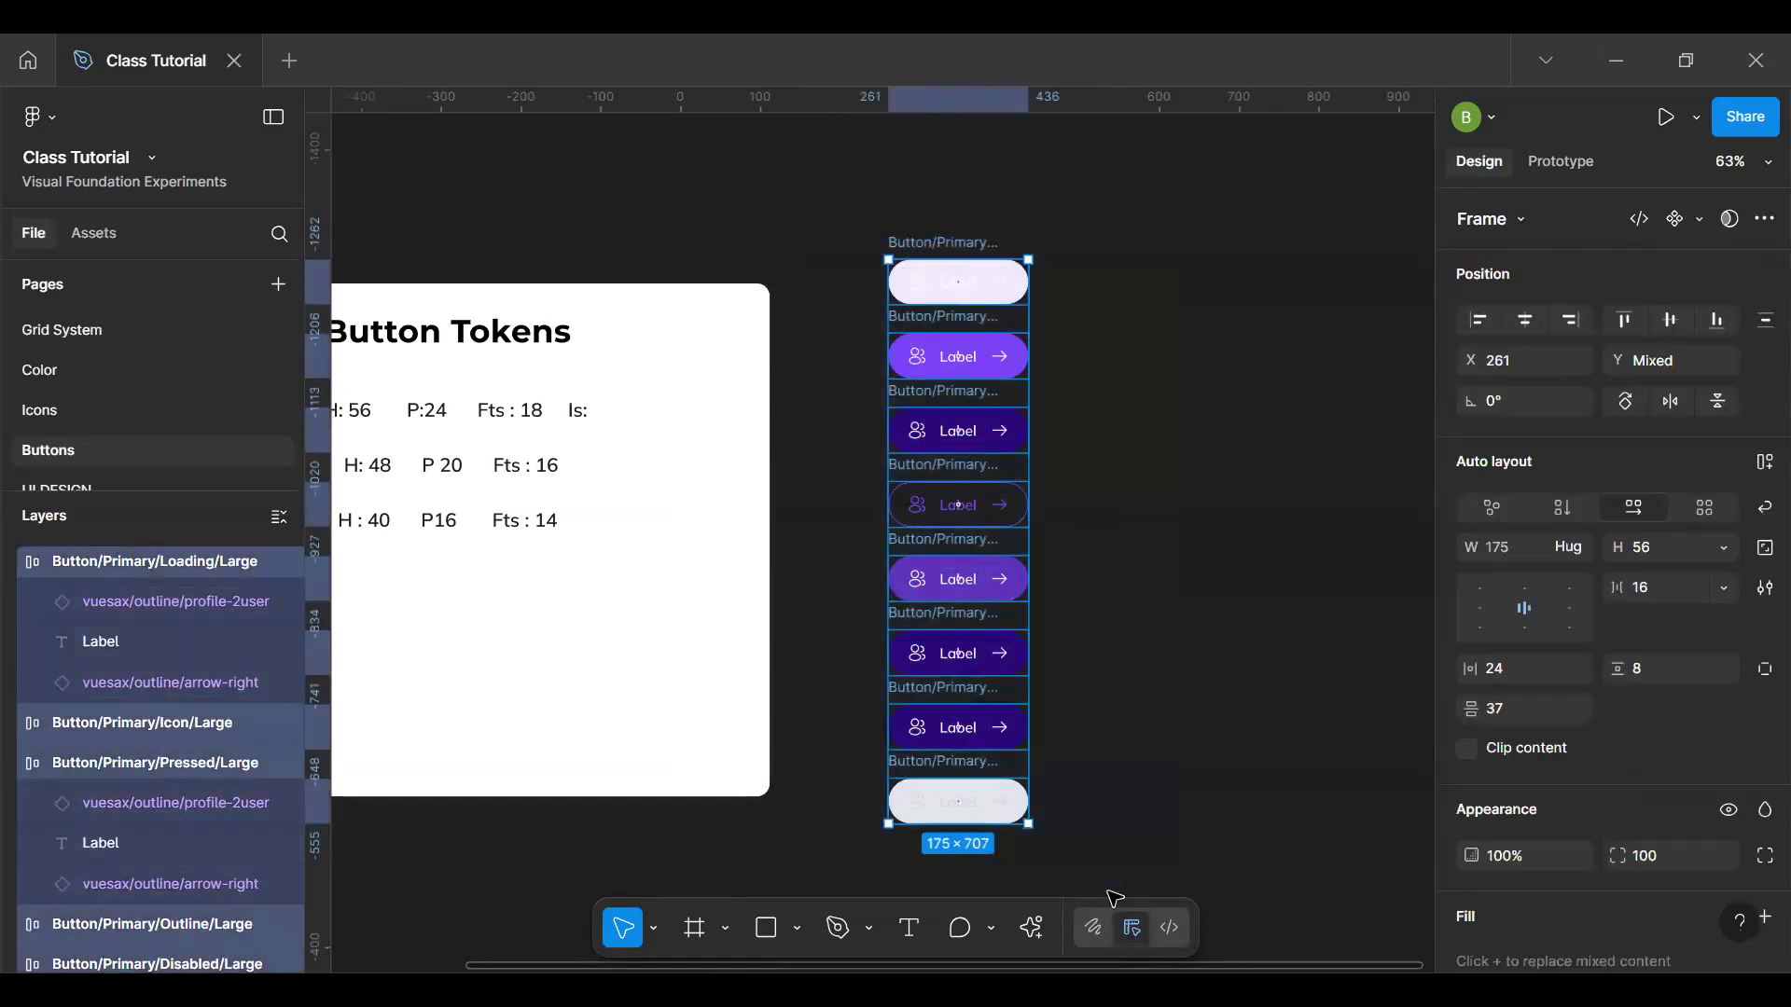
key(ctrl+d)
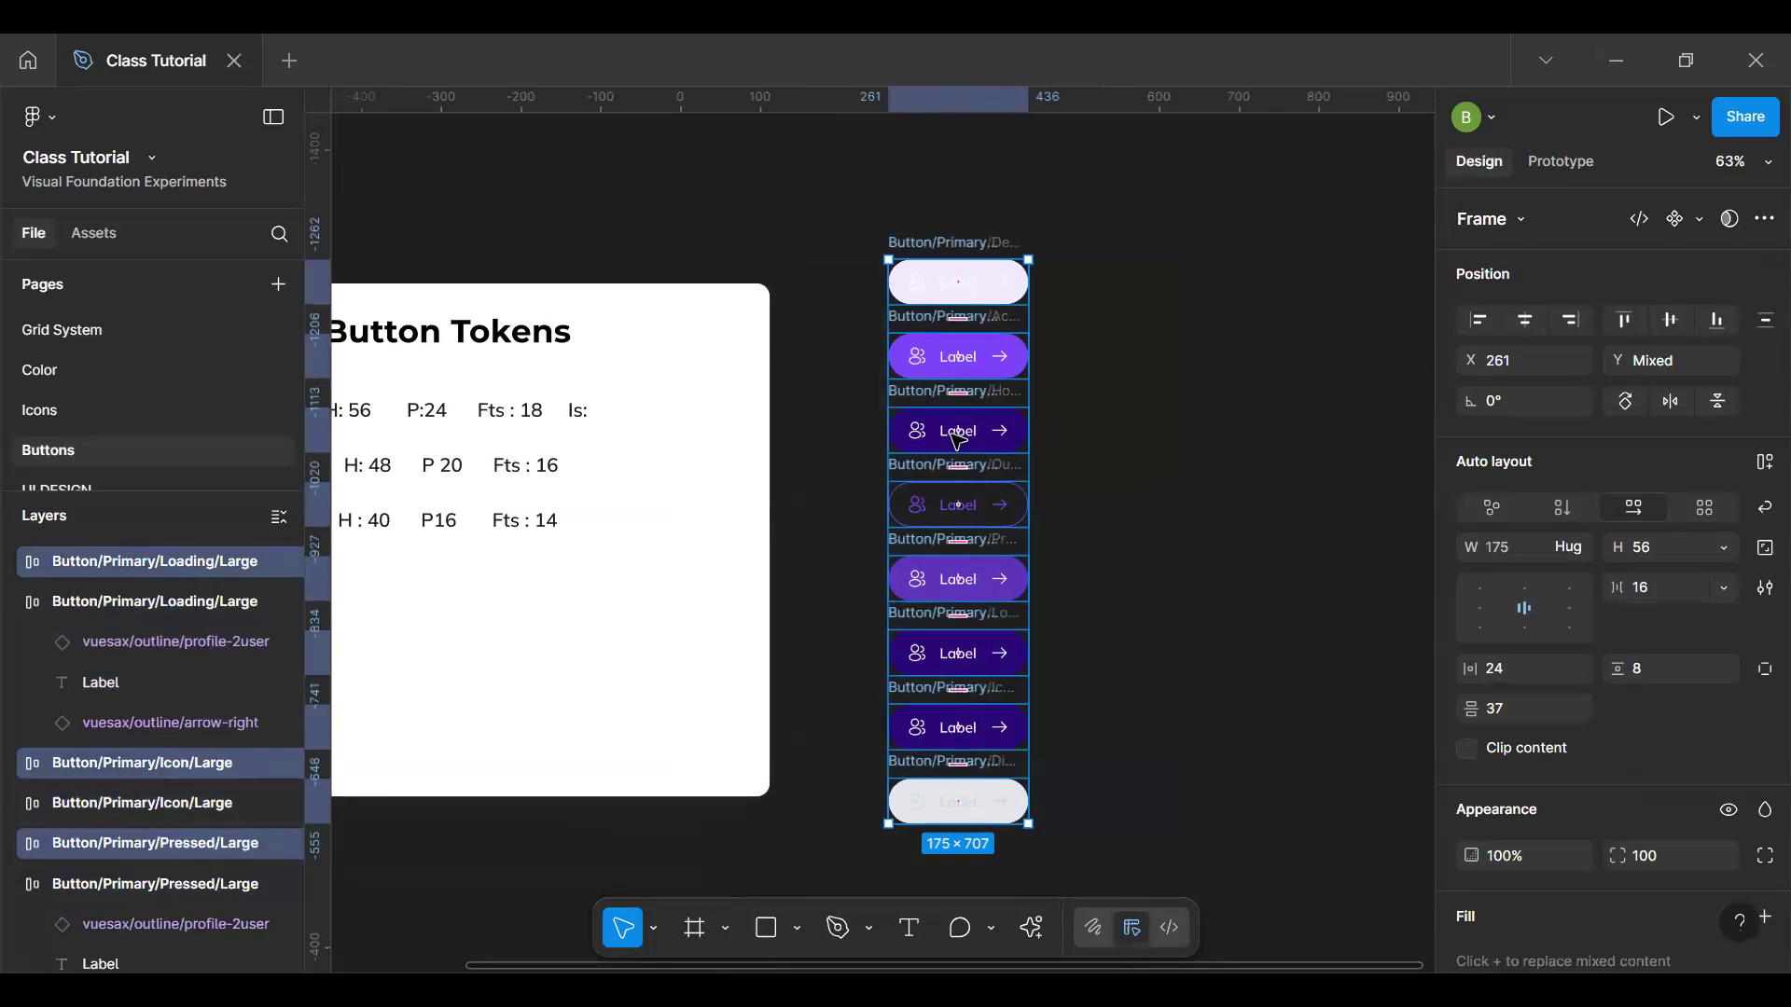
drag(1027, 428, 1154, 434)
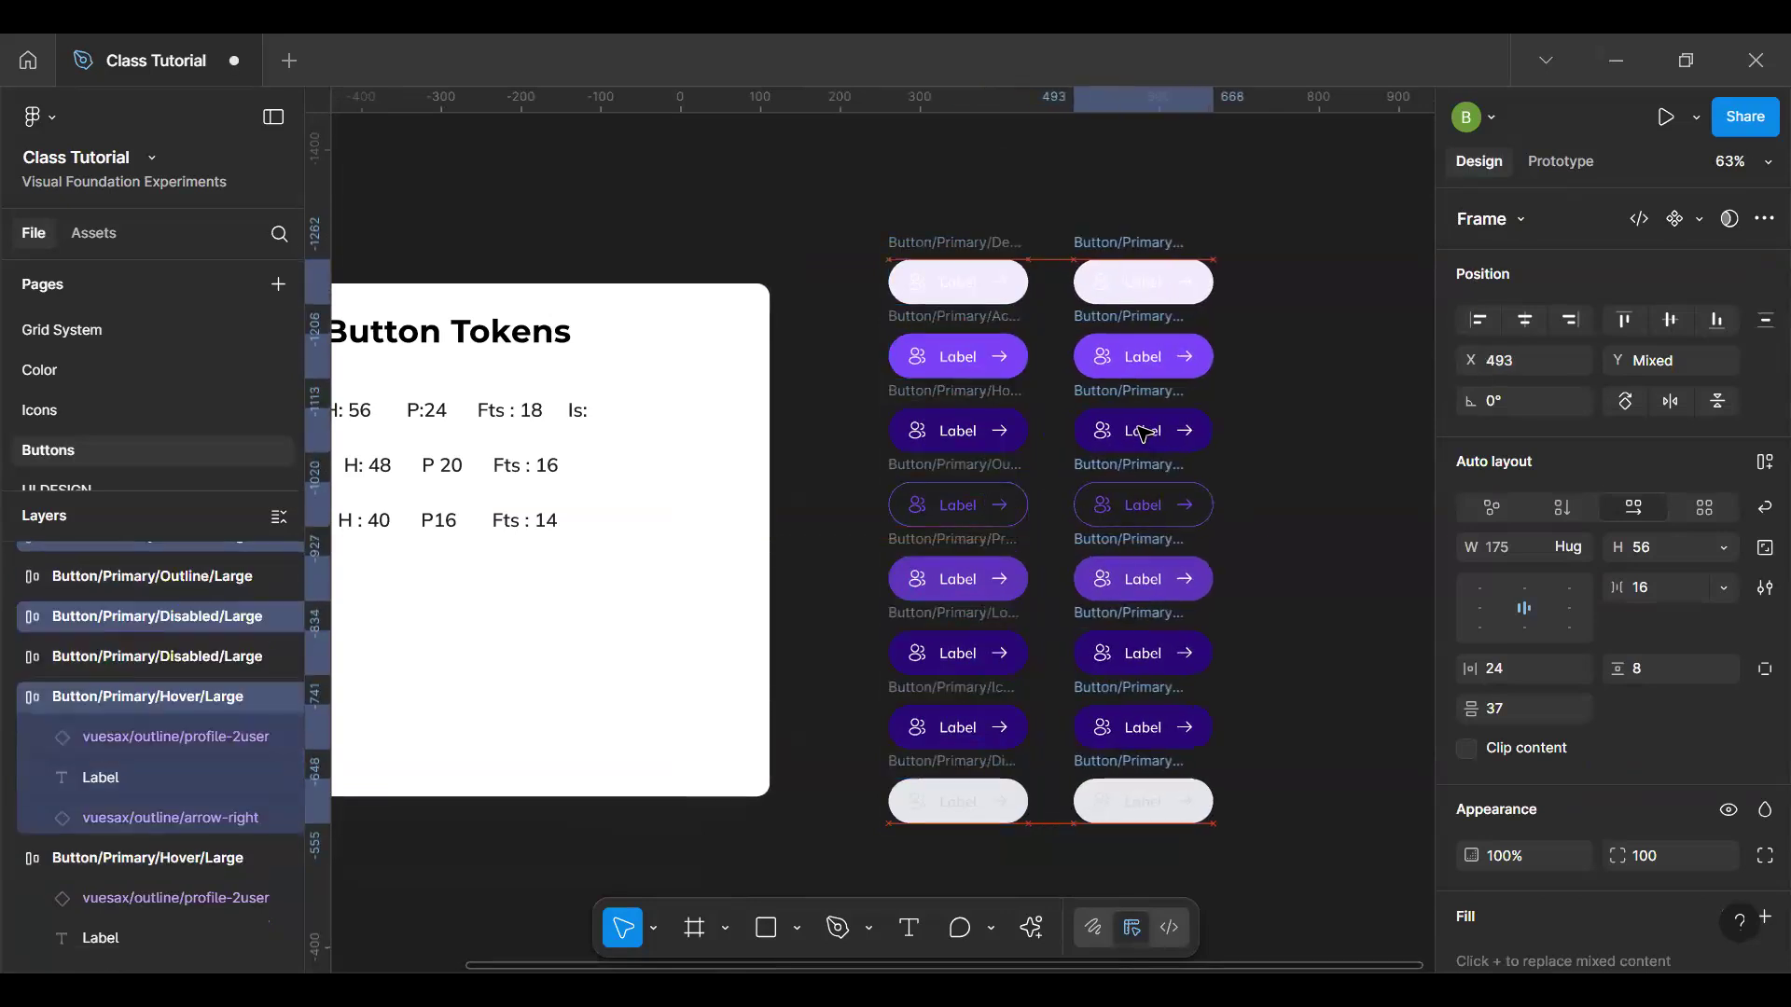
click(1658, 549)
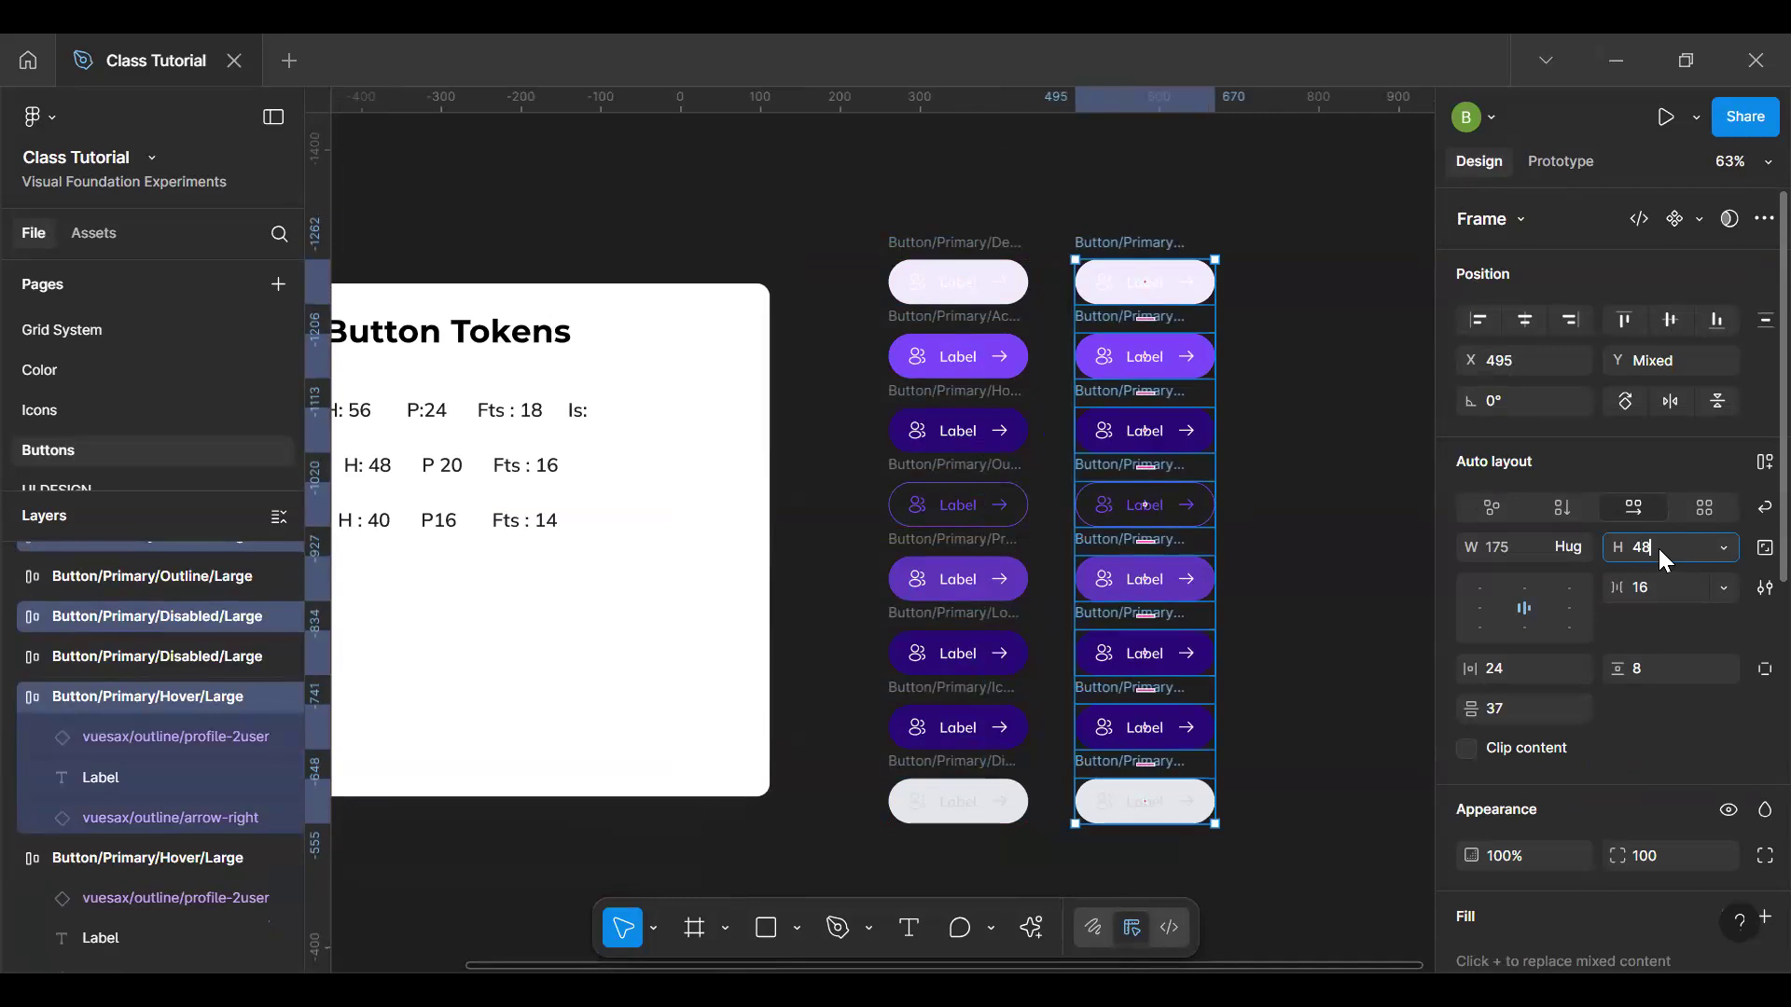
key(Return)
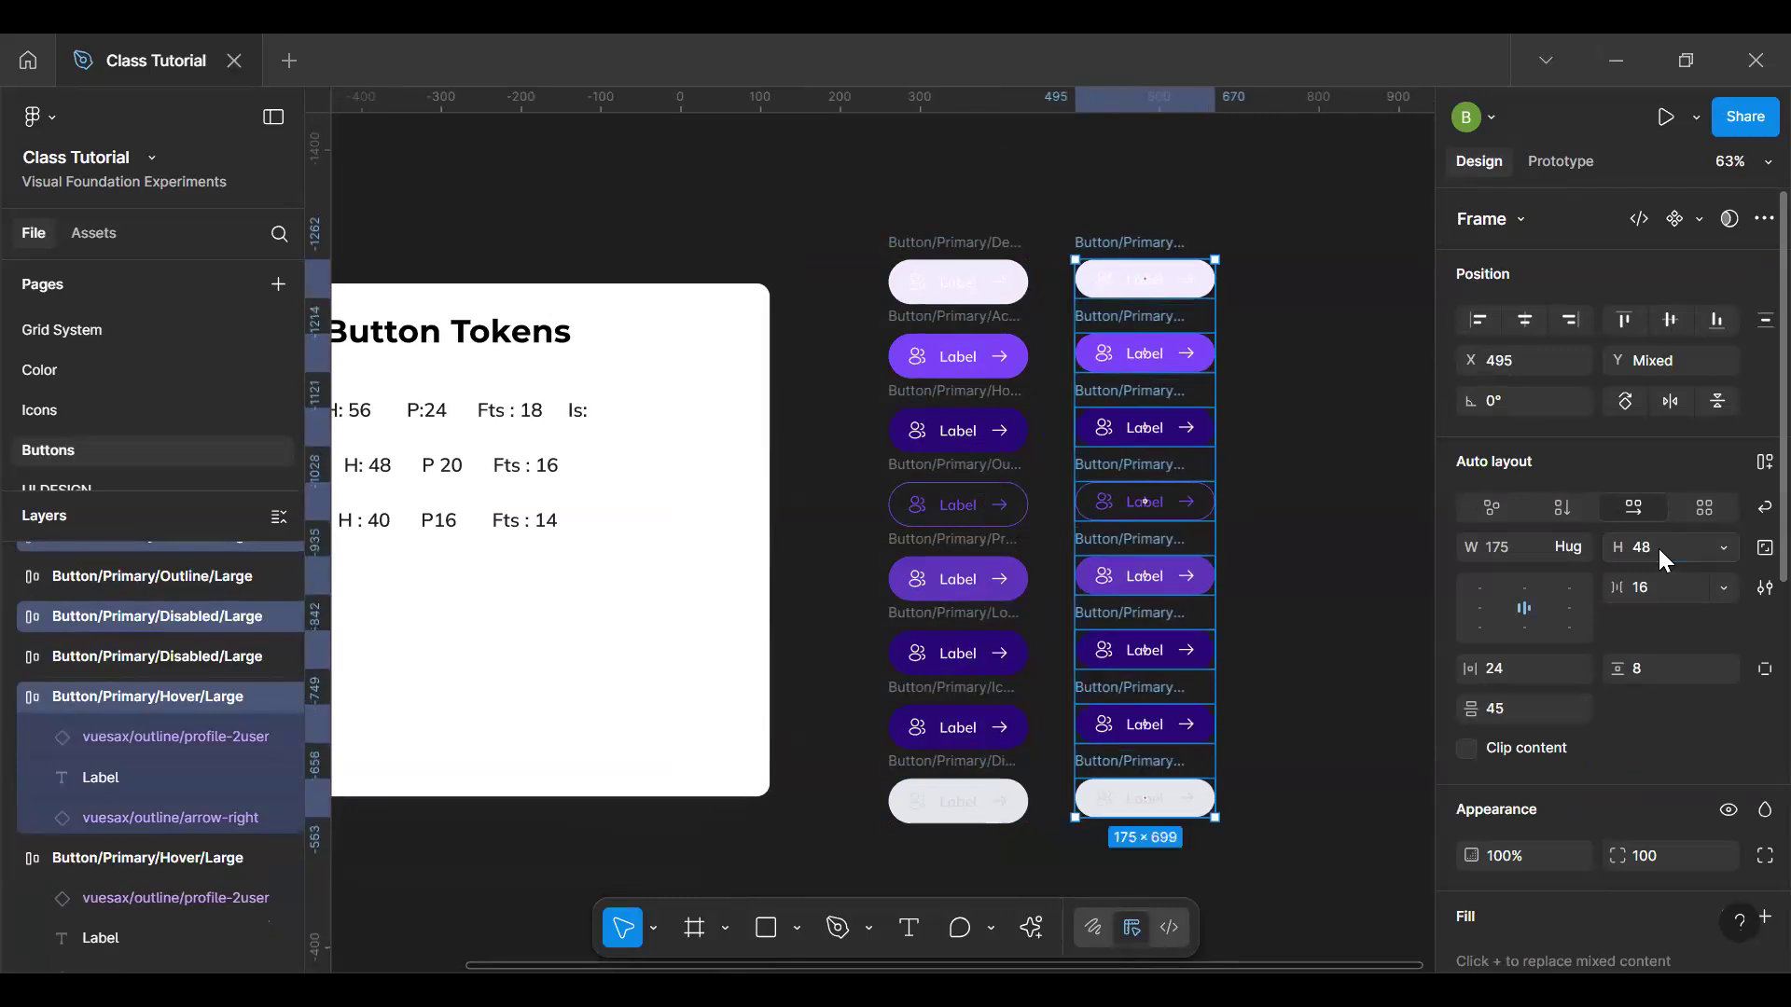
key(ctrl+r)
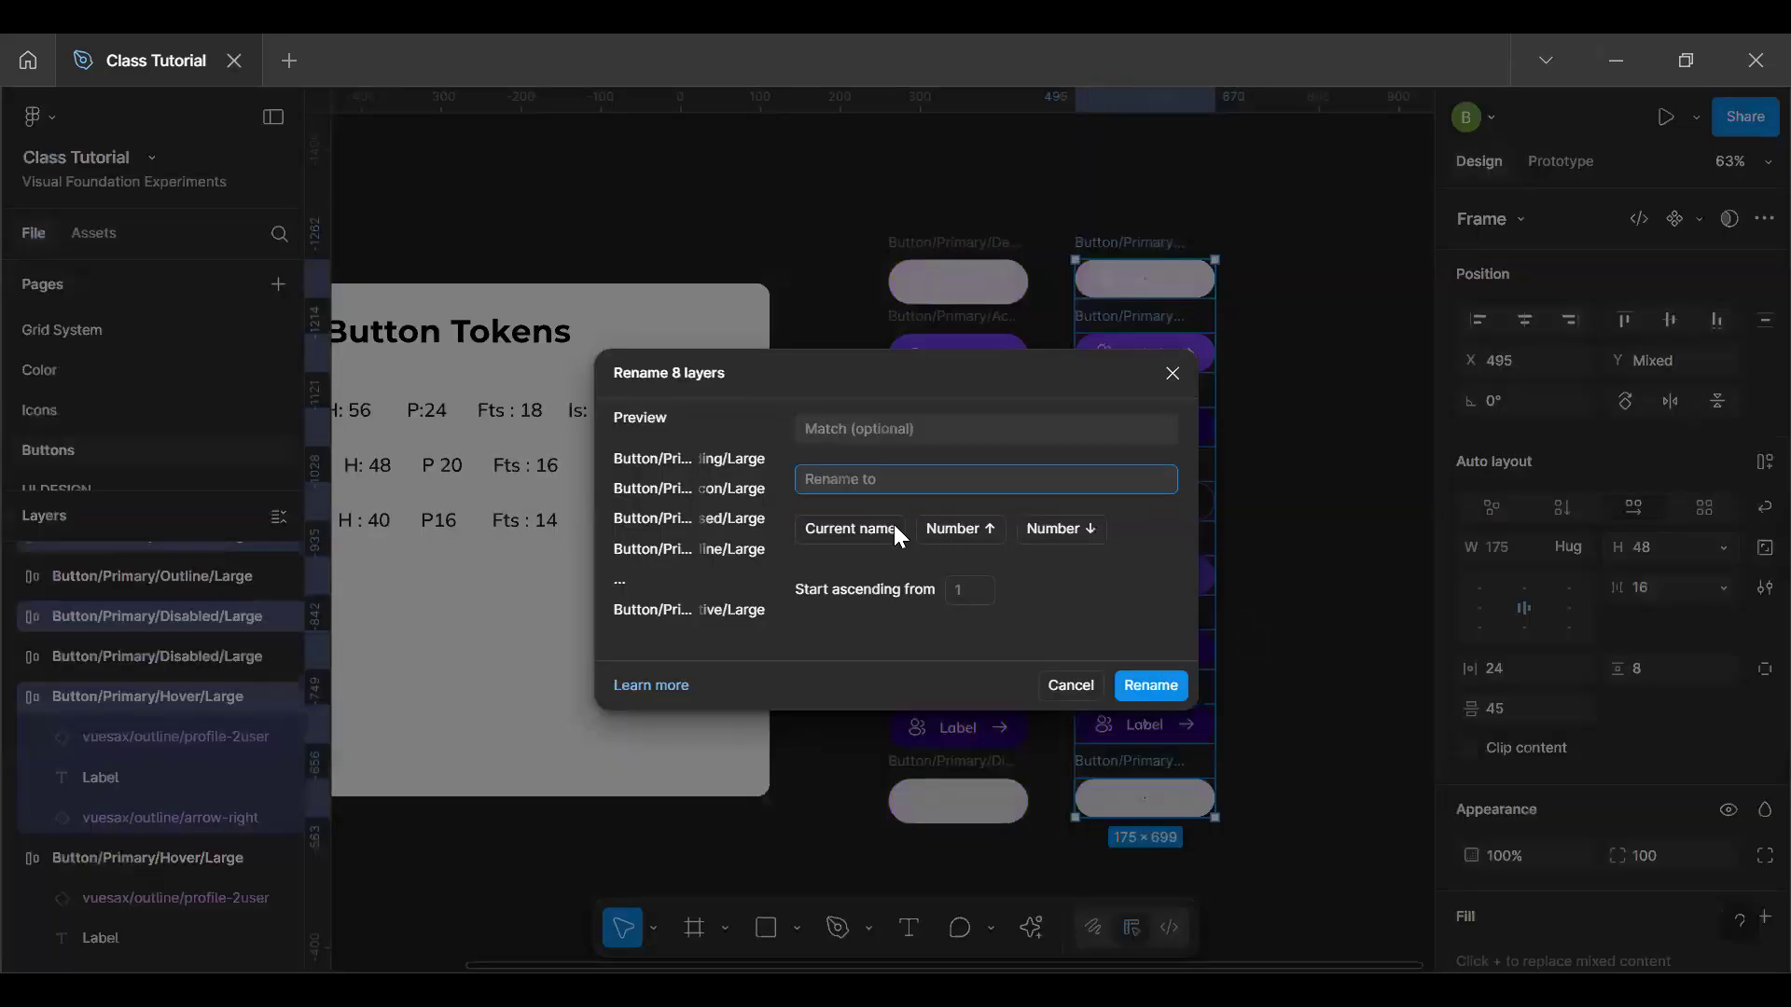
key(Escape)
click(871, 532)
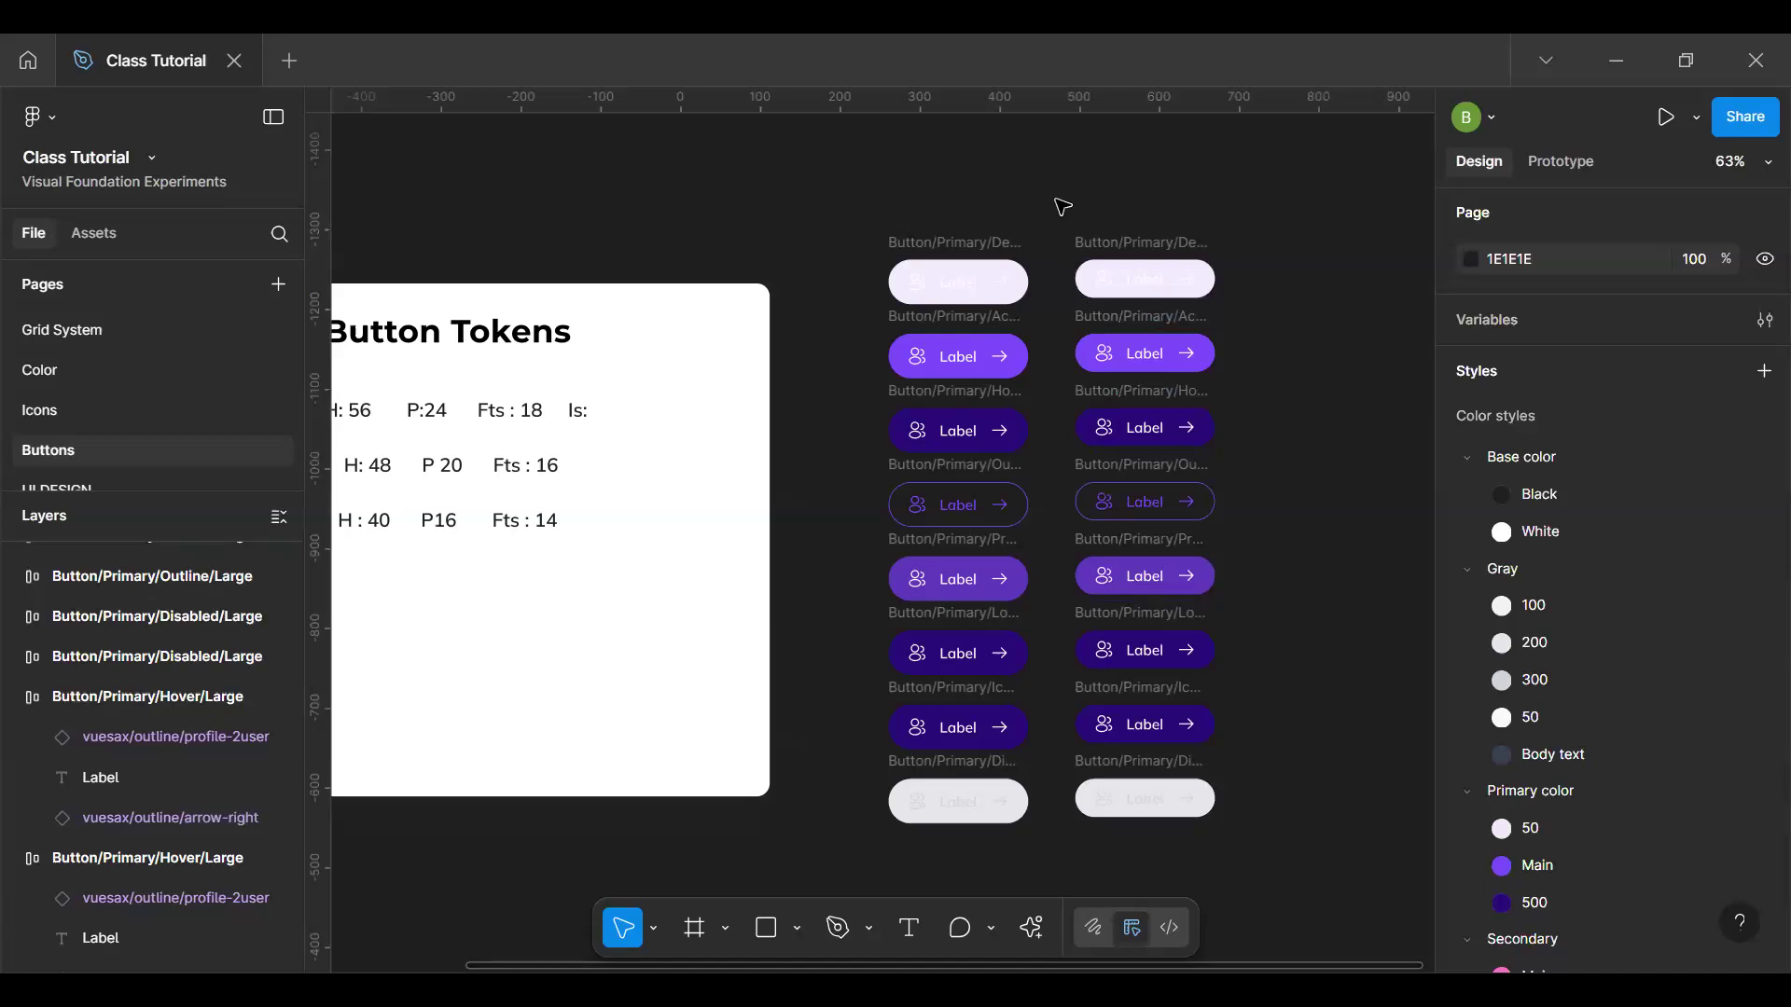
drag(1098, 391, 1253, 835)
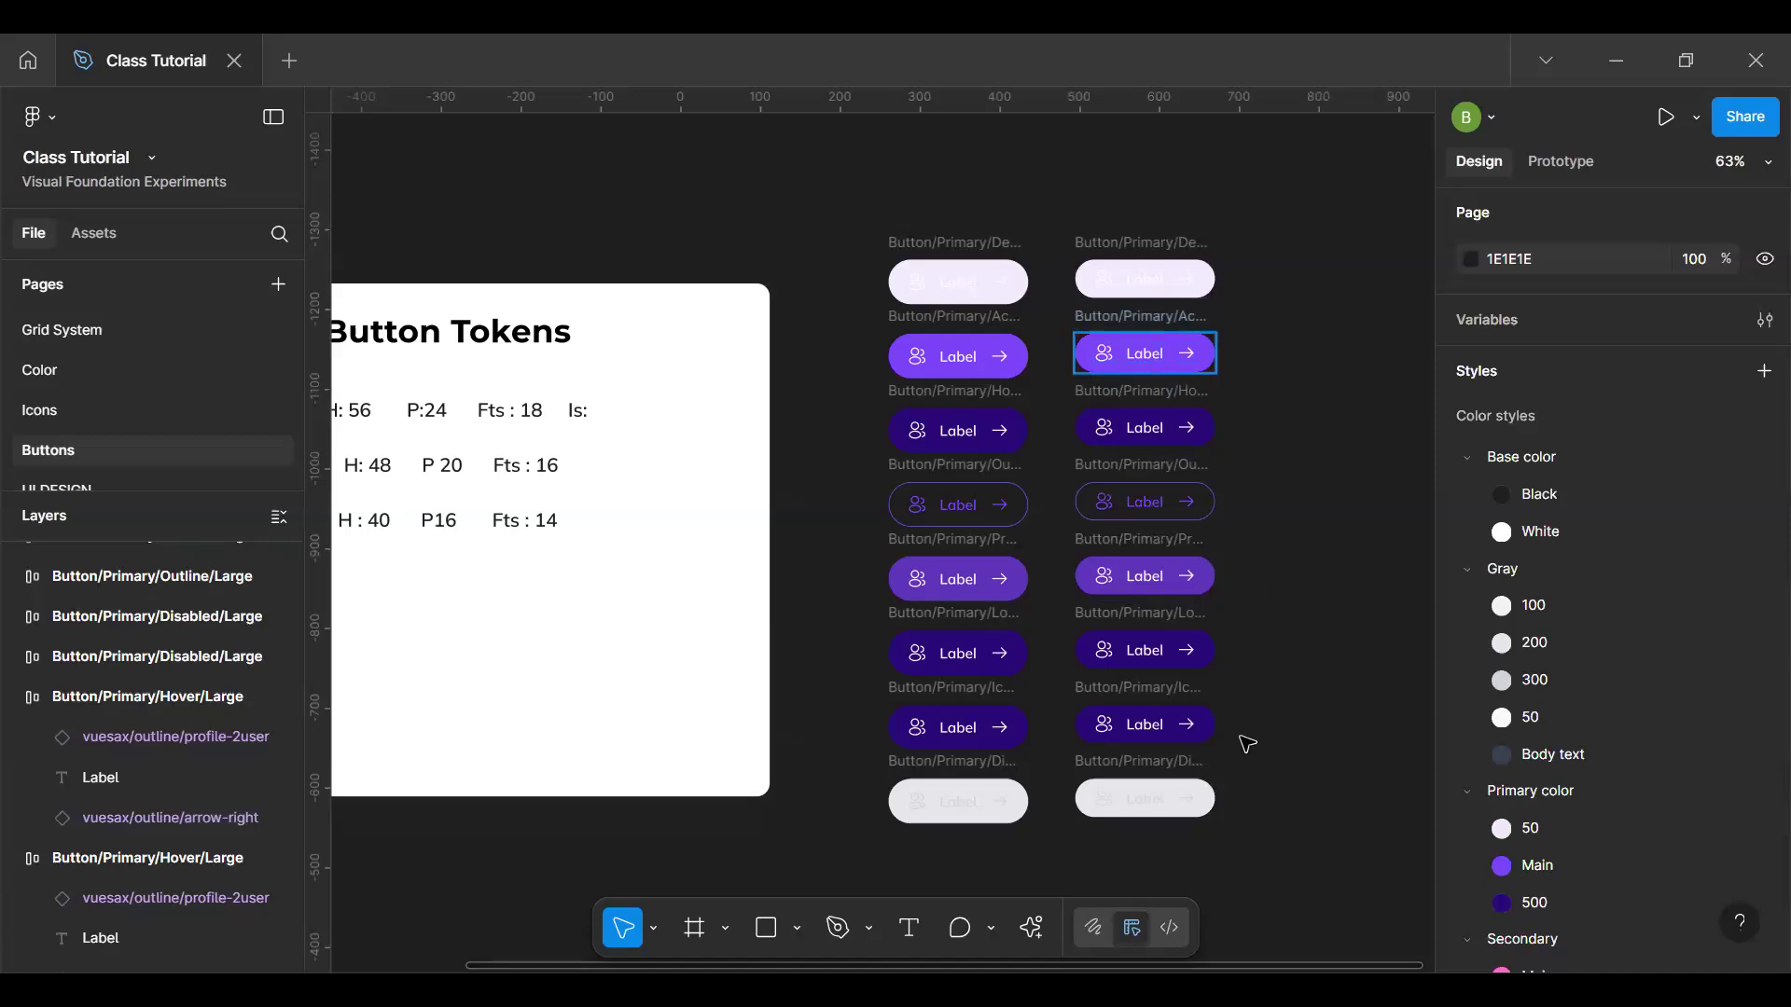
key(ctrl+z)
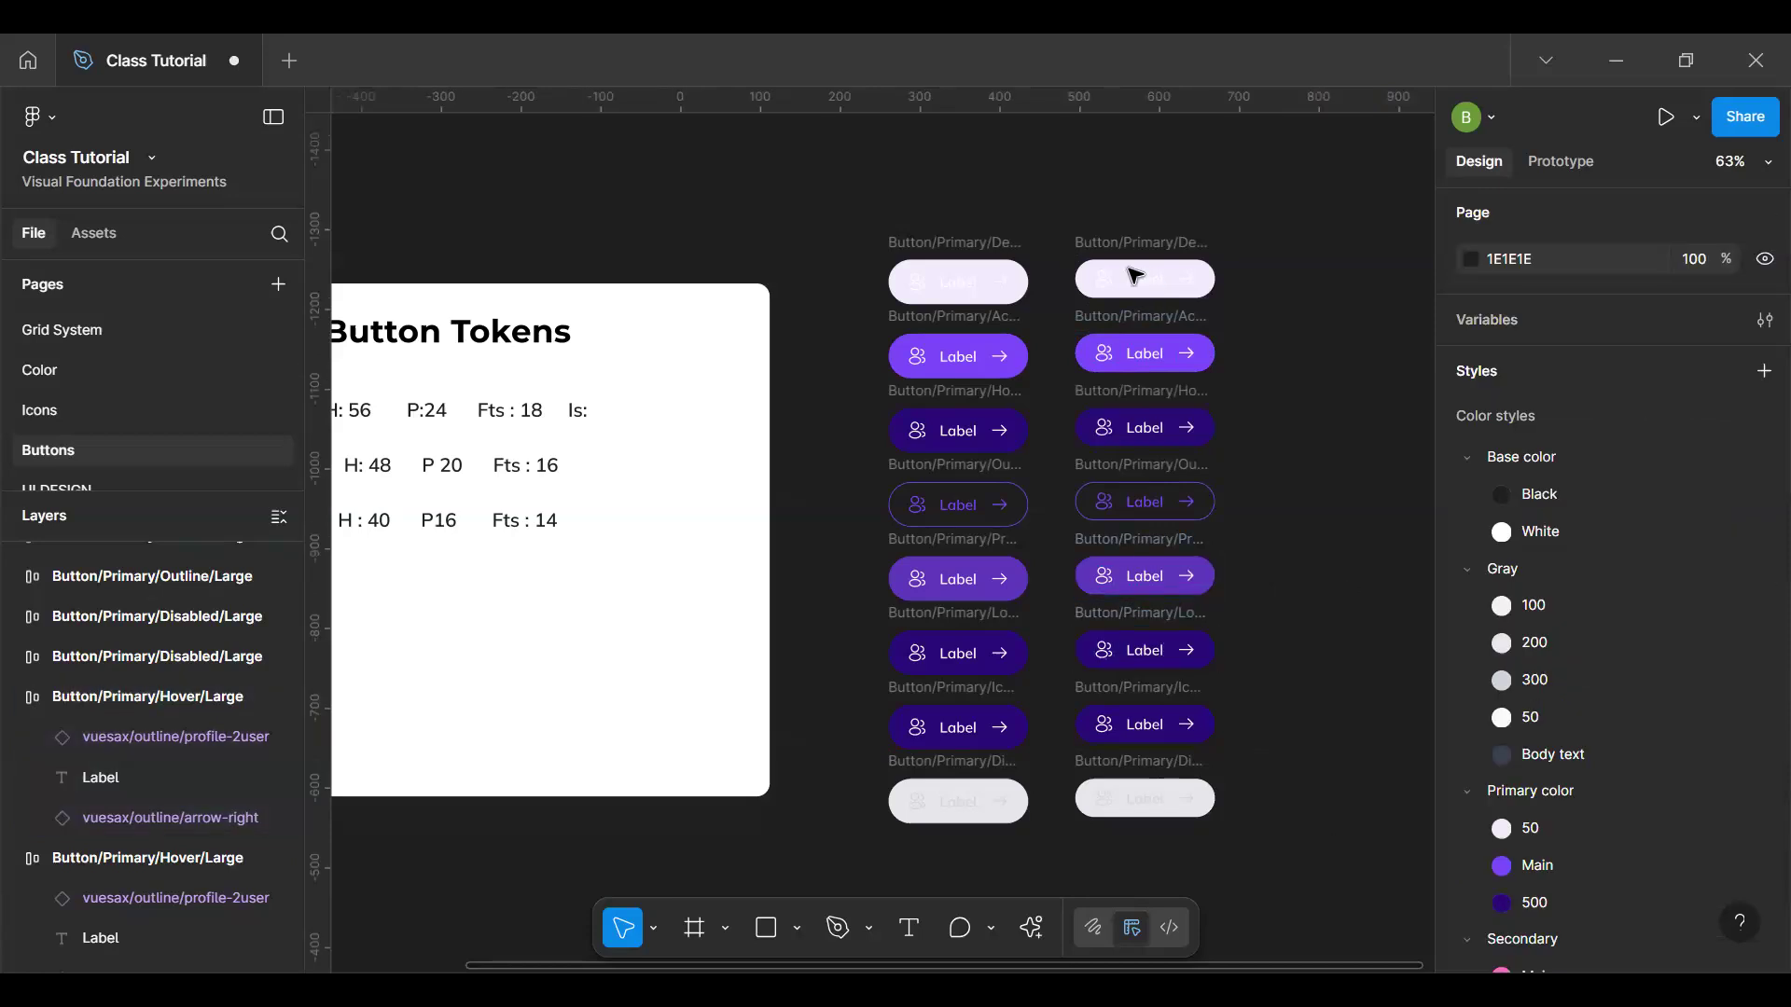
Step: Try to batch-rename the eight duplicated buttons using the current-name token $&
drag(1045, 199, 1161, 792)
key(shift+Return)
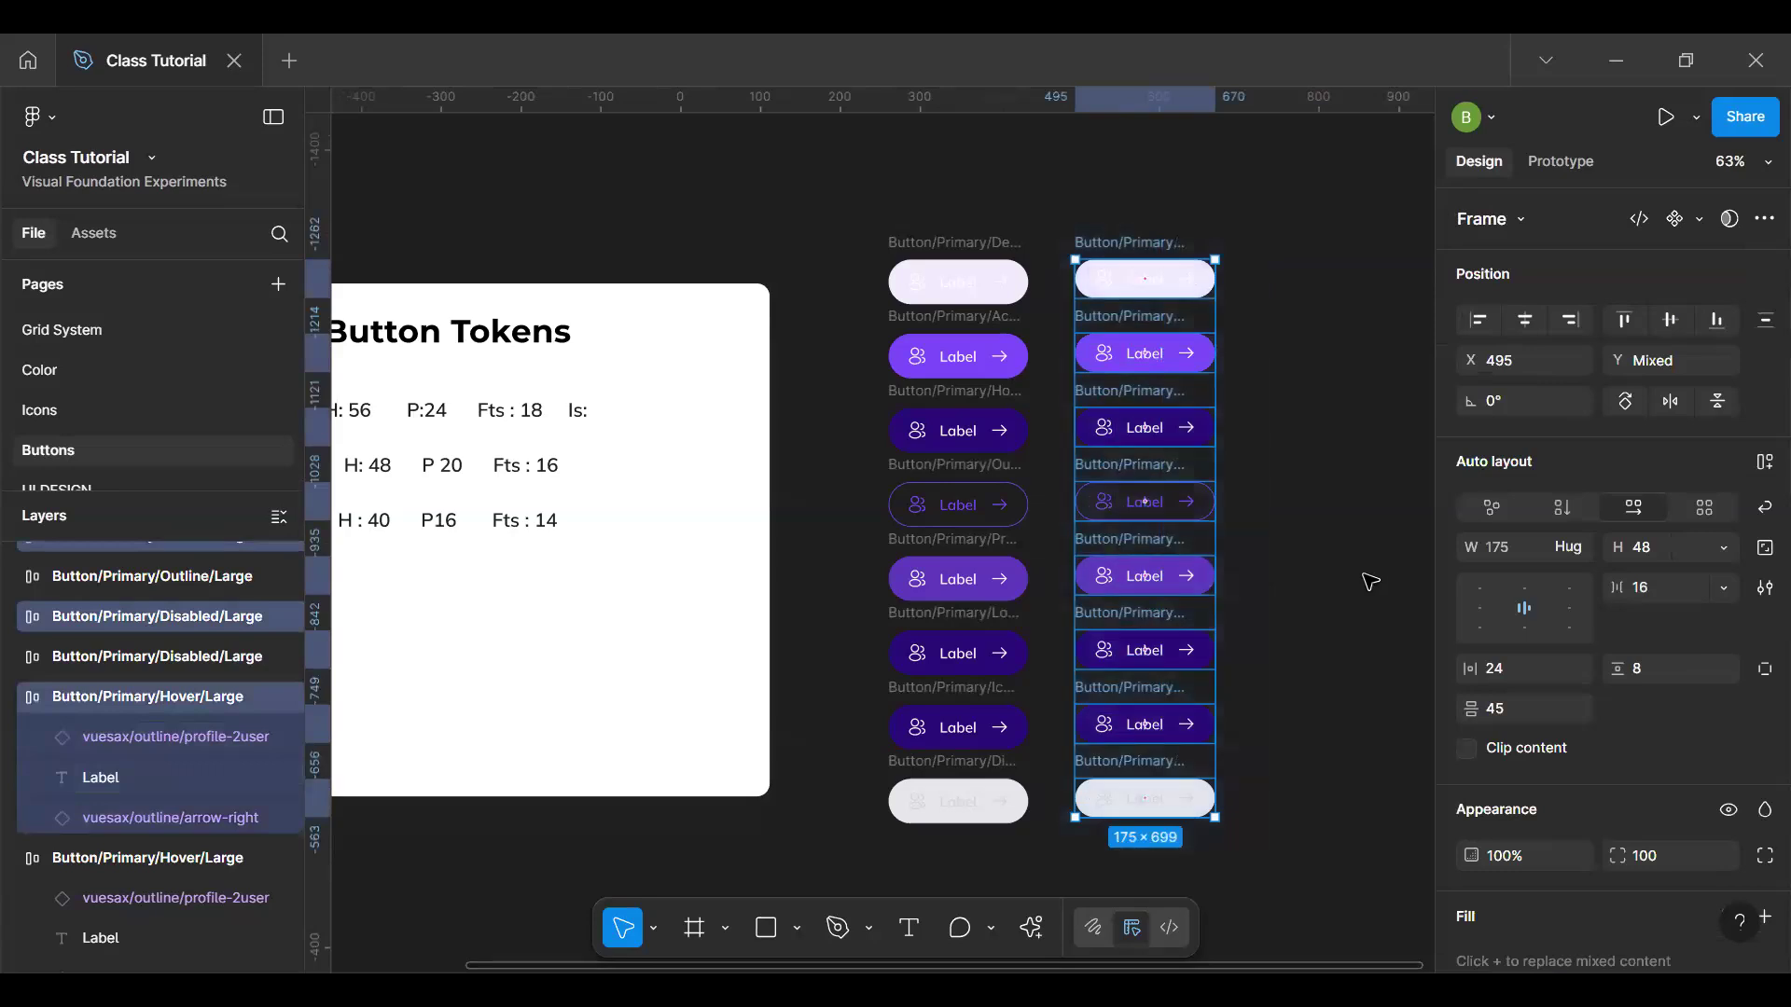
key(ctrl+r)
text($&)
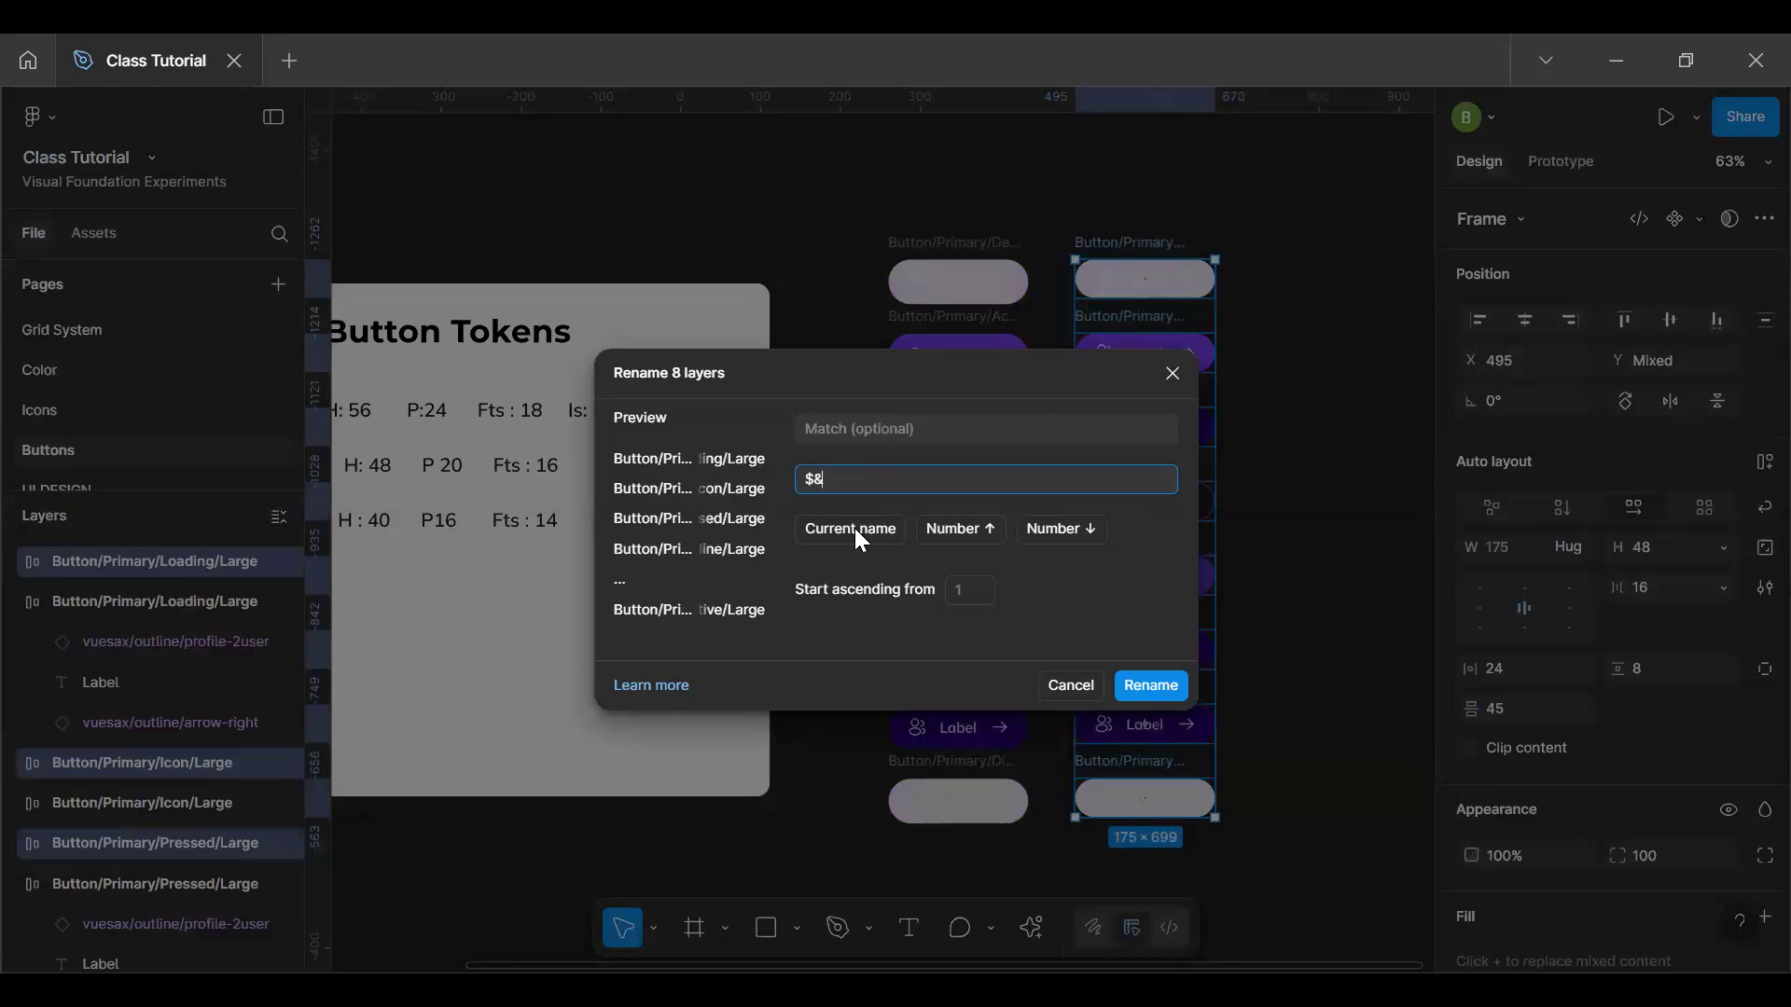
key(Return)
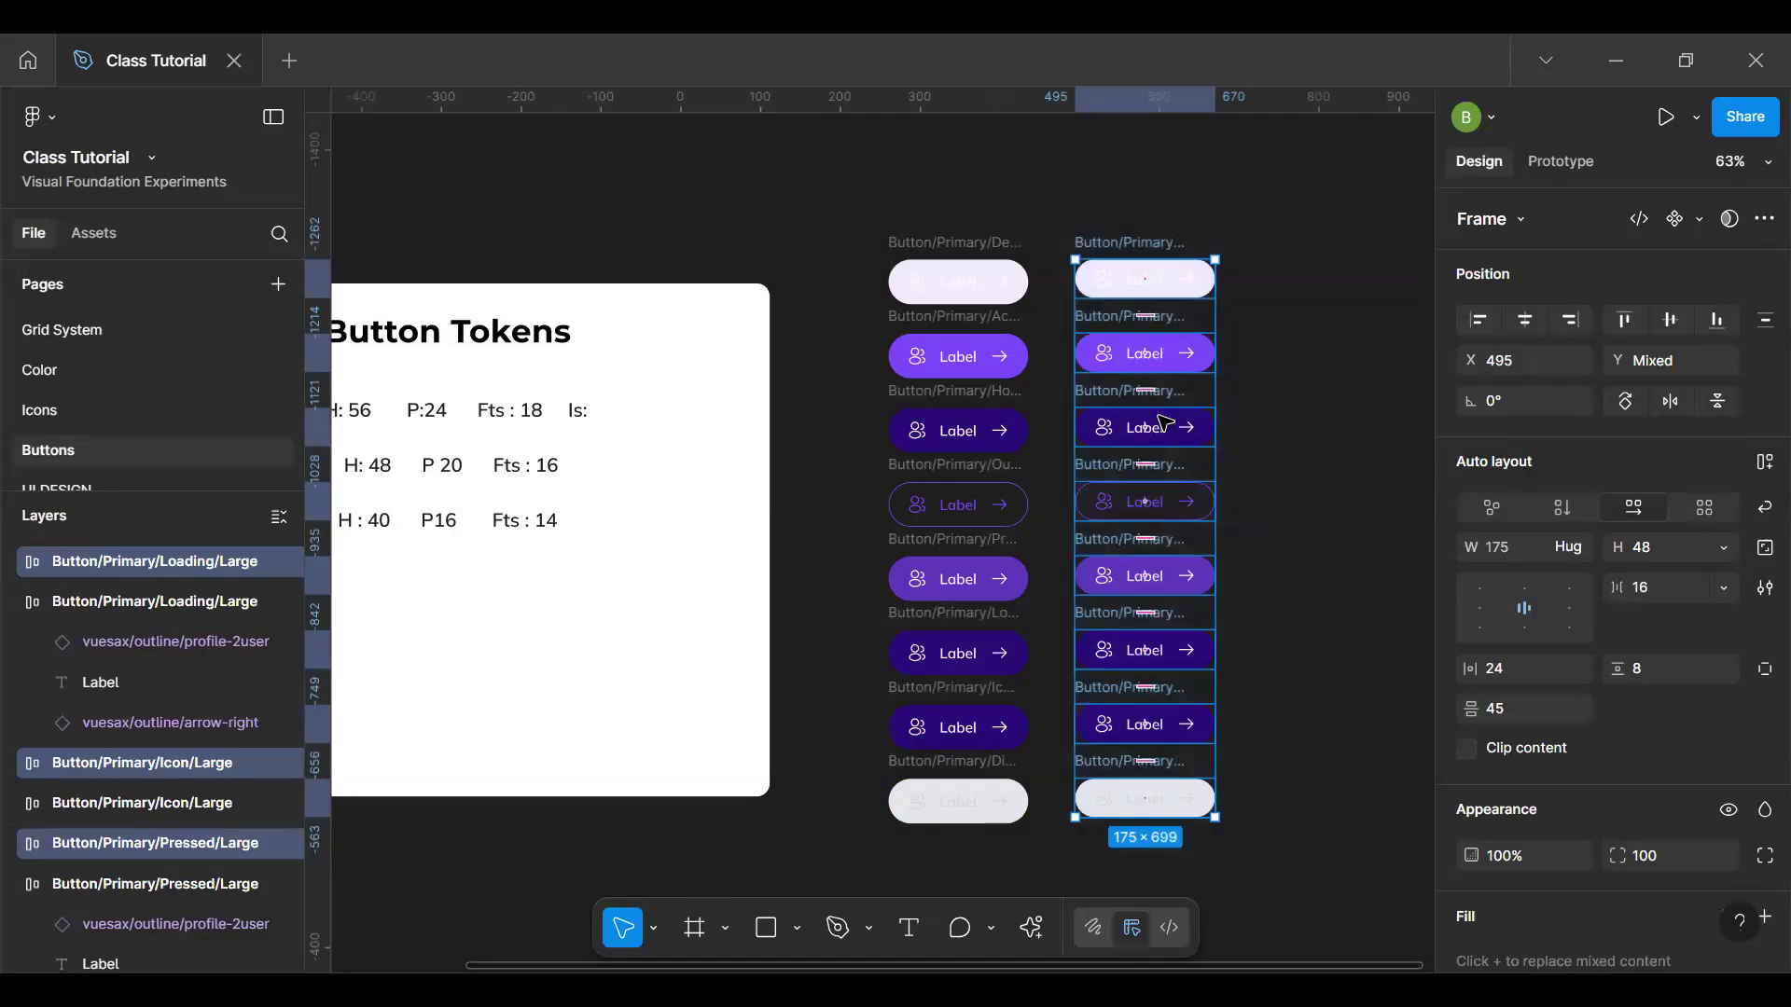
key(ctrl+r)
key(Return)
Step: Rename the duplicated default button as Button/Primary/Default/Medium
click(1143, 246)
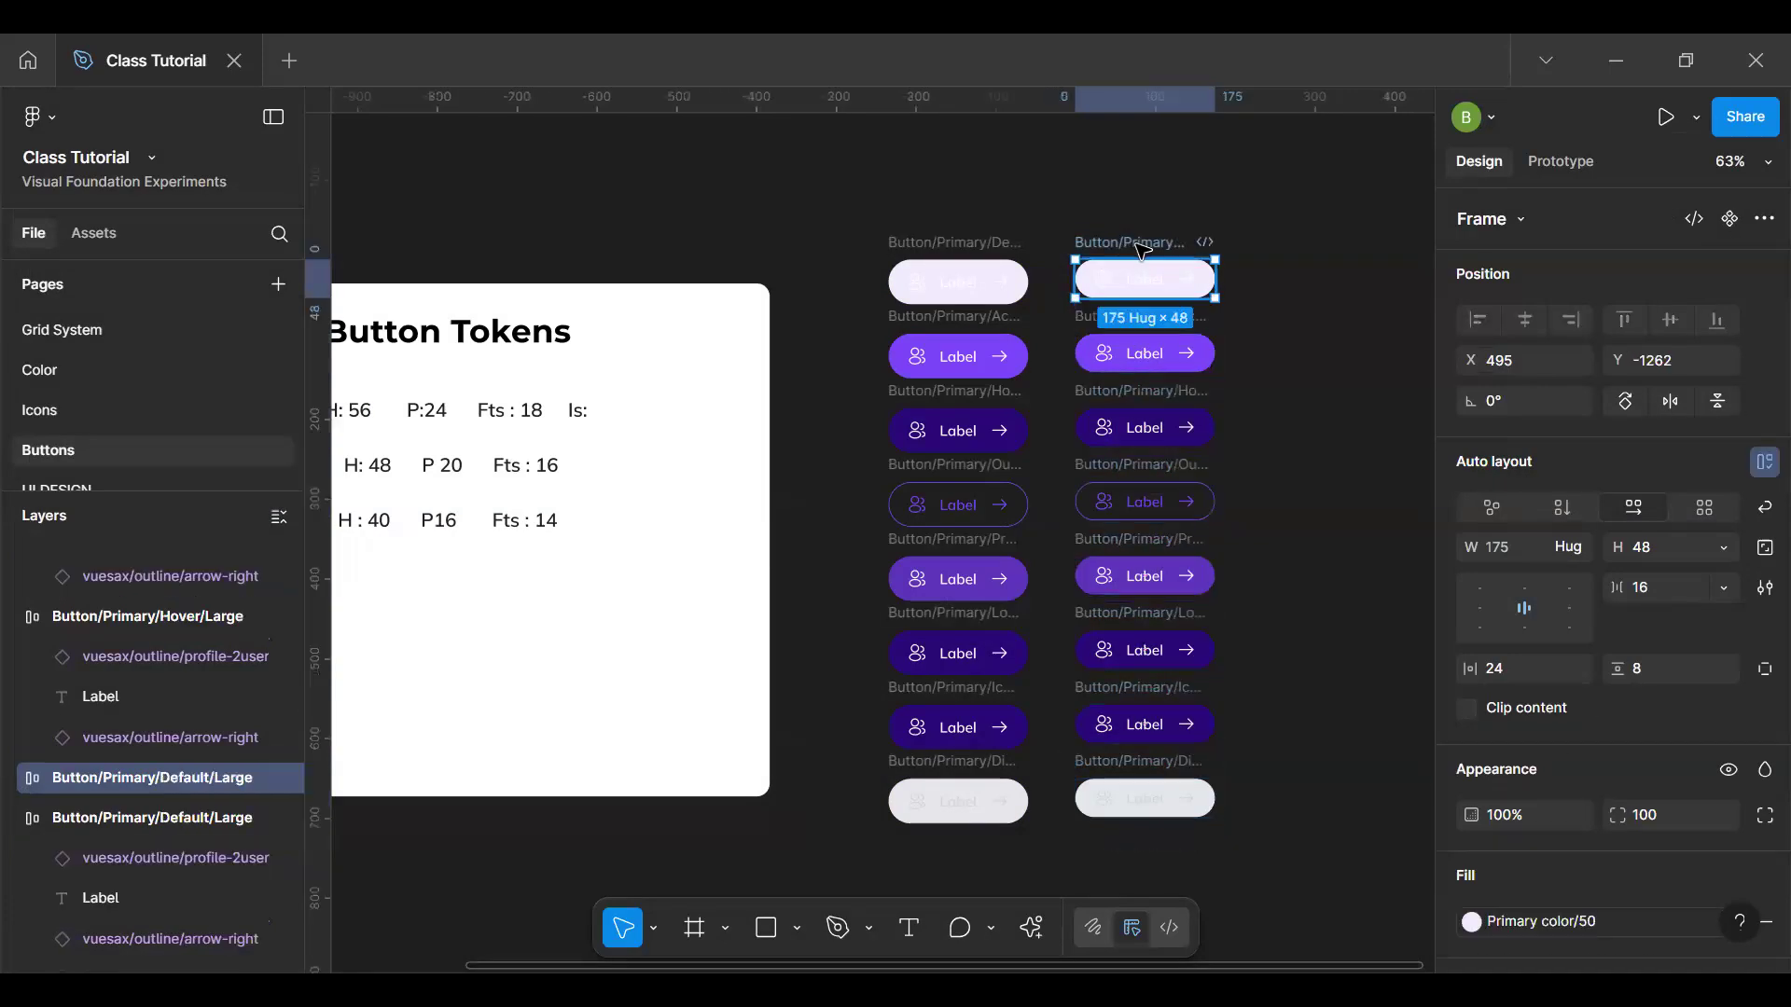
key(ctrl+r)
key(BackSpace)
key(BackSpace)
key(BackSpace)
key(BackSpace)
key(BackSpace)
text(MEd)
key(BackSpace)
key(BackSpace)
text(edium)
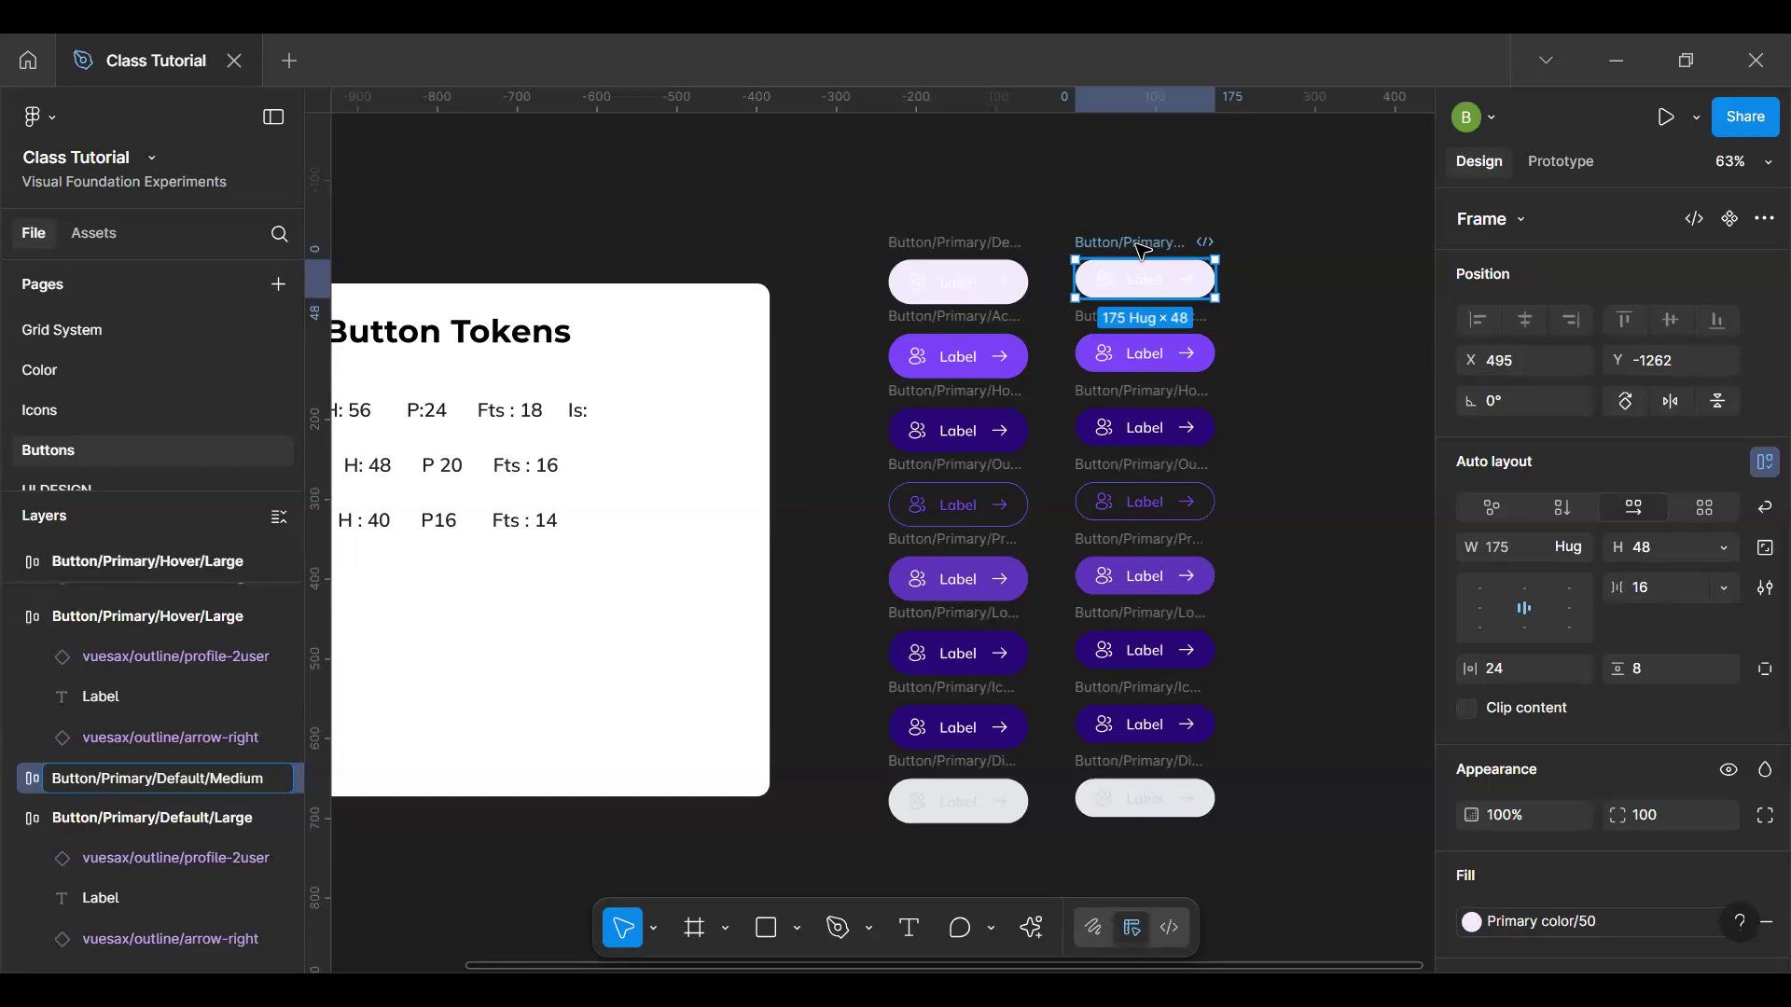
key(ctrl+a)
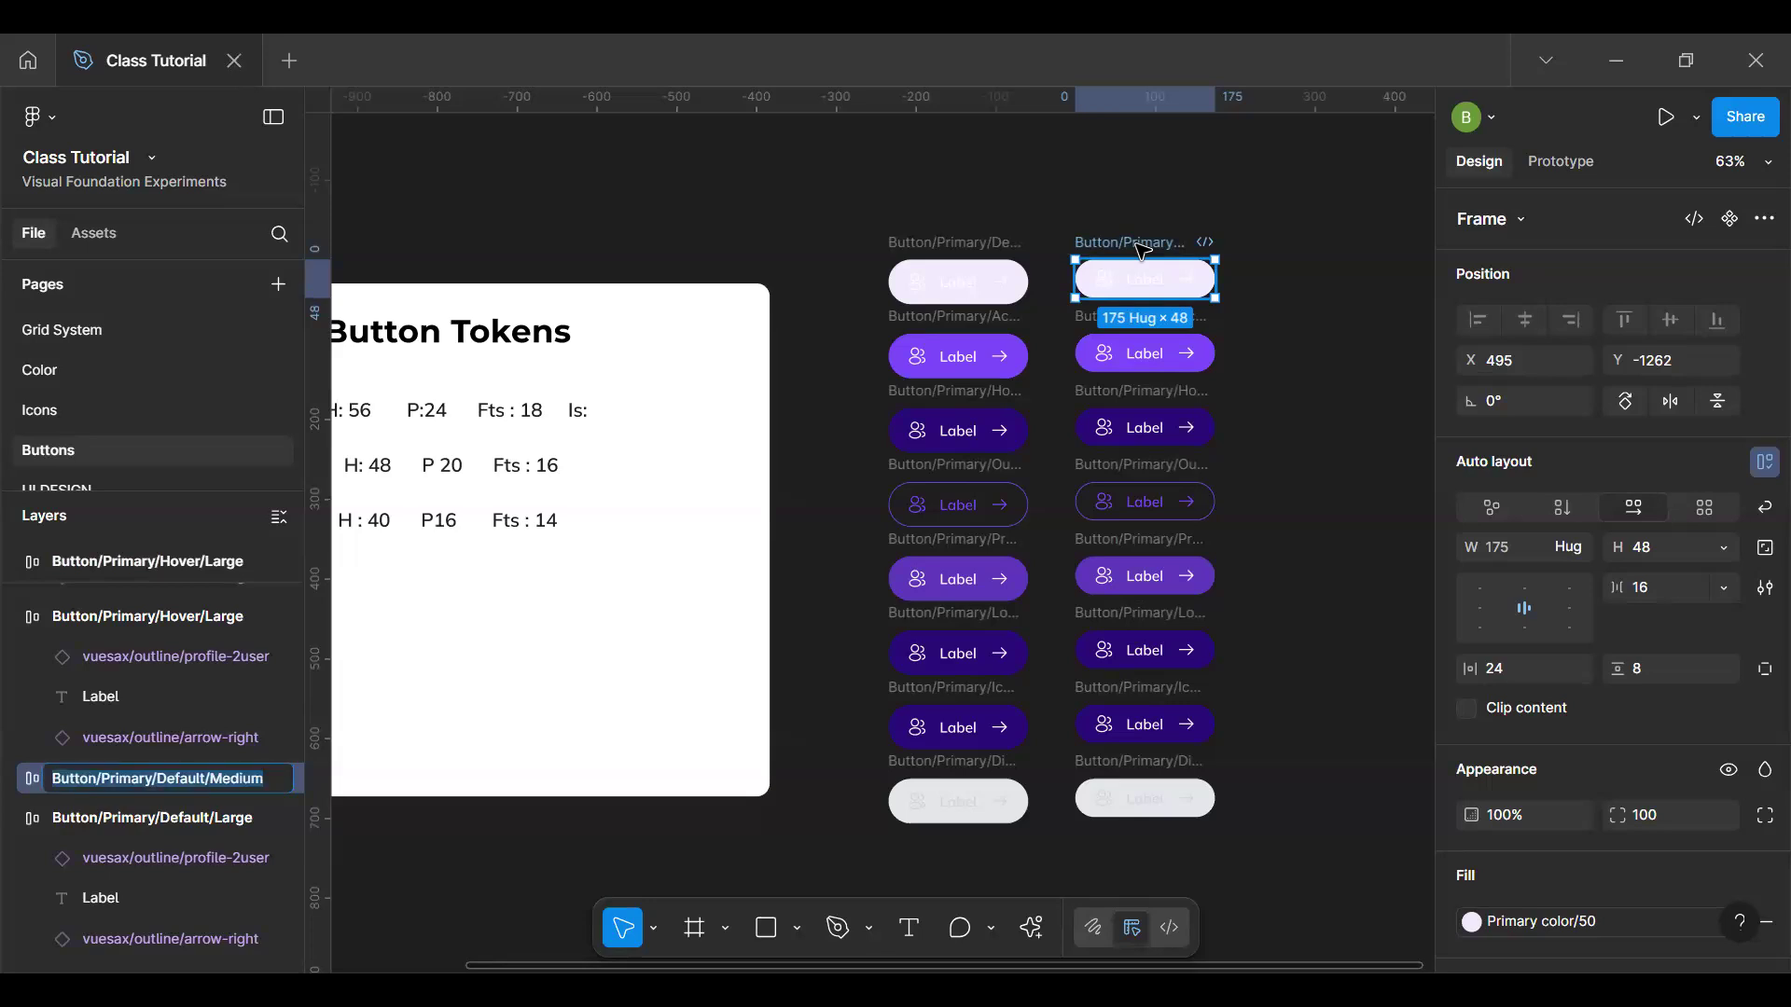
key(Right)
key(shift+Left)
key(shift+Left)
key(shift+Left)
key(shift+Left)
key(shift+Left)
key(shift+Left)
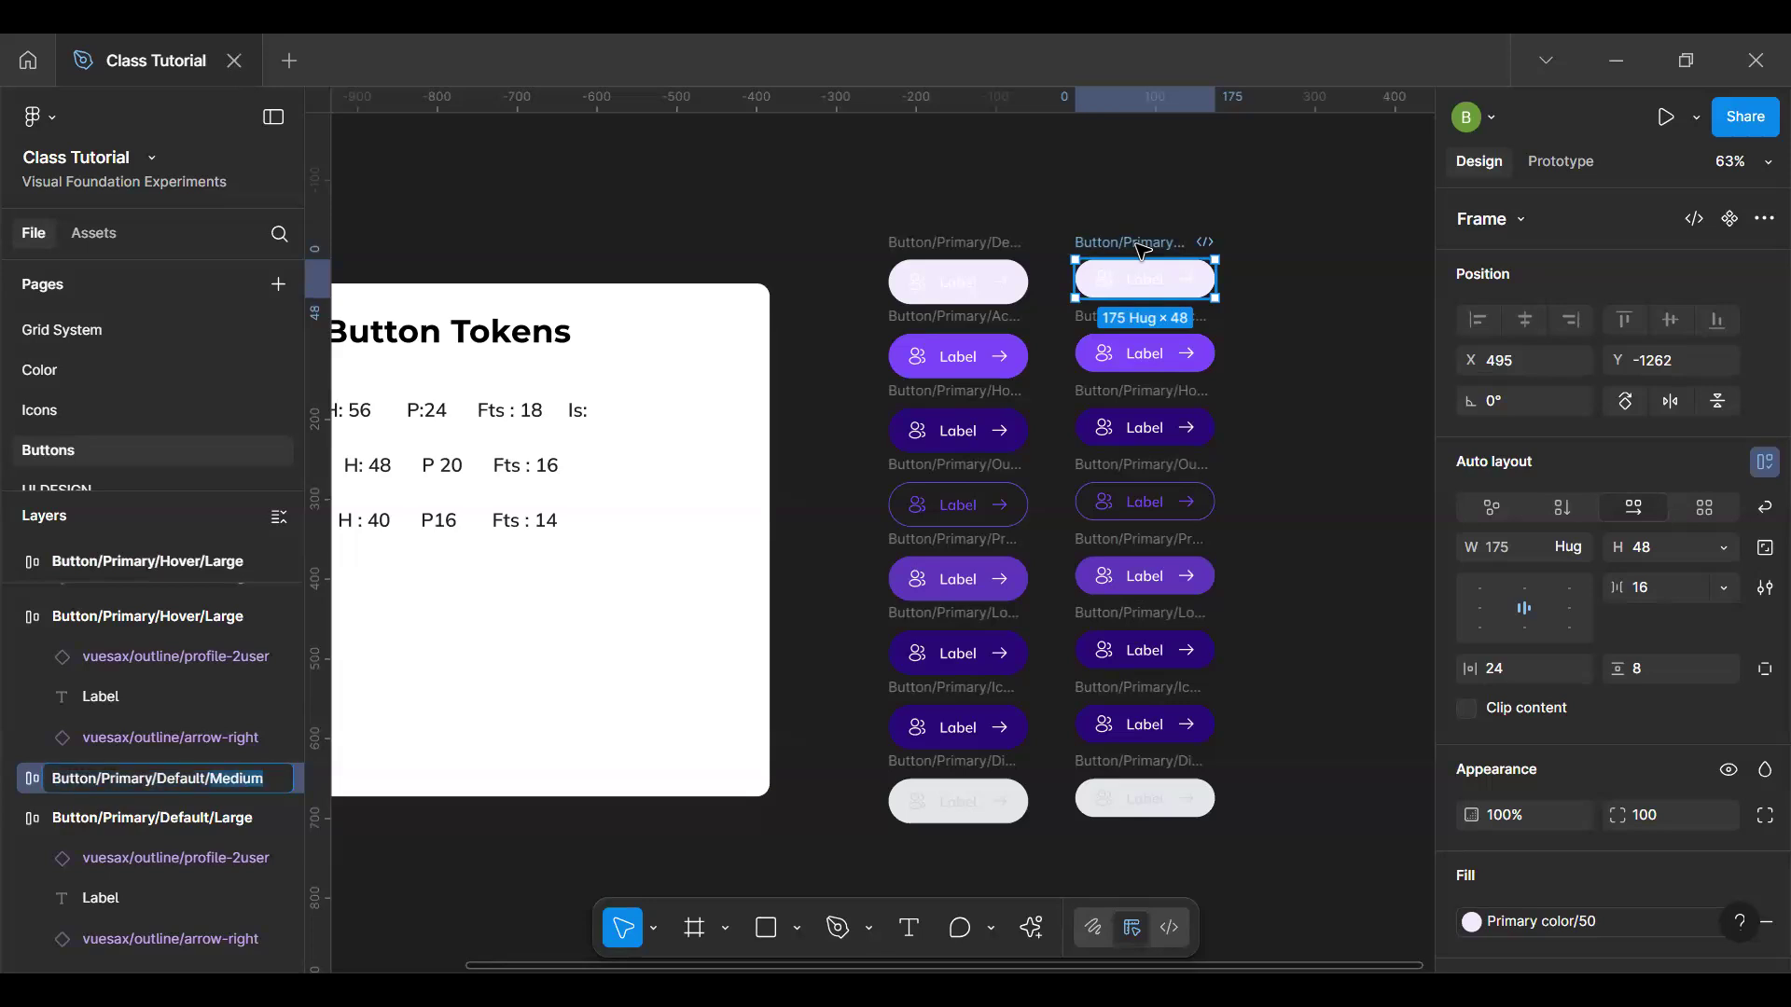
key(Return)
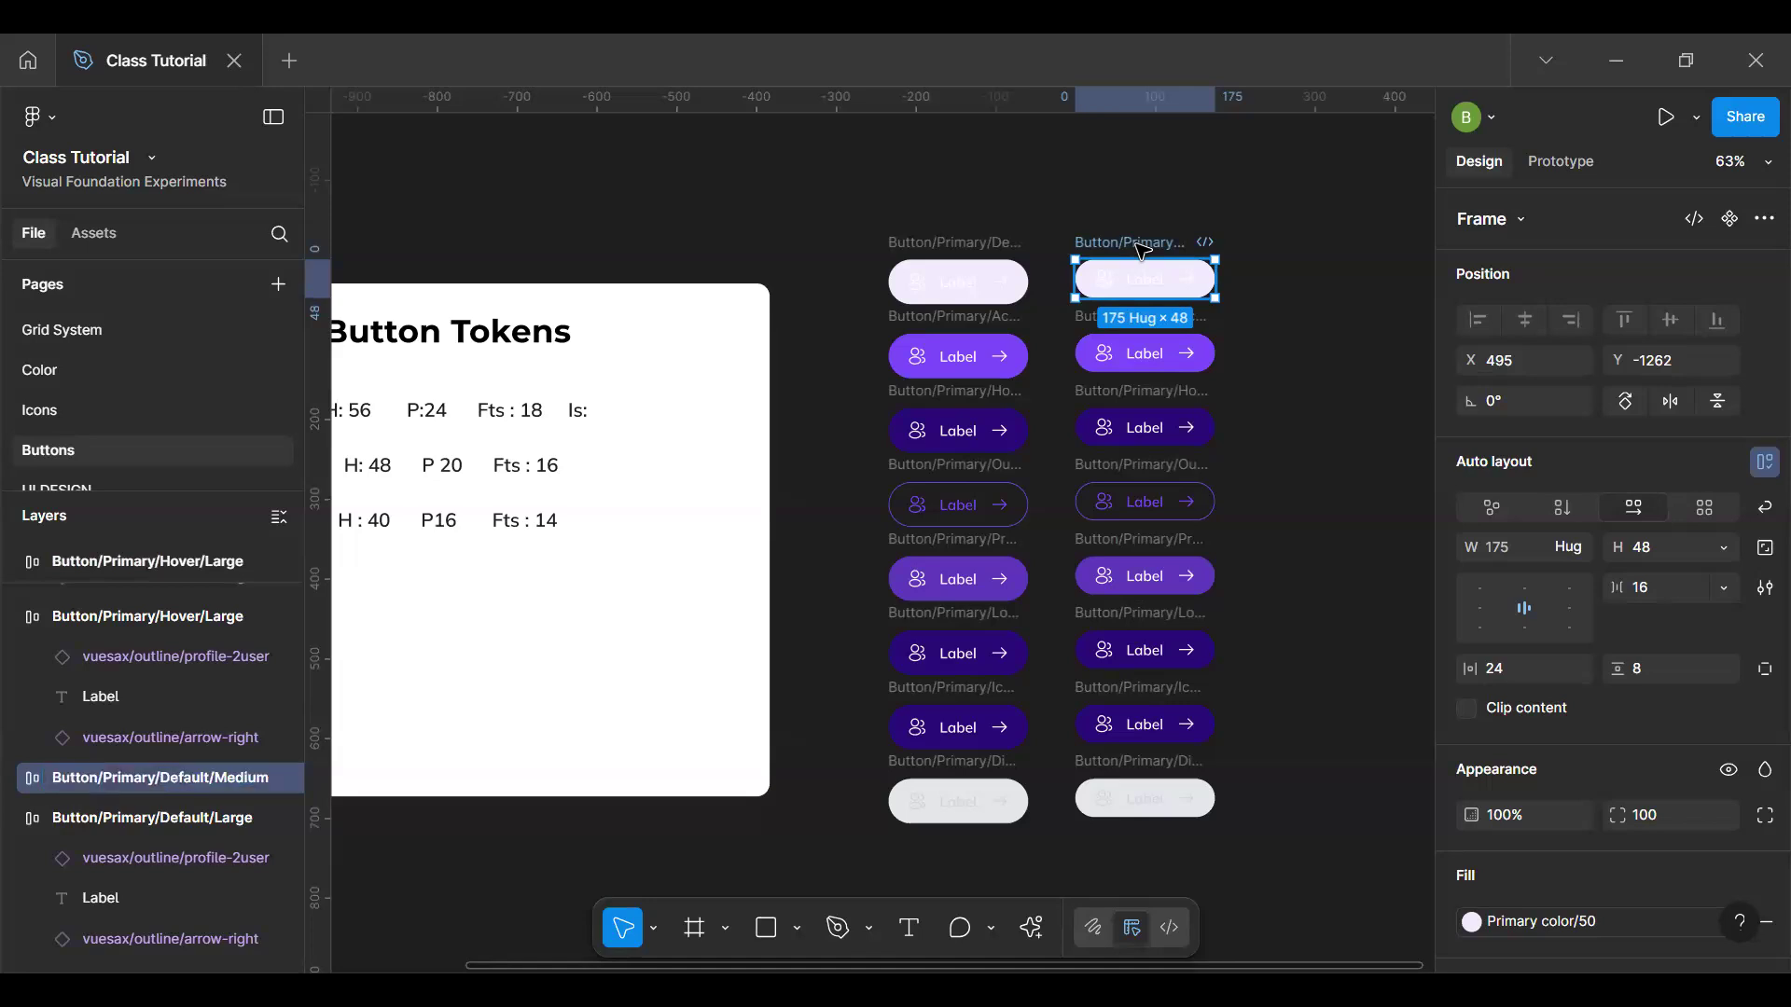
Step: Rename the duplicated active button as Button/Primary/Active/Medium
click(1185, 319)
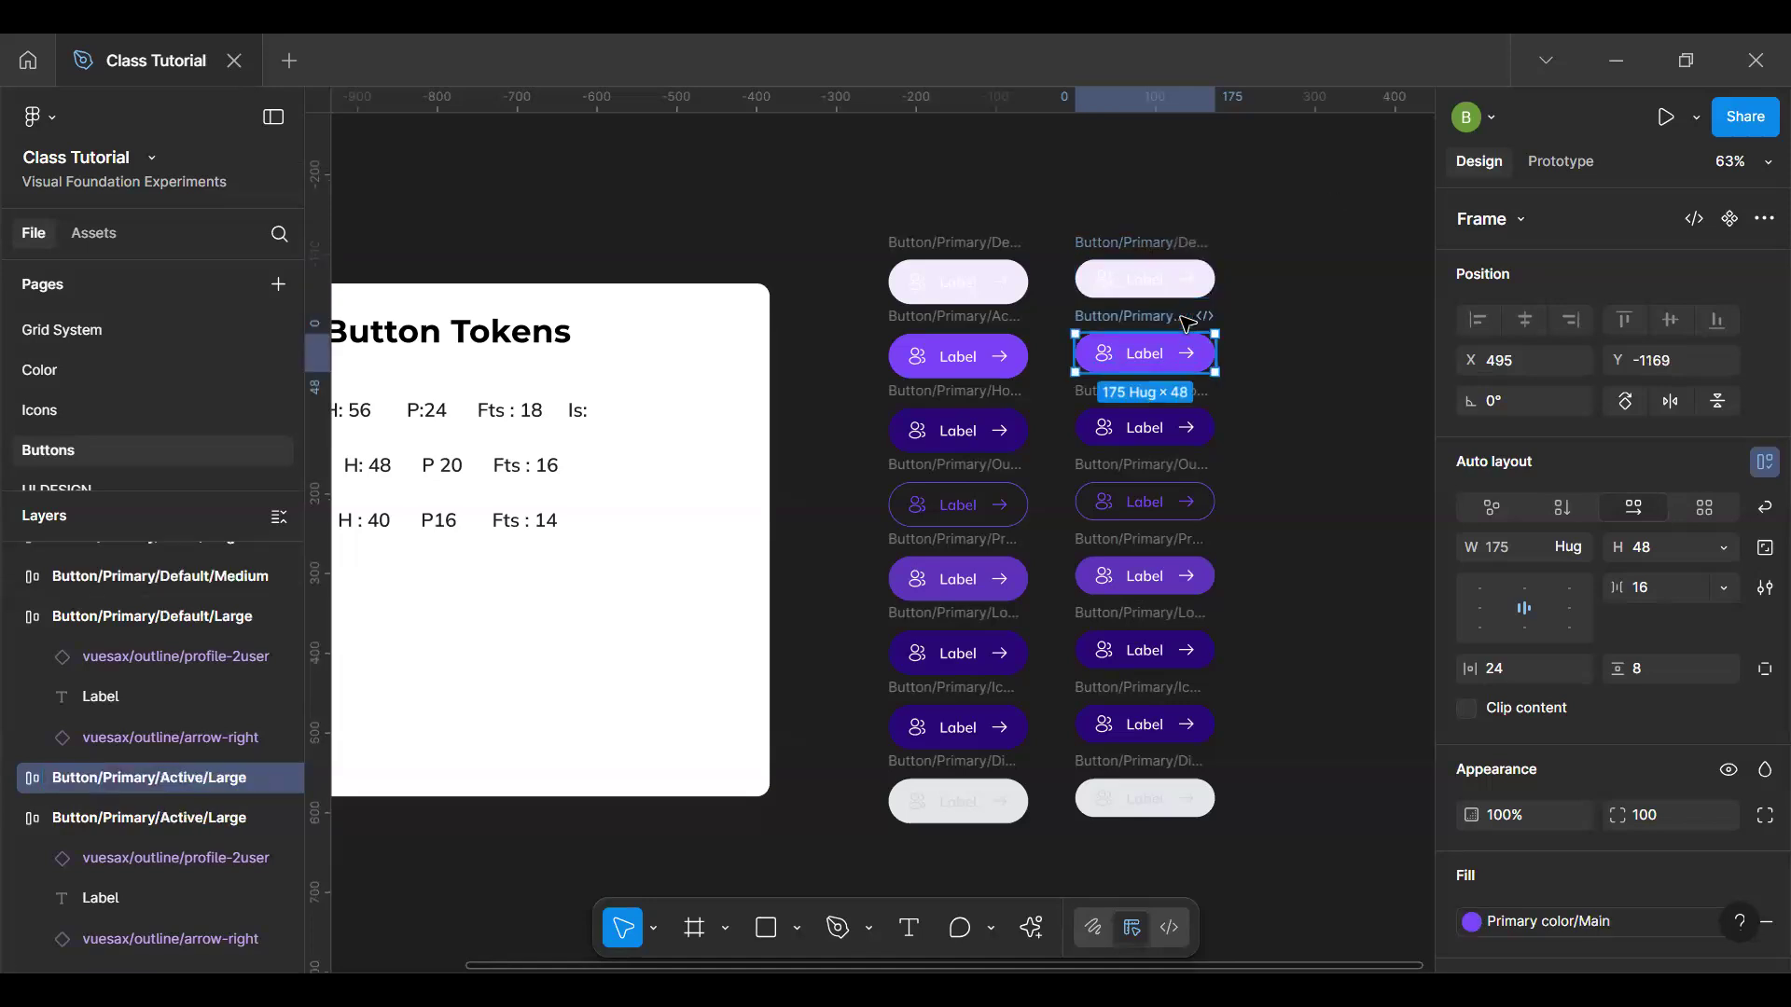
key(ctrl+r)
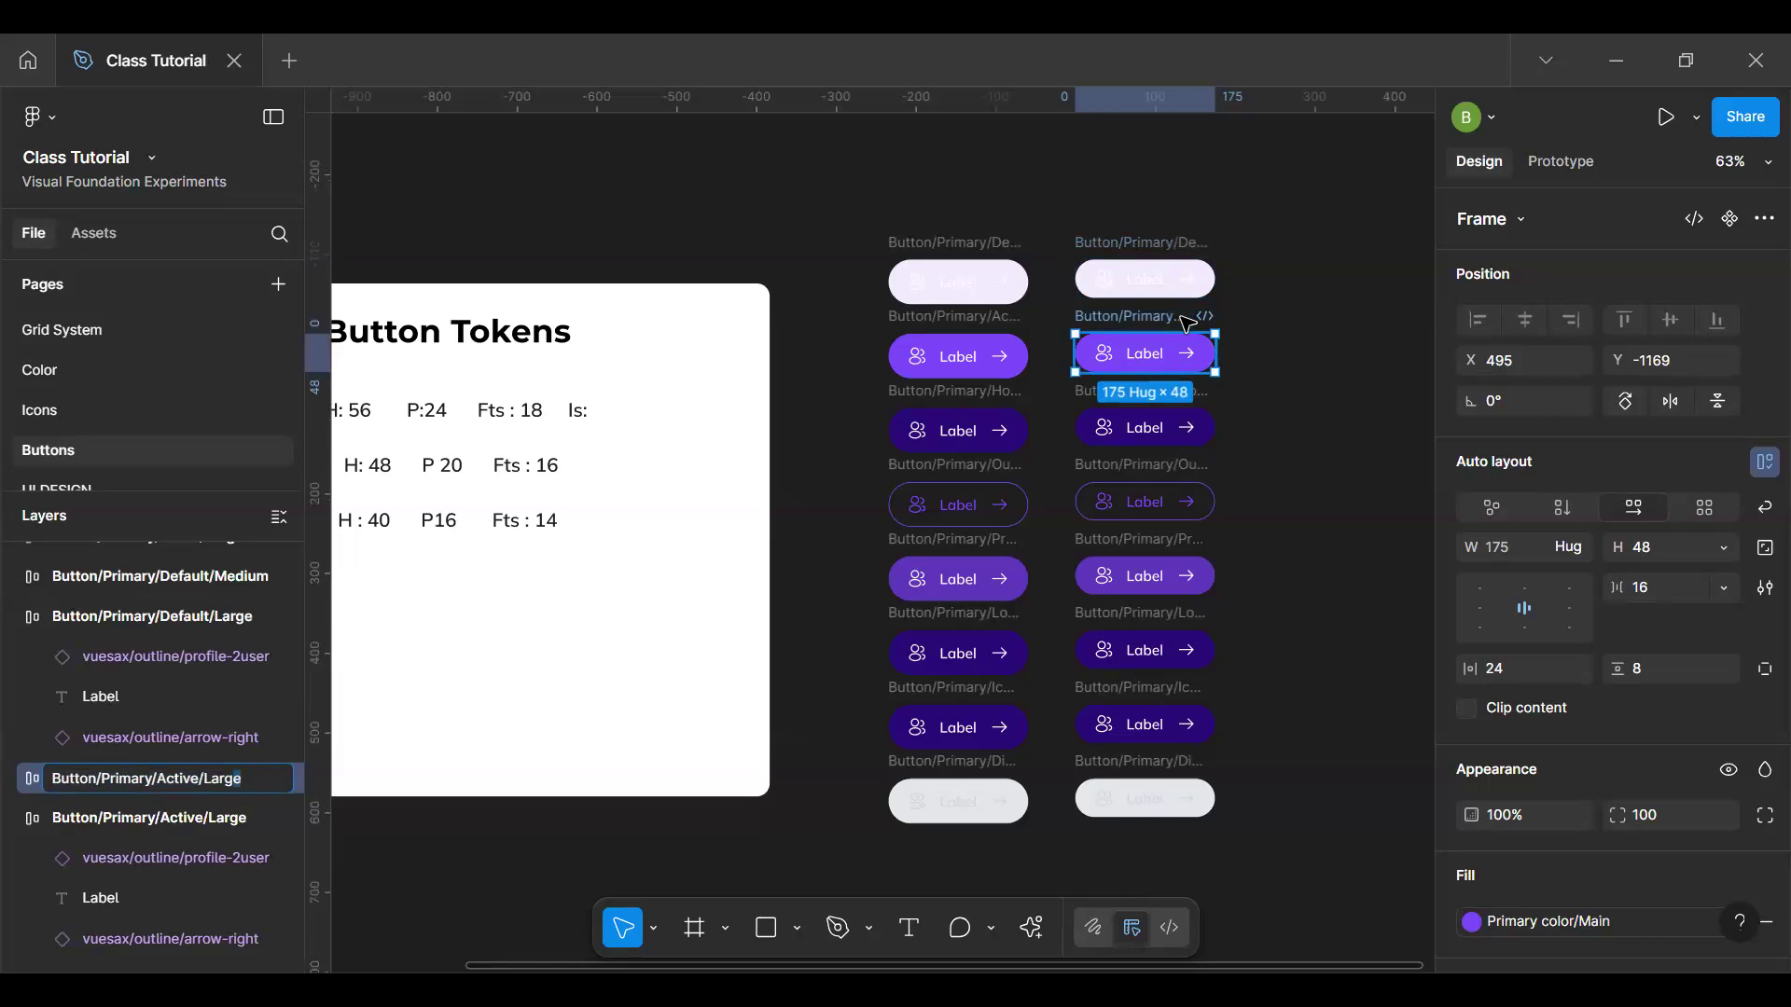
key(Right)
key(BackSpace)
key(BackSpace)
key(BackSpace)
key(BackSpace)
key(BackSpace)
text(Medium#)
key(BackSpace)
key(Return)
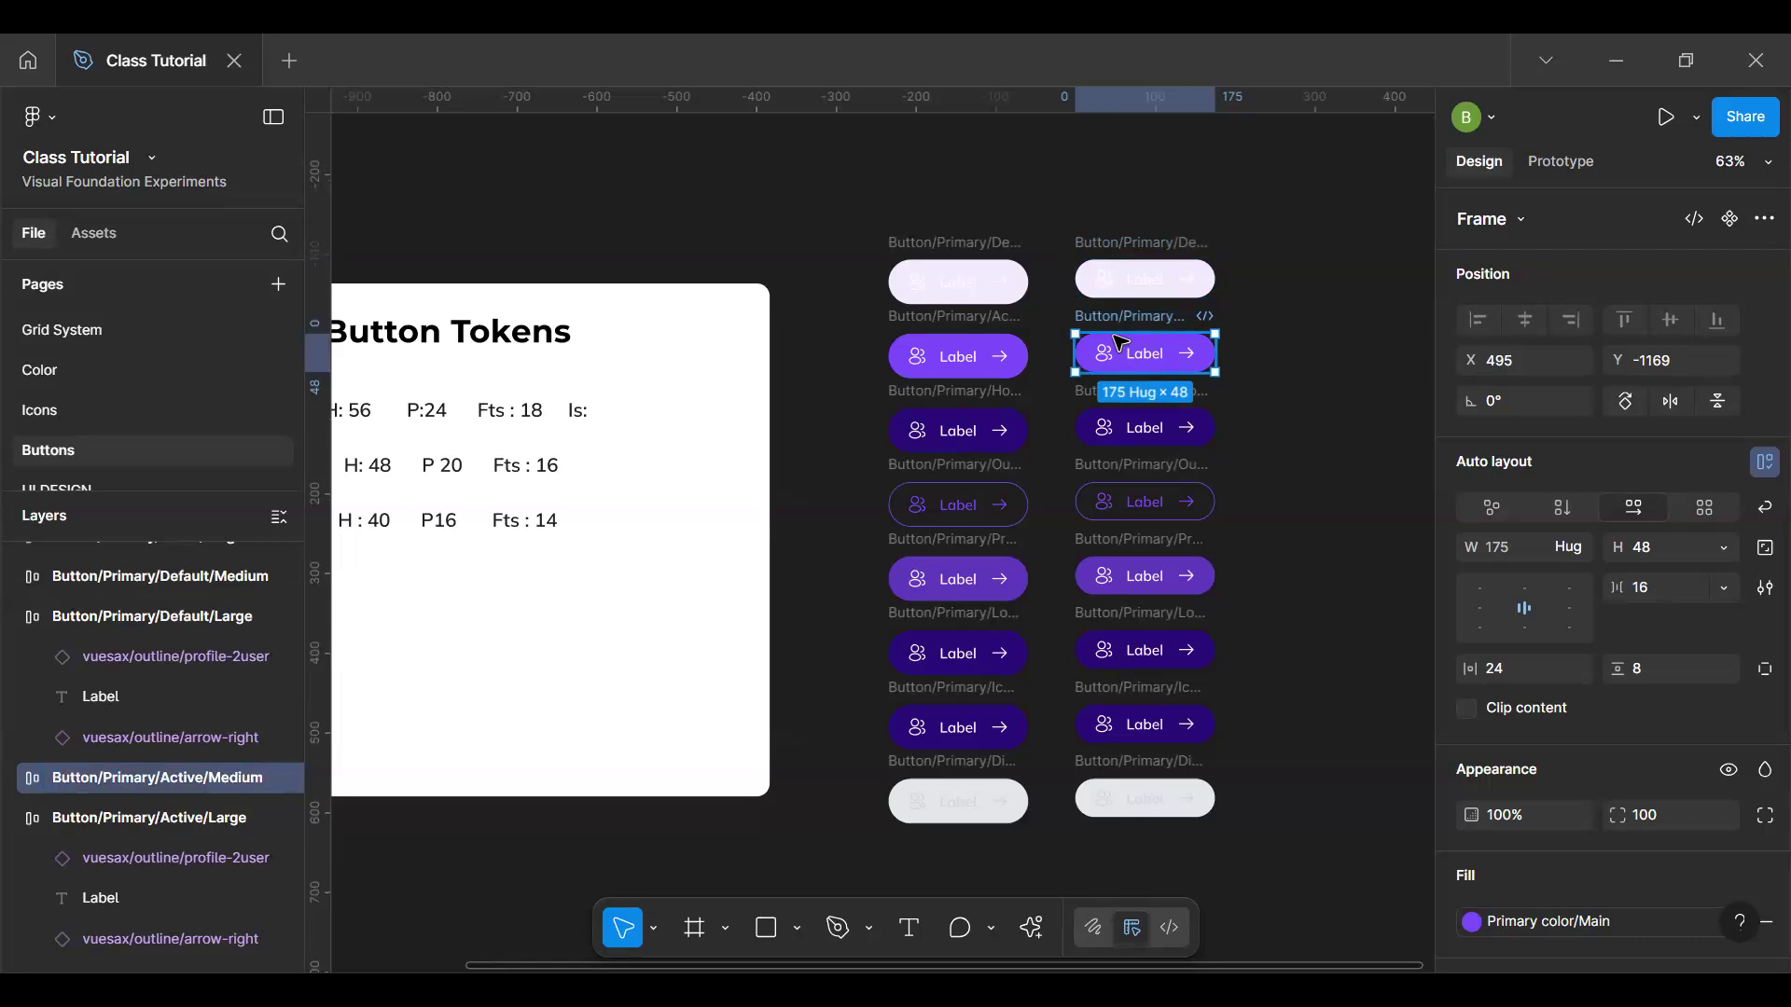
Step: Rename the duplicated hover button as Button/Primary/Hover/Medium
click(1090, 400)
key(ctrl+r)
key(Right)
key(BackSpace)
key(BackSpace)
key(BackSpace)
key(BackSpace)
text(Me)
key(BackSpace)
key(BackSpace)
text(Medium)
key(Return)
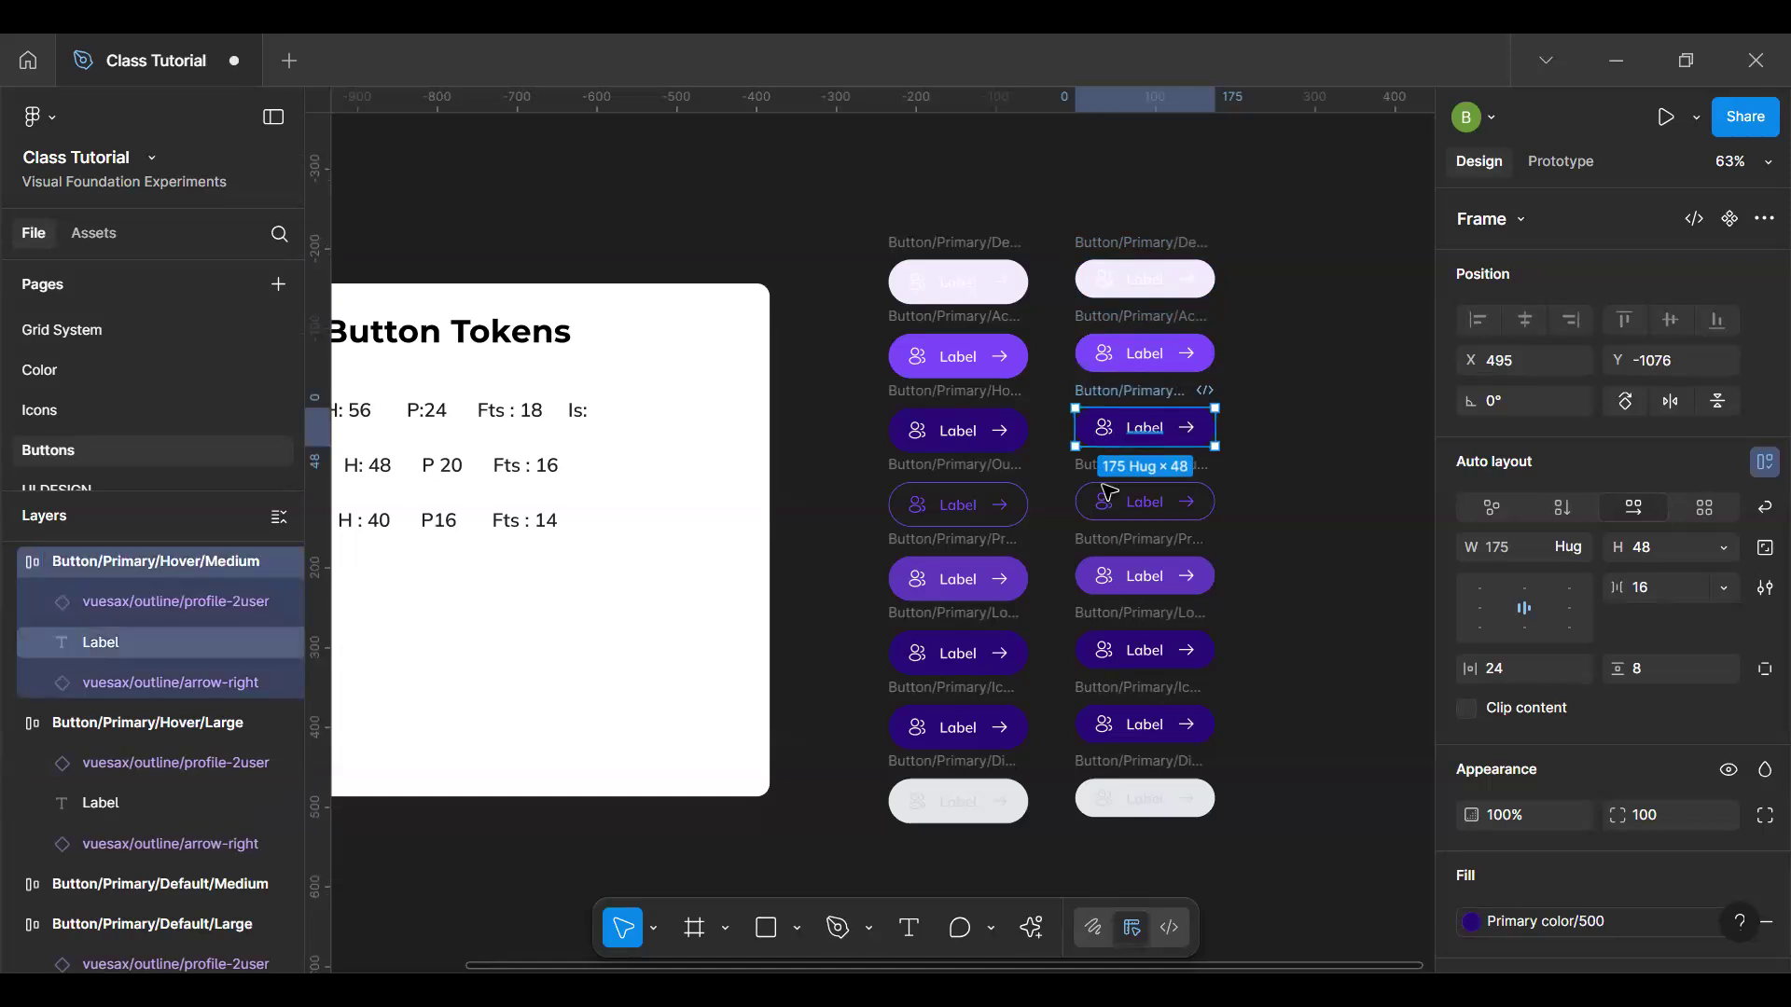
Step: Rename the duplicated outline button as Button/Primary/Outline/Medium
click(1109, 490)
key(ctrl+r)
key(Right)
key(BackSpace)
key(BackSpace)
key(BackSpace)
key(BackSpace)
key(BackSpace)
text(Medium)
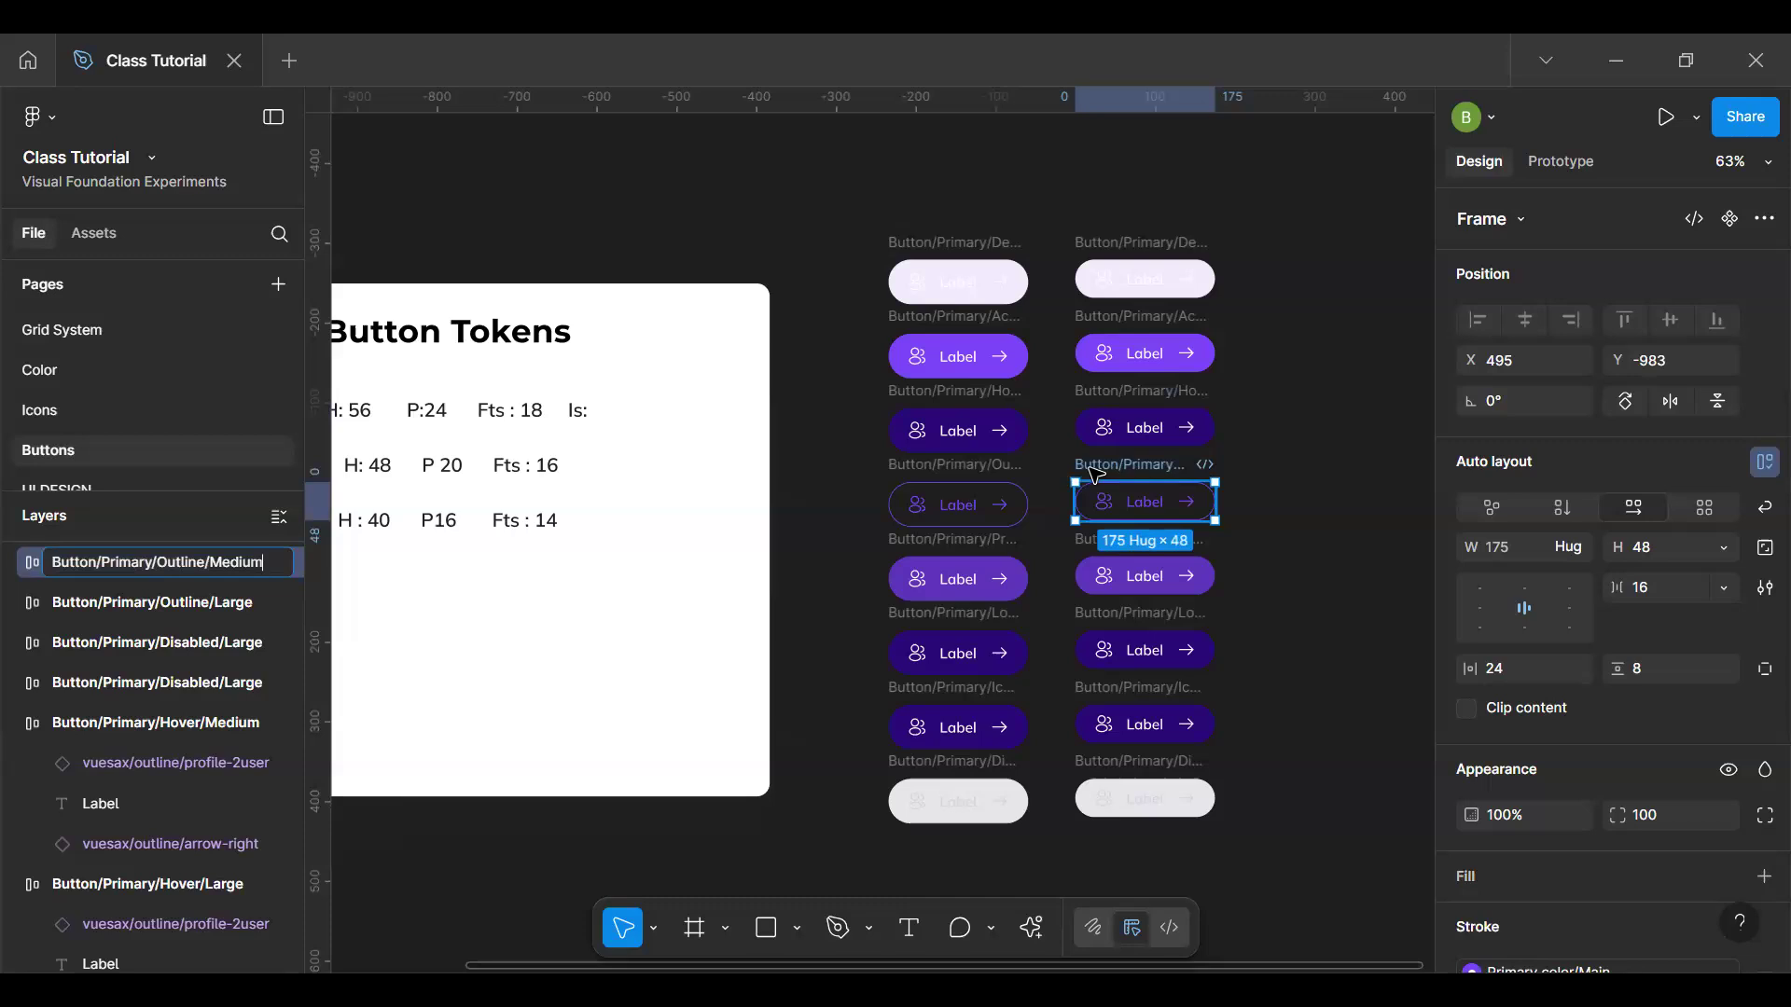
key(Return)
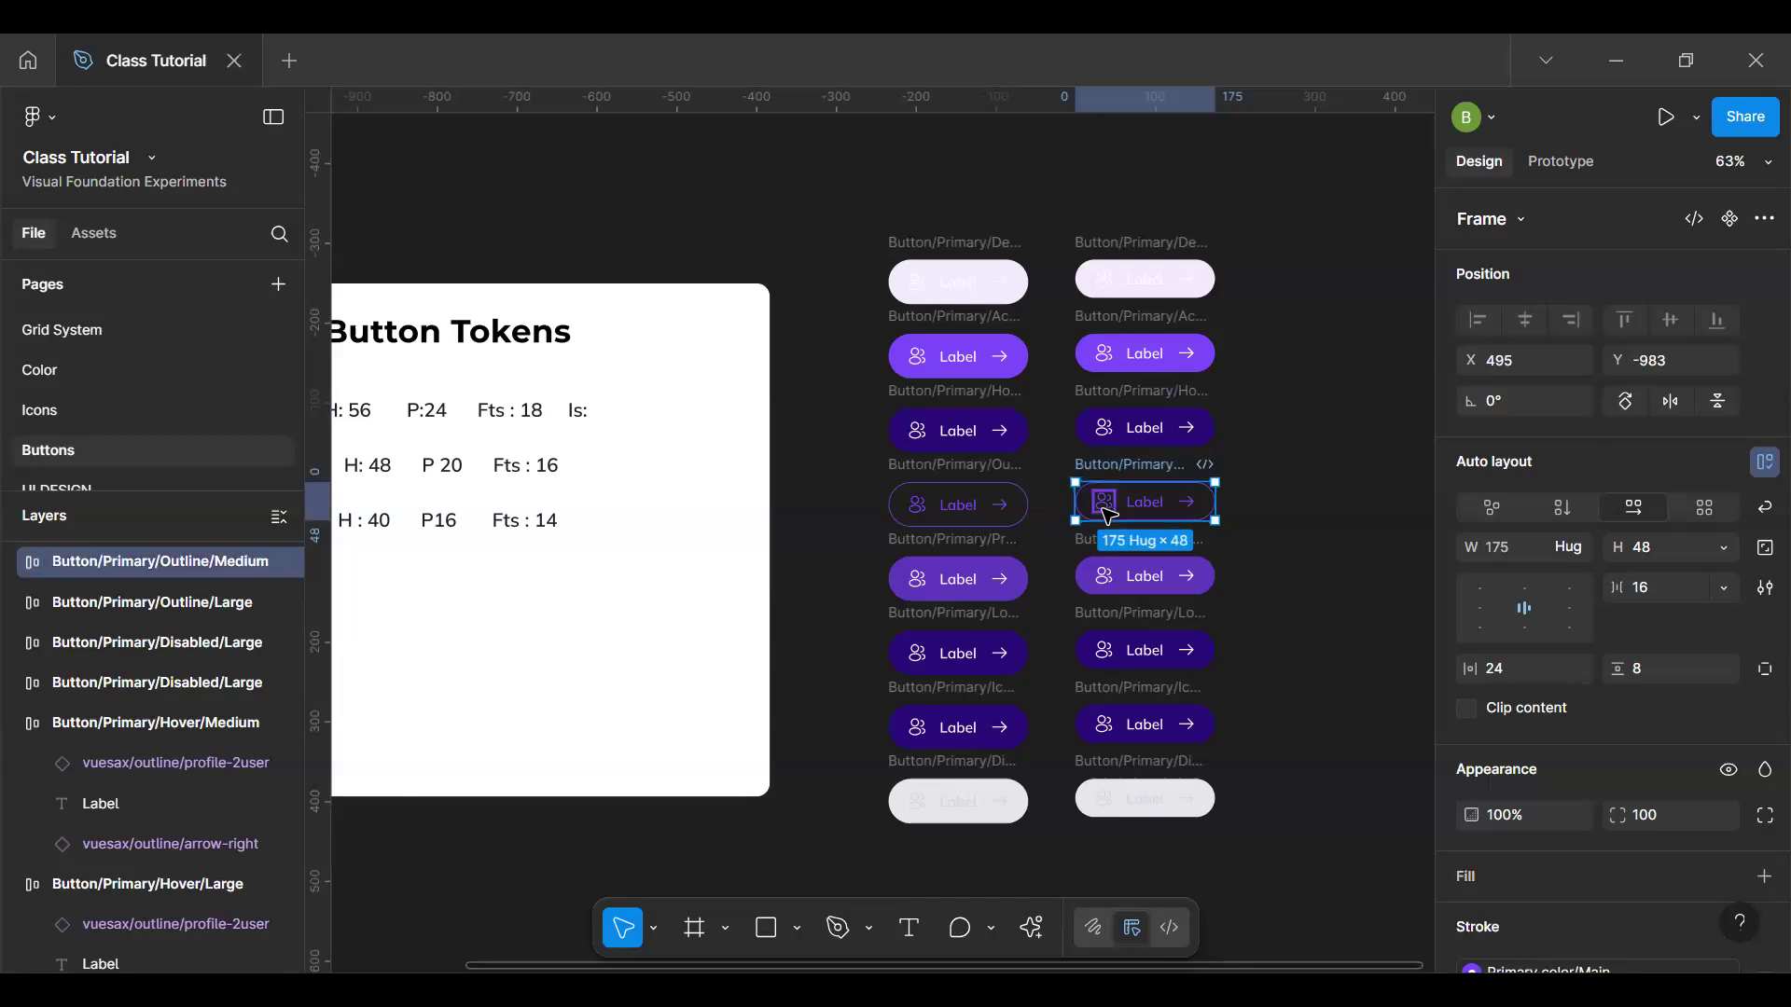
Step: Rename the duplicated pressed button as Button/Primary/Pressed/Medium
click(1088, 546)
key(ctrl+r)
key(Right)
key(BackSpace)
key(BackSpace)
key(BackSpace)
key(BackSpace)
key(BackSpace)
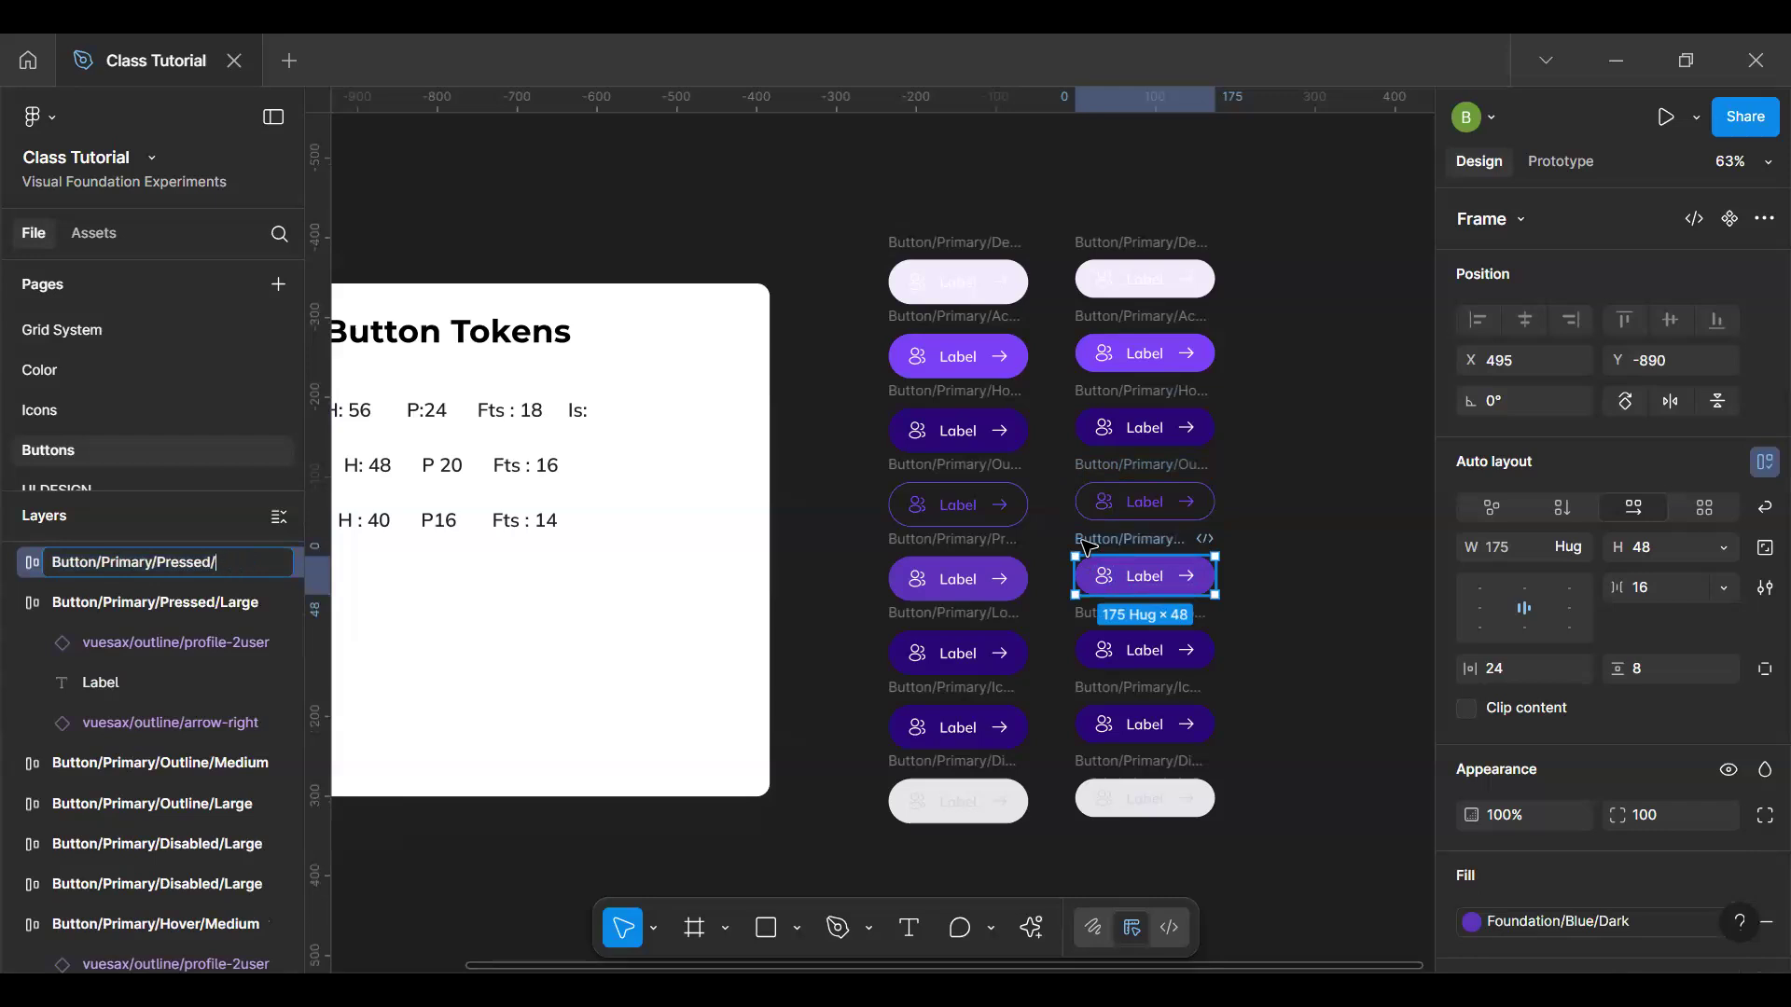
text(Medium)
key(Return)
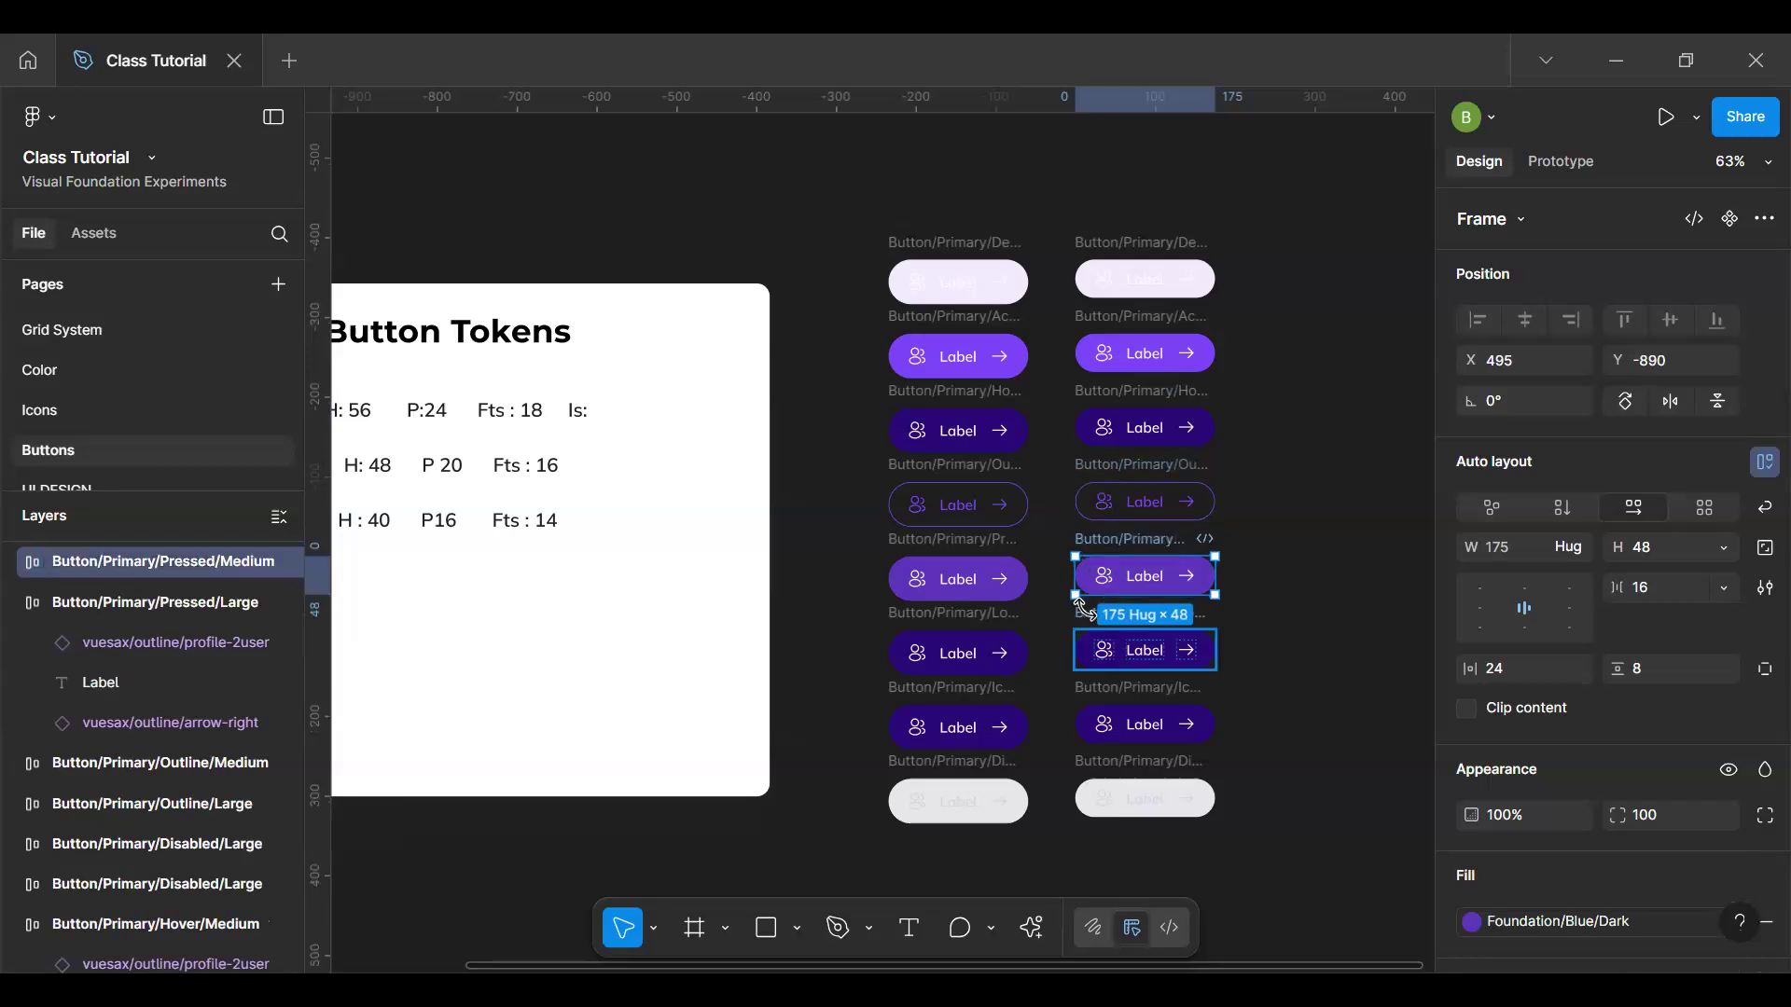
key(ctrl+r)
key(Right)
key(BackSpace)
key(BackSpace)
key(BackSpace)
key(BackSpace)
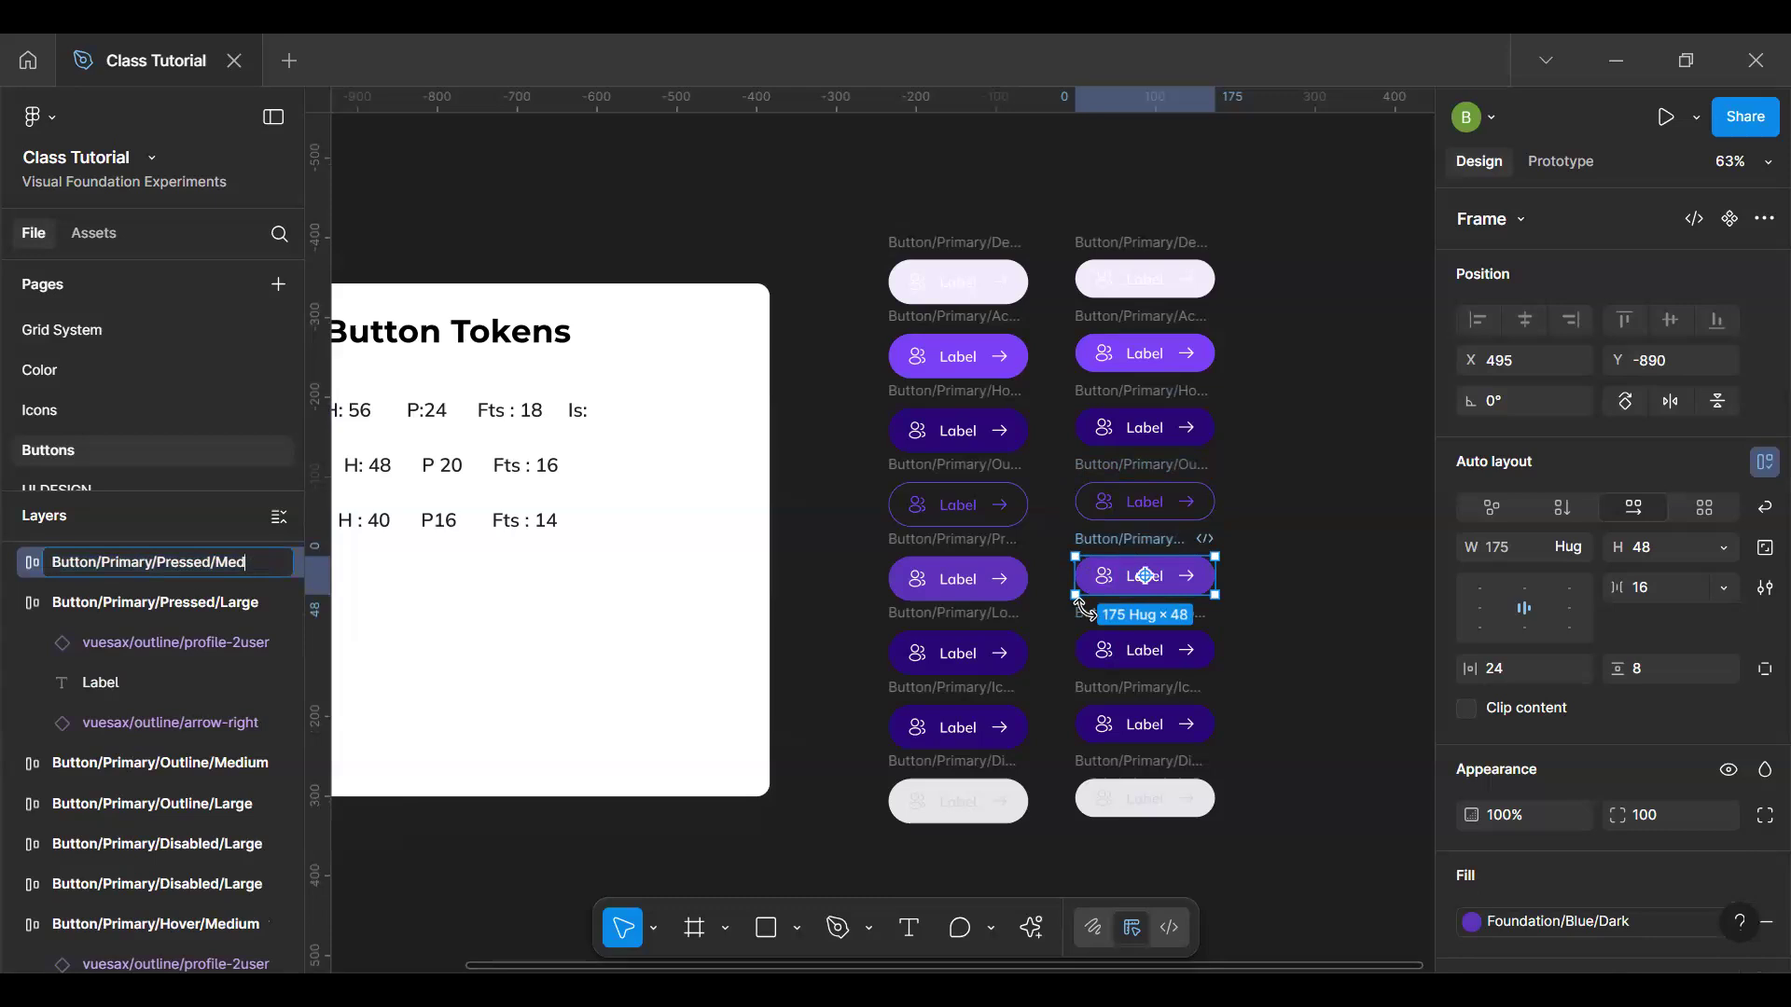
key(Escape)
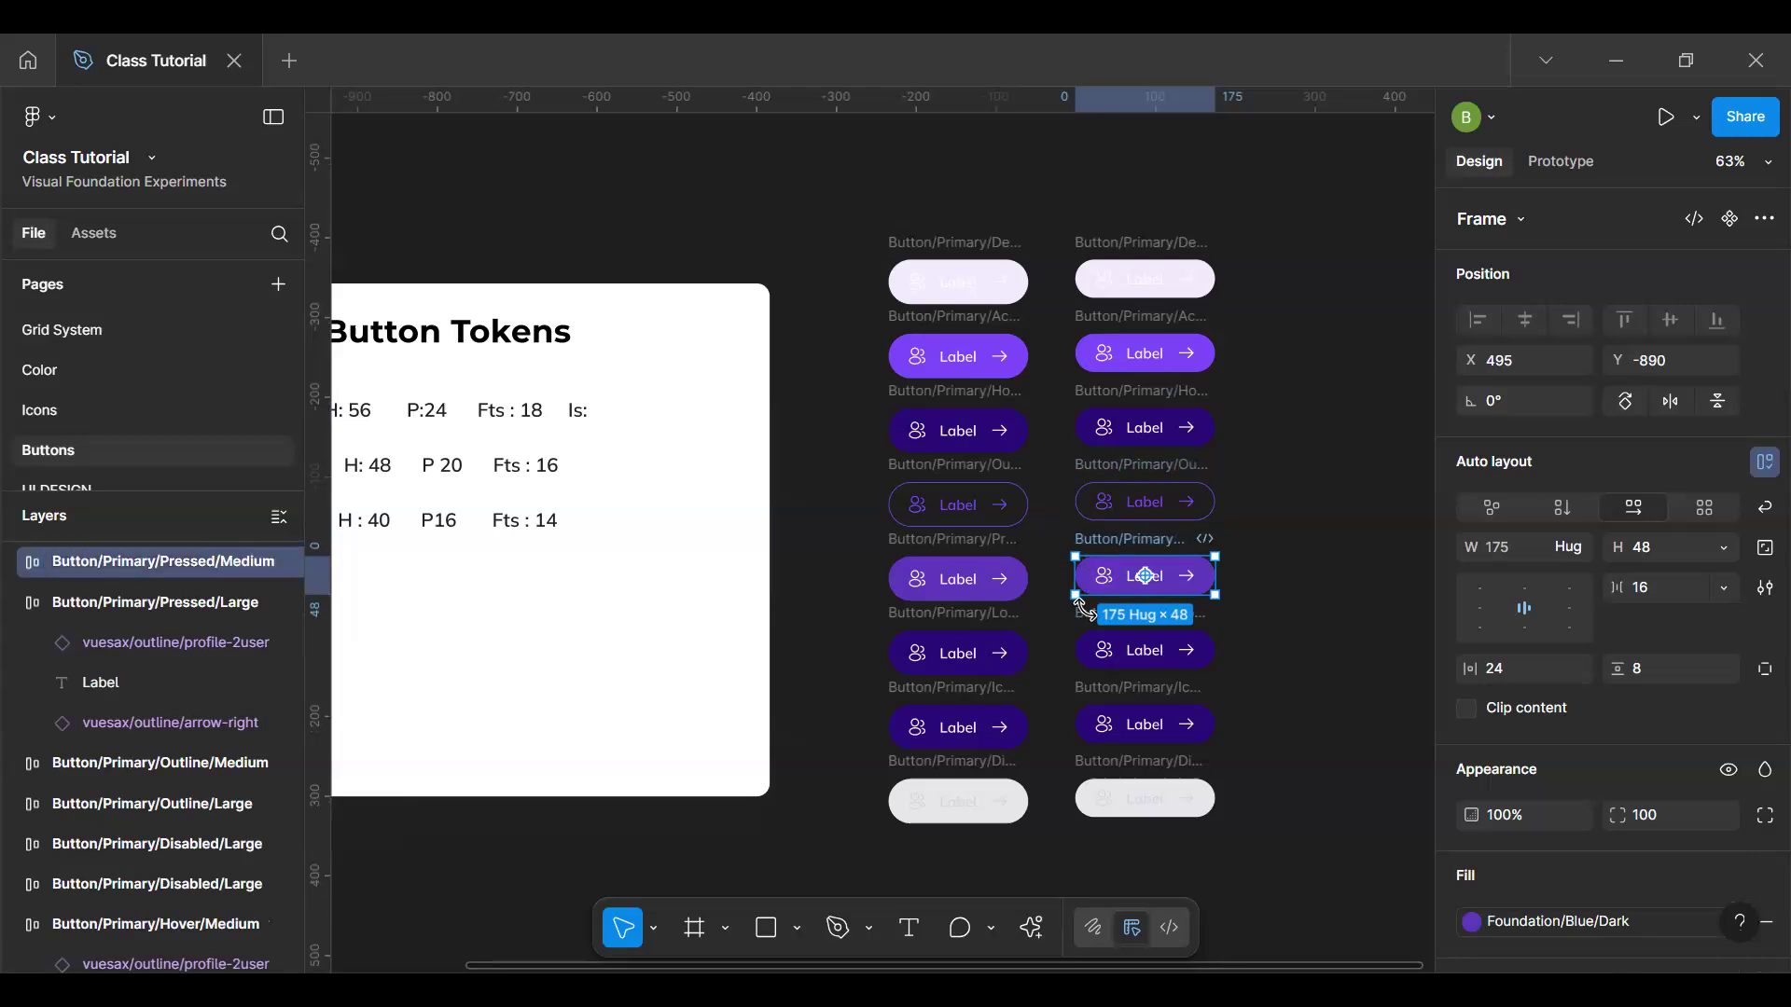
Step: Rename the duplicated loading button as Button/Primary/Loading/Medium
click(1086, 625)
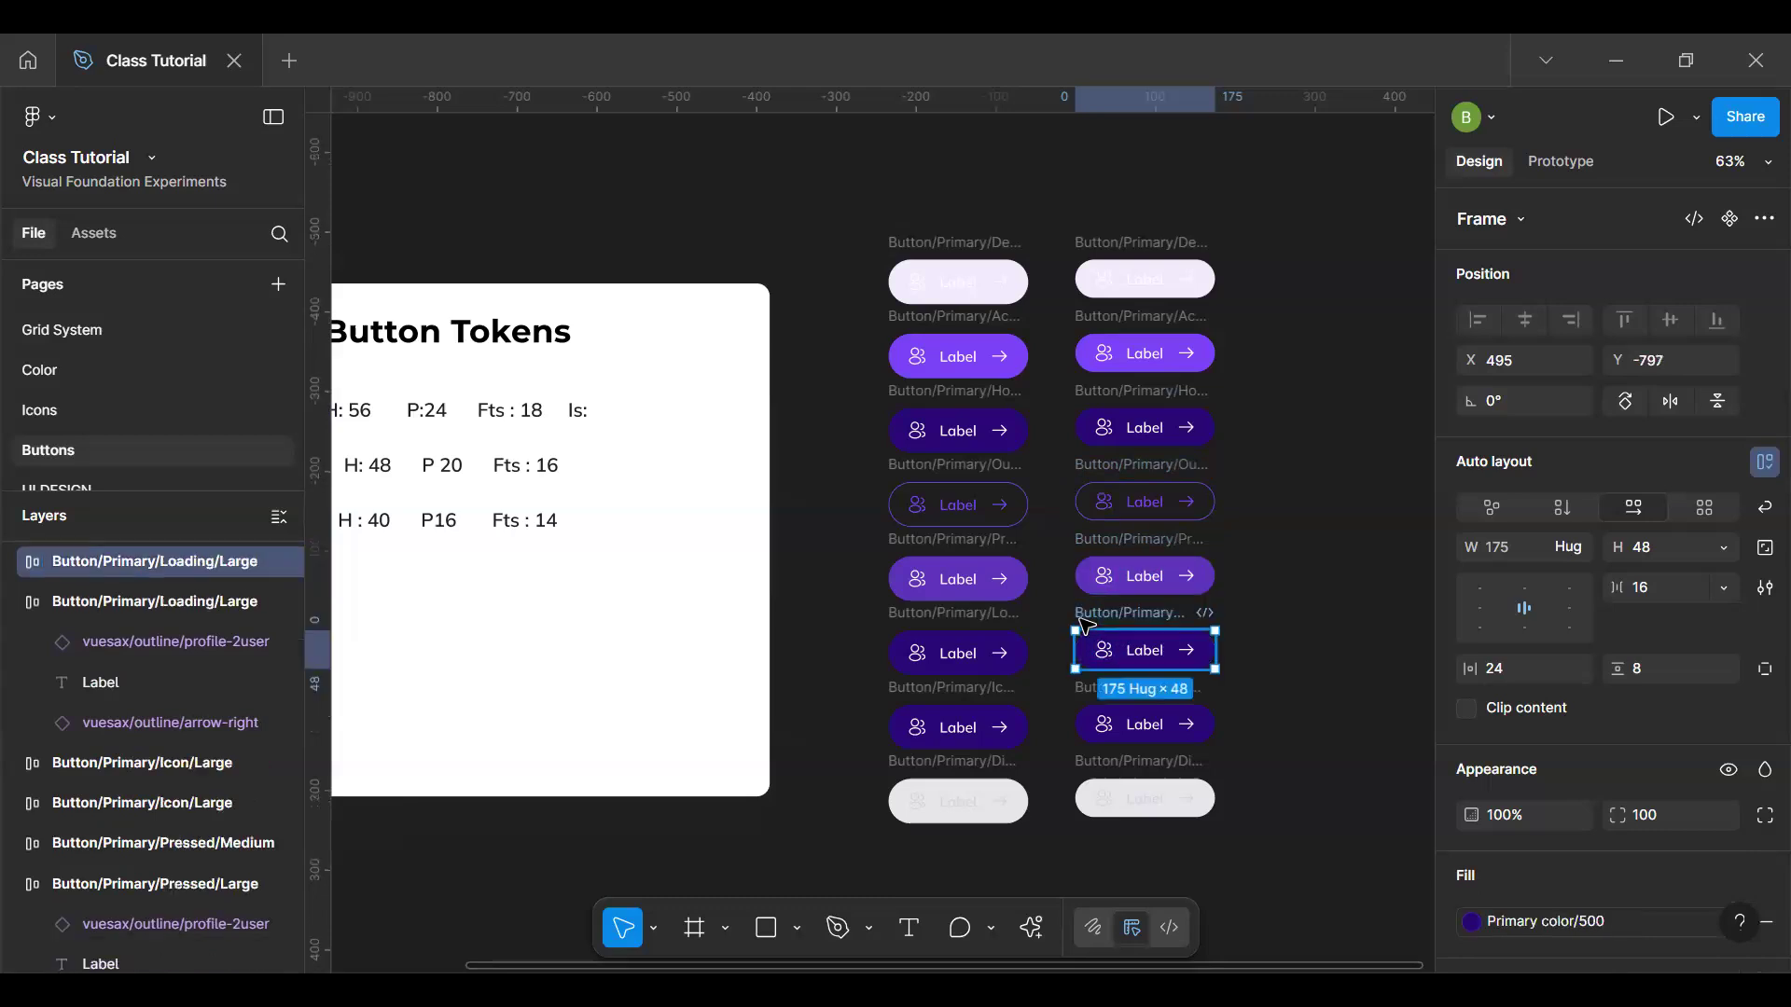
key(ctrl+r)
key(Right)
key(BackSpace)
key(BackSpace)
key(BackSpace)
key(BackSpace)
text(Medium)
key(Return)
Step: Rename the duplicated icon button as Button/Primary/Icon/Medium
click(1086, 695)
key(ctrl+r)
key(Right)
key(BackSpace)
key(BackSpace)
key(BackSpace)
key(BackSpace)
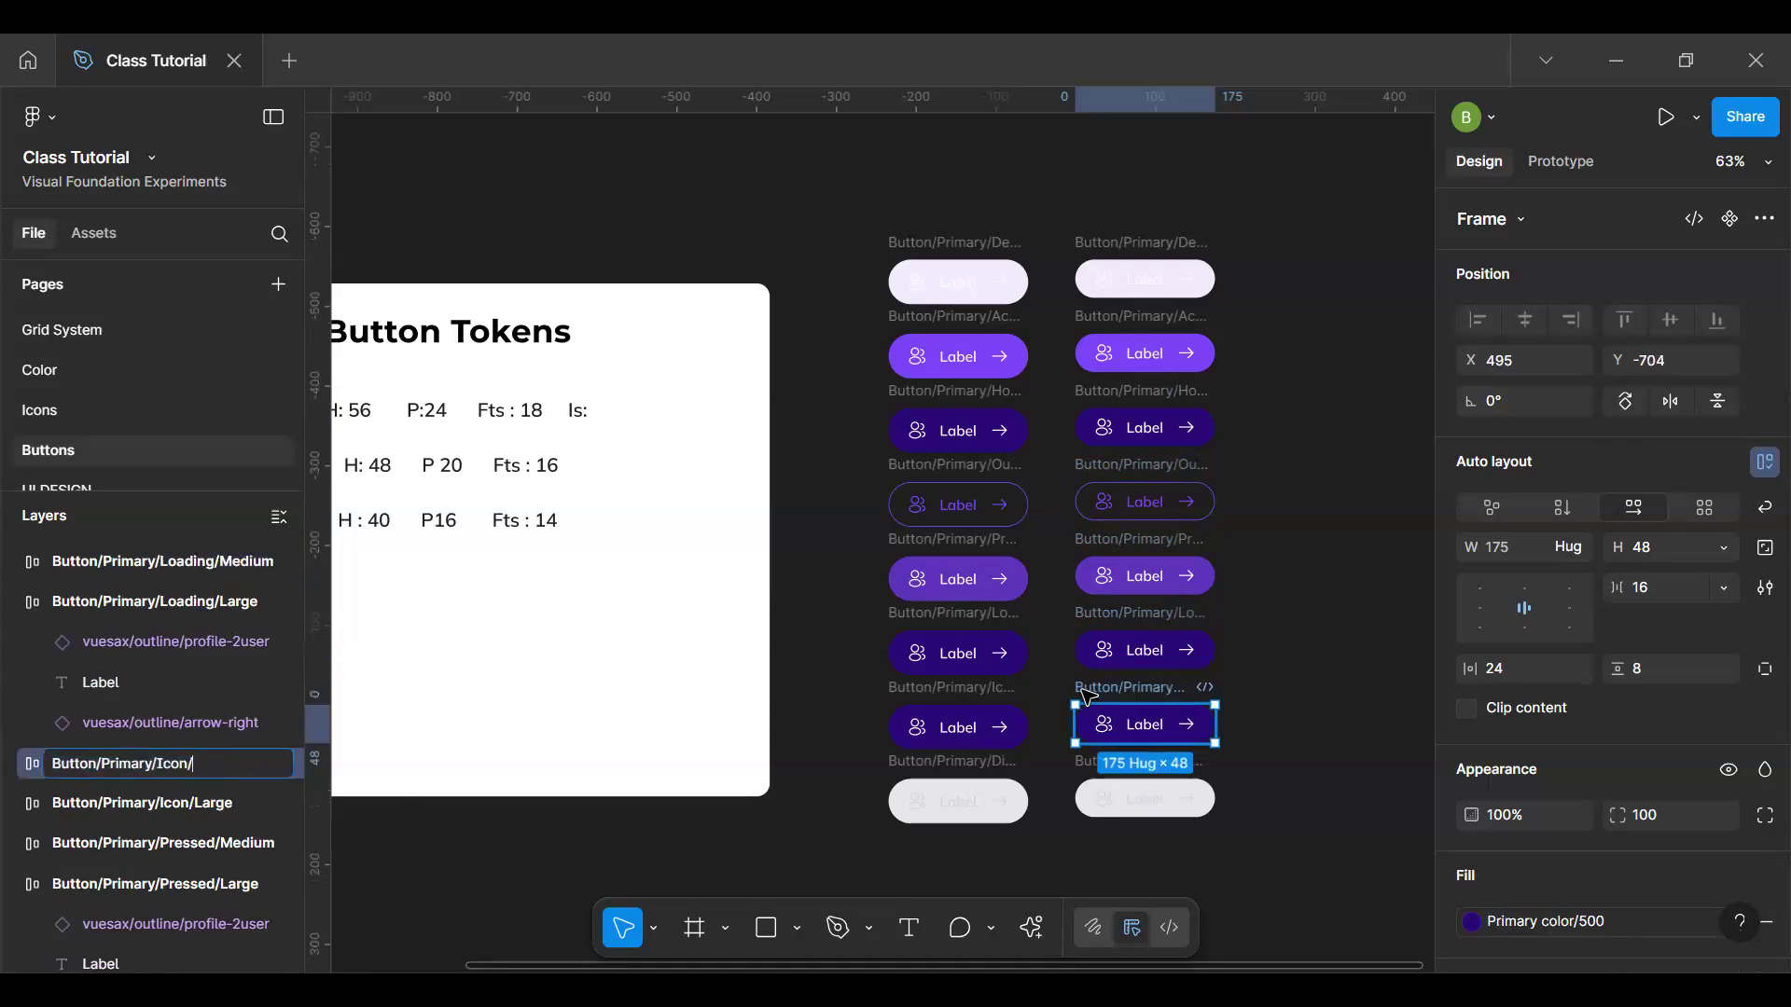
text(Medium)
key(Return)
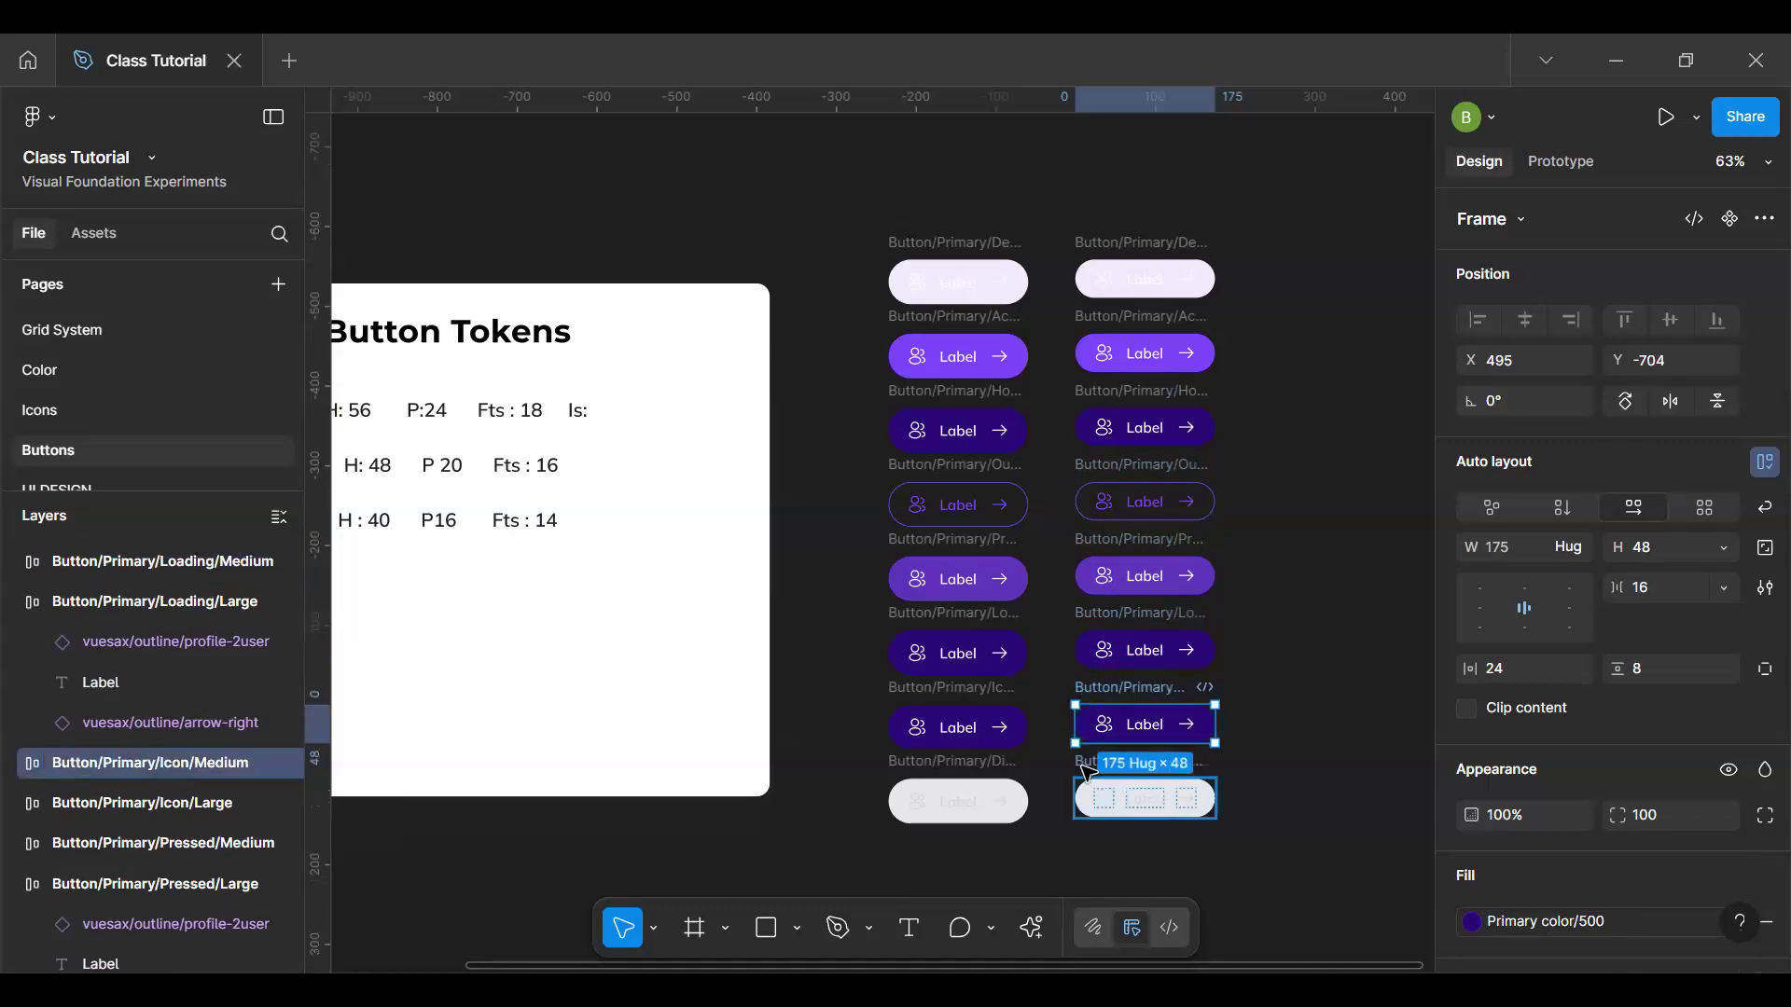
Step: Rename the duplicated disabled button as Button/Primary/Disabled/Medium
click(1086, 770)
key(ctrl+r)
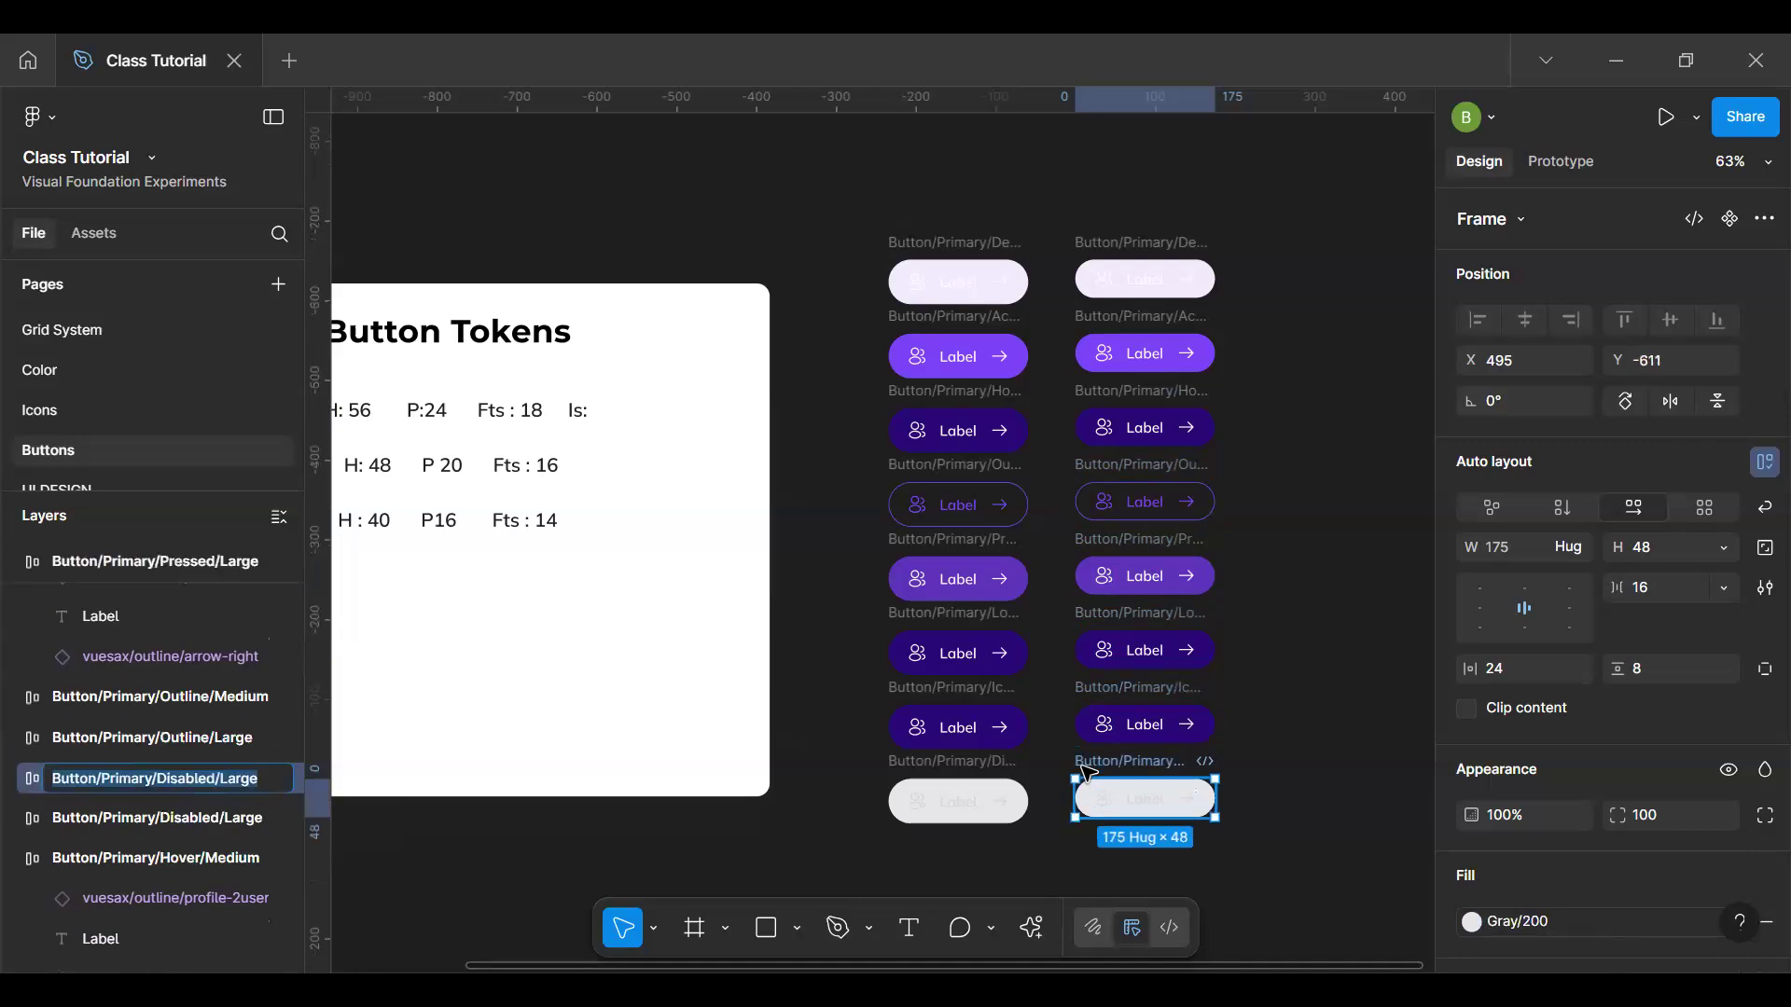
key(Right)
key(BackSpace)
key(BackSpace)
key(BackSpace)
key(BackSpace)
key(BackSpace)
text(Medium)
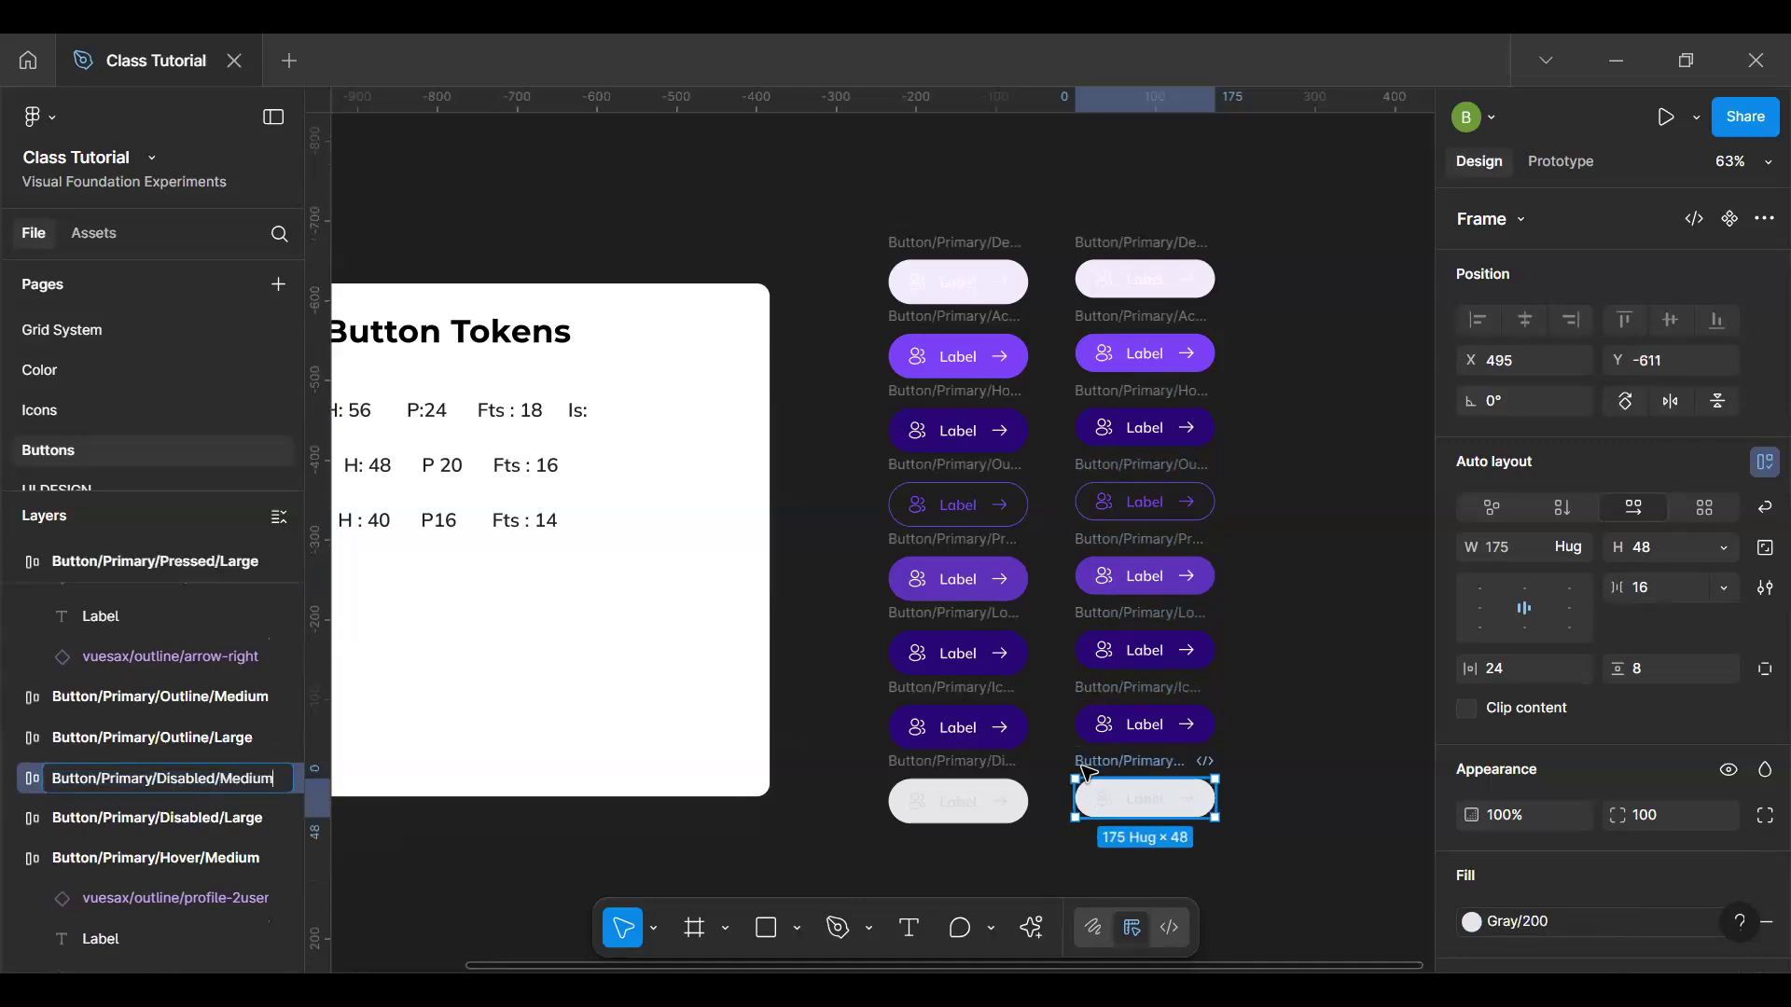
key(Return)
Step: Check the layer names of several medium buttons, including the default, hover and pressed ones
click(170, 737)
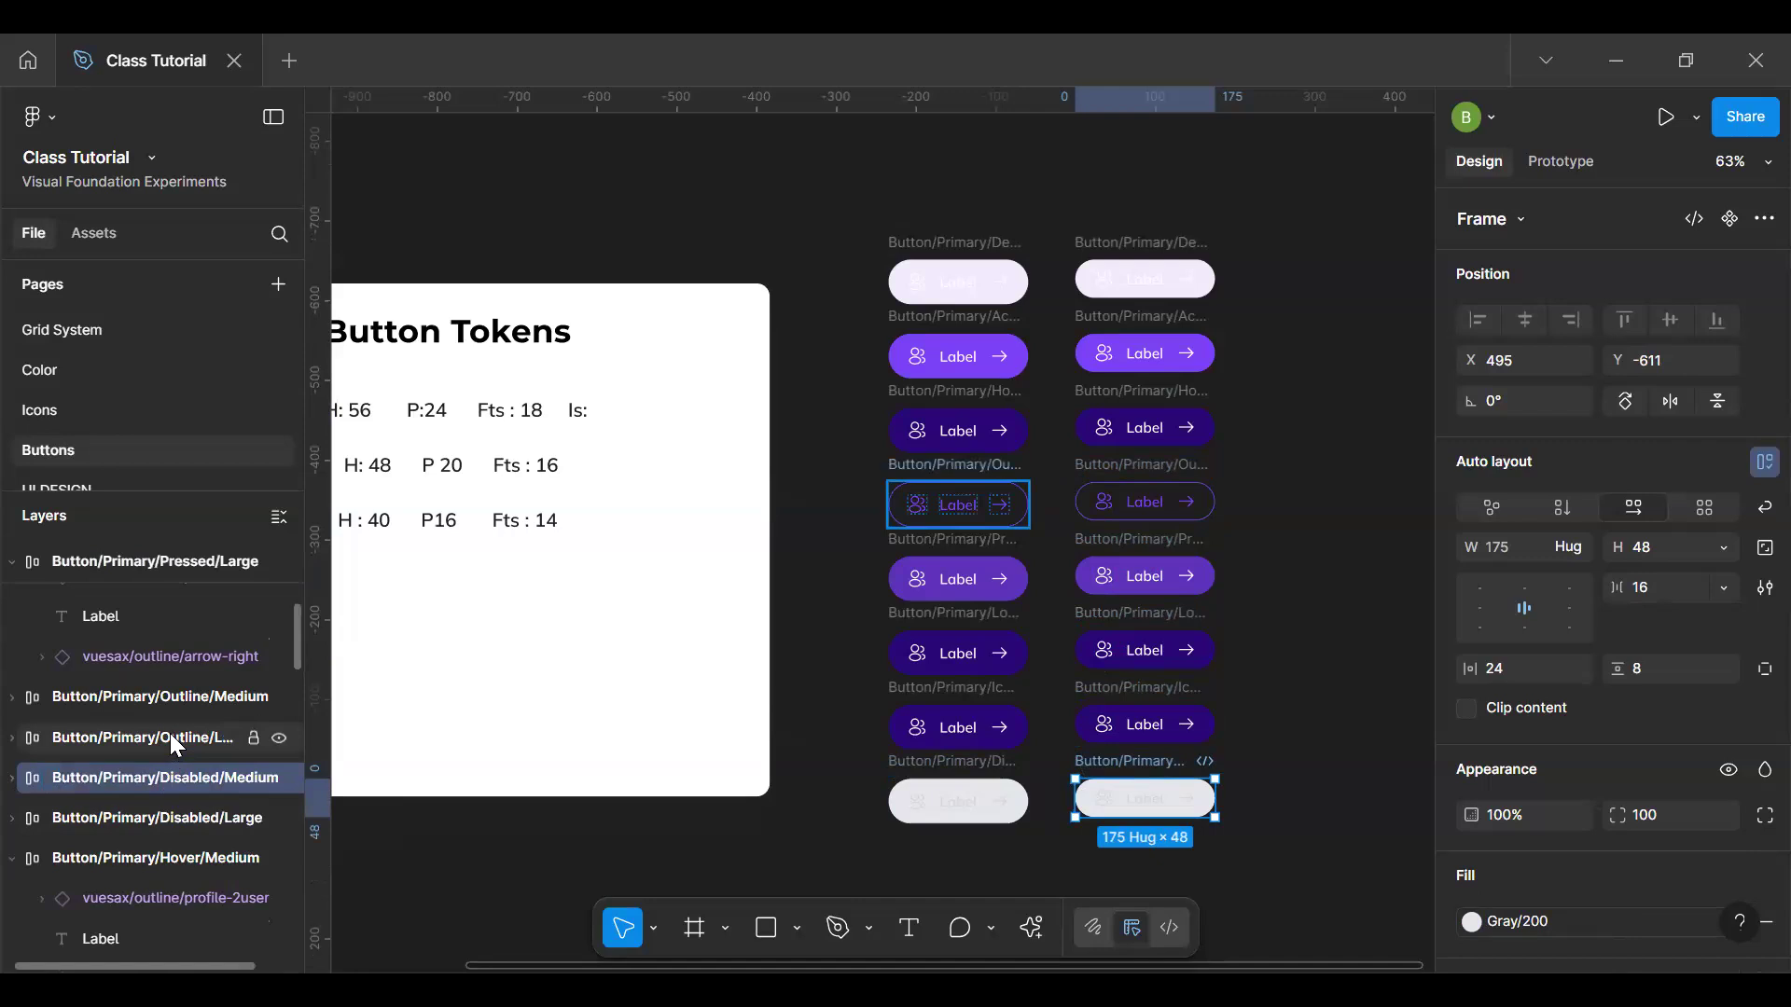
click(1284, 634)
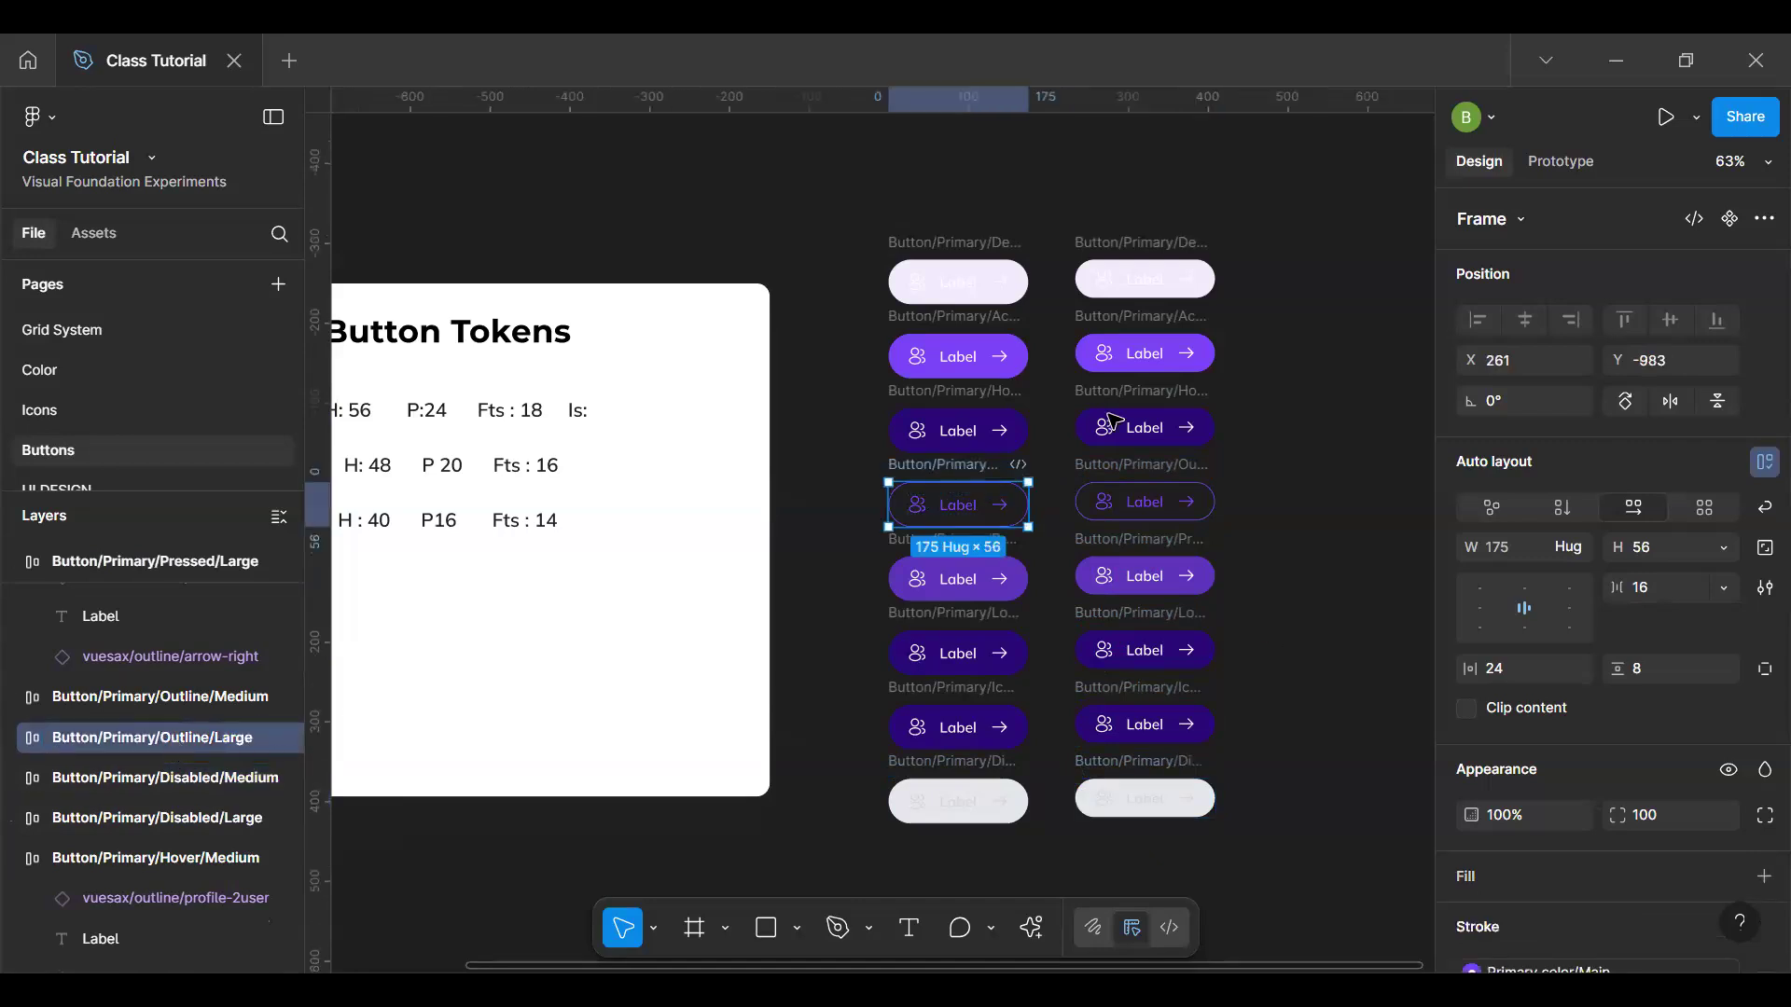
click(1154, 269)
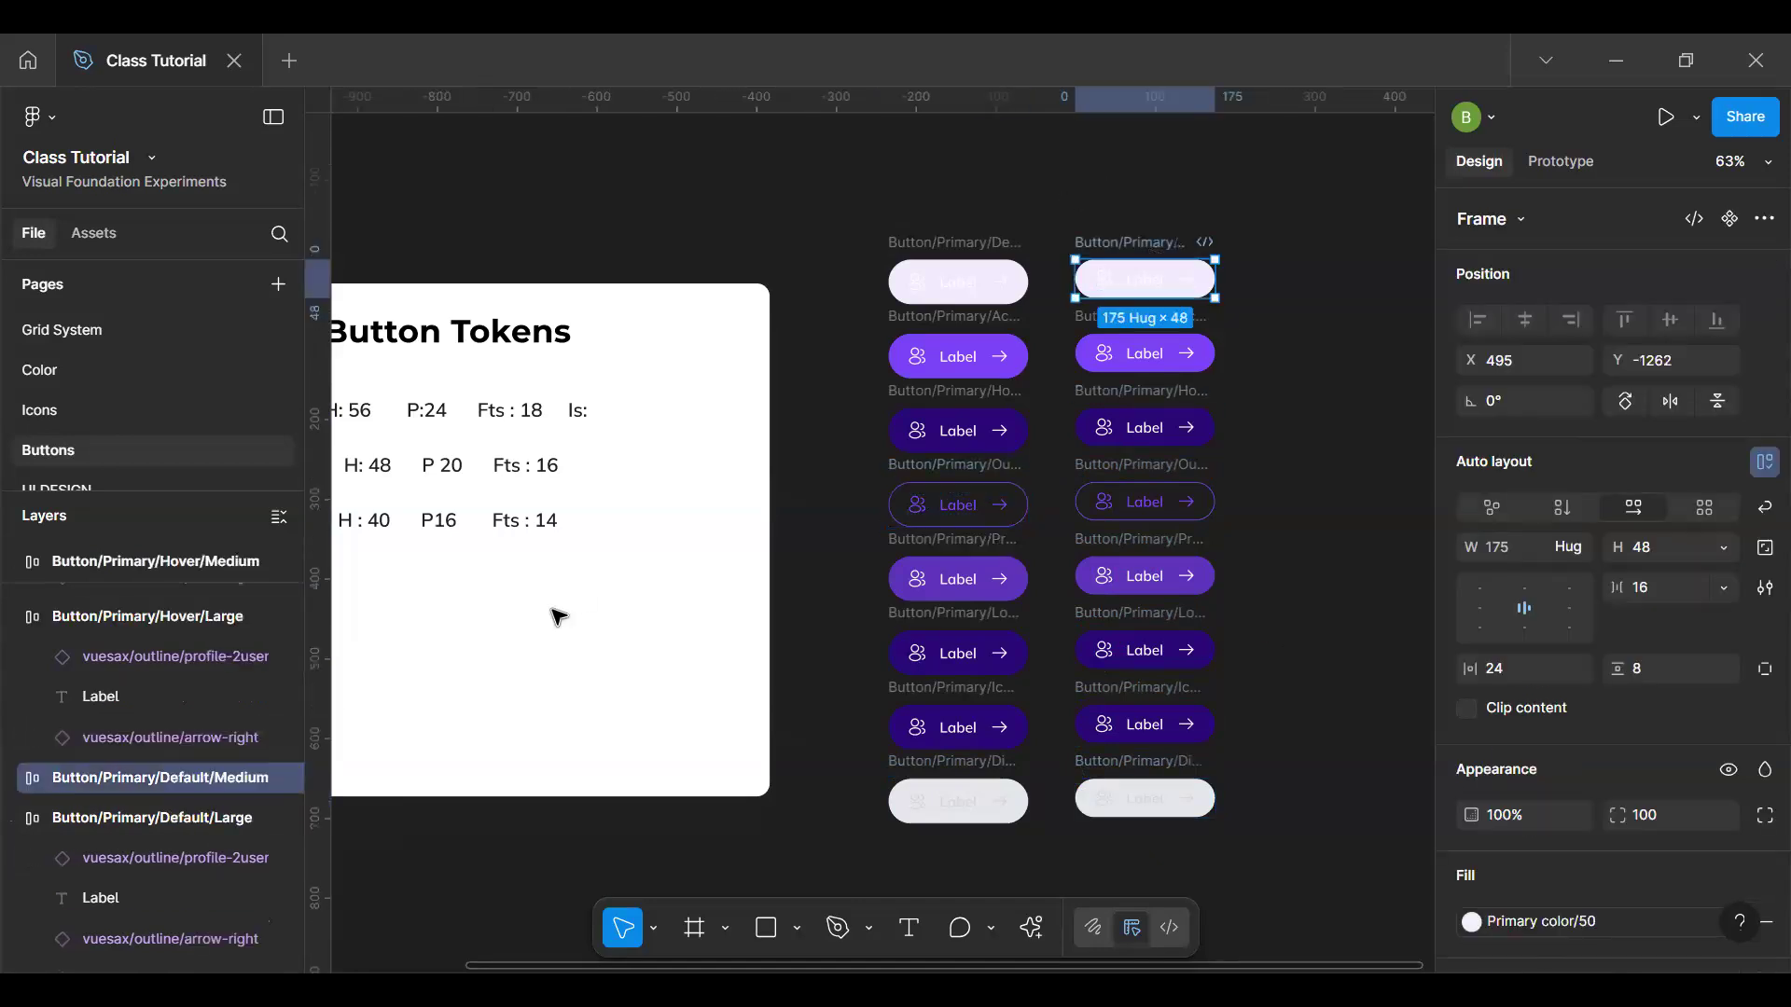
click(1097, 405)
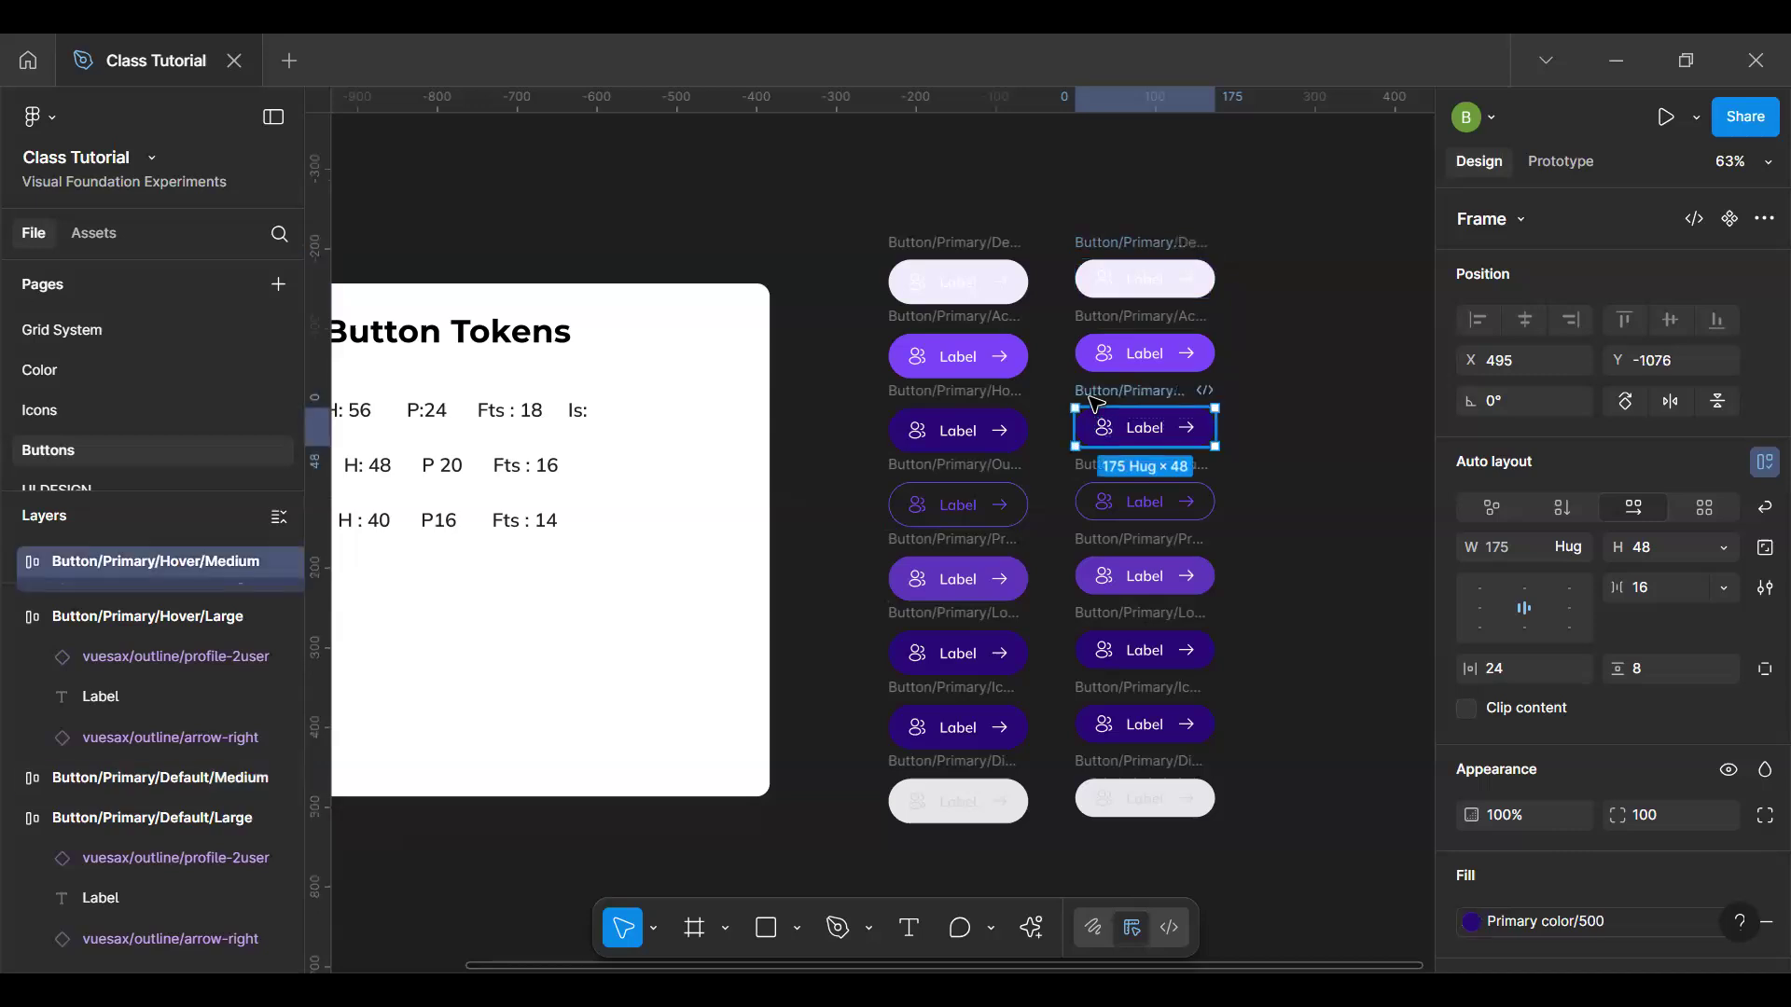
click(1088, 483)
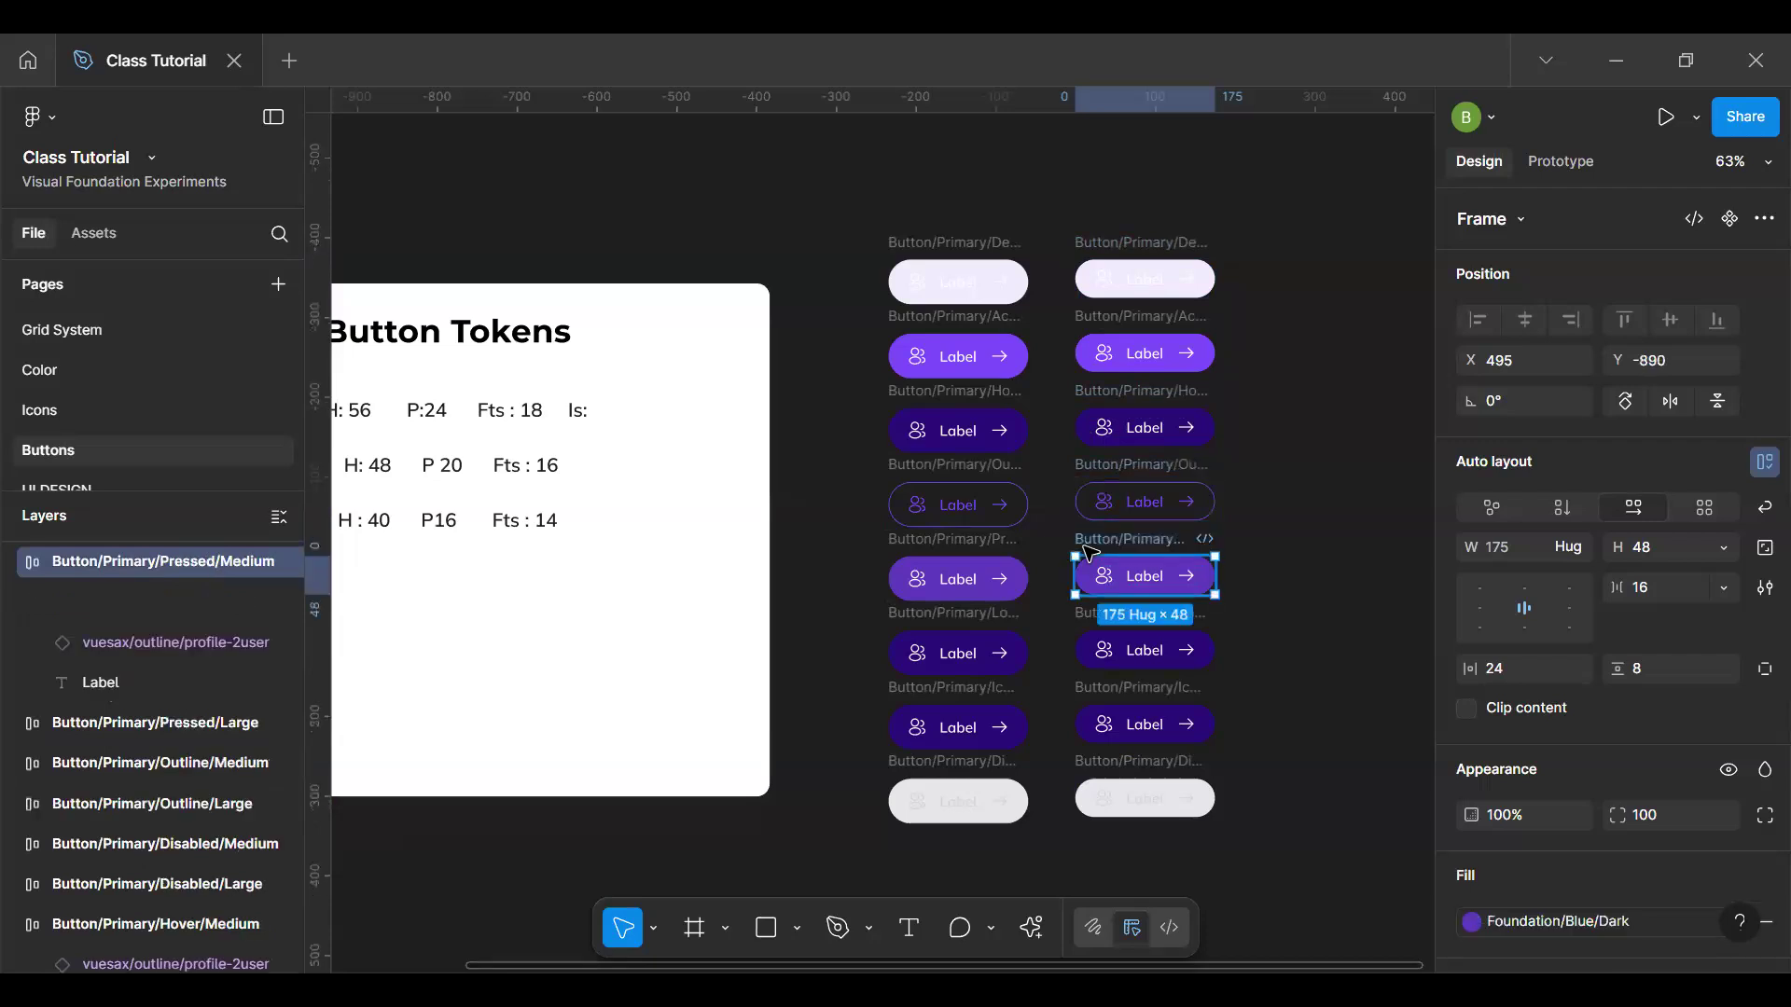
key(Escape)
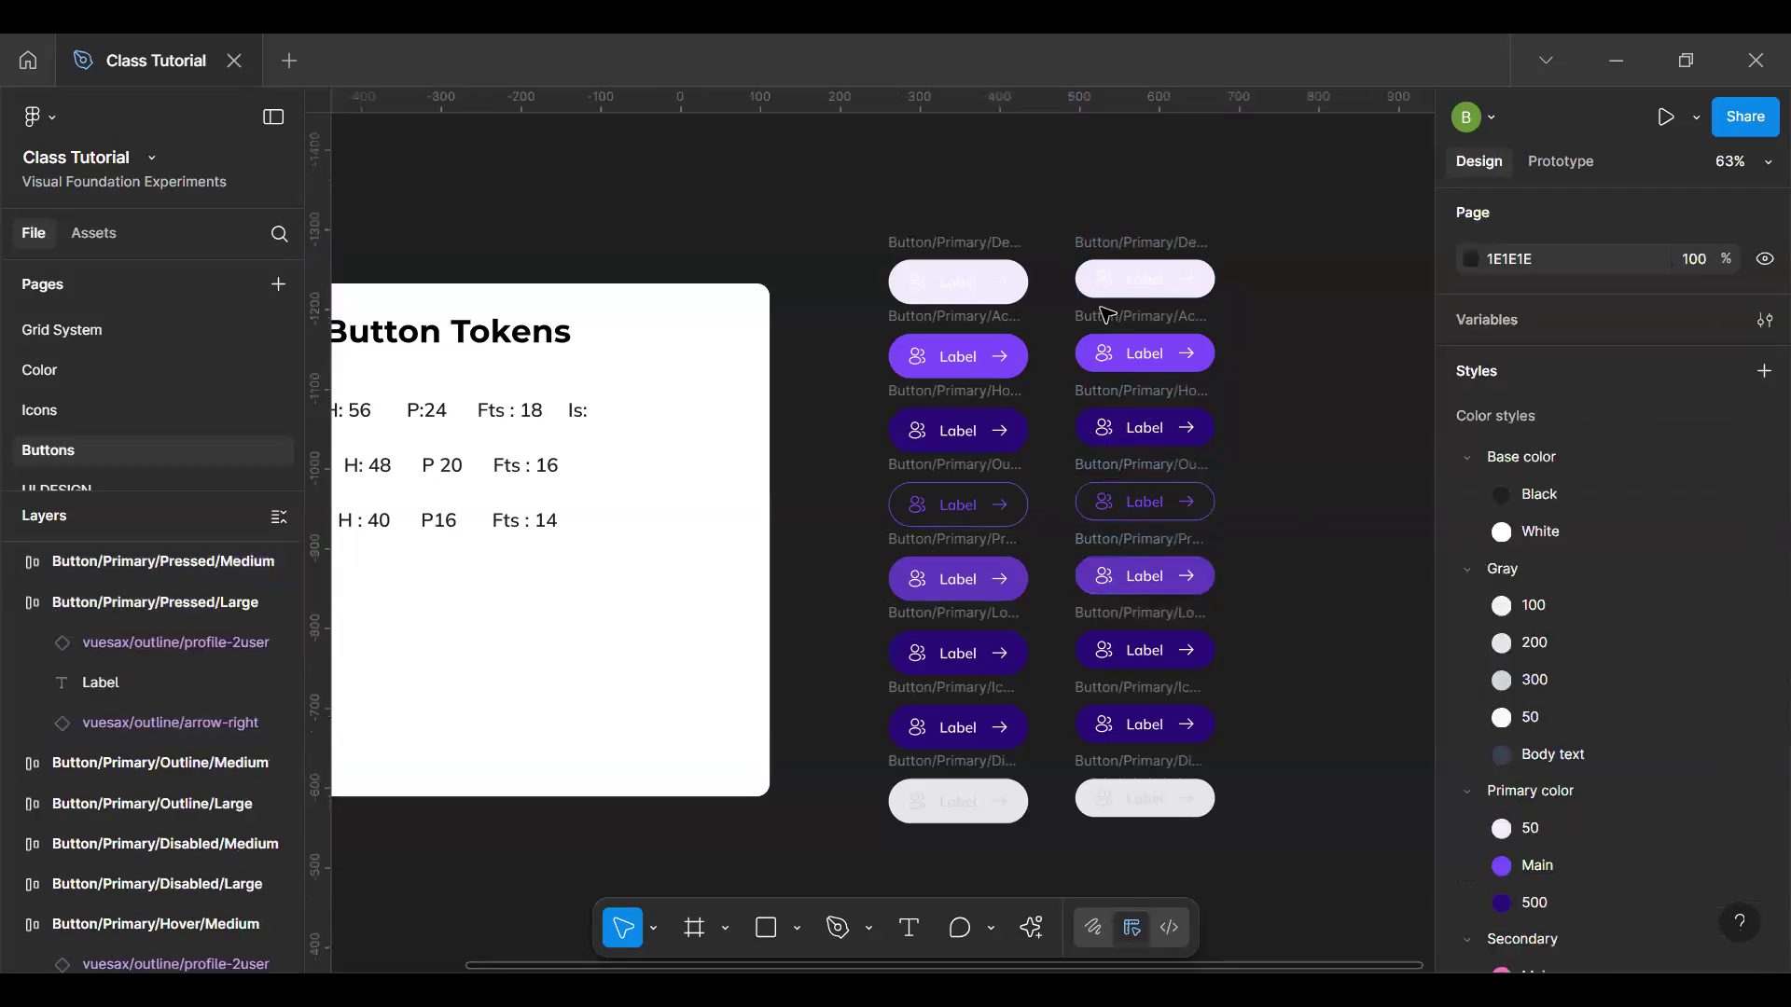
Step: Try to select only the medium buttons' labels by selecting all layers matching the default medium button's label
click(1156, 282)
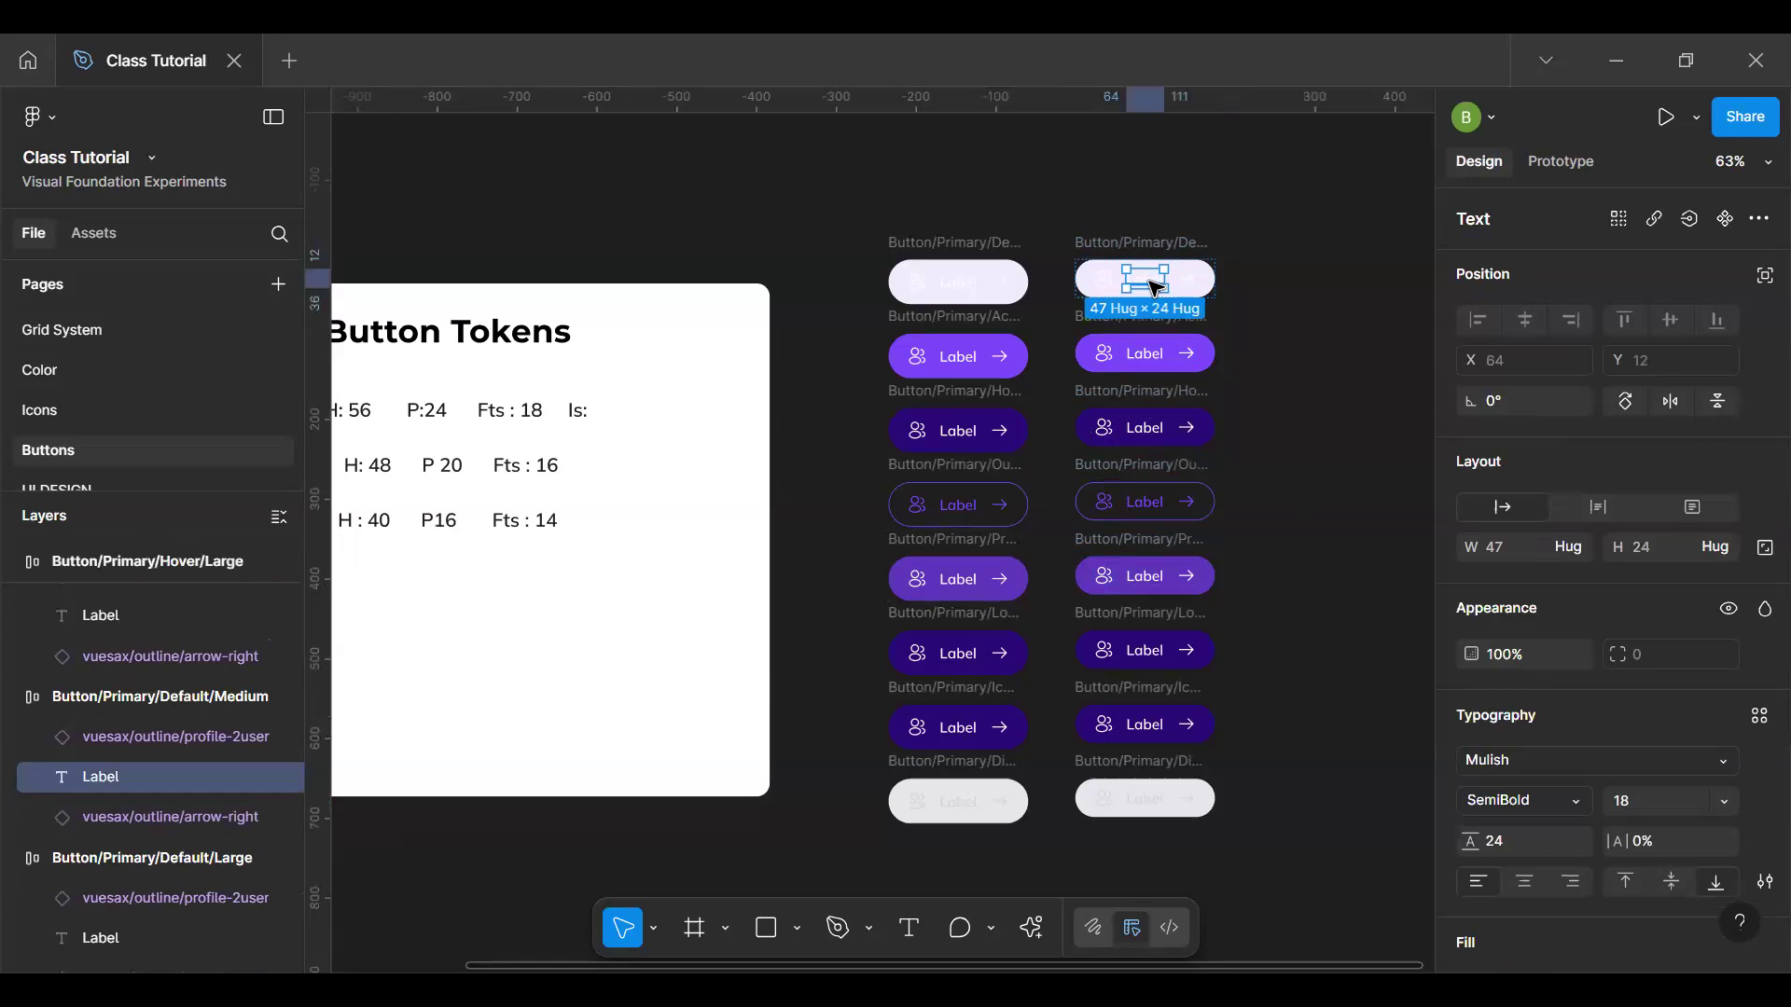
key(ctrl+shift+a)
key(ctrl+shift+a)
key(ctrl+alt+a)
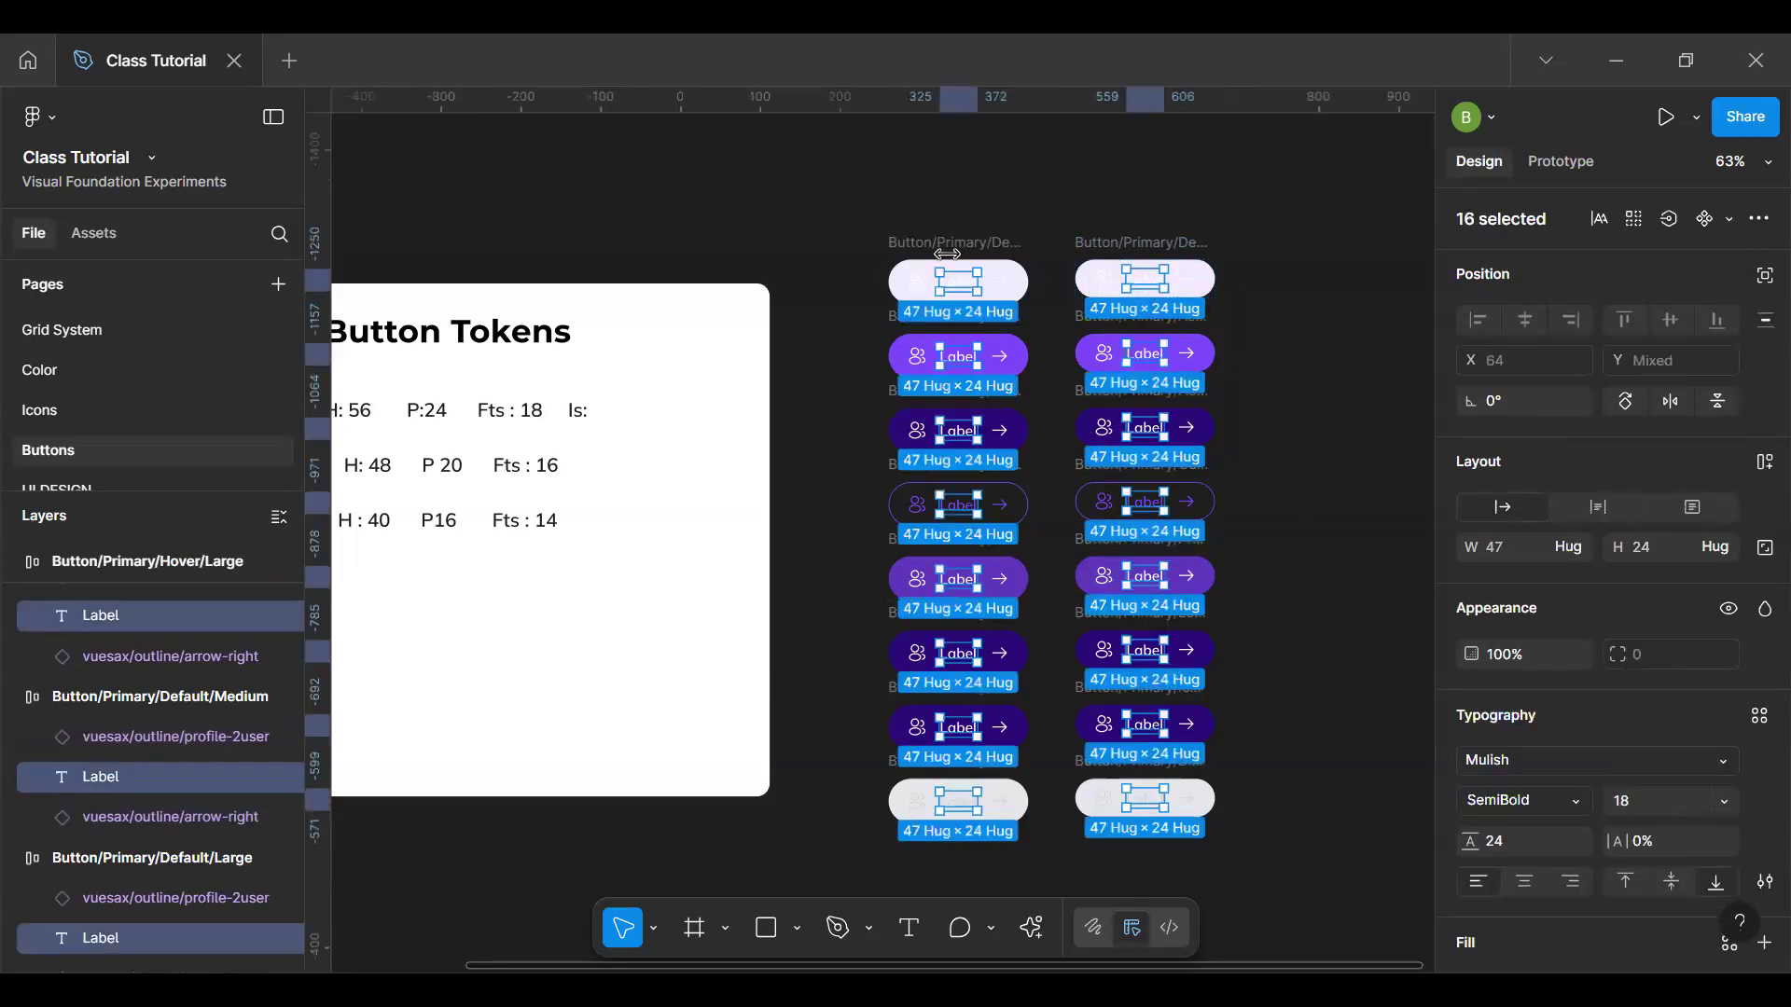
click(1235, 292)
Step: Select the text labels of all eight medium buttons and set their font size to 16
ctrl+click(1157, 277)
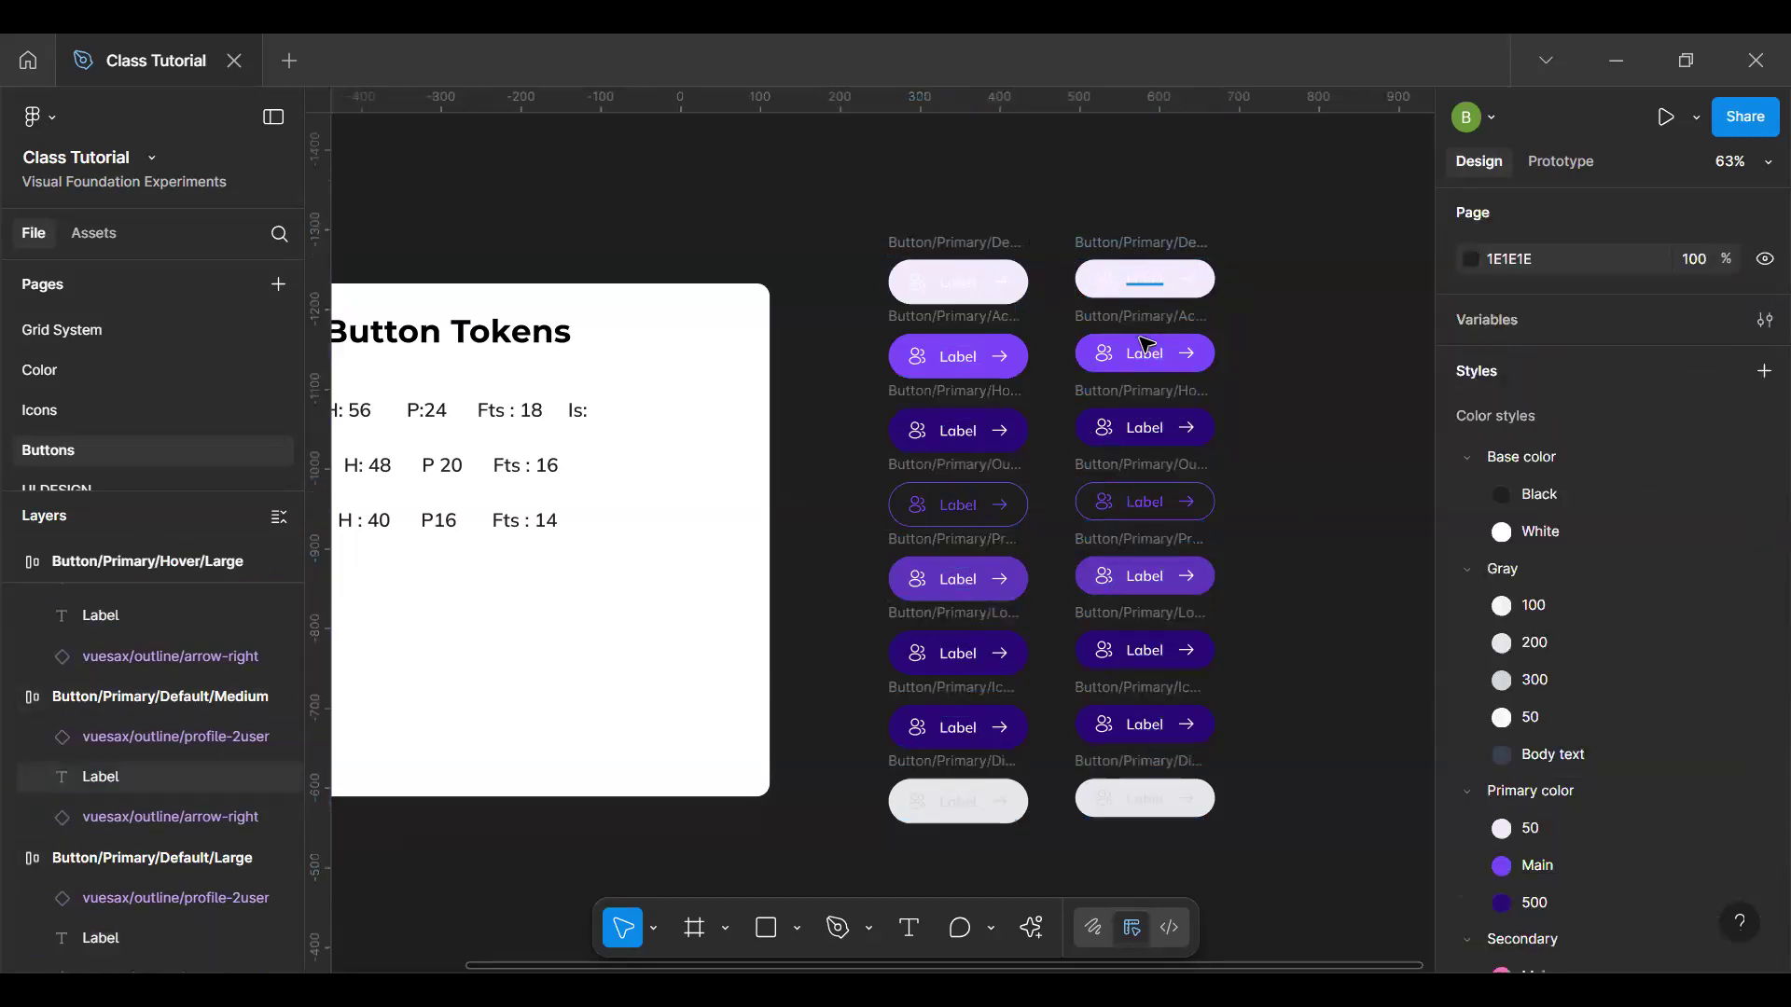
ctrl+shift+click(1138, 354)
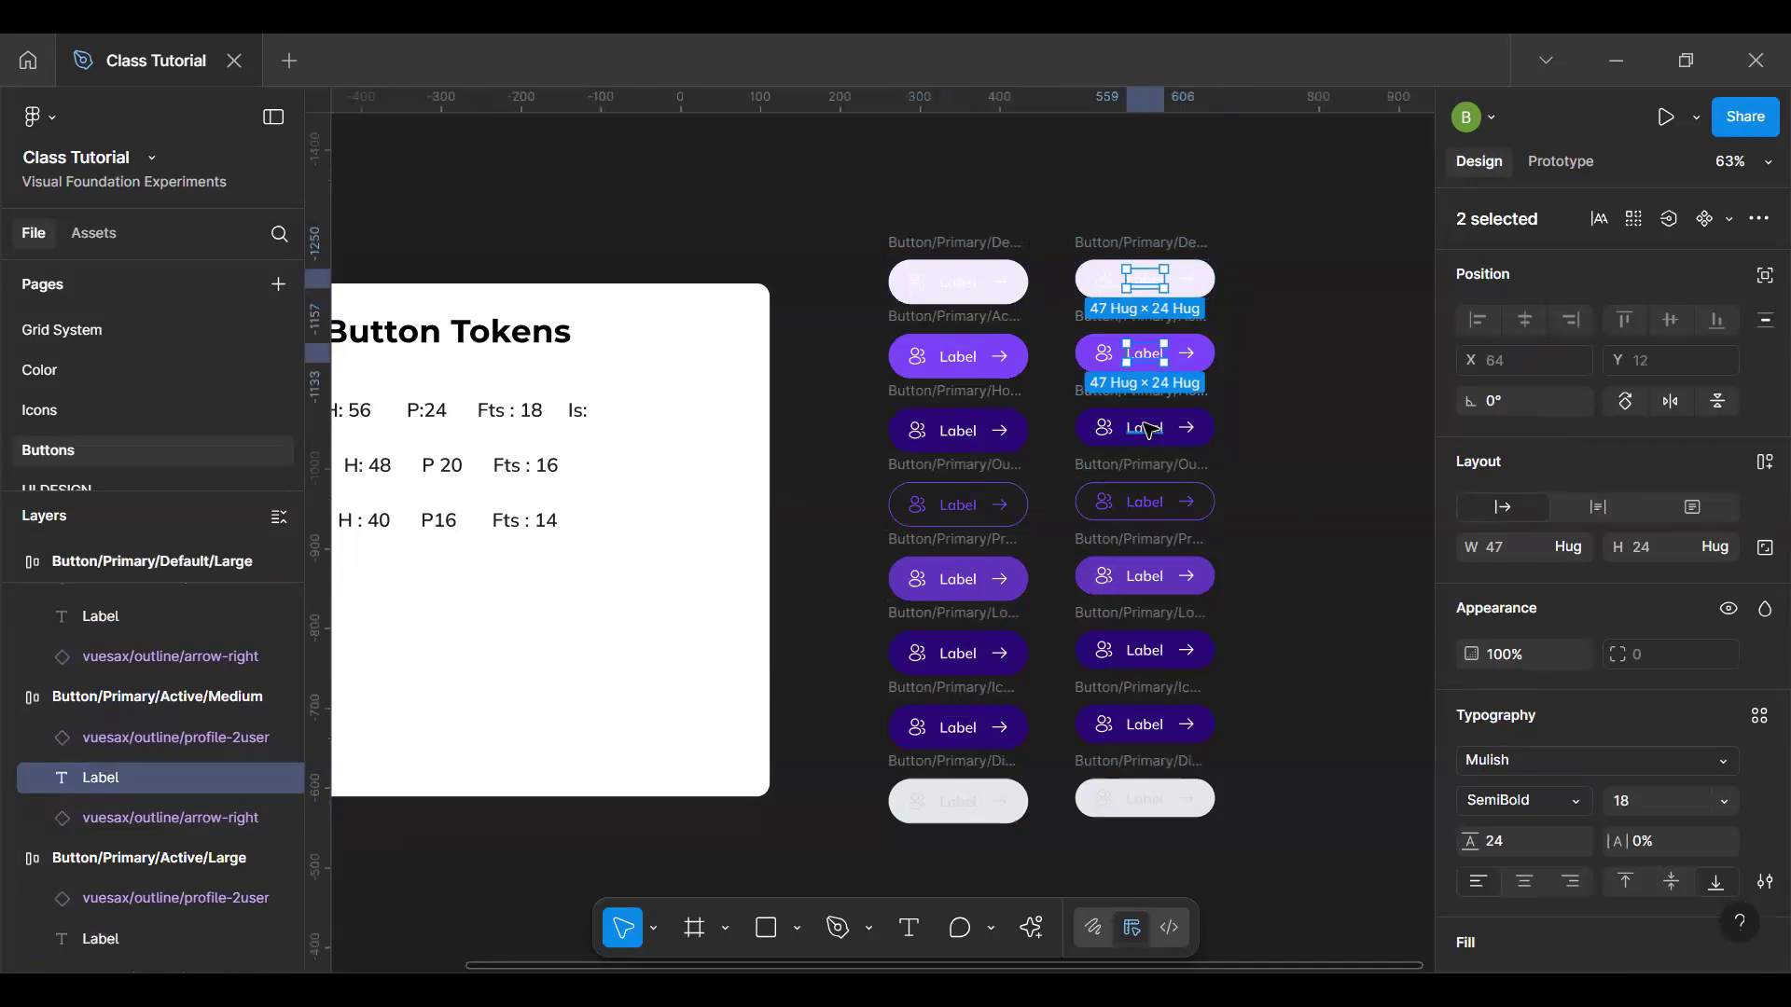
shift+click(1153, 519)
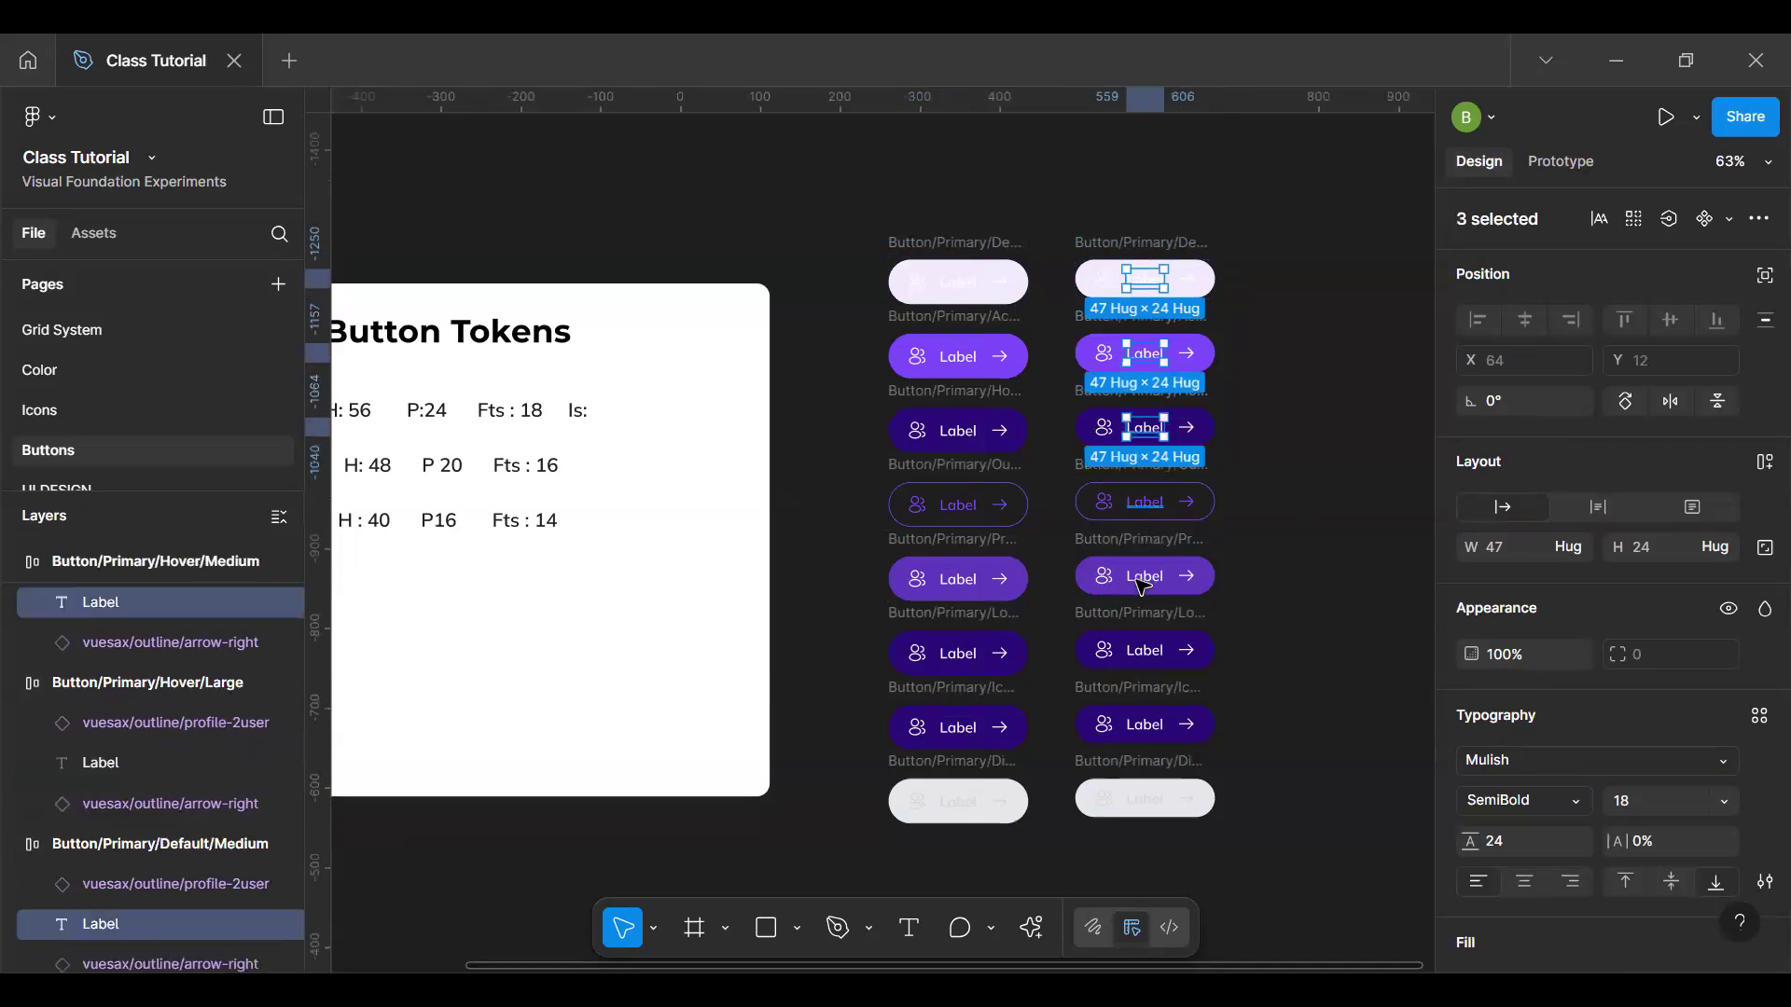
shift+click(1145, 575)
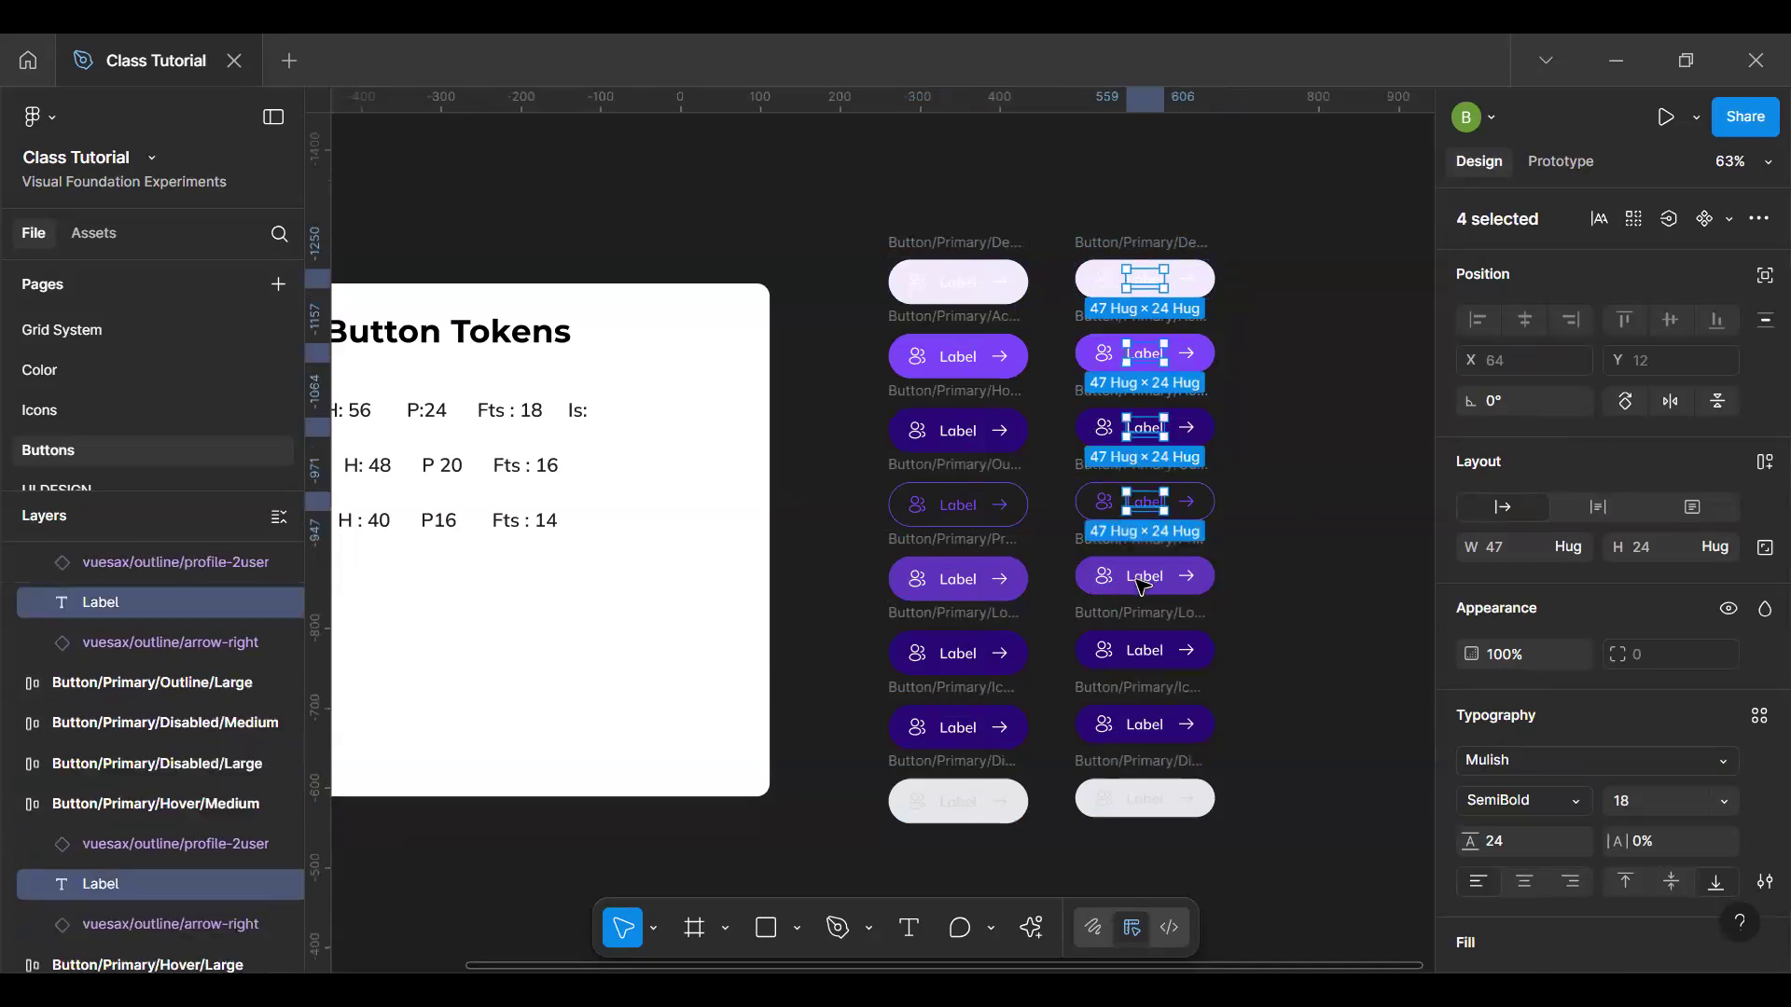
shift+click(1149, 660)
shift+click(1147, 724)
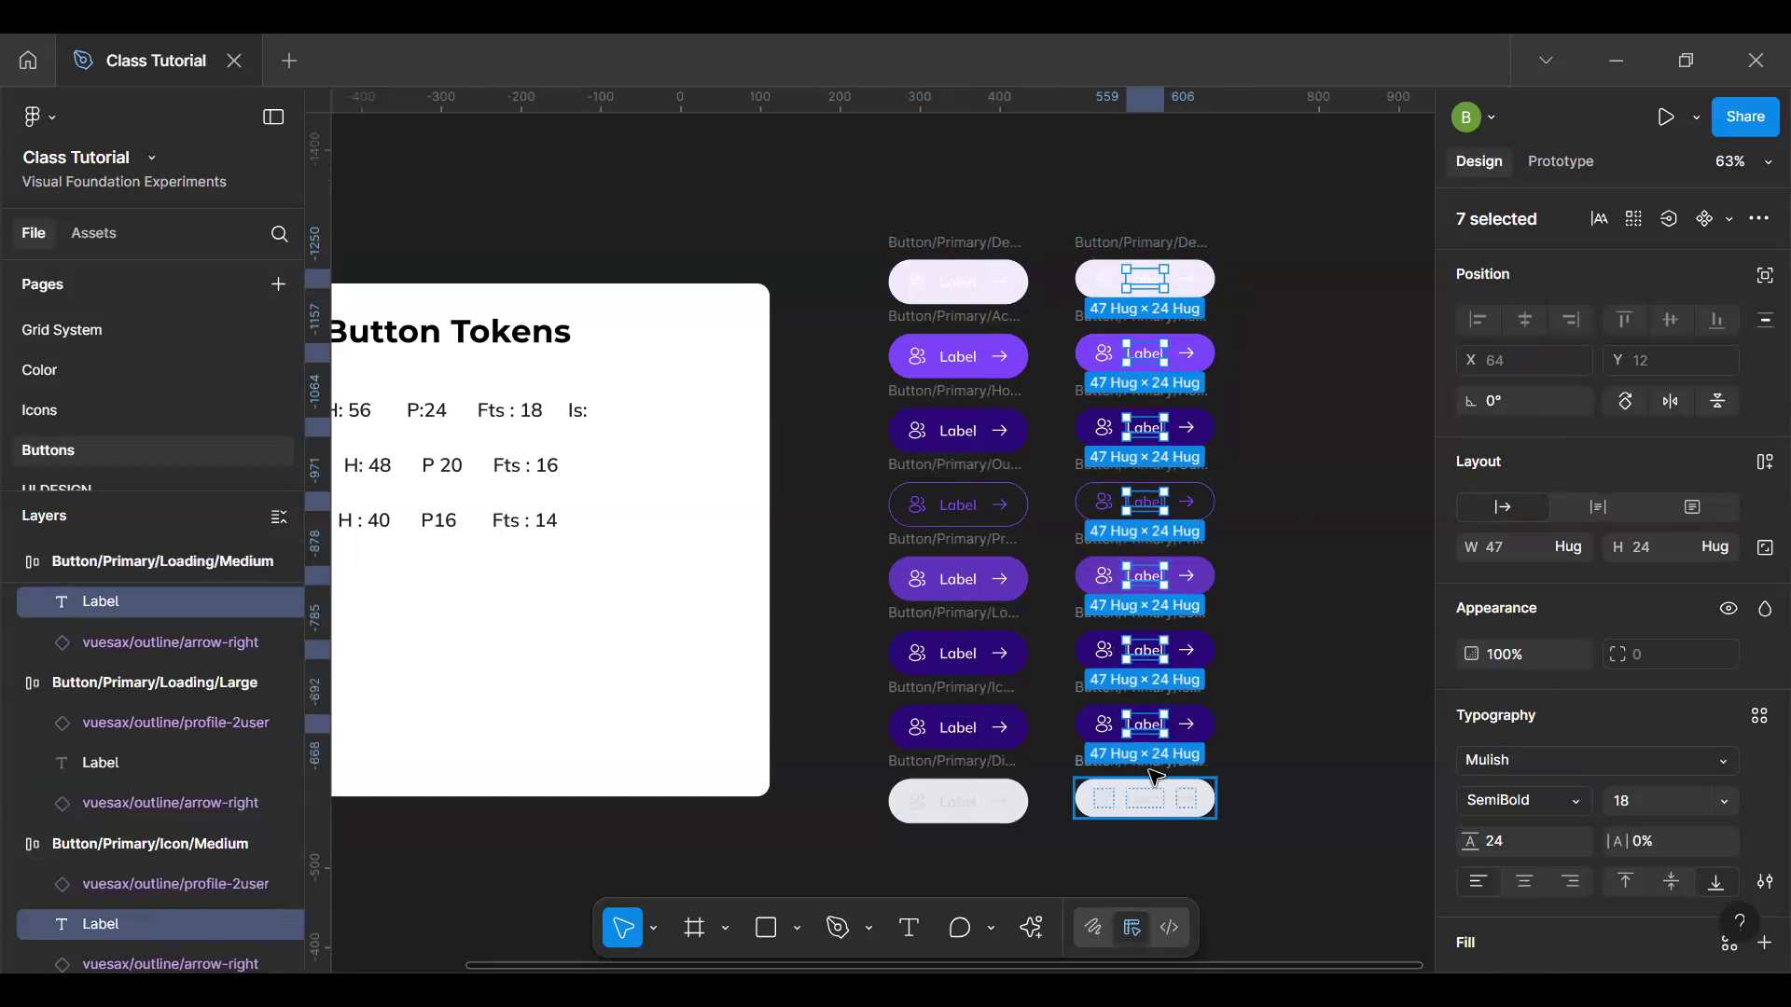
shift+click(1145, 802)
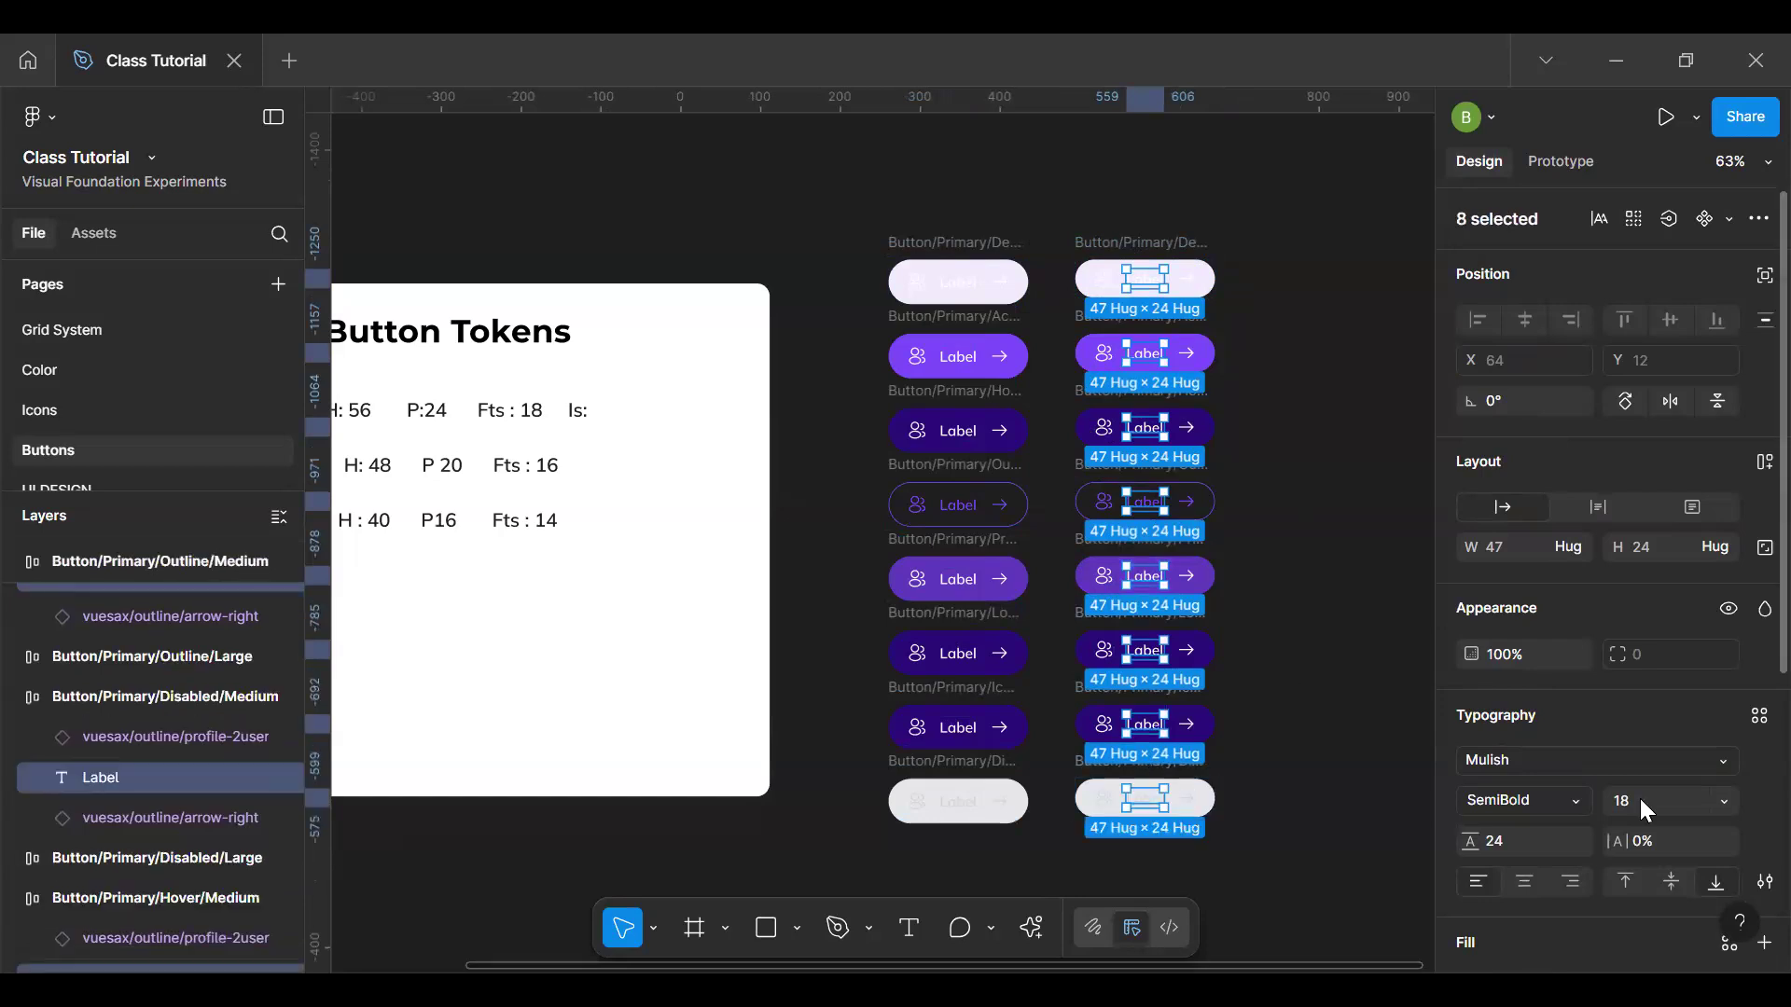
click(1641, 801)
key(Return)
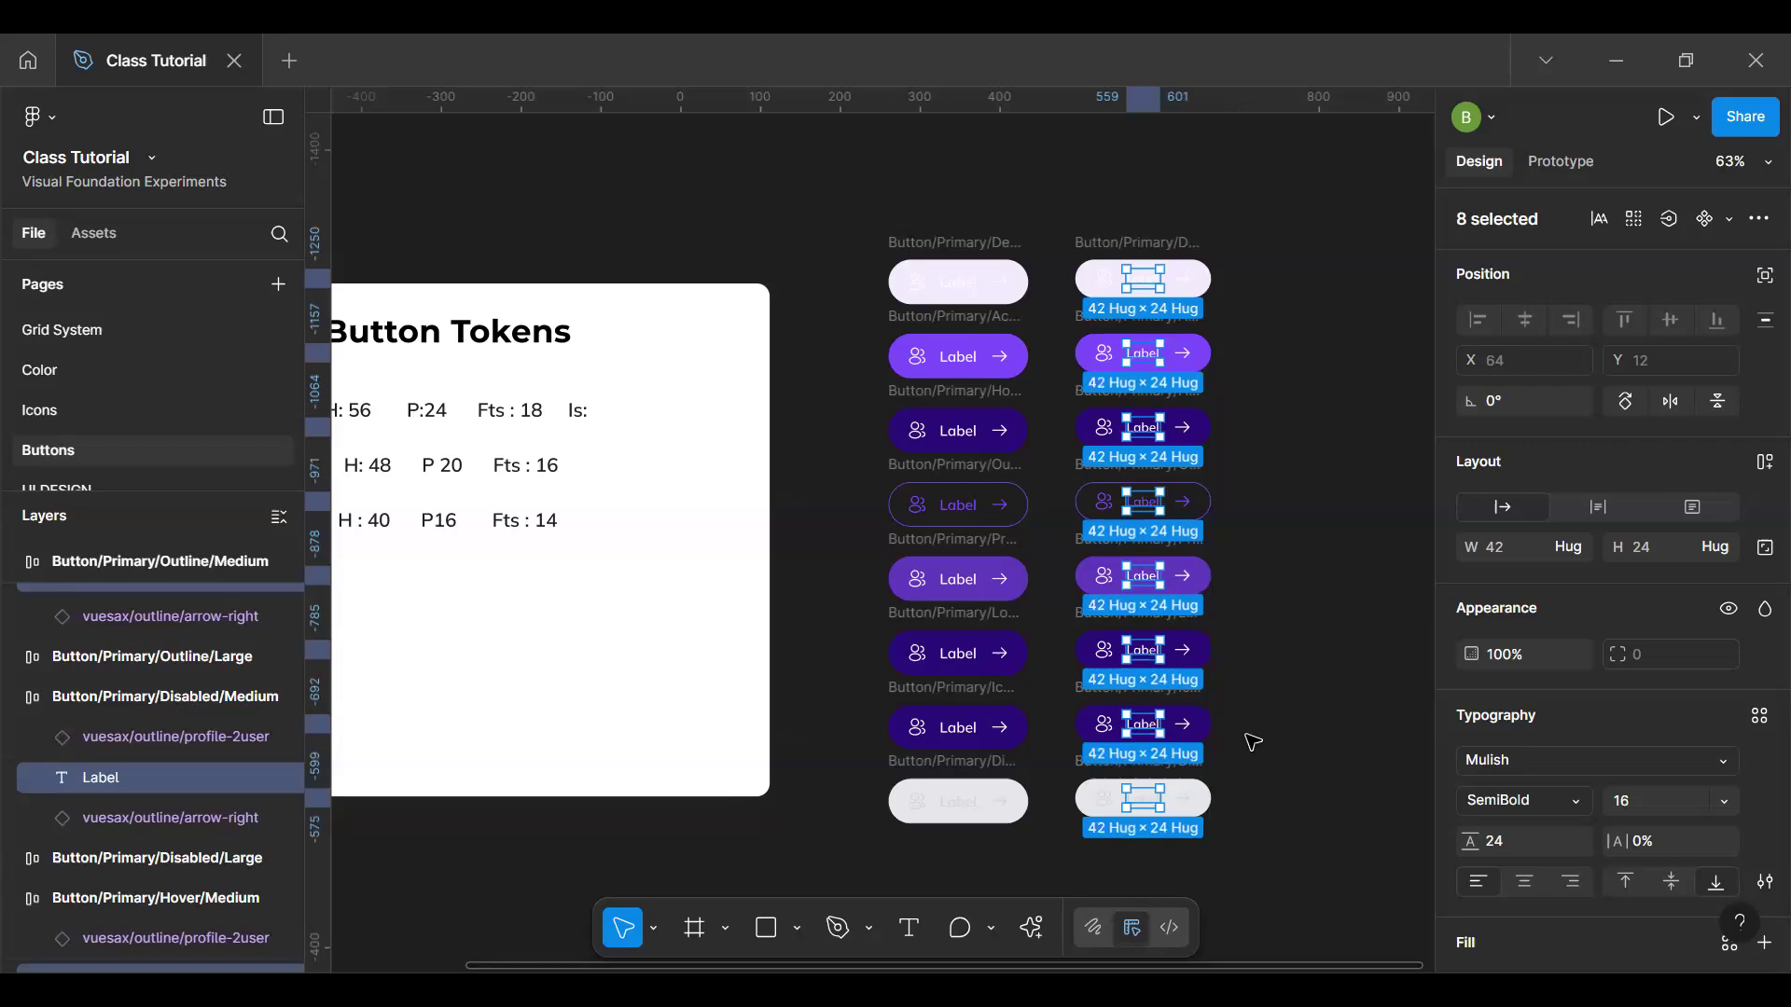
click(1309, 767)
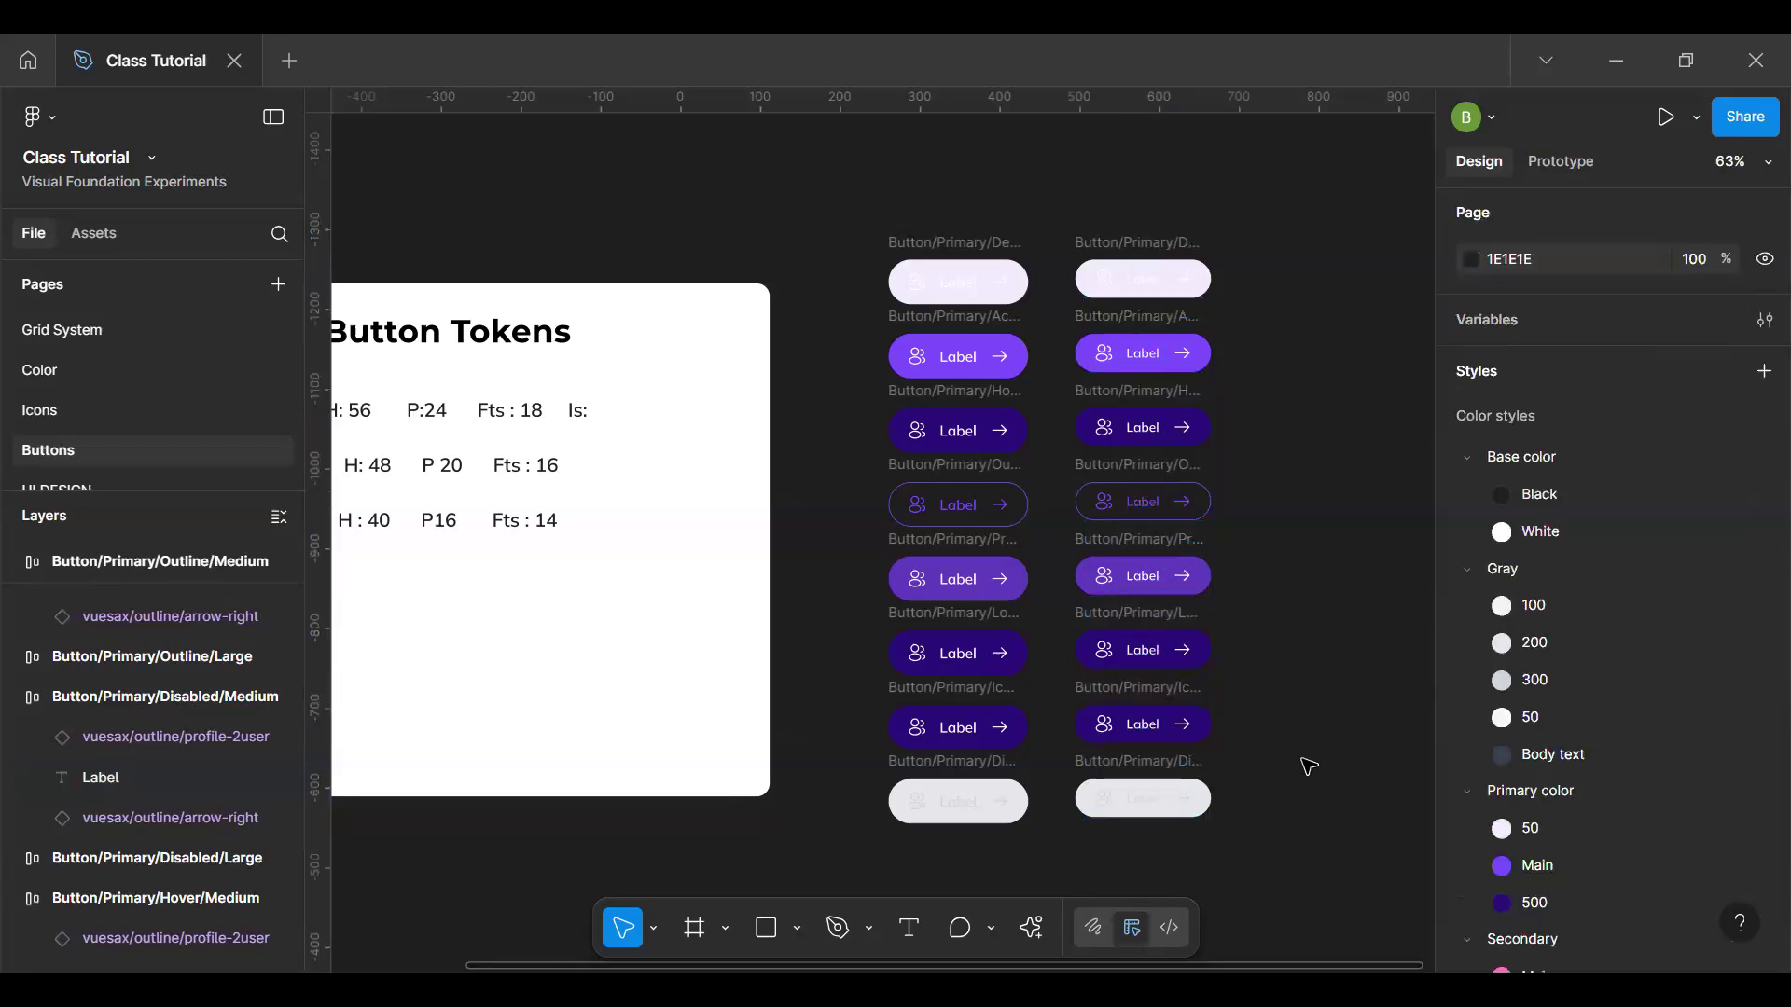
ctrl+click(1106, 725)
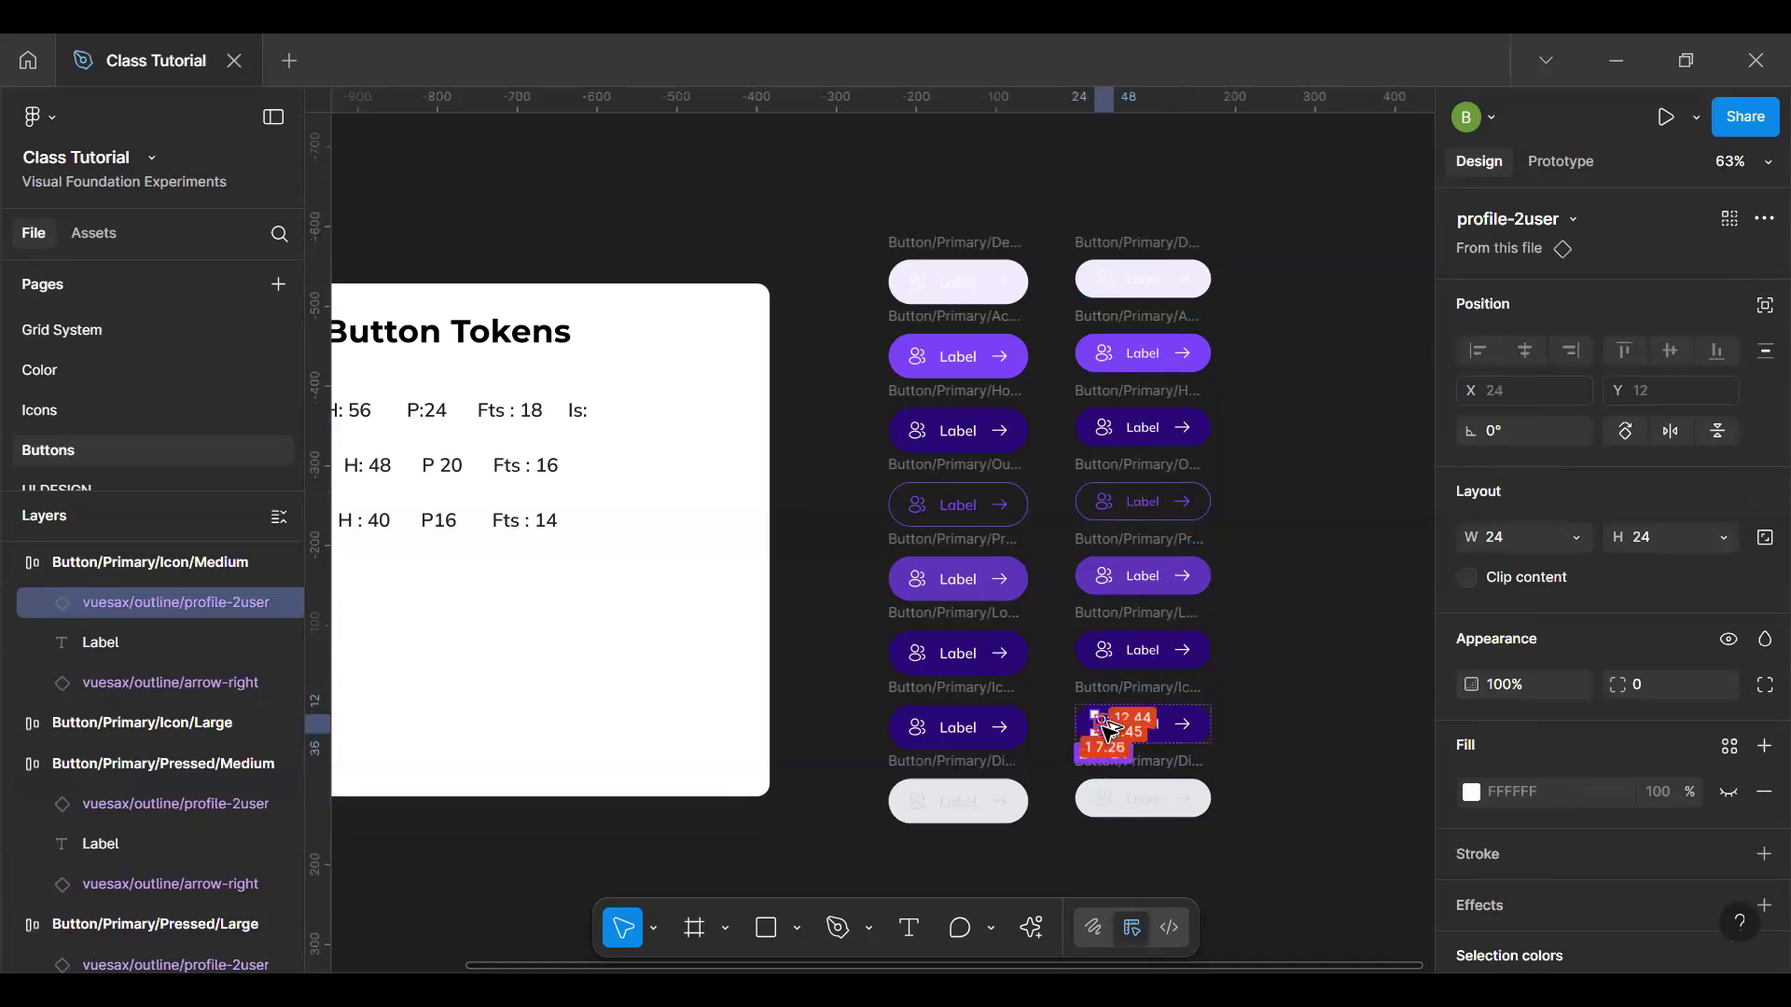
key(ctrl+alt+a)
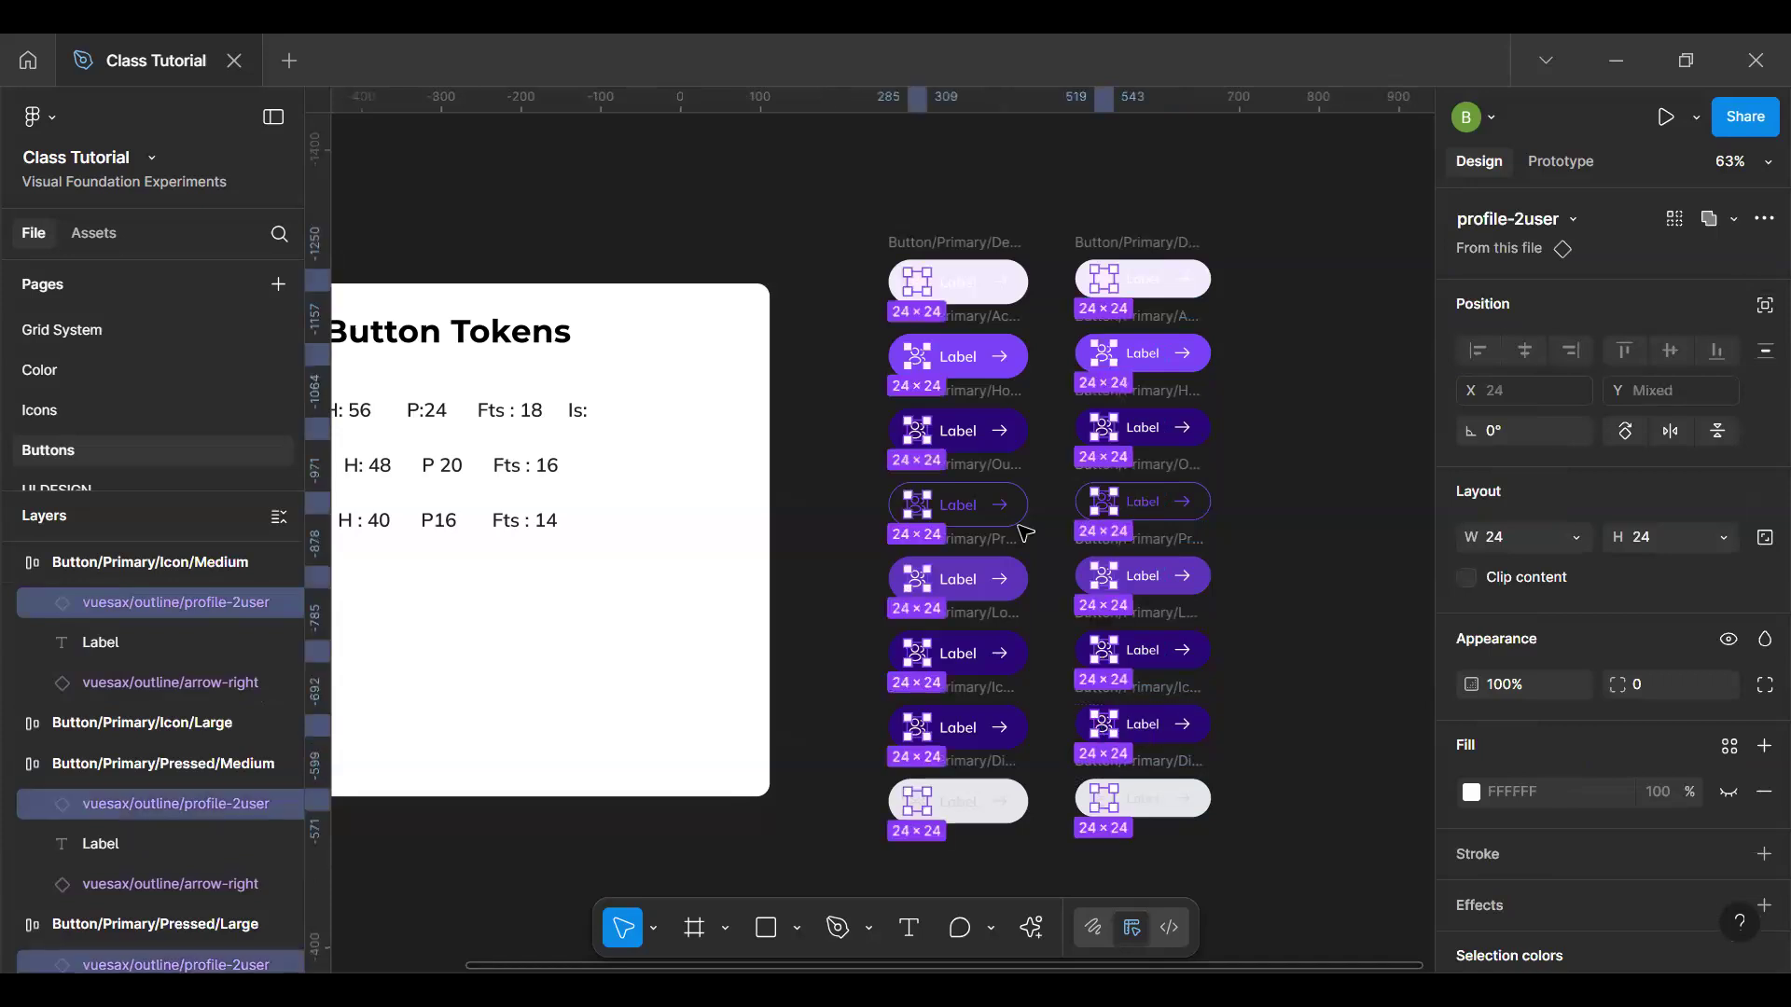
key(Escape)
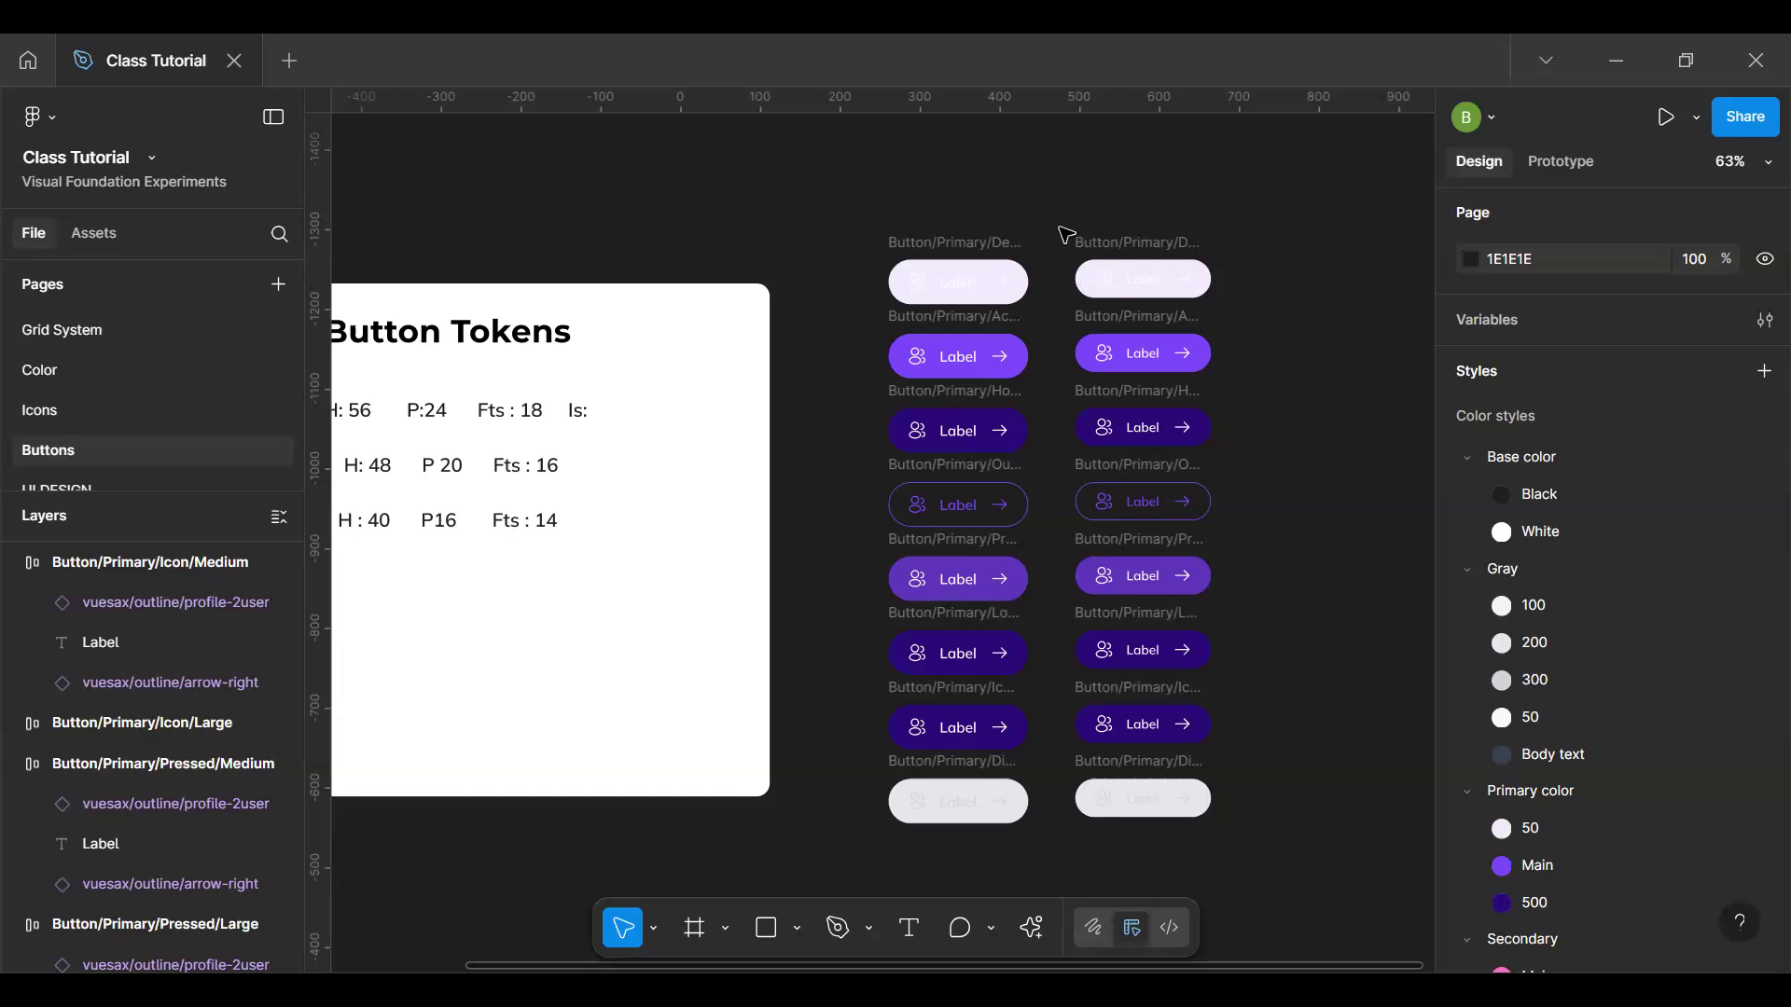
Step: Select the profile-2user icons of all eight medium buttons and set their width and height to 20
drag(1061, 227, 1117, 685)
drag(1131, 823, 1131, 845)
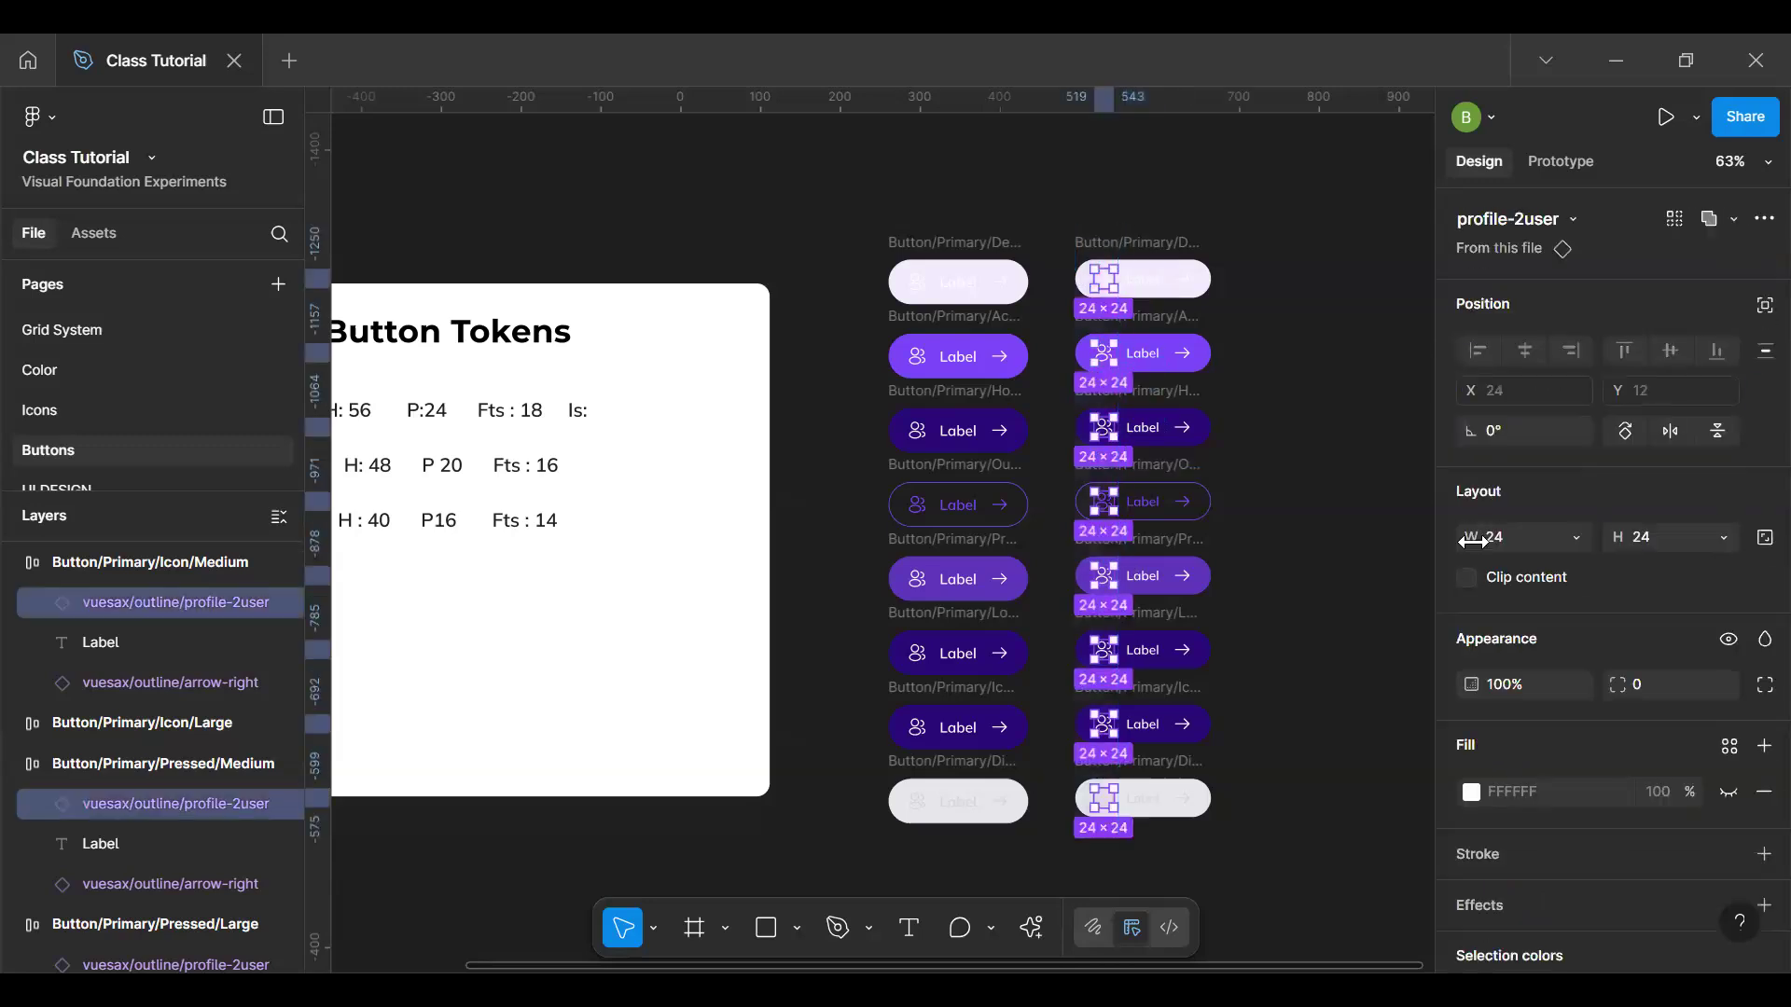
click(1753, 544)
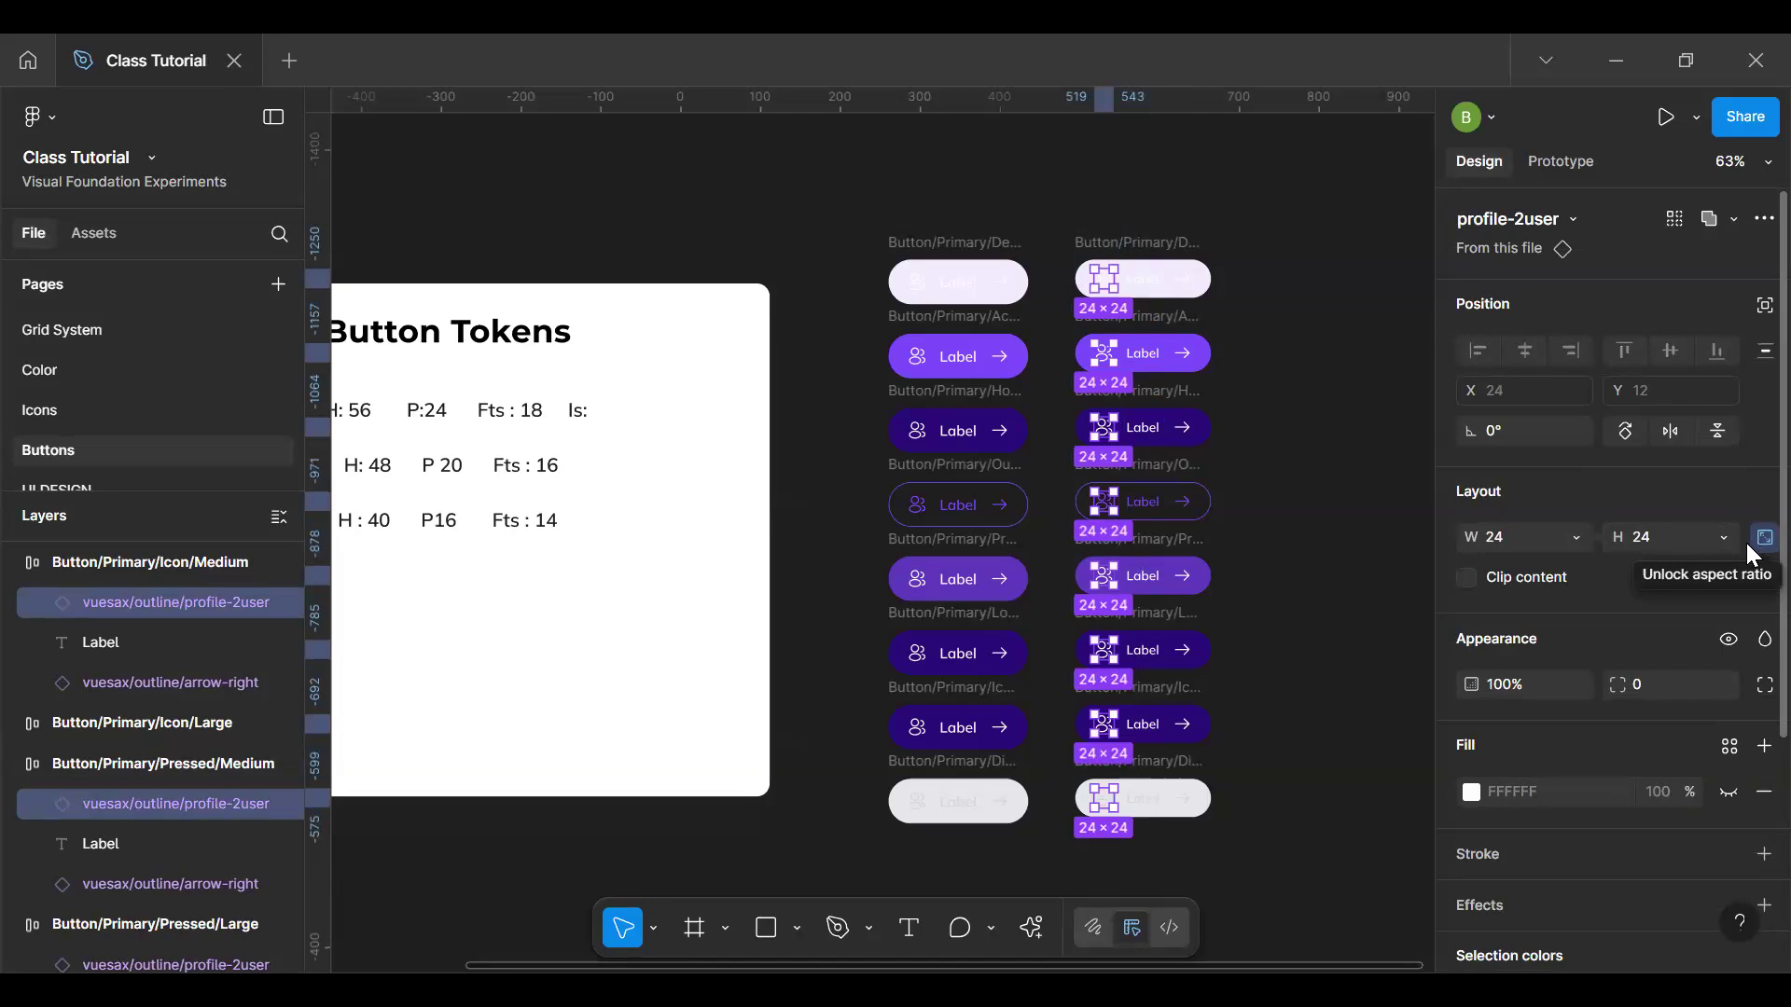
click(1748, 544)
click(1664, 546)
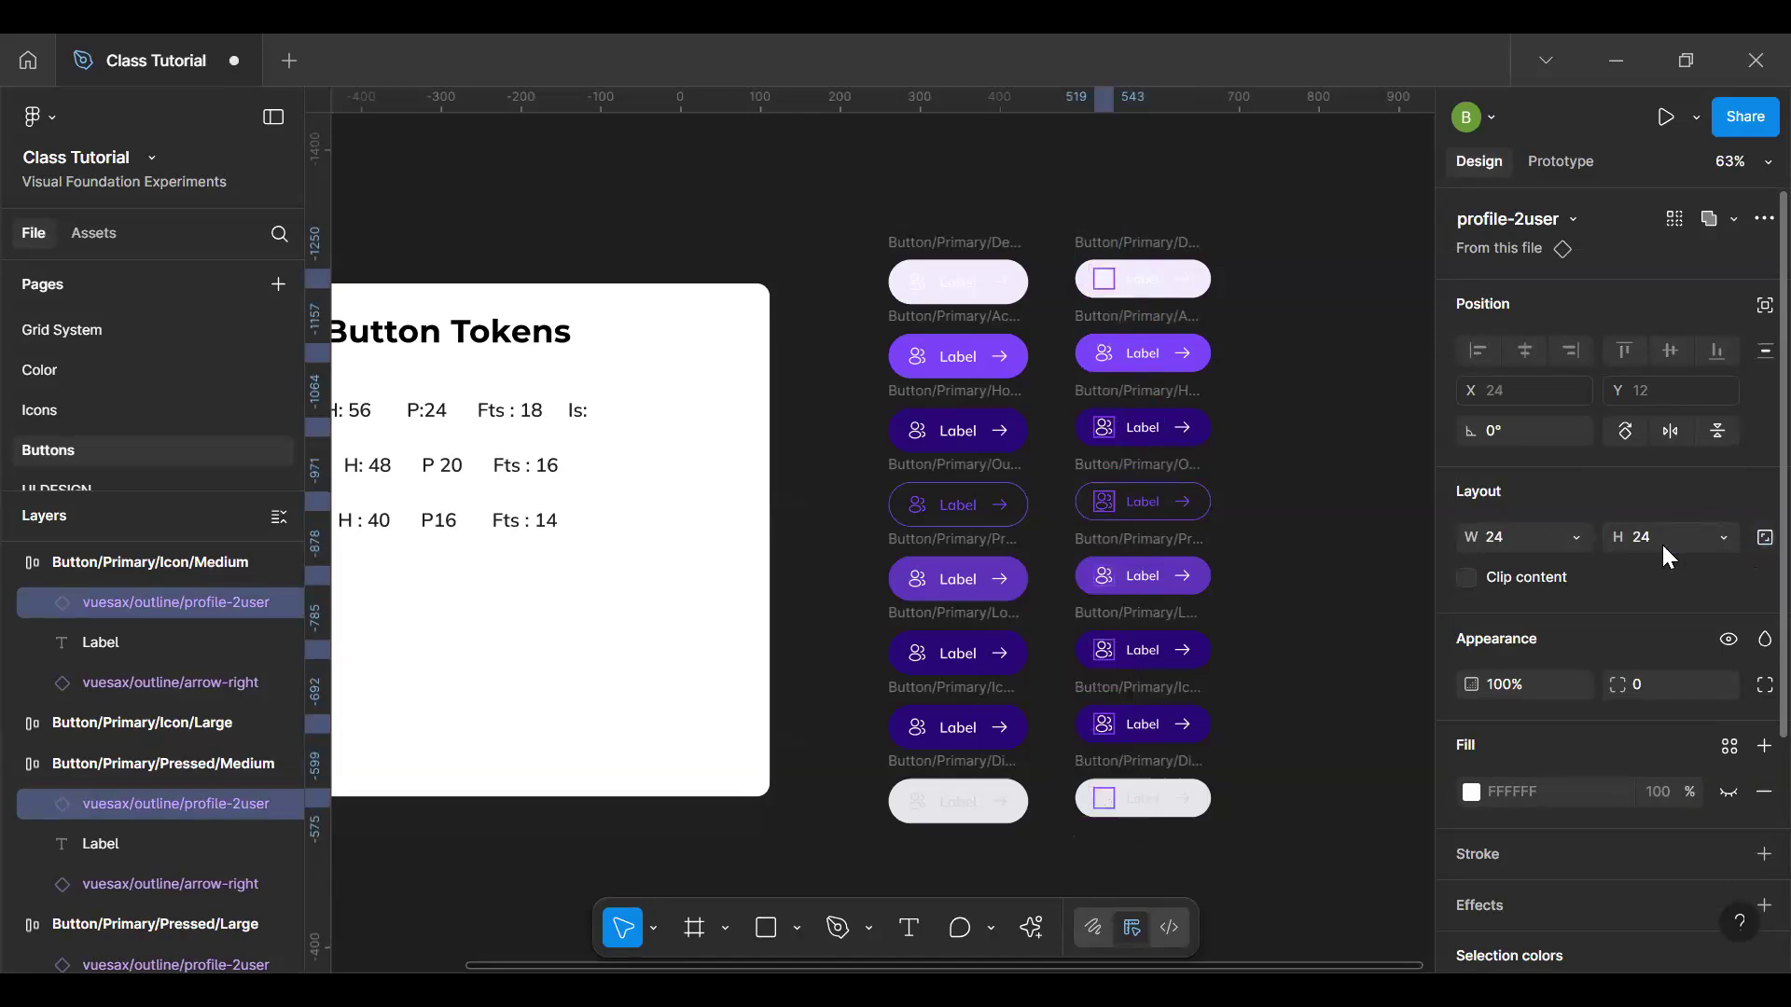
text(20)
key(Return)
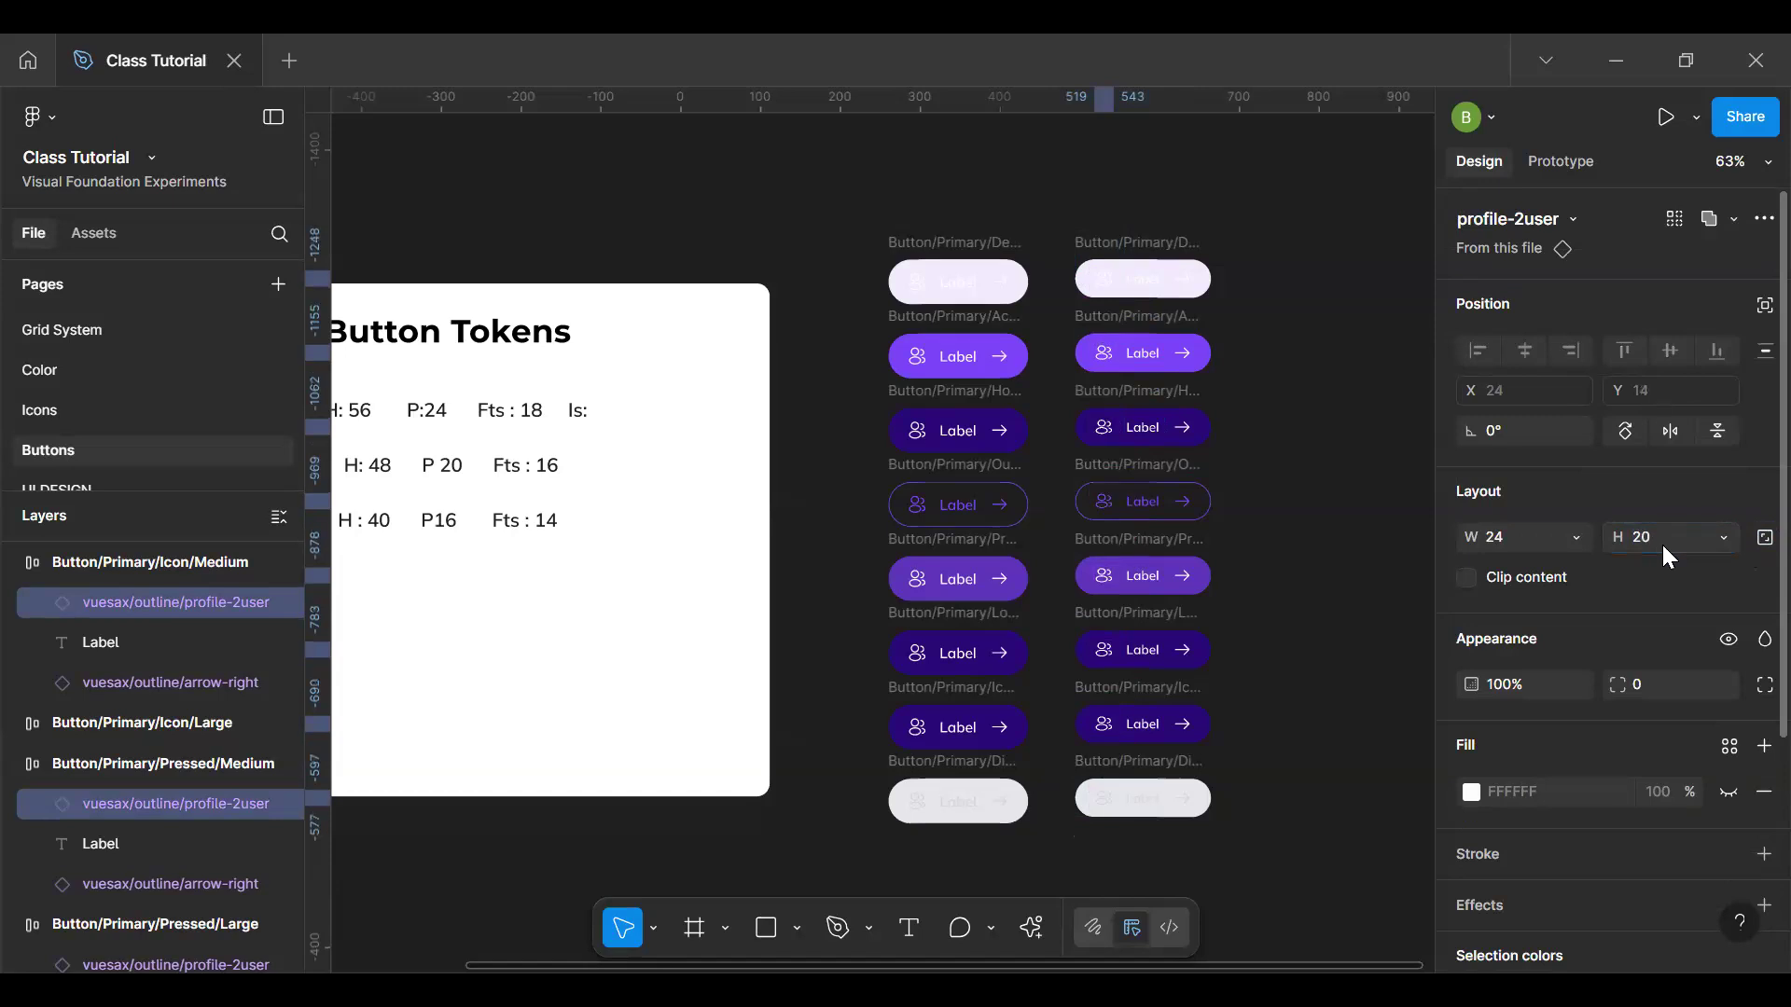
click(1512, 536)
text(20)
key(Return)
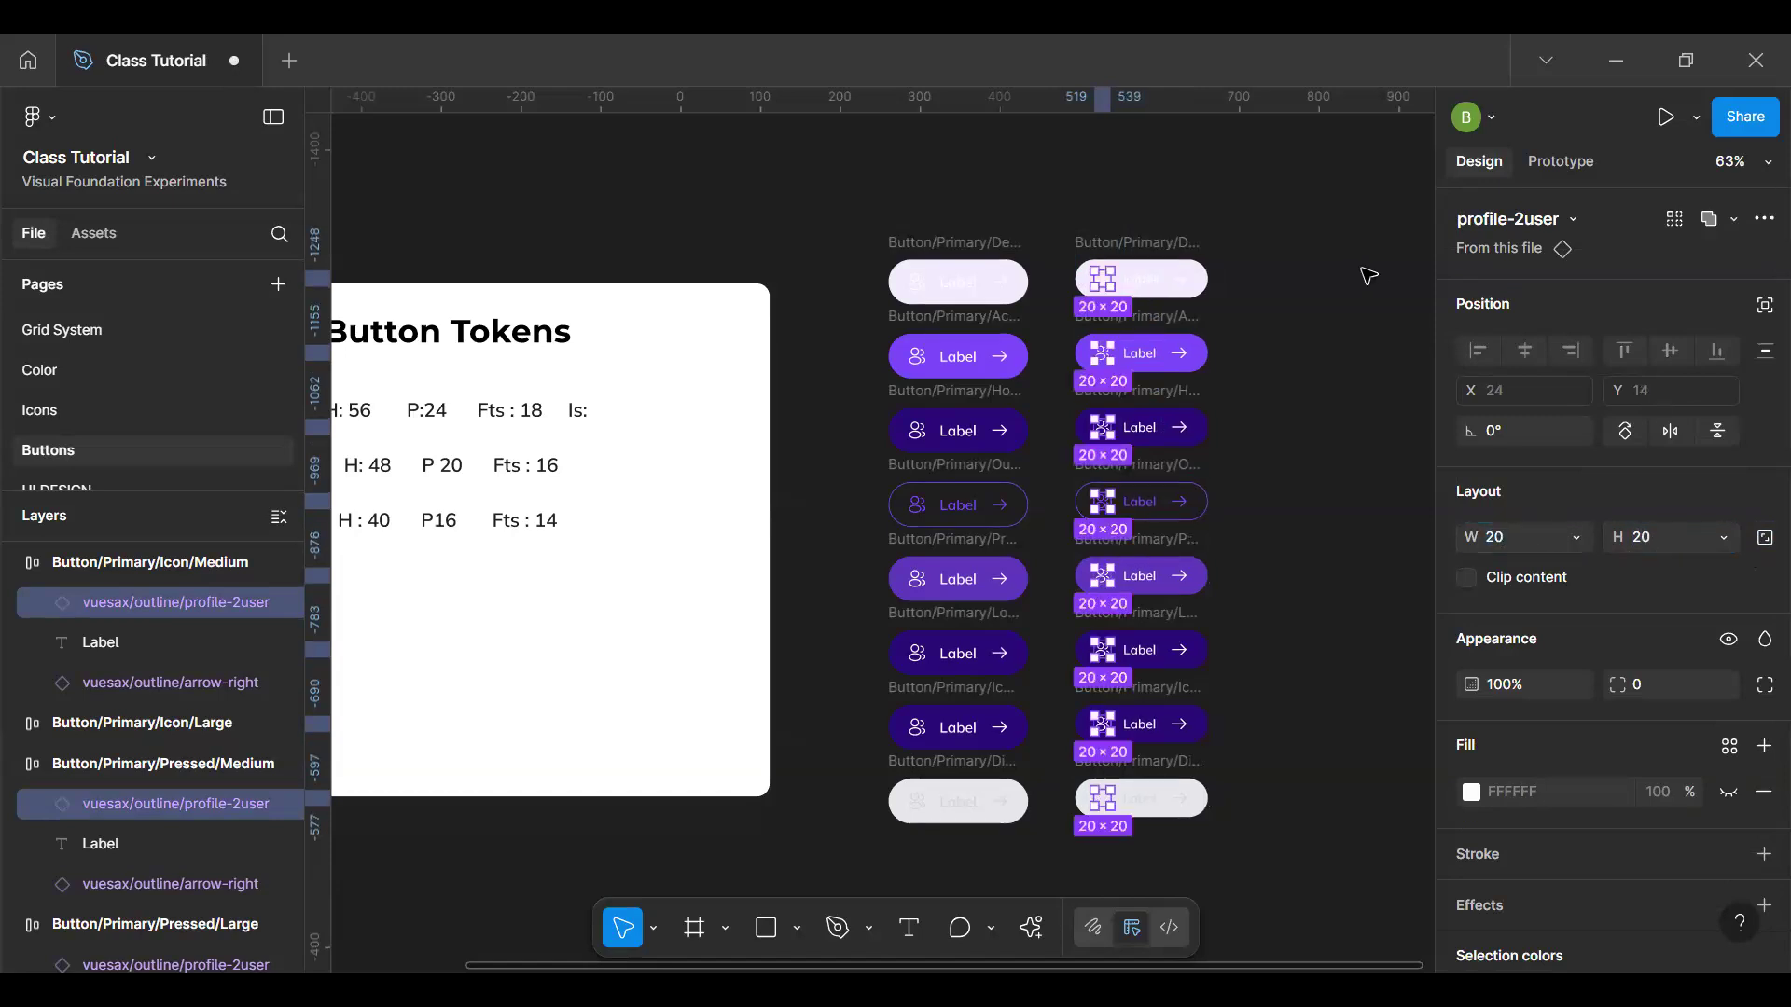
click(1324, 260)
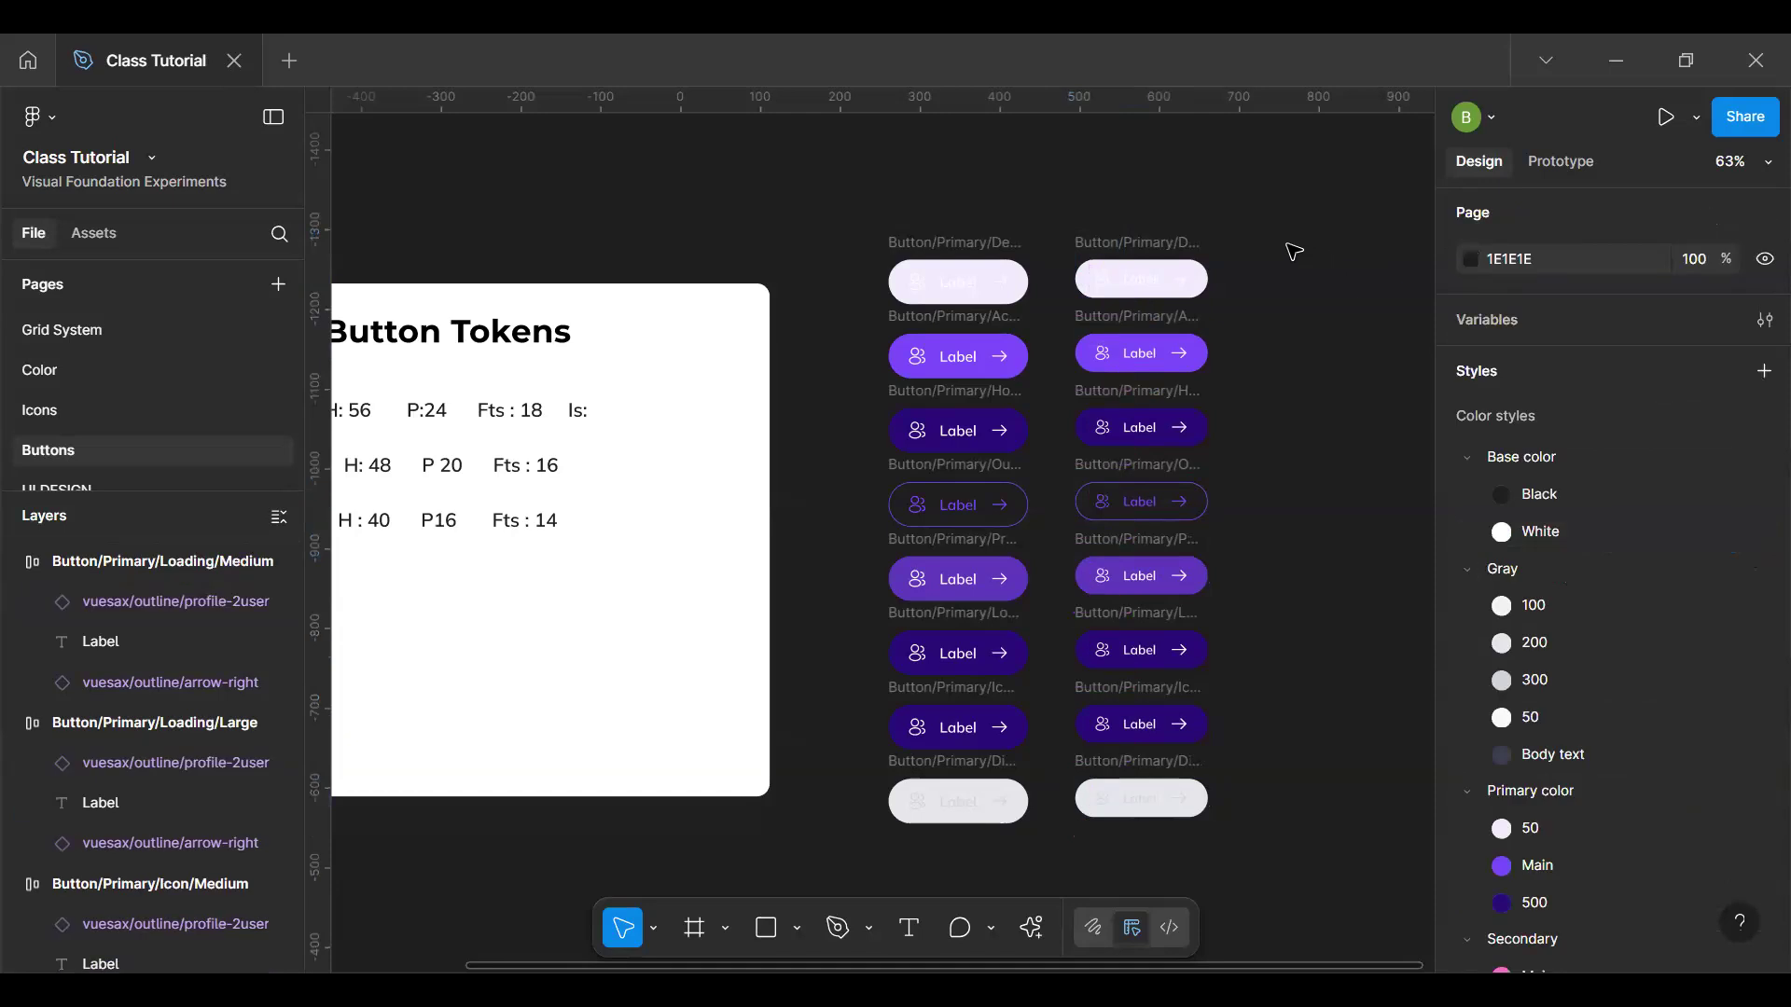
Step: Select the arrow-right icons of all eight medium buttons, lock their aspect ratio and set their height to 20
drag(1283, 243, 1167, 849)
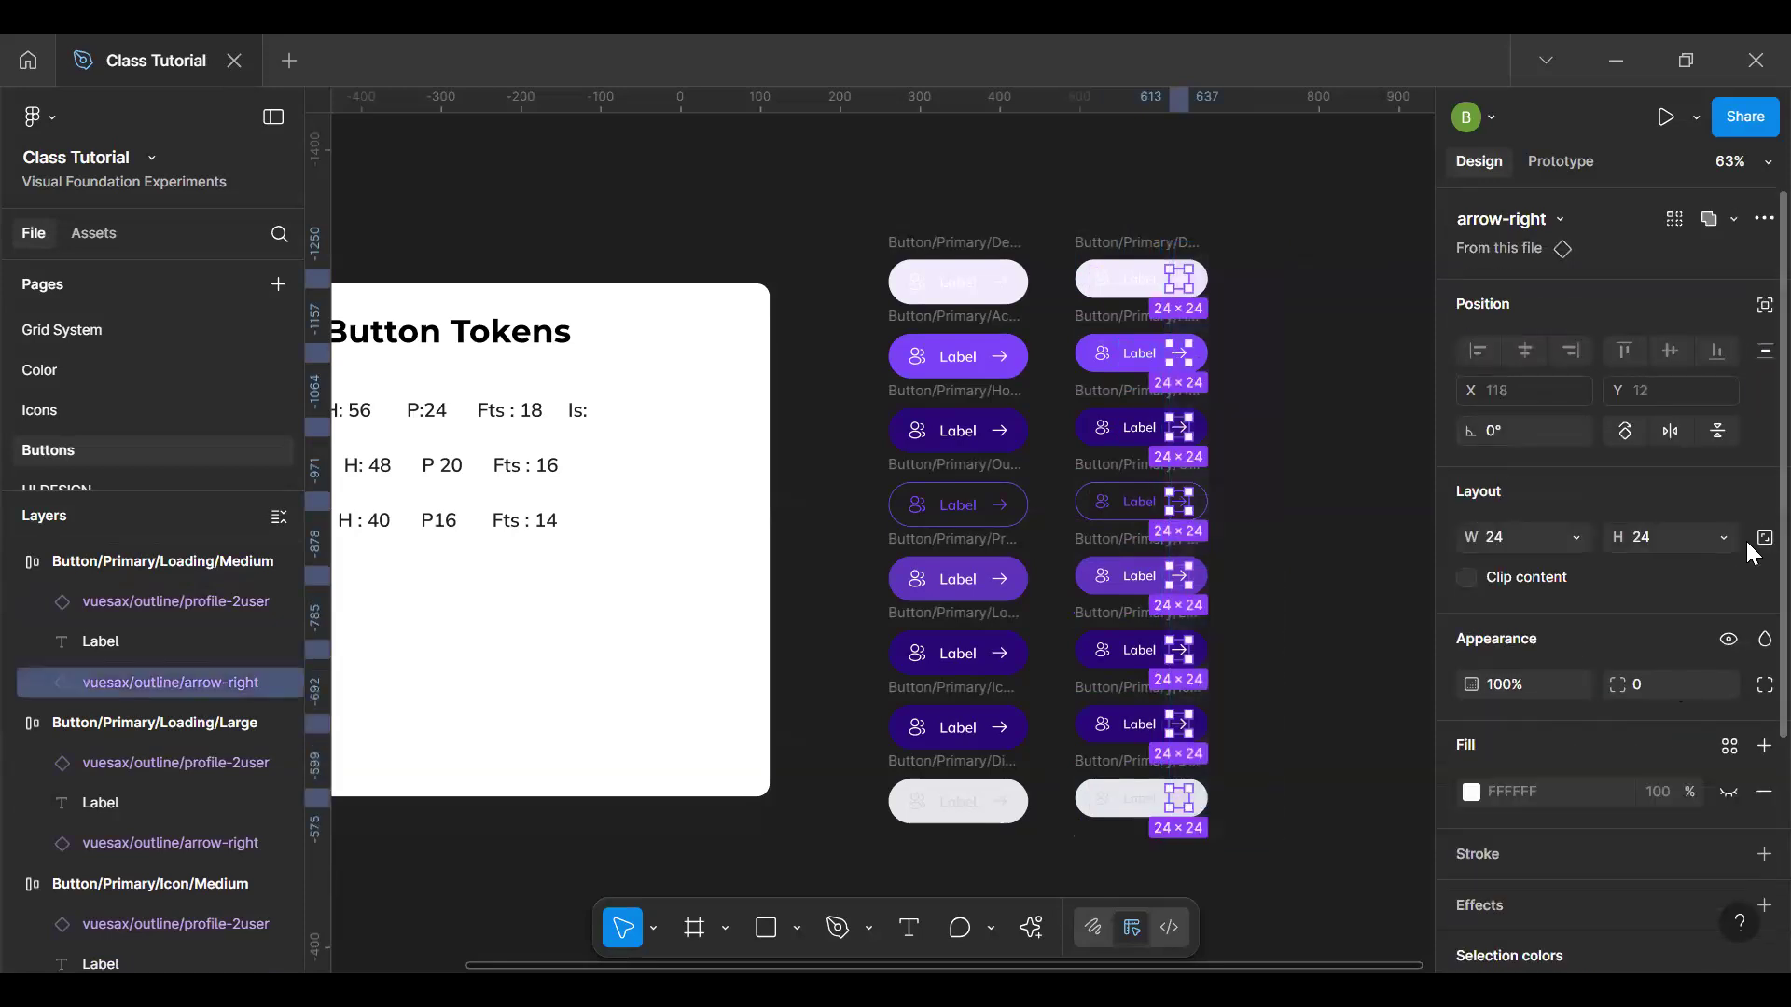
click(1763, 538)
click(1660, 537)
text(20)
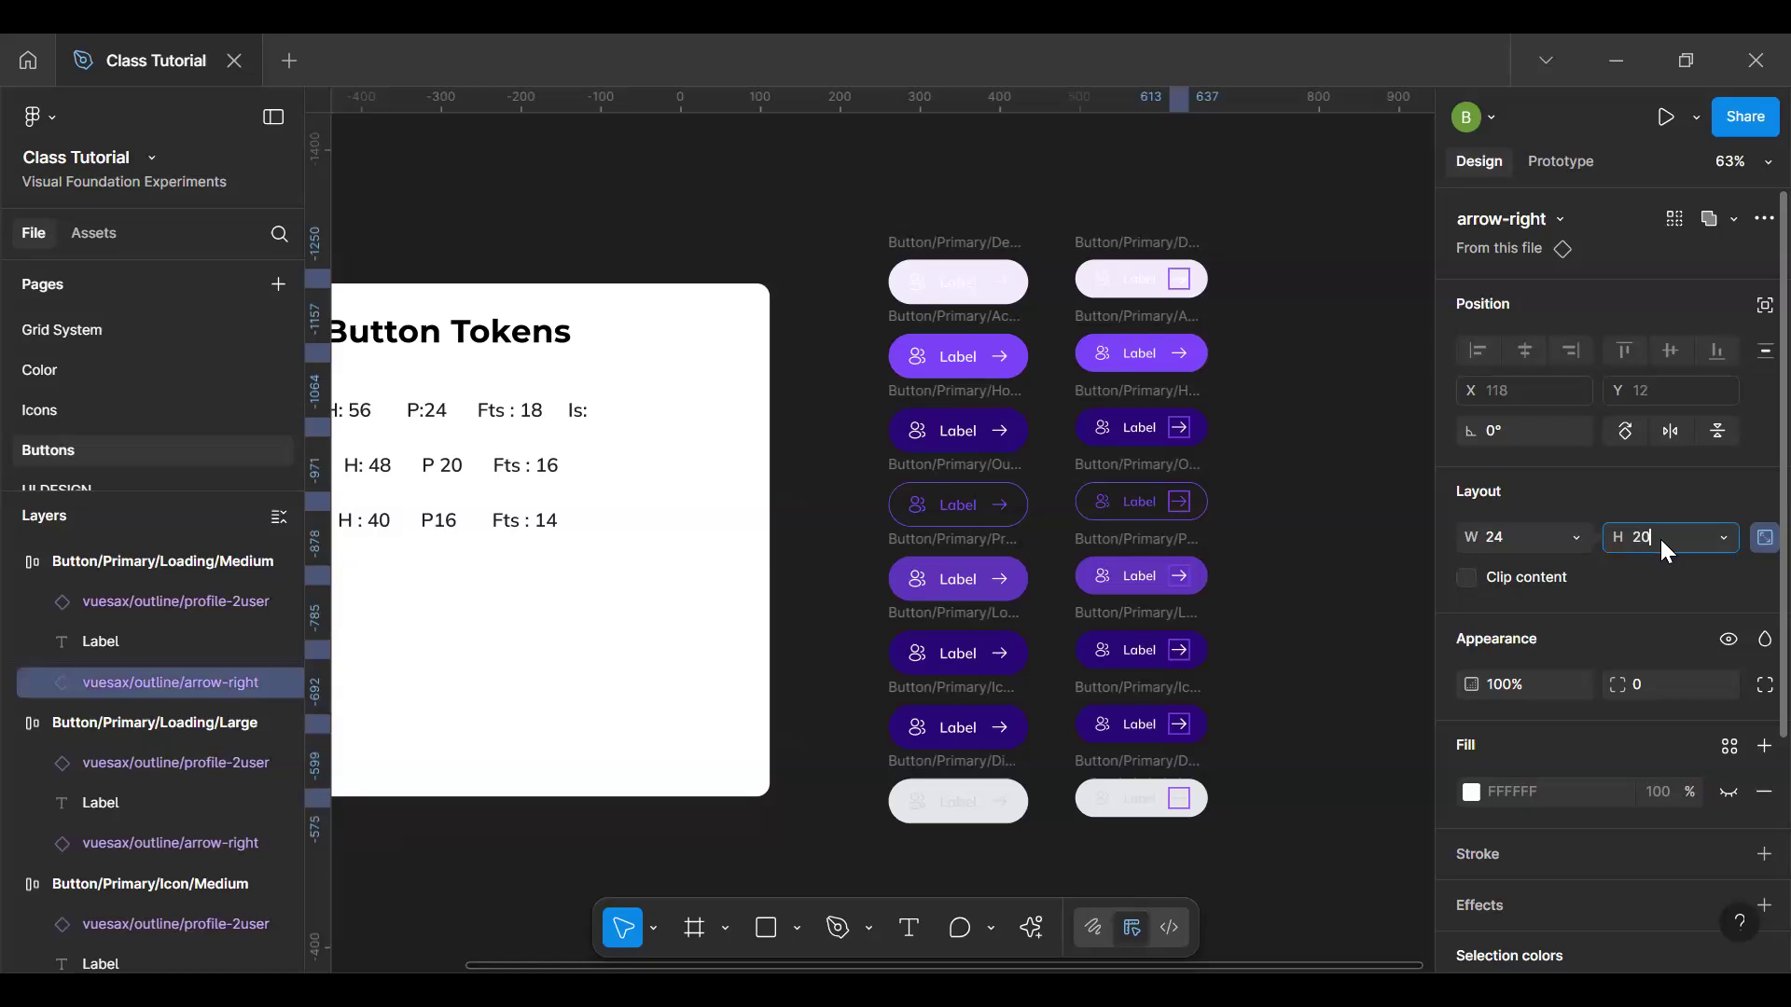
key(Return)
click(1317, 658)
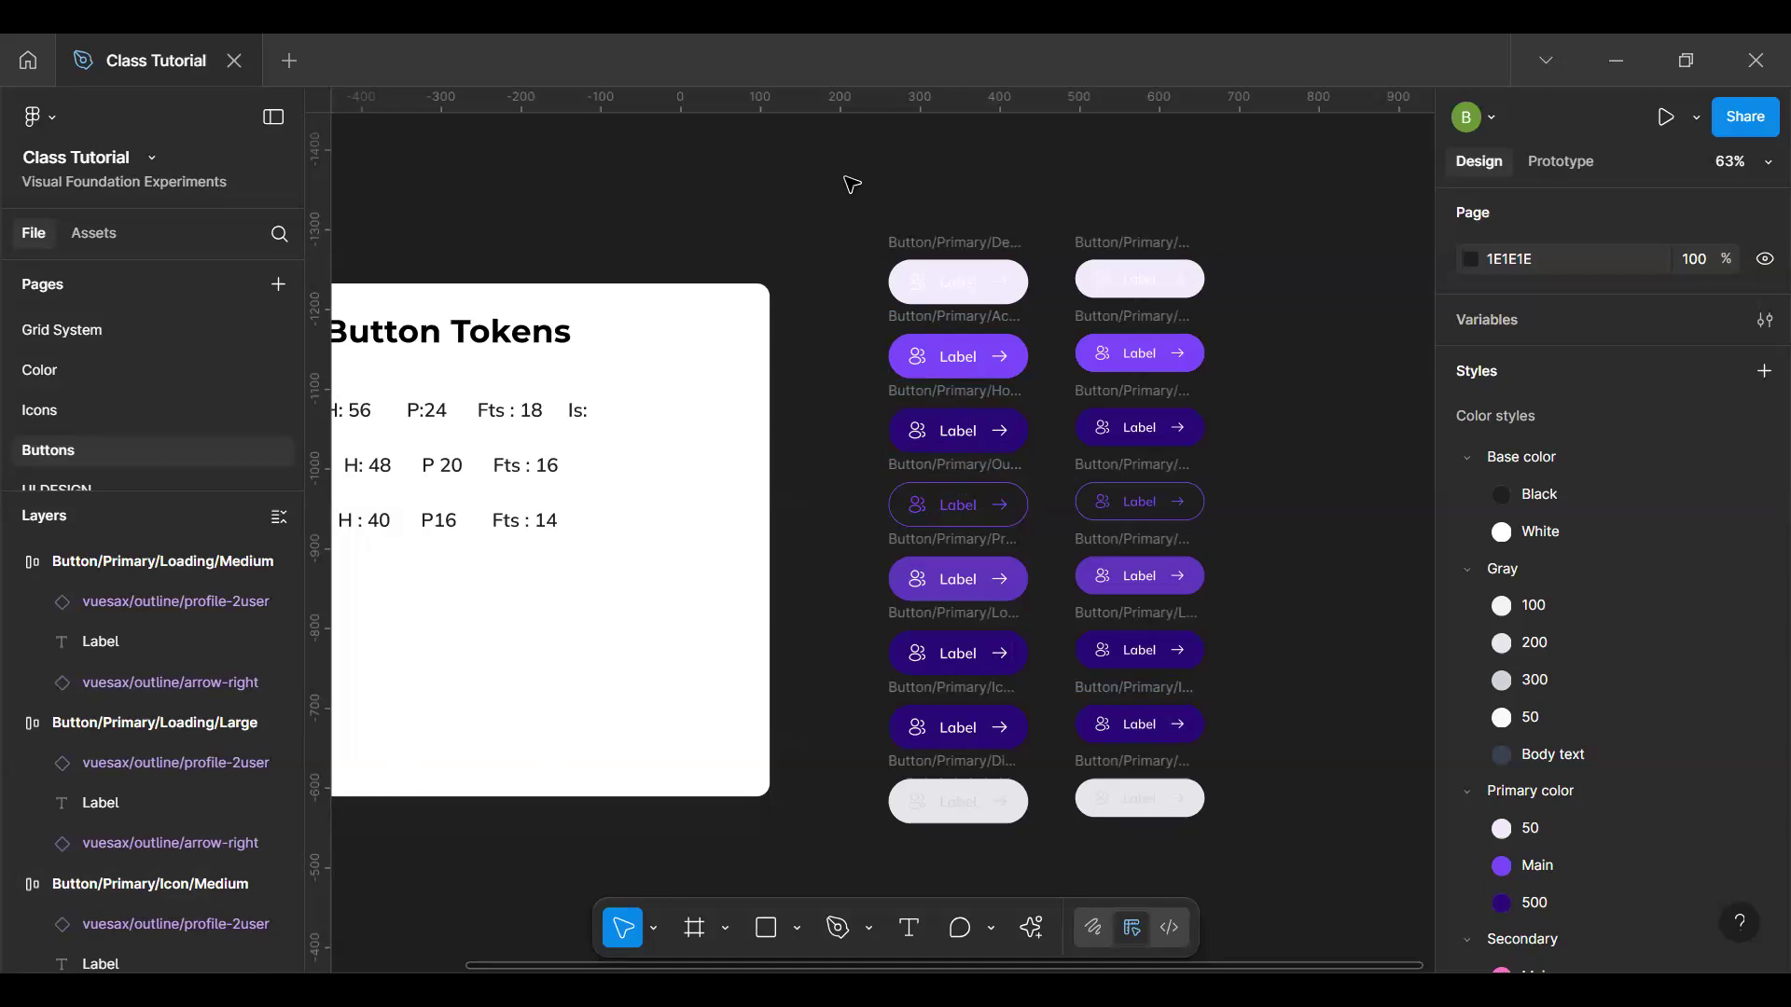
Step: Turn the default and active large buttons into separate components
drag(833, 171, 1012, 574)
drag(1226, 838, 1259, 862)
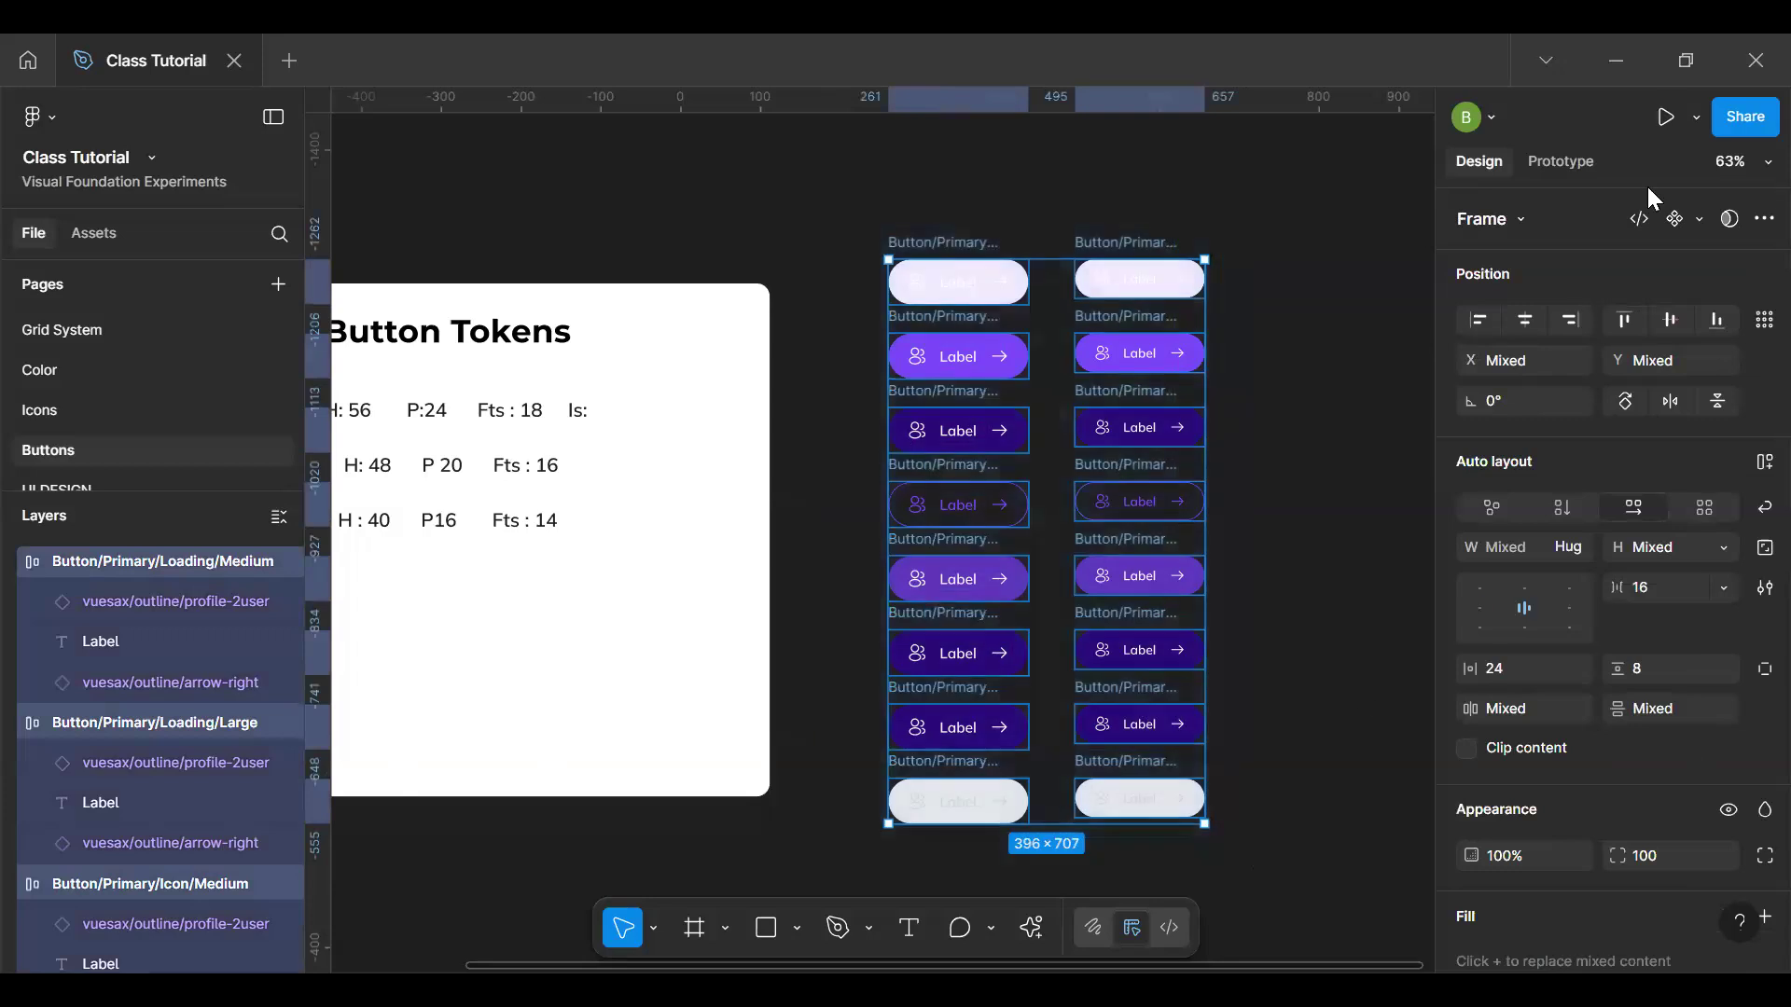
click(965, 248)
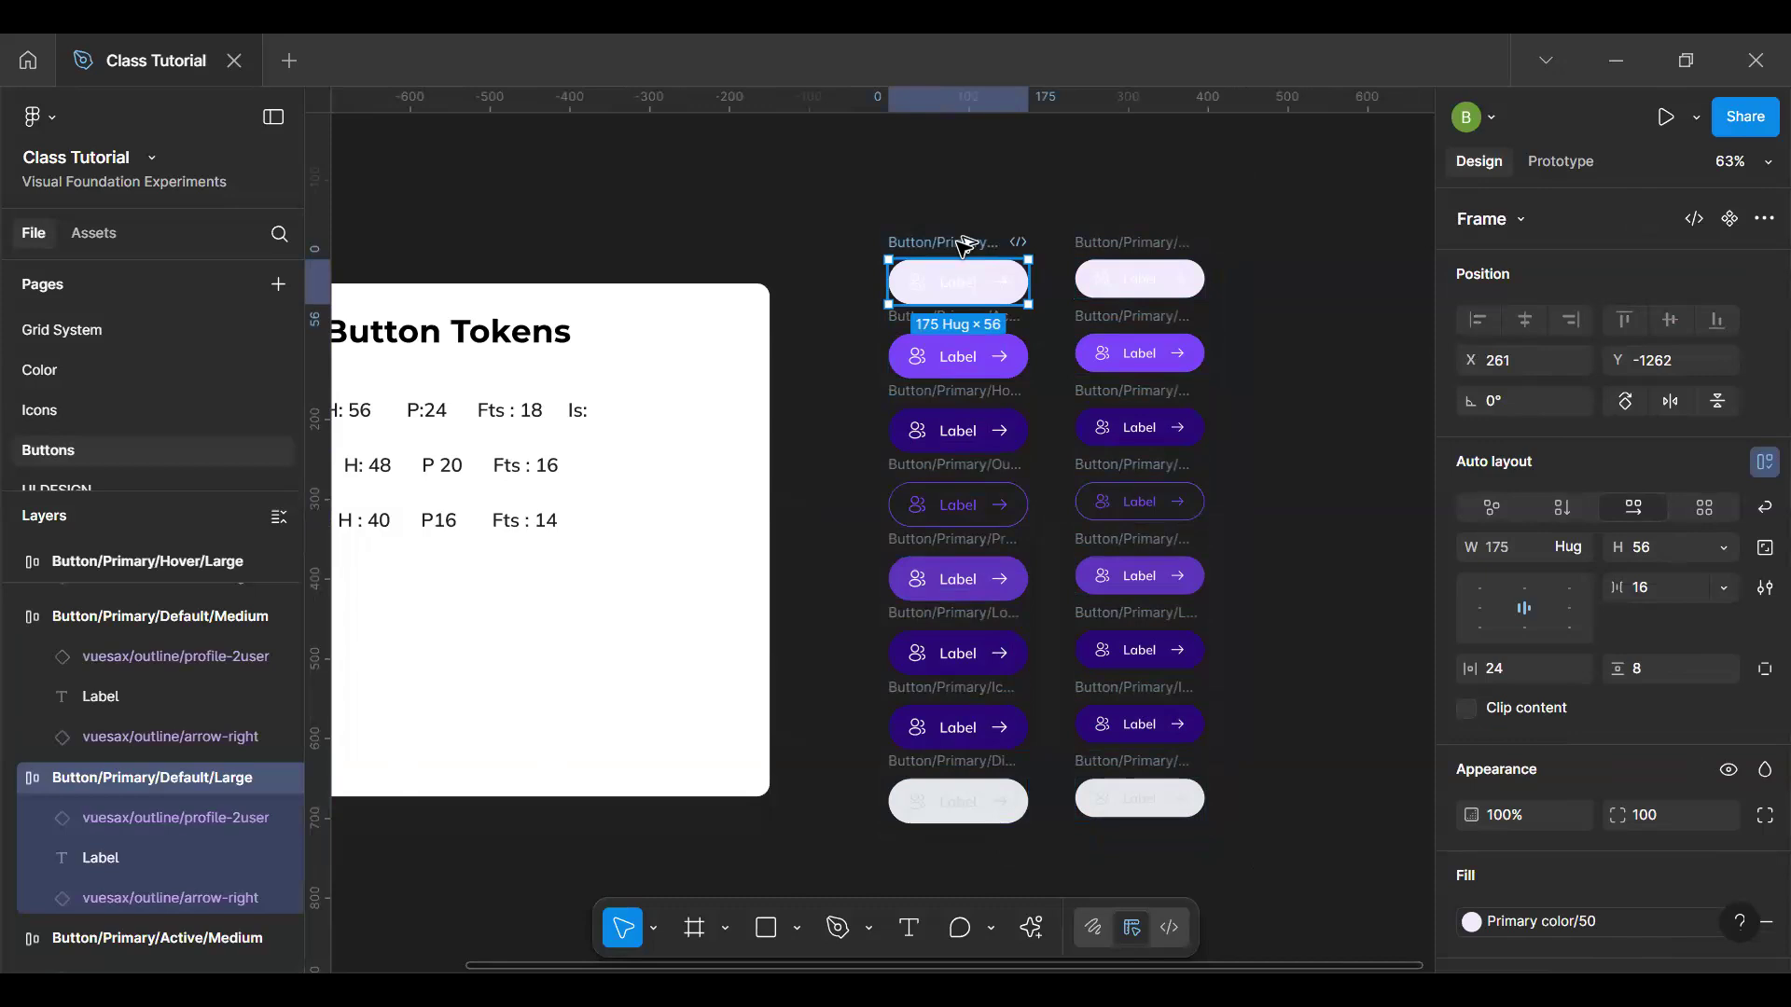
key(ctrl+alt+k)
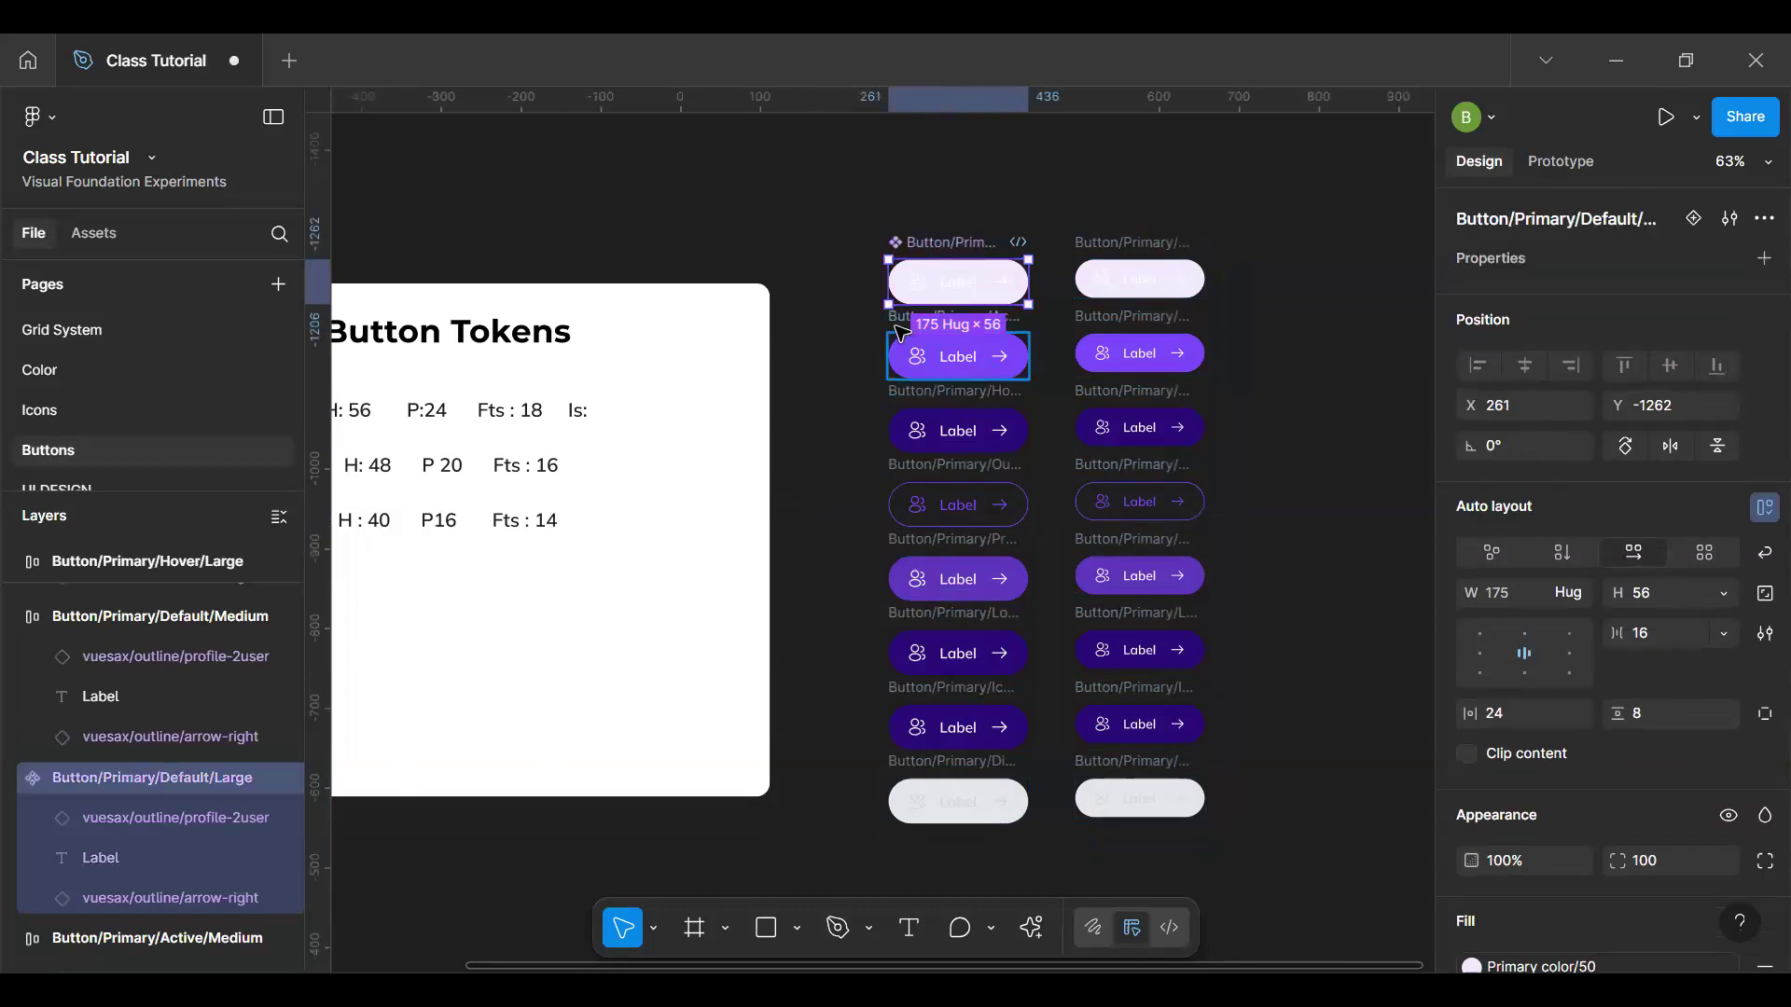
click(894, 324)
key(ctrl+alt+k)
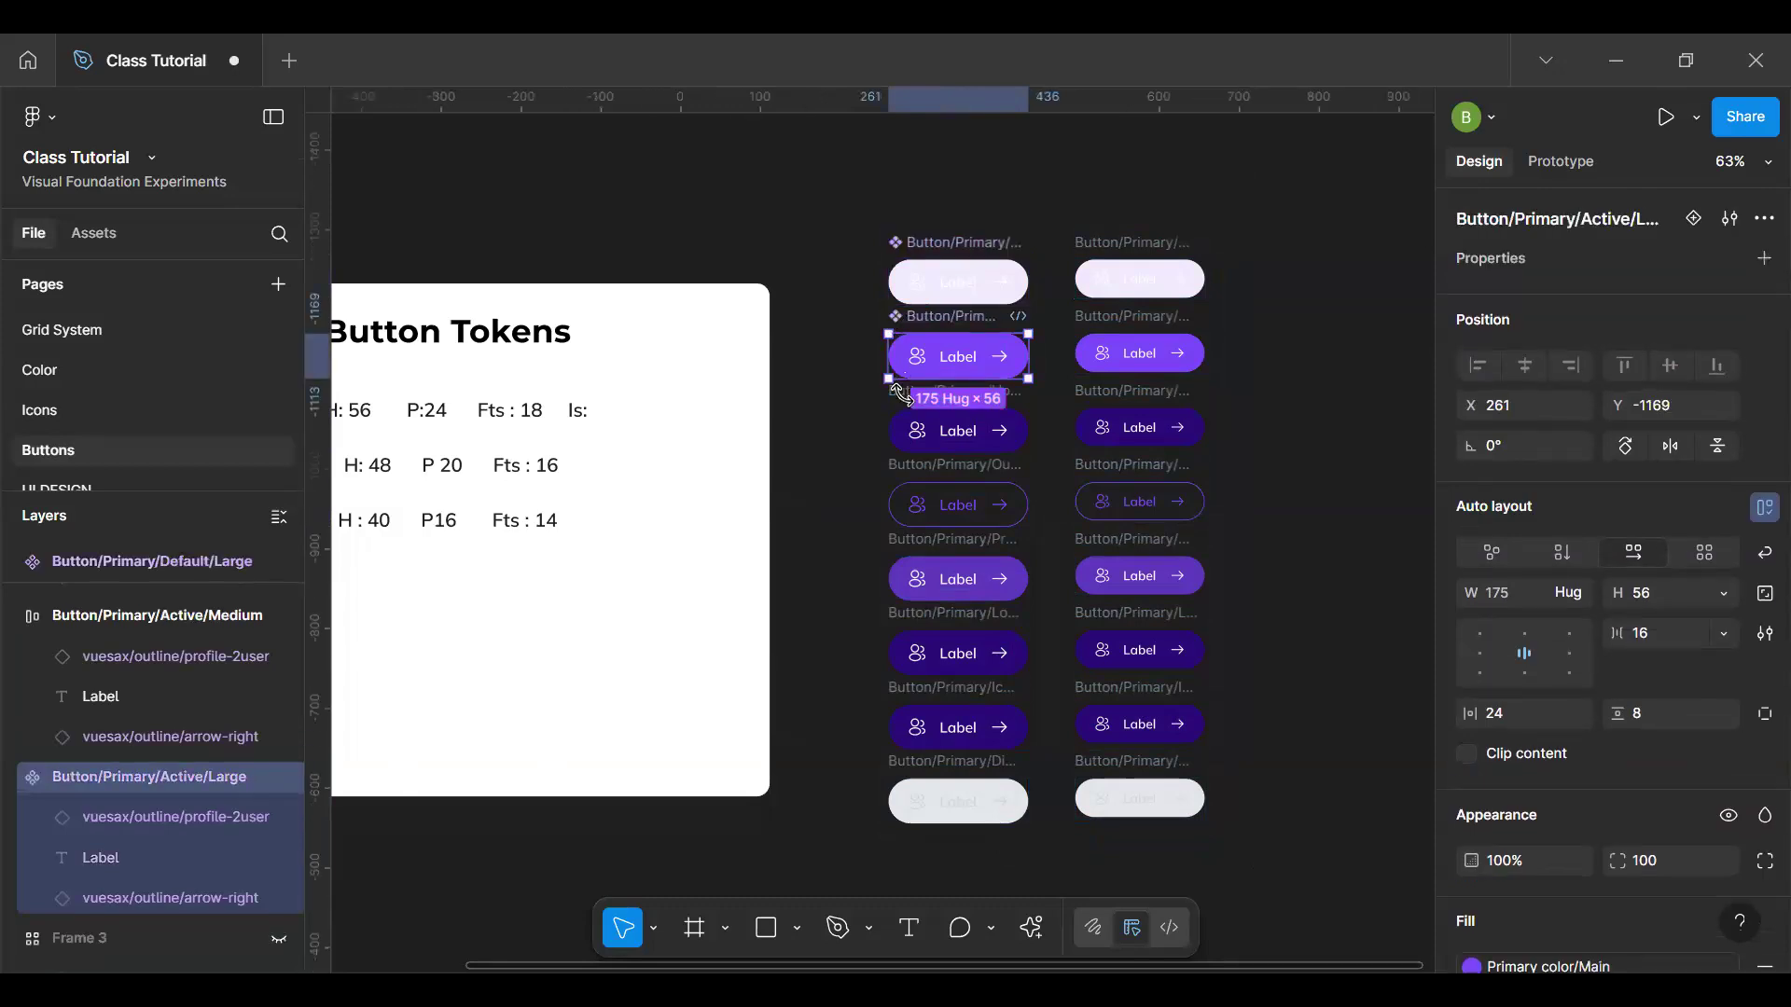
Step: Turn the hover and outline large buttons into separate components
click(918, 424)
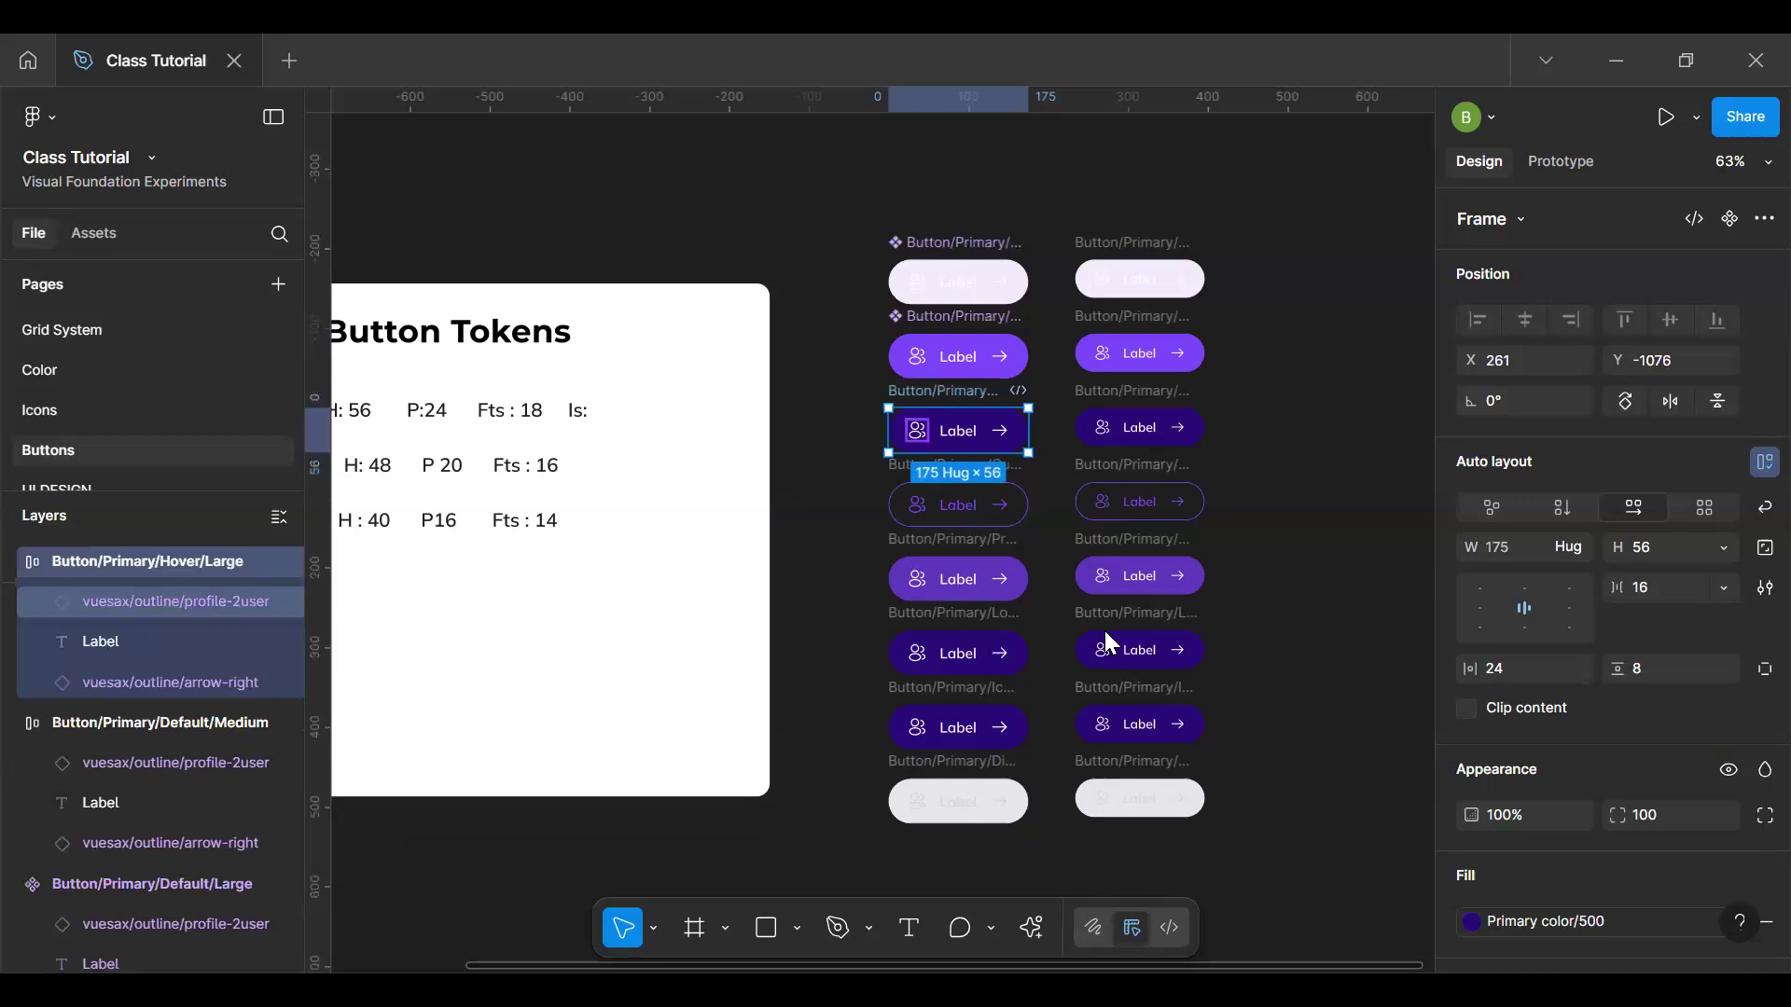
right_click(1080, 768)
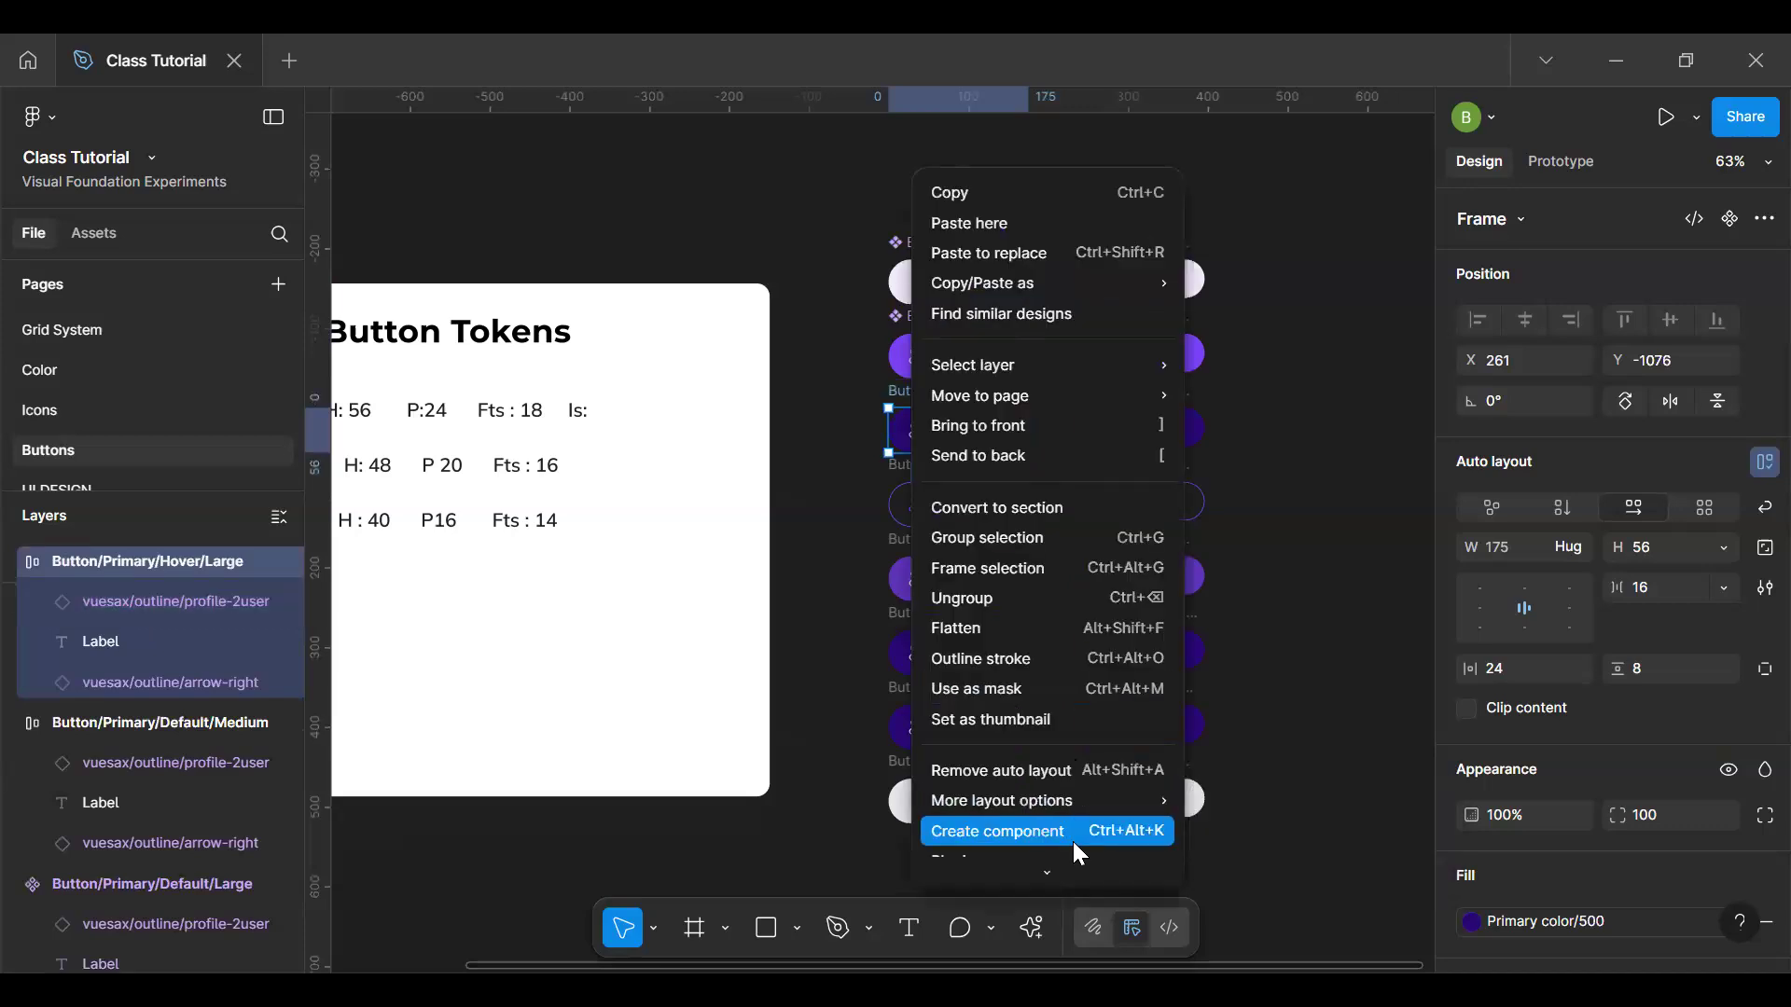
key(ctrl+alt+k)
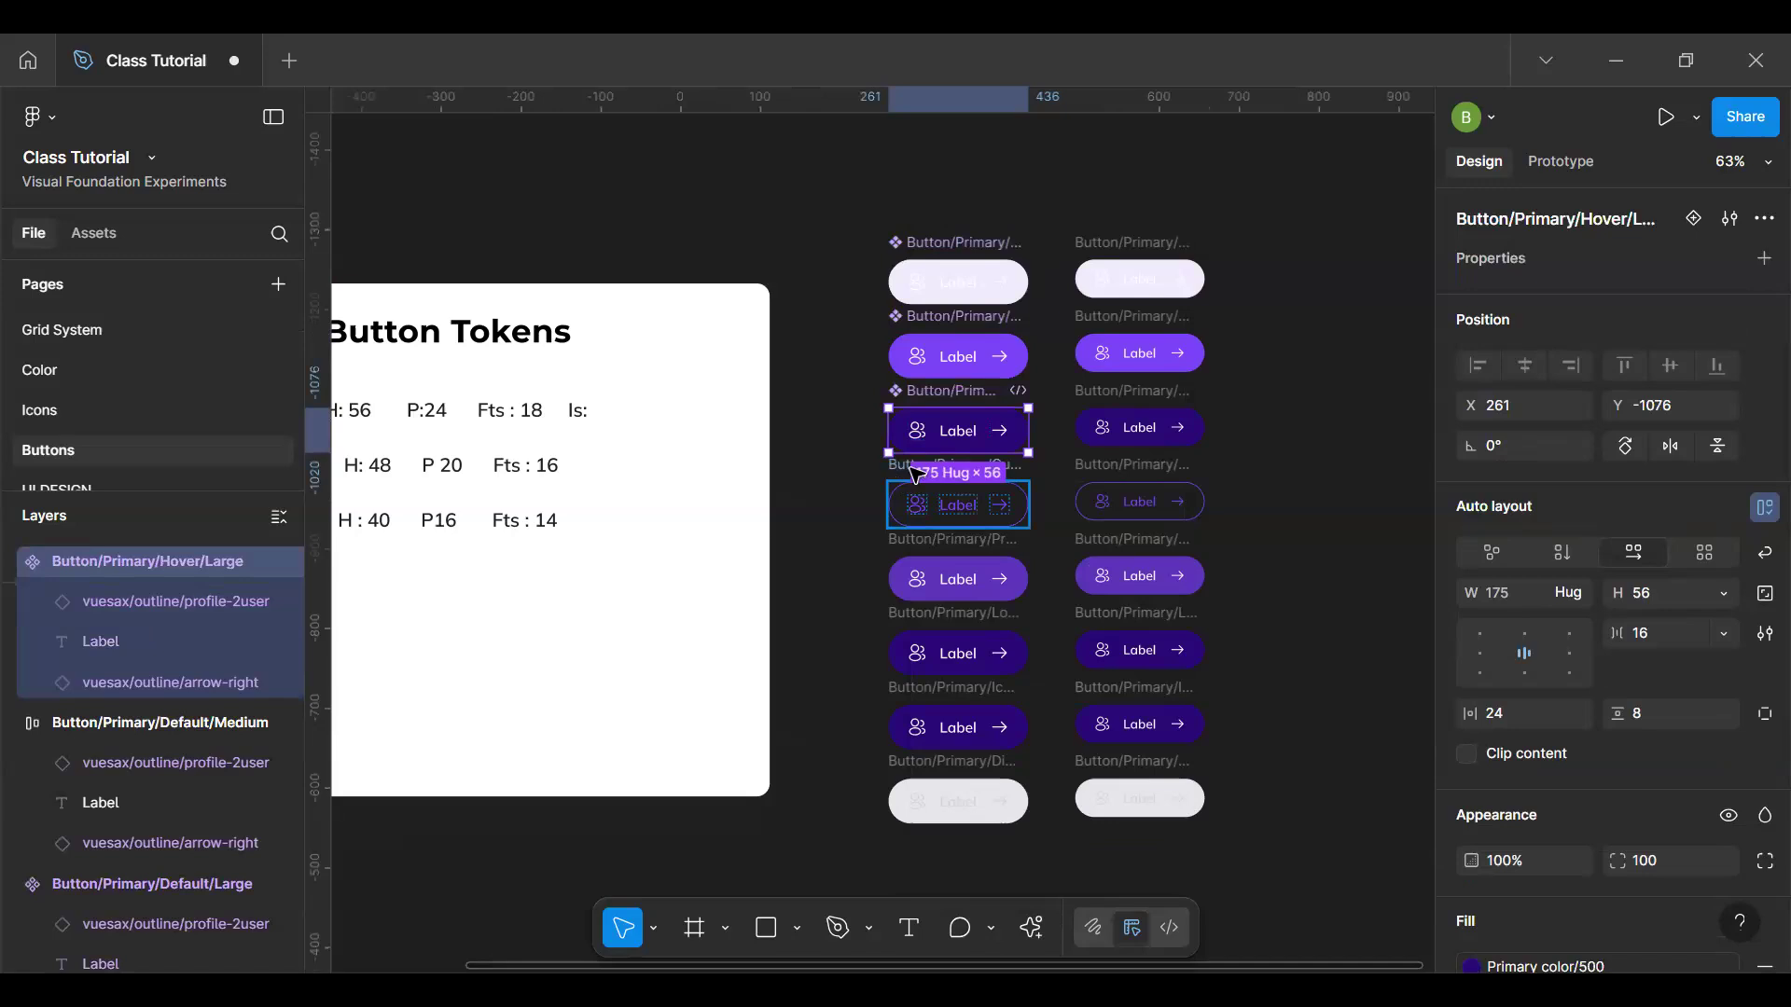
click(916, 472)
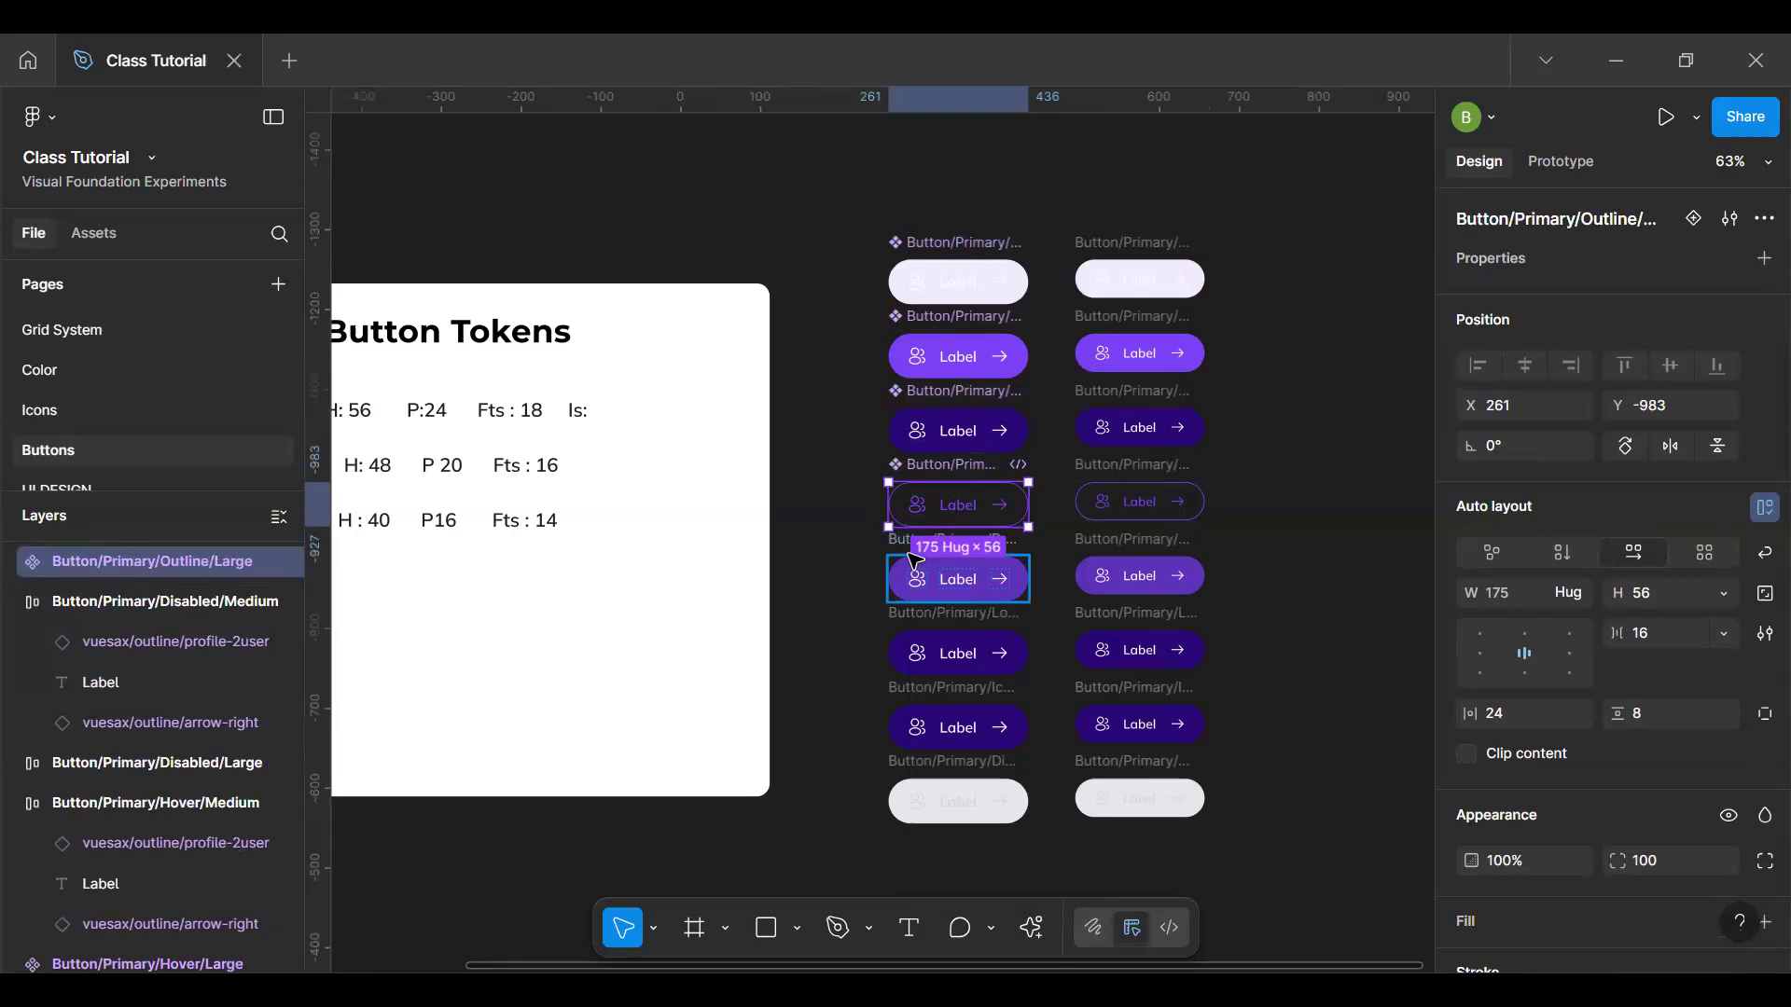
click(908, 554)
key(ctrl+k)
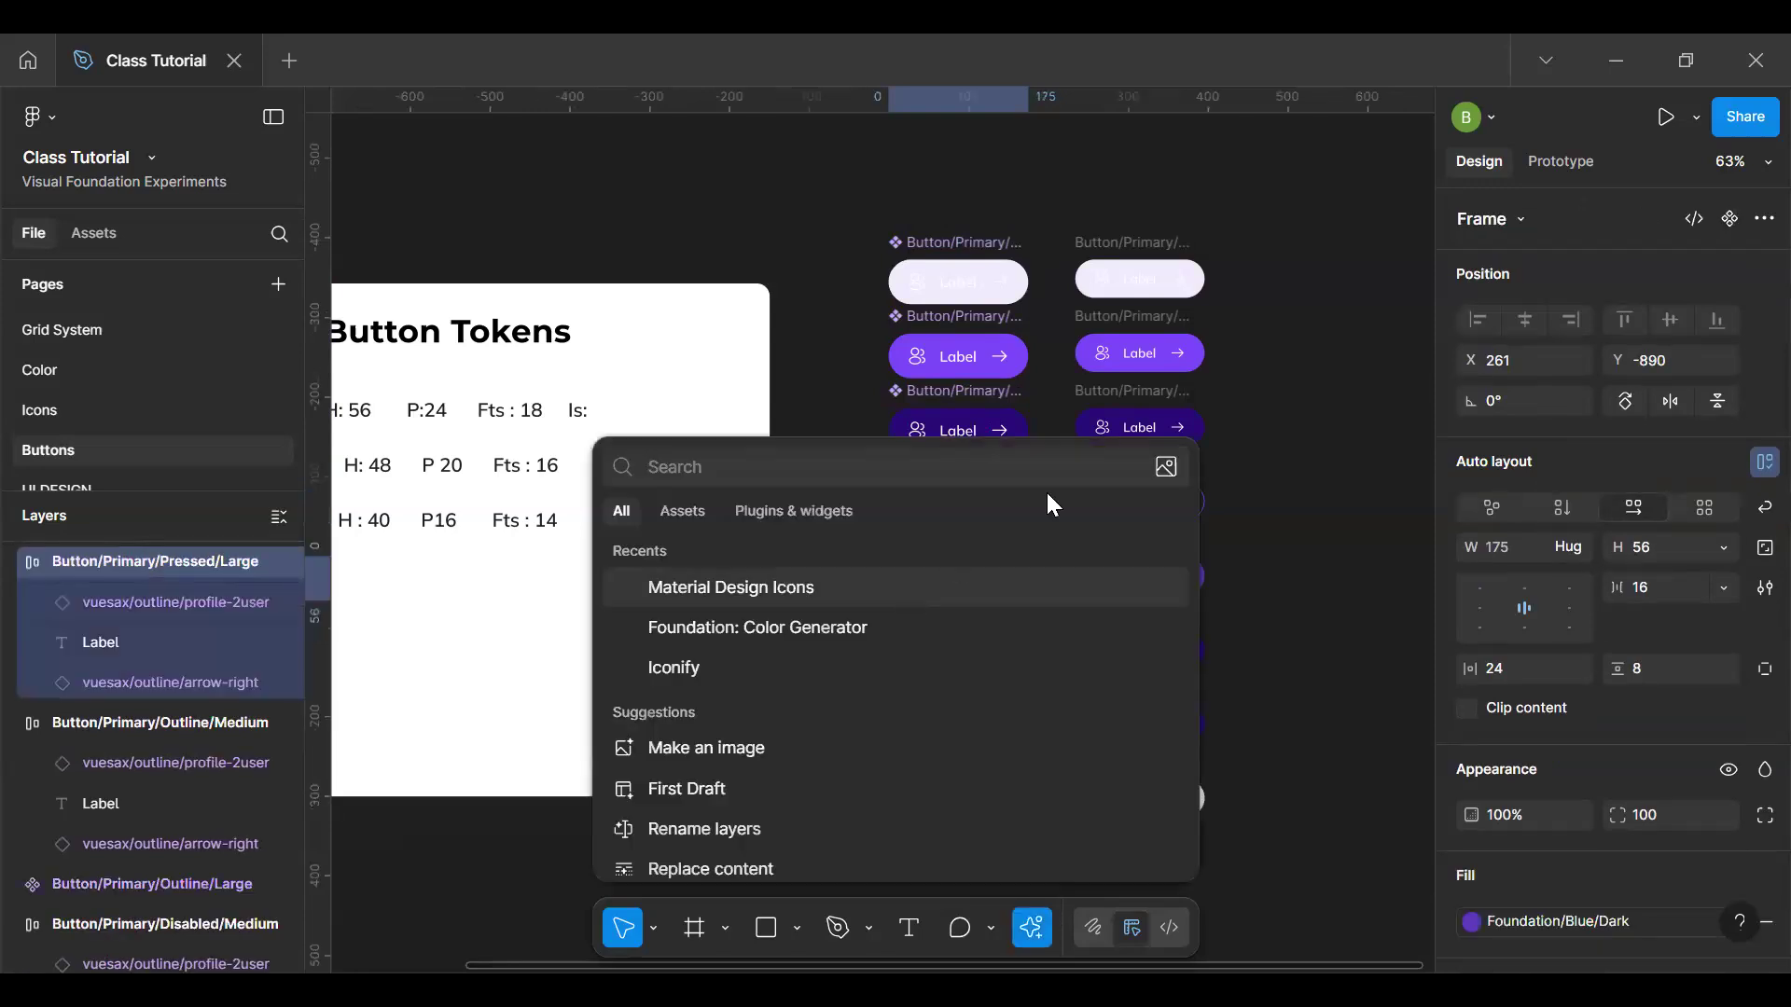
click(810, 431)
key(Escape)
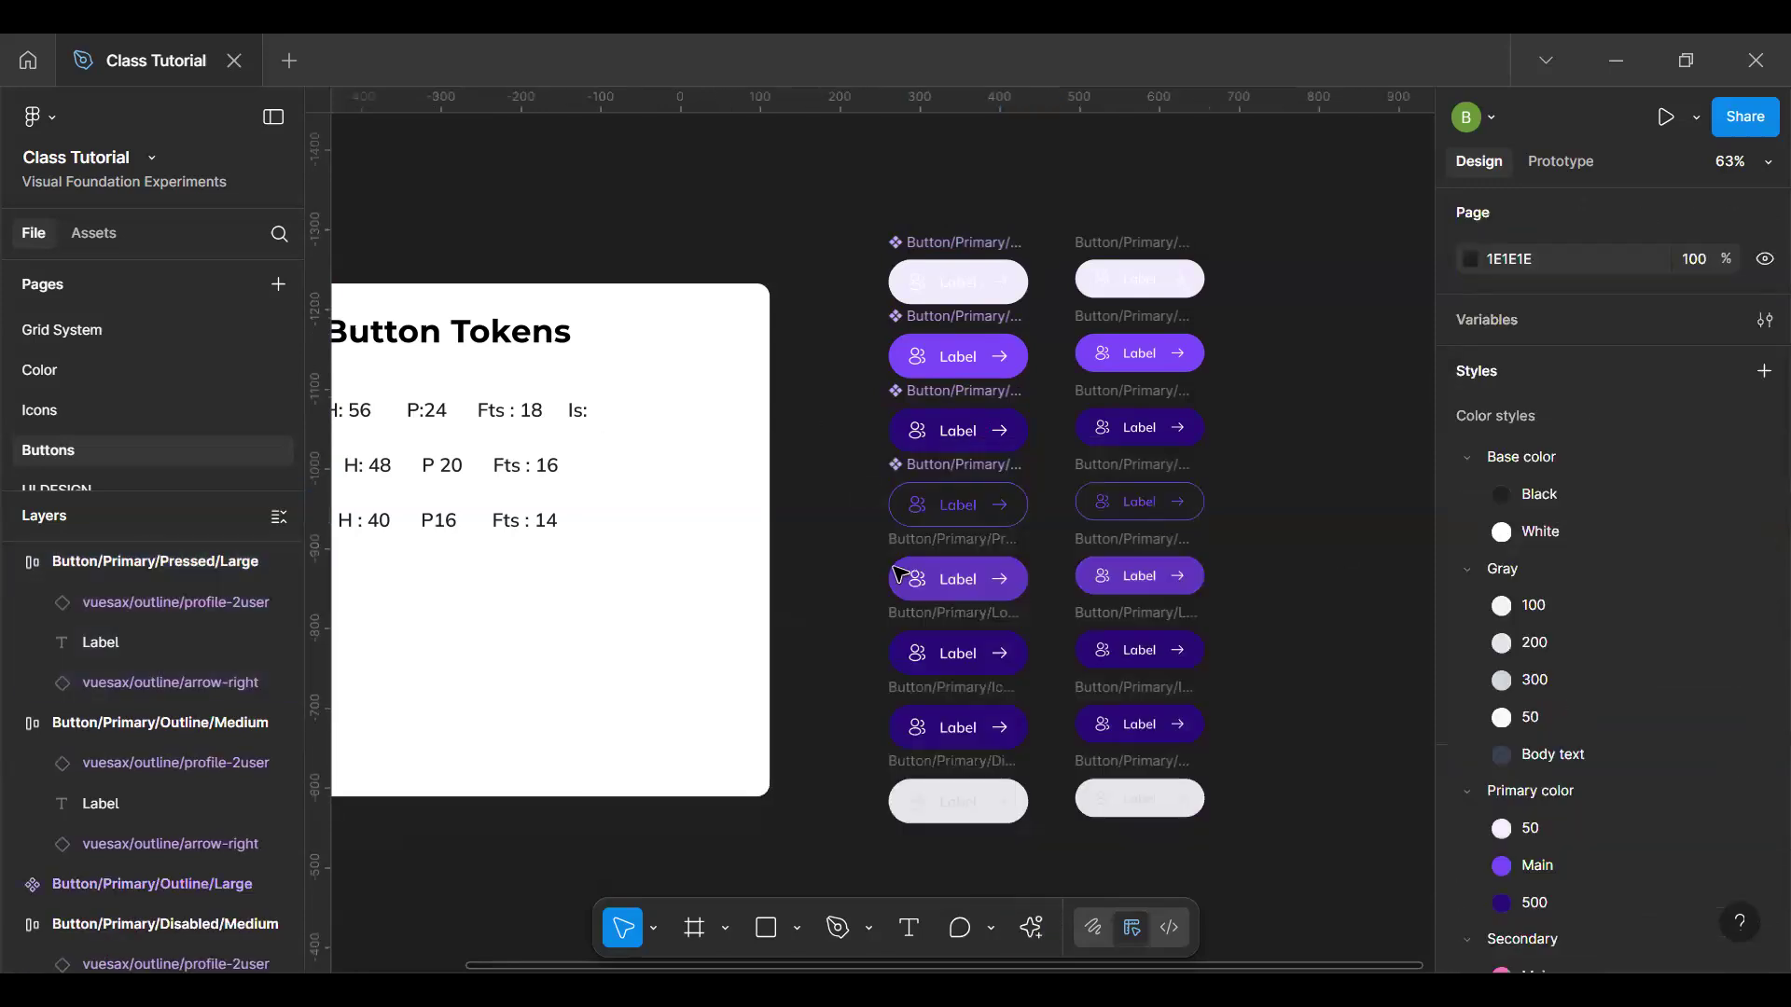
Step: Turn the pressed and loading large buttons into separate components
click(917, 552)
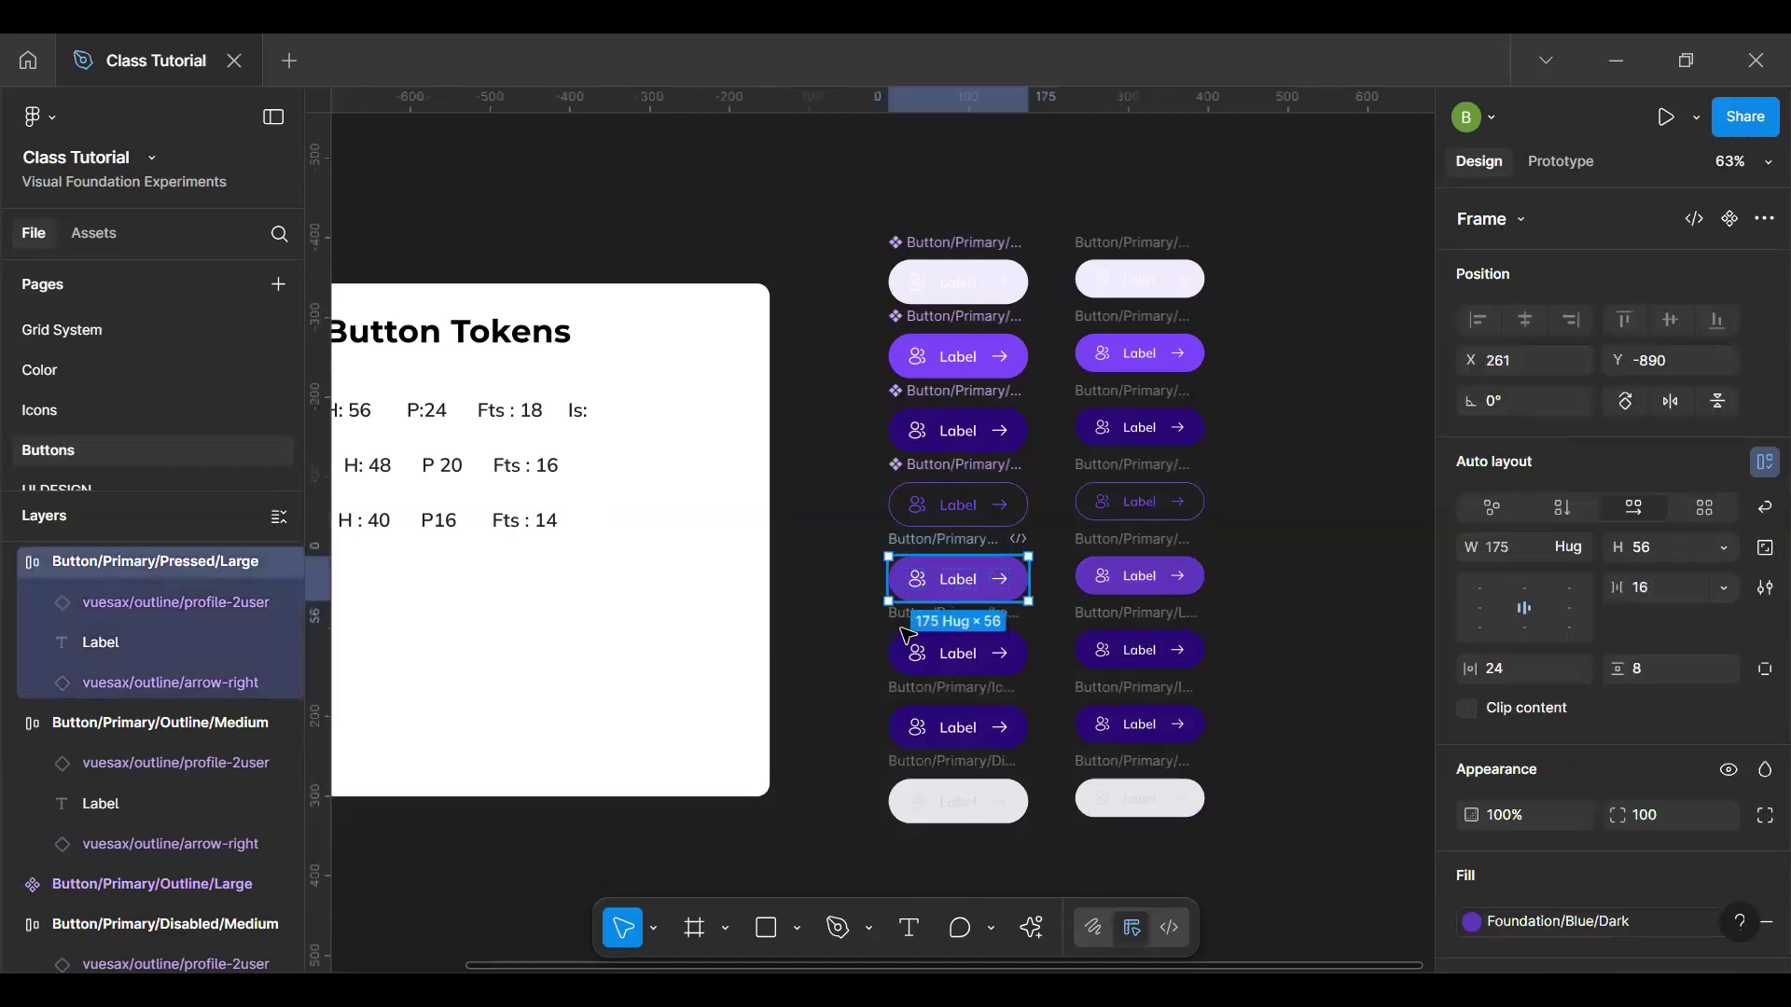
click(893, 618)
key(ctrl+l)
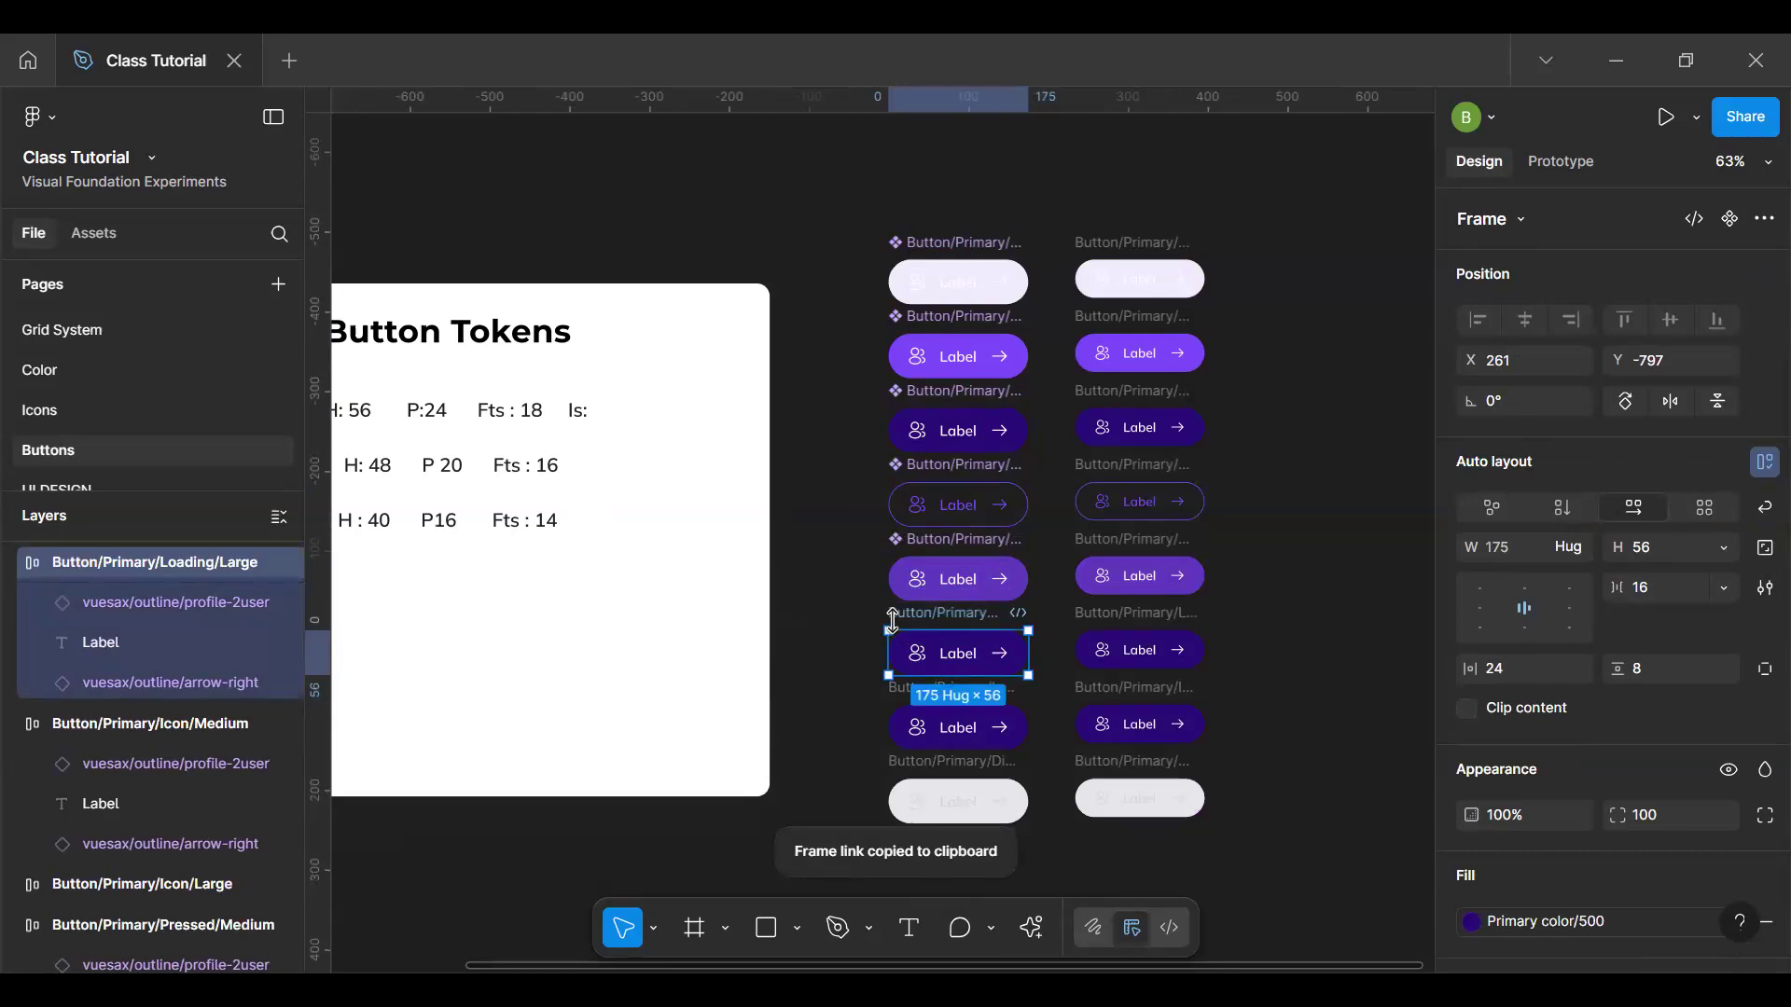
key(ctrl+alt+k)
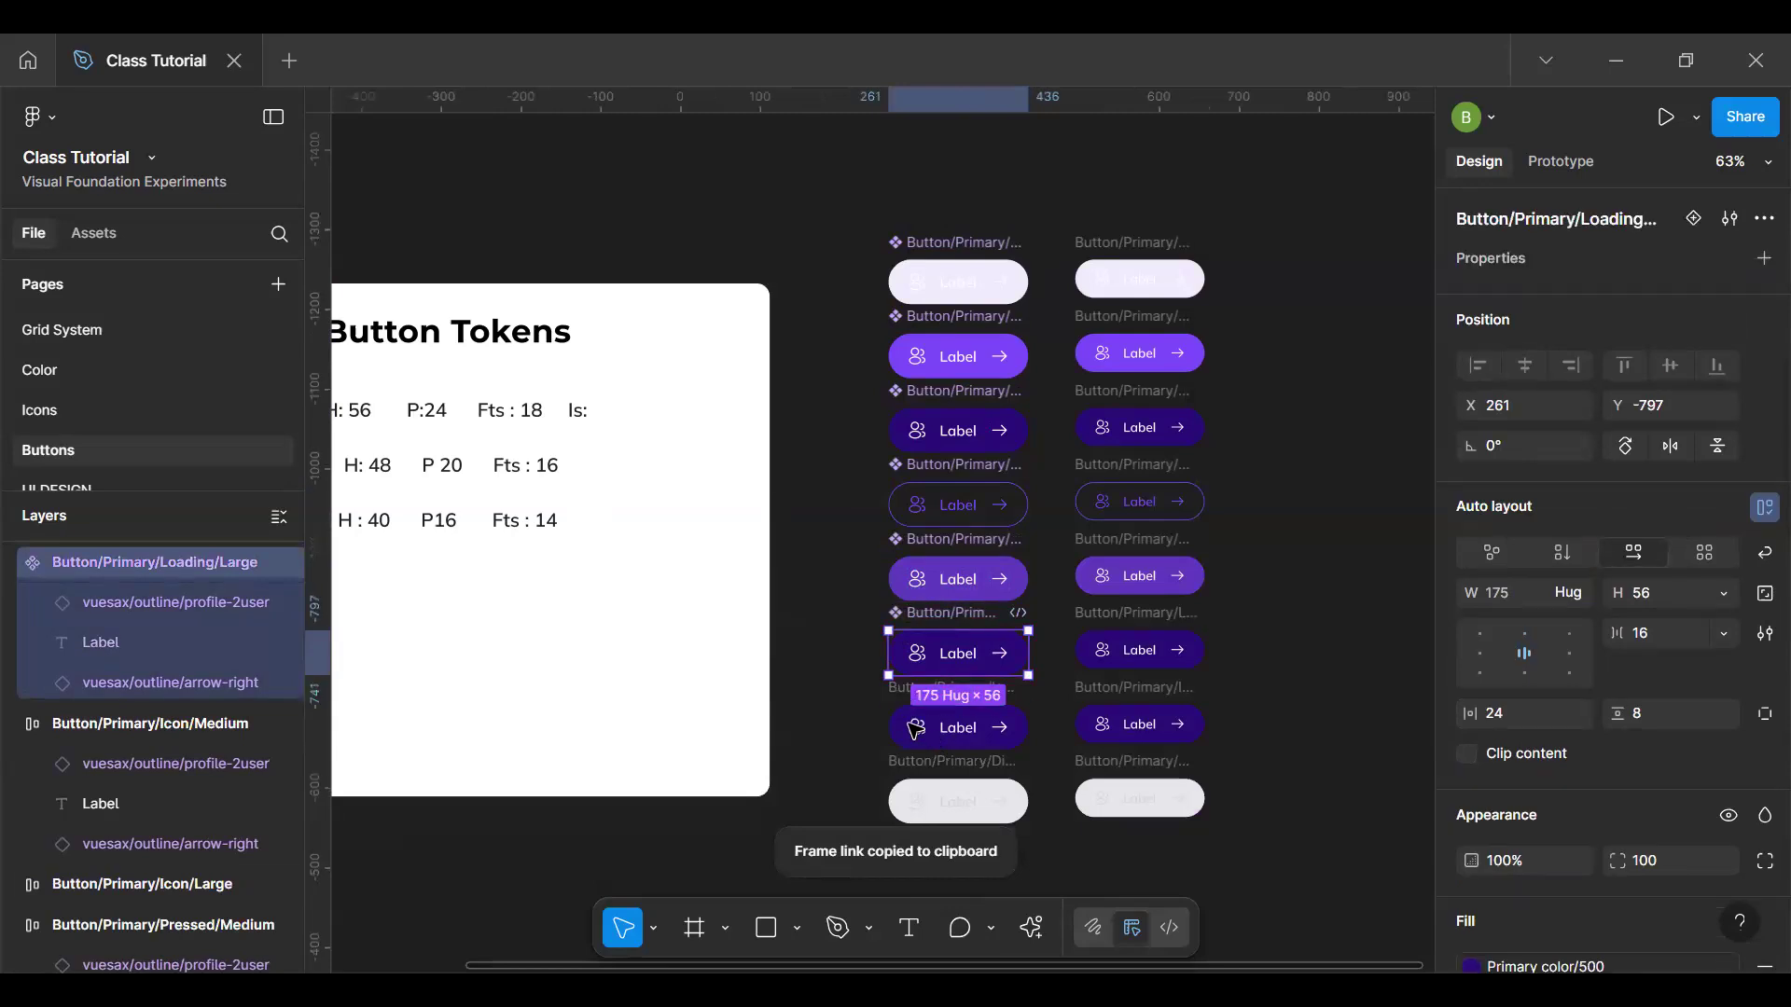
click(892, 722)
key(ctrl+k)
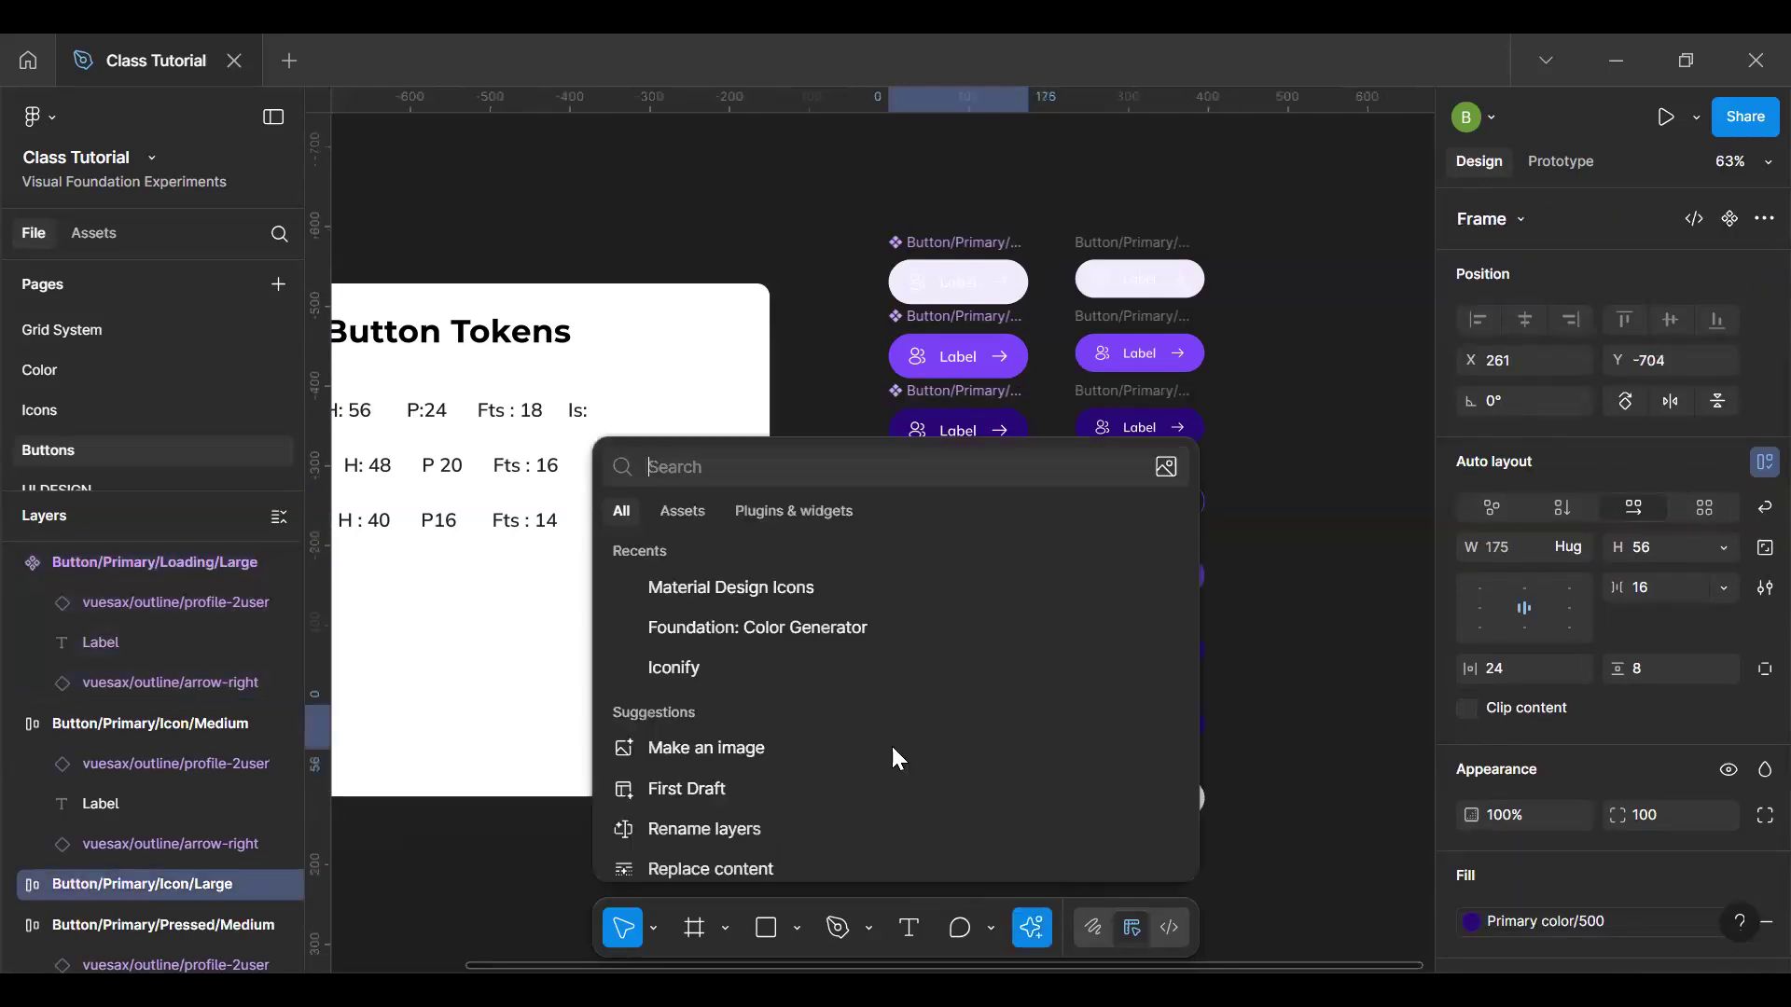
key(Escape)
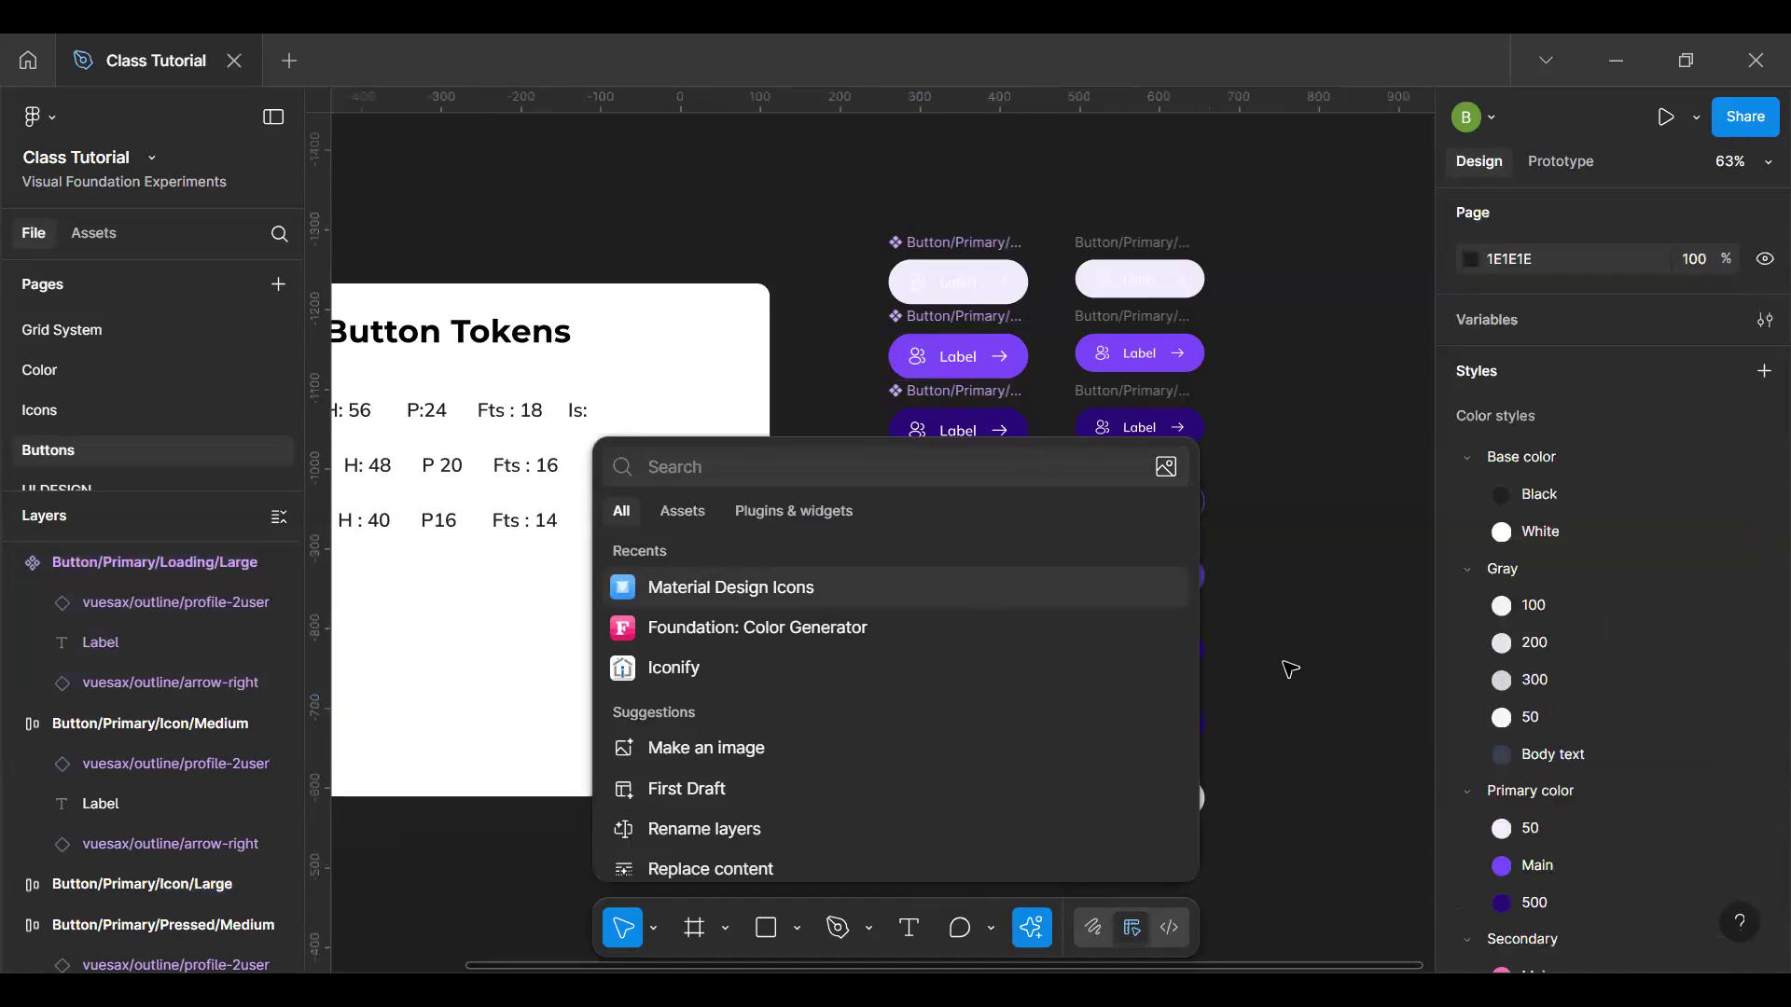
key(Escape)
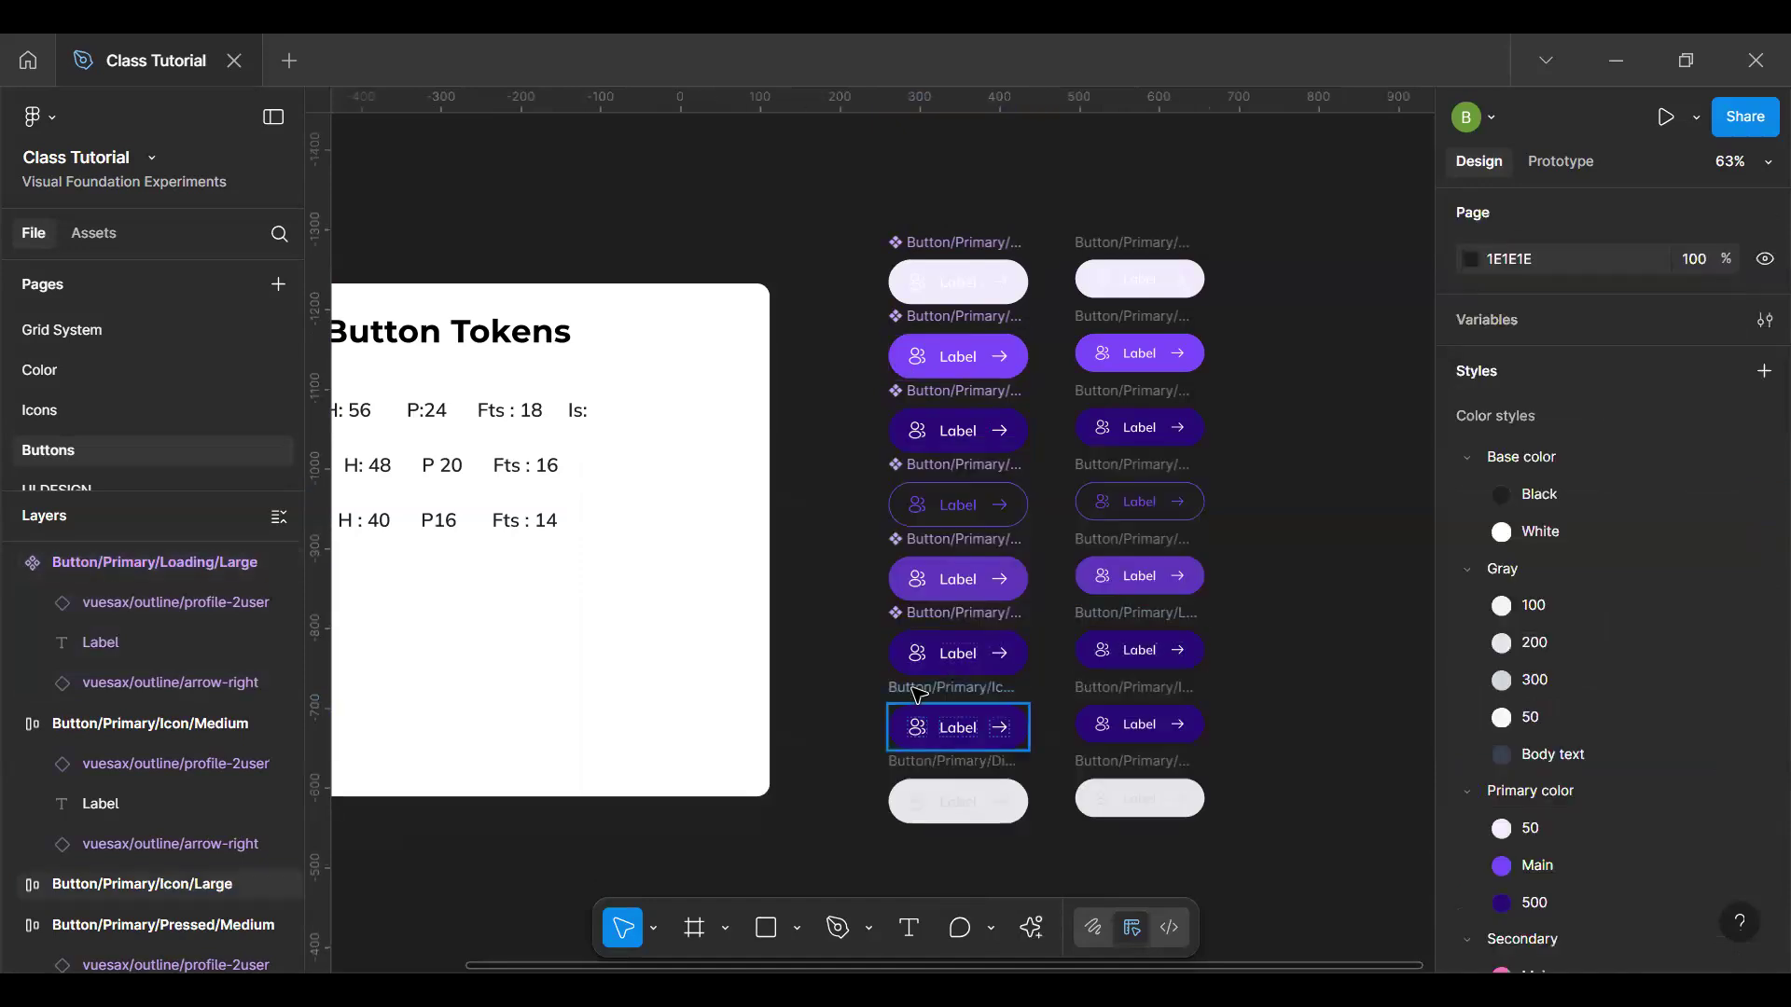
Step: Turn the icon and disabled large buttons into separate components
click(913, 732)
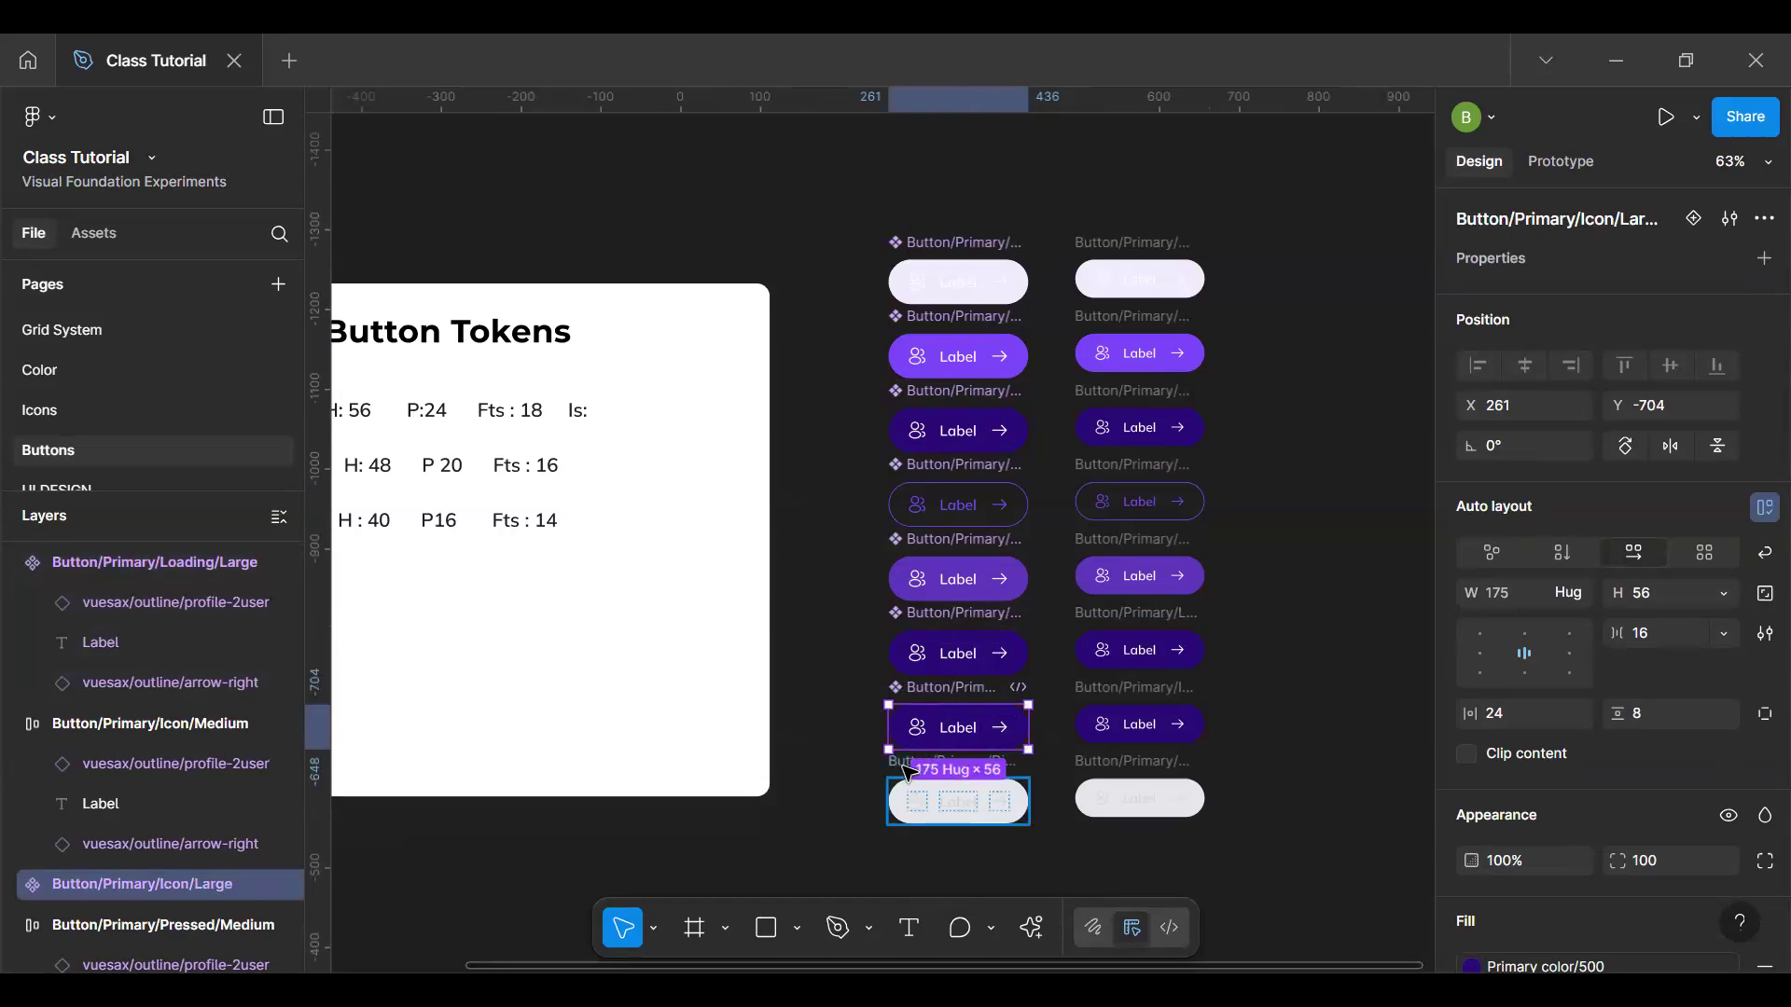
key(ctrl+alt+b)
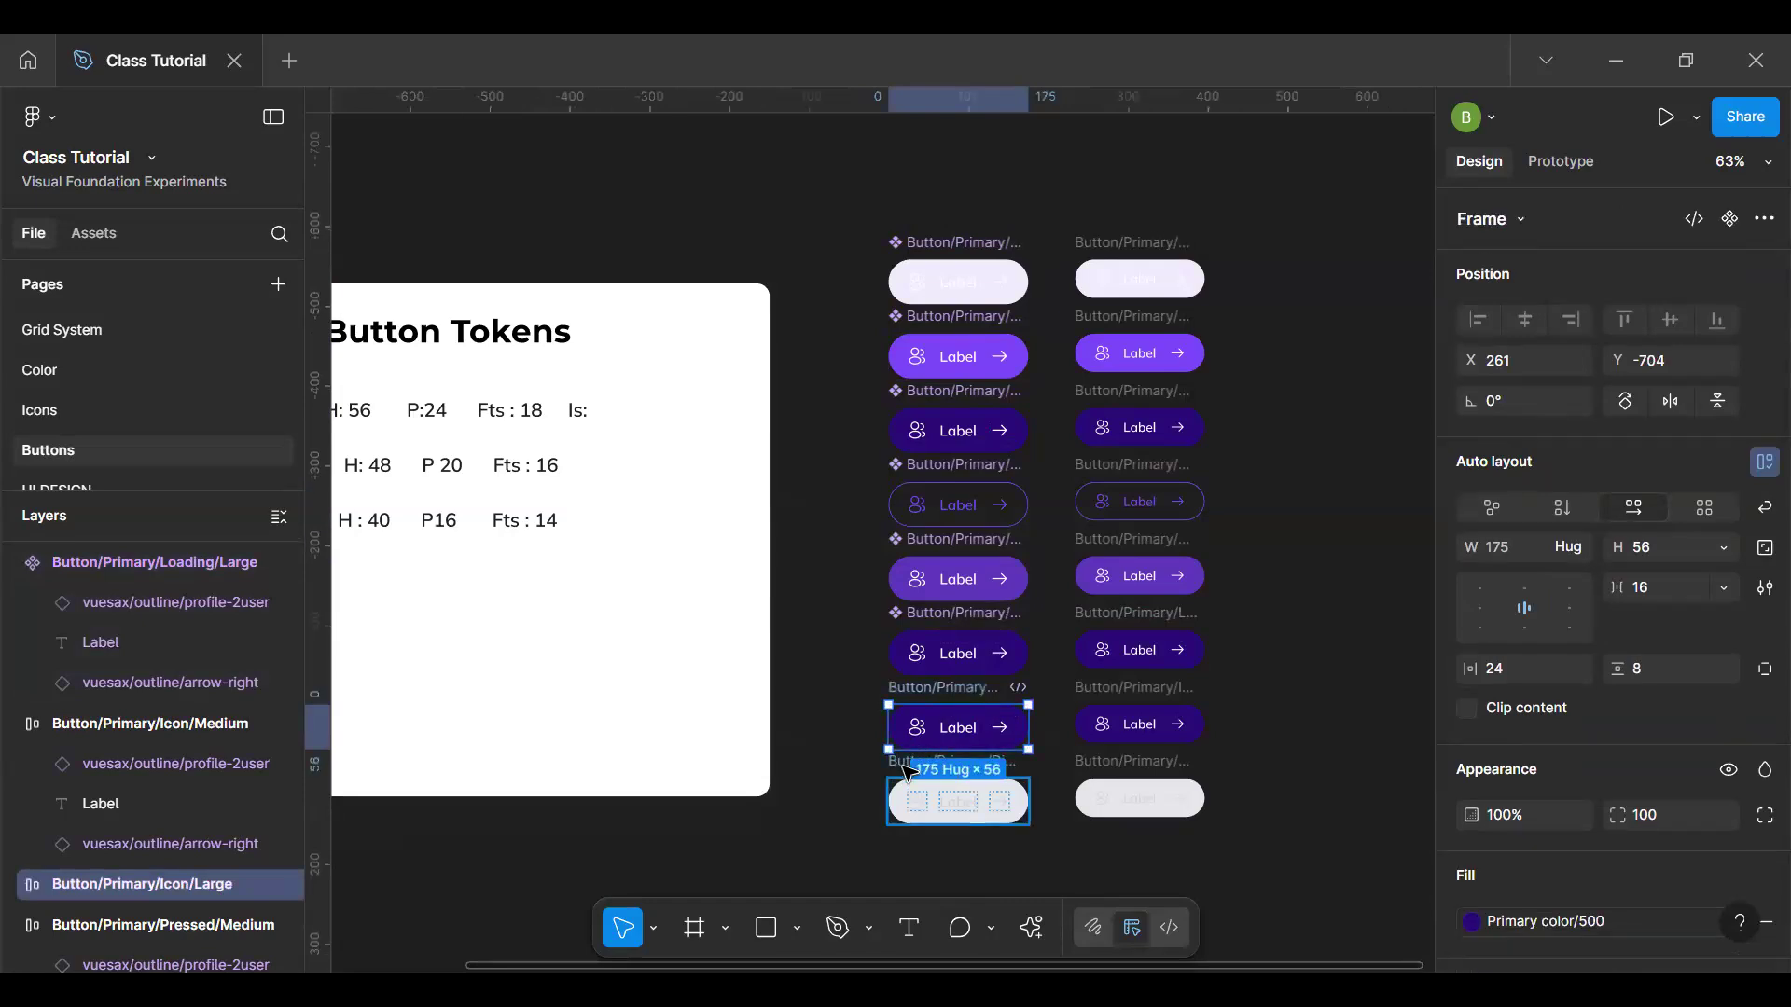
key(ctrl+z)
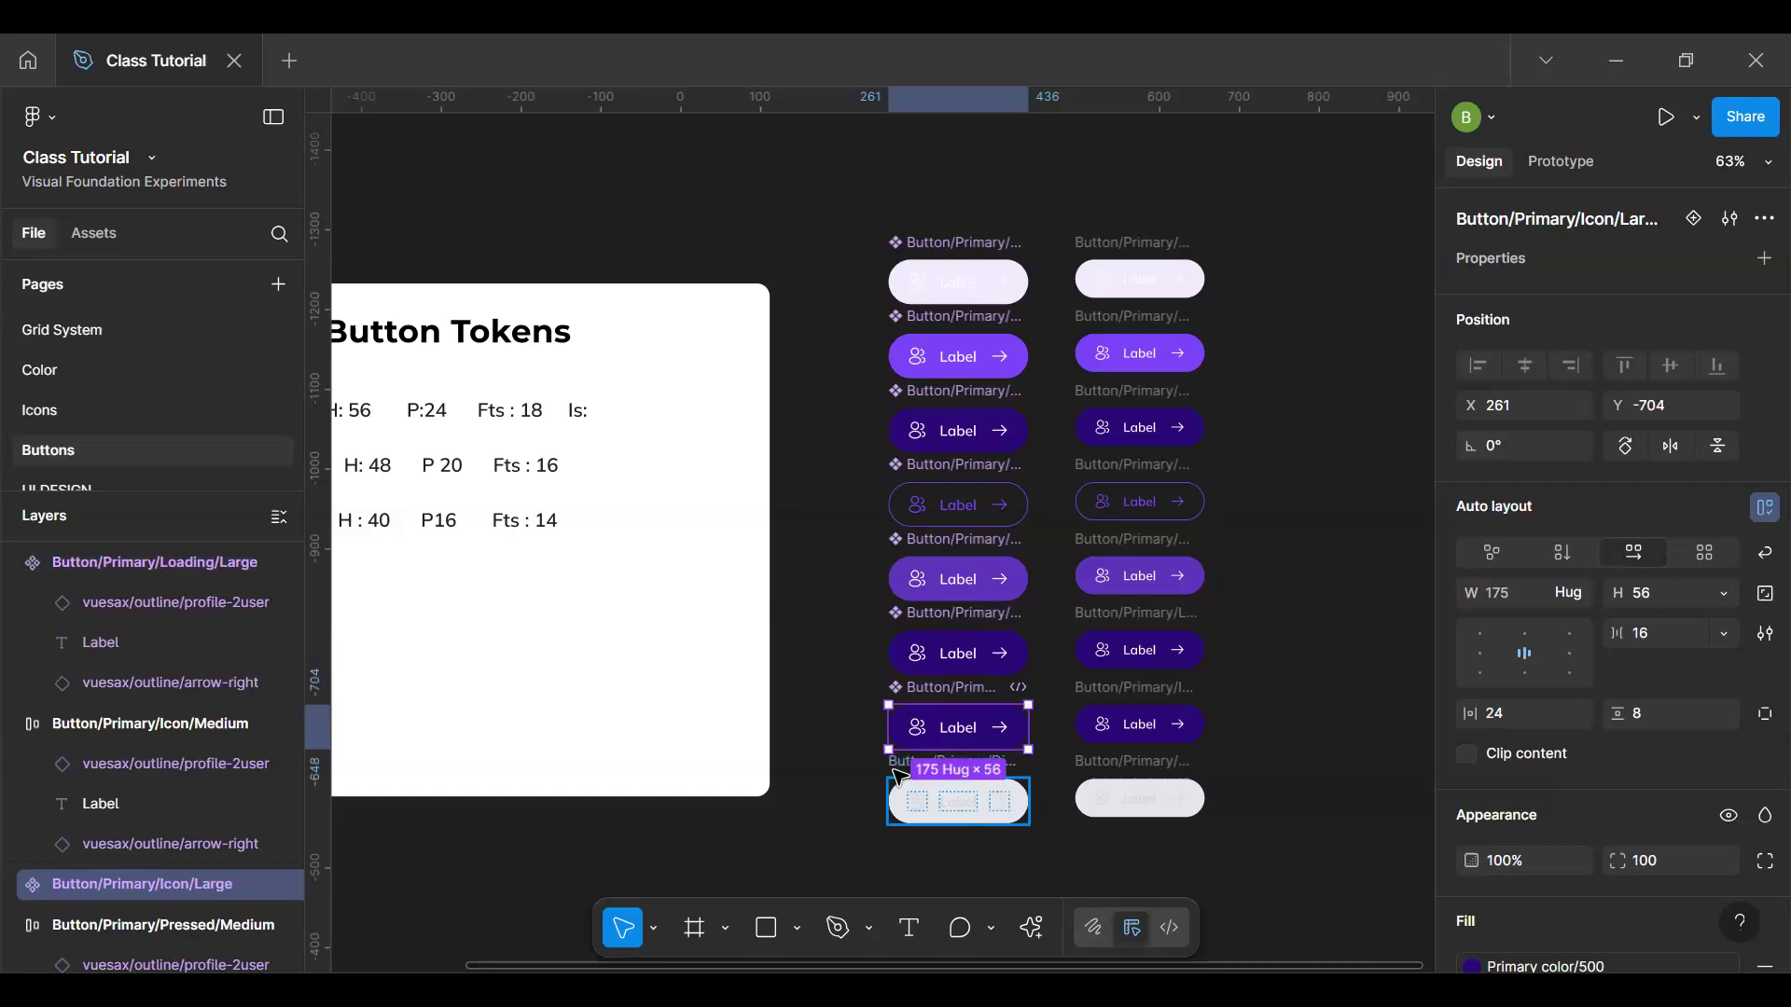
click(887, 767)
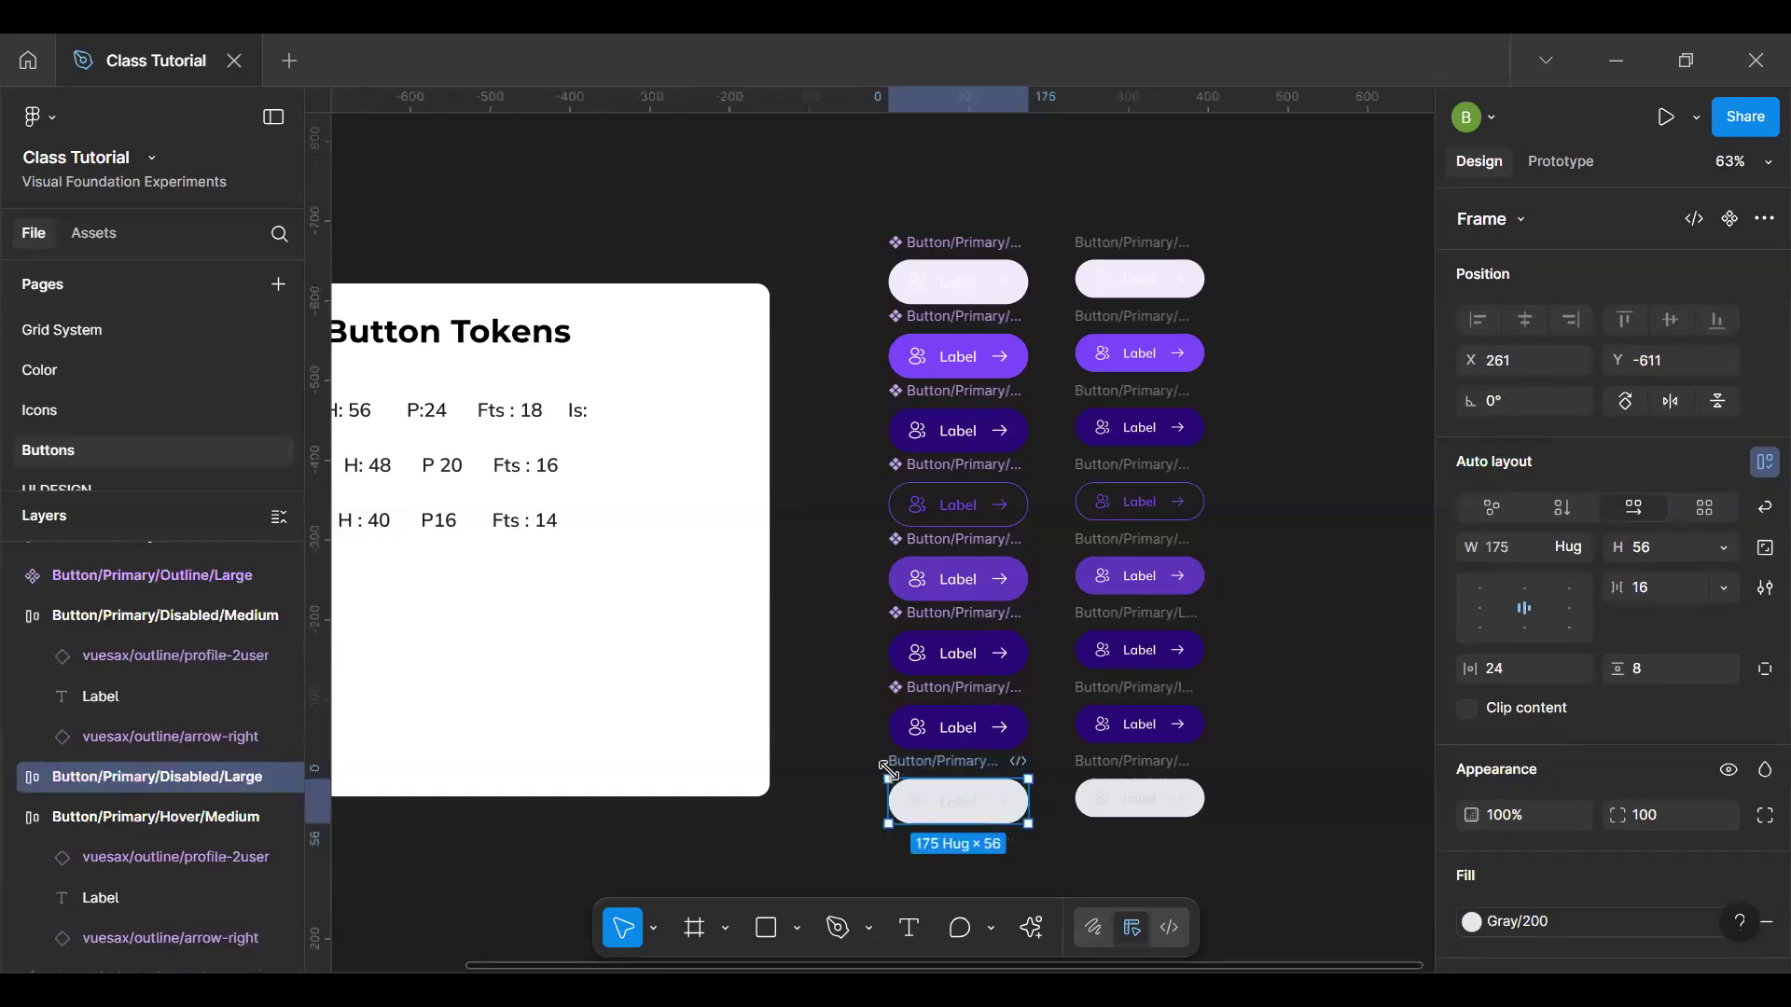
key(ctrl+alt+k)
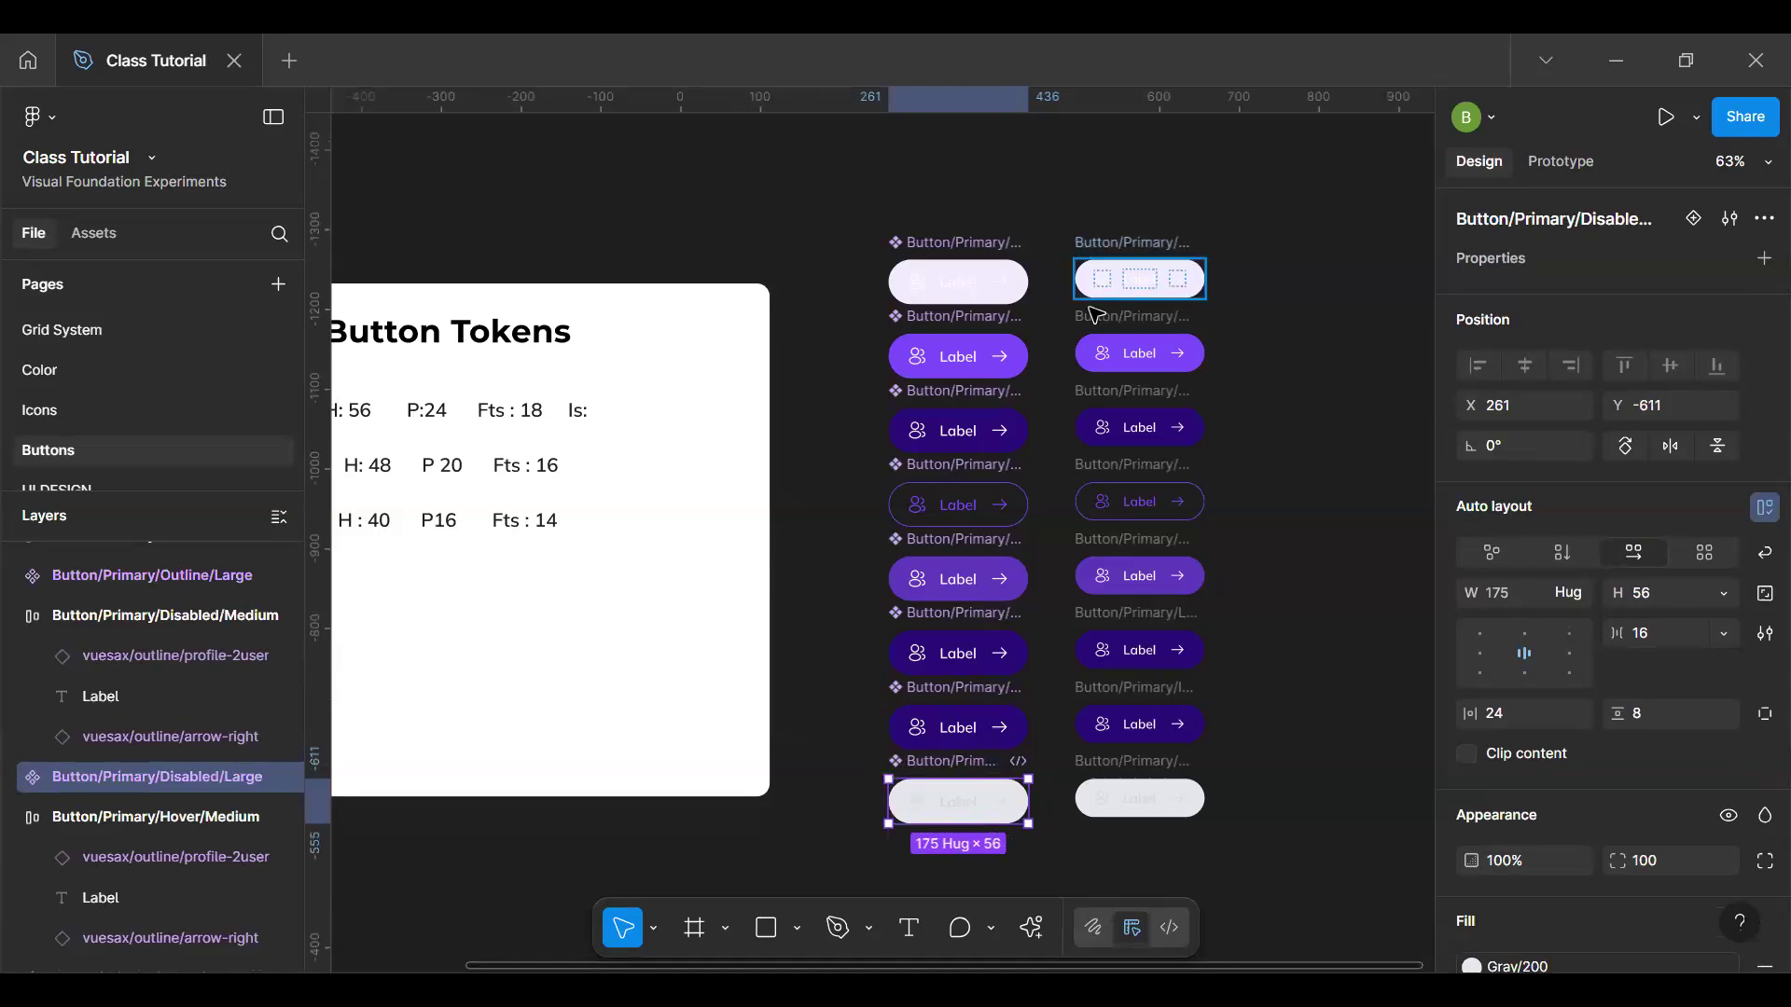
Step: Turn the default, active and hover medium buttons into separate components
click(1138, 248)
key(ctrl+alt+k)
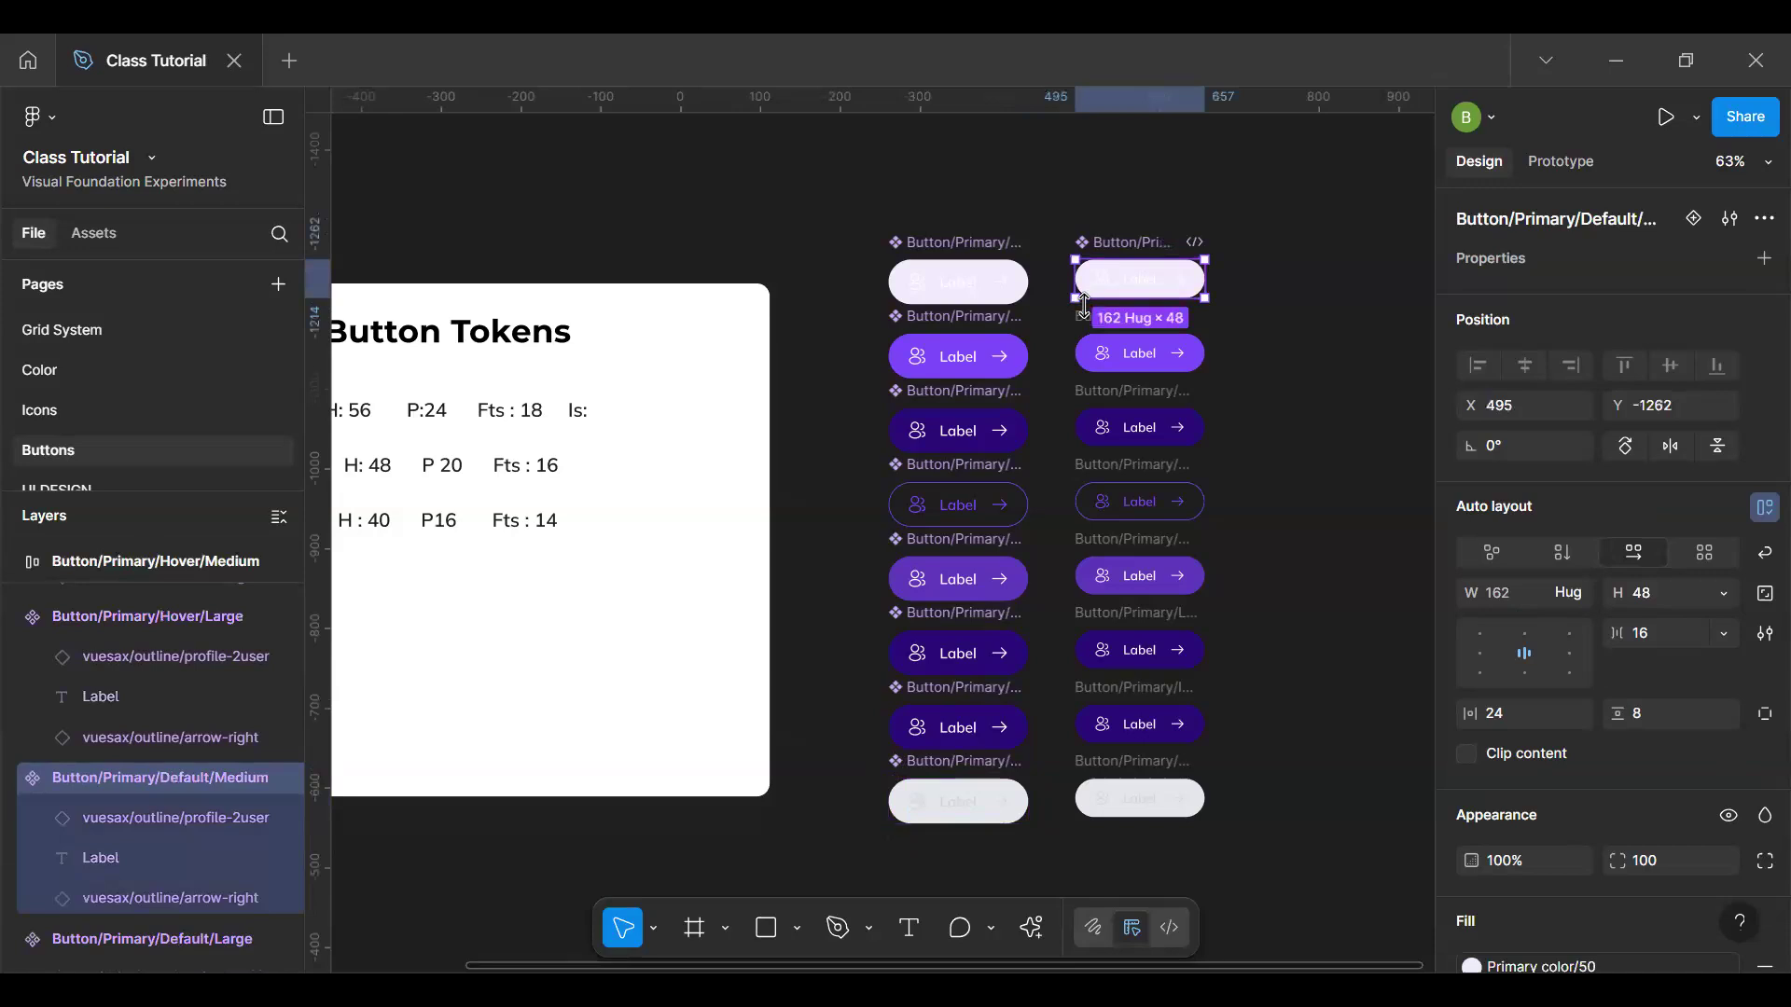
click(1079, 322)
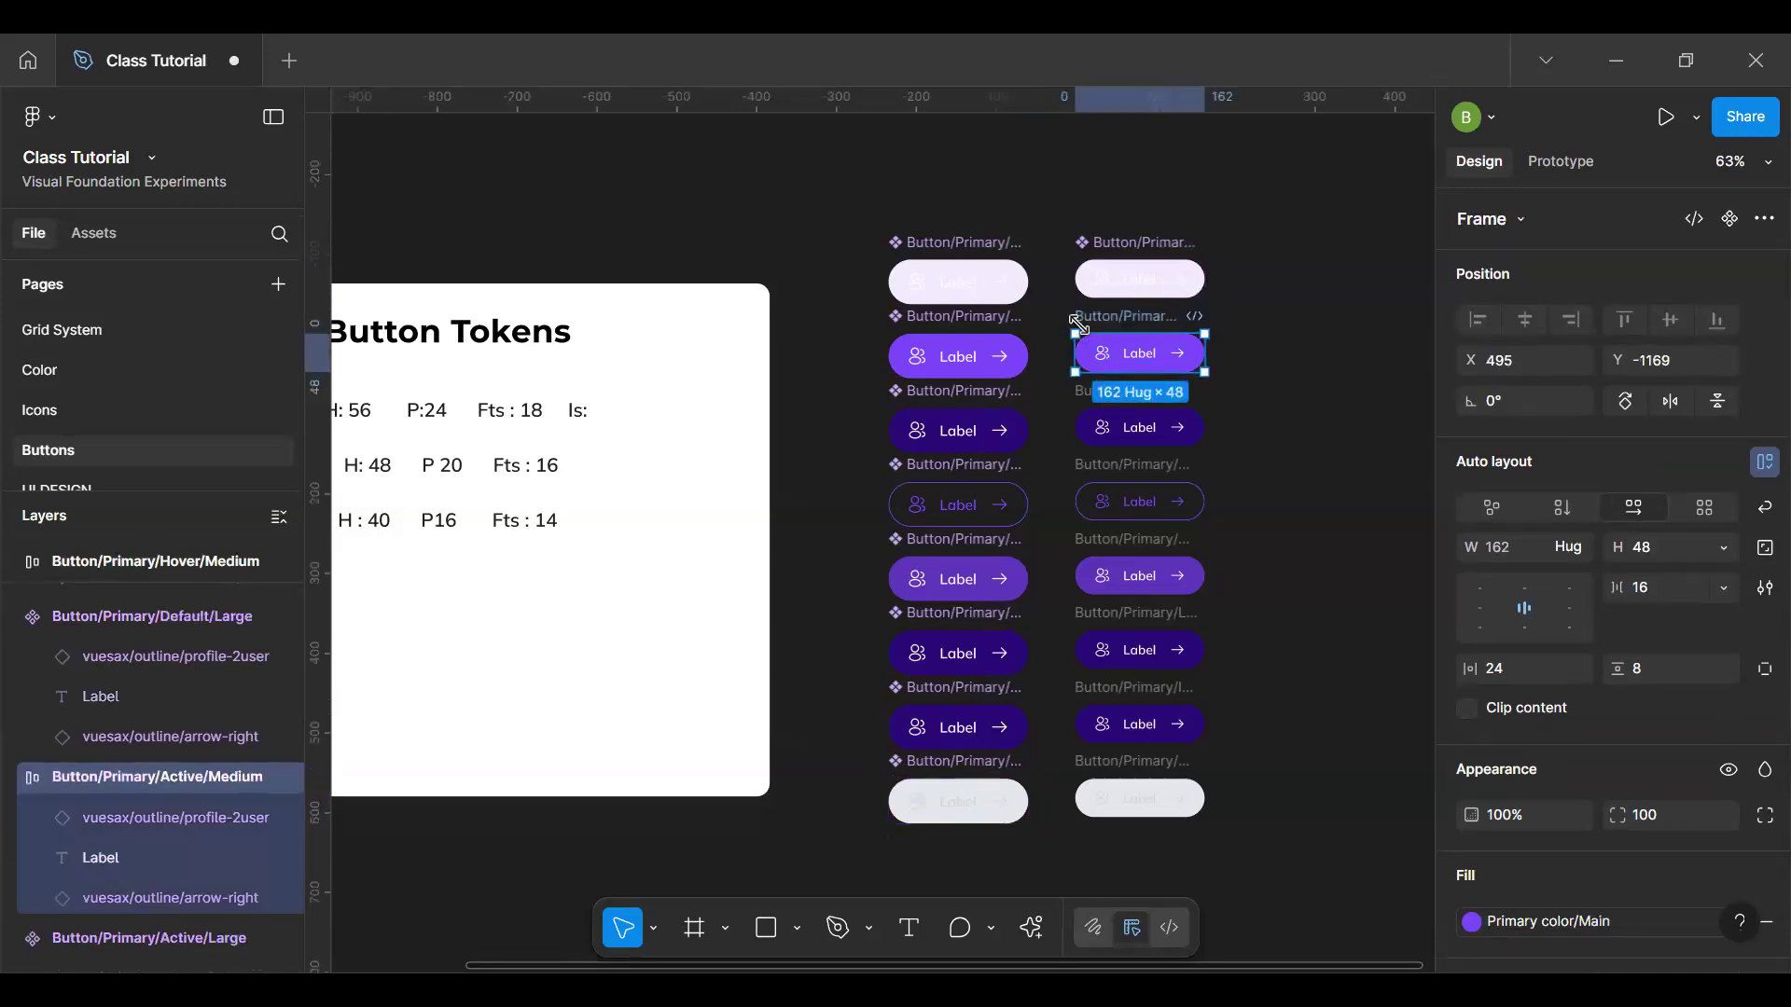
key(ctrl+alt+k)
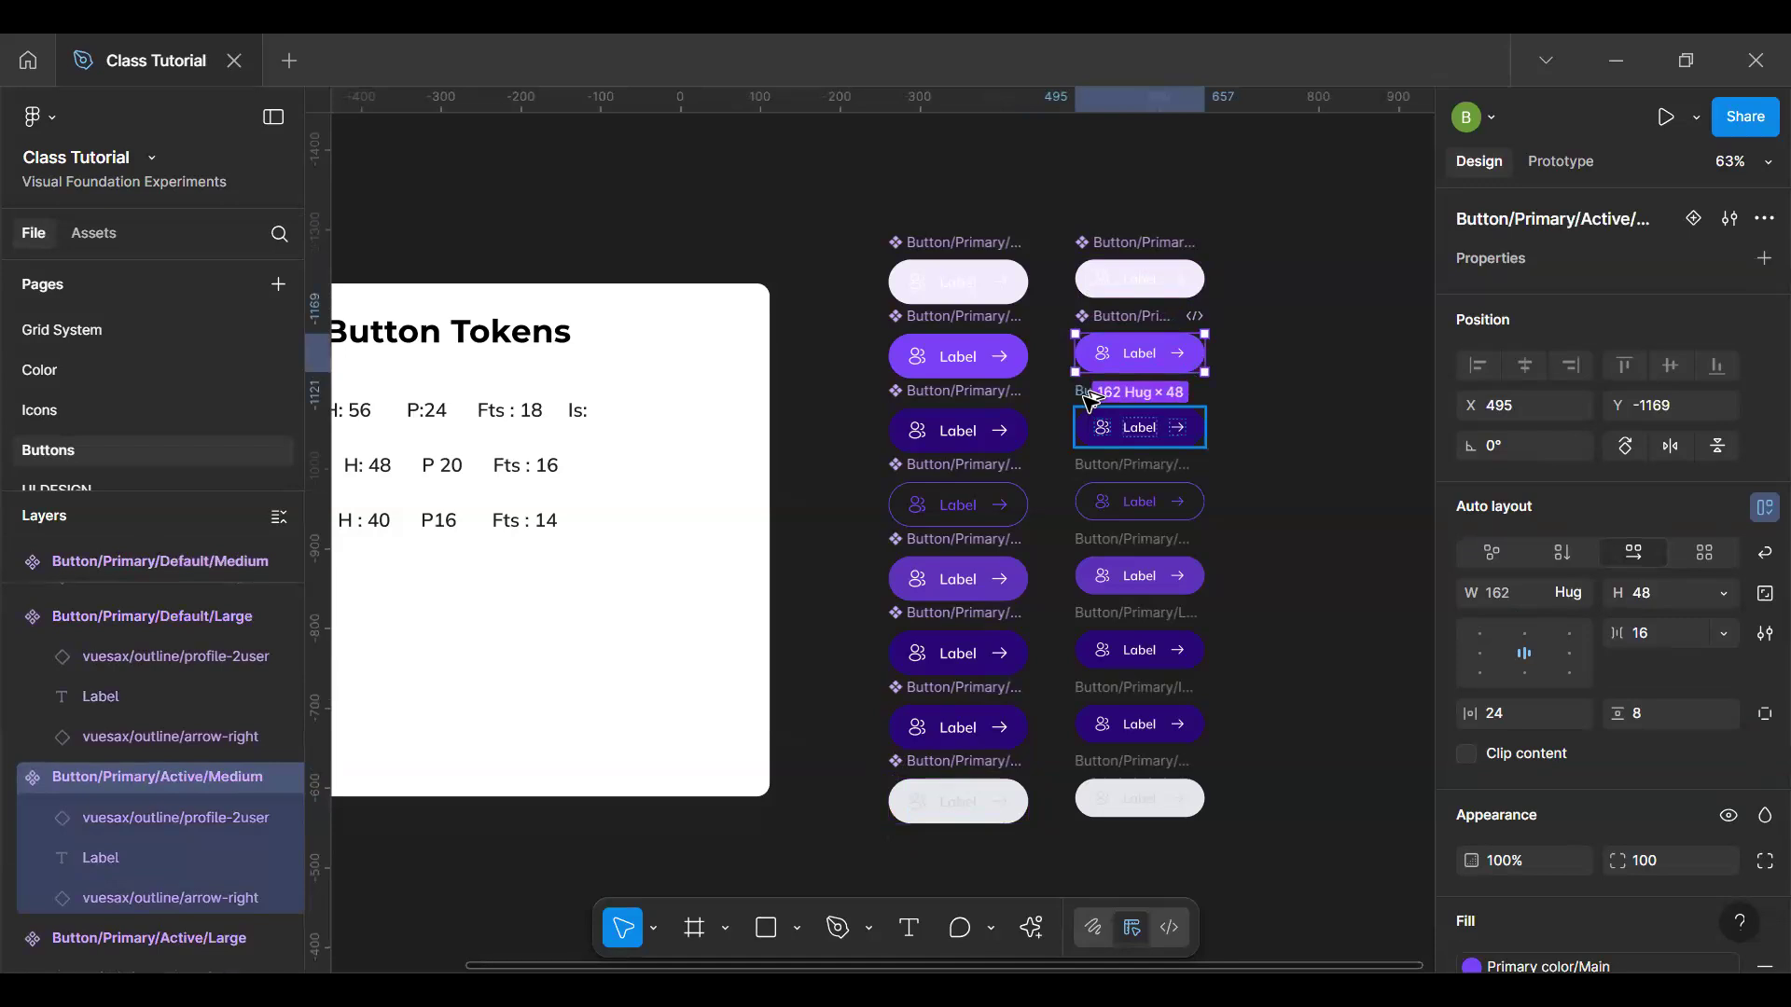
click(1090, 401)
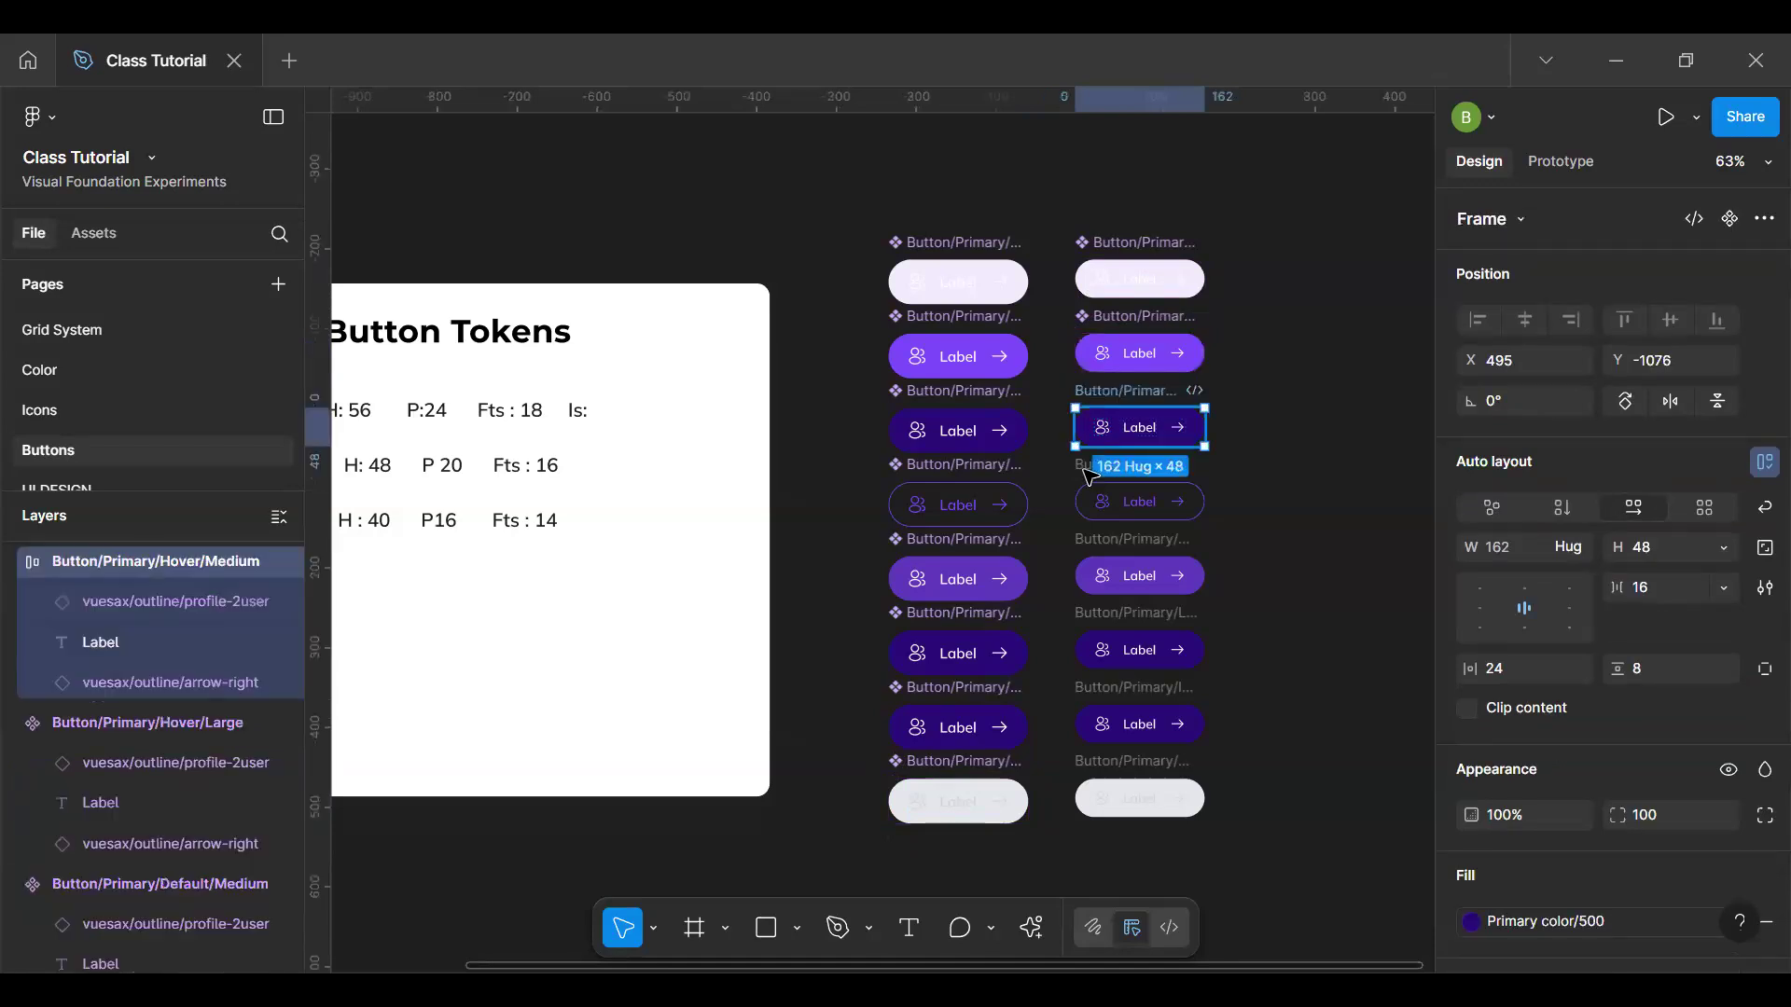
key(ctrl+alt+k)
click(1088, 473)
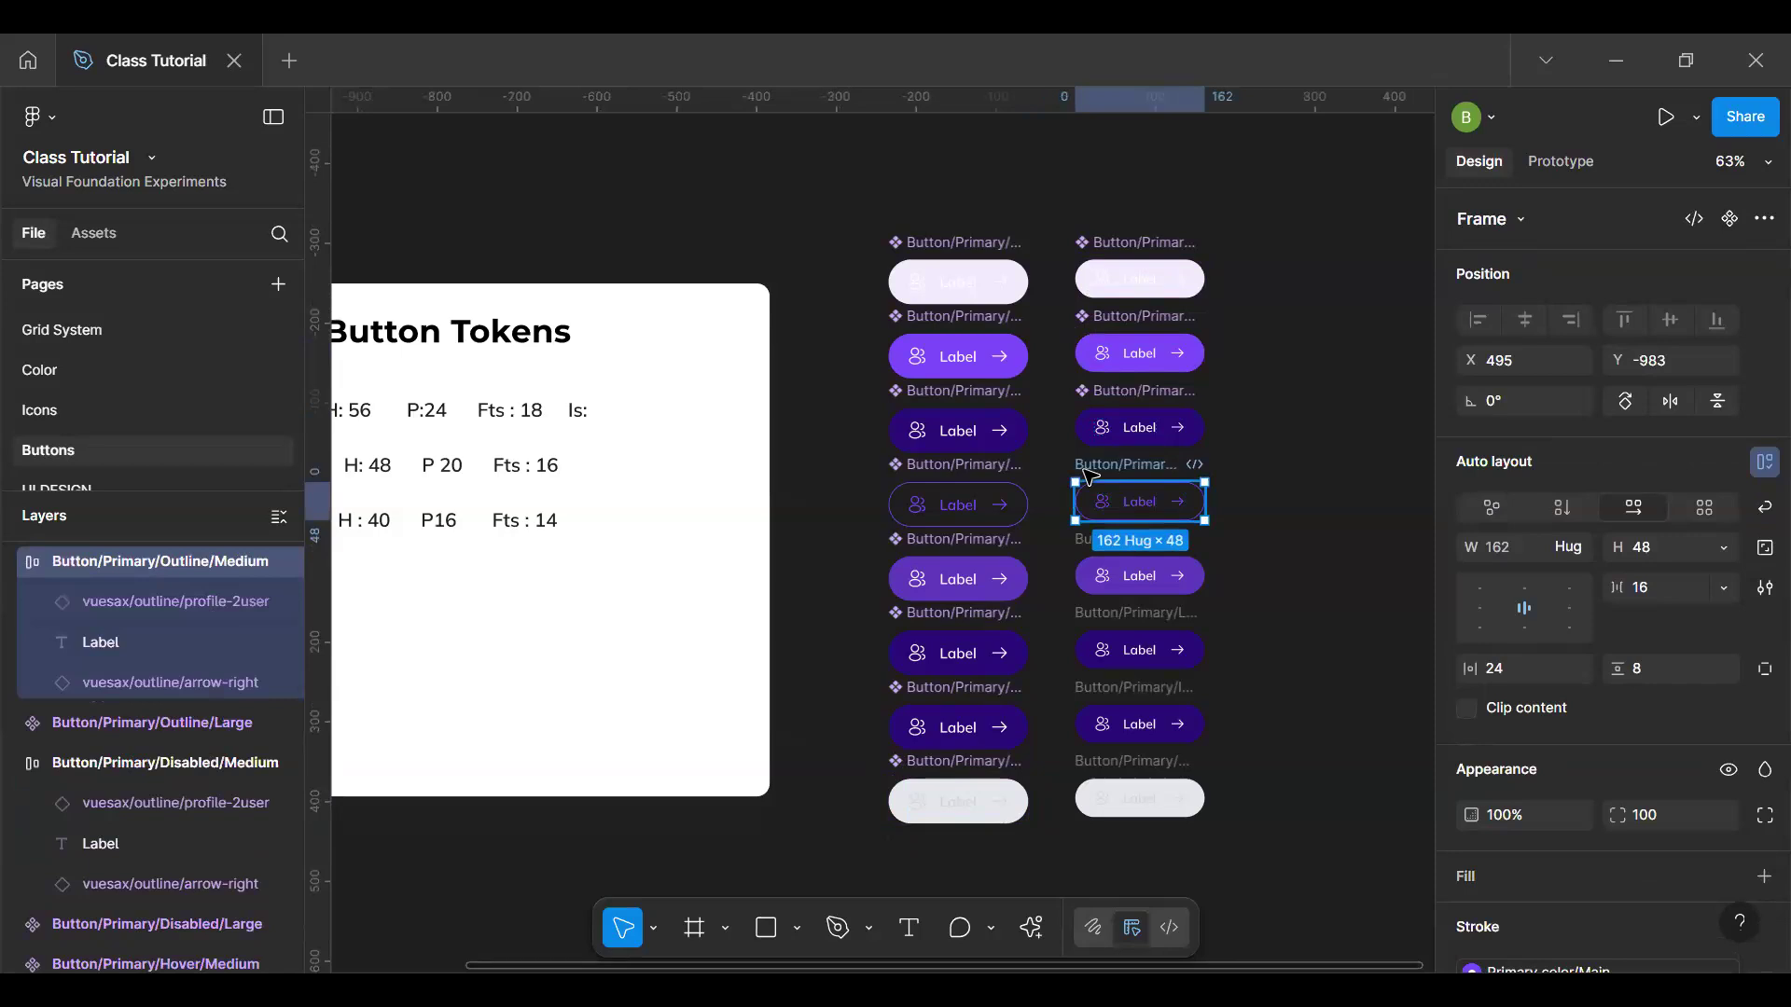
drag(1269, 839, 1049, 548)
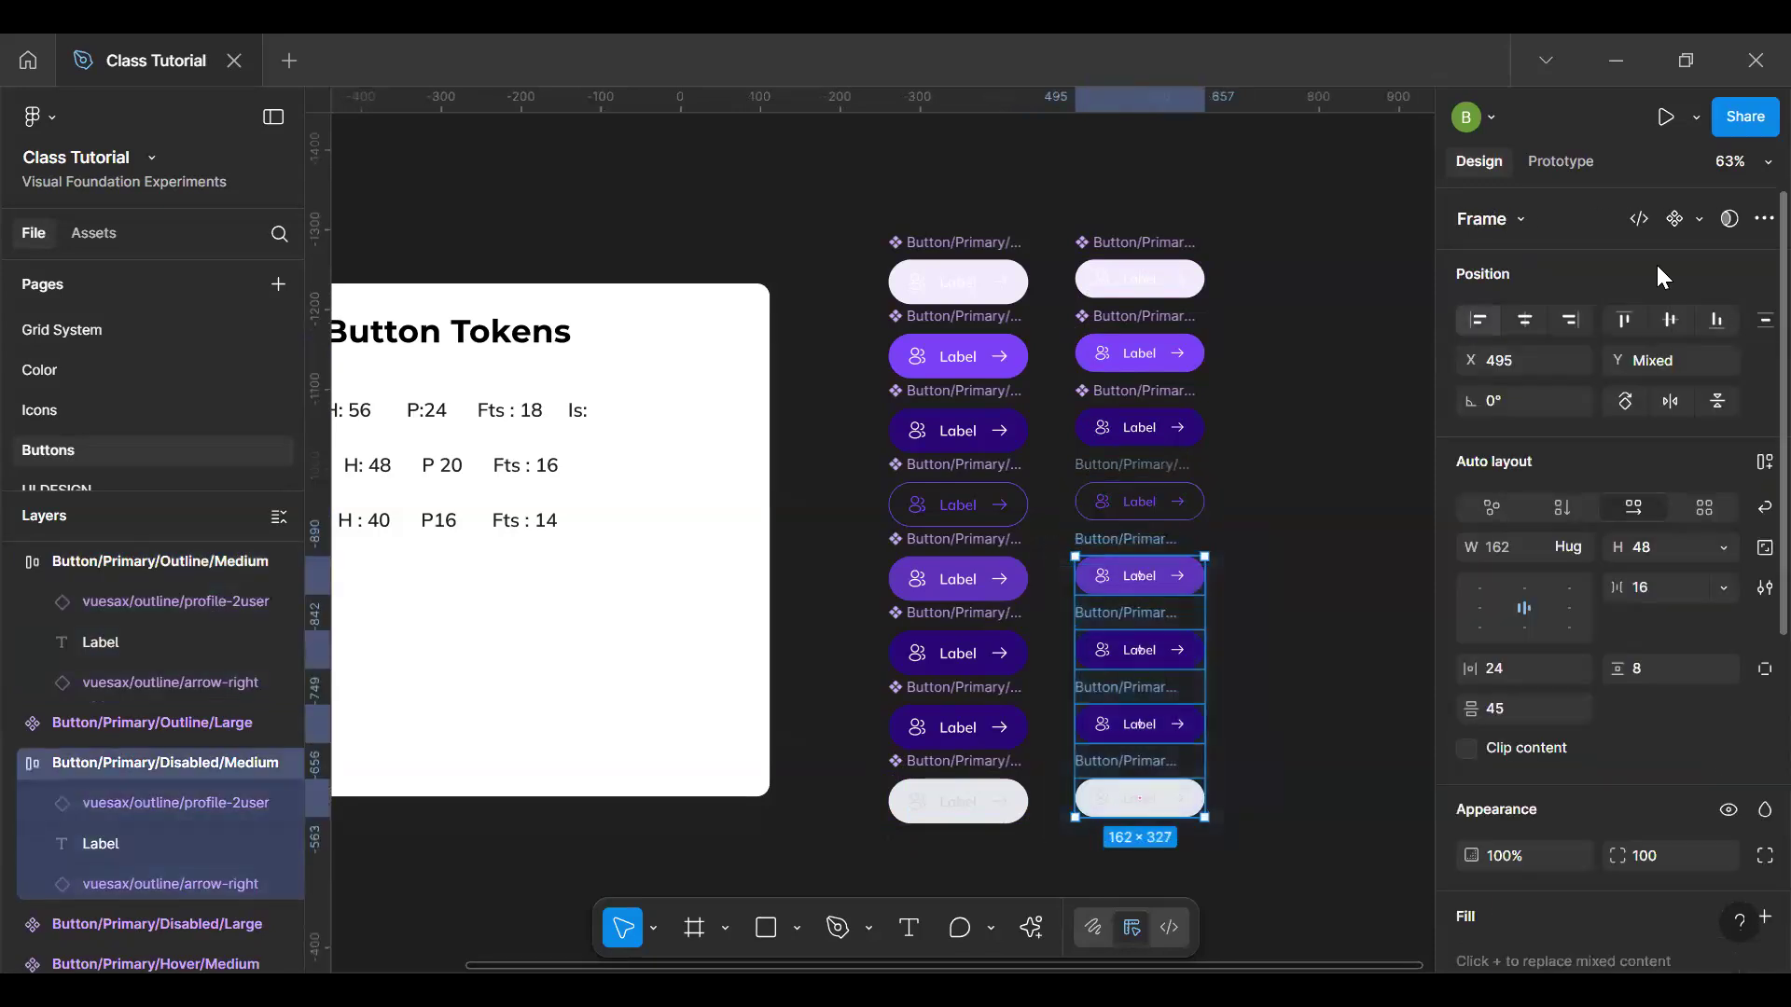
click(1698, 220)
click(1344, 356)
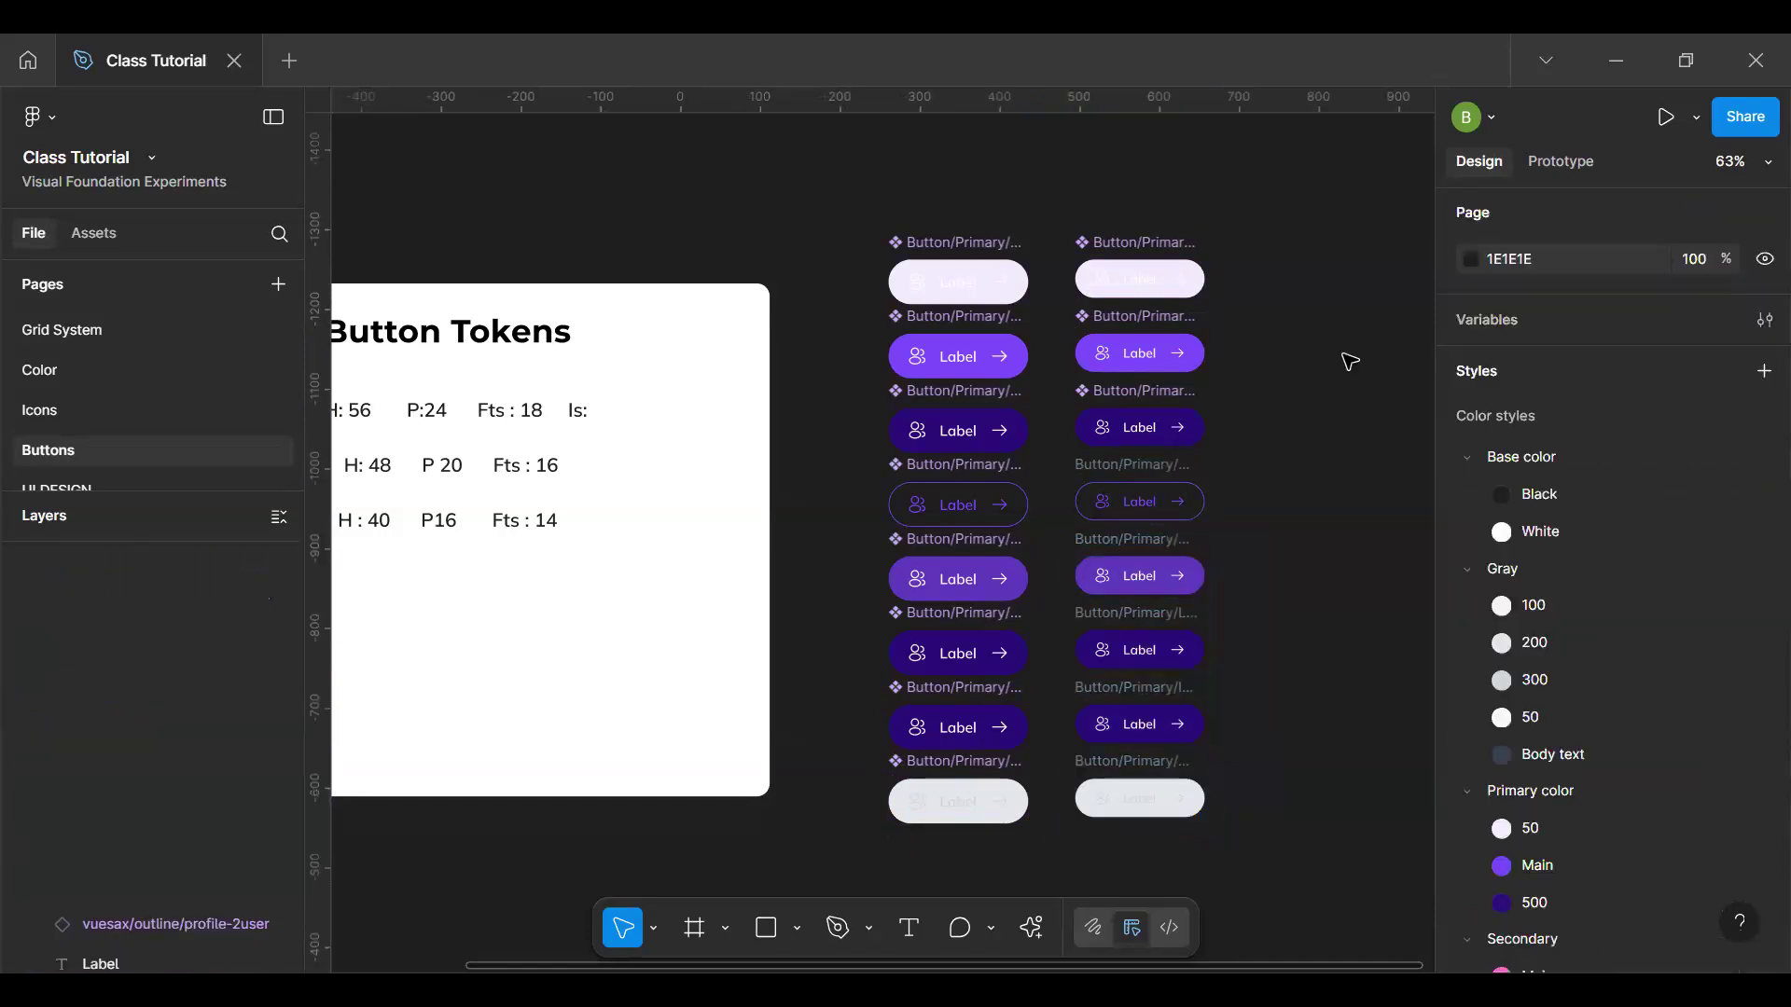
Step: Undo the component creation step by step until all large and medium buttons are plain frames selected together again
key(ctrl+z)
key(ctrl+z)
key(ctrl+z)
key(ctrl+z)
key(ctrl+z)
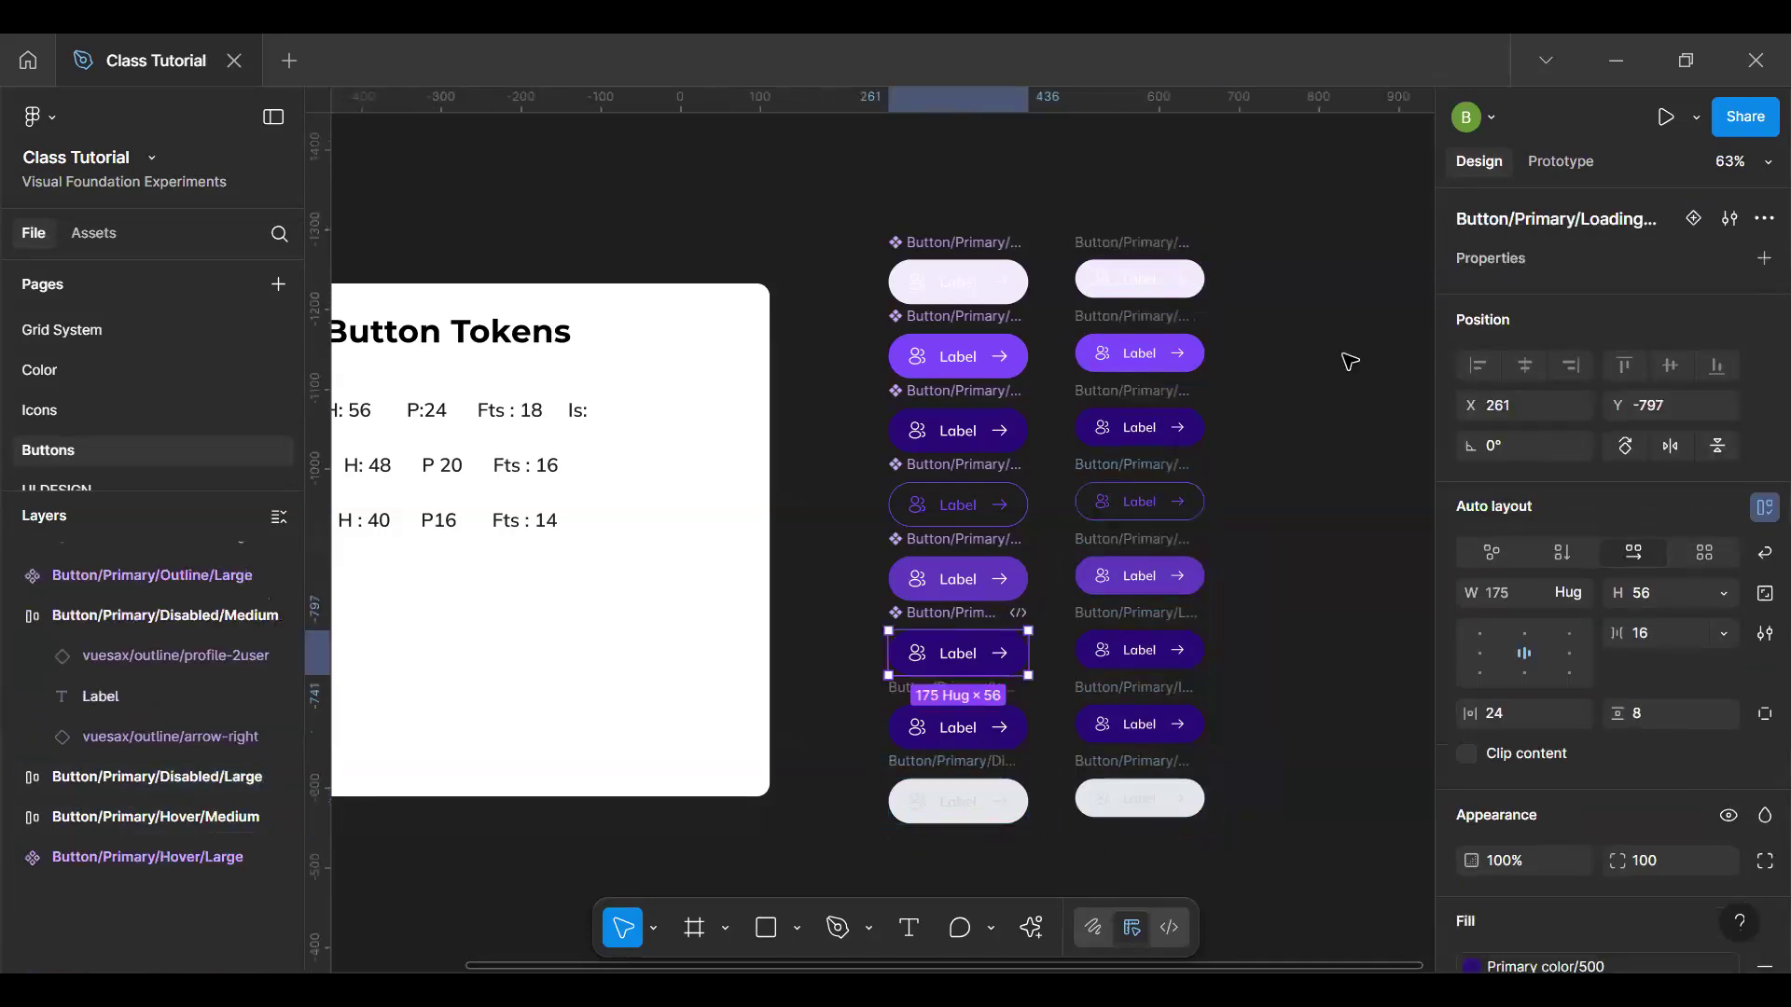
key(ctrl+z)
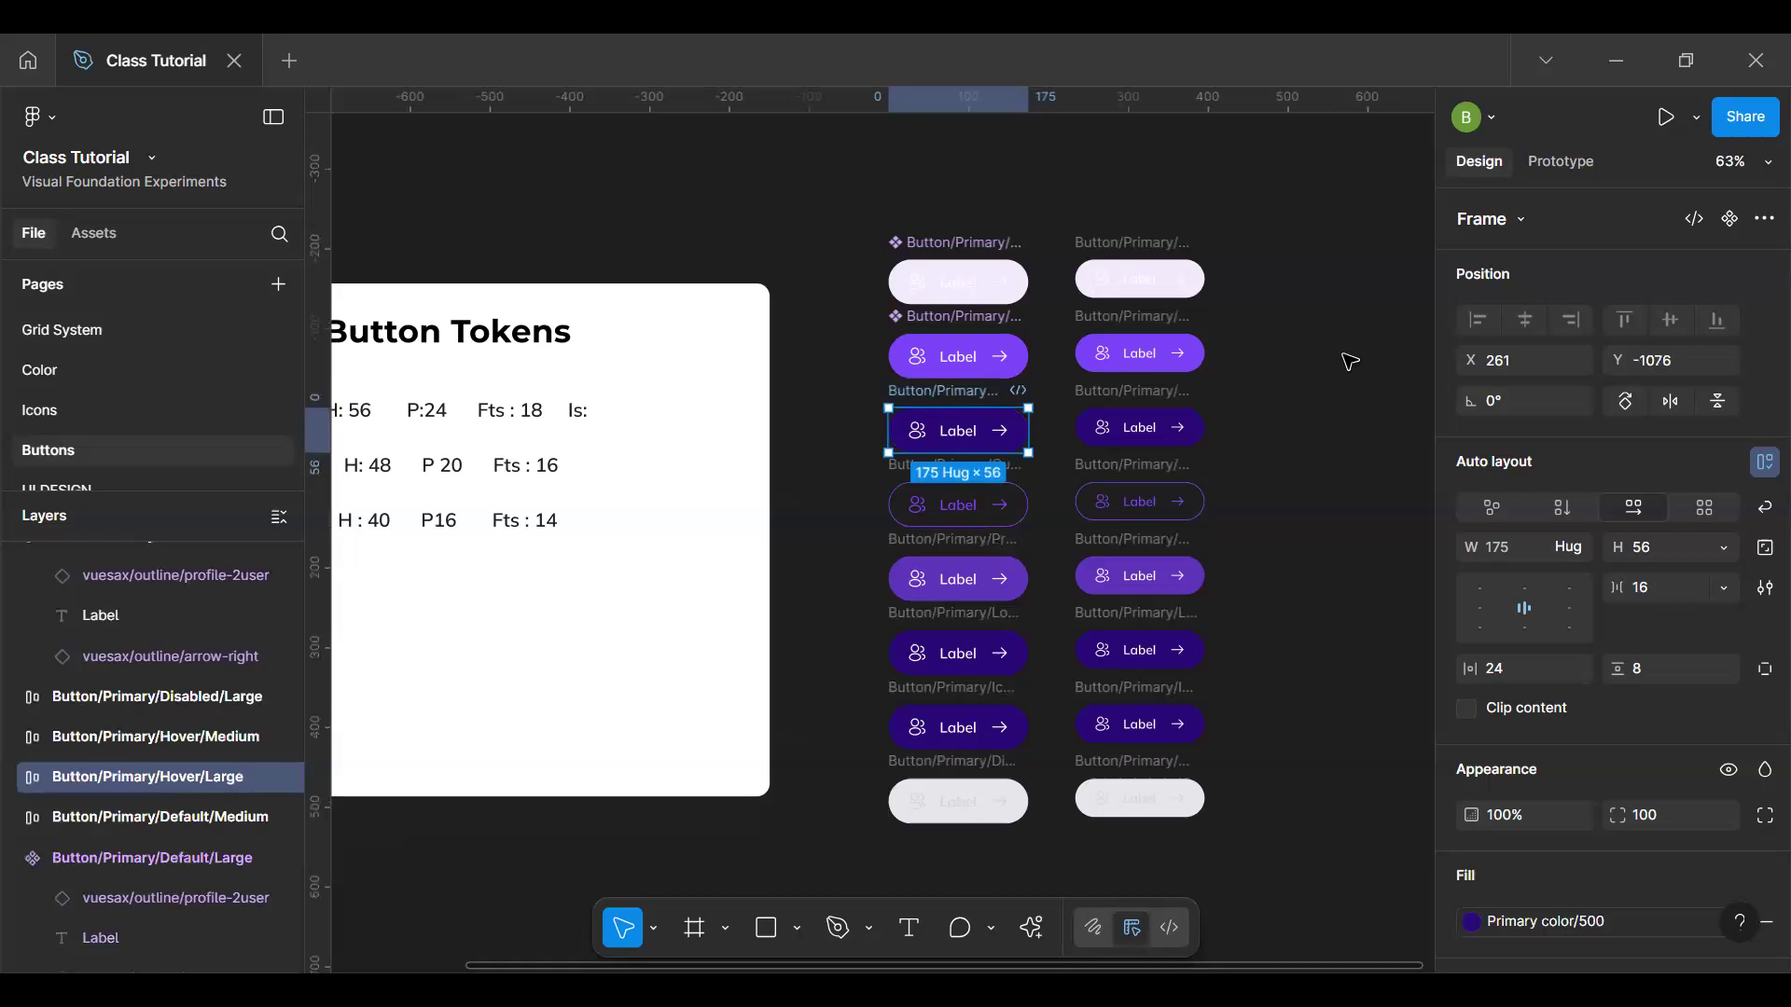
key(ctrl+z)
key(ctrl+z)
key(ctrl+z)
key(ctrl+z)
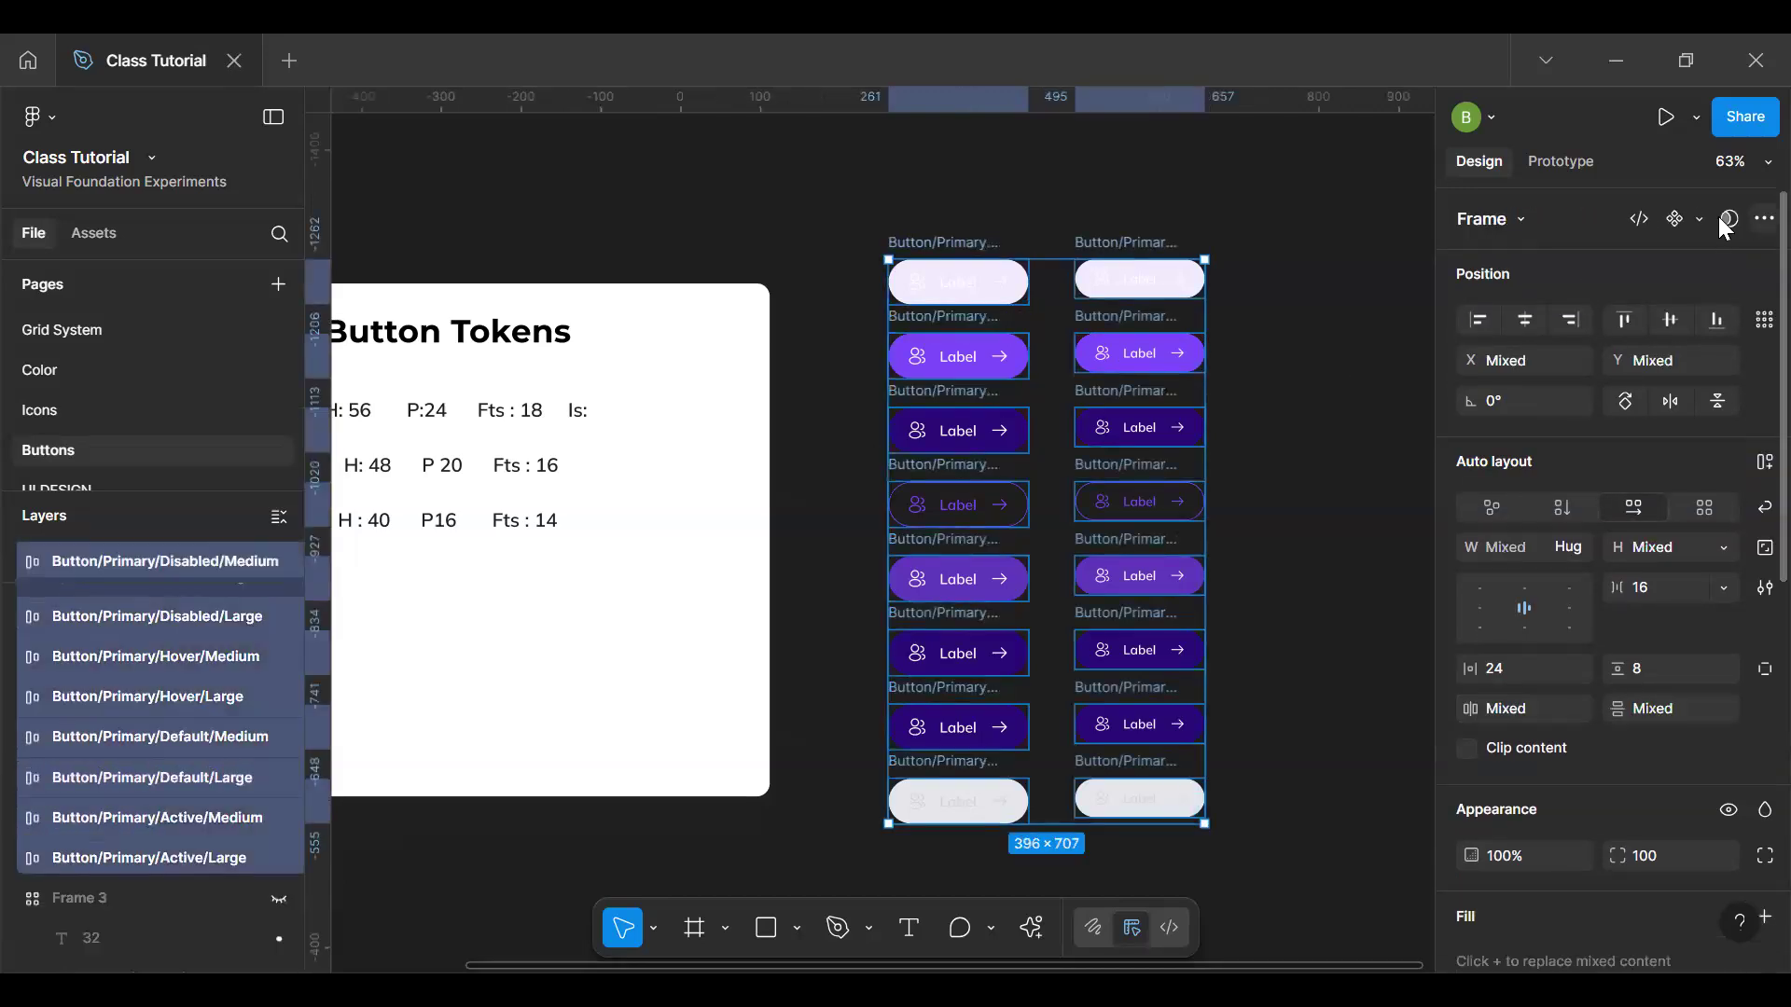
Step: Combine all selected large and medium buttons into one component set and rename its Property 1 to Type
click(1699, 218)
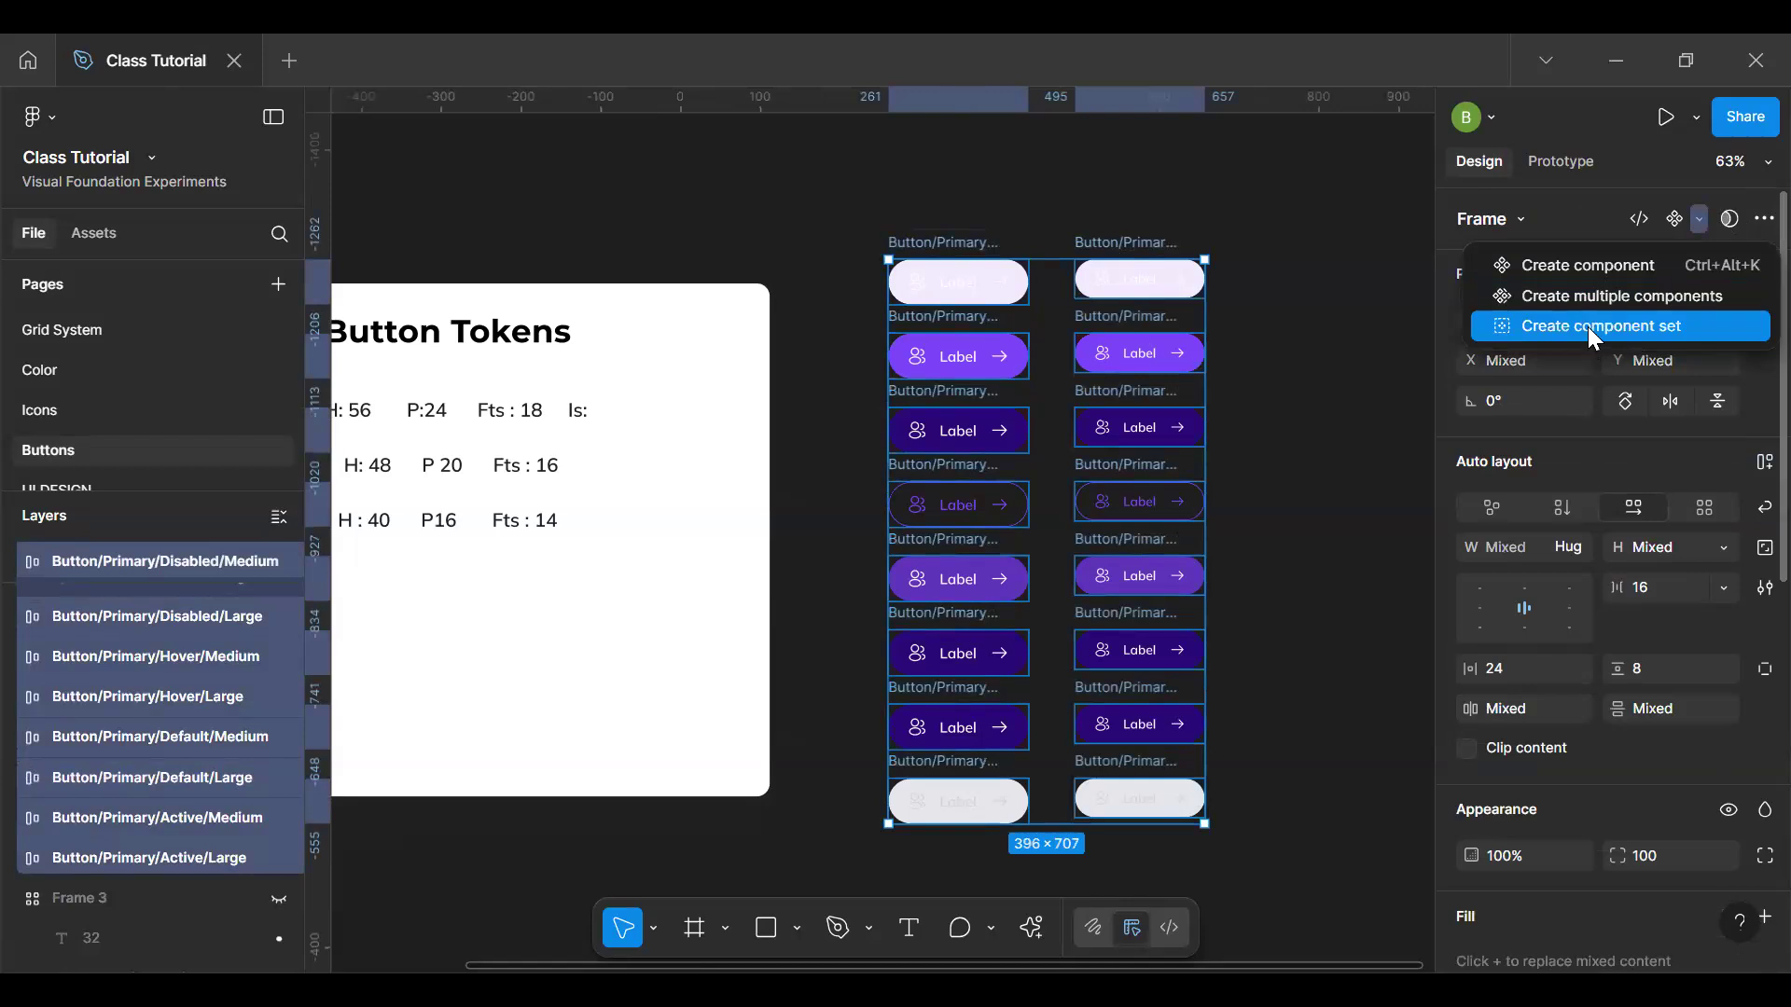
click(1587, 327)
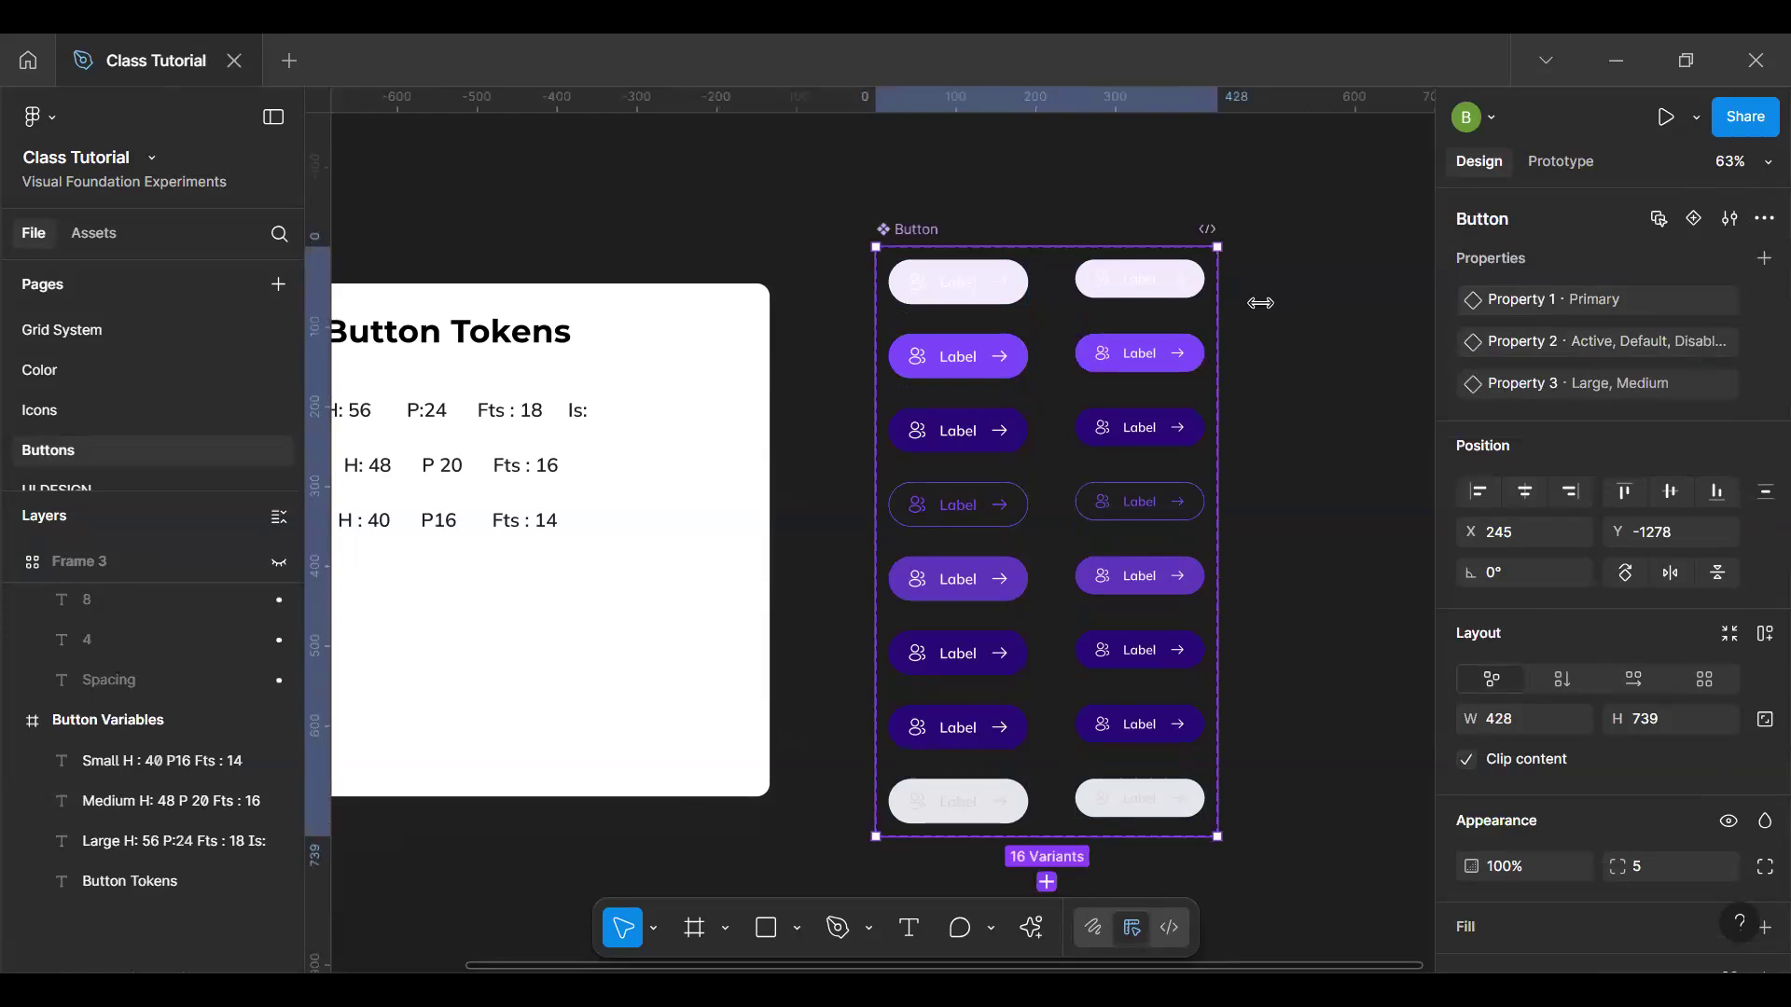
double_click(1527, 290)
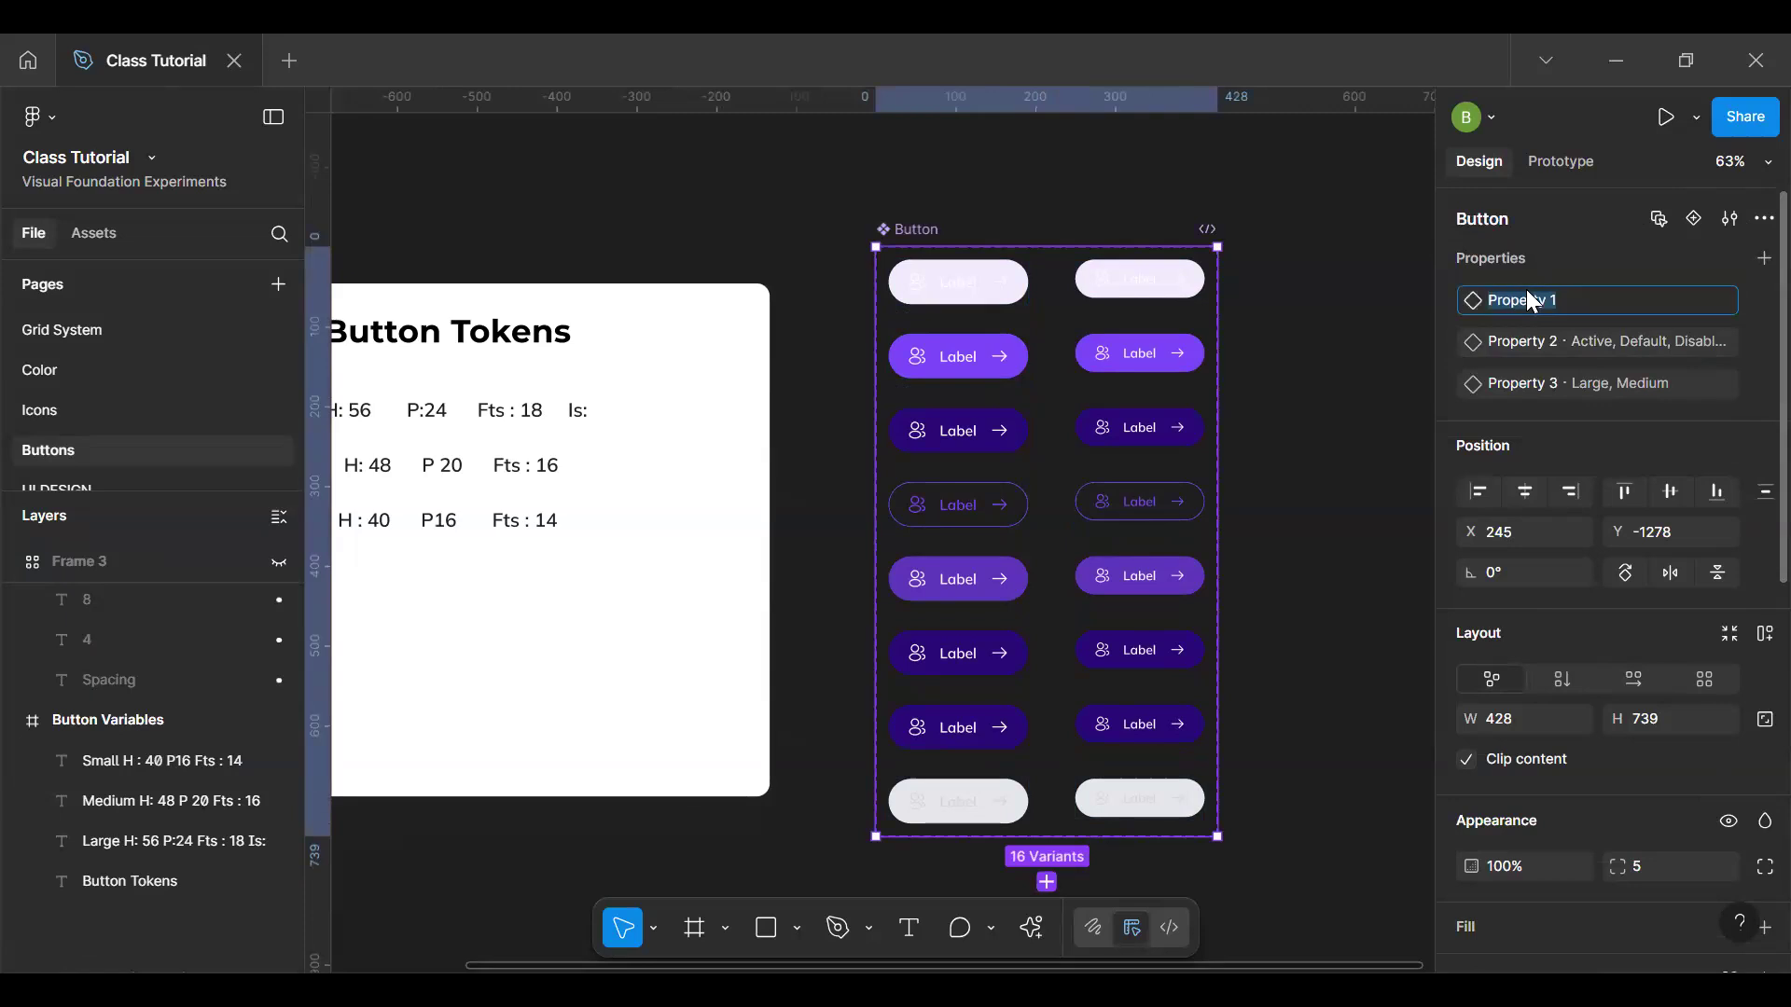
text(Type)
key(Return)
Step: Rename the component set's Property 2 to State and Property 3 to Size
double_click(1518, 344)
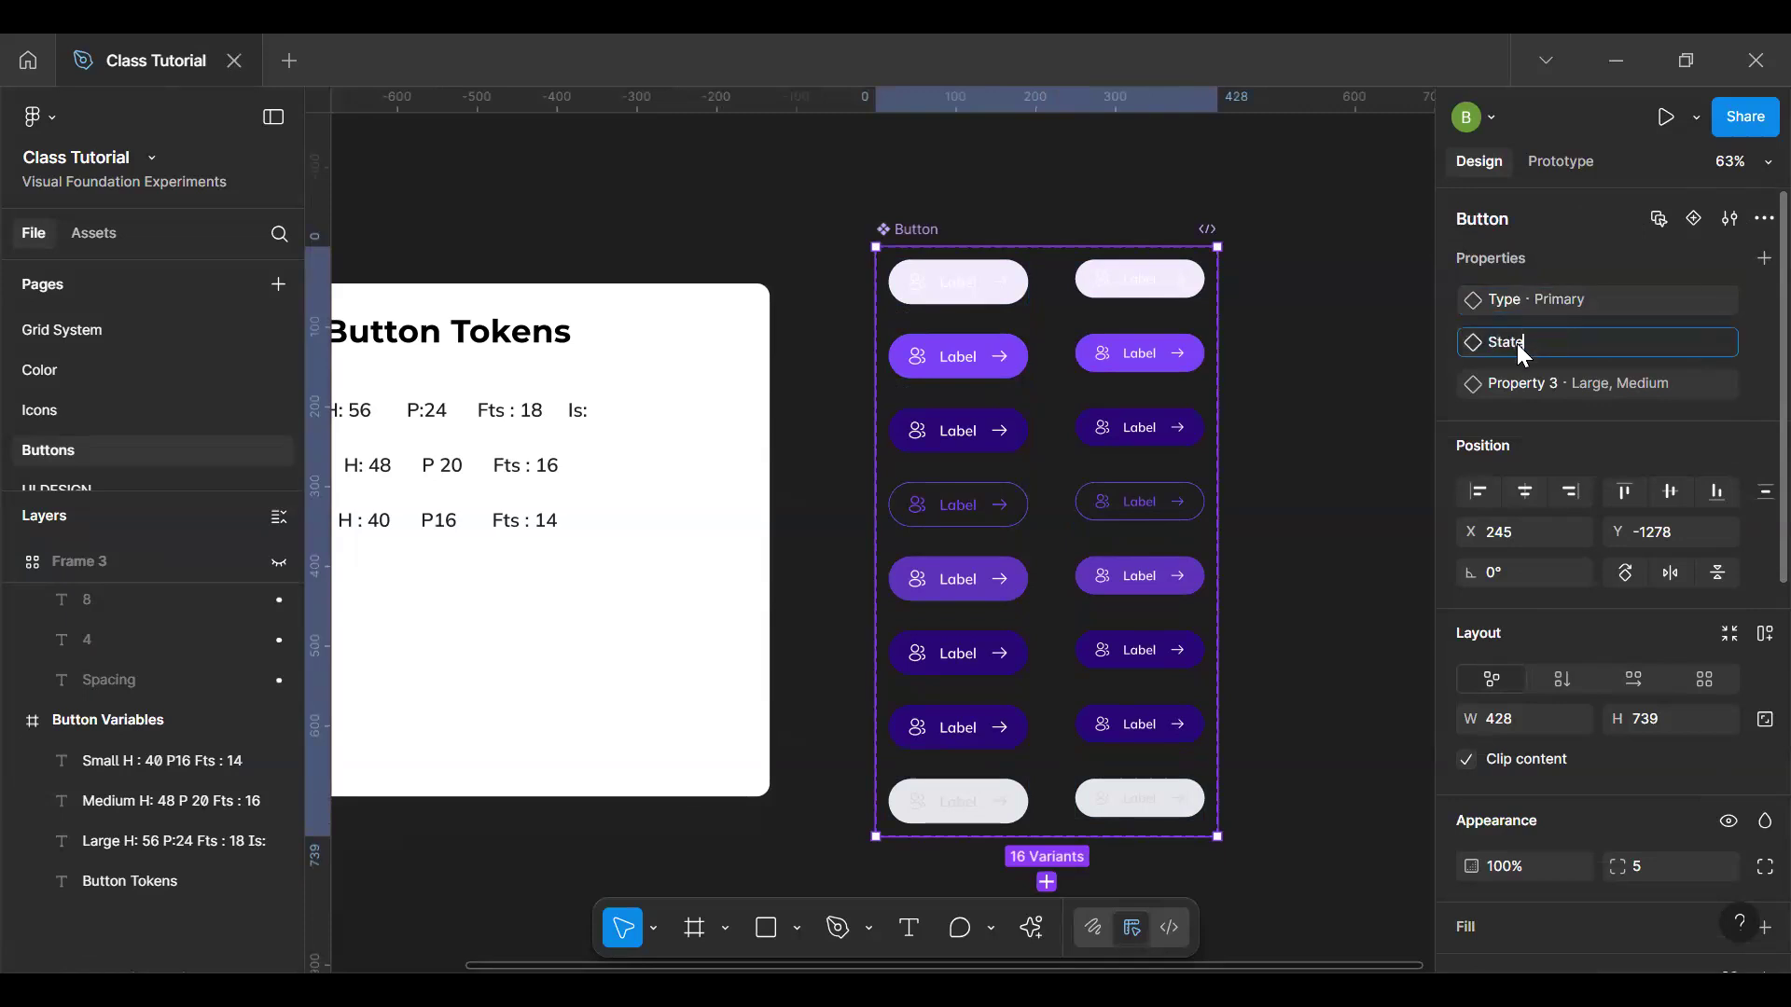
text(State)
key(Return)
double_click(1516, 382)
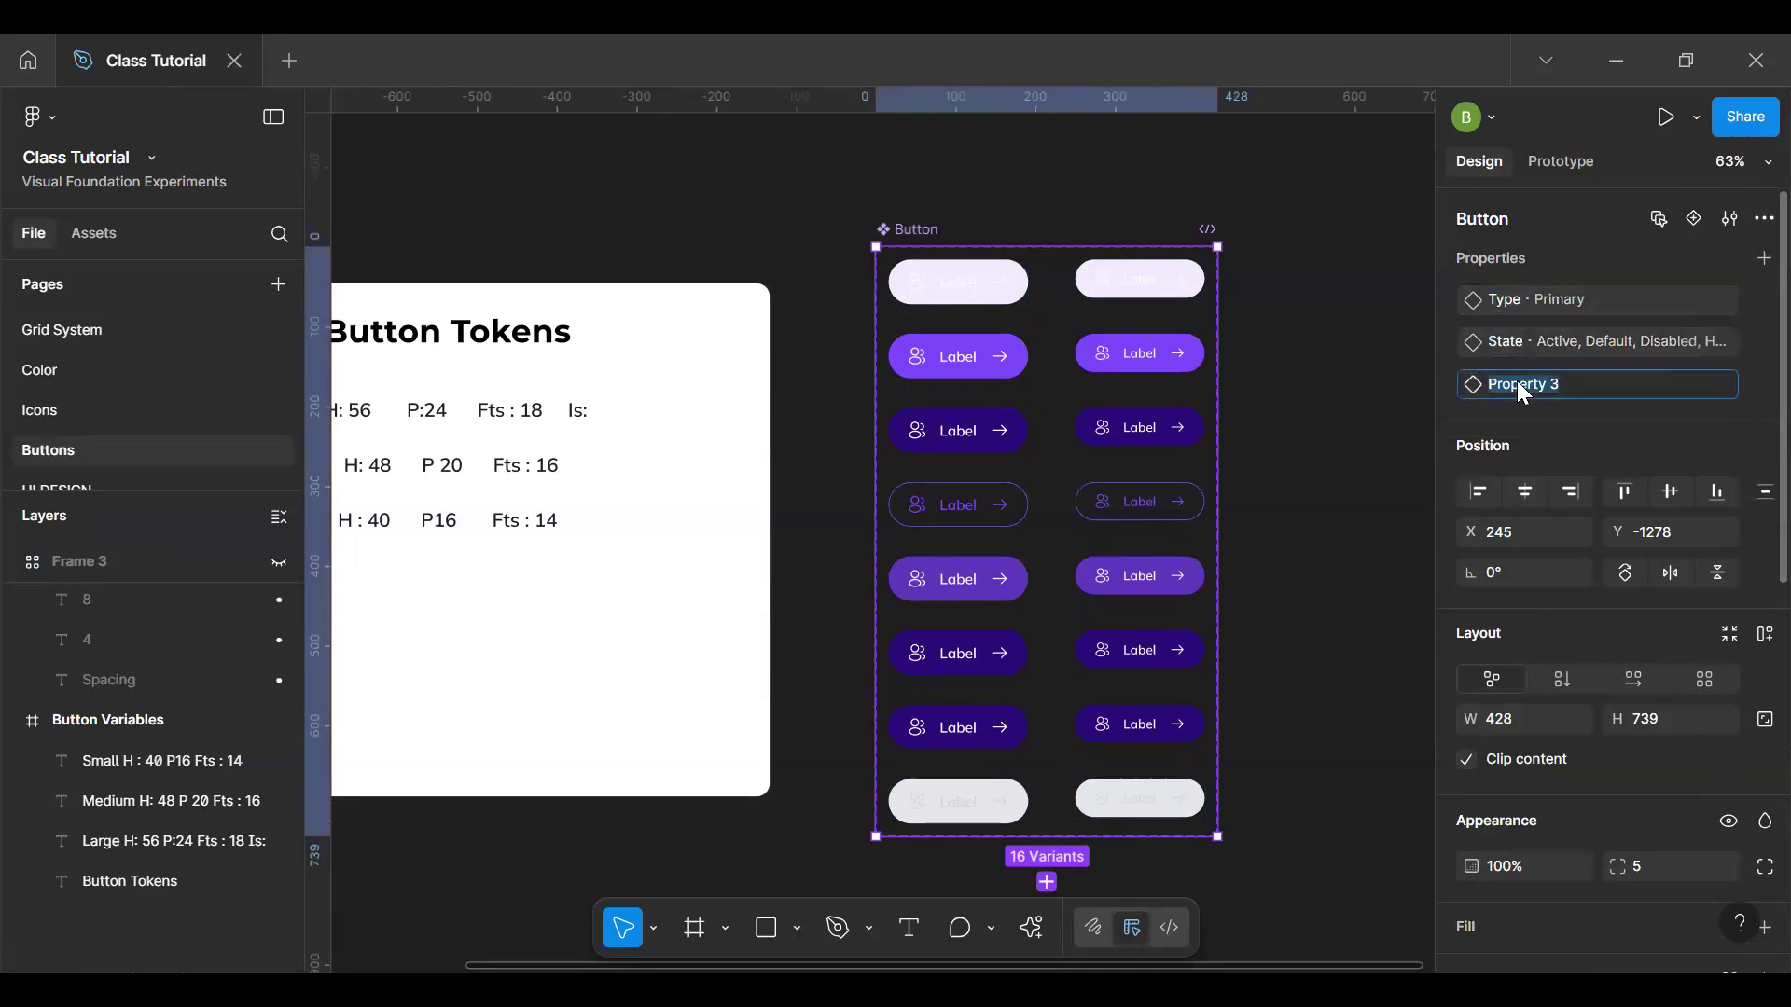
text(Sixe)
key(BackSpace)
key(BackSpace)
text(ze)
key(Return)
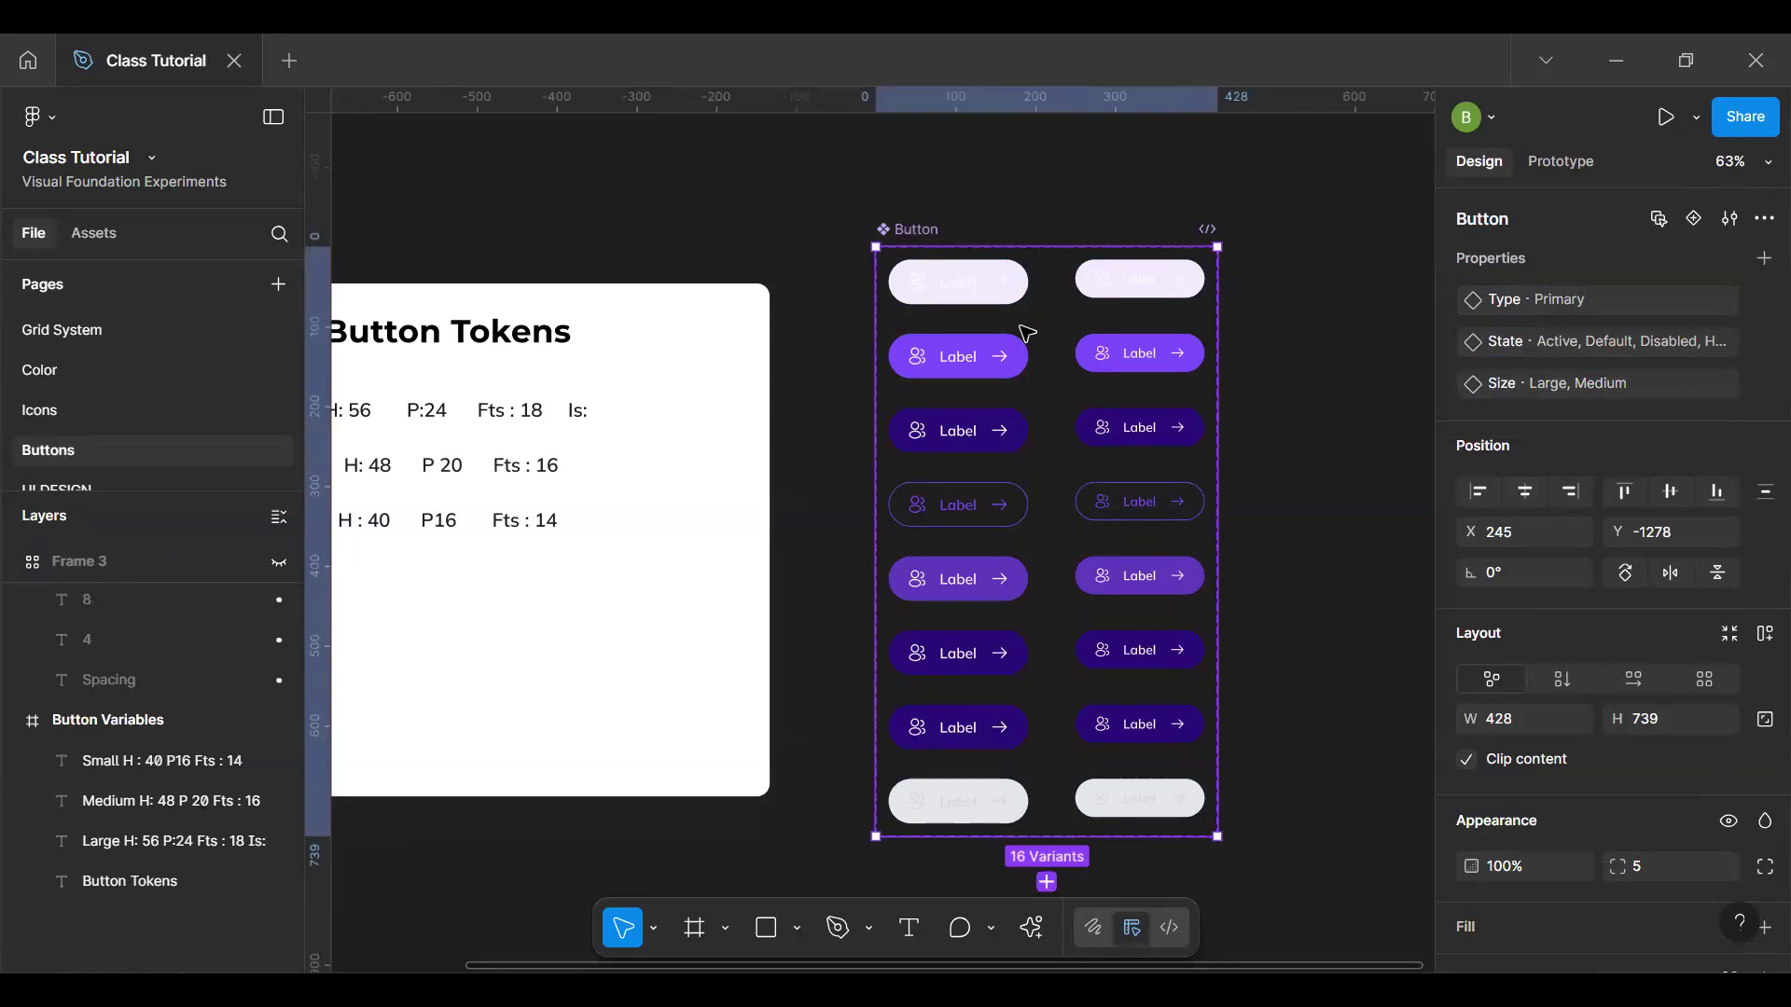
Step: Step back to the uncombined button frames, copy them all, and restore the Button component set with its renamed properties
click(1273, 434)
key(h)
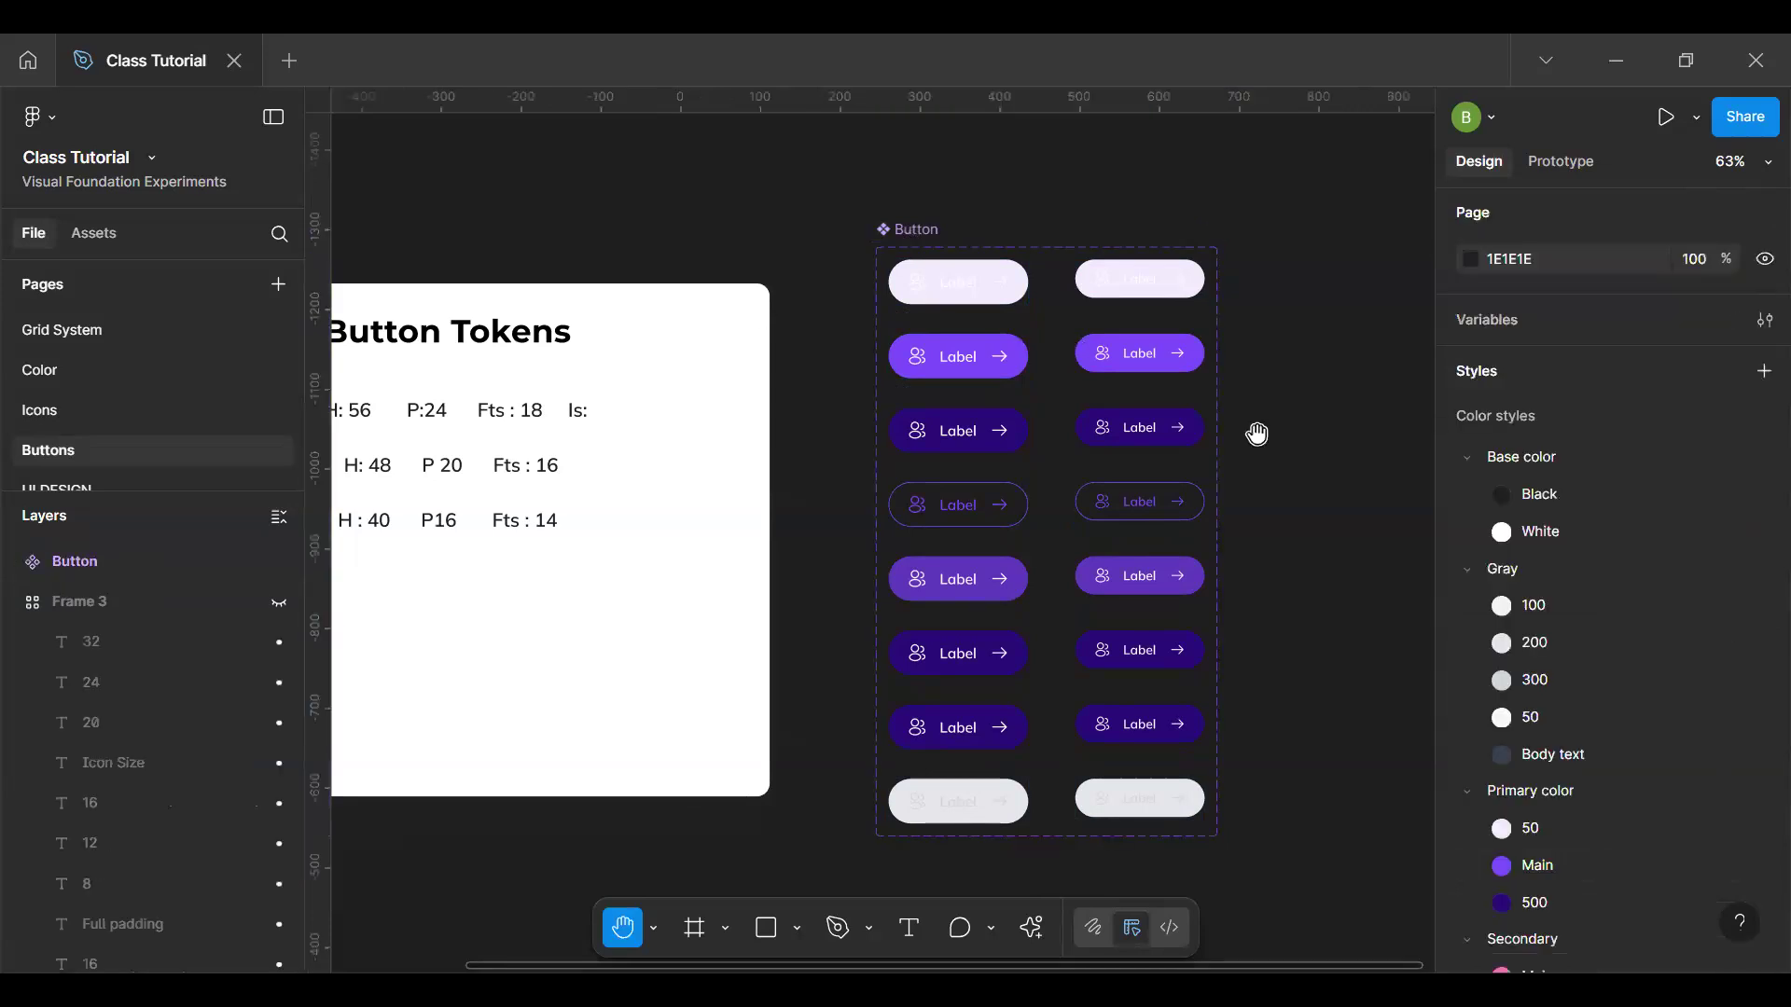
drag(1040, 387, 789, 293)
scroll(787, 288, right, 5)
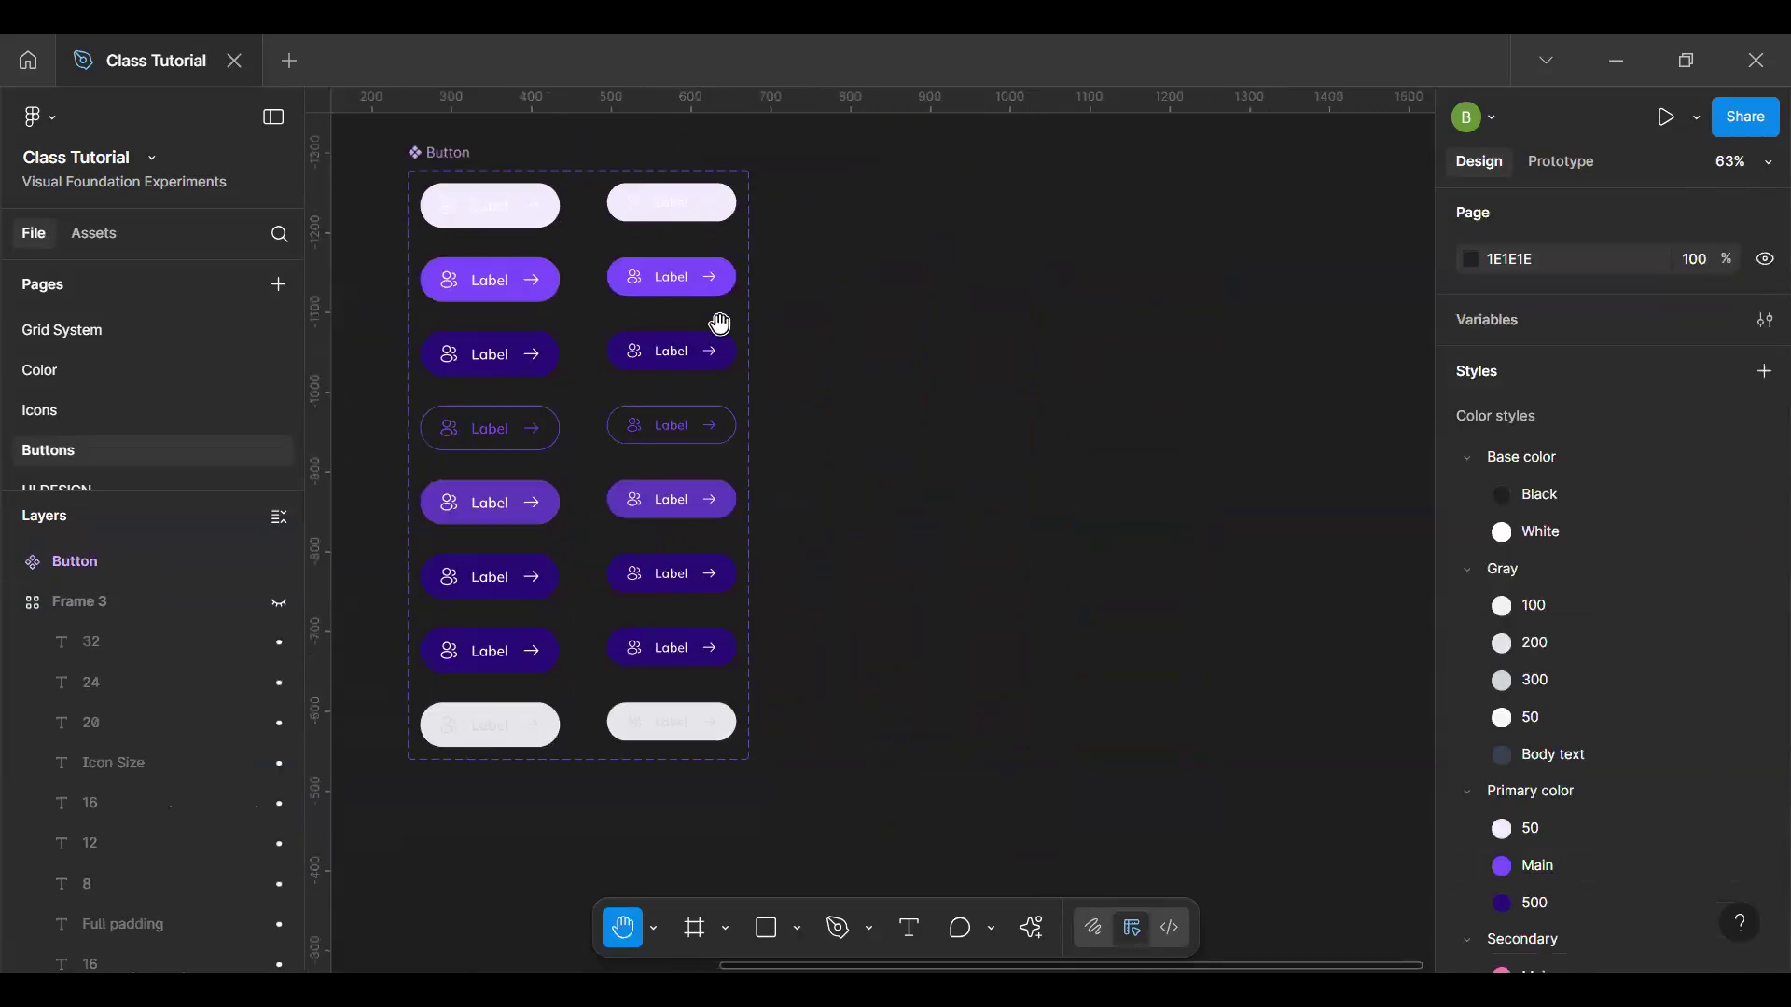
click(720, 322)
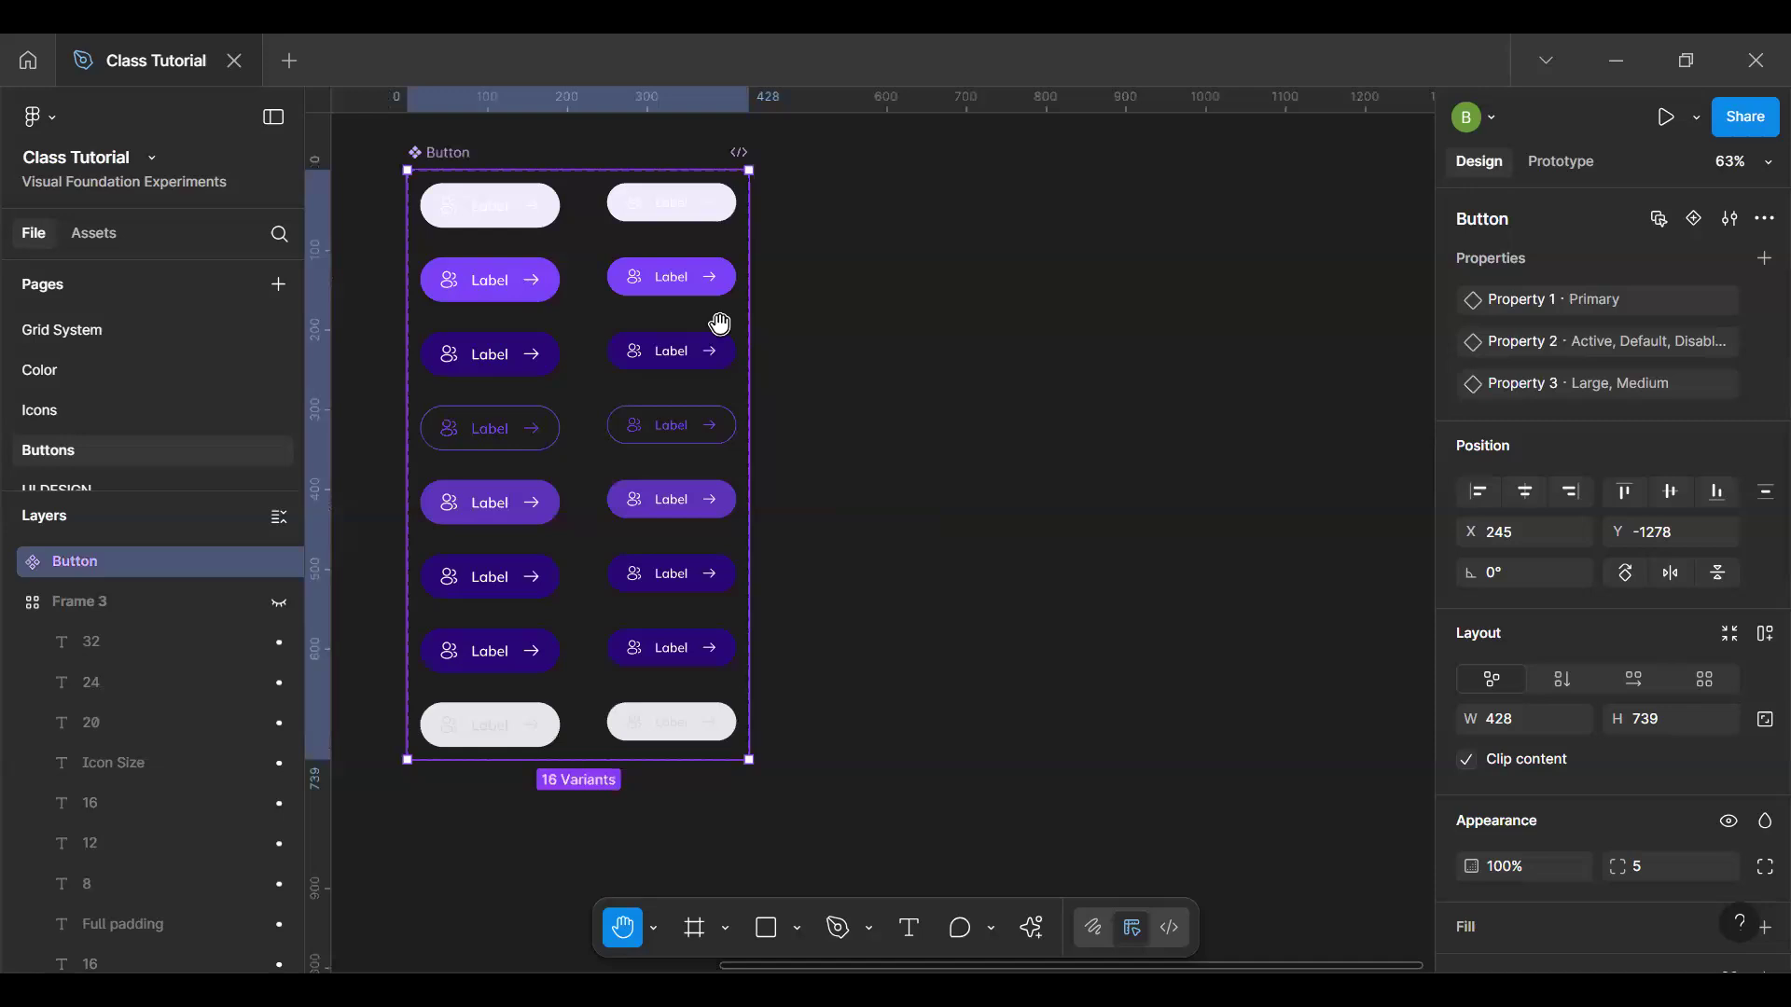
key(ctrl+a)
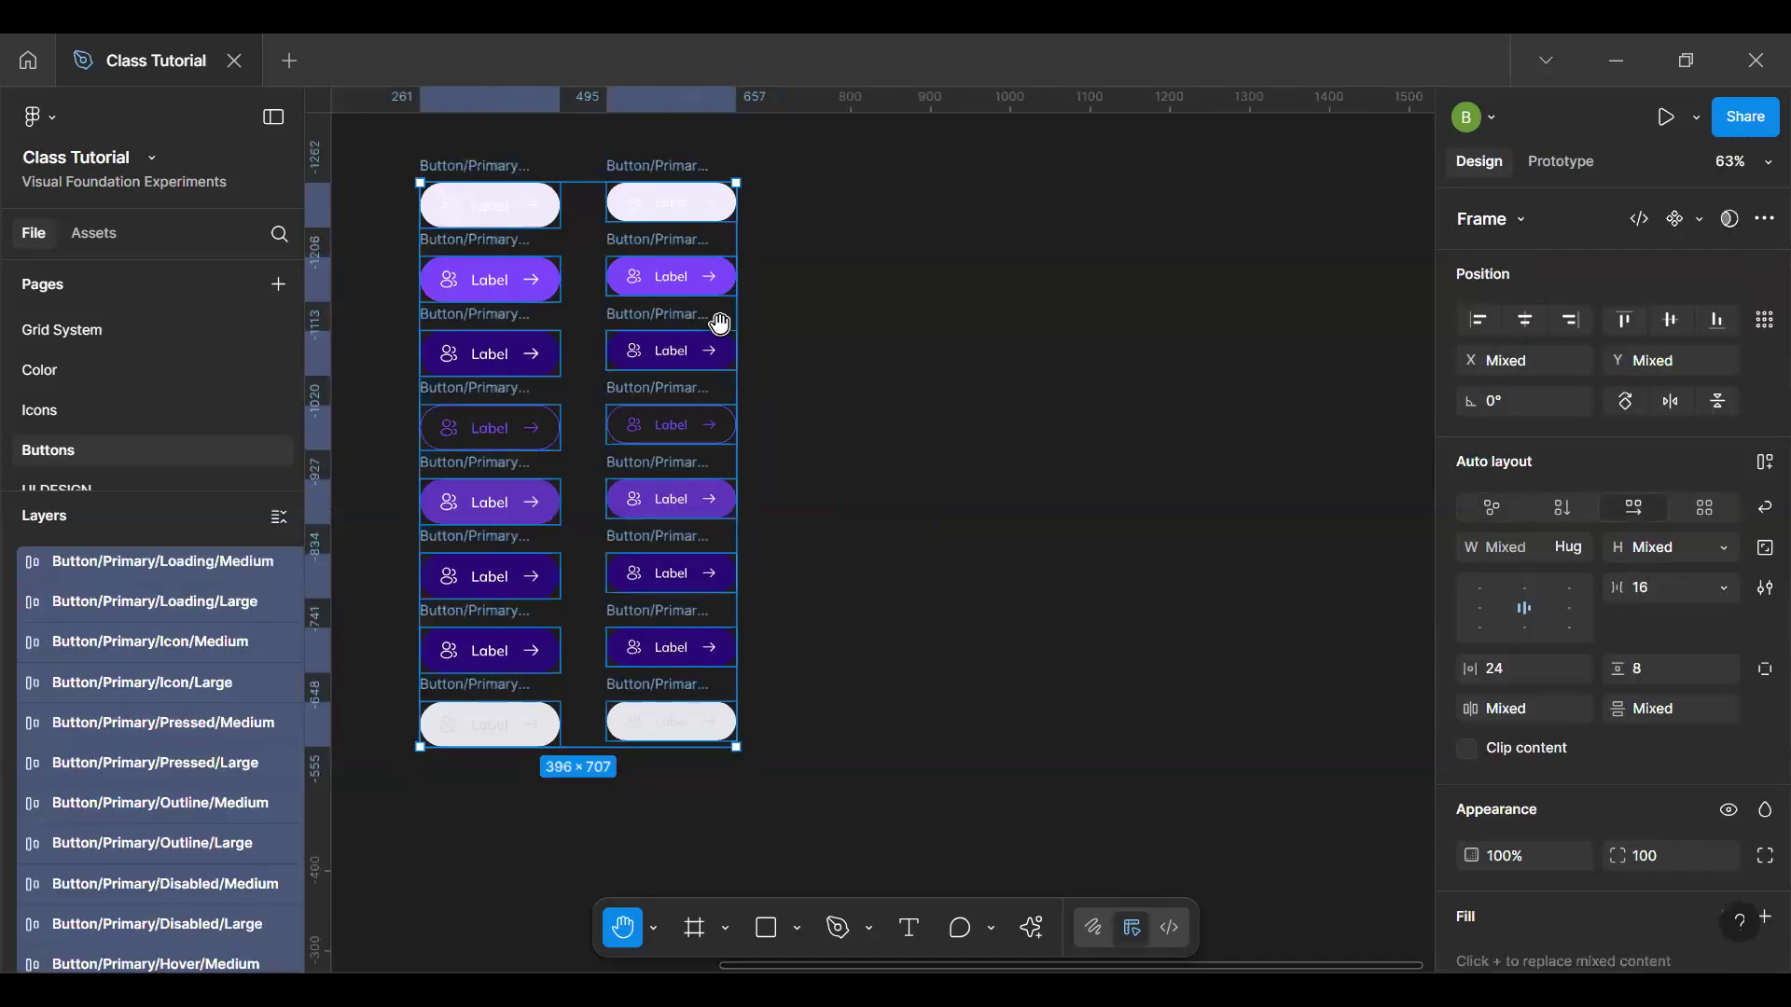
key(Escape)
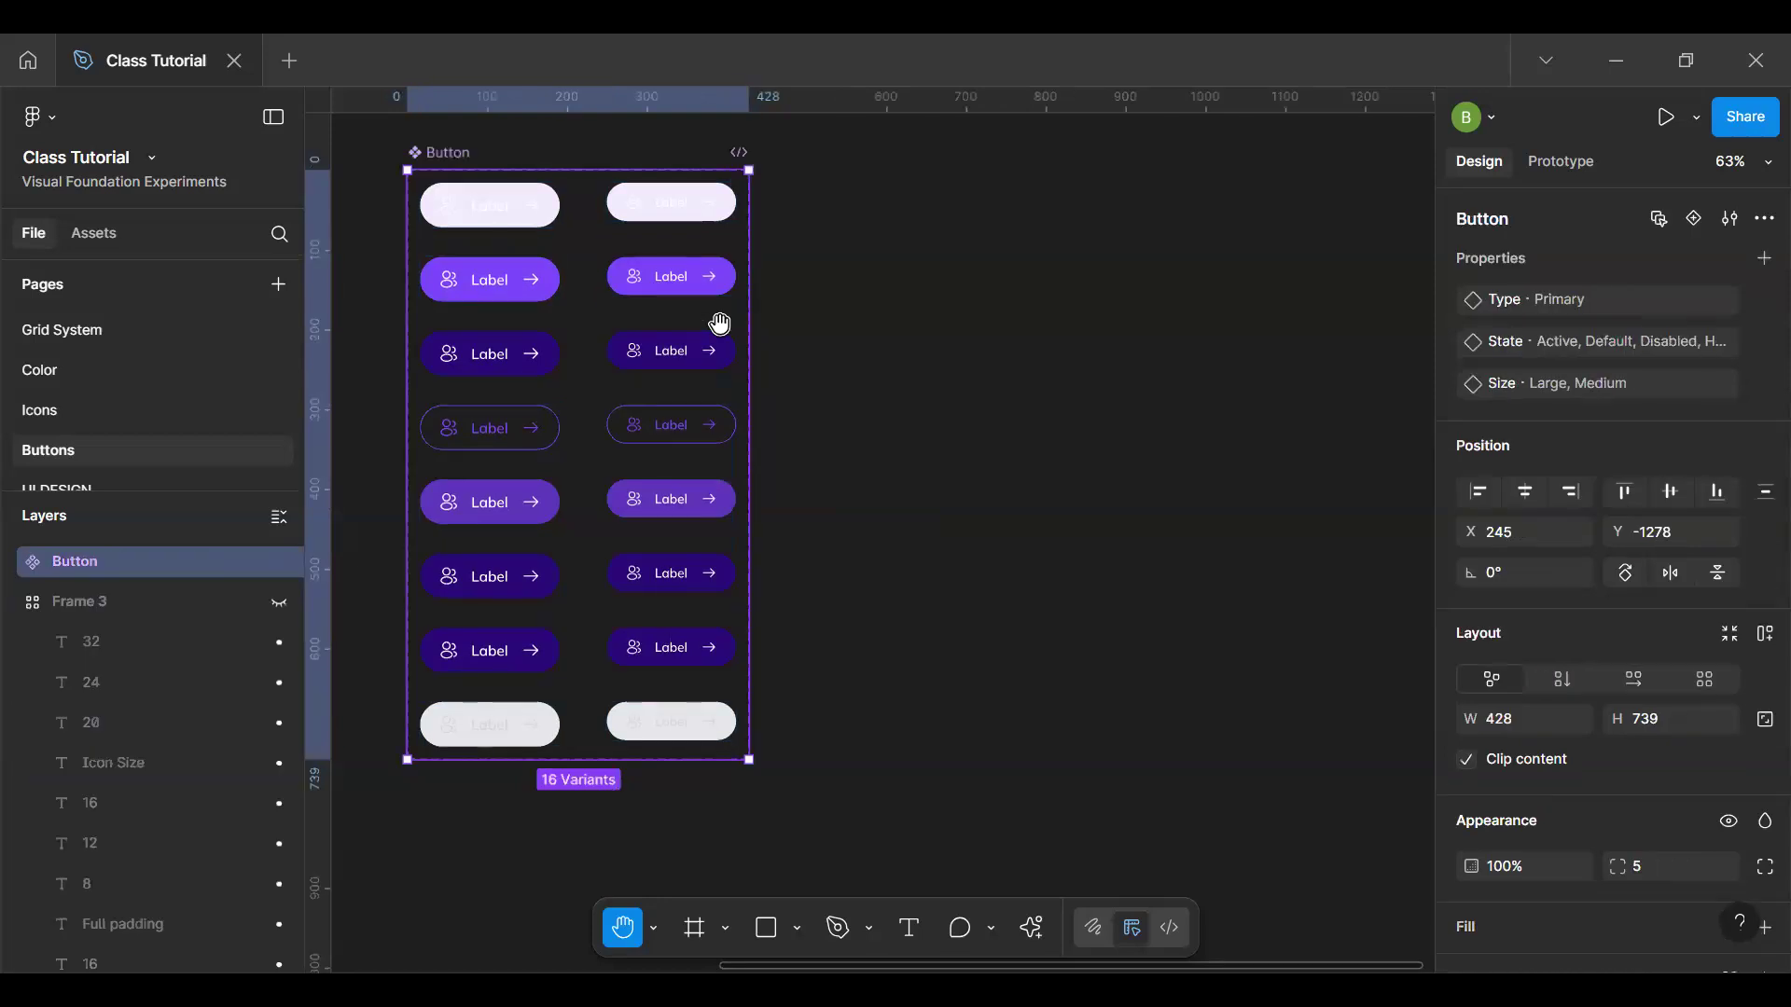
Step: Draw a tall frame on the empty canvas beside the Button Variables frame and paste the copied button frames into it
scroll(655, 380, left, 5)
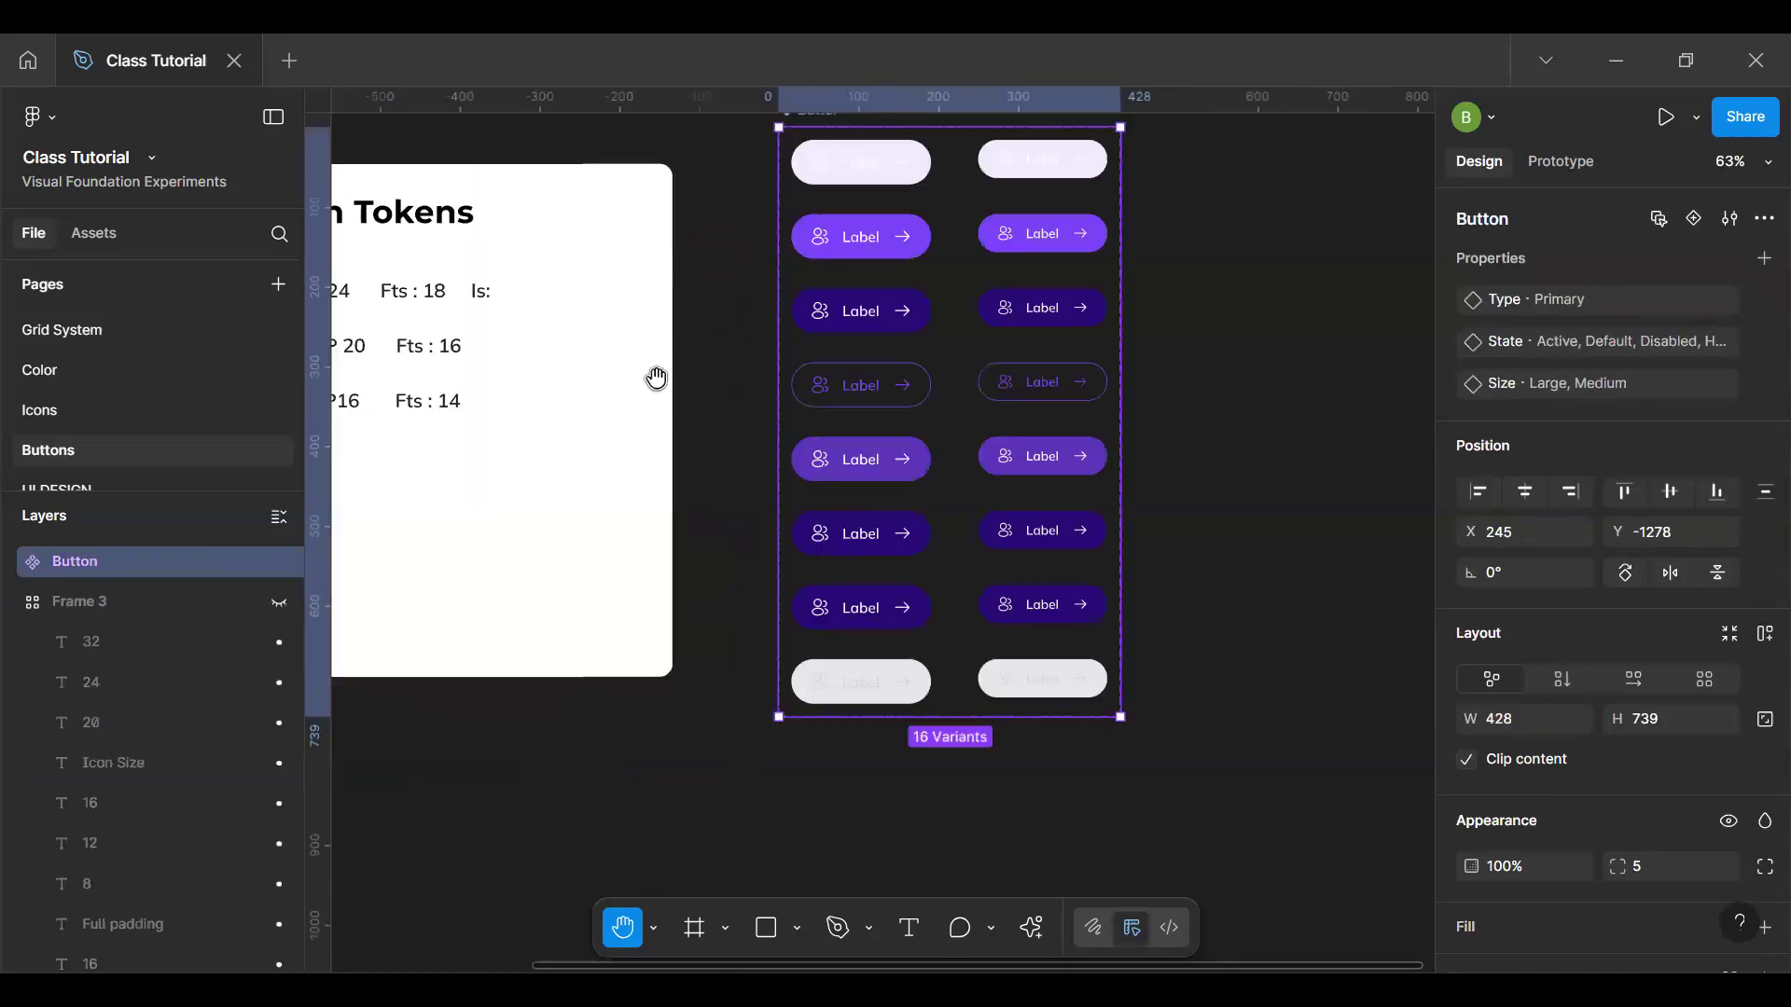
scroll(661, 366, down, 3)
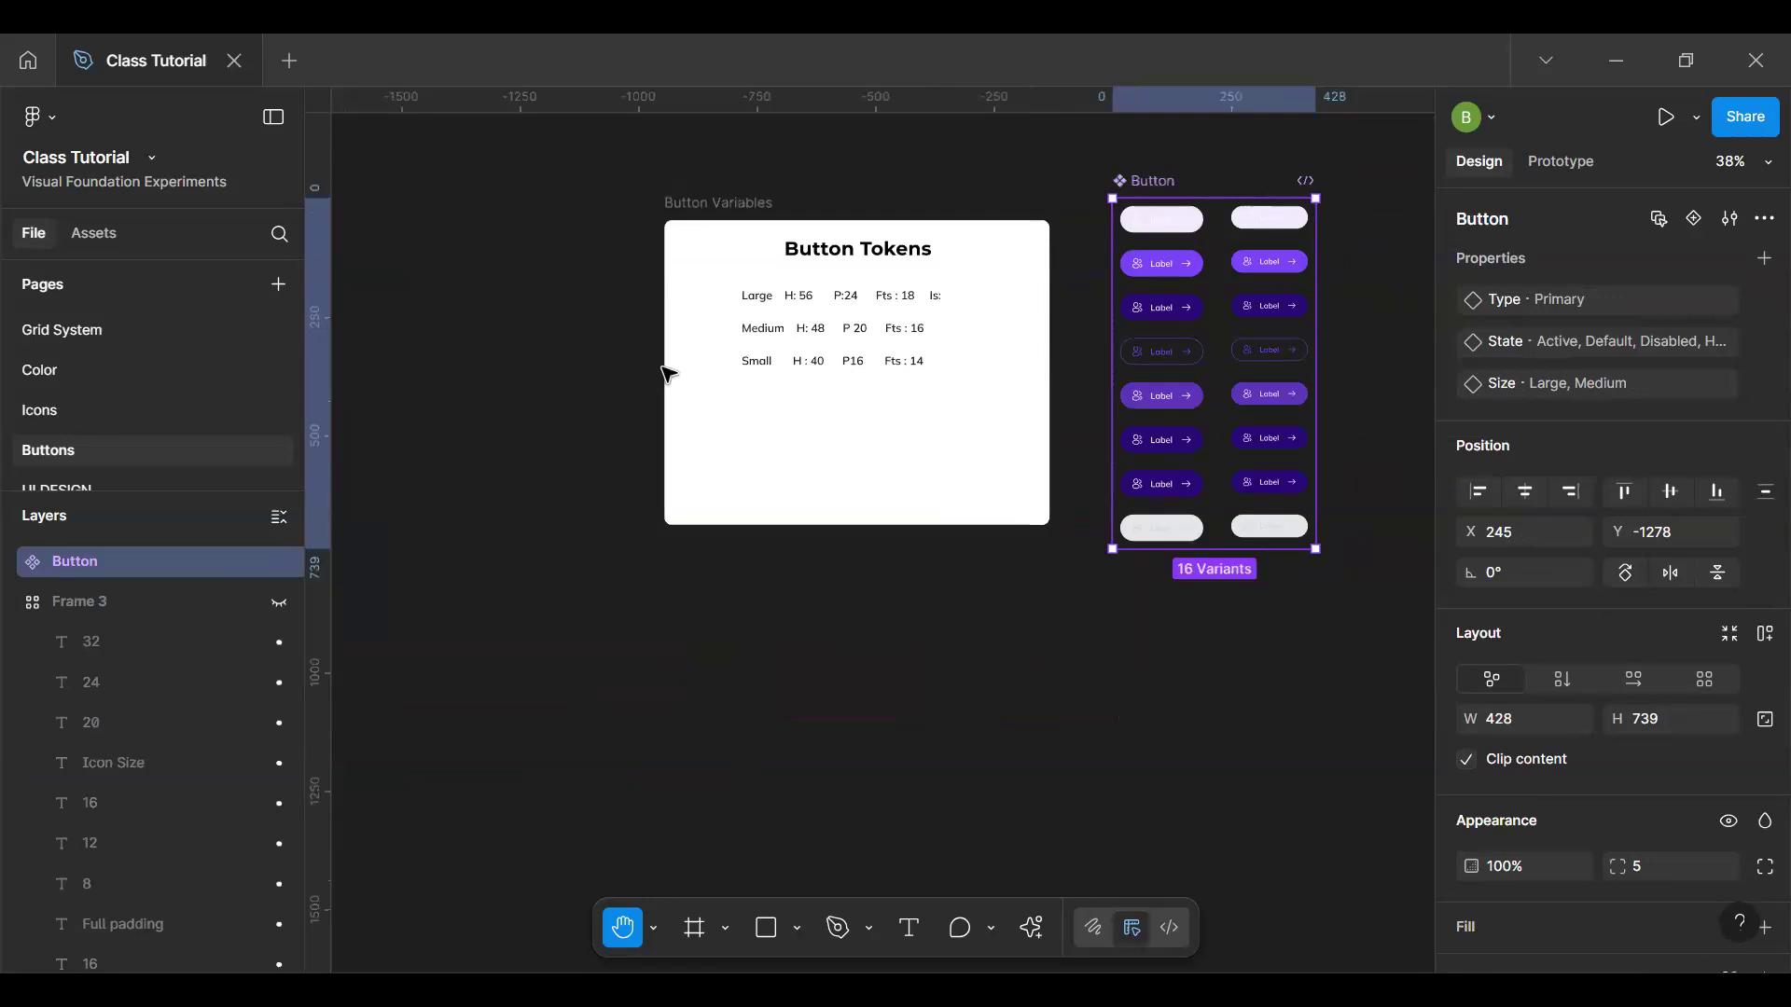
key(f)
drag(361, 238, 560, 547)
key(ctrl+v)
key(shift+a)
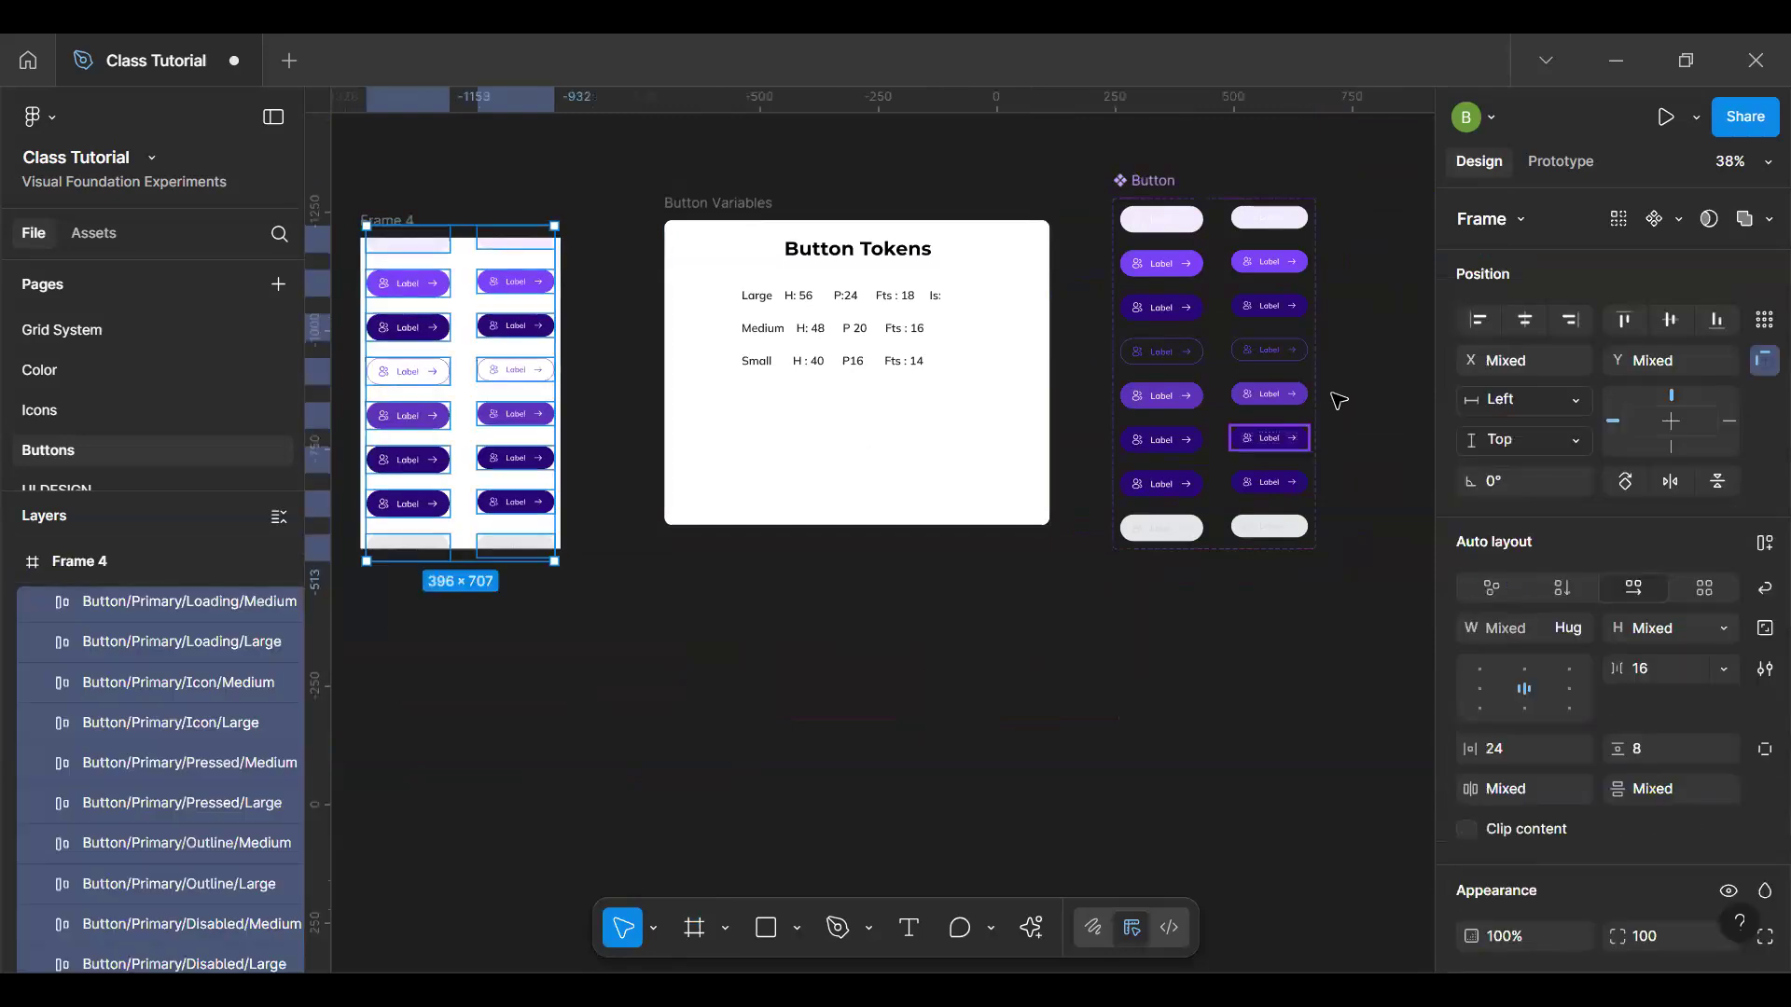
click(1338, 393)
Step: Add an iPhone 13 & 14 preset frame beside the Button component set
key(h)
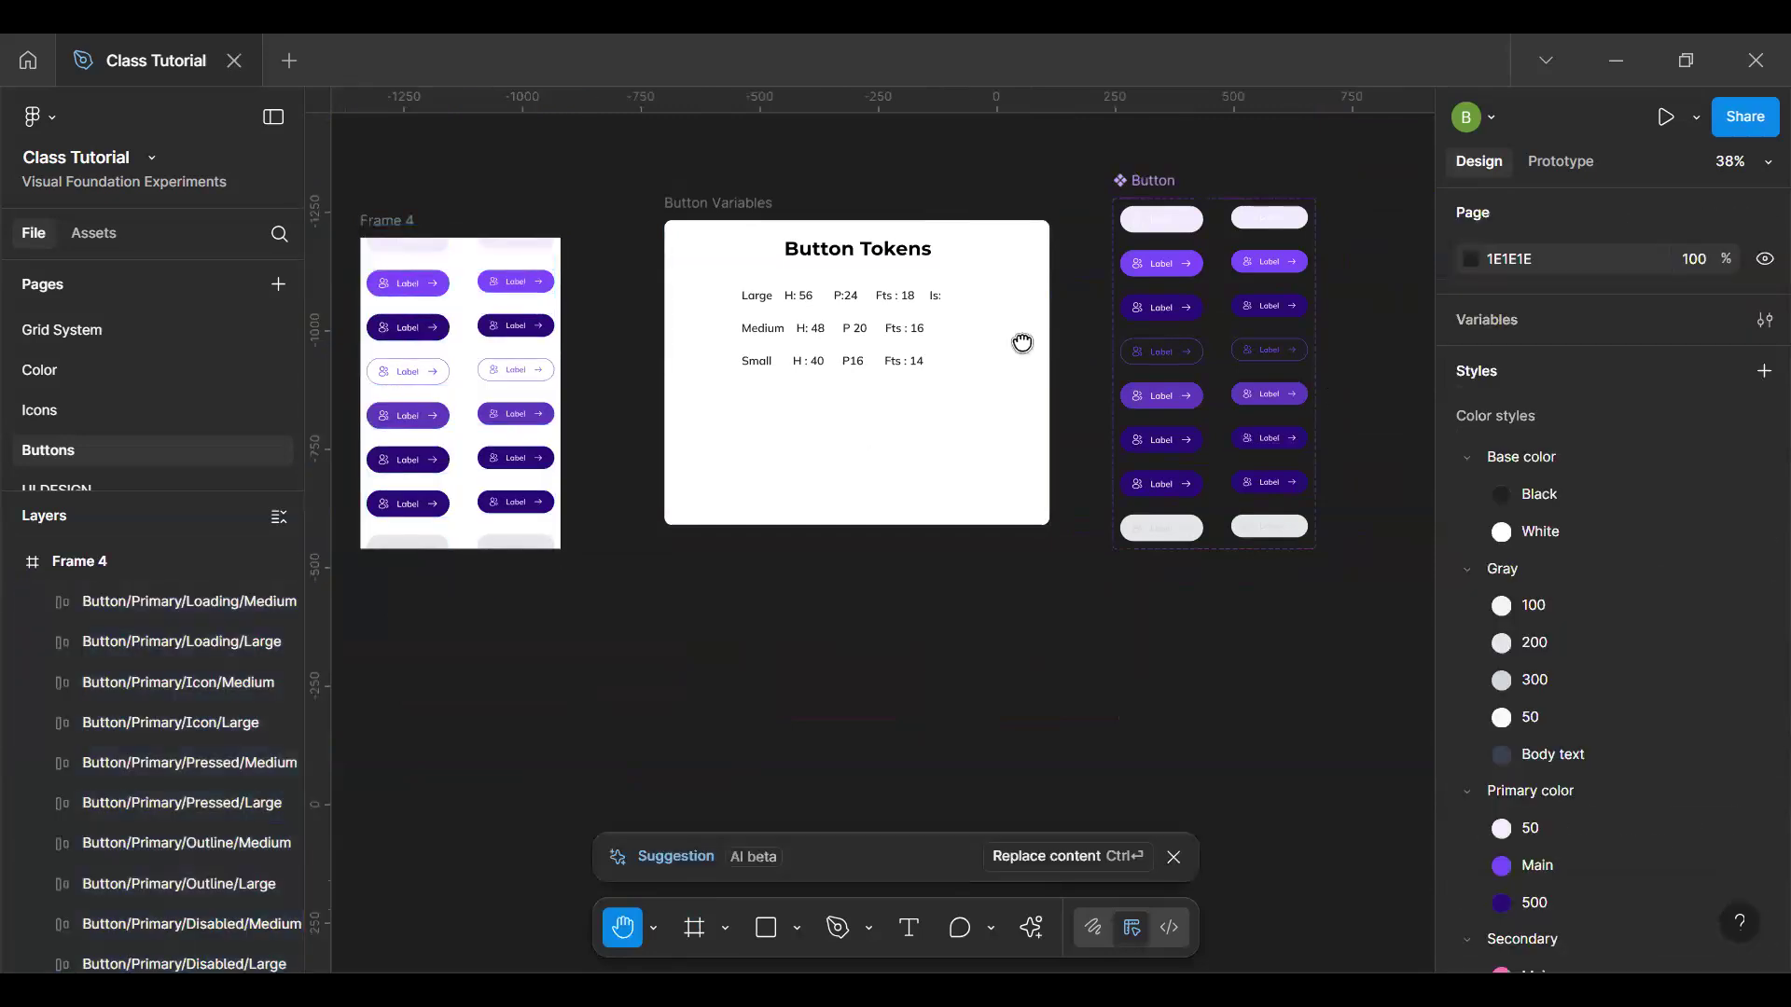
drag(1055, 336, 852, 367)
key(f)
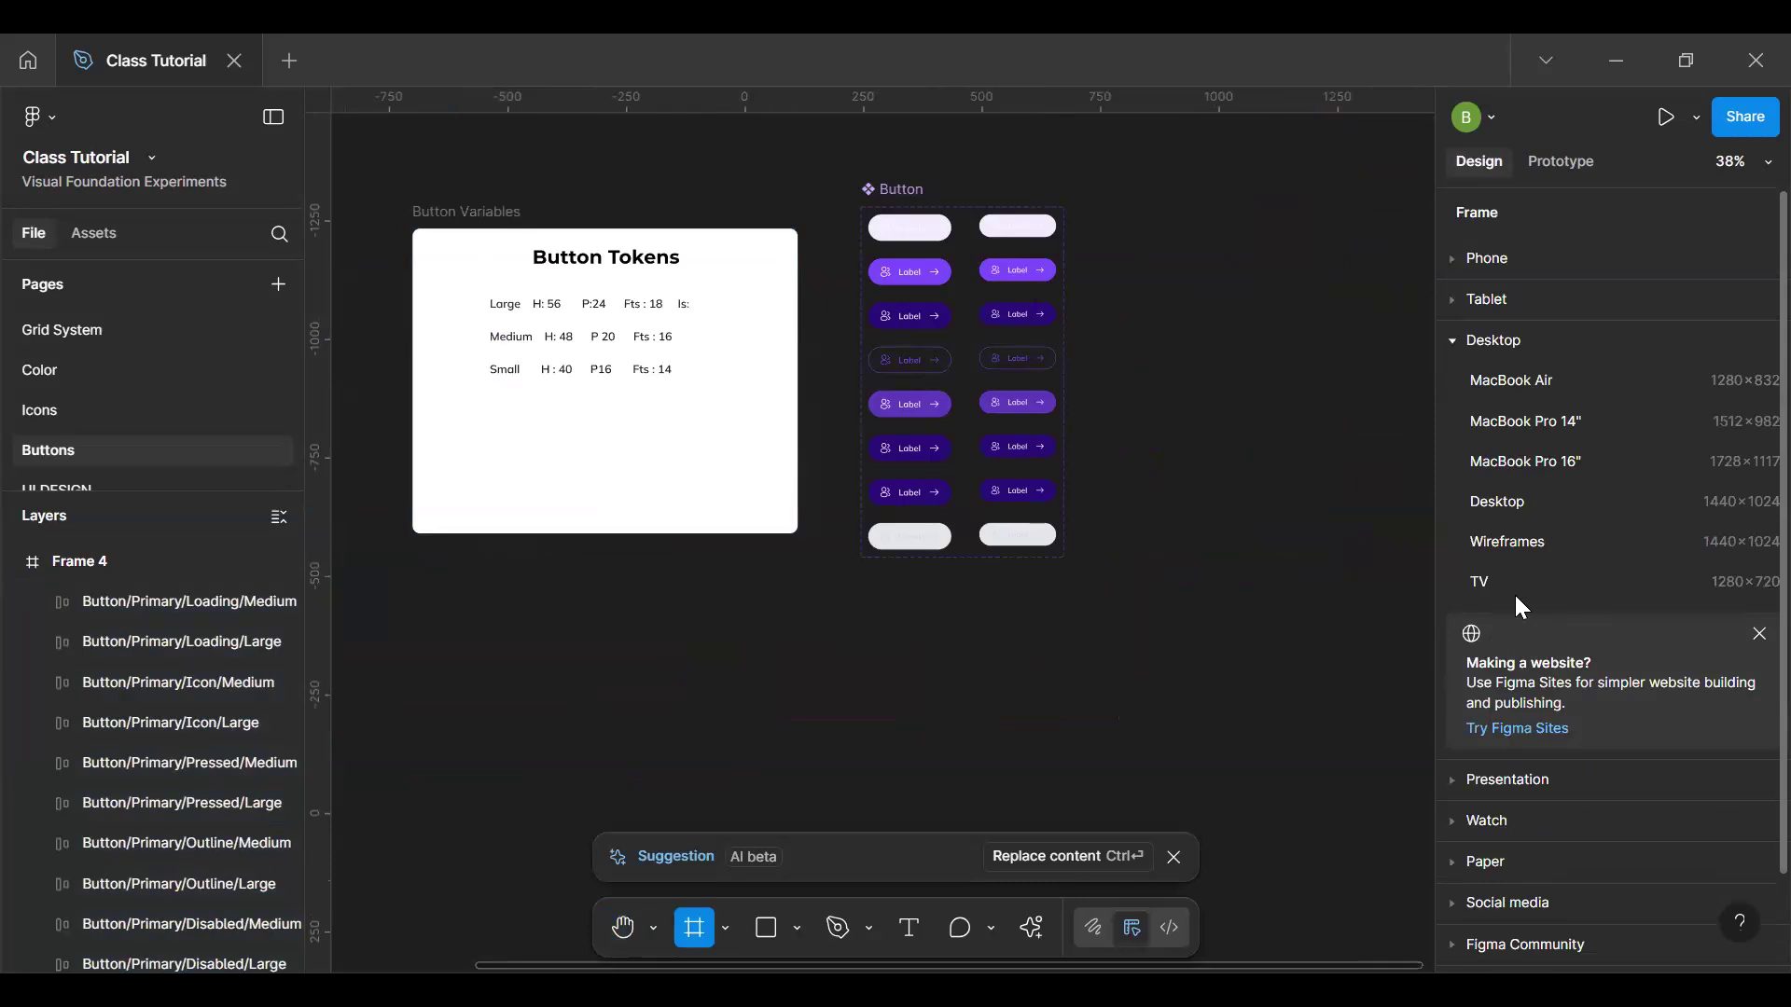
click(1490, 340)
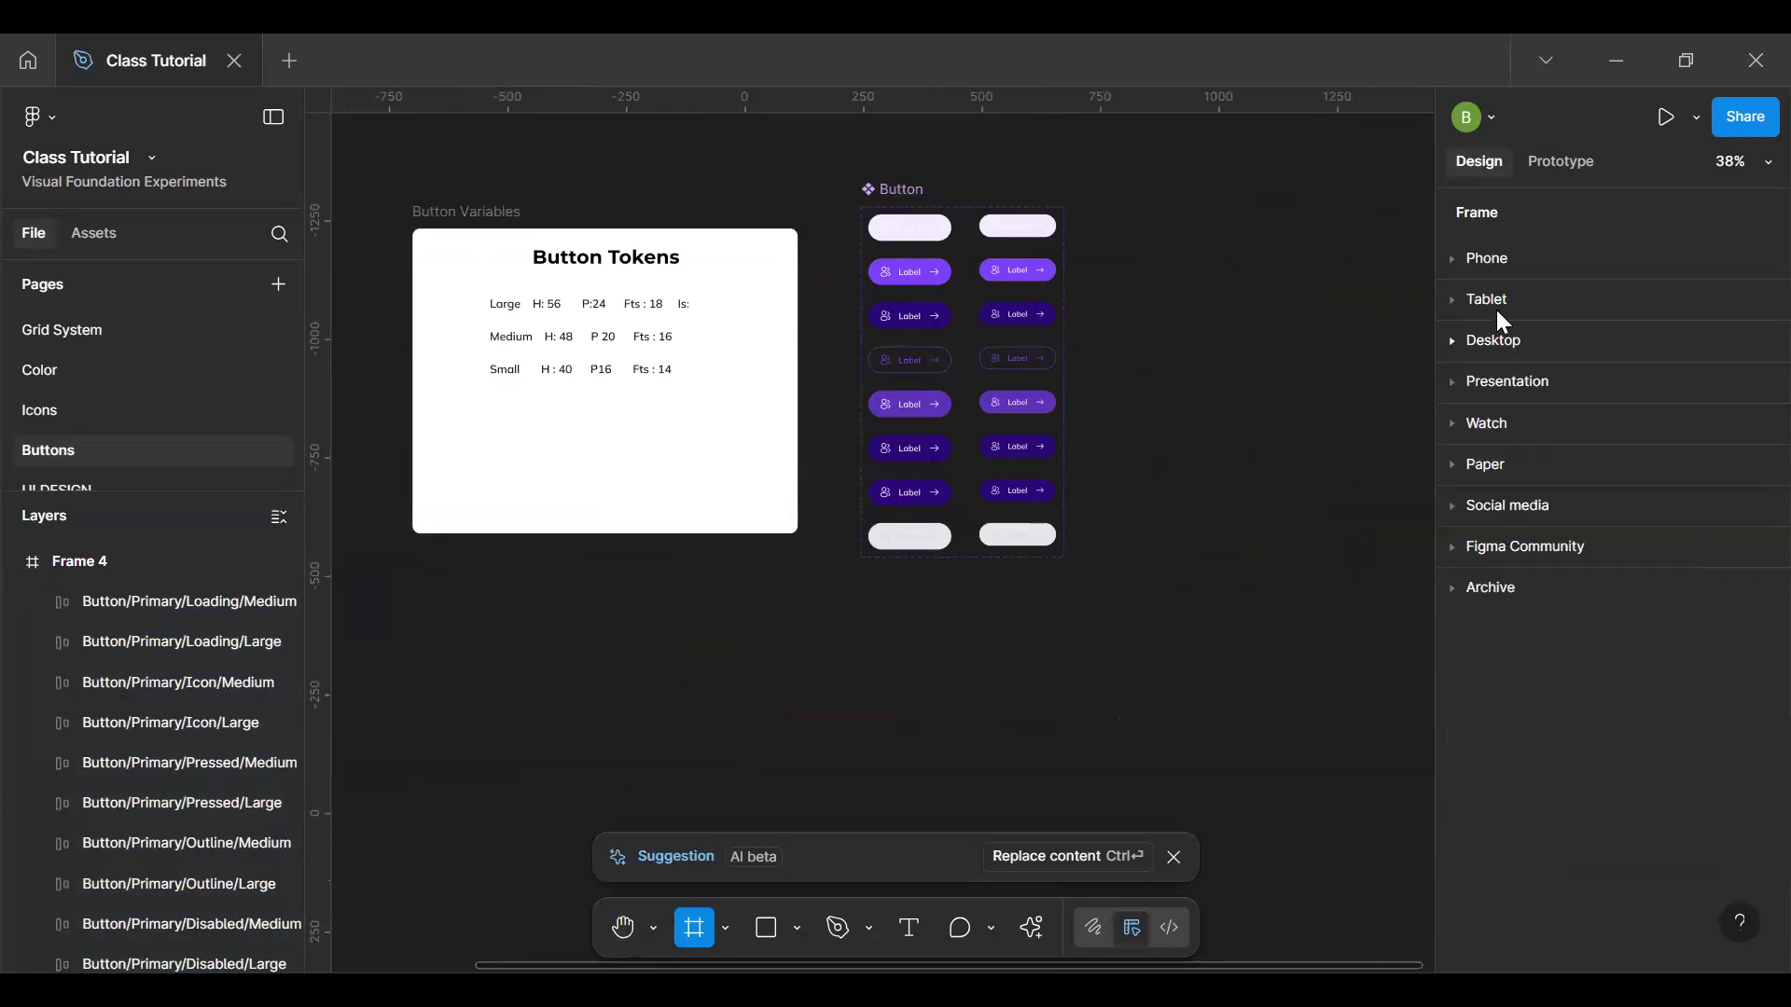
click(1487, 258)
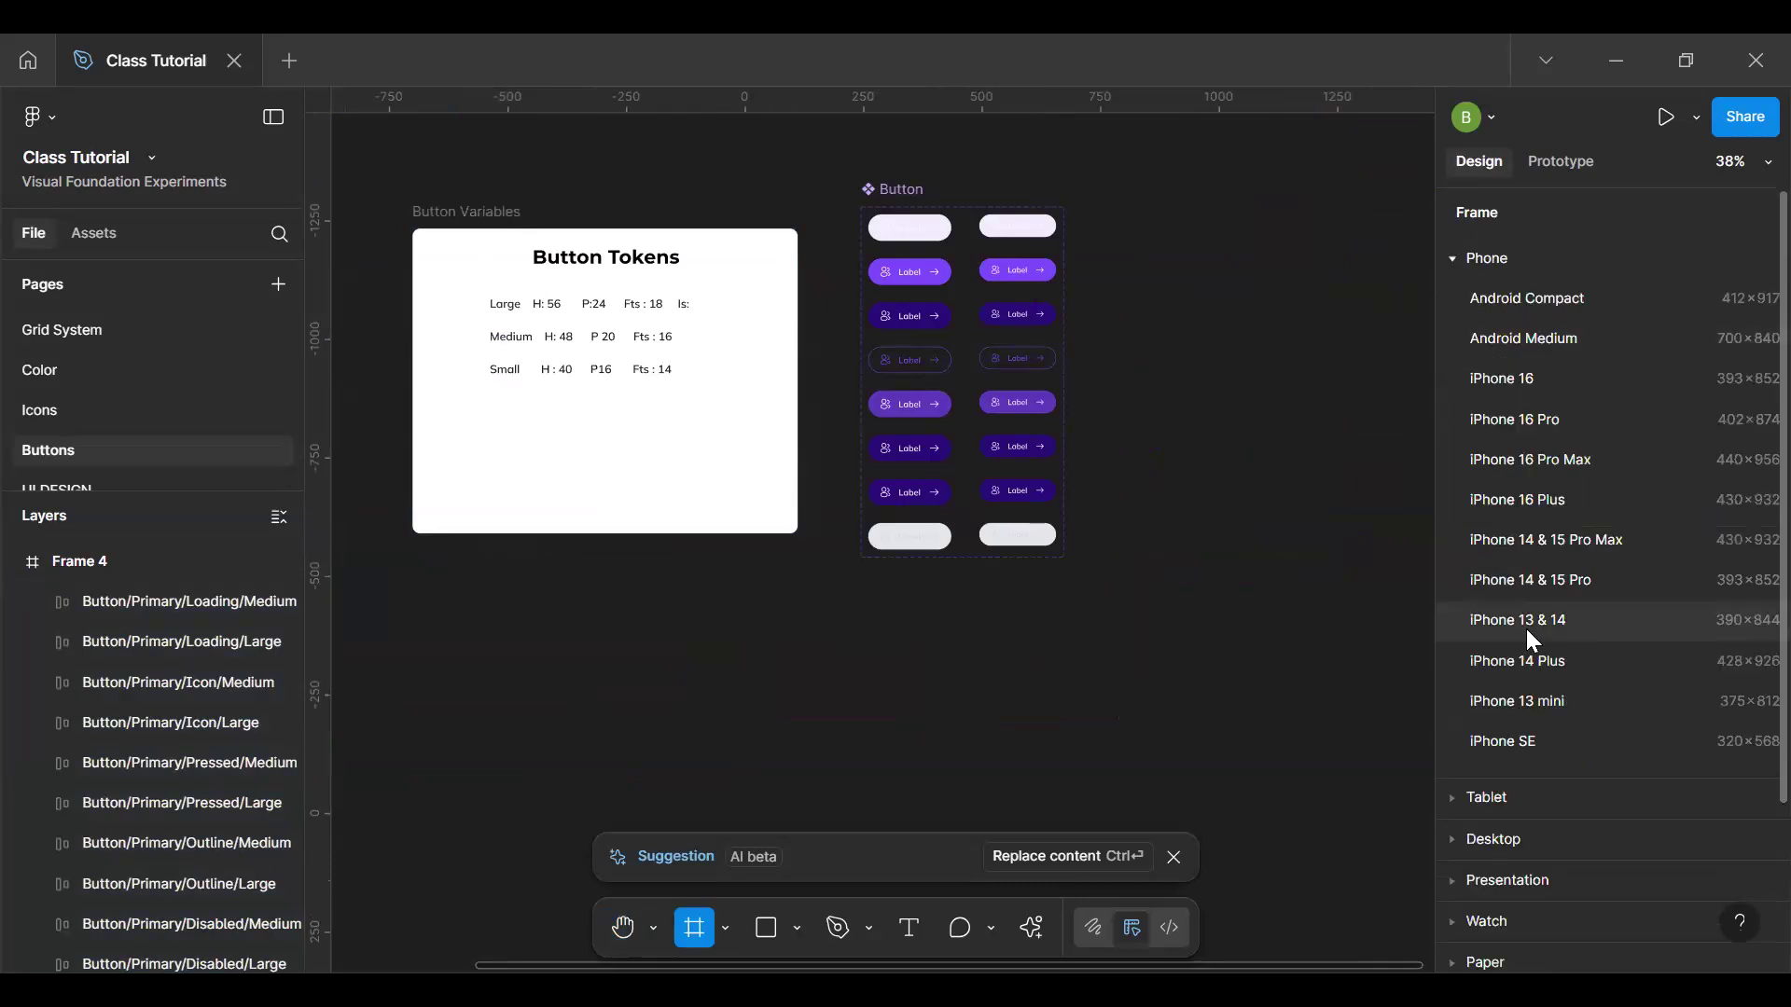
click(1526, 625)
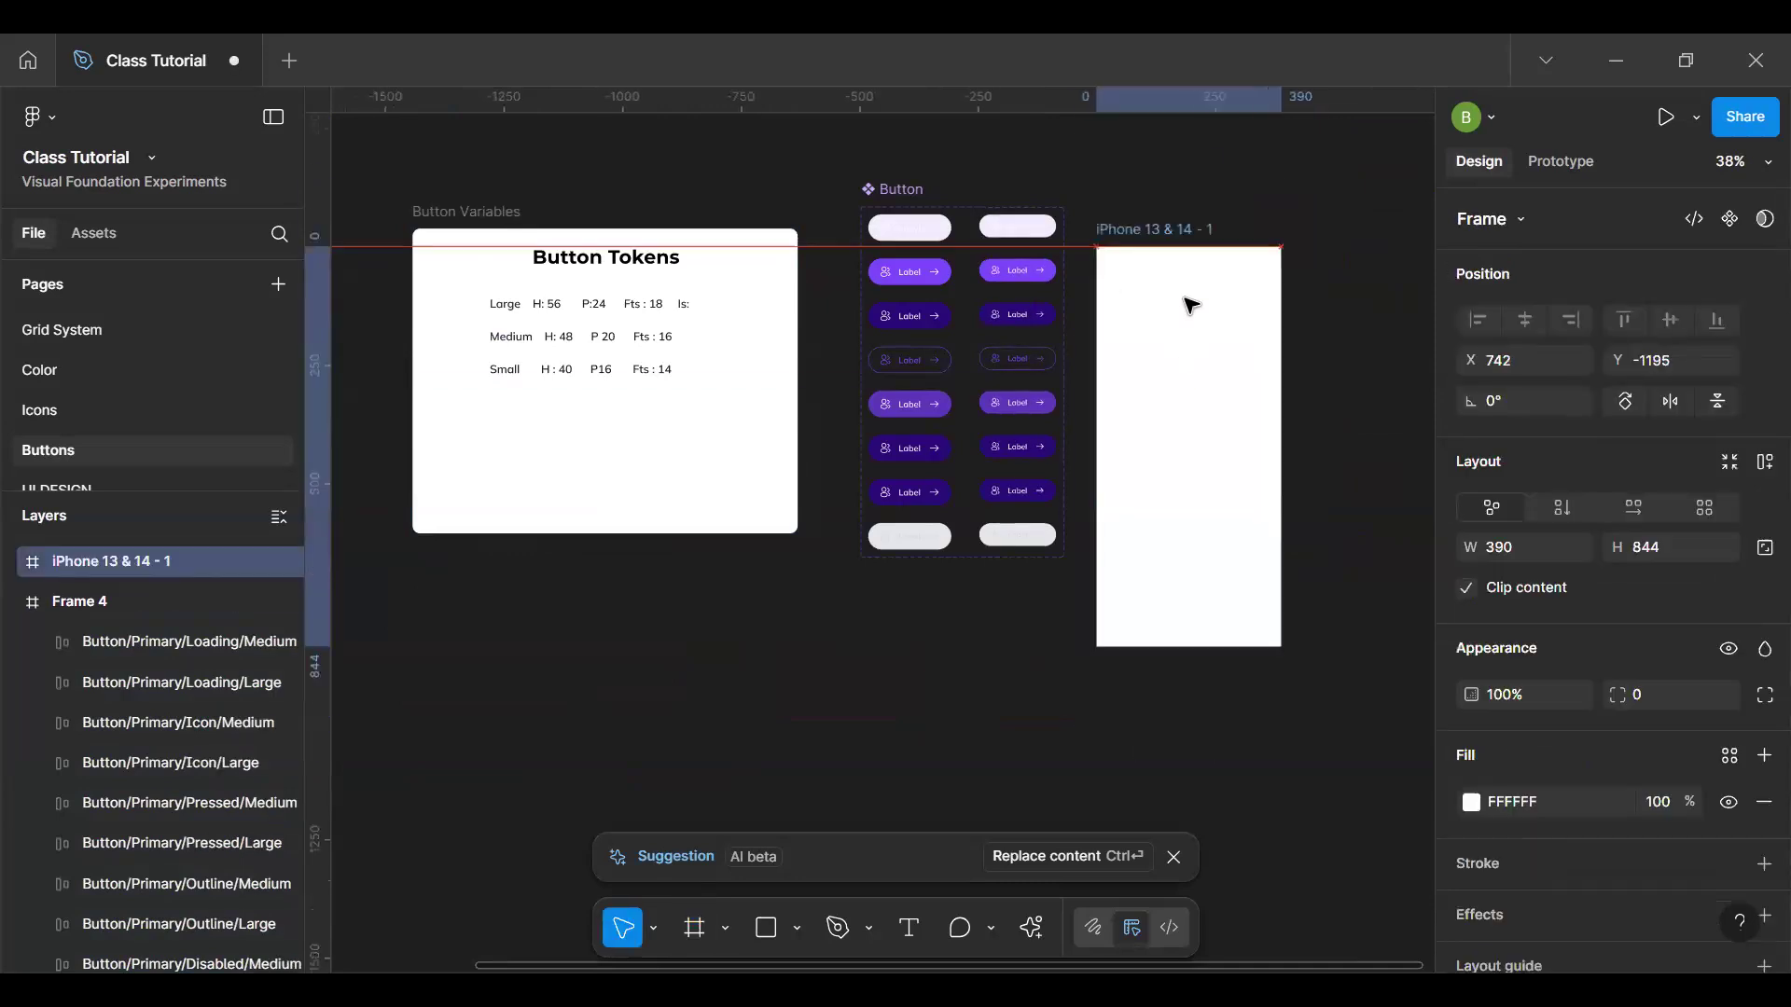
Step: Place an instance of the active medium button inside the iPhone frame at about X 114, Y 578
click(1024, 276)
drag(1194, 320, 1194, 317)
drag(1219, 464, 1201, 470)
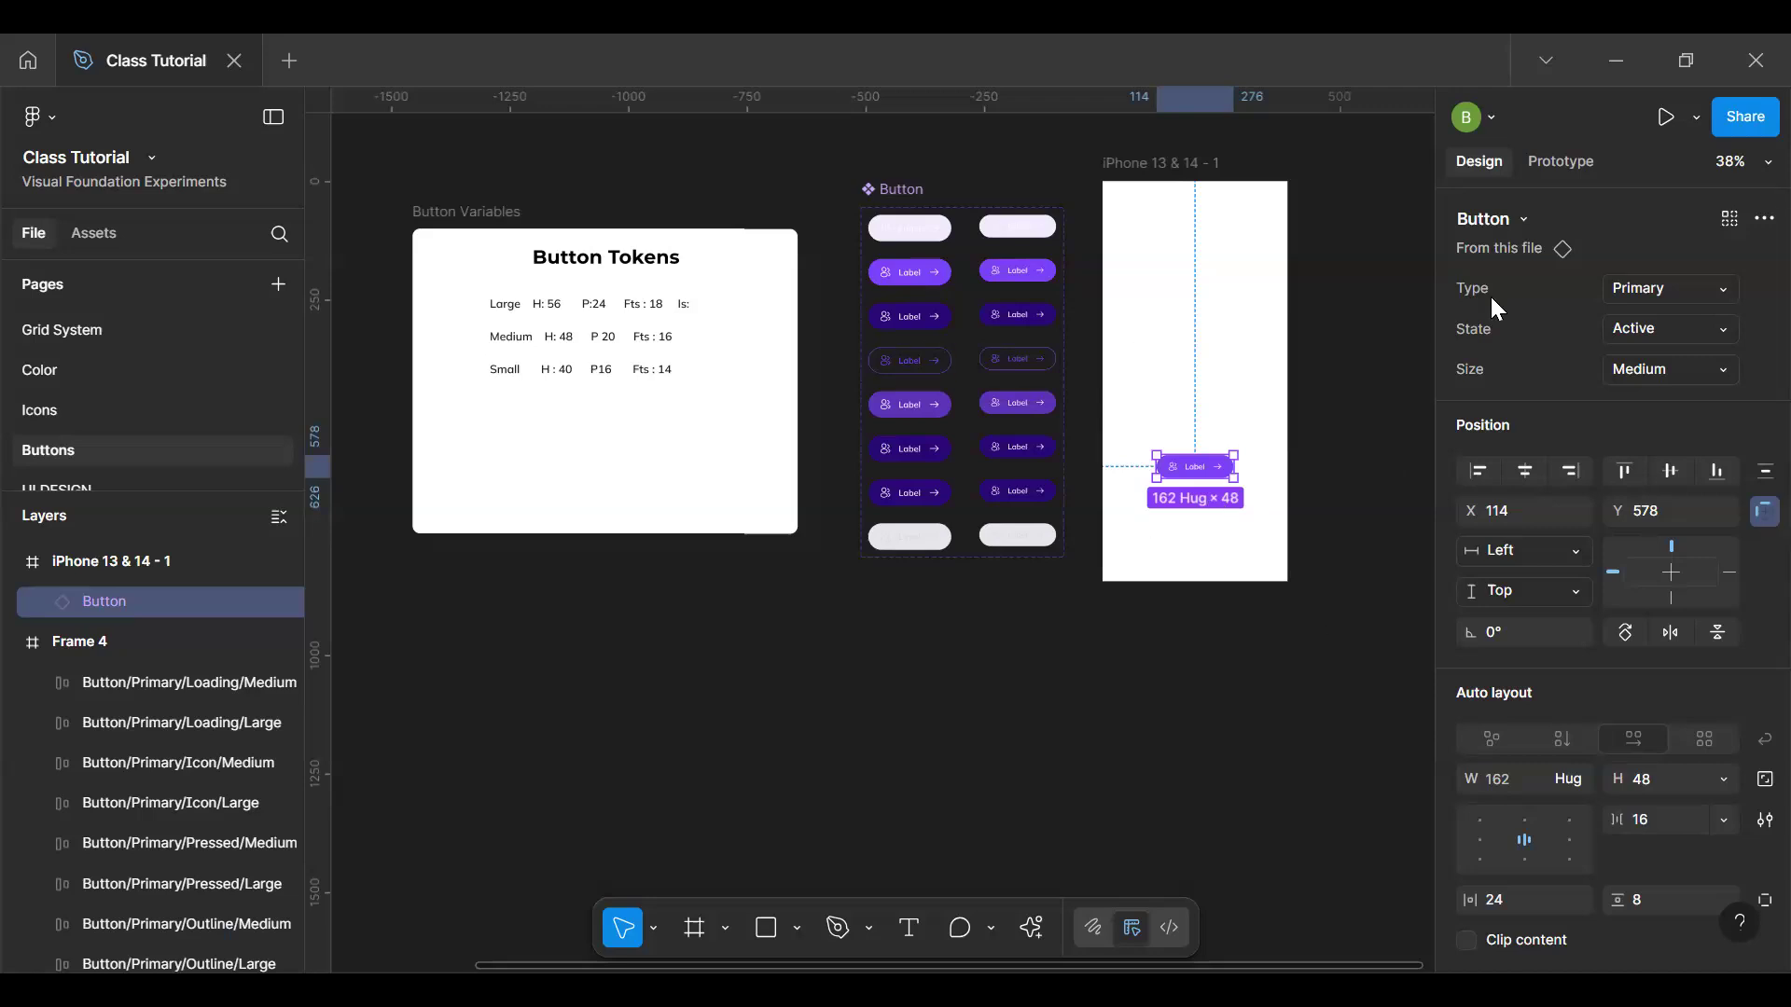
Step: Set the placed button instance's size to Large, try the Default state, and choose the Hover state with type Primary
click(1608, 364)
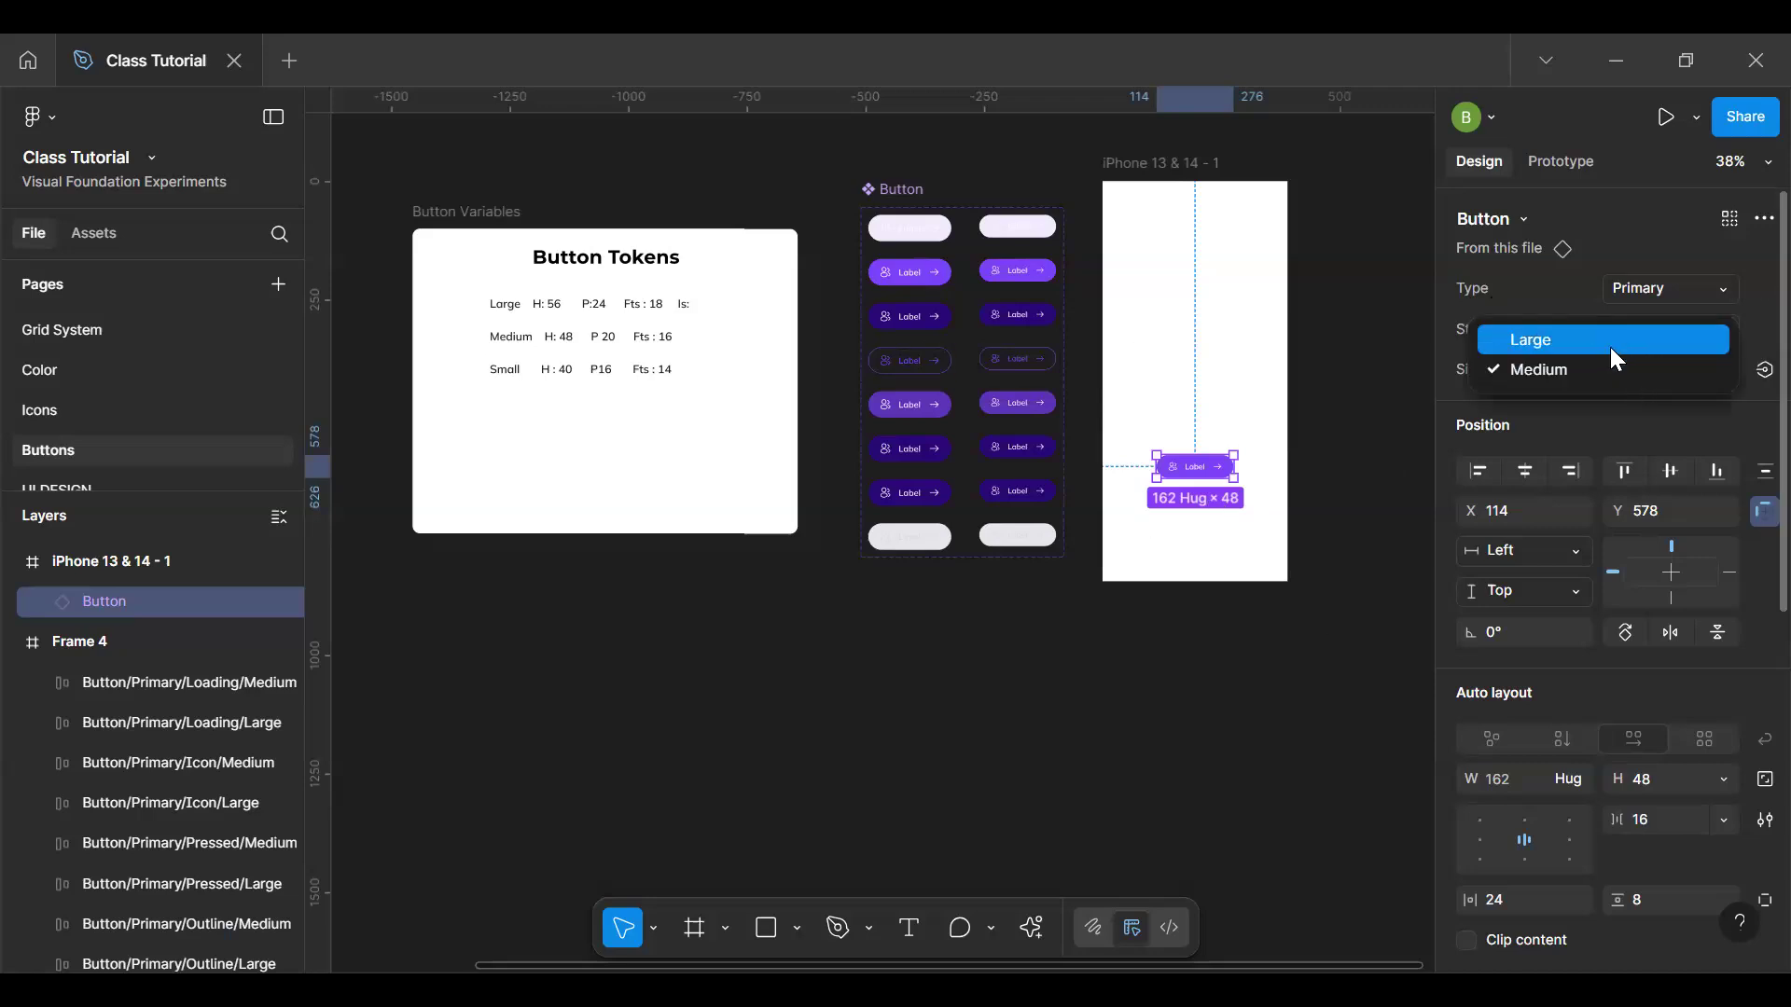
click(1610, 347)
click(1645, 332)
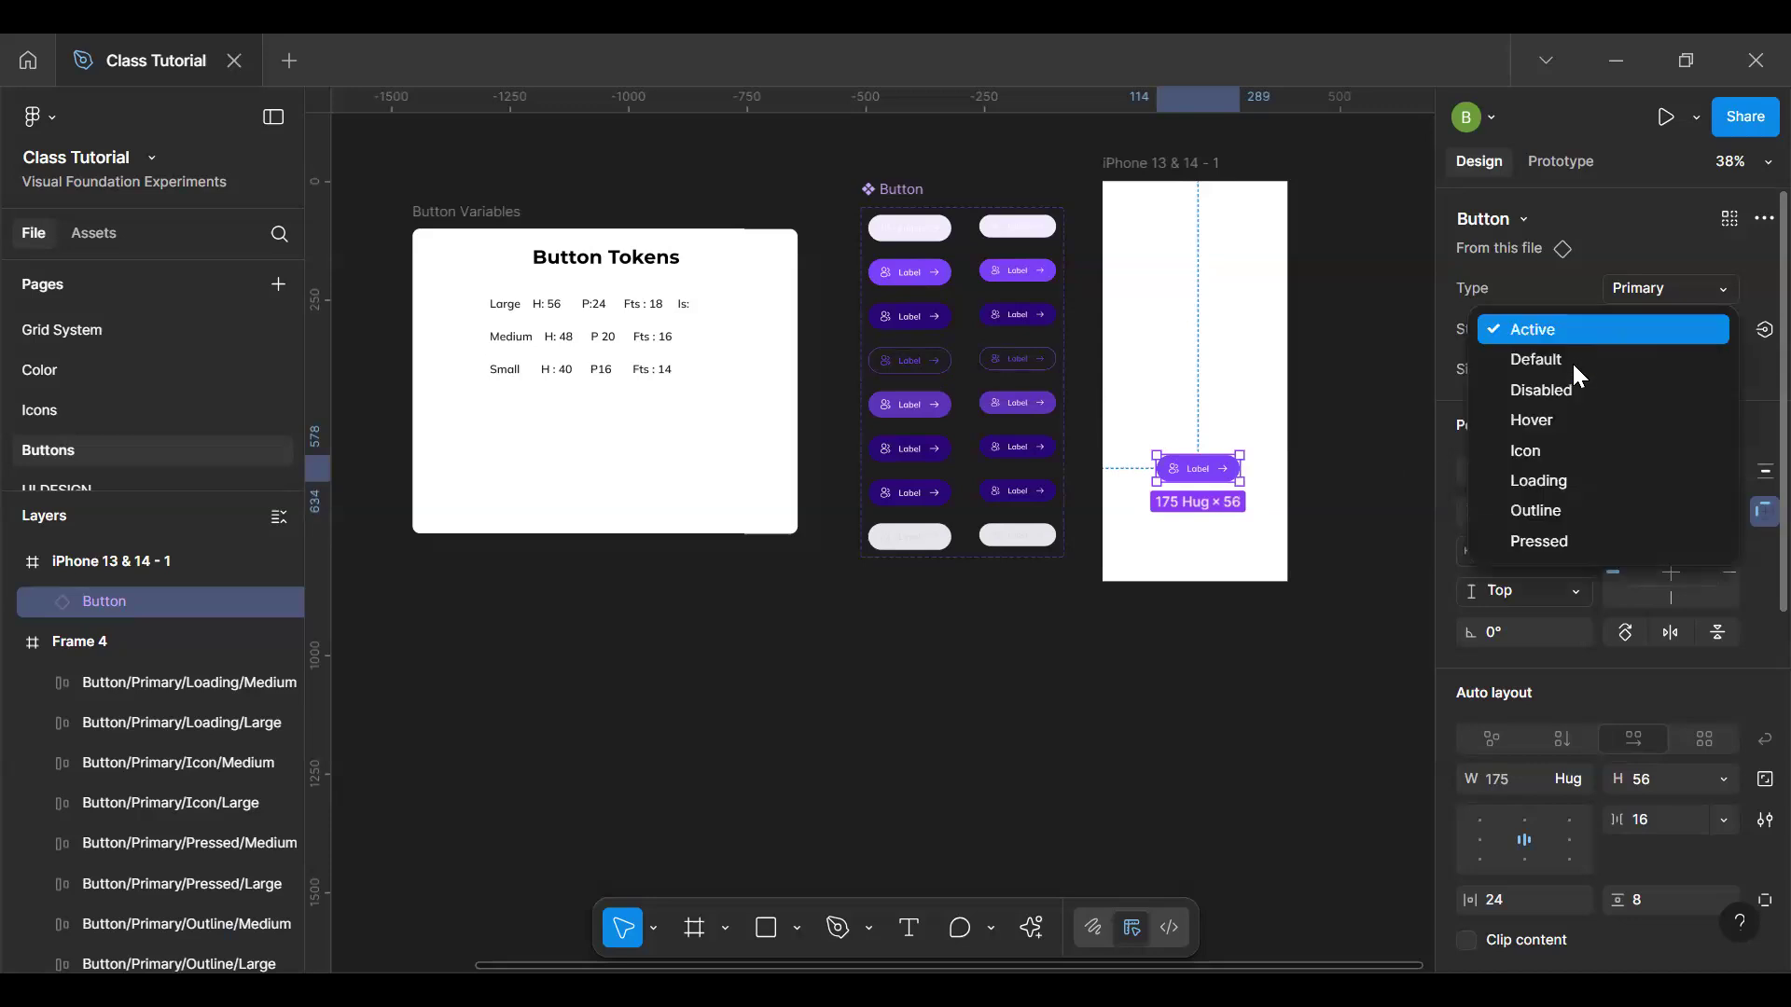
click(1570, 367)
click(1649, 325)
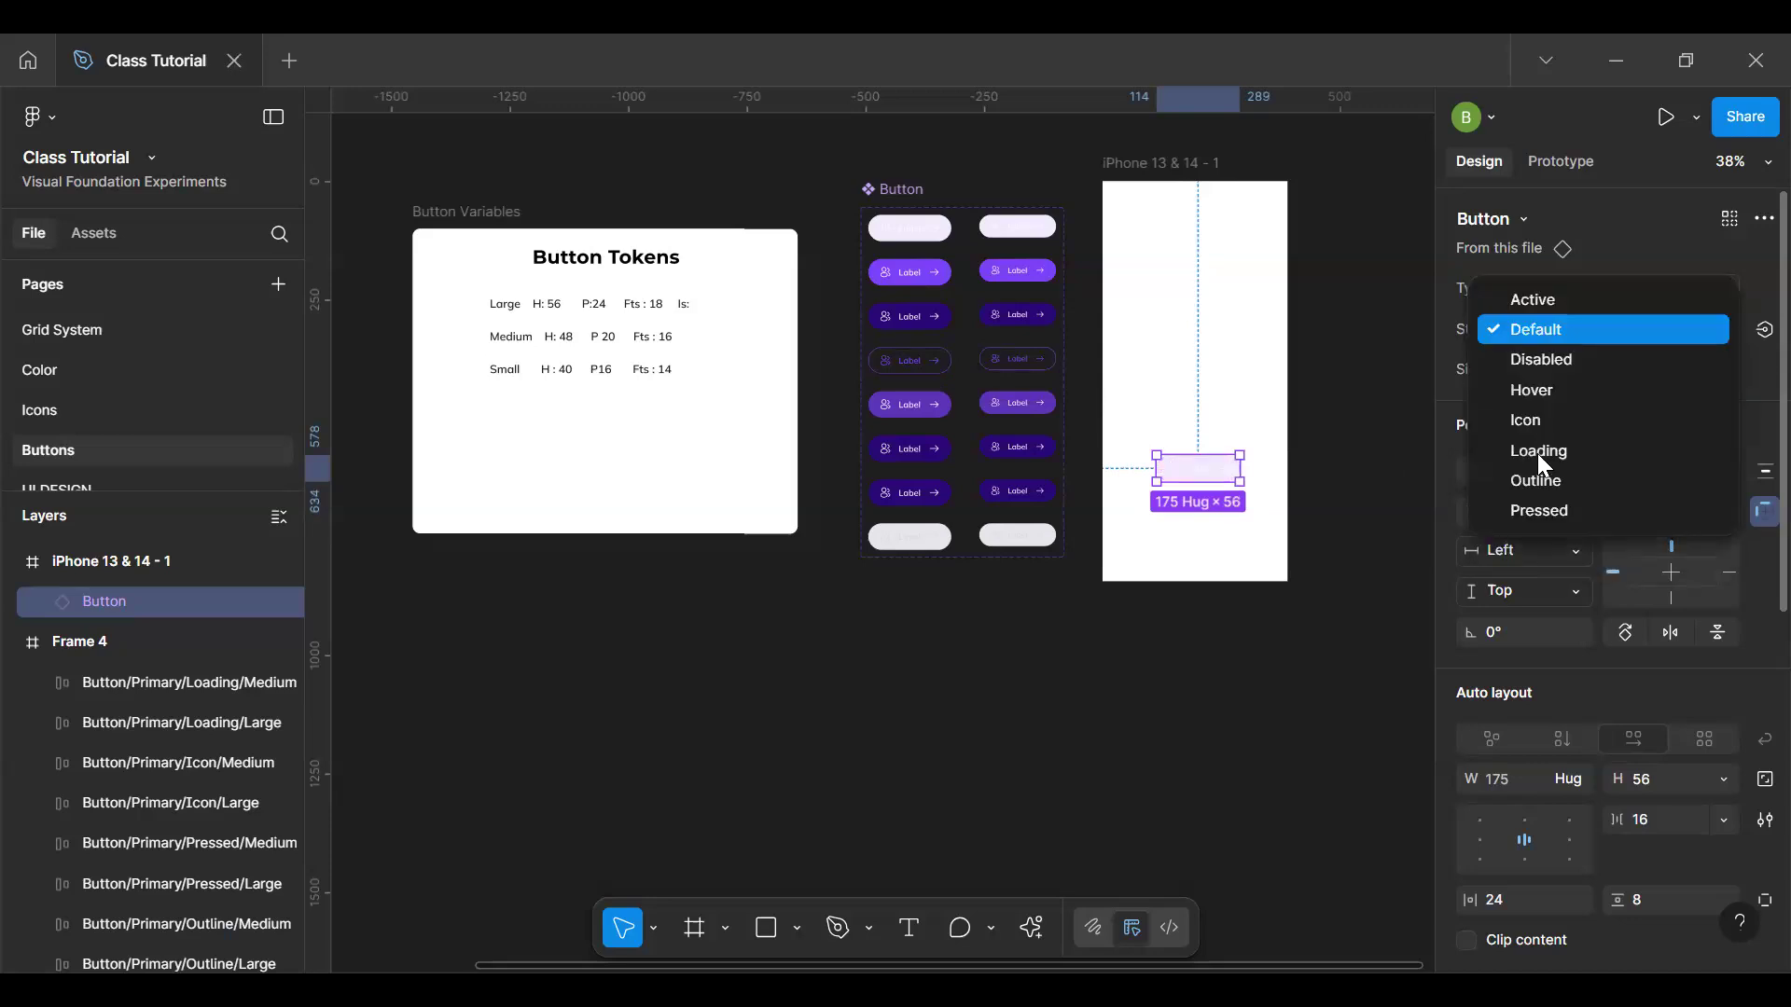
click(1587, 401)
click(1624, 299)
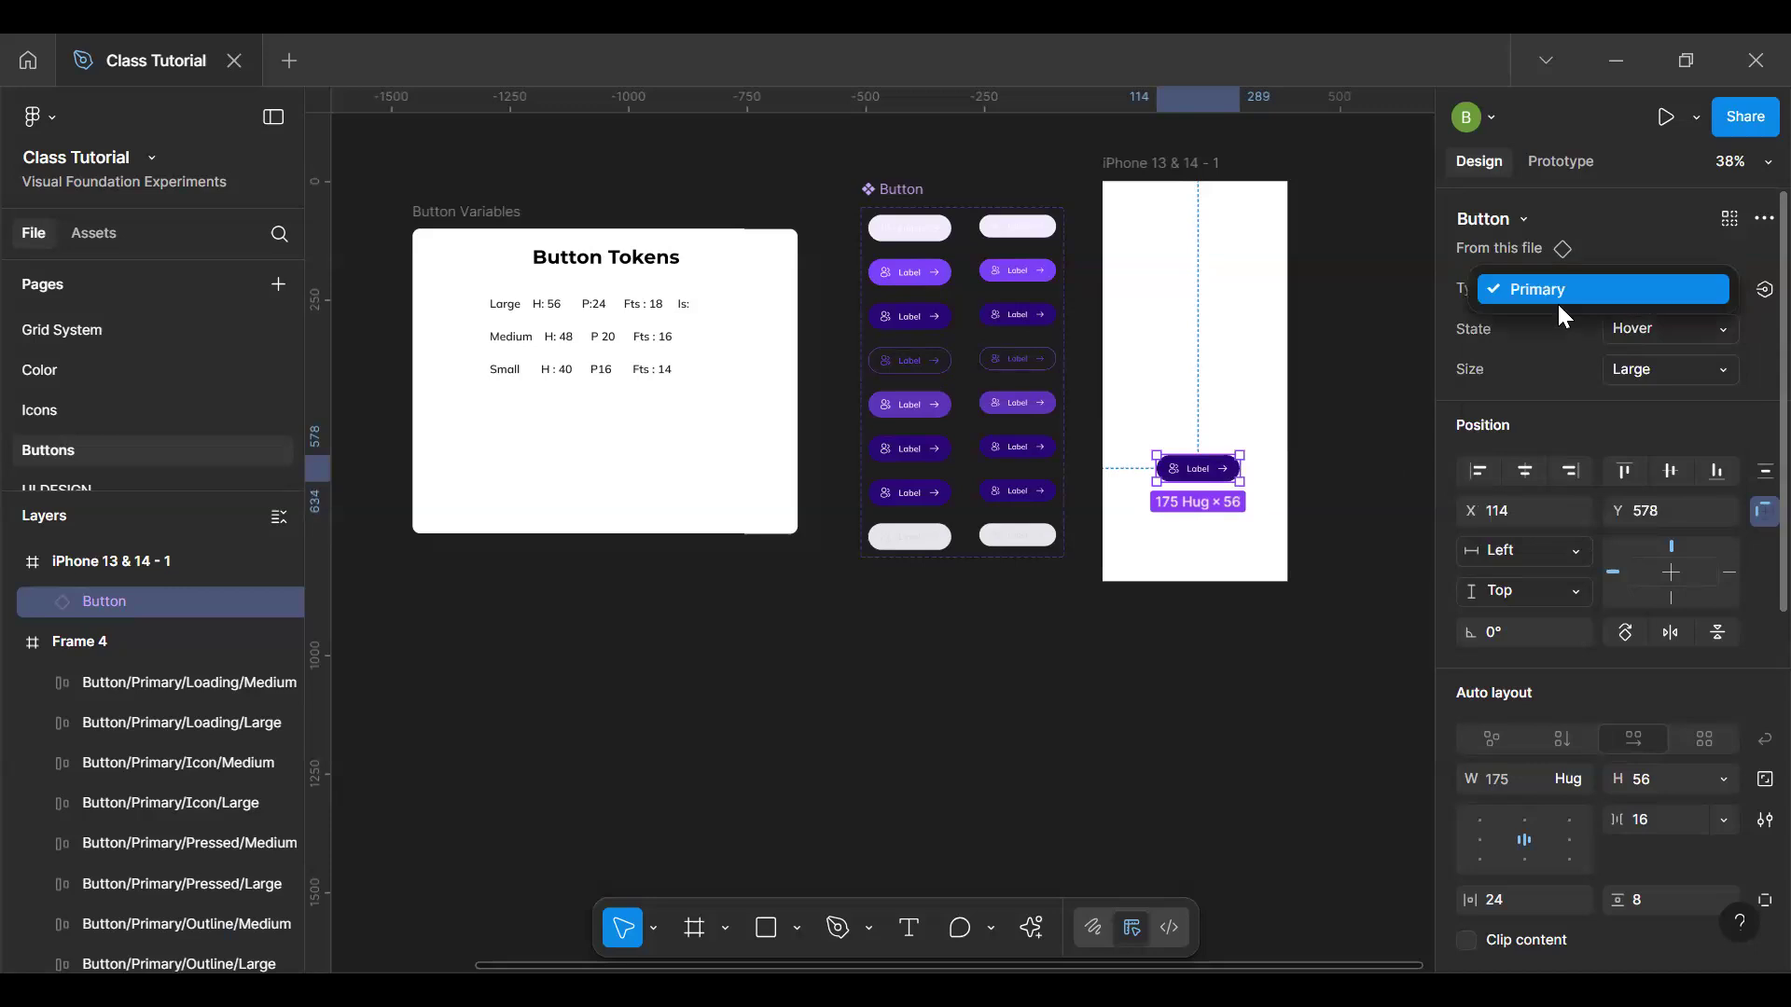
click(1560, 288)
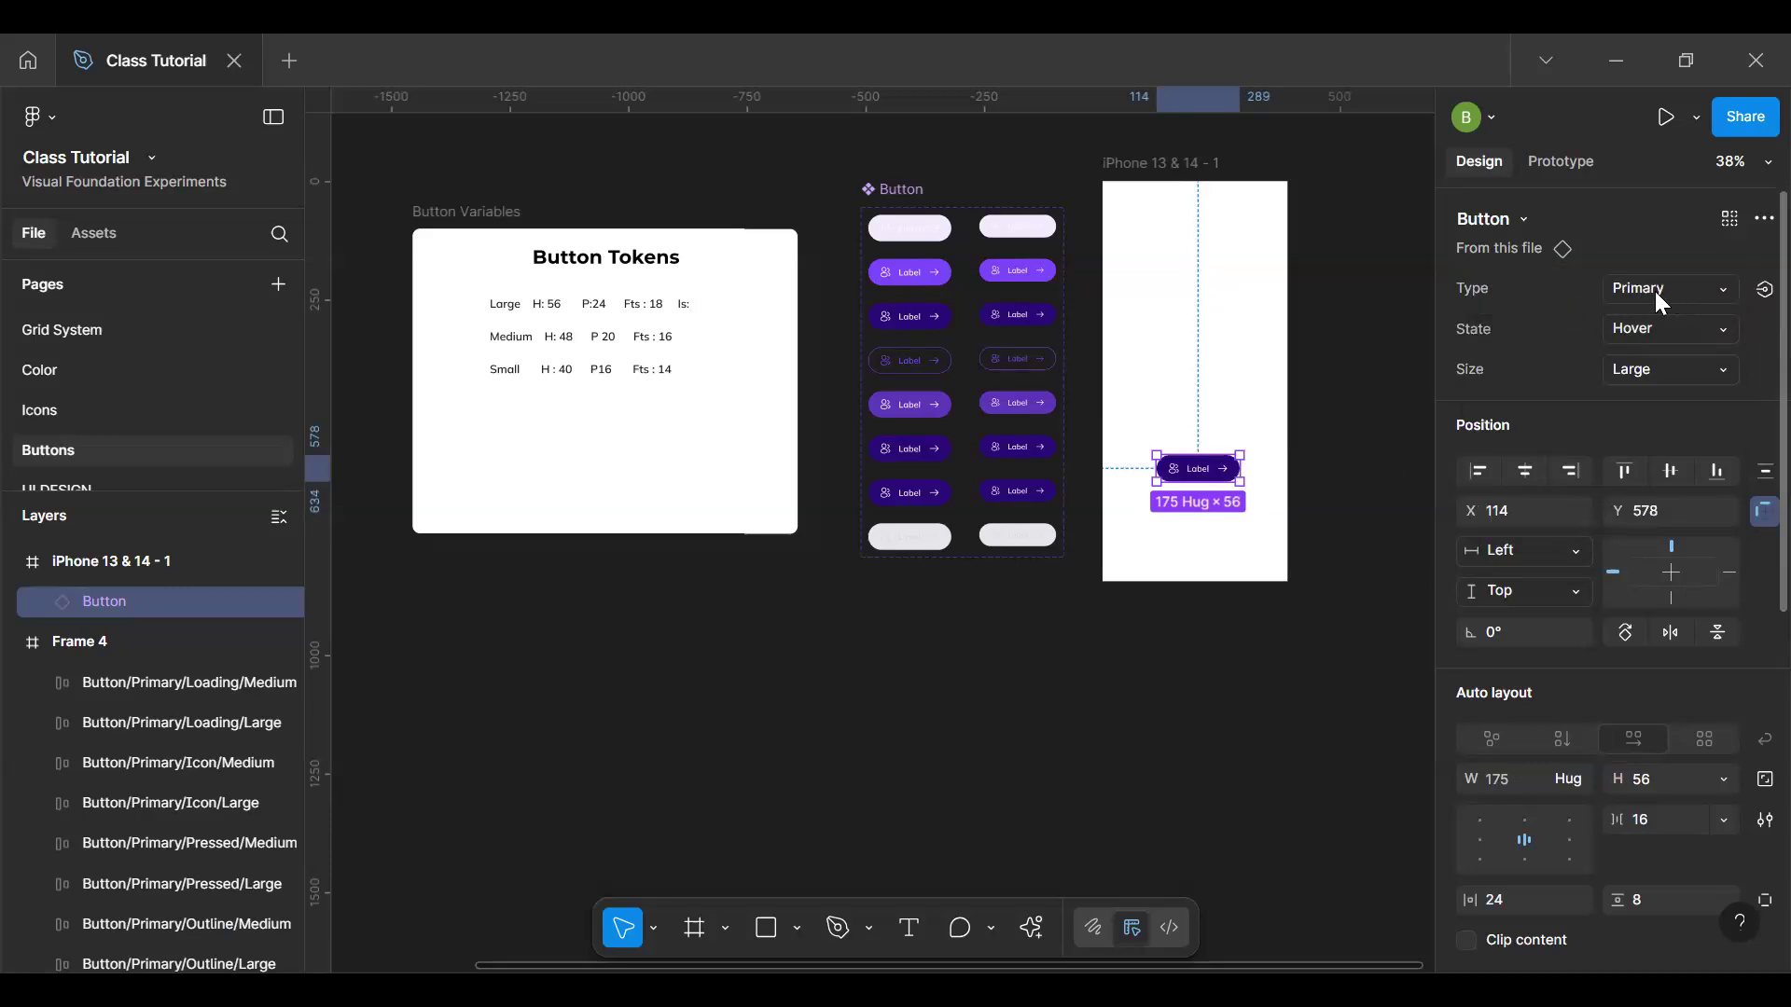
Step: Check the Type options offered for the placed button instance
click(1662, 287)
click(1586, 294)
click(1638, 289)
key(Escape)
Step: Enlarge Frame 4 downward and sideways to about 690 wide, and extend it upward above the first row of buttons
key(h)
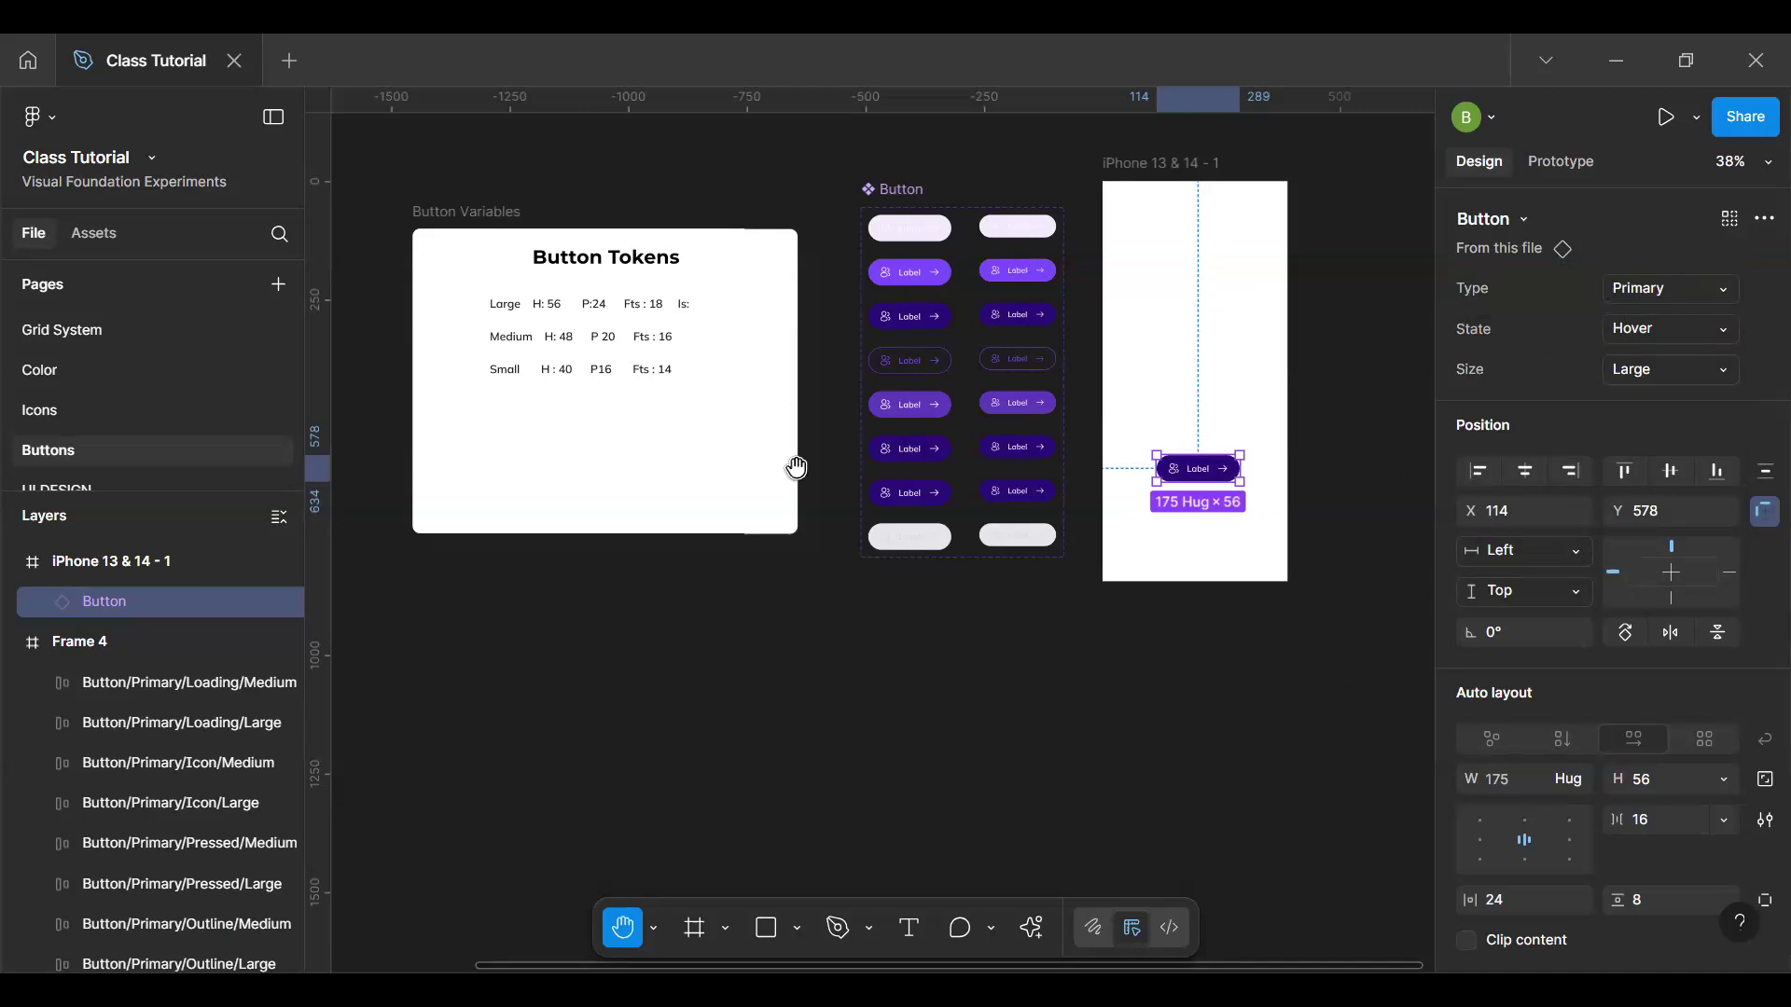
scroll(597, 392, left, 5)
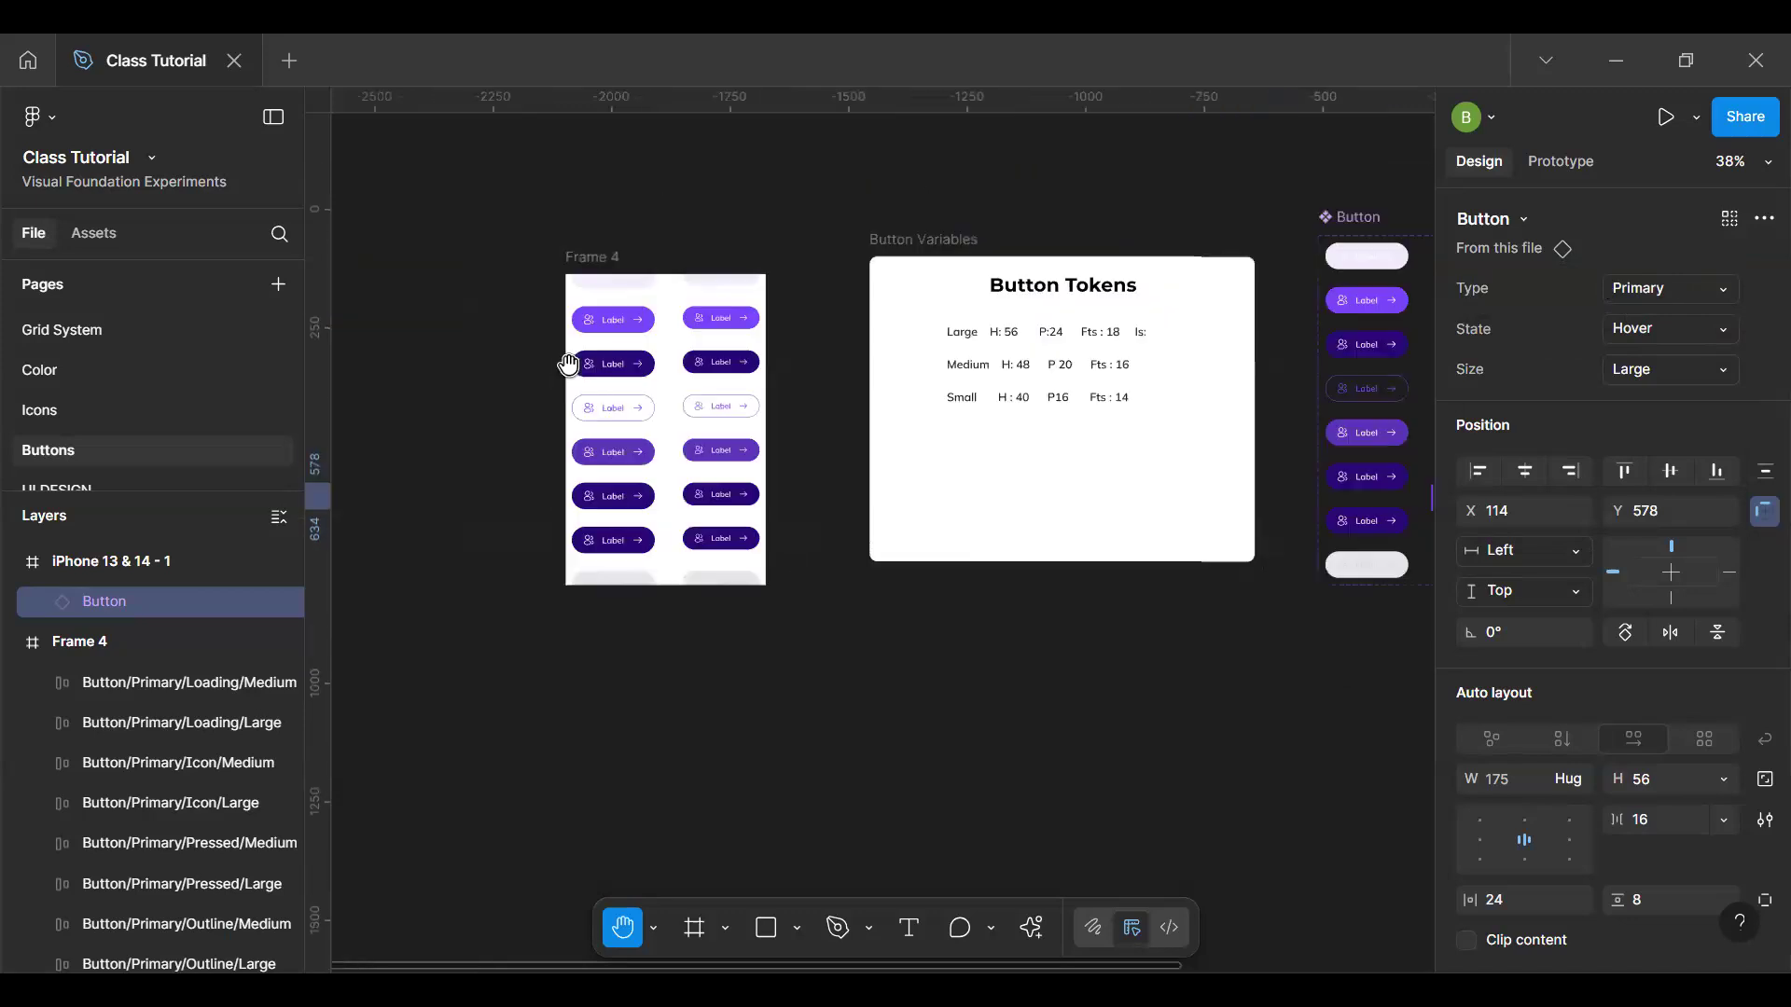
scroll(593, 363, up, 3)
key(v)
click(691, 628)
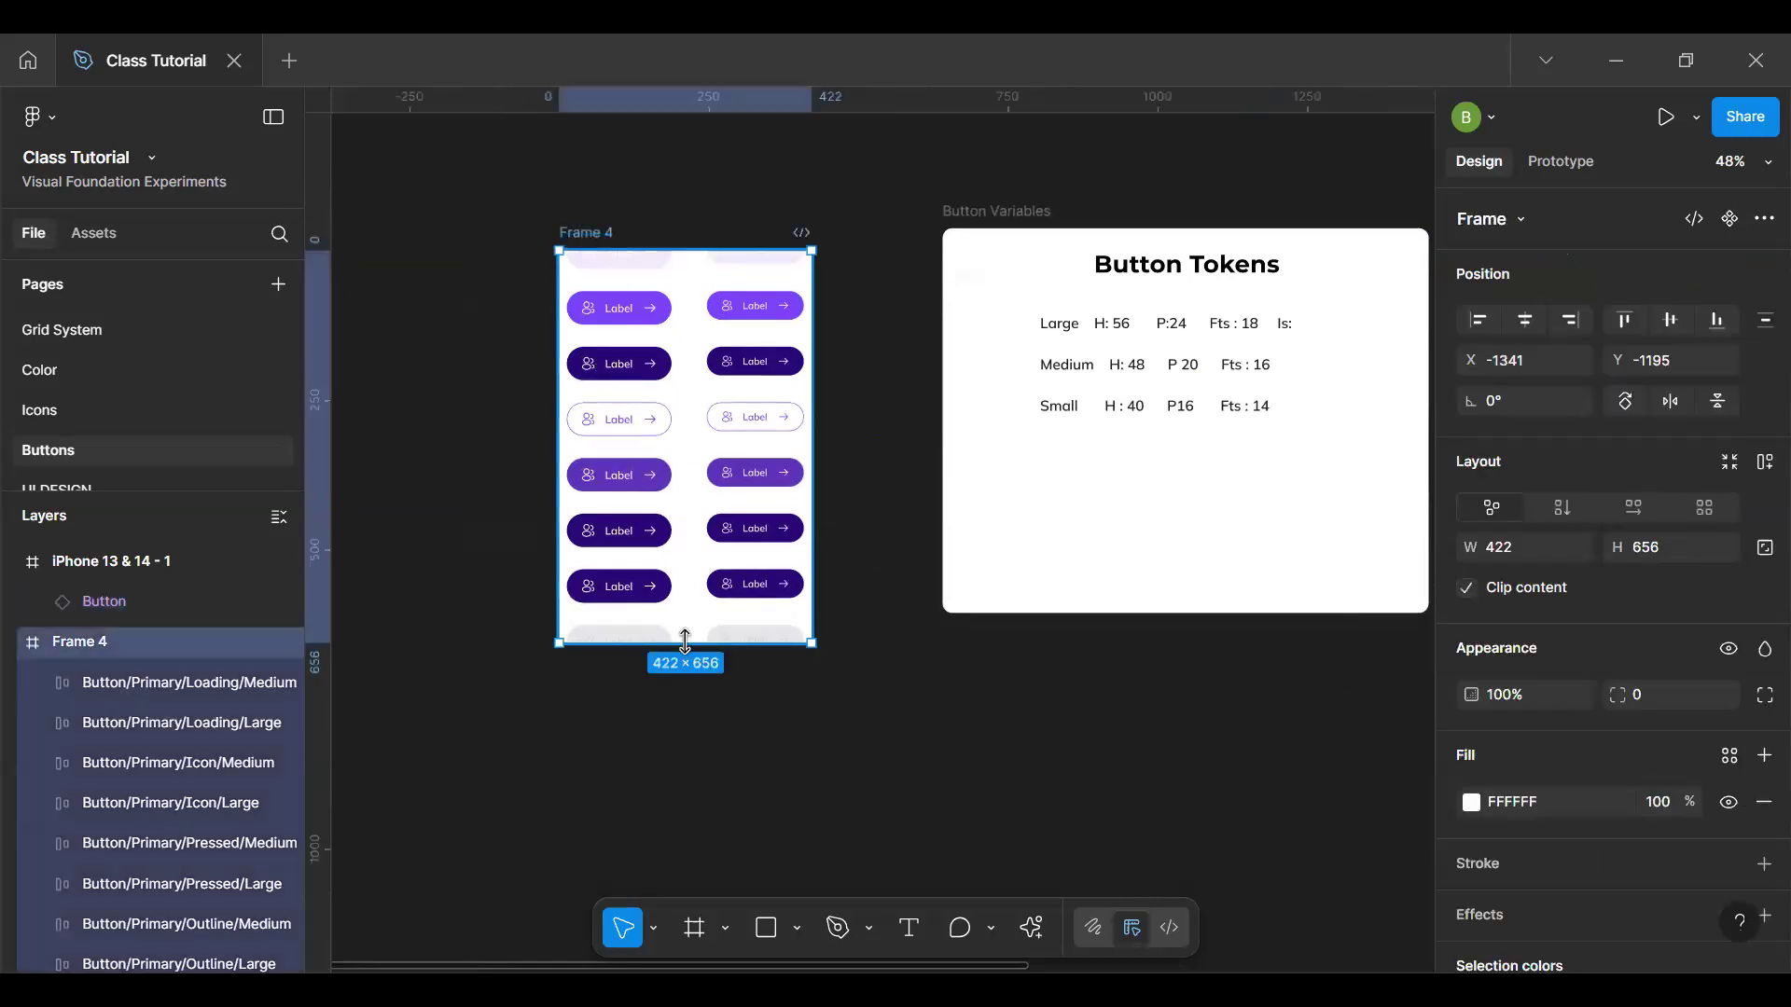
drag(687, 642, 668, 750)
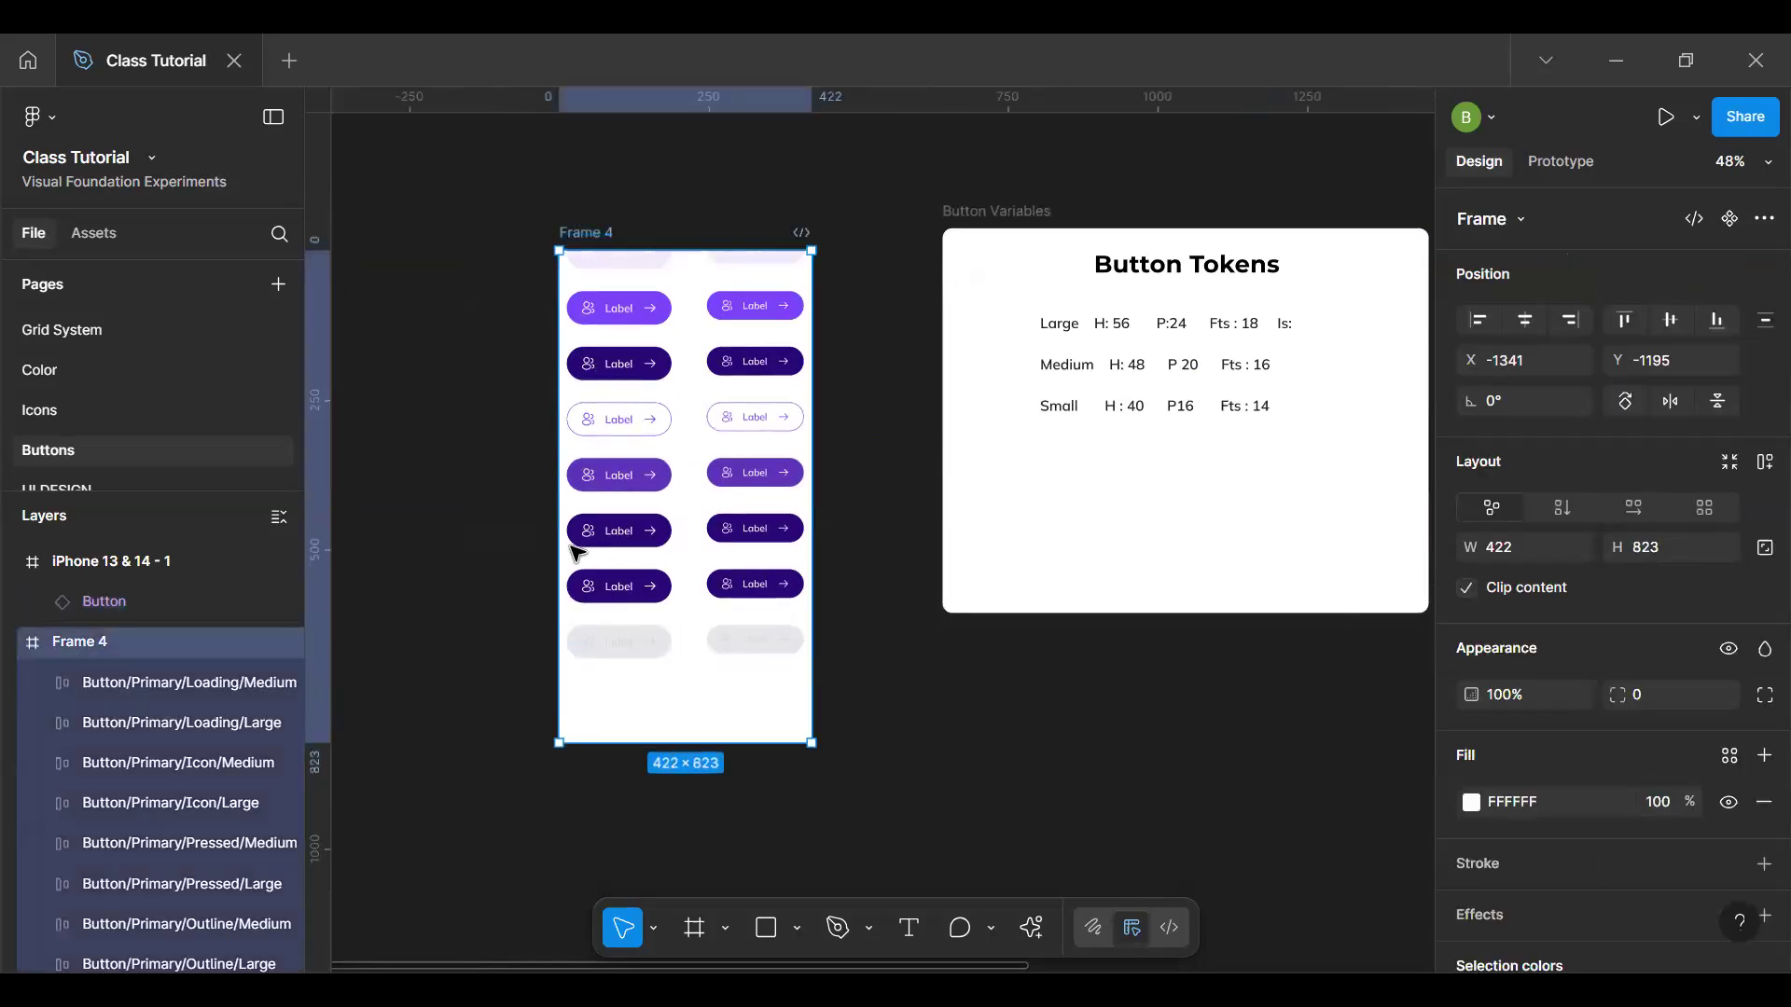
drag(466, 535, 467, 536)
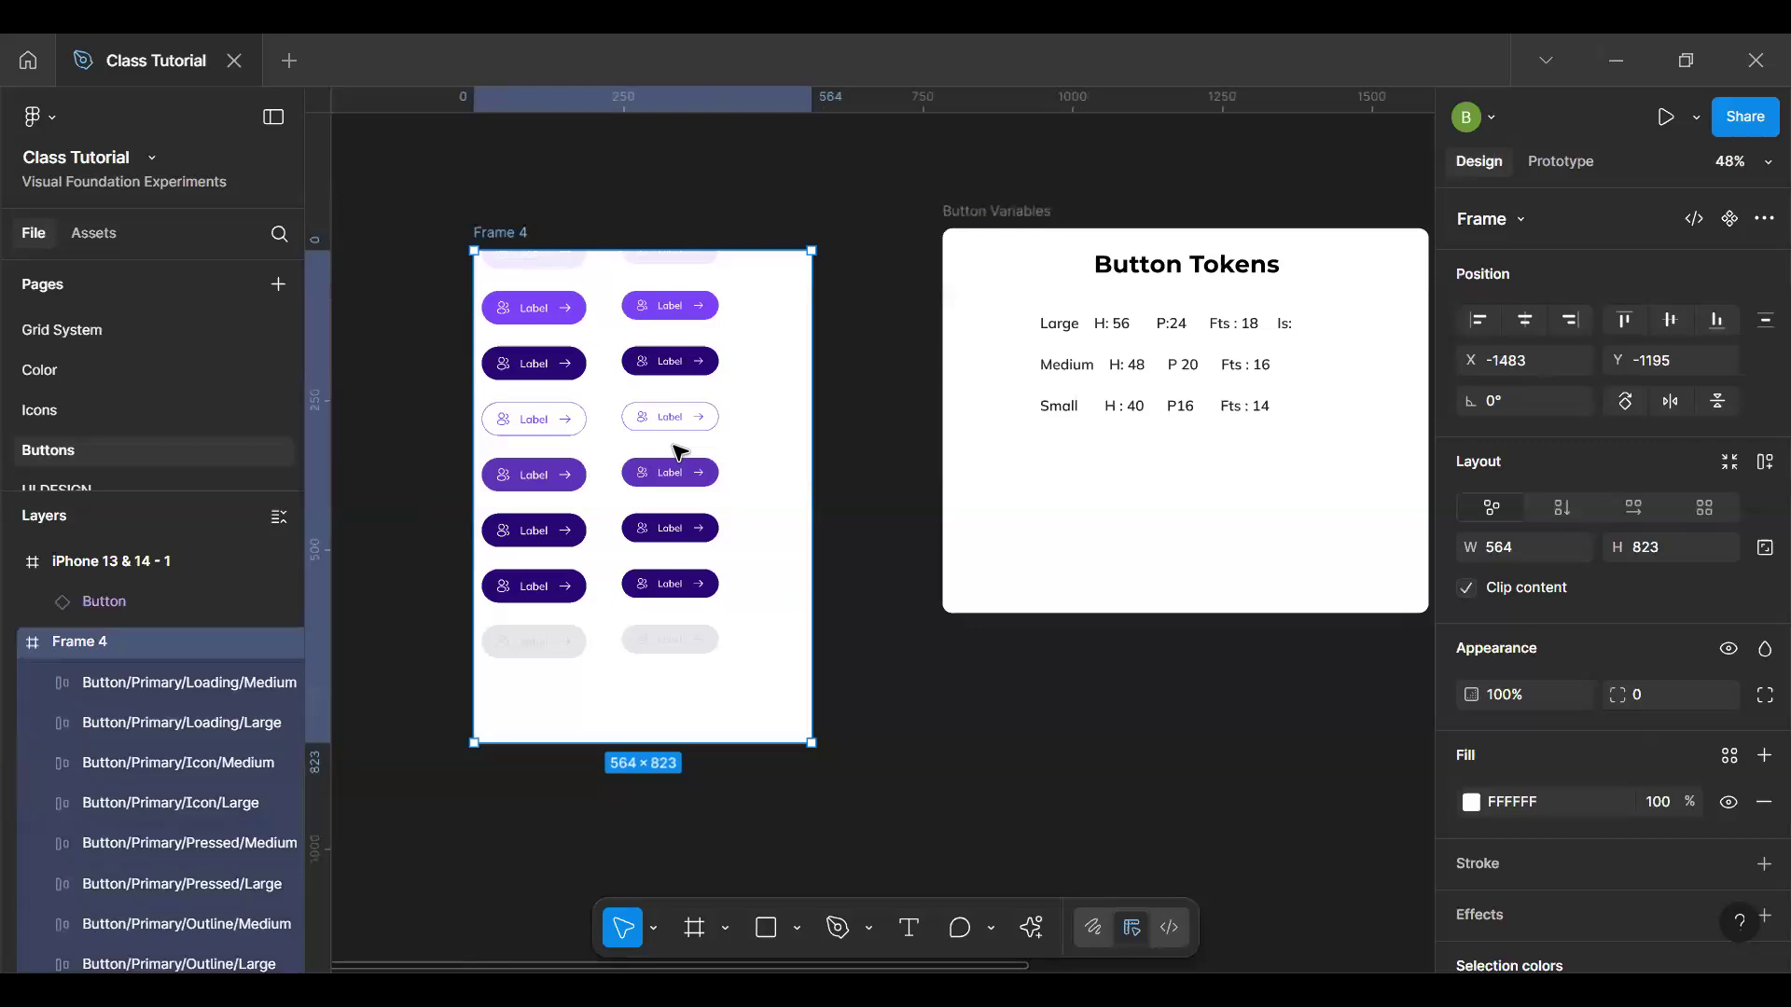
drag(857, 431, 879, 431)
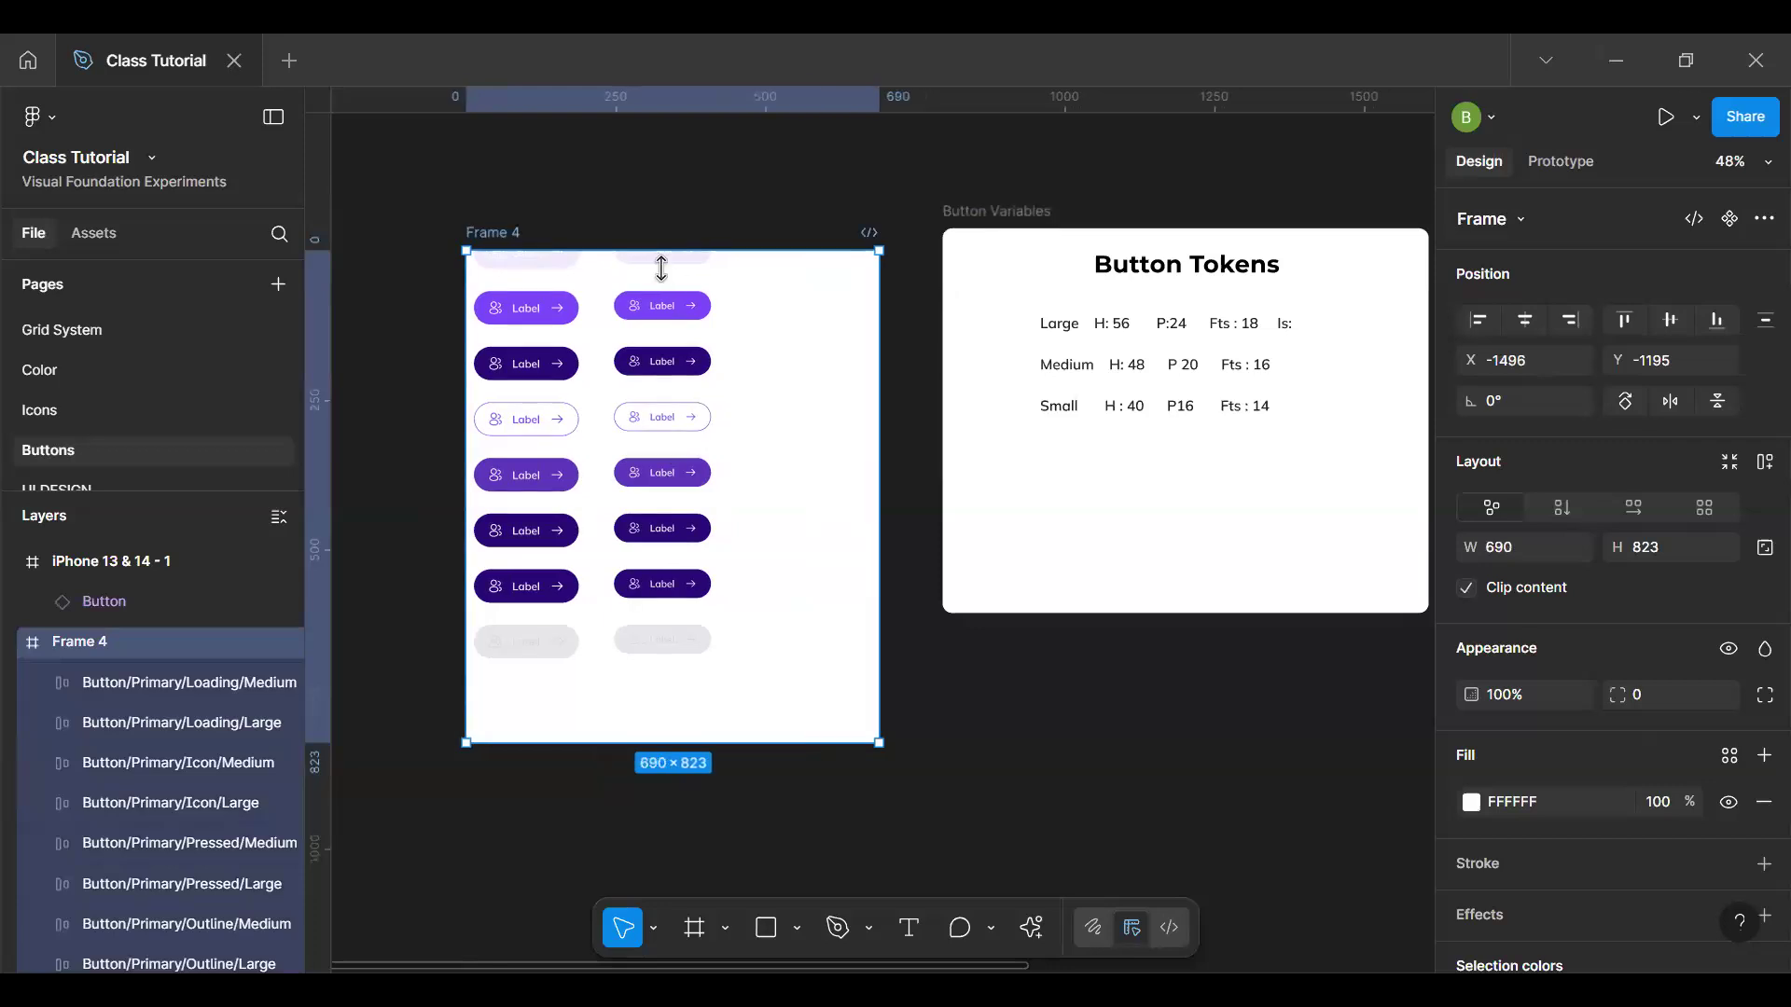
drag(661, 269, 588, 174)
Step: Move all the button frames down and inward inside Frame 4, and widen the frame to make room for more columns
drag(411, 154, 761, 664)
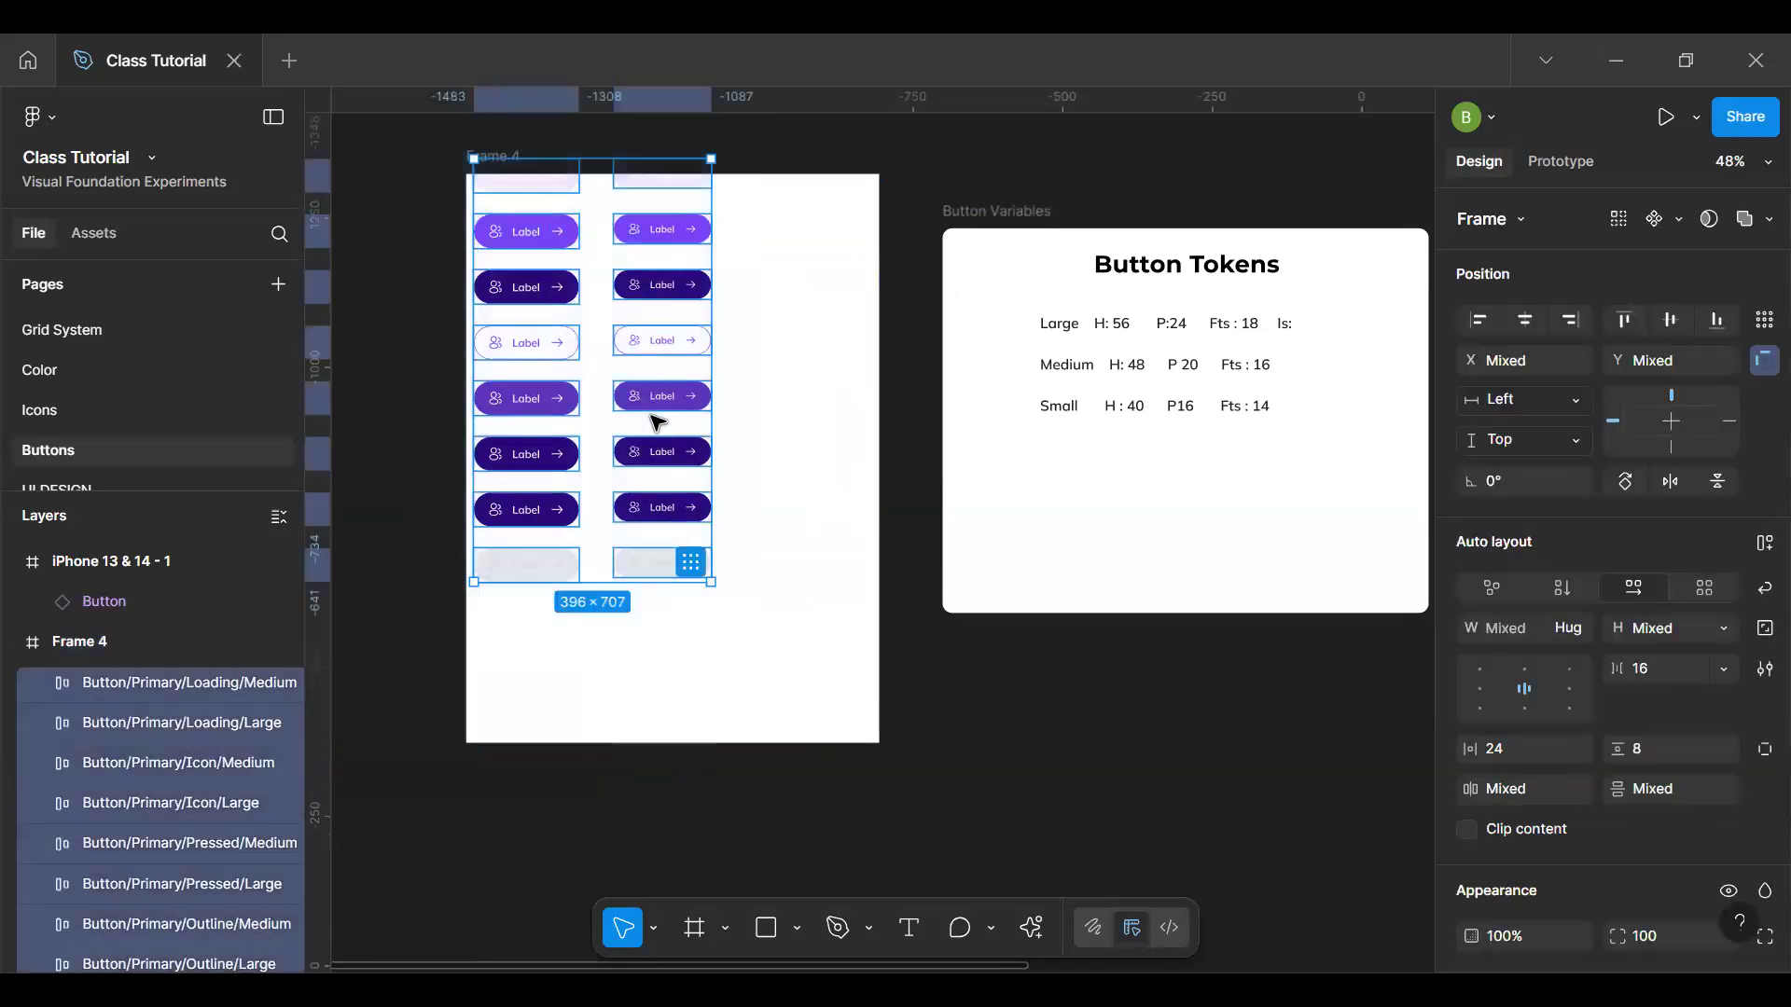
drag(655, 420, 669, 472)
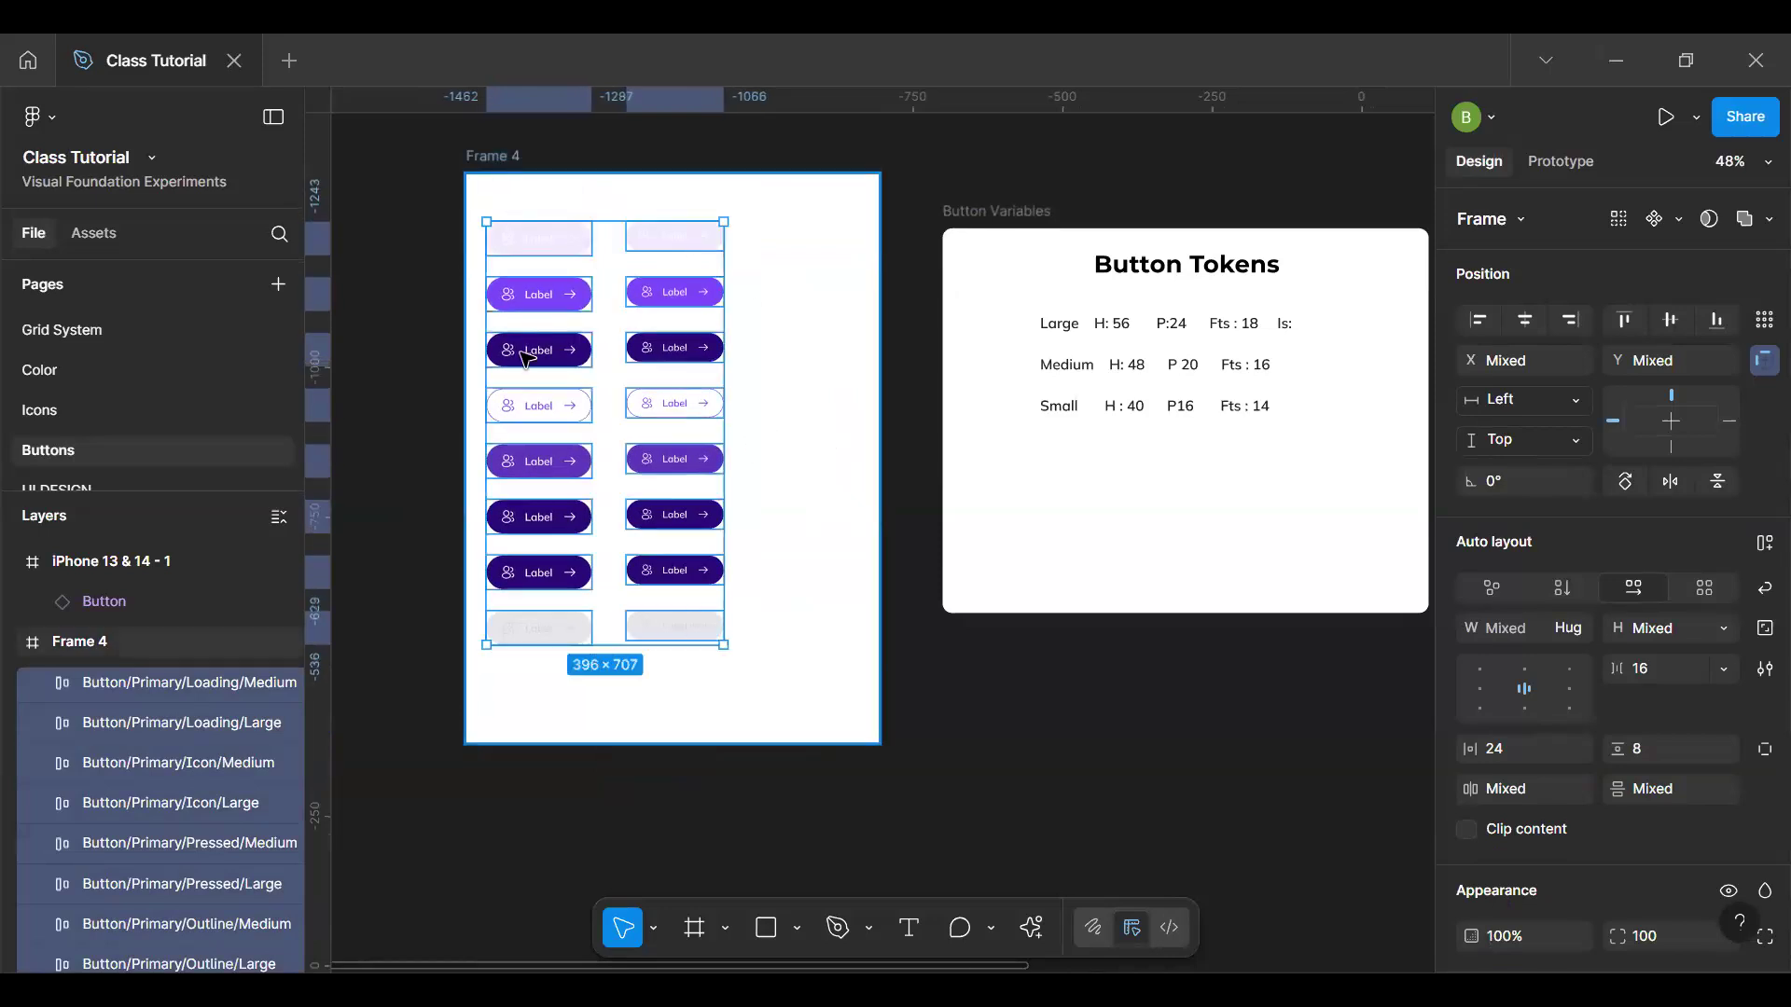
click(466, 403)
Step: Duplicate the two columns of buttons and place the copies directly to the right of the originals in Frame 4
drag(466, 403, 737, 662)
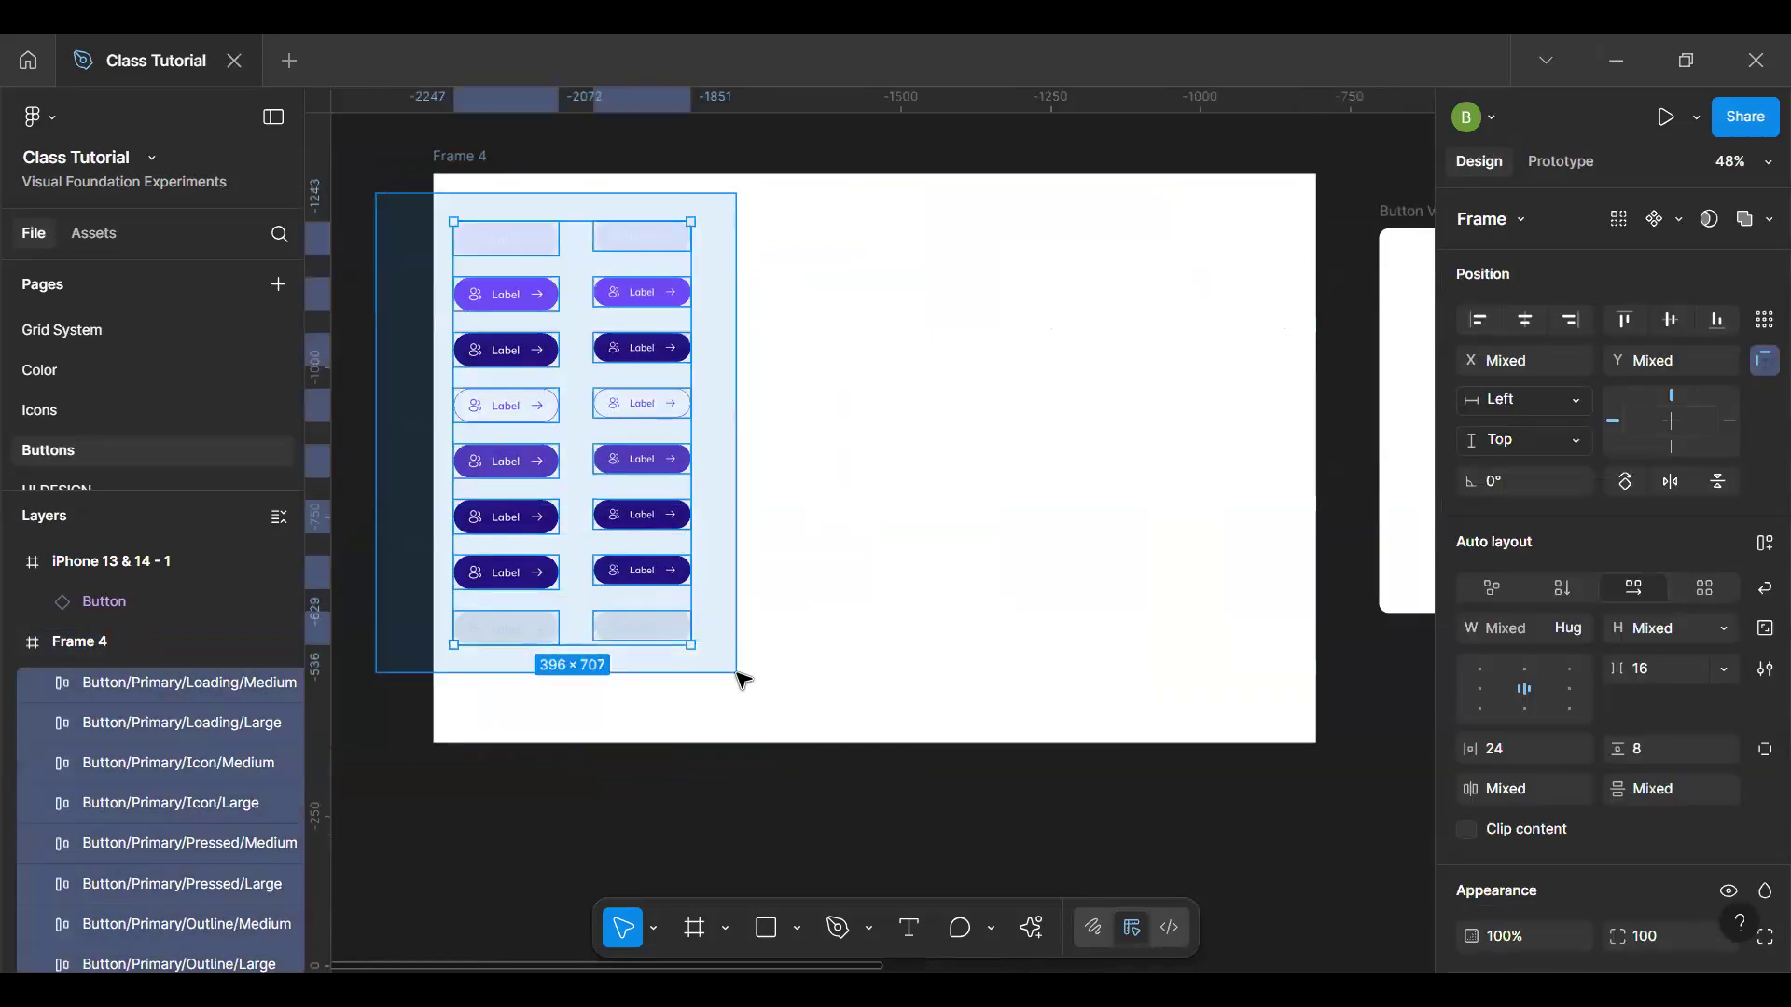
key(ctrl+d)
drag(650, 478, 906, 475)
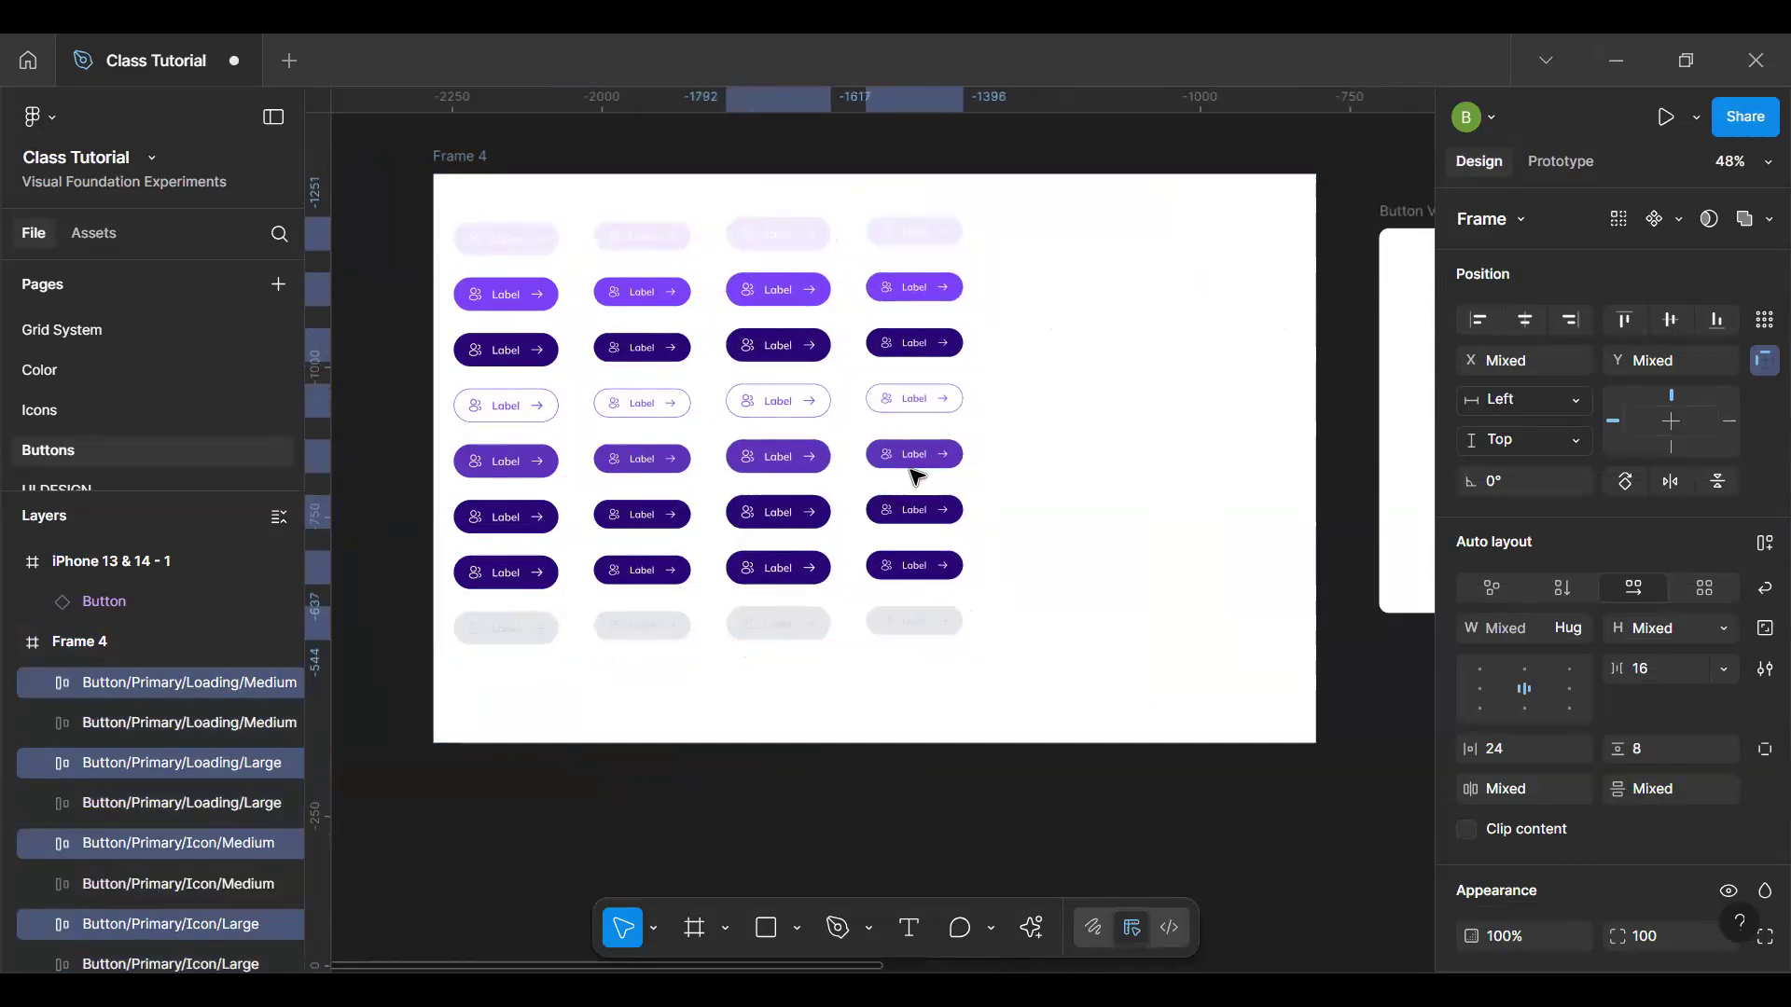
Step: Replace the main purple colour of the duplicated buttons with the Secondary/Main style
scroll(1746, 560, down, 6)
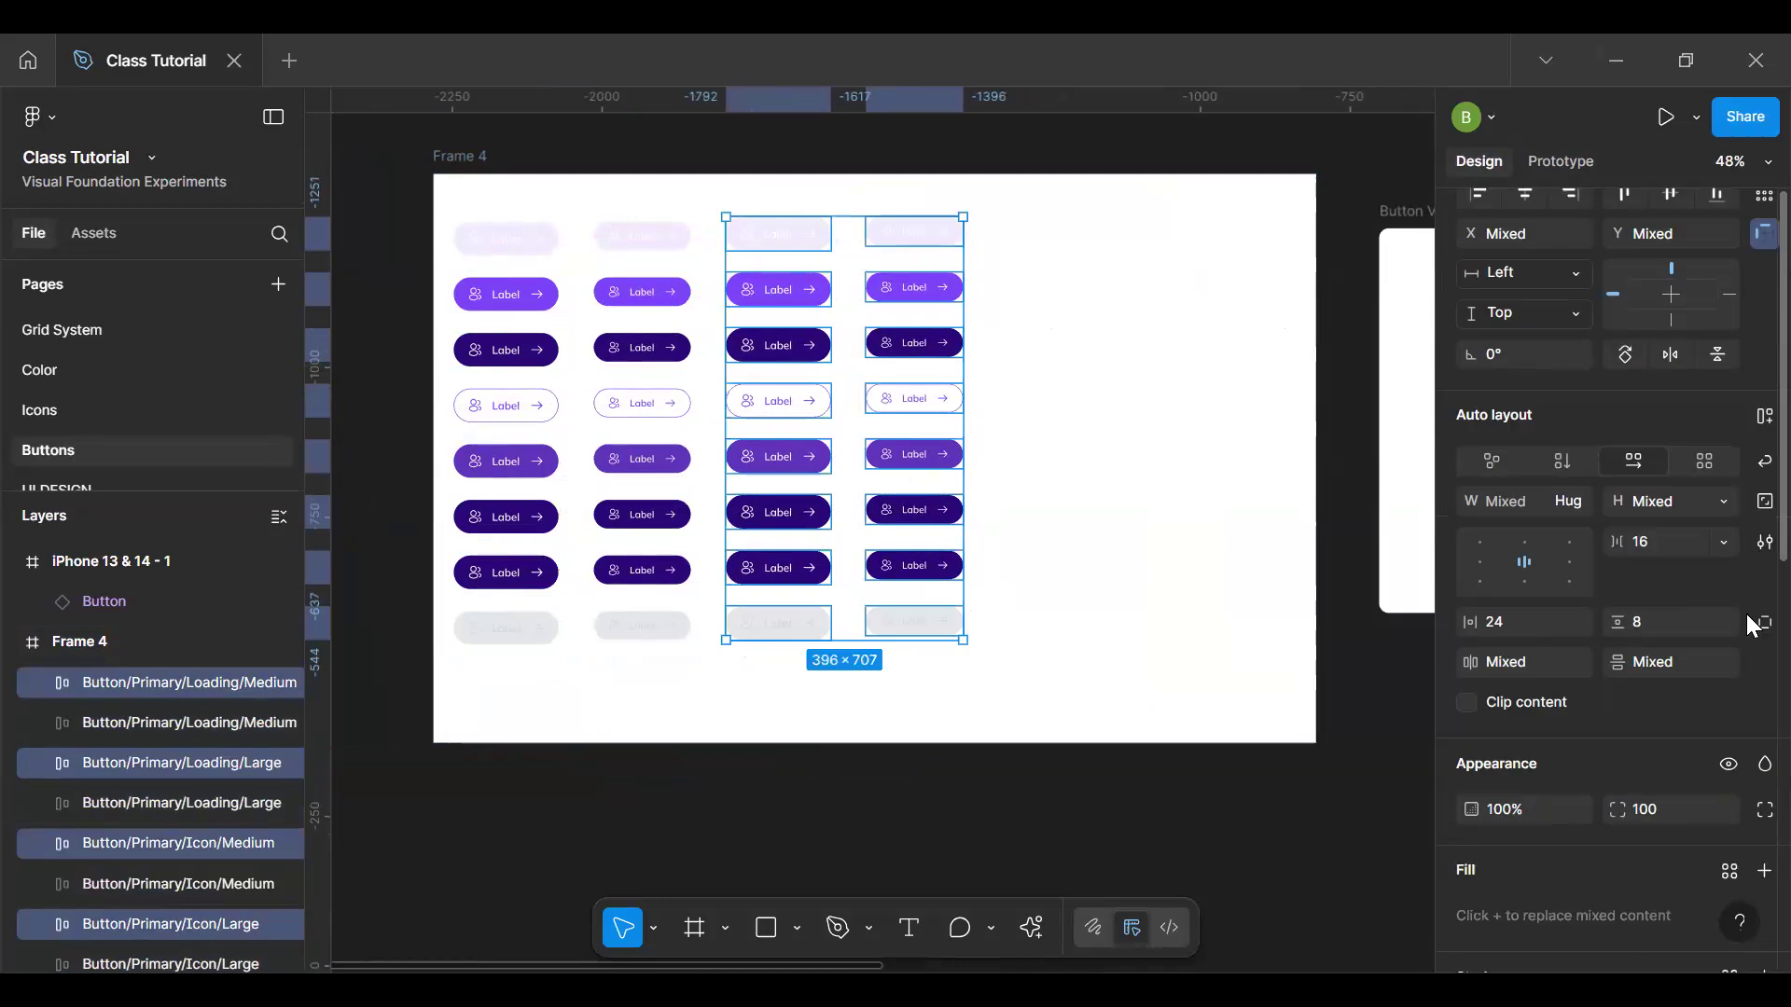
click(1592, 783)
click(1210, 911)
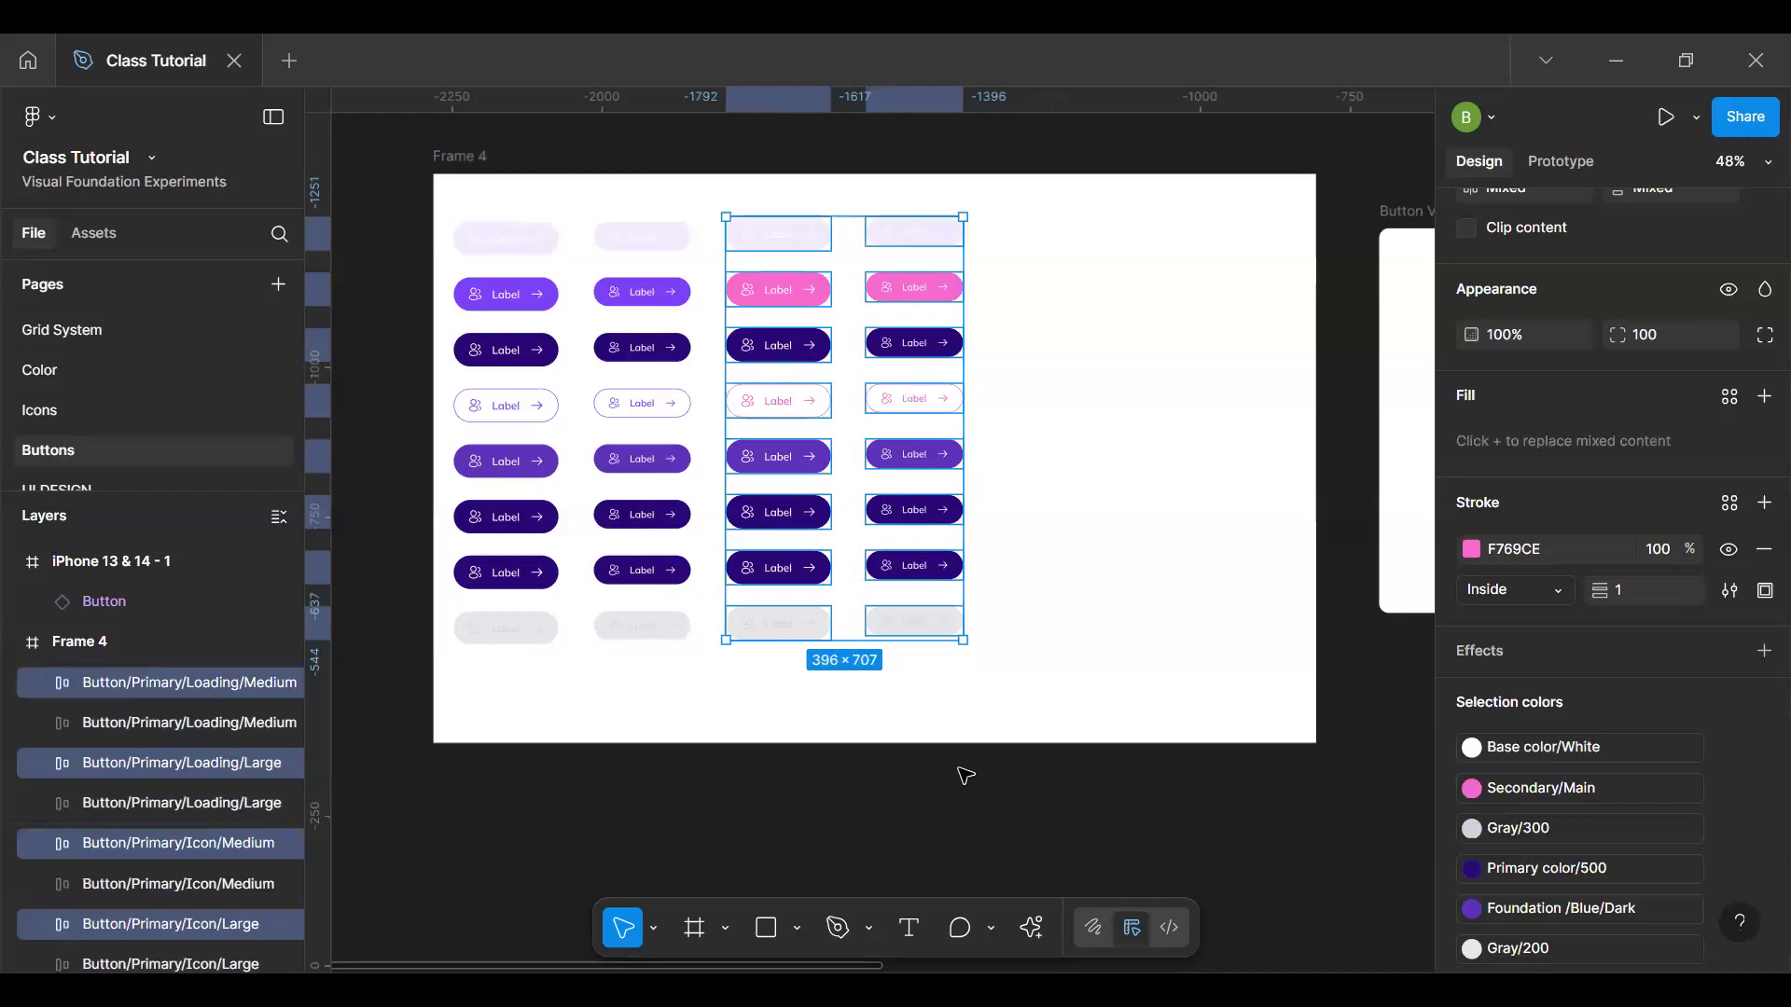
Step: Replace the Primary color/500 style in the duplicated buttons with Secondary/500
click(1569, 873)
click(1569, 873)
click(1570, 873)
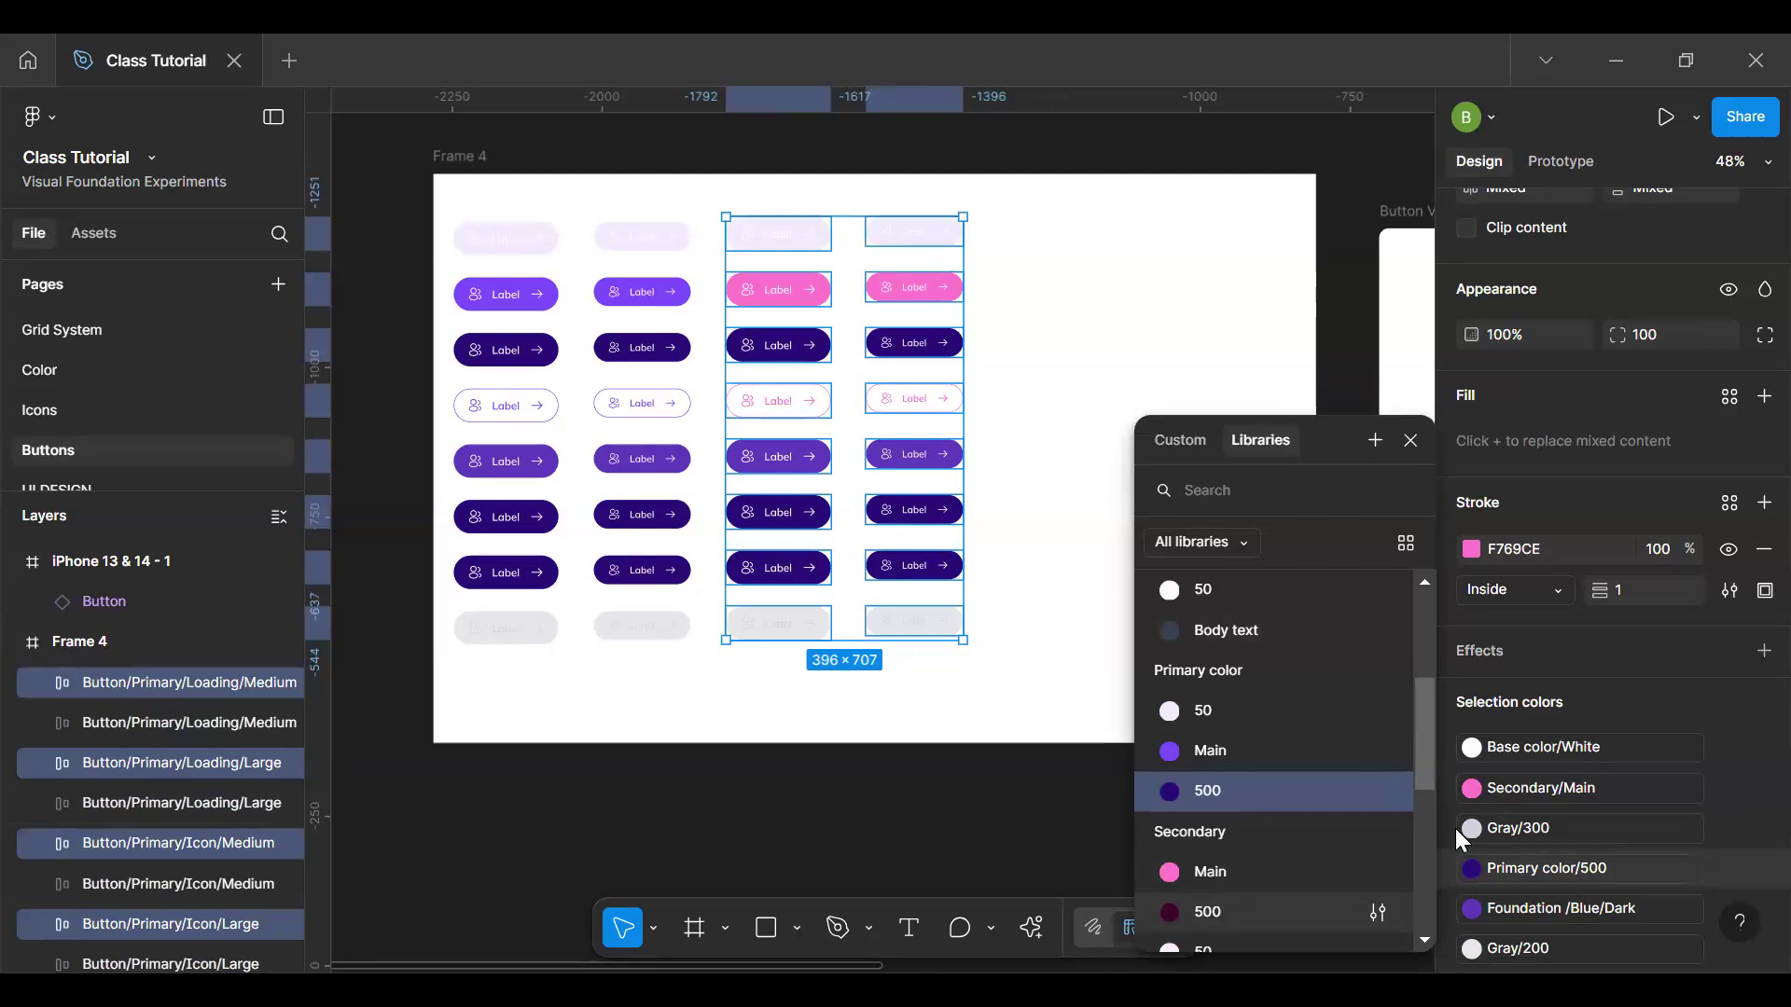
click(1225, 907)
Step: Replace the Primary color/50 style in the duplicated buttons with Secondary/50
scroll(1744, 725, down, 2)
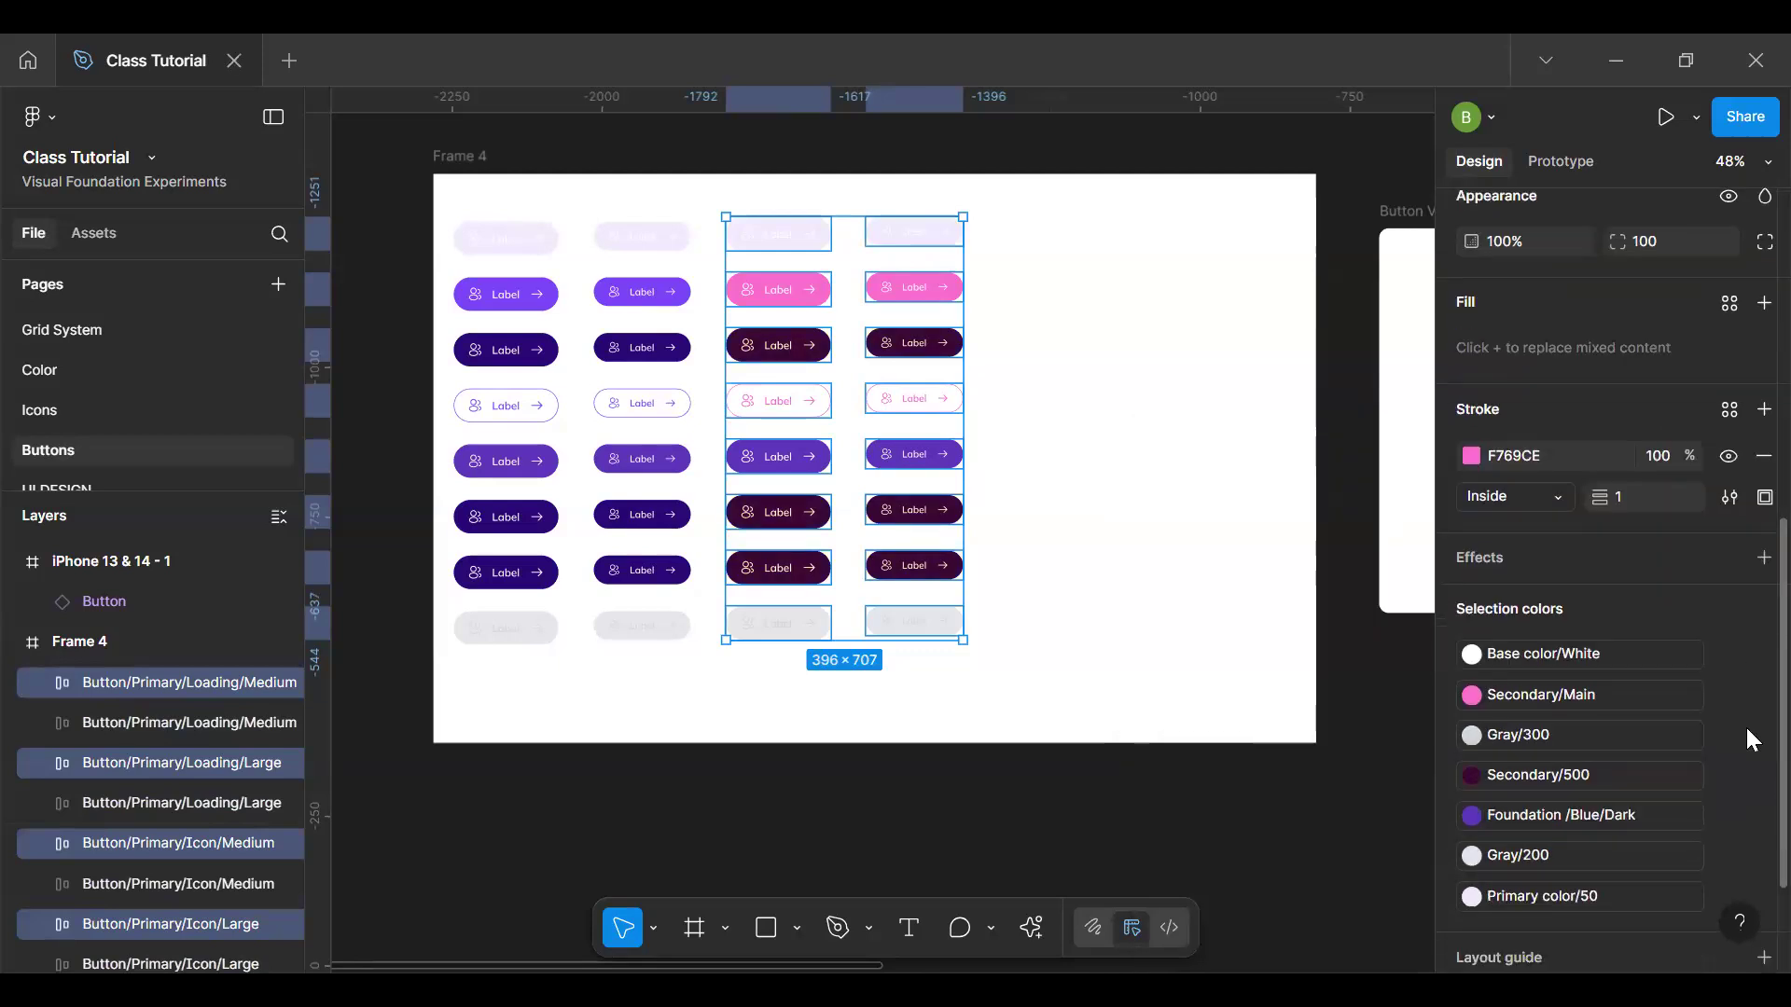
scroll(1744, 725, down, 2)
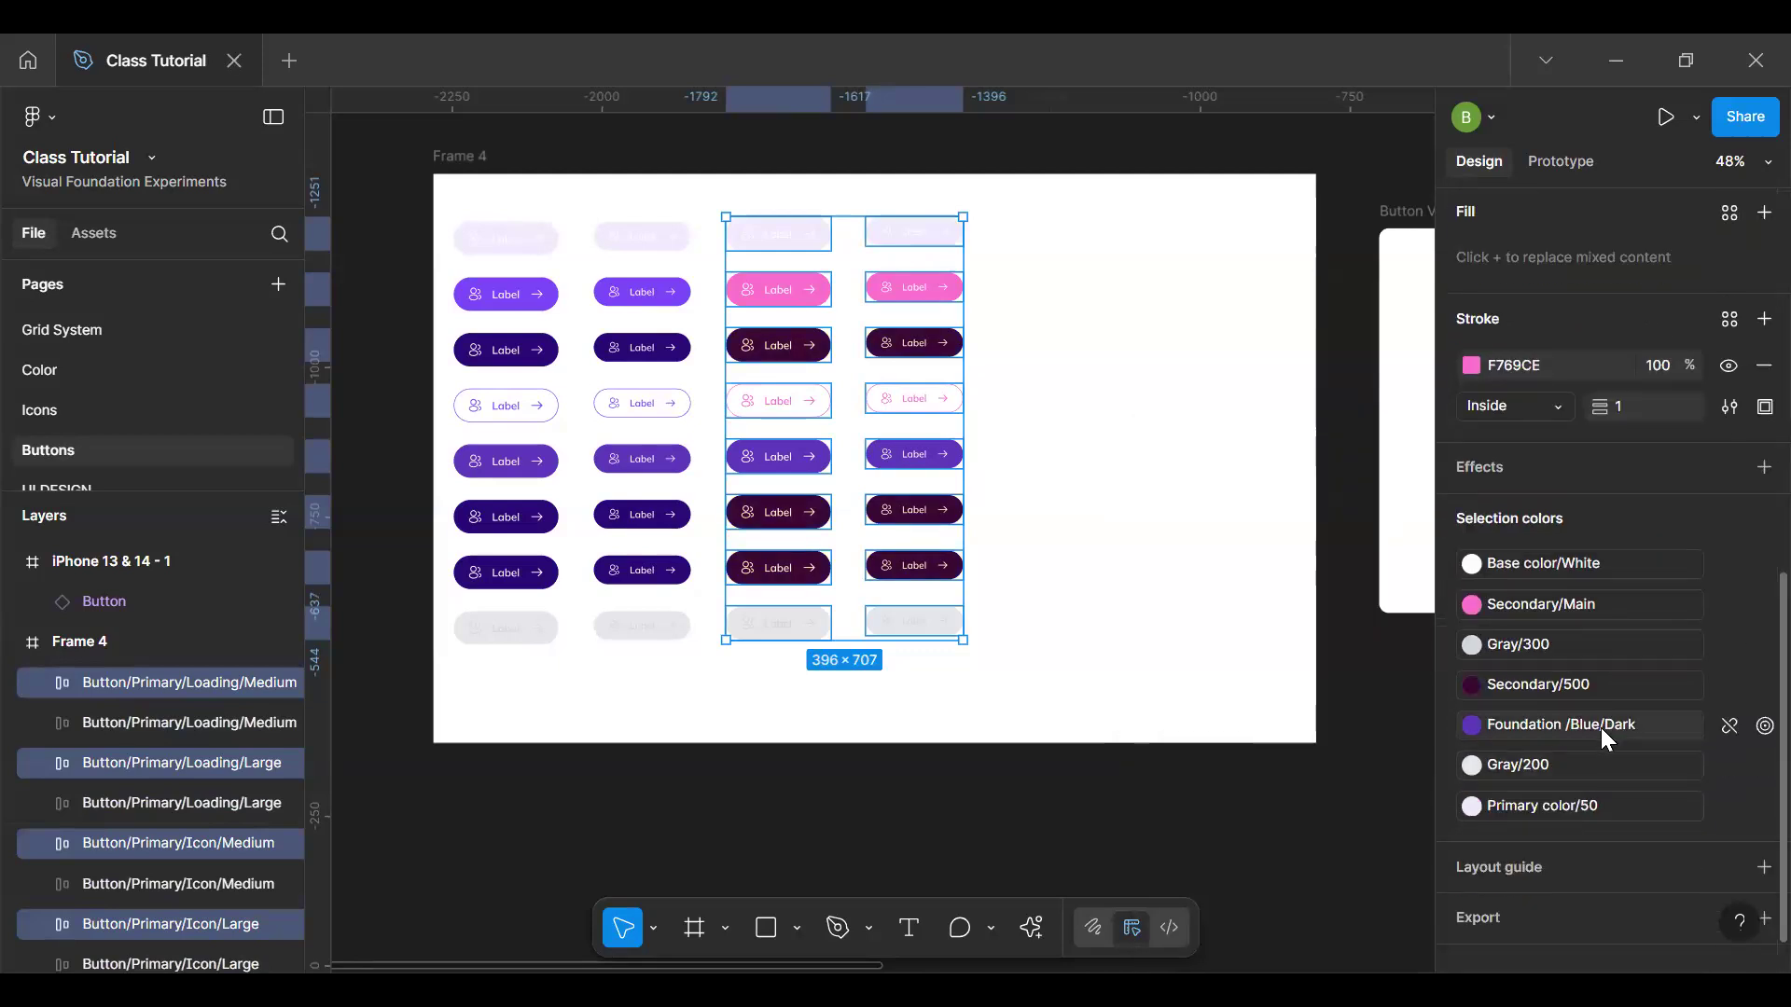
click(1601, 728)
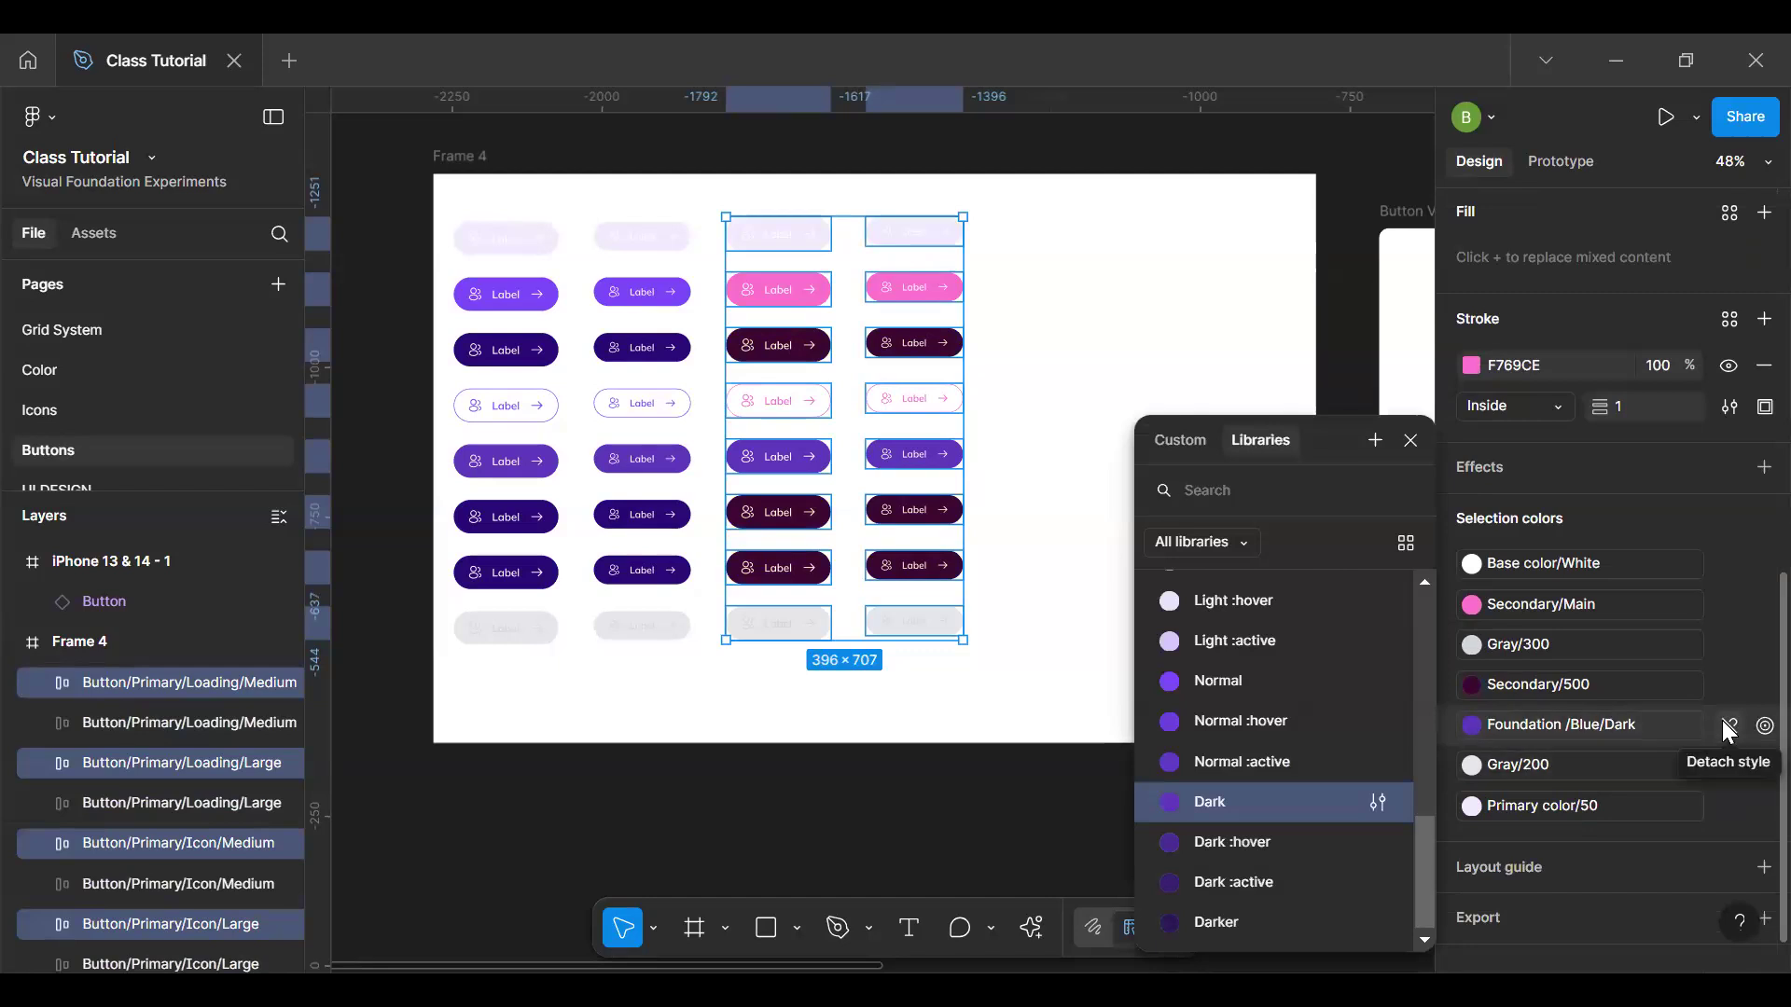
click(1617, 808)
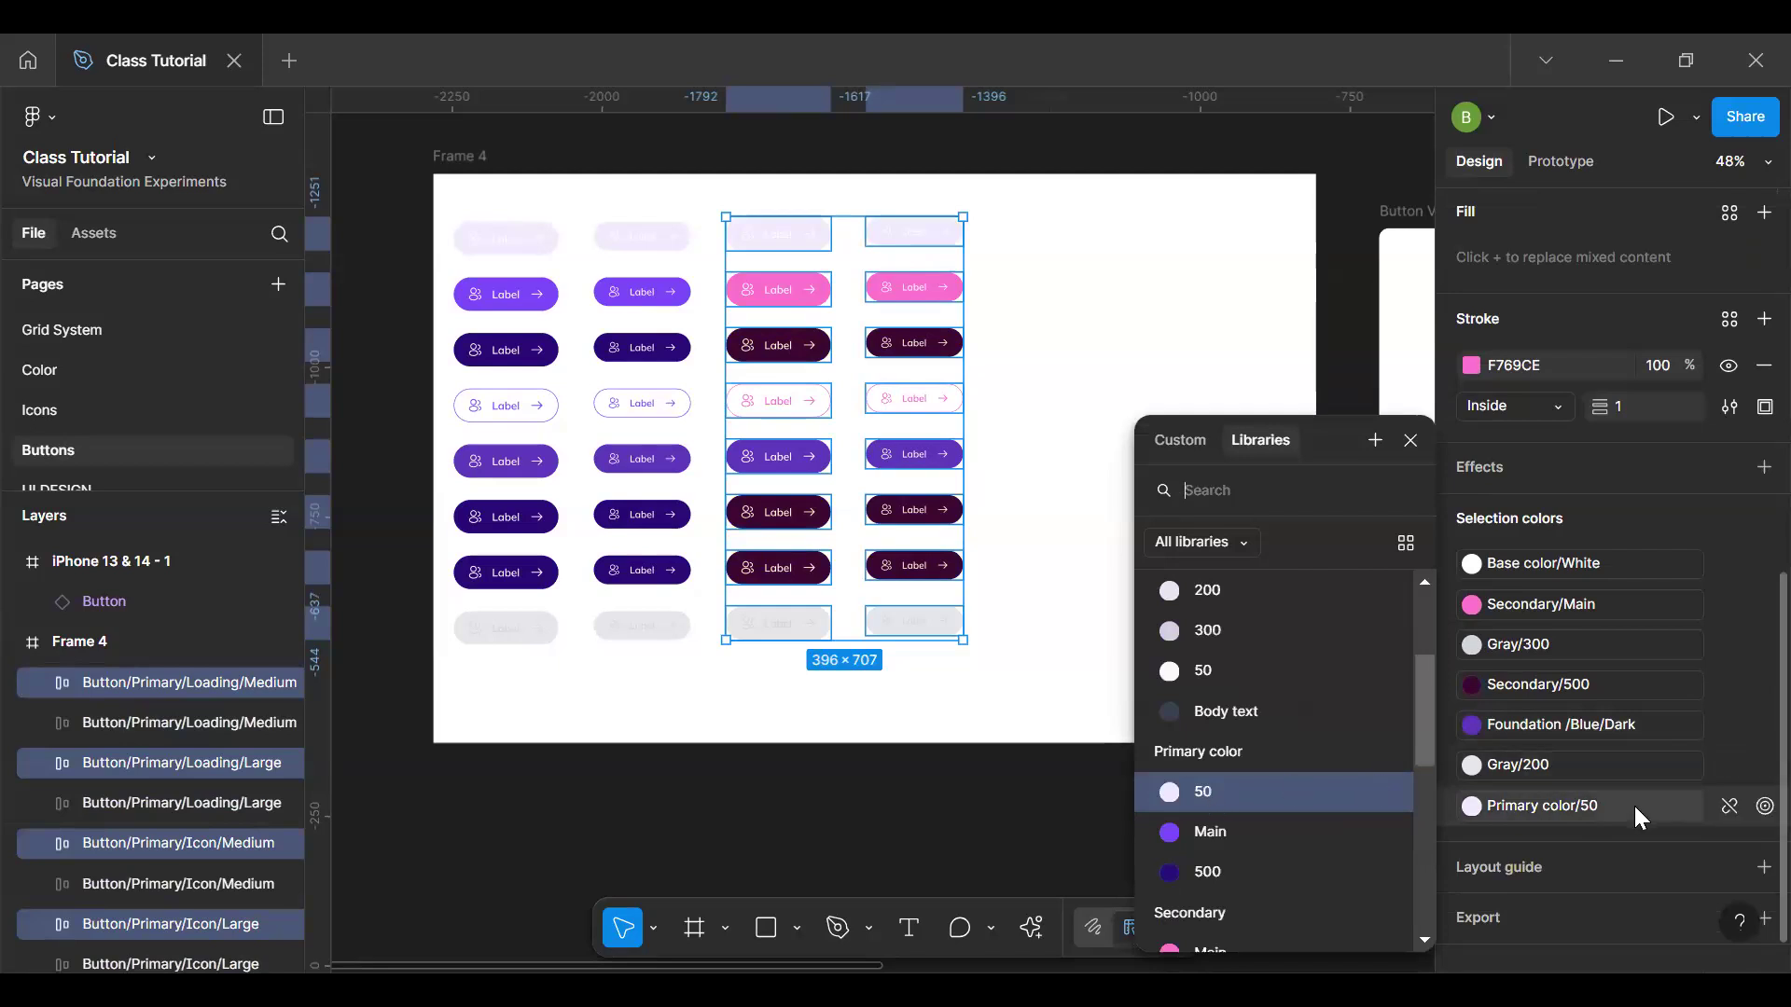
scroll(1266, 742, down, 4)
click(1239, 686)
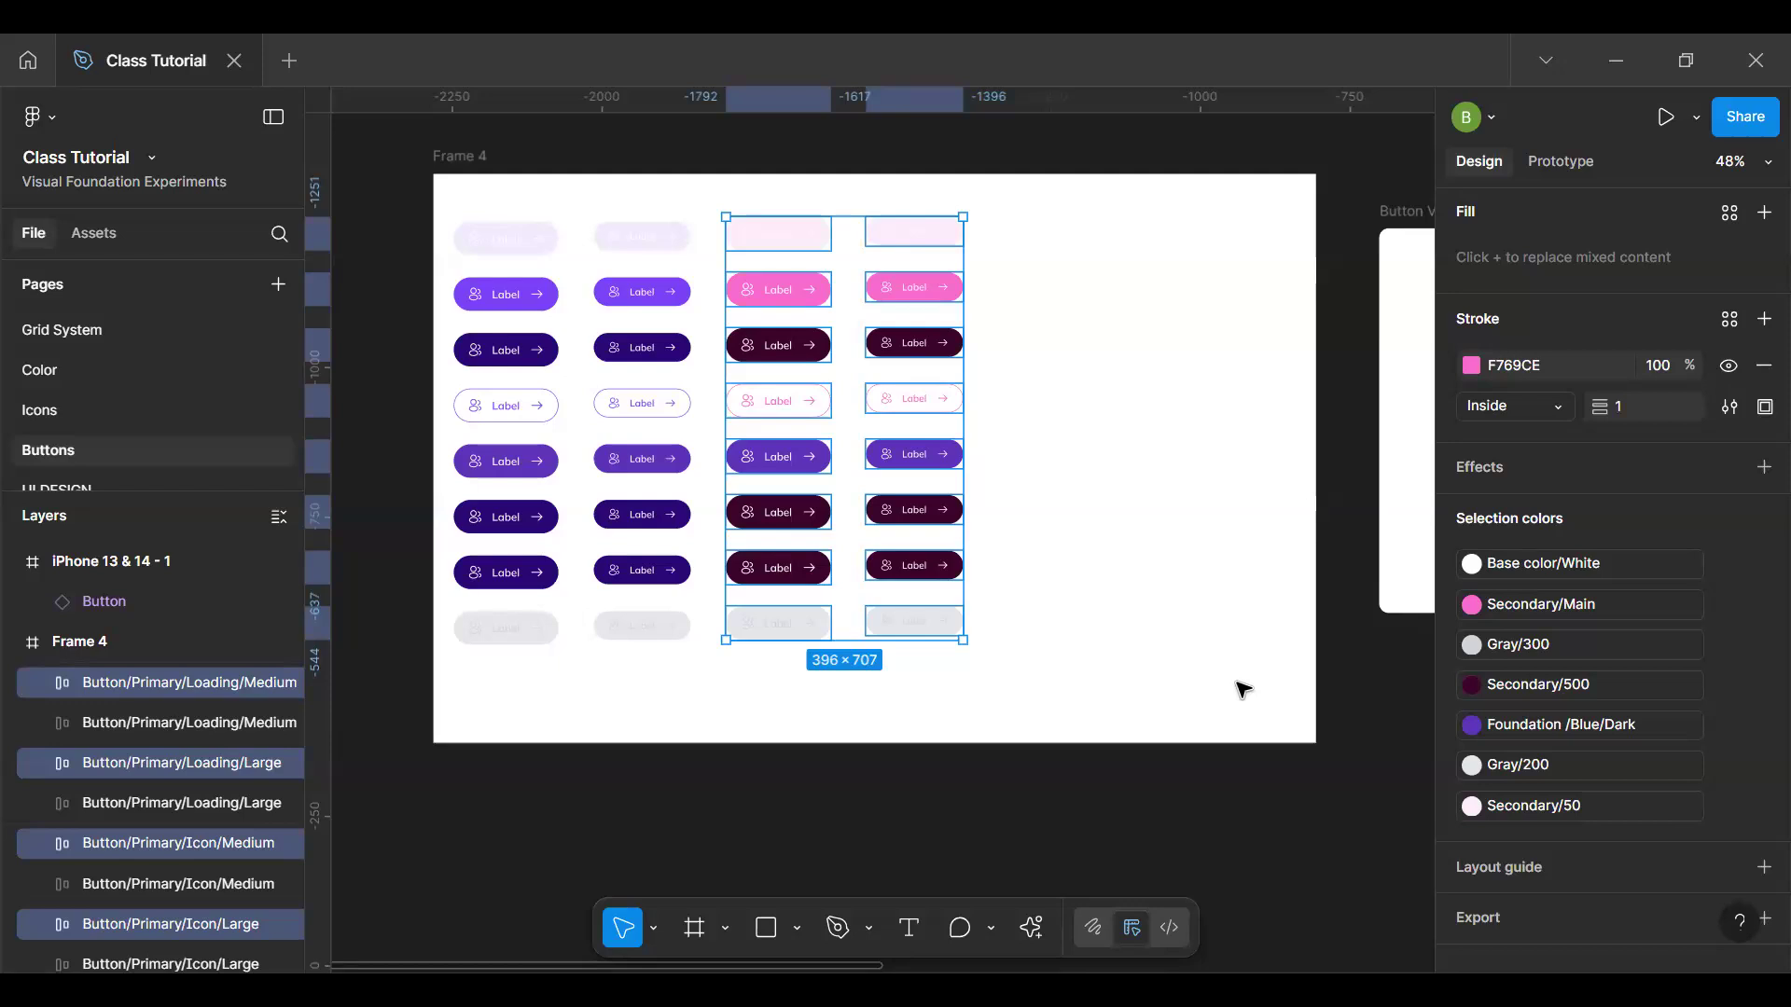
Step: Combine all four columns of buttons in Frame 4 into one component set
double_click(642, 348)
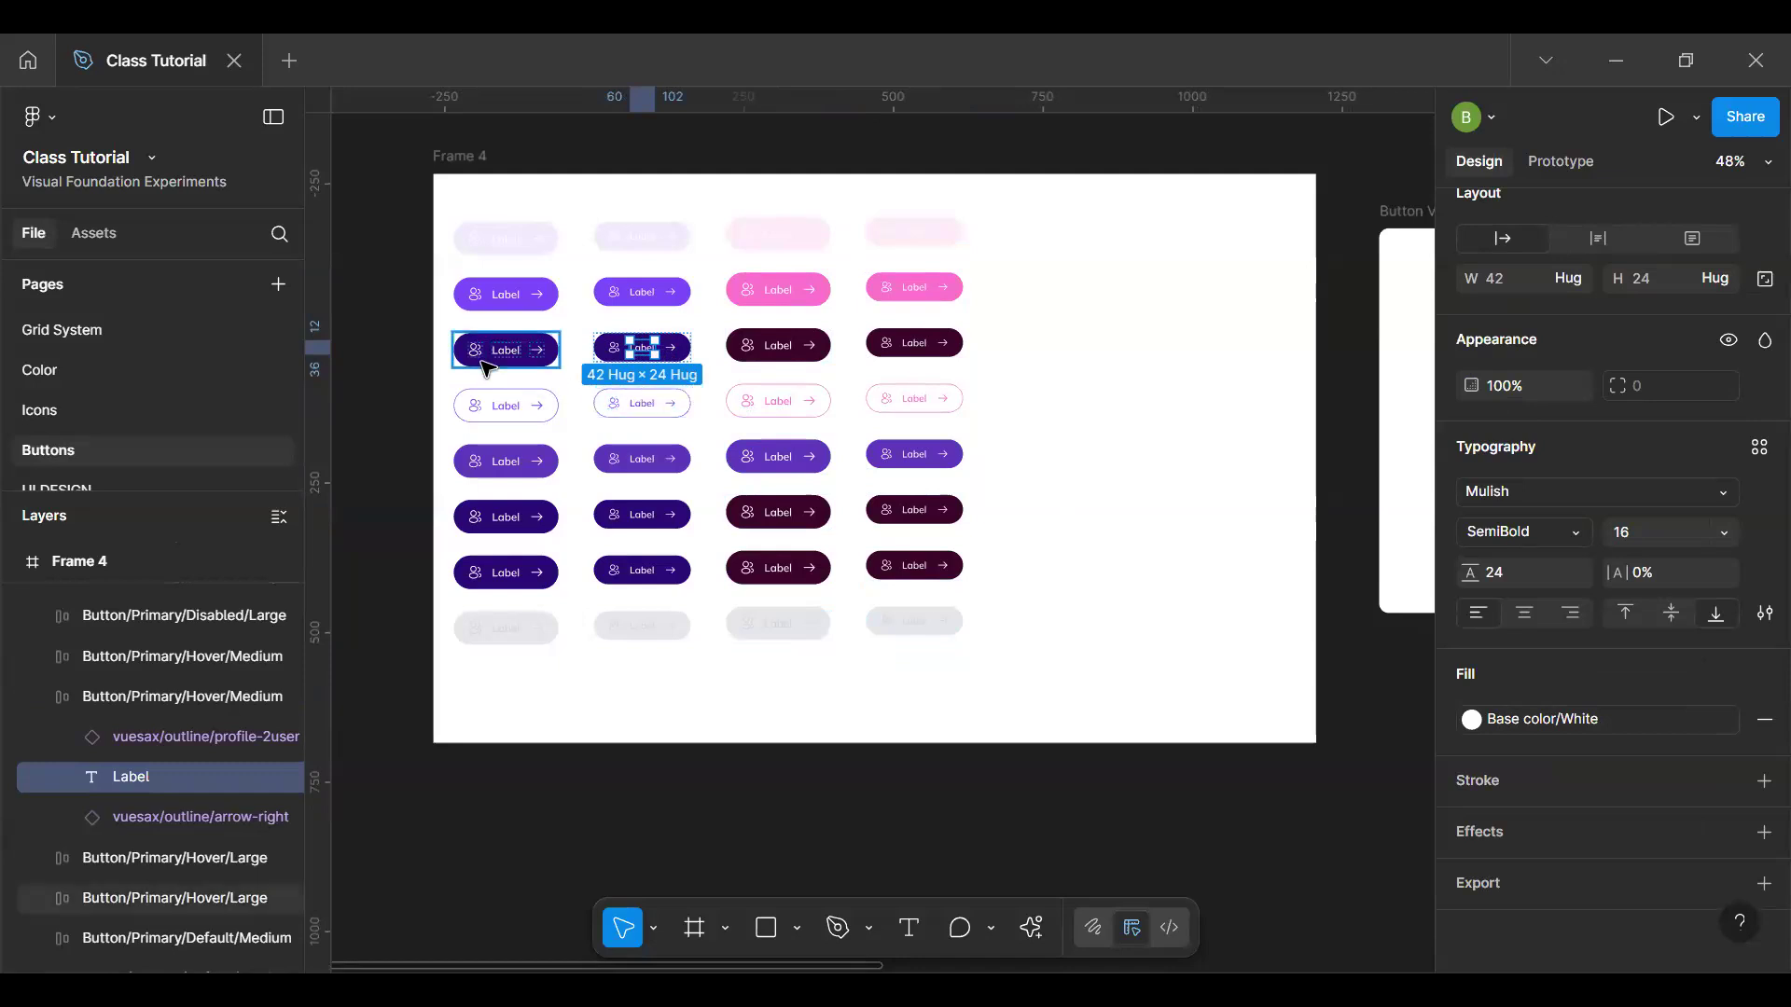
drag(369, 137, 1083, 734)
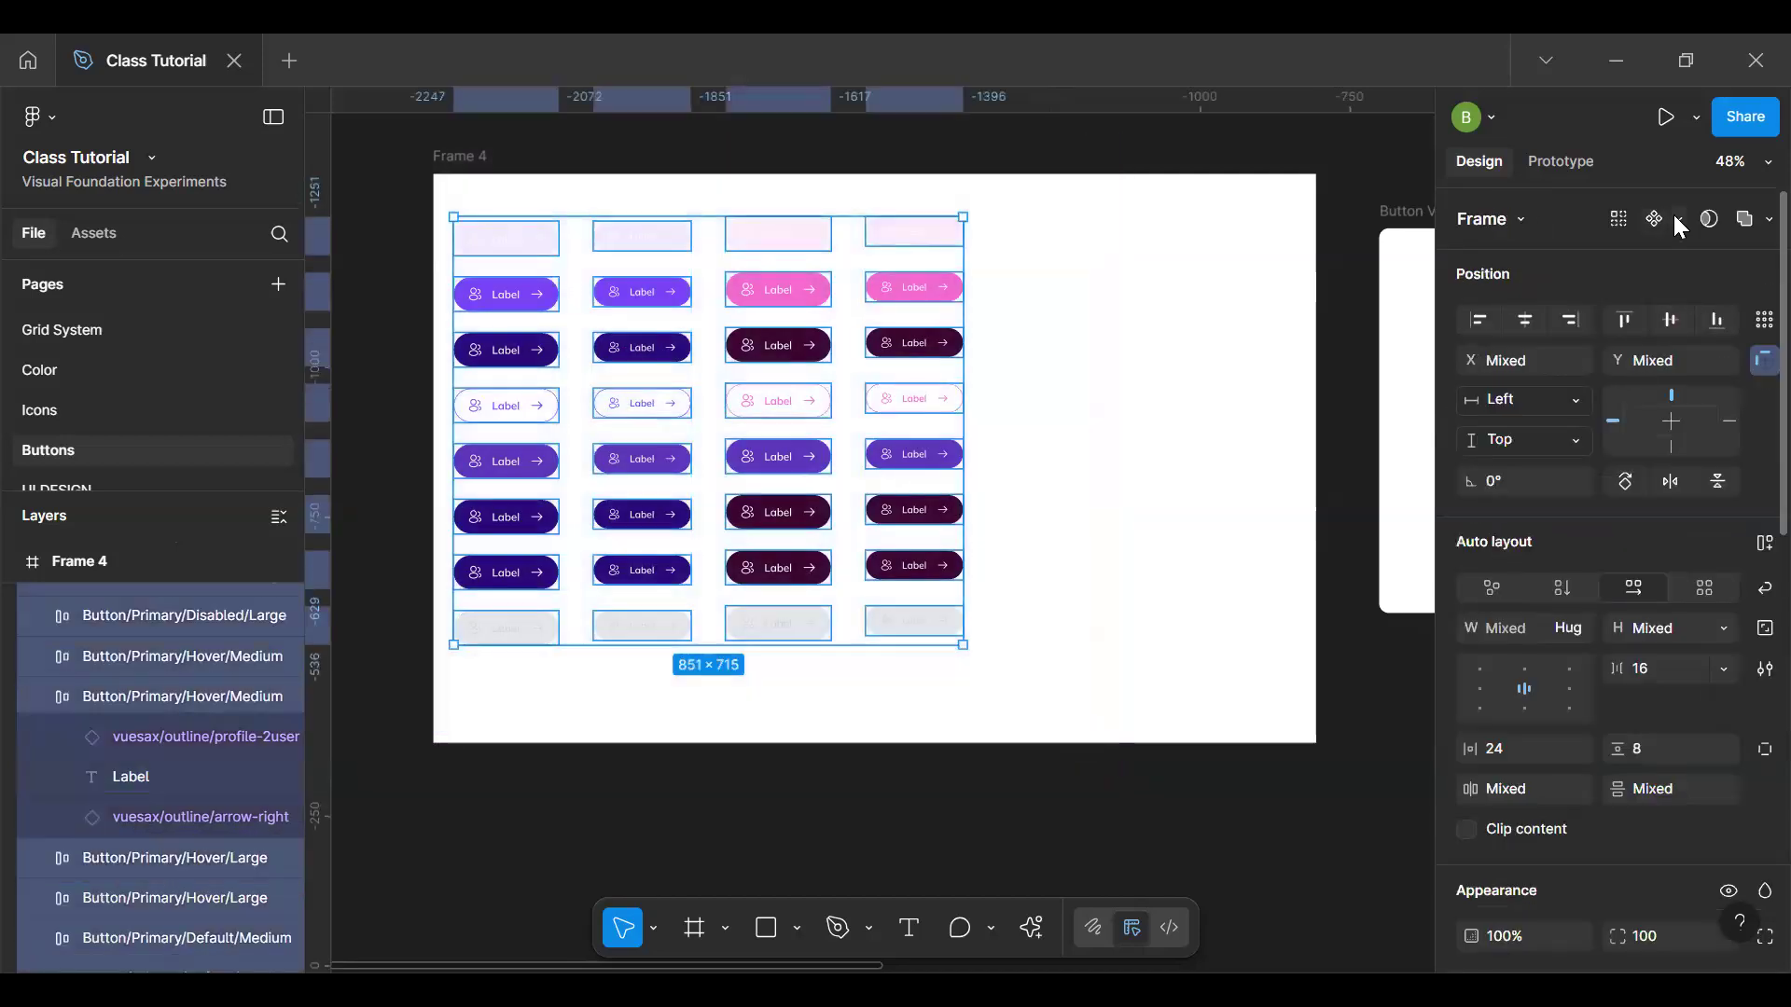
click(1678, 220)
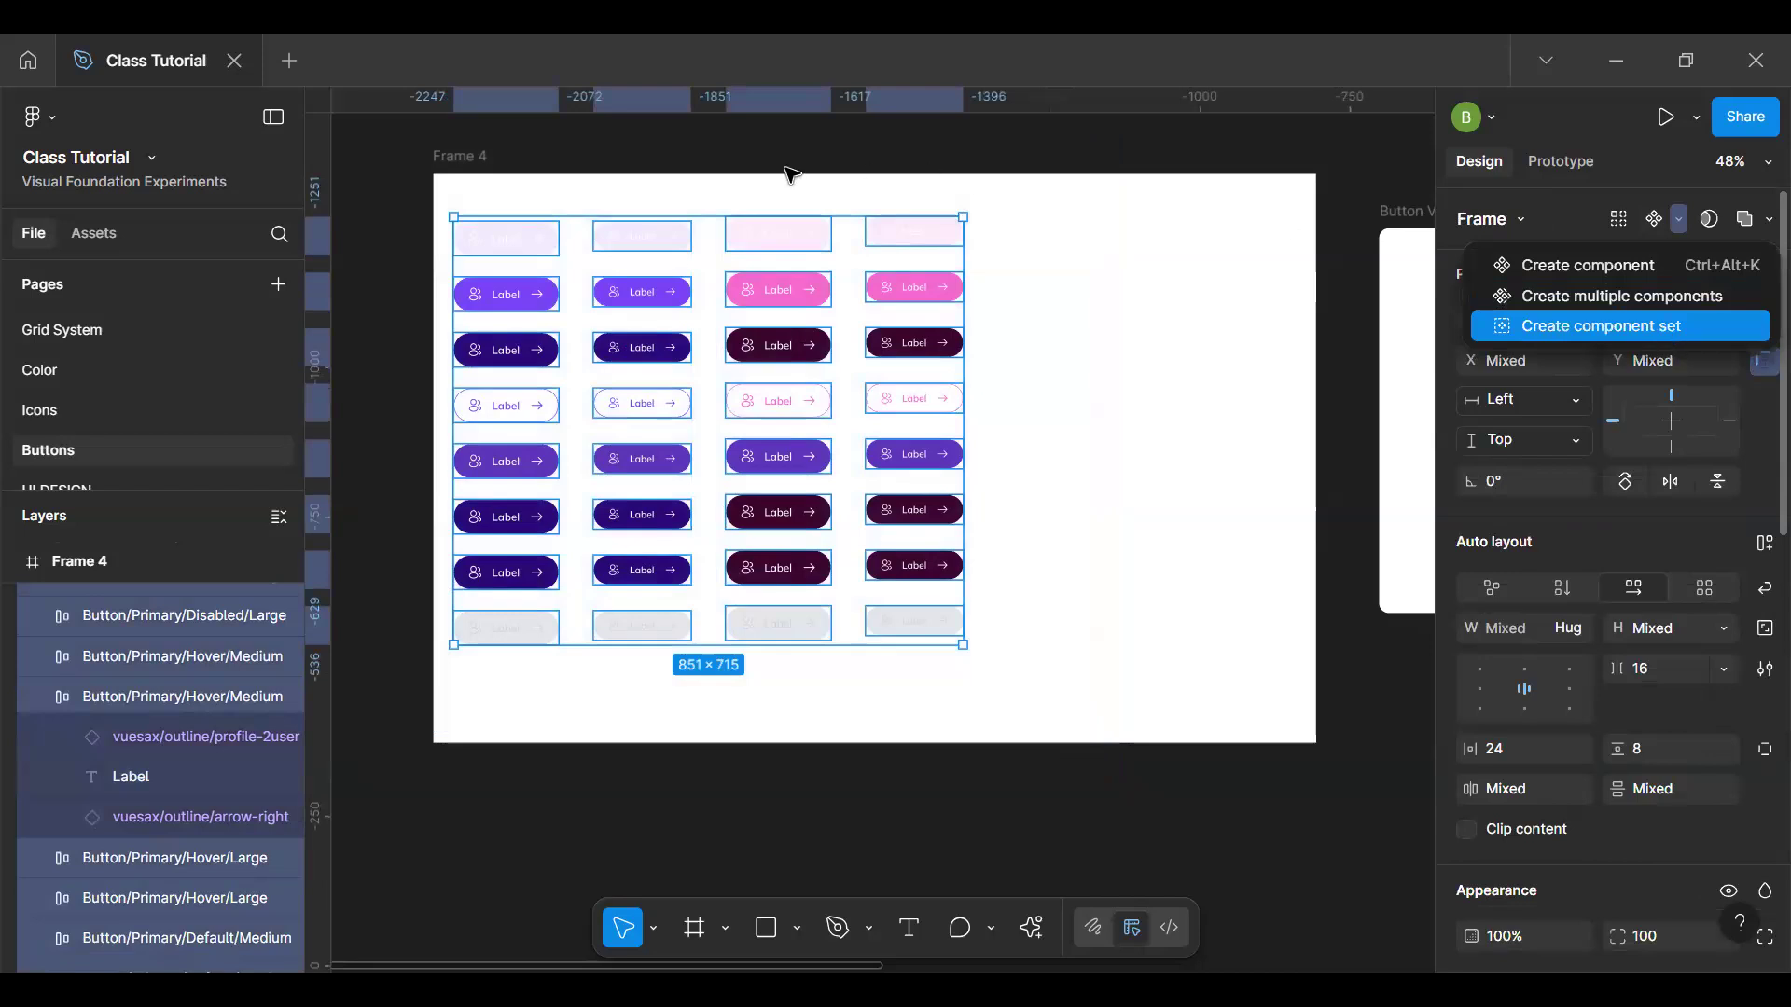
key(Return)
Step: Set Property 1 of the 16 variants in the two duplicated columns to Secondary
click(695, 145)
drag(691, 138, 994, 719)
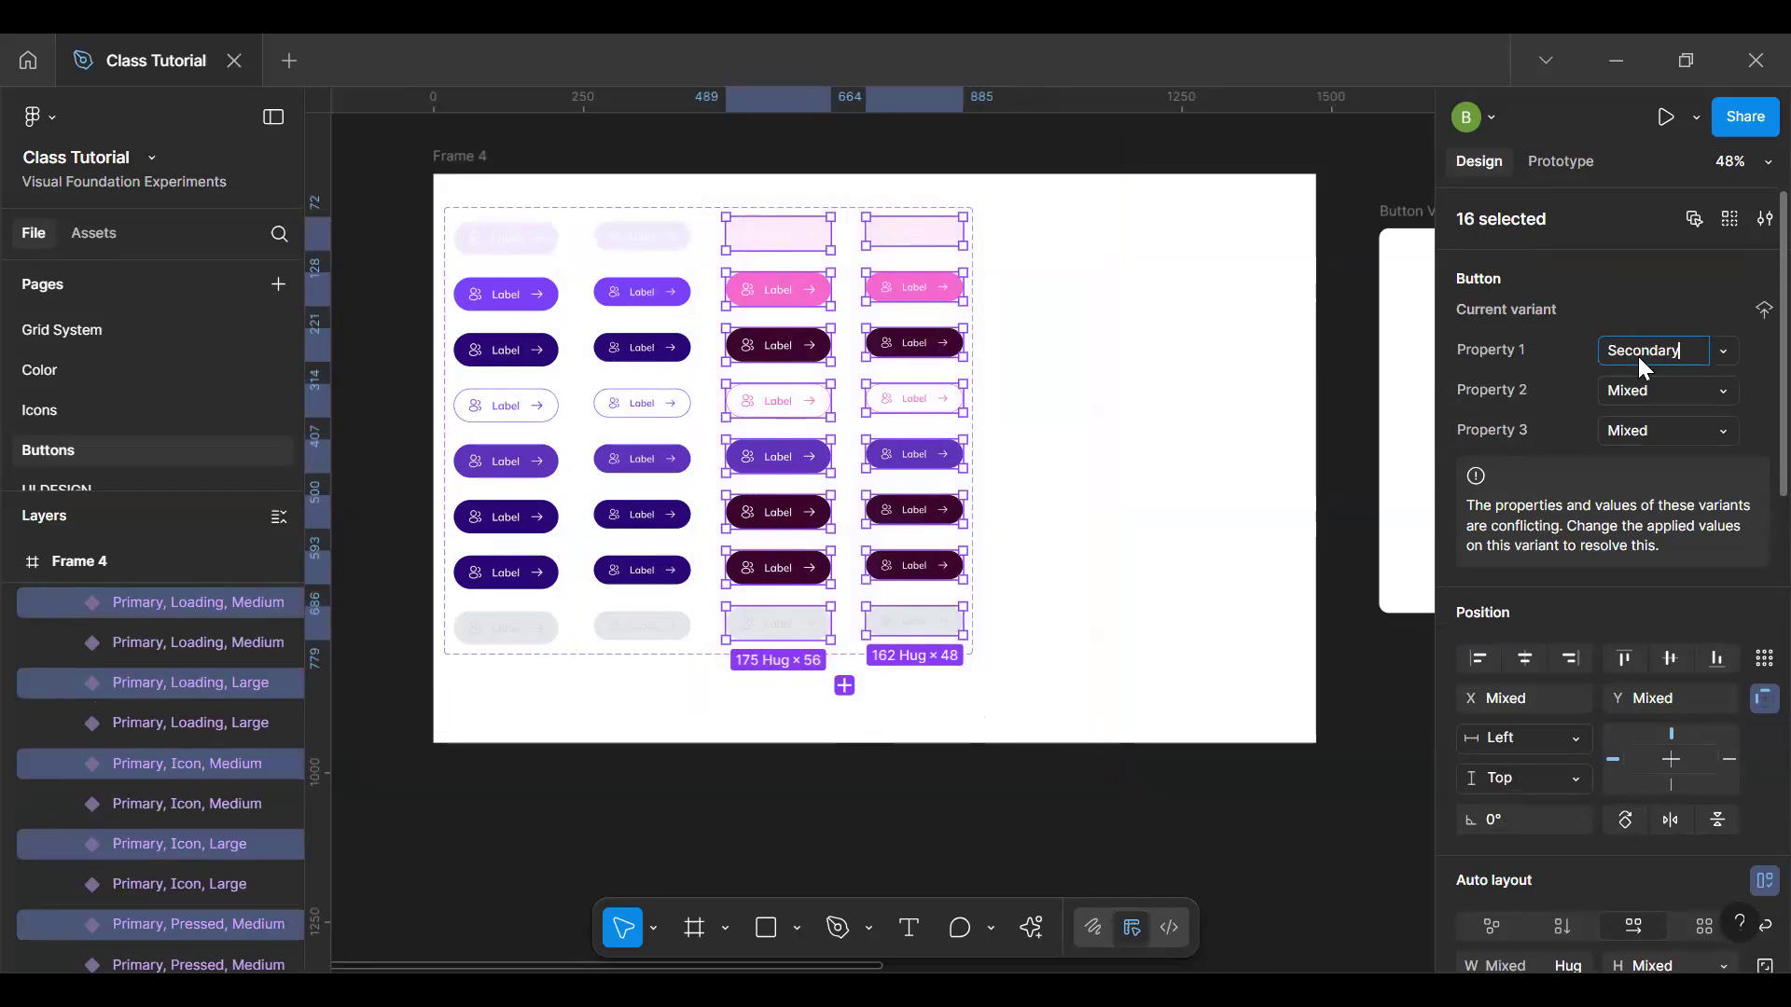
key(Return)
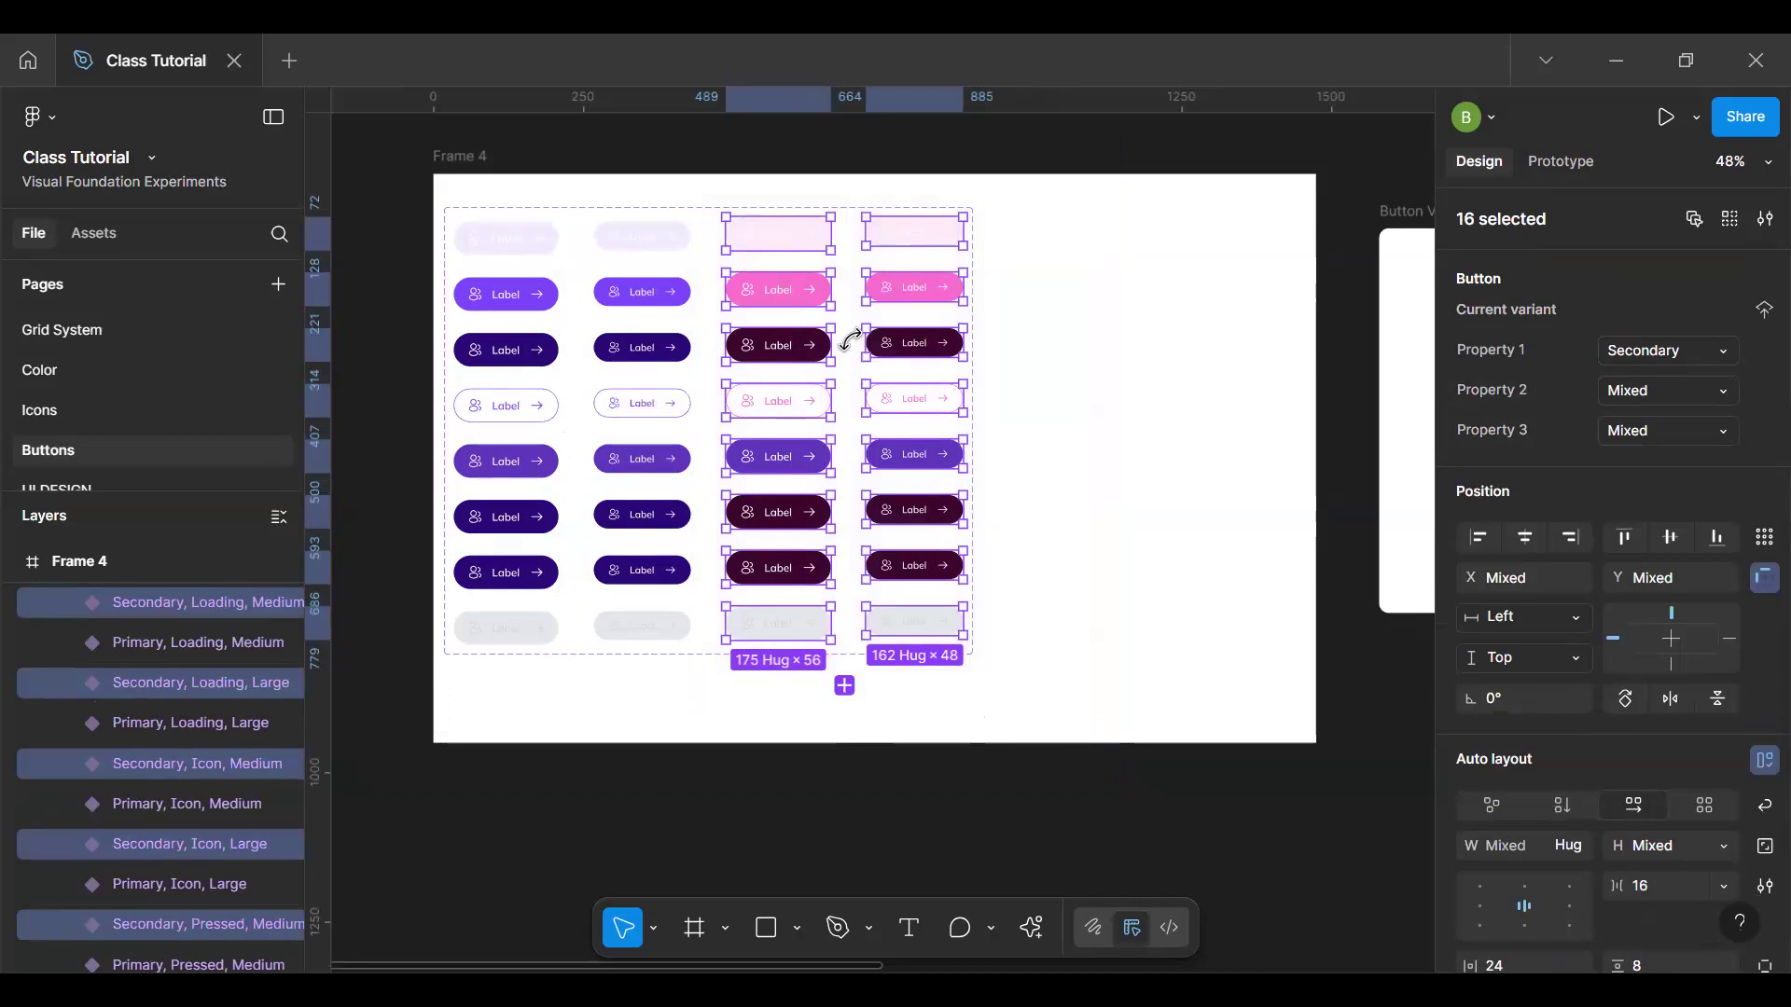
Step: Place an instance of the Primary, Active, Medium variant in the iPhone frame at about X 114, Y 341, and switch its Property 1 to Secondary
key(Escape)
click(655, 340)
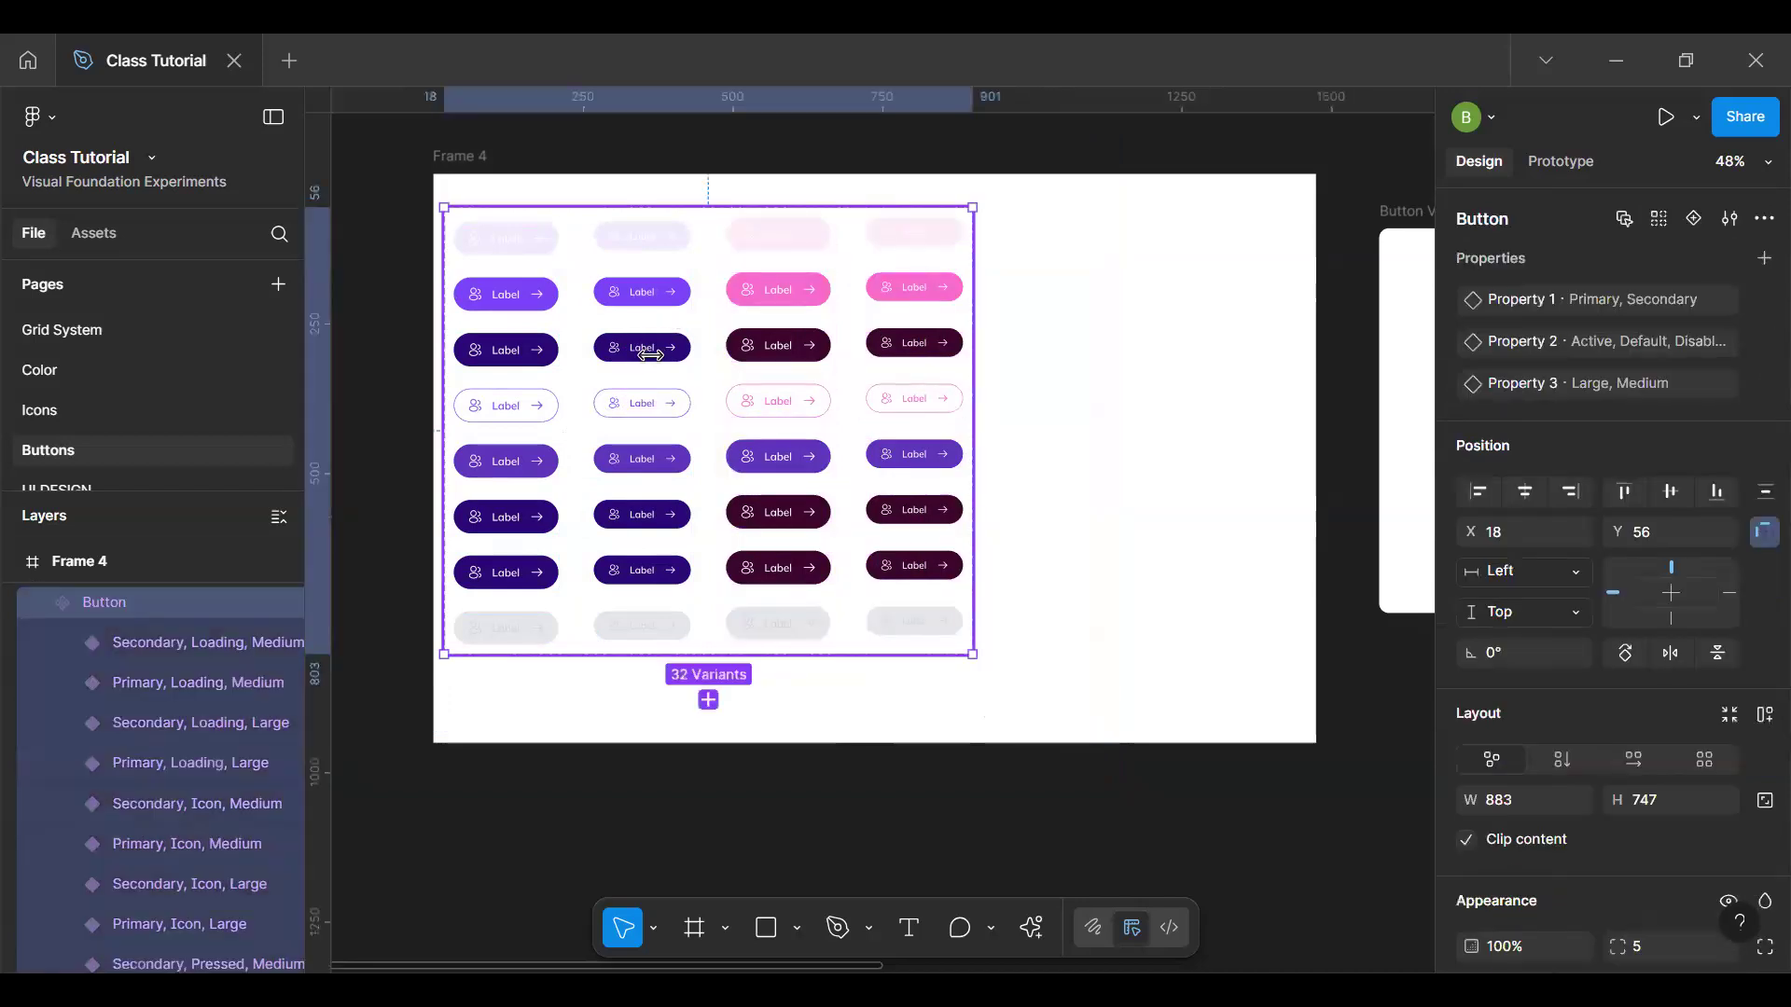
click(667, 295)
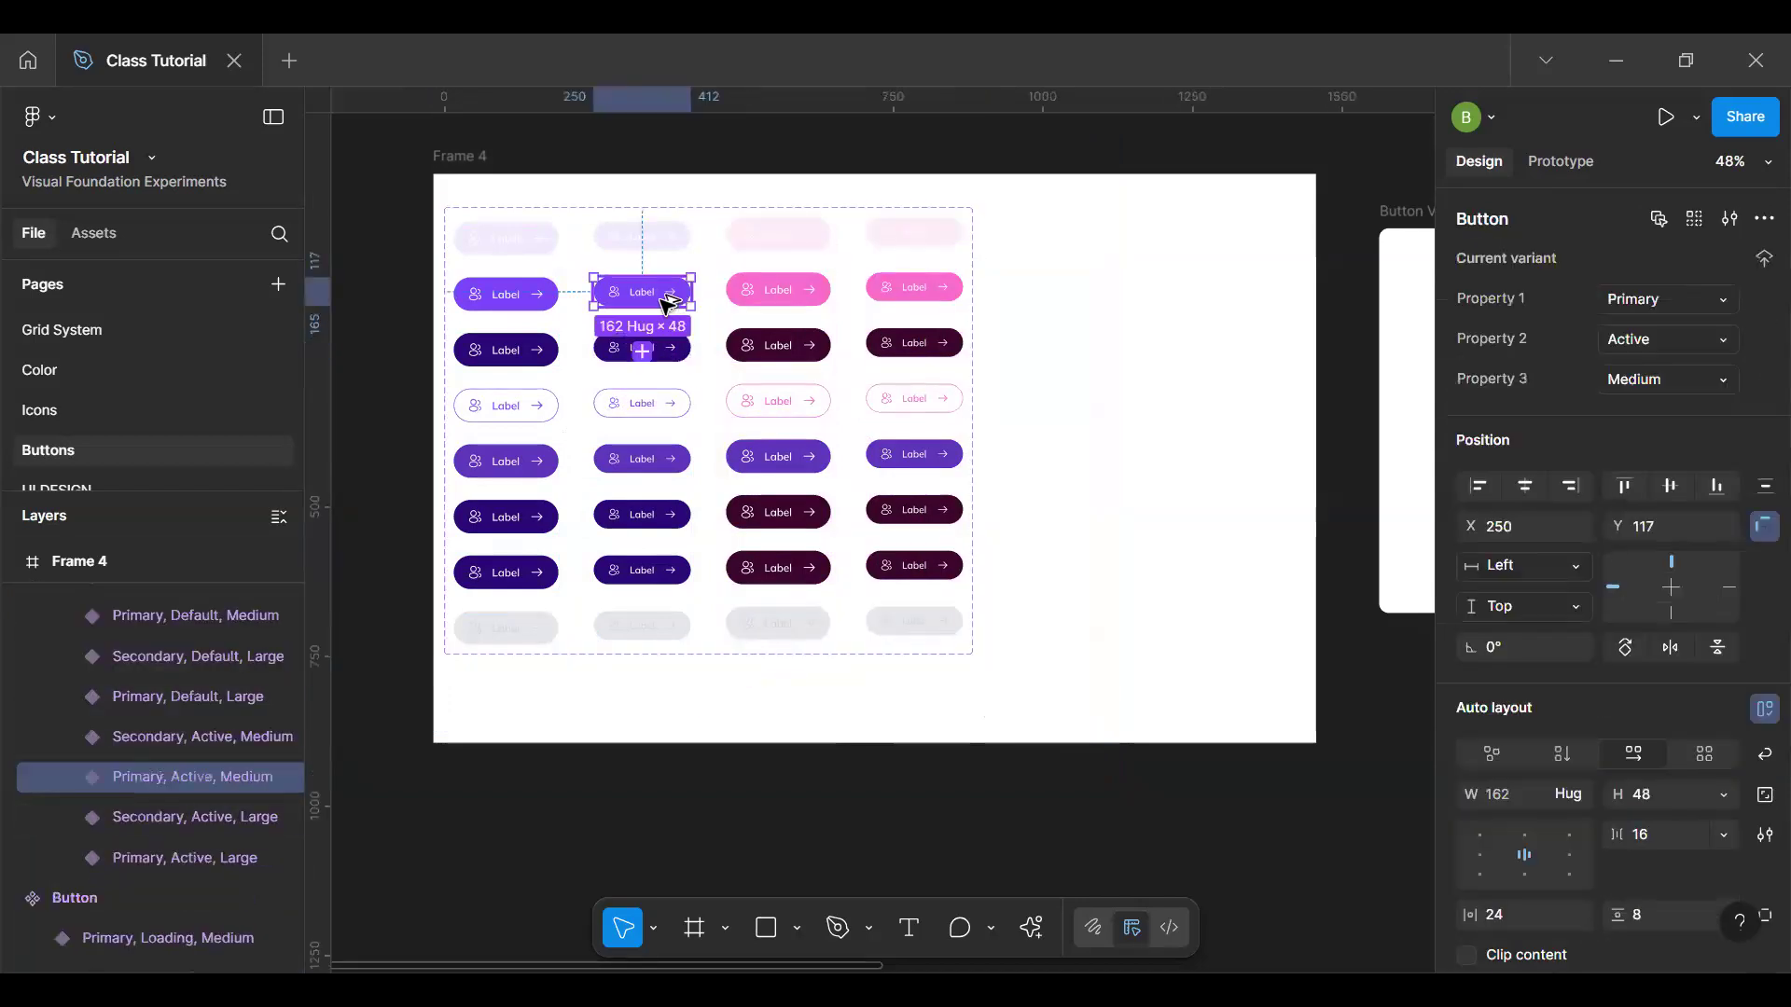
key(ctrl+d)
drag(1441, 438, 1441, 438)
drag(970, 423, 865, 399)
click(1670, 286)
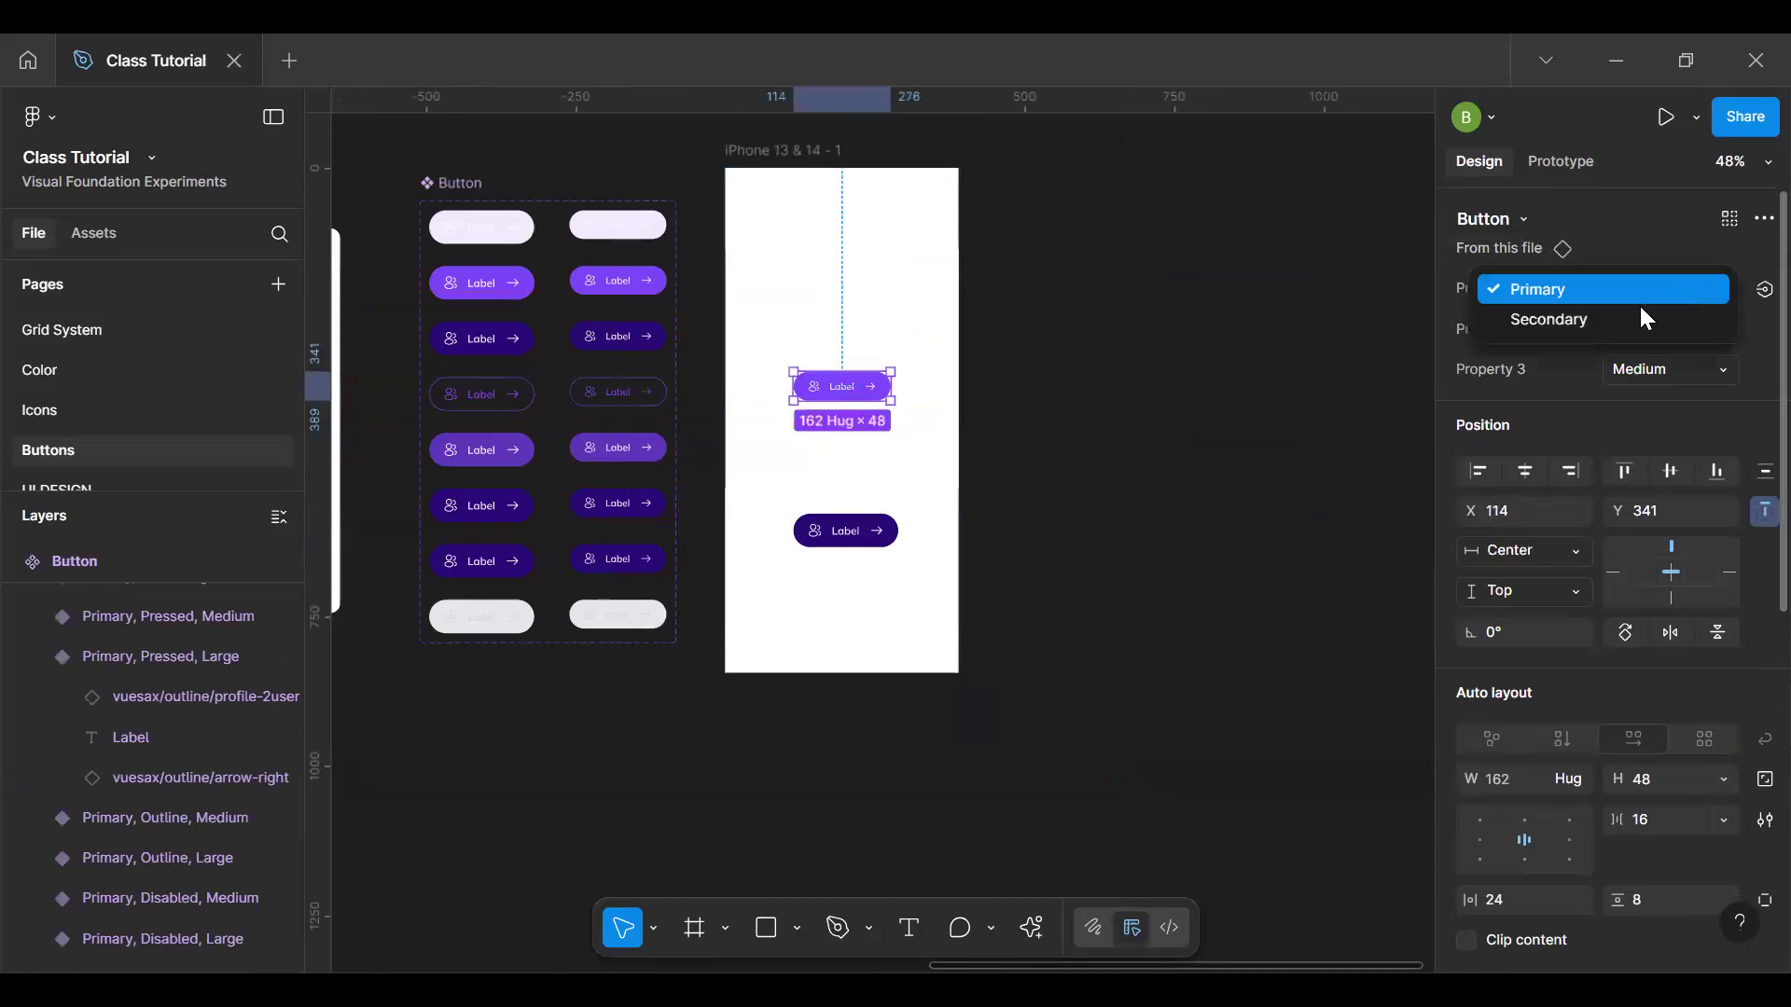
click(1645, 319)
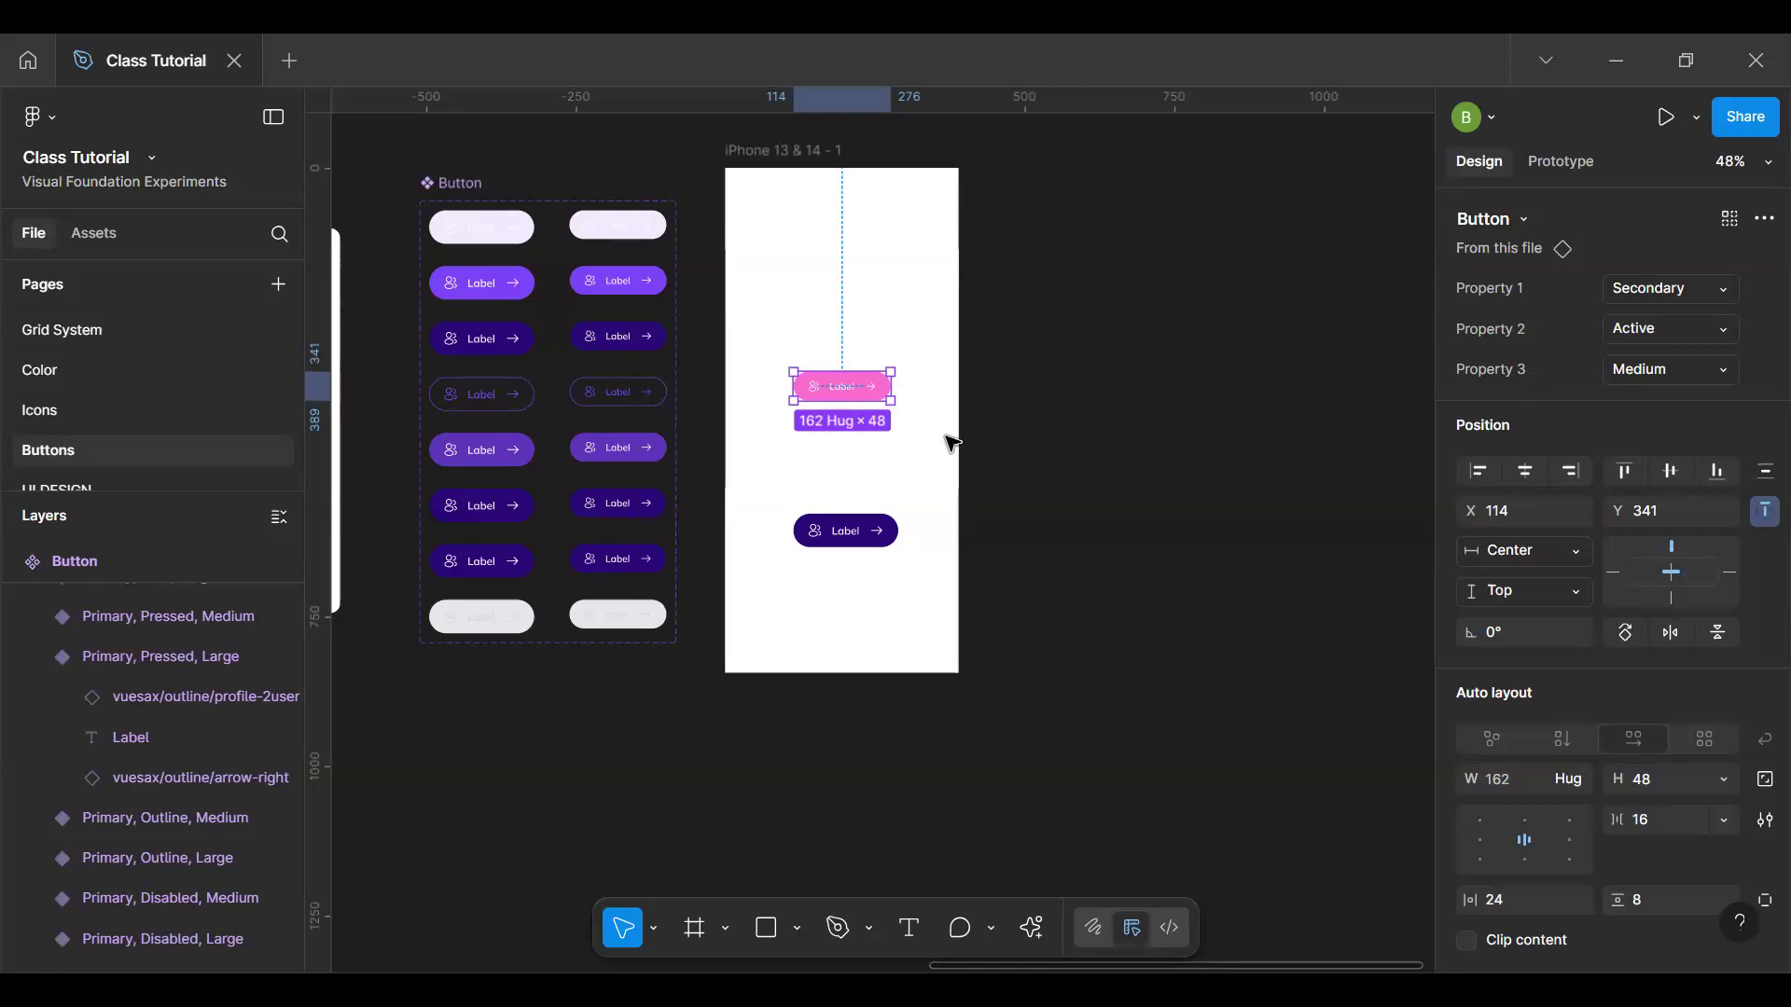
Step: Rename Property 1 of the new Button component set in Frame 4 as Type and Property 2 as State
key(h)
drag(499, 432, 1249, 382)
scroll(604, 388, left, 10)
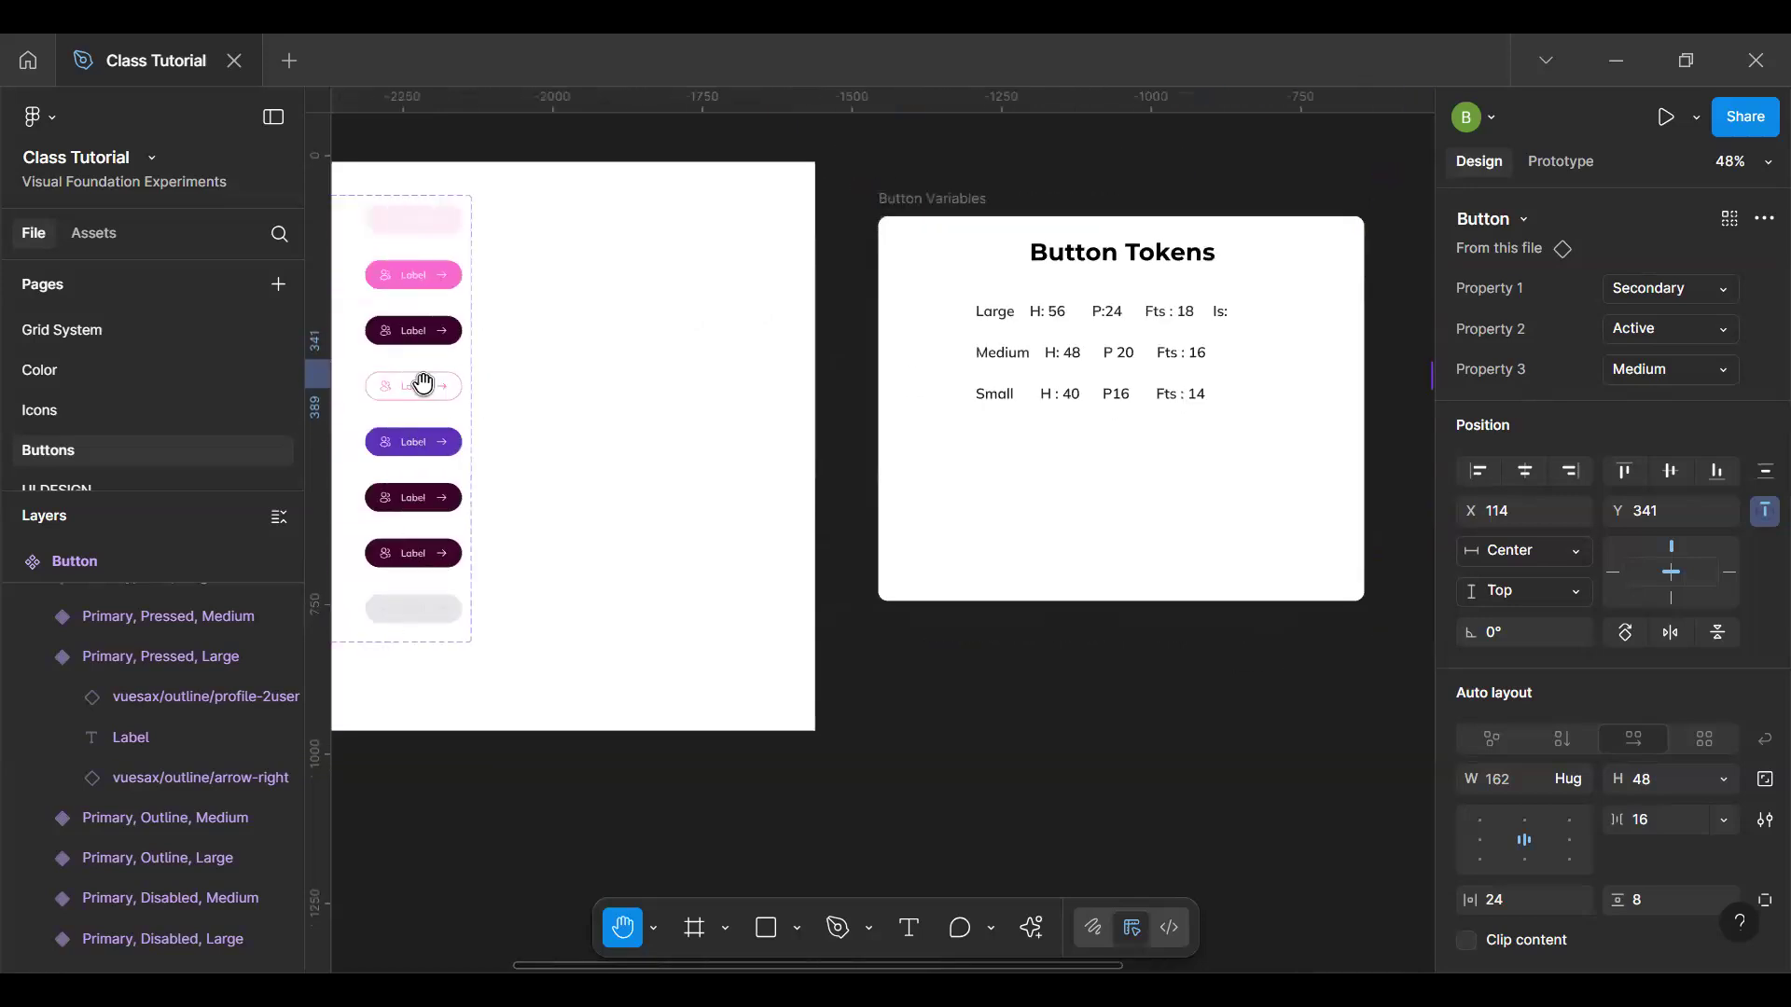
scroll(429, 355, left, 7)
key(v)
click(434, 326)
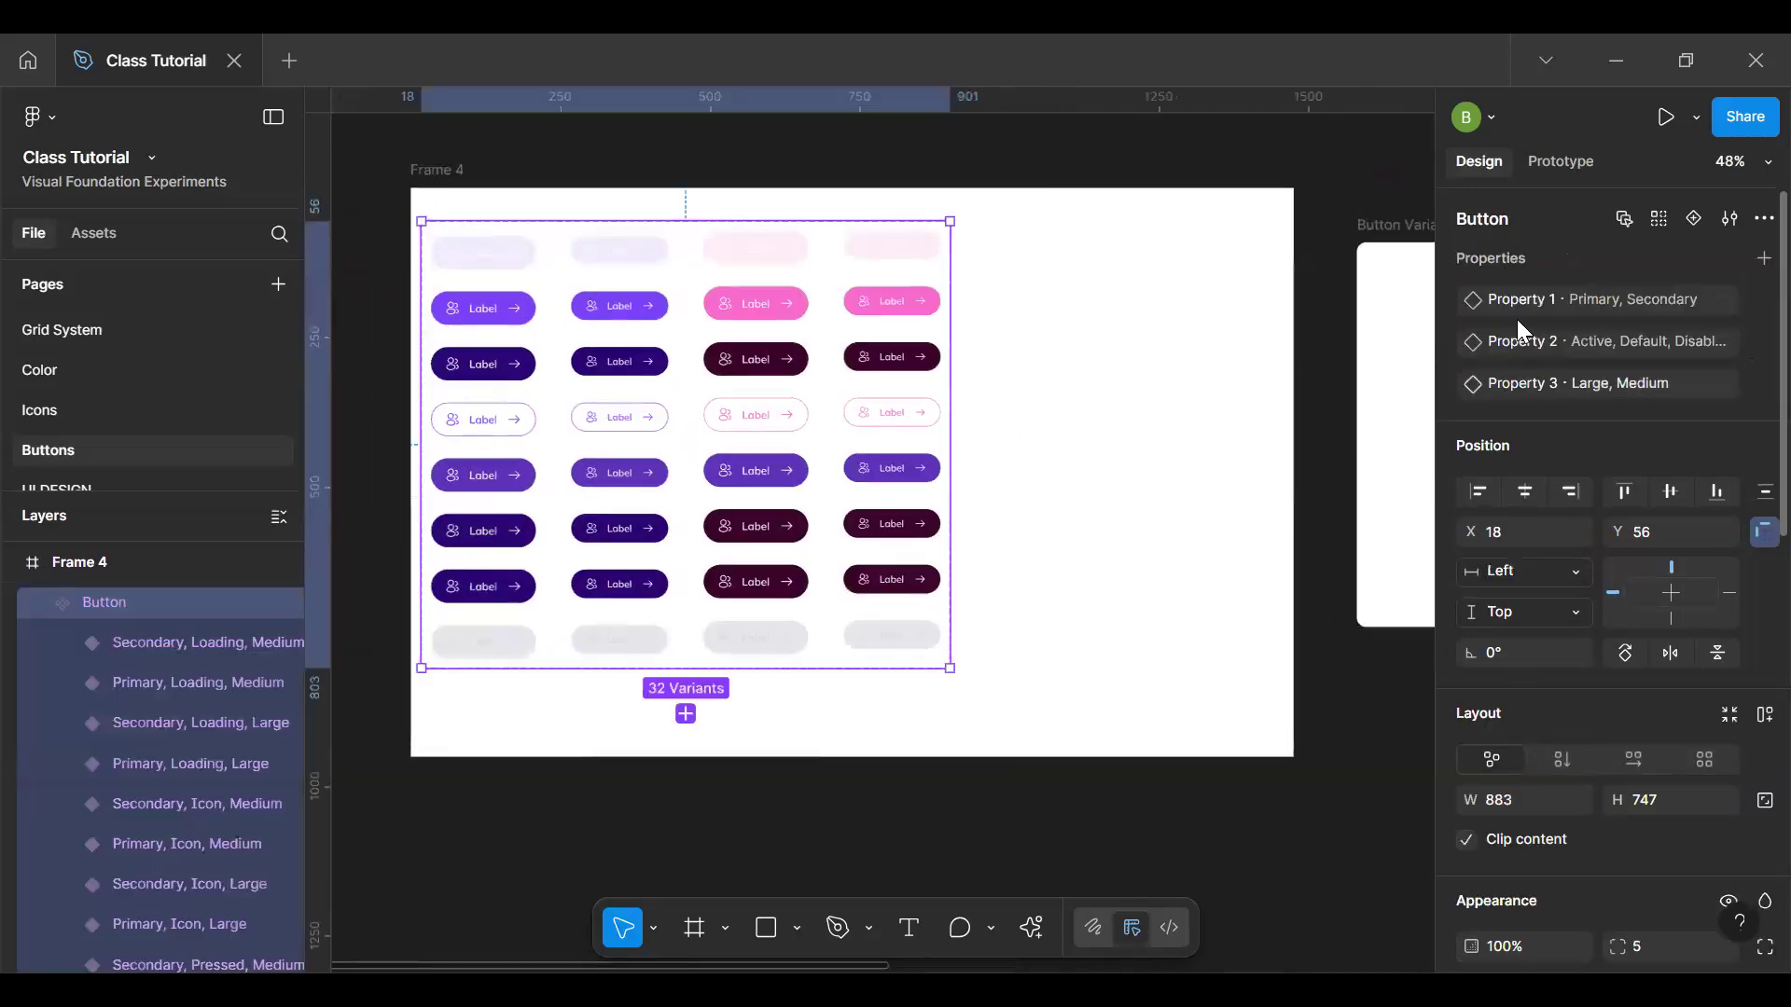
double_click(1517, 301)
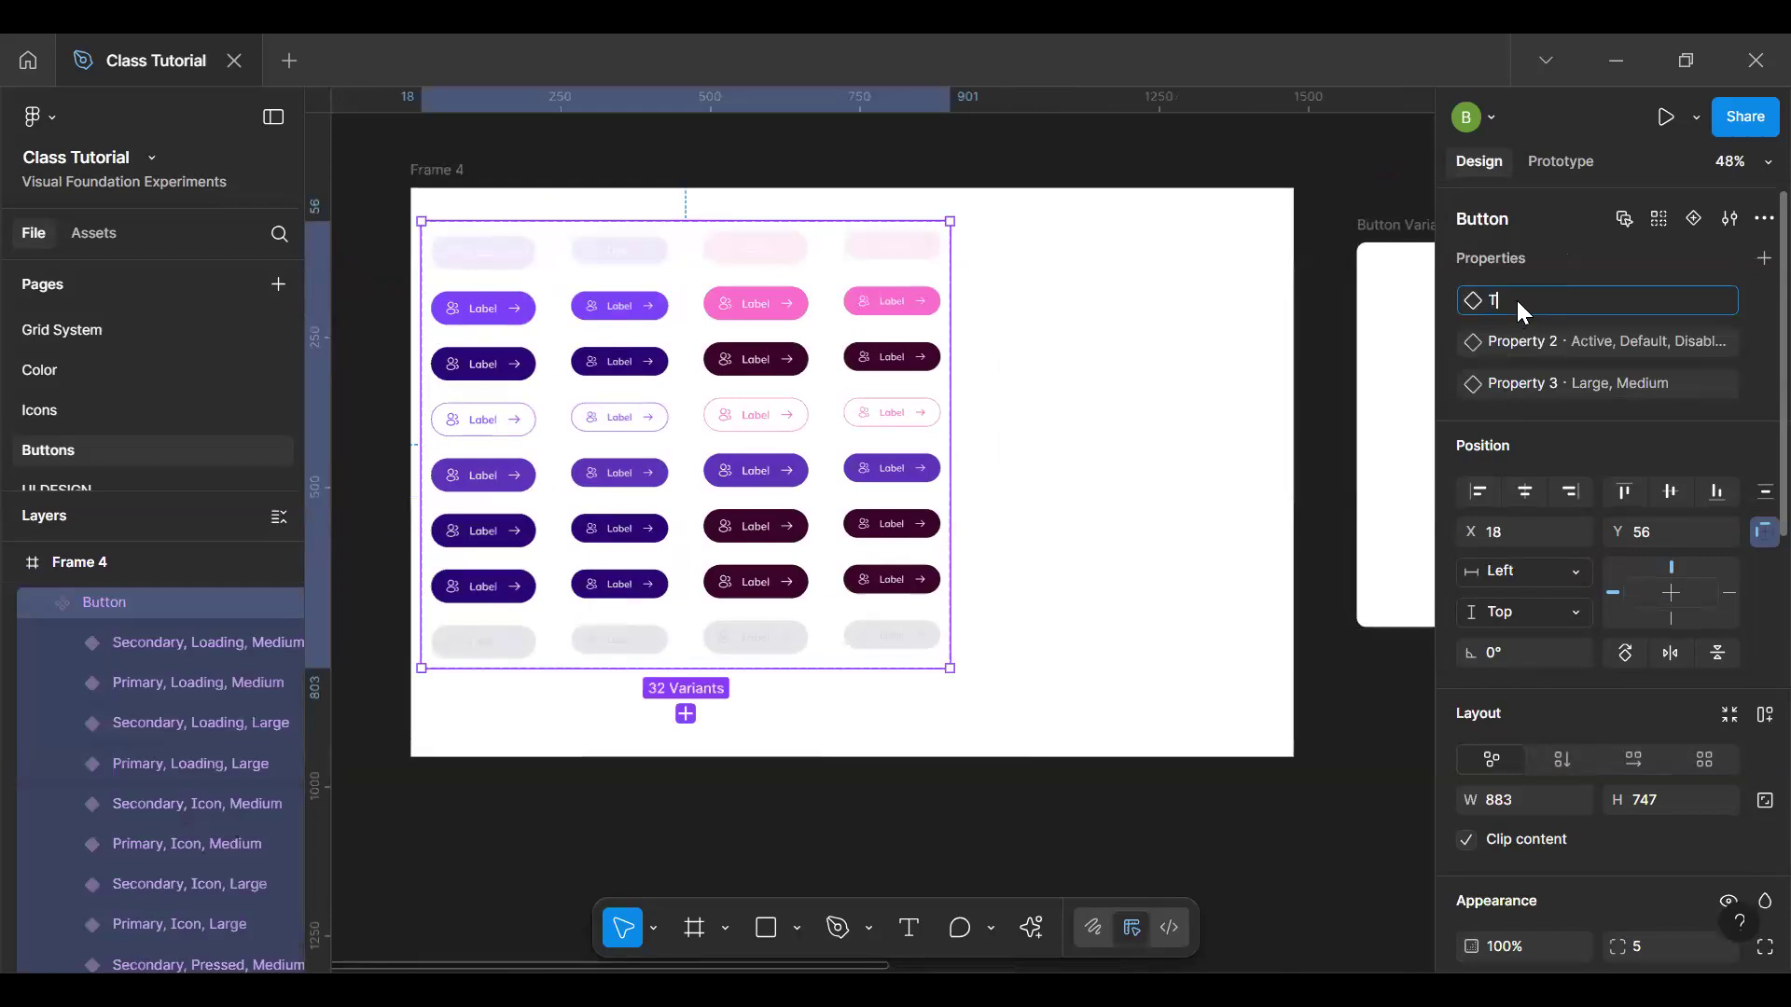
text(Type)
key(Return)
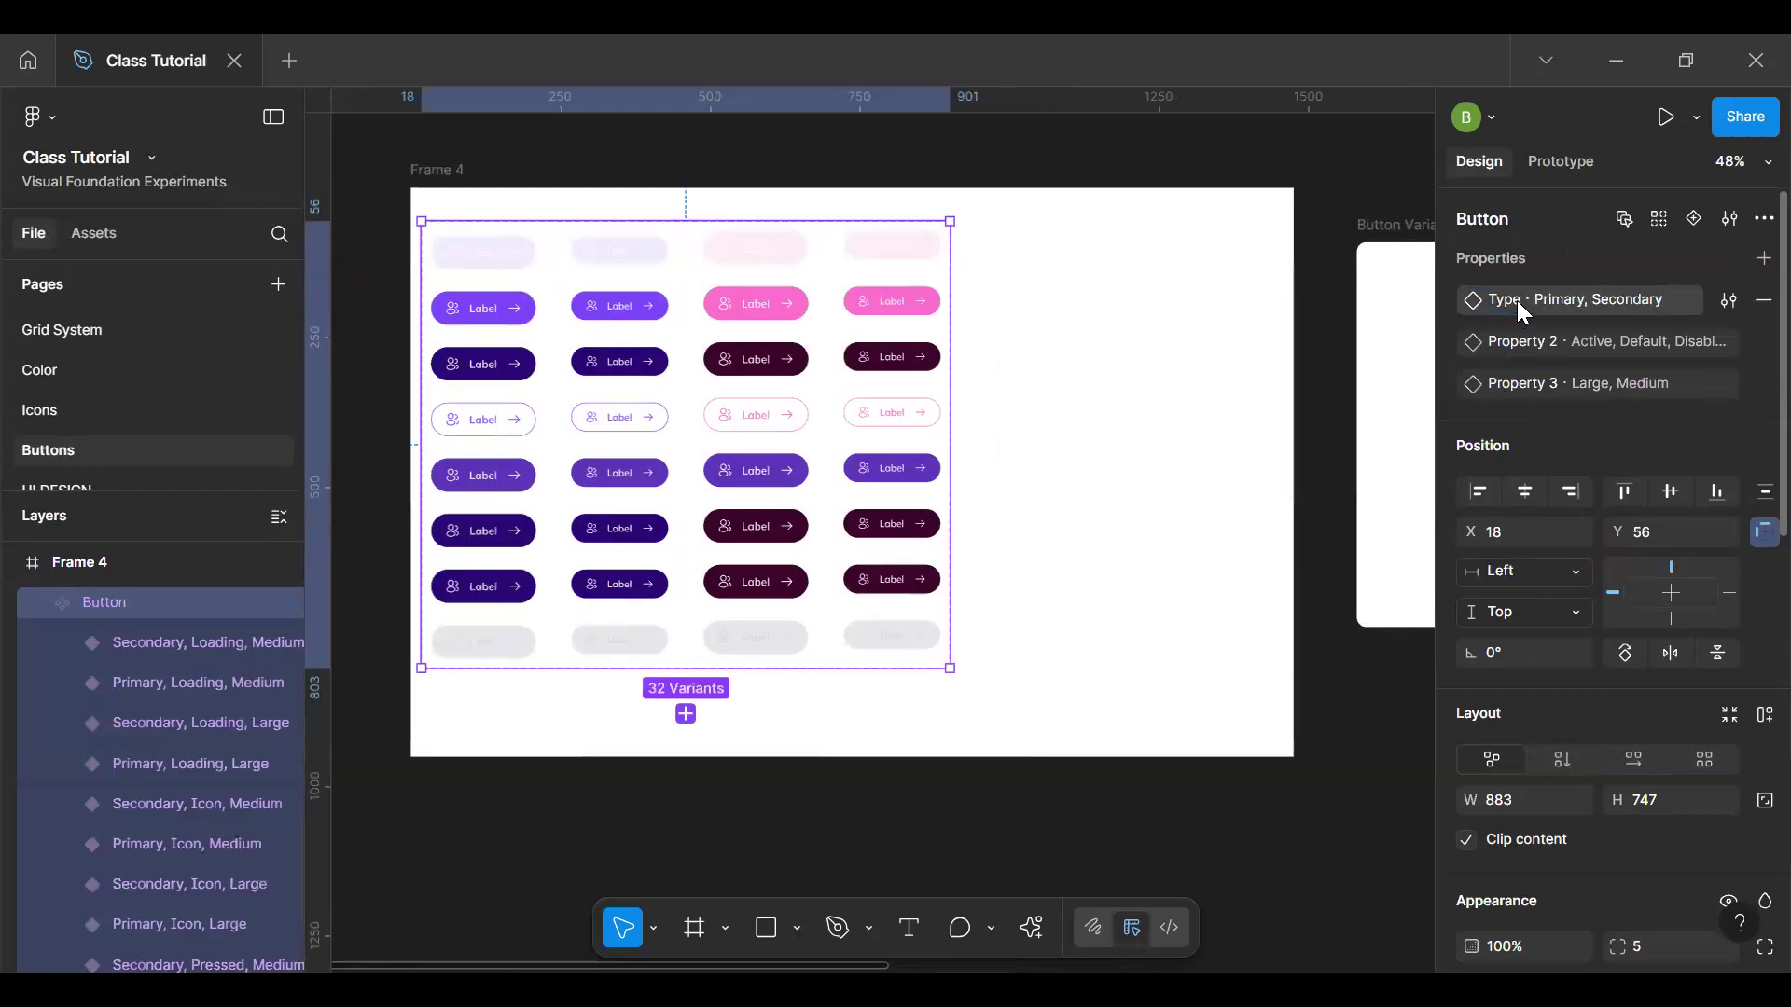
double_click(1519, 343)
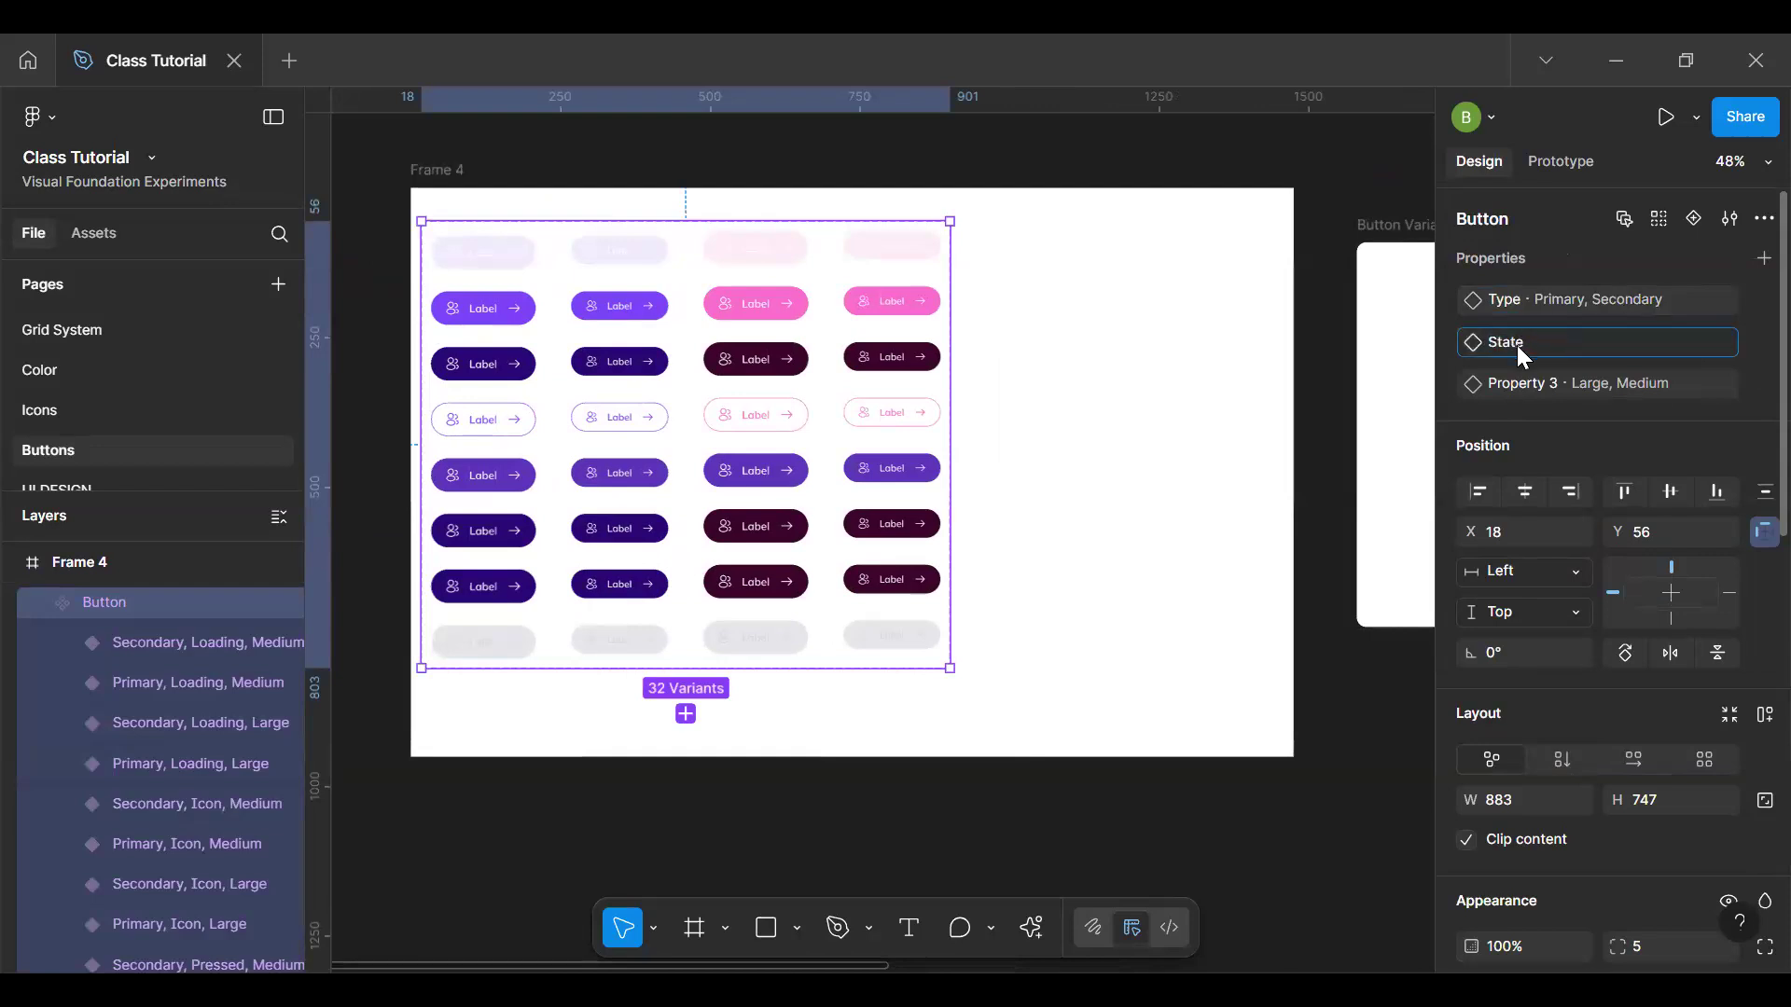
key(Return)
Step: Rename Property 3 of the component set as Size and move the set within Frame 4 to about X 66, Y 67
double_click(1509, 392)
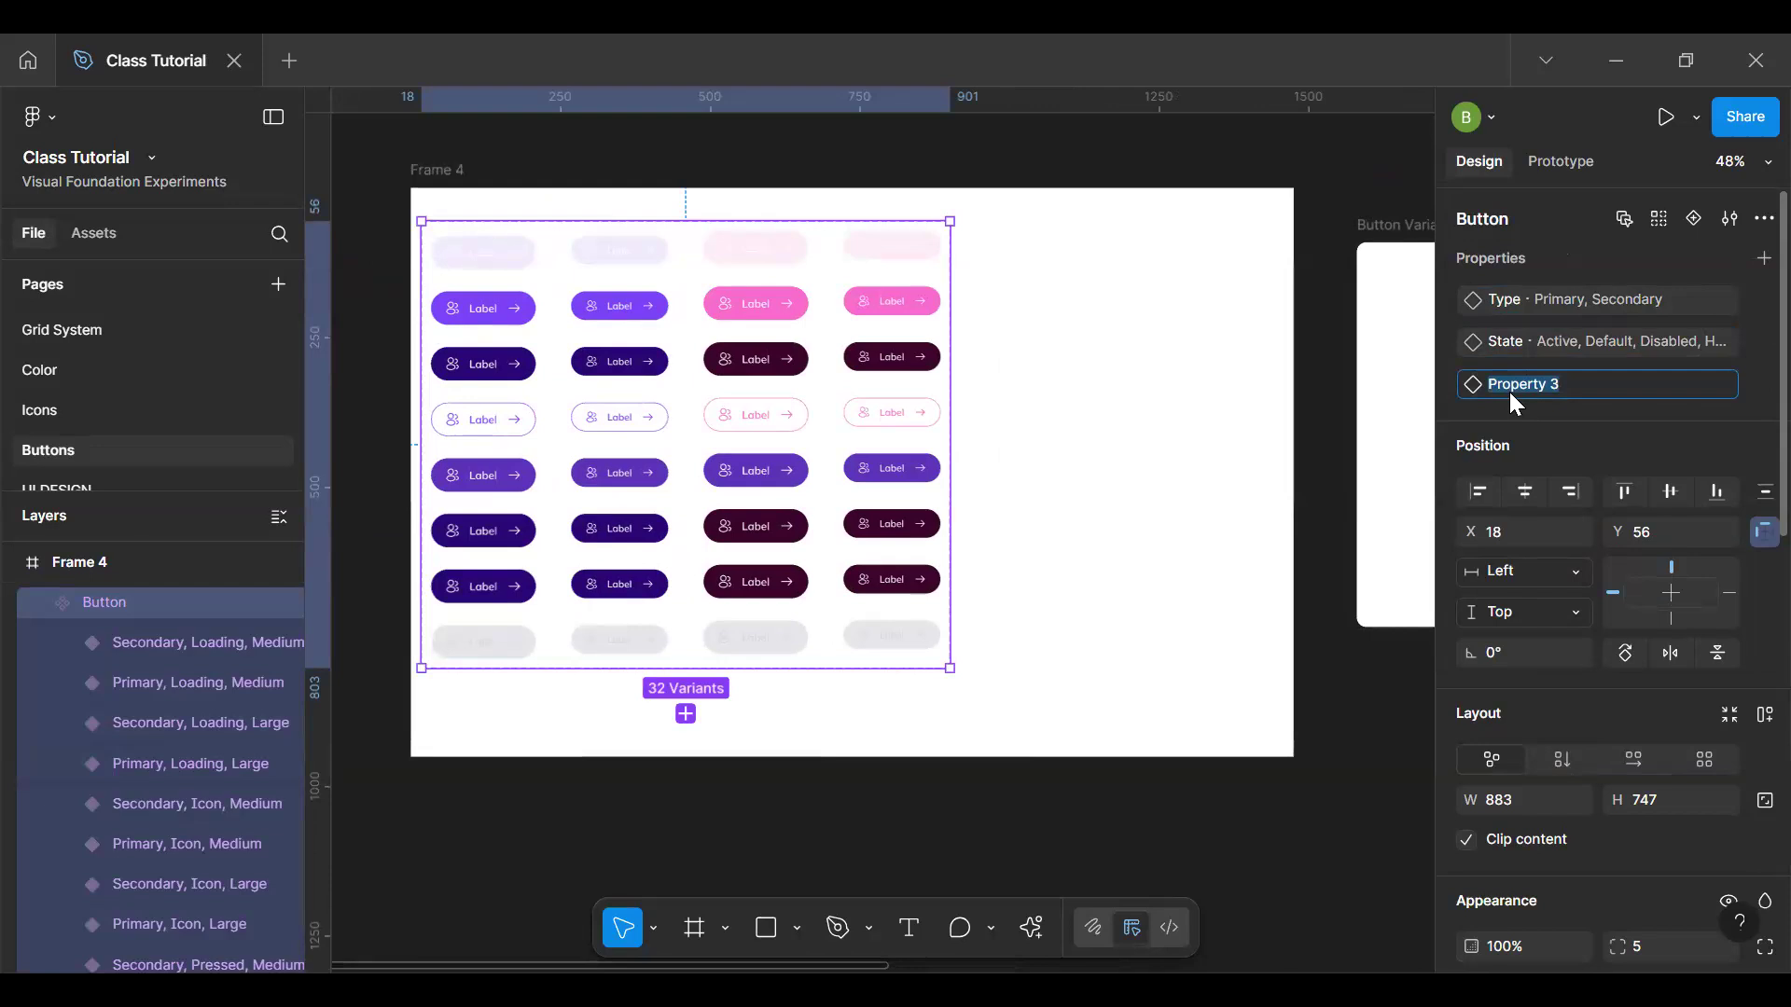
key(Return)
double_click(1509, 392)
key(Return)
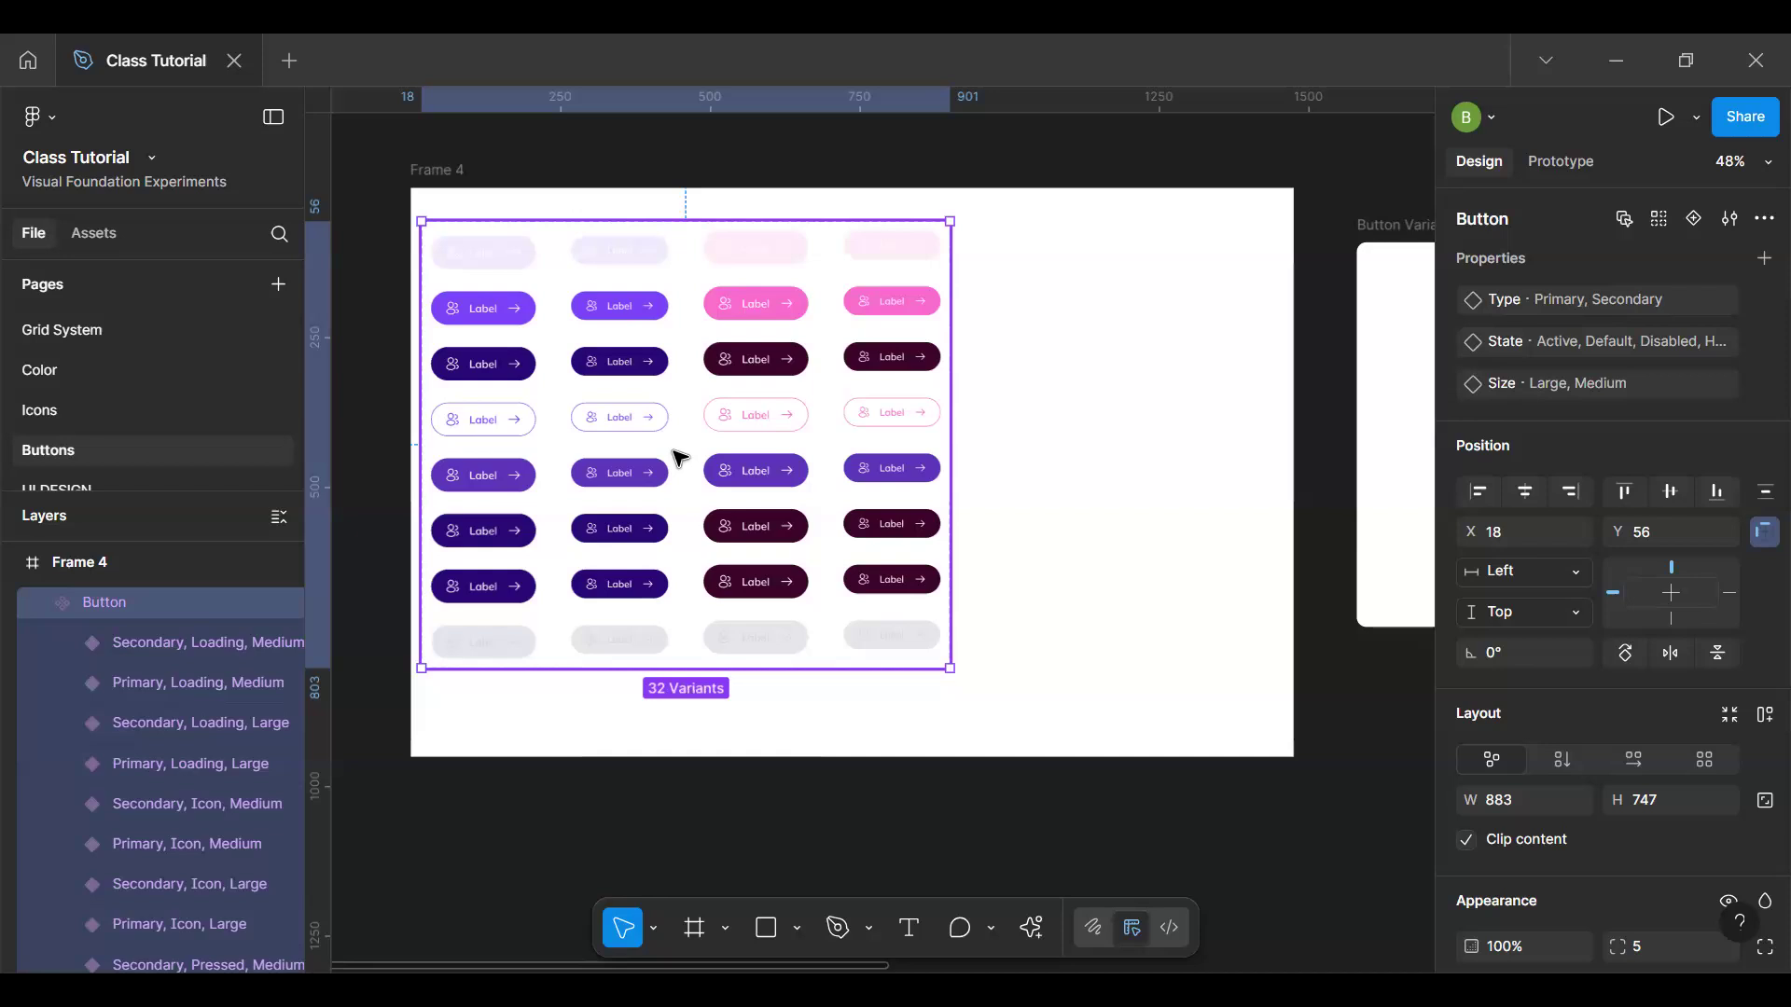
drag(685, 457, 715, 464)
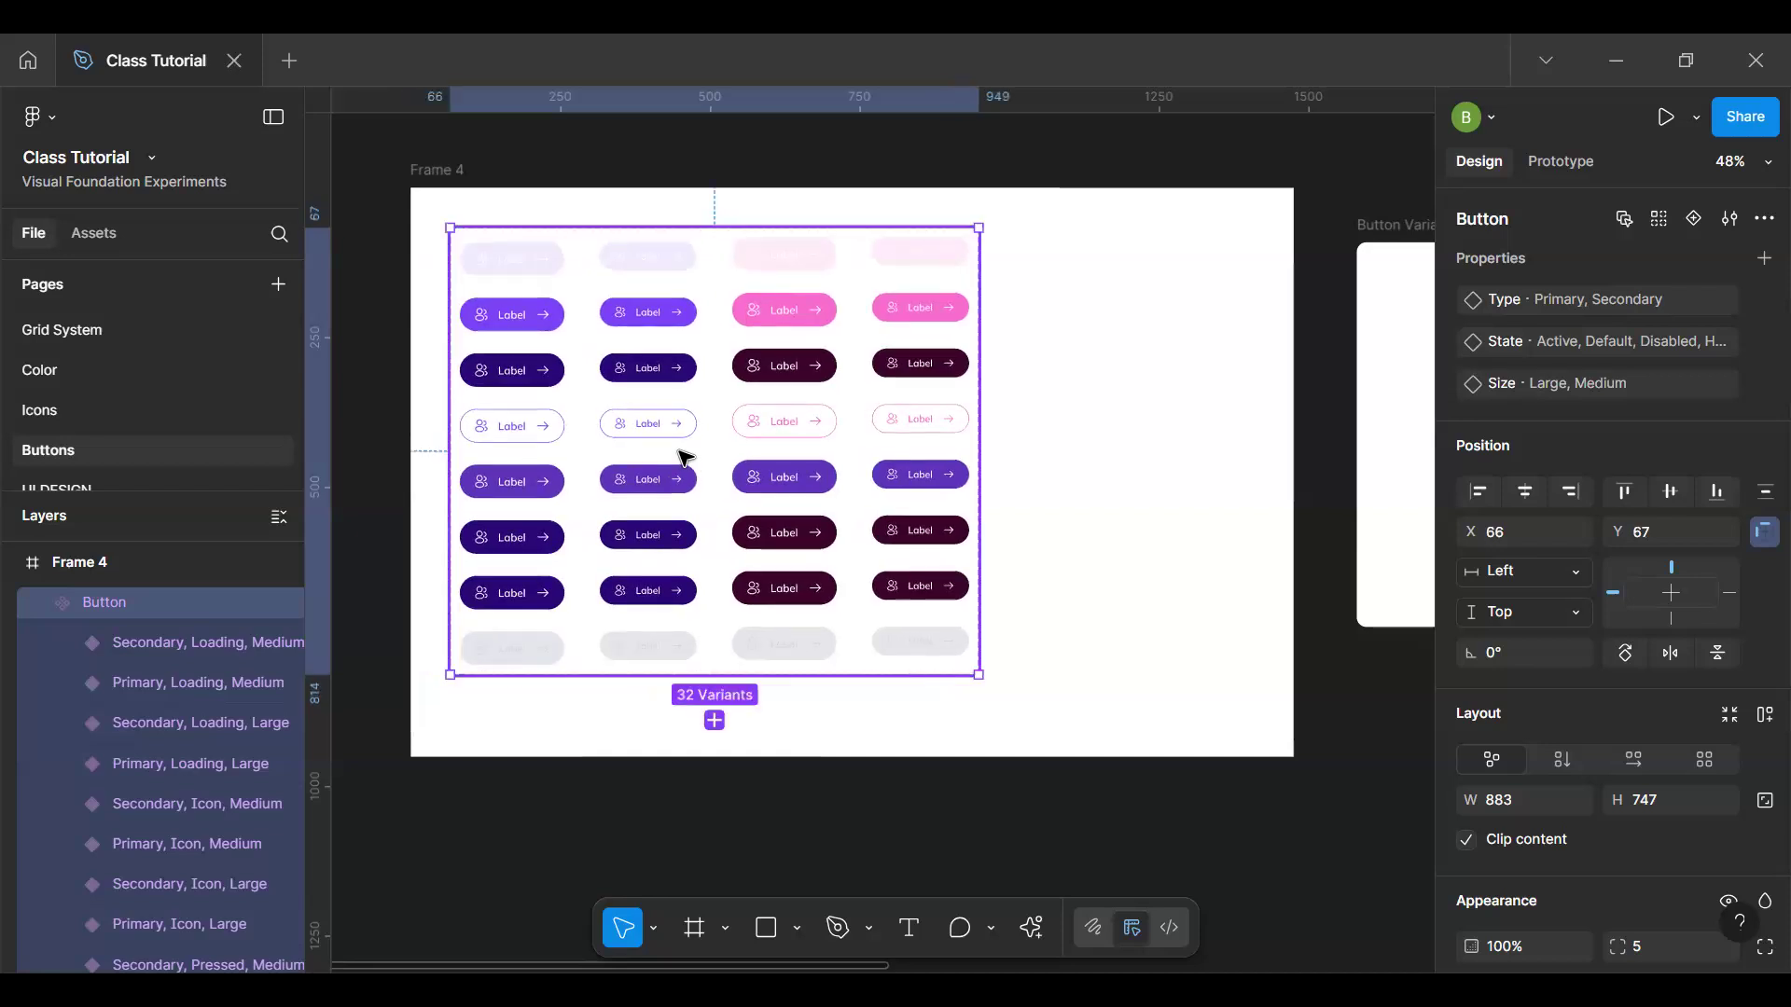
Step: Hide the Label text in all four Icon-state variants of the Button set in Frame 4
click(524, 598)
shift+click(647, 593)
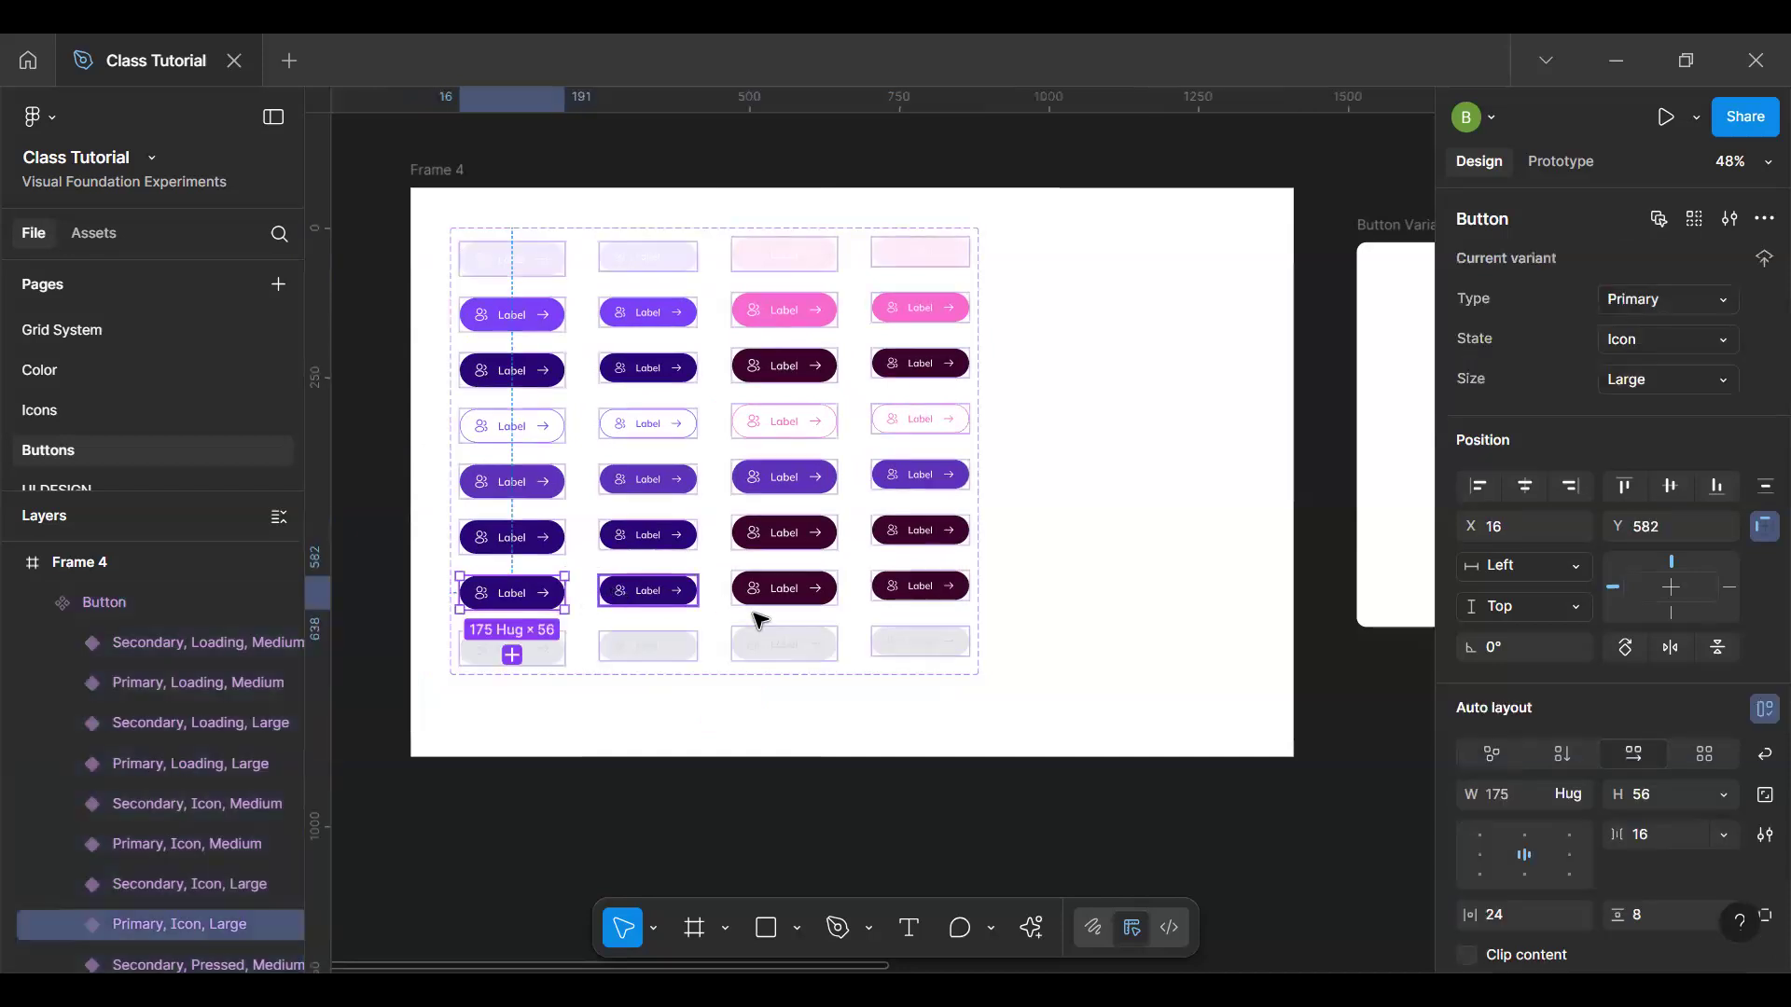
shift+click(804, 597)
shift+click(920, 593)
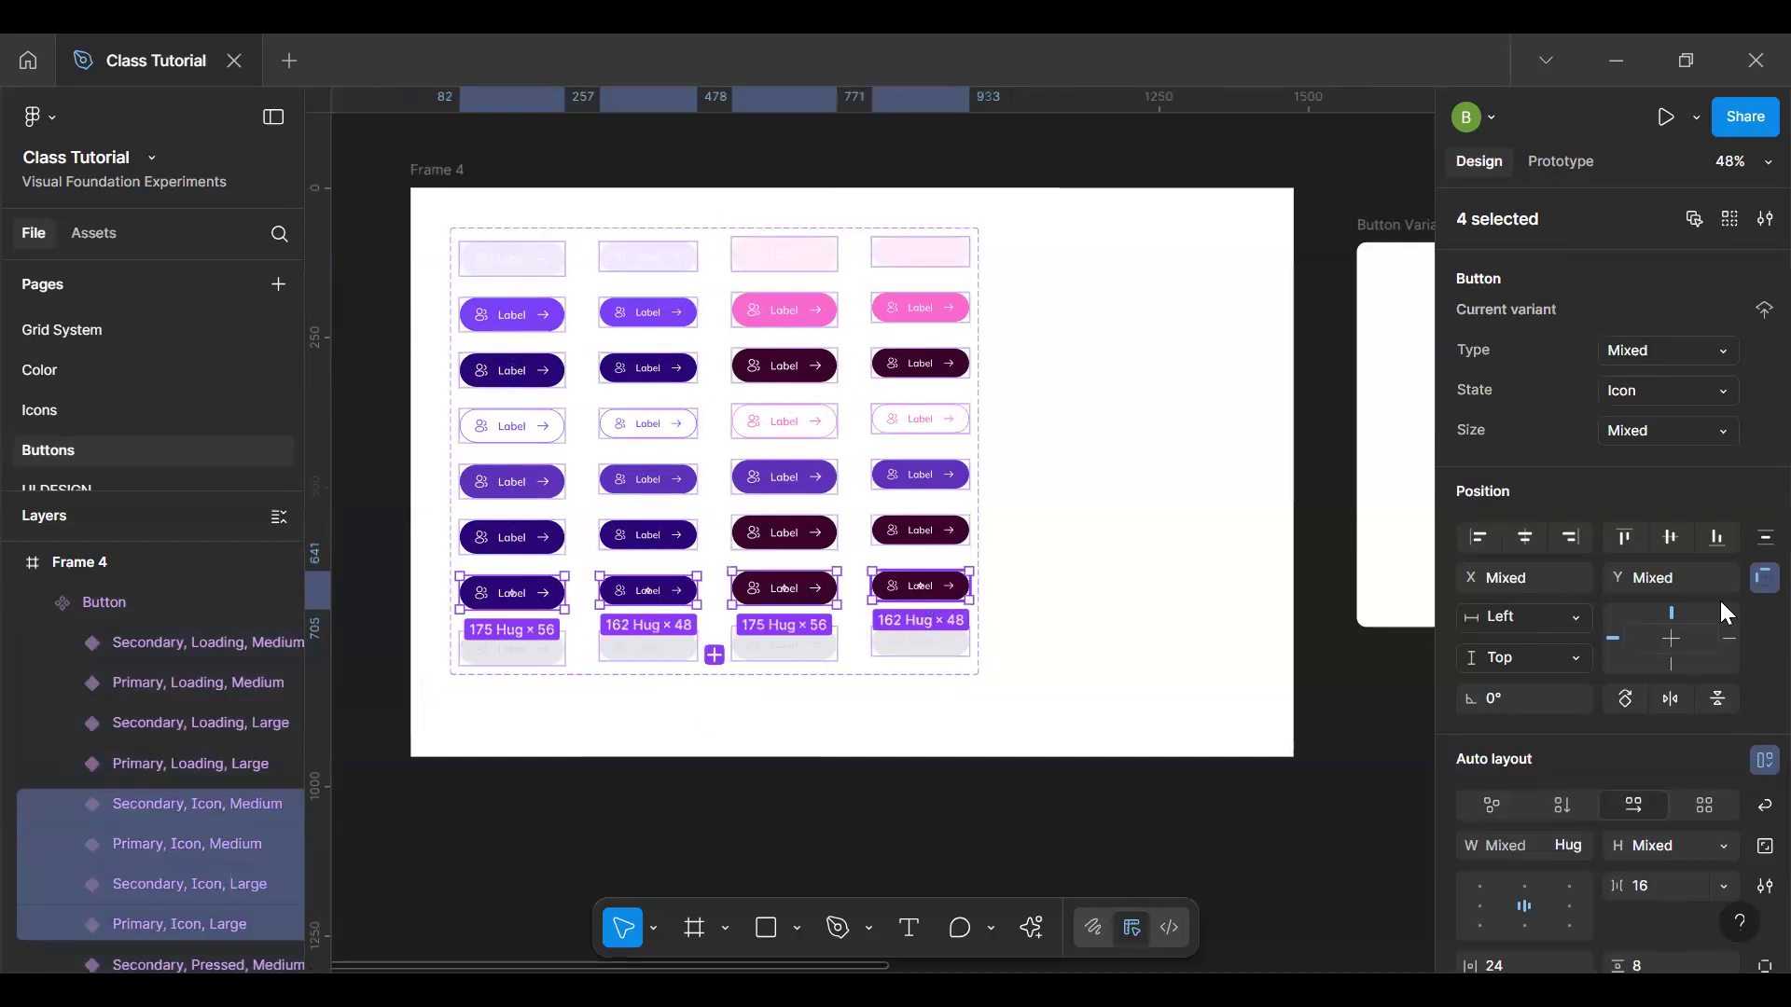
scroll(1745, 579, down, 5)
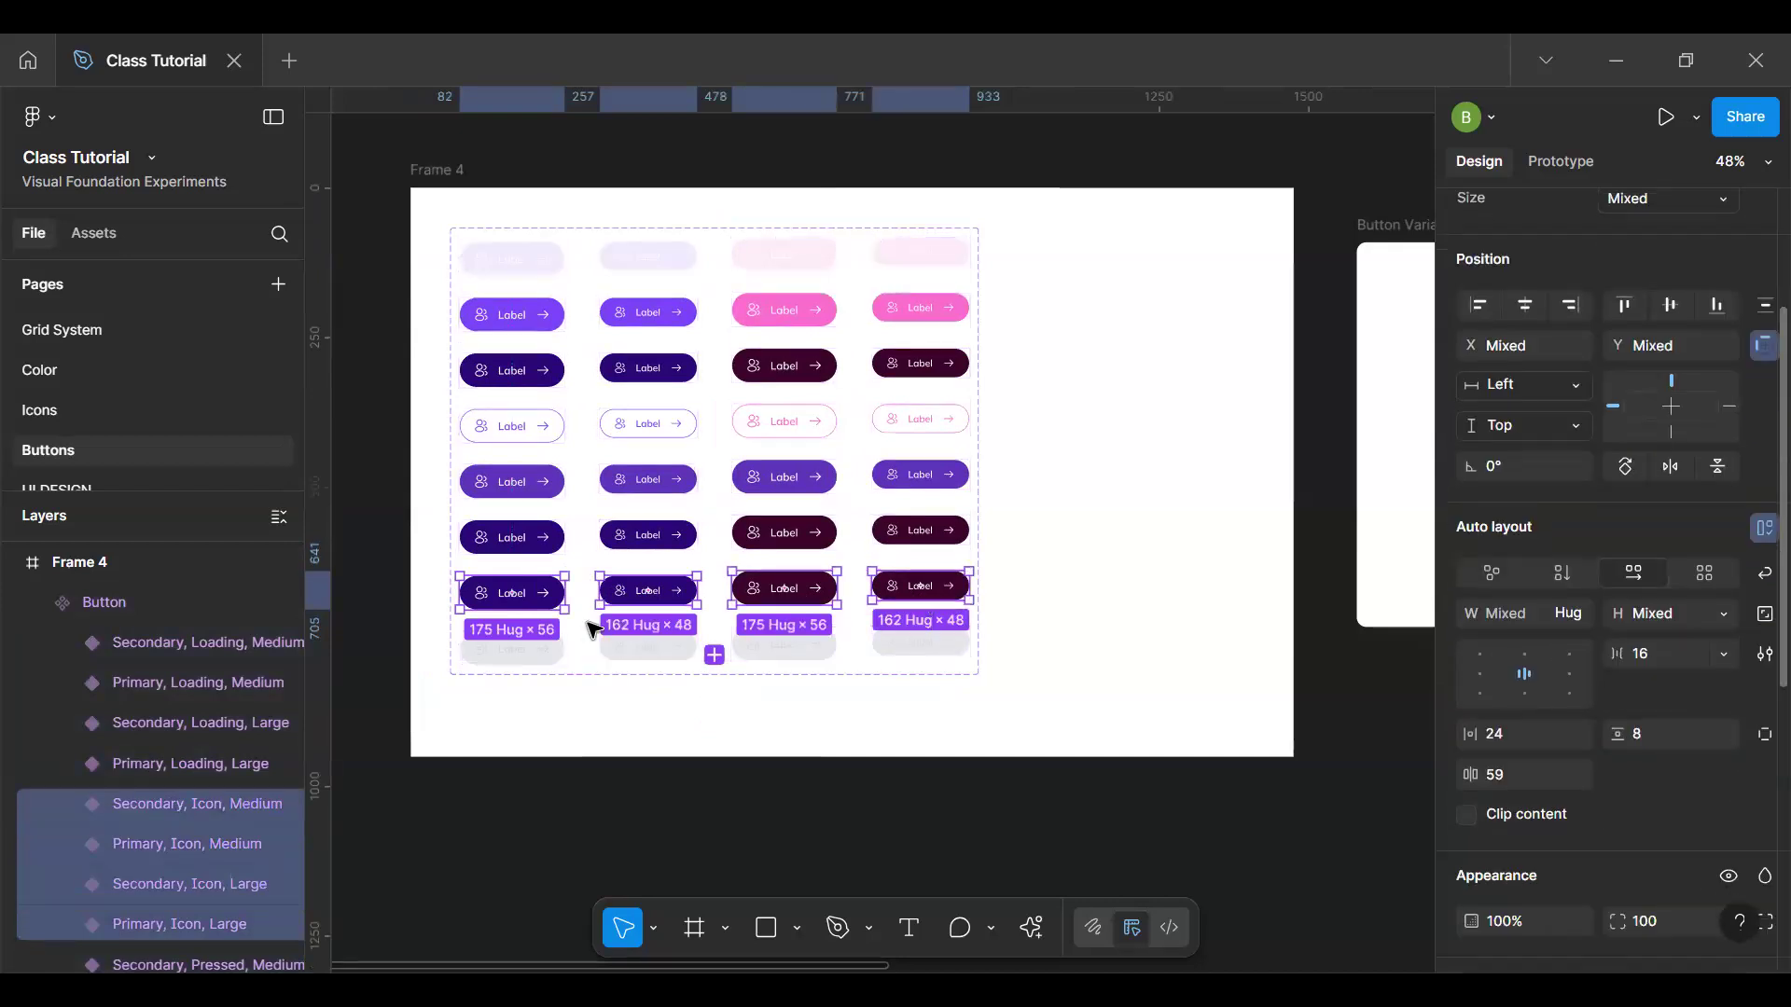
double_click(512, 593)
shift+click(630, 597)
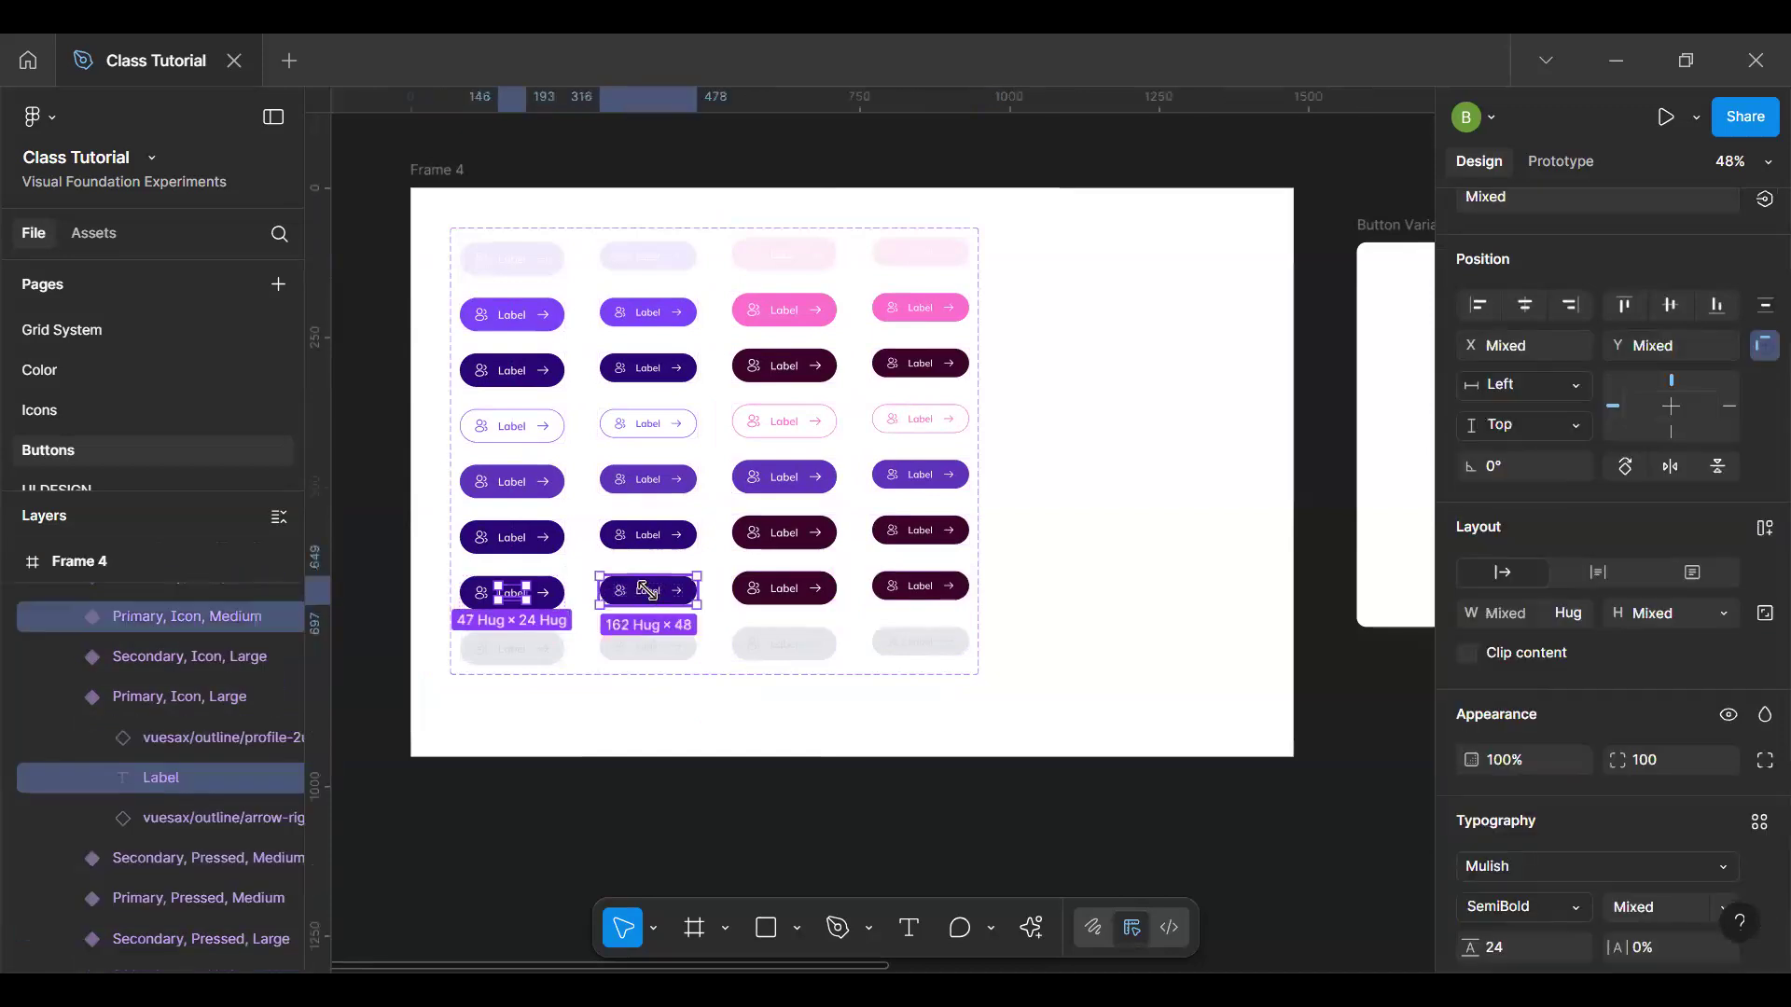
shift+click(783, 588)
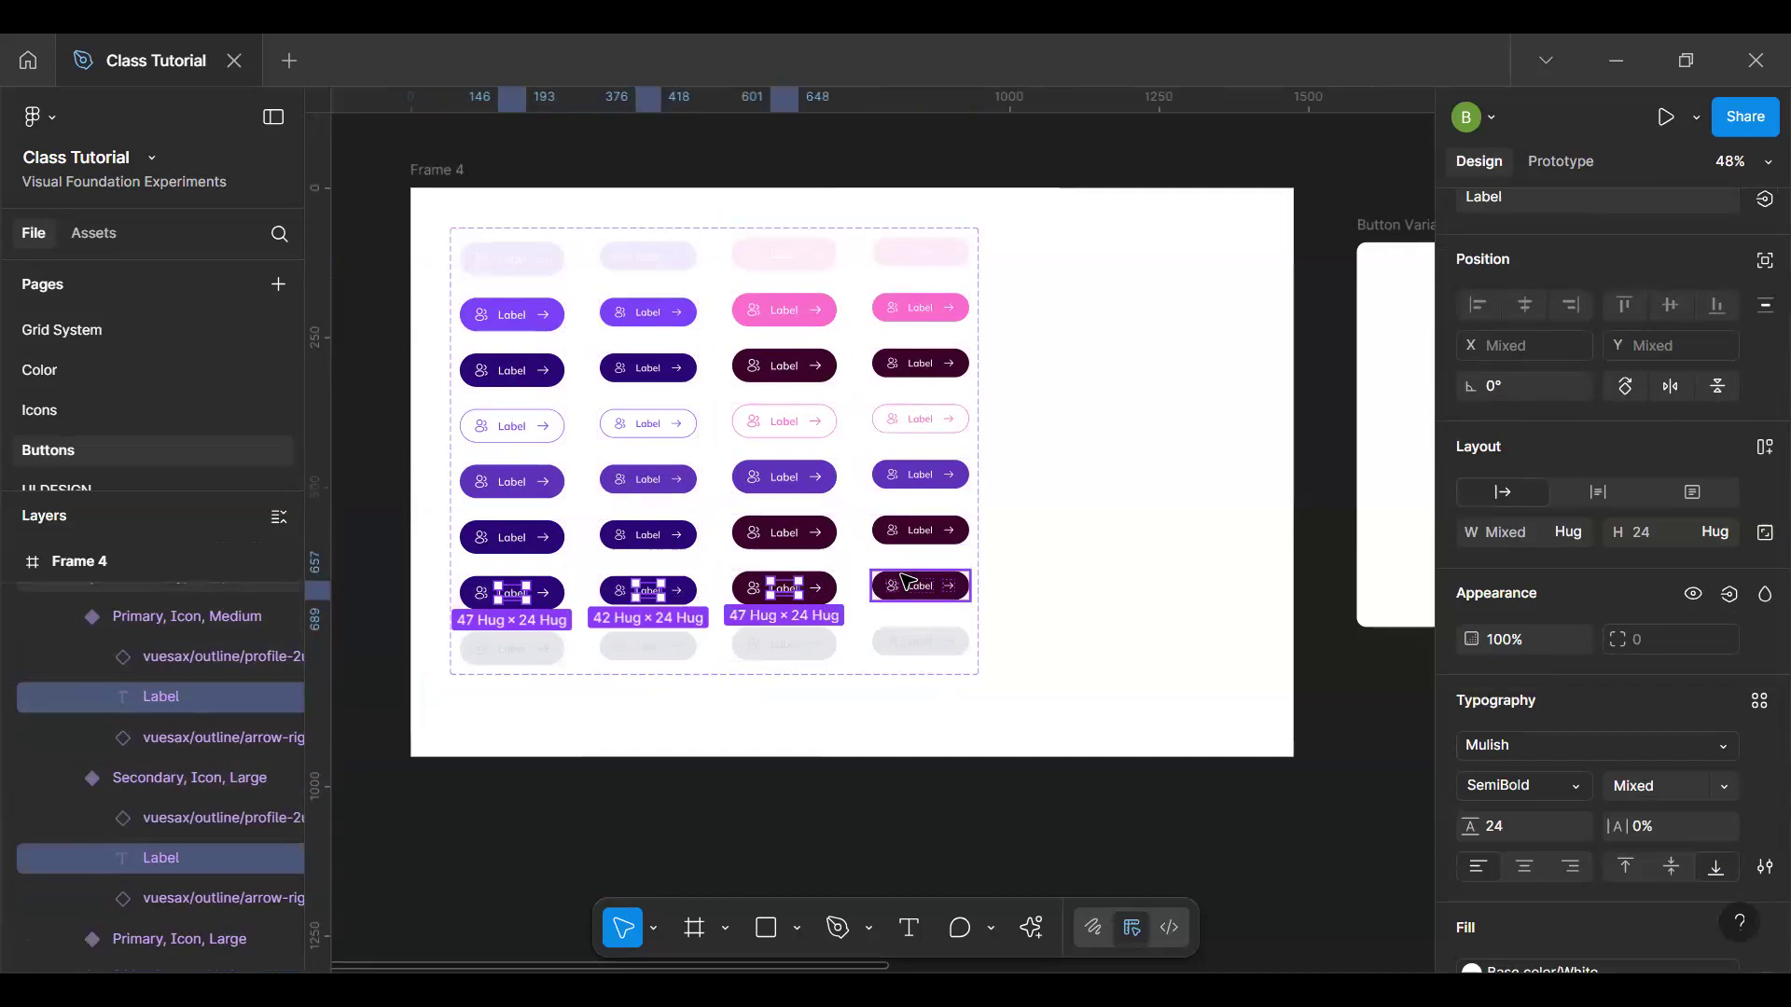
shift+click(918, 585)
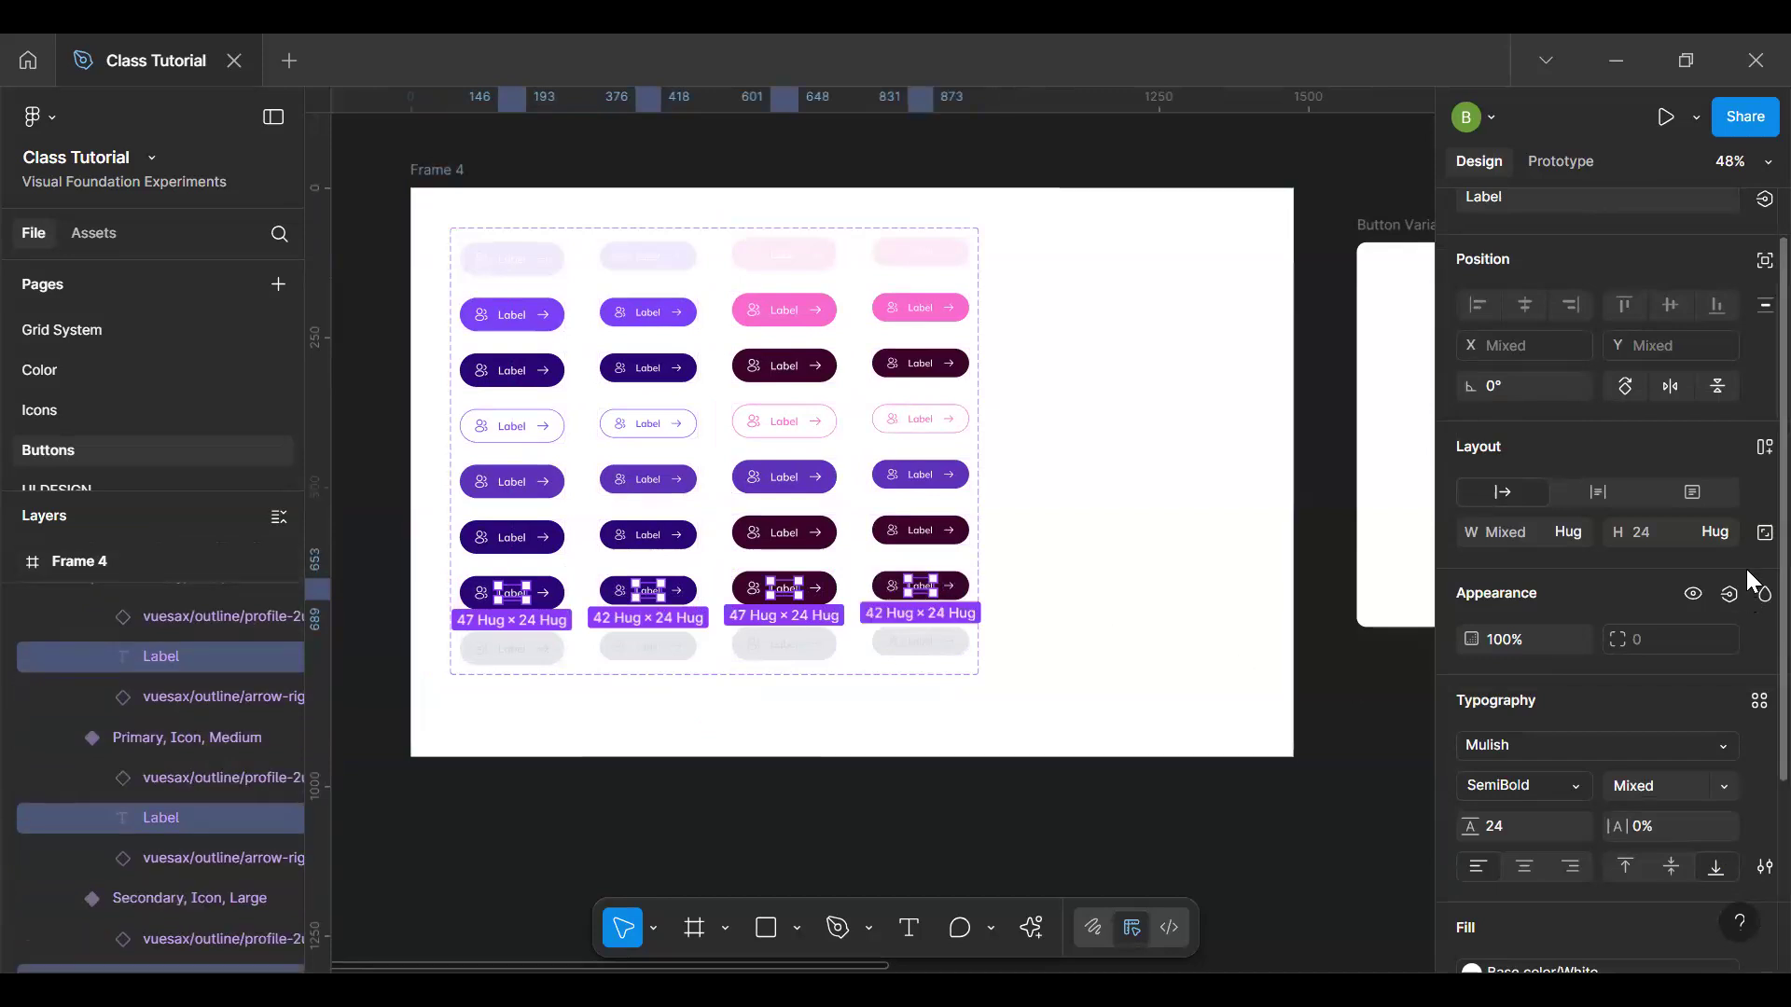
scroll(1745, 718, down, 2)
scroll(1551, 763, down, 3)
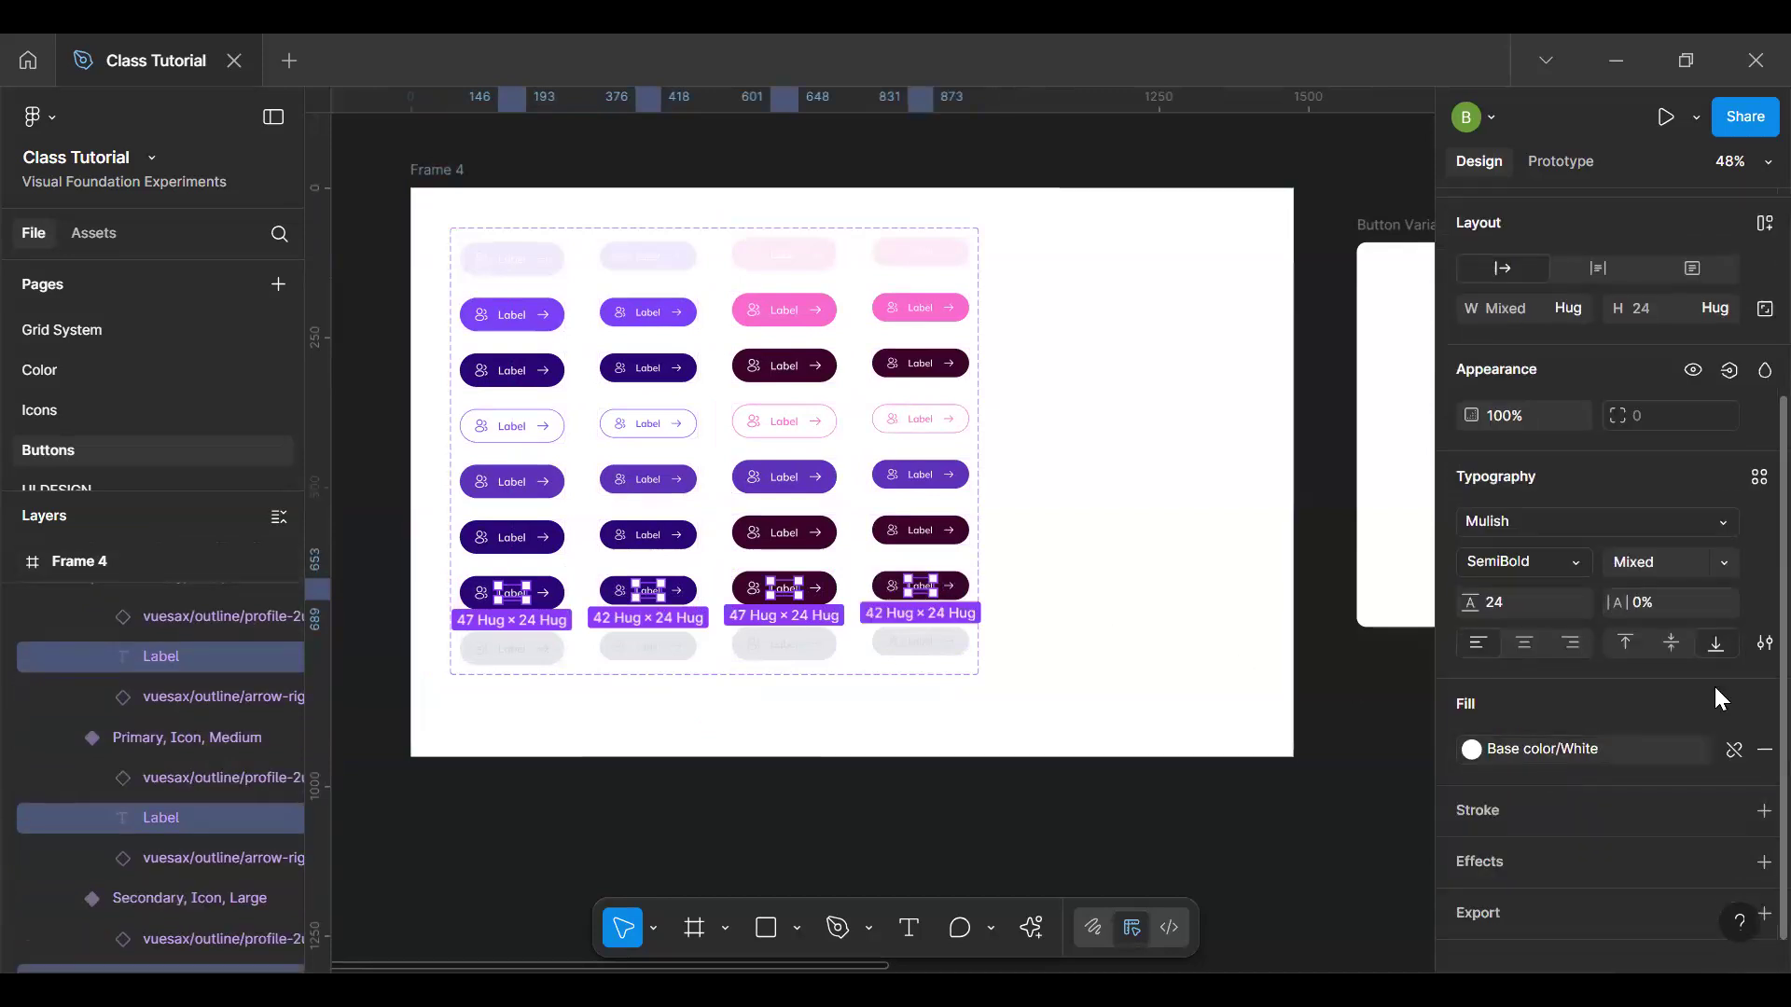
click(1693, 369)
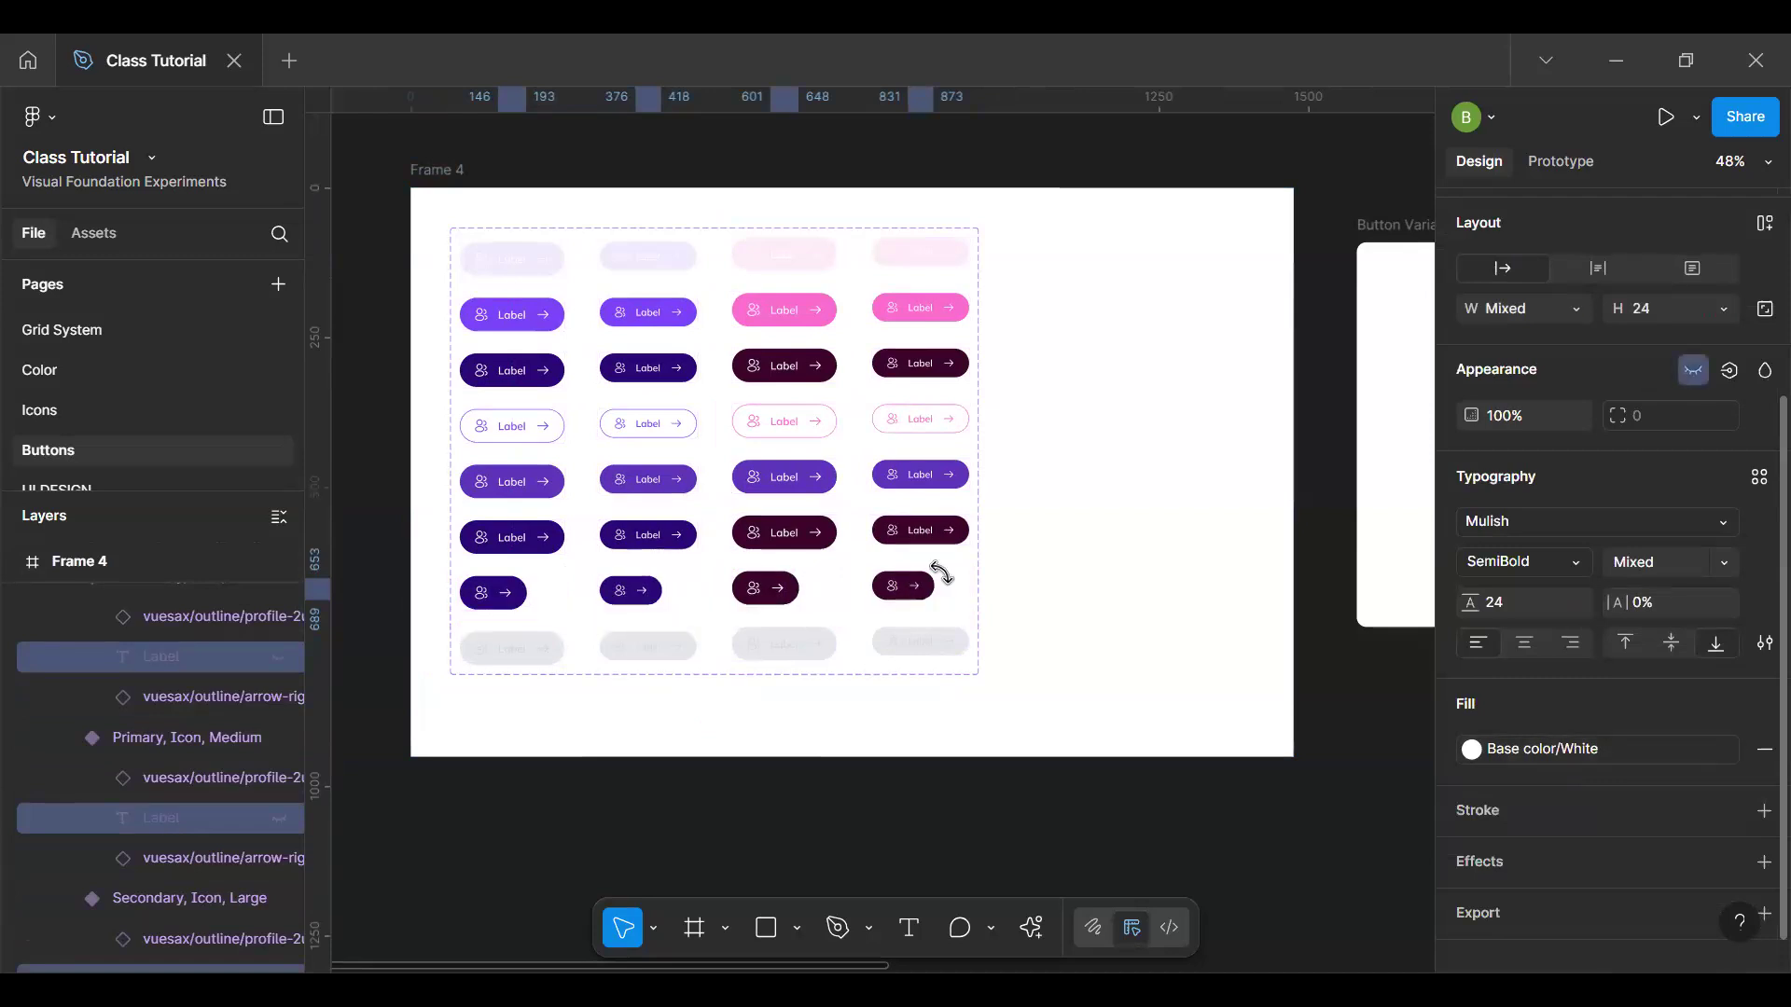
Step: Hide the arrow-right icon in the four Icon-state variants so only the profile icon is left
key(Escape)
click(503, 591)
double_click(504, 591)
shift+click(644, 592)
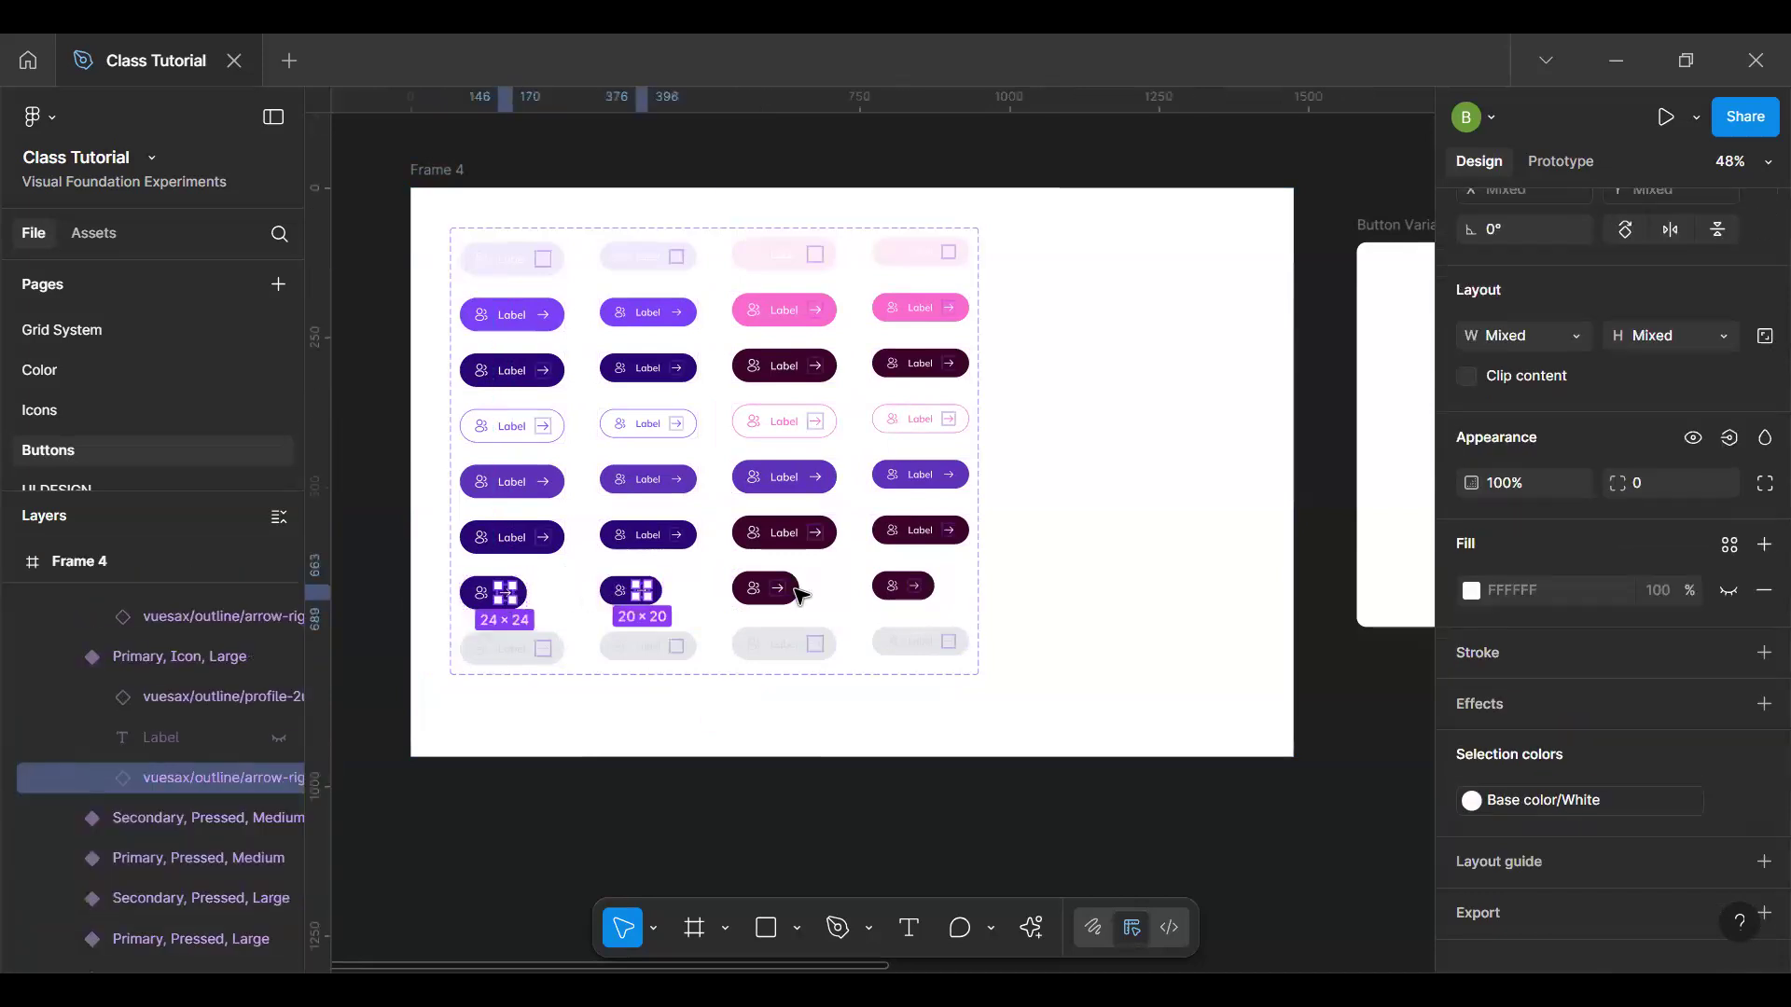
shift+click(778, 589)
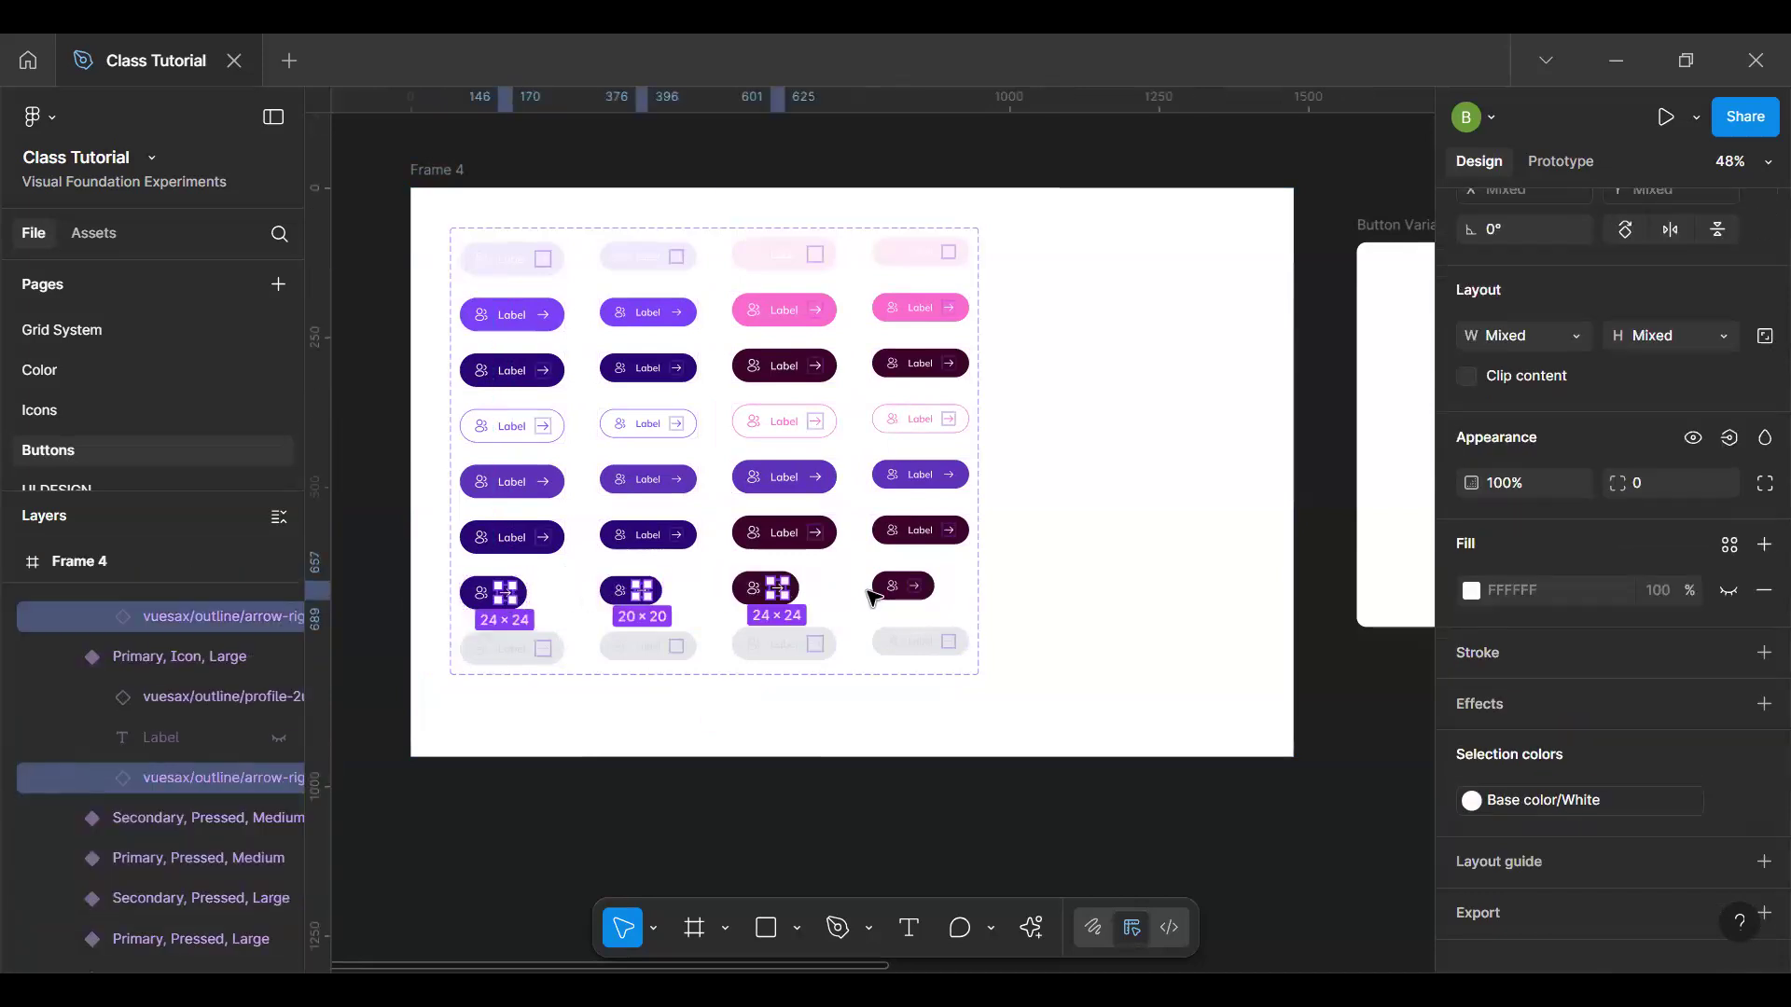
shift+click(914, 586)
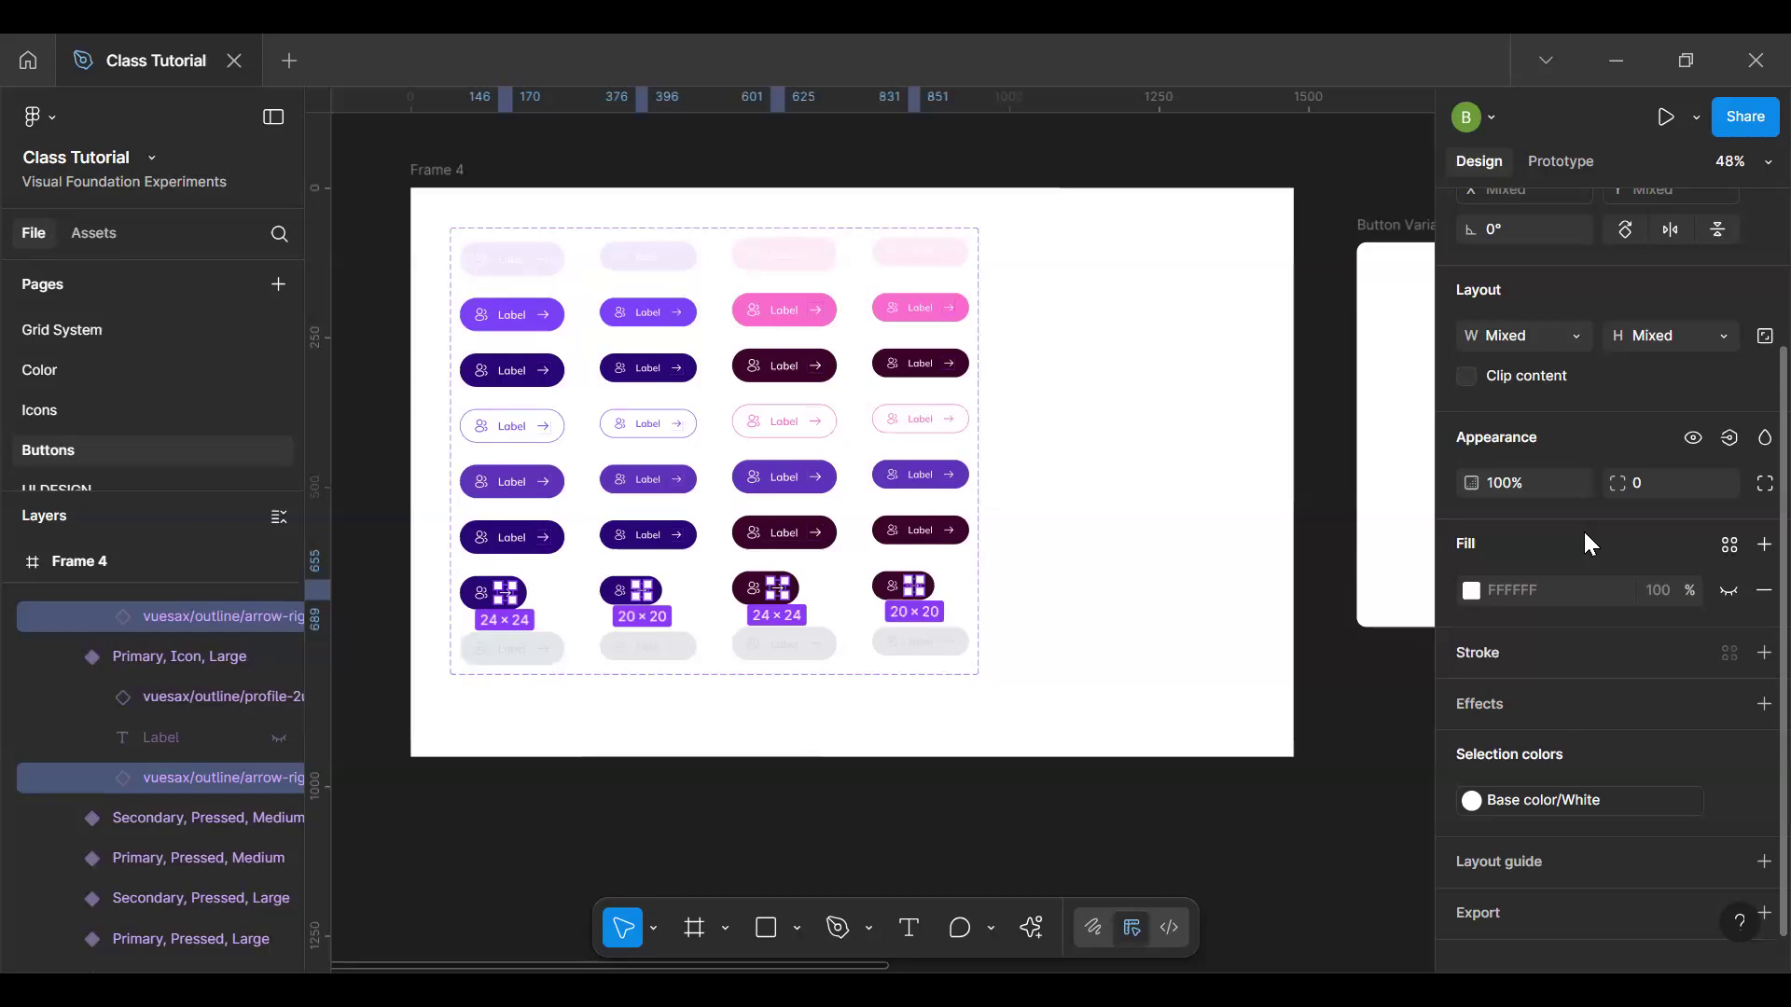
click(1693, 438)
click(786, 829)
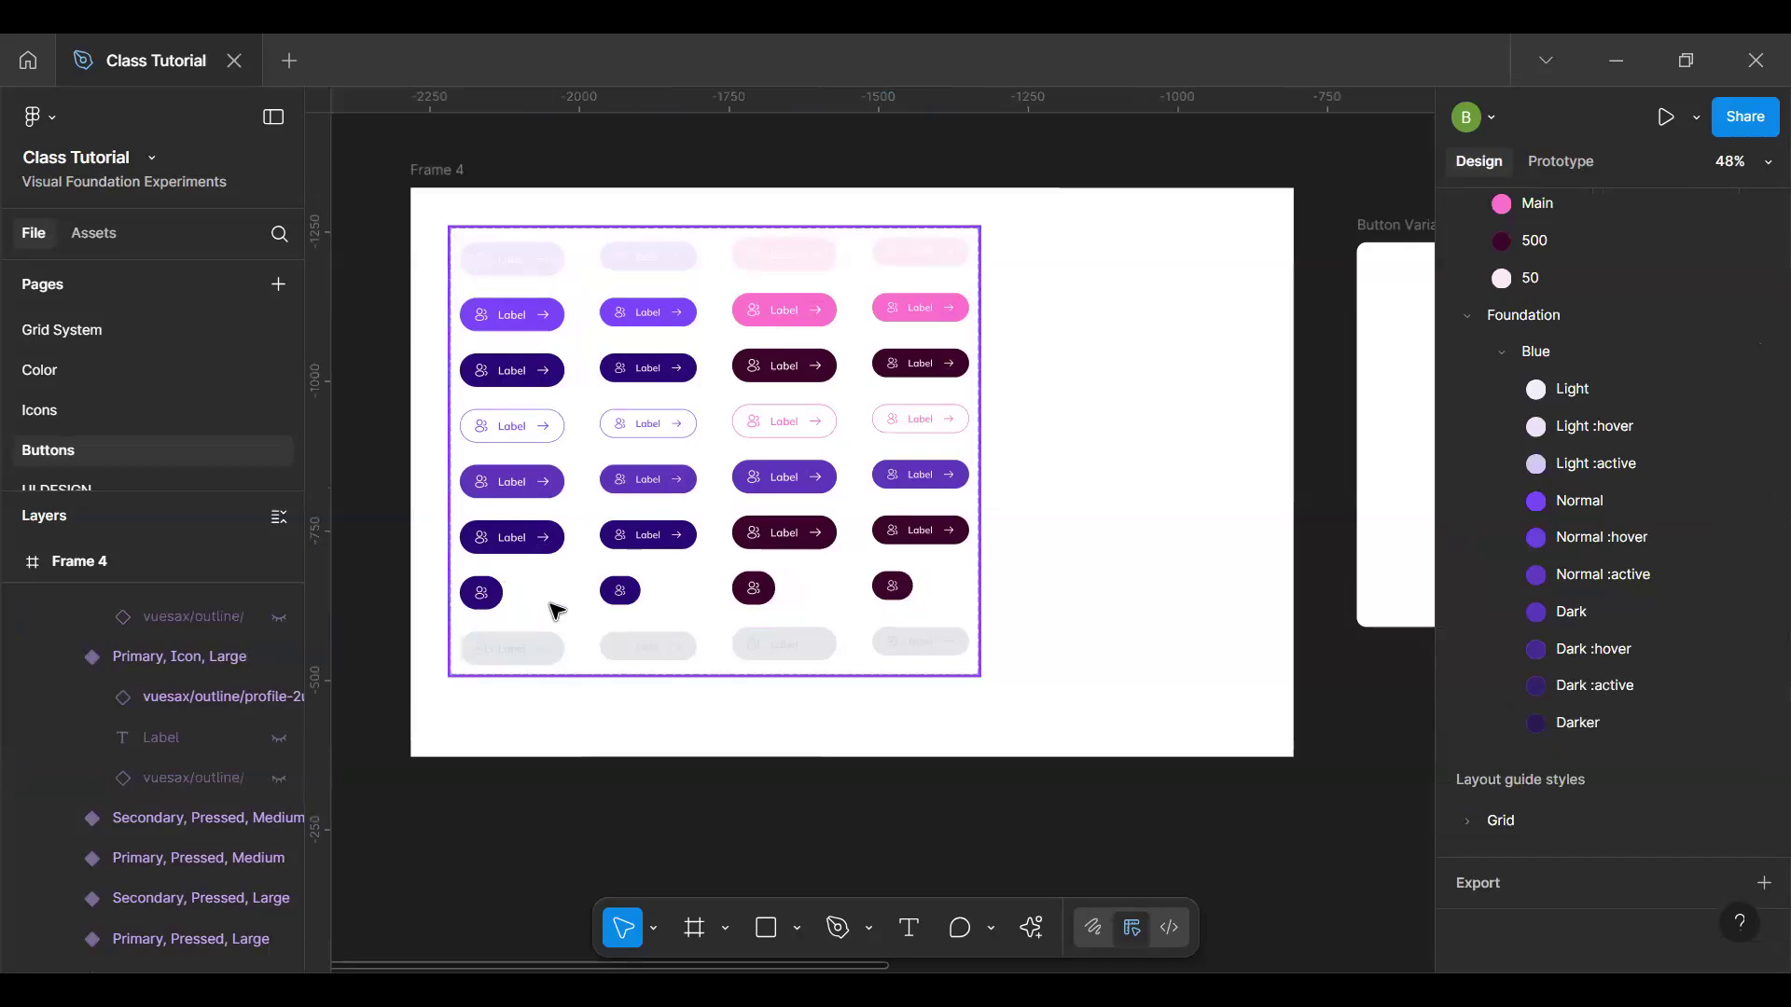
Step: Link the visibility of the profile icons in all variants to a new component property named Left Icon with value True
double_click(475, 257)
double_click(475, 256)
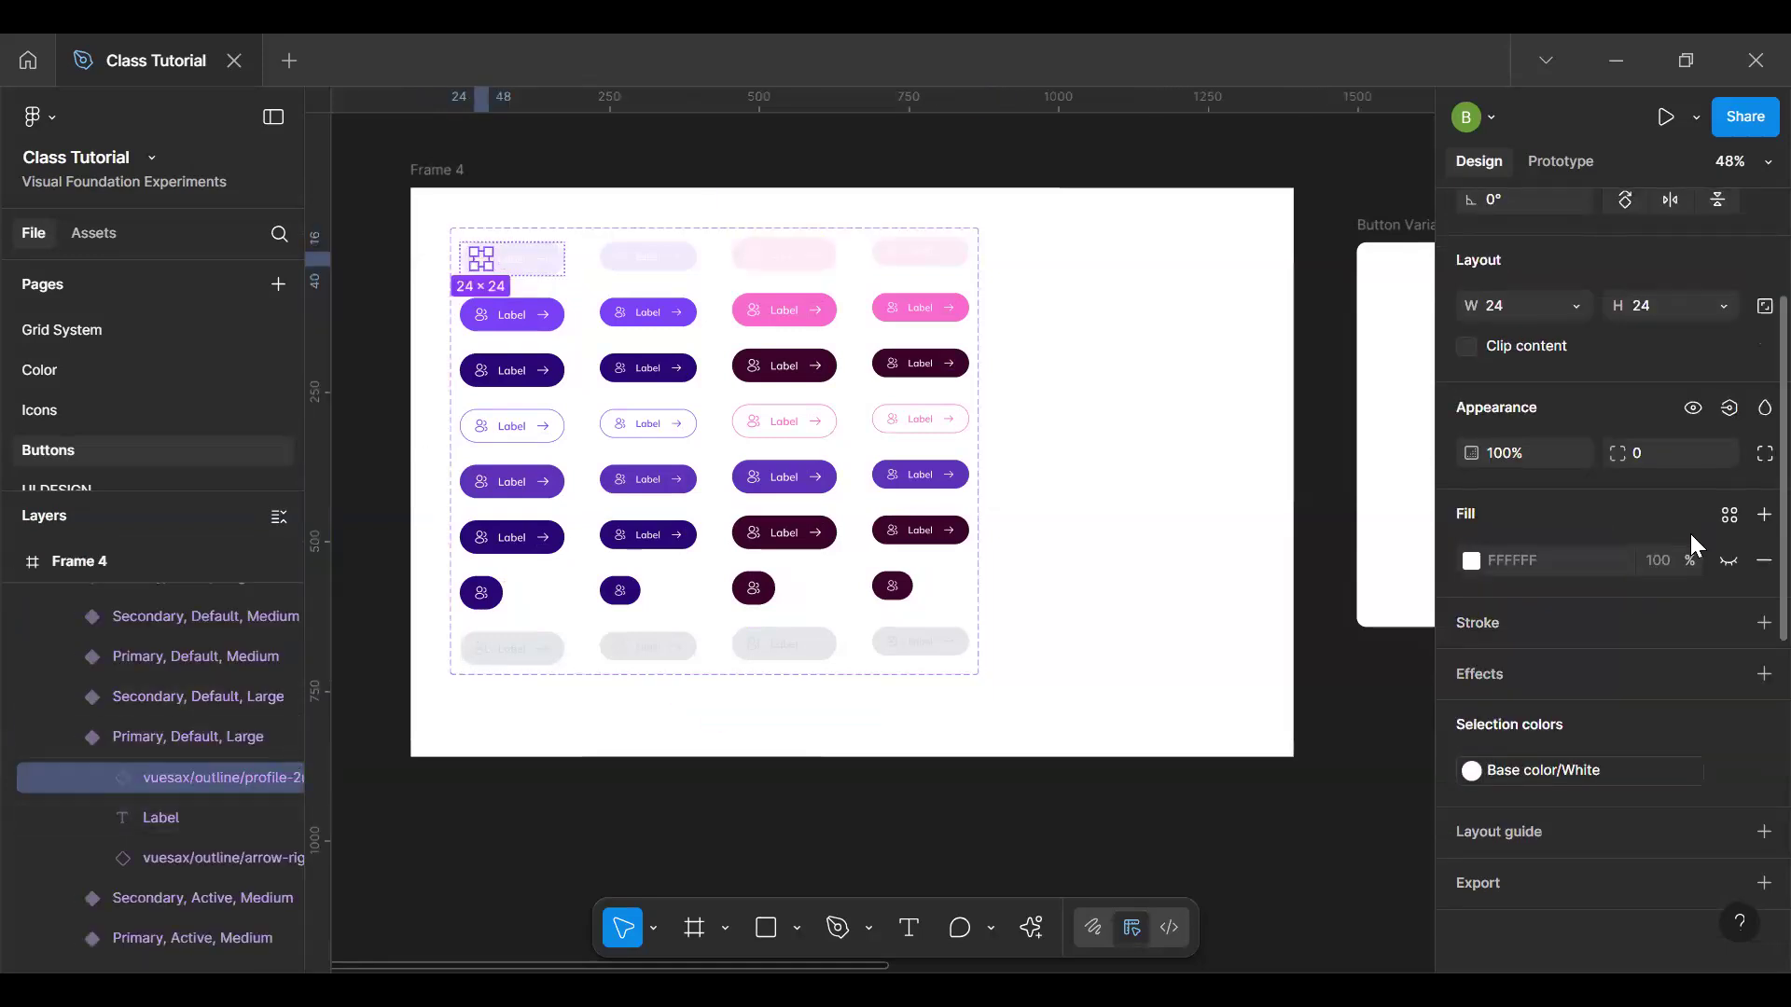
scroll(1749, 420, up, 1)
scroll(1749, 331, up, 6)
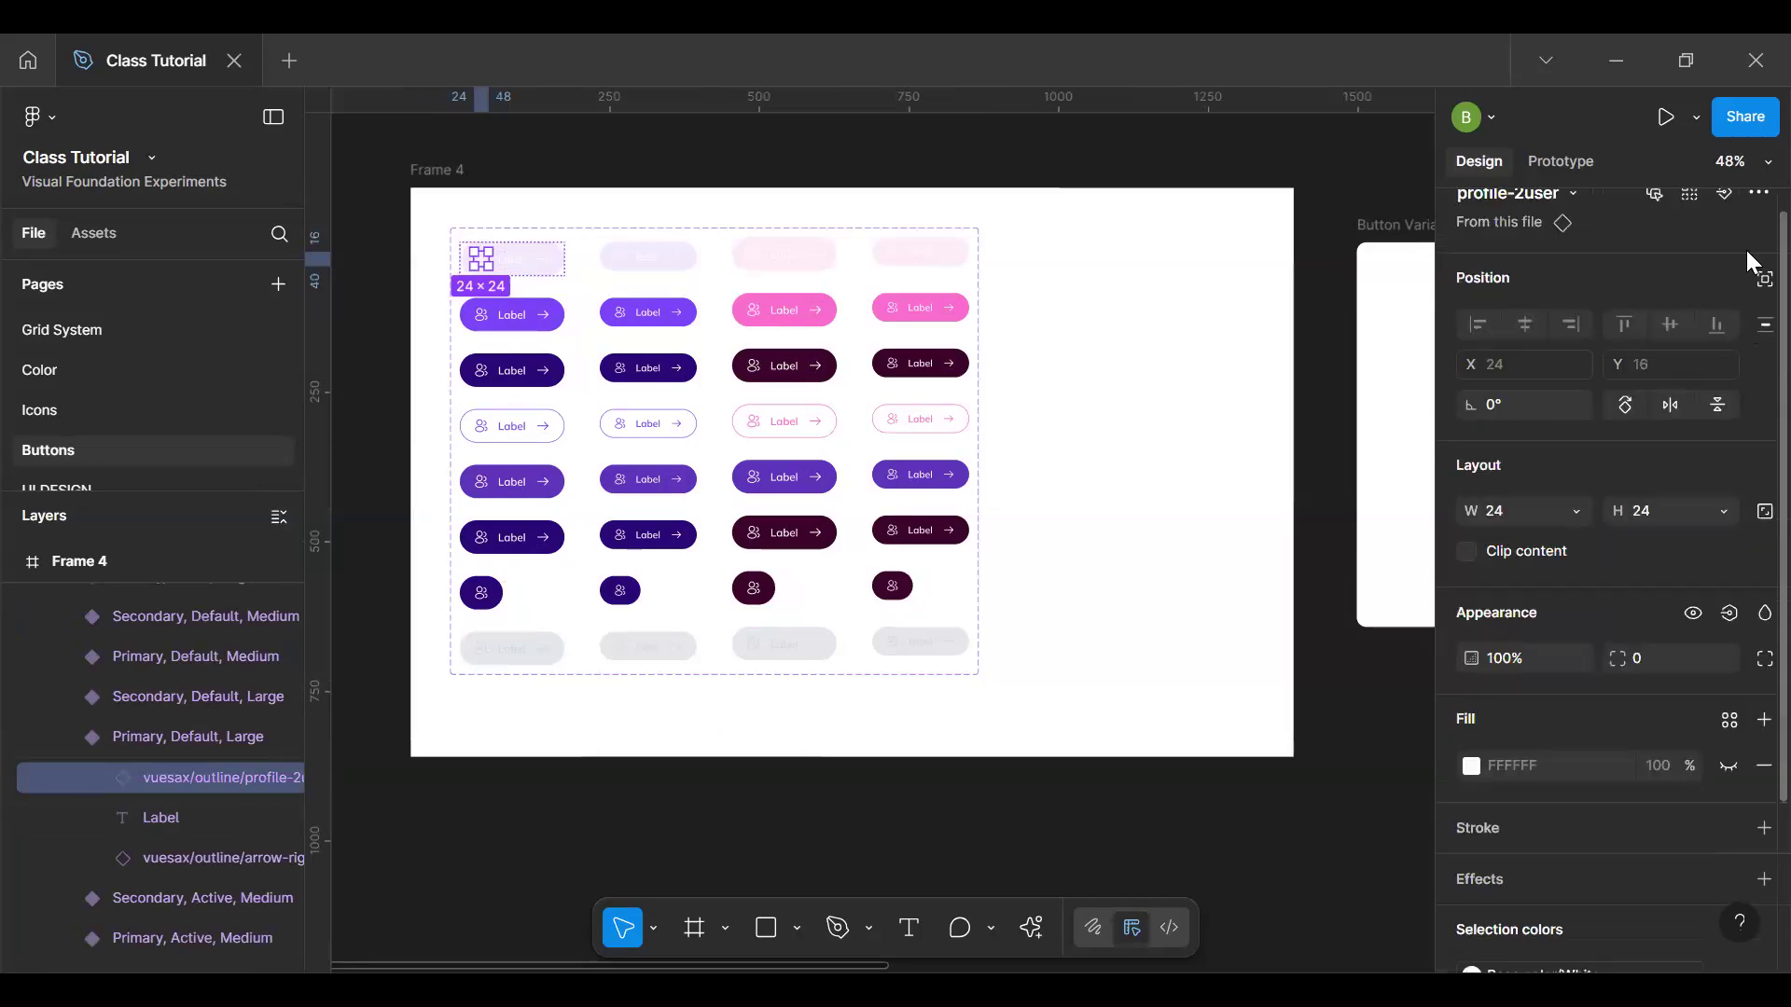
click(1668, 233)
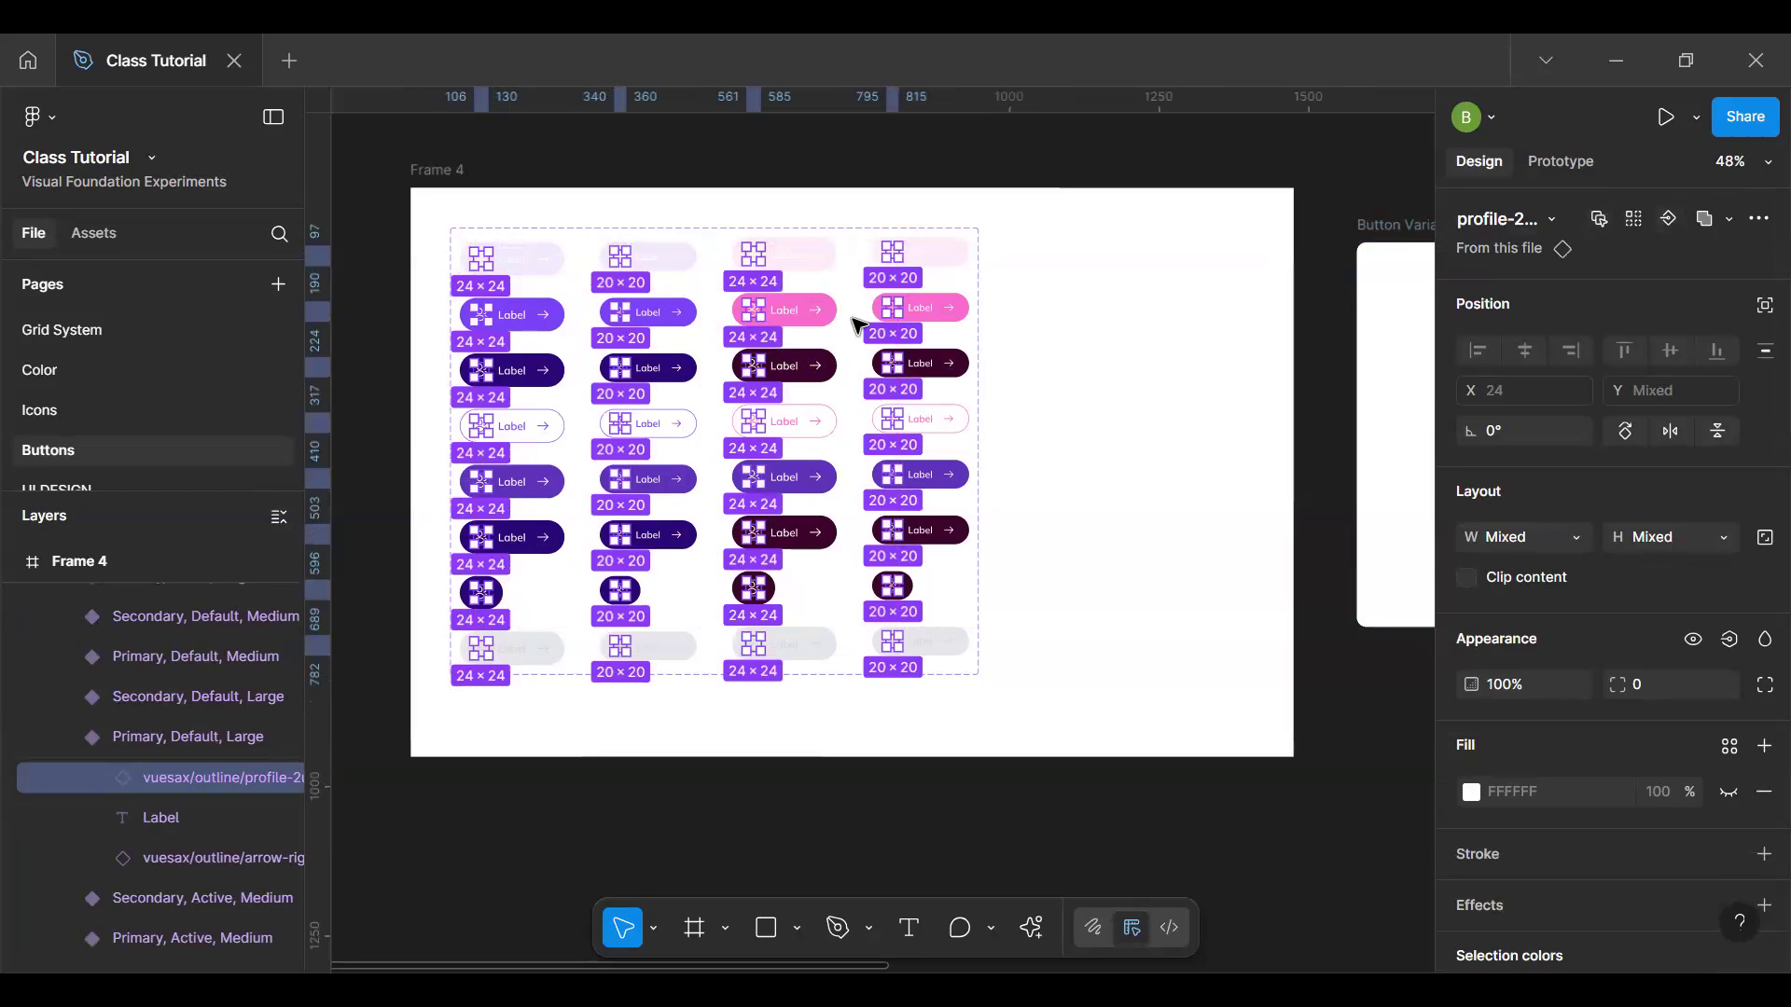
scroll(1744, 536, down, 4)
scroll(1744, 524, up, 4)
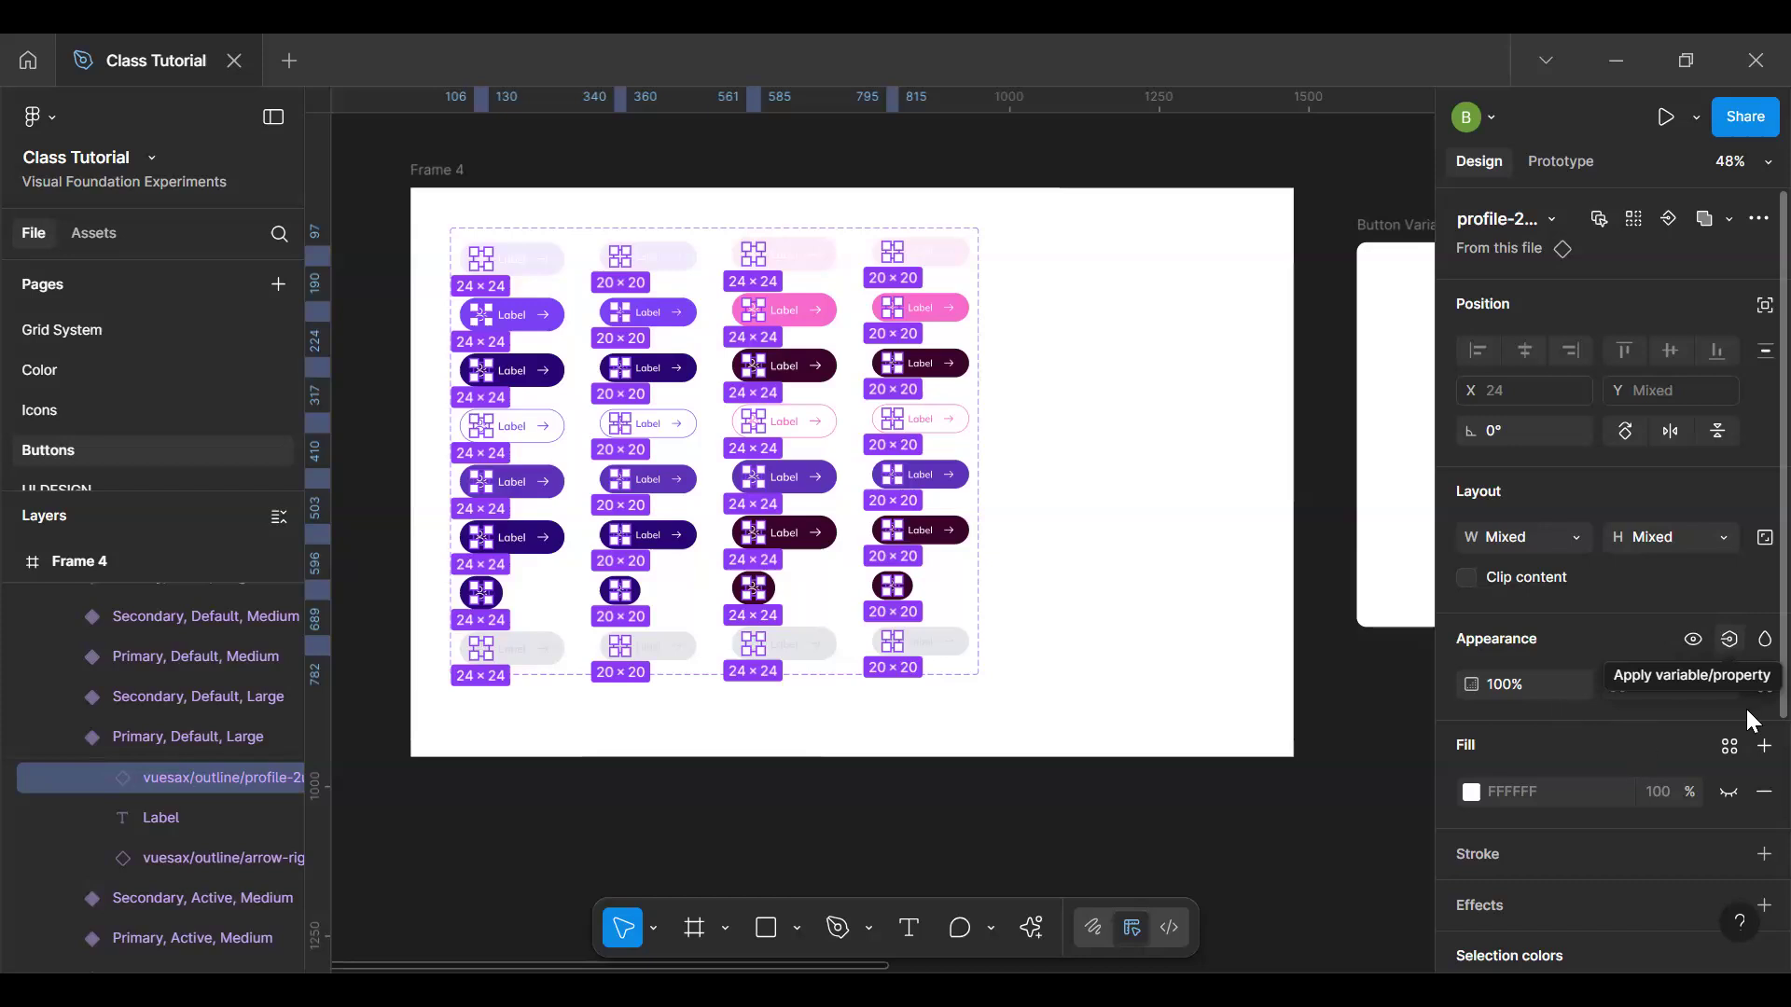
click(1714, 731)
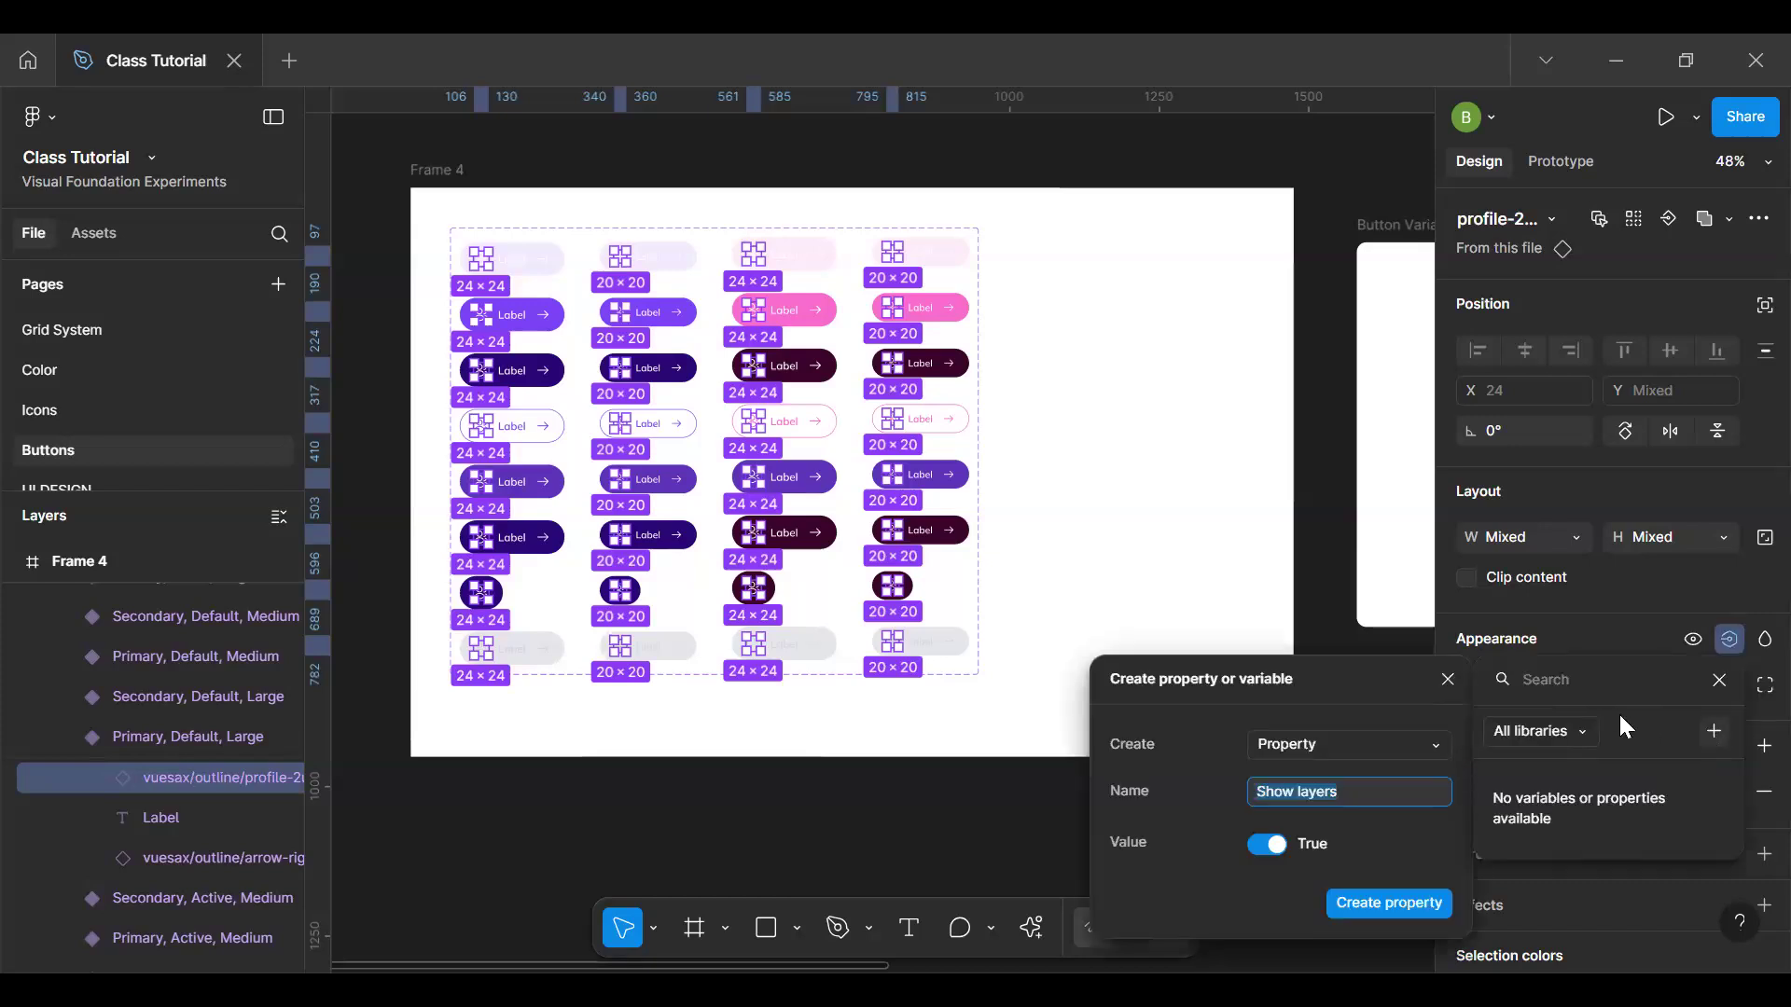
click(1288, 737)
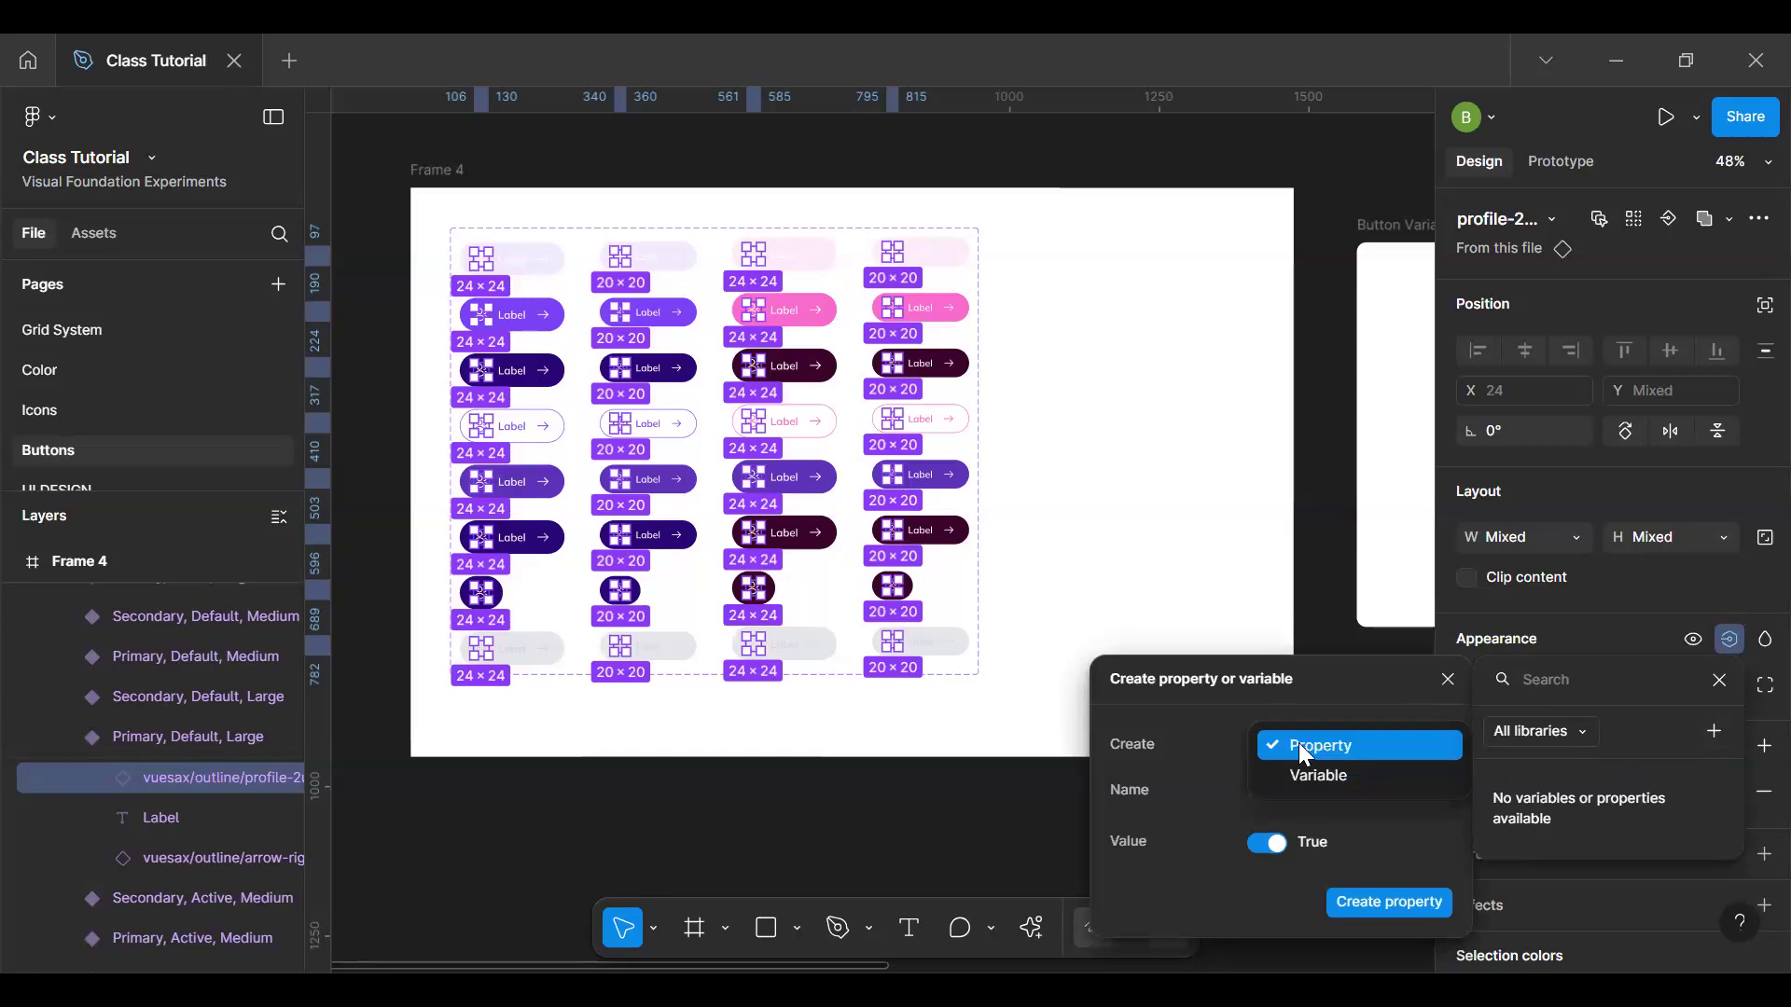
click(1304, 746)
click(1344, 789)
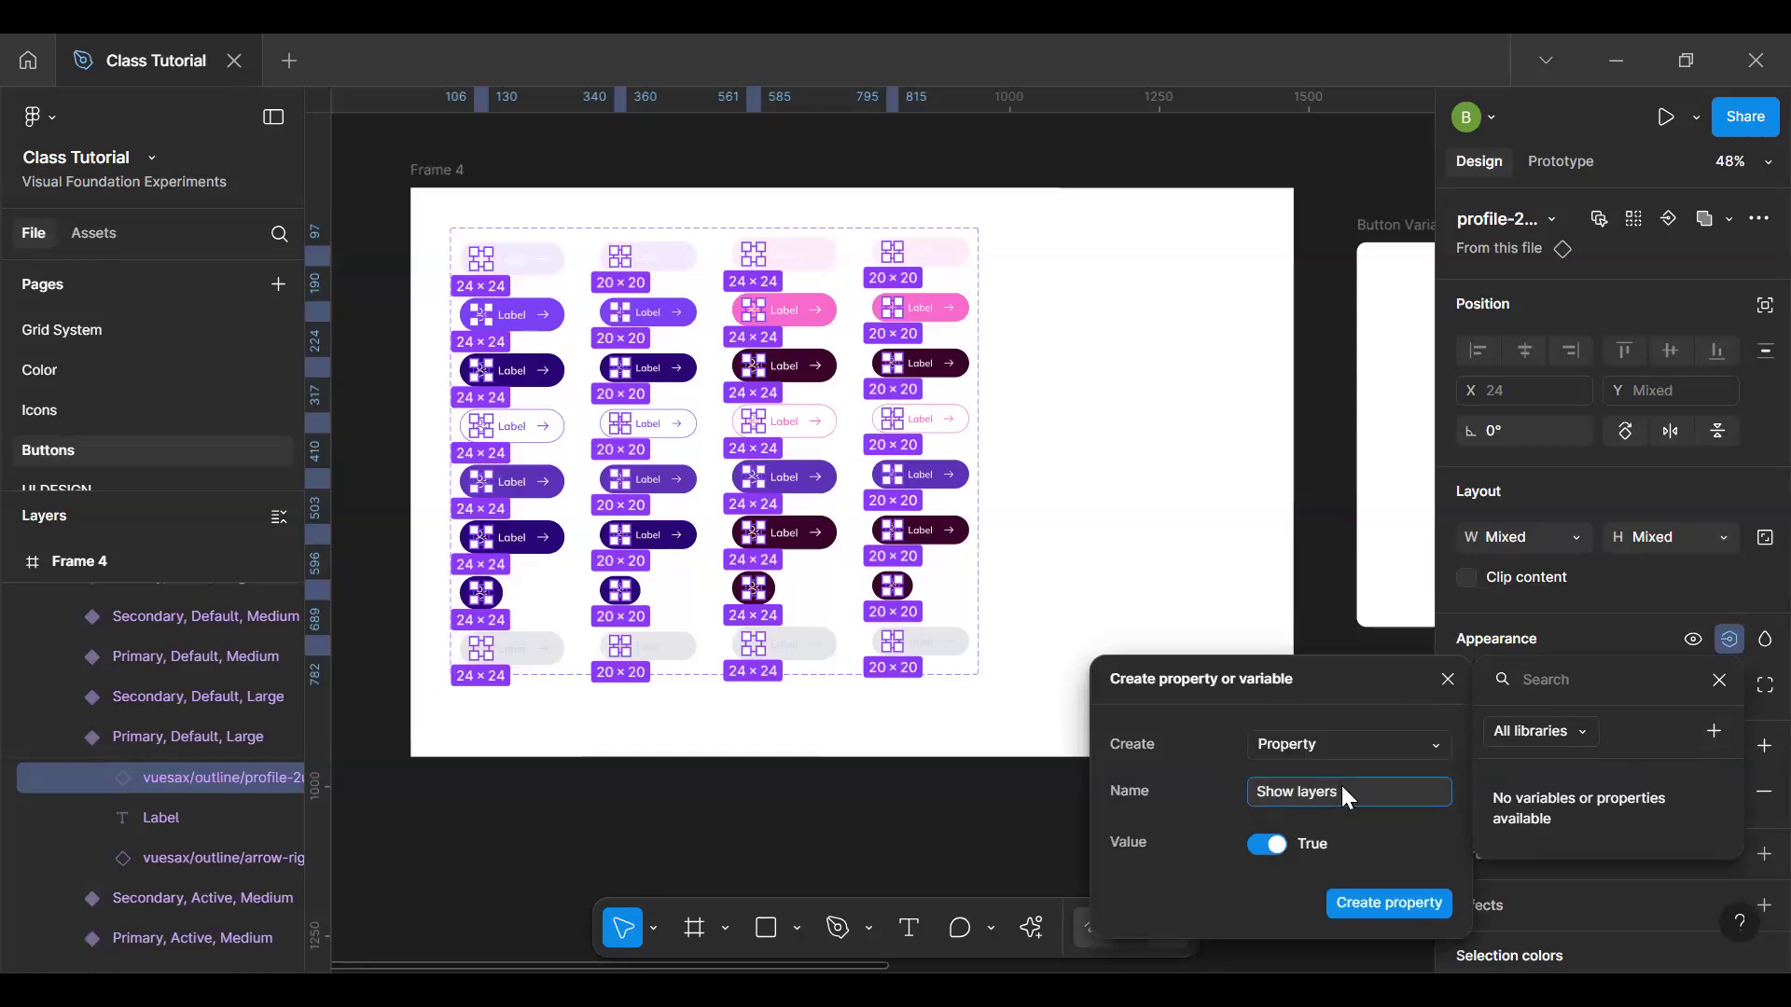
key(ctrl+a)
text(Le)
key(Return)
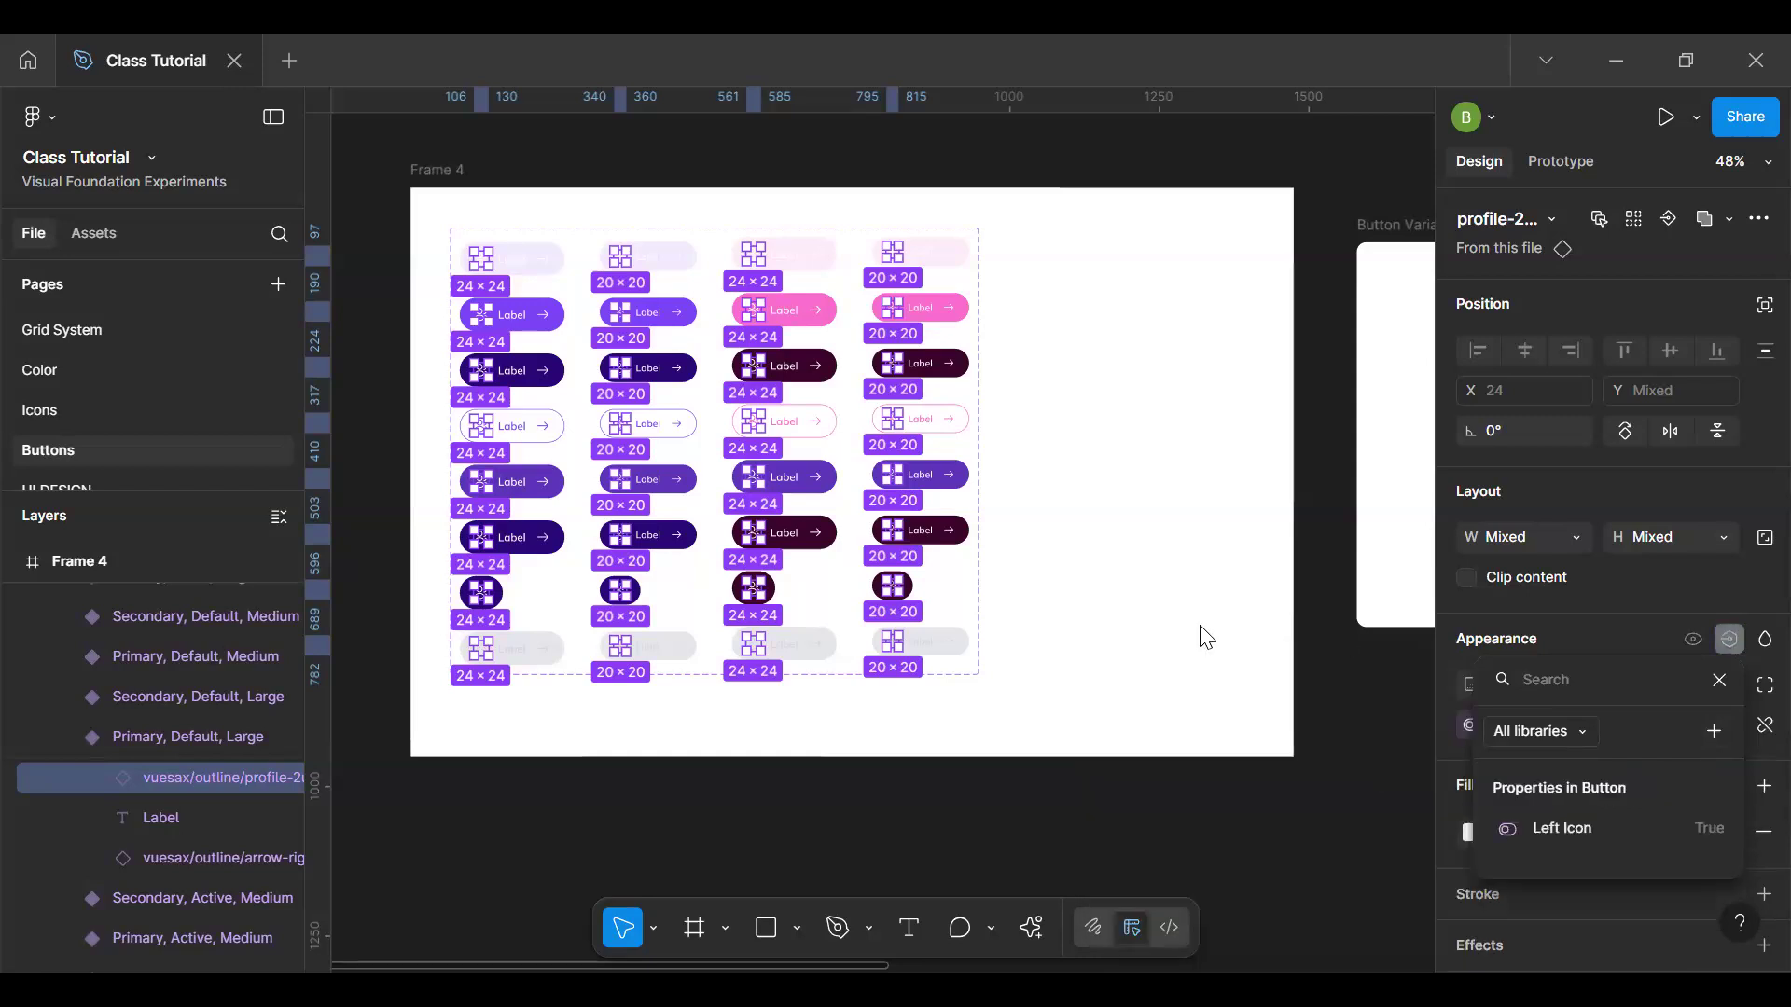
click(532, 259)
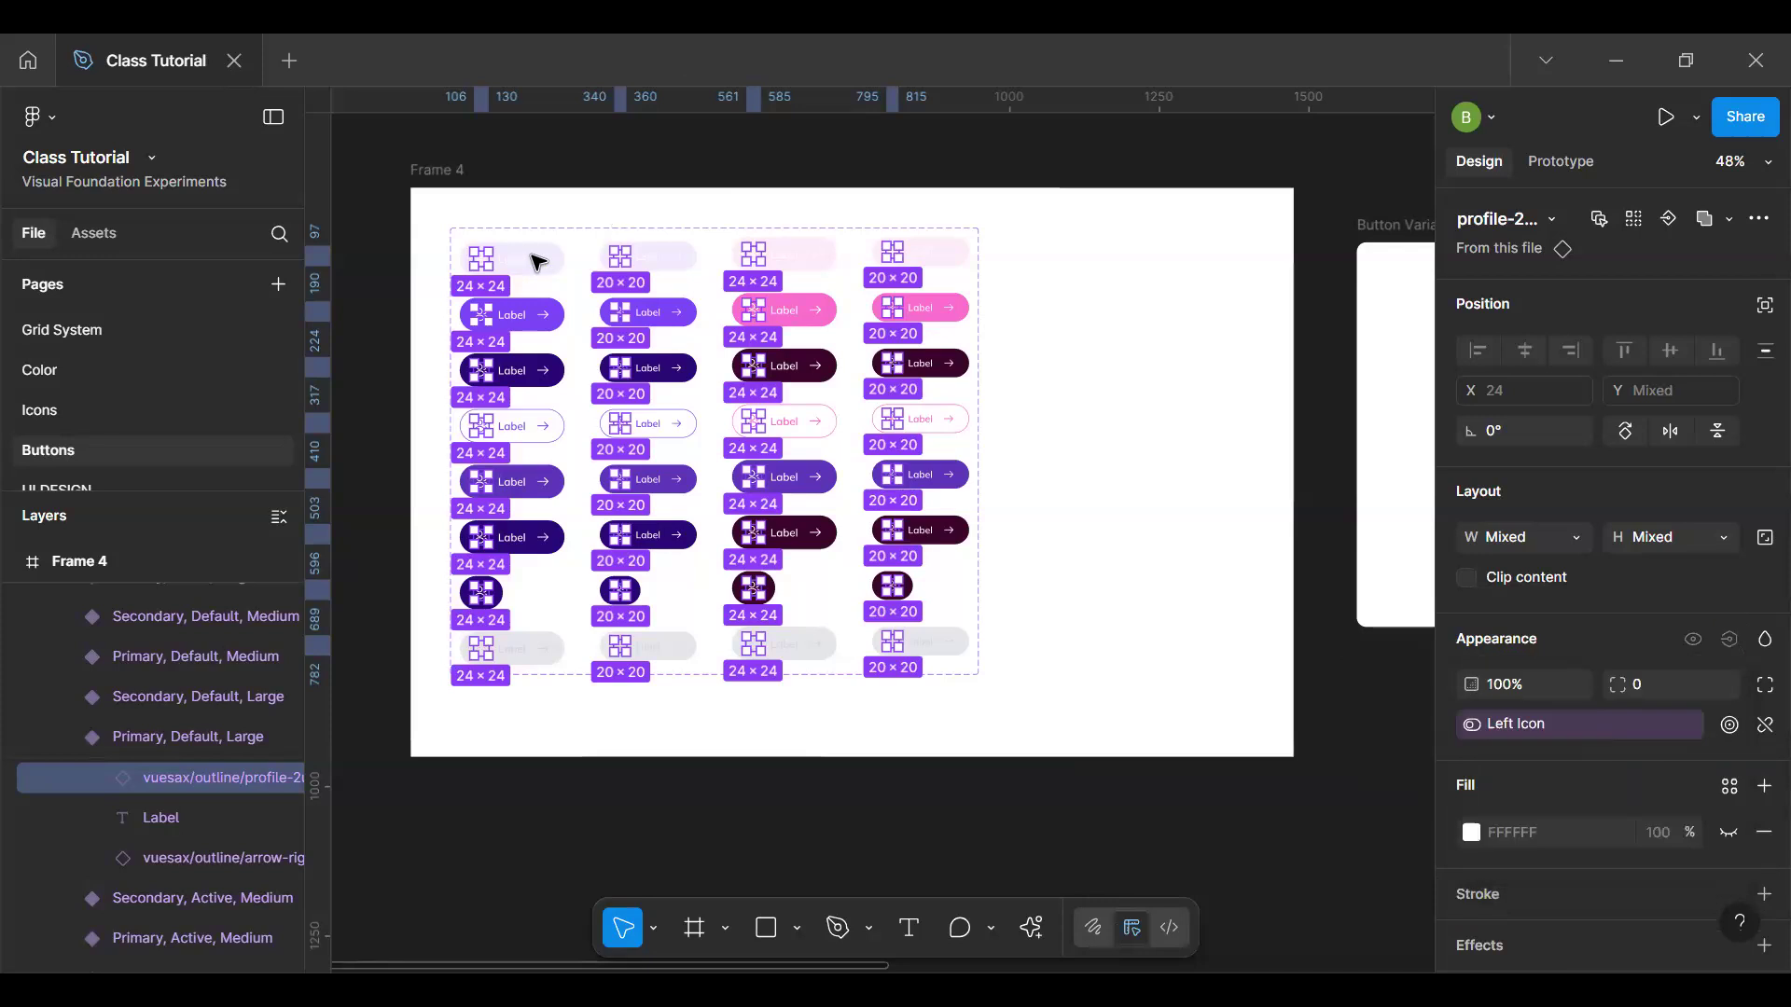
Step: Hide the arrow-right icons in all variants and link their visibility to a new component property named Right Icon with value False
click(536, 266)
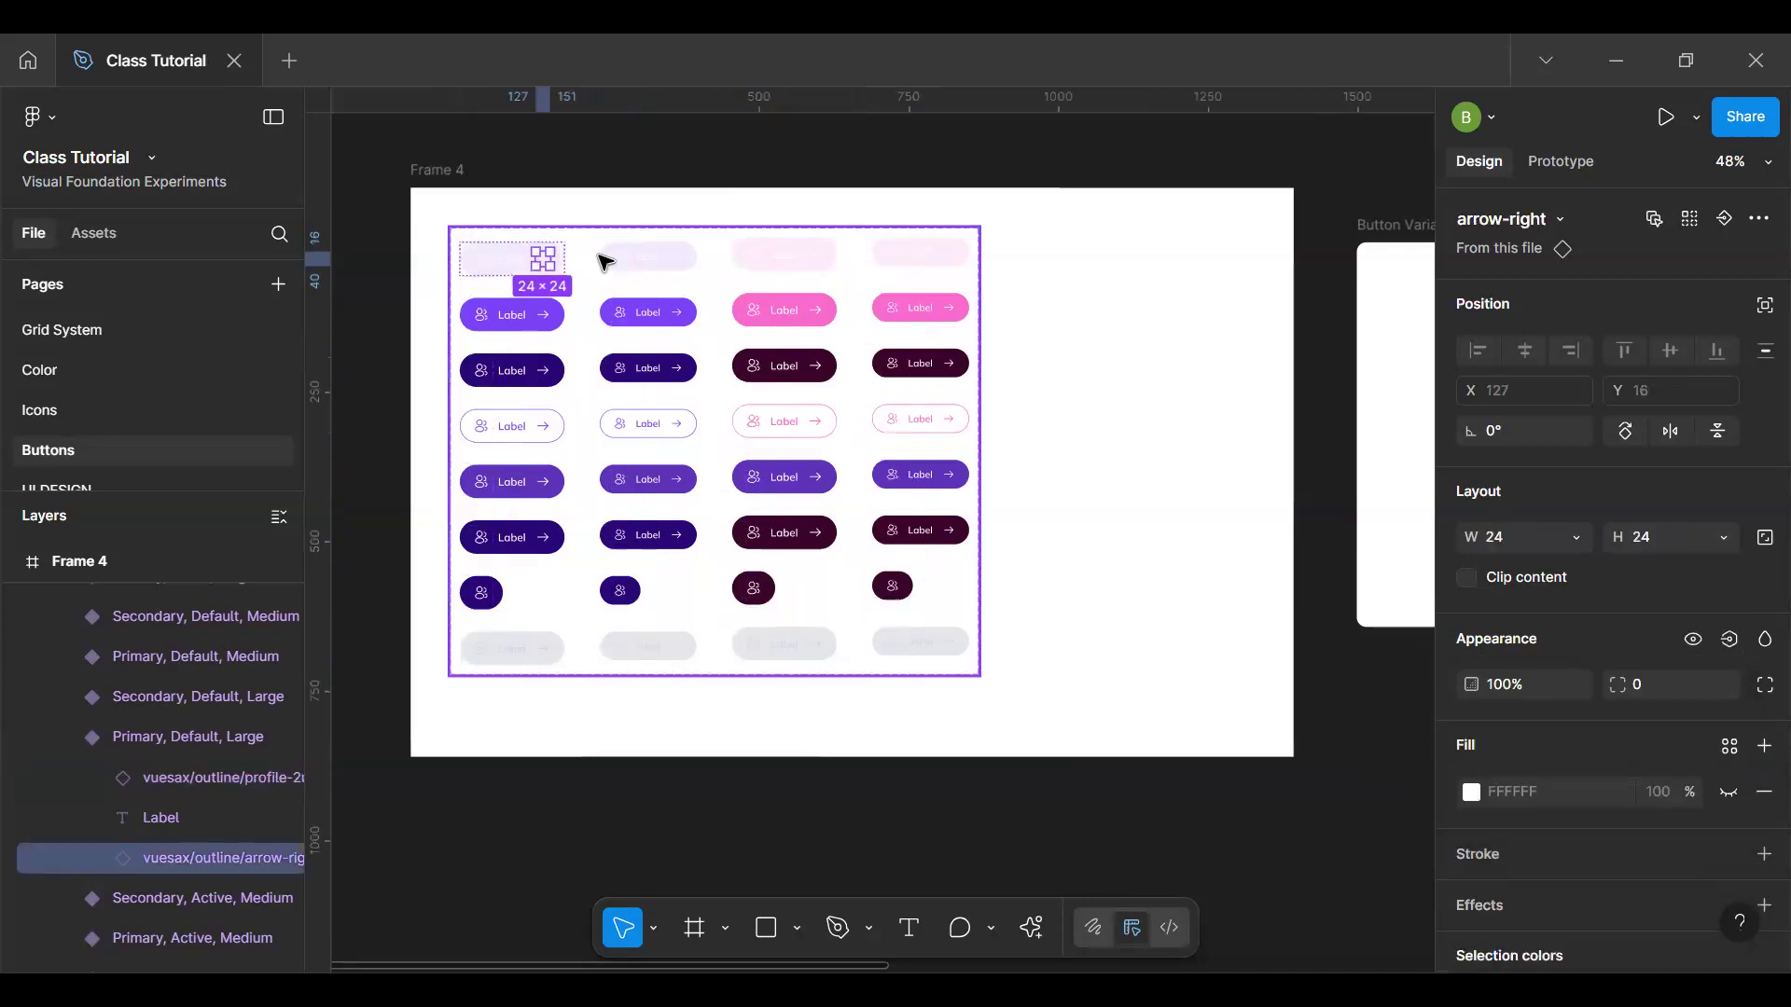
key(alt)
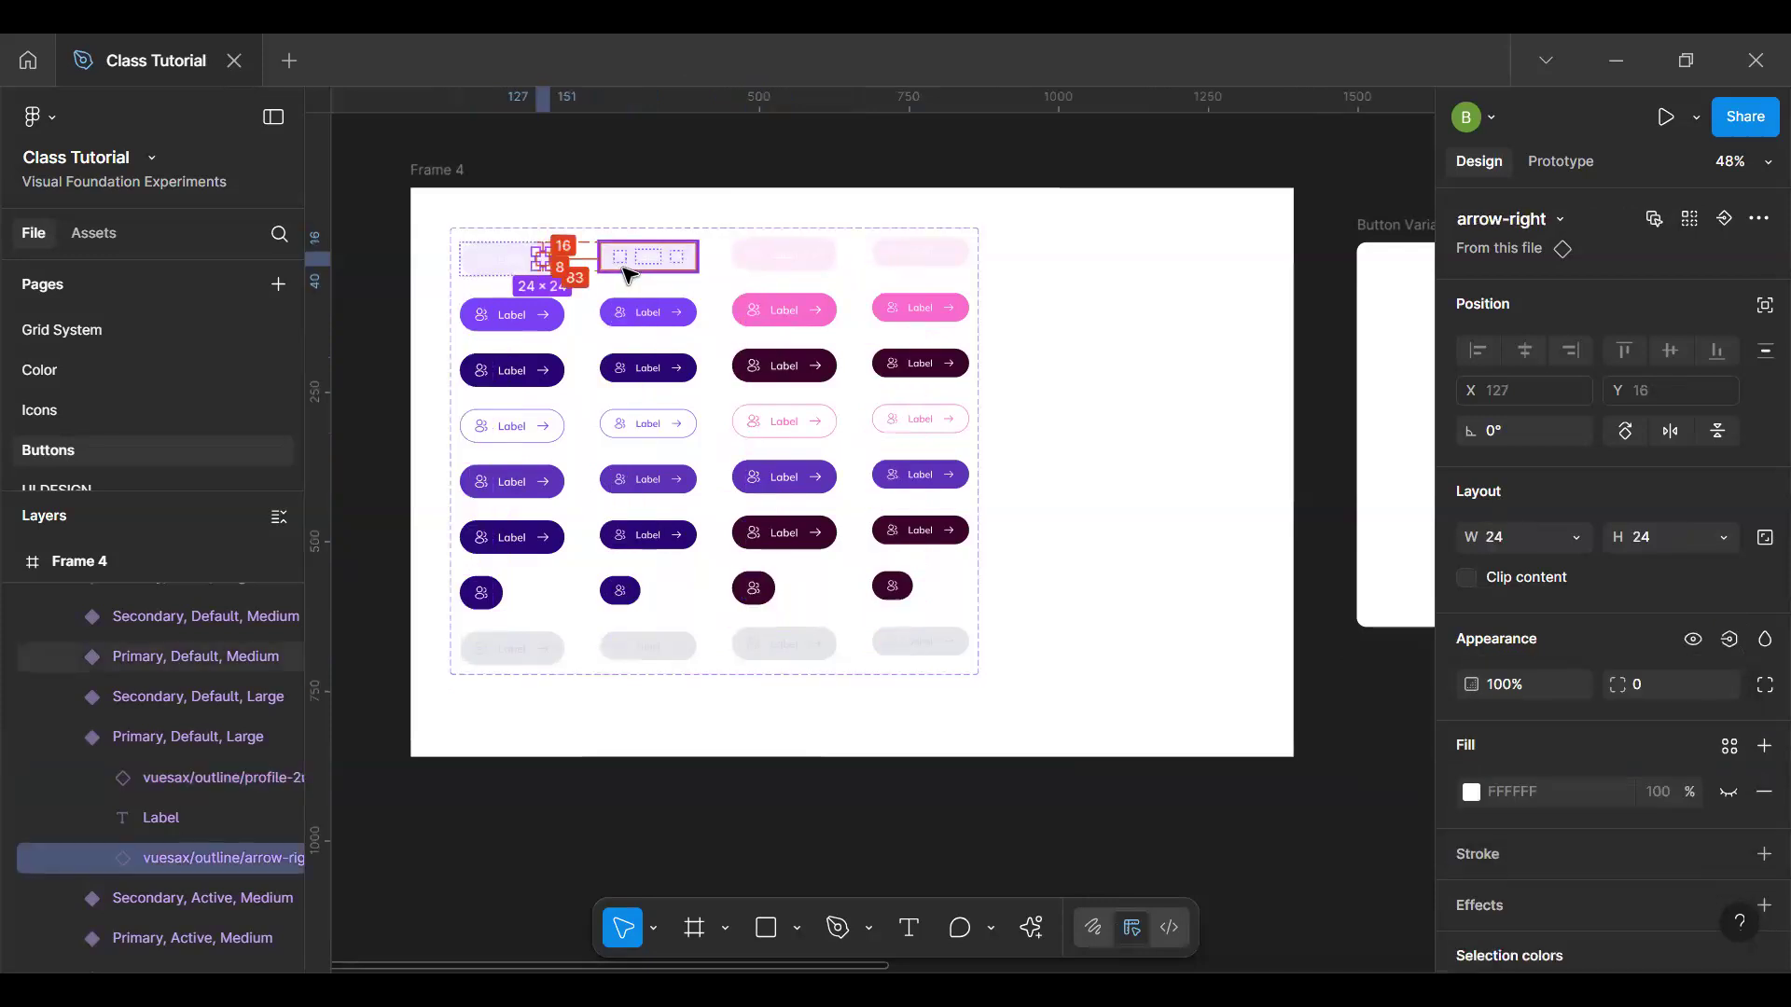
key(ctrl+alt+a)
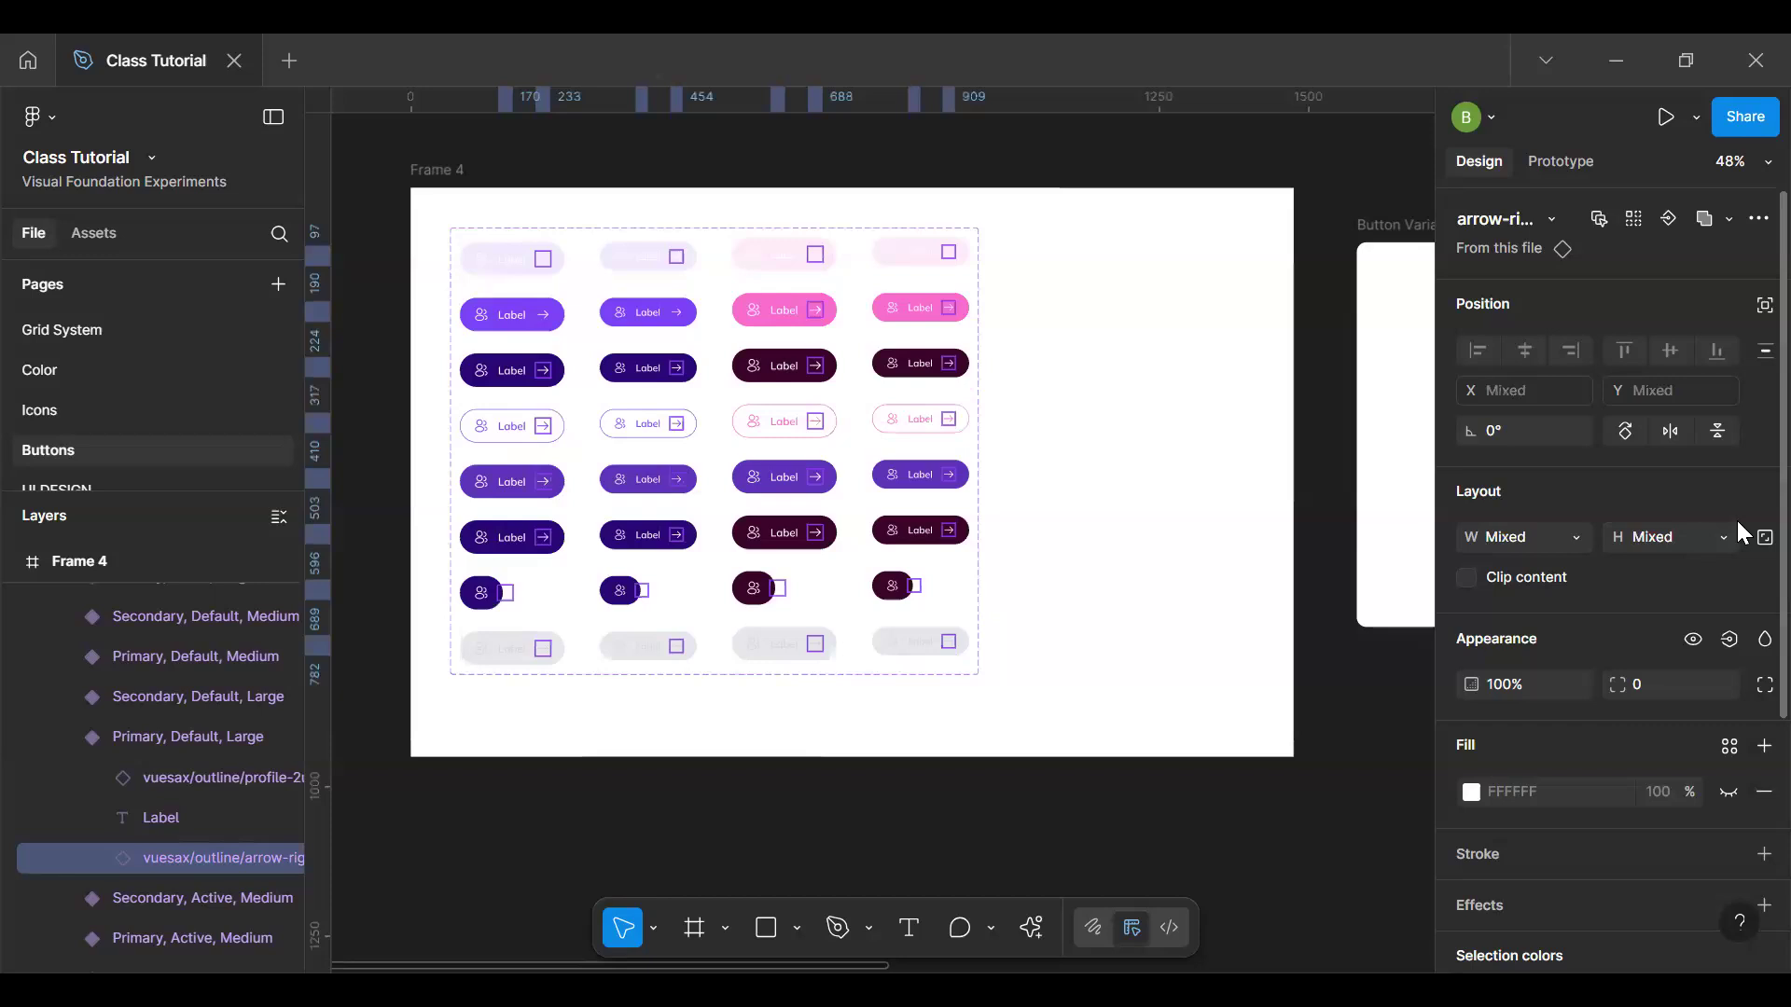
click(1692, 640)
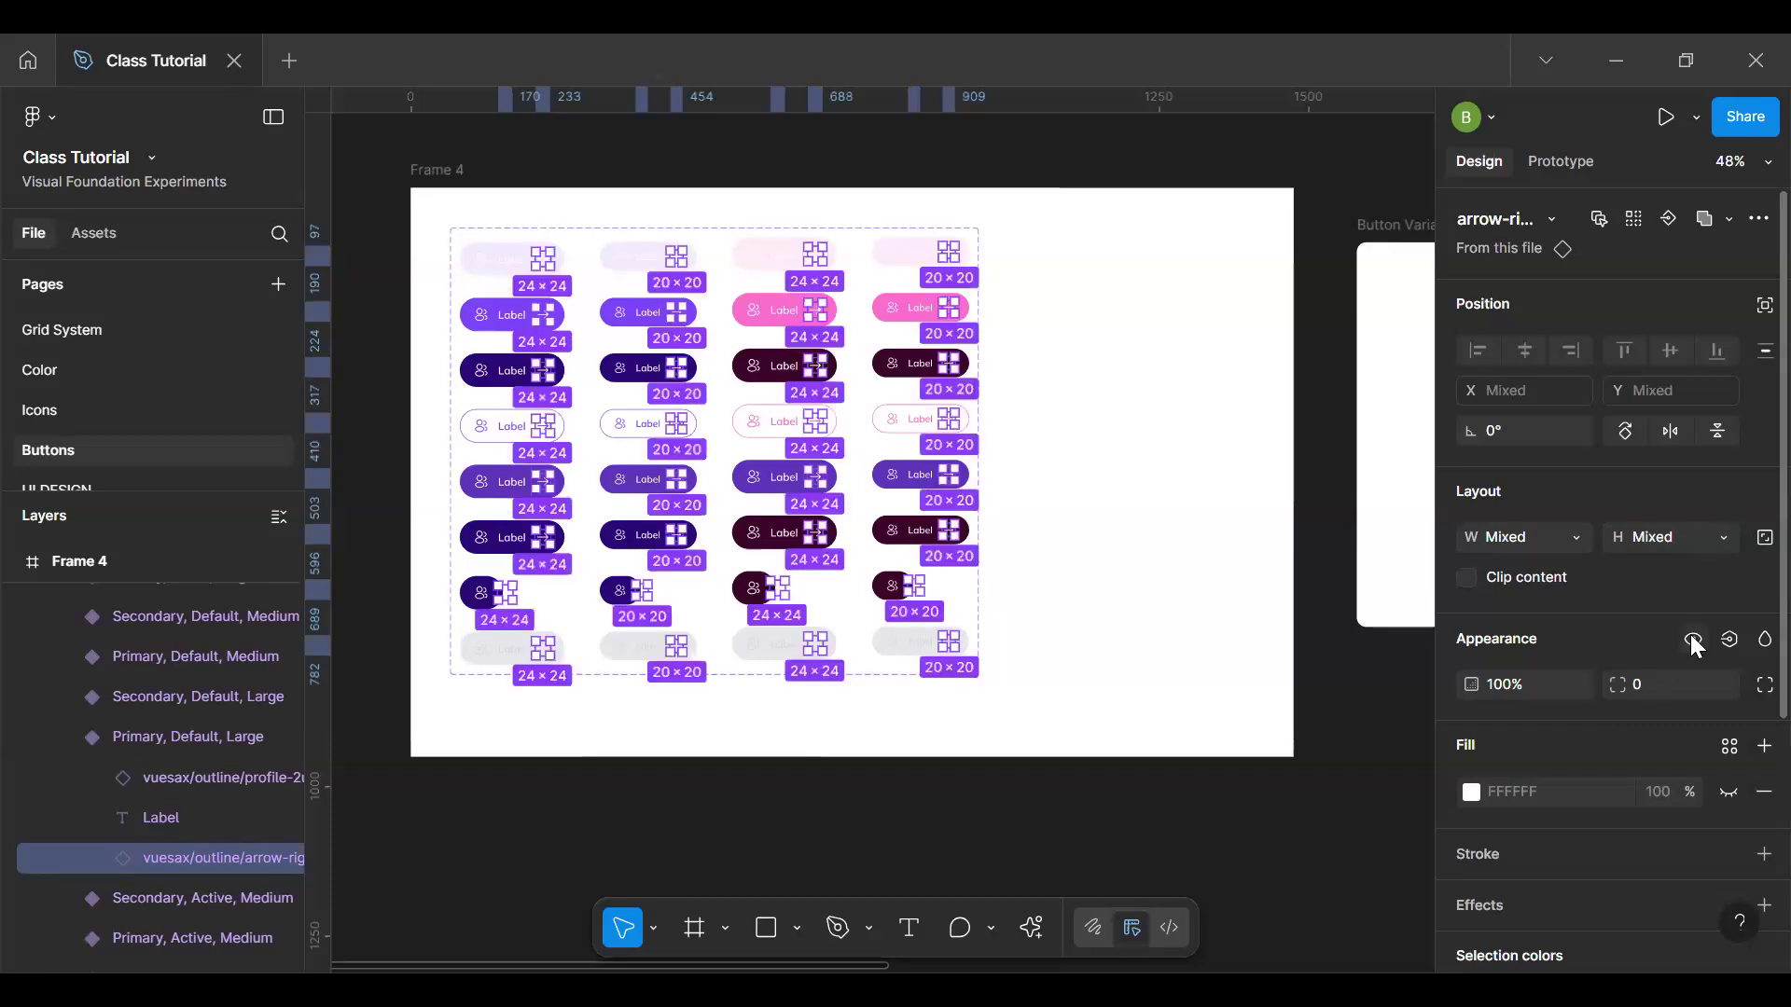
click(1692, 640)
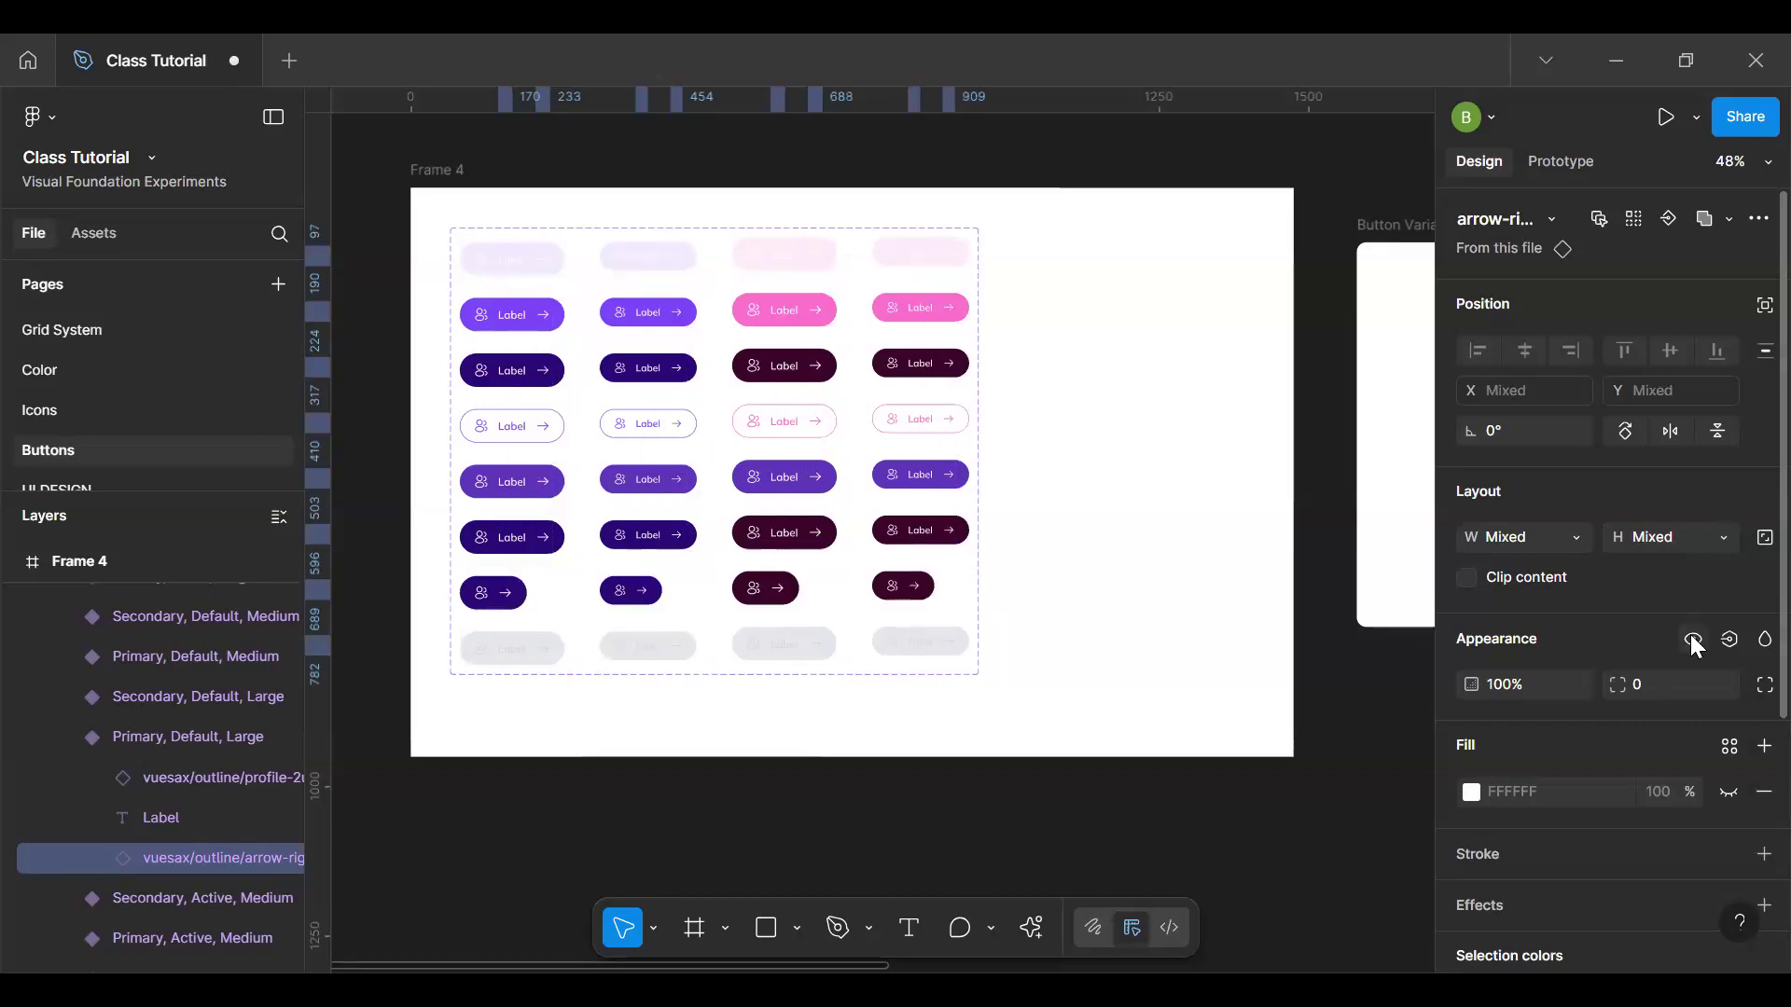
click(1721, 640)
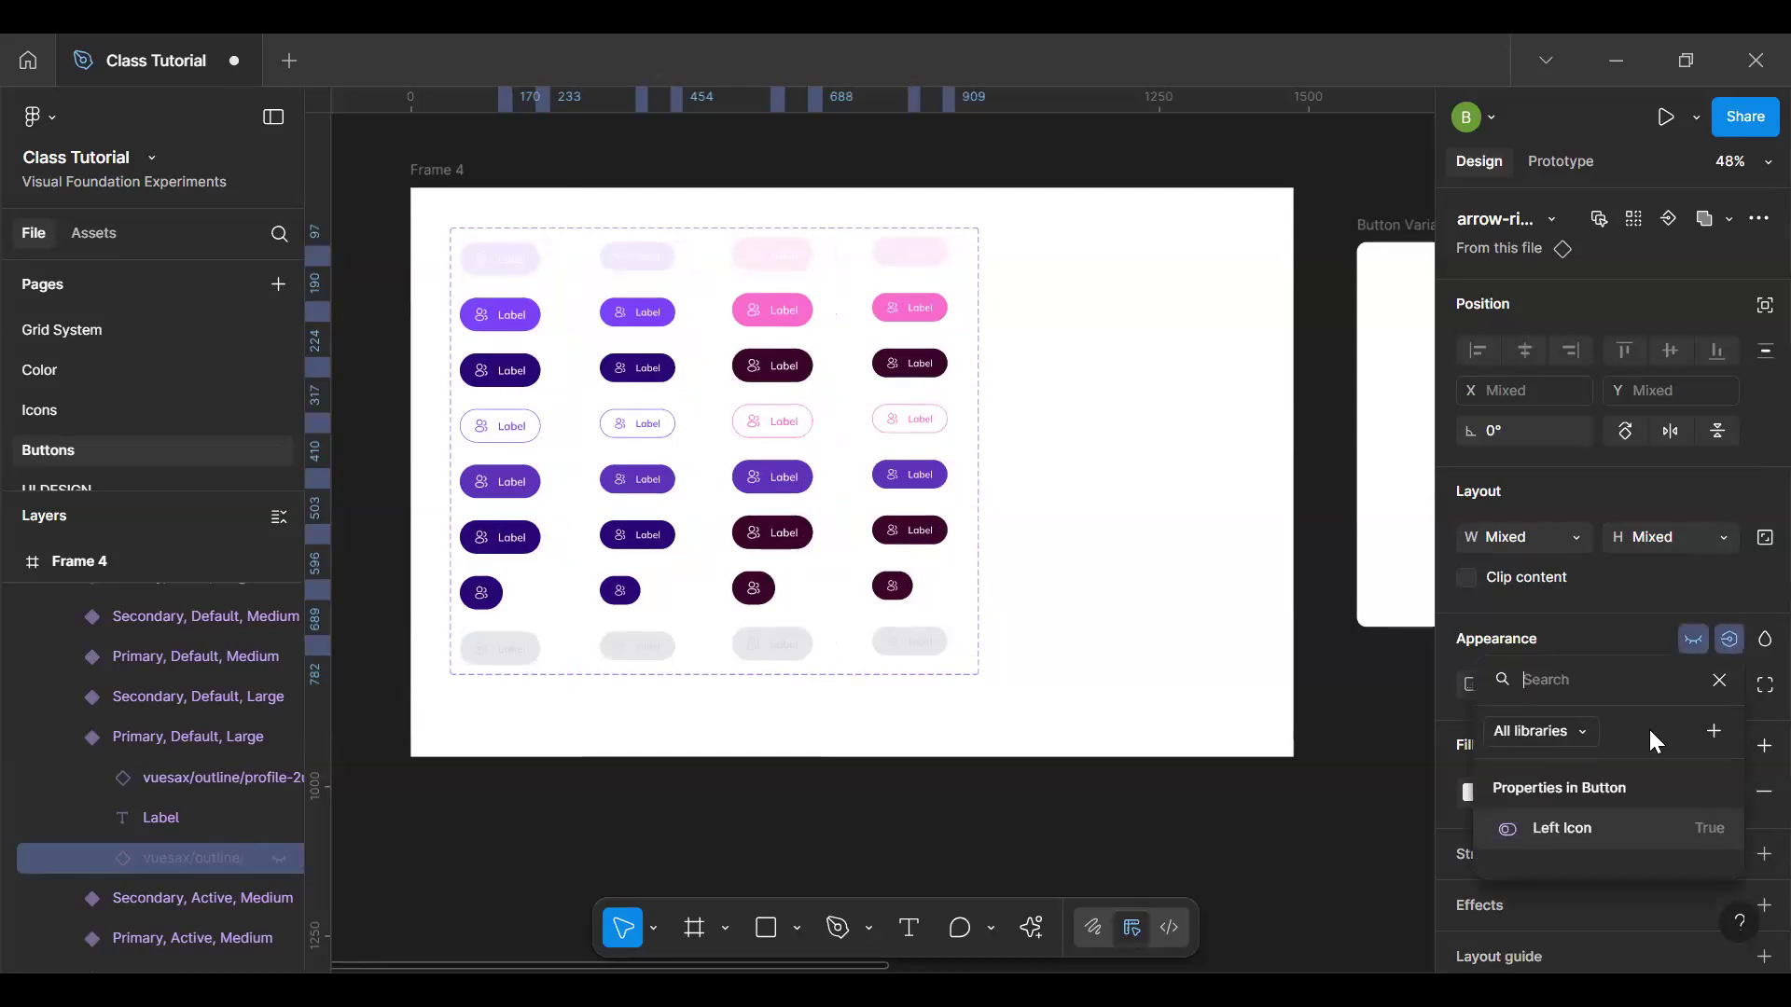
click(1707, 729)
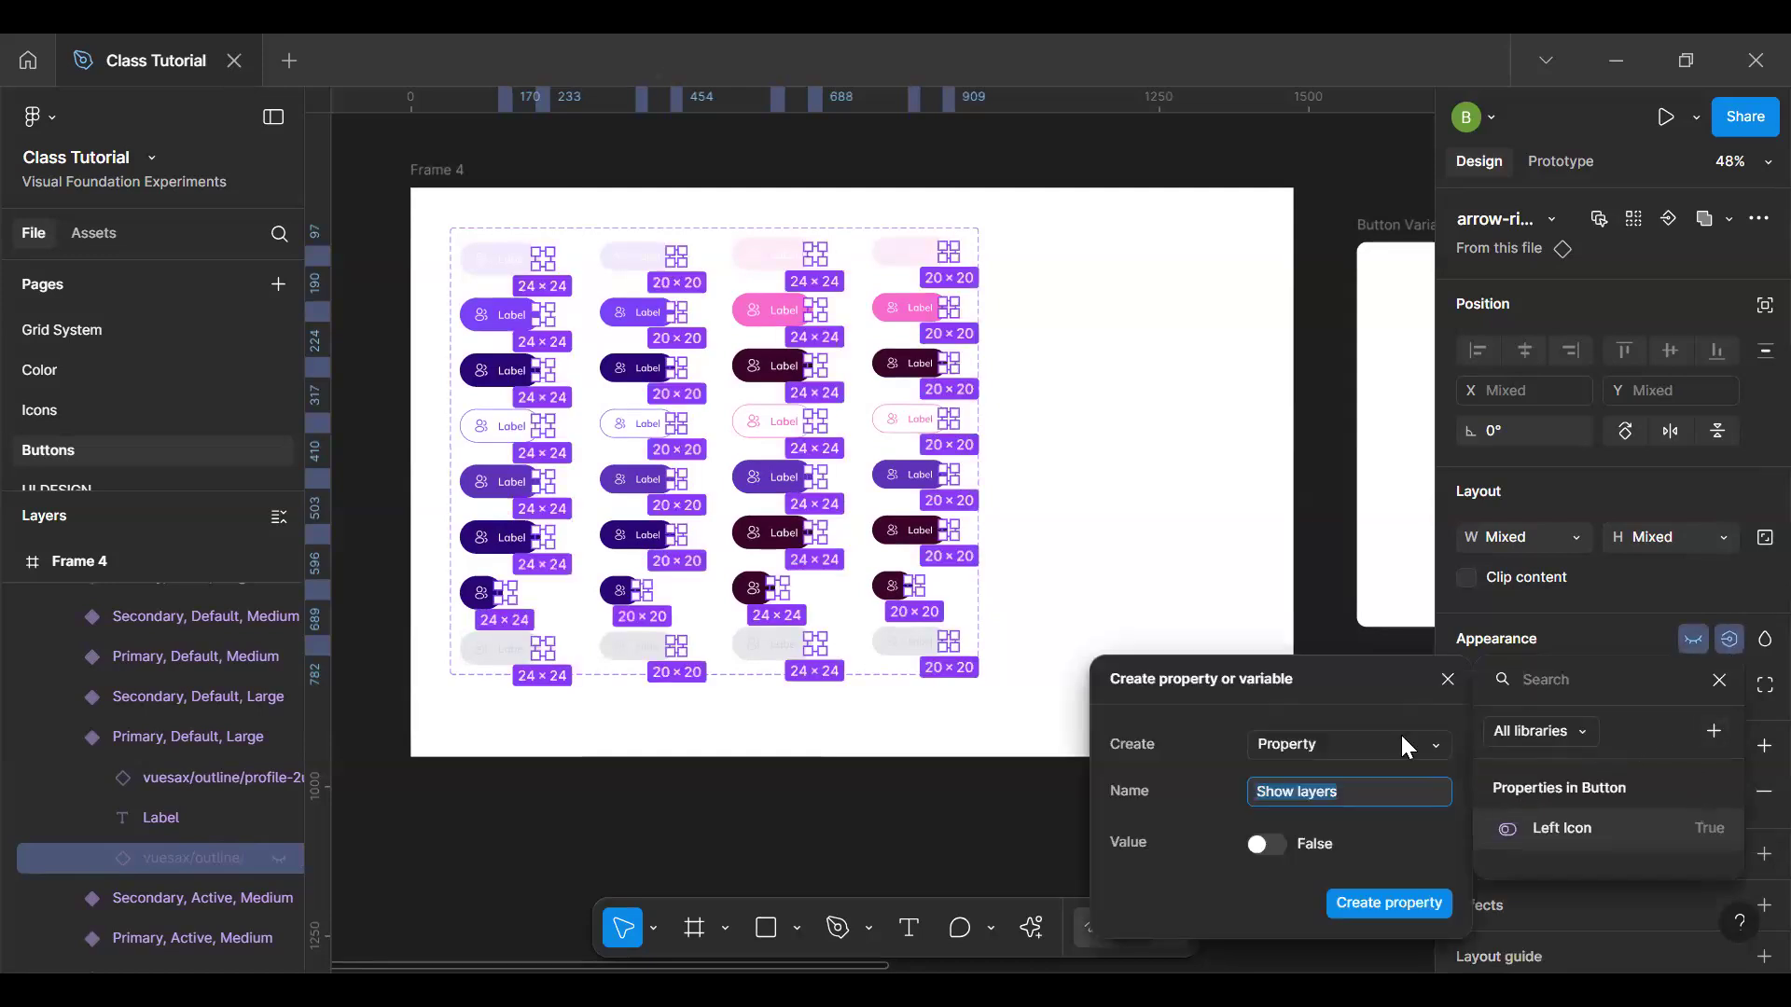
text(Right Icon)
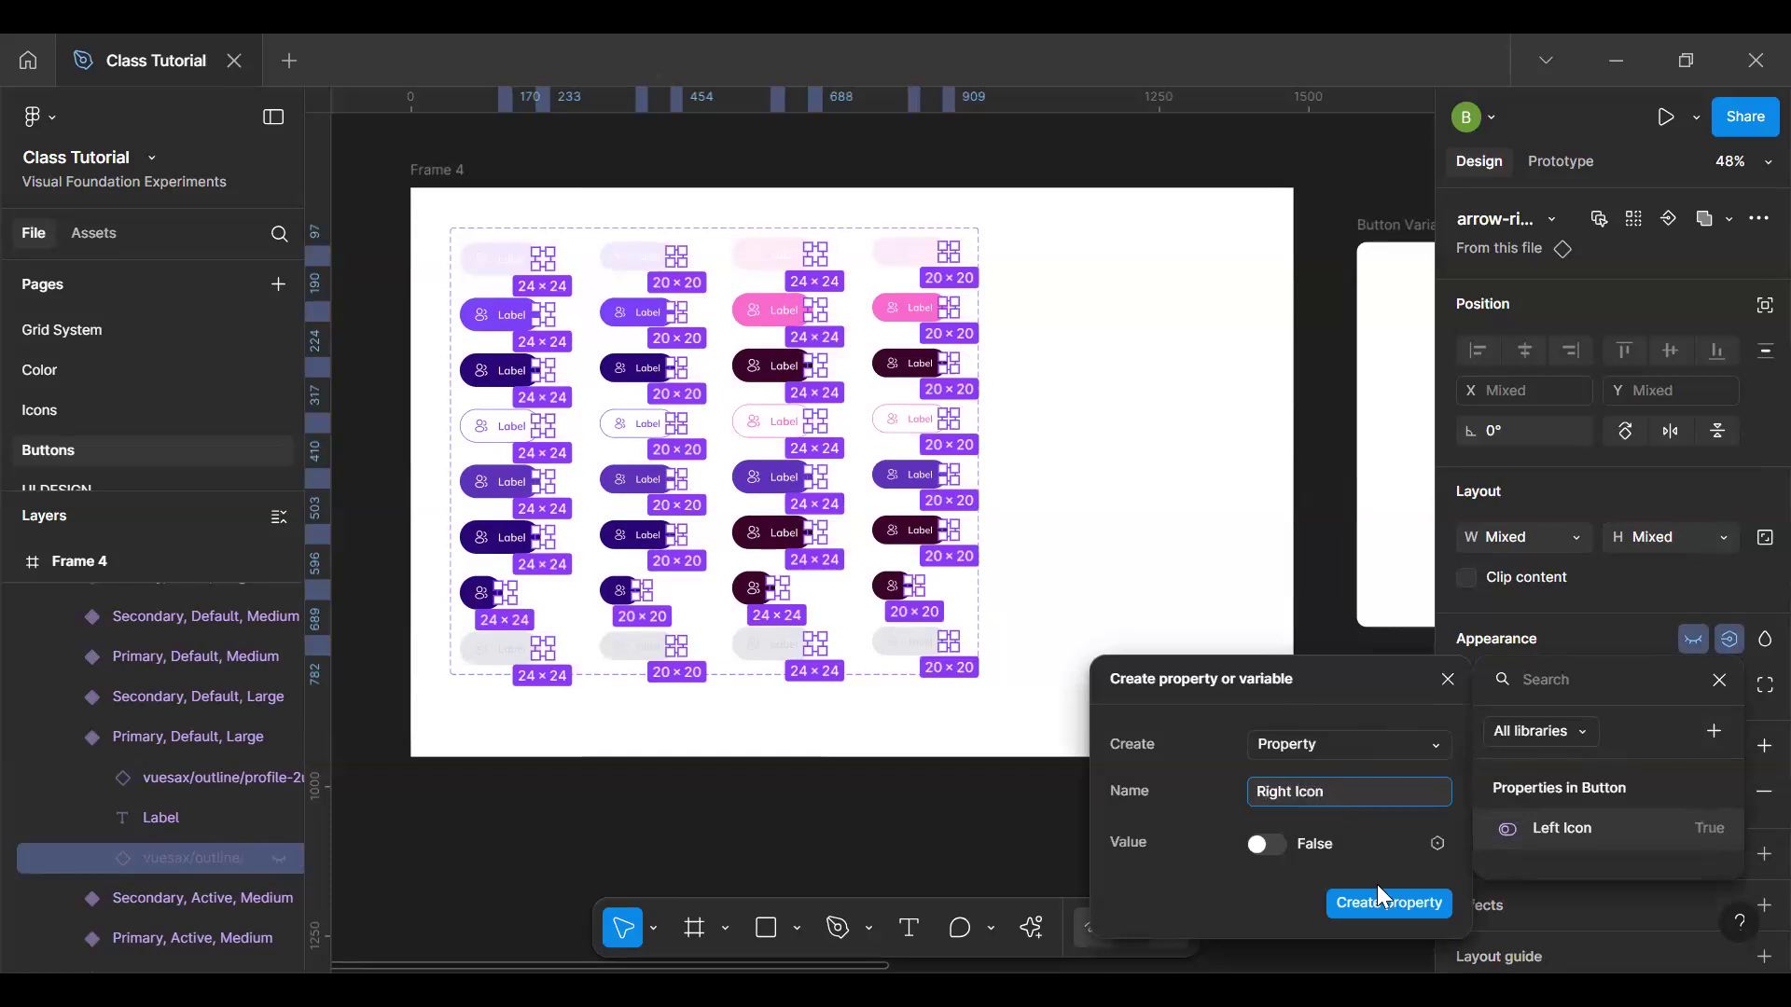
click(1367, 912)
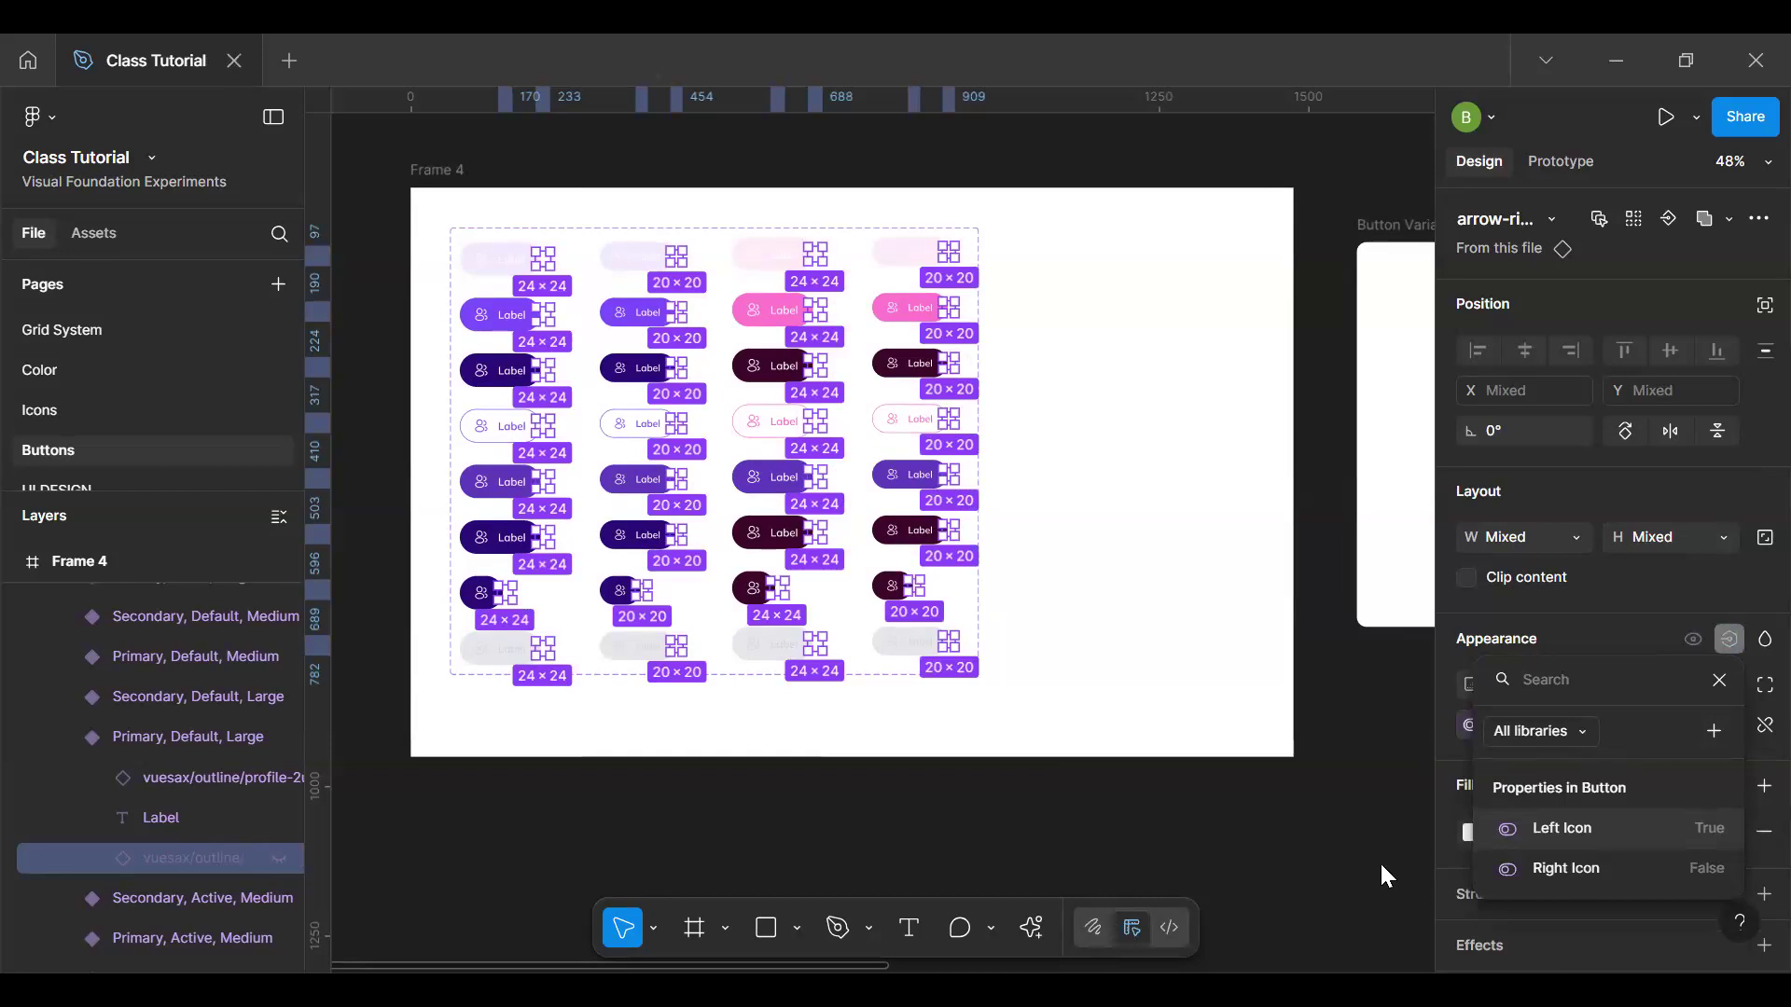
key(Down)
key(Return)
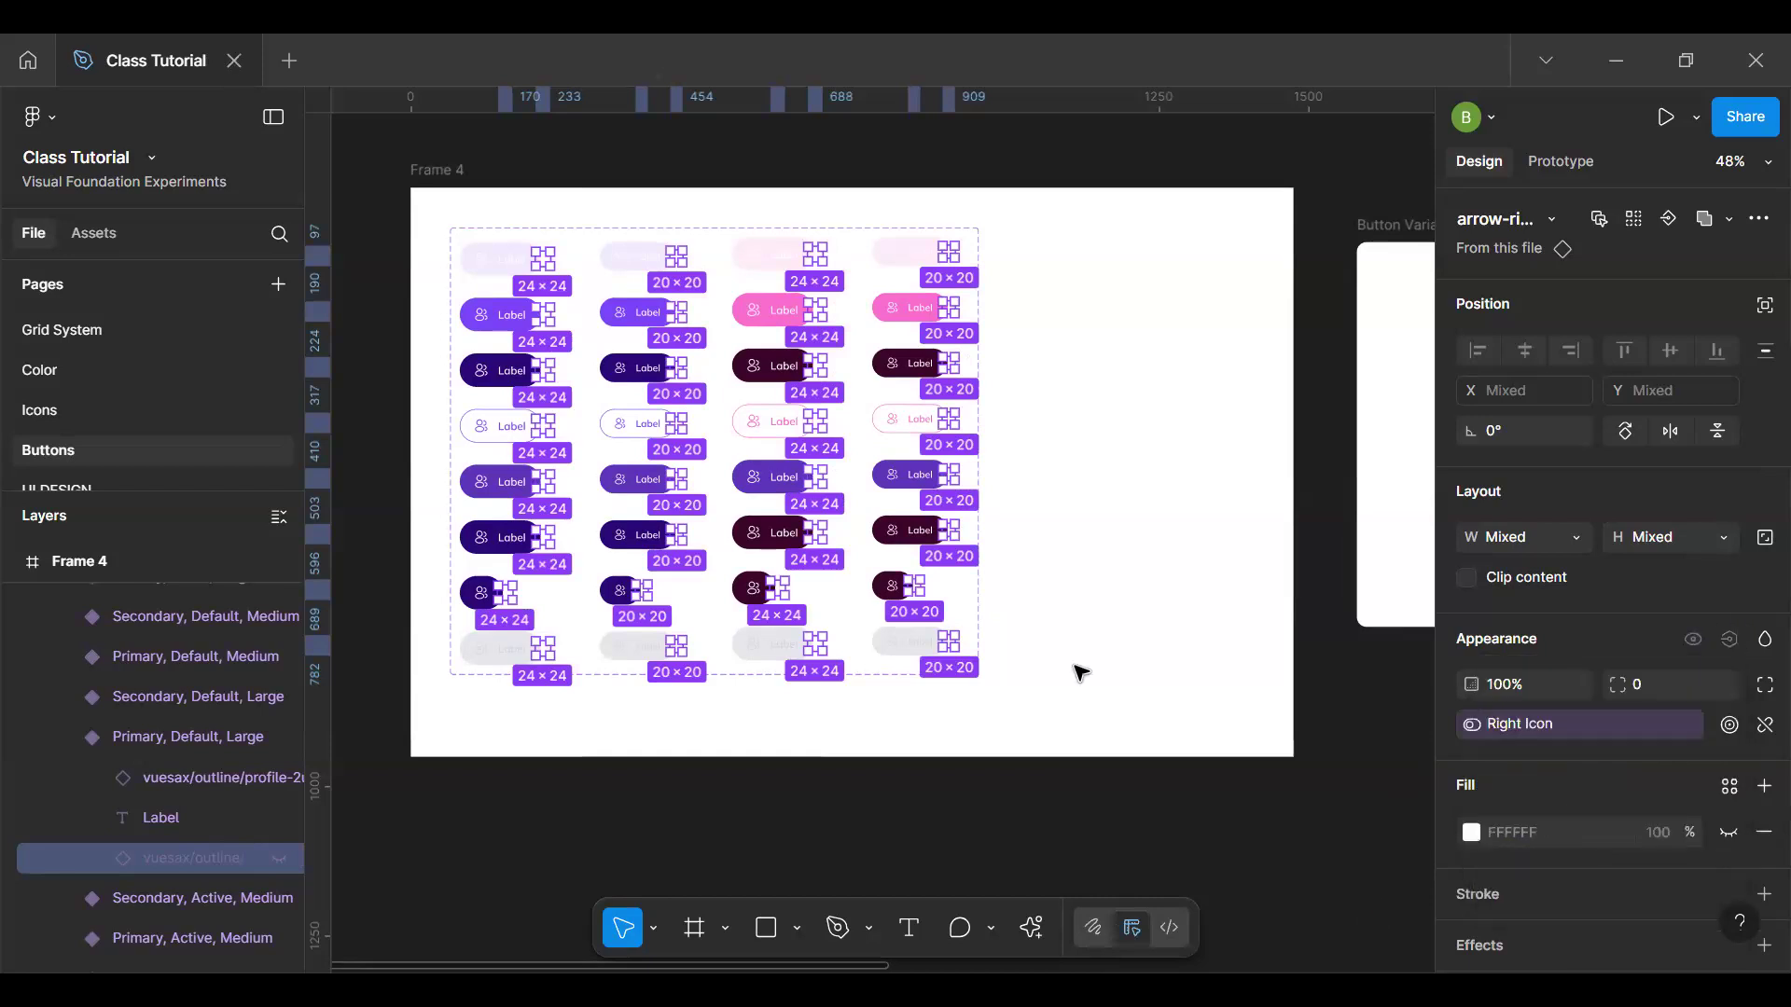
click(417, 305)
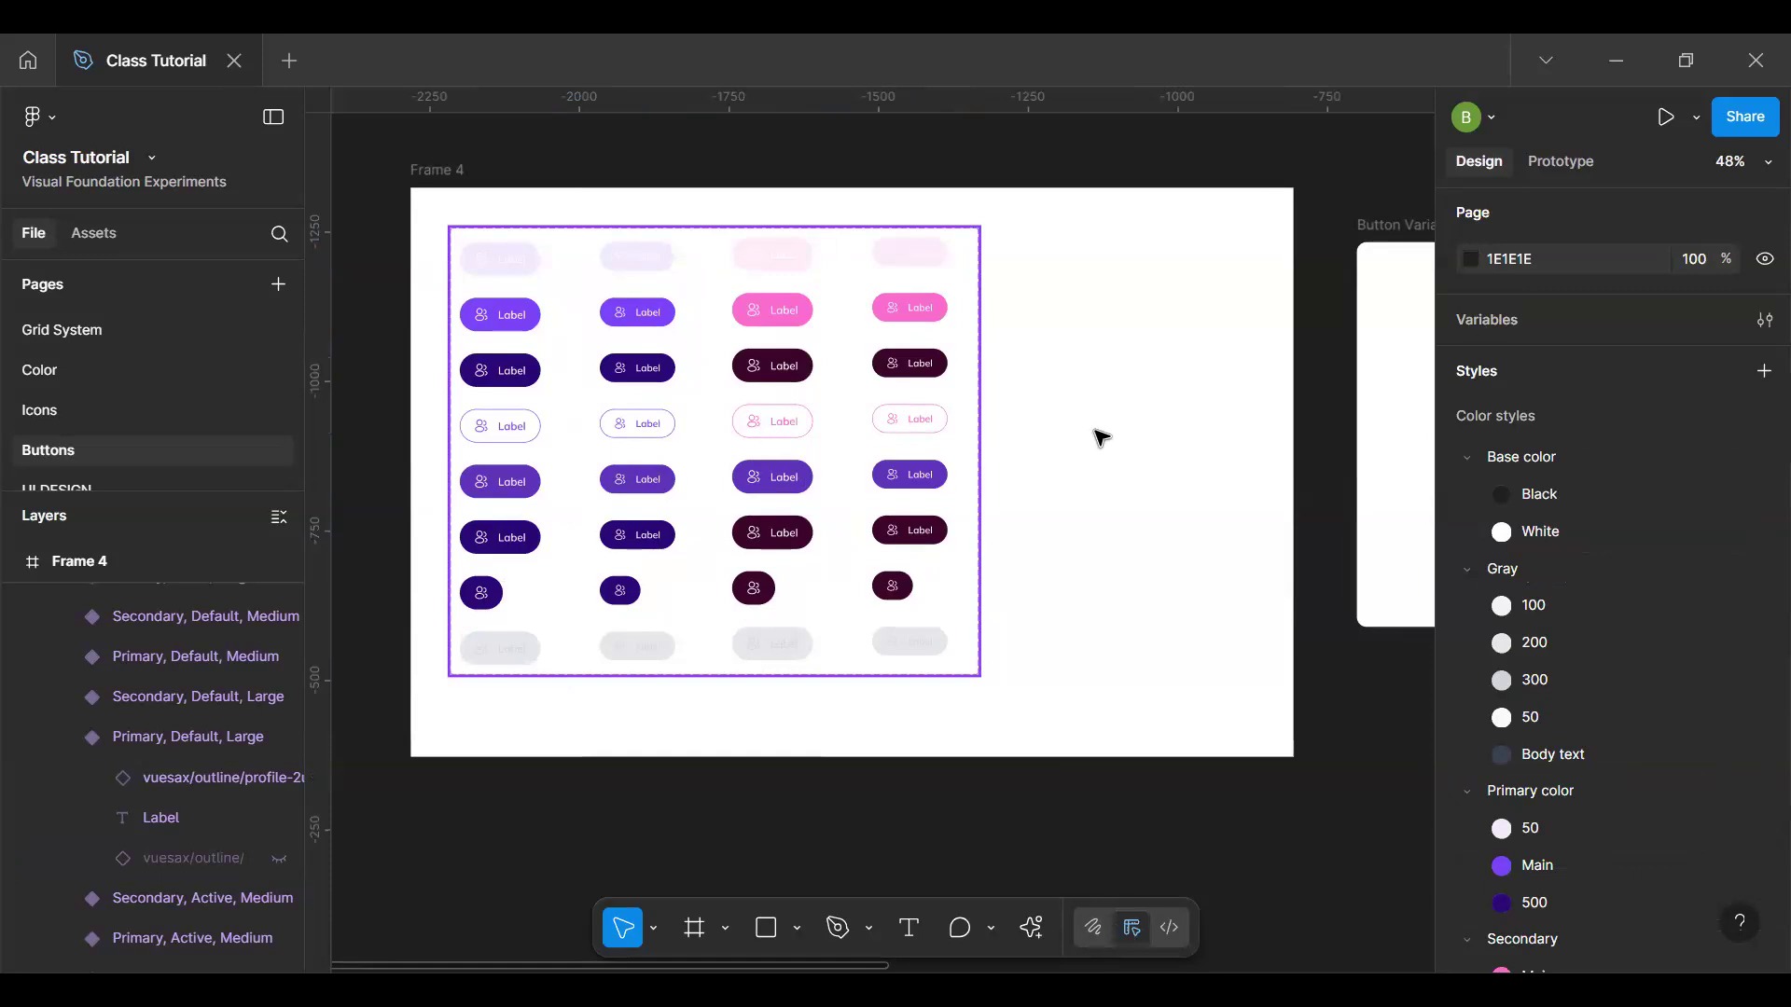
Step: Remove the lower dark purple button from the iPhone frame and set the remaining pink button's Size to Large
key(h)
scroll(596, 432, right, 10)
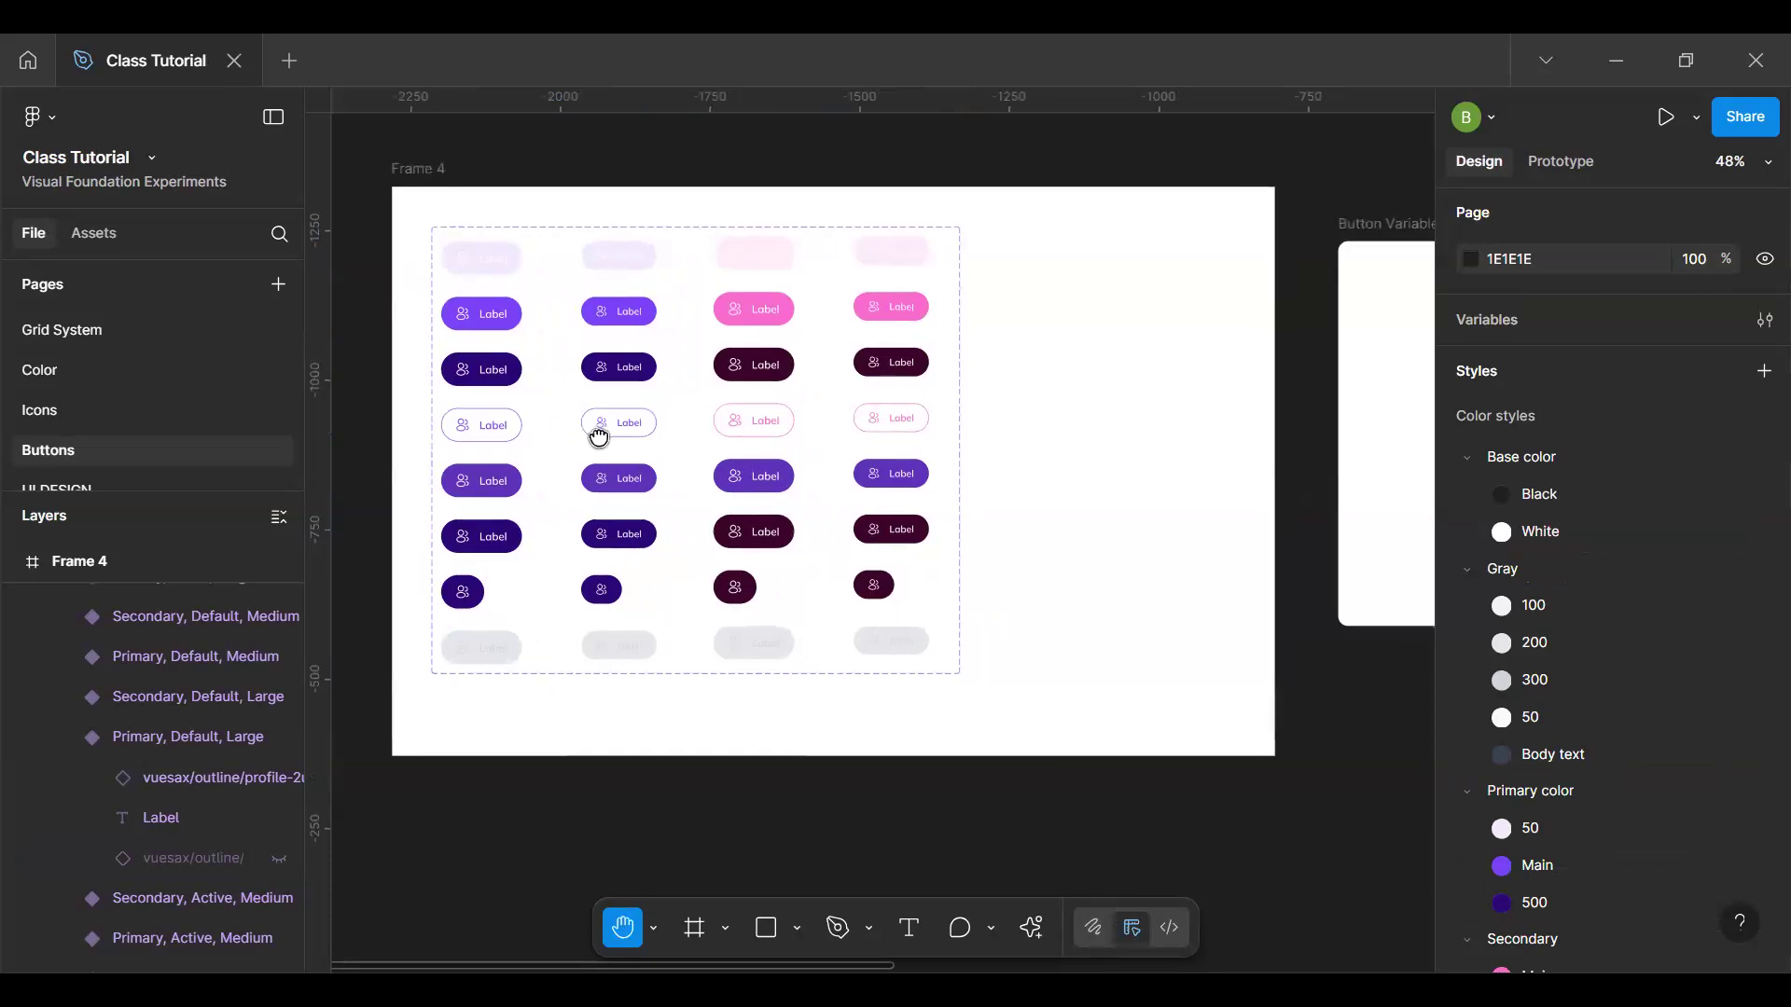
scroll(954, 406, right, 4)
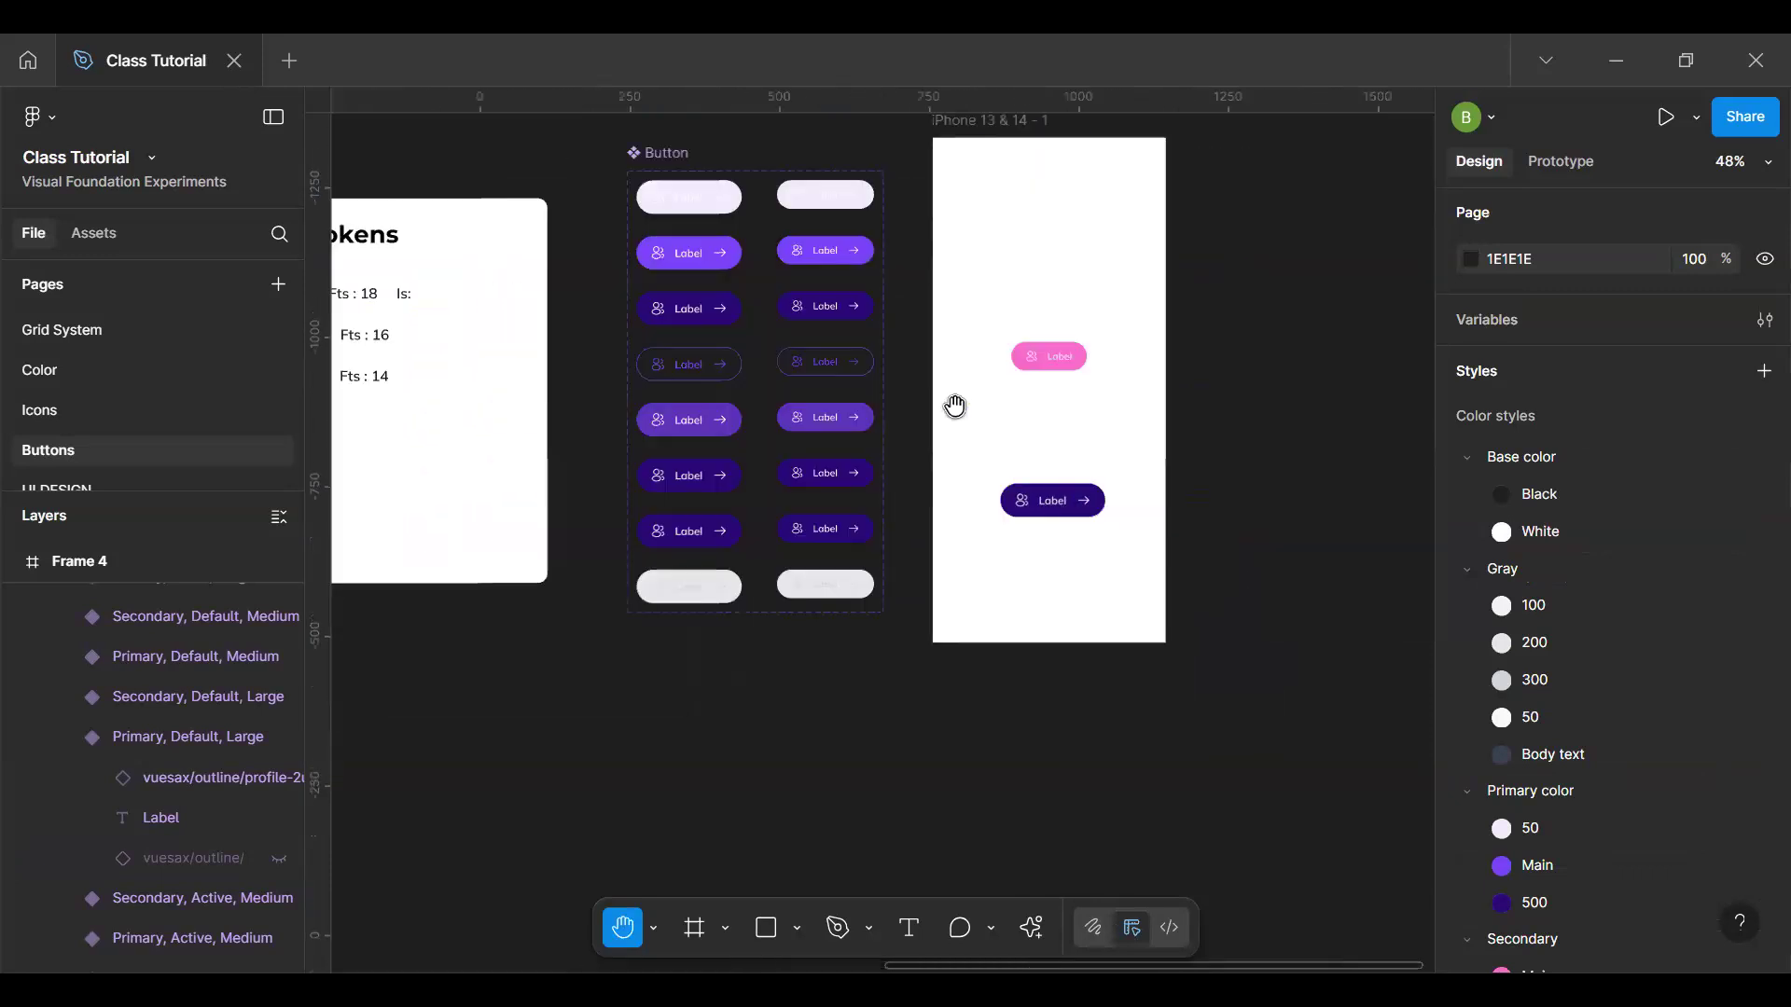
scroll(954, 405, right, 1)
key(v)
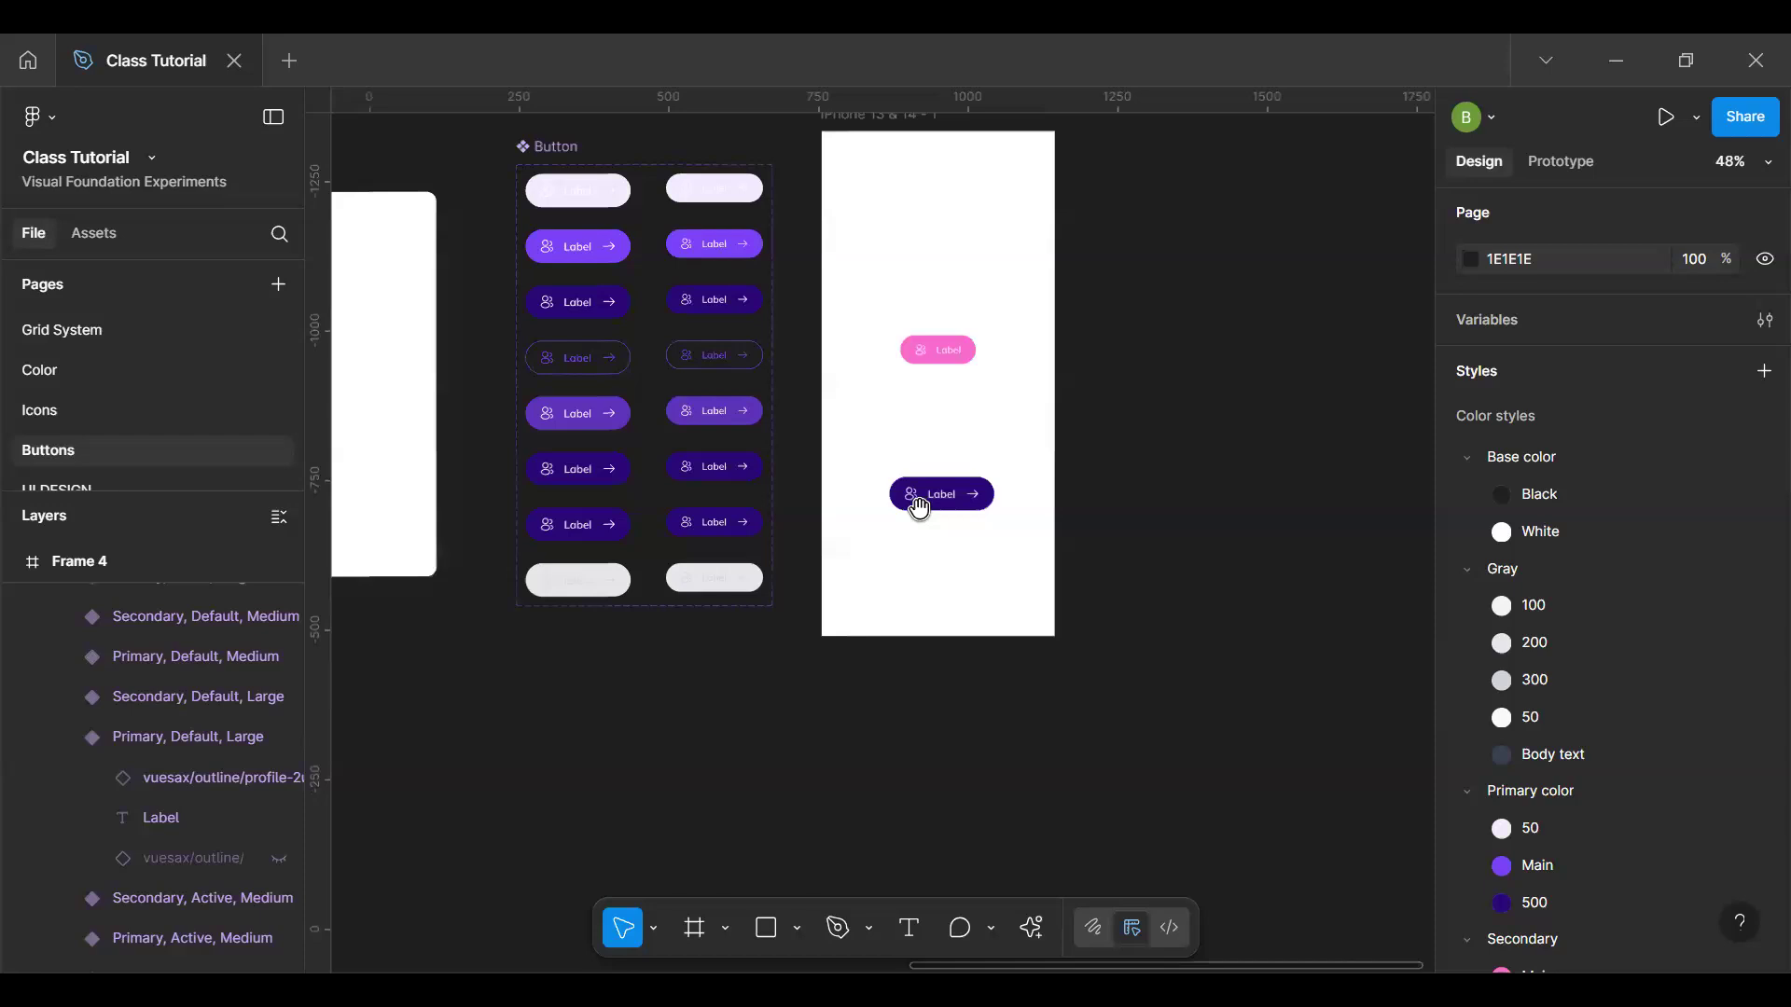
click(918, 508)
key(ctrl+z)
click(1623, 369)
click(1576, 339)
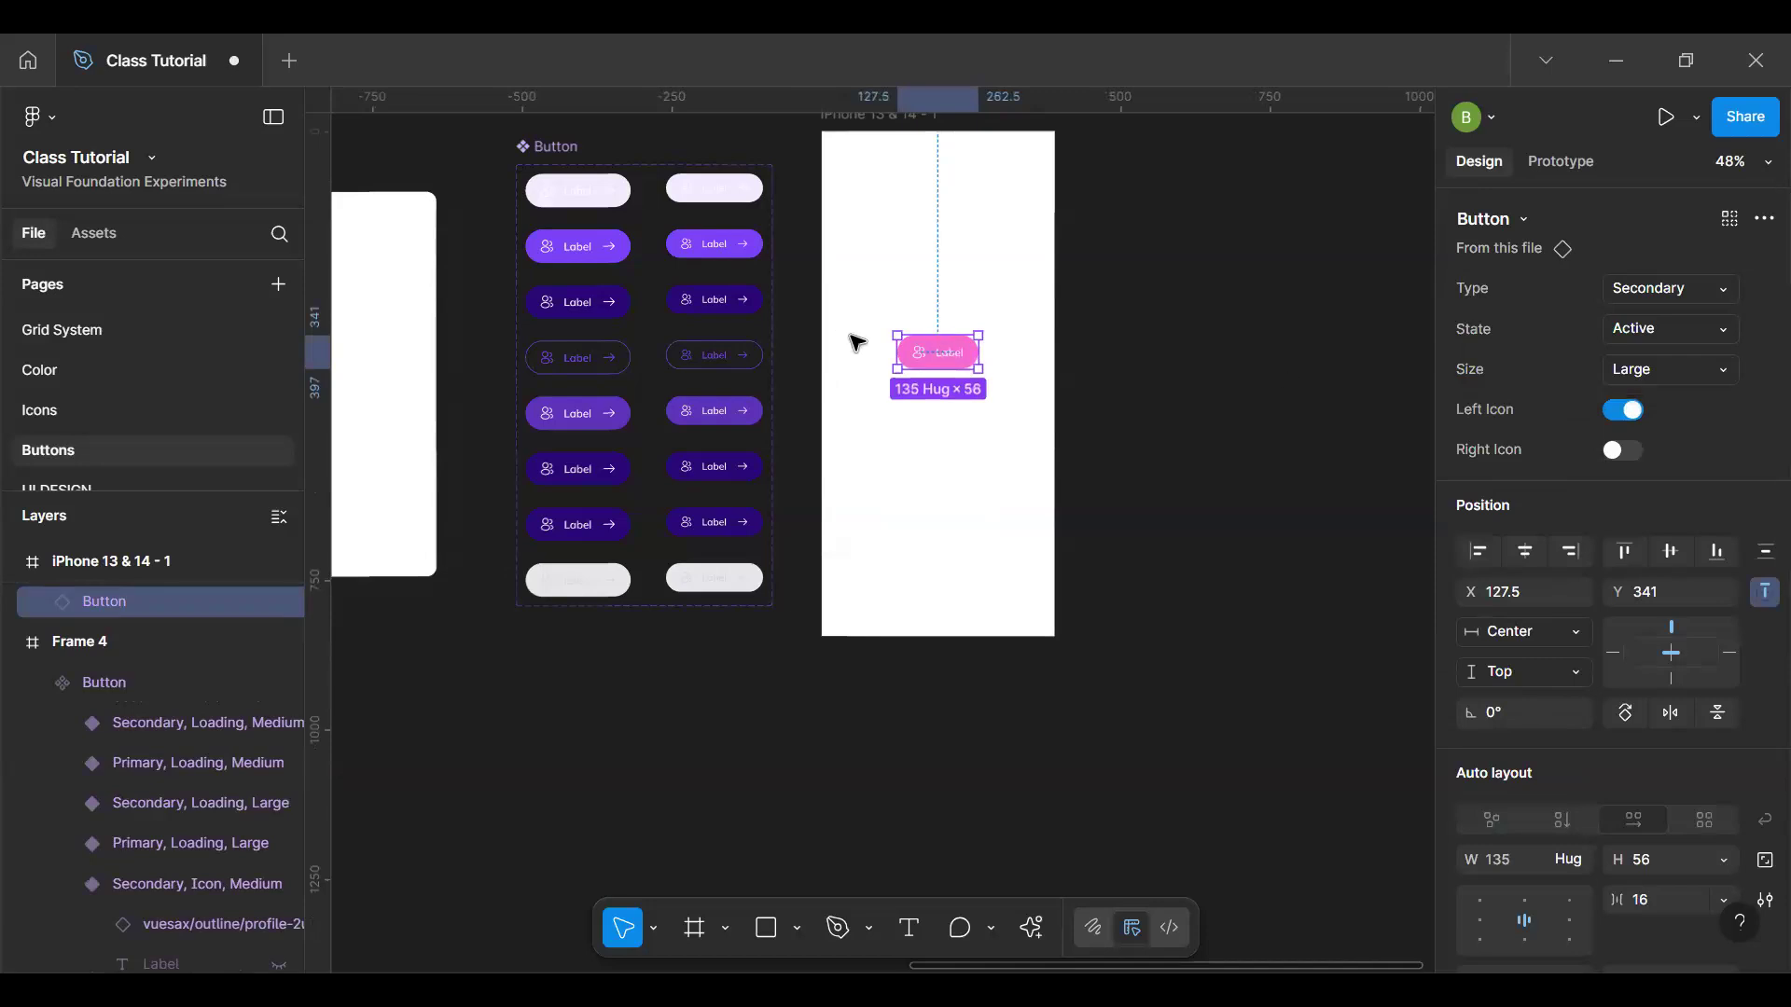
Step: Set the iPhone frame button's Type to Primary, with Right Icon on and Left Icon off
scroll(858, 343, up, 2)
scroll(857, 343, up, 3)
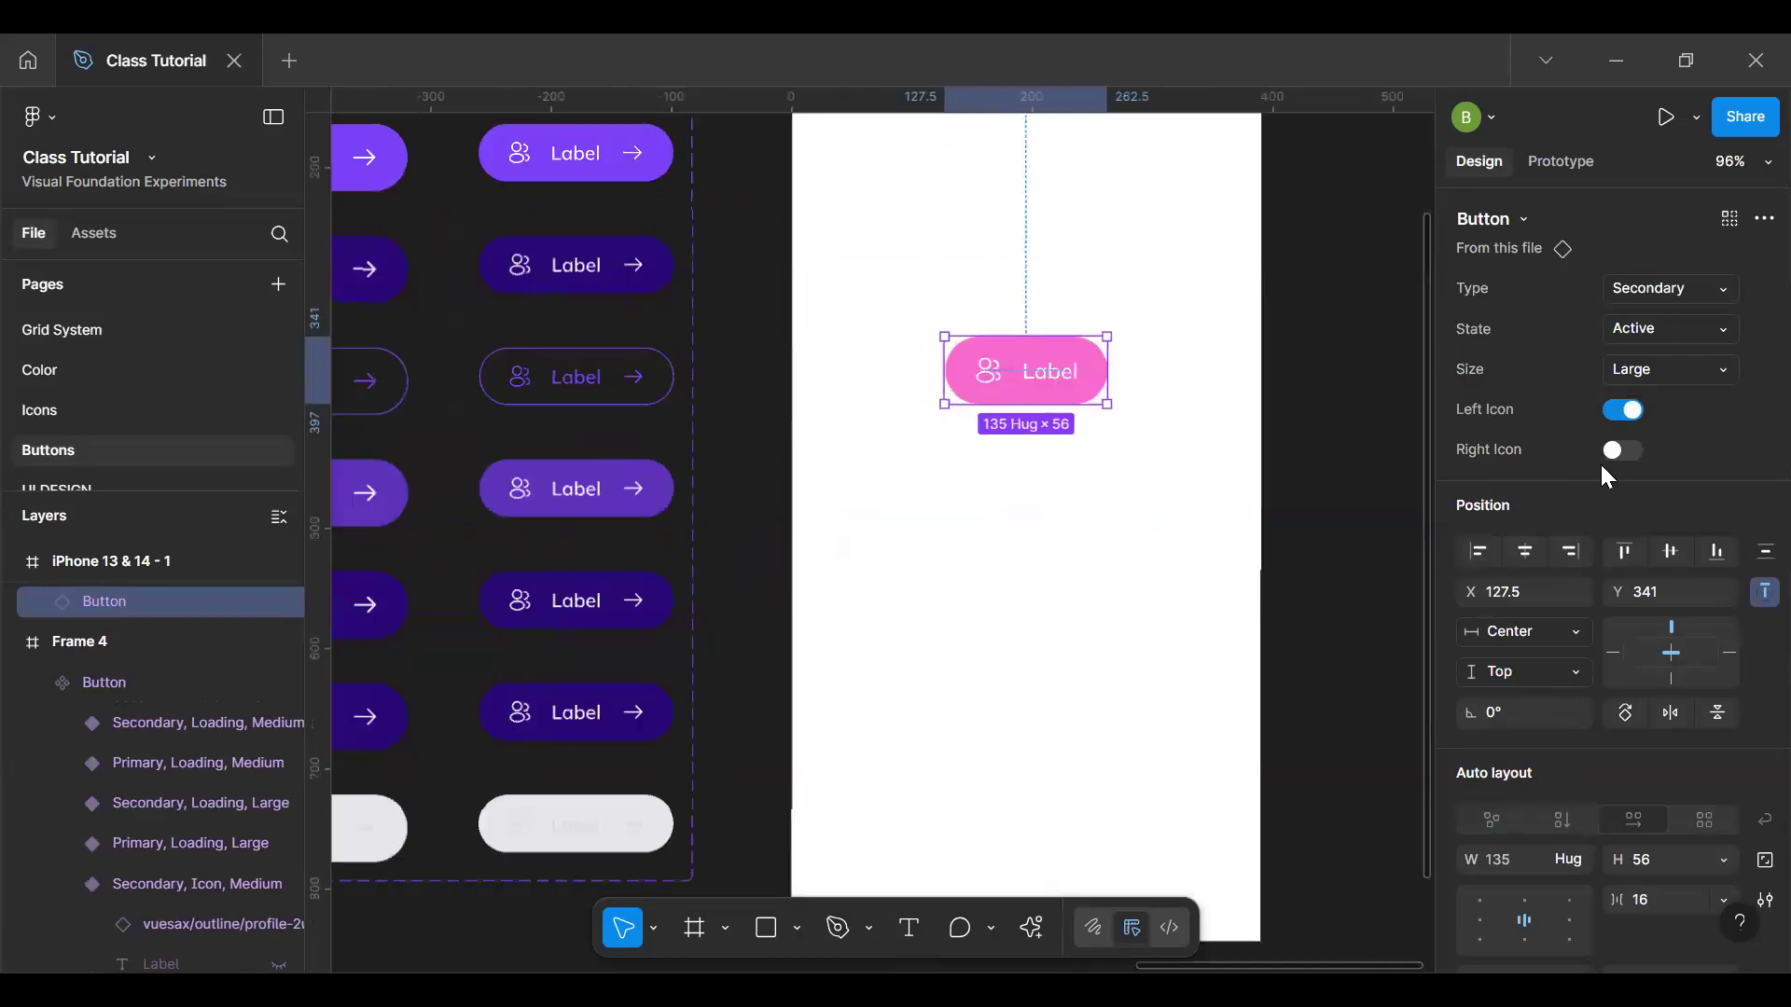
click(1655, 323)
click(1649, 328)
click(1669, 288)
click(1567, 254)
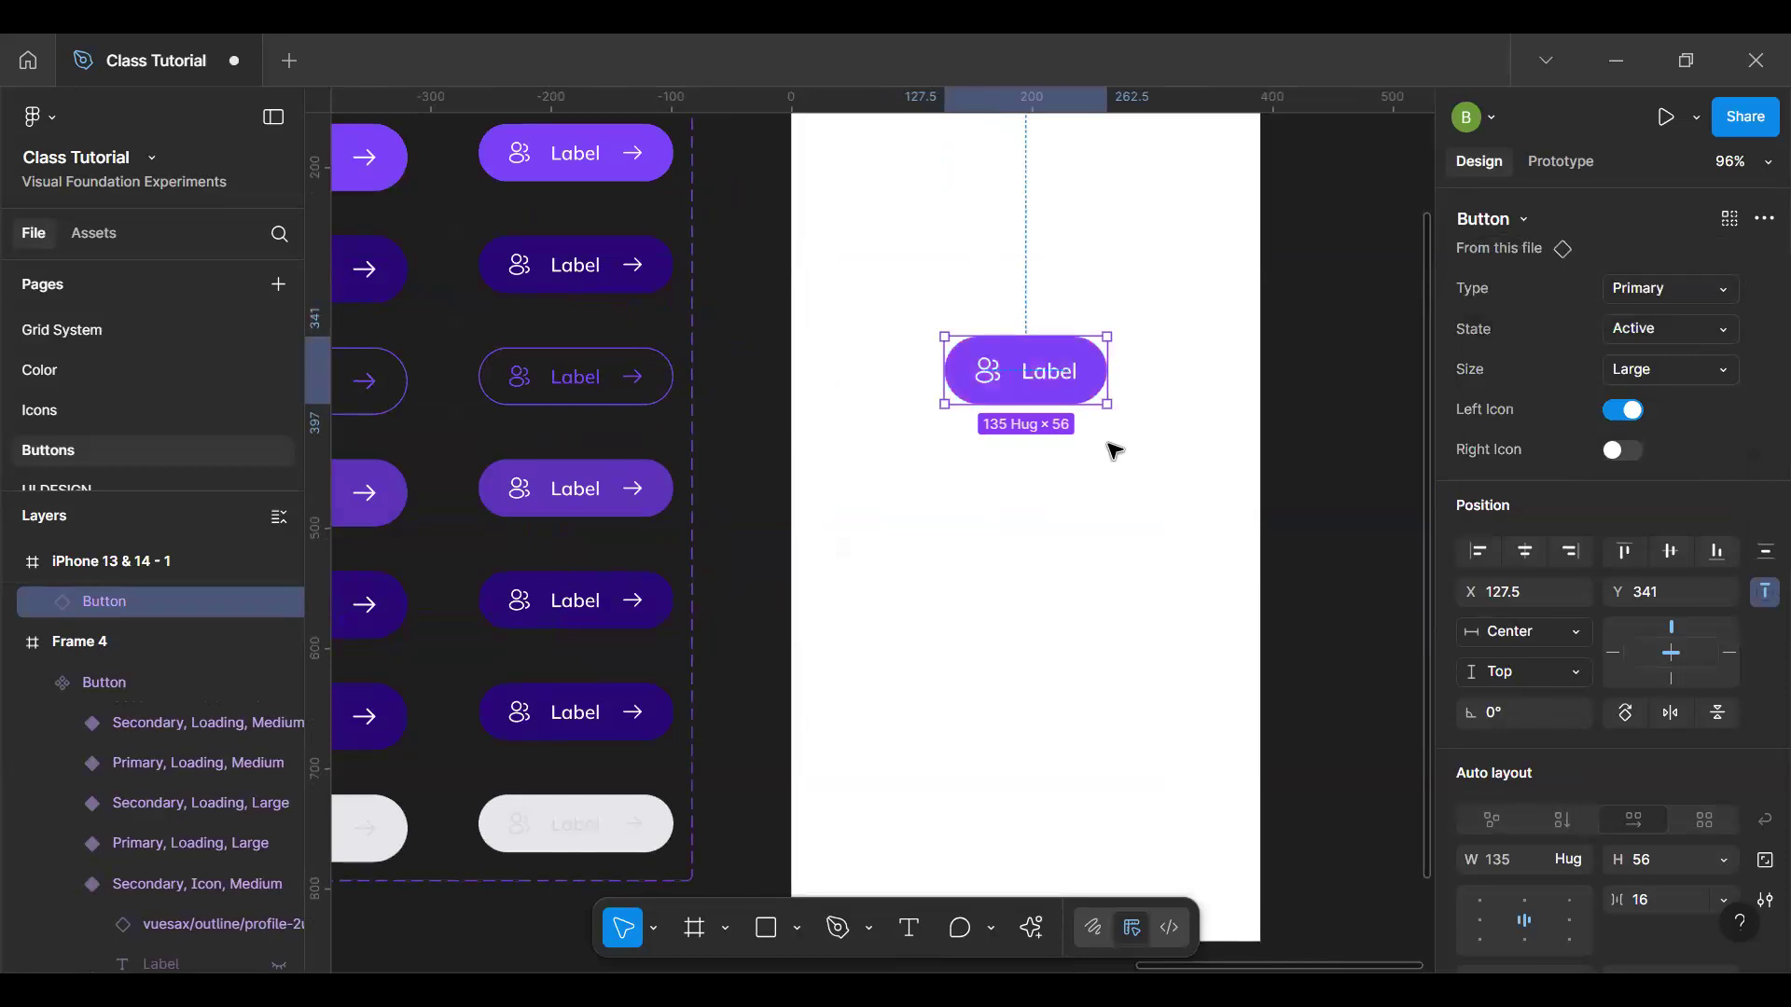
click(1623, 451)
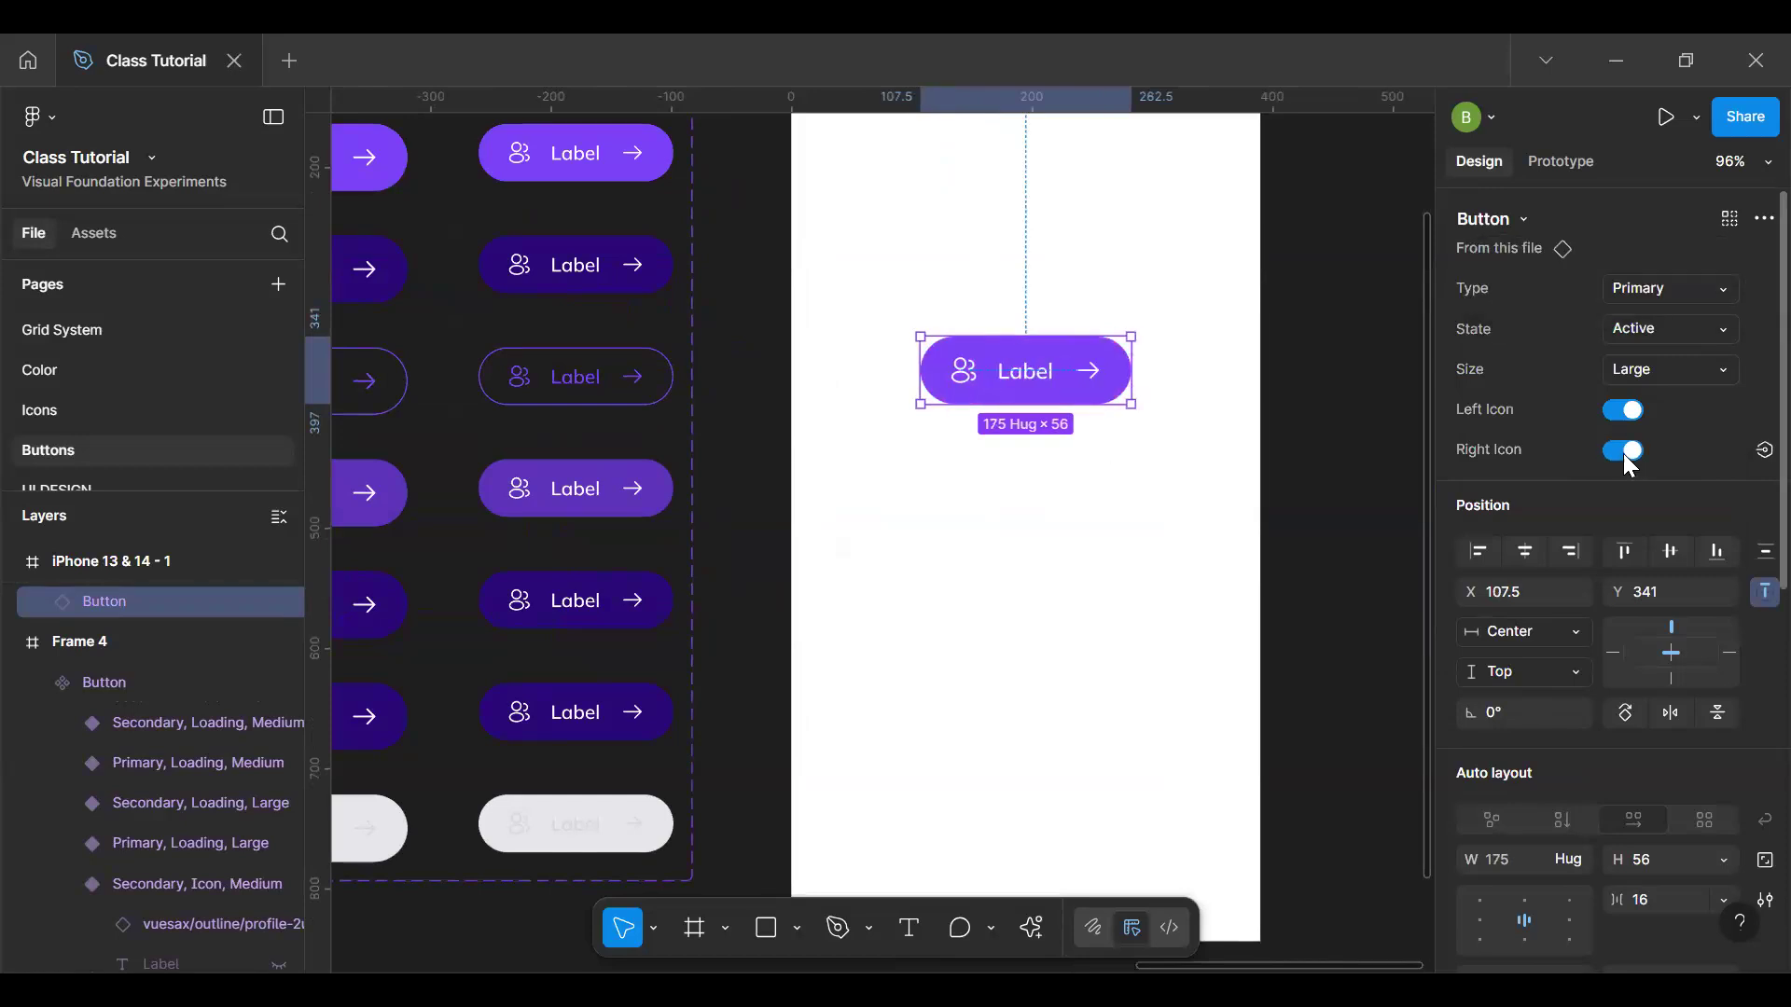
click(1636, 406)
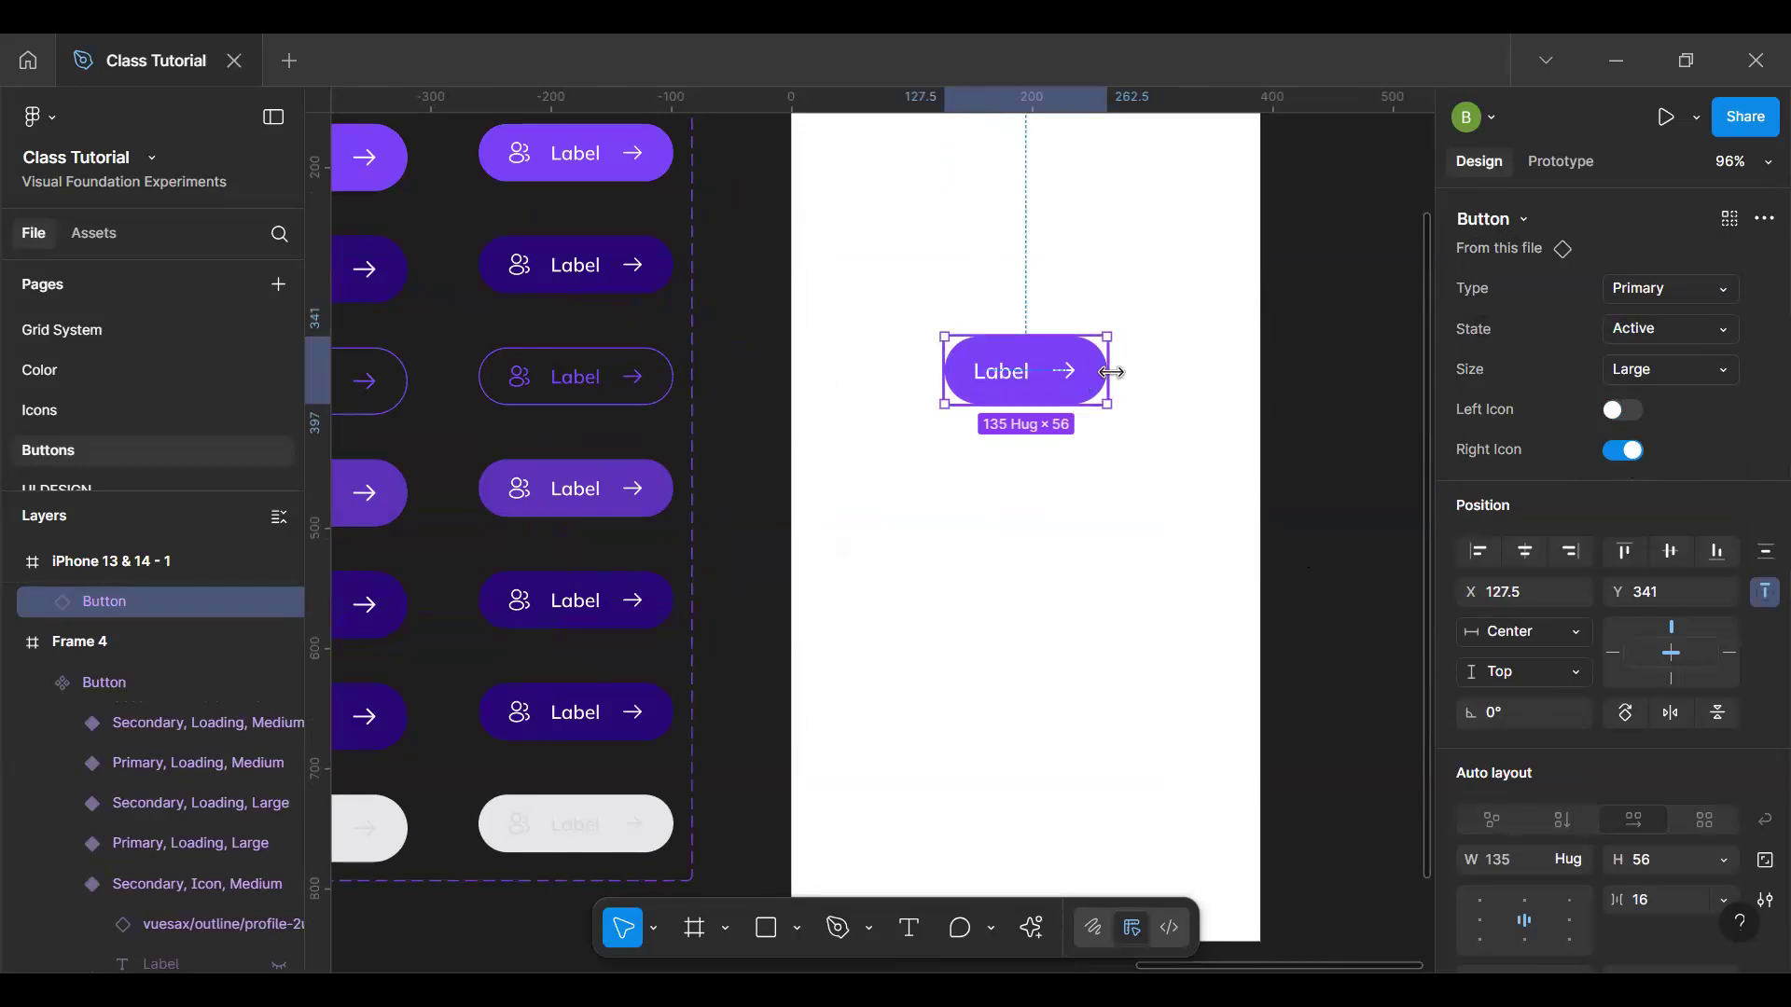
Step: Try widening the button to about 213 px and changing its label to "Click to learn more"
drag(1109, 372, 1197, 369)
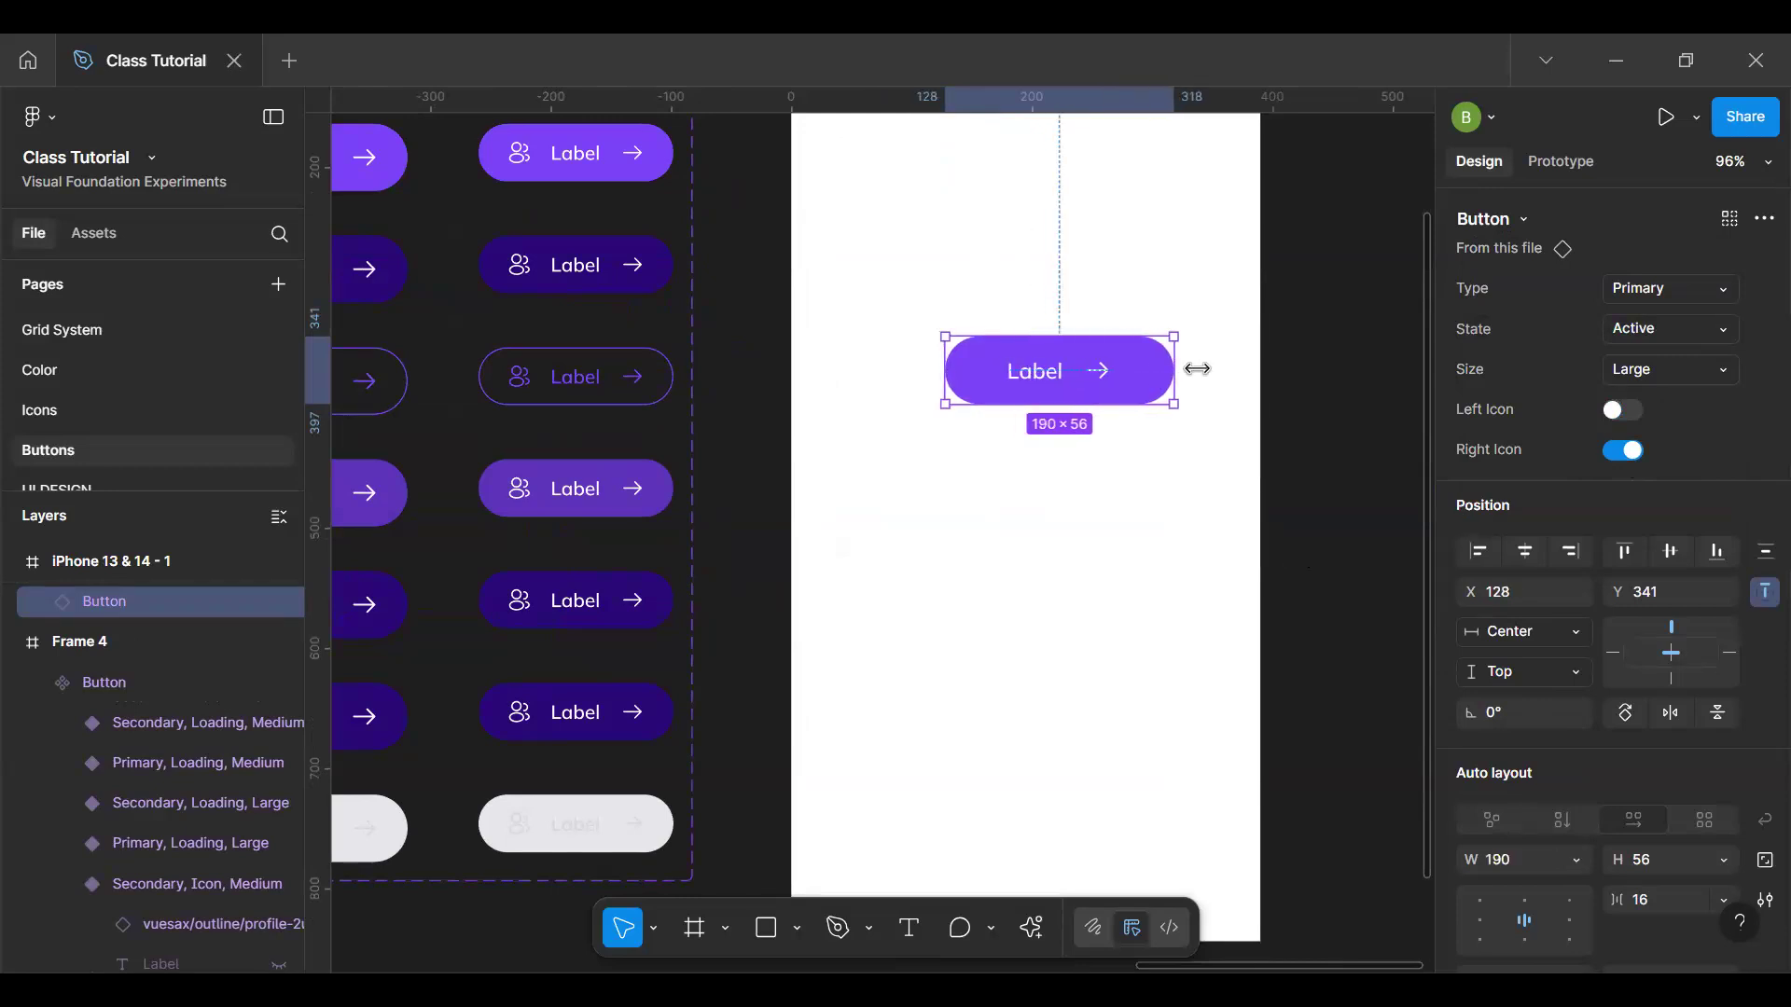
double_click(1052, 372)
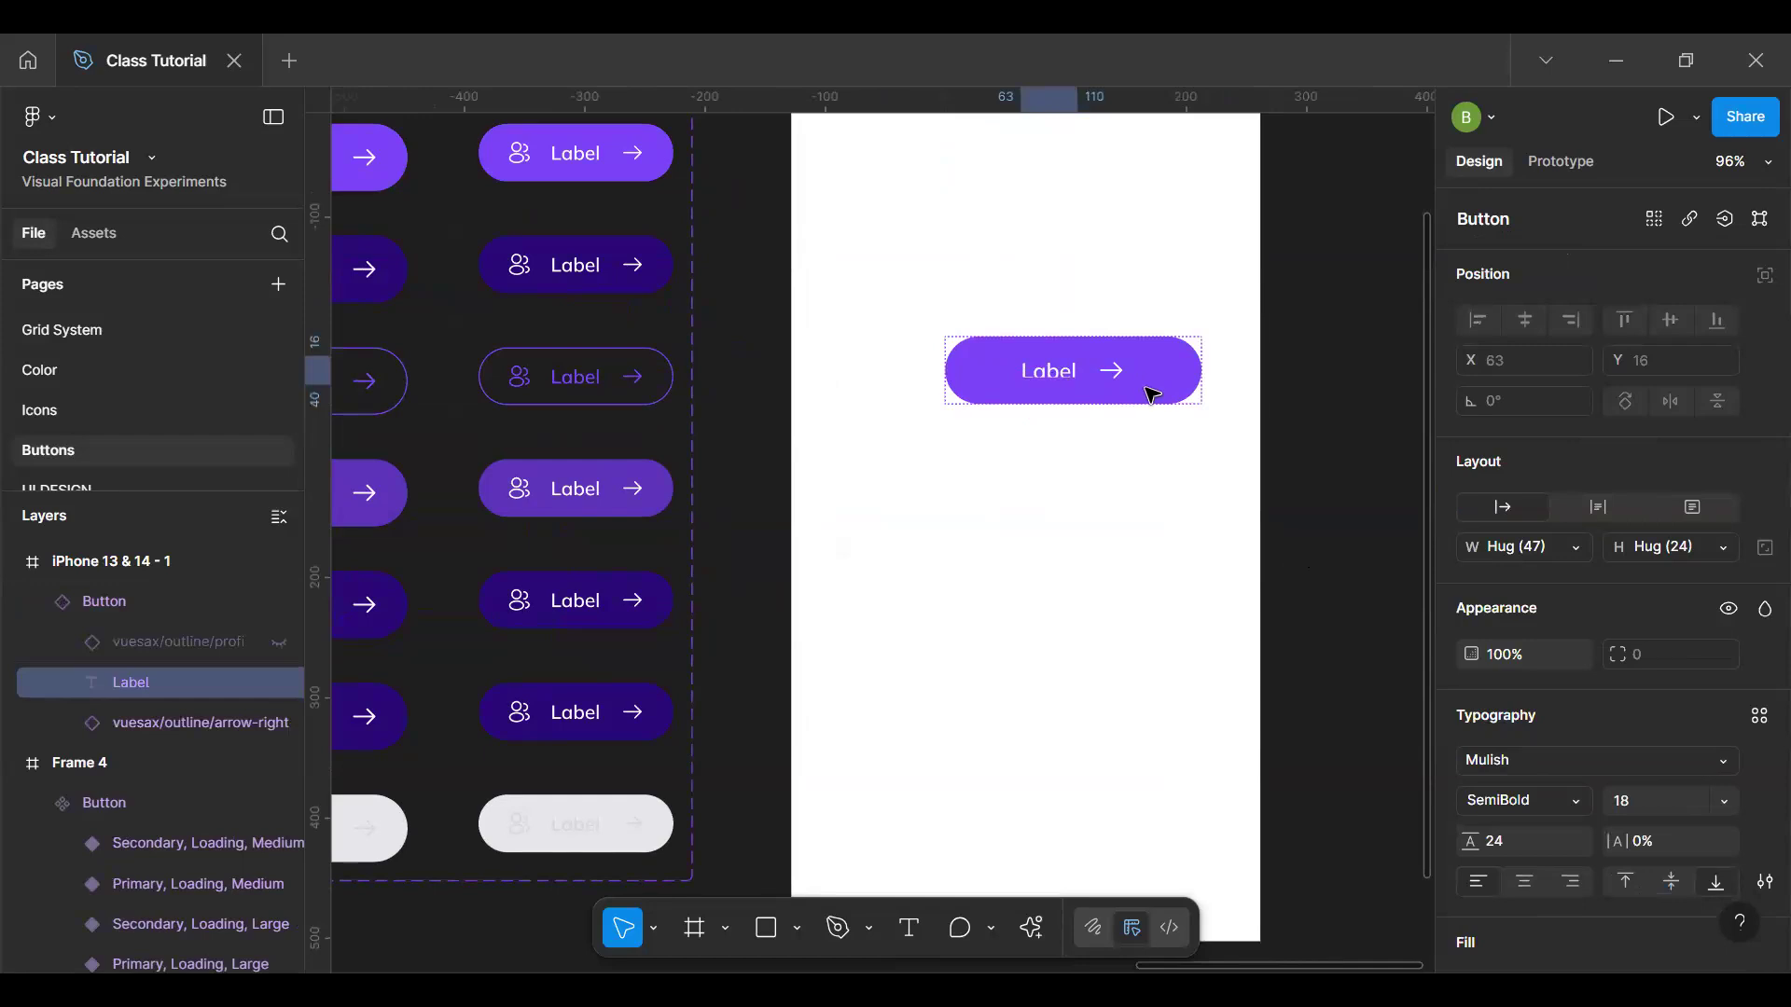
double_click(1063, 372)
text(C)
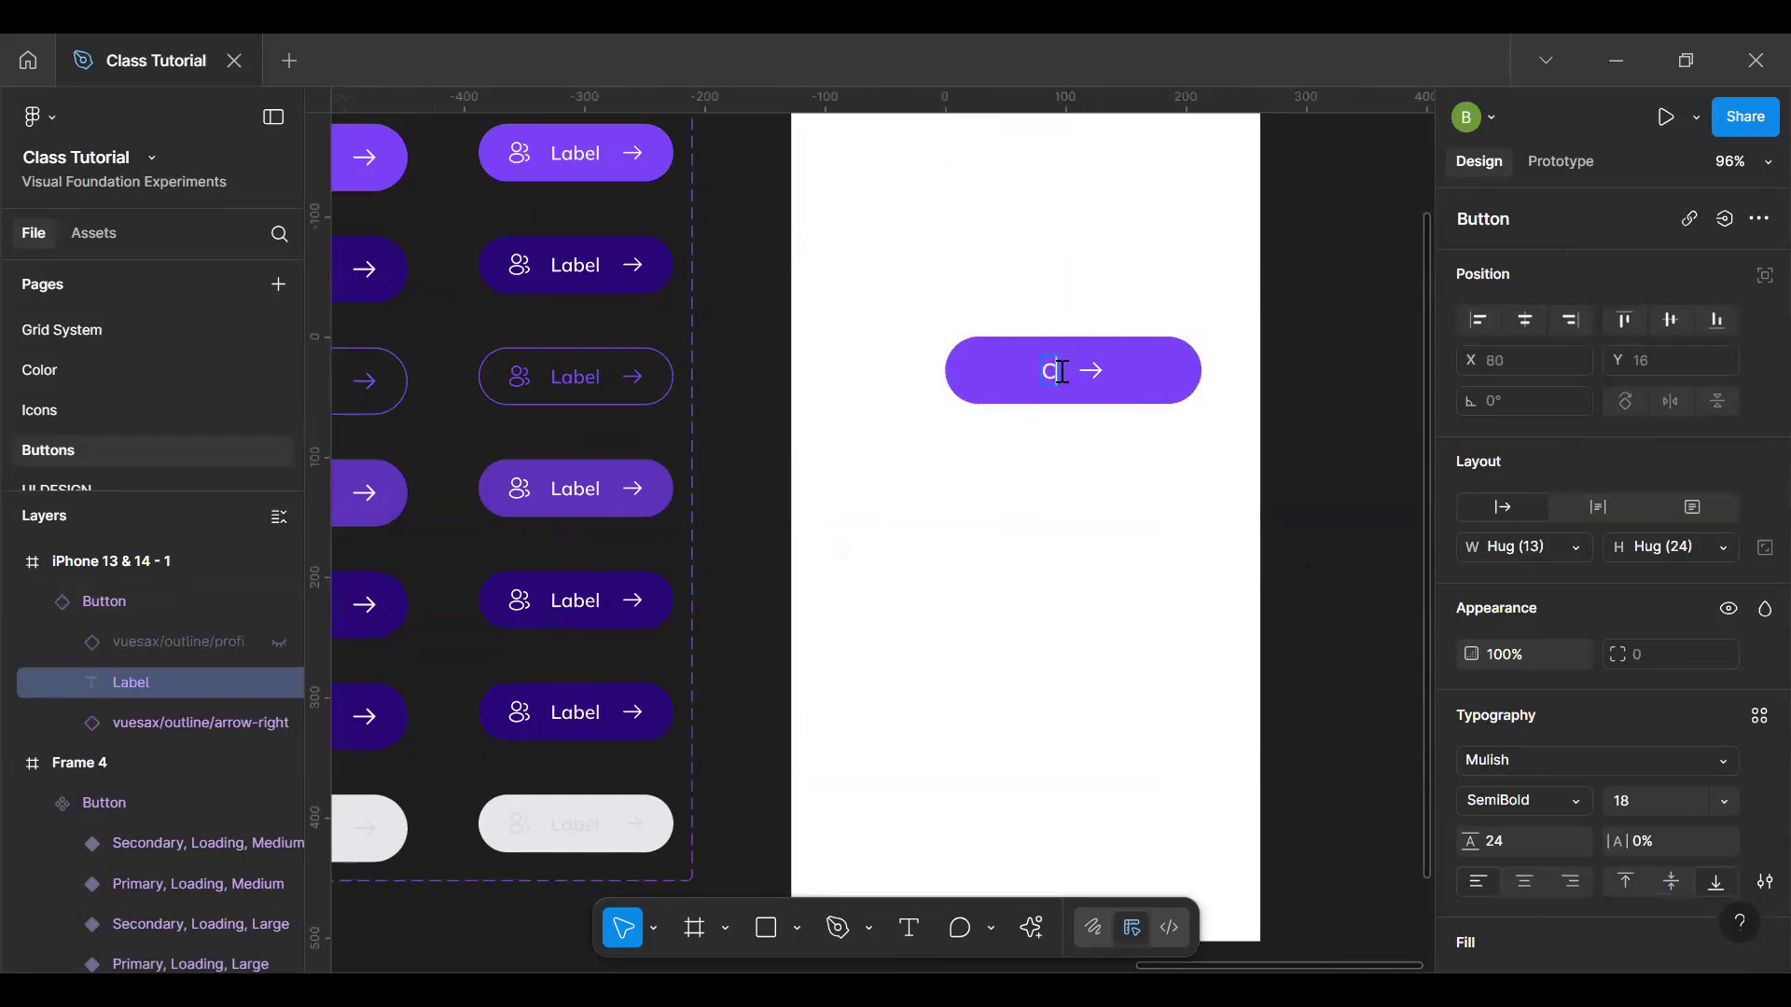
text(lick to )
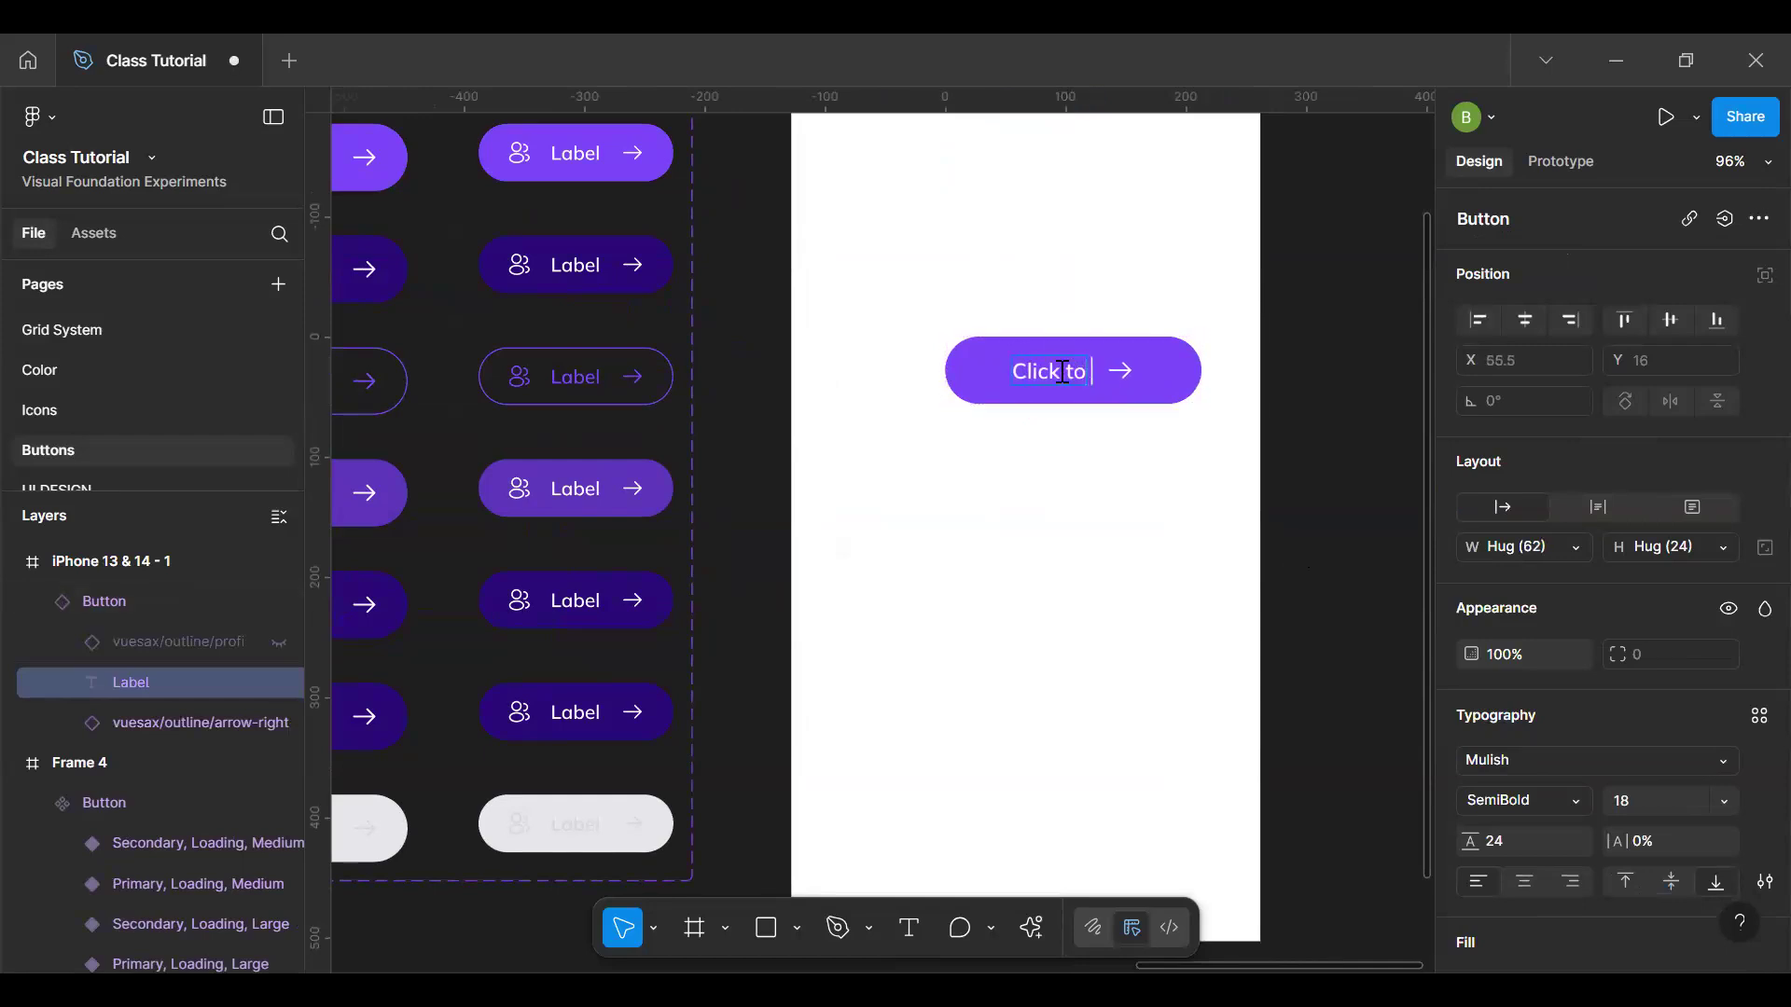
text(lear)
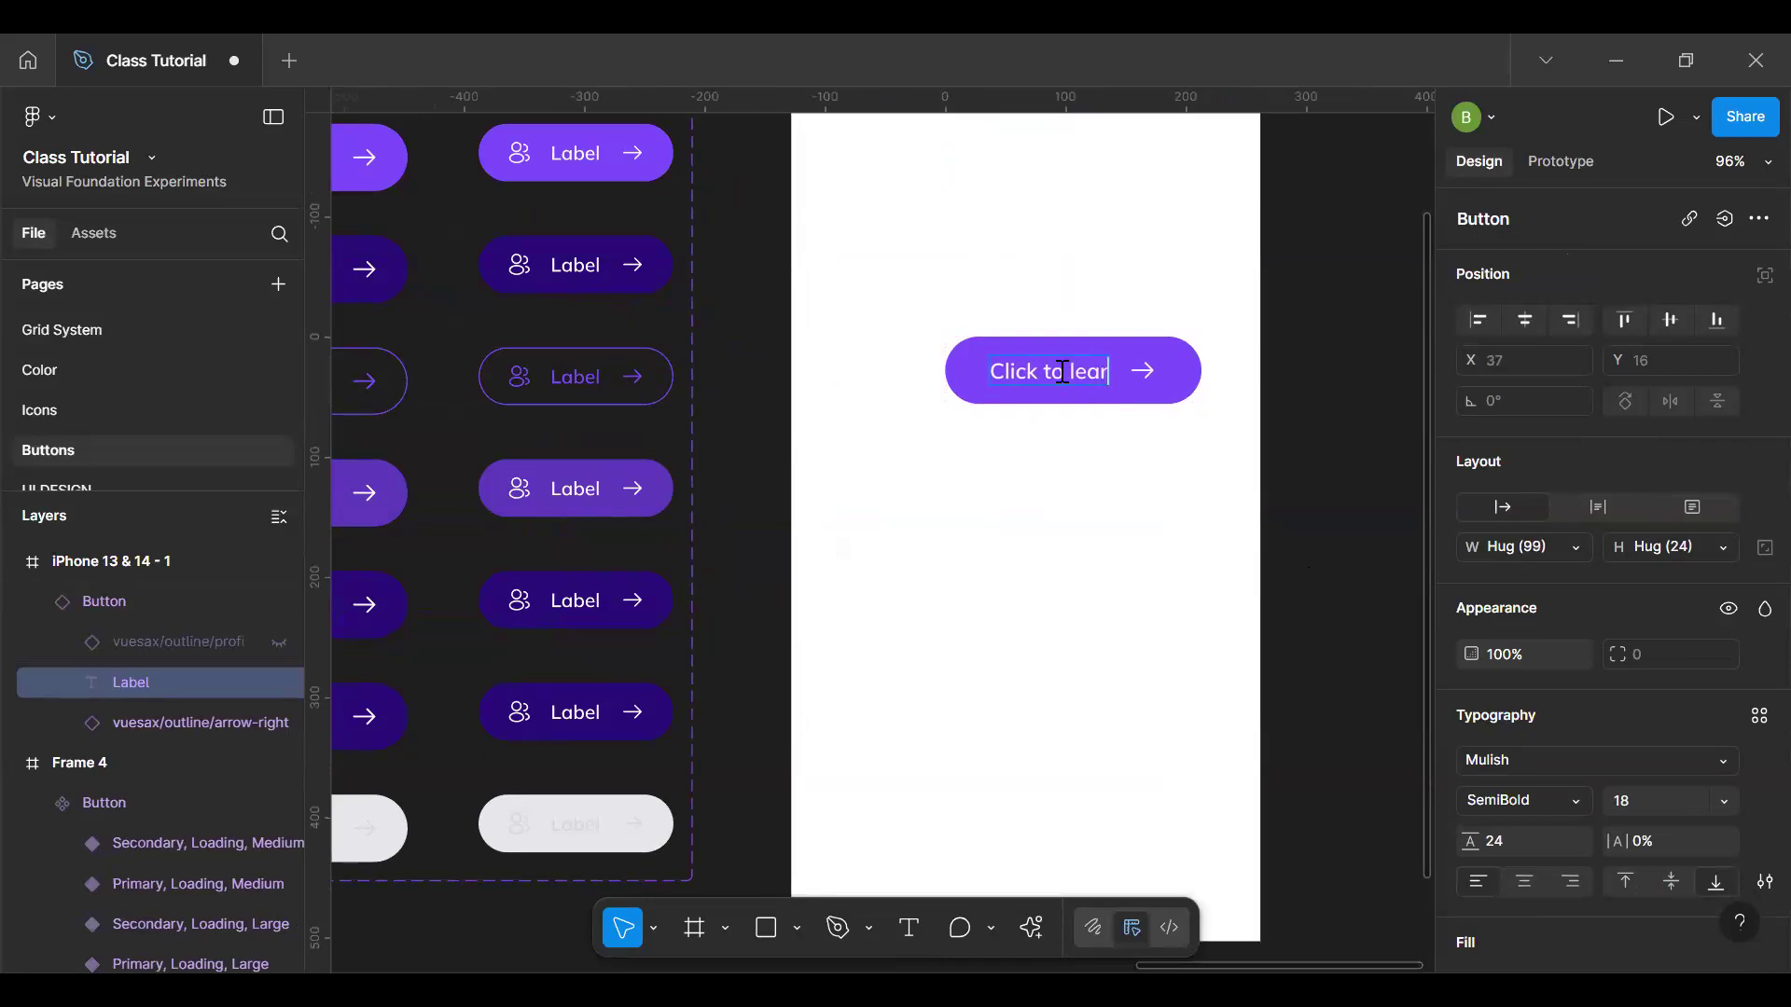
text(n more)
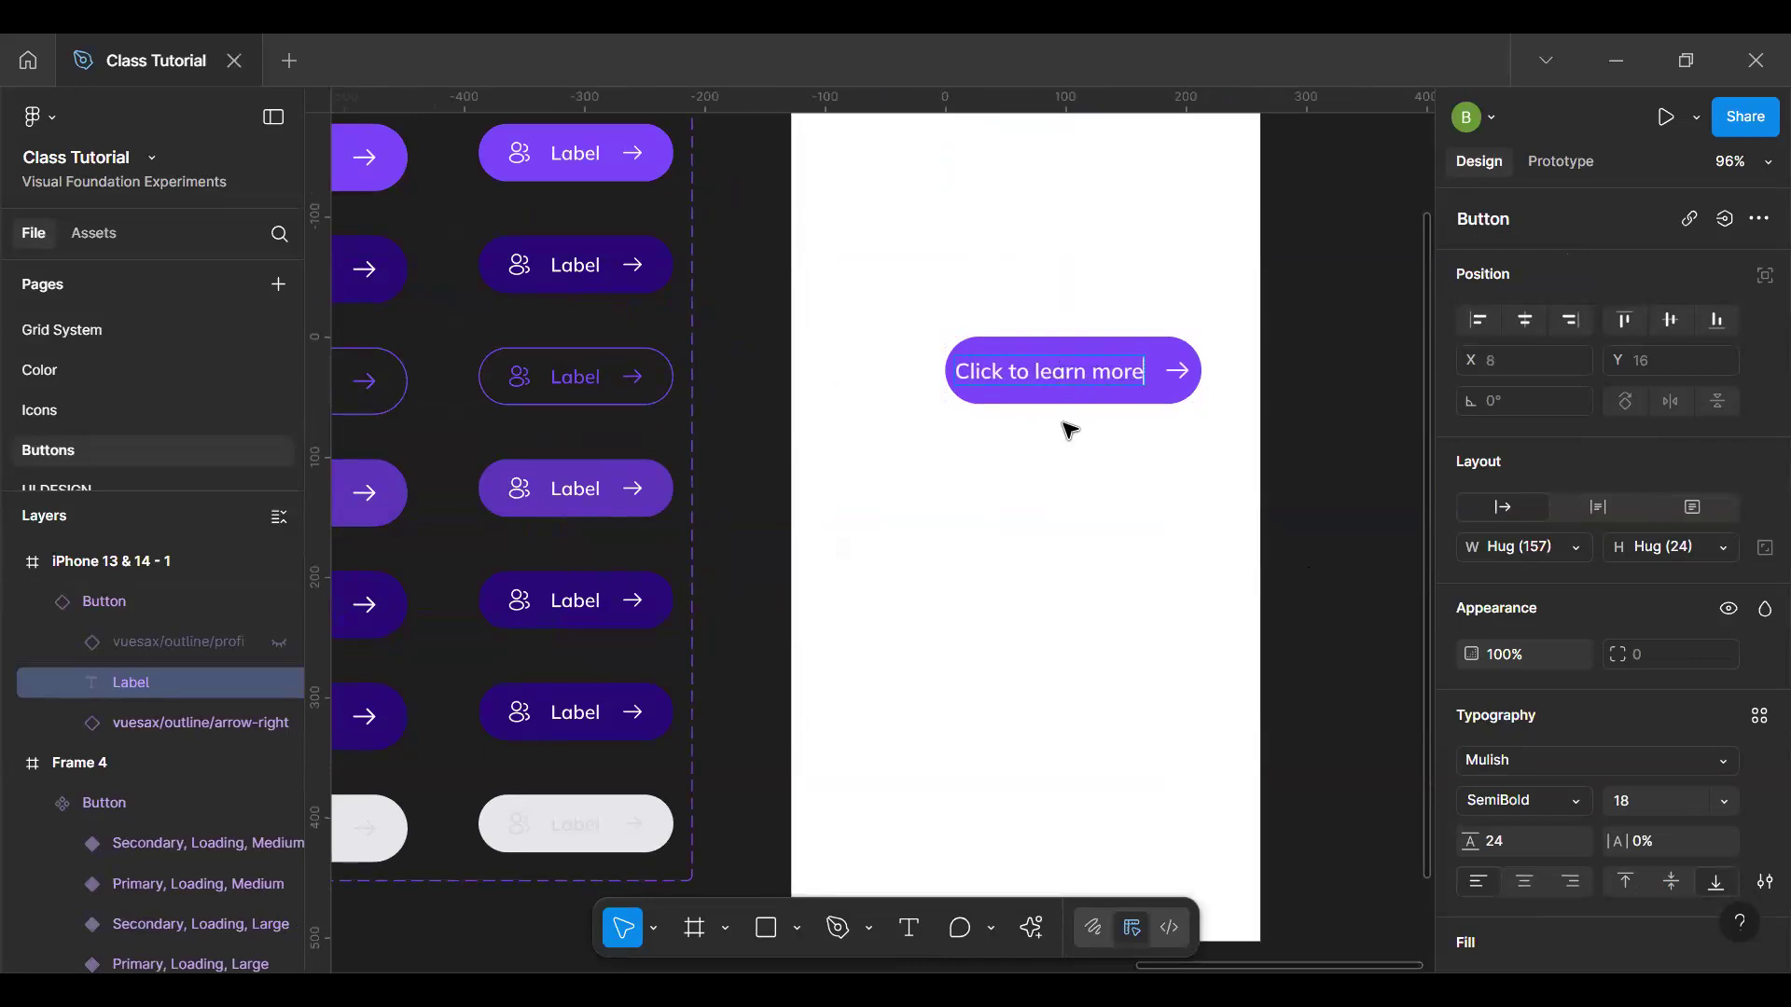
key(Escape)
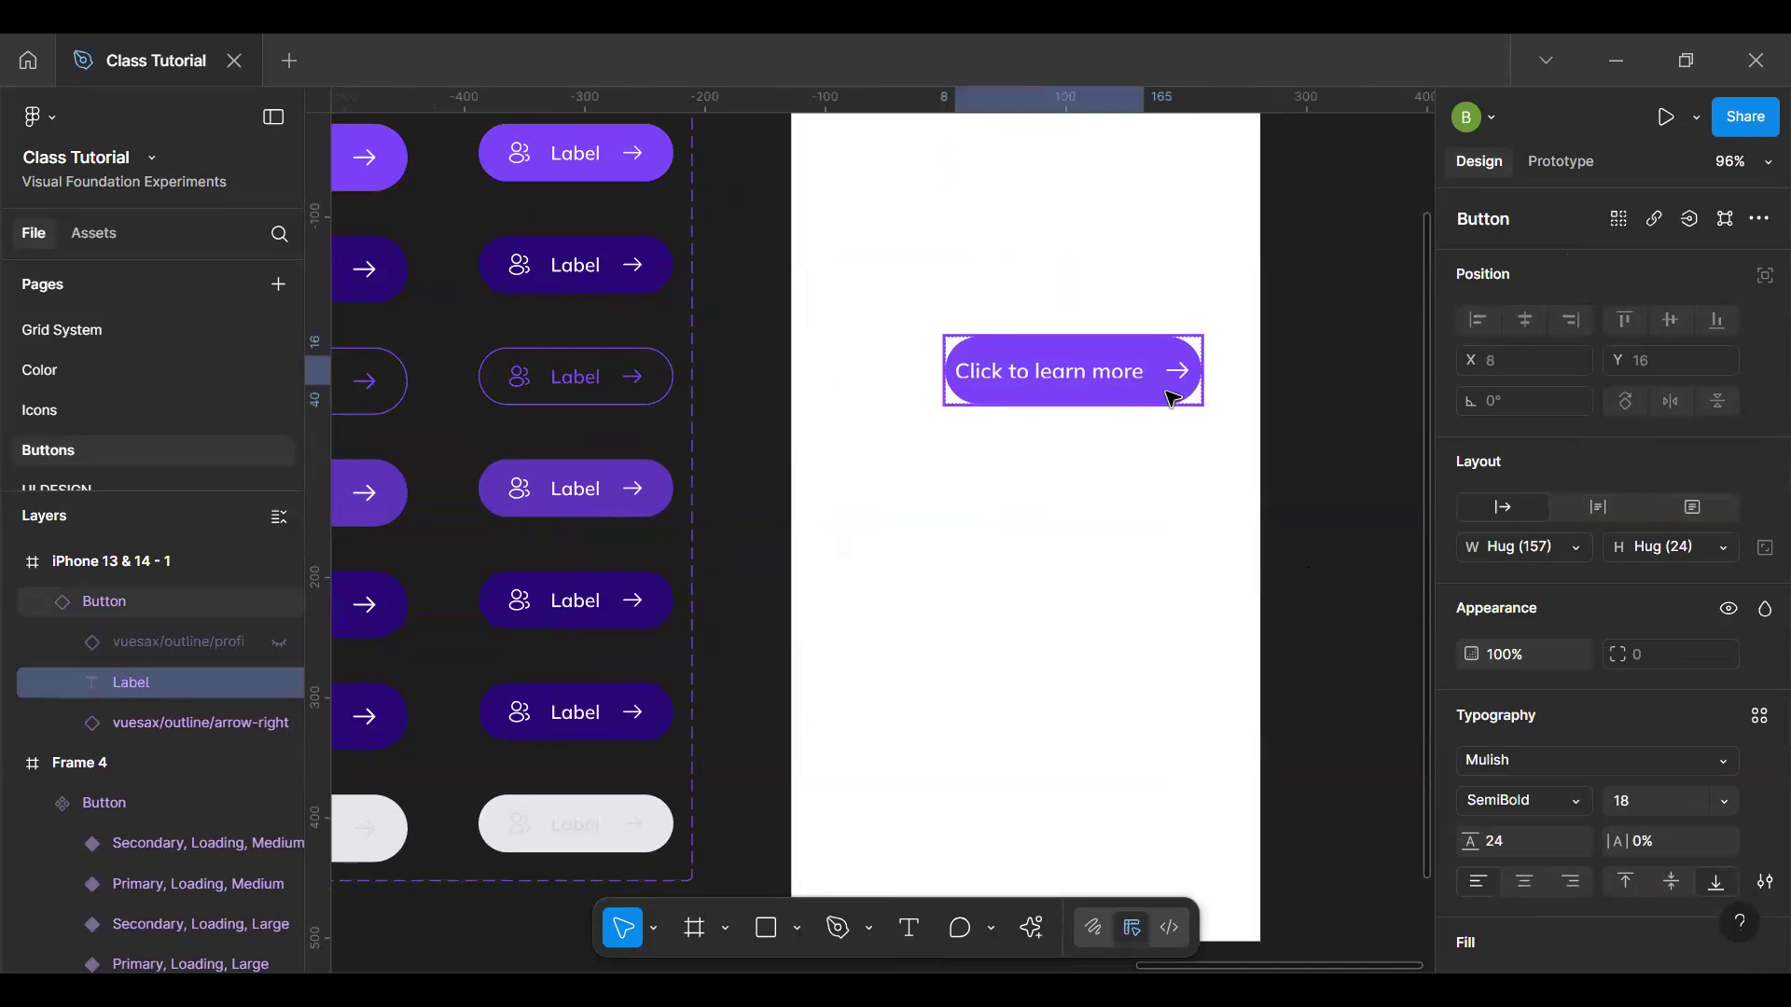
key(Escape)
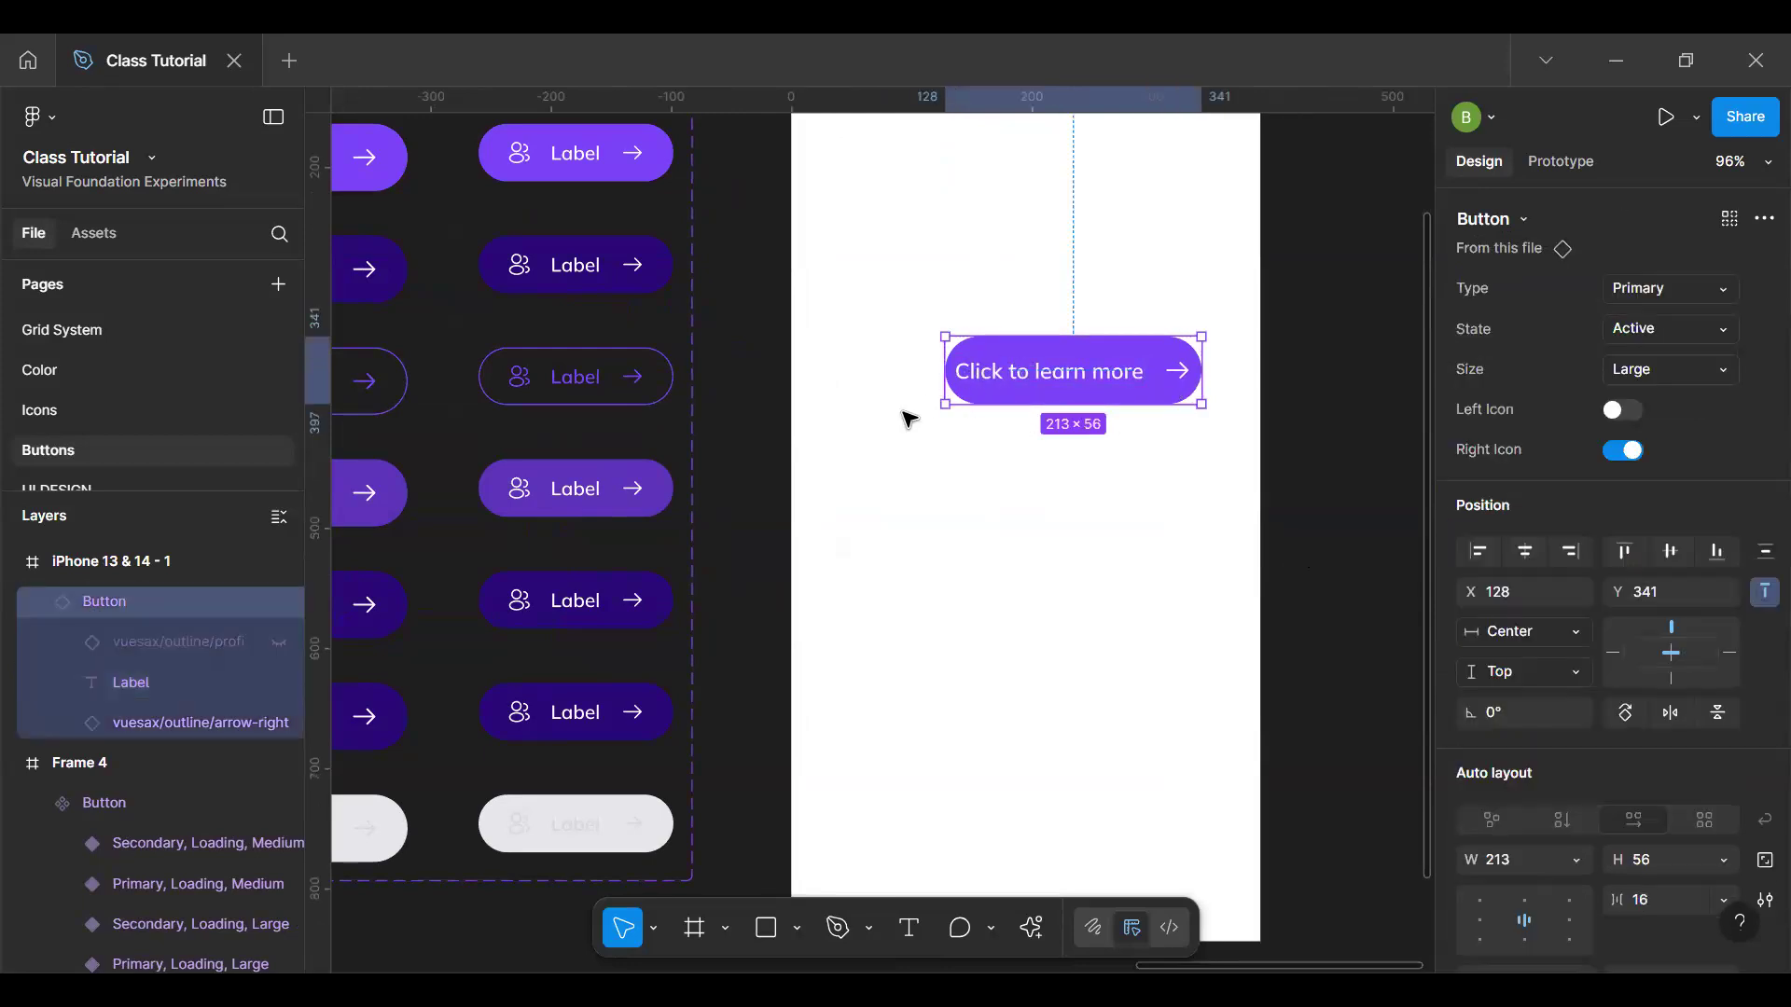
Step: Undo the label and width changes on the iPhone frame button
key(ctrl+z)
key(ctrl+z)
key(ctrl+z)
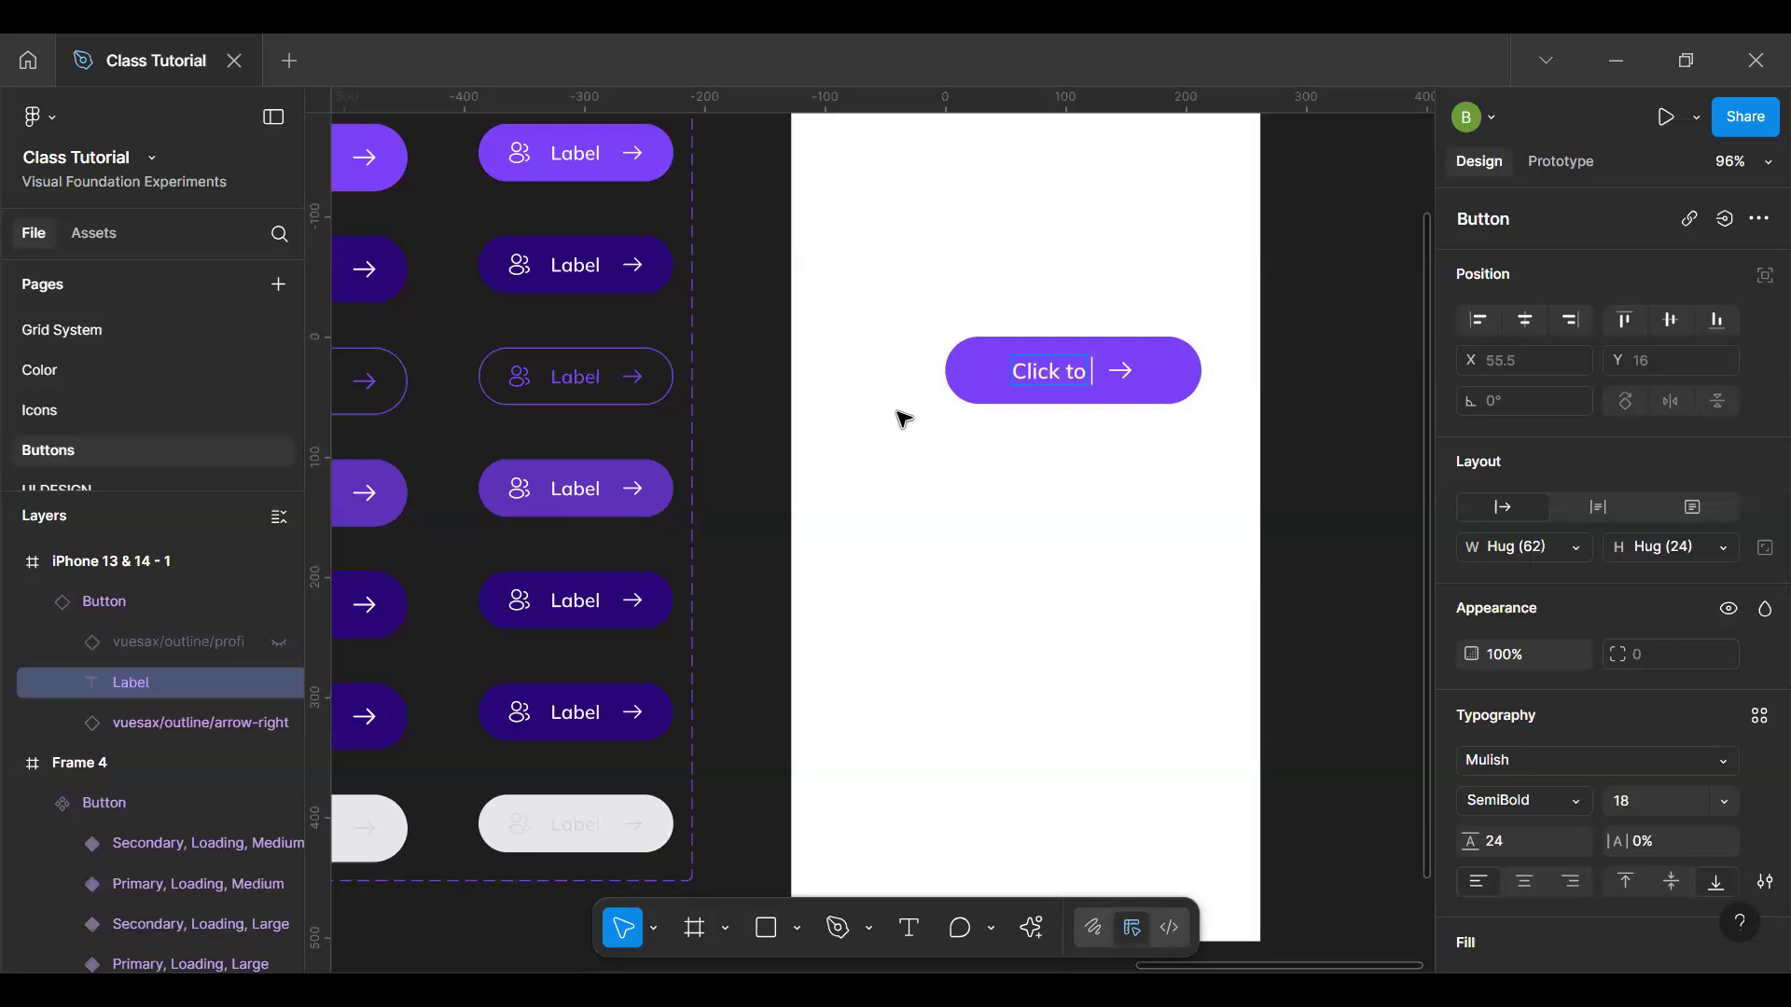
key(ctrl+z)
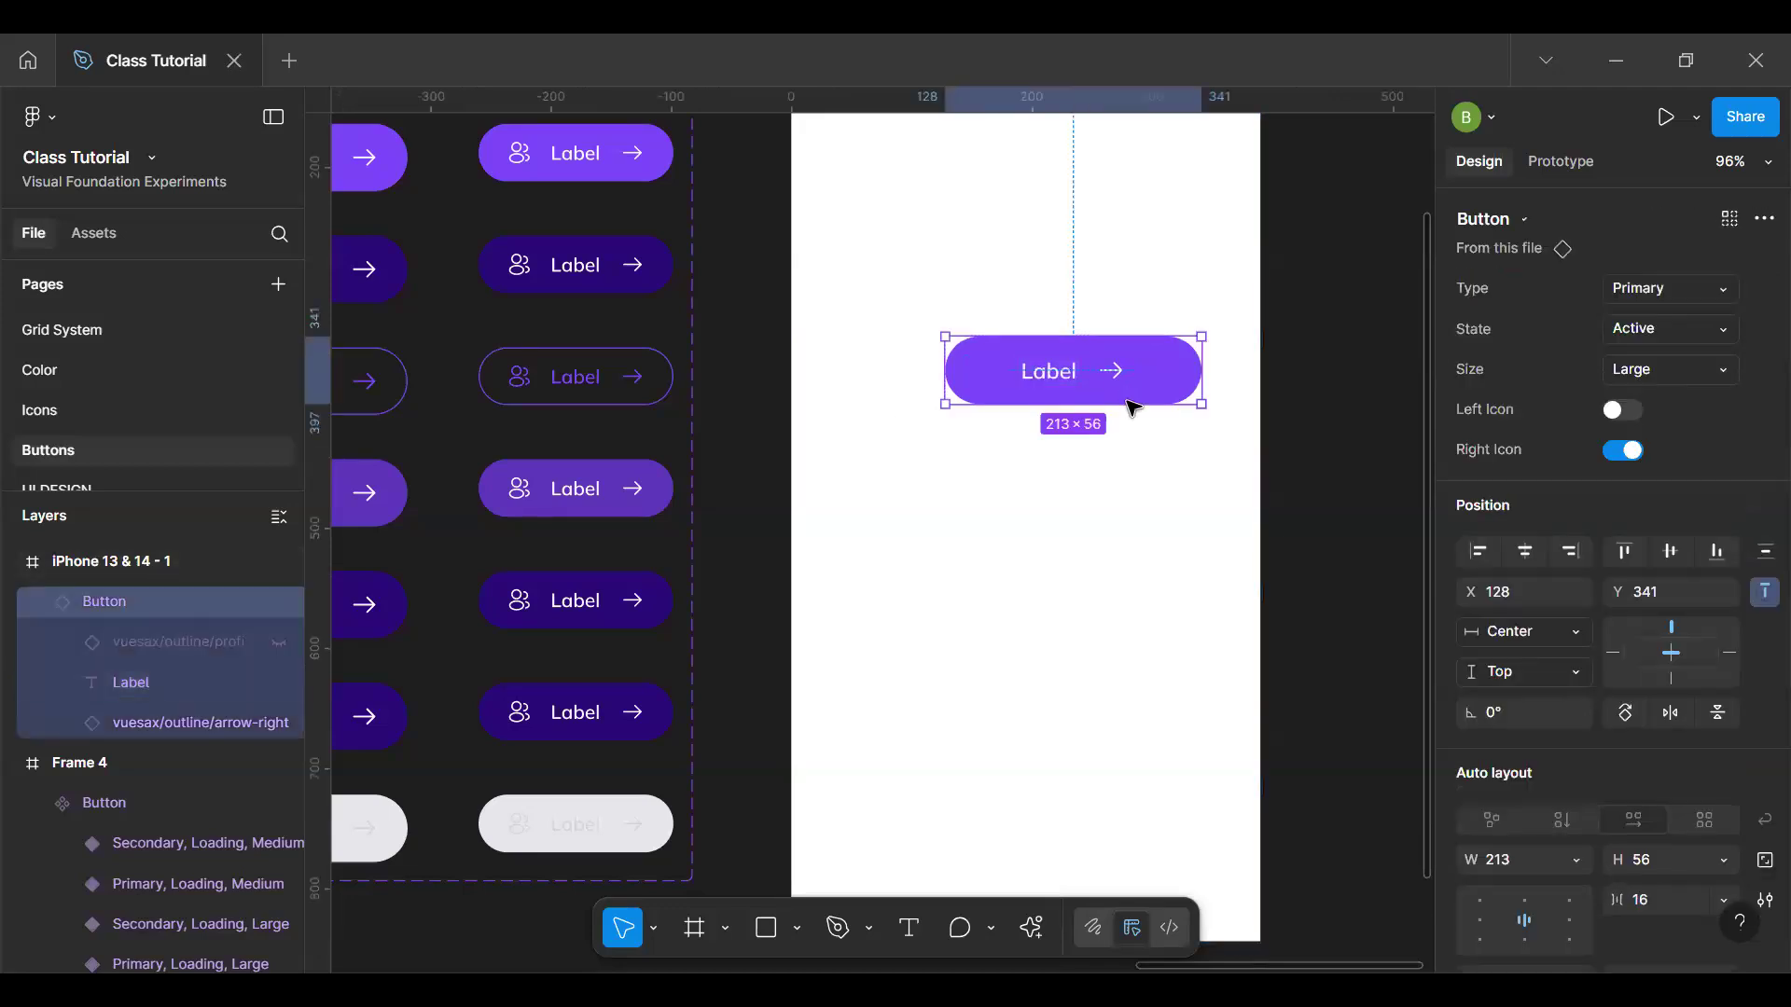
Step: Change the label of the button in the iPhone frame to "Click here to learn more"
double_click(1021, 373)
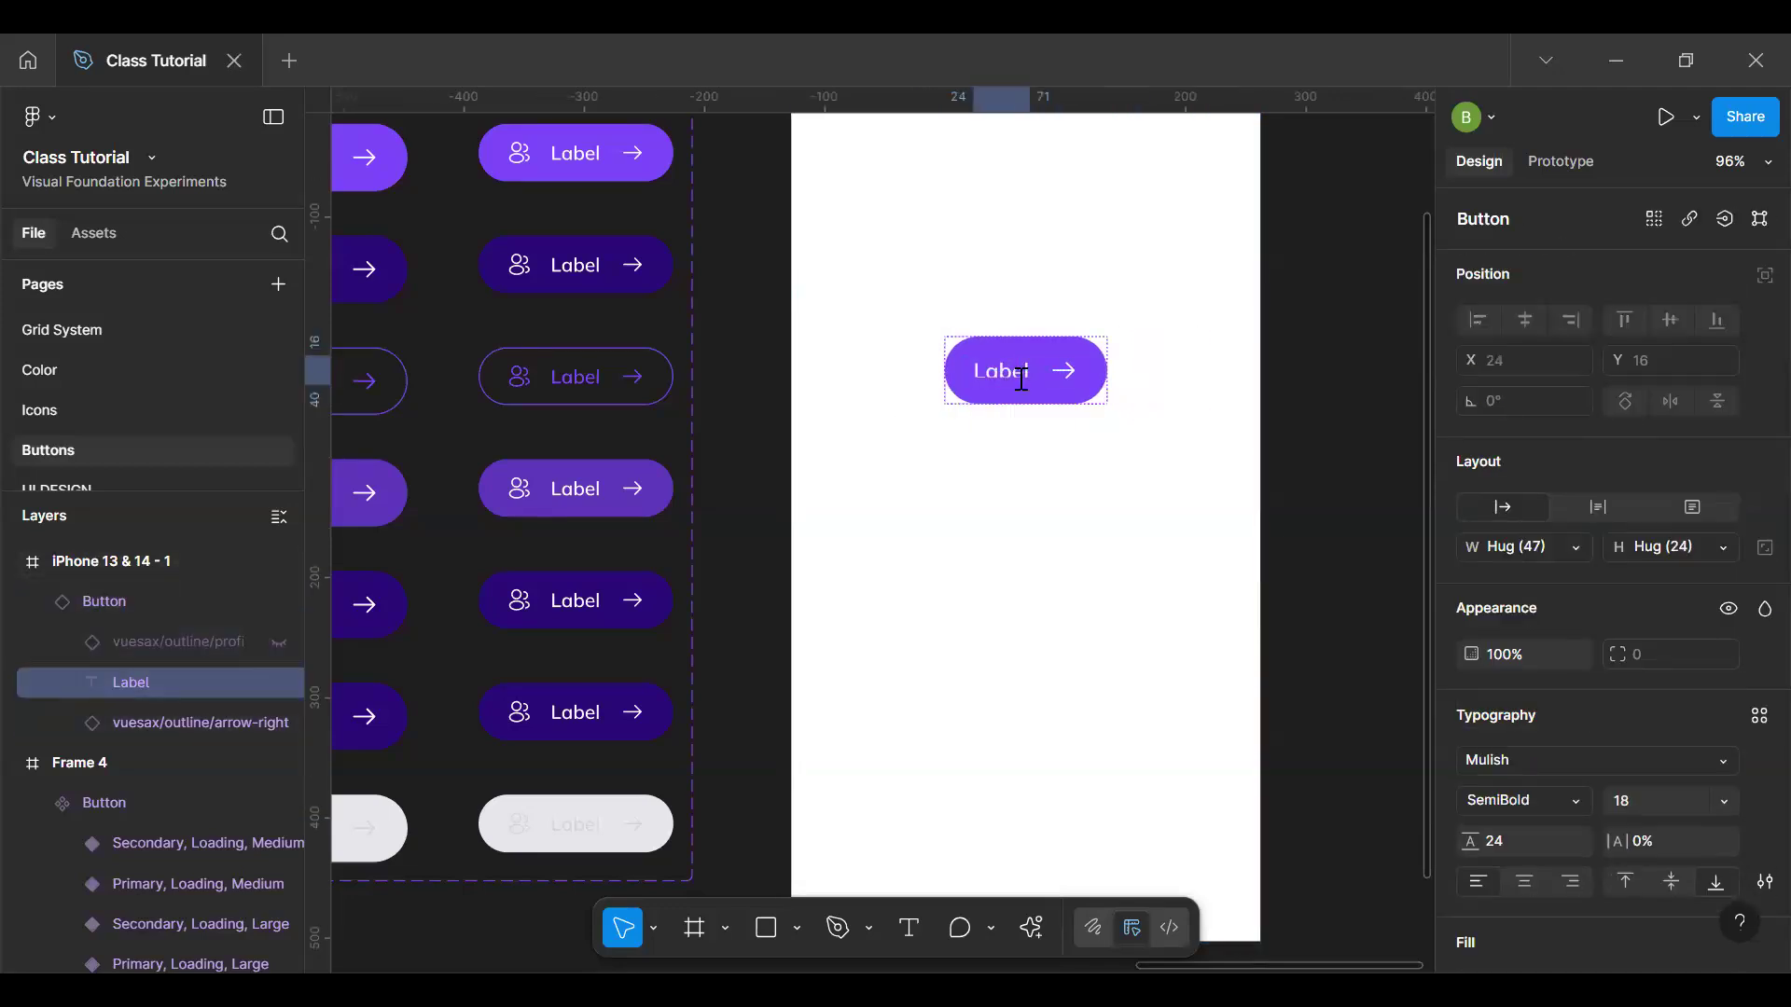
double_click(1021, 375)
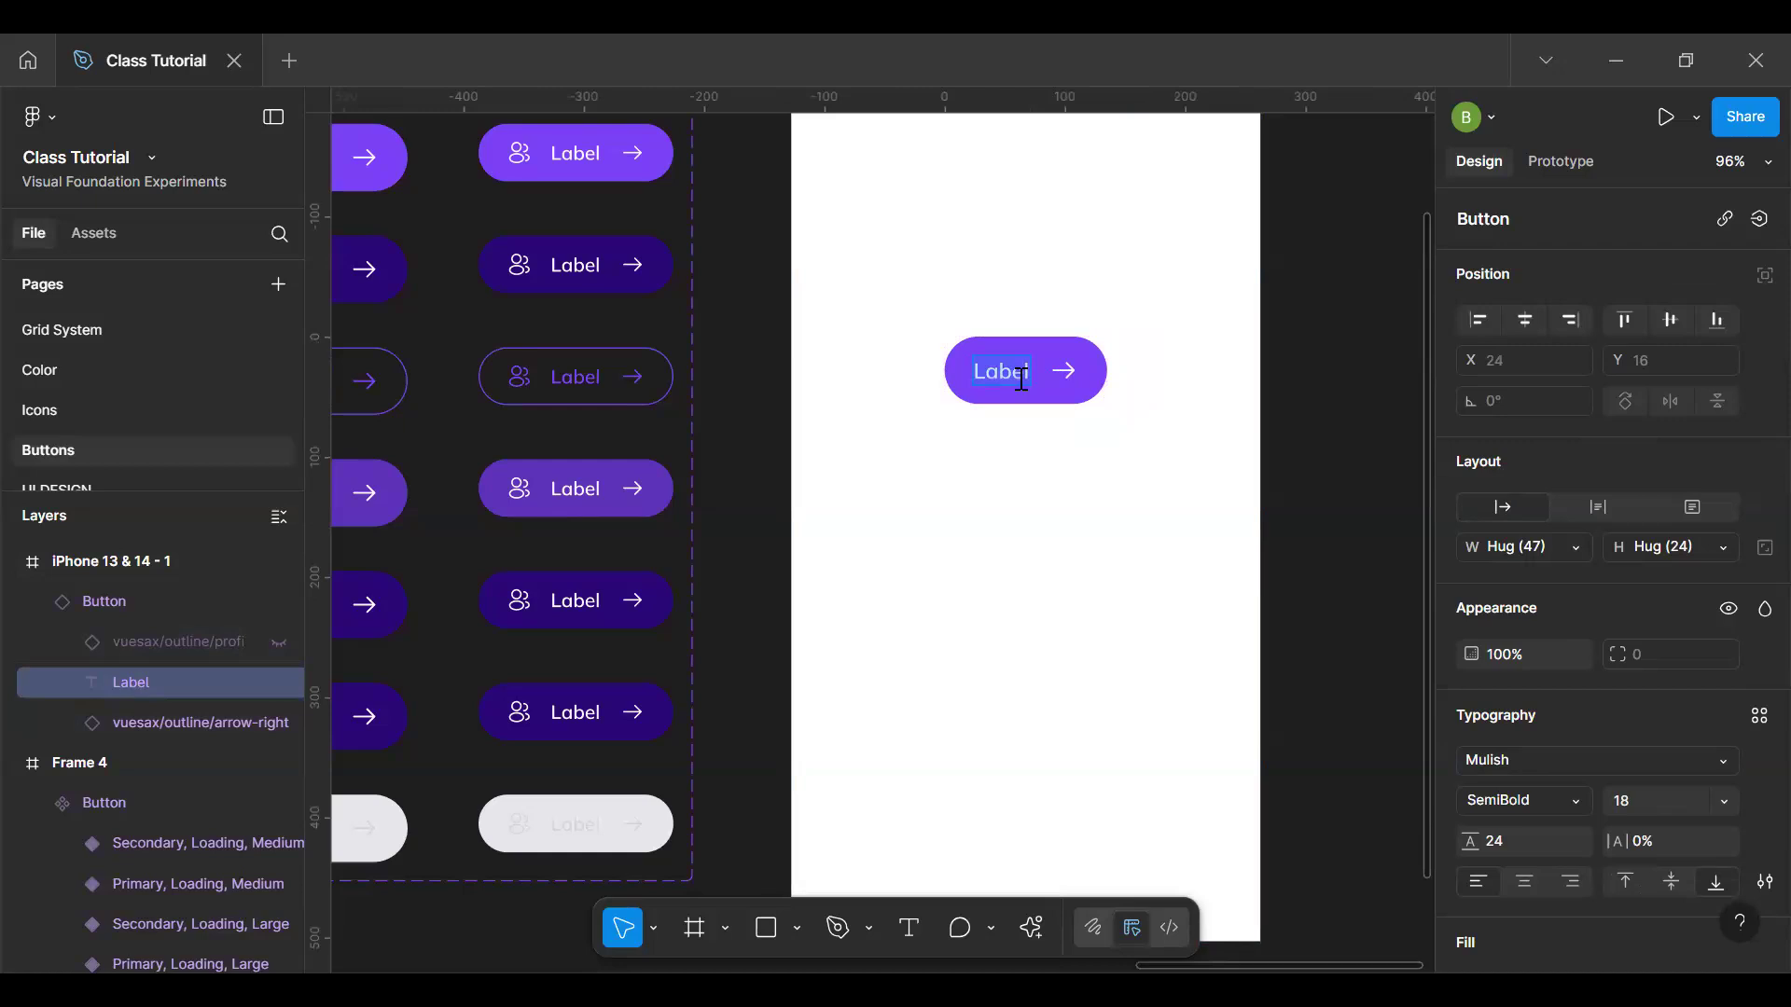
text(Click here to learn more)
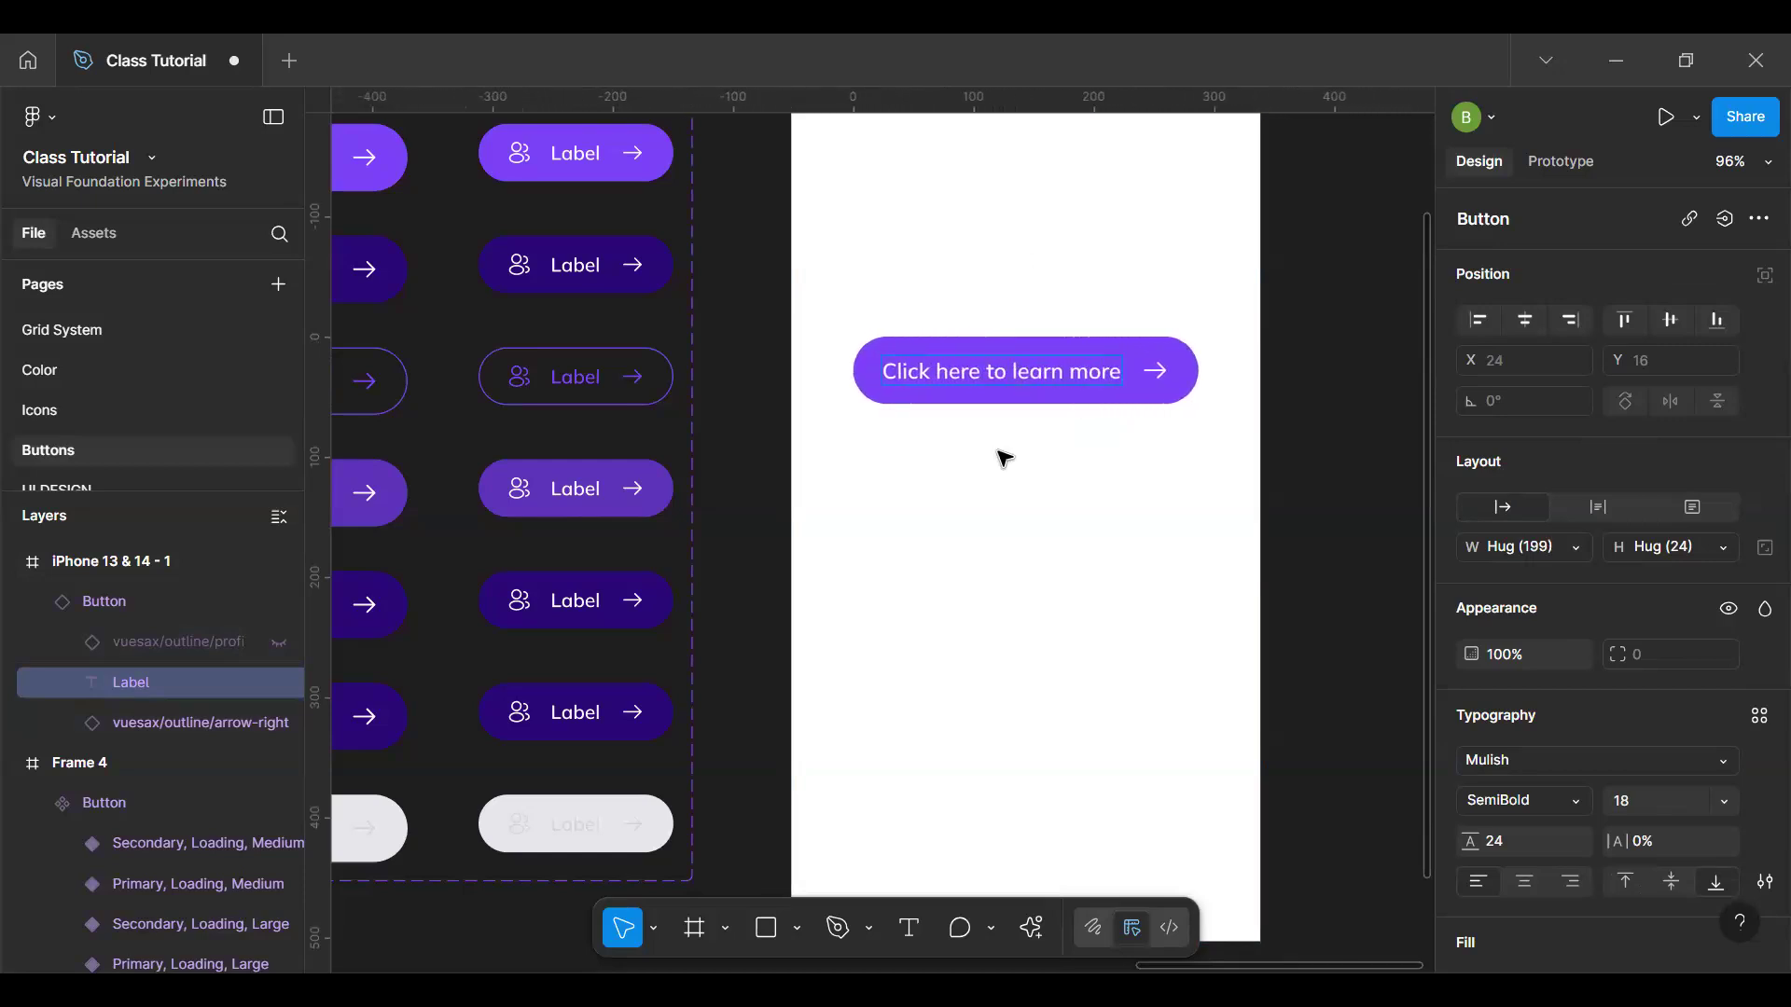
click(992, 532)
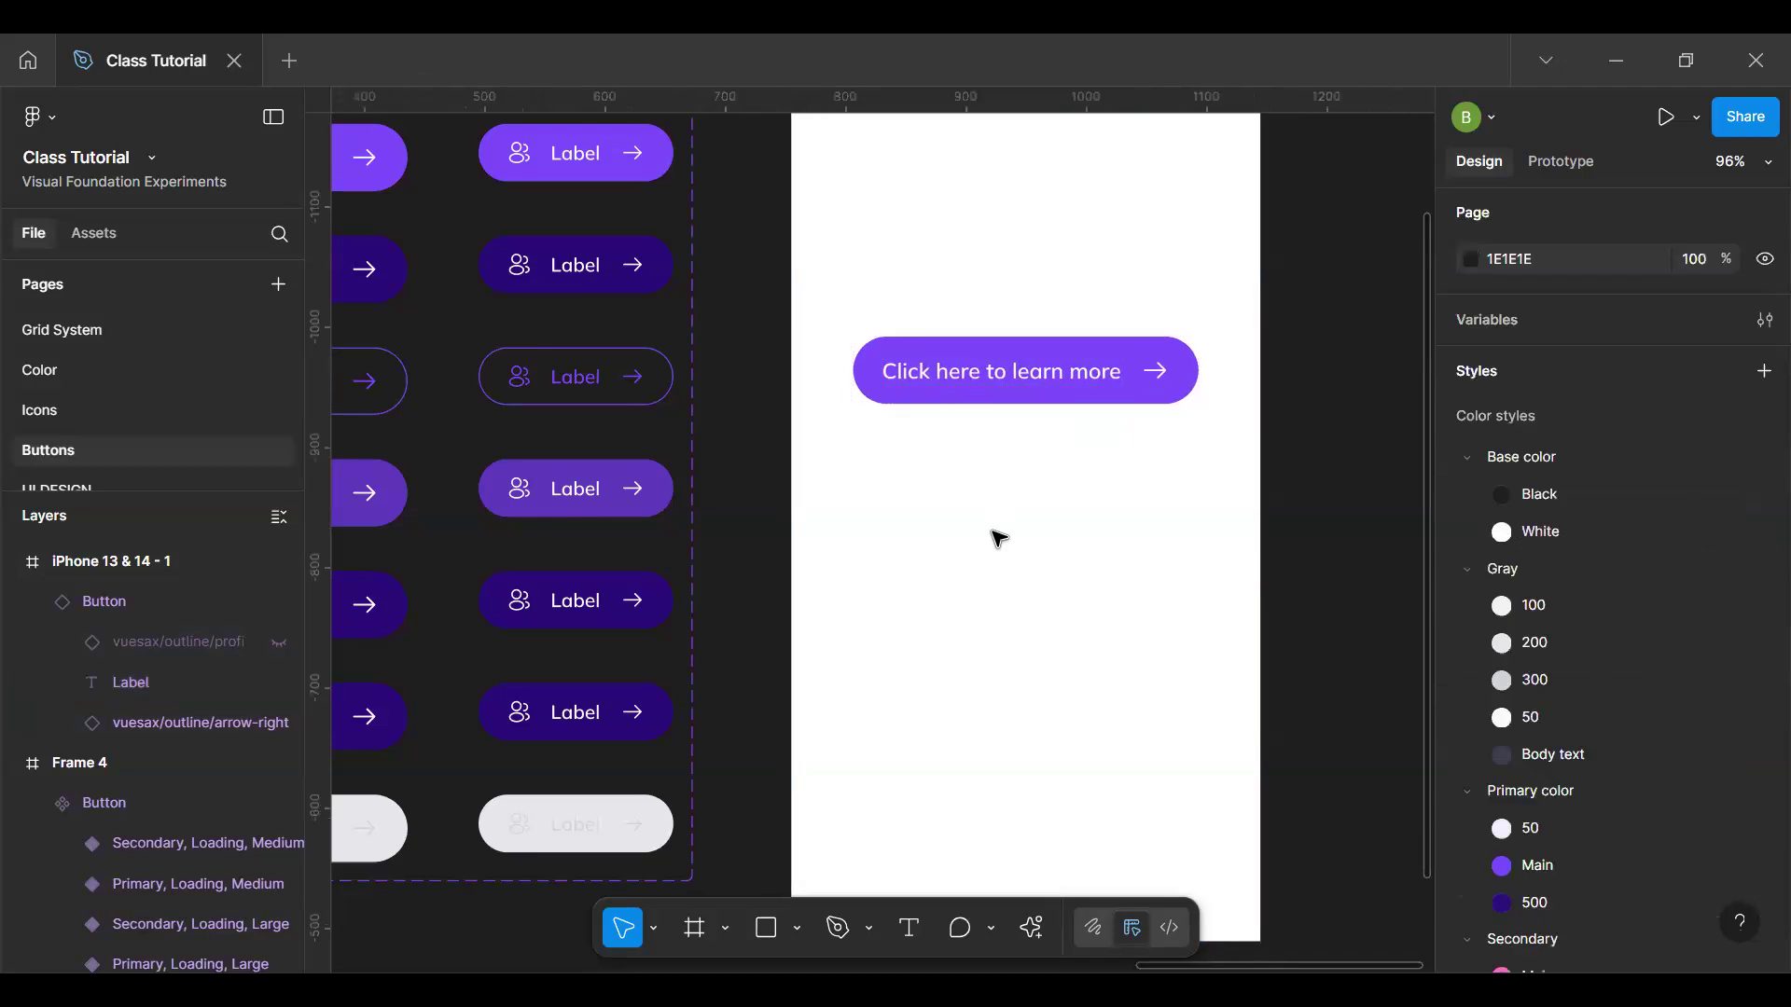
Step: Duplicate the button just below the original and switch the copy to Left Icon on and Right Icon off
click(1083, 381)
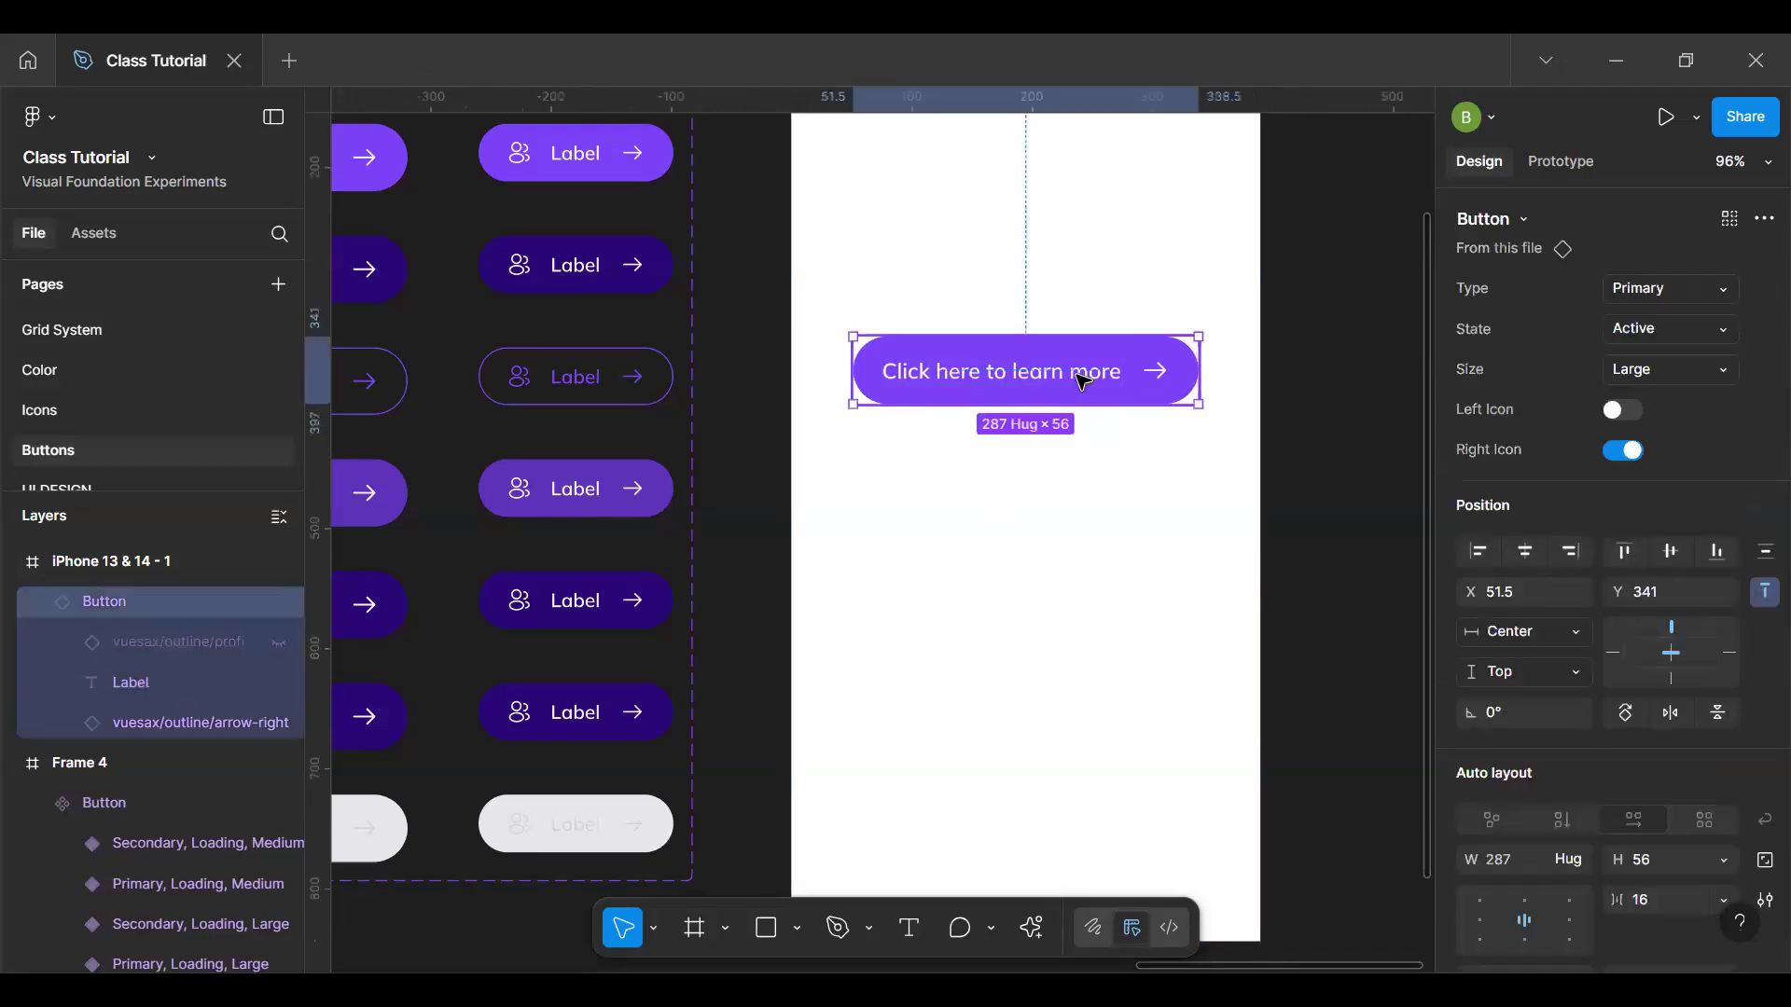
key(ctrl+d)
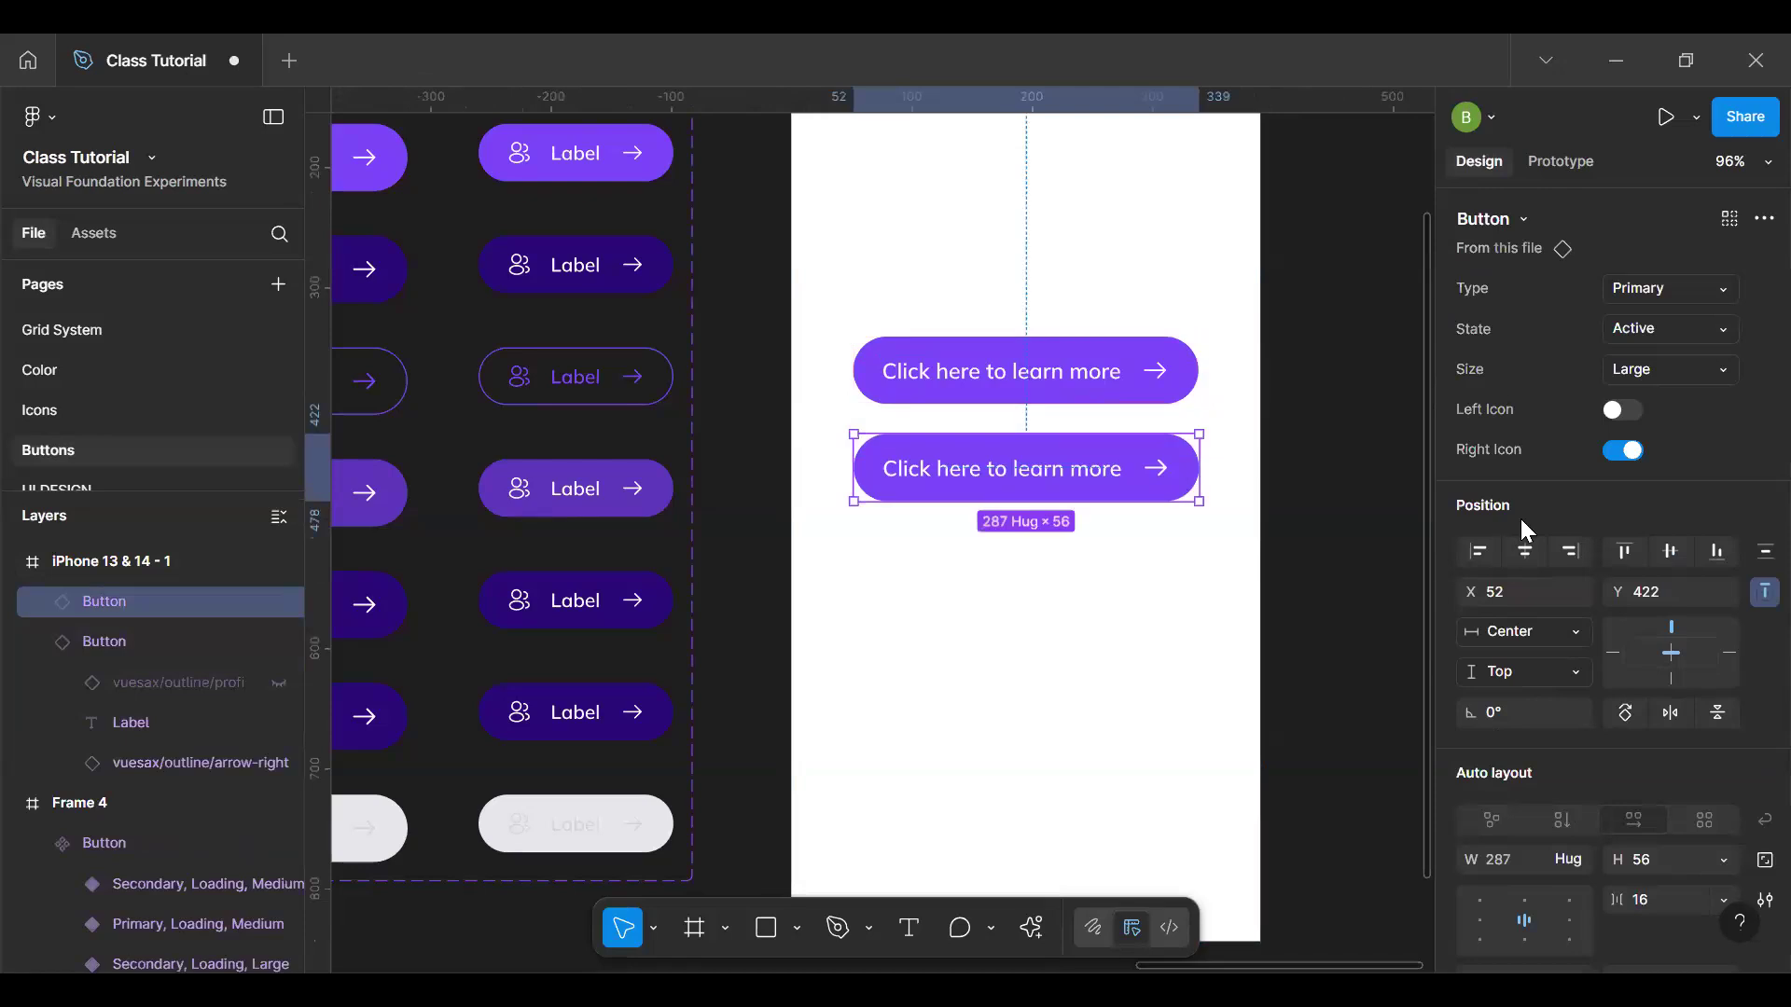
click(1623, 410)
click(1623, 450)
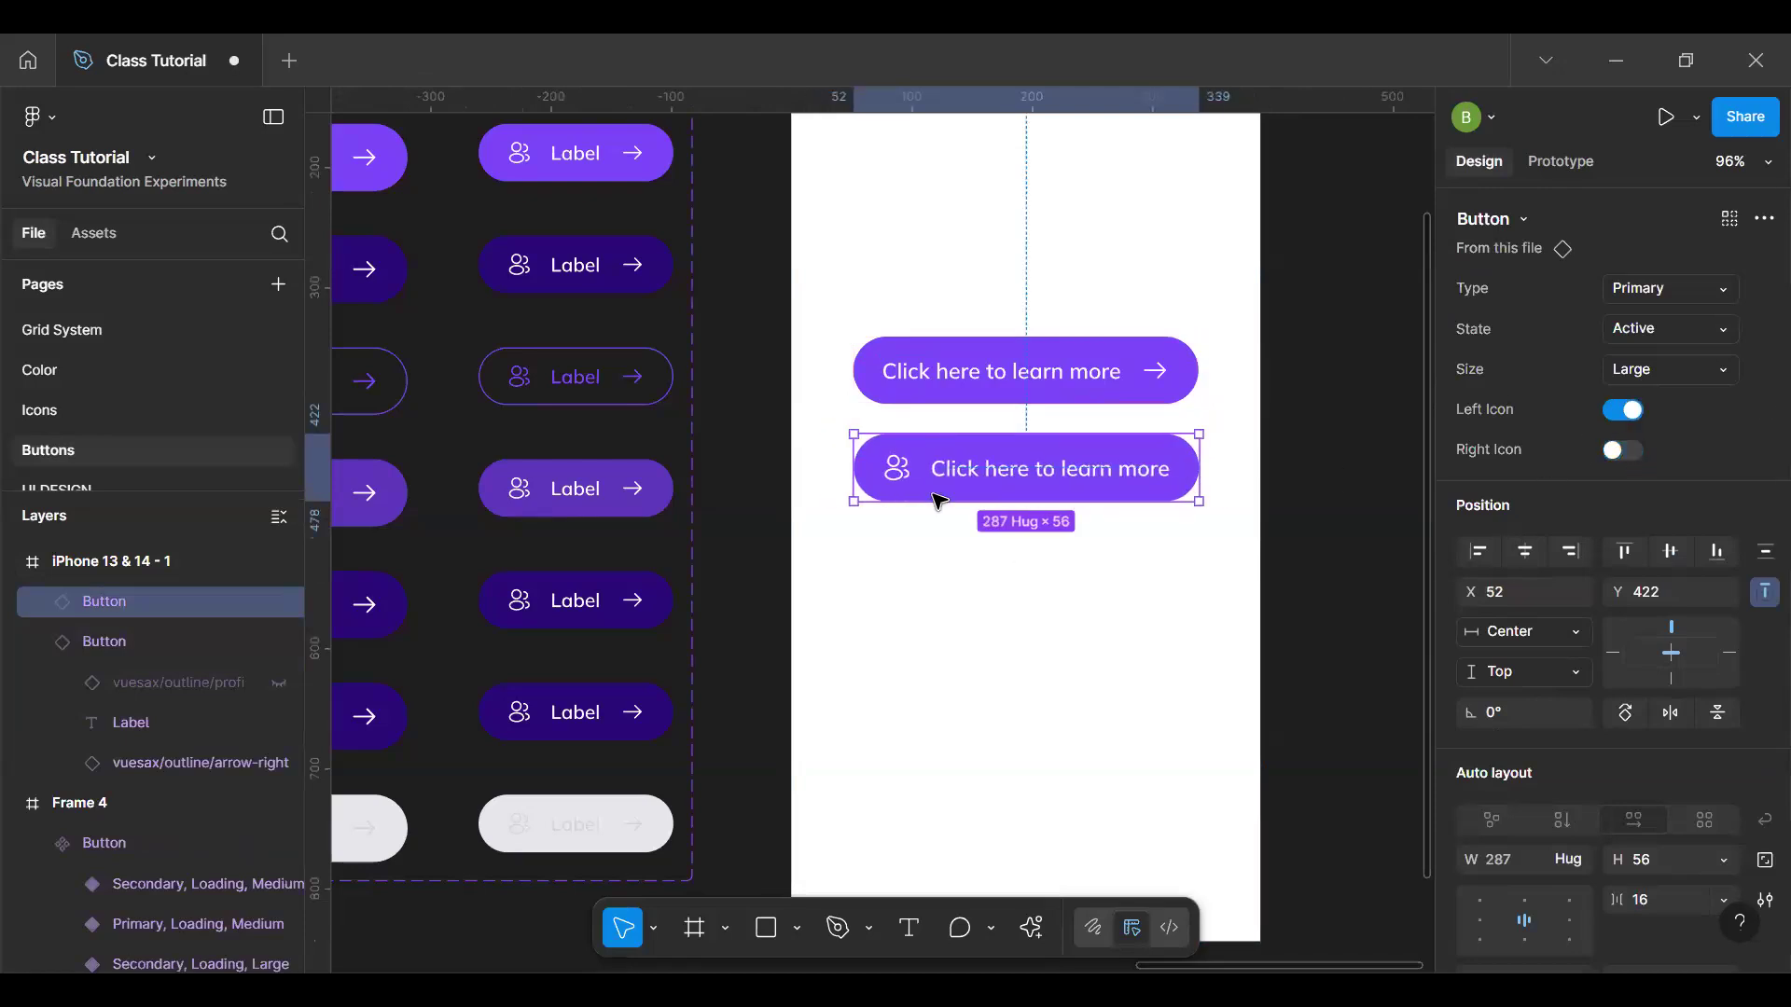
Step: Change the label of the duplicated button to "See all mentors"
double_click(998, 467)
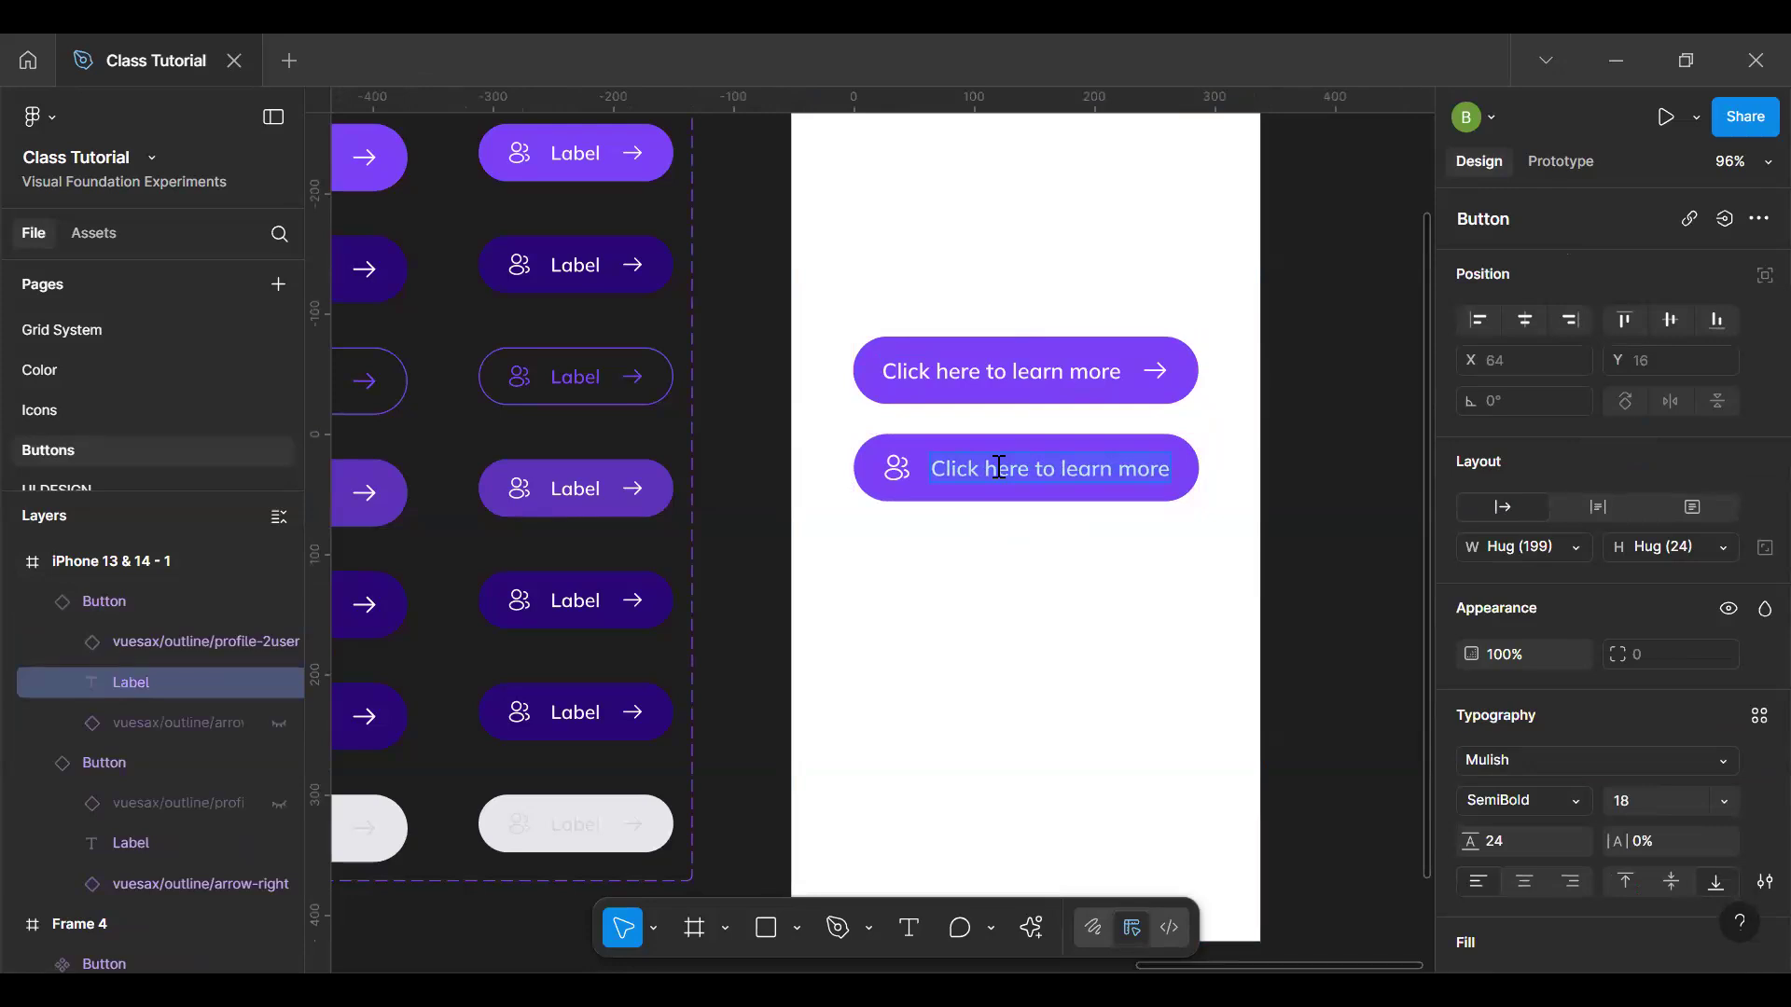
text(See all)
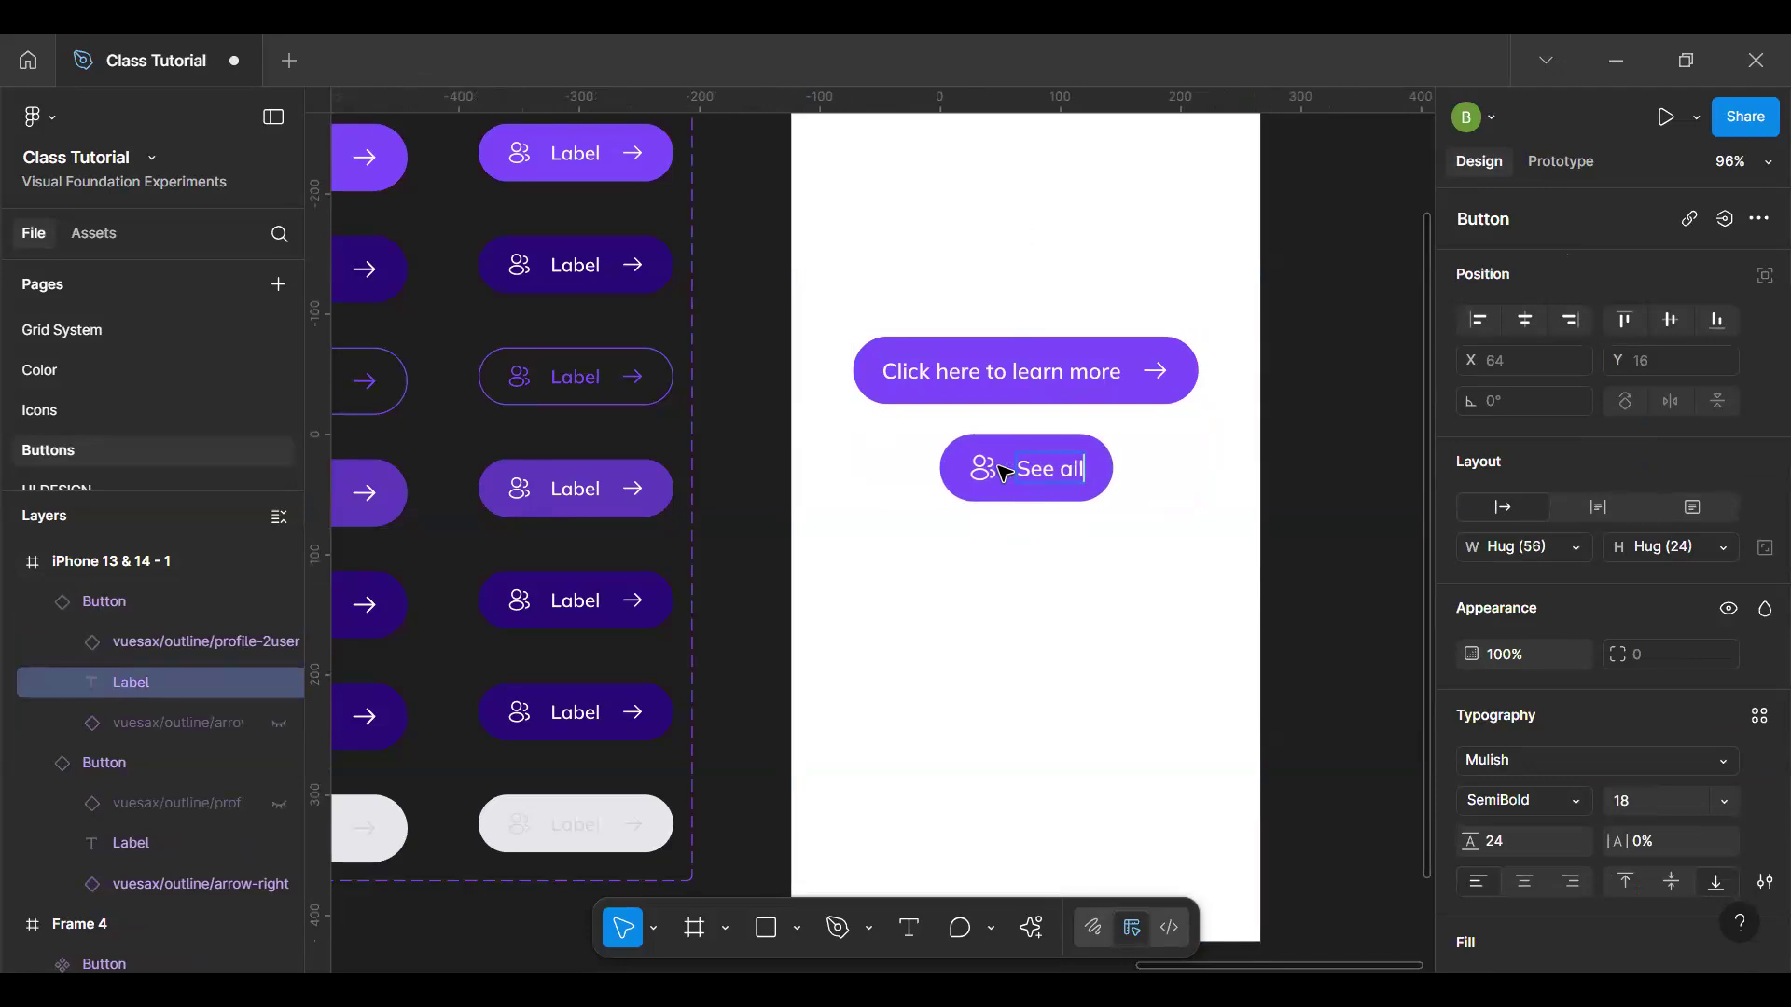
text( mentors)
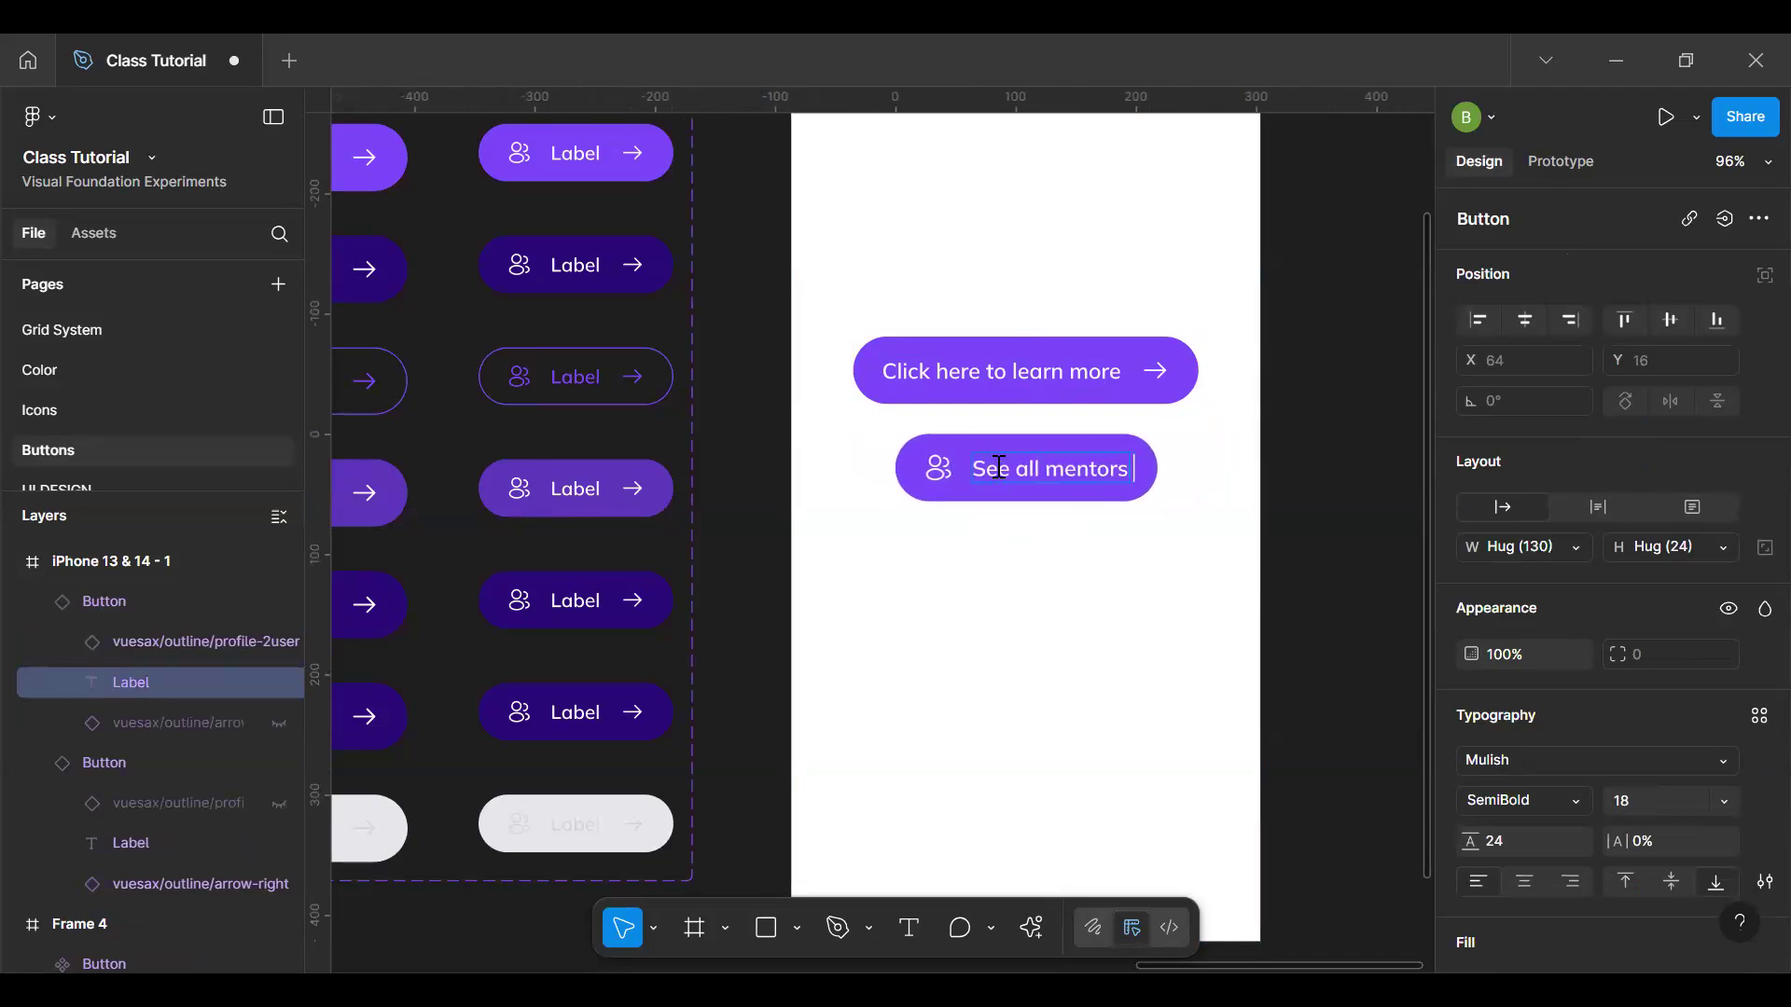
click(1080, 552)
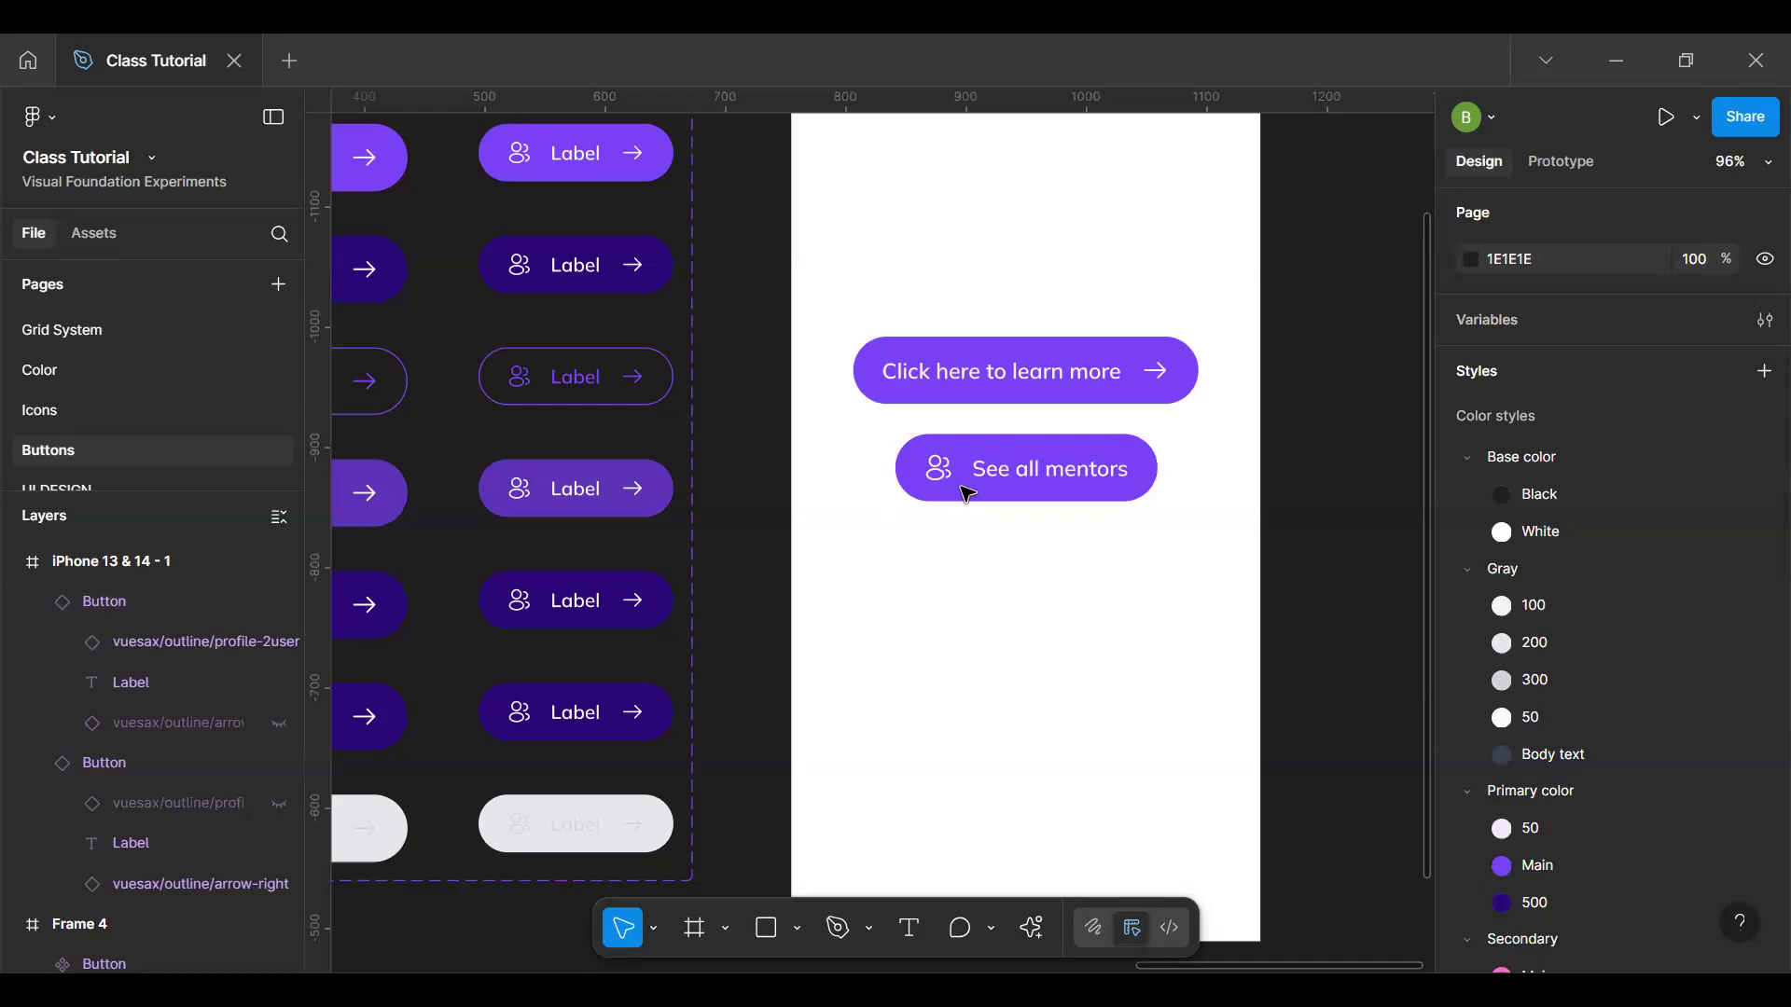
click(1146, 504)
click(1084, 637)
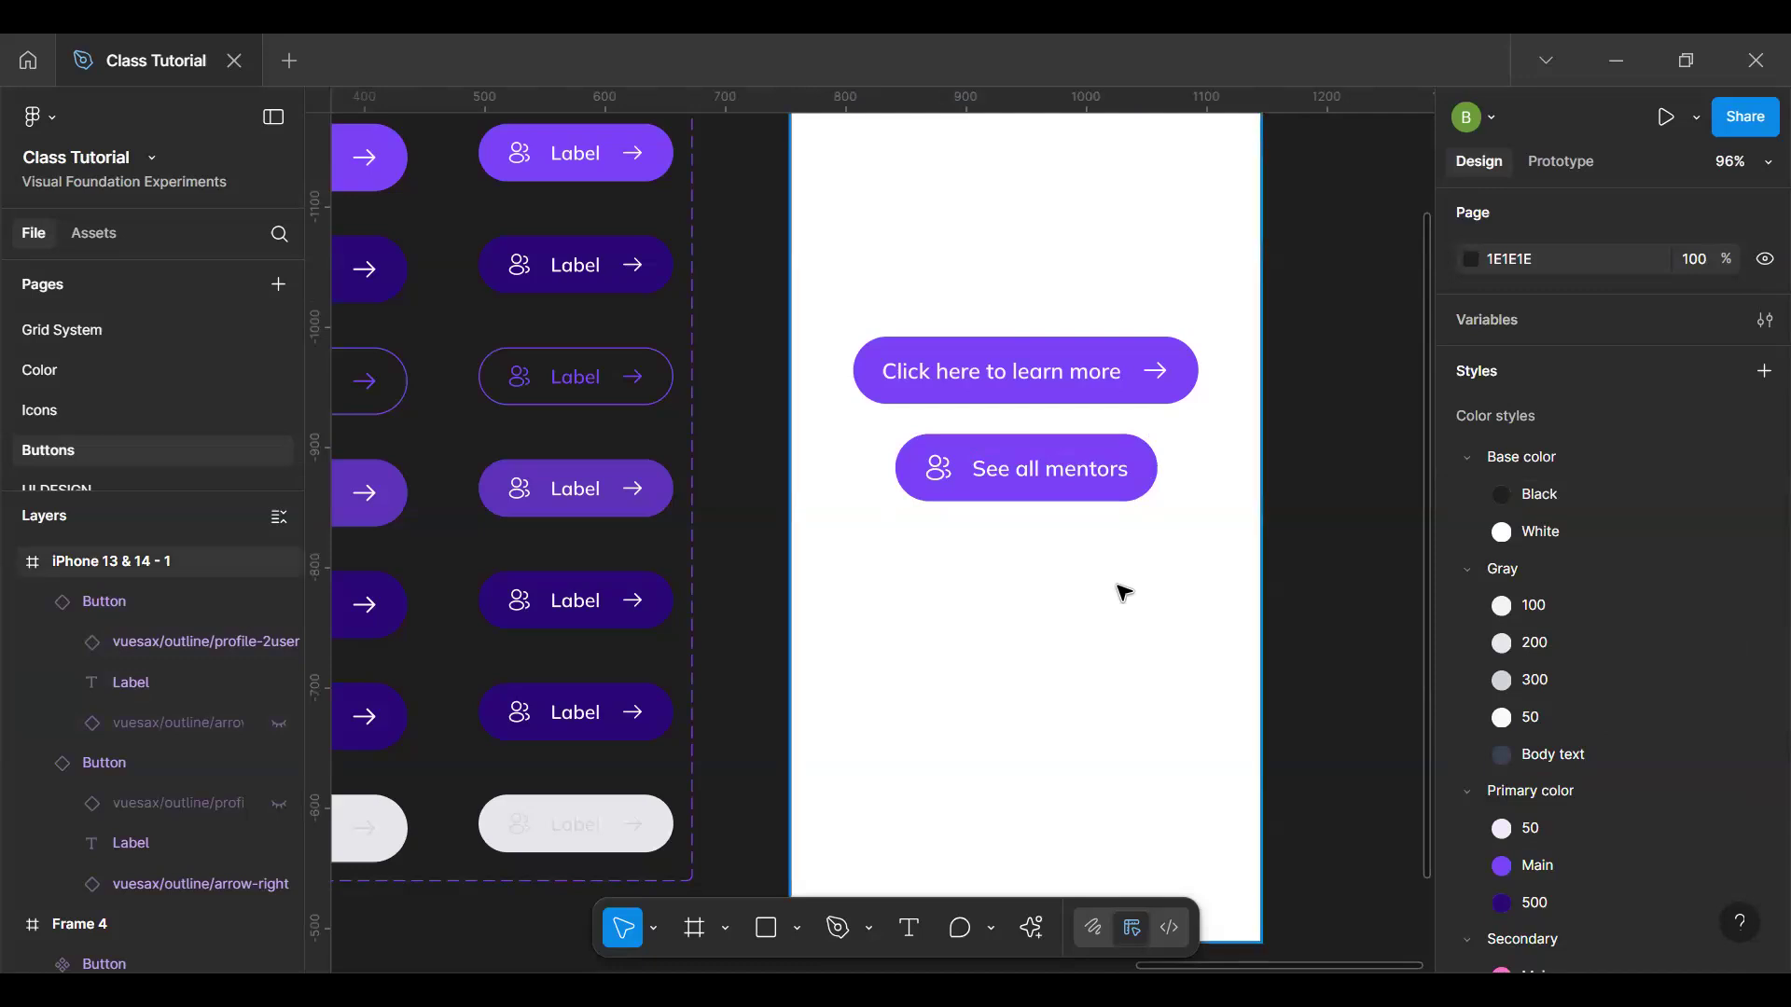
Step: Examine the variants of the Button component set in Frame 4 up close
scroll(1124, 594, down, 5)
key(h)
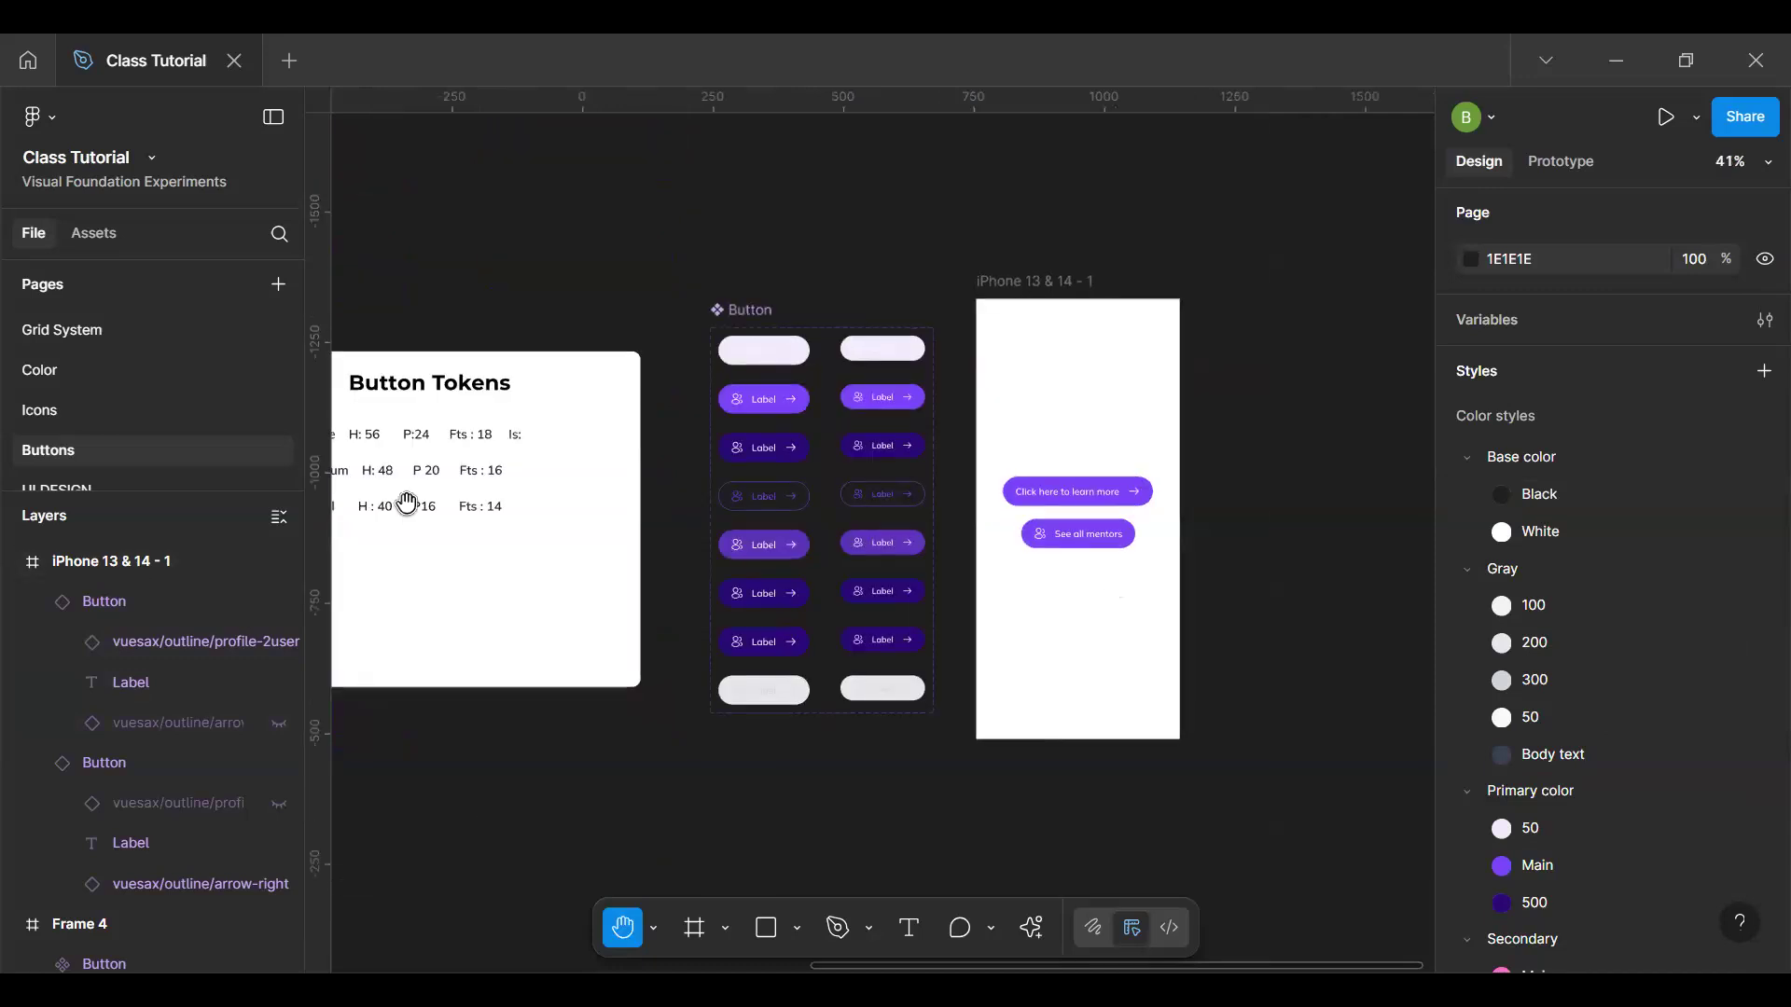
scroll(463, 427, left, 5)
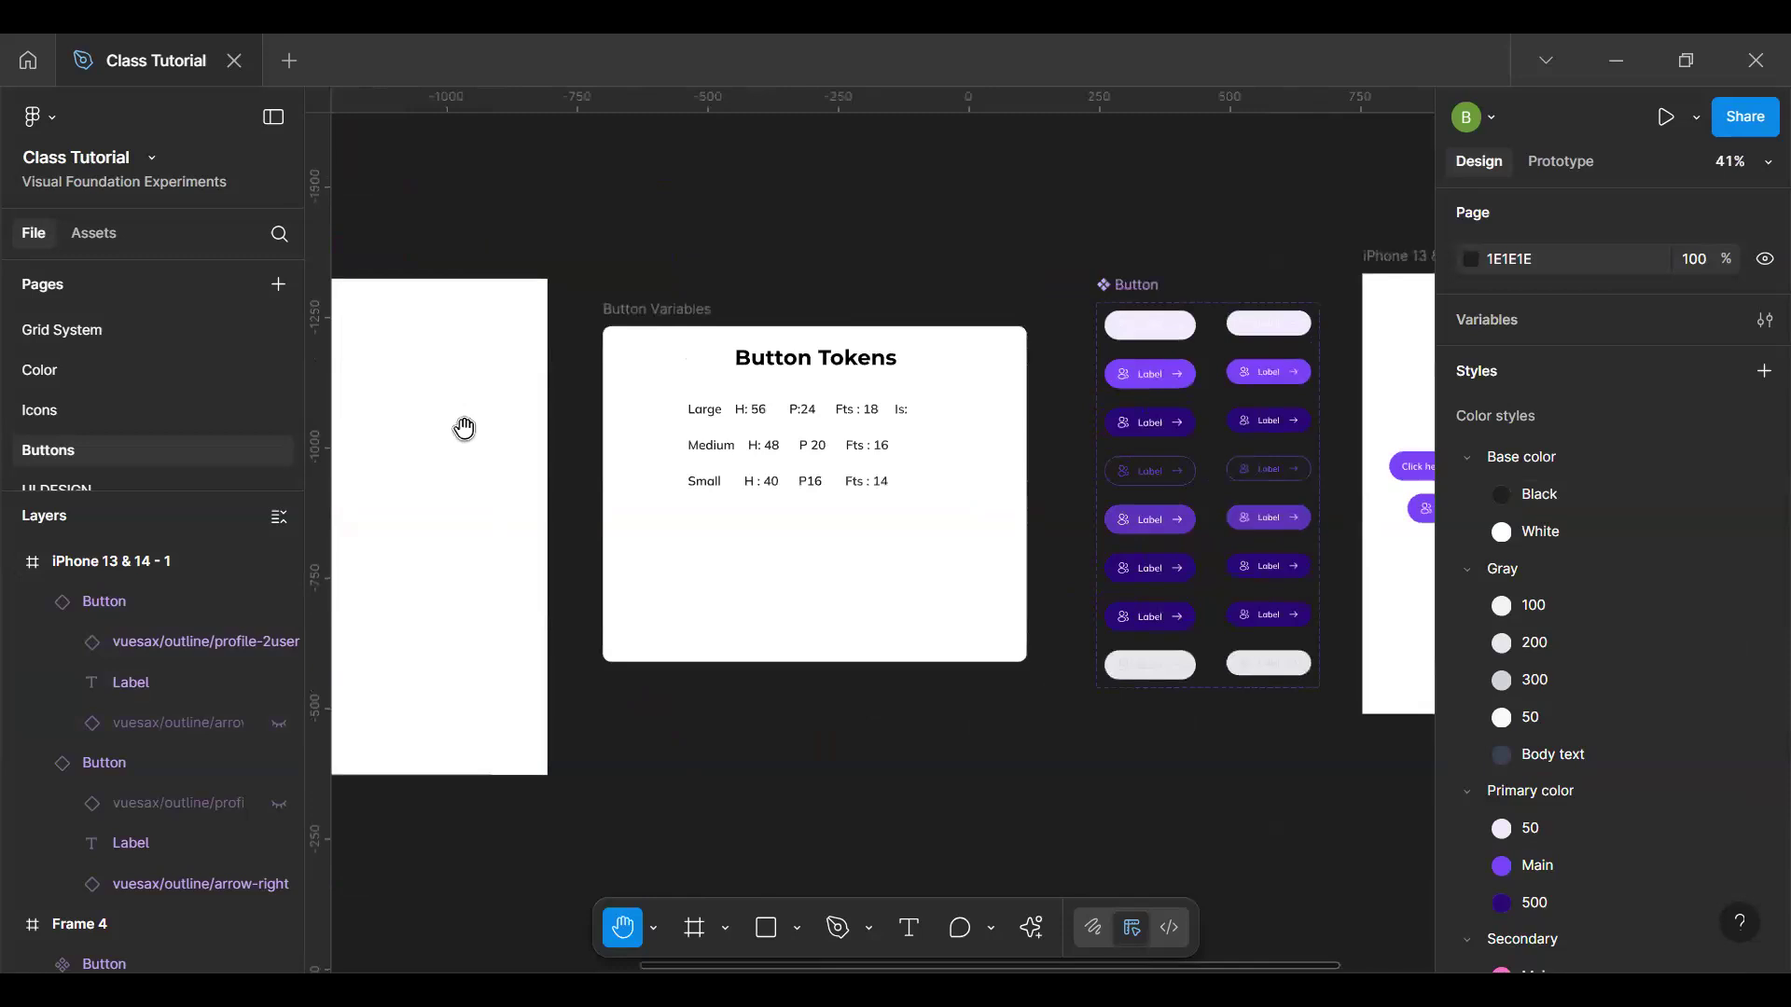
scroll(464, 427, left, 8)
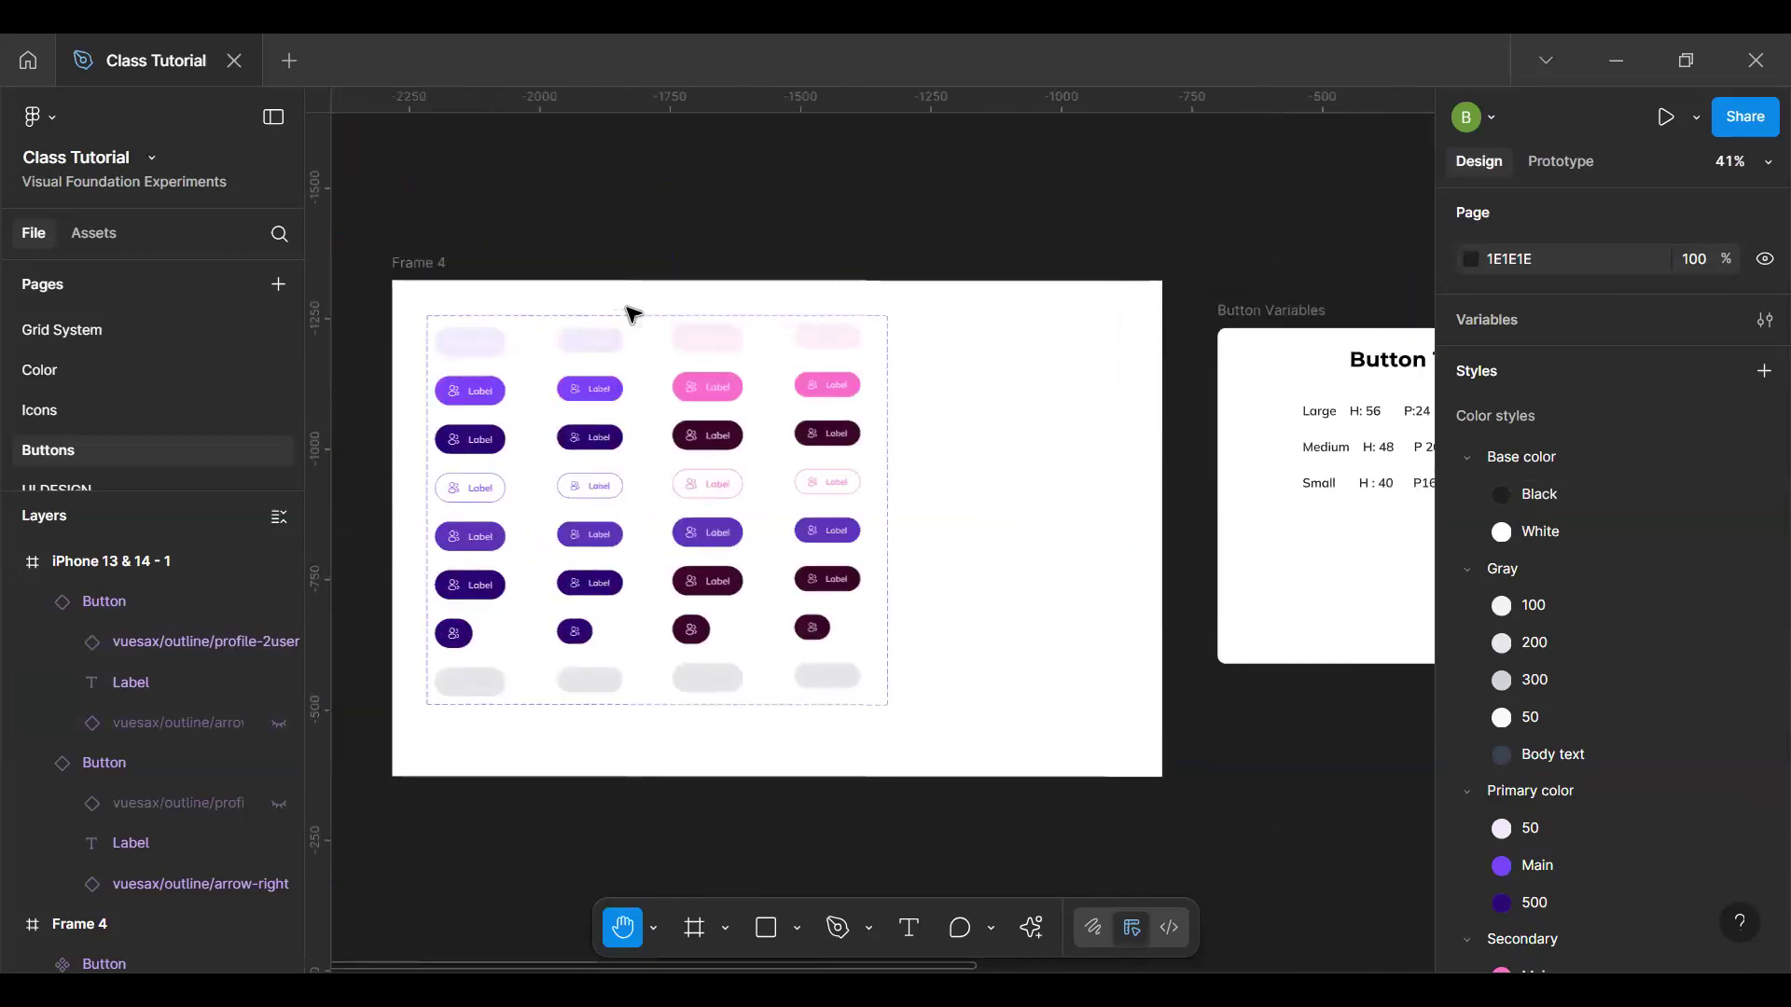
scroll(1379, 453, up, 5)
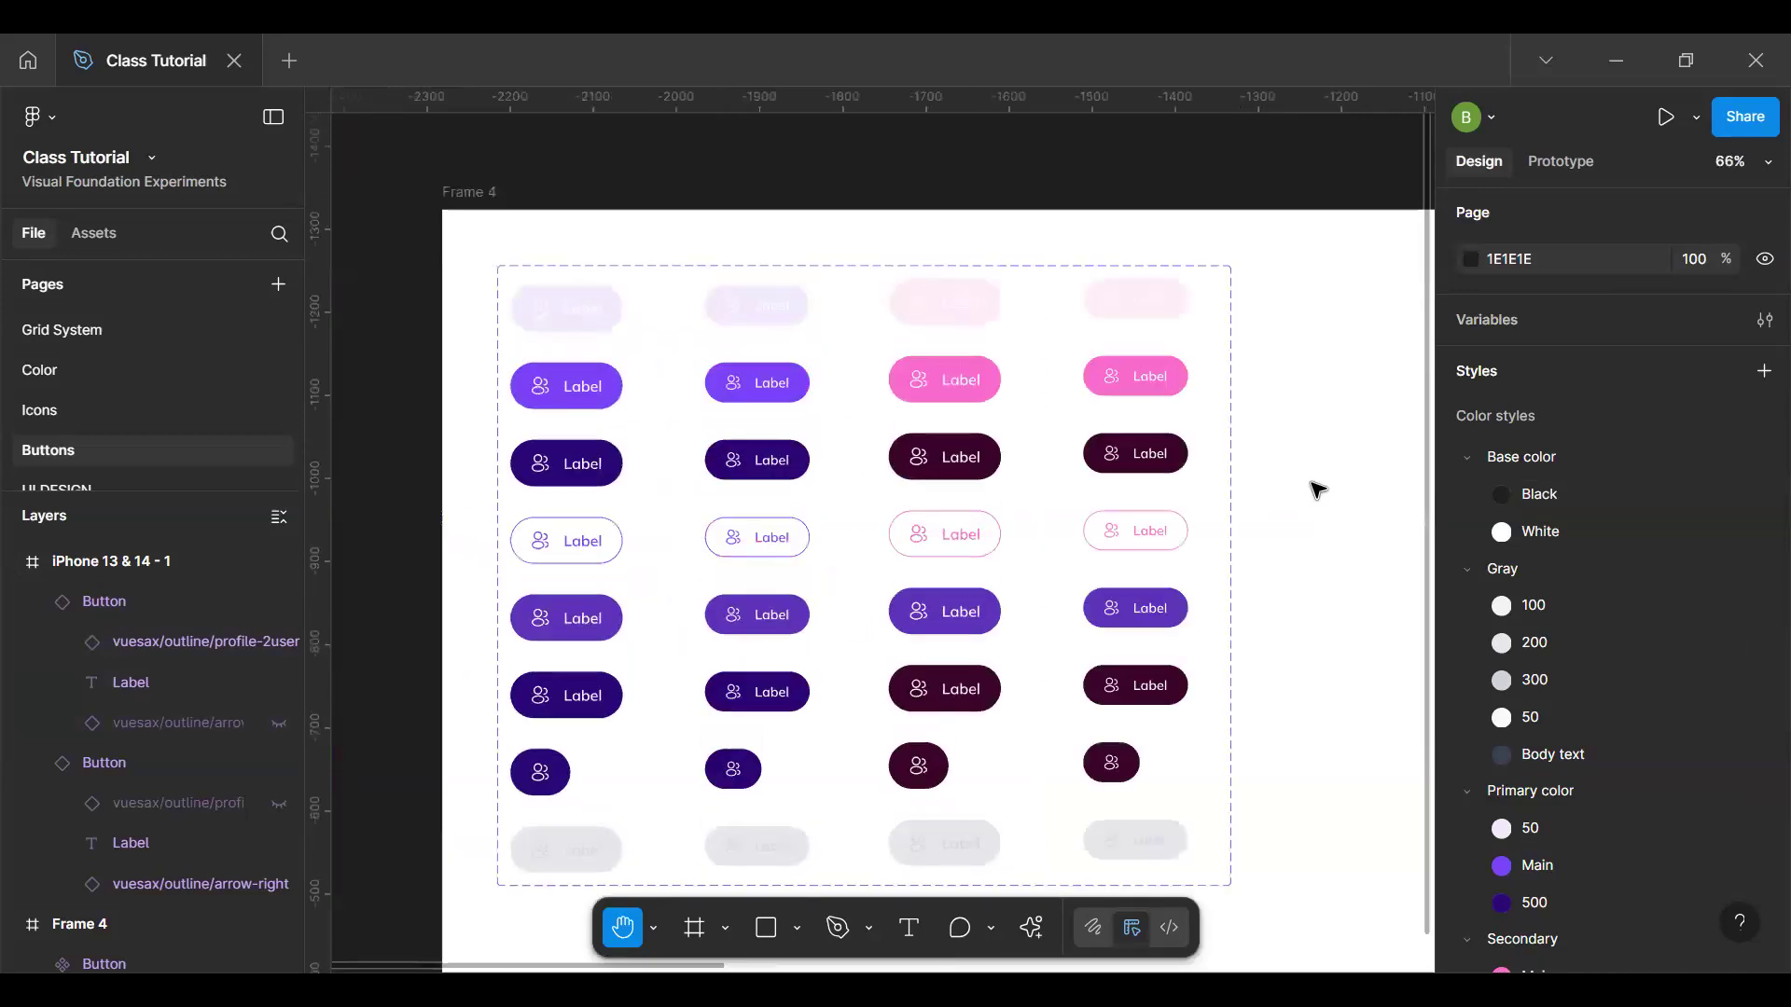
drag(1317, 491, 1366, 487)
ctrl+click(630, 306)
click(1343, 504)
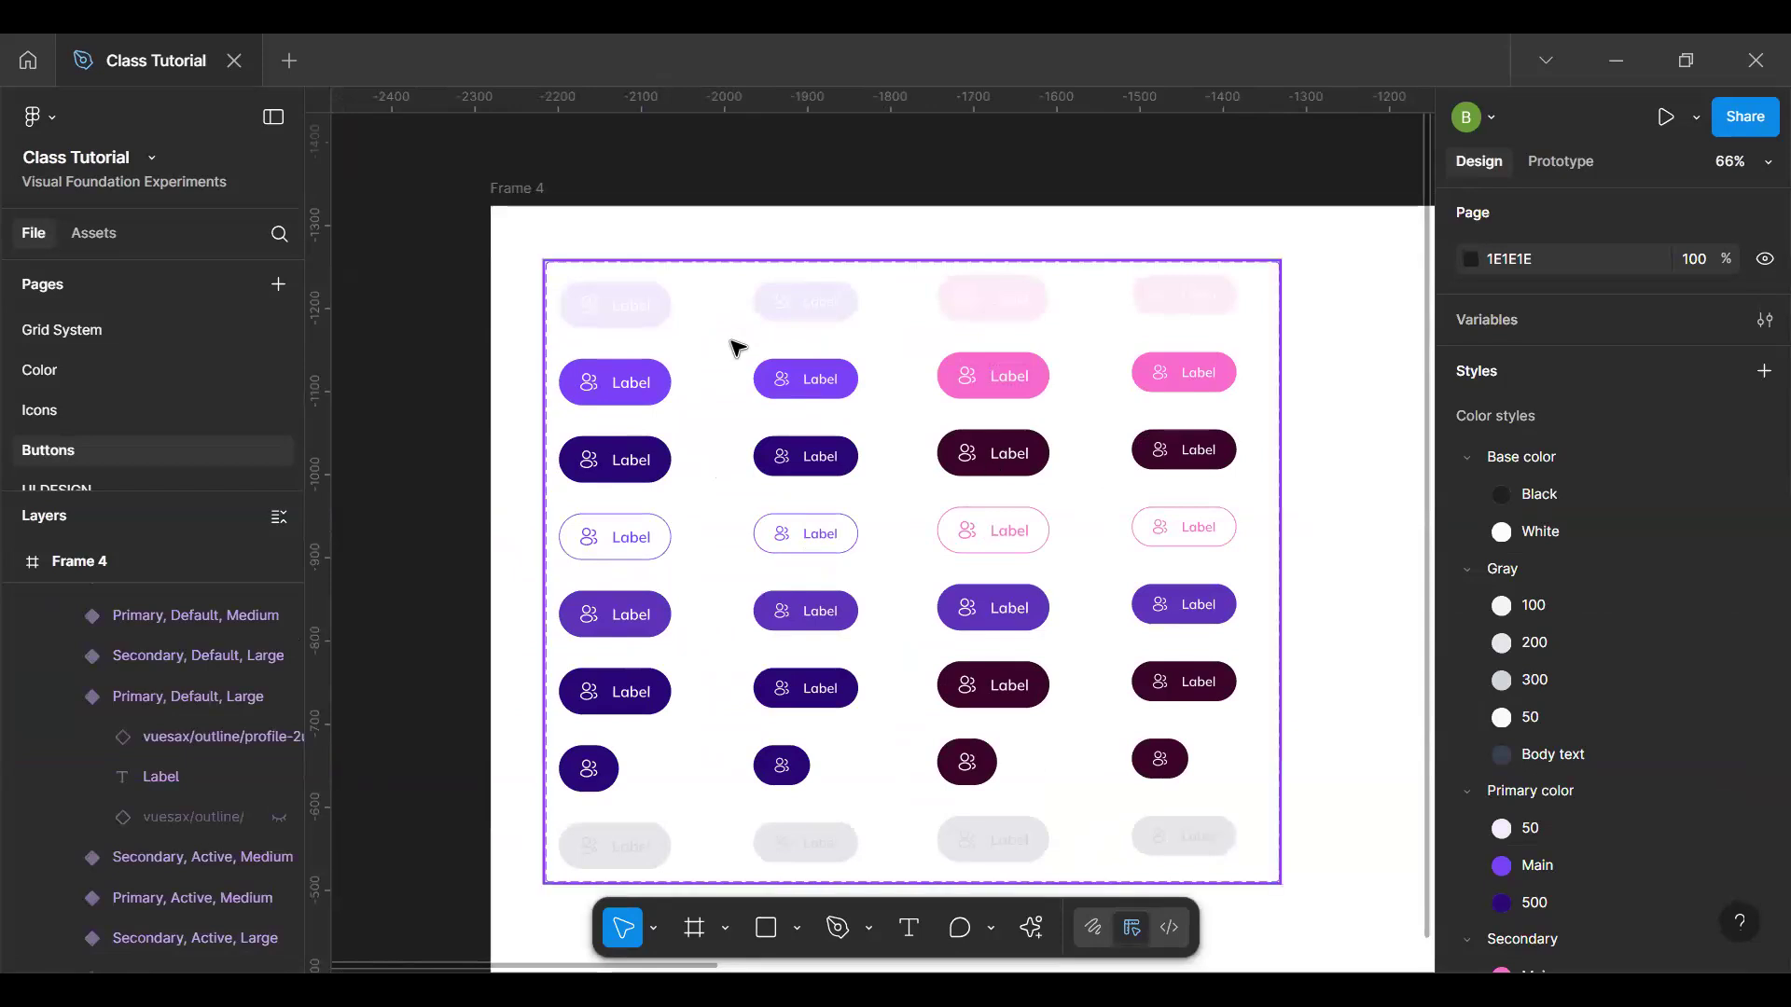
Step: Create a text property named Label with the value "Label" for the label text of all variants in the Frame 4 button set
ctrl+click(639, 320)
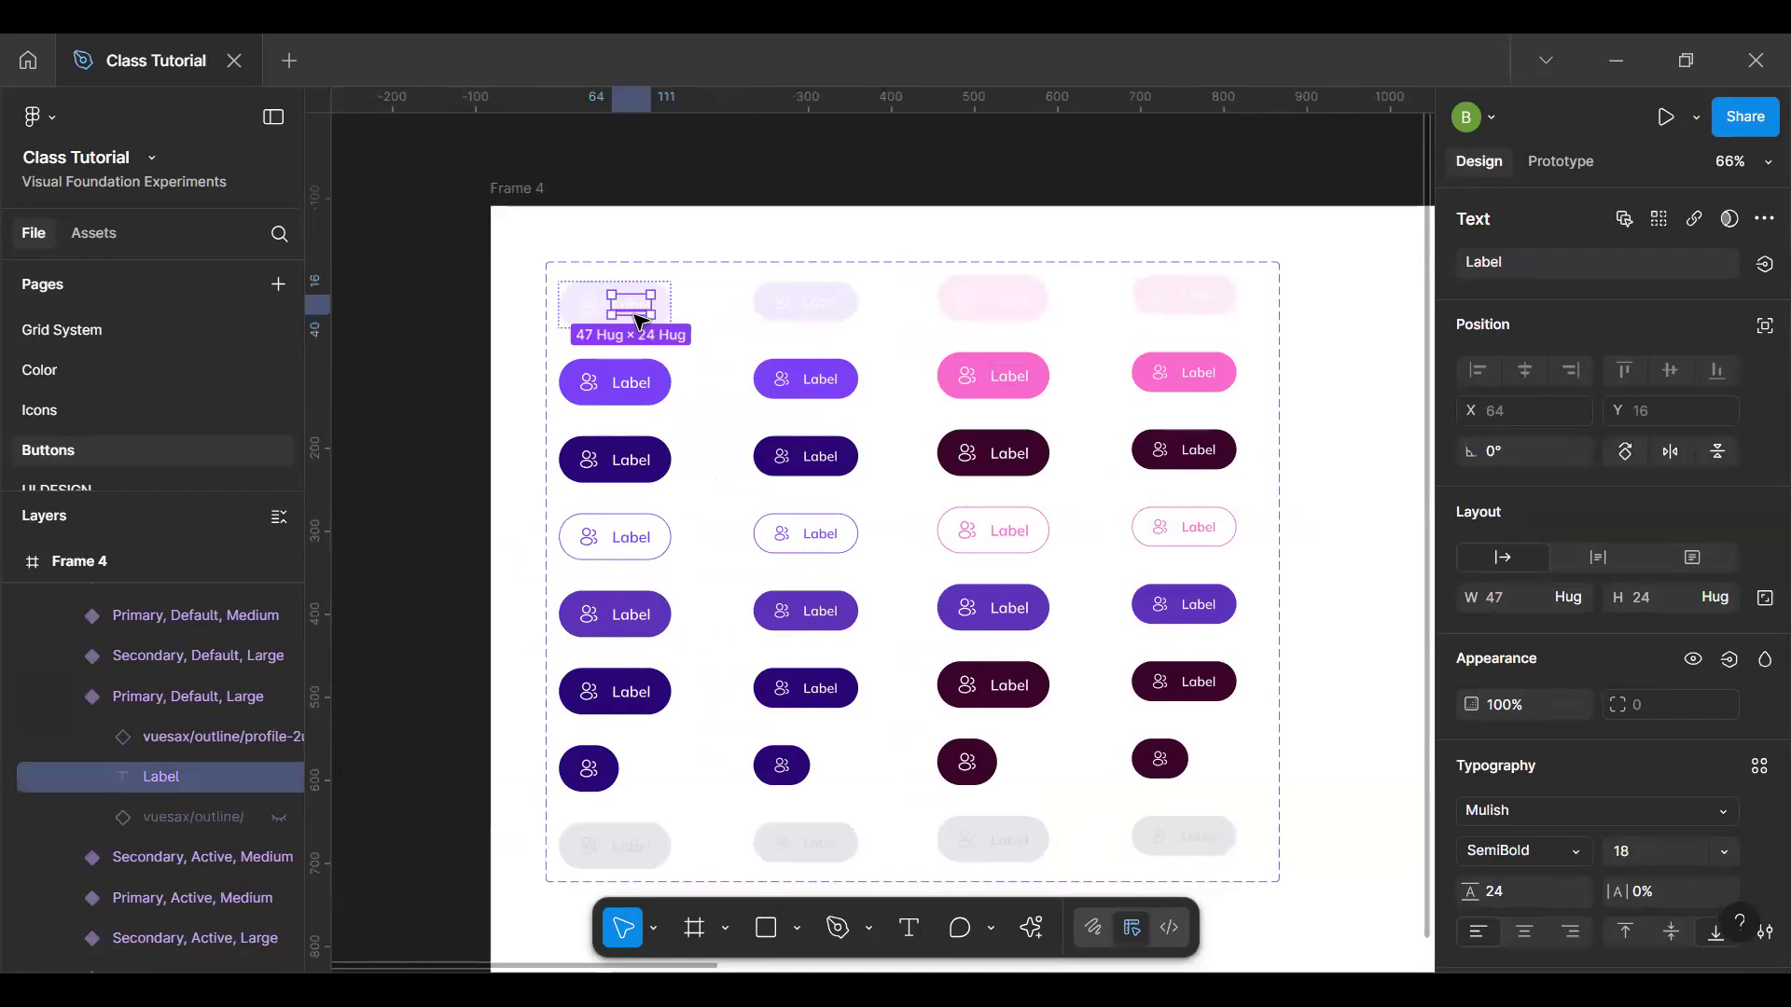
key(ctrl+alt+a)
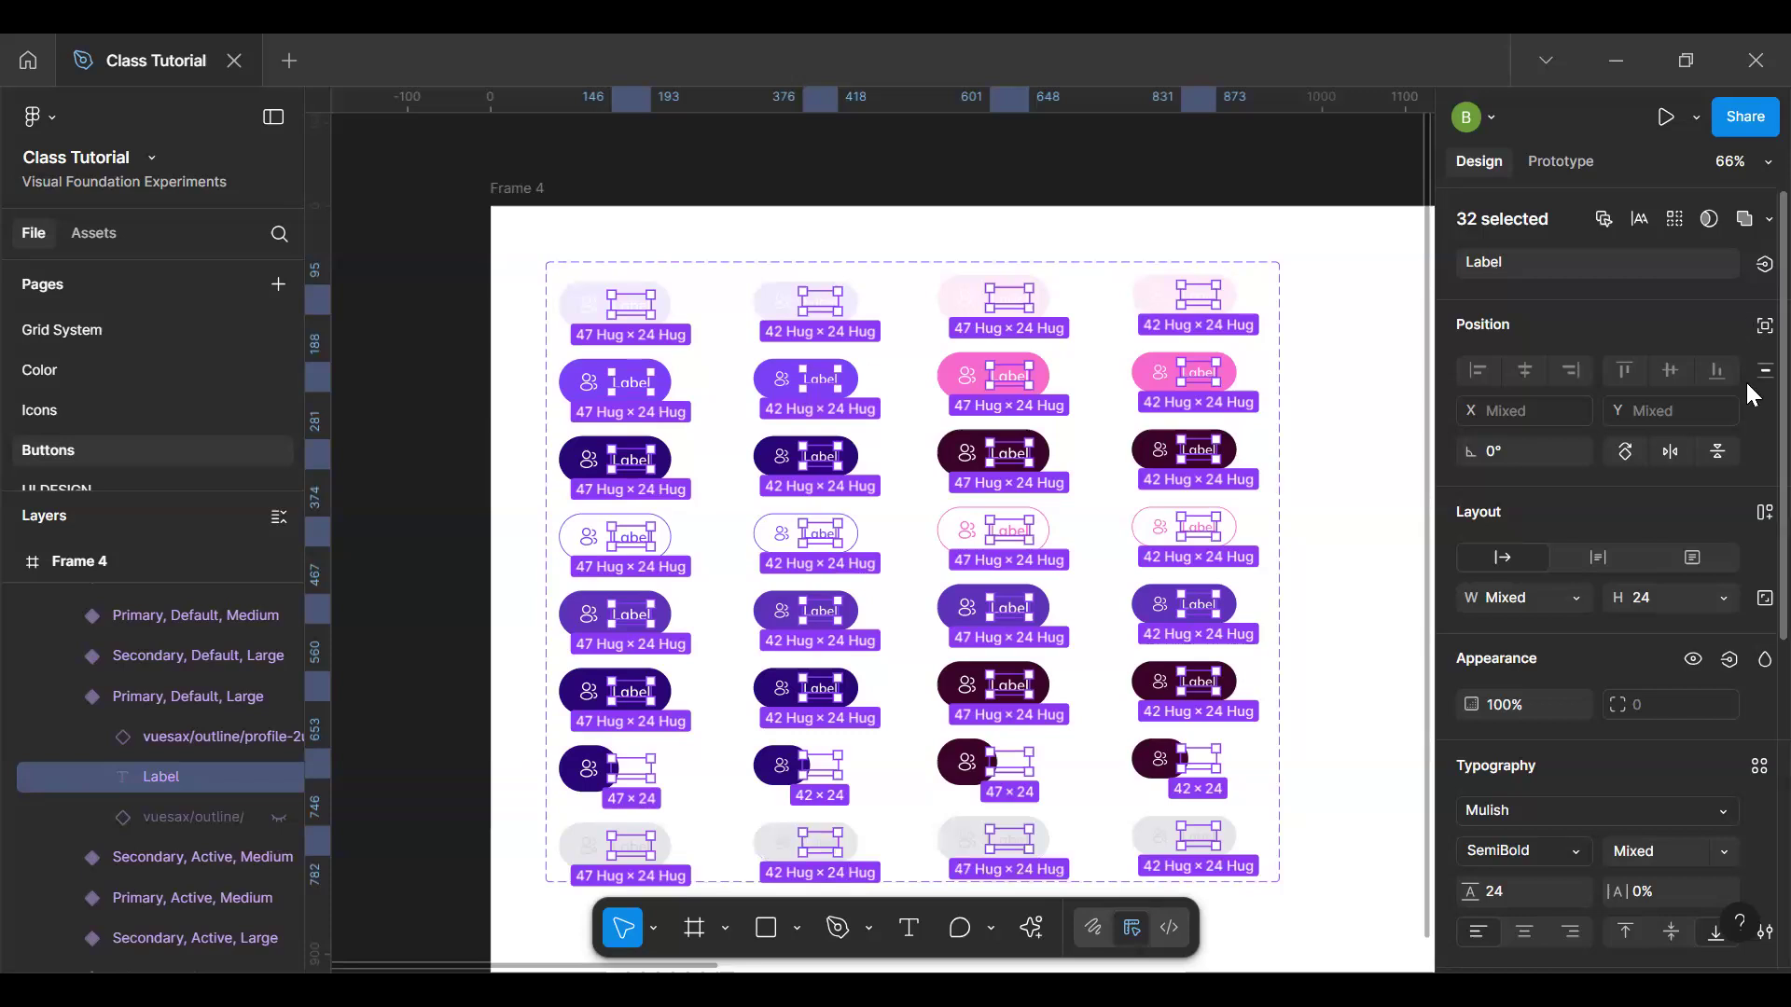
scroll(1746, 446, down, 3)
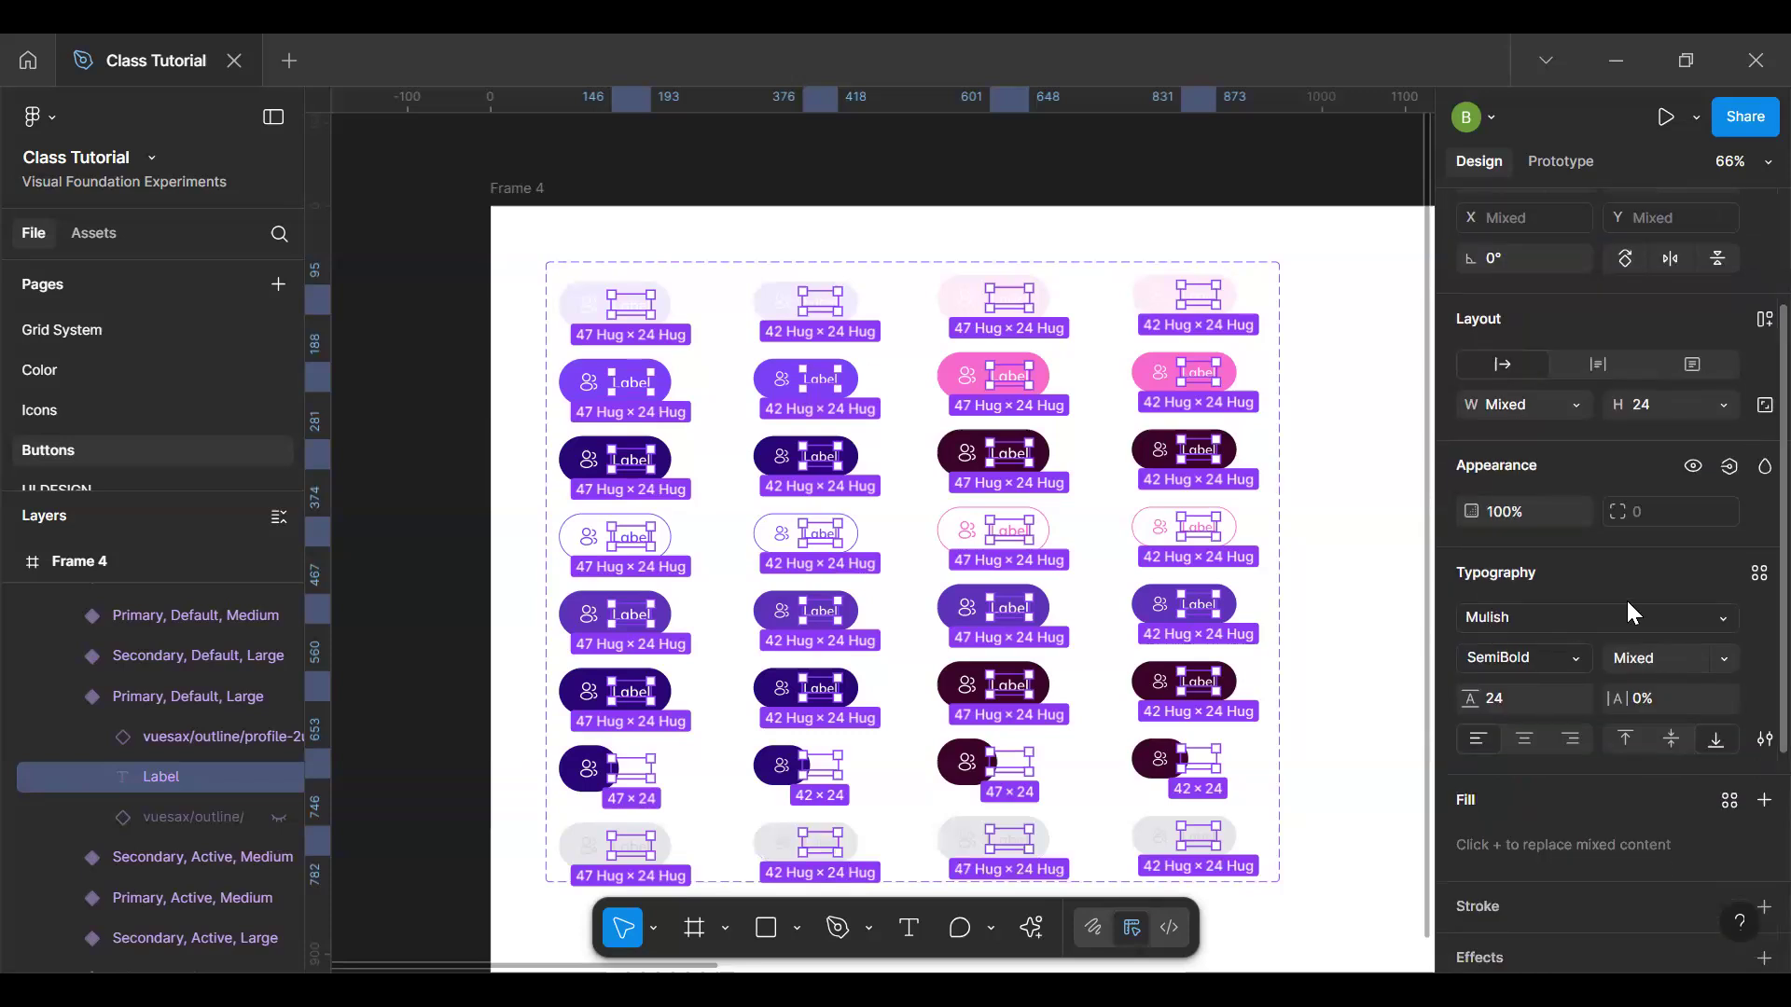
scroll(1751, 623, up, 3)
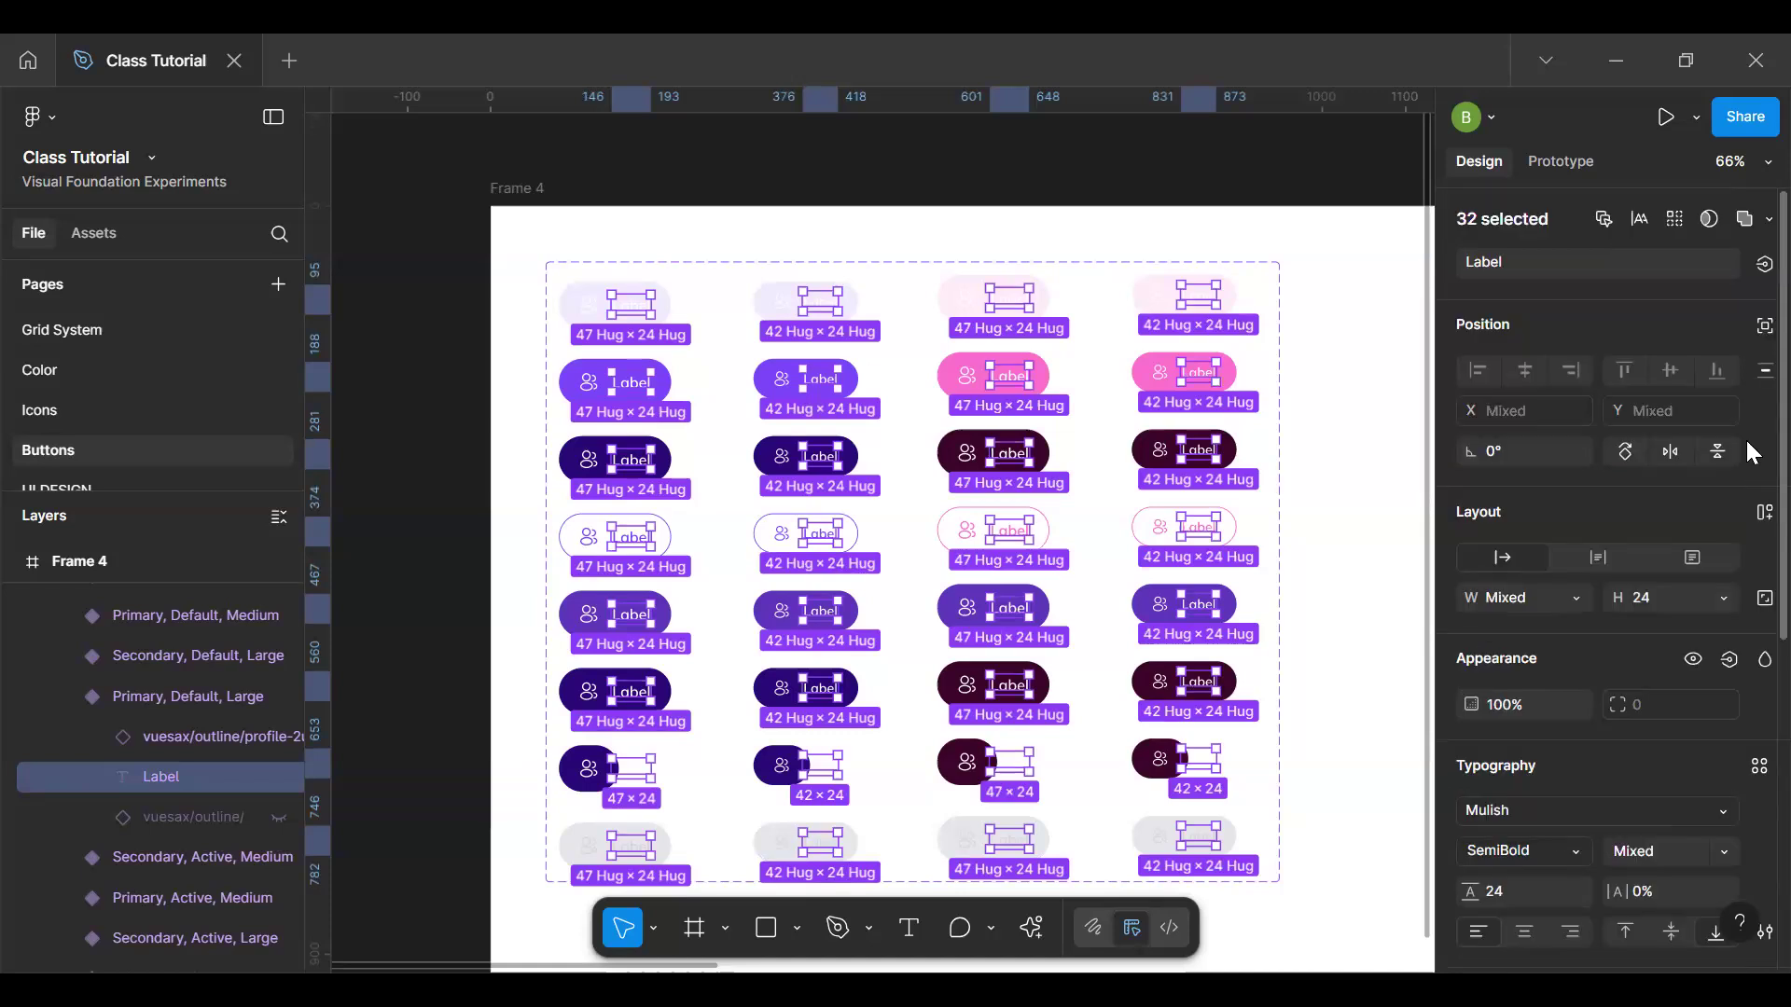
click(1749, 266)
click(1749, 356)
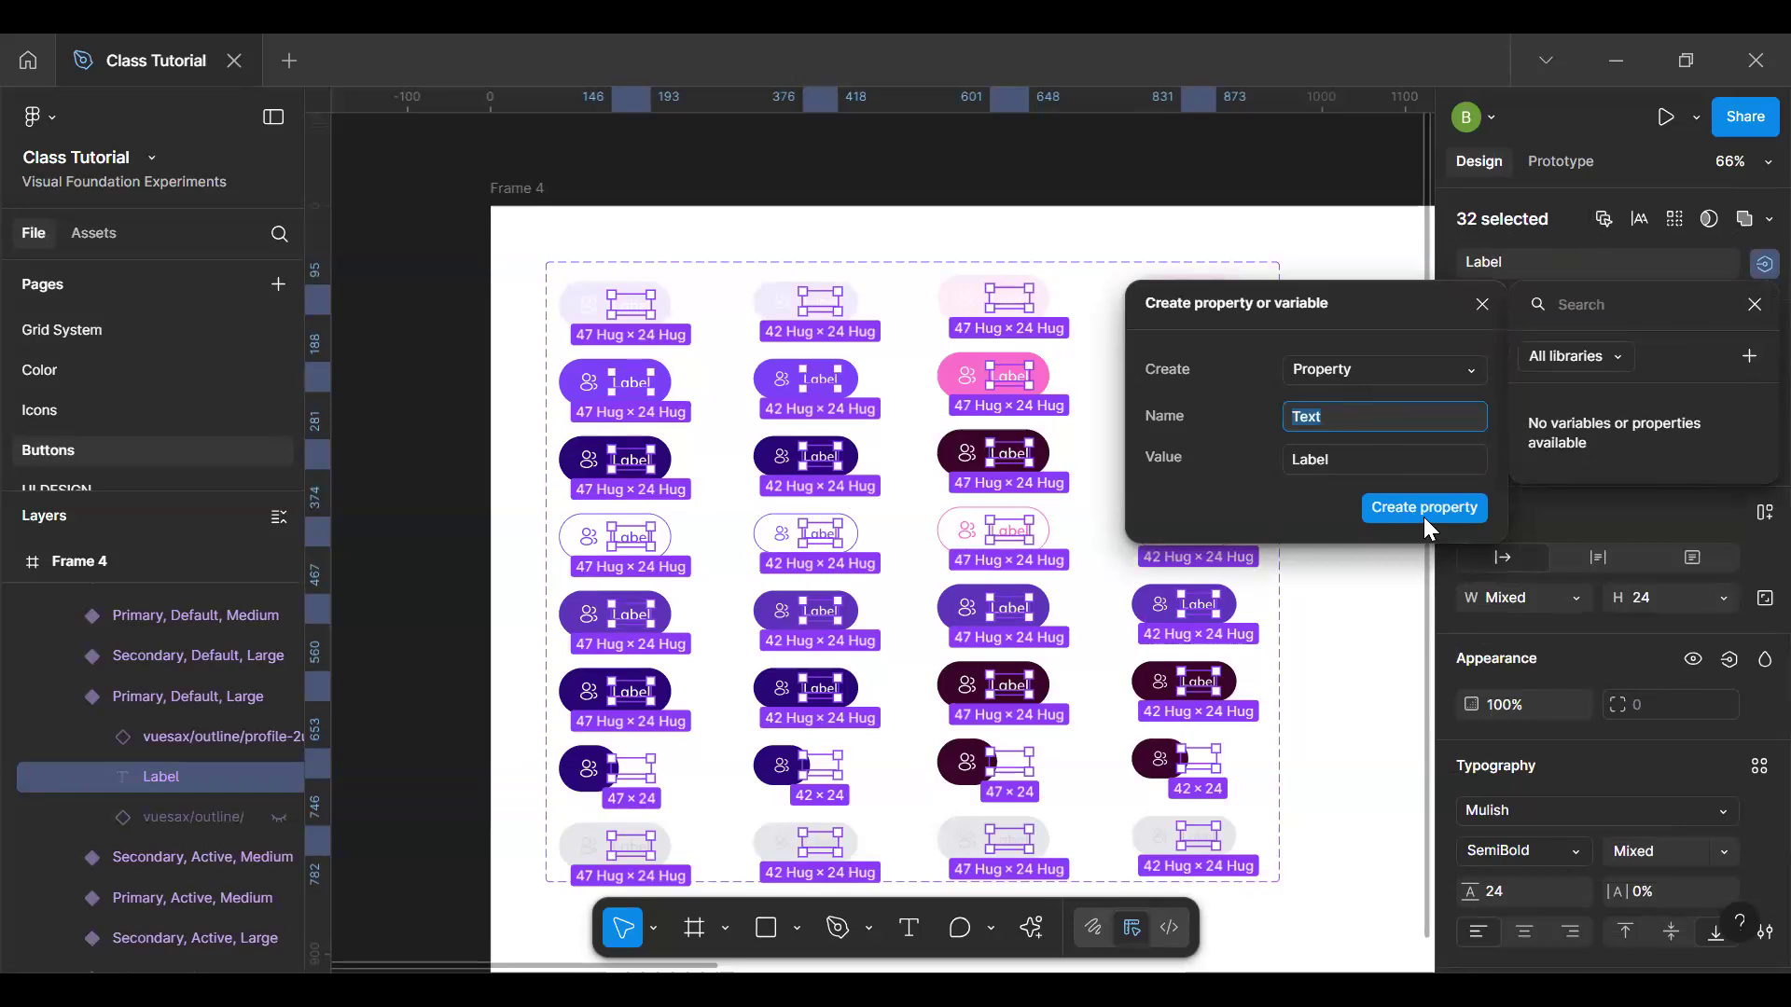
text(Label)
click(1421, 515)
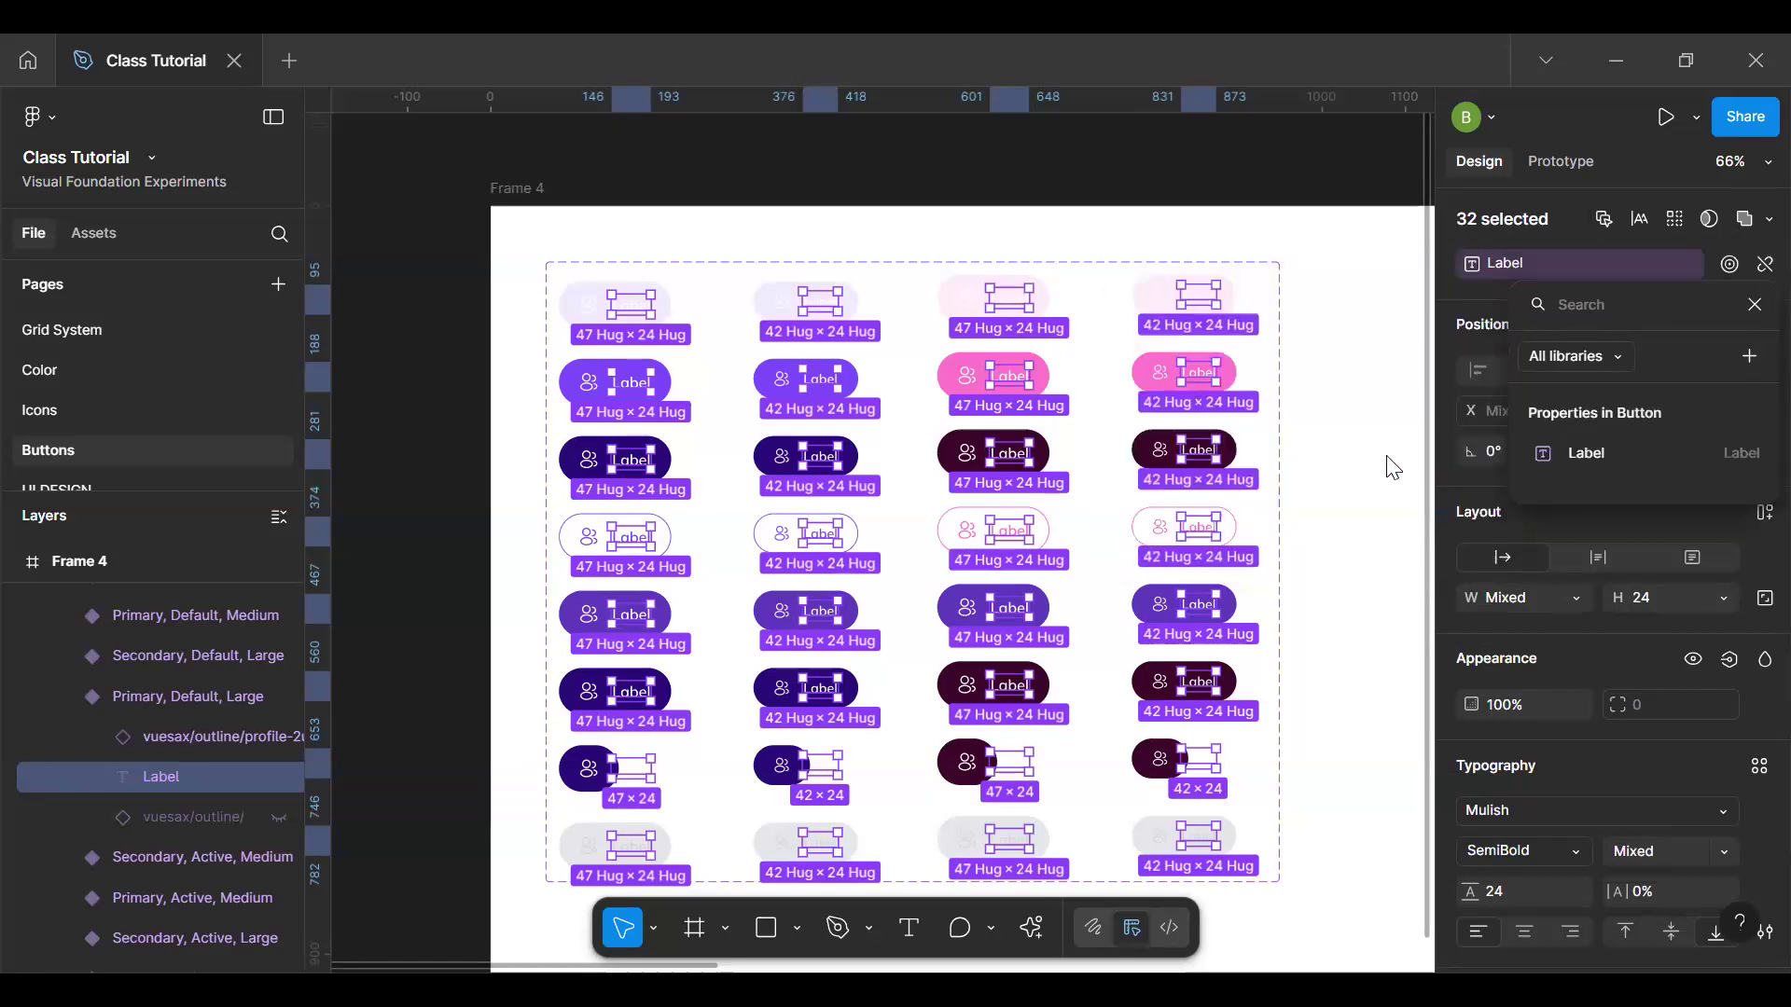
click(1694, 459)
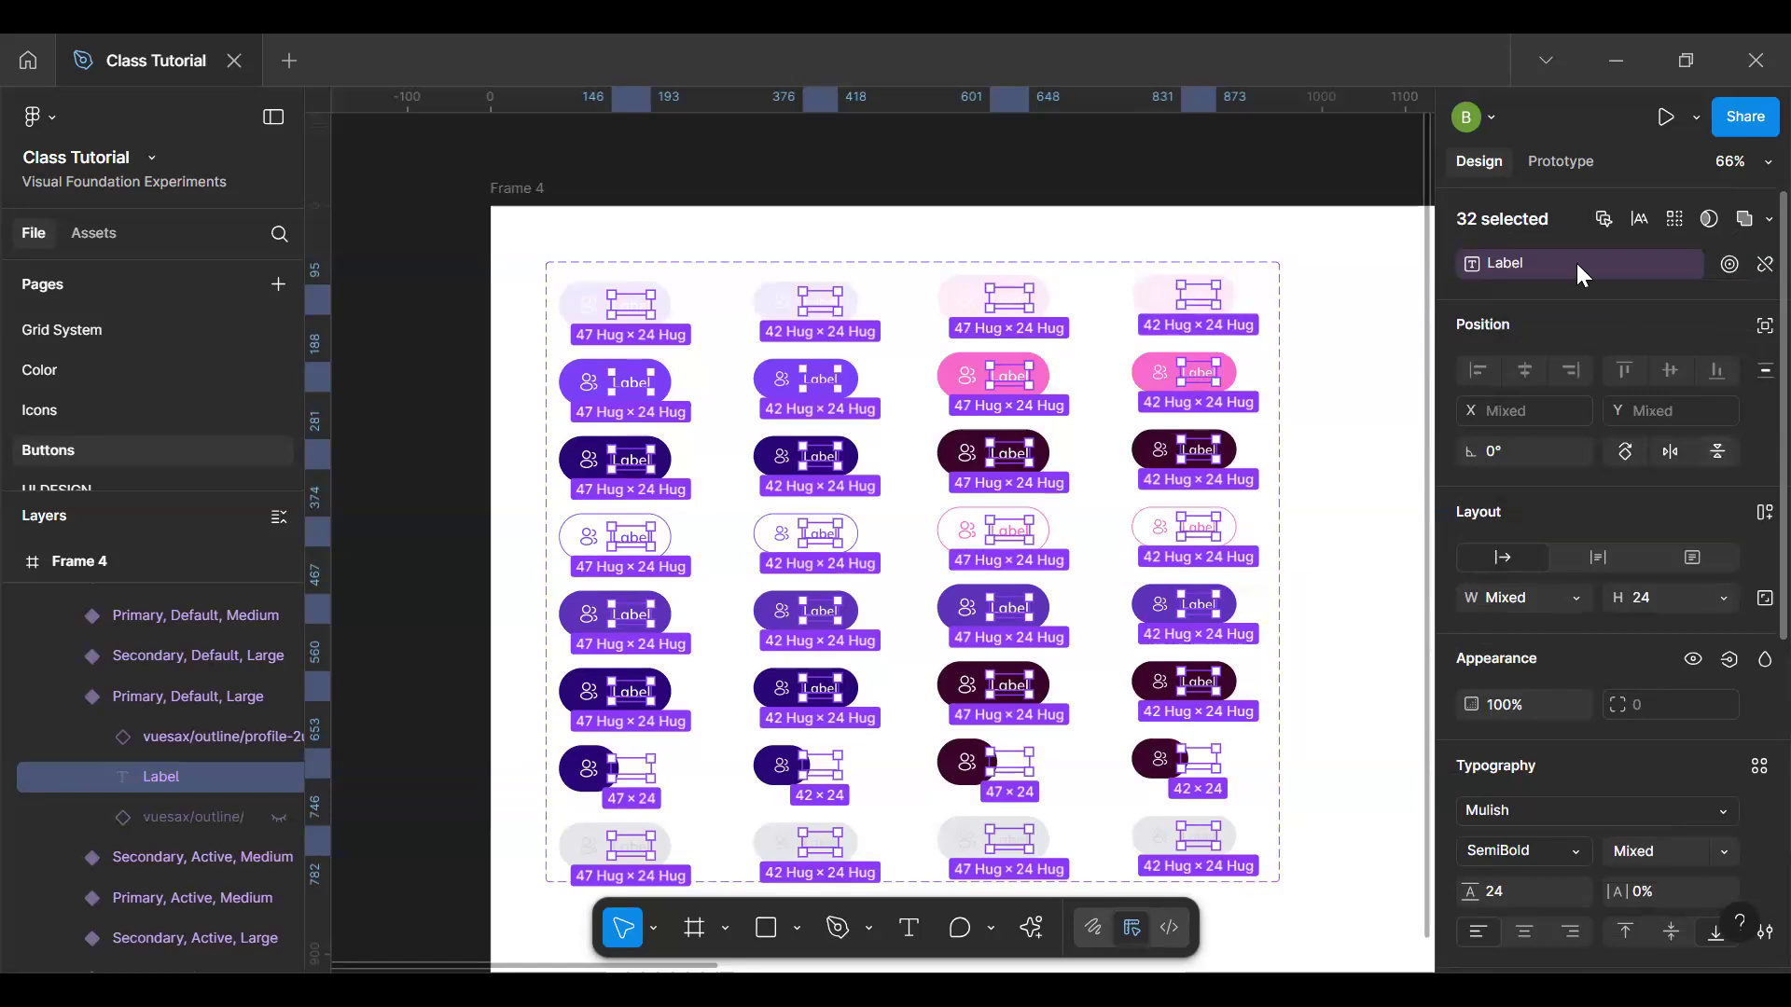
Step: Set the default value of the Button component set's Label text property to "Button"
click(1730, 264)
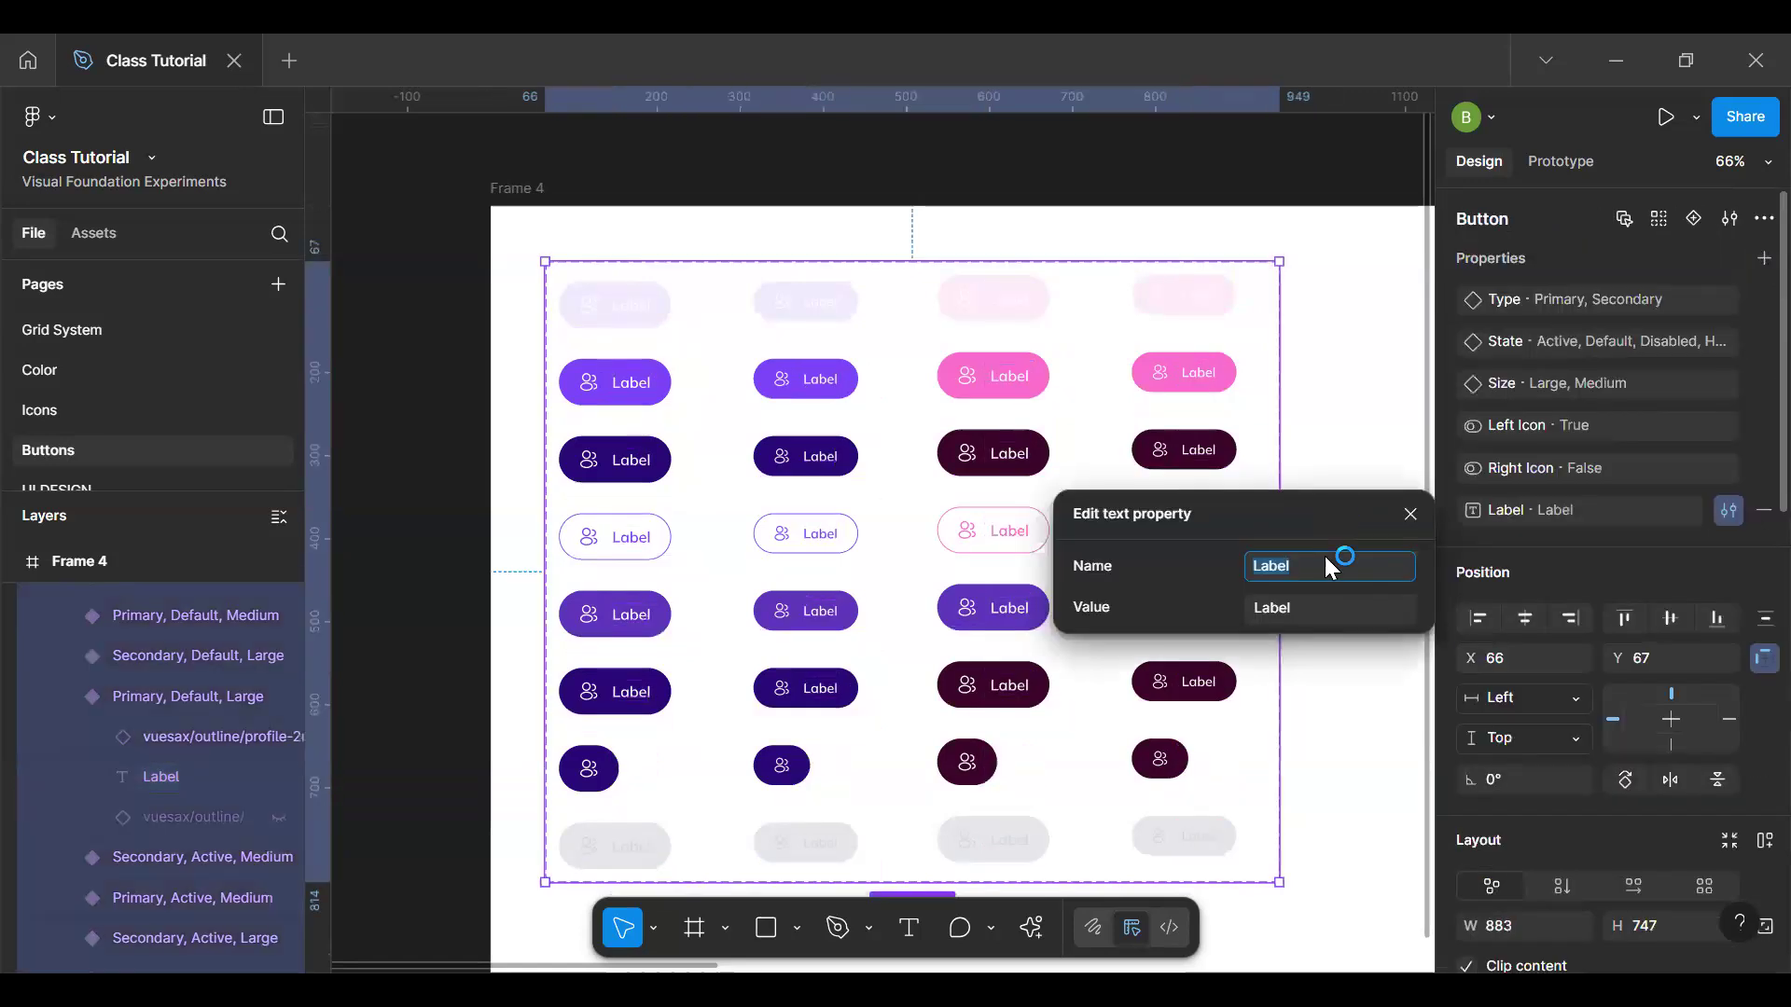
click(1310, 606)
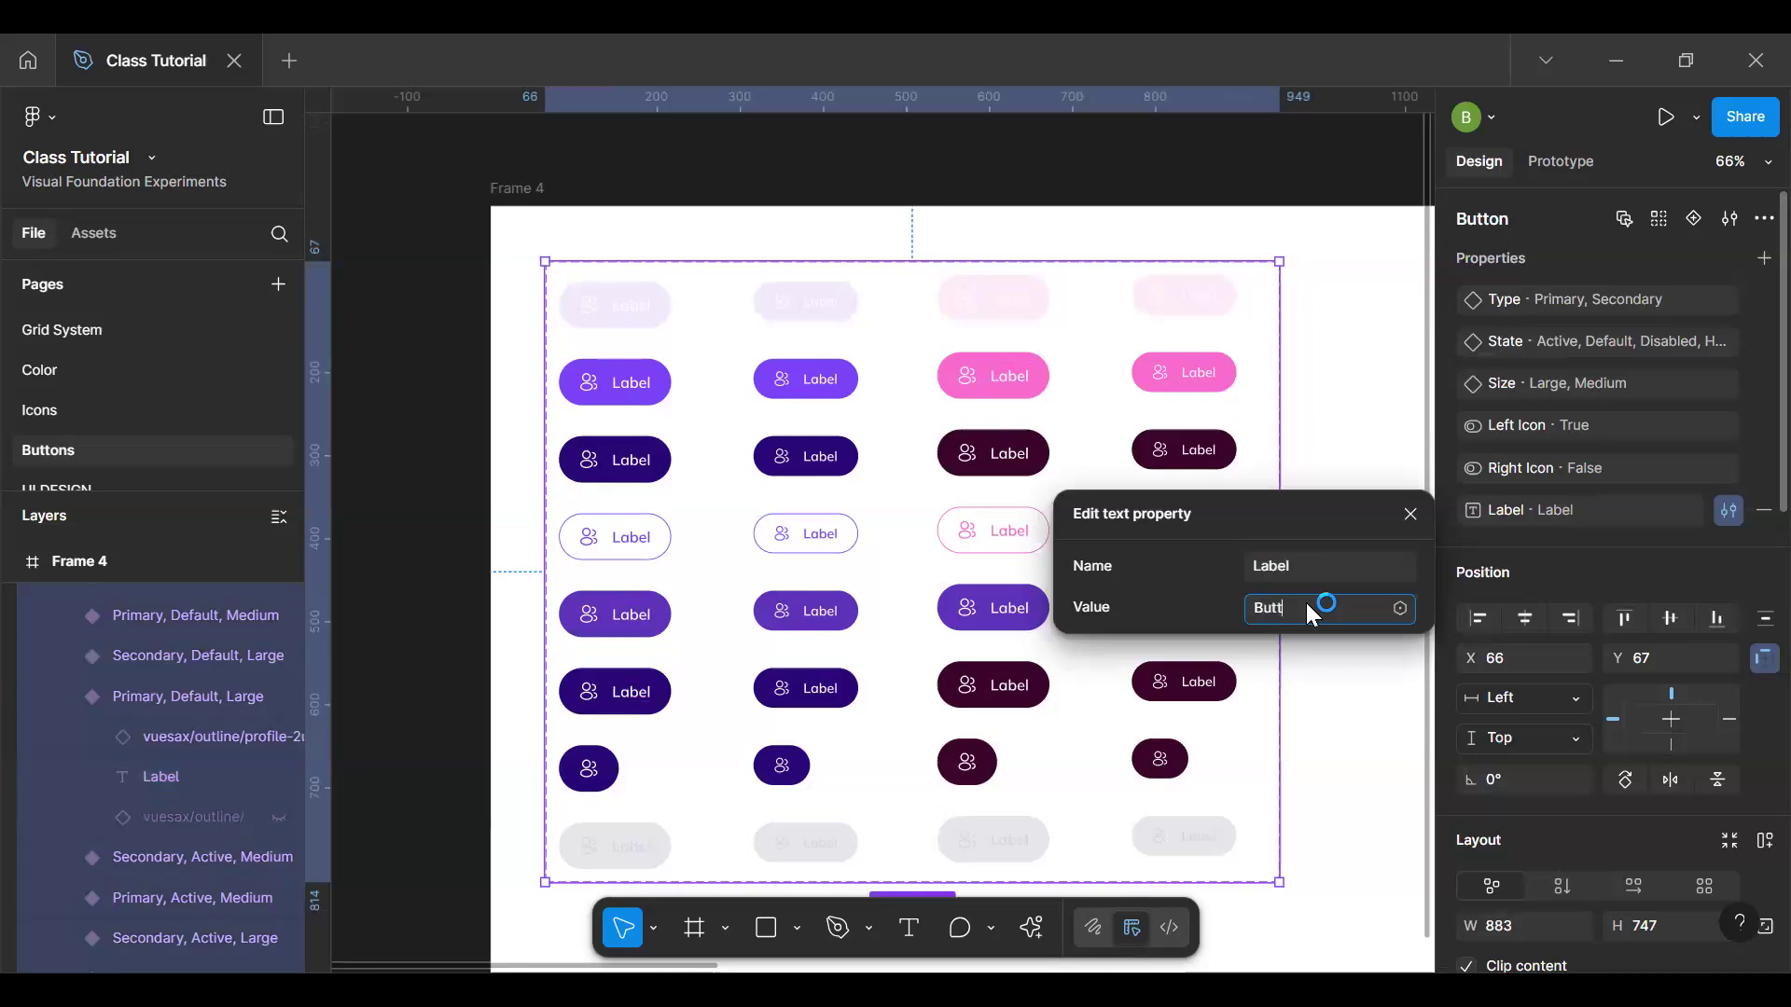
key(Return)
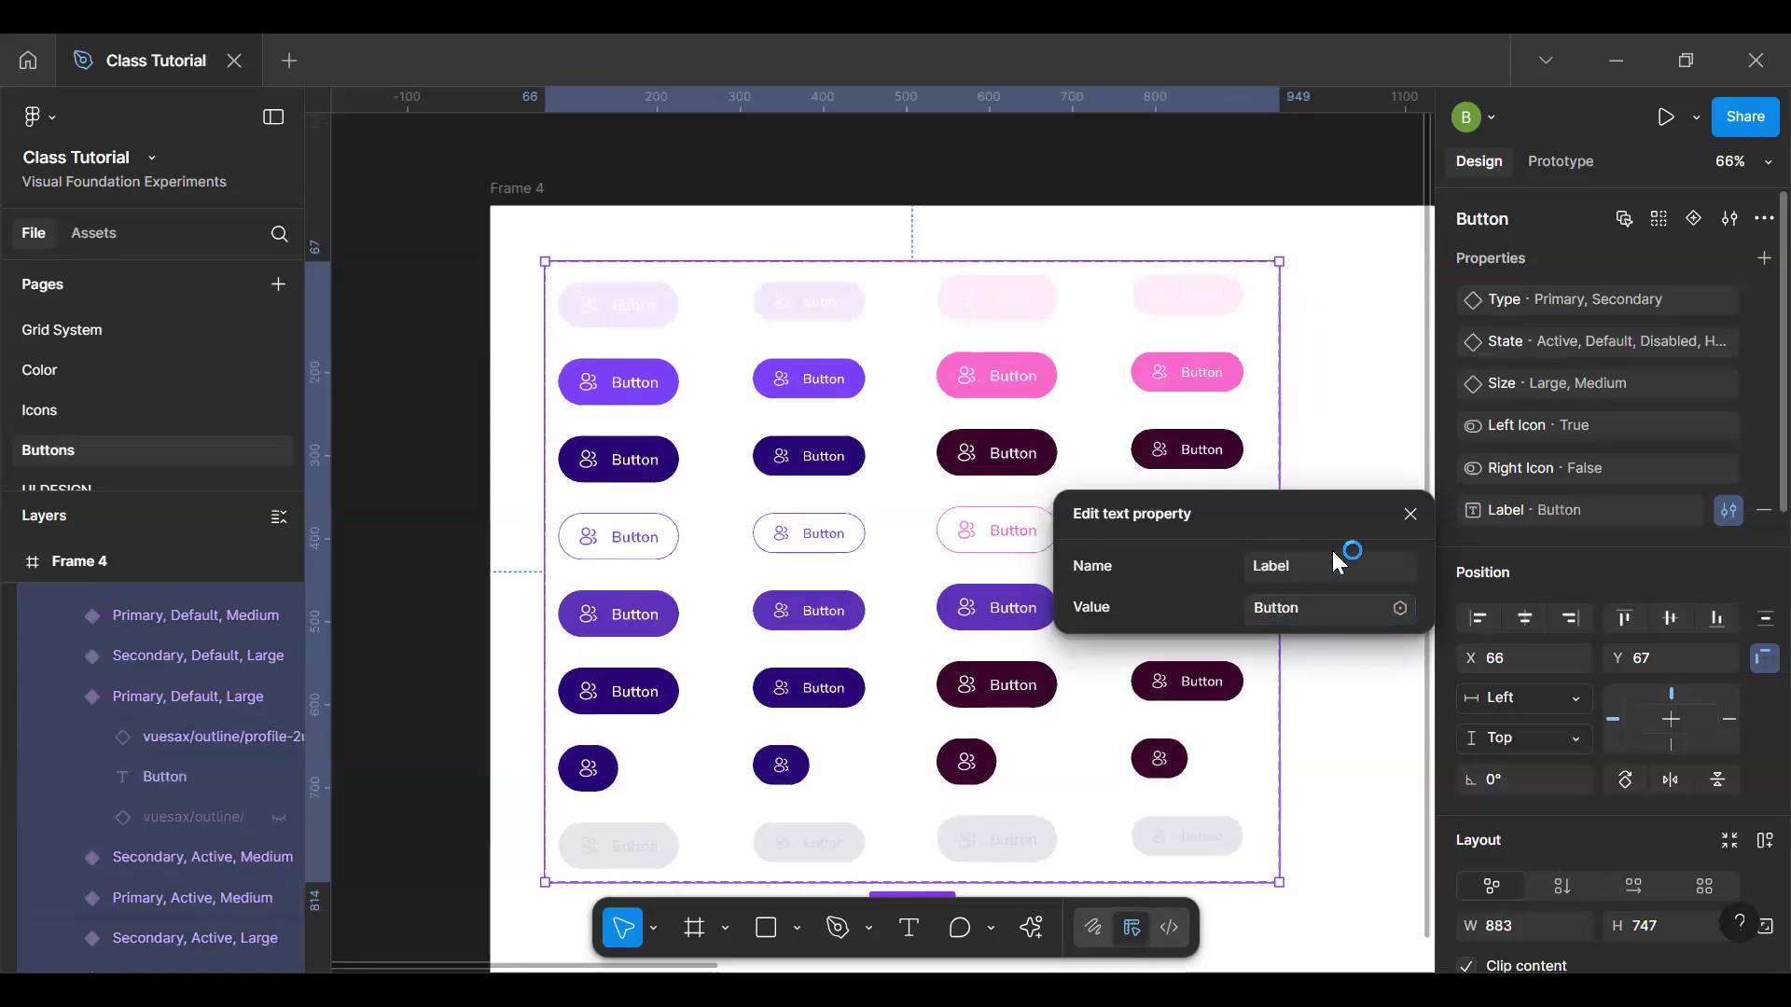
click(1357, 452)
click(1357, 451)
Step: Use the Label property to change the upper button in the iPhone frame to "Come and learn"
key(h)
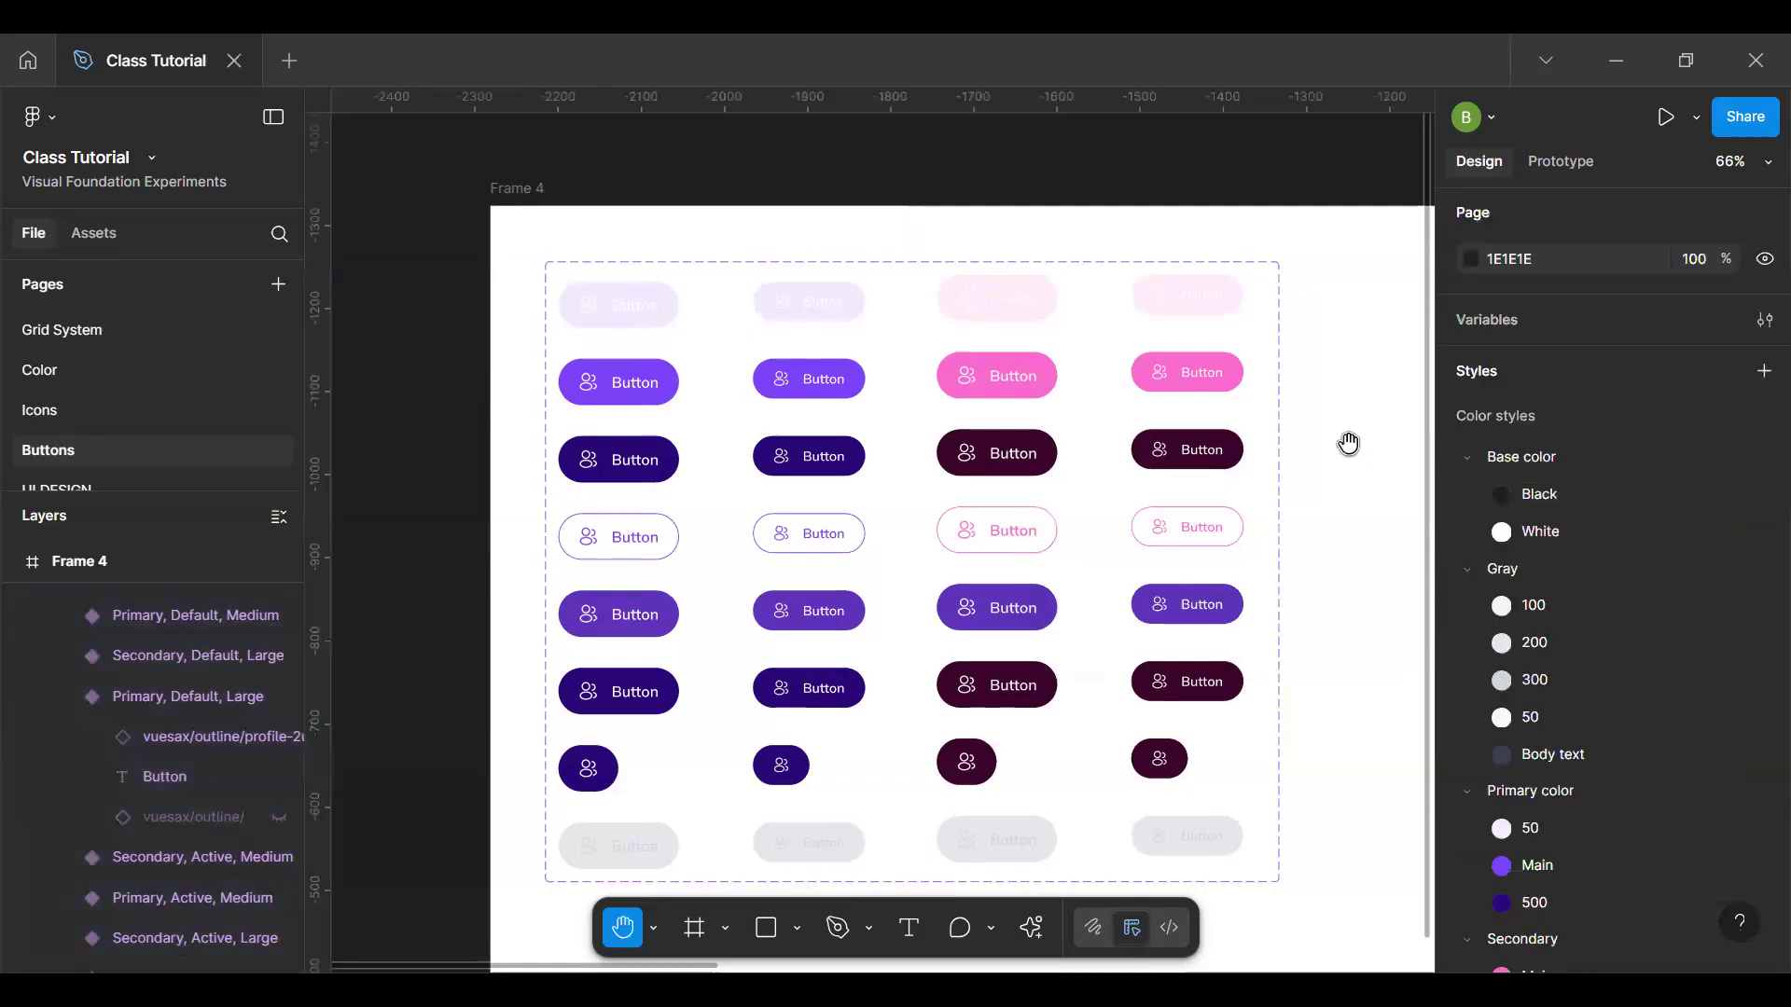
scroll(841, 401, right, 15)
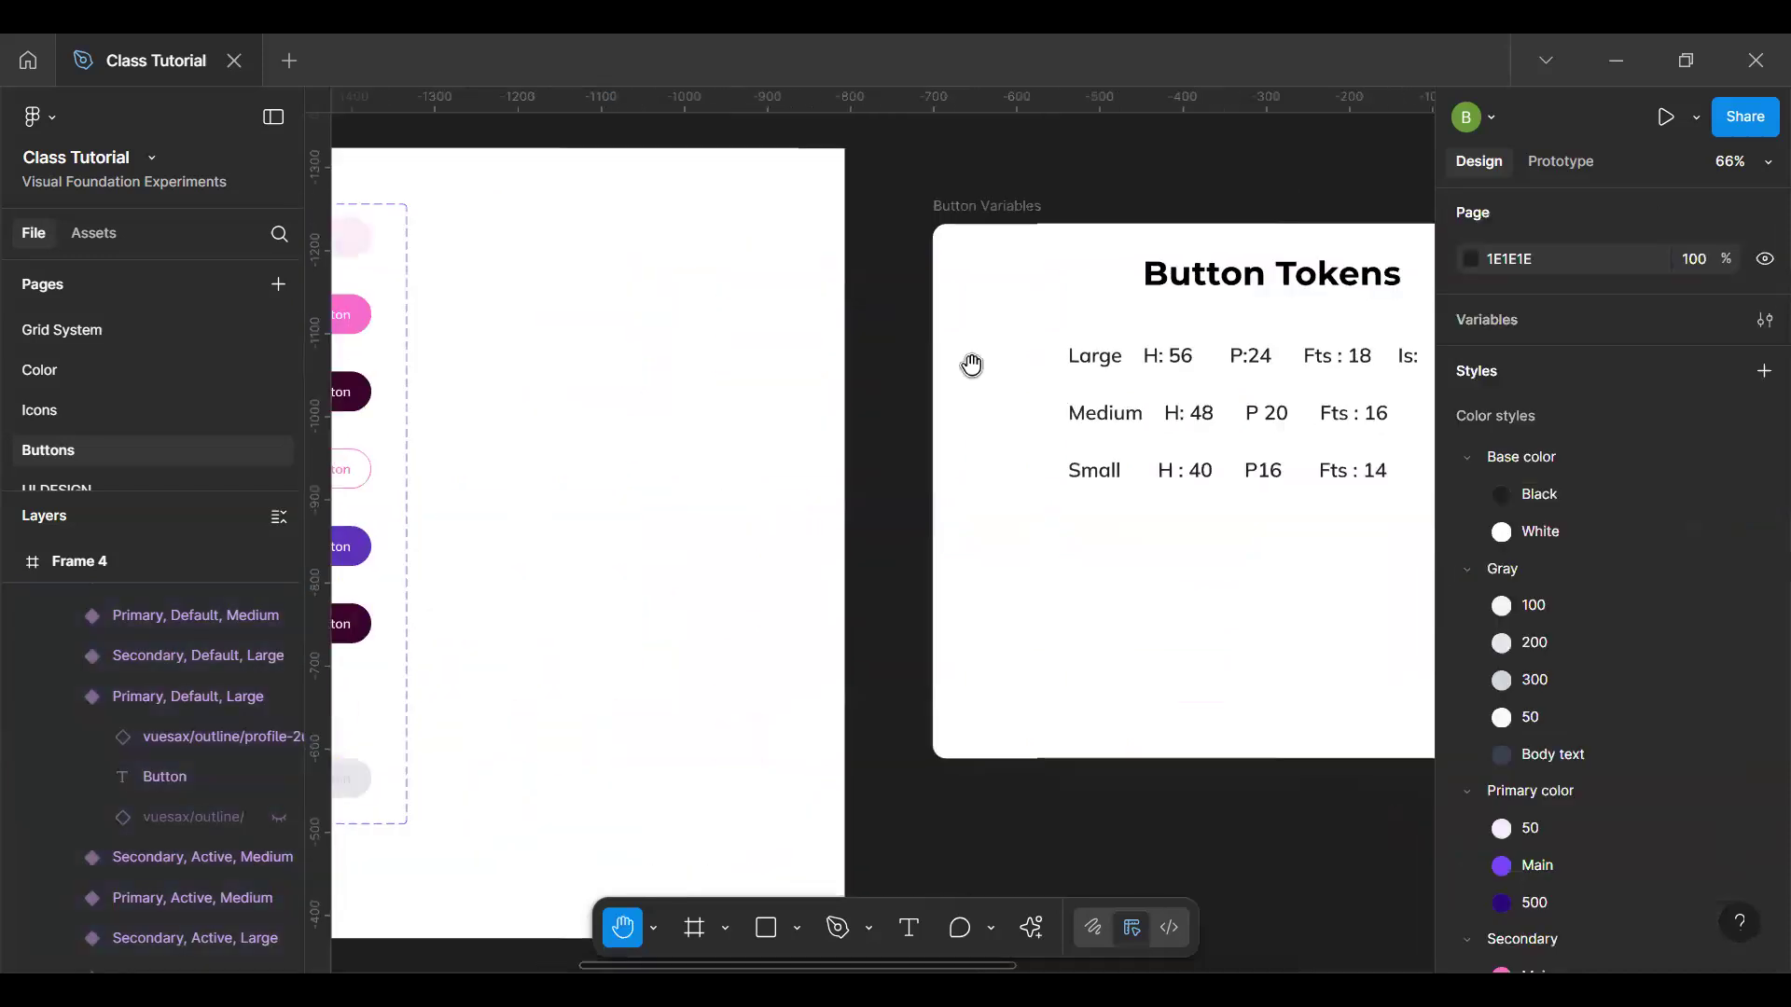
scroll(456, 412, right, 10)
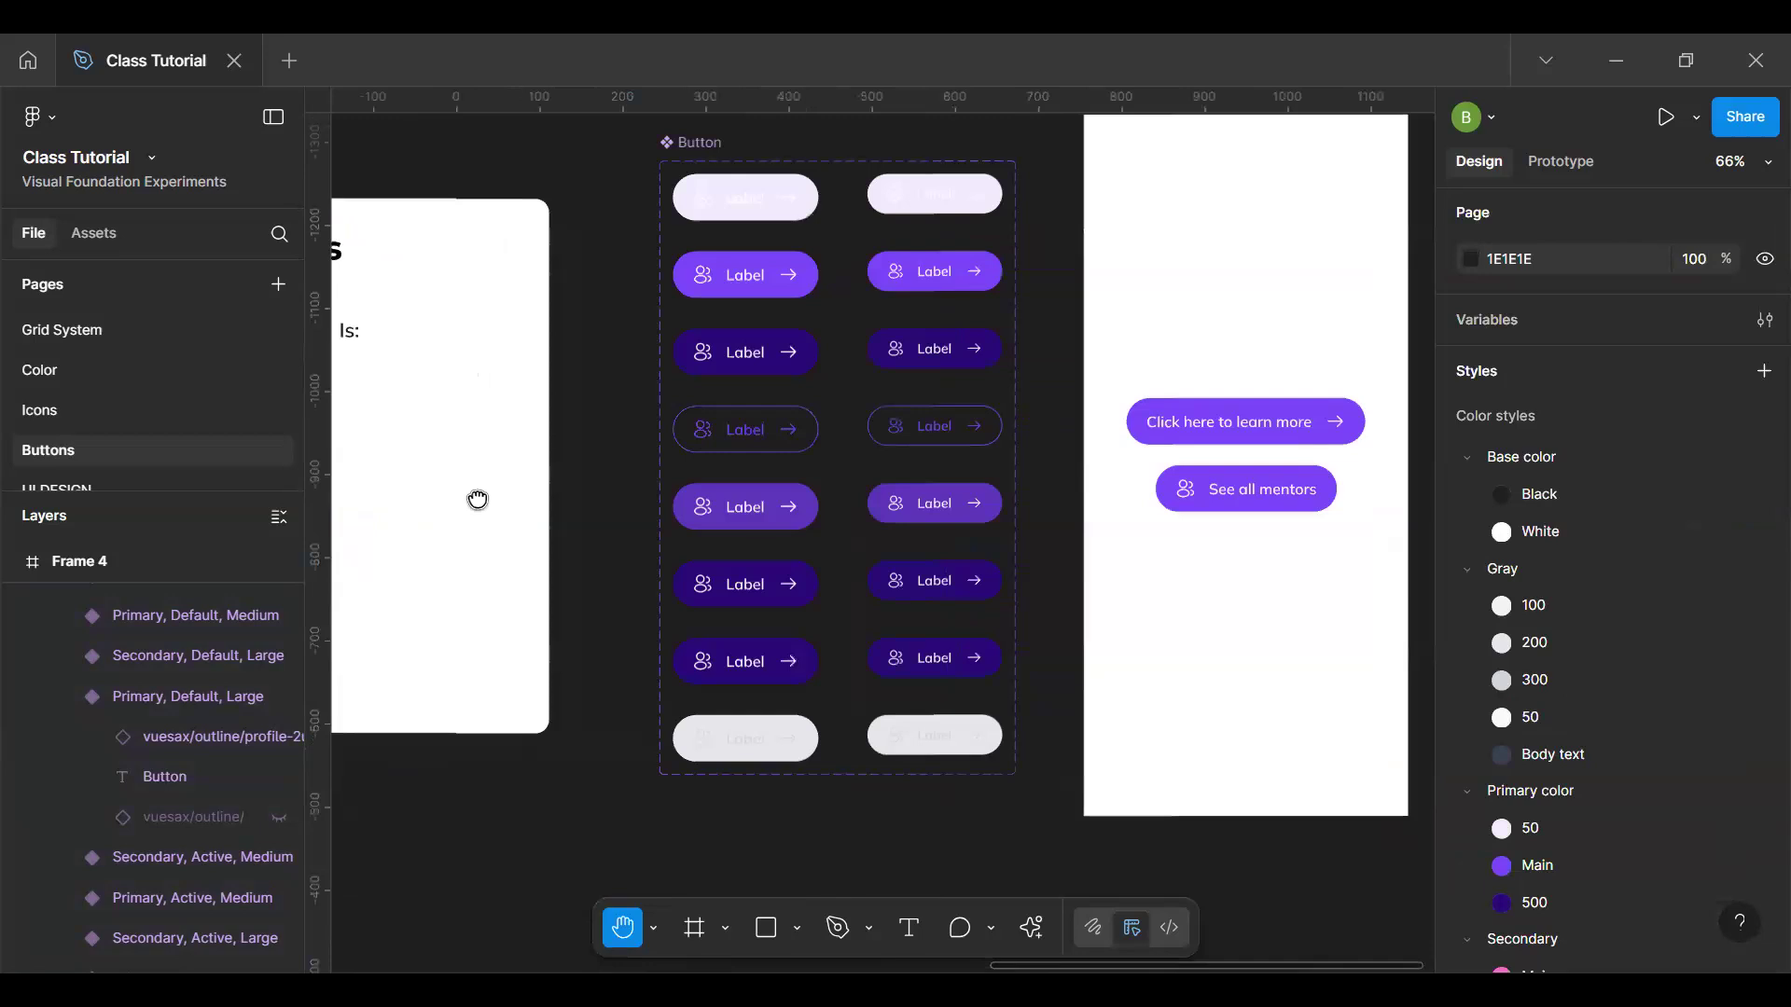
scroll(518, 482, right, 3)
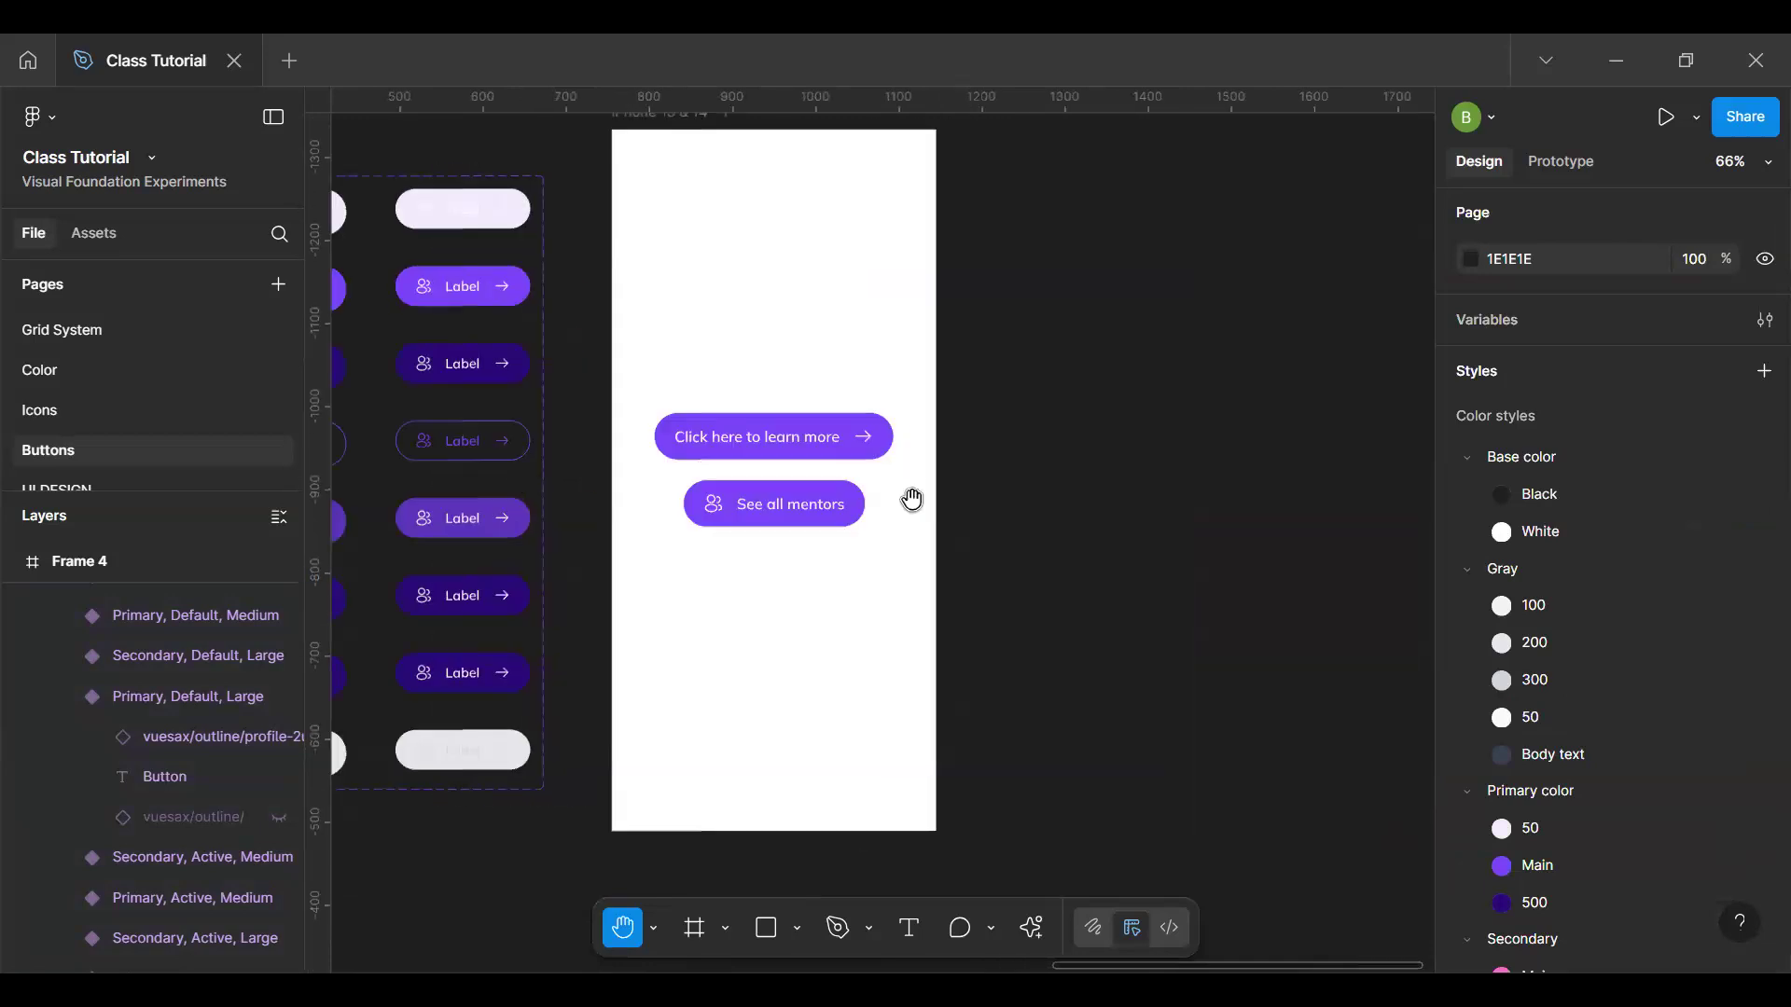
scroll(914, 500, up, 5)
key(v)
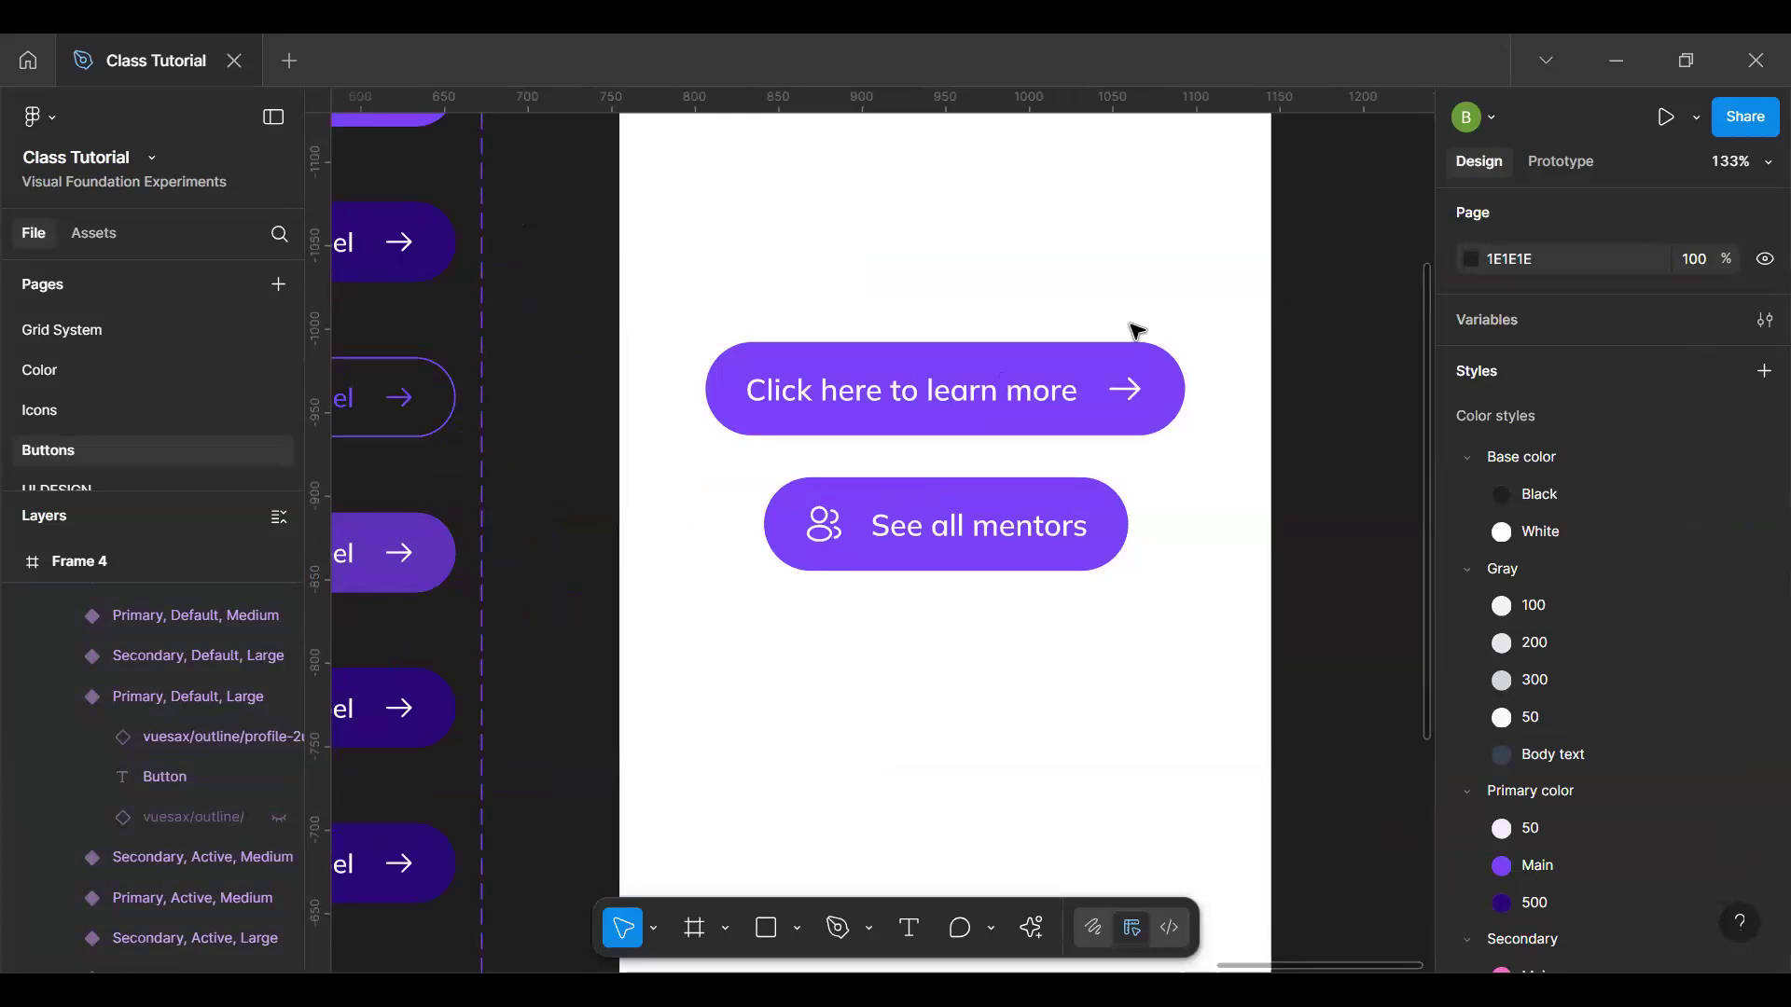
click(945, 390)
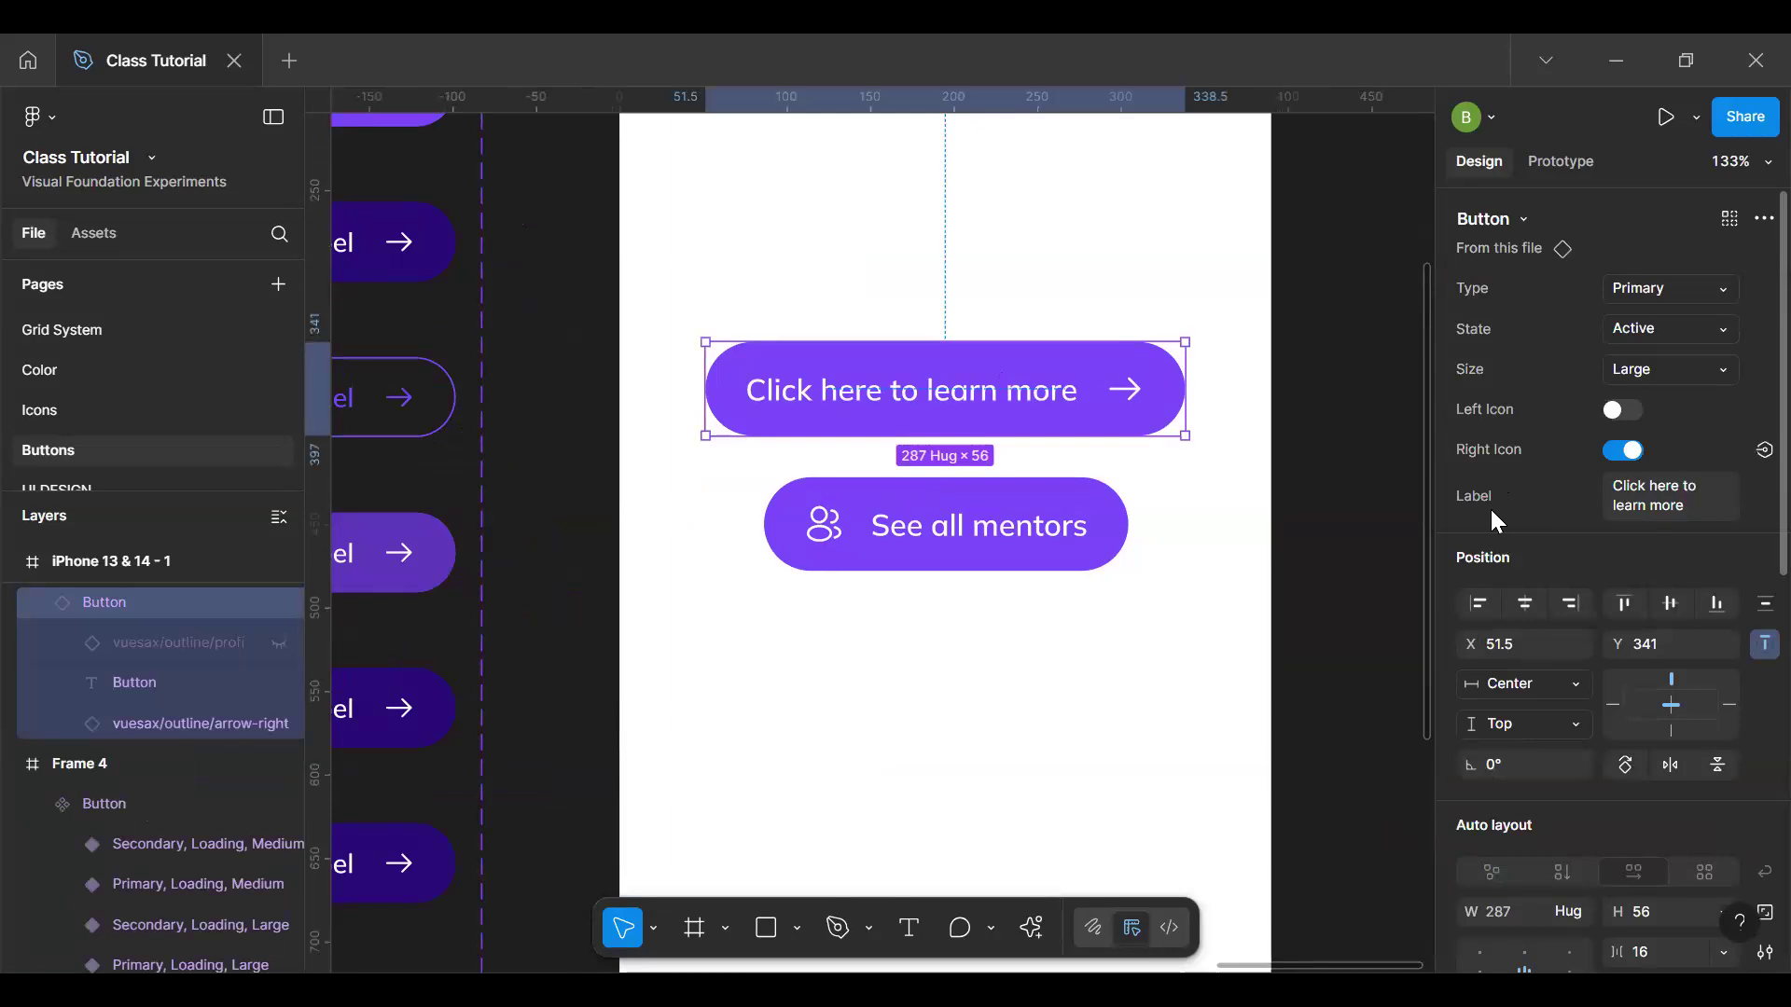
click(1650, 506)
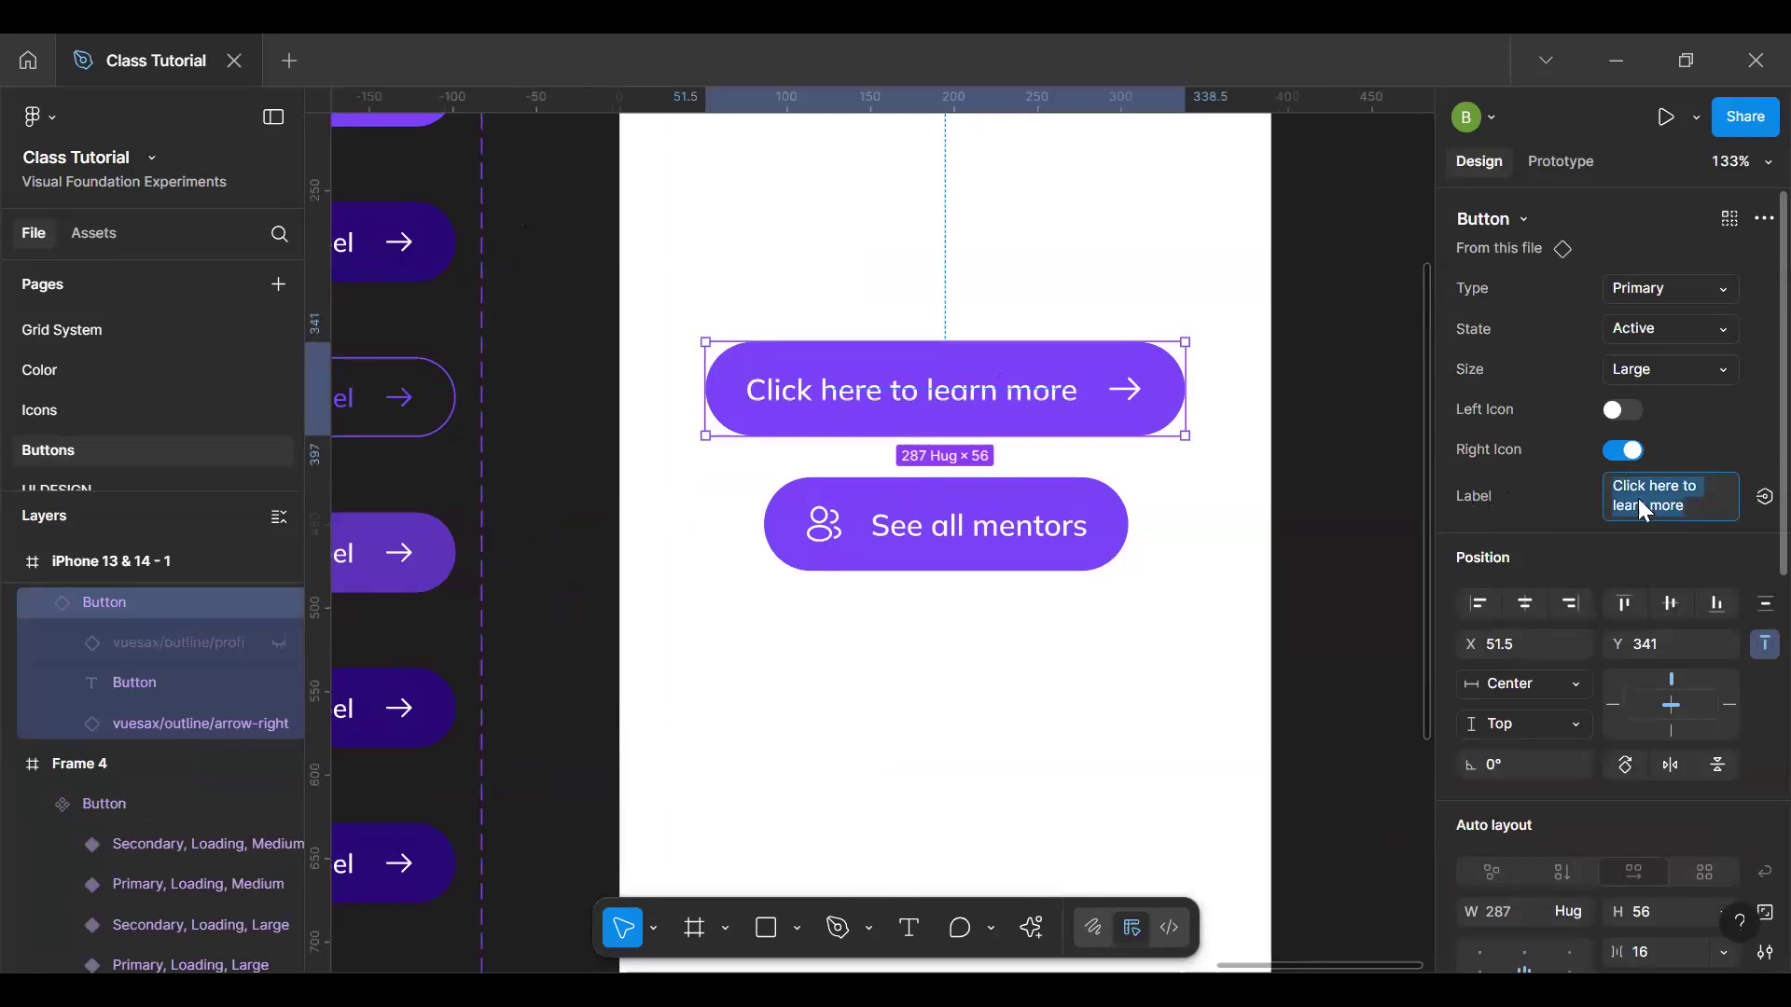
key(BackSpace)
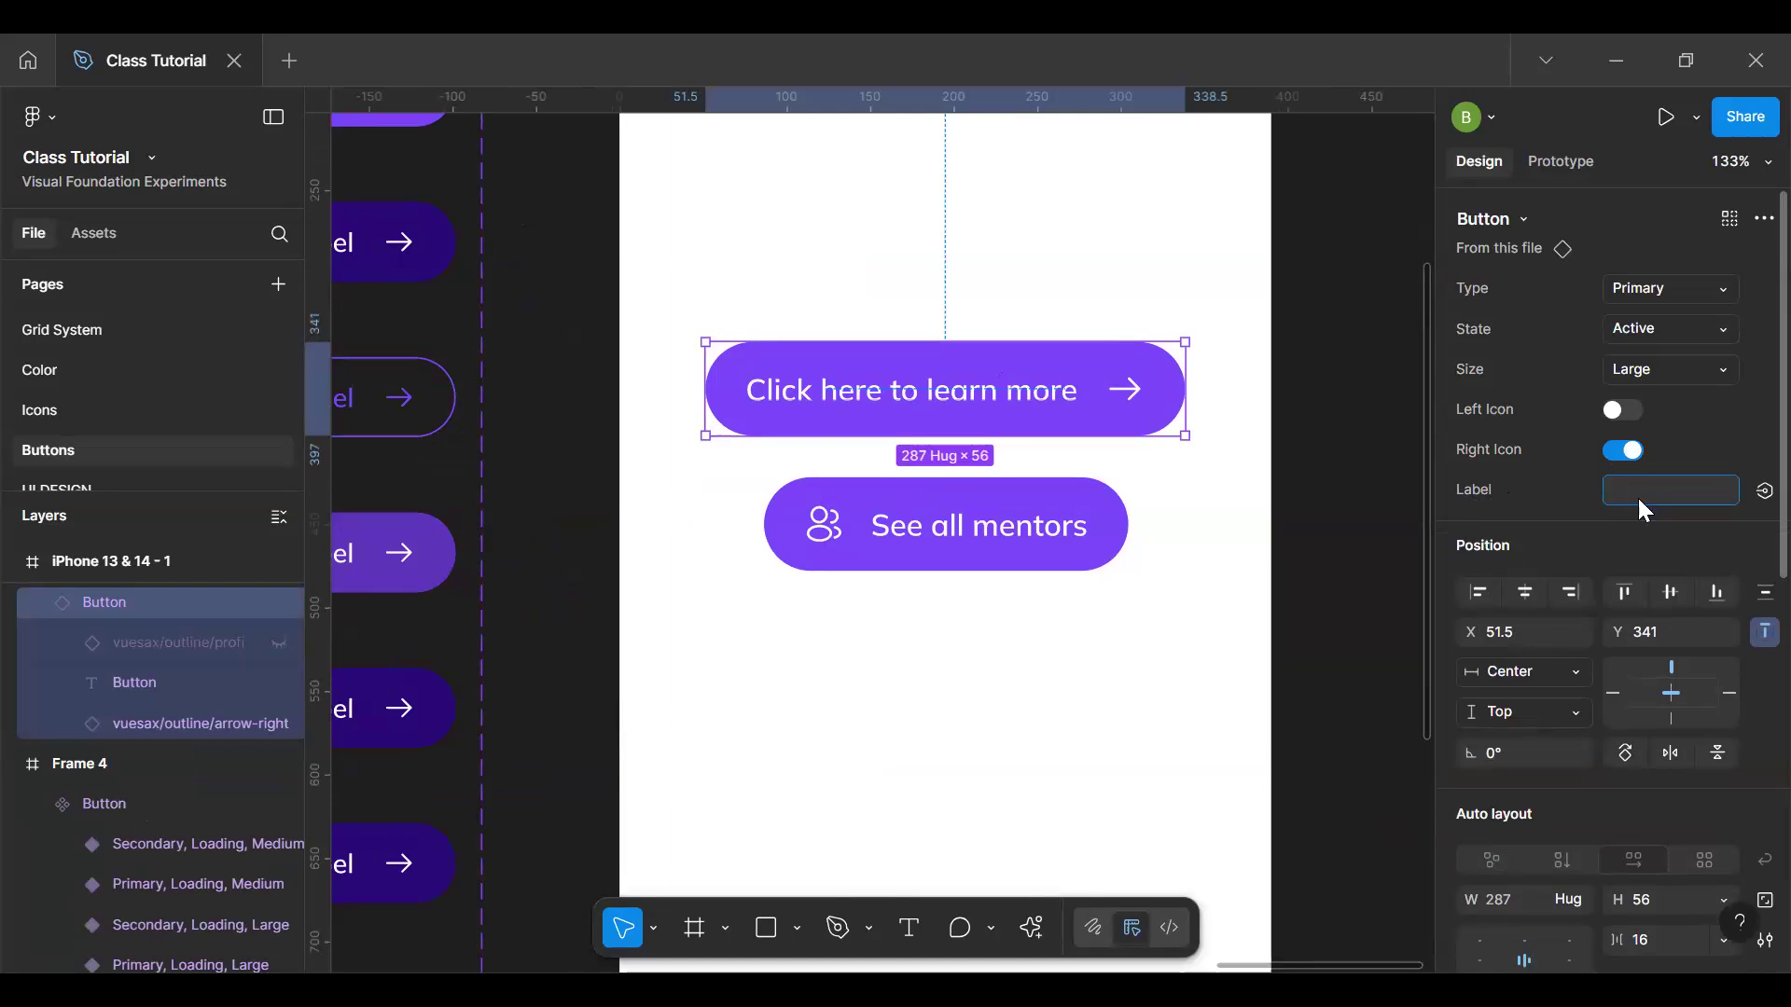
text(Come and learn)
key(Return)
click(1267, 528)
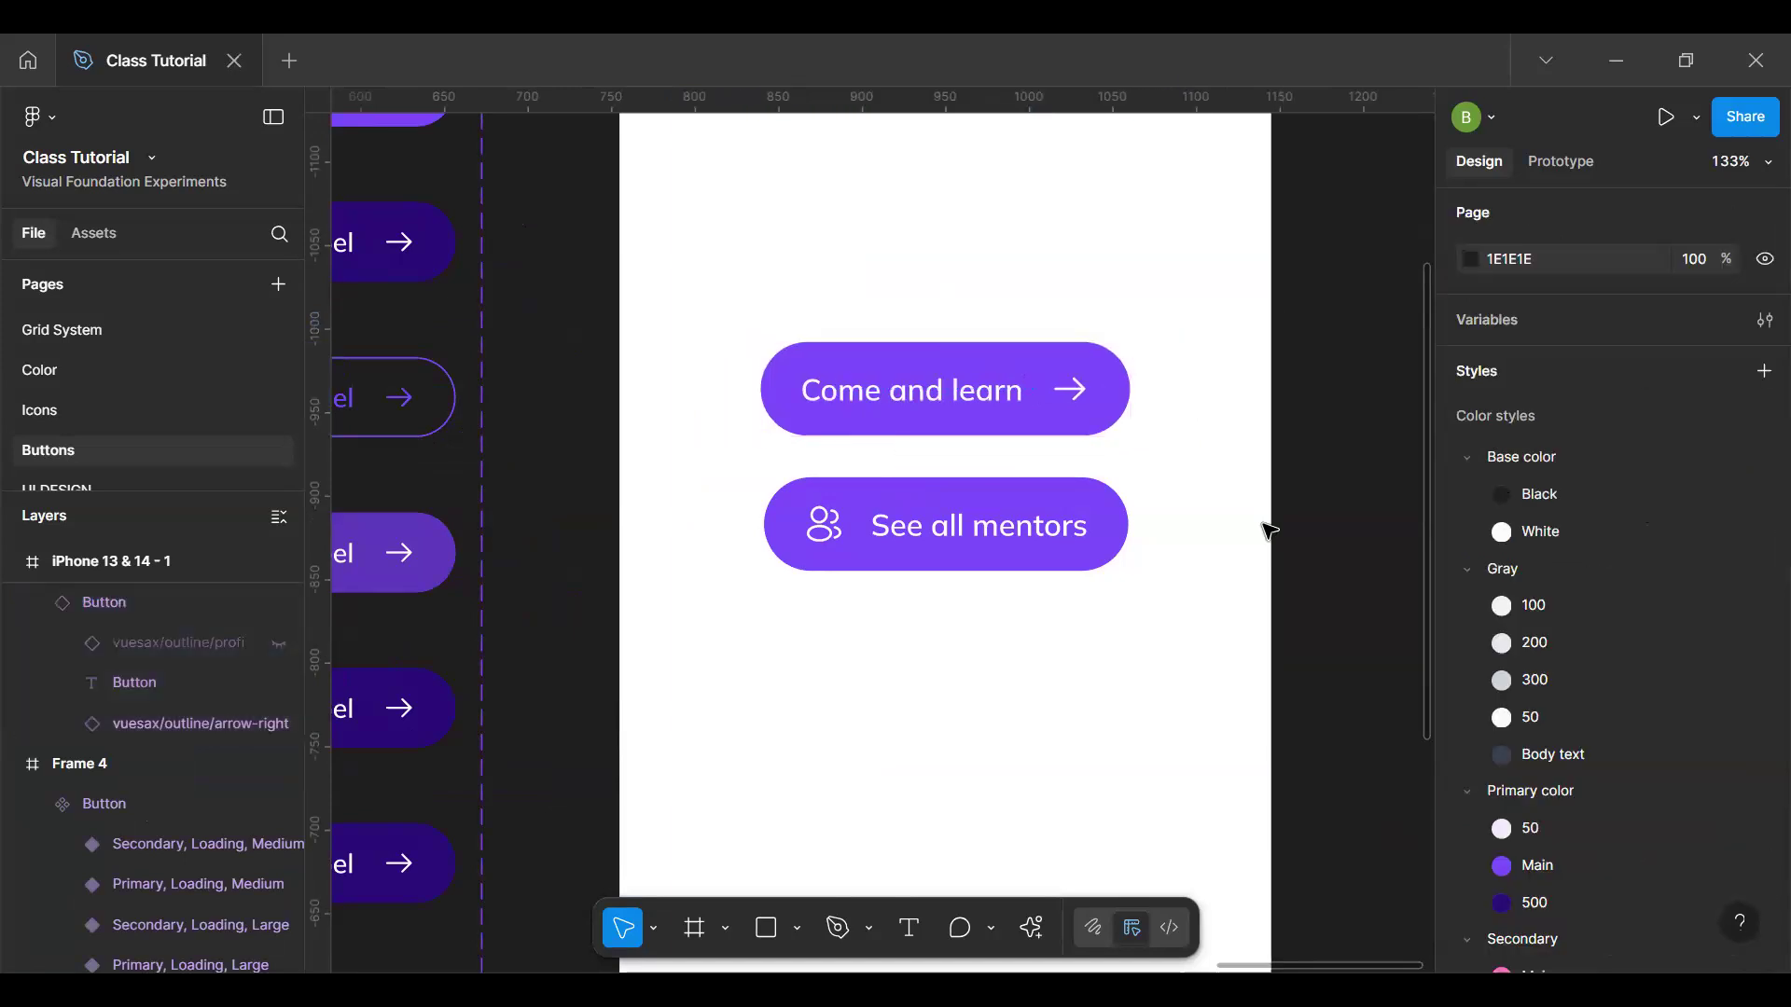
Step: Go to the button's main component and create an instance swap property named "Left Icon" for the profile-2user icons in all variants
click(1077, 390)
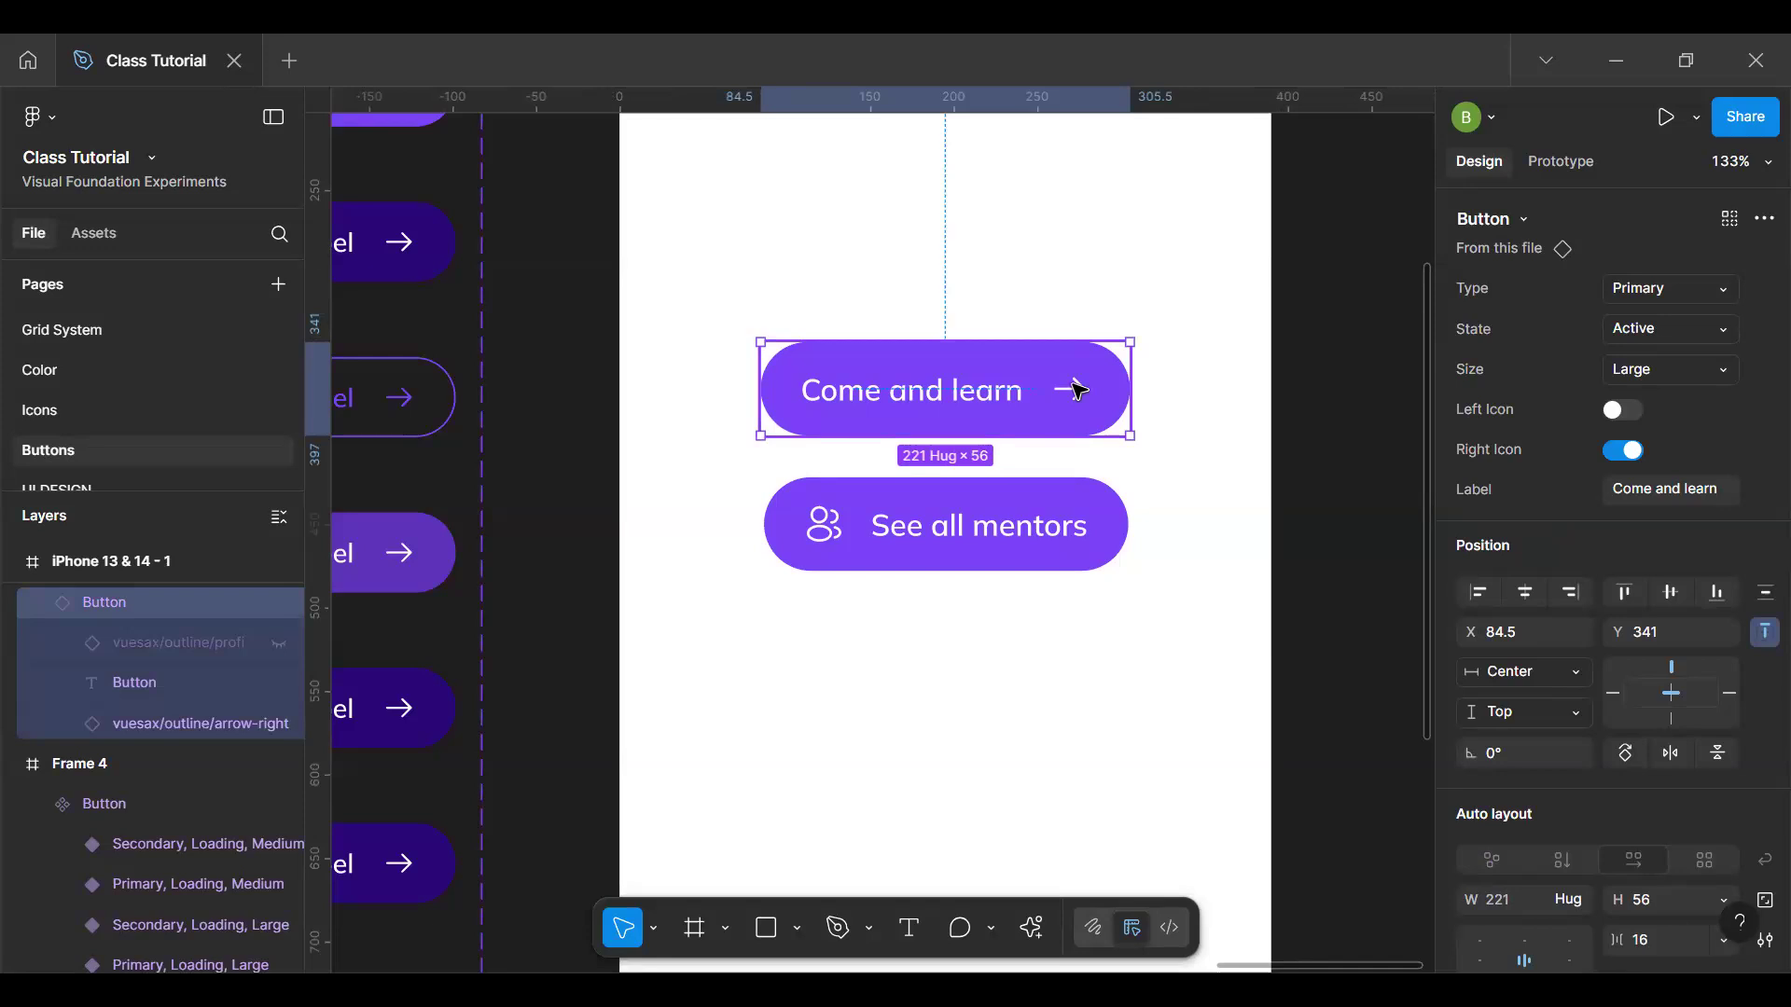
click(1507, 256)
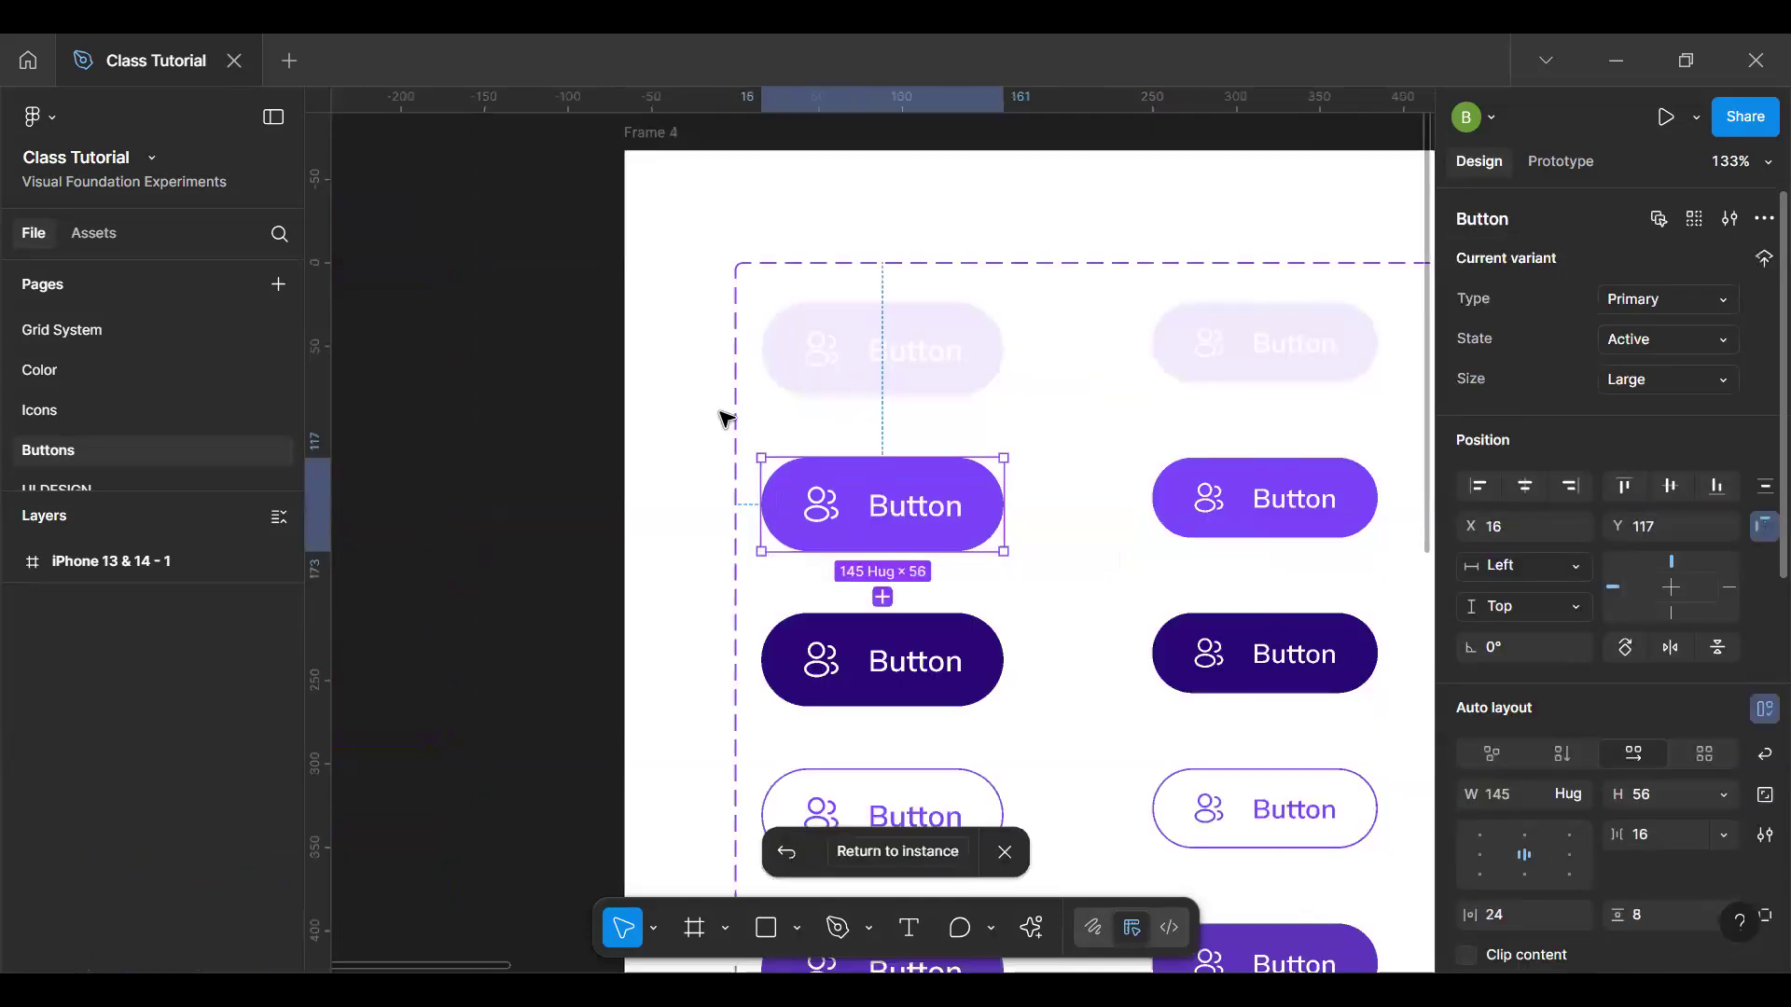
click(833, 368)
click(832, 369)
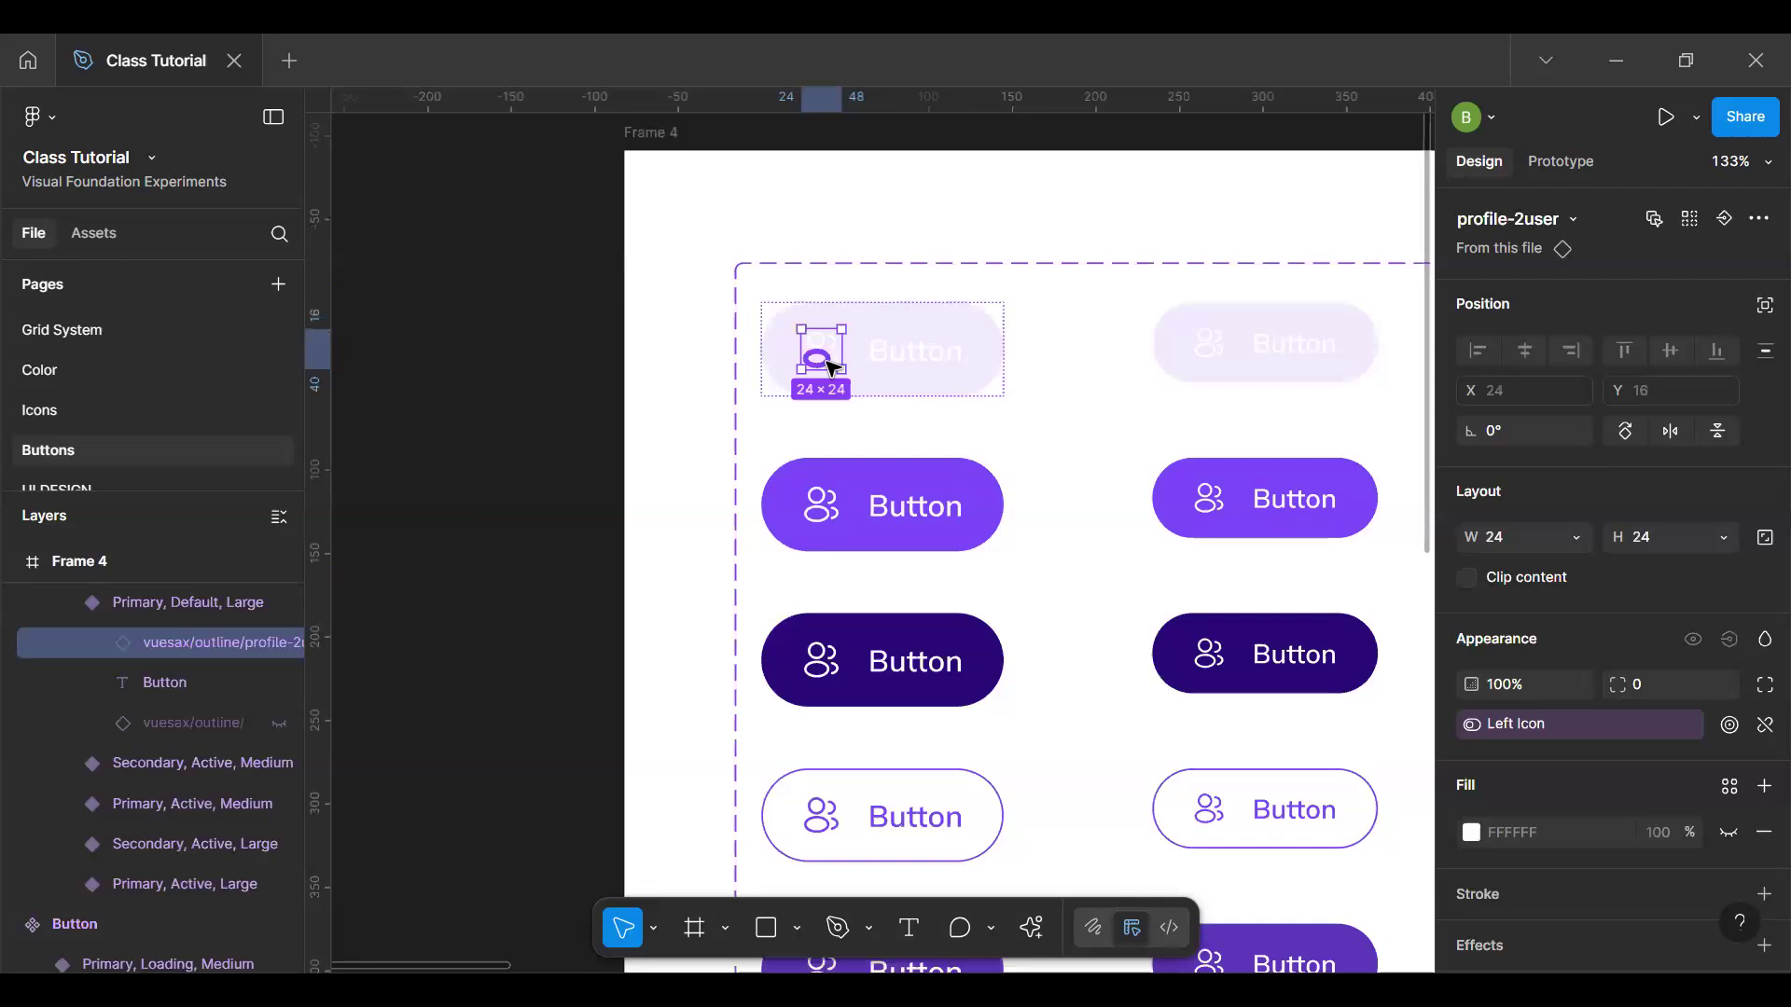
key(ctrl+alt+a)
scroll(659, 469, down, 2)
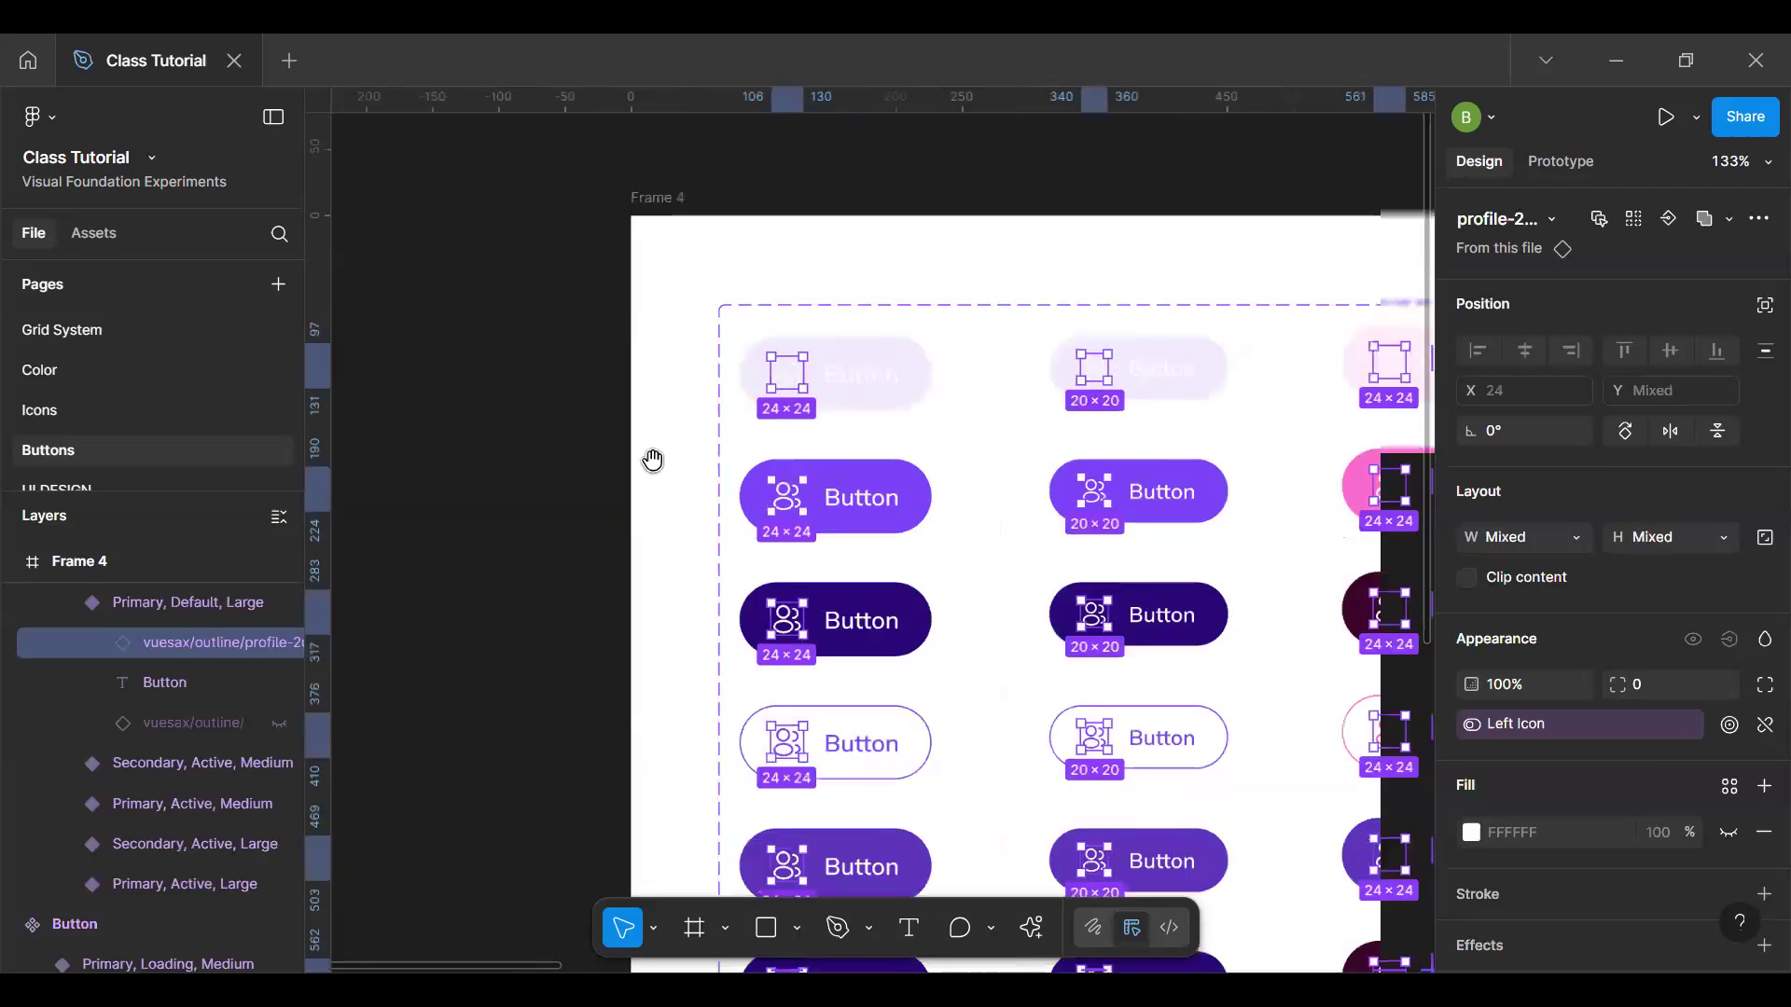
scroll(653, 459, down, 3)
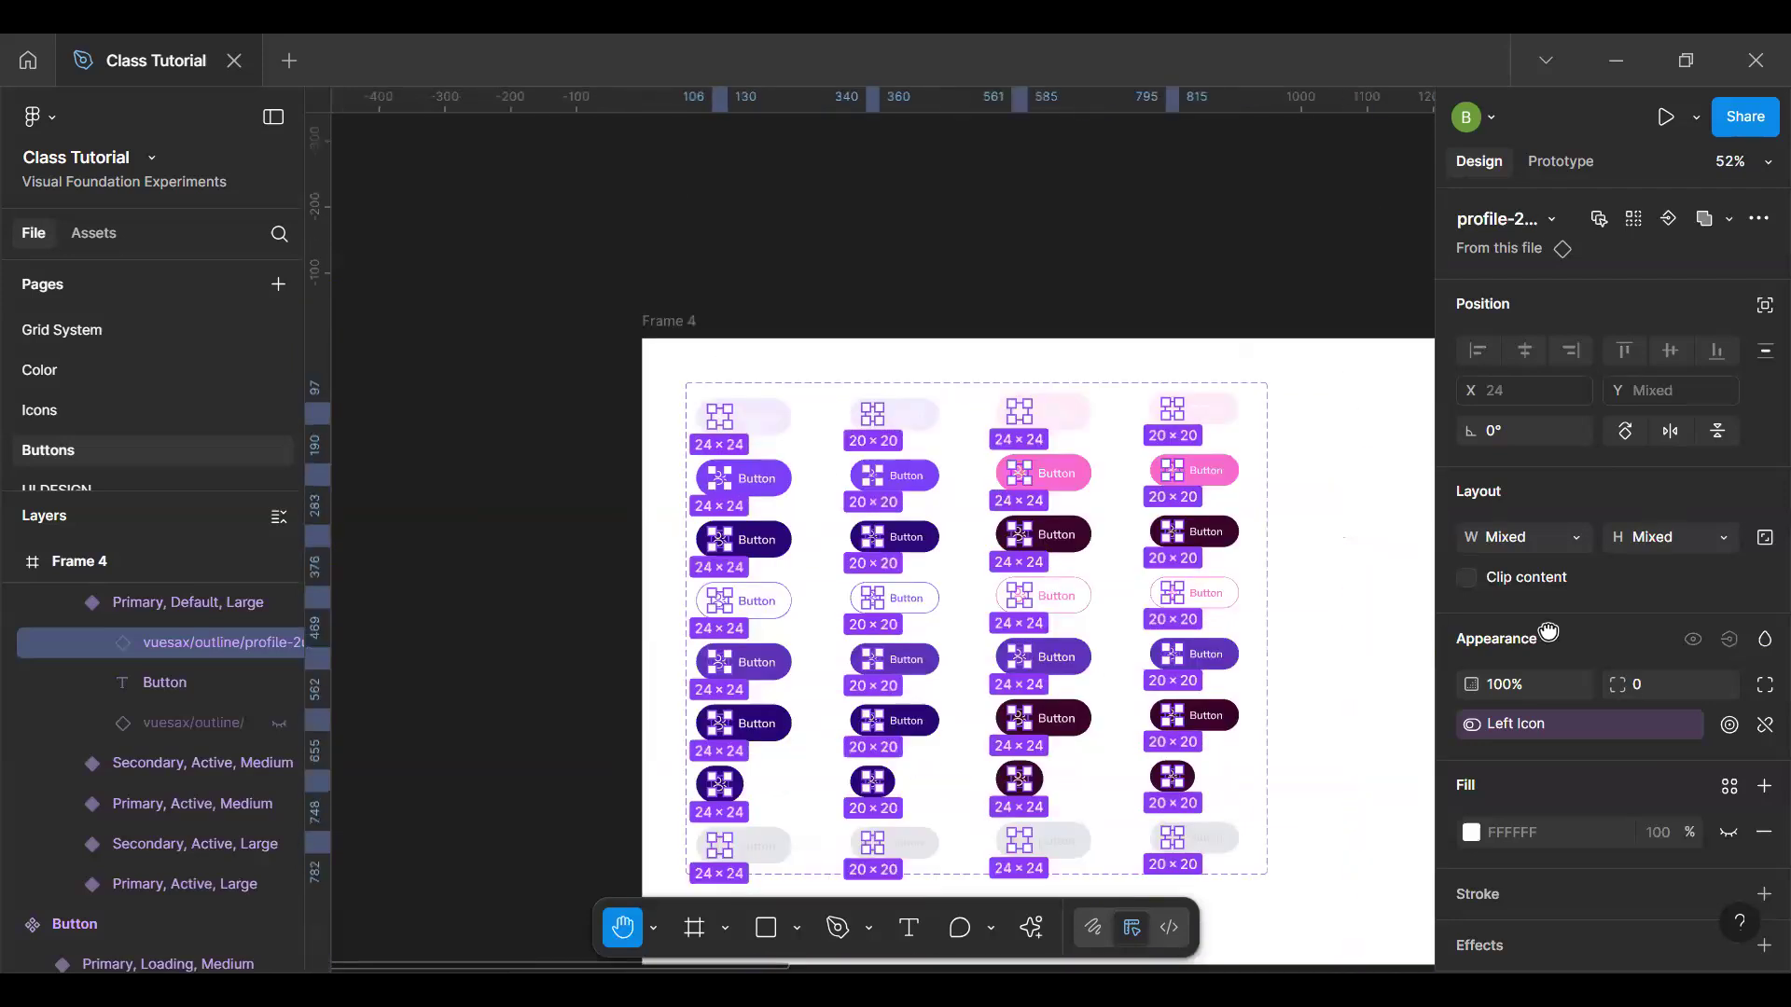
scroll(1549, 632, down, 2)
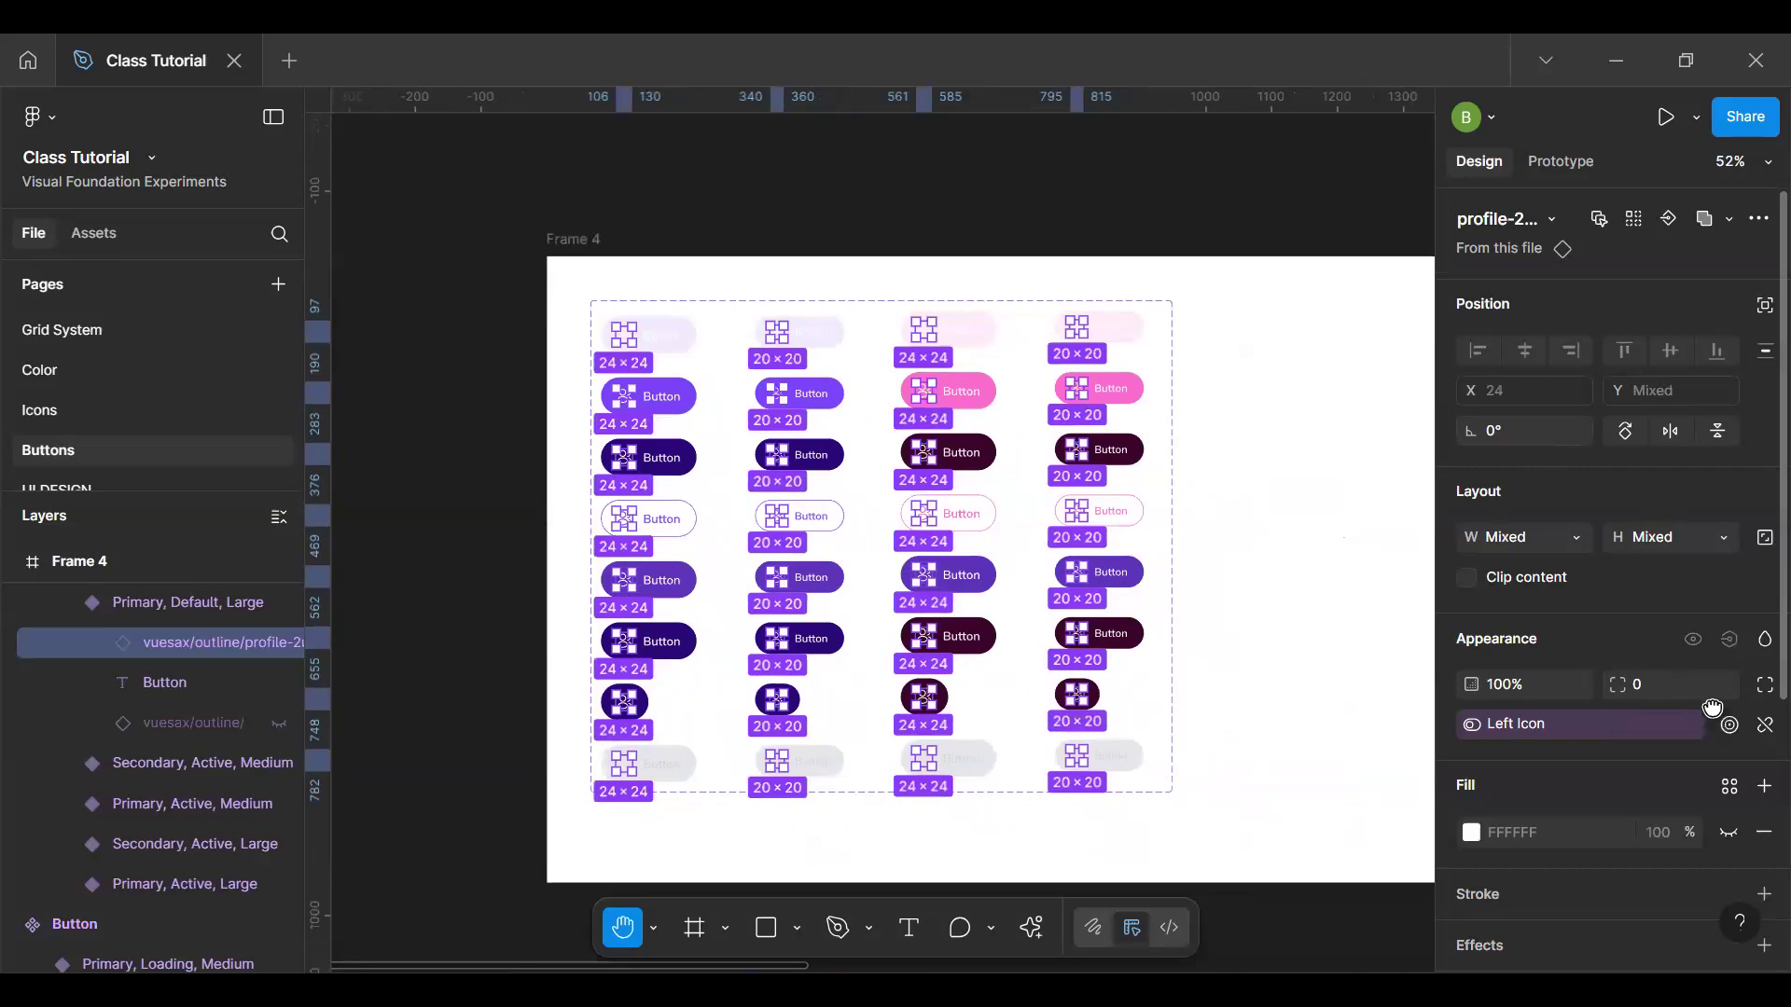
click(1664, 219)
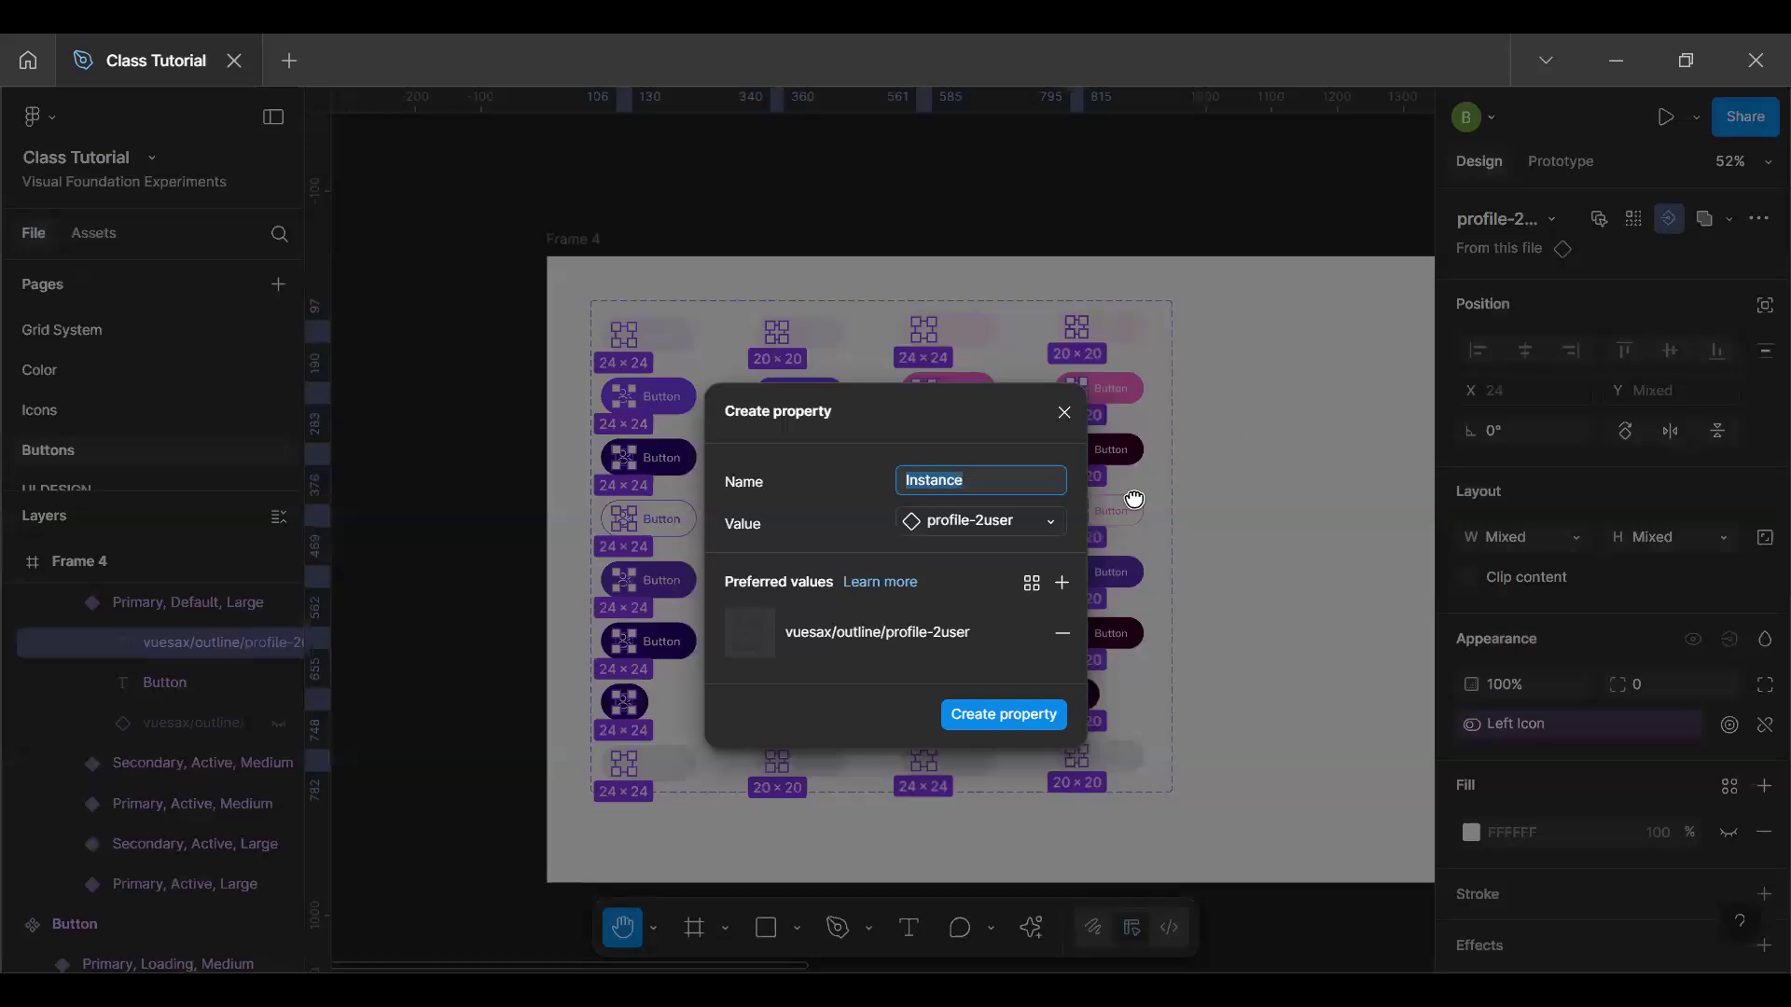
text(Let)
text(ft)
text( Icon)
click(995, 716)
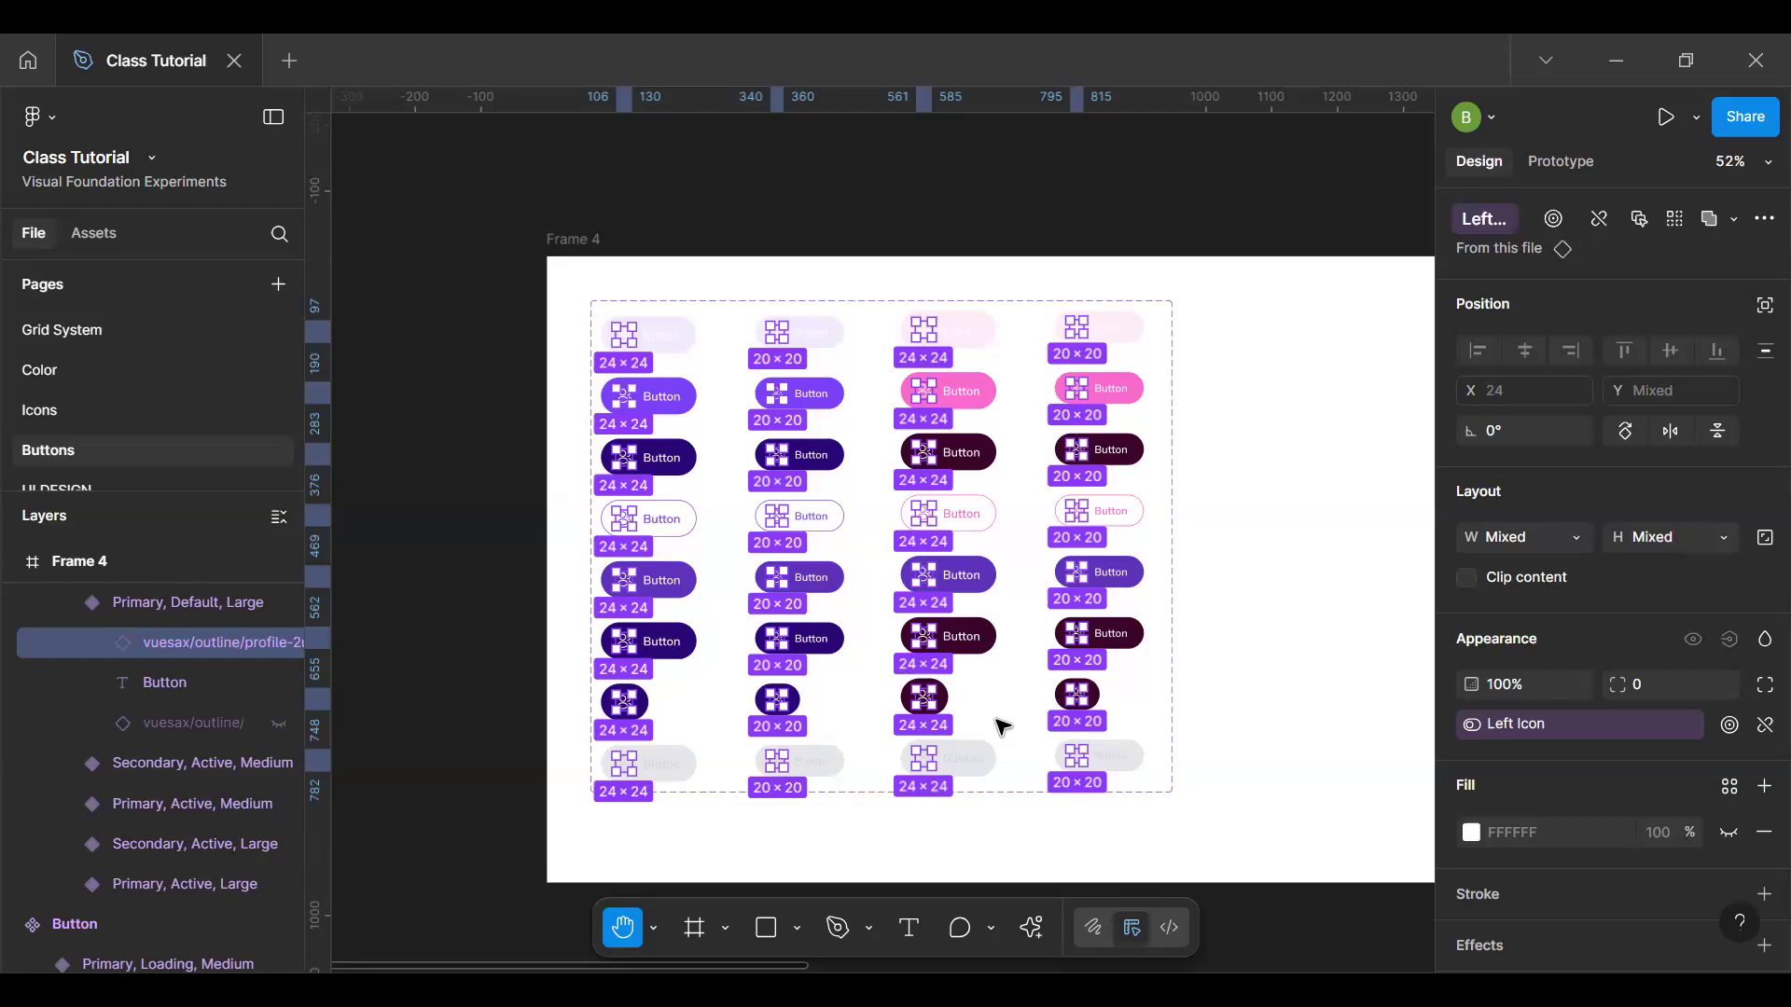
key(v)
click(685, 348)
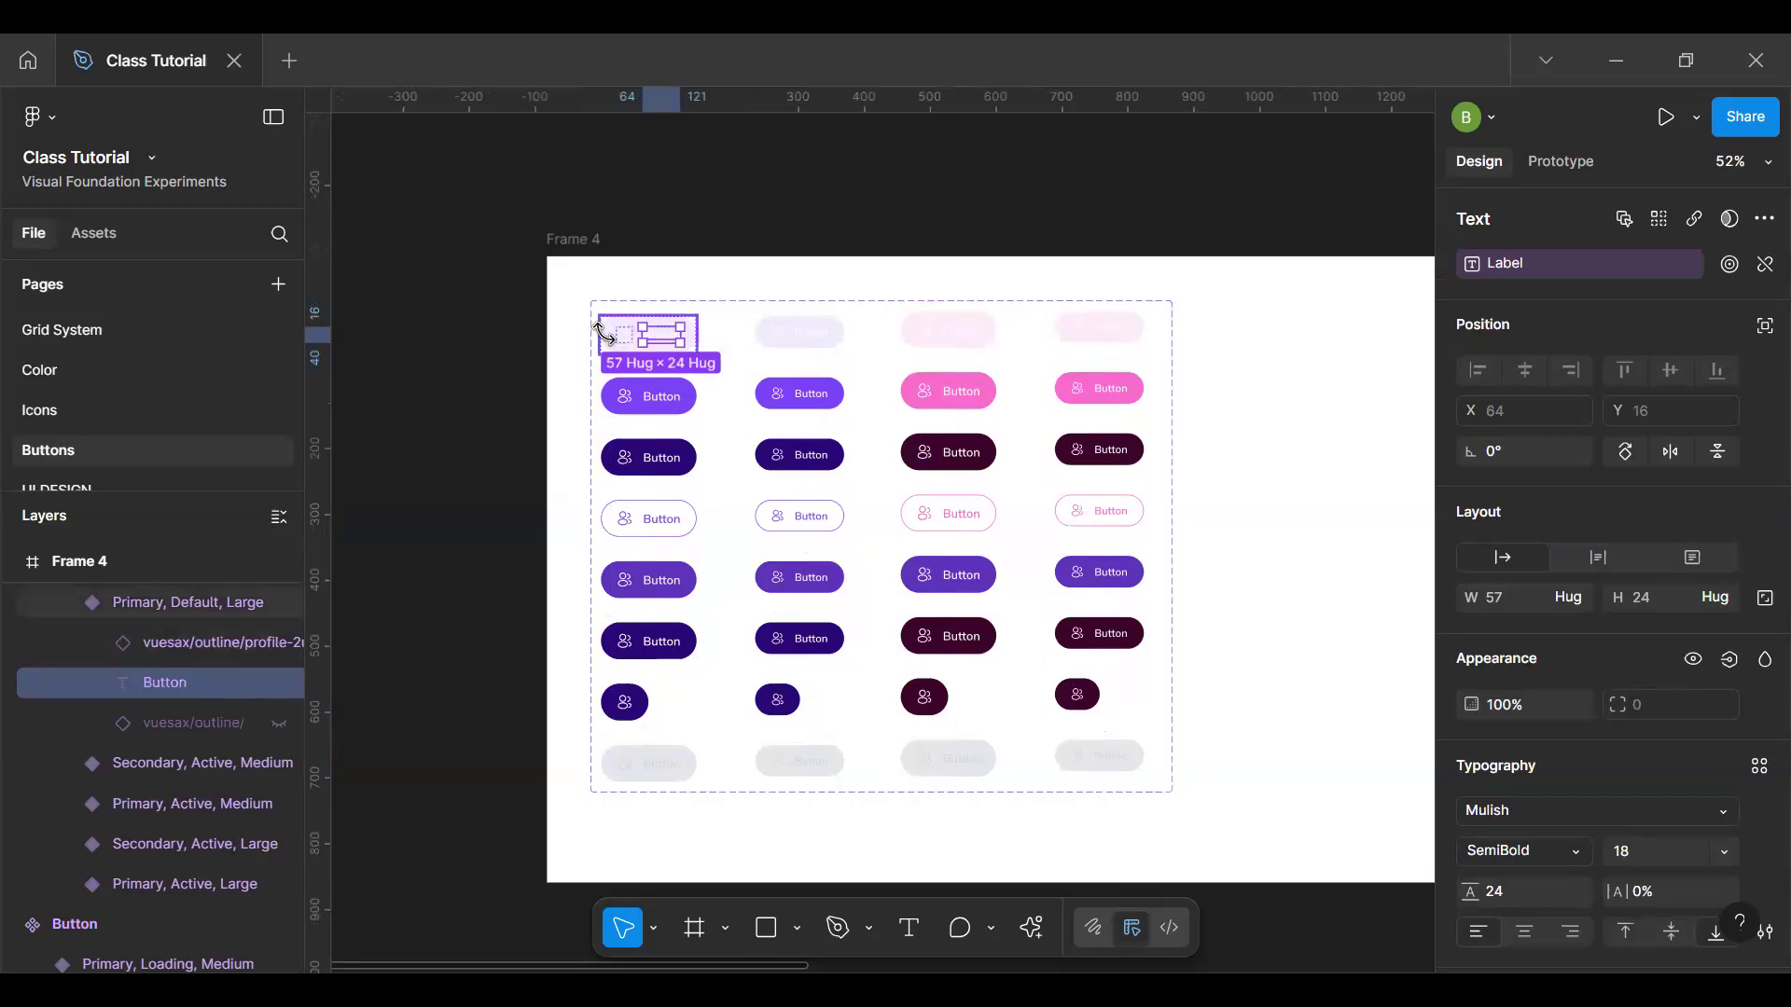
key(Escape)
key(ctrl+a)
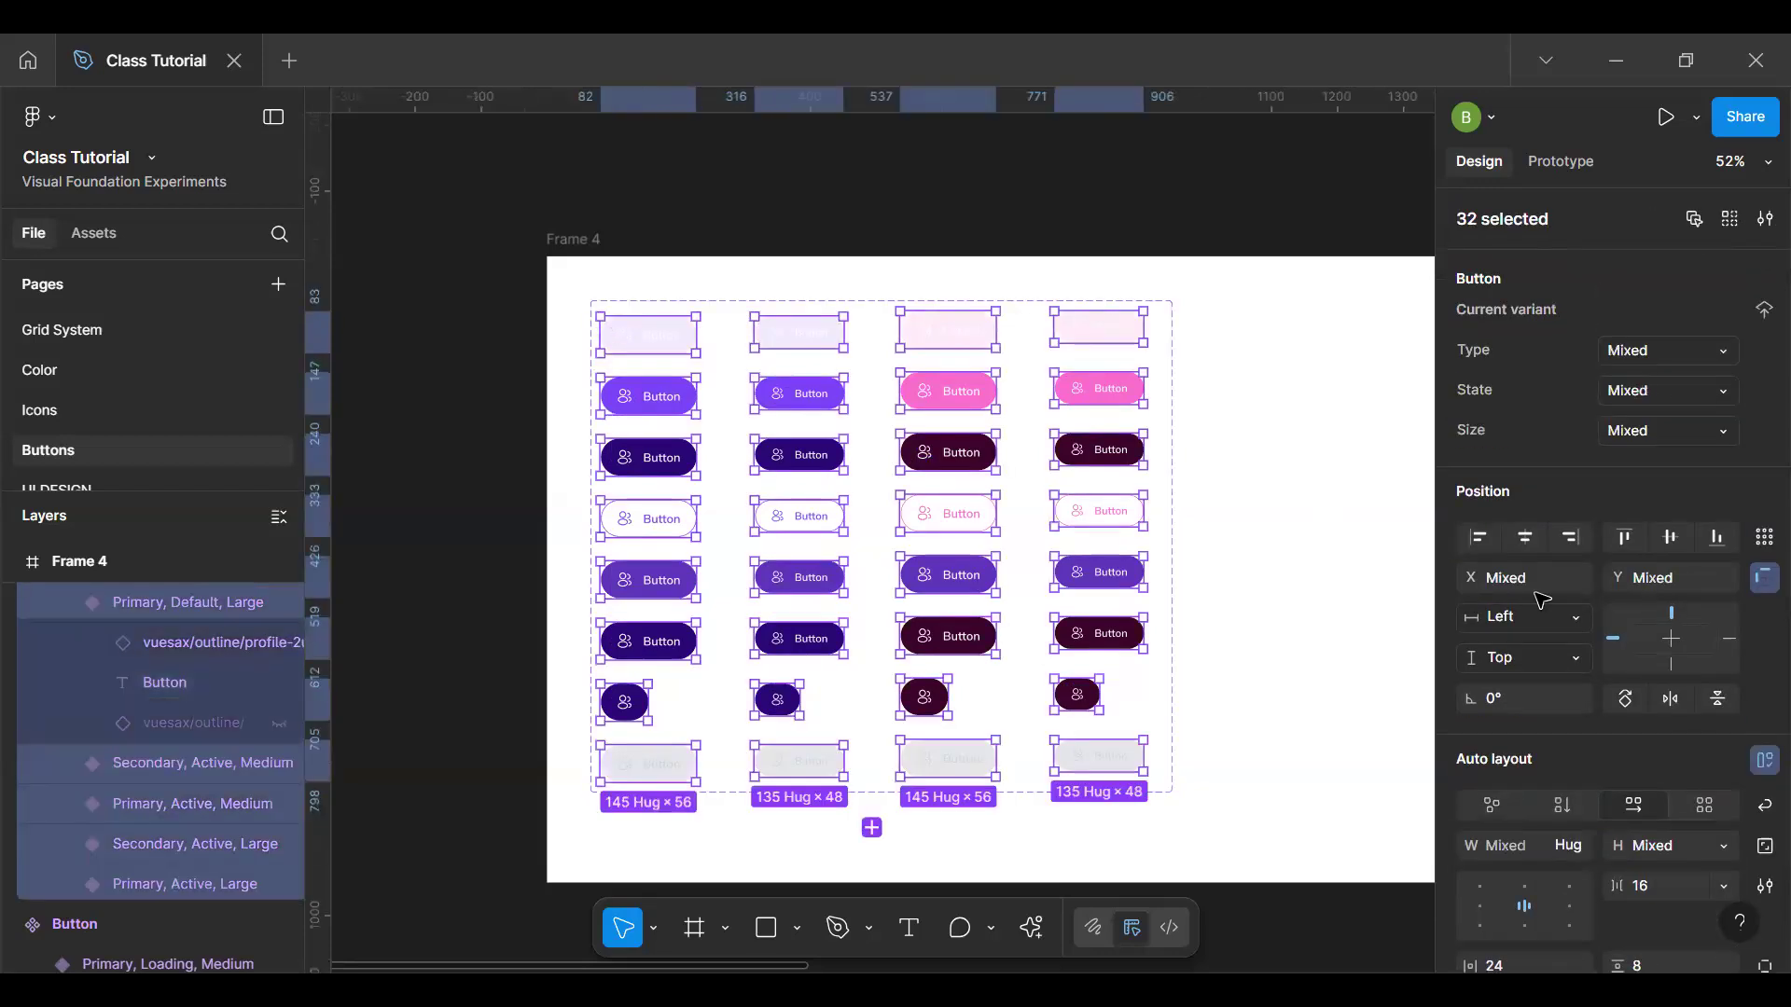
scroll(1757, 474, down, 2)
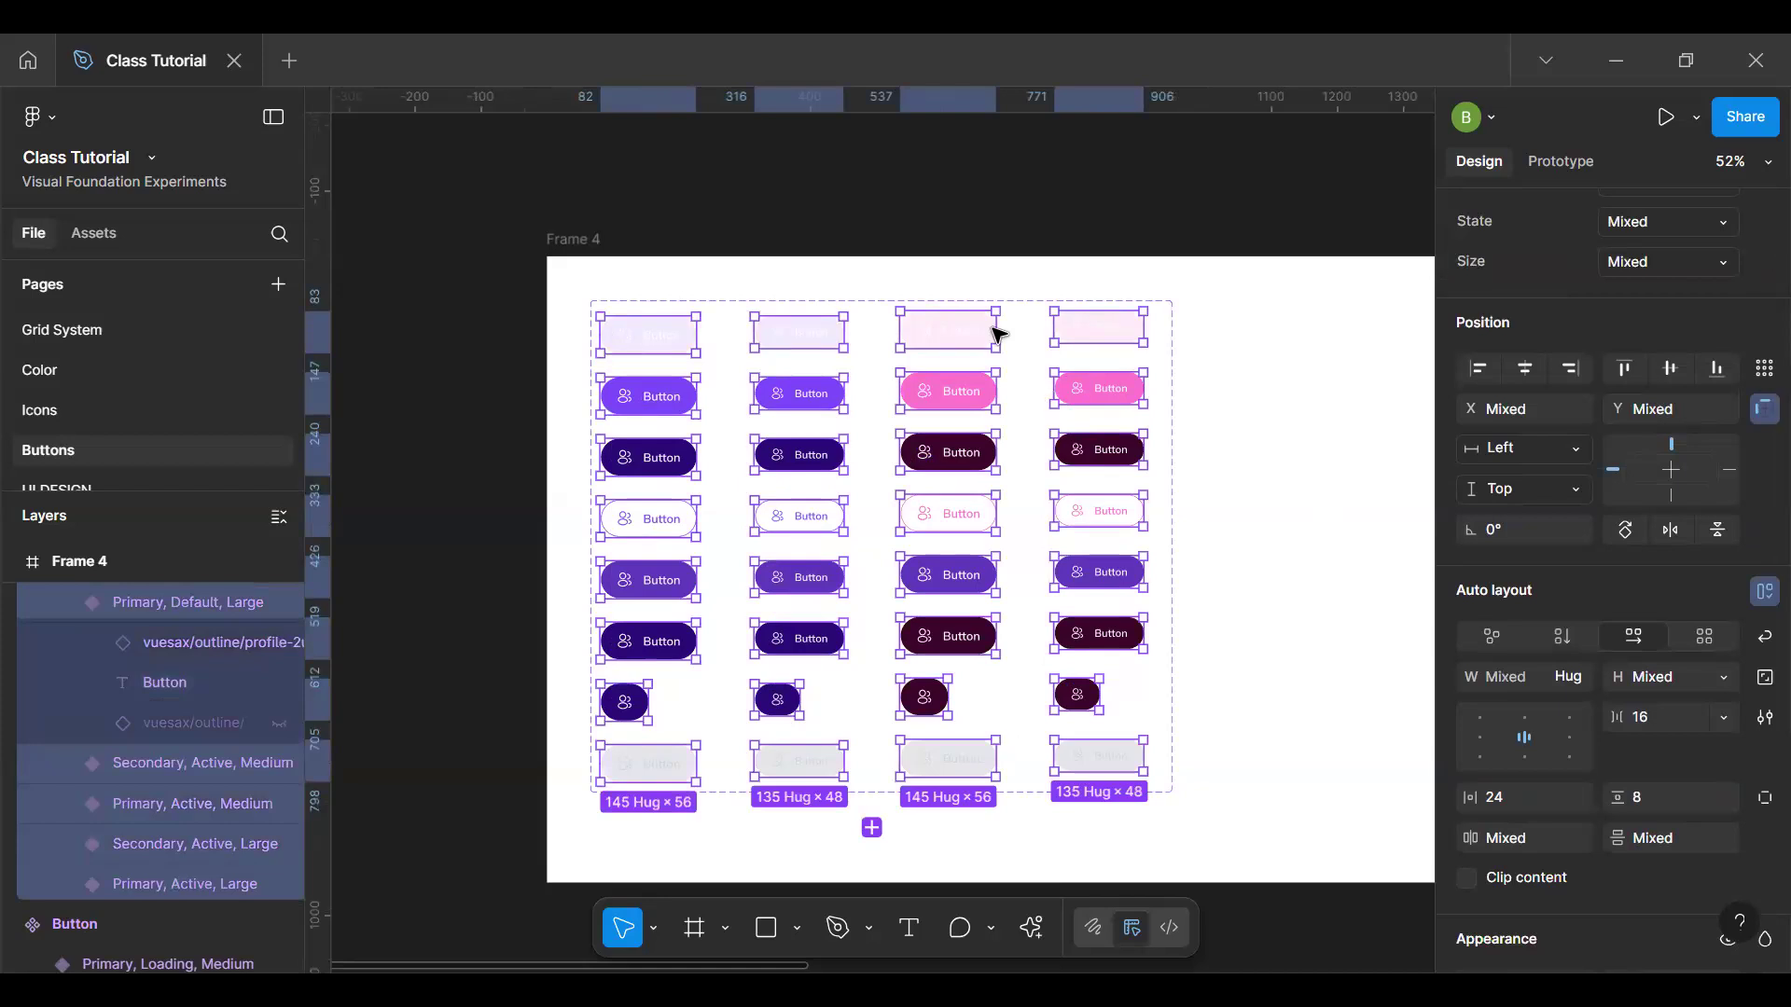
Step: Create an instance swap property named "Right Icon" for the hidden arrow-right icons in all variants of the Frame 4 button set
click(677, 342)
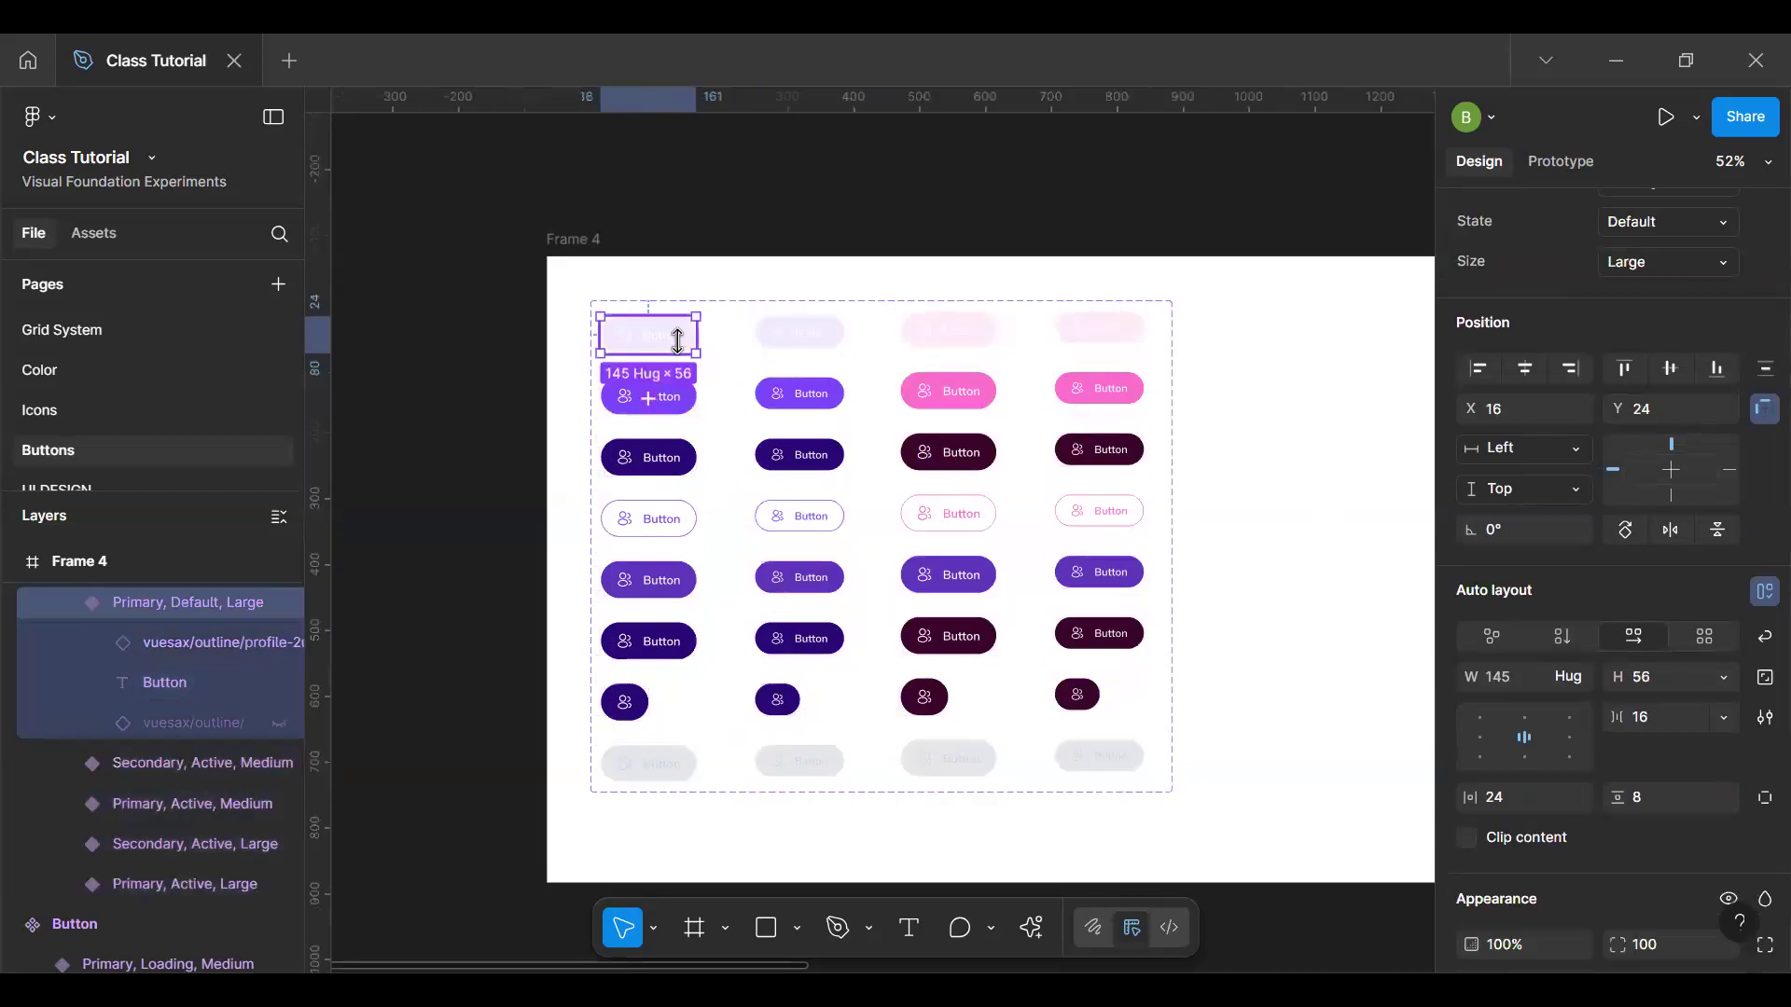
click(171, 722)
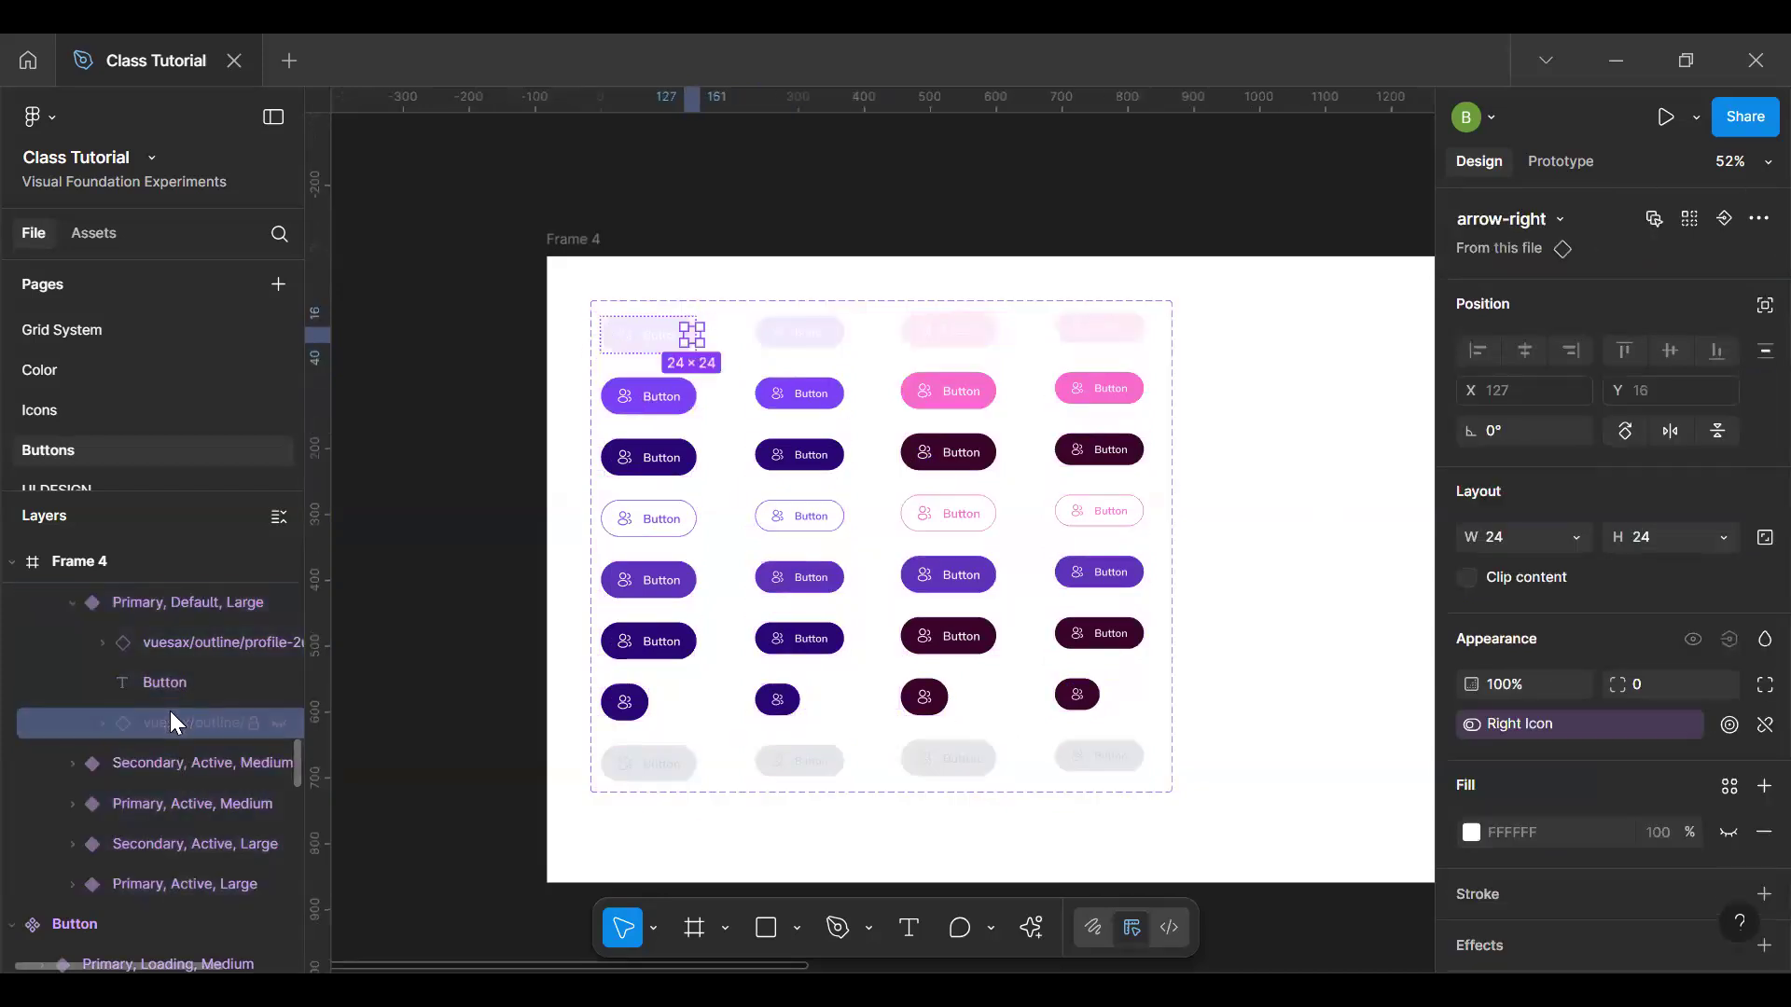
key(ctrl+alt+a)
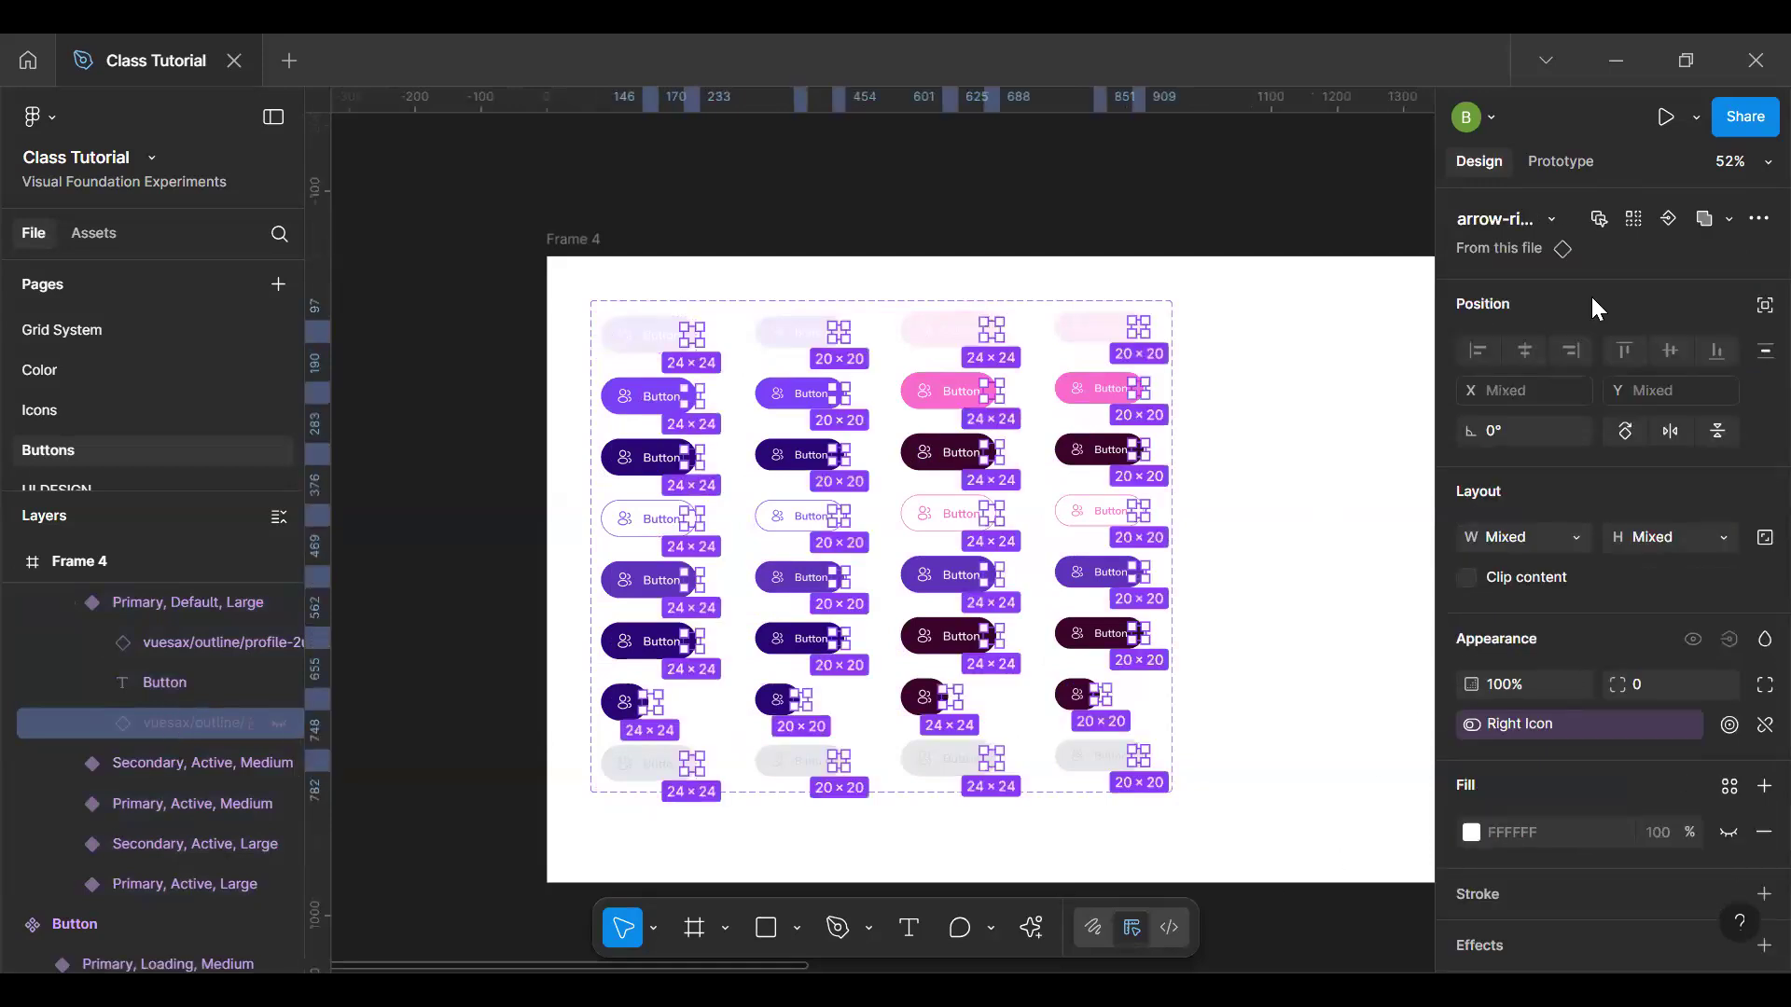
click(1669, 220)
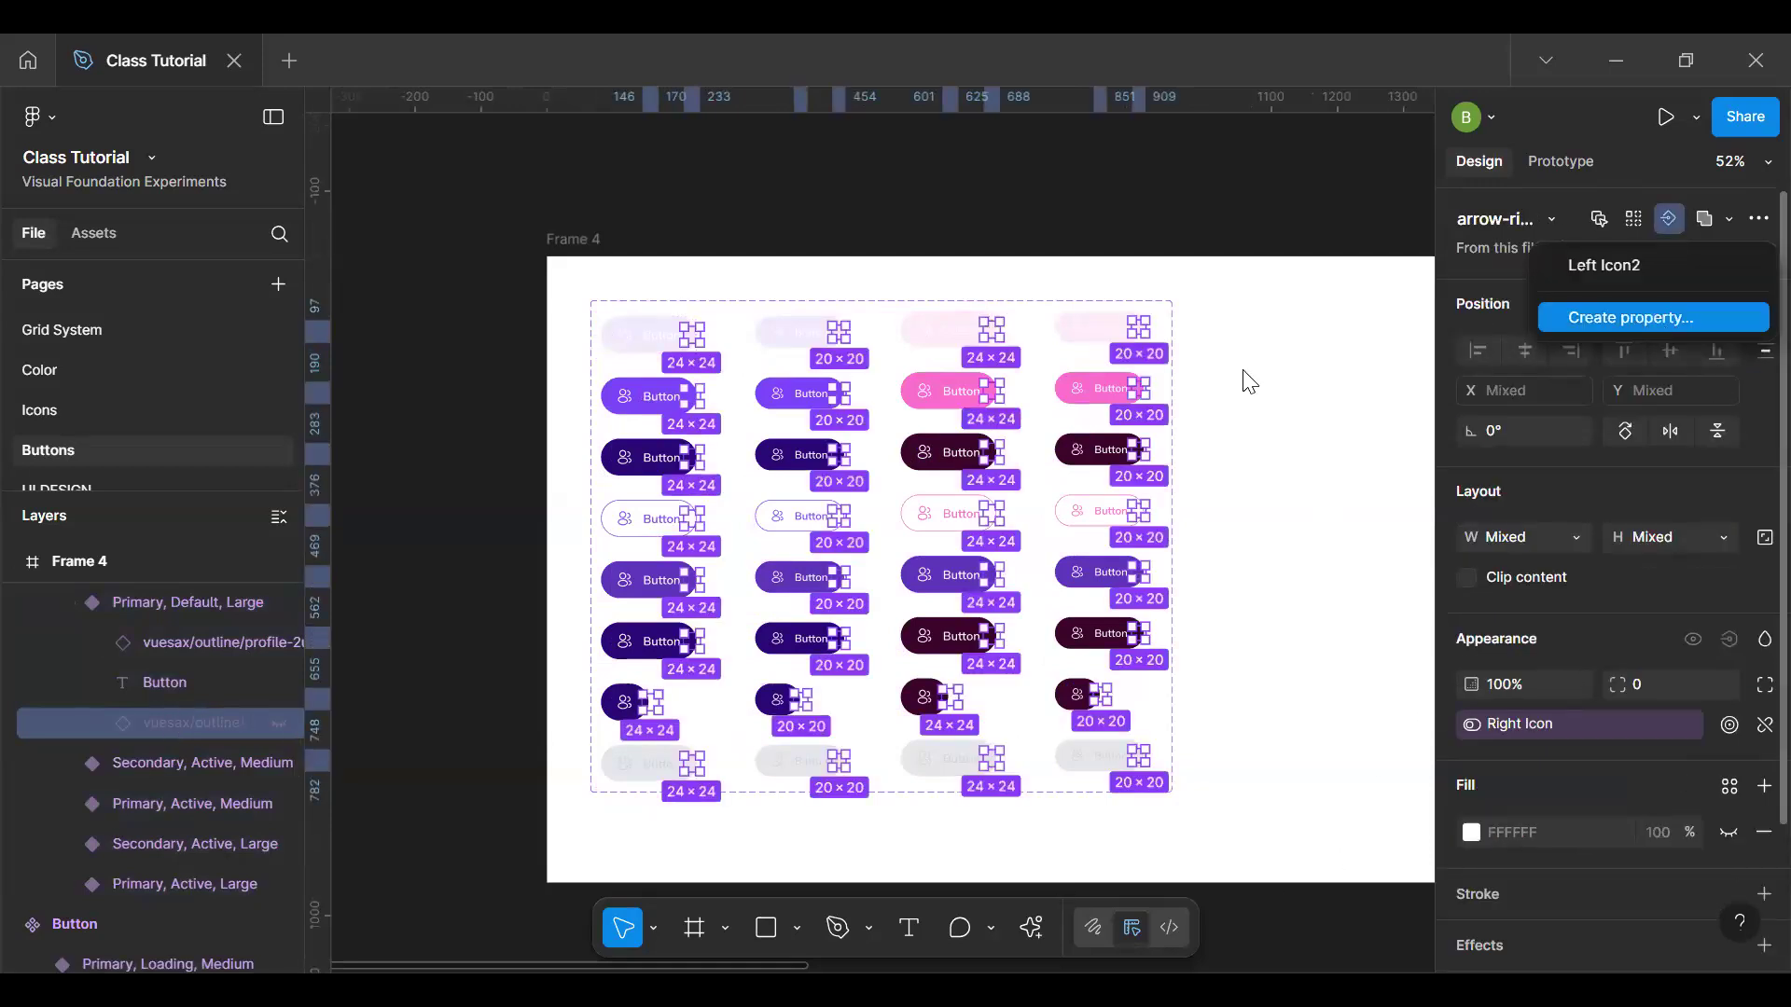
click(1642, 317)
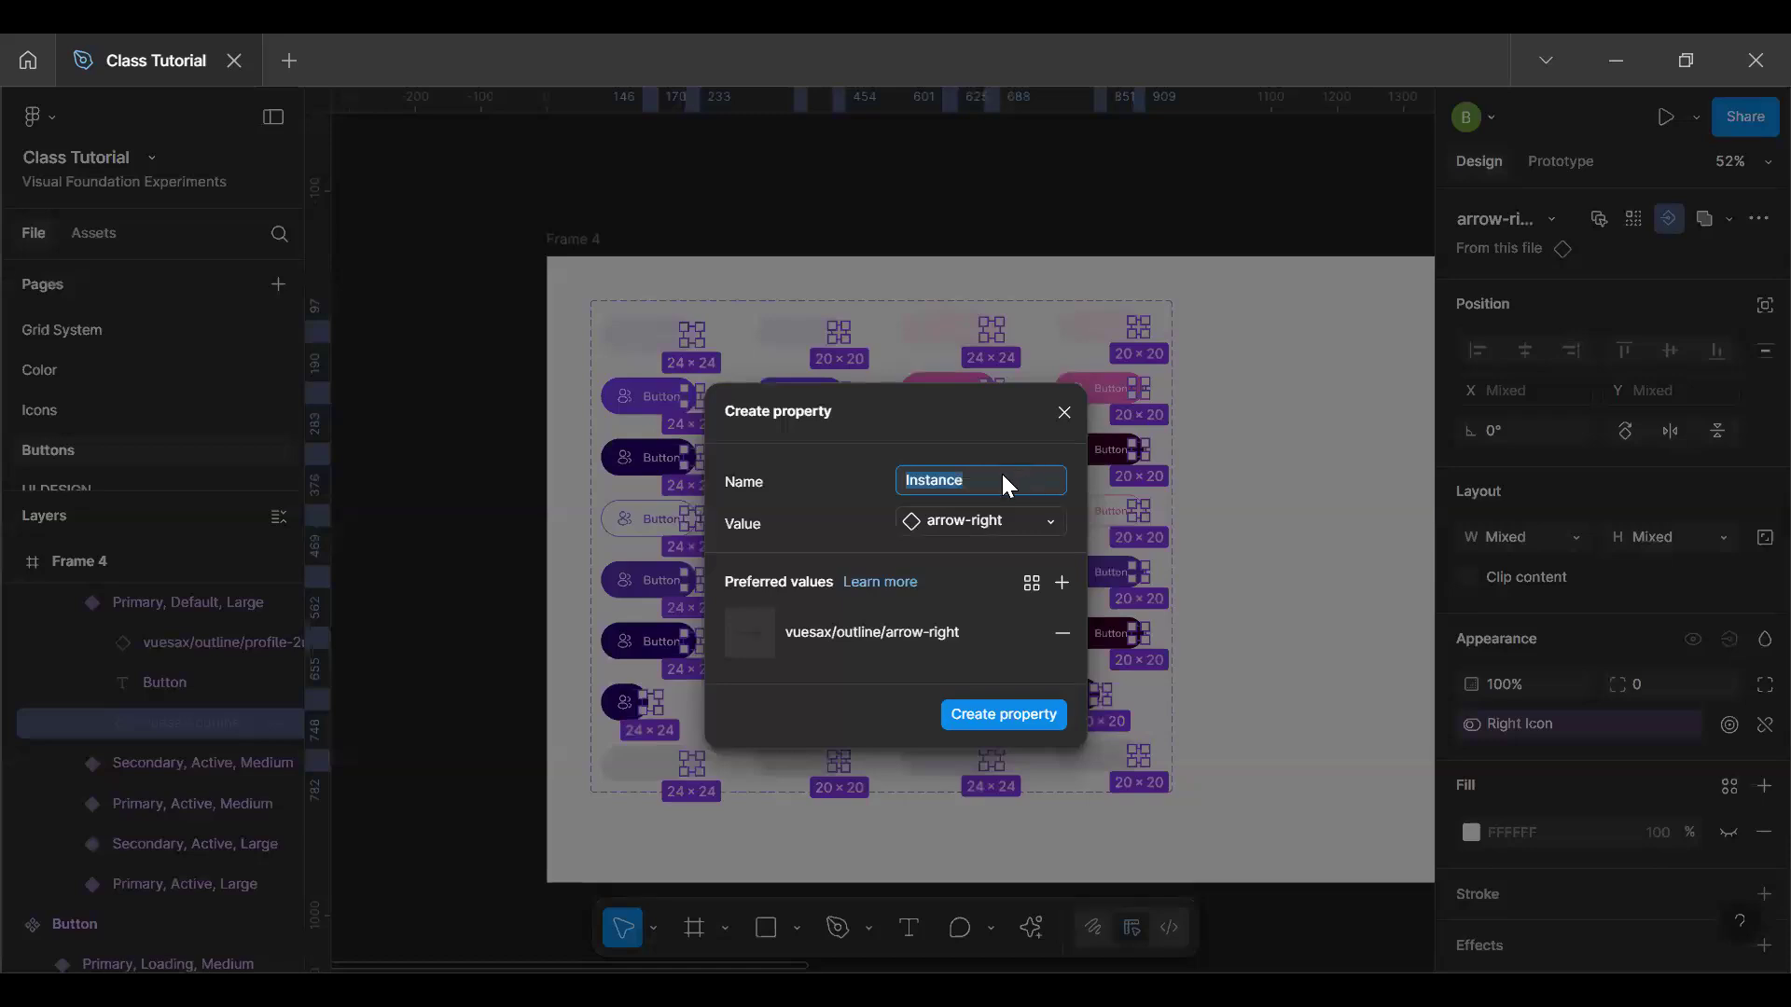
text(L)
key(BackSpace)
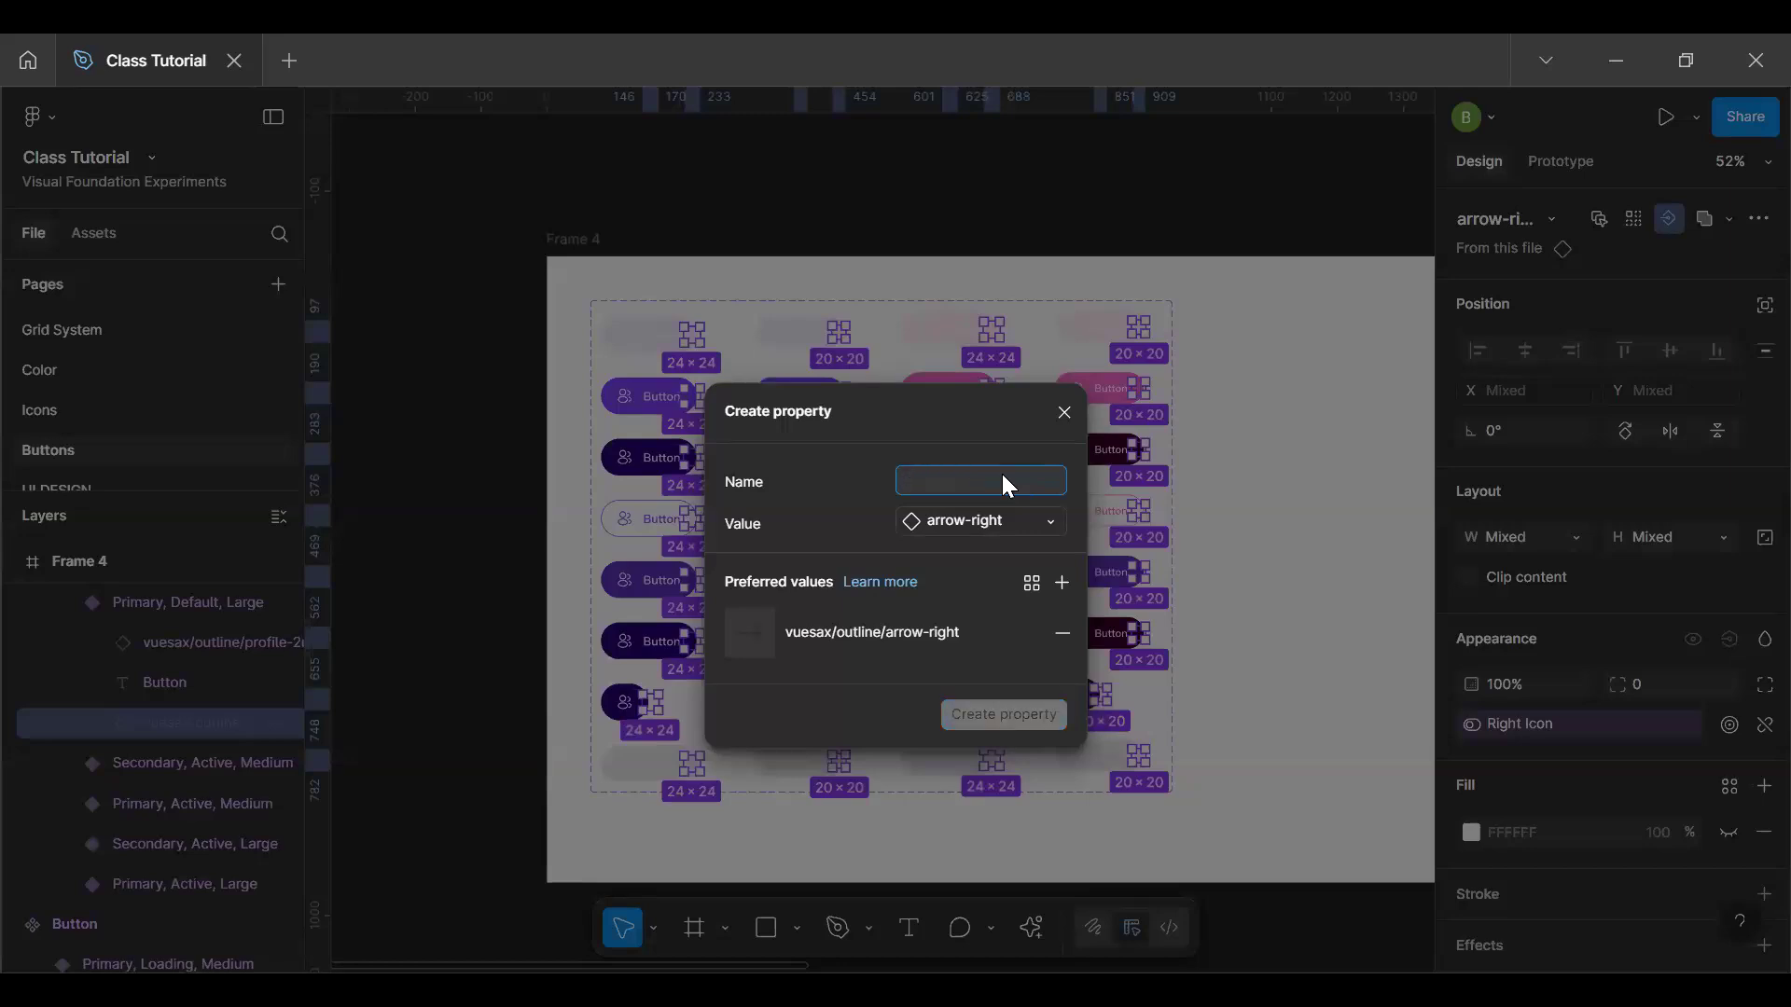
text(Right O)
key(Return)
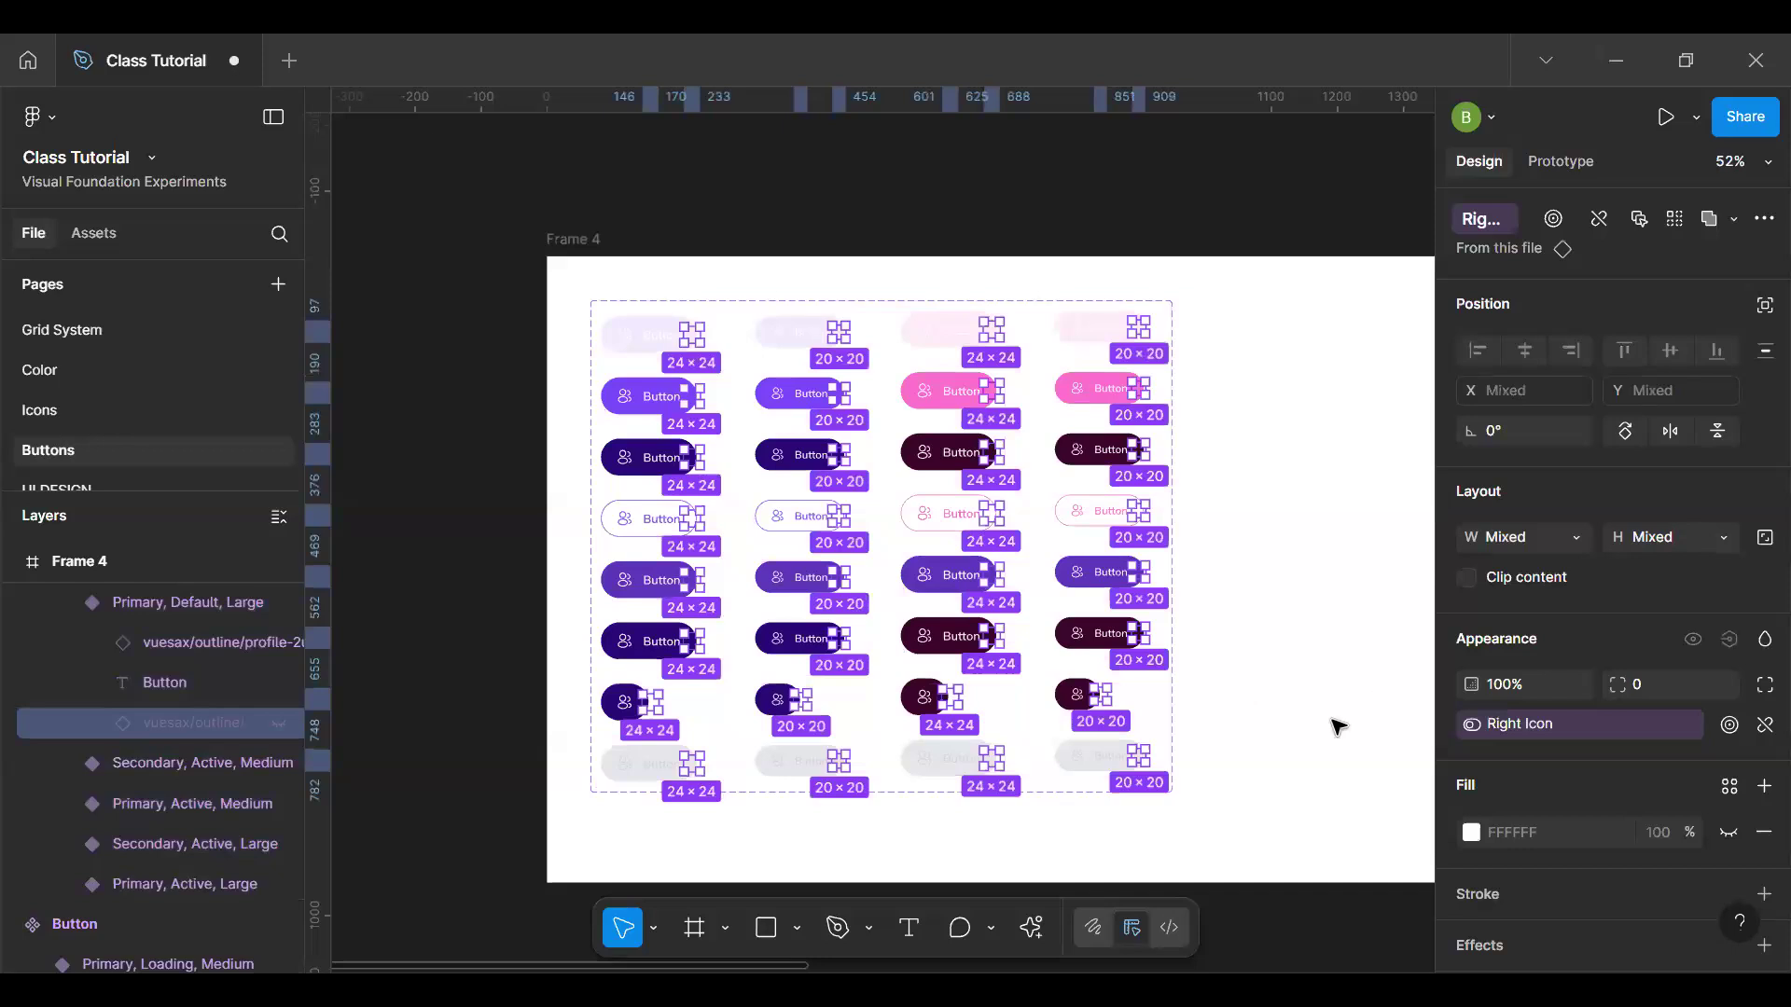
key(Escape)
Step: Turn on the Right Icon property for the "See all mentors" button in the iPhone frame
key(h)
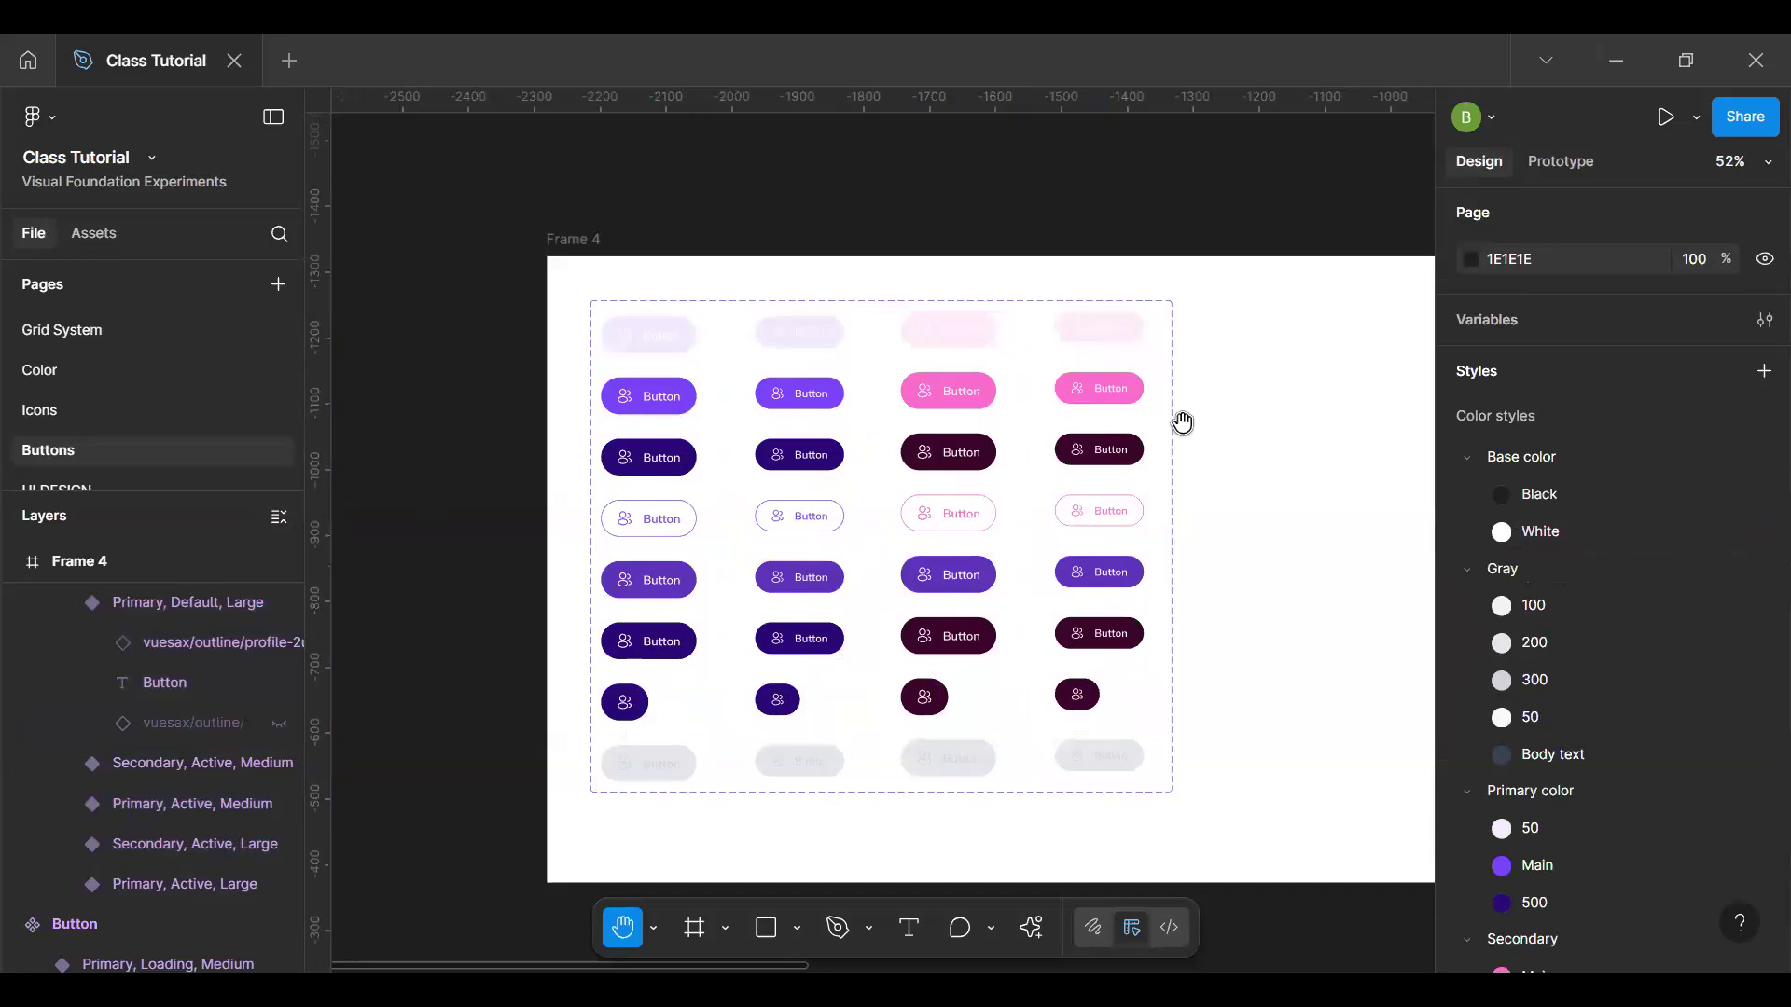
scroll(1184, 416, right, 15)
scroll(1077, 387, right, 3)
key(v)
ctrl+scroll(1082, 396, up, 5)
key(space)
drag(961, 802, 968, 580)
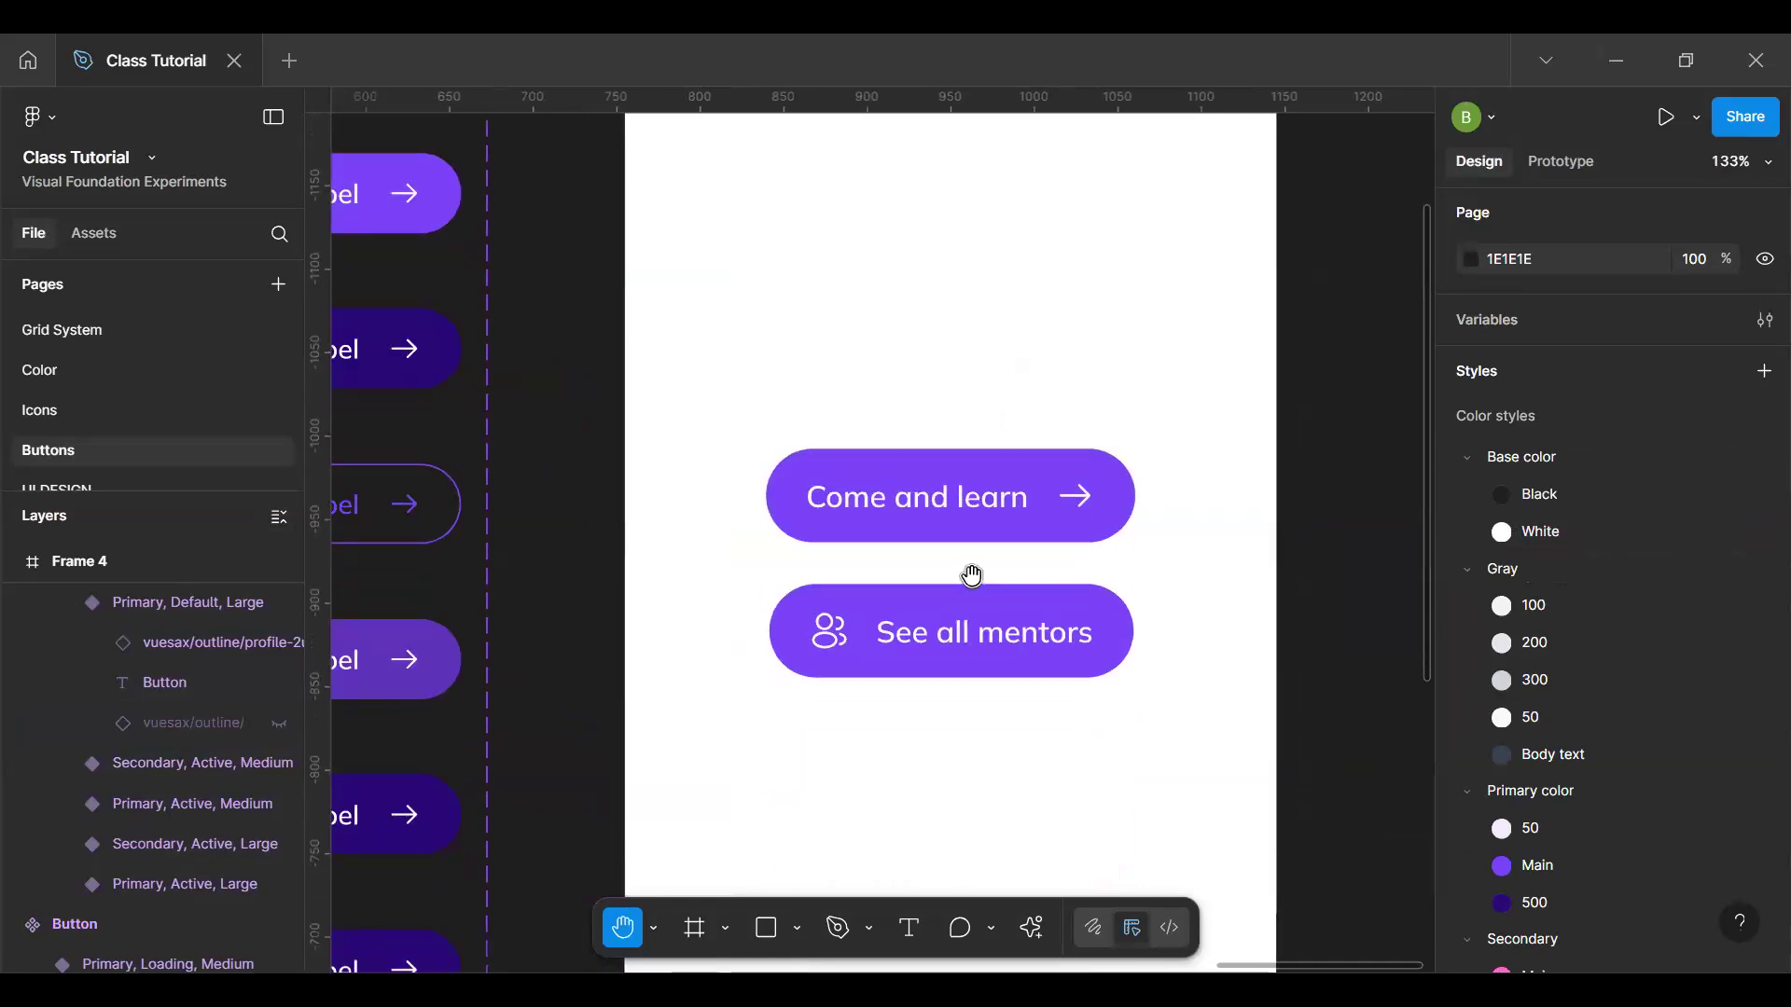
click(966, 642)
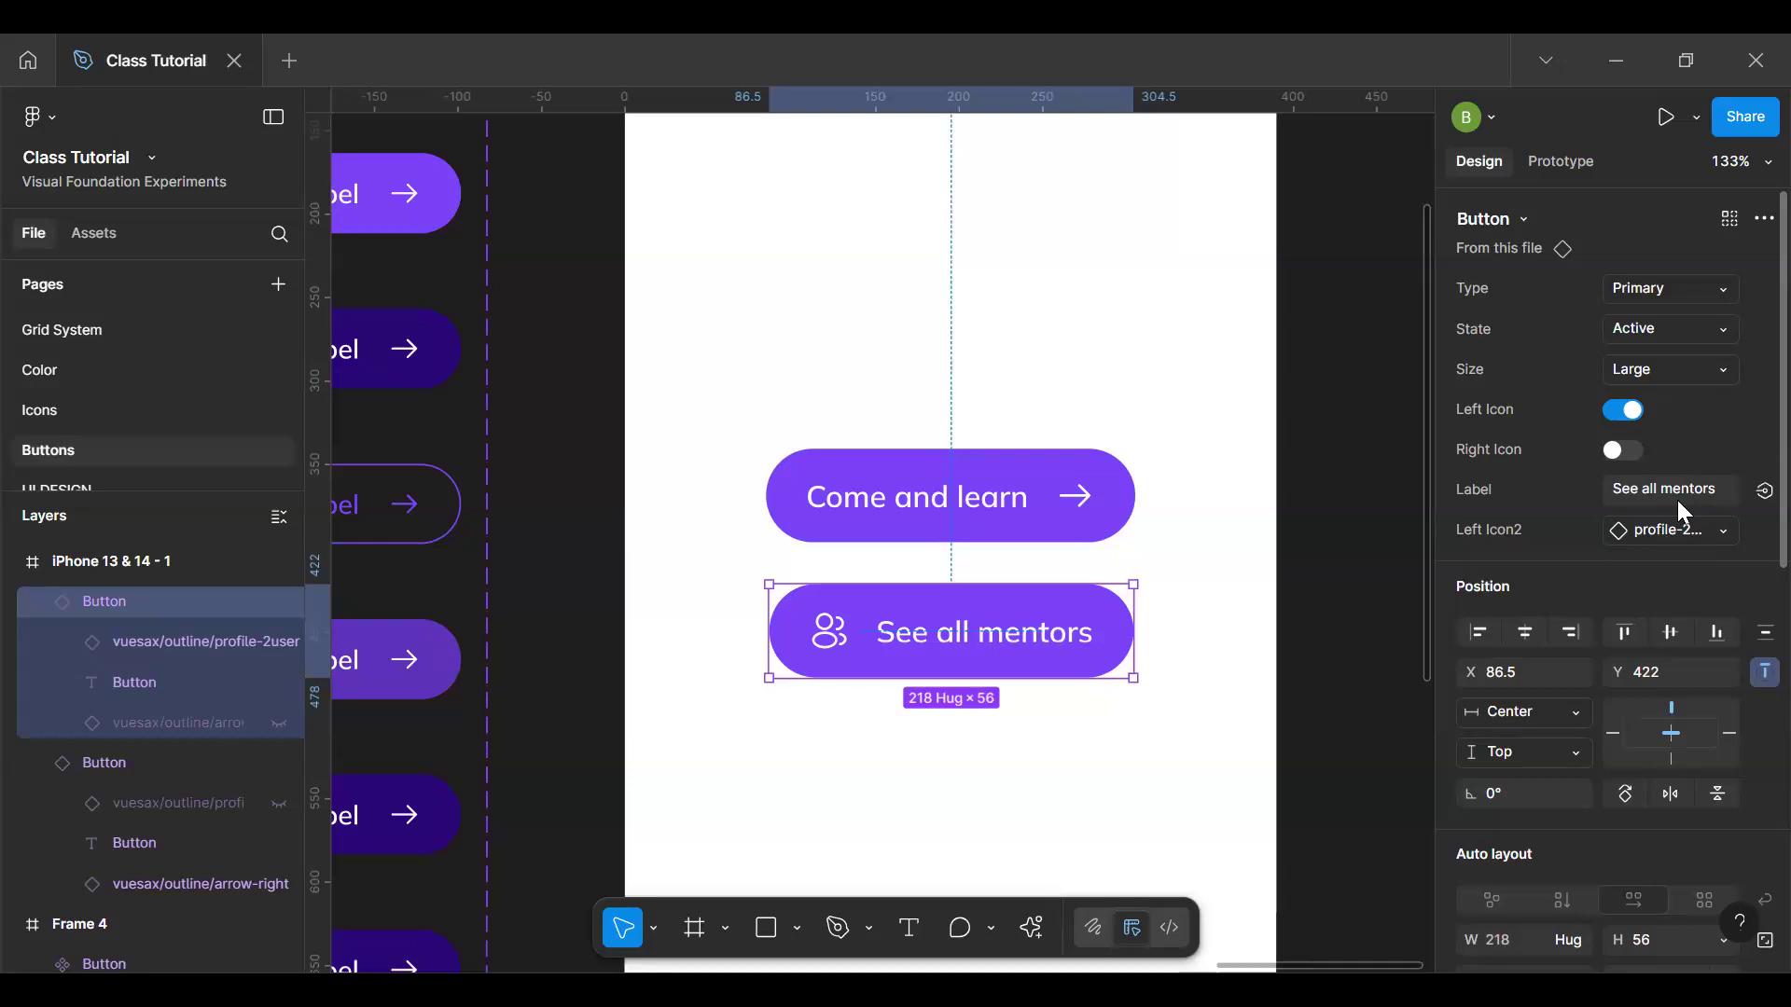
click(1638, 455)
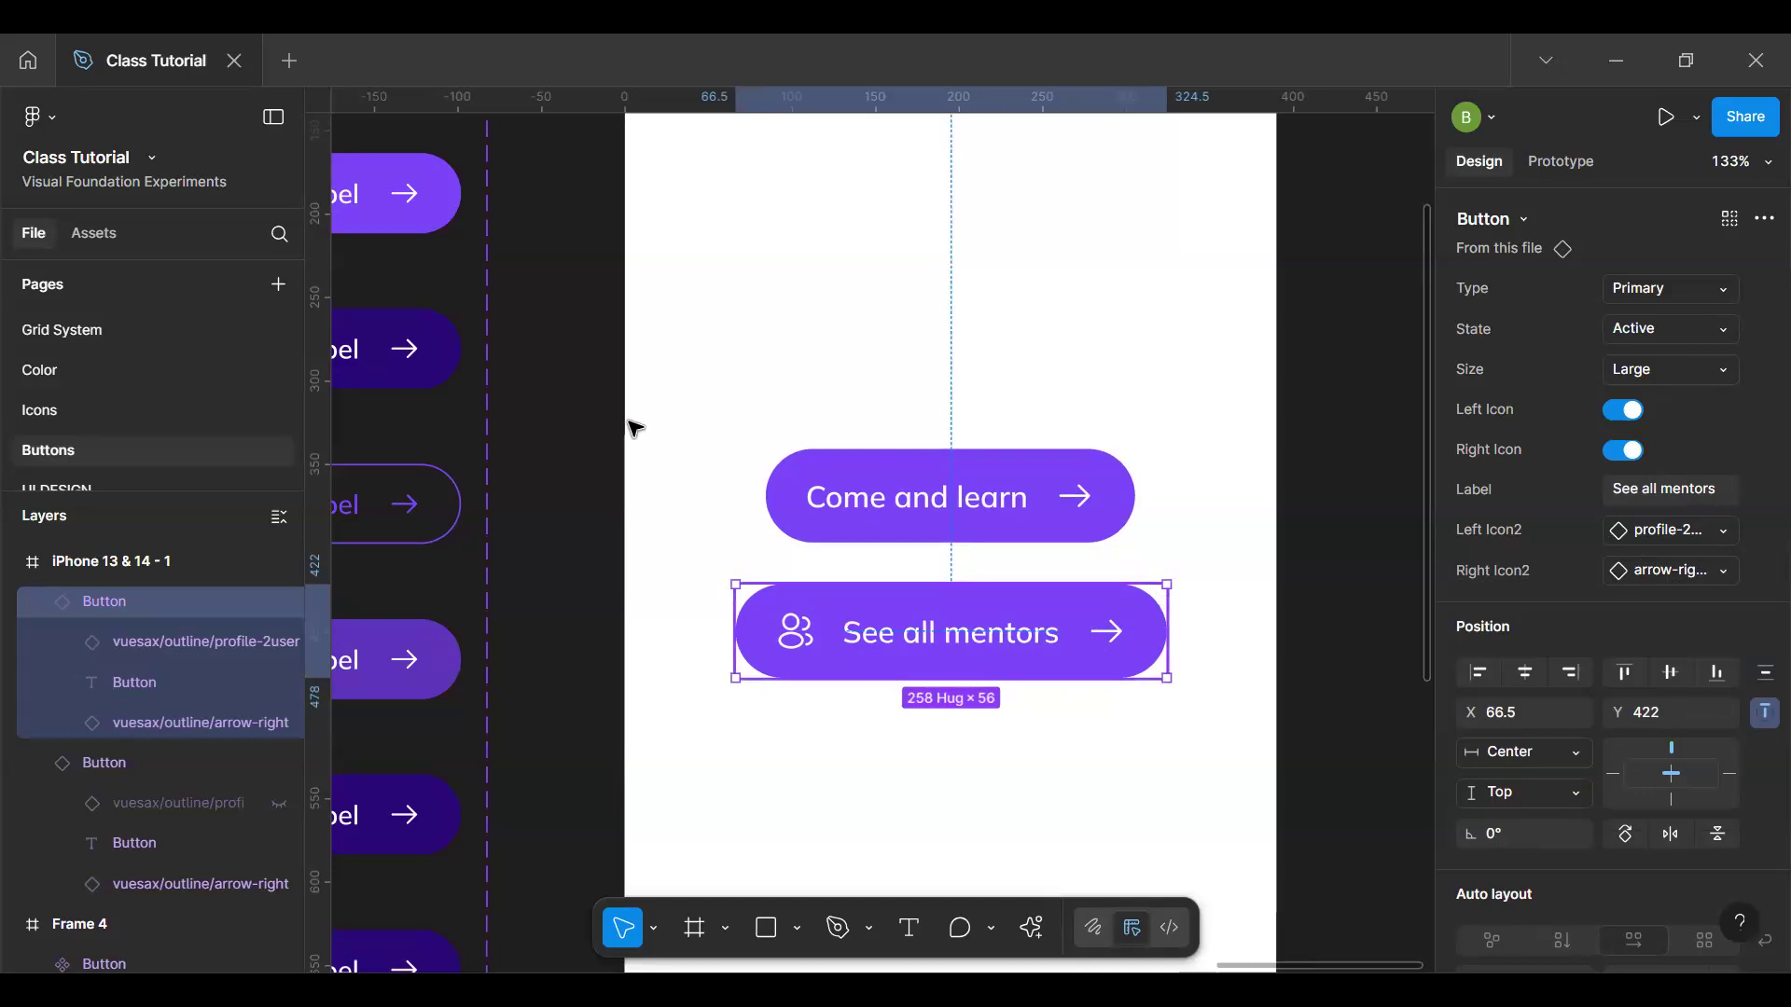
Step: Try to place an arrow-left icon asset over the "See all mentors" button's right icon, and delete it
click(93, 233)
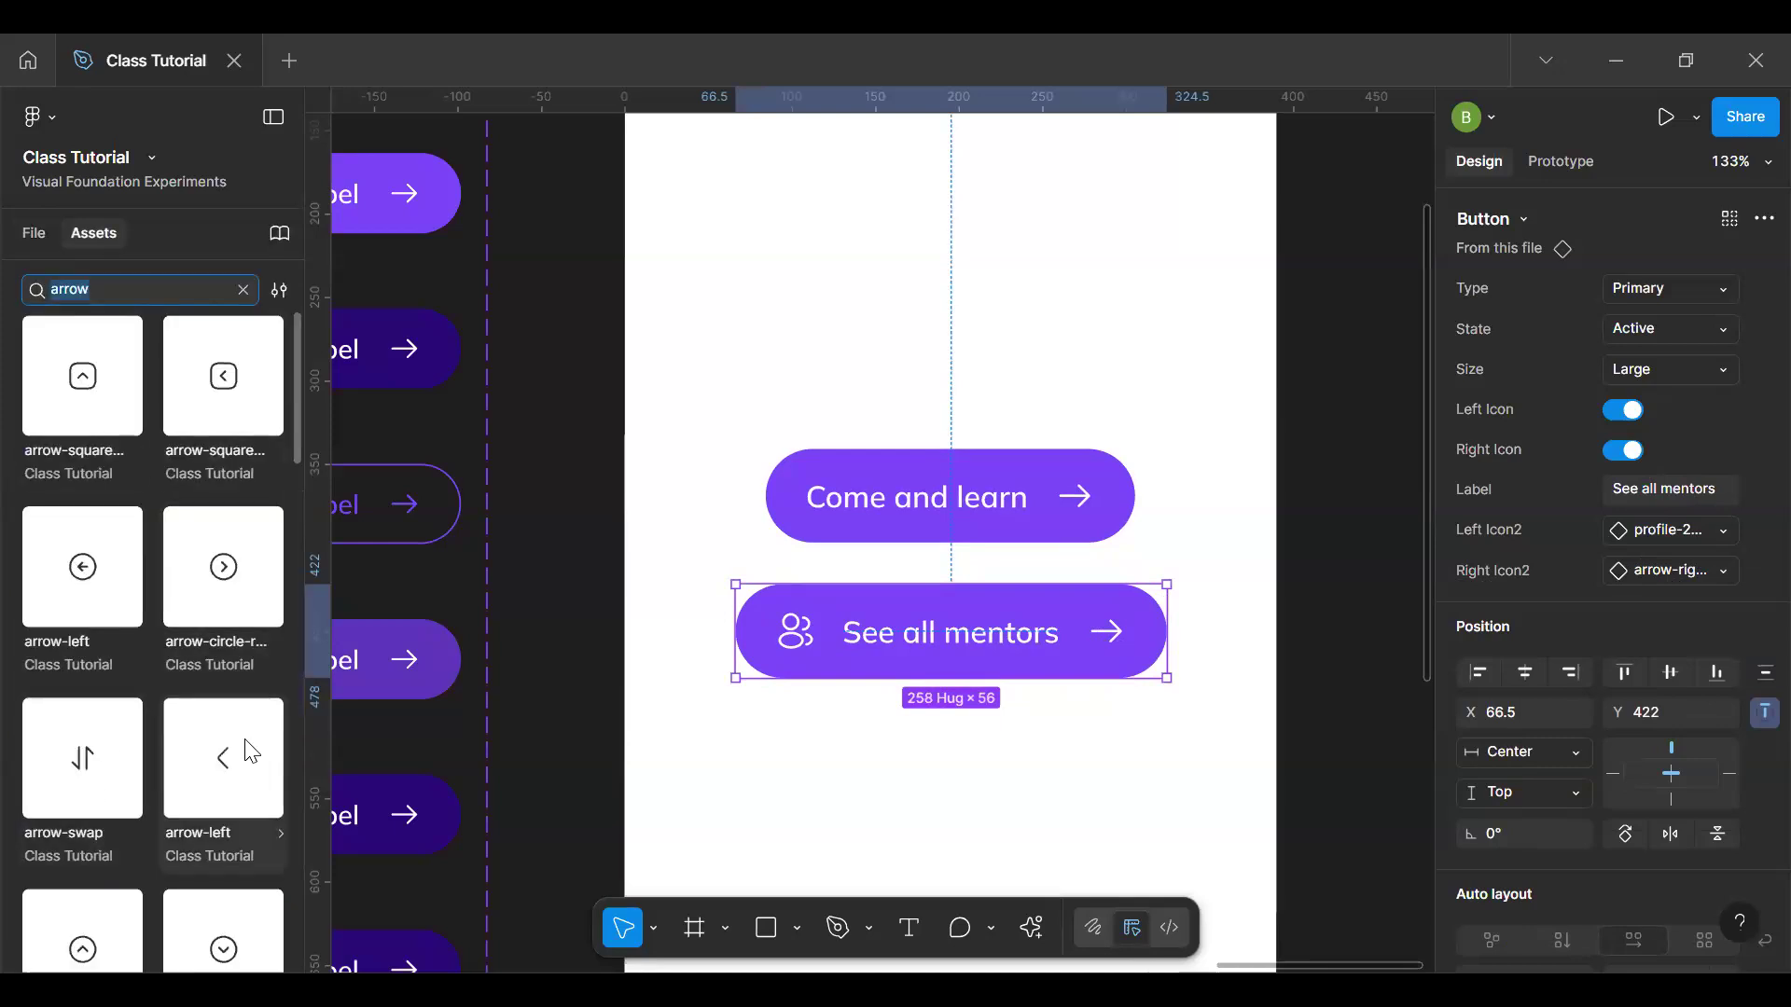
drag(208, 787, 932, 768)
click(1124, 631)
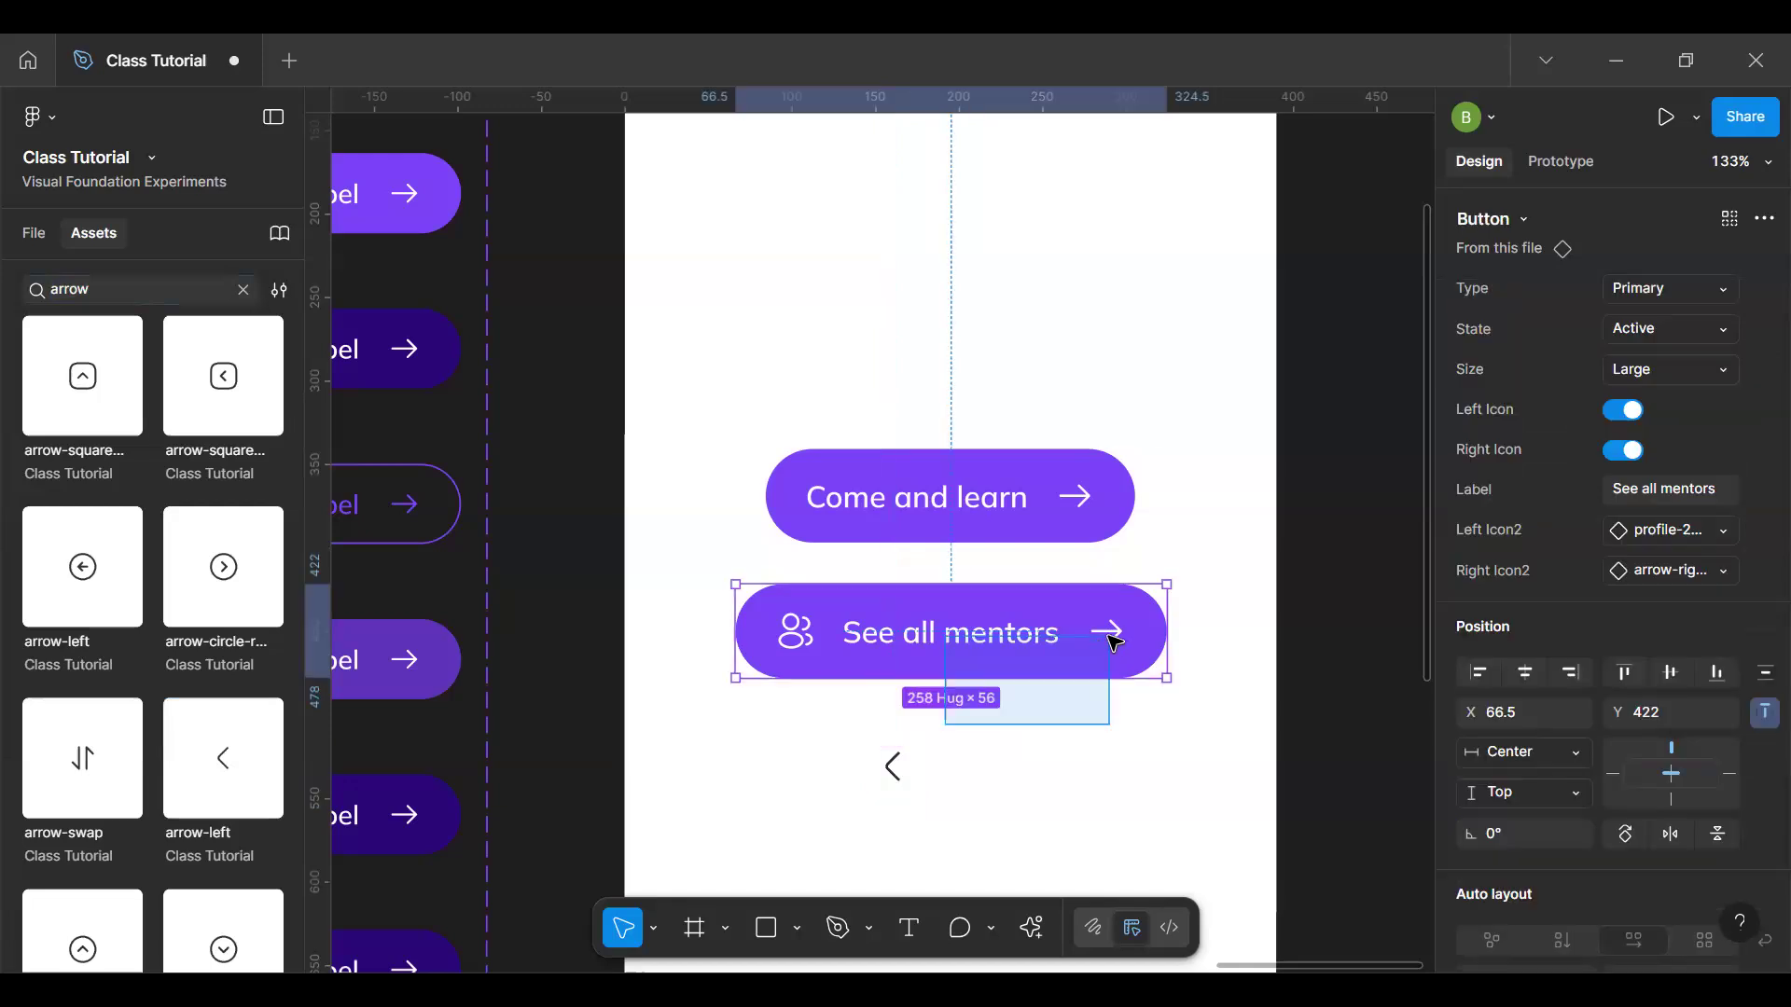
drag(899, 763, 1105, 660)
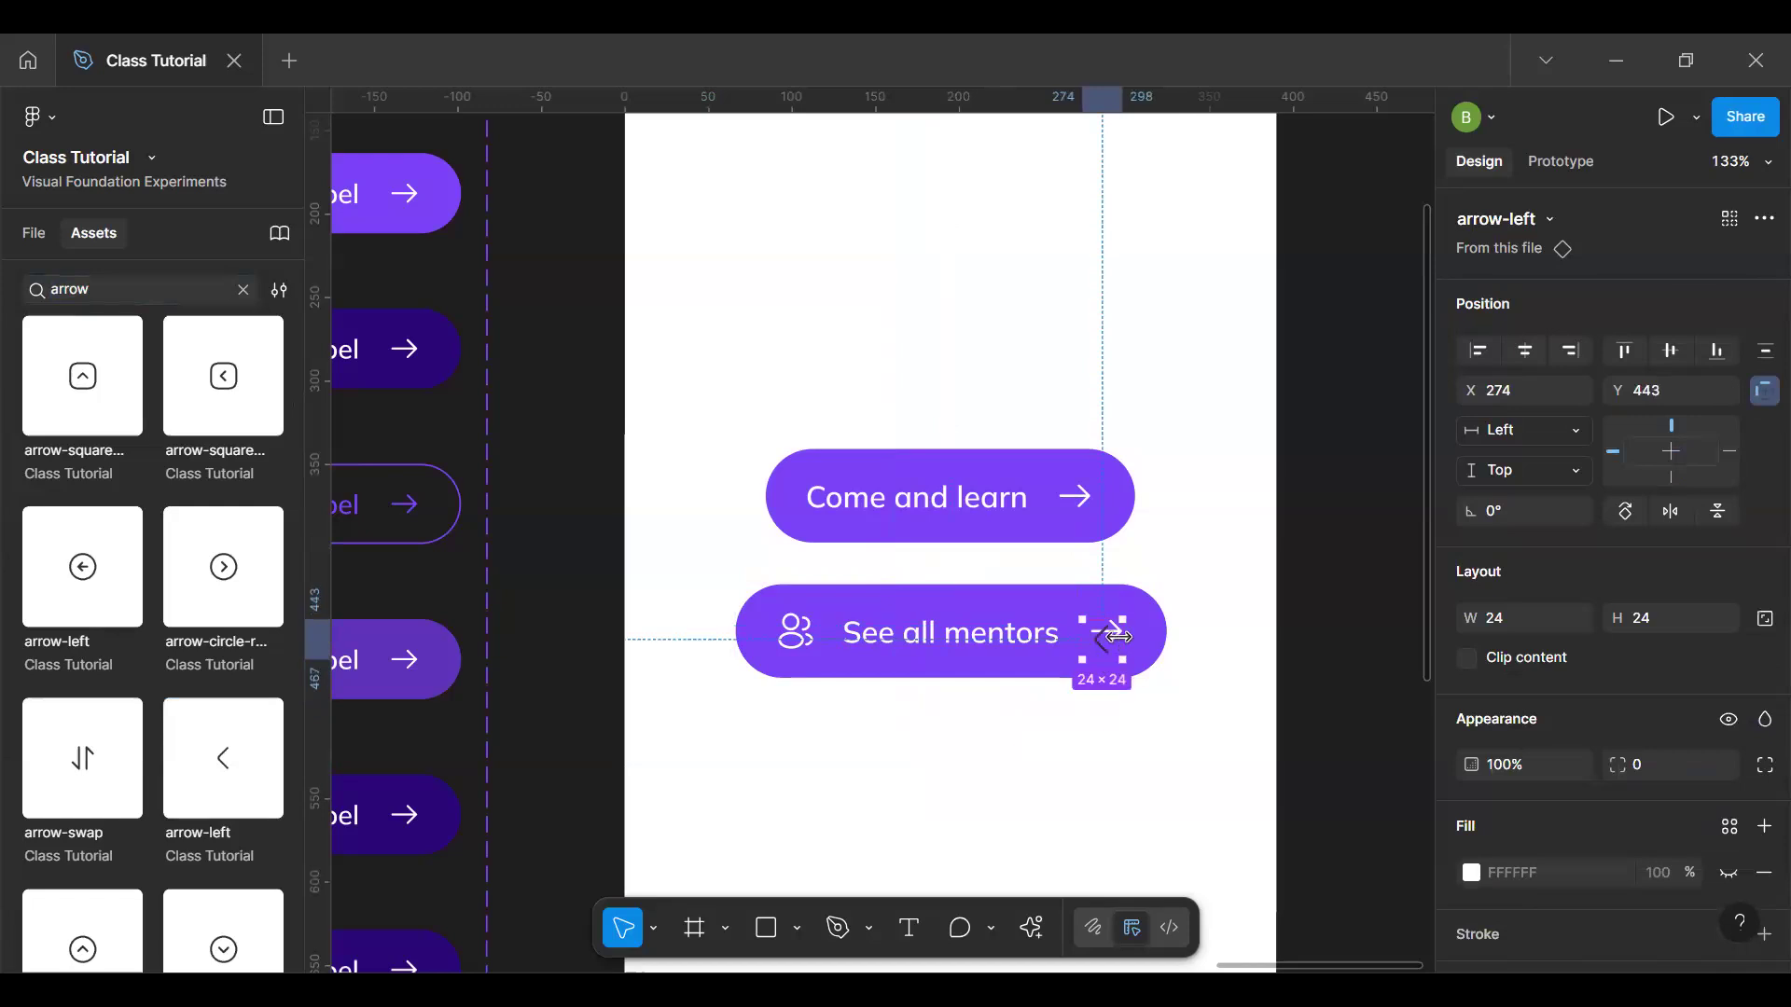
key(Delete)
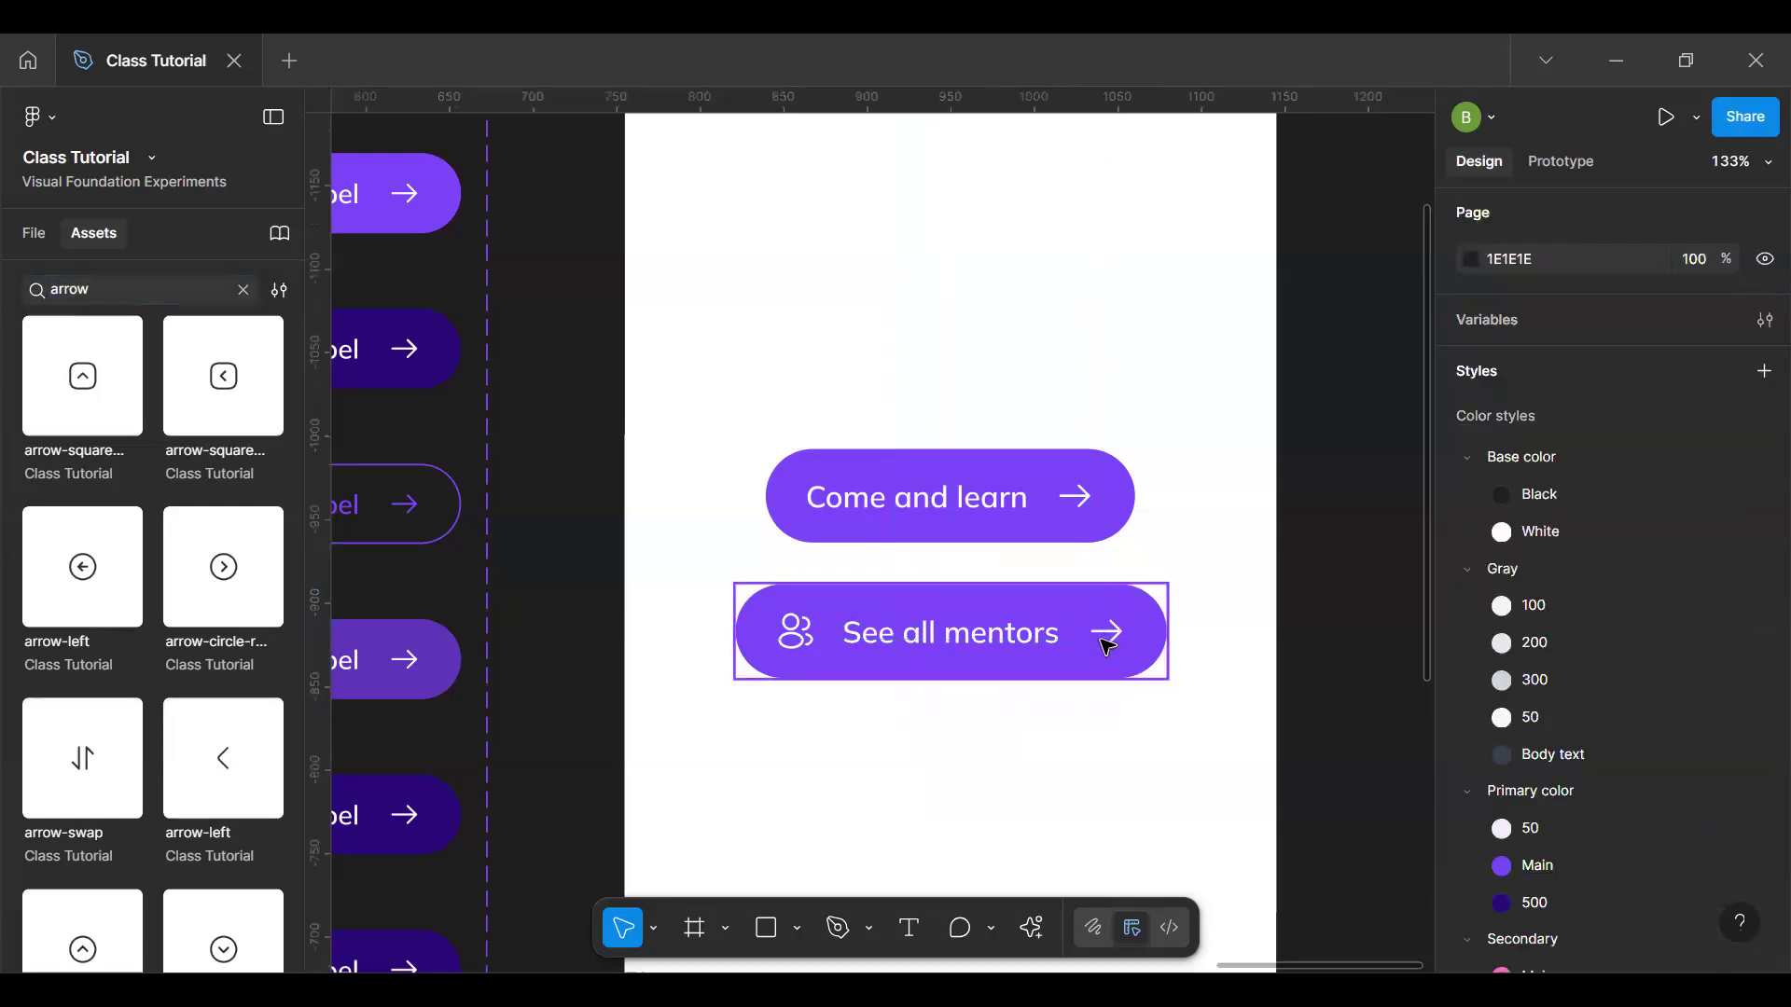
Step: Select the nested arrow-right instance in the "See all mentors" button and try to replace it with Paste to replace
double_click(1107, 635)
double_click(1108, 634)
double_click(1108, 633)
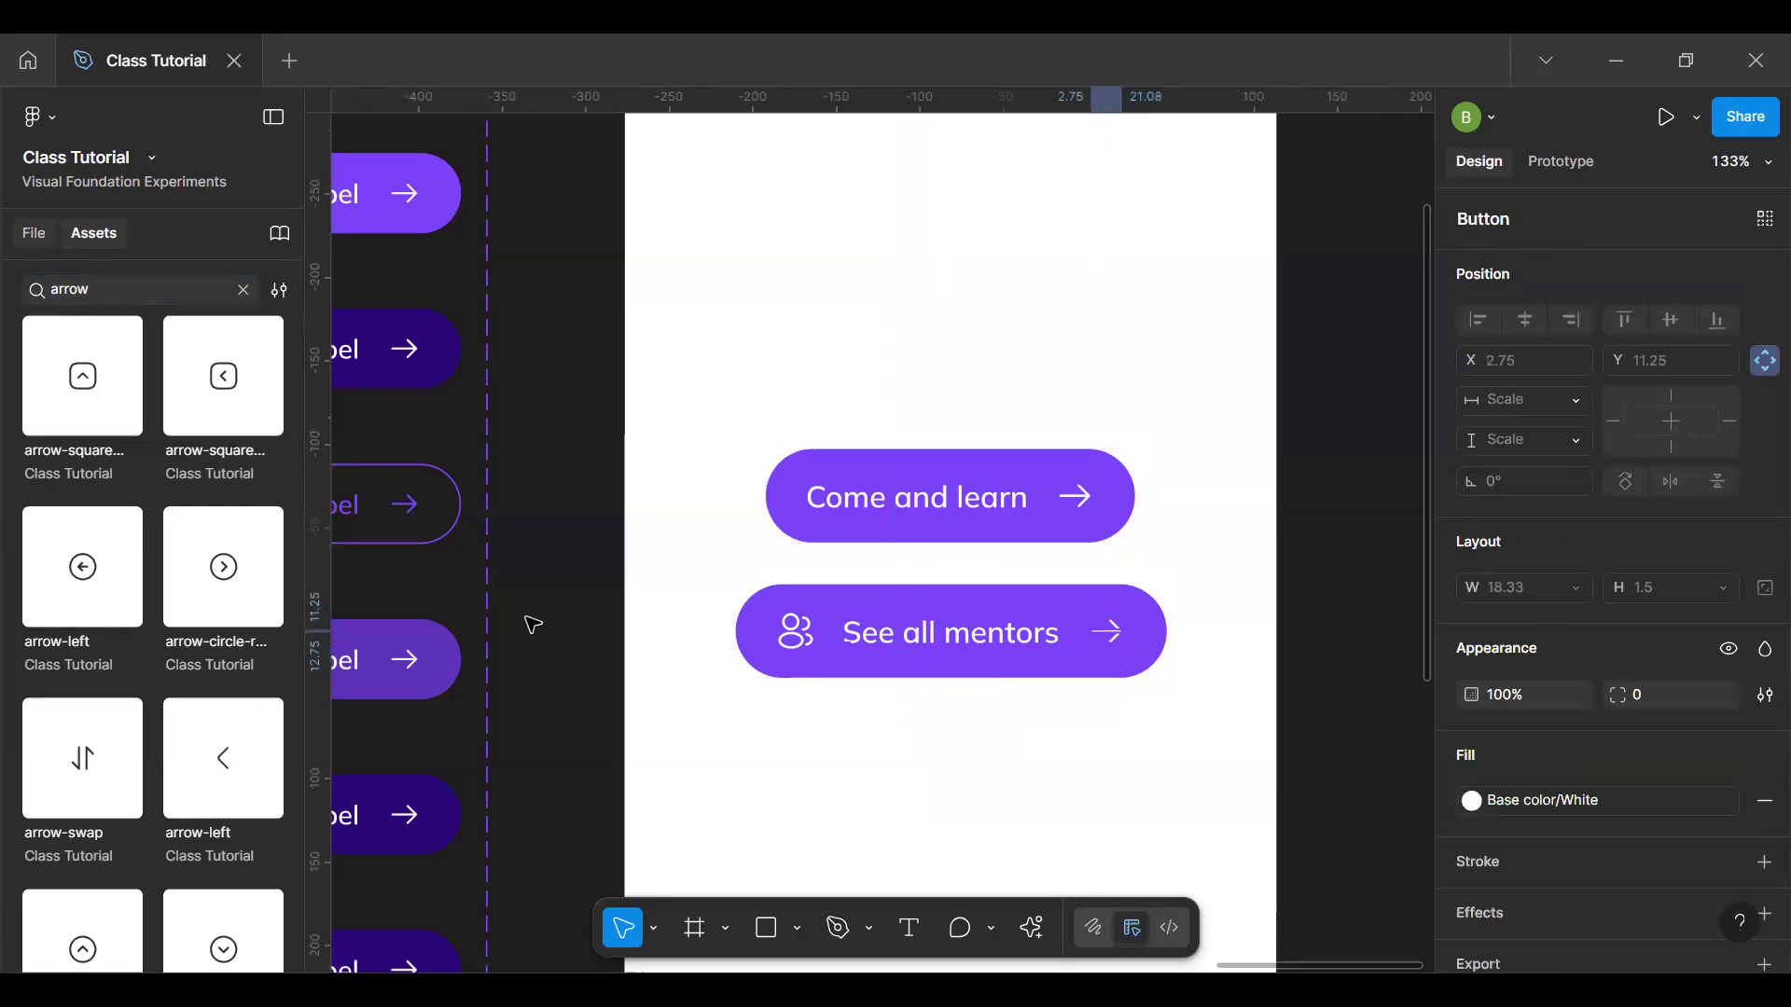
key(alt+1)
click(59, 763)
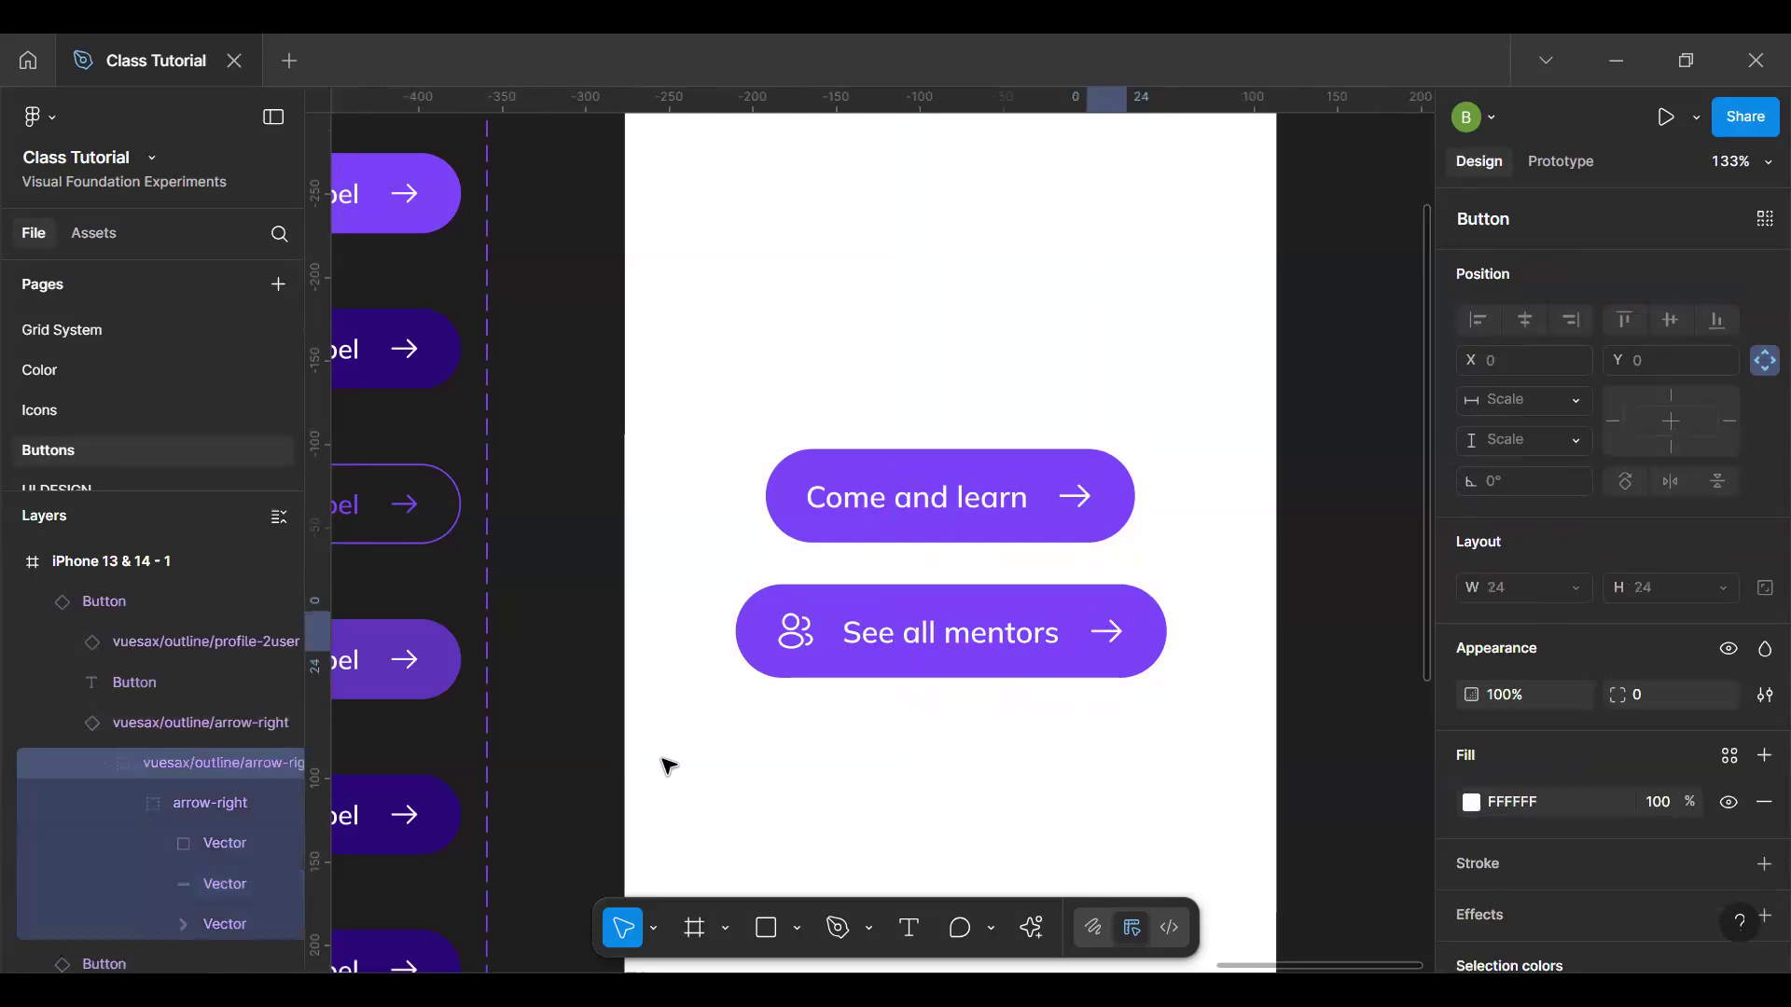
click(42, 724)
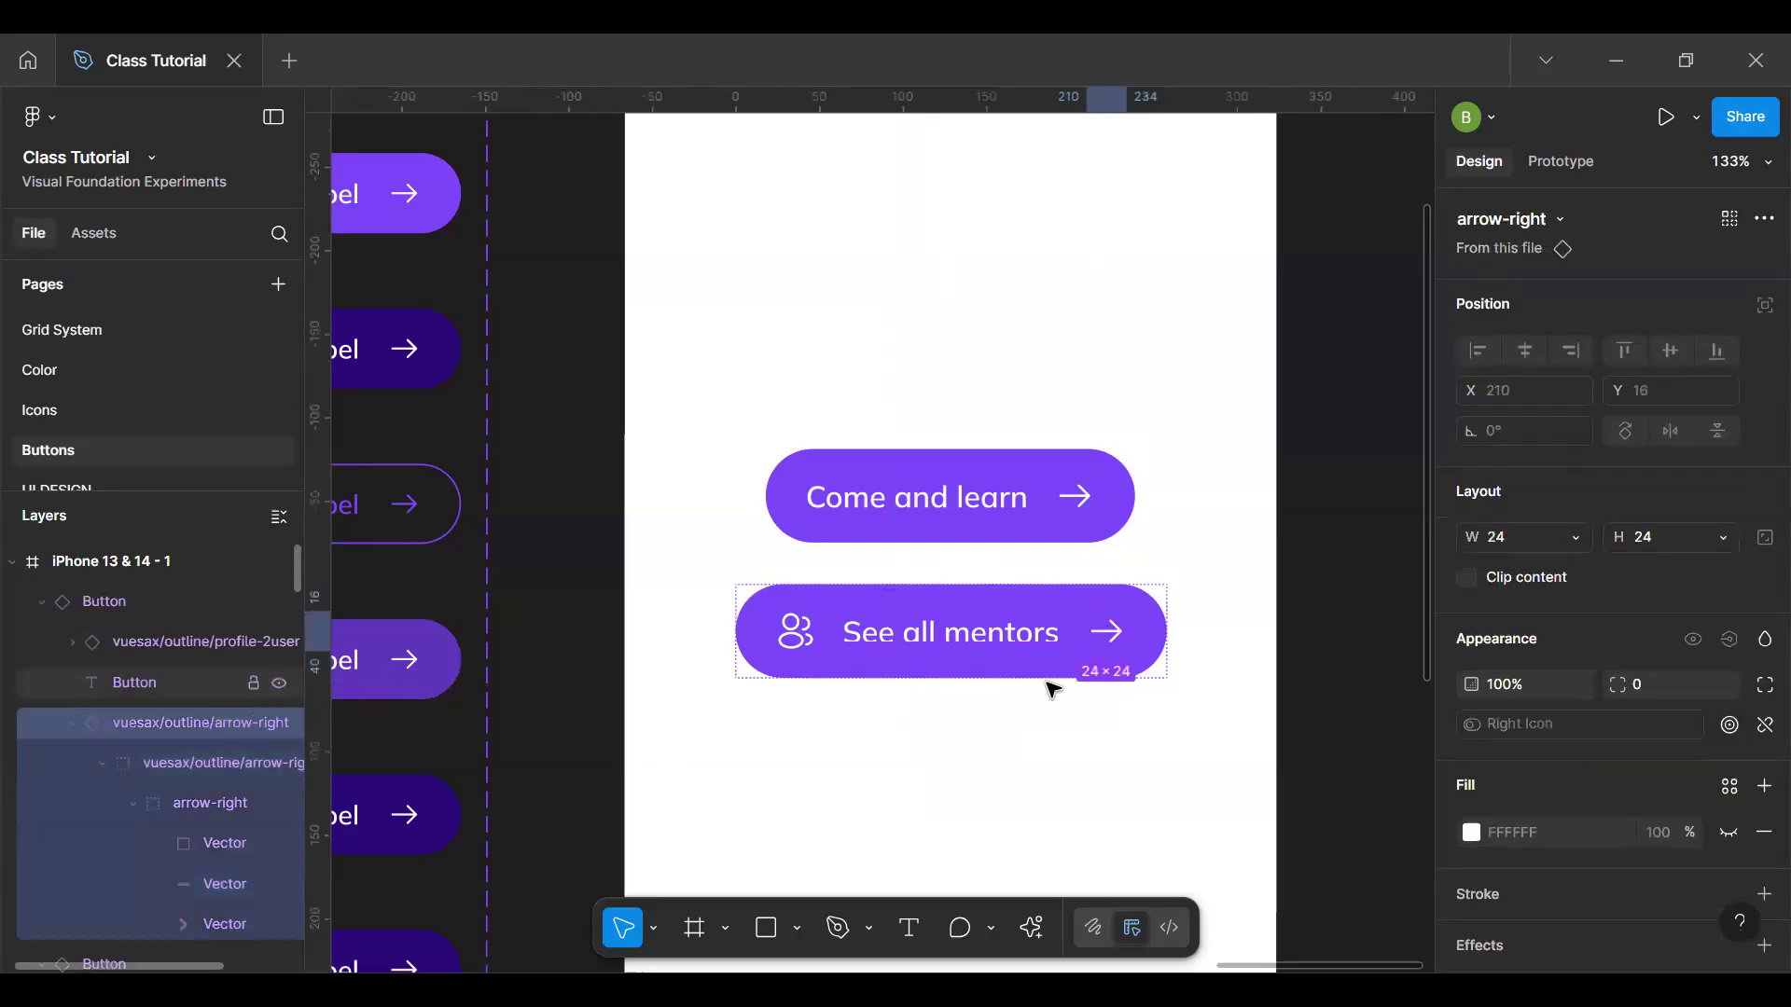
double_click(1109, 634)
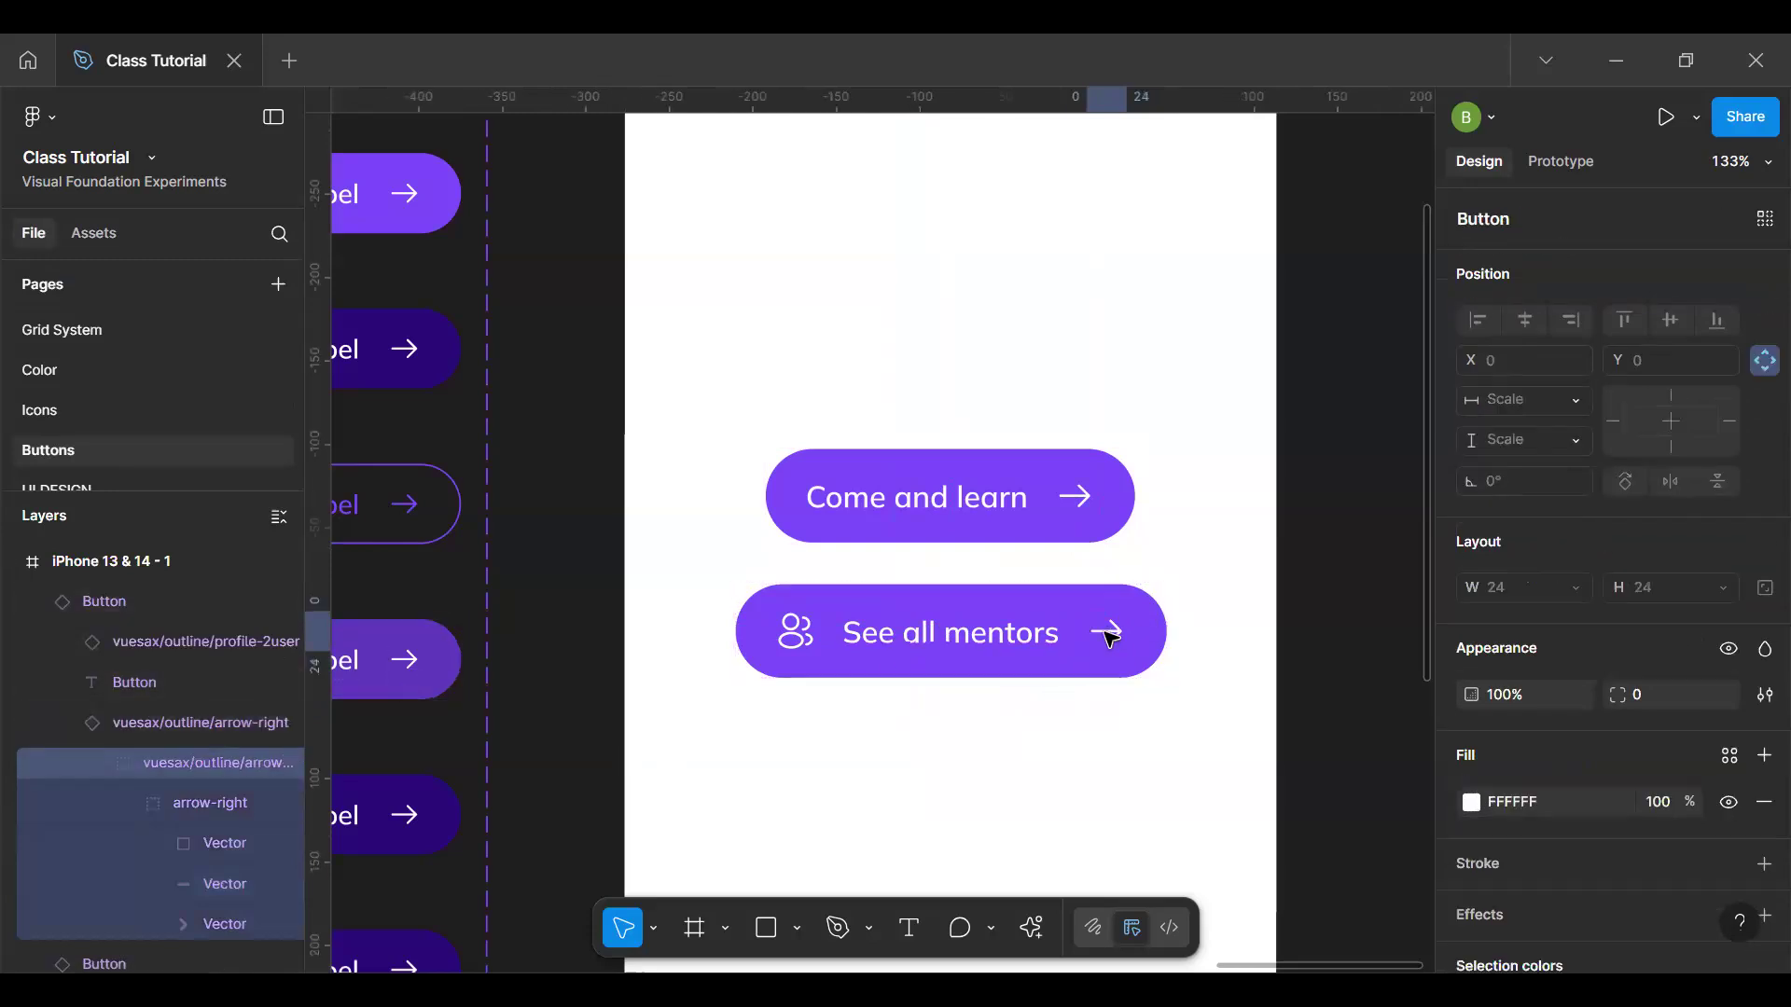
click(37, 720)
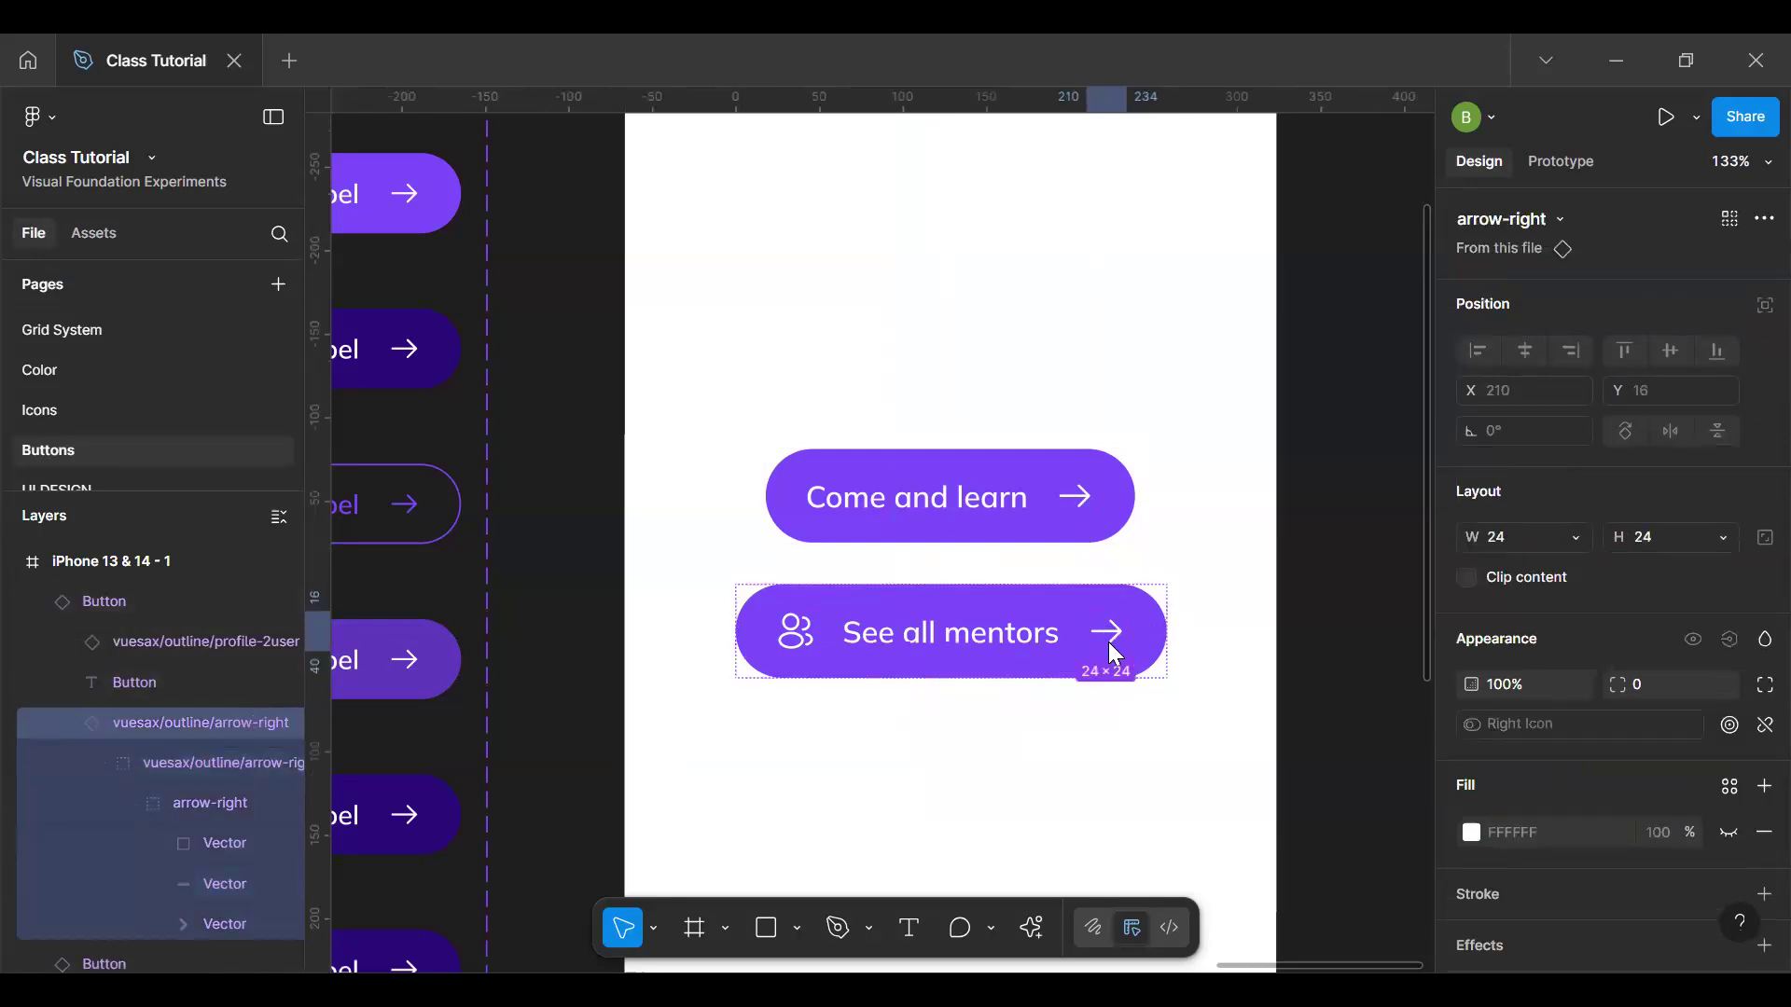
right_click(1111, 653)
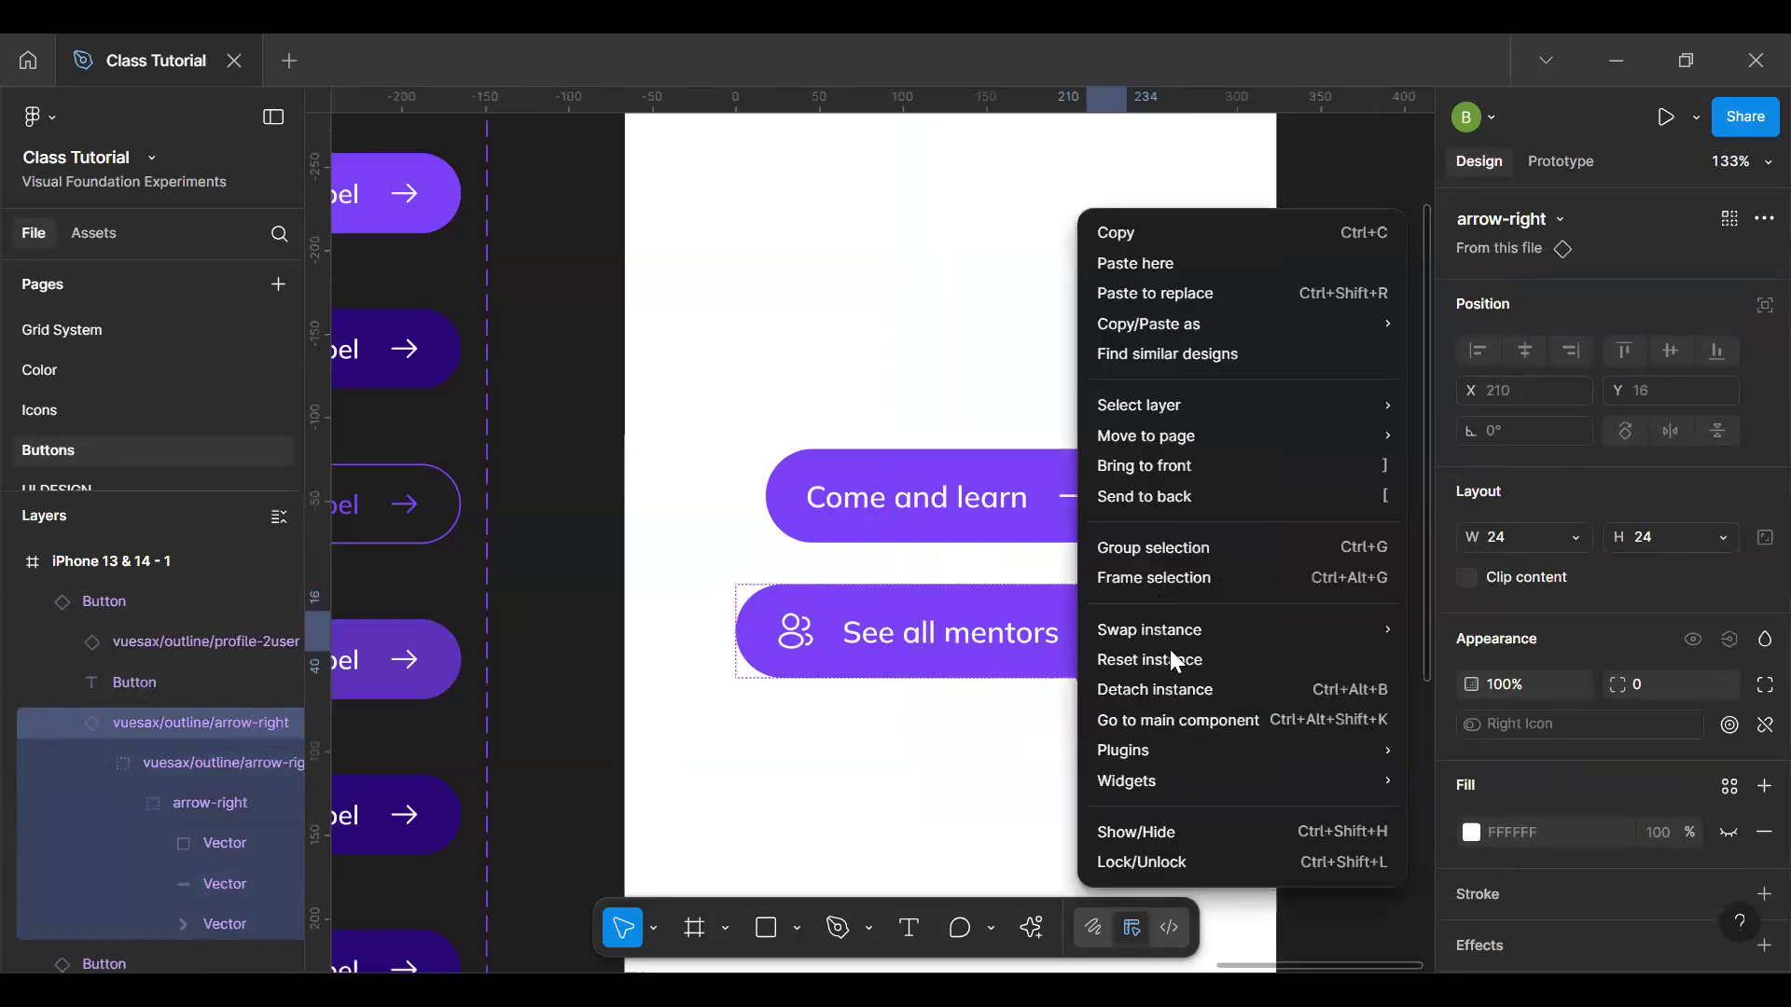
click(1211, 297)
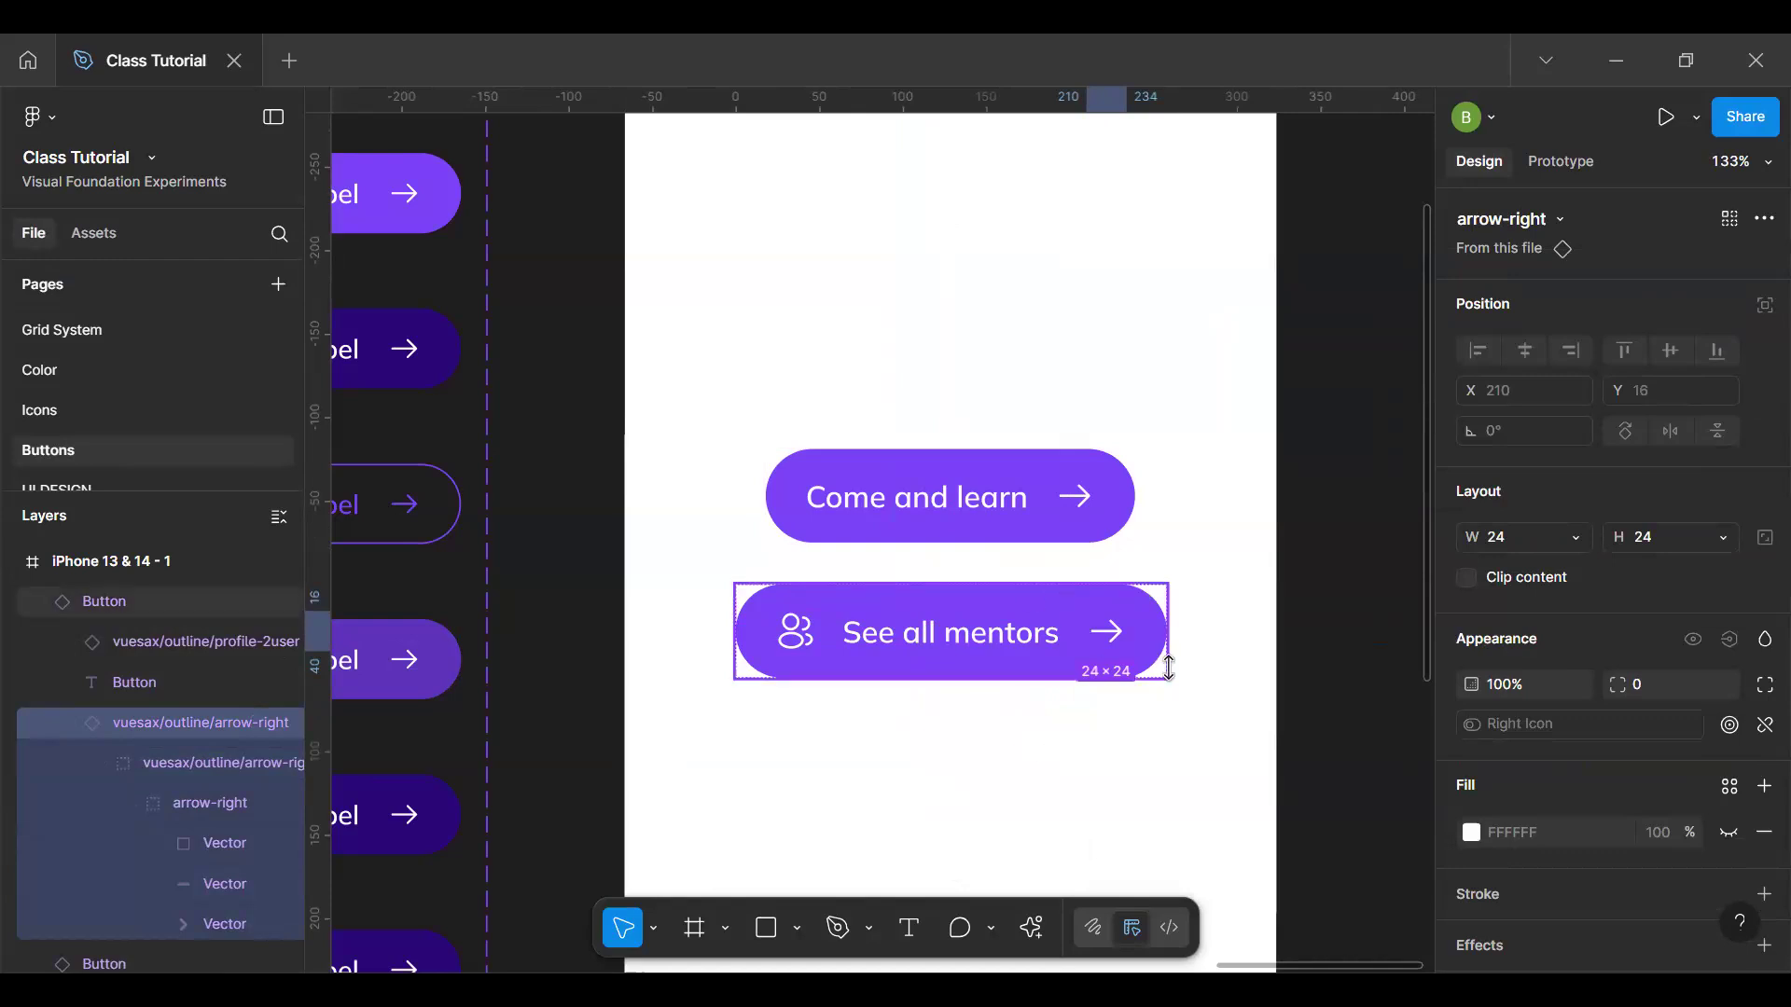
Step: Swap the left icon of the "See all mentors" button to the eye icon using its Left Icon2 property
click(1156, 604)
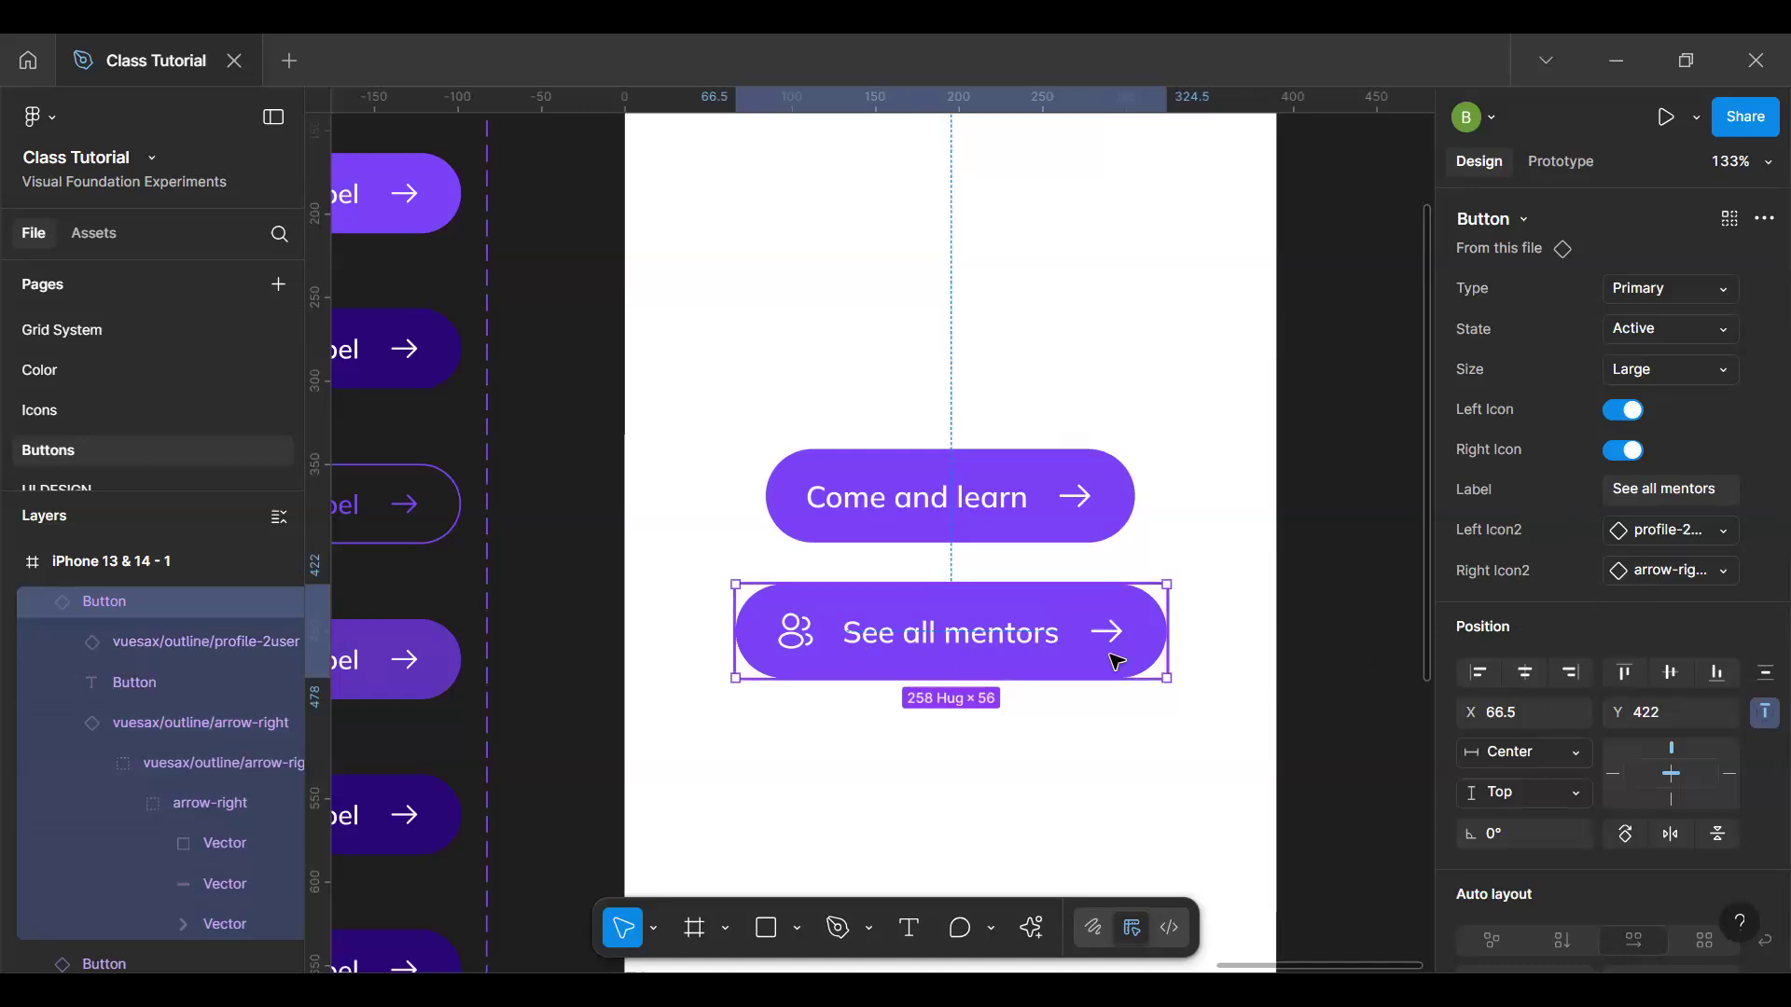
click(1675, 532)
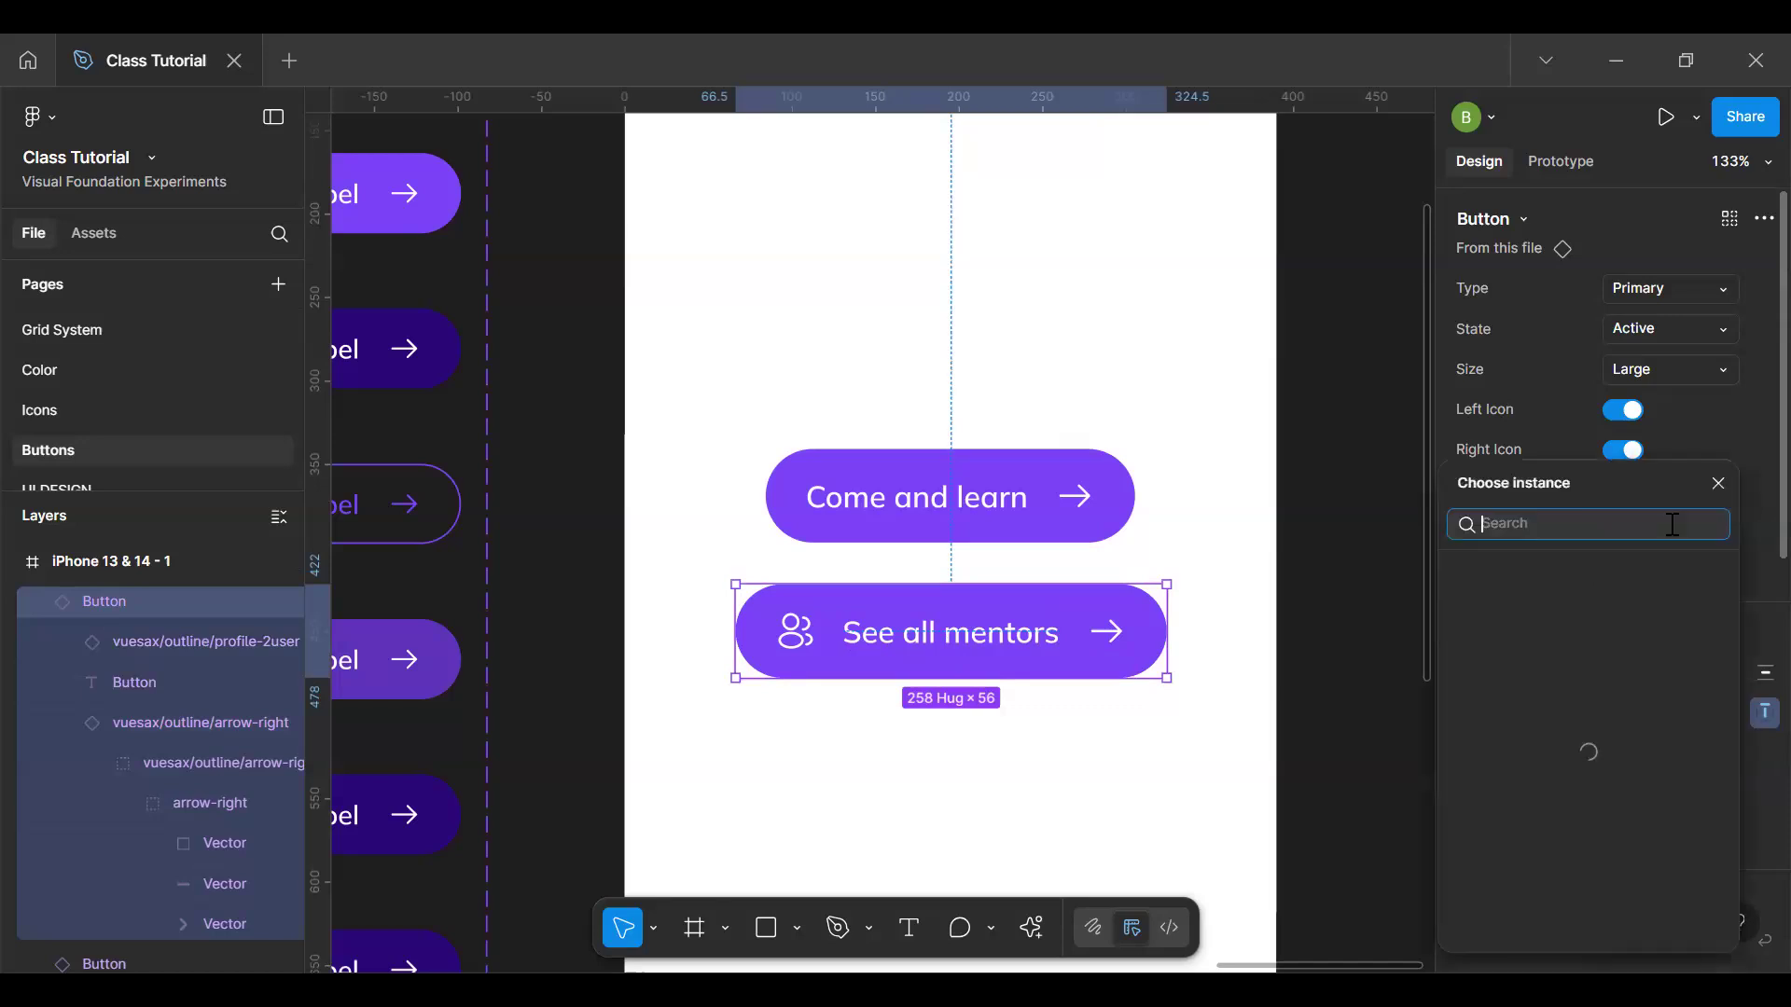
text(e)
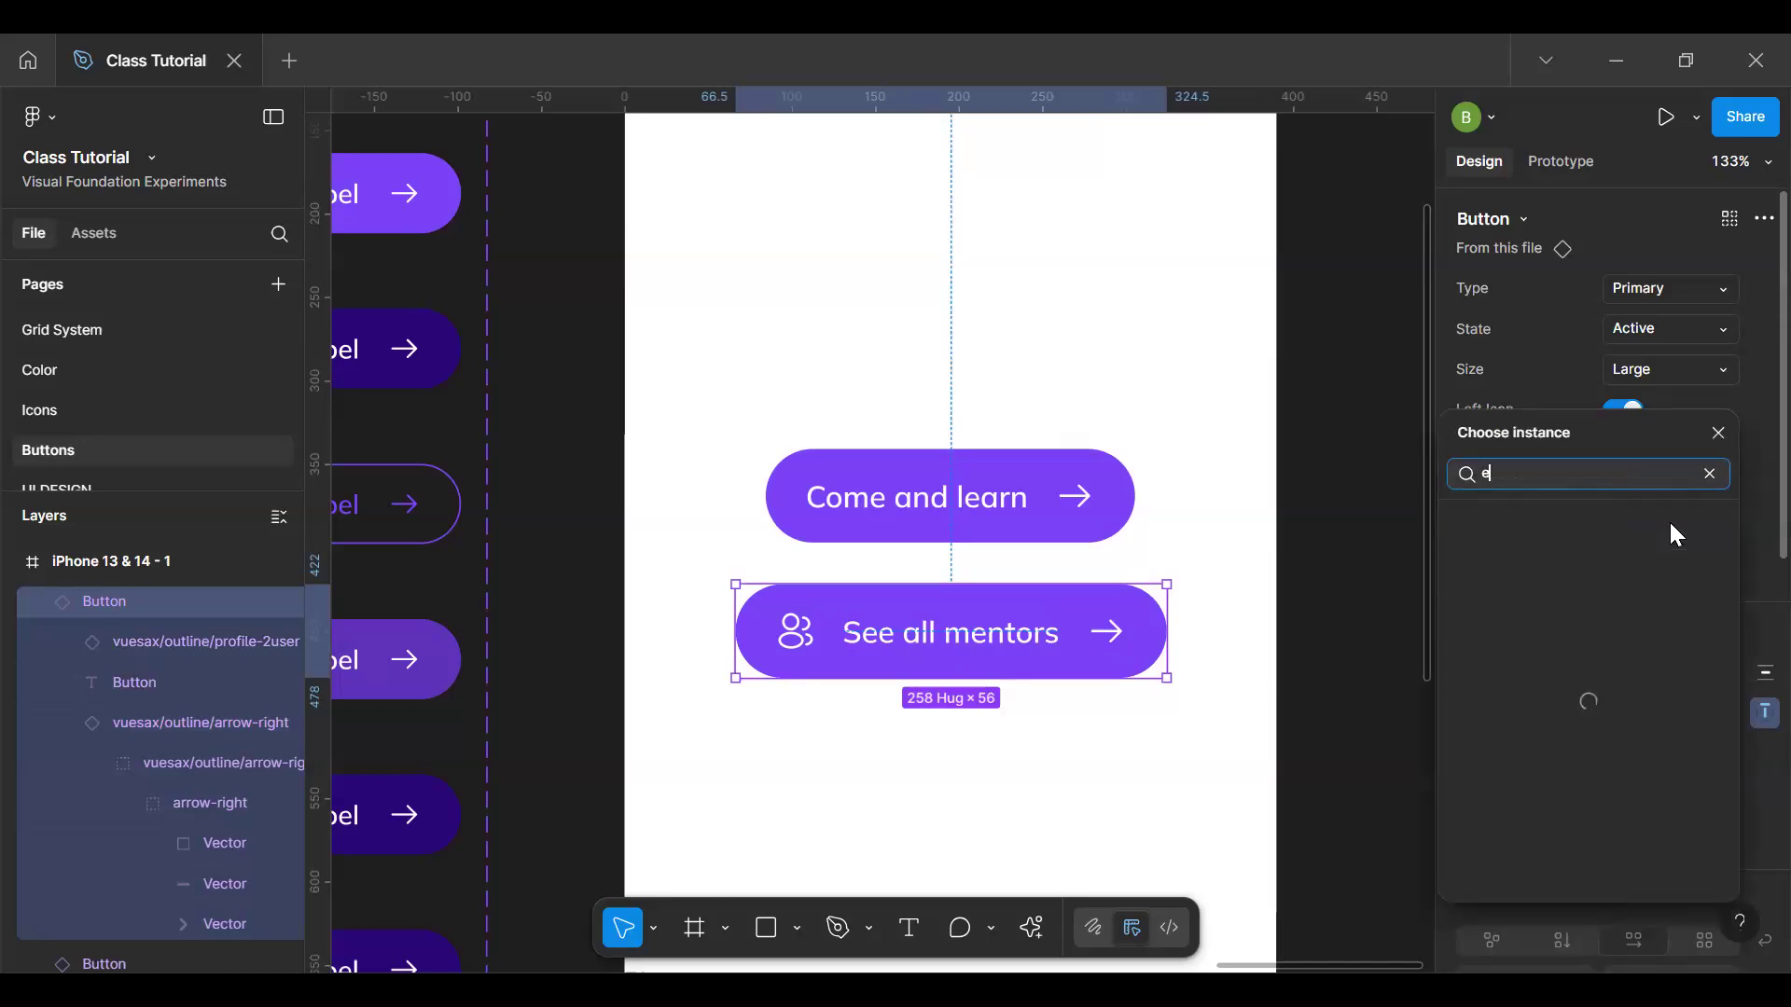
text(ye)
key(Return)
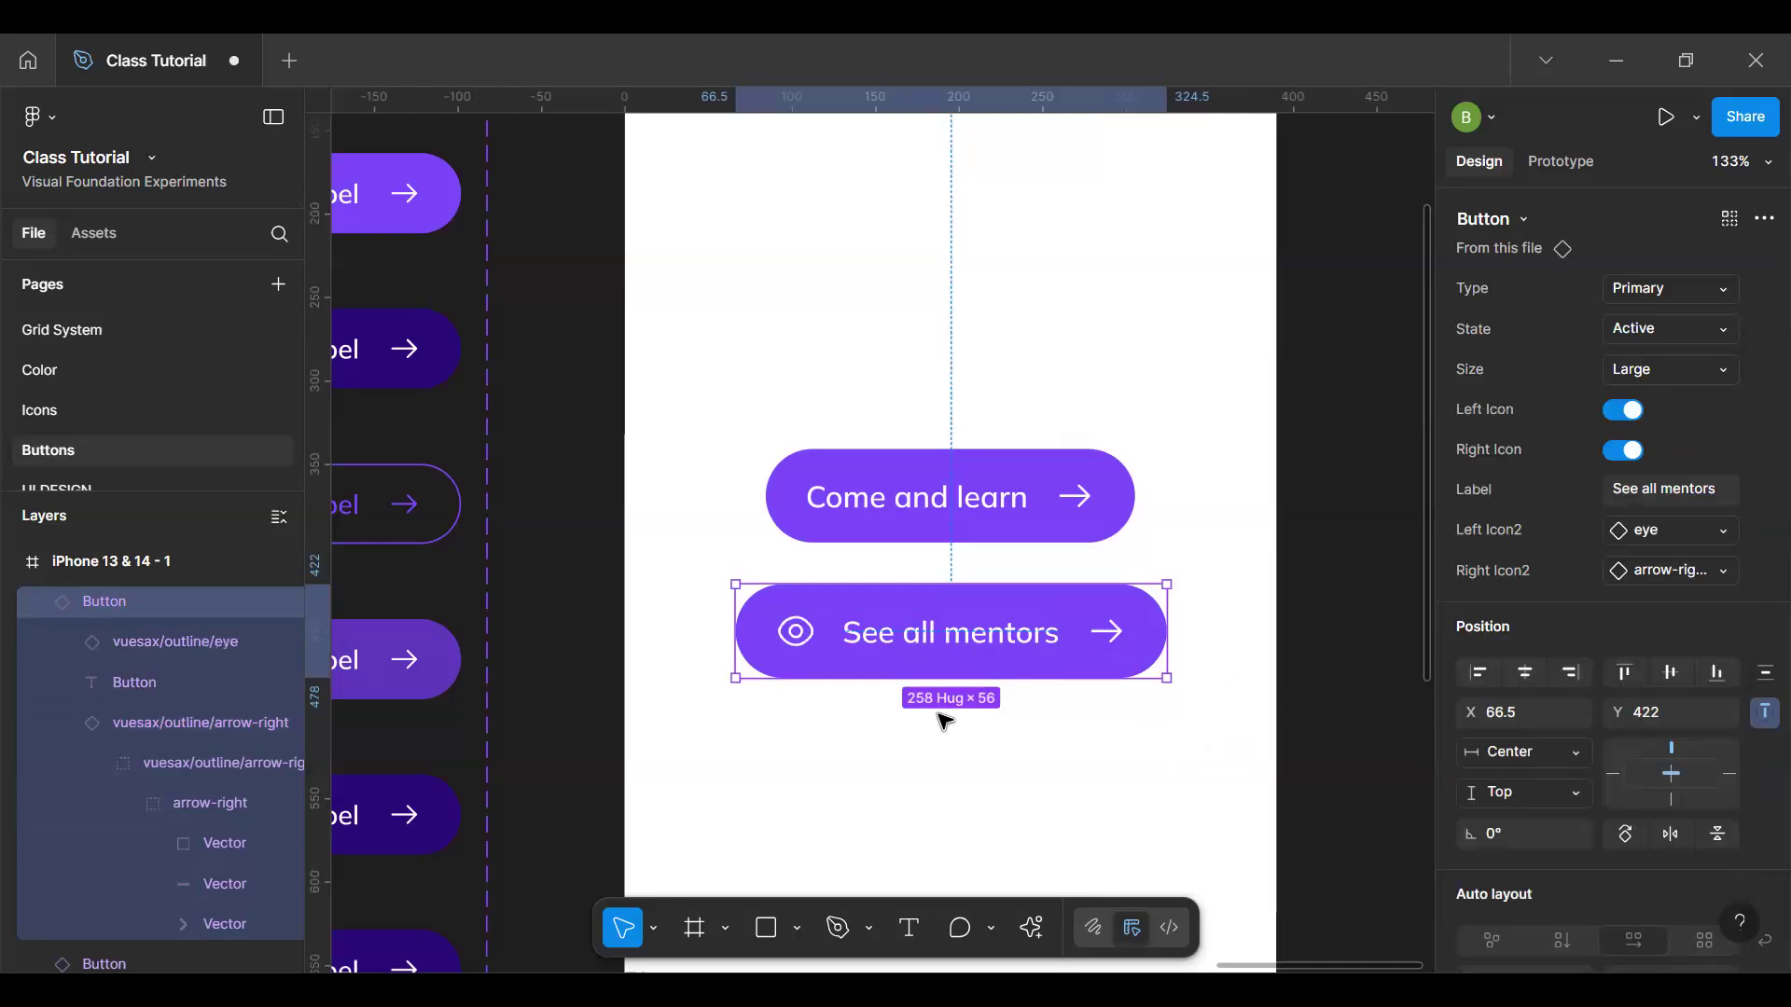
click(944, 721)
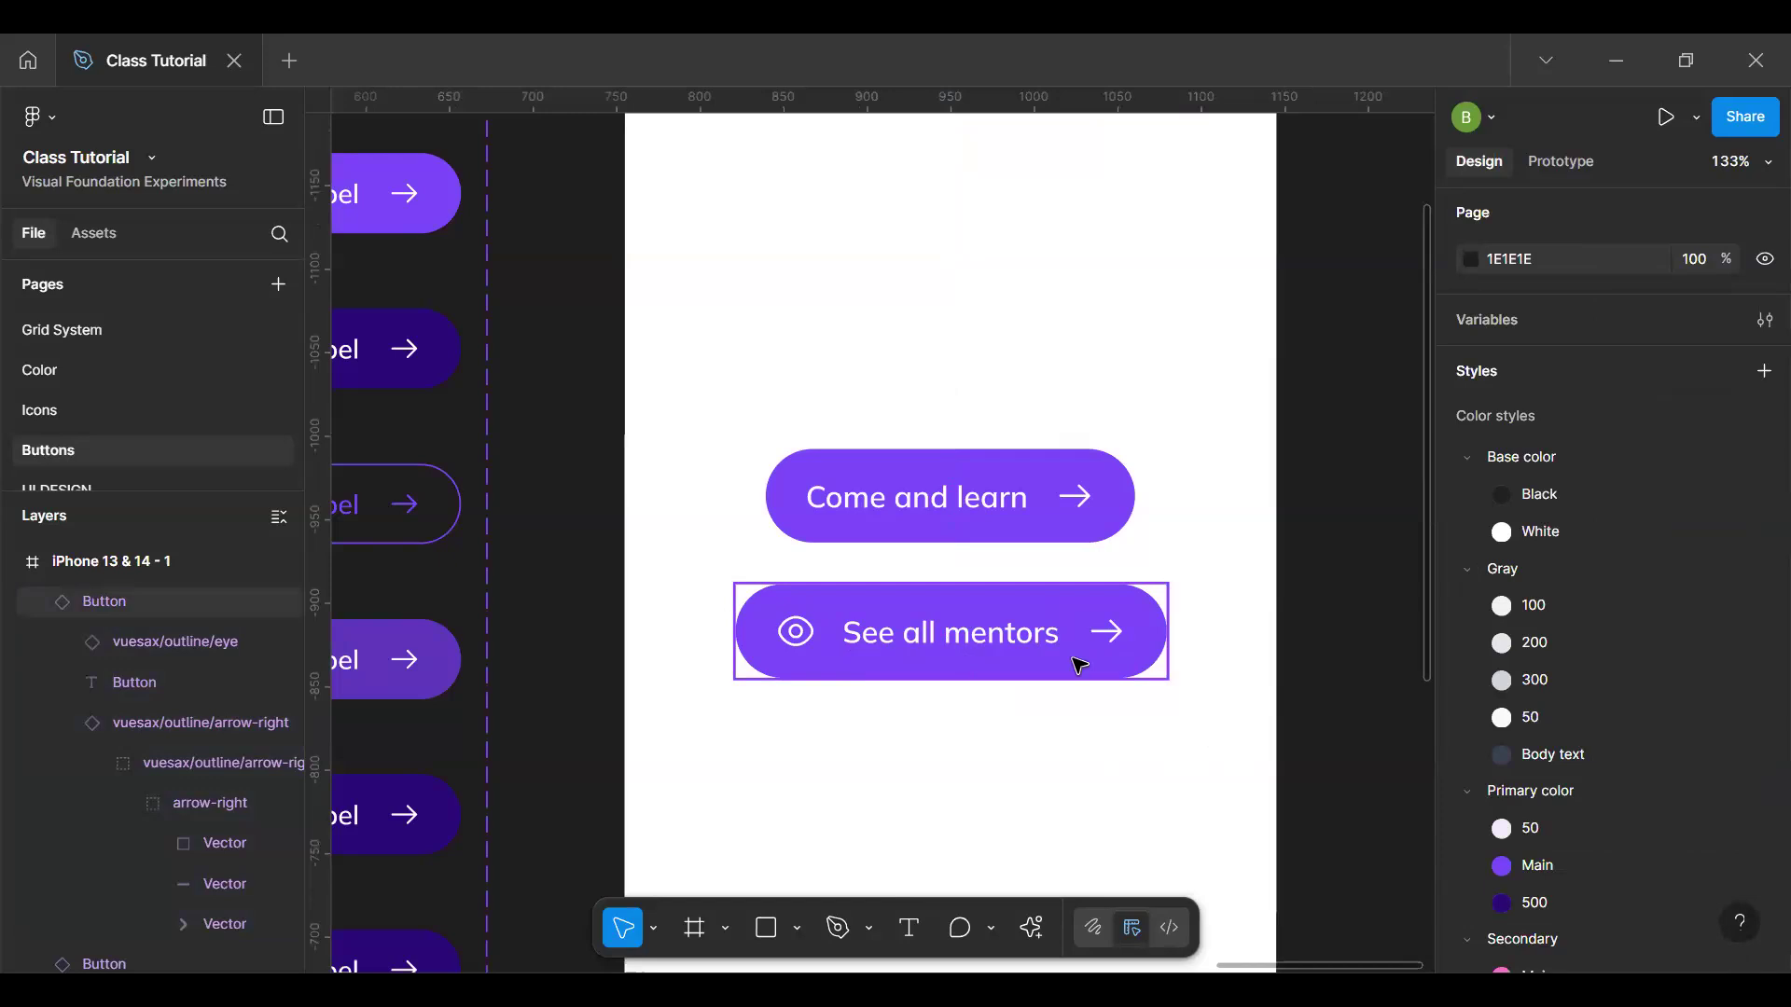
Step: Select the matching profile-2user icons across all variants of the purple Button component set beside the iPhone frame
scroll(1080, 665, down, 10)
key(space)
scroll(866, 620, up, 10)
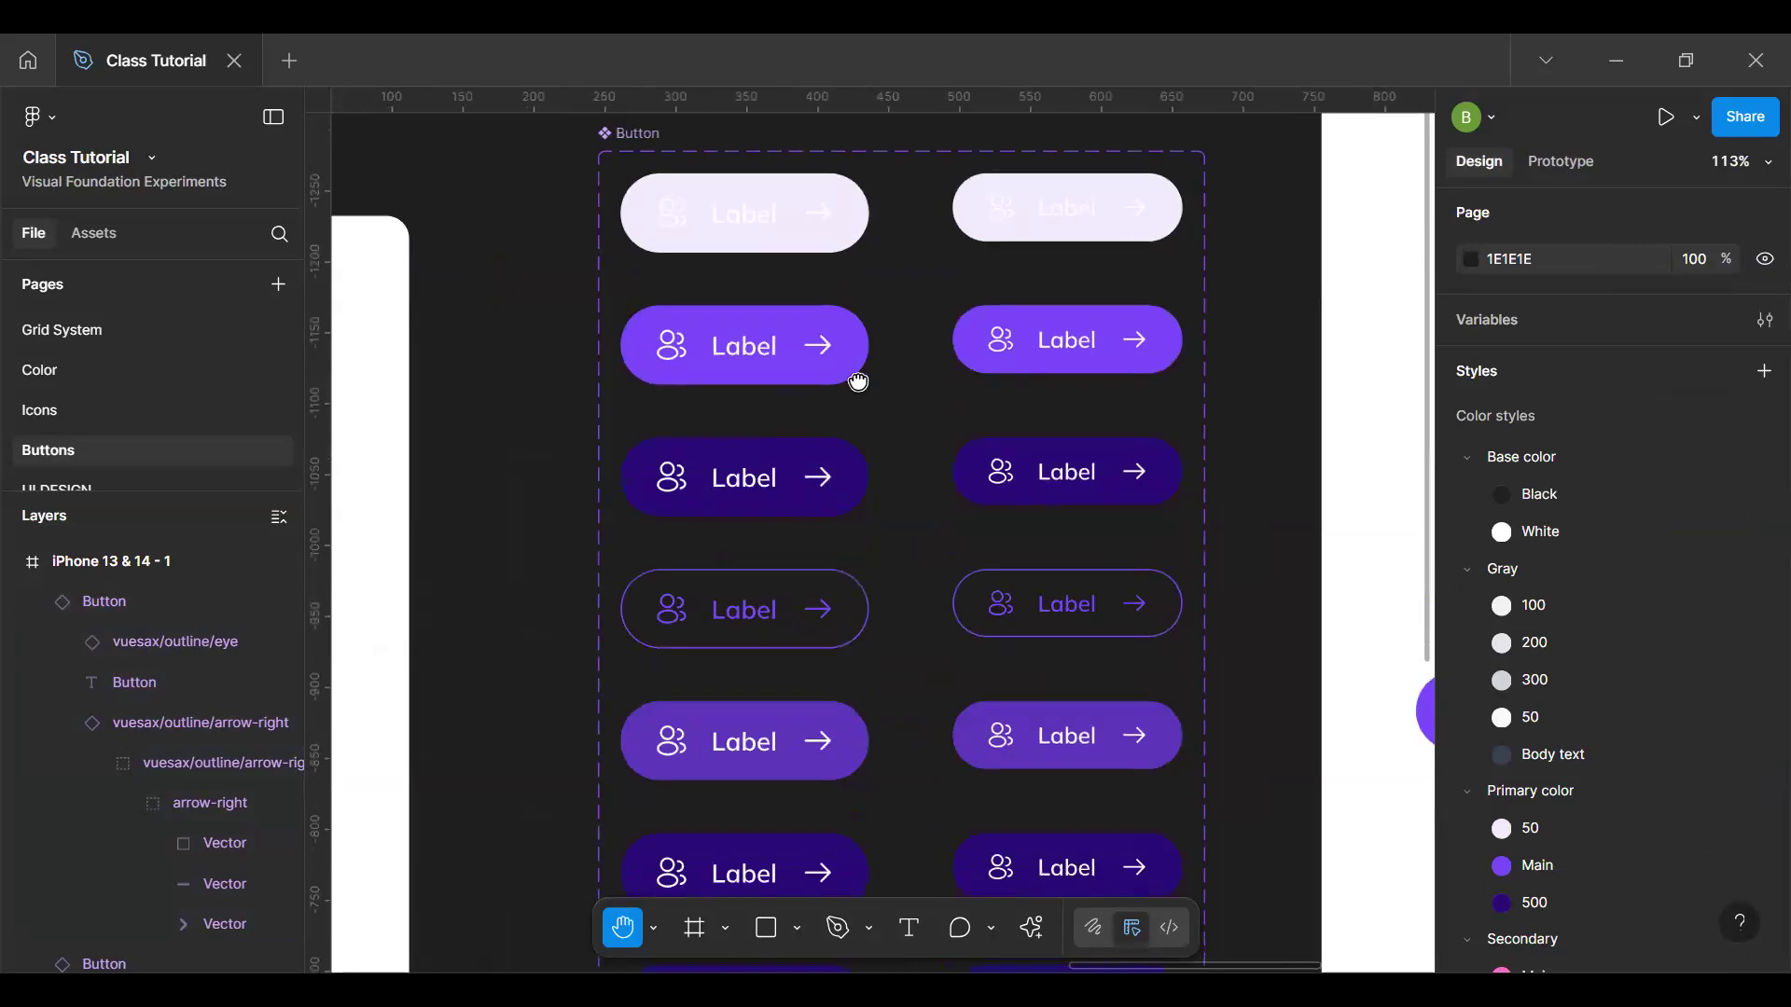
scroll(855, 379, down, 2)
scroll(843, 519, up, 4)
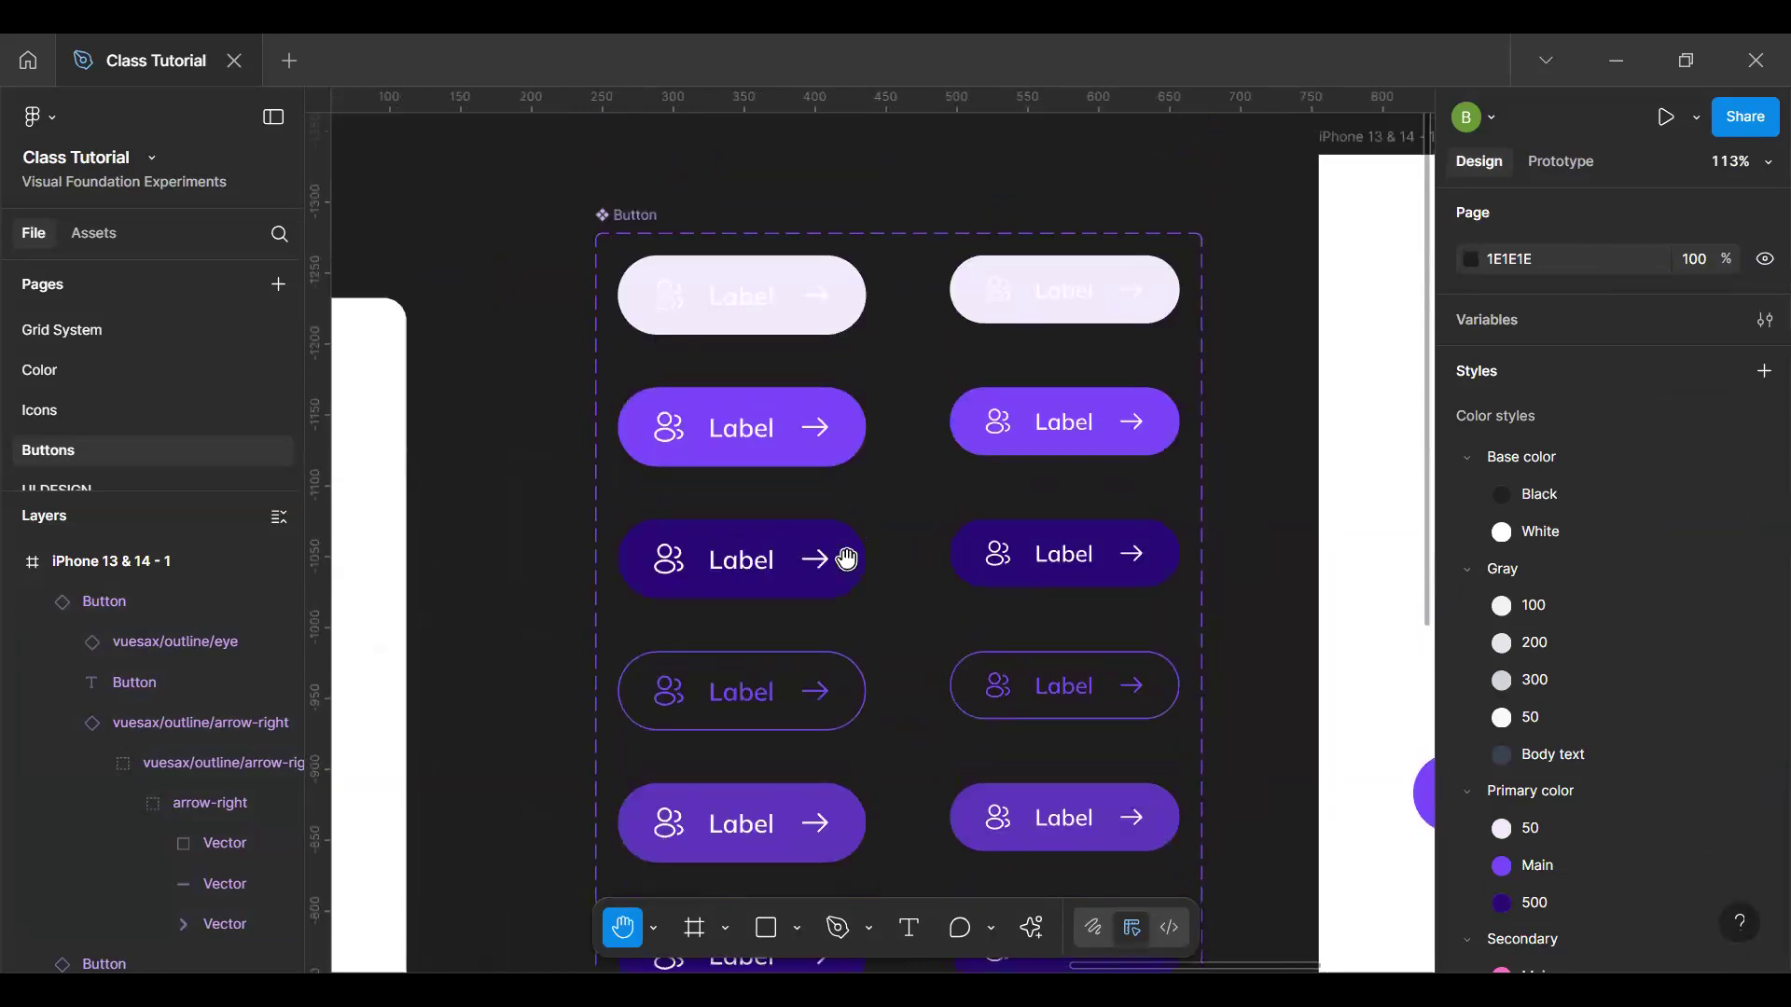
click(678, 307)
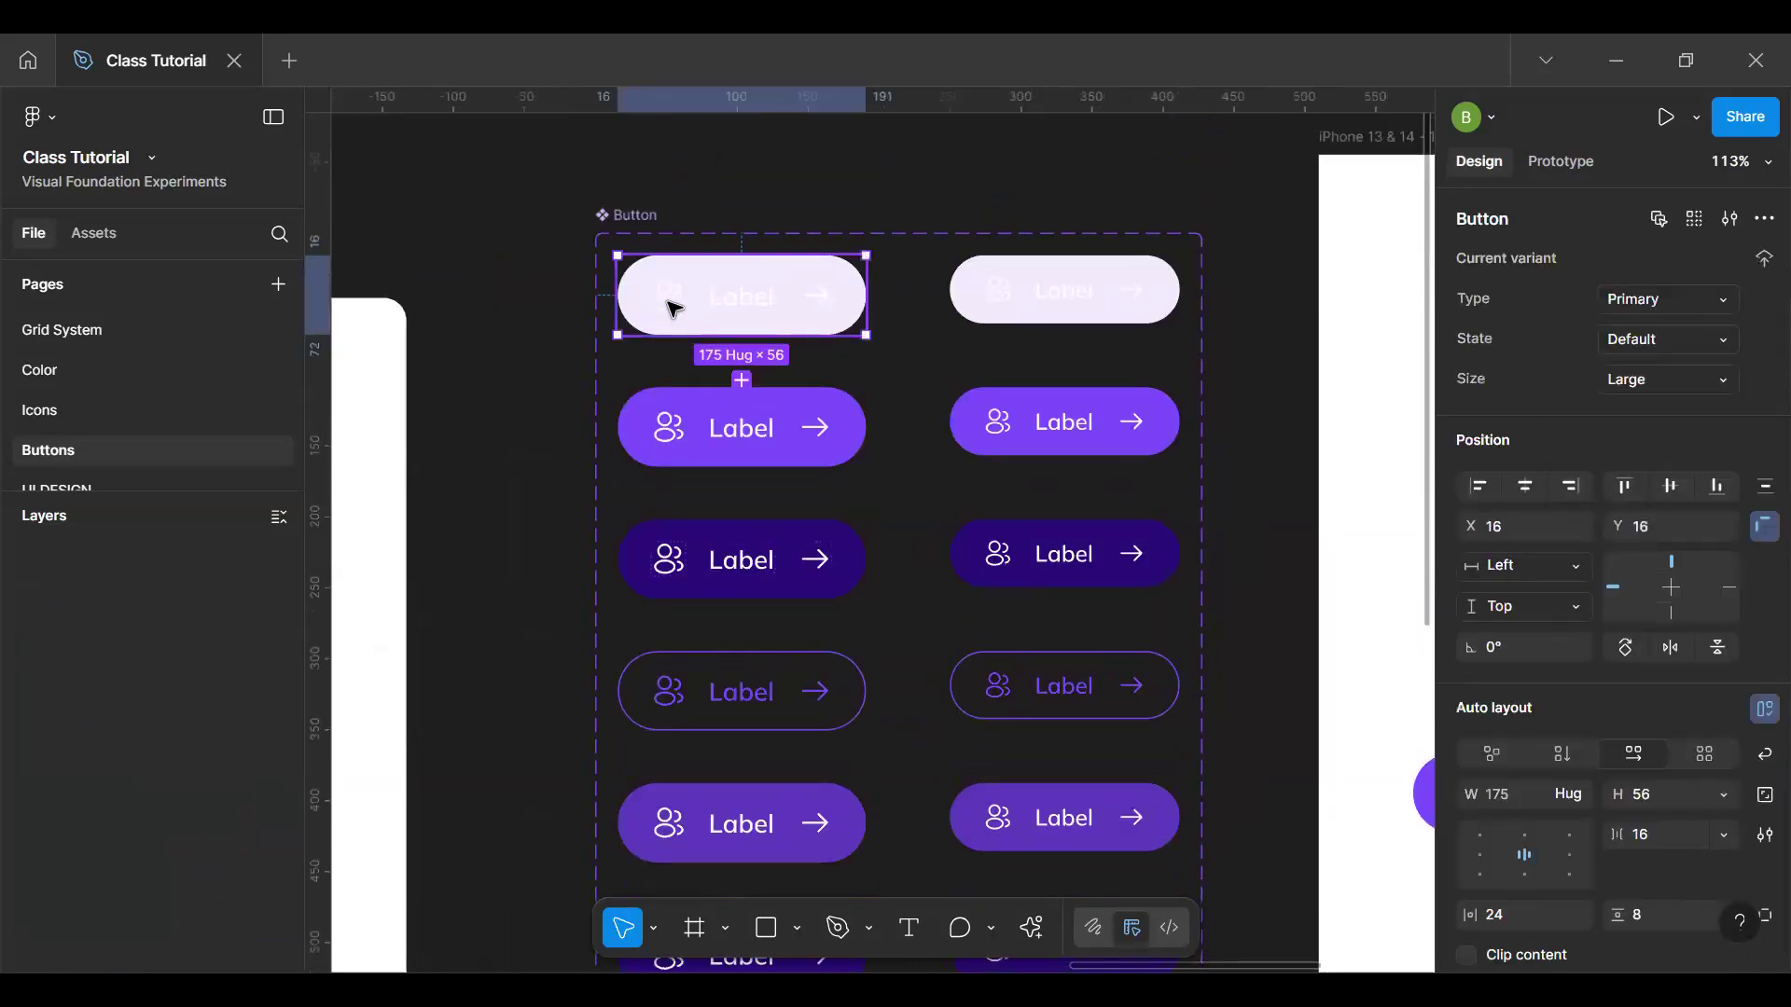
click(672, 307)
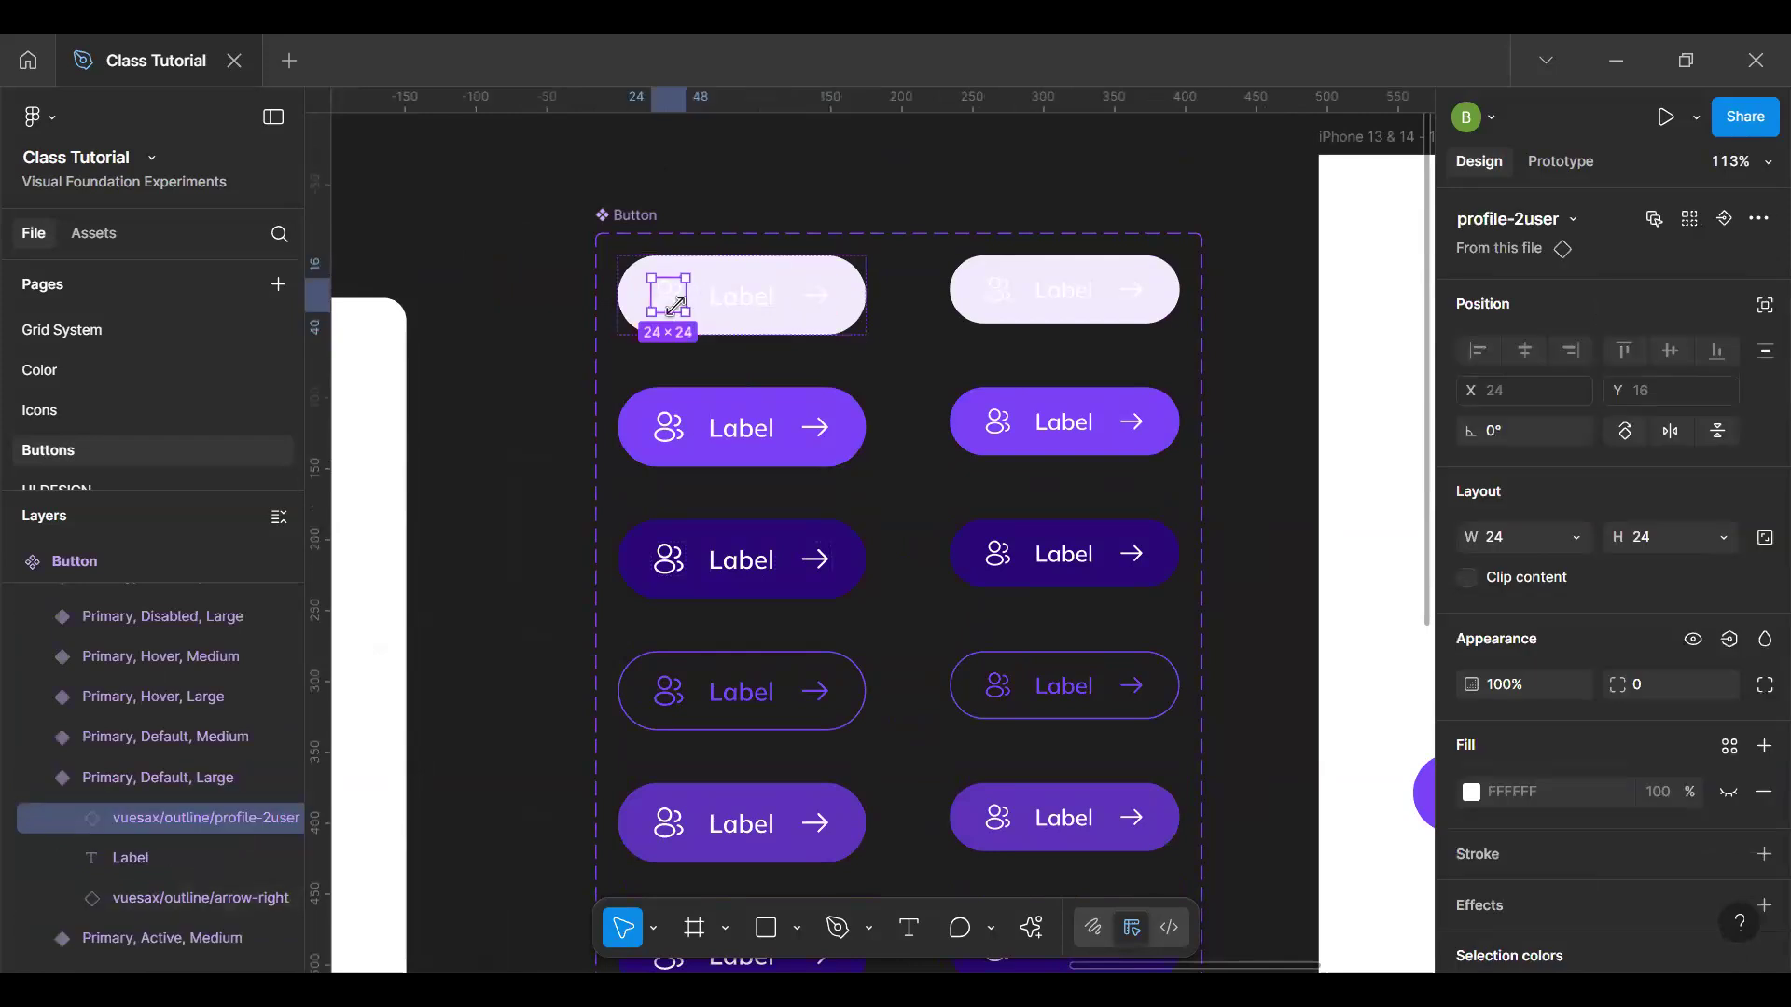
click(1691, 224)
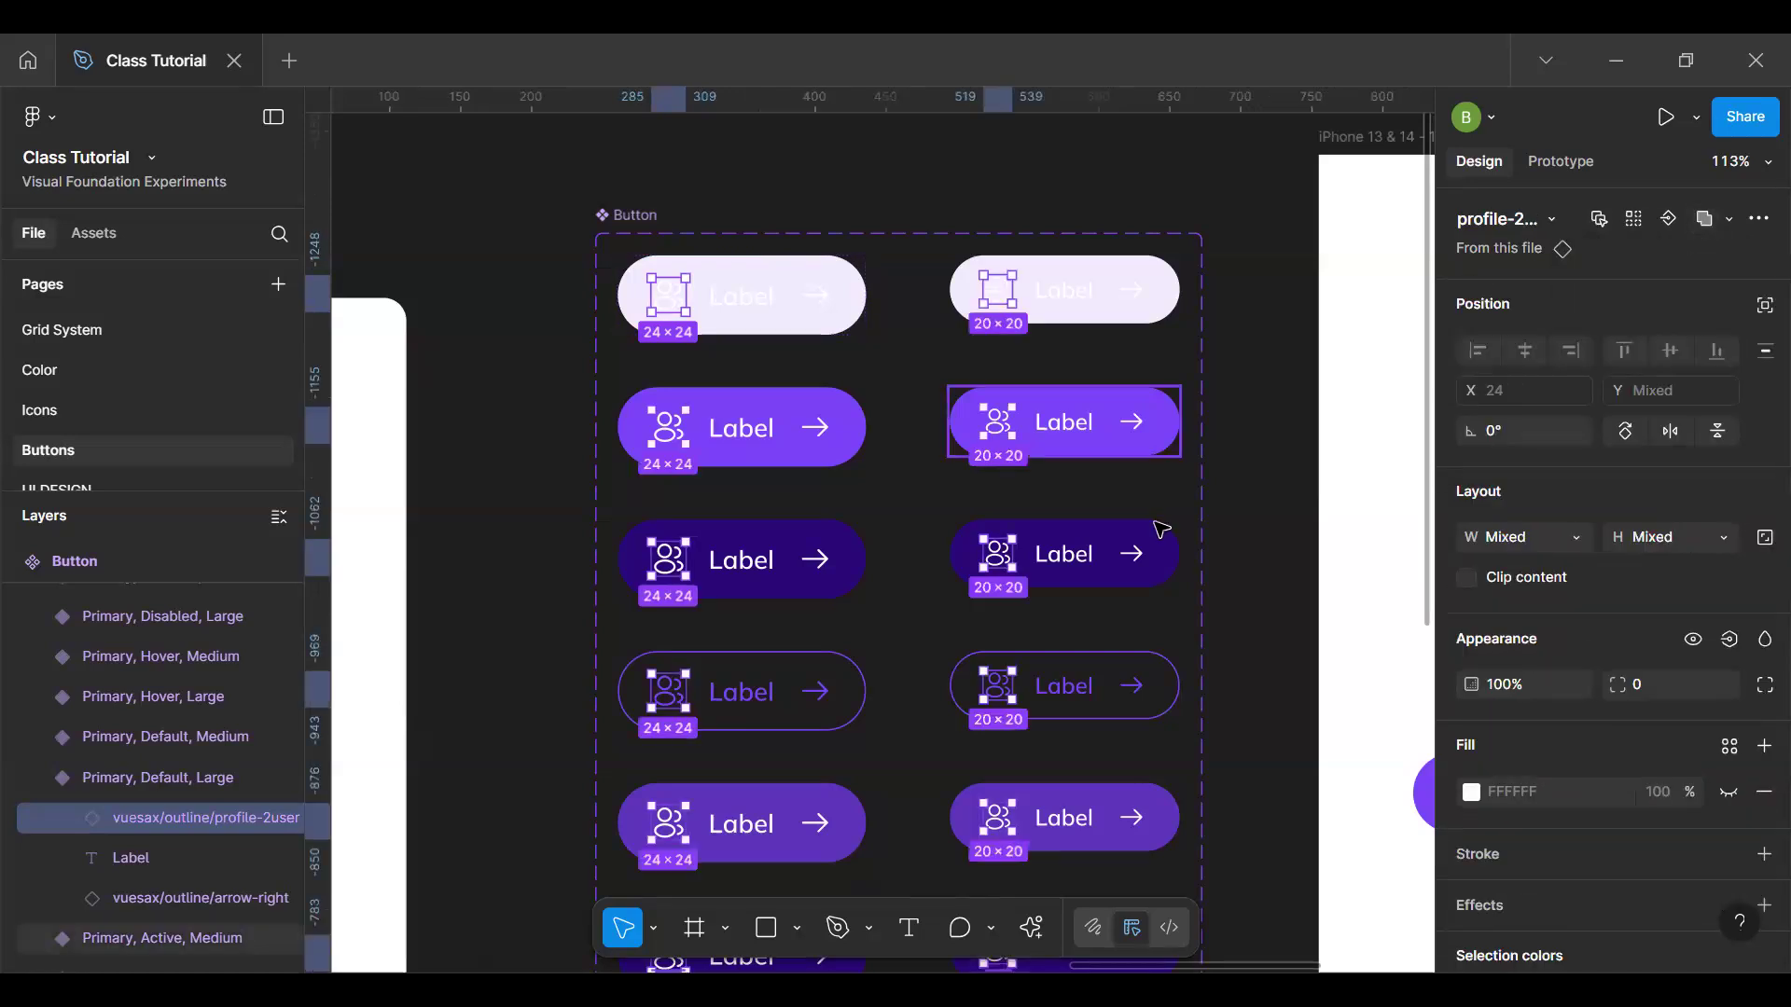
Step: Select the matching arrow-right icons across all variants of the Button component set
ctrl+scroll(1163, 524, down, 2)
ctrl+scroll(1161, 530, down, 3)
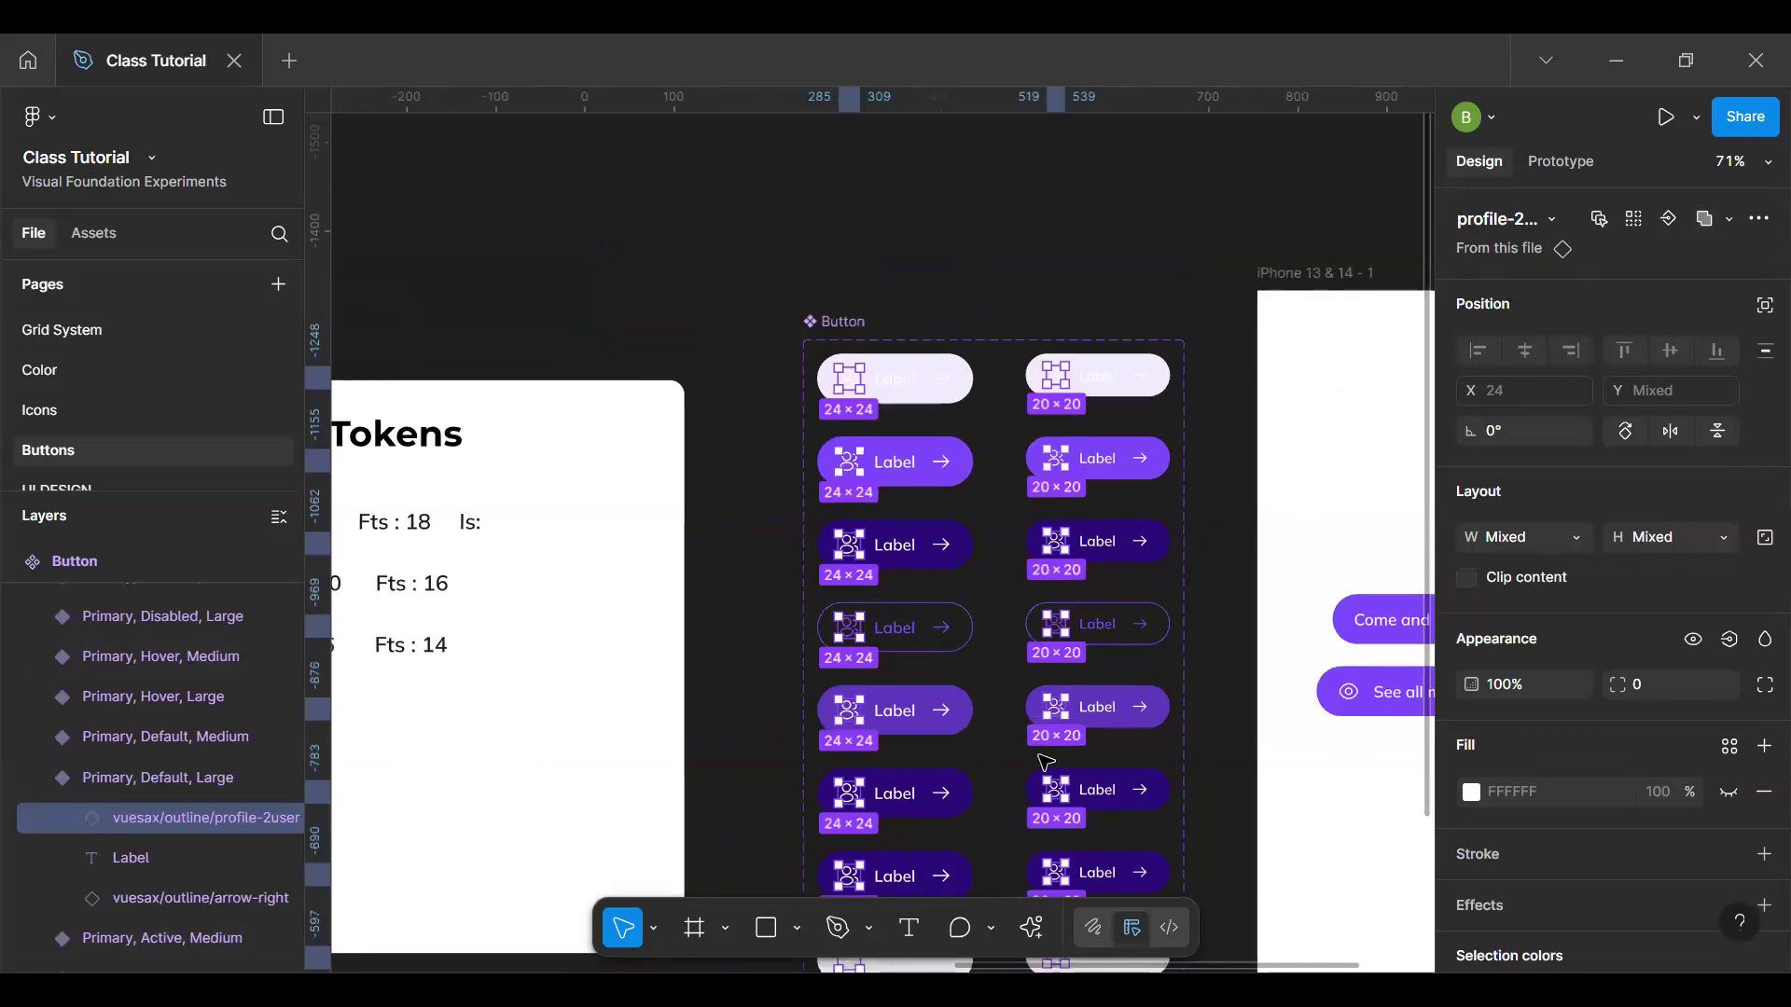
click(945, 382)
double_click(945, 383)
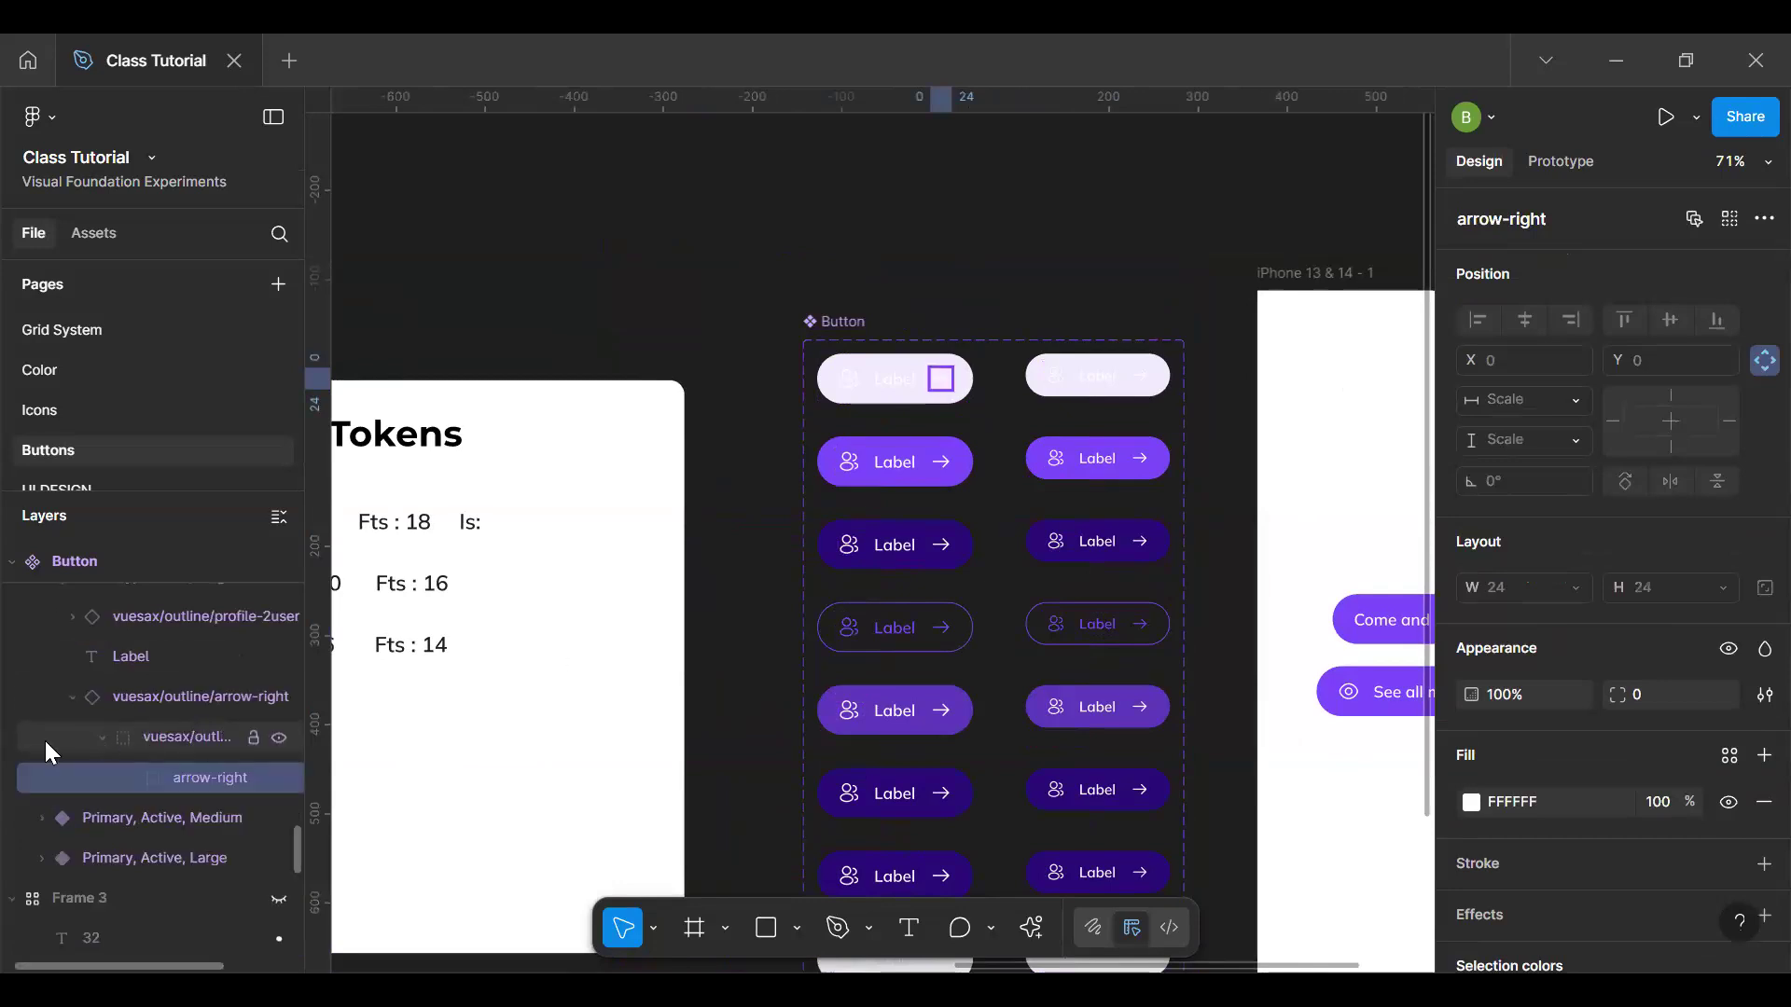
click(42, 698)
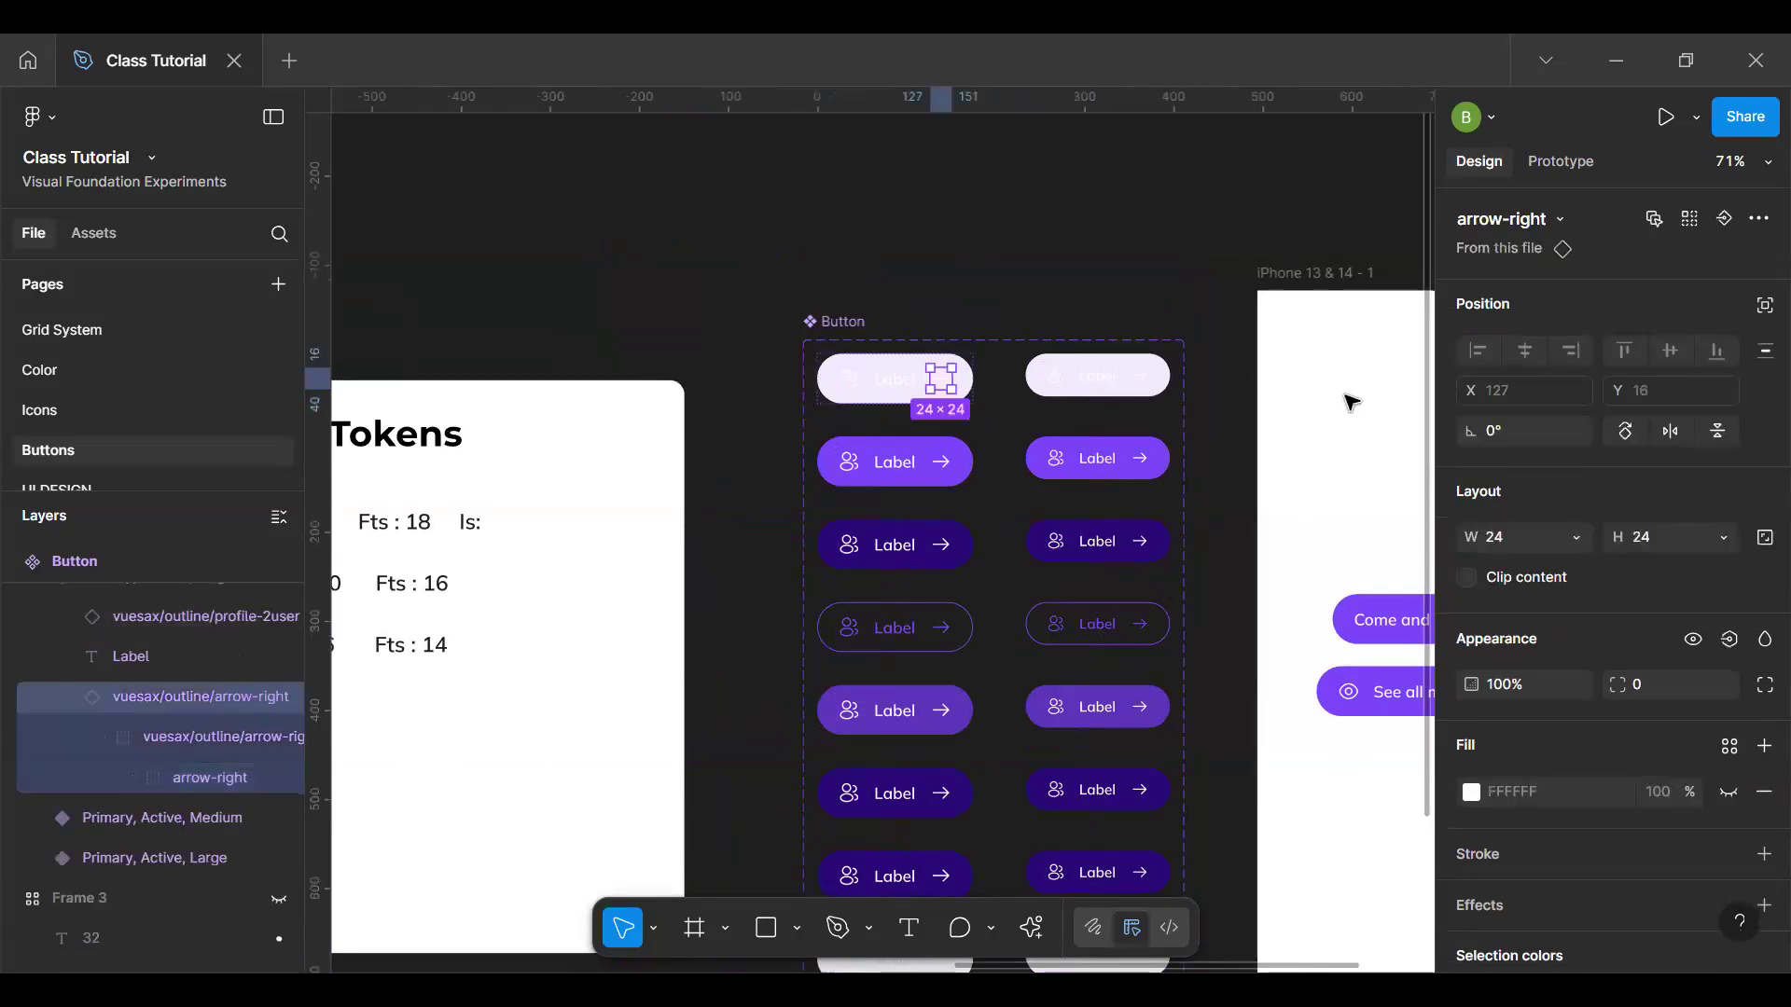
click(1724, 215)
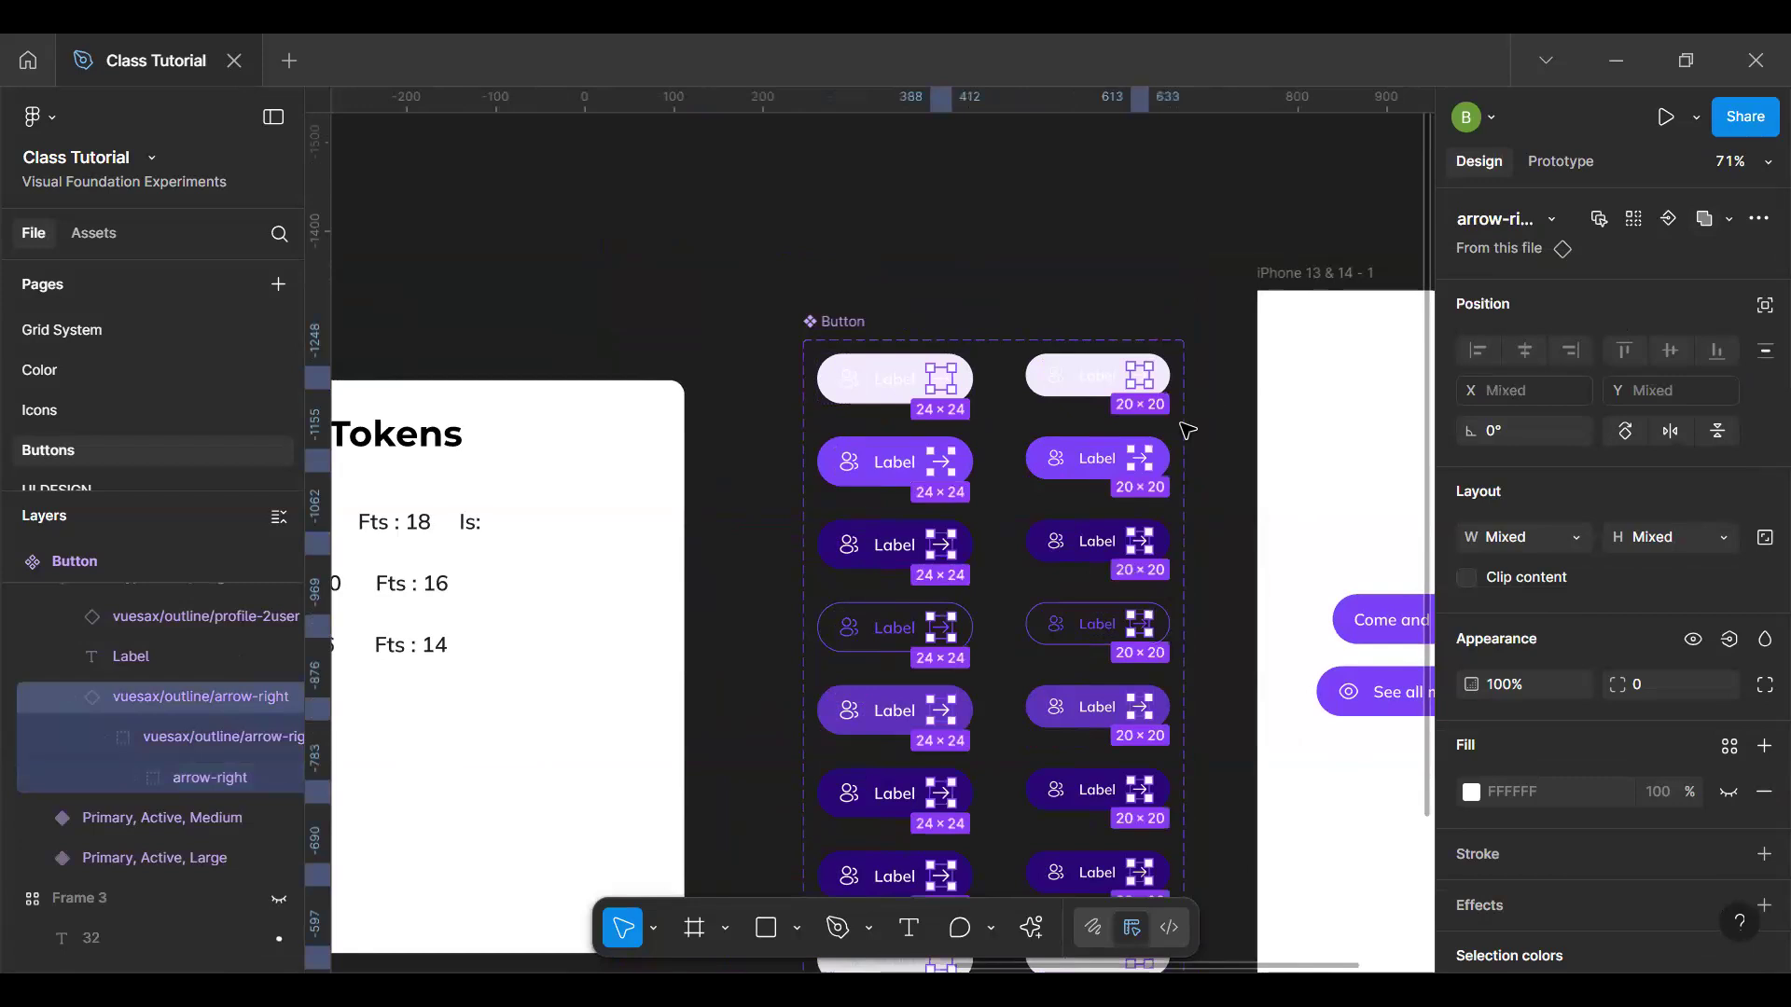
Step: Select the matching Label texts across all Button variants, extend to their parent variants, and clear the selection
click(903, 473)
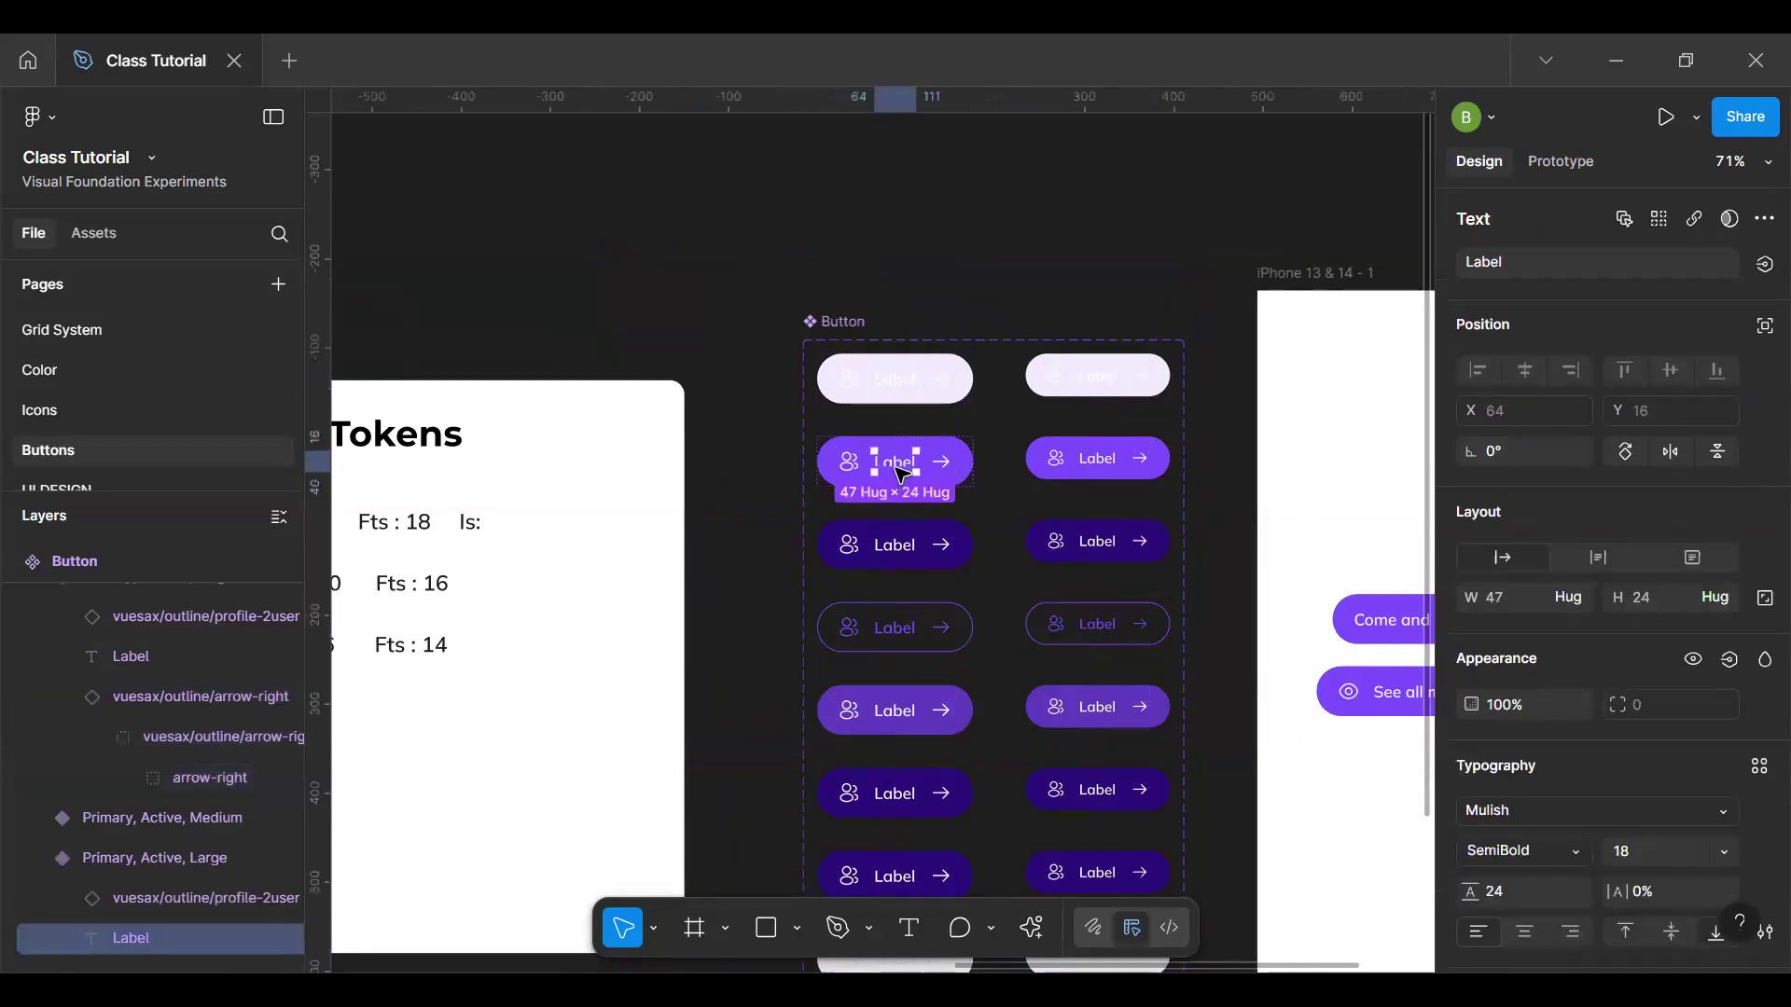
key(ctrl+alt+a)
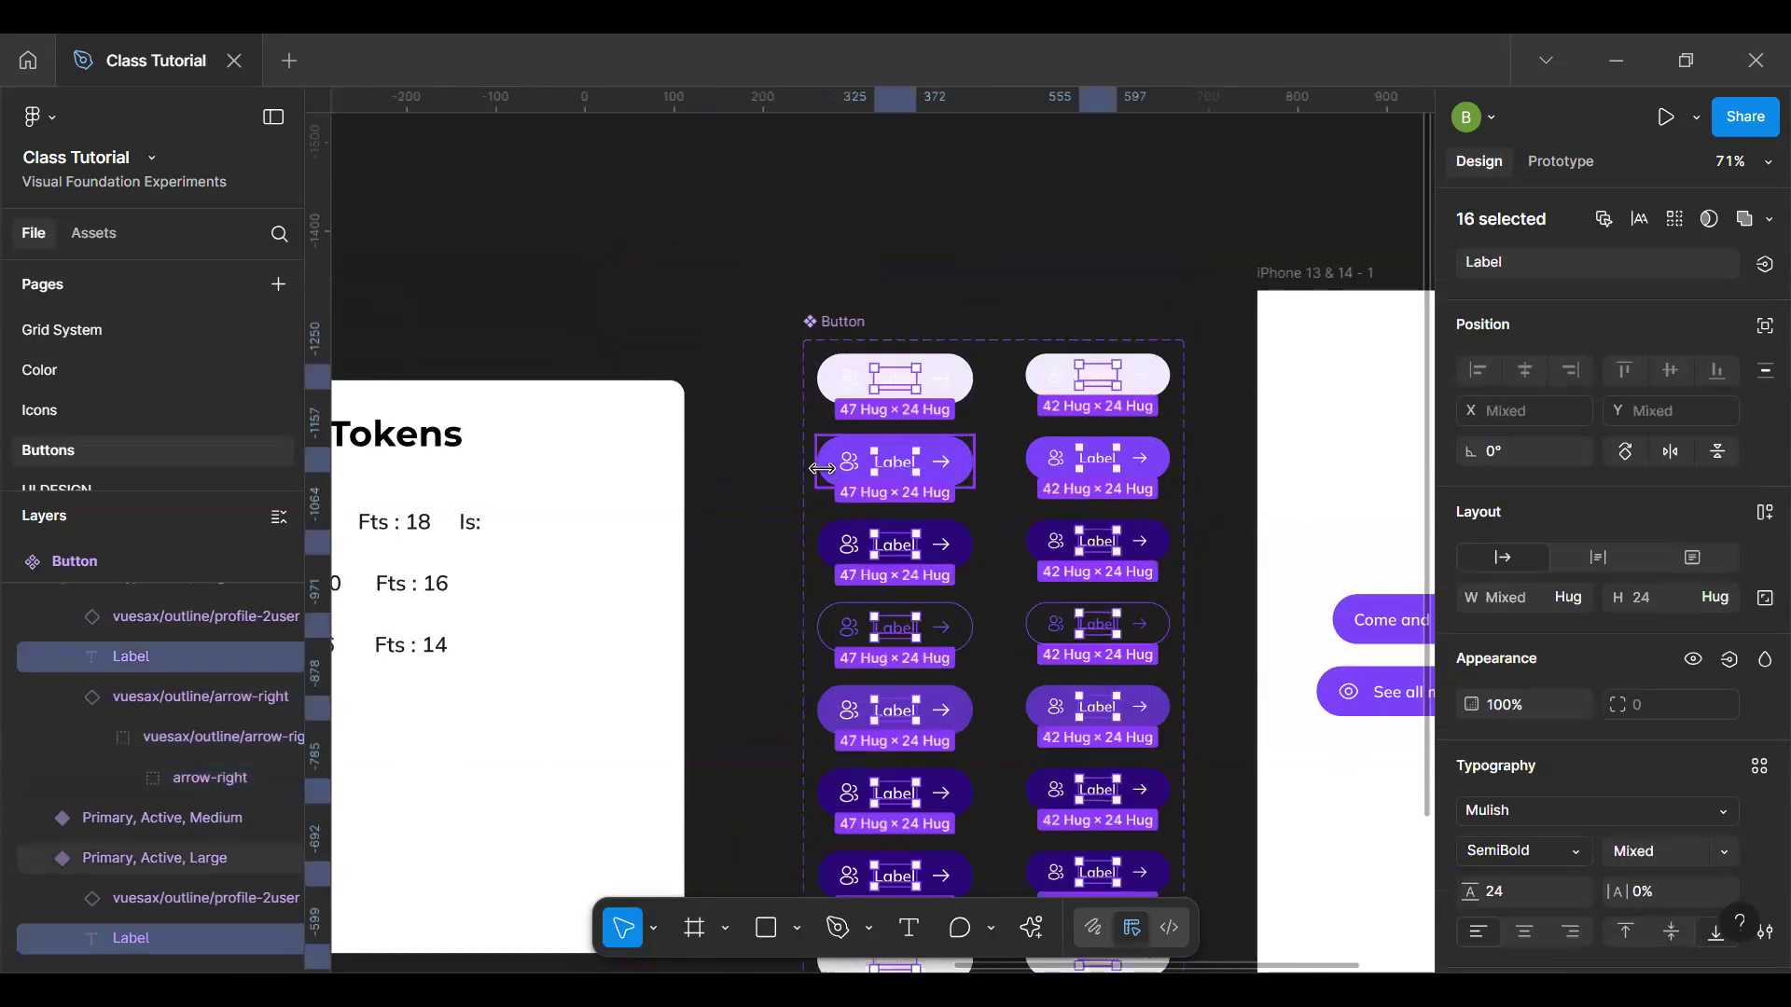
key(shift+Return)
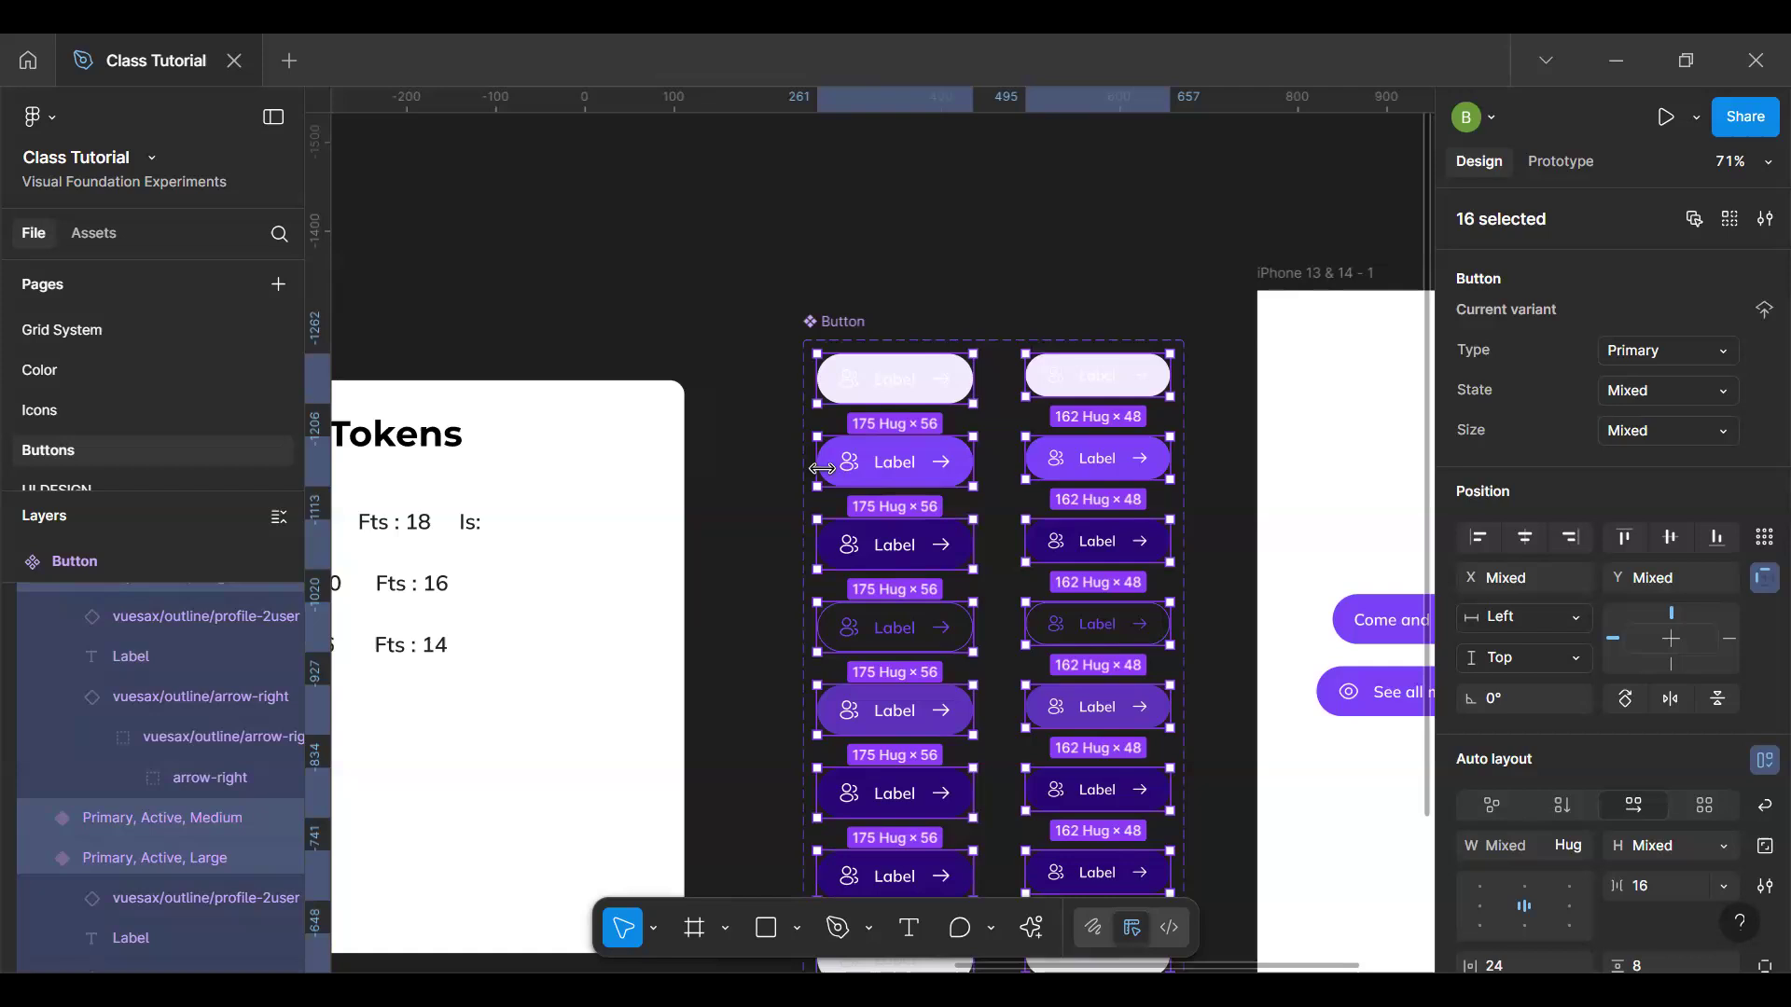
key(Escape)
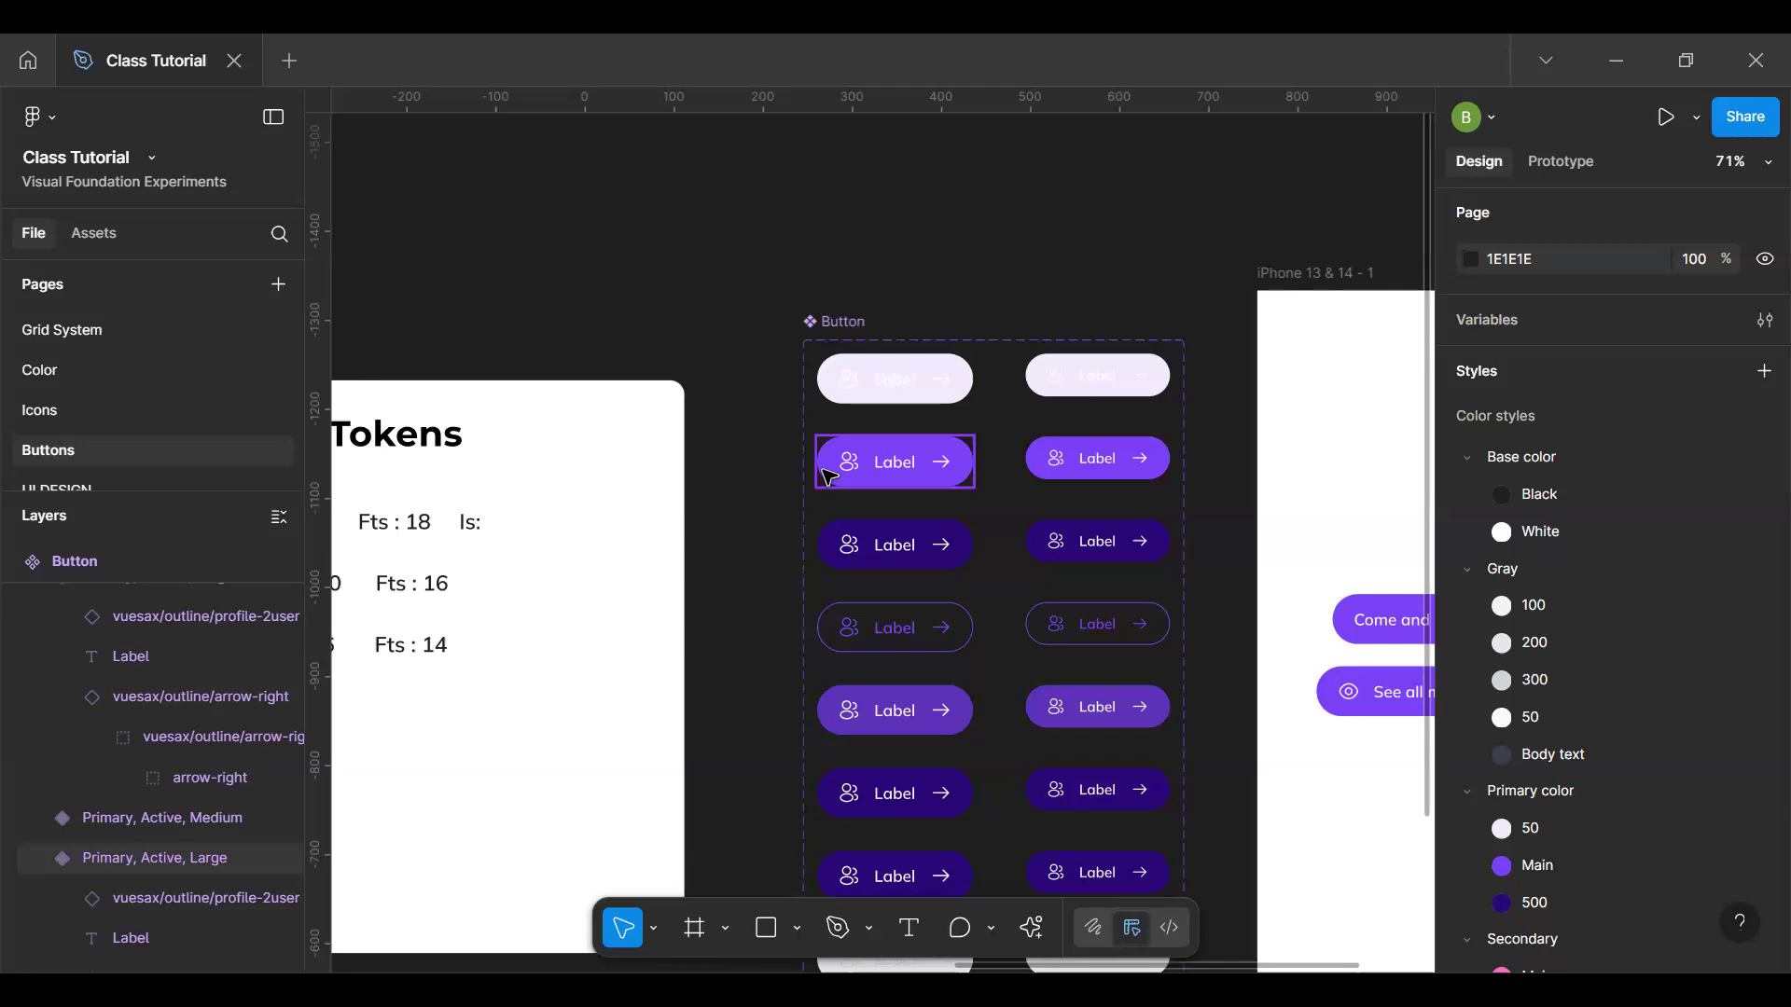
click(145, 369)
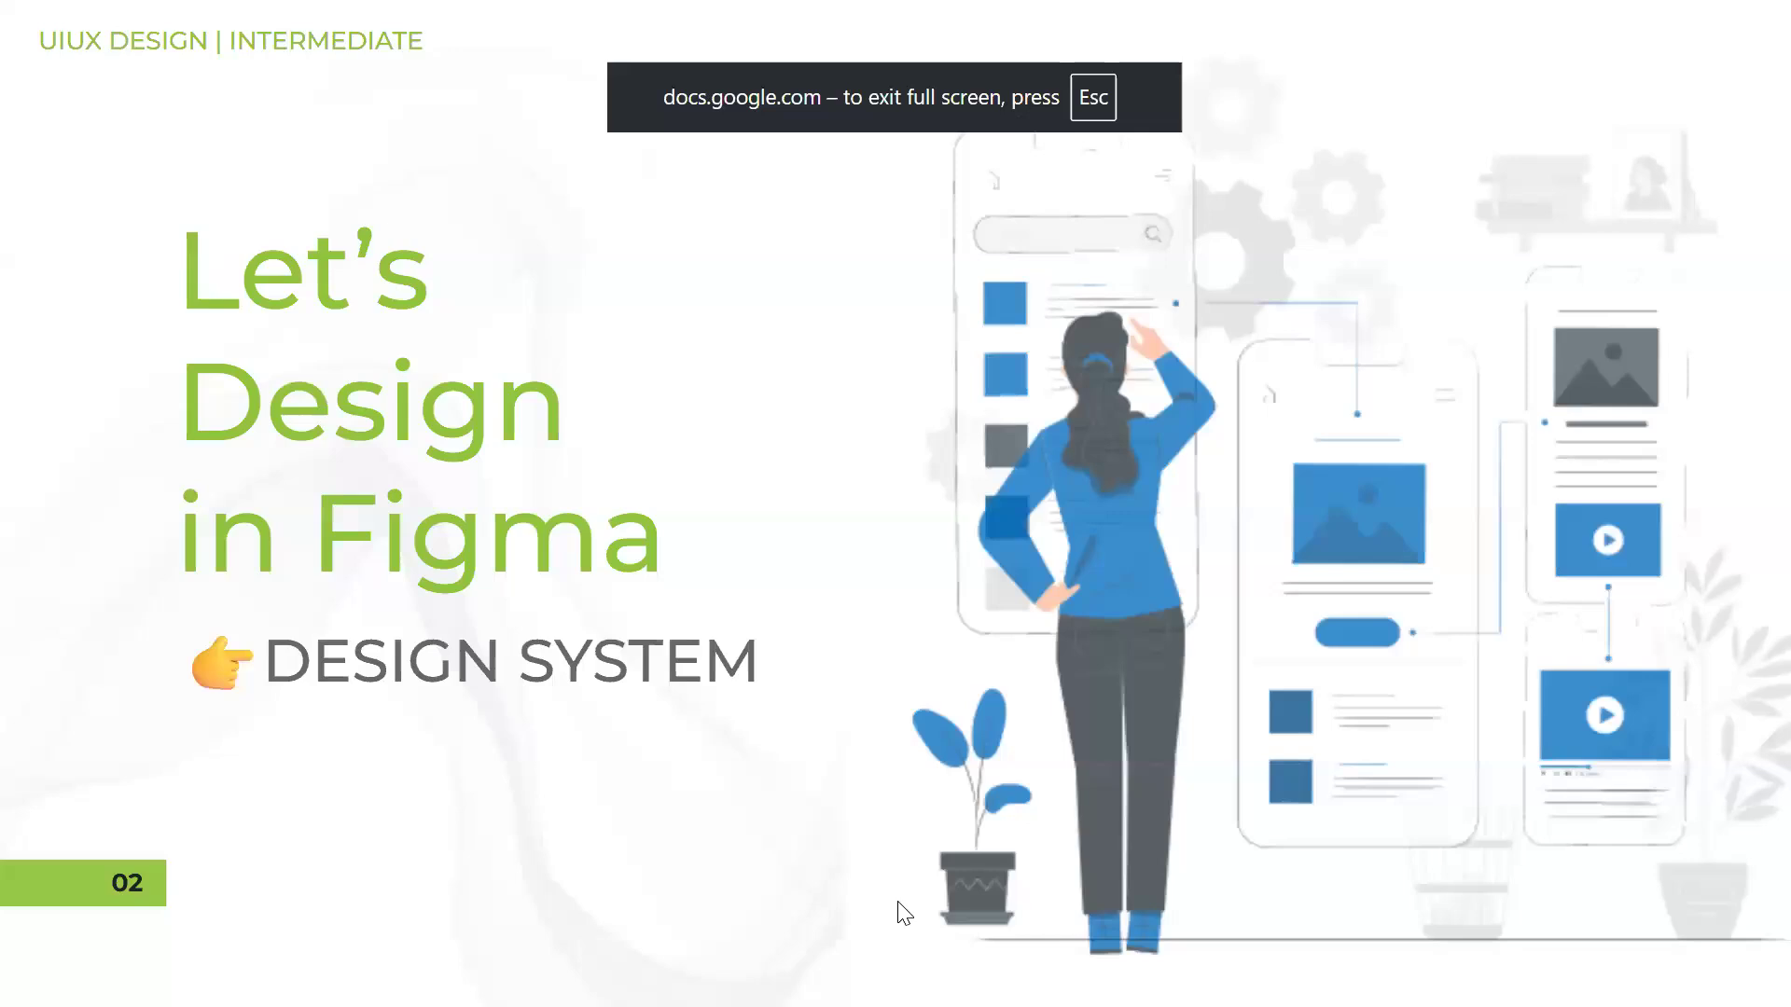
key(Right)
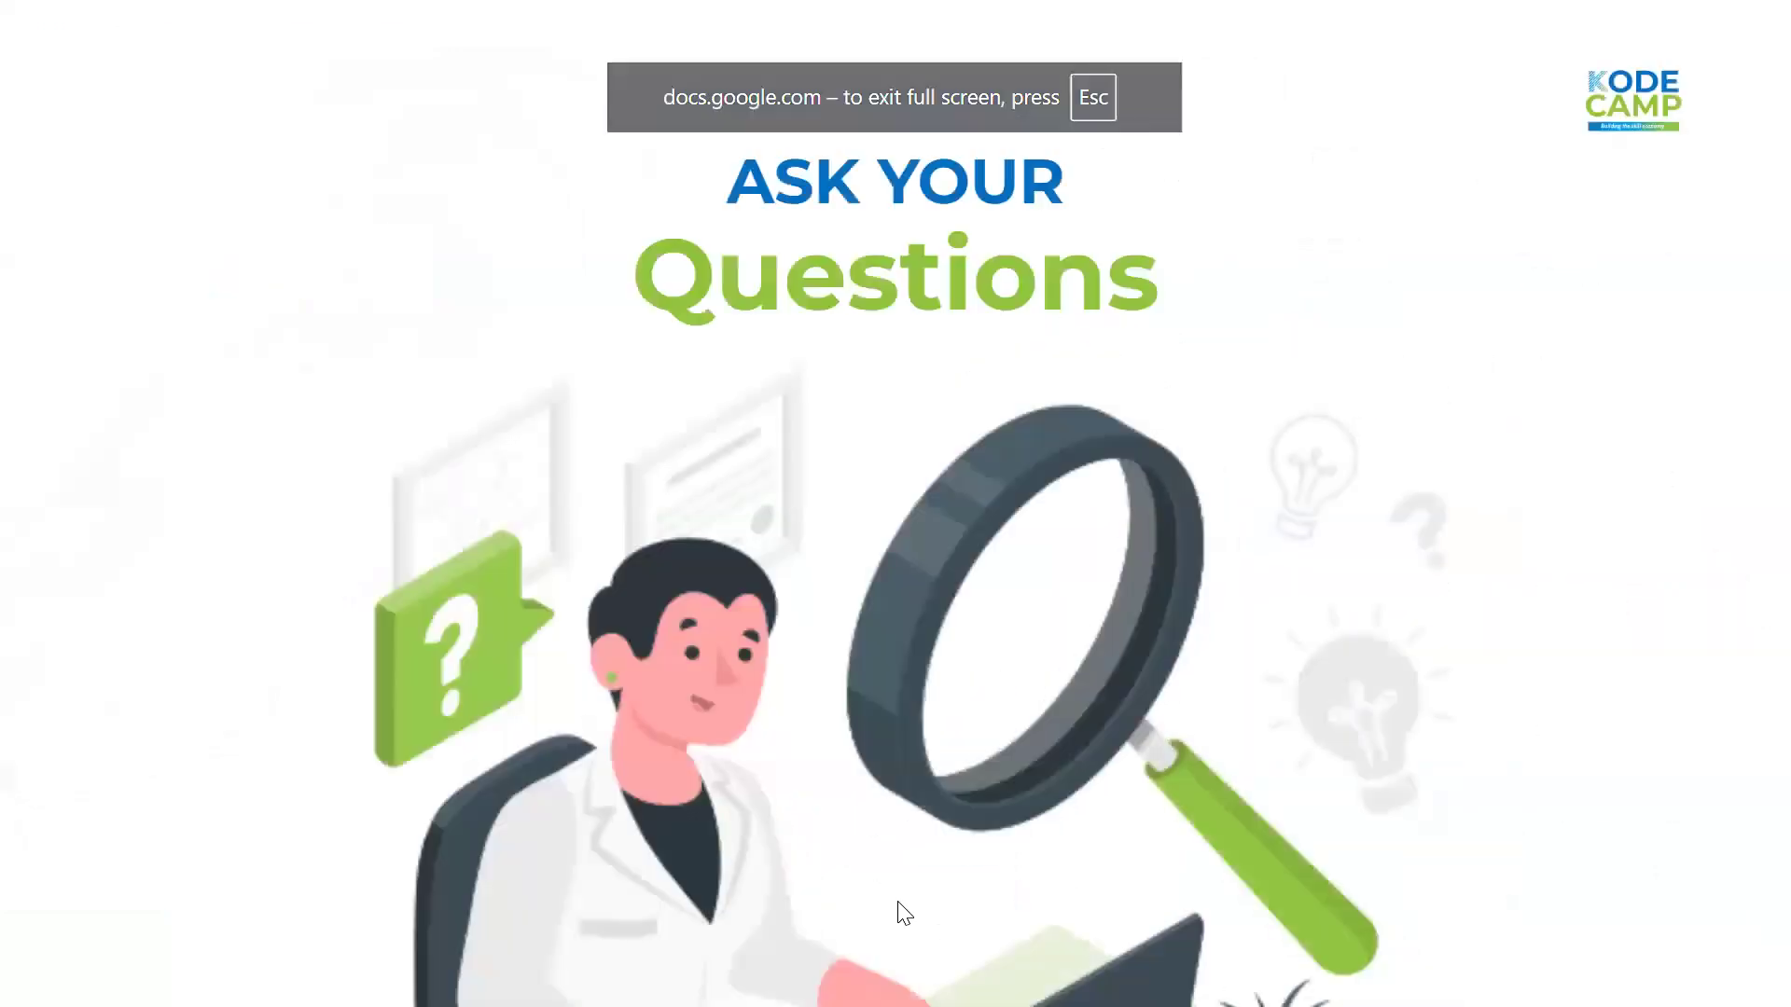
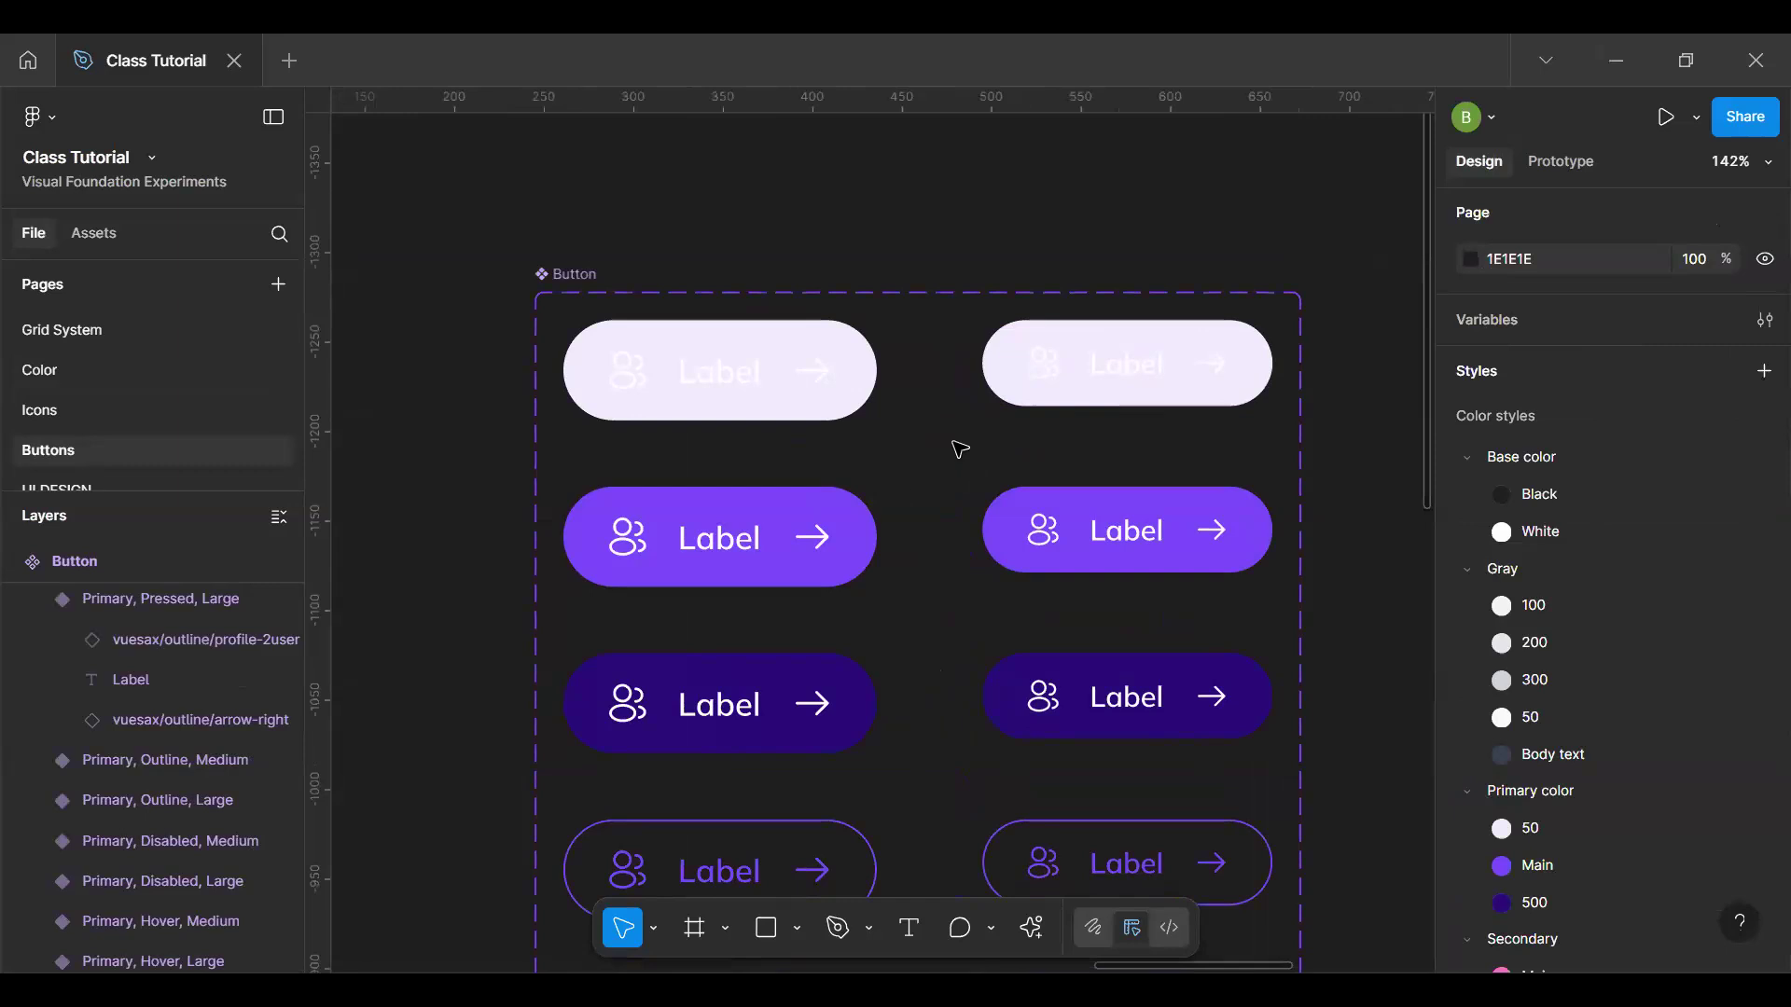
Step: Examine the label and icon contrast of the grey Primary Disabled Large variant in the Button component set
key(h)
scroll(747, 299, down, 3)
scroll(820, 332, up, 3)
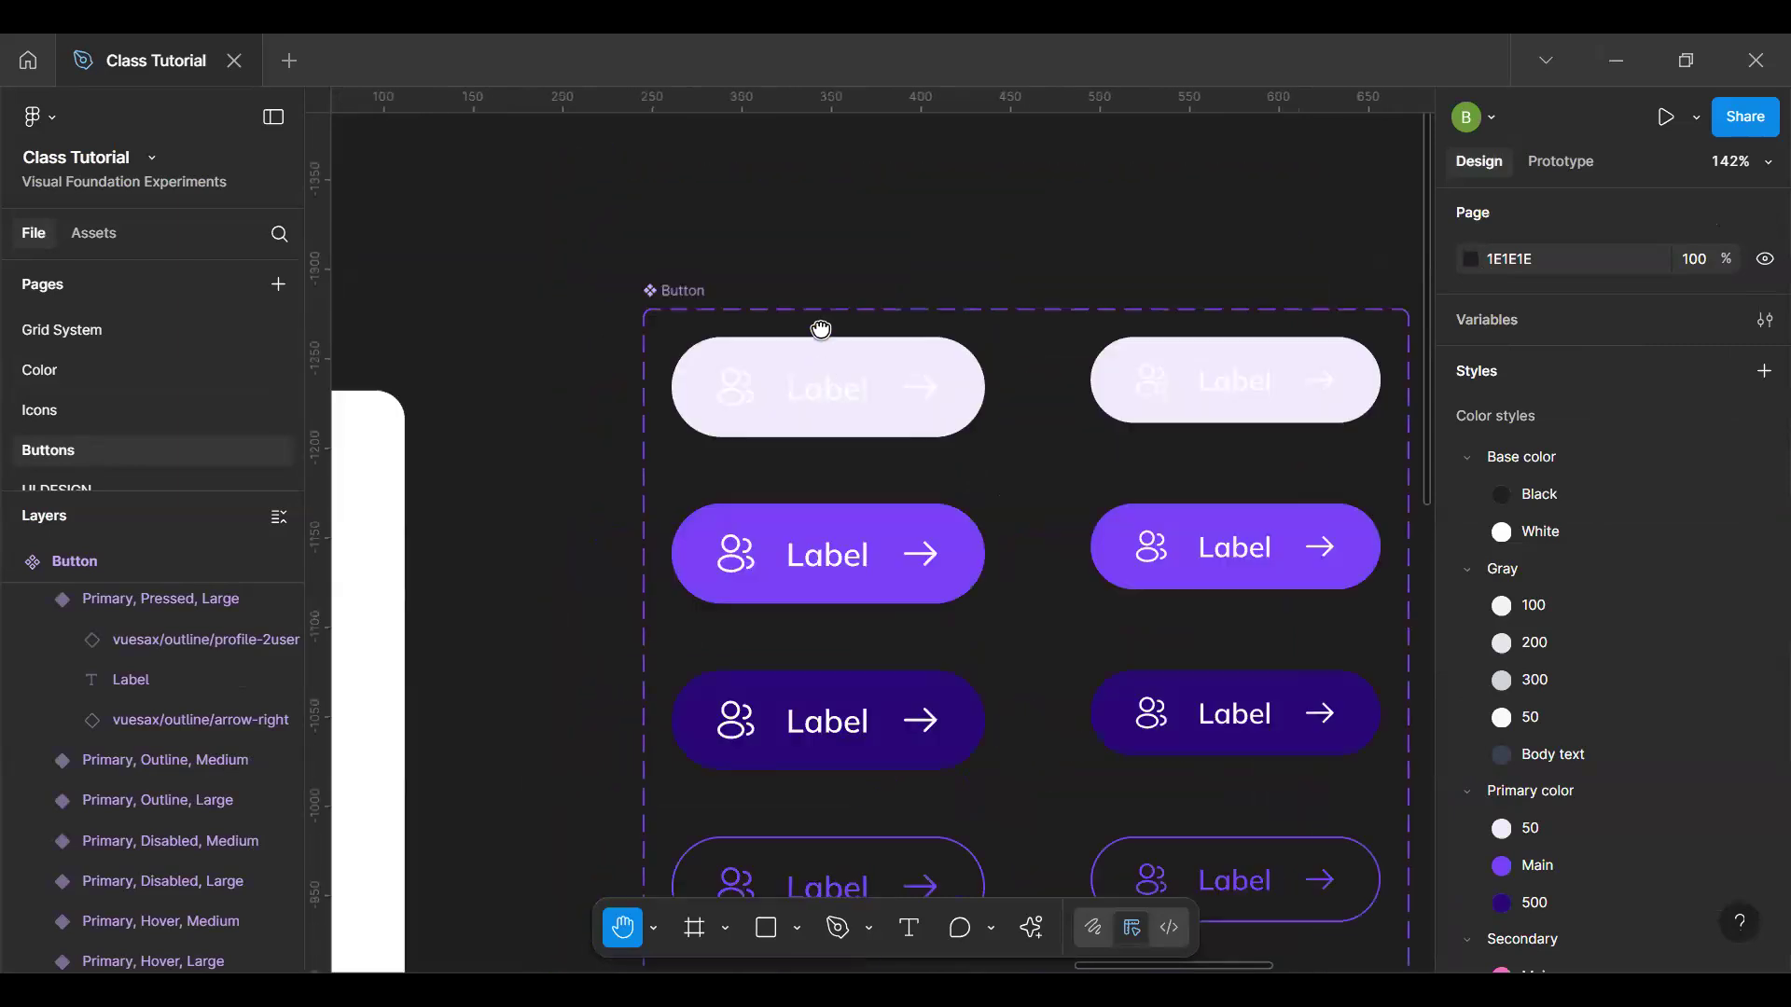
scroll(799, 606, up, 5)
scroll(799, 606, down, 6)
scroll(868, 568, up, 6)
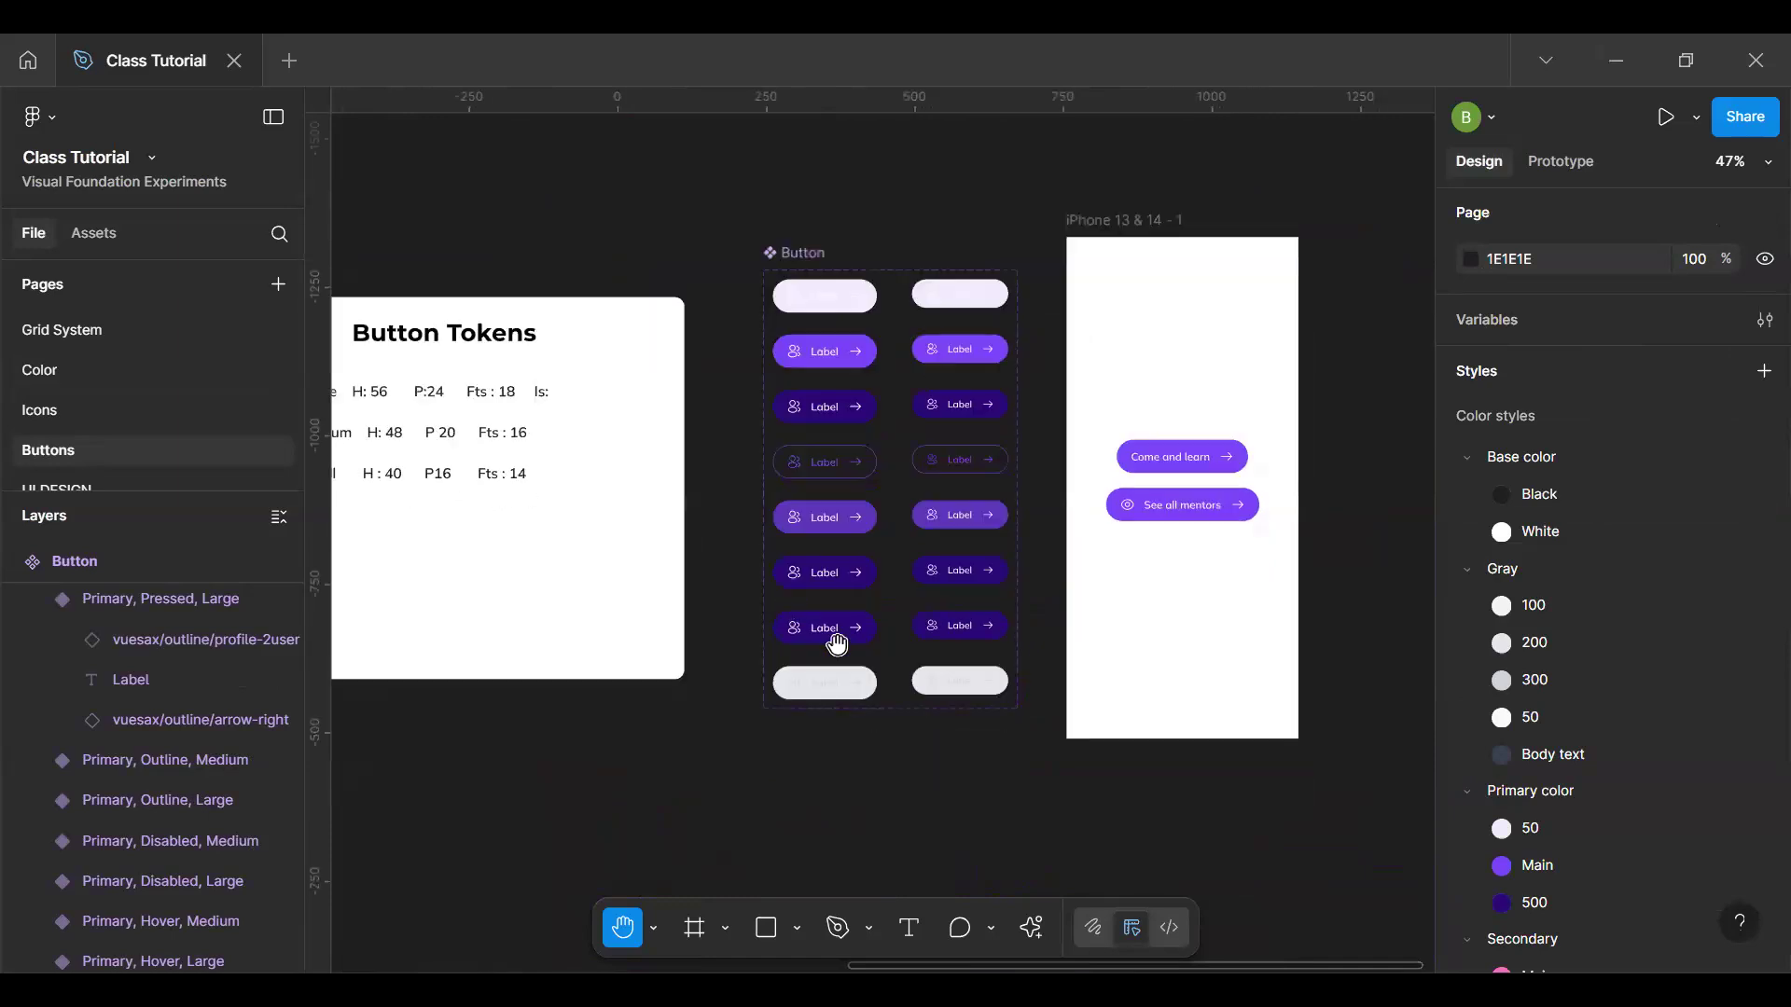
scroll(741, 566, down, 5)
scroll(741, 566, right, 3)
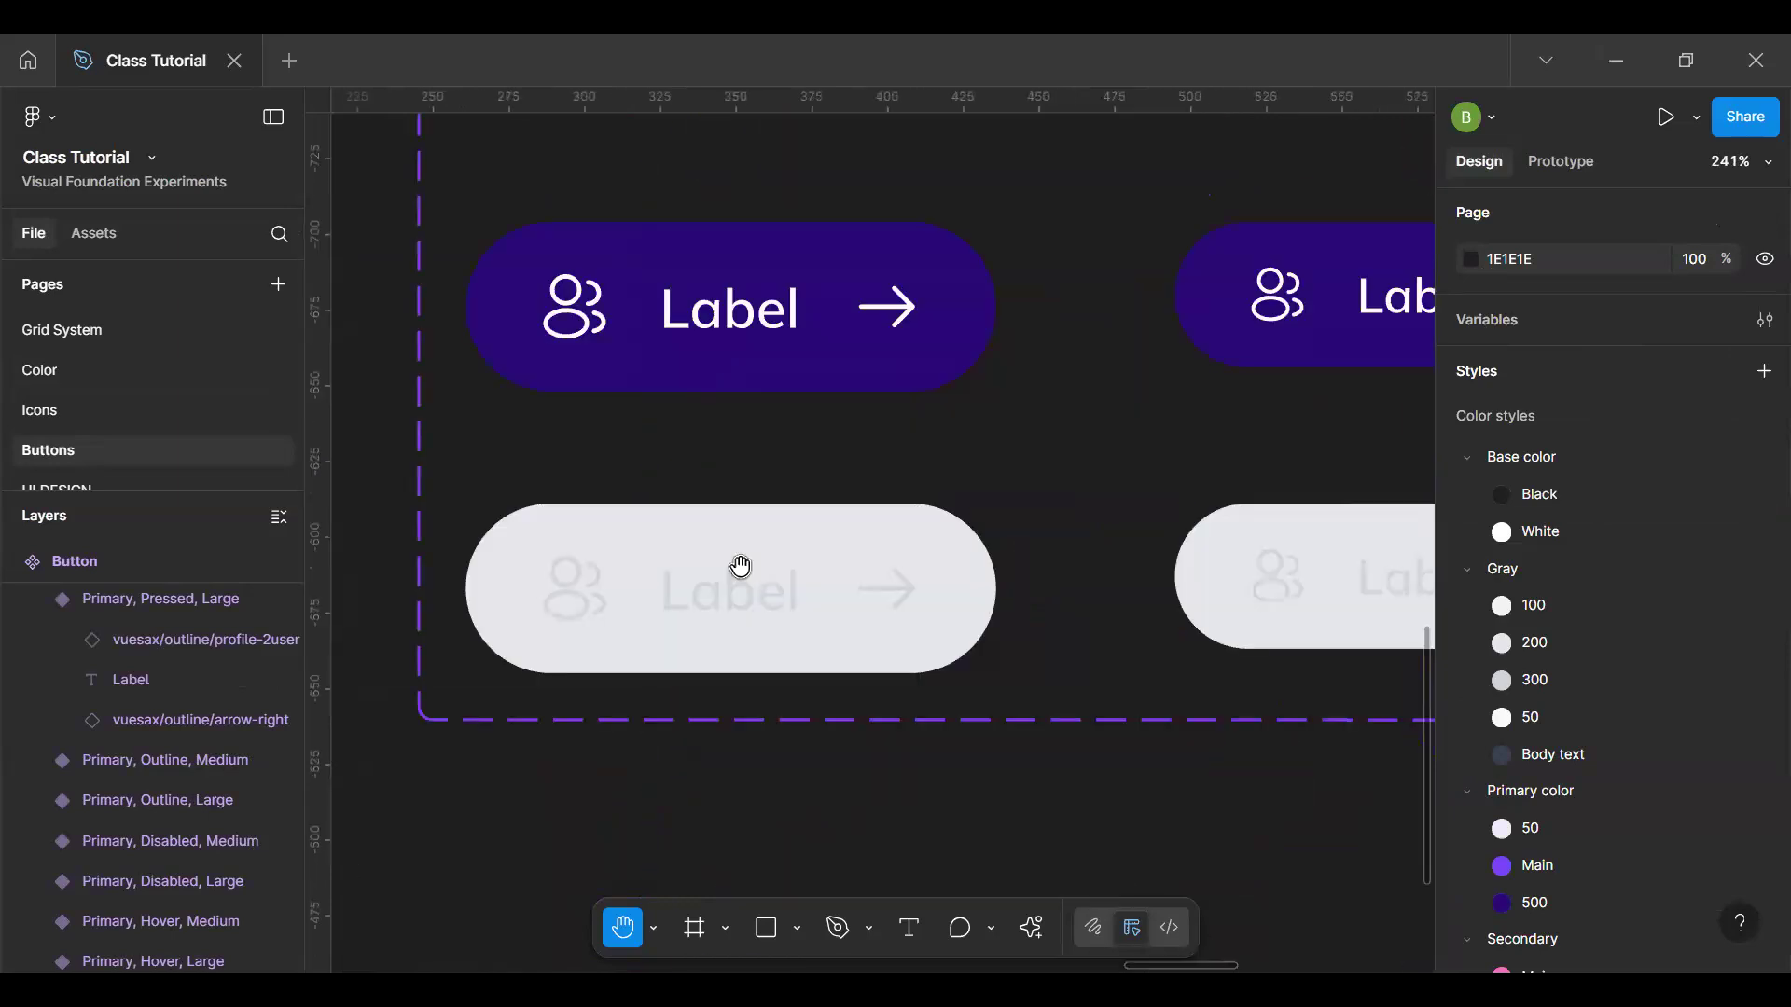
scroll(909, 638, right, 1)
scroll(909, 638, right, 3)
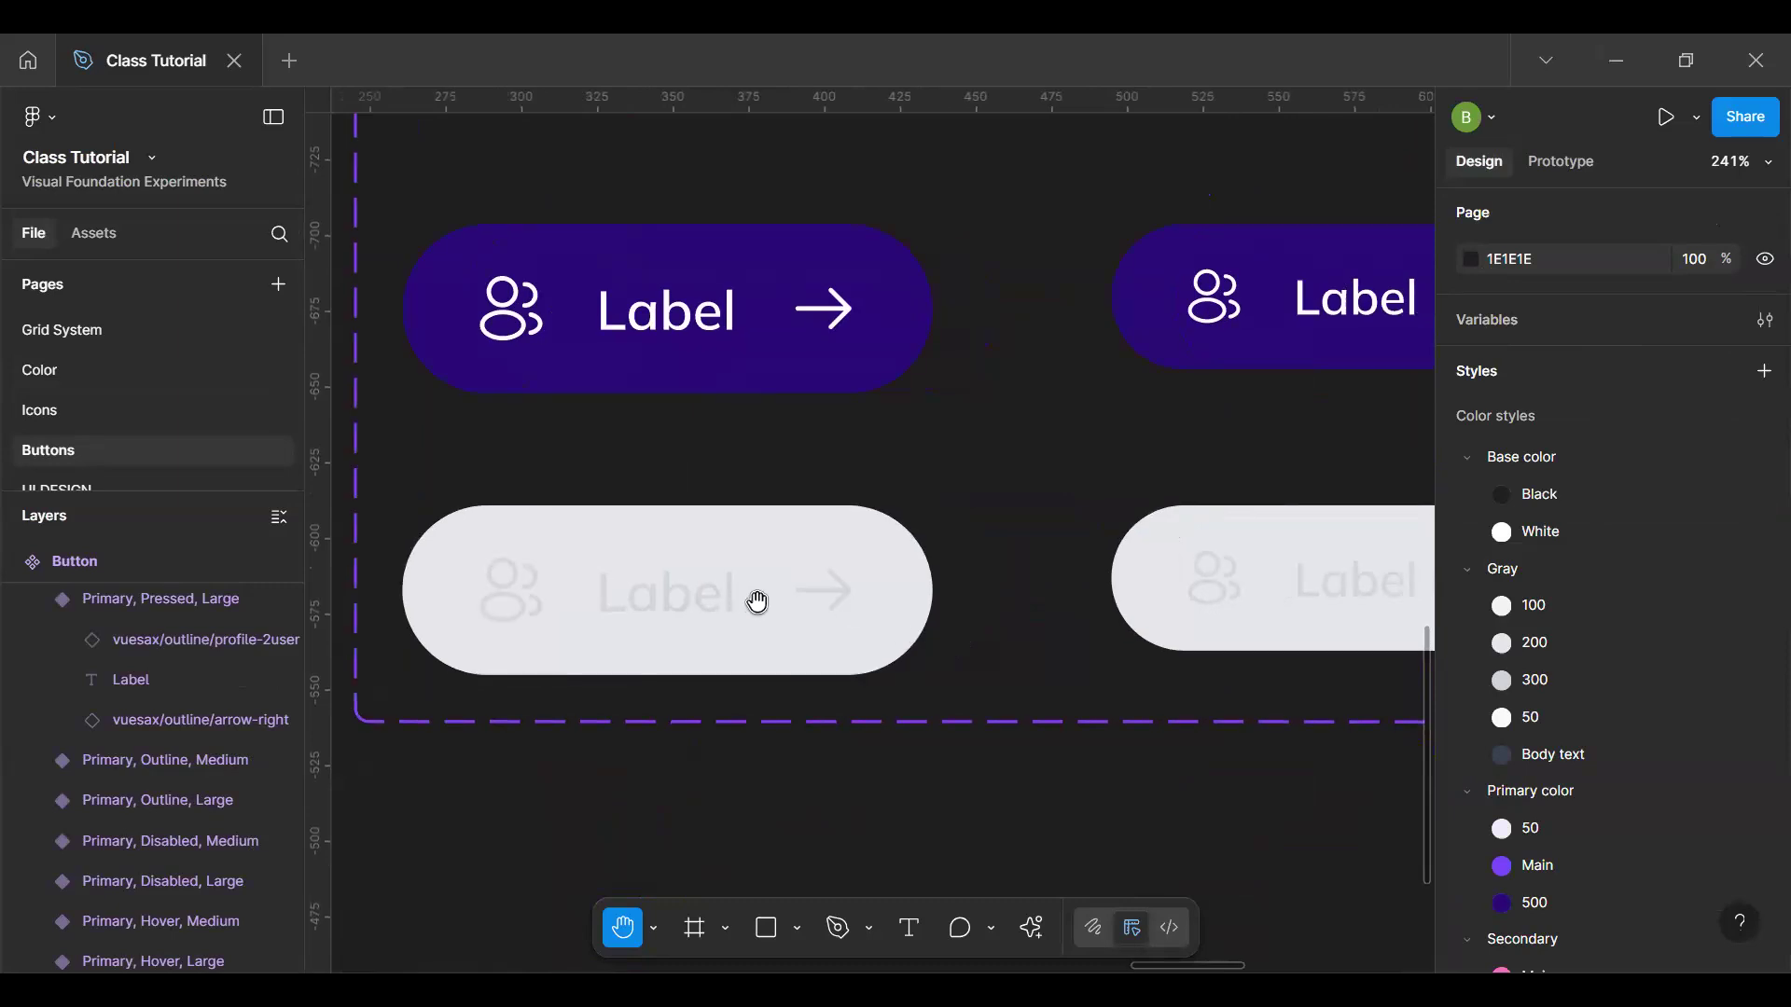
key(v)
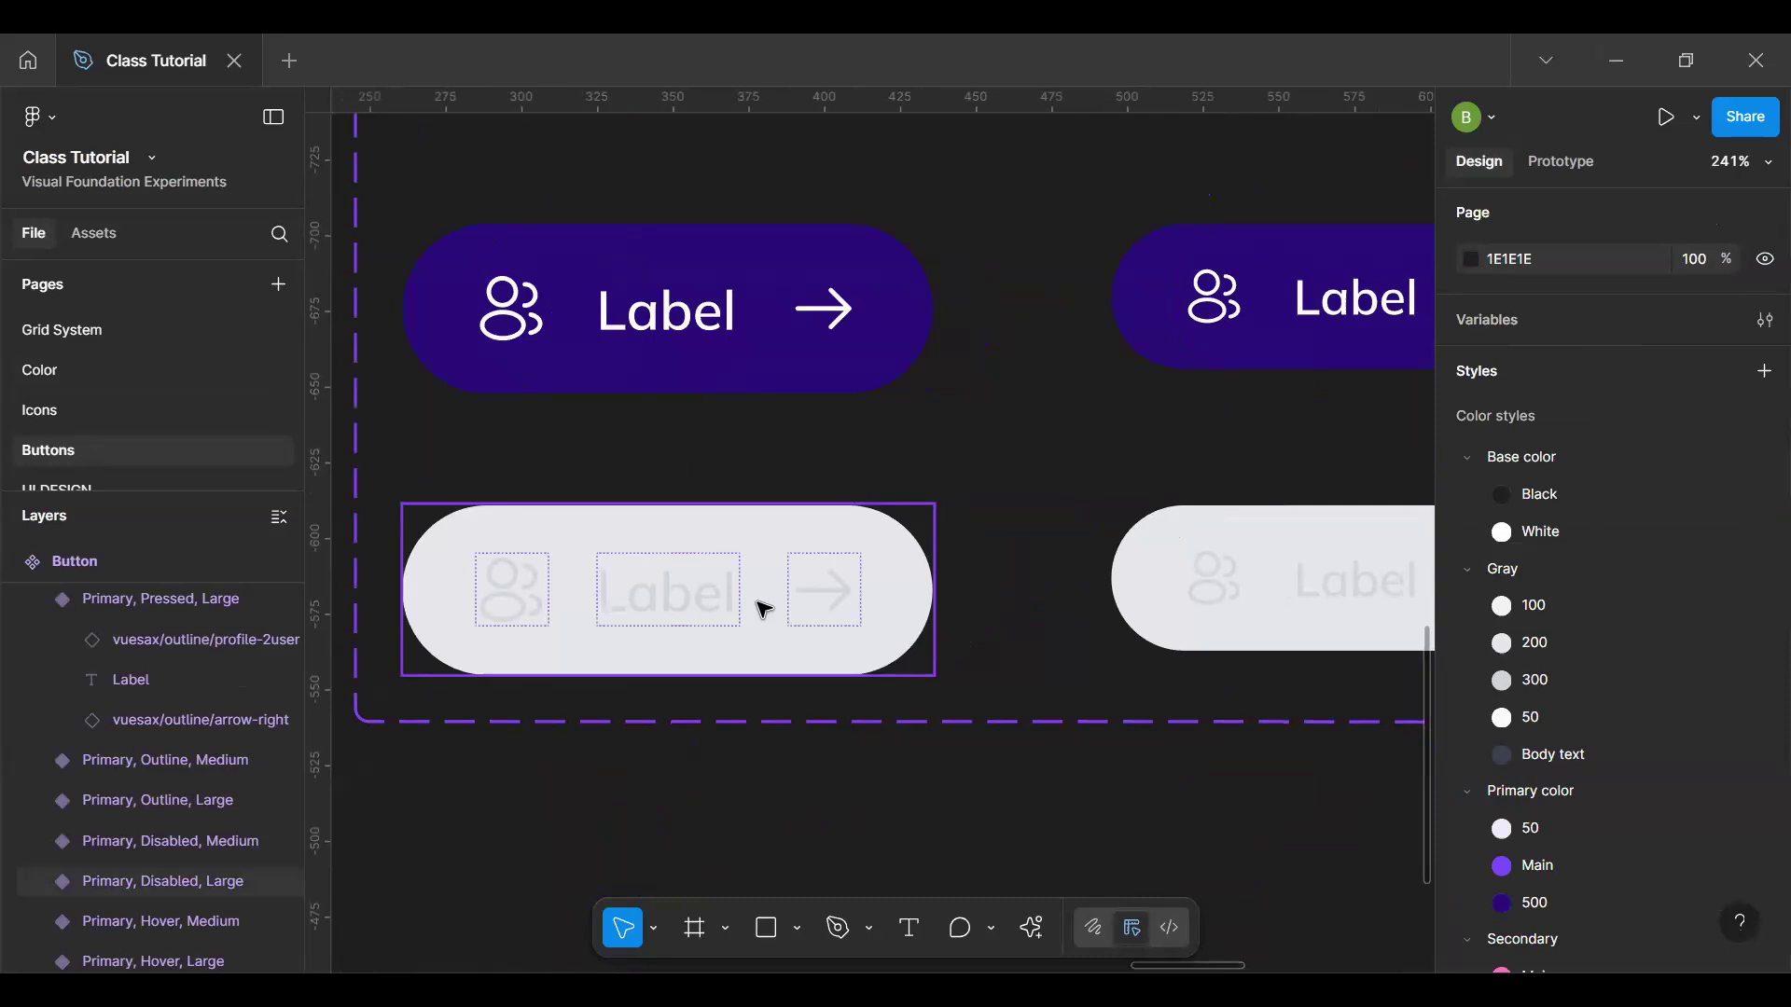
click(764, 609)
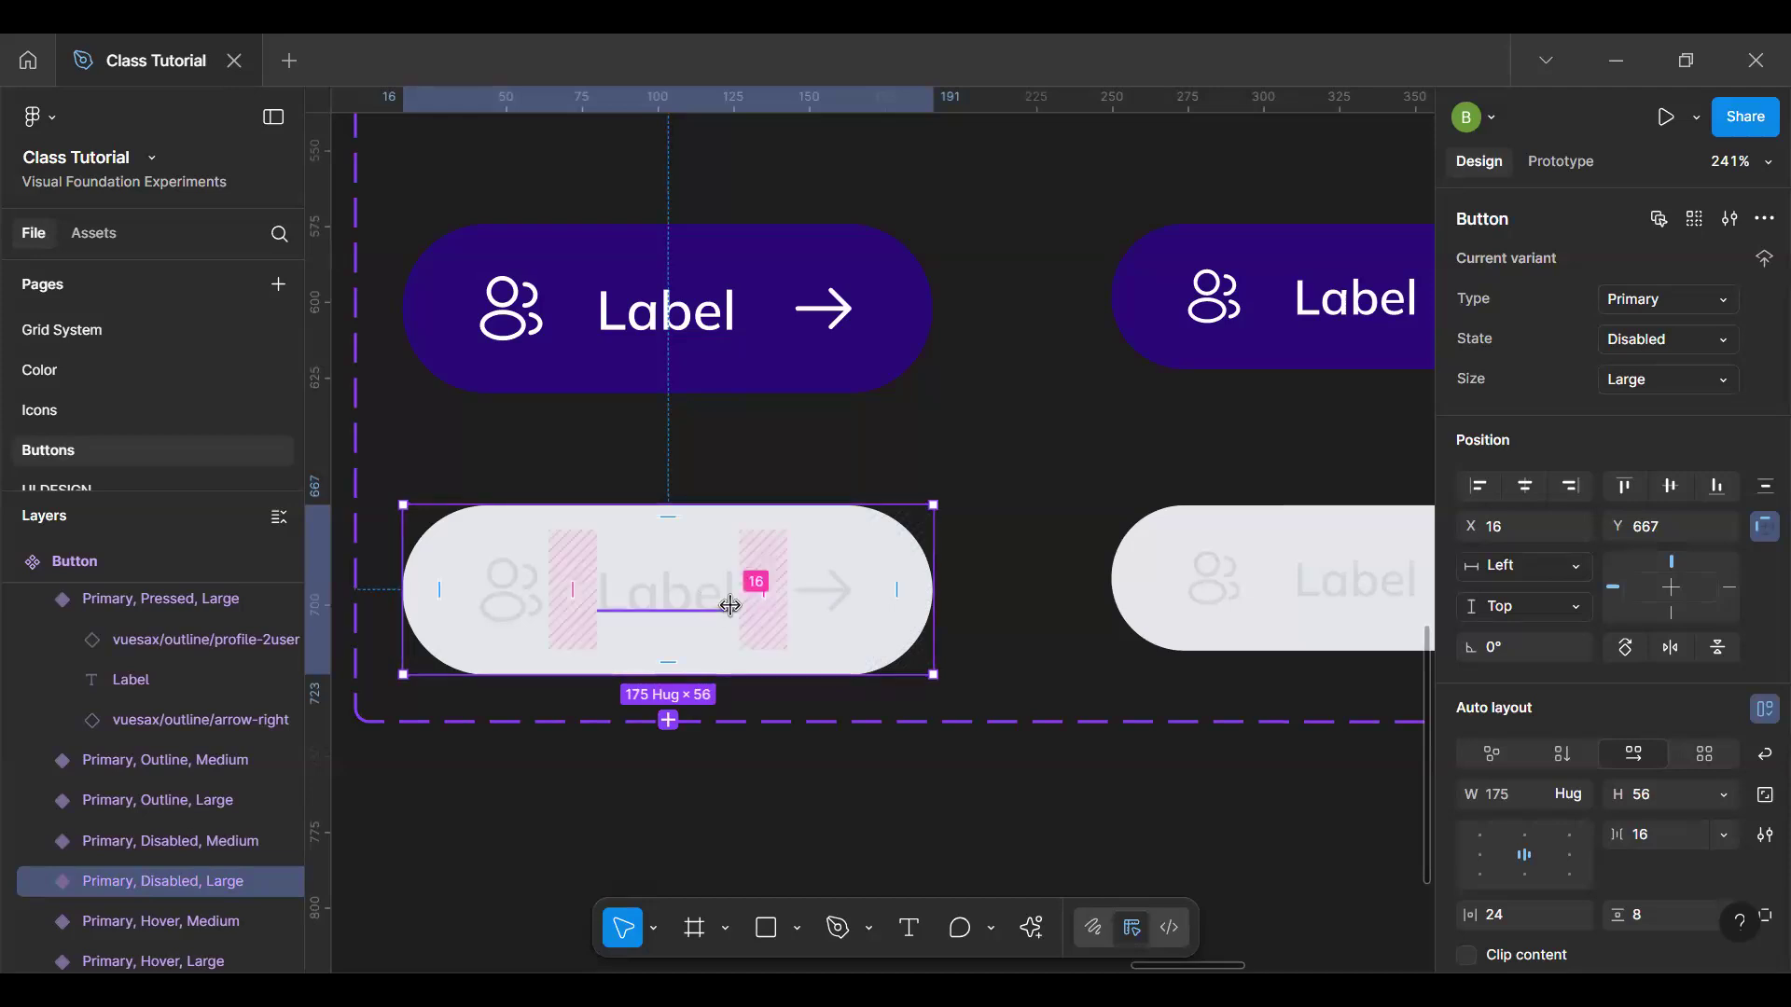
scroll(730, 607, up, 3)
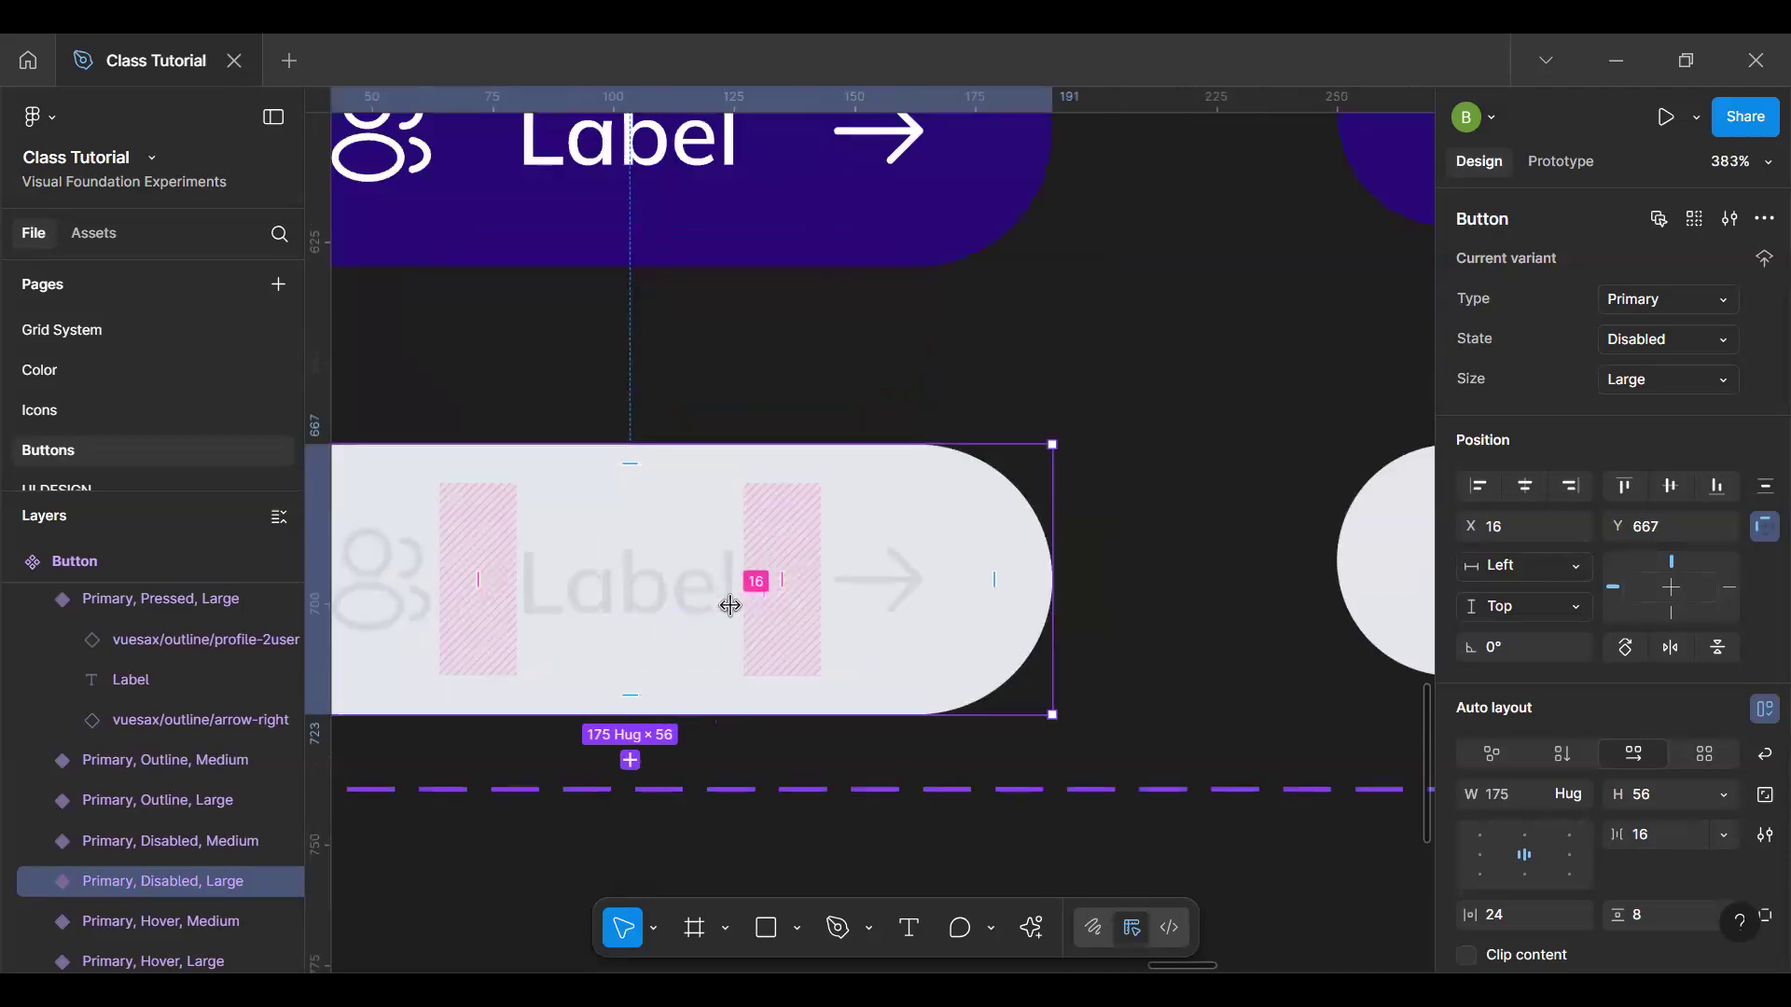
click(844, 859)
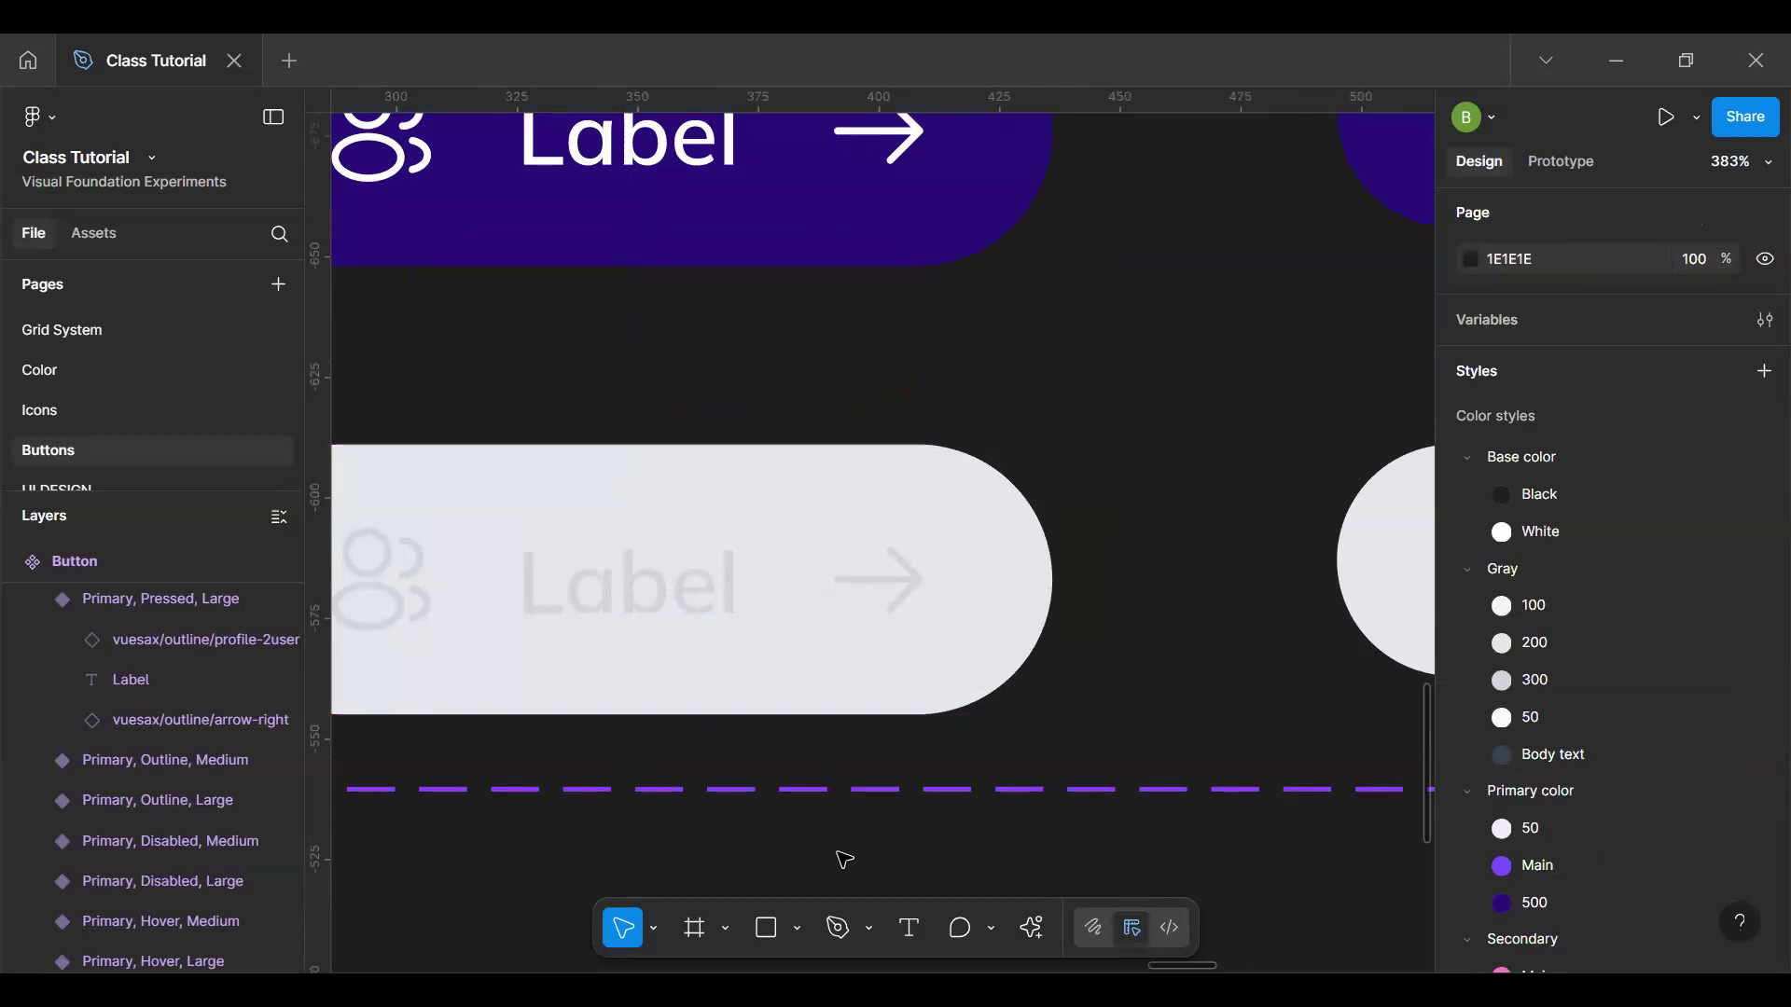
Step: Change the icons and label of the Primary Default Large variant from Base color/White to Base color/Black
scroll(844, 859, down, 3)
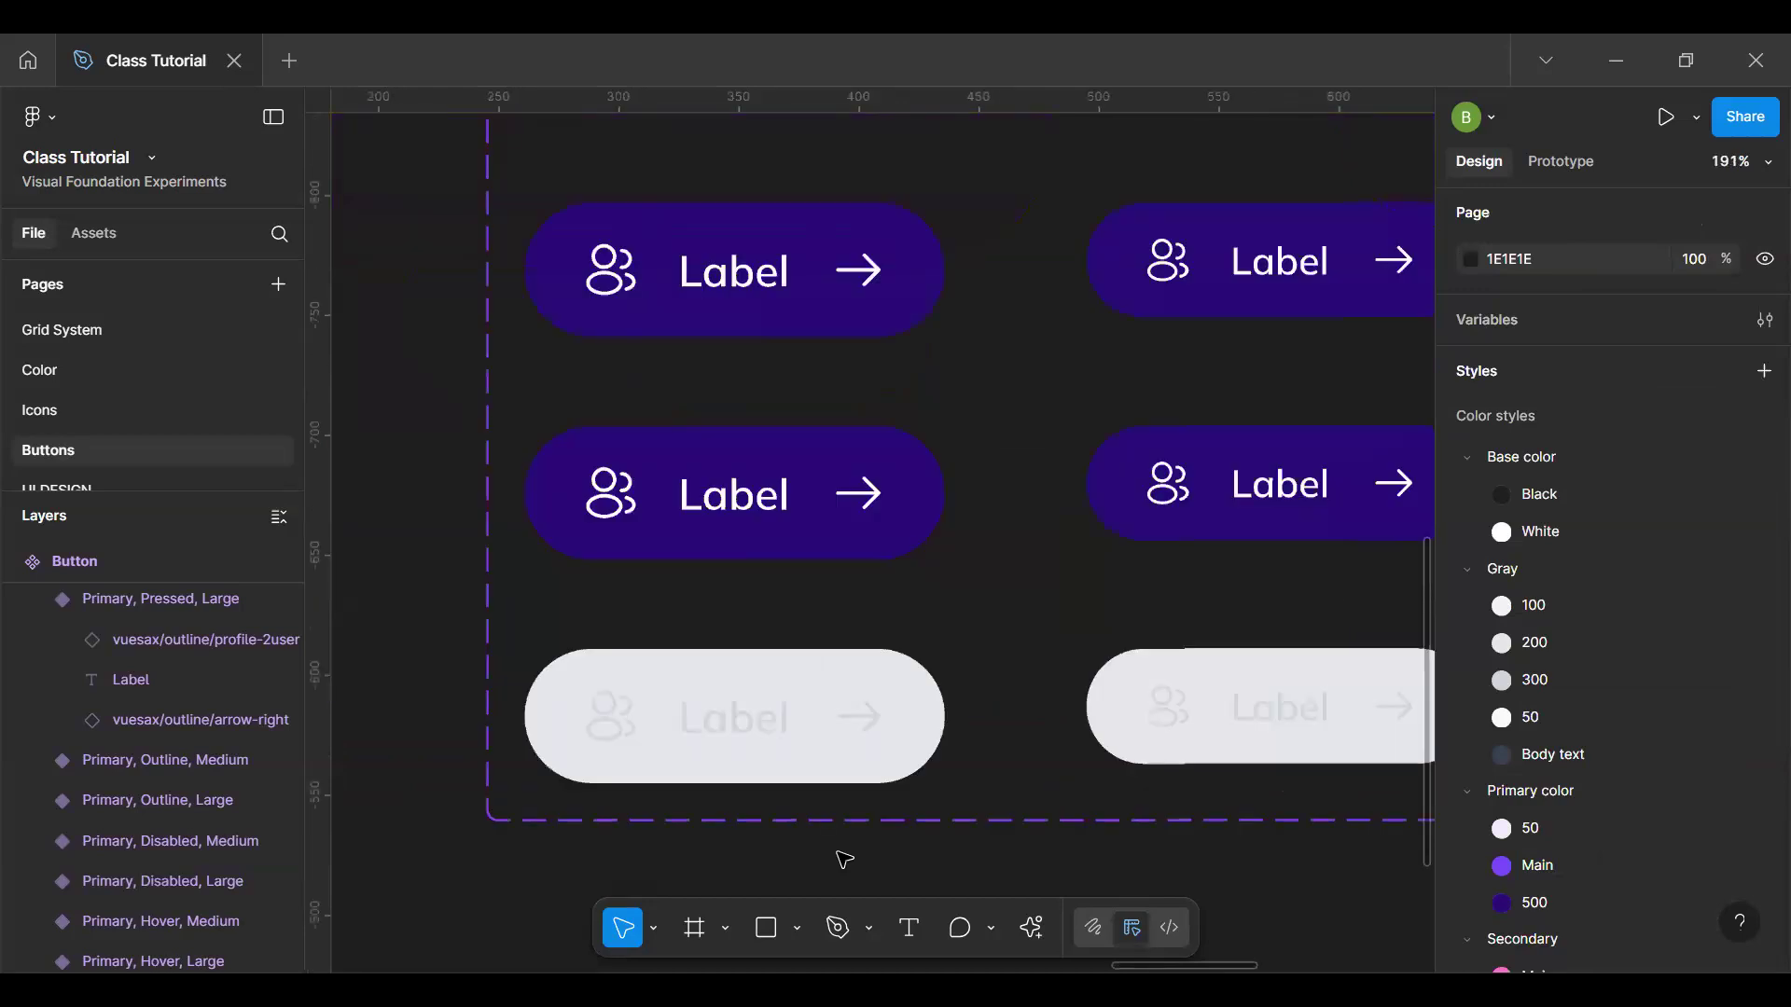
scroll(844, 859, down, 1)
key(h)
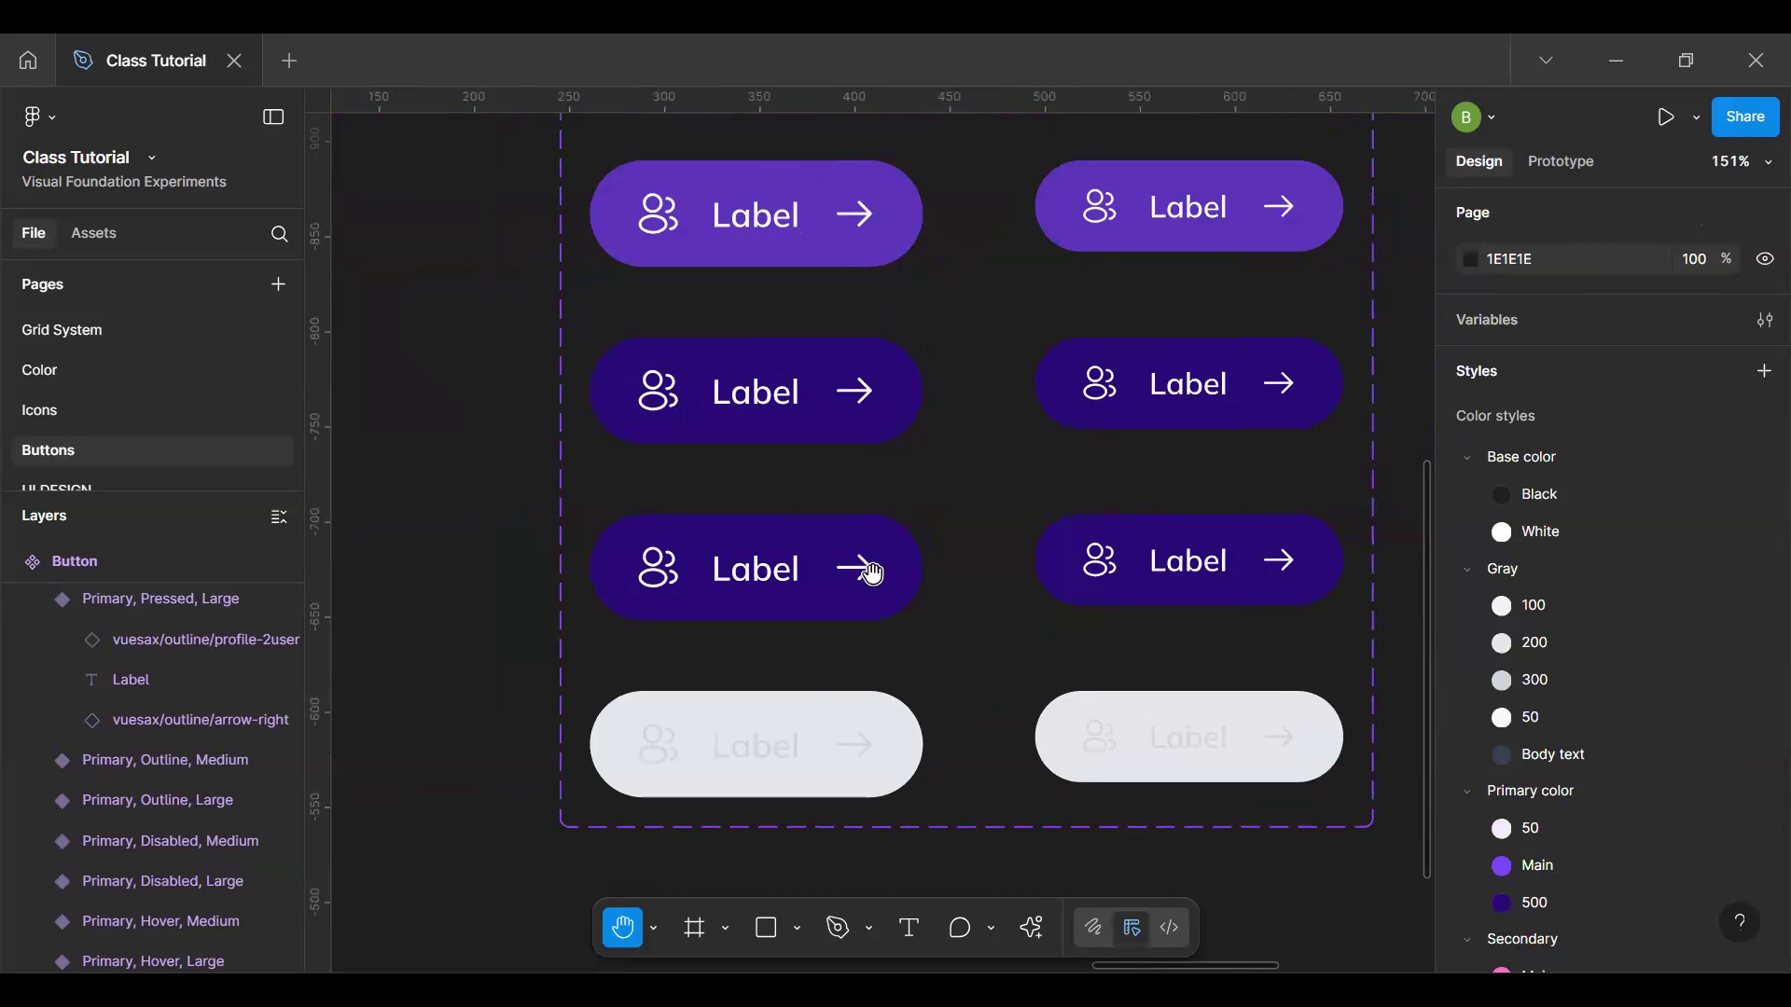
scroll(835, 629, up, 3)
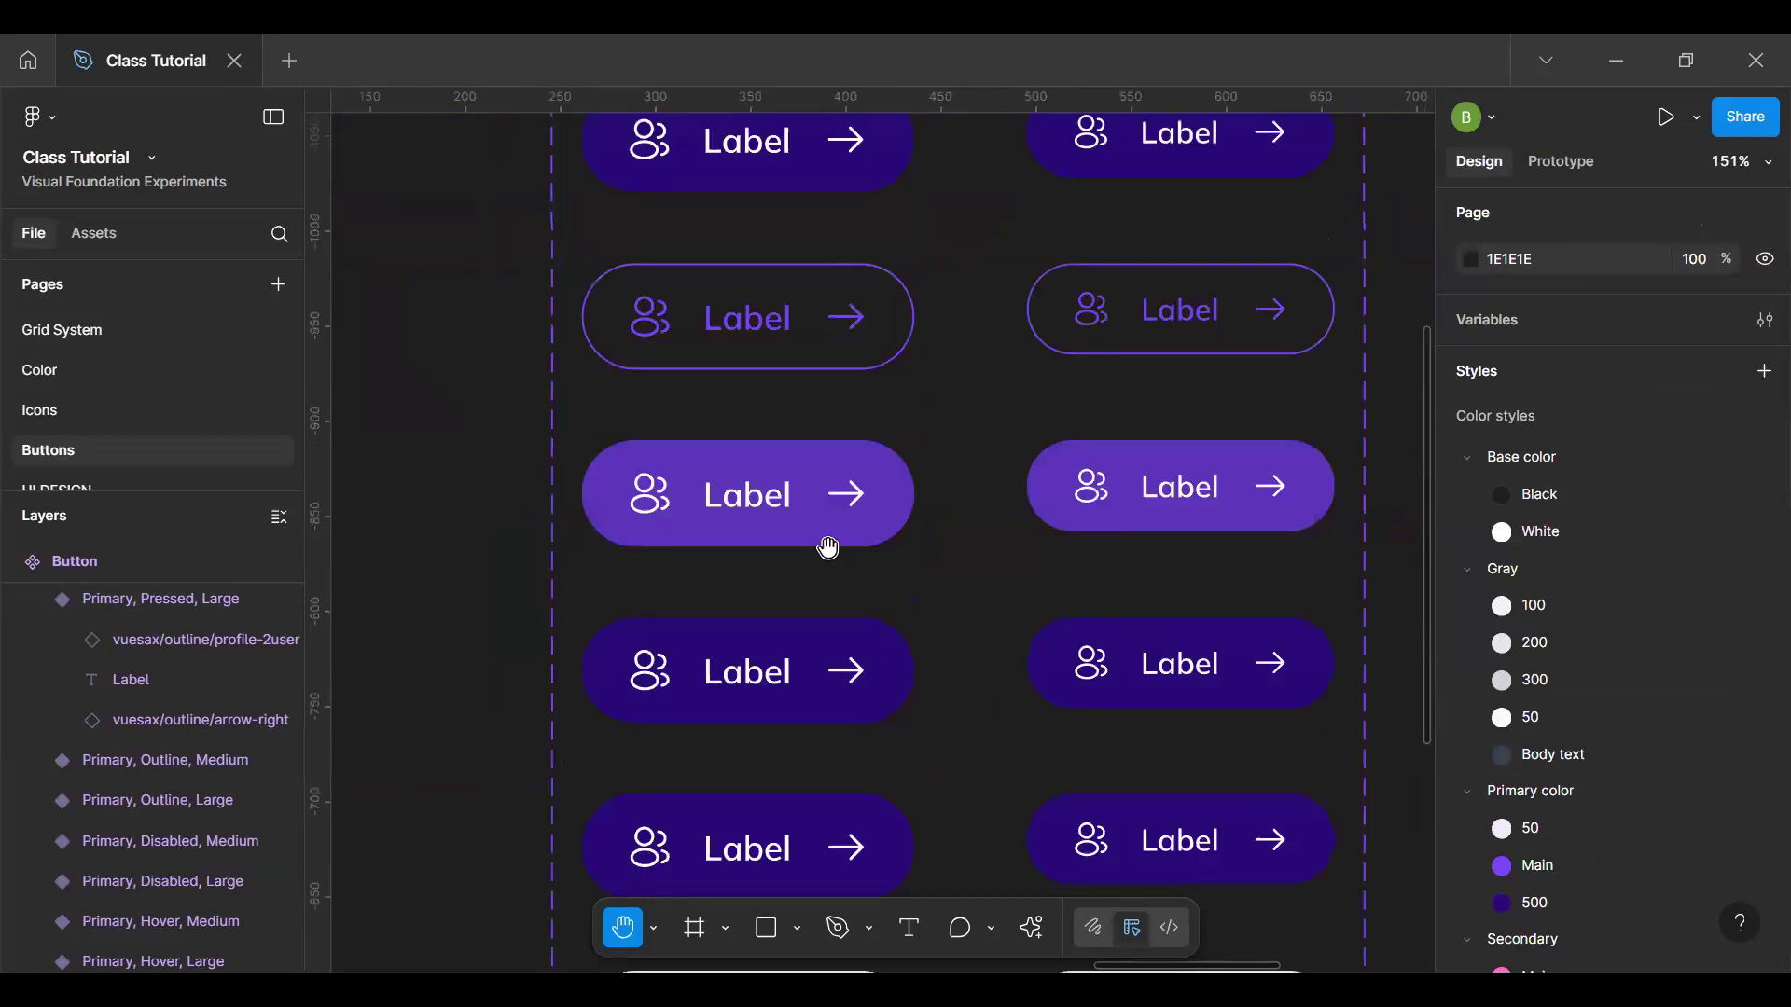
scroll(828, 548, up, 3)
scroll(829, 548, up, 2)
key(v)
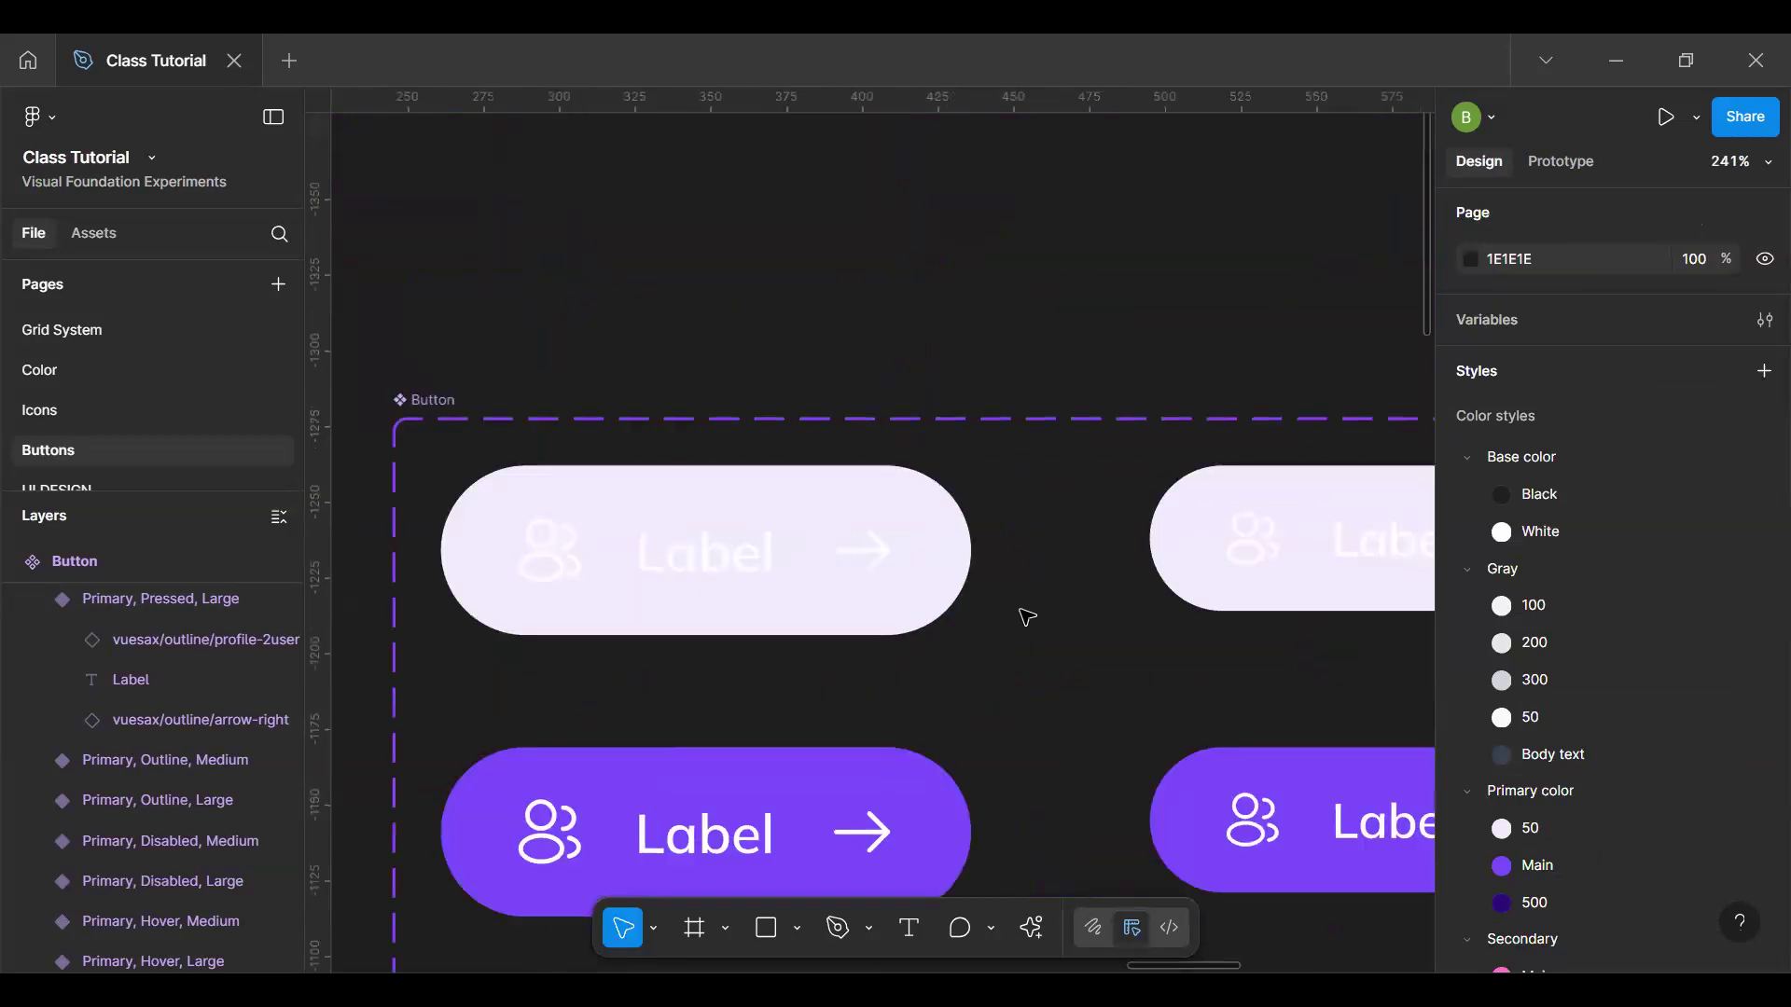
click(844, 803)
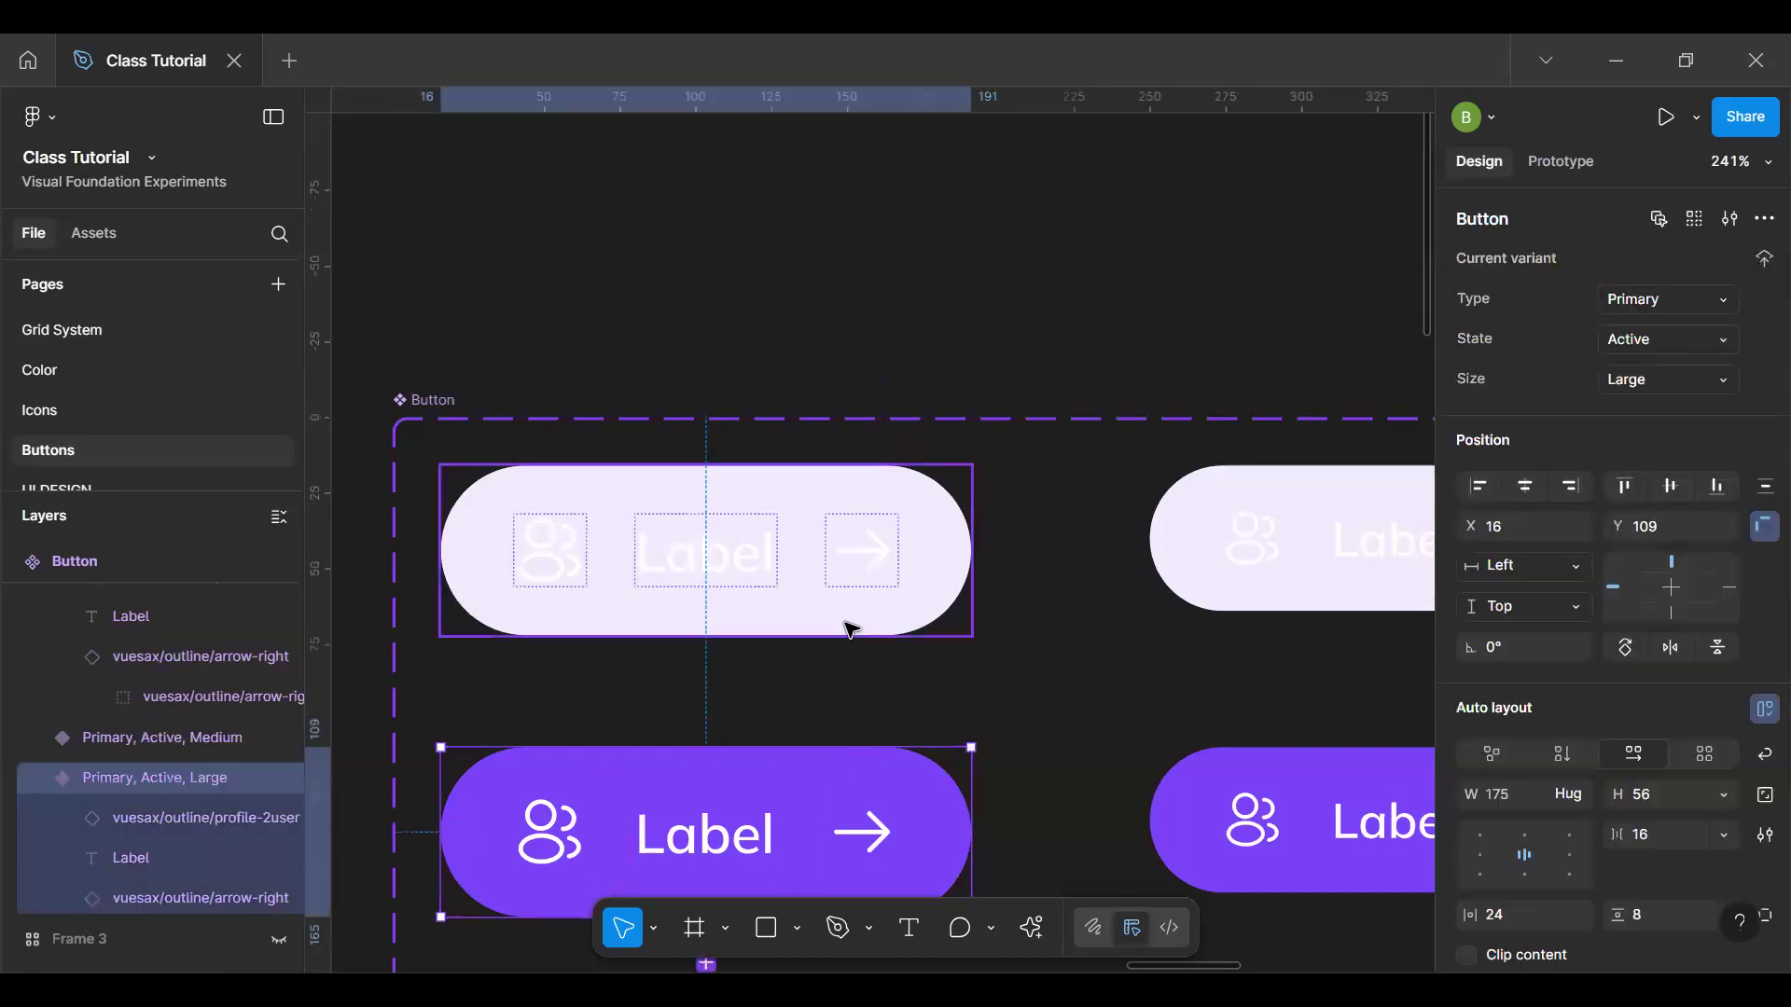
click(851, 630)
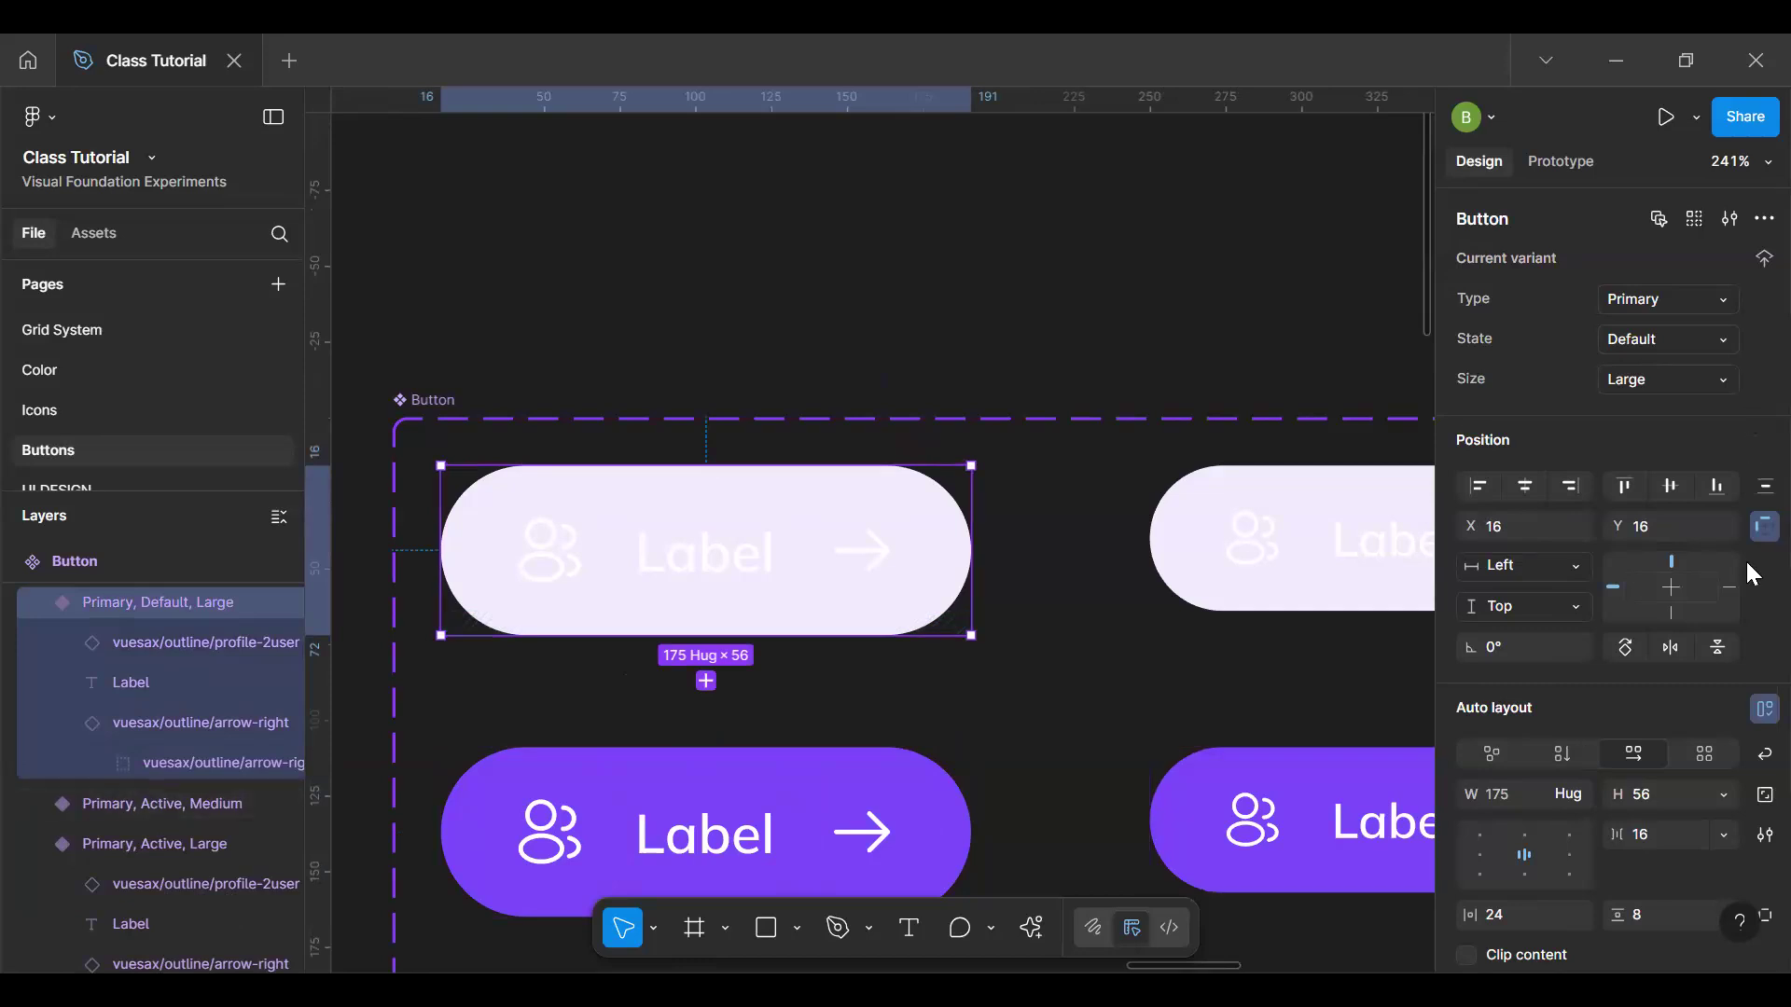
scroll(1679, 746, down, 6)
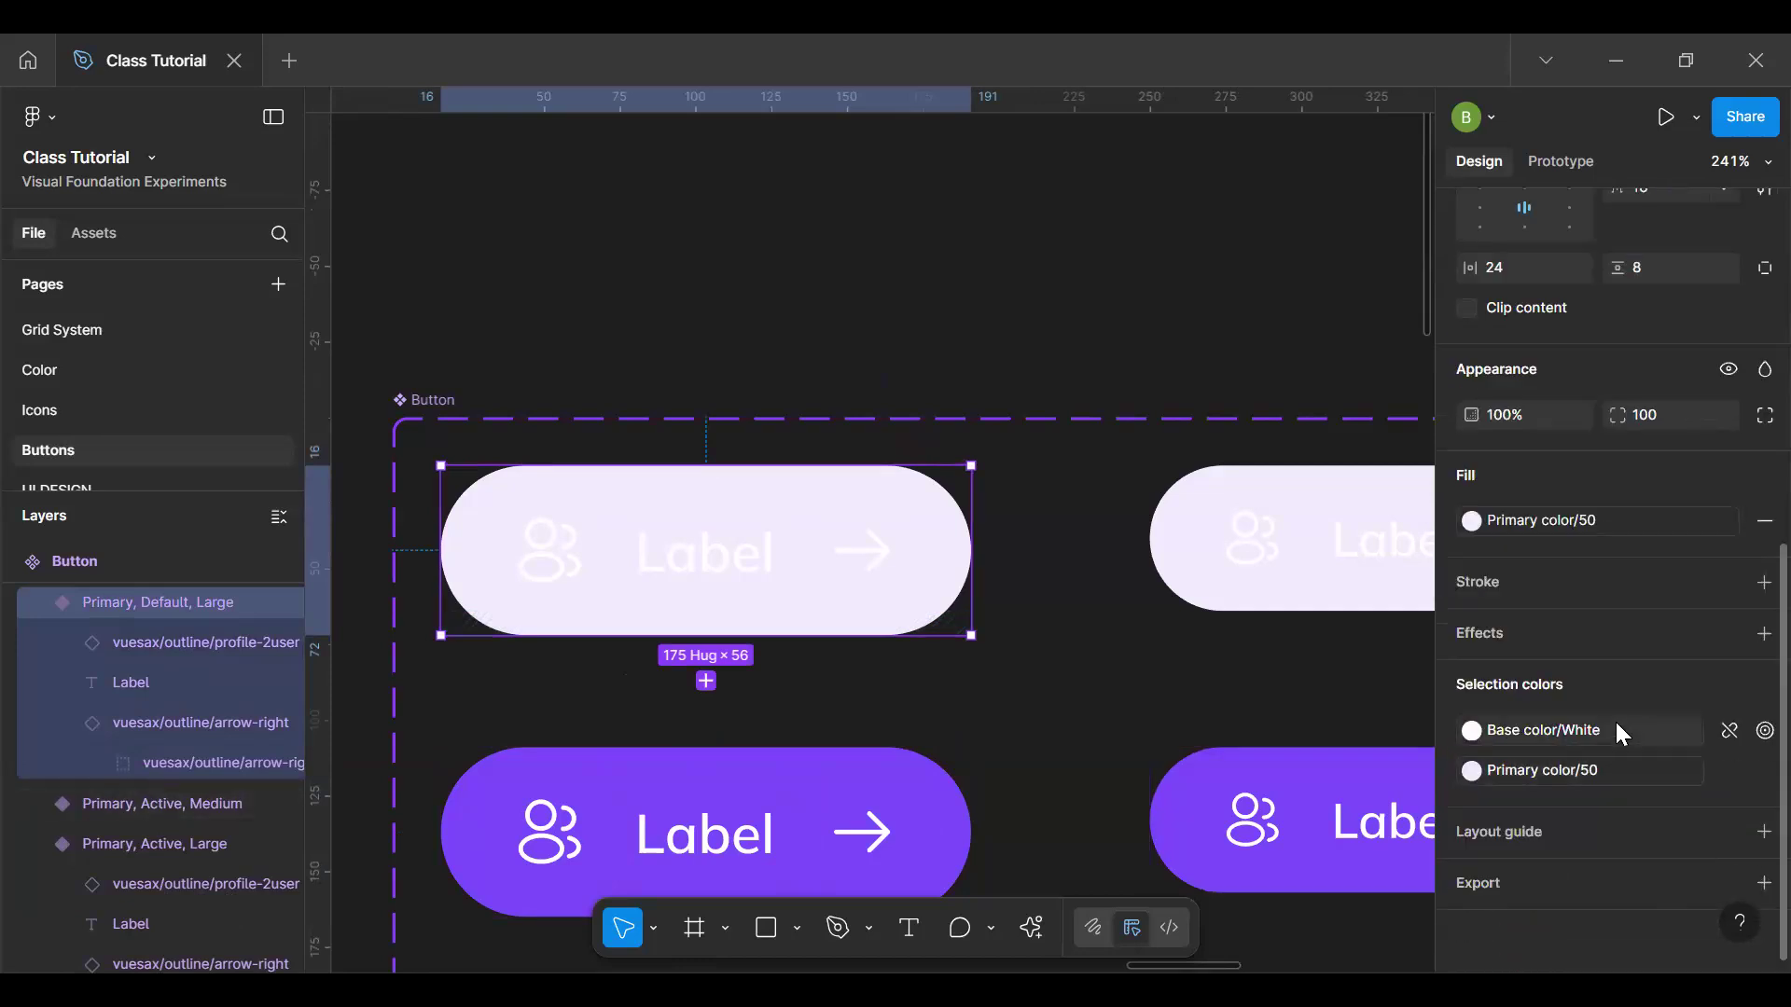
click(1568, 730)
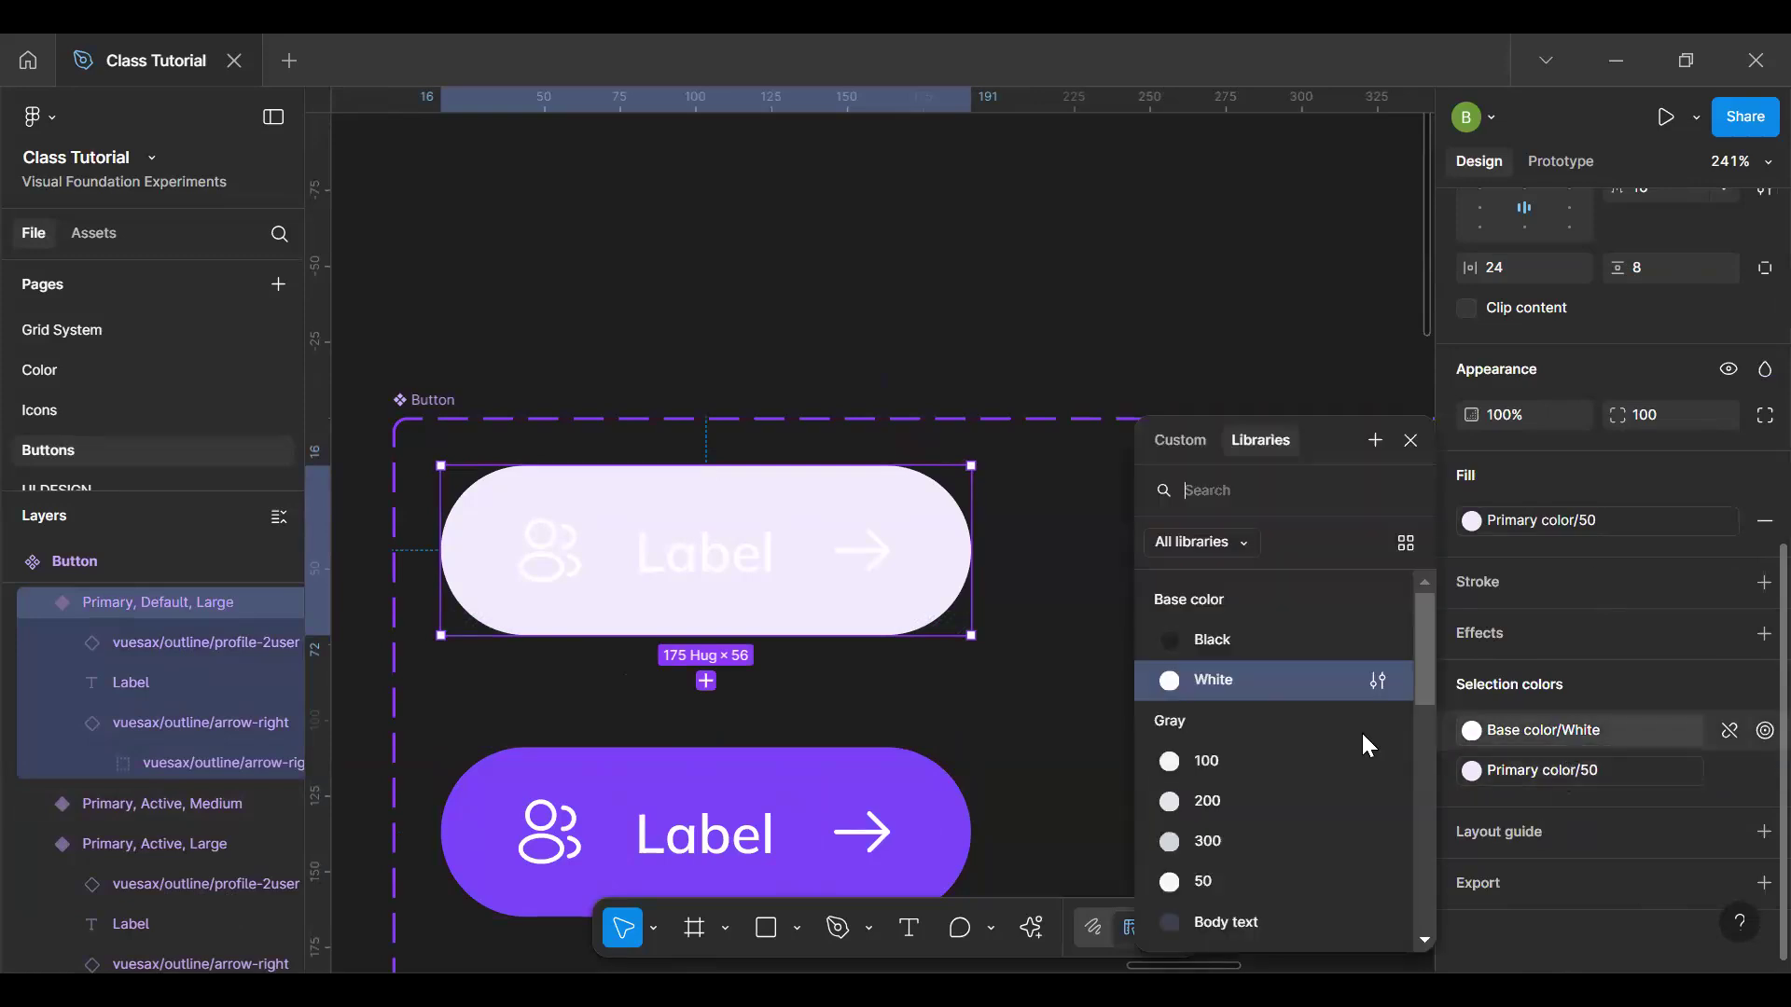
click(1215, 639)
click(893, 326)
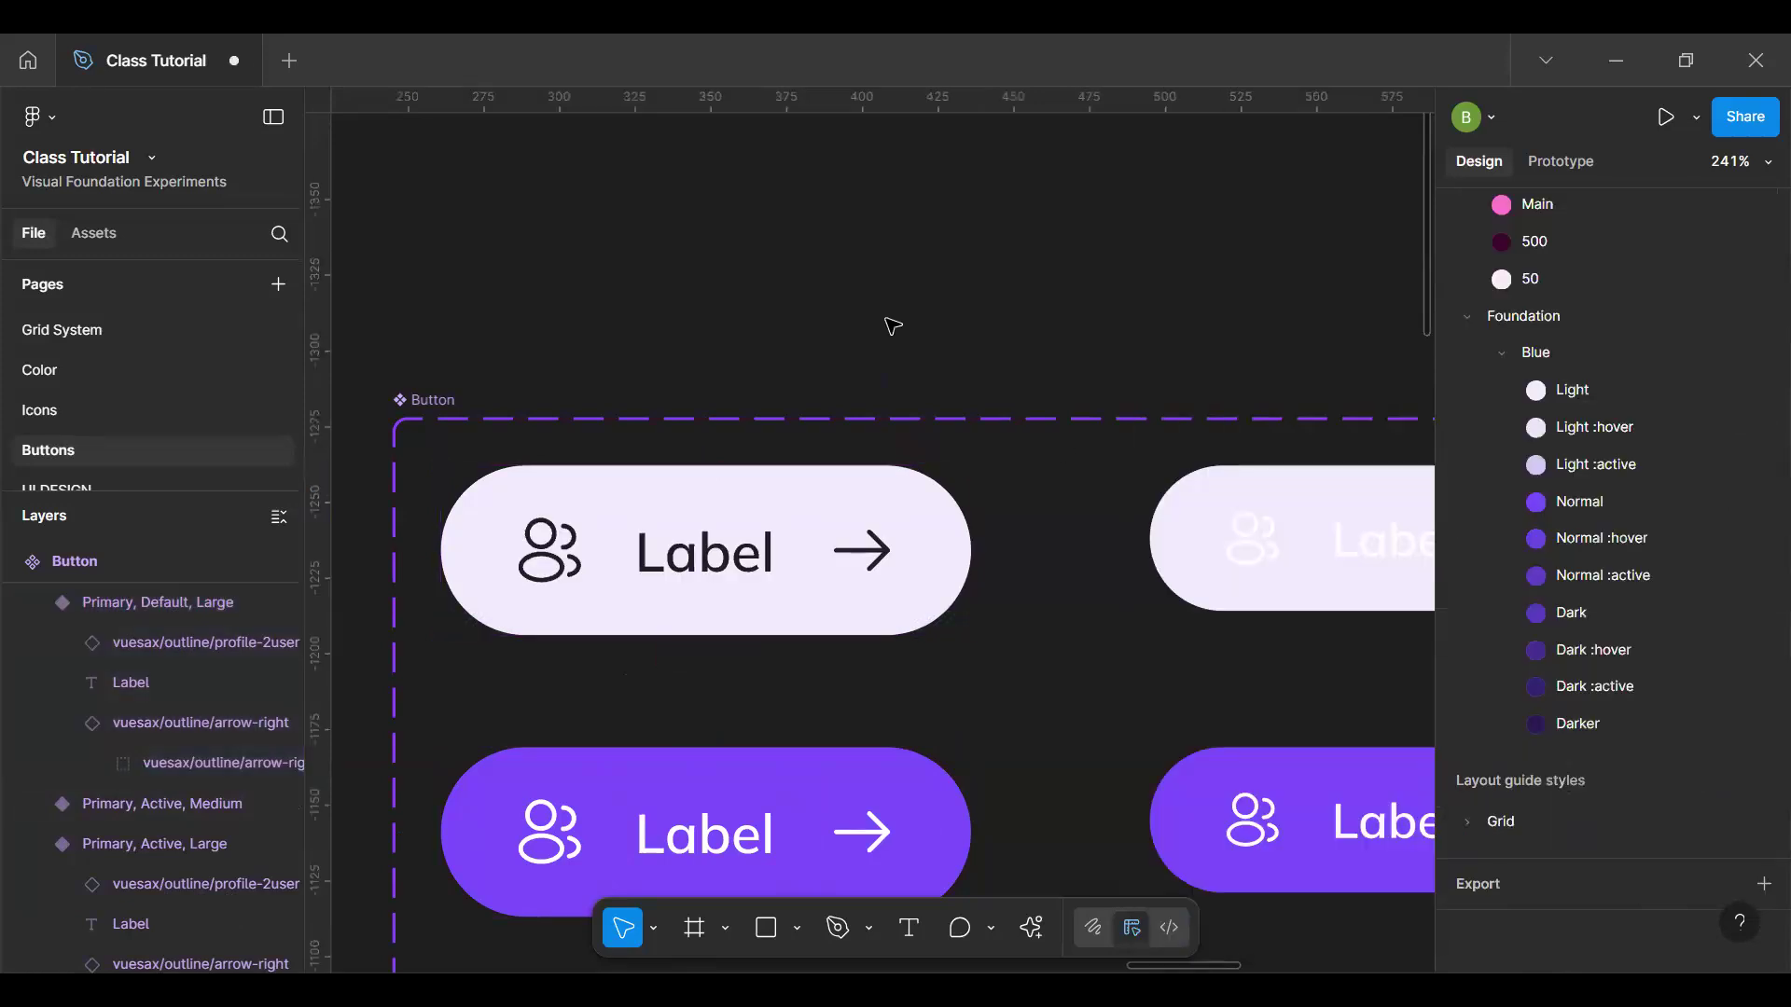
Step: Undo the black recolouring of the Primary Default Large variant's icons and label
click(676, 522)
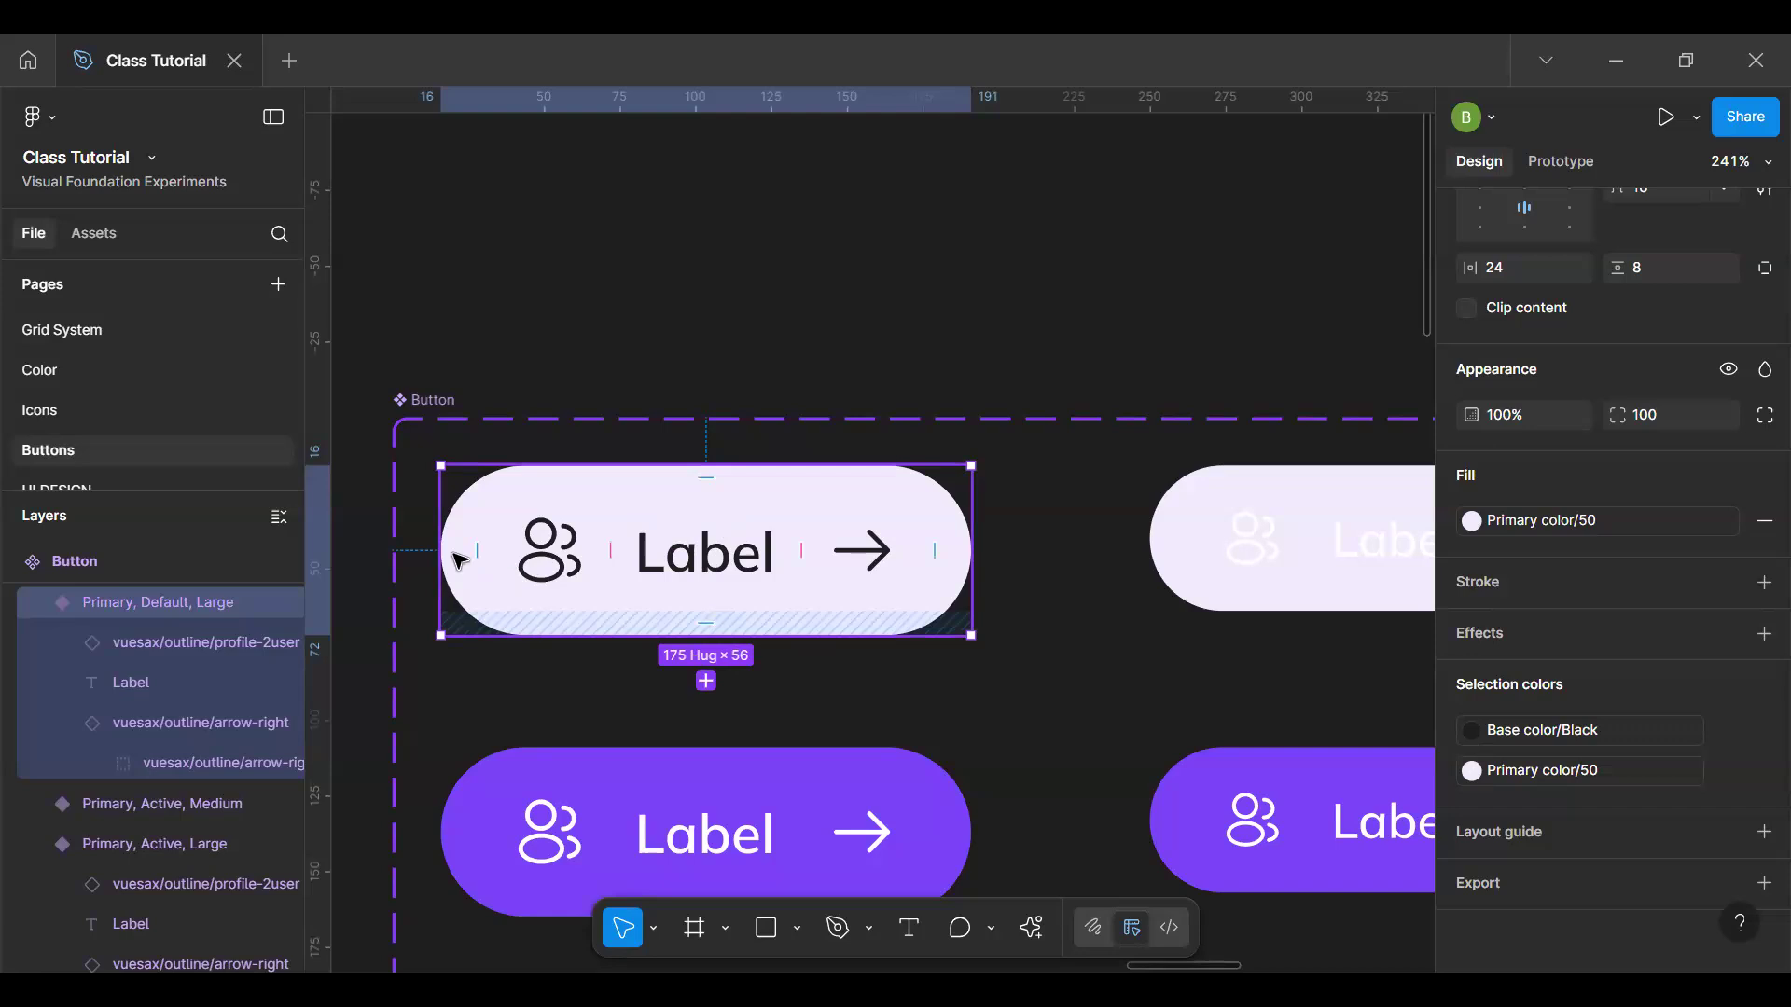
click(552, 342)
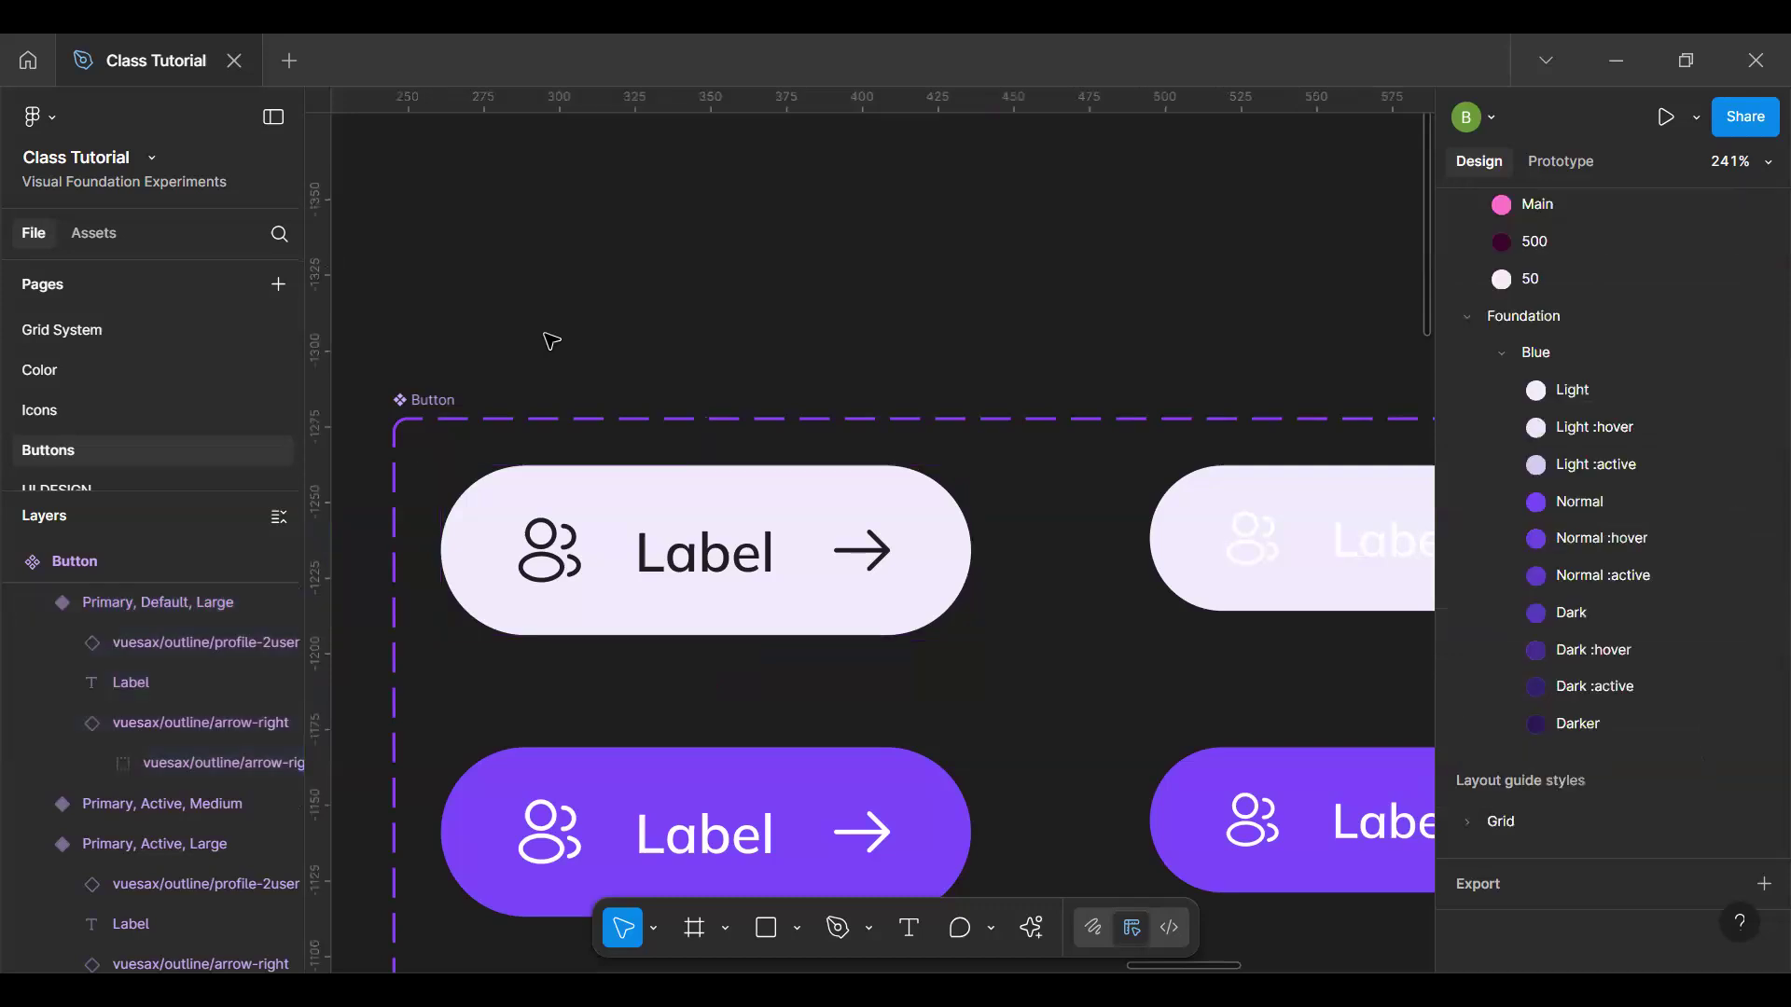
key(ctrl+z)
key(ctrl+z)
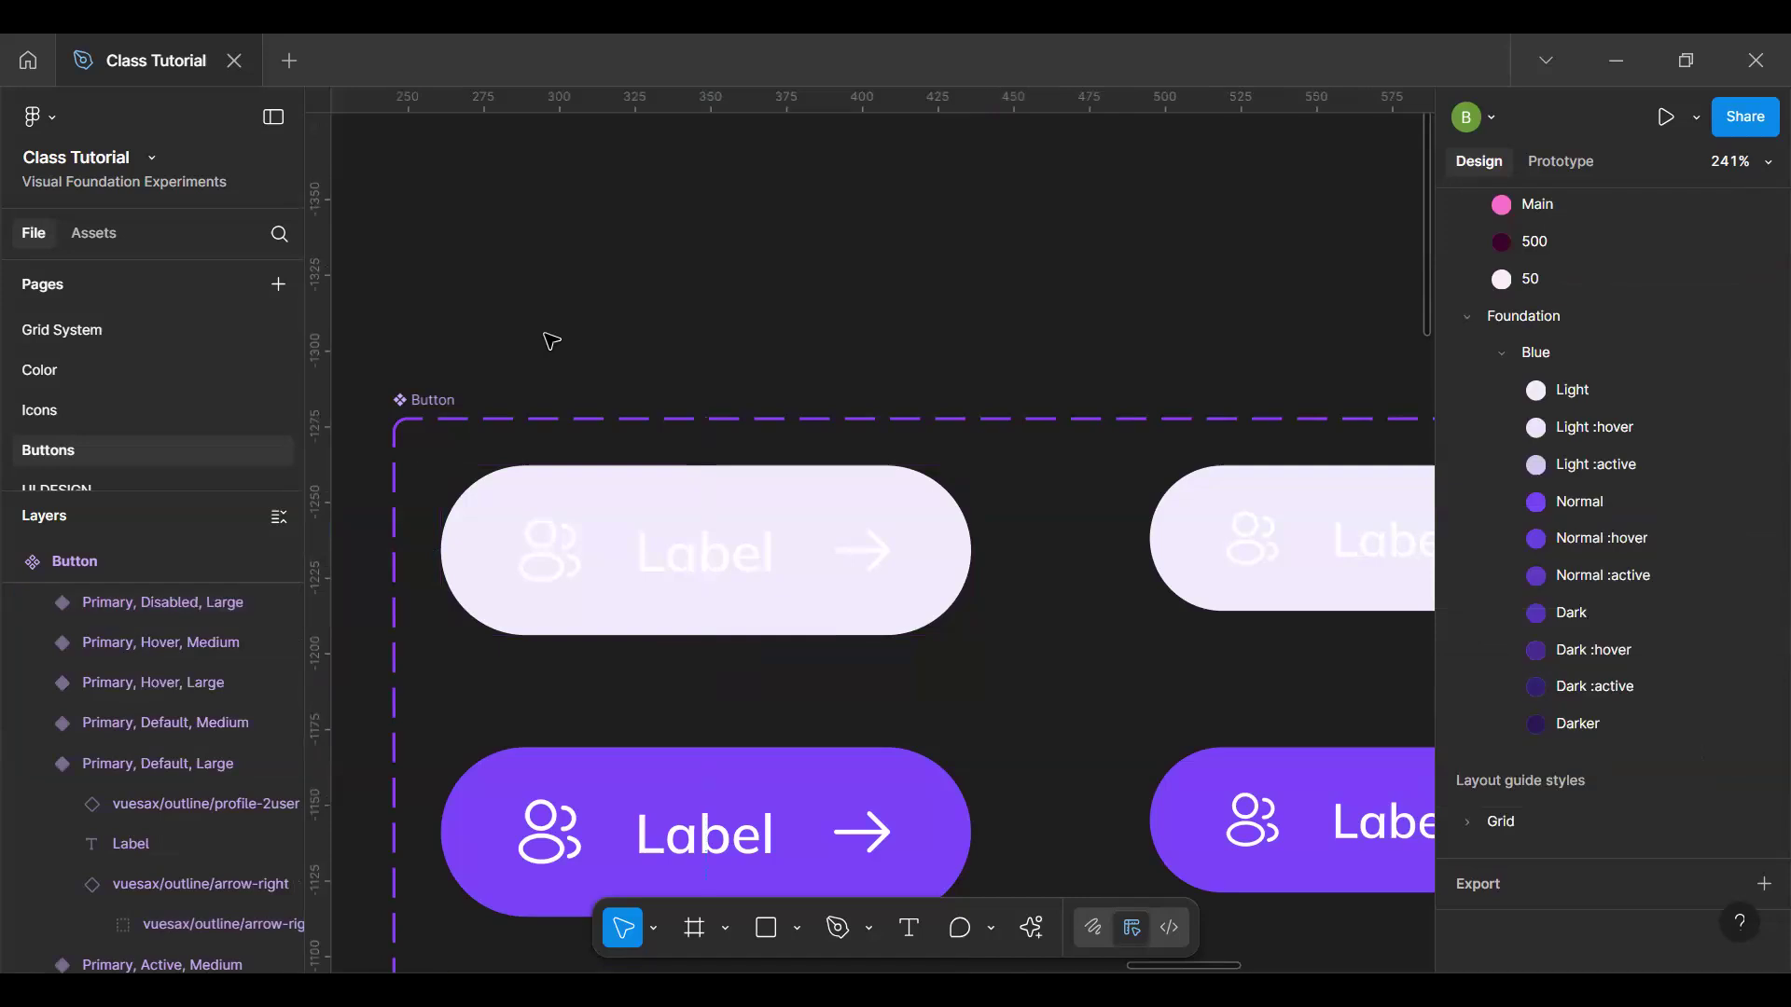
Step: Compare the content and fill colours of the Primary Default Large and Primary Active Large variants
click(699, 624)
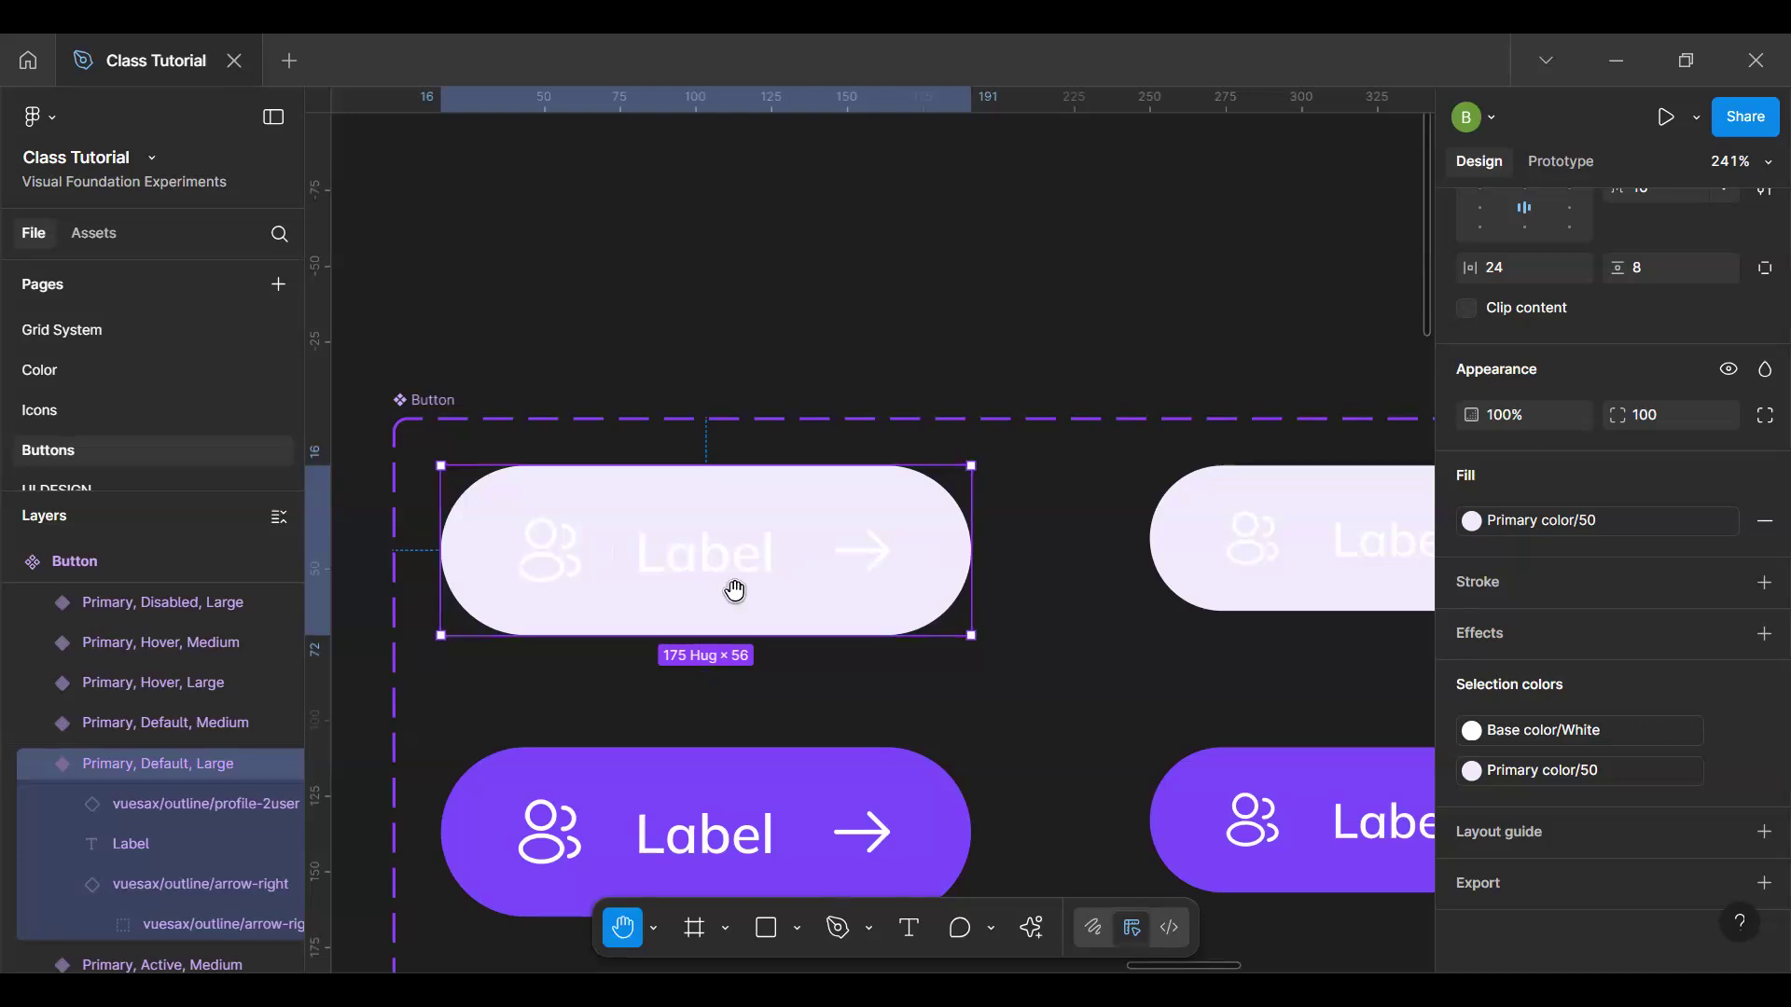
key(space)
scroll(771, 546, down, 3)
scroll(770, 539, down, 2)
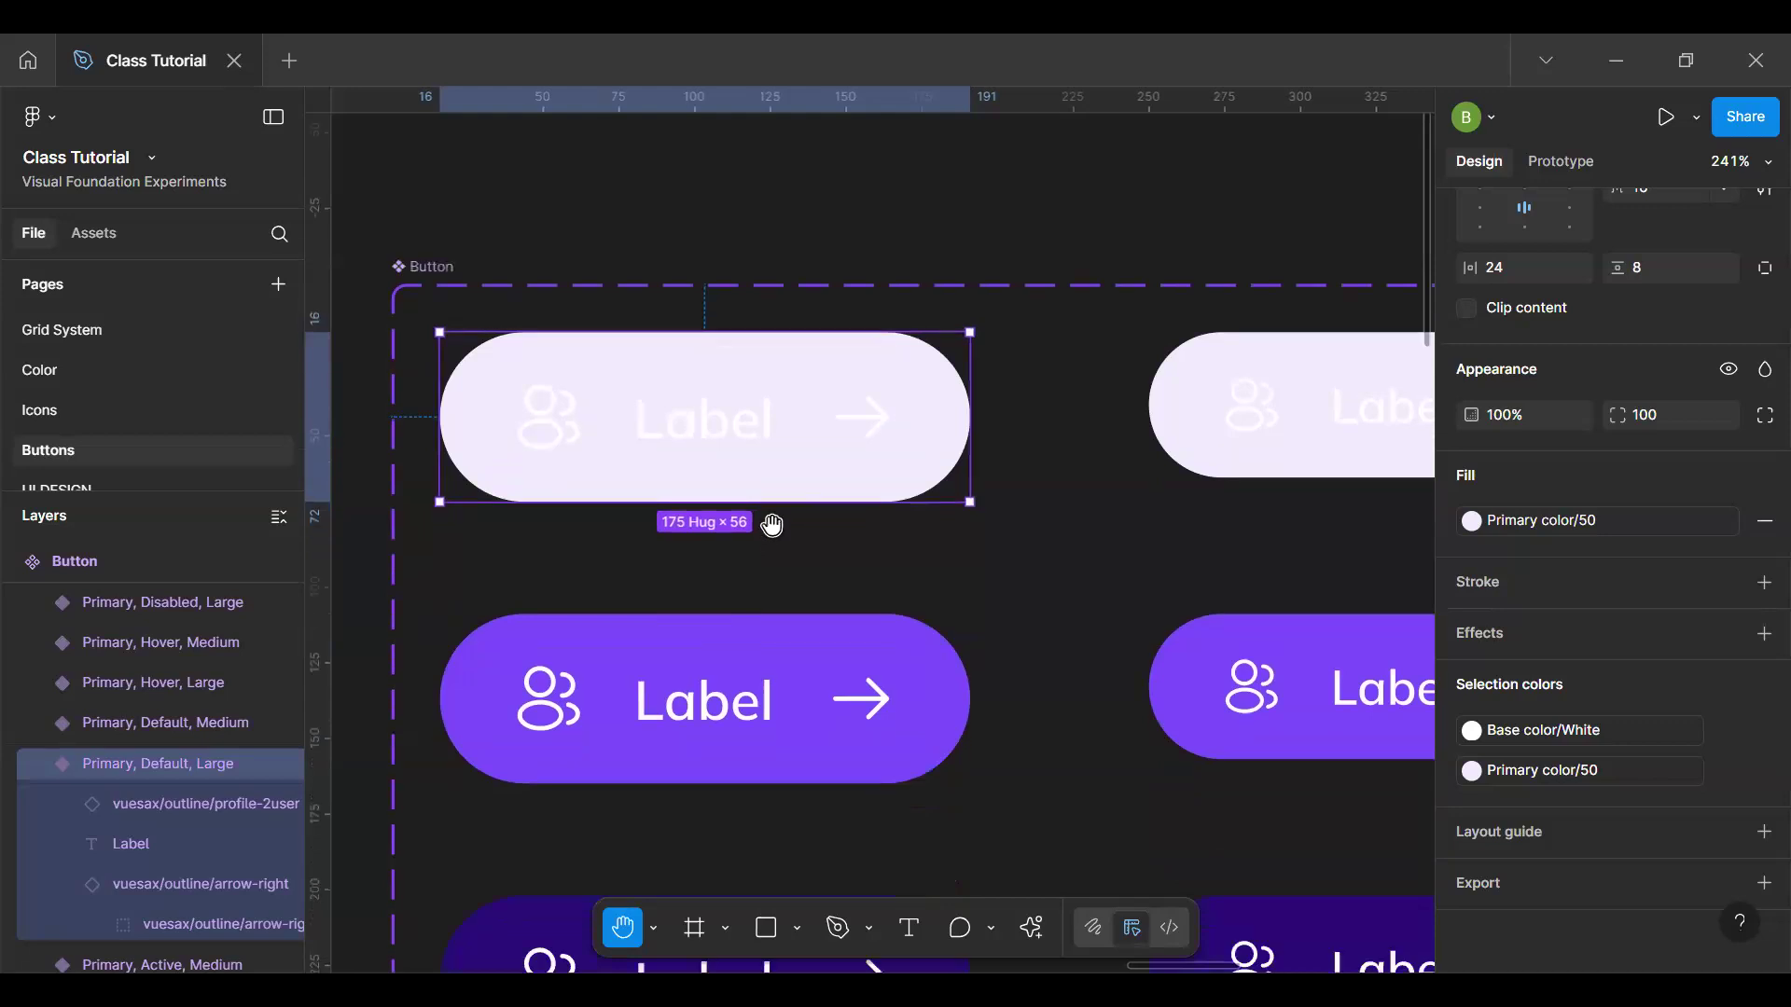
scroll(771, 525, down, 5)
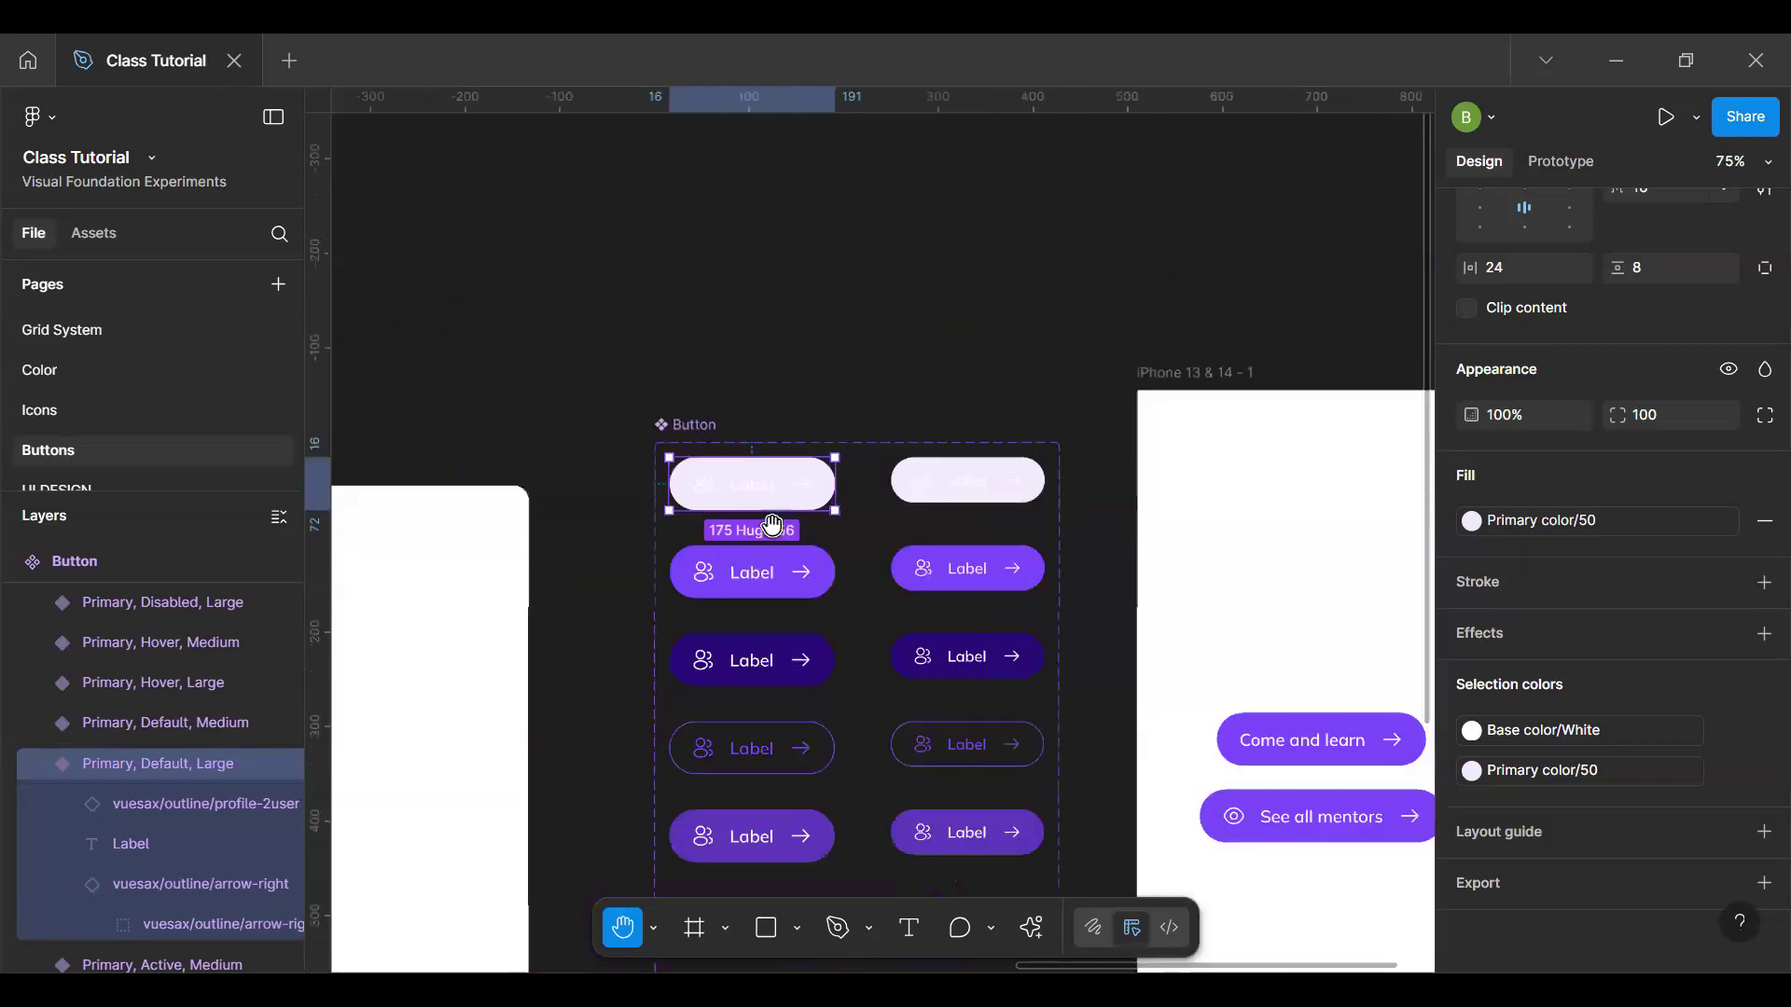
scroll(771, 525, up, 5)
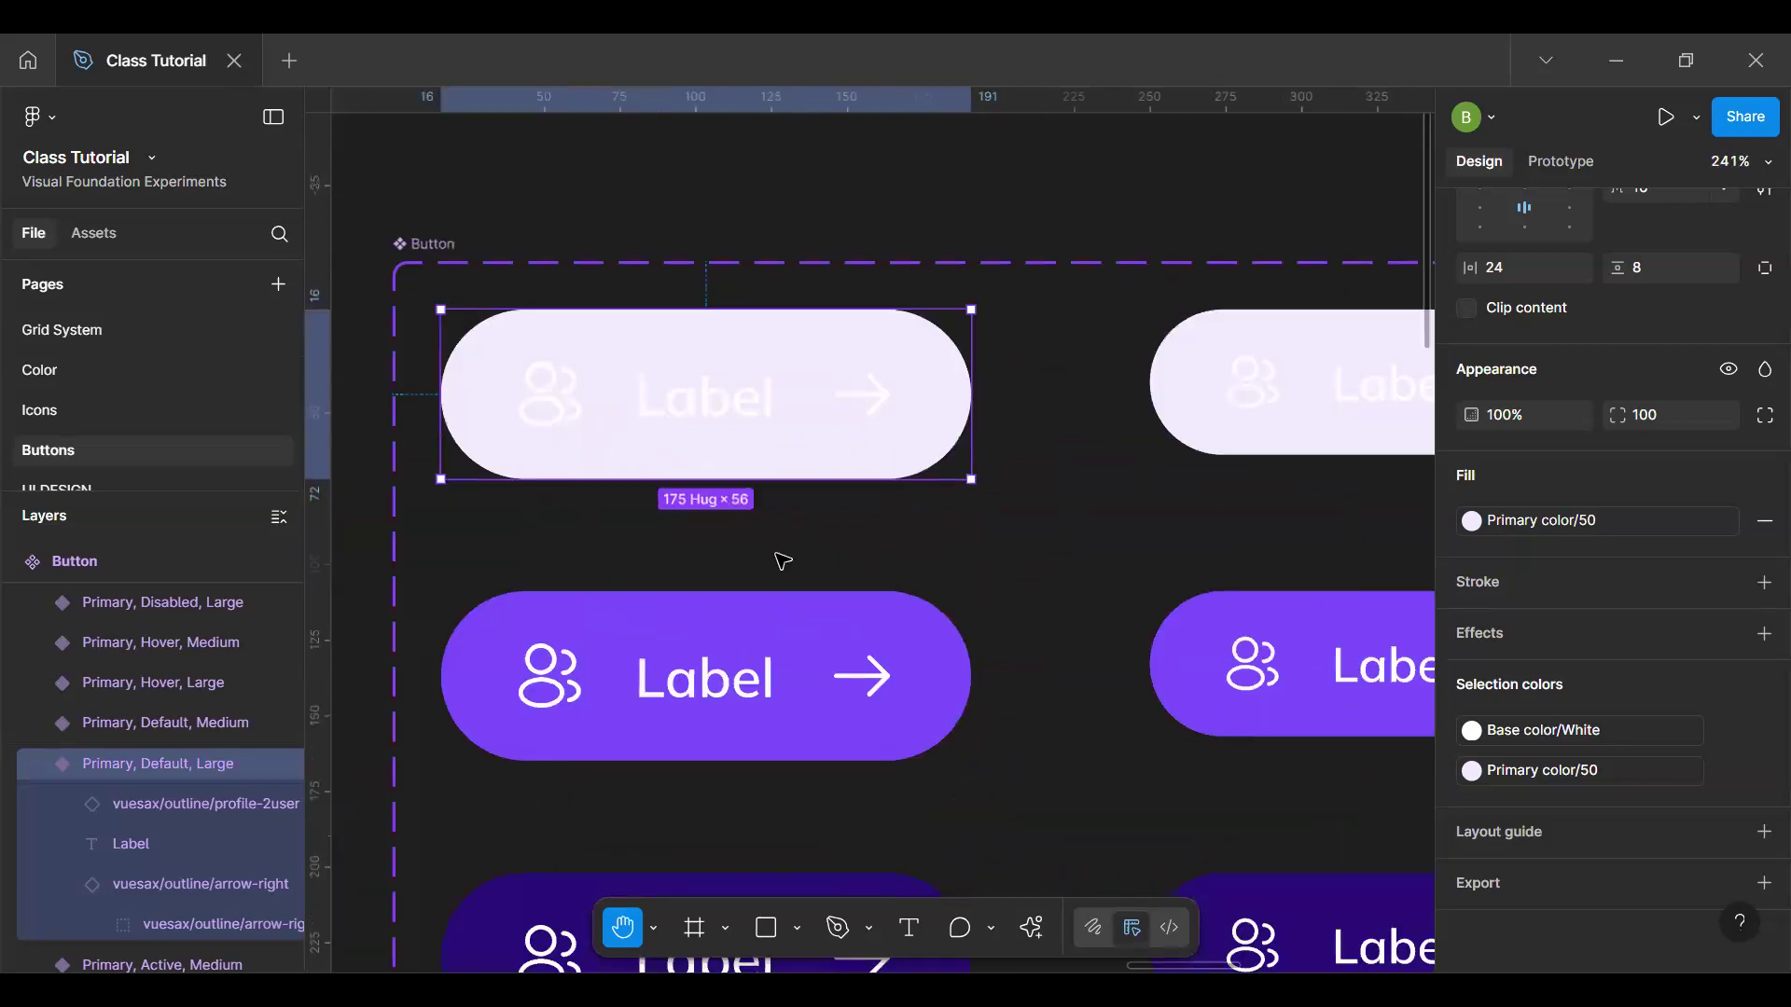
click(780, 644)
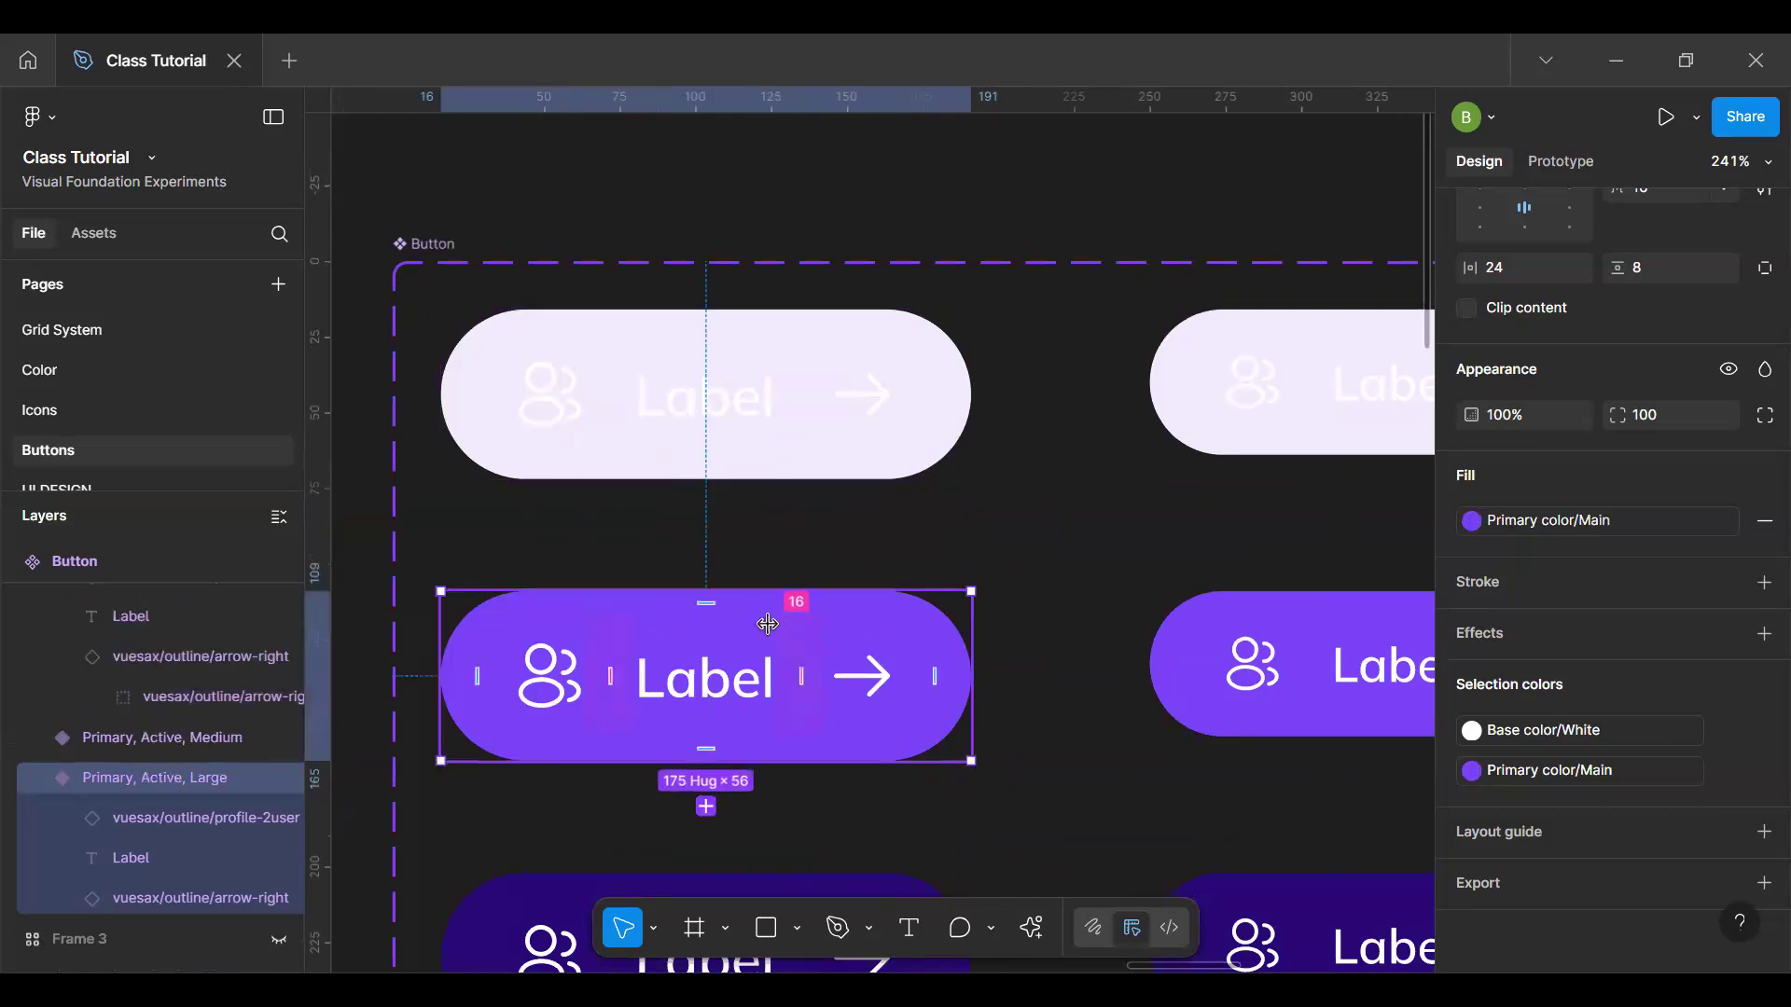
click(769, 470)
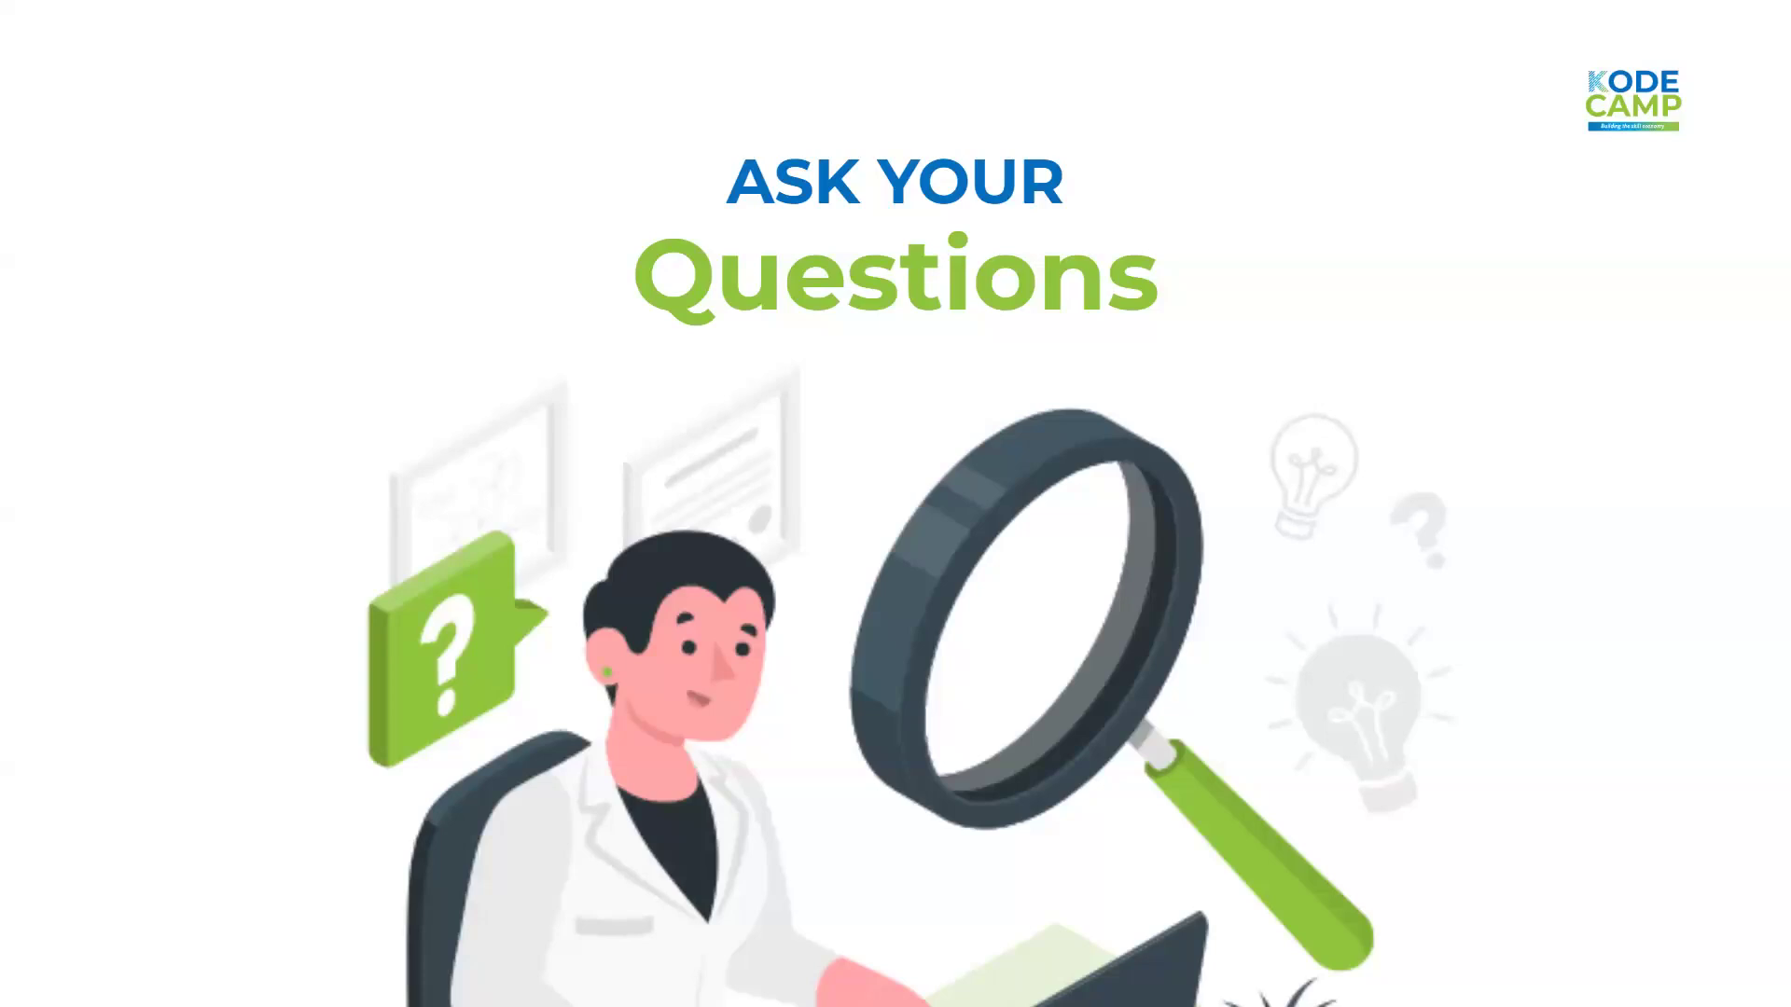
click(946, 567)
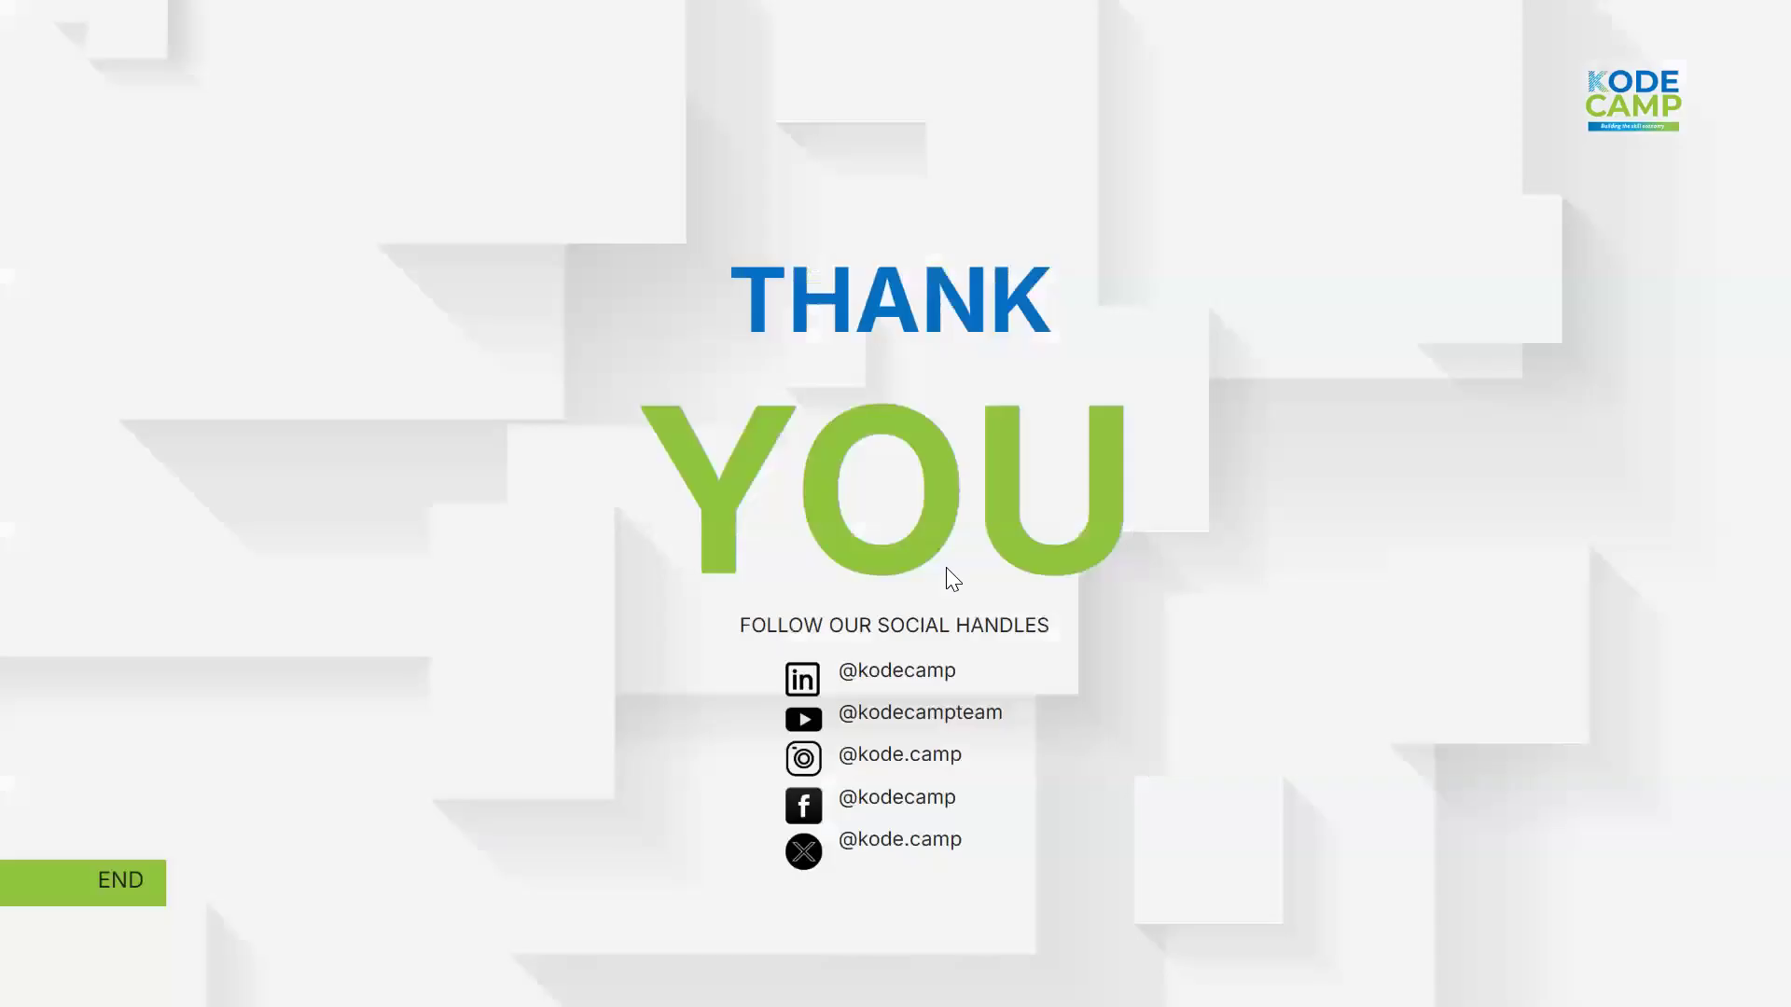